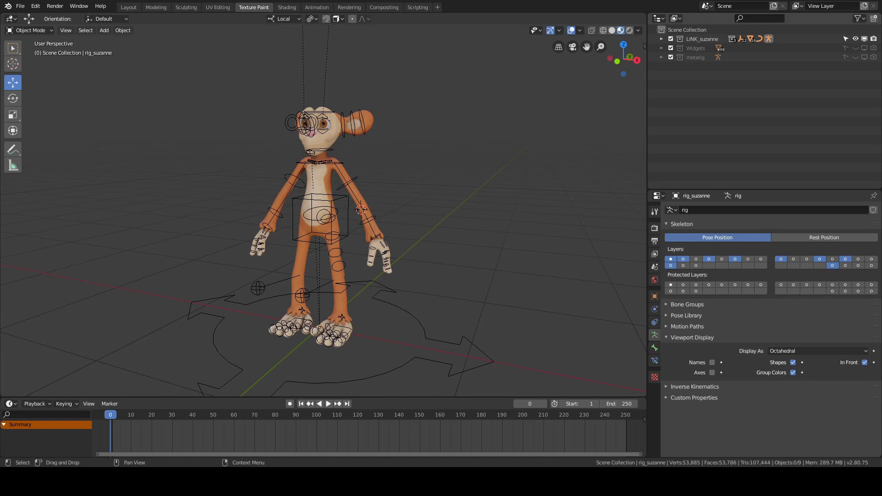
pyautogui.keyDown('shift'); pyautogui.moveTo(489, 144); pyautogui.dragTo(490, 130, button='middle'); pyautogui.keyUp('shift')
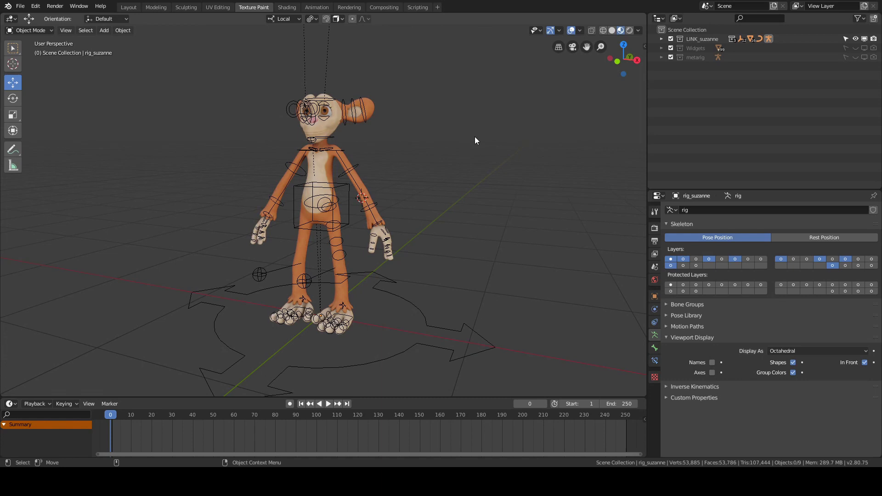
pyautogui.click(20, 6)
pyautogui.click(20, 6)
pyautogui.click(295, 117)
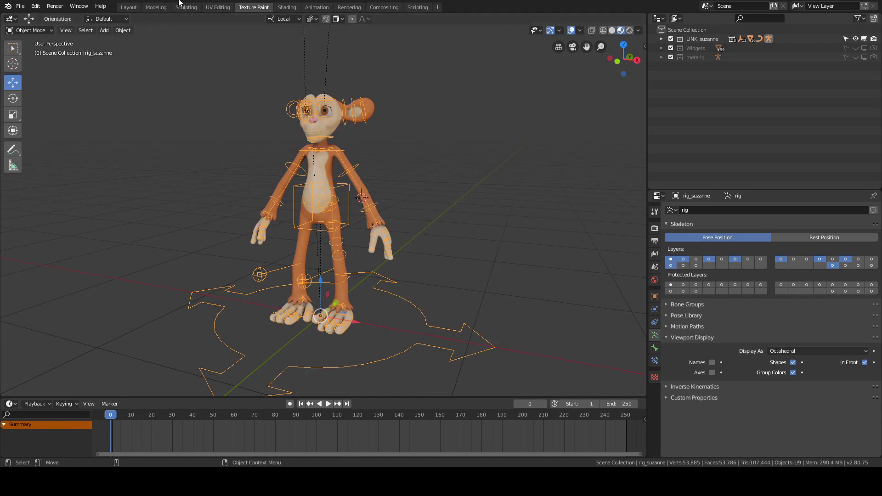
pyautogui.click(194, 69)
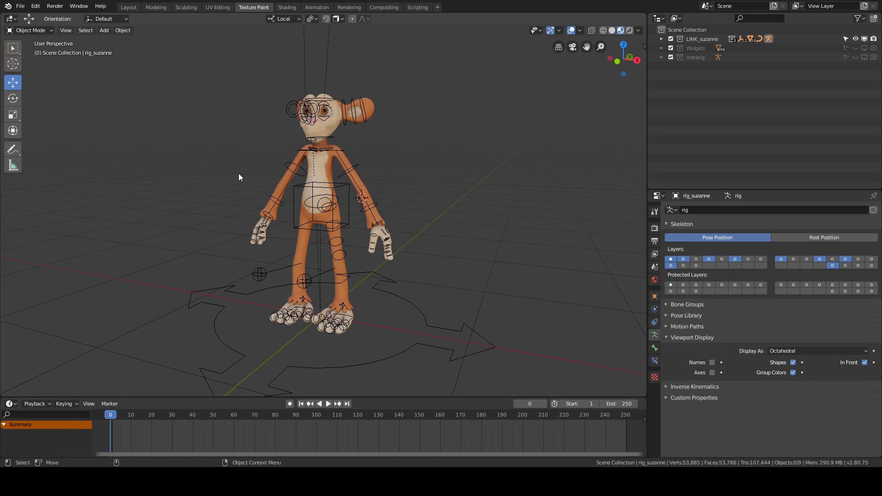
# - Begin saving the scene as a new file and enter the name Suzanne_masterRig_01.blend
pyautogui.click(20, 7)
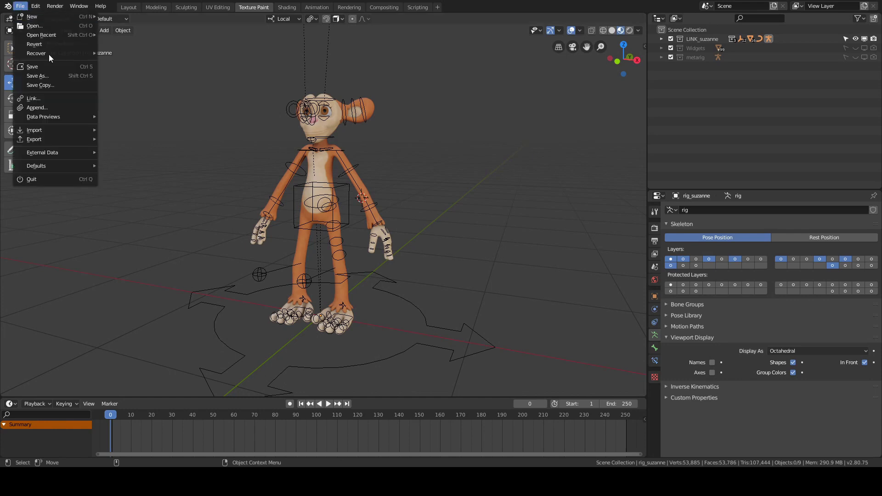
pyautogui.click(46, 77)
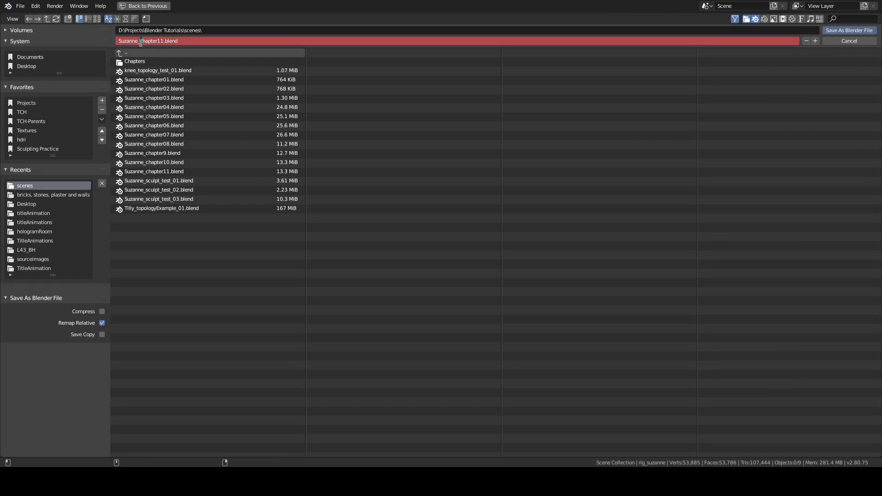
pyautogui.moveTo(151, 43); pyautogui.dragTo(248, 44)
pyautogui.write('masterRig_01')
pyautogui.press('Return')
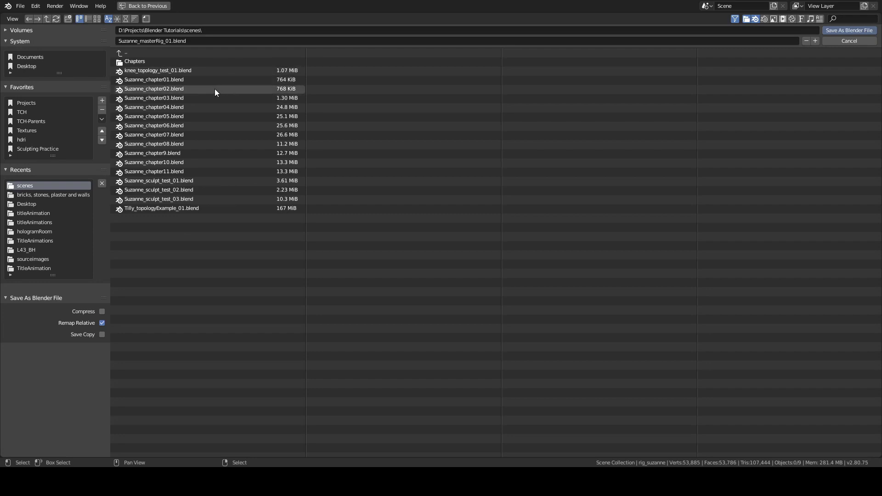
# - Create a new folder named Suzanne_Rig inside the scenes folder
pyautogui.click(68, 19)
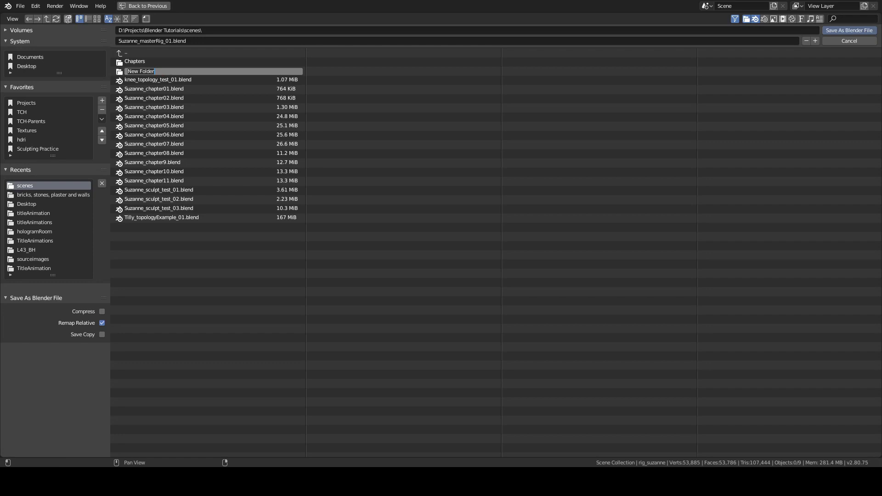
pyautogui.write('Suzanne_Rig')
pyautogui.press('Return')
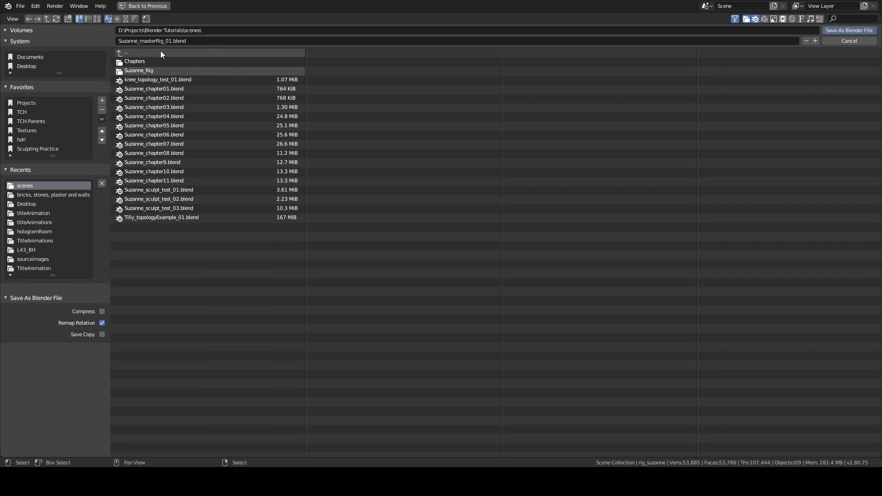
# - Save the rig file into D:\Projects\Blender Tutorials\scenes\ and leave all objects deselected
pyautogui.click(185, 31)
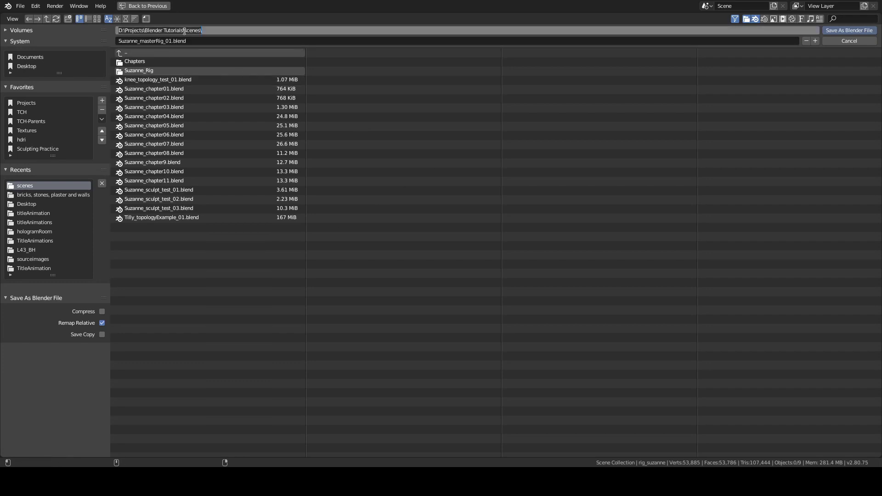
pyautogui.click(423, 218)
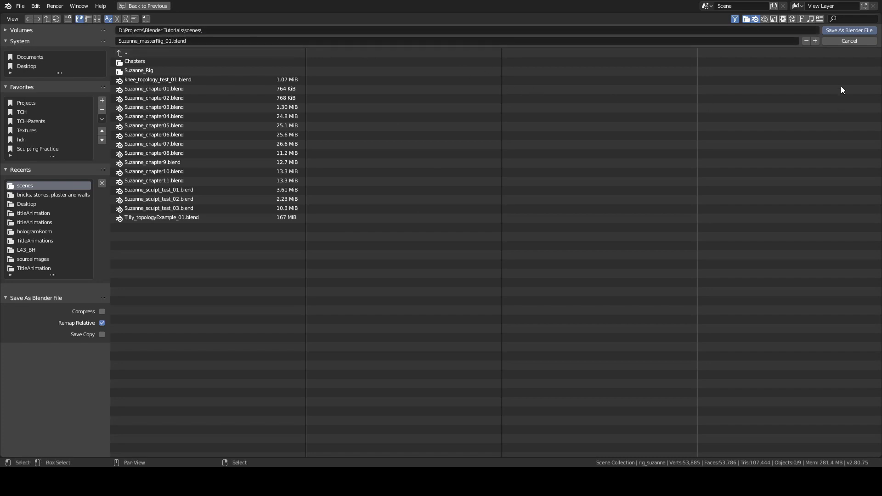
pyautogui.click(850, 31)
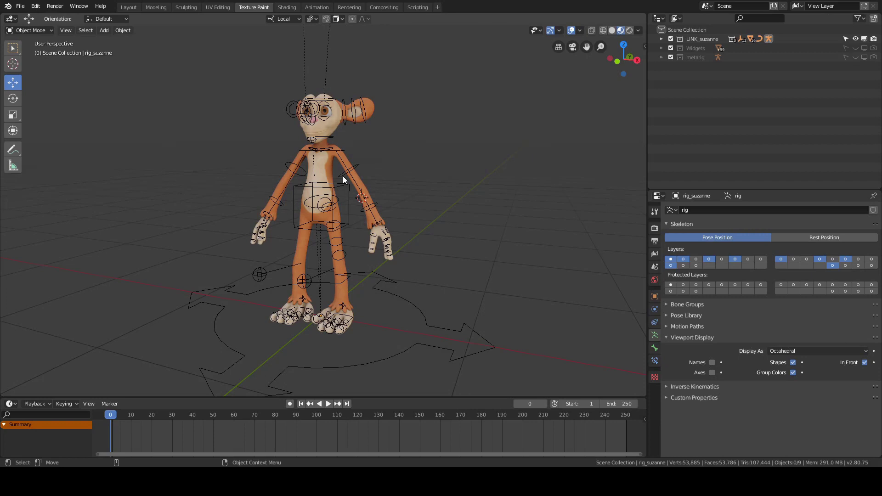
pyautogui.press('a')
pyautogui.hotkey('alt', 'a')
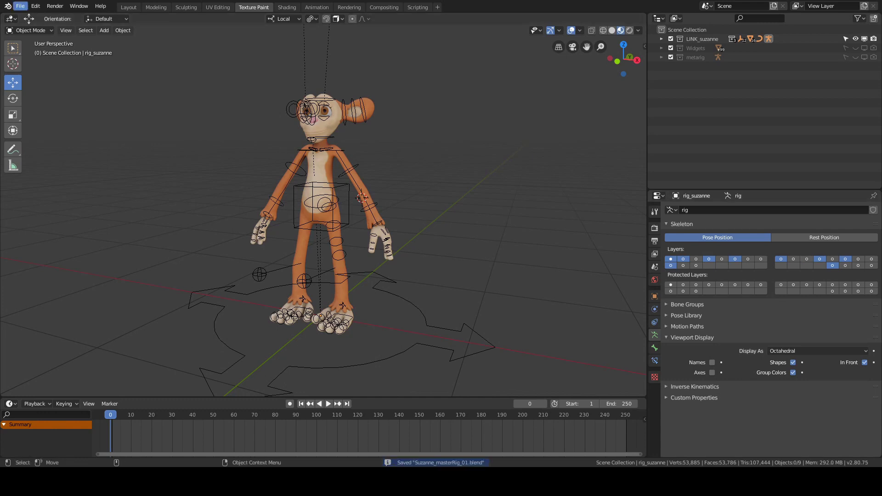
# - Create a new General scene file
pyautogui.click(20, 6)
pyautogui.moveTo(27, 17)
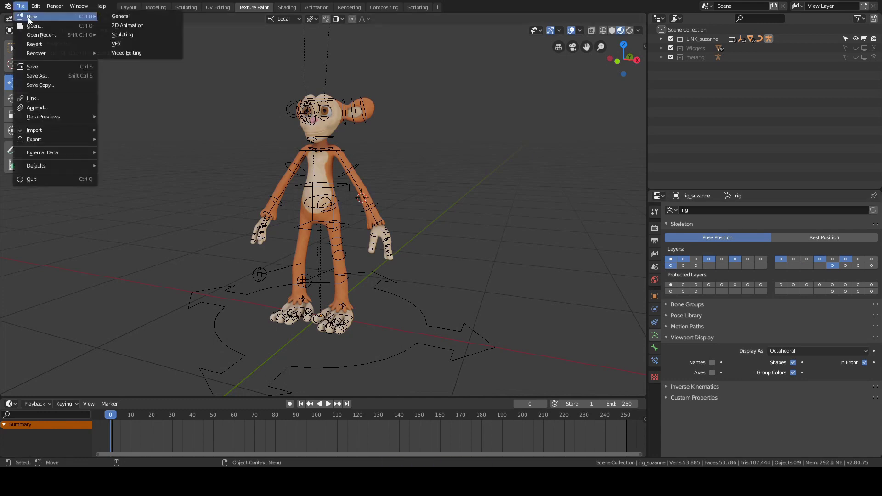
pyautogui.click(134, 18)
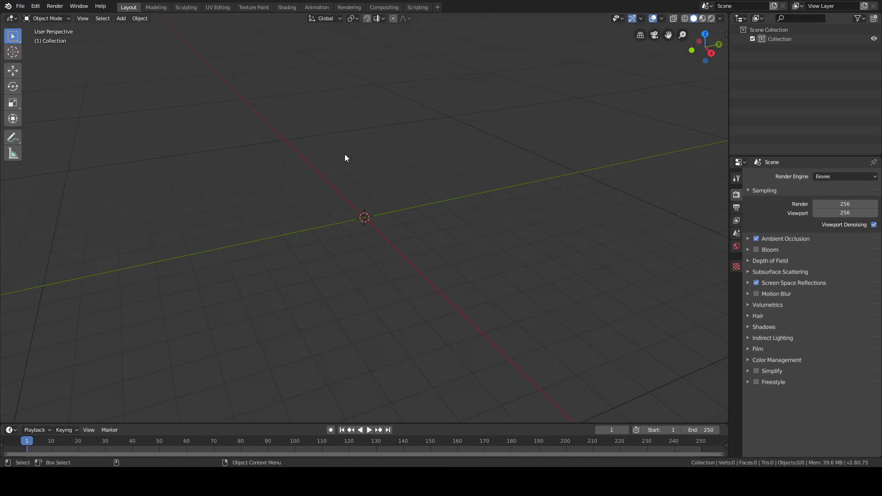
pyautogui.moveTo(455, 166); pyautogui.dragTo(380, 216, button='middle')
pyautogui.moveTo(473, 203); pyautogui.dragTo(401, 163, button='middle')
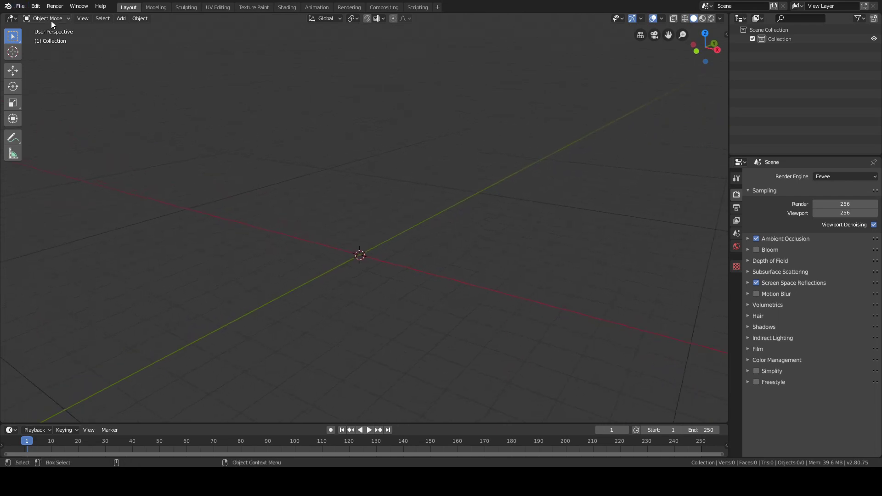
# - Start linking from a library and open Suzanne_masterRig_01.blend in D:\Projects\Blender Tutorials\scenes\, using the list display
pyautogui.click(22, 7)
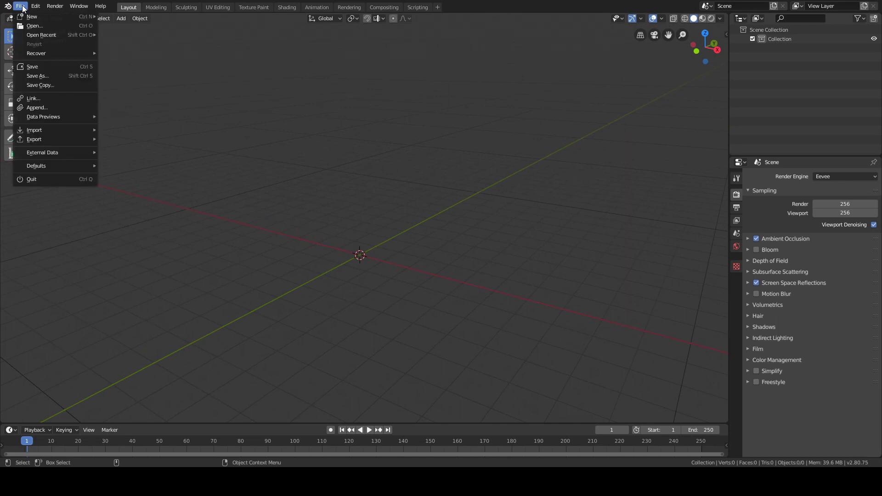
pyautogui.click(44, 97)
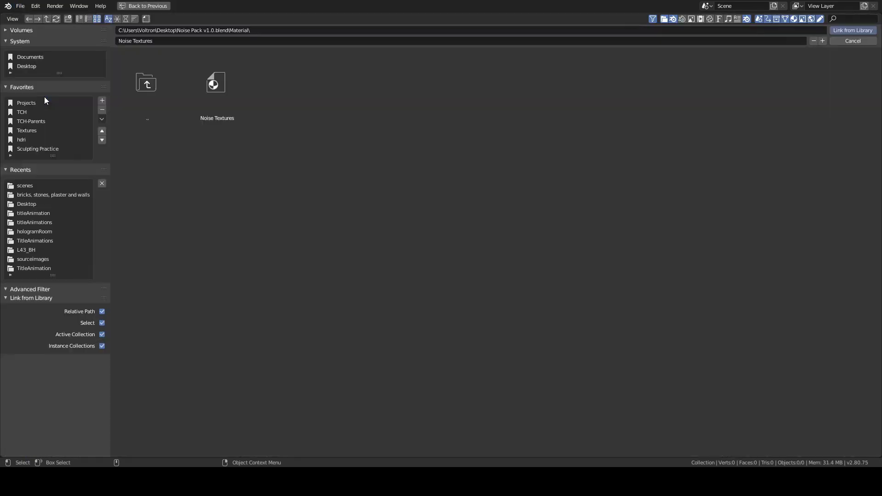
pyautogui.click(28, 103)
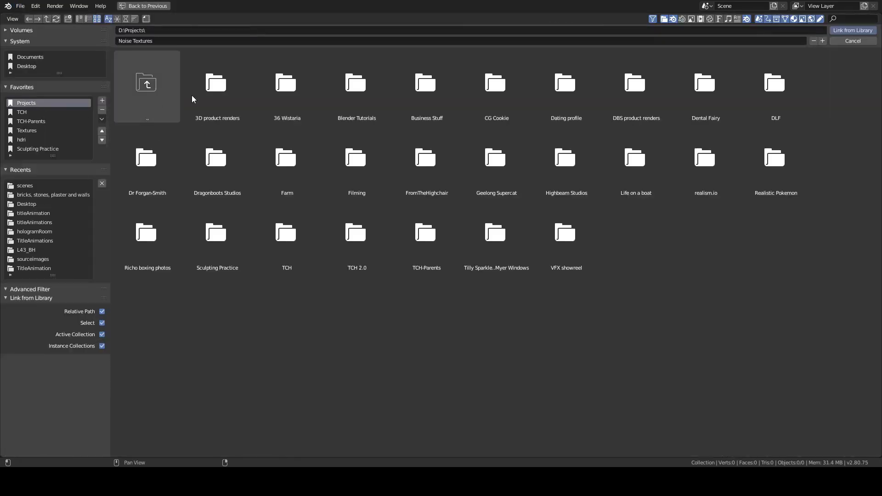
pyautogui.doubleClick(360, 99)
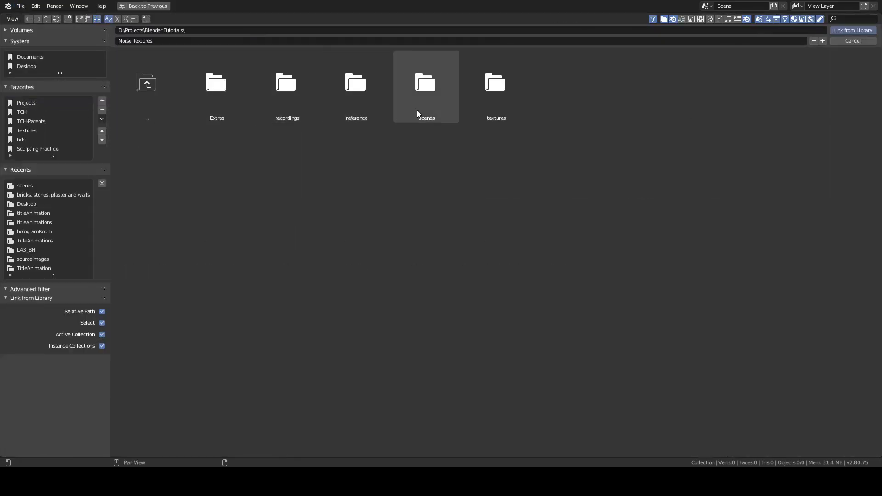
pyautogui.doubleClick(432, 89)
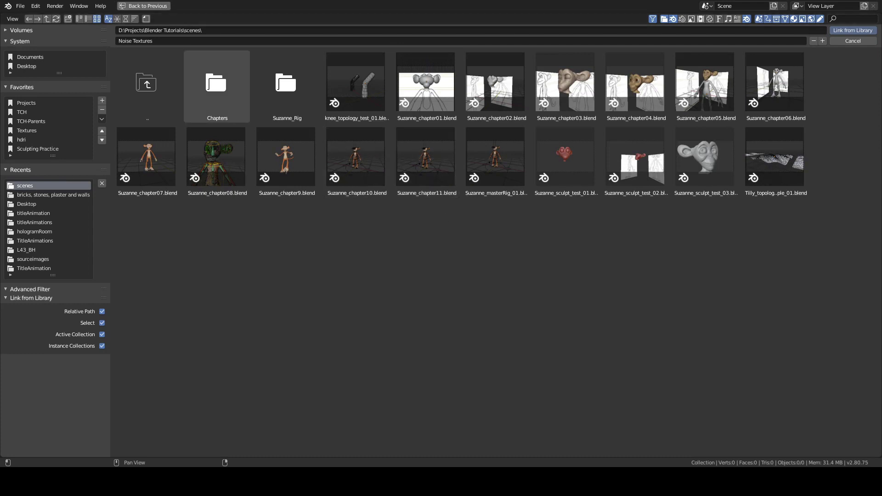
pyautogui.click(79, 18)
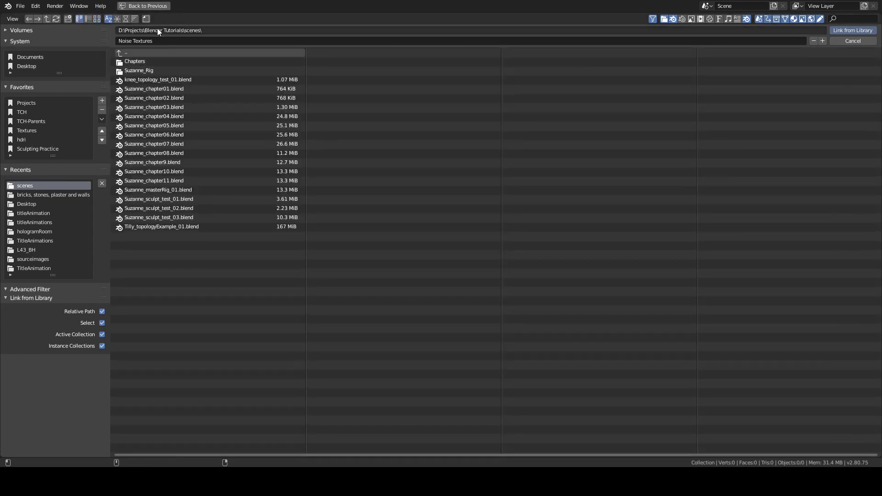
pyautogui.doubleClick(156, 191)
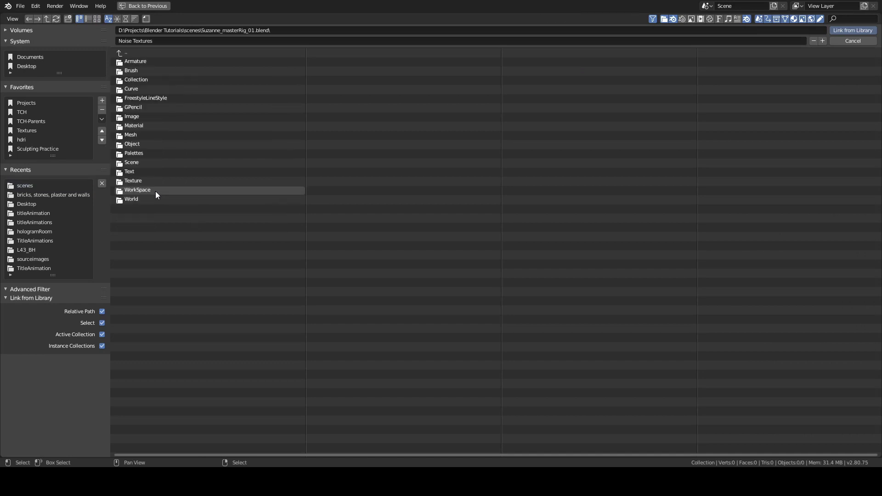
# - Link the LINK_suzanne collection from the master rig file into the scene
pyautogui.click(147, 80)
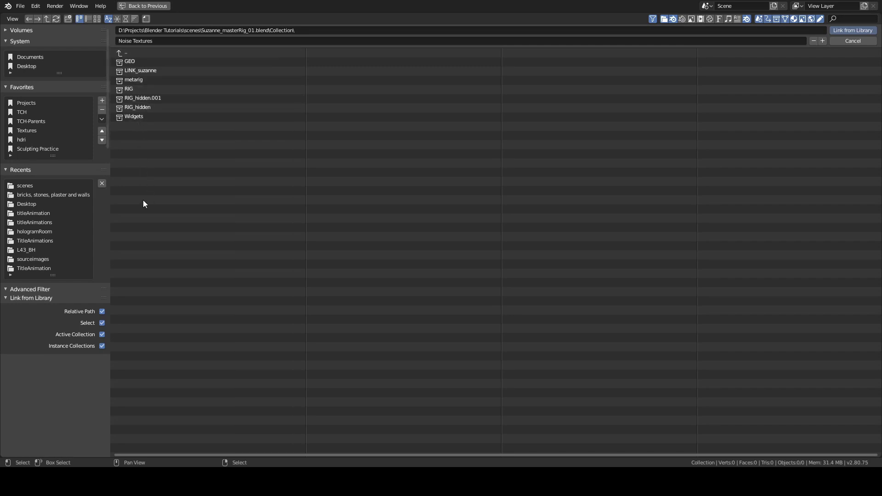
pyautogui.click(144, 71)
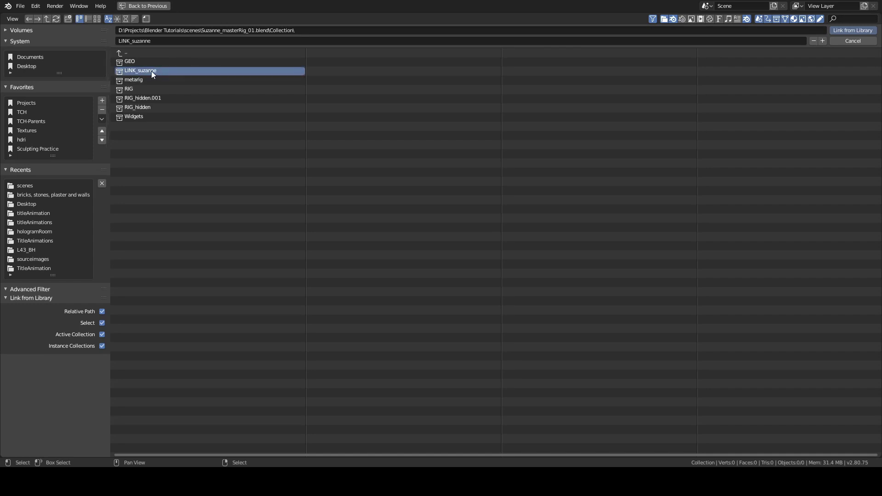
pyautogui.click(854, 30)
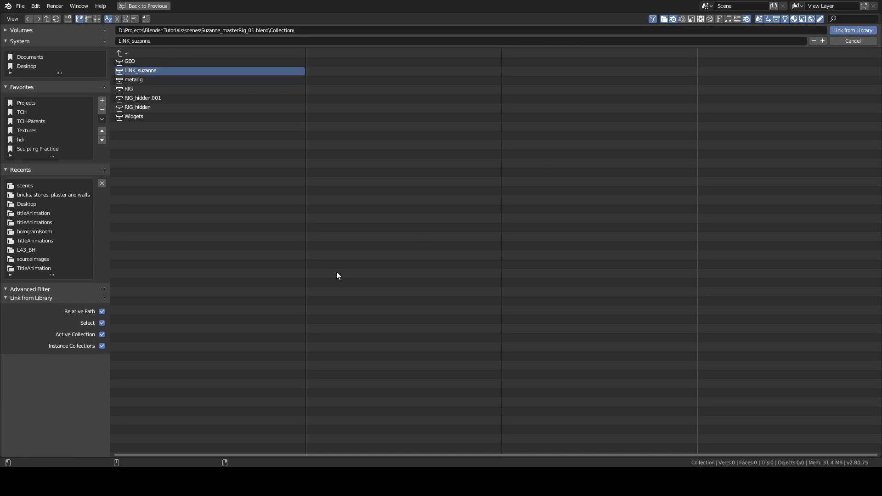
pyautogui.scroll(6, 409, 234)
pyautogui.moveTo(407, 238); pyautogui.dragTo(440, 223, button='middle')
pyautogui.keyDown('shift'); pyautogui.moveTo(440, 223); pyautogui.dragTo(426, 171, button='middle'); pyautogui.keyUp('shift')
pyautogui.scroll(2, 445, 186)
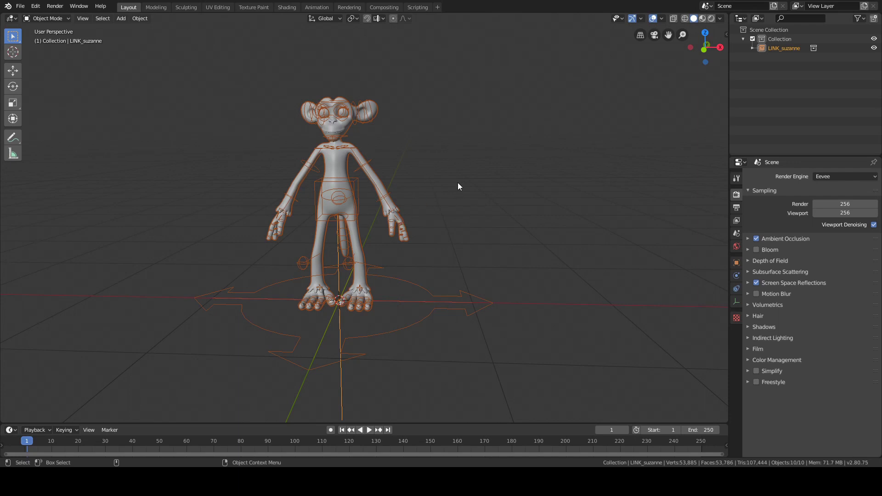
# - Select the linked LINK_suzanne object and check which interaction modes it offers
pyautogui.moveTo(481, 178); pyautogui.dragTo(416, 175, button='middle')
pyautogui.click(791, 48)
pyautogui.hotkey('ctrl', 'Tab')
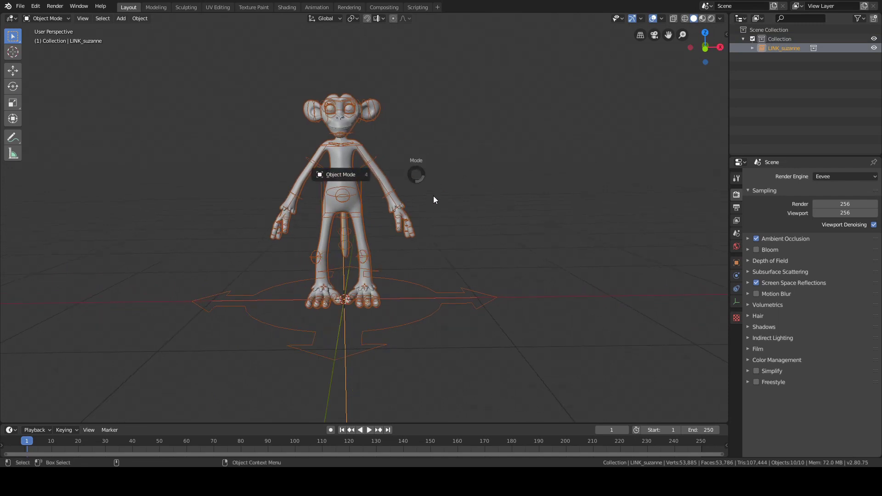
pyautogui.click(418, 173)
pyautogui.moveTo(459, 190); pyautogui.dragTo(425, 204, button='middle')
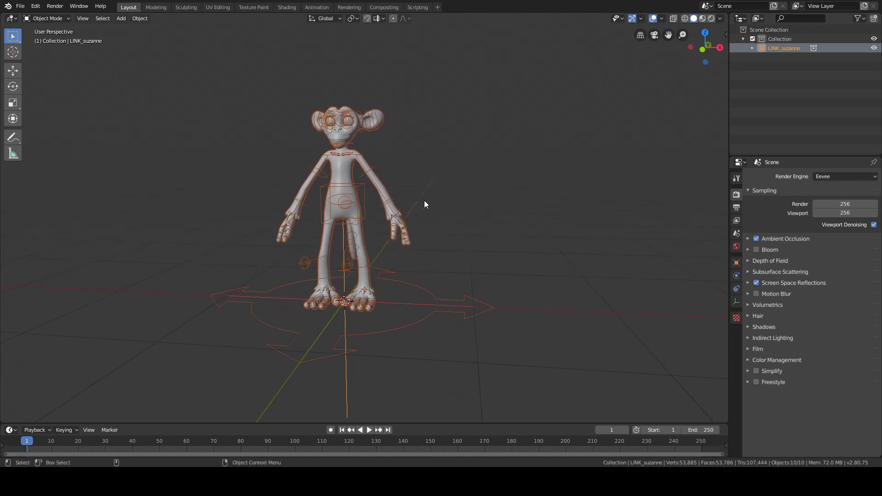
pyautogui.hotkey('ctrl', 'Tab')
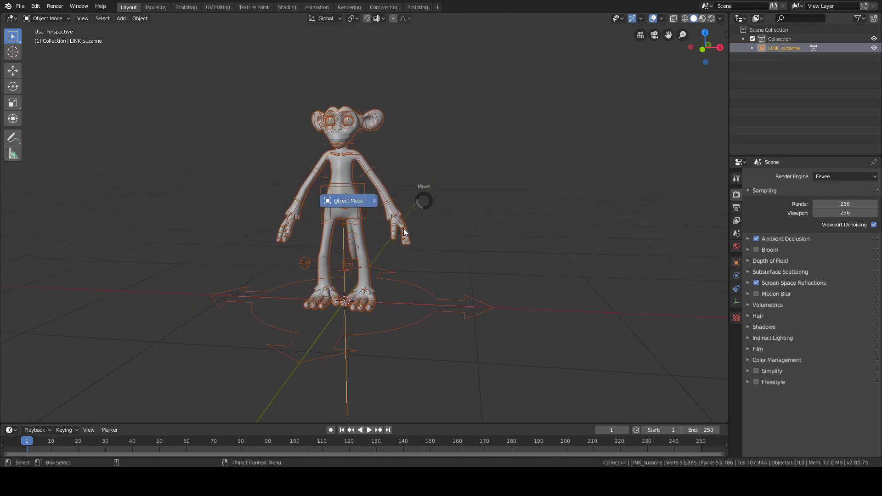
pyautogui.press('Escape')
# - Start the Make Proxy operator on the linked LINK_suzanne object
pyautogui.moveTo(426, 205); pyautogui.dragTo(443, 212, button='middle')
pyautogui.scroll(1, 440, 204)
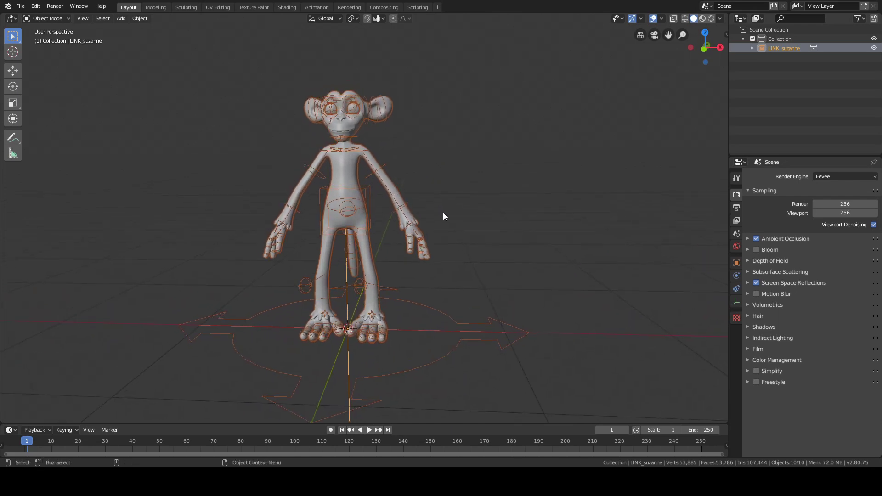
pyautogui.moveTo(456, 142)
pyautogui.mouseDown(button='middle')
pyautogui.moveTo(435, 144)
pyautogui.moveTo(448, 145)
pyautogui.mouseUp(button='middle')
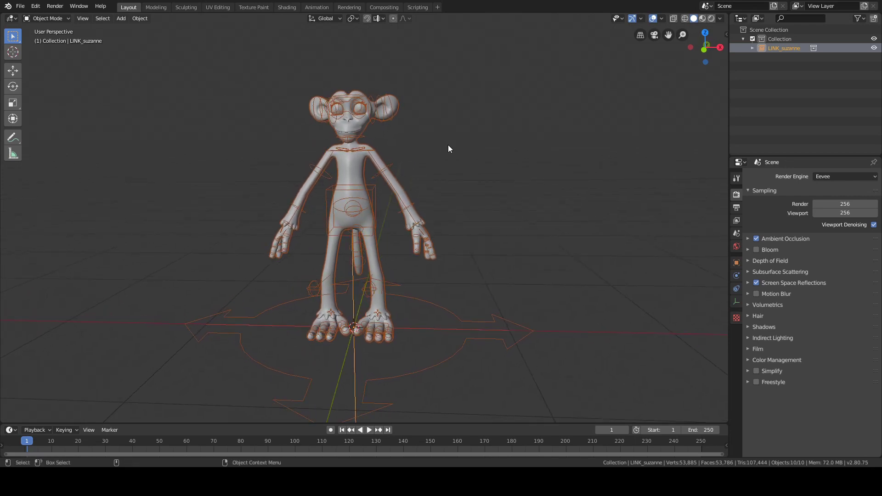
pyautogui.press('F3')
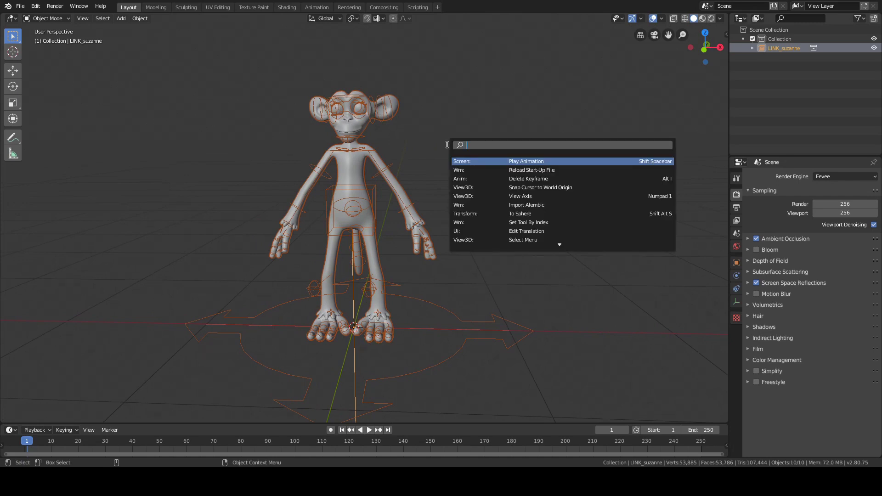
pyautogui.write('make proxy')
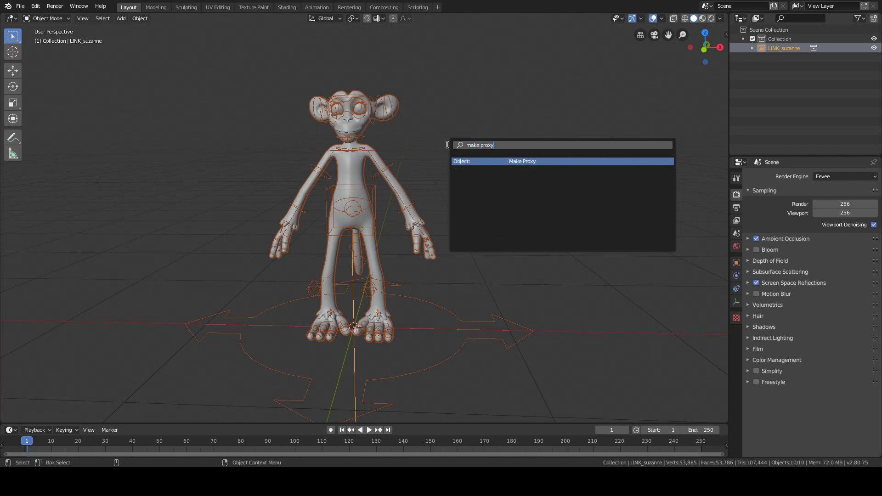
pyautogui.click(627, 162)
# - Look through the list of linked objects that can be made into a proxy
pyautogui.scroll(-15, 662, 206)
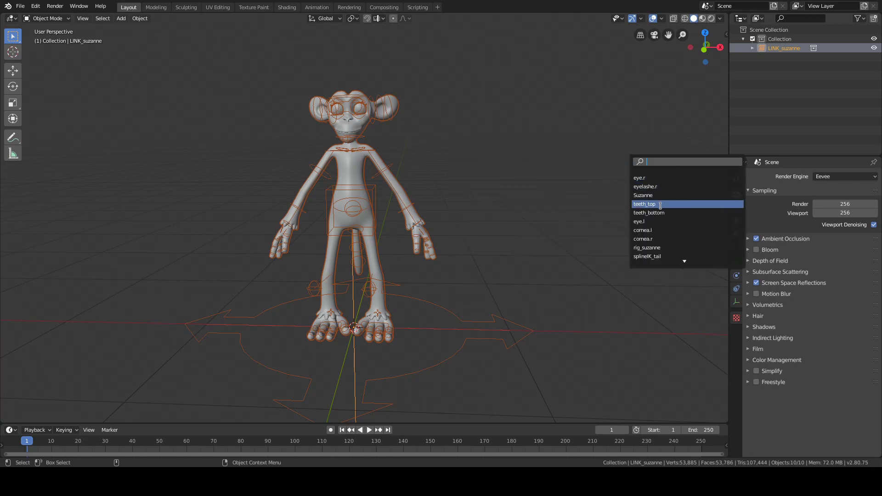
pyautogui.scroll(12, 662, 206)
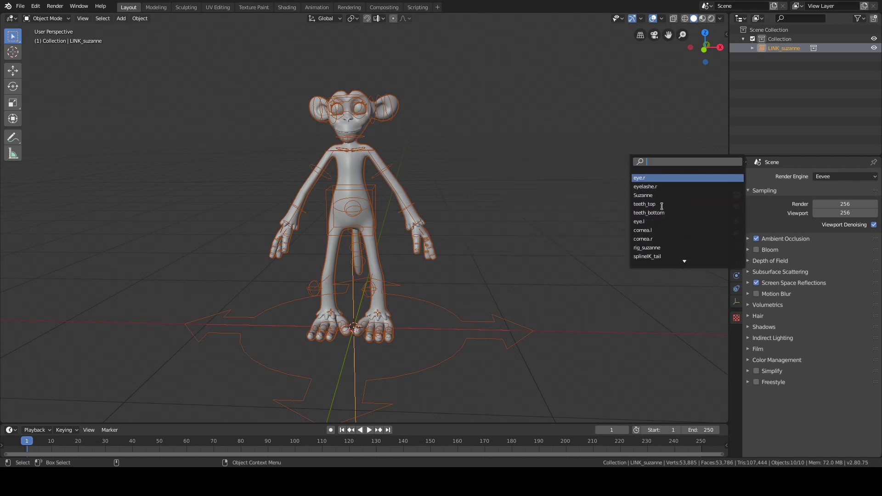
pyautogui.scroll(-12, 661, 206)
pyautogui.scroll(15, 662, 208)
pyautogui.scroll(-15, 661, 208)
pyautogui.scroll(15, 662, 207)
pyautogui.scroll(-10, 672, 220)
pyautogui.scroll(15, 671, 217)
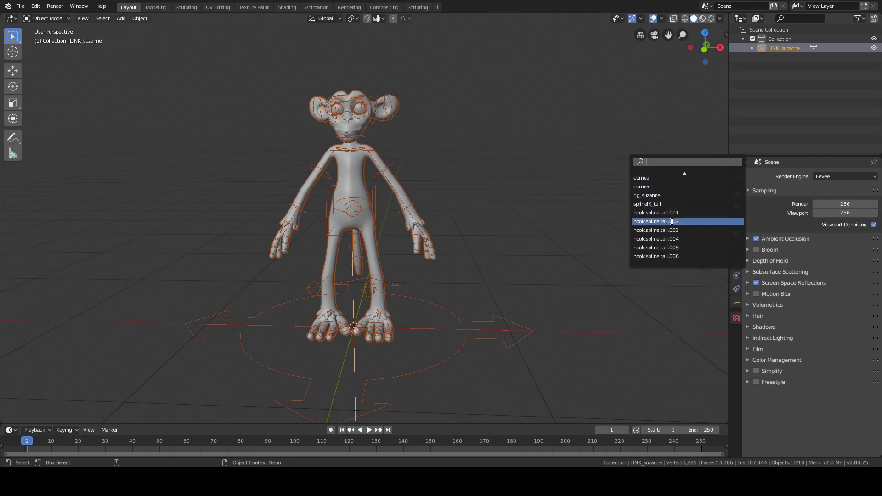
pyautogui.scroll(-6, 669, 210)
pyautogui.scroll(-8, 668, 210)
pyautogui.scroll(14, 668, 210)
pyautogui.scroll(-15, 668, 211)
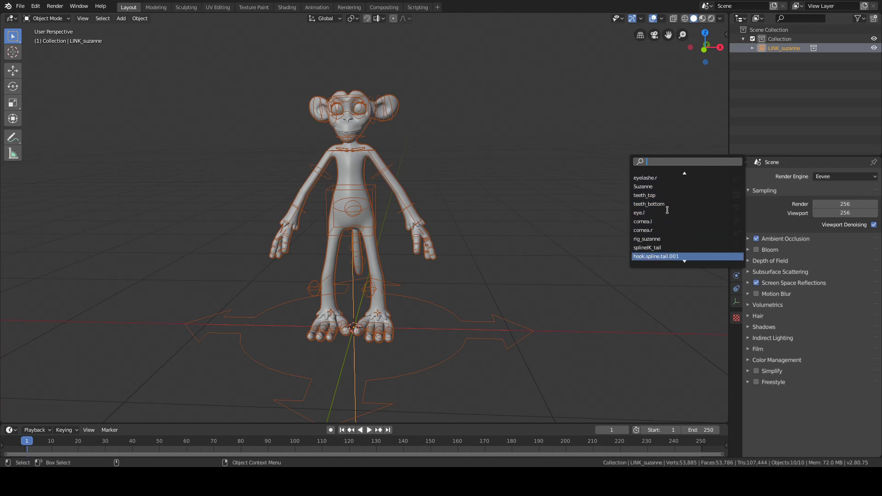
pyautogui.scroll(7, 666, 190)
pyautogui.scroll(-5, 666, 190)
pyautogui.scroll(13, 667, 207)
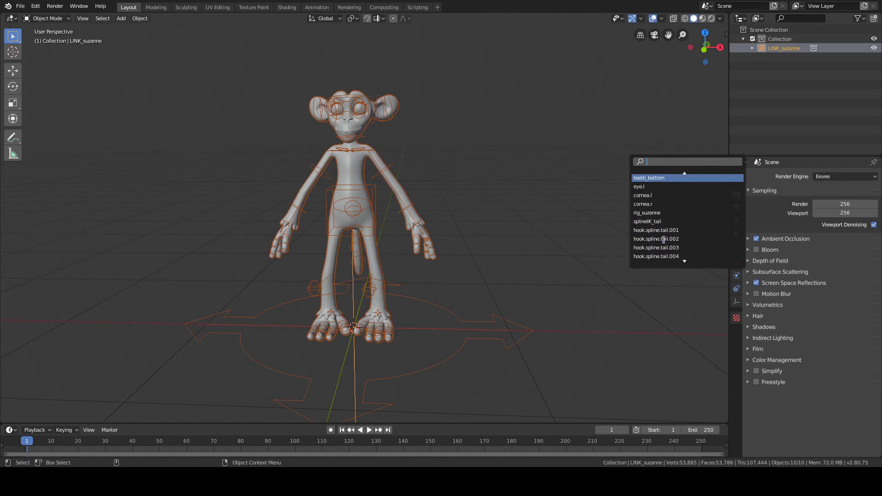
pyautogui.scroll(-6, 669, 233)
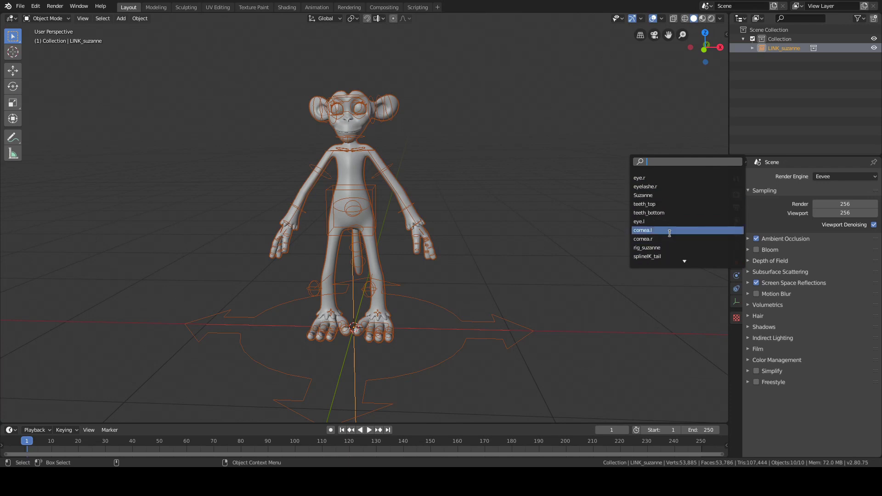
# - Find rig_suzanne in the object list and make the proxy from it
pyautogui.write('rig')
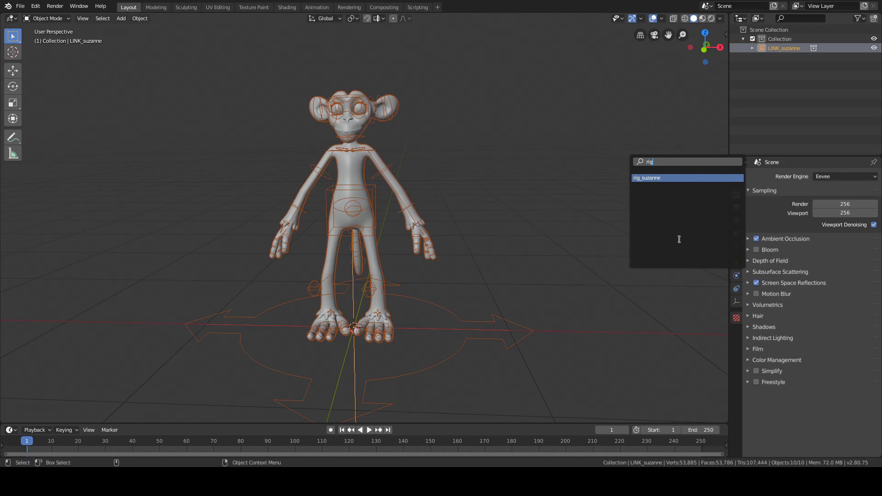
pyautogui.click(648, 178)
pyautogui.moveTo(401, 166); pyautogui.dragTo(418, 161, button='middle')
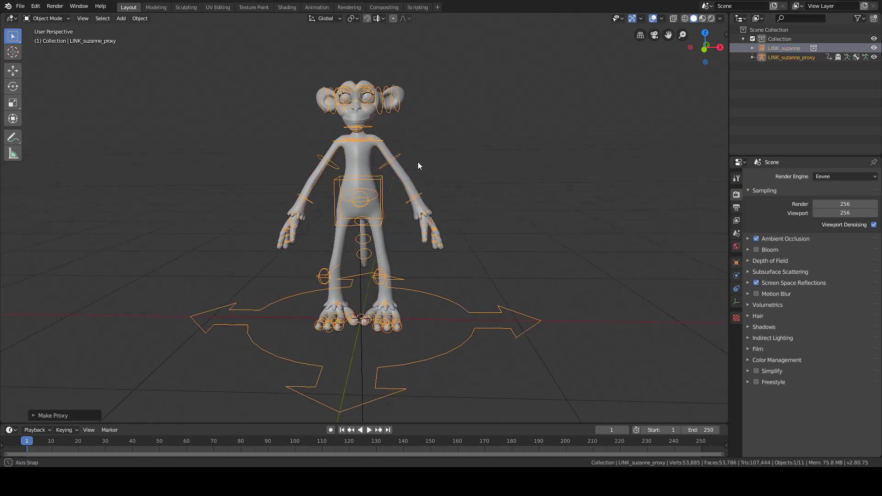
# - Switch the proxy to Pose Mode and try rotating the left forearm and neck controls
pyautogui.hotkey('ctrl', 'Tab')
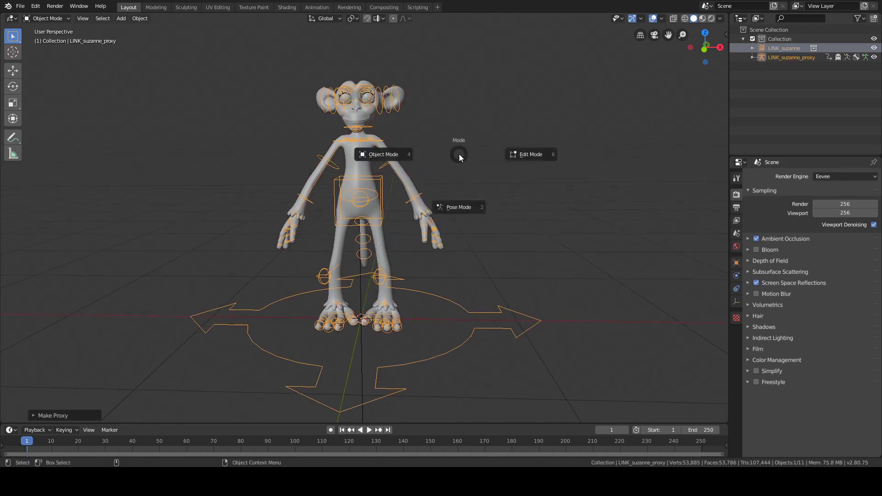
pyautogui.click(459, 208)
pyautogui.moveTo(439, 211); pyautogui.dragTo(471, 177, button='middle')
pyautogui.click(417, 190)
pyautogui.press('r')
pyautogui.click(423, 223)
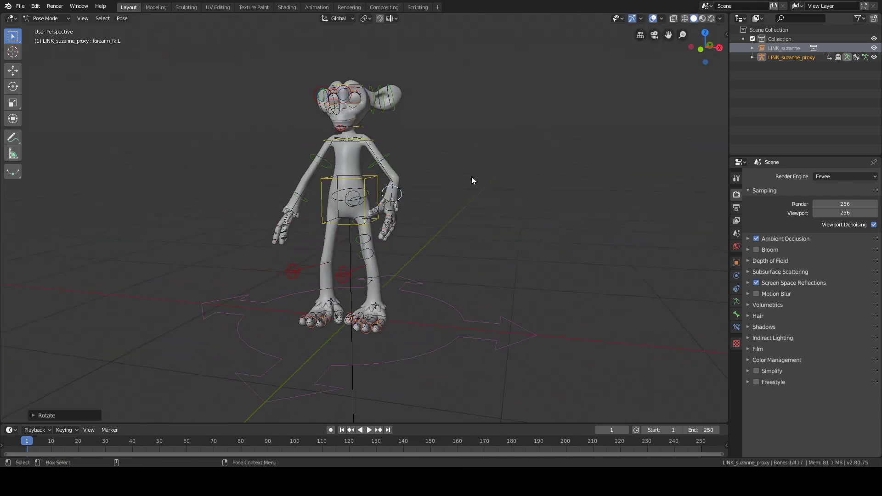
pyautogui.click(365, 127)
pyautogui.press('r')
pyautogui.click(381, 101)
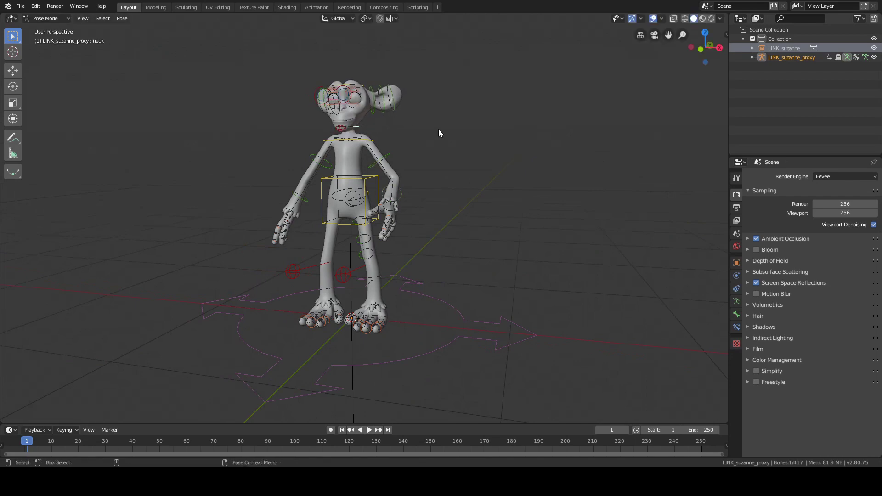
# - Clear the rotation of all the proxy's bones, return to Object Mode and deselect everything
pyautogui.press('a')
pyautogui.hotkey('alt', 'r')
pyautogui.hotkey('alt', 'a')
pyautogui.keyDown('alt'); pyautogui.moveTo(448, 145); pyautogui.dragTo(482, 182); pyautogui.keyUp('alt')
pyautogui.hotkey('ctrl', 'Tab')
pyautogui.hotkey('alt', 'a')
pyautogui.keyDown('alt'); pyautogui.moveTo(435, 257); pyautogui.dragTo(461, 235); pyautogui.keyUp('alt')
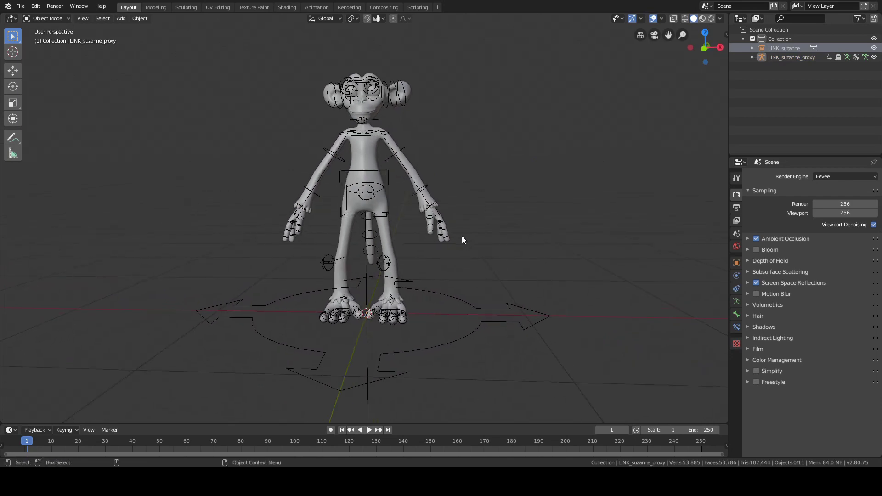
# - Select LINK_suzanne and LINK_suzanne_proxy in turn to compare which parts of the character each one covers
pyautogui.click(365, 274)
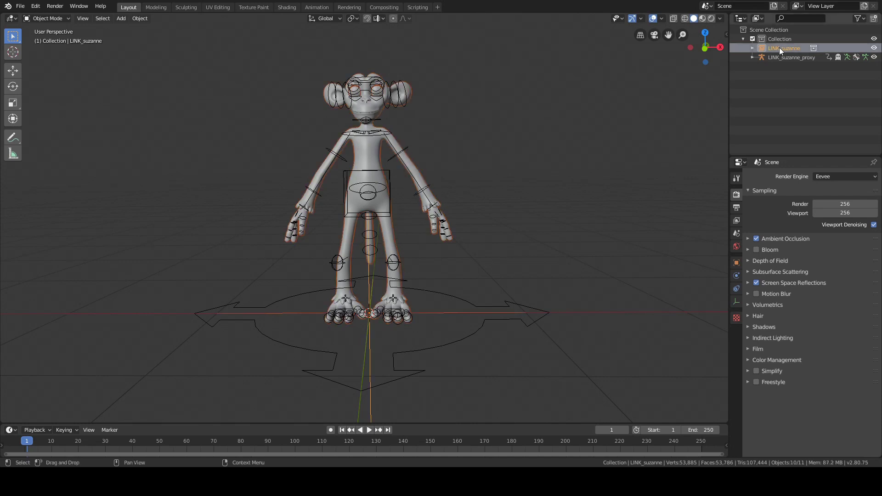
pyautogui.click(801, 56)
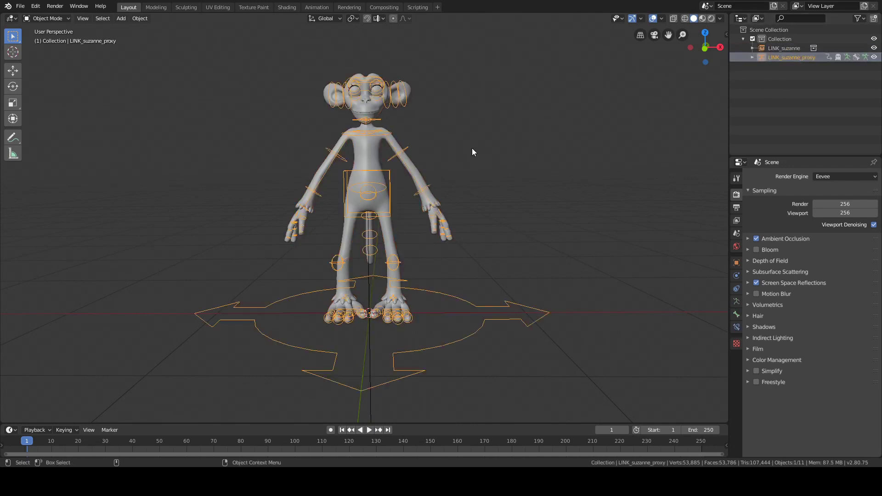
pyautogui.click(773, 50)
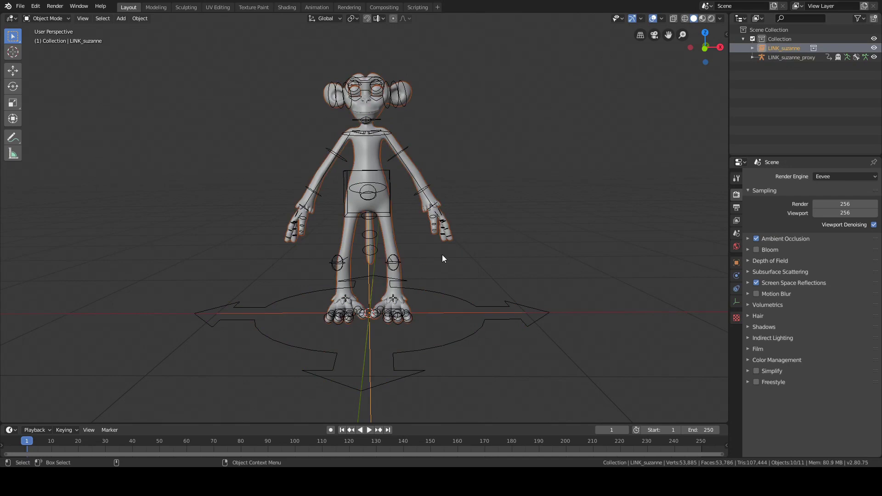
pyautogui.click(311, 249)
pyautogui.moveTo(511, 164)
pyautogui.mouseDown(button='middle')
pyautogui.moveTo(502, 172)
pyautogui.moveTo(512, 170)
pyautogui.mouseUp(button='middle')
pyautogui.keyDown('alt'); pyautogui.moveTo(513, 165); pyautogui.dragTo(511, 172); pyautogui.keyUp('alt')
pyautogui.click(415, 210)
pyautogui.keyDown('alt'); pyautogui.moveTo(463, 199); pyautogui.dragTo(436, 198); pyautogui.keyUp('alt')
pyautogui.scroll(2, 435, 198)
pyautogui.scroll(-2, 460, 169)
pyautogui.click(477, 169)
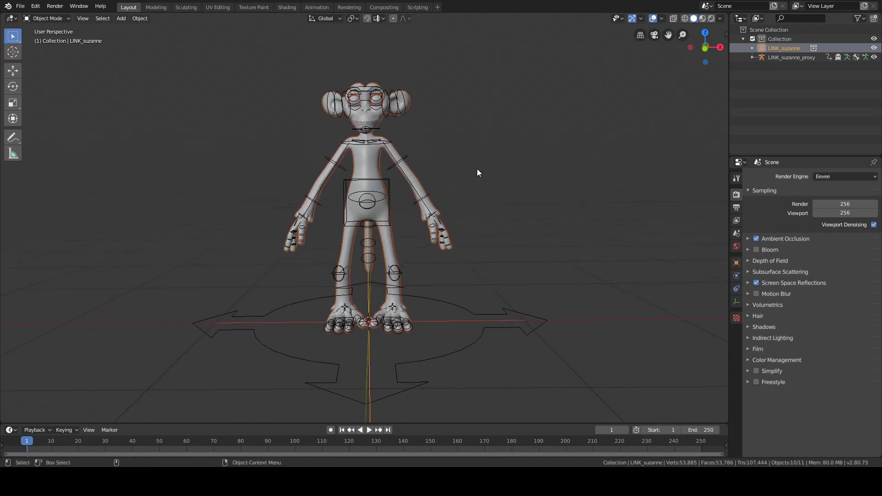
pyautogui.moveTo(477, 169)
pyautogui.keyDown('alt'); pyautogui.mouseDown()
pyautogui.moveTo(473, 180)
pyautogui.moveTo(490, 184)
pyautogui.moveTo(481, 177)
pyautogui.mouseUp(); pyautogui.keyUp('alt')
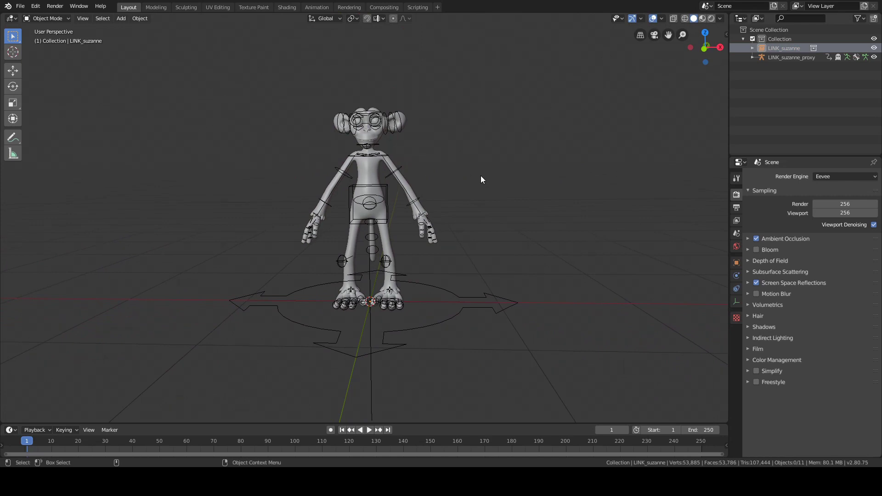
# - Add a plane under the character's feet and scale it up in Edit Mode as a floor, then return to Object Mode
pyautogui.hotkey('shift', 'a')
pyautogui.moveTo(480, 176)
pyautogui.click(536, 176)
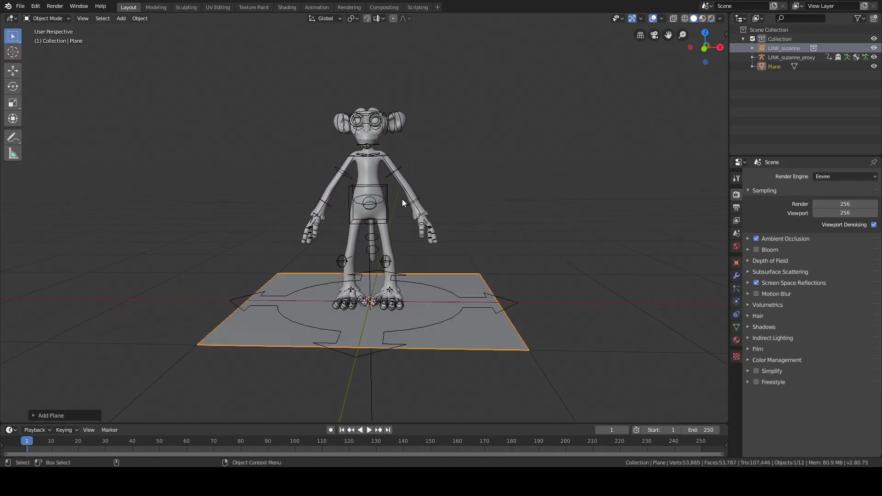
pyautogui.press('Tab')
pyautogui.press('s')
pyautogui.click(573, 173)
pyautogui.hotkey('ctrl', 'Tab')
pyautogui.click(512, 178)
pyautogui.click(510, 178)
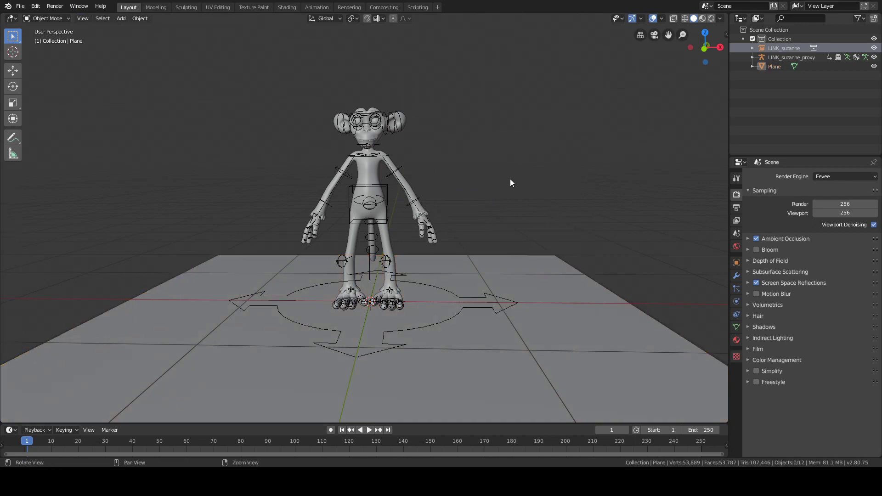
pyautogui.scroll(-2, 535, 180)
pyautogui.moveTo(510, 178)
pyautogui.keyDown('alt'); pyautogui.mouseDown()
pyautogui.moveTo(534, 179)
pyautogui.moveTo(505, 184)
pyautogui.moveTo(536, 194)
pyautogui.moveTo(494, 183)
pyautogui.mouseUp(); pyautogui.keyUp('alt')
pyautogui.scroll(2, 495, 185)
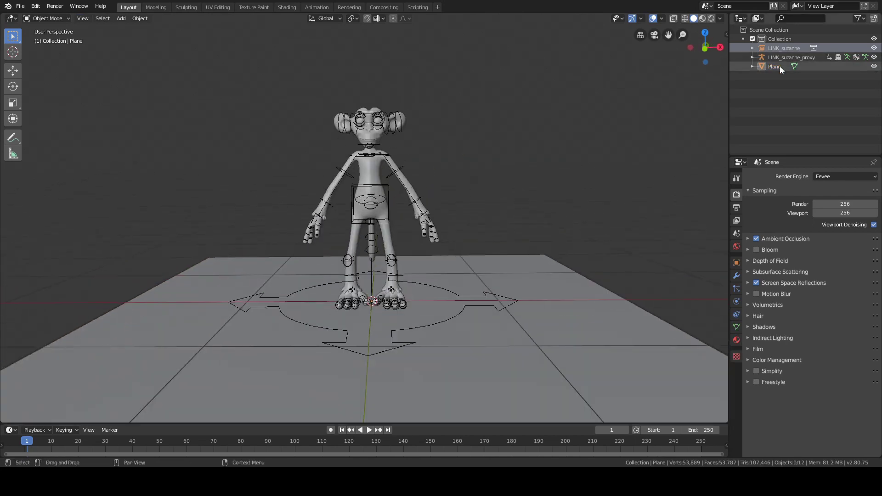
# - Select the character and the floor plane in turn to check them as separate objects
pyautogui.click(401, 167)
pyautogui.moveTo(489, 139); pyautogui.dragTo(544, 91, button='middle')
pyautogui.scroll(-4, 509, 129)
pyautogui.scroll(4, 432, 217)
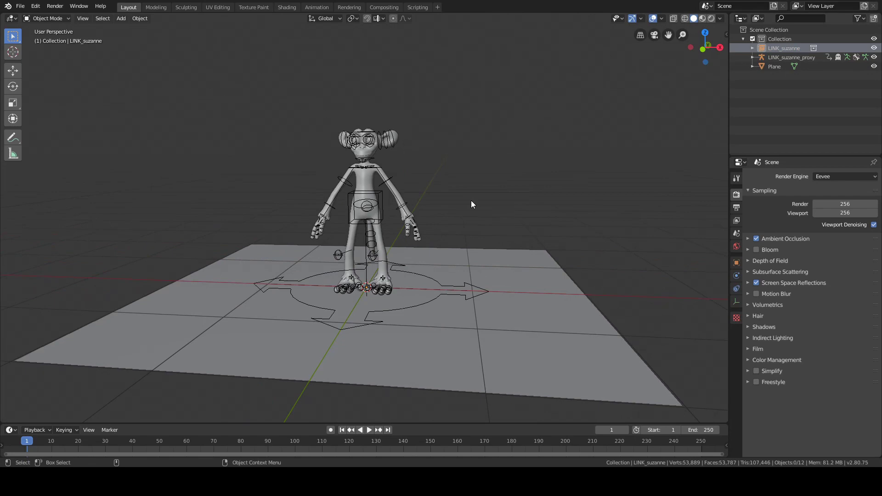
pyautogui.click(514, 258)
pyautogui.moveTo(537, 221)
pyautogui.mouseDown(button='middle')
pyautogui.moveTo(451, 225)
pyautogui.moveTo(527, 209)
pyautogui.mouseUp(button='middle')
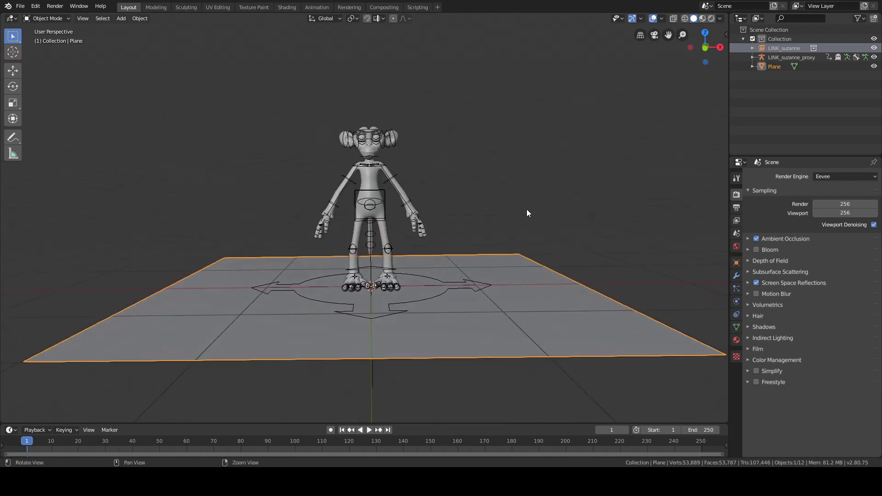
pyautogui.click(525, 199)
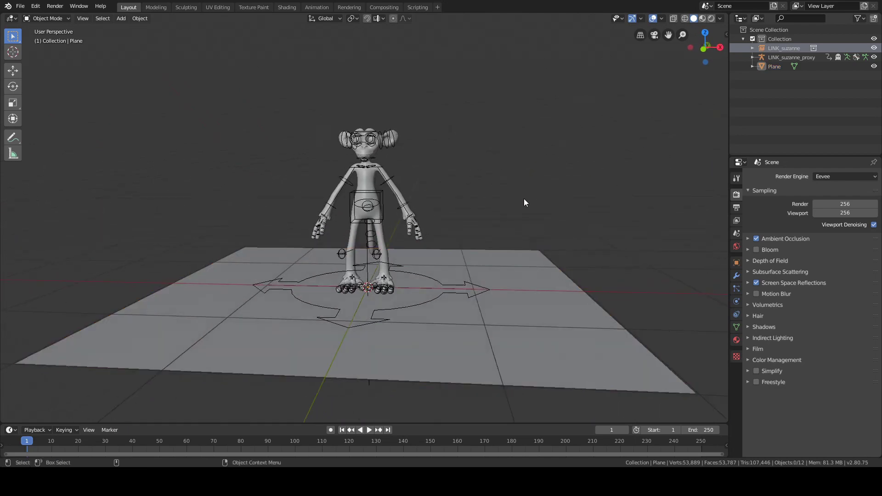
# - Add a new collection to the scene and rename the original collection "scene"
pyautogui.click(773, 106)
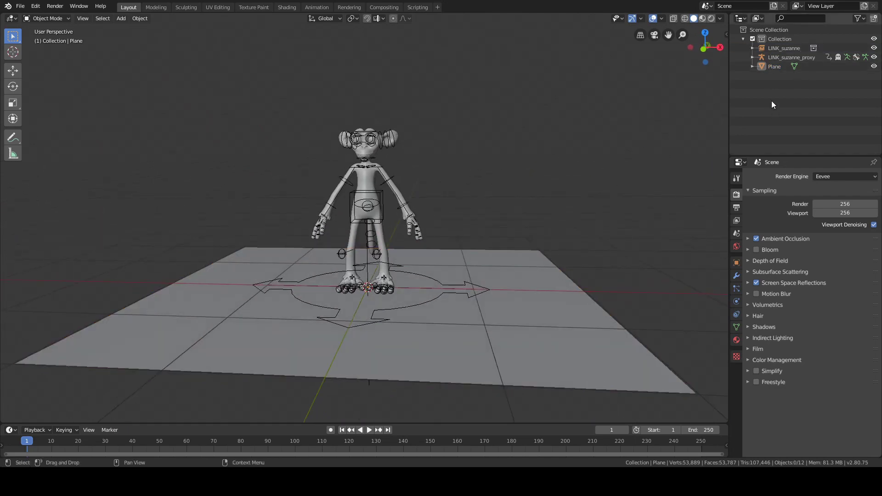
pyautogui.rightClick(782, 102)
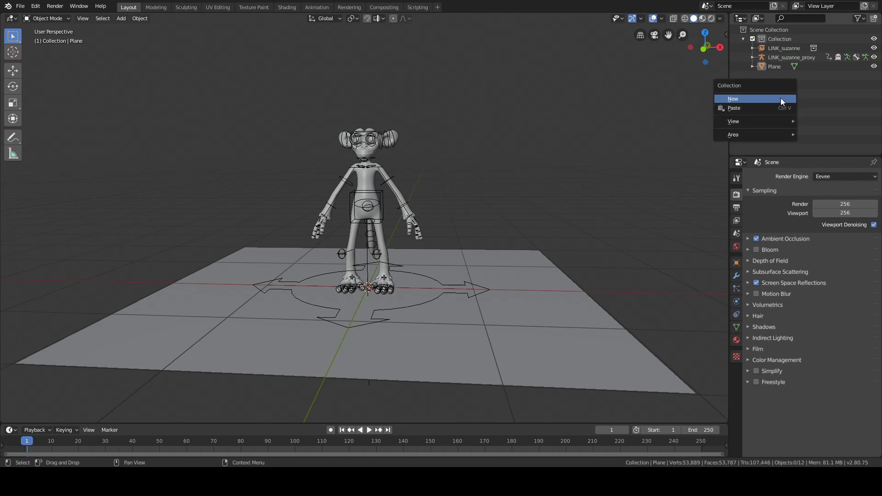
pyautogui.click(783, 102)
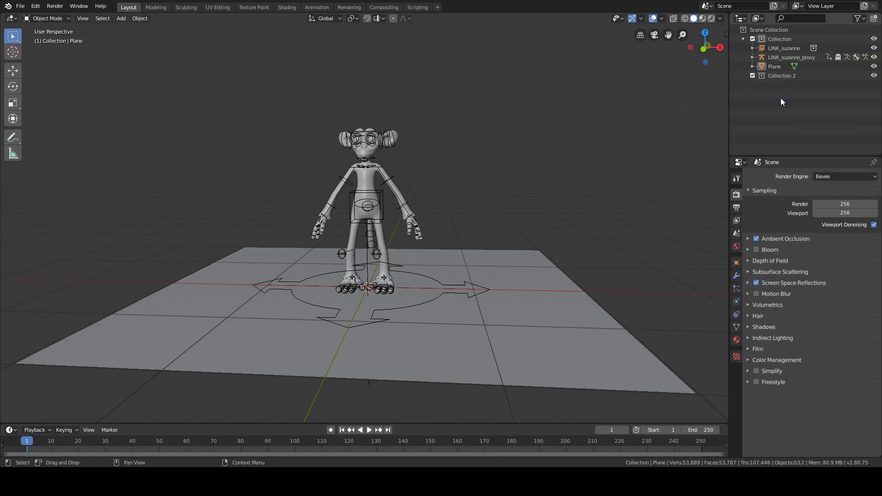
pyautogui.doubleClick(785, 39)
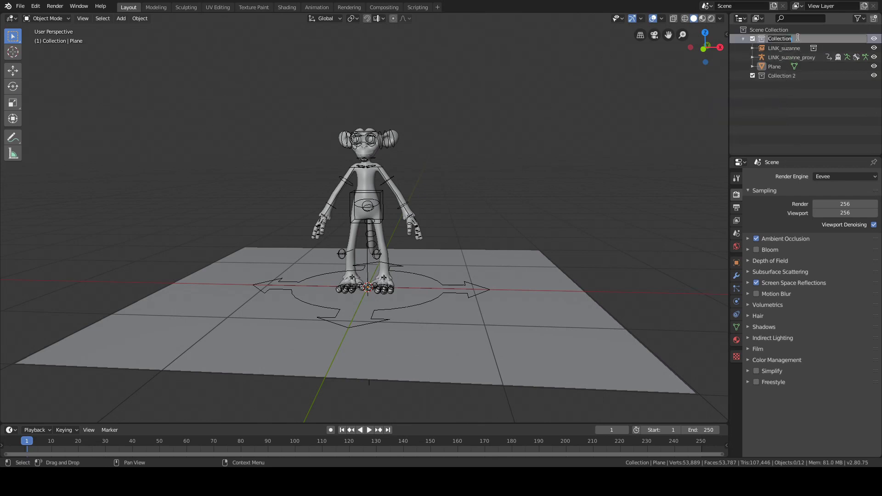
pyautogui.write('scene')
pyautogui.press('Return')
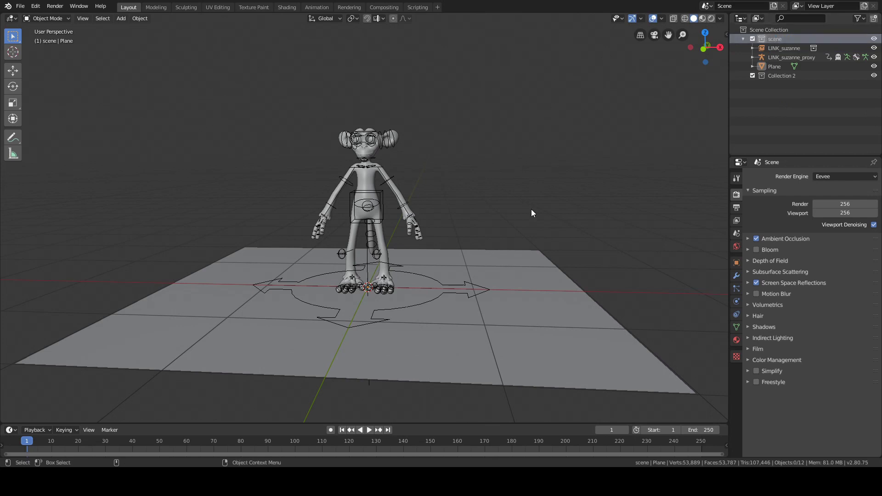
# - Move LINK_suzanne and LINK_suzanne_proxy together into Collection 2
pyautogui.click(536, 272)
pyautogui.click(446, 95)
pyautogui.click(784, 48)
pyautogui.keyDown('ctrl'); pyautogui.click(787, 57); pyautogui.keyUp('ctrl')
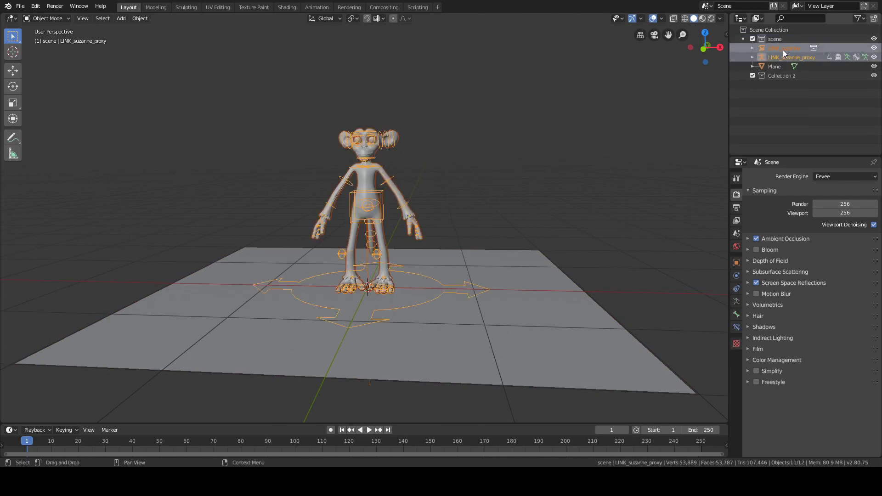
pyautogui.moveTo(766, 54); pyautogui.dragTo(781, 76)
# - Rename Collection 2 as "Suzanne"
pyautogui.doubleClick(770, 57)
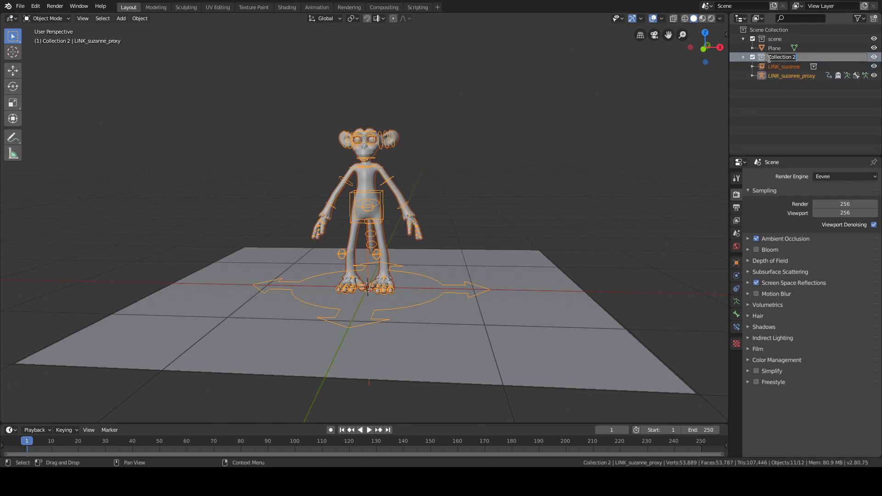
pyautogui.press('BackSpace')
pyautogui.write('Suzanne')
pyautogui.press('Return')
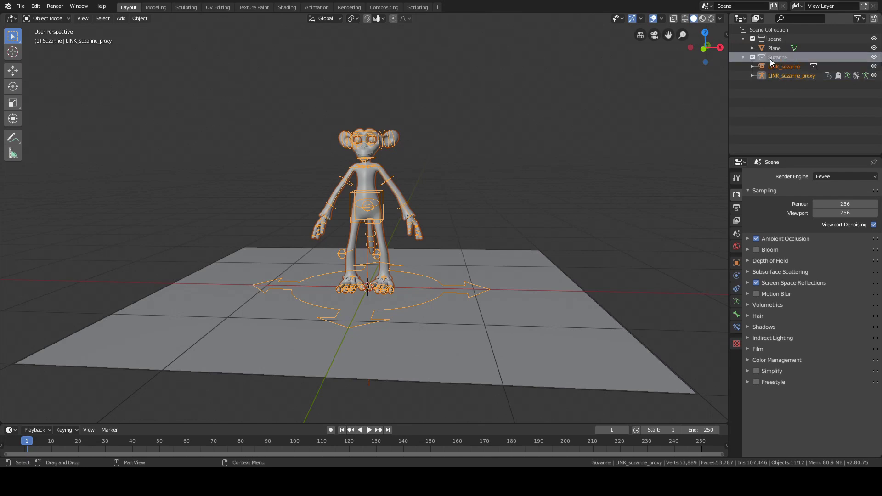
# - Clear the selection and show the selectability toggles in the outliner
pyautogui.click(826, 114)
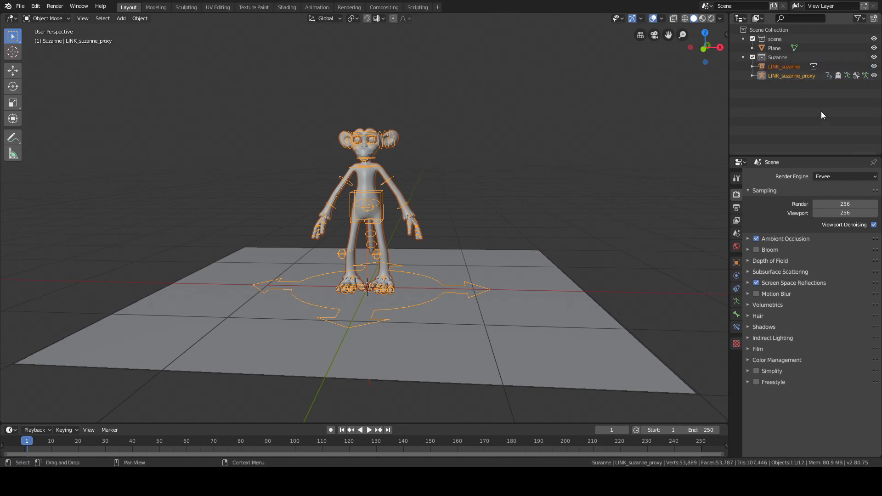
pyautogui.click(551, 134)
pyautogui.click(858, 18)
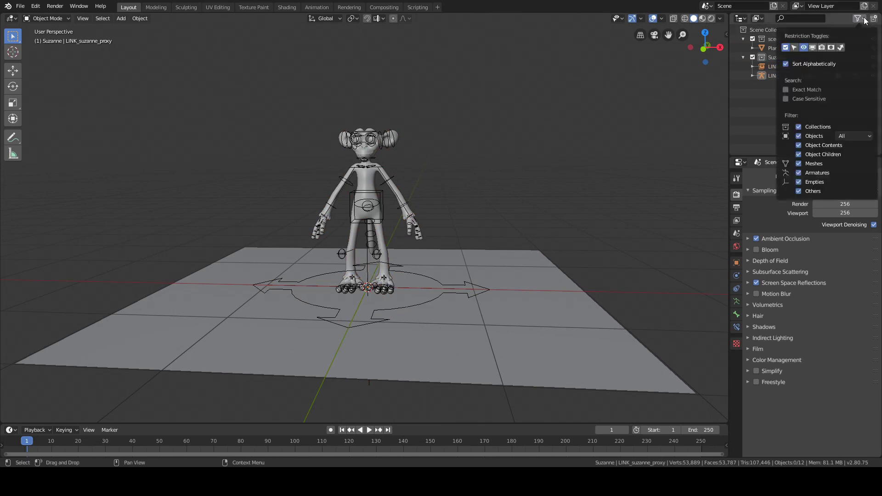
pyautogui.click(795, 47)
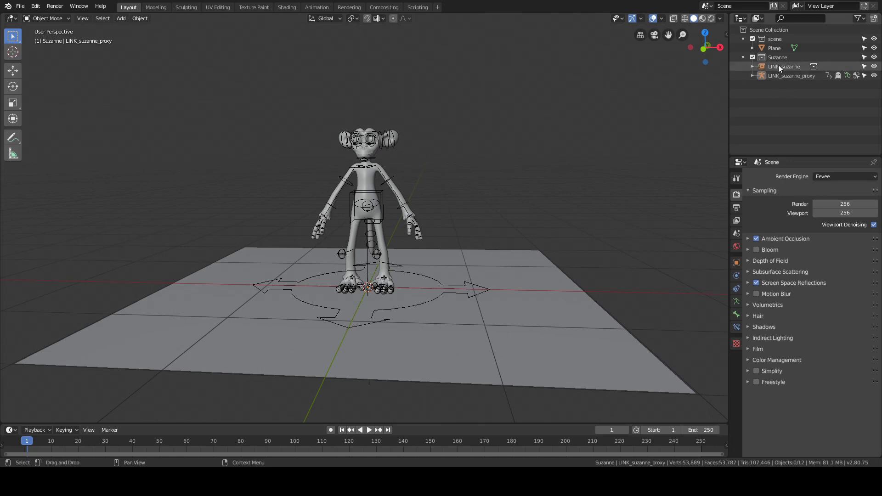
# - Make LINK_suzanne and the scene collection unselectable in the viewport
pyautogui.click(792, 67)
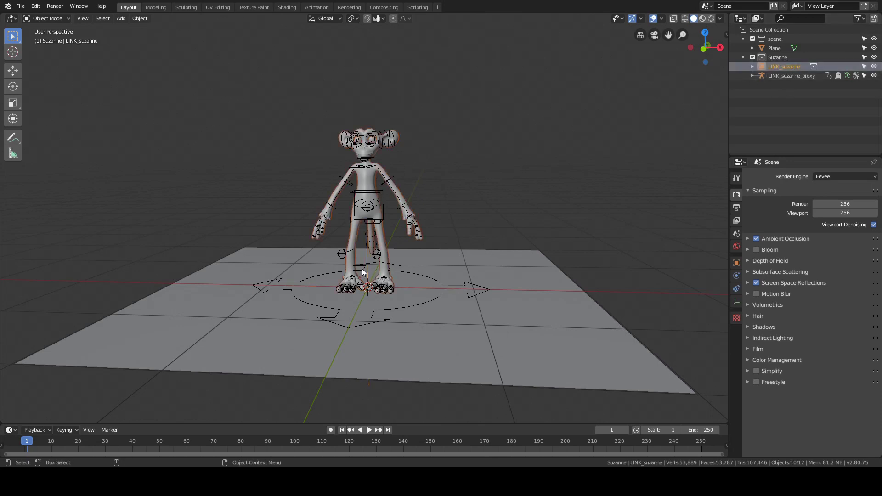
pyautogui.scroll(3, 373, 276)
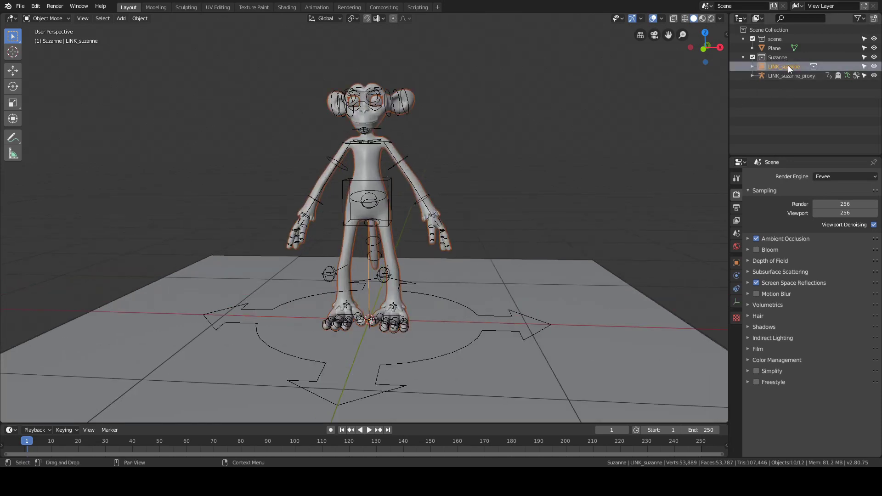
pyautogui.click(865, 67)
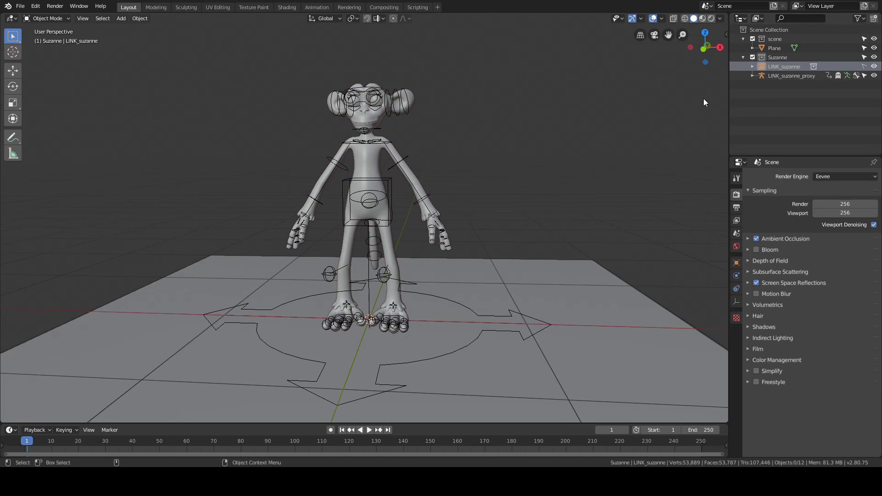
pyautogui.click(865, 38)
# - Box-select the whole scene and test the floor to check which objects can still be selected
pyautogui.moveTo(122, 276); pyautogui.dragTo(155, 329)
pyautogui.scroll(-3, 164, 262)
pyautogui.moveTo(149, 112); pyautogui.dragTo(605, 387)
pyautogui.click(433, 247)
pyautogui.click(436, 269)
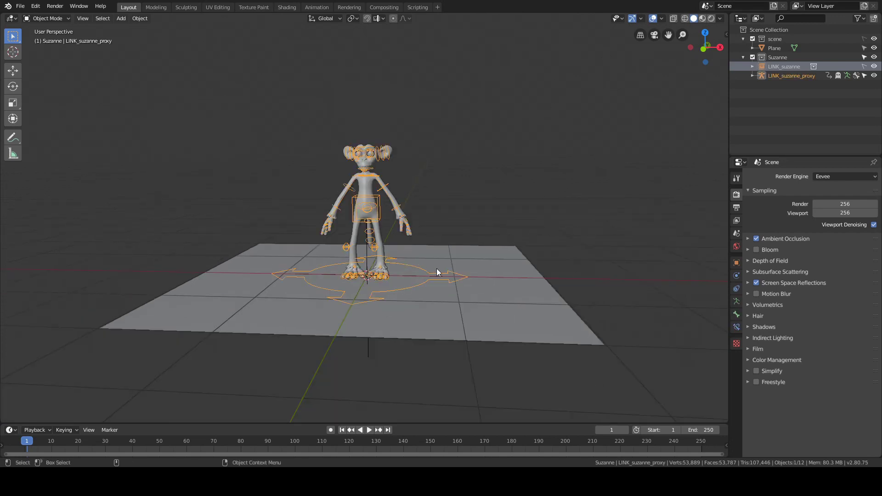
pyautogui.scroll(3, 506, 246)
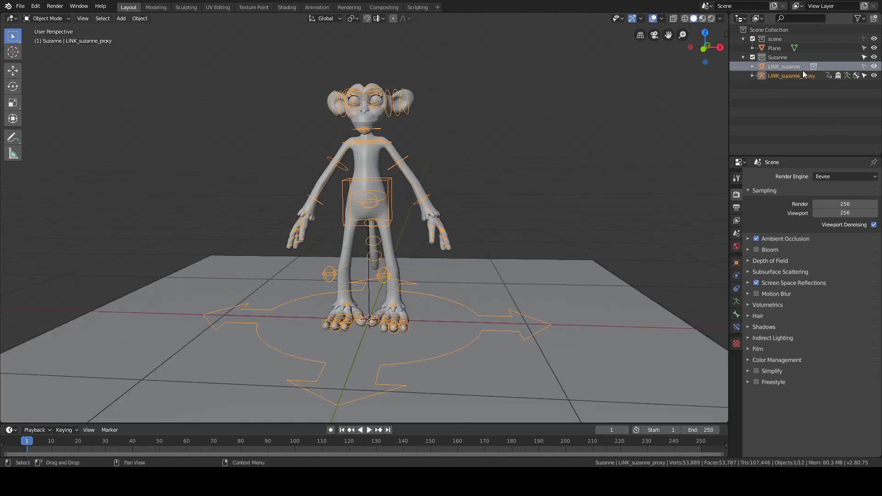
# - Switch LINK_suzanne_proxy between Pose Mode and Object Mode to check that the rig can be posed
pyautogui.hotkey('ctrl', 'Tab')
pyautogui.scroll(-6, 559, 167)
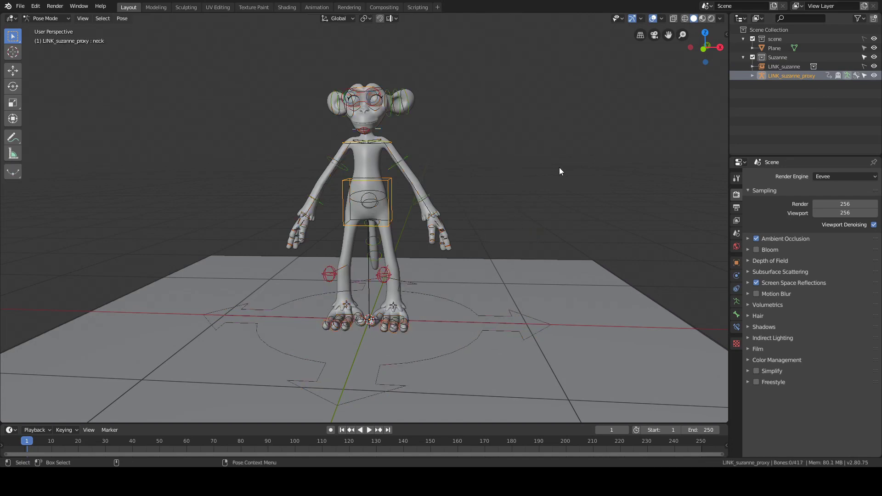
pyautogui.click(489, 203)
pyautogui.keyDown('alt'); pyautogui.moveTo(490, 203); pyautogui.dragTo(501, 227); pyautogui.keyUp('alt')
pyautogui.click(426, 232)
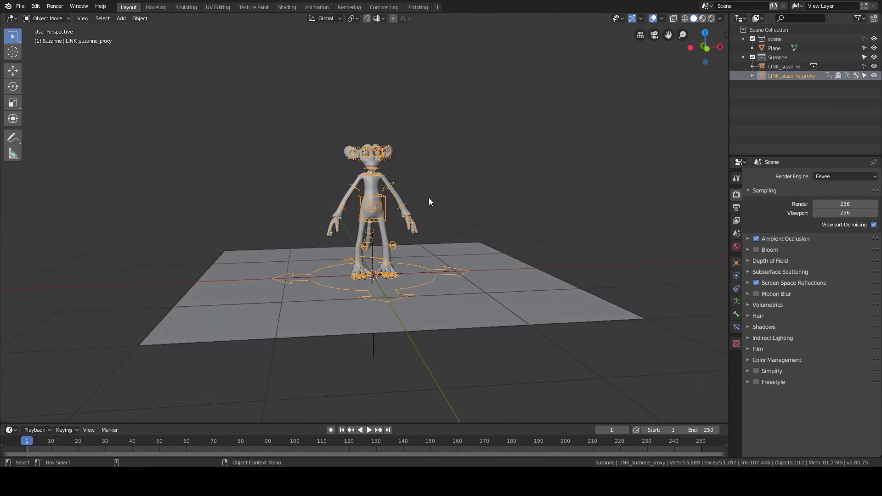
pyautogui.hotkey('ctrl', 'Tab')
pyautogui.keyDown('alt'); pyautogui.moveTo(481, 187); pyautogui.dragTo(483, 167); pyautogui.keyUp('alt')
pyautogui.hotkey('ctrl', 'Tab')
pyautogui.click(470, 196)
pyautogui.keyDown('alt'); pyautogui.moveTo(629, 134); pyautogui.dragTo(475, 191); pyautogui.keyUp('alt')
pyautogui.click(421, 161)
# - Move the proxy's root bone along the X axis in Pose Mode, shifting the character away from the scene centre
pyautogui.hotkey('ctrl', 'Tab')
pyautogui.click(490, 164)
pyautogui.click(445, 261)
pyautogui.press('g')
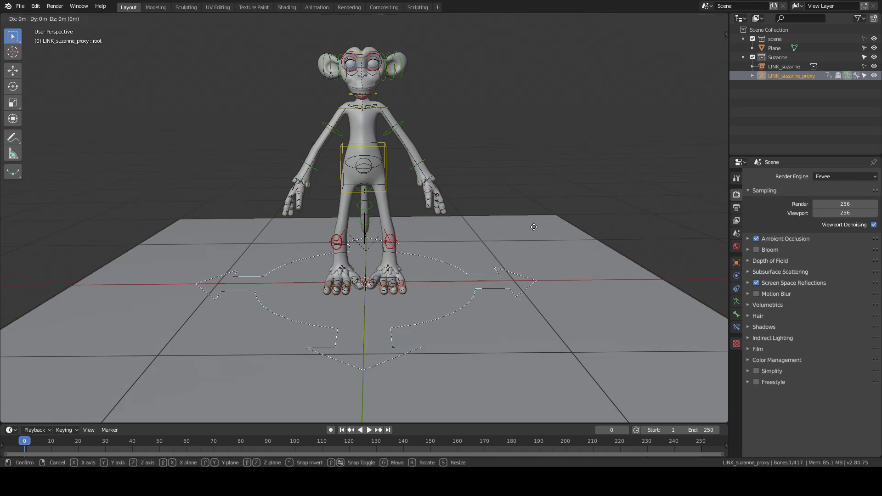
pyautogui.press('x')
pyautogui.click(314, 218)
# - Return the proxy to Object Mode and deselect it, keeping the shifted character and the scene centre in view
pyautogui.keyDown('alt'); pyautogui.moveTo(438, 197); pyautogui.dragTo(467, 170); pyautogui.keyUp('alt')
pyautogui.hotkey('ctrl', 'Tab')
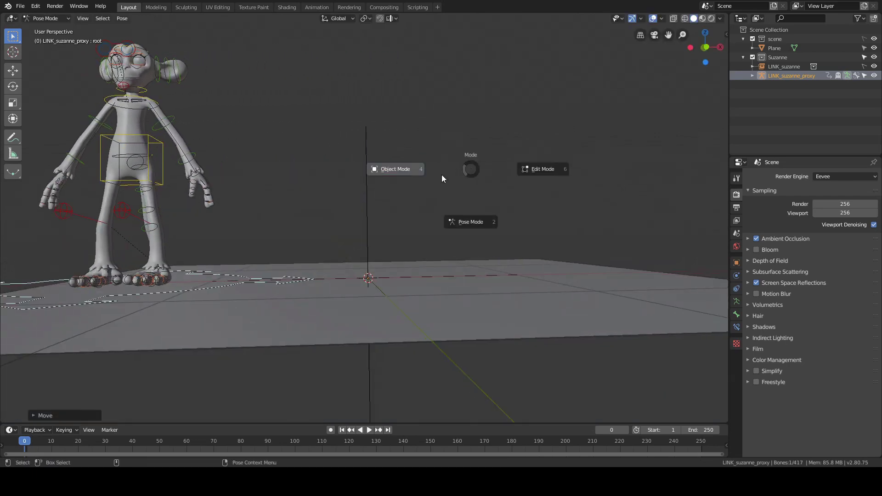
pyautogui.click(408, 172)
pyautogui.keyDown('alt'); pyautogui.moveTo(386, 172); pyautogui.dragTo(363, 164); pyautogui.keyUp('alt')
pyautogui.click(368, 144)
pyautogui.moveTo(363, 165); pyautogui.dragTo(400, 182, button='middle')
pyautogui.scroll(-2, 387, 169)
# - Make LINK_suzanne selectable again and select it to examine its empty at the scene centre
pyautogui.click(796, 67)
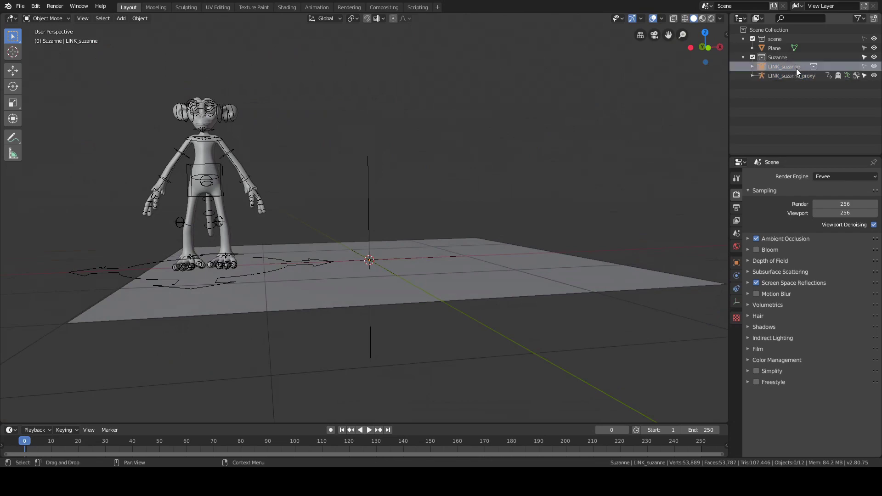
pyautogui.click(848, 68)
pyautogui.moveTo(473, 156); pyautogui.dragTo(455, 166, button='middle')
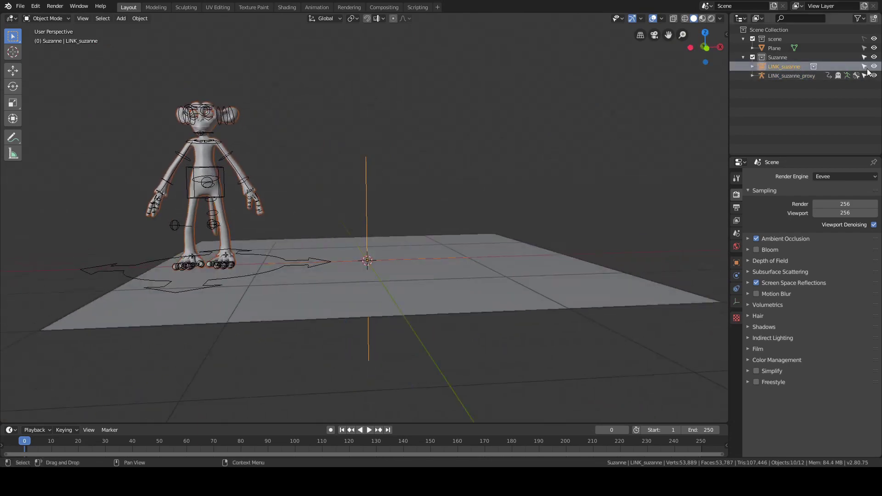
pyautogui.scroll(1, 472, 197)
pyautogui.moveTo(472, 198); pyautogui.dragTo(482, 213, button='middle')
pyautogui.moveTo(314, 265); pyautogui.dragTo(340, 222, button='middle')
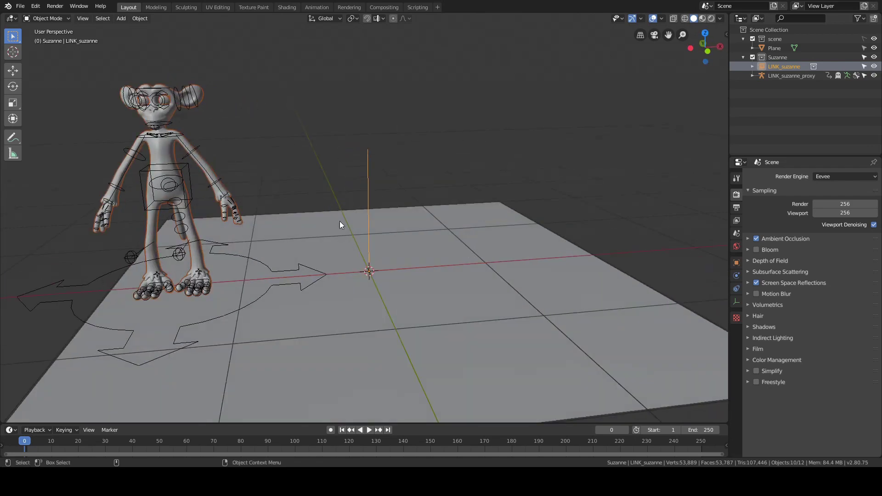
pyautogui.moveTo(210, 205); pyautogui.dragTo(611, 180, button='middle')
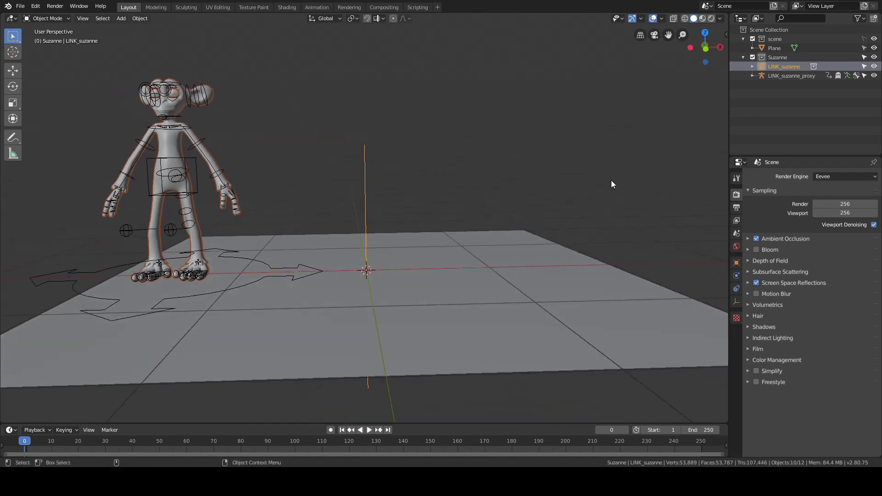
# - Set the LINK_suzanne empty's display size to 0.01 m and make the object unselectable again
pyautogui.click(738, 304)
pyautogui.moveTo(567, 268); pyautogui.dragTo(581, 266, button='middle')
pyautogui.moveTo(845, 198); pyautogui.dragTo(811, 199)
pyautogui.moveTo(660, 199)
pyautogui.mouseDown(button='middle')
pyautogui.moveTo(644, 170)
pyautogui.moveTo(656, 211)
pyautogui.moveTo(669, 209)
pyautogui.mouseUp(button='middle')
pyautogui.click(360, 264)
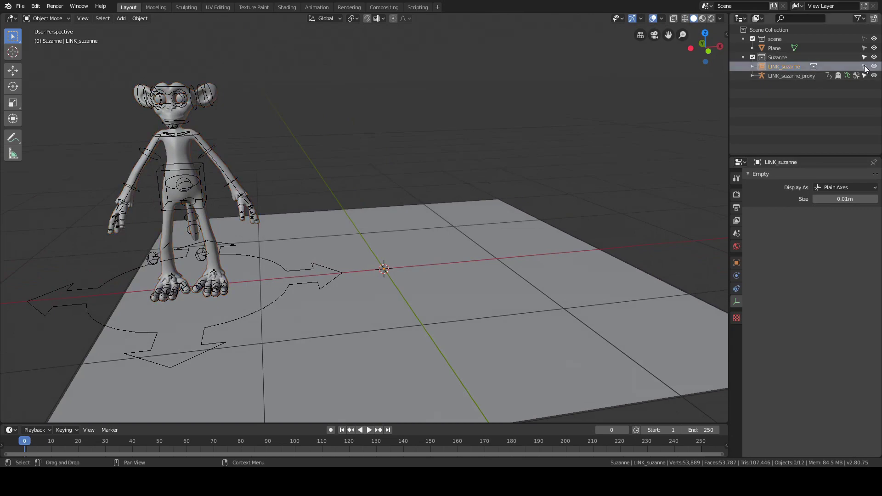
# - Clear the root bone's location in Pose Mode and return the proxy to Object Mode with nothing selected
pyautogui.click(332, 269)
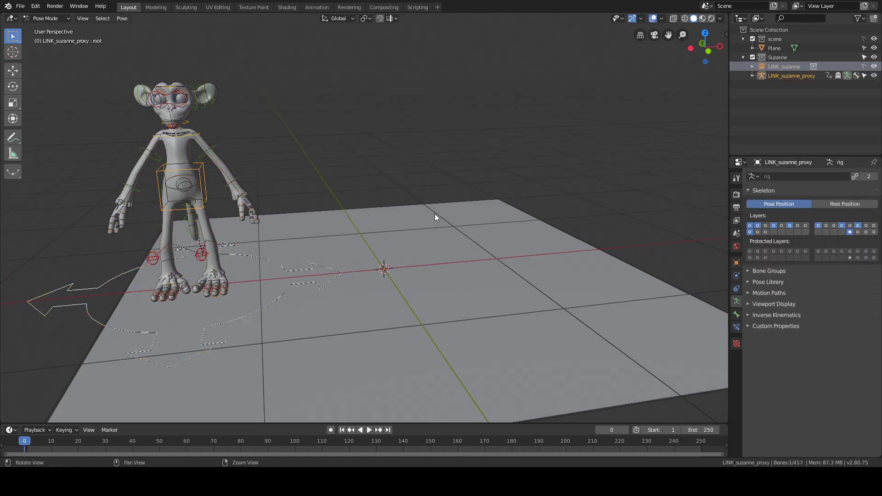
pyautogui.hotkey('alt', 'g')
pyautogui.click(487, 178)
pyautogui.moveTo(540, 151); pyautogui.dragTo(494, 157, button='middle')
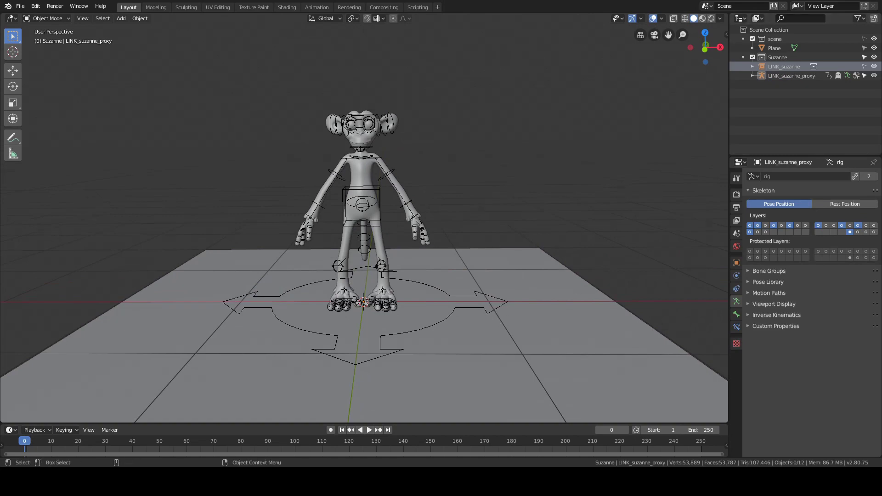
pyautogui.moveTo(539, 189); pyautogui.dragTo(494, 160, button='middle')
# - Start saving the scene and create a folder named Jumping_testAnimation inside the scenes folder
pyautogui.hotkey('ctrl', 's')
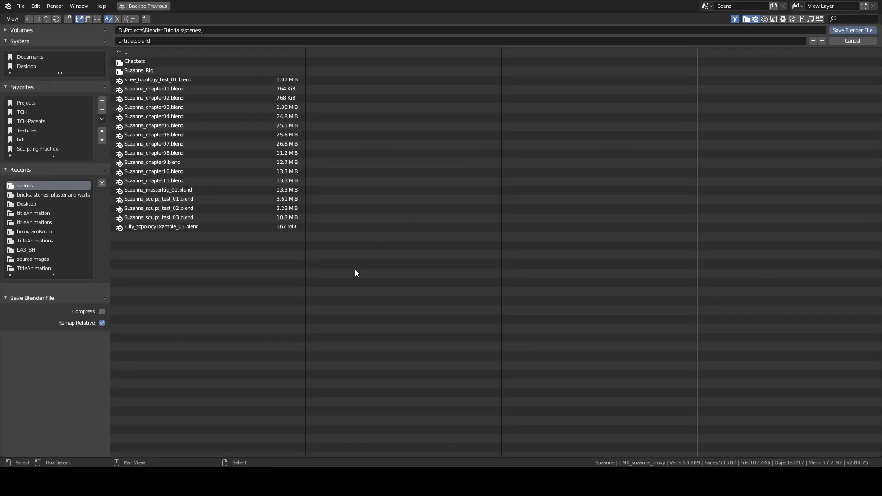
pyautogui.click(70, 20)
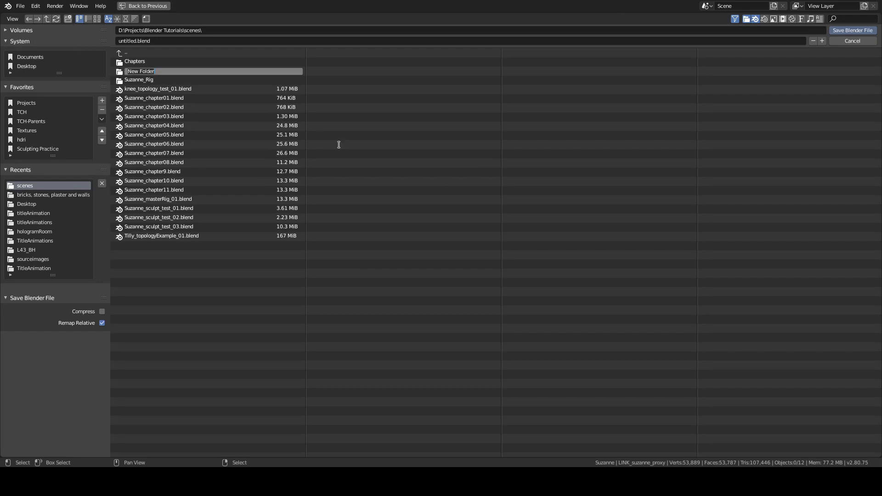
pyautogui.press('BackSpace')
pyautogui.write('Jumping_testAnimatin')
pyautogui.write('n')
pyautogui.press('Return')
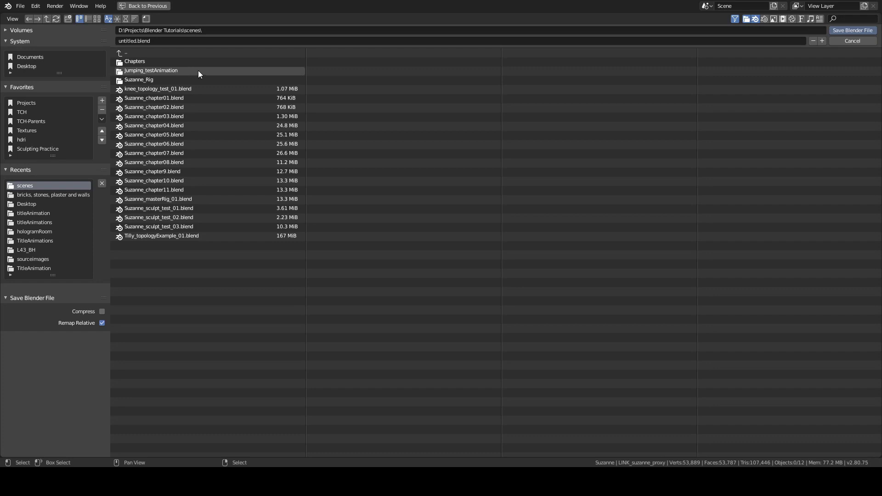
# - Enter the Jumping_testAnimation folder and name the file JumpingTestAnimation_shot01_01
pyautogui.doubleClick(159, 71)
pyautogui.click(128, 38)
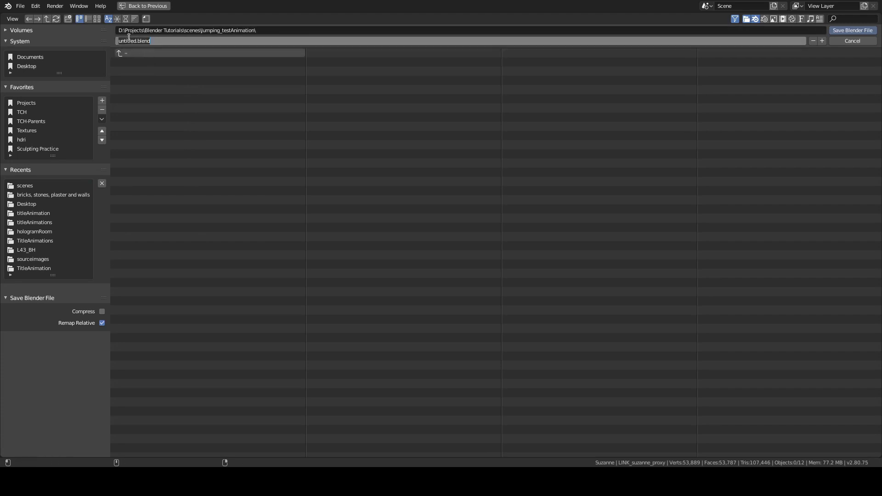
pyautogui.doubleClick(128, 39)
pyautogui.write('JumpingTestAnimation')
pyautogui.write('_shot01_01')
# - Try changing the final version digit in the file name to 2
pyautogui.press('Right')
pyautogui.press('Right')
pyautogui.press('Right')
pyautogui.press('Right')
pyautogui.press('Right')
pyautogui.press('BackSpace')
pyautogui.write('2')
pyautogui.click(203, 109)
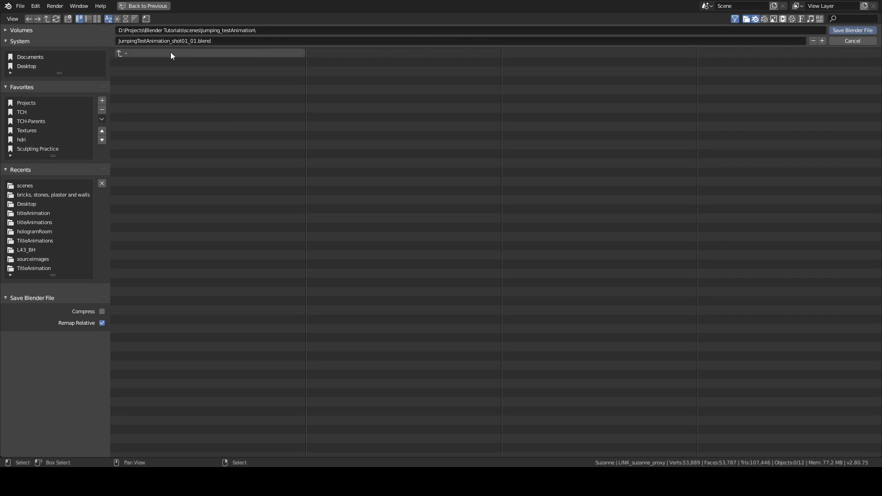
# - Check the shot part of the file name and save the file as JumpingTestAnimation_shot01_01.blend
pyautogui.click(156, 41)
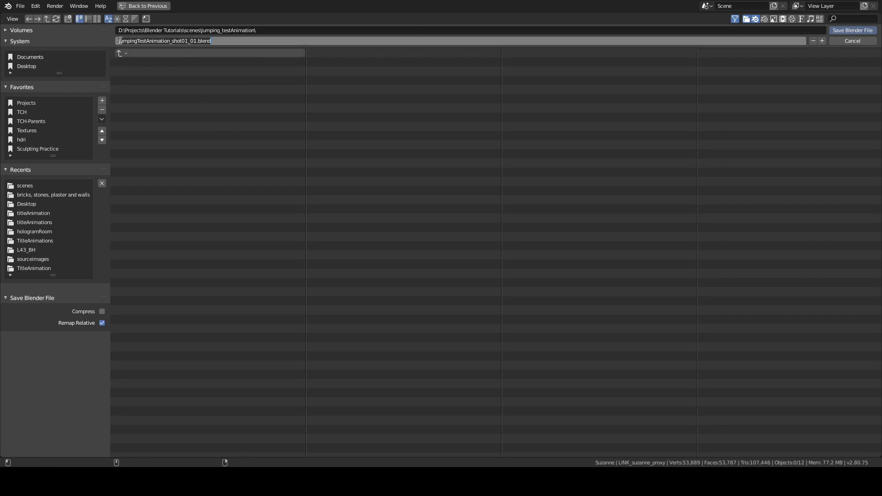
pyautogui.doubleClick(160, 41)
pyautogui.click(173, 41)
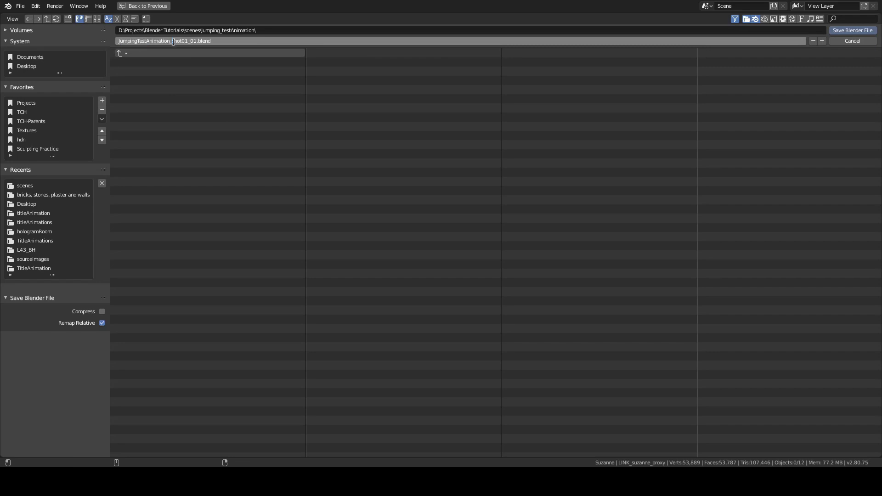
pyautogui.moveTo(174, 42); pyautogui.dragTo(195, 41)
pyautogui.click(238, 87)
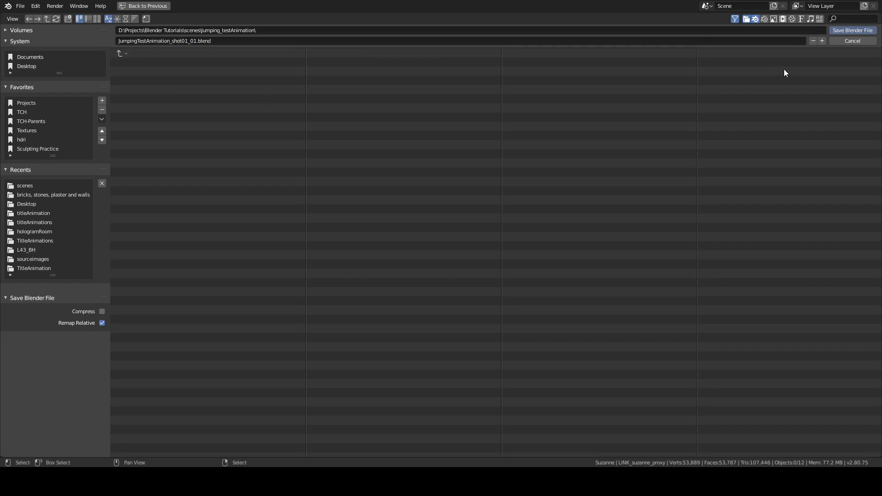
pyautogui.click(851, 30)
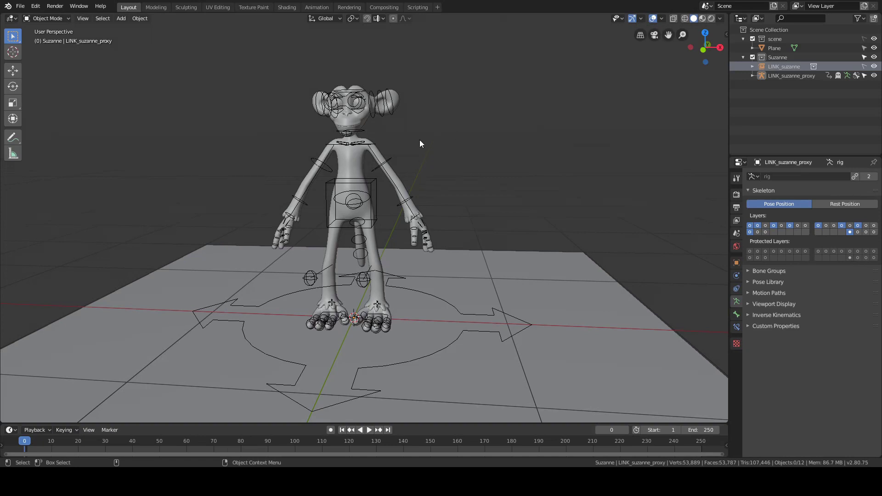
# - Examine the character's head, face and ear controls up close from several angles
pyautogui.keyDown('alt'); pyautogui.moveTo(420, 140); pyautogui.dragTo(407, 164, button='middle'); pyautogui.keyUp('alt')
pyautogui.keyDown('alt'); pyautogui.moveTo(407, 164); pyautogui.dragTo(391, 162); pyautogui.keyUp('alt')
pyautogui.scroll(3, 390, 162)
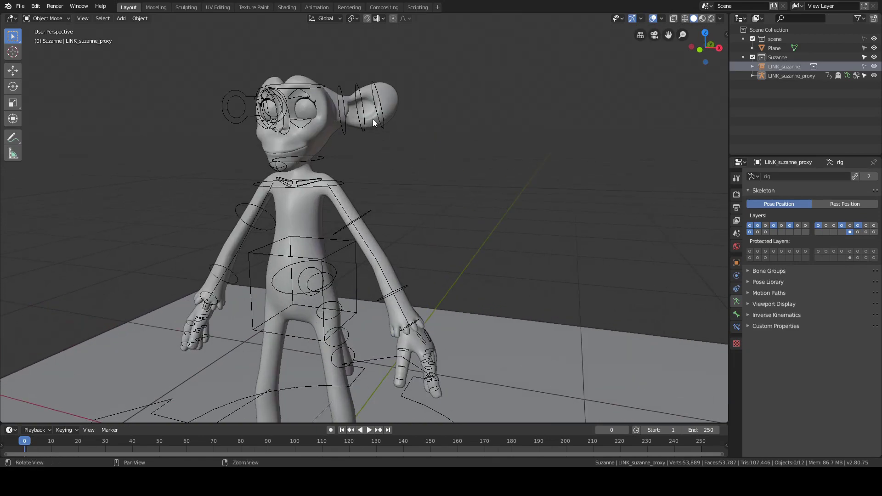
pyautogui.keyDown('alt'); pyautogui.moveTo(373, 119); pyautogui.dragTo(385, 157); pyautogui.keyUp('alt')
pyautogui.keyDown('alt'); pyautogui.moveTo(385, 157); pyautogui.dragTo(378, 136, button='right'); pyautogui.keyUp('alt')
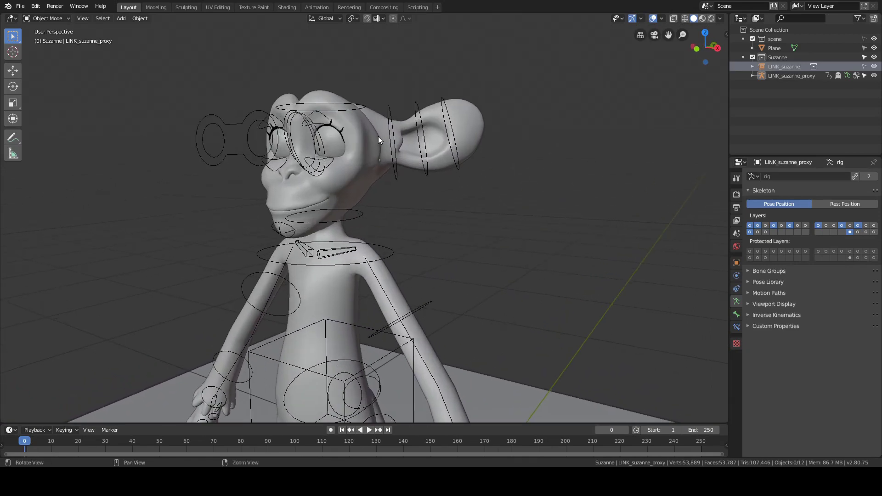
pyautogui.keyDown('alt'); pyautogui.moveTo(378, 136); pyautogui.dragTo(404, 125); pyautogui.keyUp('alt')
pyautogui.keyDown('alt'); pyautogui.moveTo(467, 221); pyautogui.dragTo(419, 72, button='middle'); pyautogui.keyUp('alt')
pyautogui.keyDown('alt'); pyautogui.moveTo(494, 305); pyautogui.dragTo(476, 307); pyautogui.keyUp('alt')
pyautogui.keyDown('alt'); pyautogui.moveTo(476, 307); pyautogui.dragTo(418, 282, button='right'); pyautogui.keyUp('alt')
pyautogui.keyDown('alt'); pyautogui.moveTo(419, 282); pyautogui.dragTo(438, 291); pyautogui.keyUp('alt')
pyautogui.keyDown('alt'); pyautogui.moveTo(439, 292); pyautogui.dragTo(417, 241, button='right'); pyautogui.keyUp('alt')
pyautogui.keyDown('alt'); pyautogui.moveTo(417, 240); pyautogui.dragTo(381, 226); pyautogui.keyUp('alt')
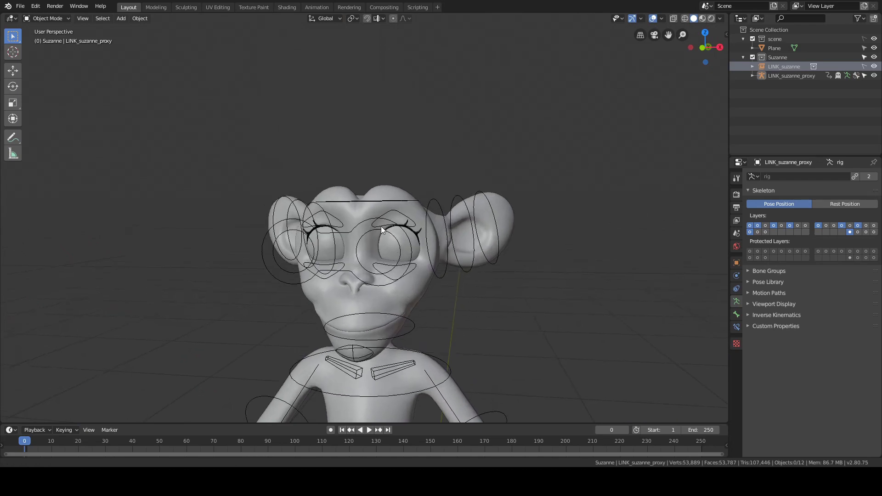
pyautogui.keyDown('alt'); pyautogui.moveTo(382, 226); pyautogui.dragTo(371, 204, button='right'); pyautogui.keyUp('alt')
pyautogui.keyDown('alt'); pyautogui.moveTo(371, 204); pyautogui.dragTo(391, 175); pyautogui.keyUp('alt')
pyautogui.scroll(-3, 351, 200)
pyautogui.scroll(-4, 410, 225)
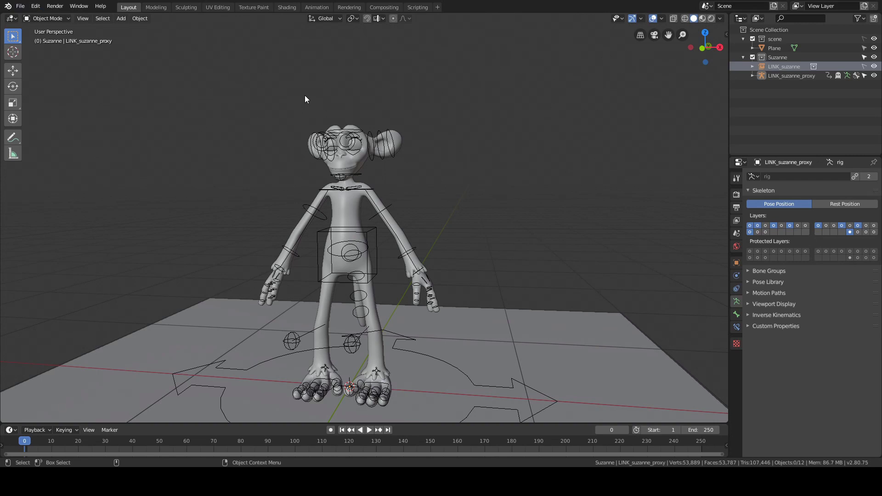
pyautogui.scroll(5, 313, 94)
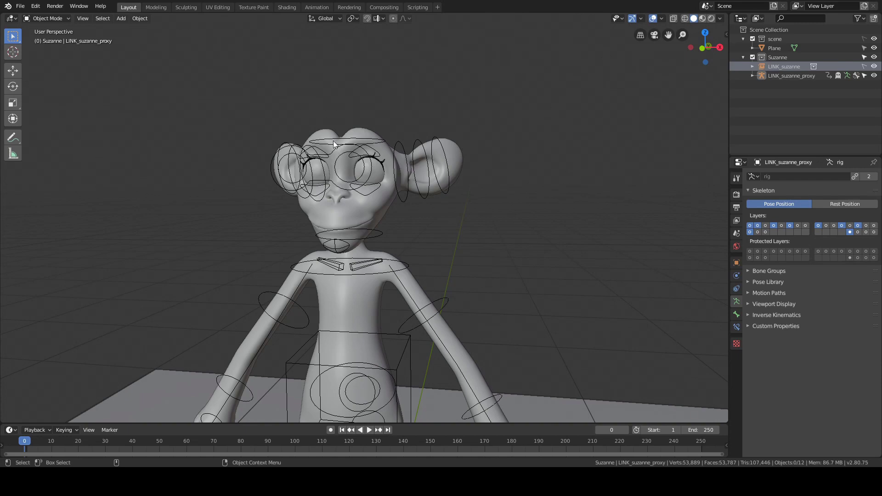
pyautogui.scroll(-6, 333, 141)
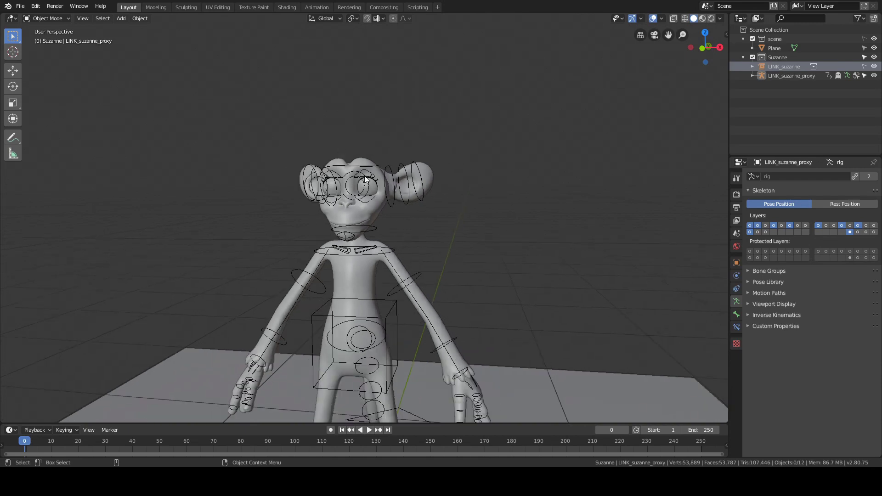
pyautogui.scroll(6, 360, 174)
pyautogui.scroll(-3, 360, 177)
pyautogui.scroll(-5, 354, 207)
pyautogui.scroll(3, 370, 199)
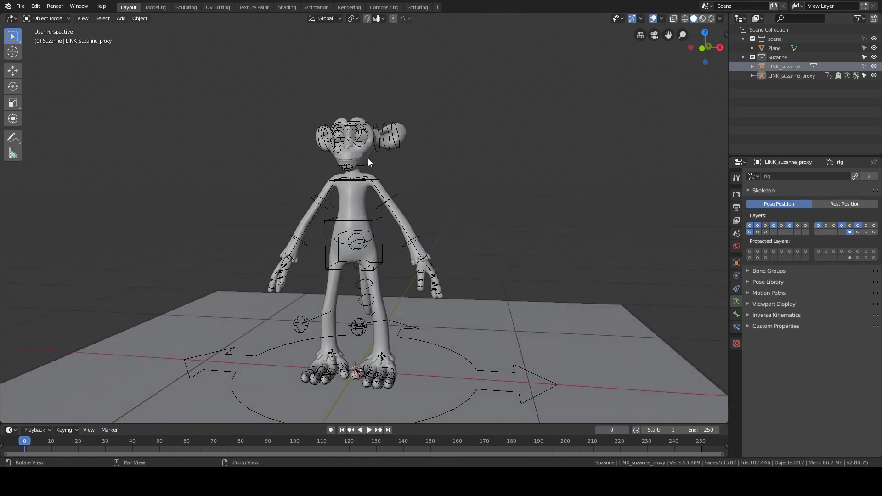
# - Save the shot file and open the recent file Suzanne_masterRig_01.blend
pyautogui.hotkey('ctrl', 's')
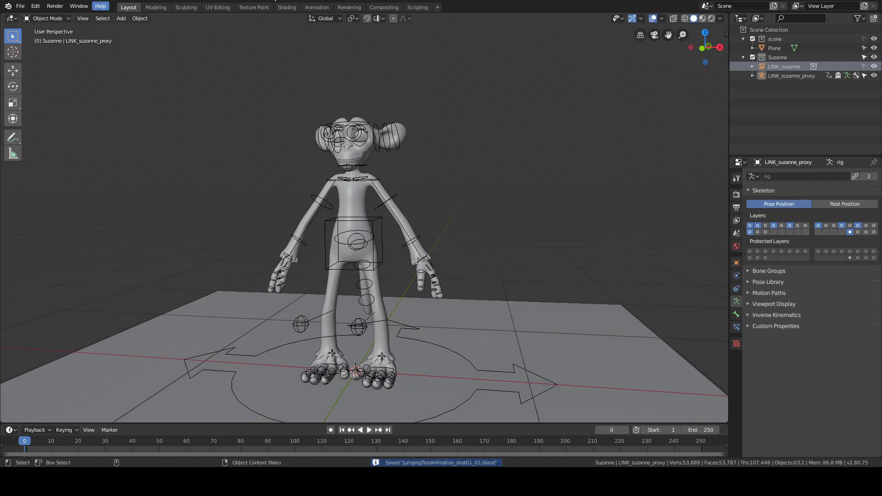
pyautogui.click(20, 6)
pyautogui.moveTo(37, 35)
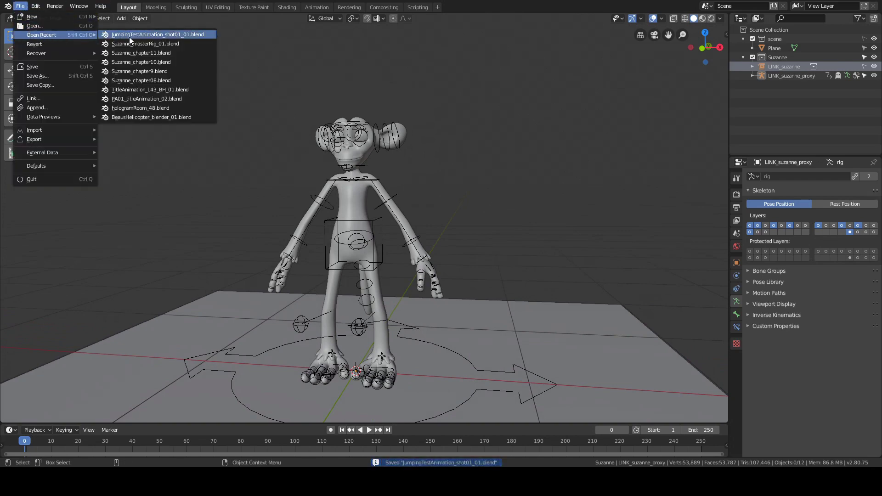
pyautogui.click(144, 42)
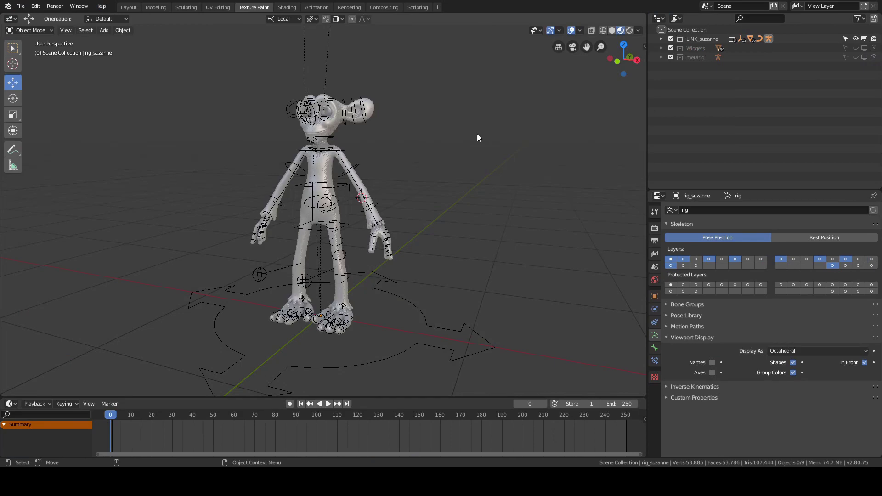
pyautogui.keyDown('shift'); pyautogui.moveTo(309, 73); pyautogui.dragTo(361, 116, button='middle'); pyautogui.keyUp('shift')
pyautogui.scroll(2, 344, 114)
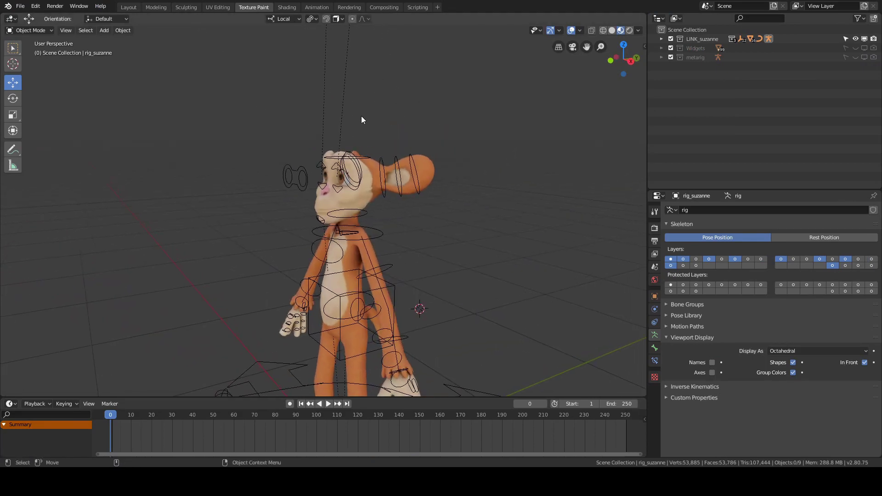
# - Add a cube and scale its mesh to about 0.044 in Edit Mode
pyautogui.hotkey('shift', 'a')
pyautogui.moveTo(362, 116)
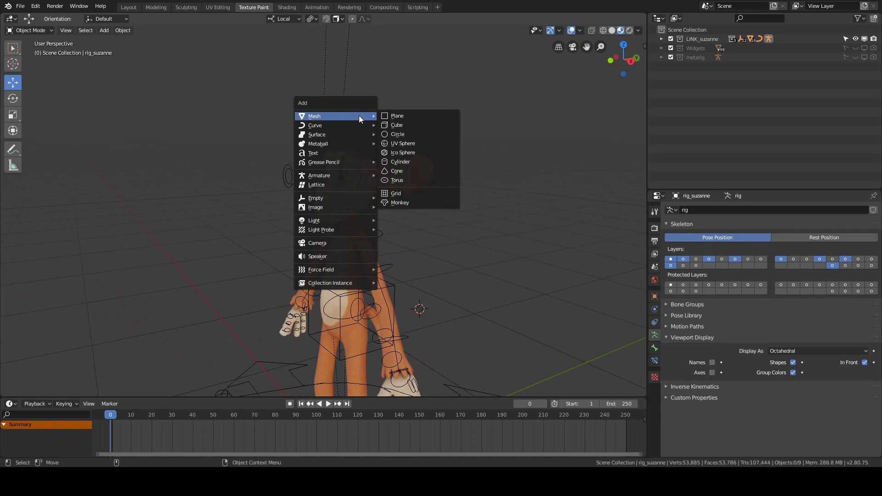
pyautogui.click(397, 125)
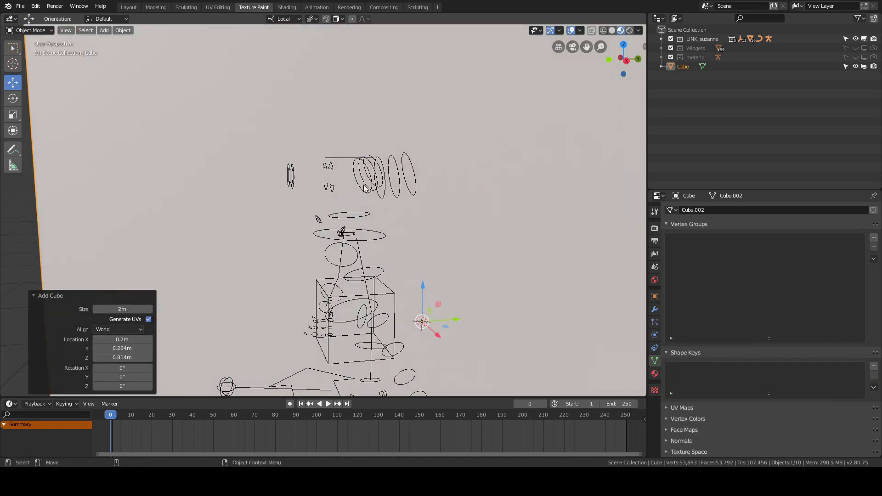
pyautogui.press('Tab')
pyautogui.press('s')
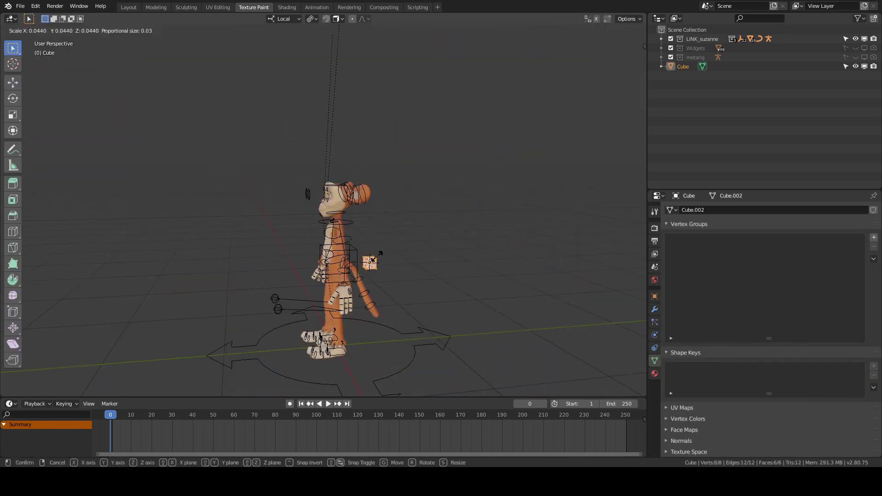
pyautogui.click(376, 255)
pyautogui.press('Tab')
# - Move the cube up to the front of the head and scale its mesh down further in Edit Mode
pyautogui.moveTo(452, 231); pyautogui.dragTo(431, 232, button='middle')
pyautogui.moveTo(381, 240); pyautogui.dragTo(367, 224)
pyautogui.click(367, 224)
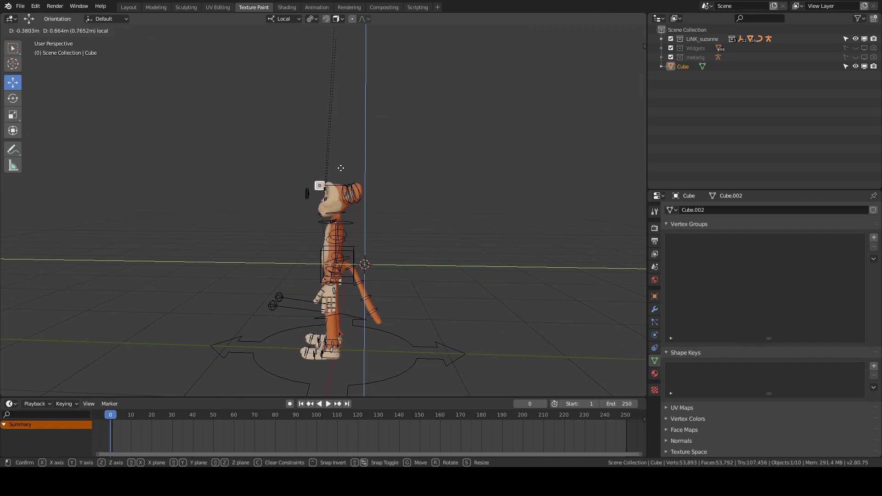
pyautogui.press('KP_Decimal')
pyautogui.press('Tab')
pyautogui.press('s')
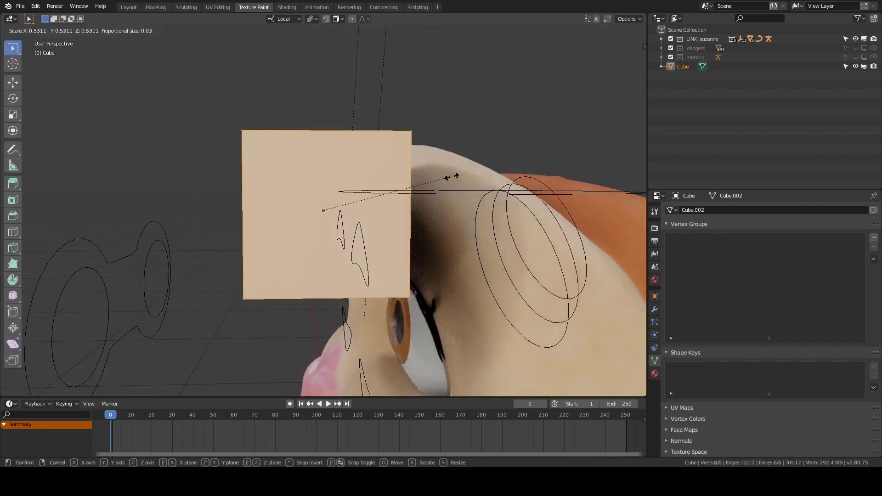
pyautogui.click(358, 210)
pyautogui.press('Tab')
pyautogui.moveTo(367, 177); pyautogui.dragTo(377, 202, button='middle')
# - Clear the cube's location, then move it about 1.46 m along Z and -0.111 m along Y to the face
pyautogui.hotkey('alt', 'g')
pyautogui.scroll(-8, 401, 181)
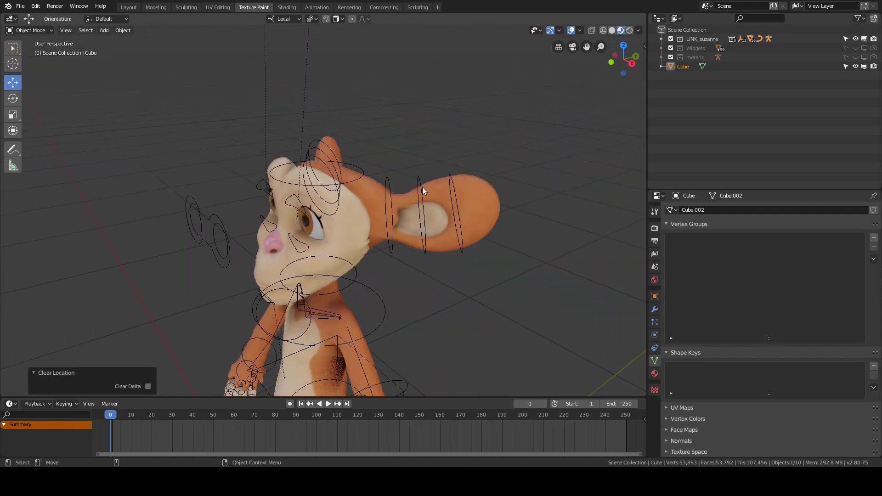
pyautogui.moveTo(324, 293); pyautogui.dragTo(329, 172)
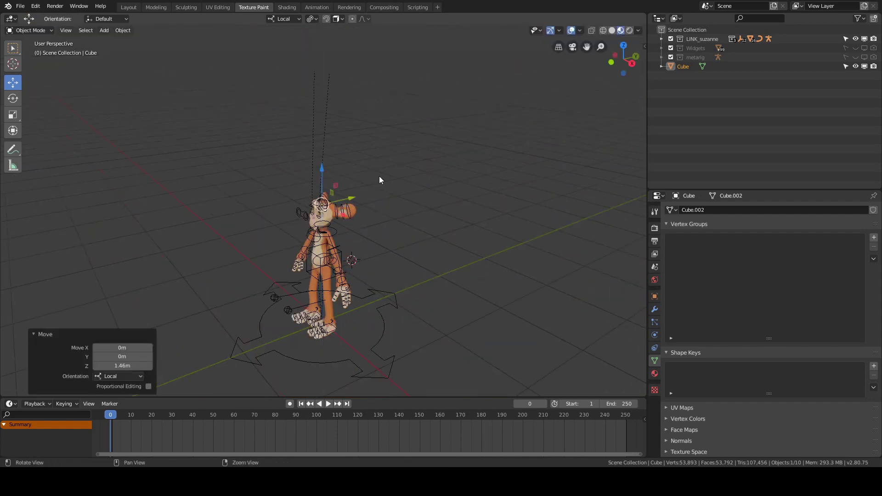
pyautogui.moveTo(380, 179); pyautogui.dragTo(363, 191, button='middle')
pyautogui.moveTo(360, 199); pyautogui.dragTo(351, 201)
pyautogui.press('KP_Decimal')
pyautogui.scroll(-11, 391, 195)
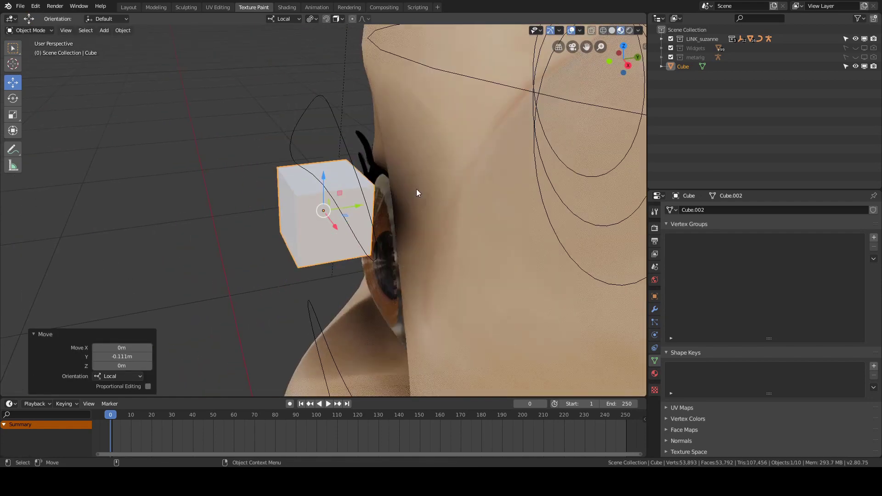
# - Raise the cube about 0.0137 m and push it back along Y into the forehead between the brows
pyautogui.moveTo(448, 196); pyautogui.dragTo(354, 195, button='middle')
pyautogui.moveTo(324, 174); pyautogui.dragTo(324, 136)
pyautogui.moveTo(429, 159); pyautogui.dragTo(366, 174, button='middle')
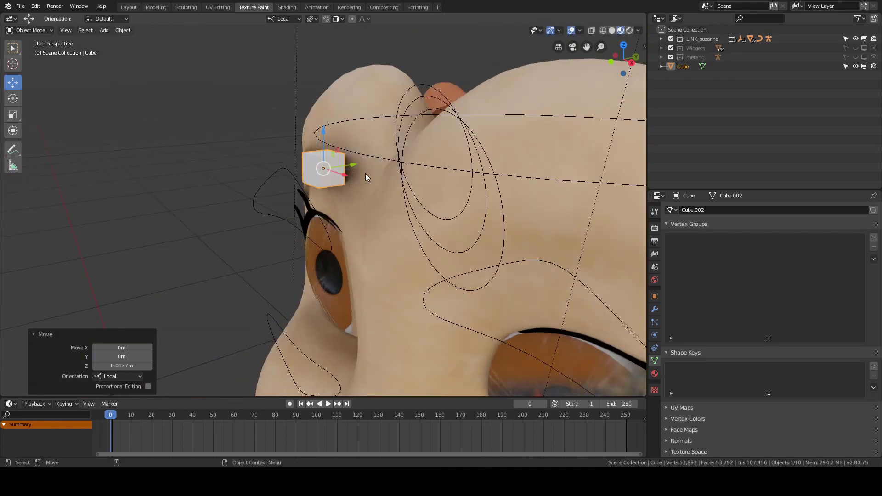
pyautogui.moveTo(352, 165); pyautogui.dragTo(397, 160)
# - Extrude the cube's front face twice in Edit Mode, offsetting the new end about -0.016 m in X and -0.014 m in Y
pyautogui.hotkey('ctrl', 'Tab')
pyautogui.click(419, 162)
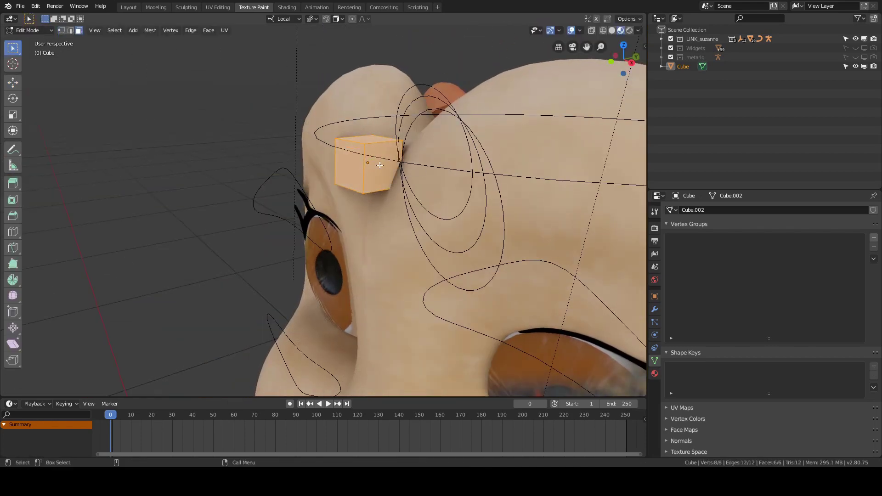
pyautogui.moveTo(415, 160); pyautogui.dragTo(342, 192, button='middle')
pyautogui.press('e')
pyautogui.click(377, 159)
pyautogui.press('e')
pyautogui.rightClick(357, 219)
pyautogui.press('g')
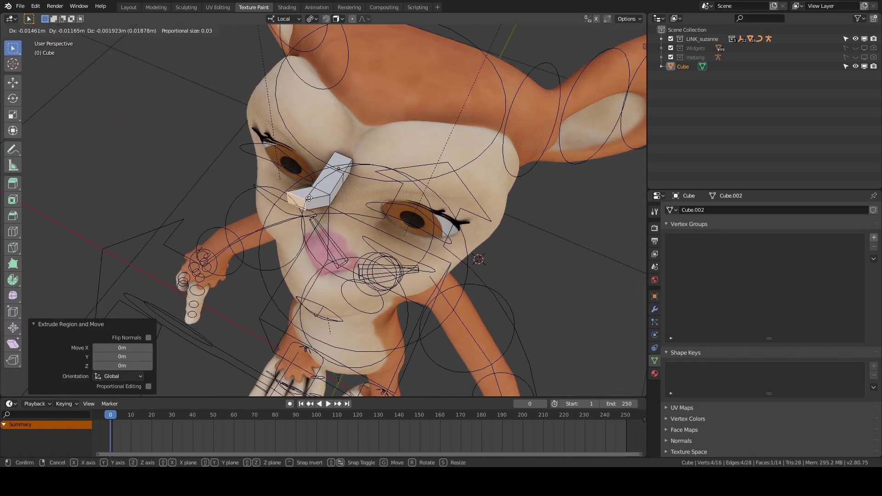
pyautogui.click(299, 206)
# - Extrude the end face another 0.024 m or so and nudge it to bend the strand
pyautogui.press('e')
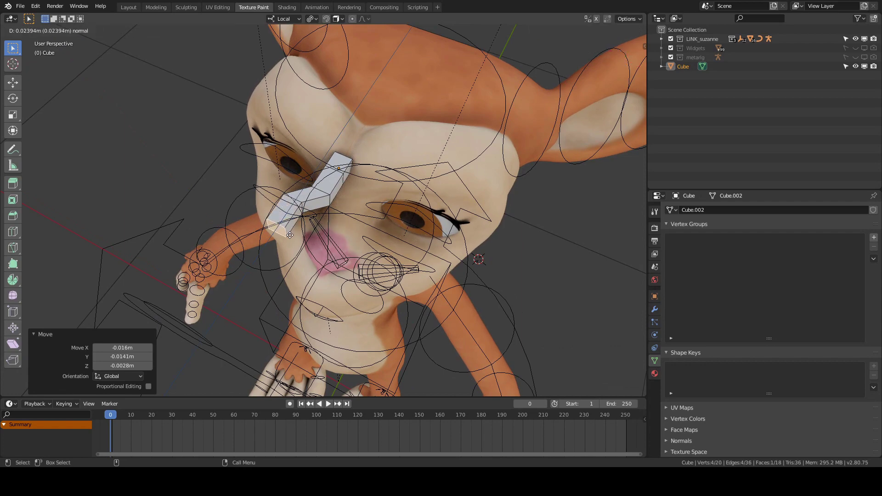
pyautogui.click(290, 236)
pyautogui.press('g')
pyautogui.click(293, 241)
pyautogui.moveTo(294, 240); pyautogui.dragTo(338, 193, button='middle')
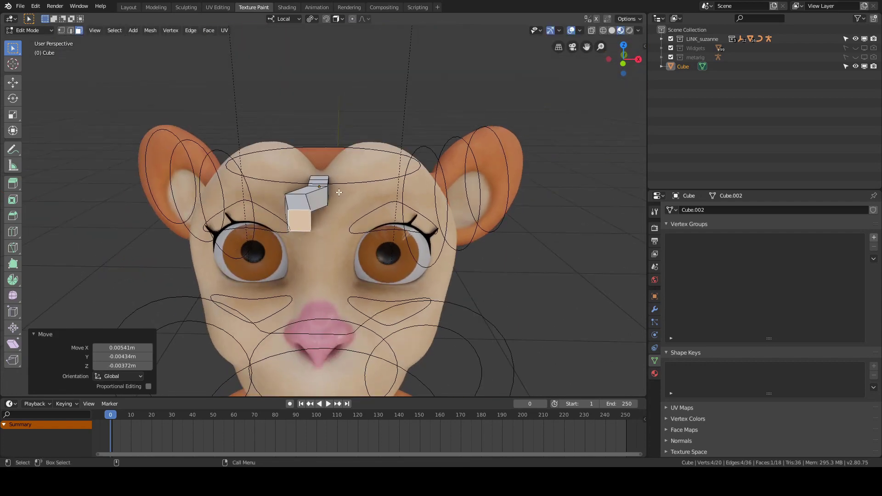
# - Extrude the end face once more and reposition it to lengthen the strand in front of the forehead
pyautogui.press('g')
pyautogui.rightClick(339, 192)
pyautogui.press('e')
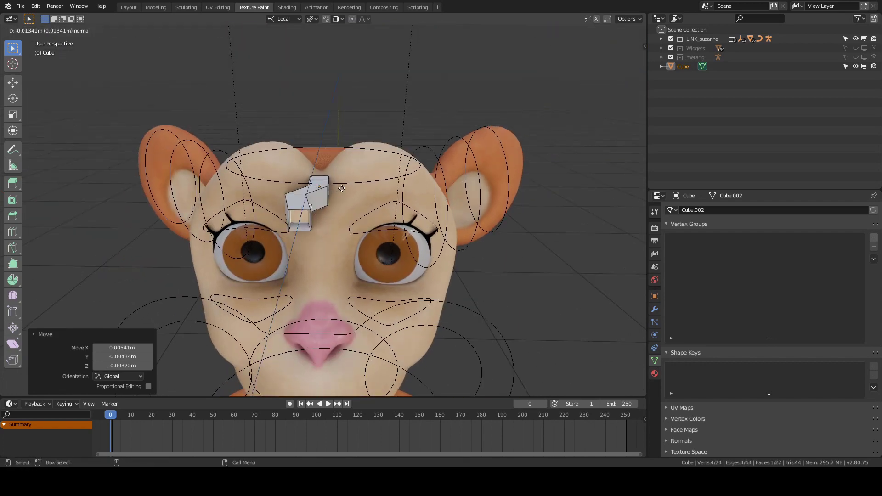
pyautogui.click(348, 192)
pyautogui.press('g')
pyautogui.moveTo(349, 192)
pyautogui.mouseDown(button='middle')
pyautogui.moveTo(276, 174)
pyautogui.moveTo(283, 191)
pyautogui.moveTo(337, 163)
pyautogui.moveTo(352, 207)
pyautogui.mouseUp(button='middle')
pyautogui.click(364, 178)
pyautogui.press('g')
pyautogui.click(266, 158)
# - Select the edge loop near the strand's base and move it back toward the forehead
pyautogui.press('a')
pyautogui.press('a')
pyautogui.keyDown('alt'); pyautogui.click(321, 192); pyautogui.keyUp('alt')
pyautogui.press('g')
pyautogui.click(356, 162)
pyautogui.press('g')
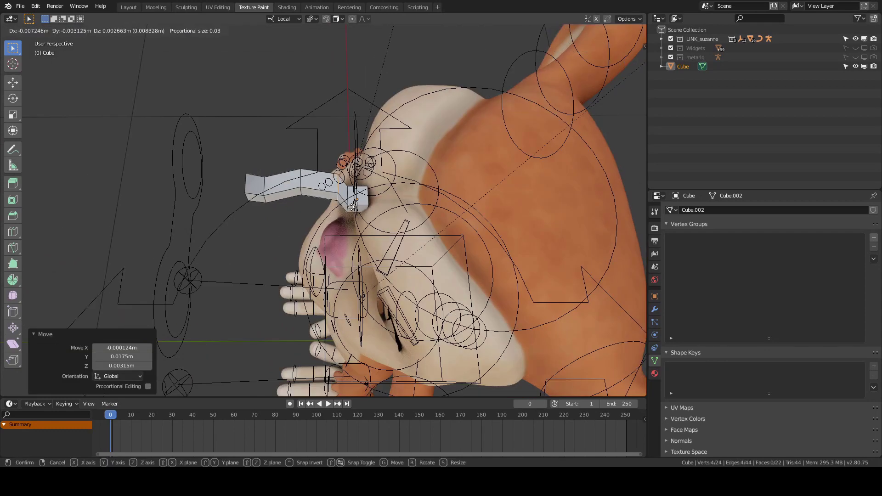
pyautogui.click(344, 191)
# - Select the middle edge loop of the strand and move and rotate it to smooth the bend
pyautogui.press('a')
pyautogui.press('a')
pyautogui.keyDown('alt'); pyautogui.click(305, 179); pyautogui.keyUp('alt')
pyautogui.press('g')
pyautogui.moveTo(314, 176); pyautogui.dragTo(328, 41, button='middle')
pyautogui.click(311, 187)
pyautogui.press('r')
pyautogui.click(313, 178)
pyautogui.press('g')
pyautogui.click(300, 187)
# - Reposition the strand's end face and rotate it by about -45.2°
pyautogui.press('g')
pyautogui.click(334, 270)
pyautogui.press('r')
pyautogui.click(325, 247)
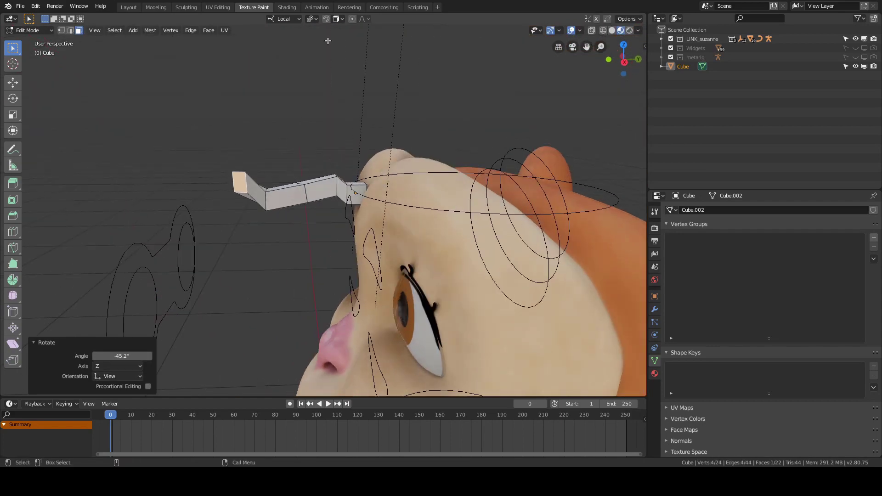
# - Curl the strand's tip upward with connected proportional editing at size 0.084, then return to Object Mode
pyautogui.press('g')
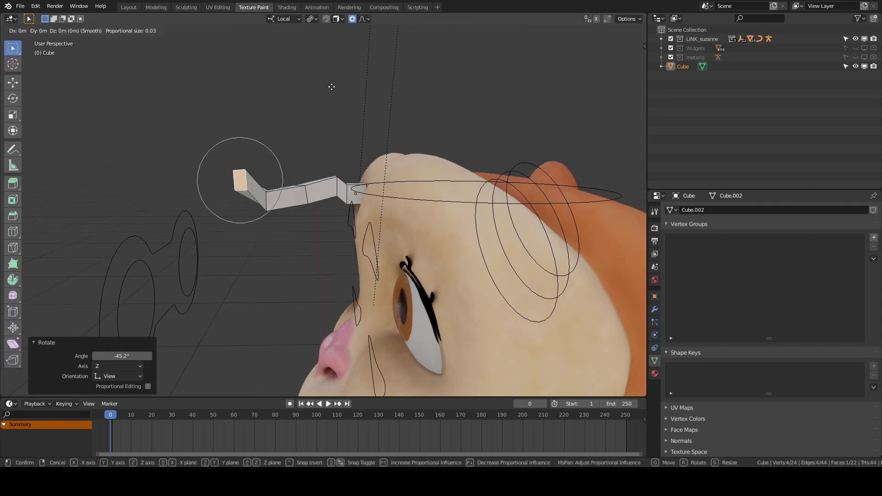
pyautogui.scroll(-8, 350, 69)
pyautogui.click(388, 36)
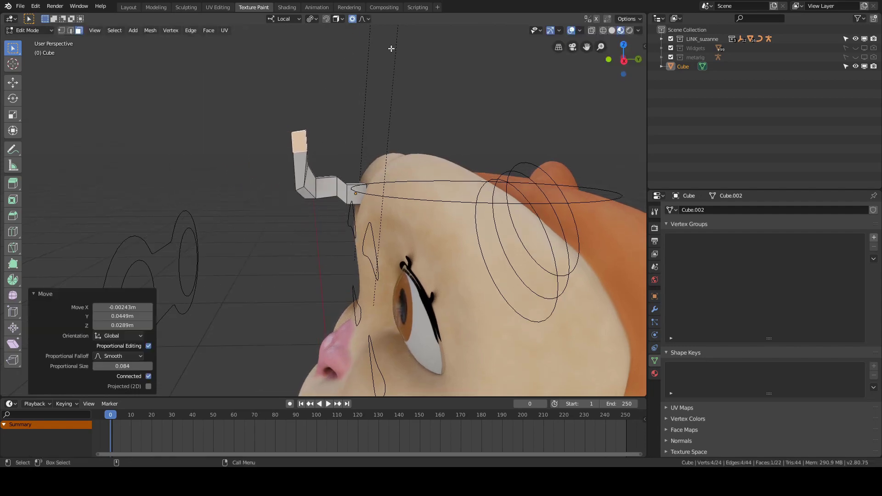
pyautogui.moveTo(389, 36); pyautogui.dragTo(432, 94, button='middle')
pyautogui.press('Tab')
pyautogui.scroll(-4, 413, 110)
pyautogui.moveTo(374, 149); pyautogui.dragTo(316, 152, button='middle')
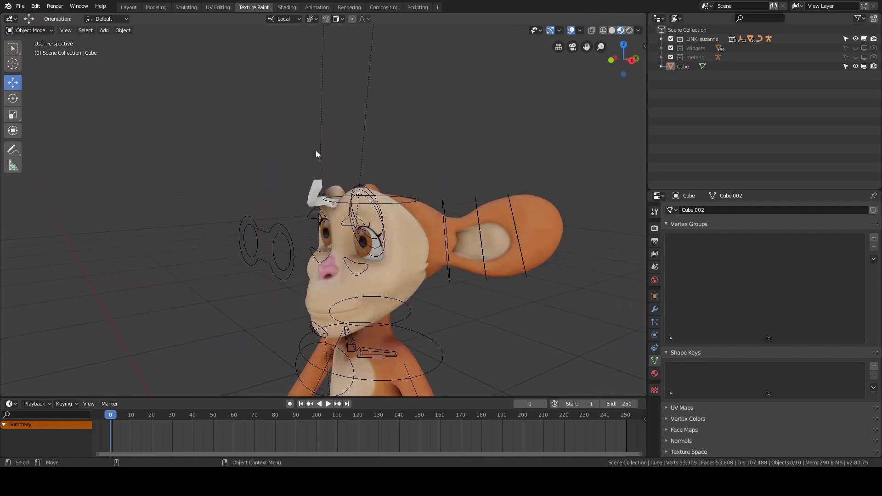
# - Add a level 2 subdivision surface to the hair strand
pyautogui.click(315, 182)
pyautogui.scroll(3, 317, 182)
pyautogui.hotkey('ctrl', '2')
# - Delete the strand's base face where it meets the forehead
pyautogui.moveTo(404, 149); pyautogui.dragTo(361, 141, button='middle')
pyautogui.press('Tab')
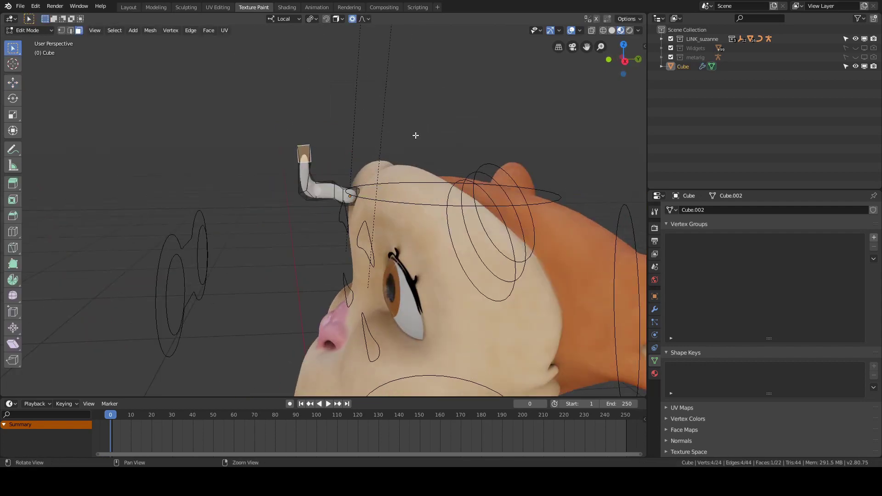
pyautogui.scroll(3, 398, 143)
pyautogui.click(389, 182)
pyautogui.keyDown('alt'); pyautogui.moveTo(427, 150); pyautogui.dragTo(390, 186); pyautogui.keyUp('alt')
pyautogui.click(387, 199)
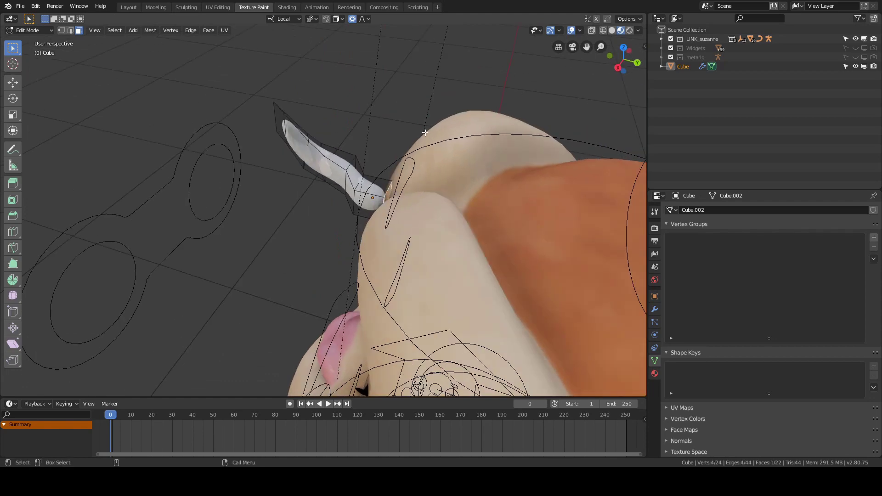
pyautogui.press('x')
pyautogui.click(401, 153)
# - Move the strand's whole mesh about 0.011 m in Y and -0.008 m in Z into the forehead and return to Object Mode
pyautogui.keyDown('alt'); pyautogui.moveTo(401, 154); pyautogui.dragTo(316, 181); pyautogui.keyUp('alt')
pyautogui.press('a')
pyautogui.press('g')
pyautogui.click(334, 195)
pyautogui.hotkey('ctrl', 'Tab')
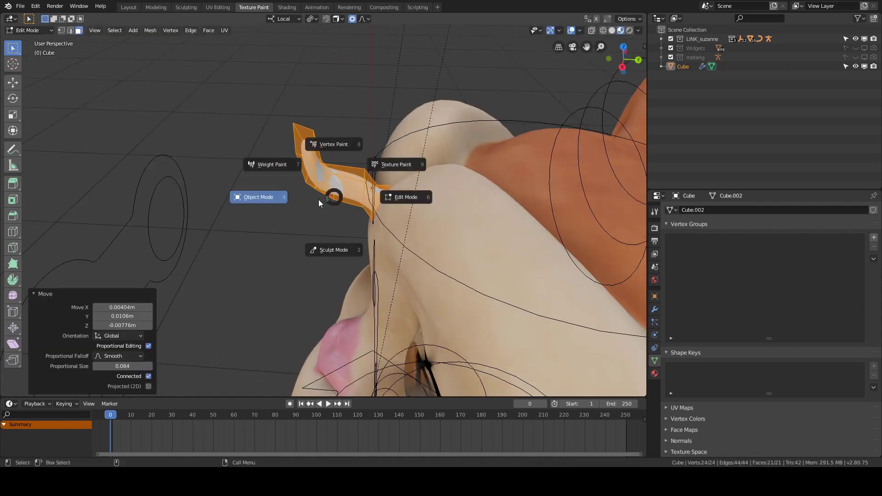
pyautogui.click(317, 199)
pyautogui.click(242, 125)
pyautogui.moveTo(242, 125); pyautogui.dragTo(338, 111, button='middle')
pyautogui.keyDown('alt'); pyautogui.moveTo(338, 111); pyautogui.dragTo(383, 106); pyautogui.keyUp('alt')
pyautogui.scroll(-5, 375, 109)
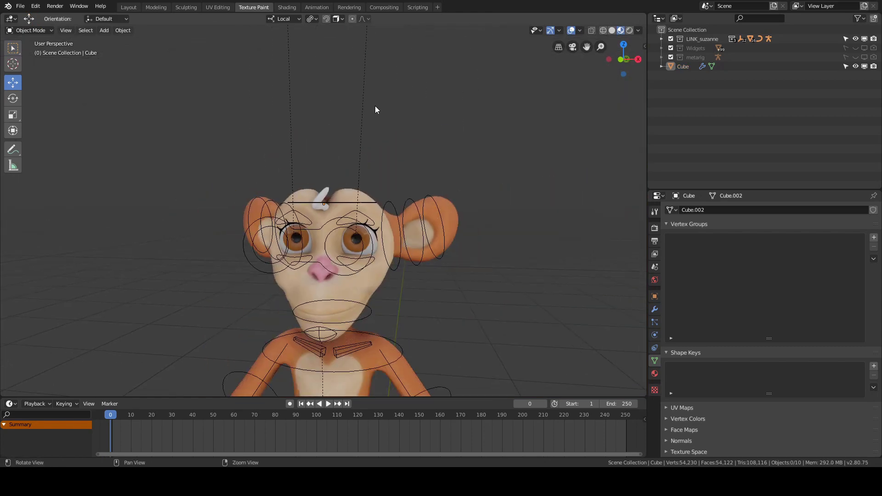
# - Duplicate the hair strand, rotate the copy more upright and place it beside the original on the forehead
pyautogui.scroll(3, 363, 138)
pyautogui.click(367, 187)
pyautogui.keyDown('alt'); pyautogui.moveTo(367, 187); pyautogui.dragTo(382, 185); pyautogui.keyUp('alt')
pyautogui.click(327, 184)
pyautogui.hotkey('shift', 'd')
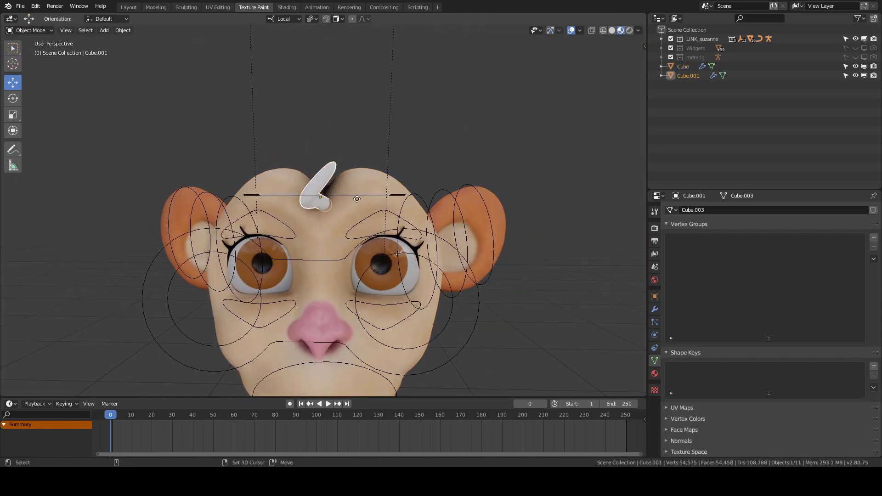
pyautogui.click(361, 159)
pyautogui.press('e')
pyautogui.moveTo(332, 176); pyautogui.dragTo(322, 167)
pyautogui.press('w')
pyautogui.moveTo(299, 200); pyautogui.dragTo(299, 203)
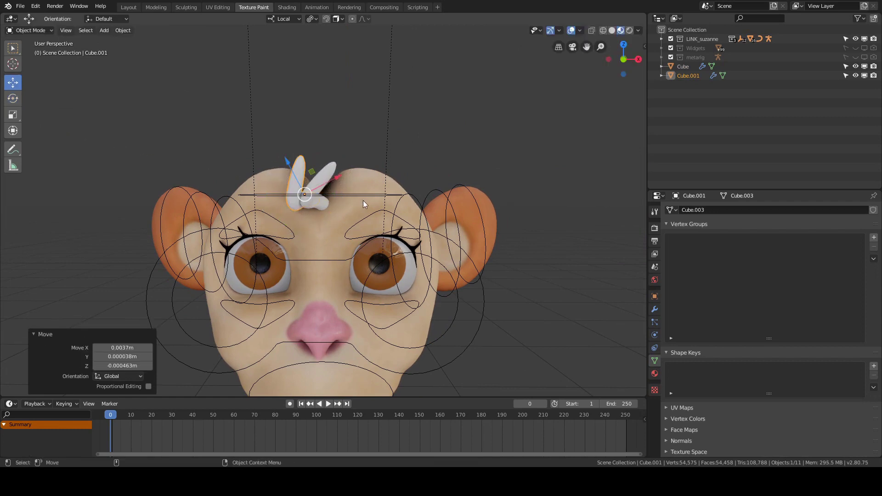
# - Duplicate the upright strand with an offset of about 0.026 m in X and rotate the copy to tilt it outward
pyautogui.hotkey('shift', 'd')
pyautogui.click(358, 178)
pyautogui.press('e')
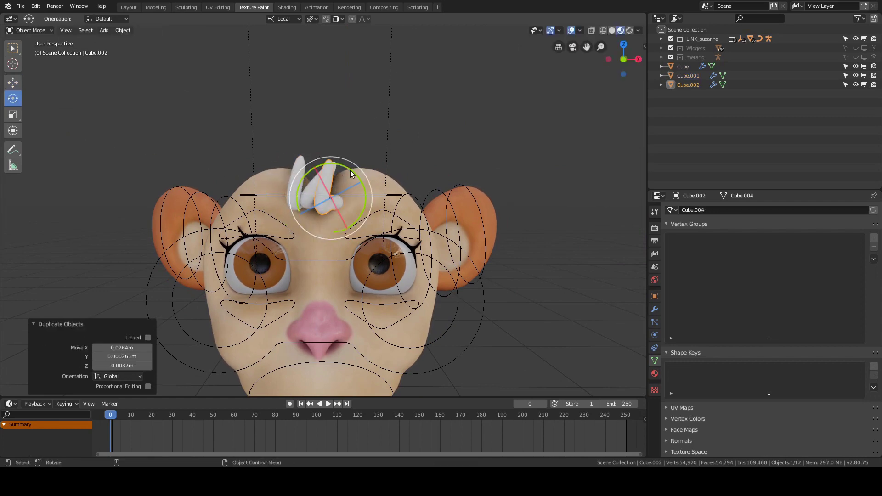
pyautogui.moveTo(359, 178); pyautogui.dragTo(337, 187)
pyautogui.moveTo(353, 186); pyautogui.dragTo(349, 168, button='middle')
pyautogui.click(349, 165)
# - Select all three hair strands, then deselect them and check the tuft from the front
pyautogui.keyDown('shift'); pyautogui.click(296, 156); pyautogui.keyUp('shift')
pyautogui.scroll(3, 331, 138)
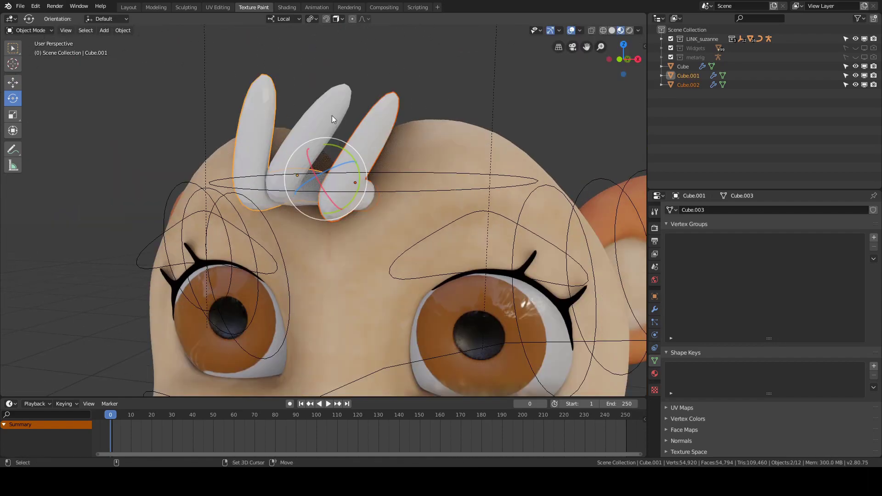
pyautogui.keyDown('shift'); pyautogui.click(332, 115); pyautogui.keyUp('shift')
pyautogui.press('z')
pyautogui.click(311, 89)
pyautogui.scroll(-4, 441, 92)
pyautogui.hotkey('alt', 'a')
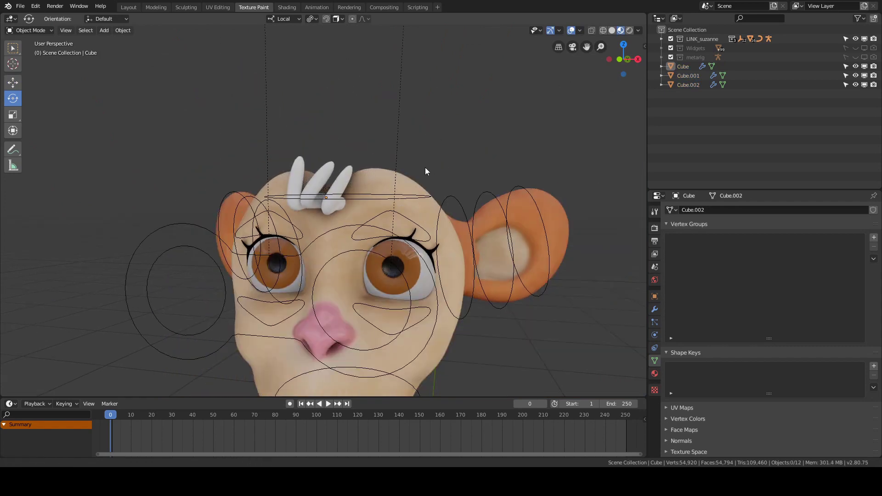
pyautogui.scroll(-2, 404, 101)
pyautogui.moveTo(393, 104); pyautogui.dragTo(414, 102, button='middle')
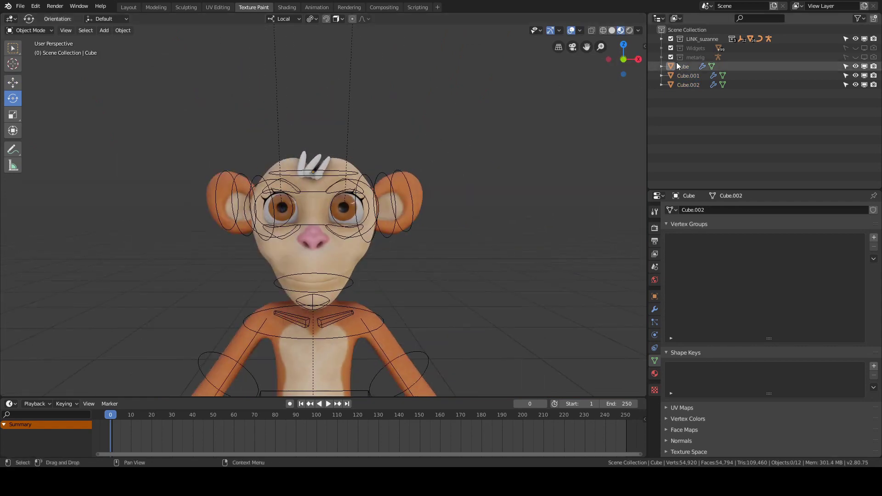
# - Join the three hair strand objects Cube, Cube.001 and Cube.002 into one object and rename it curl
pyautogui.click(679, 58)
pyautogui.click(685, 68)
pyautogui.keyDown('shift'); pyautogui.click(688, 75); pyautogui.keyUp('shift')
pyautogui.keyDown('shift'); pyautogui.click(683, 84); pyautogui.keyUp('shift')
pyautogui.hotkey('ctrl', 'j')
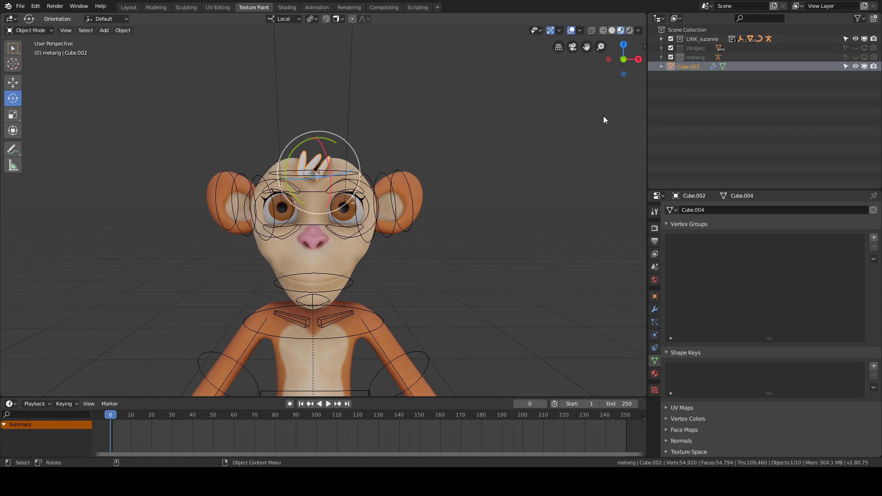
pyautogui.doubleClick(685, 67)
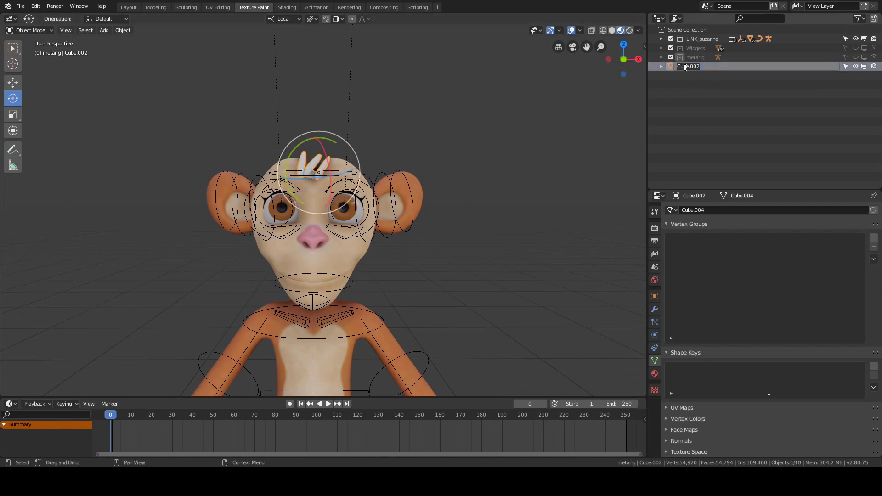
pyautogui.write('curl')
pyautogui.press('Return')
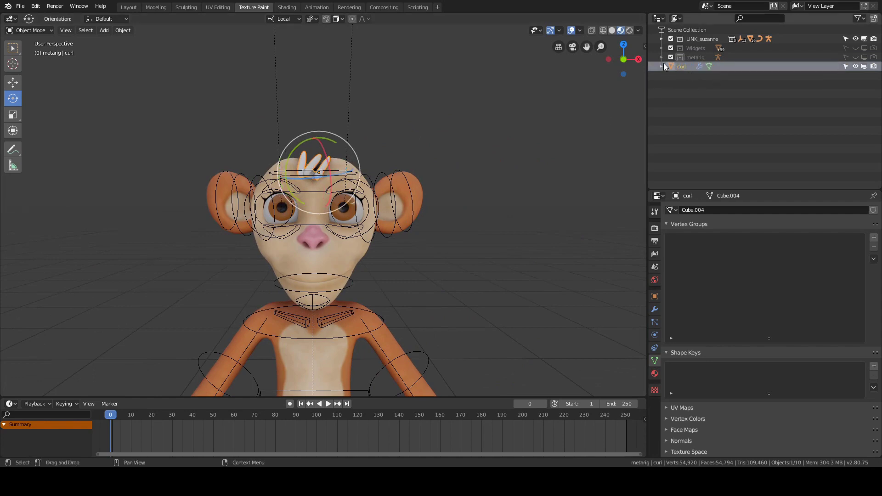
# - Move the curl object into the GEO collection inside LINK_suzanne and save the master rig file
pyautogui.click(662, 39)
pyautogui.moveTo(672, 94); pyautogui.dragTo(710, 50)
pyautogui.click(671, 48)
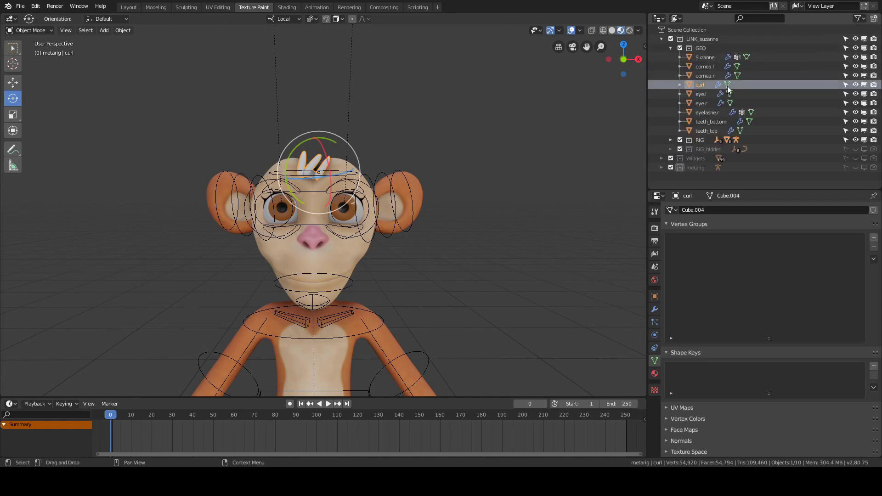
pyautogui.click(466, 206)
pyautogui.moveTo(466, 206); pyautogui.dragTo(450, 159, button='middle')
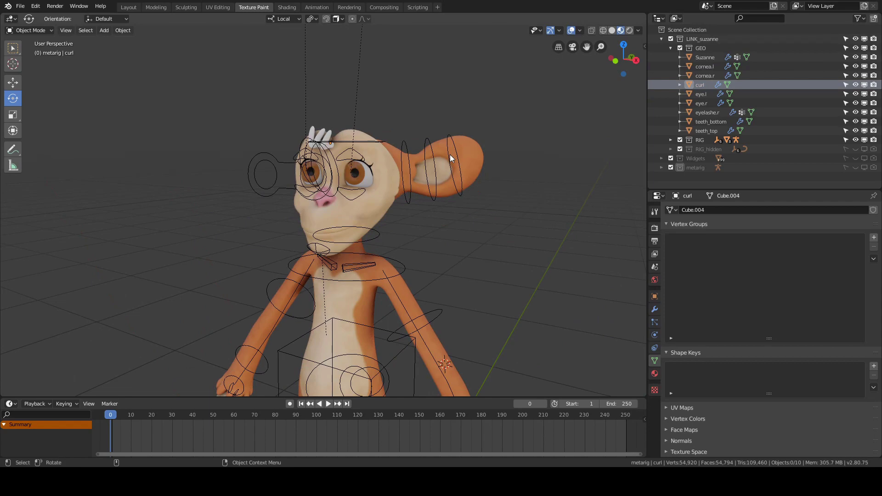
pyautogui.scroll(-3, 427, 151)
pyautogui.scroll(3, 427, 155)
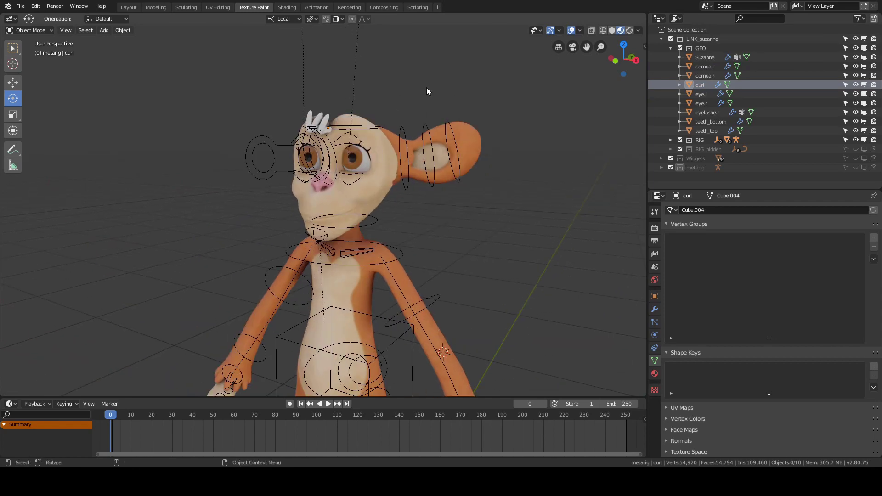
pyautogui.moveTo(427, 90)
pyautogui.mouseDown(button='middle')
pyautogui.moveTo(381, 106)
pyautogui.moveTo(443, 114)
pyautogui.moveTo(403, 142)
pyautogui.moveTo(324, 137)
pyautogui.moveTo(345, 120)
pyautogui.moveTo(296, 122)
pyautogui.moveTo(320, 102)
pyautogui.moveTo(270, 136)
pyautogui.moveTo(387, 129)
pyautogui.moveTo(414, 102)
pyautogui.mouseUp(button='middle')
pyautogui.scroll(2, 419, 130)
pyautogui.click(418, 129)
pyautogui.scroll(1, 415, 132)
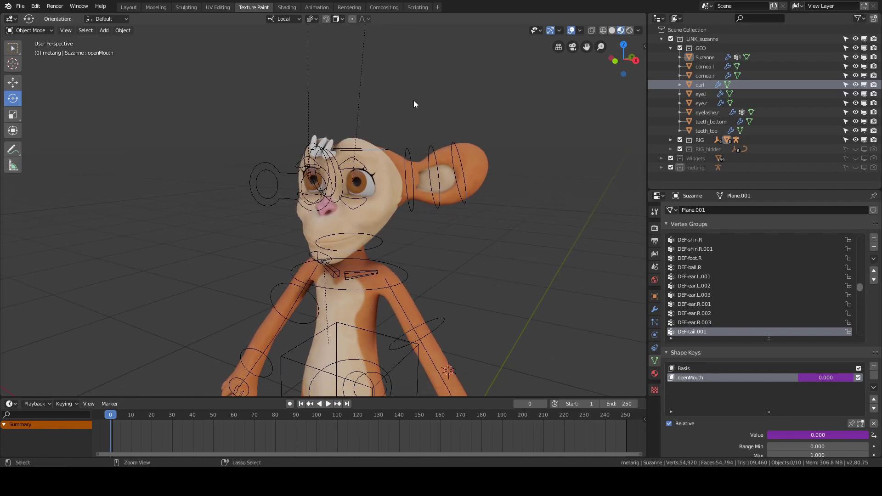
pyautogui.hotkey('ctrl', 's')
# - Open the recent file JumpingTestAnimation_shot01_01.blend and inspect the forehead of the linked character for the hair tuft
pyautogui.click(20, 6)
pyautogui.moveTo(51, 39)
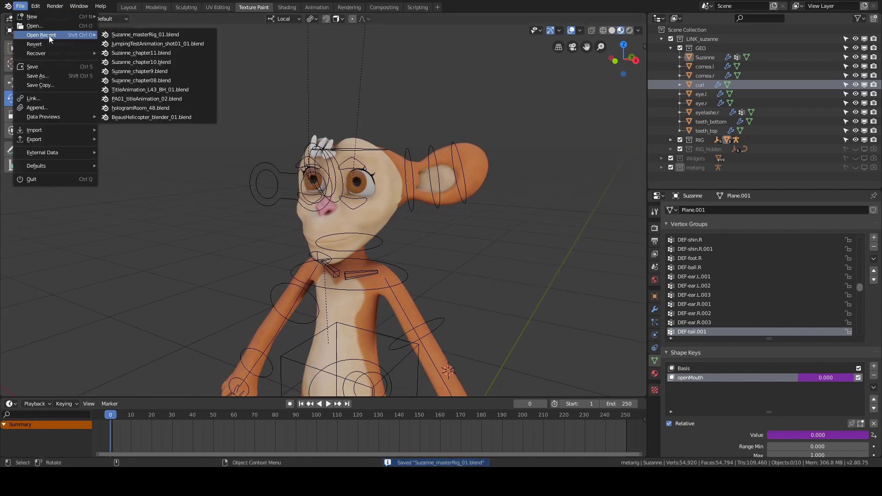
pyautogui.click(149, 44)
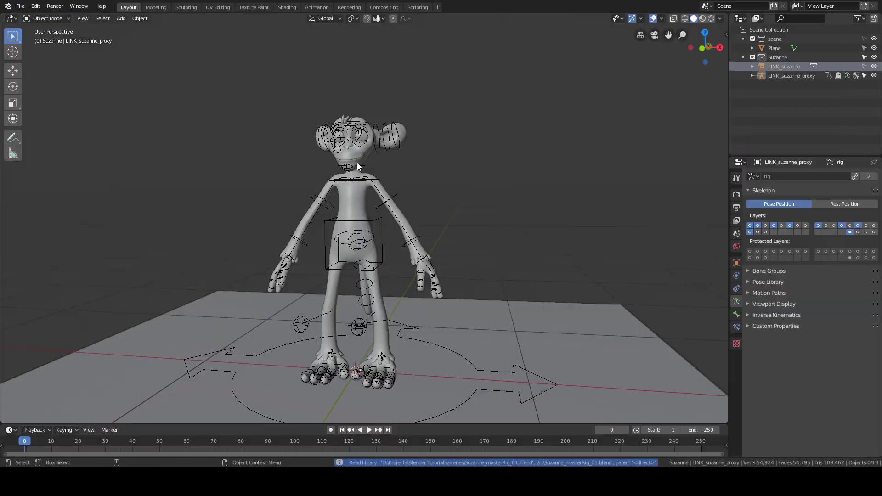
pyautogui.scroll(6, 382, 189)
pyautogui.moveTo(321, 200); pyautogui.dragTo(368, 192, button='middle')
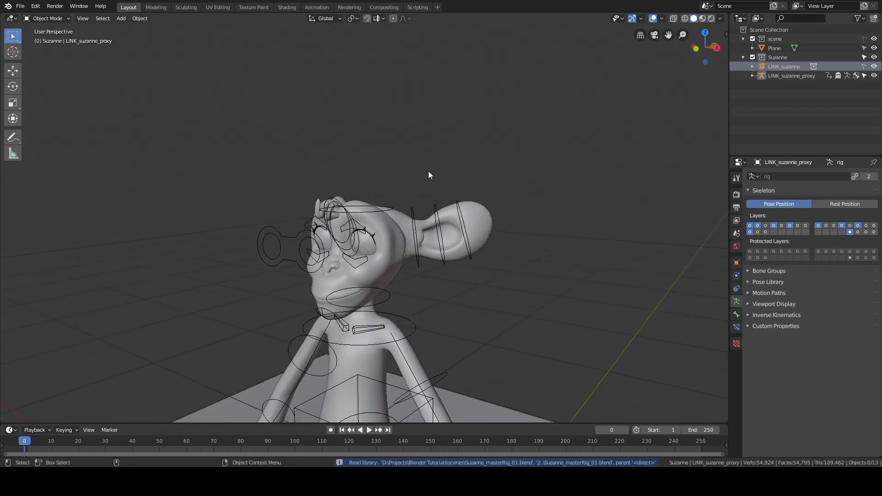
pyautogui.scroll(6, 320, 215)
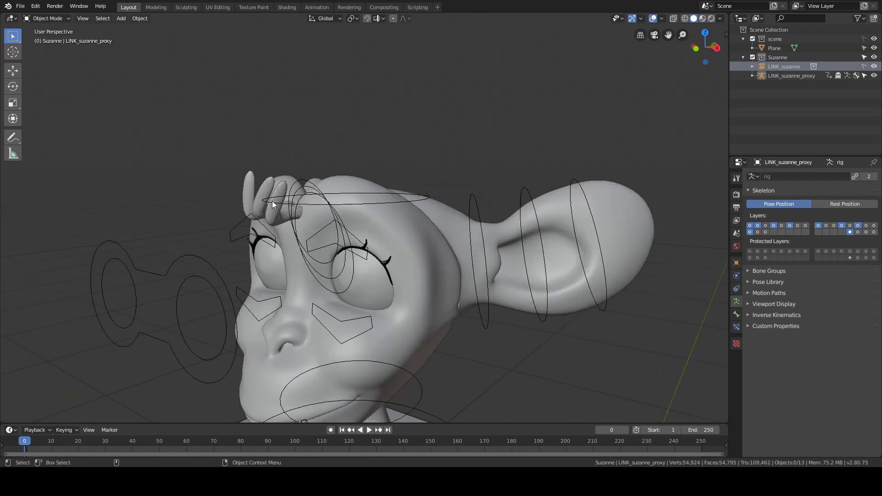
pyautogui.scroll(-8, 272, 201)
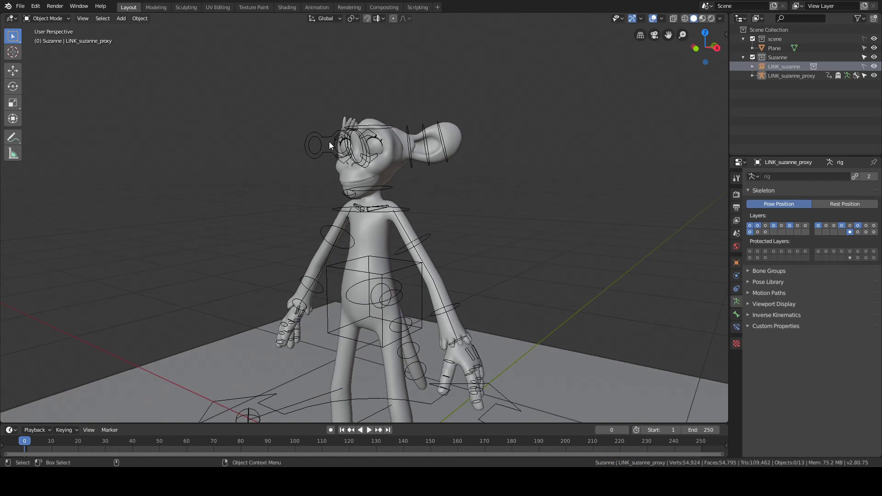
pyautogui.scroll(-1, 329, 141)
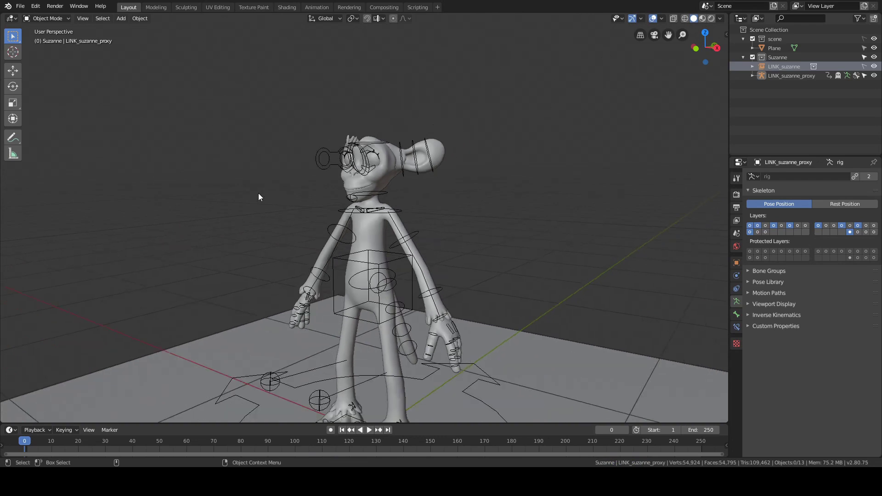
pyautogui.scroll(3, 372, 195)
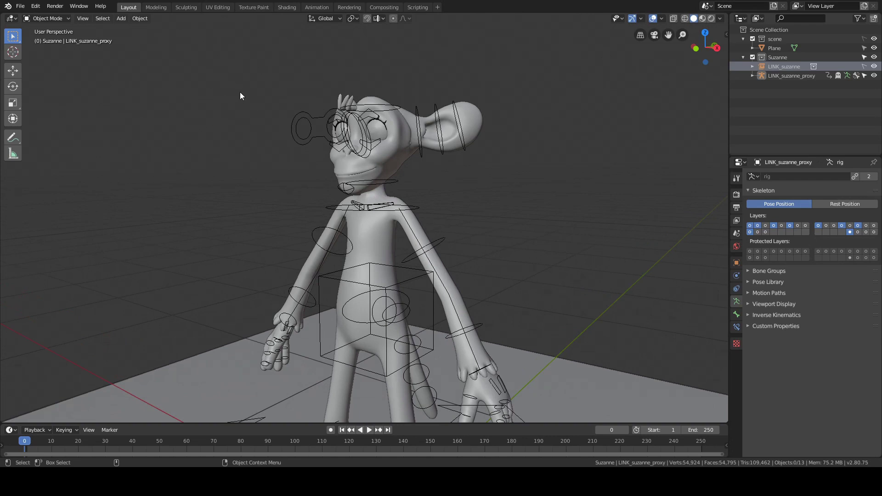
# - Reopen the master rig file Suzanne_masterRig_01.blend from the recent files
pyautogui.click(19, 5)
pyautogui.click(20, 6)
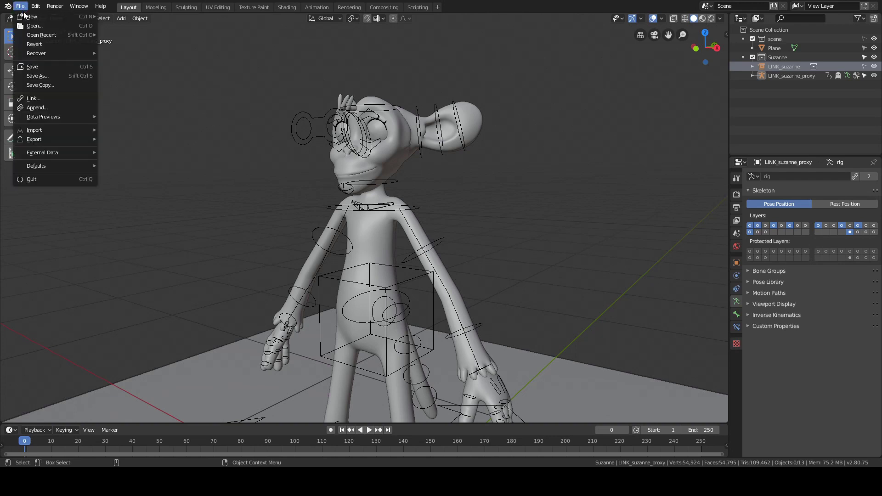
pyautogui.moveTo(44, 35)
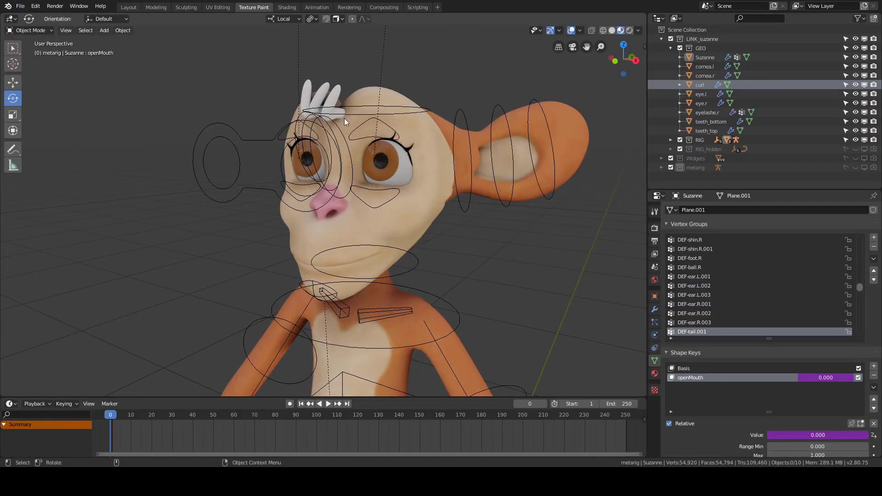
# - Delete the curl hair tuft from the character's forehead and save the master rig file
pyautogui.click(337, 89)
pyautogui.press('Delete')
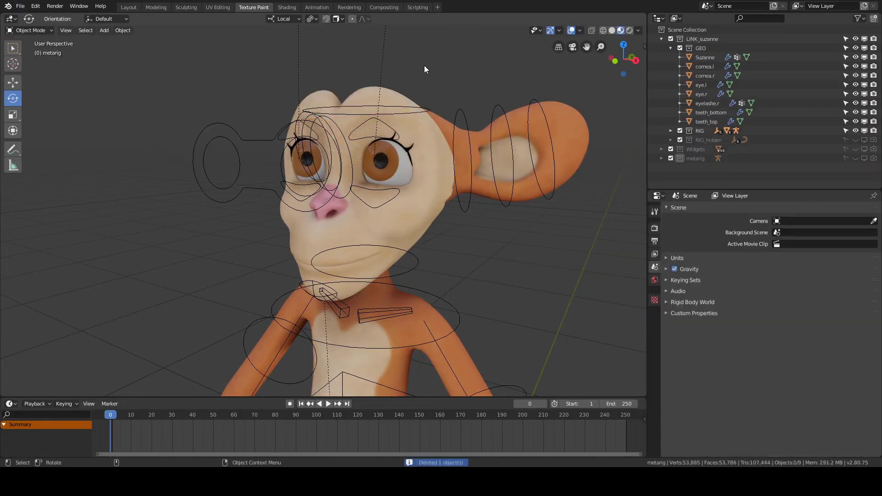
pyautogui.scroll(-4, 423, 65)
pyautogui.click(662, 39)
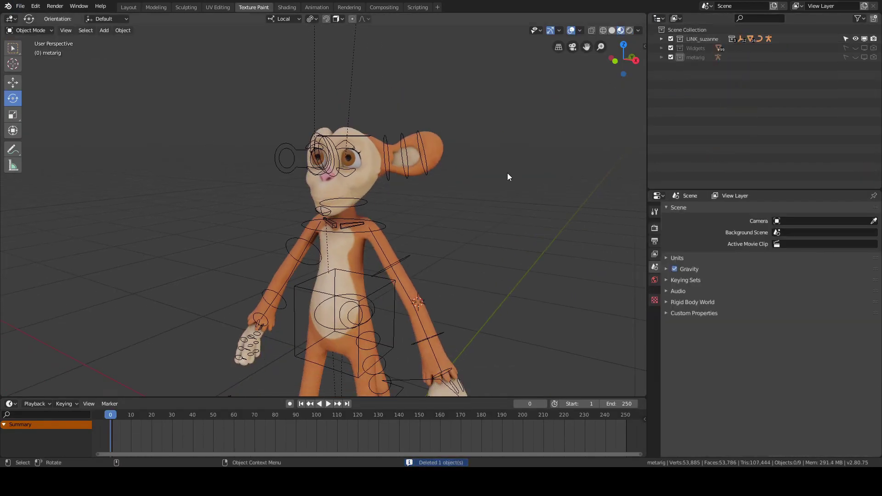
pyautogui.scroll(-5, 479, 146)
pyautogui.hotkey('ctrl', 's')
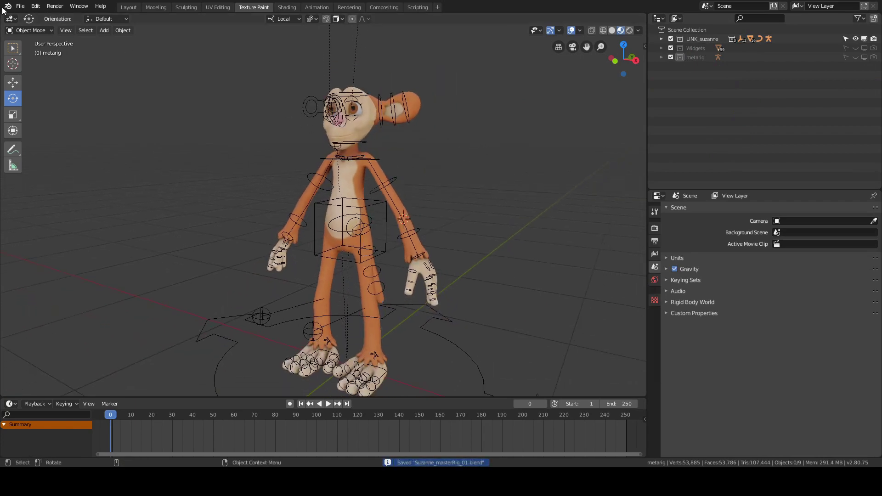
pyautogui.click(20, 6)
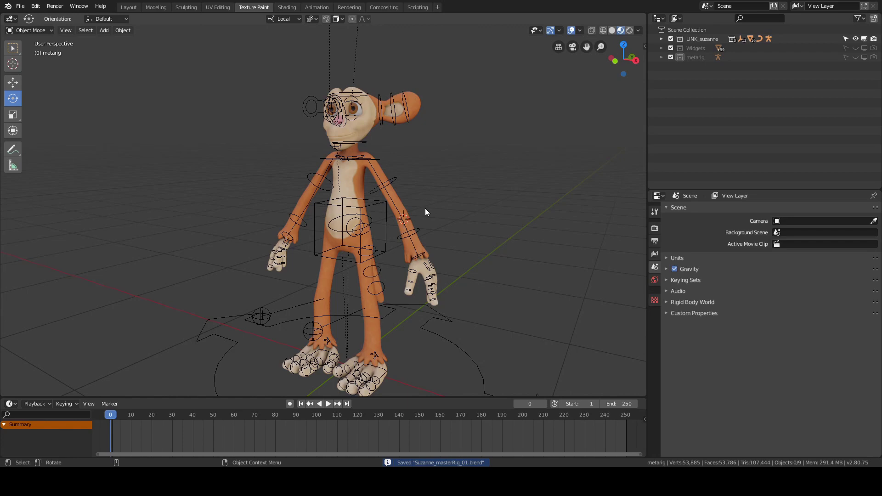
pyautogui.moveTo(426, 208); pyautogui.dragTo(443, 196, button='middle')
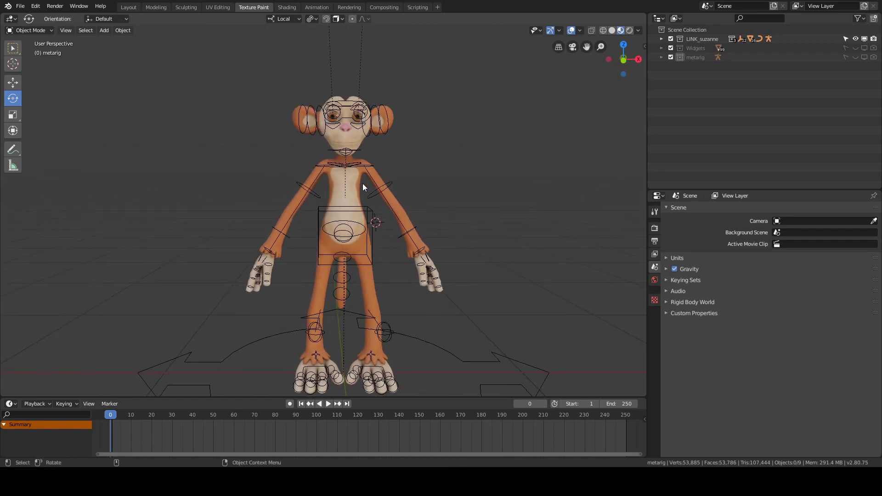
pyautogui.moveTo(363, 184); pyautogui.dragTo(410, 155, button='middle')
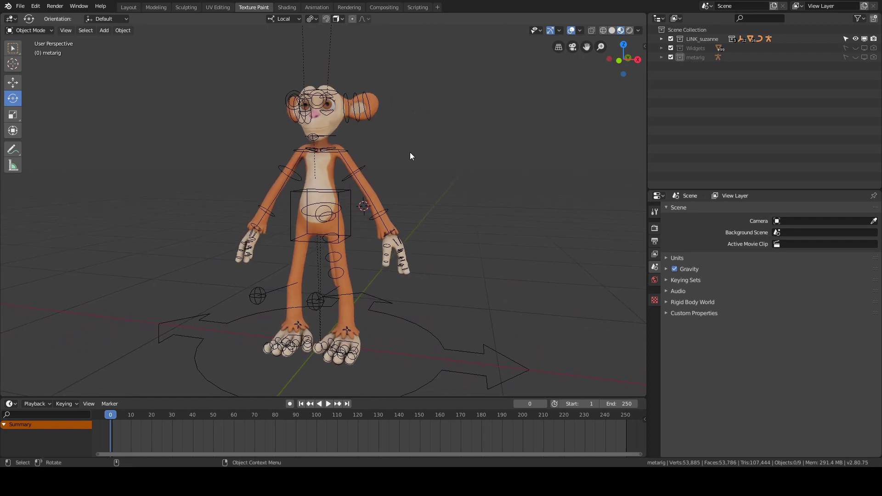
pyautogui.hotkey('ctrl', 's')
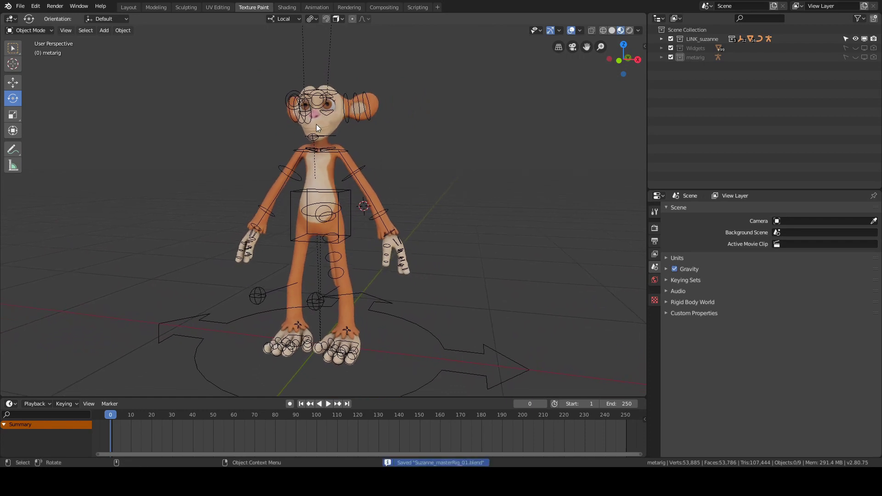
# - Reopen the shot file JumpingTestAnimation_shot01_01.blend and check the linked character's head after the tuft's removal
pyautogui.click(20, 6)
pyautogui.moveTo(42, 35)
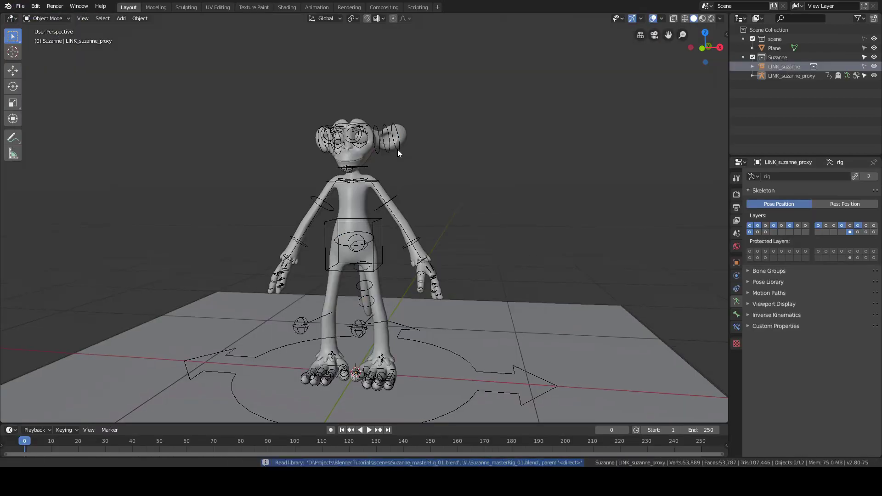
pyautogui.scroll(5, 398, 150)
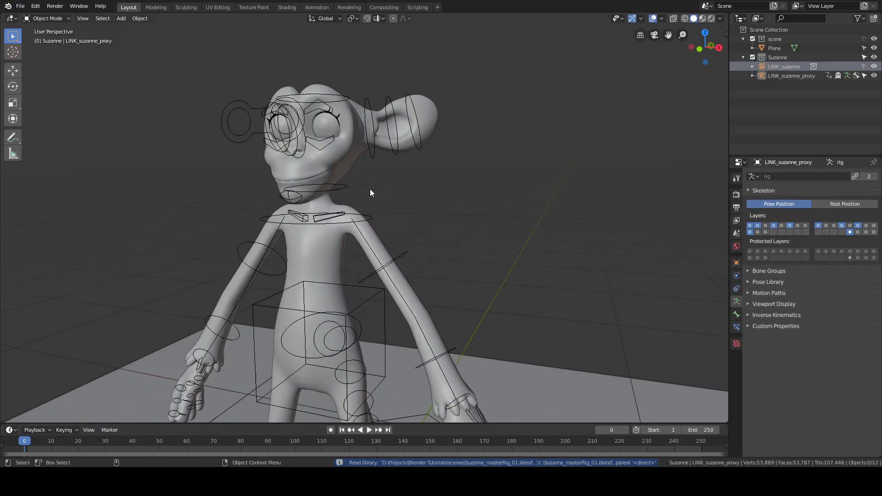
pyautogui.scroll(-5, 299, 76)
pyautogui.moveTo(299, 76); pyautogui.dragTo(387, 129, button='middle')
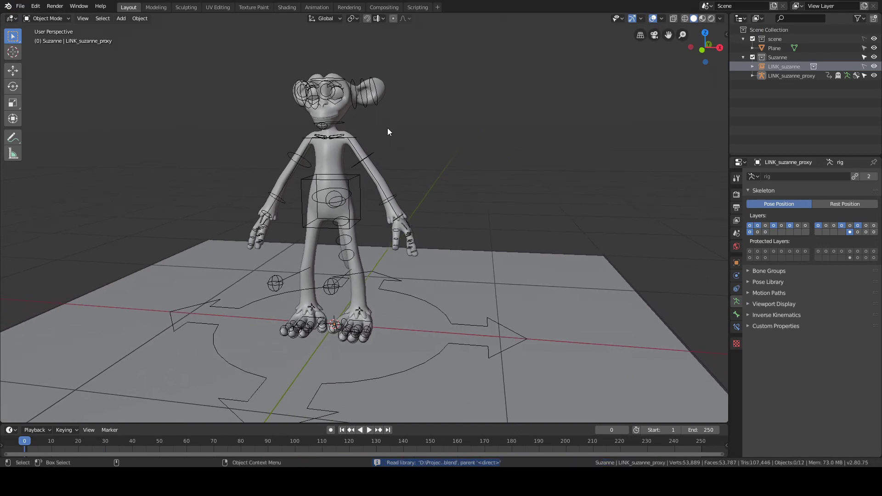
pyautogui.click(21, 6)
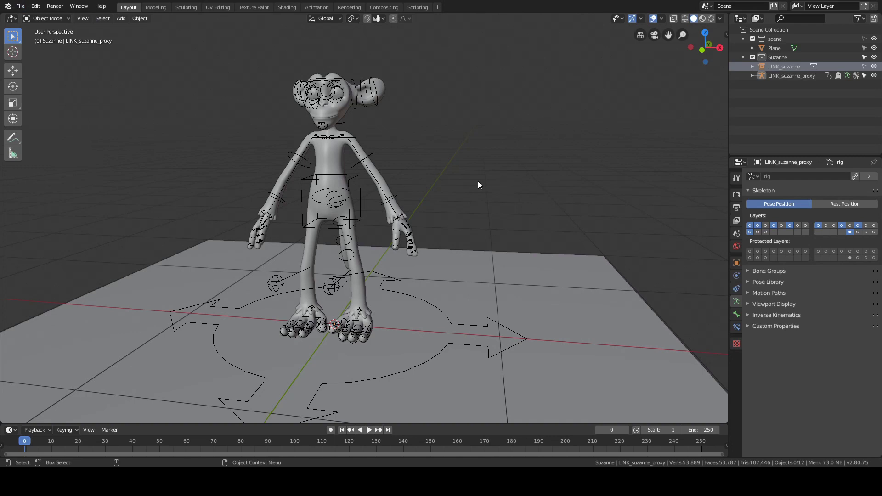
pyautogui.click(373, 159)
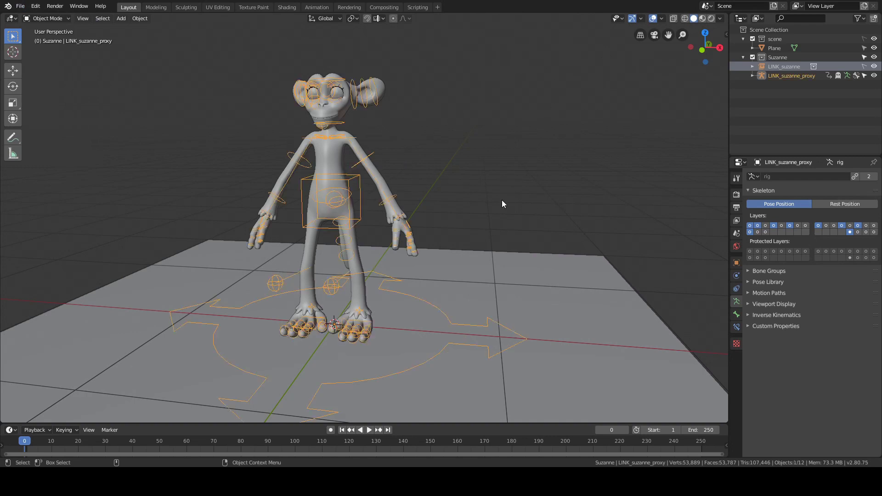
pyautogui.click(512, 163)
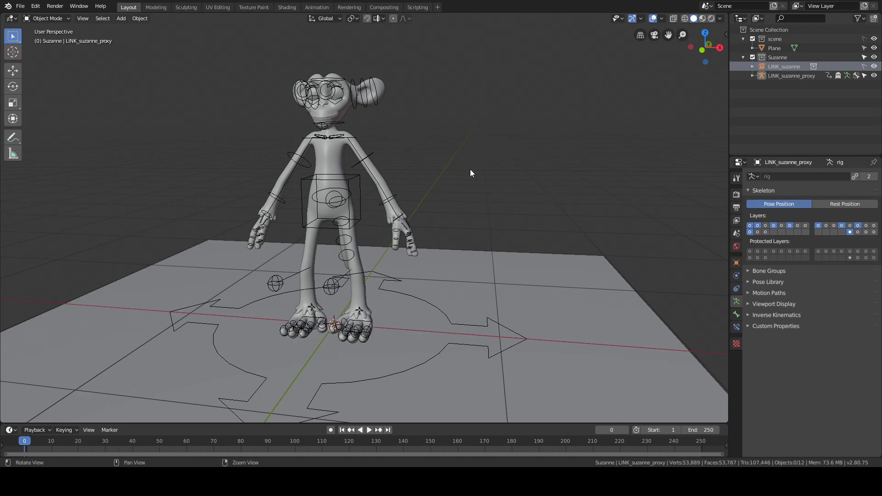
pyautogui.keyDown('alt'); pyautogui.moveTo(470, 170); pyautogui.dragTo(486, 159); pyautogui.keyUp('alt')
pyautogui.keyDown('alt'); pyautogui.moveTo(486, 159); pyautogui.dragTo(488, 194, button='middle'); pyautogui.keyUp('alt')
pyautogui.keyDown('alt'); pyautogui.moveTo(489, 194); pyautogui.dragTo(508, 198, button='right'); pyautogui.keyUp('alt')
pyautogui.moveTo(508, 198)
pyautogui.keyDown('alt'); pyautogui.mouseDown()
pyautogui.moveTo(398, 187)
pyautogui.moveTo(505, 172)
pyautogui.moveTo(374, 172)
pyautogui.moveTo(436, 171)
pyautogui.moveTo(420, 173)
pyautogui.mouseUp(); pyautogui.keyUp('alt')
pyautogui.click(399, 188)
pyautogui.click(506, 172)
# - Set the viewport shading to Look Dev and examine the character's face and eyes up close
pyautogui.press('z')
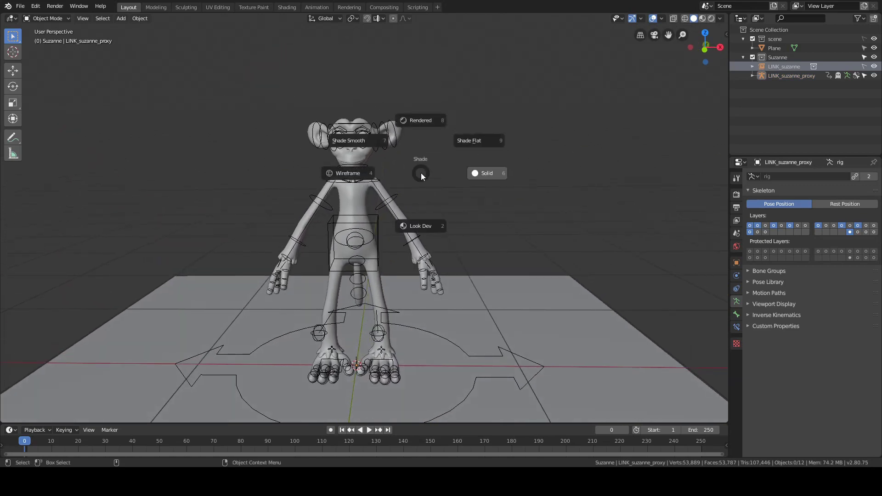
pyautogui.click(426, 211)
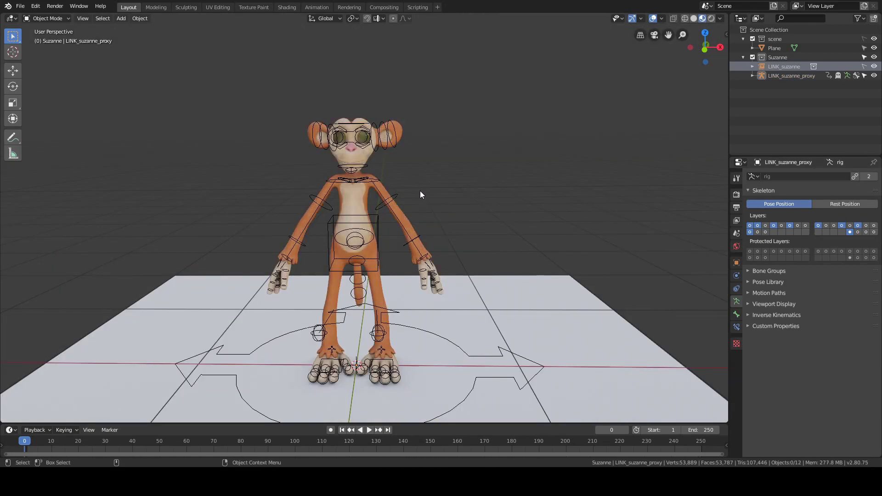
pyautogui.keyDown('alt'); pyautogui.moveTo(423, 190); pyautogui.dragTo(383, 219); pyautogui.keyUp('alt')
pyautogui.scroll(3, 382, 217)
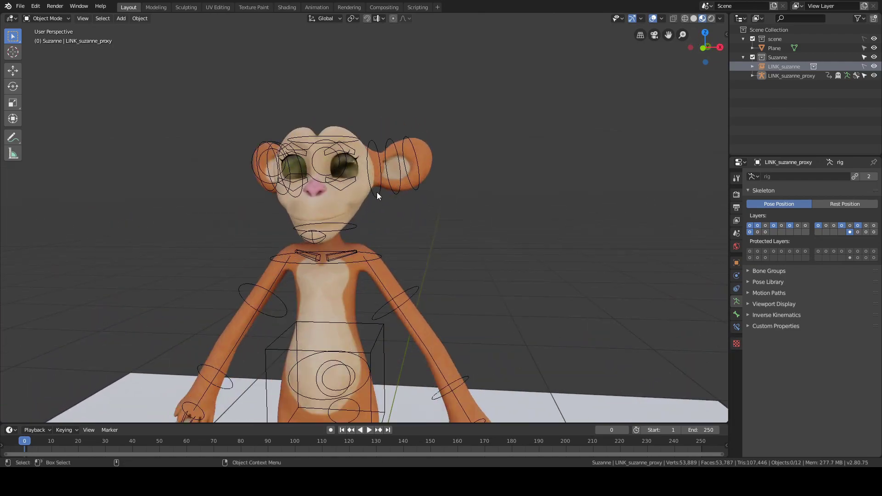
pyautogui.keyDown('shift'); pyautogui.moveTo(376, 192); pyautogui.dragTo(525, 231, button='middle'); pyautogui.keyUp('shift')
pyautogui.scroll(4, 412, 247)
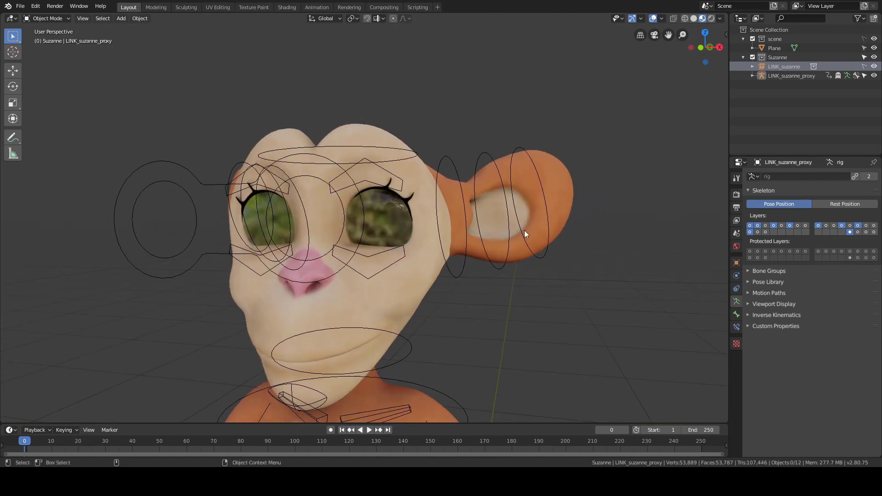
# - Enable refraction for Eevee's screen space reflections and check the character's eyes and full body in the viewport
pyautogui.click(737, 194)
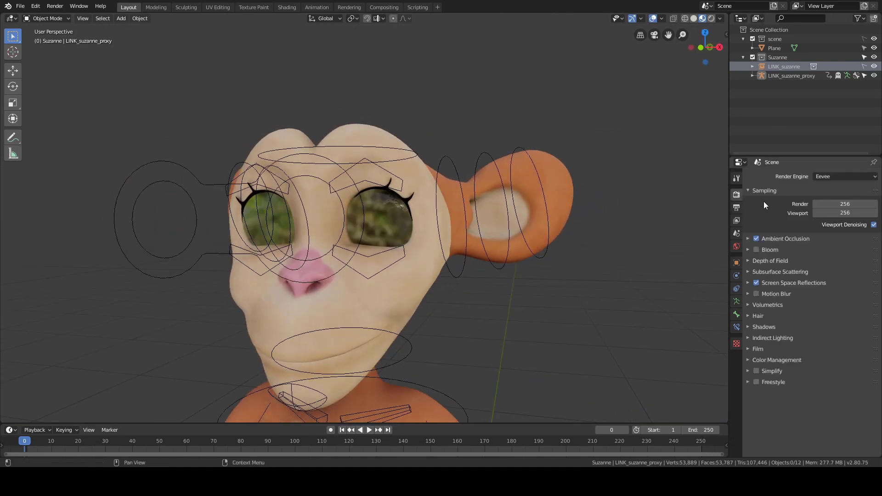
pyautogui.moveTo(612, 236); pyautogui.dragTo(634, 230, button='middle')
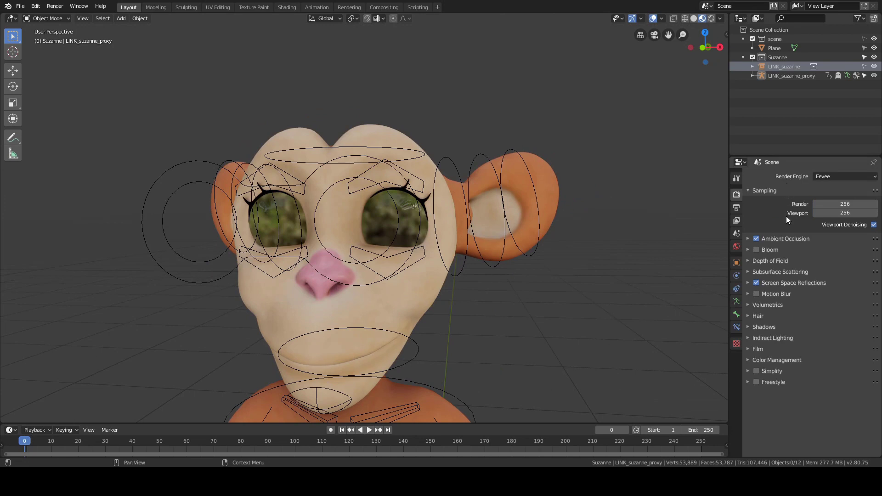
pyautogui.click(787, 283)
pyautogui.click(865, 298)
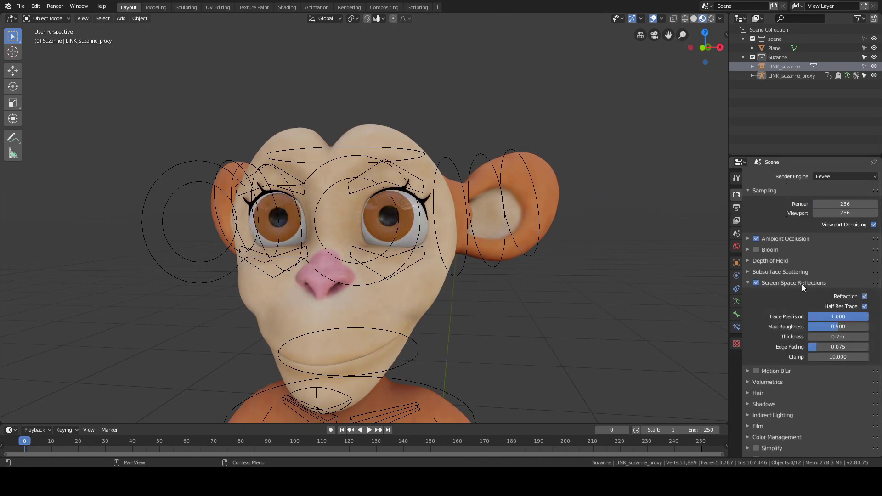
pyautogui.click(801, 284)
pyautogui.moveTo(557, 268); pyautogui.dragTo(521, 263, button='middle')
pyautogui.moveTo(445, 252)
pyautogui.mouseDown(button='middle')
pyautogui.moveTo(531, 246)
pyautogui.moveTo(453, 241)
pyautogui.mouseUp(button='middle')
pyautogui.scroll(3, 467, 249)
pyautogui.scroll(-5, 453, 242)
pyautogui.moveTo(445, 289); pyautogui.dragTo(461, 100, button='middle')
pyautogui.scroll(-2, 466, 197)
pyautogui.scroll(-2, 492, 131)
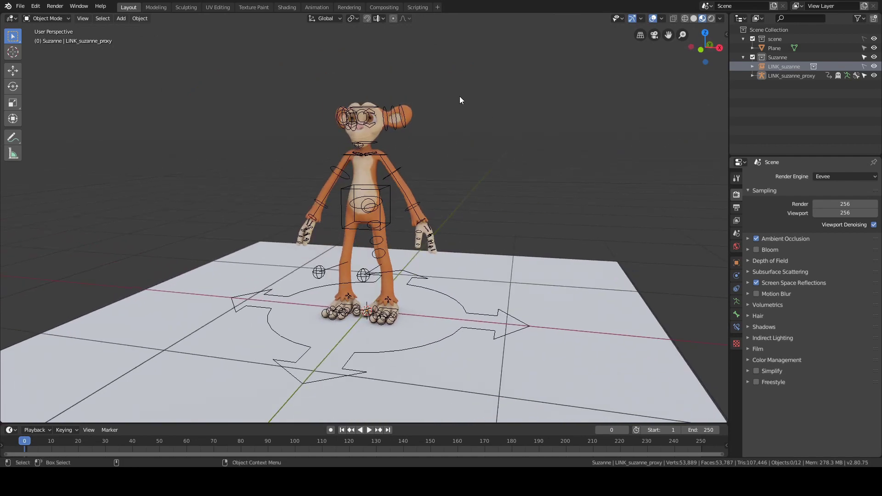
pyautogui.click(317, 7)
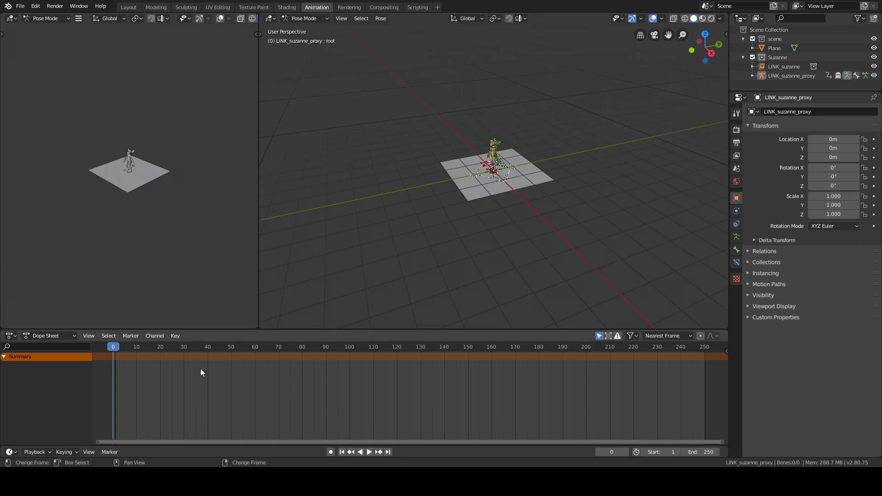
pyautogui.click(52, 334)
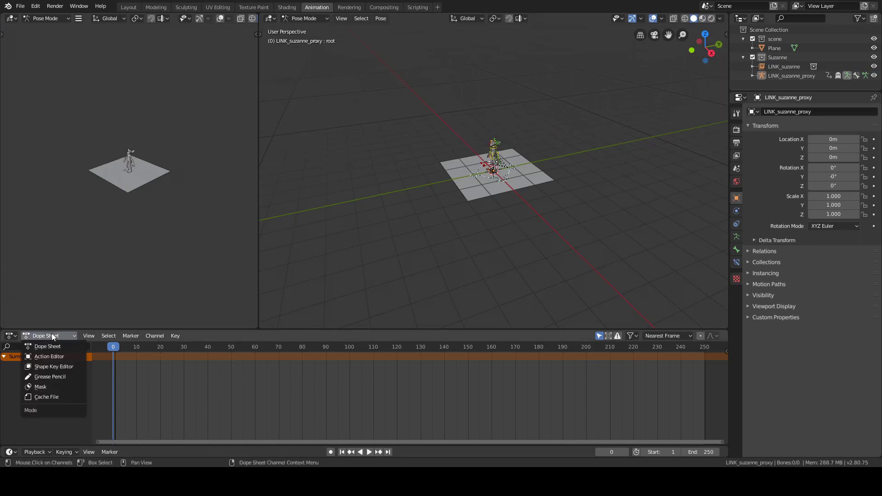
pyautogui.click(56, 336)
pyautogui.click(55, 336)
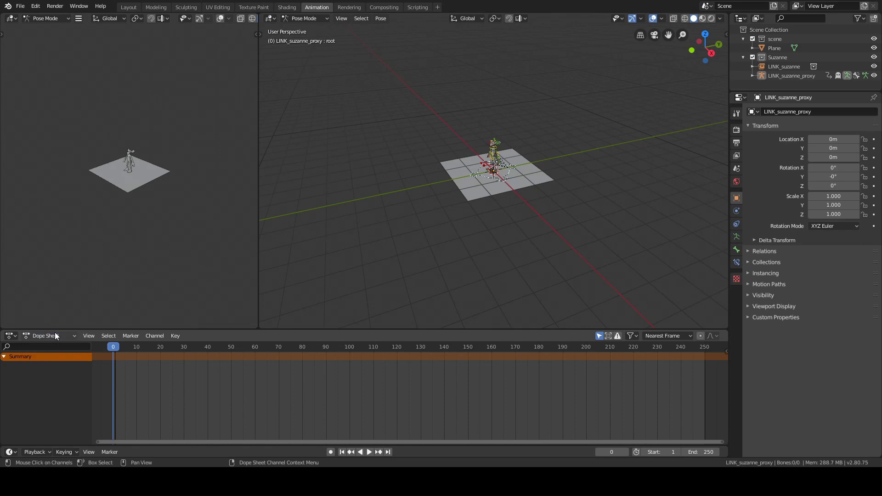
pyautogui.click(135, 7)
pyautogui.moveTo(74, 424); pyautogui.dragTo(71, 405)
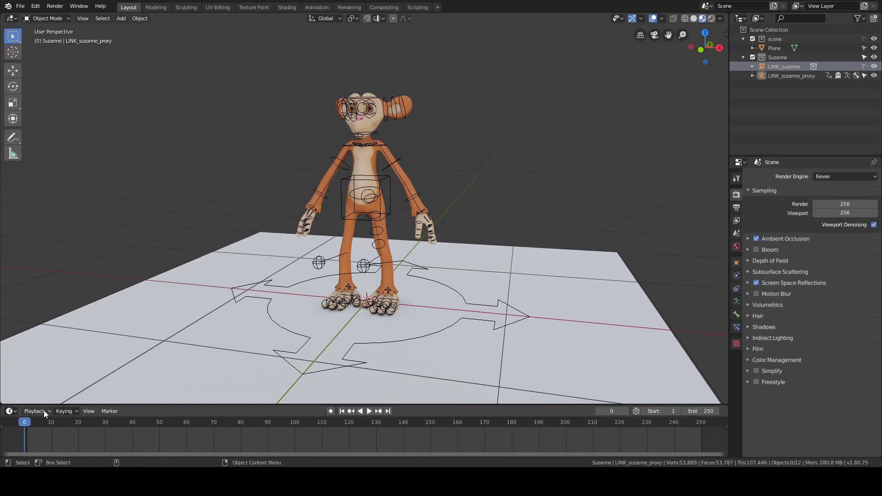
pyautogui.click(8, 411)
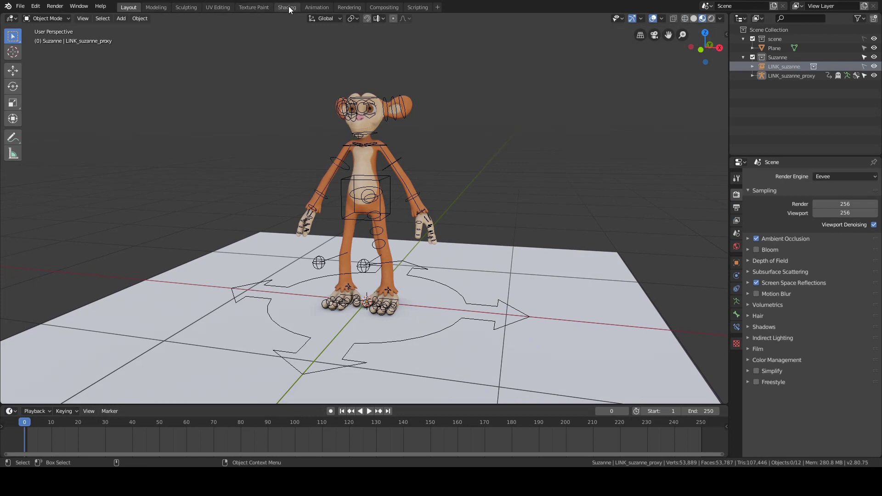
# - Switch to the Animation workspace, reduce the dope sheet's height and frame the character in the smaller viewport
pyautogui.click(317, 7)
pyautogui.moveTo(233, 330); pyautogui.dragTo(226, 357)
pyautogui.scroll(8, 178, 257)
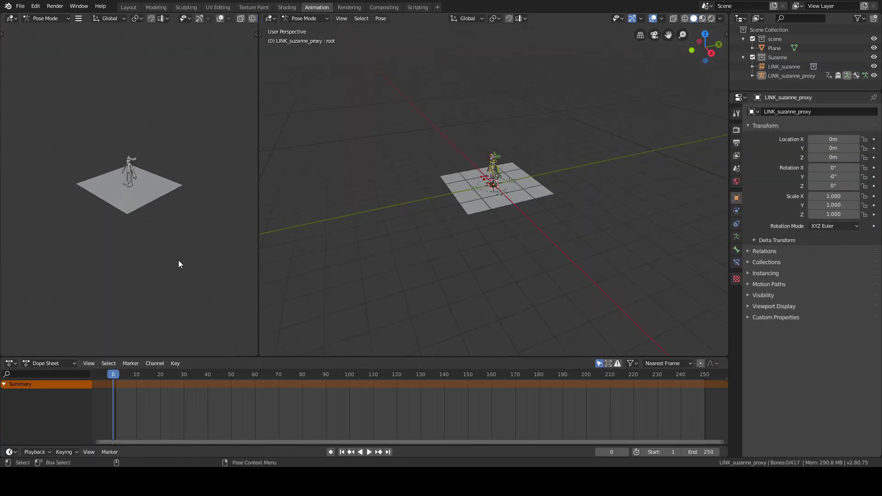
pyautogui.moveTo(159, 205); pyautogui.dragTo(175, 192, button='middle')
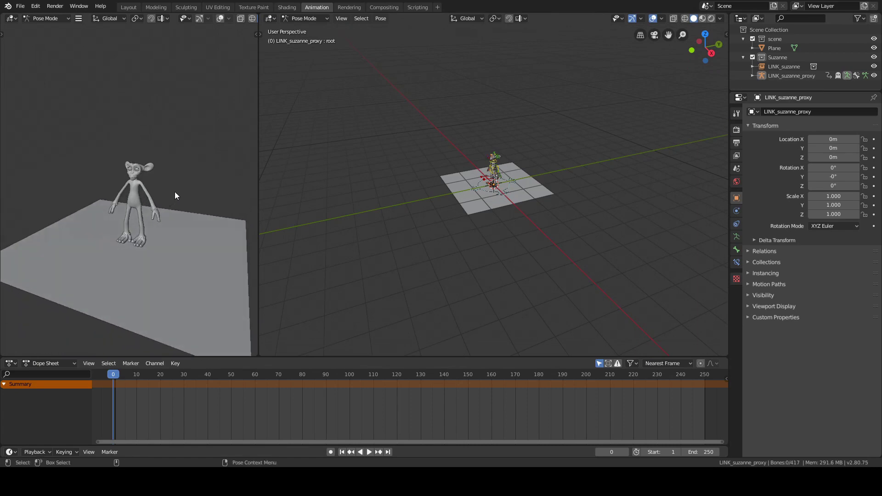
# - Take the character rig out of Pose Mode into Object Mode in the larger viewport
pyautogui.moveTo(445, 140); pyautogui.dragTo(470, 134, button='middle')
pyautogui.scroll(4, 469, 134)
pyautogui.hotkey('ctrl', 'Tab')
pyautogui.keyDown('shift'); pyautogui.moveTo(470, 92); pyautogui.dragTo(479, 123, button='middle'); pyautogui.keyUp('shift')
pyautogui.scroll(3, 460, 140)
pyautogui.scroll(-3, 514, 133)
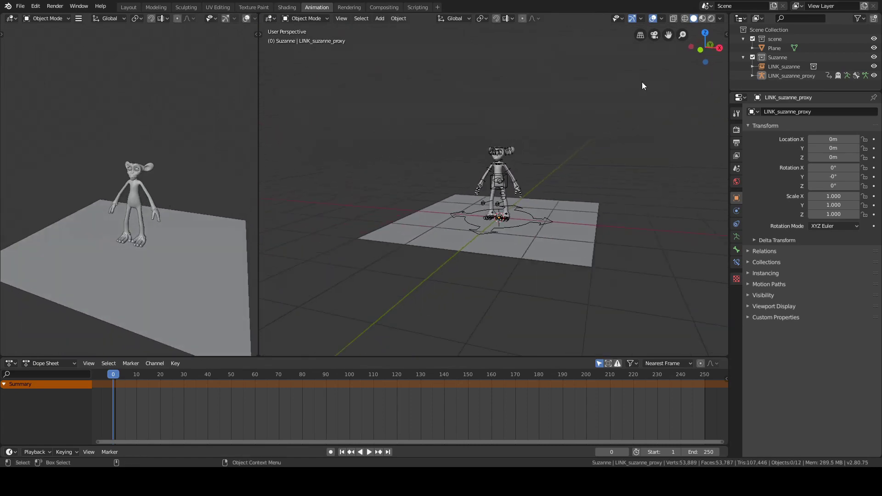
pyautogui.scroll(4, 492, 183)
pyautogui.moveTo(492, 183)
pyautogui.mouseDown(button='middle')
pyautogui.moveTo(360, 214)
pyautogui.moveTo(562, 201)
pyautogui.moveTo(515, 175)
pyautogui.moveTo(491, 193)
pyautogui.mouseUp(button='middle')
pyautogui.scroll(3, 492, 193)
pyautogui.click(491, 193)
pyautogui.hotkey('ctrl', 'Tab')
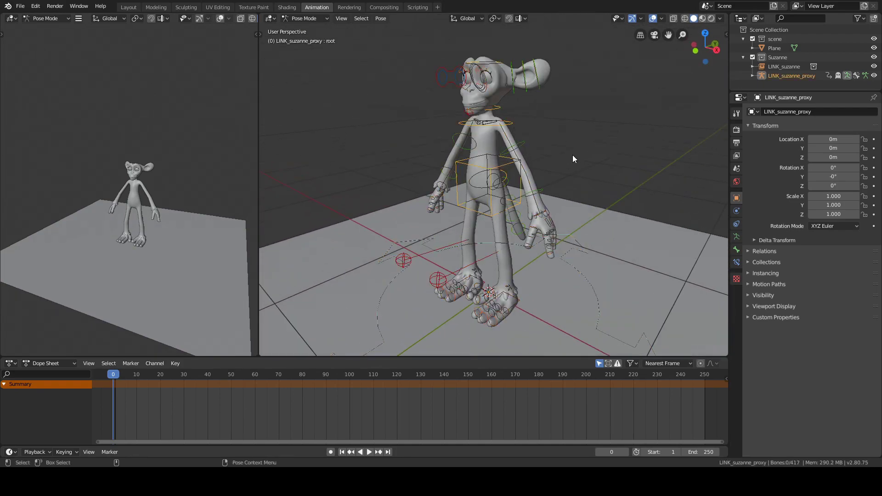
pyautogui.hotkey('ctrl', 'Tab')
pyautogui.click(364, 158)
# - Add a camera to the shot scene
pyautogui.moveTo(194, 191); pyautogui.dragTo(162, 181, button='middle')
pyautogui.scroll(4, 152, 201)
pyautogui.keyDown('alt'); pyautogui.moveTo(162, 181); pyautogui.dragTo(150, 176); pyautogui.keyUp('alt')
pyautogui.scroll(-4, 391, 134)
pyautogui.keyDown('alt'); pyautogui.moveTo(390, 134); pyautogui.dragTo(408, 139); pyautogui.keyUp('alt')
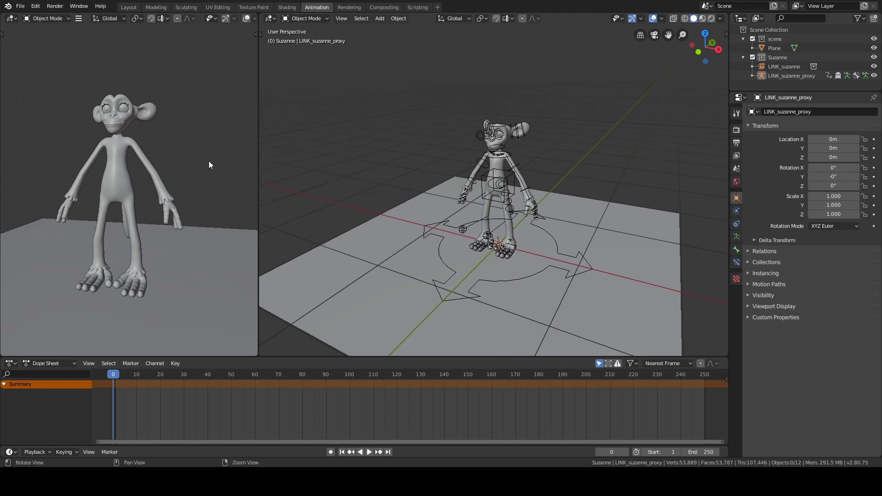
pyautogui.scroll(2, 209, 160)
pyautogui.keyDown('alt'); pyautogui.moveTo(203, 149); pyautogui.dragTo(197, 150); pyautogui.keyUp('alt')
pyautogui.hotkey('shift', 'a')
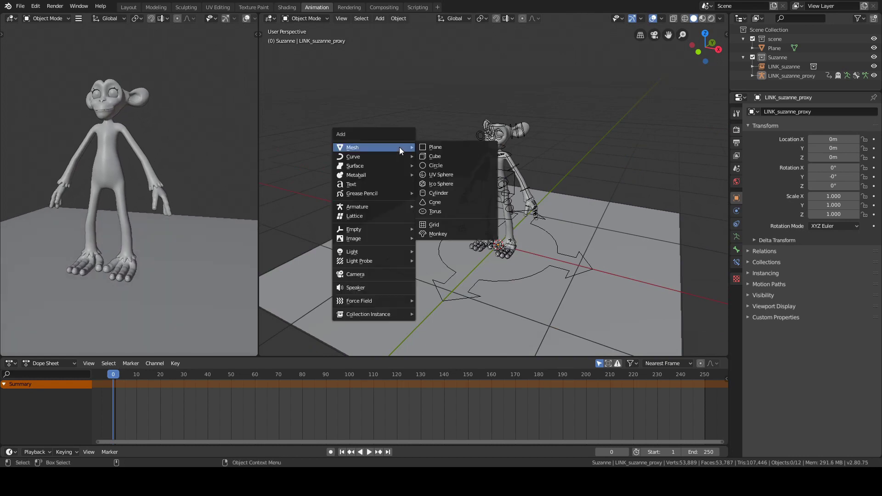
pyautogui.click(376, 274)
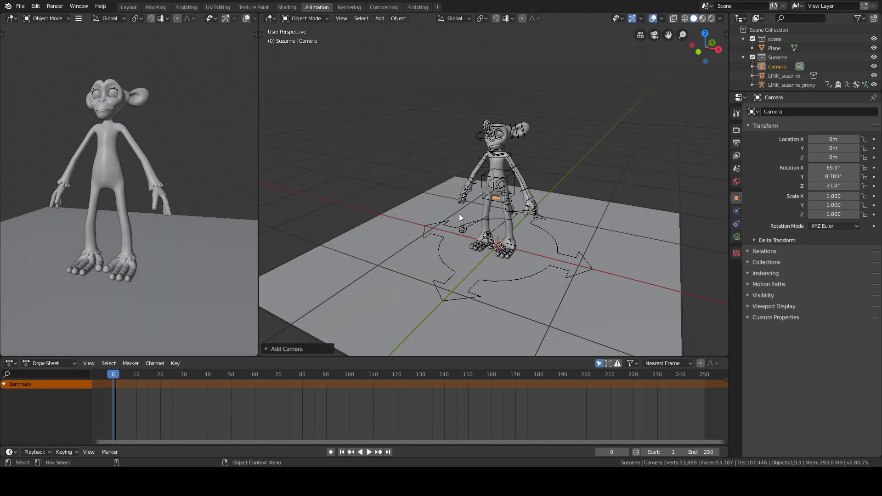
# - Look through the new camera in the smaller viewport and lock the camera to the view
pyautogui.keyDown('alt'); pyautogui.moveTo(447, 188); pyautogui.dragTo(436, 189); pyautogui.keyUp('alt')
pyautogui.click(242, 164)
pyautogui.press('`')
pyautogui.click(207, 196)
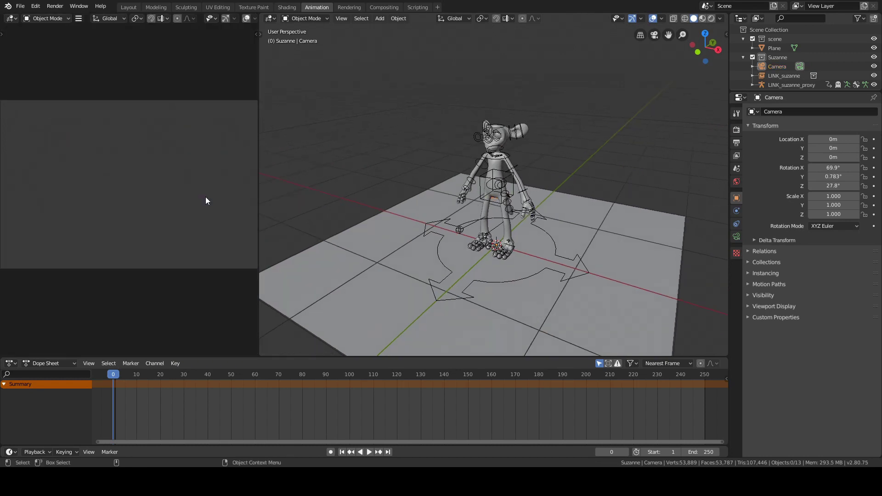
pyautogui.press('n')
pyautogui.click(253, 69)
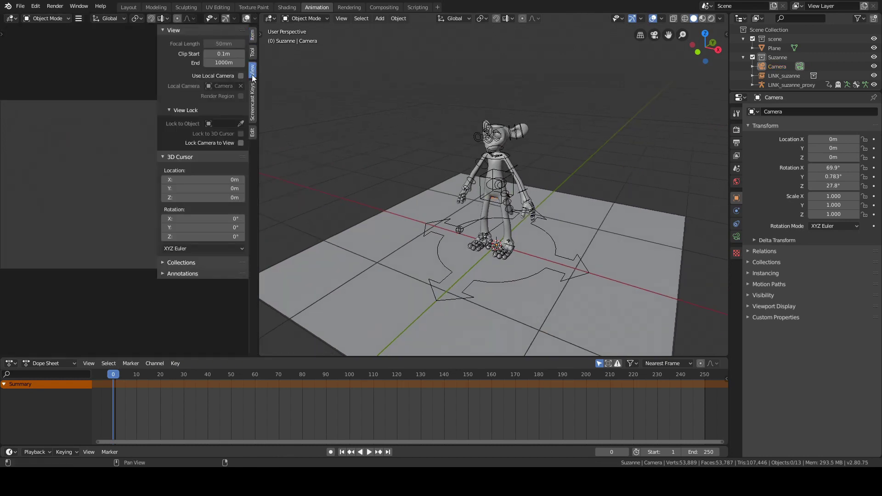
pyautogui.press('n')
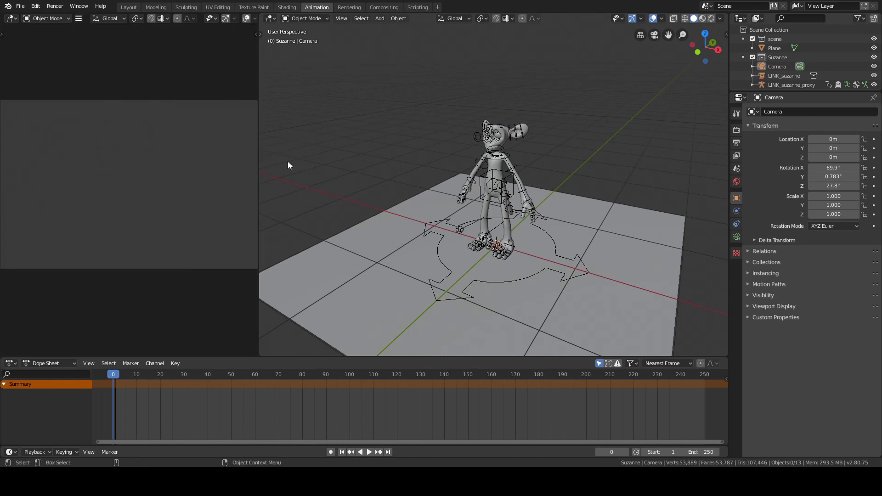
# - Aim the camera so the full standing character is framed in its view, and leave nothing selected
pyautogui.click(457, 223)
pyautogui.press('f')
pyautogui.keyDown('alt'); pyautogui.moveTo(159, 159); pyautogui.dragTo(173, 139); pyautogui.keyUp('alt')
pyautogui.scroll(2, 179, 144)
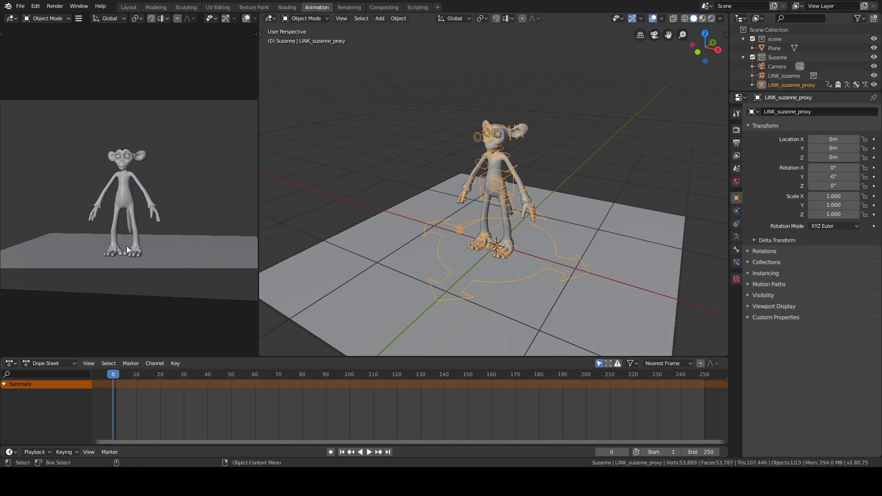
pyautogui.keyDown('alt'); pyautogui.moveTo(141, 250); pyautogui.dragTo(148, 253); pyautogui.keyUp('alt')
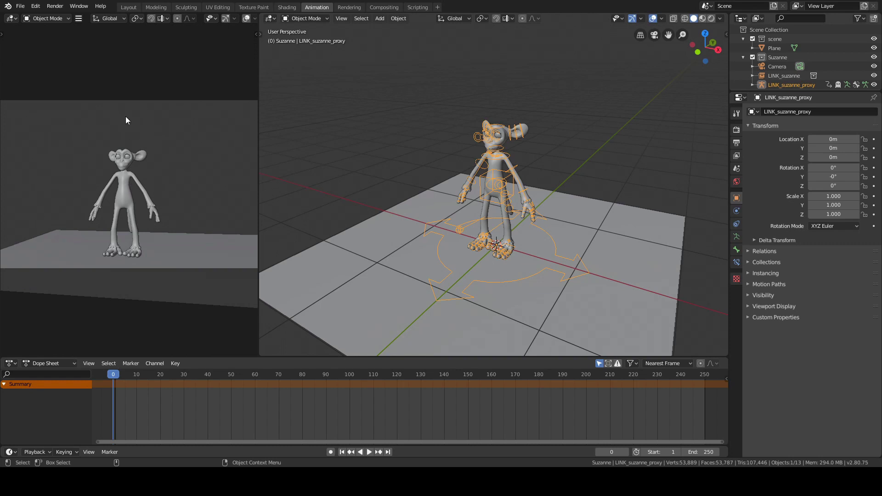
pyautogui.hotkey('alt', 'a')
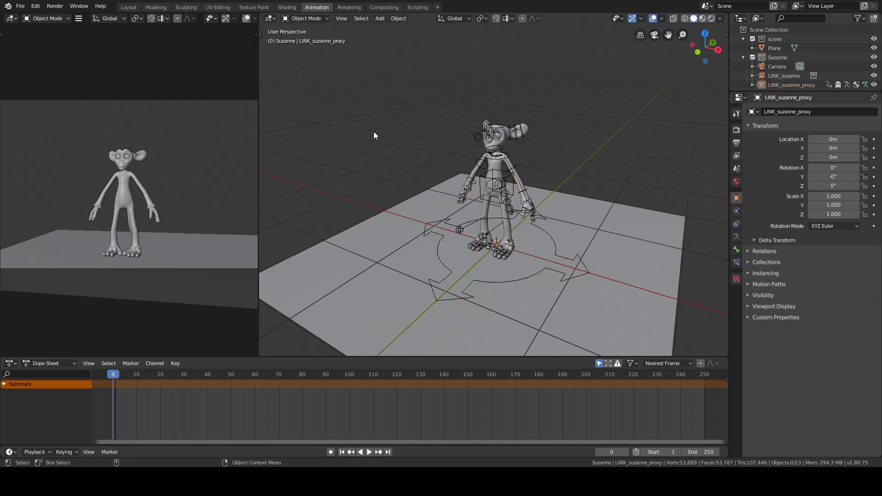
# - Set the camera view's shading to Look Dev and save the shot file
pyautogui.press('z')
pyautogui.click(169, 183)
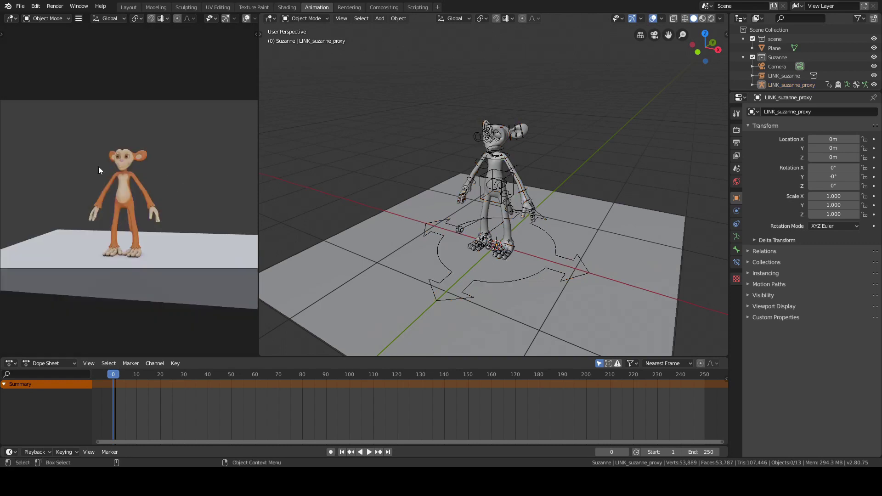
pyautogui.hotkey('ctrl', 's')
# - Turn the camera viewport into a Video Sequencer showing Sequencer/Preview, with the preview area enlarged over the strips
pyautogui.click(11, 19)
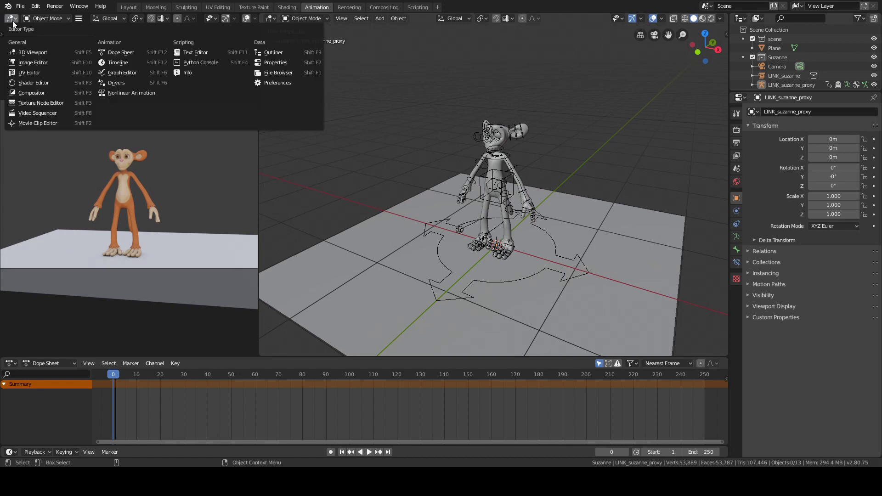
pyautogui.click(13, 22)
pyautogui.click(11, 18)
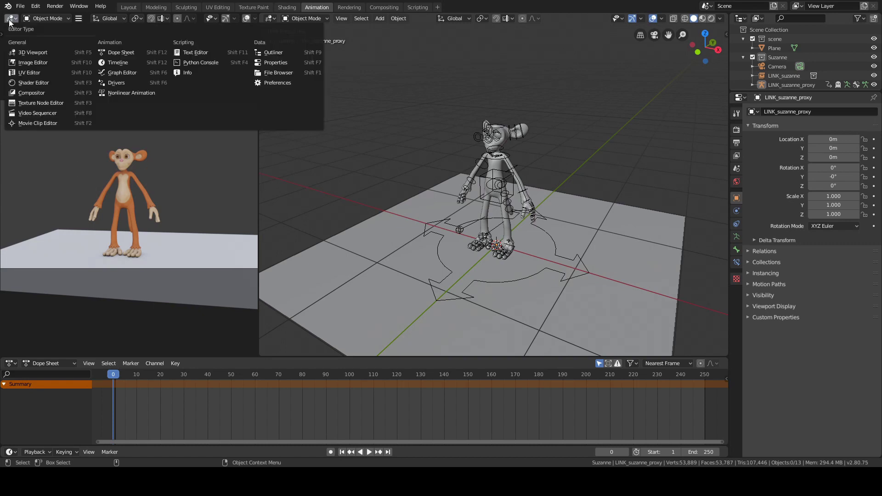
pyautogui.click(43, 115)
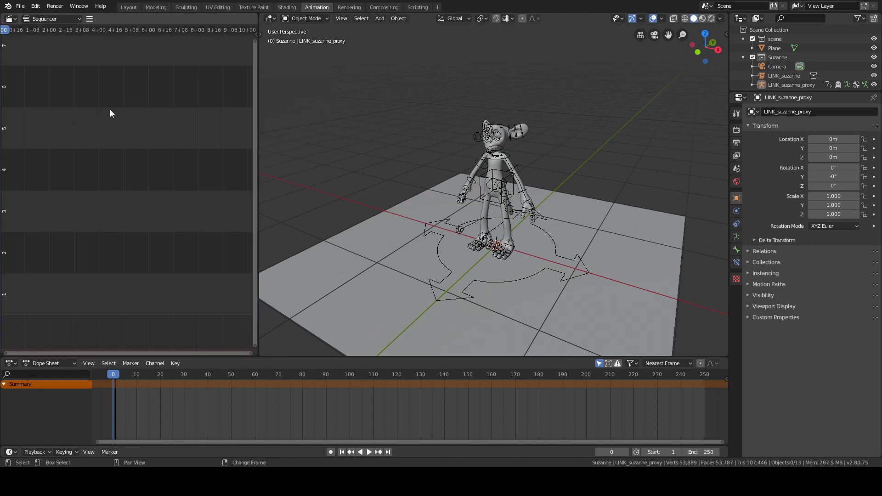
pyautogui.click(54, 18)
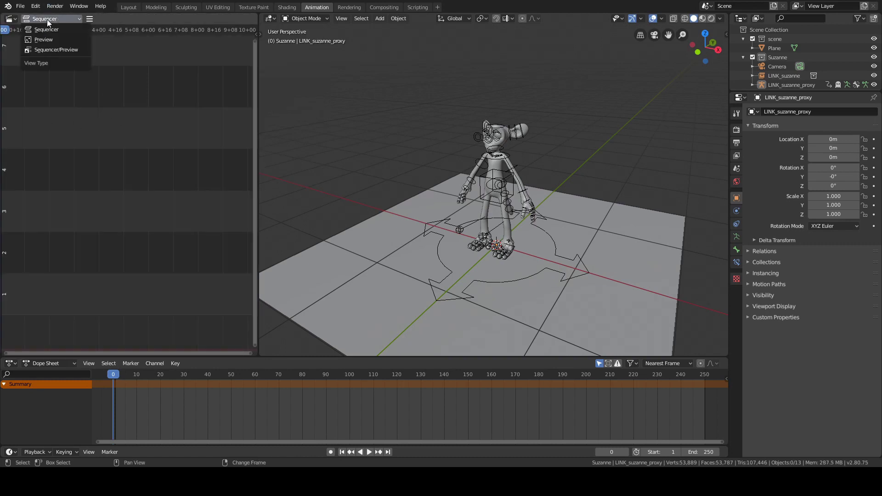
pyautogui.click(55, 50)
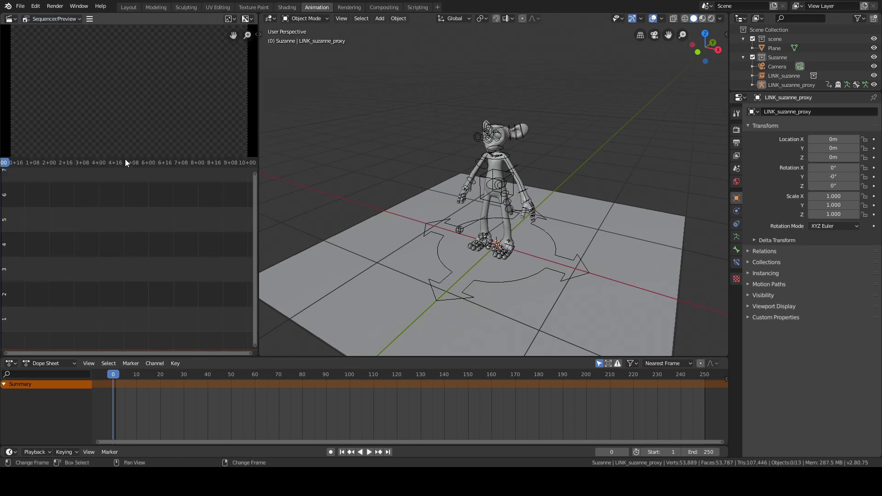
pyautogui.moveTo(125, 159); pyautogui.dragTo(121, 297)
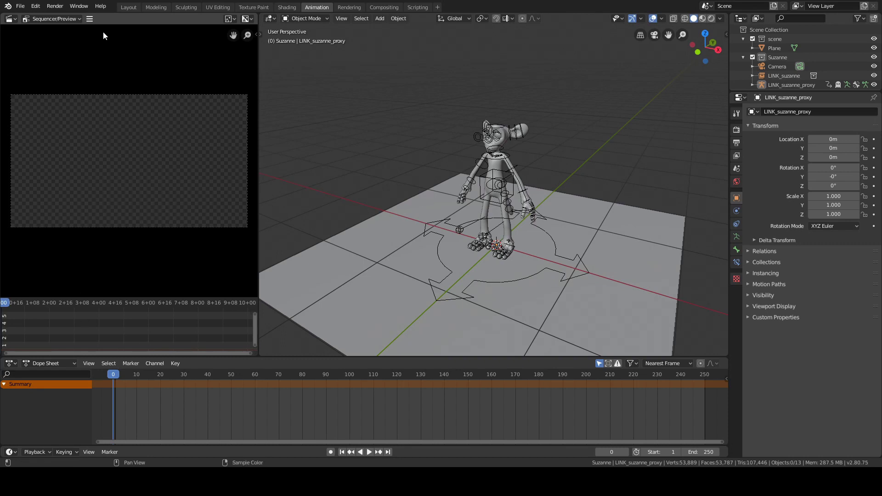
# - Add jumping_reference.mp4 from the Blender Tutorials reference folder as a movie strip in the sequencer
pyautogui.click(90, 20)
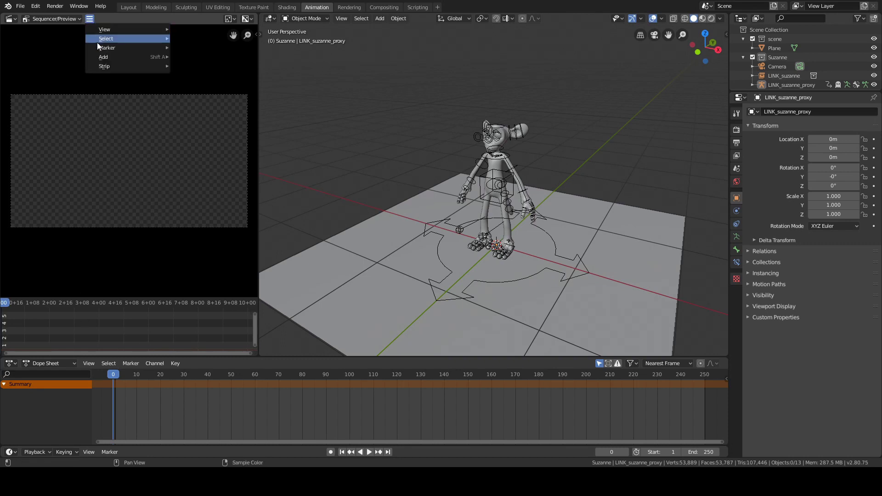
pyautogui.moveTo(104, 56)
pyautogui.click(200, 87)
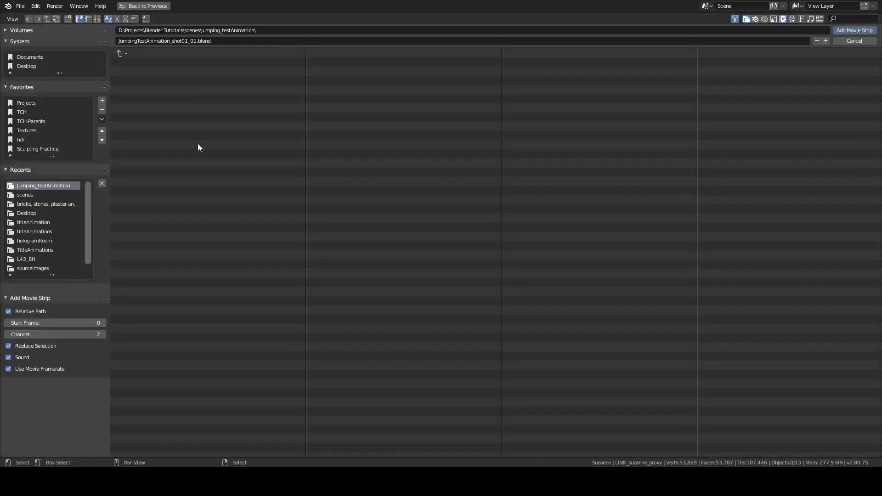
pyautogui.click(25, 102)
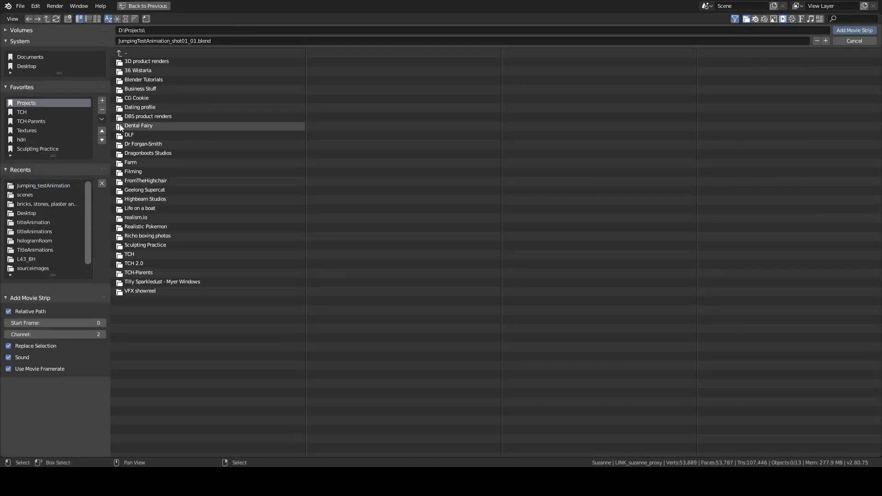
pyautogui.click(142, 80)
pyautogui.click(144, 80)
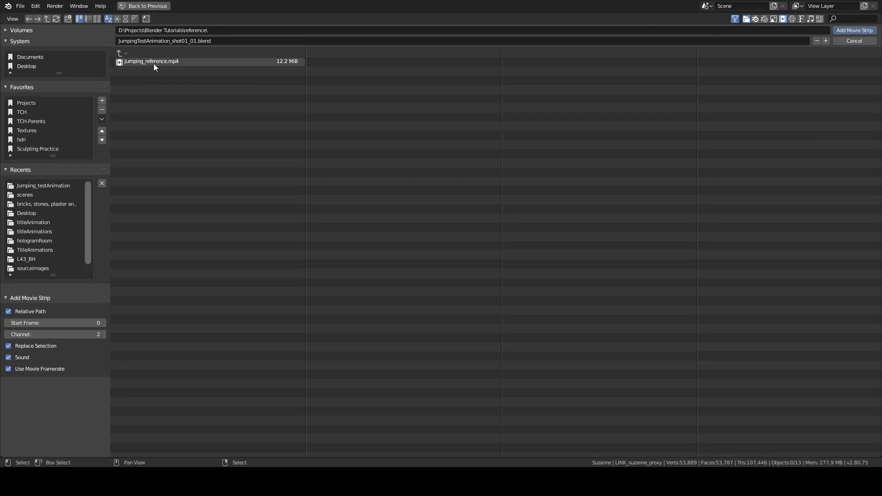
pyautogui.doubleClick(153, 62)
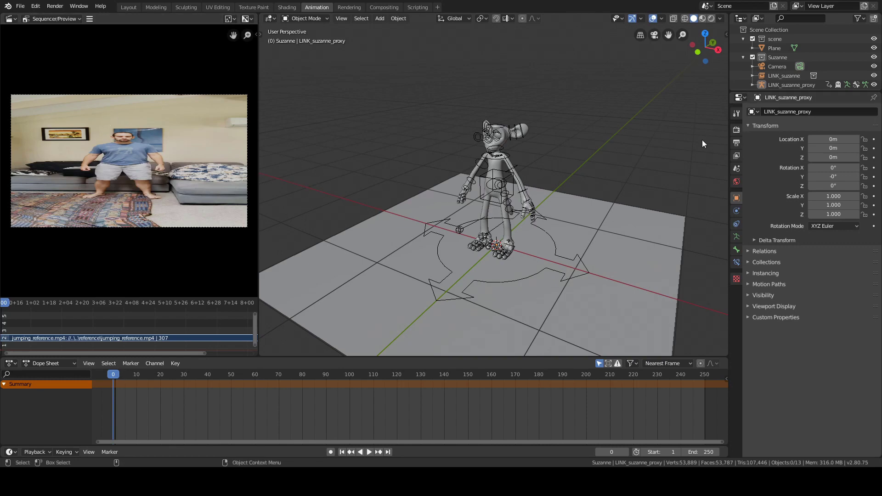
# - Try raising the output resolution Y to 2871 px to correct the squashed reference video in the preview
pyautogui.click(736, 130)
pyautogui.click(736, 143)
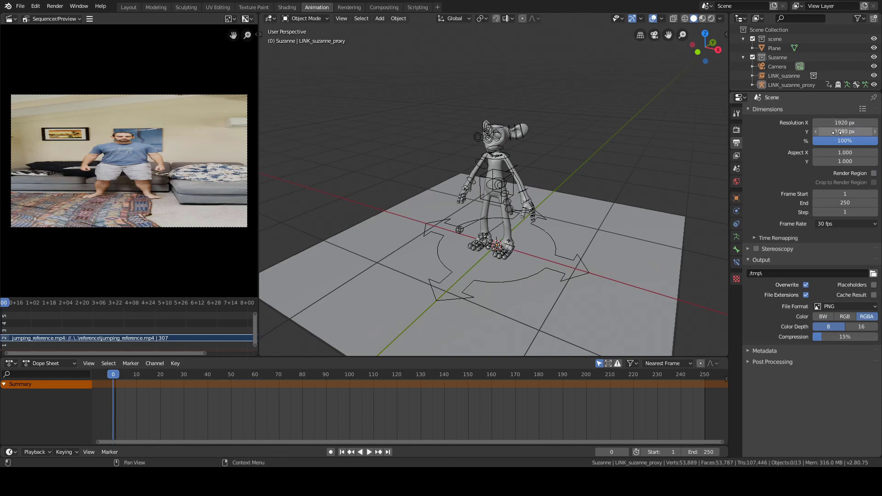
pyautogui.moveTo(842, 132); pyautogui.dragTo(881, 132)
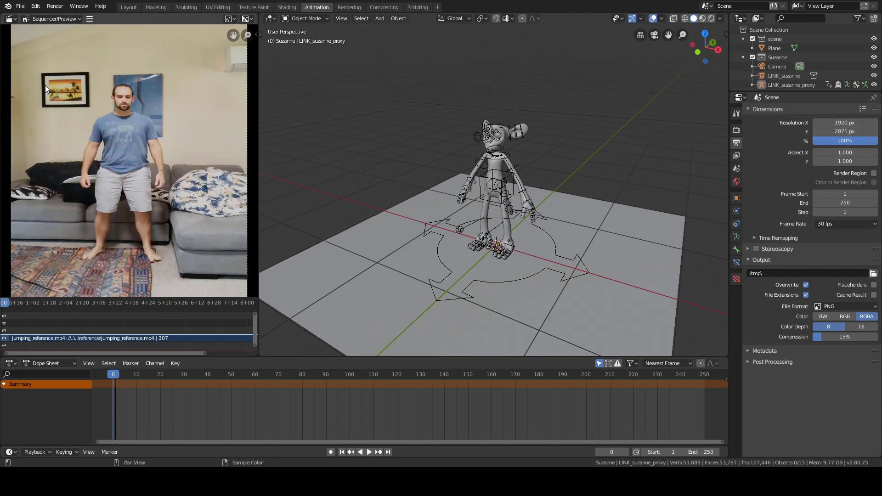
pyautogui.press('Home')
pyautogui.scroll(2, 108, 120)
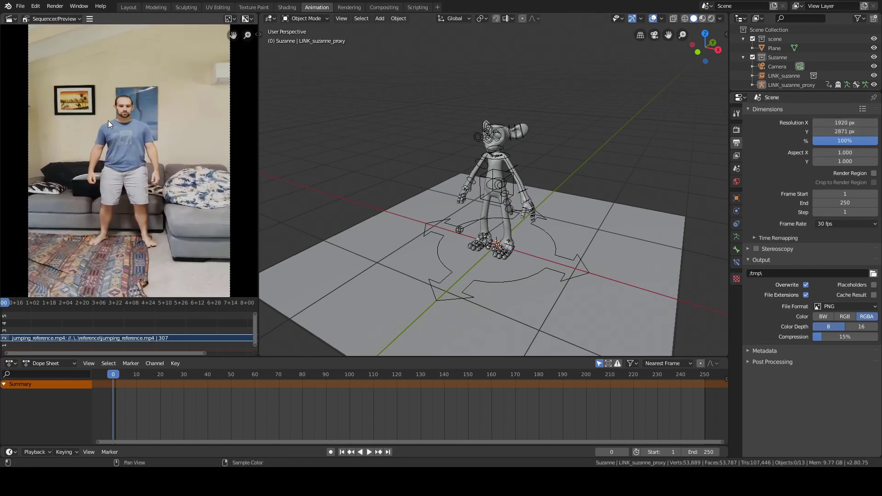
# - Set the render size from the jumping_reference.mp4 movie strip and fit the whole portrait frame in the sequencer preview
pyautogui.click(88, 19)
pyautogui.moveTo(109, 64)
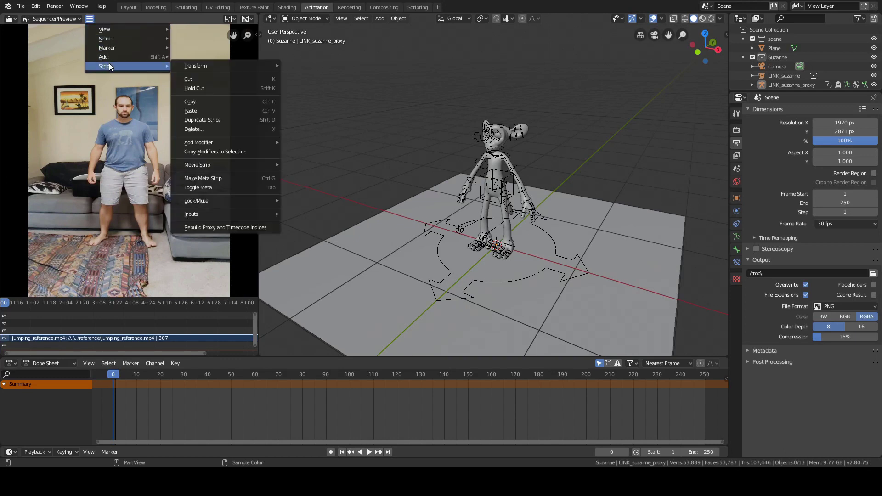
pyautogui.moveTo(224, 165)
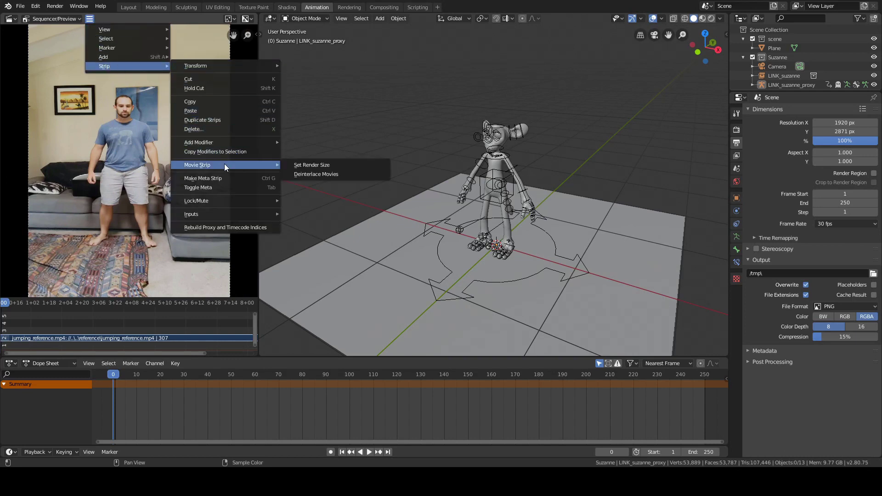
pyautogui.click(315, 165)
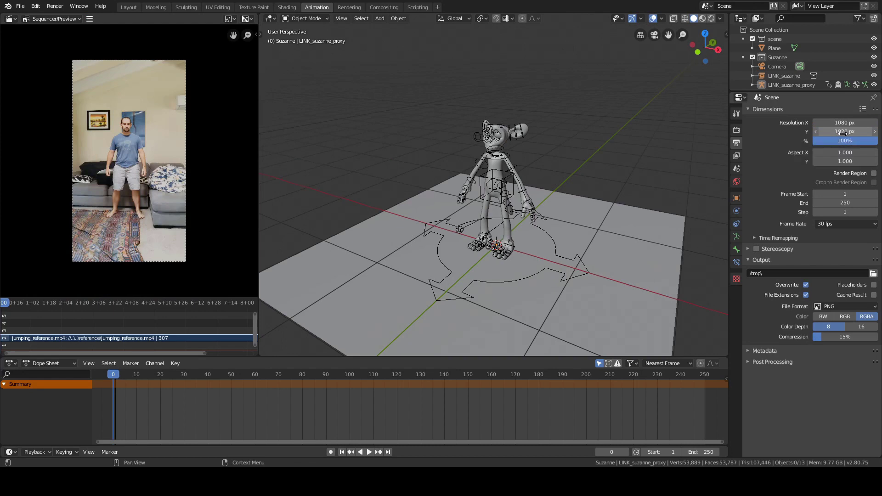
pyautogui.scroll(3, 115, 145)
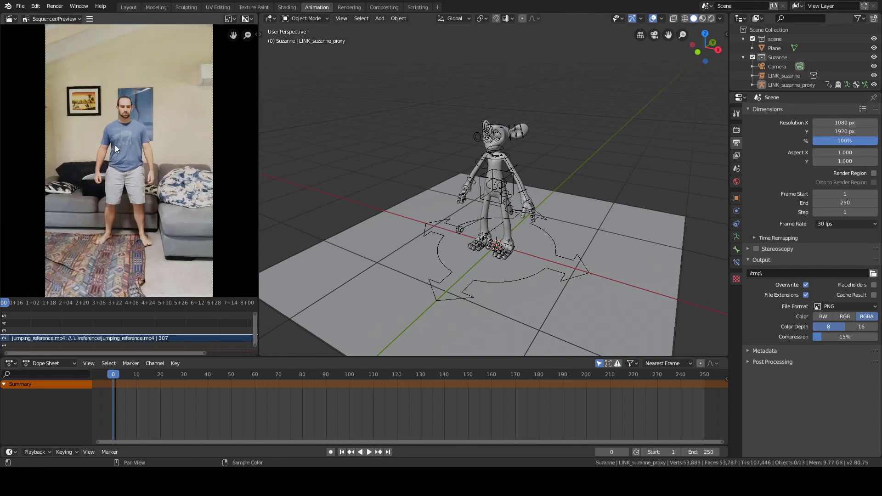
pyautogui.scroll(1, 115, 145)
pyautogui.scroll(-3, 122, 145)
pyautogui.moveTo(149, 133); pyautogui.dragTo(150, 131, button='middle')
pyautogui.scroll(1, 150, 130)
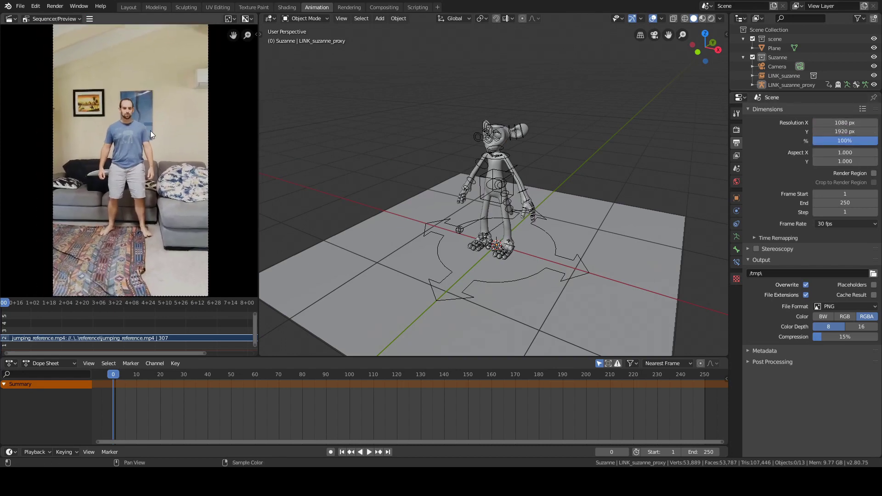
pyautogui.scroll(-2, 150, 131)
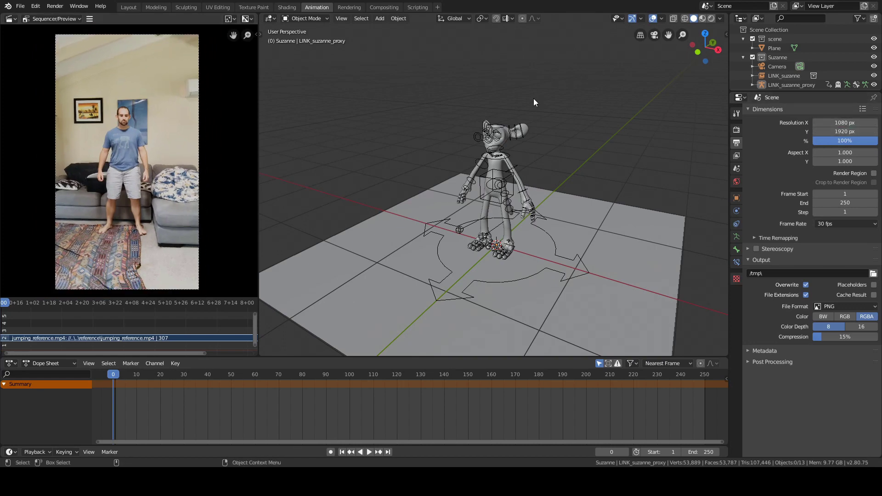
# - Check the character's framing through the camera, then return to a closer, near-frontal perspective view of it
pyautogui.press('`')
pyautogui.press('1')
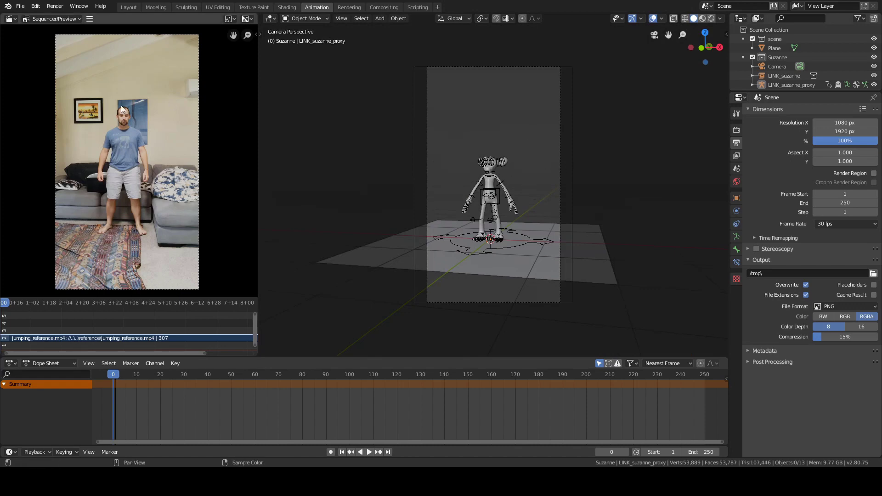
pyautogui.press('`')
pyautogui.click(399, 150)
pyautogui.keyDown('alt'); pyautogui.moveTo(399, 150); pyautogui.dragTo(375, 138); pyautogui.keyUp('alt')
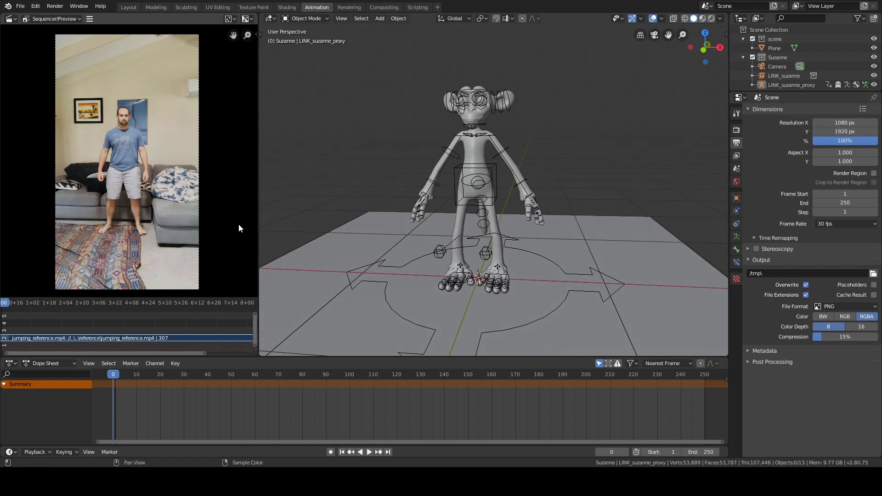
# - Widen the sequencer area, show the whole movie strip and set the scene's end frame to 310
pyautogui.moveTo(260, 222); pyautogui.dragTo(287, 221)
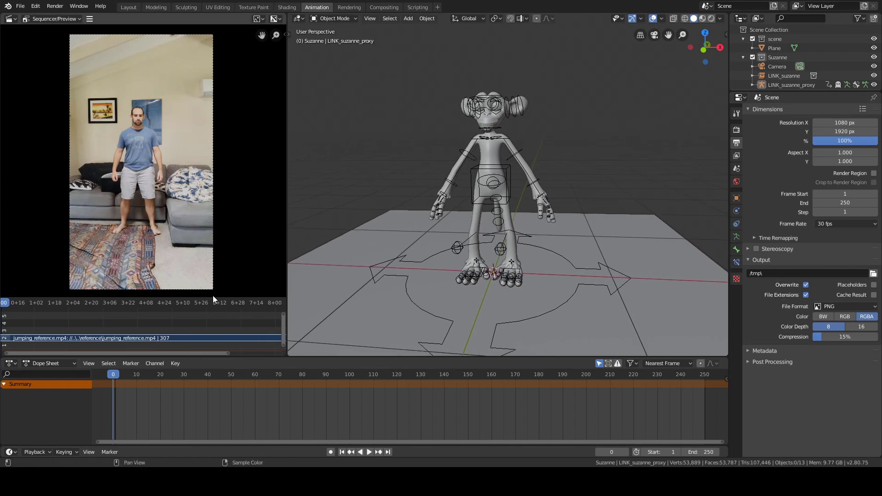
pyautogui.scroll(-5, 207, 315)
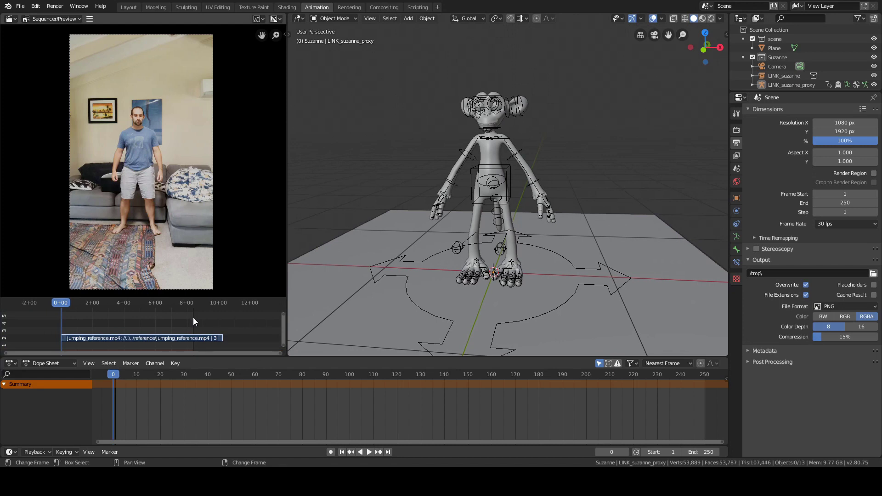
pyautogui.moveTo(701, 452); pyautogui.dragTo(710, 452)
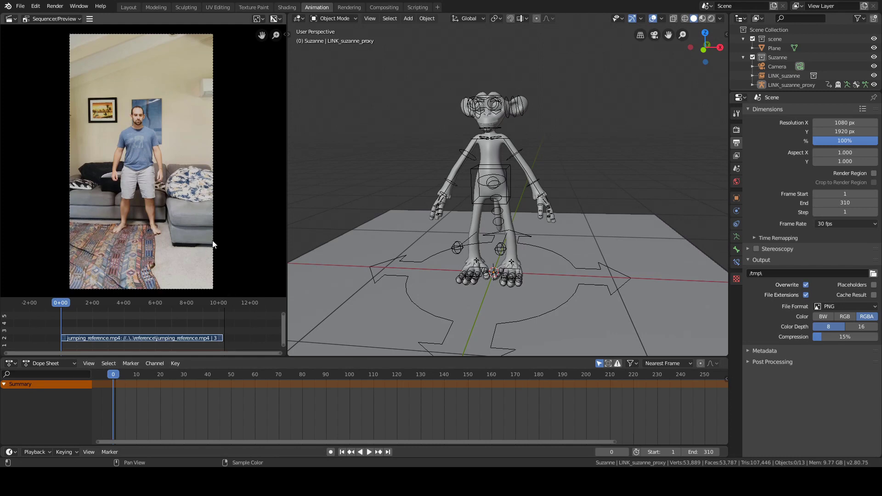
# - Play and scrub through the jumping reference video to review the recorded jumps
pyautogui.press('space')
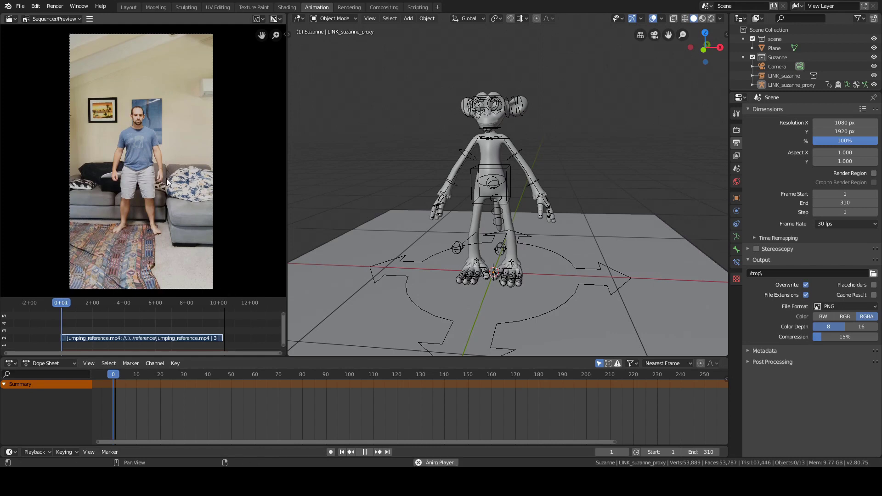
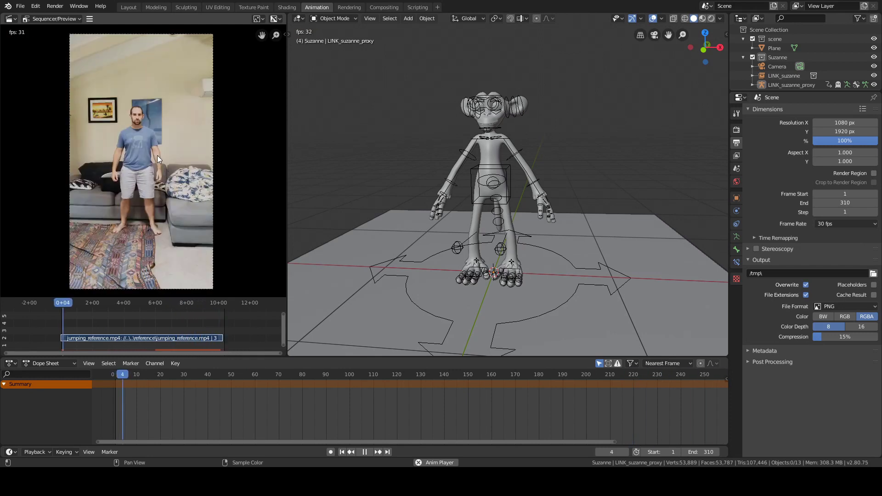
pyautogui.press('space')
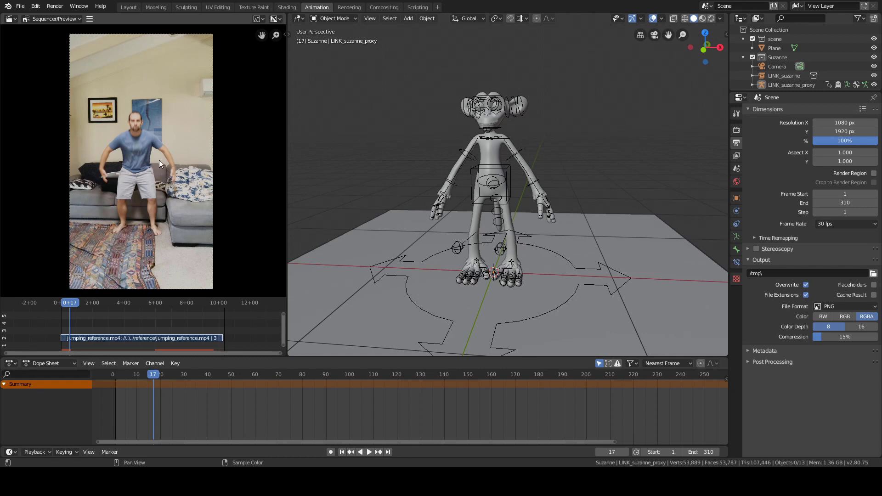
pyautogui.moveTo(69, 325); pyautogui.dragTo(64, 326, button='right')
pyautogui.press('space')
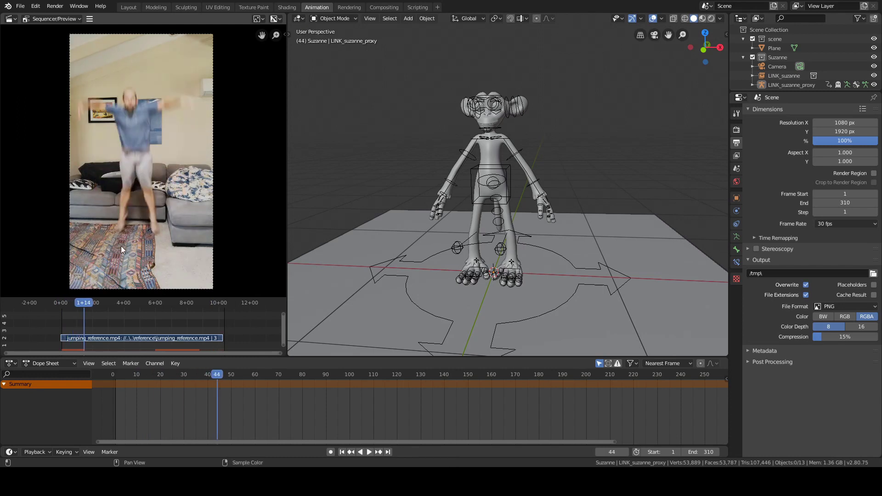
pyautogui.click(74, 330)
pyautogui.moveTo(74, 329); pyautogui.dragTo(137, 325)
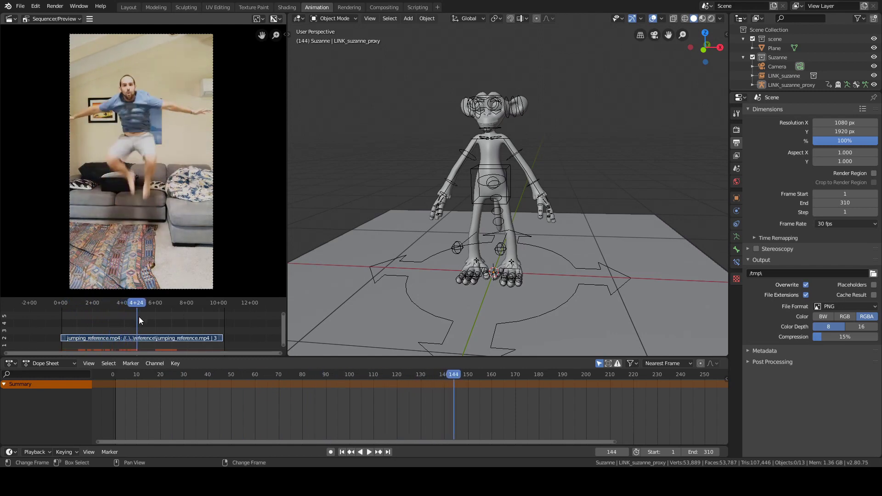
pyautogui.press('space')
pyautogui.moveTo(103, 319); pyautogui.dragTo(86, 327)
pyautogui.press('space')
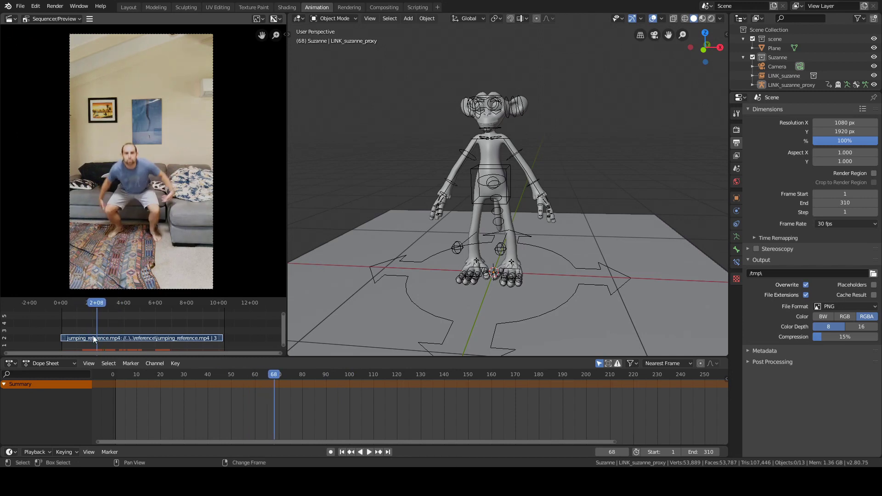
# - Replay the first jump from near its start and step through it frame by frame up to frame 56
pyautogui.click(67, 325)
pyautogui.press('space')
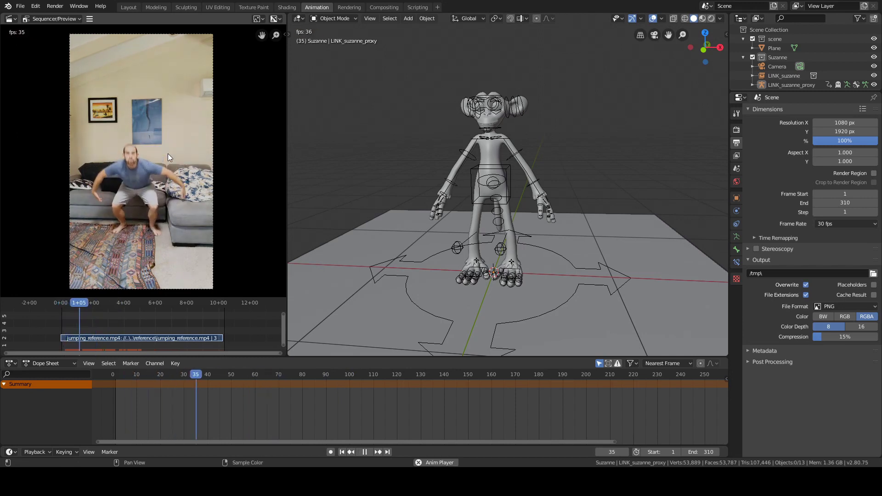
pyautogui.press('space')
pyautogui.press('Right')
pyautogui.press('Right')
pyautogui.press('Right')
pyautogui.press('Right')
pyautogui.press('Right')
pyautogui.press('Right')
pyautogui.press('Right')
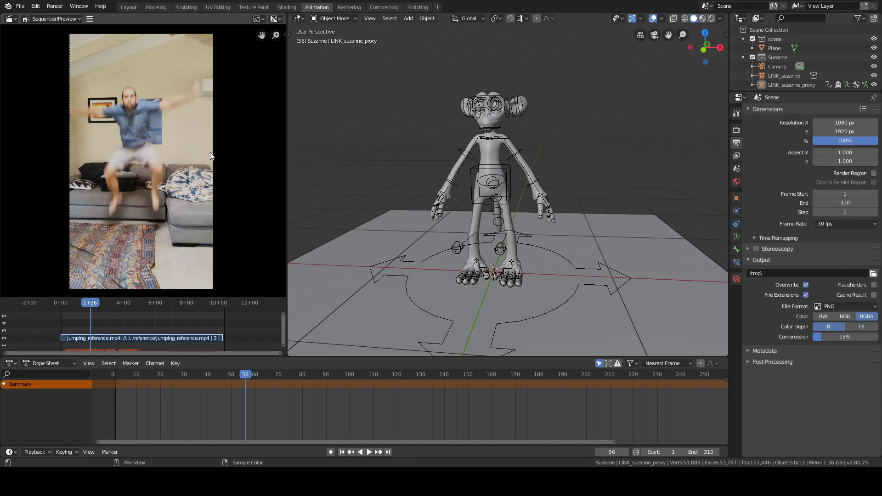
# - Play the rest of the reference and scrub through the final jump to examine its crouch, airborne pose and landing
pyautogui.press('space')
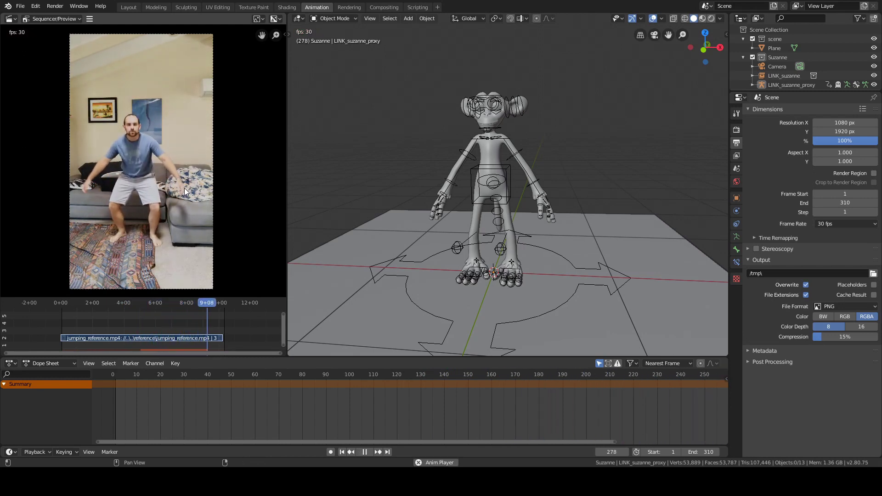
pyautogui.click(168, 324)
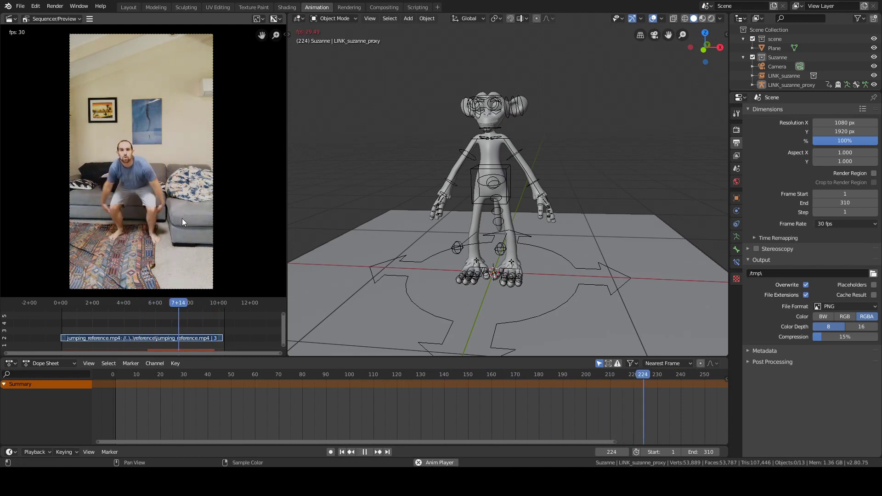
pyautogui.click(153, 317)
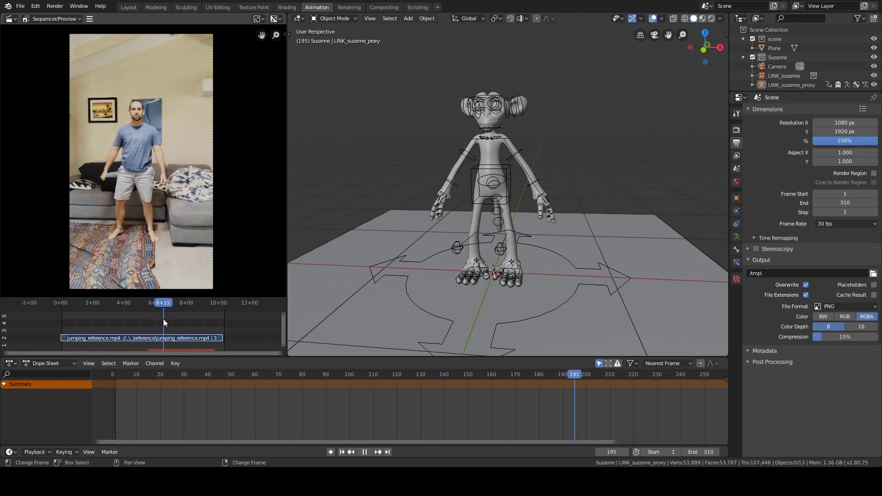
pyautogui.moveTo(174, 318); pyautogui.dragTo(188, 326)
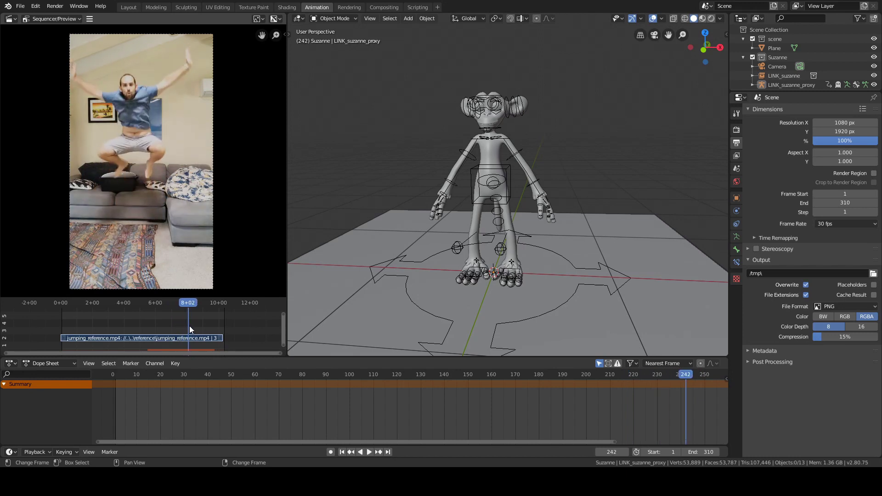
pyautogui.press('space')
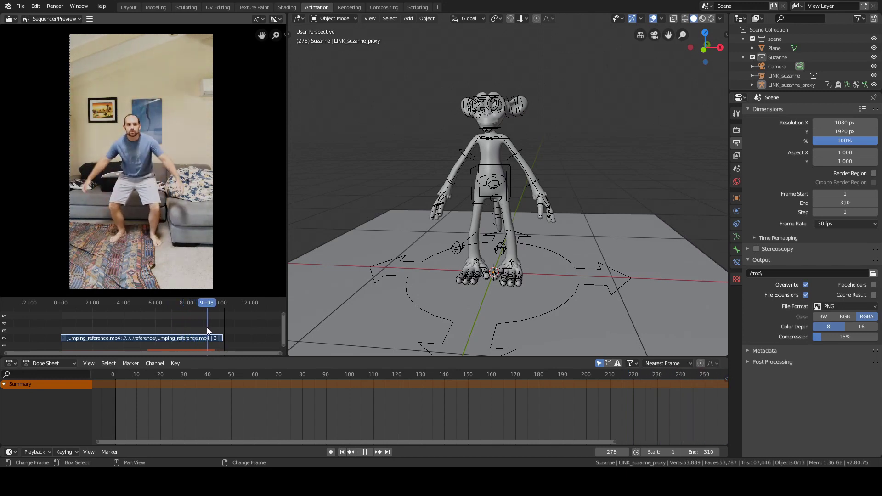
# - Place the playhead at frame 205, just before the final jump, and trim the movie strip's start to it
pyautogui.moveTo(224, 327); pyautogui.dragTo(169, 329)
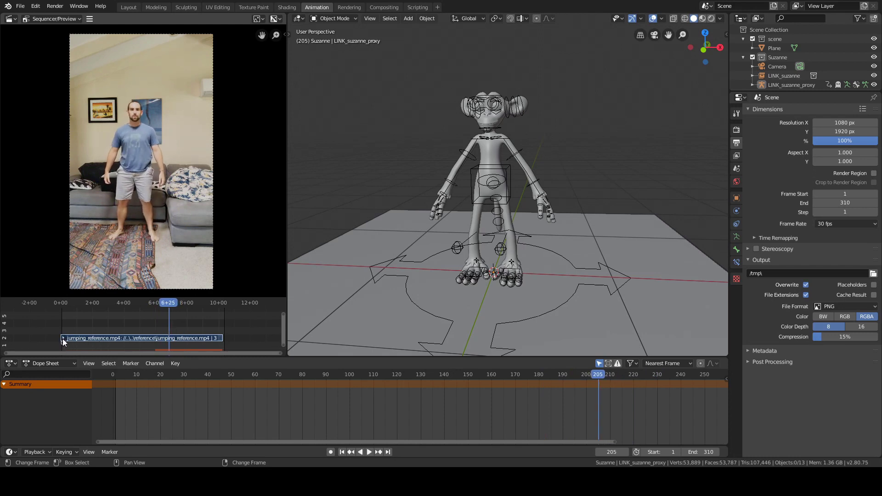
pyautogui.scroll(3, 62, 338)
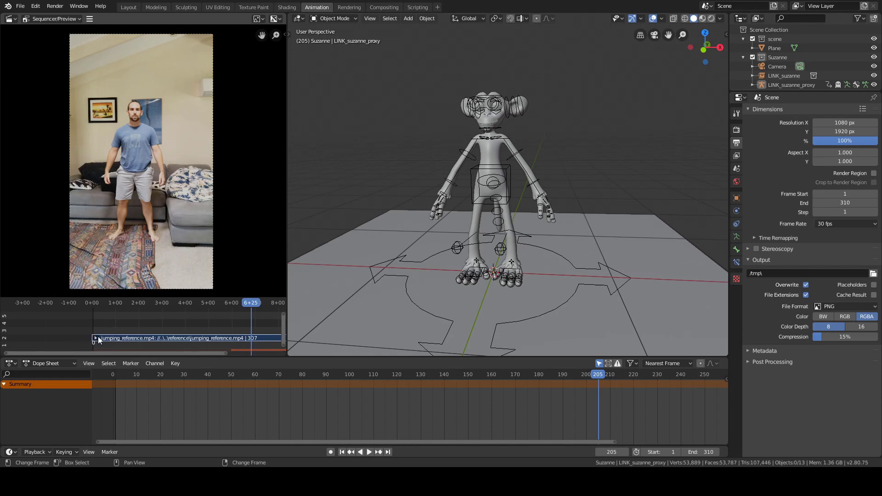
pyautogui.press('Home')
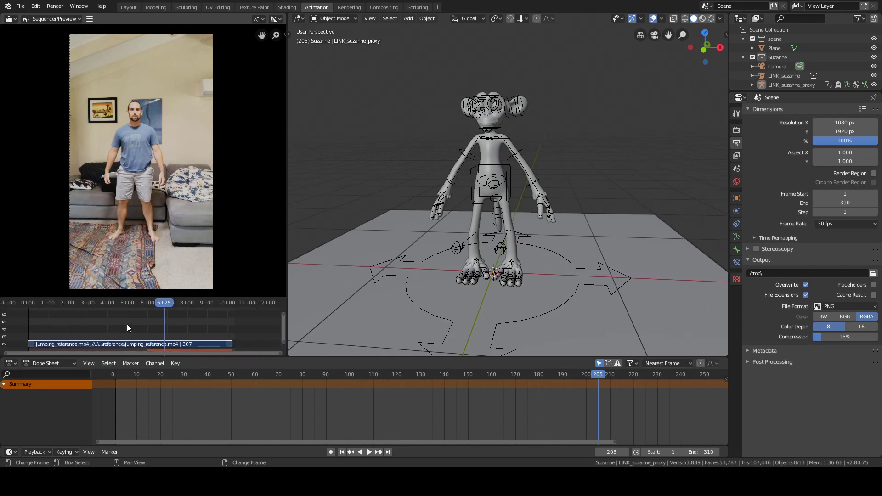
pyautogui.moveTo(59, 340); pyautogui.dragTo(154, 327)
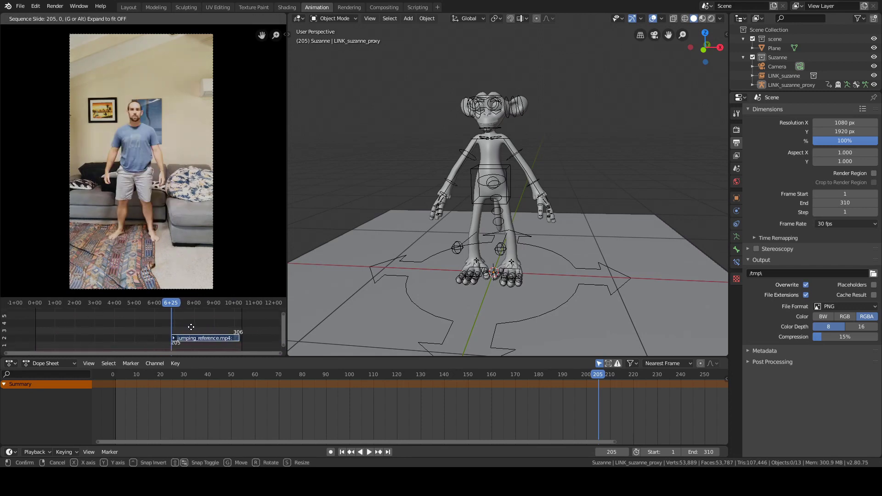
# - Slide the trimmed reference strip back to start at frame 0 and scrub through it to frame 98
pyautogui.moveTo(191, 327); pyautogui.dragTo(96, 330)
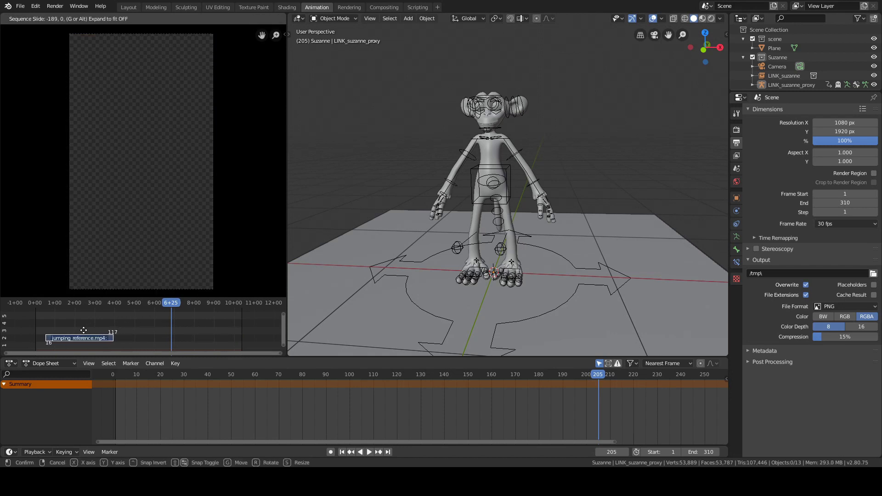
pyautogui.click(73, 331)
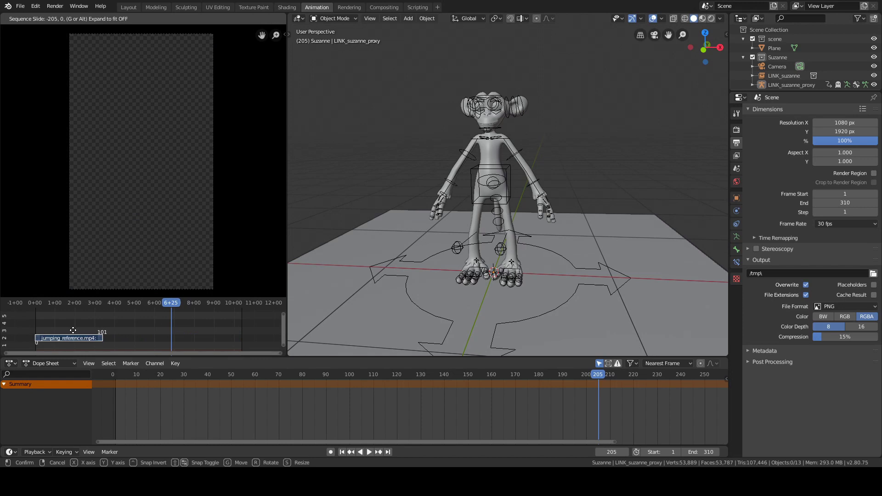
pyautogui.moveTo(15, 327); pyautogui.dragTo(13, 328, button='right')
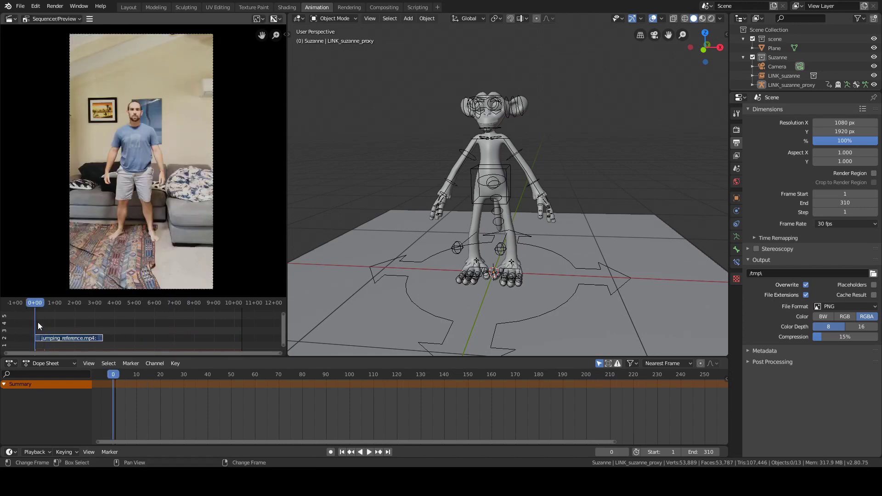
pyautogui.moveTo(73, 314); pyautogui.dragTo(134, 316, button='middle')
pyautogui.moveTo(107, 321); pyautogui.dragTo(159, 324)
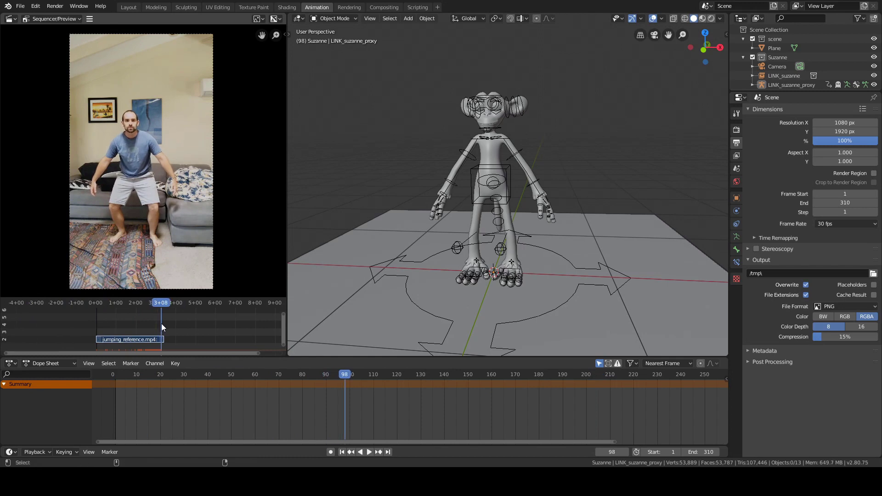
# - Advance the reference to frame 100, where the jump footage finishes, and set the scene's end frame to 100
pyautogui.press('space')
pyautogui.press('Left')
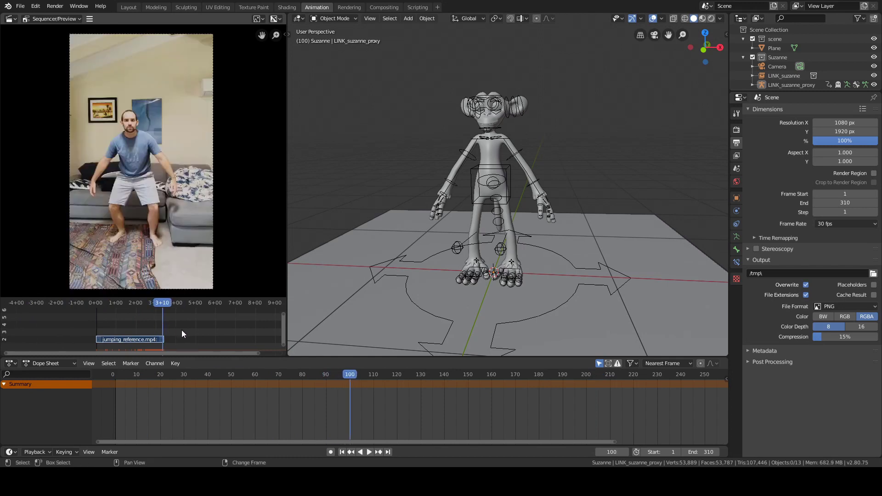
pyautogui.click(702, 455)
pyautogui.write('100')
pyautogui.press('Return')
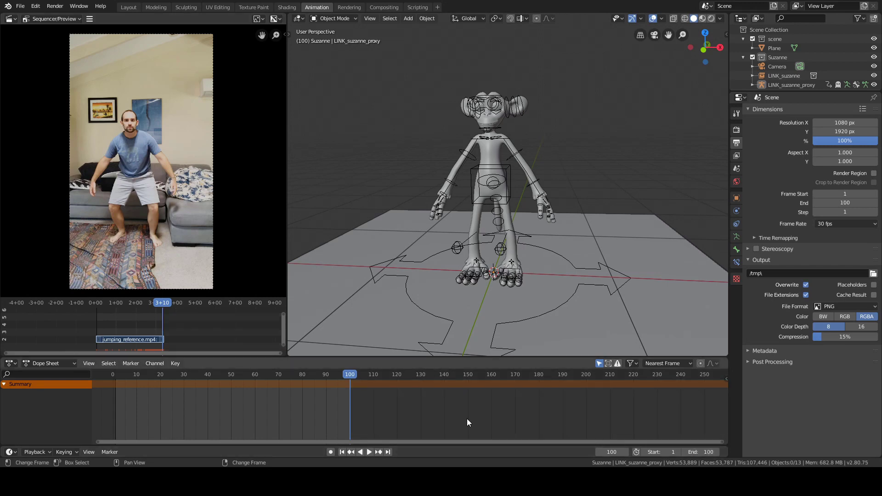
# - Scrub the trimmed jump in the Dope Sheet through frames 35, 91 and 15, and return to frame 1
pyautogui.moveTo(340, 386); pyautogui.dragTo(196, 391, button='right')
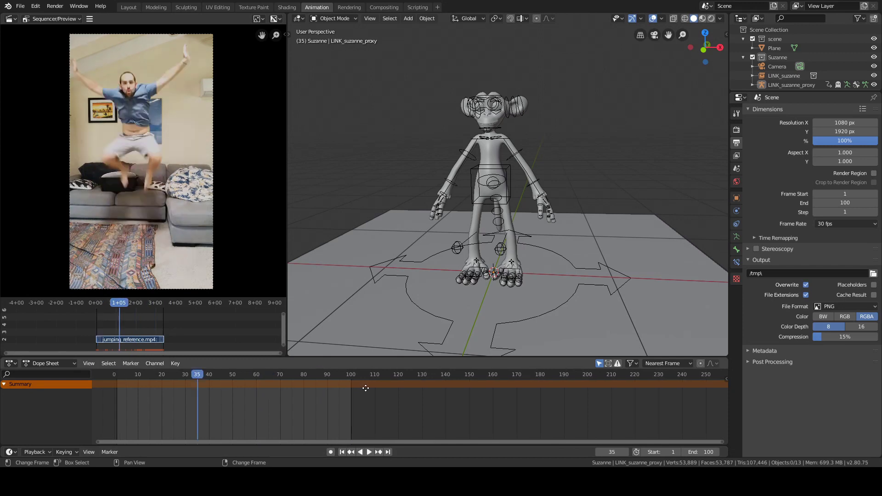
pyautogui.moveTo(283, 395); pyautogui.dragTo(386, 405, button='middle')
pyautogui.scroll(2, 461, 405)
pyautogui.scroll(2, 385, 405)
pyautogui.moveTo(385, 404); pyautogui.dragTo(493, 413)
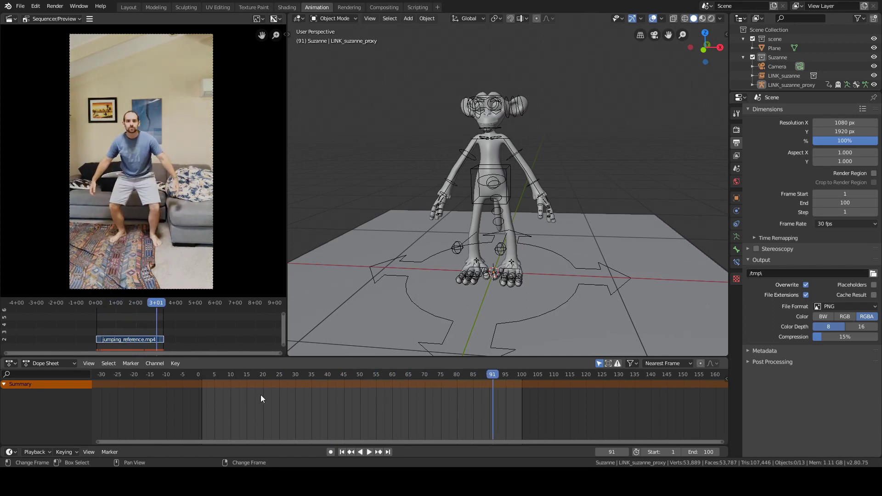
pyautogui.click(247, 402)
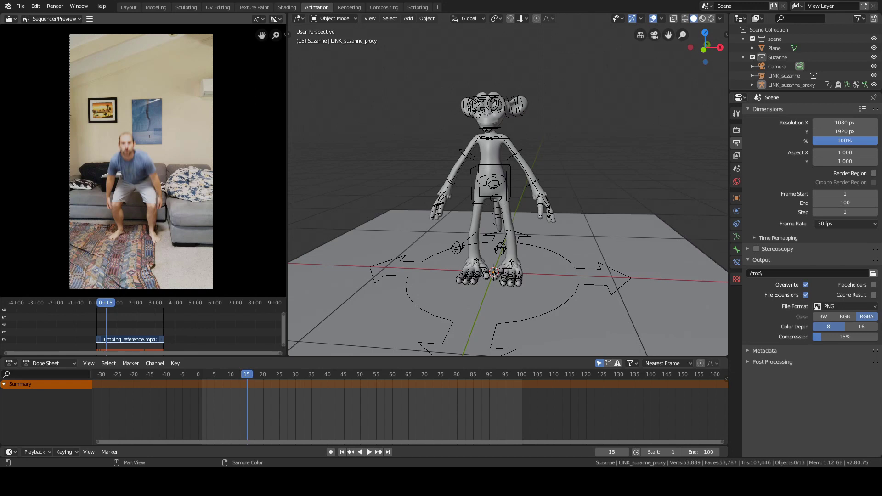
pyautogui.moveTo(247, 374); pyautogui.dragTo(202, 375)
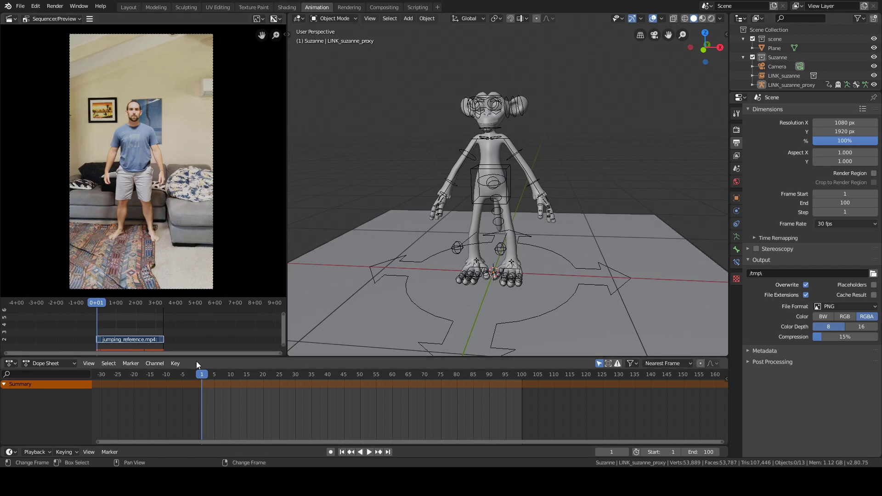
# - Replay the opening of the reference, scrub through to frame 95, and return the playhead to frame 0
pyautogui.press('space')
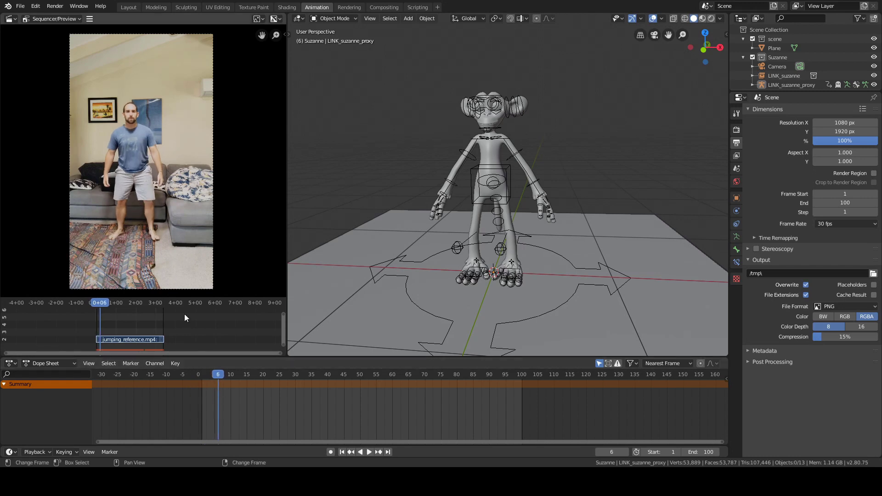
pyautogui.moveTo(228, 385); pyautogui.dragTo(506, 410)
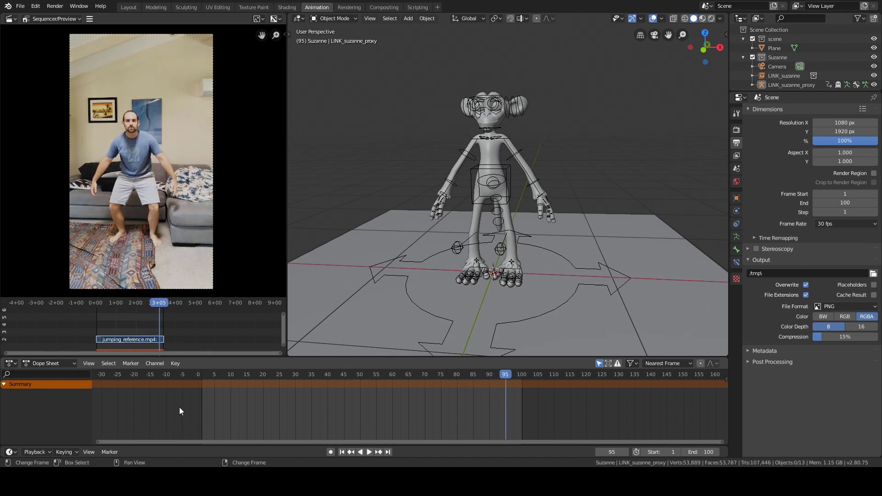
pyautogui.click(201, 398)
pyautogui.press('space')
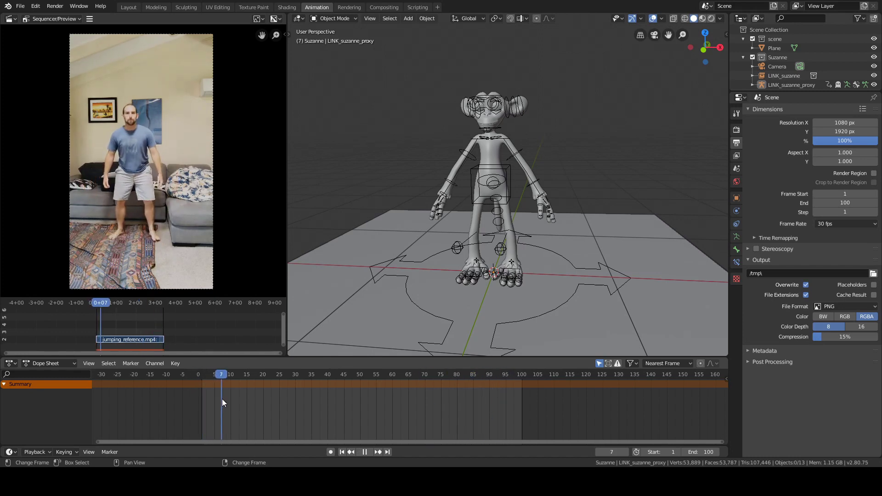
pyautogui.click(198, 412)
pyautogui.press('space')
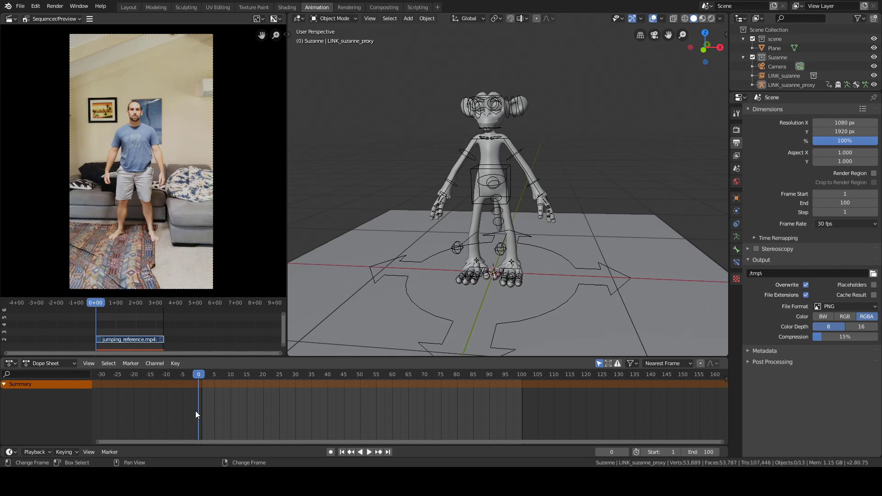
# - Replay the jump from its start to frame 34, and move the playhead far past the footage to frame 501
pyautogui.scroll(-2, 298, 406)
pyautogui.moveTo(297, 406); pyautogui.dragTo(242, 405, button='middle')
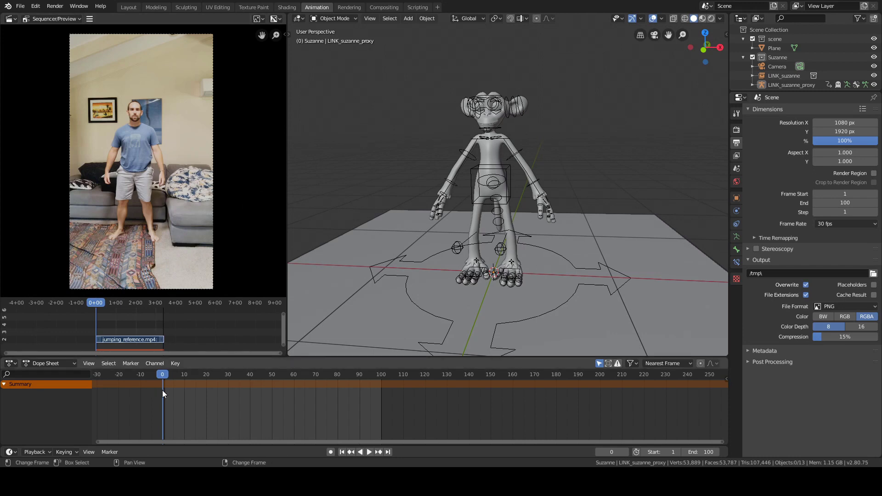
pyautogui.scroll(-8, 439, 389)
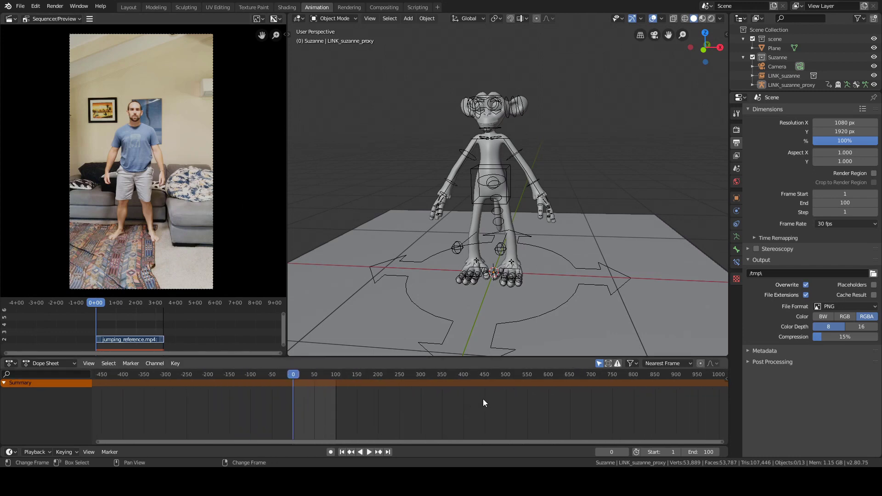
pyautogui.click(508, 396)
pyautogui.click(295, 391)
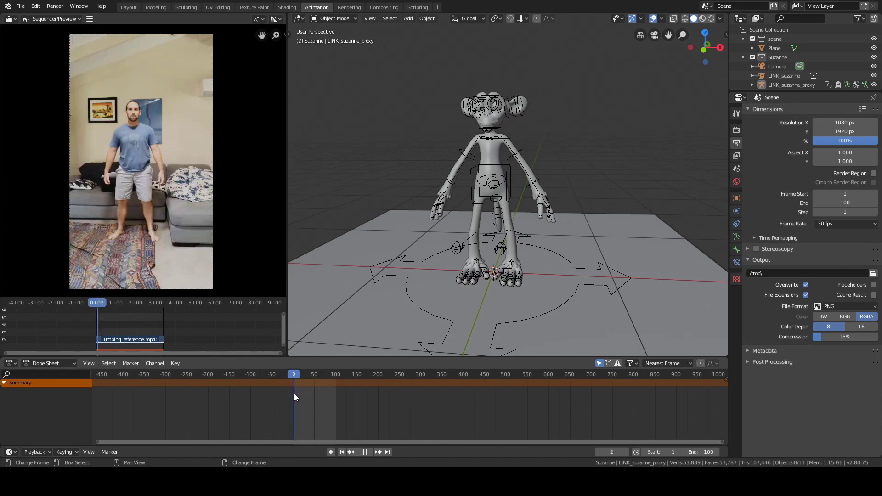
pyautogui.press('space')
pyautogui.press('space')
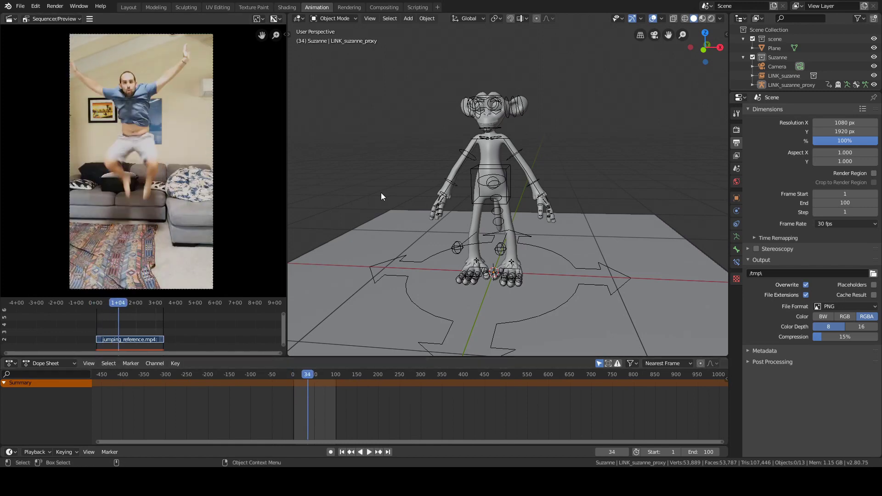
pyautogui.moveTo(310, 400); pyautogui.dragTo(506, 424, button='right')
# - Place the 3D cursor on the empty floor just beyond the edge of the ground plane beside Suzanne
pyautogui.scroll(-6, 483, 225)
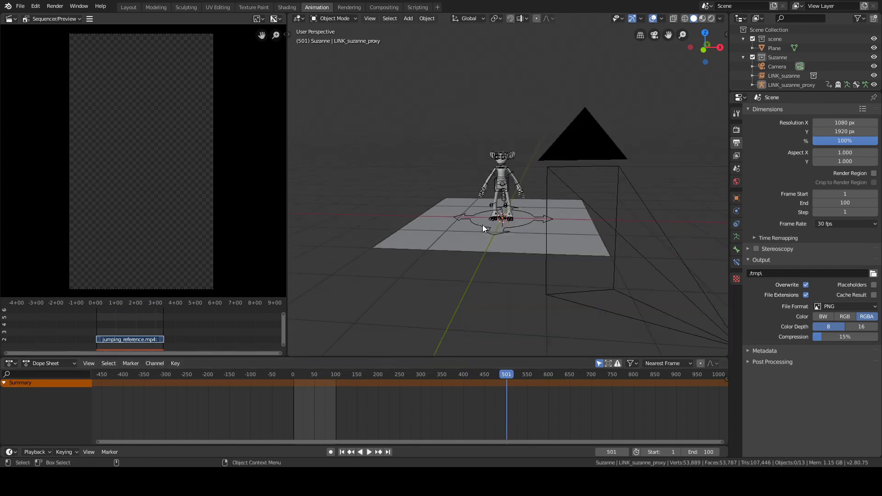
pyautogui.scroll(5, 517, 212)
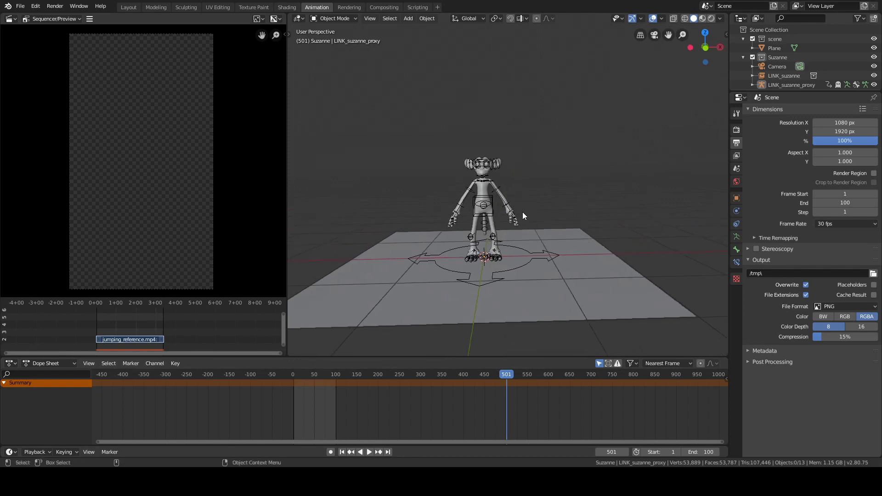
pyautogui.scroll(-4, 400, 215)
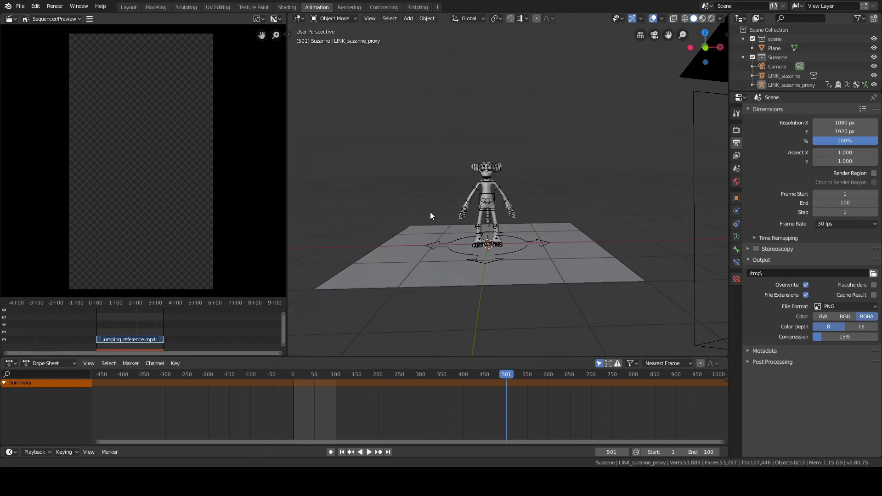
pyautogui.keyDown('shift'); pyautogui.moveTo(430, 212); pyautogui.dragTo(502, 237, button='middle'); pyautogui.keyUp('shift')
pyautogui.rightClick(597, 233)
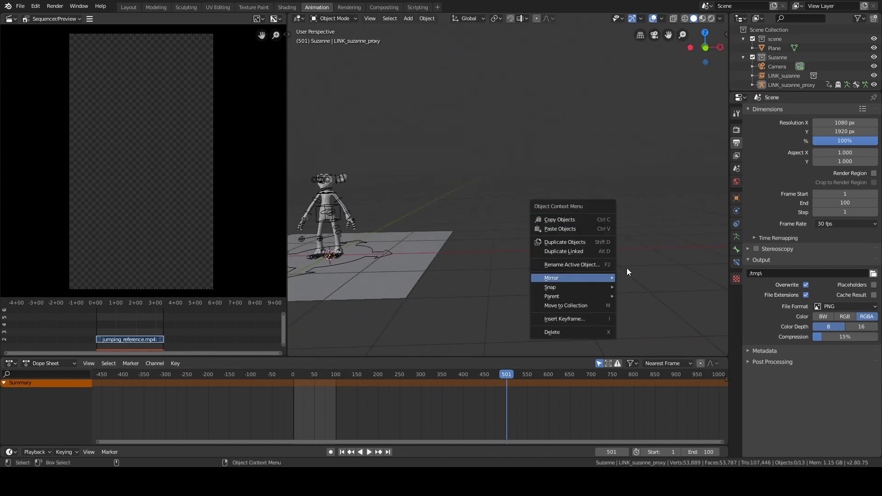
pyautogui.keyDown('shift'); pyautogui.rightClick(613, 247); pyautogui.keyUp('shift')
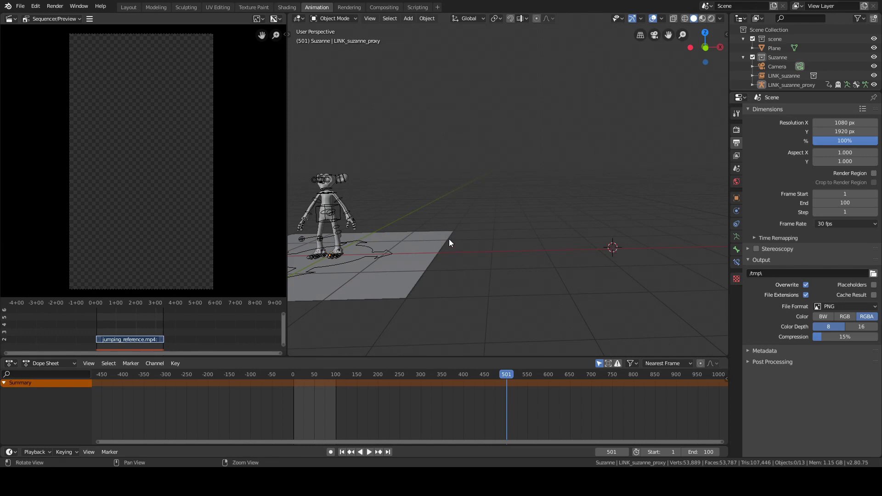
pyautogui.keyDown('shift'); pyautogui.moveTo(450, 239); pyautogui.dragTo(470, 239, button='middle'); pyautogui.keyUp('shift')
pyautogui.keyDown('shift'); pyautogui.rightClick(498, 249); pyautogui.keyUp('shift')
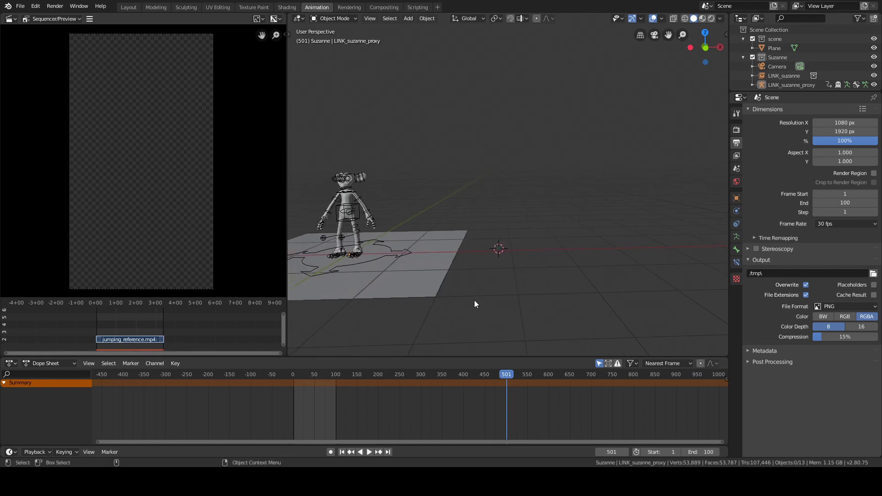
pyautogui.keyDown('alt'); pyautogui.moveTo(374, 214); pyautogui.dragTo(523, 182, button='middle'); pyautogui.keyUp('alt')
pyautogui.scroll(4, 512, 211)
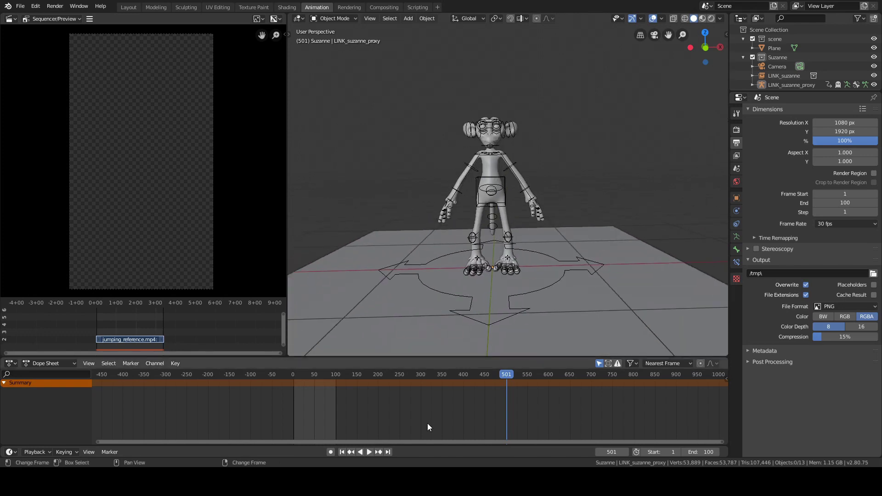
# - Scrub the reference jump within the 1–100 range to examine its takeoff, airborne pose, landing crouch and recovery
pyautogui.scroll(4, 413, 423)
pyautogui.scroll(5, 546, 411)
pyautogui.moveTo(376, 422); pyautogui.dragTo(445, 412, button='middle')
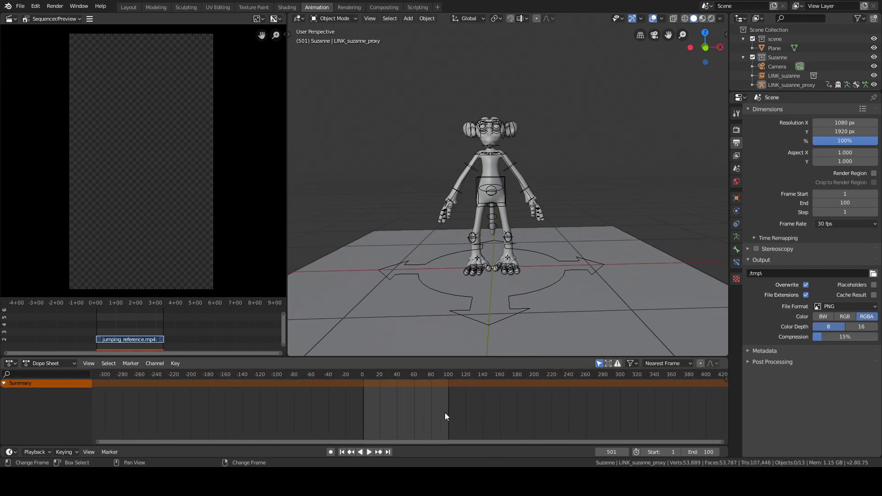
pyautogui.moveTo(368, 390); pyautogui.dragTo(390, 395)
pyautogui.scroll(4, 420, 426)
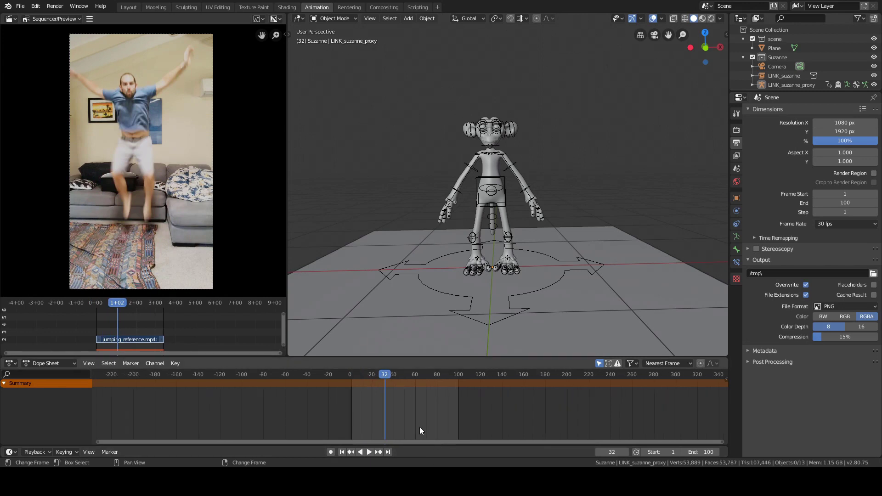
pyautogui.moveTo(427, 424); pyautogui.dragTo(407, 430, button='middle')
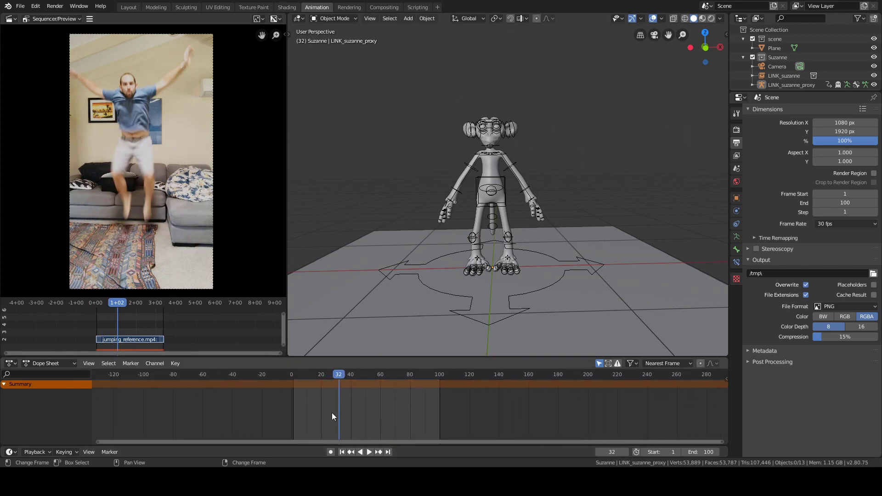
pyautogui.click(294, 407)
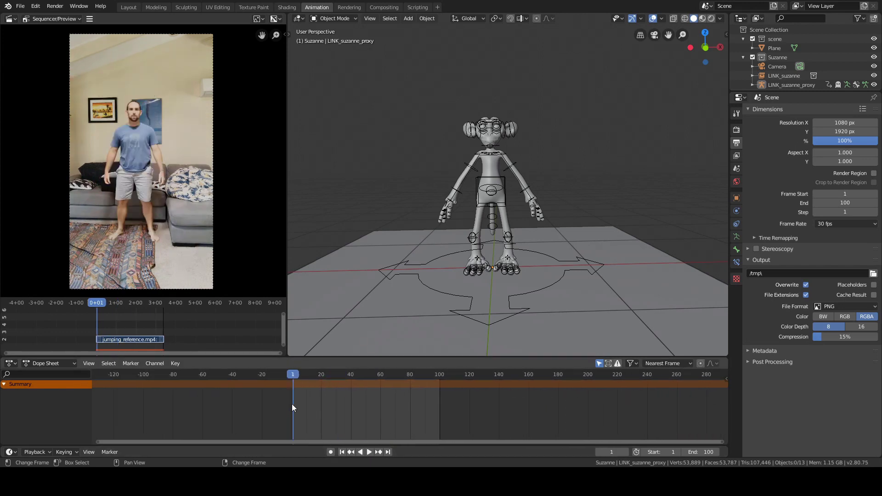
pyautogui.moveTo(319, 393); pyautogui.dragTo(349, 368)
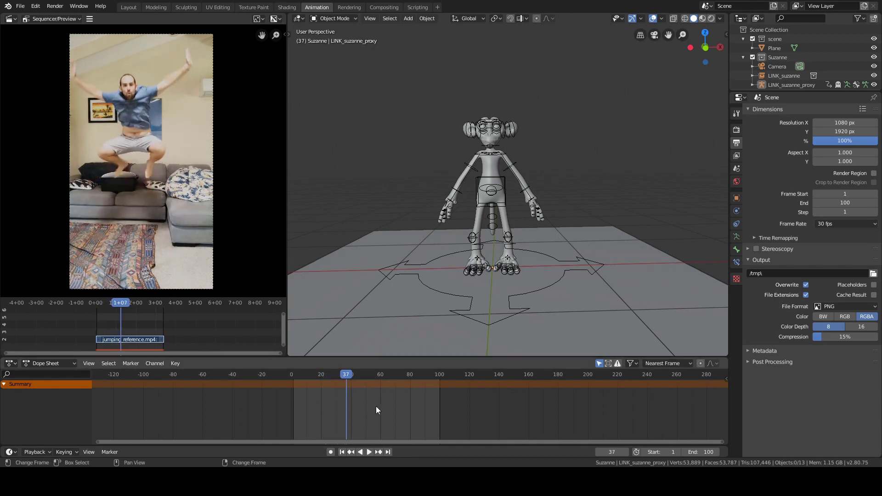
pyautogui.moveTo(376, 407)
pyautogui.mouseDown()
pyautogui.moveTo(407, 408)
pyautogui.moveTo(374, 411)
pyautogui.mouseUp()
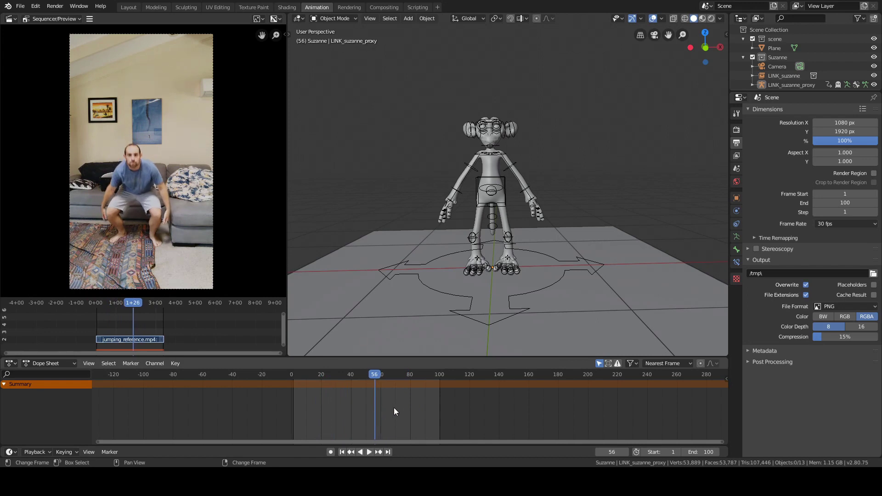
pyautogui.moveTo(292, 399); pyautogui.dragTo(432, 391)
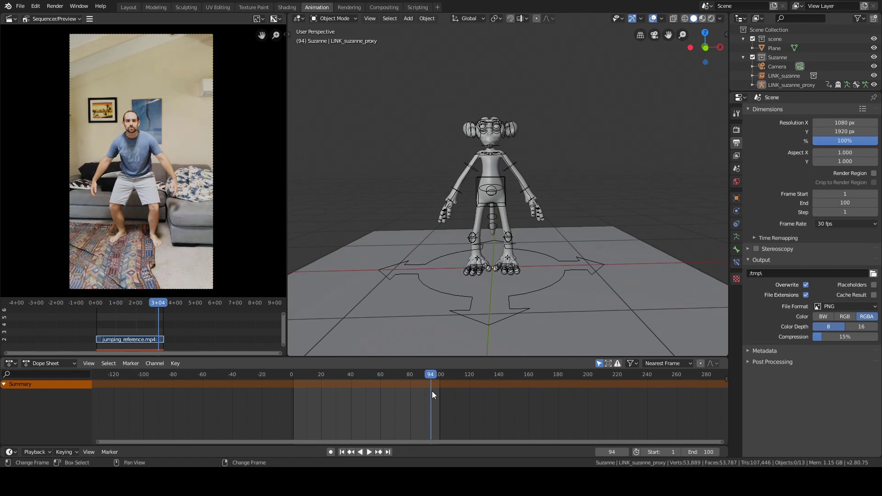
pyautogui.moveTo(299, 399); pyautogui.dragTo(380, 412)
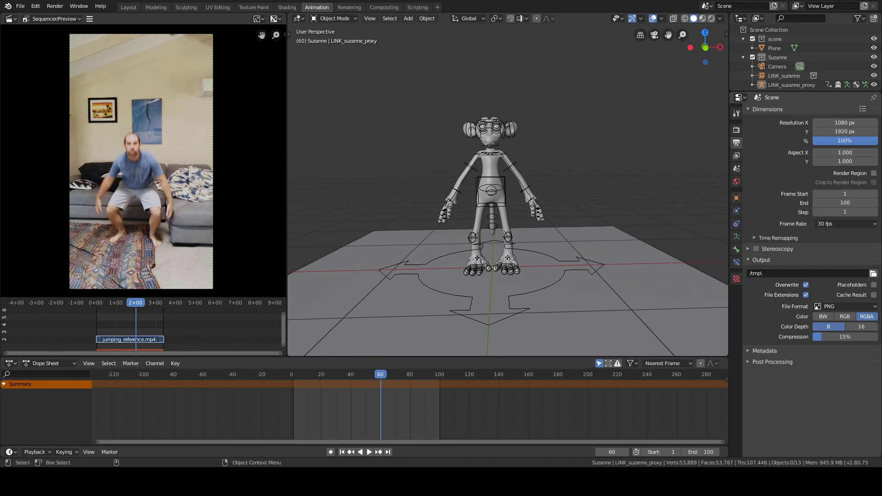
# - Replay and scrub the reference from its first frames to frame 93, and review the jump from frame 31 to 48
pyautogui.moveTo(296, 399); pyautogui.dragTo(385, 416)
pyautogui.click(414, 411)
pyautogui.moveTo(298, 408); pyautogui.dragTo(321, 415)
pyautogui.click(302, 407)
pyautogui.press('space')
pyautogui.press('space')
pyautogui.moveTo(379, 412); pyautogui.dragTo(429, 410)
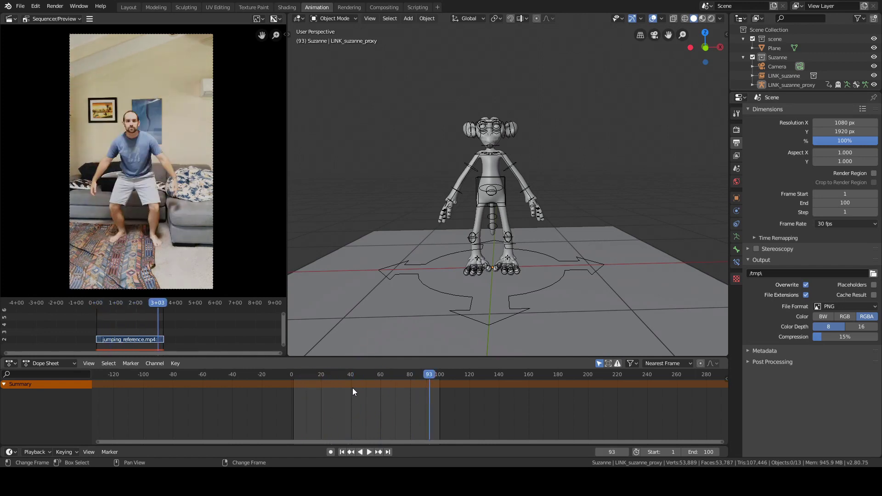
pyautogui.moveTo(301, 397); pyautogui.dragTo(337, 385)
pyautogui.press('space')
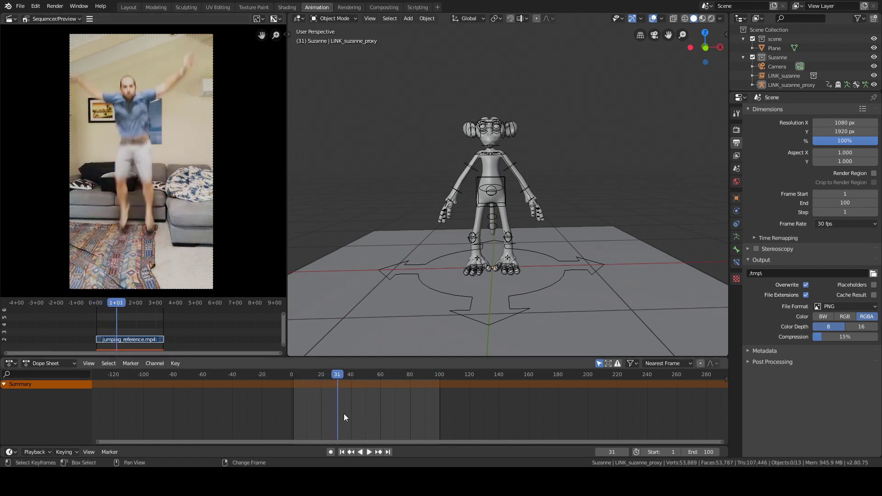
pyautogui.press('space')
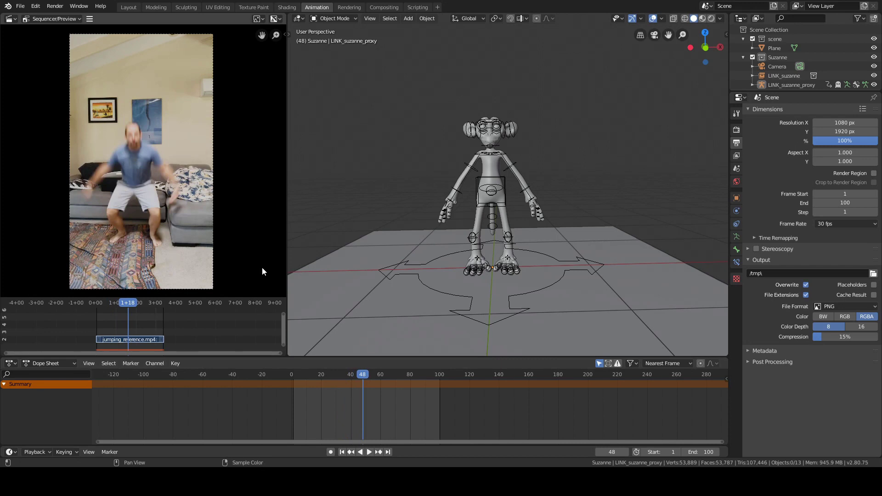
# - Put the Suzanne proxy rig in Pose Mode and select all of its bones at frame 0
pyautogui.click(528, 180)
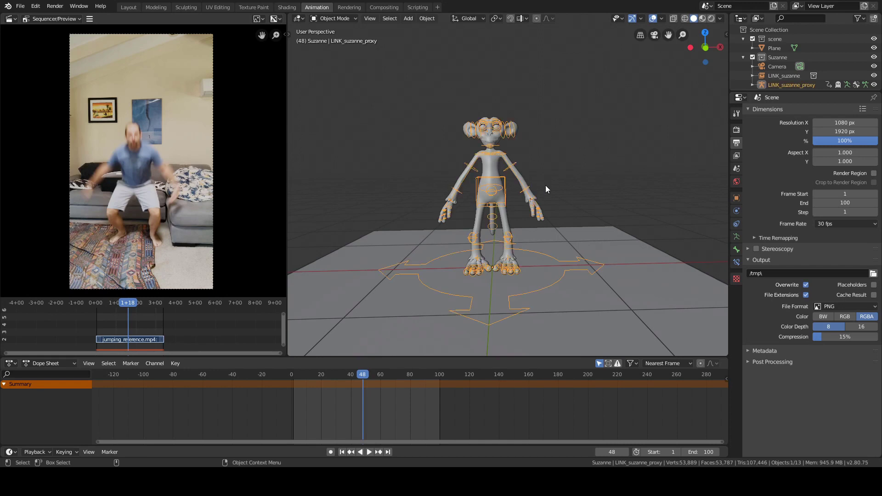
pyautogui.hotkey('ctrl', 'Tab')
pyautogui.click(547, 213)
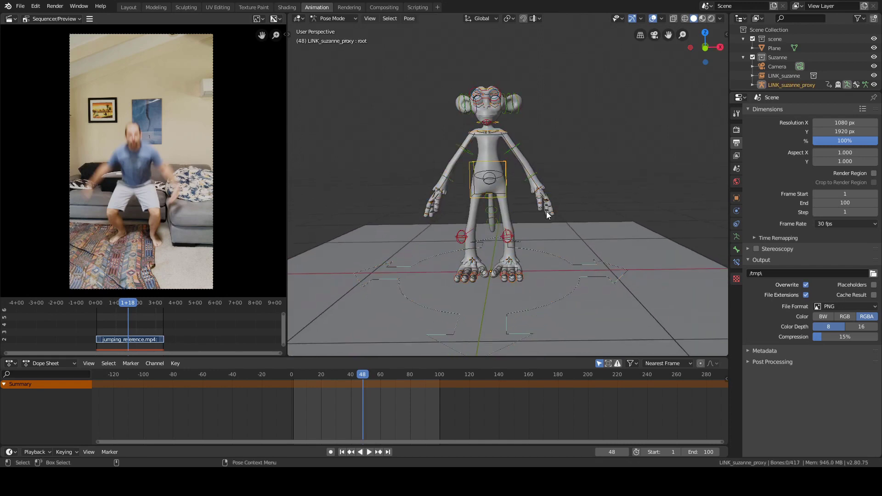
pyautogui.moveTo(343, 393); pyautogui.dragTo(289, 405)
pyautogui.press('a')
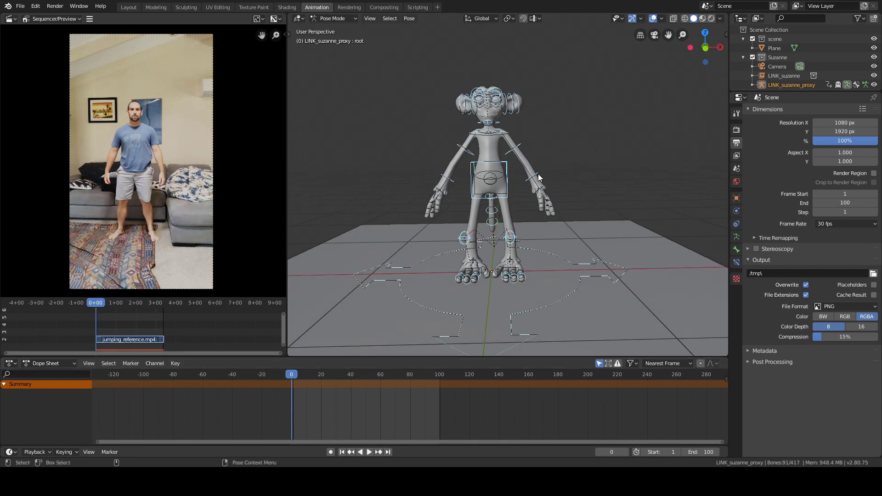
# - Insert a LocRotScale keyframe on all selected bones of the Suzanne proxy rig at frame 0
pyautogui.press('i')
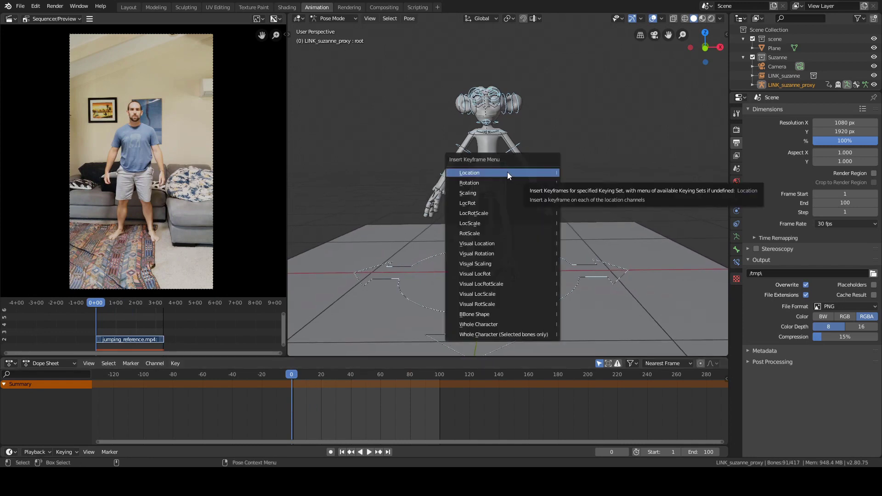
pyautogui.click(483, 214)
pyautogui.moveTo(576, 168)
pyautogui.mouseDown(button='middle')
pyautogui.moveTo(487, 169)
pyautogui.moveTo(570, 165)
pyautogui.mouseUp(button='middle')
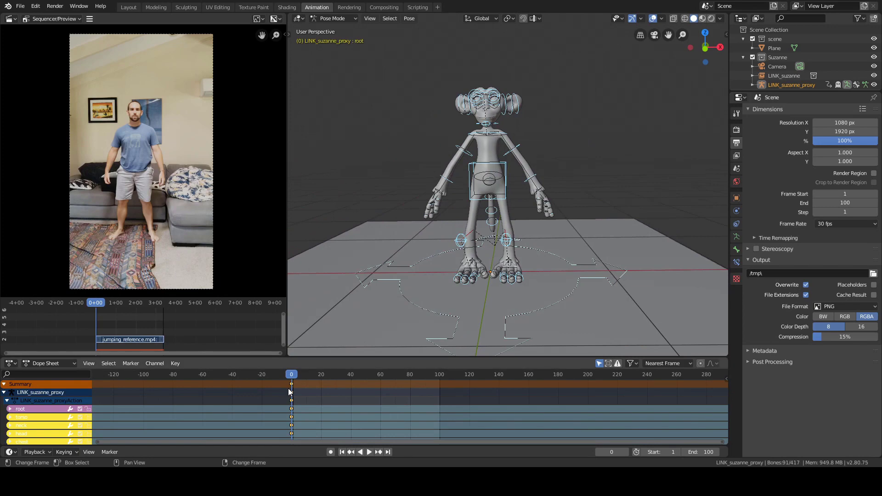
pyautogui.scroll(2, 382, 407)
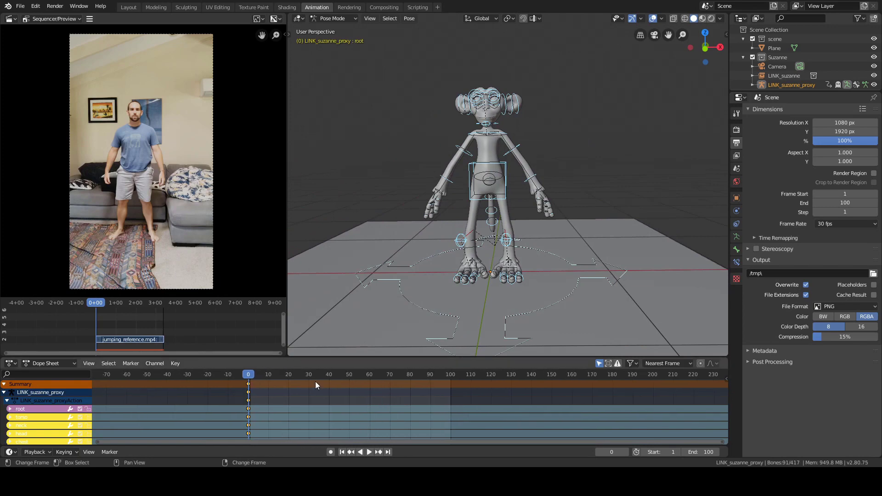
pyautogui.keyDown('shift'); pyautogui.moveTo(489, 215); pyautogui.dragTo(510, 173, button='middle'); pyautogui.keyUp('shift')
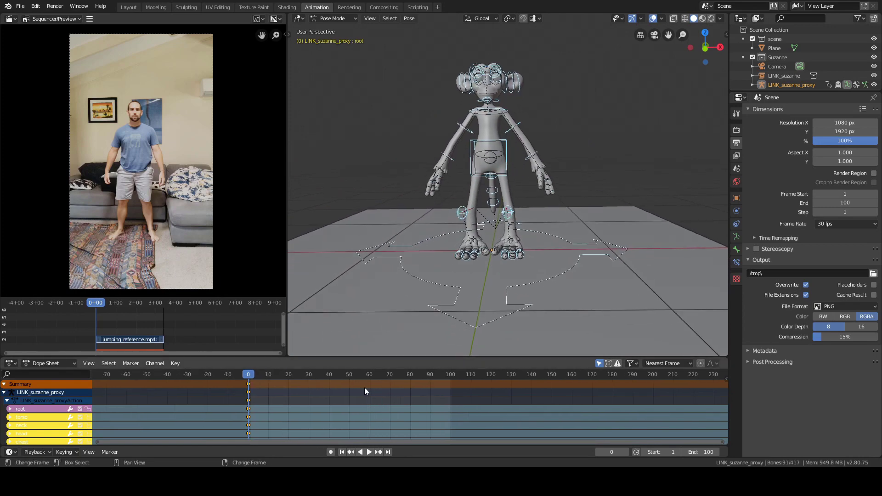
# - Try rotating the left upper arm at frame 50 without keying it, test with brief playback, and return to frame 0
pyautogui.click(349, 396)
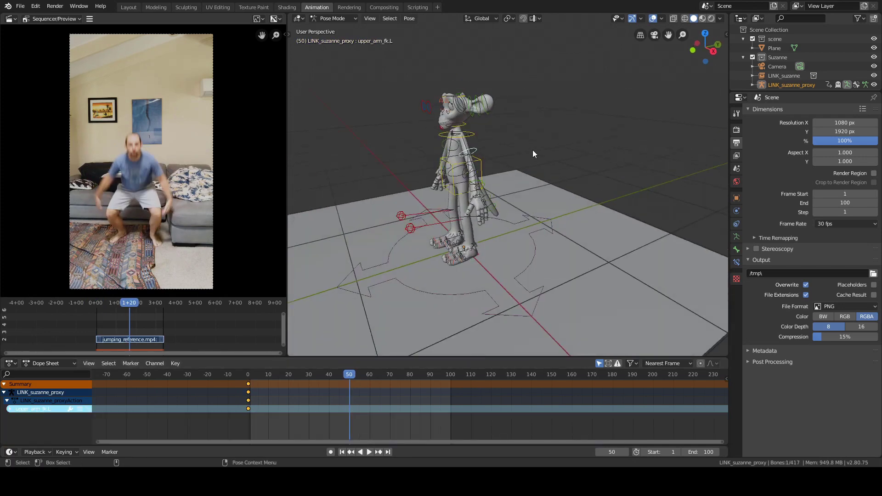
pyautogui.press('r')
pyautogui.rightClick(490, 175)
pyautogui.keyDown('alt'); pyautogui.moveTo(490, 175); pyautogui.dragTo(555, 194); pyautogui.keyUp('alt')
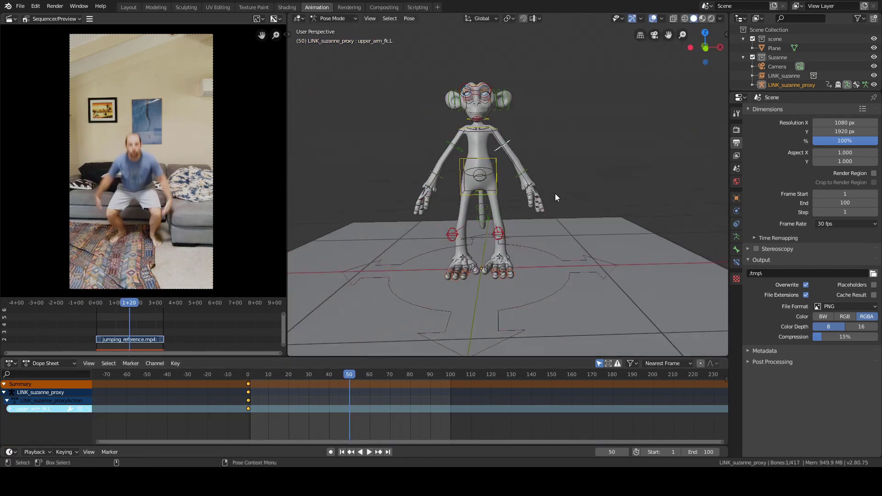
pyautogui.click(263, 396)
pyautogui.press('space')
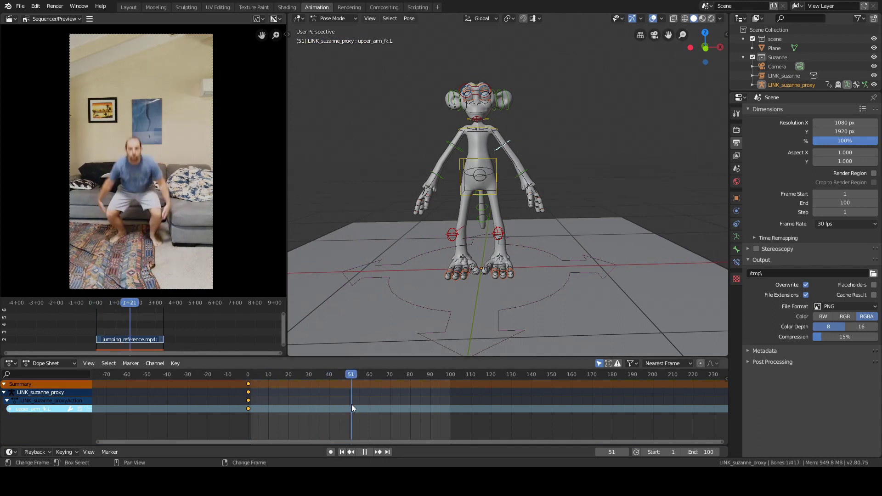
pyautogui.press('space')
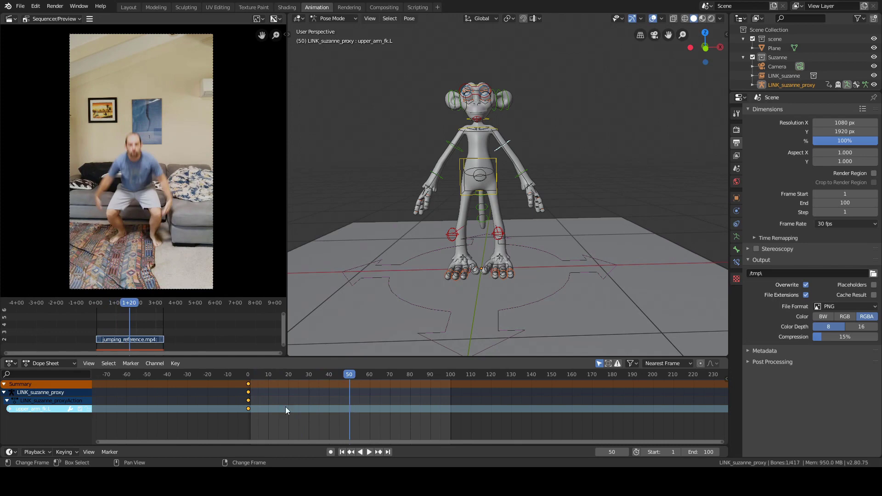
pyautogui.click(248, 405)
pyautogui.moveTo(597, 170)
pyautogui.mouseDown(button='middle')
pyautogui.moveTo(619, 152)
pyautogui.moveTo(593, 155)
pyautogui.mouseUp(button='middle')
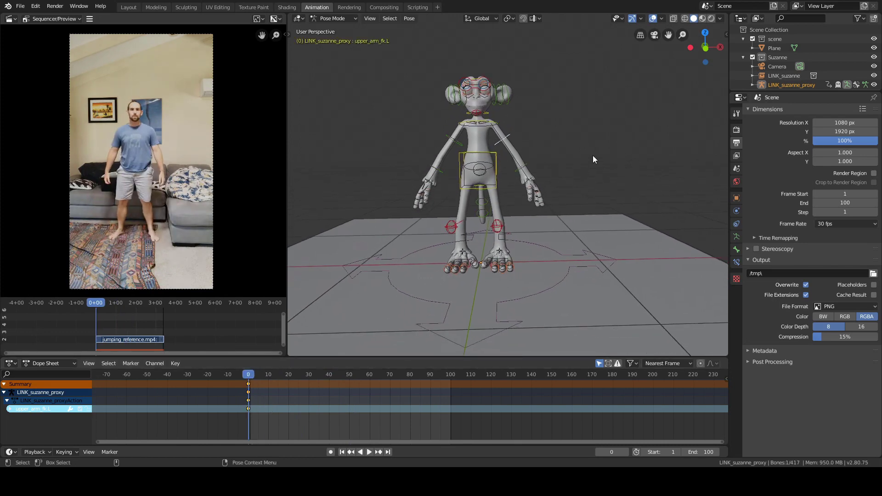
# - Turn on Auto Keying, rotate the left upper arm at frame 30, and undo that rotation
pyautogui.click(331, 452)
pyautogui.moveTo(514, 191); pyautogui.dragTo(464, 147, button='middle')
pyautogui.click(308, 375)
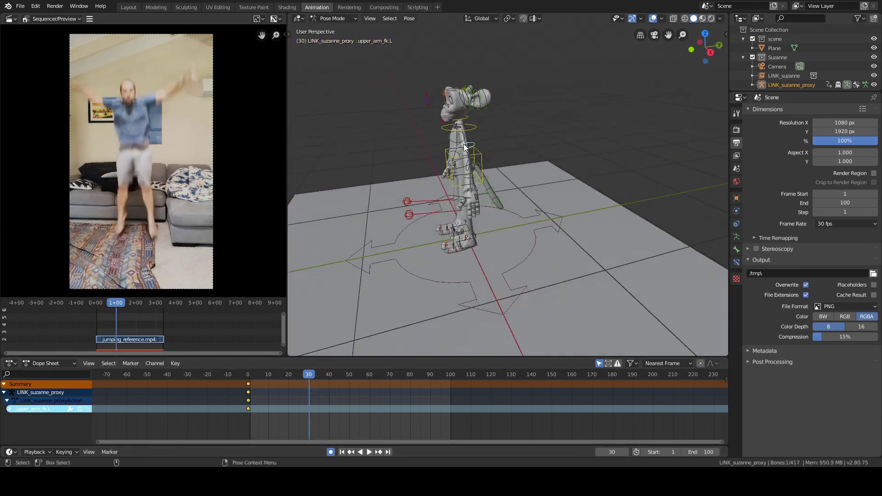
pyautogui.moveTo(567, 166); pyautogui.dragTo(581, 172, button='middle')
pyautogui.press('r')
pyautogui.click(482, 197)
pyautogui.moveTo(552, 215); pyautogui.dragTo(591, 205, button='middle')
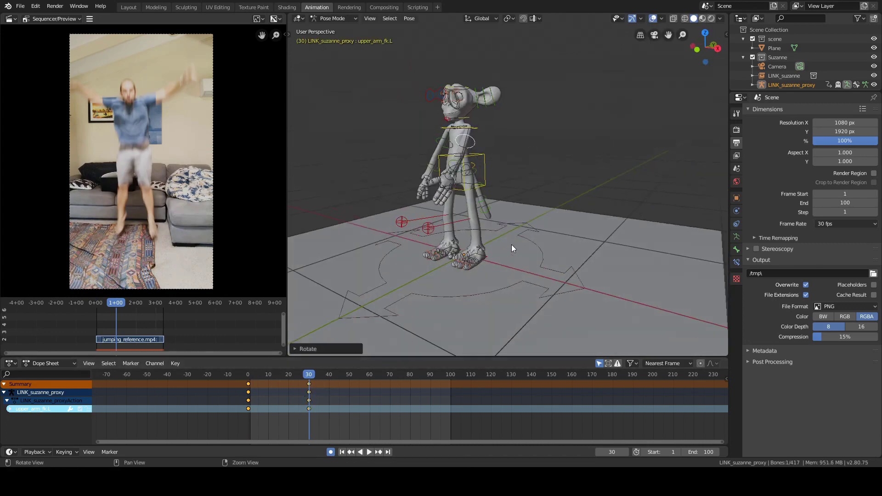
pyautogui.moveTo(512, 245); pyautogui.dragTo(539, 241, button='middle')
pyautogui.hotkey('ctrl', 'z')
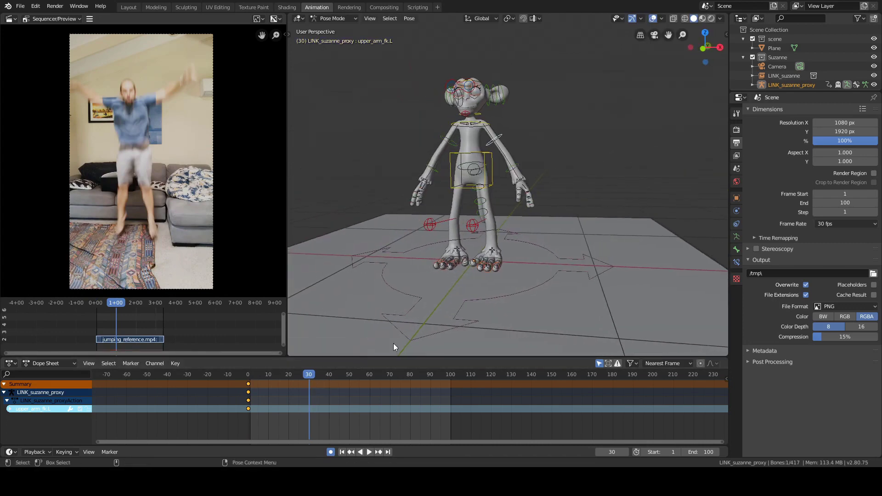
# - Rotate the left upper arm forward at frame 30, key its rotation manually, and undo both changes
pyautogui.moveTo(561, 159); pyautogui.dragTo(492, 151, button='middle')
pyautogui.press('r')
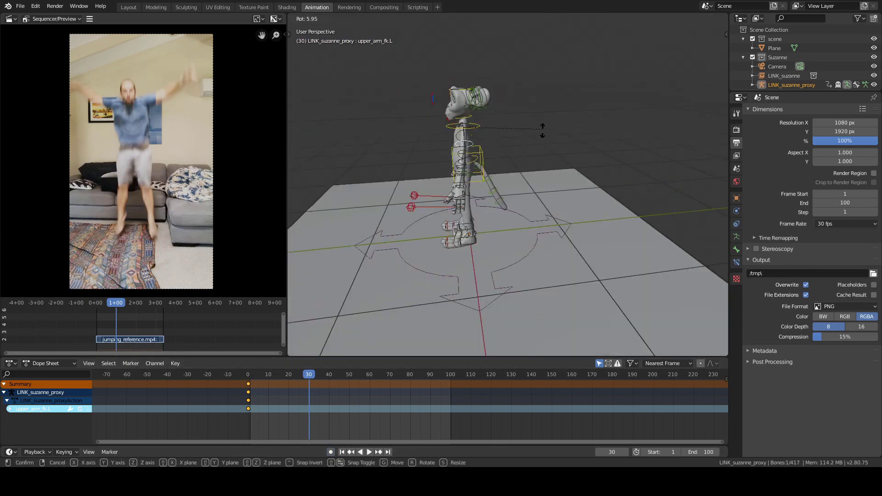
pyautogui.click(543, 128)
pyautogui.press('i')
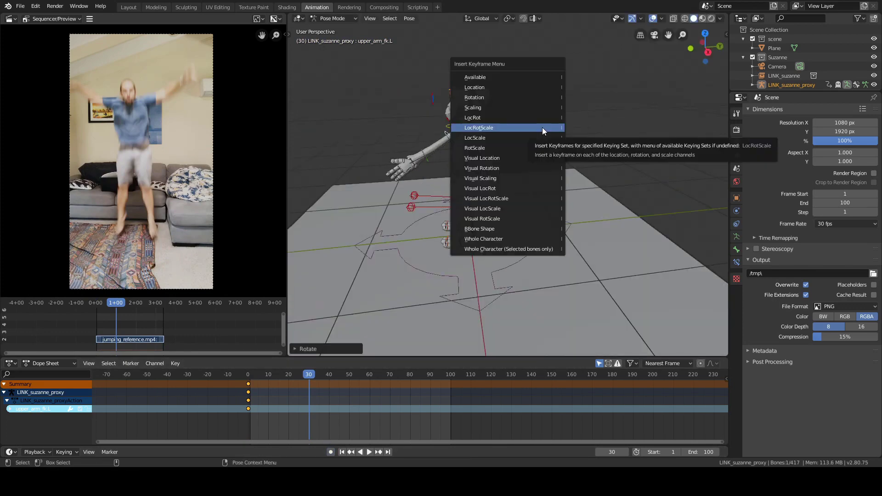
pyautogui.click(510, 96)
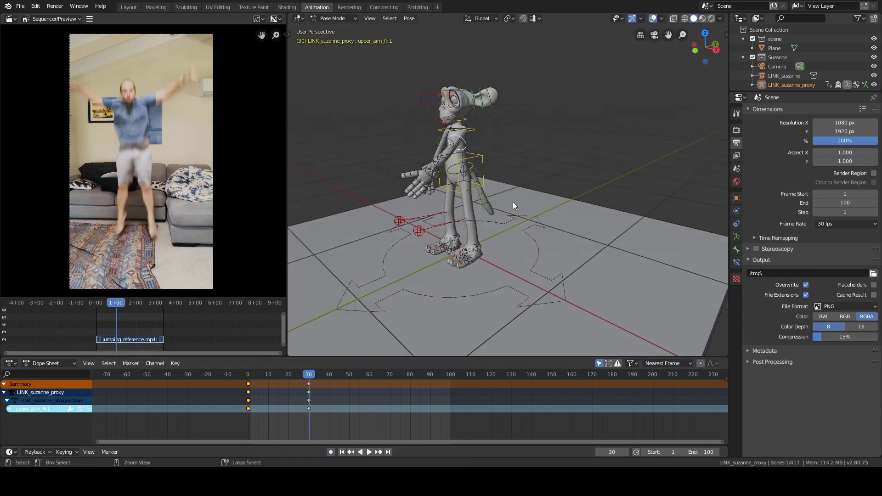
pyautogui.hotkey('ctrl', 'z')
pyautogui.hotkey('ctrl', 'z')
pyautogui.moveTo(539, 204); pyautogui.dragTo(566, 202, button='middle')
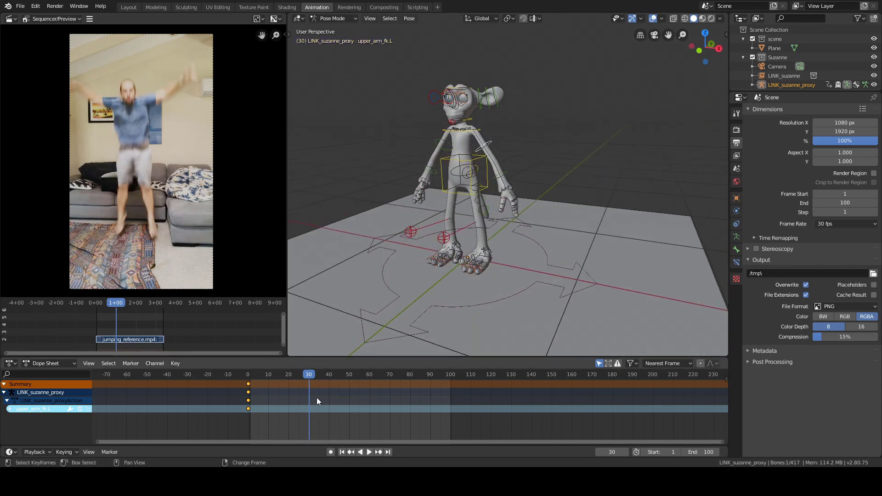
# - Turn on Auto Keying for the rig and return to frame 0
pyautogui.click(330, 452)
pyautogui.moveTo(535, 233); pyautogui.dragTo(457, 235, button='middle')
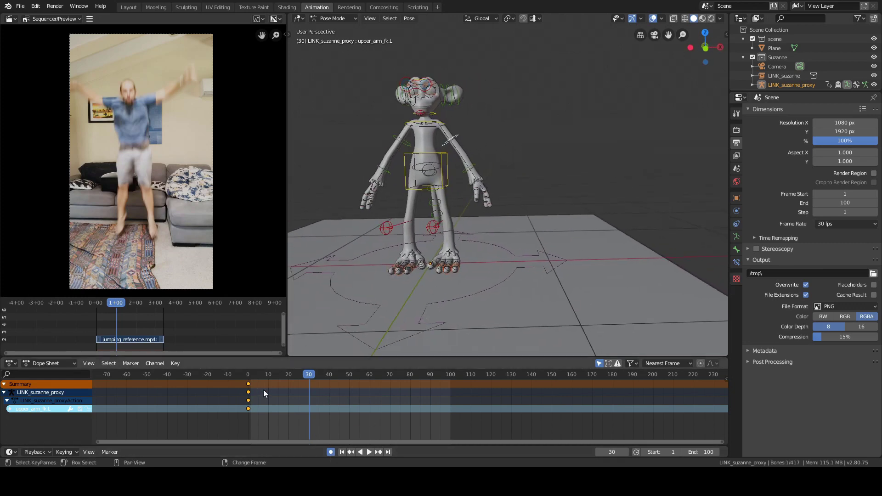
pyautogui.rightClick(248, 396)
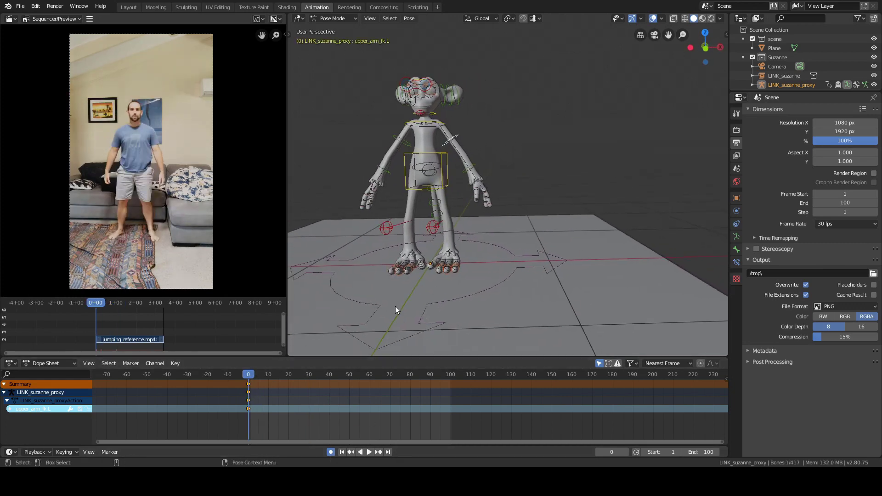
# - Scrub the end of the jump reference between frames 91 and 100 to examine the performer's final pose
pyautogui.scroll(10, 177, 328)
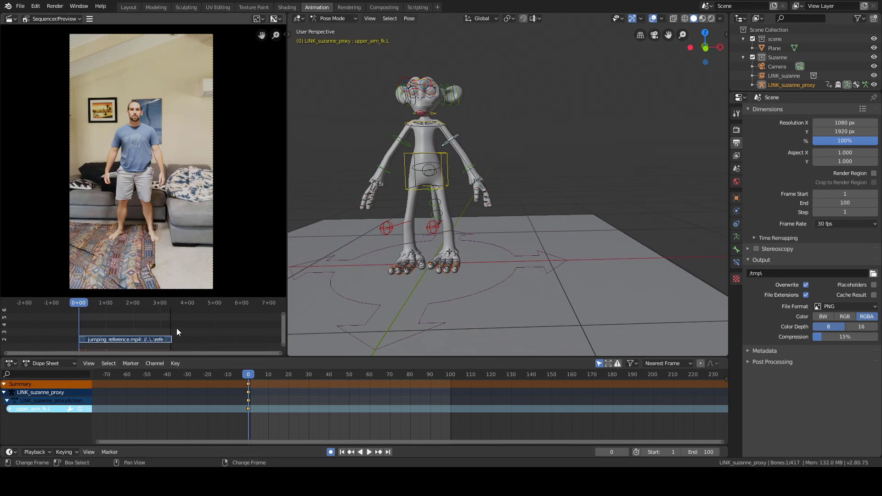
pyautogui.moveTo(177, 324); pyautogui.dragTo(200, 324, button='middle')
pyautogui.scroll(2, 201, 324)
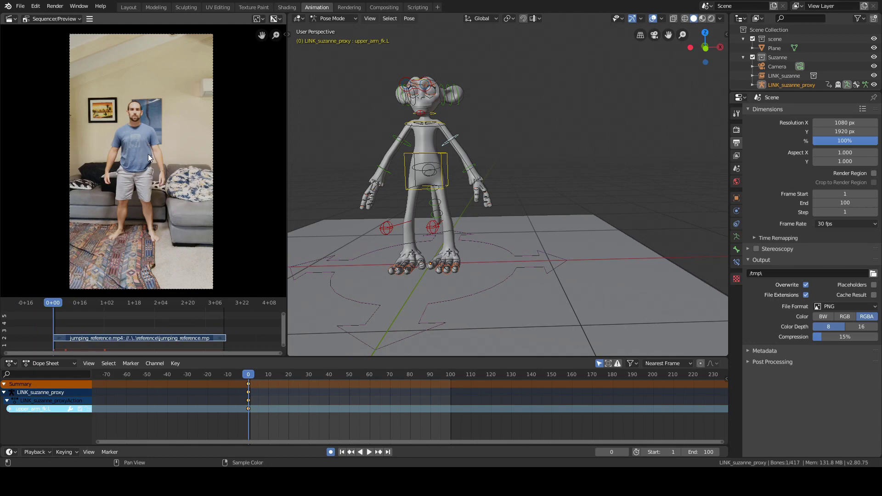
pyautogui.keyDown('shift'); pyautogui.moveTo(387, 202); pyautogui.dragTo(419, 217, button='middle'); pyautogui.keyUp('shift')
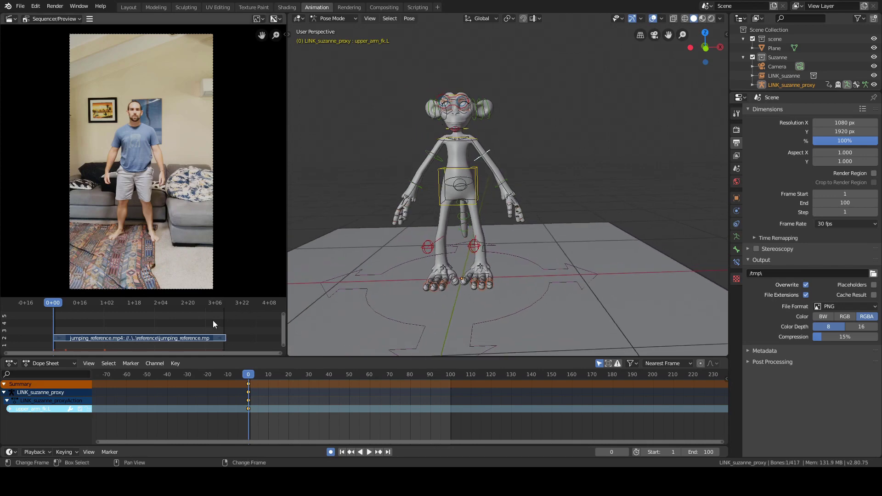
pyautogui.moveTo(217, 321)
pyautogui.mouseDown()
pyautogui.moveTo(228, 321)
pyautogui.moveTo(207, 322)
pyautogui.mouseUp()
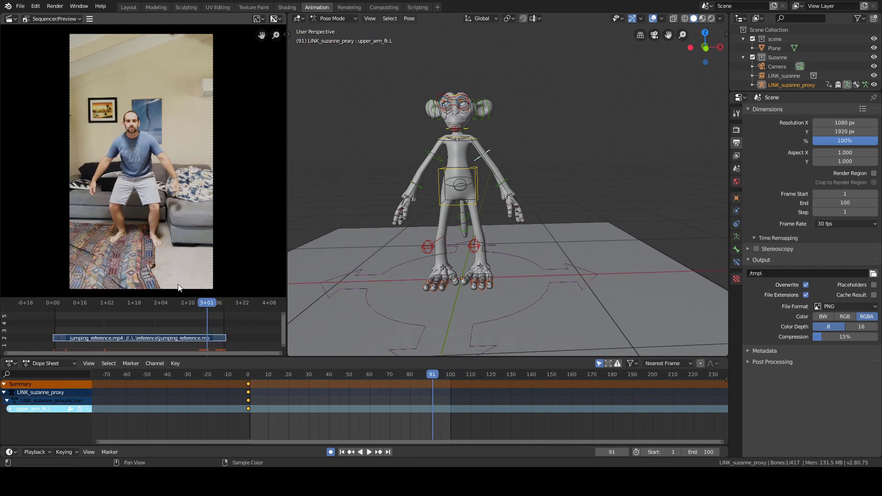
pyautogui.moveTo(207, 313); pyautogui.dragTo(223, 316)
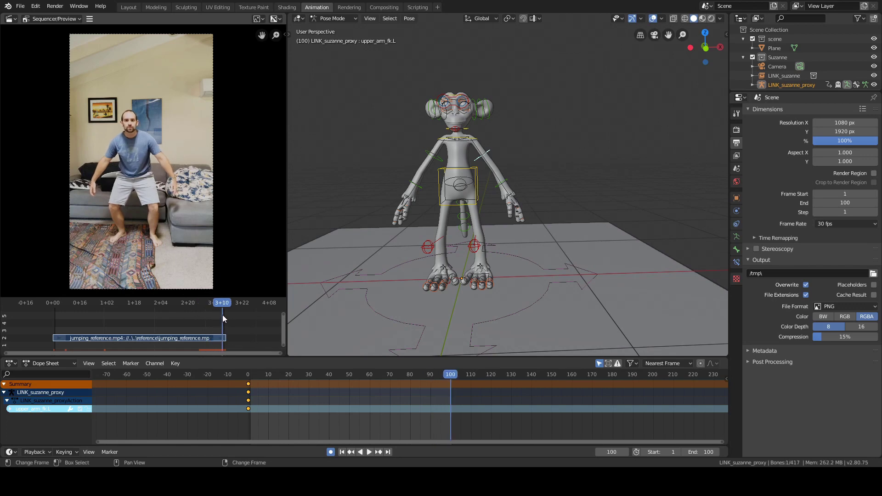
pyautogui.click(56, 318)
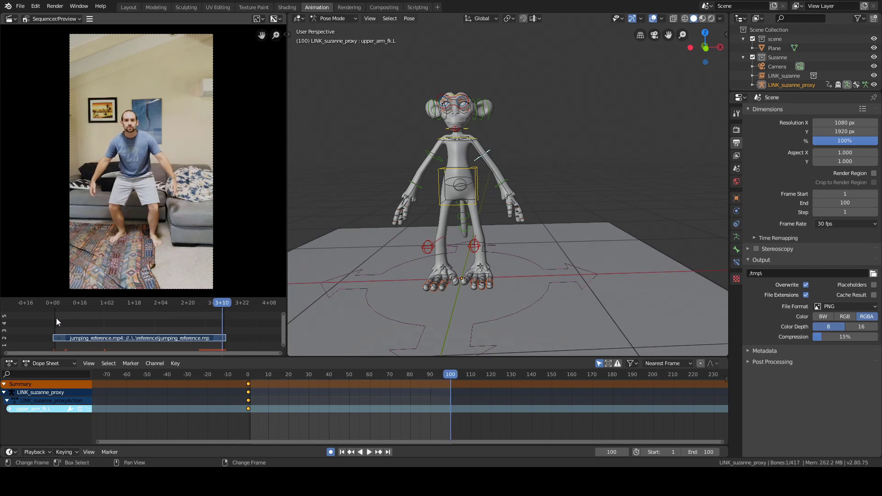
pyautogui.click(221, 321)
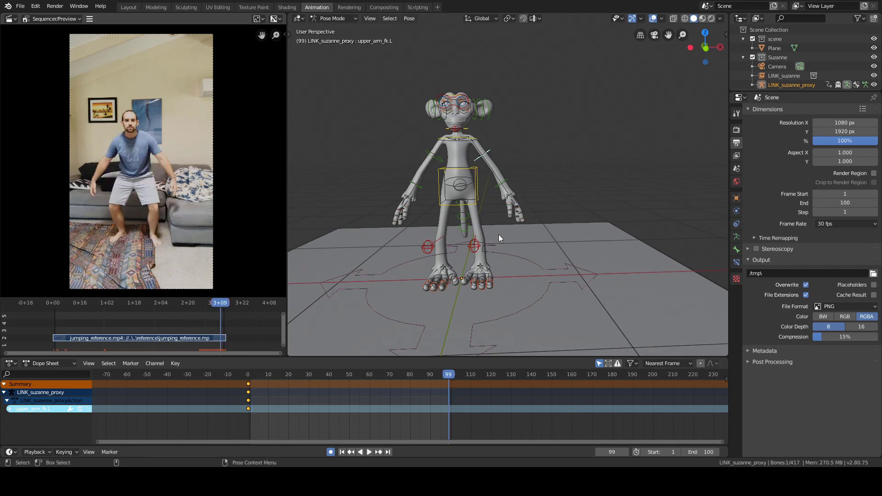
pyautogui.scroll(3, 534, 165)
pyautogui.scroll(-3, 578, 162)
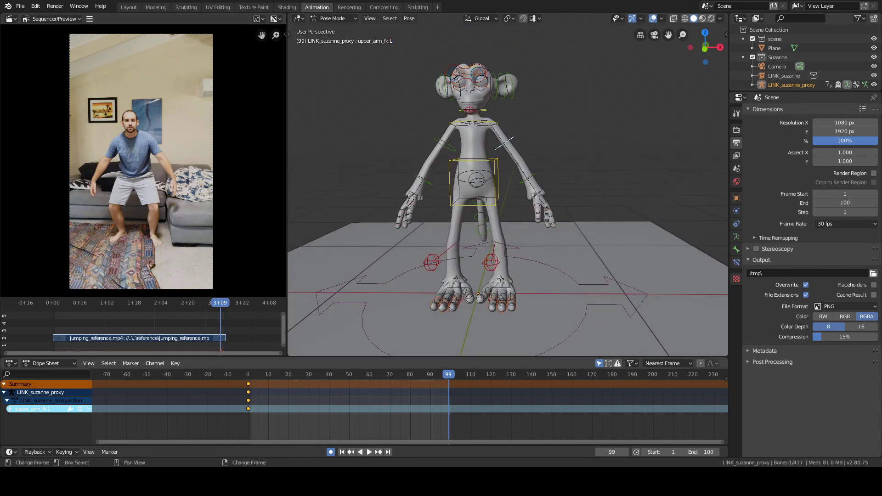
# - Replay the jump reference from frame 0 and scrub to frame 17 to examine the anticipation crouch up close
pyautogui.moveTo(251, 395); pyautogui.dragTo(260, 395, button='right')
pyautogui.press('Escape')
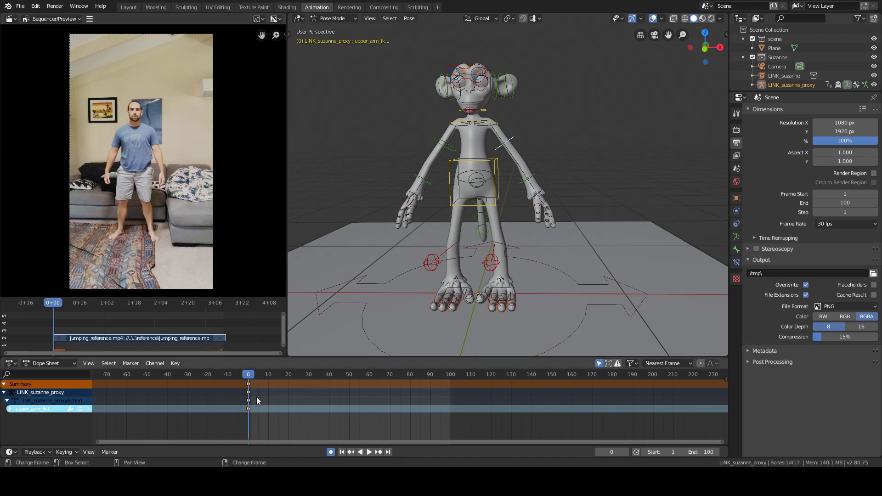
pyautogui.press('space')
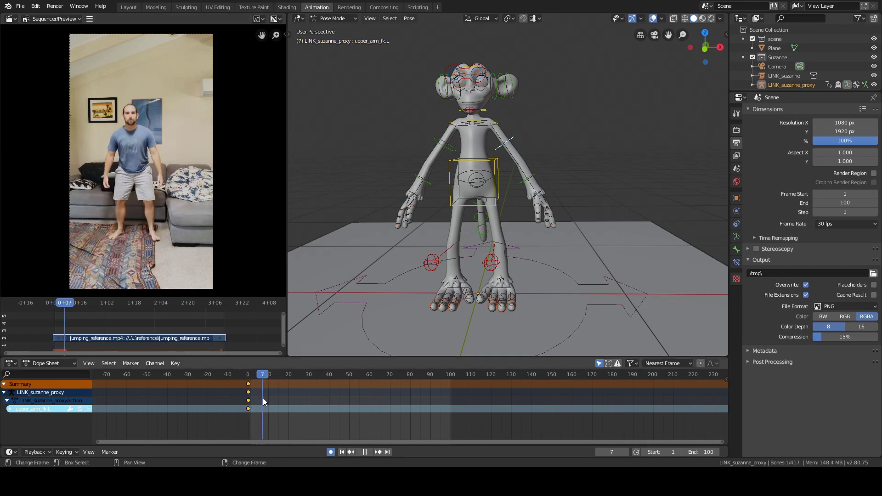
pyautogui.moveTo(262, 398); pyautogui.dragTo(282, 401, button='right')
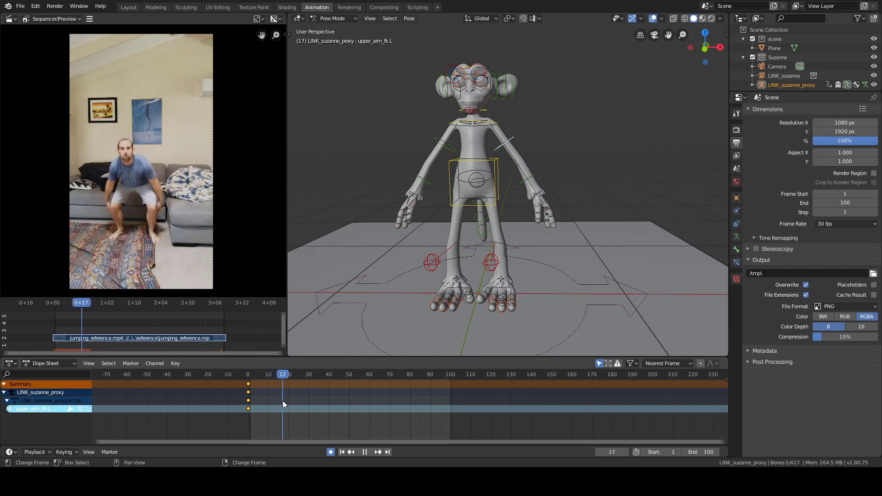
pyautogui.moveTo(180, 228); pyautogui.dragTo(199, 203, button='middle')
pyautogui.scroll(4, 207, 202)
pyautogui.scroll(4, 208, 200)
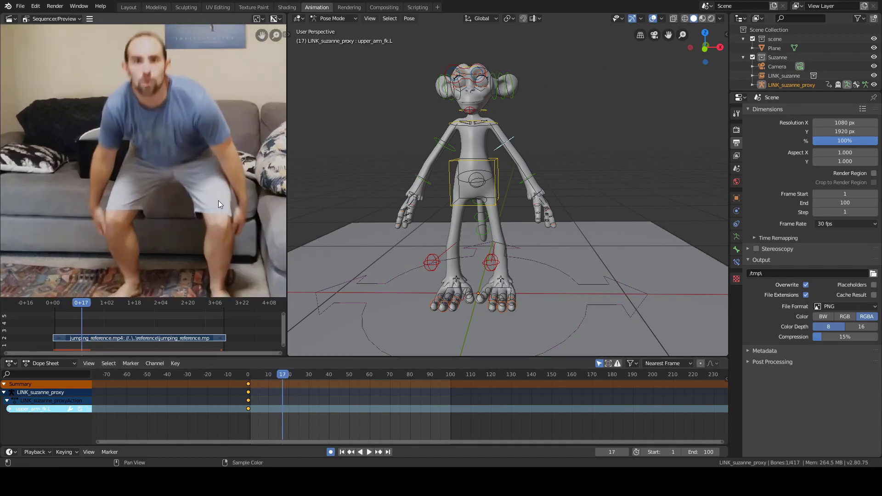
# - Compare the crouch in the reference across frames 16 to 19 and add a timeline marker at frame 17
pyautogui.press('Right')
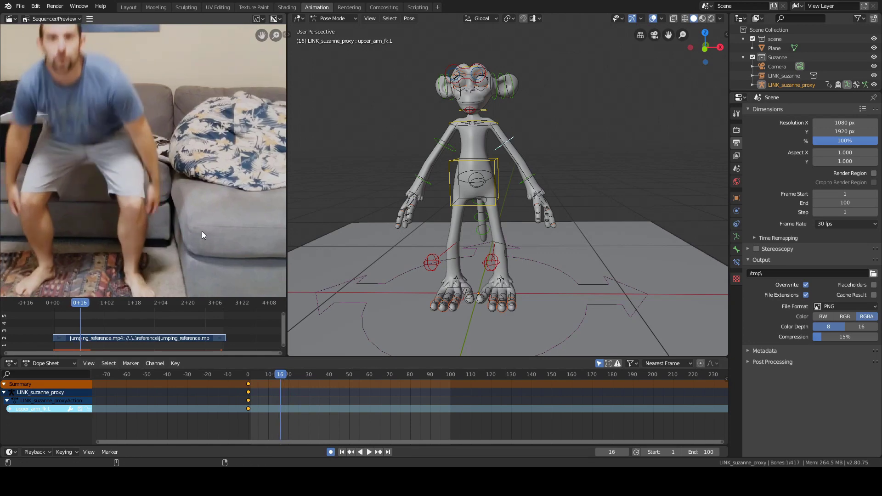
pyautogui.press('Right')
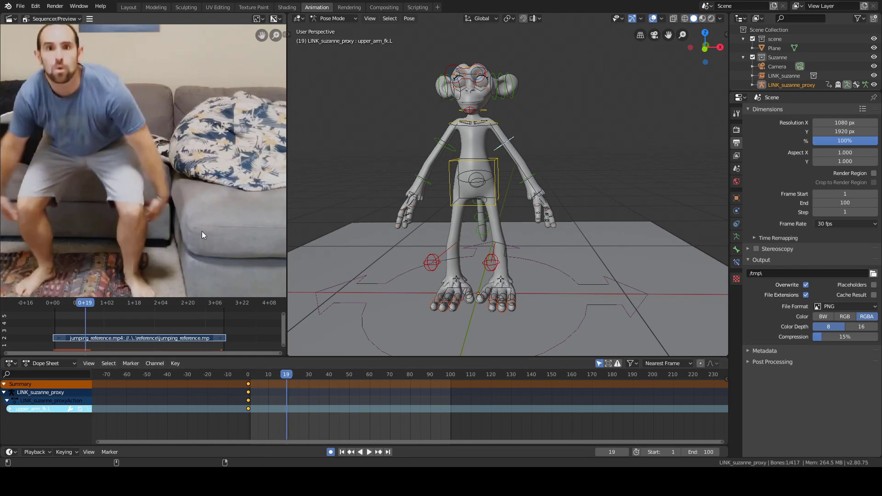
pyautogui.press('Left')
pyautogui.press('Left')
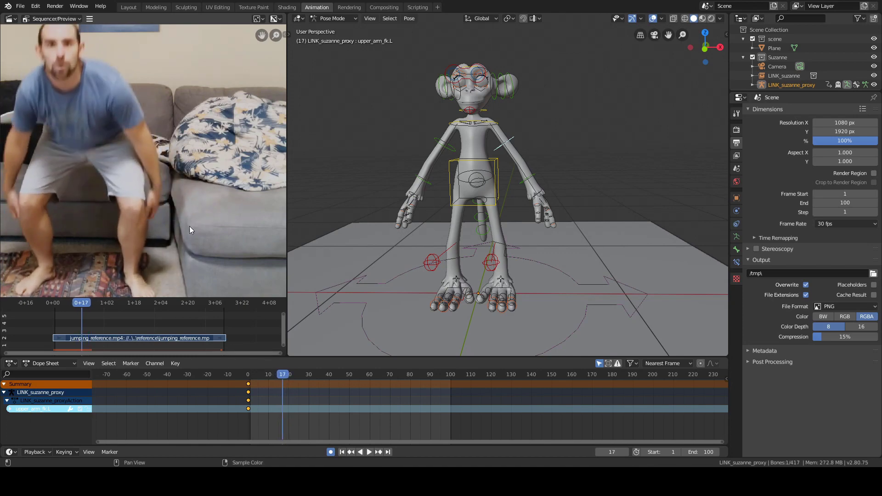
pyautogui.scroll(2, 189, 226)
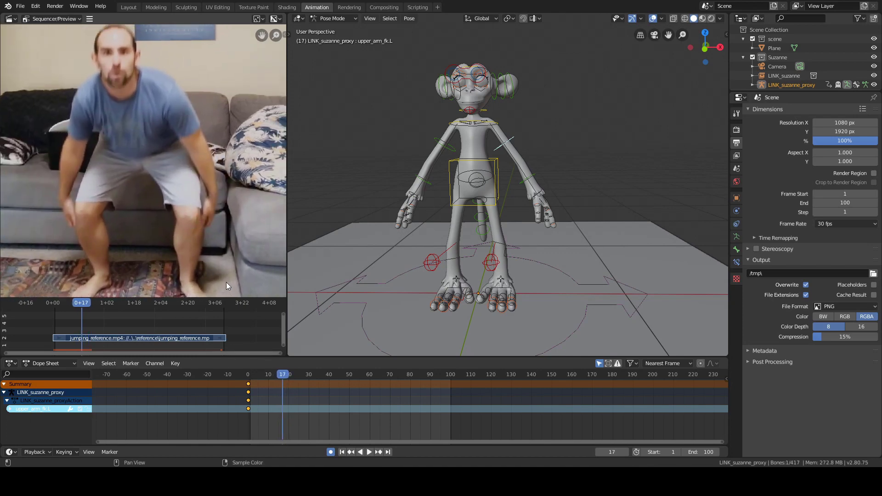
pyautogui.click(133, 364)
pyautogui.click(145, 353)
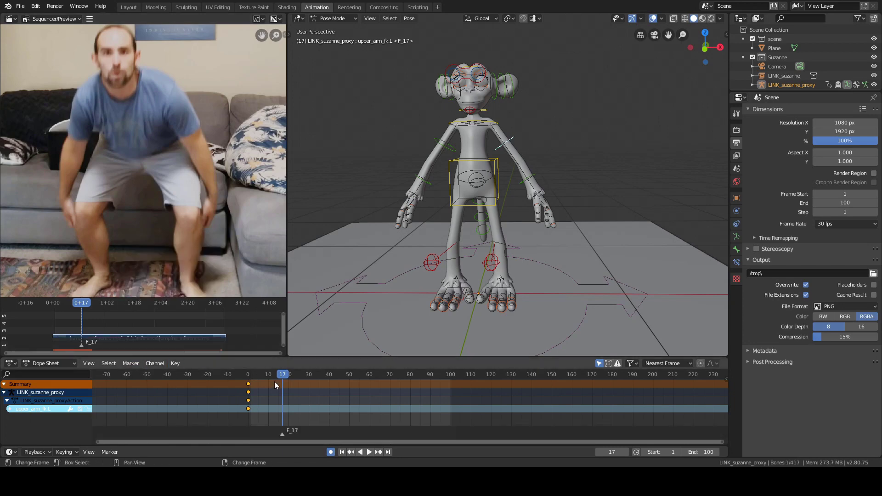
# - Add timeline markers at frame 0 for the start pose and at frame 26 for the upward push with swinging arms
pyautogui.moveTo(260, 413); pyautogui.dragTo(246, 413, button='right')
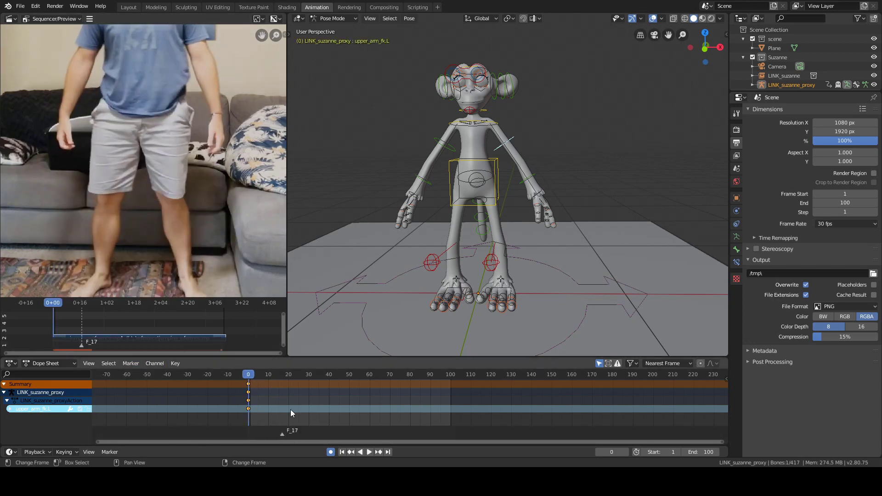
pyautogui.press('m')
pyautogui.moveTo(252, 408); pyautogui.dragTo(276, 407)
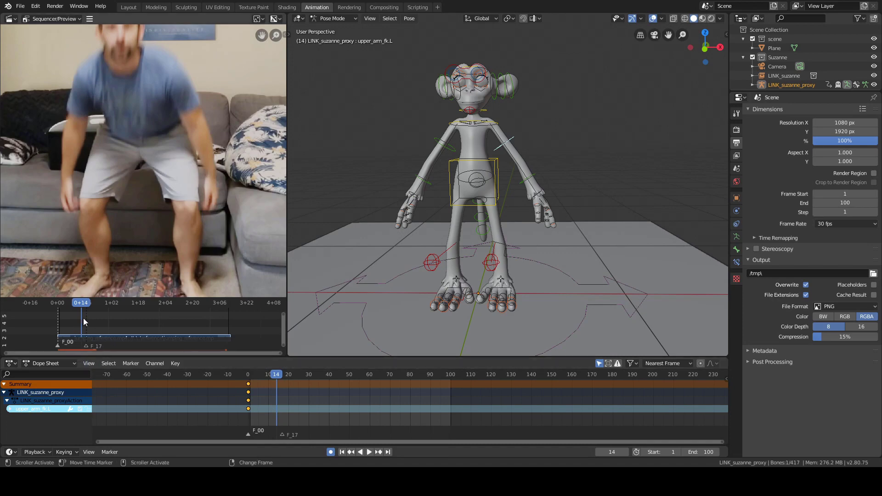
pyautogui.moveTo(280, 407); pyautogui.dragTo(282, 408)
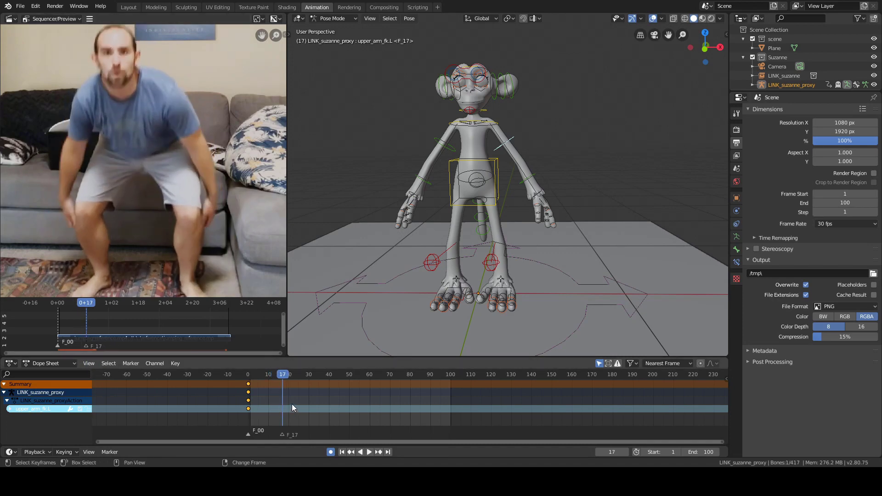
pyautogui.moveTo(286, 403); pyautogui.dragTo(294, 404)
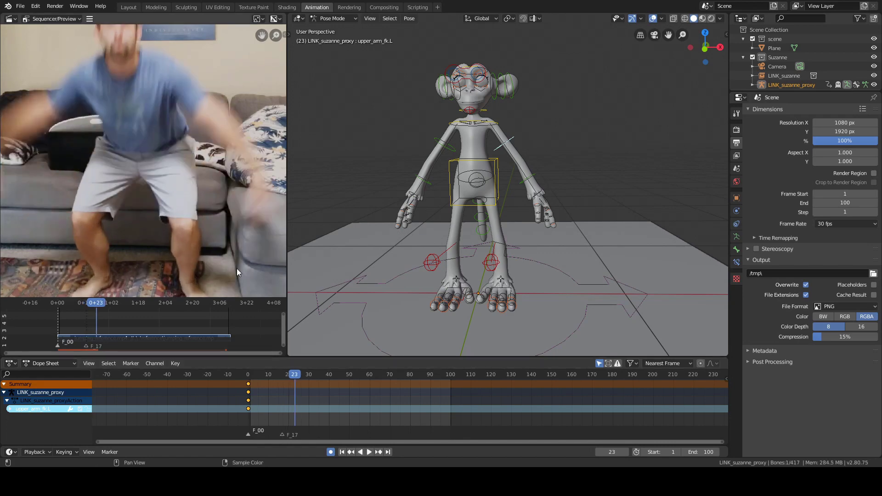
pyautogui.press('space')
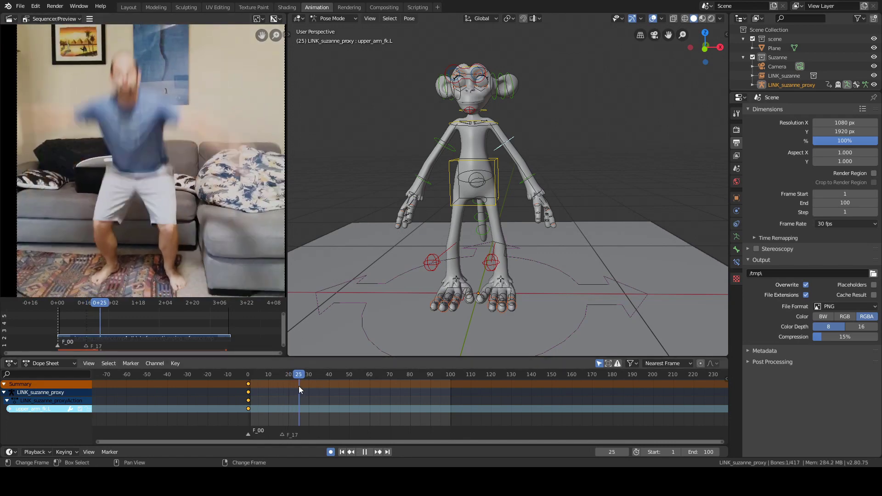
pyautogui.moveTo(300, 386)
pyautogui.mouseDown()
pyautogui.moveTo(288, 386)
pyautogui.moveTo(301, 389)
pyautogui.mouseUp()
pyautogui.press('space')
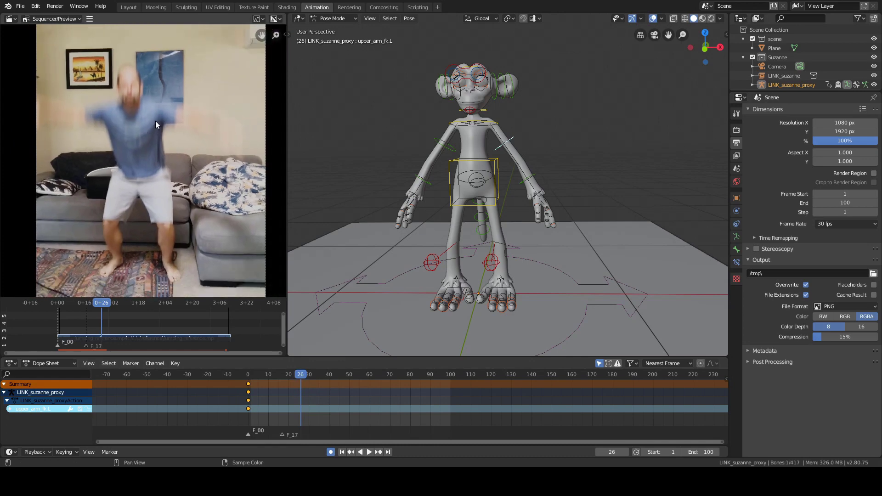
pyautogui.press('m')
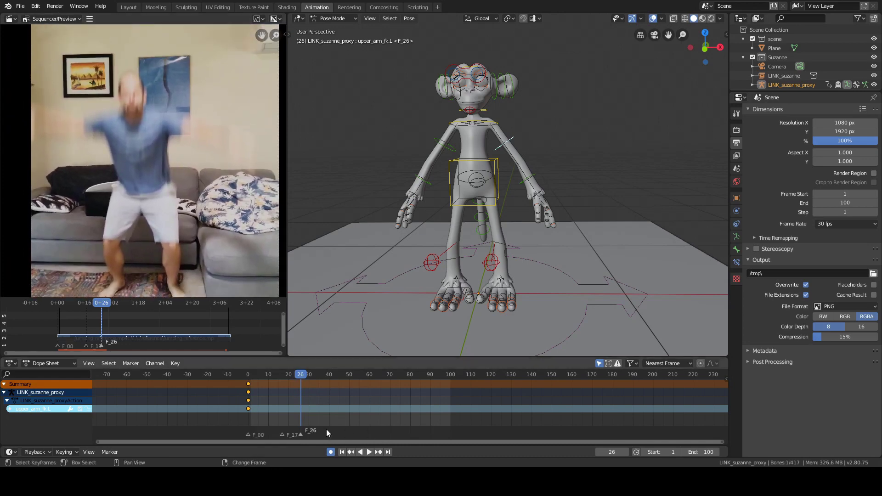
# - Check the performer's legs and feet just after frame 26 and add a timeline marker at frame 28 for the leg extension
pyautogui.press('space')
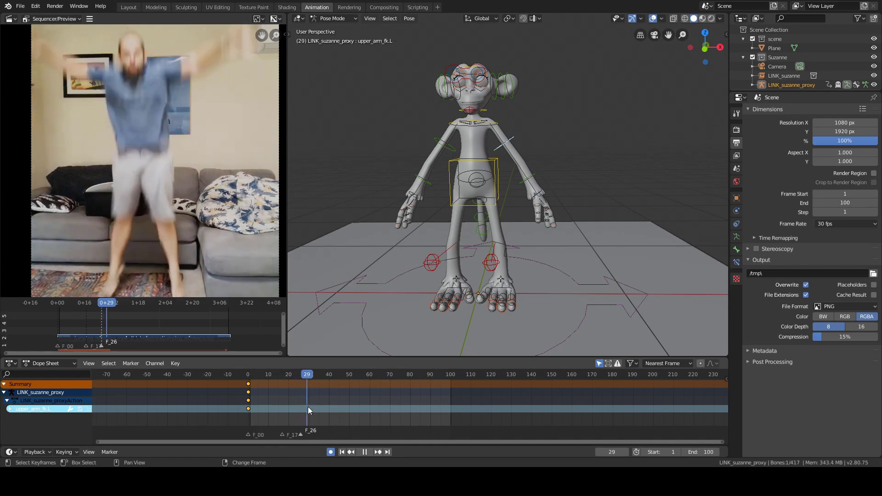
pyautogui.press('space')
pyautogui.moveTo(172, 205); pyautogui.dragTo(175, 175, button='middle')
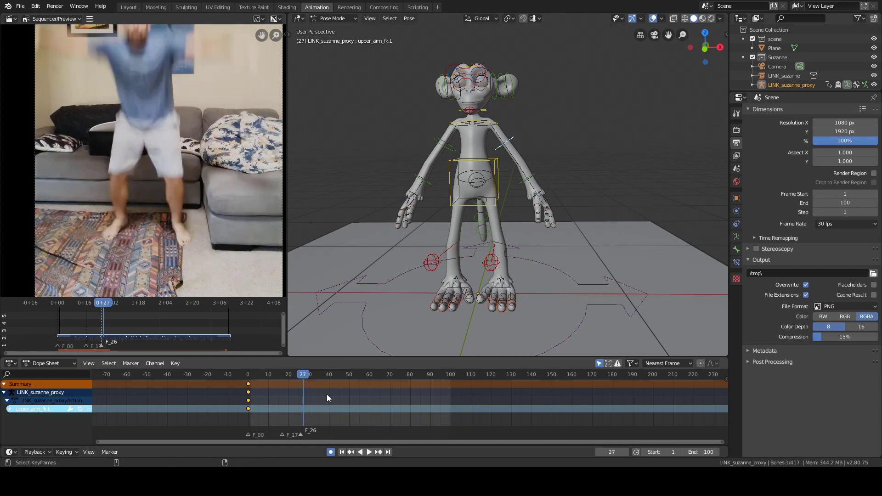
pyautogui.press('Left')
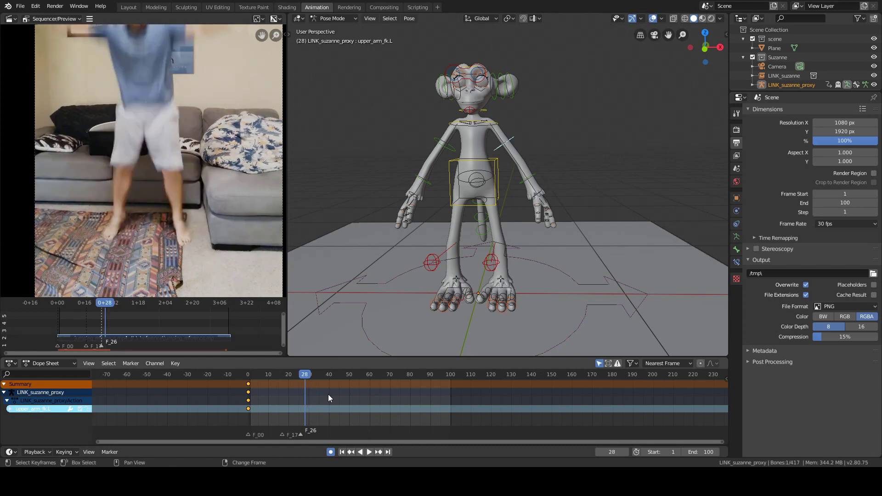
pyautogui.press('m')
# - Step through the jump reference between frames 29 and 33 to examine how the feet leave the floor
pyautogui.scroll(5, 328, 399)
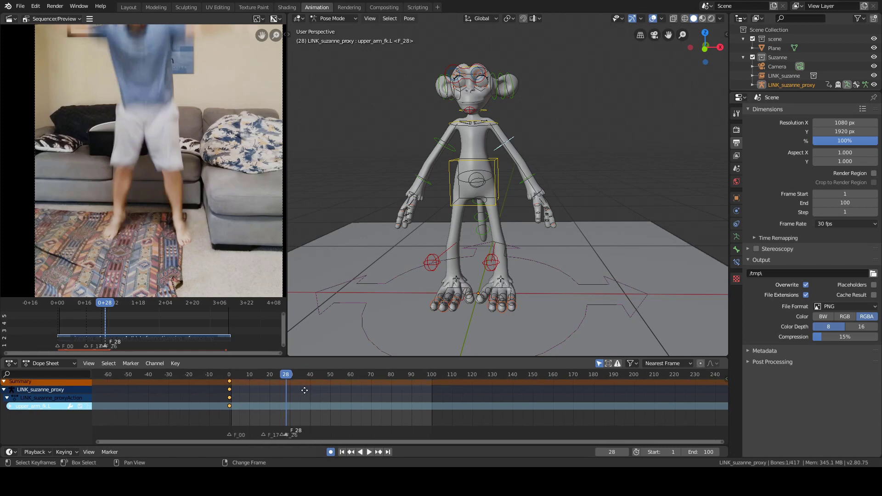
pyautogui.moveTo(324, 415); pyautogui.dragTo(370, 408, button='middle')
pyautogui.rightClick(308, 404)
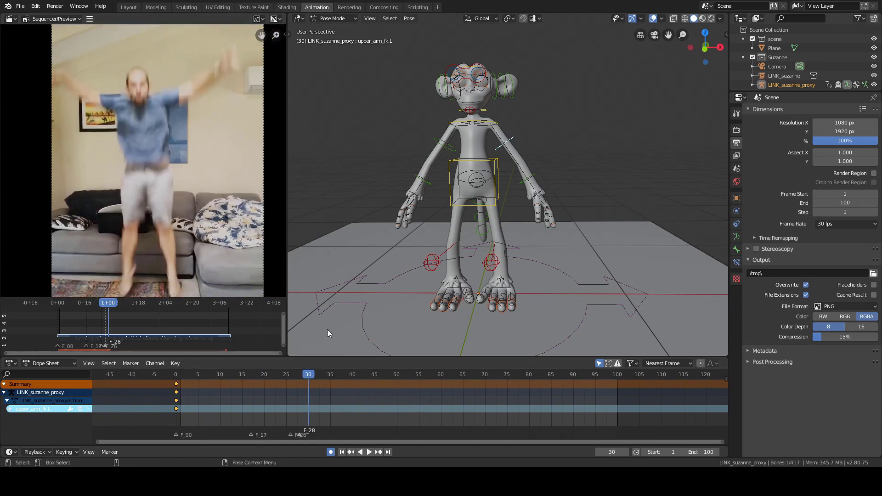
pyautogui.moveTo(299, 398); pyautogui.dragTo(317, 404, button='right')
pyautogui.press('Left')
pyautogui.press('Left')
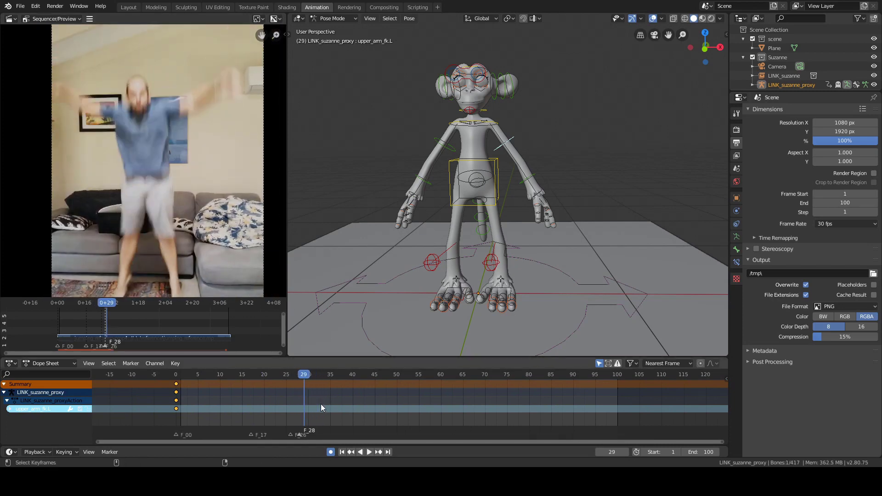
pyautogui.press('Right')
pyautogui.press('Right')
pyautogui.press('Right')
pyautogui.press('Right')
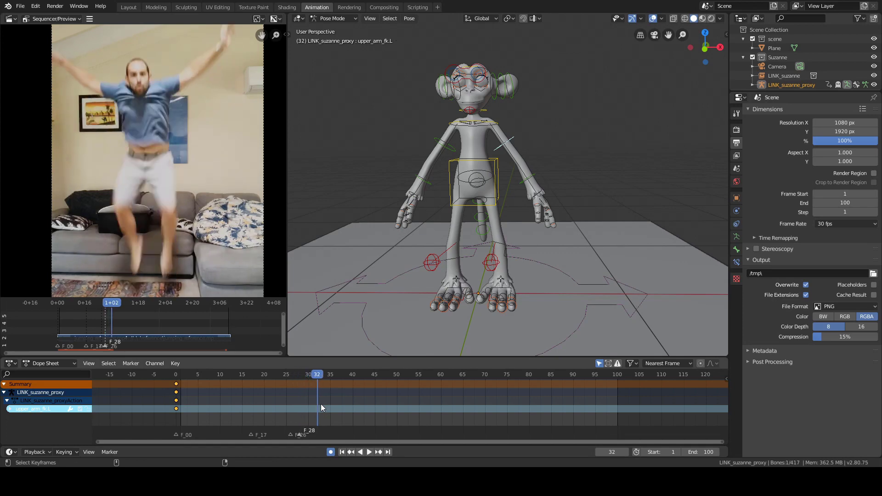
pyautogui.press('Left')
pyautogui.press('Left')
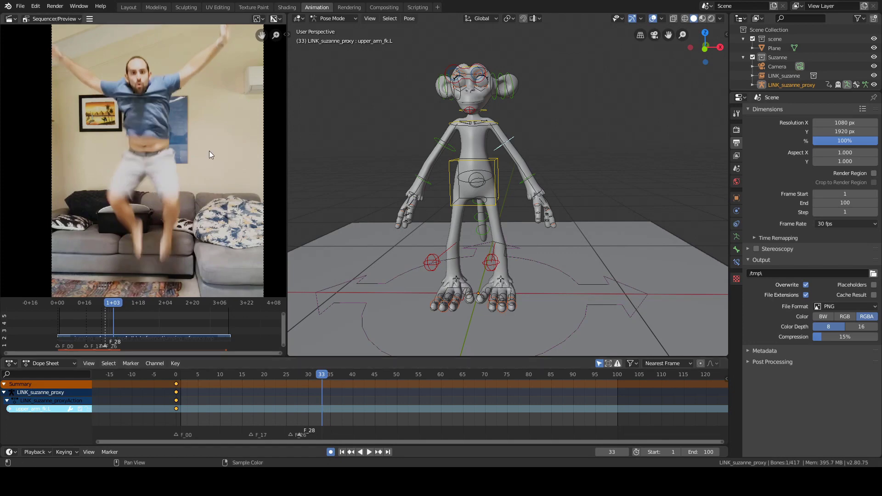
pyautogui.press('Left')
# - Advance the reference to the rising airborne pose with raised arms and add a timeline marker at frame 35
pyautogui.press('Right')
pyautogui.press('Right')
pyautogui.press('Right')
pyautogui.press('Right')
pyautogui.press('Right')
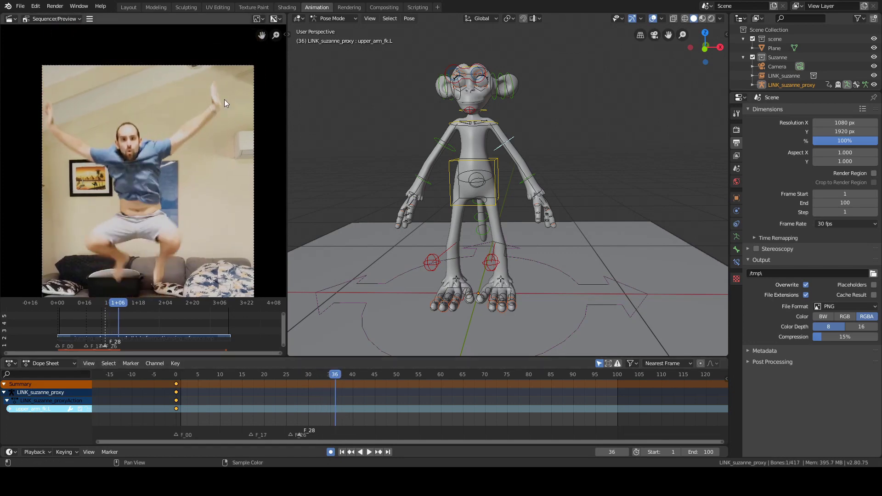
pyautogui.press('Left')
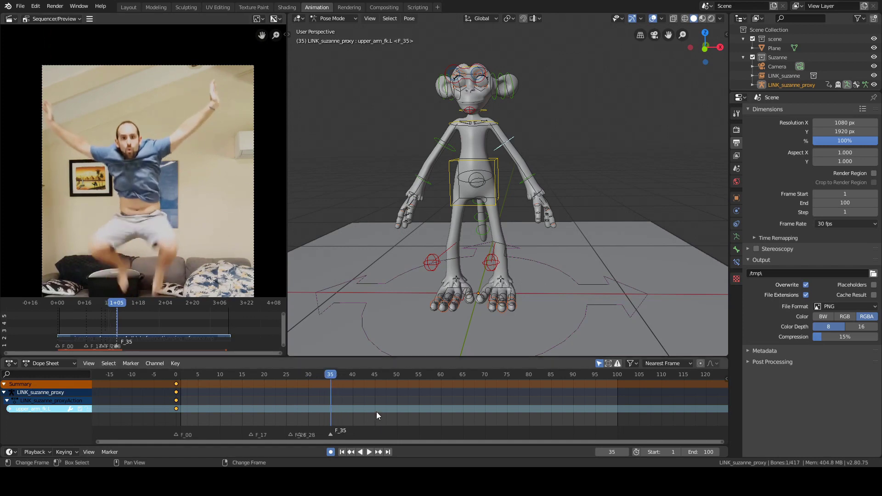
pyautogui.press('m')
# - Examine the arms, torso and bent legs of the airborne pose at frame 35 in the reference
pyautogui.moveTo(168, 142); pyautogui.dragTo(170, 125, button='middle')
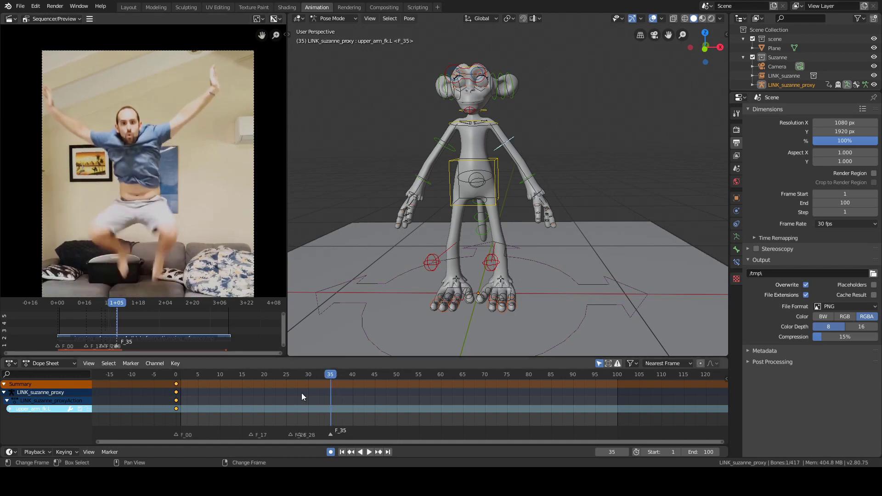
pyautogui.moveTo(182, 205); pyautogui.dragTo(178, 181, button='middle')
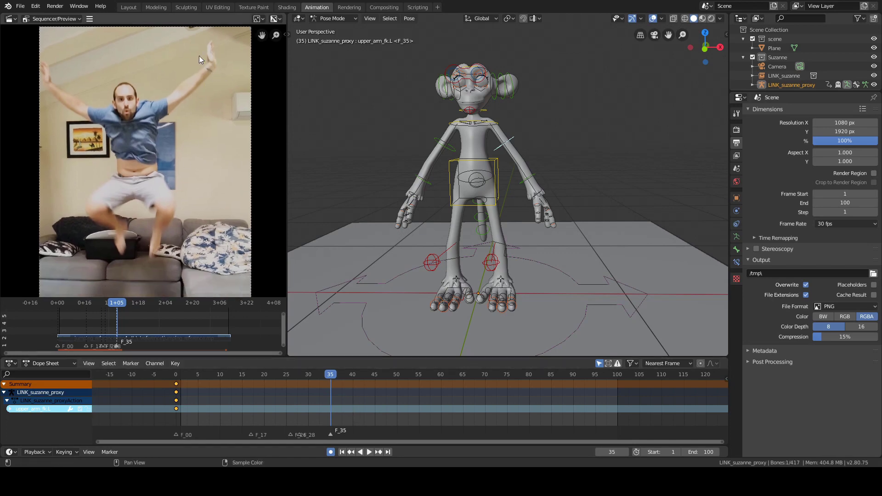
pyautogui.moveTo(191, 183); pyautogui.dragTo(172, 193, button='middle')
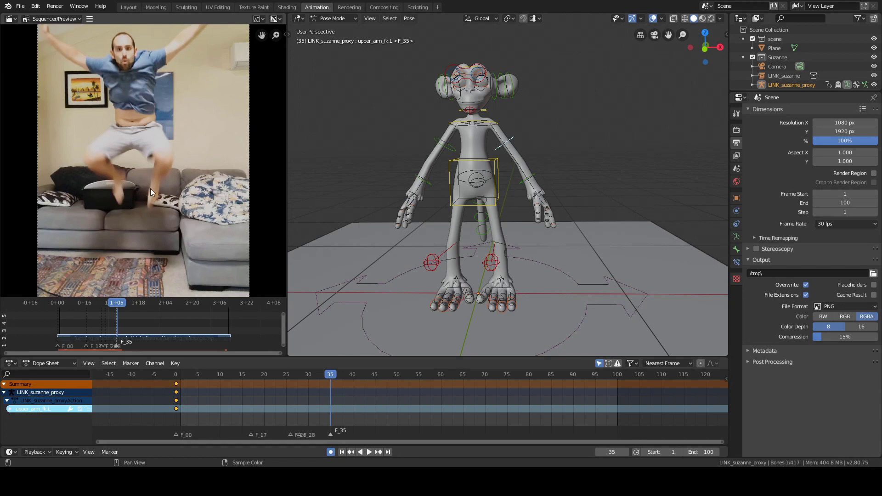
pyautogui.moveTo(156, 199); pyautogui.dragTo(178, 212, button='middle')
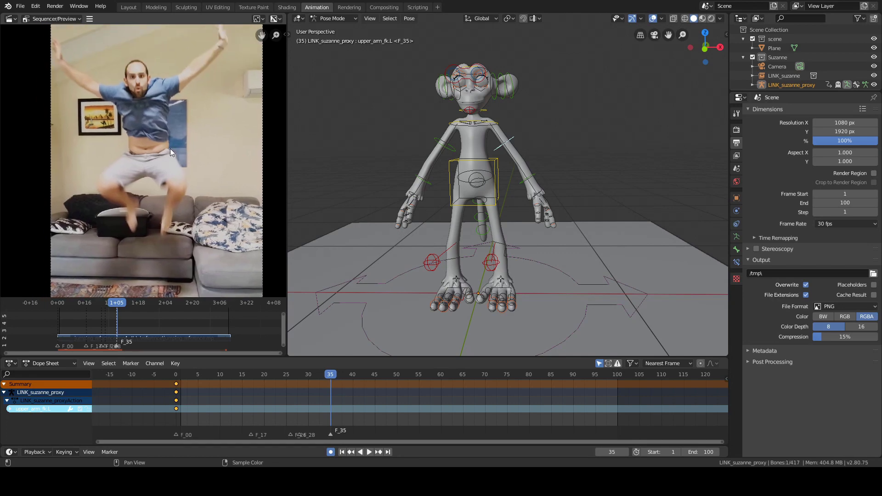
pyautogui.scroll(3, 176, 153)
pyautogui.moveTo(170, 148)
pyautogui.mouseDown(button='middle')
pyautogui.moveTo(177, 193)
pyautogui.moveTo(167, 137)
pyautogui.mouseUp(button='middle')
pyautogui.scroll(3, 168, 169)
pyautogui.scroll(-5, 167, 168)
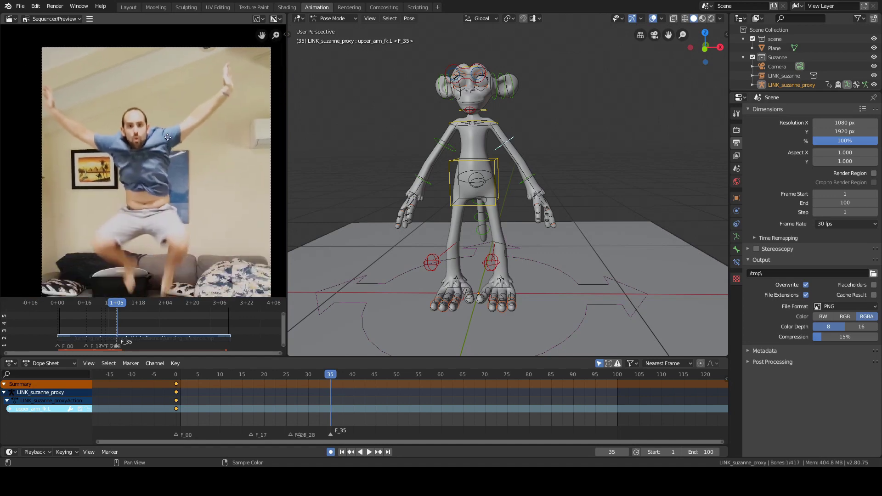
pyautogui.scroll(-1, 167, 137)
# - Find the peak of the jump in the reference and add a timeline marker at frame 37
pyautogui.press('space')
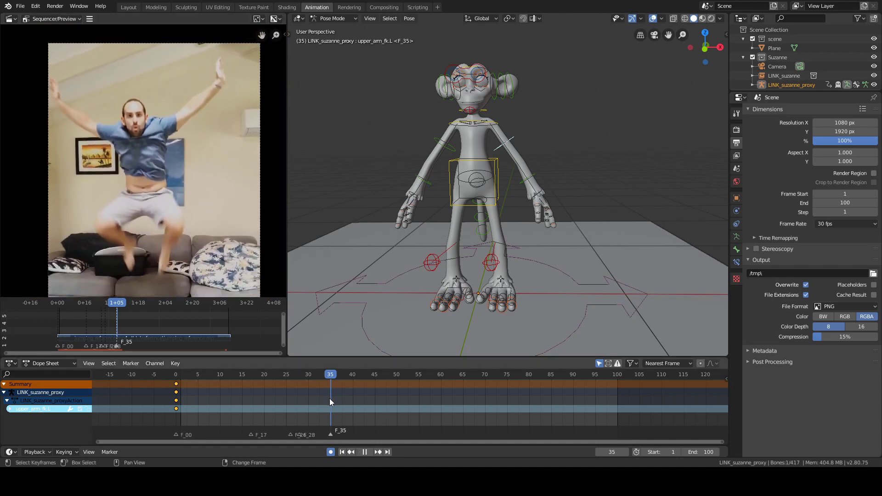
pyautogui.press('space')
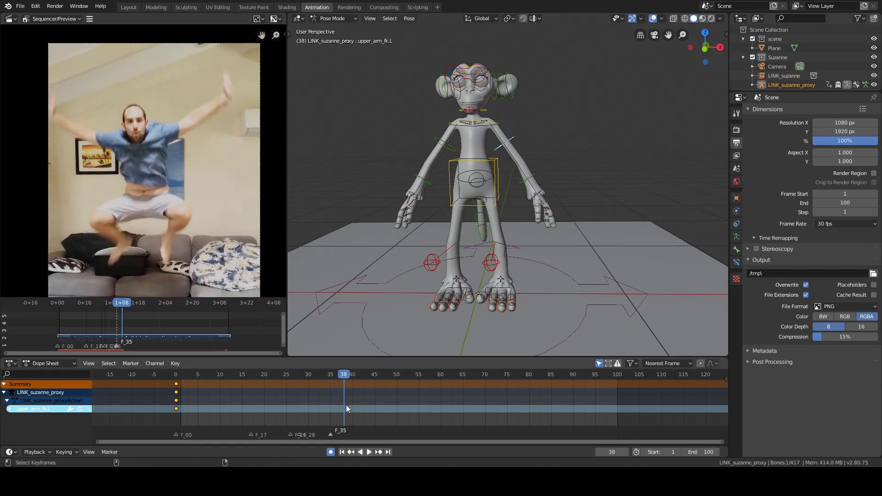
pyautogui.press('Left')
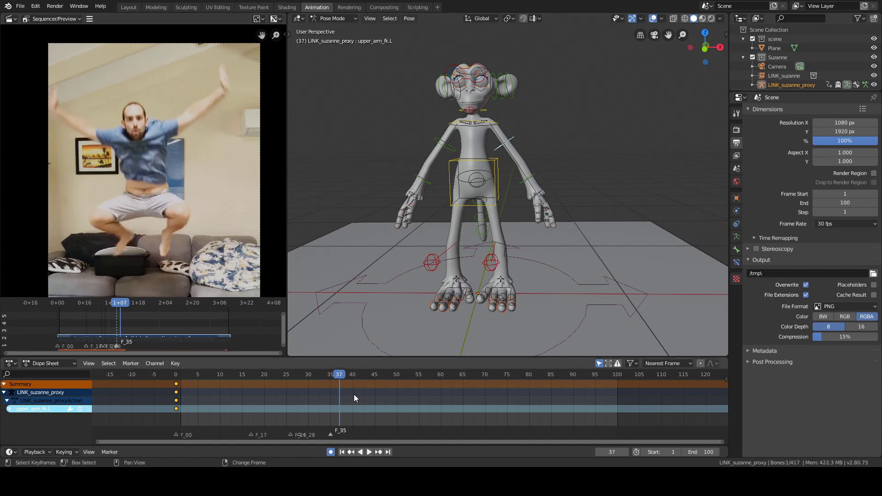
pyautogui.press('m')
# - Step through the reference from frame 37 to 45 to examine the descent and the performer's feet
pyautogui.moveTo(194, 244); pyautogui.dragTo(193, 220, button='middle')
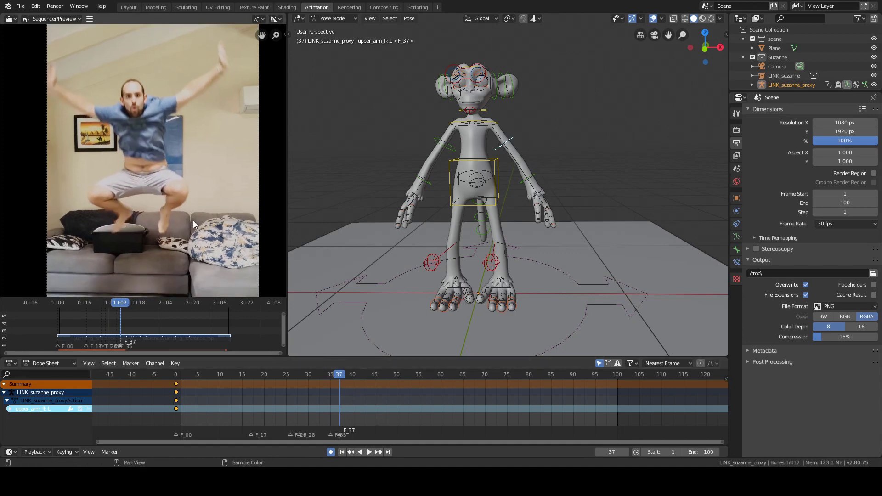
pyautogui.press('Right')
pyautogui.press('Right')
pyautogui.press('Right')
pyautogui.press('Right')
pyautogui.press('Right')
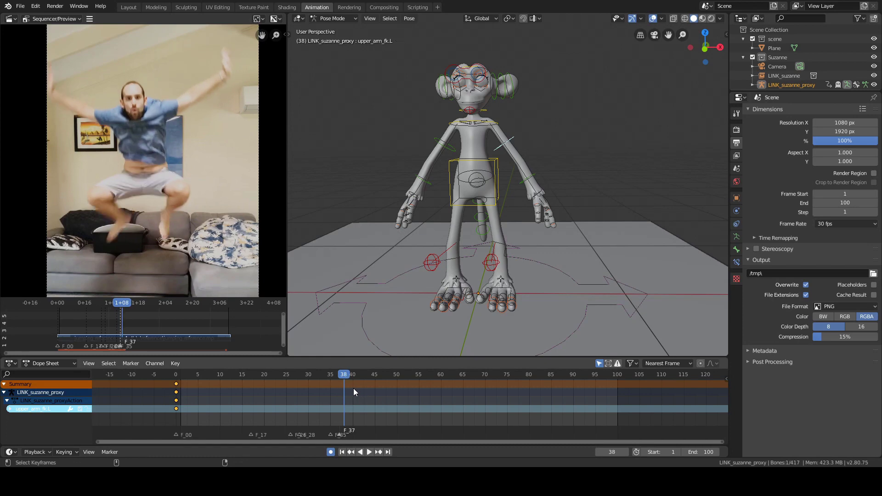
pyautogui.press('Right')
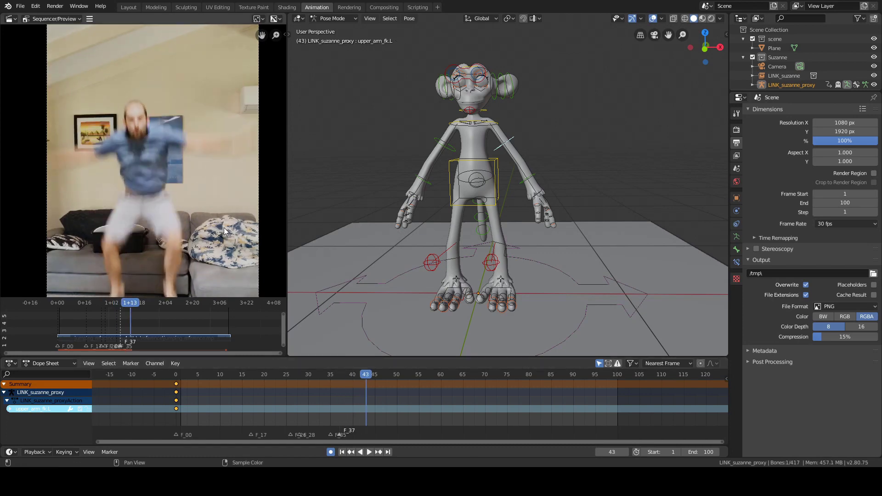
pyautogui.moveTo(224, 228); pyautogui.dragTo(201, 129, button='middle')
pyautogui.press('Right')
pyautogui.press('Right')
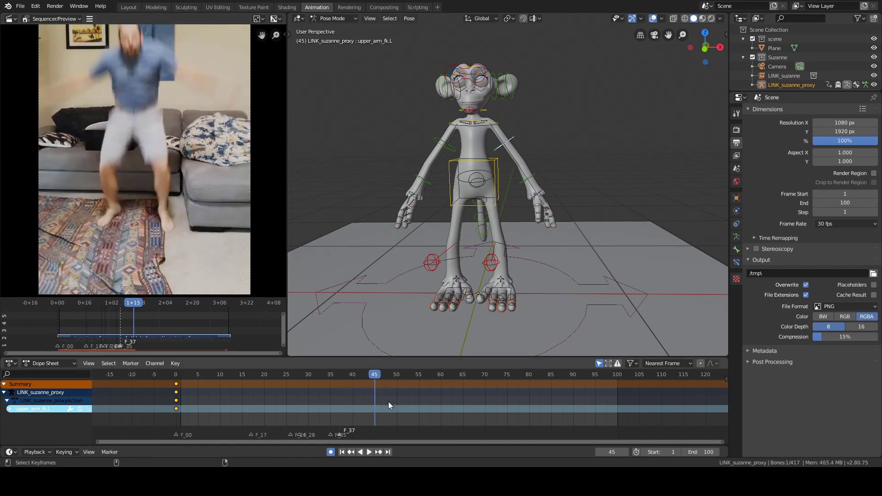
# - Compare the frames around the feet touching the floor and add a timeline marker at frame 45
pyautogui.press('Left')
pyautogui.press('Left')
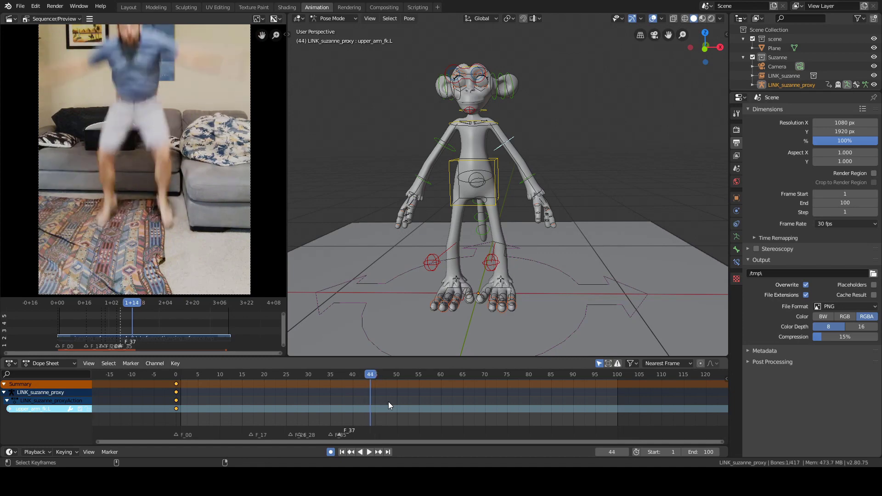
pyautogui.press('Right')
pyautogui.press('Right')
pyautogui.press('Right')
pyautogui.press('Left')
pyautogui.press('Left')
pyautogui.press('Left')
pyautogui.press('Right')
pyautogui.press('Right')
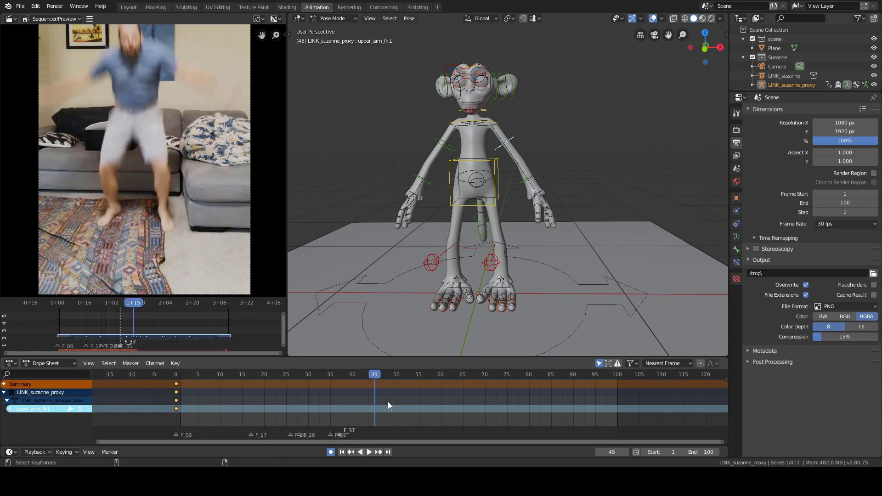
pyautogui.press('m')
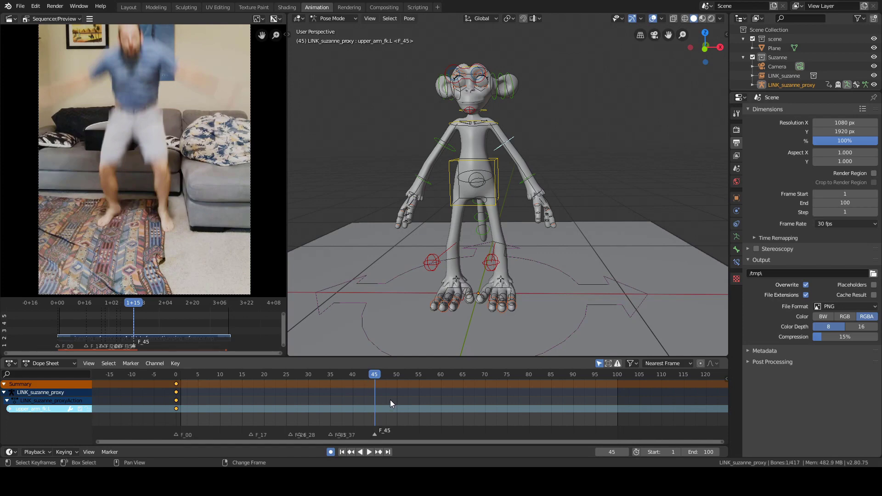
# - Compare reference frames 45 to 47 around foot contact and add a timeline marker at frame 47
pyautogui.press('Right')
pyautogui.press('Right')
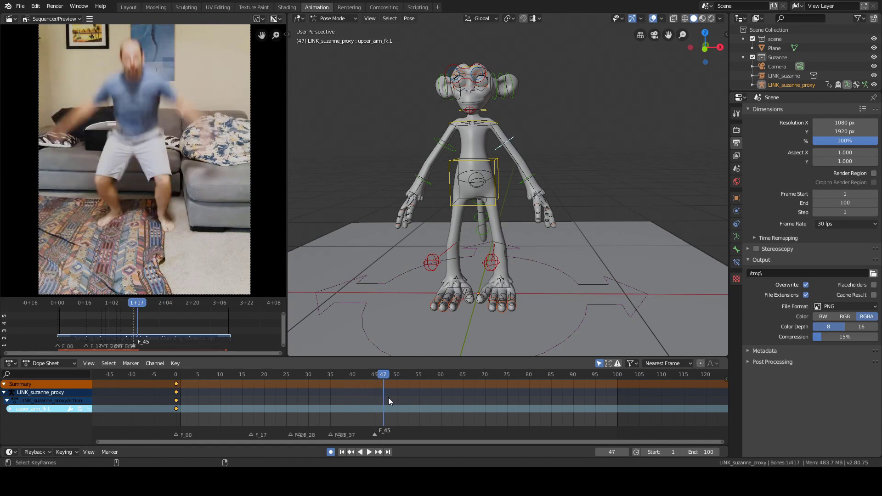
pyautogui.press('Left')
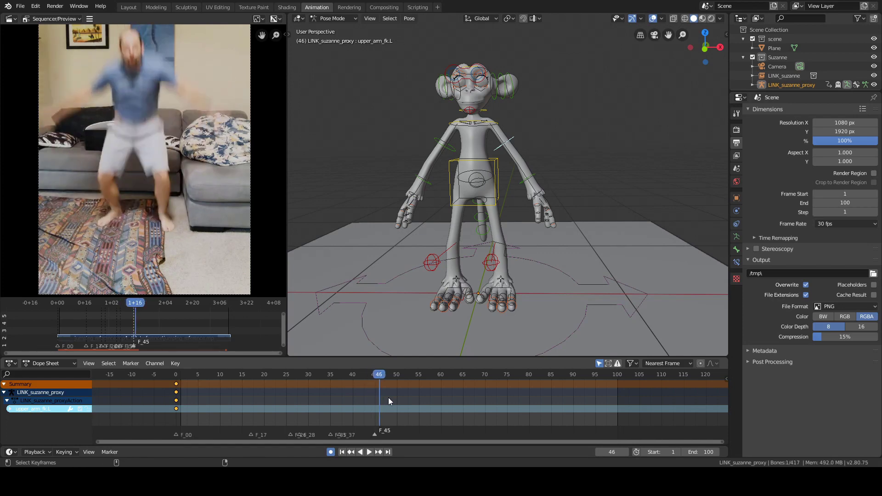
pyautogui.press('Right')
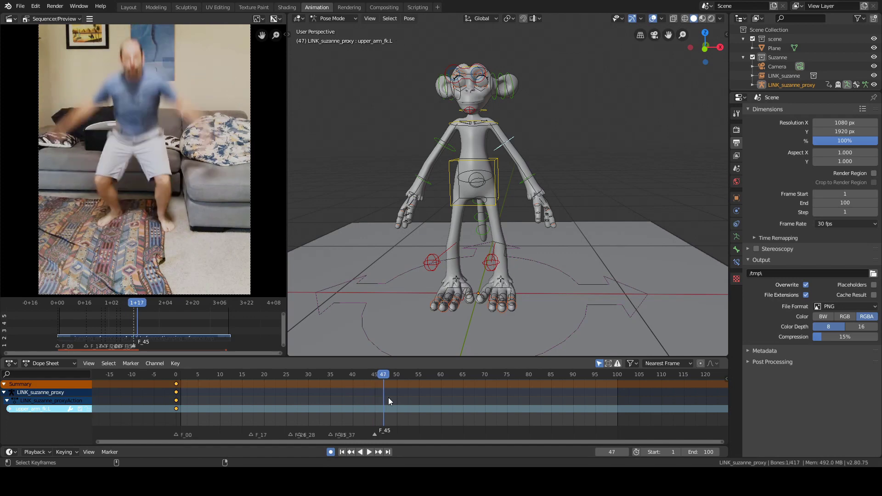
pyautogui.press('Left')
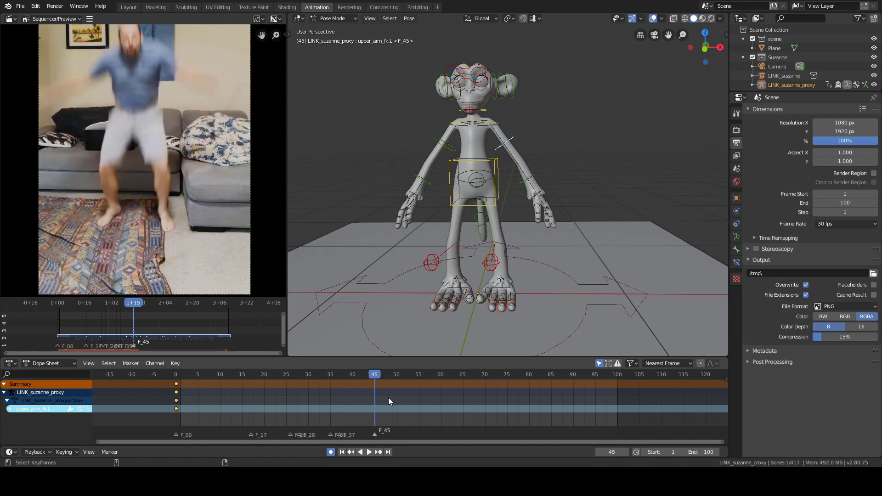
pyautogui.press('Right')
pyautogui.press('Left')
pyautogui.press('Right')
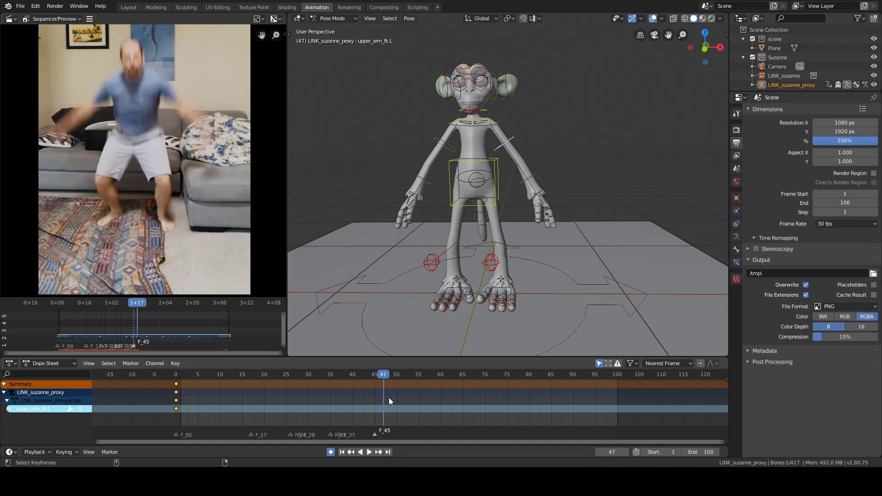
pyautogui.press('m')
# - Step back and forth through reference frames 46 to 51 to examine how the performer sinks down after landing
pyautogui.scroll(2, 398, 397)
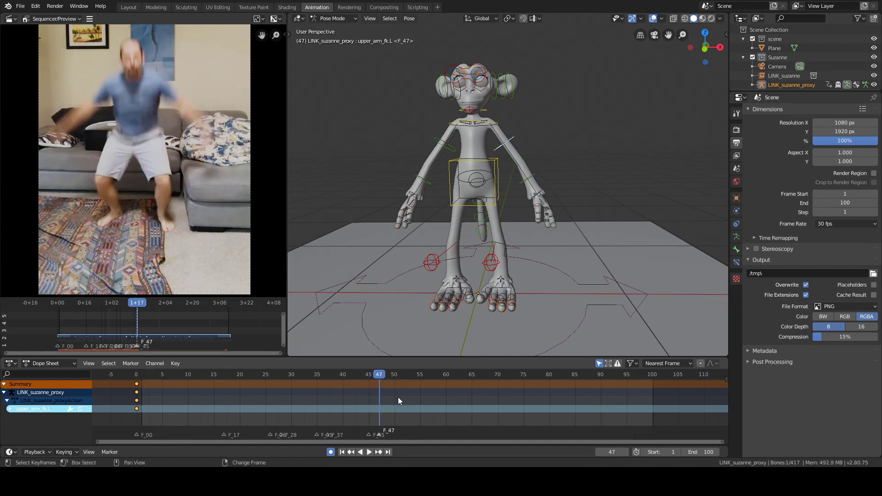
pyautogui.press('Left')
pyautogui.press('Left')
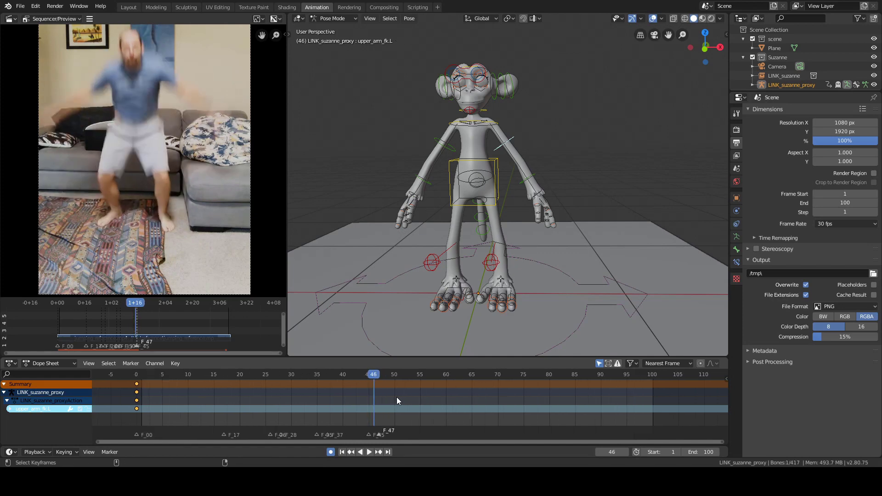
pyautogui.press('Right')
pyautogui.press('Right')
pyautogui.press('Right')
pyautogui.press('Right')
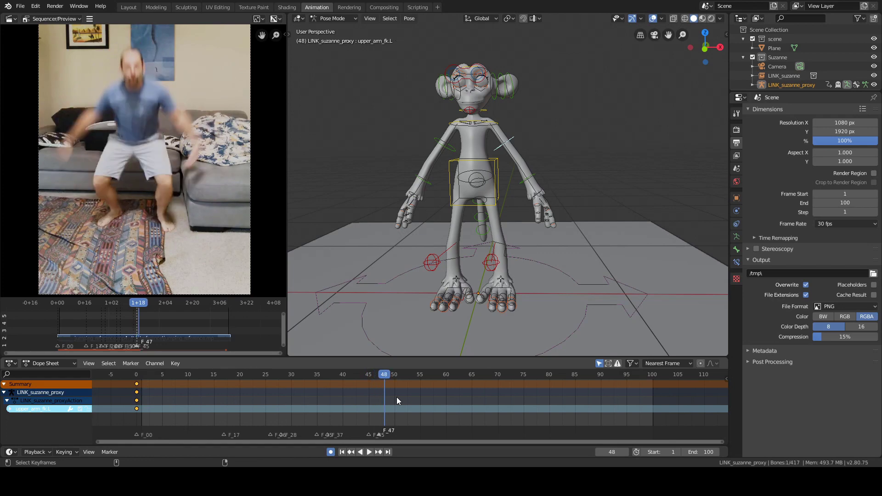
pyautogui.press('Right')
pyautogui.press('Right')
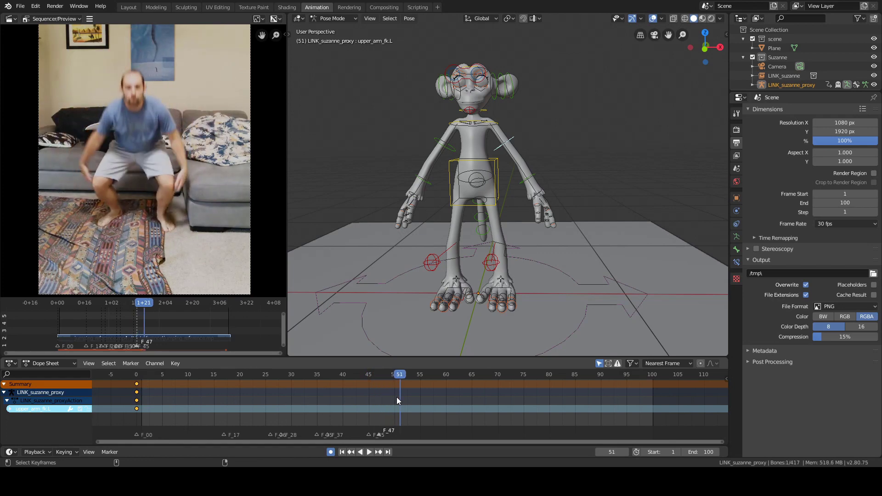
pyautogui.press('Left')
pyautogui.press('Left')
pyautogui.press('Left')
pyautogui.press('Left')
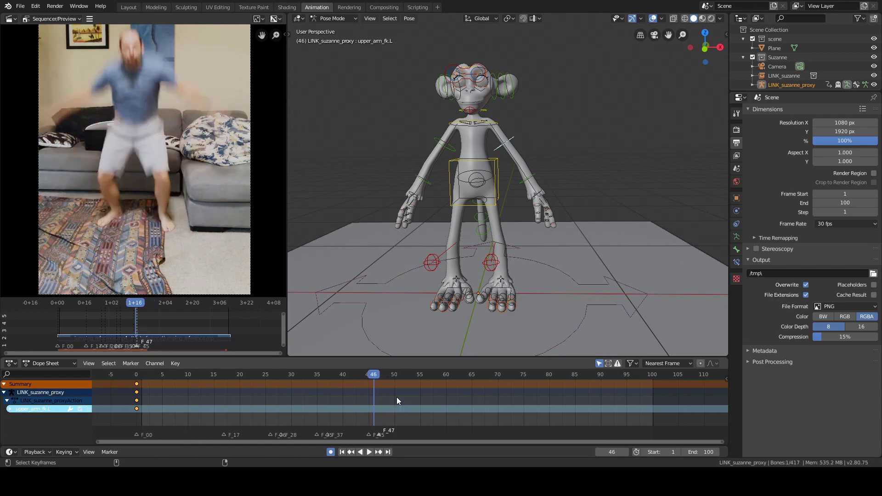
pyautogui.press('Right')
pyautogui.press('Right')
pyautogui.press('Right')
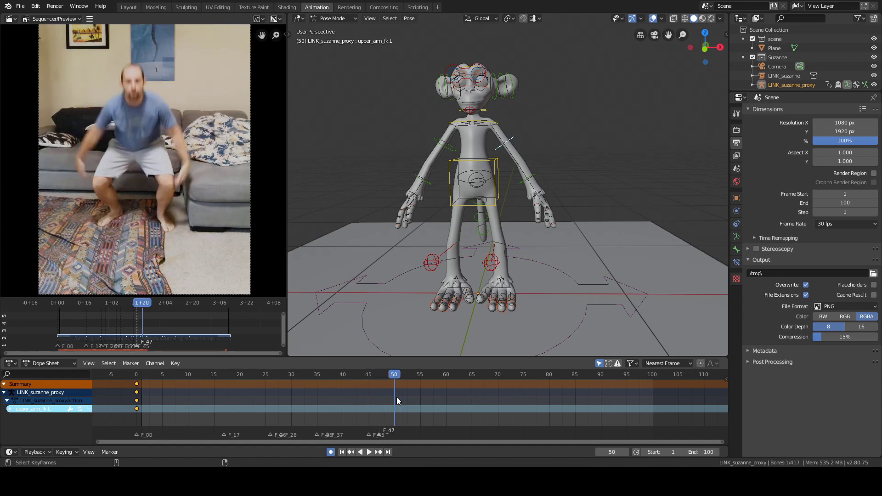
# - Find the lowest point of the landing crouch in the reference and add a timeline marker at frame 55
pyautogui.press('Right')
pyautogui.press('Right')
pyautogui.press('Right')
pyautogui.press('Right')
pyautogui.press('Right')
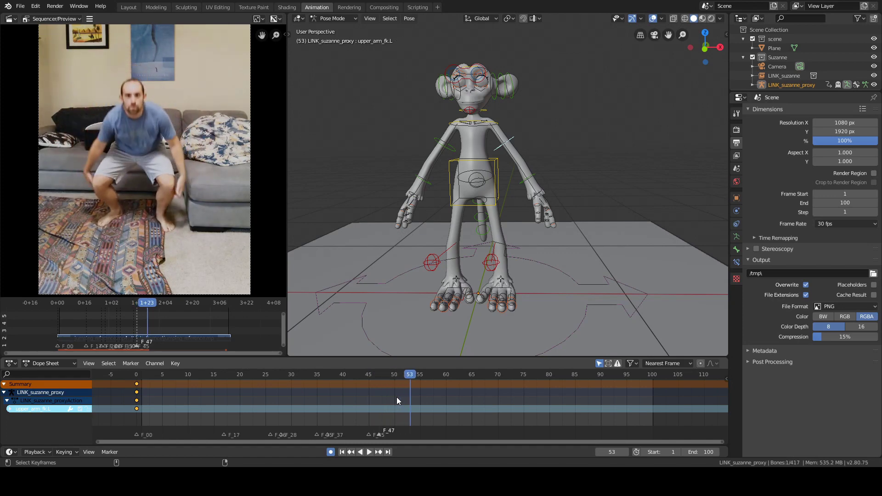
pyautogui.press('Right')
pyautogui.press('Right')
pyautogui.press('Right')
pyautogui.press('Left')
pyautogui.press('Left')
pyautogui.press('Left')
pyautogui.press('Left')
pyautogui.press('Left')
pyautogui.press('Left')
pyautogui.press('Left')
pyautogui.press('Left')
pyautogui.press('Left')
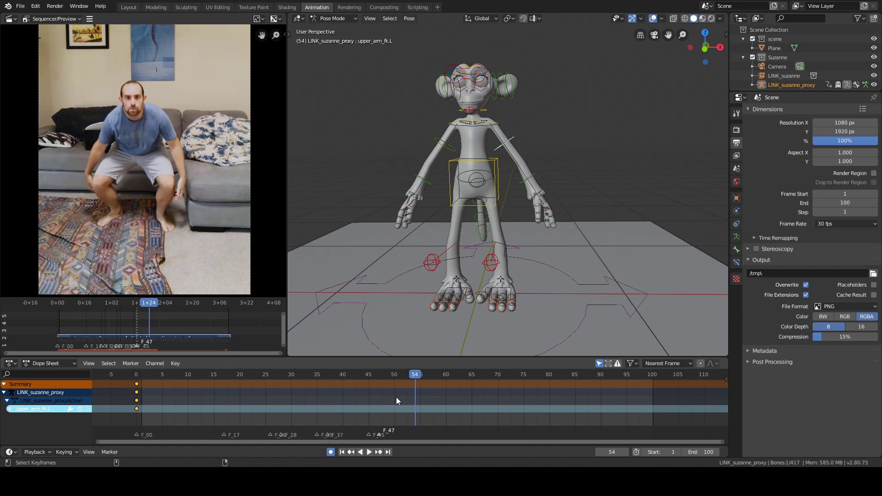
pyautogui.press('Right')
pyautogui.press('Right')
pyautogui.press('Right')
pyautogui.press('Right')
pyautogui.press('Right')
pyautogui.press('Right')
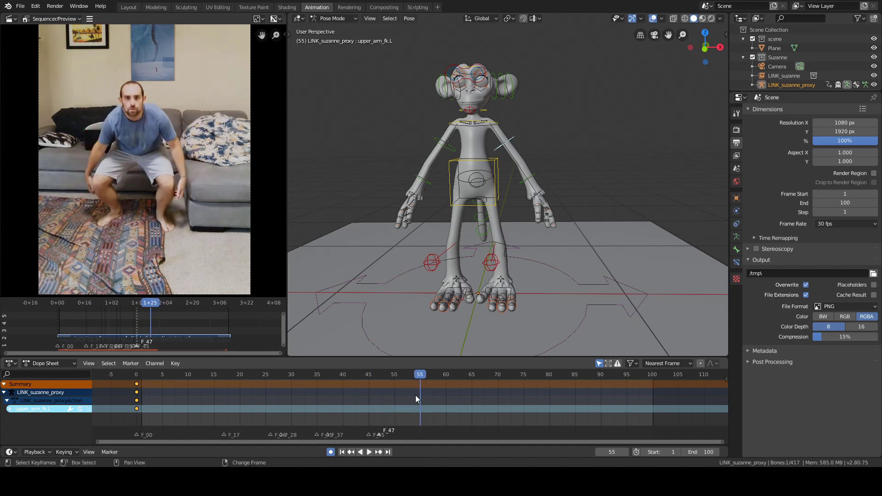
pyautogui.press('m')
# - Follow the performer's rise out of the landing crouch and add a timeline marker at frame 70
pyautogui.press('Right')
pyautogui.press('Right')
pyautogui.press('Right')
pyautogui.press('Right')
pyautogui.press('Right')
pyautogui.press('Right')
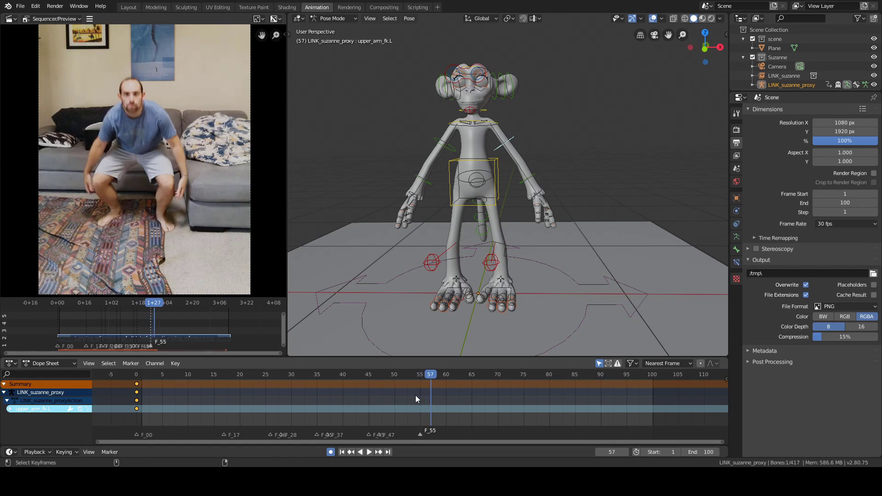
pyautogui.press('Right')
pyautogui.press('Right')
pyautogui.press('Right')
pyautogui.press('Right')
pyautogui.press('Right')
pyautogui.press('Right')
pyautogui.press('Right')
pyautogui.press('Right')
pyautogui.press('Right')
pyautogui.press('Right')
pyautogui.press('Right')
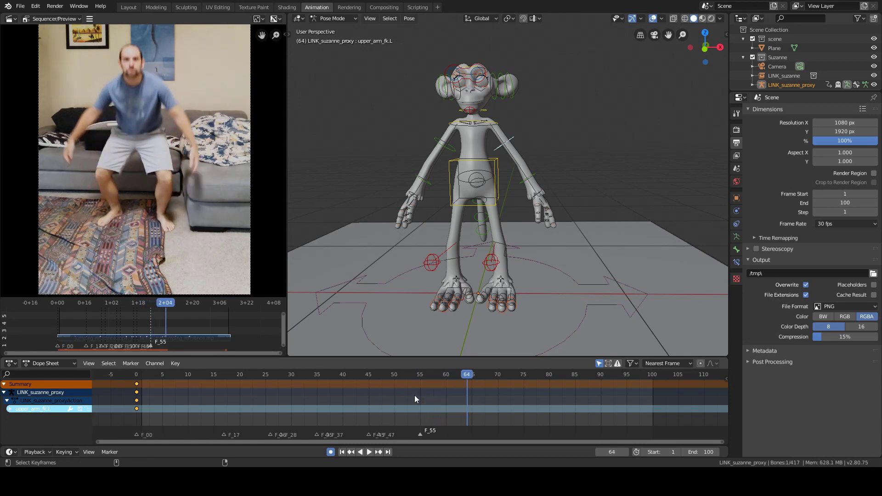
pyautogui.press('Left')
pyautogui.press('Left')
pyautogui.press('Left')
pyautogui.press('Left')
pyautogui.press('Left')
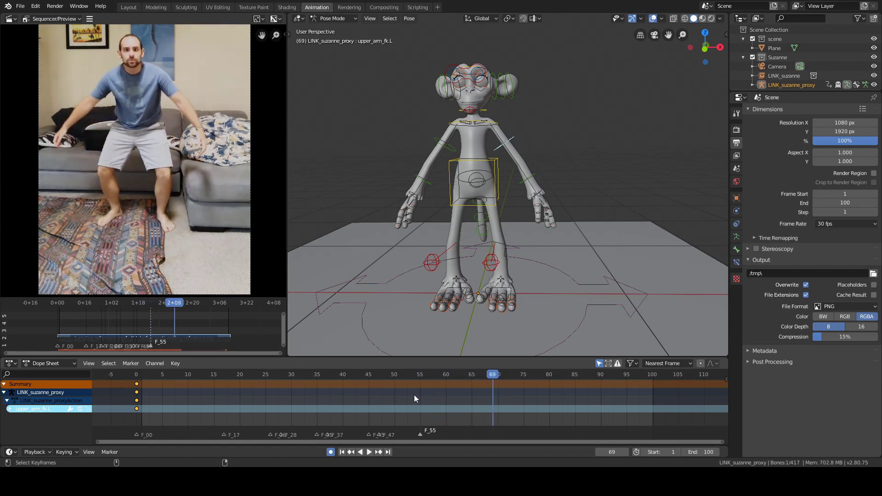
pyautogui.press('Right')
pyautogui.press('Right')
pyautogui.press('Right')
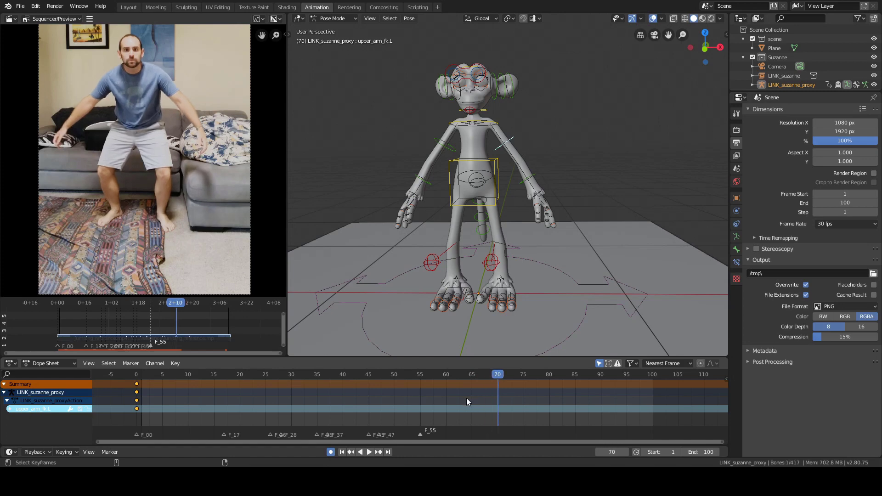
pyautogui.press('m')
# - Review reference frames 60 to 78 to examine how the body and arms settle after the recovery
pyautogui.press('Right')
pyautogui.press('Right')
pyautogui.press('Right')
pyautogui.press('Right')
pyautogui.press('Right')
pyautogui.press('Right')
pyautogui.press('Right')
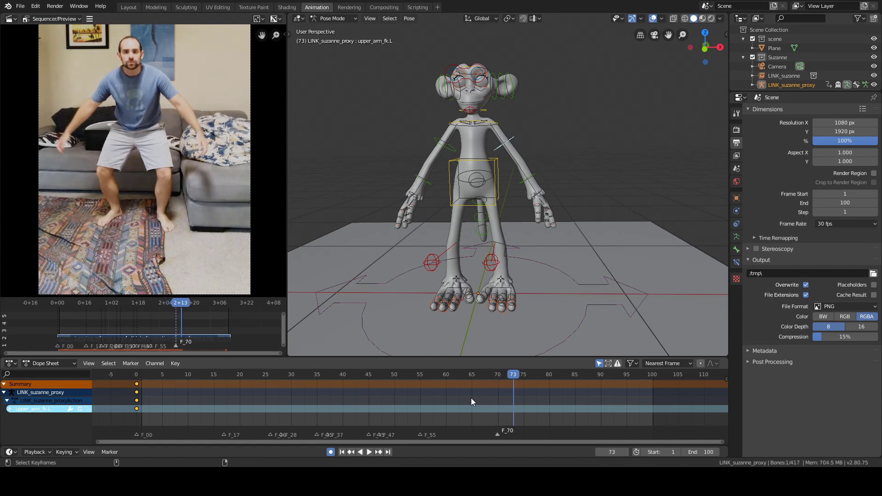
pyautogui.press('Right')
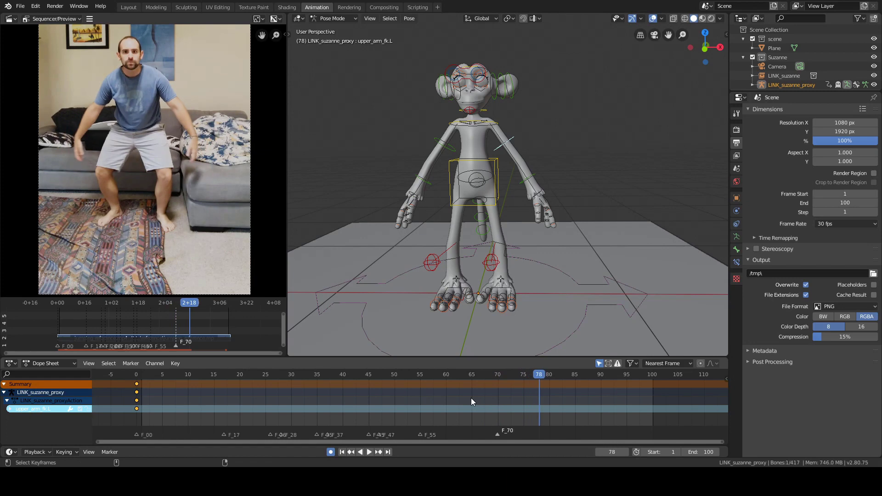
pyautogui.press('Left')
pyautogui.press('Left')
pyautogui.press('Left')
pyautogui.press('Left')
pyautogui.press('Left')
pyautogui.press('Left')
pyautogui.press('Left')
pyautogui.press('Left')
pyautogui.press('Left')
pyautogui.press('Left')
pyautogui.press('Left')
pyautogui.press('Left')
pyautogui.press('Left')
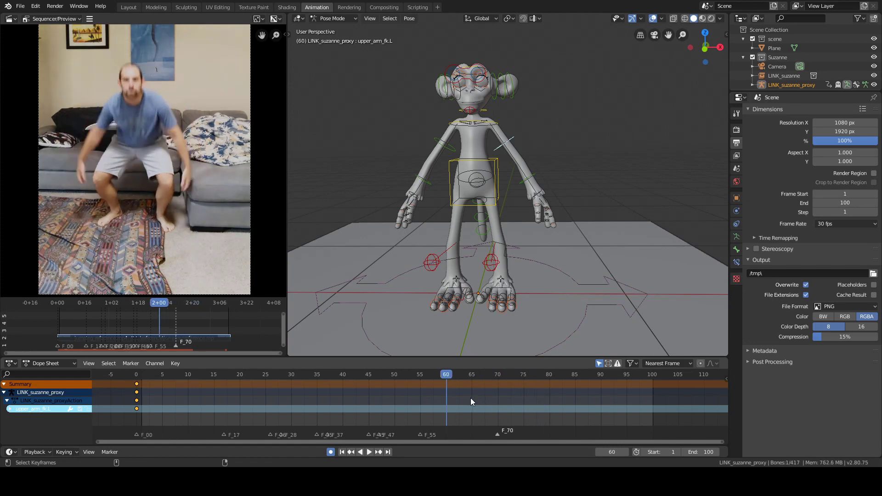
# - Step forward again from frame 60 to find the settling pose and add a timeline marker at frame 76
pyautogui.press('Right')
pyautogui.press('Right')
pyautogui.press('Right')
pyautogui.press('Right')
pyautogui.press('Right')
pyautogui.press('Right')
pyautogui.press('Right')
pyautogui.press('Right')
pyautogui.press('Right')
pyautogui.press('Right')
pyautogui.press('Right')
pyautogui.press('Right')
pyautogui.press('Right')
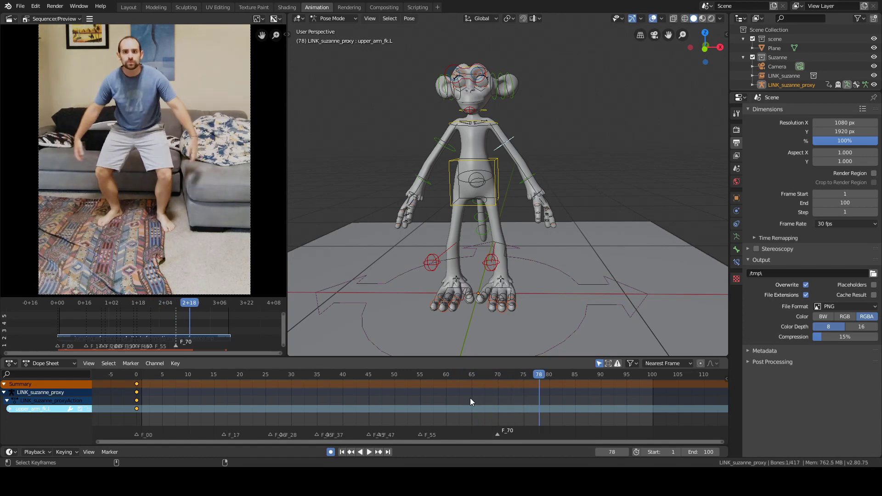
pyautogui.press('Left')
pyautogui.press('Left')
pyautogui.press('m')
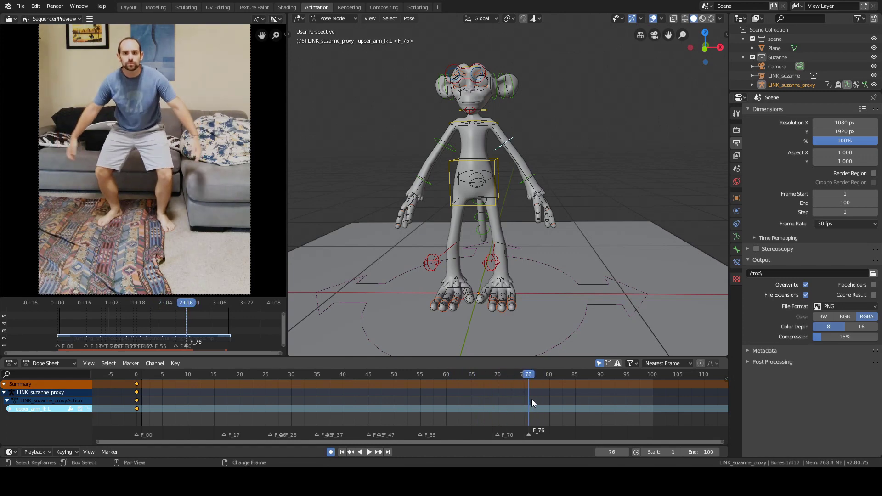
# - Step on through the performer's settling movement and add a timeline marker at frame 90
pyautogui.press('Right')
pyautogui.press('Right')
pyautogui.press('Right')
pyautogui.press('Right')
pyautogui.press('Right')
pyautogui.press('Right')
pyautogui.press('Right')
pyautogui.press('Right')
pyautogui.press('Right')
pyautogui.press('Right')
pyautogui.press('Right')
pyautogui.press('Right')
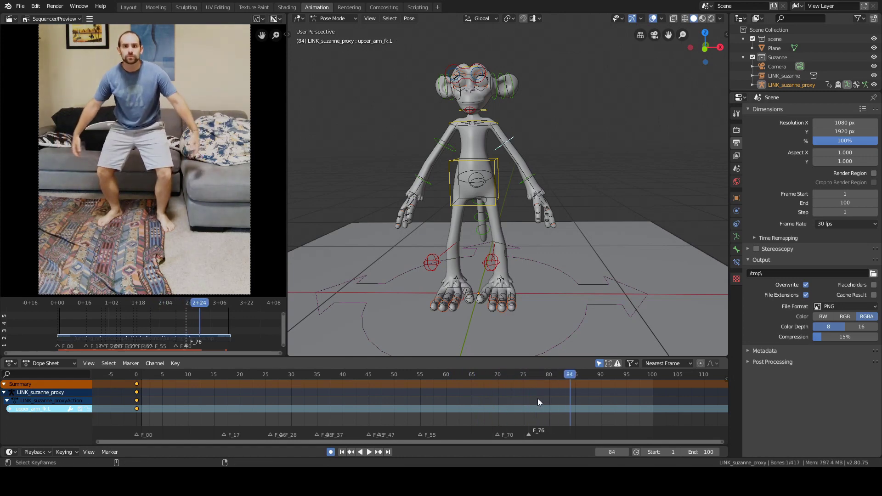
pyautogui.press('Right')
pyautogui.press('Right')
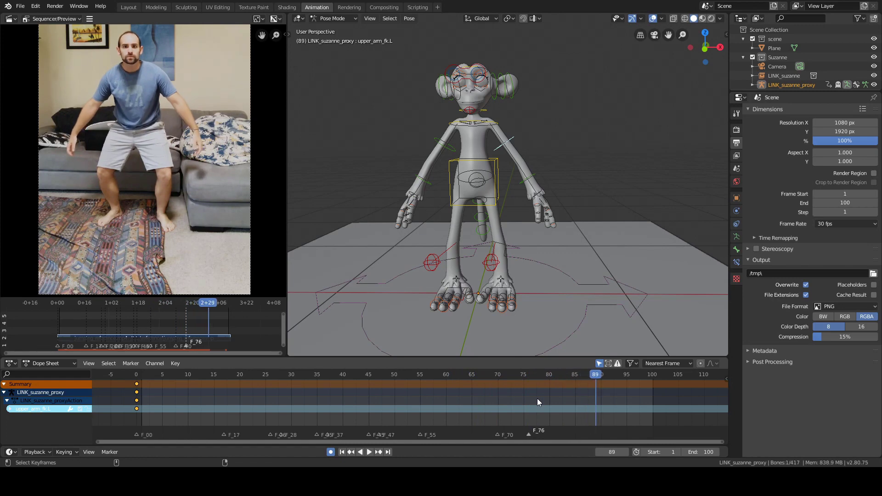
pyautogui.press('m')
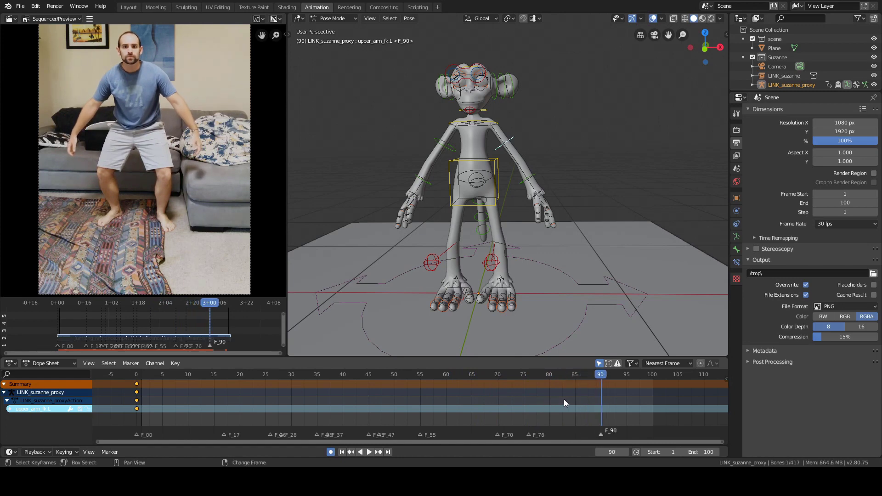
# - Step through the remaining reference frames and add a timeline marker for the final pose at frame 100
pyautogui.press('Right')
pyautogui.press('Right')
pyautogui.press('Right')
pyautogui.press('Right')
pyautogui.press('Right')
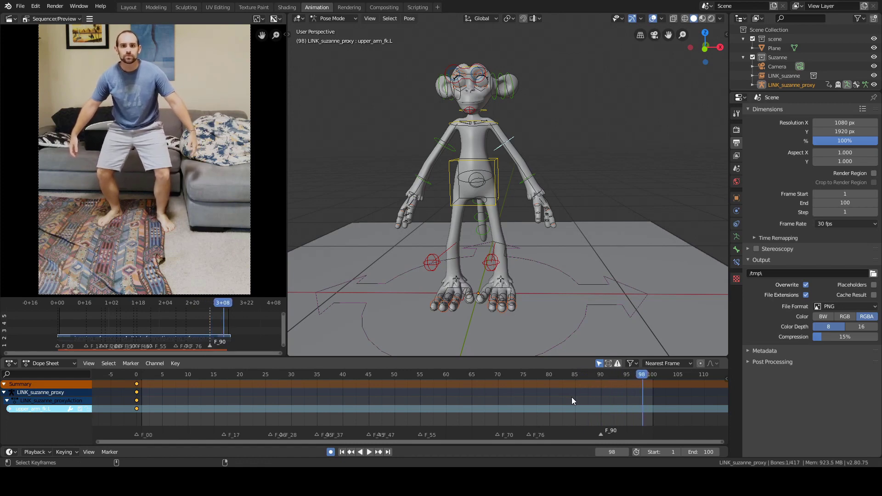
pyautogui.press('Left')
pyautogui.press('Right')
pyautogui.press('Right')
pyautogui.press('Right')
pyautogui.press('Right')
pyautogui.press('Right')
pyautogui.press('Right')
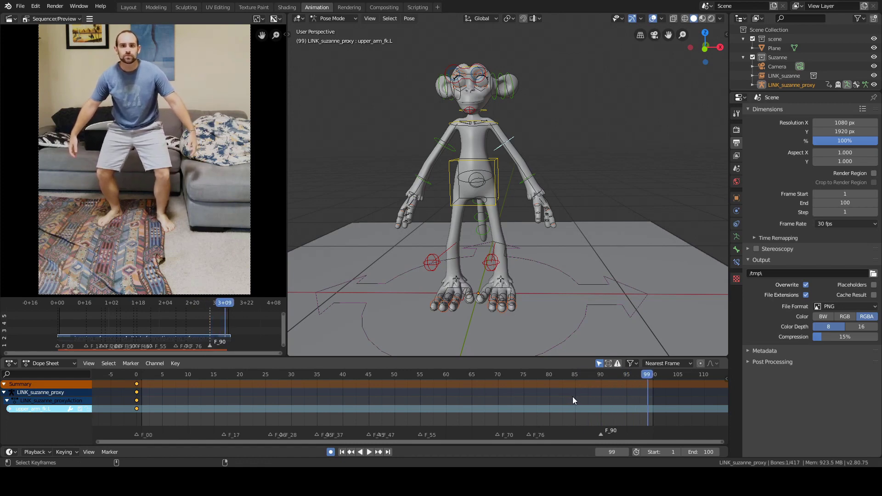
pyautogui.press('m')
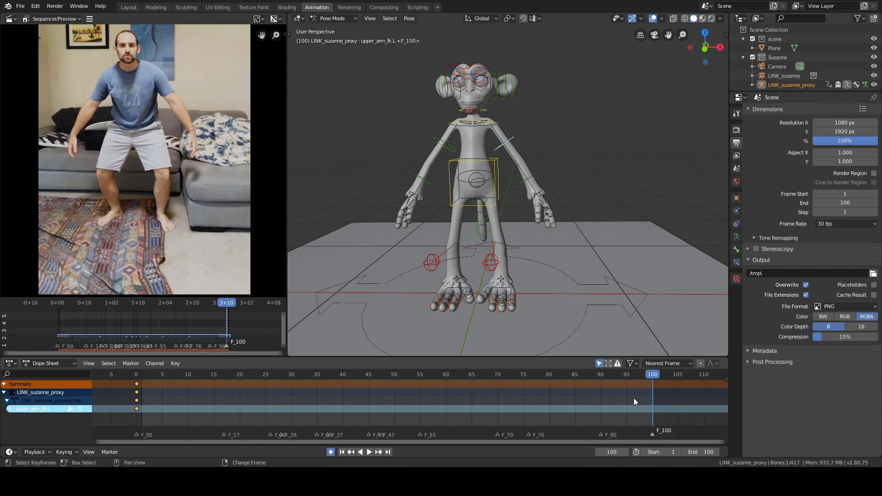
# - Return to frame 0, select its keyframe, and bring the performer's full standing pose into the reference preview beside the rig
pyautogui.moveTo(142, 382); pyautogui.dragTo(135, 383, button='right')
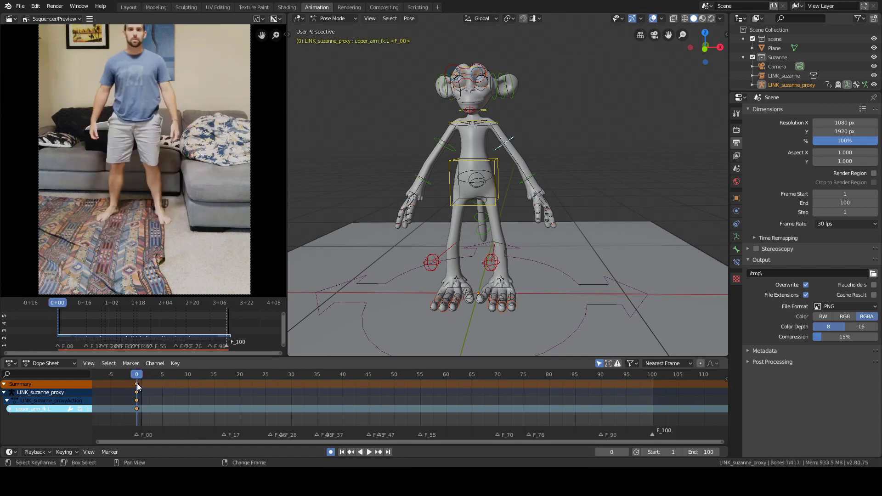
pyautogui.click(137, 384)
pyautogui.moveTo(172, 145); pyautogui.dragTo(173, 175, button='middle')
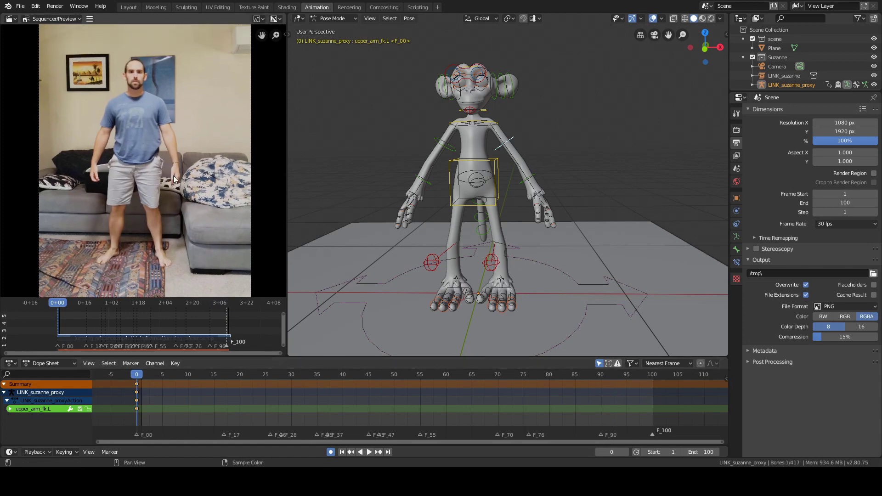
pyautogui.moveTo(382, 145); pyautogui.dragTo(387, 145, button='middle')
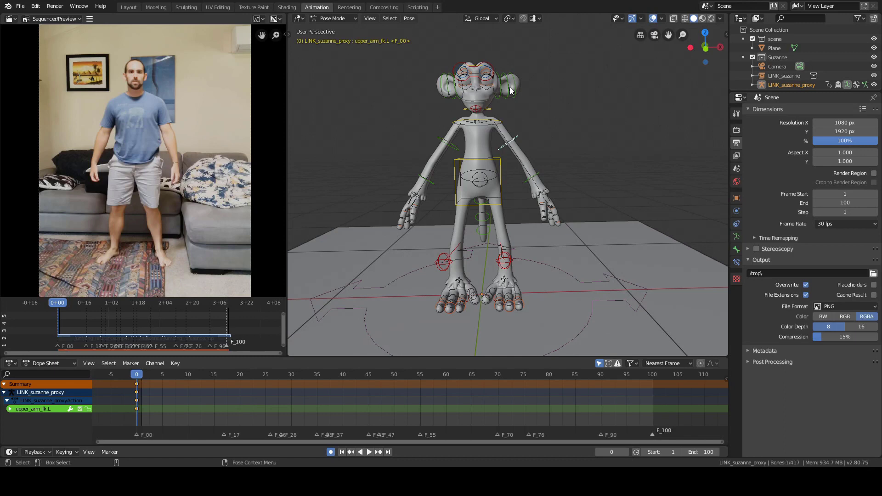
# - Deselect all bones of the rig and show the tool settings in the 3D viewport
pyautogui.click(426, 102)
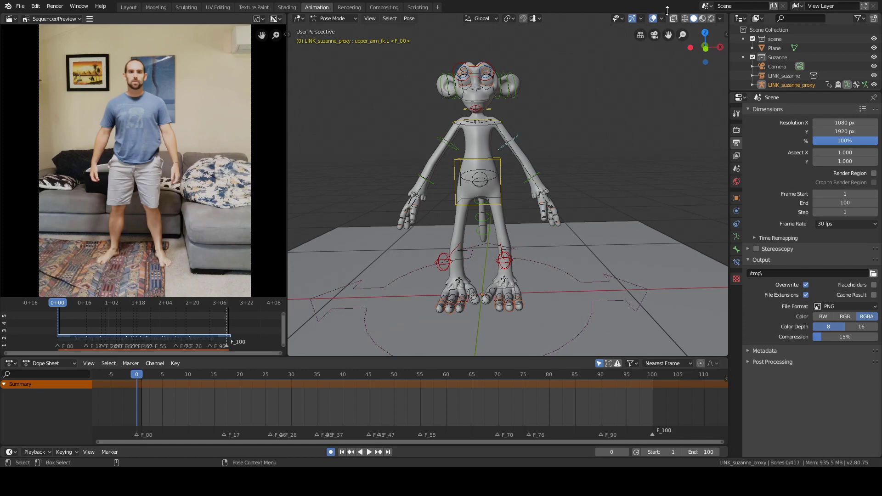
pyautogui.click(370, 18)
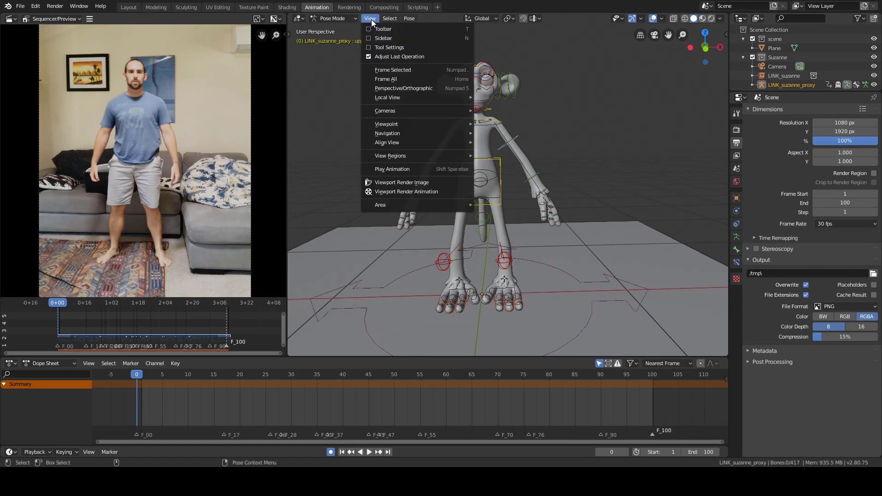
pyautogui.click(401, 47)
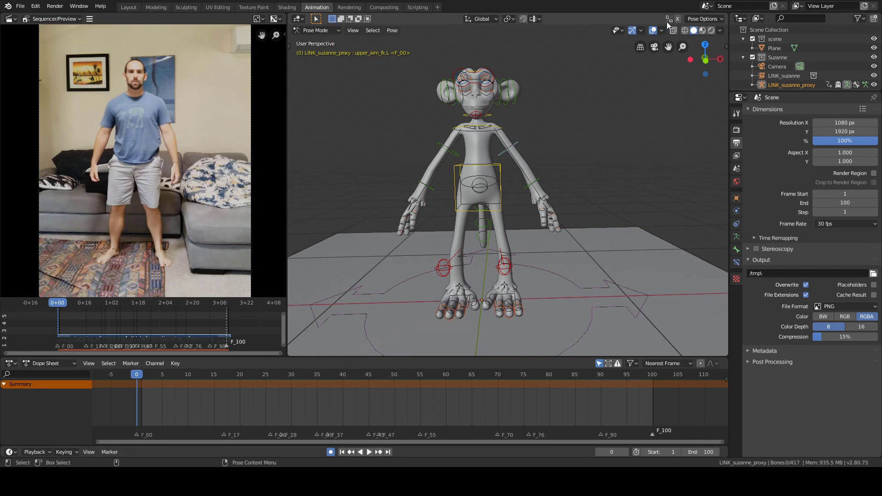
# - Enable X-Axis Mirror in the pose options so edits to one side of the rig affect both sides
pyautogui.click(705, 19)
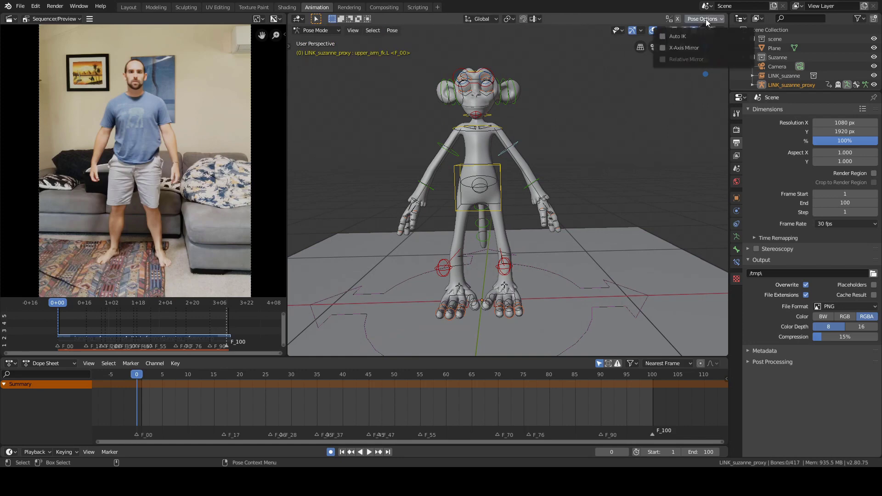
pyautogui.click(663, 49)
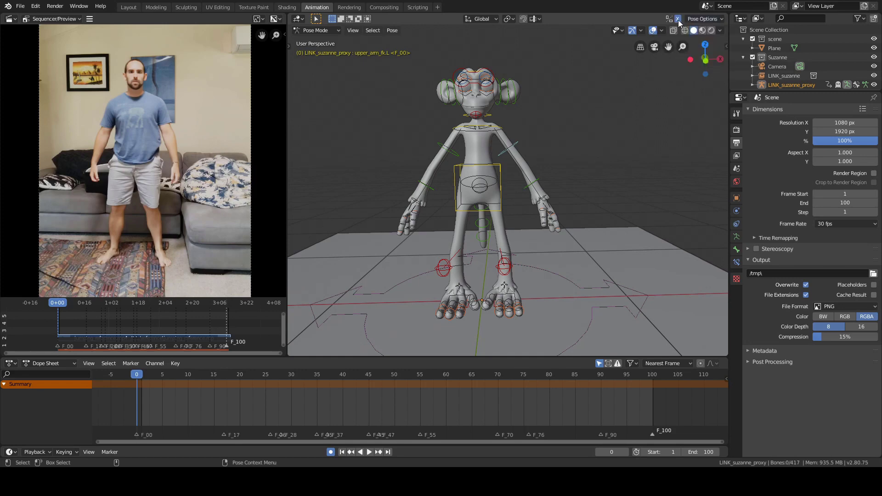
pyautogui.click(699, 18)
pyautogui.click(698, 18)
# - Test mirrored posing by moving the left foot's IK control away from its rest position, and undo the move
pyautogui.click(512, 292)
pyautogui.press('g')
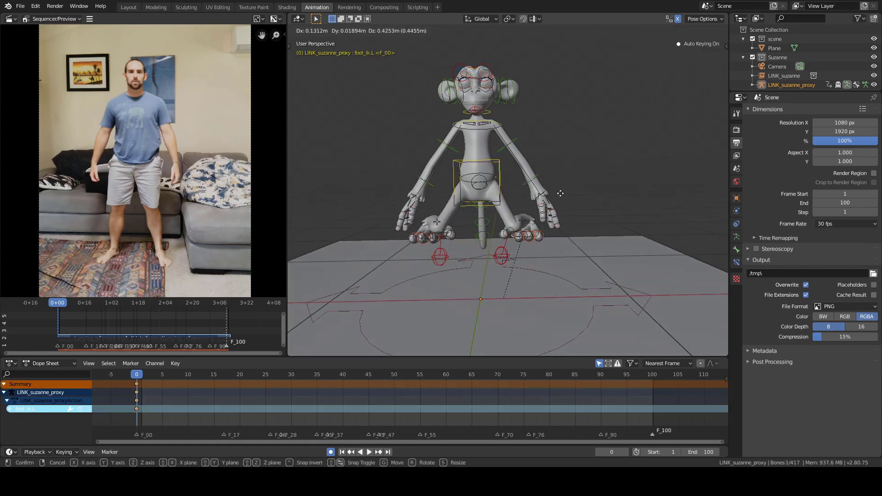
pyautogui.click(561, 241)
pyautogui.moveTo(561, 242); pyautogui.dragTo(501, 192, button='middle')
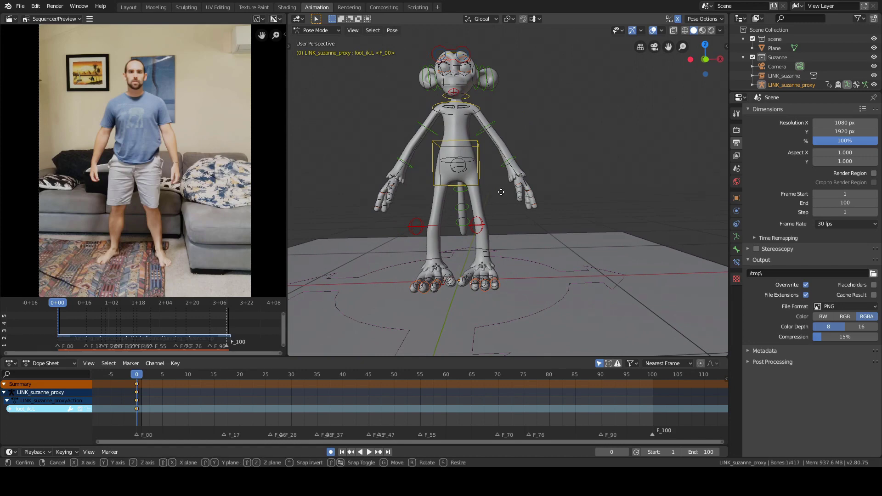
pyautogui.press('g')
pyautogui.click(534, 153)
pyautogui.moveTo(414, 162)
pyautogui.mouseDown(button='middle')
pyautogui.moveTo(406, 168)
pyautogui.moveTo(434, 162)
pyautogui.moveTo(415, 172)
pyautogui.mouseUp(button='middle')
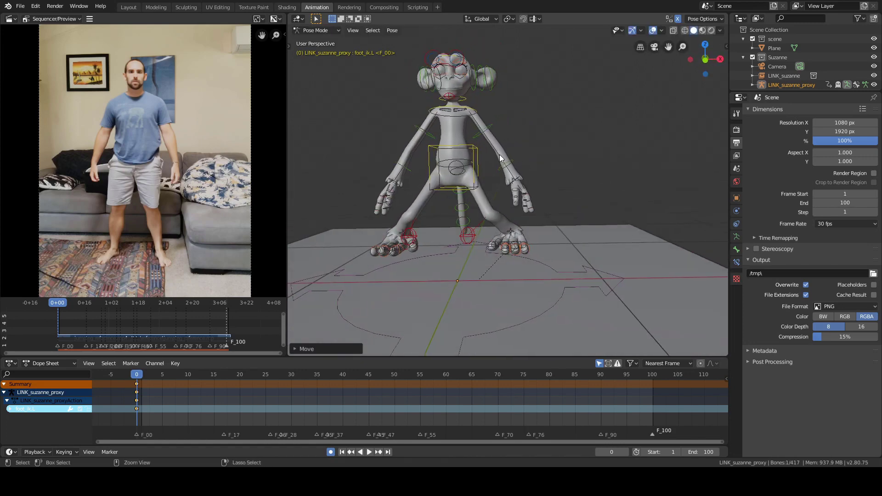
pyautogui.hotkey('ctrl', 'z')
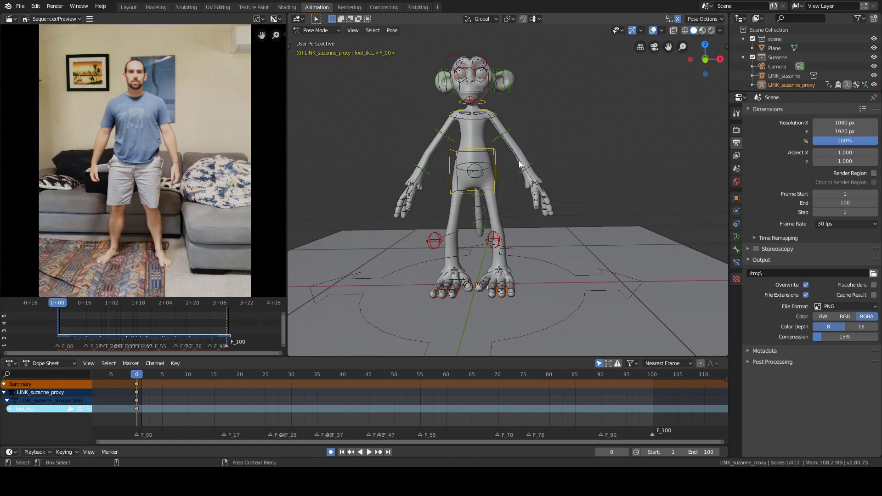
pyautogui.keyDown('ctrl'); pyautogui.moveTo(520, 163); pyautogui.dragTo(536, 180, button='middle'); pyautogui.keyUp('ctrl')
pyautogui.scroll(3, 510, 182)
pyautogui.scroll(-3, 518, 189)
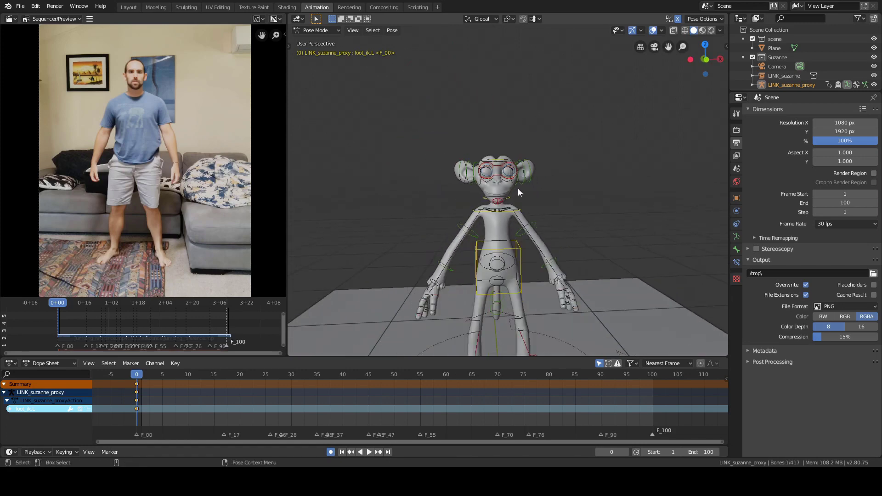
pyautogui.scroll(-2, 511, 170)
pyautogui.scroll(4, 505, 169)
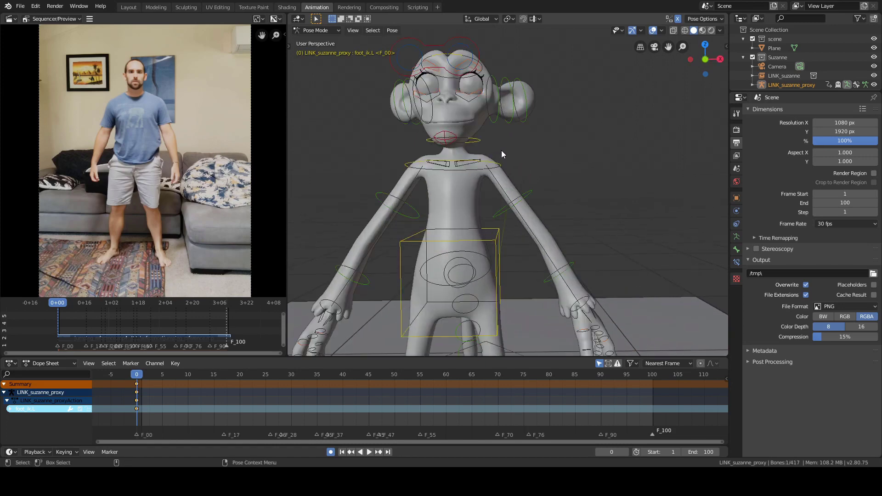
pyautogui.moveTo(464, 113); pyautogui.dragTo(504, 140, button='middle')
pyautogui.scroll(-3, 569, 120)
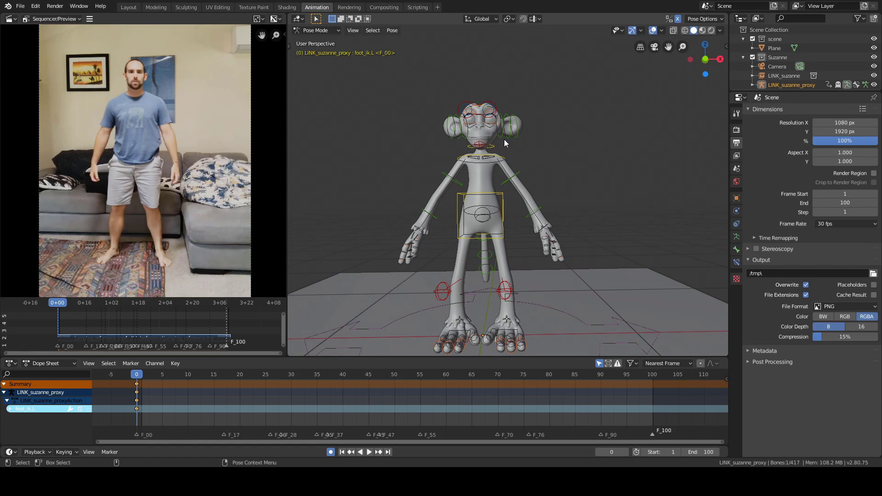
pyautogui.moveTo(490, 129); pyautogui.dragTo(545, 290, button='middle')
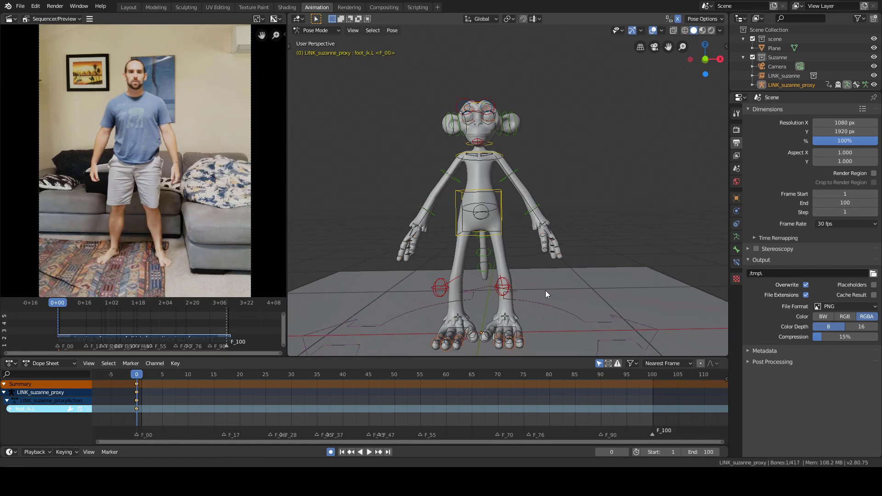
pyautogui.scroll(2, 528, 258)
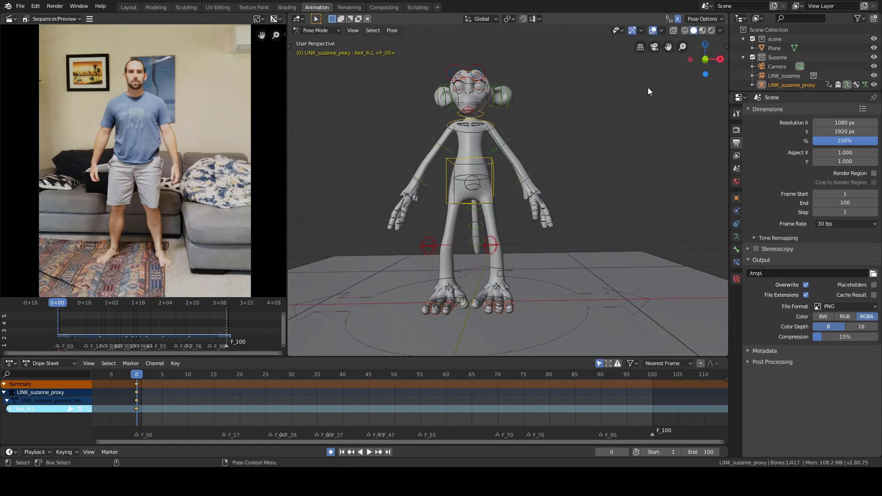
pyautogui.moveTo(648, 88); pyautogui.dragTo(615, 137, button='middle')
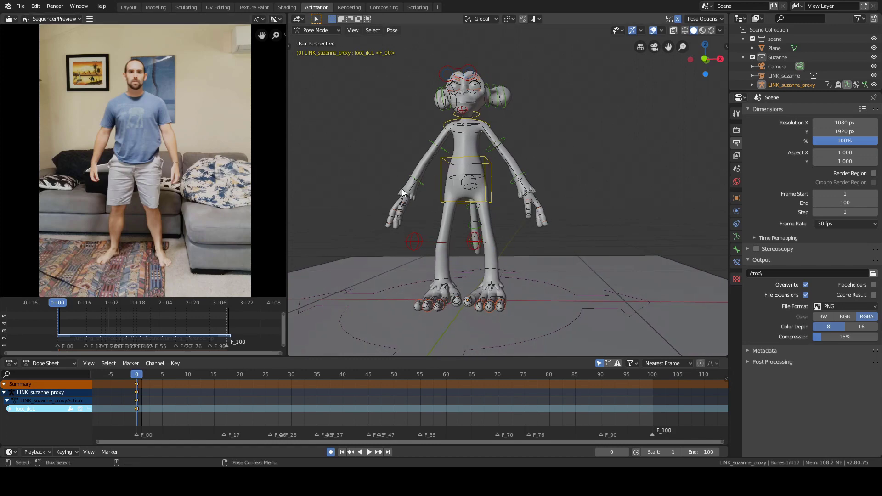
pyautogui.moveTo(400, 188); pyautogui.dragTo(551, 167, button='middle')
pyautogui.moveTo(507, 247); pyautogui.dragTo(547, 223, button='middle')
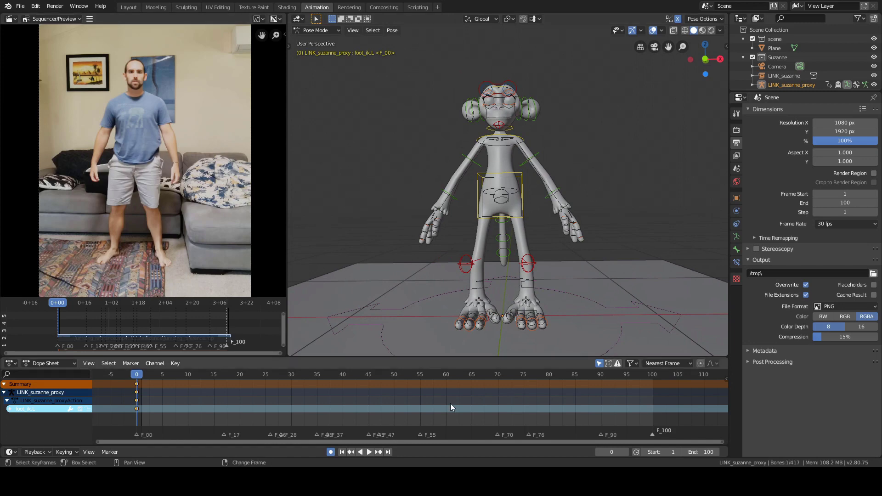
# - Go to frame 100 and, in front orthographic view, lower the torso control to match the performer's crouch
pyautogui.rightClick(646, 415)
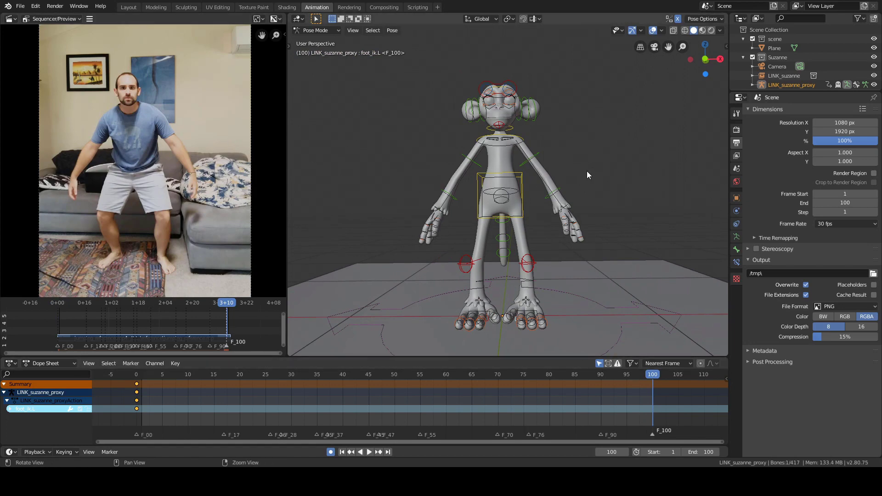
pyautogui.keyDown('alt'); pyautogui.moveTo(586, 172); pyautogui.dragTo(555, 153, button='middle'); pyautogui.keyUp('alt')
pyautogui.press('`')
pyautogui.click(559, 164)
pyautogui.scroll(3, 545, 171)
pyautogui.click(496, 162)
pyautogui.press('g')
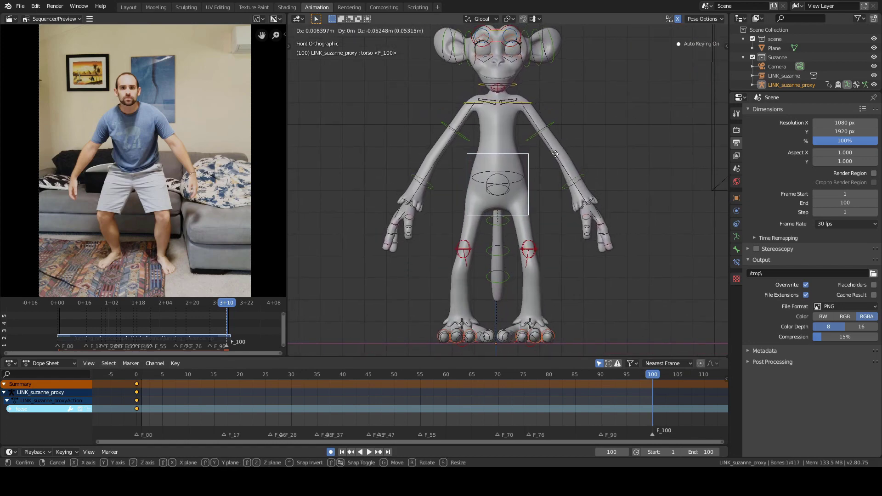
pyautogui.click(554, 175)
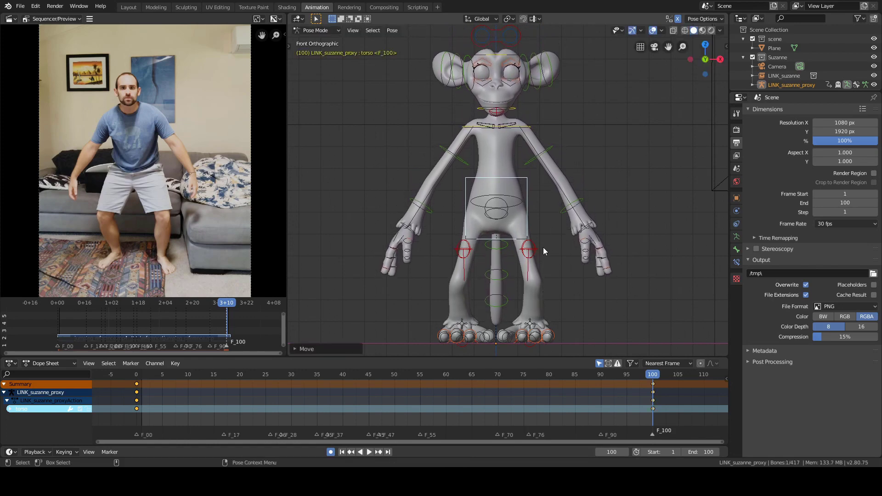
# - Move the left knee's IK target outward at frame 100 so both knees spread apart
pyautogui.click(542, 247)
pyautogui.press('g')
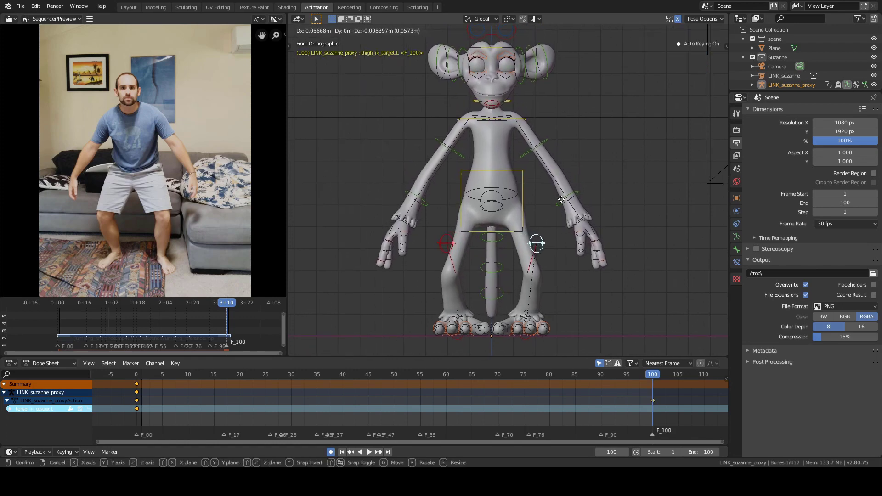
pyautogui.click(578, 202)
# - Rotate the left foot's IK control about the global Z axis so the toes of both feet point outward
pyautogui.keyDown('shift'); pyautogui.moveTo(614, 293); pyautogui.dragTo(598, 213, button='middle'); pyautogui.keyUp('shift')
pyautogui.click(545, 273)
pyautogui.scroll(4, 545, 273)
pyautogui.moveTo(547, 272); pyautogui.dragTo(528, 239, button='middle')
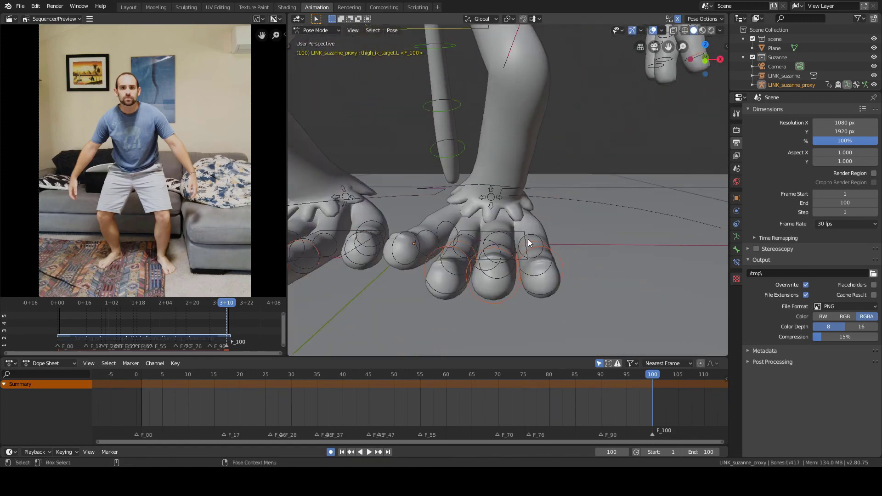
pyautogui.click(530, 225)
pyautogui.scroll(-3, 555, 219)
pyautogui.press('r')
pyautogui.press('z')
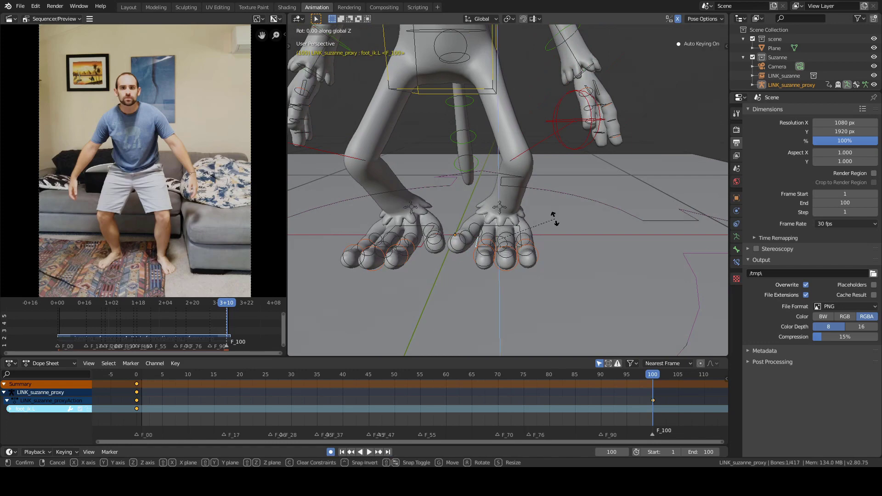
pyautogui.click(541, 197)
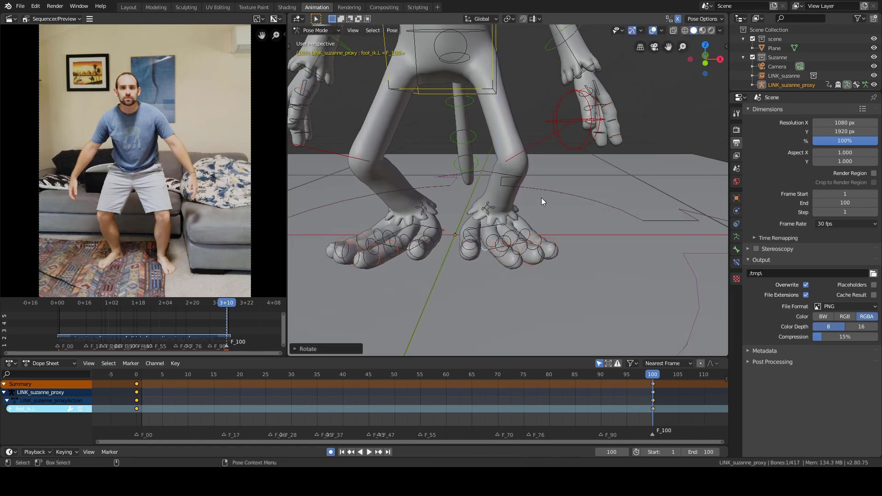
# - In front view, move the left foot's IK control about 0.08 m outward along global X to widen the stance
pyautogui.press('`')
pyautogui.press('7')
pyautogui.press('g')
pyautogui.press('x')
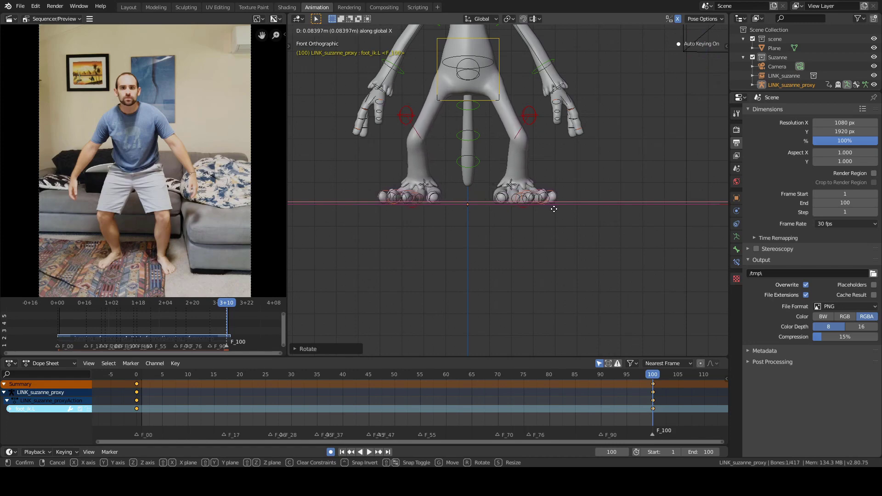
pyautogui.click(554, 208)
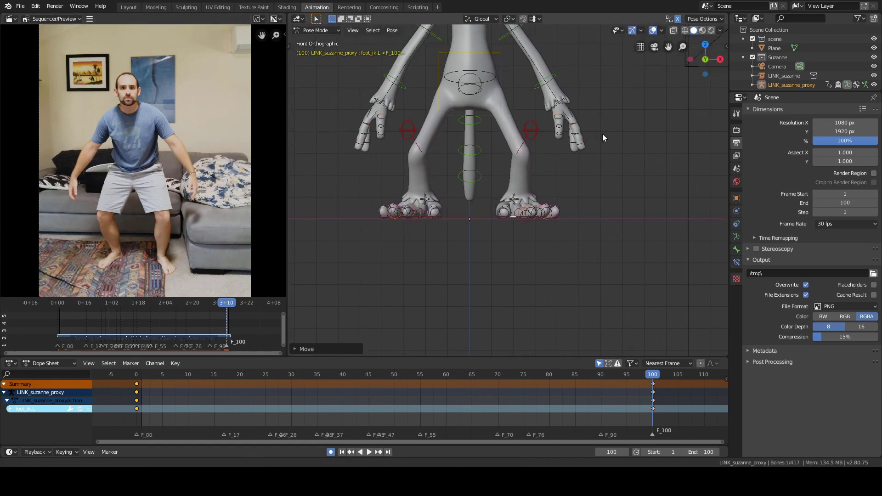
# - Nudge the left knee's IK target slightly inward to line up with the foot, and deselect all bones
pyautogui.scroll(-4, 603, 133)
pyautogui.click(532, 183)
pyautogui.press('g')
pyautogui.click(537, 187)
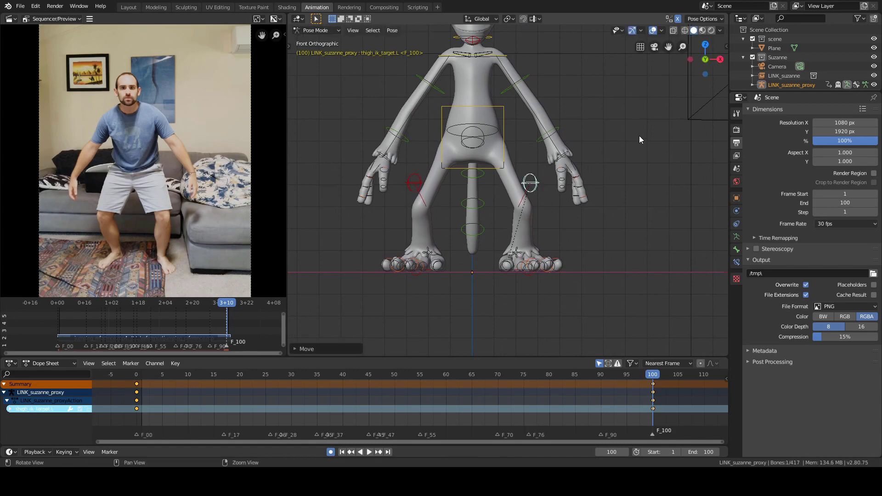
pyautogui.keyDown('shift'); pyautogui.moveTo(642, 95); pyautogui.dragTo(618, 153, button='middle'); pyautogui.keyUp('shift')
pyautogui.click(646, 137)
pyautogui.scroll(3, 552, 150)
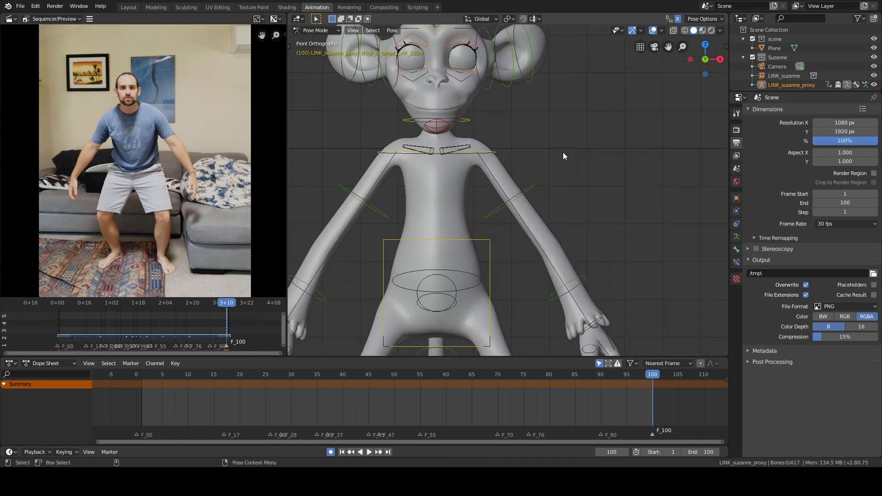
# - Rotate the torso control about 4.5 degrees around the global X axis at frame 100
pyautogui.keyDown('alt'); pyautogui.moveTo(598, 152); pyautogui.dragTo(517, 184); pyautogui.keyUp('alt')
pyautogui.scroll(-3, 485, 154)
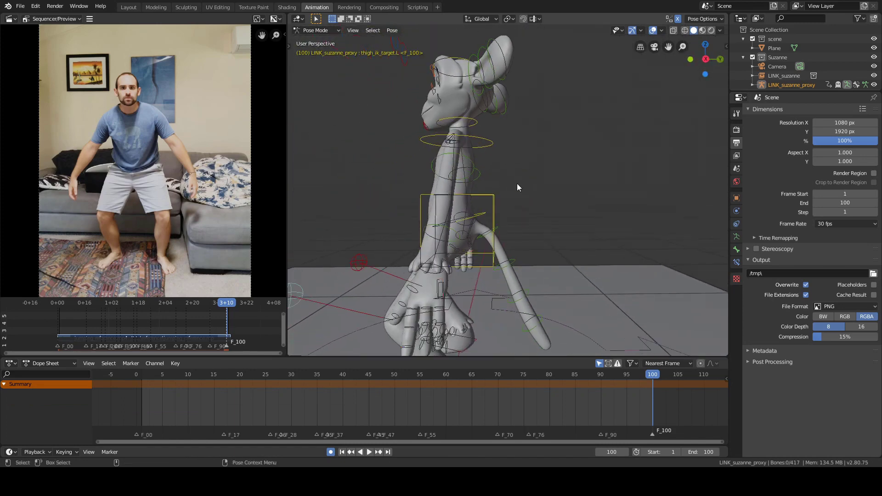
pyautogui.click(495, 199)
pyautogui.keyDown('alt'); pyautogui.moveTo(547, 164); pyautogui.dragTo(555, 160, button='middle'); pyautogui.keyUp('alt')
pyautogui.press('r')
pyautogui.press('x')
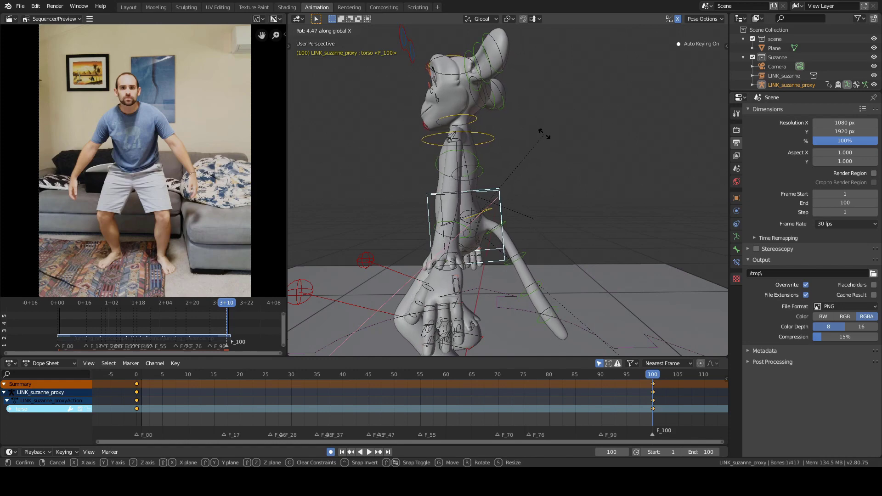
pyautogui.click(543, 134)
# - In the right orthographic view, move the torso control about 0.05 m forward and 0.04 m up
pyautogui.keyDown('alt'); pyautogui.moveTo(544, 134); pyautogui.dragTo(534, 156); pyautogui.keyUp('alt')
pyautogui.press('`')
pyautogui.click(563, 157)
pyautogui.keyDown('alt'); pyautogui.moveTo(550, 172); pyautogui.dragTo(560, 122, button='middle'); pyautogui.keyUp('alt')
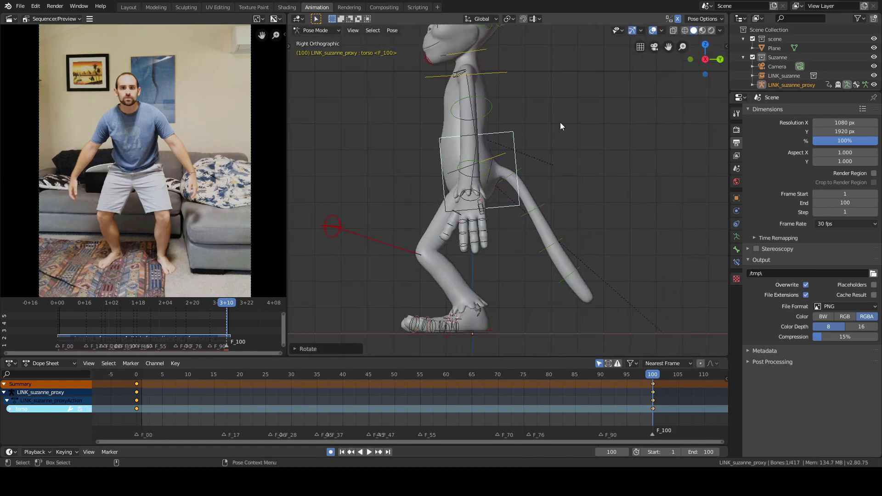
pyautogui.press('g')
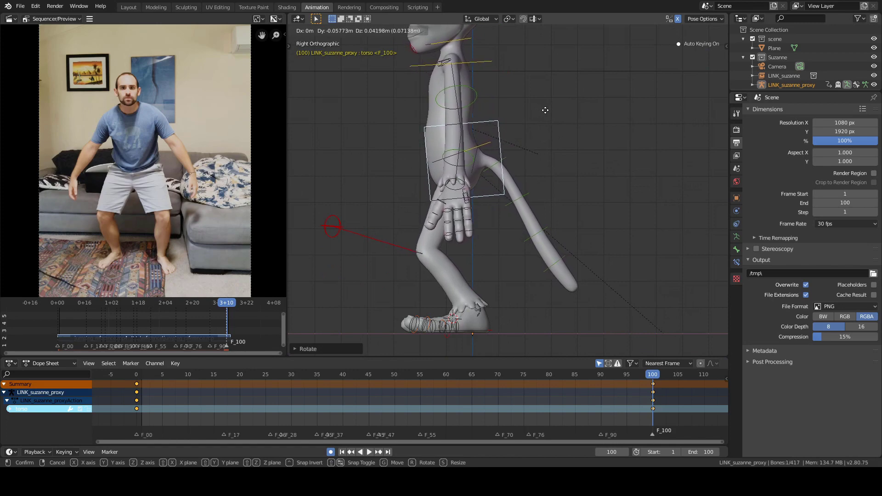
pyautogui.click(548, 110)
# - Lean the chest control forward about 15 degrees around the global X axis
pyautogui.keyDown('alt'); pyautogui.moveTo(538, 77); pyautogui.dragTo(544, 140, button='middle'); pyautogui.keyUp('alt')
pyautogui.click(508, 118)
pyautogui.click(499, 124)
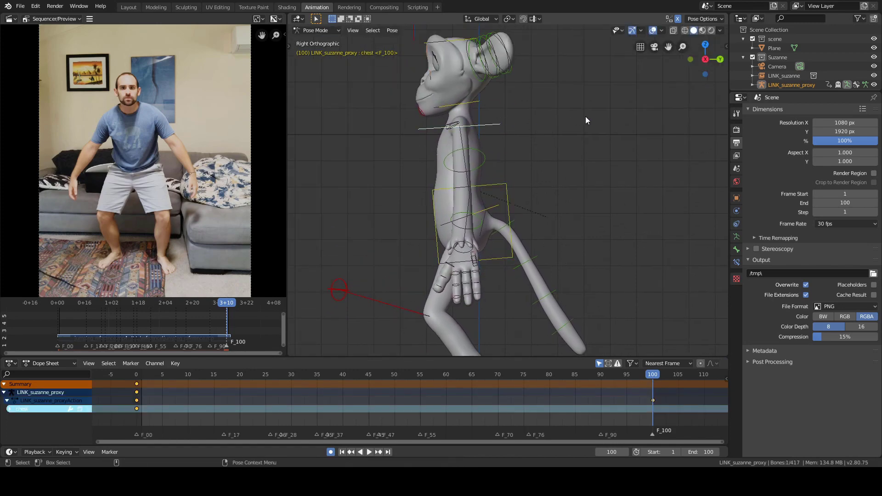
pyautogui.press('r')
pyautogui.press('x')
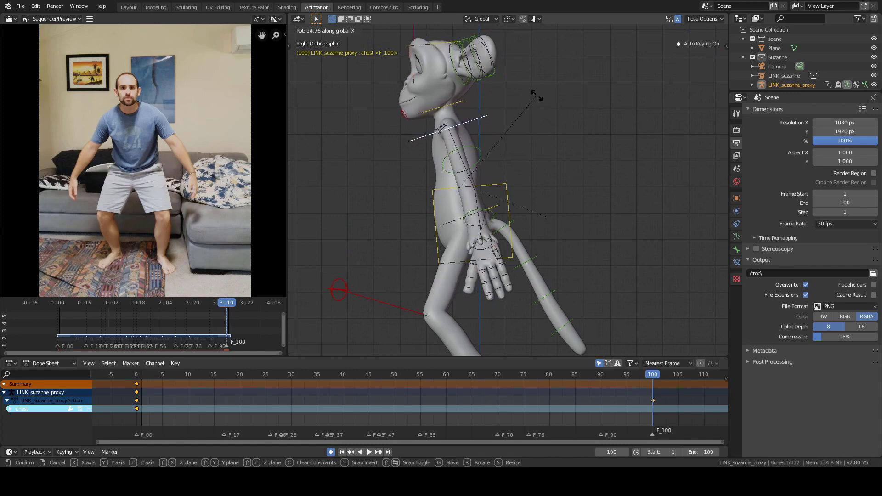
pyautogui.click(534, 93)
# - Set the pivot to Individual Origins and tilt the neck and head controls forward together around the global X axis
pyautogui.keyDown('shift'); pyautogui.moveTo(528, 90); pyautogui.dragTo(547, 133, button='middle'); pyautogui.keyUp('shift')
pyautogui.click(467, 145)
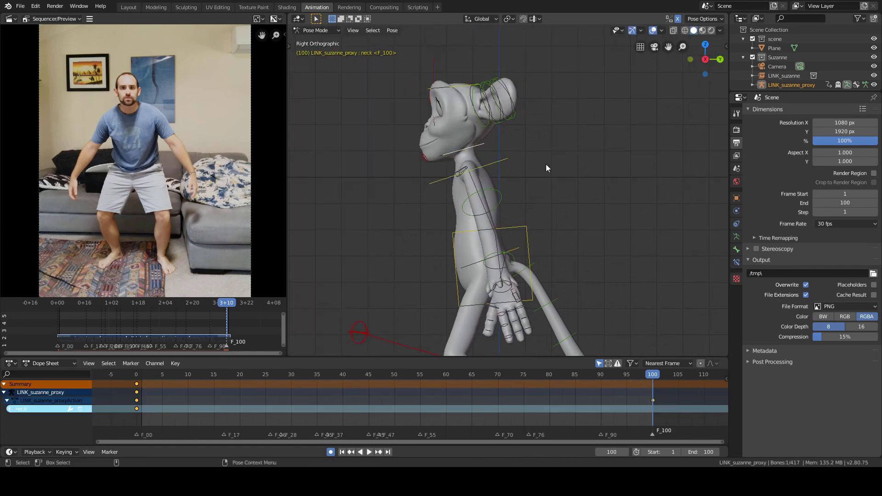
pyautogui.press('.')
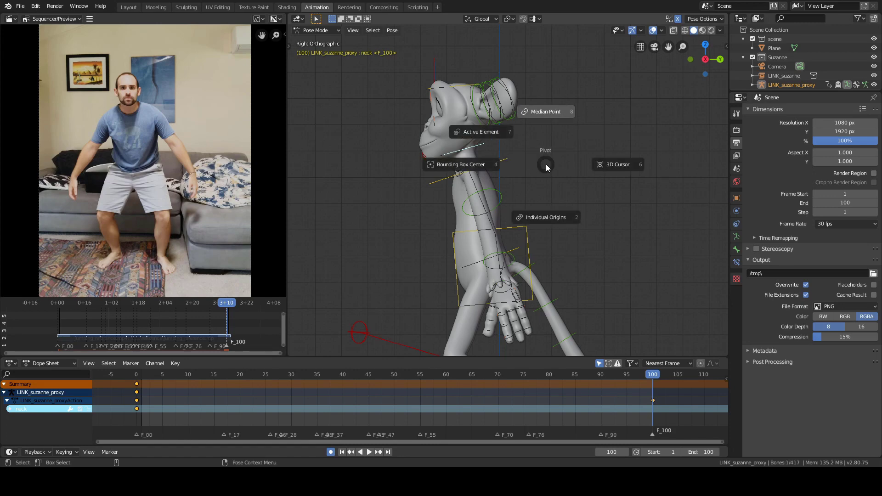
pyautogui.click(561, 217)
pyautogui.keyDown('shift'); pyautogui.click(452, 85); pyautogui.keyUp('shift')
pyautogui.keyDown('shift'); pyautogui.moveTo(488, 128); pyautogui.dragTo(498, 147, button='middle'); pyautogui.keyUp('shift')
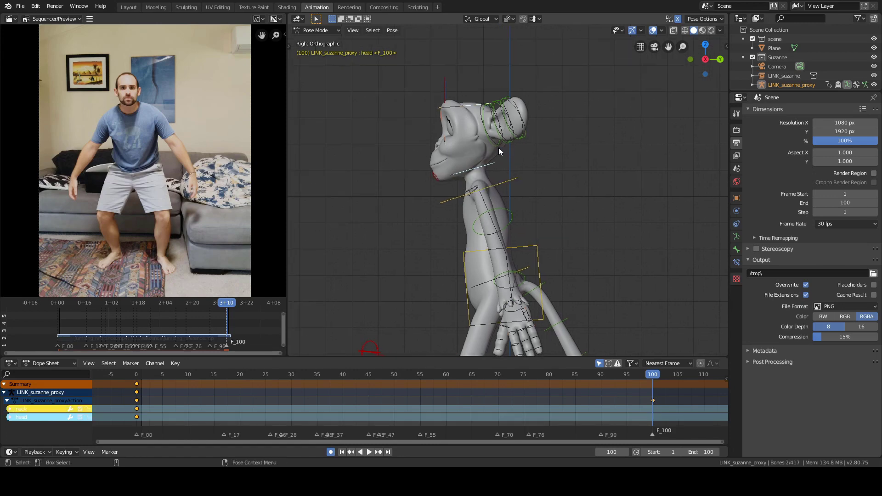
pyautogui.press('r')
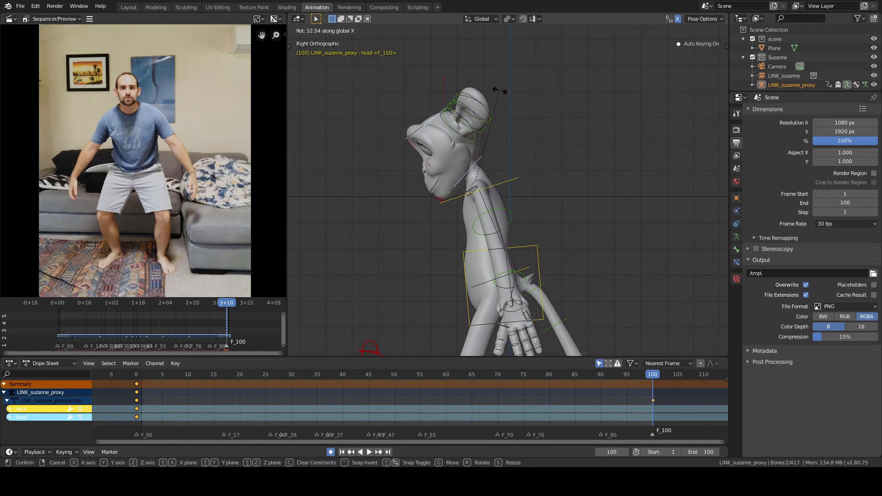
pyautogui.click(507, 106)
# - Examine the mesh around the base of the tail up close
pyautogui.keyDown('shift'); pyautogui.moveTo(553, 243); pyautogui.dragTo(498, 125, button='middle'); pyautogui.keyUp('shift')
pyautogui.scroll(4, 497, 125)
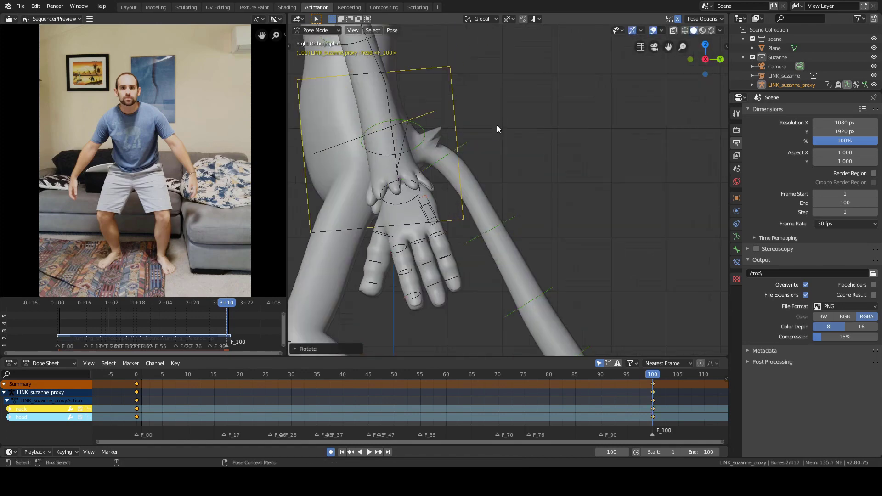
pyautogui.scroll(1, 498, 125)
pyautogui.keyDown('shift'); pyautogui.moveTo(436, 101); pyautogui.dragTo(525, 156, button='middle'); pyautogui.keyUp('shift')
pyautogui.scroll(5, 526, 156)
pyautogui.scroll(-7, 511, 150)
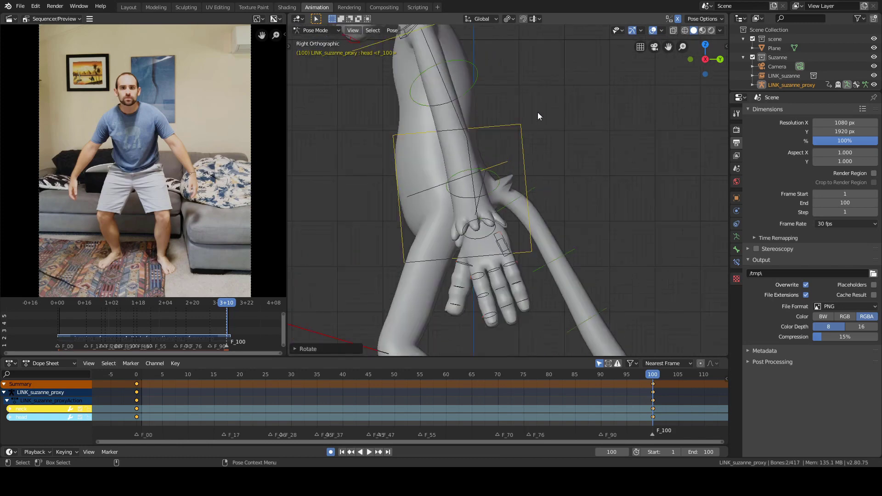
pyautogui.scroll(-2, 538, 113)
pyautogui.click(539, 86)
pyautogui.keyDown('shift'); pyautogui.moveTo(539, 86); pyautogui.dragTo(548, 171, button='middle'); pyautogui.keyUp('shift')
pyautogui.click(455, 134)
pyautogui.press('r')
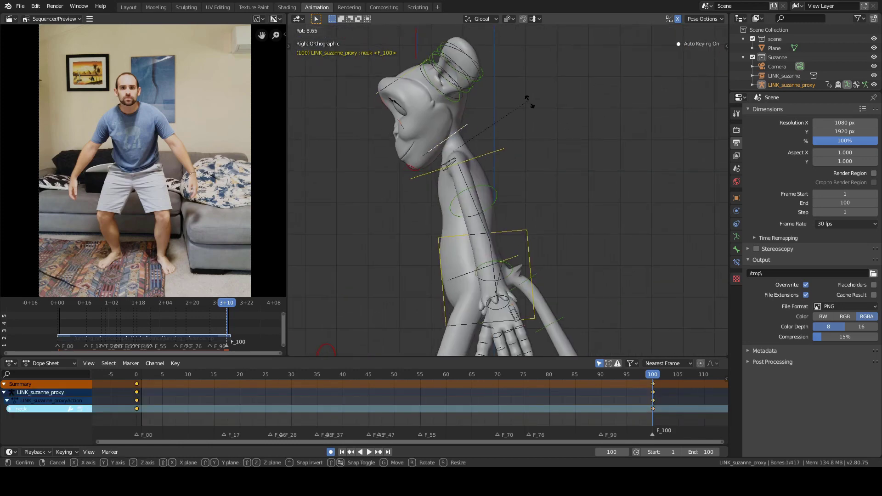
pyautogui.press('Escape')
# - Tilt the head control back up by about 4 degrees
pyautogui.click(414, 84)
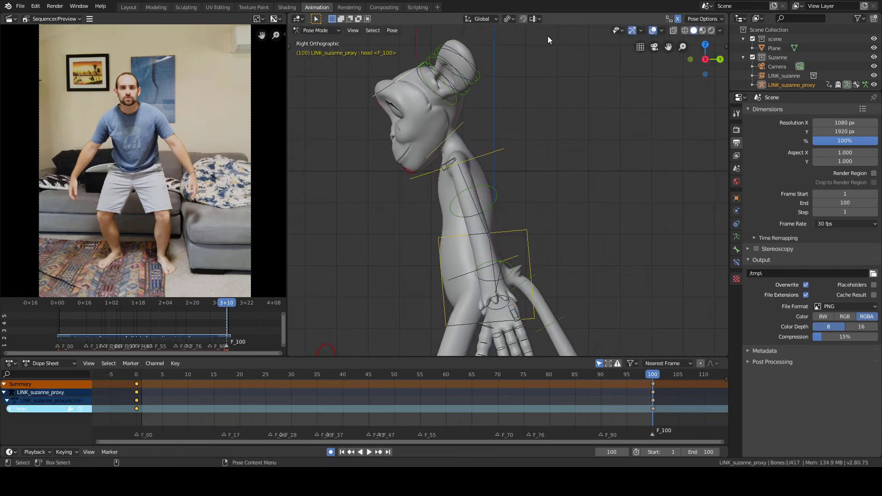
pyautogui.press('r')
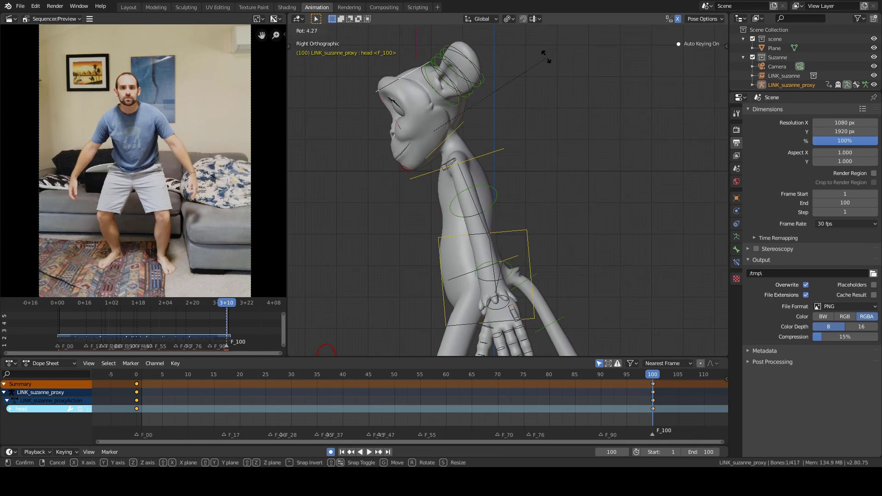
pyautogui.click(545, 59)
# - Check the tail base again and rotate the neck and head controls back up together by about 11 degrees
pyautogui.scroll(4, 524, 242)
pyautogui.keyDown('shift'); pyautogui.moveTo(522, 243); pyautogui.dragTo(547, 225, button='middle'); pyautogui.keyUp('shift')
pyautogui.scroll(2, 522, 159)
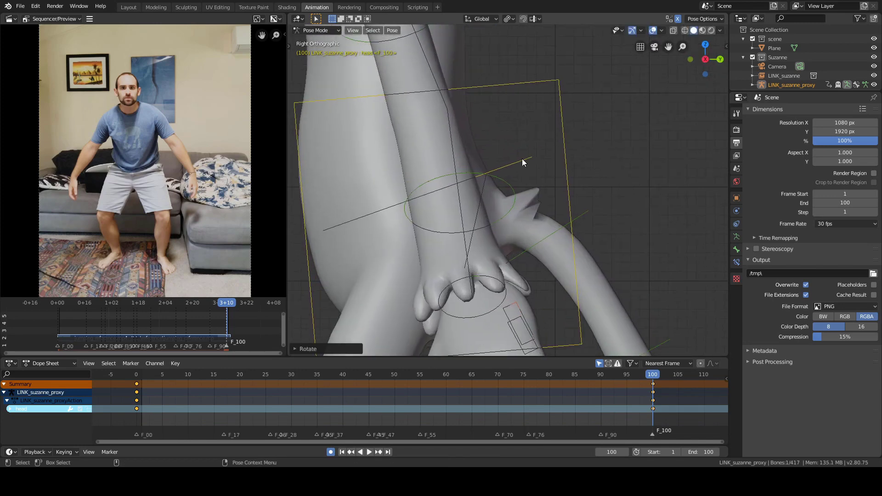
pyautogui.scroll(-5, 522, 159)
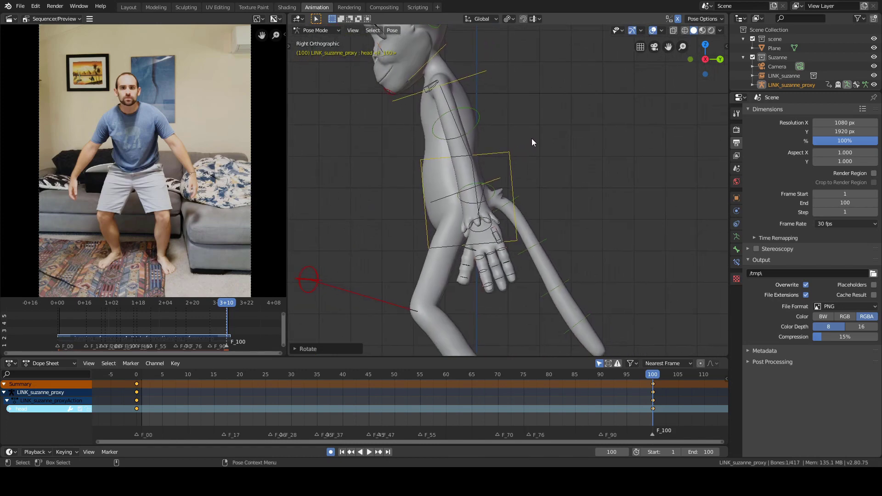
pyautogui.scroll(-2, 529, 145)
pyautogui.keyDown('shift'); pyautogui.moveTo(512, 114); pyautogui.dragTo(545, 160, button='middle'); pyautogui.keyUp('shift')
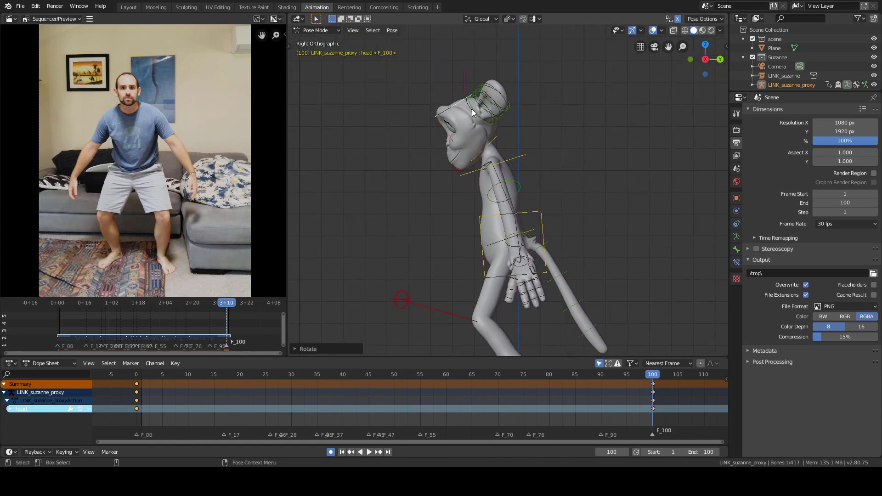
pyautogui.keyDown('shift'); pyautogui.click(498, 148); pyautogui.keyUp('shift')
pyautogui.press('r')
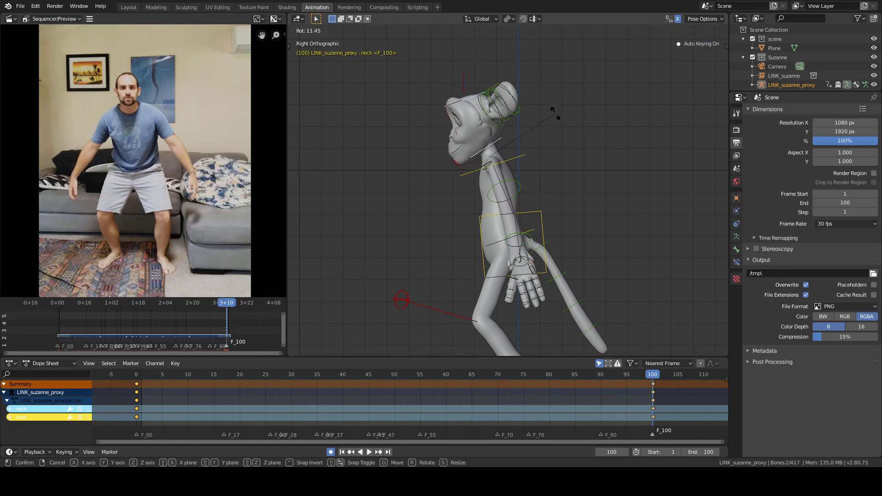
pyautogui.click(556, 114)
pyautogui.click(582, 110)
# - Inspect the tail base, return the rig to Object Mode and save the animation file
pyautogui.keyDown('shift'); pyautogui.moveTo(607, 202); pyautogui.dragTo(589, 188, button='middle'); pyautogui.keyUp('shift')
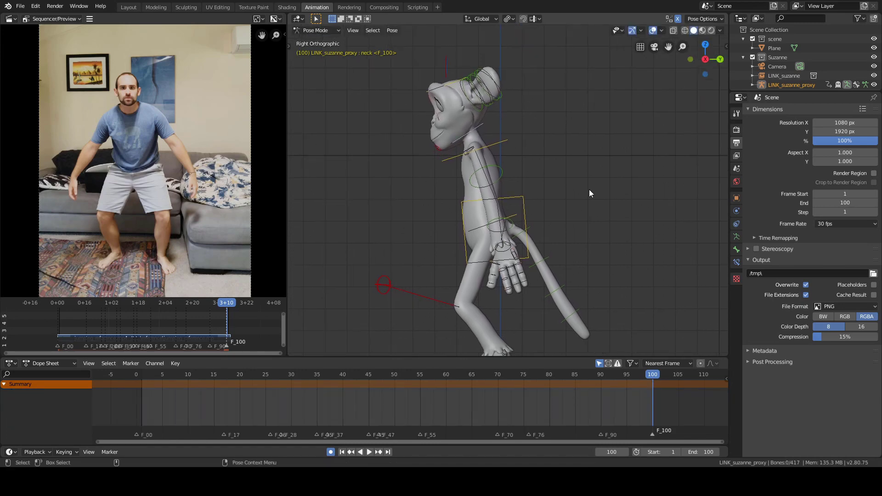
pyautogui.scroll(8, 580, 194)
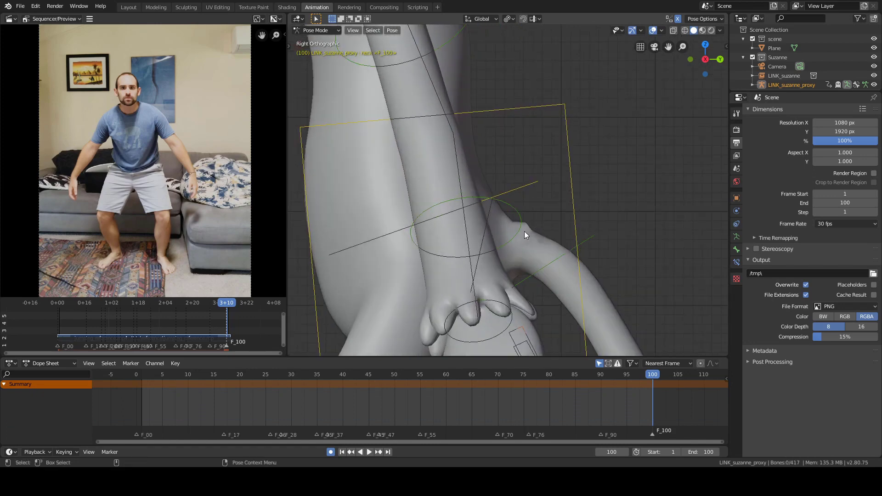
pyautogui.scroll(-2, 594, 183)
pyautogui.hotkey('ctrl', 'Tab')
pyautogui.click(552, 184)
pyautogui.hotkey('ctrl', 's')
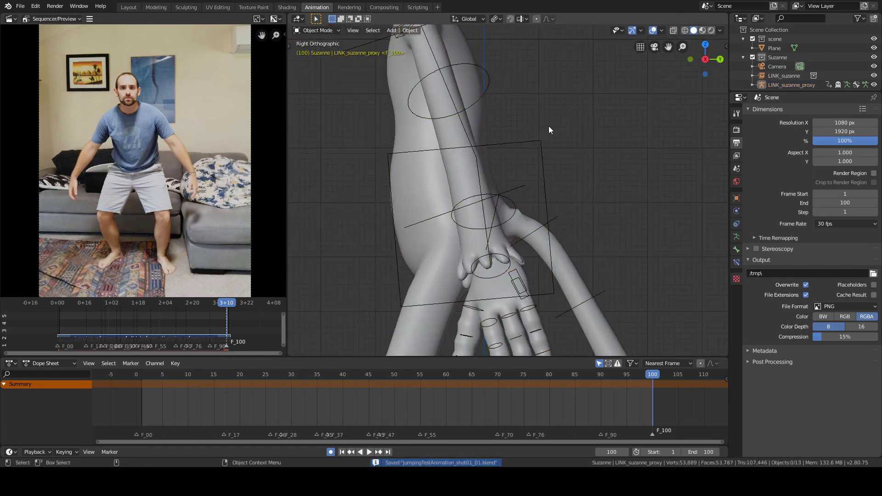
# - Open the recent file Suzanne_masterRig_01.blend
pyautogui.click(20, 6)
pyautogui.moveTo(37, 35)
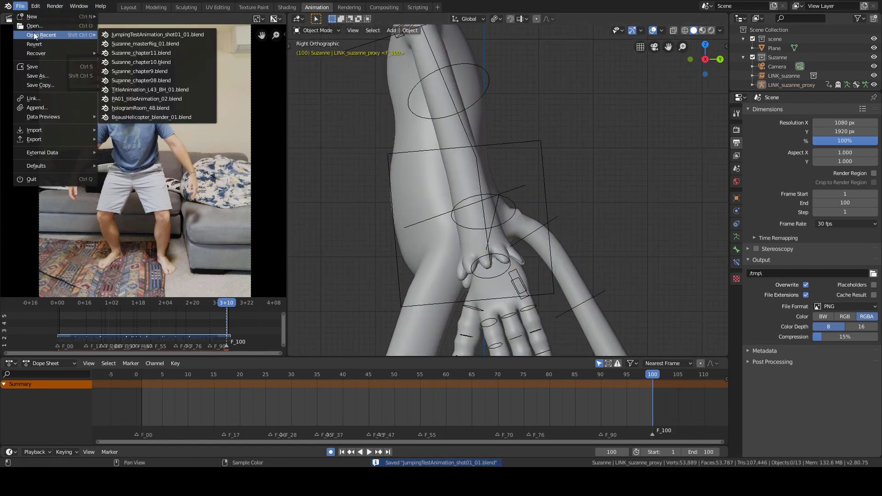
pyautogui.click(158, 43)
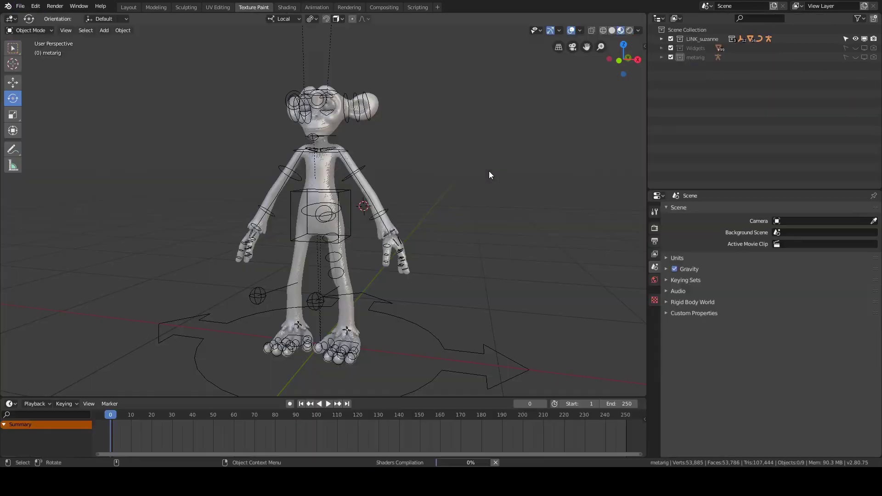
# - Select the character's rig and put it in Pose Mode, viewed from the side
pyautogui.click(366, 168)
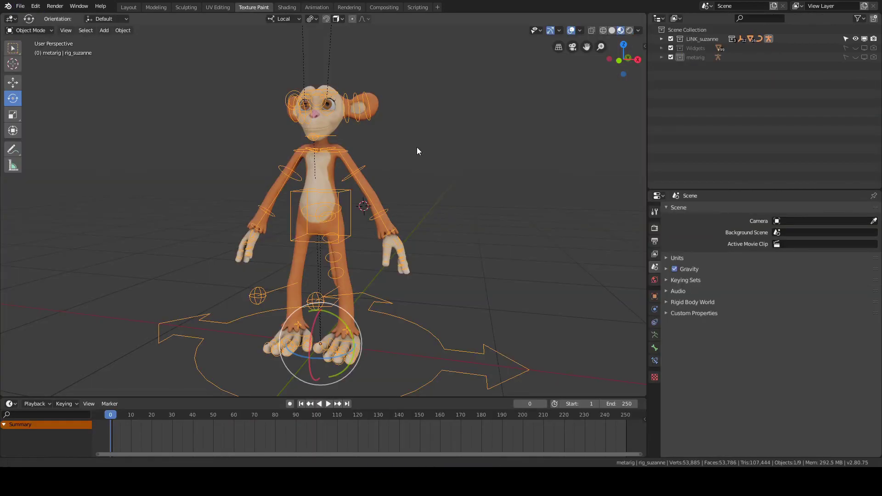
pyautogui.moveTo(417, 147); pyautogui.dragTo(373, 148, button='middle')
pyautogui.keyDown('shift'); pyautogui.moveTo(373, 148); pyautogui.dragTo(399, 177, button='middle'); pyautogui.keyUp('shift')
pyautogui.hotkey('ctrl', 'Tab')
pyautogui.click(403, 205)
pyautogui.moveTo(518, 154); pyautogui.dragTo(469, 155, button='middle')
pyautogui.scroll(3, 409, 166)
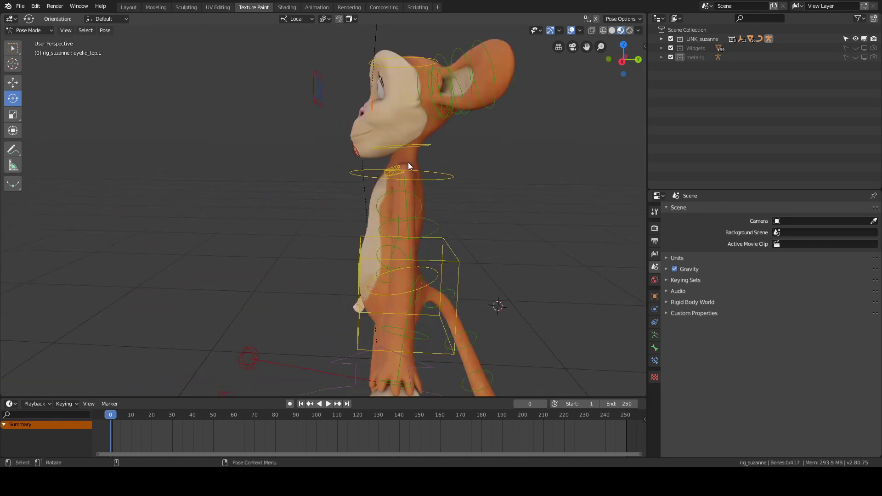
# - Rotate the neck and head controls forward together around their local X axis to reproduce the tail deformation
pyautogui.click(410, 147)
pyautogui.keyDown('shift'); pyautogui.click(417, 55); pyautogui.keyUp('shift')
pyautogui.keyDown('shift'); pyautogui.moveTo(473, 115); pyautogui.dragTo(386, 138, button='middle'); pyautogui.keyUp('shift')
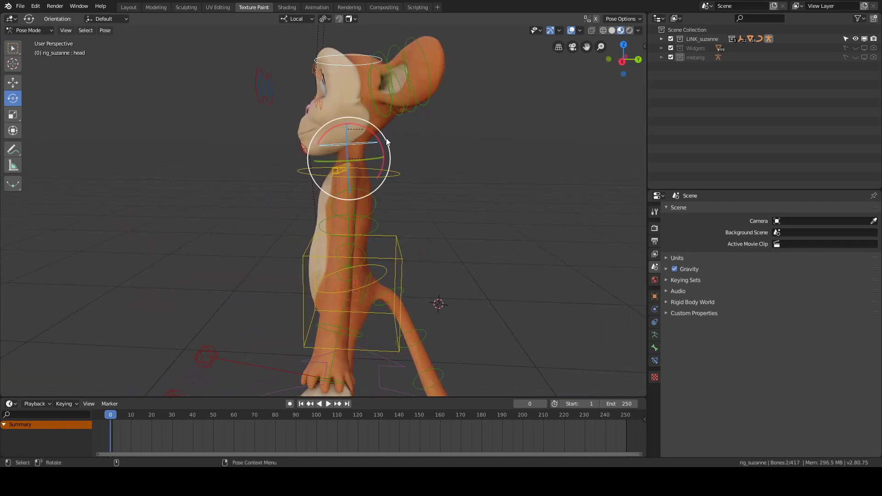
pyautogui.press('r')
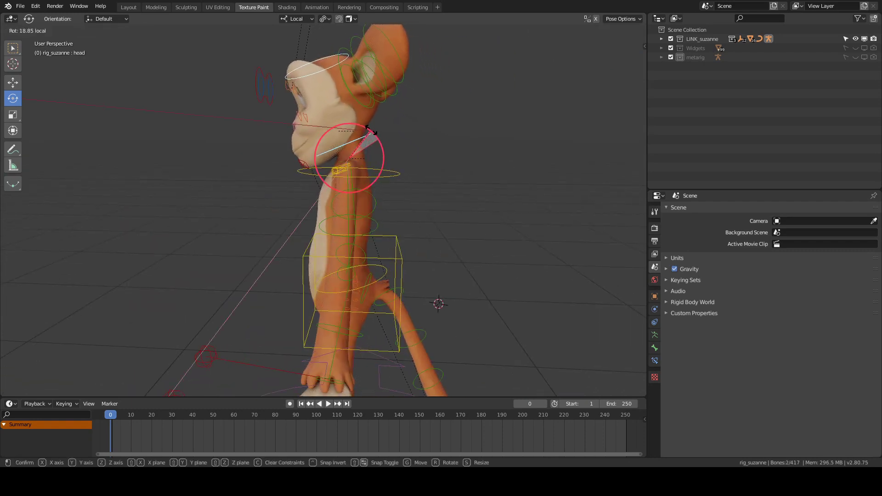
pyautogui.click(385, 123)
# - Leave Pose Mode, select the Suzanne mesh and enter Weight Paint mode with the tail base in close view
pyautogui.keyDown('shift'); pyautogui.moveTo(464, 224); pyautogui.dragTo(415, 120, button='middle'); pyautogui.keyUp('shift')
pyautogui.scroll(4, 415, 121)
pyautogui.hotkey('ctrl', 'Tab')
pyautogui.click(399, 121)
pyautogui.hotkey('ctrl', 'Tab')
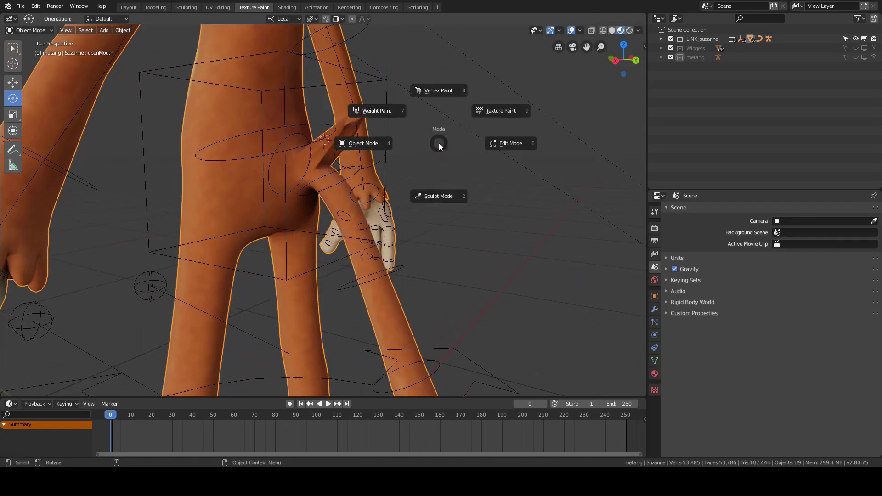
pyautogui.click(417, 122)
pyautogui.scroll(4, 398, 138)
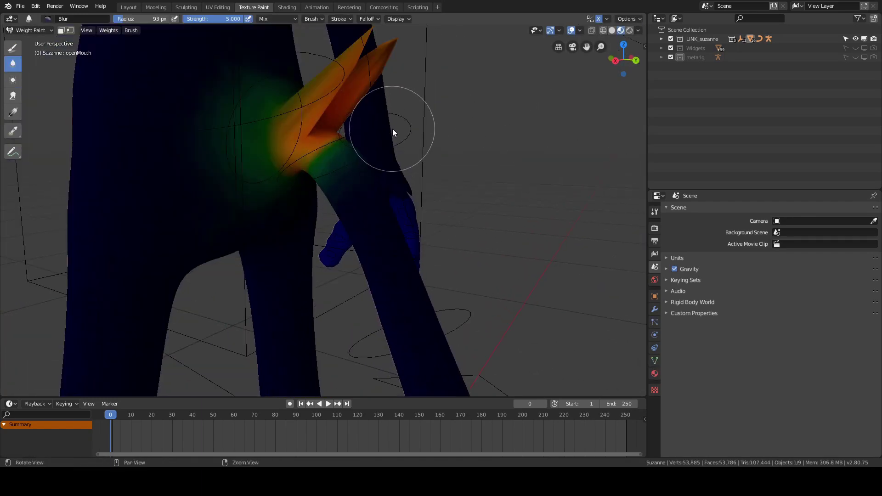
pyautogui.scroll(-5, 411, 129)
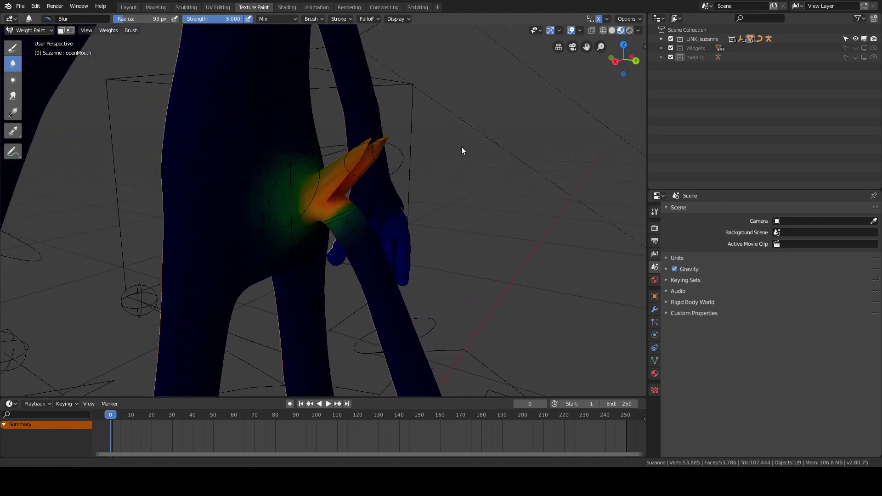
# - Show the mesh's vertex groups and select the DEF-jaw group near the end of the list
pyautogui.click(655, 361)
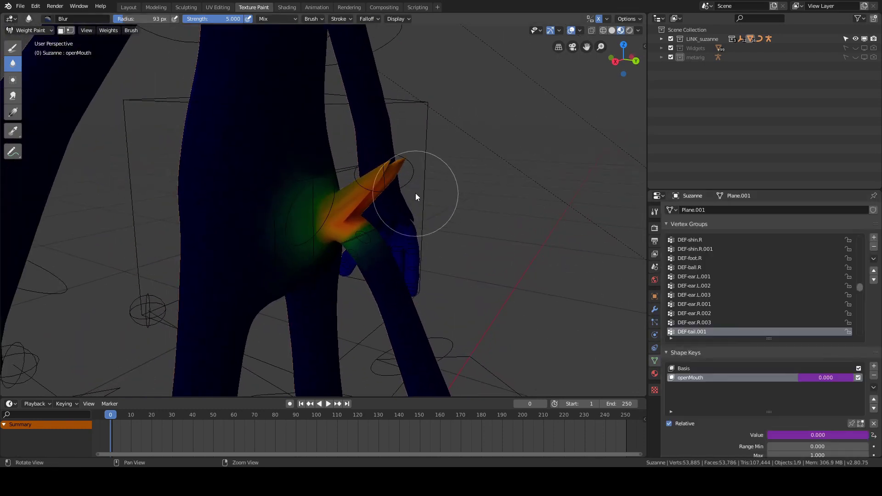
pyautogui.scroll(-5, 750, 307)
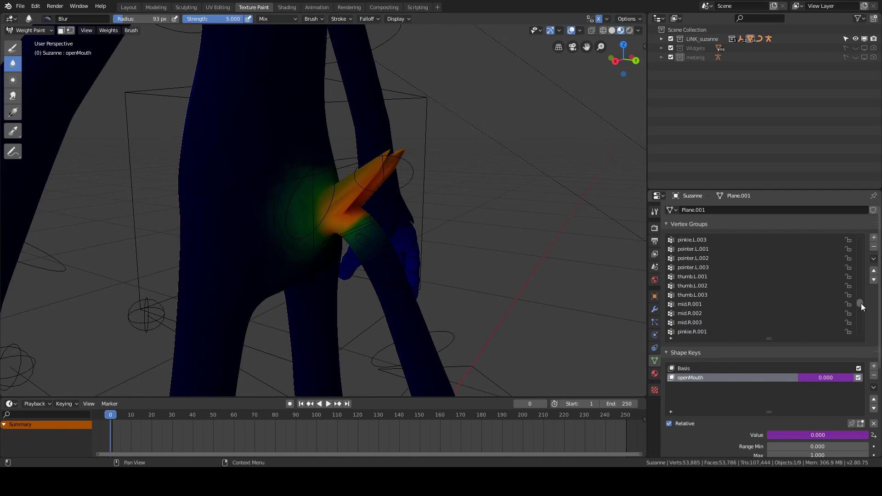
pyautogui.moveTo(860, 304); pyautogui.dragTo(863, 335)
pyautogui.click(706, 329)
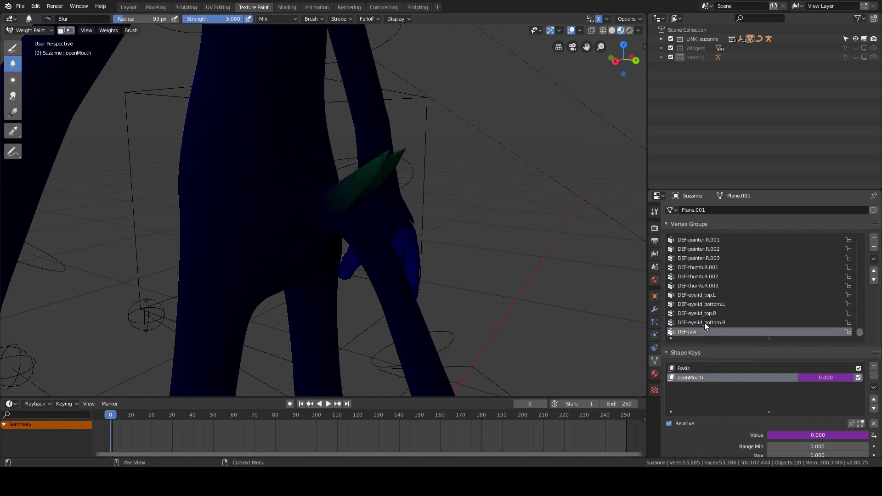
pyautogui.moveTo(705, 323); pyautogui.dragTo(704, 295)
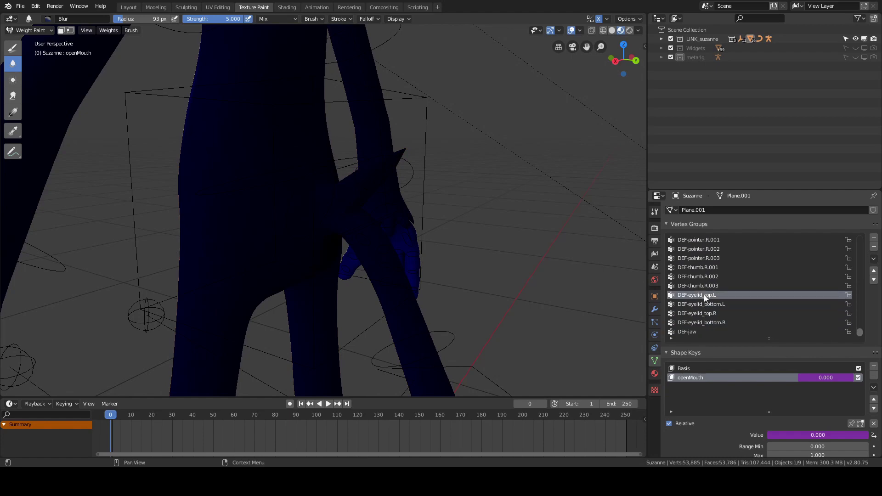
pyautogui.click(695, 332)
# - Paint away the stray DEF-jaw weight at the tail base with the Draw brush at weight 0 and radius 82 px
pyautogui.moveTo(432, 258); pyautogui.dragTo(484, 220, button='middle')
pyautogui.rightClick(458, 199)
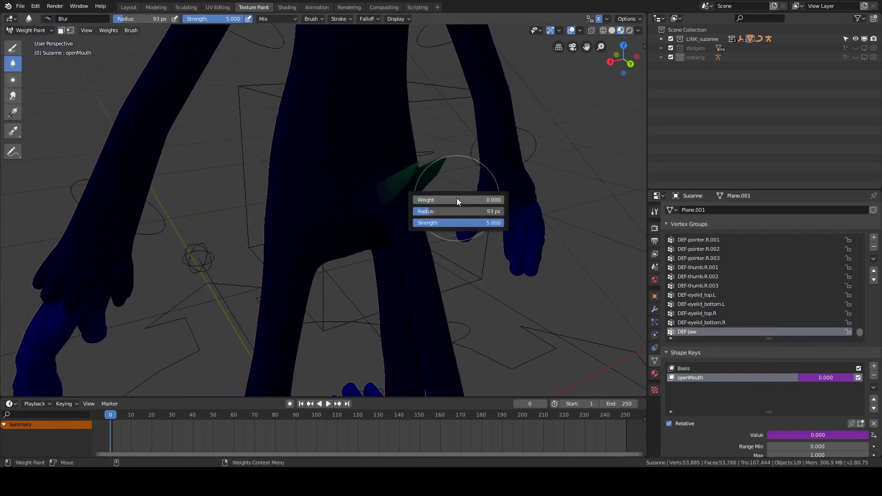
pyautogui.click(13, 47)
pyautogui.rightClick(409, 169)
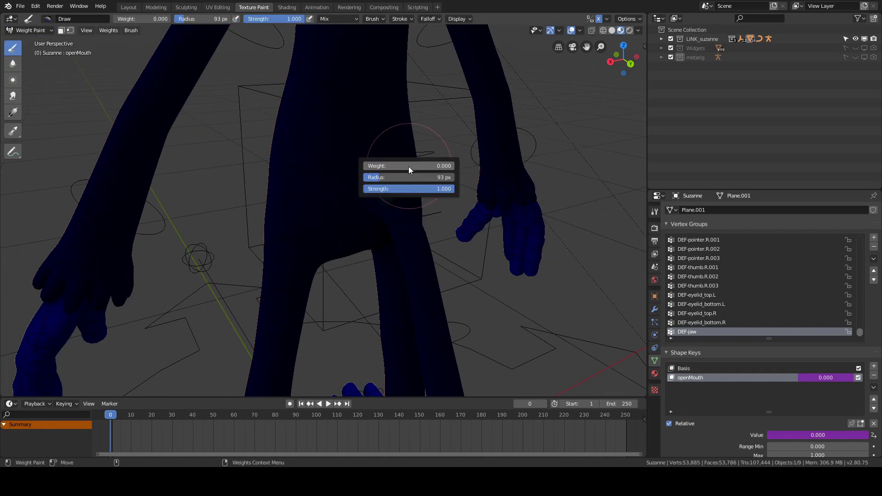
pyautogui.moveTo(516, 222); pyautogui.dragTo(532, 230, button='middle')
pyautogui.scroll(1, 496, 220)
pyautogui.press('f')
pyautogui.click(485, 211)
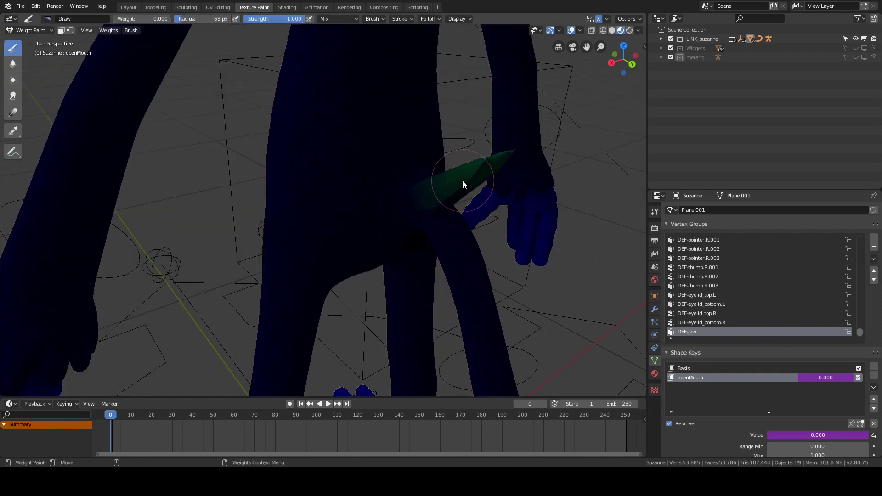
pyautogui.press('f')
pyautogui.click(469, 180)
pyautogui.moveTo(470, 175)
pyautogui.mouseDown()
pyautogui.moveTo(469, 168)
pyautogui.moveTo(484, 168)
pyautogui.mouseUp()
pyautogui.moveTo(448, 171); pyautogui.dragTo(441, 174, button='middle')
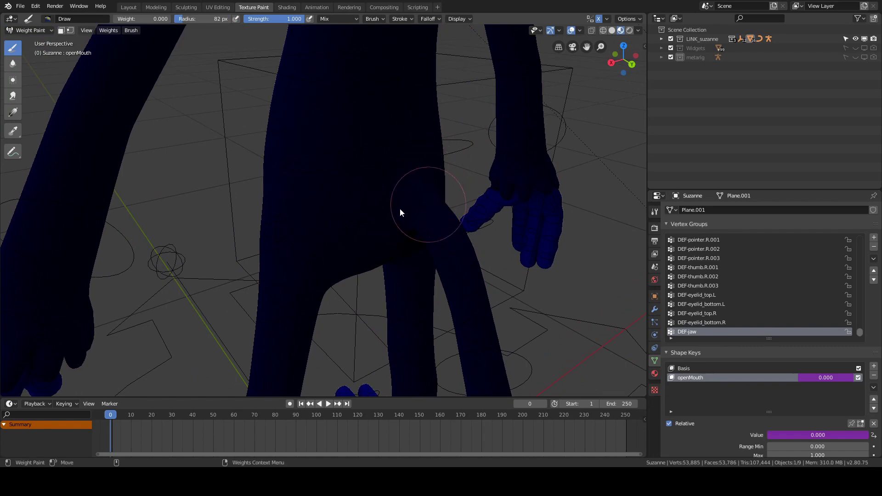
pyautogui.moveTo(399, 213)
pyautogui.mouseDown(button='middle')
pyautogui.moveTo(366, 167)
pyautogui.moveTo(449, 142)
pyautogui.moveTo(292, 157)
pyautogui.mouseUp(button='middle')
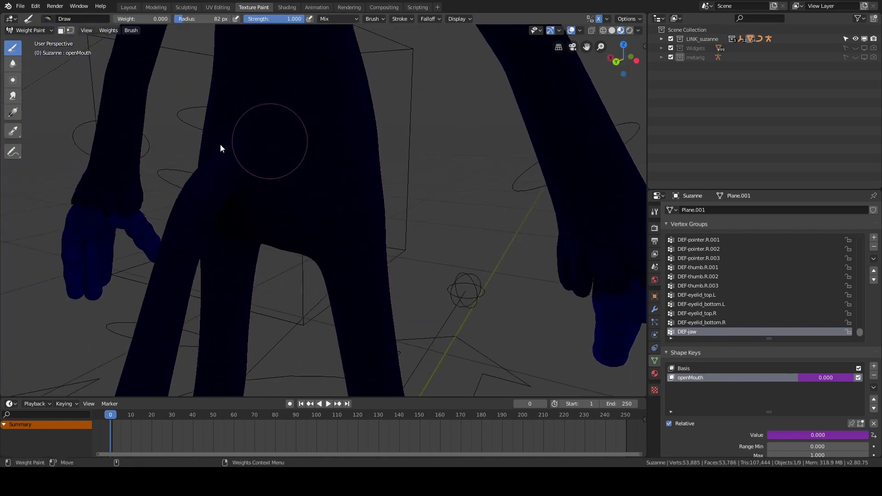
# - Leave Weight Paint, clear the rotation of the rig's neck and head controls in Pose Mode, and return to Object Mode
pyautogui.moveTo(220, 148)
pyautogui.mouseDown(button='middle')
pyautogui.moveTo(420, 191)
pyautogui.moveTo(484, 170)
pyautogui.moveTo(440, 258)
pyautogui.moveTo(457, 224)
pyautogui.moveTo(401, 200)
pyautogui.mouseUp(button='middle')
pyautogui.hotkey('ctrl', 'Tab')
pyautogui.click(408, 186)
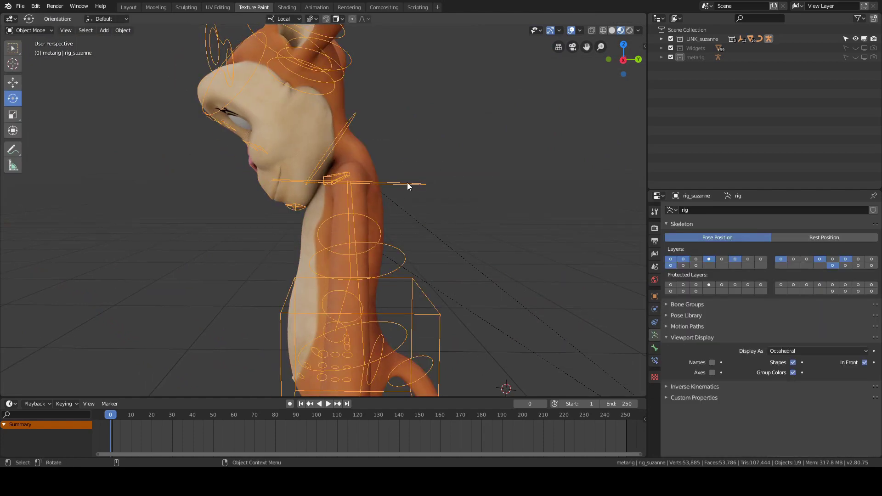
pyautogui.hotkey('ctrl', 'Tab')
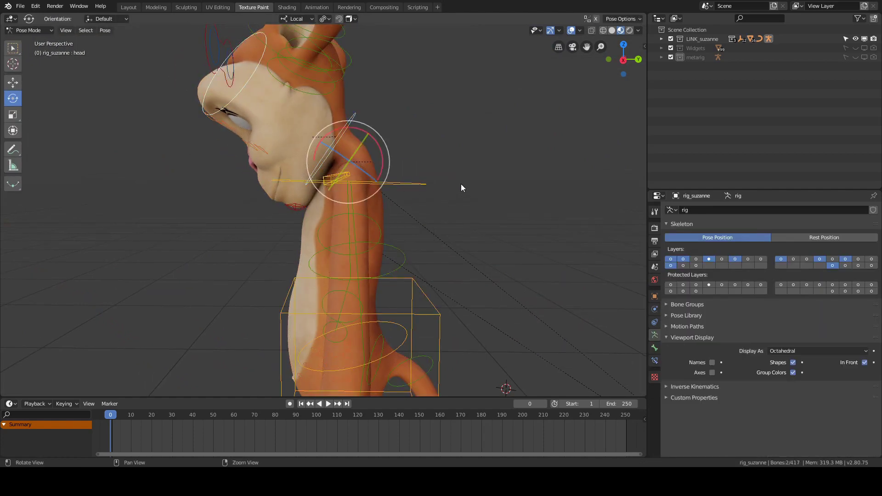
pyautogui.hotkey('alt', 'r')
pyautogui.hotkey('ctrl', 'Tab')
# - Deselect the rig and save the master rig file
pyautogui.click(489, 149)
pyautogui.keyDown('alt'); pyautogui.moveTo(485, 161); pyautogui.dragTo(523, 169); pyautogui.keyUp('alt')
pyautogui.scroll(-5, 523, 169)
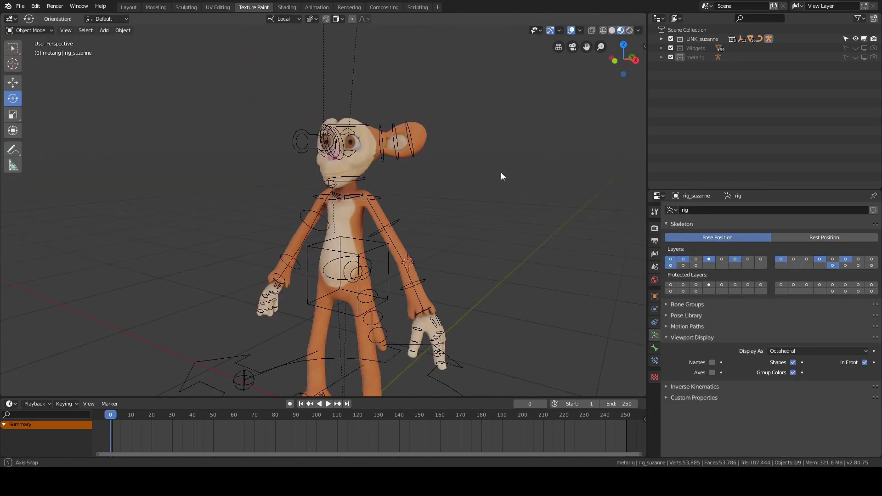
pyautogui.moveTo(501, 172); pyautogui.dragTo(506, 144, button='middle')
pyautogui.hotkey('ctrl', 's')
# - Reopen the jump animation scene from the recent files with the character's tail base in view
pyautogui.click(20, 6)
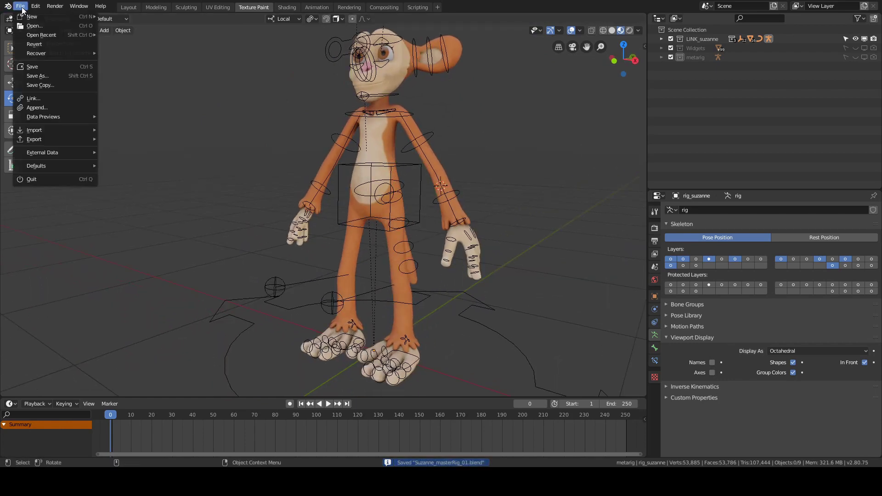
pyautogui.moveTo(33, 35)
pyautogui.click(145, 44)
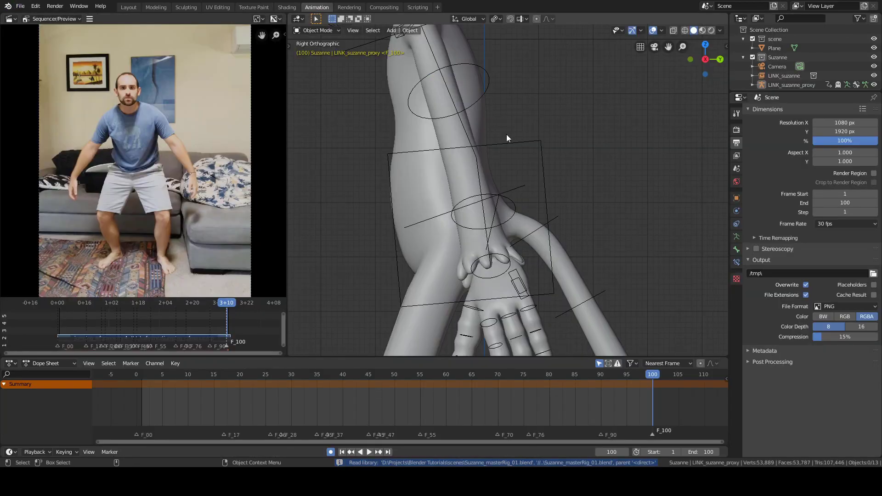
pyautogui.scroll(-4, 506, 134)
pyautogui.scroll(3, 442, 172)
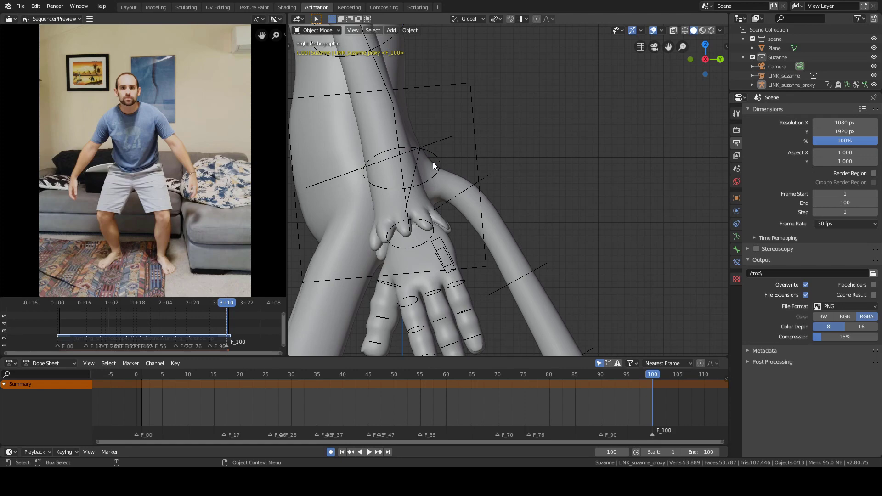
pyautogui.keyDown('shift'); pyautogui.moveTo(433, 162); pyautogui.dragTo(528, 208, button='middle'); pyautogui.keyUp('shift')
pyautogui.scroll(-3, 529, 209)
pyautogui.keyDown('shift'); pyautogui.moveTo(450, 110); pyautogui.dragTo(428, 45, button='middle'); pyautogui.keyUp('shift')
pyautogui.keyDown('shift'); pyautogui.moveTo(499, 205); pyautogui.dragTo(491, 133, button='middle'); pyautogui.keyUp('shift')
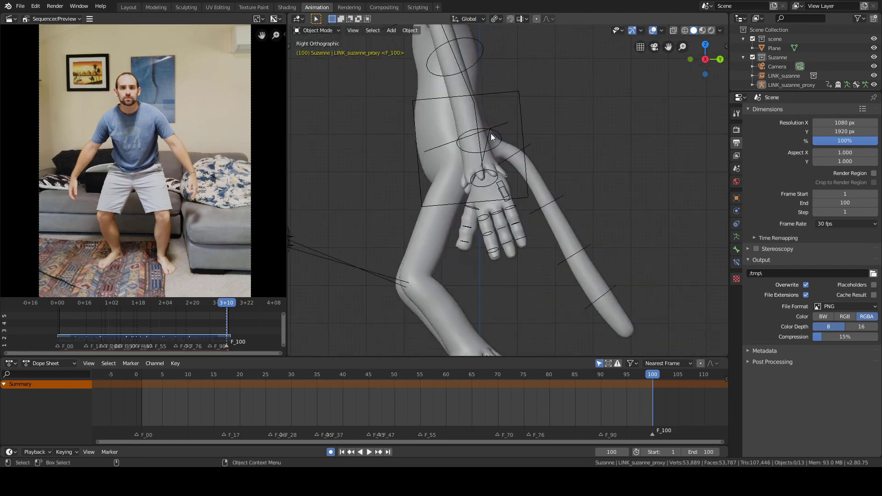
# - Select LINK_suzanne_proxy and put it in Pose Mode, viewed from the front
pyautogui.click(491, 133)
pyautogui.scroll(-3, 491, 133)
pyautogui.scroll(3, 490, 134)
pyautogui.scroll(-2, 544, 275)
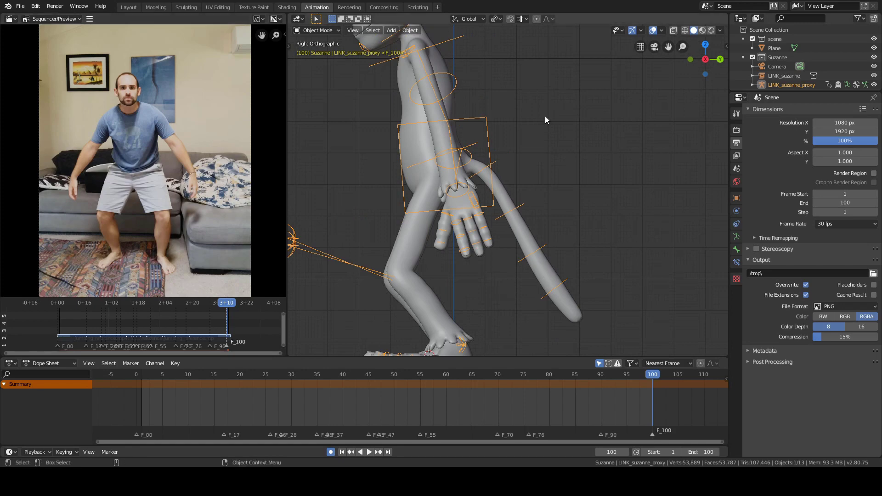
pyautogui.hotkey('ctrl', 'Tab')
pyautogui.keyDown('shift'); pyautogui.moveTo(482, 102); pyautogui.dragTo(528, 147, button='middle'); pyautogui.keyUp('shift')
pyautogui.press('`')
pyautogui.click(420, 116)
# - Rotate the head control about -8.5° around the global X axis
pyautogui.keyDown('shift'); pyautogui.moveTo(496, 87); pyautogui.dragTo(541, 182, button='middle'); pyautogui.keyUp('shift')
pyautogui.click(501, 115)
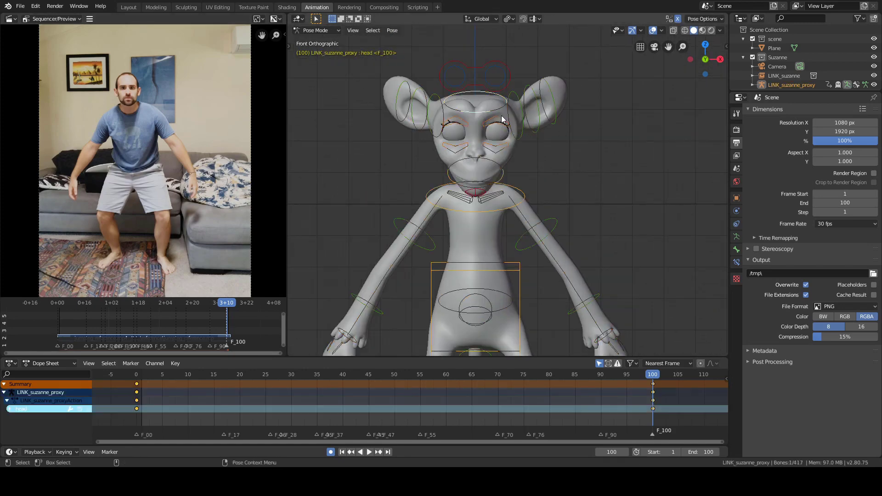
pyautogui.press('r')
pyautogui.press('x')
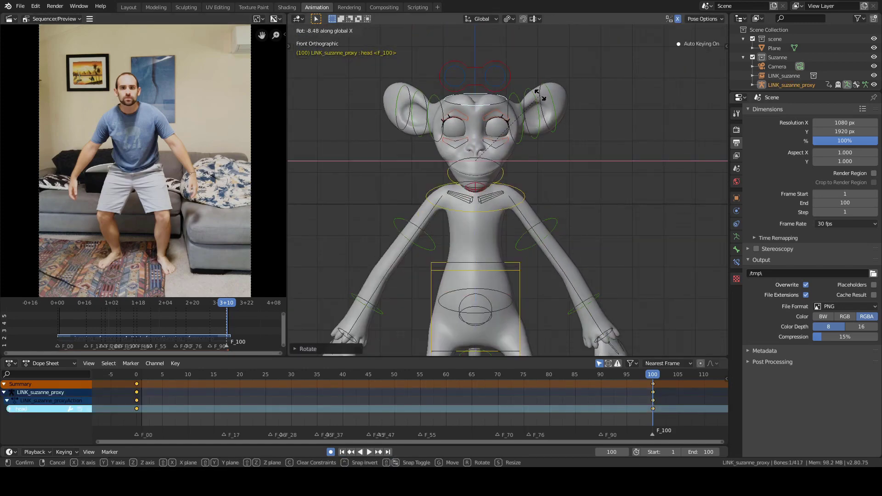
pyautogui.click(541, 95)
# - Display the character with its material colours and lower the eye target control about 0.16 m along global Z
pyautogui.hotkey('alt', 'a')
pyautogui.press('z')
pyautogui.click(508, 161)
pyautogui.scroll(1, 508, 191)
pyautogui.click(470, 68)
pyautogui.press('g')
pyautogui.press('z')
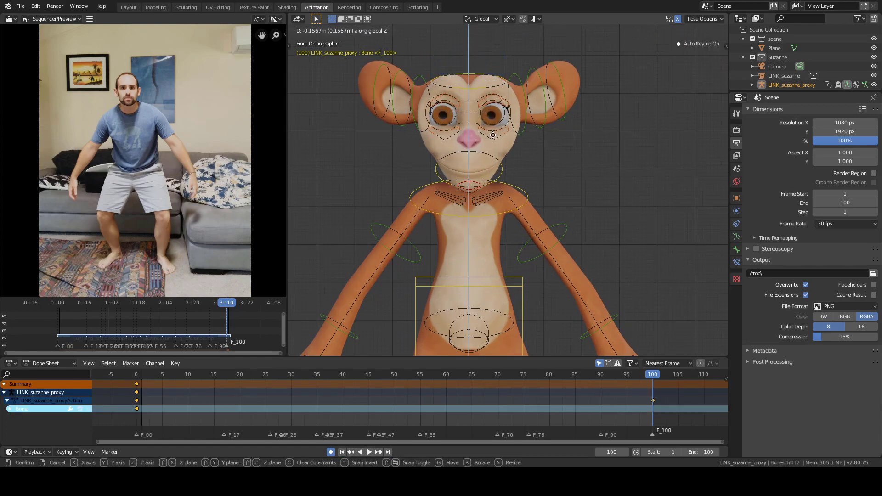
pyautogui.click(493, 137)
# - Reposition the eye target control from the side and check the gaze from the front
pyautogui.press('`')
pyautogui.click(519, 132)
pyautogui.scroll(-3, 496, 120)
pyautogui.press('g')
pyautogui.click(390, 131)
pyautogui.press('`')
pyautogui.click(492, 132)
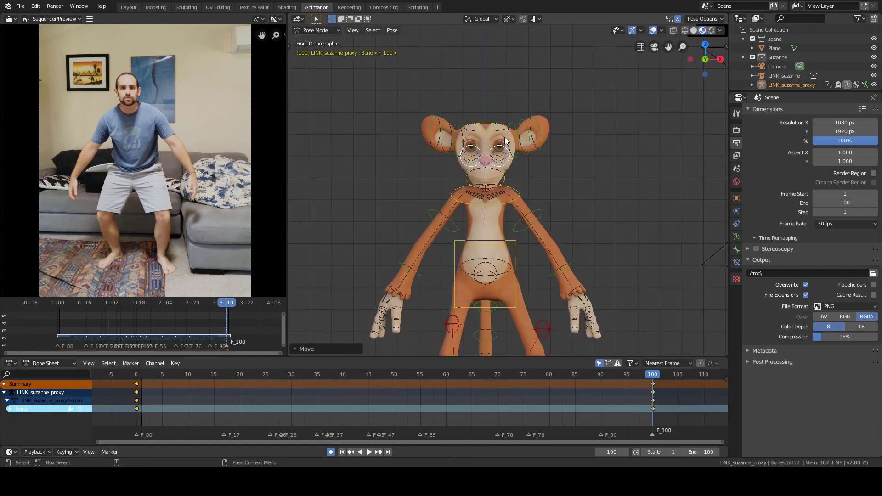
pyautogui.moveTo(505, 137); pyautogui.dragTo(418, 154, button='middle')
pyautogui.press('g')
pyautogui.click(479, 135)
pyautogui.hotkey('alt', 'g')
pyautogui.press('`')
pyautogui.press('`')
pyautogui.click(486, 108)
pyautogui.press('g')
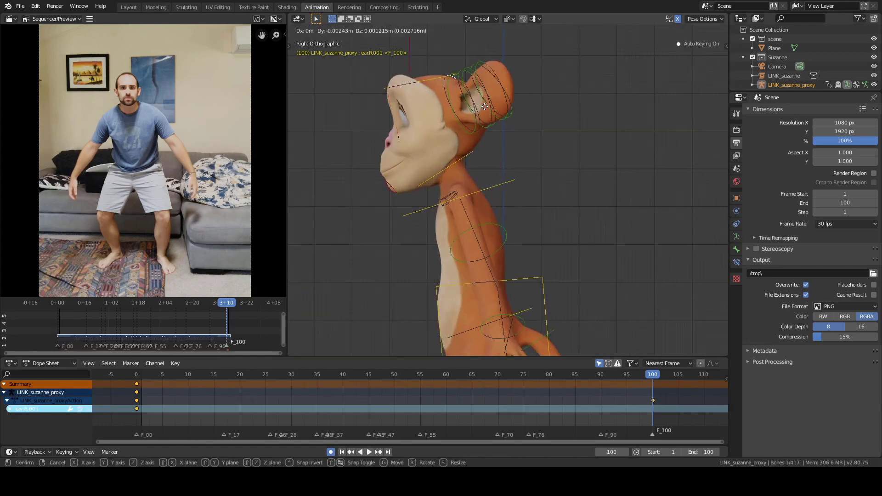
pyautogui.click(485, 106)
pyautogui.hotkey('alt', 'a')
# - Select the eye target control again, move it to refine the gaze, and deselect it in the front view
pyautogui.moveTo(485, 107); pyautogui.dragTo(442, 133, button='middle')
pyautogui.click(442, 133)
pyautogui.press('`')
pyautogui.press('g')
pyautogui.click(413, 135)
pyautogui.press('`')
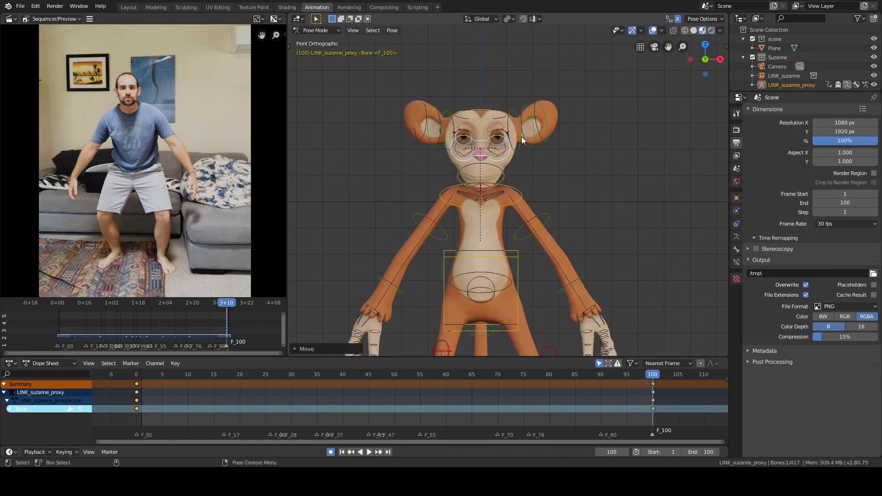
pyautogui.hotkey('alt', 'a')
# - Rotate the left shoulder and left upper arm controls in the front view to match the reference
pyautogui.scroll(5, 519, 138)
pyautogui.click(448, 125)
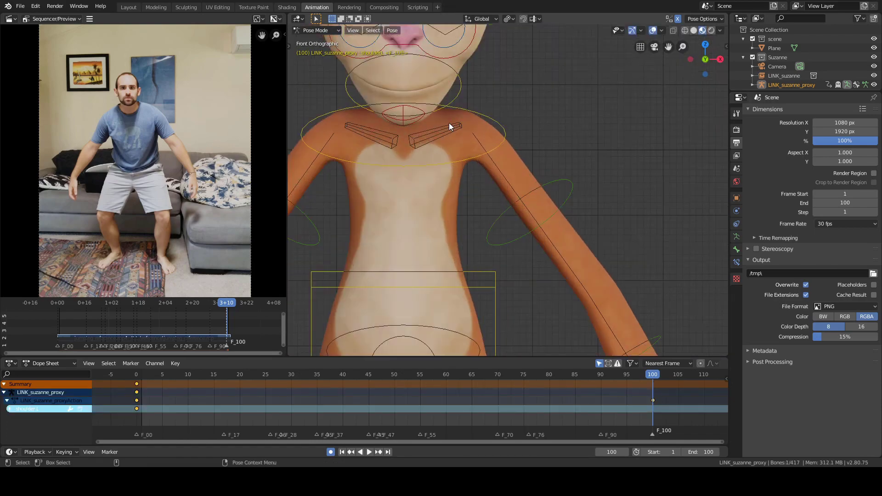
pyautogui.scroll(-2, 449, 125)
pyautogui.press('r')
pyautogui.scroll(-3, 635, 160)
pyautogui.click(522, 141)
pyautogui.press('r')
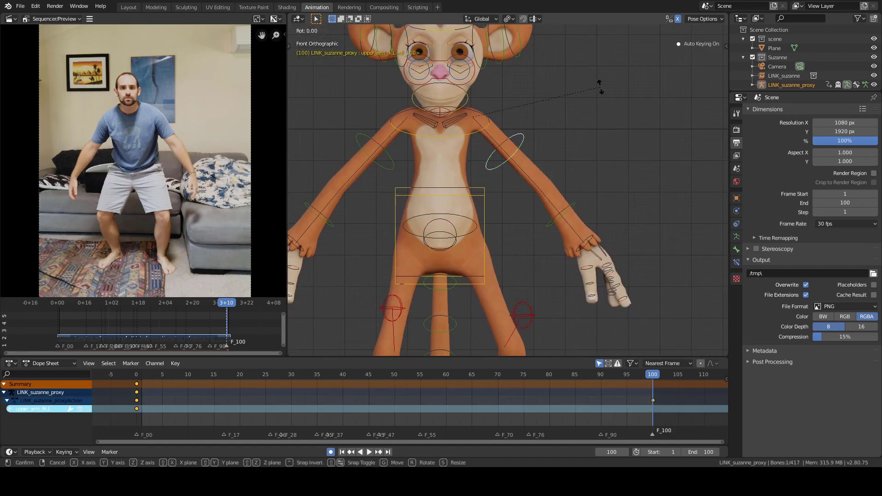
pyautogui.click(589, 115)
# - Rotate the left forearm and upper arm controls in the side view to bring the arm forward
pyautogui.moveTo(609, 207); pyautogui.dragTo(552, 225, button='middle')
pyautogui.press('KP_3')
pyautogui.click(520, 222)
pyautogui.press('r')
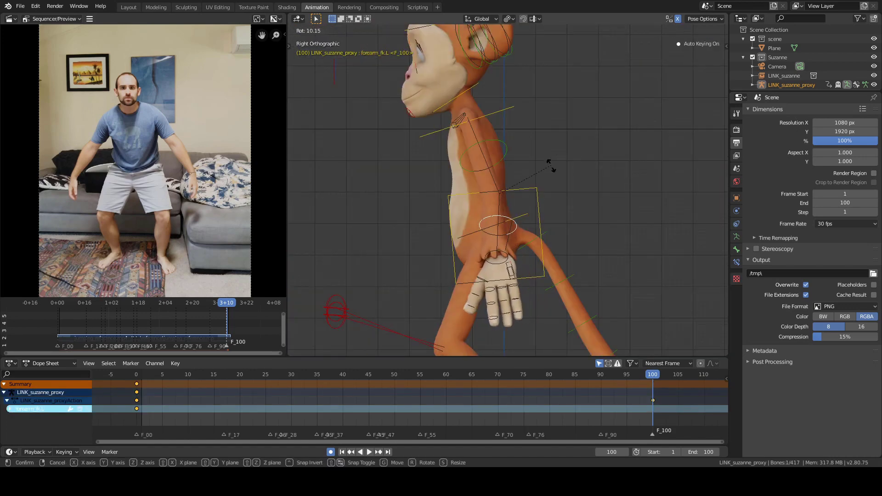
pyautogui.click(549, 160)
pyautogui.click(505, 147)
pyautogui.press('r')
pyautogui.click(556, 122)
# - Rotate the left hand control in the side view and adjust the hand's angle in the front view
pyautogui.keyDown('shift'); pyautogui.moveTo(545, 167); pyautogui.dragTo(553, 109, button='middle'); pyautogui.keyUp('shift')
pyautogui.click(472, 201)
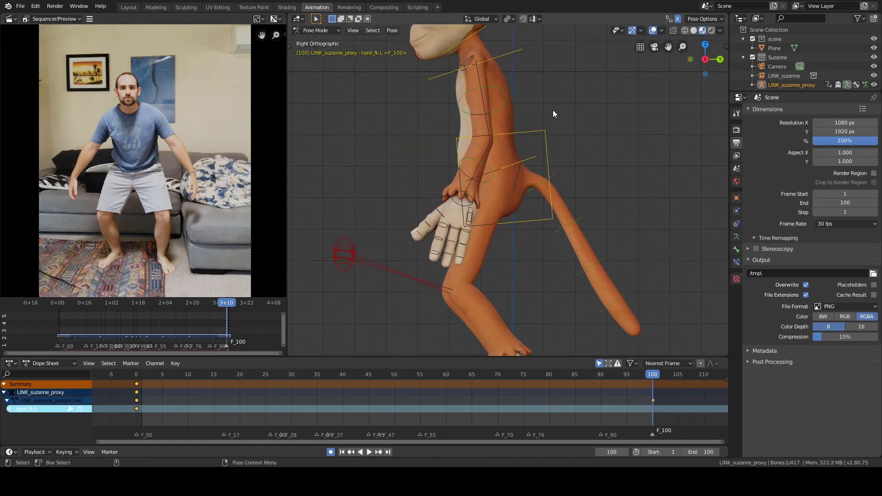
pyautogui.click(409, 158)
pyautogui.press('r')
pyautogui.click(601, 154)
pyautogui.click(574, 242)
pyautogui.press('`')
pyautogui.click(620, 163)
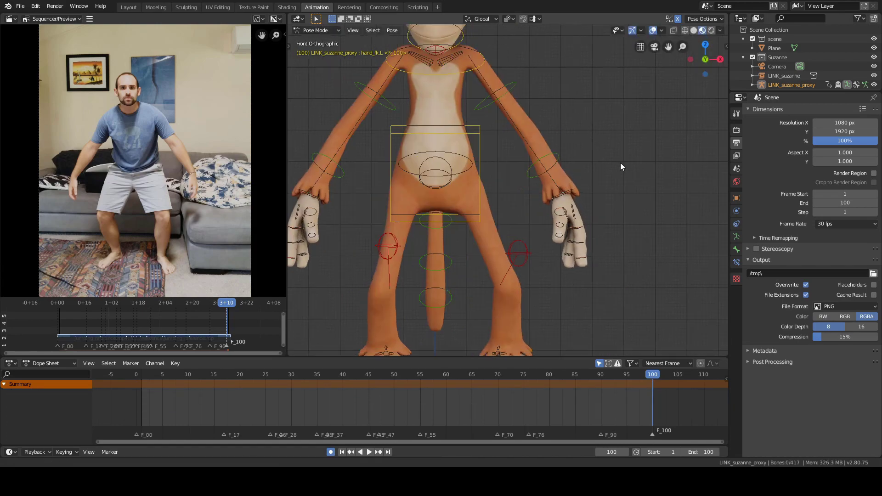
pyautogui.click(597, 153)
pyautogui.press('r')
pyautogui.click(645, 106)
# - Rotate the base controls of the left ring and middle fingers in the front view to curl them inward
pyautogui.keyDown('shift'); pyautogui.moveTo(519, 163); pyautogui.dragTo(487, 159, button='middle'); pyautogui.keyUp('shift')
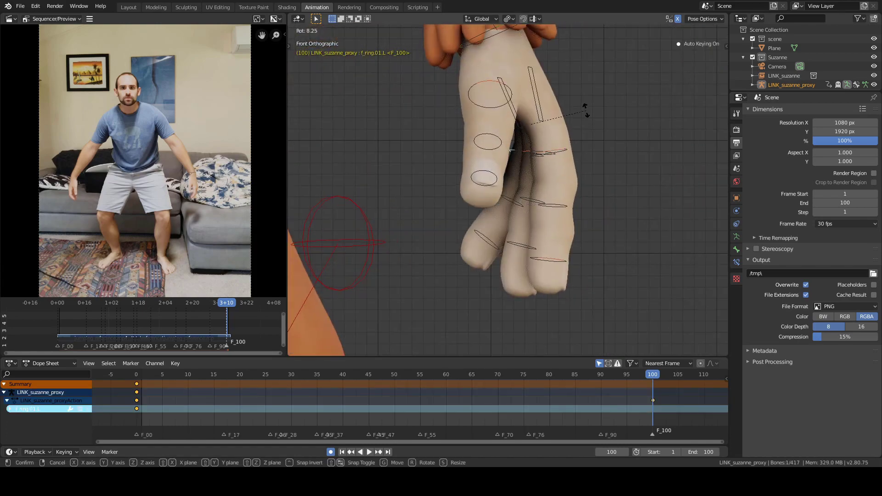
pyautogui.press('r')
pyautogui.click(573, 147)
pyautogui.click(538, 99)
pyautogui.press('r')
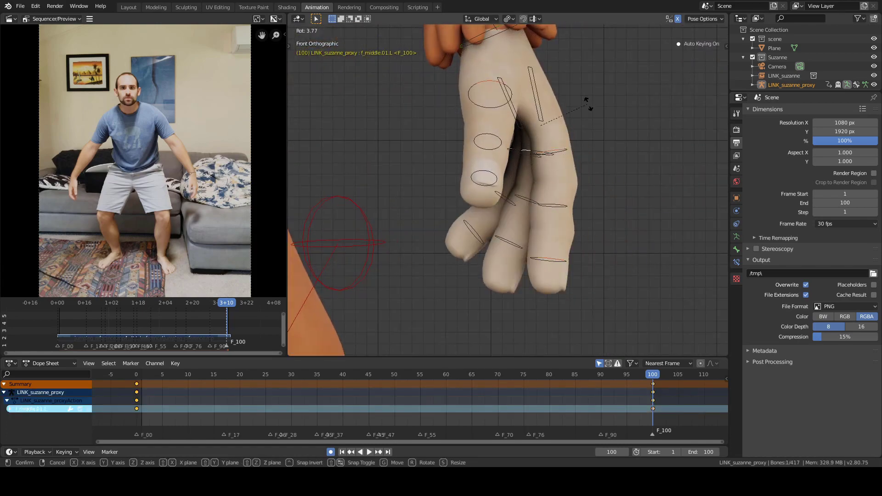
pyautogui.scroll(-3, 524, 152)
# - Rotate the left thumb's base control away from the fingers, working in the front and side views
pyautogui.press('r')
pyautogui.click(555, 140)
pyautogui.scroll(2, 528, 150)
pyautogui.click(520, 151)
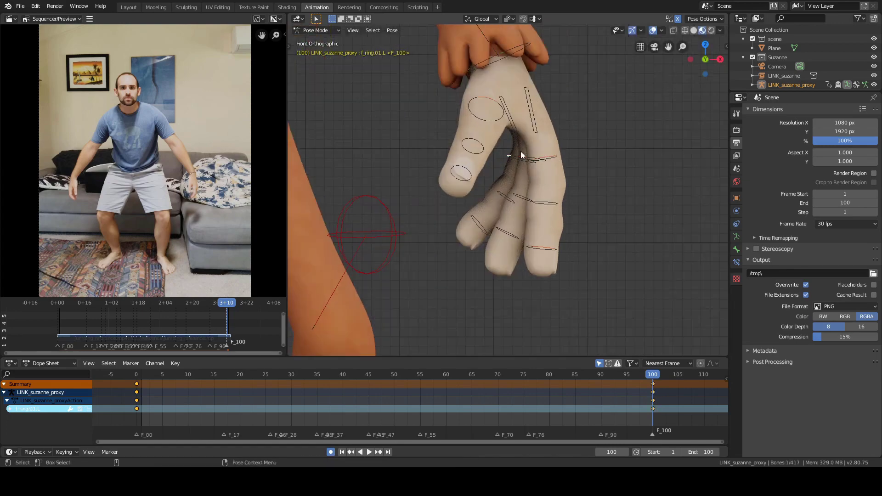
pyautogui.click(528, 120)
pyautogui.press('r')
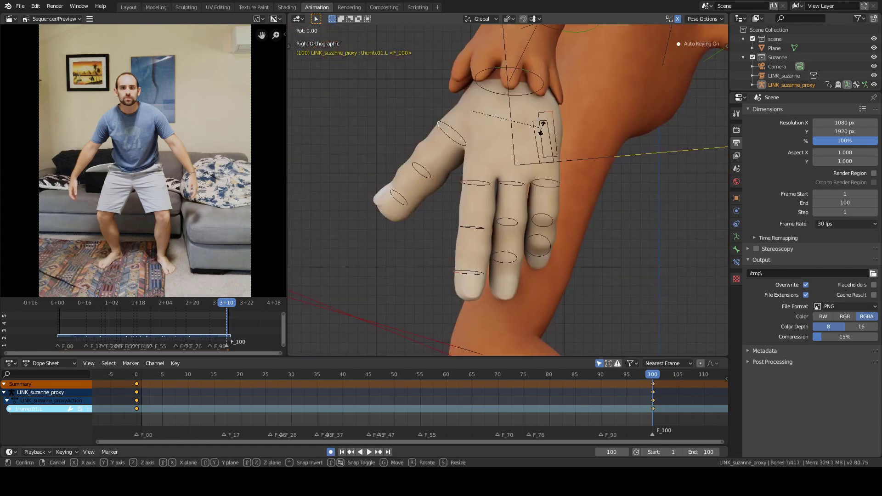
pyautogui.press('KP_1')
# - Rotate the left forearm control about -3° and adjust the left upper arm in the front view
pyautogui.scroll(-5, 541, 142)
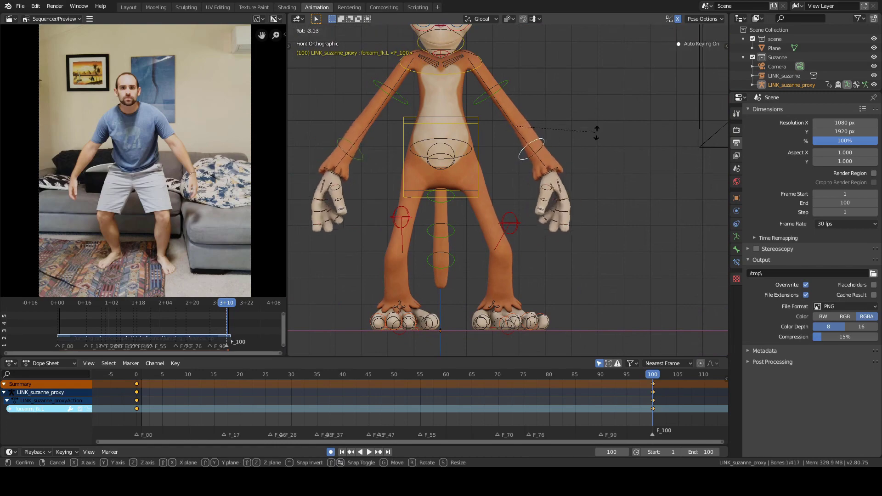
pyautogui.click(596, 132)
pyautogui.keyDown('shift'); pyautogui.moveTo(528, 92); pyautogui.dragTo(542, 113, button='middle'); pyautogui.keyUp('shift')
pyautogui.click(521, 105)
pyautogui.press('r')
pyautogui.click(588, 115)
# - Adjust the left forearm control in the side view and deselect all controls
pyautogui.moveTo(589, 138); pyautogui.dragTo(552, 170, button='middle')
pyautogui.press('KP_3')
pyautogui.click(533, 177)
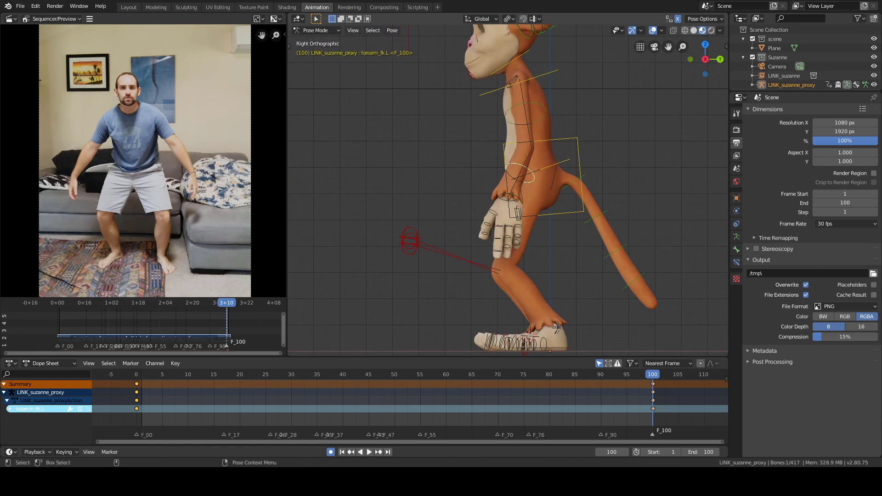
pyautogui.click(578, 135)
pyautogui.hotkey('alt', 'a')
# - Move both lower eyelid controls along their local Z axis by about -0.0006 m at frame 100
pyautogui.moveTo(441, 154); pyautogui.dragTo(532, 171, button='middle')
pyautogui.scroll(-4, 525, 170)
pyautogui.scroll(8, 528, 174)
pyautogui.click(528, 159)
pyautogui.keyDown('shift'); pyautogui.click(430, 158); pyautogui.keyUp('shift')
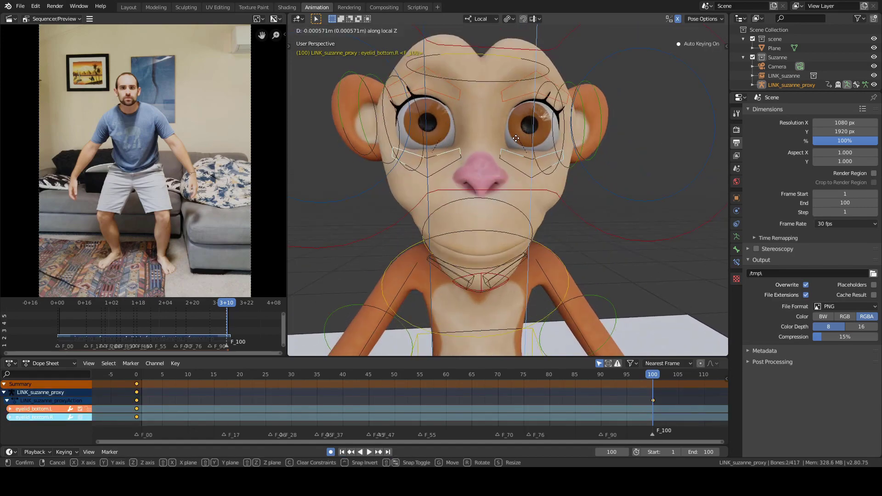
pyautogui.click(516, 138)
# - Move both upper eyelid controls about -0.003 m along local Z to lower the lids, and deselect everything
pyautogui.click(469, 102)
pyautogui.keyDown('shift'); pyautogui.click(498, 100); pyautogui.keyUp('shift')
pyautogui.press('g')
pyautogui.press('z')
pyautogui.press('z')
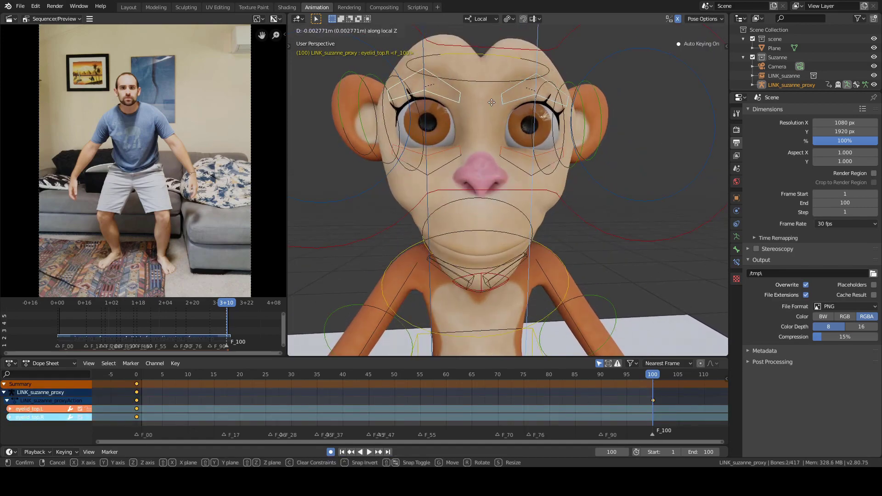
pyautogui.click(493, 105)
pyautogui.hotkey('alt', 'a')
# - Rotate the three left ear controls together about their local Z axis and deselect them
pyautogui.keyDown('alt'); pyautogui.moveTo(630, 131); pyautogui.dragTo(561, 152); pyautogui.keyUp('alt')
pyautogui.scroll(-4, 583, 136)
pyautogui.keyDown('alt'); pyautogui.moveTo(561, 152); pyautogui.dragTo(533, 133, button='middle'); pyautogui.keyUp('alt')
pyautogui.keyDown('alt'); pyautogui.moveTo(533, 127); pyautogui.dragTo(482, 106); pyautogui.keyUp('alt')
pyautogui.scroll(4, 481, 106)
pyautogui.click(484, 76)
pyautogui.keyDown('shift'); pyautogui.click(521, 76); pyautogui.keyUp('shift')
pyautogui.keyDown('shift'); pyautogui.click(556, 75); pyautogui.keyUp('shift')
pyautogui.press('r')
pyautogui.press('z')
pyautogui.press('z')
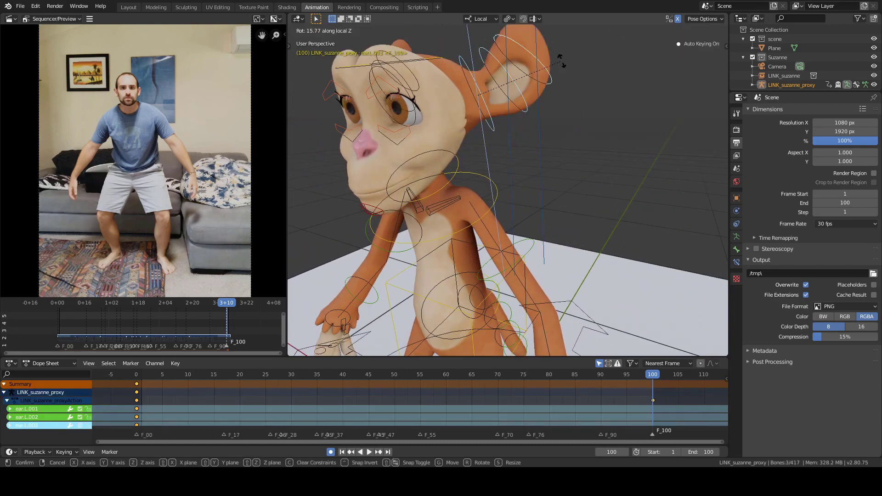
pyautogui.click(528, 133)
pyautogui.moveTo(522, 136)
pyautogui.keyDown('alt'); pyautogui.mouseDown()
pyautogui.moveTo(574, 139)
pyautogui.moveTo(507, 117)
pyautogui.moveTo(559, 117)
pyautogui.moveTo(528, 124)
pyautogui.mouseUp(); pyautogui.keyUp('alt')
pyautogui.hotkey('alt', 'a')
# - Select every rig control and duplicate the frame 100 pose keyframes to frame 0
pyautogui.scroll(-4, 573, 139)
pyautogui.press('a')
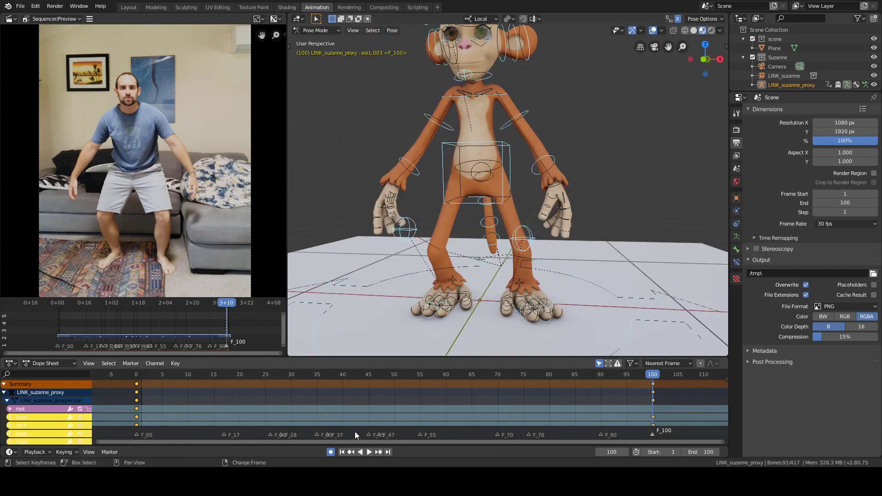
pyautogui.hotkey('alt', 'a')
pyautogui.press('a')
pyautogui.click(654, 384)
pyautogui.moveTo(654, 385); pyautogui.dragTo(137, 386, button='right')
pyautogui.hotkey('shift', 'd')
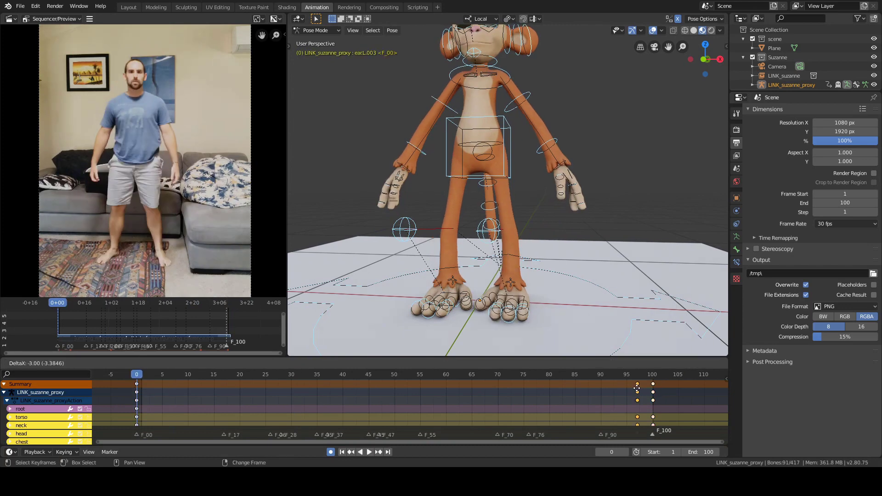
pyautogui.click(144, 402)
pyautogui.hotkey('shift', 'Right')
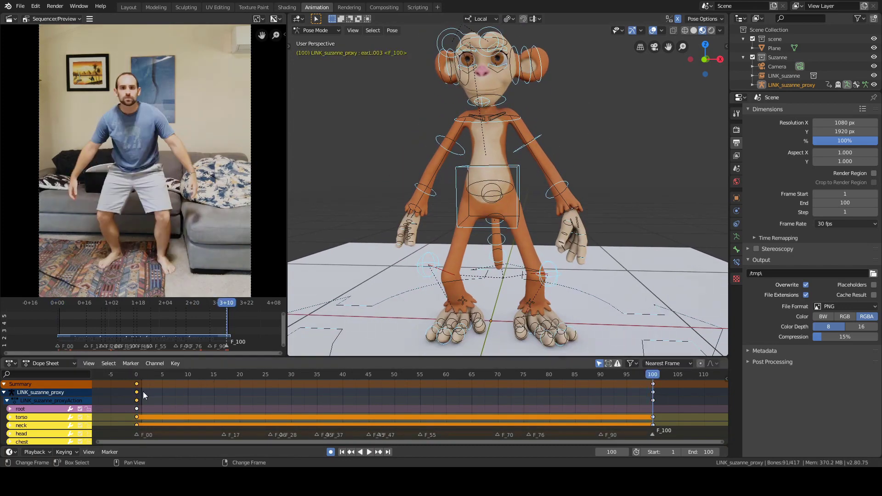
# - Go to frame 17 and lower the torso control in the front view into the crouch shown in the reference
pyautogui.hotkey('alt', 'a')
pyautogui.moveTo(207, 412); pyautogui.dragTo(224, 411, button='right')
pyautogui.press('Right')
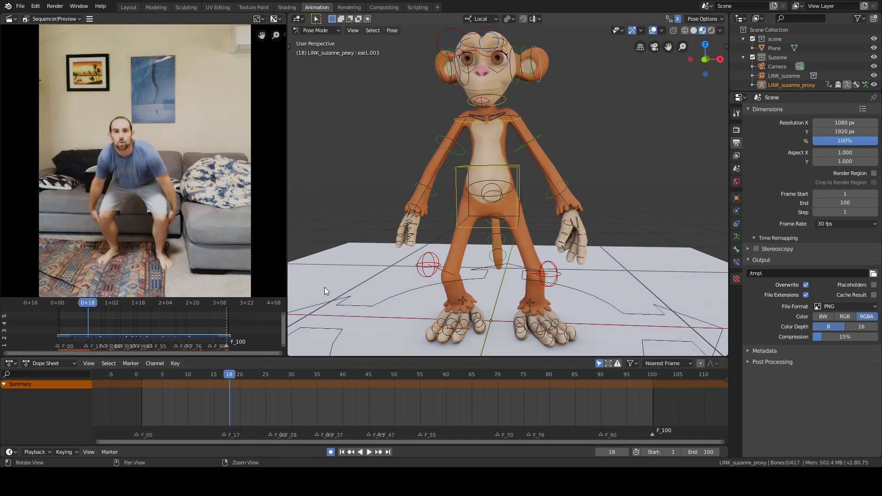
pyautogui.press('Left')
pyautogui.keyDown('alt'); pyautogui.moveTo(414, 207); pyautogui.dragTo(432, 189, button='middle'); pyautogui.keyUp('alt')
pyautogui.press('KP_1')
pyautogui.scroll(2, 488, 153)
pyautogui.click(488, 153)
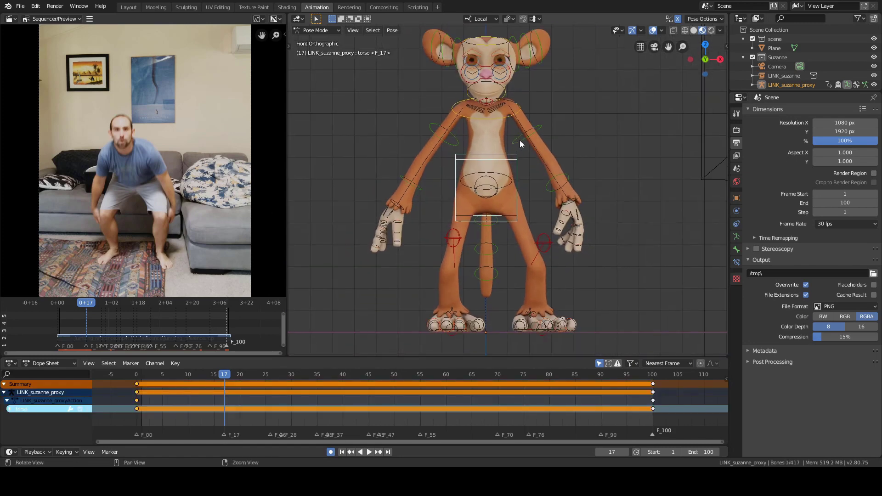
pyautogui.press('g')
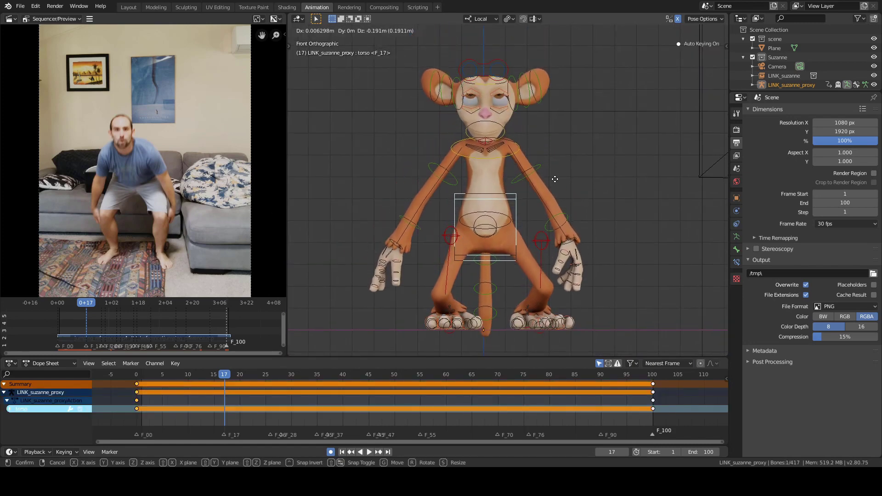
pyautogui.click(558, 168)
# - Lower the eye target control to the crouched head's level and nudge the torso control slightly in the front view
pyautogui.click(485, 75)
pyautogui.press('g')
pyautogui.click(494, 122)
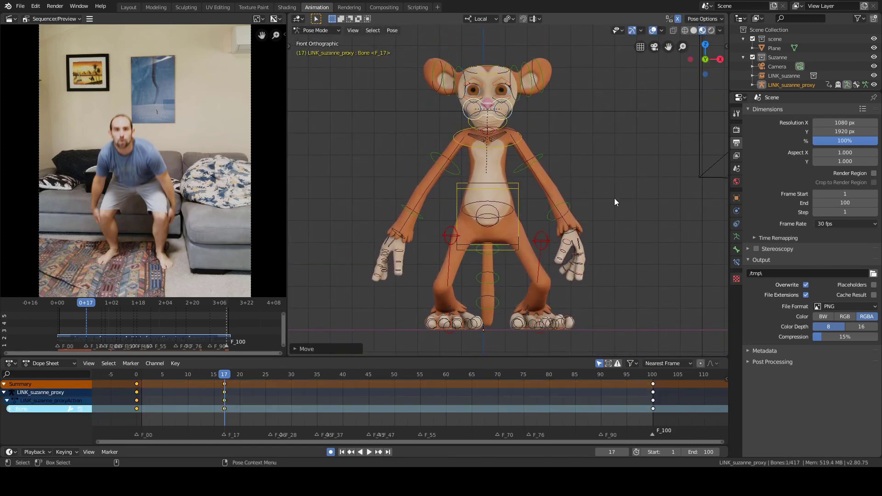
pyautogui.click(614, 198)
pyautogui.scroll(1, 498, 216)
pyautogui.keyDown('alt'); pyautogui.moveTo(499, 216); pyautogui.dragTo(499, 174, button='middle'); pyautogui.keyUp('alt')
pyautogui.click(496, 222)
pyautogui.press('g')
pyautogui.click(495, 228)
pyautogui.keyDown('alt'); pyautogui.moveTo(458, 329); pyautogui.dragTo(459, 310, button='middle'); pyautogui.keyUp('alt')
pyautogui.click(587, 262)
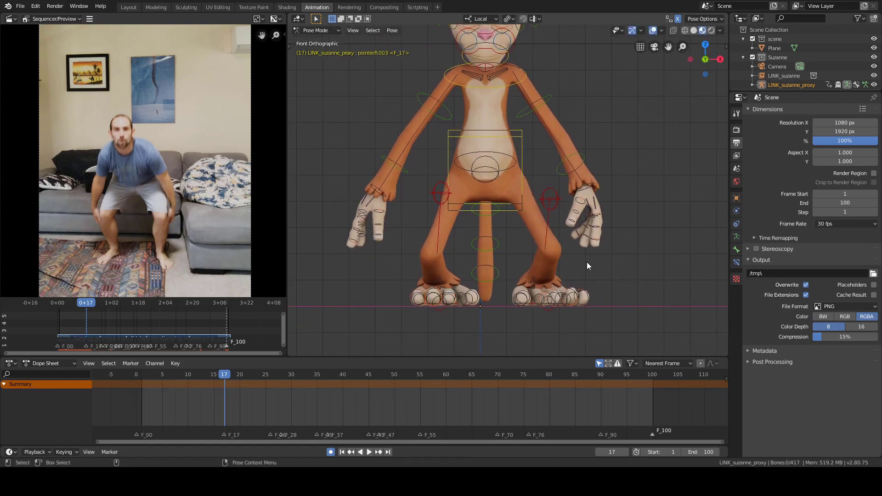
pyautogui.click(449, 291)
pyautogui.keyDown('alt'); pyautogui.moveTo(683, 98); pyautogui.dragTo(687, 128); pyautogui.keyUp('alt')
pyautogui.click(687, 128)
pyautogui.scroll(-4, 687, 128)
pyautogui.moveTo(687, 128); pyautogui.dragTo(617, 178, button='middle')
pyautogui.click(556, 258)
pyautogui.press('g')
pyautogui.press('KP_1')
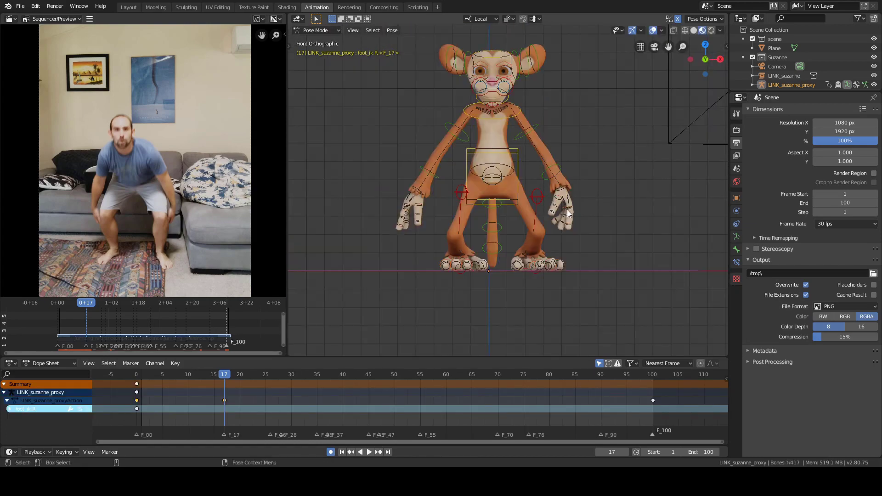
pyautogui.press('g')
pyautogui.press('Escape')
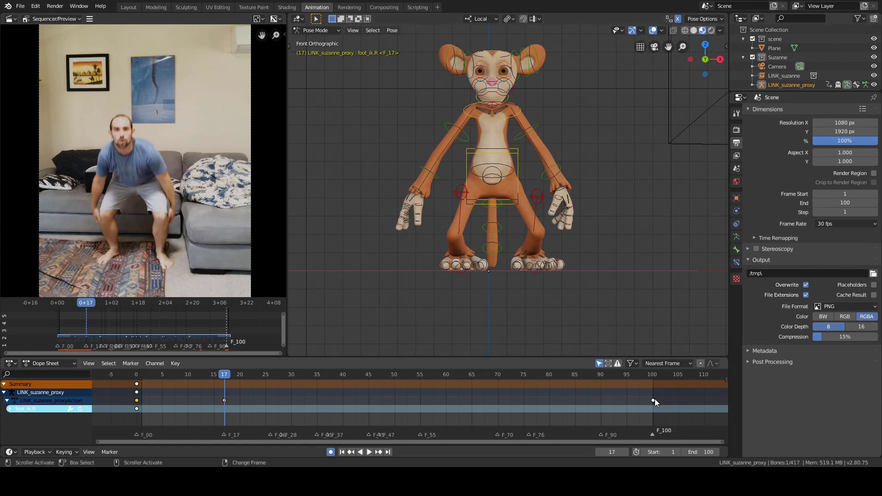
# - At frame 0, move and turn the foot controls outward to widen the stance, and shift the right knee target outward
pyautogui.press('Down')
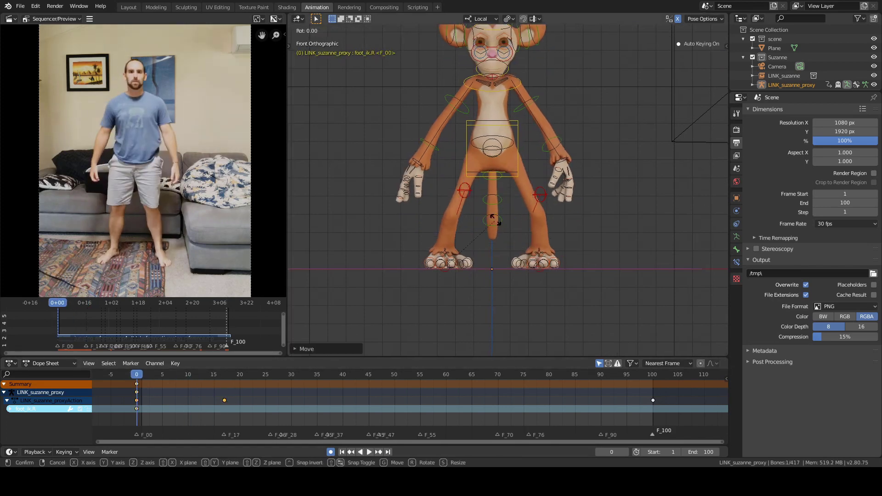
pyautogui.click(466, 169)
pyautogui.press('a')
pyautogui.press('i')
pyautogui.click(594, 122)
pyautogui.click(467, 281)
pyautogui.moveTo(570, 151)
pyautogui.keyDown('shift'); pyautogui.mouseDown(button='middle')
pyautogui.moveTo(569, 166)
pyautogui.moveTo(569, 147)
pyautogui.moveTo(533, 148)
pyautogui.moveTo(561, 138)
pyautogui.mouseUp(button='middle'); pyautogui.keyUp('shift')
pyautogui.press('n')
pyautogui.press('n')
pyautogui.click(591, 149)
# - Try to rotate the left upper arm control at frame 0, and undo the rotation
pyautogui.press('KP_3')
pyautogui.press('r')
pyautogui.click(529, 126)
pyautogui.moveTo(430, 133); pyautogui.dragTo(469, 138, button='middle')
pyautogui.click(501, 86)
pyautogui.press('r')
pyautogui.click(557, 91)
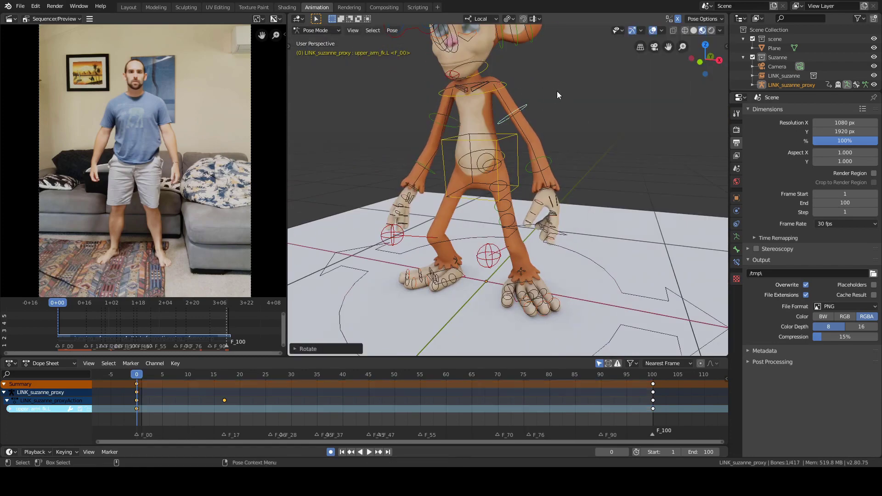
pyautogui.hotkey('ctrl', 'z')
# - Move the left knee target outward in the front view at frame 0 and undo the extra move
pyautogui.moveTo(557, 91); pyautogui.dragTo(537, 98, button='middle')
pyautogui.click(557, 285)
pyautogui.press('KP_3')
pyautogui.press('KP_1')
pyautogui.press('g')
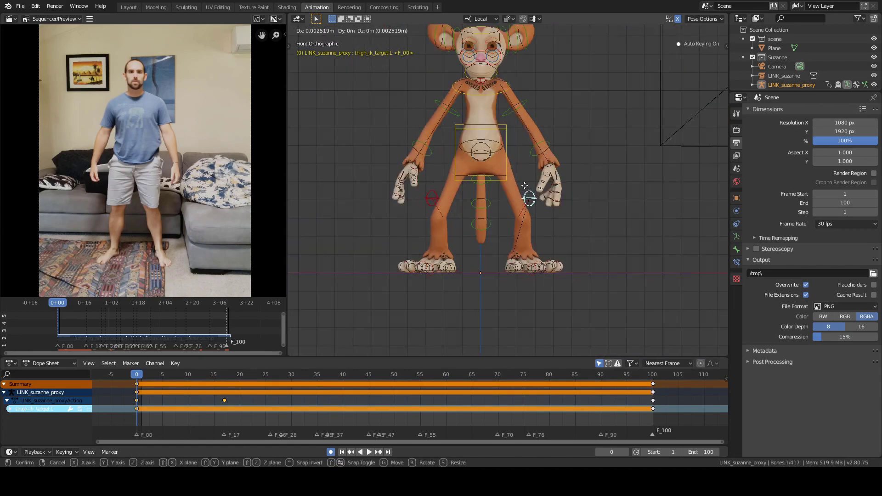
pyautogui.click(530, 198)
pyautogui.keyDown('shift'); pyautogui.moveTo(541, 150); pyautogui.dragTo(535, 205, button='middle'); pyautogui.keyUp('shift')
pyautogui.press('g')
pyautogui.hotkey('ctrl', 'z')
# - Rotate the base controls of the left index finger and thumb in the front view at frame 0
pyautogui.scroll(2, 611, 147)
pyautogui.click(662, 177)
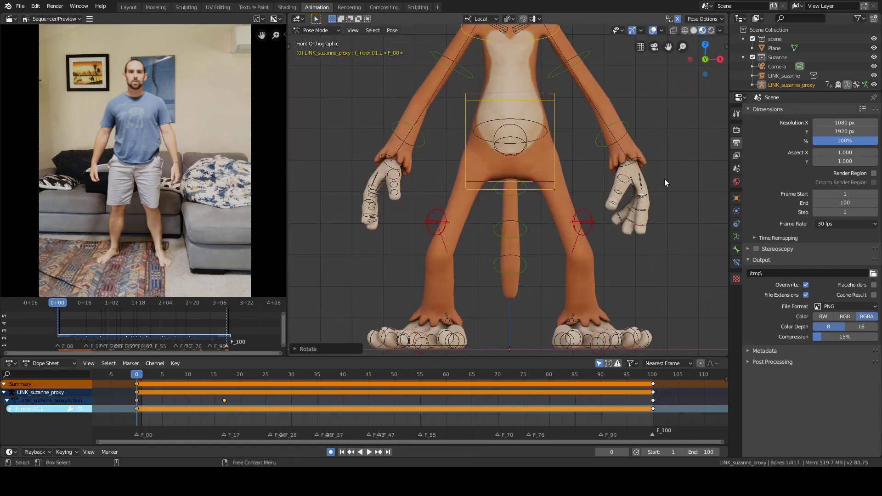
pyautogui.scroll(2, 680, 172)
pyautogui.click(631, 169)
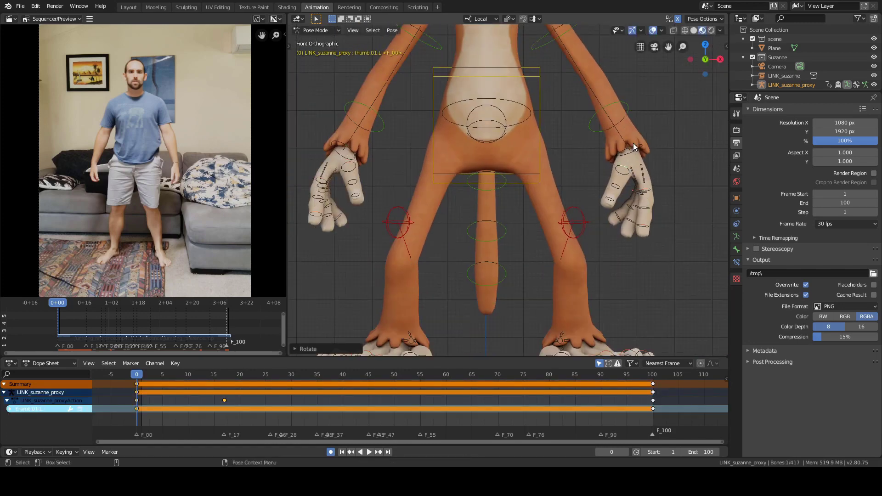
pyautogui.click(635, 147)
# - Adjust the left forearm control's rotation in the front view at frame 0
pyautogui.click(628, 107)
pyautogui.press('r')
pyautogui.click(631, 106)
pyautogui.click(585, 56)
pyautogui.keyDown('shift'); pyautogui.moveTo(607, 64); pyautogui.dragTo(569, 143, button='middle'); pyautogui.keyUp('shift')
pyautogui.scroll(-3, 584, 101)
pyautogui.press('a')
pyautogui.press('a')
# - Try to rotate the left upper arm control at frame 0 and outward at frame 17, and undo the rotation
pyautogui.click(555, 114)
pyautogui.press('r')
pyautogui.rightClick(609, 92)
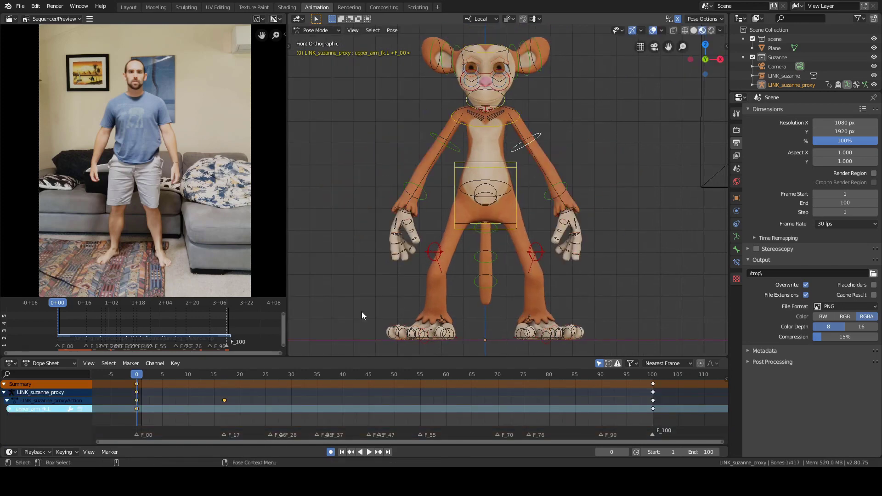
pyautogui.click(224, 375)
pyautogui.press('r')
pyautogui.click(619, 187)
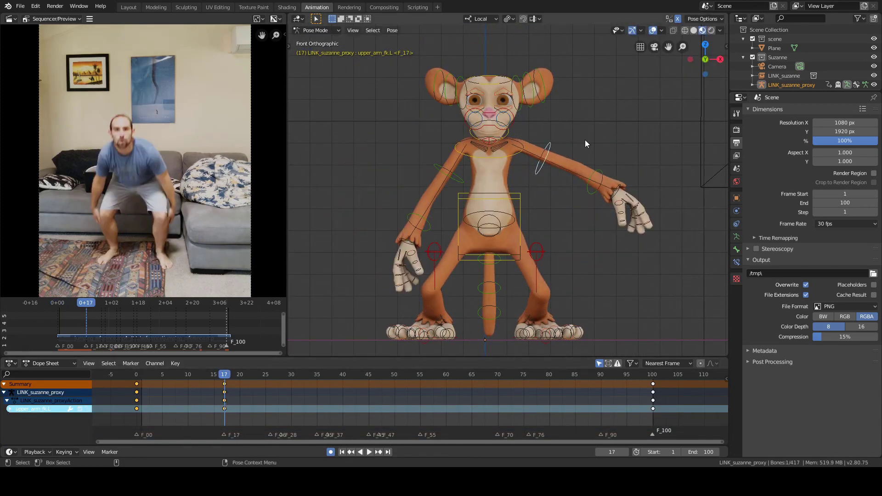
pyautogui.press('r')
pyautogui.rightClick(596, 106)
pyautogui.hotkey('ctrl', 'z')
# - Shift the torso control toward the character's right in the front view at frame 17
pyautogui.moveTo(225, 375); pyautogui.dragTo(224, 409)
pyautogui.click(520, 217)
pyautogui.keyDown('shift'); pyautogui.moveTo(600, 175); pyautogui.dragTo(489, 144, button='middle'); pyautogui.keyUp('shift')
pyautogui.press('g')
pyautogui.click(613, 161)
pyautogui.click(598, 143)
# - Rotate the chest control in the side view to bend the upper body forward at frame 17
pyautogui.press('KP_3')
pyautogui.click(497, 114)
pyautogui.press('r')
pyautogui.click(474, 87)
# - Rotate the neck and head controls in the side view, finishing with a head rotation of about -2.7°
pyautogui.click(435, 118)
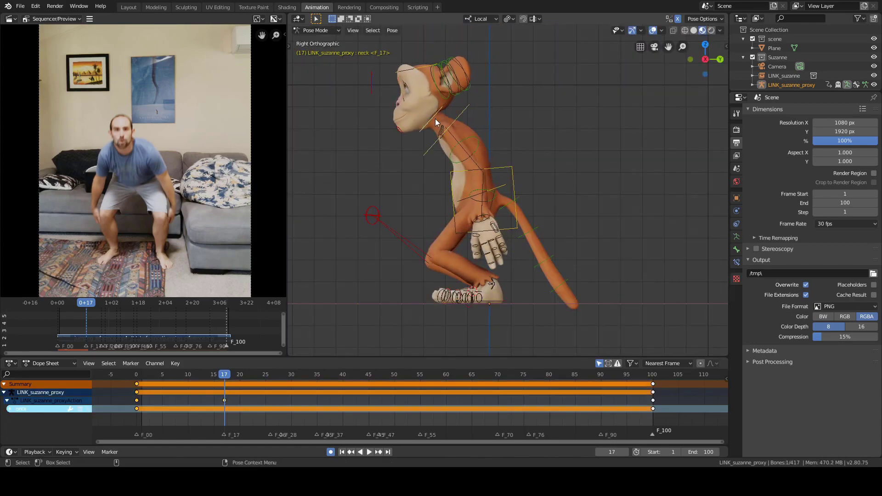
pyautogui.press('r')
pyautogui.click(556, 71)
pyautogui.click(413, 69)
pyautogui.press('r')
pyautogui.click(527, 63)
pyautogui.press('`')
pyautogui.press('`')
pyautogui.press('r')
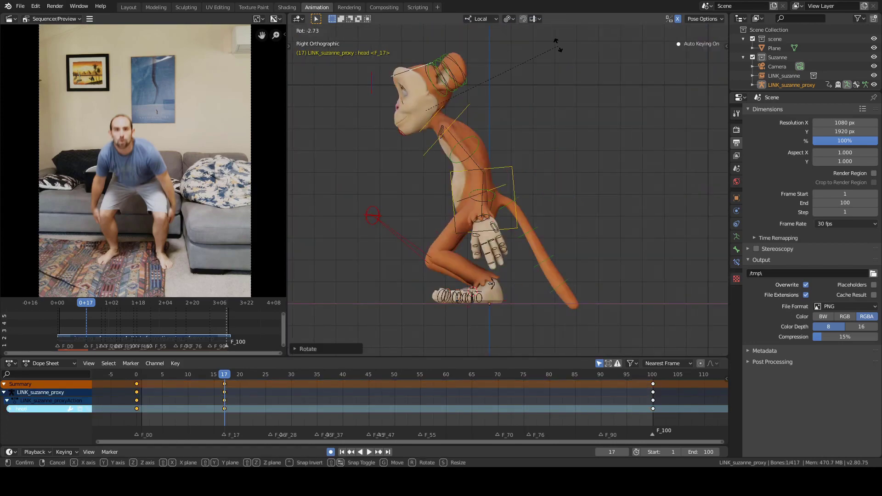
pyautogui.click(557, 44)
# - Move the eye target control down to the head's eye level in the front view at frame 17
pyautogui.moveTo(346, 88); pyautogui.dragTo(476, 90, button='middle')
pyautogui.scroll(-4, 475, 90)
pyautogui.click(528, 115)
pyautogui.press('g')
pyautogui.press('KP_1')
pyautogui.scroll(3, 541, 106)
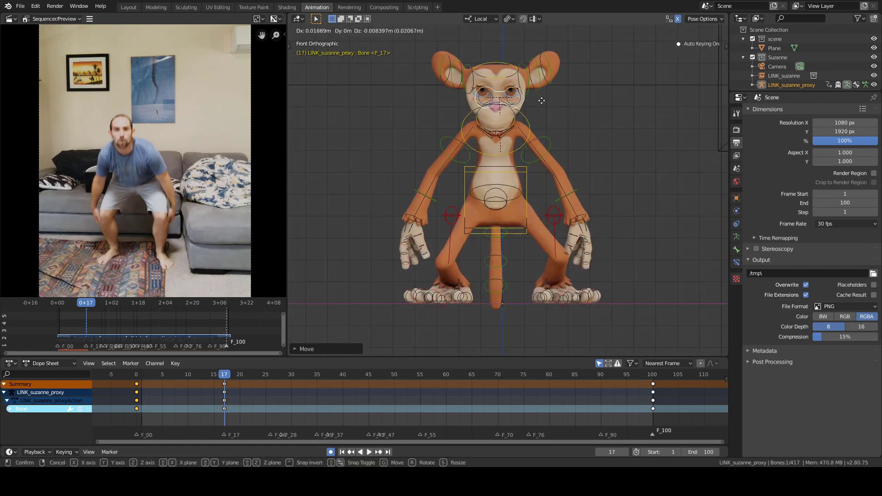
pyautogui.click(618, 198)
pyautogui.keyDown('shift'); pyautogui.moveTo(618, 198); pyautogui.dragTo(591, 172, button='middle'); pyautogui.keyUp('shift')
# - Select all the controls and compare the crouch pose at frame 17 with the pose at frame 100
pyautogui.click(534, 190)
pyautogui.press('a')
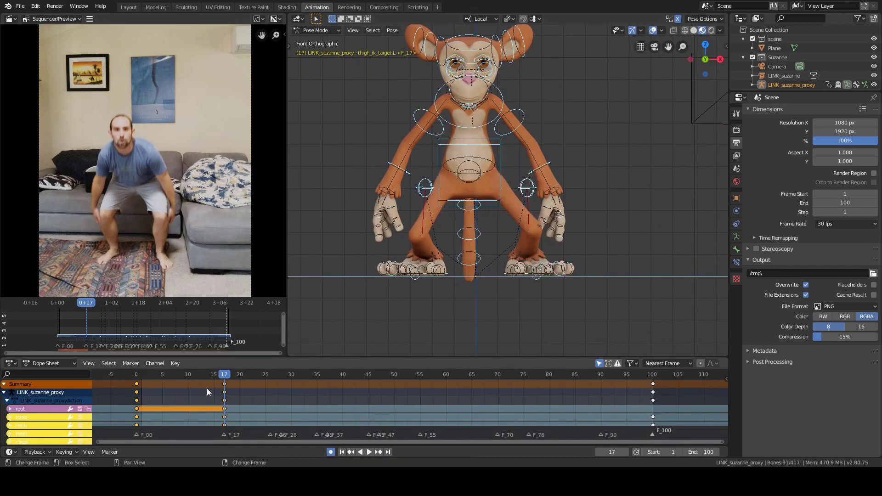
pyautogui.moveTo(207, 389); pyautogui.dragTo(224, 393, button='right')
pyautogui.rightClick(653, 391)
pyautogui.rightClick(224, 390)
pyautogui.moveTo(668, 390); pyautogui.dragTo(652, 390, button='right')
pyautogui.rightClick(225, 385)
# - Move the knee target controls inward at frame 17, check against frame 100, and deselect all controls
pyautogui.click(528, 184)
pyautogui.press('g')
pyautogui.press('a')
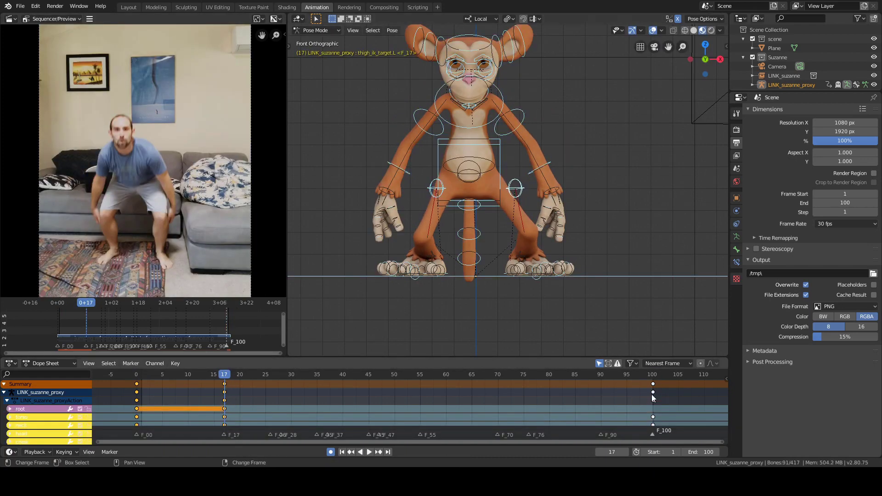
pyautogui.press('space')
pyautogui.rightClick(224, 395)
pyautogui.hotkey('alt', 'a')
pyautogui.keyDown('shift'); pyautogui.moveTo(554, 89); pyautogui.dragTo(556, 101, button='middle'); pyautogui.keyUp('shift')
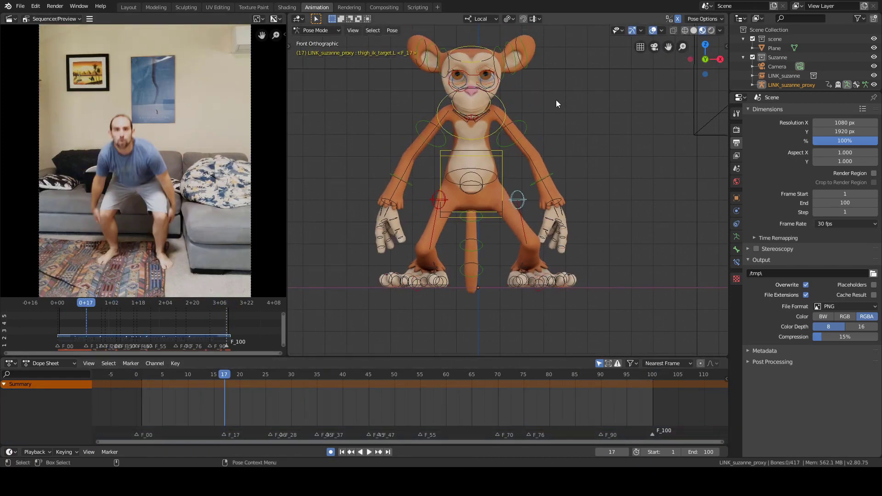
# - Return to frame 17, adjust the torso control's position in the front view, and deselect all controls
pyautogui.moveTo(653, 394); pyautogui.dragTo(224, 394, button='right')
pyautogui.scroll(1, 623, 142)
pyautogui.click(502, 159)
pyautogui.press('g')
pyautogui.click(506, 158)
pyautogui.hotkey('alt', 'a')
# - Rotate the chest control in the front view at frame 17 and deselect all controls
pyautogui.scroll(2, 556, 90)
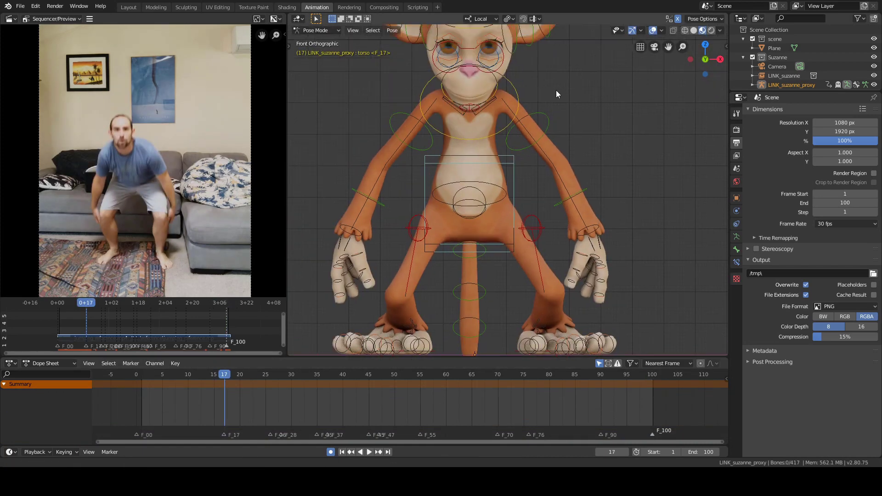
pyautogui.click(494, 104)
pyautogui.press('r')
pyautogui.click(572, 108)
pyautogui.hotkey('alt', 'a')
# - Rotate the left upper arm FK control in the front and side views at frame 17
pyautogui.keyDown('shift'); pyautogui.moveTo(574, 113); pyautogui.dragTo(564, 94, button='middle'); pyautogui.keyUp('shift')
pyautogui.click(561, 98)
pyautogui.press('r')
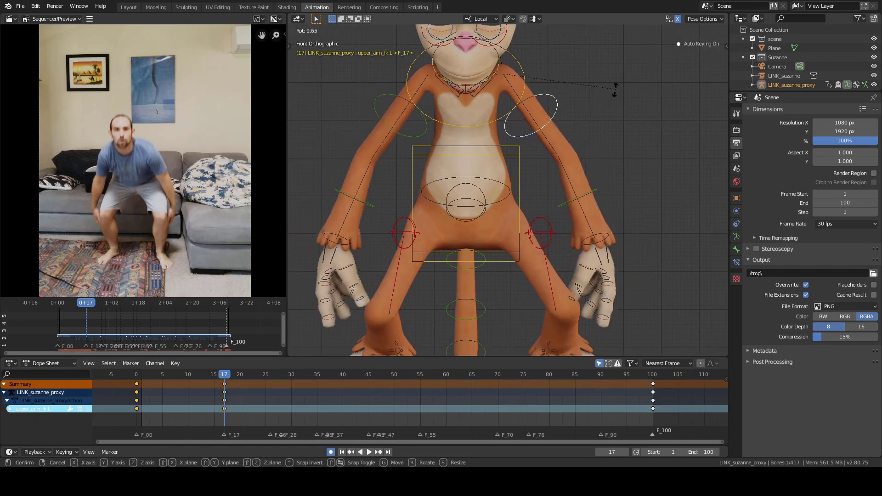
pyautogui.click(565, 118)
pyautogui.press('KP_3')
pyautogui.press('r')
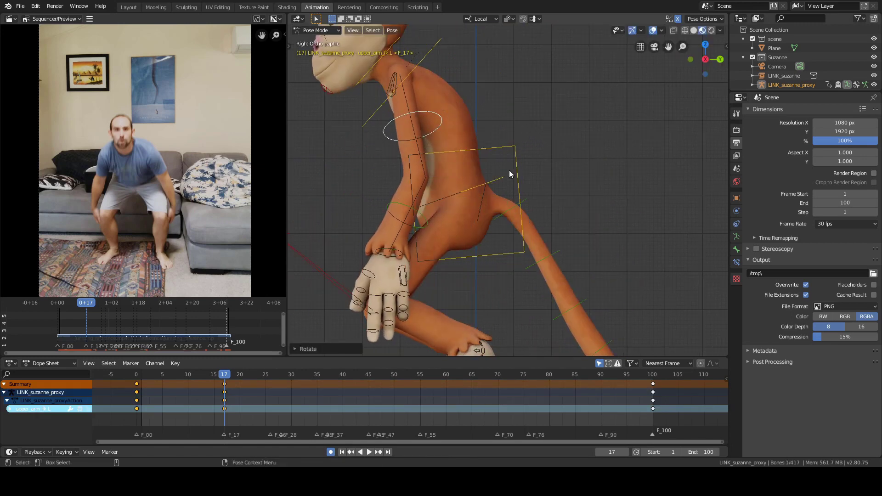
# - Rotate the left forearm FK control in the side view and fine-tune it in the front view
pyautogui.click(425, 222)
pyautogui.press('r')
pyautogui.click(515, 132)
pyautogui.press('`')
pyautogui.click(487, 114)
pyautogui.press('r')
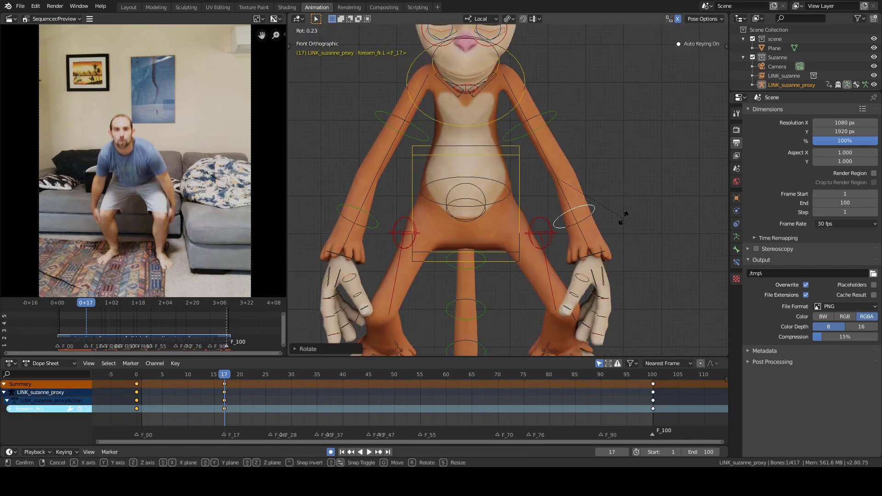
pyautogui.click(622, 221)
# - Rotate the left hand FK control in the front view and again in the side view
pyautogui.keyDown('shift'); pyautogui.moveTo(621, 223); pyautogui.dragTo(600, 176, button='middle'); pyautogui.keyUp('shift')
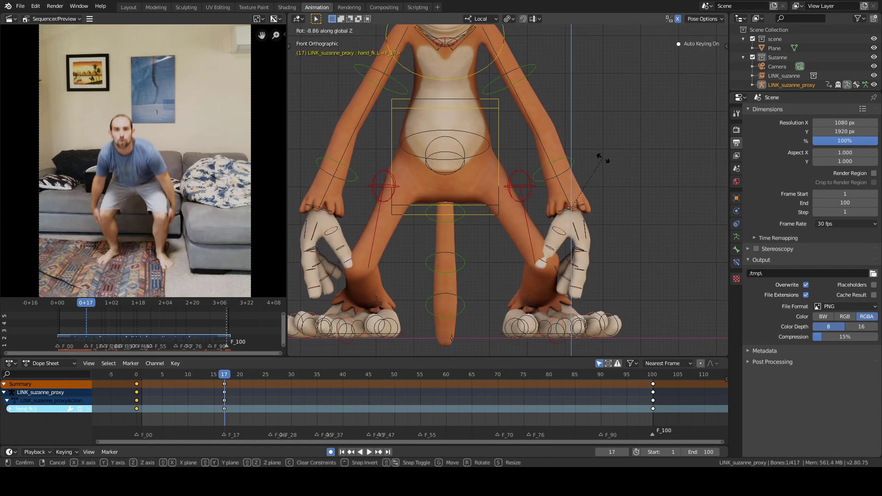
pyautogui.click(595, 161)
pyautogui.press('`')
pyautogui.press('r')
pyautogui.click(478, 159)
# - Refine the left forearm FK control's rotation in the side and front views at frame 17
pyautogui.click(423, 166)
pyautogui.press('r')
pyautogui.click(510, 162)
pyautogui.keyDown('alt'); pyautogui.moveTo(512, 162); pyautogui.dragTo(451, 142, button='right'); pyautogui.keyUp('alt')
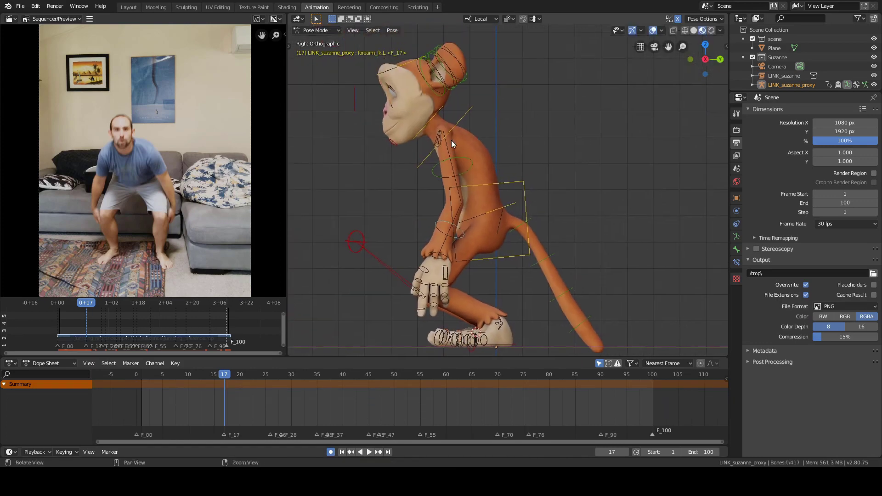
pyautogui.keyDown('alt'); pyautogui.moveTo(451, 141); pyautogui.dragTo(540, 145); pyautogui.keyUp('alt')
pyautogui.press('`')
pyautogui.keyDown('alt'); pyautogui.moveTo(539, 137); pyautogui.dragTo(541, 76, button='middle'); pyautogui.keyUp('alt')
pyautogui.keyDown('alt'); pyautogui.moveTo(540, 75); pyautogui.dragTo(609, 122, button='right'); pyautogui.keyUp('alt')
pyautogui.click(598, 134)
pyautogui.press('r')
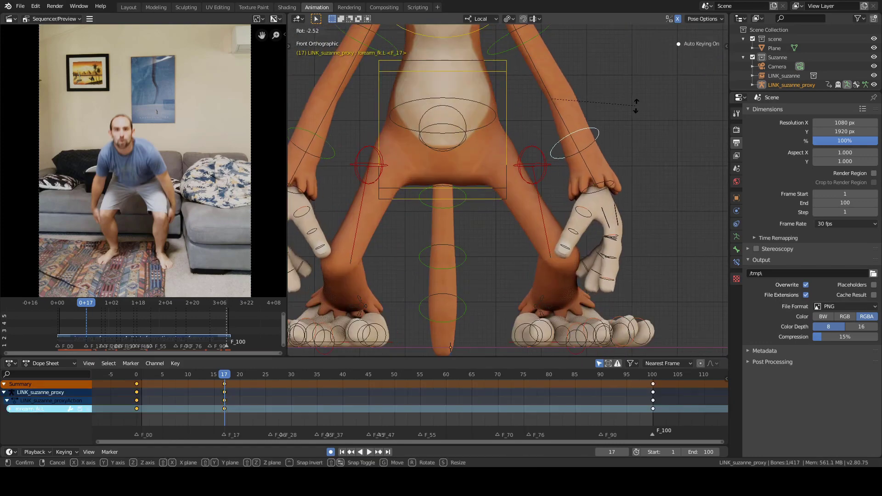
pyautogui.click(635, 113)
# - Move the knee target controls slightly inward in the front view
pyautogui.click(546, 161)
pyautogui.press('g')
pyautogui.click(605, 140)
# - Rotate the left upper arm FK control by about -0.9° in the front view
pyautogui.scroll(-1, 561, 110)
pyautogui.keyDown('shift'); pyautogui.moveTo(553, 55); pyautogui.dragTo(554, 130, button='middle'); pyautogui.keyUp('shift')
pyautogui.click(525, 109)
pyautogui.press('r')
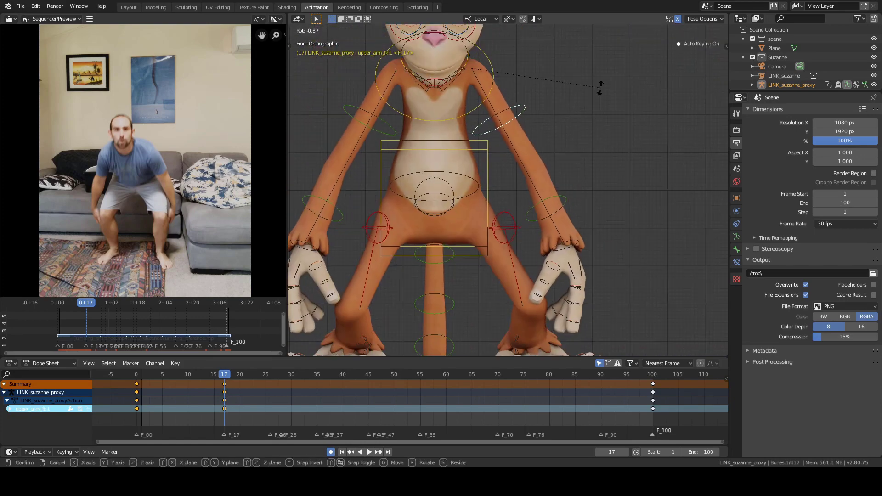
pyautogui.click(600, 88)
# - Rotate the left forearm FK control and twist it around its local Z axis
pyautogui.click(567, 194)
pyautogui.press('`')
pyautogui.press('r')
pyautogui.click(574, 189)
pyautogui.press('`')
pyautogui.keyDown('alt'); pyautogui.moveTo(570, 144); pyautogui.dragTo(512, 148); pyautogui.keyUp('alt')
pyautogui.press('r')
pyautogui.press('z')
pyautogui.press('z')
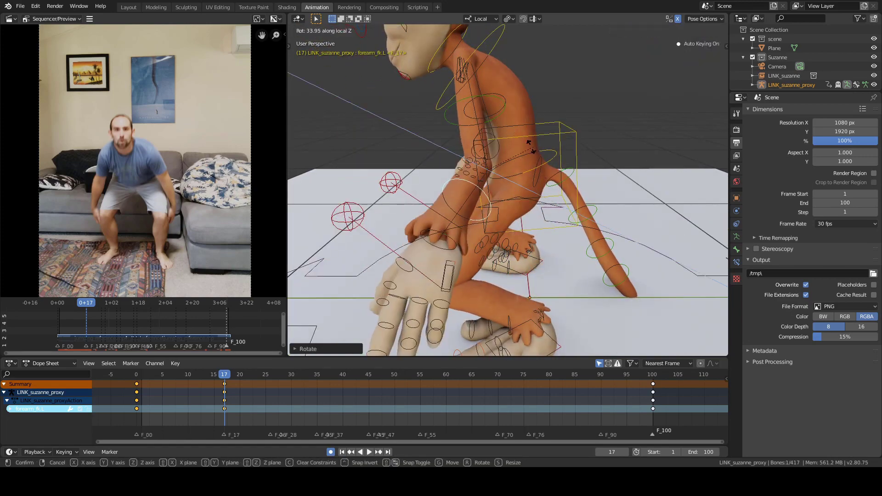
pyautogui.click(496, 155)
# - Rotate the left hand control in the perspective view to realign it with the twisted forearm
pyautogui.keyDown('alt'); pyautogui.moveTo(498, 154); pyautogui.dragTo(477, 117); pyautogui.keyUp('alt')
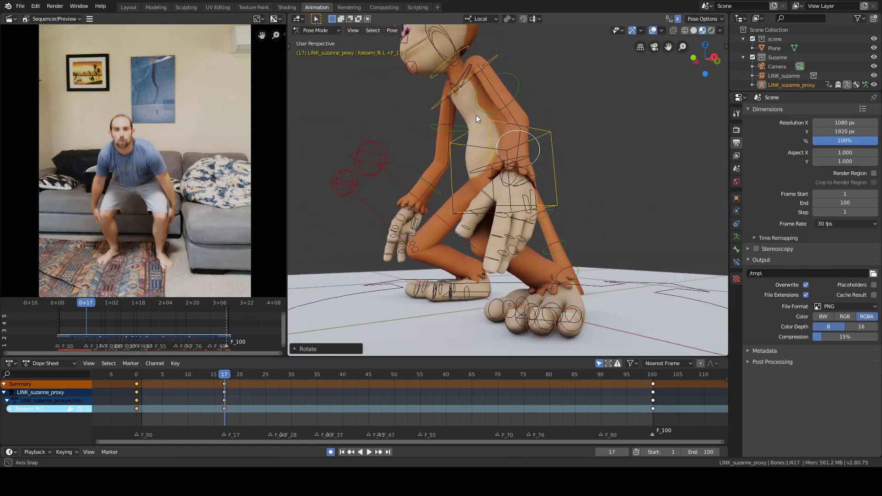
pyautogui.click(533, 180)
pyautogui.press('r')
pyautogui.click(586, 153)
pyautogui.keyDown('alt'); pyautogui.moveTo(584, 151); pyautogui.dragTo(536, 128); pyautogui.keyUp('alt')
# - Rotate the base control of the left thumb downward in the front view
pyautogui.press('`')
pyautogui.click(486, 96)
pyautogui.scroll(1, 542, 148)
pyautogui.click(465, 147)
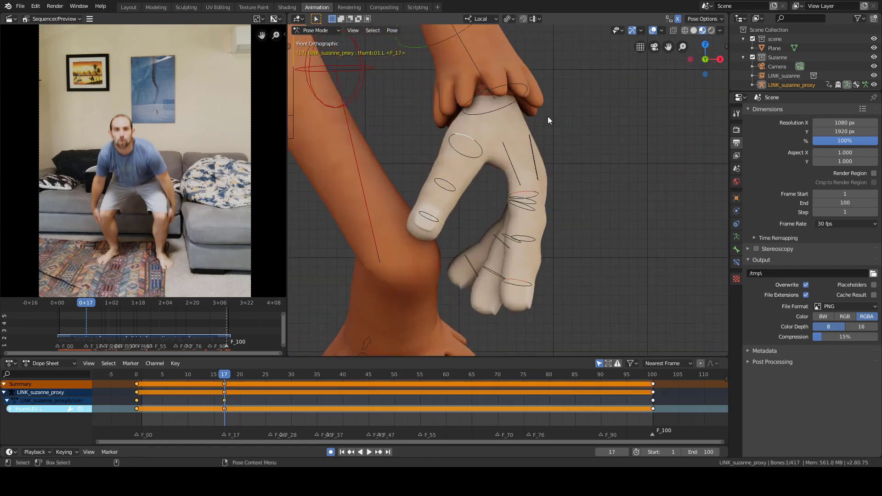
pyautogui.press('r')
pyautogui.click(550, 99)
# - Rotate the base controls of the left hand's fingers, including the middle finger, in the front view
pyautogui.click(536, 195)
pyautogui.press('r')
pyautogui.click(603, 148)
pyautogui.scroll(2, 597, 154)
pyautogui.press('r')
pyautogui.click(588, 173)
pyautogui.click(518, 217)
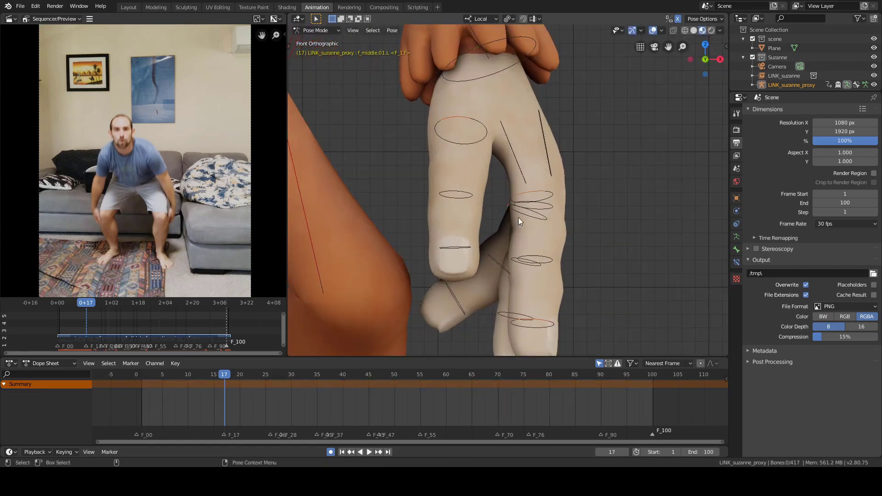
pyautogui.press('r')
# - Rotate the left upper arm FK control once more in the front view
pyautogui.scroll(-6, 577, 136)
pyautogui.press('r')
pyautogui.click(601, 98)
pyautogui.scroll(-4, 574, 115)
# - Select all the controls, insert keyframes for the pose at frame 17, and deselect everything
pyautogui.press('a')
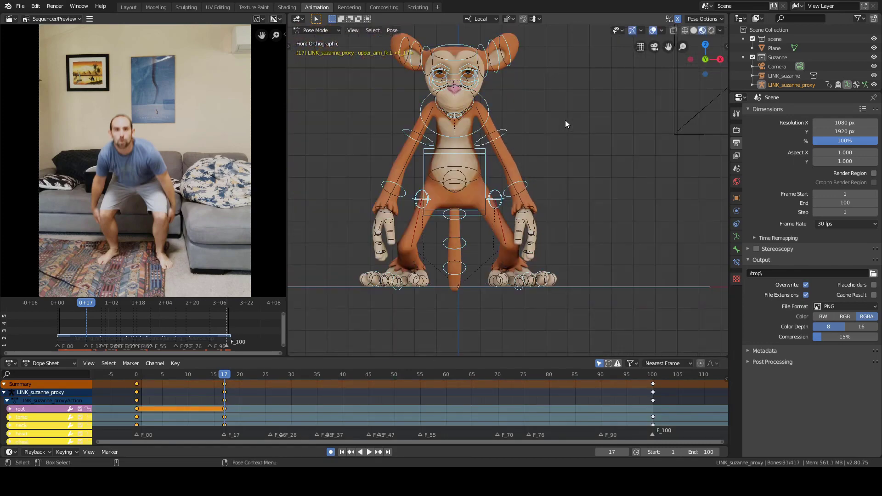
pyautogui.press('i')
pyautogui.click(565, 120)
pyautogui.hotkey('alt', 'a')
# - Move the facial control beside the nose and mouth in the front view at frame 17
pyautogui.scroll(4, 528, 115)
pyautogui.keyDown('shift'); pyautogui.moveTo(441, 82); pyautogui.dragTo(463, 144, button='middle'); pyautogui.keyUp('shift')
pyautogui.click(462, 141)
pyautogui.press('g')
pyautogui.click(533, 104)
# - Key all the controls' Available channels at frame 17 and deselect everything
pyautogui.press('a')
pyautogui.press('i')
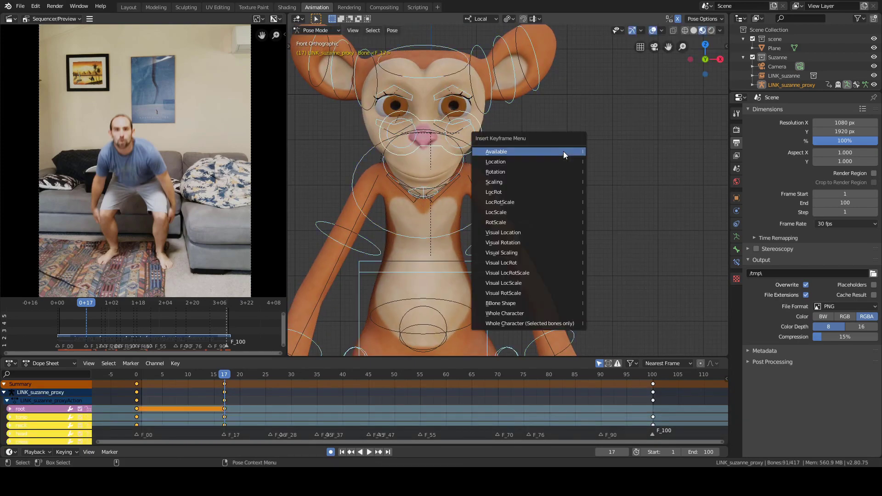
pyautogui.click(563, 151)
pyautogui.hotkey('alt', 'a')
# - Move the jaw control to open Suzanne's mouth at frame 17
pyautogui.scroll(-2, 593, 144)
pyautogui.moveTo(561, 150)
pyautogui.keyDown('shift'); pyautogui.mouseDown(button='middle')
pyautogui.moveTo(553, 112)
pyautogui.moveTo(483, 127)
pyautogui.moveTo(496, 116)
pyautogui.moveTo(527, 171)
pyautogui.moveTo(482, 147)
pyautogui.moveTo(406, 169)
pyautogui.moveTo(579, 151)
pyautogui.moveTo(573, 164)
pyautogui.mouseUp(button='middle'); pyautogui.keyUp('shift')
pyautogui.scroll(2, 483, 127)
pyautogui.click(465, 160)
pyautogui.press('g')
pyautogui.click(500, 129)
# - Select all the controls and go to the F_26 marker at frame 26
pyautogui.scroll(-4, 482, 148)
pyautogui.press('a')
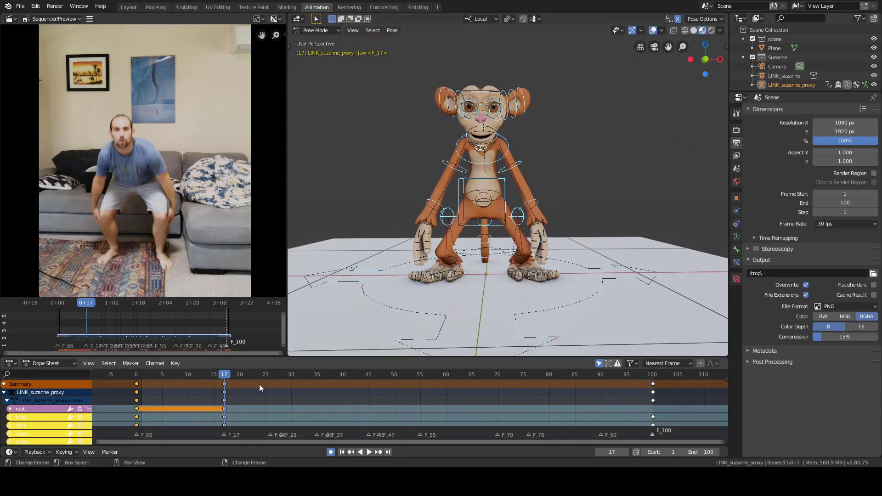
pyautogui.scroll(3, 267, 409)
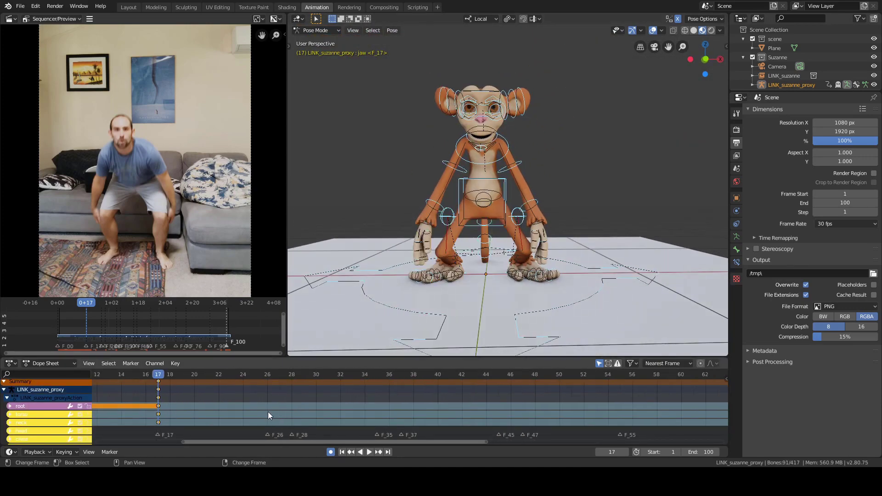
pyautogui.click(269, 411)
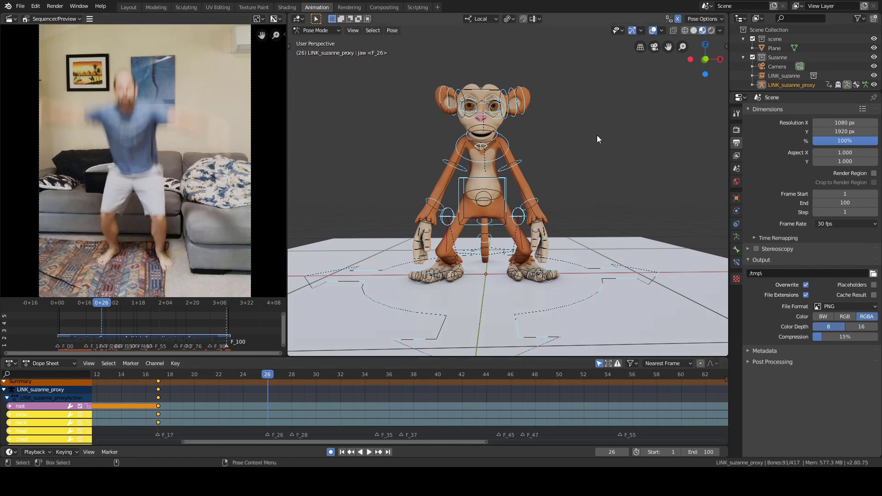
pyautogui.click(499, 178)
pyautogui.press('`')
pyautogui.click(462, 146)
pyautogui.press('g')
pyautogui.press('z')
pyautogui.rightClick(580, 161)
pyautogui.moveTo(580, 160); pyautogui.dragTo(544, 134, button='middle')
pyautogui.press('g')
pyautogui.press('z')
pyautogui.rightClick(500, 147)
# - Show the rig properties and turn off IK_Stretch for both the left and right foot IK controls
pyautogui.press('n')
pyautogui.scroll(1, 551, 146)
pyautogui.scroll(-2, 643, 154)
pyautogui.click(479, 262)
pyautogui.moveTo(479, 262)
pyautogui.mouseDown(button='middle')
pyautogui.moveTo(480, 273)
pyautogui.moveTo(478, 265)
pyautogui.mouseUp(button='middle')
pyautogui.click(476, 281)
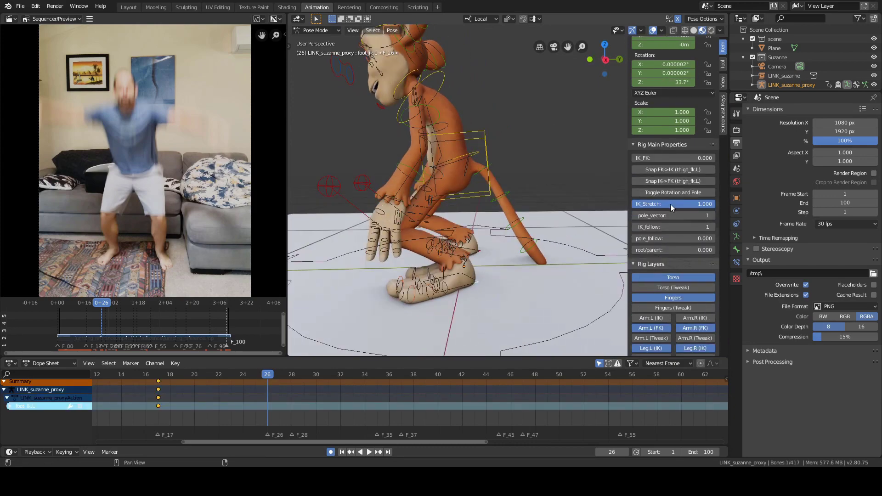
pyautogui.moveTo(671, 205); pyautogui.dragTo(590, 205)
pyautogui.moveTo(561, 216); pyautogui.dragTo(514, 245, button='middle')
pyautogui.click(515, 245)
pyautogui.moveTo(671, 205); pyautogui.dragTo(591, 205)
# - Raise the torso control about 0.29 m along its local Z axis at frame 26
pyautogui.moveTo(441, 225); pyautogui.dragTo(479, 199, button='middle')
pyautogui.click(487, 154)
pyautogui.press('g')
pyautogui.press('z')
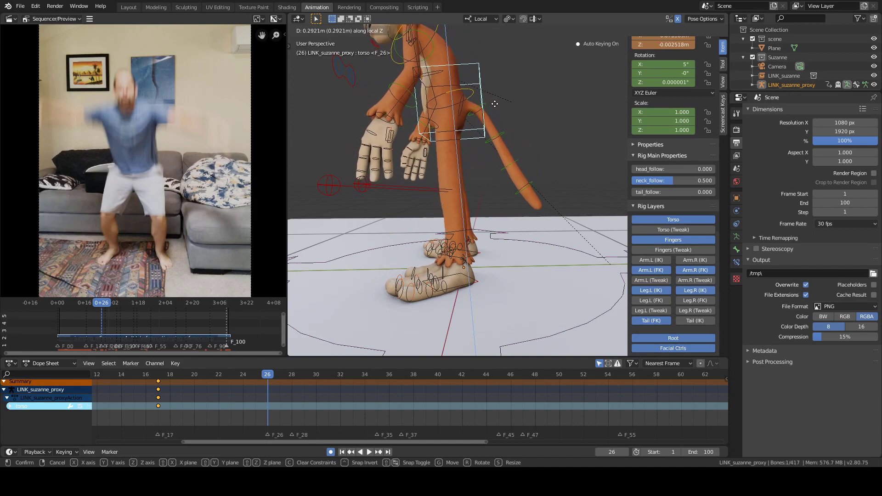
pyautogui.click(495, 104)
# - Shift the torso control backward over the feet in the side view and rotate it
pyautogui.moveTo(479, 154); pyautogui.dragTo(504, 119, button='middle')
pyautogui.press('KP_3')
pyautogui.press('g')
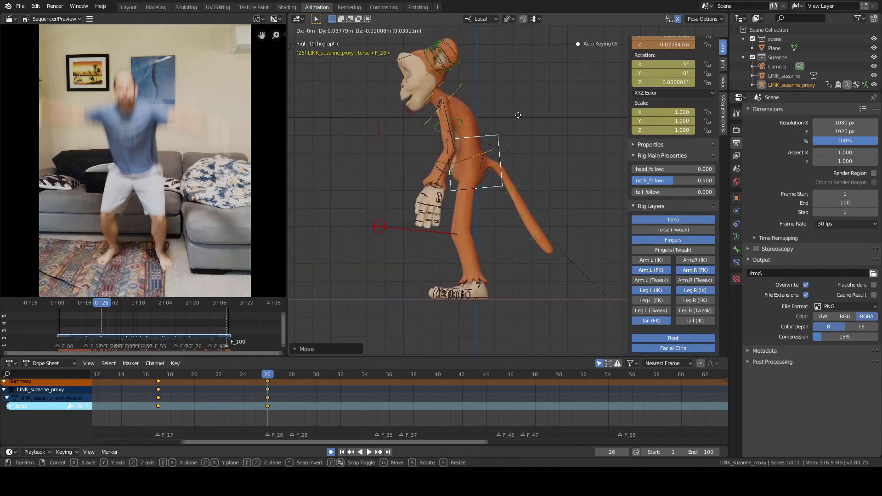
pyautogui.click(522, 110)
pyautogui.press('r')
pyautogui.click(526, 105)
# - Straighten the upper body by rotating the chest control, and rotate the neck by about -1.9°
pyautogui.click(474, 112)
pyautogui.press('r')
pyautogui.click(548, 106)
pyautogui.click(469, 124)
pyautogui.press('r')
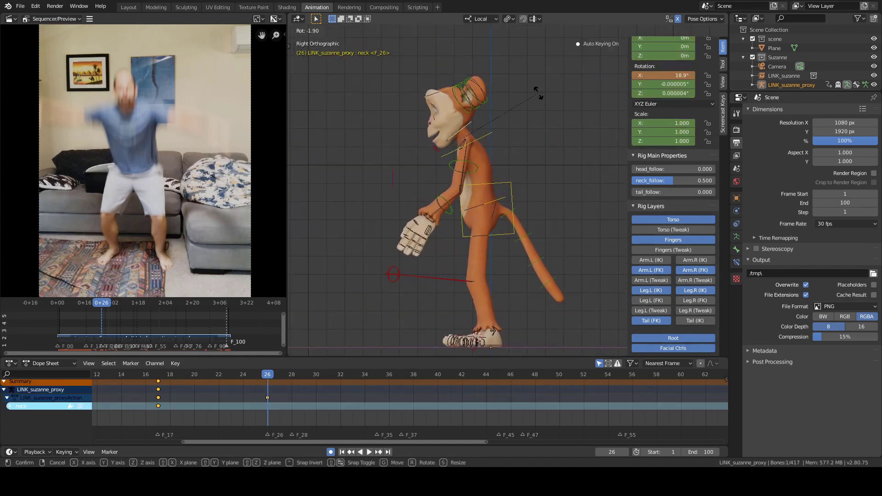
pyautogui.click(539, 93)
# - Reset the jaw control to close the mouth, and adjust the facial control in the front view at frame 26
pyautogui.click(435, 145)
pyautogui.scroll(5, 522, 132)
pyautogui.scroll(-5, 446, 114)
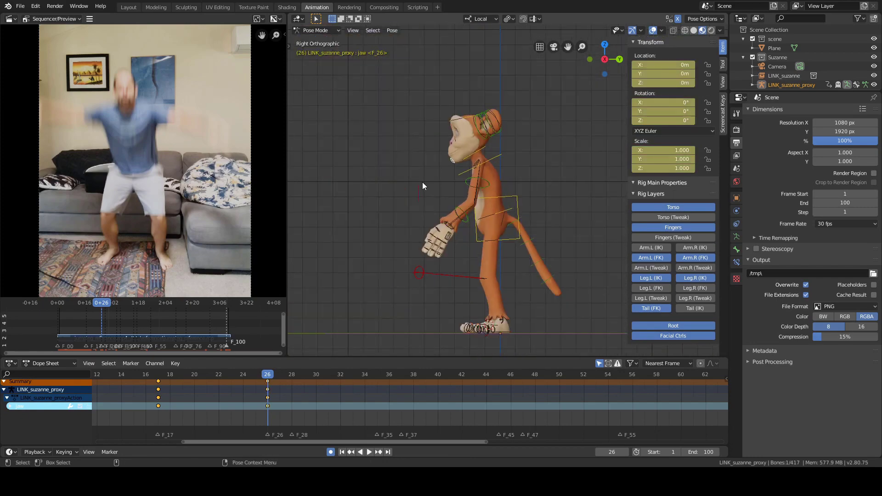
pyautogui.press('KP_1')
pyautogui.moveTo(466, 118); pyautogui.dragTo(467, 117)
pyautogui.click(475, 112)
# - Rotate the left shoulder control in the front view to about X -6°, Y 2.3°, Z -4.1°
pyautogui.moveTo(475, 112); pyautogui.dragTo(498, 200, button='middle')
pyautogui.scroll(4, 501, 109)
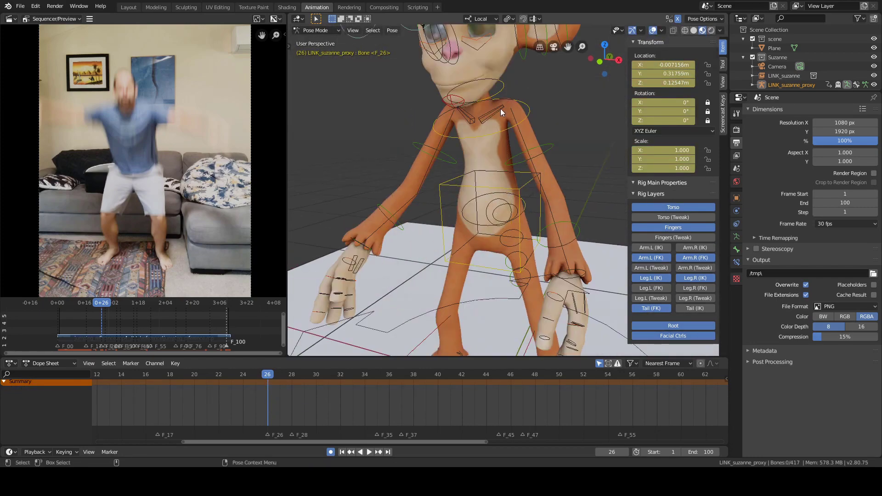
pyautogui.click(502, 115)
pyautogui.press('`')
pyautogui.click(450, 83)
pyautogui.scroll(3, 481, 121)
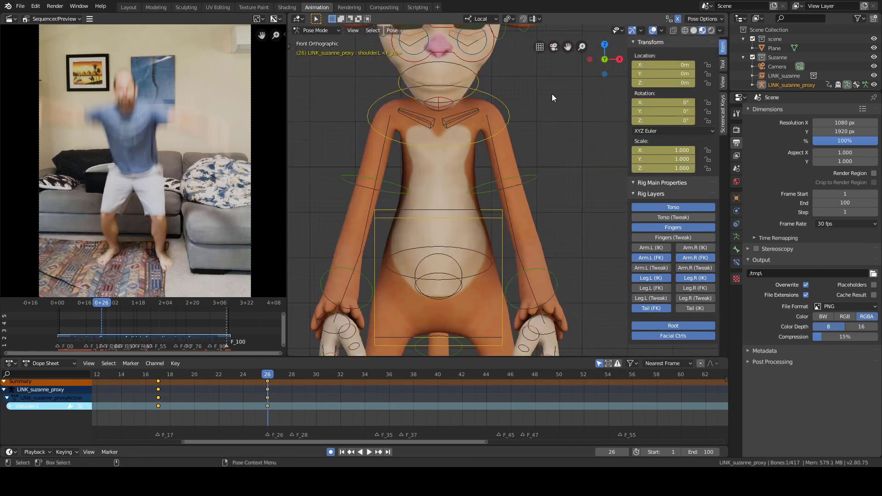
pyautogui.press('r')
pyautogui.click(548, 107)
# - Swing the left upper arm FK control outward to about X 15.3°, Y -25.6°, Z 37.5° at frame 26
pyautogui.scroll(-1, 524, 187)
pyautogui.click(525, 188)
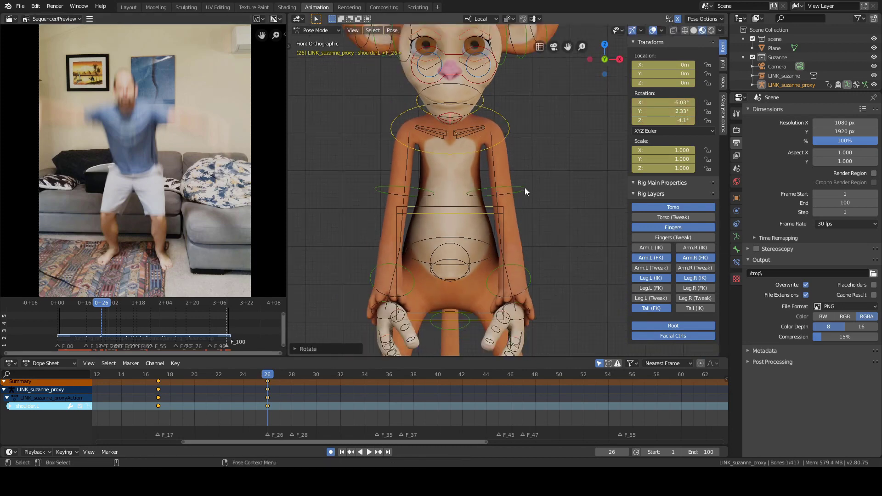
pyautogui.press('r')
pyautogui.click(563, 80)
pyautogui.keyDown('shift'); pyautogui.moveTo(564, 80); pyautogui.dragTo(437, 63, button='middle'); pyautogui.keyUp('shift')
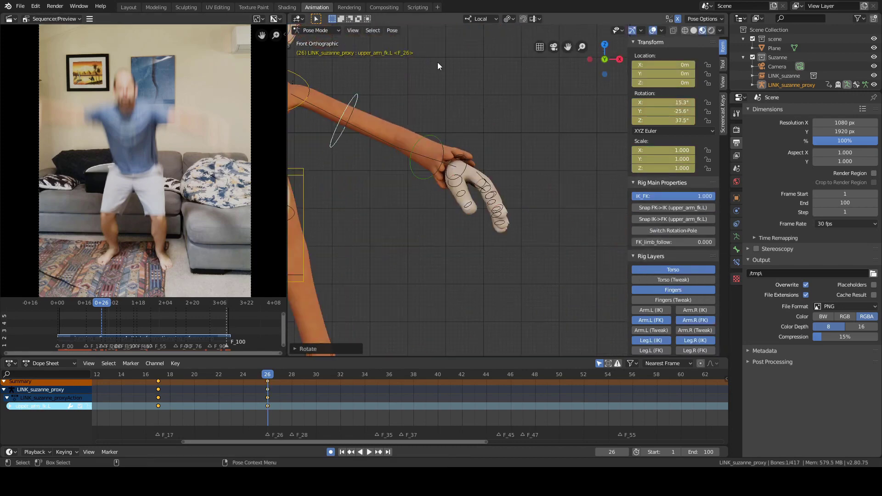
# - Rotate the left forearm FK control about its local X axis to about 1.9° at frame 26
pyautogui.press('`')
pyautogui.click(460, 69)
pyautogui.click(463, 164)
pyautogui.click(463, 191)
pyautogui.press('r')
pyautogui.press('x')
pyautogui.press('x')
pyautogui.click(470, 156)
# - Fine-tune the left forearm FK control's rotation in the front view at frame 26
pyautogui.moveTo(452, 220); pyautogui.dragTo(361, 167, button='middle')
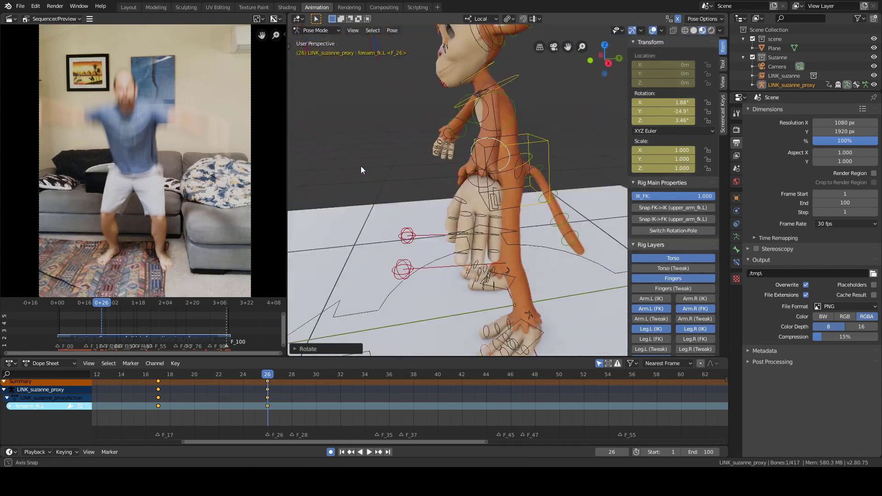
pyautogui.press('`')
pyautogui.click(445, 114)
pyautogui.scroll(-4, 445, 114)
pyautogui.keyDown('shift'); pyautogui.moveTo(451, 117); pyautogui.dragTo(535, 122, button='middle'); pyautogui.keyUp('shift')
pyautogui.press('r')
pyautogui.click(569, 143)
# - Slightly rotate the left upper arm FK control and the left shoulder control in the front view at frame 26
pyautogui.click(498, 160)
pyautogui.press('r')
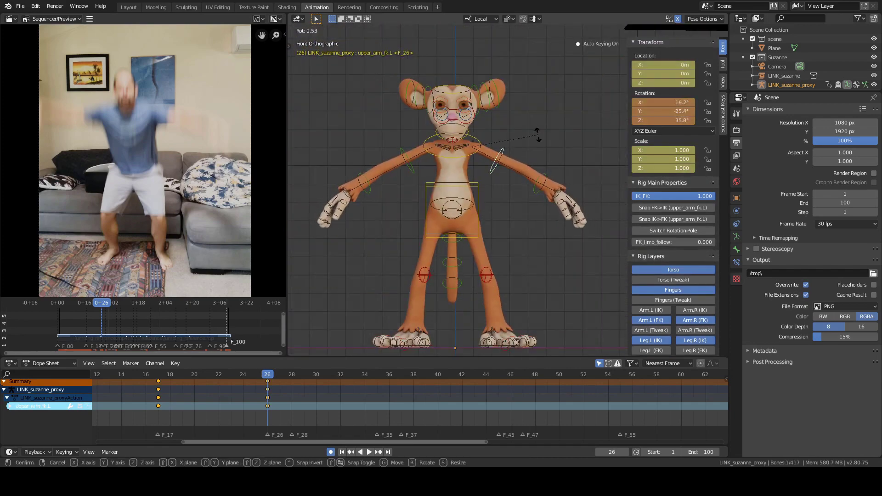
pyautogui.click(537, 133)
pyautogui.click(463, 147)
pyautogui.press('r')
pyautogui.click(536, 133)
# - Compare the left hand with the video reference and keyframe all rig controls at frame 26
pyautogui.click(559, 192)
pyautogui.scroll(7, 202, 163)
pyautogui.moveTo(247, 168); pyautogui.dragTo(203, 177, button='middle')
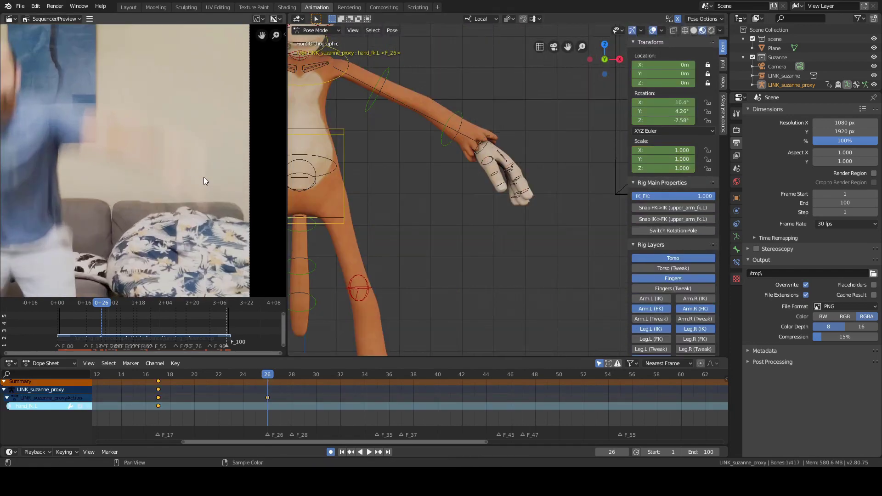
pyautogui.scroll(-5, 203, 178)
pyautogui.press('a')
pyautogui.press('i')
# - Check the hand motion in the neighbouring reference frames and rotate the left hand FK control to about X 21.2°, Y 2.4°, Z -13.2° at frame 26
pyautogui.keyDown('alt'); pyautogui.scroll(7, 188, 174); pyautogui.keyUp('alt')
pyautogui.keyDown('alt'); pyautogui.scroll(-11, 158, 241); pyautogui.keyUp('alt')
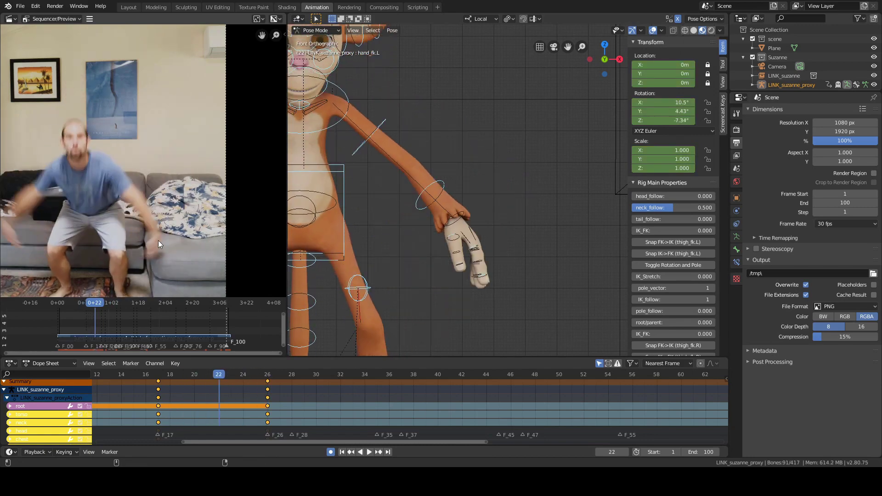
pyautogui.keyDown('alt'); pyautogui.scroll(-1, 186, 67); pyautogui.keyUp('alt')
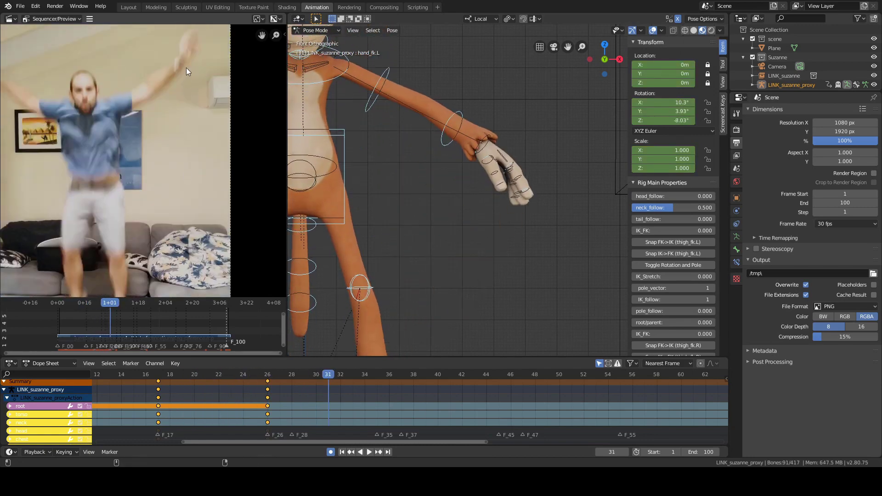
pyautogui.keyDown('alt'); pyautogui.scroll(5, 186, 62); pyautogui.keyUp('alt')
pyautogui.click(452, 129)
pyautogui.press('r')
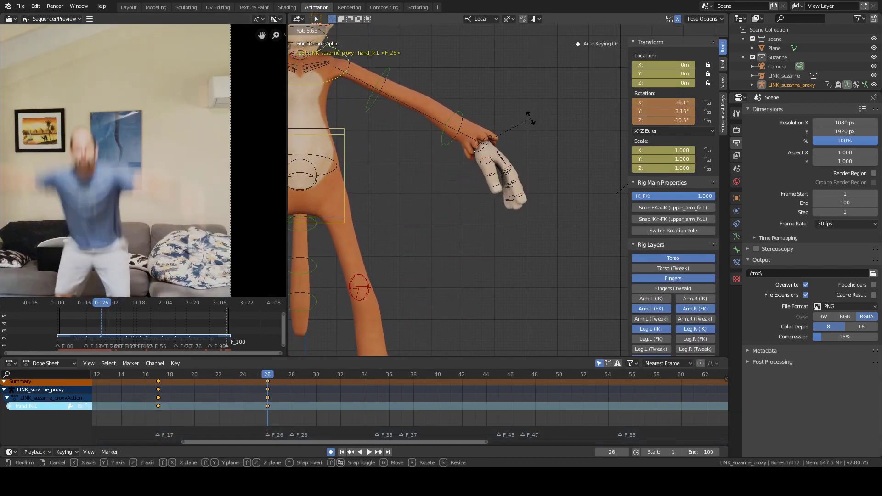
pyautogui.click(529, 138)
# - Lower the torso control to about Z -0.083 m and tilt it about its local X axis at frame 26
pyautogui.press('Home')
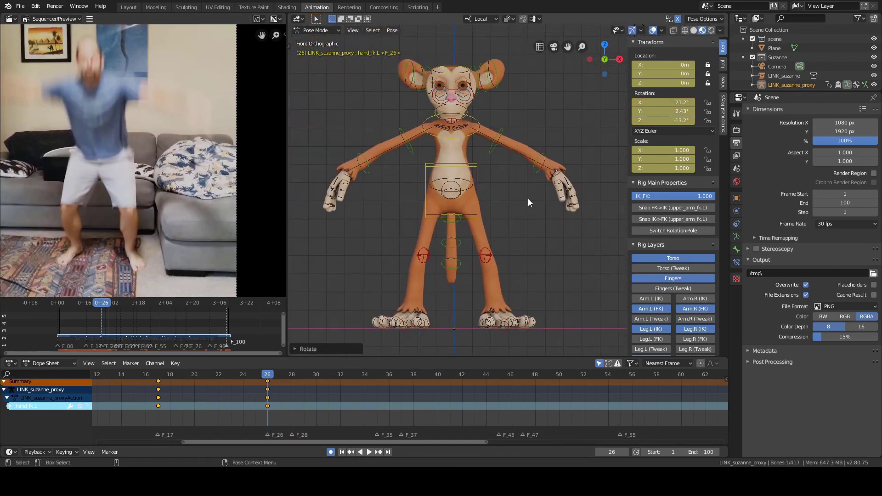
pyautogui.click(477, 178)
pyautogui.press('g')
pyautogui.press('z')
pyautogui.click(511, 184)
pyautogui.moveTo(512, 184); pyautogui.dragTo(415, 192, button='middle')
pyautogui.press('r')
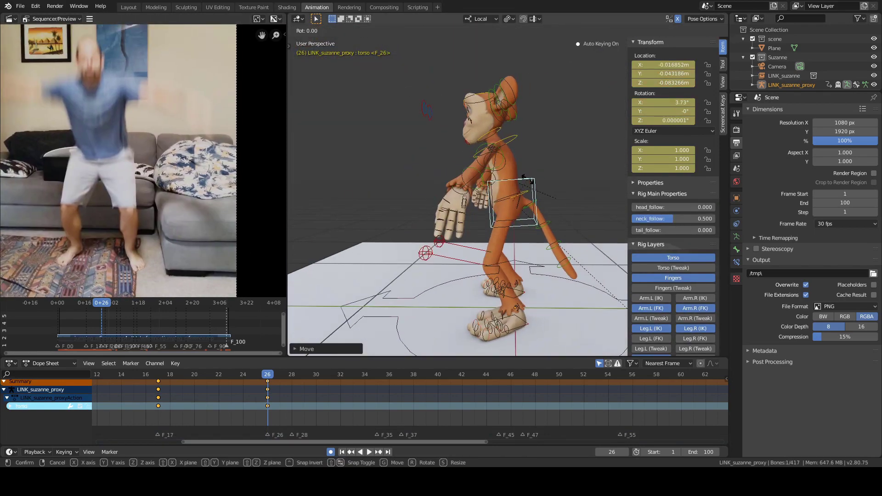
pyautogui.press('x')
pyautogui.click(526, 178)
# - Move the eye-target control vertically in the front view to adjust the character's gaze at frame 26
pyautogui.click(461, 190)
pyautogui.press('KP_3')
pyautogui.press('KP_1')
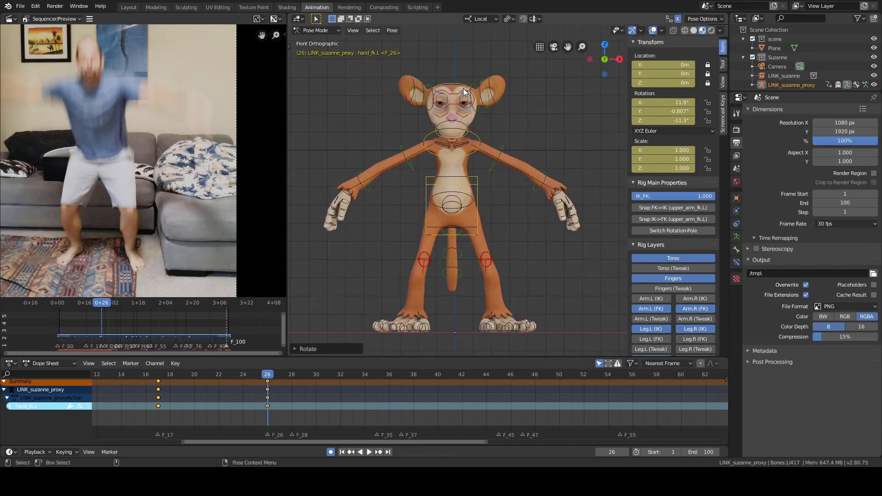
pyautogui.click(463, 89)
pyautogui.press('g')
pyautogui.press('z')
pyautogui.click(519, 115)
# - Compare the in-between motion with the reference, keyframe all rig controls at frame 22, and add a timeline marker there
pyautogui.press('a')
pyautogui.press('a')
pyautogui.moveTo(262, 375); pyautogui.dragTo(207, 401)
pyautogui.keyDown('alt'); pyautogui.scroll(-2, 185, 225); pyautogui.keyUp('alt')
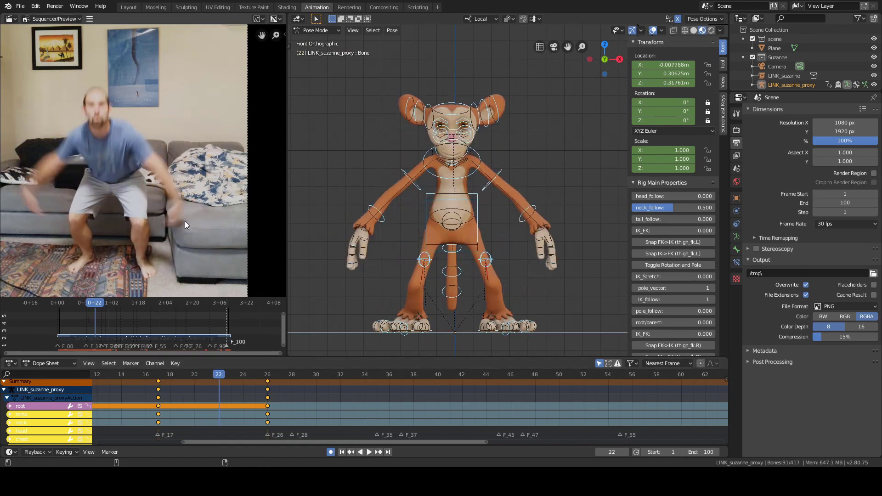
pyautogui.keyDown('alt'); pyautogui.scroll(3, 185, 226); pyautogui.keyUp('alt')
pyautogui.keyDown('alt'); pyautogui.scroll(-3, 185, 225); pyautogui.keyUp('alt')
pyautogui.keyDown('alt'); pyautogui.scroll(1, 185, 225); pyautogui.keyUp('alt')
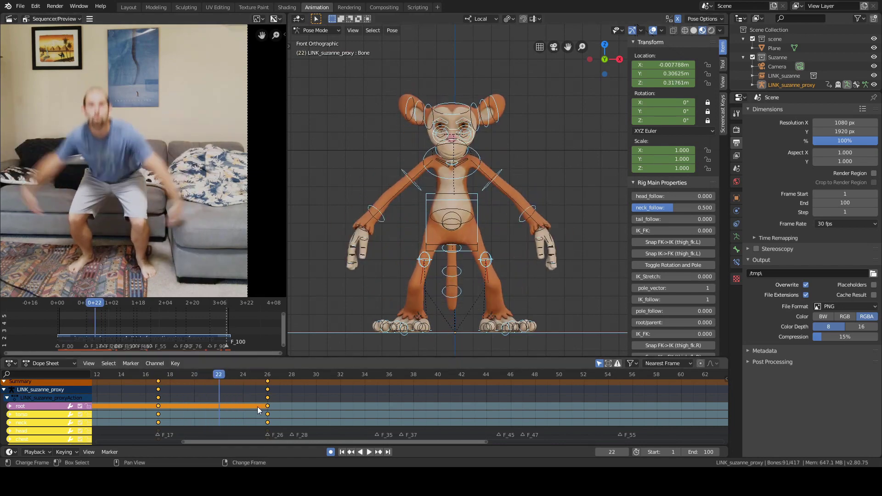
pyautogui.press('i')
# - Rotate the left hand FK control to about X 39.5°, Y -0.6°, Z -16.6° at frame 22
pyautogui.click(408, 198)
pyautogui.click(527, 213)
pyautogui.scroll(2, 452, 285)
pyautogui.press('r')
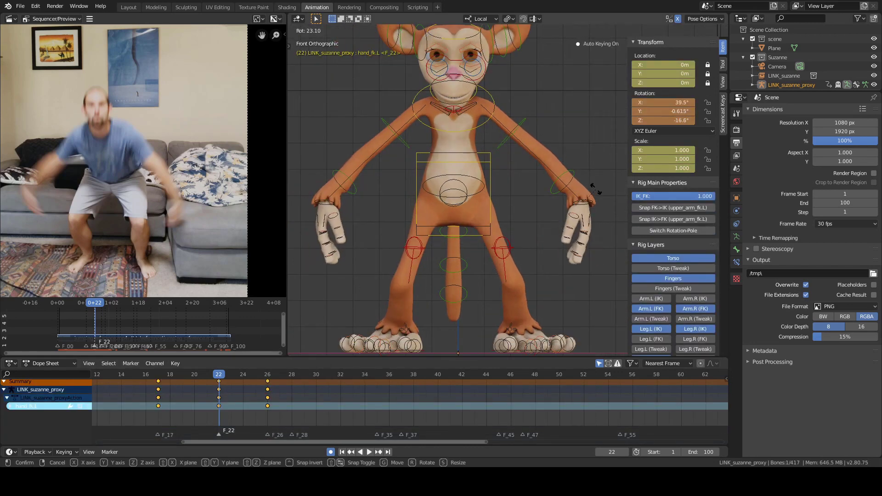
pyautogui.click(597, 186)
# - Curl the left hand's fingers and rotate the left thumb's base control to about X 14.5° at frame 22
pyautogui.keyDown('shift'); pyautogui.moveTo(606, 180); pyautogui.dragTo(519, 151, button='middle'); pyautogui.keyUp('shift')
pyautogui.scroll(7, 550, 131)
pyautogui.moveTo(469, 216); pyautogui.dragTo(561, 159)
pyautogui.click(558, 170)
pyautogui.click(515, 167)
pyautogui.press('r')
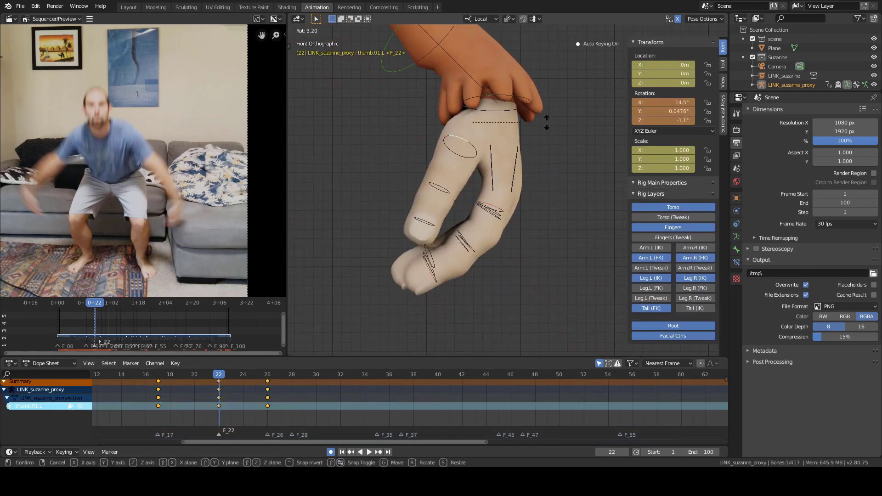
pyautogui.click(543, 131)
# - Rotate the left shoulder control downward and adjust the left arm's rotation in the front view at frame 22
pyautogui.scroll(-10, 482, 152)
pyautogui.scroll(3, 478, 161)
pyautogui.click(478, 139)
pyautogui.press('r')
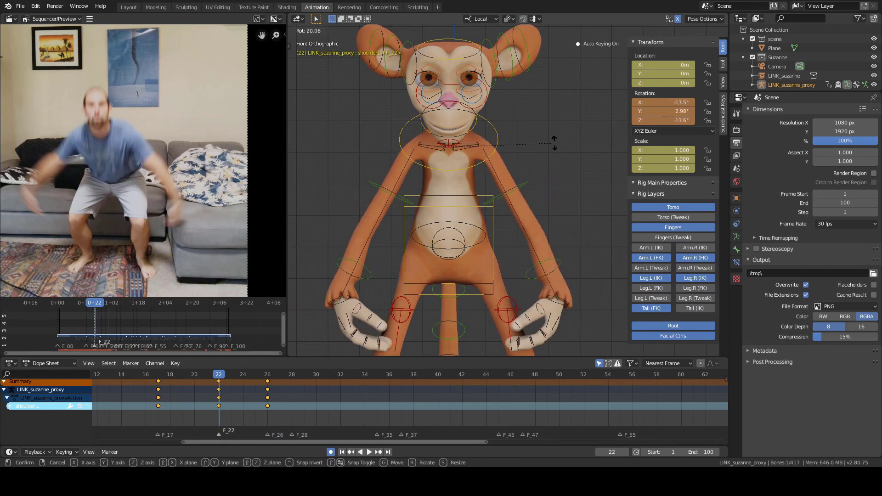
pyautogui.click(557, 136)
pyautogui.click(557, 231)
pyautogui.keyDown('shift'); pyautogui.moveTo(559, 160); pyautogui.dragTo(563, 142, button='middle'); pyautogui.keyUp('shift')
pyautogui.press('r')
pyautogui.click(584, 148)
# - Lower the torso control in the front view to deepen the crouch at frame 22
pyautogui.click(482, 211)
pyautogui.scroll(-1, 513, 218)
pyautogui.press('g')
pyautogui.click(519, 228)
# - Move the eye-target control downward and adjust the jaw control at frame 22
pyautogui.click(481, 109)
pyautogui.press('g')
pyautogui.click(472, 125)
pyautogui.moveTo(508, 126)
pyautogui.mouseDown(button='middle')
pyautogui.moveTo(490, 150)
pyautogui.moveTo(455, 144)
pyautogui.moveTo(543, 151)
pyautogui.moveTo(519, 132)
pyautogui.mouseUp(button='middle')
pyautogui.click(464, 143)
pyautogui.press('g')
pyautogui.click(461, 160)
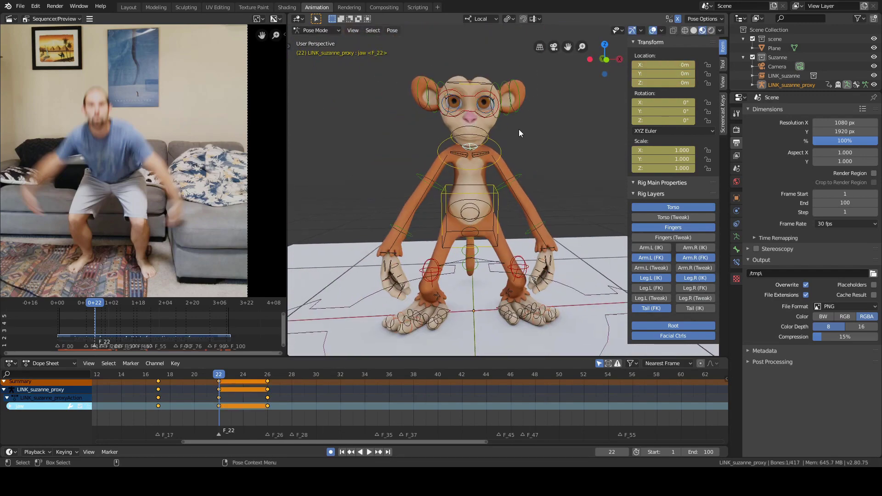
# - Move the left knee pole control outward in the front view at frame 22
pyautogui.press('KP_1')
pyautogui.click(504, 241)
pyautogui.press('g')
pyautogui.click(538, 219)
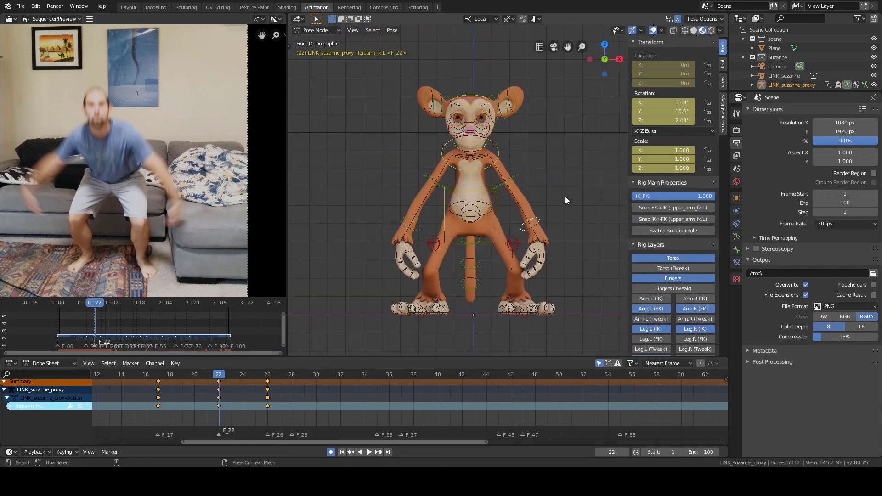
# - Rotate the left forearm FK control about its local X axis to about 19.6° at frame 22
pyautogui.moveTo(565, 197); pyautogui.dragTo(487, 209, button='middle')
pyautogui.press('r')
pyautogui.press('x')
pyautogui.press('x')
pyautogui.click(558, 181)
# - Check the frame 22 pose against the video reference with the viewport overlays temporarily hidden
pyautogui.moveTo(478, 177); pyautogui.dragTo(533, 180, button='middle')
pyautogui.press('a')
pyautogui.press('ctrl+KP_3')
pyautogui.press('KP_1')
pyautogui.hotkey('alt', 'a')
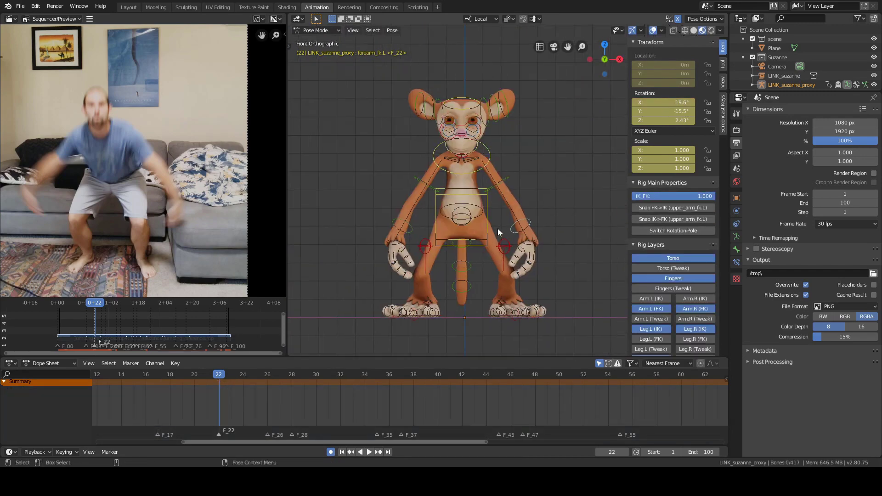
pyautogui.scroll(1, 514, 190)
pyautogui.scroll(-1, 514, 190)
pyautogui.click(653, 31)
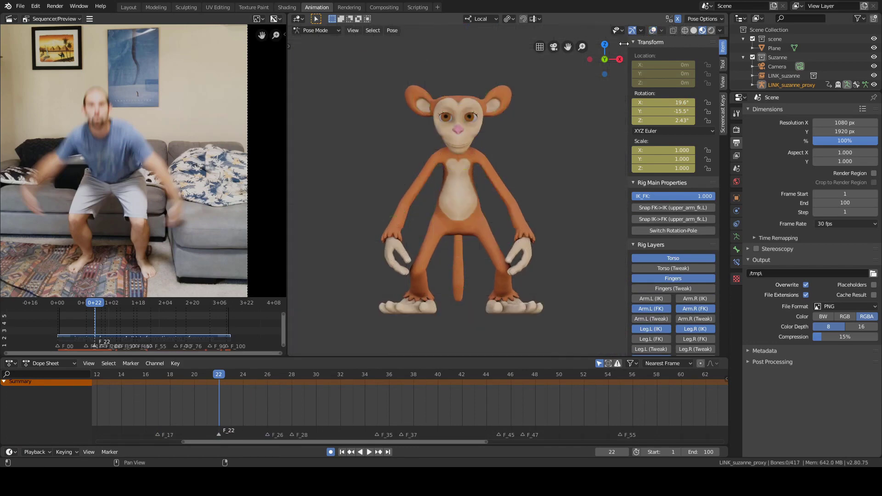
pyautogui.click(652, 31)
# - Scrub and play the motion up to frame 26 with all rig controls selected
pyautogui.press('a')
pyautogui.moveTo(202, 375); pyautogui.dragTo(181, 405)
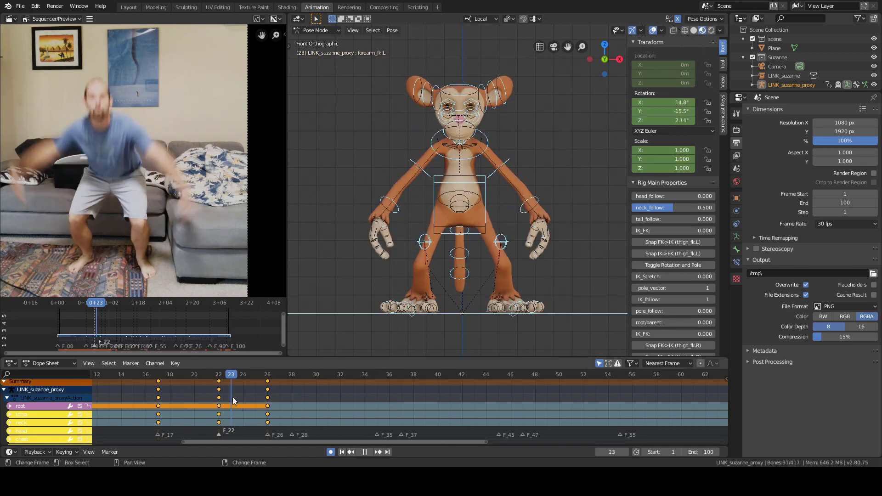
pyautogui.press('space')
# - Rotate the left upper arm FK control in the front view at frame 26
pyautogui.click(410, 137)
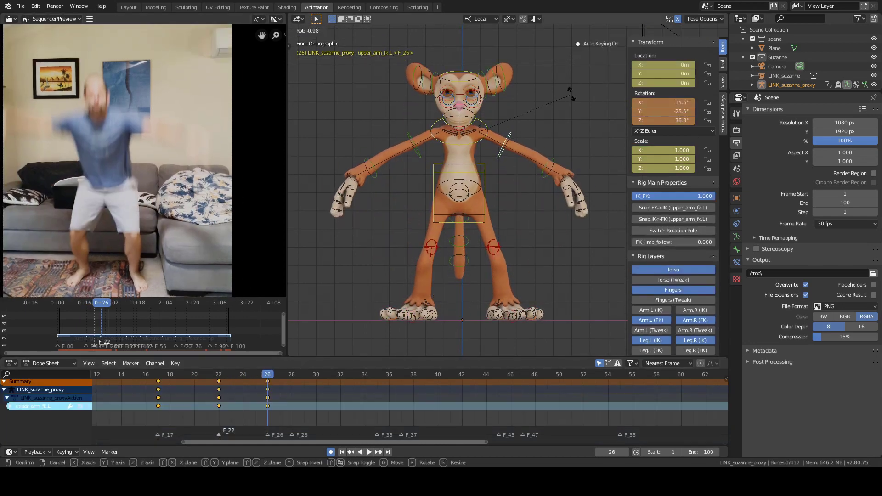
pyautogui.press('r')
pyautogui.press('Return')
# - Adjust the tilt of the chest and head controls in the side view at frame 26
pyautogui.press('KP_3')
pyautogui.click(495, 110)
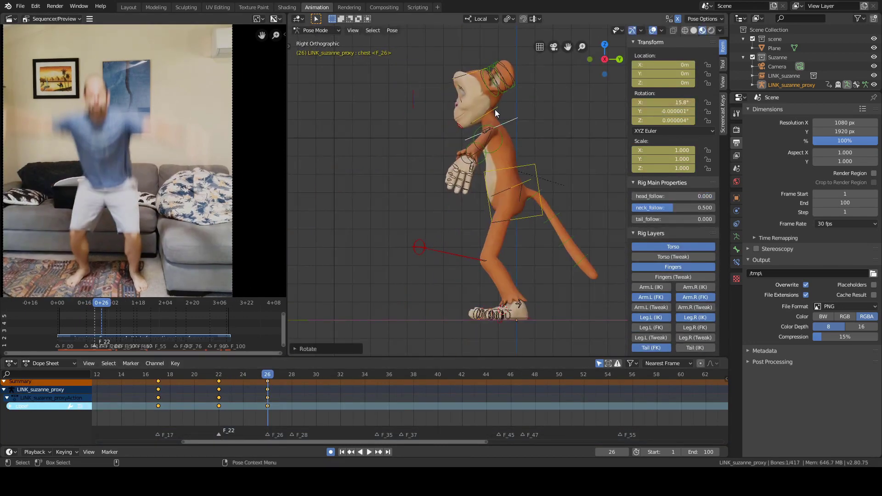
pyautogui.press('a')
pyautogui.press('KP_1')
pyautogui.hotkey('alt', 'a')
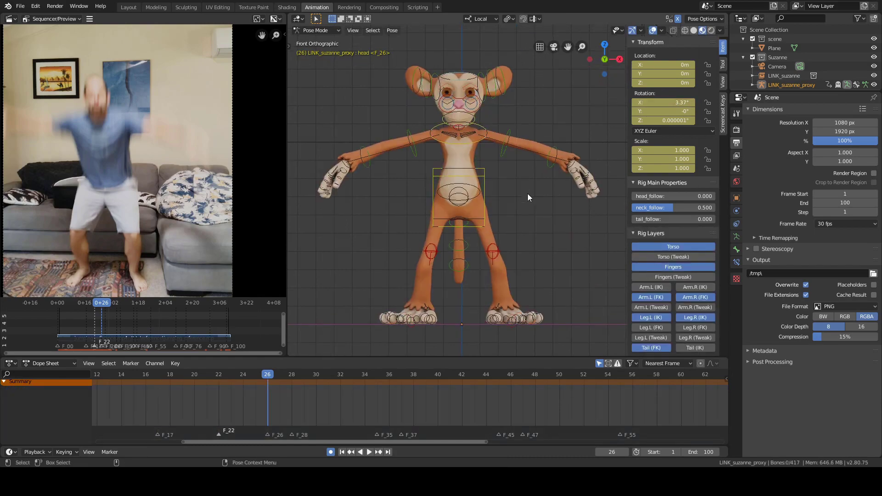
# - Rotate the left forearm FK control about its local X axis to about 26.6° at frame 26
pyautogui.moveTo(527, 194); pyautogui.dragTo(534, 227, button='middle')
pyautogui.click(546, 200)
pyautogui.press('r')
pyautogui.press('x')
pyautogui.press('x')
pyautogui.click(558, 161)
pyautogui.press('a')
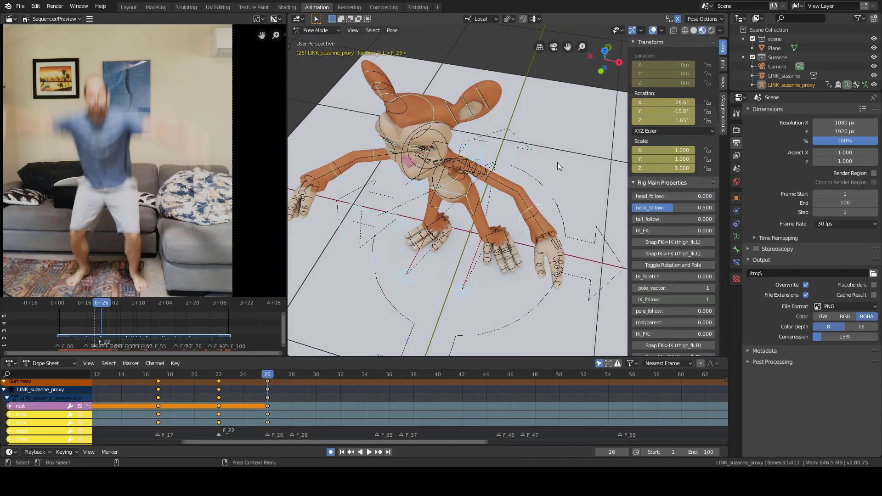
pyautogui.press('KP_1')
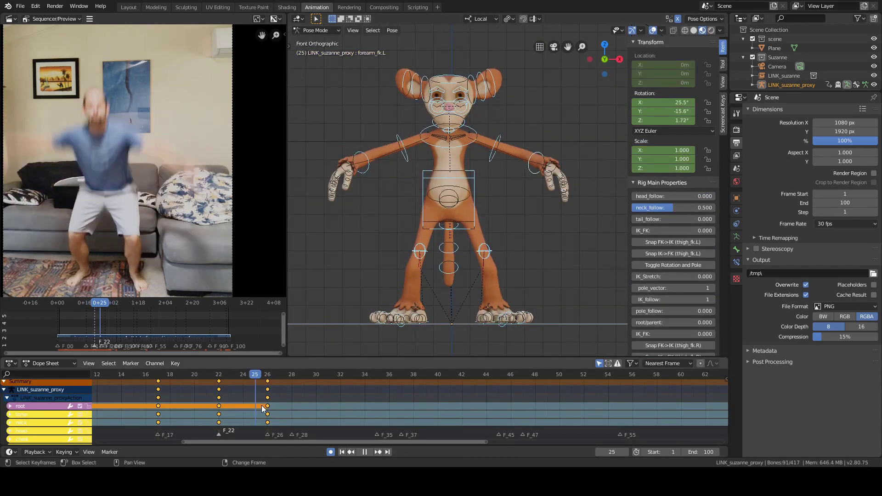
# - Go to frame 28 and raise the torso control along its local Z axis to about 0.06 m
pyautogui.press('Right')
pyautogui.press('Right')
pyautogui.click(474, 203)
pyautogui.press('g')
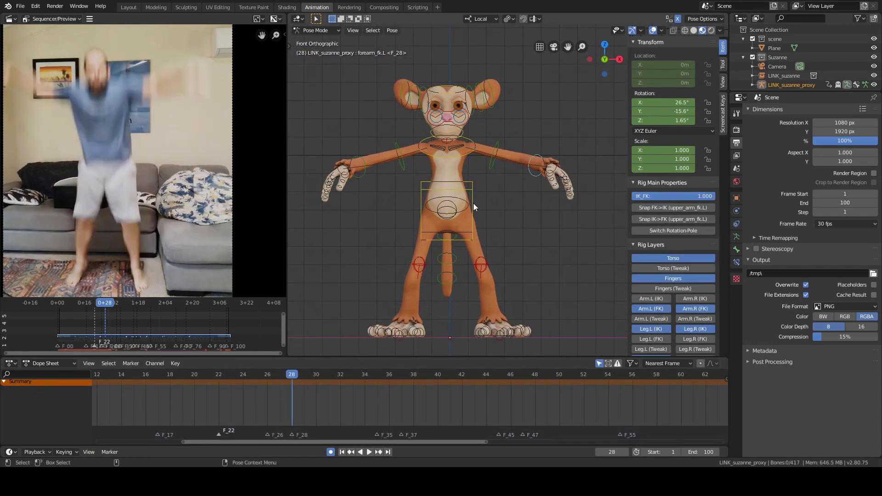
pyautogui.press('z')
pyautogui.press('z')
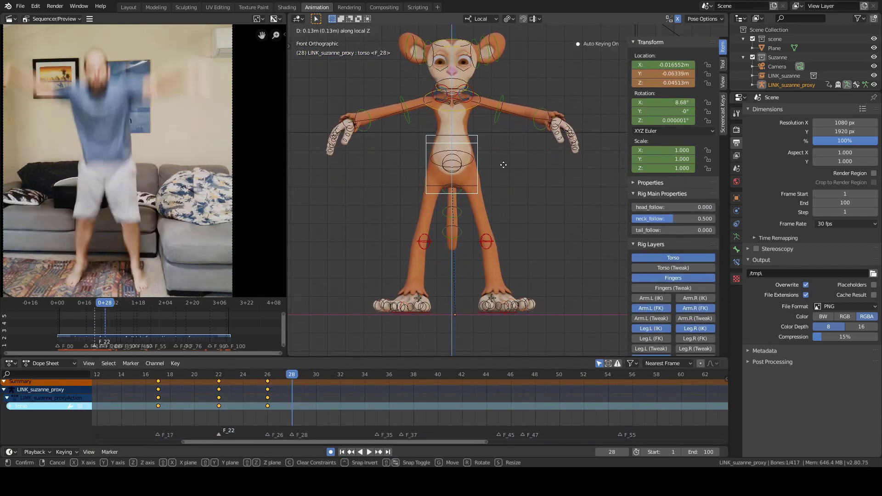
pyautogui.click(504, 162)
# - Reposition the eye-target control in the front view to about Y 0.318 m, Z 0.02 m at frame 28
pyautogui.hotkey('alt', 'a')
pyautogui.keyDown('alt'); pyautogui.moveTo(504, 162); pyautogui.dragTo(513, 213, button='middle'); pyautogui.keyUp('alt')
pyautogui.click(480, 145)
pyautogui.press('g')
pyautogui.click(480, 129)
# - Inspect the left foot up close and enable In Front display for the rig's armature
pyautogui.hotkey('alt', 'a')
pyautogui.keyDown('alt'); pyautogui.moveTo(560, 278); pyautogui.dragTo(515, 215, button='middle'); pyautogui.keyUp('alt')
pyautogui.keyDown('alt'); pyautogui.moveTo(515, 215); pyautogui.dragTo(511, 208); pyautogui.keyUp('alt')
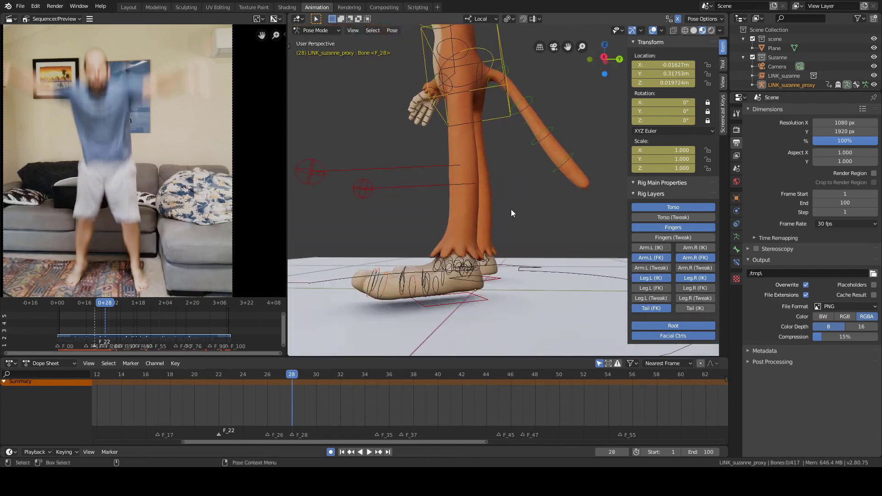
pyautogui.keyDown('alt'); pyautogui.moveTo(511, 209); pyautogui.dragTo(463, 222, button='middle'); pyautogui.keyUp('alt')
pyautogui.click(468, 228)
pyautogui.keyDown('alt'); pyautogui.moveTo(462, 223); pyautogui.dragTo(478, 174); pyautogui.keyUp('alt')
pyautogui.click(737, 237)
pyautogui.click(774, 240)
pyautogui.click(865, 265)
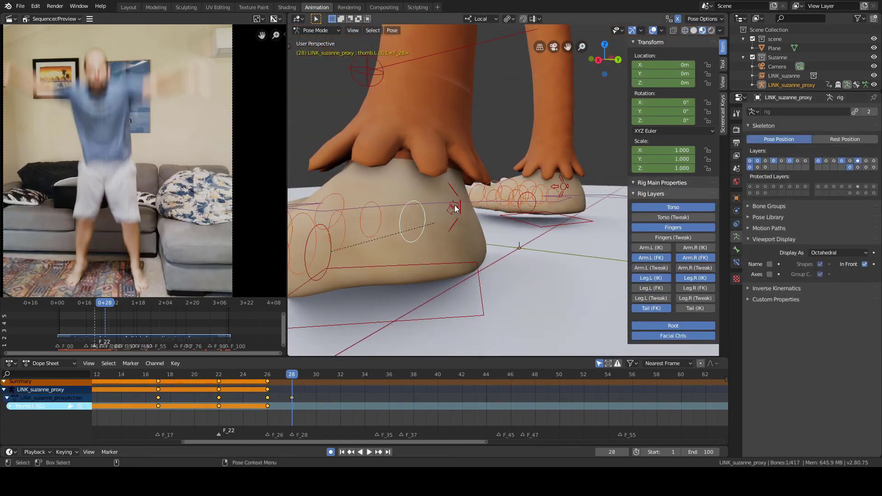
# - Rotate the left foot's heel IK control about its local X axis by about 40° at frame 28
pyautogui.scroll(-5, 499, 206)
pyautogui.press('r')
pyautogui.press('x')
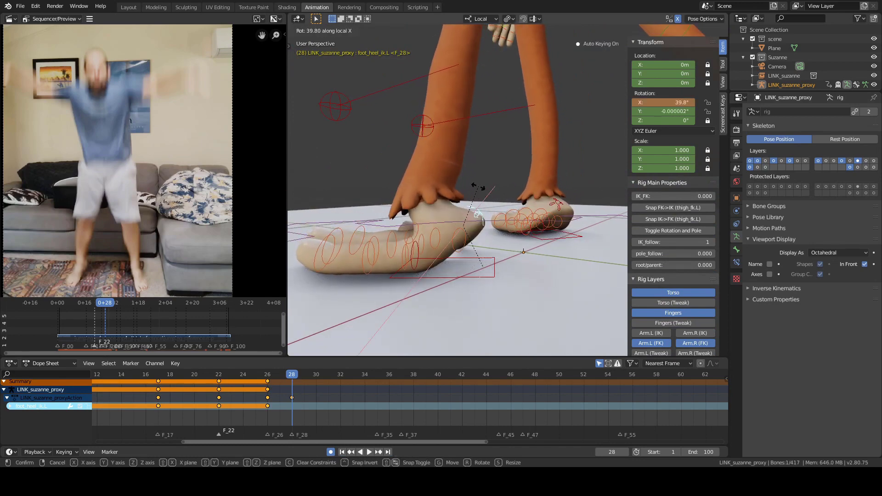
pyautogui.click(482, 190)
# - Lower the torso control in the right side view to about Y -0.061 m, Z 0.031 m and rotate it to about X 4° at frame 28
pyautogui.keyDown('alt'); pyautogui.moveTo(482, 191); pyautogui.dragTo(498, 199); pyautogui.keyUp('alt')
pyautogui.scroll(-6, 498, 199)
pyautogui.click(515, 156)
pyautogui.press('KP_Decimal')
pyautogui.scroll(-6, 518, 163)
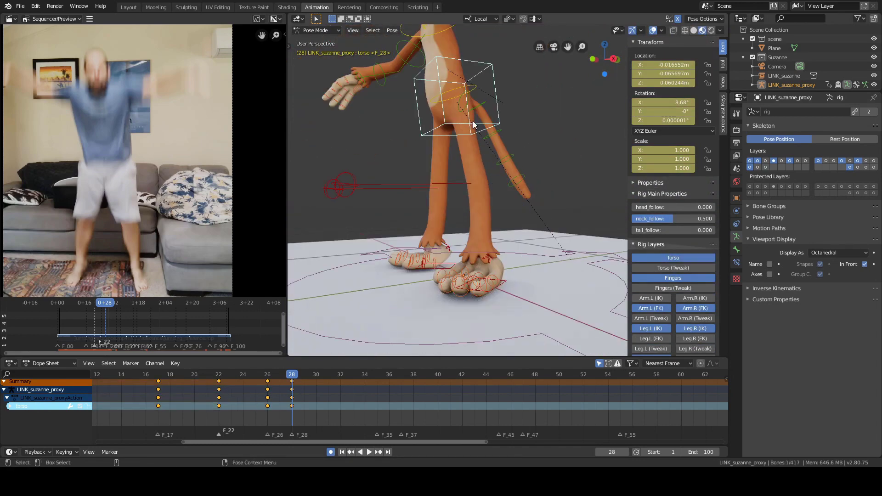
pyautogui.press('g')
pyautogui.moveTo(546, 187); pyautogui.dragTo(506, 166, button='middle')
pyautogui.click(506, 167)
pyautogui.press('KP_3')
pyautogui.press('g')
pyautogui.click(544, 161)
pyautogui.press('r')
pyautogui.click(563, 101)
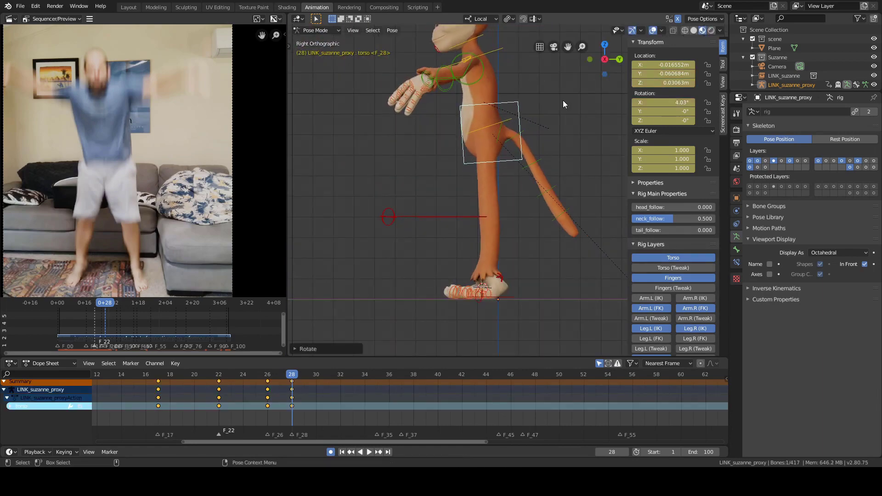
# - Raise the left upper arm FK control in the front view to about X 3°, Y -26°, Z 62° at frame 28
pyautogui.hotkey('alt', 'a')
pyautogui.moveTo(425, 179); pyautogui.dragTo(454, 173, button='middle')
pyautogui.press('KP_1')
pyautogui.click(476, 175)
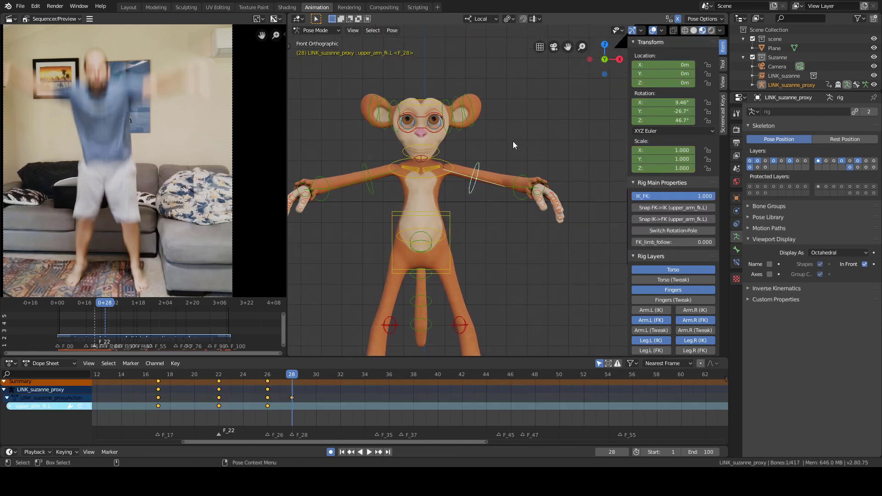
pyautogui.press('r')
pyautogui.click(559, 90)
# - Rotate the left shoulder control upward in the front view at frame 28, comparing it with a close-up of the video reference
pyautogui.click(434, 168)
pyautogui.press('r')
pyautogui.click(519, 87)
pyautogui.scroll(5, 431, 177)
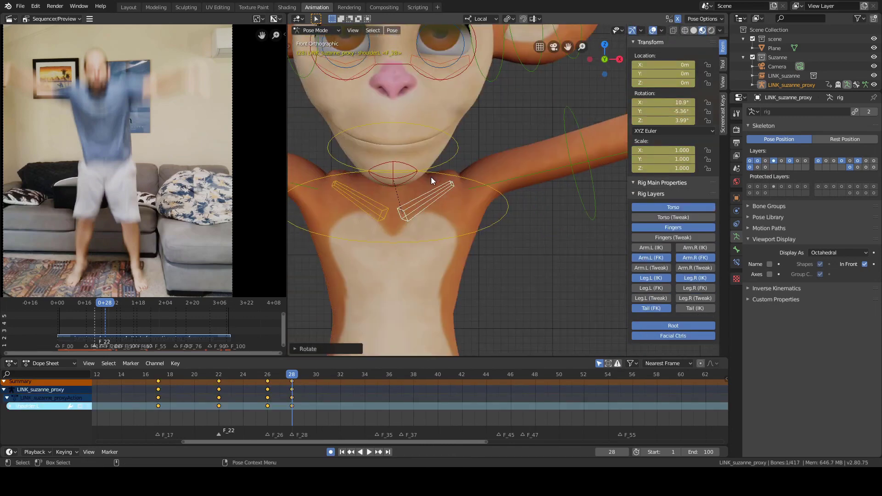
pyautogui.scroll(2, 170, 137)
pyautogui.keyDown('shift'); pyautogui.moveTo(426, 173); pyautogui.dragTo(408, 157, button='middle'); pyautogui.keyUp('shift')
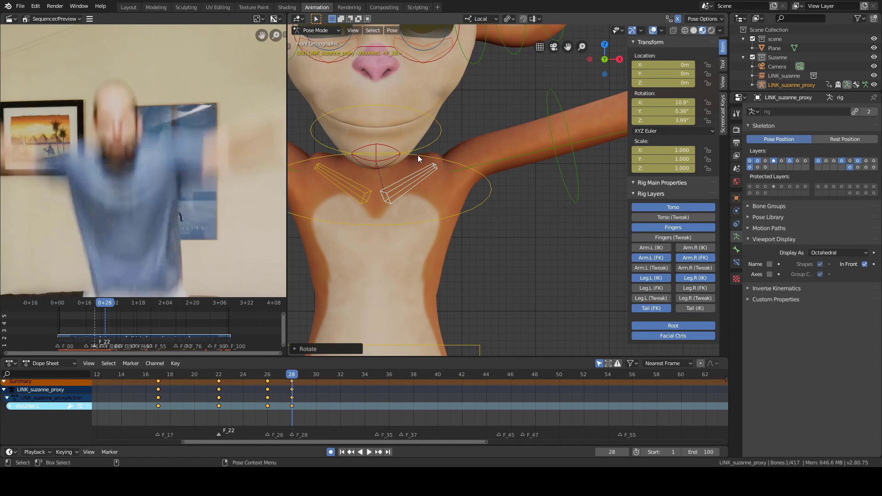
pyautogui.press('r')
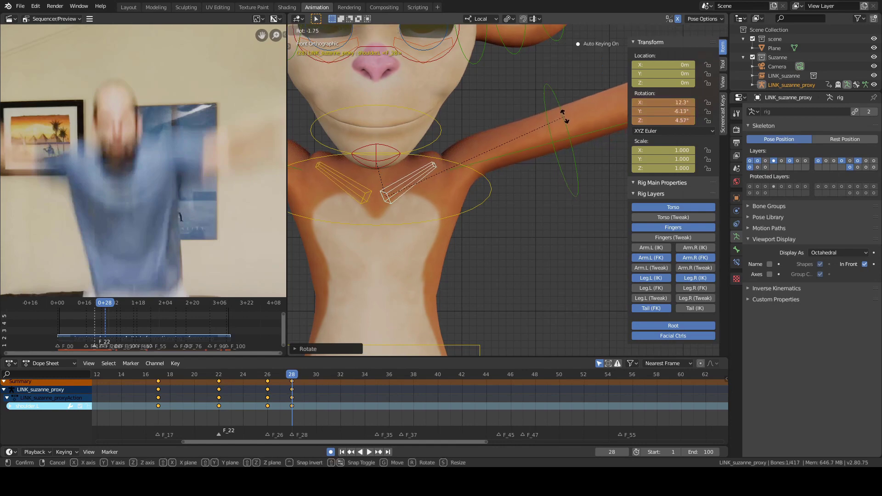
pyautogui.click(566, 180)
# - Examine how the mesh deforms around the left shoulder and upper arm in the front view
pyautogui.click(566, 179)
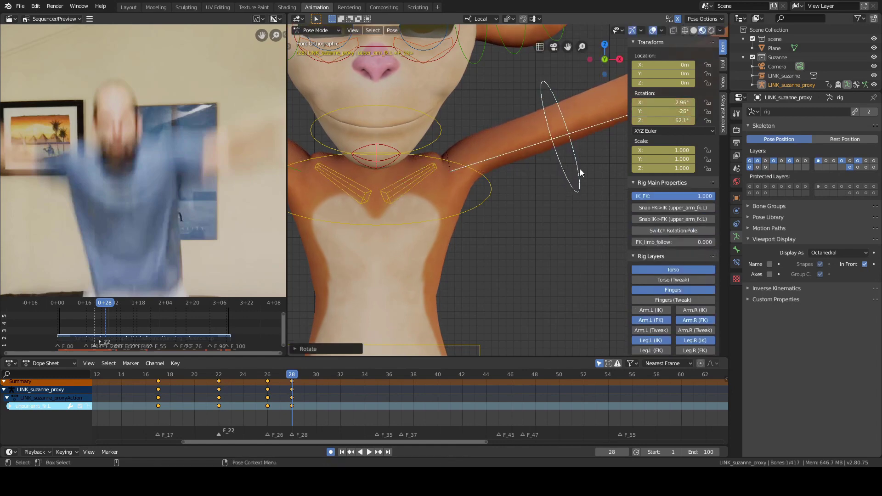
pyautogui.scroll(4, 445, 162)
pyautogui.keyDown('shift'); pyautogui.moveTo(445, 161); pyautogui.dragTo(498, 205, button='middle'); pyautogui.keyUp('shift')
pyautogui.keyDown('shift'); pyautogui.moveTo(392, 173); pyautogui.dragTo(424, 182, button='middle'); pyautogui.keyUp('shift')
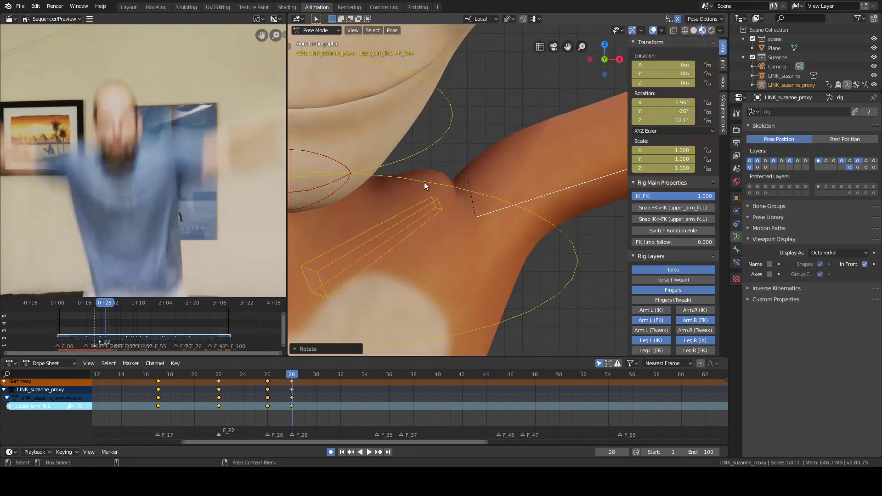
pyautogui.scroll(-4, 457, 188)
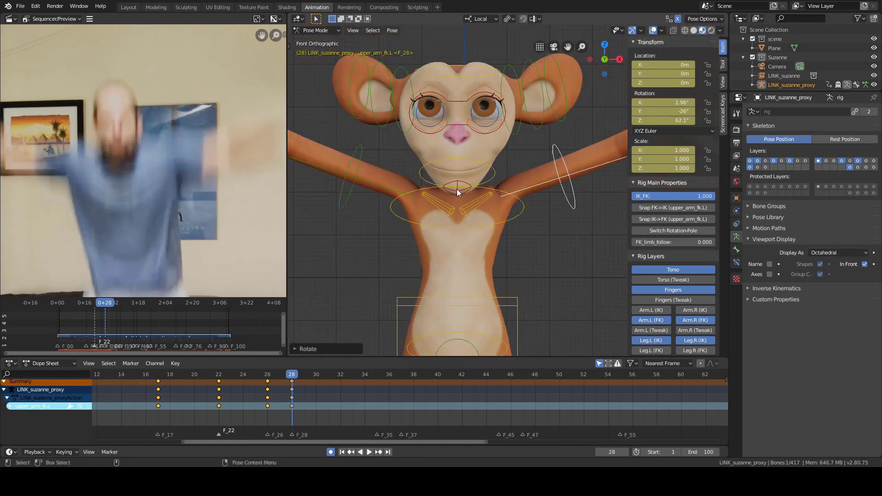
pyautogui.scroll(2, 492, 200)
pyautogui.scroll(-2, 499, 200)
pyautogui.keyDown('shift'); pyautogui.moveTo(498, 199); pyautogui.dragTo(462, 198, button='middle'); pyautogui.keyUp('shift')
pyautogui.click(538, 214)
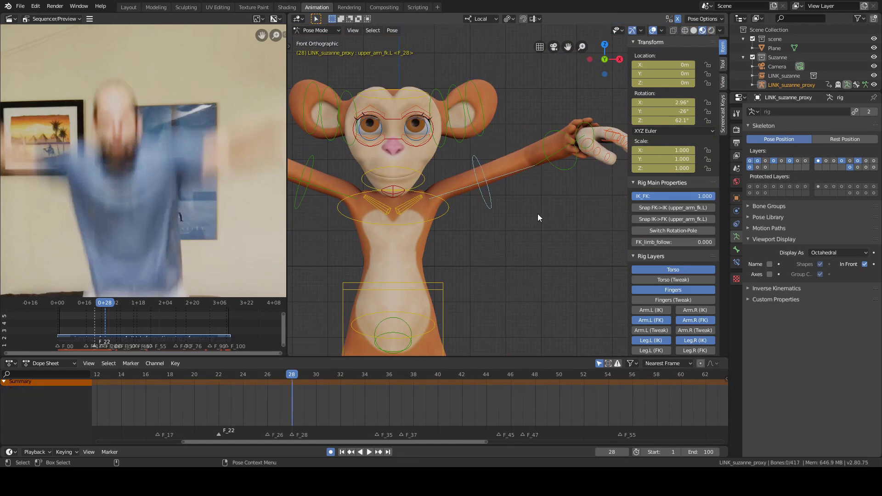
# - Rotate the left hand FK control by about -9° in the front view at frame 28
pyautogui.keyDown('shift'); pyautogui.moveTo(574, 191); pyautogui.dragTo(508, 194, button='middle'); pyautogui.keyUp('shift')
pyautogui.scroll(-3, 514, 170)
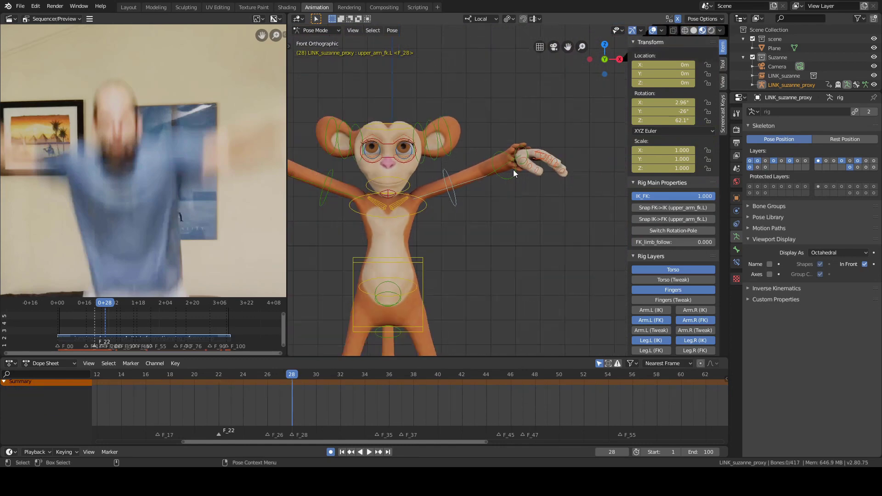
pyautogui.click(526, 147)
pyautogui.press('r')
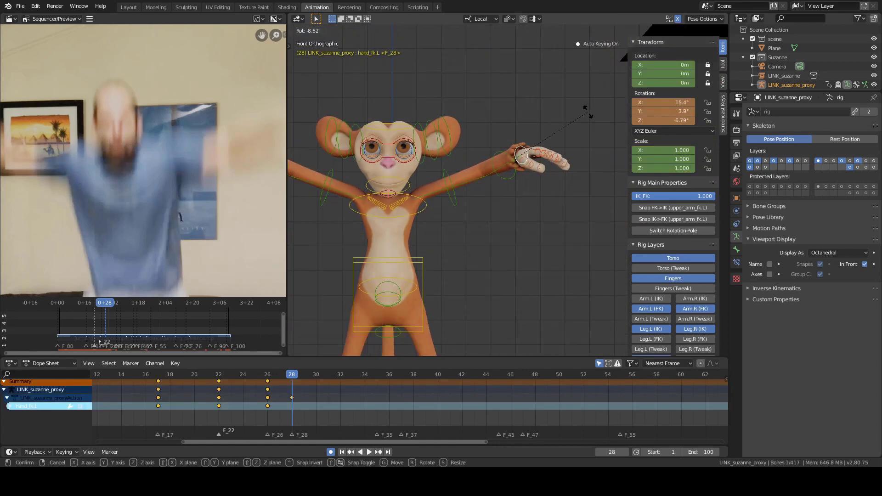
pyautogui.click(509, 186)
# - Straighten the left forearm FK control in the top view by rotating it about its local X axis to about 12°
pyautogui.click(512, 178)
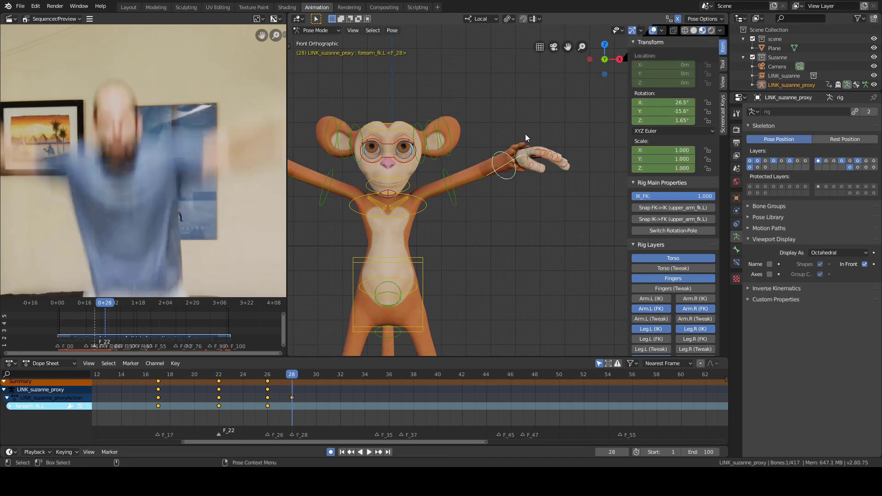
pyautogui.press('`')
pyautogui.click(522, 98)
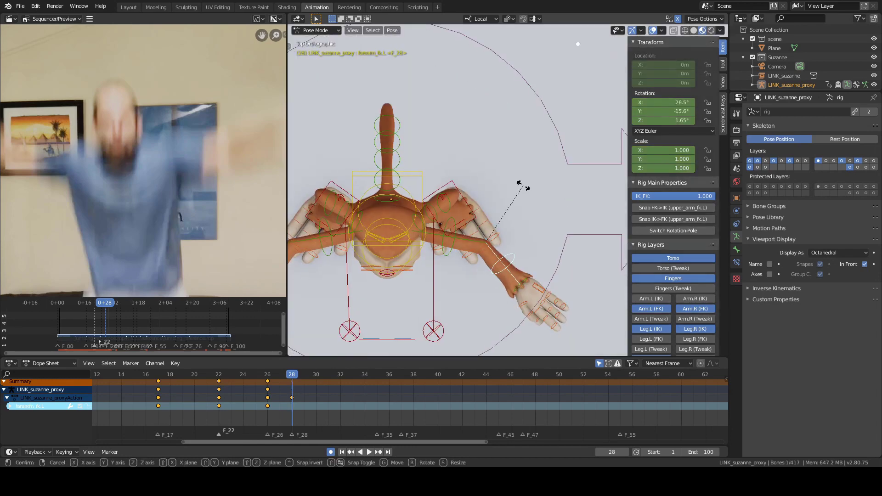
pyautogui.press('r')
pyautogui.press('x')
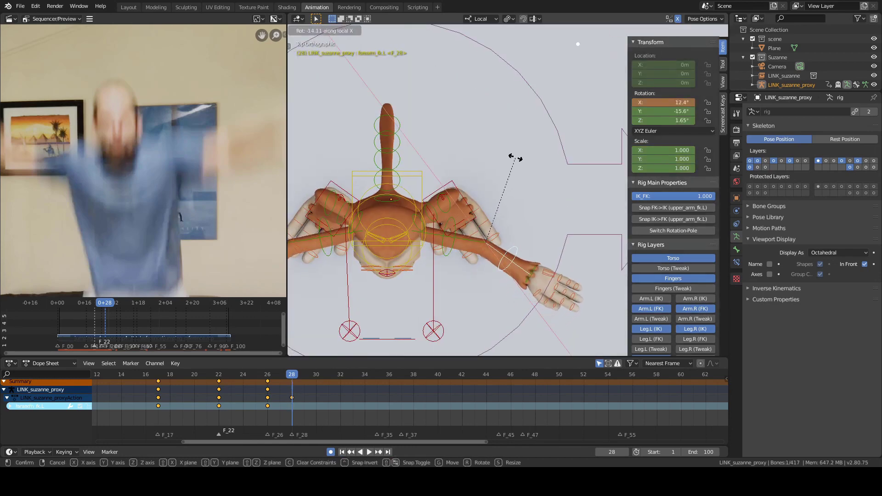
pyautogui.click(516, 158)
# - Compare the character's whole frame 28 pose with the full figure in the video reference
pyautogui.moveTo(498, 205); pyautogui.dragTo(547, 174, button='middle')
pyautogui.keyDown('alt'); pyautogui.moveTo(547, 174); pyautogui.dragTo(554, 182); pyautogui.keyUp('alt')
pyautogui.click(563, 220)
pyautogui.keyDown('alt'); pyautogui.moveTo(564, 219); pyautogui.dragTo(487, 216); pyautogui.keyUp('alt')
pyautogui.scroll(-3, 487, 216)
pyautogui.keyDown('alt'); pyautogui.moveTo(487, 216); pyautogui.dragTo(496, 203, button='middle'); pyautogui.keyUp('alt')
pyautogui.scroll(-6, 201, 204)
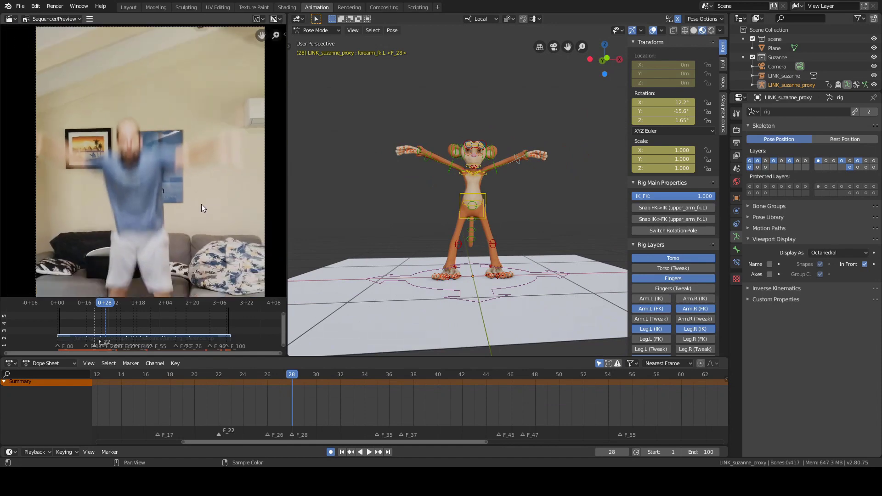
pyautogui.press('KP_1')
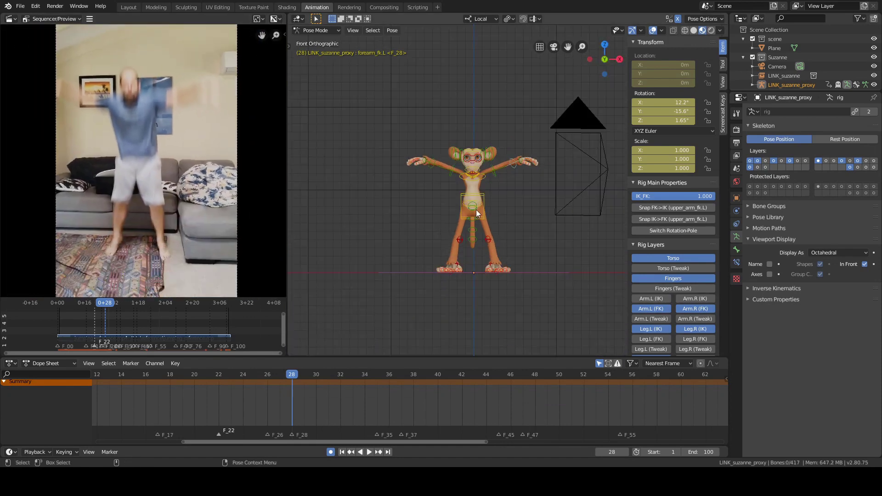
# - Select all rig controls and insert keyframes on their Available channels at frame 28
pyautogui.scroll(6, 500, 228)
pyautogui.scroll(-2, 495, 194)
pyautogui.keyDown('shift'); pyautogui.moveTo(494, 195); pyautogui.dragTo(546, 148, button='middle'); pyautogui.keyUp('shift')
pyautogui.press('a')
pyautogui.press('i')
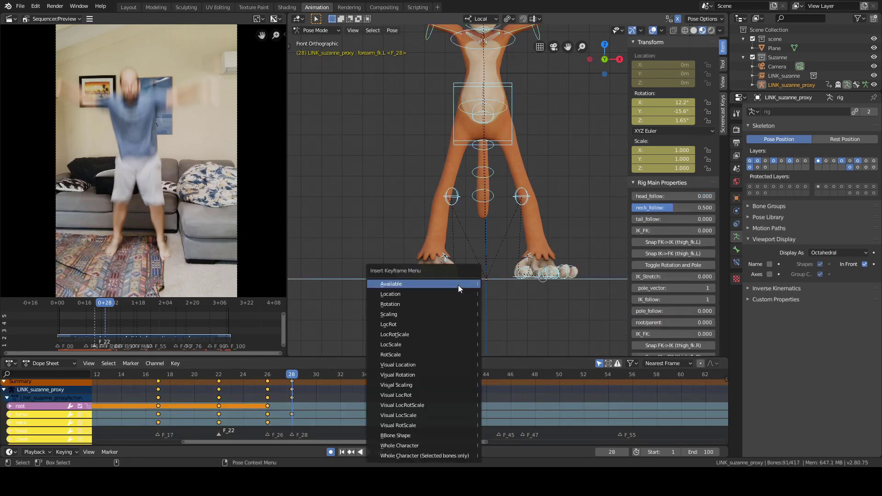
pyautogui.click(458, 284)
# - Scrub between frames 26 and 28 to compare the two key poses with the video reference
pyautogui.keyDown('shift'); pyautogui.moveTo(256, 392); pyautogui.dragTo(255, 392, button='right'); pyautogui.keyUp('shift')
pyautogui.moveTo(256, 392)
pyautogui.mouseDown()
pyautogui.moveTo(297, 394)
pyautogui.moveTo(272, 397)
pyautogui.mouseUp()
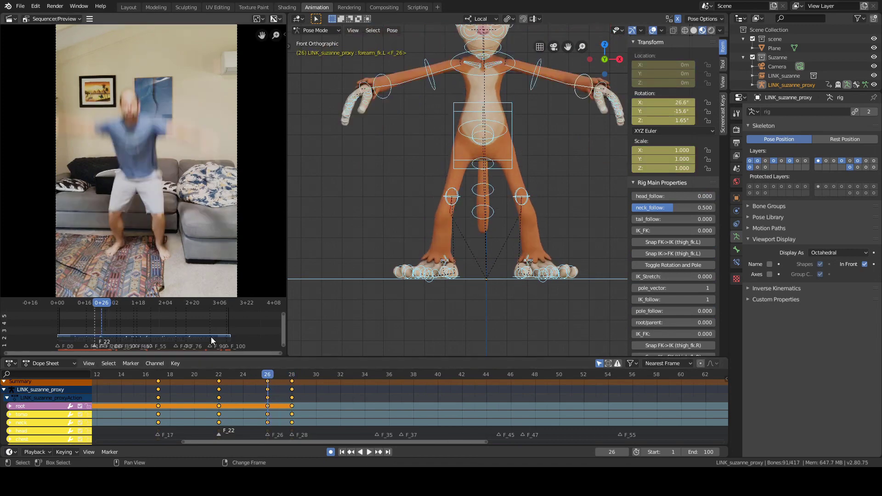
pyautogui.click(295, 407)
pyautogui.keyDown('alt'); pyautogui.scroll(2, 295, 407); pyautogui.keyUp('alt')
pyautogui.keyDown('alt'); pyautogui.scroll(-2, 295, 406); pyautogui.keyUp('alt')
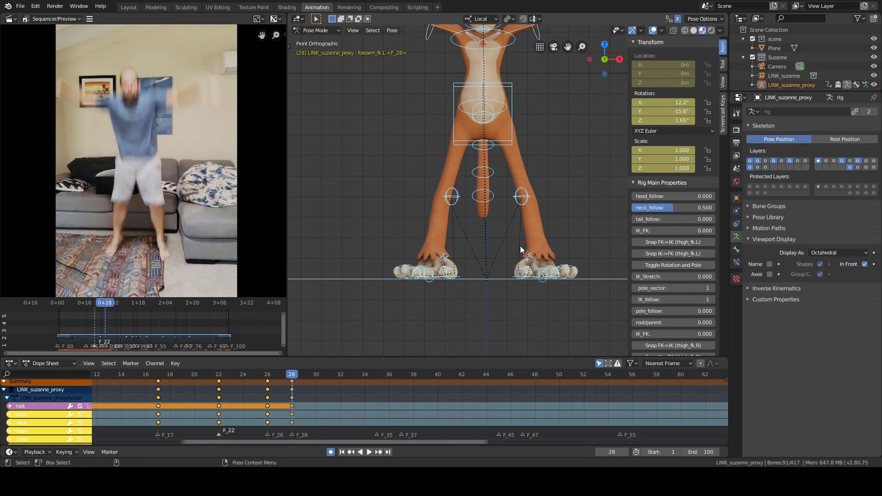
# - Move the left knee's IK target inward in the front view to about X -0.017 m, Y 0.021 m, Z -0.056 m at frame 28
pyautogui.click(512, 213)
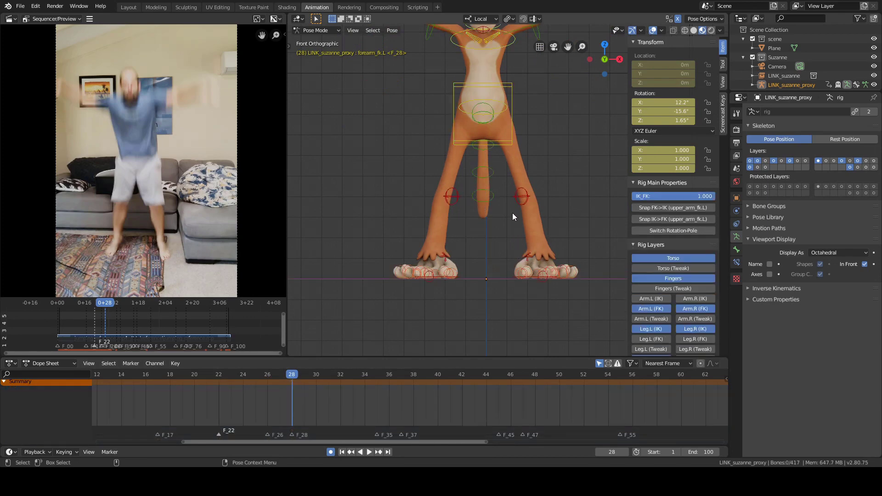
pyautogui.click(529, 196)
pyautogui.press('g')
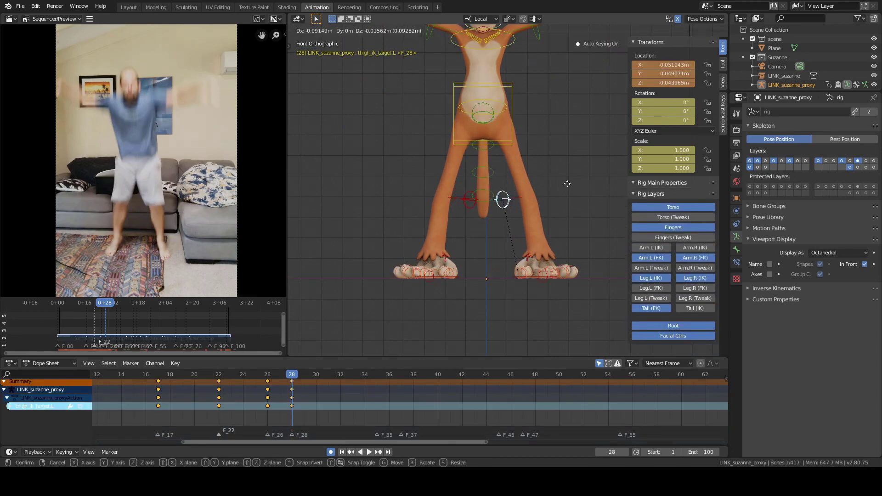
pyautogui.click(577, 185)
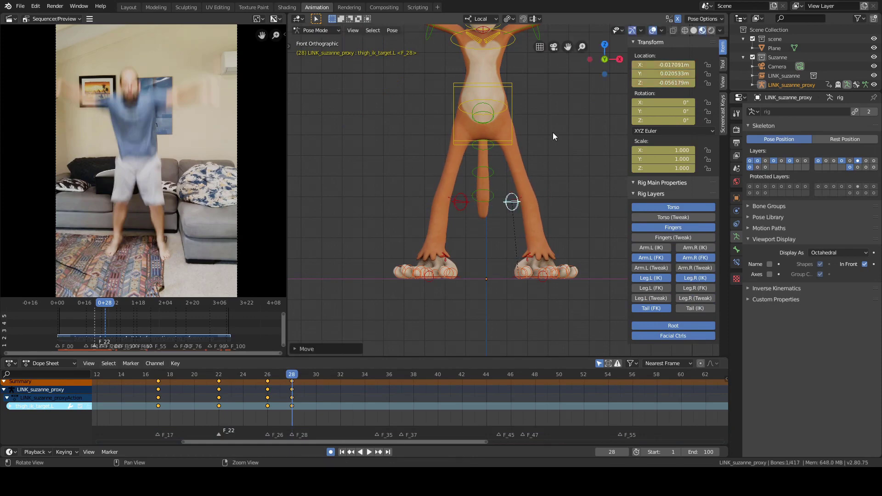
# - Tilt the head control in the right side view to about X -2.3° at frame 28
pyautogui.keyDown('shift'); pyautogui.moveTo(564, 106); pyautogui.dragTo(539, 207, button='middle'); pyautogui.keyUp('shift')
pyautogui.click(544, 166)
pyautogui.scroll(2, 535, 196)
pyautogui.scroll(-2, 537, 187)
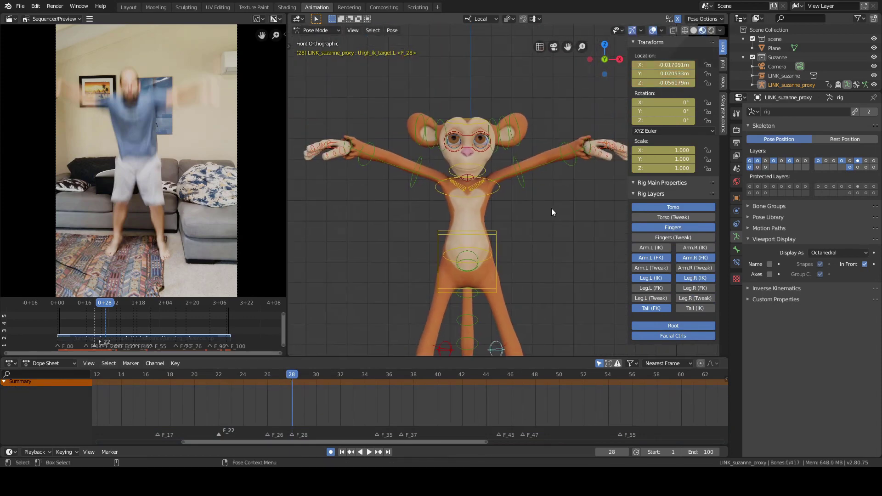
pyautogui.scroll(6, 507, 181)
pyautogui.scroll(-2, 508, 183)
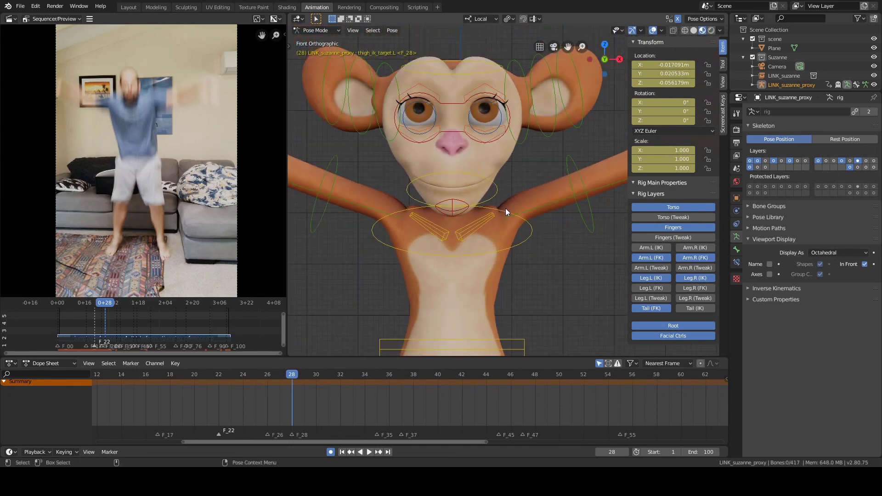
pyautogui.click(498, 189)
pyautogui.moveTo(498, 189); pyautogui.dragTo(440, 156, button='middle')
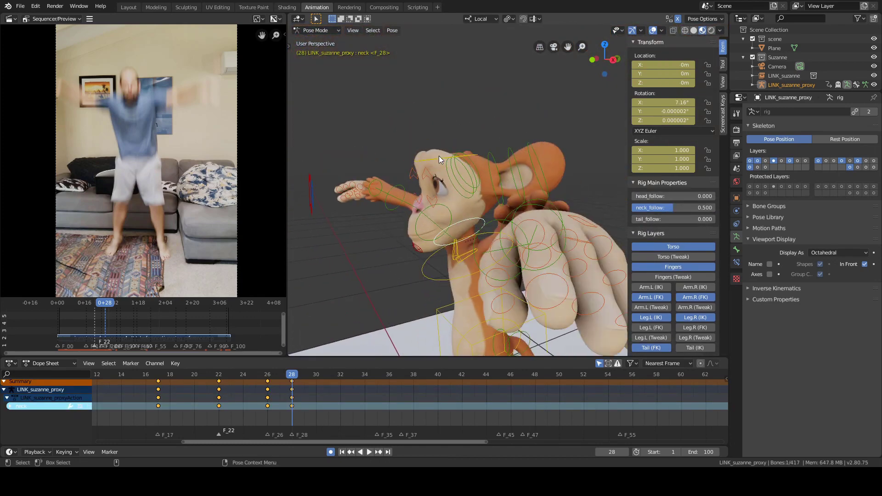
pyautogui.press('`')
pyautogui.click(504, 155)
pyautogui.press('r')
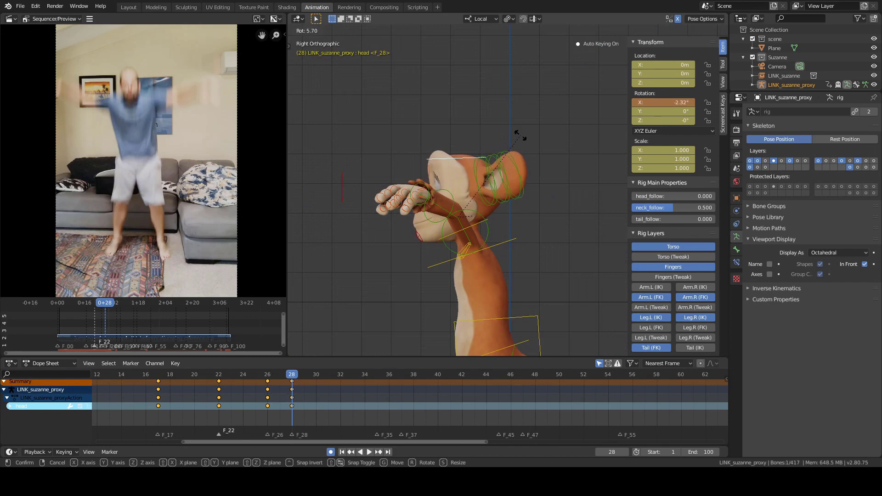
pyautogui.click(520, 135)
# - Switch the rig to Object Mode, clear the selection and save JumpingTestAnimation_shot01_01.blend
pyautogui.press('a')
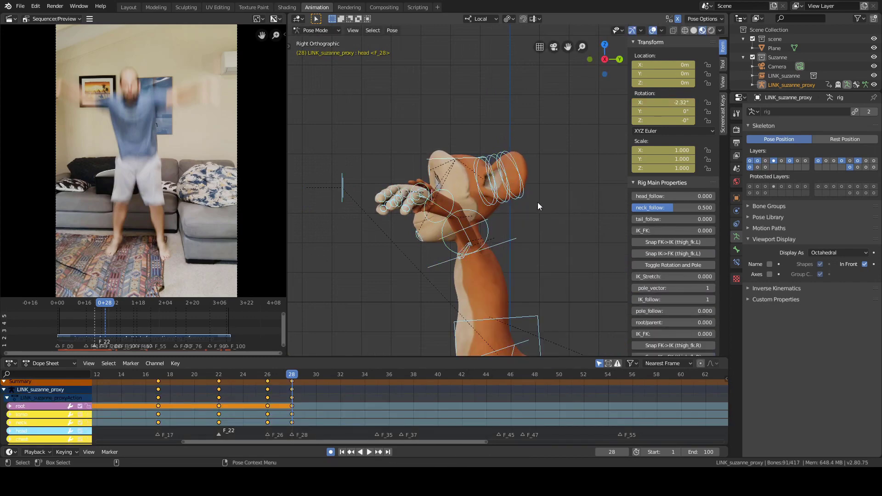
pyautogui.moveTo(538, 202); pyautogui.dragTo(477, 145, button='middle')
pyautogui.keyDown('shift'); pyautogui.moveTo(559, 167); pyautogui.dragTo(519, 187, button='middle'); pyautogui.keyUp('shift')
pyautogui.hotkey('ctrl', 'Tab')
pyautogui.click(510, 187)
pyautogui.click(560, 215)
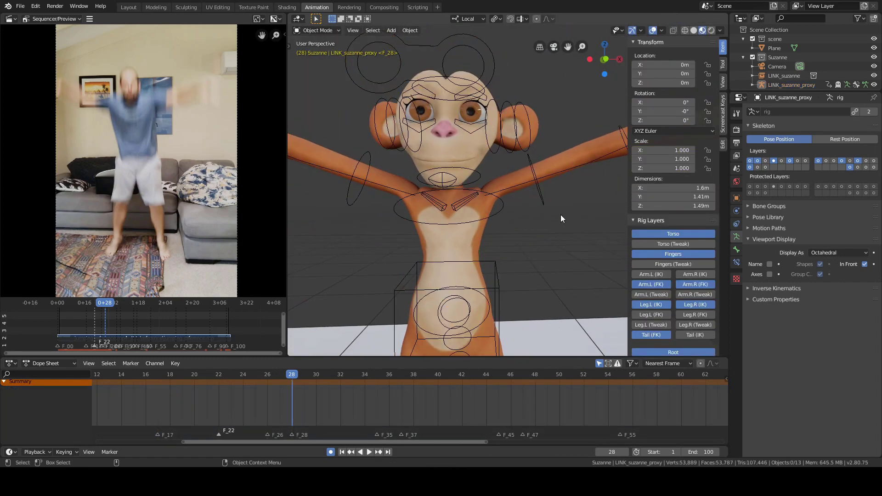
pyautogui.hotkey('ctrl', 's')
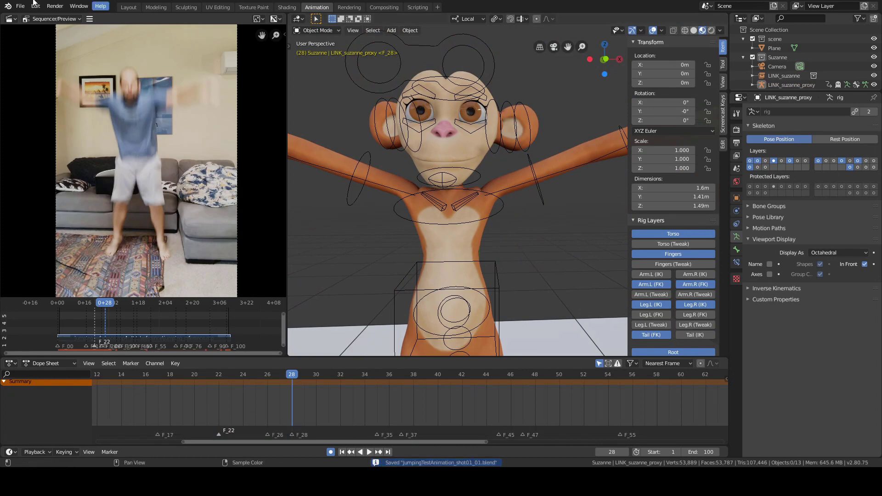
# - Open the source file of the Suzanne character and switch rig_suzanne to Pose Mode
pyautogui.click(21, 8)
pyautogui.moveTo(79, 35)
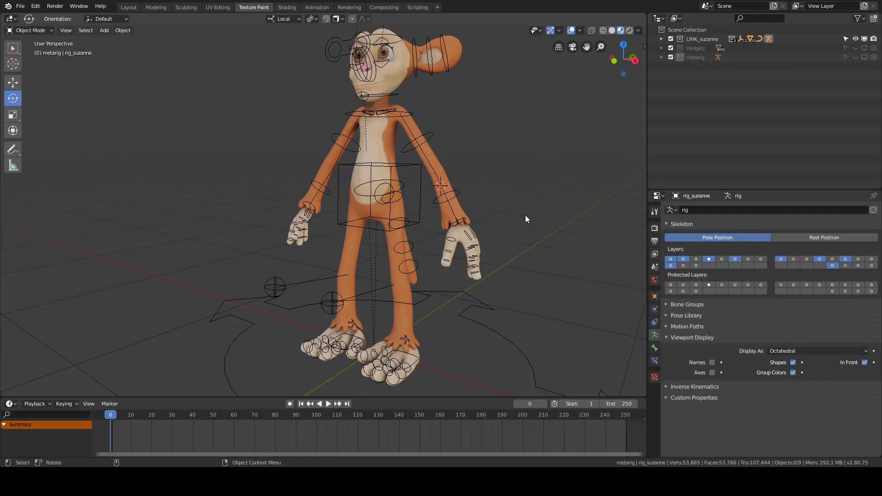
pyautogui.keyDown('alt'); pyautogui.moveTo(487, 148); pyautogui.dragTo(478, 189, button='middle'); pyautogui.keyUp('alt')
pyautogui.click(413, 178)
pyautogui.click(424, 184)
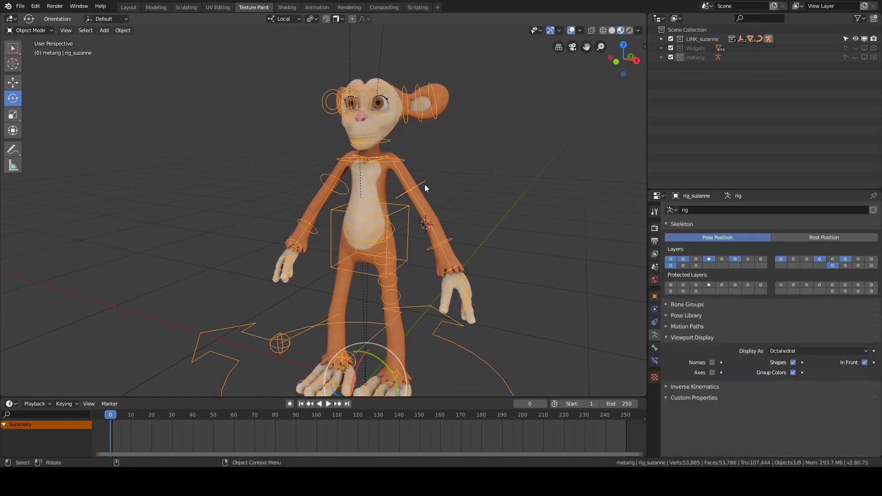
pyautogui.press('Tab')
pyautogui.click(425, 230)
# - Rotate the left shoulder control of rig_suzanne upward by about -18.2° in the front view to test its deformation
pyautogui.keyDown('alt'); pyautogui.moveTo(505, 184); pyautogui.dragTo(520, 183); pyautogui.keyUp('alt')
pyautogui.click(520, 184)
pyautogui.keyDown('alt'); pyautogui.moveTo(463, 164); pyautogui.dragTo(433, 174, button='middle'); pyautogui.keyUp('alt')
pyautogui.scroll(4, 473, 175)
pyautogui.click(462, 154)
pyautogui.keyDown('alt'); pyautogui.moveTo(554, 152); pyautogui.dragTo(523, 168, button='middle'); pyautogui.keyUp('alt')
pyautogui.press('`')
pyautogui.click(501, 138)
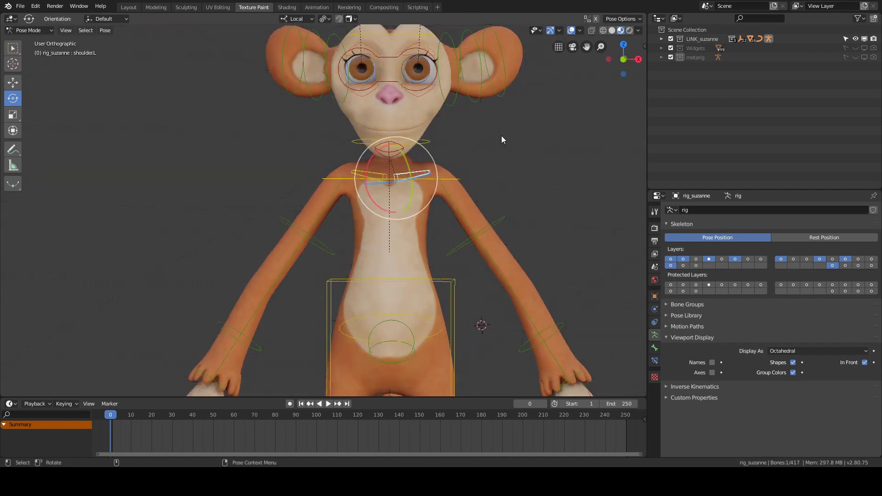
pyautogui.press('r')
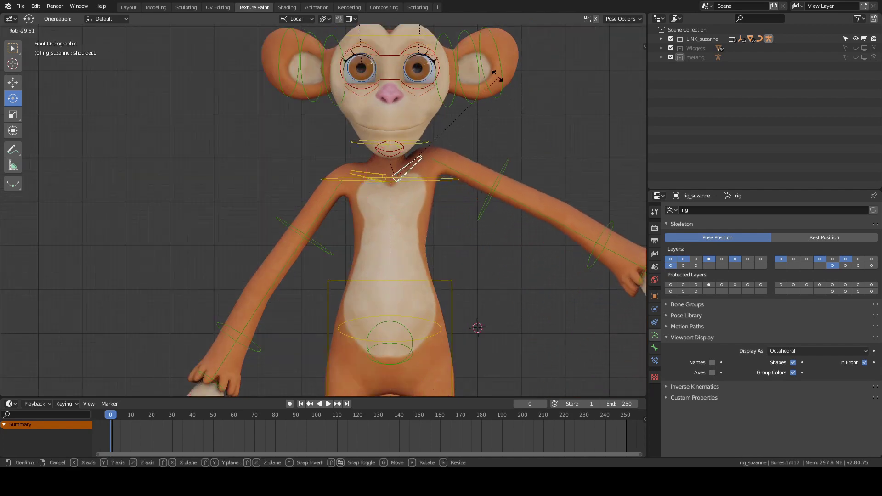
pyautogui.click(498, 110)
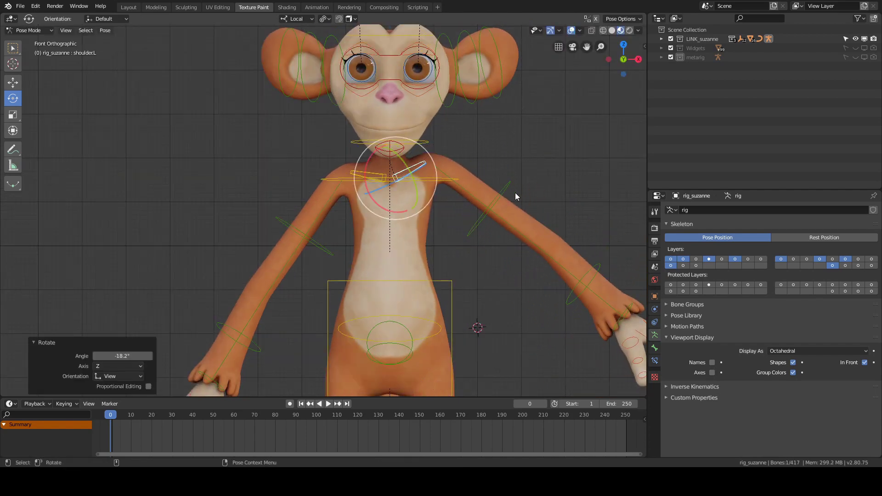
# - Rotate the left upper arm FK control upward by about -78° in the front view to test the shoulder
pyautogui.click(506, 189)
pyautogui.press('r')
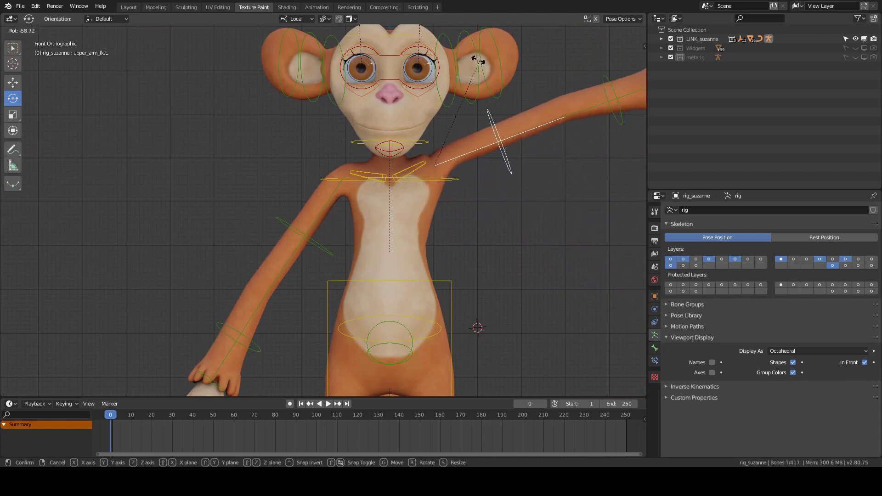
pyautogui.click(441, 51)
pyautogui.keyDown('shift'); pyautogui.moveTo(479, 104); pyautogui.dragTo(477, 161, button='middle'); pyautogui.keyUp('shift')
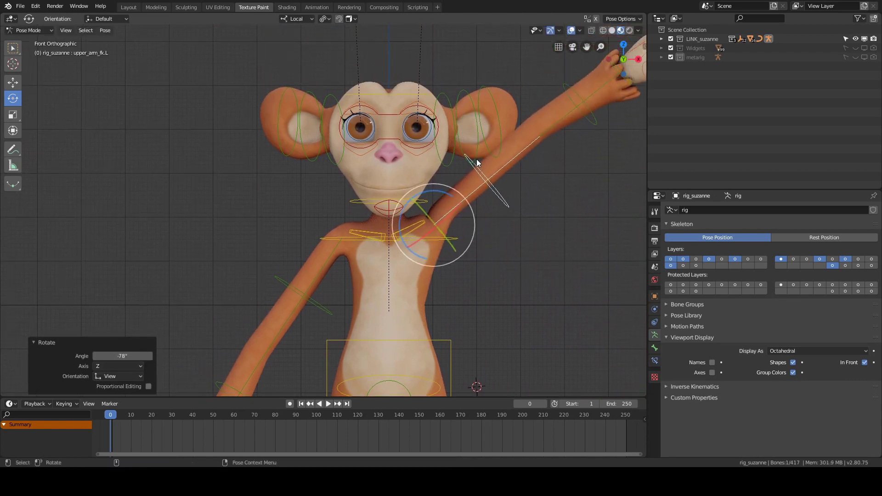
# - Leave Pose Mode, select the Suzanne body mesh and switch it to Weight Paint mode
pyautogui.scroll(4, 479, 160)
pyautogui.press('Tab')
pyautogui.click(416, 157)
pyautogui.keyDown('shift'); pyautogui.moveTo(548, 169); pyautogui.dragTo(466, 139, button='middle'); pyautogui.keyUp('shift')
pyautogui.click(466, 140)
pyautogui.hotkey('ctrl', 'Tab')
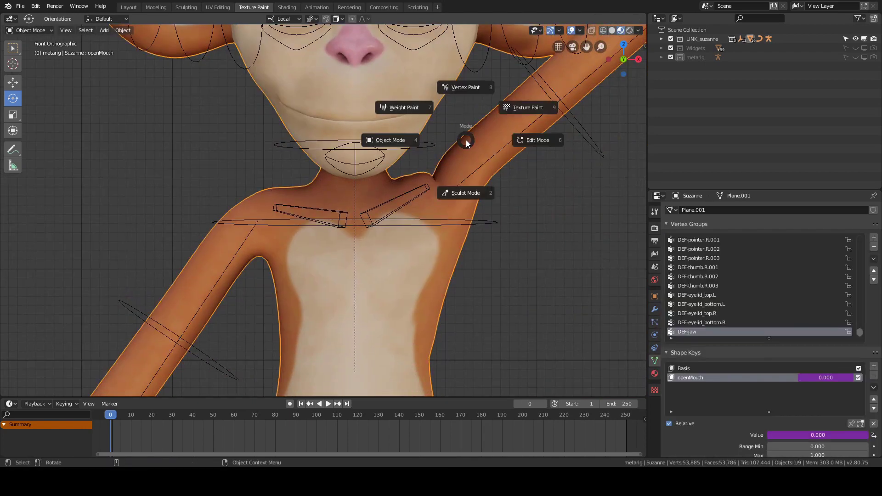
pyautogui.click(429, 112)
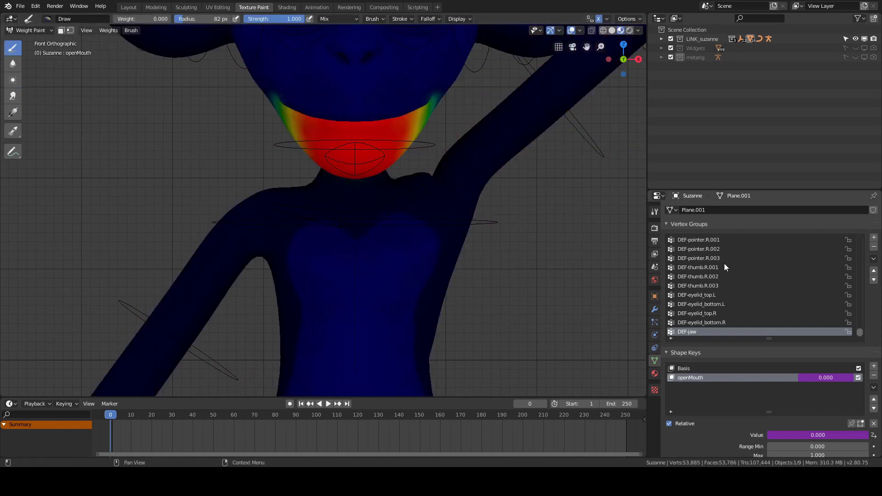
# - Look through the vertex groups and examine the weights of DEF-shoulder.R and DEF-upper_arm.R
pyautogui.scroll(3, 724, 263)
pyautogui.scroll(10, 727, 267)
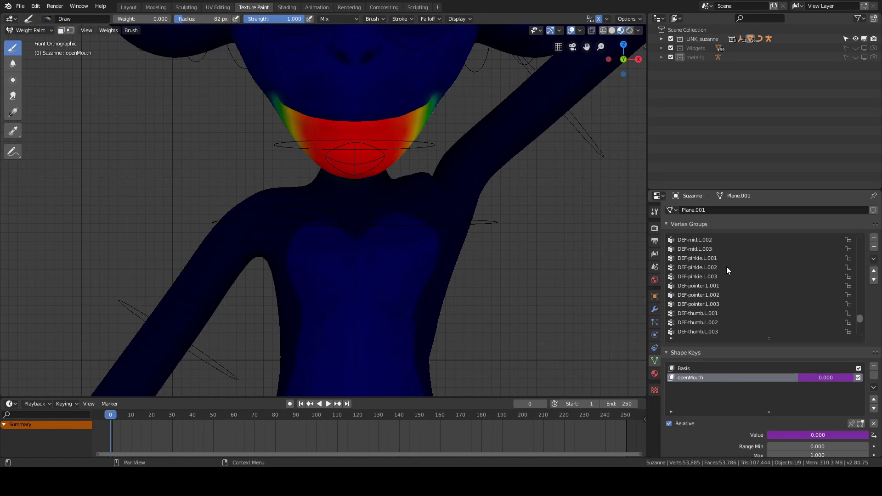
pyautogui.scroll(8, 727, 267)
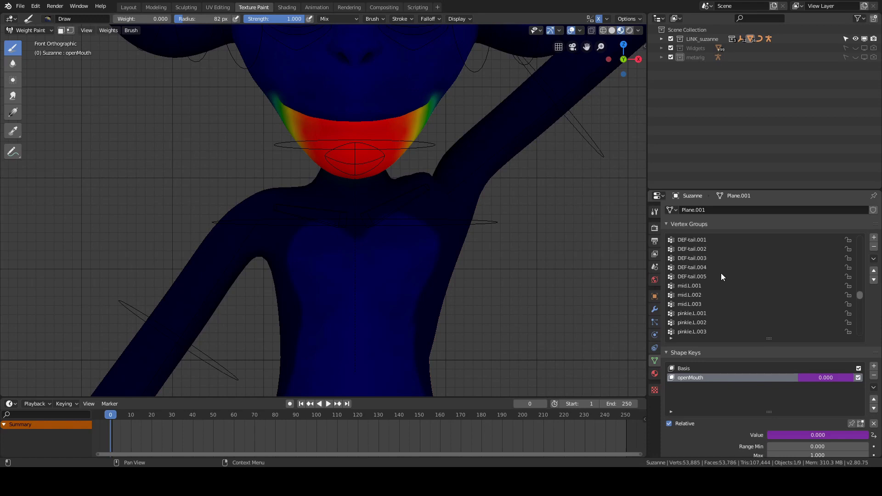
pyautogui.scroll(8, 720, 277)
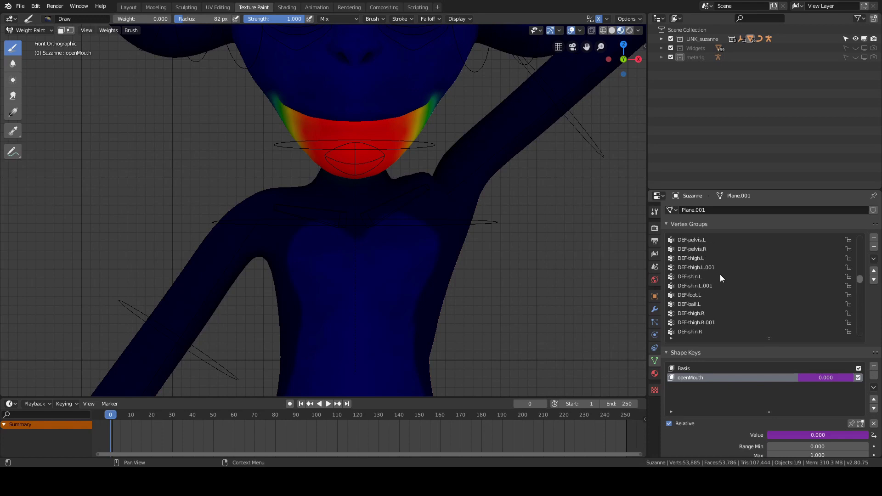
pyautogui.scroll(1, 720, 278)
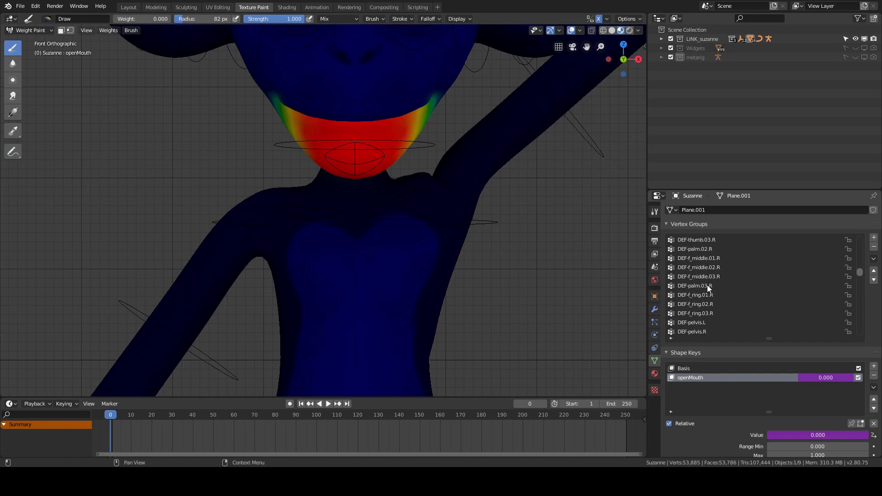
pyautogui.click(707, 285)
pyautogui.keyDown('ctrl'); pyautogui.scroll(4, 707, 285); pyautogui.keyUp('ctrl')
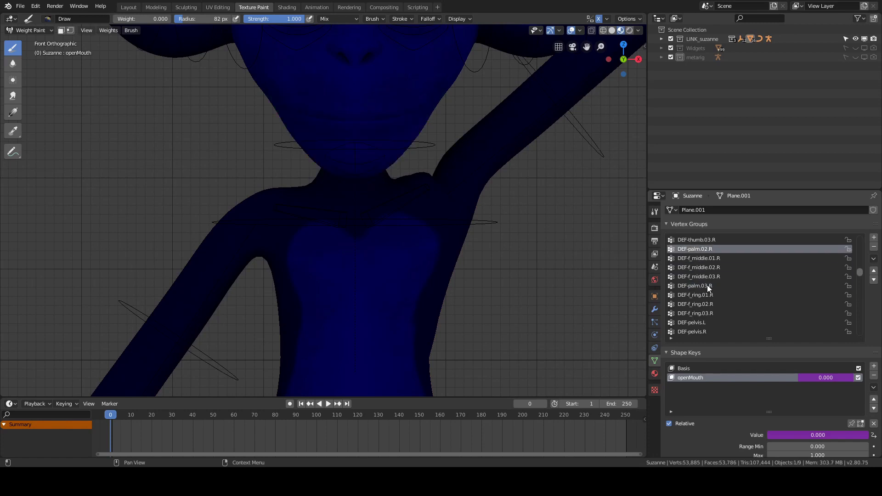
pyautogui.keyDown('ctrl'); pyautogui.scroll(19, 707, 285); pyautogui.keyUp('ctrl')
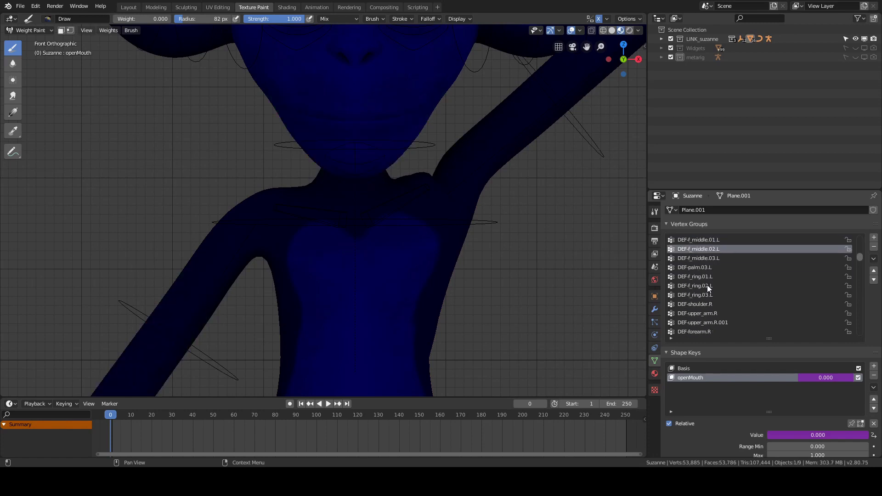
pyautogui.keyDown('ctrl'); pyautogui.scroll(-6, 707, 285); pyautogui.keyUp('ctrl')
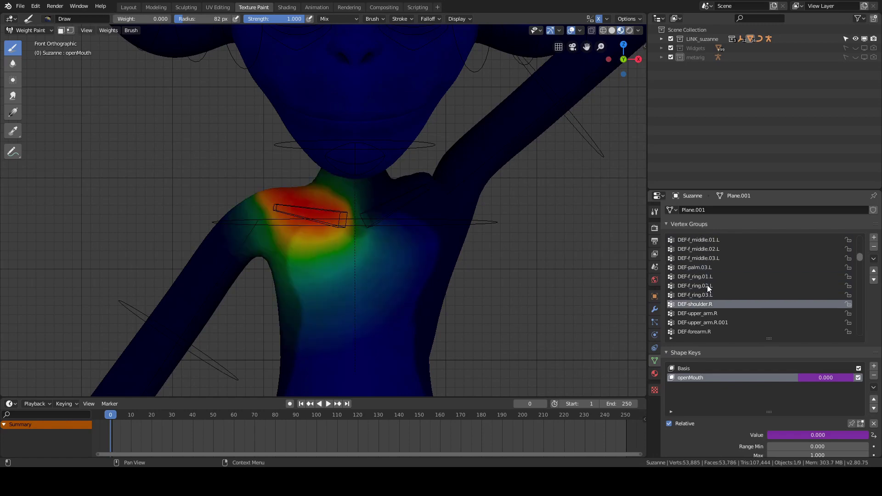
pyautogui.keyDown('ctrl'); pyautogui.scroll(-1, 707, 285); pyautogui.keyUp('ctrl')
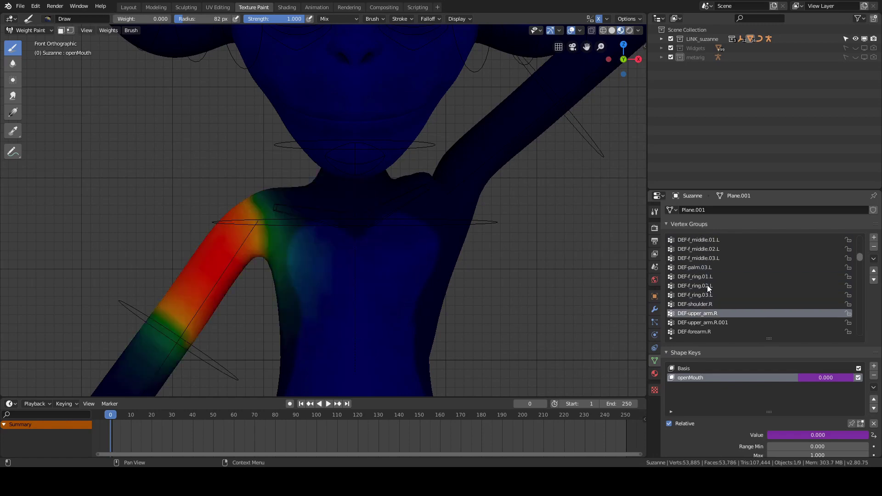
pyautogui.keyDown('ctrl'); pyautogui.scroll(1, 707, 285); pyautogui.keyUp('ctrl')
# - Compare the weights of the left shoulder and upper arm vertex groups and make DEF-shoulder.L the active group
pyautogui.keyDown('ctrl'); pyautogui.scroll(20, 707, 285); pyautogui.keyUp('ctrl')
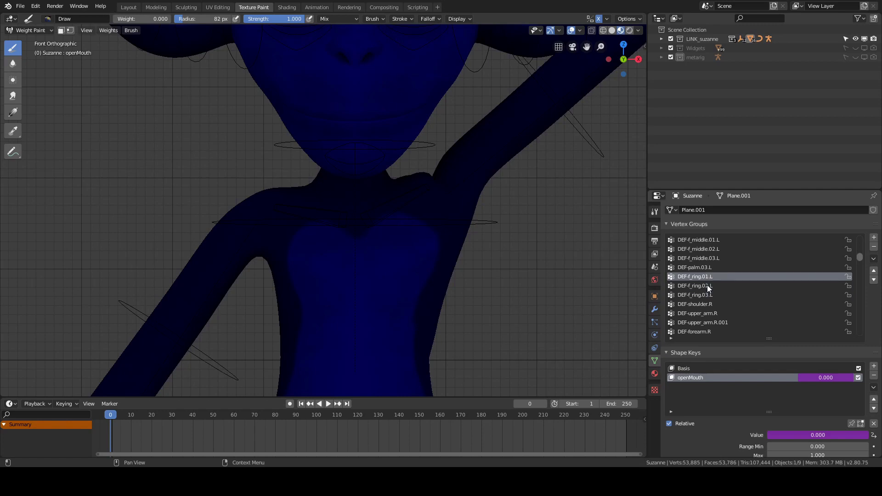
pyautogui.keyDown('ctrl'); pyautogui.scroll(-7, 707, 285); pyautogui.keyUp('ctrl')
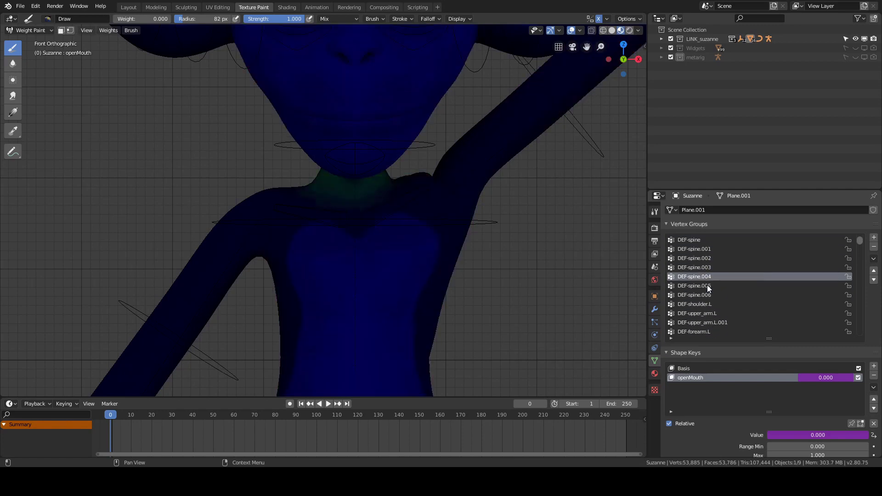
pyautogui.keyDown('ctrl'); pyautogui.scroll(-1, 707, 285); pyautogui.keyUp('ctrl')
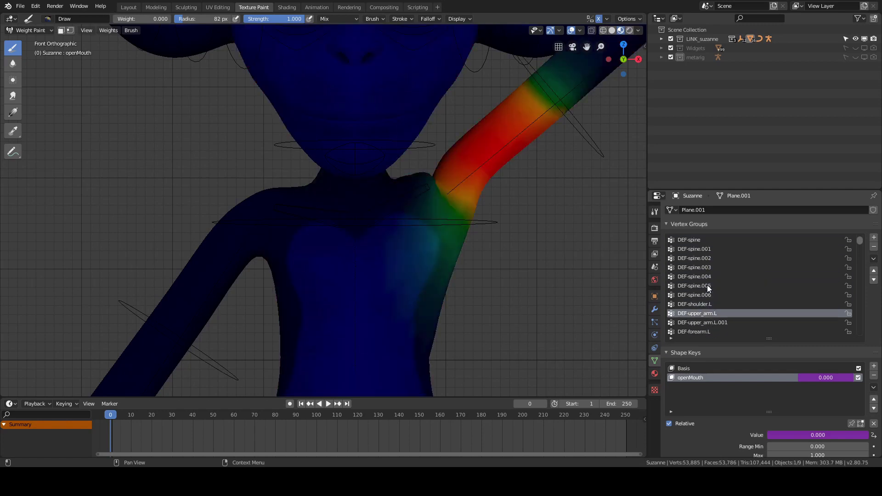
pyautogui.keyDown('ctrl'); pyautogui.scroll(1, 707, 285); pyautogui.keyUp('ctrl')
pyautogui.keyDown('ctrl'); pyautogui.scroll(-2, 707, 285); pyautogui.keyUp('ctrl')
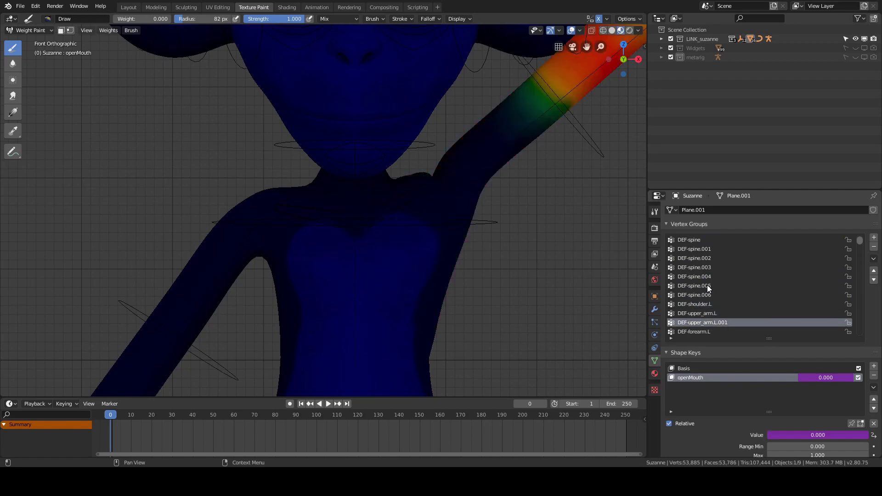
pyautogui.keyDown('ctrl'); pyautogui.scroll(2, 707, 285); pyautogui.keyUp('ctrl')
pyautogui.keyDown('ctrl'); pyautogui.scroll(-1, 707, 285); pyautogui.keyUp('ctrl')
pyautogui.keyDown('ctrl'); pyautogui.scroll(1, 708, 286); pyautogui.keyUp('ctrl')
# - Blur the DEF-shoulder.L weights around the front and back of the left shoulder with a 139 px brush
pyautogui.keyDown('shift'); pyautogui.moveTo(494, 222); pyautogui.dragTo(441, 233, button='middle'); pyautogui.keyUp('shift')
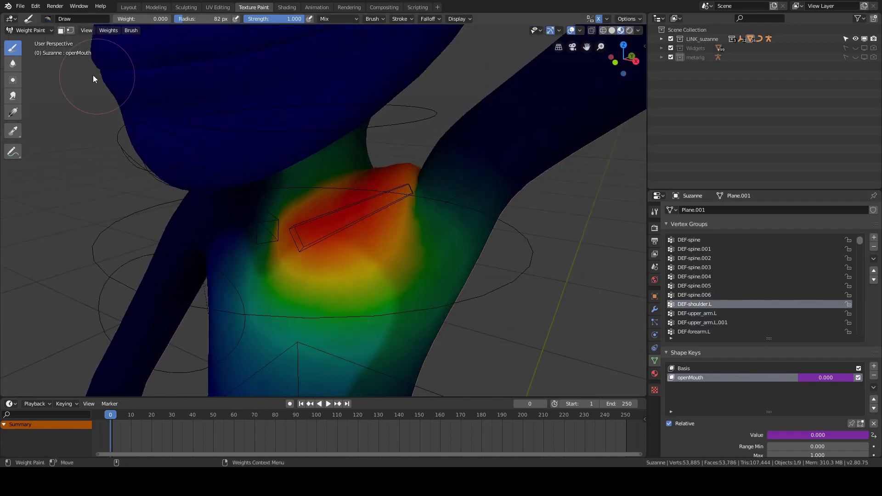
pyautogui.click(15, 64)
pyautogui.rightClick(291, 156)
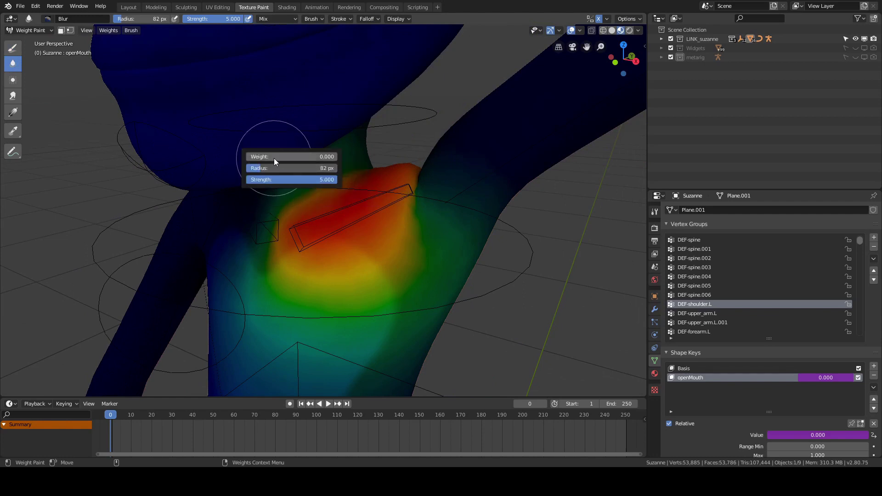
pyautogui.scroll(3, 403, 137)
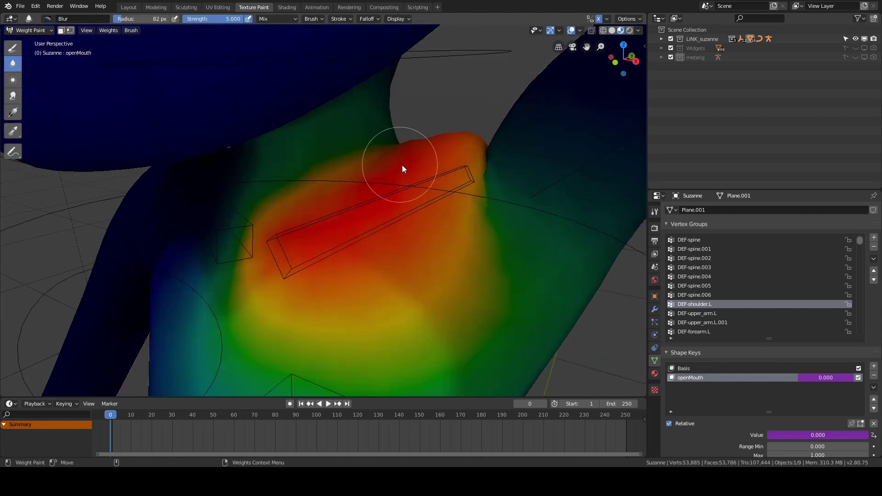
pyautogui.press('f')
pyautogui.click(488, 147)
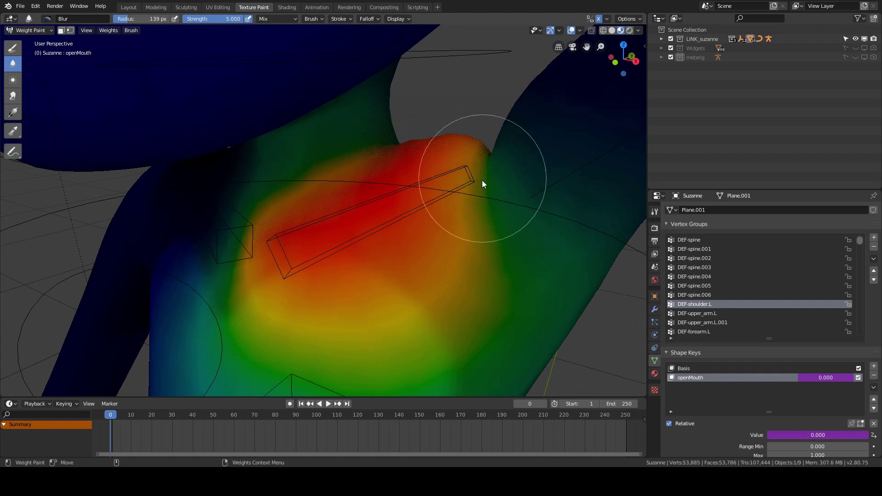
pyautogui.moveTo(482, 181)
pyautogui.mouseDown(button='middle')
pyautogui.moveTo(437, 158)
pyautogui.moveTo(321, 153)
pyautogui.moveTo(378, 157)
pyautogui.mouseUp(button='middle')
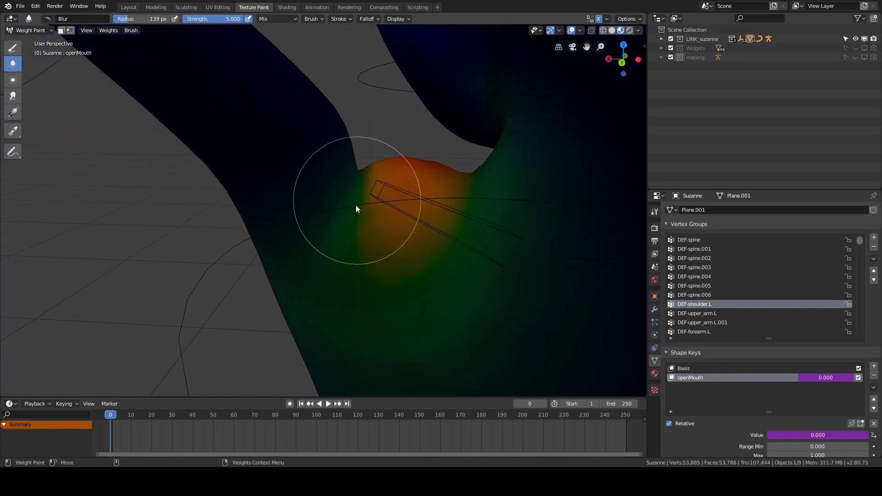
pyautogui.moveTo(356, 206)
pyautogui.mouseDown()
pyautogui.moveTo(368, 170)
pyautogui.moveTo(433, 165)
pyautogui.mouseUp()
# - Make DEF-upper_arm.L the active vertex group and blur its weights where the left arm meets the shoulder
pyautogui.click(707, 312)
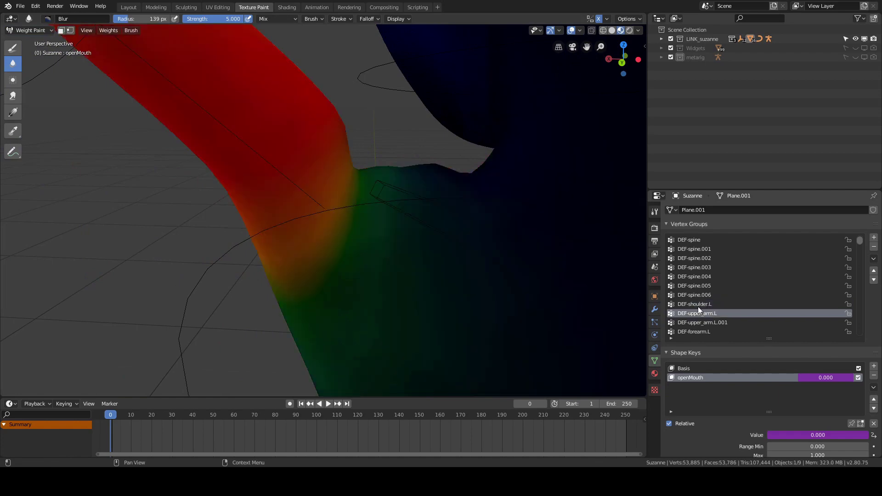
pyautogui.moveTo(368, 183)
pyautogui.mouseDown(button='middle')
pyautogui.moveTo(320, 181)
pyautogui.moveTo(354, 165)
pyautogui.moveTo(411, 156)
pyautogui.mouseUp(button='middle')
pyautogui.moveTo(321, 184)
pyautogui.mouseDown(button='middle')
pyautogui.moveTo(280, 178)
pyautogui.moveTo(324, 192)
pyautogui.moveTo(330, 174)
pyautogui.mouseUp(button='middle')
pyautogui.moveTo(321, 205)
pyautogui.mouseDown(button='middle')
pyautogui.moveTo(305, 193)
pyautogui.moveTo(327, 179)
pyautogui.moveTo(376, 173)
pyautogui.mouseUp(button='middle')
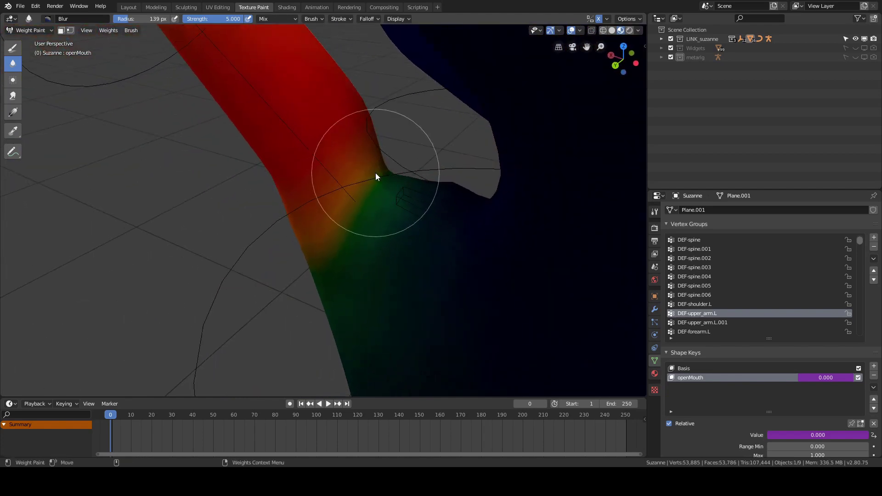
# - Set the Draw brush strength to 0.1, add DEF-upper_arm.L weight at the shoulder crease and smooth it with Blur
pyautogui.click(12, 47)
pyautogui.rightClick(243, 133)
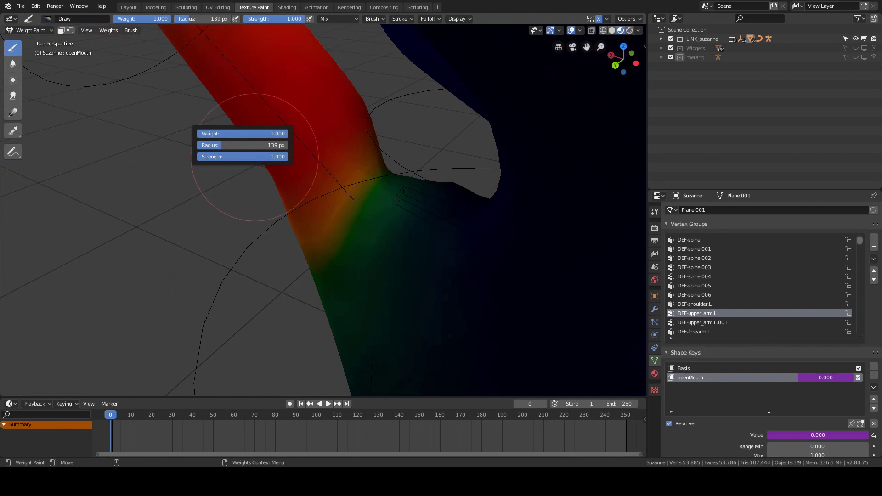
pyautogui.click(244, 156)
pyautogui.write('0.1')
pyautogui.press('Return')
pyautogui.moveTo(417, 106)
pyautogui.keyDown('shift'); pyautogui.mouseDown(button='middle')
pyautogui.moveTo(400, 172)
pyautogui.moveTo(474, 171)
pyautogui.mouseUp(button='middle'); pyautogui.keyUp('shift')
pyautogui.scroll(2, 400, 172)
pyautogui.click(13, 63)
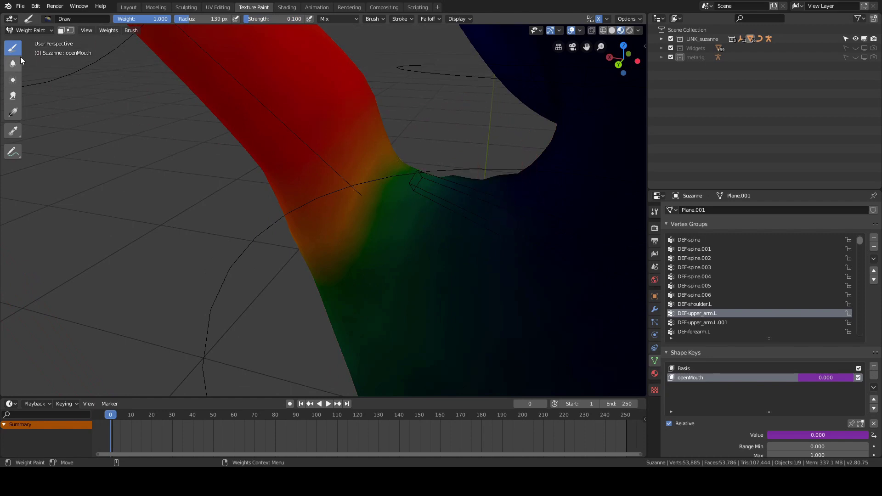
pyautogui.moveTo(400, 184); pyautogui.dragTo(482, 162, button='middle')
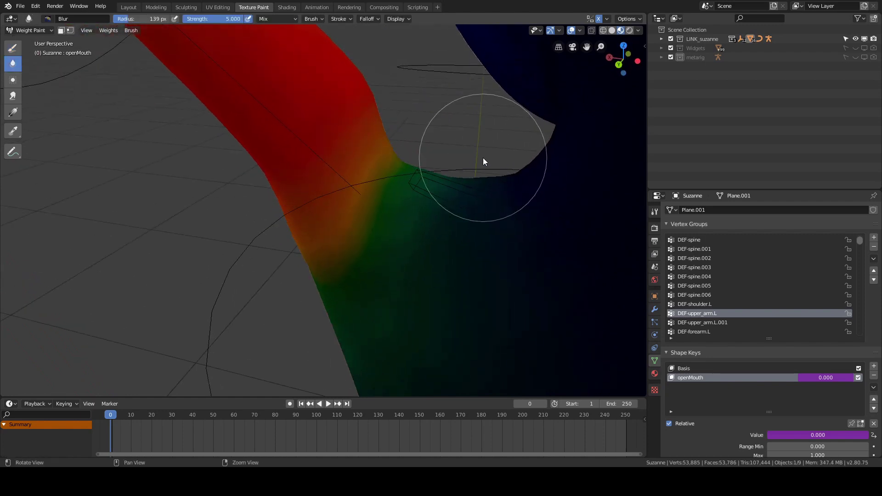
# - Make DEF-shoulder.L the active group, add weight at the shoulder crease with Draw and soften it with Blur
pyautogui.click(704, 322)
pyautogui.click(713, 312)
pyautogui.click(713, 305)
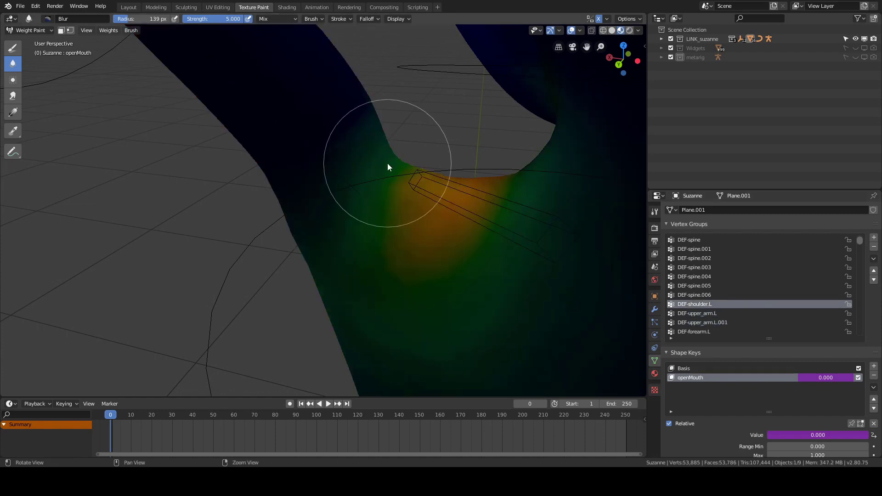
pyautogui.click(13, 47)
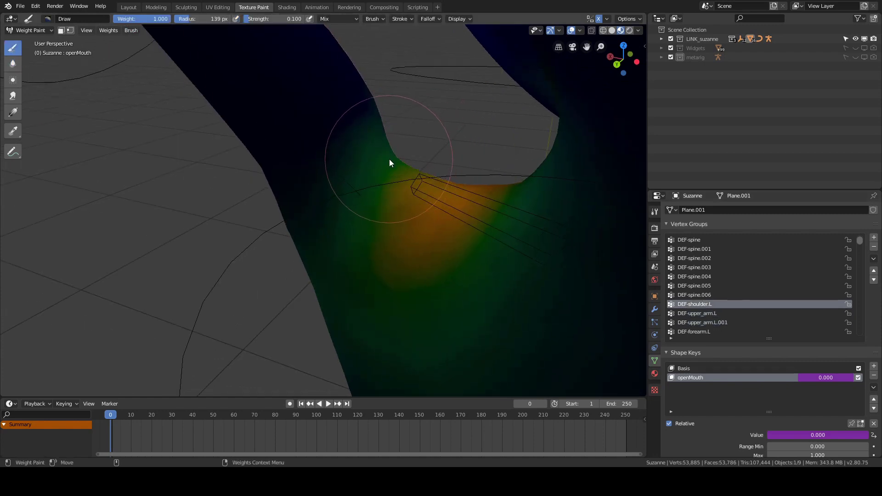
pyautogui.moveTo(408, 140); pyautogui.dragTo(397, 133, button='middle')
pyautogui.click(13, 63)
pyautogui.moveTo(363, 99); pyautogui.dragTo(348, 88, button='middle')
pyautogui.moveTo(348, 88)
pyautogui.mouseDown()
pyautogui.moveTo(398, 158)
pyautogui.moveTo(381, 161)
pyautogui.mouseUp()
# - Blur the DEF-shoulder.L weights along the upper edge of the raised arm and reduce the brush radius to 123 px
pyautogui.moveTo(381, 161)
pyautogui.mouseDown(button='middle')
pyautogui.moveTo(437, 169)
pyautogui.moveTo(407, 129)
pyautogui.moveTo(349, 131)
pyautogui.mouseUp(button='middle')
pyautogui.scroll(1, 353, 144)
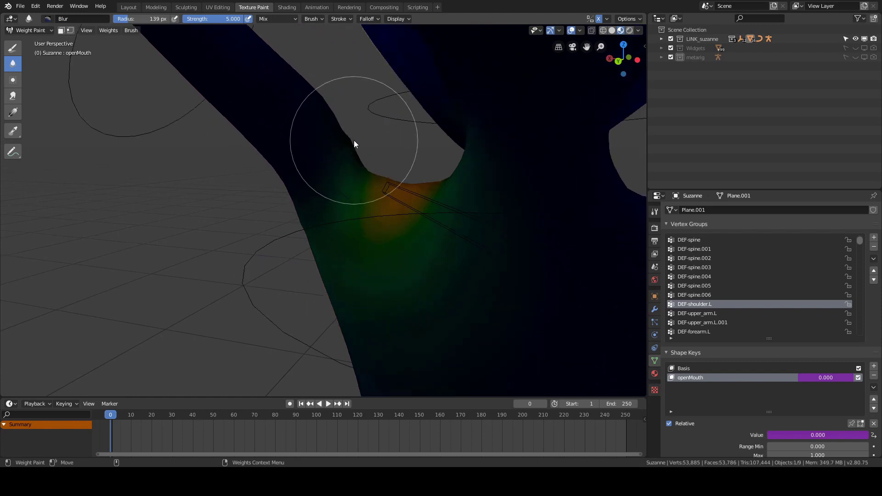
pyautogui.moveTo(353, 144); pyautogui.dragTo(366, 158)
pyautogui.press('f')
pyautogui.click(358, 147)
pyautogui.moveTo(346, 130); pyautogui.dragTo(321, 124, button='middle')
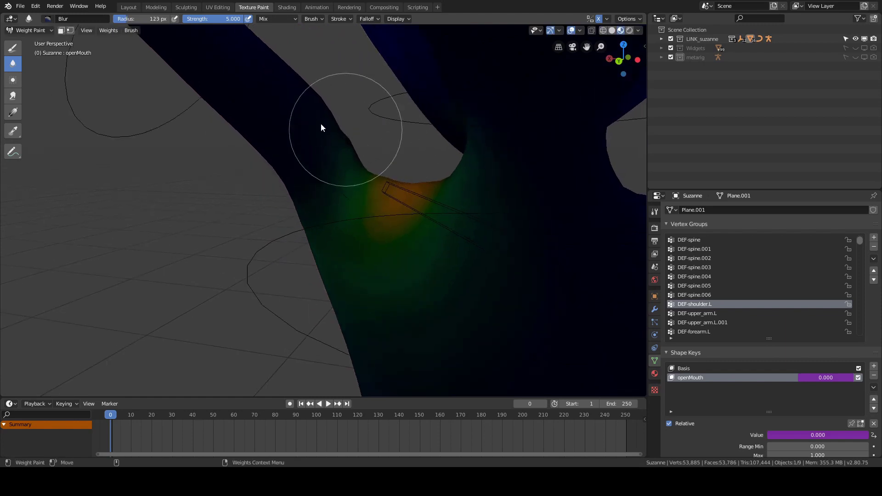
# - Paint more DEF-shoulder.L weight onto the base of the raised arm with Draw and smooth the area with Blur
pyautogui.click(13, 48)
pyautogui.moveTo(386, 137); pyautogui.dragTo(361, 140, button='middle')
pyautogui.moveTo(354, 159); pyautogui.dragTo(320, 165)
pyautogui.moveTo(324, 128); pyautogui.dragTo(395, 134, button='middle')
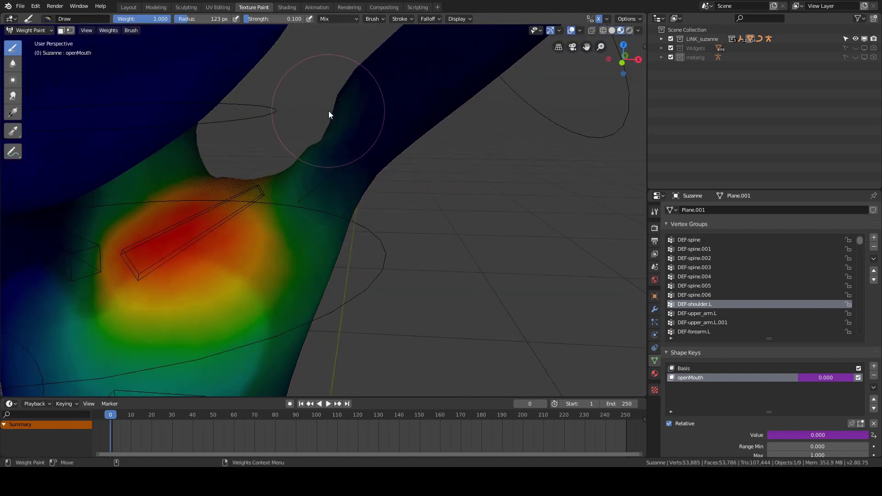
pyautogui.moveTo(329, 112); pyautogui.dragTo(165, 84, button='middle')
pyautogui.click(13, 63)
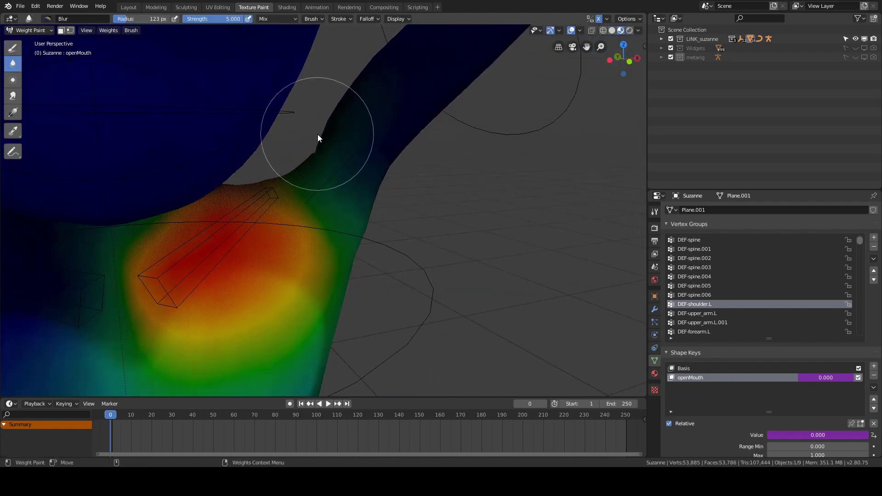
pyautogui.moveTo(304, 159)
pyautogui.mouseDown(button='middle')
pyautogui.moveTo(322, 149)
pyautogui.moveTo(341, 171)
pyautogui.moveTo(453, 172)
pyautogui.moveTo(349, 153)
pyautogui.moveTo(386, 185)
pyautogui.moveTo(394, 177)
pyautogui.moveTo(345, 153)
pyautogui.moveTo(321, 195)
pyautogui.moveTo(341, 160)
pyautogui.moveTo(334, 182)
pyautogui.mouseUp(button='middle')
# - Enable the Wireframe overlay to show the shoulder topology and make DEF-upper_arm.L the active vertex group
pyautogui.click(580, 31)
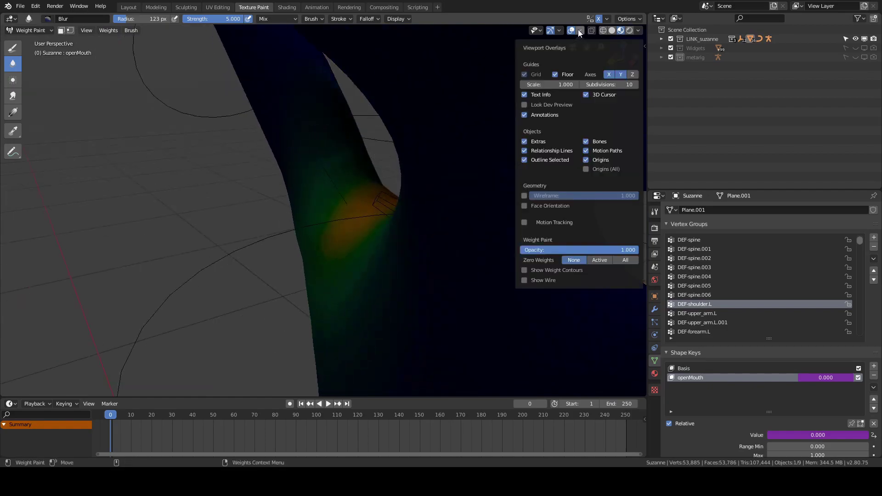
pyautogui.click(536, 198)
pyautogui.moveTo(456, 162); pyautogui.dragTo(419, 172, button='middle')
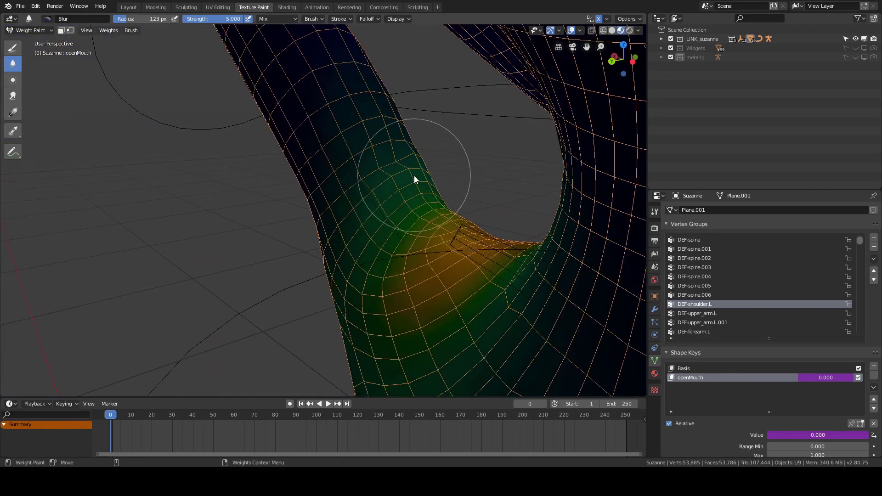
pyautogui.click(707, 313)
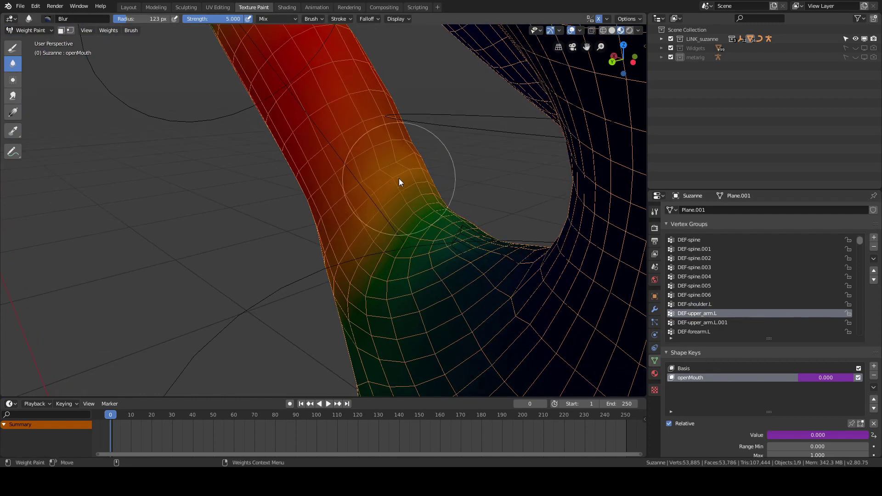
# - Blur the DEF-upper_arm.L weights in the crease between the left shoulder and neck, and even them out with Average
pyautogui.moveTo(405, 173); pyautogui.dragTo(393, 150, button='middle')
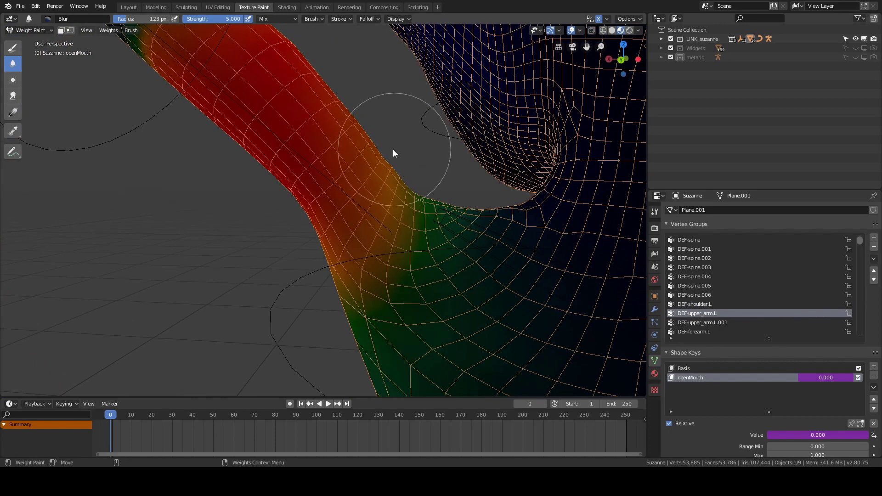
pyautogui.moveTo(492, 210)
pyautogui.mouseDown()
pyautogui.moveTo(509, 204)
pyautogui.moveTo(401, 192)
pyautogui.moveTo(439, 208)
pyautogui.moveTo(428, 209)
pyautogui.mouseUp()
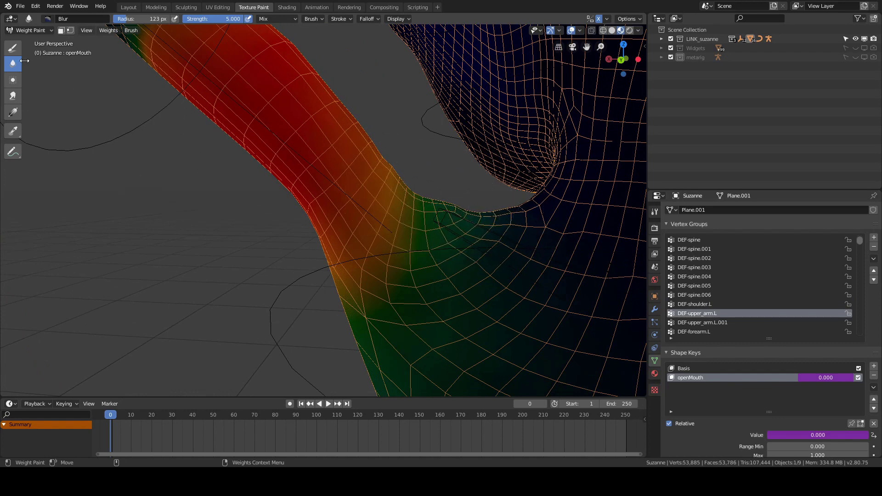
pyautogui.click(15, 80)
pyautogui.moveTo(444, 197); pyautogui.dragTo(434, 203, button='middle')
pyautogui.moveTo(438, 203)
pyautogui.mouseDown()
pyautogui.moveTo(459, 209)
pyautogui.moveTo(402, 181)
pyautogui.moveTo(485, 213)
pyautogui.mouseUp()
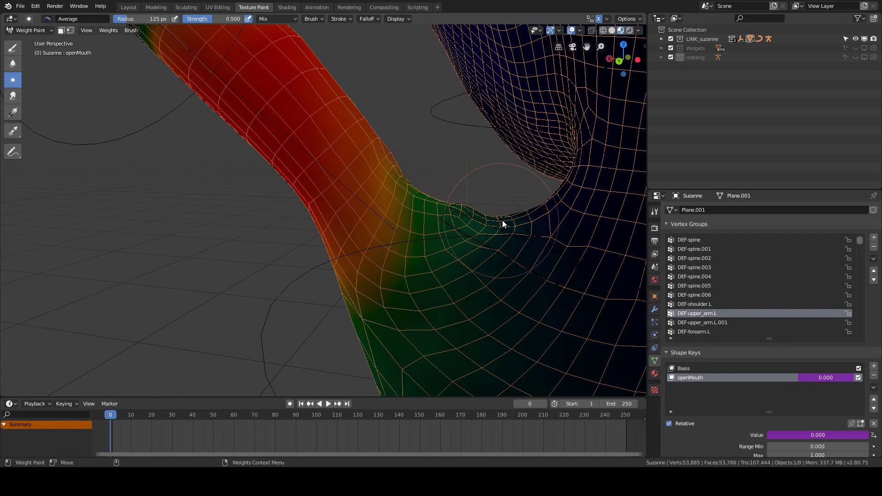
# - Average the DEF-shoulder.L weights along the upper shoulder crease and smooth the same area with Blur
pyautogui.click(694, 304)
pyautogui.moveTo(386, 172); pyautogui.dragTo(486, 215)
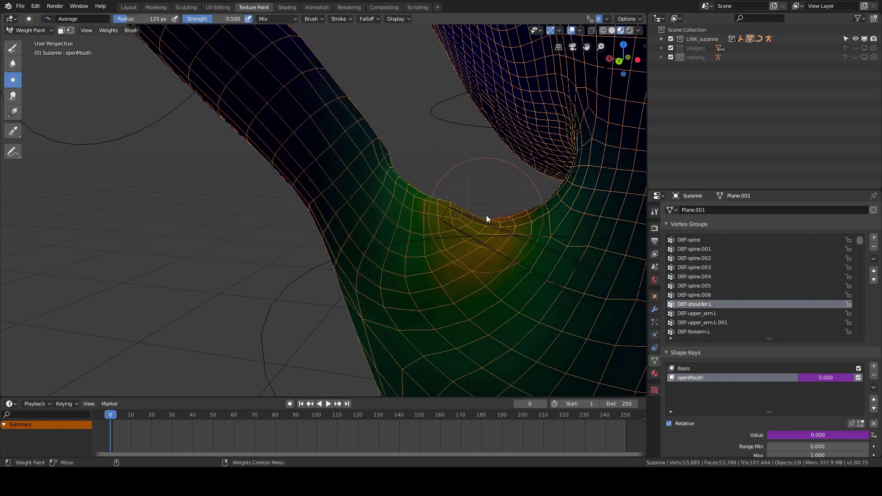
pyautogui.click(12, 64)
pyautogui.moveTo(354, 115); pyautogui.dragTo(362, 122, button='middle')
pyautogui.moveTo(420, 183)
pyautogui.mouseDown()
pyautogui.moveTo(490, 234)
pyautogui.moveTo(497, 214)
pyautogui.moveTo(458, 220)
pyautogui.mouseUp()
# - Make DEF-upper_arm.L the active group and blur its weights where the raised arm meets the shoulder
pyautogui.click(699, 312)
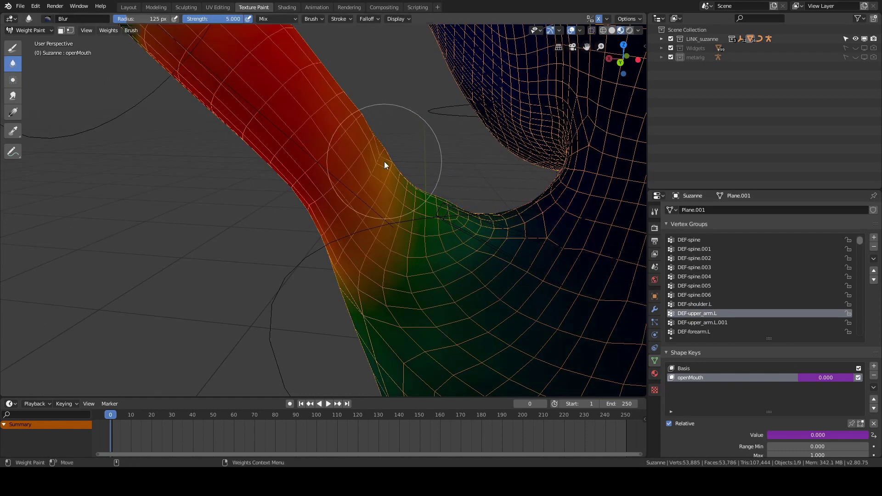
pyautogui.moveTo(398, 192)
pyautogui.mouseDown()
pyautogui.moveTo(393, 205)
pyautogui.moveTo(486, 219)
pyautogui.moveTo(415, 172)
pyautogui.mouseUp()
pyautogui.moveTo(387, 140)
pyautogui.mouseDown(button='middle')
pyautogui.moveTo(385, 164)
pyautogui.moveTo(385, 154)
pyautogui.mouseUp(button='middle')
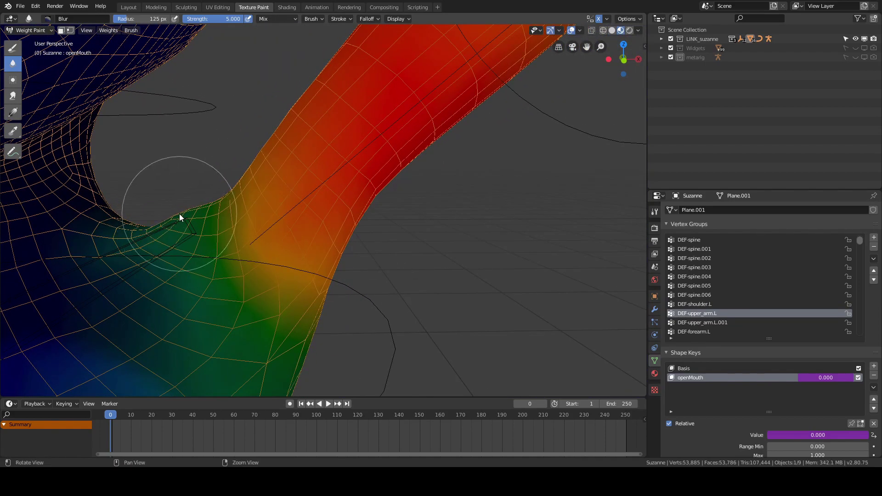
pyautogui.moveTo(179, 214)
pyautogui.mouseDown(button='middle')
pyautogui.moveTo(214, 199)
pyautogui.moveTo(256, 205)
pyautogui.moveTo(233, 224)
pyautogui.moveTo(286, 205)
pyautogui.mouseUp(button='middle')
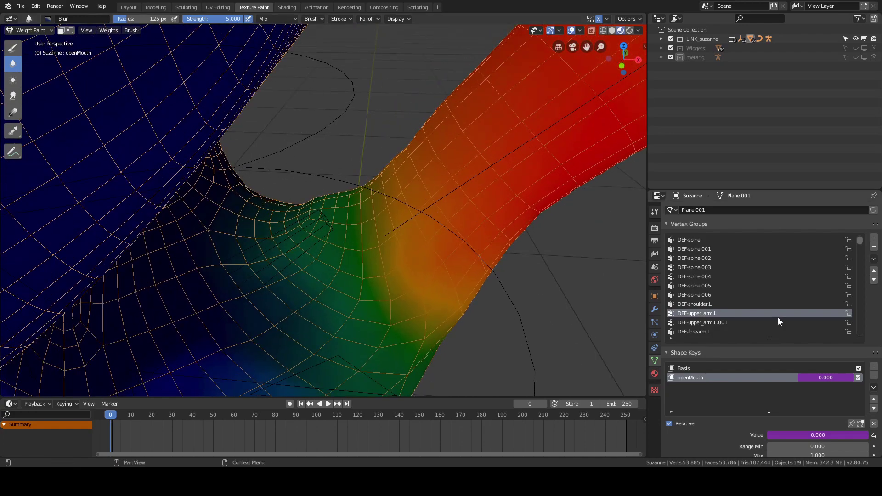
# - Paint more DEF-shoulder.L weight along the top of the left shoulder with the Draw brush, adjusting its radius
pyautogui.click(710, 305)
pyautogui.moveTo(349, 212); pyautogui.dragTo(335, 206, button='middle')
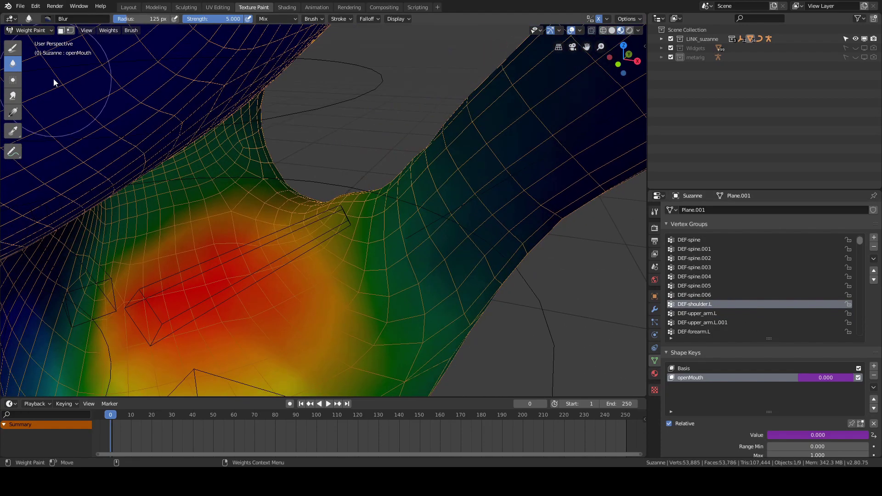
pyautogui.click(15, 51)
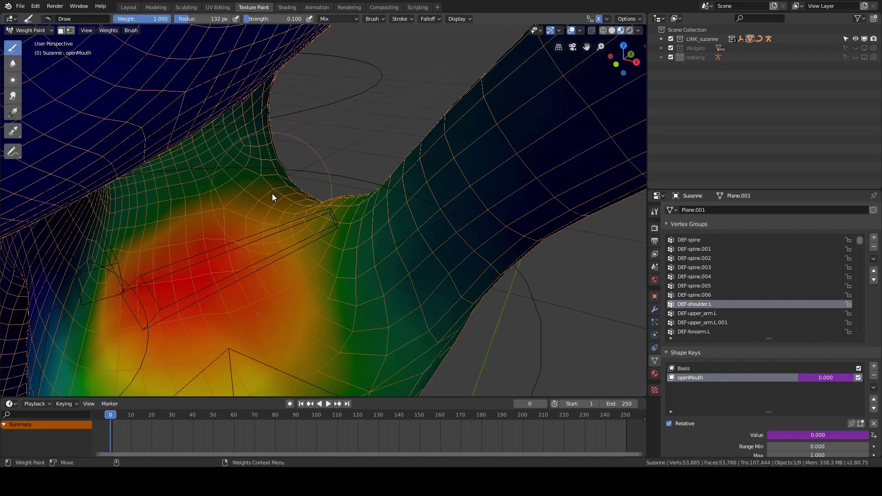
pyautogui.moveTo(272, 194); pyautogui.dragTo(293, 179, button='middle')
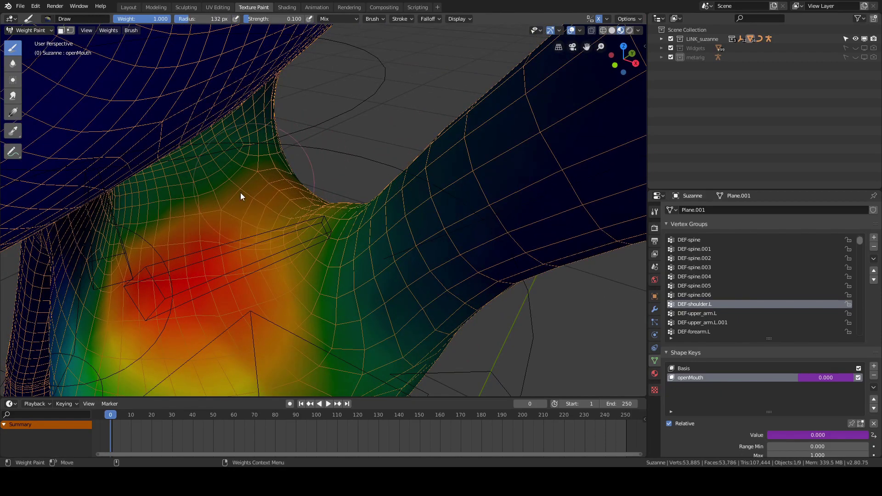
pyautogui.moveTo(241, 192)
pyautogui.mouseDown(button='middle')
pyautogui.moveTo(269, 213)
pyautogui.moveTo(368, 165)
pyautogui.mouseUp(button='middle')
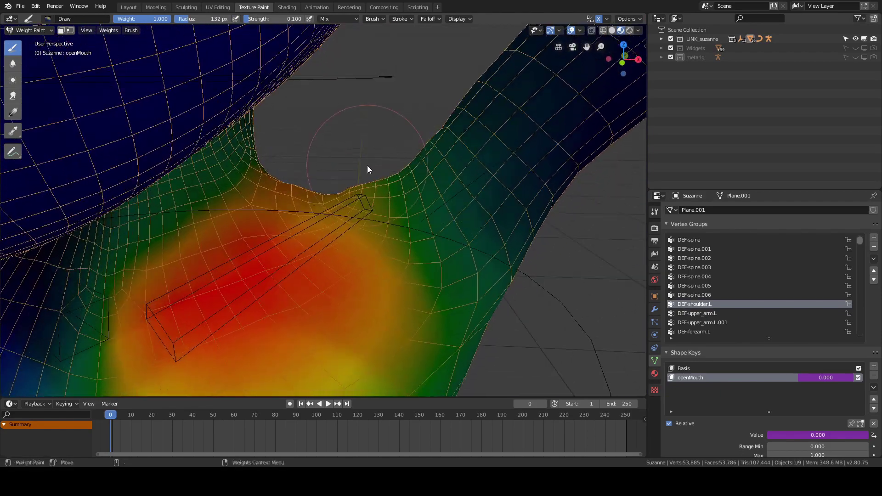
pyautogui.press('f')
pyautogui.click(355, 185)
pyautogui.moveTo(340, 192)
pyautogui.mouseDown(button='middle')
pyautogui.moveTo(306, 217)
pyautogui.moveTo(309, 228)
pyautogui.moveTo(344, 182)
pyautogui.moveTo(346, 199)
pyautogui.moveTo(338, 187)
pyautogui.moveTo(385, 190)
pyautogui.mouseUp(button='middle')
# - Blur the DEF-shoulder.L weights on top of the shoulder at a 141 px radius and compare them with DEF-upper_arm.L
pyautogui.click(14, 65)
pyautogui.press('f')
pyautogui.click(368, 197)
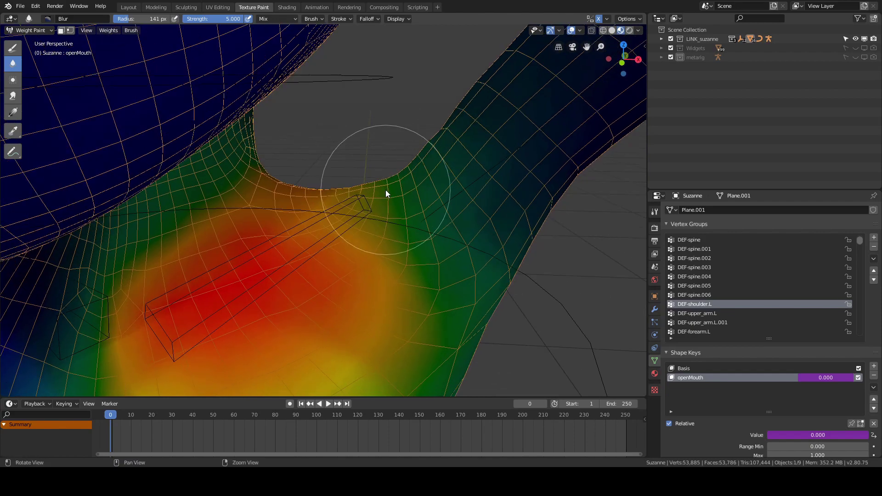
pyautogui.click(717, 313)
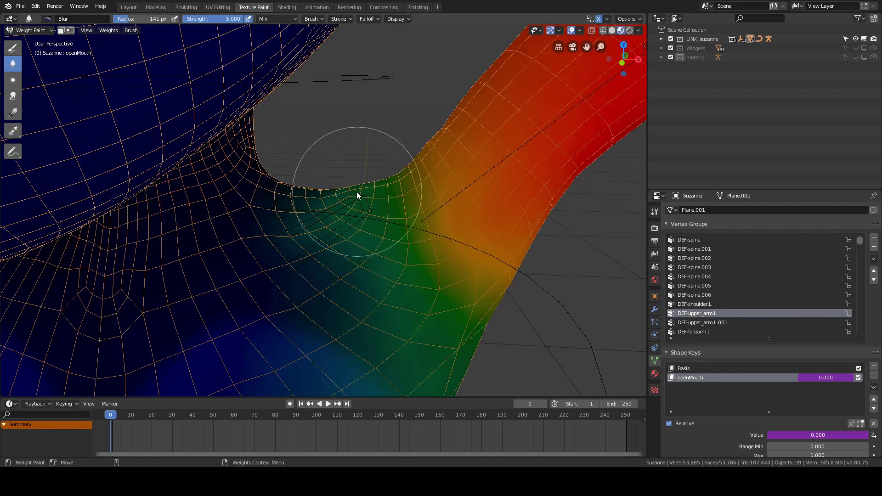
pyautogui.click(716, 306)
pyautogui.moveTo(347, 208); pyautogui.dragTo(373, 190, button='middle')
# - Leave Weight Paint, put rig_suzanne in Pose Mode and clear the rotation of upper_arm_fk.L
pyautogui.scroll(-3, 374, 191)
pyautogui.hotkey('ctrl', 'Tab')
pyautogui.scroll(-6, 431, 223)
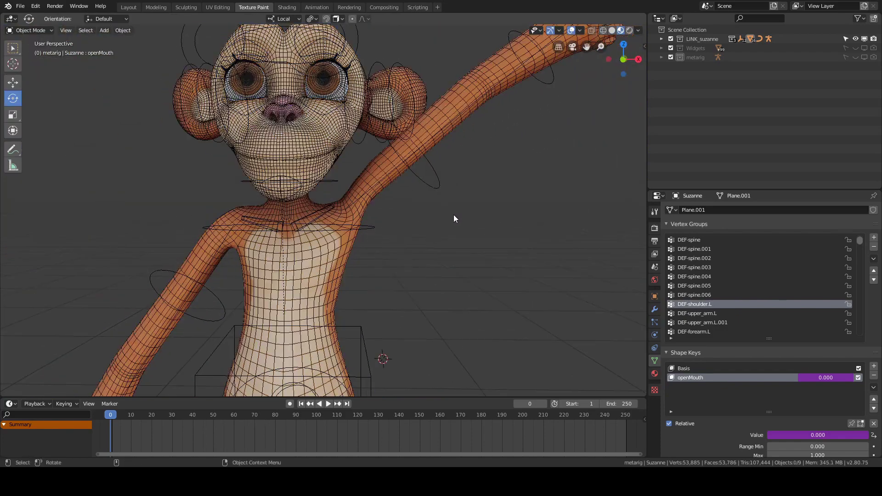
pyautogui.click(368, 197)
pyautogui.hotkey('ctrl', 'Tab')
pyautogui.click(430, 199)
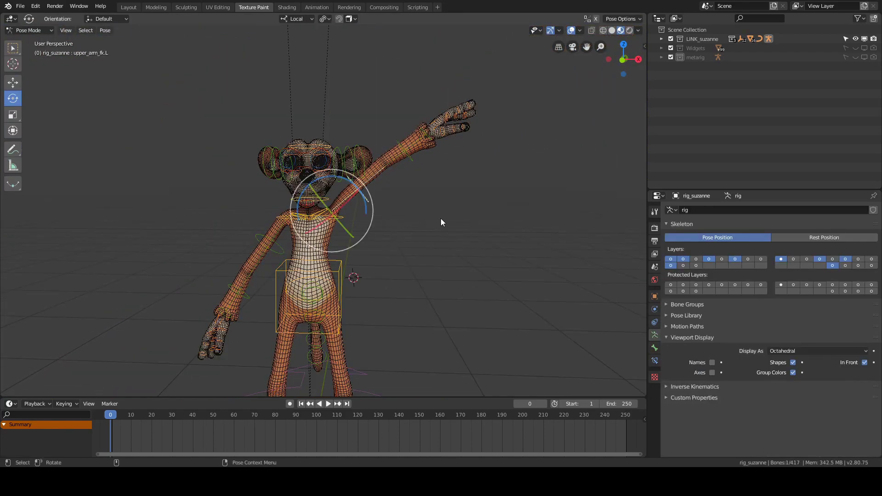
pyautogui.hotkey('alt', 'r')
# - Select all visible bones of the rig and clear their rotations in Pose Mode
pyautogui.hotkey('ctrl', 'Tab')
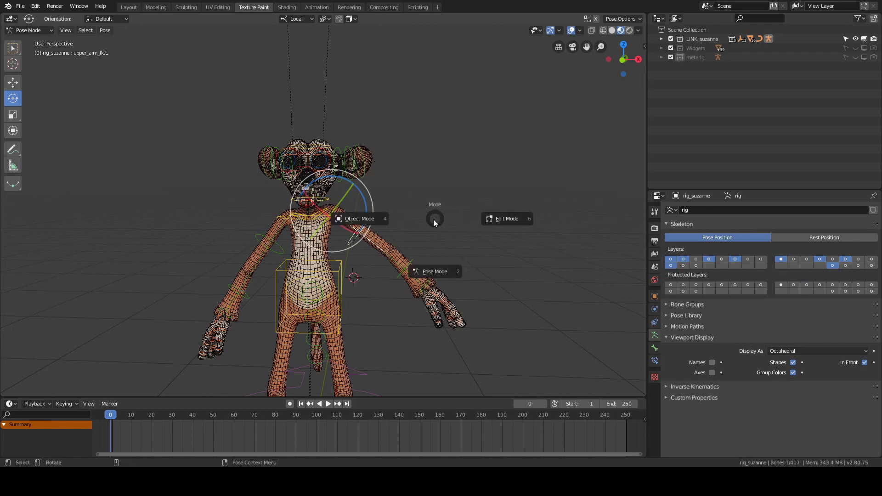
pyautogui.click(443, 219)
pyautogui.press('a')
pyautogui.hotkey('ctrl', 'Tab')
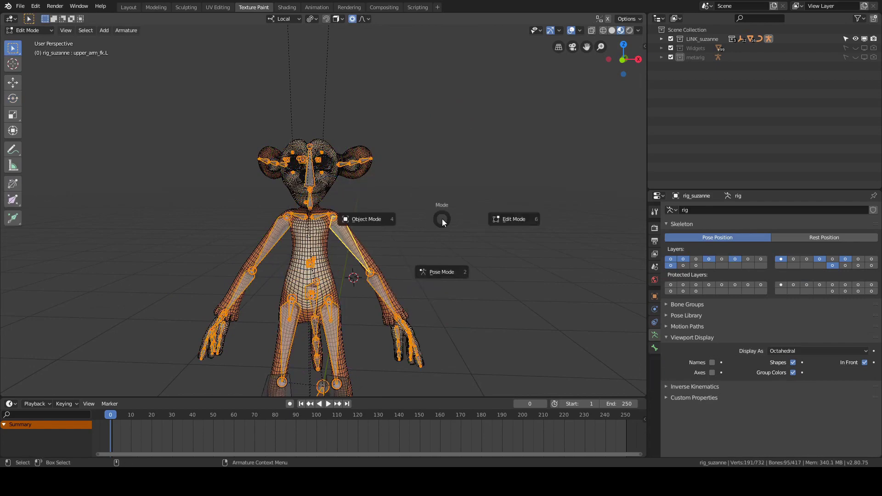
pyautogui.click(444, 224)
pyautogui.hotkey('alt', 'r')
pyautogui.keyDown('alt'); pyautogui.moveTo(415, 224); pyautogui.dragTo(445, 180, button='middle'); pyautogui.keyUp('alt')
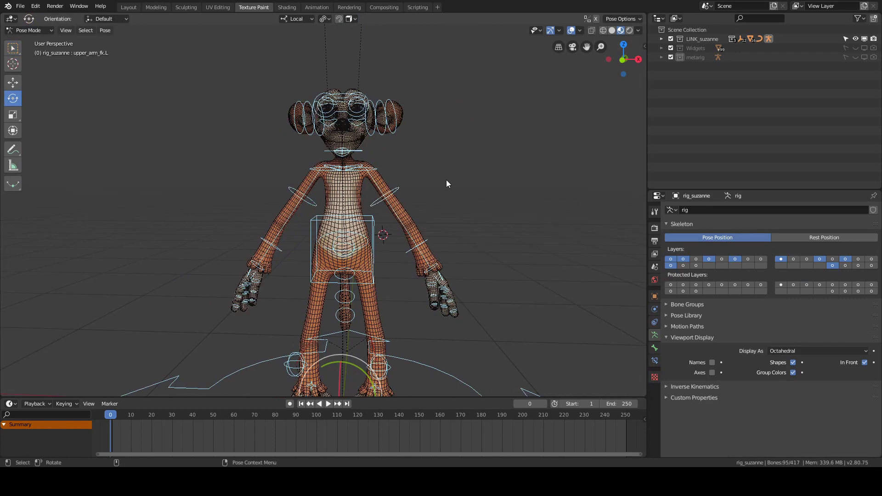
# - Return the rig to Object Mode, deselect everything and save the master rig file
pyautogui.hotkey('ctrl', 'Tab')
pyautogui.click(427, 178)
pyautogui.hotkey('alt', 'a')
pyautogui.scroll(-3, 482, 161)
pyautogui.hotkey('ctrl', 's')
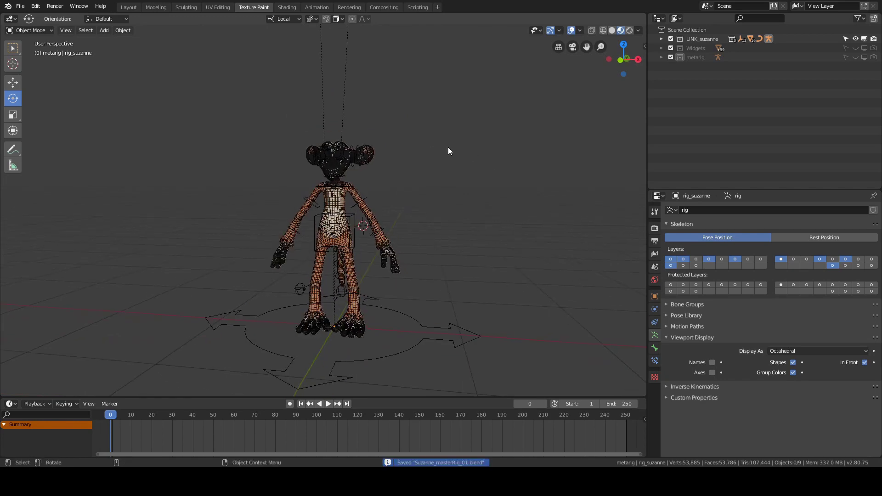
# - Open the recent jump animation file and examine how the left shoulder deforms at frame 28
pyautogui.scroll(3, 445, 146)
pyautogui.click(20, 6)
pyautogui.moveTo(38, 32)
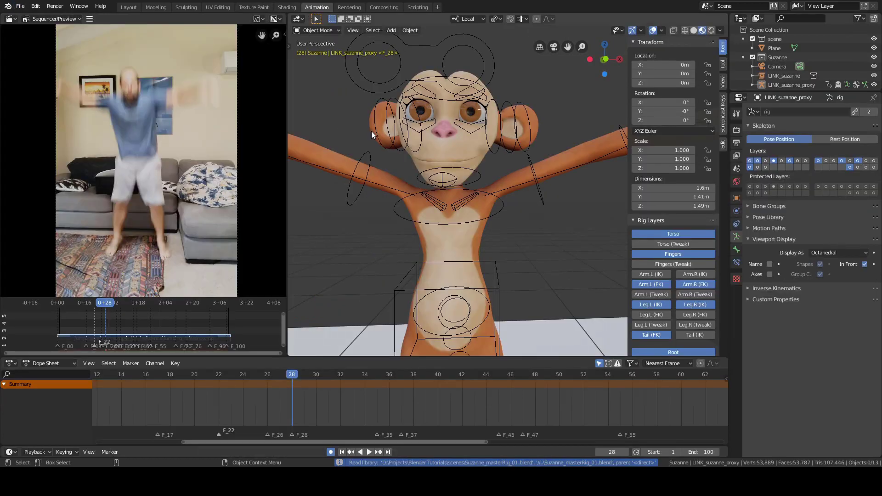
pyautogui.scroll(6, 477, 170)
pyautogui.scroll(3, 507, 173)
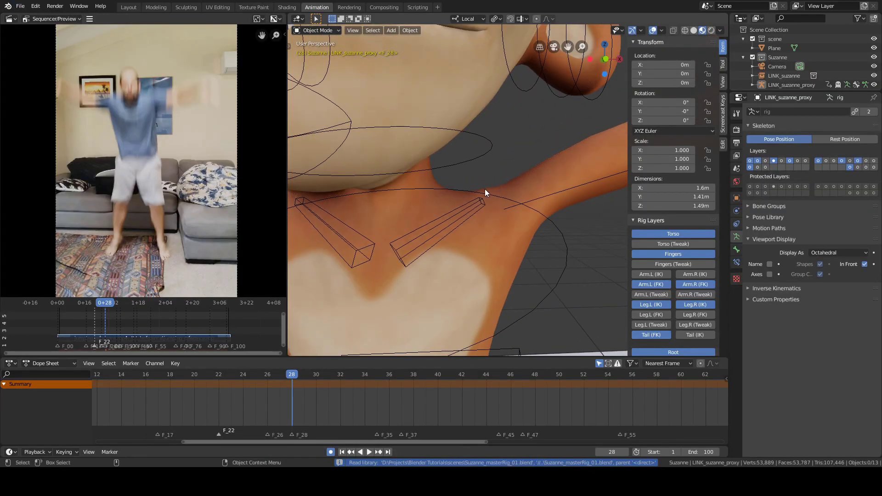
pyautogui.moveTo(525, 171); pyautogui.dragTo(521, 207, button='middle')
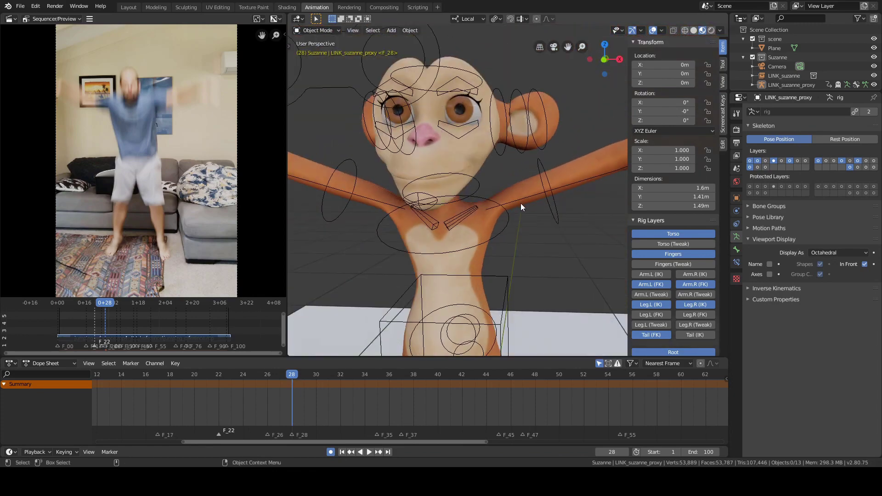
pyautogui.scroll(-3, 520, 203)
pyautogui.scroll(5, 526, 196)
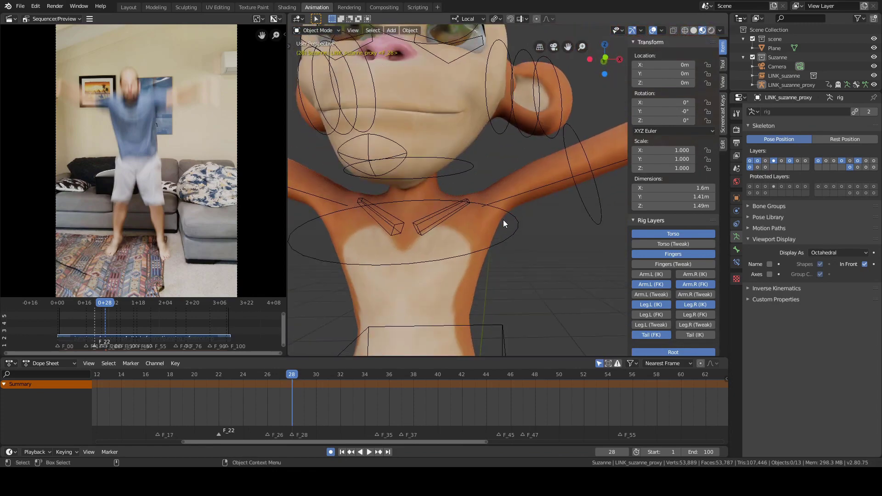
pyautogui.moveTo(500, 225); pyautogui.dragTo(503, 214, button='middle')
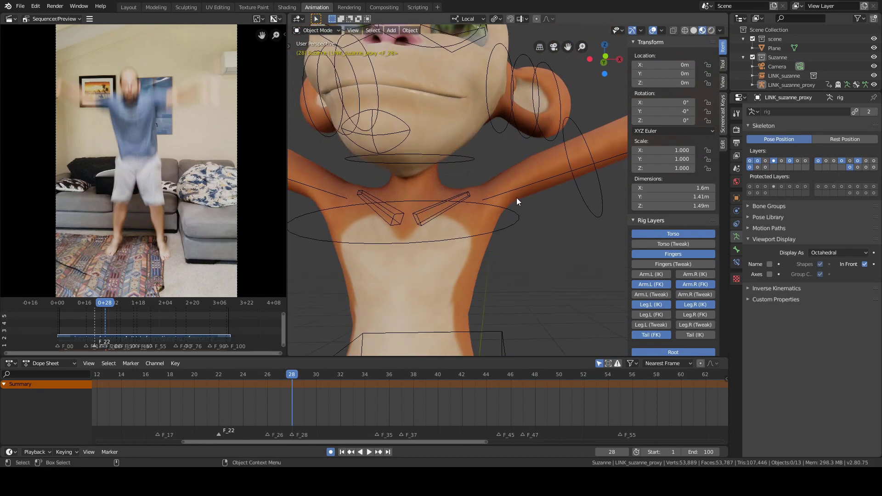
# - Reopen Suzanne_masterRig_01.blend and select the shoulder.L bone of the rig in Pose Mode, seen from the front
pyautogui.click(20, 6)
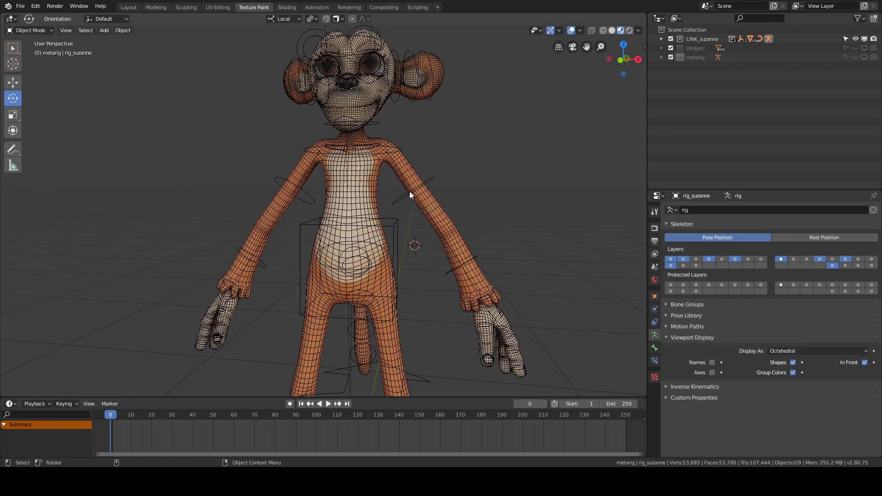
pyautogui.hotkey('ctrl', 'Tab')
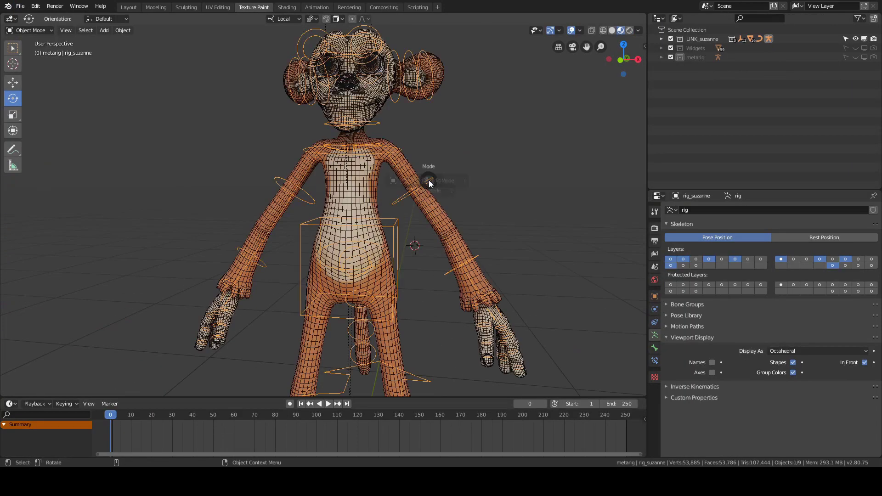
pyautogui.click(443, 198)
pyautogui.click(368, 147)
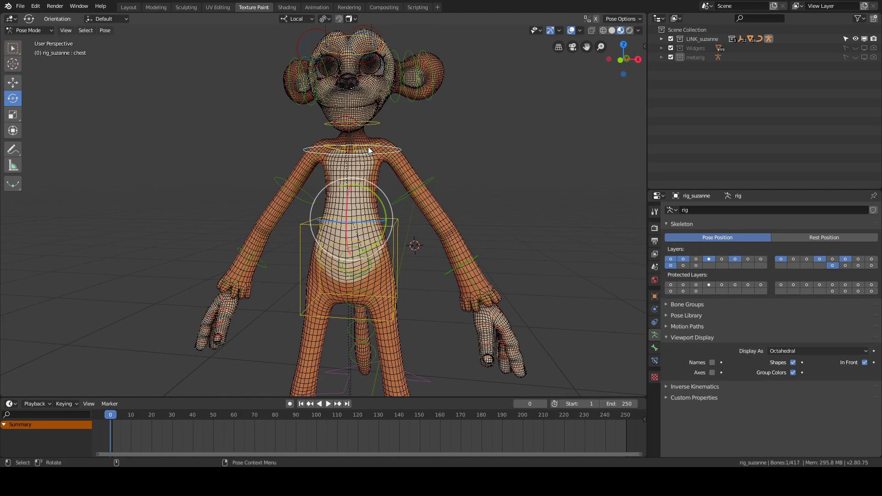
pyautogui.click(360, 150)
pyautogui.press('`')
pyautogui.click(341, 129)
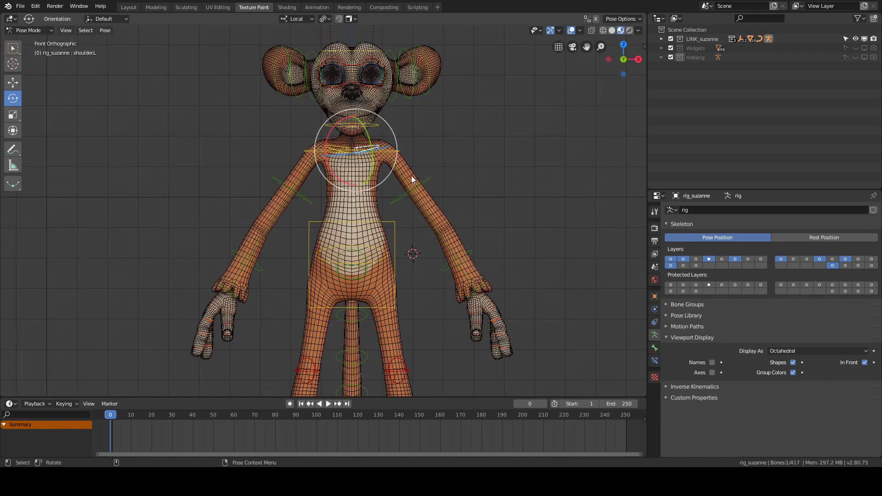
# - Add upper_arm_fk.L to the selection and rotate both bones upward by -16.2° in the front view
pyautogui.keyDown('shift'); pyautogui.click(426, 184); pyautogui.keyUp('shift')
pyautogui.press('r')
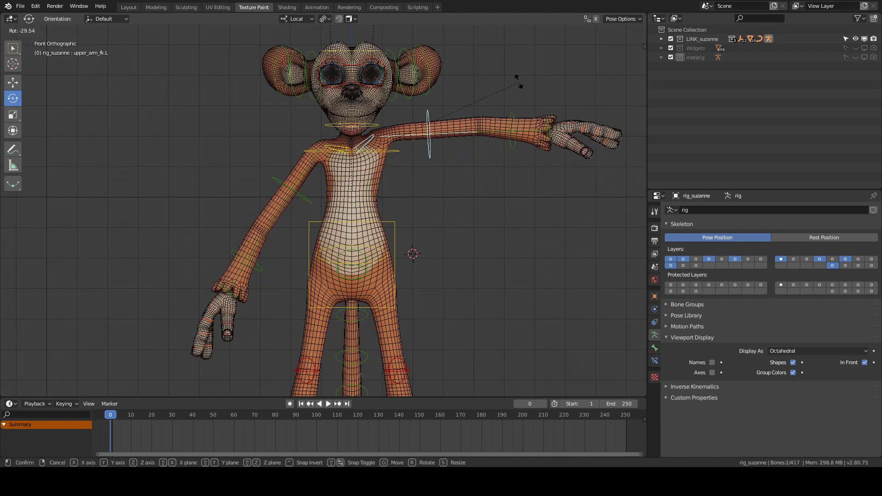
pyautogui.click(499, 124)
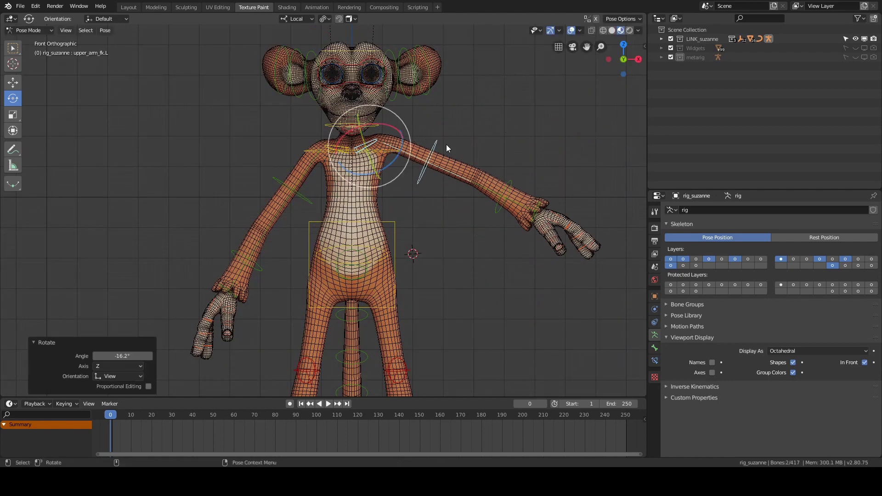
# - Rotate upper_arm_fk.L alone by -42.3° in the front view to raise the left arm
pyautogui.click(437, 142)
pyautogui.press('r')
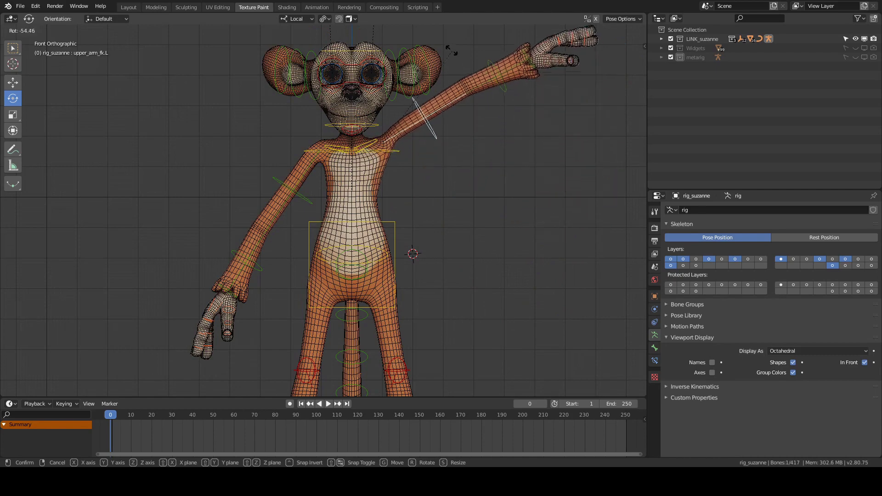
pyautogui.click(437, 98)
pyautogui.keyDown('shift'); pyautogui.moveTo(434, 107); pyautogui.dragTo(442, 166, button='middle'); pyautogui.keyUp('shift')
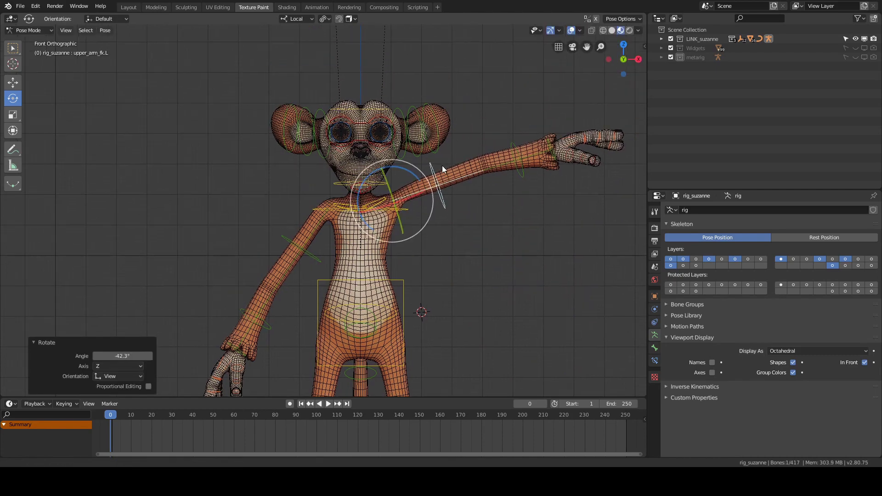
# - Select the Suzanne mesh in Object Mode and enable Preserve Volume on its Armature modifier, toggling it to compare the shoulder
pyautogui.scroll(4, 442, 167)
pyautogui.hotkey('ctrl', 'Tab')
pyautogui.click(402, 166)
pyautogui.keyDown('shift'); pyautogui.moveTo(555, 131); pyautogui.dragTo(509, 137, button='middle'); pyautogui.keyUp('shift')
pyautogui.click(509, 139)
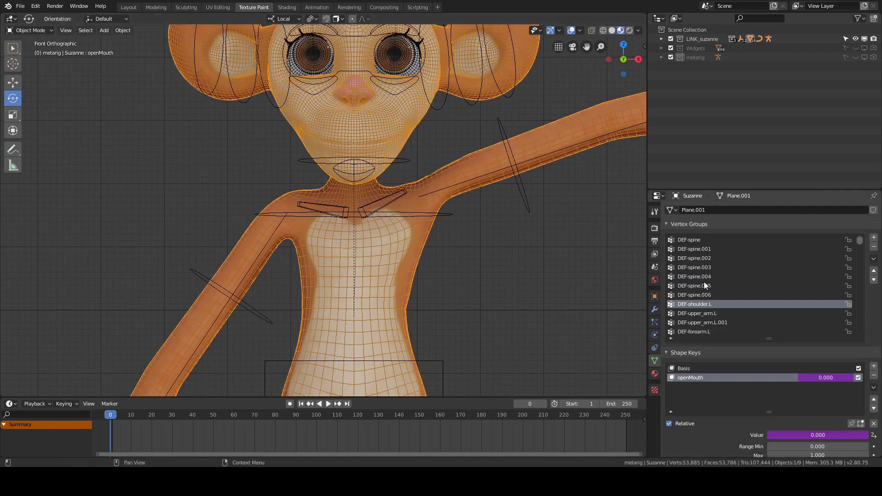
pyautogui.click(655, 309)
pyautogui.click(671, 224)
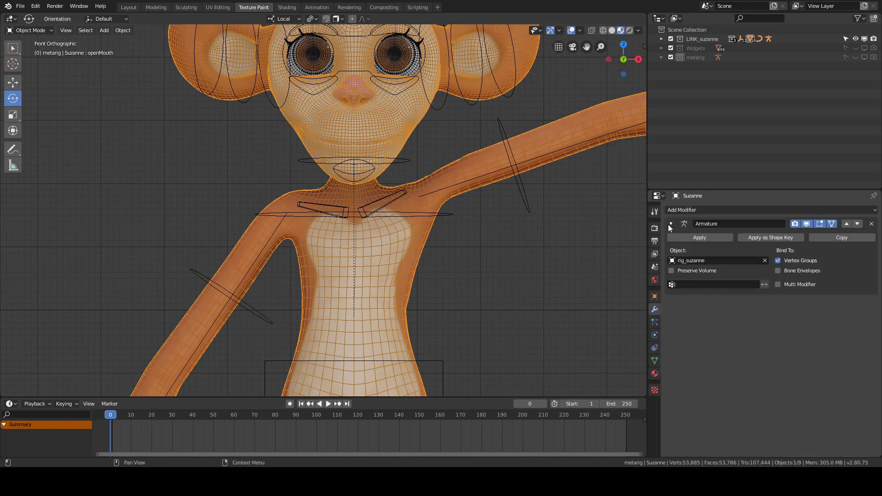
pyautogui.click(672, 270)
pyautogui.click(672, 271)
pyautogui.click(672, 271)
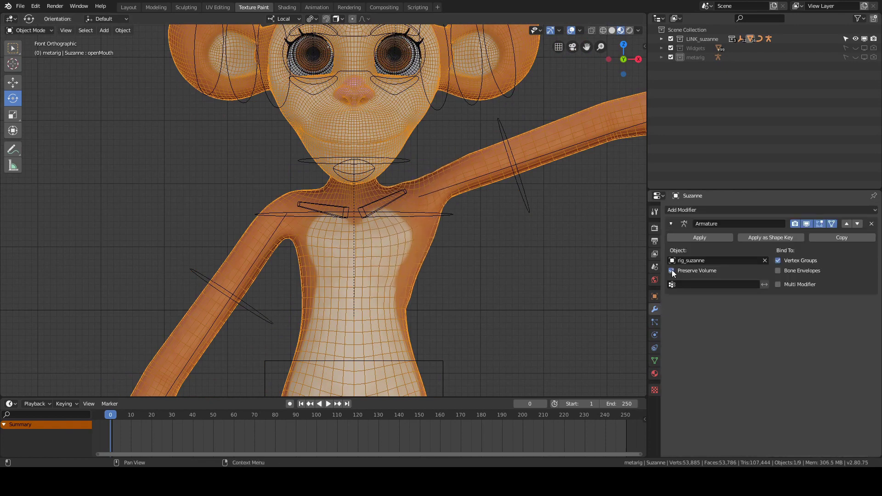
# - Toggle Preserve Volume on Suzanne's Armature modifier to compare the raised shoulder, and leave the option disabled
pyautogui.click(672, 271)
pyautogui.click(672, 271)
pyautogui.scroll(-3, 472, 268)
pyautogui.scroll(3, 473, 267)
pyautogui.click(673, 269)
pyautogui.click(674, 270)
pyautogui.click(674, 270)
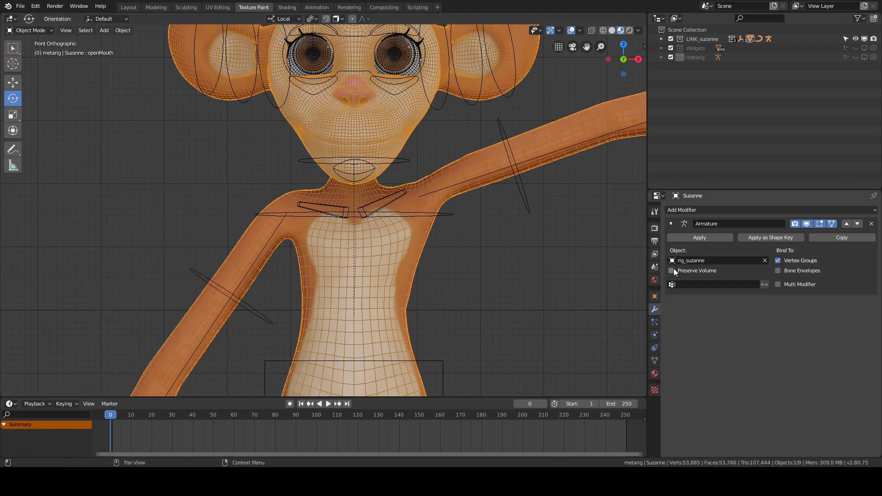
pyautogui.scroll(3, 435, 239)
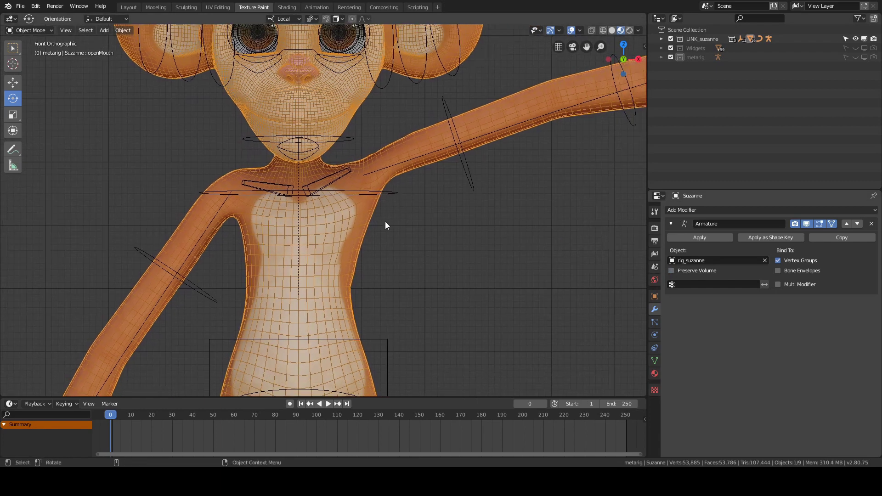
# - Examine the DEF-upper_arm.L vertex group's weights around the left shoulder and armpit in Weight Paint mode
pyautogui.hotkey('ctrl', 'Tab')
pyautogui.click(352, 188)
pyautogui.keyDown('shift'); pyautogui.moveTo(453, 205); pyautogui.dragTo(451, 217, button='middle'); pyautogui.keyUp('shift')
pyautogui.scroll(2, 451, 219)
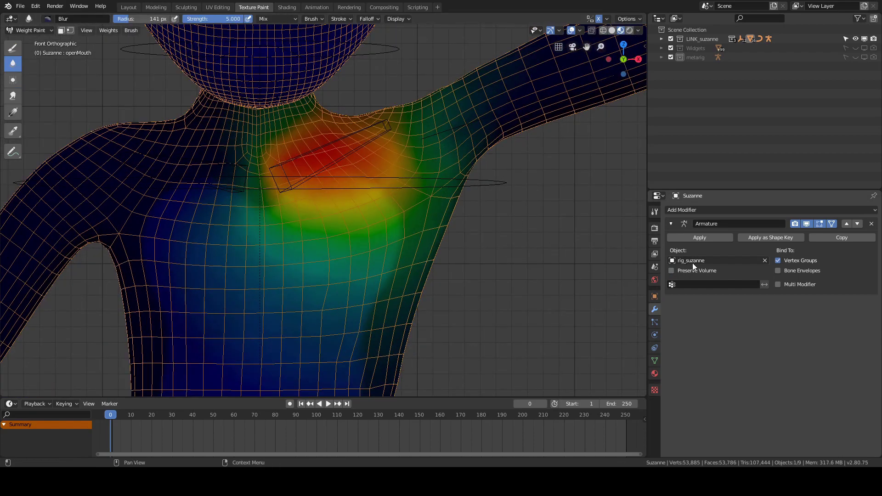
pyautogui.click(654, 361)
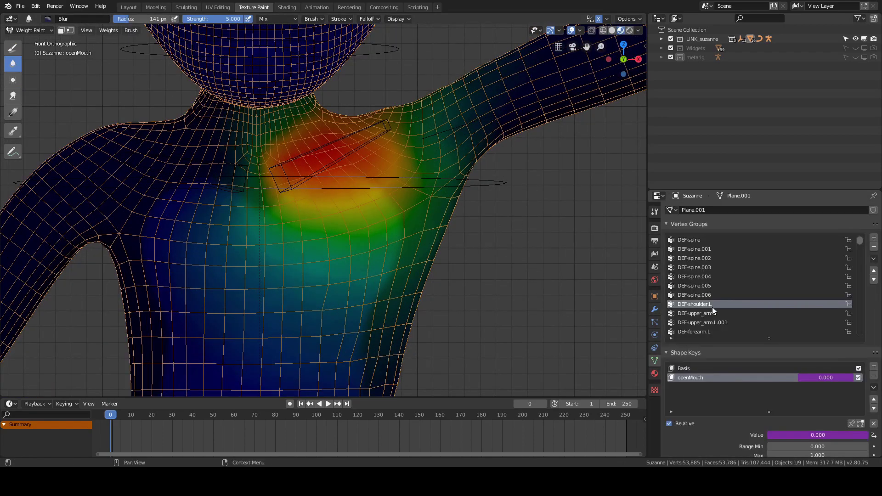
pyautogui.click(707, 313)
pyautogui.moveTo(407, 215)
pyautogui.mouseDown(button='middle')
pyautogui.moveTo(322, 199)
pyautogui.moveTo(382, 175)
pyautogui.moveTo(450, 214)
pyautogui.moveTo(462, 194)
pyautogui.mouseUp(button='middle')
pyautogui.moveTo(442, 243)
pyautogui.mouseDown(button='middle')
pyautogui.moveTo(462, 189)
pyautogui.moveTo(418, 226)
pyautogui.moveTo(310, 252)
pyautogui.moveTo(256, 174)
pyautogui.mouseUp(button='middle')
pyautogui.moveTo(182, 184)
pyautogui.mouseDown(button='middle')
pyautogui.moveTo(492, 182)
pyautogui.moveTo(505, 166)
pyautogui.moveTo(453, 236)
pyautogui.mouseUp(button='middle')
pyautogui.scroll(5, 445, 225)
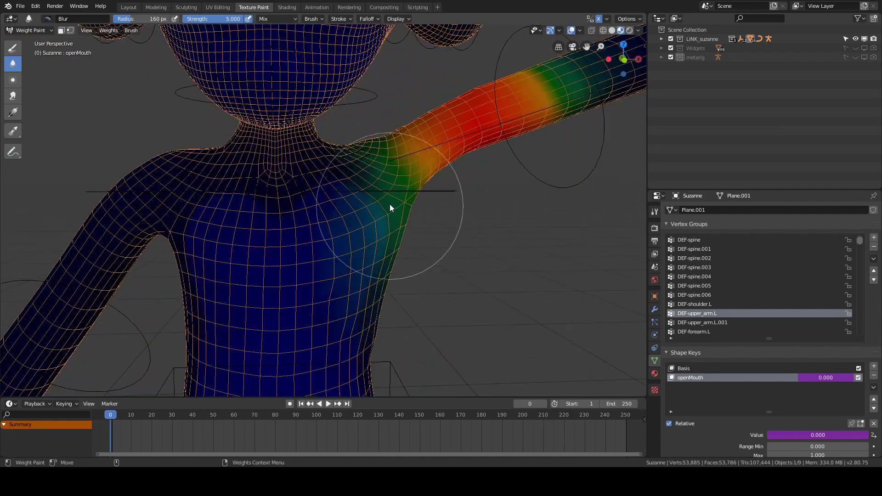
pyautogui.scroll(-2, 414, 158)
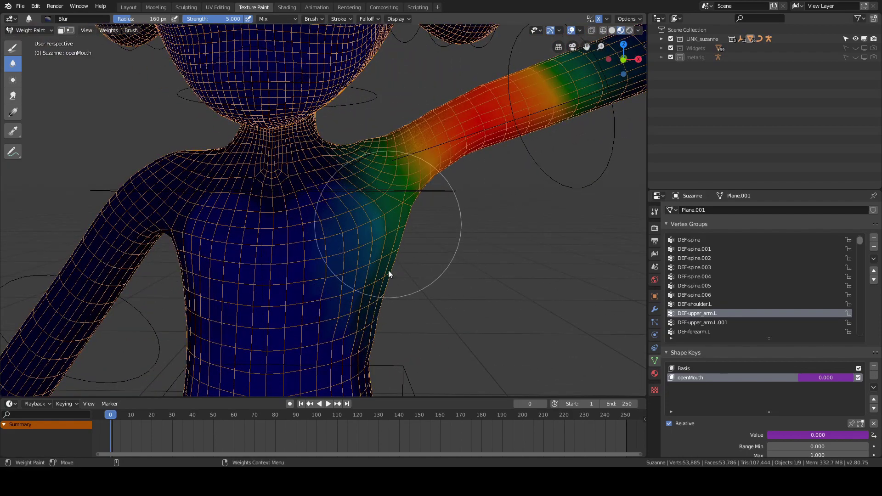
pyautogui.moveTo(387, 270)
pyautogui.mouseDown(button='middle')
pyautogui.moveTo(333, 242)
pyautogui.moveTo(279, 264)
pyautogui.moveTo(414, 233)
pyautogui.mouseUp(button='middle')
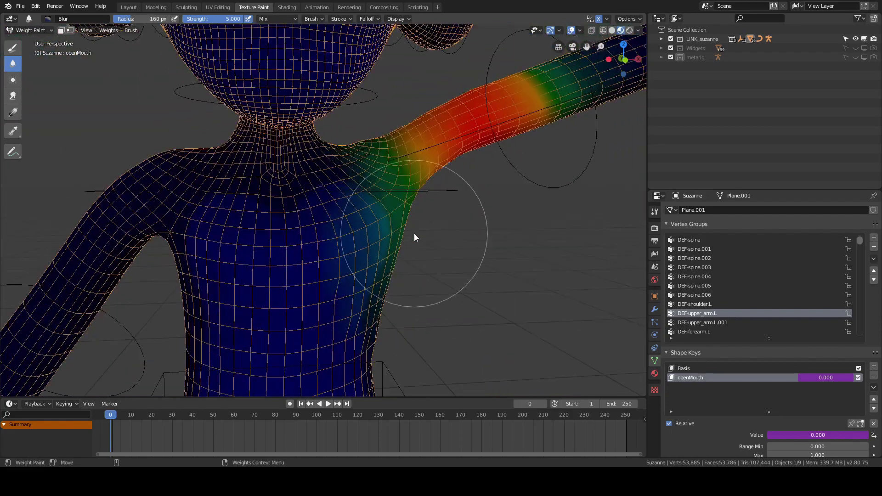
# - Select rig_suzanne from Object Mode and clear the left arm and shoulder bone rotations in Pose Mode
pyautogui.hotkey('ctrl', 'Tab')
pyautogui.click(406, 240)
pyautogui.scroll(-6, 467, 244)
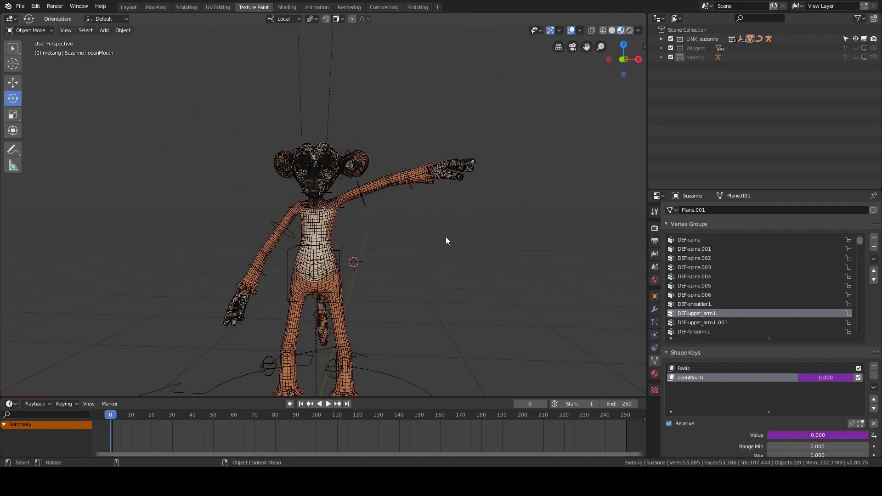
pyautogui.scroll(5, 446, 240)
pyautogui.scroll(-2, 445, 241)
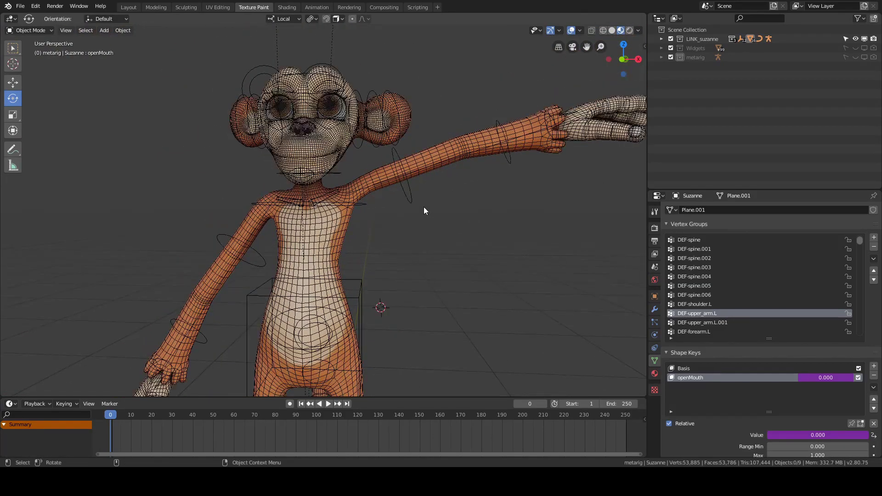
pyautogui.click(409, 198)
pyautogui.hotkey('ctrl', 'Tab')
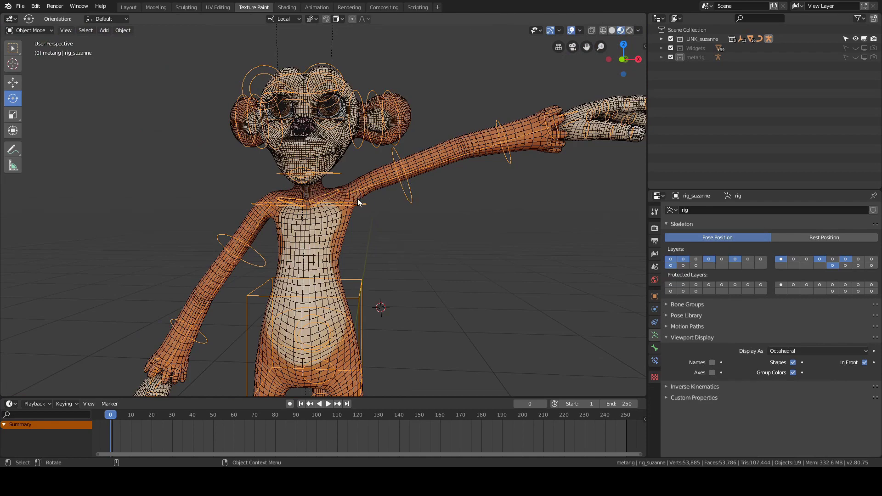
pyautogui.click(366, 240)
pyautogui.hotkey('alt', 'r')
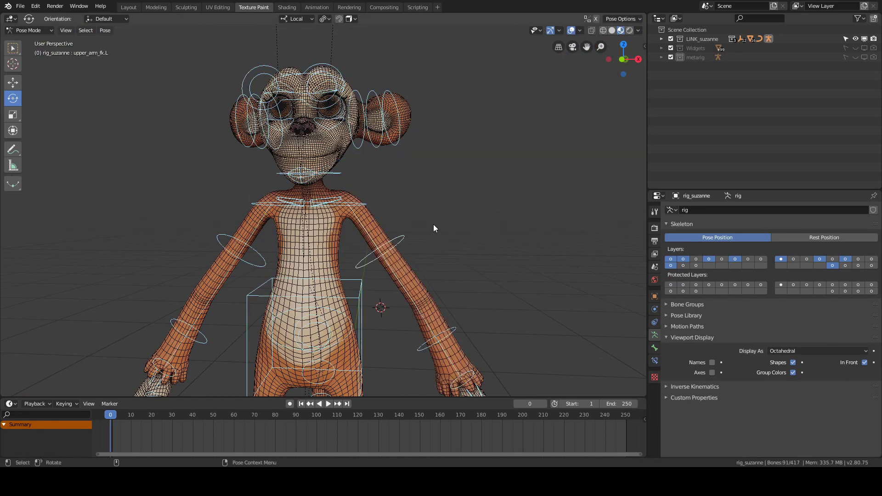
# - Save the master rig in Object Mode, and open and save JumpingTestAnimation_shot01_01.blend
pyautogui.click(483, 187)
pyautogui.hotkey('ctrl', 's')
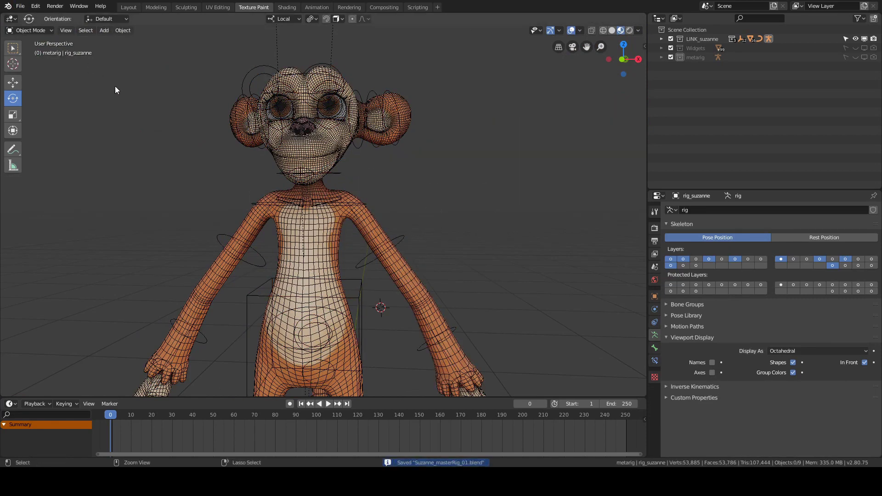
pyautogui.click(20, 6)
pyautogui.moveTo(42, 35)
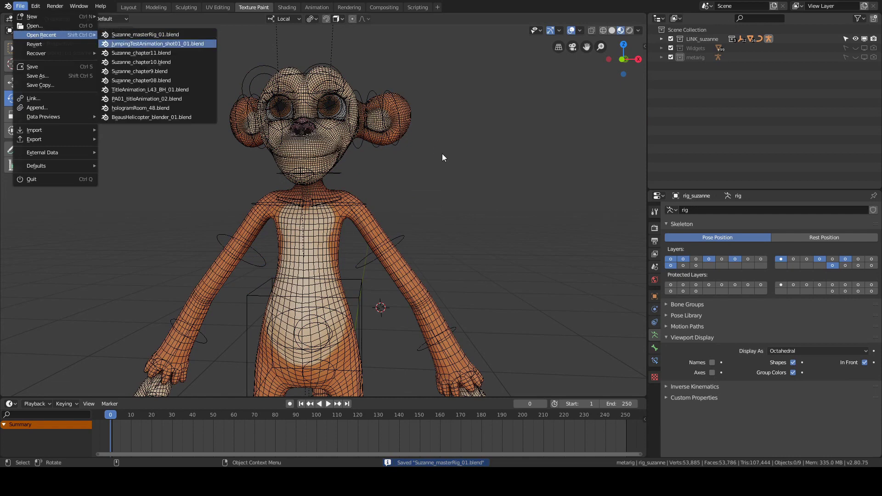
pyautogui.press('Return')
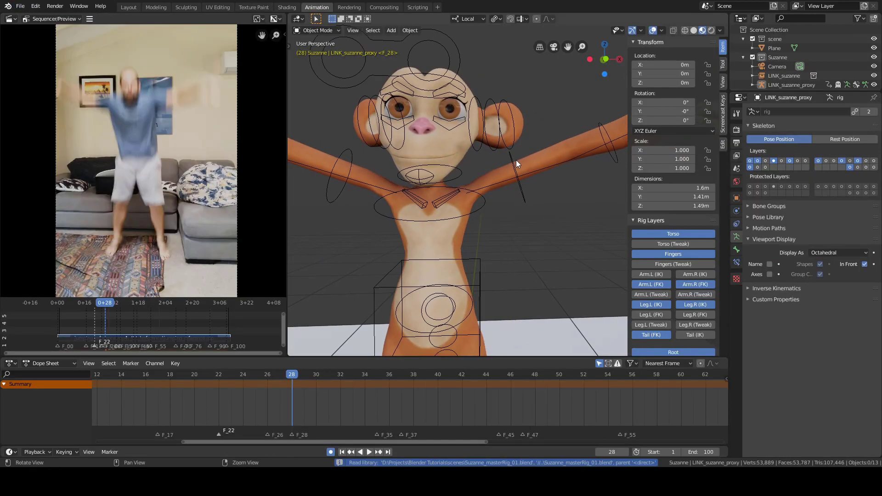
pyautogui.moveTo(516, 160); pyautogui.dragTo(536, 150, button='middle')
pyautogui.scroll(-5, 536, 150)
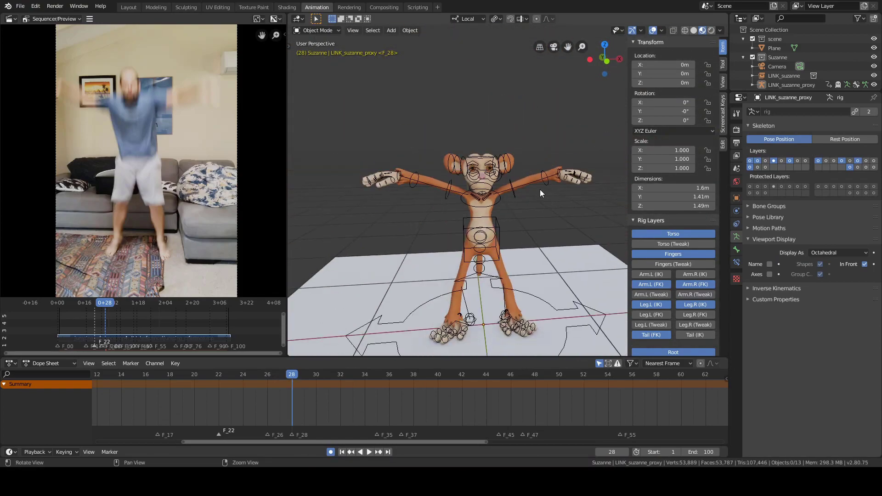
pyautogui.moveTo(541, 186)
pyautogui.mouseDown(button='middle')
pyautogui.moveTo(529, 149)
pyautogui.moveTo(539, 176)
pyautogui.moveTo(529, 175)
pyautogui.mouseUp(button='middle')
pyautogui.hotkey('ctrl', 's')
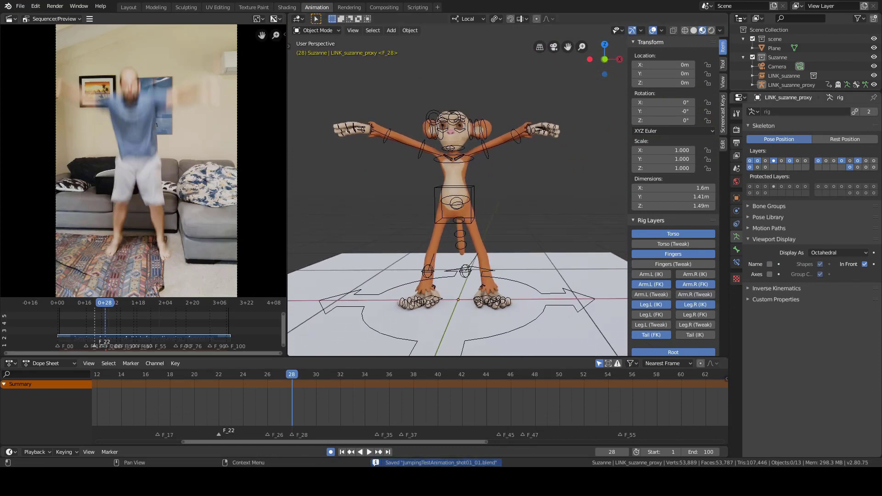
# - Step back and forth between frames 26 and 28 to examine how the feet move compared with the reference video
pyautogui.press('Left')
pyautogui.press('Left')
pyautogui.press('Right')
pyautogui.press('Right')
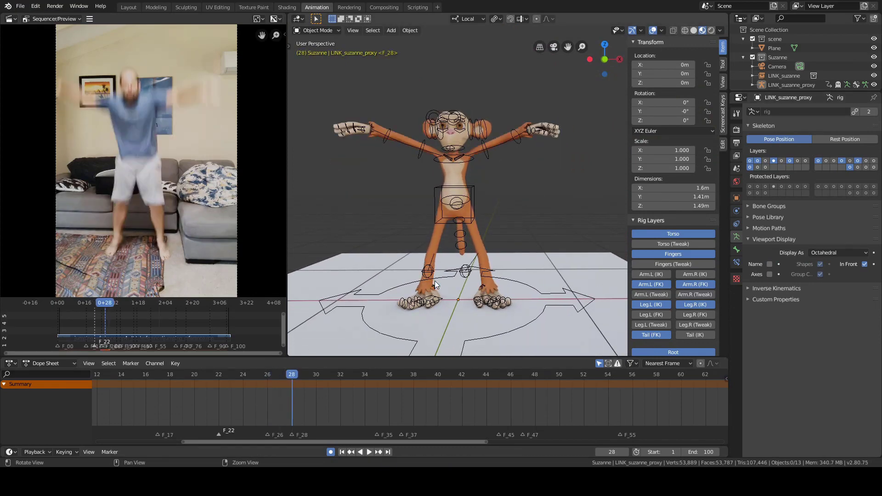
pyautogui.moveTo(435, 285); pyautogui.dragTo(422, 239, button='middle')
pyautogui.scroll(6, 401, 153)
pyautogui.press('Left')
pyautogui.press('Left')
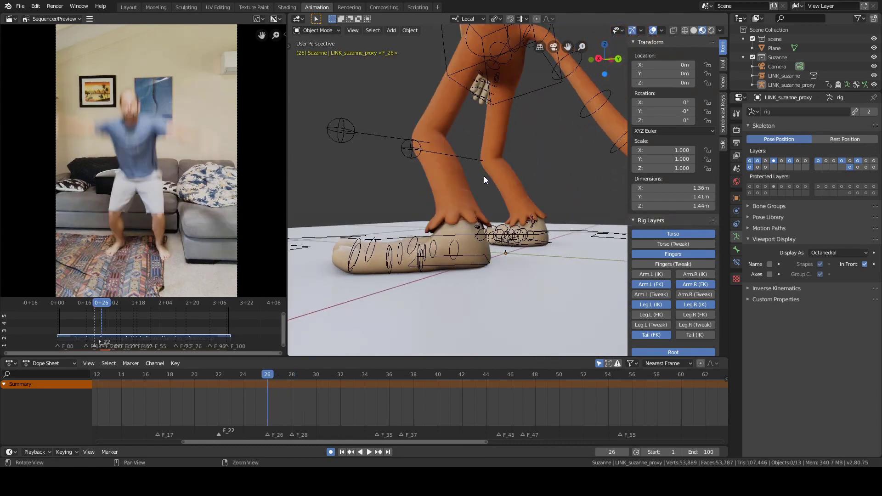
pyautogui.press('Right')
pyautogui.press('Right')
pyautogui.press('Left')
pyautogui.press('Left')
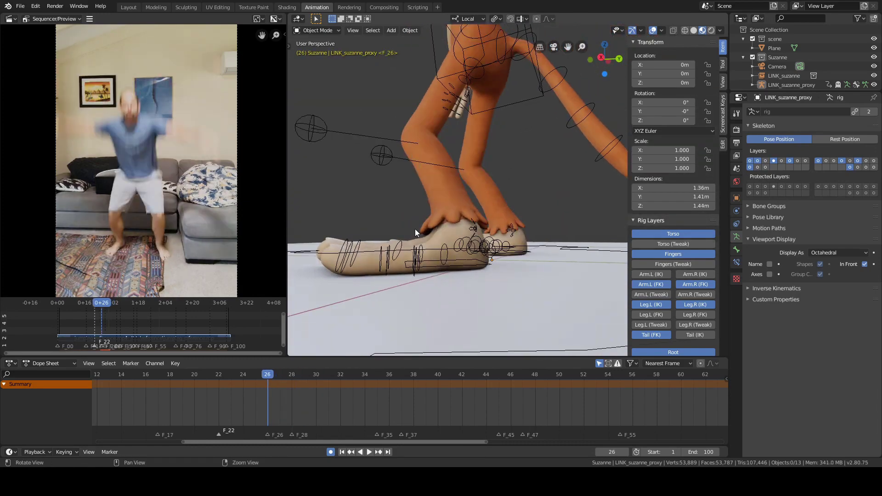
pyautogui.press('Right')
pyautogui.press('Right')
pyautogui.moveTo(415, 228); pyautogui.dragTo(395, 246, button='middle')
pyautogui.scroll(12, 131, 238)
pyautogui.press('Left')
pyautogui.press('Left')
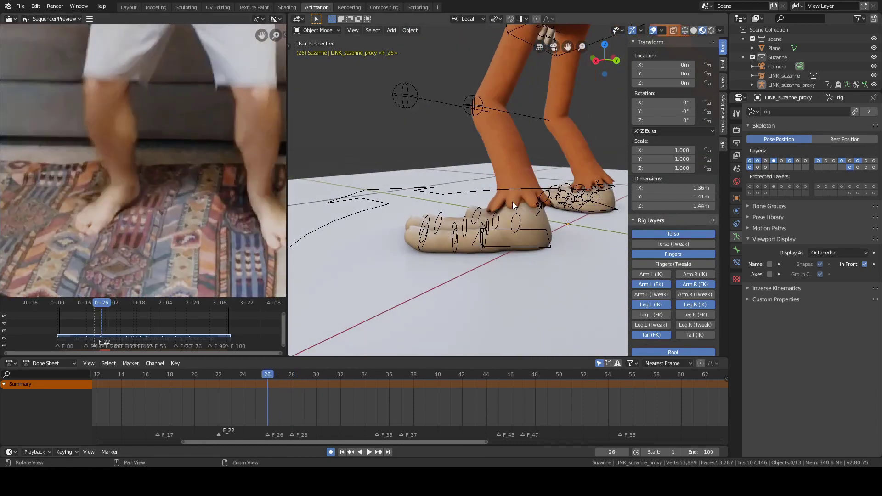
pyautogui.press('Right')
pyautogui.press('Right')
pyautogui.press('Right')
pyautogui.press('Right')
pyautogui.press('Left')
pyautogui.press('Left')
# - At frame 28, rotate foot_ik.L about 15.8° around its local X axis in Pose Mode and adjust its height
pyautogui.moveTo(500, 246); pyautogui.dragTo(537, 244, button='middle')
pyautogui.hotkey('ctrl', 'Tab')
pyautogui.click(506, 202)
pyautogui.moveTo(506, 202); pyautogui.dragTo(508, 260, button='middle')
pyautogui.hotkey('alt', 'r')
pyautogui.click(509, 260)
pyautogui.press('r')
pyautogui.press('x')
pyautogui.press('x')
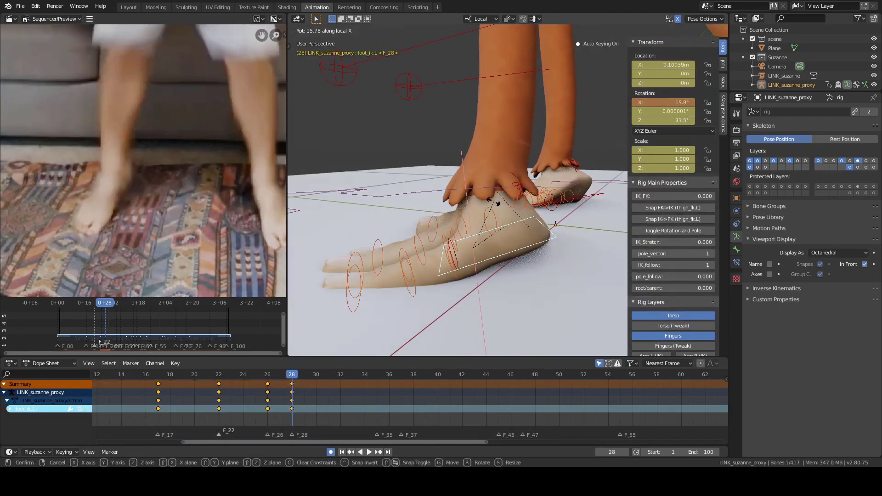
pyautogui.click(497, 197)
pyautogui.press('g')
pyautogui.press('z')
pyautogui.click(483, 181)
# - Try rotating the left foot's pinkie.L.002 toe bone around X to test its bend, and undo the change
pyautogui.moveTo(483, 181); pyautogui.dragTo(457, 200, button='middle')
pyautogui.click(526, 239)
pyautogui.keyDown('shift'); pyautogui.click(478, 230); pyautogui.keyUp('shift')
pyautogui.keyDown('shift'); pyautogui.click(441, 228); pyautogui.keyUp('shift')
pyautogui.press('r')
pyautogui.press('x')
pyautogui.press('x')
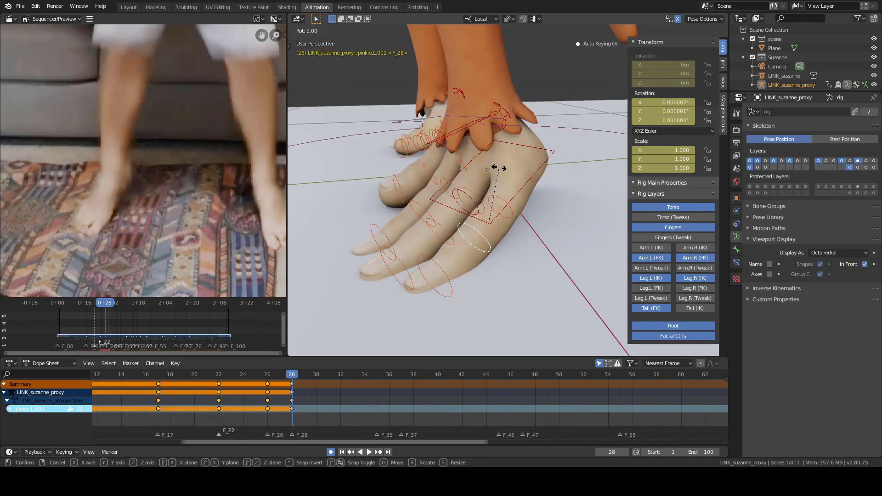
pyautogui.press('Escape')
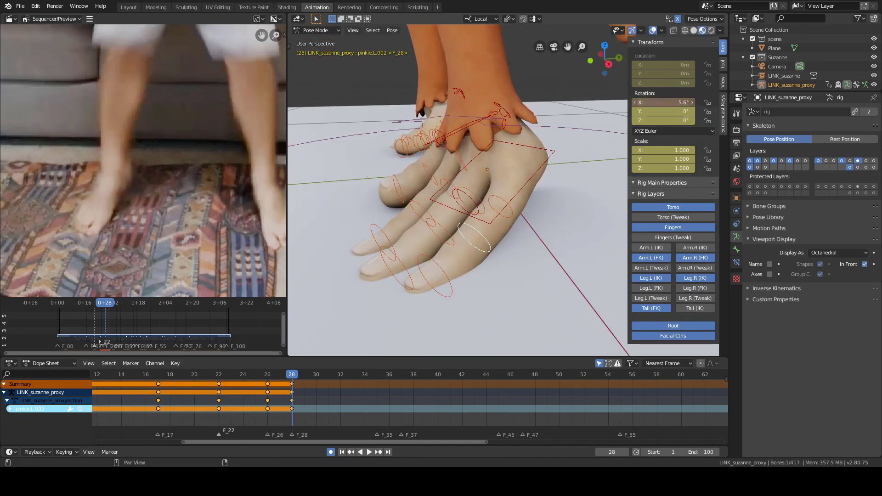
pyautogui.moveTo(653, 102); pyautogui.dragTo(661, 102)
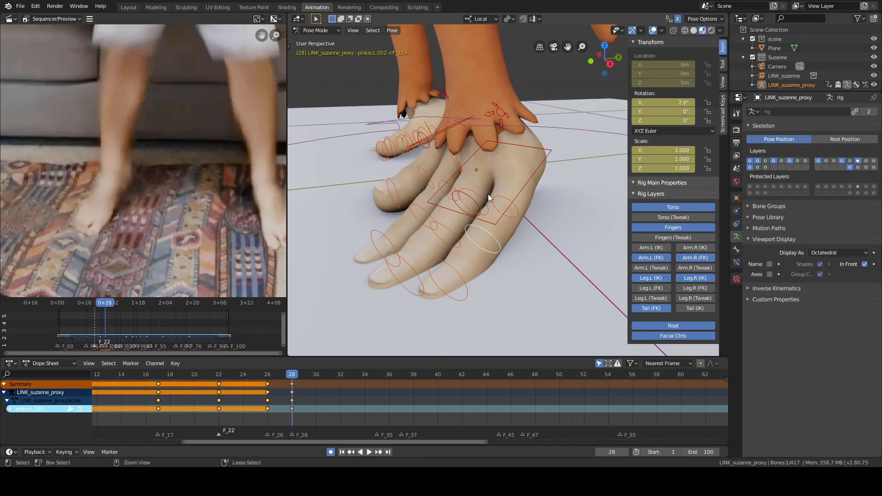
pyautogui.hotkey('ctrl', 'z')
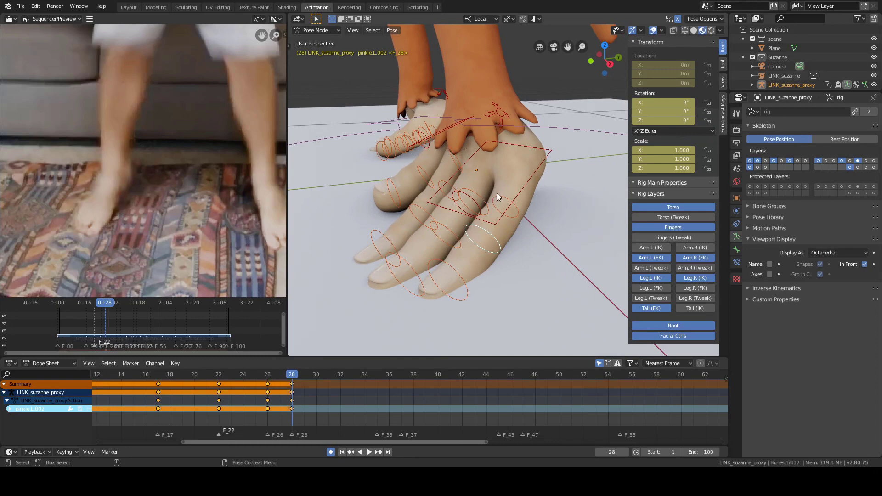
# - Try bending the outer left toe with pinkie.L.001 around its local X axis, and with pinkie.L.003
pyautogui.press('r')
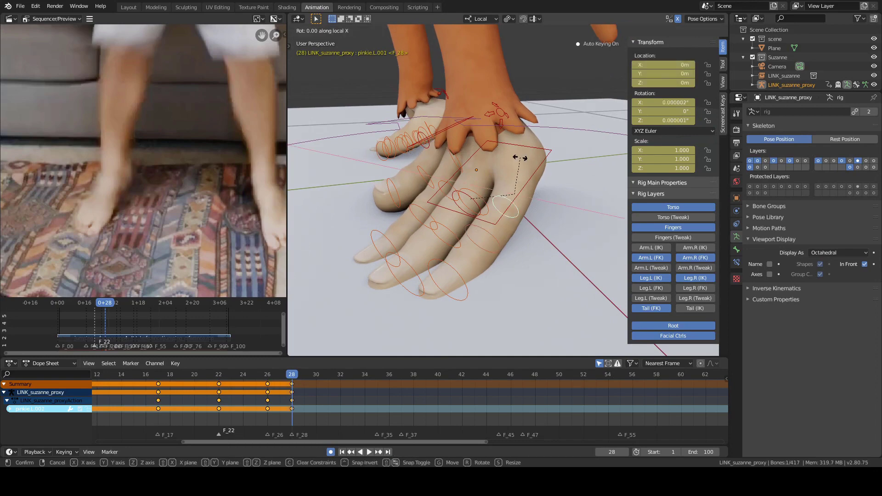
pyautogui.press('x')
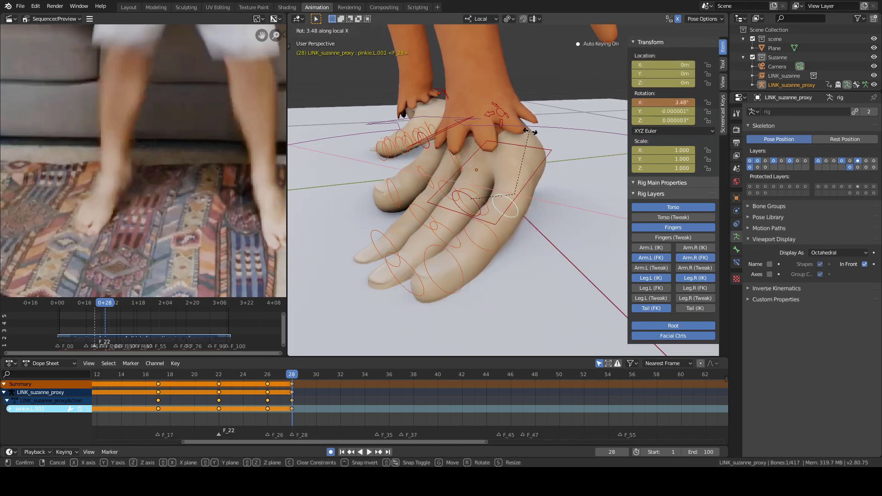
pyautogui.click(524, 159)
pyautogui.click(489, 254)
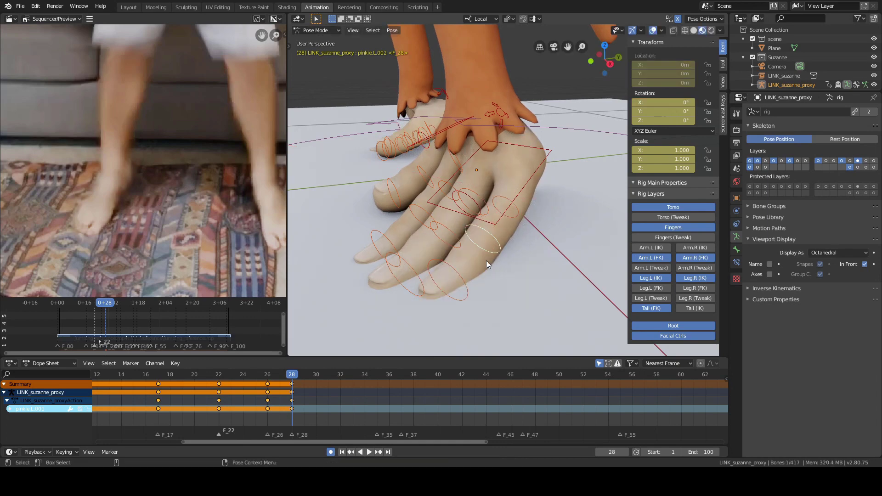
pyautogui.click(464, 279)
pyautogui.press('r')
pyautogui.press('Escape')
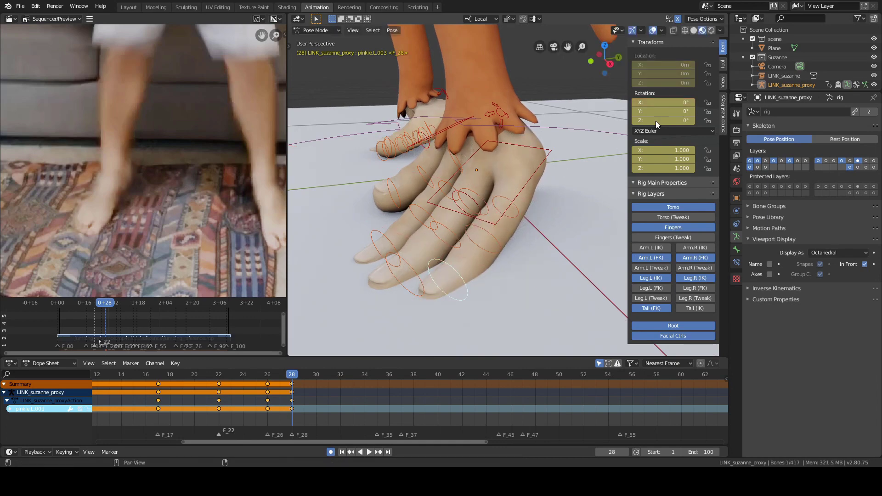
# - Save the animation file in Object Mode and reopen Suzanne_masterRig_01.blend
pyautogui.moveTo(528, 175); pyautogui.dragTo(489, 183, button='middle')
pyautogui.hotkey('ctrl', 'Tab')
pyautogui.hotkey('ctrl', 's')
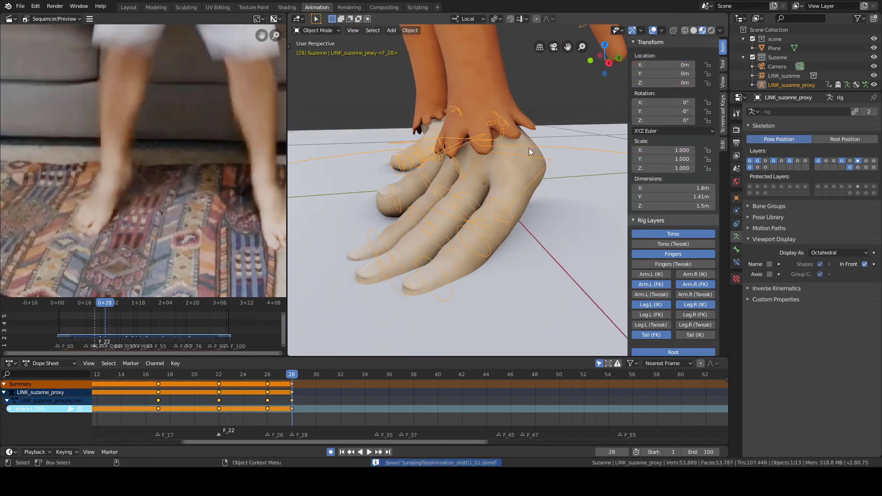
pyautogui.click(21, 6)
pyautogui.moveTo(41, 35)
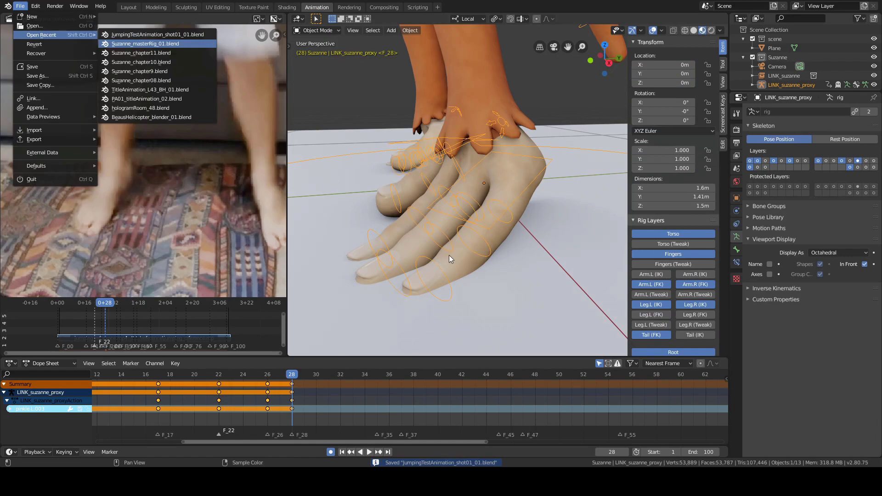
pyautogui.press('Return')
# - Switch rig_suzanne to Pose Mode, select the left foot's pinkie.L.002 bone and frame it from the side
pyautogui.moveTo(448, 255); pyautogui.dragTo(464, 181, button='middle')
pyautogui.keyDown('alt'); pyautogui.moveTo(464, 181); pyautogui.dragTo(448, 193); pyautogui.keyUp('alt')
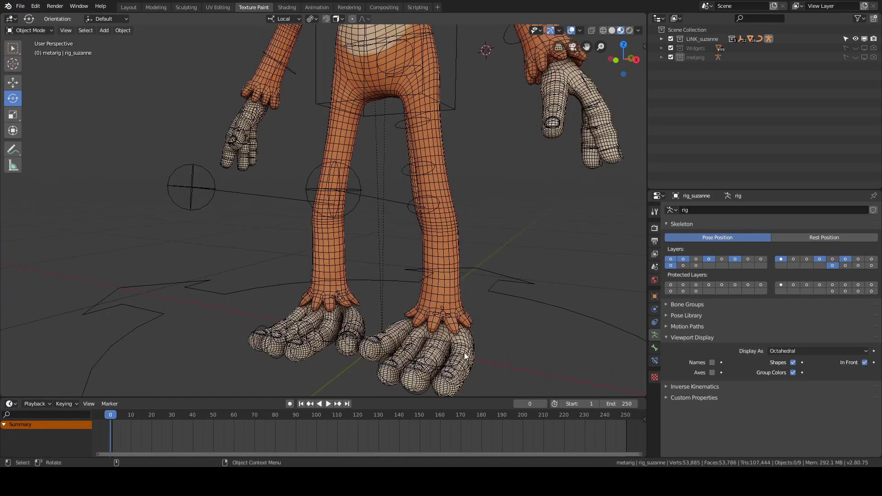
pyautogui.click(464, 353)
pyautogui.keyDown('alt'); pyautogui.moveTo(526, 275); pyautogui.dragTo(467, 263); pyautogui.keyUp('alt')
pyautogui.hotkey('ctrl', 'Tab')
pyautogui.keyDown('alt'); pyautogui.moveTo(471, 301); pyautogui.dragTo(464, 314); pyautogui.keyUp('alt')
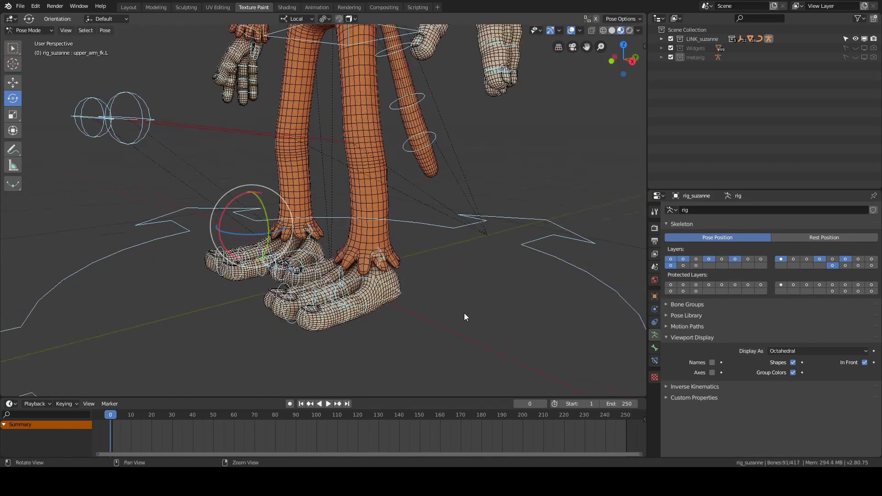
pyautogui.click(352, 320)
pyautogui.press('KP_Decimal')
pyautogui.scroll(-5, 503, 237)
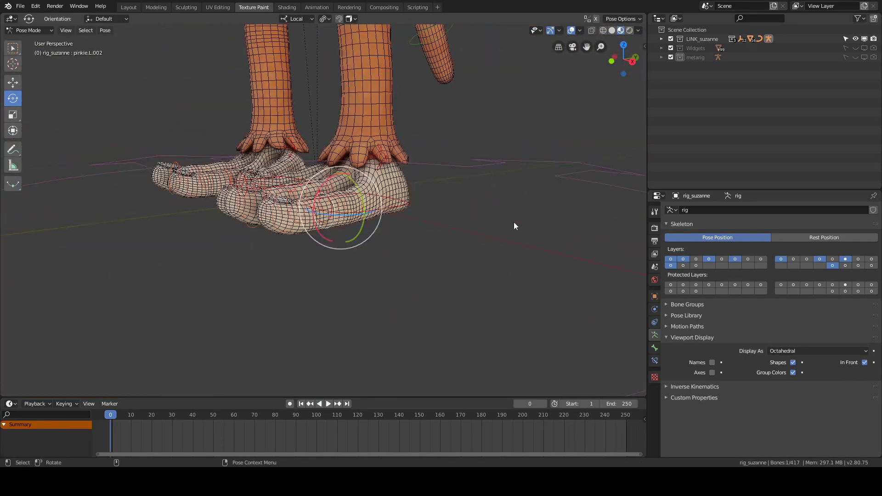
pyautogui.moveTo(513, 189)
pyautogui.keyDown('alt'); pyautogui.mouseDown()
pyautogui.moveTo(474, 174)
pyautogui.moveTo(515, 177)
pyautogui.mouseUp(); pyautogui.keyUp('alt')
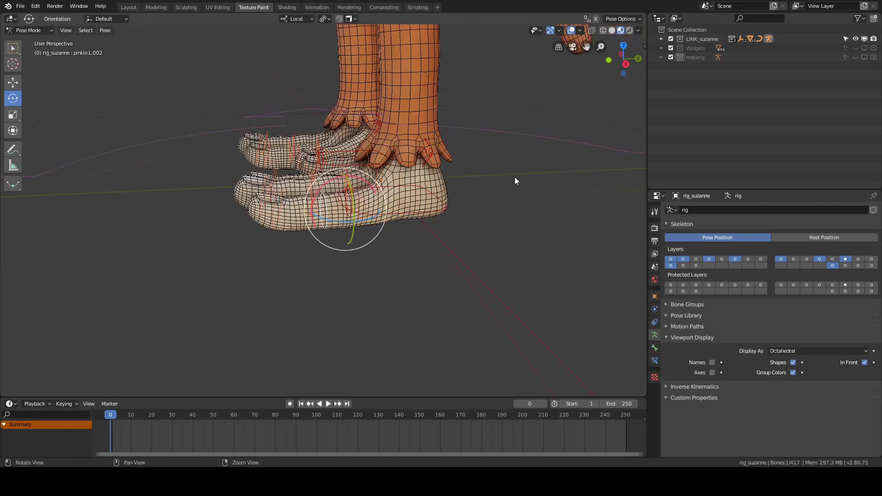
# - Inspect the Copy Rotation constraint on pinkie.L.002 and try rotating it and pinkie.L.001 to test how the toe responds
pyautogui.click(655, 361)
pyautogui.keyDown('alt'); pyautogui.moveTo(519, 294); pyautogui.dragTo(495, 305); pyautogui.keyUp('alt')
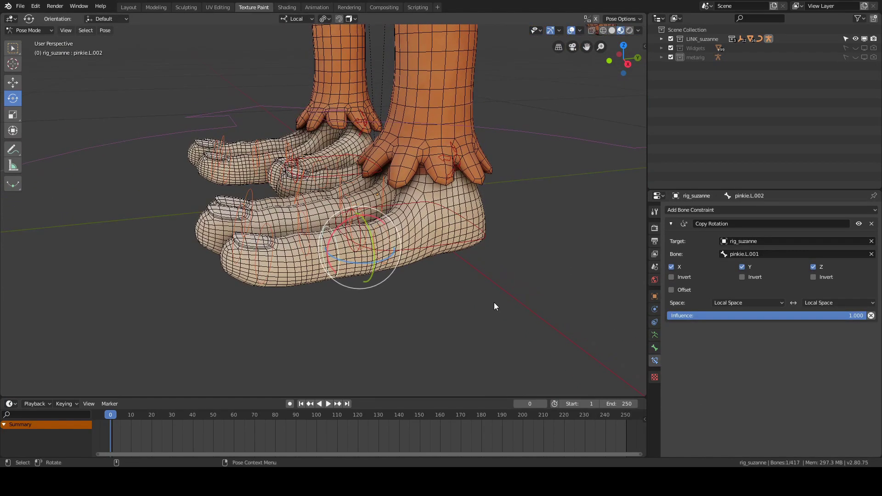
pyautogui.moveTo(348, 222); pyautogui.dragTo(275, 255)
pyautogui.click(434, 303)
pyautogui.click(390, 263)
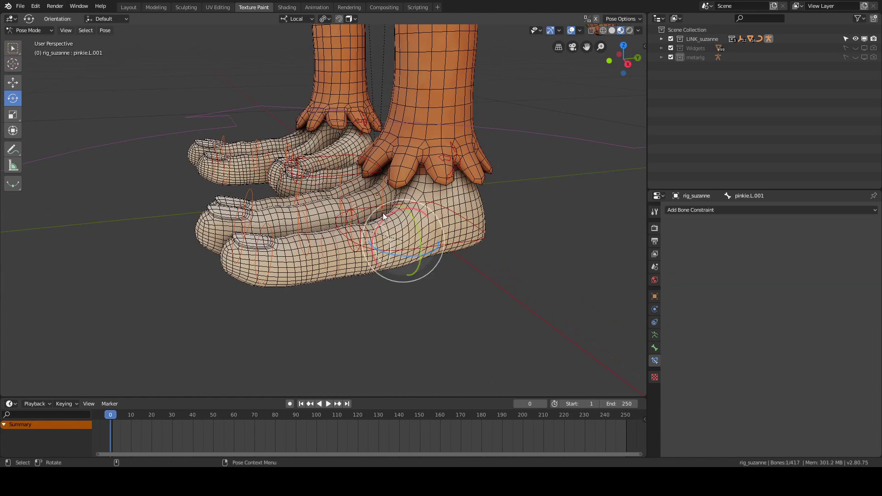
pyautogui.moveTo(395, 211)
pyautogui.mouseDown()
pyautogui.moveTo(381, 243)
pyautogui.moveTo(388, 223)
pyautogui.mouseUp()
pyautogui.rightClick(387, 223)
pyautogui.click(343, 276)
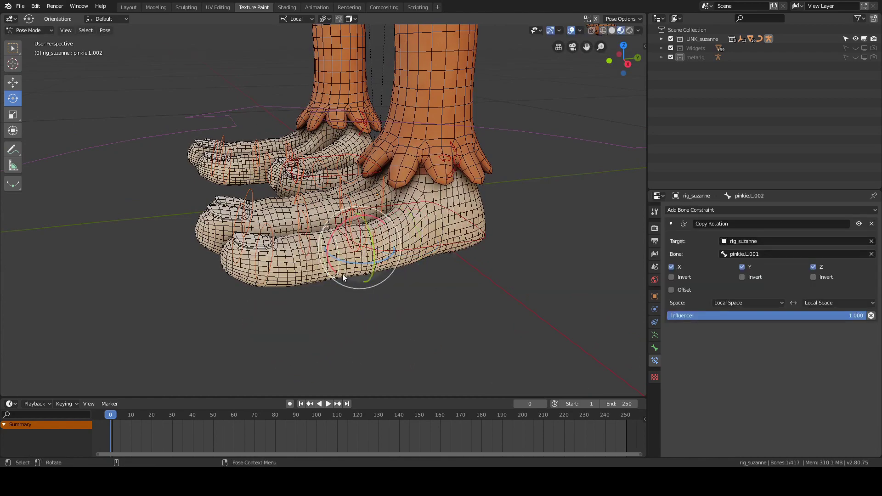
# - Compare the Copy Rotation settings of the left index finger's f_index.02.L with those of the toe bone pinkie.L.002
pyautogui.scroll(-4, 478, 175)
pyautogui.keyDown('alt'); pyautogui.moveTo(471, 120); pyautogui.dragTo(462, 219, button='middle'); pyautogui.keyUp('alt')
pyautogui.scroll(-2, 459, 211)
pyautogui.keyDown('alt'); pyautogui.moveTo(452, 170); pyautogui.dragTo(429, 190, button='middle'); pyautogui.keyUp('alt')
pyautogui.scroll(3, 426, 239)
pyautogui.scroll(-2, 430, 190)
pyautogui.keyDown('alt'); pyautogui.moveTo(429, 188); pyautogui.dragTo(482, 160); pyautogui.keyUp('alt')
pyautogui.moveTo(500, 82)
pyautogui.keyDown('ctrl'); pyautogui.mouseDown(button='right')
pyautogui.moveTo(534, 159)
pyautogui.moveTo(548, 112)
pyautogui.mouseUp(button='right'); pyautogui.keyUp('ctrl')
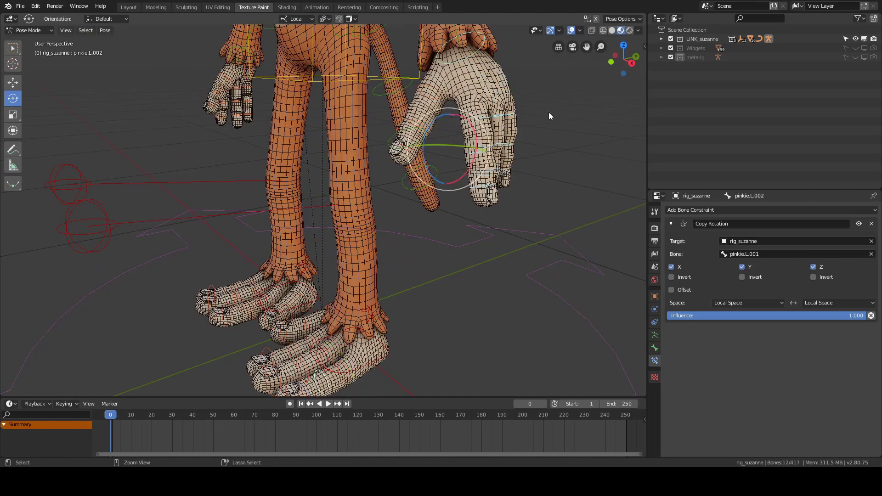
pyautogui.hotkey('ctrl', 'z')
pyautogui.keyDown('alt'); pyautogui.moveTo(550, 137); pyautogui.dragTo(541, 144); pyautogui.keyUp('alt')
pyautogui.keyDown('alt'); pyautogui.moveTo(469, 157); pyautogui.dragTo(473, 139); pyautogui.keyUp('alt')
pyautogui.keyDown('alt'); pyautogui.moveTo(473, 139); pyautogui.dragTo(474, 129, button='middle'); pyautogui.keyUp('alt')
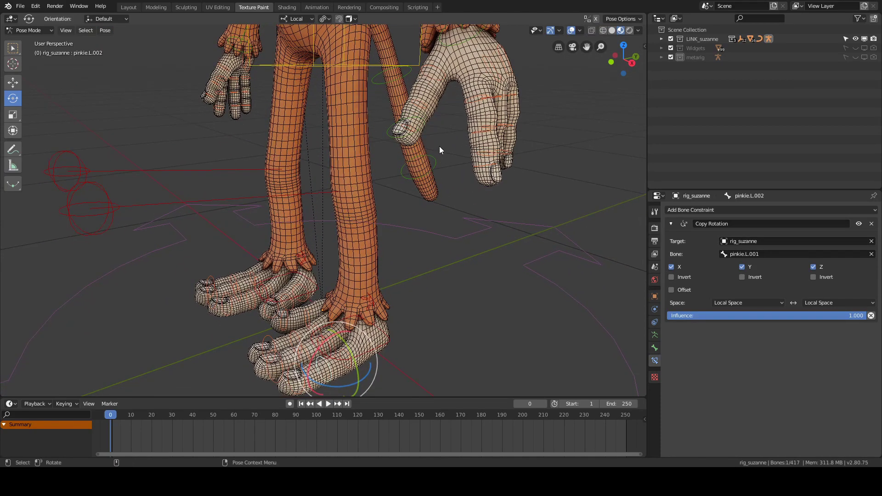
pyautogui.click(476, 130)
pyautogui.click(331, 378)
pyautogui.click(478, 133)
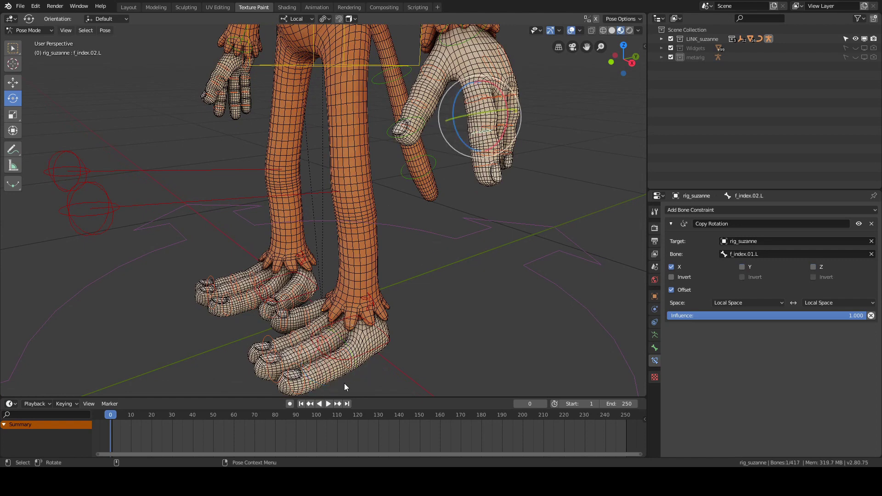
pyautogui.click(331, 384)
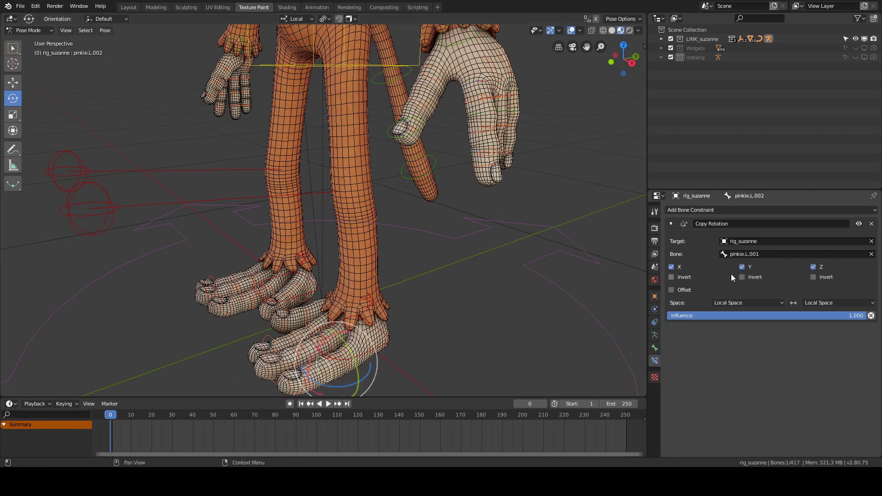
pyautogui.click(478, 133)
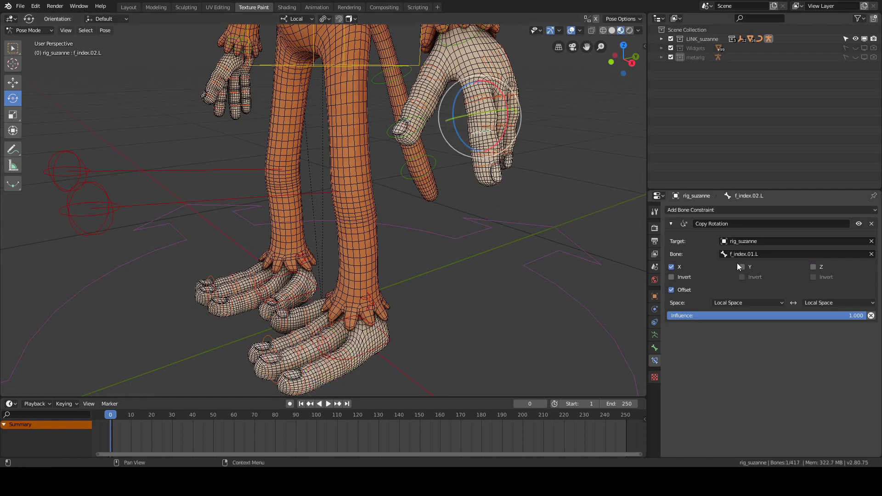
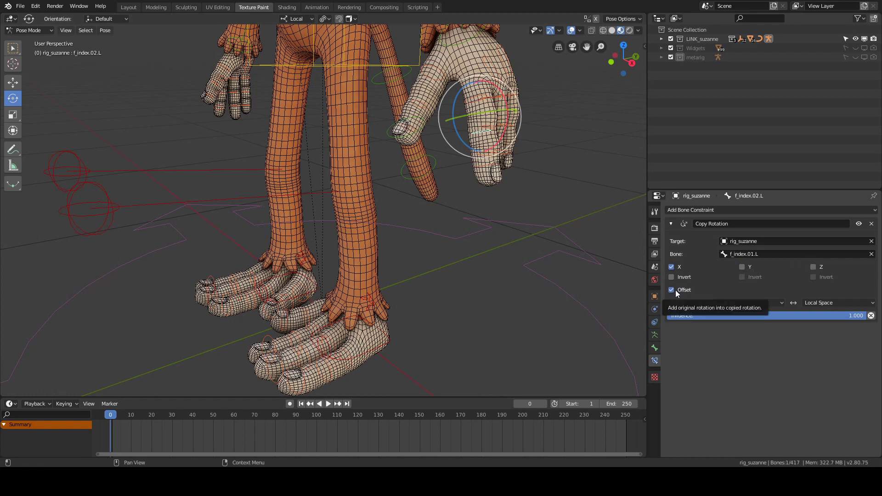
# - Limit pinkie.L.002's Copy Rotation constraint to the X axis and enable Offset
pyautogui.click(334, 377)
pyautogui.keyDown('shift'); pyautogui.moveTo(472, 300); pyautogui.dragTo(480, 231, button='middle'); pyautogui.keyUp('shift')
pyautogui.scroll(2, 509, 252)
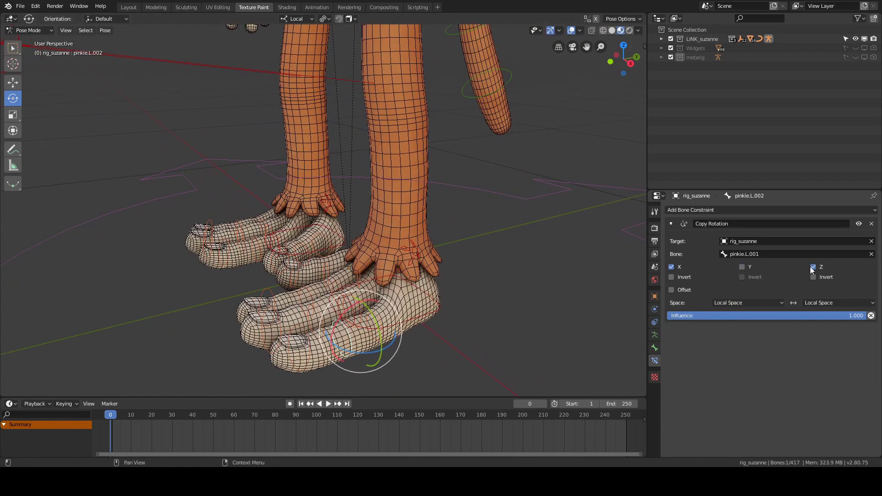
pyautogui.click(672, 291)
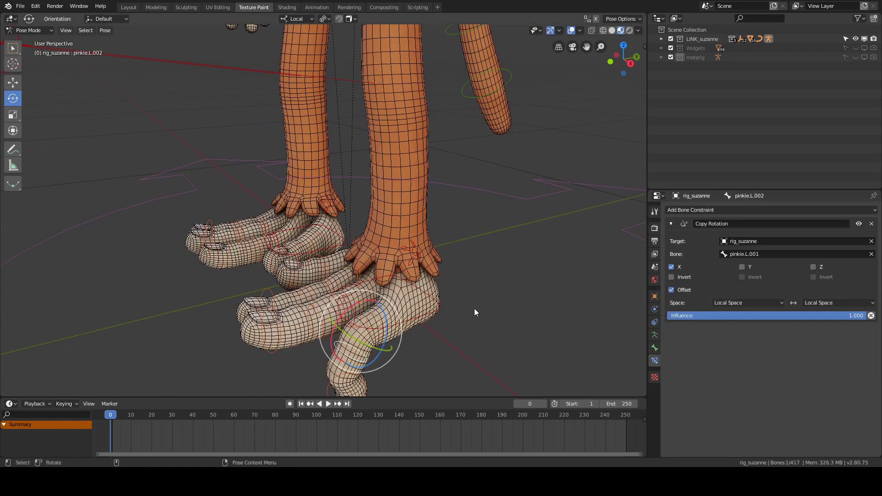
pyautogui.moveTo(512, 296); pyautogui.dragTo(510, 288, button='middle')
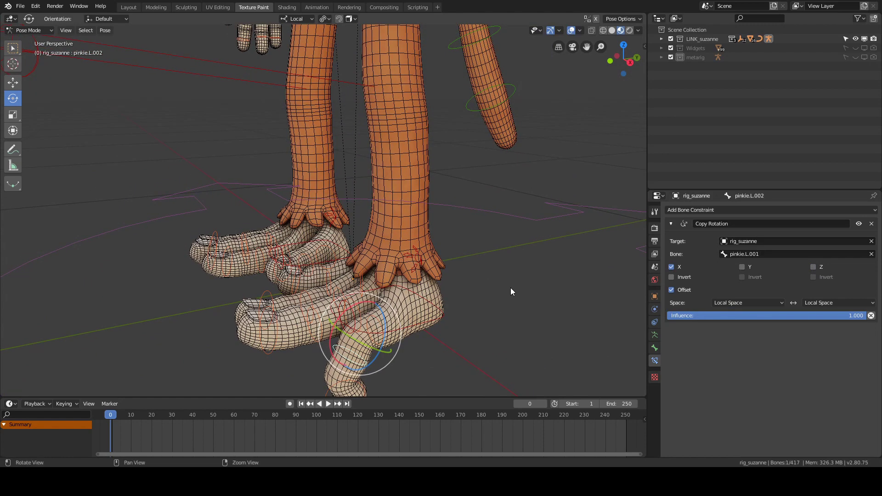
pyautogui.hotkey('ctrl', 'z')
pyautogui.hotkey('ctrl', 'shift', 'z')
pyautogui.moveTo(518, 289); pyautogui.dragTo(509, 291, button='middle')
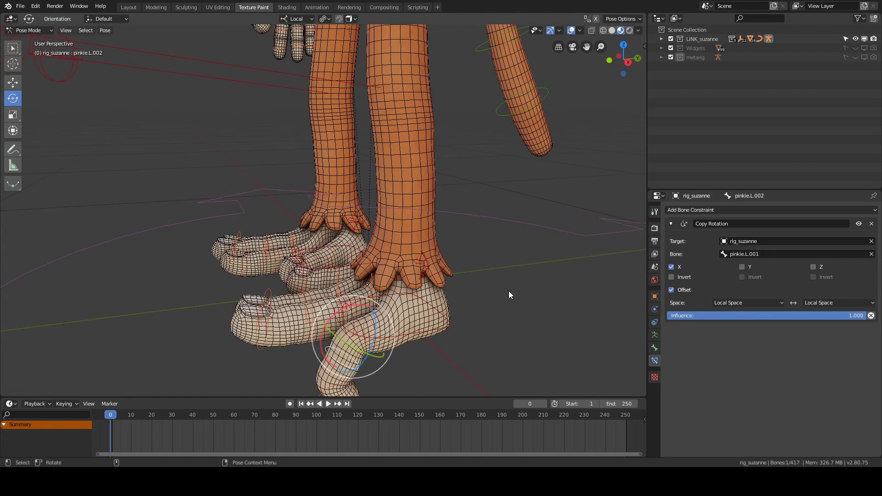
# - Display pinkie.L.002's transform values and clear the bone's rotation
pyautogui.press('n')
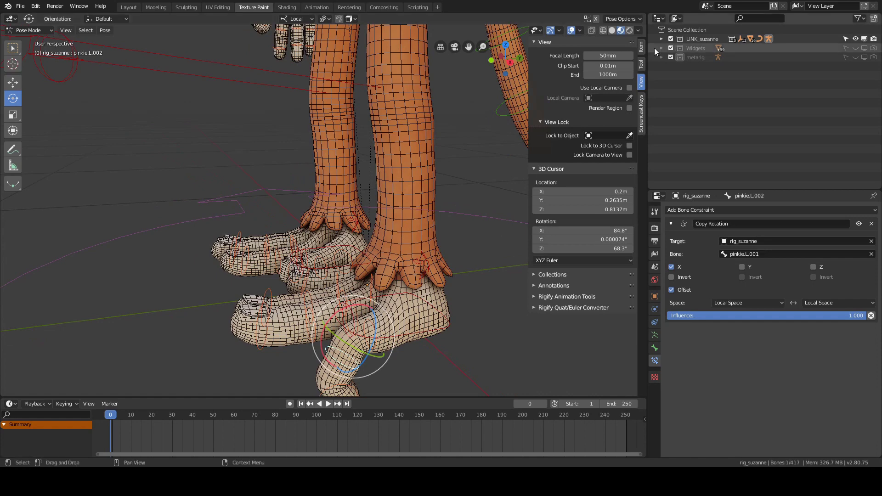
pyautogui.click(641, 47)
pyautogui.moveTo(511, 168); pyautogui.dragTo(520, 144, button='middle')
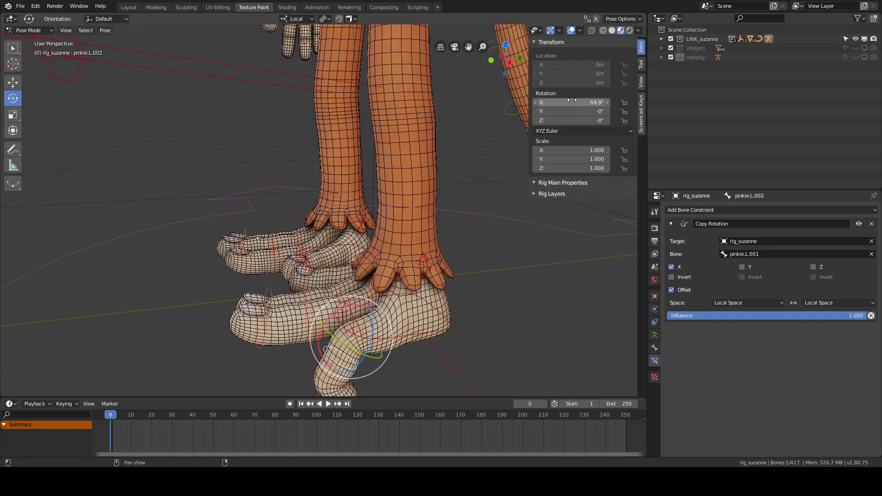
pyautogui.keyDown('alt'); pyautogui.moveTo(407, 224); pyautogui.dragTo(410, 216, button='middle'); pyautogui.keyUp('alt')
pyautogui.hotkey('alt', 'r')
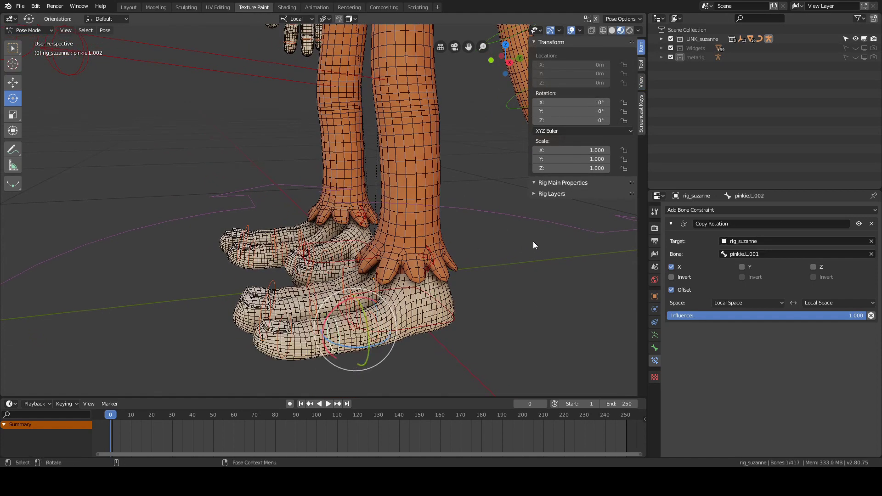
pyautogui.click(523, 277)
# - Try rotating pinkie.L.001 and rotating pinkie.L.002 25.9° around local X, and clear the rotation of all bones
pyautogui.click(379, 340)
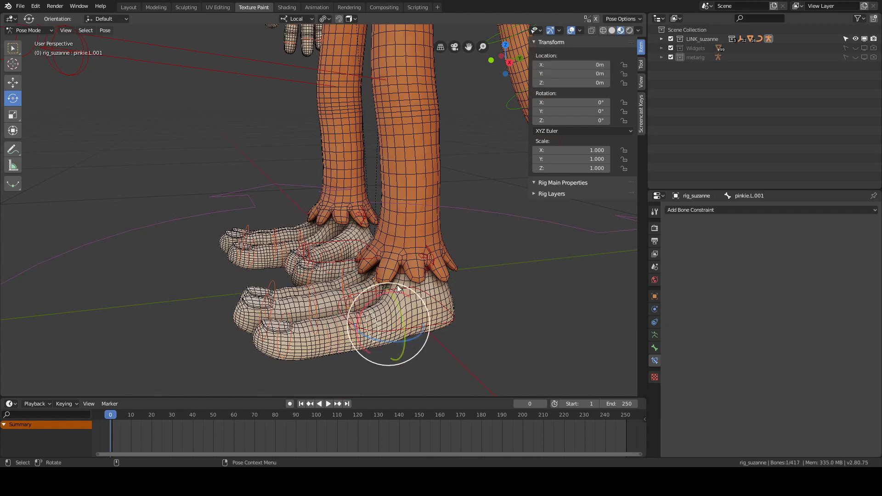
pyautogui.moveTo(384, 295); pyautogui.dragTo(367, 272)
pyautogui.click(488, 285)
pyautogui.click(368, 279)
pyautogui.moveTo(353, 234)
pyautogui.mouseDown()
pyautogui.moveTo(346, 233)
pyautogui.moveTo(352, 219)
pyautogui.moveTo(343, 238)
pyautogui.moveTo(358, 220)
pyautogui.mouseUp()
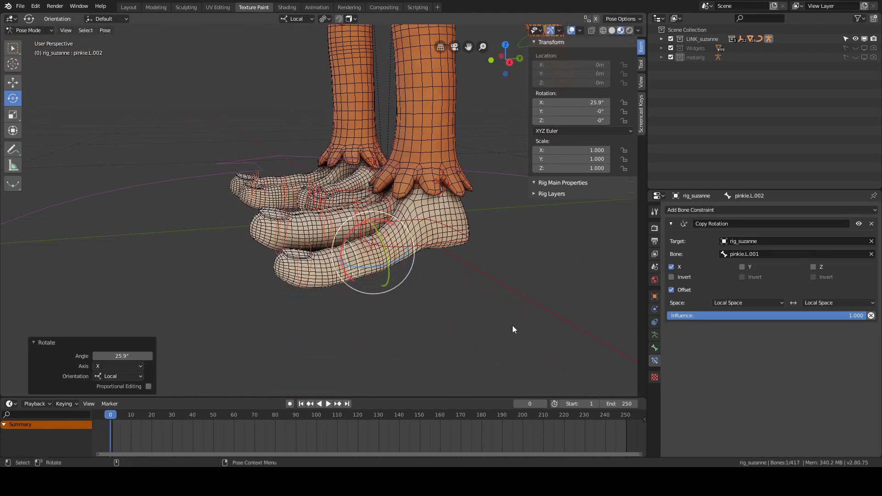
pyautogui.moveTo(514, 329); pyautogui.dragTo(511, 328)
pyautogui.click(302, 283)
pyautogui.press('a')
pyautogui.hotkey('alt', 'r')
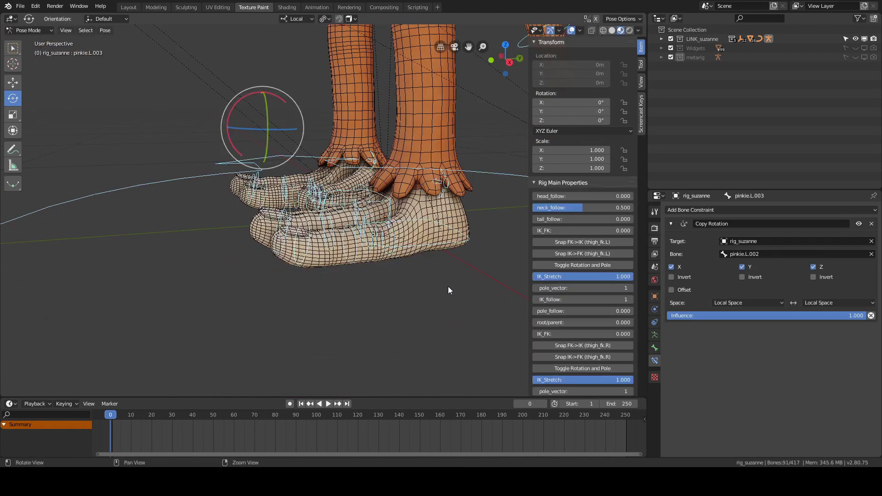
# - Enable Offset in pinkie.L.003's Copy Rotation constraint and turn off its Y and Z axes
pyautogui.click(448, 285)
pyautogui.click(354, 256)
pyautogui.moveTo(467, 291); pyautogui.dragTo(494, 308, button='middle')
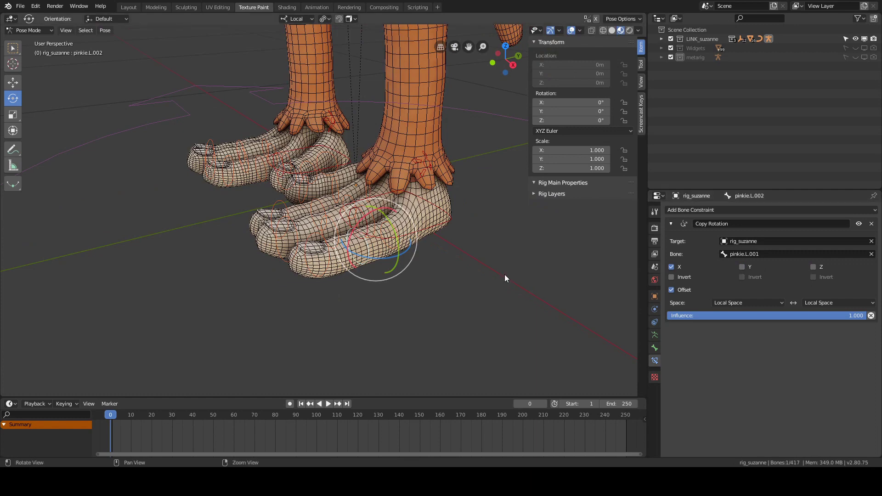
pyautogui.moveTo(460, 278); pyautogui.dragTo(448, 281, button='middle')
pyautogui.click(354, 288)
pyautogui.click(326, 276)
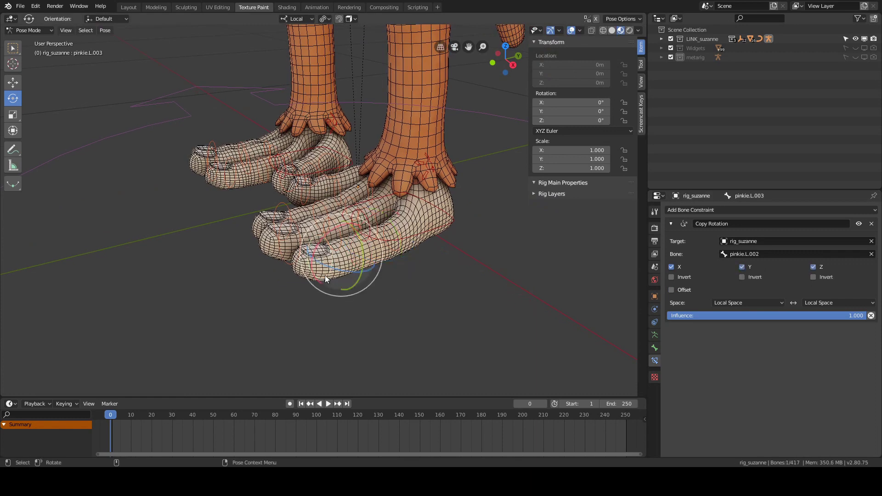
pyautogui.moveTo(437, 239); pyautogui.dragTo(508, 224, button='middle')
pyautogui.click(671, 290)
pyautogui.click(750, 268)
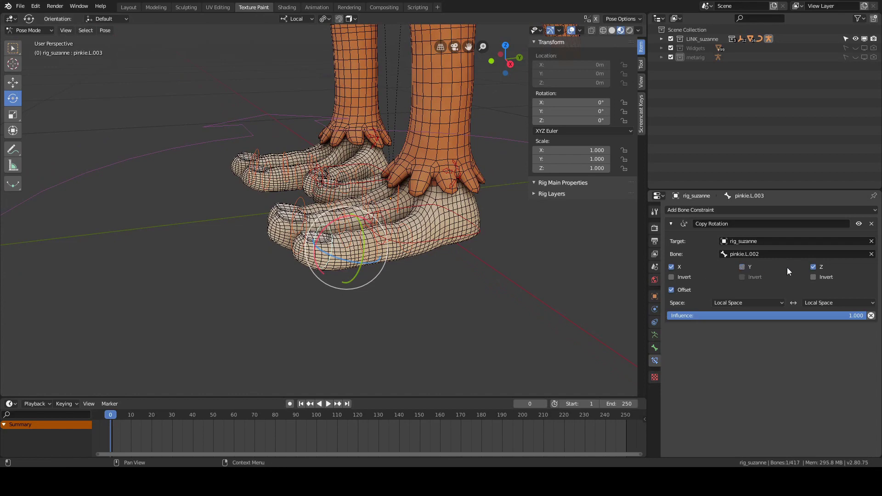
pyautogui.click(813, 266)
# - Try rotating the outer left toe's bones to test the bend, and undo the changes
pyautogui.moveTo(520, 264); pyautogui.dragTo(512, 267, button='middle')
pyautogui.moveTo(361, 247); pyautogui.dragTo(473, 257)
pyautogui.hotkey('ctrl', 'z')
pyautogui.click(396, 233)
pyautogui.hotkey('ctrl', 'z')
# - Enable Offset and copy only X in the Copy Rotation constraints of the left middle toe's mid.L.002 and mid.L.003
pyautogui.moveTo(477, 294); pyautogui.dragTo(478, 317, button='middle')
pyautogui.moveTo(397, 234); pyautogui.dragTo(371, 250, button='middle')
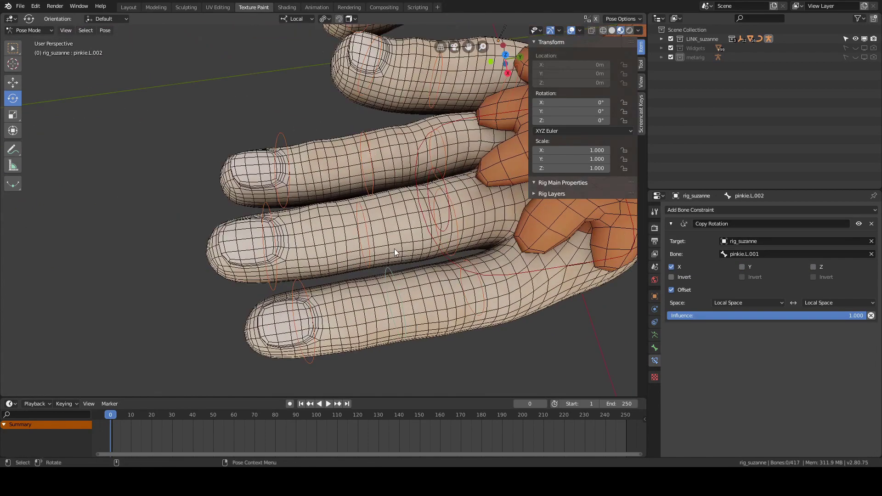
pyautogui.click(369, 251)
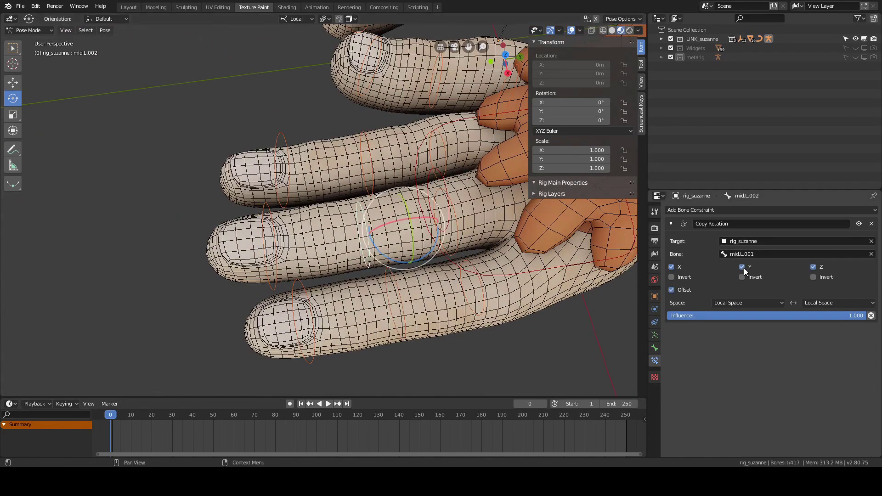
pyautogui.moveTo(266, 331); pyautogui.dragTo(299, 336, button='middle')
pyautogui.click(310, 274)
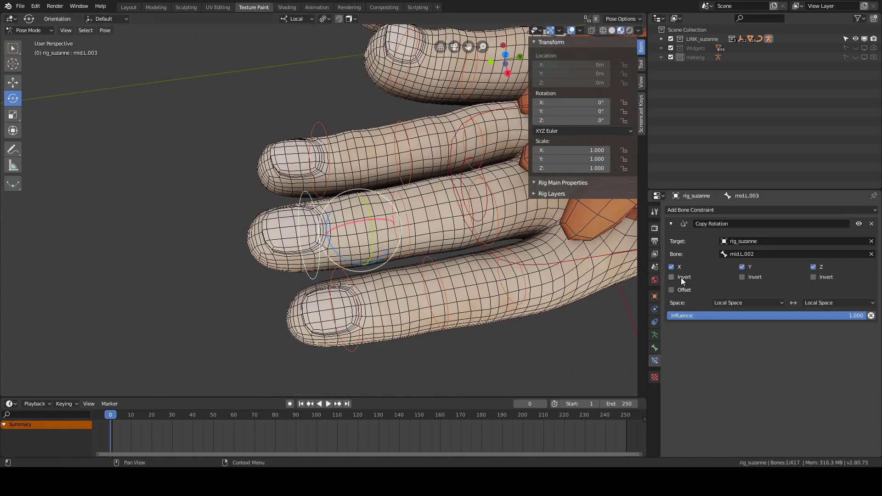
pyautogui.moveTo(395, 229); pyautogui.dragTo(406, 223, button='middle')
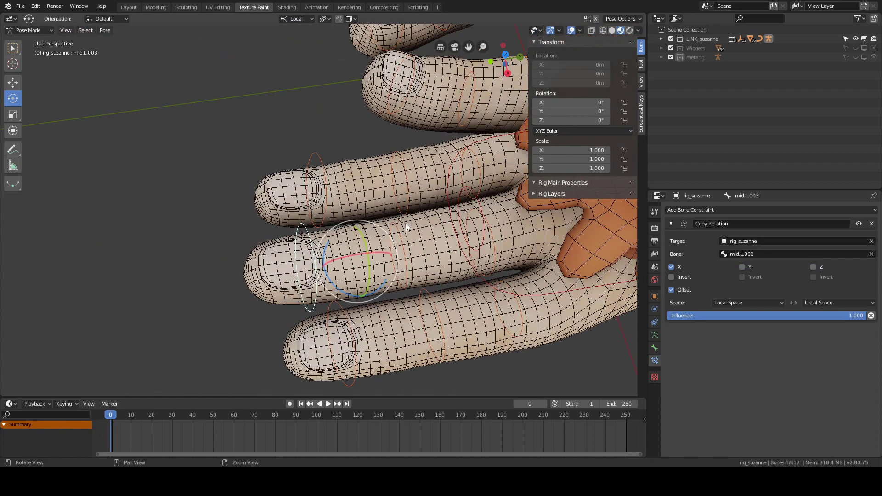
# - Enable Offset and copy only X in the Copy Rotation constraints of the left foot's pointer.L.002 and pointer.L.003
pyautogui.click(322, 219)
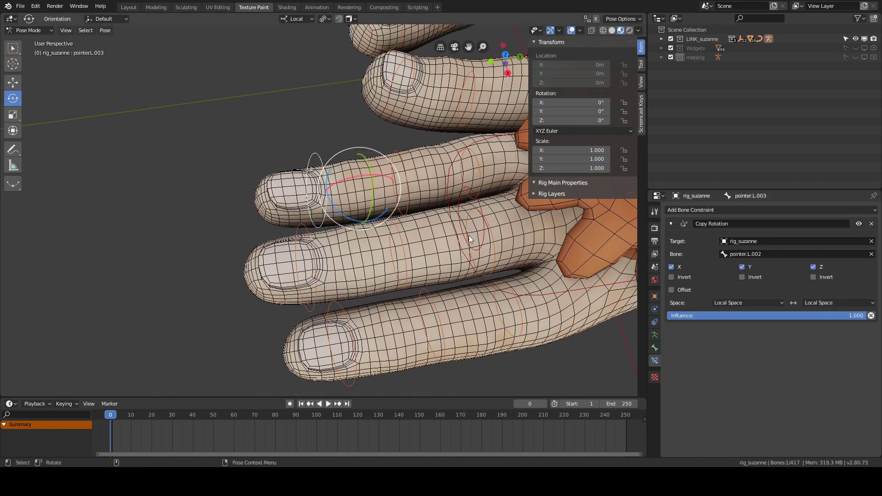
pyautogui.keyDown('shift'); pyautogui.click(407, 216); pyautogui.keyUp('shift')
pyautogui.keyDown('shift'); pyautogui.moveTo(448, 186); pyautogui.dragTo(442, 200, button='middle'); pyautogui.keyUp('shift')
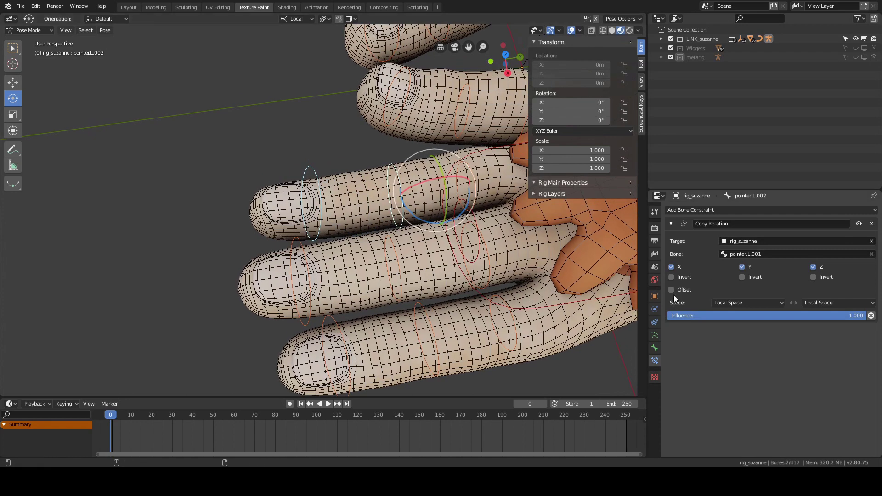
pyautogui.click(672, 290)
pyautogui.click(405, 219)
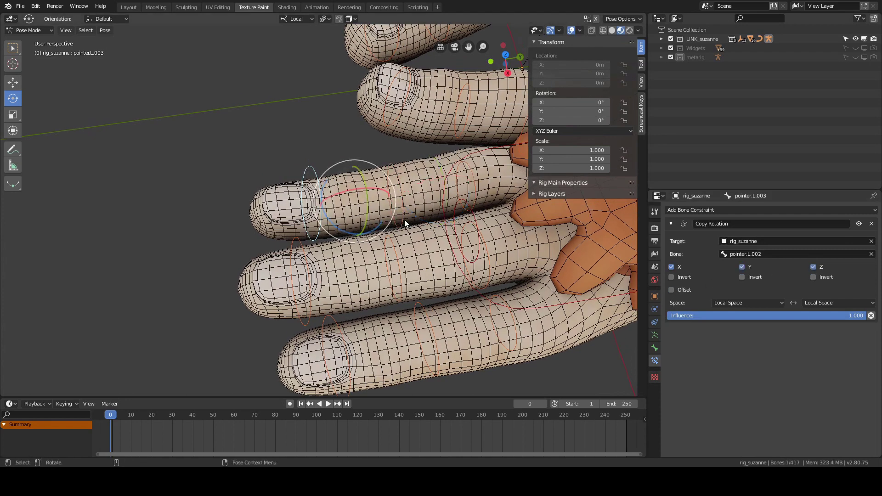
pyautogui.click(672, 290)
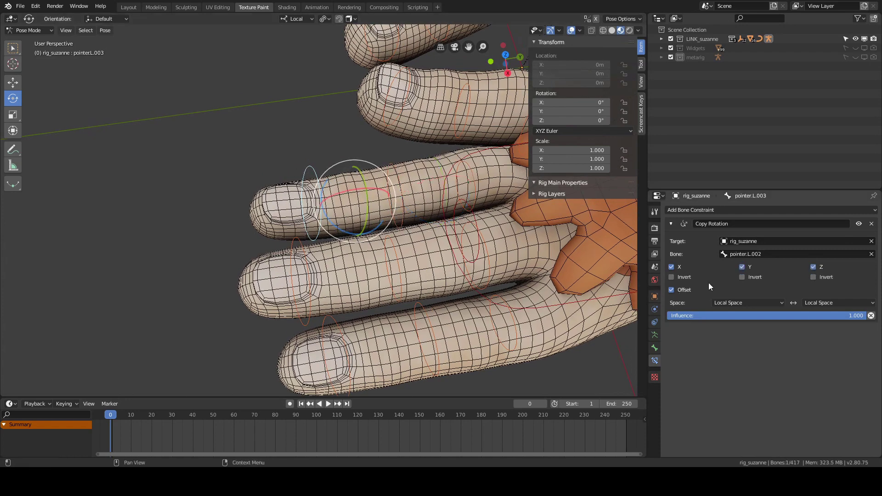
pyautogui.click(822, 267)
# - Enable Offset and copy only X in the Copy Rotation constraints of the left big toe's thumb.L.002 and thumb.L.003
pyautogui.moveTo(517, 219); pyautogui.dragTo(385, 164, button='middle')
pyautogui.click(379, 161)
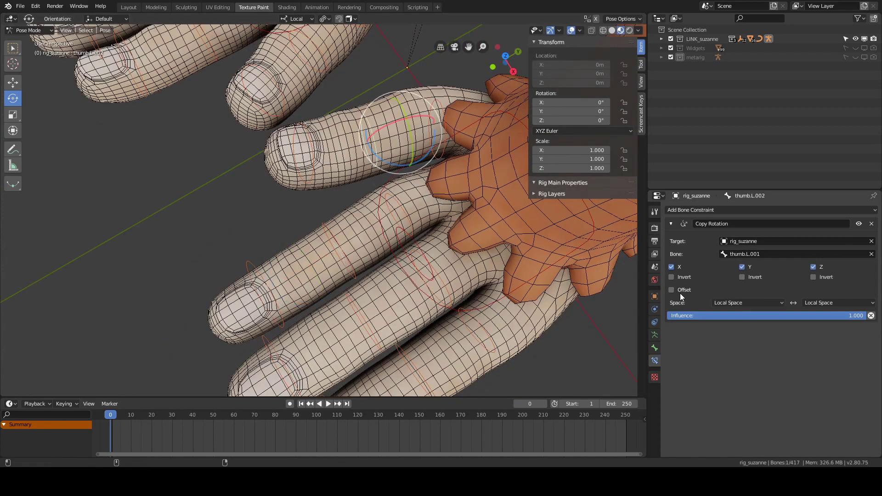
pyautogui.click(749, 270)
pyautogui.click(817, 268)
pyautogui.keyDown('shift'); pyautogui.moveTo(334, 193); pyautogui.dragTo(338, 206, button='middle'); pyautogui.keyUp('shift')
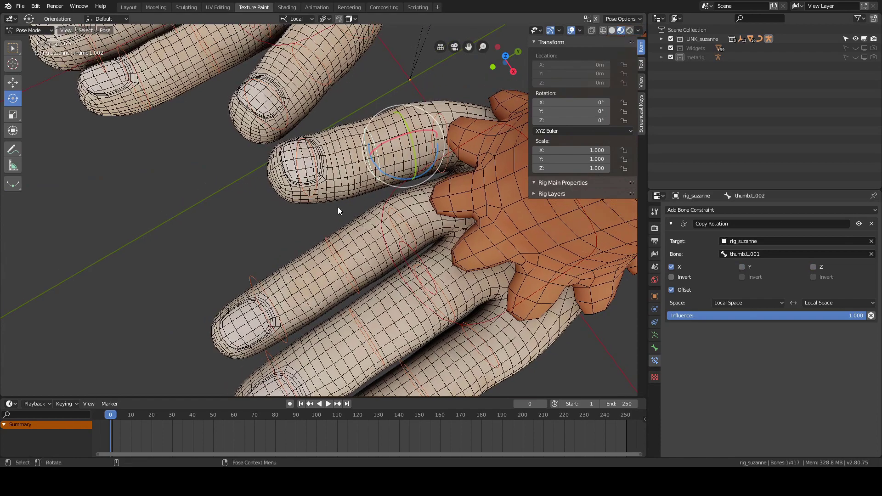
pyautogui.click(317, 189)
pyautogui.click(746, 267)
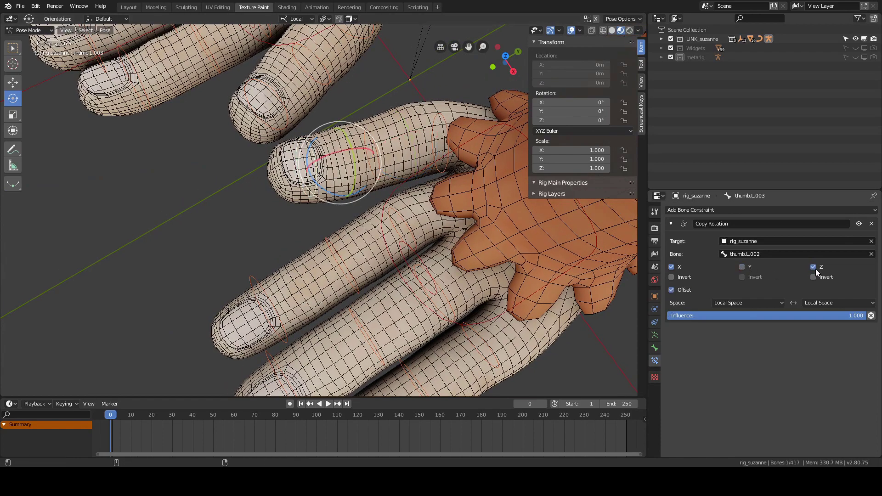
pyautogui.click(816, 269)
# - Enable Offset and turn off Y and Z in the Copy Rotation constraint of the right foot's thumb.R.003
pyautogui.keyDown('shift'); pyautogui.moveTo(274, 125); pyautogui.dragTo(397, 251, button='middle'); pyautogui.keyUp('shift')
pyautogui.click(396, 254)
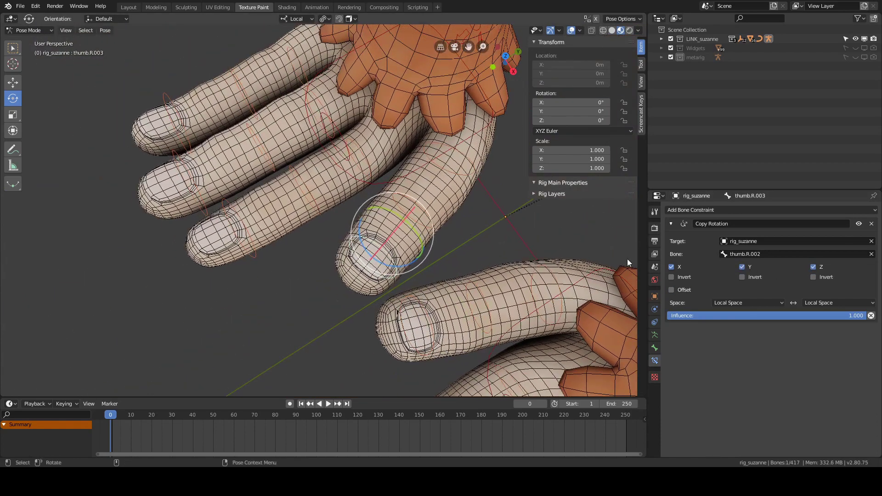
pyautogui.click(680, 287)
pyautogui.click(750, 268)
pyautogui.click(812, 269)
pyautogui.keyDown('shift'); pyautogui.moveTo(456, 220); pyautogui.dragTo(459, 244, button='middle'); pyautogui.keyUp('shift')
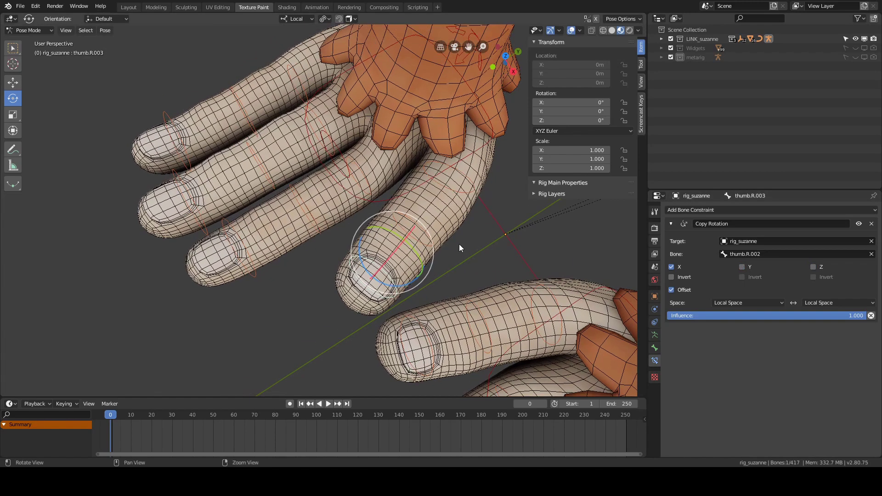
# - Enable Offset and copy only X in the Copy Rotation constraints of the right foot's thumb.R.002, pointer.R.003 and pointer.R.002
pyautogui.moveTo(509, 216); pyautogui.dragTo(499, 226, button='middle')
pyautogui.click(424, 261)
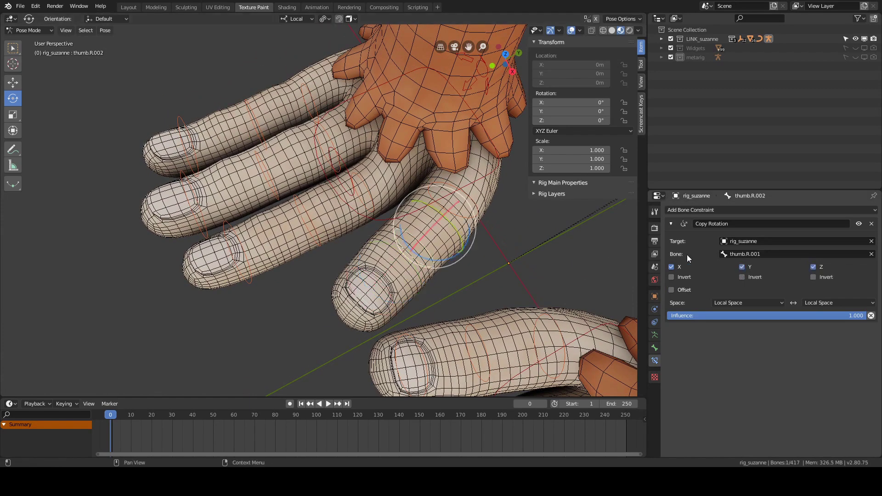
pyautogui.click(678, 290)
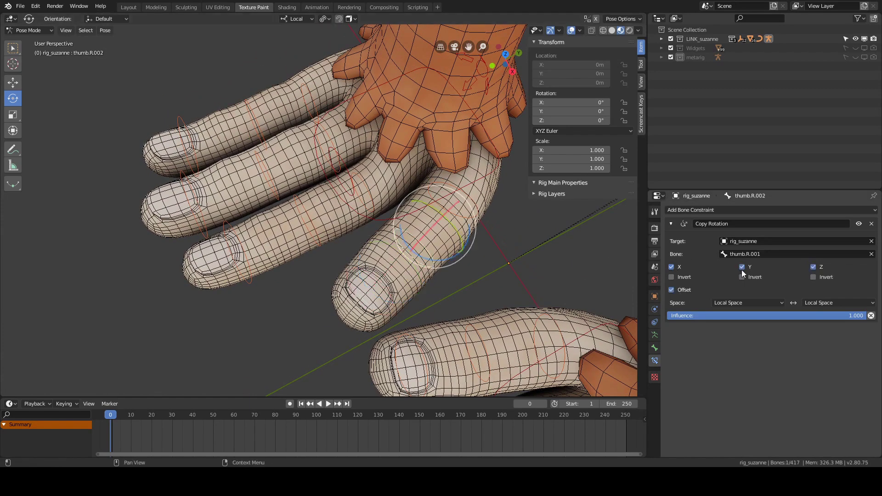
pyautogui.click(272, 284)
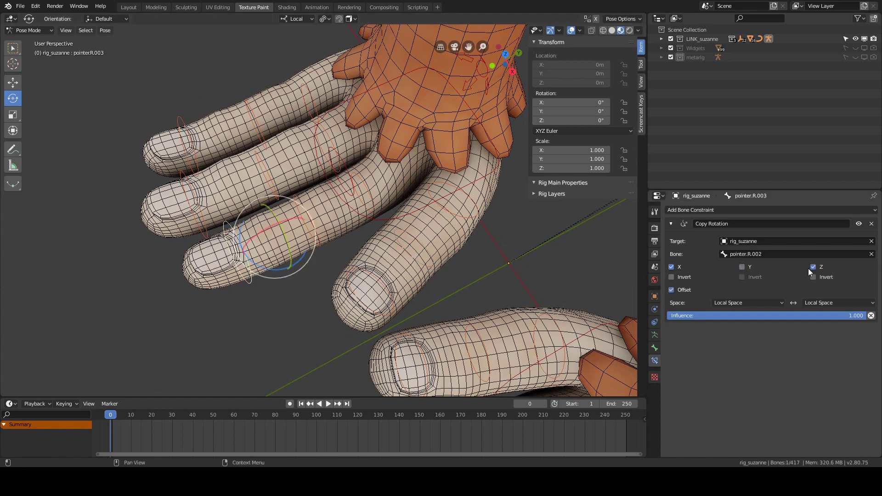
pyautogui.click(330, 244)
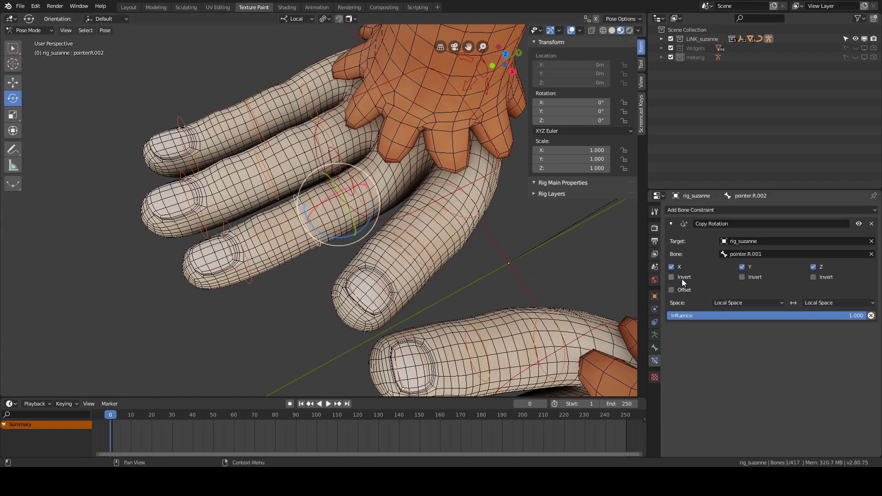
# - Enable Offset and copy only X in the Copy Rotation constraints of the right middle toe's mid.R.003 and mid.R.002
pyautogui.moveTo(276, 221); pyautogui.dragTo(260, 262, button='middle')
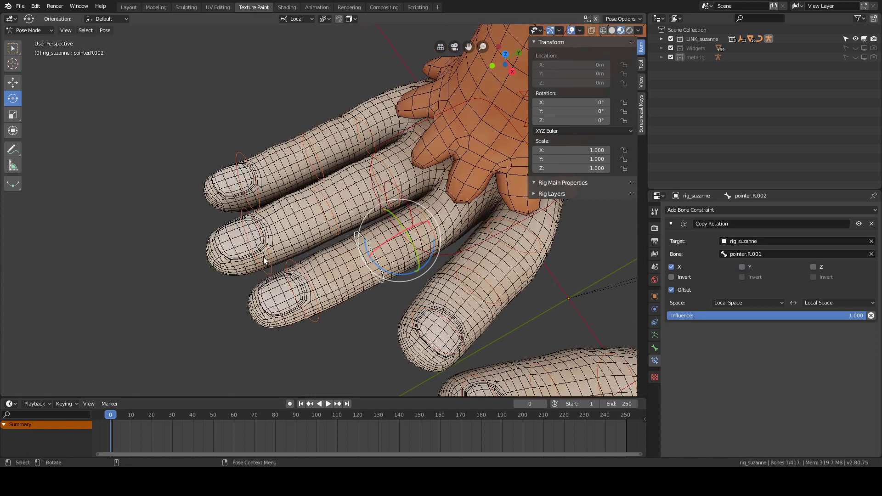
pyautogui.click(262, 265)
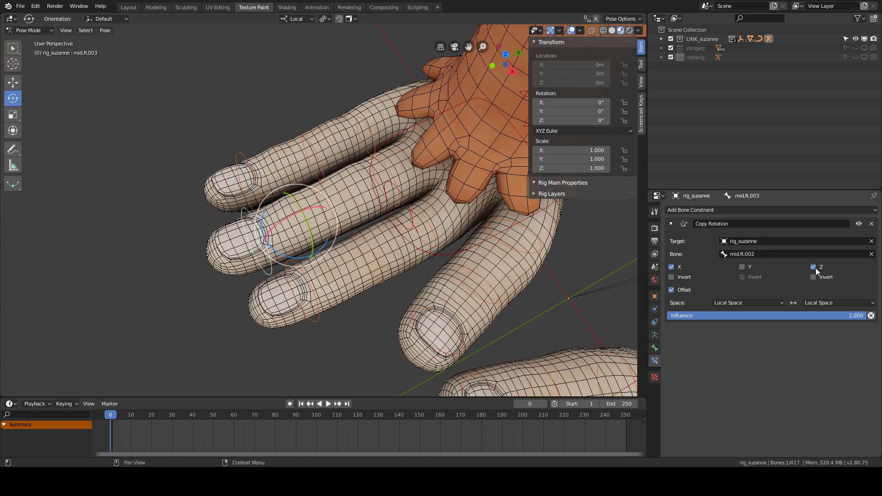
pyautogui.click(335, 230)
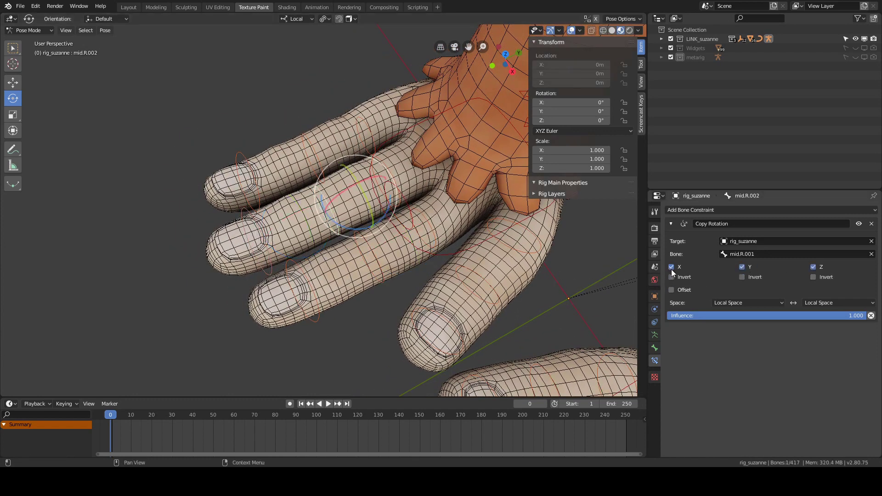
# - Enable Offset and copy only X in the Copy Rotation constraints of the right little toe's pinkie.R.003 and pinkie.R.002
pyautogui.keyDown('shift'); pyautogui.moveTo(258, 194); pyautogui.dragTo(272, 222, button='middle'); pyautogui.keyUp('shift')
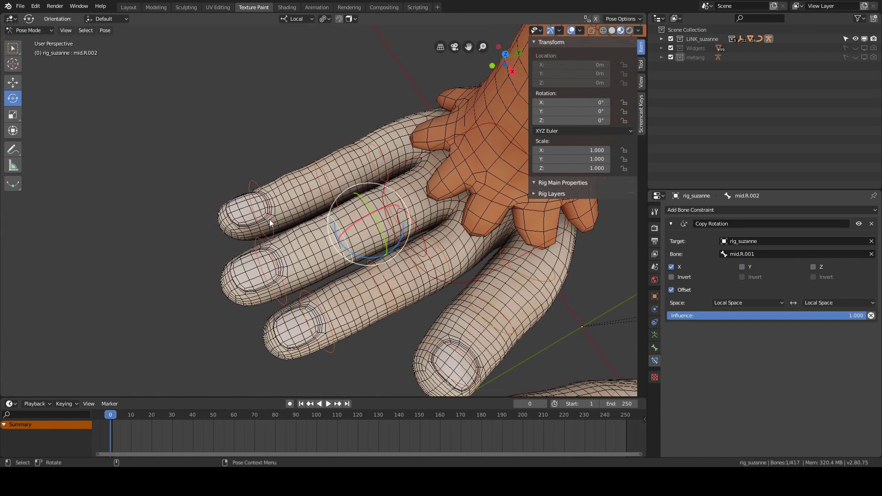
pyautogui.click(272, 222)
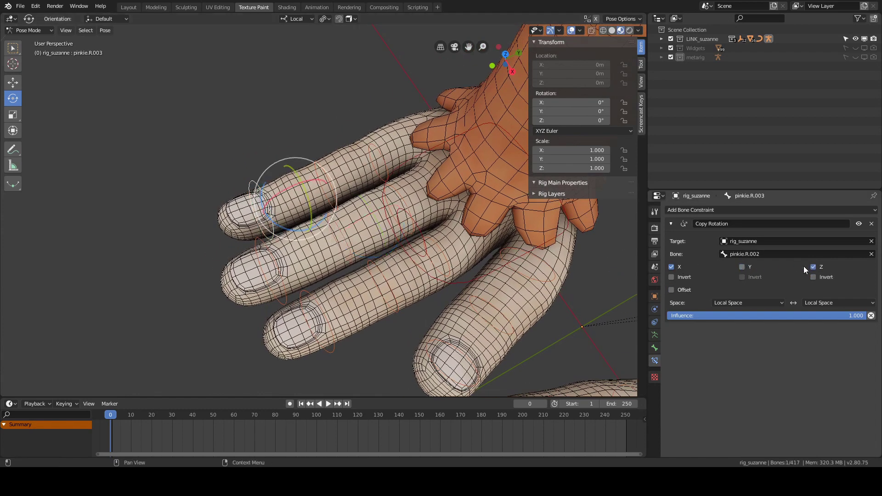
pyautogui.click(383, 156)
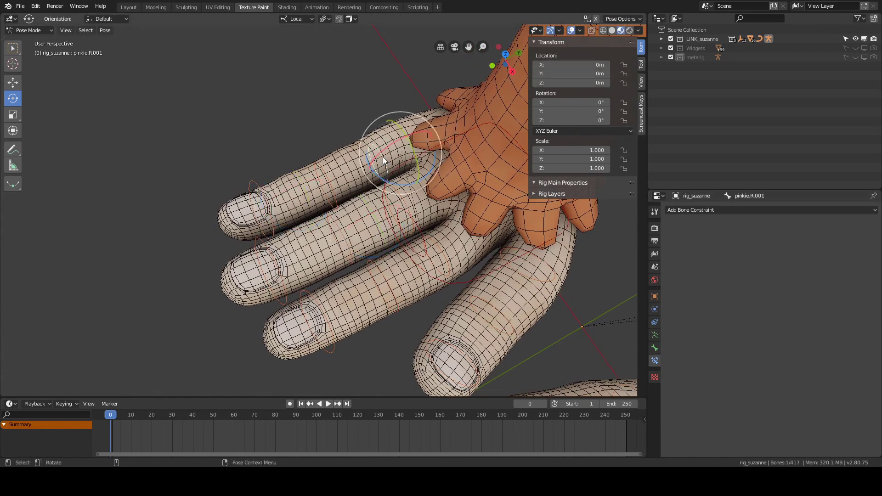
pyautogui.click(337, 196)
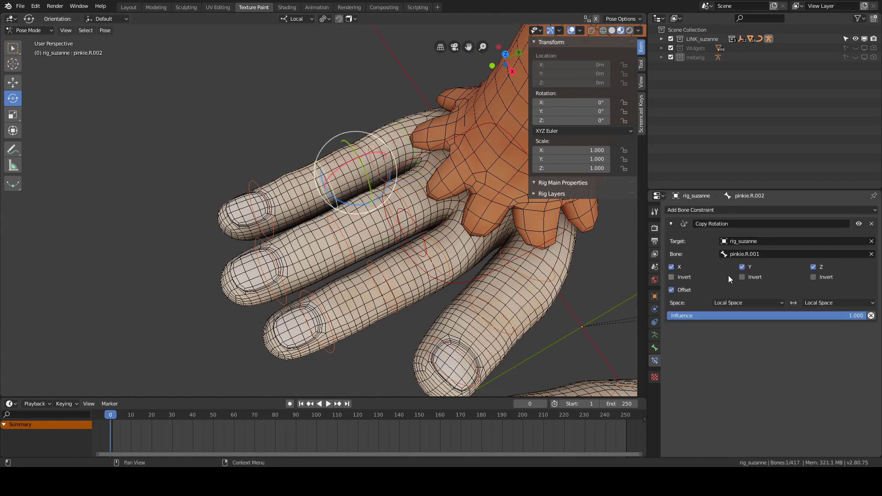
pyautogui.click(813, 267)
# - Test the right little toe by trackball-rotating pinkie.R.002, and undo the rotation
pyautogui.moveTo(517, 289); pyautogui.dragTo(470, 233, button='middle')
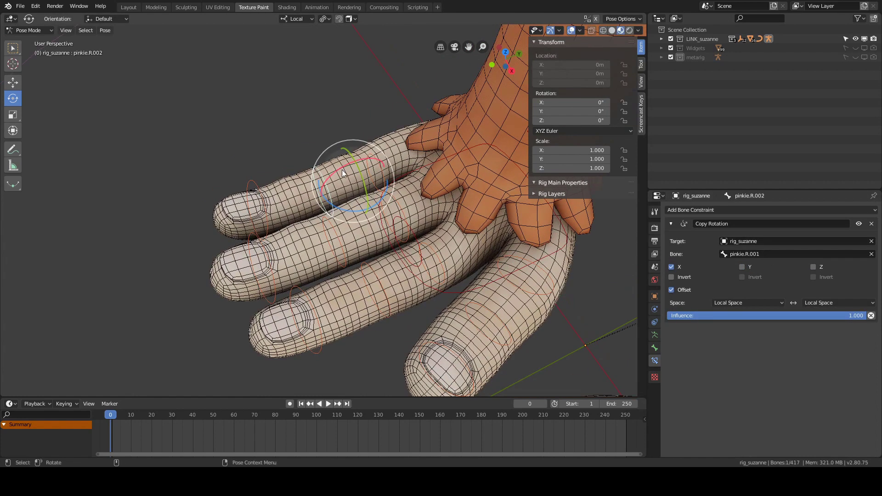
pyautogui.moveTo(329, 178); pyautogui.dragTo(333, 175)
pyautogui.click(354, 119)
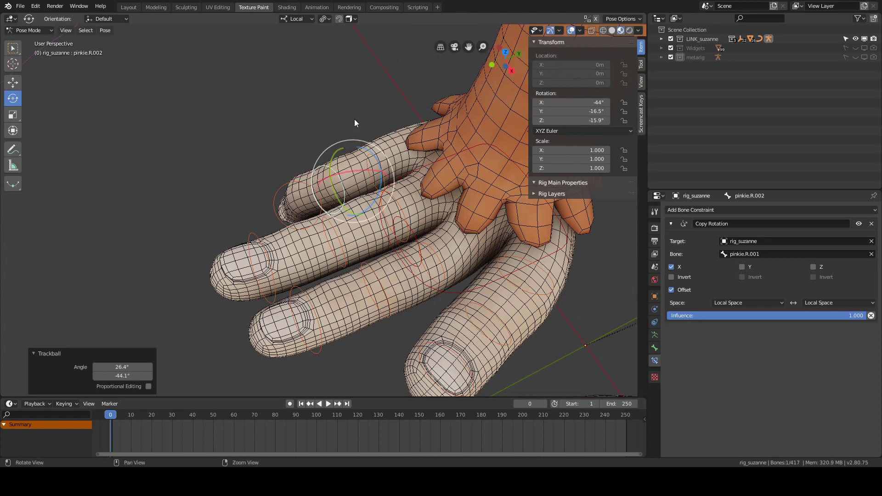
pyautogui.hotkey('ctrl', 'z')
# - Test how the right little toe curls by trackball-rotating its base bone pinkie.R.001, and undo the test
pyautogui.click(380, 166)
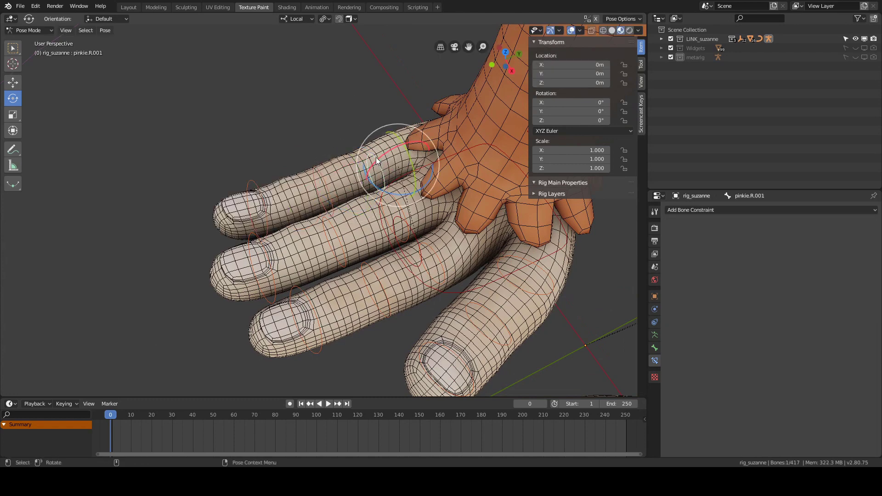
pyautogui.press('r')
pyautogui.press('r')
pyautogui.click(258, 111)
pyautogui.hotkey('ctrl', 'z')
pyautogui.click(307, 159)
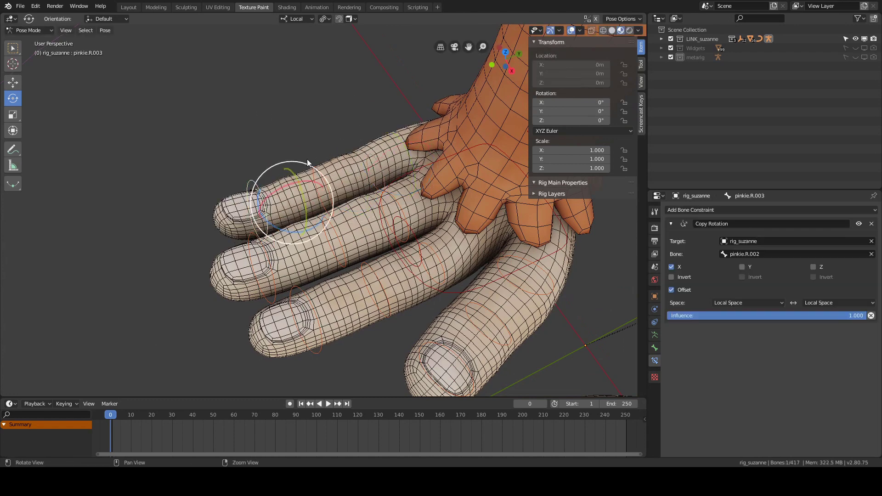
pyautogui.moveTo(307, 159); pyautogui.dragTo(289, 157, button='middle')
pyautogui.click(290, 157)
pyautogui.hotkey('ctrl', 'z')
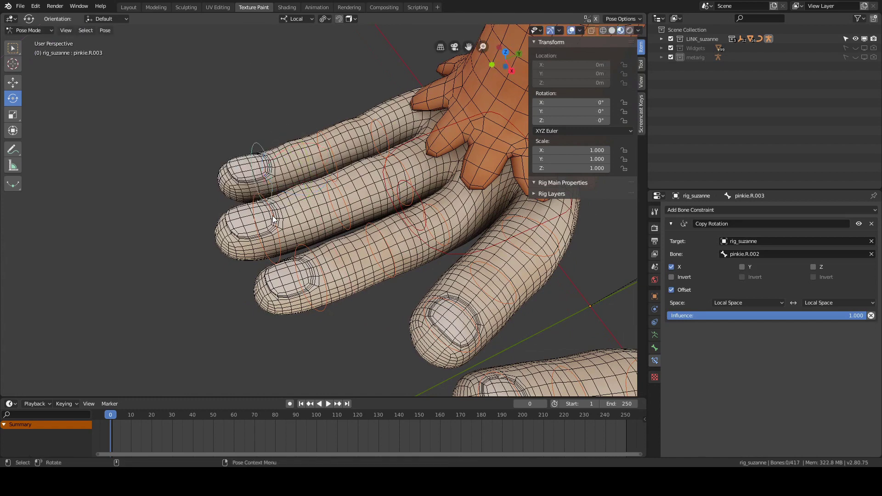
# - Test-rotate the .002 and .003 bones of the right middle and pointer toes together, and undo the rotation
pyautogui.click(274, 212)
pyautogui.keyDown('shift'); pyautogui.click(327, 304); pyautogui.keyUp('shift')
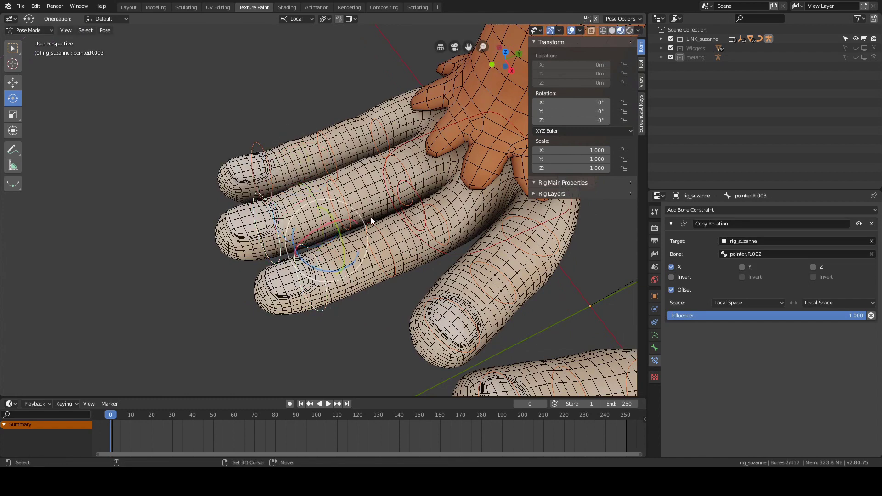
pyautogui.keyDown('shift'); pyautogui.click(345, 192); pyautogui.keyUp('shift')
pyautogui.keyDown('shift'); pyautogui.click(388, 273); pyautogui.keyUp('shift')
pyautogui.moveTo(414, 244)
pyautogui.mouseDown(button='middle')
pyautogui.moveTo(423, 225)
pyautogui.moveTo(416, 233)
pyautogui.mouseUp(button='middle')
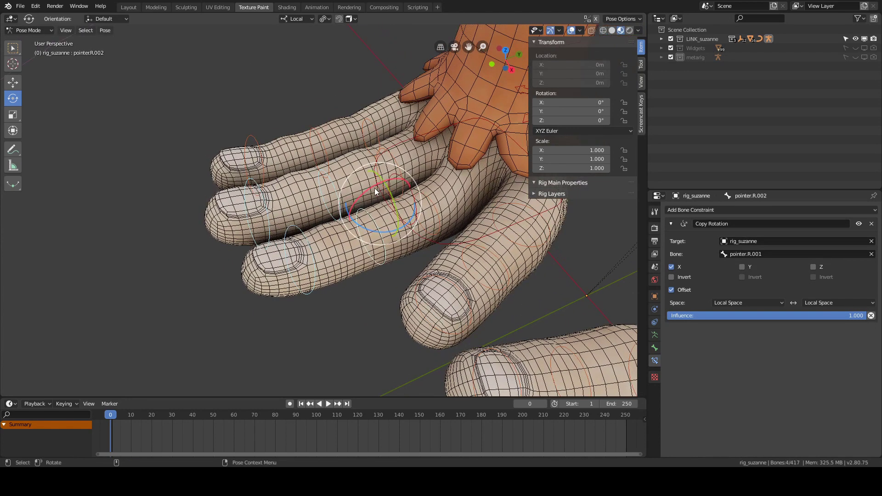
pyautogui.moveTo(376, 192); pyautogui.dragTo(363, 216)
pyautogui.hotkey('ctrl', 'z')
# - Test-rotate the right big toe's outer bones, including thumb.R.002, and undo the rotation
pyautogui.moveTo(377, 197); pyautogui.dragTo(395, 299, button='middle')
pyautogui.click(399, 302)
pyautogui.keyDown('shift'); pyautogui.click(511, 264); pyautogui.keyUp('shift')
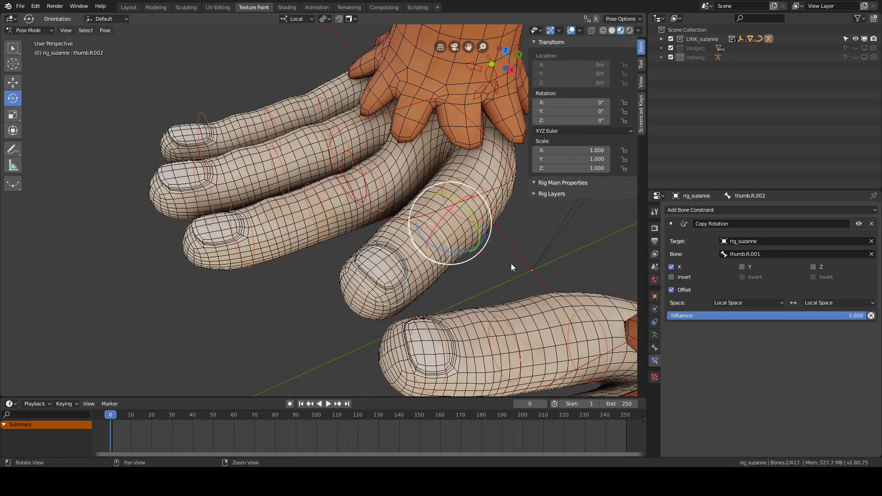
pyautogui.moveTo(511, 264); pyautogui.dragTo(499, 253, button='middle')
pyautogui.moveTo(458, 238); pyautogui.dragTo(445, 247)
pyautogui.hotkey('ctrl', 'z')
# - Test-rotate a lasso-selected group of toe bones, clear their rotation and deselect everything
pyautogui.moveTo(390, 308)
pyautogui.mouseDown(button='middle')
pyautogui.moveTo(375, 299)
pyautogui.moveTo(395, 161)
pyautogui.mouseUp(button='middle')
pyautogui.click(396, 206)
pyautogui.moveTo(290, 208)
pyautogui.keyDown('ctrl'); pyautogui.mouseDown(button='right')
pyautogui.moveTo(263, 363)
pyautogui.moveTo(412, 335)
pyautogui.moveTo(326, 224)
pyautogui.mouseUp(button='right'); pyautogui.keyUp('ctrl')
pyautogui.moveTo(326, 225); pyautogui.dragTo(399, 214, button='middle')
pyautogui.moveTo(399, 214); pyautogui.dragTo(403, 224)
pyautogui.moveTo(267, 288); pyautogui.dragTo(402, 261, button='middle')
pyautogui.hotkey('alt', 'r')
pyautogui.hotkey('alt', 'a')
# - Test-rotate the left pointer toe's outer bones about local X, pointer.L.003 by about -51°, and undo it
pyautogui.click(404, 274)
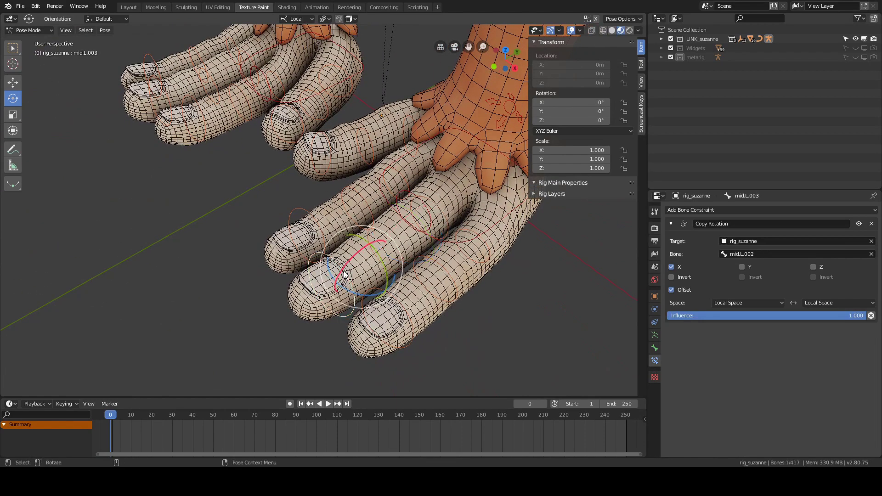
pyautogui.click(340, 206)
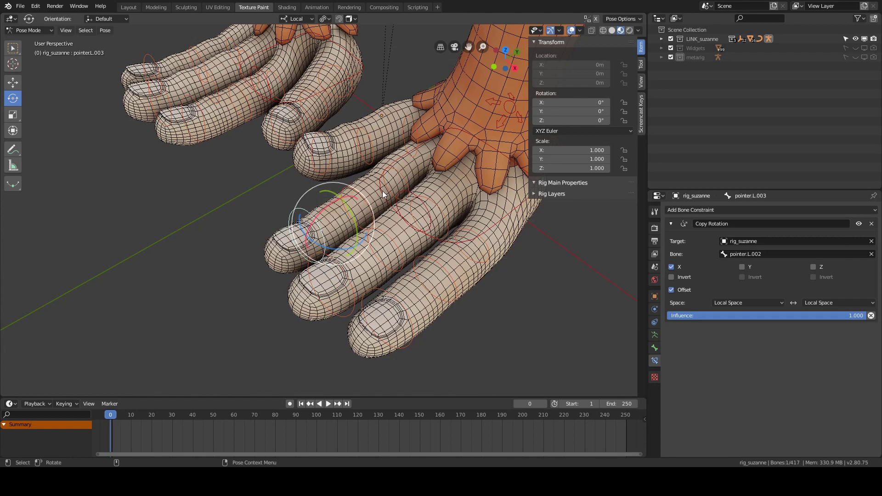
pyautogui.click(366, 200)
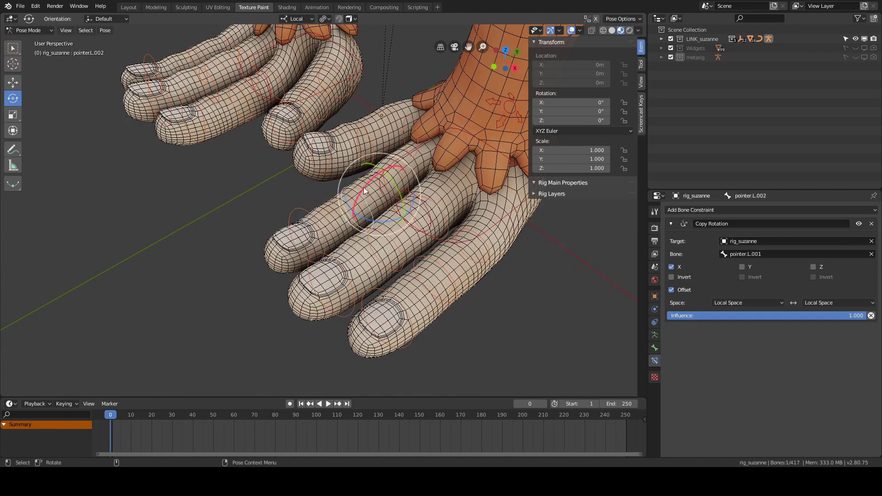
pyautogui.moveTo(367, 190); pyautogui.dragTo(318, 218)
pyautogui.click(321, 214)
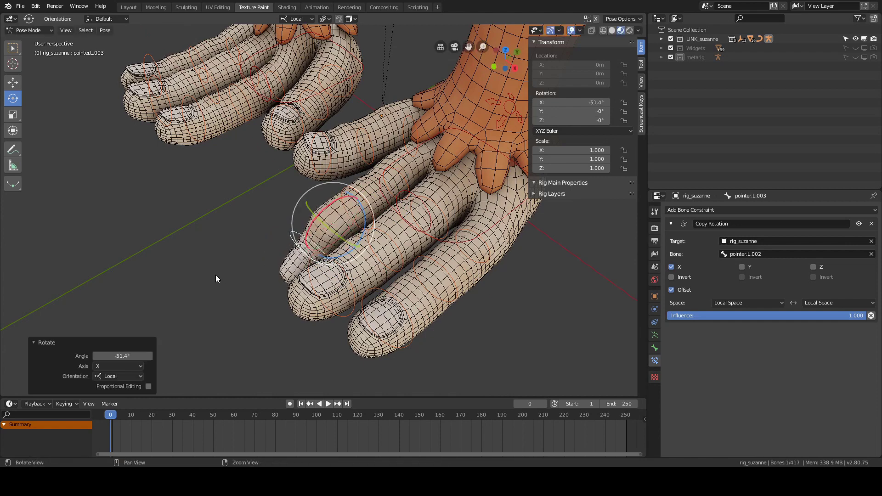
pyautogui.hotkey('ctrl', 'z')
# - Test-rotate the left middle toe's mid.L.002 by about -51° around local X, and undo it
pyautogui.click(390, 242)
pyautogui.moveTo(399, 227); pyautogui.dragTo(393, 233)
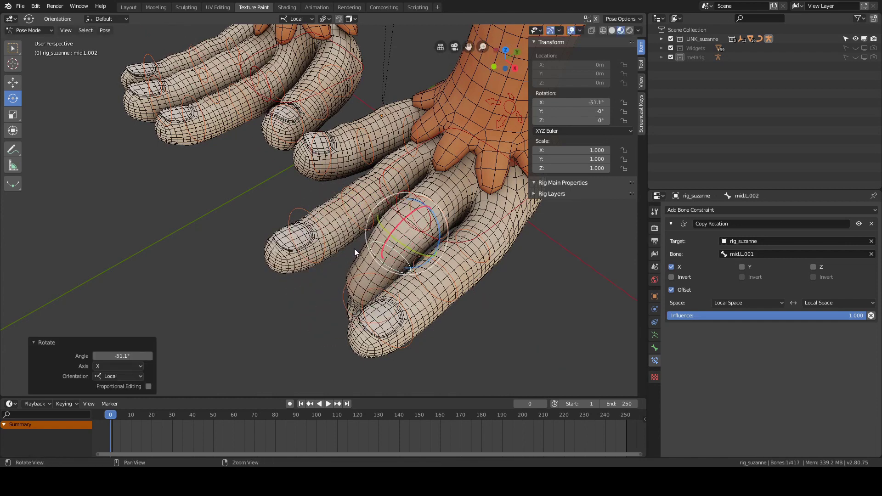
pyautogui.hotkey('ctrl', 'z')
# - Curl the left pointer toe downwards, inspect its bend from the front and clear the rotation
pyautogui.click(353, 189)
pyautogui.moveTo(354, 189); pyautogui.dragTo(364, 193)
pyautogui.moveTo(364, 193); pyautogui.dragTo(324, 204, button='middle')
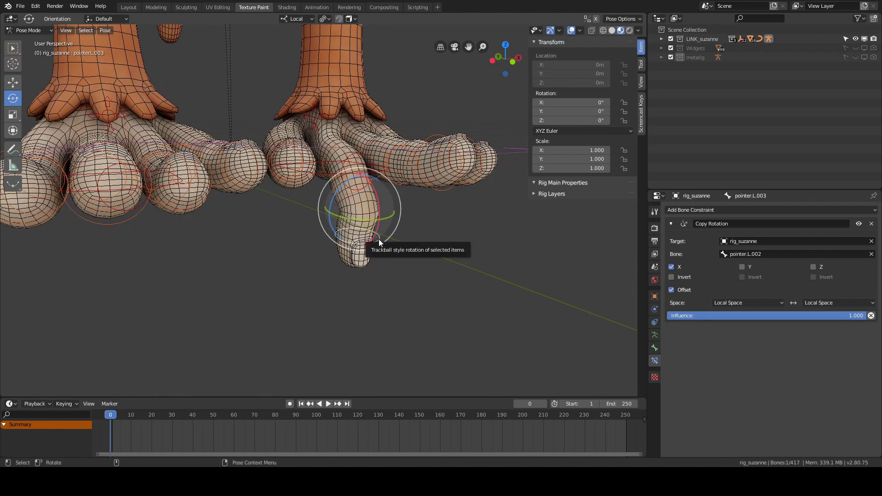
pyautogui.moveTo(378, 238); pyautogui.dragTo(437, 231, button='middle')
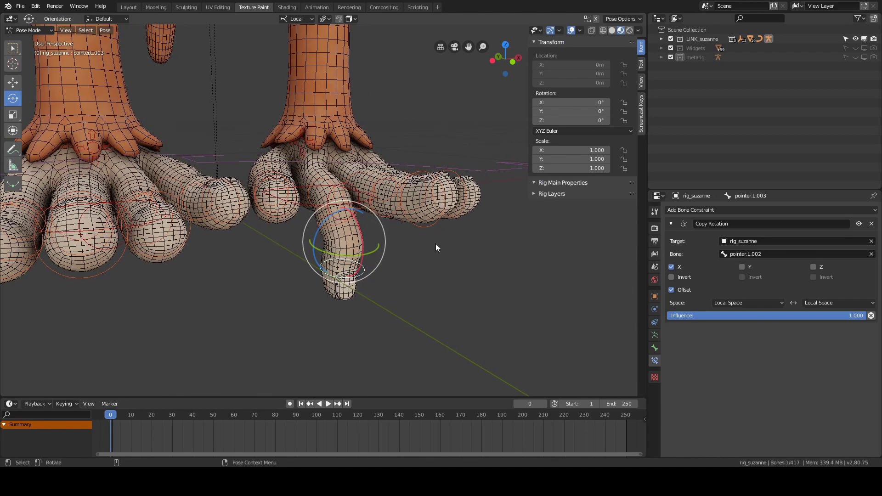
pyautogui.click(476, 253)
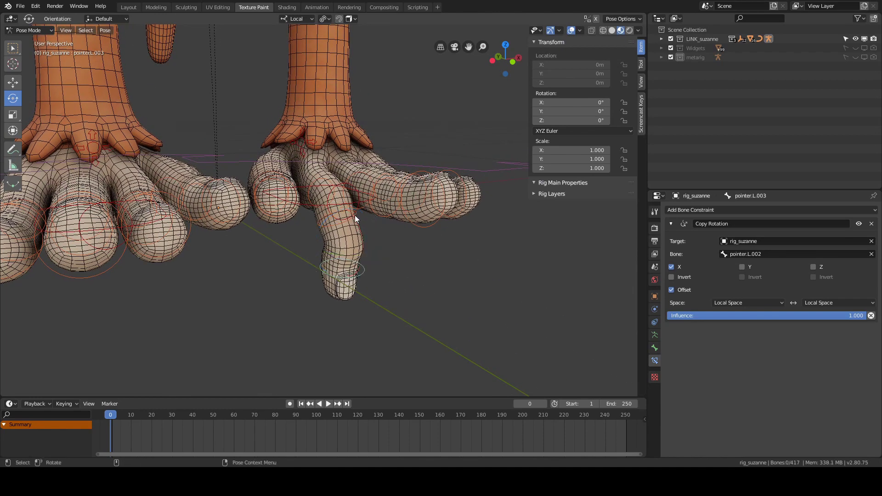
pyautogui.click(325, 224)
pyautogui.hotkey('alt', 'r')
# - Lasso-select the left foot's outer toe bones, test-rotate them together about -42.5° around local X, and undo it
pyautogui.moveTo(325, 225)
pyautogui.mouseDown(button='middle')
pyautogui.moveTo(400, 313)
pyautogui.moveTo(354, 253)
pyautogui.moveTo(292, 209)
pyautogui.mouseUp(button='middle')
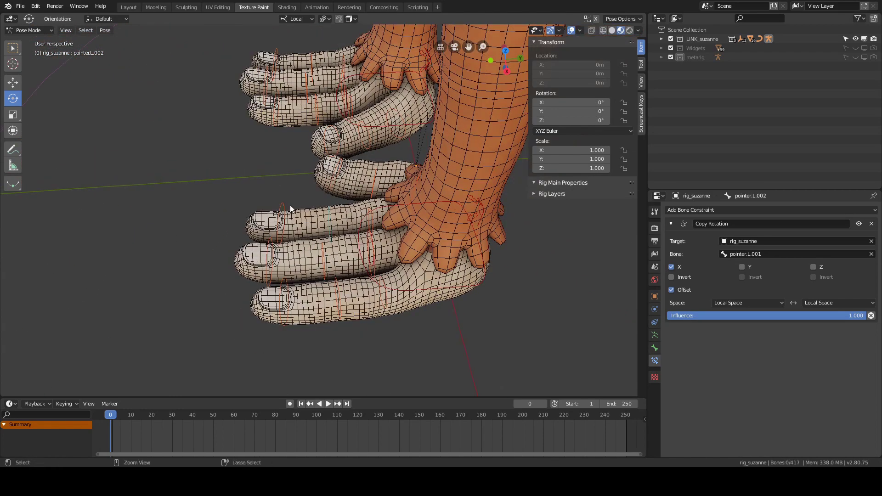
pyautogui.moveTo(291, 209)
pyautogui.keyDown('ctrl'); pyautogui.mouseDown(button='right')
pyautogui.moveTo(344, 351)
pyautogui.moveTo(337, 232)
pyautogui.mouseUp(button='right'); pyautogui.keyUp('ctrl')
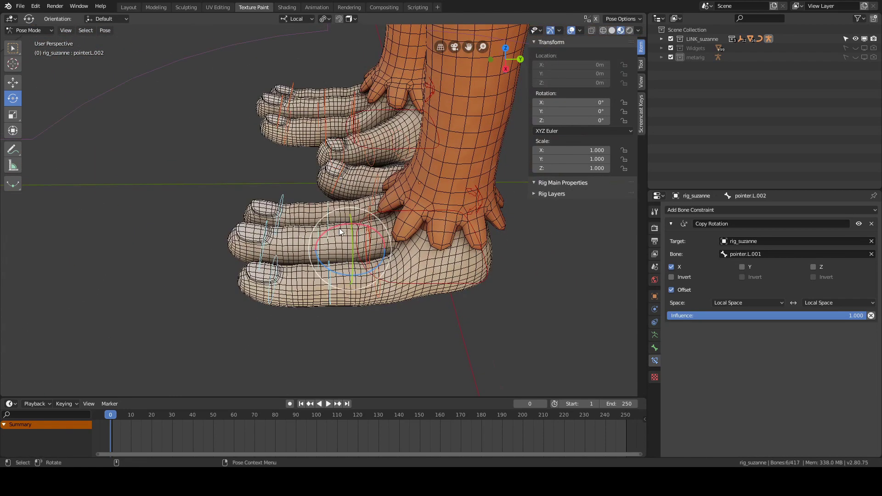
pyautogui.press('r')
pyautogui.press('x')
pyautogui.press('x')
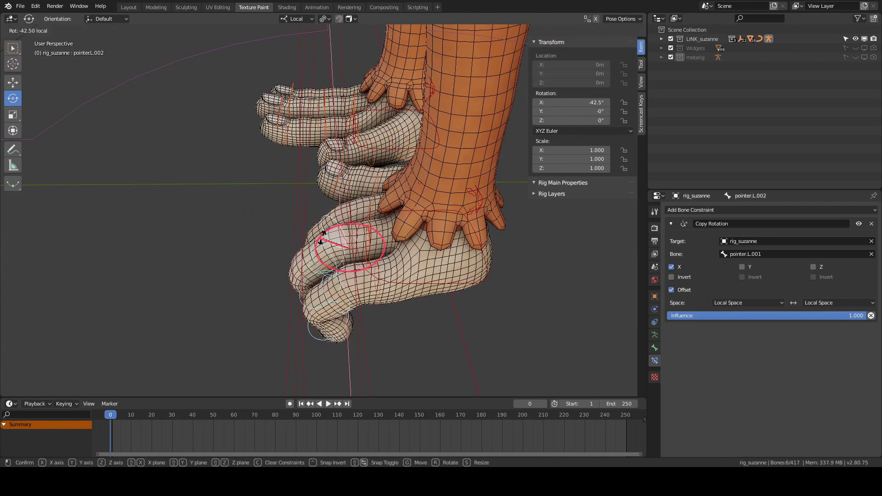
pyautogui.click(338, 232)
pyautogui.moveTo(338, 232)
pyautogui.mouseDown(button='middle')
pyautogui.moveTo(295, 236)
pyautogui.moveTo(335, 216)
pyautogui.mouseUp(button='middle')
pyautogui.hotkey('ctrl', 'z')
pyautogui.hotkey('ctrl', 'z')
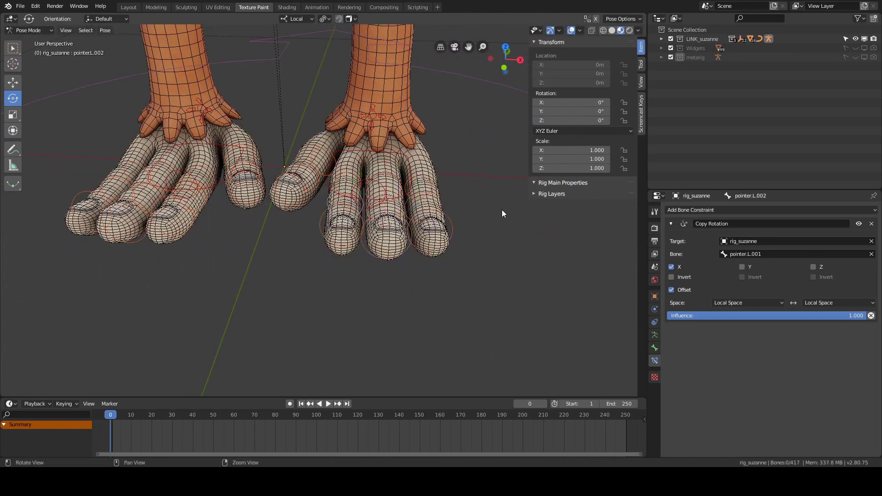
# - Try rotating the left middle toe's base bone mid.L.001, cancel the rotation and deselect the bone
pyautogui.moveTo(477, 222)
pyautogui.mouseDown(button='middle')
pyautogui.moveTo(481, 236)
pyautogui.moveTo(461, 218)
pyautogui.mouseUp(button='middle')
pyautogui.click(481, 236)
pyautogui.moveTo(396, 222); pyautogui.dragTo(389, 228)
pyautogui.rightClick(389, 228)
pyautogui.click(211, 263)
pyautogui.moveTo(211, 263); pyautogui.dragTo(296, 191, button='middle')
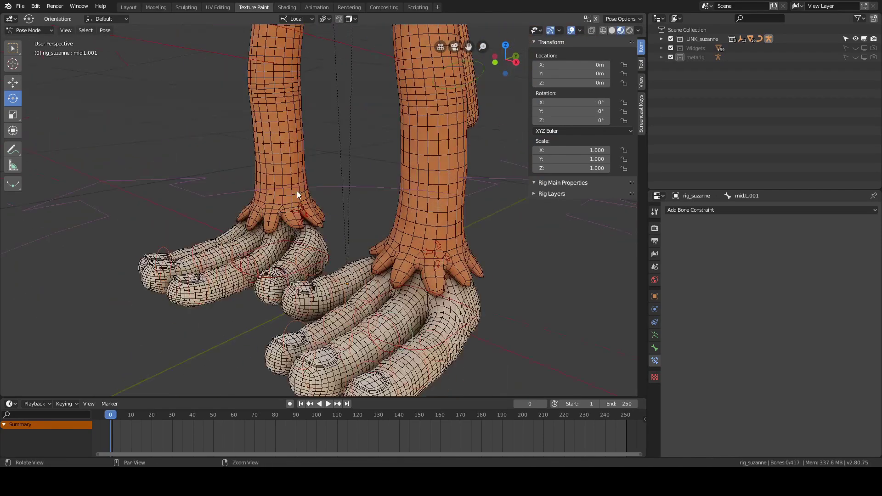
# - Switch the rig to Object Mode and save Suzanne_masterRig_01.blend
pyautogui.scroll(-3, 296, 191)
pyautogui.hotkey('ctrl', 'Tab')
pyautogui.click(303, 239)
pyautogui.moveTo(444, 220); pyautogui.dragTo(444, 174, button='middle')
pyautogui.hotkey('ctrl', 's')
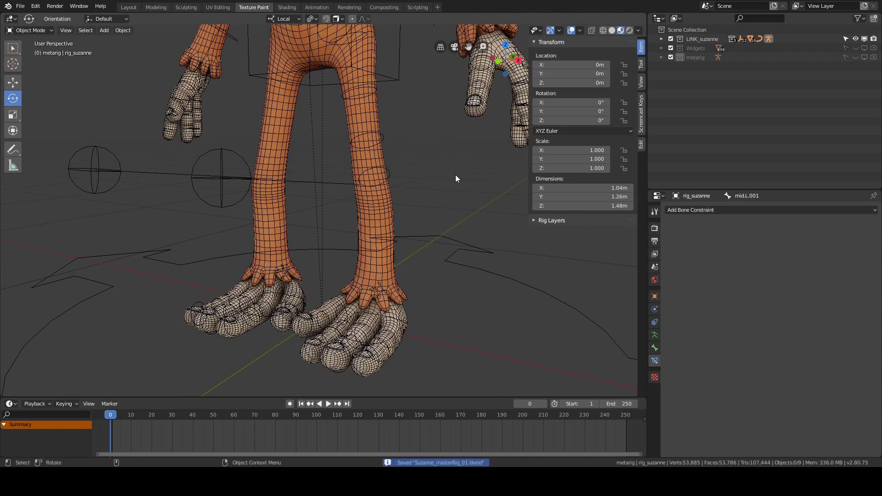
# - Open the recent file JumpingTestAnimation_shot01_01.blend with the linked Suzanne rig proxy in Pose Mode
pyautogui.click(20, 6)
pyautogui.moveTo(105, 35)
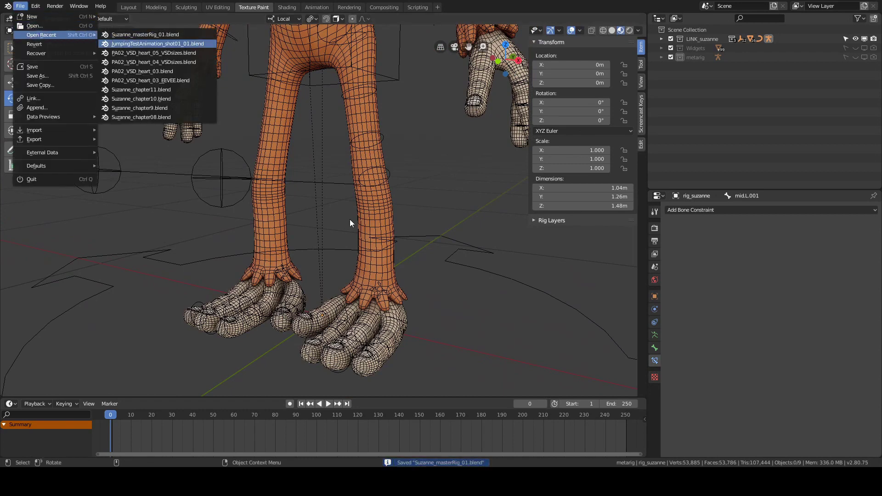
pyautogui.press('Return')
pyautogui.hotkey('ctrl', 'Tab')
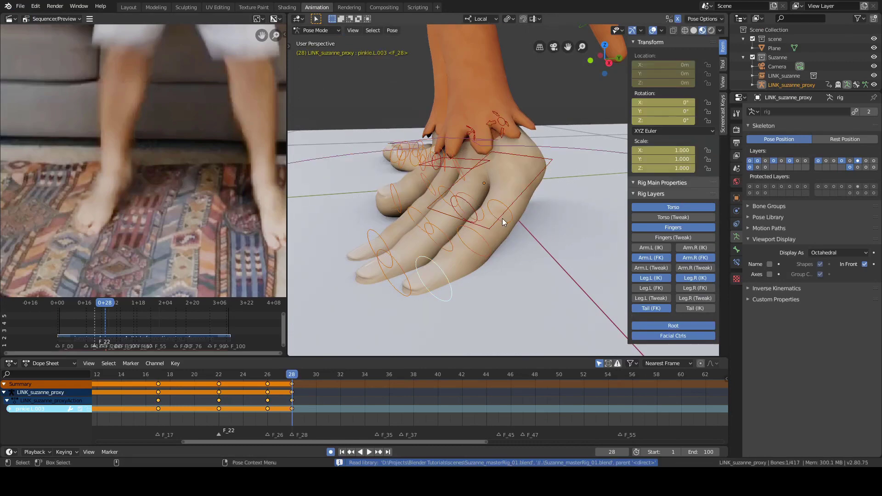
# - Try rotating pinkie.L.002, mid.L.002 and pointer.L.002 on the left foot together around local X, and cancel the rotation
pyautogui.click(481, 233)
pyautogui.moveTo(518, 232); pyautogui.dragTo(390, 198, button='middle')
pyautogui.keyDown('shift'); pyautogui.click(456, 243); pyautogui.keyUp('shift')
pyautogui.keyDown('shift'); pyautogui.click(393, 192); pyautogui.keyUp('shift')
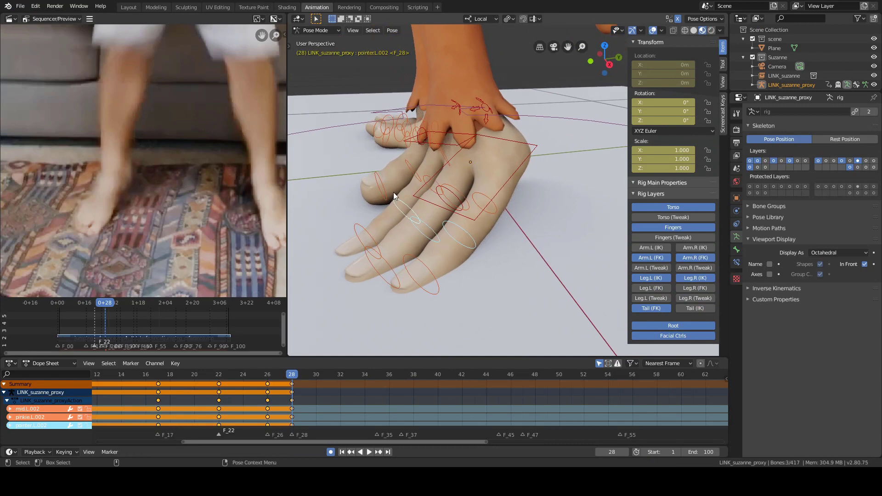
pyautogui.press('r')
pyautogui.press('x')
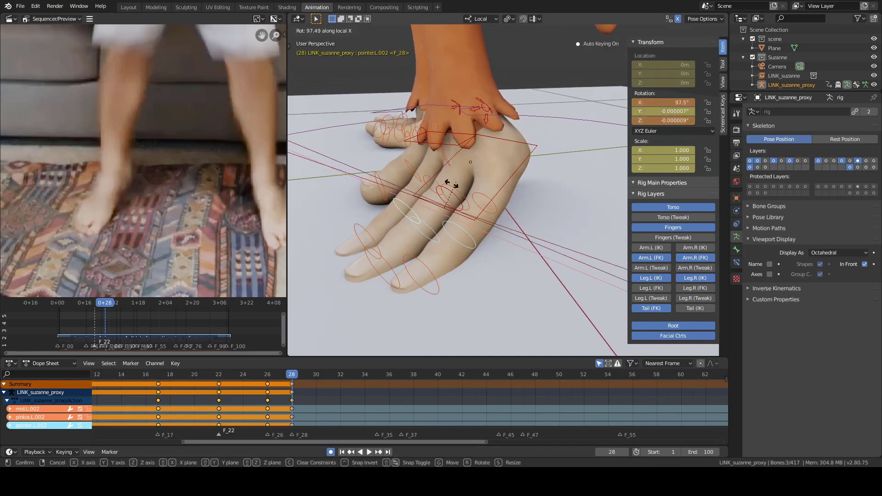
pyautogui.press('Escape')
# - Select pinkie.L.002 on the left foot and display its bone constraints
pyautogui.click(470, 235)
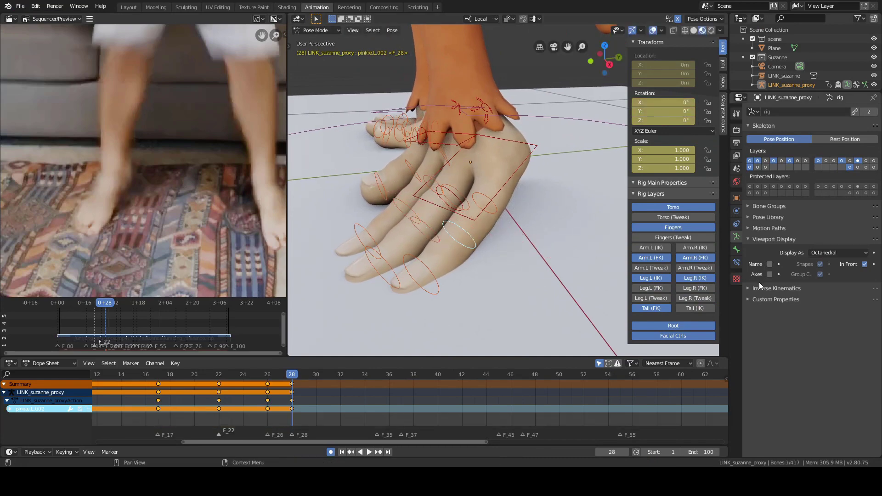
pyautogui.click(736, 263)
pyautogui.moveTo(504, 250); pyautogui.dragTo(568, 154, button='middle')
pyautogui.scroll(-1, 565, 203)
# - Switch the rig proxy to Object Mode, enlarge the Outliner and set its display mode to Blender File
pyautogui.hotkey('ctrl', 'Tab')
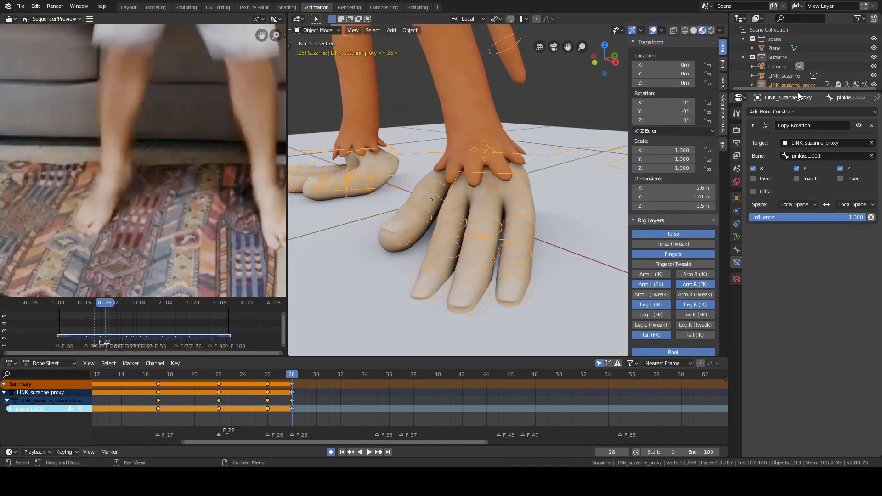
pyautogui.moveTo(798, 92); pyautogui.dragTo(799, 175)
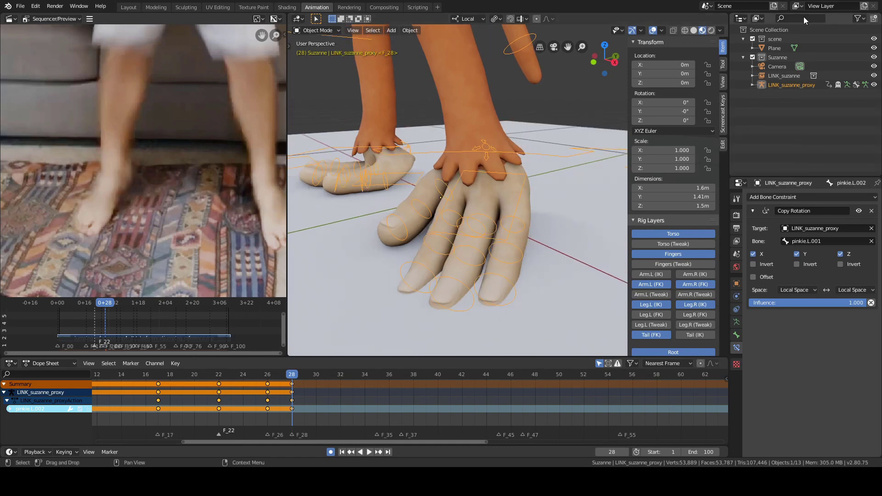
pyautogui.click(758, 19)
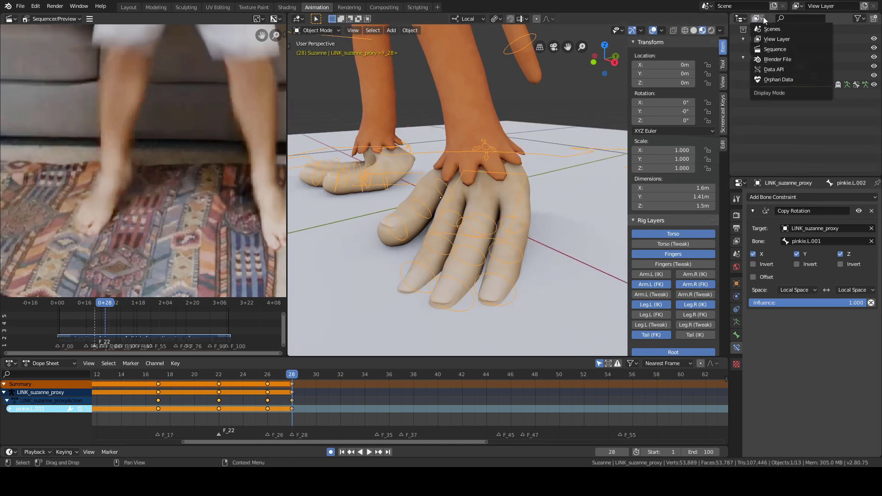
pyautogui.click(778, 59)
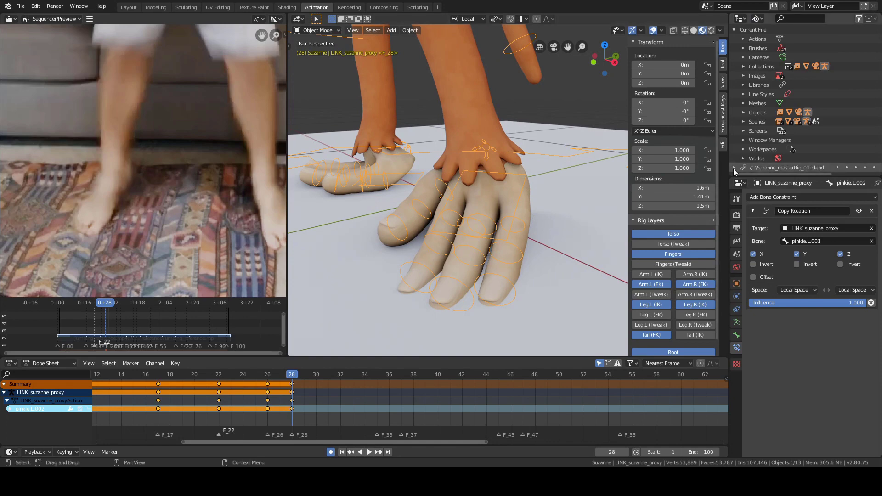
pyautogui.moveTo(562, 159); pyautogui.dragTo(580, 154, button='middle')
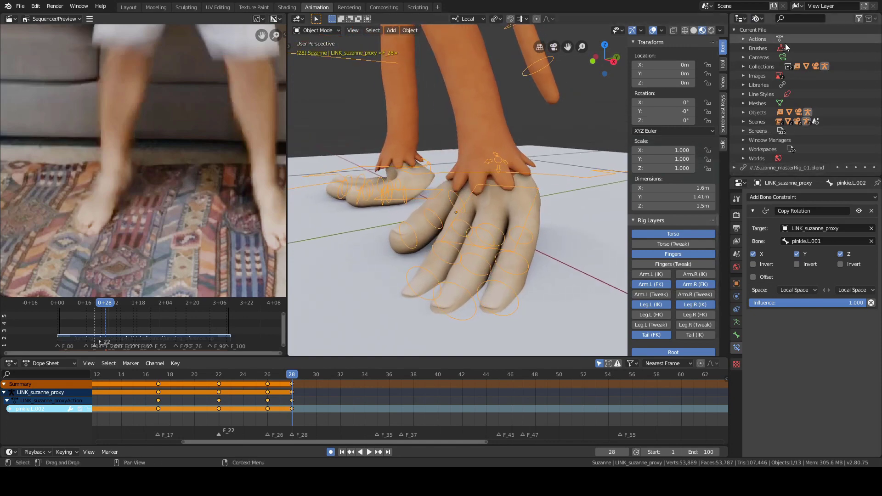
# - Reload the linked library Suzanne_masterRig_01.blend from the Outliner's Blender File view
pyautogui.click(758, 18)
pyautogui.click(777, 61)
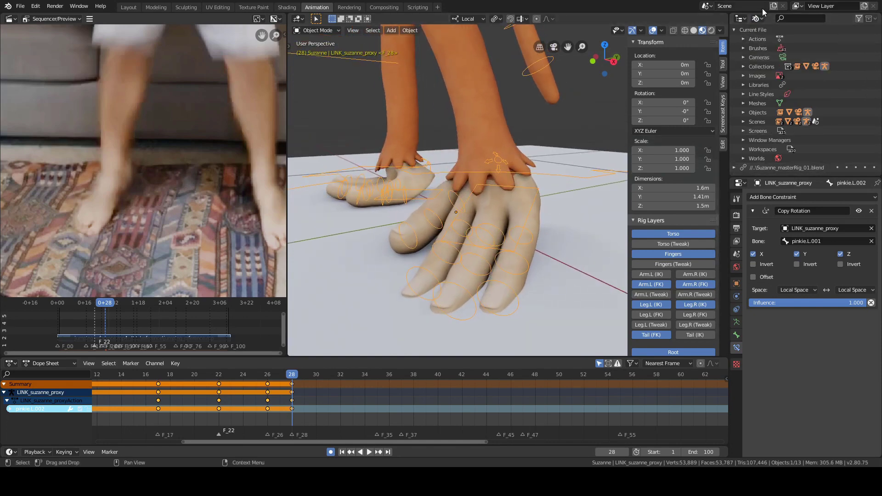
pyautogui.click(759, 18)
pyautogui.click(760, 18)
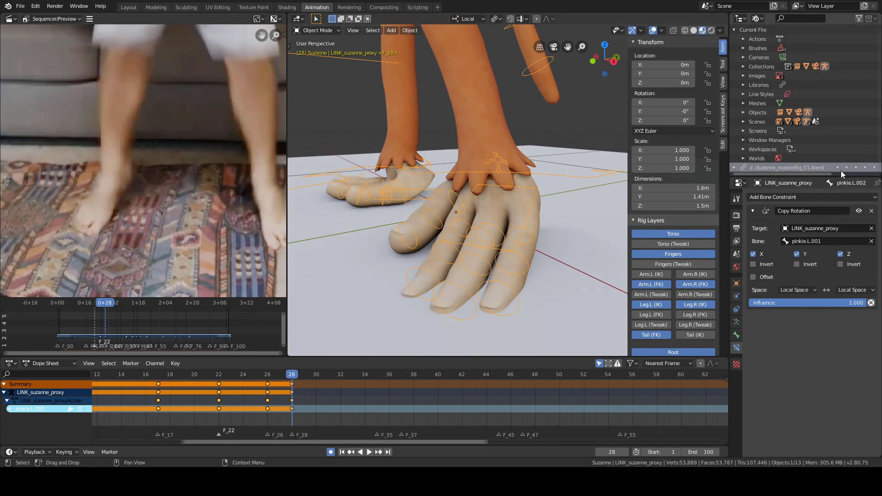
pyautogui.rightClick(795, 167)
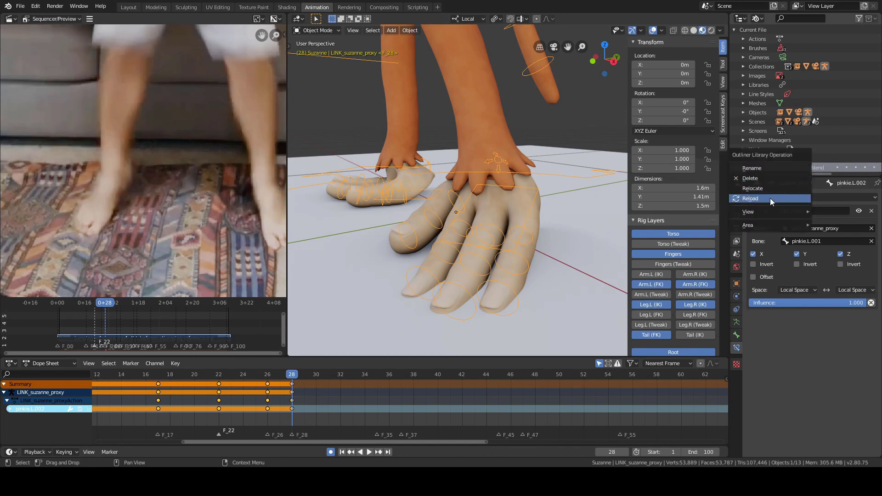
pyautogui.press('Return')
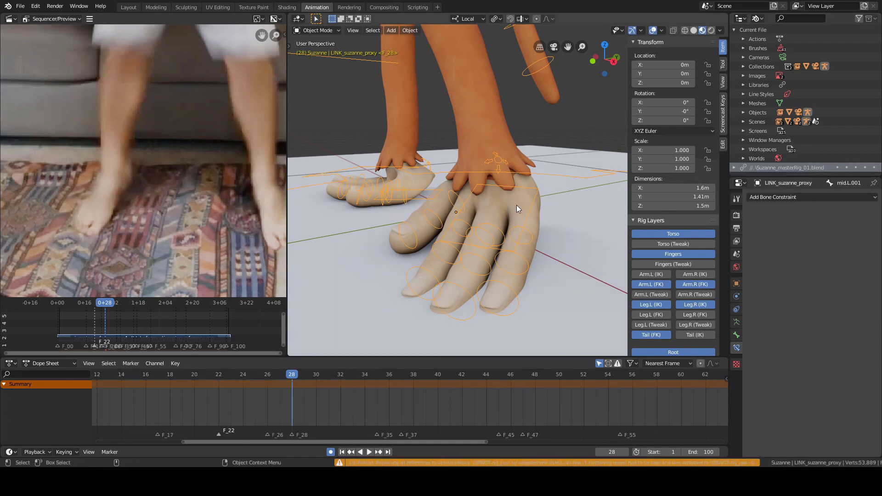
# - Return the proxy to Pose Mode and check the constraints on the left foot's pinkie and middle toe bones
pyautogui.click(522, 262)
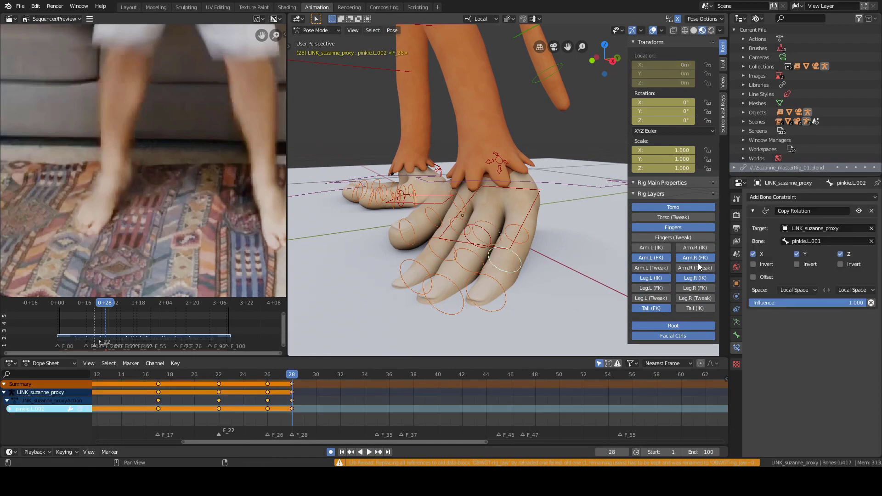
pyautogui.click(528, 234)
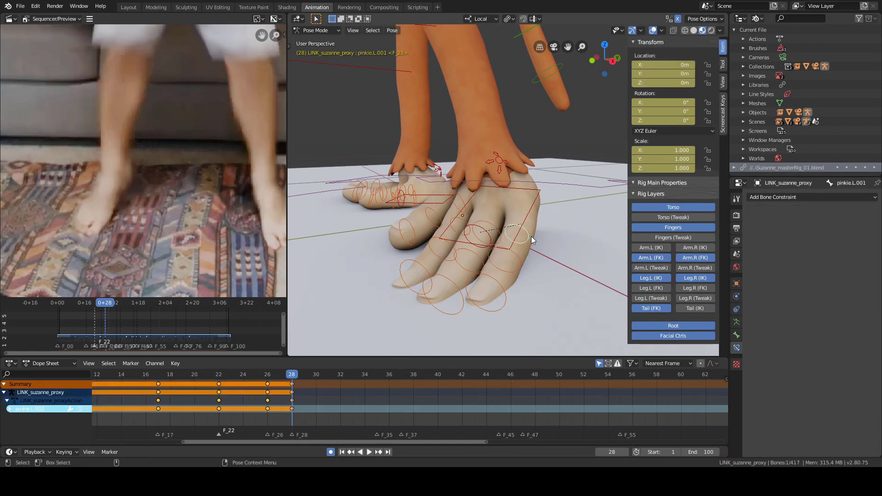
pyautogui.click(501, 288)
pyautogui.moveTo(533, 277); pyautogui.dragTo(487, 283, button='middle')
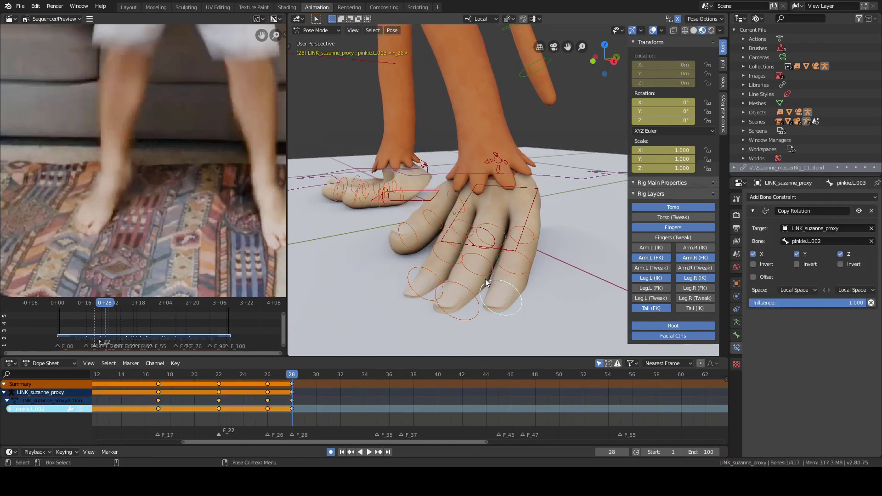
pyautogui.click(472, 293)
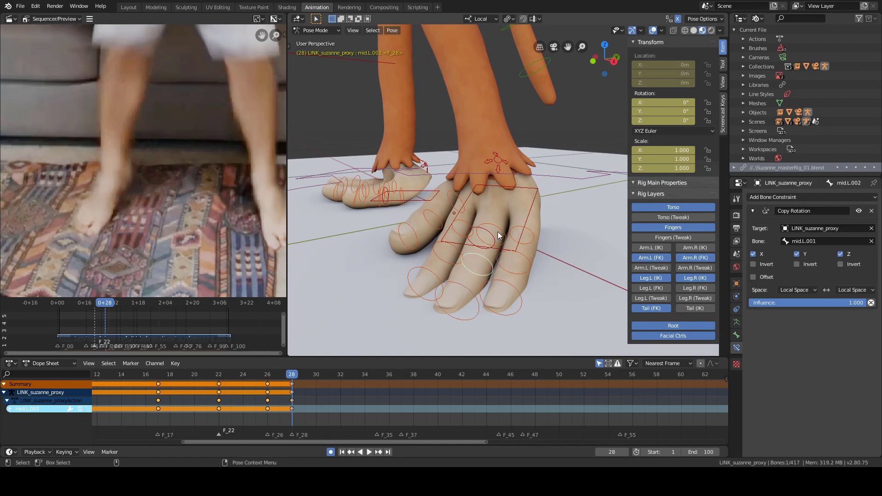
pyautogui.click(498, 233)
pyautogui.keyDown('alt'); pyautogui.moveTo(460, 200); pyautogui.dragTo(485, 210); pyautogui.keyUp('alt')
pyautogui.keyDown('alt'); pyautogui.moveTo(485, 210); pyautogui.dragTo(474, 173, button='right'); pyautogui.keyUp('alt')
pyautogui.keyDown('alt'); pyautogui.moveTo(474, 173); pyautogui.dragTo(512, 259, button='middle'); pyautogui.keyUp('alt')
pyautogui.keyDown('alt'); pyautogui.moveTo(512, 258); pyautogui.dragTo(487, 246); pyautogui.keyUp('alt')
# - Check the Copy Rotation constraint on the right foot's toe bone pointer.R.002
pyautogui.click(582, 166)
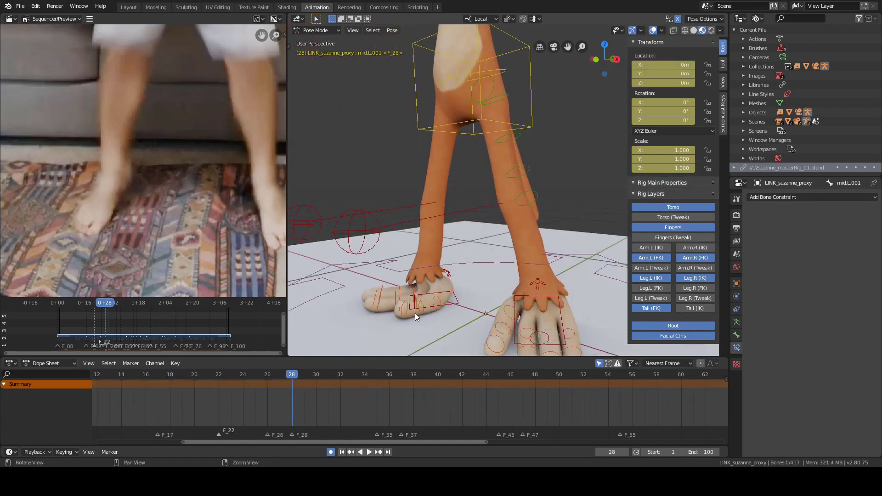
pyautogui.keyDown('alt'); pyautogui.moveTo(415, 317); pyautogui.dragTo(459, 207, button='middle'); pyautogui.keyUp('alt')
pyautogui.keyDown('alt'); pyautogui.moveTo(458, 206); pyautogui.dragTo(498, 241, button='right'); pyautogui.keyUp('alt')
pyautogui.keyDown('alt'); pyautogui.moveTo(498, 241); pyautogui.dragTo(497, 253); pyautogui.keyUp('alt')
pyautogui.click(416, 211)
pyautogui.keyDown('alt'); pyautogui.moveTo(416, 211); pyautogui.dragTo(437, 202); pyautogui.keyUp('alt')
pyautogui.keyDown('alt'); pyautogui.moveTo(437, 202); pyautogui.dragTo(455, 192, button='right'); pyautogui.keyUp('alt')
pyautogui.keyDown('alt'); pyautogui.moveTo(454, 192); pyautogui.dragTo(409, 195, button='middle'); pyautogui.keyUp('alt')
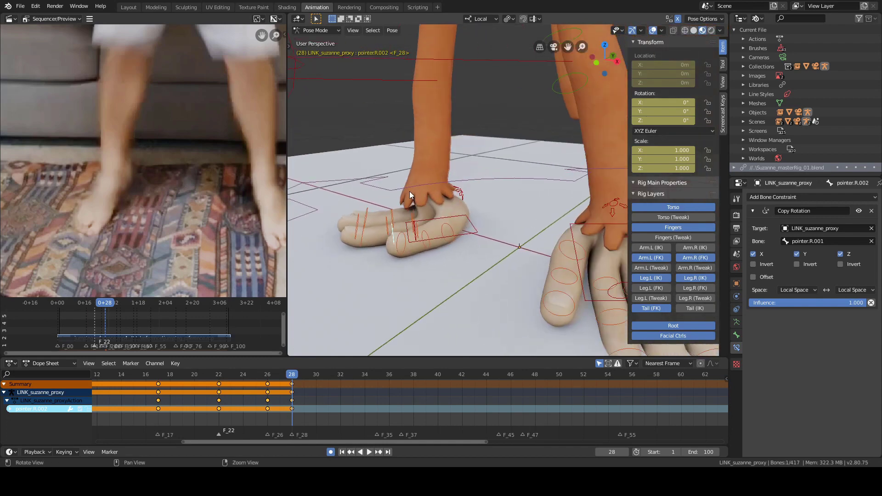
pyautogui.click(20, 8)
pyautogui.click(21, 8)
pyautogui.click(20, 7)
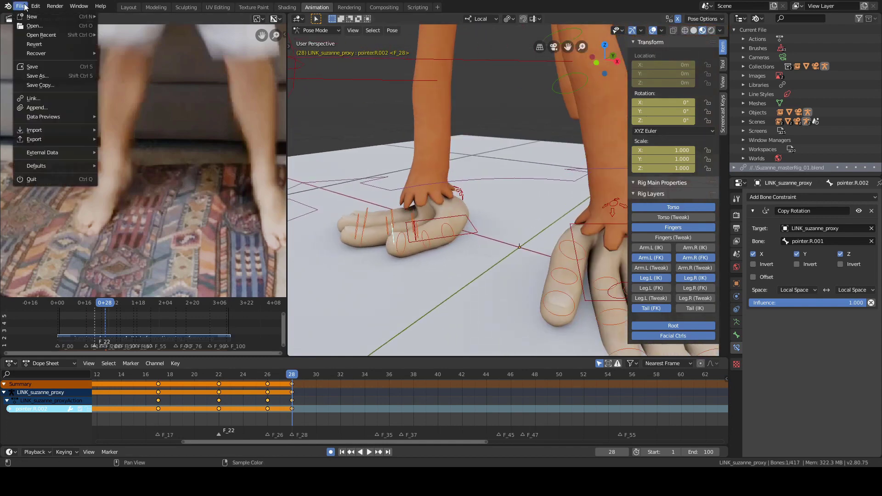
pyautogui.click(525, 113)
pyautogui.keyDown('alt'); pyautogui.moveTo(525, 111); pyautogui.dragTo(521, 139); pyautogui.keyUp('alt')
pyautogui.scroll(-5, 474, 128)
pyautogui.keyDown('alt'); pyautogui.moveTo(521, 139); pyautogui.dragTo(526, 179, button='middle'); pyautogui.keyUp('alt')
pyautogui.keyDown('alt'); pyautogui.moveTo(526, 180); pyautogui.dragTo(477, 201); pyautogui.keyUp('alt')
pyautogui.scroll(-2, 553, 181)
pyautogui.scroll(5, 480, 131)
pyautogui.keyDown('alt'); pyautogui.moveTo(477, 202); pyautogui.dragTo(507, 142, button='middle'); pyautogui.keyUp('alt')
pyautogui.keyDown('alt'); pyautogui.moveTo(508, 144); pyautogui.dragTo(510, 171); pyautogui.keyUp('alt')
pyautogui.scroll(1, 516, 230)
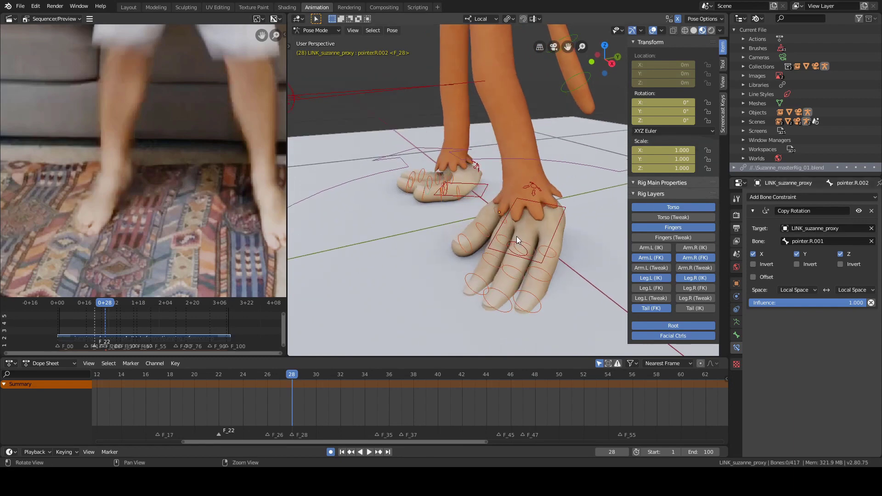
pyautogui.keyDown('alt'); pyautogui.moveTo(516, 236); pyautogui.dragTo(547, 219); pyautogui.keyUp('alt')
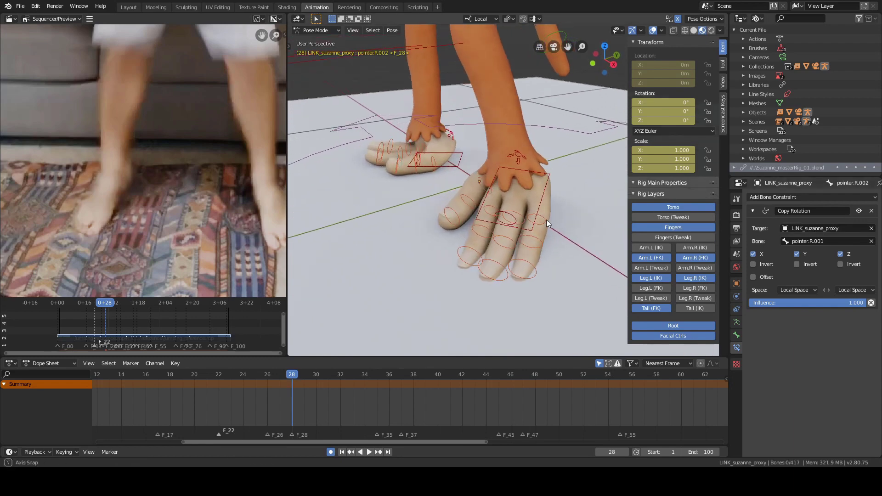
pyautogui.keyDown('alt'); pyautogui.moveTo(547, 220); pyautogui.dragTo(531, 208, button='middle'); pyautogui.keyUp('alt')
pyautogui.scroll(1, 505, 199)
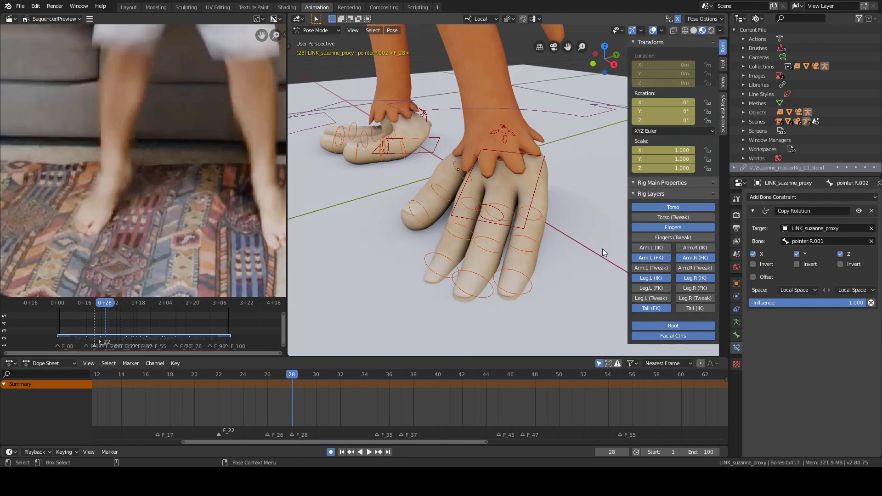
pyautogui.keyDown('alt'); pyautogui.moveTo(547, 236); pyautogui.dragTo(557, 247); pyautogui.keyUp('alt')
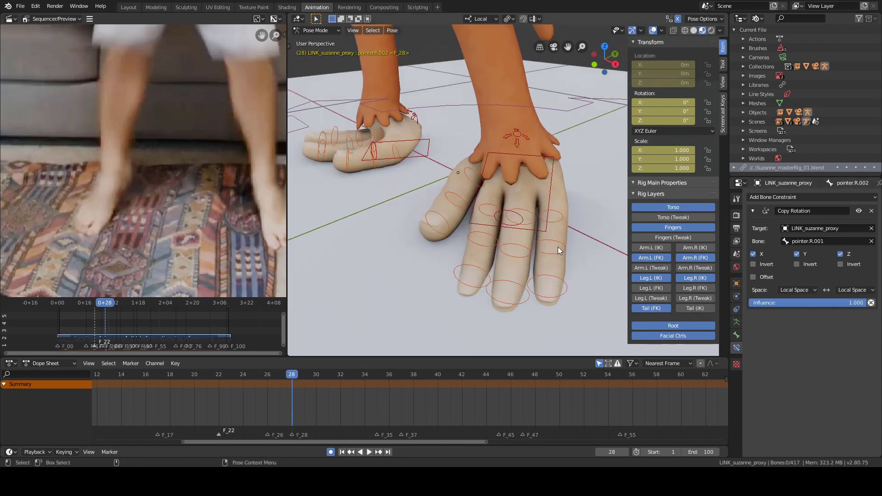
# - Reselect the left pinkie toe's second bone and examine its Copy Rotation axes and Offset settings
pyautogui.click(558, 247)
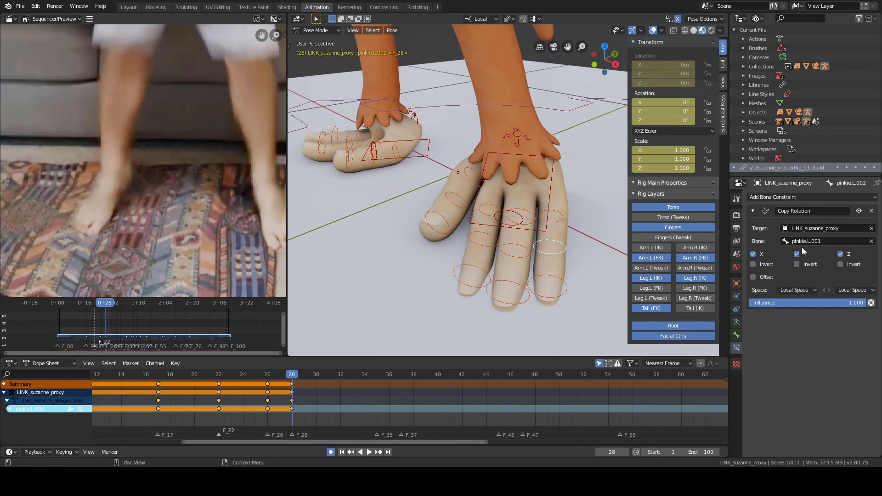
pyautogui.click(737, 337)
pyautogui.click(737, 348)
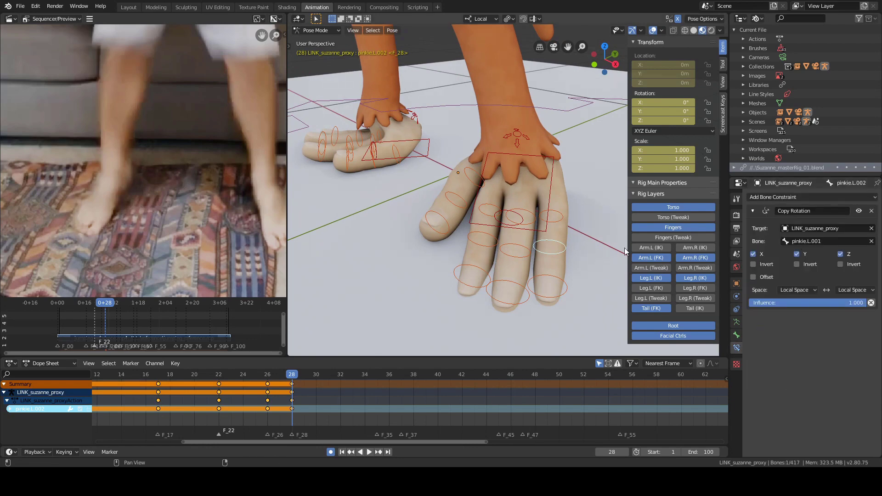
pyautogui.moveTo(568, 239)
pyautogui.mouseDown(button='middle')
pyautogui.moveTo(558, 242)
pyautogui.moveTo(574, 239)
pyautogui.mouseUp(button='middle')
pyautogui.scroll(-6, 583, 226)
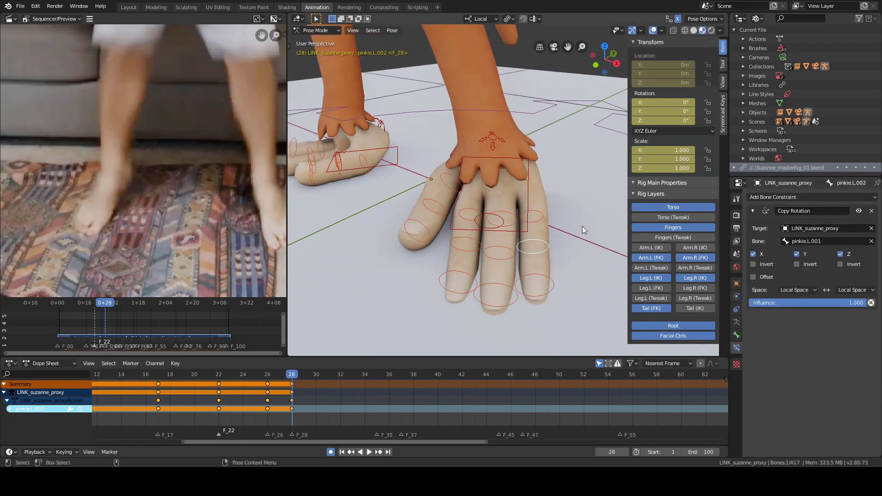
pyautogui.moveTo(569, 199); pyautogui.dragTo(555, 192, button='middle')
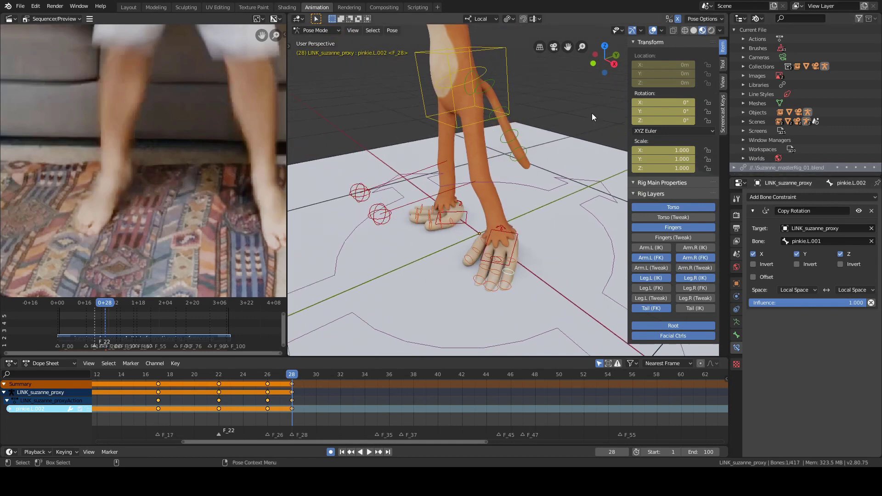
# - Deselect the bones and relocate the linked library to Suzanne_masterRig_01.blend in the scenes folder
pyautogui.click(592, 113)
pyautogui.moveTo(596, 143); pyautogui.dragTo(589, 139, button='middle')
pyautogui.rightClick(765, 167)
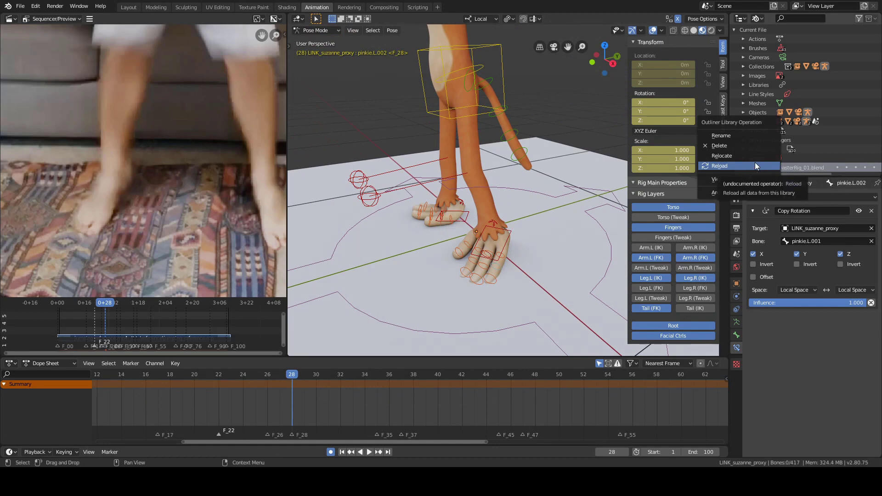
pyautogui.click(729, 155)
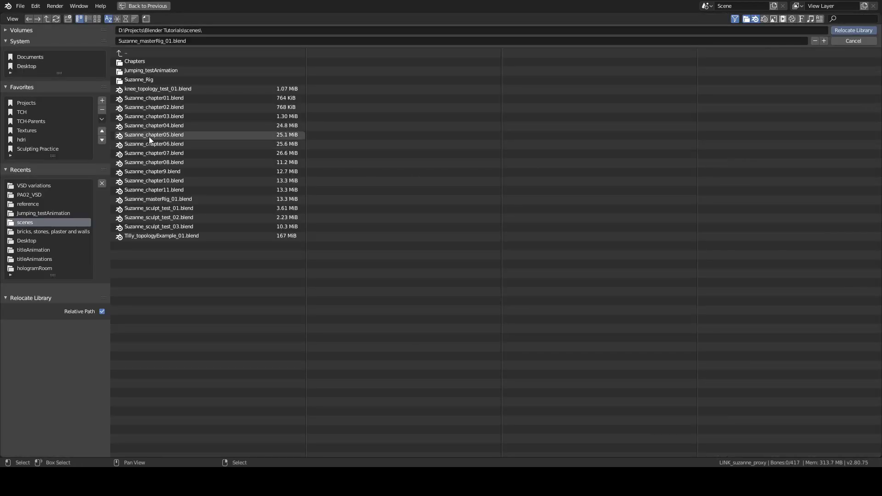
pyautogui.click(162, 199)
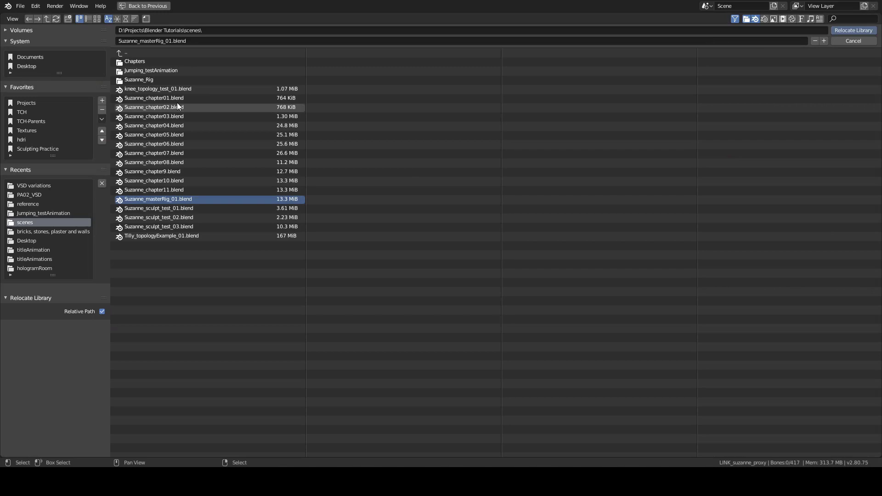
pyautogui.doubleClick(170, 198)
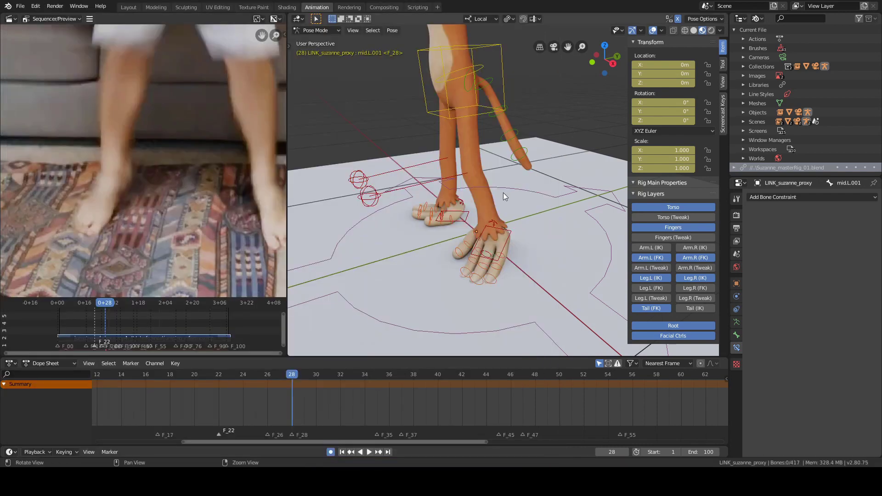
# - On pinkie.L.002's Copy Rotation constraint, disable the Y and Z axes and enable Offset
pyautogui.moveTo(503, 192); pyautogui.dragTo(491, 160, button='middle')
pyautogui.scroll(4, 490, 160)
pyautogui.click(487, 225)
pyautogui.moveTo(558, 191)
pyautogui.mouseDown(button='middle')
pyautogui.moveTo(583, 180)
pyautogui.moveTo(555, 192)
pyautogui.mouseUp(button='middle')
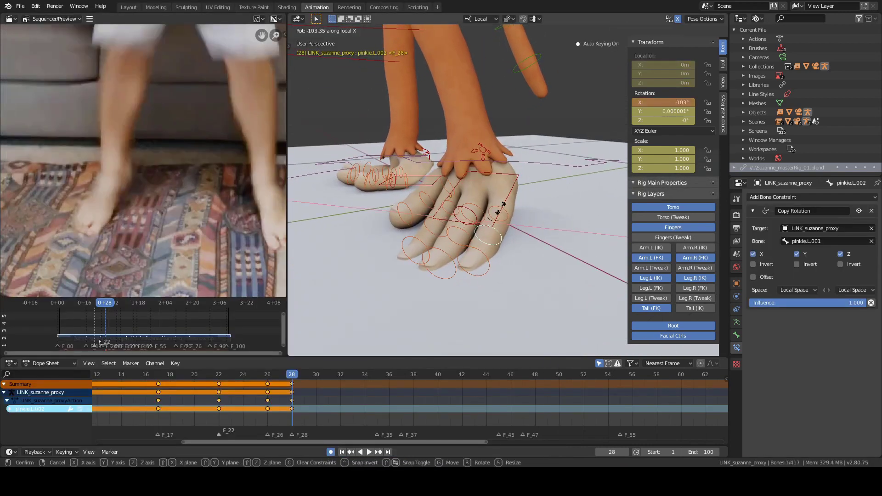
pyautogui.moveTo(449, 193); pyautogui.dragTo(531, 203, button='middle')
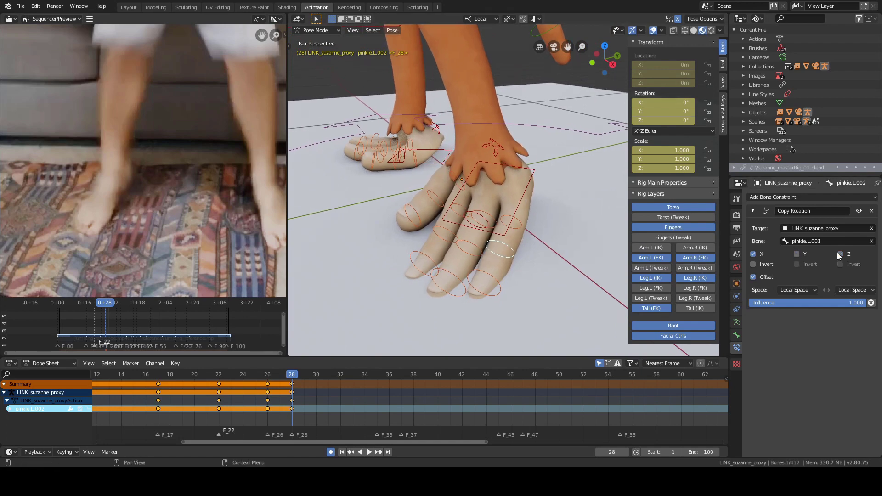
# - Test-rotate pinkie.L.002 about 15.9° around local X and undo the rotation
pyautogui.press('r')
pyautogui.press('x')
pyautogui.press('x')
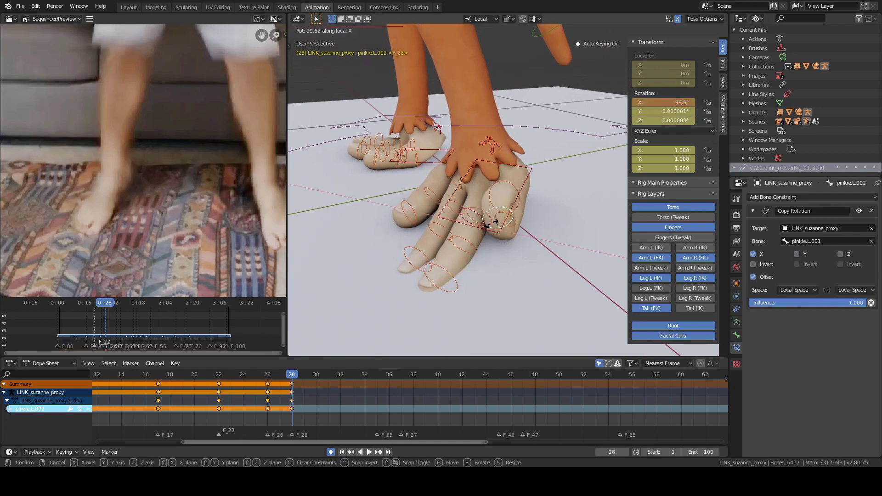
pyautogui.click(487, 241)
pyautogui.moveTo(487, 240); pyautogui.dragTo(493, 219, button='middle')
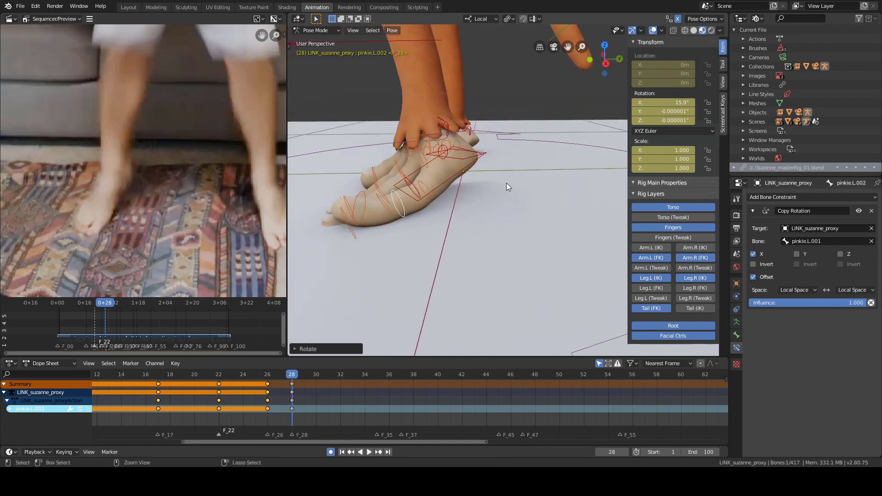
pyautogui.hotkey('ctrl', 'z')
pyautogui.moveTo(514, 167); pyautogui.dragTo(493, 188, button='middle')
pyautogui.scroll(-2, 492, 187)
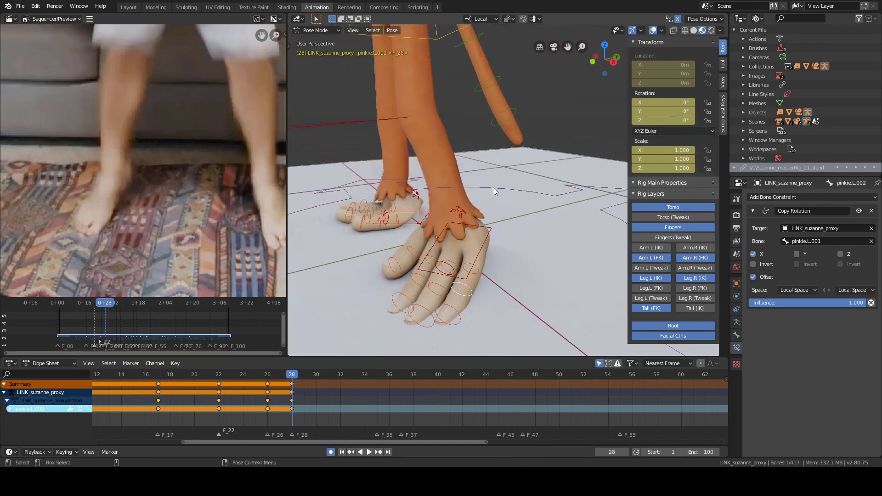
# - Deselect all bones and look over the whole character from the front and side
pyautogui.scroll(-2, 578, 120)
pyautogui.hotkey('alt', 'a')
pyautogui.keyDown('shift'); pyautogui.moveTo(576, 119); pyautogui.dragTo(549, 200, button='middle'); pyautogui.keyUp('shift')
pyautogui.scroll(-2, 545, 181)
pyautogui.scroll(-2, 575, 172)
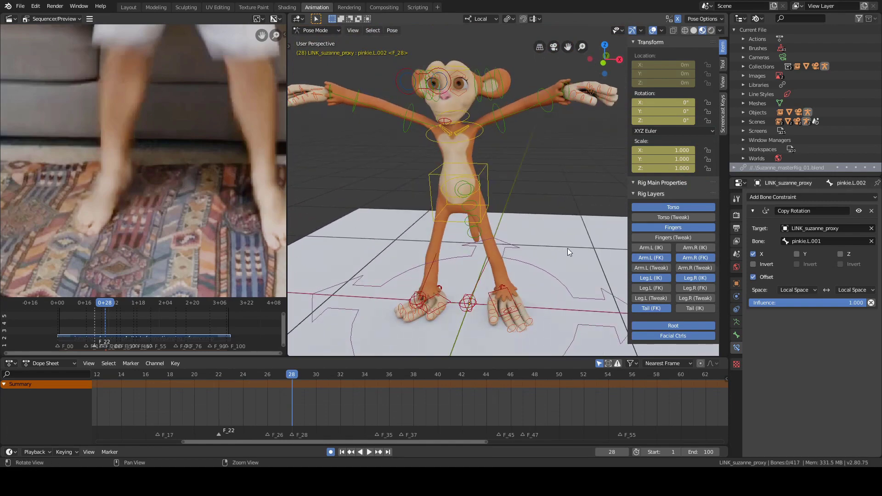
pyautogui.moveTo(568, 248); pyautogui.dragTo(551, 211, button='middle')
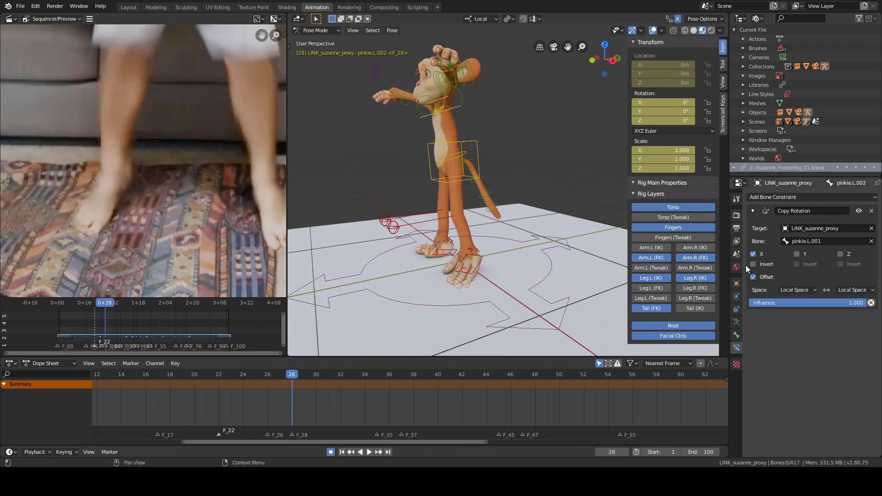
# - Make the Copy Rotation constraint on pinkie.L.002 copy the X, Y and Z axes, with Offset turned off
pyautogui.click(840, 254)
pyautogui.scroll(6, 517, 221)
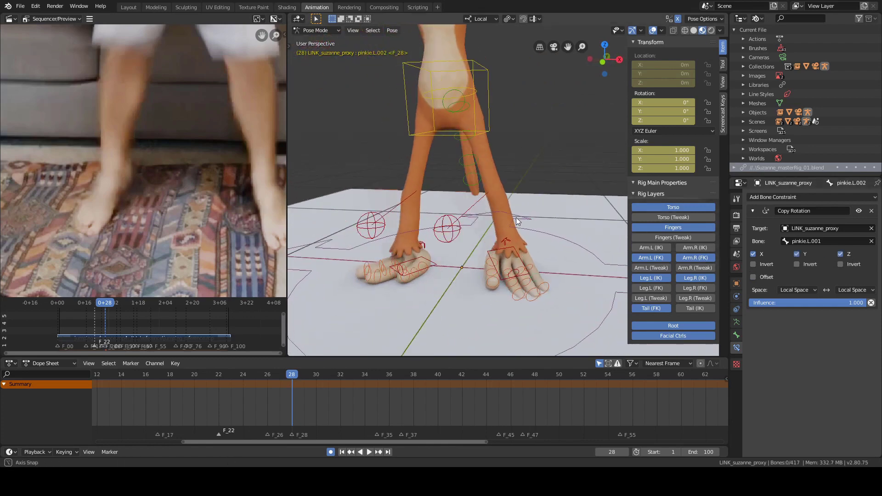
pyautogui.scroll(-6, 518, 221)
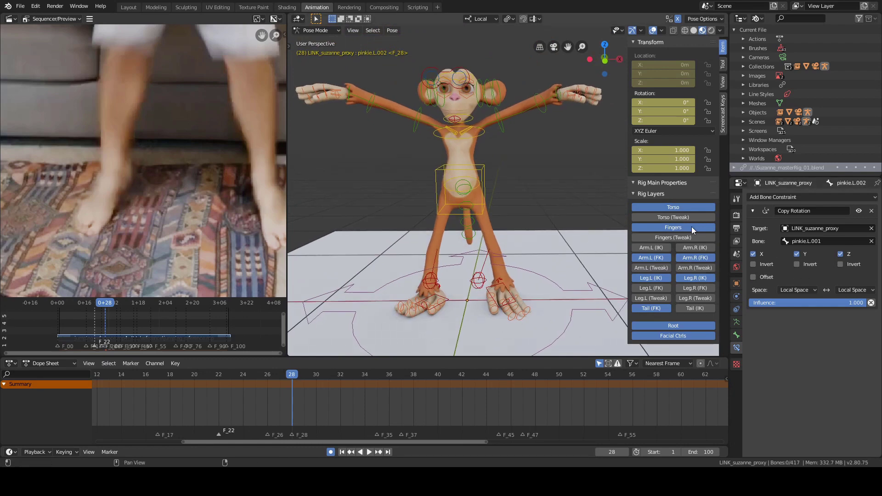
pyautogui.moveTo(529, 202); pyautogui.dragTo(478, 197, button='middle')
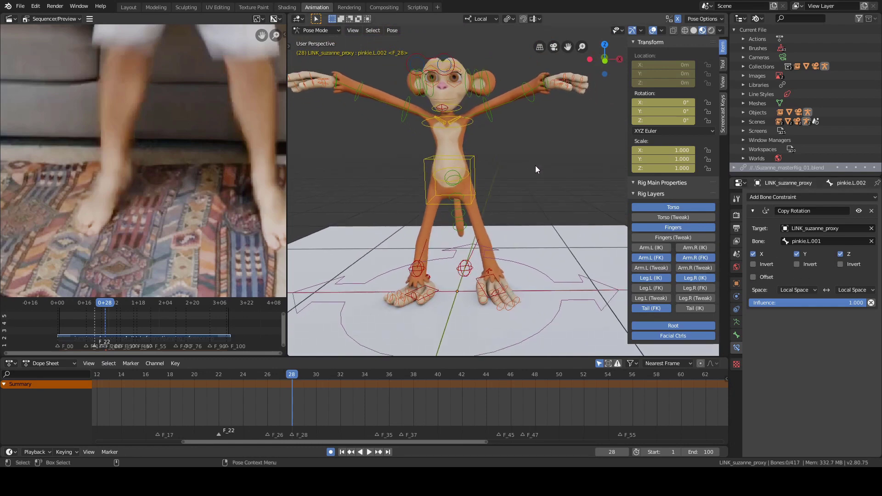
pyautogui.moveTo(533, 164); pyautogui.dragTo(521, 173, button='middle')
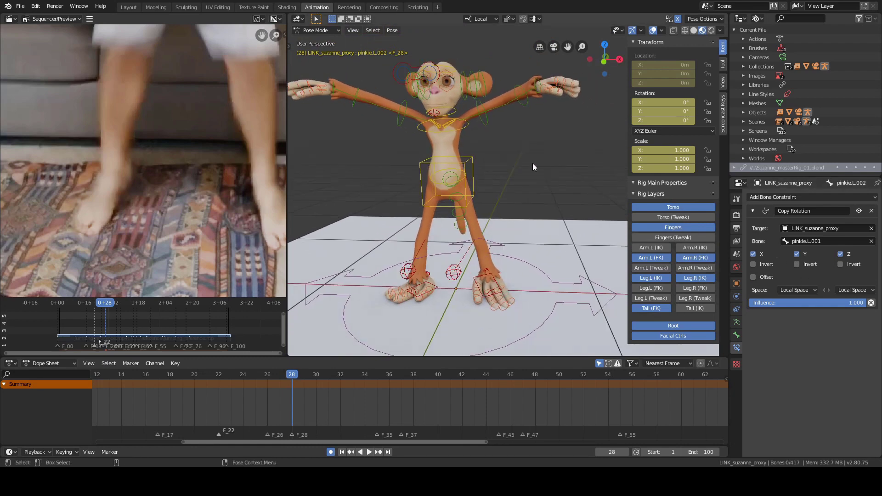
# - Show the keyframes of all the rig's bones in the Dope Sheet and clear the bone selection again
pyautogui.press('a')
pyautogui.scroll(-4, 422, 399)
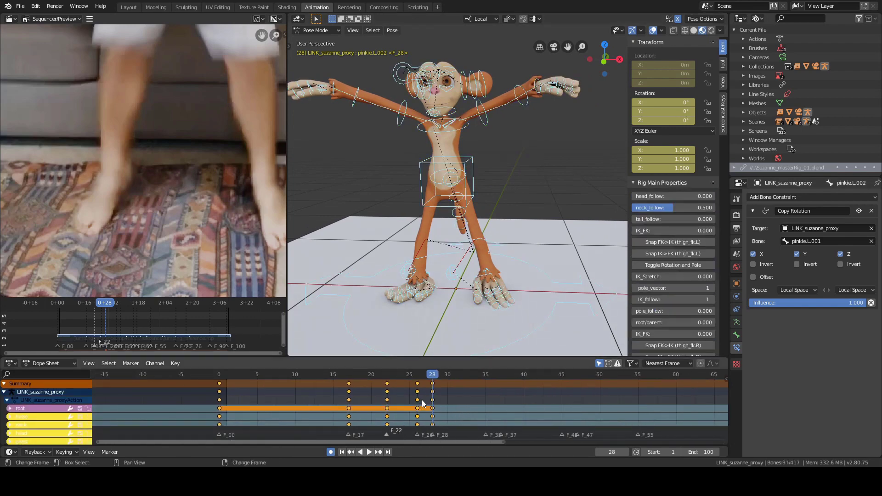
pyautogui.moveTo(504, 205); pyautogui.dragTo(489, 154, button='middle')
pyautogui.keyDown('shift'); pyautogui.moveTo(501, 193); pyautogui.dragTo(488, 159, button='middle'); pyautogui.keyUp('shift')
pyautogui.hotkey('alt', 'a')
# - Try to rotate the pinkie.L.002 bone on the foot about its local X axis
pyautogui.scroll(4, 506, 145)
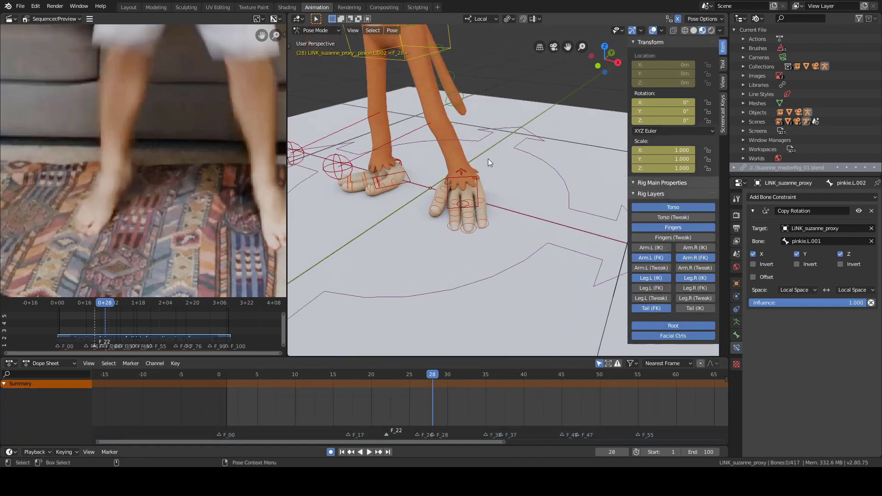
pyautogui.scroll(2, 470, 220)
pyautogui.click(469, 221)
pyautogui.moveTo(528, 181); pyautogui.dragTo(487, 166, button='middle')
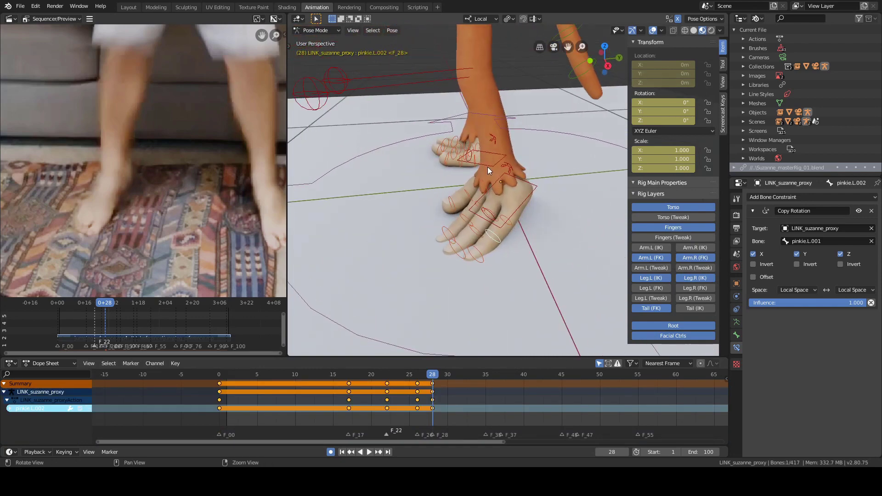
pyautogui.press('r')
pyautogui.press('x')
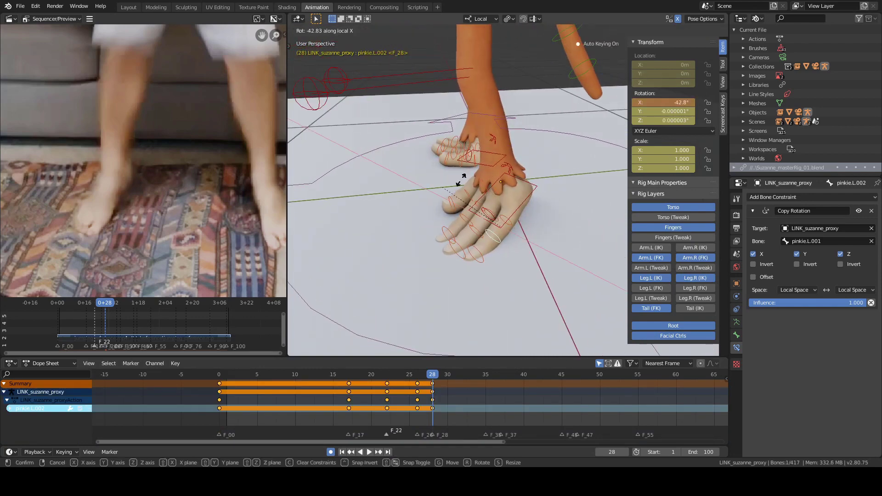
pyautogui.press('Escape')
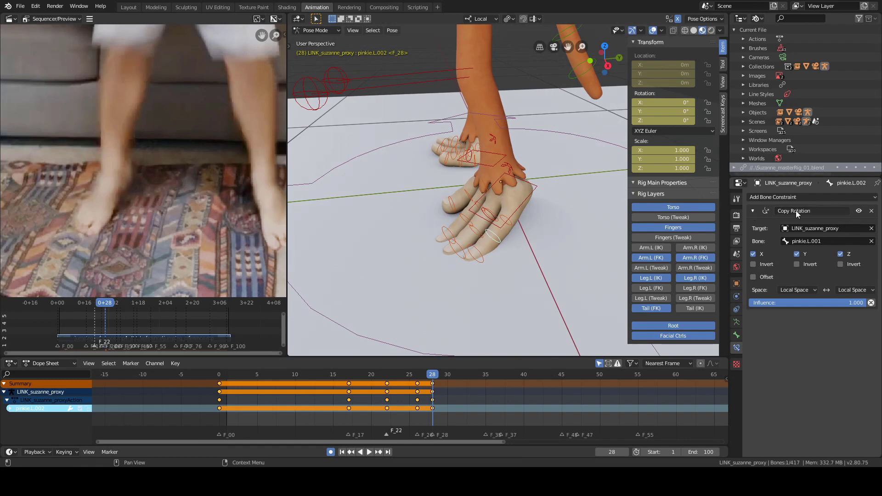
# - Switch the character rig to Object Mode and back to Pose Mode
pyautogui.click(775, 197)
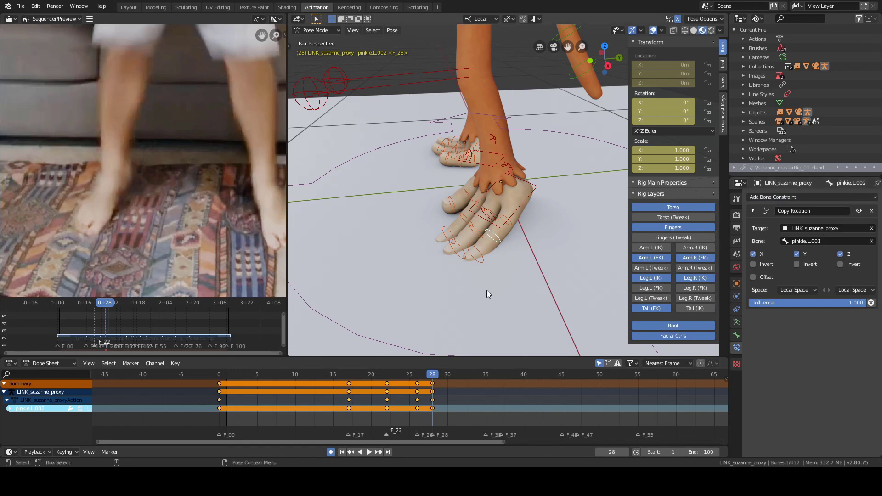
pyautogui.moveTo(489, 294); pyautogui.dragTo(524, 184, button='middle')
pyautogui.hotkey('ctrl', 'Tab')
pyautogui.click(531, 130)
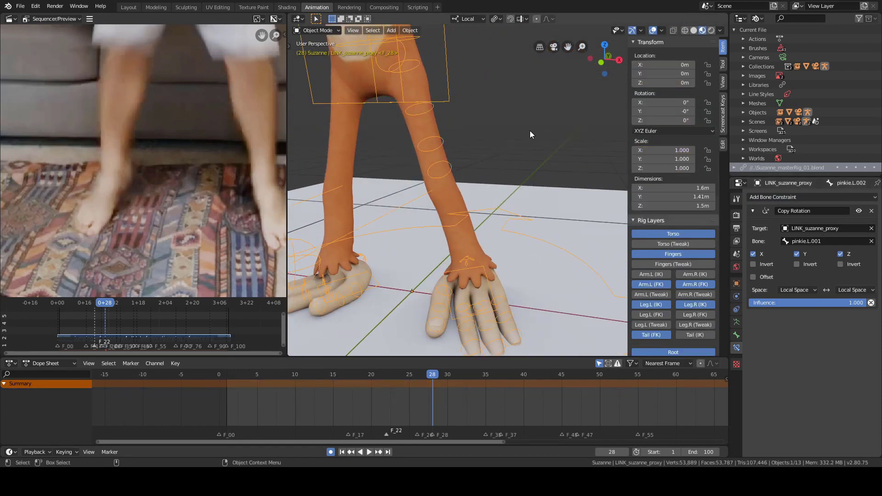
pyautogui.hotkey('ctrl', 'Tab')
pyautogui.click(509, 161)
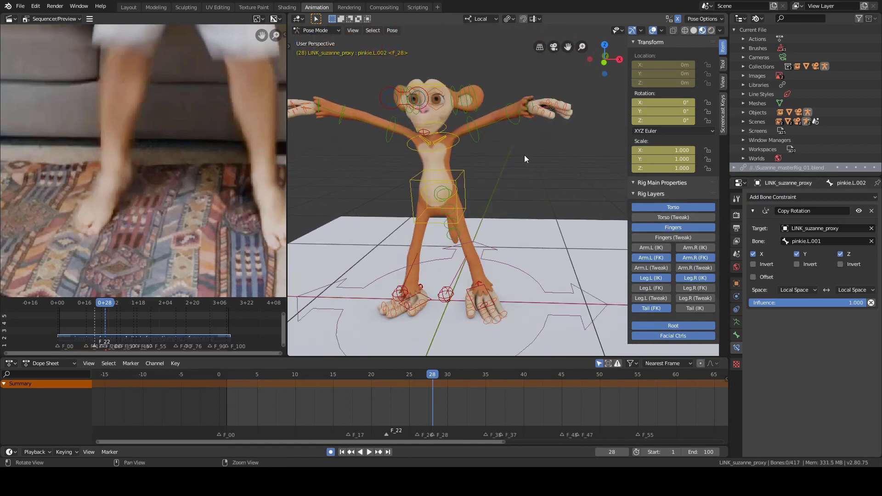
# - Insert Available keyframes on all the rig's bones at frame 28 and at frame 0
pyautogui.press('a')
pyautogui.moveTo(536, 105); pyautogui.dragTo(452, 126, button='middle')
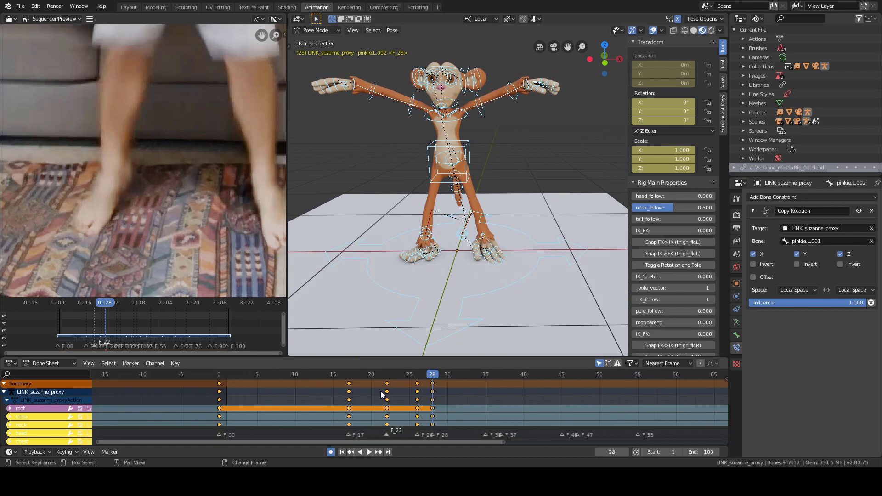
pyautogui.press('i')
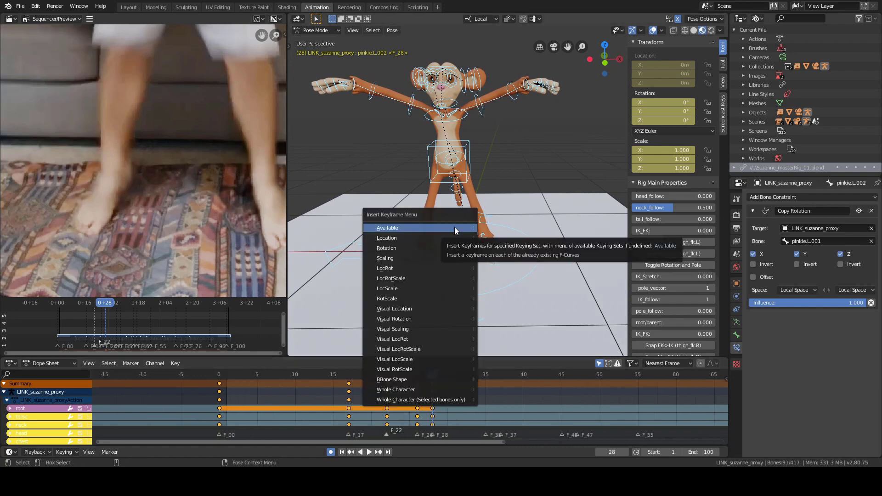
pyautogui.click(456, 228)
pyautogui.click(218, 404)
pyautogui.press('i')
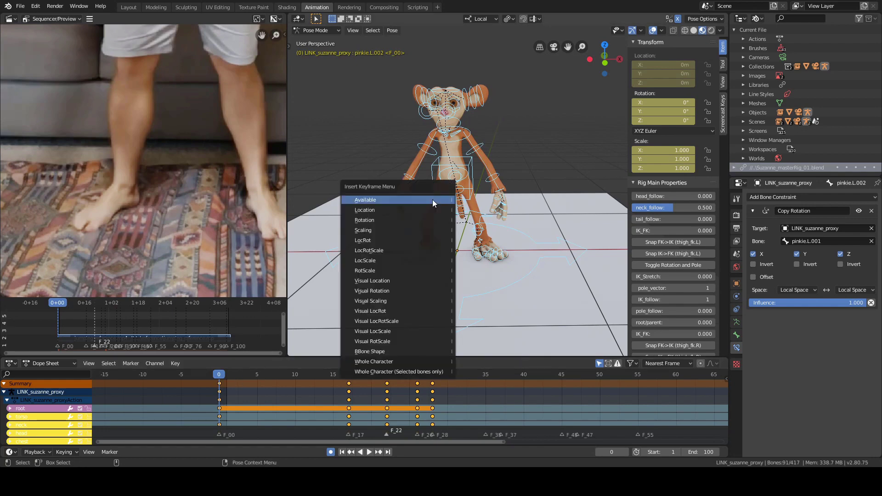
pyautogui.click(437, 199)
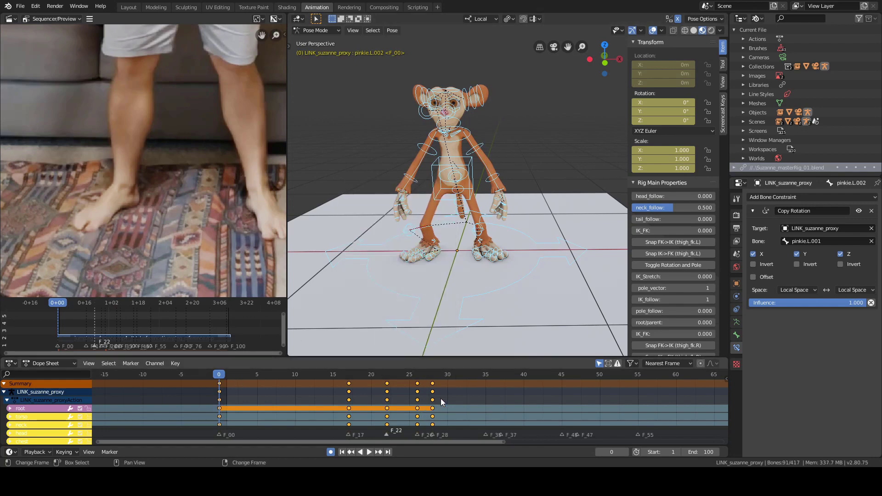
pyautogui.moveTo(385, 219); pyautogui.dragTo(363, 257, button='middle')
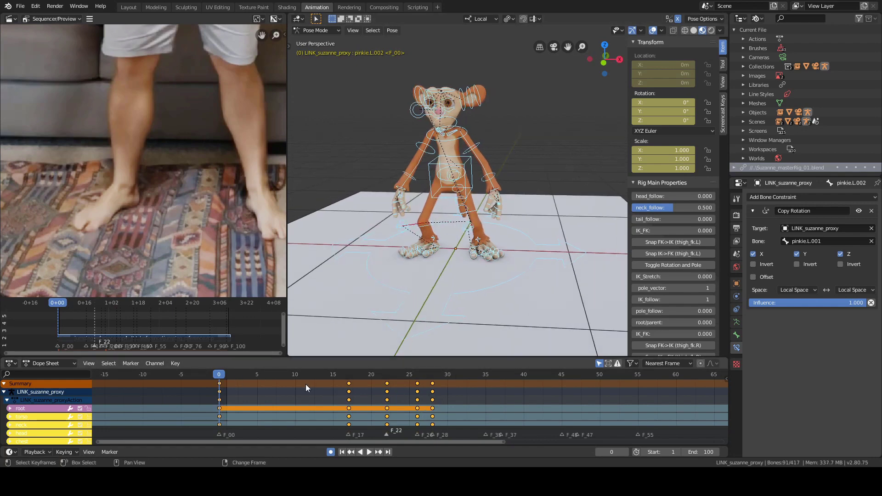
pyautogui.moveTo(200, 381); pyautogui.dragTo(453, 396)
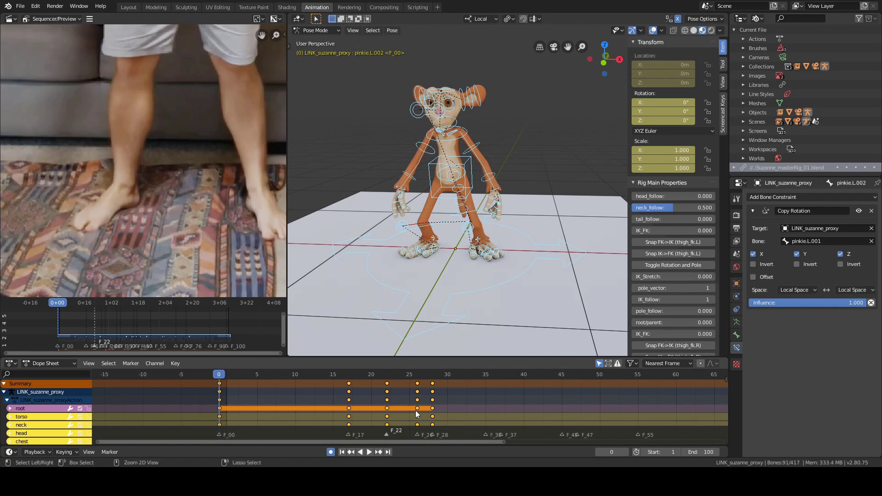
# - Put the rig in Object Mode and delete the linked Suzanne_masterRig_01.blend library from the file
pyautogui.moveTo(457, 198); pyautogui.dragTo(508, 157, button='middle')
pyautogui.hotkey('ctrl', 'Tab')
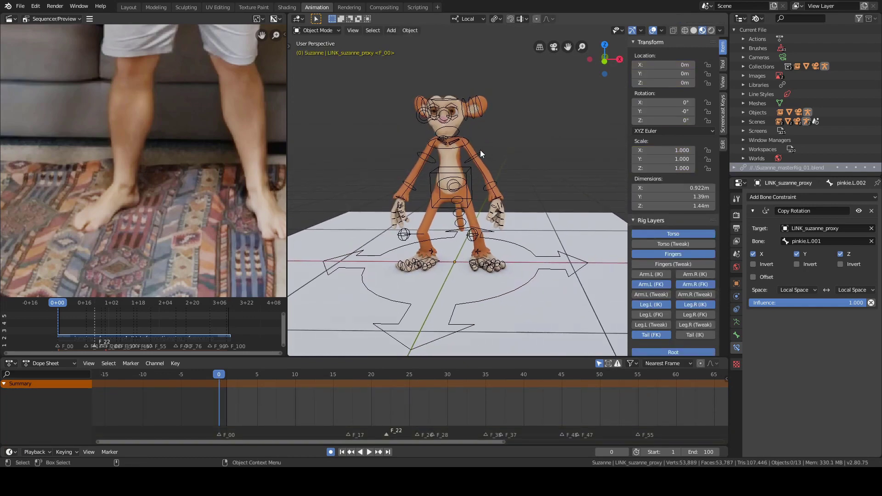
pyautogui.click(481, 150)
pyautogui.click(515, 146)
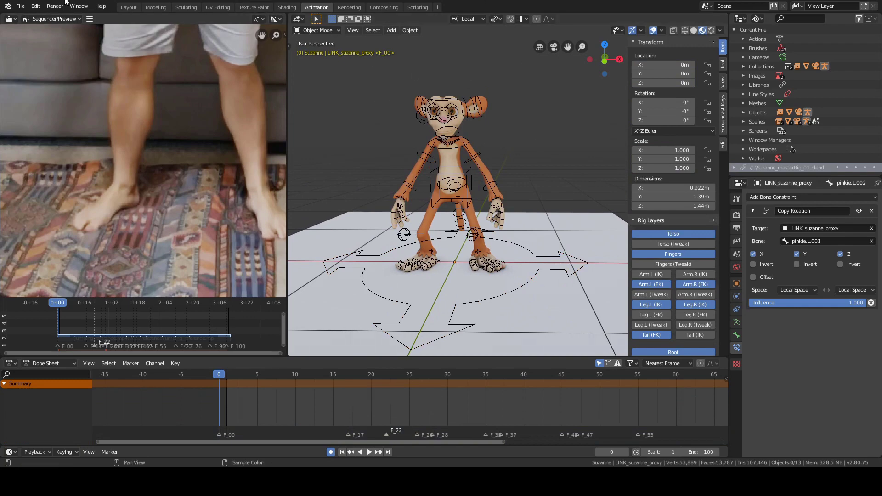
pyautogui.rightClick(770, 169)
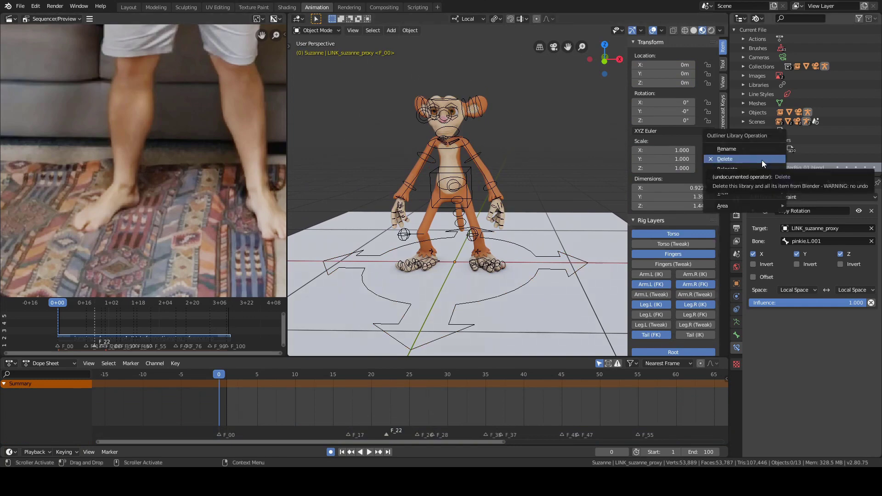
pyautogui.click(762, 160)
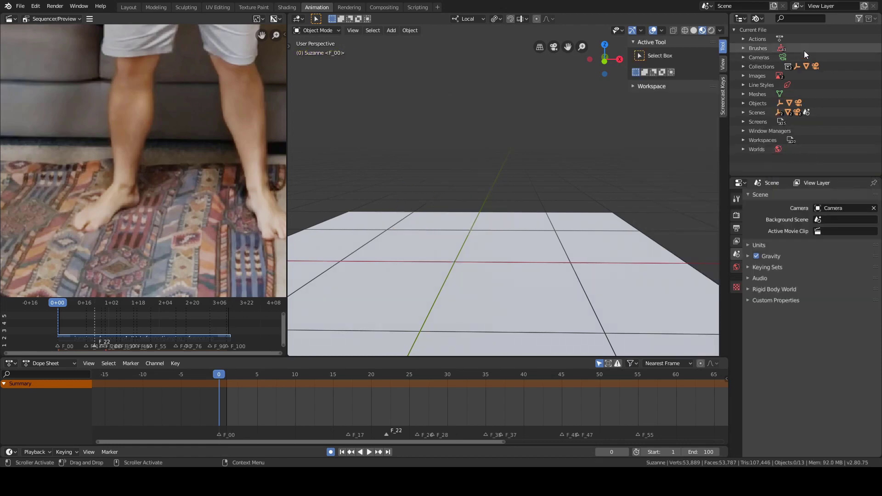
# - Set the Outliner to View Layer display and make the LINK_suzanne empty selectable
pyautogui.click(758, 18)
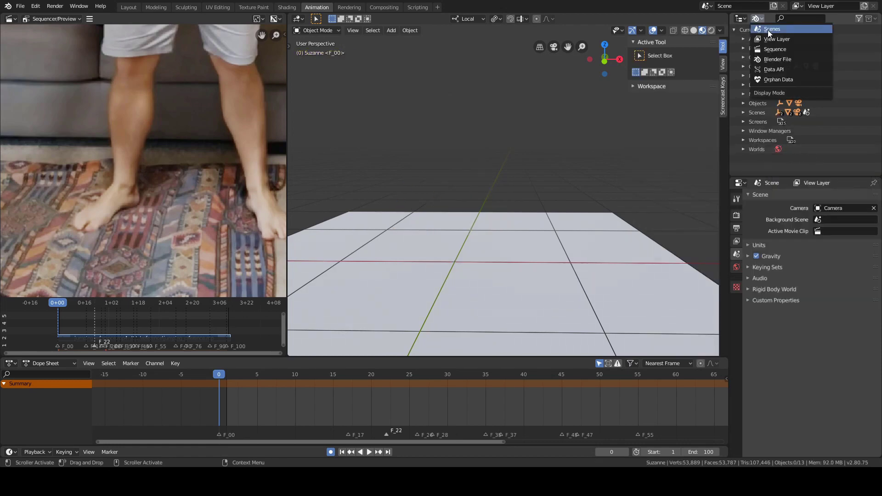
pyautogui.click(770, 39)
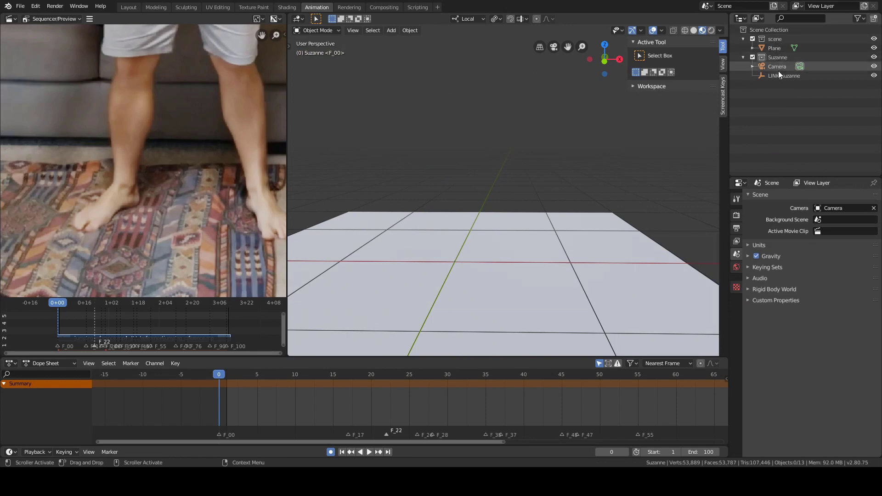
pyautogui.click(781, 76)
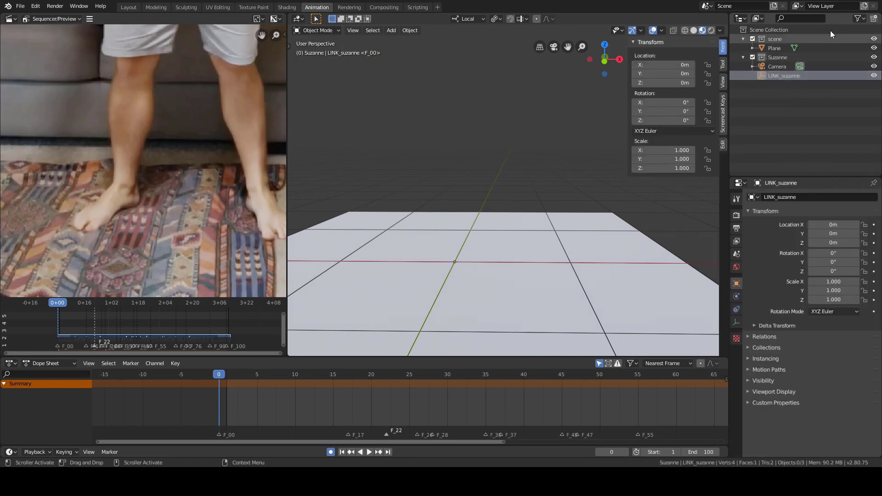
pyautogui.click(858, 18)
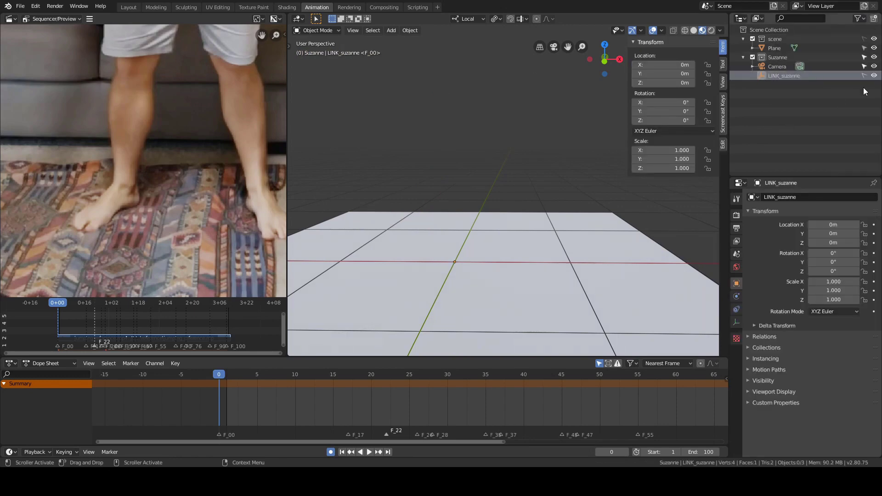
pyautogui.click(864, 76)
# - Delete the leftover LINK_suzanne empty from the Suzanne collection
pyautogui.click(780, 78)
pyautogui.moveTo(556, 172); pyautogui.dragTo(521, 157, button='middle')
pyautogui.scroll(-5, 525, 175)
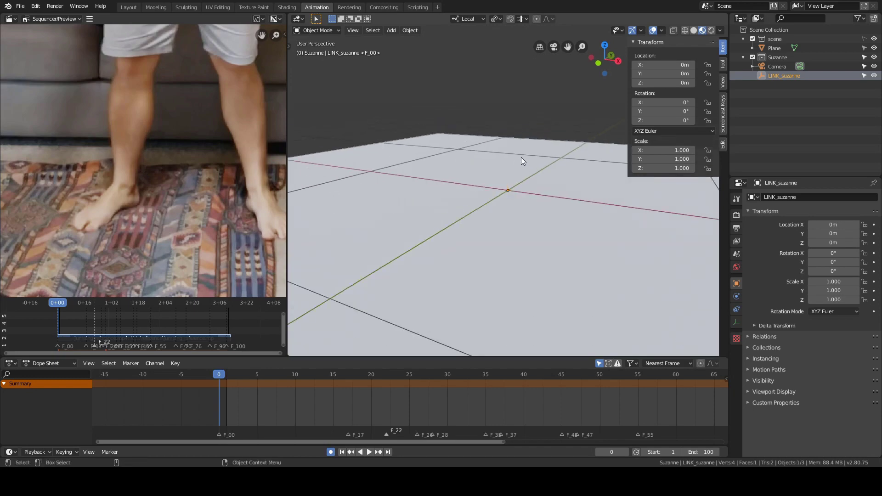
pyautogui.scroll(-4, 520, 156)
pyautogui.scroll(2, 521, 156)
pyautogui.press('Delete')
pyautogui.scroll(4, 533, 143)
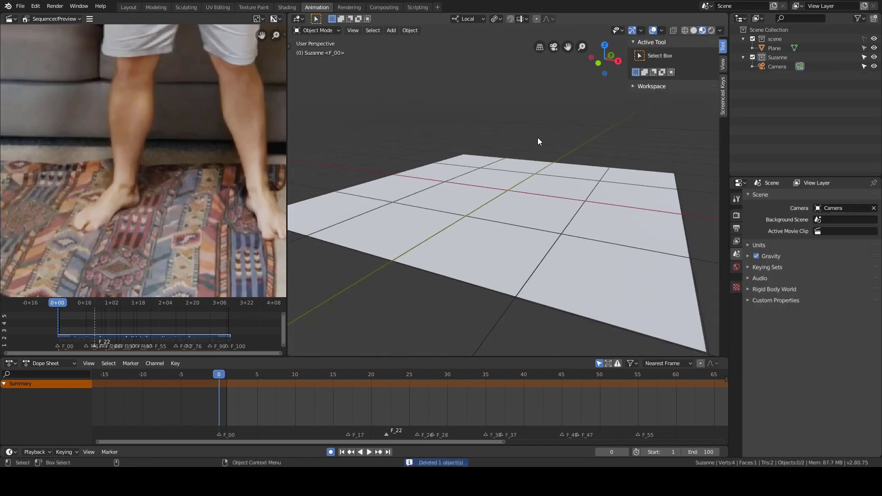
# - Link the LINK_suzanne collection from Suzanne_masterRig_01.blend into the scene
pyautogui.click(21, 6)
pyautogui.click(60, 99)
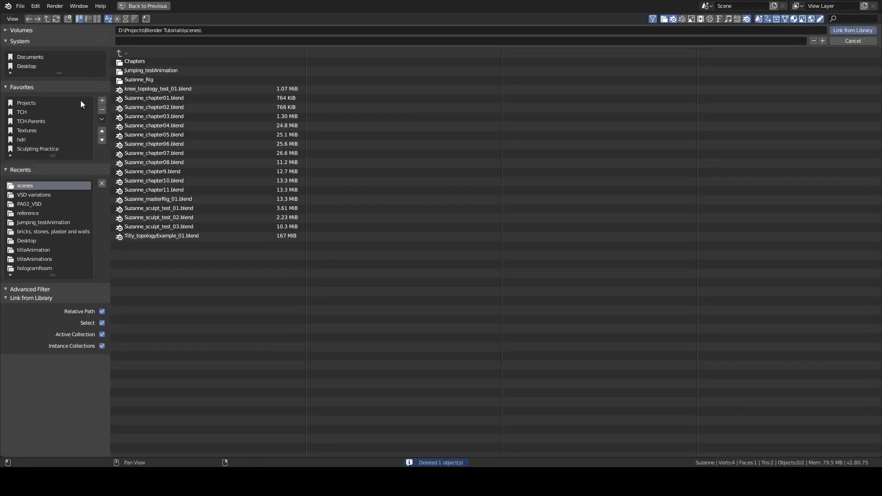
pyautogui.doubleClick(170, 198)
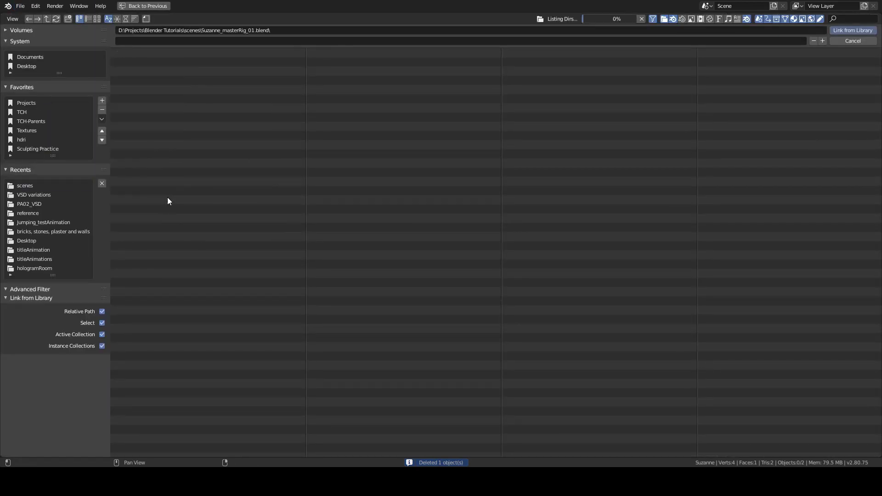
pyautogui.doubleClick(139, 79)
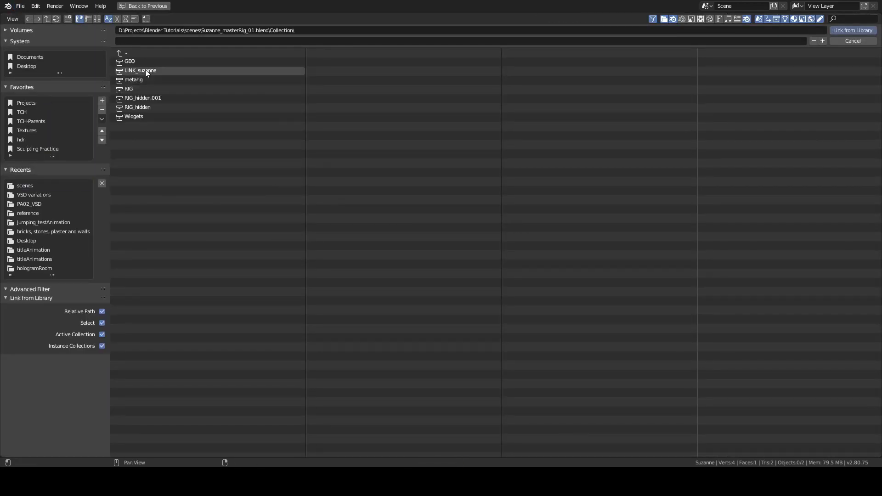
pyautogui.click(142, 69)
pyautogui.press('Return')
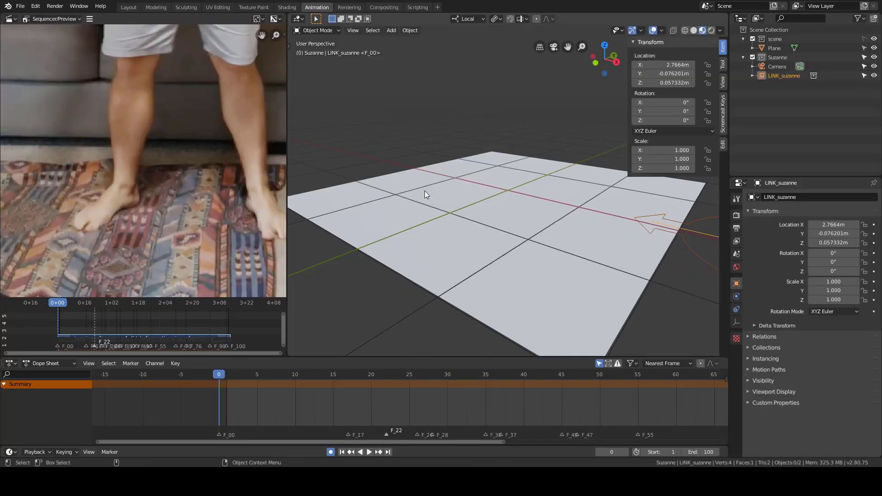
# - Place the 3D cursor behind the floor plane, away from the linked character
pyautogui.scroll(-3, 550, 178)
pyautogui.scroll(-2, 550, 178)
pyautogui.keyDown('shift'); pyautogui.moveTo(550, 178); pyautogui.dragTo(453, 191, button='middle'); pyautogui.keyUp('shift')
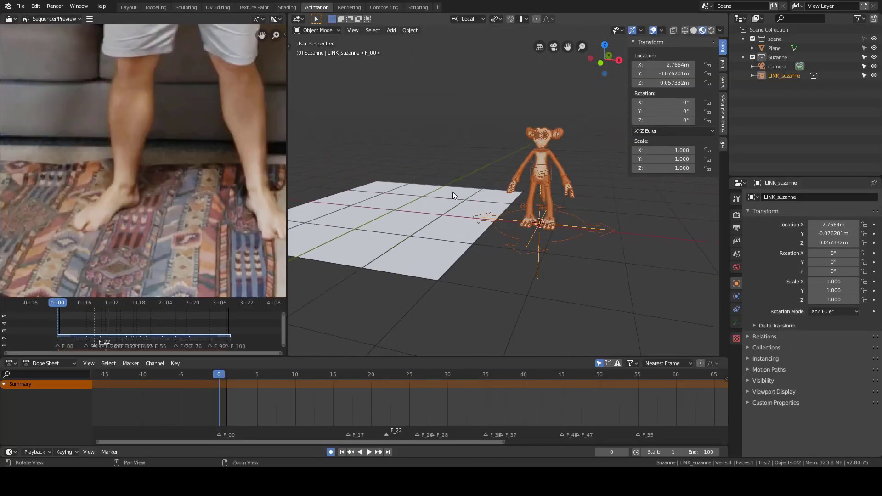
pyautogui.moveTo(541, 211); pyautogui.dragTo(548, 216, button='middle')
pyautogui.scroll(4, 553, 236)
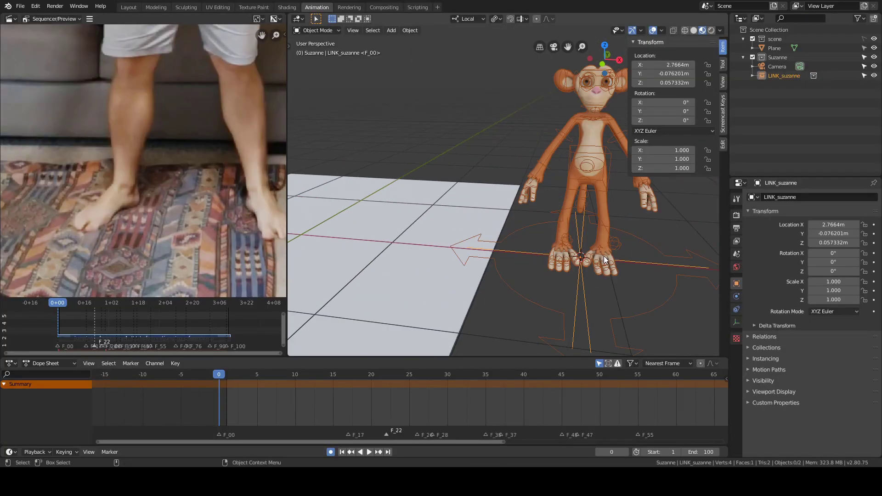
pyautogui.keyDown('shift'); pyautogui.rightClick(409, 152); pyautogui.keyUp('shift')
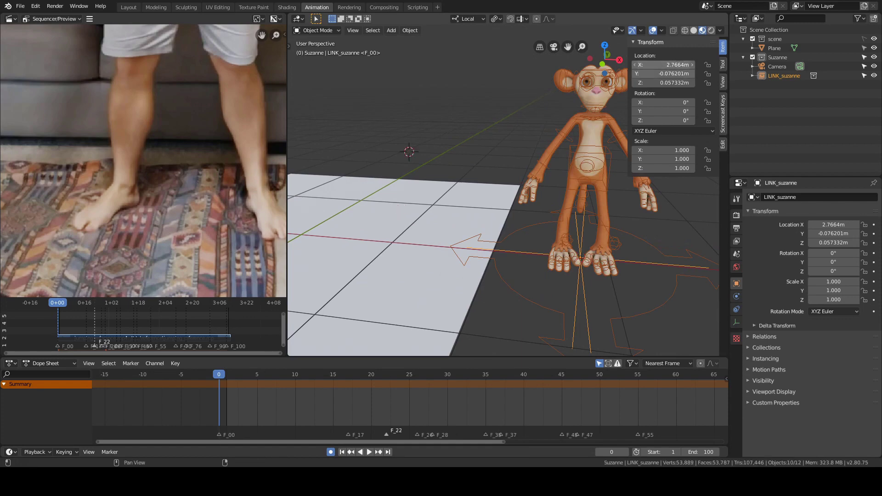
# - Set the linked LINK_suzanne character's X, Y and Z location to 0 m
pyautogui.moveTo(668, 65); pyautogui.dragTo(663, 83)
pyautogui.click(662, 84)
pyautogui.write('0')
pyautogui.press('Return')
pyautogui.keyDown('shift'); pyautogui.moveTo(407, 134); pyautogui.dragTo(520, 135, button='middle'); pyautogui.keyUp('shift')
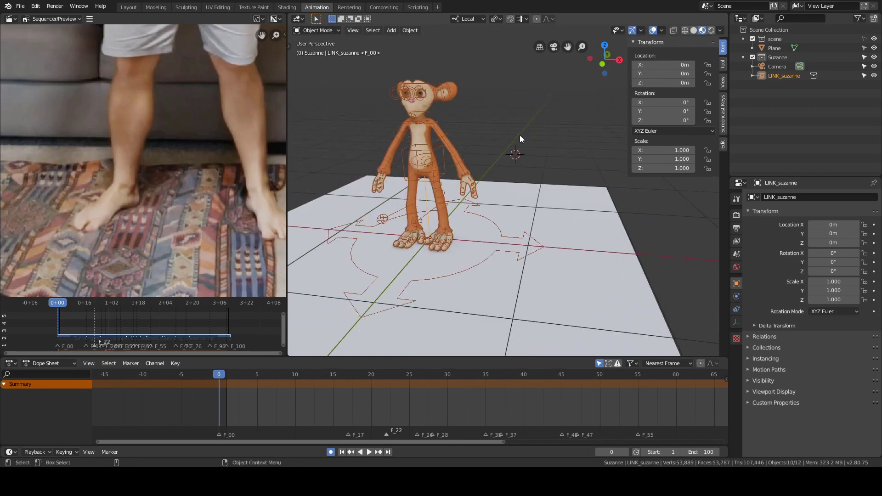
# - Make a proxy of the rig_suzanne armature from the linked LINK_suzanne collection
pyautogui.press('KP_Decimal')
pyautogui.press('F3')
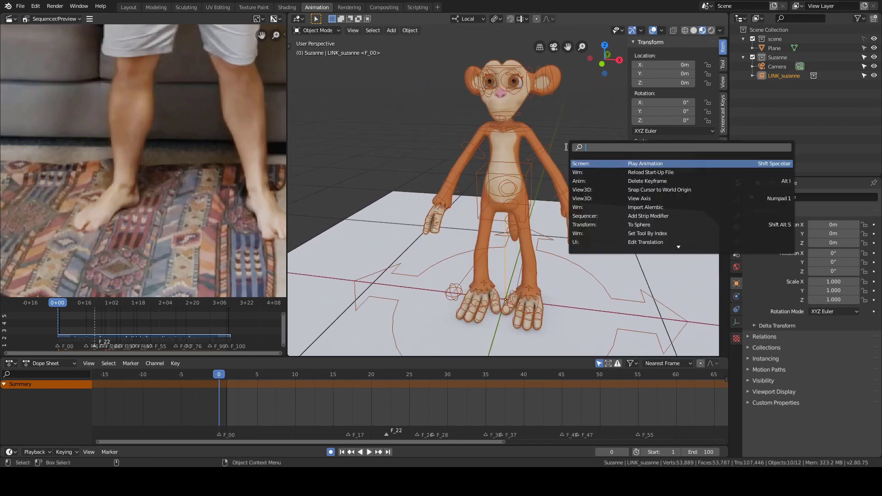
pyautogui.write('make pro')
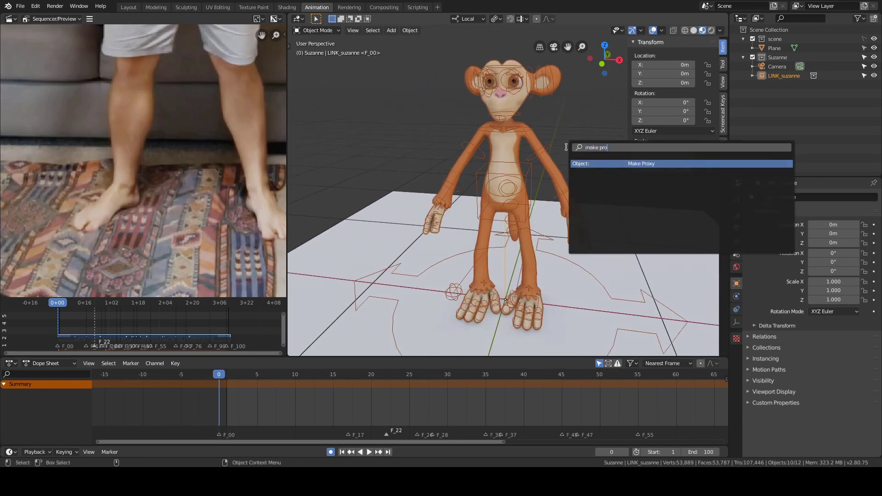
pyautogui.press('Return')
pyautogui.write('rig')
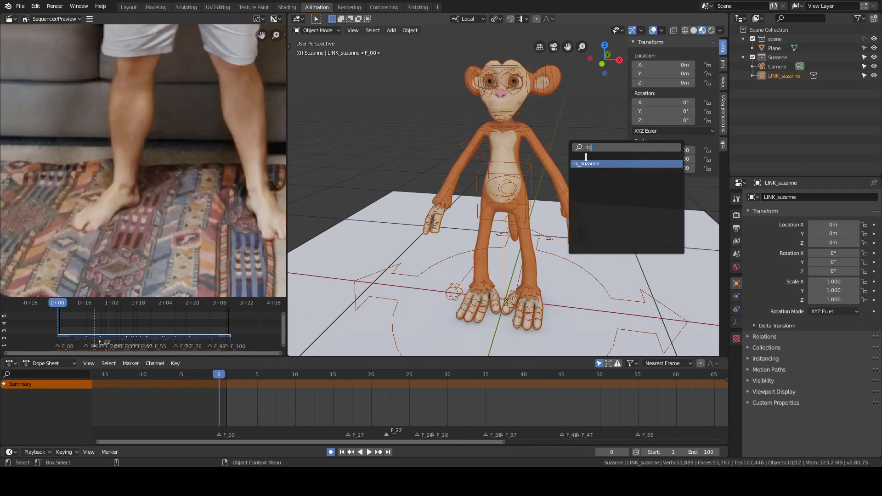
pyautogui.click(590, 164)
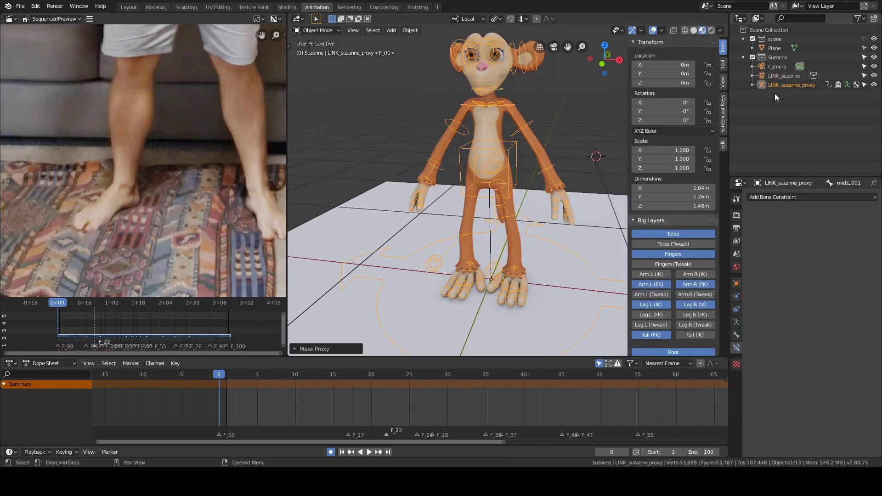
# - Move the Camera into the scene collection and put LINK_suzanne_proxy in Pose Mode
pyautogui.moveTo(777, 66); pyautogui.dragTo(774, 39)
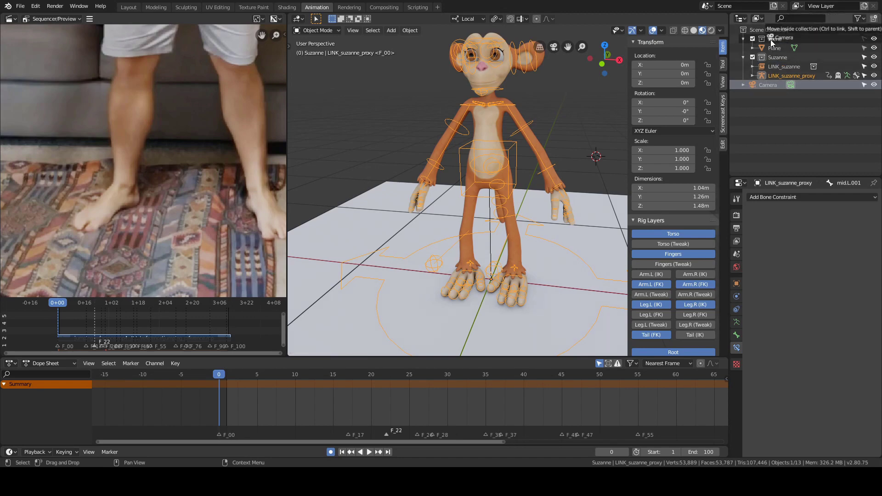
pyautogui.keyDown('shift'); pyautogui.moveTo(539, 162); pyautogui.dragTo(536, 87, button='middle'); pyautogui.keyUp('shift')
pyautogui.press('Tab')
pyautogui.press('Tab')
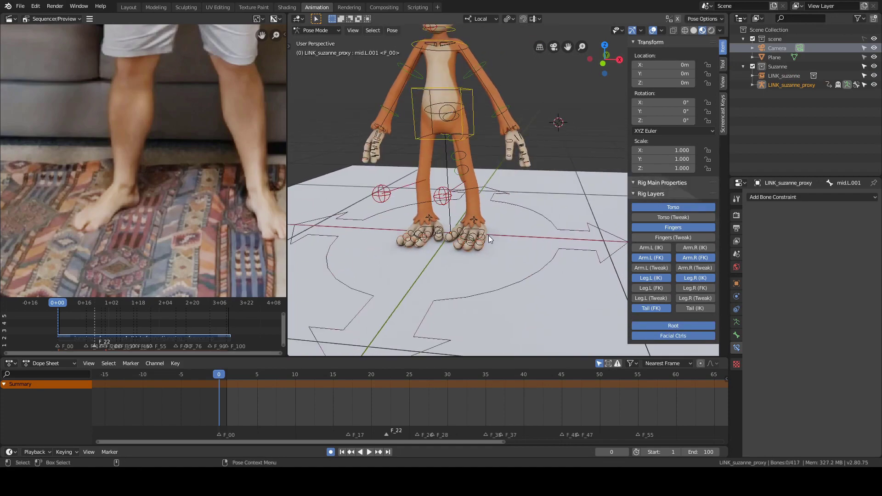
# - Try rotating the left foot's pinkie.L.002 toe bone about its local X axis
pyautogui.click(483, 239)
pyautogui.keyDown('alt'); pyautogui.moveTo(538, 222); pyautogui.dragTo(500, 211); pyautogui.keyUp('alt')
pyautogui.keyDown('alt'); pyautogui.moveTo(501, 212); pyautogui.dragTo(517, 199, button='right'); pyautogui.keyUp('alt')
pyautogui.keyDown('alt'); pyautogui.moveTo(517, 200); pyautogui.dragTo(507, 178, button='middle'); pyautogui.keyUp('alt')
pyautogui.keyDown('alt'); pyautogui.moveTo(506, 179); pyautogui.dragTo(484, 238); pyautogui.keyUp('alt')
pyautogui.keyDown('alt'); pyautogui.moveTo(484, 238); pyautogui.dragTo(457, 258, button='right'); pyautogui.keyUp('alt')
pyautogui.keyDown('alt'); pyautogui.moveTo(491, 204); pyautogui.dragTo(494, 180); pyautogui.keyUp('alt')
pyautogui.click(465, 253)
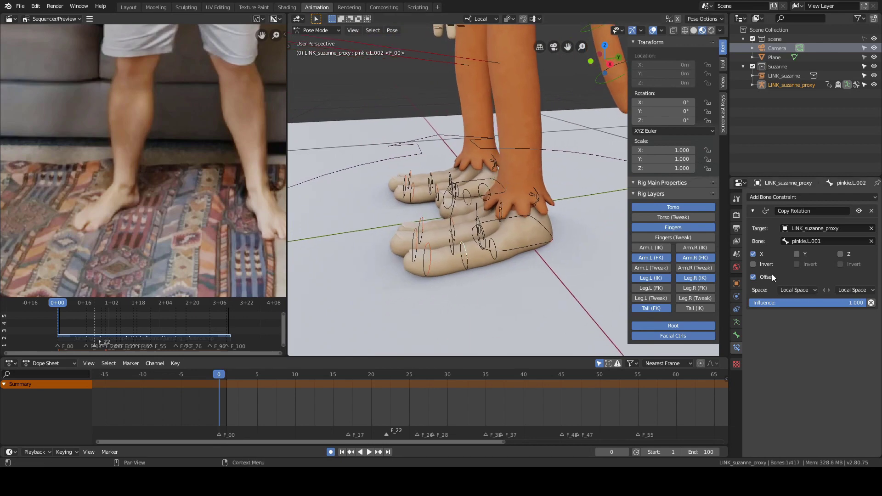
pyautogui.press('r')
pyautogui.press('x')
pyautogui.press('x')
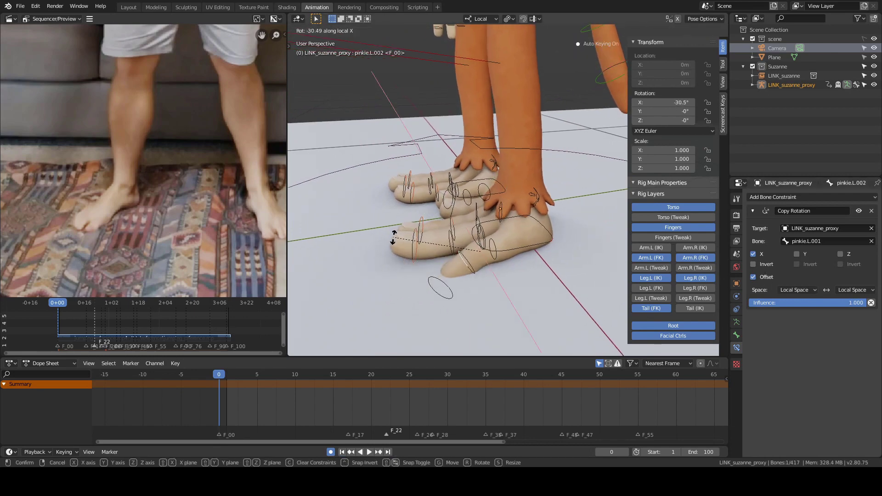
pyautogui.rightClick(420, 215)
pyautogui.keyDown('alt'); pyautogui.moveTo(427, 207); pyautogui.dragTo(498, 212); pyautogui.keyUp('alt')
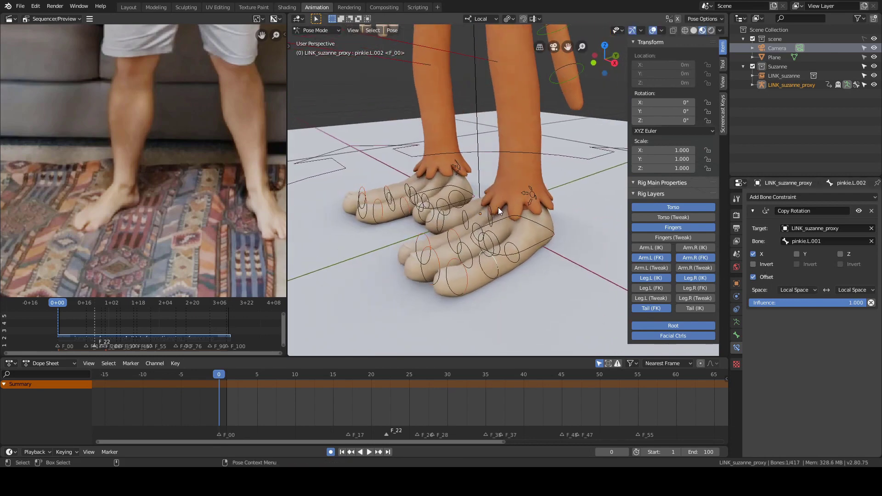
# - Turn on In Front in the proxy armature's viewport display settings
pyautogui.click(737, 322)
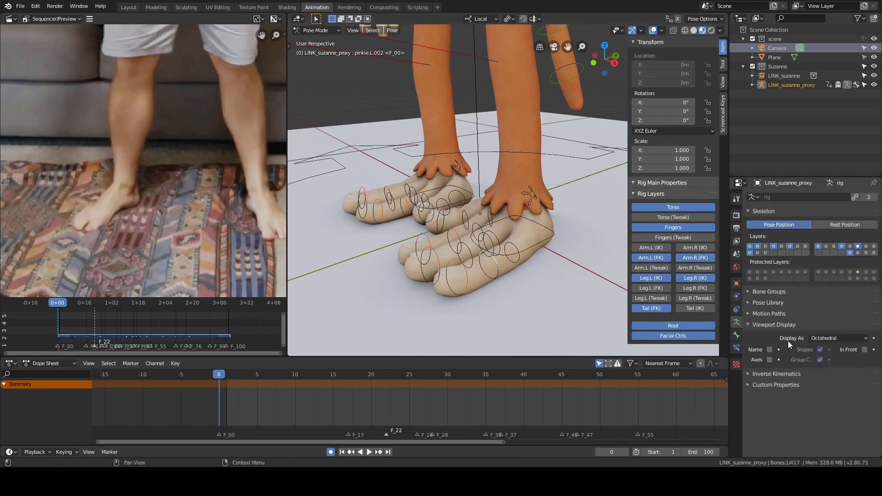
pyautogui.click(866, 352)
pyautogui.moveTo(459, 209)
pyautogui.keyDown('alt'); pyautogui.mouseDown()
pyautogui.moveTo(556, 175)
pyautogui.moveTo(575, 106)
pyautogui.moveTo(564, 158)
pyautogui.mouseUp(); pyautogui.keyUp('alt')
pyautogui.scroll(-5, 495, 198)
# - Select all visible bones of the proxy rig and insert a LocRotScale keyframe at frame 0
pyautogui.press('a')
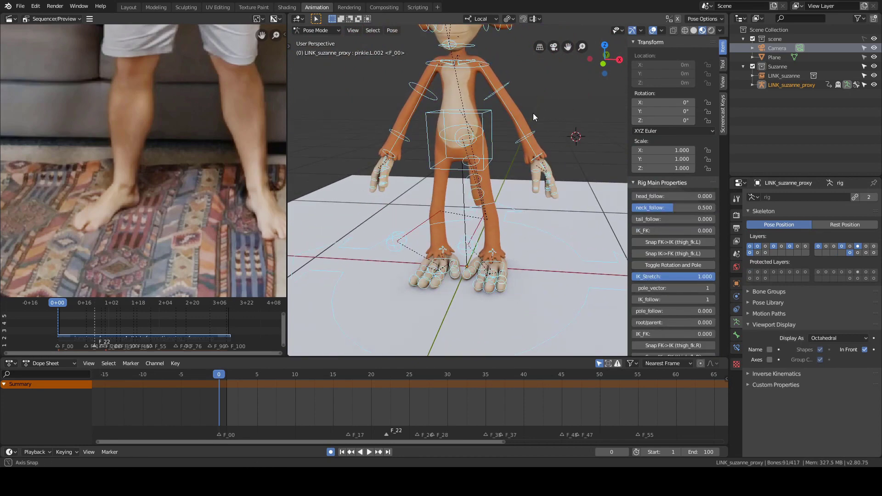
pyautogui.keyDown('alt'); pyautogui.moveTo(533, 113); pyautogui.dragTo(544, 99); pyautogui.keyUp('alt')
pyautogui.scroll(-2, 531, 110)
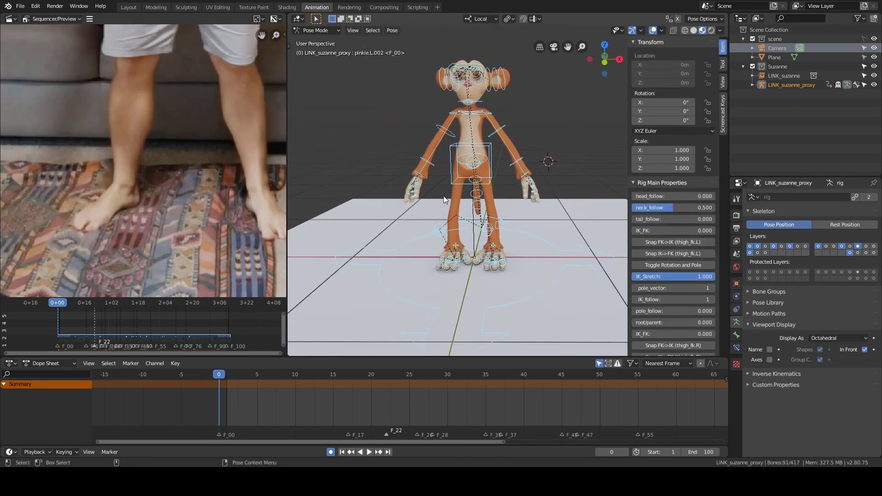
pyautogui.keyDown('alt'); pyautogui.moveTo(515, 168); pyautogui.dragTo(507, 174); pyautogui.keyUp('alt')
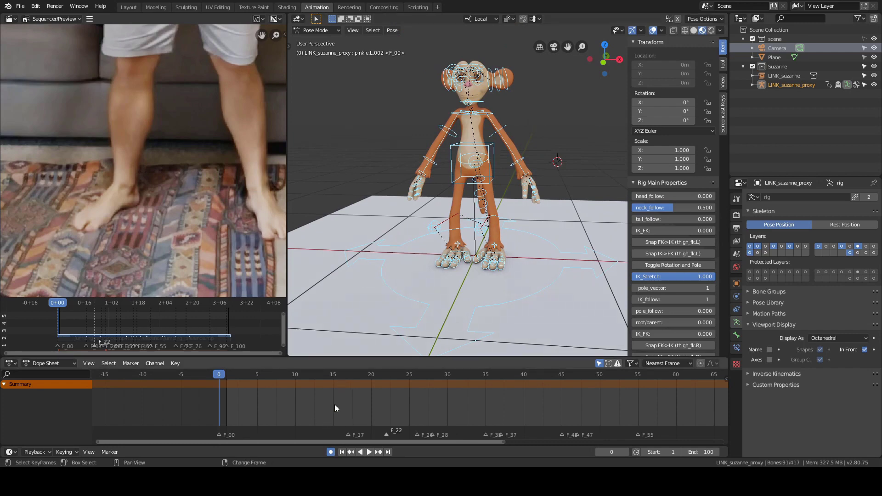
pyautogui.scroll(1, 586, 121)
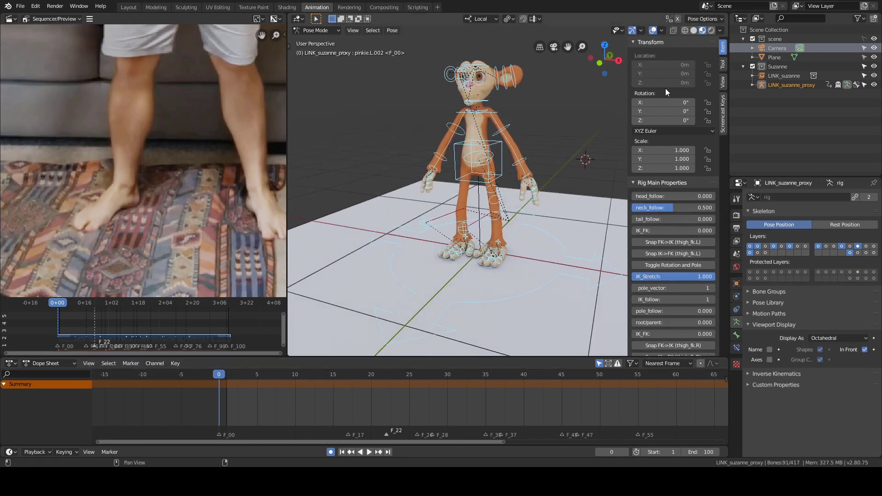
pyautogui.scroll(4, 569, 115)
pyautogui.scroll(-2, 550, 116)
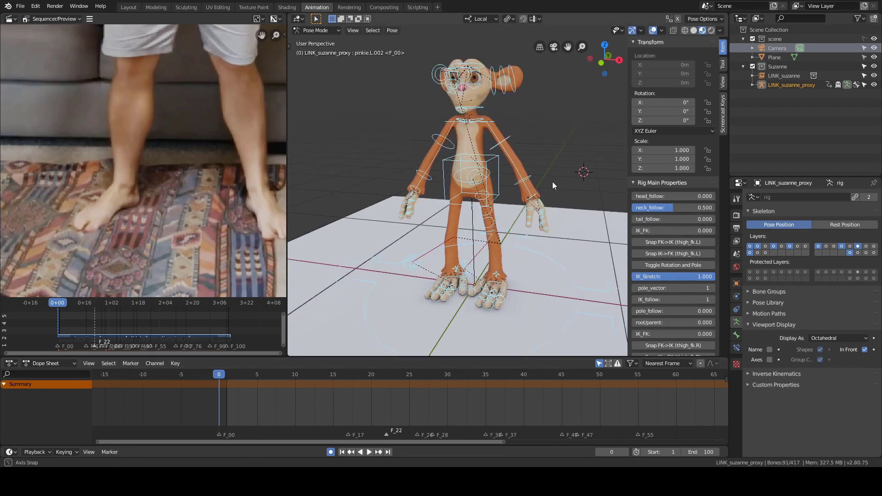
pyautogui.press('i')
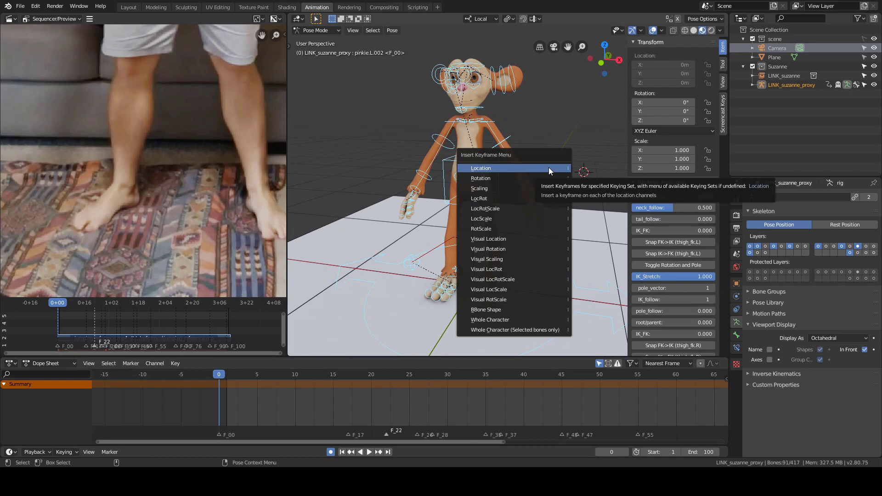
pyautogui.click(494, 209)
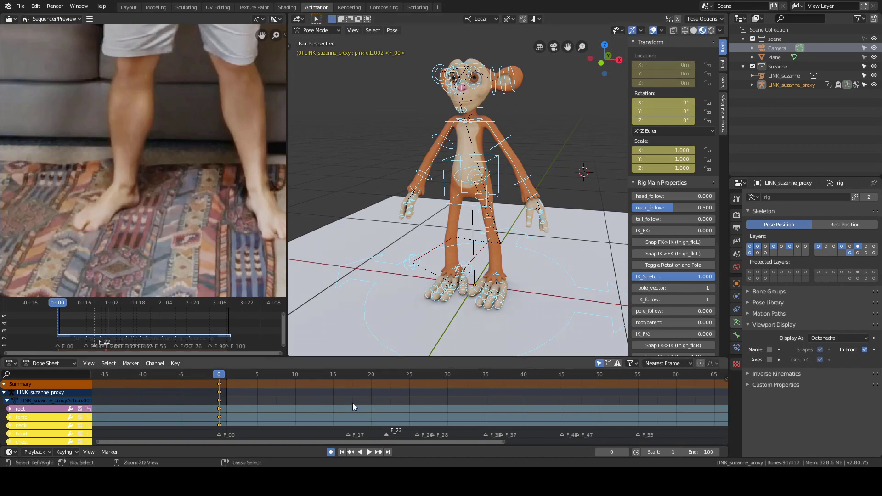
# - Paste the copied pose keyframes onto the proxy rig starting at frame 0
pyautogui.hotkey('ctrl', 'v')
pyautogui.moveTo(470, 253); pyautogui.dragTo(502, 235, button='middle')
pyautogui.moveTo(497, 175); pyautogui.dragTo(485, 165, button='middle')
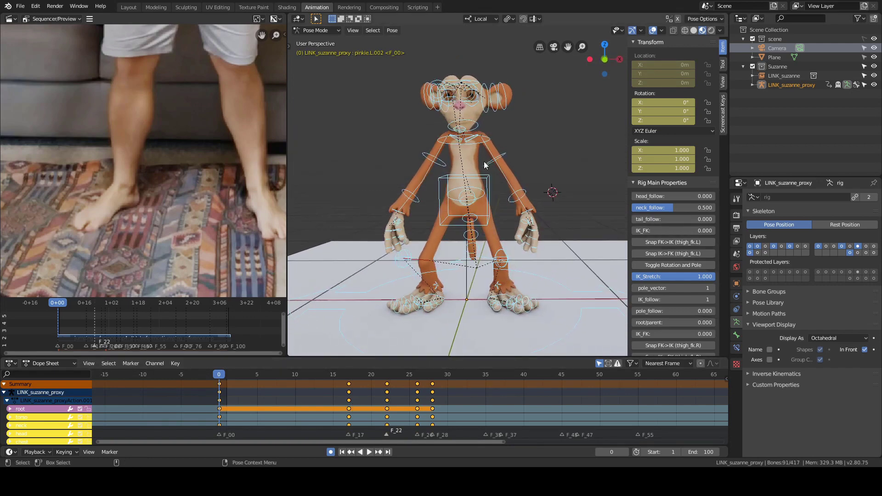
pyautogui.keyDown('shift'); pyautogui.moveTo(454, 205); pyautogui.dragTo(464, 180, button='middle'); pyautogui.keyUp('shift')
pyautogui.moveTo(420, 90); pyautogui.dragTo(418, 85, button='middle')
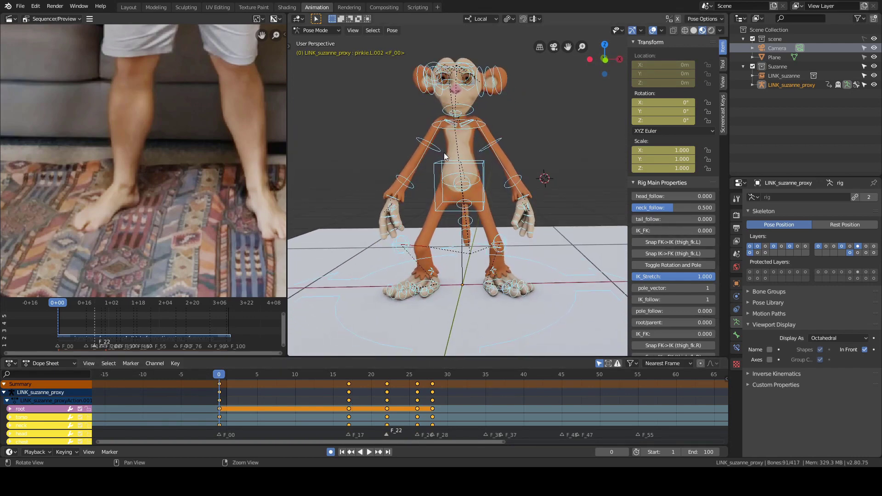
# - Play back the pasted animation and move the playhead to frame 28
pyautogui.press('space')
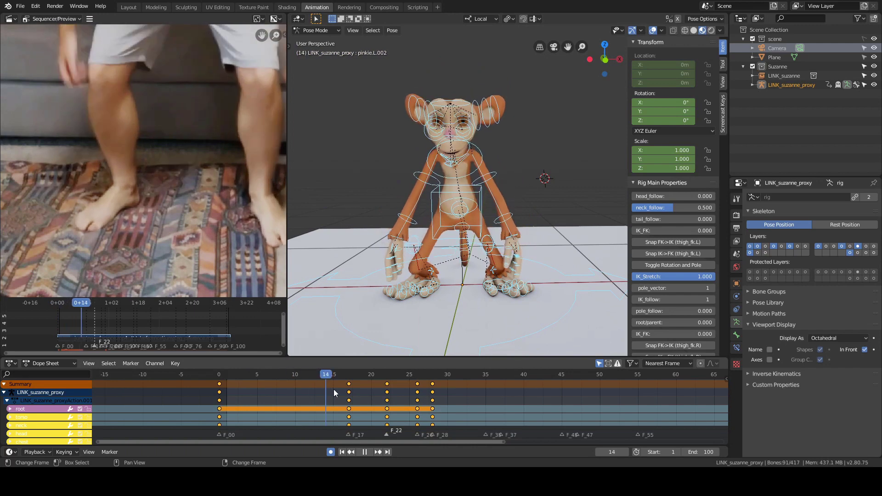
pyautogui.moveTo(369, 391); pyautogui.dragTo(420, 407, button='right')
pyautogui.scroll(-6, 550, 401)
pyautogui.press('space')
pyautogui.scroll(4, 418, 406)
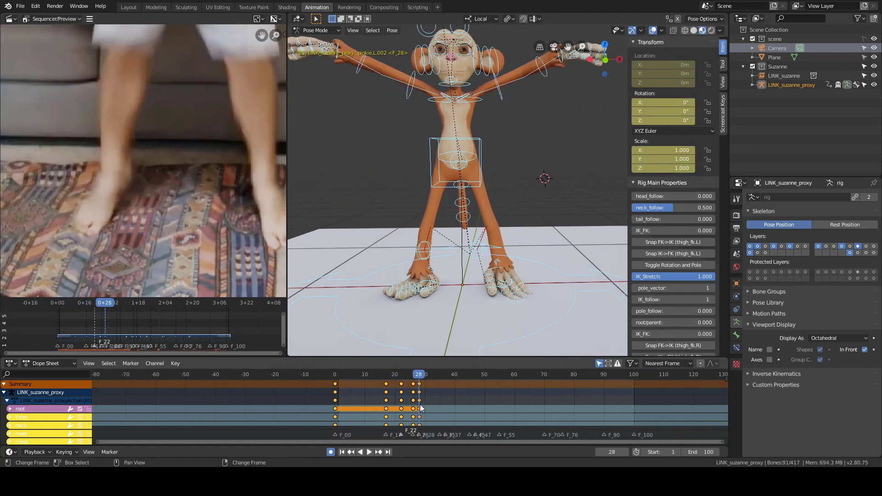
# - Select the left foot's pinkie.L.002, mid.L.002 and pointer.L.002 toe bones and rotate them about 10.3° on local X
pyautogui.keyDown('alt'); pyautogui.moveTo(525, 174); pyautogui.dragTo(473, 170); pyautogui.keyUp('alt')
pyautogui.keyDown('alt'); pyautogui.moveTo(473, 169); pyautogui.dragTo(479, 95, button='middle'); pyautogui.keyUp('alt')
pyautogui.keyDown('alt'); pyautogui.moveTo(525, 85); pyautogui.dragTo(512, 104); pyautogui.keyUp('alt')
pyautogui.click(545, 156)
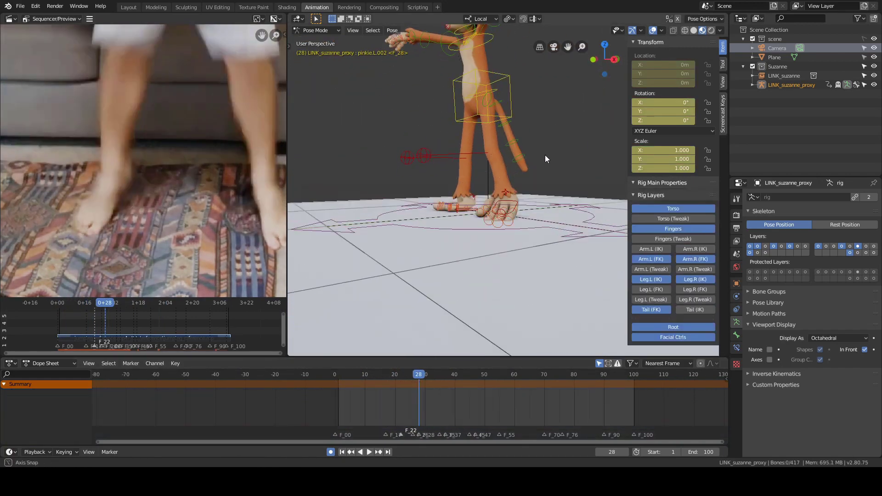
pyautogui.scroll(4, 543, 167)
pyautogui.click(524, 250)
pyautogui.scroll(4, 542, 202)
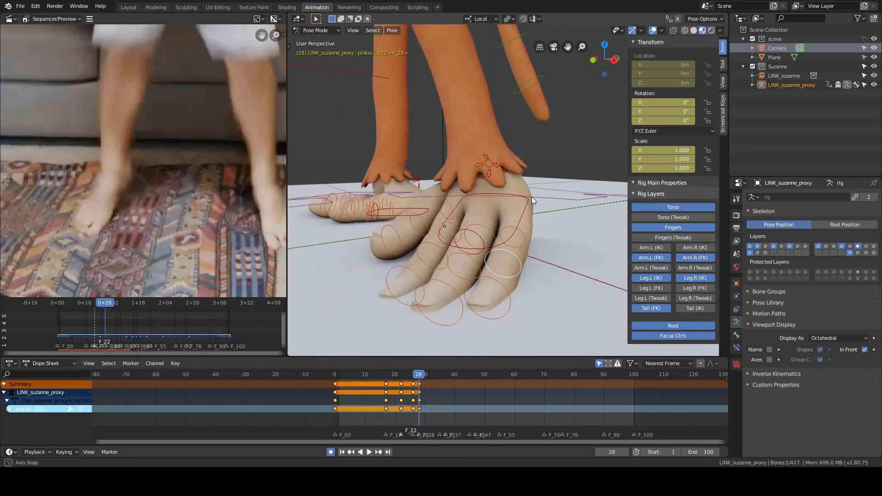
pyautogui.keyDown('shift'); pyautogui.click(480, 269); pyautogui.keyUp('shift')
pyautogui.keyDown('shift'); pyautogui.click(449, 256); pyautogui.keyUp('shift')
pyautogui.keyDown('alt'); pyautogui.moveTo(450, 256); pyautogui.dragTo(445, 204); pyautogui.keyUp('alt')
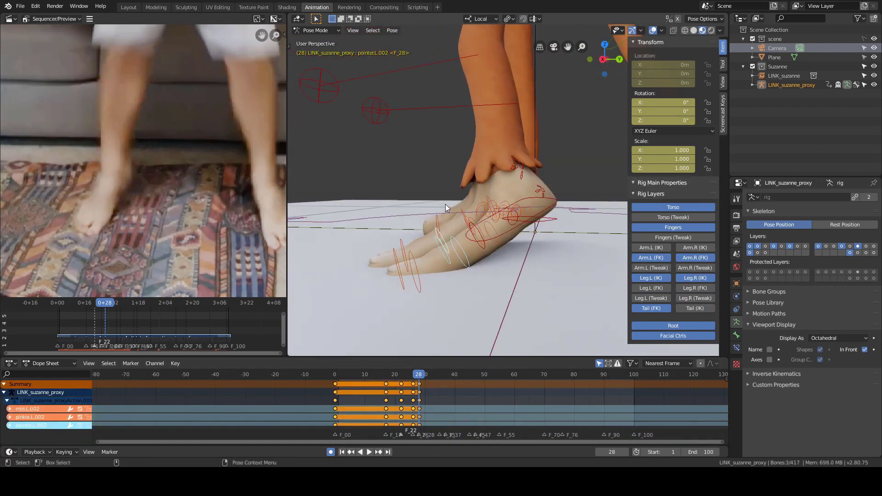
pyautogui.press('r')
pyautogui.press('x')
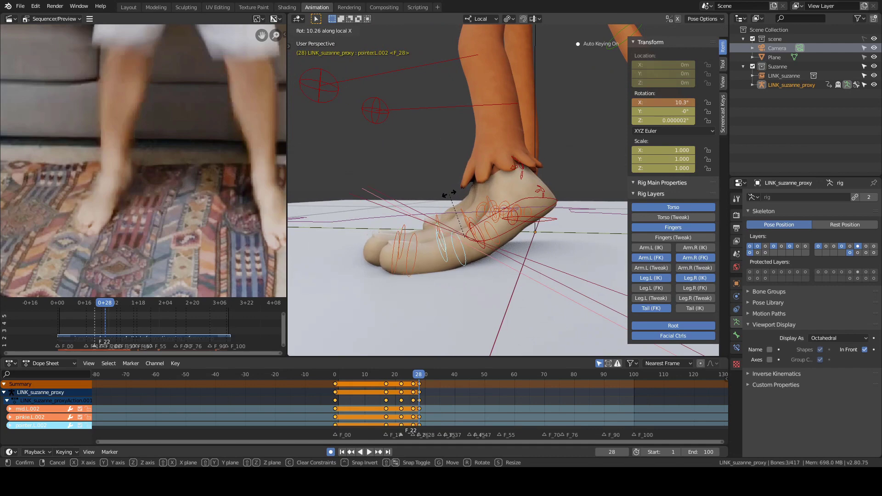
pyautogui.click(453, 194)
# - Insert a Rotation keyframe for the three selected toe bones at frame 28
pyautogui.press('i')
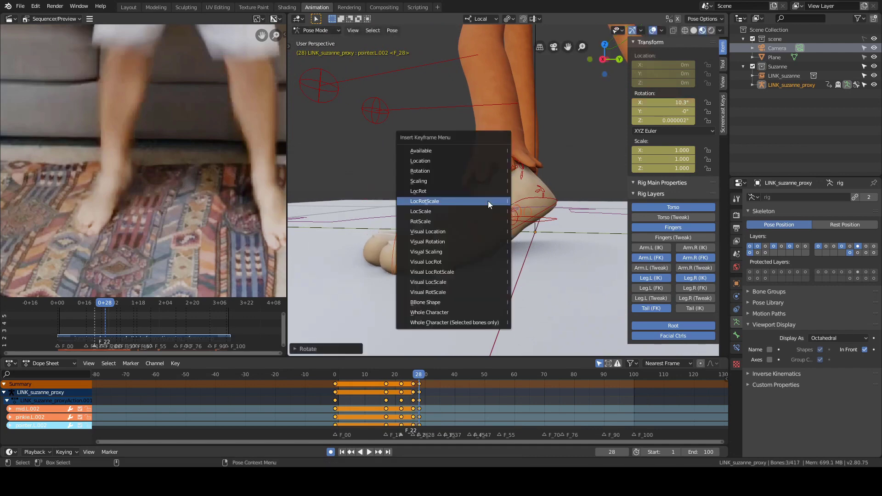
pyautogui.click(441, 171)
pyautogui.moveTo(378, 199); pyautogui.dragTo(510, 188, button='middle')
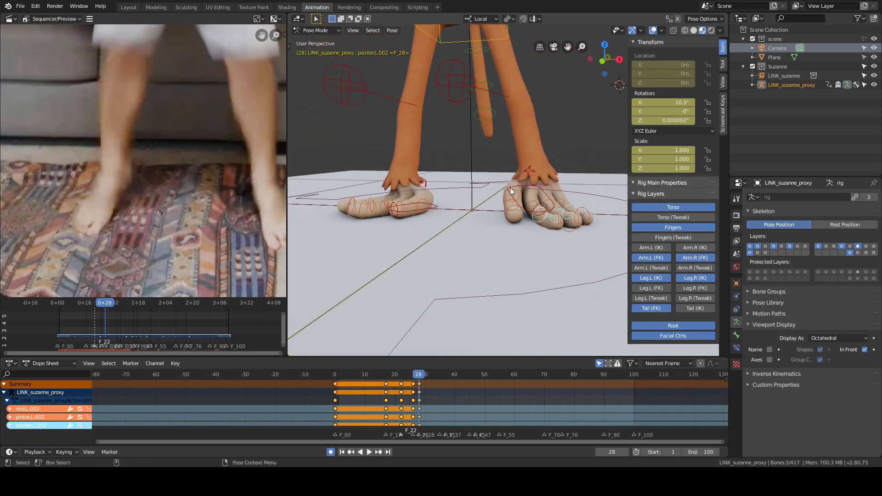
# - Enable X-Axis Mirror for posing the rig
pyautogui.click(678, 18)
pyautogui.click(702, 19)
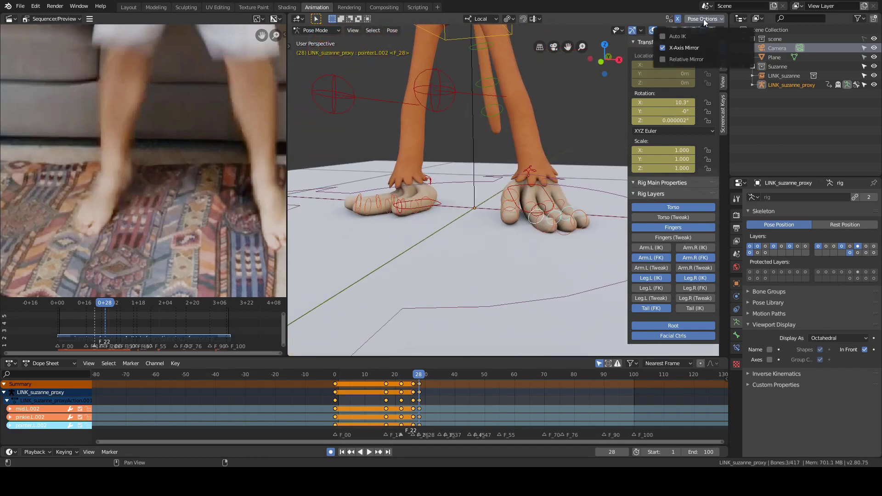
pyautogui.moveTo(546, 158); pyautogui.dragTo(449, 128, button='middle')
pyautogui.scroll(3, 449, 124)
# - Compare the left foot's pose at frame 27 with frame 28
pyautogui.click(20, 6)
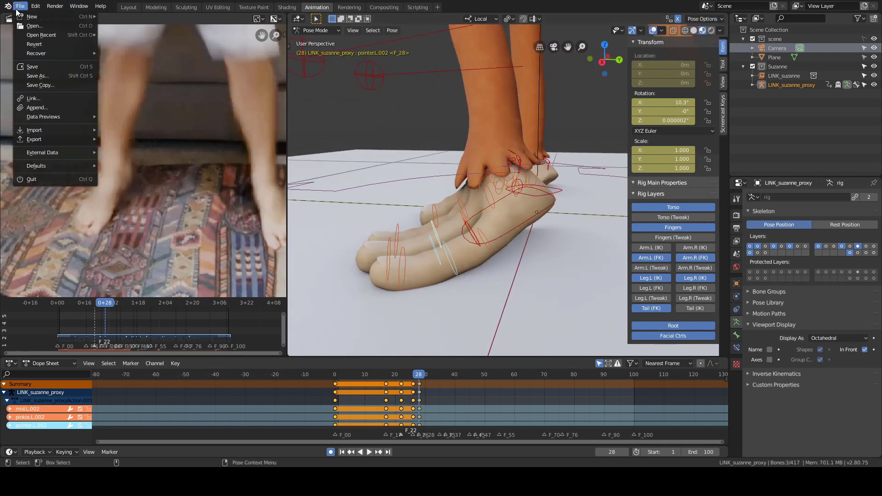
pyautogui.press('Left')
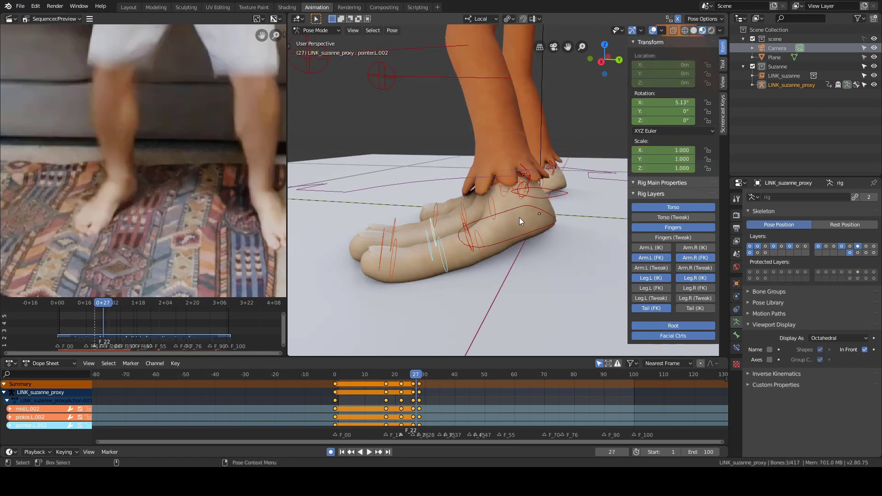
pyautogui.press('Right')
pyautogui.moveTo(499, 204); pyautogui.dragTo(505, 212, button='middle')
# - Try rotating the left foot's foot_ik.L control at frame 28
pyautogui.click(506, 212)
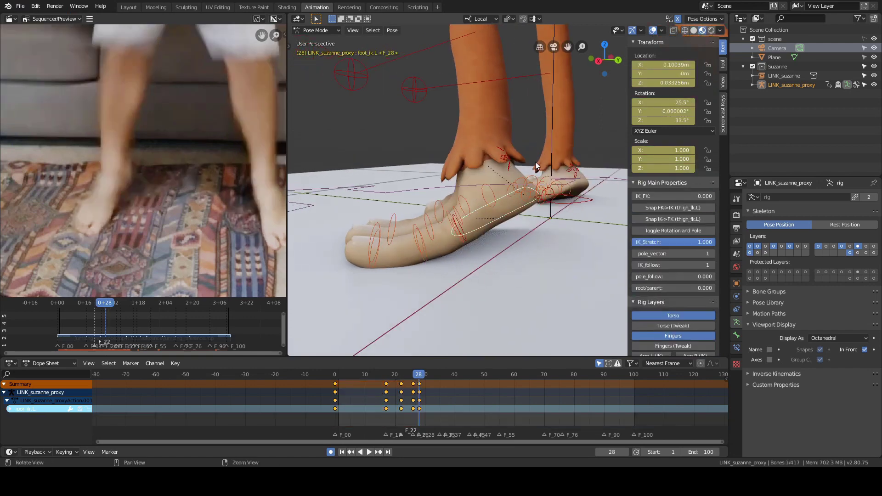
pyautogui.moveTo(535, 162); pyautogui.dragTo(478, 189, button='middle')
pyautogui.press('r')
pyautogui.click(478, 138)
# - Try rotating all the left foot and toe controls together about local X at frame 28
pyautogui.click(519, 170)
pyautogui.press('c')
pyautogui.moveTo(459, 188)
pyautogui.mouseDown()
pyautogui.moveTo(486, 291)
pyautogui.moveTo(580, 186)
pyautogui.mouseUp()
pyautogui.rightClick(580, 185)
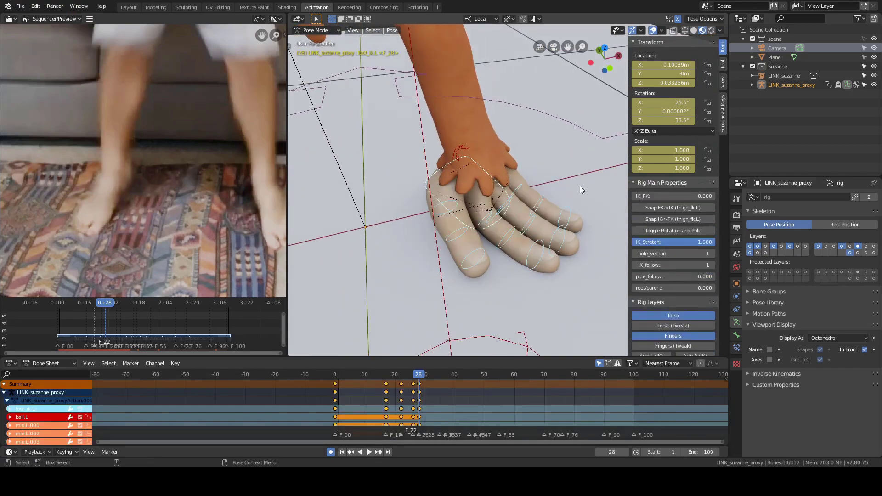
pyautogui.moveTo(579, 186)
pyautogui.mouseDown(button='middle')
pyautogui.moveTo(409, 161)
pyautogui.moveTo(435, 159)
pyautogui.mouseUp(button='middle')
pyautogui.press('r')
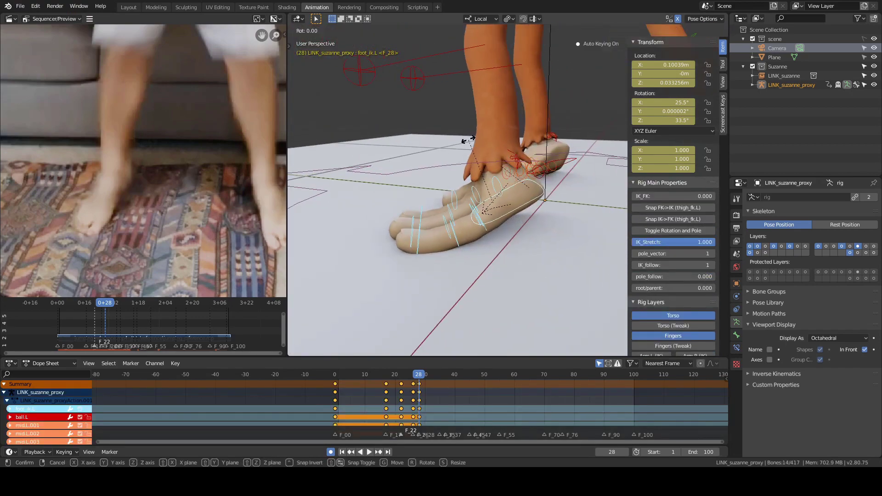
pyautogui.press('x')
pyautogui.press('x')
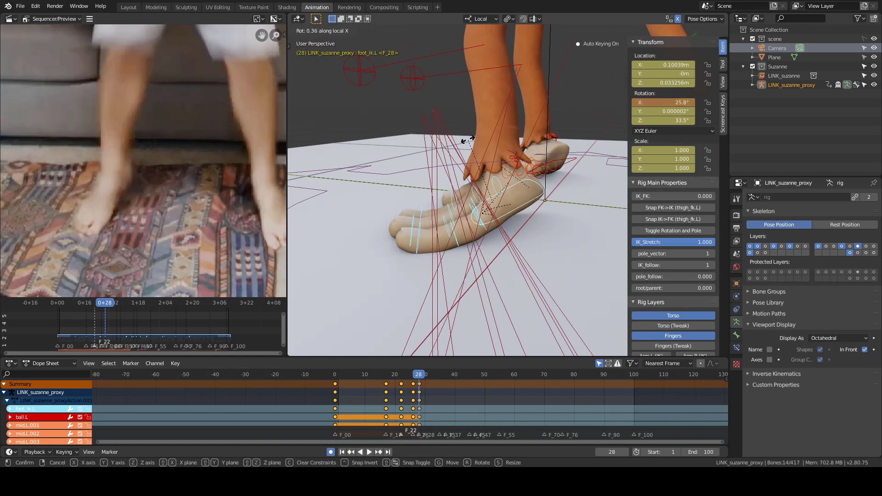
pyautogui.rightClick(468, 140)
# - Rotate the left heel control foot_heel_ik.L about local X to 3.21° at frame 28
pyautogui.moveTo(438, 148); pyautogui.dragTo(503, 140, button='middle')
pyautogui.click(503, 140)
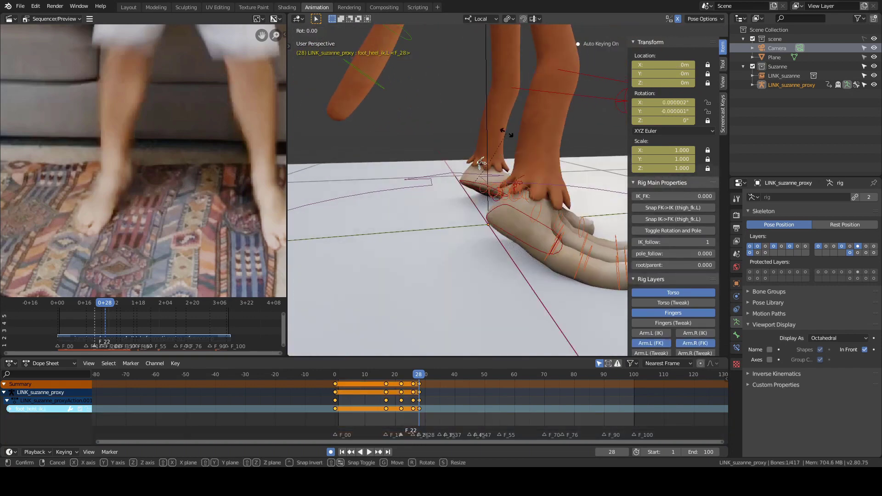
pyautogui.press('r')
pyautogui.press('x')
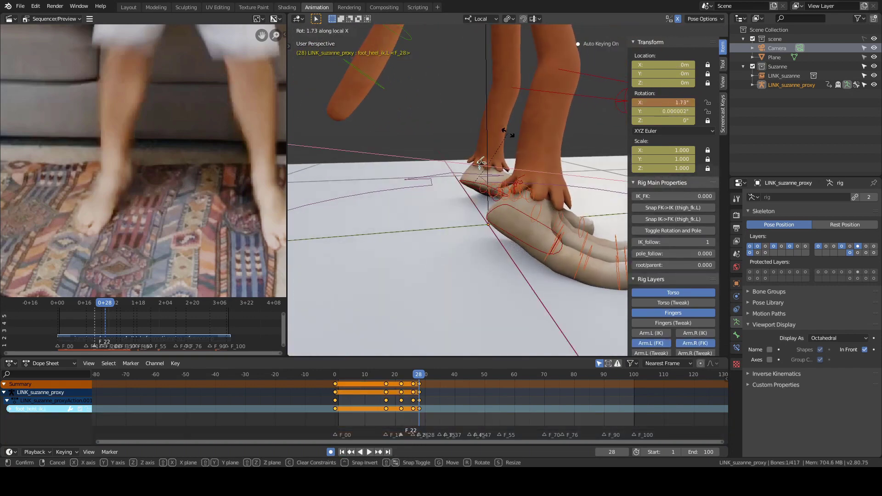
pyautogui.click(505, 136)
pyautogui.moveTo(506, 135); pyautogui.dragTo(442, 142, button='middle')
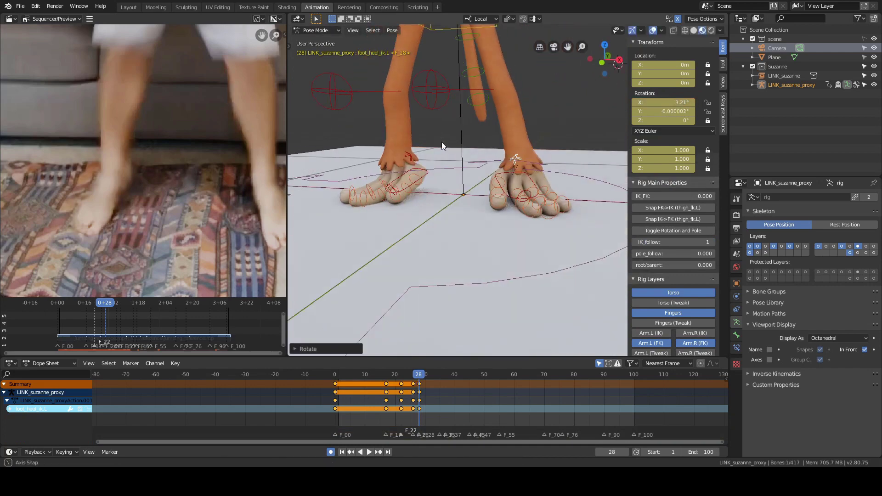
# - Insert Available keyframes for all bones at frame 28
pyautogui.press('a')
pyautogui.press('i')
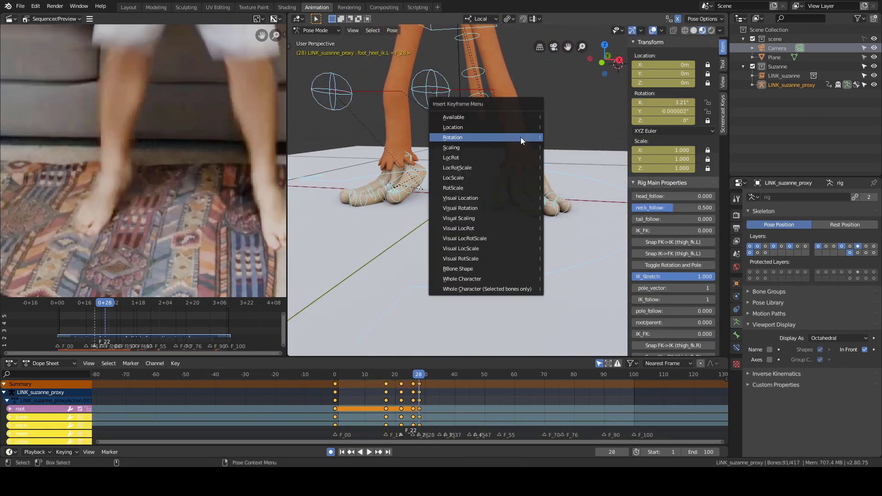
pyautogui.click(513, 117)
pyautogui.press('KP_Decimal')
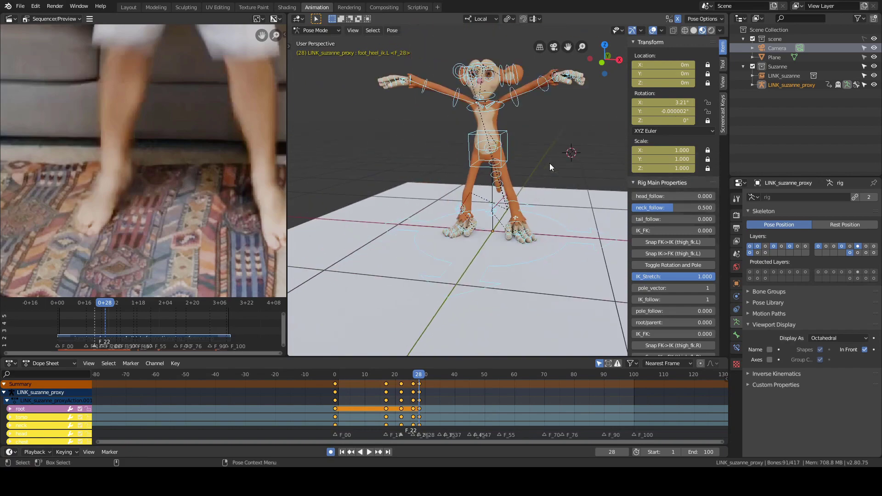
# - Compare the whole-body pose at frame 28 with the full figure in the reference video
pyautogui.hotkey('alt', 'a')
pyautogui.moveTo(549, 164); pyautogui.dragTo(525, 162, button='middle')
pyautogui.press('Home')
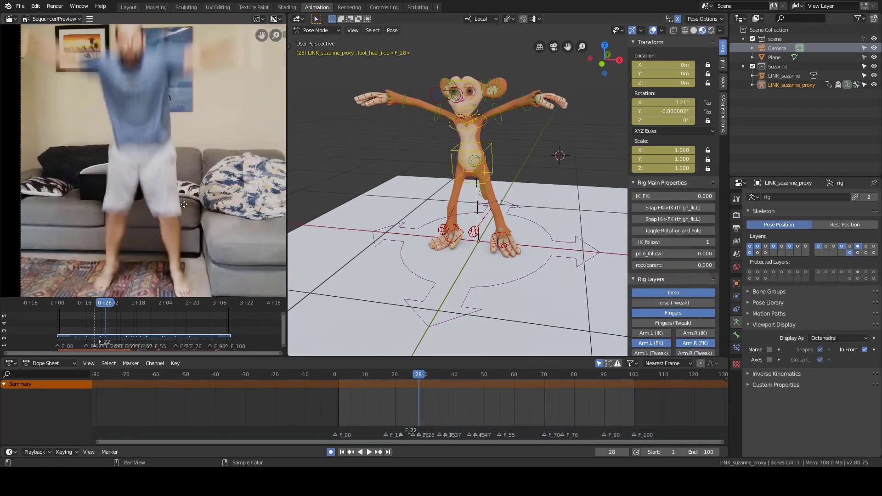
pyautogui.scroll(-2, 194, 158)
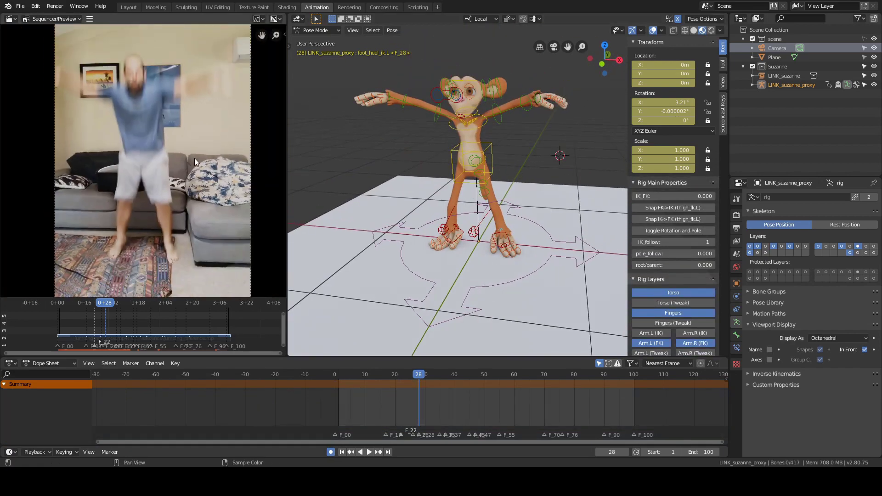
pyautogui.moveTo(526, 164); pyautogui.dragTo(523, 165, button='middle')
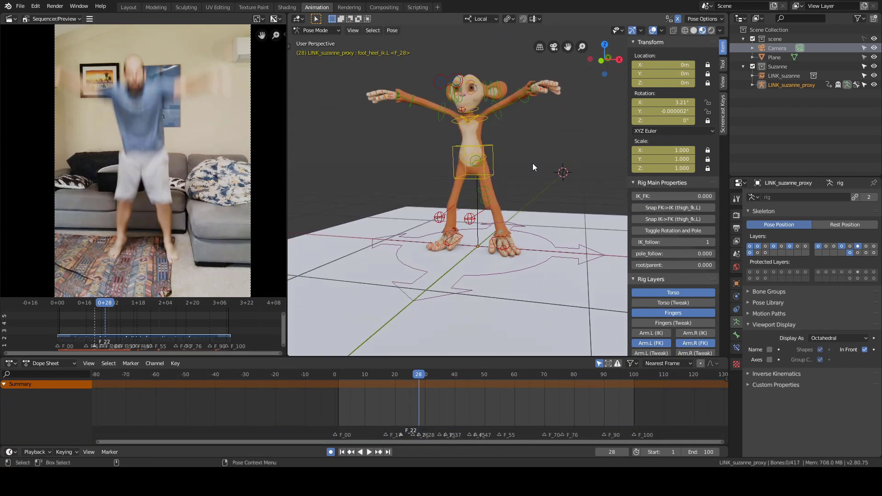
pyautogui.moveTo(533, 163); pyautogui.dragTo(446, 307, button='middle')
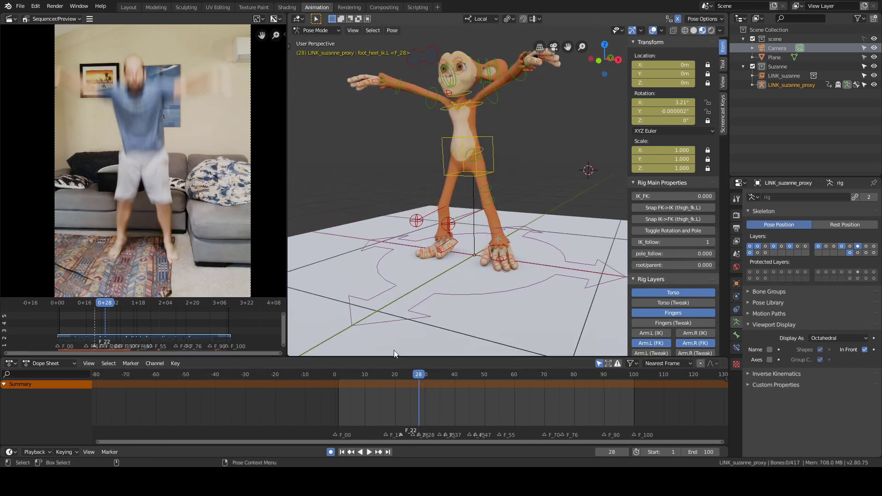
# - Scrub through the keyed poses up to frame 28 and compare frame 27 with frame 28
pyautogui.press('a')
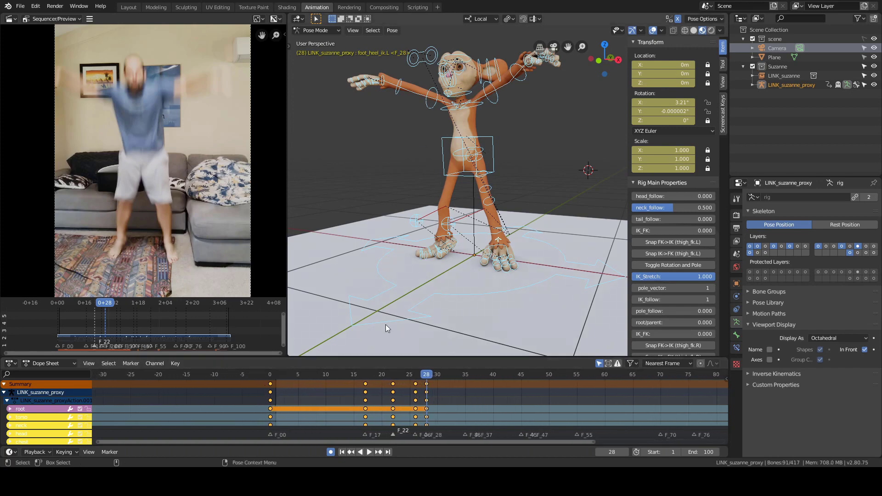
pyautogui.press('space')
pyautogui.moveTo(289, 384); pyautogui.dragTo(433, 403)
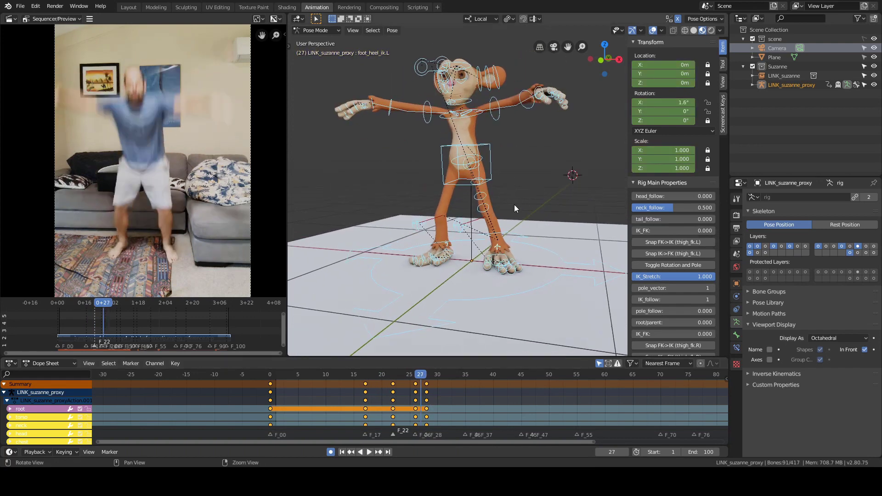
pyautogui.keyDown('alt'); pyautogui.scroll(-1, 514, 205); pyautogui.keyUp('alt')
pyautogui.hotkey('alt', 'a')
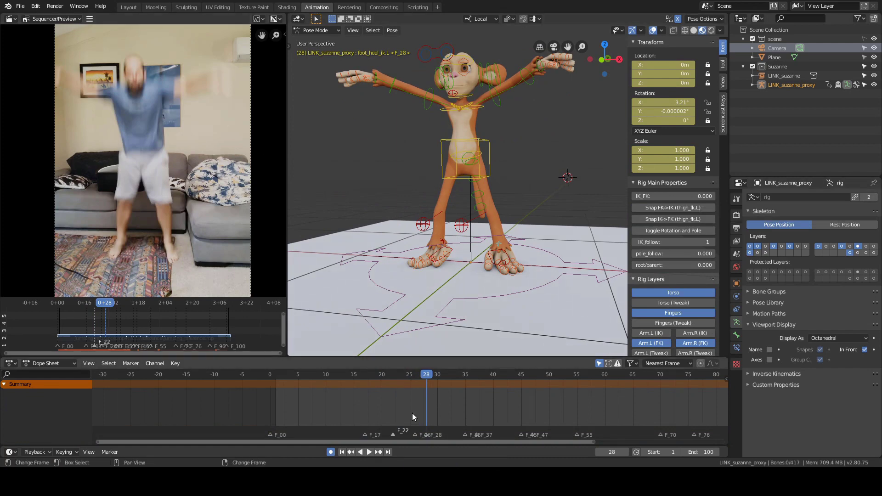
# - Go to frame 35 and fit the whole airborne jump pose into the reference video view
pyautogui.scroll(5, 412, 413)
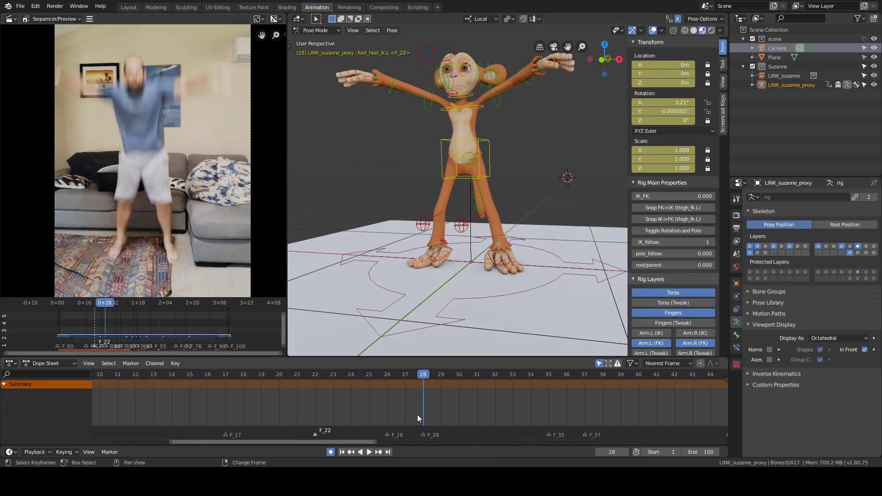
pyautogui.moveTo(418, 414)
pyautogui.mouseDown(button='right')
pyautogui.moveTo(403, 412)
pyautogui.moveTo(437, 412)
pyautogui.moveTo(423, 412)
pyautogui.mouseUp(button='right')
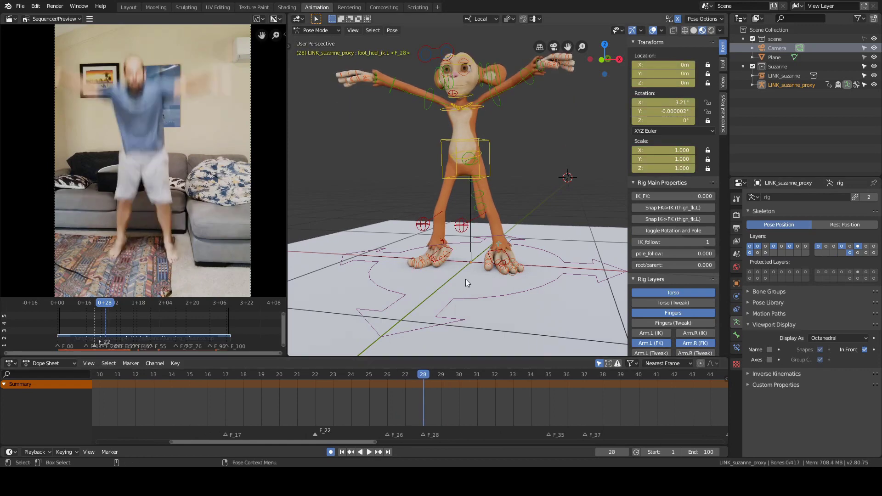
pyautogui.press('a')
pyautogui.moveTo(520, 126); pyautogui.dragTo(494, 124, button='middle')
pyautogui.scroll(-2, 500, 129)
pyautogui.scroll(2, 495, 126)
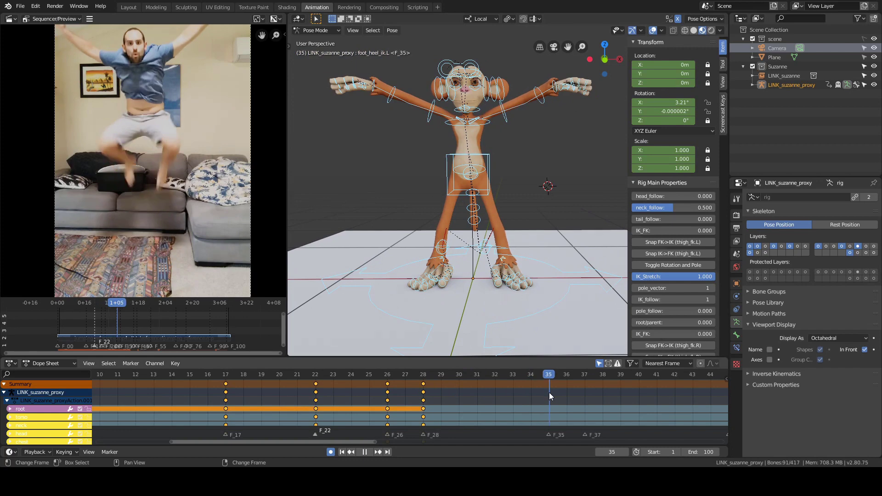
pyautogui.press('space')
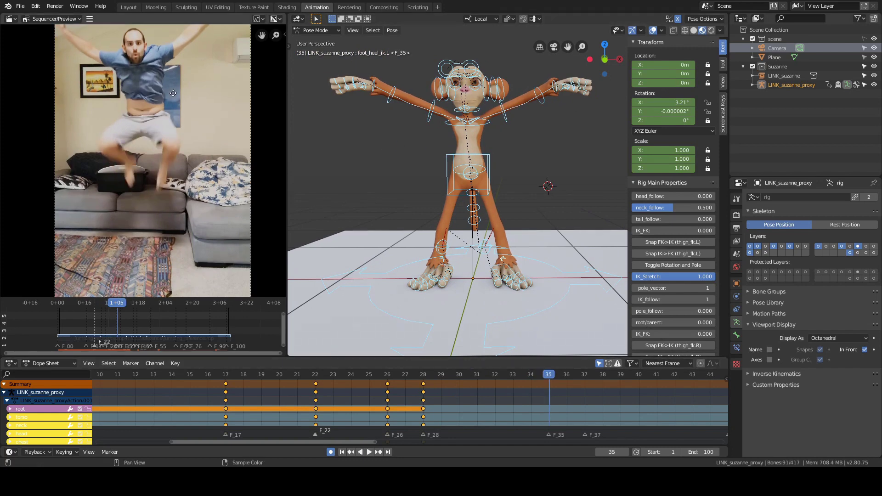
pyautogui.moveTo(174, 93); pyautogui.dragTo(192, 106, button='middle')
pyautogui.scroll(-2, 169, 124)
pyautogui.scroll(1, 192, 107)
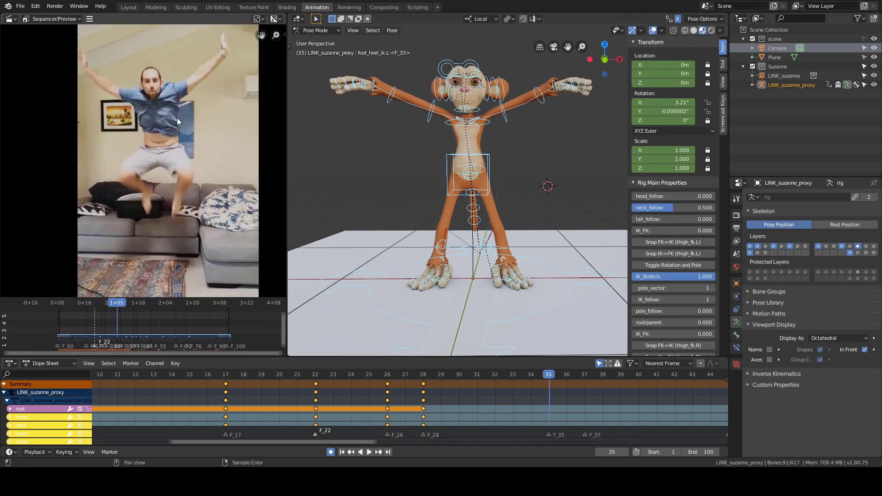
# - Select the torso control together with both foot_ik controls and both thigh_ik_target knee controls at frame 35
pyautogui.hotkey('alt', 'a')
pyautogui.moveTo(513, 159); pyautogui.dragTo(517, 155, button='middle')
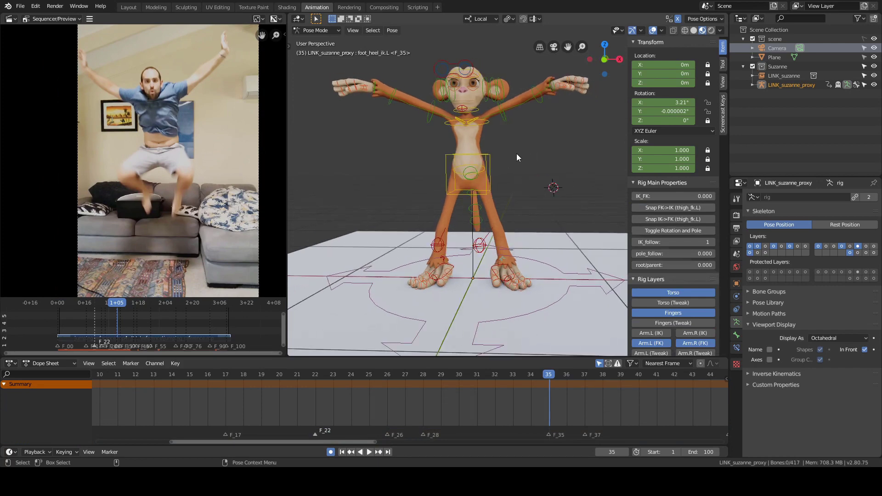
pyautogui.click(492, 157)
pyautogui.keyDown('alt'); pyautogui.moveTo(529, 192); pyautogui.dragTo(505, 185); pyautogui.keyUp('alt')
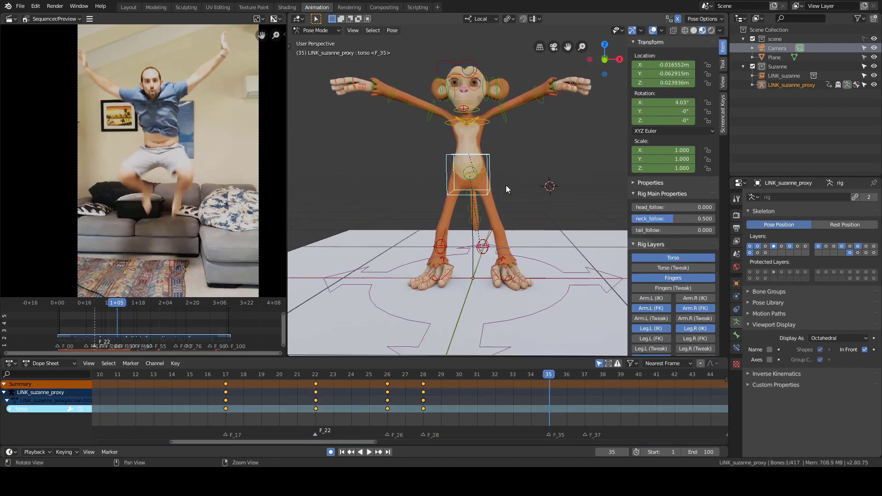
pyautogui.keyDown('alt'); pyautogui.moveTo(506, 185); pyautogui.dragTo(499, 146, button='middle'); pyautogui.keyUp('alt')
pyautogui.scroll(2, 499, 145)
pyautogui.keyDown('alt'); pyautogui.moveTo(478, 195); pyautogui.dragTo(496, 168, button='middle'); pyautogui.keyUp('alt')
pyautogui.scroll(1, 496, 168)
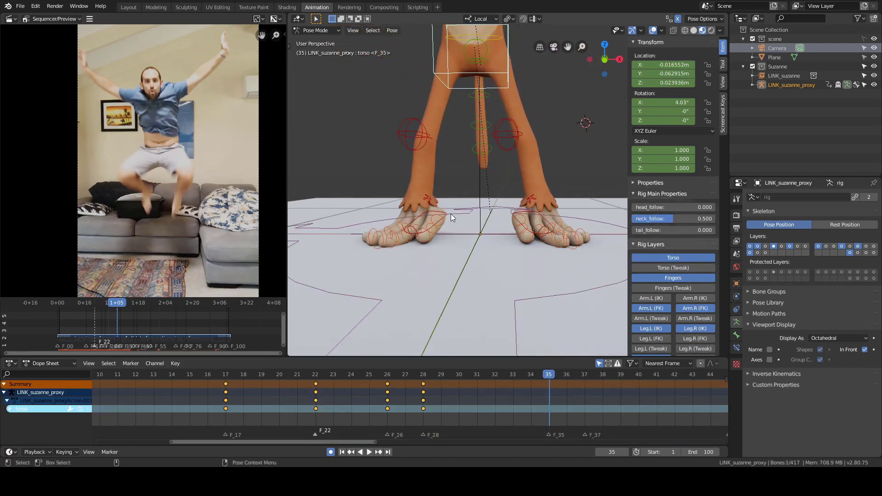
pyautogui.keyDown('shift'); pyautogui.click(448, 212); pyautogui.keyUp('shift')
pyautogui.moveTo(448, 212); pyautogui.dragTo(556, 194, button='middle')
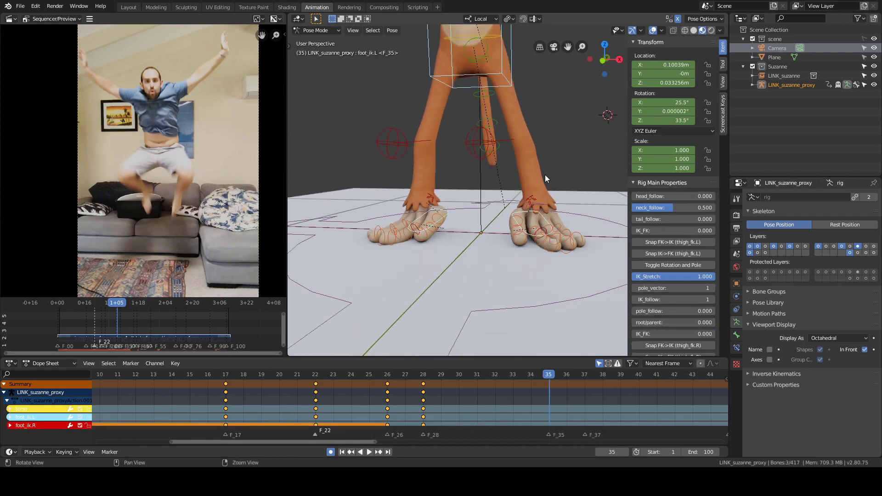
pyautogui.keyDown('alt'); pyautogui.moveTo(546, 179); pyautogui.dragTo(566, 181); pyautogui.keyUp('alt')
pyautogui.keyDown('shift'); pyautogui.click(528, 153); pyautogui.keyUp('shift')
pyautogui.keyDown('shift'); pyautogui.click(433, 153); pyautogui.keyUp('shift')
# - Move the selected torso, foot and knee controls up about 0.28 m along global Z and check the pose through the camera
pyautogui.scroll(-2, 460, 138)
pyautogui.keyDown('alt'); pyautogui.moveTo(514, 94); pyautogui.dragTo(501, 155); pyautogui.keyUp('alt')
pyautogui.press('g')
pyautogui.press('z')
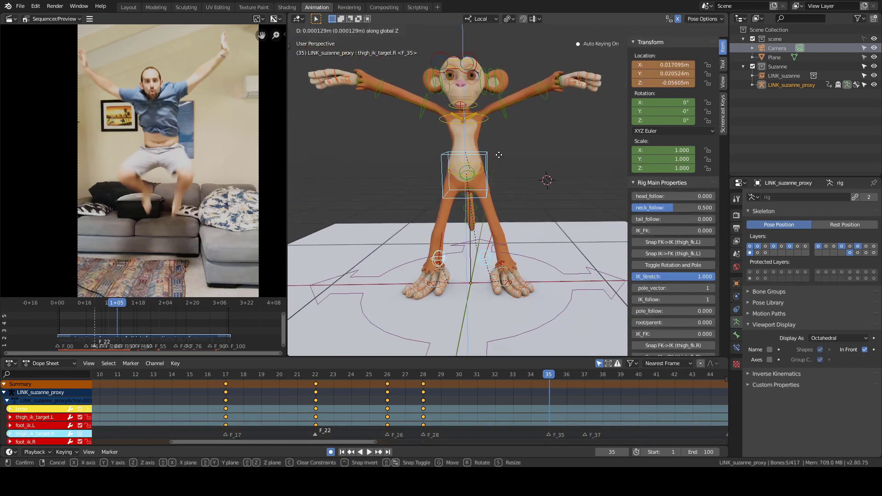
pyautogui.click(499, 111)
pyautogui.press('`')
pyautogui.click(462, 141)
pyautogui.scroll(2, 499, 189)
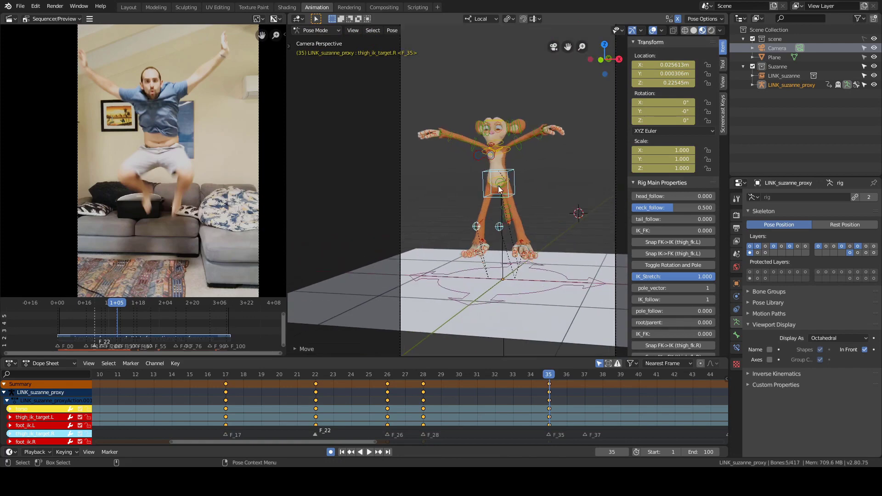
pyautogui.scroll(2, 499, 190)
# - Raise the mirrored foot controls to about 0.59 m in Z, and raise both knee targets to bend the legs at frame 35
pyautogui.click(439, 263)
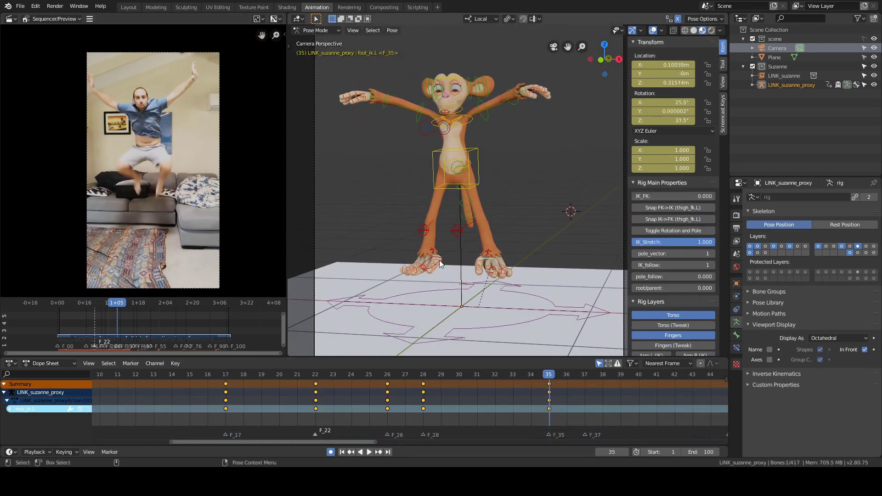
pyautogui.click(468, 208)
pyautogui.click(457, 230)
pyautogui.keyDown('shift'); pyautogui.click(424, 231); pyautogui.keyUp('shift')
pyautogui.press('g')
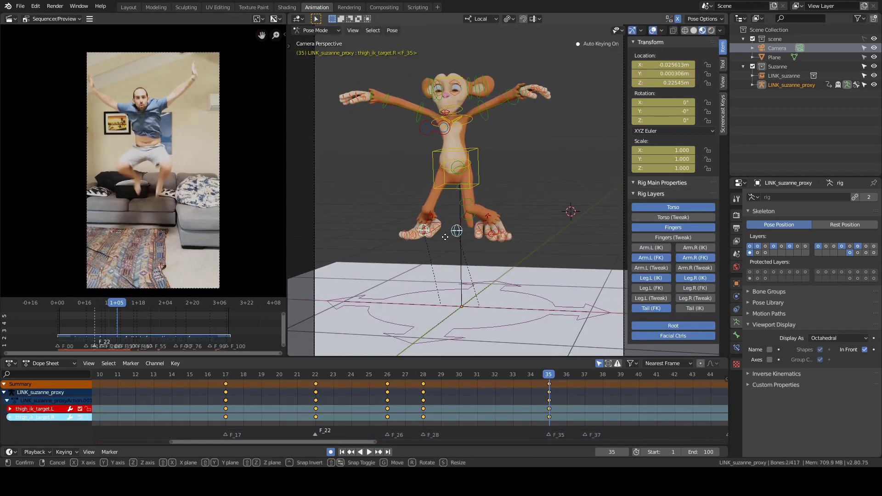
pyautogui.click(448, 208)
# - Move the left knee target thigh_ik_target.L outward about 0.26 m, spreading both knees through the mirror
pyautogui.moveTo(449, 207); pyautogui.dragTo(499, 213, button='middle')
pyautogui.click(482, 164)
pyautogui.press('g')
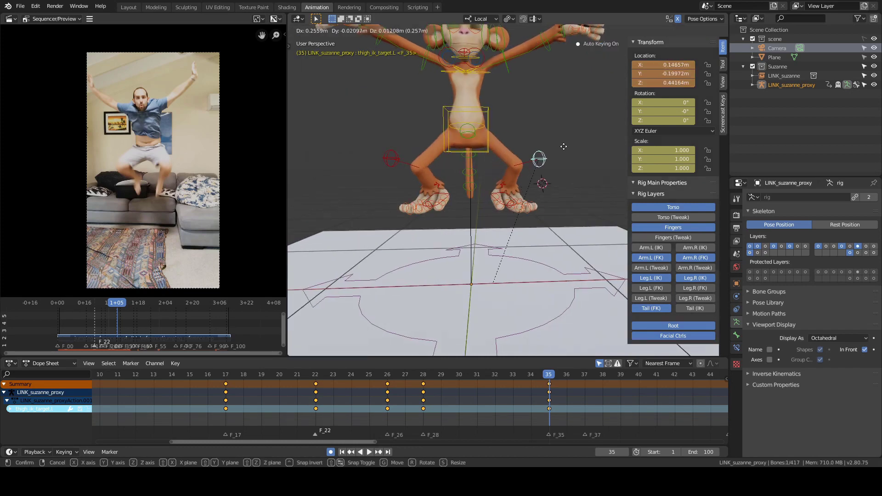
pyautogui.click(564, 146)
# - Try rotating all the left foot and toe controls together at frame 35
pyautogui.hotkey('alt', 'a')
pyautogui.scroll(2, 510, 174)
pyautogui.keyDown('ctrl'); pyautogui.moveTo(493, 211); pyautogui.dragTo(511, 208, button='right'); pyautogui.keyUp('ctrl')
pyautogui.scroll(3, 501, 202)
pyautogui.moveTo(503, 202)
pyautogui.mouseDown(button='middle')
pyautogui.moveTo(492, 216)
pyautogui.moveTo(487, 189)
pyautogui.mouseUp(button='middle')
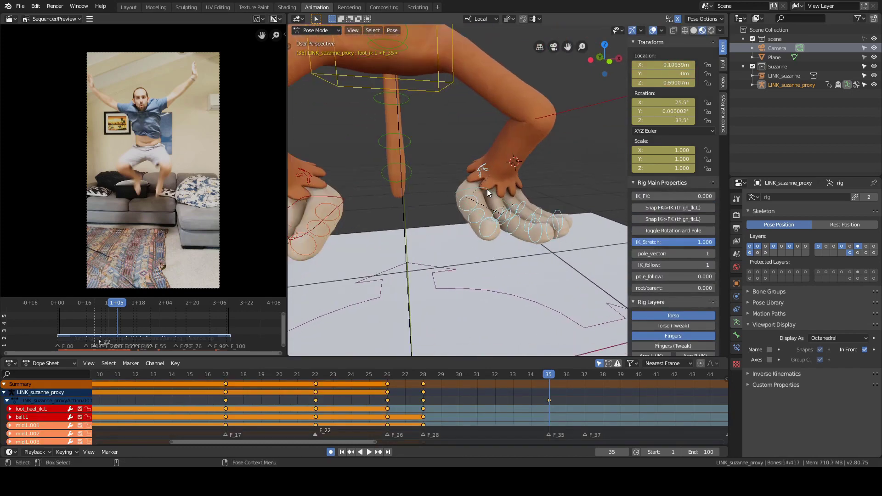
pyautogui.press('r')
pyautogui.click(501, 202)
# - Rotate only the left foot control foot_ik.L at frame 35 so the toes point downward, including a turn about global Z
pyautogui.hotkey('alt', 'a')
pyautogui.moveTo(565, 174); pyautogui.dragTo(492, 159, button='middle')
pyautogui.click(471, 194)
pyautogui.moveTo(471, 194); pyautogui.dragTo(506, 118, button='middle')
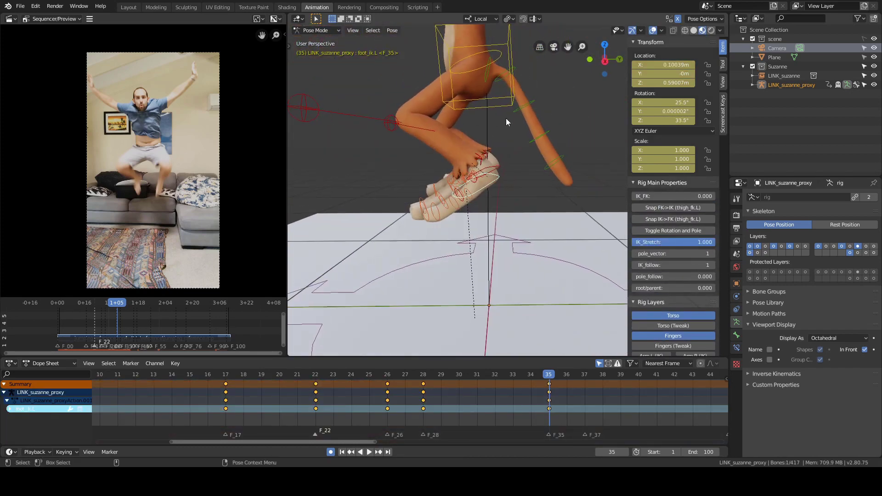
pyautogui.moveTo(437, 121); pyautogui.dragTo(516, 146, button='middle')
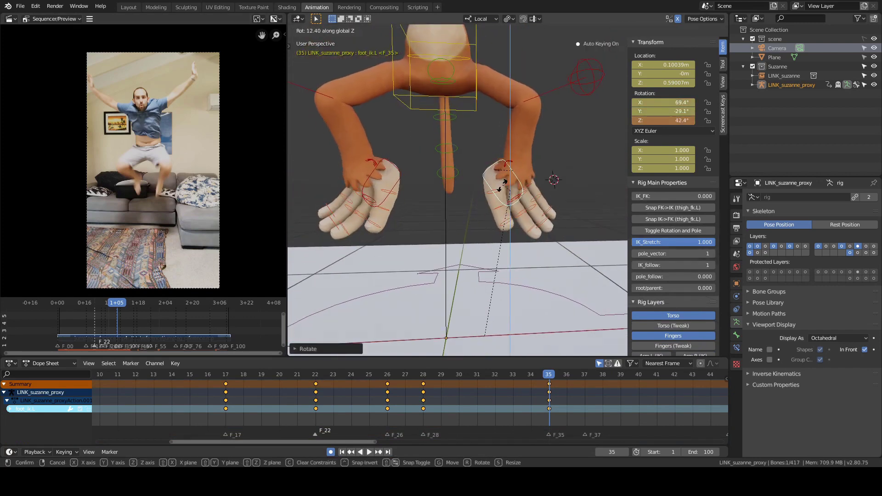
pyautogui.click(503, 190)
# - Trackball-rotate foot_ik.L to about X 79°, Y -10.3°, Z 44.5° and move the foot inward toward the body
pyautogui.moveTo(502, 190); pyautogui.dragTo(500, 156, button='middle')
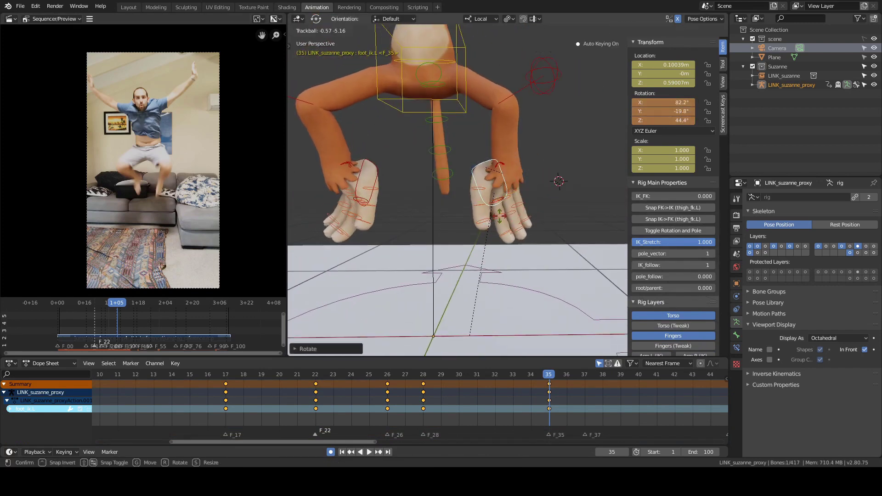
pyautogui.scroll(-2, 512, 190)
pyautogui.press('r')
pyautogui.click(547, 158)
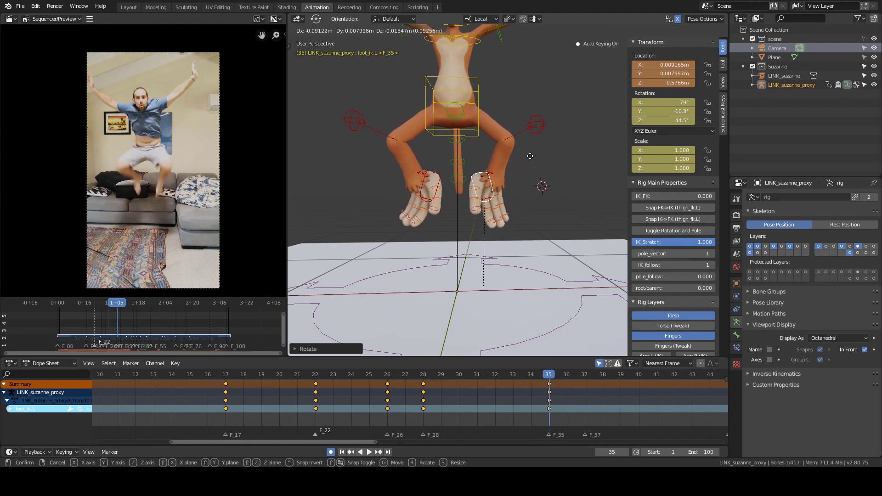
pyautogui.click(536, 166)
# - Rotate the left foot's pointer.L.001, mid.L.001 and pinkie.L.001 toe controls together at frame 35
pyautogui.click(550, 198)
pyautogui.scroll(6, 552, 200)
pyautogui.click(502, 170)
pyautogui.scroll(3, 505, 171)
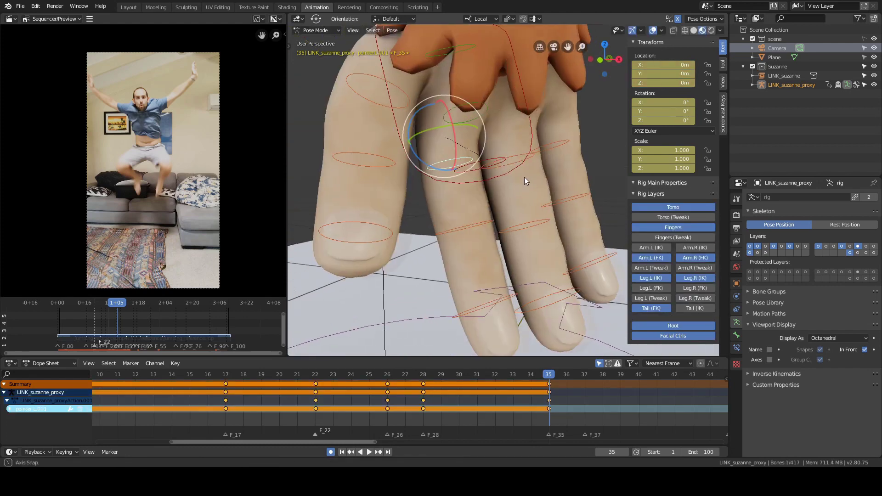
pyautogui.keyDown('shift'); pyautogui.click(518, 159); pyautogui.keyUp('shift')
pyautogui.moveTo(525, 178); pyautogui.dragTo(574, 154, button='middle')
pyautogui.keyDown('shift'); pyautogui.click(554, 142); pyautogui.keyUp('shift')
pyautogui.scroll(-4, 554, 142)
pyautogui.scroll(8, 161, 207)
pyautogui.scroll(-4, 547, 156)
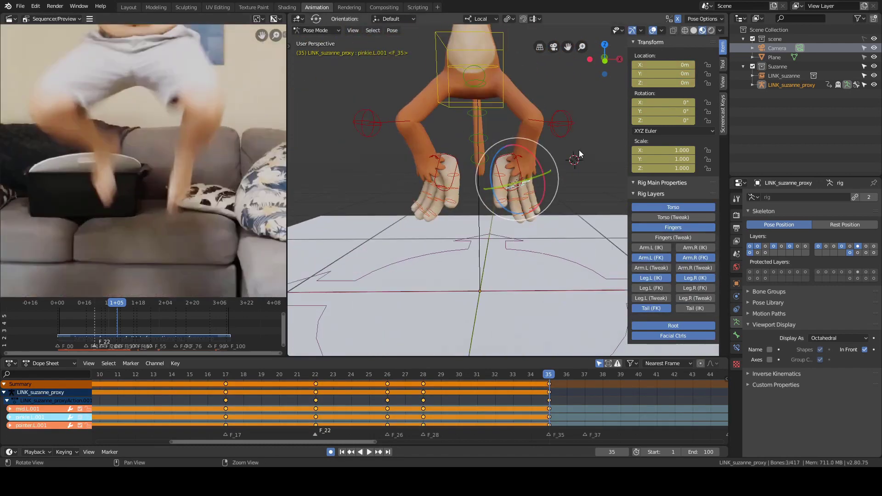
pyautogui.scroll(4, 552, 154)
pyautogui.moveTo(542, 147); pyautogui.dragTo(540, 162)
# - Rotate the left big toe control thumb.L.001 to about X -15.1°, Y 20.2°, Z -2.01° at frame 35
pyautogui.moveTo(540, 163); pyautogui.dragTo(487, 173, button='middle')
pyautogui.click(461, 160)
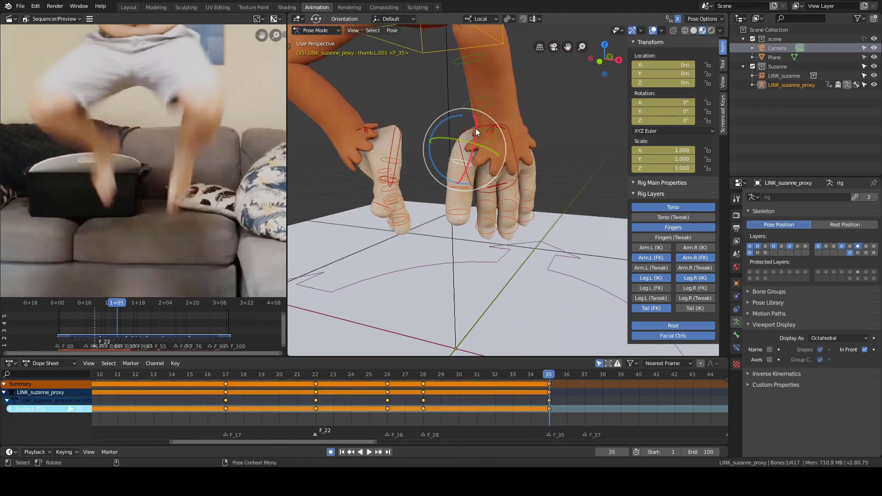
pyautogui.moveTo(476, 128); pyautogui.dragTo(474, 140)
pyautogui.moveTo(519, 131); pyautogui.dragTo(565, 113, button='middle')
pyautogui.moveTo(471, 149)
pyautogui.mouseDown()
pyautogui.moveTo(479, 155)
pyautogui.moveTo(459, 137)
pyautogui.mouseUp()
pyautogui.moveTo(459, 137); pyautogui.dragTo(492, 136, button='middle')
pyautogui.scroll(-5, 490, 110)
pyautogui.keyDown('shift'); pyautogui.moveTo(489, 89); pyautogui.dragTo(478, 123, button='middle'); pyautogui.keyUp('shift')
pyautogui.click(516, 105)
# - Open the character's mouth wide at frame 35 with the face controls, matching the reference video
pyautogui.scroll(-7, 202, 93)
pyautogui.moveTo(172, 140); pyautogui.dragTo(169, 167, button='middle')
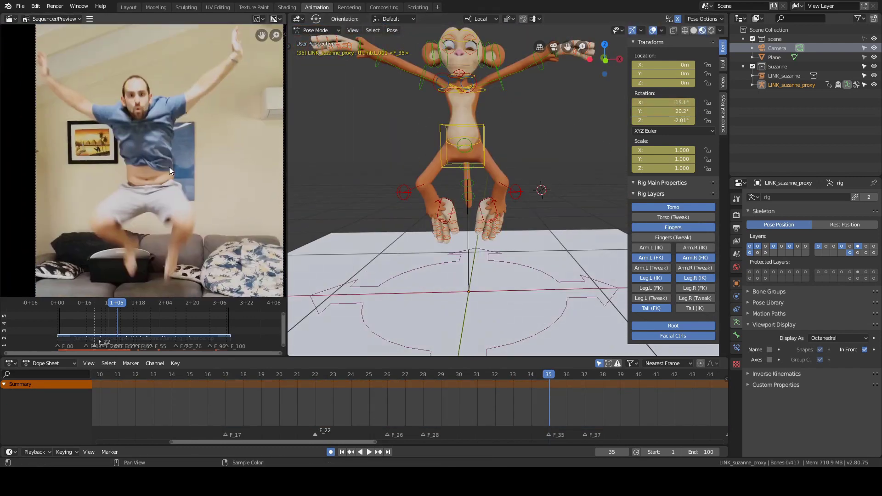
pyautogui.moveTo(570, 125); pyautogui.dragTo(486, 161, button='middle')
pyautogui.click(508, 113)
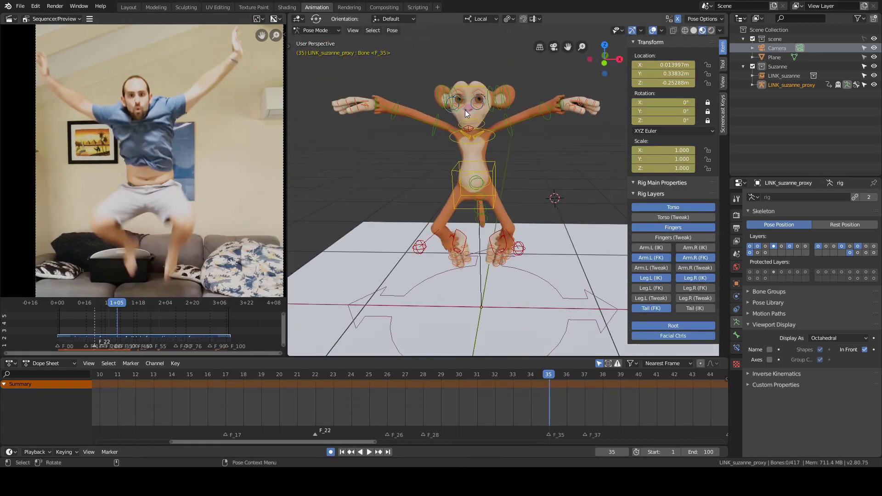
pyautogui.click(468, 128)
pyautogui.scroll(2, 489, 130)
pyautogui.click(490, 131)
pyautogui.moveTo(474, 138); pyautogui.dragTo(441, 144, button='middle')
pyautogui.scroll(3, 489, 130)
pyautogui.click(455, 109)
pyautogui.click(465, 142)
pyautogui.hotkey('alt', 'a')
# - Rotate the left shoulder control shoulder.L at frame 35 to support the raised arm
pyautogui.scroll(-2, 522, 175)
pyautogui.click(445, 170)
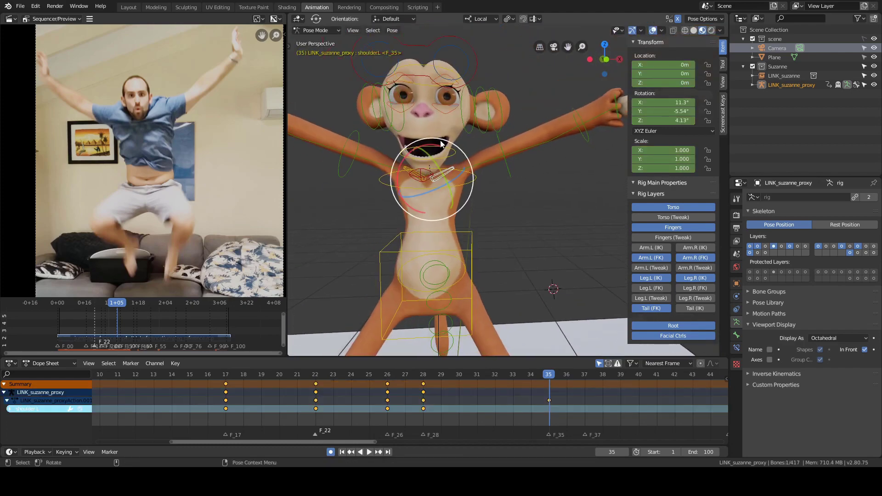
pyautogui.moveTo(405, 158); pyautogui.dragTo(403, 161)
pyautogui.hotkey('alt', 'a')
pyautogui.scroll(3, 443, 136)
pyautogui.click(446, 154)
pyautogui.scroll(-5, 492, 153)
pyautogui.scroll(5, 492, 153)
pyautogui.moveTo(493, 153); pyautogui.dragTo(430, 149, button='middle')
pyautogui.moveTo(430, 149); pyautogui.dragTo(432, 146)
pyautogui.scroll(-3, 505, 147)
# - Rotate the left upper arm upward at frame 35, and reset the forearm control's rotation before bending it again
pyautogui.click(541, 148)
pyautogui.moveTo(541, 147); pyautogui.dragTo(483, 161, button='middle')
pyautogui.moveTo(480, 170); pyautogui.dragTo(475, 164)
pyautogui.moveTo(477, 166); pyautogui.dragTo(500, 161, button='middle')
pyautogui.click(557, 143)
pyautogui.hotkey('alt', 'r')
pyautogui.moveTo(556, 158); pyautogui.dragTo(498, 177, button='middle')
pyautogui.moveTo(498, 178); pyautogui.dragTo(475, 227)
pyautogui.moveTo(476, 228)
pyautogui.mouseDown(button='middle')
pyautogui.moveTo(495, 199)
pyautogui.moveTo(480, 223)
pyautogui.moveTo(461, 230)
pyautogui.mouseUp(button='middle')
# - Rotate the upper arm control upper_arm_fk.L further from a side view to adjust the raised arm's swing
pyautogui.click(489, 218)
pyautogui.click(458, 231)
pyautogui.moveTo(612, 250); pyautogui.dragTo(531, 254, button='middle')
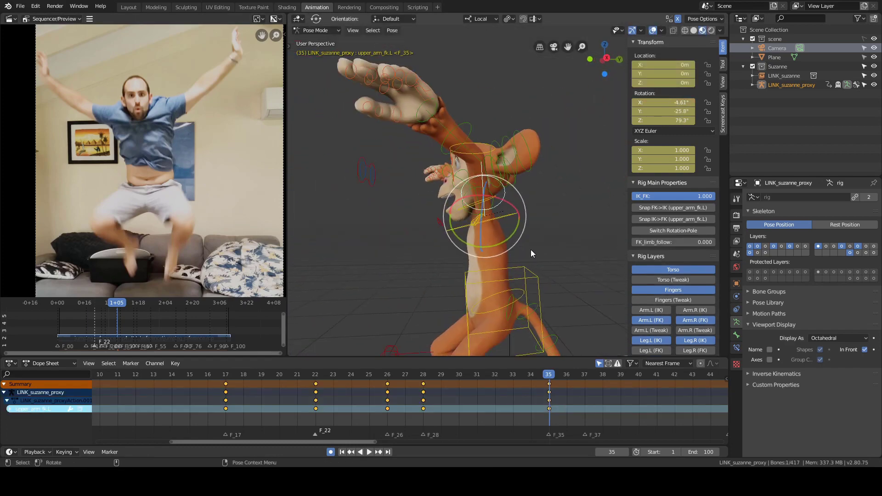
pyautogui.moveTo(488, 242); pyautogui.dragTo(473, 243)
pyautogui.moveTo(395, 245); pyautogui.dragTo(526, 344, button='middle')
# - Rotate the left hand control hand_fk.L to about X -23.3°, Y 71°, Z 2.1° at frame 35
pyautogui.click(513, 166)
pyautogui.click(511, 169)
pyautogui.moveTo(511, 170); pyautogui.dragTo(501, 186, button='middle')
pyautogui.moveTo(505, 195); pyautogui.dragTo(499, 180)
pyautogui.moveTo(499, 180); pyautogui.dragTo(528, 175, button='middle')
pyautogui.moveTo(527, 175); pyautogui.dragTo(522, 160)
pyautogui.moveTo(522, 161); pyautogui.dragTo(517, 216, button='middle')
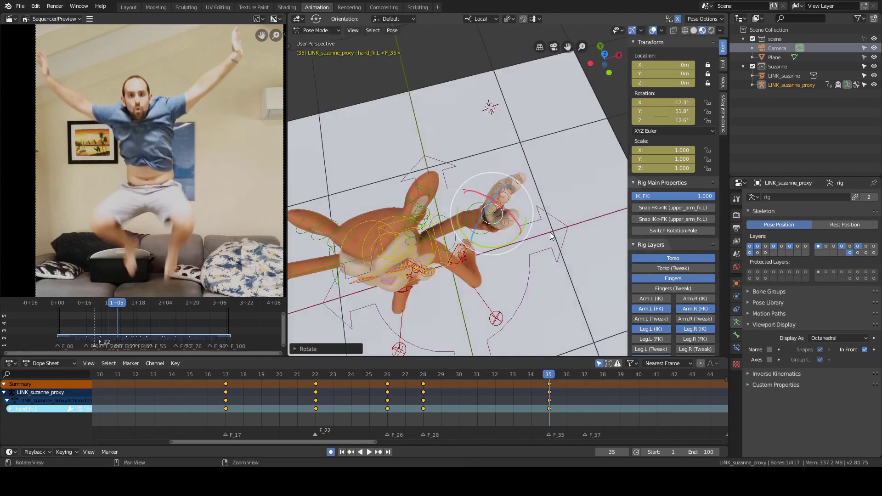
pyautogui.moveTo(517, 207); pyautogui.dragTo(505, 221)
pyautogui.moveTo(547, 211); pyautogui.dragTo(558, 157, button='middle')
pyautogui.moveTo(611, 193); pyautogui.dragTo(538, 164, button='middle')
pyautogui.click(391, 65)
# - Rotate f_index.01.L, f_middle.01.L and f_ring.01.L together about local X, bringing the middle finger to about -14°
pyautogui.moveTo(391, 74); pyautogui.dragTo(483, 92, button='middle')
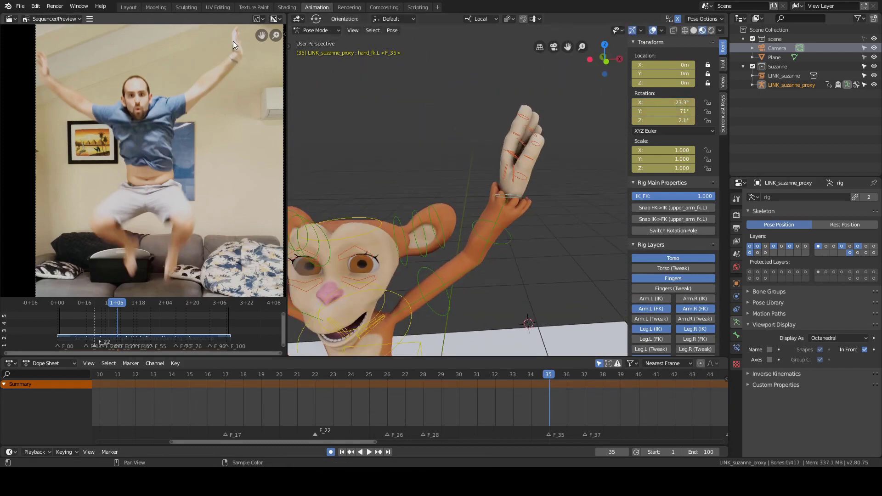
pyautogui.scroll(1, 233, 40)
pyautogui.moveTo(233, 40); pyautogui.dragTo(239, 57, button='middle')
pyautogui.scroll(4, 565, 152)
pyautogui.click(613, 155)
pyautogui.moveTo(474, 122); pyautogui.dragTo(482, 88, button='middle')
pyautogui.keyDown('shift'); pyautogui.click(546, 162); pyautogui.keyUp('shift')
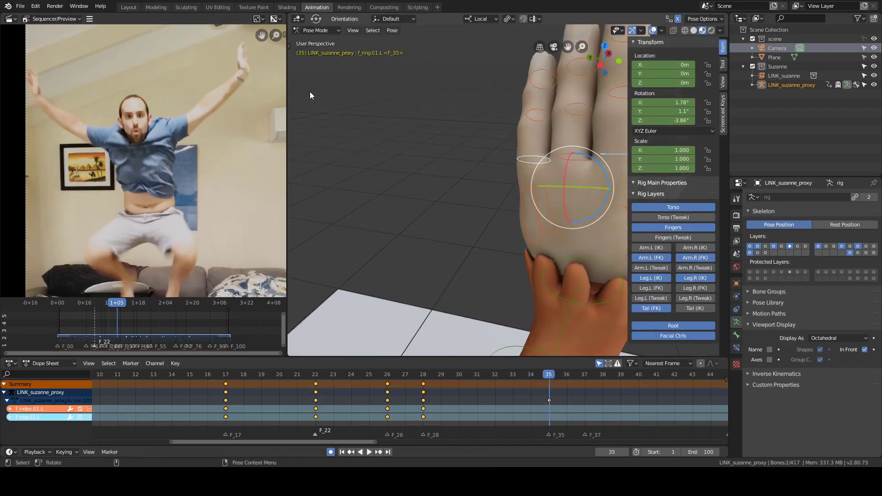
pyautogui.press('w')
pyautogui.keyDown('shift'); pyautogui.click(568, 159); pyautogui.keyUp('shift')
pyautogui.scroll(-3, 569, 157)
pyautogui.press('r')
pyautogui.press('x')
pyautogui.click(459, 64)
pyautogui.scroll(-5, 531, 168)
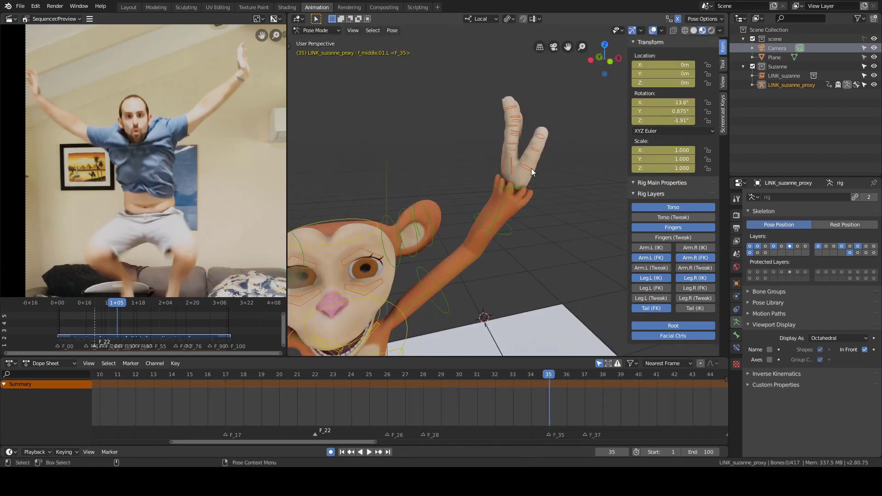
# - Rotate the left thumb control thumb.01.L to about X 13°, Y -0.321°, Z -10.7° at frame 35
pyautogui.scroll(5, 531, 169)
pyautogui.click(535, 158)
pyautogui.press('r')
pyautogui.press('x')
pyautogui.click(571, 144)
pyautogui.moveTo(572, 143); pyautogui.dragTo(554, 128, button='middle')
pyautogui.press('r')
pyautogui.press('r')
pyautogui.click(568, 157)
pyautogui.click(575, 169)
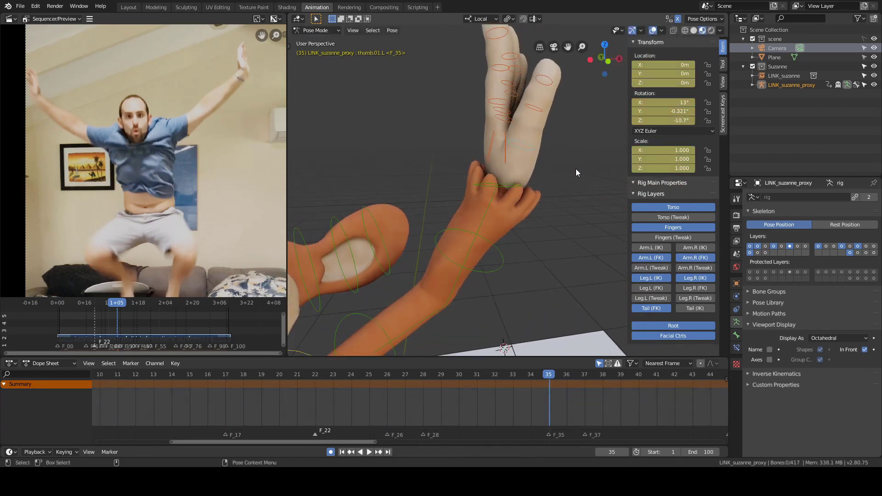
# - Advance to frame 36 and raise both foot controls, foot_ik.L and foot_ik.R, along Z to about 0.777 m
pyautogui.scroll(-8, 576, 168)
pyautogui.moveTo(574, 161); pyautogui.dragTo(484, 53, button='middle')
pyautogui.scroll(-2, 252, 164)
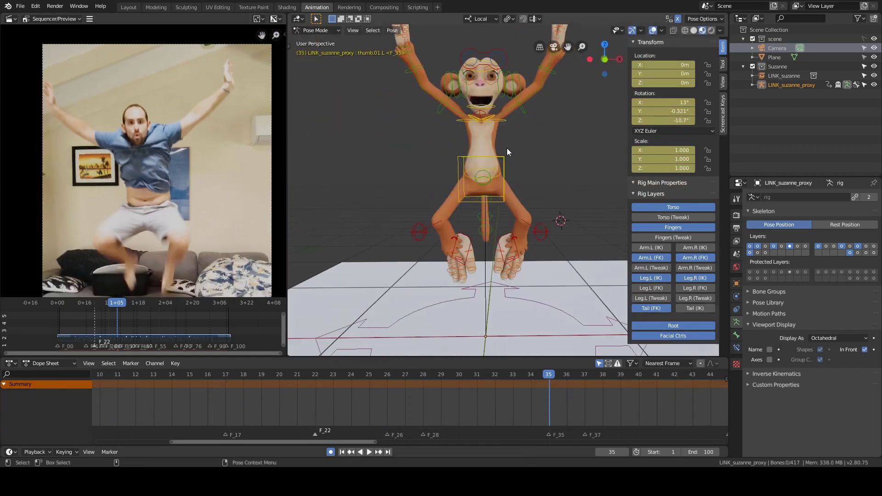
pyautogui.scroll(1, 515, 149)
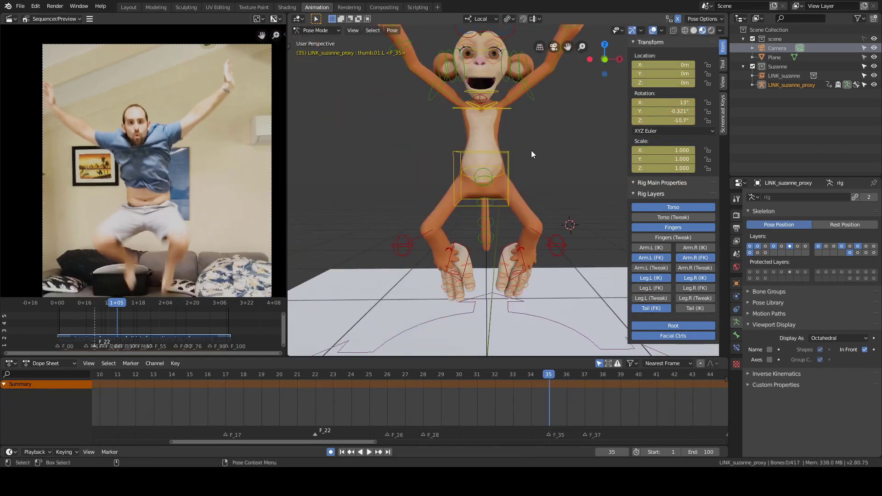
pyautogui.moveTo(263, 81); pyautogui.dragTo(261, 35, button='middle')
pyautogui.click(505, 262)
pyautogui.keyDown('shift'); pyautogui.click(469, 260); pyautogui.keyUp('shift')
pyautogui.moveTo(442, 155); pyautogui.dragTo(533, 180, button='middle')
pyautogui.press('Right')
pyautogui.press('g')
pyautogui.press('z')
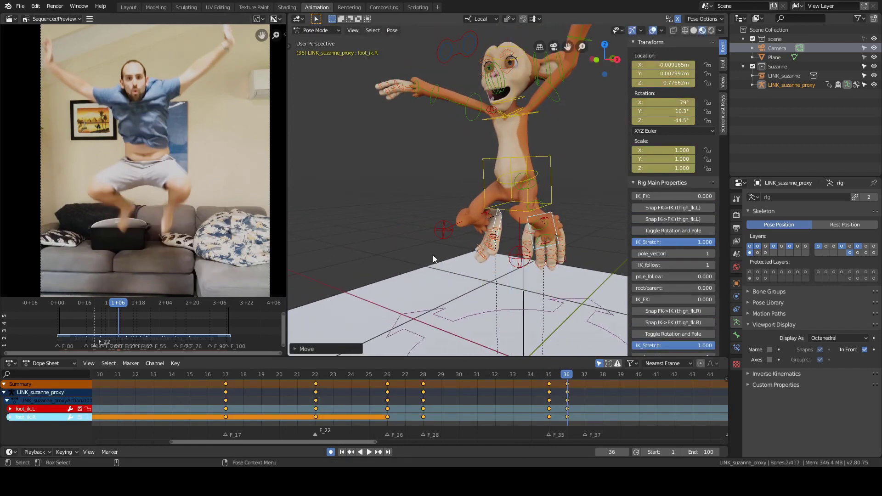
# - Move the knee target thigh_ik_target.L at frame 36 to about X 0.1765 m, Y -0.232 m, Z 0.504 m
pyautogui.click(443, 230)
pyautogui.keyDown('shift'); pyautogui.click(520, 256); pyautogui.keyUp('shift')
pyautogui.moveTo(519, 255); pyautogui.dragTo(553, 207, button='middle')
pyautogui.press('g')
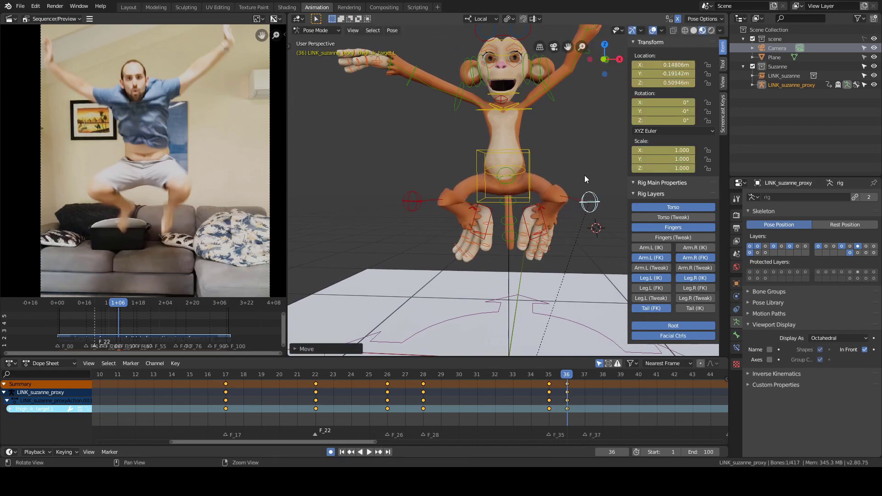
pyautogui.press('g')
pyautogui.keyDown('alt'); pyautogui.moveTo(585, 179); pyautogui.dragTo(552, 158); pyautogui.keyUp('alt')
pyautogui.click(593, 255)
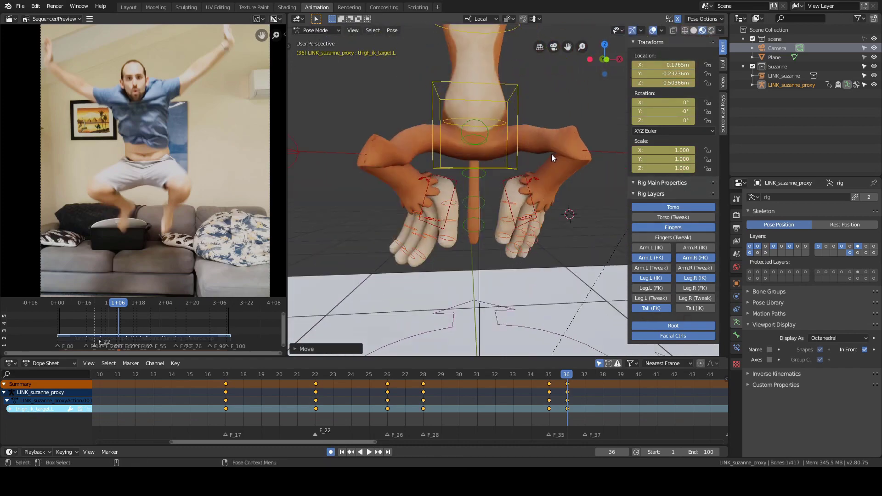
# - Nudge the left foot control slightly at frame 36 to refine the tucked leg pose
pyautogui.scroll(4, 552, 157)
pyautogui.click(534, 184)
pyautogui.press('g')
pyautogui.click(529, 181)
pyautogui.scroll(-4, 533, 177)
pyautogui.click(581, 161)
pyautogui.moveTo(582, 161); pyautogui.dragTo(581, 129, button='middle')
pyautogui.click(580, 128)
pyautogui.scroll(-4, 581, 129)
# - Rotate upper_arm_fk.L at frame 36 and add forearm_fk.L and hand_fk.L to the selection
pyautogui.scroll(5, 542, 129)
pyautogui.click(510, 161)
pyautogui.press('r')
pyautogui.keyDown('shift'); pyautogui.click(554, 113); pyautogui.keyUp('shift')
pyautogui.keyDown('shift'); pyautogui.click(570, 88); pyautogui.keyUp('shift')
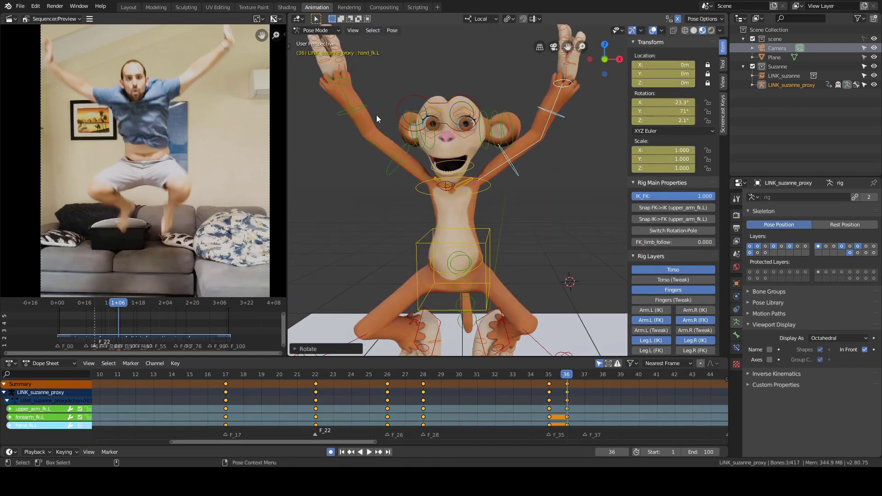
# - Select all the rig controls and insert keyframes for the whole pose at frame 36
pyautogui.scroll(-2, 395, 115)
pyautogui.press('a')
pyautogui.press('a')
pyautogui.moveTo(558, 250); pyautogui.dragTo(553, 216, button='middle')
pyautogui.scroll(-1, 525, 139)
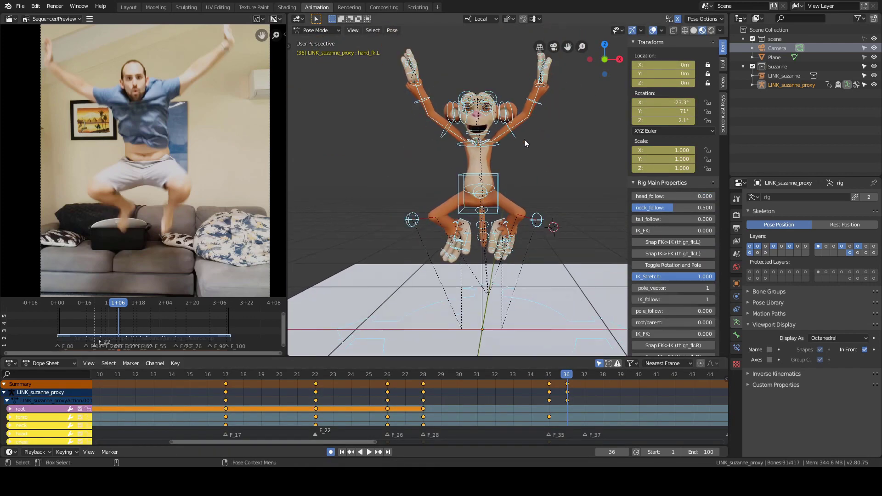
pyautogui.press('i')
pyautogui.click(525, 140)
# - Move the frame 36 keys to frame 35 in the Dope Sheet and set the current frame to 35
pyautogui.click(568, 384)
pyautogui.press('g')
pyautogui.click(550, 401)
pyautogui.moveTo(550, 406)
pyautogui.mouseDown(button='right')
pyautogui.moveTo(525, 426)
pyautogui.moveTo(546, 399)
pyautogui.mouseUp(button='right')
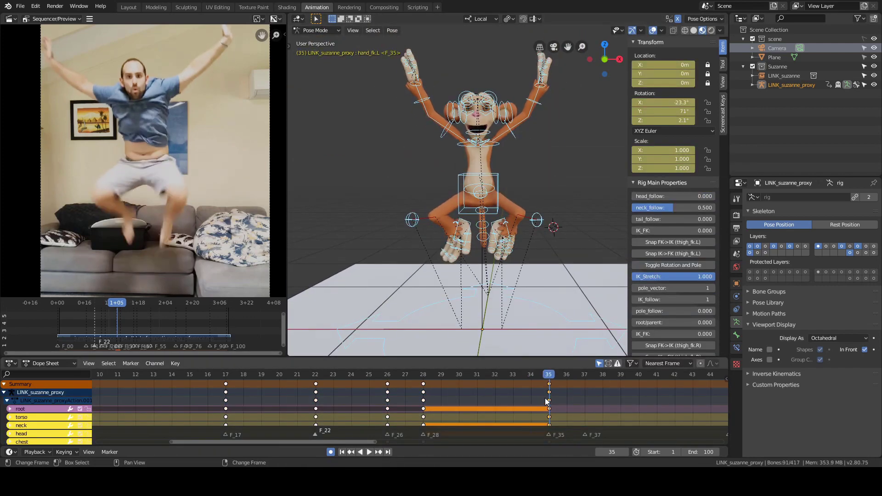
# - Play back and scrub the jump between frames 28 and 35, comparing the character's motion with the reference
pyautogui.press('space')
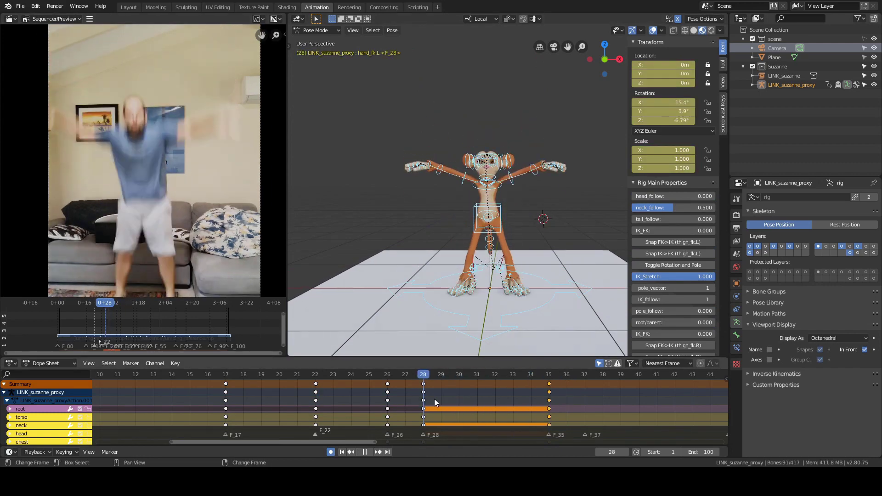
pyautogui.press('space')
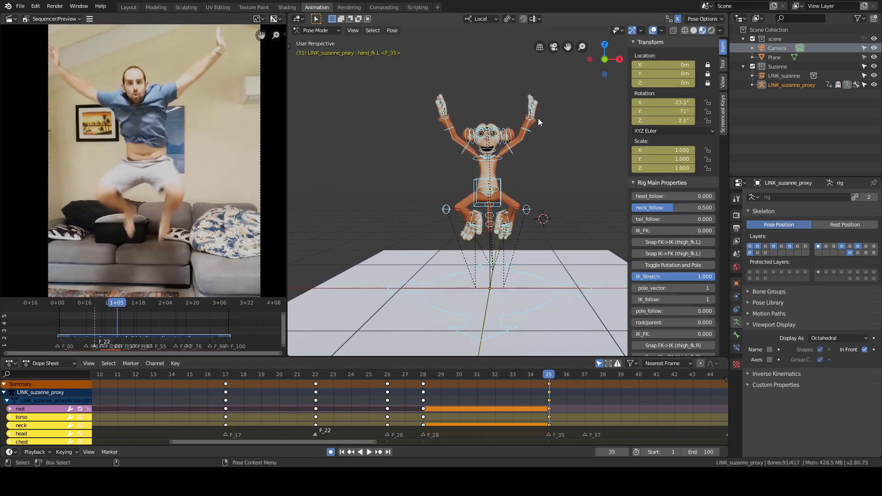
pyautogui.moveTo(539, 122); pyautogui.dragTo(533, 134, button='middle')
pyautogui.scroll(3, 528, 147)
pyautogui.click(512, 142)
pyautogui.scroll(-2, 529, 184)
pyautogui.press('a')
pyautogui.scroll(-4, 410, 402)
pyautogui.moveTo(410, 402); pyautogui.dragTo(511, 407, button='right')
pyautogui.scroll(4, 546, 195)
# - Rotate an upper-body control at frame 35 to refine the airborne pose and insert keyframes on all controls
pyautogui.click(481, 166)
pyautogui.press('r')
pyautogui.click(516, 153)
pyautogui.press('a')
pyautogui.press('i')
pyautogui.click(537, 176)
# - Check the left arm controls at frame 35, select the whole rig and play back the jump from frame 28
pyautogui.scroll(-4, 528, 184)
pyautogui.scroll(3, 529, 184)
pyautogui.click(521, 158)
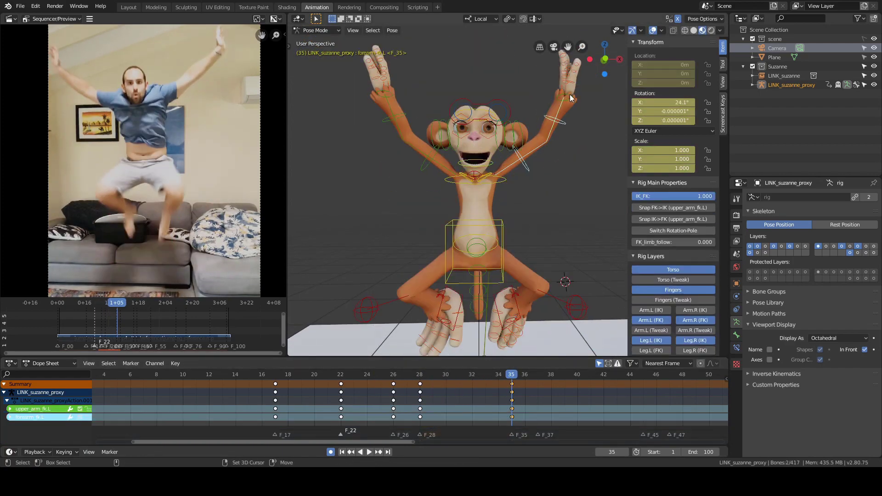
pyautogui.press('a')
pyautogui.press('space')
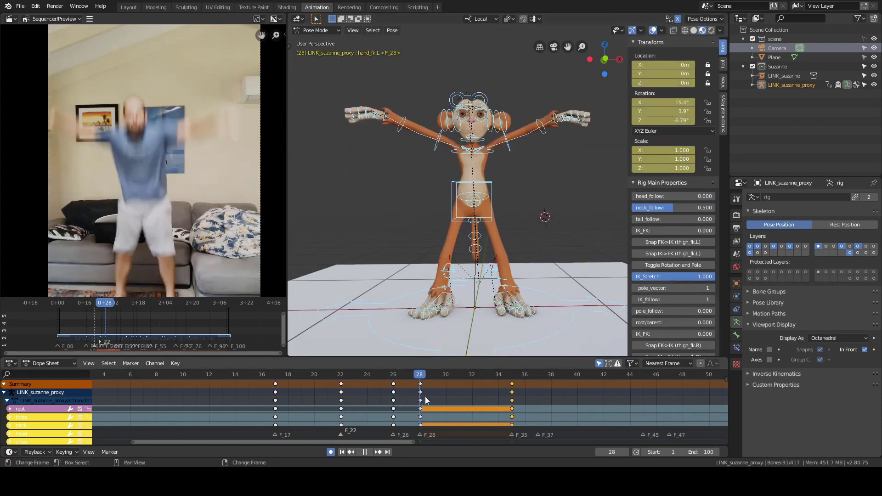
# - Scrub the jump between frames 28 and 35 from several angles, comparing the character's motion with the reference
pyautogui.moveTo(492, 395); pyautogui.dragTo(445, 400, button='right')
pyautogui.moveTo(501, 220); pyautogui.dragTo(445, 257, button='middle')
pyautogui.moveTo(452, 402); pyautogui.dragTo(512, 405, button='right')
pyautogui.moveTo(501, 212); pyautogui.dragTo(533, 197, button='middle')
pyautogui.moveTo(499, 405)
pyautogui.mouseDown(button='right')
pyautogui.moveTo(430, 408)
pyautogui.moveTo(512, 405)
pyautogui.mouseUp(button='right')
pyautogui.scroll(-1, 500, 243)
pyautogui.keyDown('shift'); pyautogui.moveTo(501, 244); pyautogui.dragTo(516, 221, button='middle'); pyautogui.keyUp('shift')
pyautogui.moveTo(499, 377); pyautogui.dragTo(511, 396, button='right')
pyautogui.moveTo(413, 152); pyautogui.dragTo(446, 184, button='middle')
# - Go to frame 37 and rotate the left upper arm and forearm controls about their local X axes to match the reference
pyautogui.press('Right')
pyautogui.press('Right')
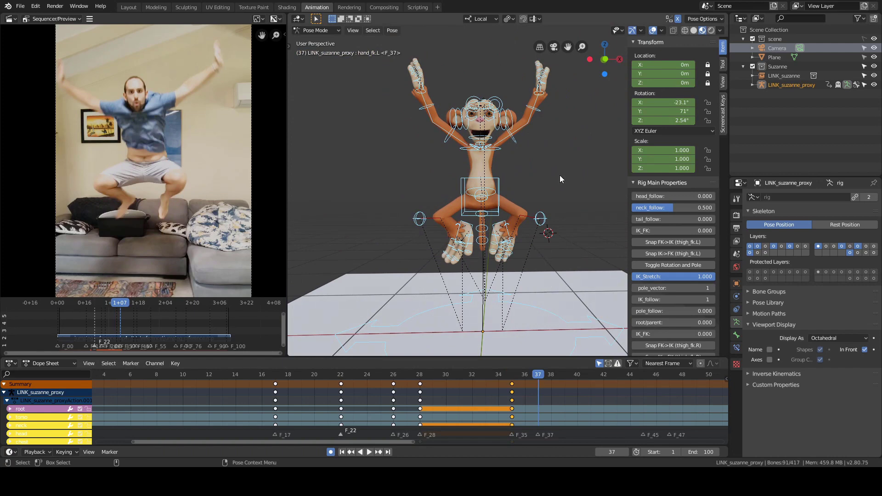
pyautogui.press('Left')
pyautogui.press('Right')
pyautogui.click(486, 140)
pyautogui.press('KP_Decimal')
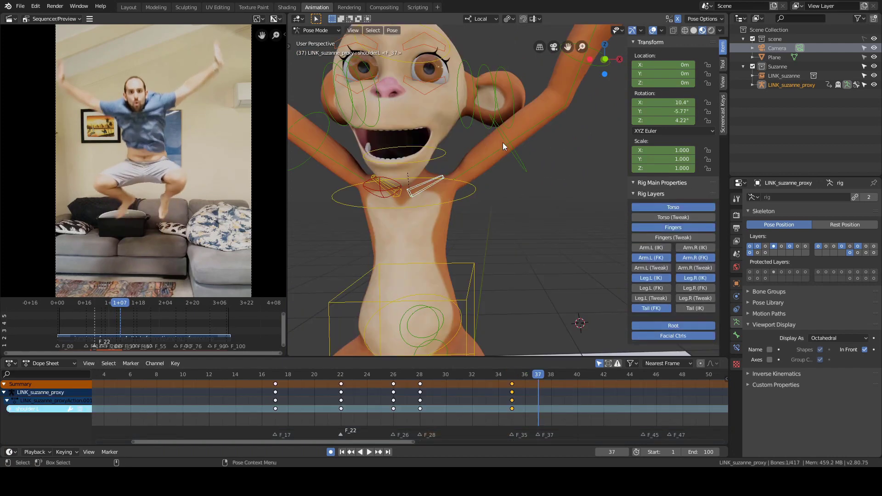
pyautogui.click(506, 155)
pyautogui.click(517, 151)
pyautogui.press('r')
pyautogui.press('x')
pyautogui.click(547, 131)
pyautogui.click(527, 138)
pyautogui.press('r')
pyautogui.press('x')
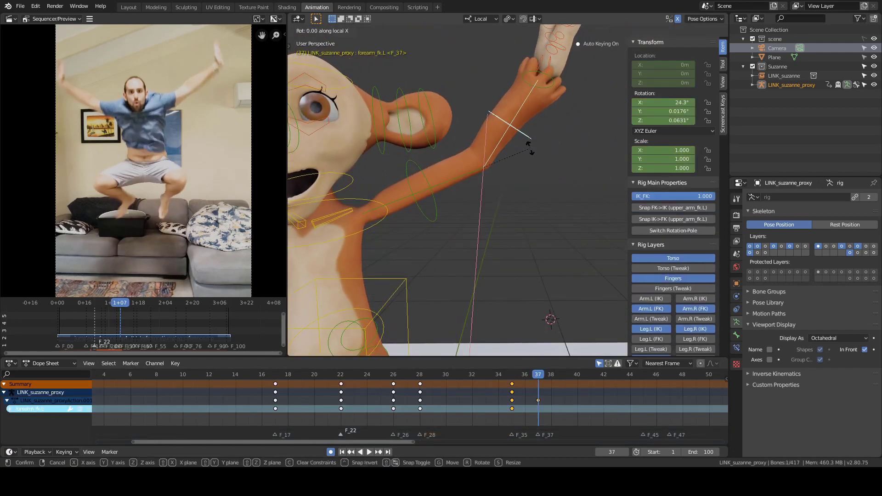
pyautogui.click(547, 124)
# - Rotate the left hand control at frame 37 to refine the wrist angle
pyautogui.click(538, 167)
pyautogui.click(557, 134)
pyautogui.moveTo(556, 134); pyautogui.dragTo(538, 163, button='middle')
pyautogui.press('r')
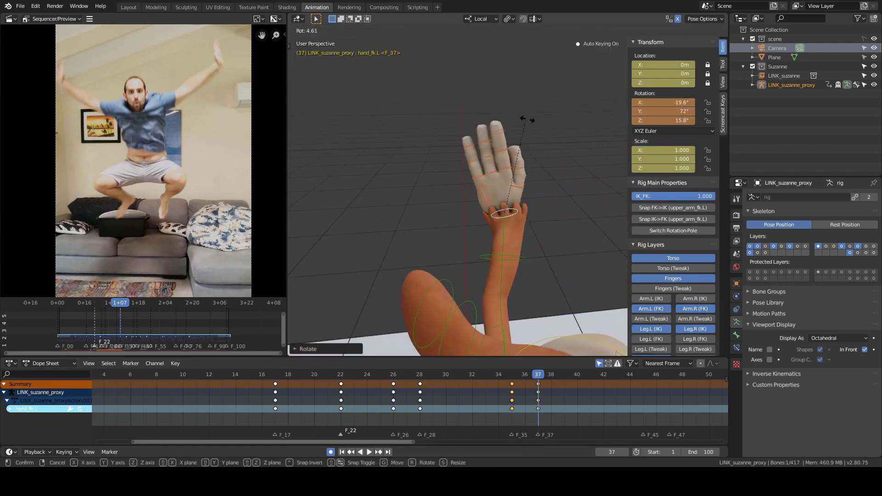
pyautogui.click(528, 119)
# - Select several finger controls on the left hand and rotate them together about their local X axes
pyautogui.click(488, 169)
pyautogui.keyDown('shift'); pyautogui.click(468, 169); pyautogui.keyUp('shift')
pyautogui.keyDown('shift'); pyautogui.click(448, 173); pyautogui.keyUp('shift')
pyautogui.keyDown('shift'); pyautogui.click(455, 172); pyautogui.keyUp('shift')
pyautogui.press('r')
pyautogui.press('x')
# - Rotate the remaining finger controls of the left hand individually to vary the hand pose at frame 37
pyautogui.moveTo(468, 159); pyautogui.dragTo(507, 165, button='middle')
pyautogui.click(465, 133)
pyautogui.keyDown('shift'); pyautogui.click(465, 154); pyautogui.keyUp('shift')
pyautogui.press('r')
pyautogui.click(487, 136)
pyautogui.click(468, 154)
pyautogui.press('r')
pyautogui.press('x')
pyautogui.click(497, 139)
pyautogui.press('r')
pyautogui.click(486, 90)
pyautogui.press('r')
pyautogui.click(517, 122)
# - Clear the selection and move the left foot IK control along its local Z axis at frame 37
pyautogui.press('a')
pyautogui.hotkey('alt', 'a')
pyautogui.scroll(3, 528, 120)
pyautogui.click(484, 138)
pyautogui.press('g')
pyautogui.press('z')
pyautogui.press('z')
pyautogui.click(502, 152)
# - Show the left and right leg tweak controls, inspect the left shin tweak, and hide both layers again
pyautogui.scroll(-5, 660, 221)
pyautogui.click(660, 310)
pyautogui.click(687, 311)
pyautogui.moveTo(555, 182); pyautogui.dragTo(551, 194, button='middle')
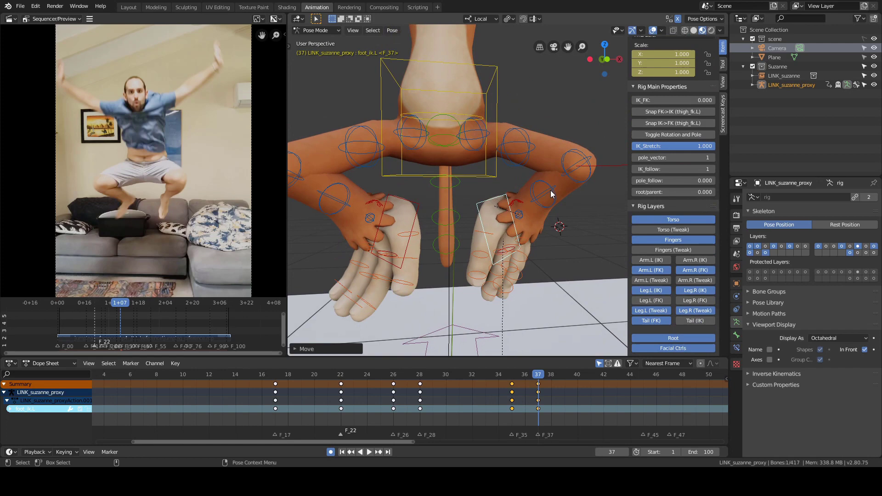
pyautogui.click(507, 191)
pyautogui.click(571, 142)
pyautogui.moveTo(572, 144); pyautogui.dragTo(539, 181, button='middle')
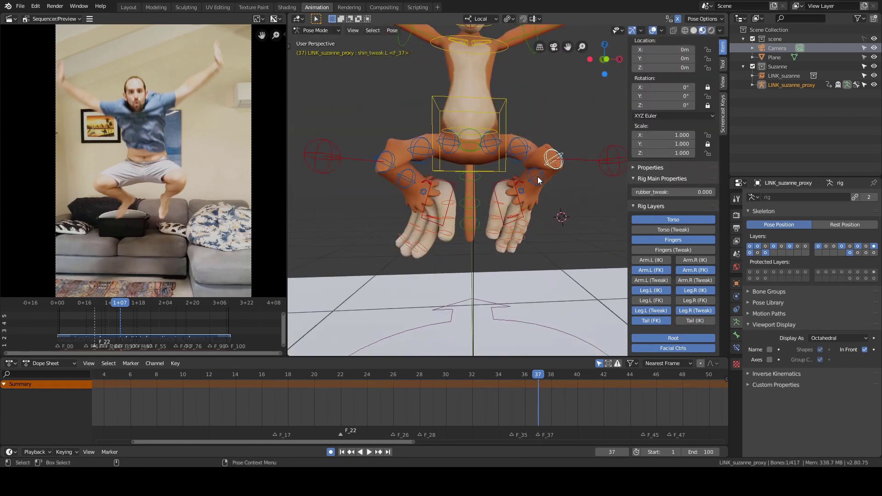
pyautogui.click(660, 312)
pyautogui.click(688, 311)
# - Key the whole rig at frame 37, lower both feet at frame 35, and reselect all controls
pyautogui.press('a')
pyautogui.press('Down')
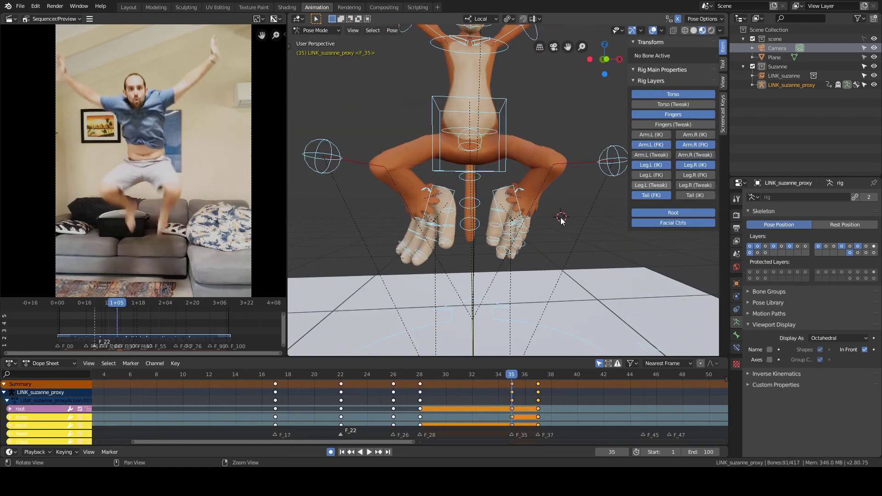
pyautogui.hotkey('alt', 'a')
pyautogui.keyDown('shift'); pyautogui.moveTo(497, 177); pyautogui.dragTo(500, 171, button='middle'); pyautogui.keyUp('shift')
pyautogui.click(502, 185)
pyautogui.keyDown('shift'); pyautogui.click(455, 188); pyautogui.keyUp('shift')
pyautogui.click(487, 175)
pyautogui.press('a')
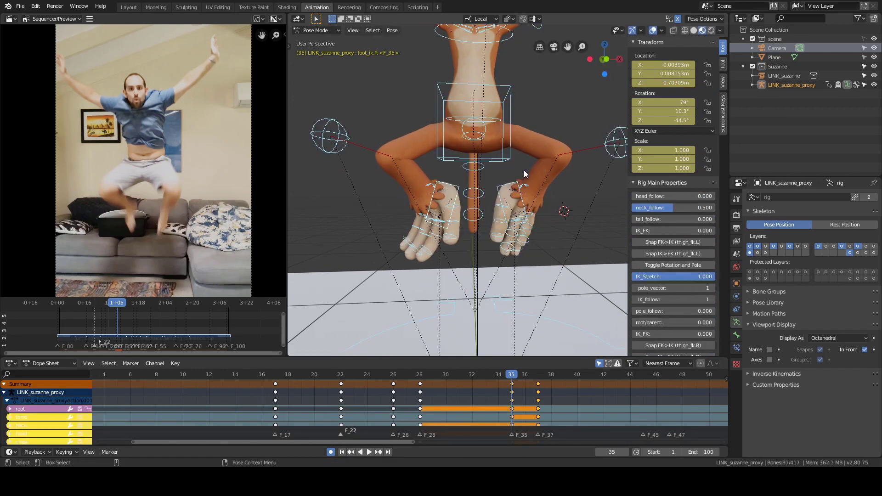
# - Return to frame 37, move the foot controls vertically to about 0.739 m in Z, and select the whole rig
pyautogui.scroll(-4, 543, 280)
pyautogui.press('Right')
pyautogui.press('Right')
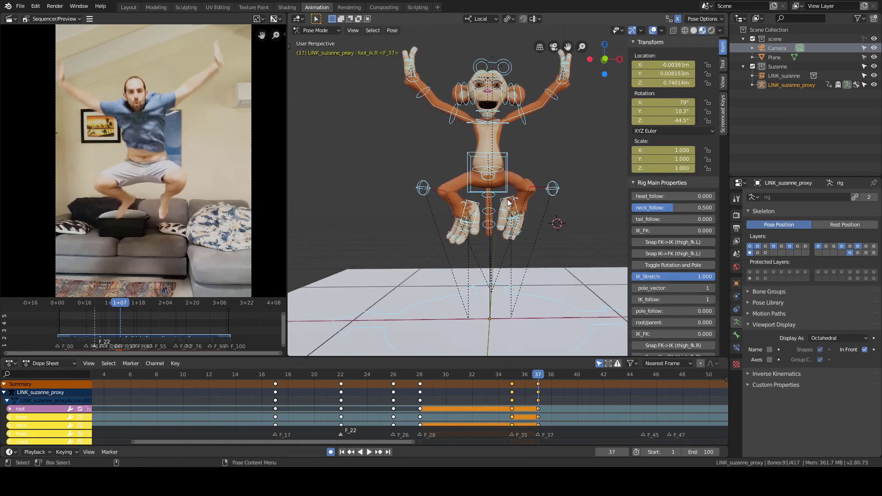
pyautogui.click(512, 217)
pyautogui.scroll(2, 527, 193)
pyautogui.press('g')
pyautogui.press('z')
pyautogui.click(527, 191)
pyautogui.press('a')
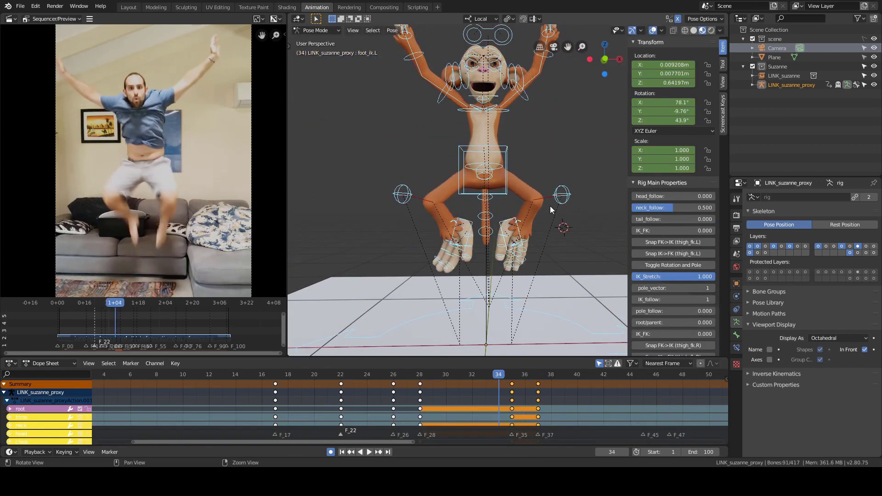
# - Move the torso control vertically along Z at frame 37
pyautogui.click(498, 144)
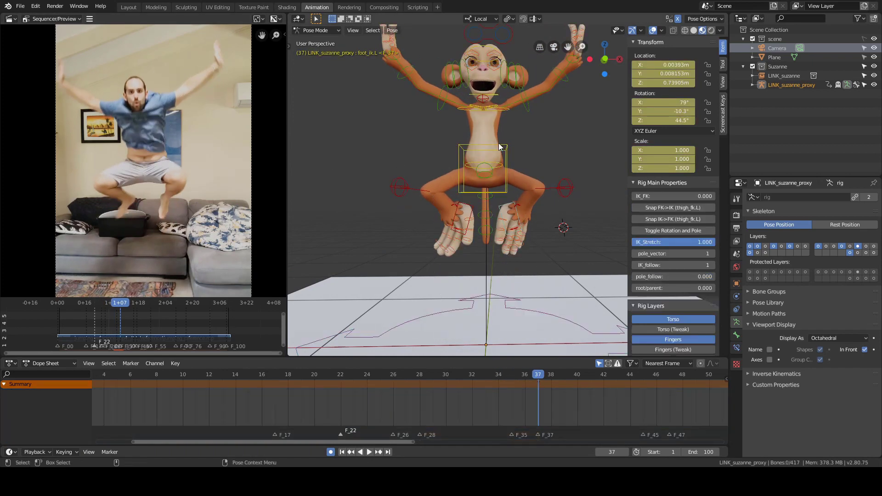
pyautogui.press('g')
pyautogui.press('z')
pyautogui.click(529, 139)
pyautogui.press('a')
pyautogui.press('a')
# - Adjust both foot IK controls at frame 37 and insert keyframes on all controls
pyautogui.scroll(2, 546, 203)
pyautogui.click(503, 213)
pyautogui.keyDown('shift'); pyautogui.click(463, 210); pyautogui.keyUp('shift')
pyautogui.keyDown('shift'); pyautogui.moveTo(464, 211); pyautogui.dragTo(474, 203, button='middle'); pyautogui.keyUp('shift')
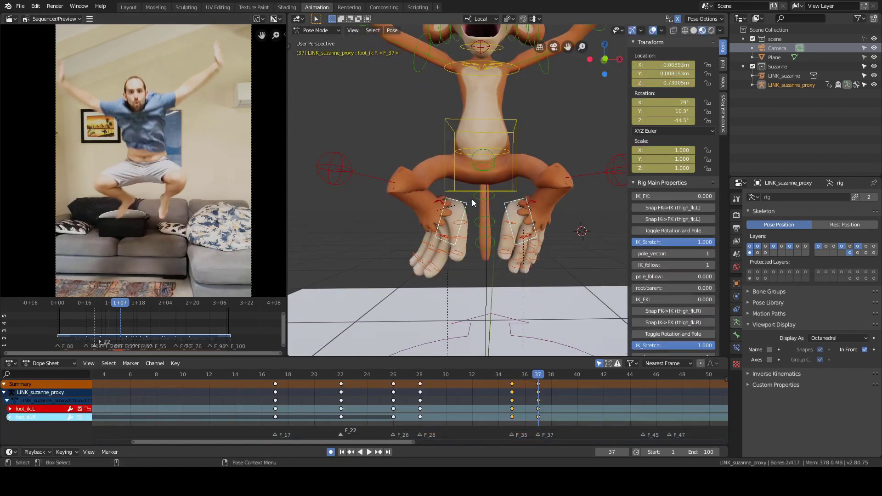
pyautogui.click(473, 207)
pyautogui.press('a')
pyautogui.press('i')
pyautogui.click(535, 161)
# - Go to frame 35 and lower both foot IK controls along Z to about 0.658 m
pyautogui.scroll(-3, 532, 179)
pyautogui.moveTo(496, 406)
pyautogui.mouseDown(button='right')
pyautogui.moveTo(449, 405)
pyautogui.moveTo(516, 400)
pyautogui.moveTo(512, 408)
pyautogui.mouseUp(button='right')
pyautogui.press('Escape')
pyautogui.scroll(2, 496, 207)
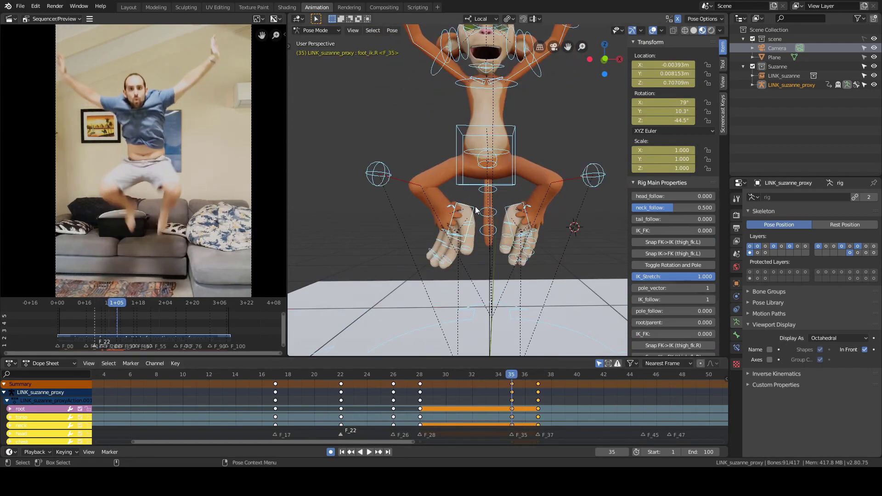
pyautogui.click(461, 216)
pyautogui.keyDown('shift'); pyautogui.click(518, 207); pyautogui.keyUp('shift')
pyautogui.press('g')
pyautogui.press('z')
pyautogui.click(517, 316)
# - Play back the jump around frames 35 to 37, check the left forearm control, and select the whole rig
pyautogui.press('space')
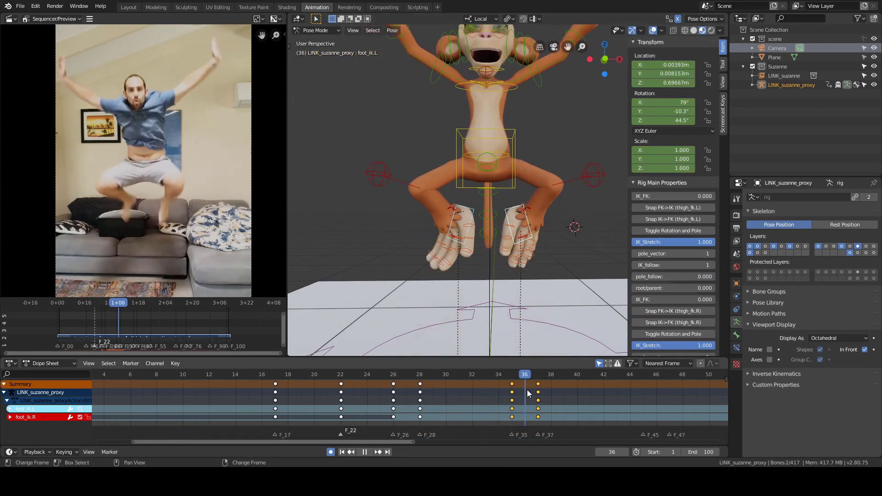
pyautogui.scroll(-3, 511, 217)
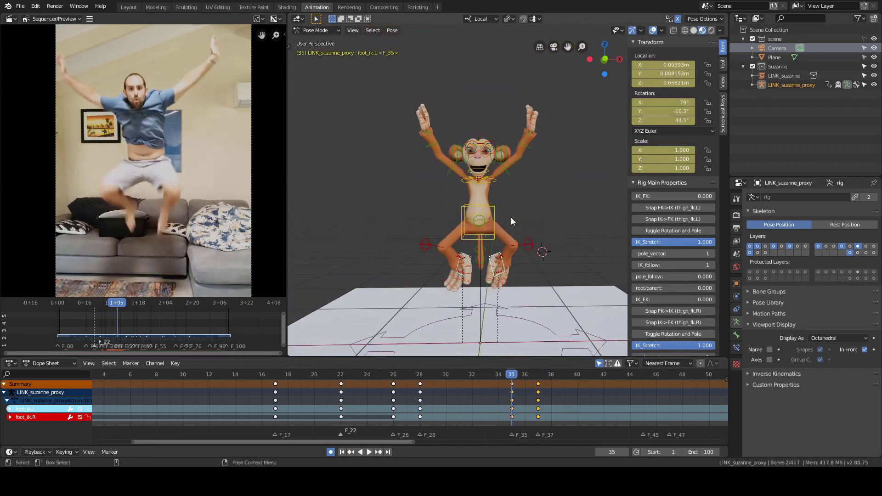
pyautogui.press('space')
pyautogui.click(531, 156)
pyautogui.moveTo(531, 156); pyautogui.dragTo(534, 247, button='middle')
pyautogui.click(547, 168)
pyautogui.press('a')
# - Set the current frame to 45 and compare the reference video on the preceding frames
pyautogui.moveTo(546, 400); pyautogui.dragTo(437, 400, button='middle')
pyautogui.click(534, 396)
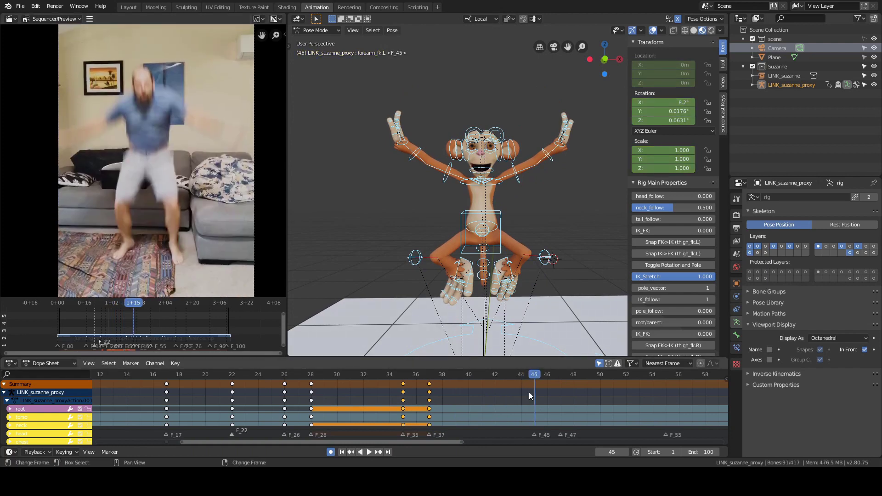
pyautogui.press('Left')
pyautogui.press('Left')
pyautogui.press('Right')
pyautogui.press('Right')
# - Reset the rotation and location of the foot controls at frame 45 to plant both feet on the floor
pyautogui.hotkey('alt', 'a')
pyautogui.scroll(1, 510, 322)
pyautogui.keyDown('shift'); pyautogui.moveTo(510, 322); pyautogui.dragTo(482, 211, button='middle'); pyautogui.keyUp('shift')
pyautogui.click(489, 209)
pyautogui.keyDown('shift'); pyautogui.click(460, 222); pyautogui.keyUp('shift')
pyautogui.keyDown('ctrl'); pyautogui.moveTo(524, 243); pyautogui.dragTo(541, 195, button='right'); pyautogui.keyUp('ctrl')
pyautogui.moveTo(544, 195)
pyautogui.mouseDown(button='middle')
pyautogui.moveTo(549, 215)
pyautogui.moveTo(495, 242)
pyautogui.moveTo(460, 237)
pyautogui.mouseUp(button='middle')
pyautogui.hotkey('alt', 'r')
pyautogui.hotkey('alt', 'g')
pyautogui.hotkey('alt', 'a')
# - Select both foot heel controls and rotate them about local X at frame 45
pyautogui.keyDown('shift'); pyautogui.moveTo(504, 321); pyautogui.dragTo(511, 247, button='middle'); pyautogui.keyUp('shift')
pyautogui.click(511, 246)
pyautogui.keyDown('shift'); pyautogui.click(513, 244); pyautogui.keyUp('shift')
pyautogui.press('r')
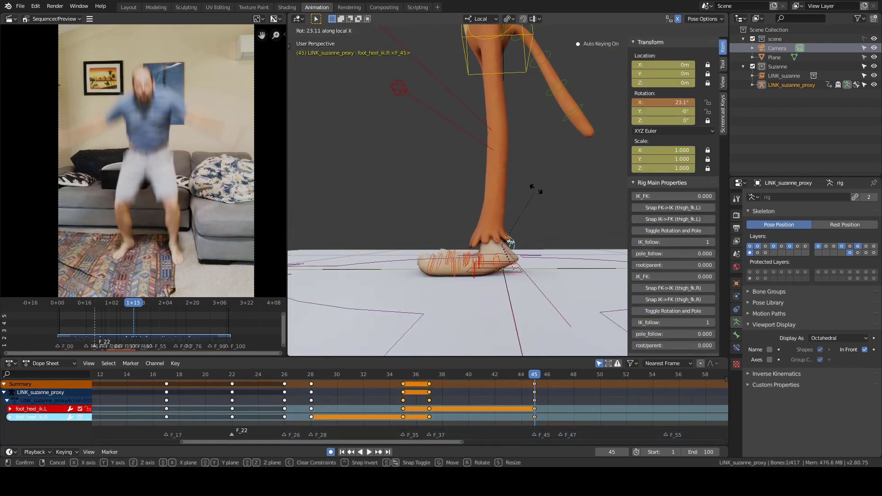
pyautogui.hotkey('alt', 'a')
# - Lower the torso control along global Z at frame 45 for the landing pose
pyautogui.moveTo(539, 183); pyautogui.dragTo(532, 209, button='middle')
pyautogui.scroll(-4, 532, 184)
pyautogui.click(514, 148)
pyautogui.moveTo(531, 151); pyautogui.dragTo(528, 141, button='middle')
pyautogui.press('g')
pyautogui.press('z')
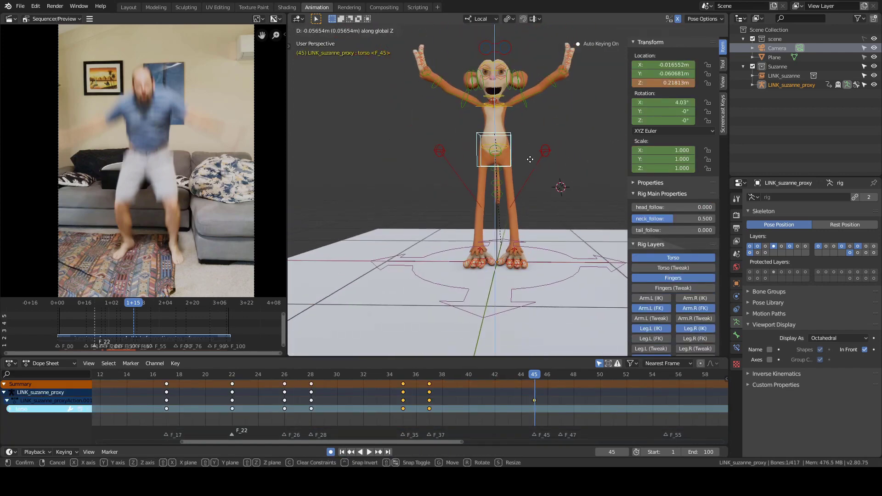
pyautogui.click(532, 186)
# - Reset the location of both knee pole targets at frame 45 and reposition them
pyautogui.click(546, 151)
pyautogui.keyDown('shift'); pyautogui.click(440, 151); pyautogui.keyUp('shift')
pyautogui.hotkey('alt', 'g')
pyautogui.moveTo(533, 216); pyautogui.dragTo(534, 198, button='middle')
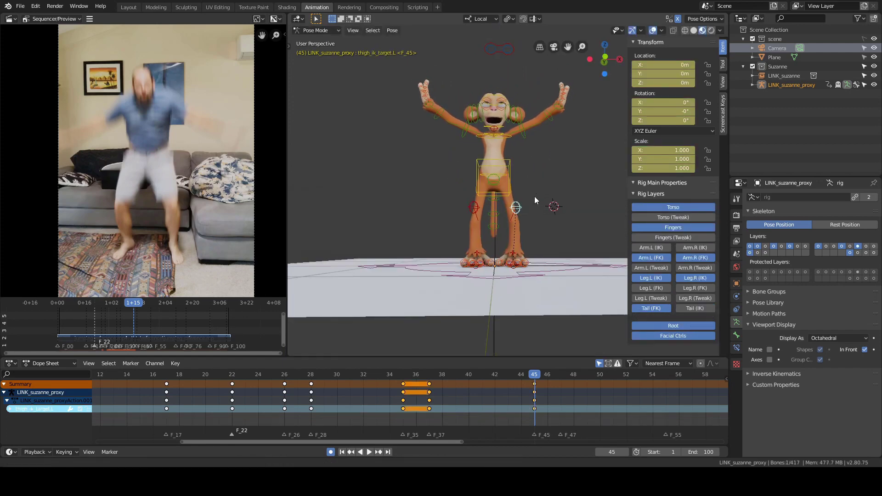
pyautogui.press('g')
pyautogui.click(529, 202)
# - Spread the feet outward about 0.077 m along X and turn them out 25° about Z at frame 45
pyautogui.hotkey('alt', 'a')
pyautogui.moveTo(537, 262); pyautogui.dragTo(494, 198, button='middle')
pyautogui.press('g')
pyautogui.press('x')
pyautogui.press('x')
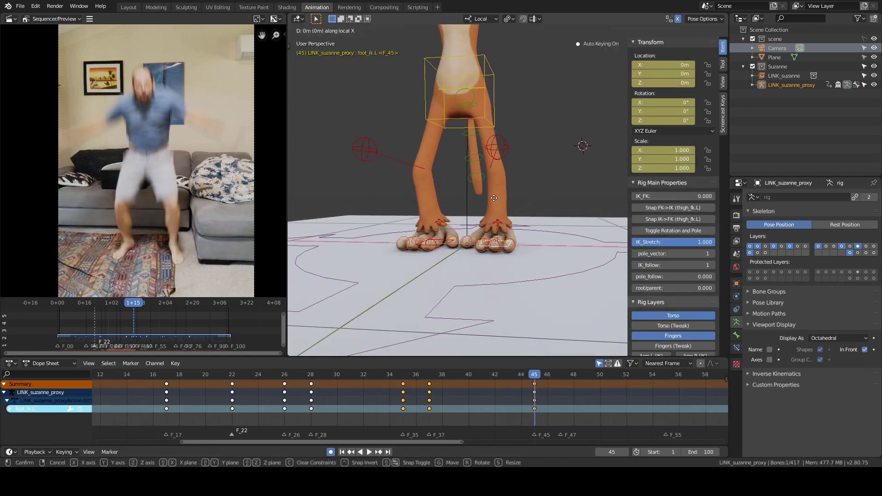
pyautogui.click(549, 129)
# - Select the torso and chest controls and rotate them together about local X at frame 45
pyautogui.scroll(-2, 542, 133)
pyautogui.keyDown('shift'); pyautogui.moveTo(515, 129); pyautogui.dragTo(522, 196, button='middle'); pyautogui.keyUp('shift')
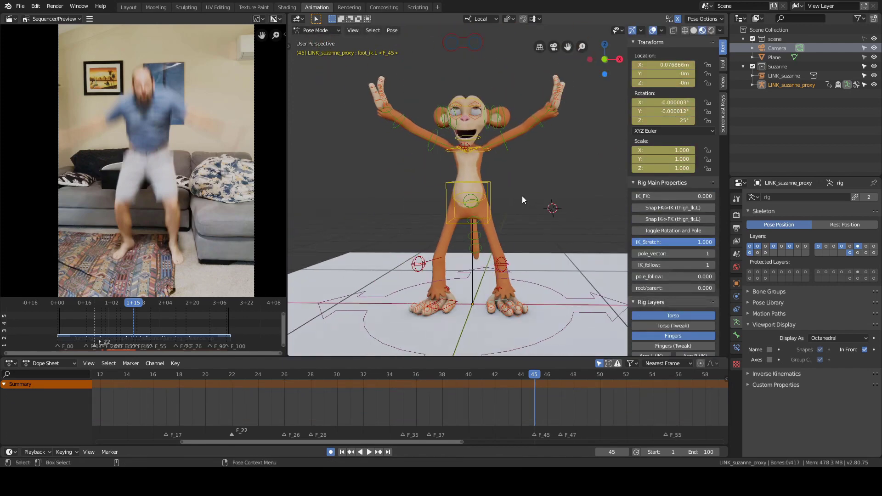
pyautogui.moveTo(583, 189); pyautogui.dragTo(500, 176, button='middle')
pyautogui.click(530, 189)
pyautogui.keyDown('shift'); pyautogui.click(519, 143); pyautogui.keyUp('shift')
pyautogui.press('r')
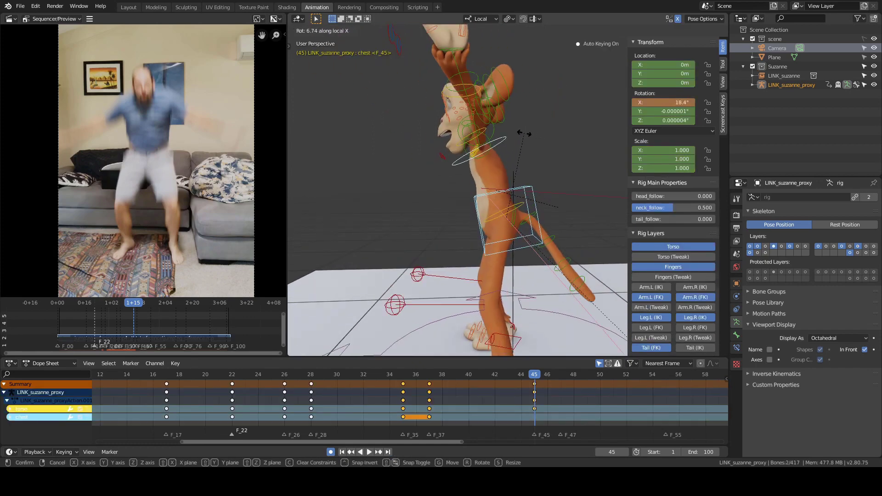
pyautogui.click(522, 132)
# - Rotate the left shoulder control at frame 45
pyautogui.click(399, 159)
pyautogui.moveTo(386, 161); pyautogui.dragTo(463, 180, button='middle')
pyautogui.click(448, 178)
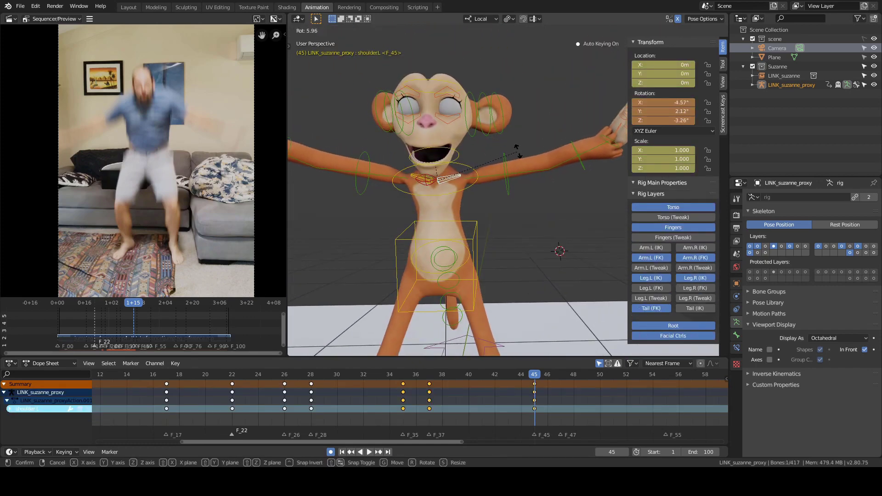
pyautogui.click(520, 162)
# - Rotate the left upper arm FK control about local X at frame 45 and clear its rotation
pyautogui.moveTo(465, 172); pyautogui.dragTo(495, 150, button='middle')
pyautogui.click(495, 169)
pyautogui.click(504, 166)
pyautogui.press('r')
pyautogui.press('x')
pyautogui.click(519, 147)
pyautogui.hotkey('alt', 'r')
pyautogui.press('Escape')
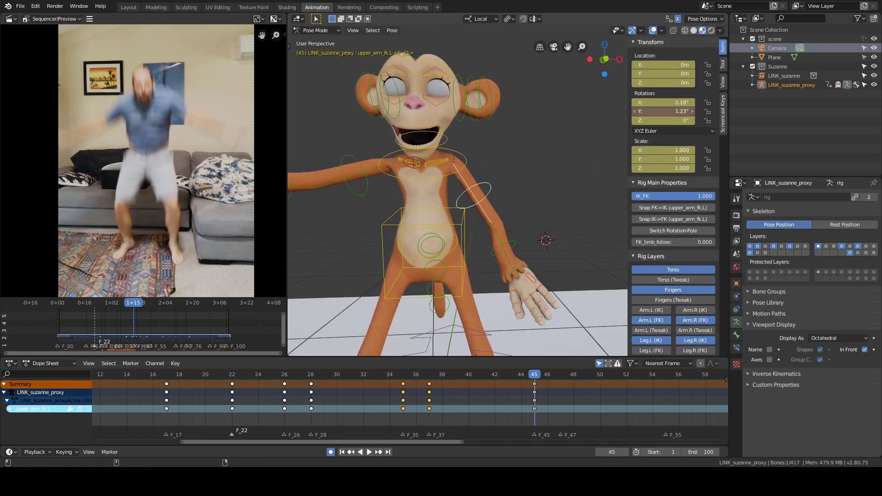
# - Adjust the left upper arm FK control's Y rotation and raise the arm to 52.3° about Z at frame 45
pyautogui.click(655, 110)
pyautogui.write('-900')
pyautogui.press('Return')
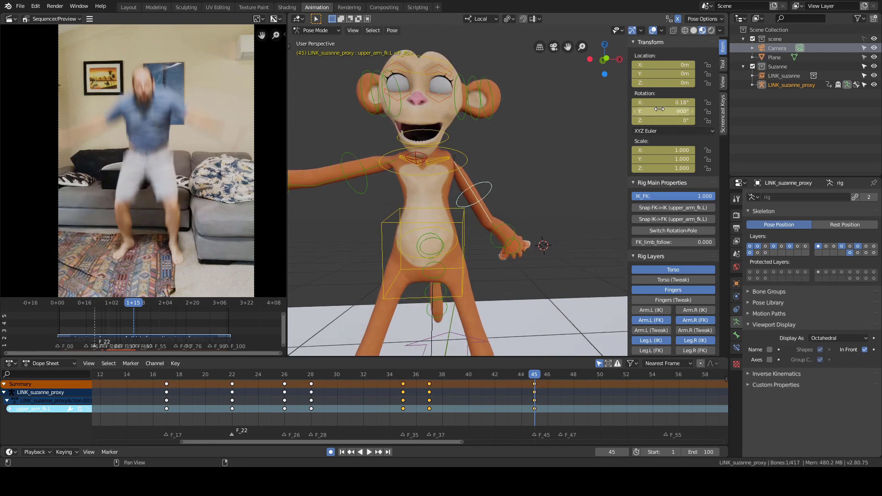
pyautogui.click(522, 127)
pyautogui.moveTo(522, 127); pyautogui.dragTo(575, 120, button='middle')
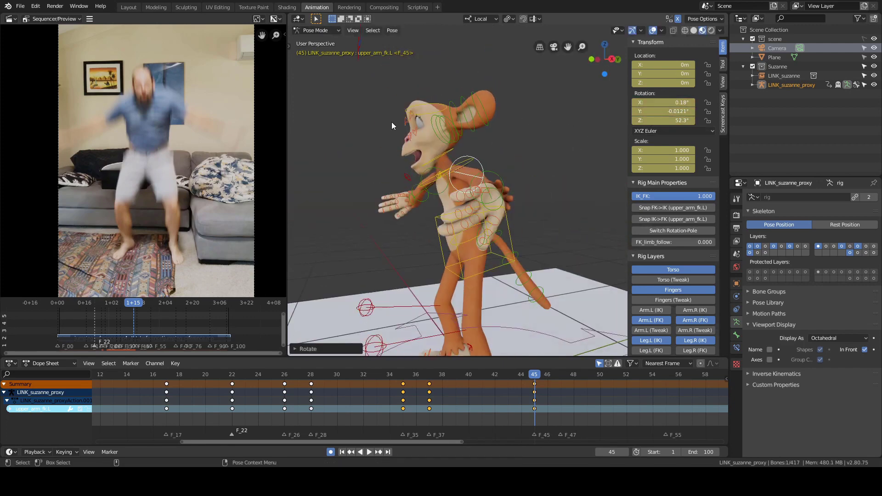
# - Rotate the left forearm FK control, and twist the left upper arm to -48.6° about its Y axis at frame 45
pyautogui.click(512, 155)
pyautogui.press('r')
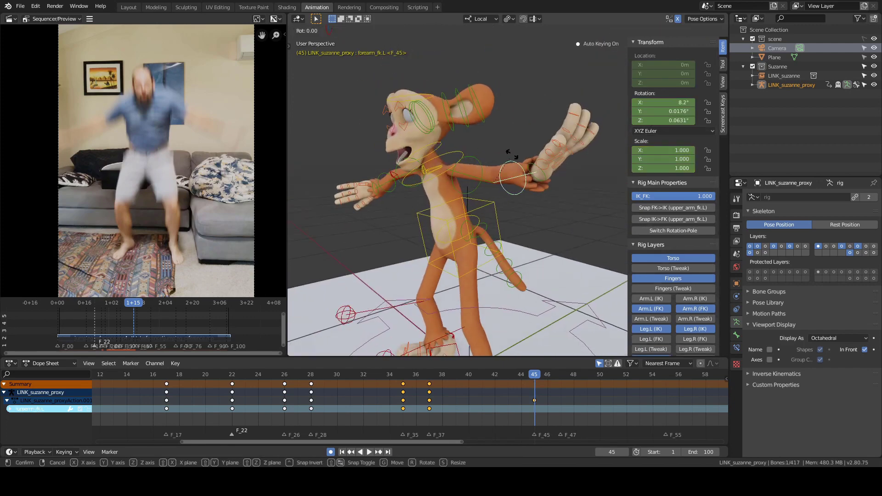
pyautogui.click(502, 157)
pyautogui.click(480, 169)
pyautogui.moveTo(517, 133); pyautogui.dragTo(553, 138, button='middle')
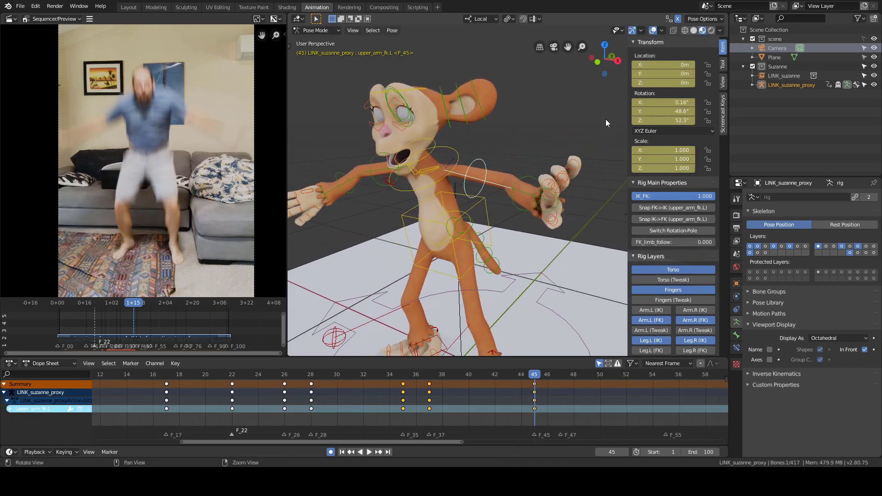
pyautogui.moveTo(607, 122); pyautogui.dragTo(527, 135, button='middle')
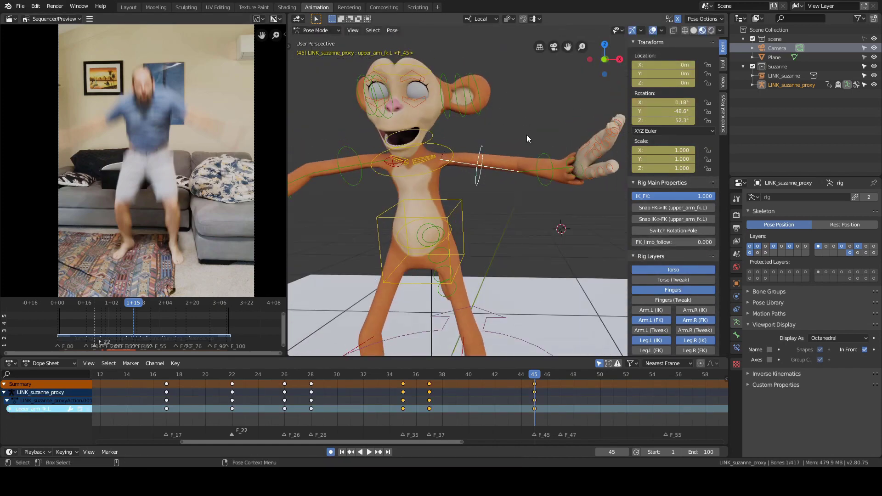
# - Rotate the left shoulder control about X to refine the arm height at frame 45
pyautogui.click(431, 158)
pyautogui.press('r')
pyautogui.press('x')
pyautogui.press('x')
pyautogui.click(477, 130)
# - Rotate the neck control to 37.1° about local X at frame 45 to match the reference video
pyautogui.click(428, 138)
pyautogui.moveTo(459, 133); pyautogui.dragTo(499, 124, button='middle')
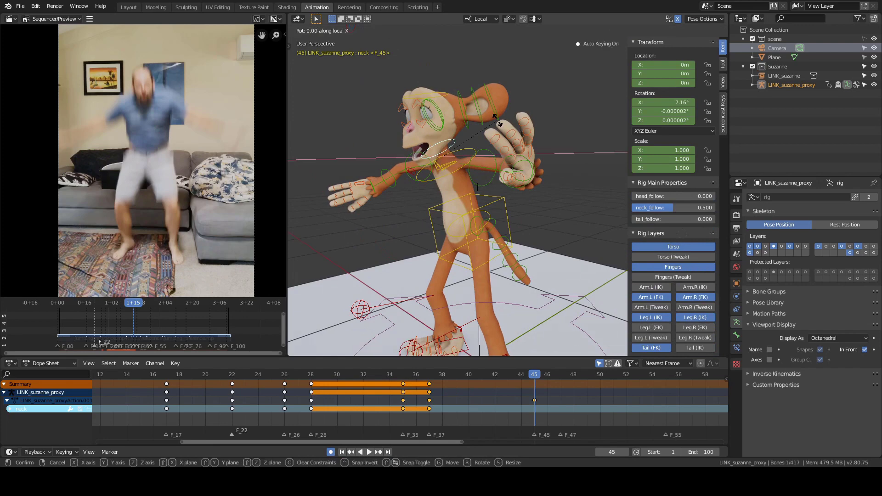
pyautogui.click(442, 134)
pyautogui.scroll(2, 176, 119)
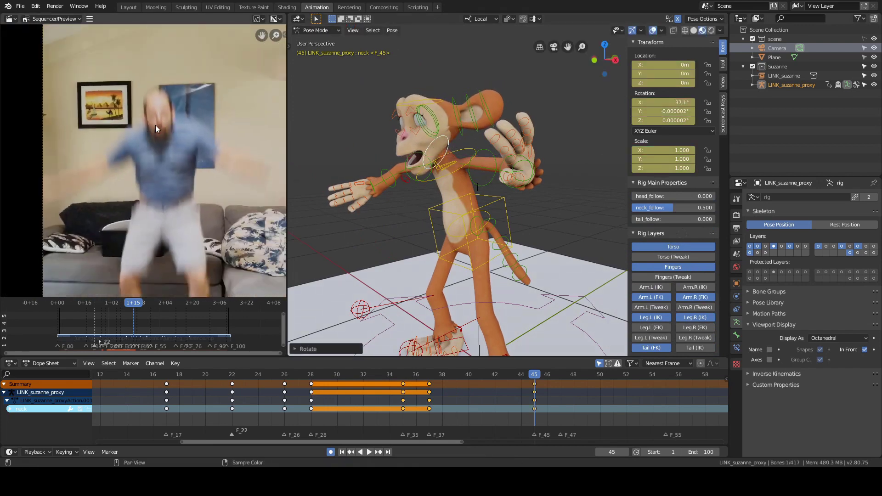
pyautogui.click(510, 82)
pyautogui.moveTo(510, 83); pyautogui.dragTo(492, 139, button='middle')
pyautogui.scroll(-2, 491, 139)
pyautogui.moveTo(197, 133); pyautogui.dragTo(120, 115, button='middle')
# - Clear the left hand control's rotation and rotate it into a new orientation at frame 45
pyautogui.moveTo(510, 179); pyautogui.dragTo(570, 138, button='middle')
pyautogui.click(536, 161)
pyautogui.click(546, 132)
pyautogui.click(561, 184)
pyautogui.hotkey('alt', 'r')
pyautogui.press('r')
pyautogui.press('x')
pyautogui.click(534, 142)
pyautogui.press('r')
pyautogui.press('r')
pyautogui.click(503, 145)
pyautogui.click(479, 134)
# - Move the eye target and other facial controls to lower the gaze at frame 45
pyautogui.scroll(-4, 522, 125)
pyautogui.press('a')
pyautogui.click(483, 98)
pyautogui.press('g')
pyautogui.press('g')
pyautogui.click(439, 132)
pyautogui.press('g')
pyautogui.click(480, 150)
pyautogui.press('g')
pyautogui.click(524, 126)
pyautogui.press('g')
pyautogui.click(530, 55)
# - Rotate the head control to about 1.44° about local X at frame 45
pyautogui.click(500, 71)
pyautogui.moveTo(531, 54); pyautogui.dragTo(531, 74, button='middle')
pyautogui.press('r')
pyautogui.press('x')
pyautogui.click(486, 81)
# - Select all controls and step between frames 45 and 40 to compare the landing with the reference video
pyautogui.press('a')
pyautogui.press('Left')
pyautogui.press('Left')
pyautogui.press('Left')
pyautogui.press('Left')
pyautogui.press('Left')
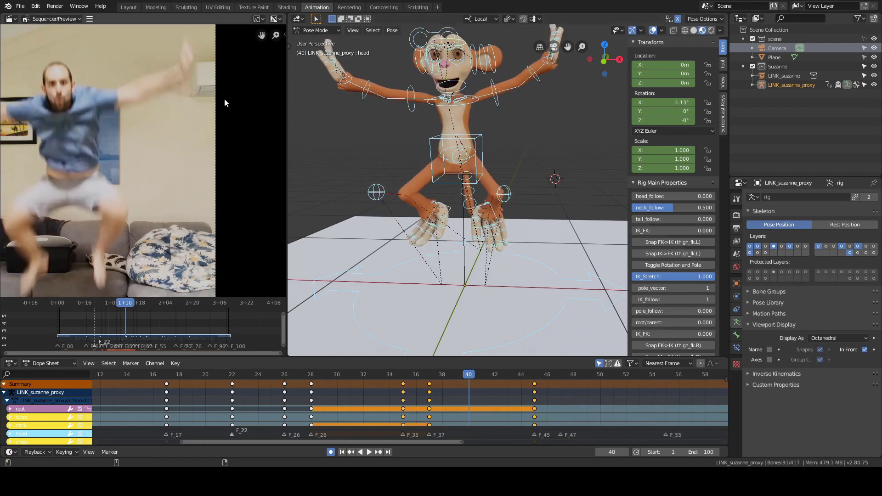
pyautogui.press('Right')
pyautogui.press('Right')
pyautogui.press('Right')
pyautogui.press('Right')
pyautogui.press('Right')
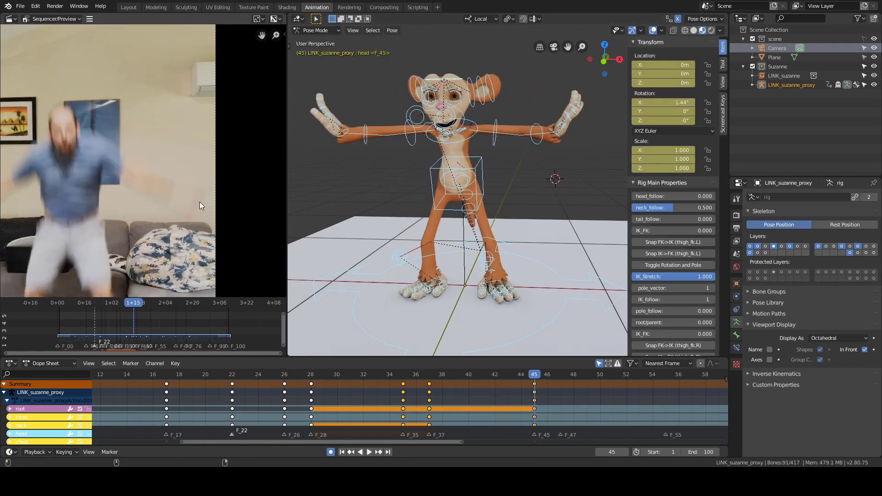
# - Bend the left hand FK control about local X at frame 45
pyautogui.click(555, 139)
pyautogui.press('r')
pyautogui.press('x')
pyautogui.moveTo(555, 139)
pyautogui.mouseDown(button='middle')
pyautogui.moveTo(524, 154)
pyautogui.moveTo(564, 145)
pyautogui.moveTo(561, 134)
pyautogui.mouseUp(button='middle')
pyautogui.click(529, 154)
pyautogui.press('r')
pyautogui.press('x')
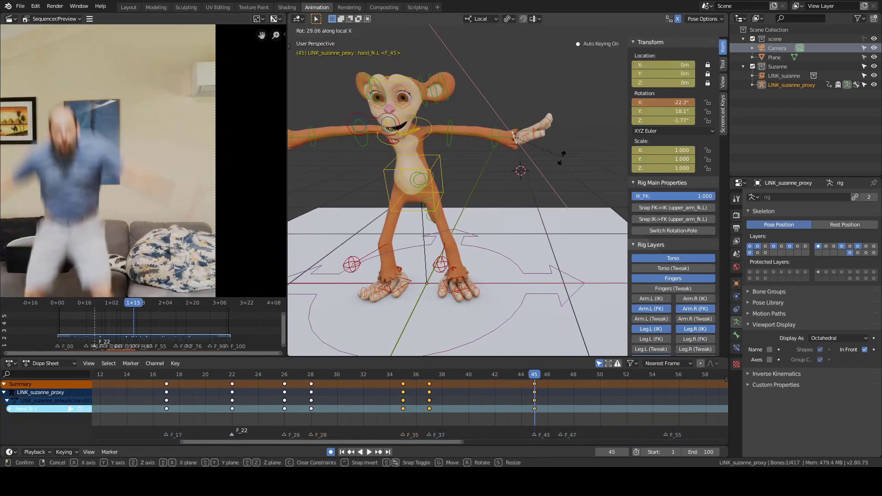
pyautogui.click(544, 202)
# - Rotate the left upper arm FK control from the side view to about -4.73° on X at frame 45
pyautogui.moveTo(543, 202); pyautogui.dragTo(531, 98, button='middle')
pyautogui.scroll(-2, 207, 137)
pyautogui.click(508, 105)
pyautogui.click(499, 111)
pyautogui.press('r')
pyautogui.press('x')
pyautogui.click(506, 111)
pyautogui.click(523, 120)
pyautogui.press('r')
pyautogui.click(529, 110)
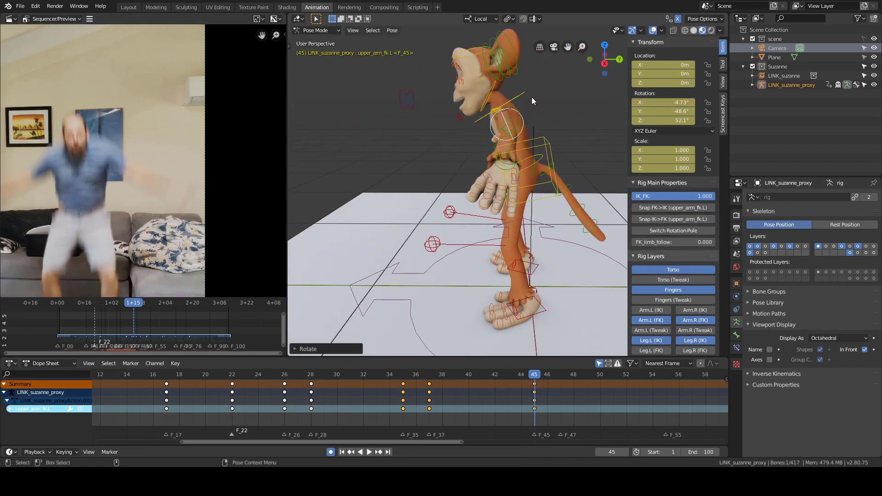
# - Refine the left upper arm FK rotation to about 0.88° on X and -42.5° on Y at frame 45
pyautogui.click(509, 126)
pyautogui.moveTo(509, 126); pyautogui.dragTo(534, 128, button='middle')
pyautogui.scroll(-3, 534, 128)
pyautogui.click(534, 128)
pyautogui.scroll(-1, 152, 184)
# - Select all controls and scrub around frame 45 to check the landing pose against the reference video
pyautogui.moveTo(152, 184); pyautogui.dragTo(168, 118, button='middle')
pyautogui.moveTo(464, 213); pyautogui.dragTo(467, 190, button='middle')
pyautogui.scroll(5, 501, 181)
pyautogui.press('a')
pyautogui.moveTo(528, 375)
pyautogui.mouseDown()
pyautogui.moveTo(472, 403)
pyautogui.moveTo(461, 392)
pyautogui.moveTo(532, 385)
pyautogui.mouseUp()
pyautogui.scroll(-3, 467, 276)
pyautogui.hotkey('alt', 'a')
# - Lasso-select the left hand's finger controls and rotate them about local X at frame 45
pyautogui.moveTo(464, 151)
pyautogui.mouseDown(button='middle')
pyautogui.moveTo(513, 134)
pyautogui.moveTo(496, 200)
pyautogui.moveTo(510, 189)
pyautogui.mouseUp(button='middle')
pyautogui.scroll(5, 495, 200)
pyautogui.moveTo(510, 189)
pyautogui.keyDown('ctrl'); pyautogui.mouseDown(button='right')
pyautogui.moveTo(485, 210)
pyautogui.moveTo(550, 204)
pyautogui.mouseUp(button='right'); pyautogui.keyUp('ctrl')
pyautogui.moveTo(551, 204); pyautogui.dragTo(503, 175, button='middle')
pyautogui.press('r')
pyautogui.press('x')
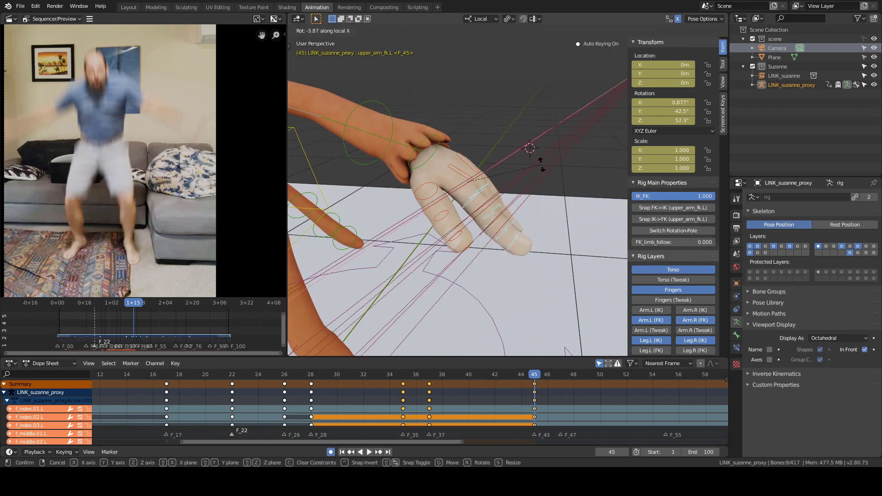
pyautogui.click(541, 164)
# - Select two digit controls on the left hand and rotate them together about local X at frame 45
pyautogui.scroll(2, 445, 192)
pyautogui.click(426, 201)
pyautogui.keyDown('shift'); pyautogui.click(444, 193); pyautogui.keyUp('shift')
pyautogui.moveTo(445, 192); pyautogui.dragTo(487, 167, button='middle')
pyautogui.press('r')
pyautogui.press('x')
pyautogui.click(524, 161)
# - Rotate the base control of the left index finger to -22° about local X at frame 45
pyautogui.click(501, 174)
pyautogui.press('r')
pyautogui.press('x')
pyautogui.click(552, 137)
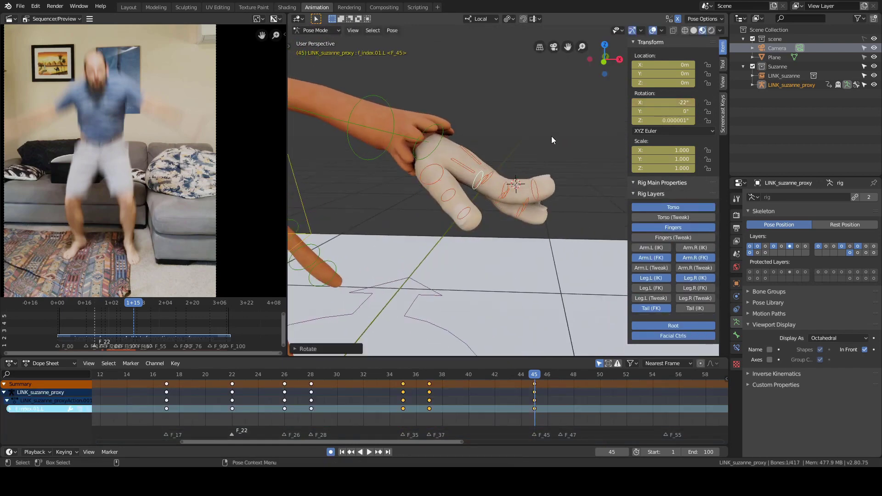
# - Rotate the base control of the left ring finger about local X at frame 45
pyautogui.moveTo(552, 137); pyautogui.dragTo(440, 182, button='middle')
pyautogui.click(531, 137)
pyautogui.hotkey('alt', 'a')
pyautogui.moveTo(531, 138); pyautogui.dragTo(523, 195, button='middle')
pyautogui.click(523, 196)
pyautogui.press('r')
pyautogui.press('x')
pyautogui.press('x')
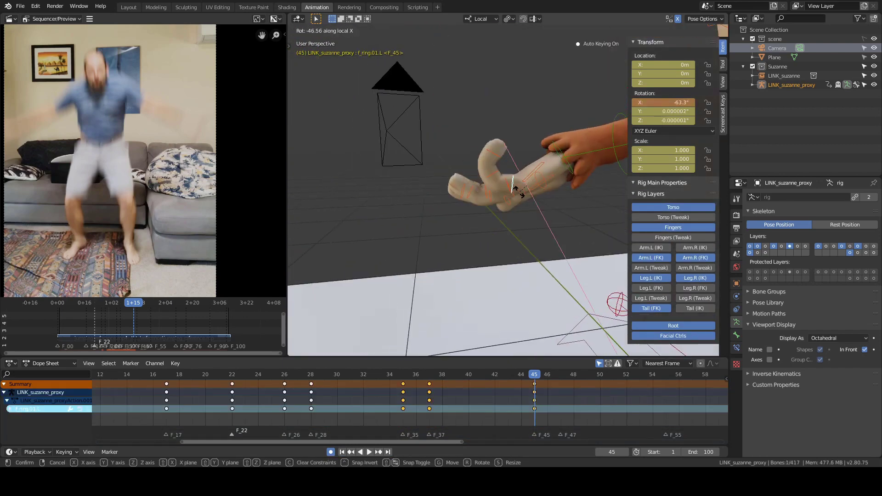
# - Lasso-select left finger controls and adjust the bend of the fingers at frame 45
pyautogui.moveTo(517, 127); pyautogui.dragTo(473, 213, button='middle')
pyautogui.scroll(2, 472, 213)
pyautogui.hotkey('alt', 'a')
pyautogui.keyDown('ctrl'); pyautogui.moveTo(461, 162); pyautogui.dragTo(462, 234, button='right'); pyautogui.keyUp('ctrl')
pyautogui.moveTo(462, 235)
pyautogui.mouseDown(button='middle')
pyautogui.moveTo(512, 150)
pyautogui.moveTo(487, 108)
pyautogui.mouseUp(button='middle')
pyautogui.click(490, 133)
pyautogui.click(478, 189)
# - Rotate the left thumb's base control freely to about 1.71° X, 0.27° Y and -20.7° Z at frame 45
pyautogui.hotkey('alt', 'a')
pyautogui.moveTo(418, 122); pyautogui.dragTo(463, 188, button='middle')
pyautogui.click(506, 146)
pyautogui.press('r')
pyautogui.press('x')
pyautogui.press('x')
pyautogui.rightClick(510, 165)
pyautogui.press('r')
pyautogui.click(513, 170)
pyautogui.click(463, 188)
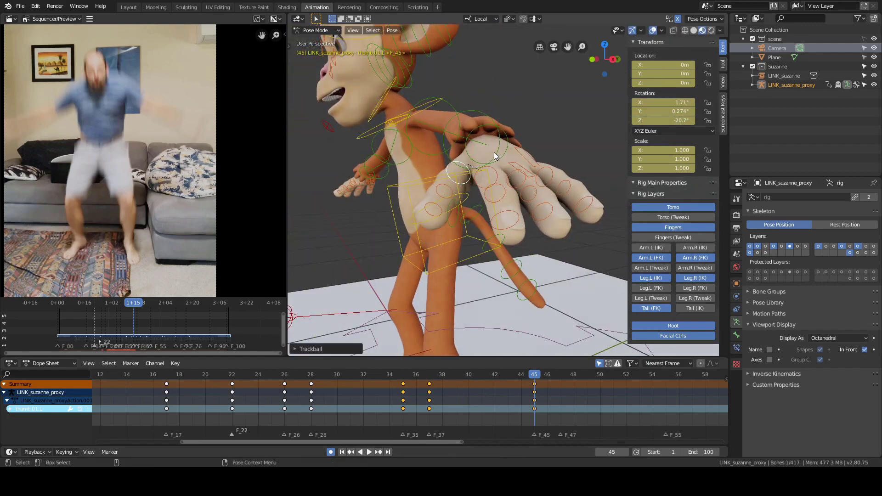
# - Twist the left thumb's base control to about -49.8° around Y at frame 45 and try shifting its position
pyautogui.moveTo(494, 152); pyautogui.dragTo(545, 158, button='middle')
pyautogui.moveTo(663, 111); pyautogui.dragTo(685, 112)
pyautogui.moveTo(478, 143); pyautogui.dragTo(522, 133, button='middle')
pyautogui.press('g')
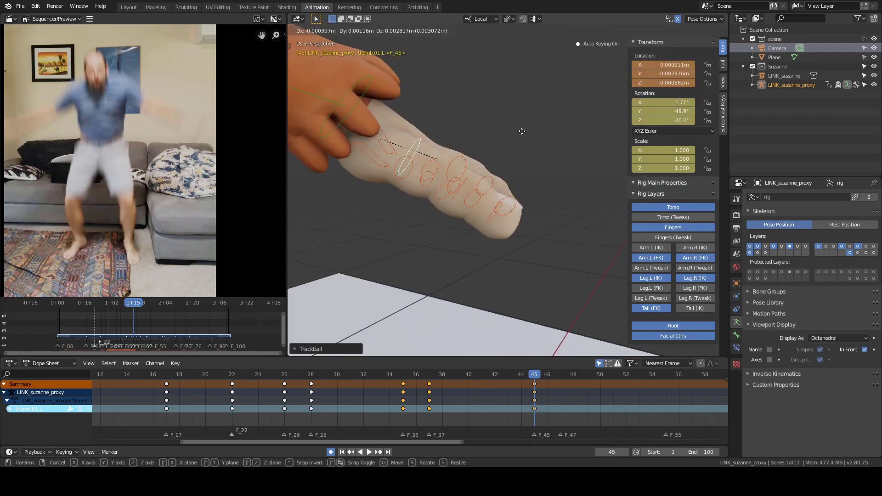
pyautogui.click(525, 81)
pyautogui.moveTo(526, 81); pyautogui.dragTo(542, 122, button='middle')
# - Rotate the left index finger's base control to about -34.6° X, 0.99° Y and -5.55° Z at frame 45
pyautogui.click(489, 166)
pyautogui.press('r')
pyautogui.click(576, 84)
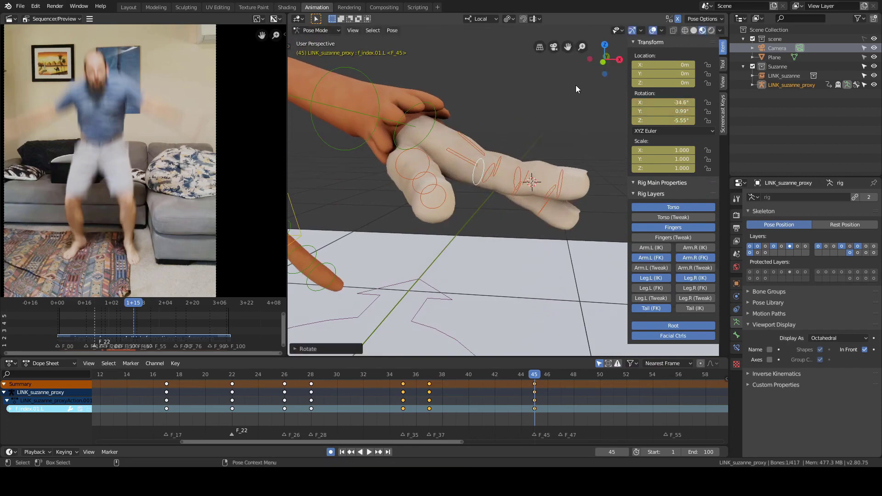
pyautogui.press('r')
pyautogui.moveTo(576, 85); pyautogui.dragTo(530, 135, button='middle')
# - Rotate the base controls of the left middle and ring fingers together about X, with the ring finger at about -56.1°
pyautogui.keyDown('shift'); pyautogui.click(566, 145); pyautogui.keyUp('shift')
pyautogui.press('r')
pyautogui.press('x')
pyautogui.click(514, 89)
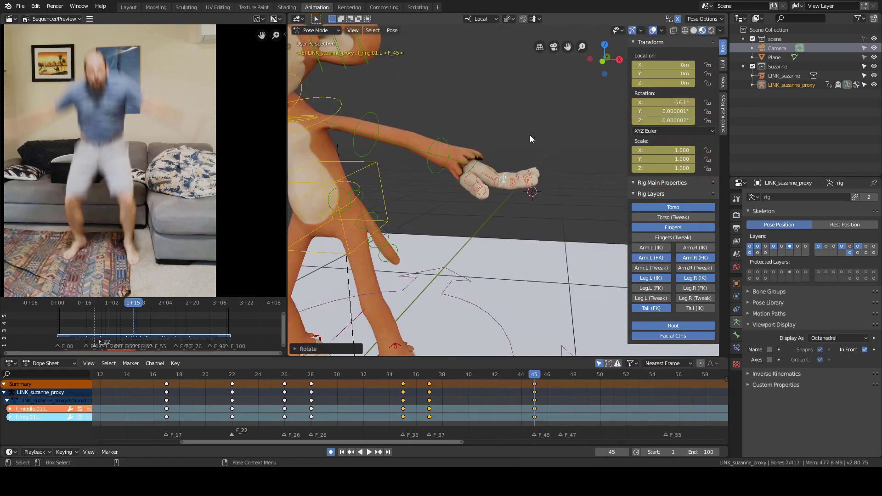
# - Rotate the left hand FK control about X to about 7.97° at frame 45
pyautogui.click(474, 160)
pyautogui.moveTo(474, 160); pyautogui.dragTo(506, 139, button='middle')
pyautogui.press('r')
pyautogui.press('x')
pyautogui.click(511, 124)
pyautogui.moveTo(566, 123); pyautogui.dragTo(509, 199, button='middle')
pyautogui.scroll(4, 509, 200)
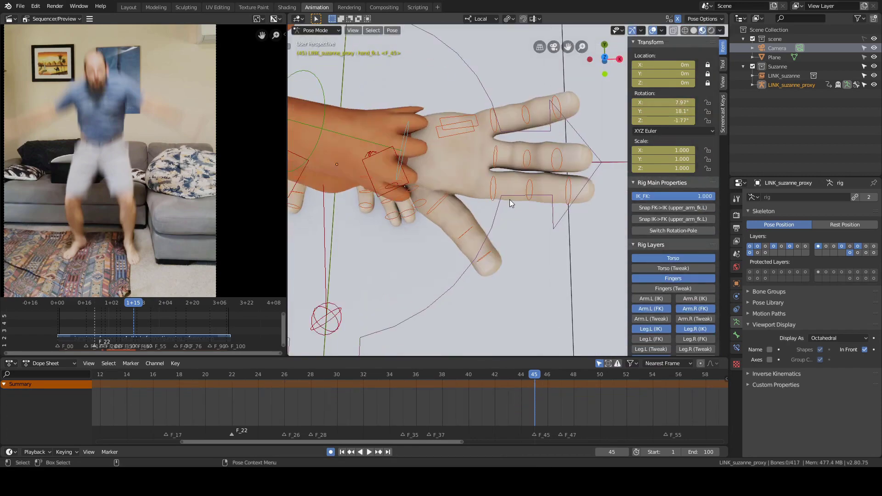
# - Refine the left hand's finger rotations about X at frame 45, with the index base at about -38.4° X
pyautogui.click(474, 124)
pyautogui.press('r')
pyautogui.press('x')
pyautogui.click(517, 93)
pyautogui.click(490, 174)
pyautogui.press('r')
pyautogui.press('x')
pyautogui.moveTo(517, 93); pyautogui.dragTo(491, 115, button='middle')
pyautogui.click(525, 146)
# - Compare the full landing pose with the reference video and go to frame 46
pyautogui.scroll(-8, 490, 115)
pyautogui.hotkey('alt', 'a')
pyautogui.scroll(-1, 533, 150)
pyautogui.keyDown('shift'); pyautogui.moveTo(533, 149); pyautogui.dragTo(507, 149, button='middle'); pyautogui.keyUp('shift')
pyautogui.moveTo(519, 400)
pyautogui.keyDown('shift'); pyautogui.mouseDown(button='right')
pyautogui.moveTo(435, 397)
pyautogui.moveTo(532, 399)
pyautogui.mouseUp(button='right'); pyautogui.keyUp('shift')
pyautogui.scroll(-2, 147, 161)
pyautogui.moveTo(147, 161); pyautogui.dragTo(198, 154, button='middle')
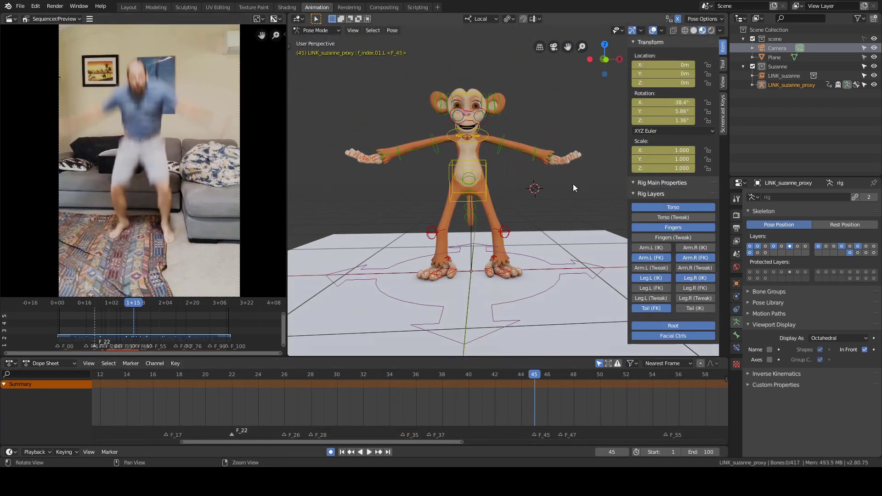
pyautogui.press('a')
pyautogui.keyDown('shift'); pyautogui.moveTo(557, 411); pyautogui.dragTo(564, 415, button='right'); pyautogui.keyUp('shift')
pyautogui.hotkey('alt', 'a')
# - Lower the torso control along Z and adjust its position from the side at frame 46
pyautogui.moveTo(585, 240); pyautogui.dragTo(524, 184, button='middle')
pyautogui.scroll(4, 496, 216)
pyautogui.click(462, 246)
pyautogui.press('Left')
pyautogui.keyDown('shift'); pyautogui.click(496, 225); pyautogui.keyUp('shift')
pyautogui.click(468, 145)
pyautogui.press('g')
pyautogui.press('z')
pyautogui.click(475, 165)
pyautogui.keyDown('alt'); pyautogui.moveTo(478, 167); pyautogui.dragTo(590, 131); pyautogui.keyUp('alt')
pyautogui.click(517, 193)
pyautogui.press('g')
pyautogui.click(554, 159)
pyautogui.hotkey('alt', 'a')
# - Tilt the upper body control about X and shift the facial control slightly down at frame 46
pyautogui.click(510, 109)
pyautogui.press('r')
pyautogui.press('x')
pyautogui.press('x')
pyautogui.click(517, 101)
pyautogui.click(454, 154)
pyautogui.press('g')
pyautogui.click(457, 175)
pyautogui.hotkey('alt', 'a')
# - Adjust the head and neck tilt about X at frame 46, with the neck at about 18.8°
pyautogui.keyDown('alt'); pyautogui.moveTo(565, 170); pyautogui.dragTo(480, 159); pyautogui.keyUp('alt')
pyautogui.click(485, 113)
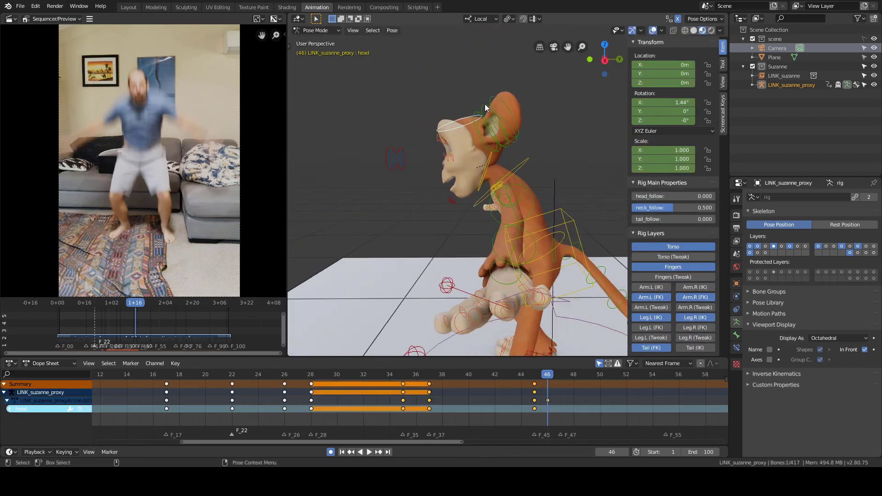
pyautogui.press('r')
pyautogui.press('x')
pyautogui.press('x')
pyautogui.click(524, 117)
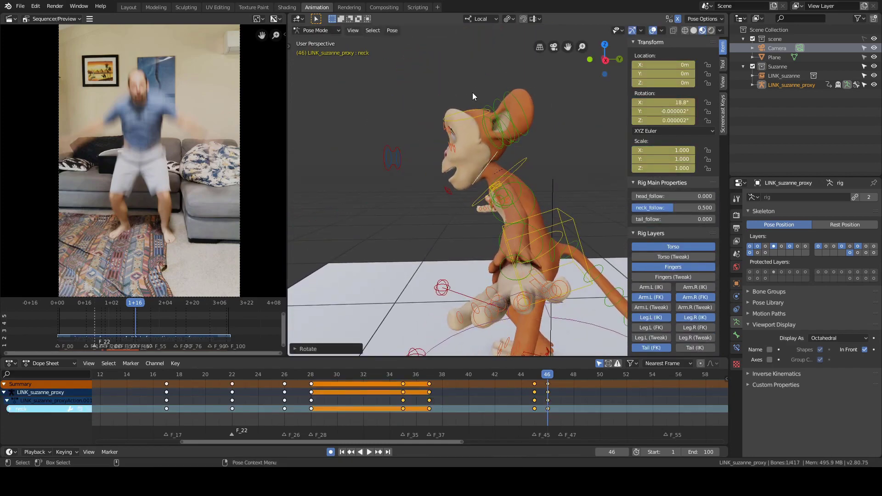
pyautogui.hotkey('alt', 'a')
# - Rotate the left shoulder and upper arm FK controls to lower the left arm at frame 46
pyautogui.scroll(-3, 414, 143)
pyautogui.moveTo(413, 143); pyautogui.dragTo(535, 179, button='middle')
pyautogui.scroll(2, 536, 179)
pyautogui.click(476, 177)
pyautogui.keyDown('shift'); pyautogui.click(434, 158); pyautogui.keyUp('shift')
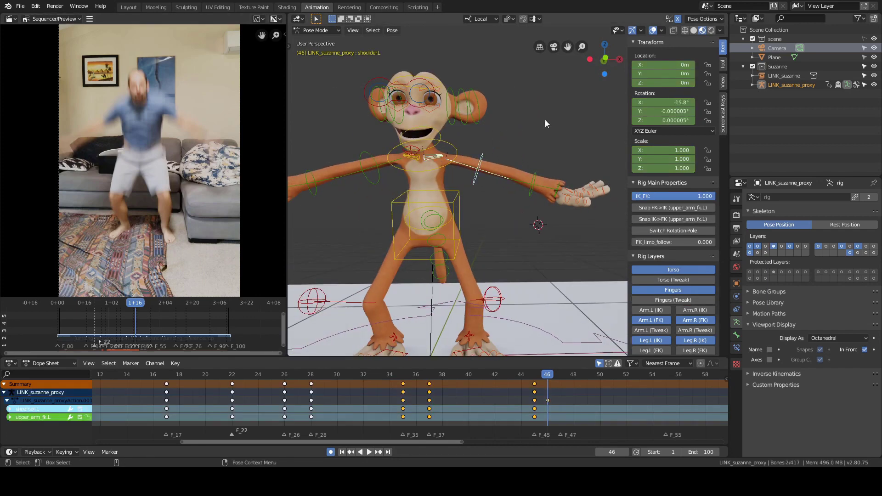
pyautogui.press('x')
pyautogui.click(518, 139)
pyautogui.click(480, 169)
pyautogui.moveTo(515, 145); pyautogui.dragTo(478, 188, button='middle')
pyautogui.click(533, 147)
# - Compare frames 45 and 46, shift the whole rig's frame 46 keys to frame 47 and go to that frame
pyautogui.click(515, 220)
pyautogui.moveTo(515, 220); pyautogui.dragTo(583, 183, button='middle')
pyautogui.scroll(2, 583, 184)
pyautogui.press('Left')
pyautogui.press('Right')
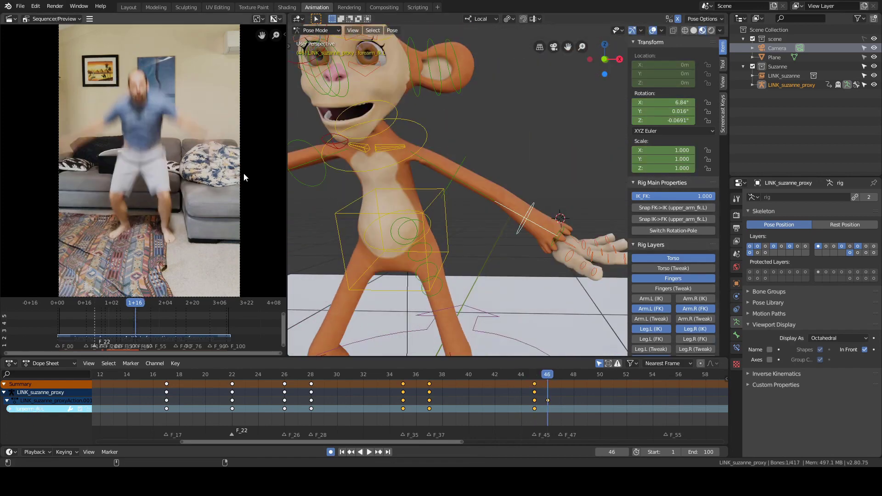
pyautogui.press('Left')
pyautogui.press('Right')
pyautogui.press('a')
pyautogui.moveTo(547, 392); pyautogui.dragTo(560, 394)
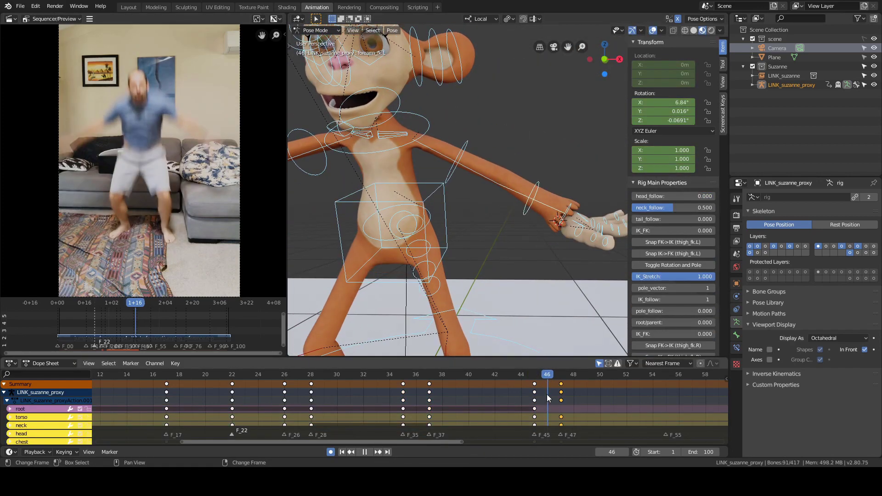
pyautogui.press('Right')
# - Rotate the left hand and finger base controls at frame 47, with the ring finger base at about -43.9° X
pyautogui.click(558, 236)
pyautogui.press('r')
pyautogui.moveTo(557, 229); pyautogui.dragTo(551, 193, button='middle')
pyautogui.click(526, 140)
pyautogui.keyDown('shift'); pyautogui.click(544, 208); pyautogui.keyUp('shift')
pyautogui.press('r')
pyautogui.press('x')
pyautogui.click(549, 149)
# - Box-select the left fingers' middle and tip controls and rotate them about 28.5° around local X at frame 47
pyautogui.moveTo(529, 268); pyautogui.dragTo(587, 205)
pyautogui.press('r')
pyautogui.press('x')
pyautogui.click(584, 198)
pyautogui.moveTo(583, 197); pyautogui.dragTo(558, 172, button='middle')
pyautogui.press('r')
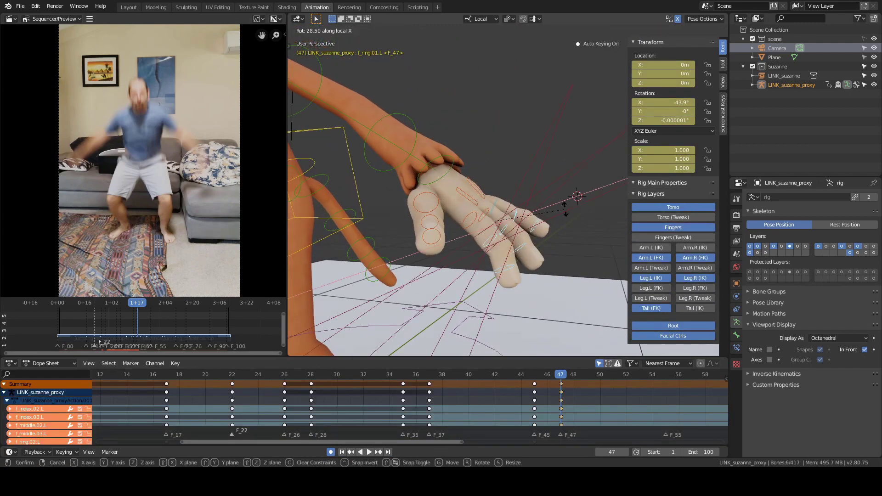
pyautogui.click(565, 210)
pyautogui.hotkey('alt', 'a')
# - Rotate the left thumb's base control freely to about 3.82° X, 20.7° Y and -28.1° Z at frame 47
pyautogui.moveTo(440, 199); pyautogui.dragTo(415, 189, button='middle')
pyautogui.click(413, 198)
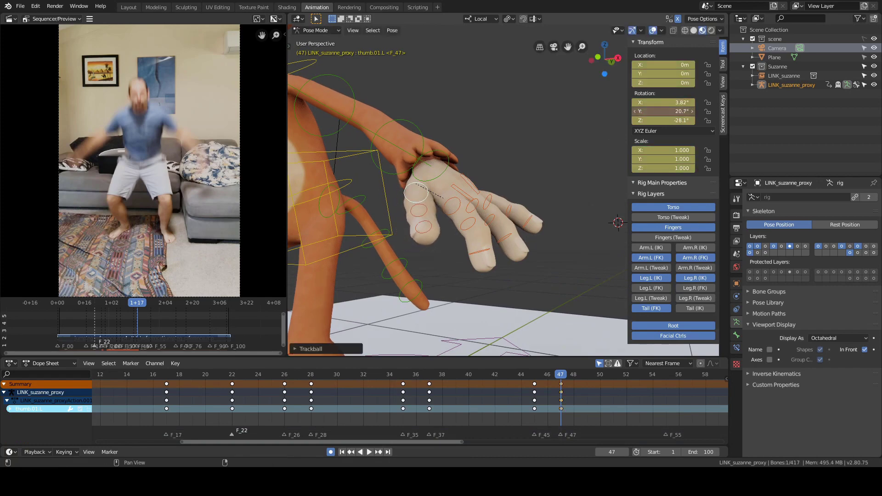
pyautogui.click(441, 198)
pyautogui.hotkey('alt', 'a')
# - Select the left upper arm, forearm and hand controls with the fingers and rotate them together at frame 47
pyautogui.moveTo(464, 170); pyautogui.dragTo(523, 137, button='middle')
pyautogui.scroll(-4, 522, 138)
pyautogui.click(485, 150)
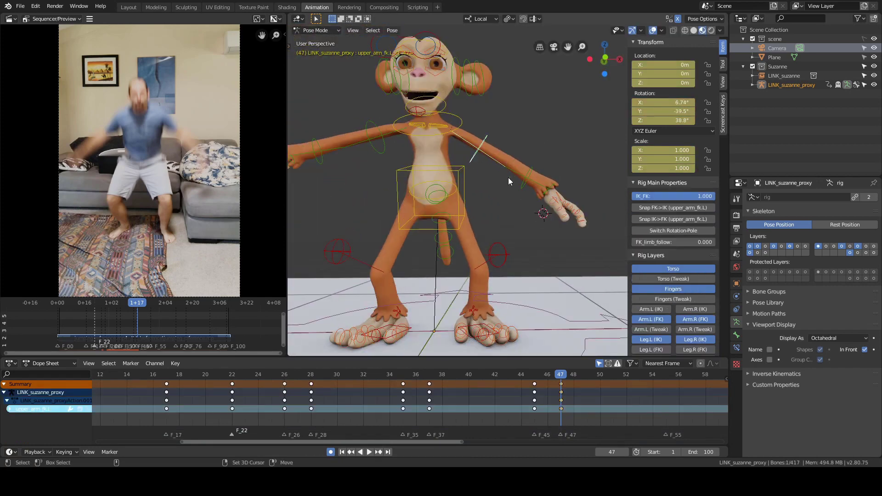
pyautogui.keyDown('shift'); pyautogui.click(532, 178); pyautogui.keyUp('shift')
pyautogui.keyDown('shift'); pyautogui.click(557, 191); pyautogui.keyUp('shift')
pyautogui.press('r')
pyautogui.hotkey('alt', 'a')
pyautogui.hotkey('ctrl', 'z')
pyautogui.press('r')
pyautogui.click(611, 175)
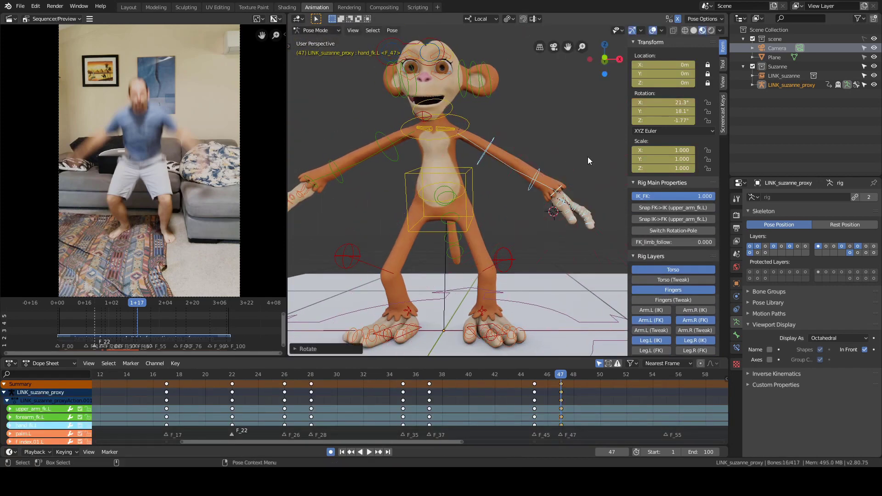
# - Select all of the rig's controls and insert keyframes for the whole pose at frame 47
pyautogui.scroll(-3, 547, 123)
pyautogui.hotkey('alt', 'a')
pyautogui.scroll(2, 546, 127)
pyautogui.press('a')
pyautogui.press('i')
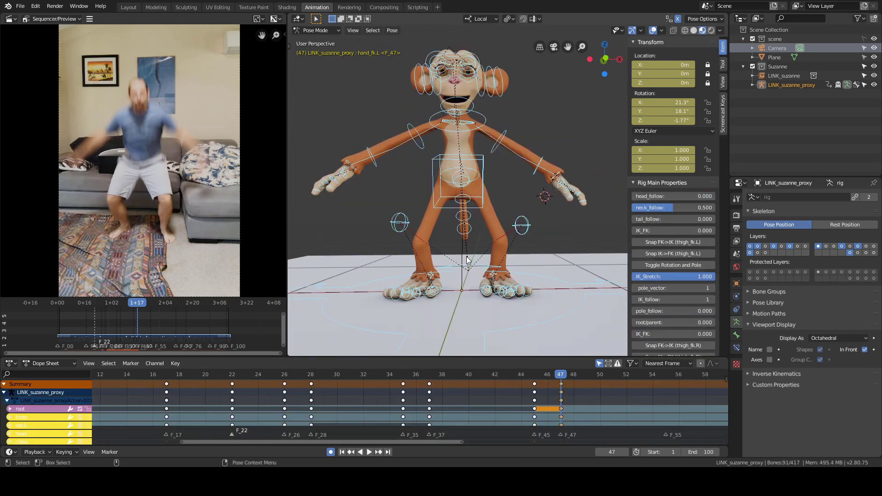
# - Go to frame 55 and lower the torso control about 0.2 m along global Z into a crouch
pyautogui.moveTo(621, 405); pyautogui.dragTo(434, 406, button='middle')
pyautogui.scroll(-3, 434, 406)
pyautogui.moveTo(384, 404)
pyautogui.mouseDown(button='right')
pyautogui.moveTo(346, 404)
pyautogui.moveTo(401, 405)
pyautogui.mouseUp(button='right')
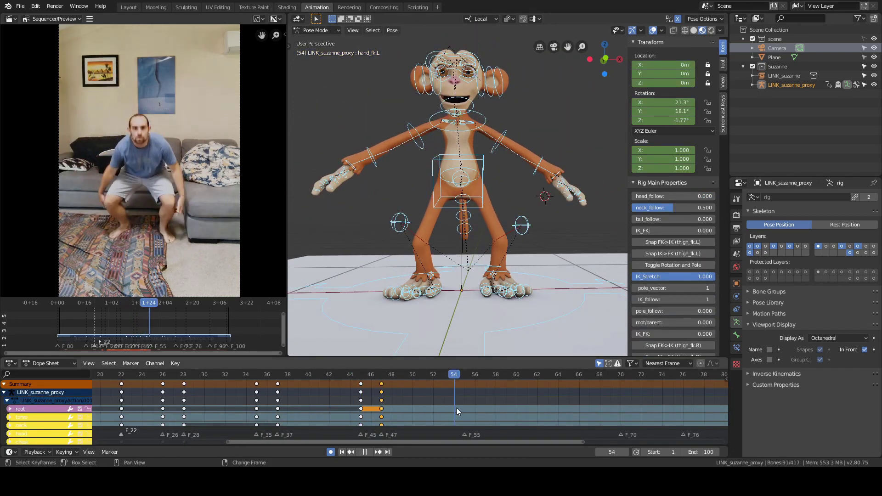
pyautogui.click(478, 206)
pyautogui.press('g')
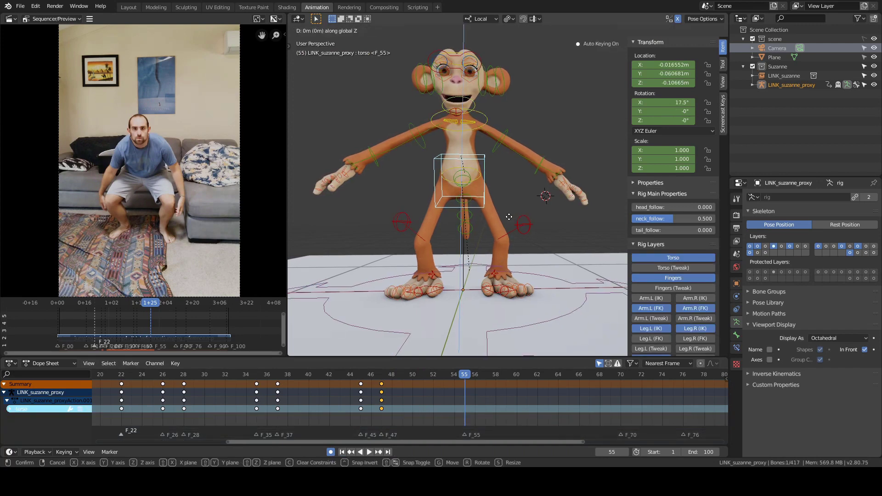
pyautogui.press('z')
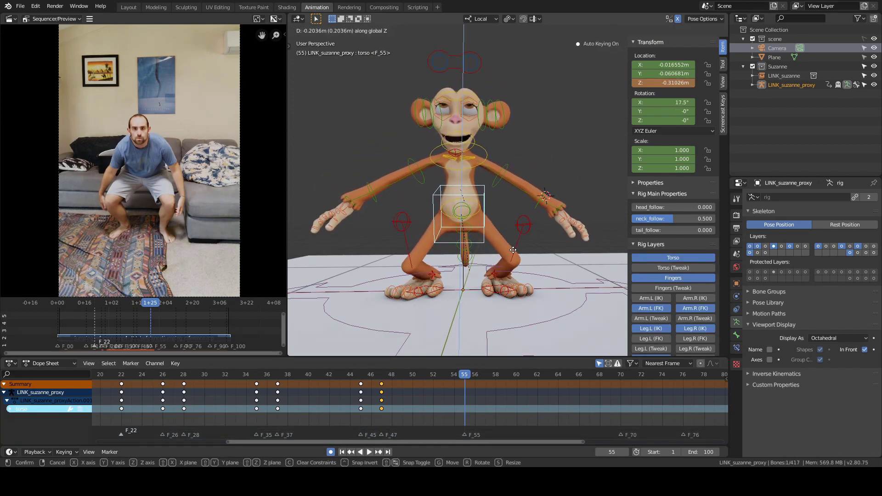
pyautogui.click(513, 250)
pyautogui.click(512, 226)
pyautogui.press('g')
pyautogui.click(515, 225)
pyautogui.hotkey('alt', 'a')
# - Bend the upper body forward about X from the side view at frame 55
pyautogui.moveTo(499, 173); pyautogui.dragTo(427, 167, button='middle')
pyautogui.click(465, 155)
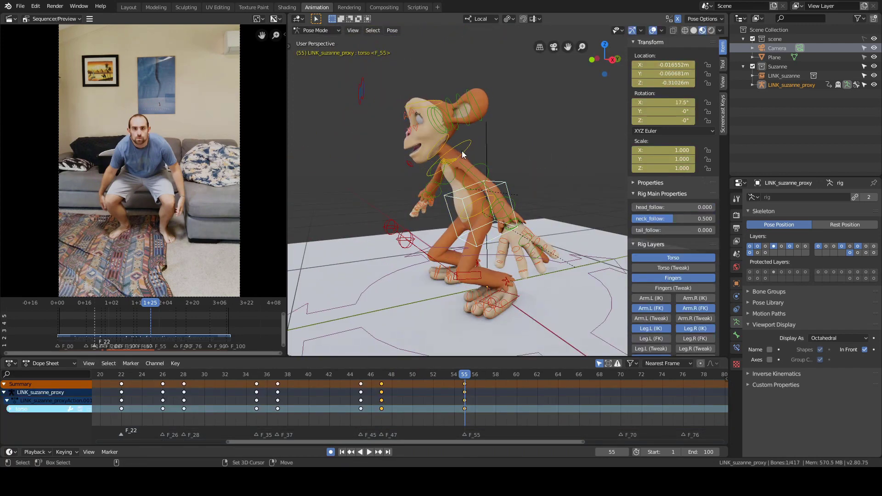
pyautogui.keyDown('shift'); pyautogui.click(462, 151); pyautogui.keyUp('shift')
pyautogui.press('r')
pyautogui.press('x')
pyautogui.press('x')
pyautogui.click(484, 147)
pyautogui.hotkey('alt', 'a')
# - Rotate the head control about X to raise the face at frame 55
pyautogui.click(484, 147)
pyautogui.press('r')
pyautogui.press('x')
pyautogui.press('x')
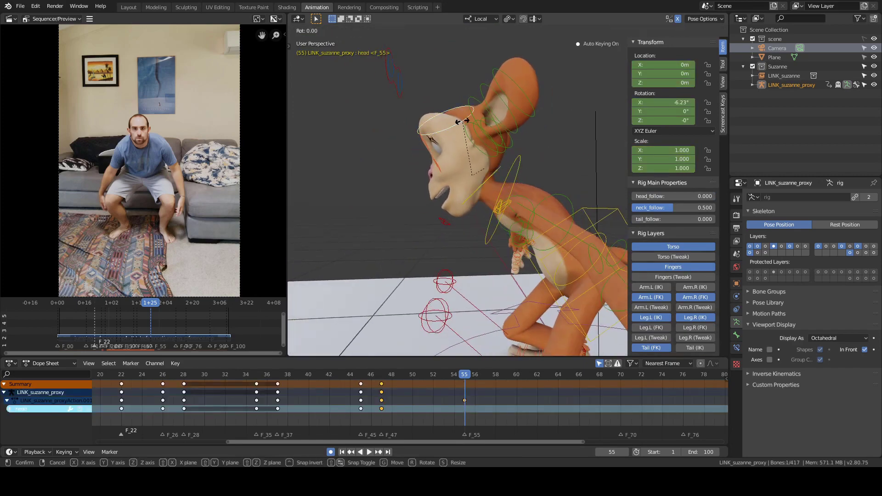
pyautogui.click(485, 120)
# - Move the eye target control down at frame 55 so the eyes look forward
pyautogui.click(458, 96)
pyautogui.moveTo(404, 91); pyautogui.dragTo(473, 99, button='middle')
pyautogui.press('g')
pyautogui.click(473, 158)
pyautogui.scroll(3, 473, 161)
# - Move the jaw control up at frame 55 to close the mouth
pyautogui.click(459, 191)
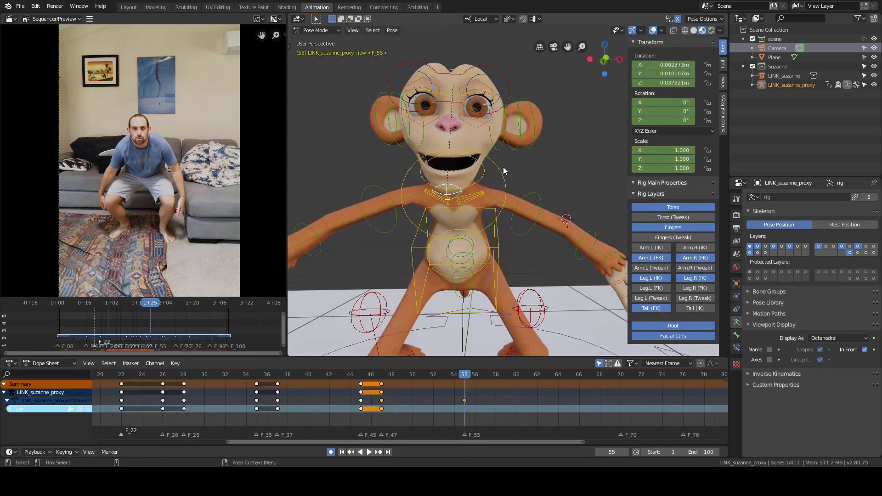
pyautogui.press('g')
pyautogui.click(503, 159)
pyautogui.hotkey('alt', 'a')
# - Rotate the left shoulder and upper arm controls at frame 55 so the arms hang down beside the legs
pyautogui.moveTo(503, 159); pyautogui.dragTo(467, 153, button='middle')
pyautogui.click(459, 179)
pyautogui.press('r')
pyautogui.press('r')
pyautogui.click(556, 173)
pyautogui.moveTo(597, 175); pyautogui.dragTo(557, 155, button='middle')
pyautogui.click(509, 145)
pyautogui.press('r')
pyautogui.click(510, 156)
pyautogui.press('r')
pyautogui.press('r')
pyautogui.click(462, 162)
pyautogui.scroll(-2, 557, 155)
pyautogui.press('r')
pyautogui.click(651, 119)
# - Rotate the left forearm control inward at frame 55 to bend the elbow towards the floor
pyautogui.click(536, 186)
pyautogui.moveTo(535, 187); pyautogui.dragTo(558, 188, button='middle')
pyautogui.click(533, 176)
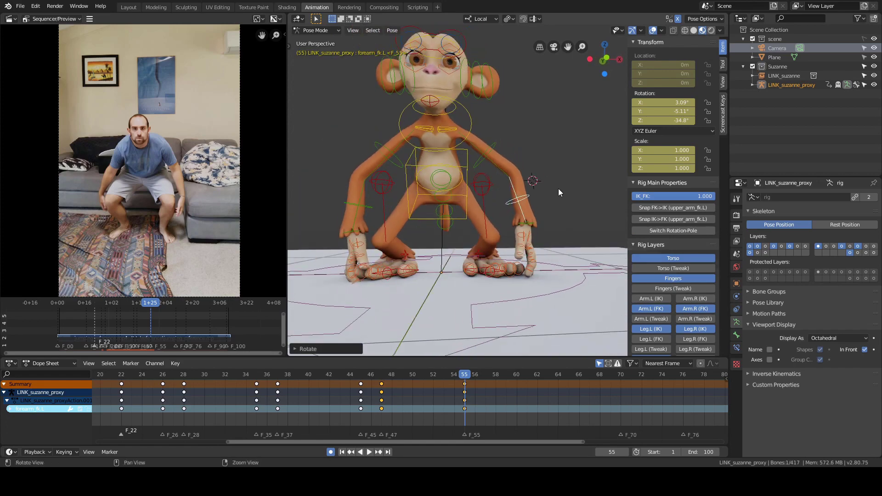
pyautogui.click(516, 197)
pyautogui.click(549, 146)
pyautogui.click(551, 152)
# - Clear the left hand control's rotation at frame 55 to 0° on all axes
pyautogui.keyDown('alt'); pyautogui.moveTo(528, 221); pyautogui.dragTo(526, 161, button='right'); pyautogui.keyUp('alt')
pyautogui.click(523, 208)
pyautogui.keyDown('alt'); pyautogui.moveTo(523, 208); pyautogui.dragTo(568, 170); pyautogui.keyUp('alt')
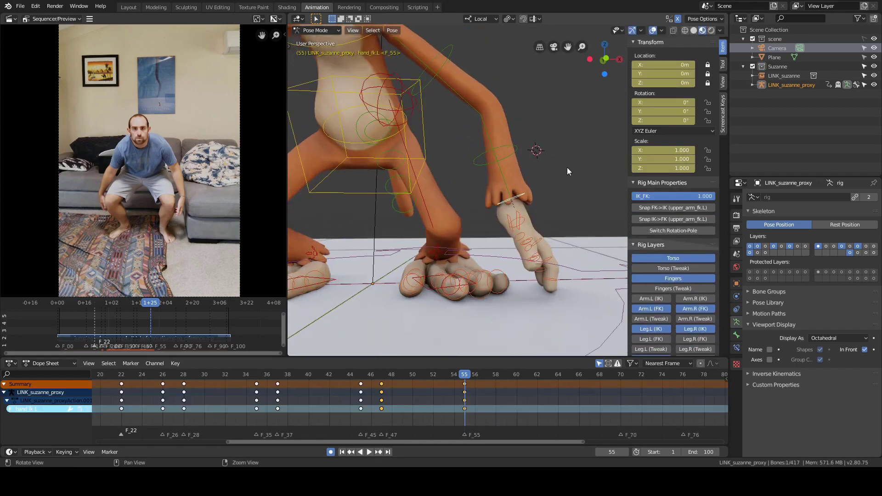
pyautogui.click(570, 169)
pyautogui.moveTo(570, 170)
pyautogui.mouseDown(button='middle')
pyautogui.moveTo(482, 173)
pyautogui.moveTo(563, 170)
pyautogui.mouseUp(button='middle')
# - Rotate the left upper arm control down and inward at frame 55 to bring the hands beside the feet
pyautogui.click(481, 173)
pyautogui.click(451, 103)
pyautogui.scroll(-3, 487, 115)
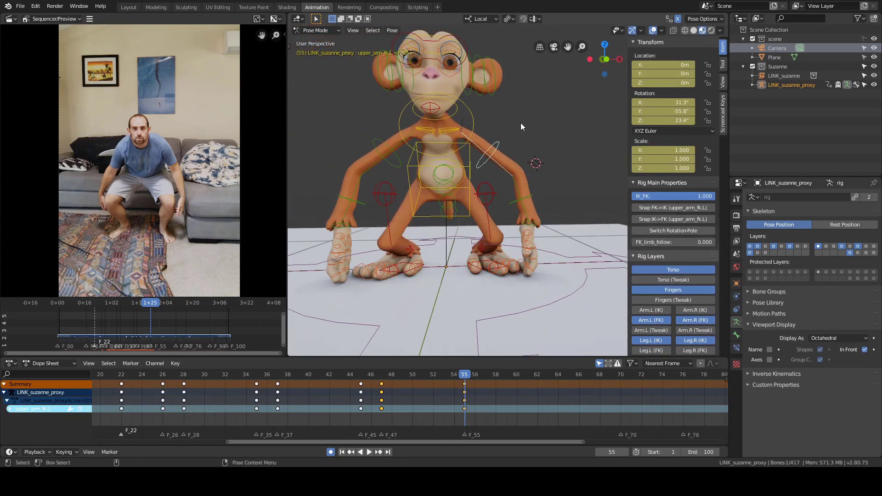
pyautogui.moveTo(520, 123); pyautogui.dragTo(538, 117, button='middle')
pyautogui.press('r')
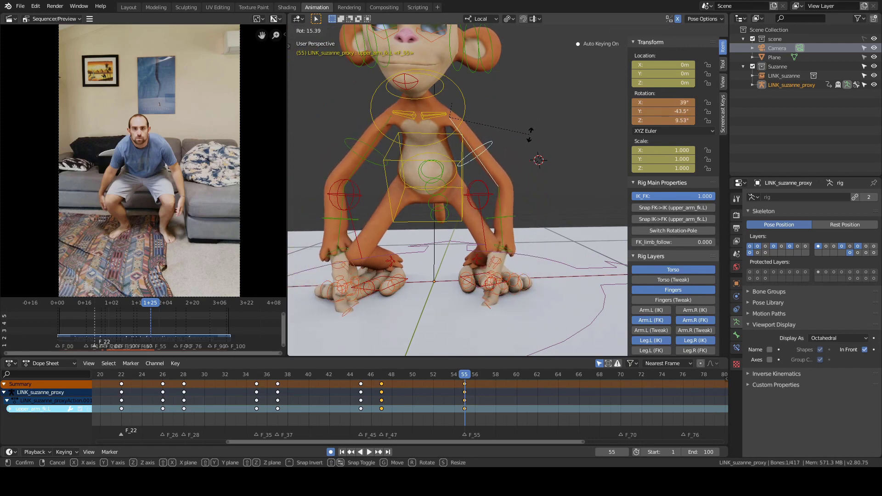
pyautogui.click(536, 128)
# - Rotate the chest control slightly about global X and readjust the left upper arm at frame 55
pyautogui.moveTo(534, 128); pyautogui.dragTo(505, 104, button='middle')
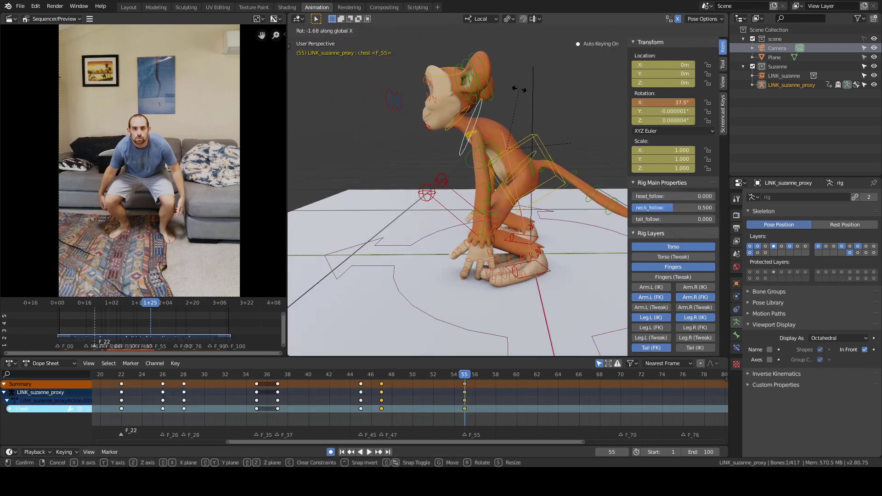
pyautogui.click(489, 155)
pyautogui.moveTo(489, 155); pyautogui.dragTo(552, 145, button='middle')
pyautogui.press('r')
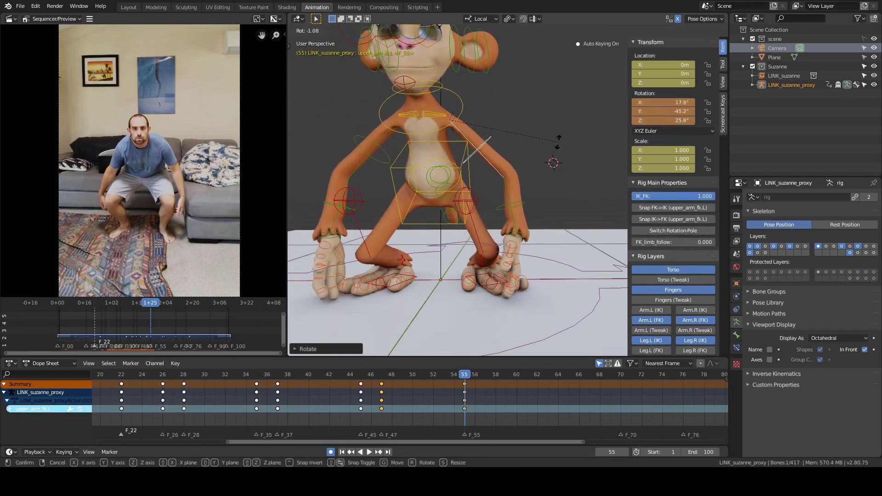
# - Rotate the left shoulder control about its local X axis at frame 55 to spread the arms outward
pyautogui.click(434, 115)
pyautogui.press('r')
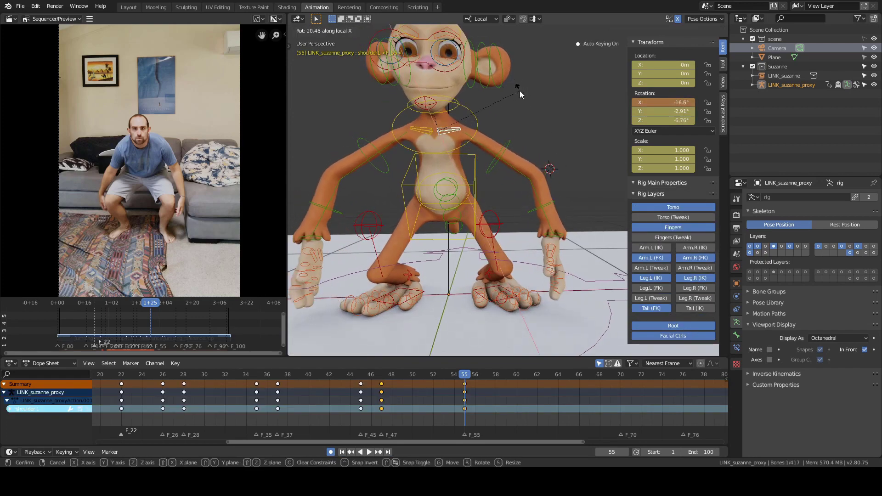
pyautogui.click(520, 90)
pyautogui.click(498, 156)
pyautogui.press('r')
pyautogui.press('x')
pyautogui.click(569, 111)
# - Swing the left shoulder control forward from the side view at frame 55 with trackball rotation
pyautogui.moveTo(568, 111); pyautogui.dragTo(526, 123, button='middle')
pyautogui.click(495, 131)
pyautogui.click(525, 122)
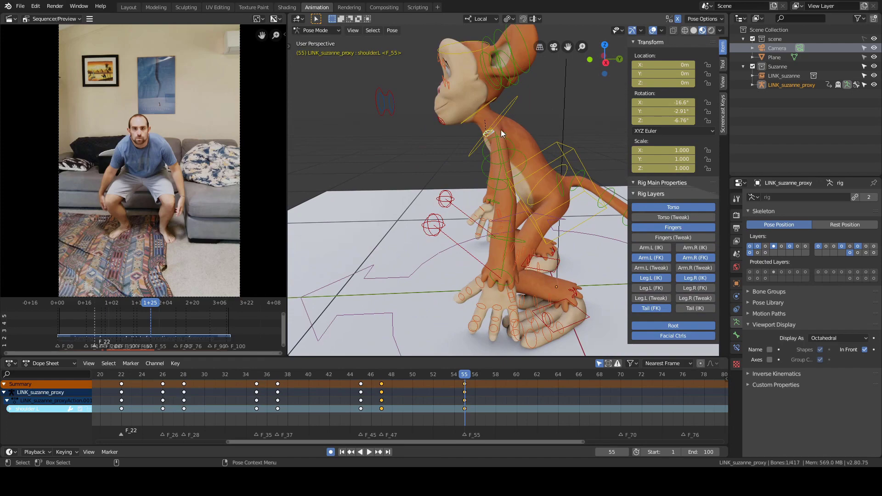
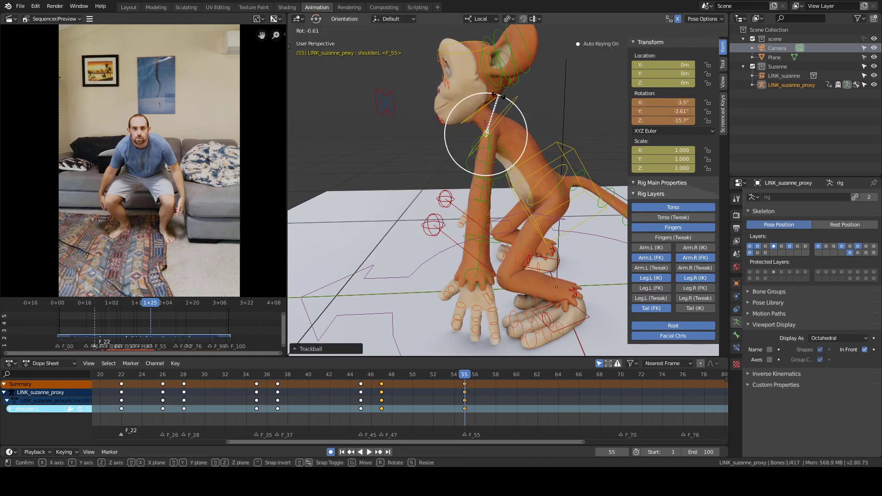
pyautogui.click(485, 95)
pyautogui.press('r')
pyautogui.press('r')
pyautogui.click(503, 123)
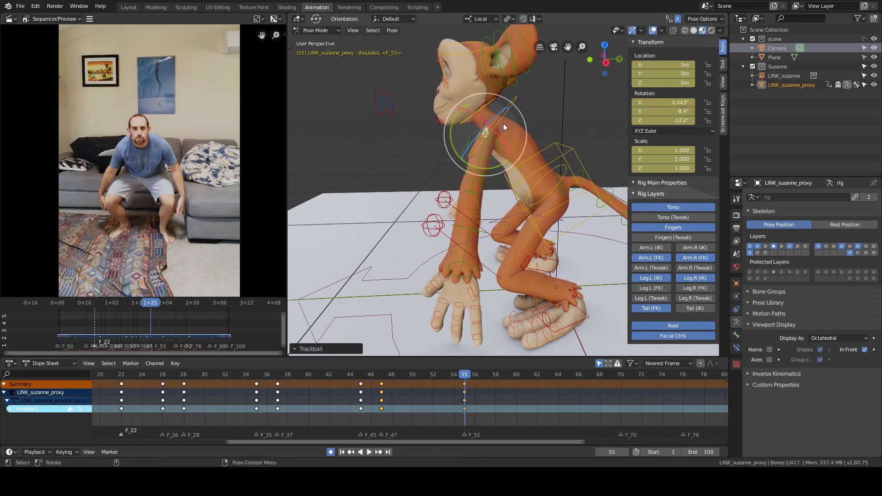
# - Rotate the left upper arm control at frame 55 so the arm twists and the hand turns outward
pyautogui.moveTo(503, 123); pyautogui.dragTo(477, 133, button='middle')
pyautogui.click(476, 134)
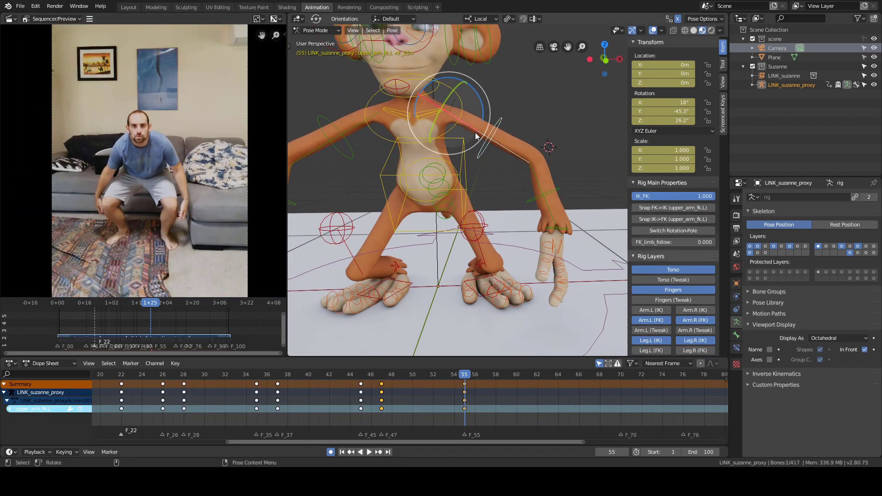
pyautogui.moveTo(476, 133); pyautogui.dragTo(496, 102)
pyautogui.moveTo(588, 99); pyautogui.dragTo(476, 99, button='middle')
pyautogui.press('Escape')
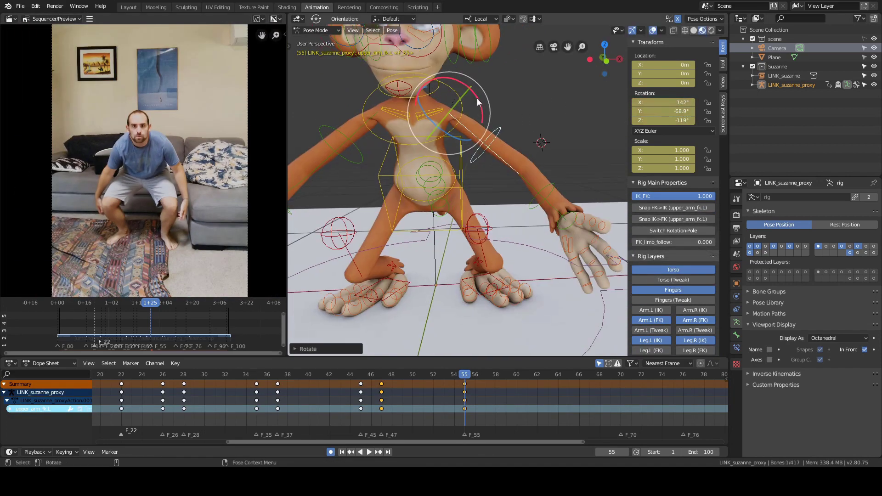
pyautogui.moveTo(489, 110); pyautogui.dragTo(488, 126)
# - Try bending the left forearm about X with its Y and Z rotation cleared, and undo the change
pyautogui.click(519, 214)
pyautogui.moveTo(584, 140); pyautogui.dragTo(564, 151, button='middle')
pyautogui.press('Return')
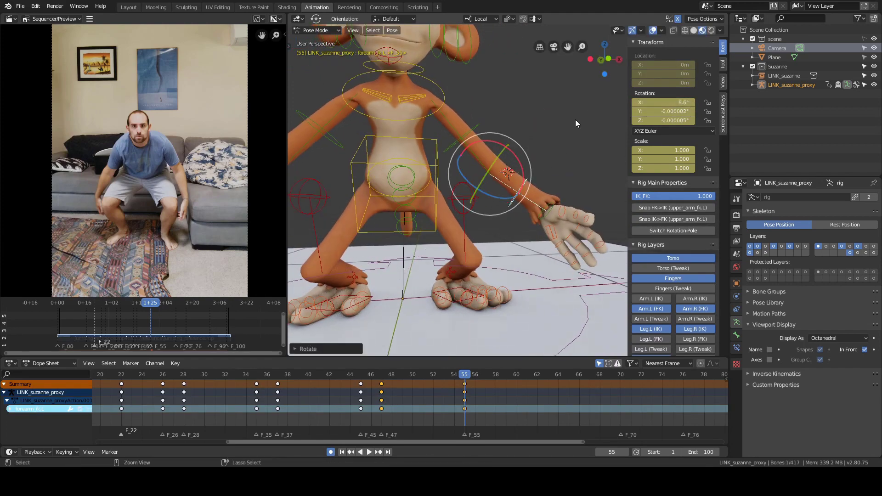
pyautogui.hotkey('ctrl', 'z')
pyautogui.hotkey('ctrl', 'z')
pyautogui.hotkey('ctrl', 'z')
pyautogui.hotkey('ctrl', 'shift', 'z')
pyautogui.hotkey('ctrl', 'shift', 'z')
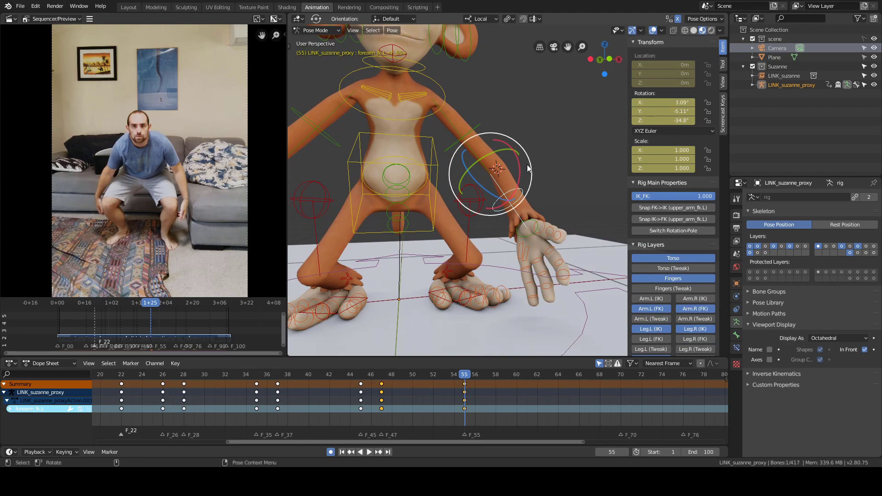
# - Set the left forearm control's Y and Z rotation to 0° and bend the elbow at frame 55
pyautogui.click(564, 118)
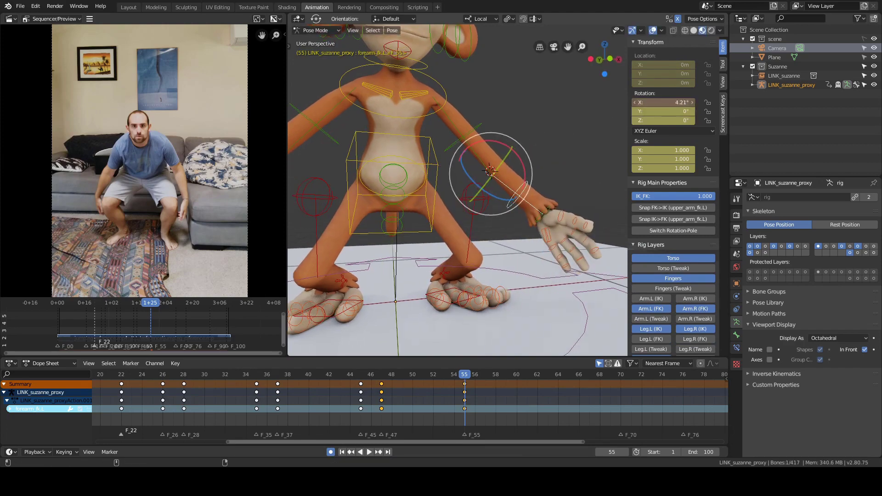
pyautogui.scroll(-3, 563, 122)
pyautogui.press('r')
pyautogui.click(551, 128)
# - Rotate the left upper arm control at frame 55 so the arms hang naturally just outside the knees
pyautogui.click(486, 144)
pyautogui.press('r')
pyautogui.moveTo(486, 145); pyautogui.dragTo(528, 127, button='middle')
pyautogui.click(473, 133)
pyautogui.press('r')
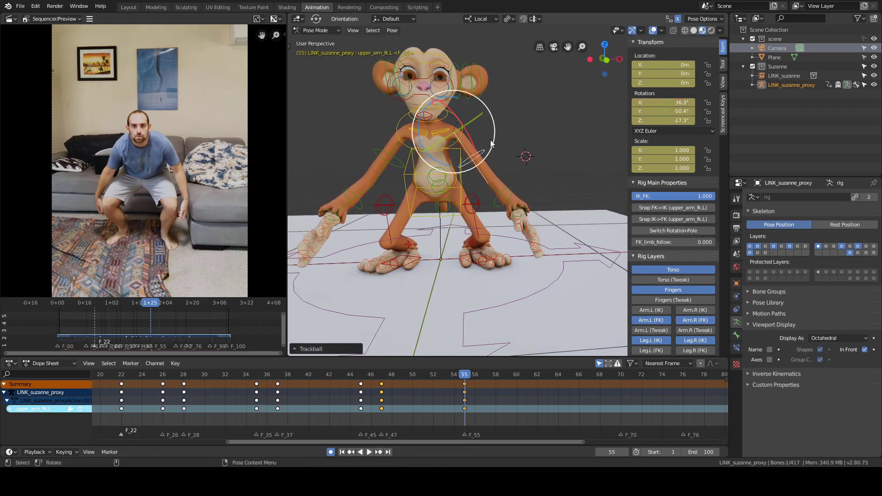
pyautogui.moveTo(490, 144); pyautogui.dragTo(487, 153)
pyautogui.keyDown('alt'); pyautogui.moveTo(487, 154); pyautogui.dragTo(435, 133); pyautogui.keyUp('alt')
pyautogui.moveTo(459, 138); pyautogui.dragTo(442, 158)
pyautogui.keyDown('alt'); pyautogui.moveTo(408, 158); pyautogui.dragTo(465, 160); pyautogui.keyUp('alt')
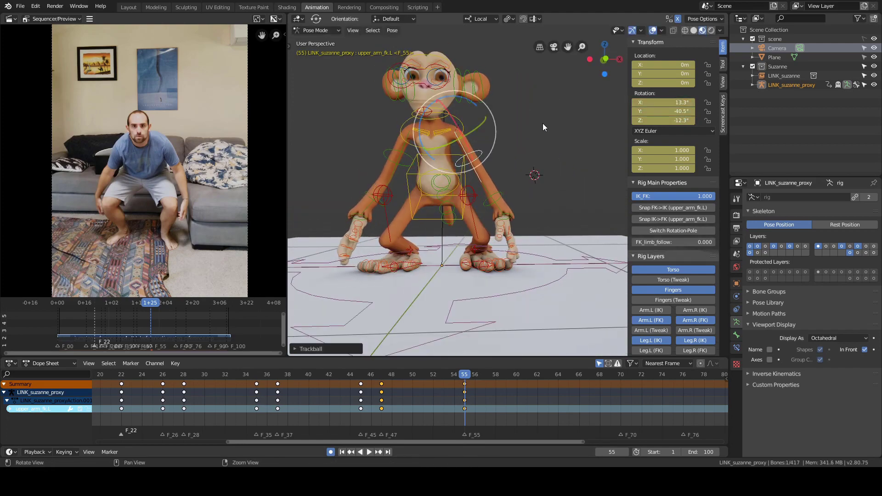
# - Insert keyframes on all rig controls at frame 55
pyautogui.press('a')
pyautogui.press('i')
pyautogui.click(494, 200)
pyautogui.moveTo(456, 399)
pyautogui.keyDown('shift'); pyautogui.mouseDown(button='right')
pyautogui.moveTo(130, 396)
pyautogui.moveTo(325, 383)
pyautogui.moveTo(426, 385)
pyautogui.moveTo(407, 396)
pyautogui.moveTo(556, 387)
pyautogui.moveTo(434, 385)
pyautogui.moveTo(550, 394)
pyautogui.moveTo(464, 402)
pyautogui.mouseUp(button='right'); pyautogui.keyUp('shift')
pyautogui.press('a')
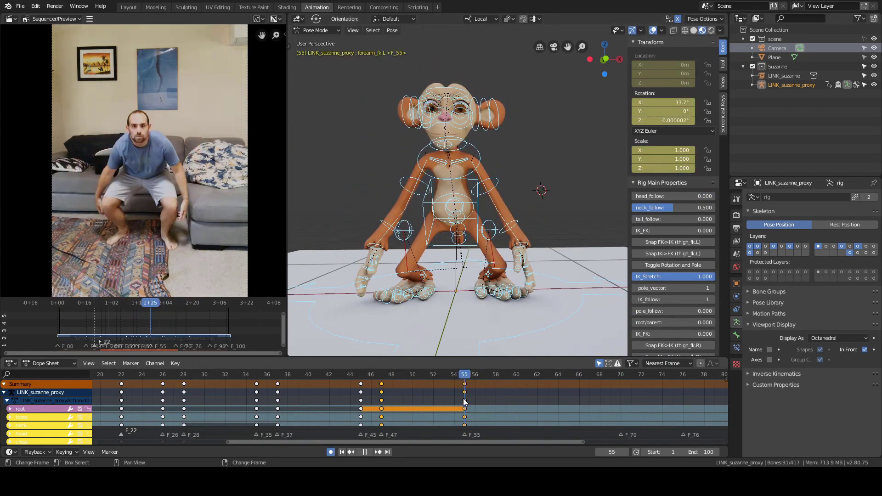
# - Duplicate the standing pose keys from frame 0 to frame 70 and go to frame 70
pyautogui.scroll(-5, 627, 409)
pyautogui.keyDown('shift'); pyautogui.moveTo(591, 399); pyautogui.dragTo(283, 399, button='right'); pyautogui.keyUp('shift')
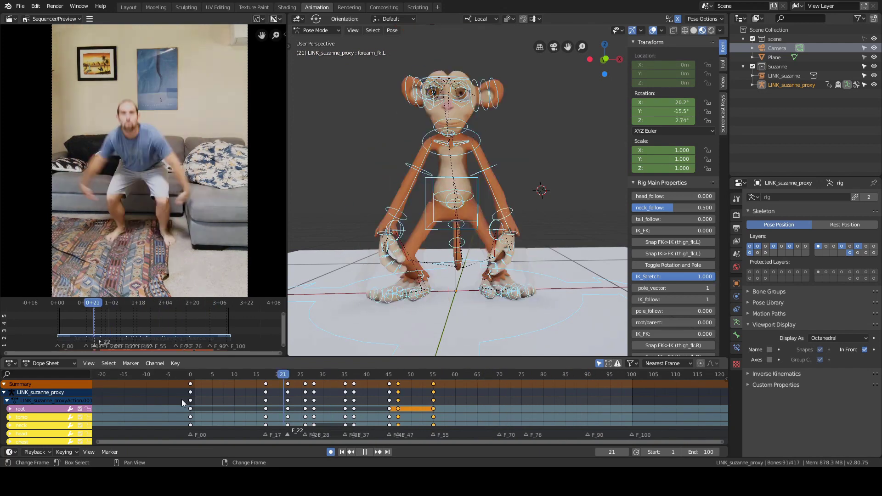
pyautogui.keyDown('shift'); pyautogui.moveTo(182, 403); pyautogui.dragTo(434, 393, button='right'); pyautogui.keyUp('shift')
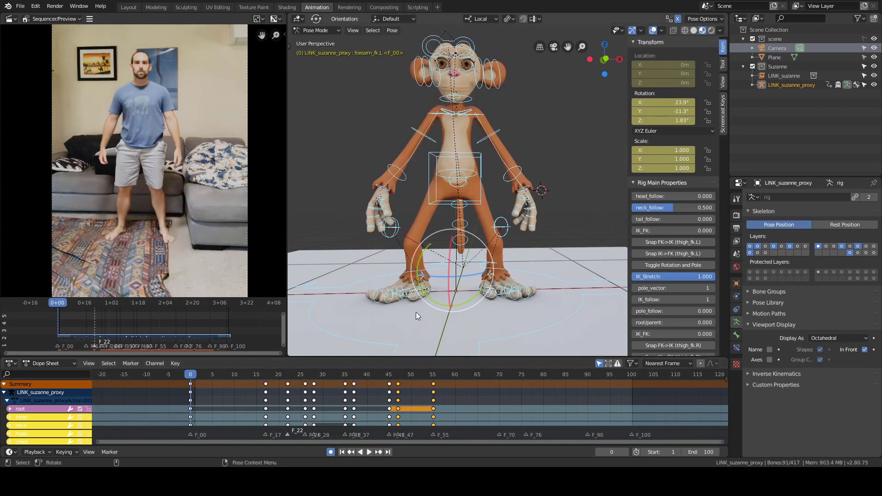
pyautogui.rightClick(190, 387)
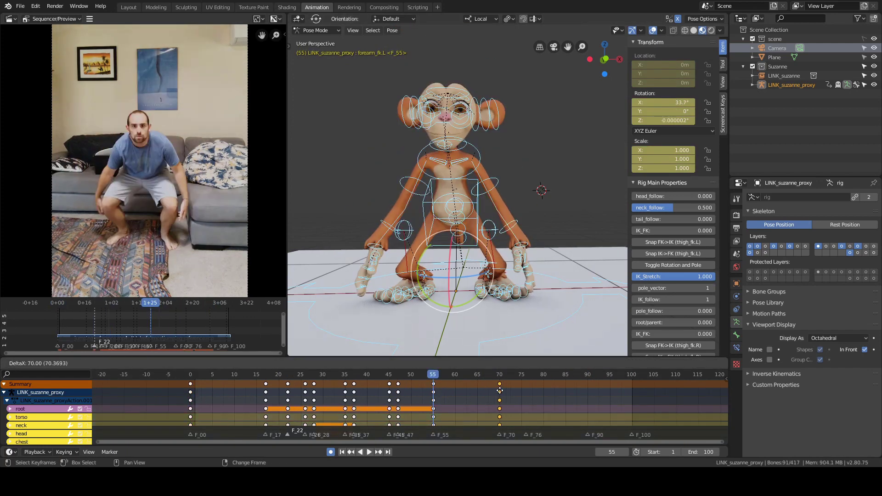
pyautogui.press('Escape')
pyautogui.press('Up')
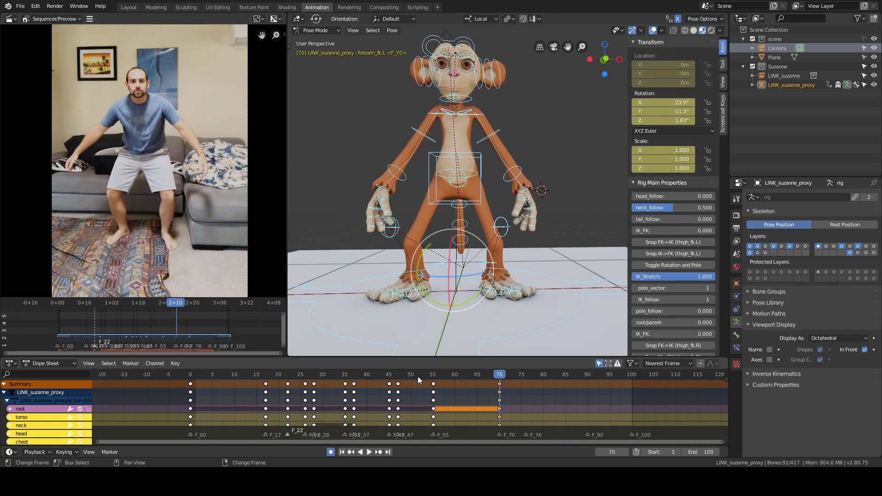
# - Key the in-between pose of frame 62 with Available, placing it at frame 70 and the standing pose at frame 100
pyautogui.moveTo(502, 392); pyautogui.dragTo(465, 391)
pyautogui.press('i')
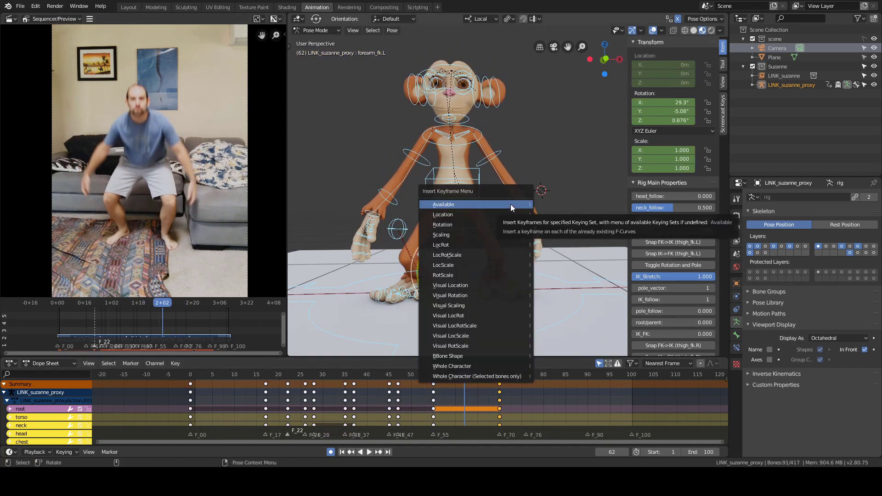
pyautogui.click(511, 205)
pyautogui.press('g')
pyautogui.moveTo(502, 400); pyautogui.dragTo(486, 390)
# - Copy both foot IK controls' keys from frame 55 onto frame 70 and go to frame 70
pyautogui.scroll(3, 481, 294)
pyautogui.click(533, 267)
pyautogui.keyDown('shift'); pyautogui.click(425, 269); pyautogui.keyUp('shift')
pyautogui.click(434, 384)
pyautogui.hotkey('shift', 'd')
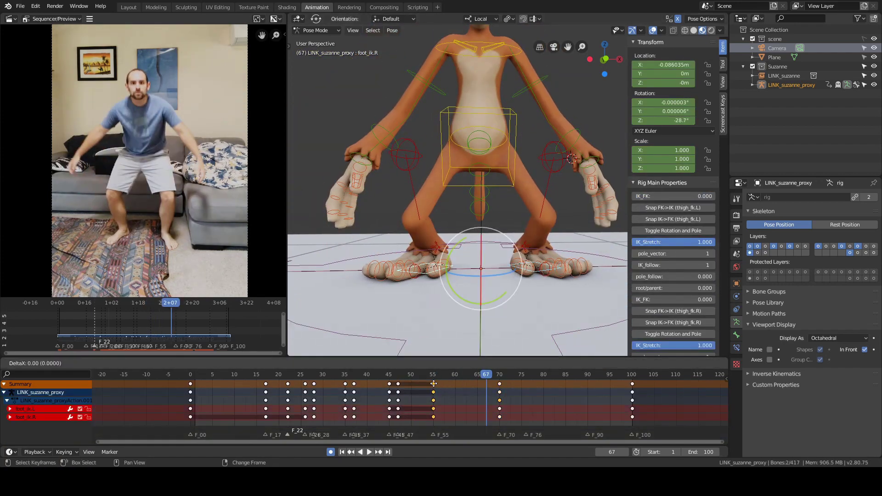
pyautogui.click(500, 391)
pyautogui.moveTo(444, 396); pyautogui.dragTo(478, 396, button='right')
pyautogui.scroll(-3, 476, 307)
pyautogui.moveTo(487, 395)
pyautogui.mouseDown(button='right')
pyautogui.moveTo(500, 394)
pyautogui.moveTo(488, 387)
pyautogui.moveTo(500, 385)
pyautogui.mouseUp(button='right')
# - Rotate the neck control about X from the side view at frame 70
pyautogui.moveTo(563, 183); pyautogui.dragTo(469, 179, button='middle')
pyautogui.click(520, 157)
pyautogui.moveTo(528, 144); pyautogui.dragTo(523, 83)
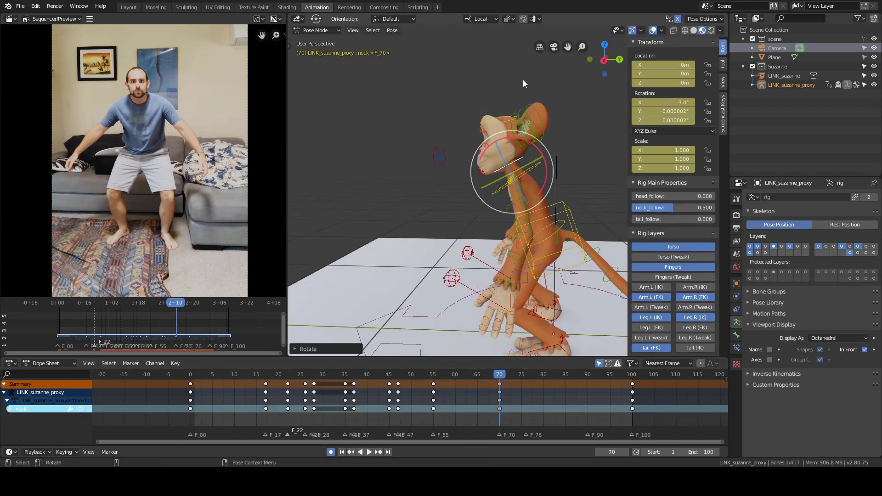
pyautogui.click(460, 159)
pyautogui.moveTo(453, 156); pyautogui.dragTo(551, 147, button='middle')
# - Rotate the left upper arm control outward and angle the left hand control at frame 70
pyautogui.click(507, 148)
pyautogui.moveTo(505, 110); pyautogui.dragTo(498, 100)
pyautogui.click(540, 138)
pyautogui.moveTo(542, 149); pyautogui.dragTo(547, 148, button='middle')
pyautogui.click(541, 196)
pyautogui.moveTo(567, 222); pyautogui.dragTo(547, 202)
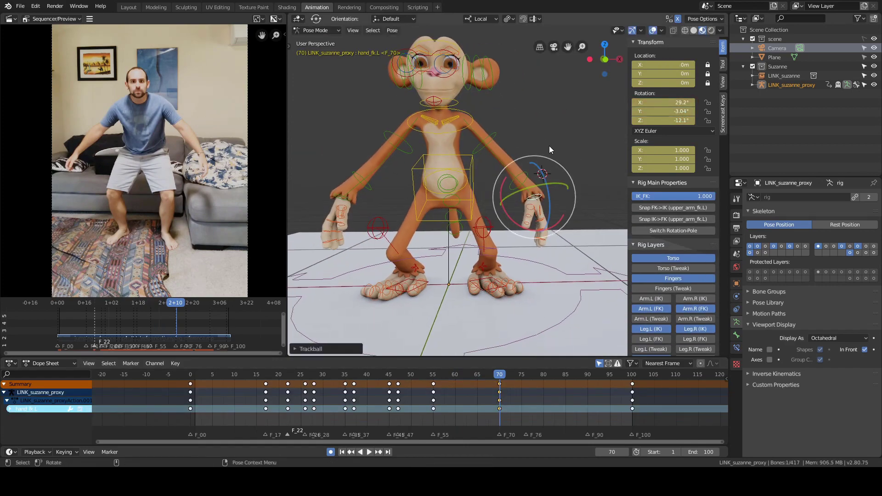
pyautogui.moveTo(542, 136); pyautogui.dragTo(555, 150, button='middle')
# - Adjust the eyelid controls and move the eye target control at frame 70
pyautogui.click(478, 135)
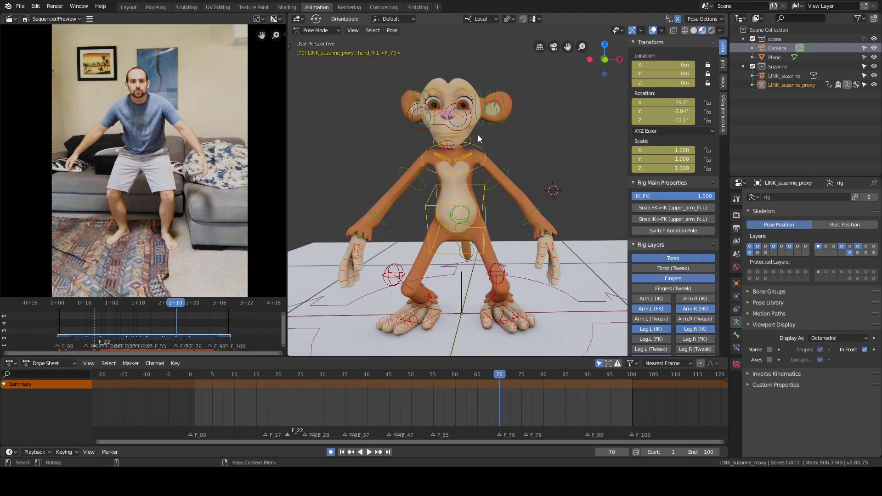
pyautogui.click(471, 89)
pyautogui.moveTo(453, 108); pyautogui.dragTo(486, 100)
pyautogui.click(474, 117)
pyautogui.scroll(-2, 526, 120)
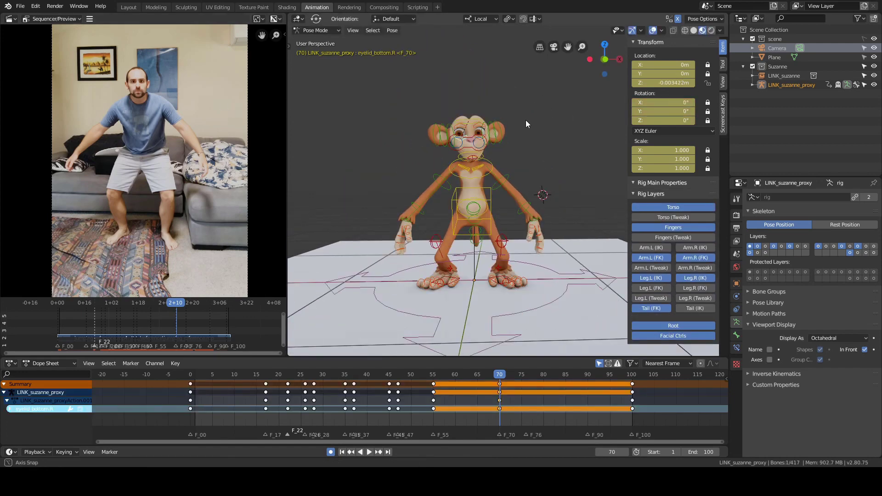
pyautogui.press('g')
pyautogui.click(551, 139)
# - Key all controls with the in-between pose of frame 66 and move those keys to frame 78
pyautogui.press('a')
pyautogui.moveTo(499, 413); pyautogui.dragTo(448, 420, button='right')
pyautogui.moveTo(448, 420); pyautogui.dragTo(483, 407)
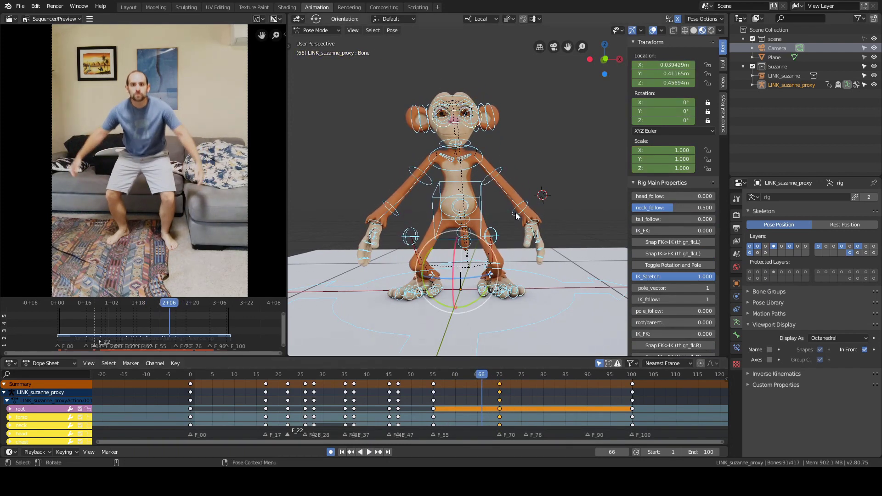
pyautogui.press('i')
pyautogui.press('g')
pyautogui.click(533, 385)
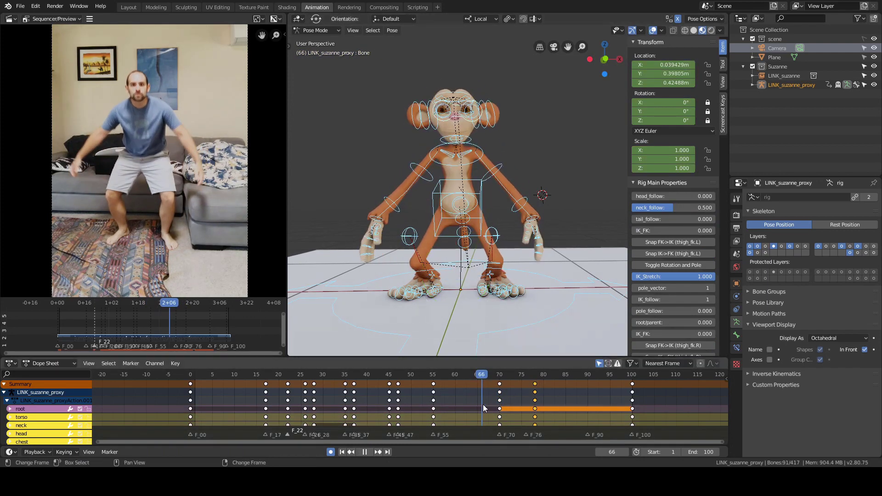
# - Go to frame 73 and rotate the left hand control to follow the arm swing
pyautogui.moveTo(483, 404); pyautogui.dragTo(507, 388, button='right')
pyautogui.moveTo(506, 384)
pyautogui.mouseDown()
pyautogui.moveTo(494, 385)
pyautogui.moveTo(514, 393)
pyautogui.mouseUp()
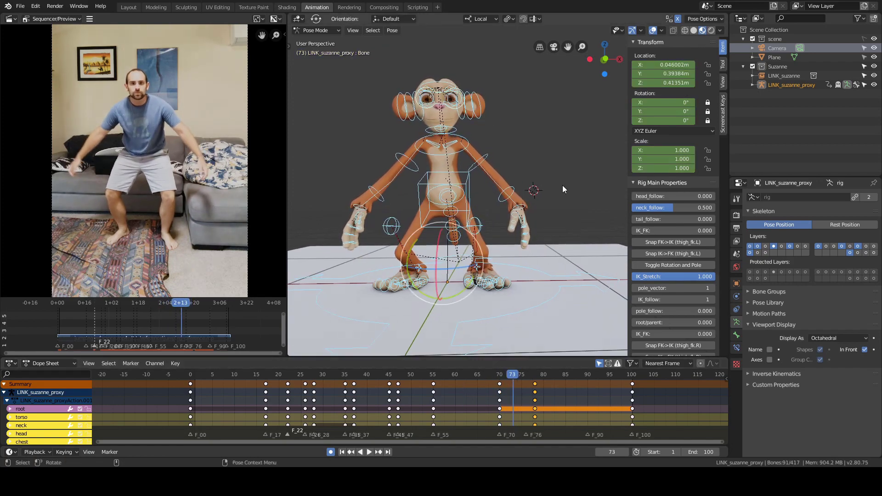
pyautogui.click(524, 205)
pyautogui.scroll(1, 529, 202)
pyautogui.press('r')
pyautogui.click(553, 168)
pyautogui.press('r')
pyautogui.click(547, 161)
# - Rotate the left upper arm control outward at frame 73 and keyframe all rig controls
pyautogui.click(488, 134)
pyautogui.moveTo(495, 121); pyautogui.dragTo(501, 119)
pyautogui.press('a')
pyautogui.press('a')
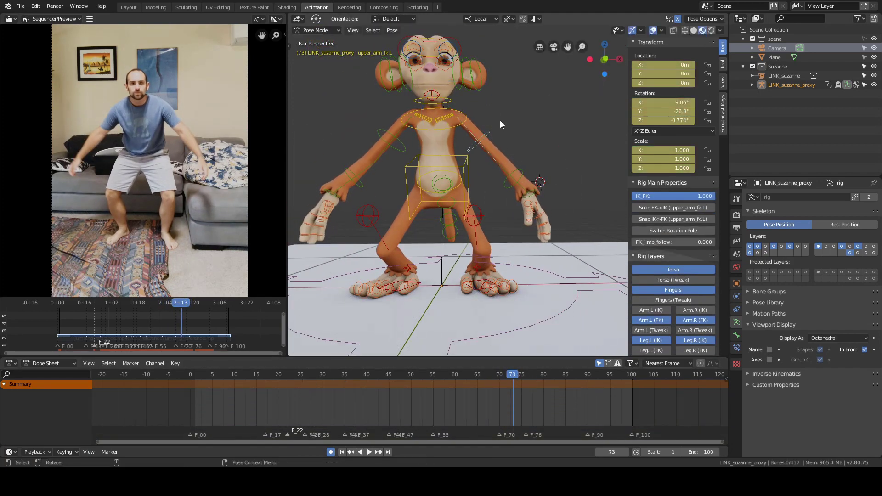
# - Review the animation between frame 0 and frame 78 against the reference video
pyautogui.moveTo(517, 402); pyautogui.dragTo(535, 387, button='right')
pyautogui.scroll(-9, 407, 393)
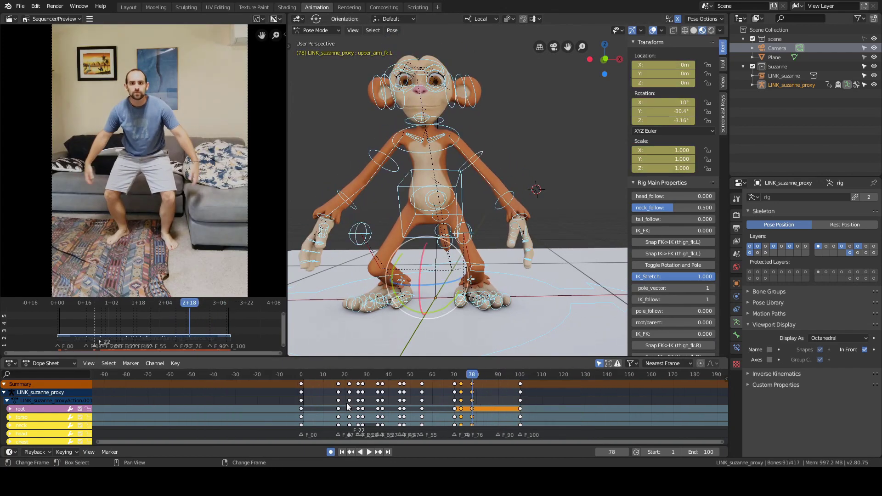
pyautogui.hotkey('shift', 'Left')
pyautogui.hotkey('shift', 'Right')
pyautogui.moveTo(325, 390); pyautogui.dragTo(473, 394, button='right')
pyautogui.hotkey('shift', 'Left')
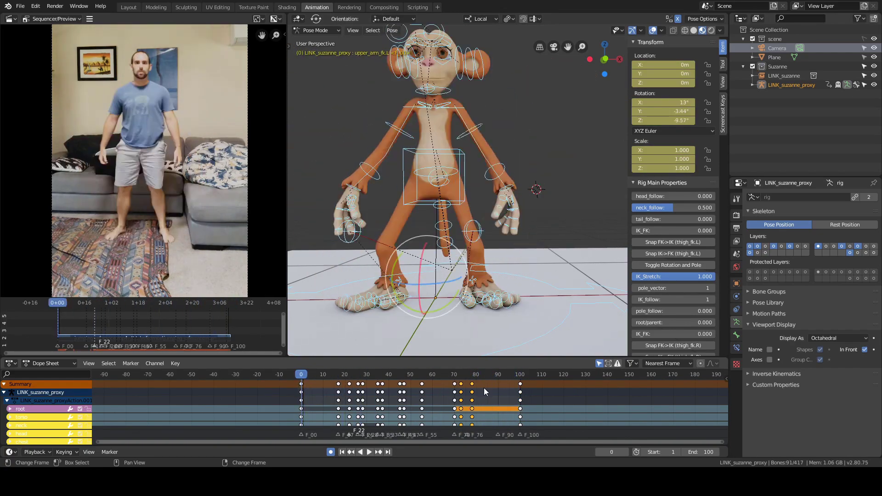
# - Select both foot IK controls and duplicate their frame 78 keys to frame 100 so the feet stay planted
pyautogui.rightClick(470, 389)
pyautogui.scroll(4, 460, 257)
pyautogui.hotkey('alt', 'a')
pyautogui.click(494, 273)
pyautogui.keyDown('shift'); pyautogui.moveTo(459, 294); pyautogui.dragTo(432, 255, button='middle'); pyautogui.keyUp('shift')
pyautogui.keyDown('shift'); pyautogui.click(430, 256); pyautogui.keyUp('shift')
pyautogui.scroll(-2, 484, 238)
pyautogui.moveTo(472, 393); pyautogui.dragTo(504, 391, button='right')
pyautogui.click(473, 384)
pyautogui.hotkey('shift', 'd')
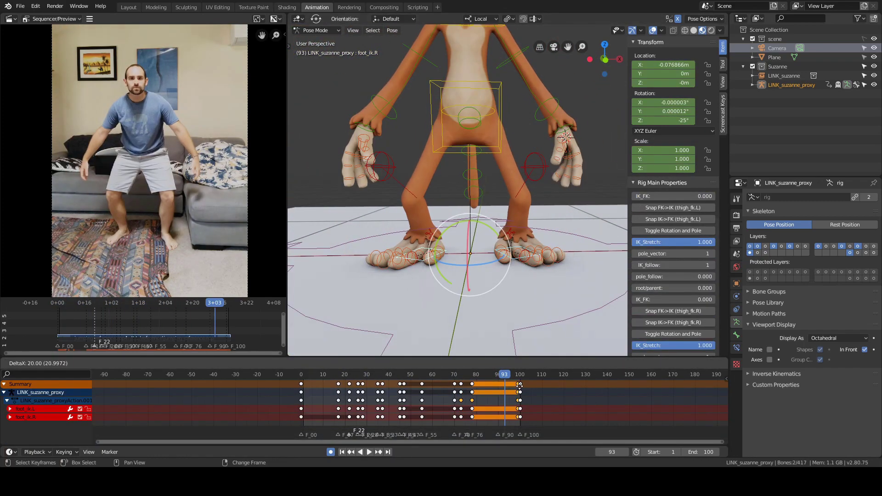
pyautogui.click(521, 385)
# - Duplicate the planted foot keys to frame 0 and scrub through the start of the jump
pyautogui.hotkey('shift', 'd')
pyautogui.click(271, 386)
pyautogui.moveTo(301, 396); pyautogui.dragTo(520, 387, button='right')
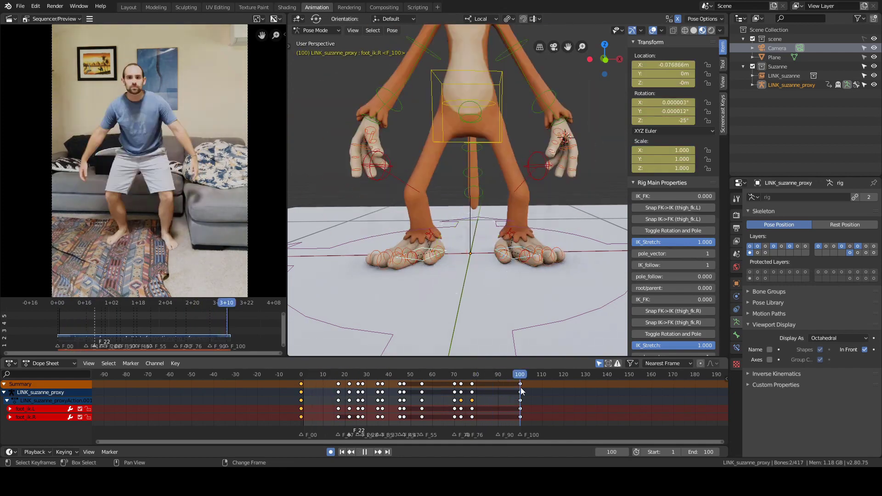
pyautogui.press('space')
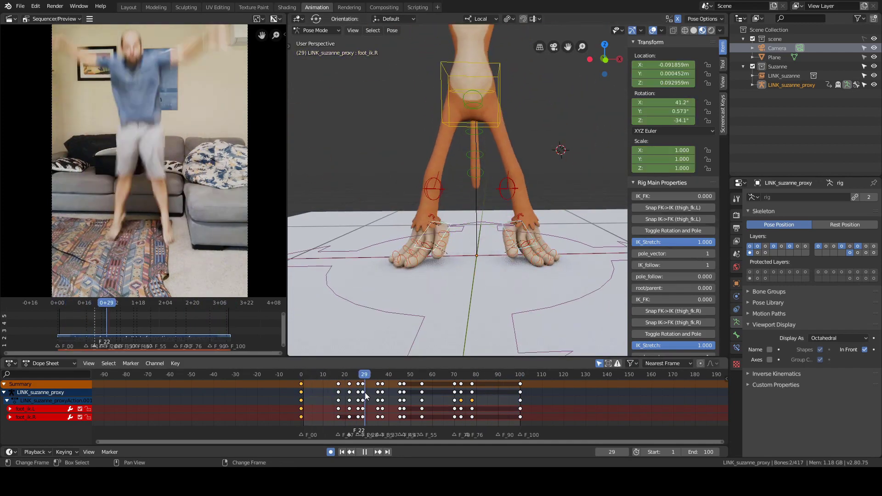
pyautogui.moveTo(346, 396)
pyautogui.mouseDown(button='right')
pyautogui.moveTo(299, 396)
pyautogui.moveTo(338, 393)
pyautogui.mouseUp(button='right')
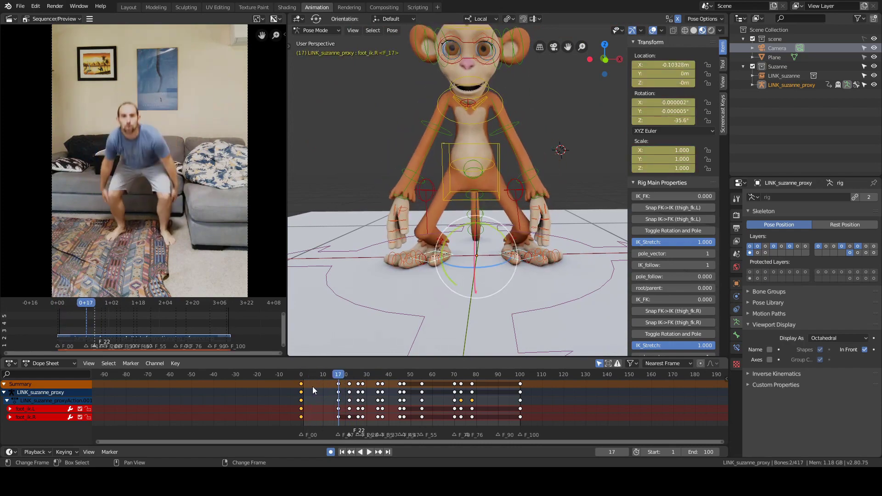
# - Duplicate the same foot keys over the existing foot keys of the takeoff, from frame 17 through frame 28
pyautogui.click(338, 390)
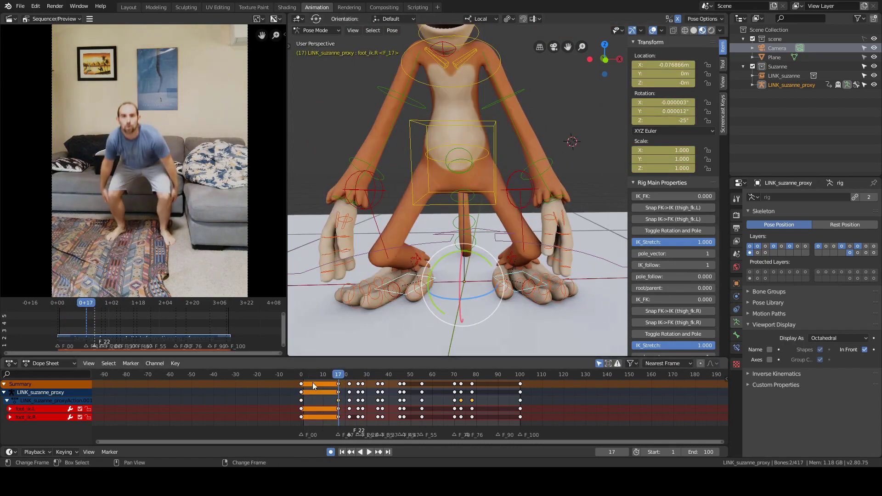
pyautogui.moveTo(338, 390); pyautogui.dragTo(362, 400, button='right')
pyautogui.click(350, 387)
pyautogui.hotkey('shift', 'd')
pyautogui.click(358, 397)
pyautogui.scroll(3, 349, 400)
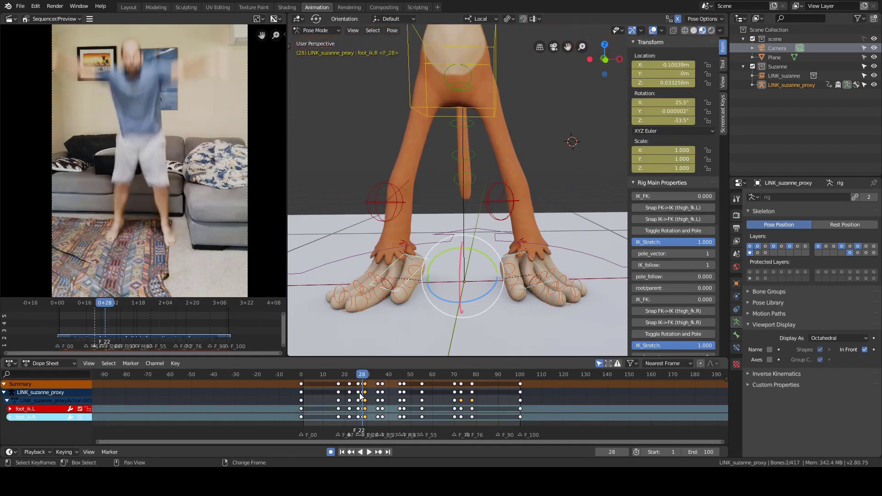
# - Rotate both feet onto their toes at frame 28 and raise them slightly along global Z
pyautogui.press('space')
pyautogui.moveTo(328, 400); pyautogui.dragTo(328, 399, button='right')
pyautogui.moveTo(529, 216); pyautogui.dragTo(473, 230, button='middle')
pyautogui.moveTo(472, 260)
pyautogui.mouseDown()
pyautogui.moveTo(468, 254)
pyautogui.moveTo(464, 262)
pyautogui.mouseUp()
pyautogui.press('g')
pyautogui.press('z')
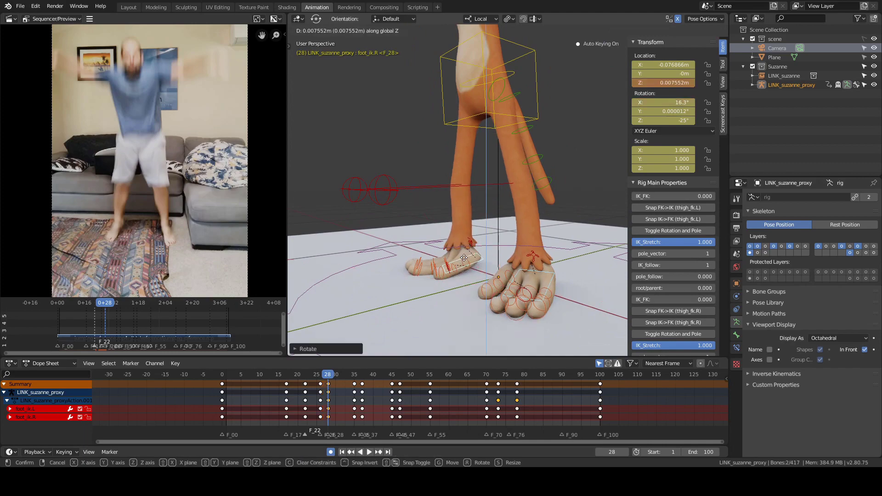
pyautogui.click(465, 256)
pyautogui.moveTo(465, 256); pyautogui.dragTo(519, 257, button='middle')
# - Hide the viewport overlays, switch to Object Mode and review the jump in solid shading
pyautogui.moveTo(307, 390); pyautogui.dragTo(593, 394, button='right')
pyautogui.scroll(-5, 494, 270)
pyautogui.keyDown('shift'); pyautogui.moveTo(495, 270); pyautogui.dragTo(466, 282, button='middle'); pyautogui.keyUp('shift')
pyautogui.moveTo(234, 398)
pyautogui.mouseDown(button='right')
pyautogui.moveTo(347, 406)
pyautogui.moveTo(305, 401)
pyautogui.mouseUp(button='right')
pyautogui.hotkey('shift', 'alt', 'z')
pyautogui.hotkey('ctrl', 'Tab')
pyautogui.click(491, 140)
pyautogui.press('z')
pyautogui.click(565, 156)
pyautogui.press('z')
pyautogui.click(547, 210)
pyautogui.scroll(-2, 545, 177)
pyautogui.press('z')
pyautogui.click(576, 176)
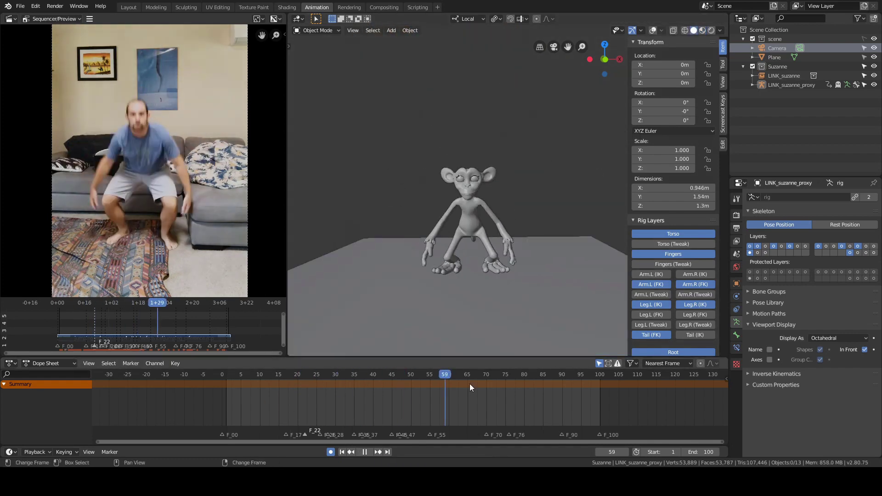
pyautogui.moveTo(469, 384); pyautogui.dragTo(471, 384, button='right')
# - Switch the viewport back to material preview shading and play the jump beside the reference video
pyautogui.press('z')
pyautogui.click(414, 337)
pyautogui.moveTo(233, 399)
pyautogui.mouseDown(button='right')
pyautogui.moveTo(497, 388)
pyautogui.moveTo(329, 398)
pyautogui.moveTo(432, 401)
pyautogui.moveTo(366, 397)
pyautogui.mouseUp(button='right')
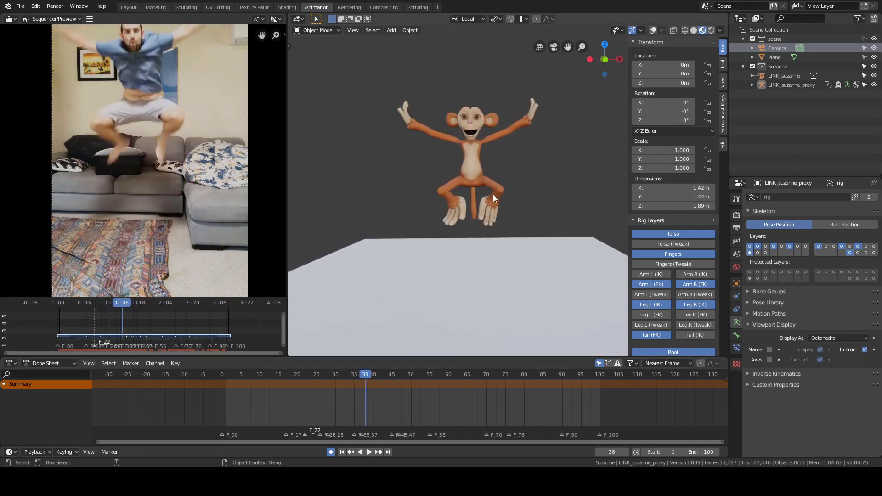
pyautogui.keyDown('shift'); pyautogui.moveTo(493, 195); pyautogui.dragTo(493, 198, button='middle'); pyautogui.keyUp('shift')
pyautogui.keyDown('shift'); pyautogui.moveTo(281, 395); pyautogui.dragTo(288, 393, button='right'); pyautogui.keyUp('shift')
pyautogui.press('space')
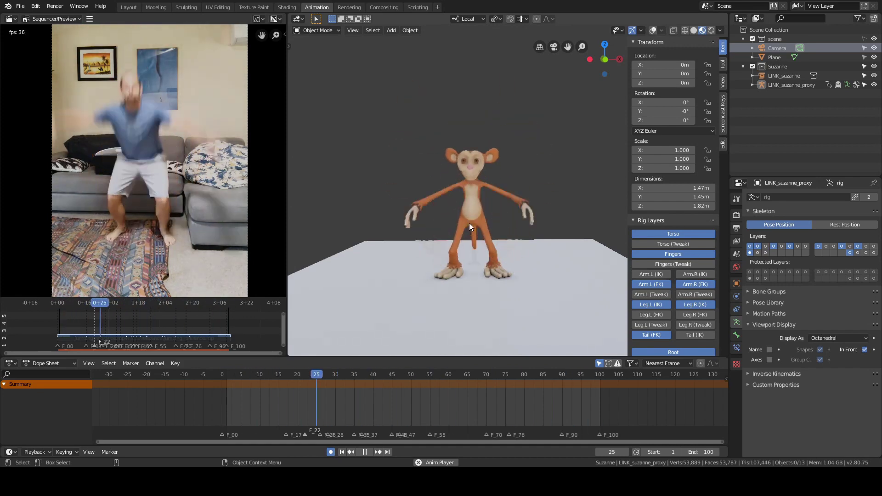
pyautogui.press('space')
# - Show the overlays at frame 35, enter Pose Mode on the rig and select the torso, knee target, foot and eye target controls
pyautogui.hotkey('shift', 'alt', 'z')
pyautogui.press('a')
pyautogui.moveTo(342, 401)
pyautogui.keyDown('shift'); pyautogui.mouseDown(button='right')
pyautogui.moveTo(327, 405)
pyautogui.moveTo(355, 404)
pyautogui.mouseUp(button='right'); pyautogui.keyUp('shift')
pyautogui.click(483, 161)
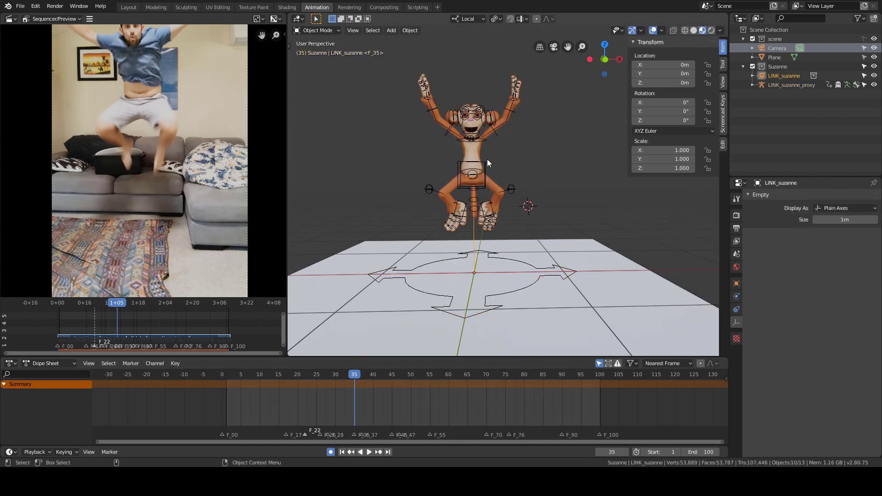
pyautogui.click(511, 188)
pyautogui.hotkey('ctrl', 'Tab')
pyautogui.click(485, 176)
pyautogui.scroll(3, 517, 187)
pyautogui.keyDown('shift'); pyautogui.click(522, 183); pyautogui.keyUp('shift')
pyautogui.keyDown('shift'); pyautogui.click(427, 184); pyautogui.keyUp('shift')
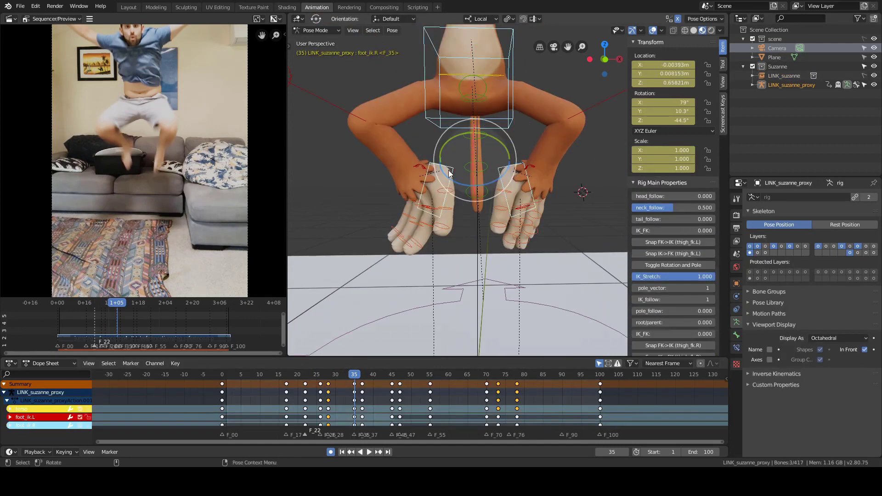
pyautogui.keyDown('shift'); pyautogui.click(448, 181); pyautogui.keyUp('shift')
pyautogui.keyDown('shift'); pyautogui.click(529, 181); pyautogui.keyUp('shift')
pyautogui.moveTo(550, 151)
pyautogui.mouseDown(button='middle')
pyautogui.moveTo(547, 129)
pyautogui.moveTo(555, 146)
pyautogui.mouseUp(button='middle')
pyautogui.click(504, 123)
pyautogui.keyDown('shift'); pyautogui.click(500, 126); pyautogui.keyUp('shift')
# - Try raising the selected body controls along global Z at frames 35 and 37, then undo the moves
pyautogui.press('g')
pyautogui.press('z')
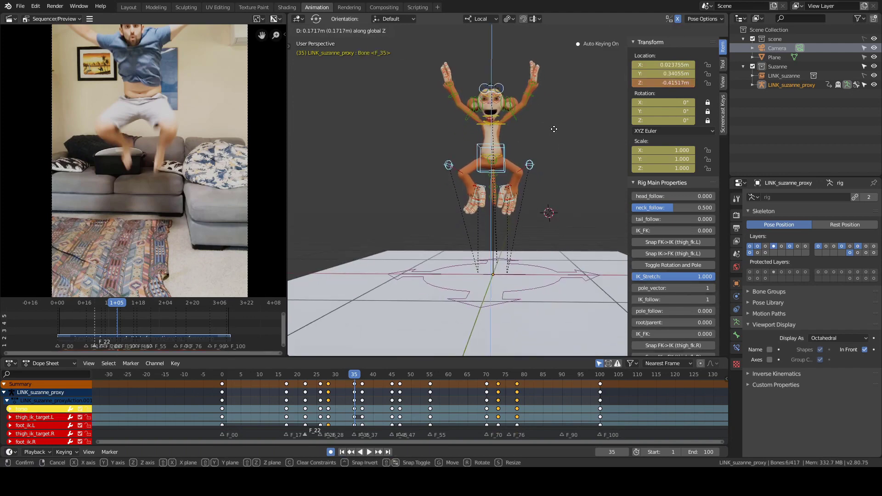
pyautogui.moveTo(558, 202); pyautogui.dragTo(560, 205, button='middle')
pyautogui.keyDown('shift'); pyautogui.moveTo(356, 390); pyautogui.dragTo(362, 391, button='right'); pyautogui.keyUp('shift')
pyautogui.press('g')
pyautogui.press('z')
pyautogui.click(555, 228)
pyautogui.hotkey('ctrl', 'z')
pyautogui.press('Left')
pyautogui.press('Left')
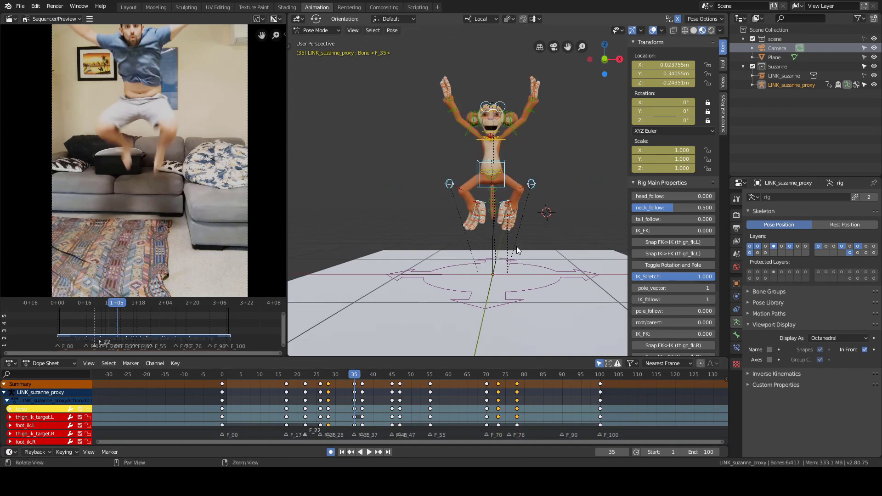
# - Raise the selected body controls along global Z at frame 35, and raise them 0.4 m at frame 37
pyautogui.press('g')
pyautogui.press('z')
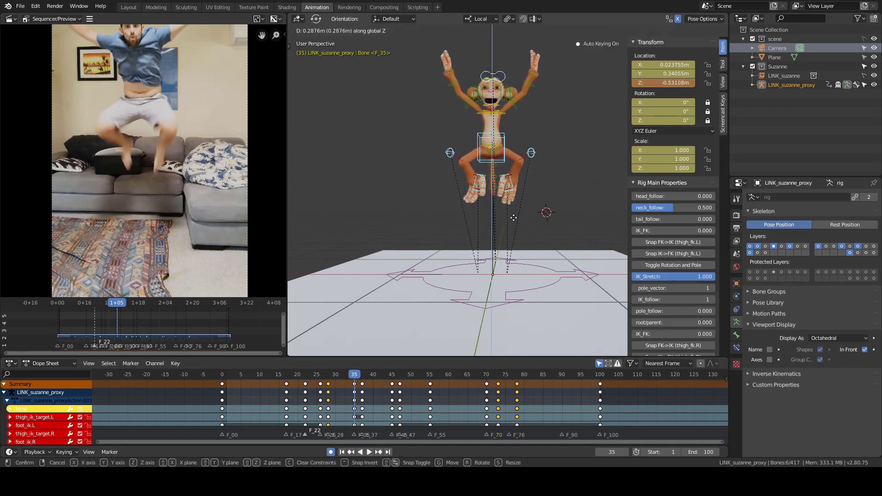
pyautogui.click(525, 195)
pyautogui.moveTo(524, 195); pyautogui.dragTo(524, 200, button='middle')
pyautogui.keyDown('shift'); pyautogui.moveTo(354, 409); pyautogui.dragTo(363, 411, button='right'); pyautogui.keyUp('shift')
pyautogui.write('.4')
pyautogui.press('Return')
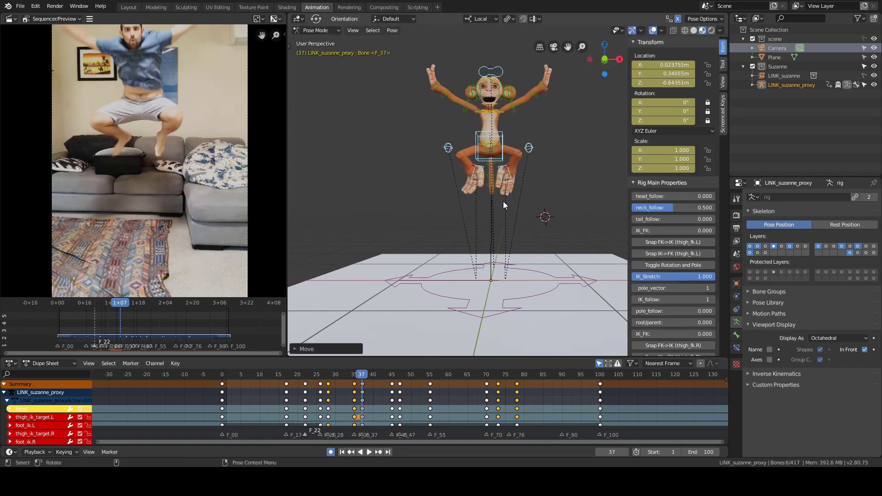
pyautogui.moveTo(504, 201); pyautogui.dragTo(504, 205, button='middle')
# - Select all rig controls and keyframe the raised pose at frame 37
pyautogui.press('a')
pyautogui.press('i')
pyautogui.press('a')
pyautogui.press('a')
# - Play the higher jump in Object Mode without overlays and scrub the takeoff from frame 21 to frame 29
pyautogui.keyDown('shift'); pyautogui.moveTo(359, 409); pyautogui.dragTo(362, 408, button='right'); pyautogui.keyUp('shift')
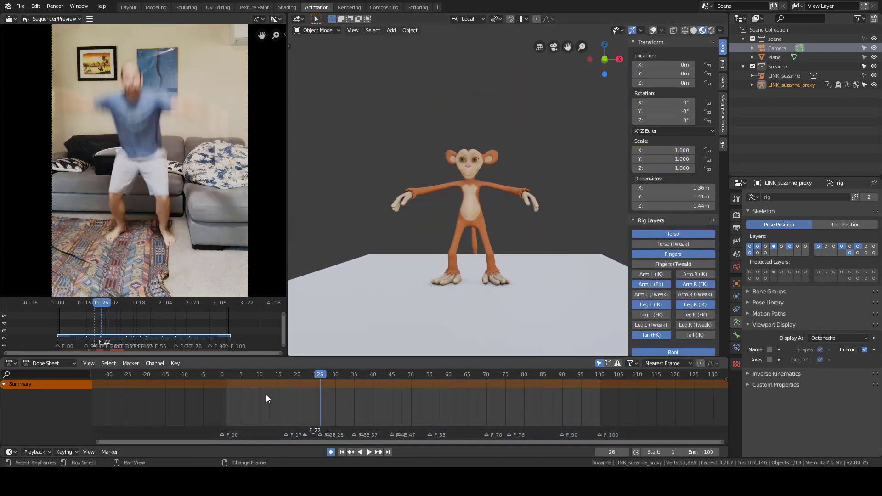
pyautogui.press('space')
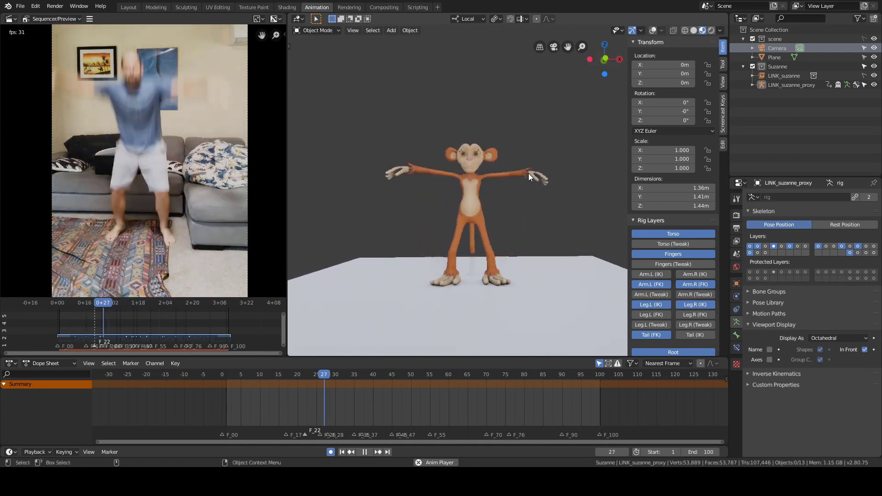
pyautogui.press('space')
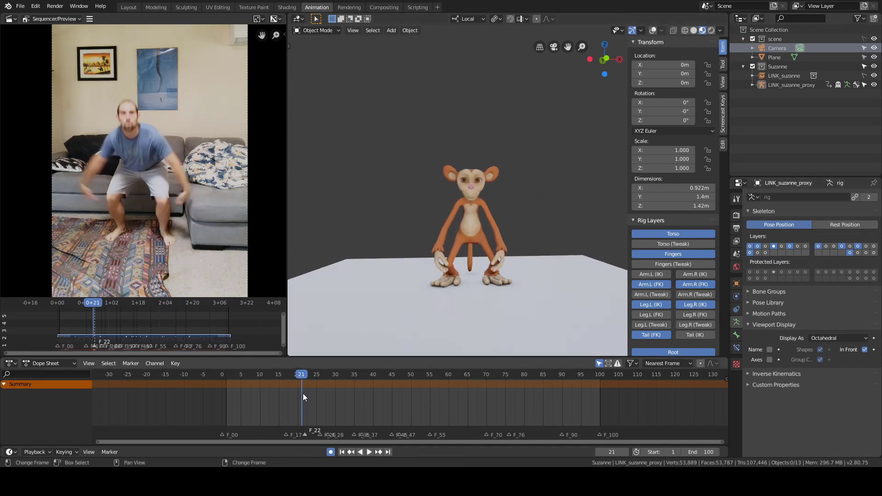
pyautogui.moveTo(303, 394); pyautogui.dragTo(332, 398)
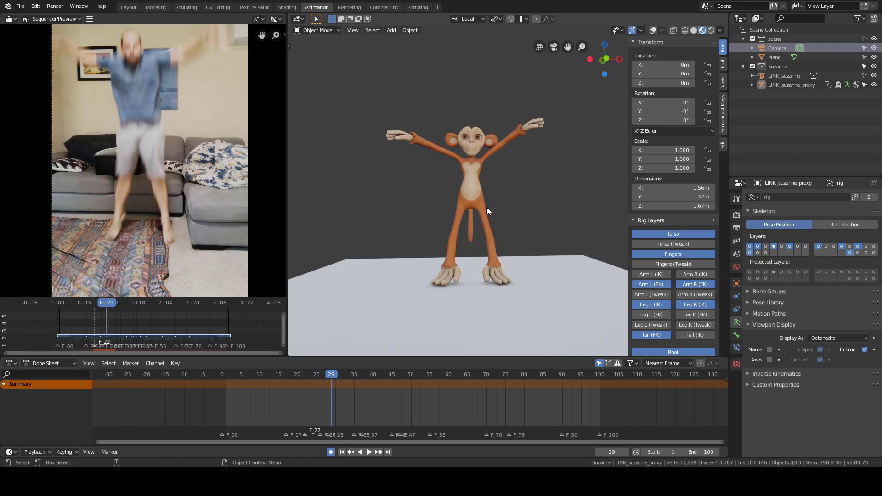
# - Show the viewport overlays, return to Pose Mode and select the right upper arm FK control
pyautogui.click(656, 30)
pyautogui.hotkey('ctrl', 'Tab')
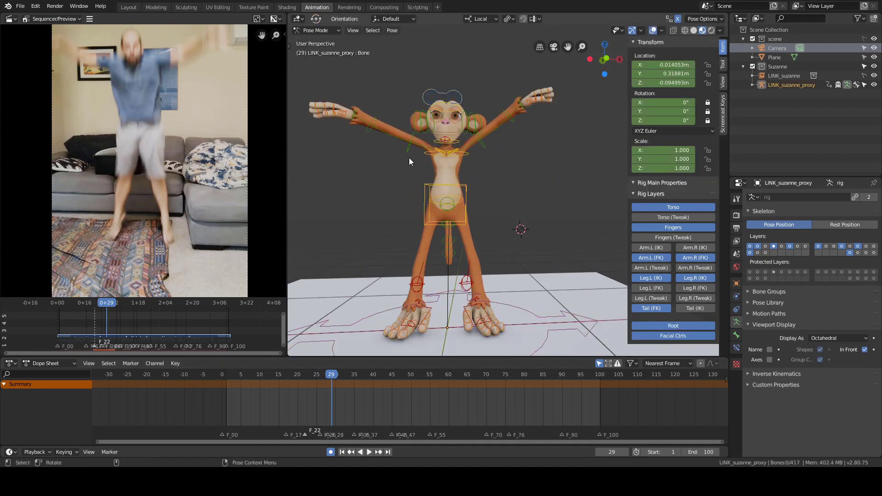
pyautogui.click(409, 152)
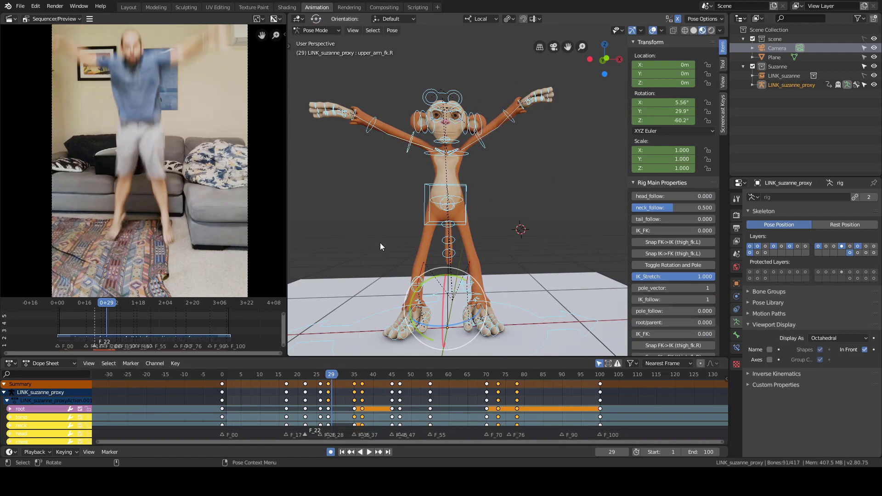
pyautogui.hotkey('alt', 'a')
pyautogui.click(483, 147)
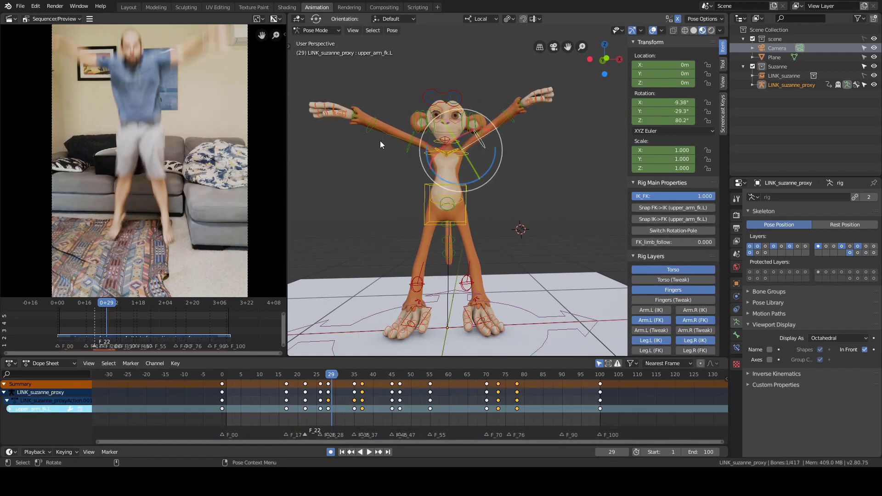
pyautogui.click(407, 153)
# - Scrub between frame 28 and frame 35 to examine how the arms swing up against the reference
pyautogui.click(327, 403)
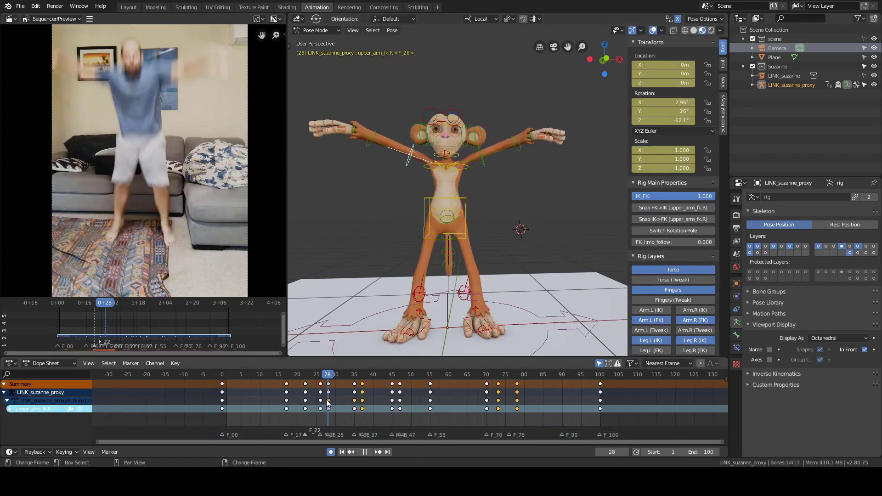
pyautogui.moveTo(330, 403); pyautogui.dragTo(353, 403)
pyautogui.keyDown('shift'); pyautogui.moveTo(433, 163); pyautogui.dragTo(438, 229, button='middle'); pyautogui.keyUp('shift')
pyautogui.moveTo(355, 385)
pyautogui.mouseDown()
pyautogui.moveTo(321, 386)
pyautogui.moveTo(346, 388)
pyautogui.mouseUp()
pyautogui.keyDown('shift'); pyautogui.moveTo(470, 244); pyautogui.dragTo(536, 139, button='middle'); pyautogui.keyUp('shift')
pyautogui.click(541, 132)
pyautogui.scroll(-1, 535, 139)
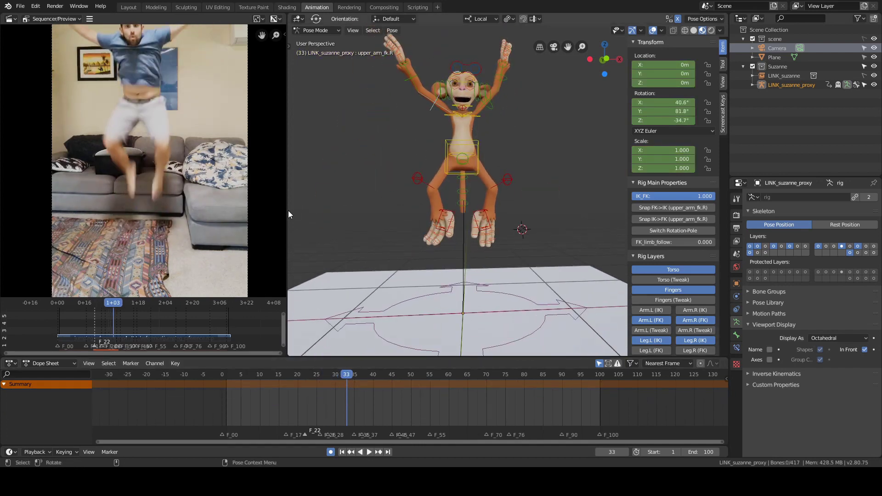
# - Join the reference video preview area into the 3D viewport and adjust the view of the character
pyautogui.click(276, 220)
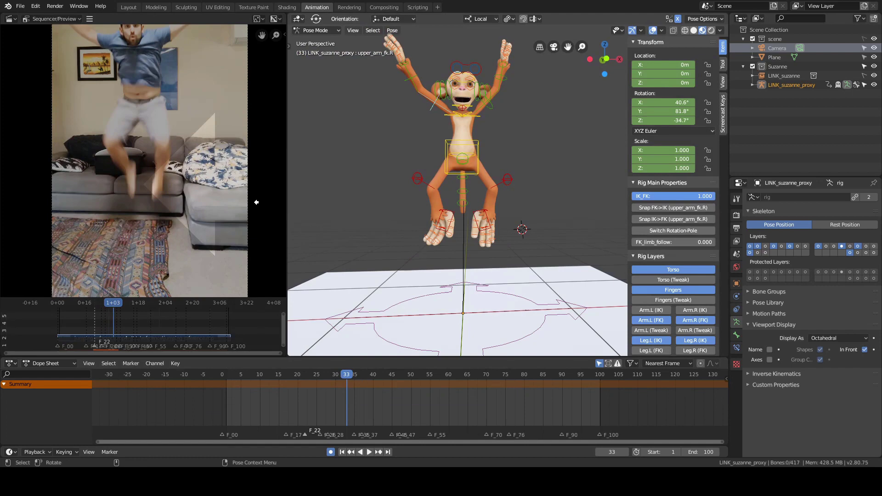
pyautogui.click(128, 151)
pyautogui.scroll(-2, 385, 209)
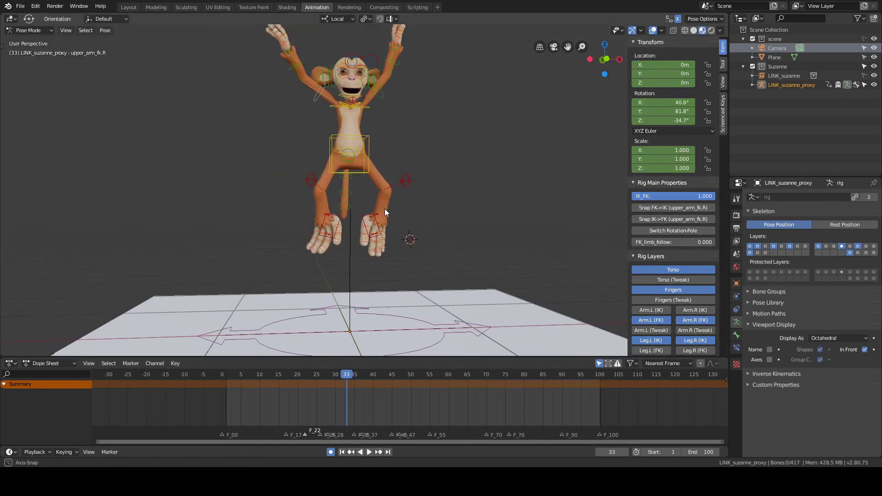
pyautogui.moveTo(451, 201); pyautogui.dragTo(432, 194, button='middle')
pyautogui.press('`')
pyautogui.click(423, 160)
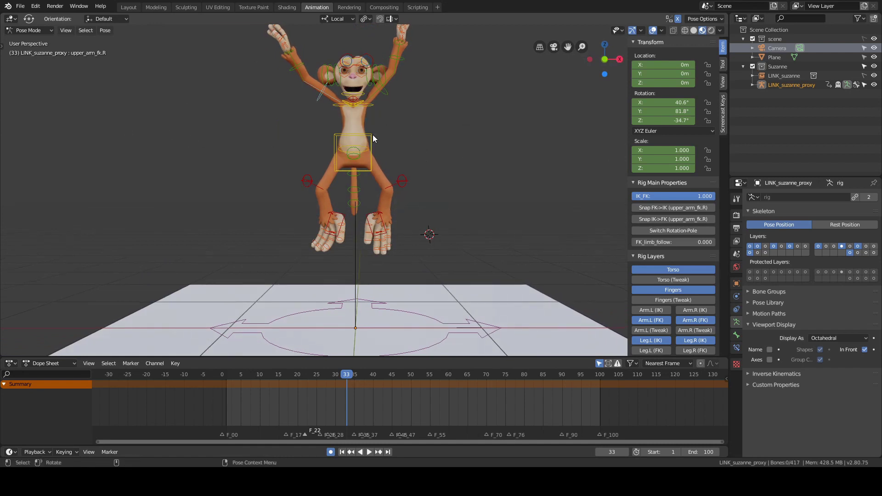
# - Play and scrub the jump in the enlarged 3D viewport
pyautogui.press('space')
pyautogui.moveTo(303, 400)
pyautogui.mouseDown()
pyautogui.moveTo(361, 398)
pyautogui.moveTo(303, 398)
pyautogui.mouseUp()
pyautogui.press('space')
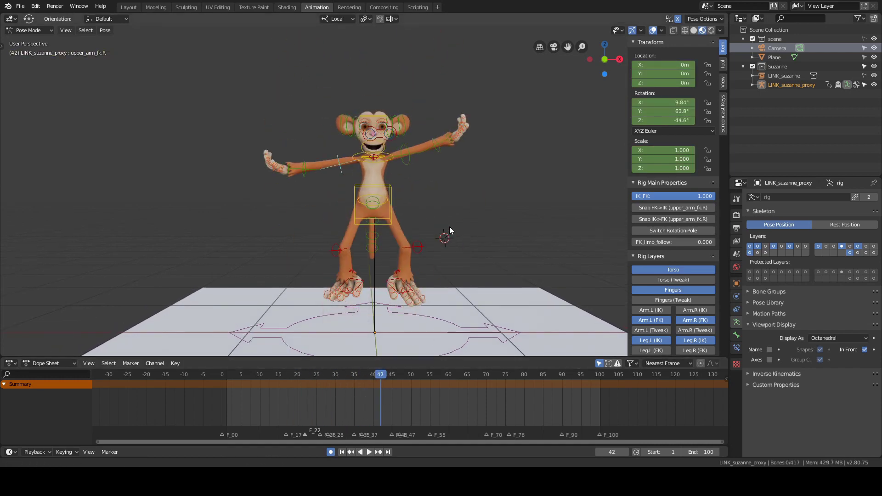
pyautogui.moveTo(450, 227); pyautogui.dragTo(433, 193, button='middle')
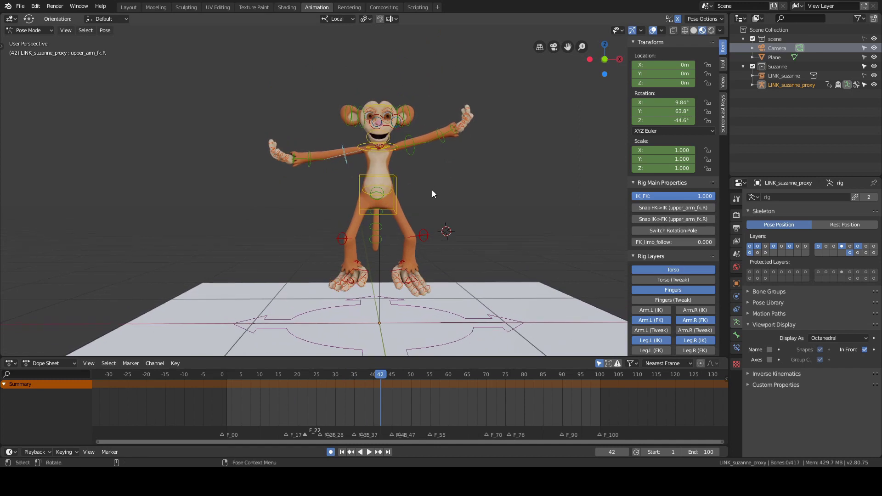
# - Enlarge the Dope Sheet area and change it to the Graph Editor
pyautogui.moveTo(315, 358); pyautogui.dragTo(315, 334)
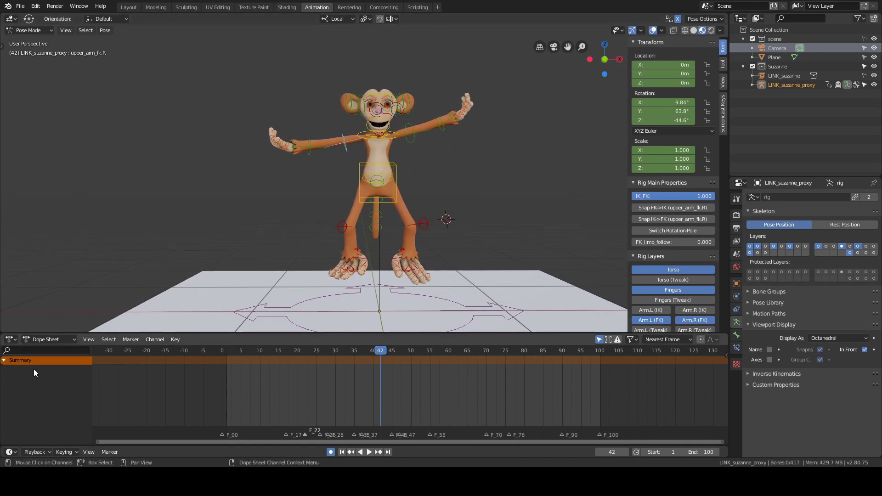
pyautogui.click(11, 340)
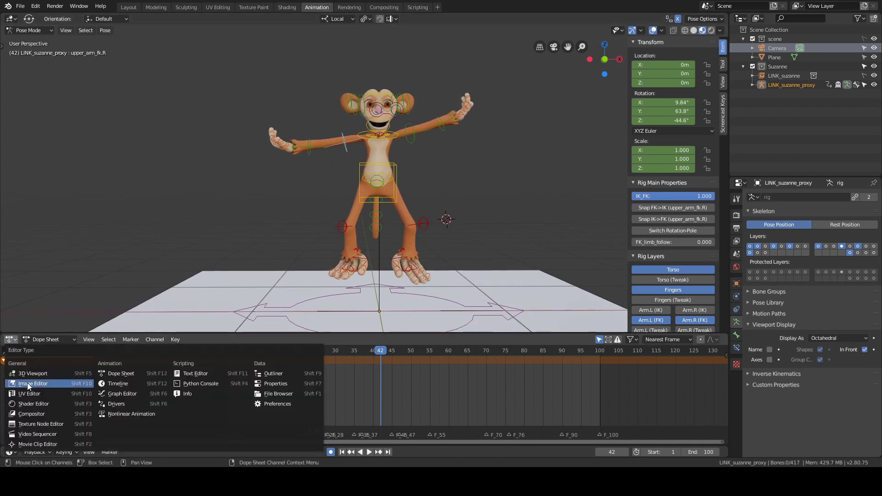
pyautogui.click(123, 394)
# - Play and scrub the arm swing up to frame 30, then select the left shoulder control to show its curves
pyautogui.moveTo(371, 205); pyautogui.dragTo(424, 164, button='middle')
pyautogui.scroll(3, 424, 165)
pyautogui.moveTo(349, 380)
pyautogui.mouseDown()
pyautogui.moveTo(315, 382)
pyautogui.moveTo(349, 385)
pyautogui.mouseUp()
pyautogui.press('space')
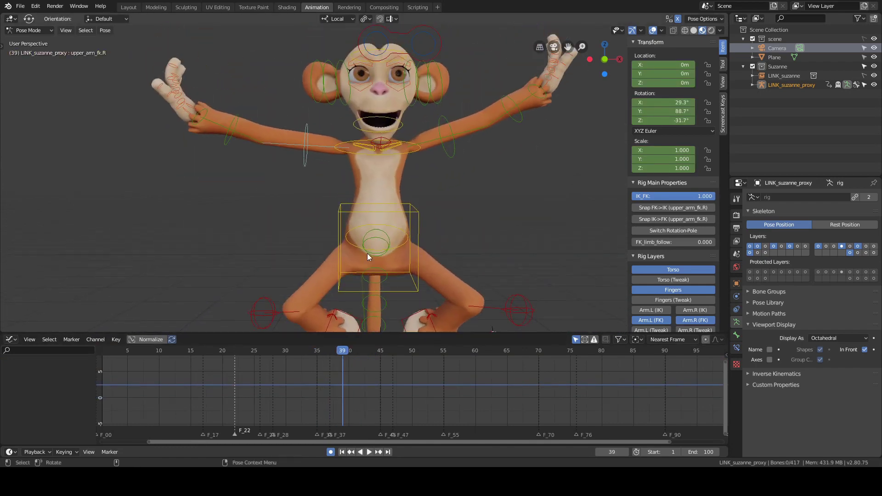
pyautogui.click(269, 380)
pyautogui.moveTo(269, 381); pyautogui.dragTo(283, 354)
pyautogui.press('space')
pyautogui.click(387, 163)
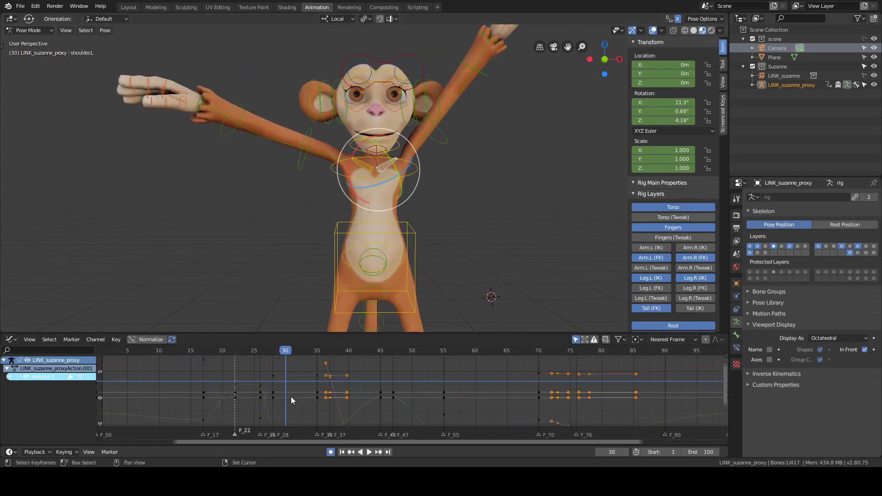
# - Split off a new area above the Graph Editor, change it to the Dope Sheet and enlarge it
pyautogui.moveTo(27, 334); pyautogui.dragTo(6, 313)
pyautogui.click(10, 319)
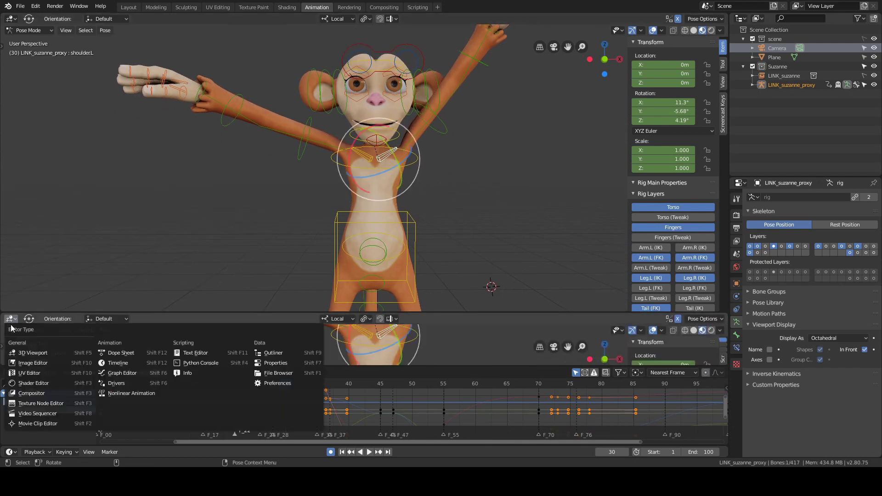
pyautogui.click(116, 353)
pyautogui.moveTo(208, 313); pyautogui.dragTo(210, 285)
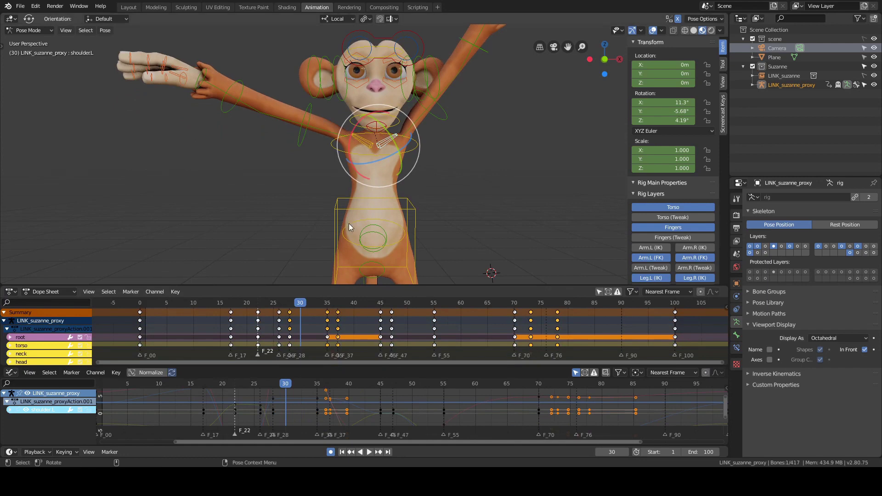
# - Select the left and right shoulder controls in turn at frame 30 to compare their rotation values
pyautogui.click(504, 175)
pyautogui.click(370, 145)
pyautogui.scroll(5, 485, 173)
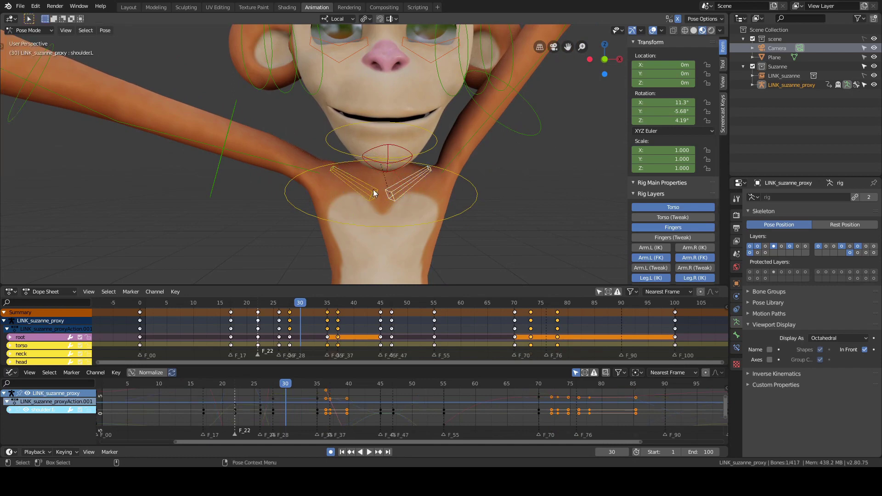
pyautogui.click(408, 182)
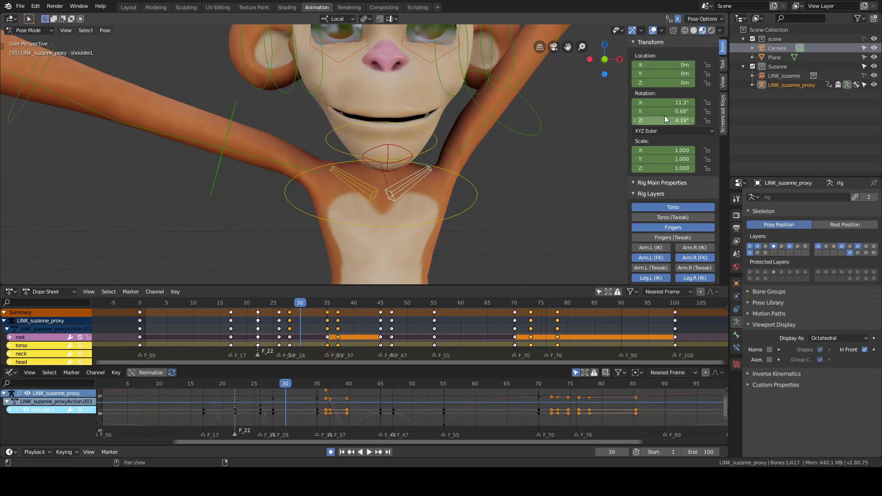
pyautogui.click(407, 183)
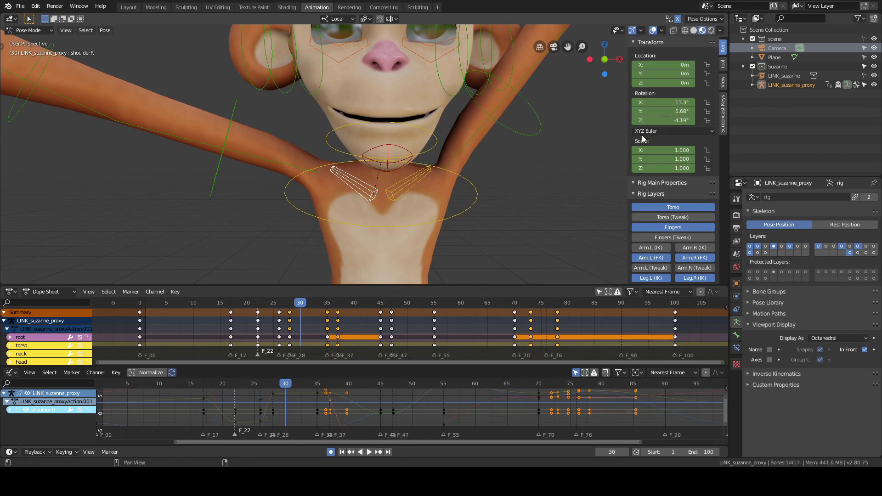
pyautogui.click(517, 135)
# - Select the right and left upper arm FK controls alternately at frame 30 to compare their rotation values
pyautogui.click(222, 165)
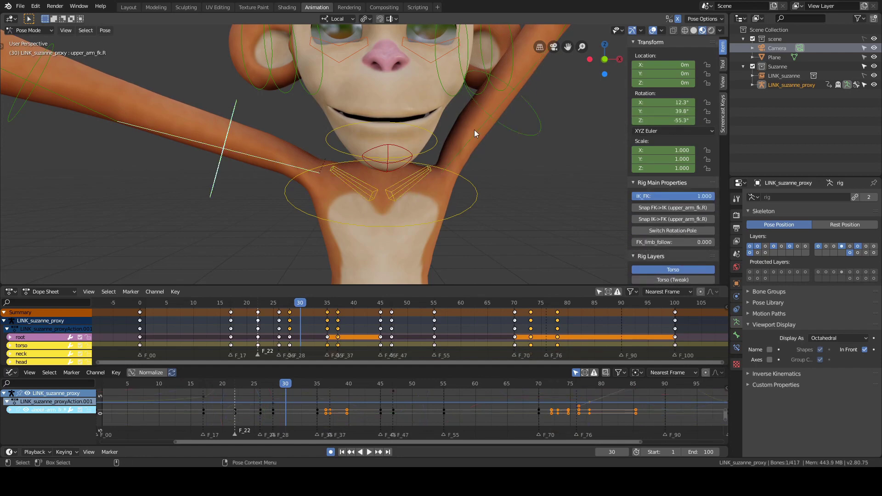
pyautogui.click(507, 128)
pyautogui.click(224, 168)
pyautogui.click(517, 133)
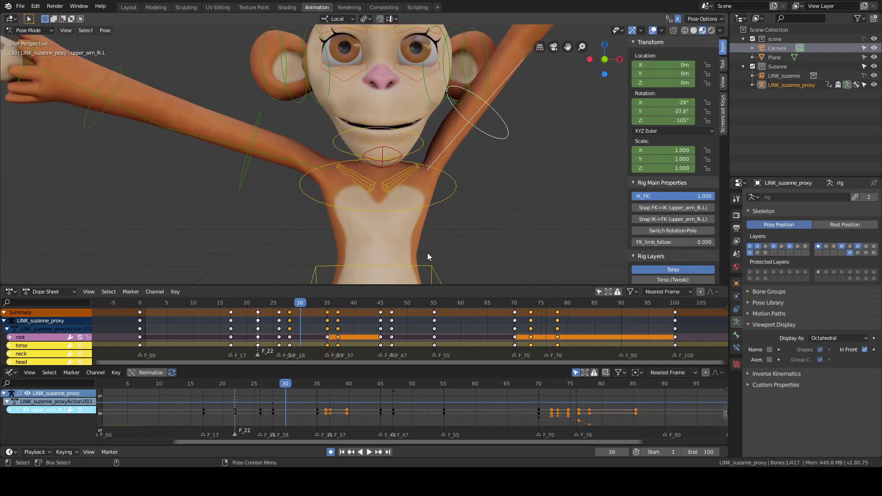
pyautogui.click(246, 170)
pyautogui.scroll(-3, 418, 129)
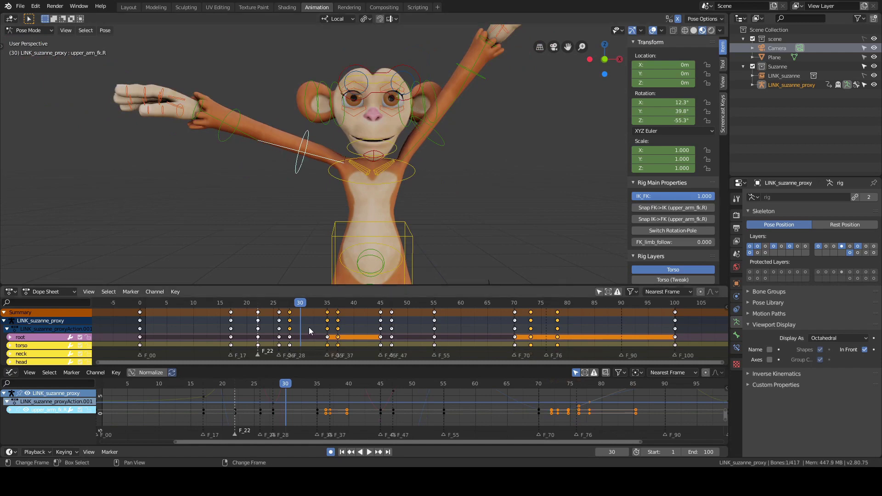
# - Go to frame 28 and compare the rotation values of the two upper arm FK controls
pyautogui.moveTo(309, 327); pyautogui.dragTo(288, 334)
pyautogui.press('Right')
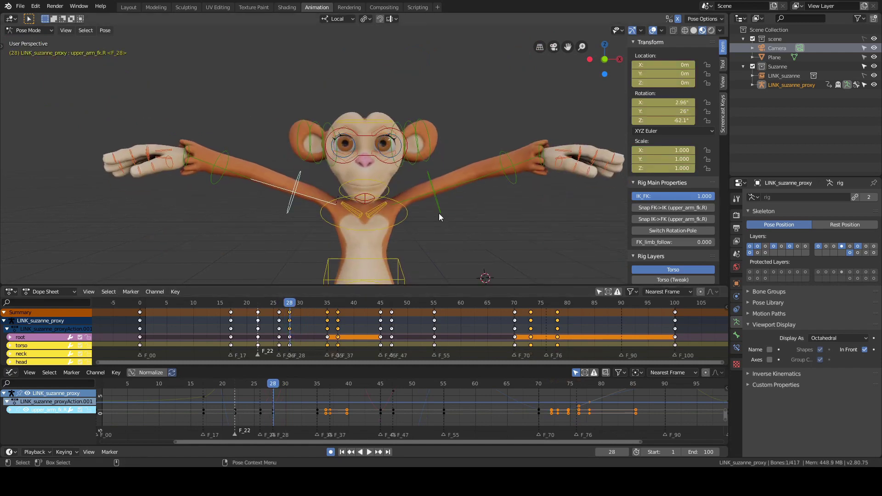
pyautogui.click(438, 207)
pyautogui.click(319, 198)
pyautogui.click(441, 209)
# - Go to frame 35 and compare the rotations of the two raised upper arm FK controls from several angles
pyautogui.keyDown('alt'); pyautogui.scroll(-5, 427, 230); pyautogui.keyUp('alt')
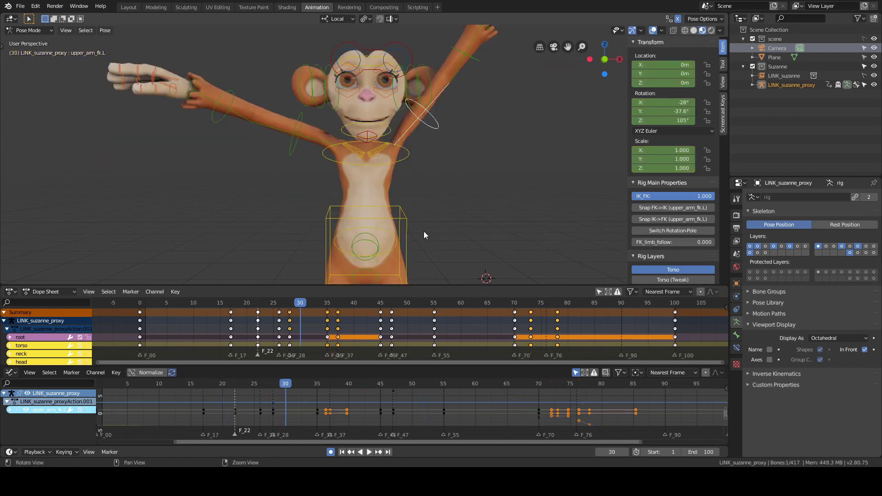
pyautogui.keyDown('alt'); pyautogui.scroll(-2, 425, 227); pyautogui.keyUp('alt')
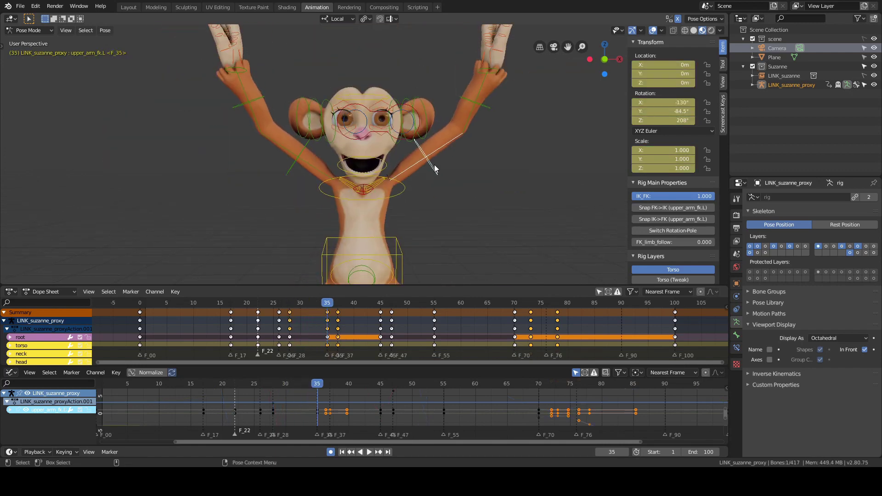
pyautogui.click(287, 175)
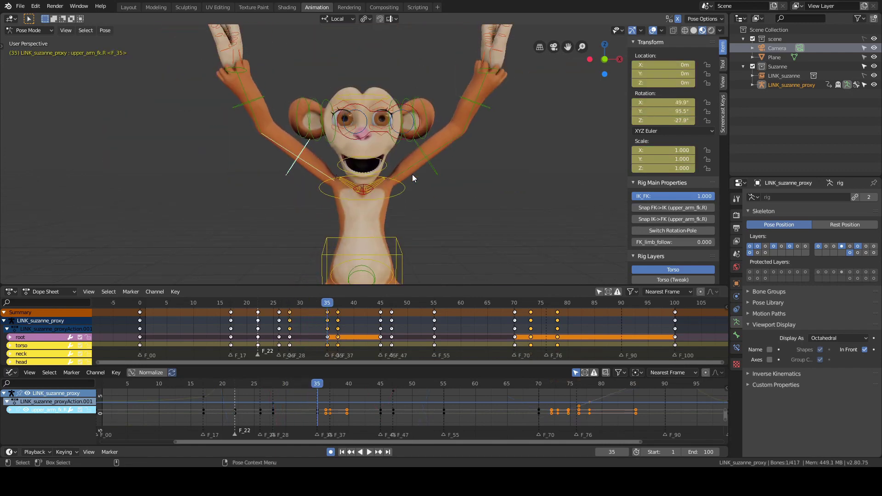
pyautogui.click(435, 171)
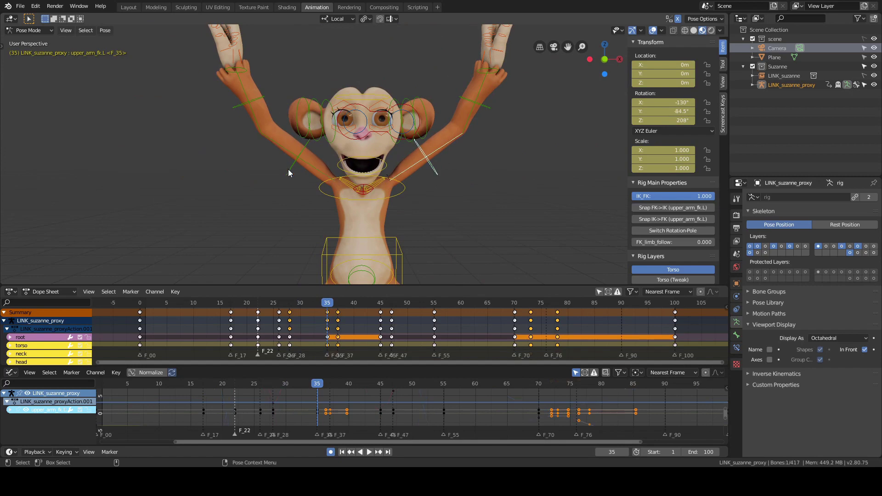
pyautogui.scroll(2, 288, 169)
pyautogui.moveTo(468, 178); pyautogui.dragTo(259, 181, button='middle')
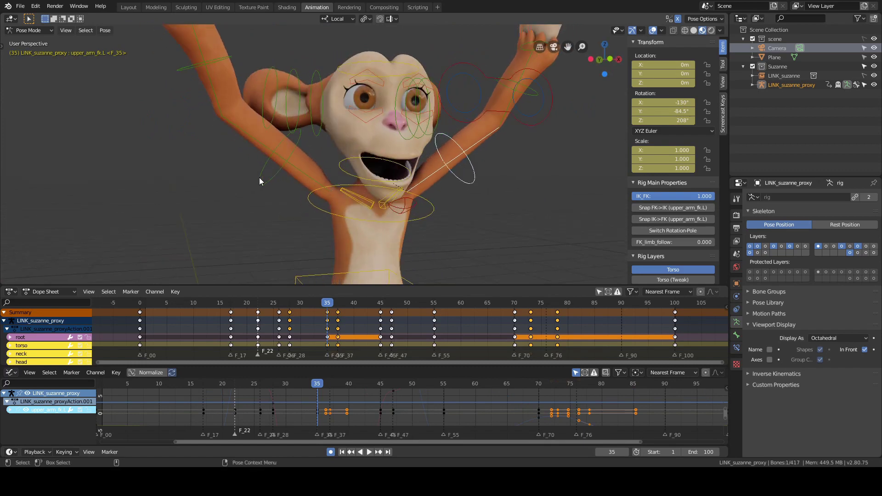
pyautogui.click(263, 181)
pyautogui.moveTo(366, 187); pyautogui.dragTo(390, 180, button='middle')
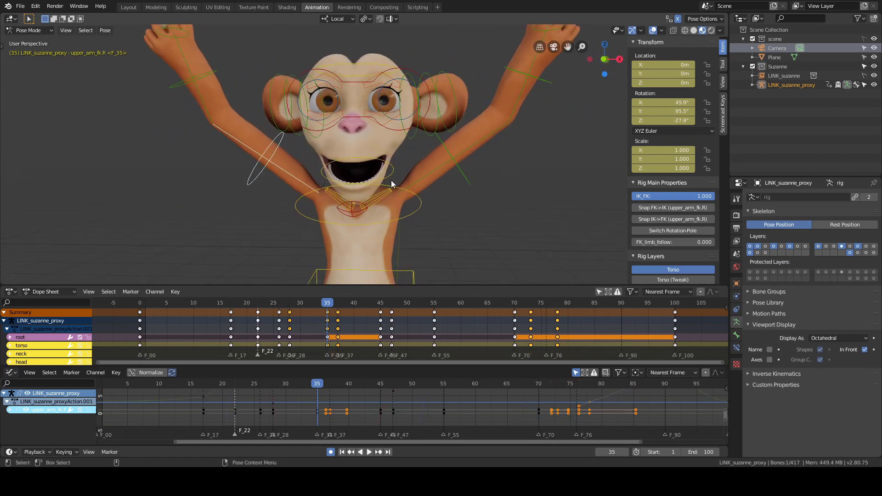
pyautogui.click(465, 177)
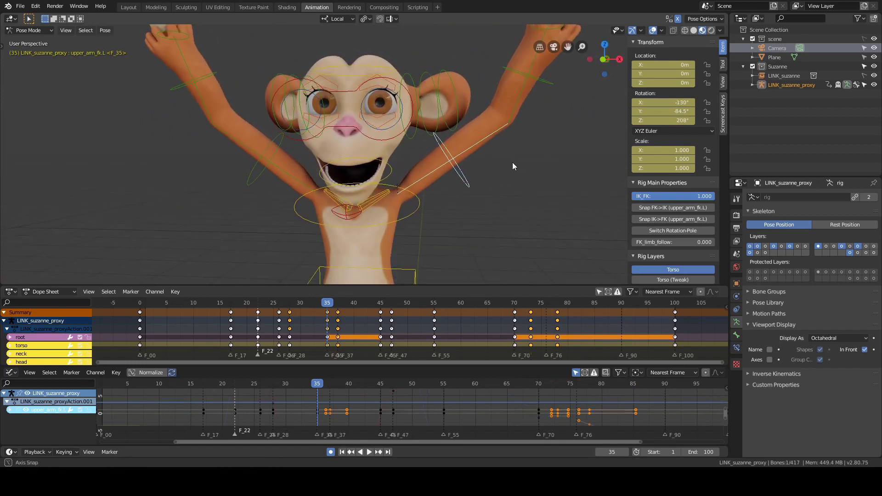
pyautogui.moveTo(512, 163); pyautogui.dragTo(406, 176, button='middle')
pyautogui.click(256, 180)
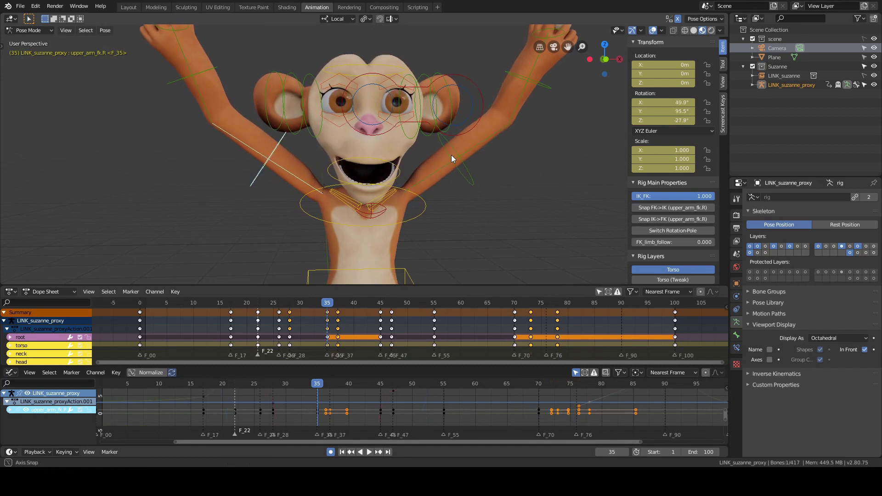
pyautogui.moveTo(451, 156)
pyautogui.mouseDown(button='middle')
pyautogui.moveTo(440, 156)
pyautogui.moveTo(446, 142)
pyautogui.mouseUp(button='middle')
# - Activate the Rotate tool and select each upper arm FK control to compare their local rotation axes at frame 35
pyautogui.moveTo(412, 235)
pyautogui.keyDown('alt'); pyautogui.mouseDown()
pyautogui.moveTo(363, 231)
pyautogui.moveTo(410, 225)
pyautogui.mouseUp(); pyautogui.keyUp('alt')
pyautogui.press('t')
pyautogui.click(13, 98)
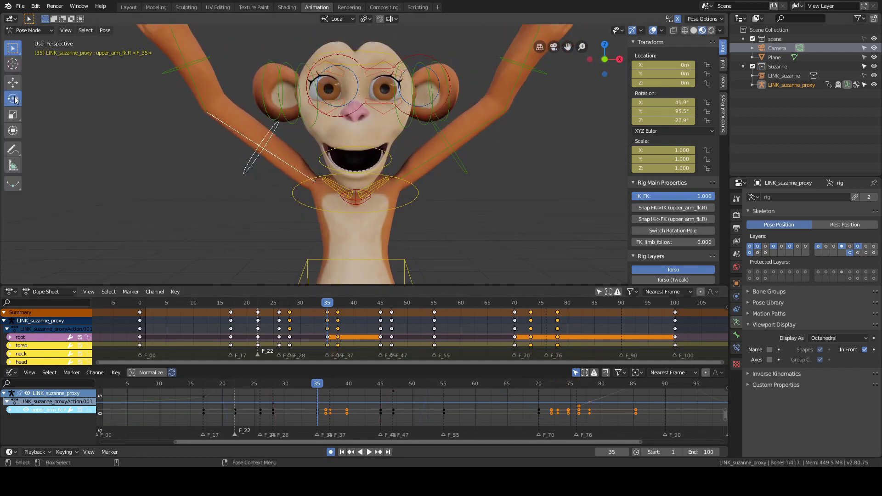
pyautogui.press('t')
pyautogui.moveTo(440, 180); pyautogui.dragTo(467, 169, button='middle')
pyautogui.click(470, 170)
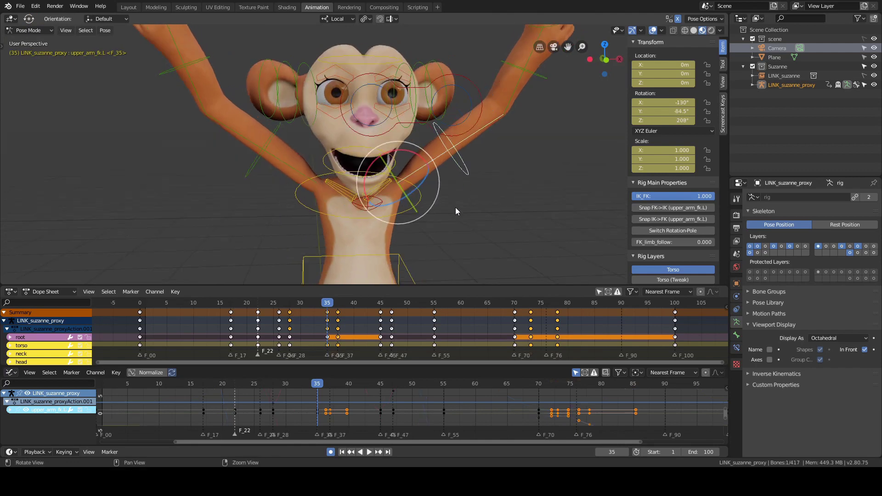
pyautogui.click(257, 170)
pyautogui.moveTo(268, 170); pyautogui.dragTo(478, 207, button='middle')
pyautogui.click(470, 173)
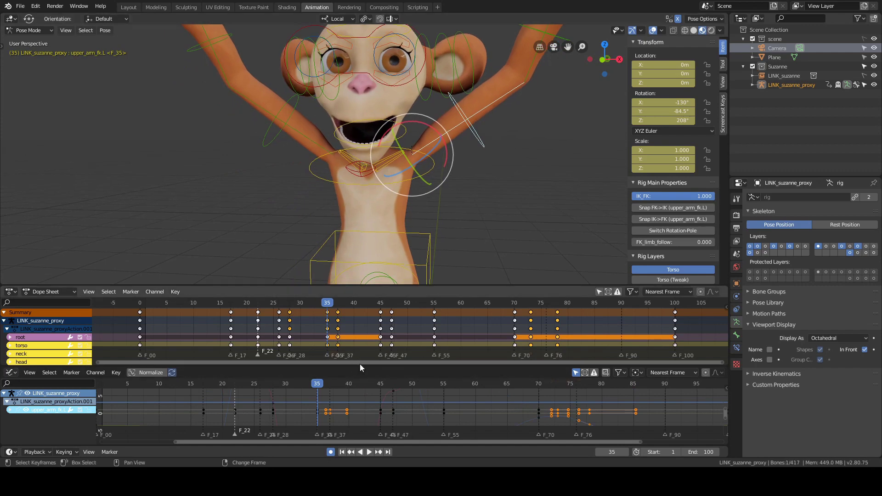
# - Enlarge the Graph Editor to list all of the left upper arm's channels and hide their curves
pyautogui.moveTo(360, 365); pyautogui.dragTo(360, 326)
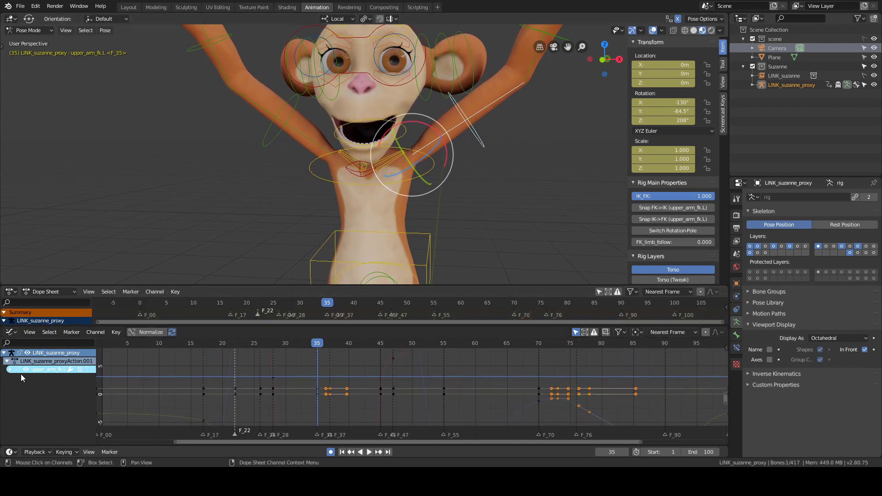
pyautogui.click(10, 369)
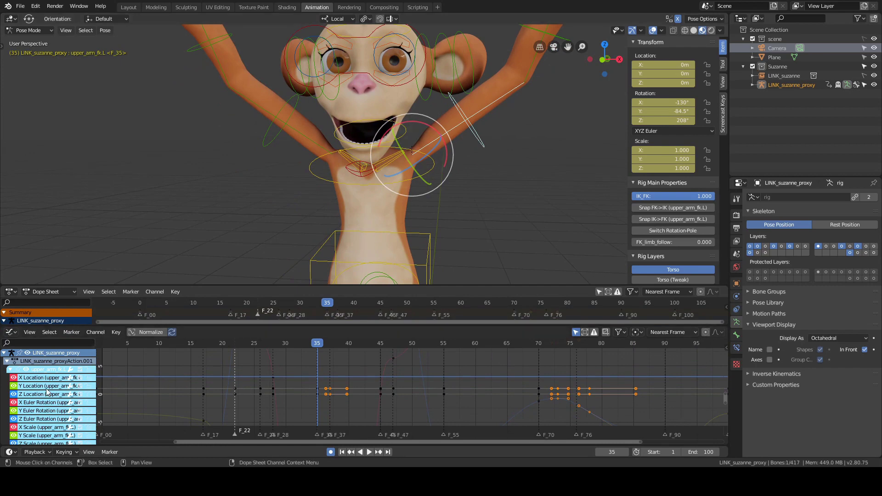
pyautogui.click(26, 370)
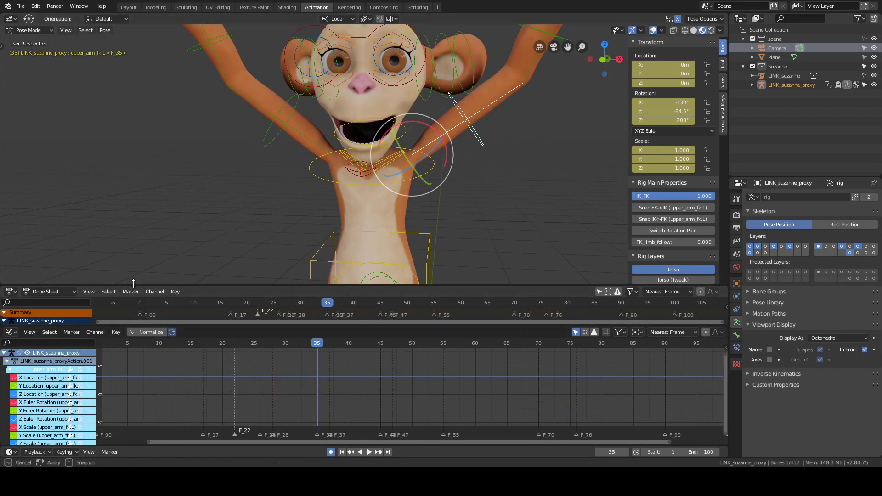
pyautogui.moveTo(133, 285); pyautogui.dragTo(140, 248)
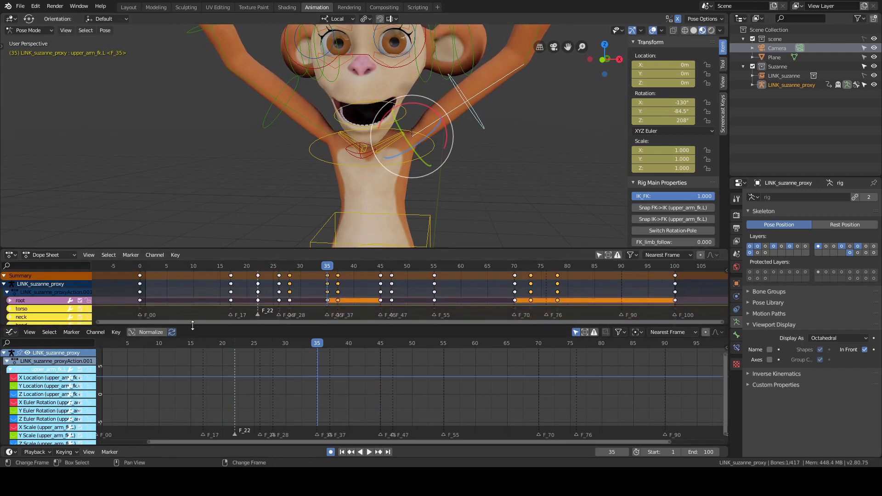
pyautogui.moveTo(189, 325); pyautogui.dragTo(190, 302)
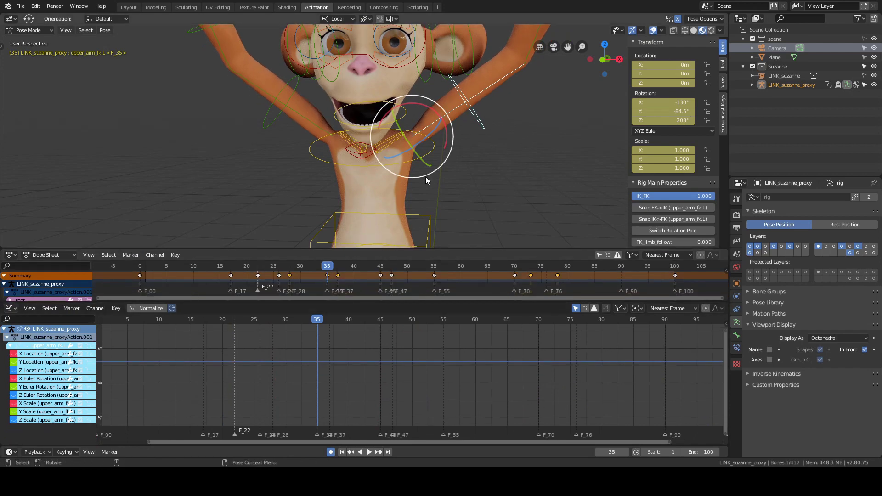
# - Clear all scale and location keyframes from the left upper arm FK control, leaving only its rotation animated
pyautogui.press('Left')
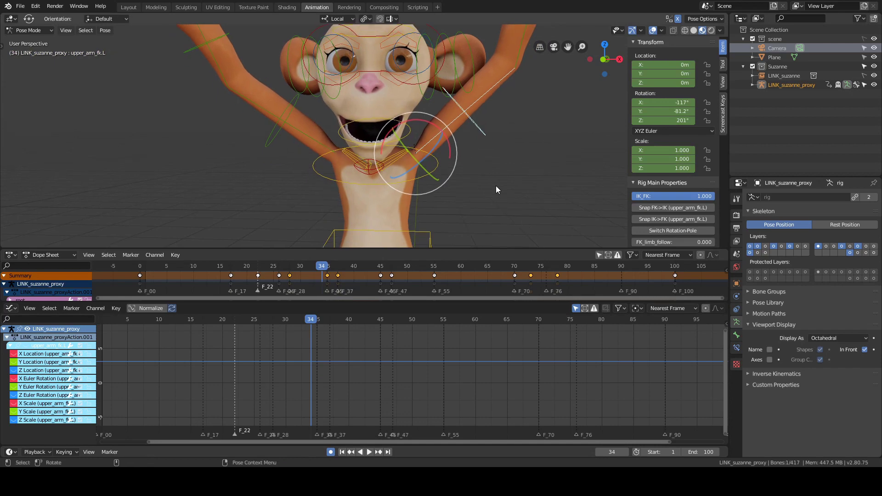
pyautogui.scroll(-1, 495, 186)
pyautogui.scroll(-1, 533, 156)
pyautogui.rightClick(662, 159)
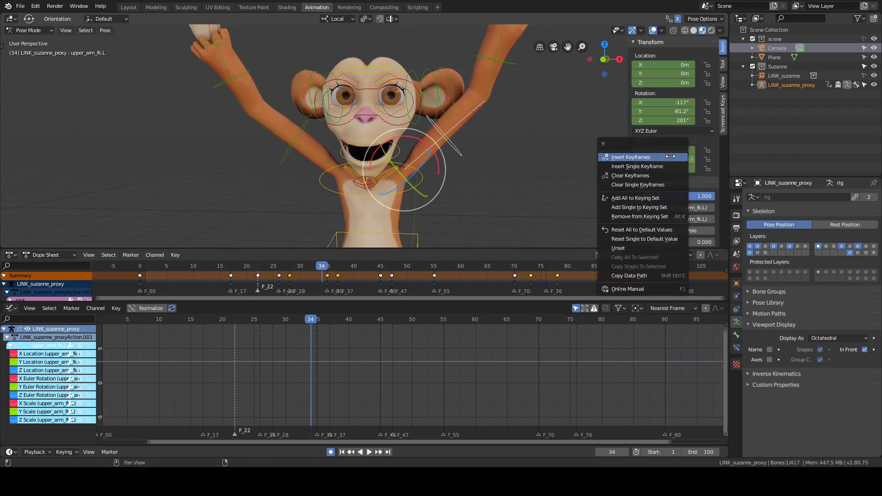
pyautogui.click(663, 177)
pyautogui.rightClick(660, 83)
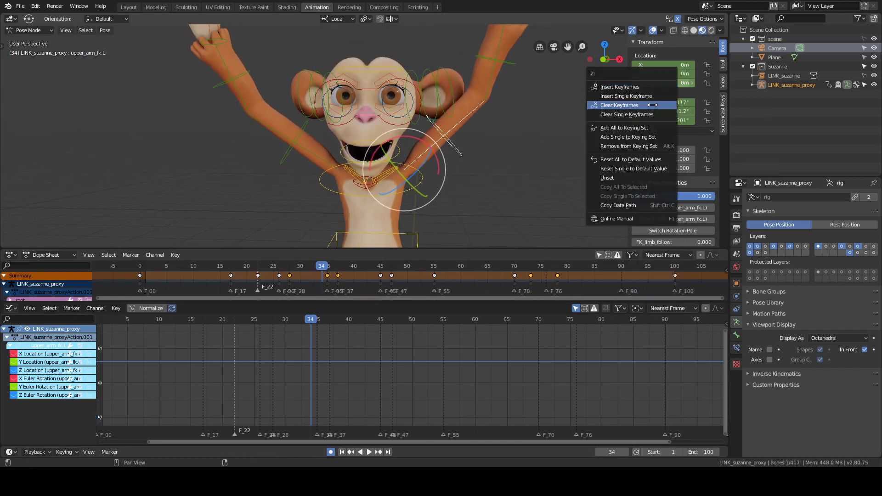
pyautogui.click(660, 105)
pyautogui.keyDown('shift'); pyautogui.moveTo(526, 164); pyautogui.dragTo(529, 159, button='middle'); pyautogui.keyUp('shift')
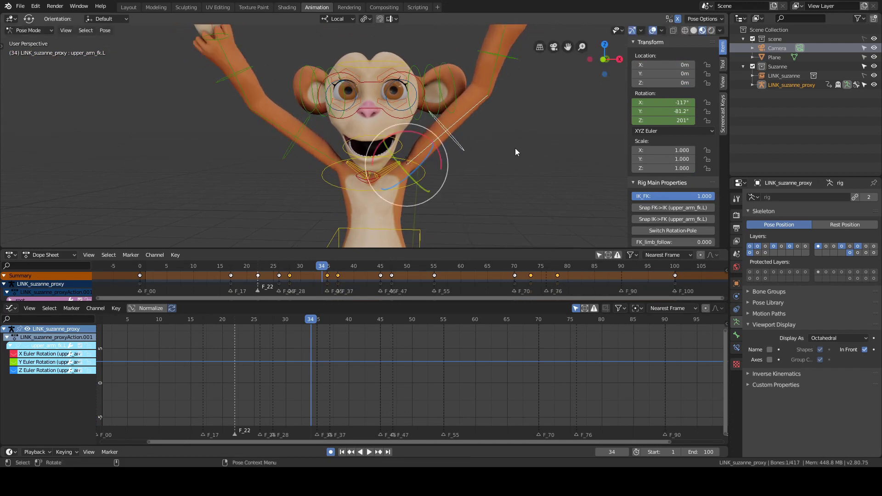
# - Select the right and left upper arm FK controls alternately at frame 34 to compare their keyed channels and rotation values
pyautogui.press('g')
pyautogui.rightClick(530, 145)
pyautogui.keyDown('shift'); pyautogui.moveTo(522, 153); pyautogui.dragTo(525, 143, button='middle'); pyautogui.keyUp('shift')
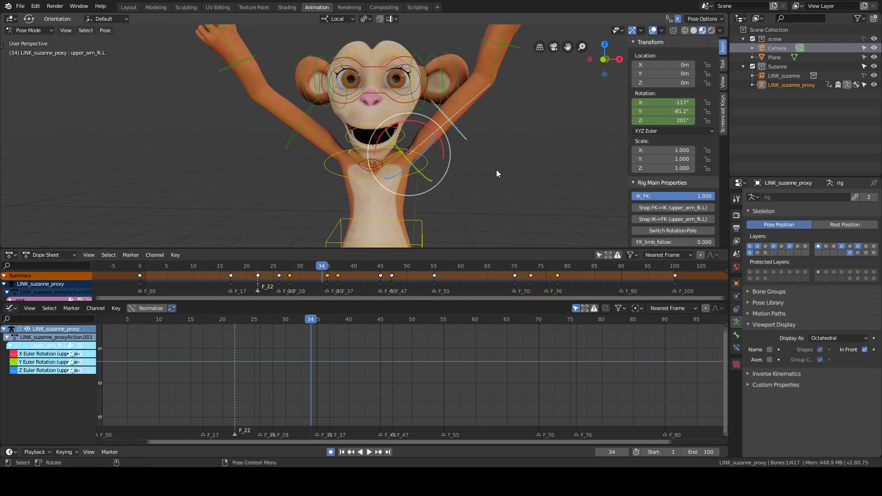
pyautogui.moveTo(496, 170); pyautogui.dragTo(499, 169, button='middle')
pyautogui.click(281, 148)
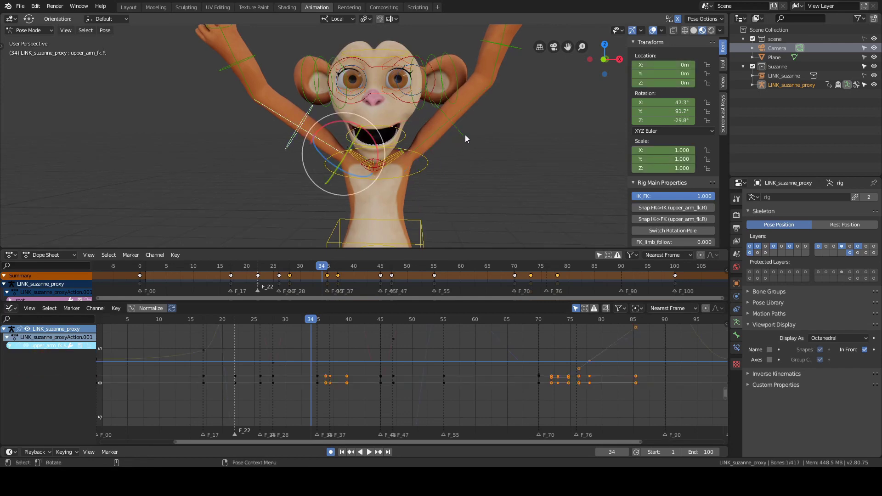
pyautogui.click(465, 135)
pyautogui.click(286, 148)
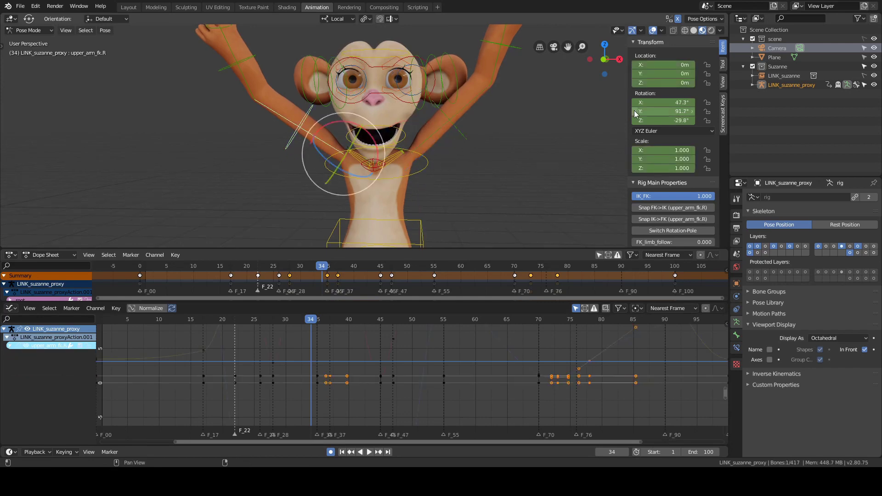
pyautogui.click(467, 135)
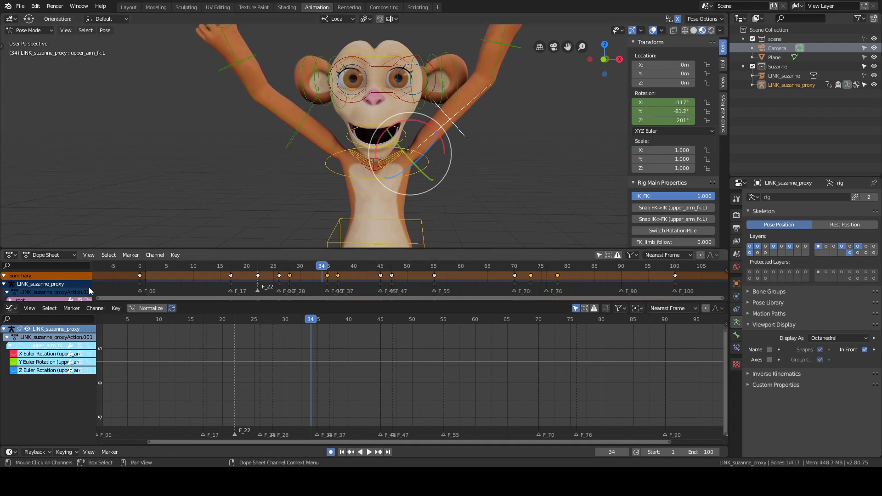
# - Show the left upper arm's X Euler Rotation curve in the Graph Editor, fit the view and select all its keys
pyautogui.press('Home')
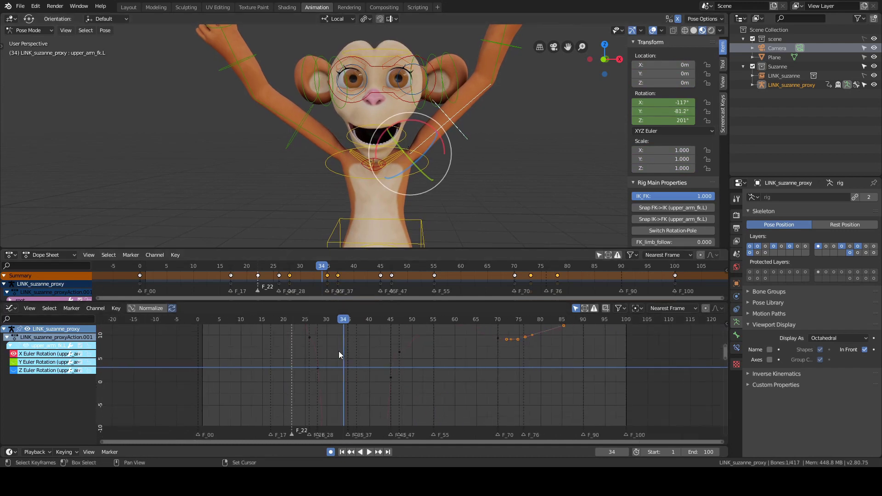
pyautogui.scroll(-3, 338, 351)
pyautogui.press('a')
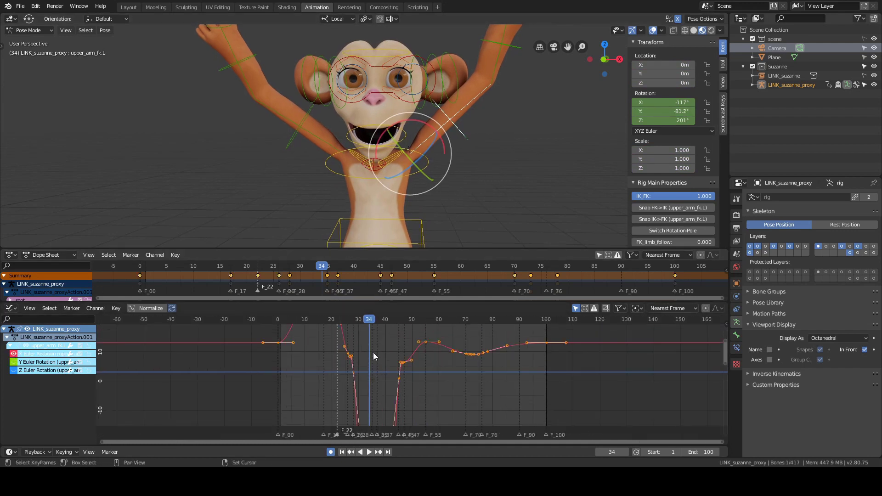
# - Frame the left upper arm's X Euler Rotation keys from frame 26 to 47 and go to frame 35
pyautogui.press('Home')
pyautogui.hotkey('alt', 'a')
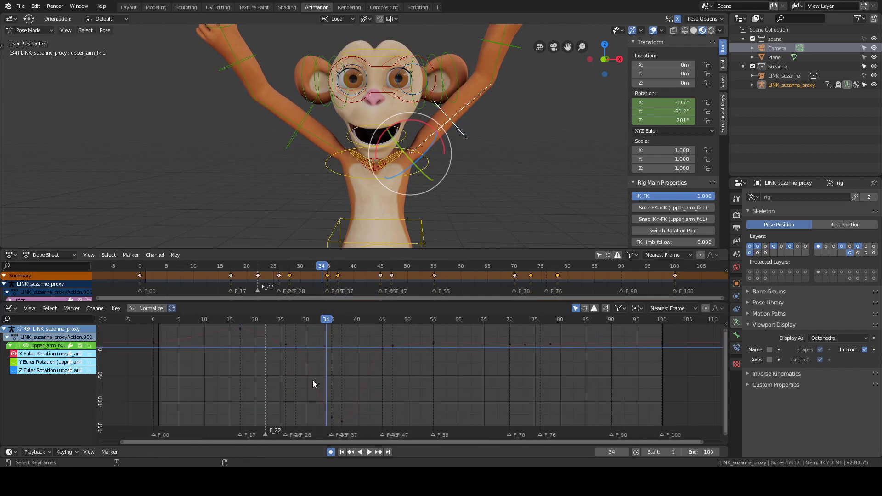
pyautogui.moveTo(298, 337); pyautogui.dragTo(405, 434)
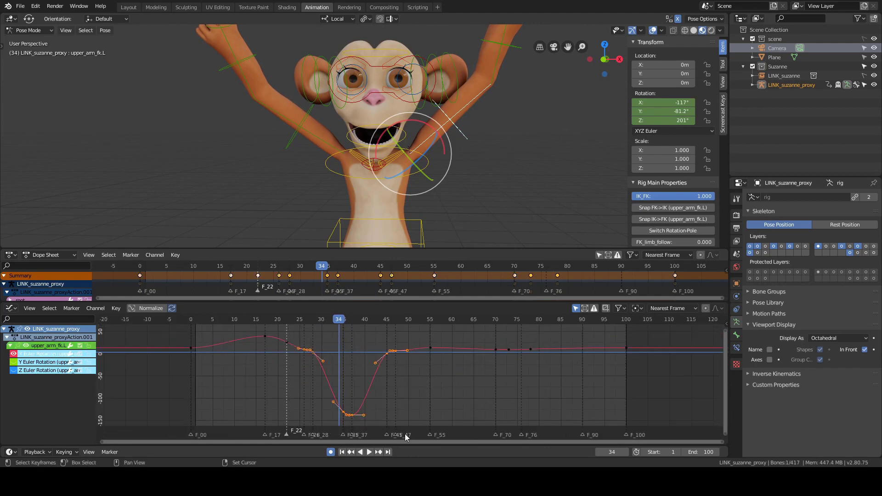
pyautogui.press('KP_Decimal')
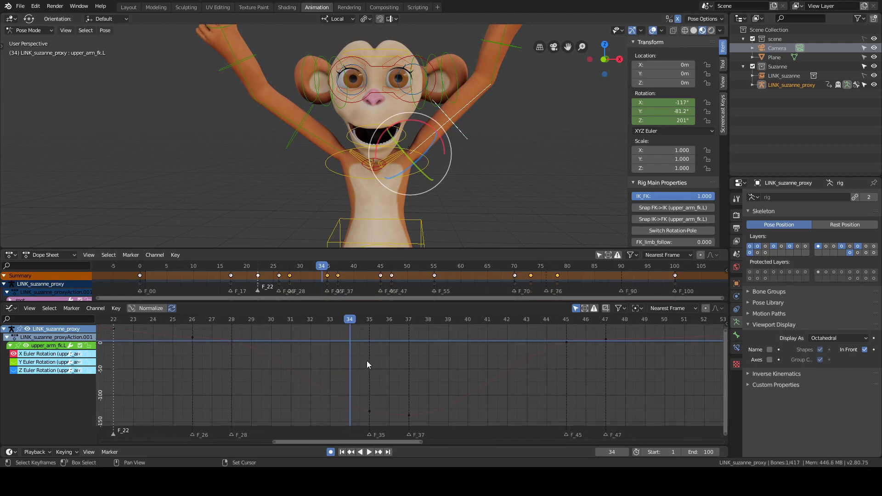
pyautogui.moveTo(241, 343); pyautogui.dragTo(367, 371, button='right')
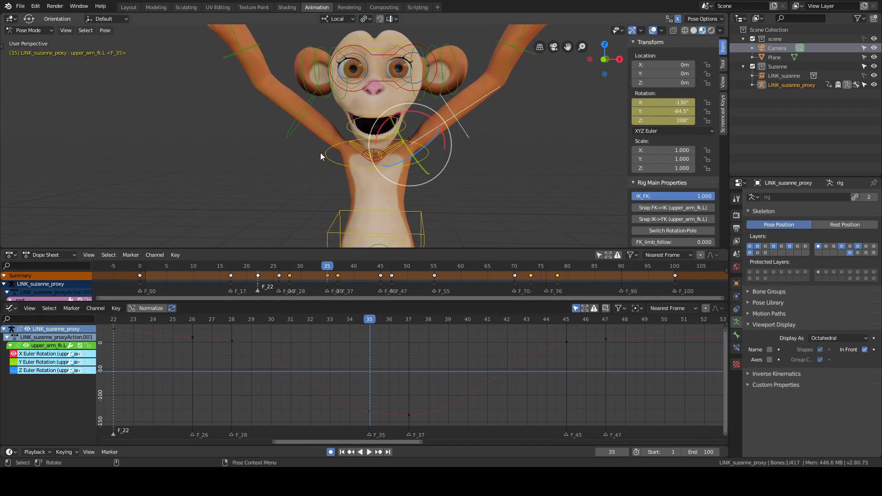
# - Clear all location and scale keyframes from the right upper arm FK control, leaving only its rotation animated
pyautogui.click(291, 133)
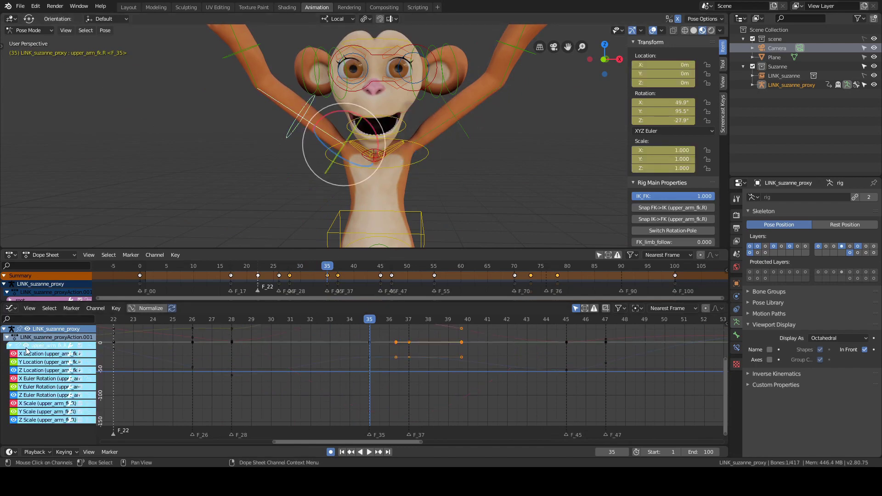
pyautogui.rightClick(677, 79)
pyautogui.click(677, 79)
pyautogui.rightClick(666, 168)
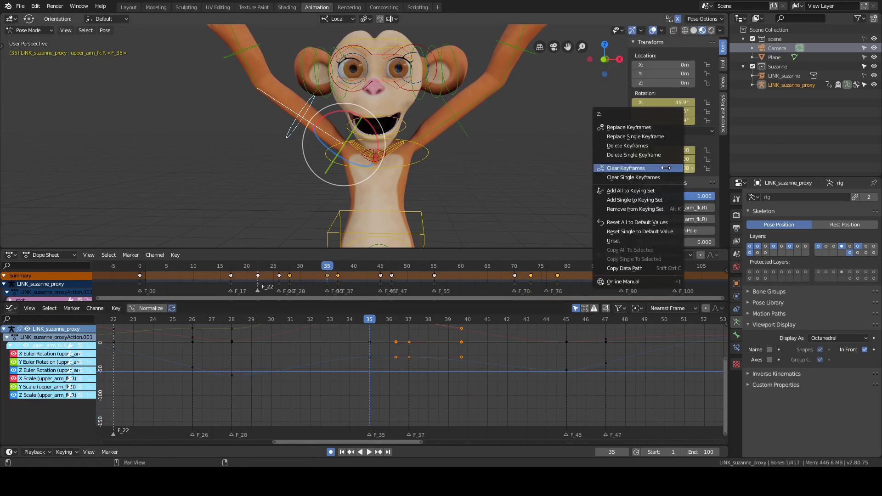
pyautogui.click(665, 168)
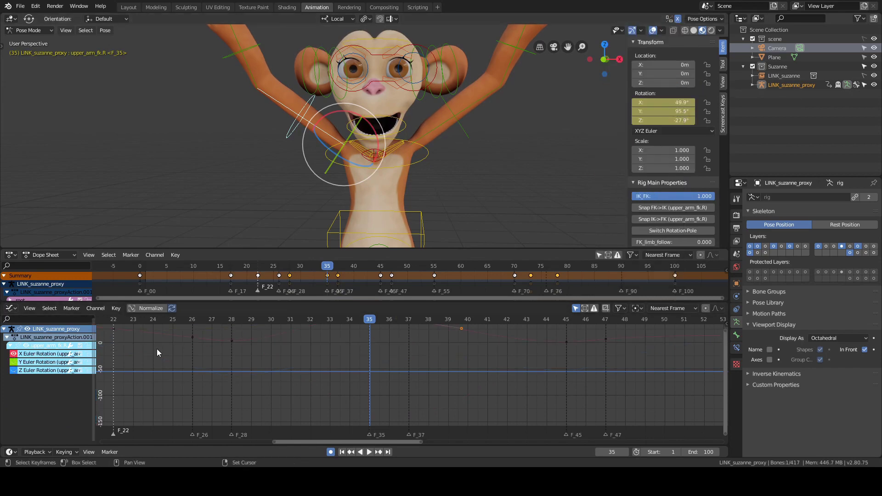
# - Select both upper arm FK controls together and show only their Y Euler Rotation curves, fitted to the view
pyautogui.scroll(-1, 420, 357)
pyautogui.moveTo(420, 355); pyautogui.dragTo(415, 390, button='middle')
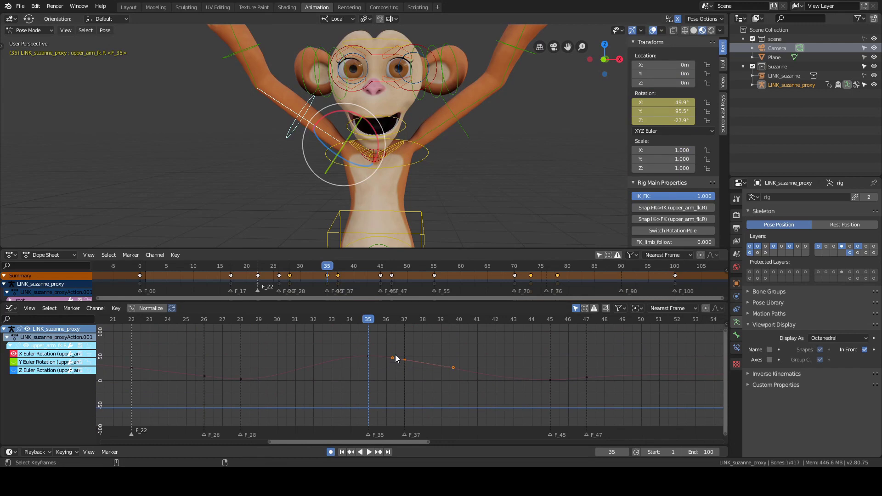
pyautogui.keyDown('shift'); pyautogui.moveTo(386, 350); pyautogui.dragTo(407, 345, button='middle'); pyautogui.keyUp('shift')
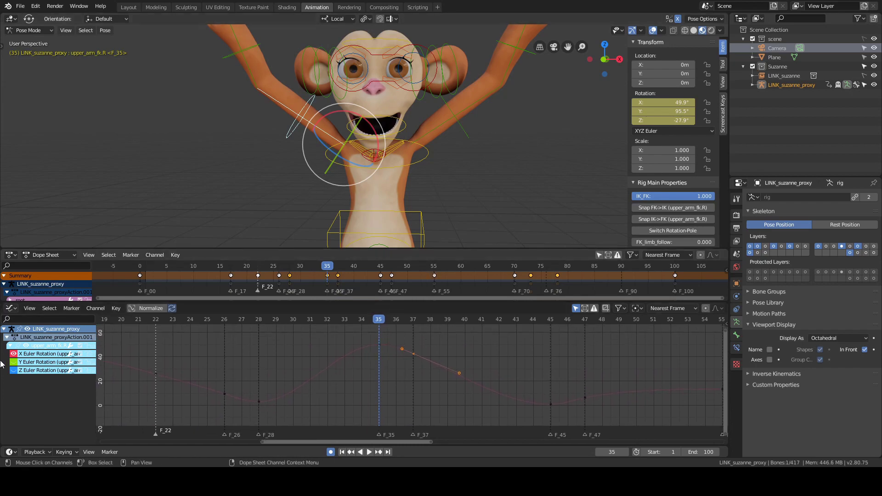
pyautogui.keyDown('shift'); pyautogui.click(469, 132); pyautogui.keyUp('shift')
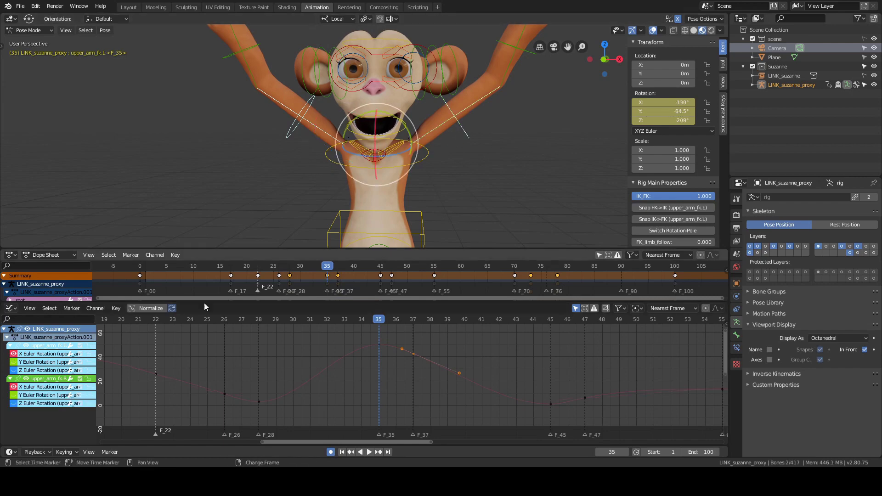
pyautogui.click(15, 354)
pyautogui.click(14, 387)
pyautogui.click(14, 395)
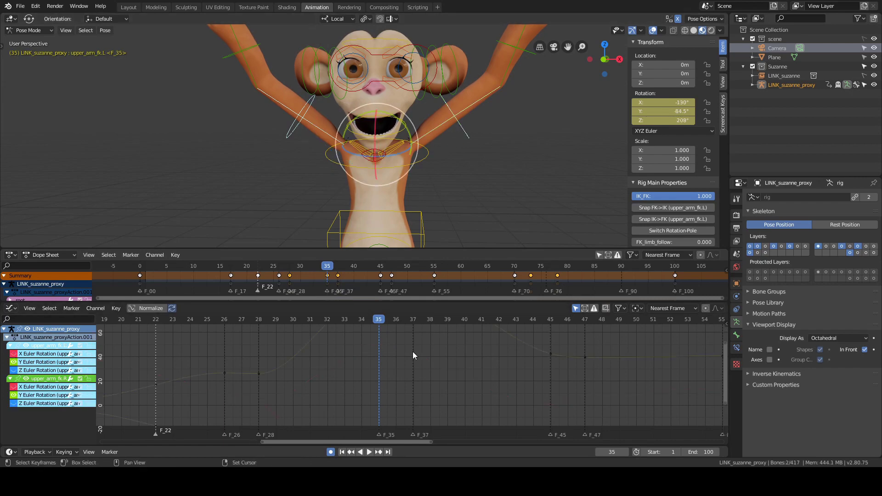
pyautogui.press('Home')
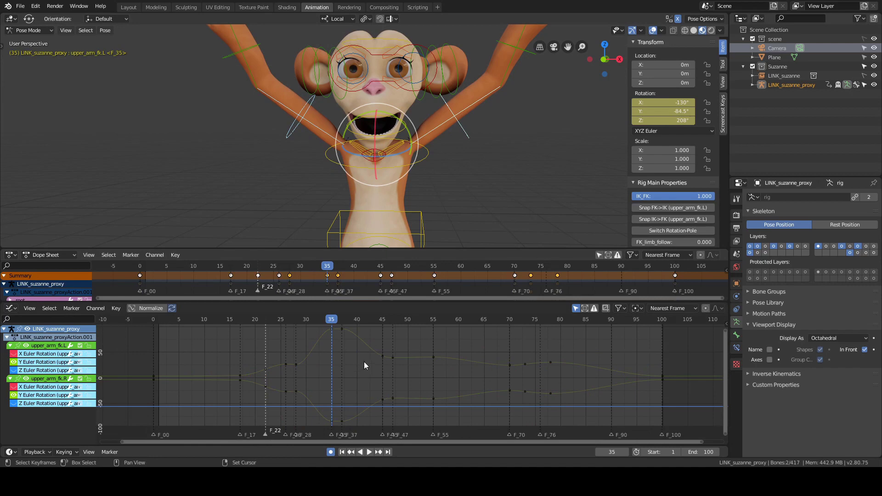
pyautogui.moveTo(364, 362)
pyautogui.keyDown('ctrl'); pyautogui.mouseDown(button='middle')
pyautogui.moveTo(358, 356)
pyautogui.moveTo(368, 364)
pyautogui.mouseUp(button='middle'); pyautogui.keyUp('ctrl')
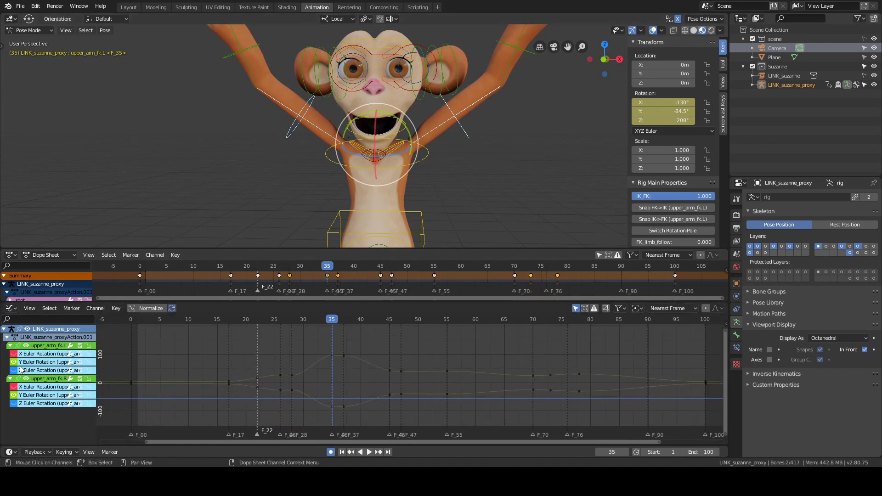
# - Hide the Y Euler Rotation curves of both upper arms and show their Z Euler Rotation curves instead
pyautogui.click(14, 362)
pyautogui.click(13, 395)
pyautogui.click(13, 403)
pyautogui.click(14, 370)
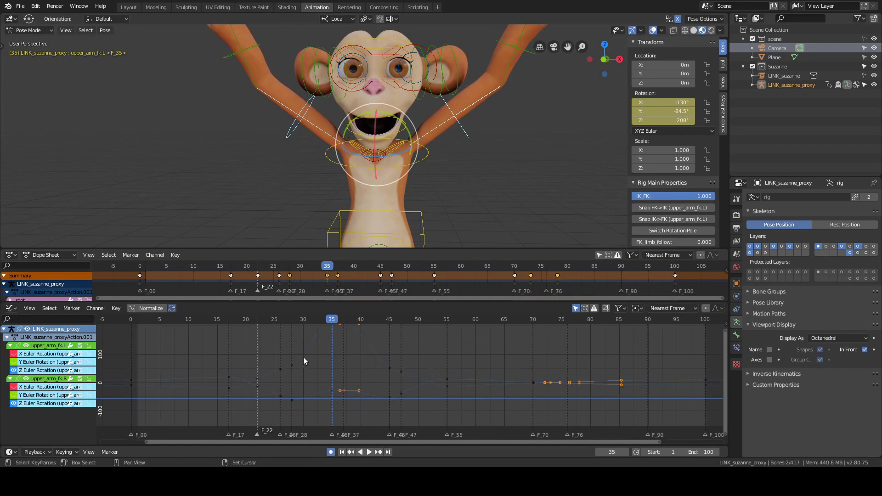
pyautogui.moveTo(304, 361); pyautogui.dragTo(325, 364, button='middle')
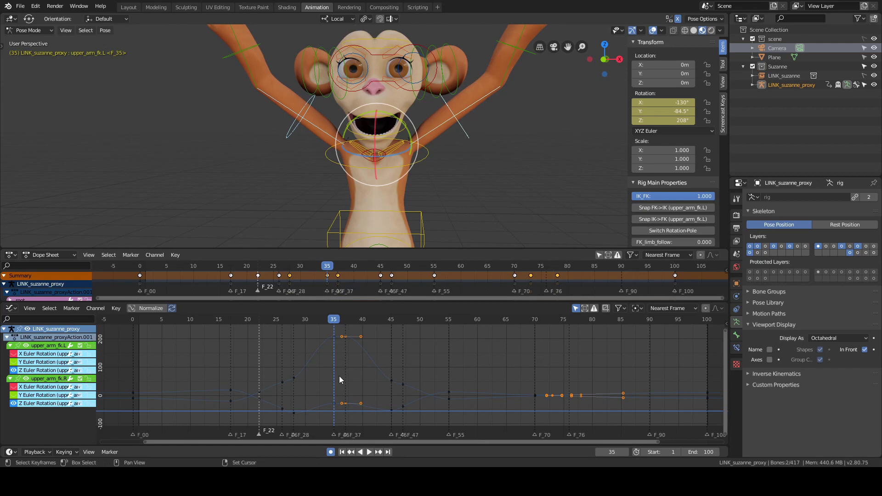
# - Compare the left and right upper arm FK controls' rotation values and Z curves around frames 34 and 35
pyautogui.moveTo(498, 111); pyautogui.dragTo(498, 124, button='middle')
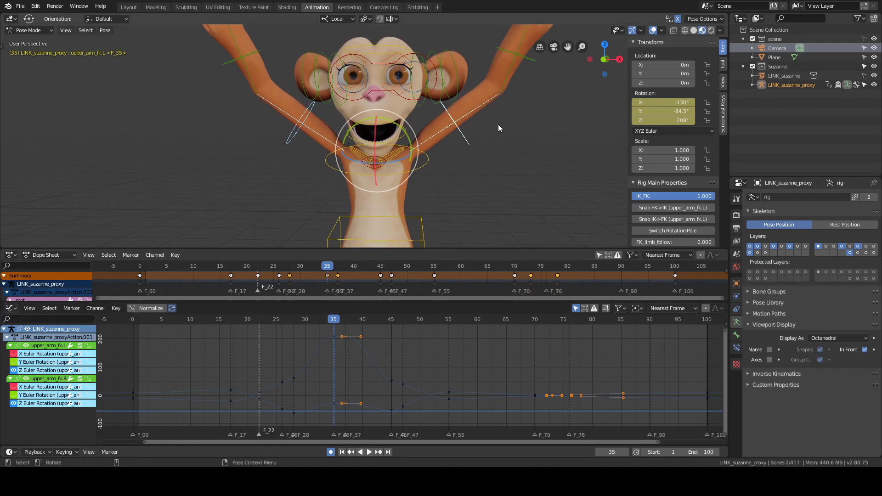
pyautogui.click(464, 136)
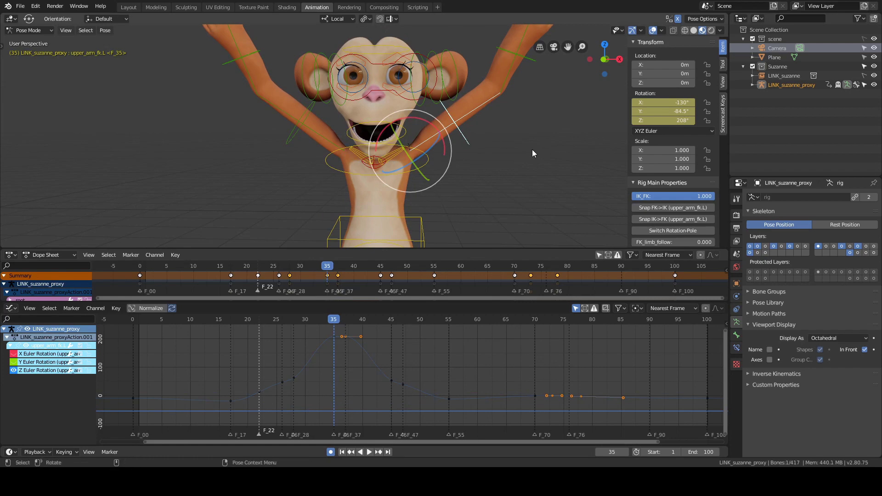
pyautogui.moveTo(532, 150); pyautogui.dragTo(511, 161, button='middle')
pyautogui.moveTo(301, 333); pyautogui.dragTo(299, 358)
pyautogui.scroll(-5, 495, 134)
pyautogui.moveTo(274, 396); pyautogui.dragTo(334, 388)
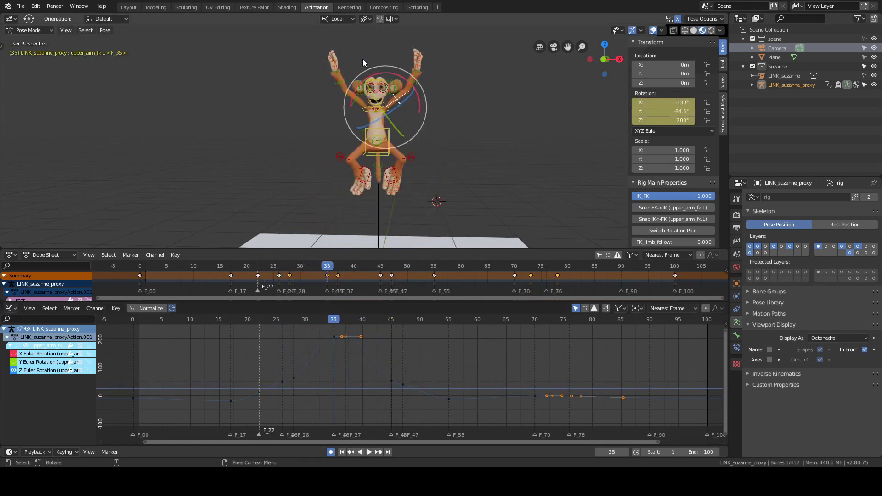
pyautogui.scroll(4, 362, 59)
pyautogui.click(334, 114)
pyautogui.click(352, 117)
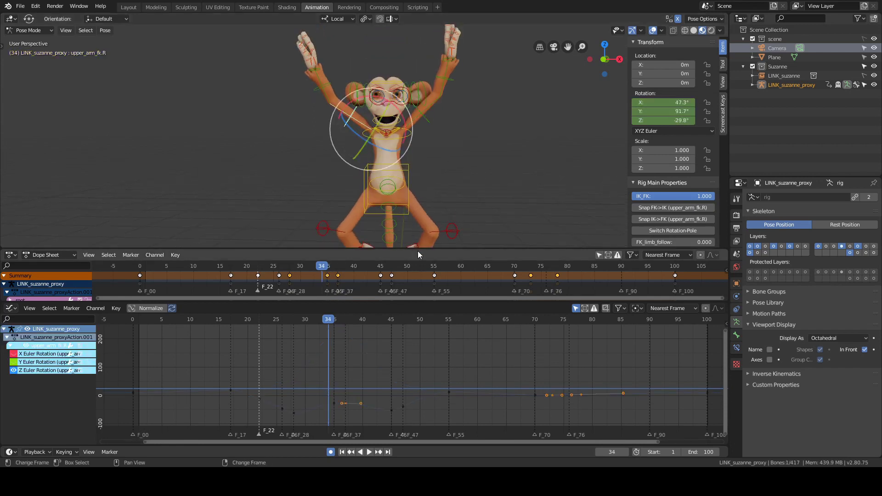
pyautogui.click(333, 343)
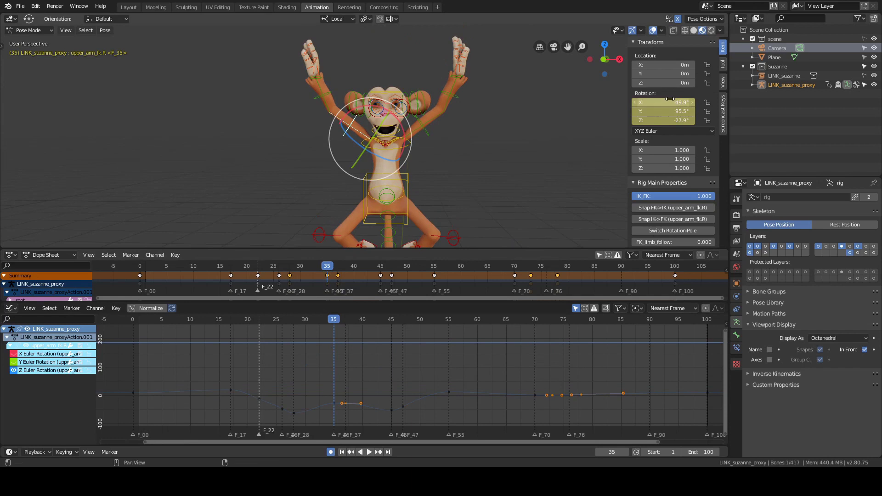
pyautogui.scroll(2, 503, 129)
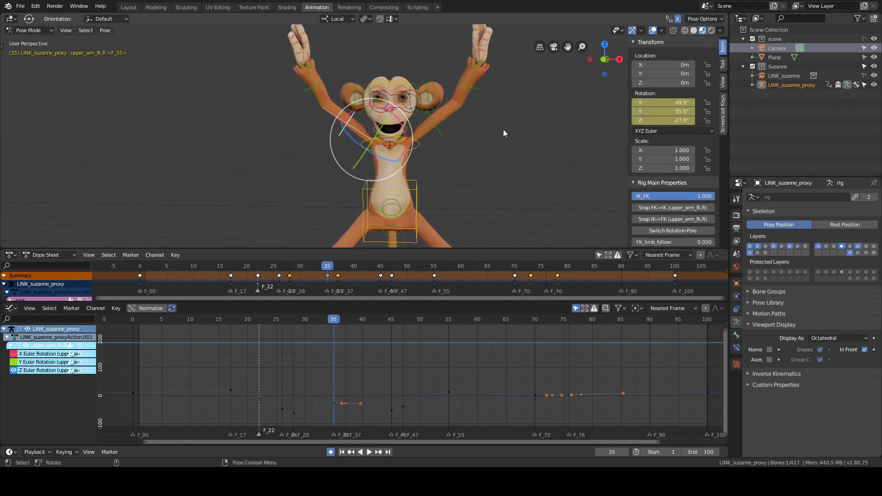
# - Set the left upper arm FK control's X rotation at frame 35 to the right arm's value, 49.8723°
pyautogui.click(438, 133)
pyautogui.click(665, 102)
pyautogui.write('49.9')
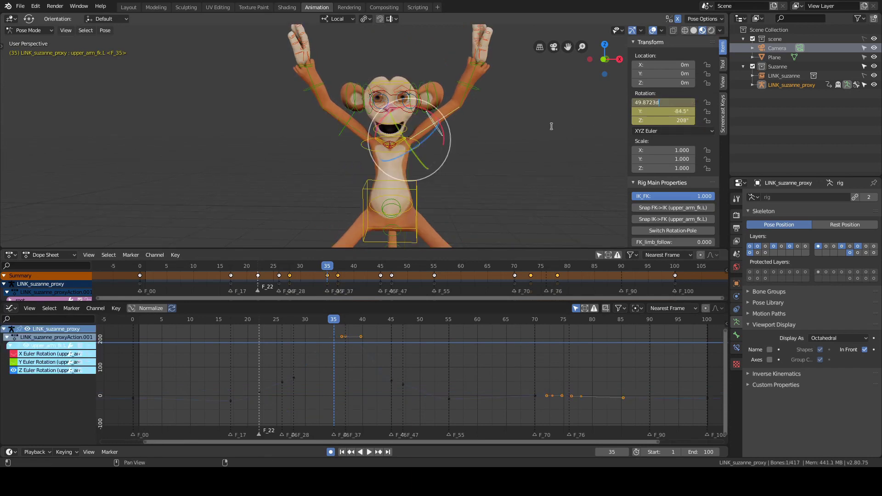
pyautogui.press('Return')
# - Try a negated X rotation of -49.8723° on the left upper arm FK control at frame 35
pyautogui.click(661, 103)
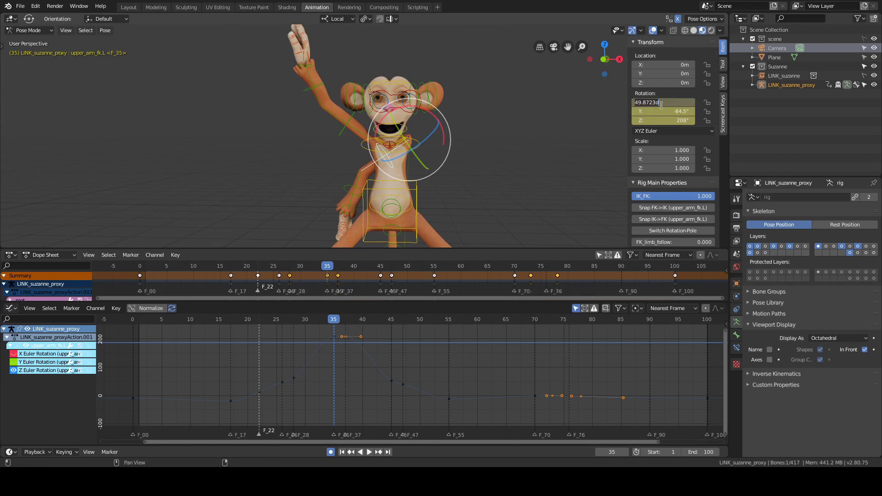
pyautogui.click(635, 103)
pyautogui.write('-')
pyautogui.press('Return')
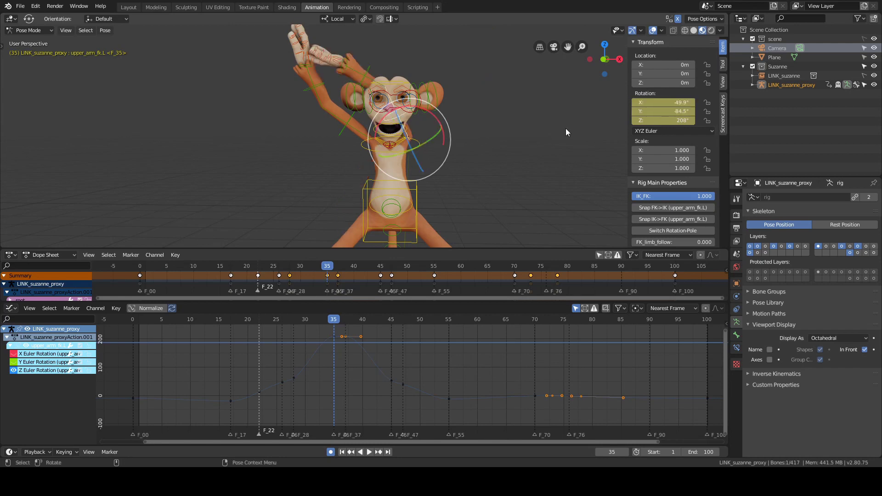
# - Select the right and left shoulder controls in turn to compare their rotation values at frame 35
pyautogui.click(529, 126)
pyautogui.scroll(4, 473, 129)
pyautogui.click(394, 148)
pyautogui.scroll(2, 468, 142)
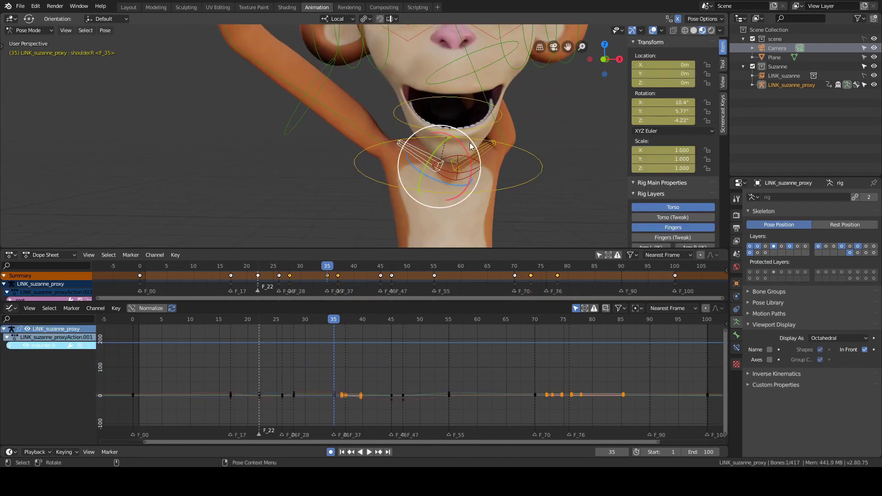
pyautogui.click(495, 145)
pyautogui.scroll(-2, 495, 146)
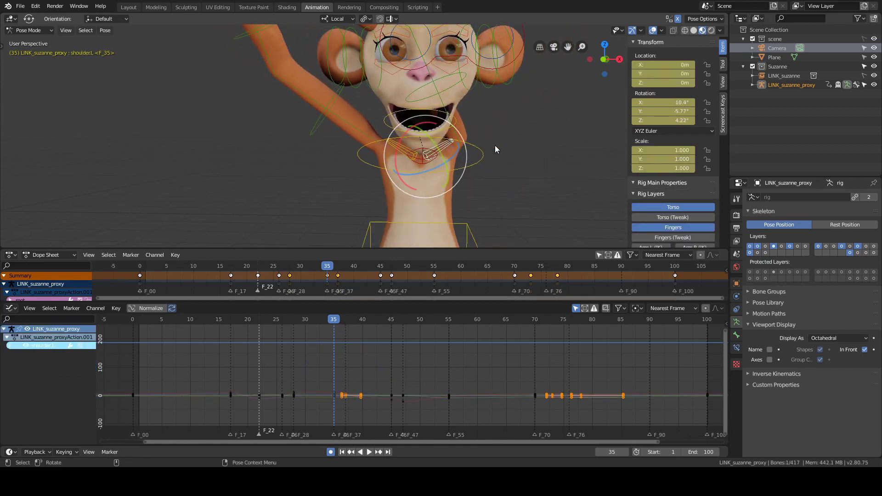
# - Undo the sign change on the left upper arm FK control's X rotation
pyautogui.click(509, 142)
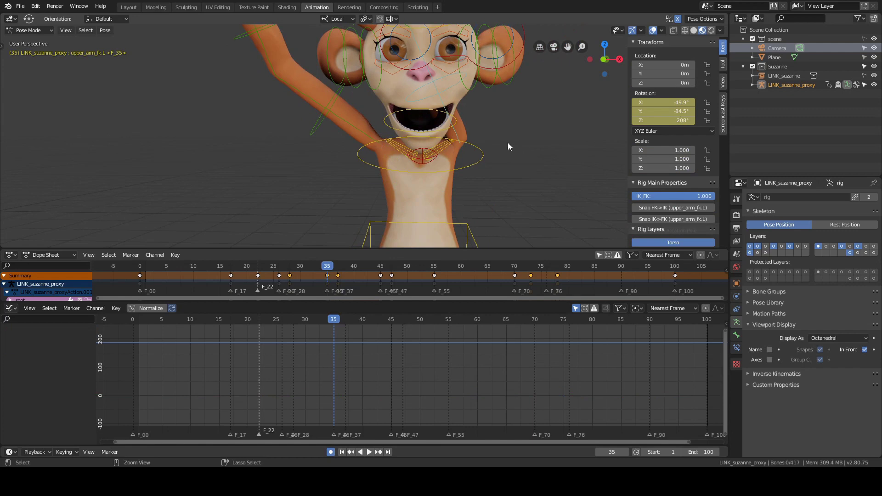
pyautogui.keyDown('ctrl'); pyautogui.click(508, 143); pyautogui.keyUp('ctrl')
pyautogui.hotkey('ctrl', 'shift', 'v')
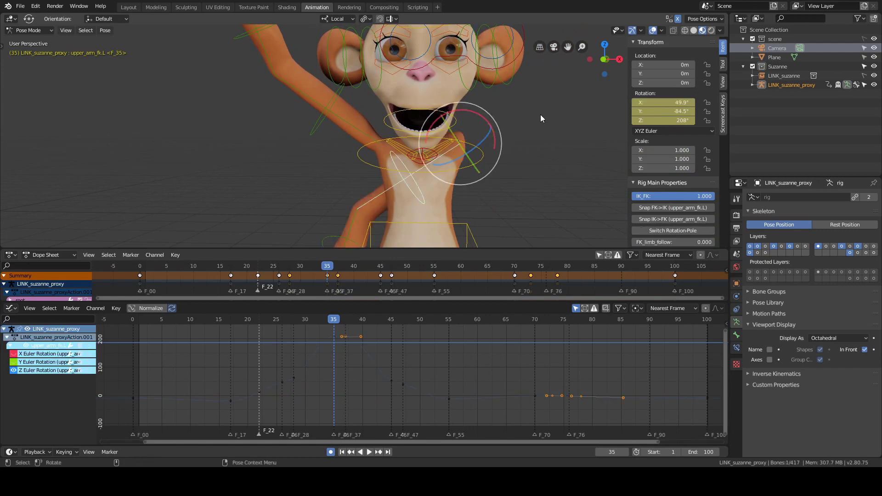
pyautogui.hotkey('ctrl', 'z')
# - Check the signs of the right and left shoulder controls' X, Y and Z rotations again
pyautogui.click(450, 133)
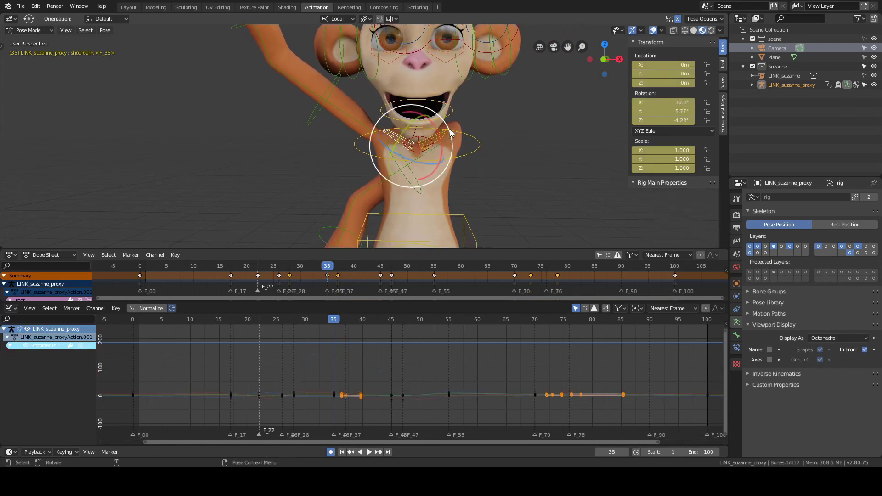
pyautogui.scroll(3, 508, 135)
pyautogui.click(516, 120)
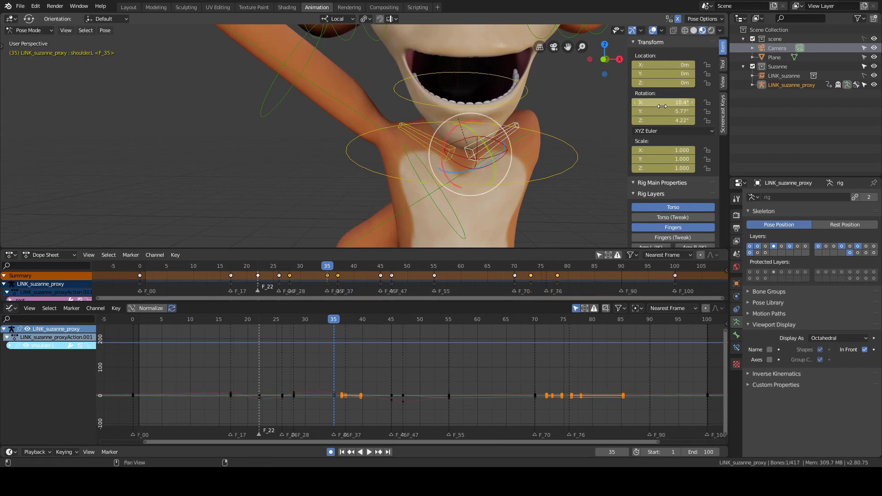
pyautogui.scroll(-3, 308, 117)
# - Copy the right upper arm's Y rotation and set the left upper arm FK control's Y rotation to its negative, -95.5°
pyautogui.click(308, 120)
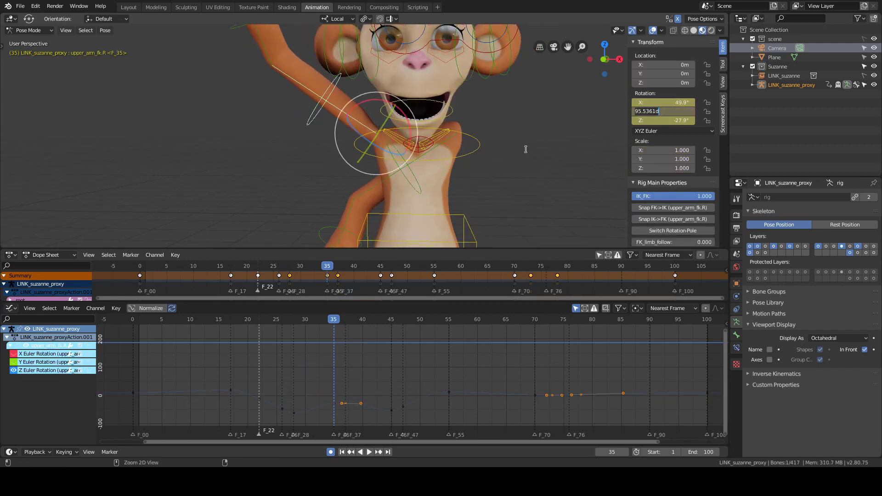
pyautogui.scroll(-2, 410, 185)
pyautogui.click(403, 171)
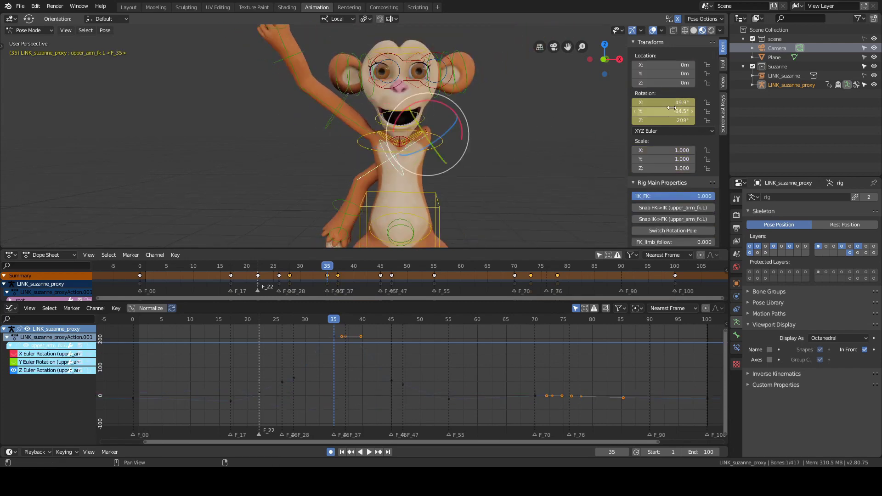
pyautogui.click(663, 112)
pyautogui.write('-95.5')
pyautogui.press('Return')
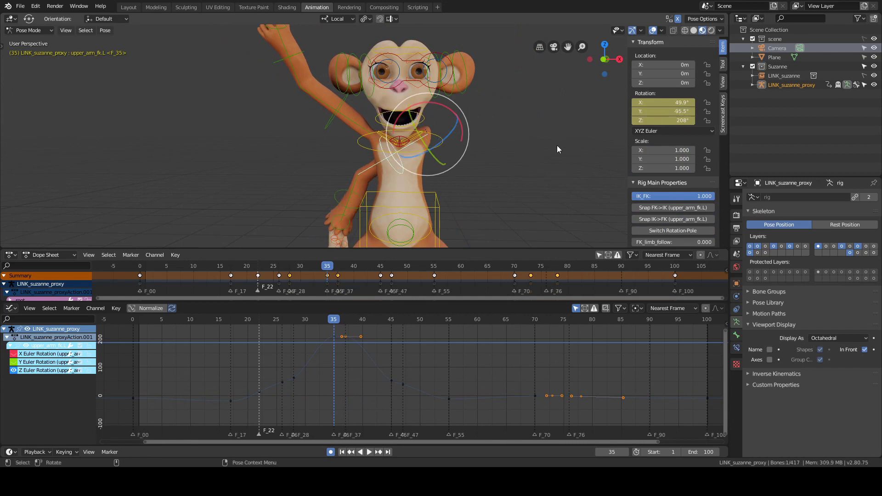
# - Copy the right upper arm FK control's Z rotation and set the left upper arm FK control's Z rotation to its negative, 27.9°, at frame 35
pyautogui.scroll(1, 549, 136)
pyautogui.click(330, 132)
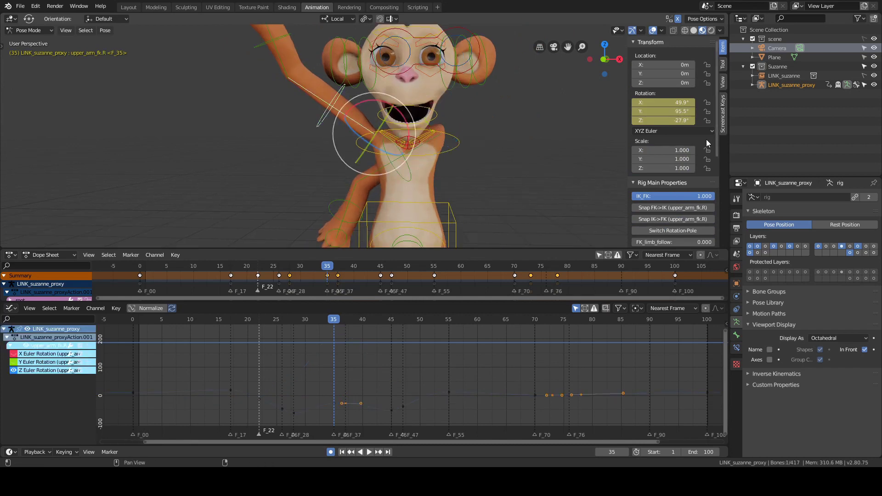
pyautogui.click(660, 120)
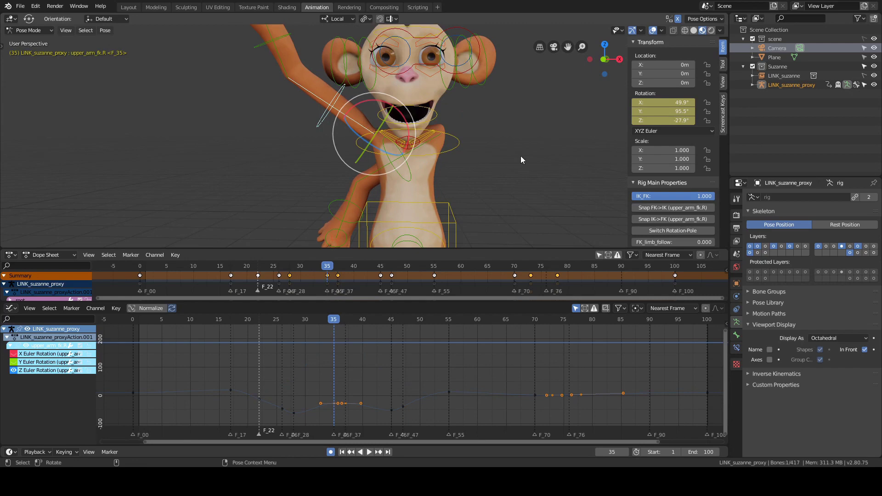
pyautogui.click(520, 156)
pyautogui.scroll(4, 515, 154)
pyautogui.click(423, 141)
pyautogui.click(509, 131)
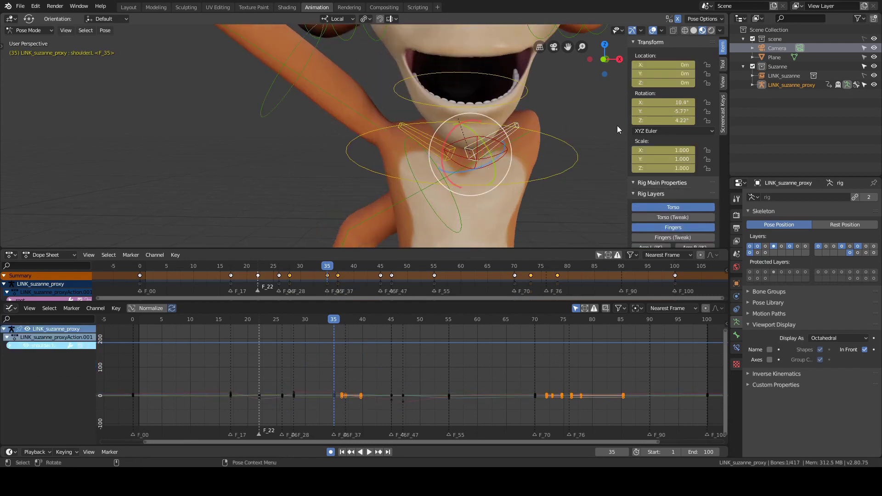
pyautogui.scroll(-4, 356, 203)
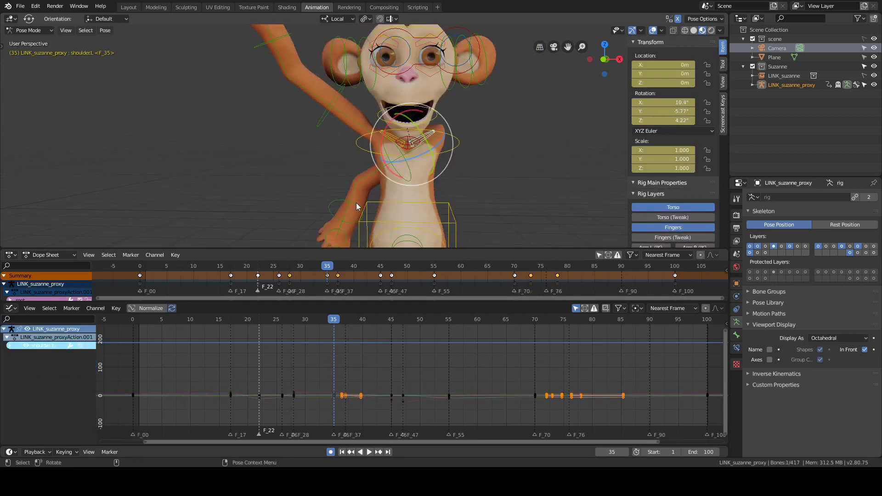
pyautogui.click(412, 181)
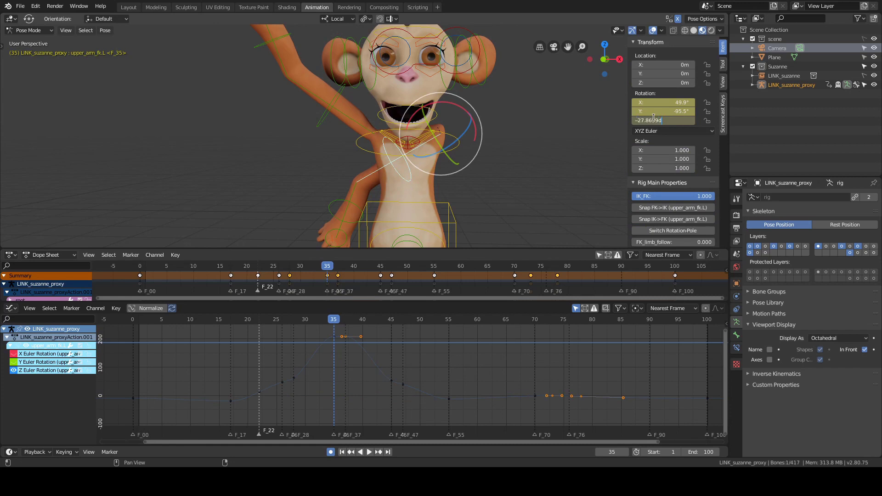
pyautogui.press('Return')
pyautogui.scroll(-2, 553, 146)
pyautogui.keyDown('shift'); pyautogui.moveTo(547, 121); pyautogui.dragTo(524, 134, button='middle'); pyautogui.keyUp('shift')
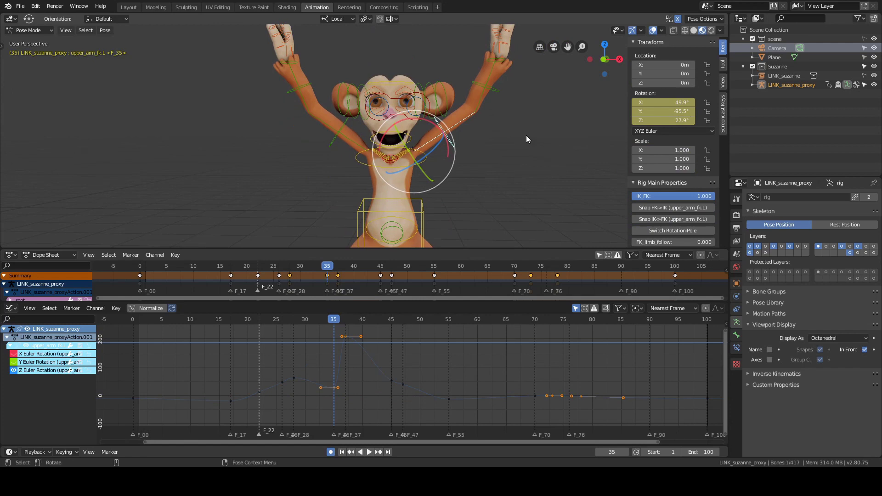
# - Scrub between frames 28 and 35 to check how both arms swing upward
pyautogui.click(294, 350)
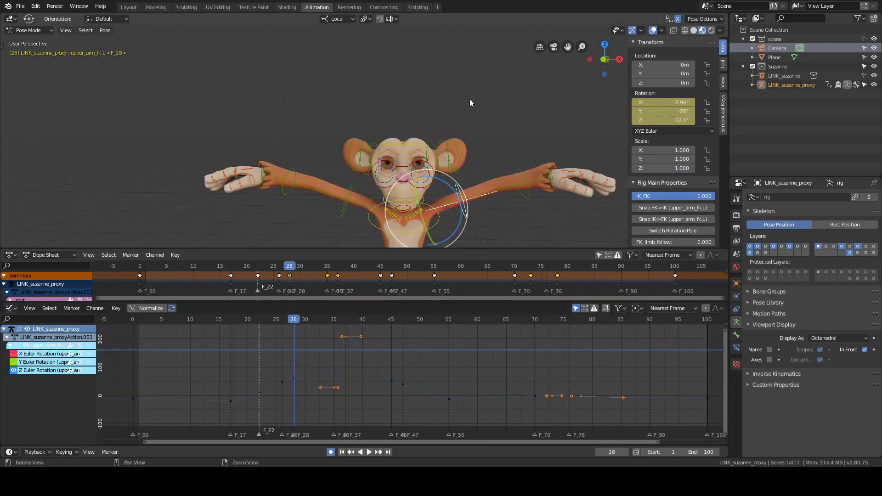
pyautogui.moveTo(291, 351); pyautogui.dragTo(334, 341)
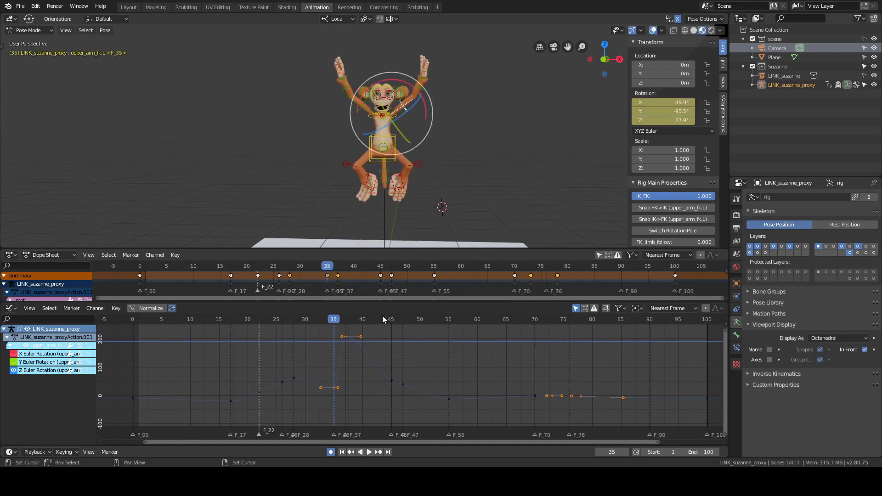
# - Try a Z rotation of 229° on the left upper arm FK control at frame 35 and undo it
pyautogui.scroll(4, 563, 103)
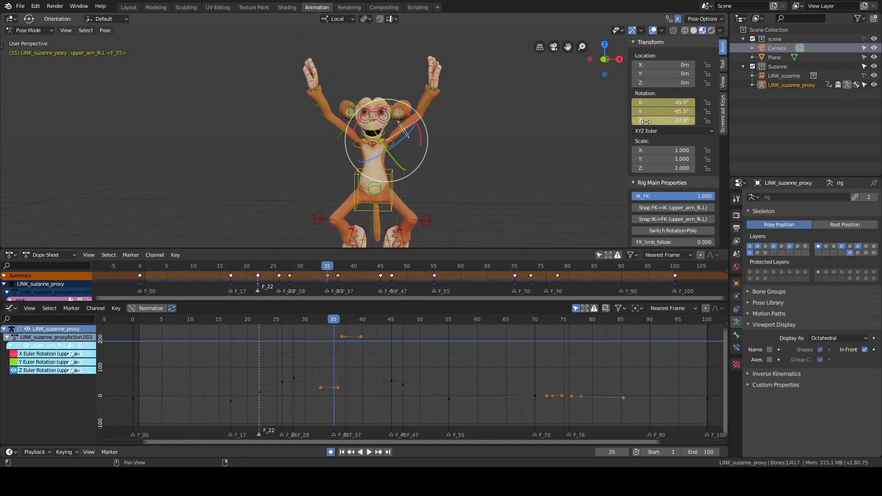
pyautogui.moveTo(664, 120); pyautogui.dragTo(687, 121)
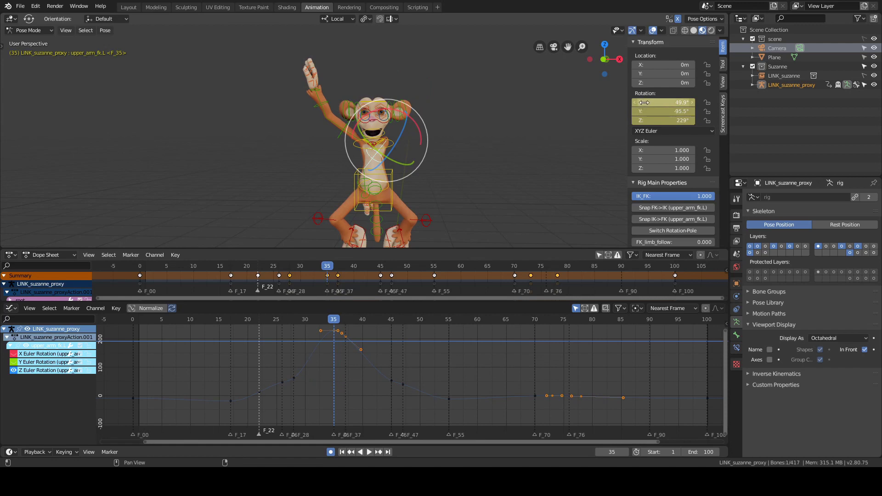
pyautogui.hotkey('ctrl', 'z')
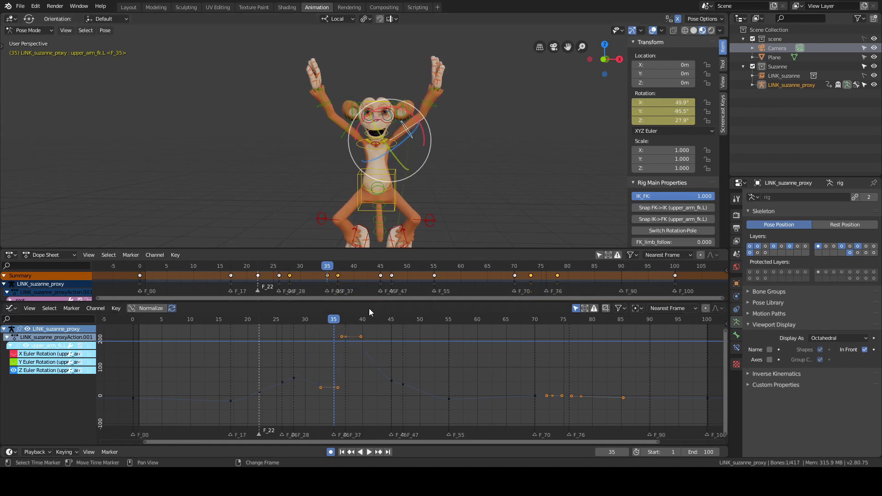
# - Scrub the upward arm swing to frame 35, go to frame 37 and check the right and left upper arm FK controls
pyautogui.moveTo(277, 363); pyautogui.dragTo(332, 363)
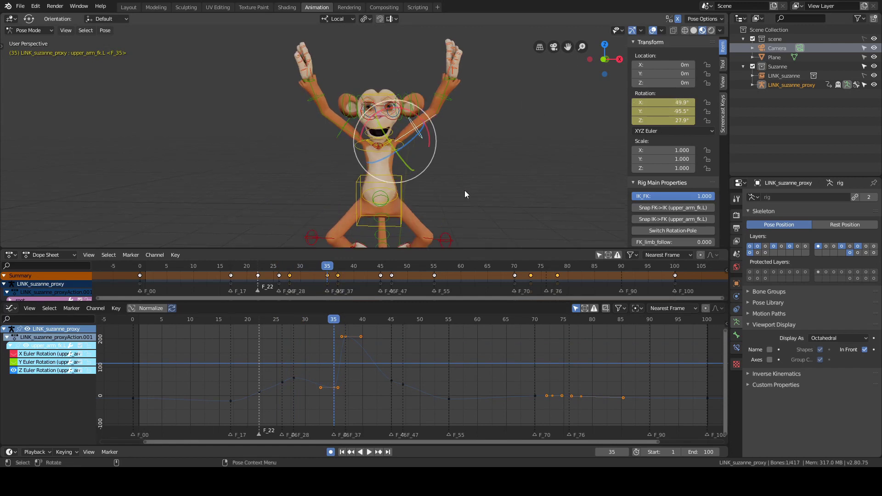
pyautogui.moveTo(323, 363)
pyautogui.mouseDown()
pyautogui.moveTo(245, 365)
pyautogui.moveTo(335, 364)
pyautogui.mouseUp()
pyautogui.press('Right')
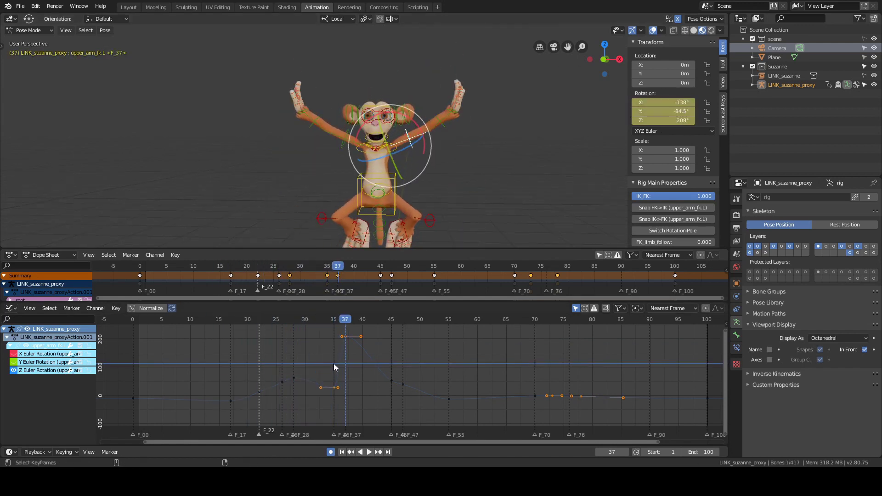
pyautogui.scroll(2, 321, 163)
pyautogui.click(352, 155)
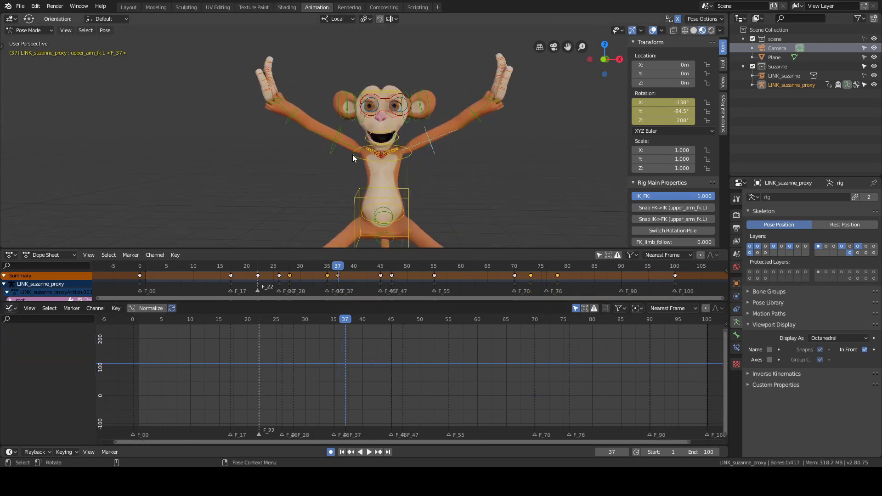
pyautogui.click(334, 151)
pyautogui.click(434, 151)
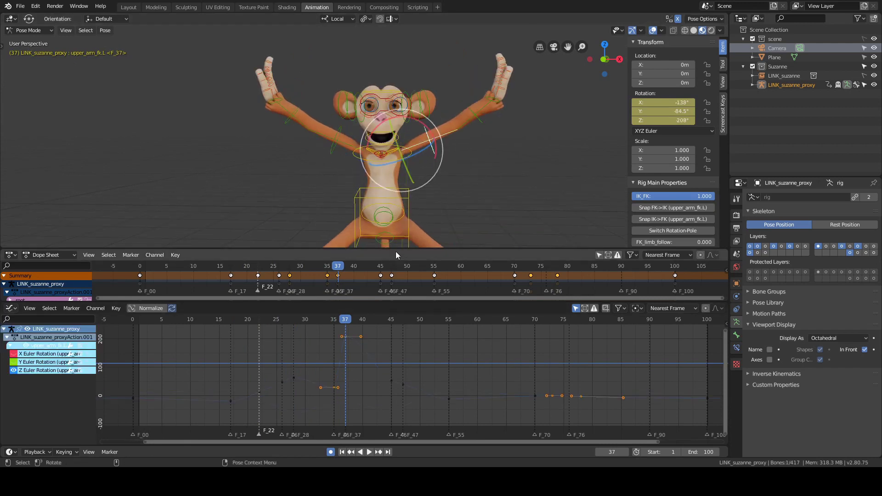
# - Step back and forth between frames 35 and 37 to examine the left upper arm FK control's rotation values
pyautogui.press('Left')
pyautogui.press('Left')
pyautogui.press('Right')
pyautogui.press('Right')
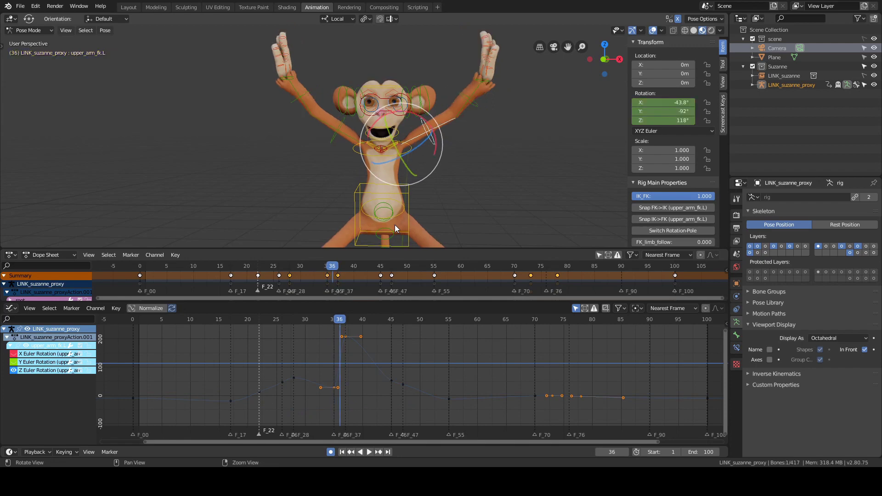
pyautogui.press('Left')
pyautogui.press('Left')
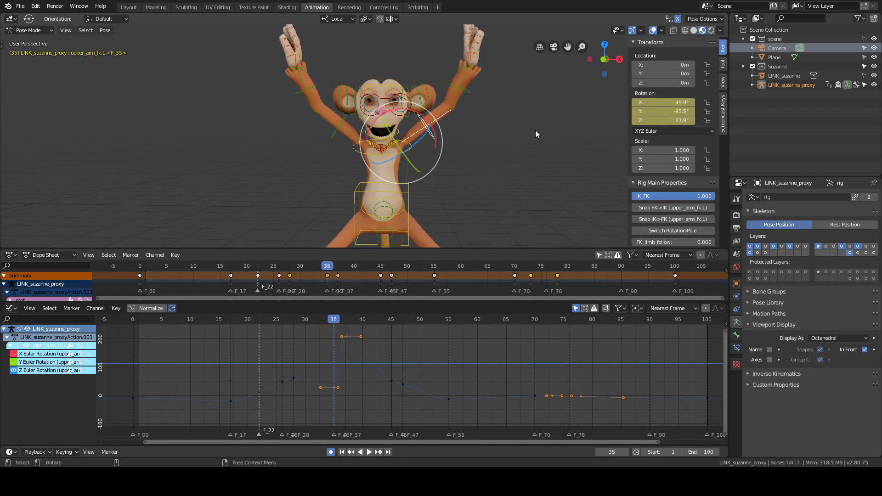
pyautogui.press('Right')
pyautogui.press('Right')
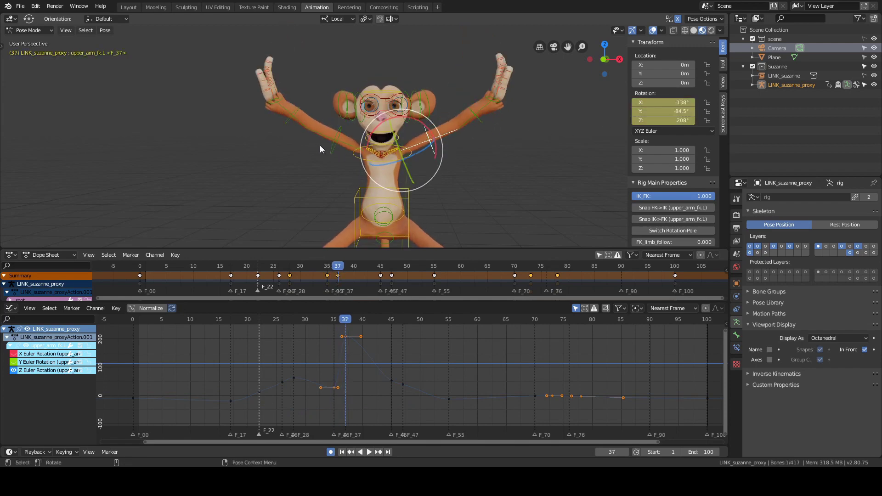
# - Rotate the right upper arm FK control by about -0.23° at frame 37, mirroring its rotation onto the left arm, and key all controls
pyautogui.click(332, 150)
pyautogui.press('r')
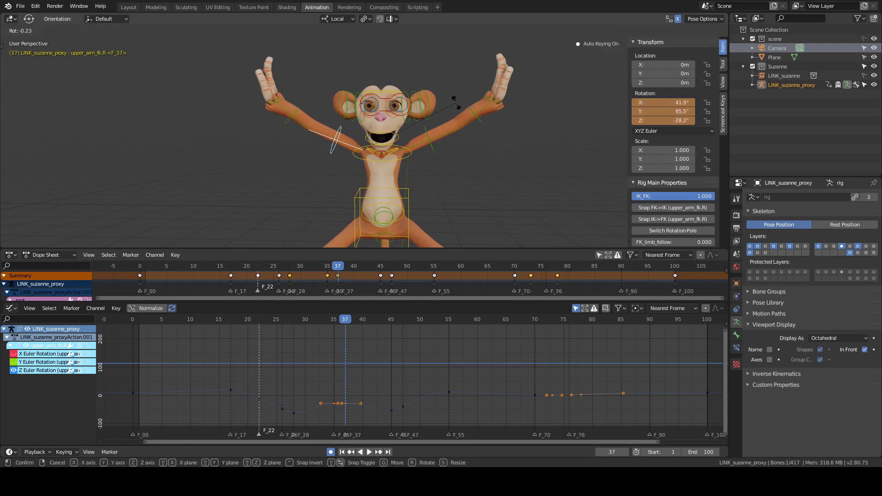
pyautogui.click(456, 103)
pyautogui.press('a')
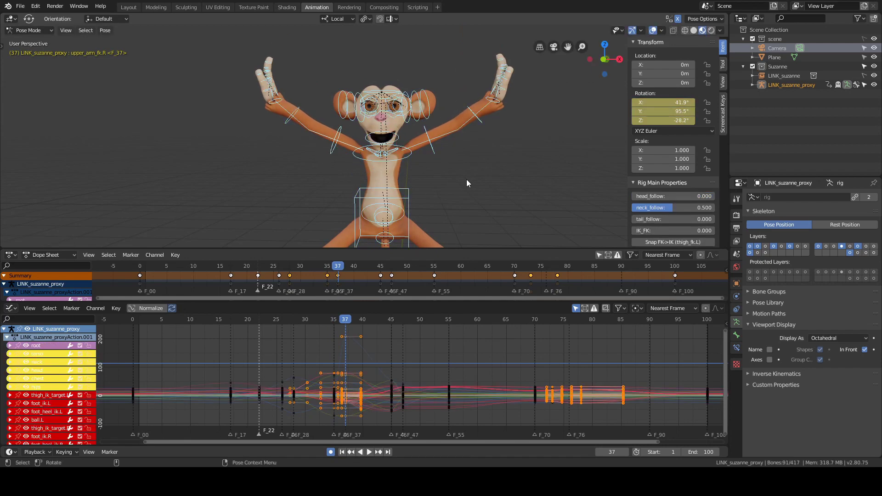
pyautogui.click(482, 160)
# - Compare the left and right upper arm FK controls' rotation values at frame 37
pyautogui.click(431, 149)
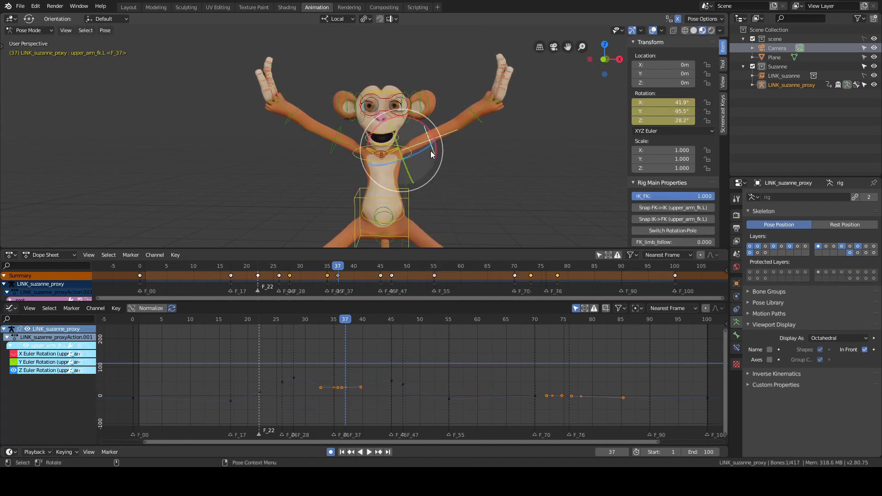
pyautogui.click(332, 153)
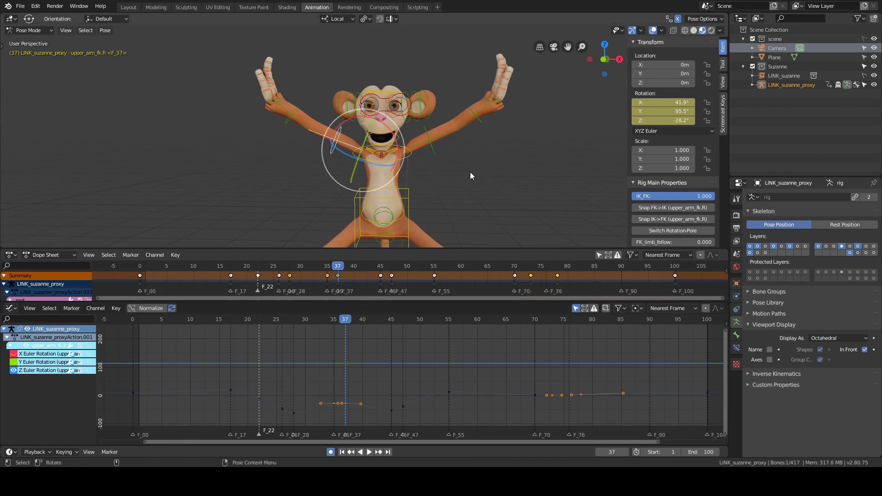
pyautogui.click(434, 147)
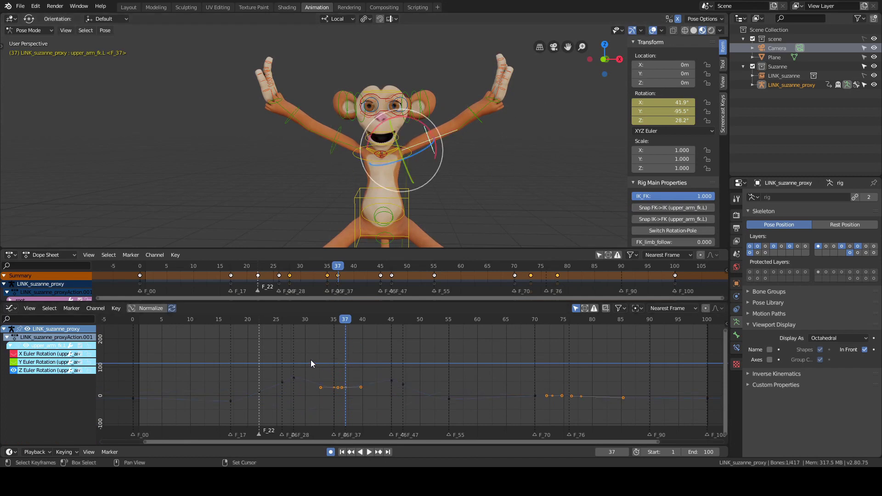
# - Move through the animation from frame 37 to 86 and scrub it again up to frame 78 to check the arm motion
pyautogui.keyDown('alt'); pyautogui.scroll(4, 310, 360); pyautogui.keyUp('alt')
pyautogui.keyDown('alt'); pyautogui.scroll(-6, 310, 359); pyautogui.keyUp('alt')
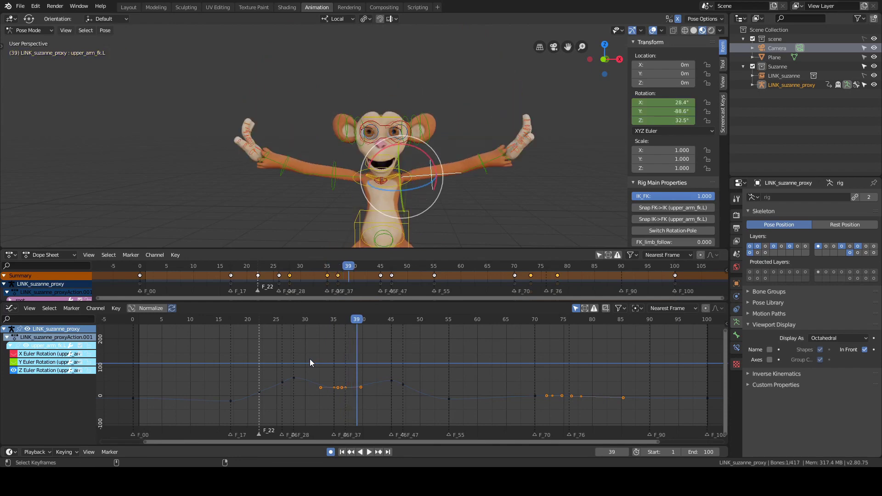
pyautogui.keyDown('alt'); pyautogui.scroll(-2, 310, 359); pyautogui.keyUp('alt')
pyautogui.keyDown('alt'); pyautogui.scroll(-2, 469, 162); pyautogui.keyUp('alt')
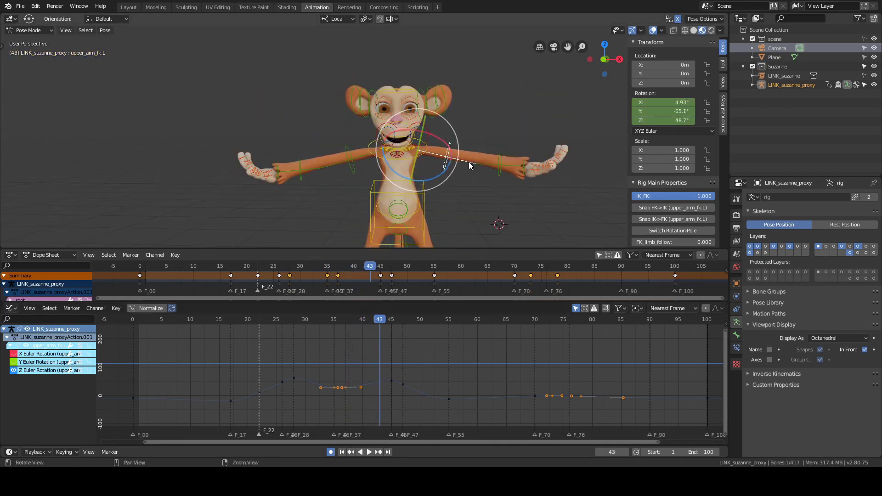
pyautogui.keyDown('alt'); pyautogui.scroll(-3, 469, 162); pyautogui.keyUp('alt')
pyautogui.scroll(-3, 468, 161)
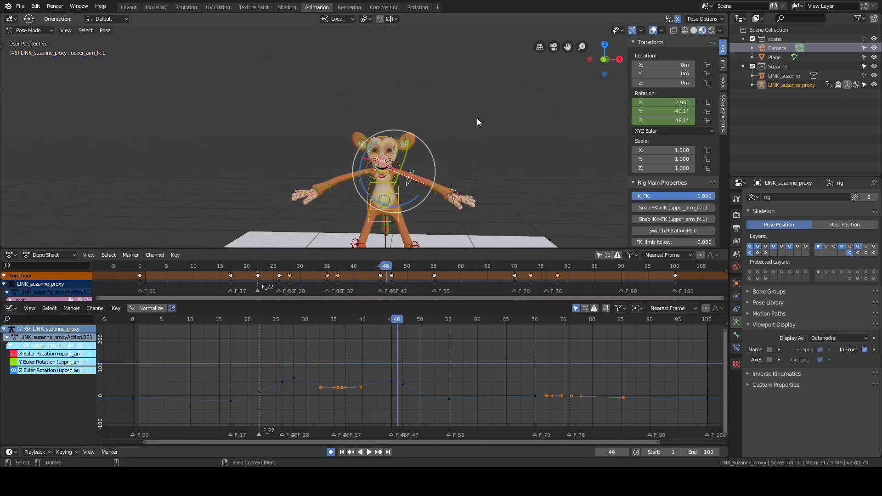
pyautogui.scroll(-3, 477, 120)
pyautogui.keyDown('alt'); pyautogui.scroll(-10, 477, 121); pyautogui.keyUp('alt')
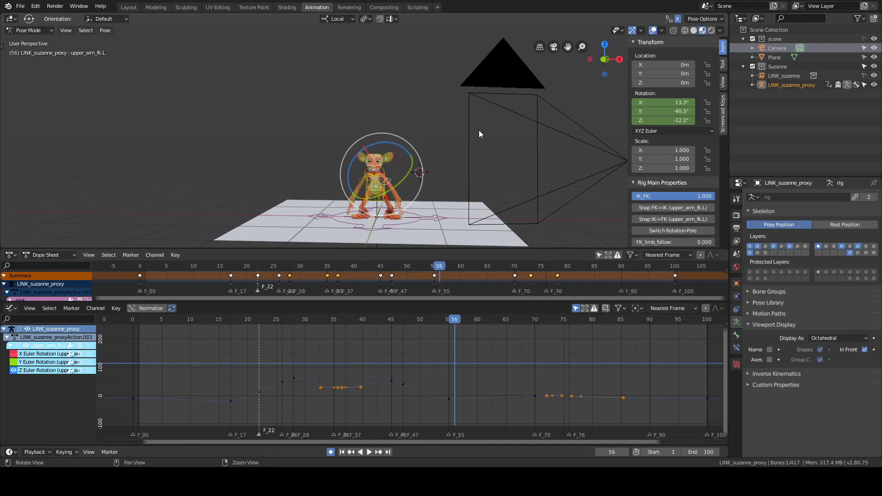
pyautogui.keyDown('alt'); pyautogui.scroll(-20, 479, 131); pyautogui.keyUp('alt')
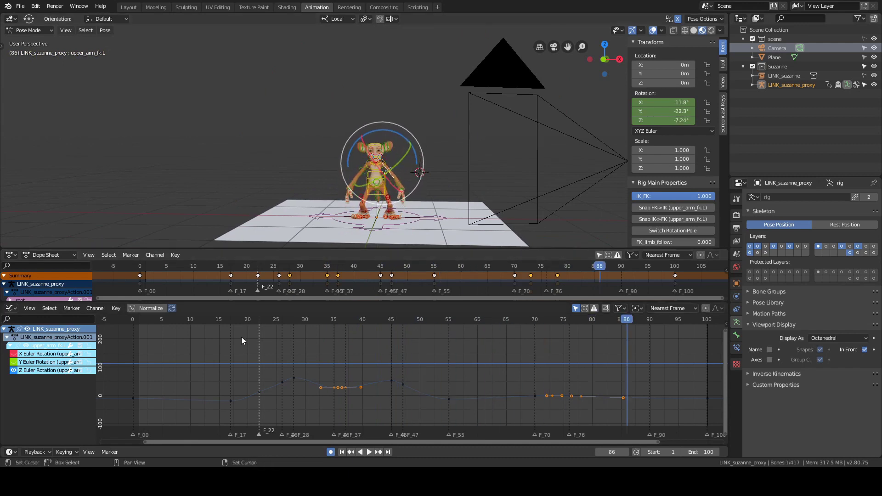
pyautogui.moveTo(241, 337); pyautogui.dragTo(581, 414)
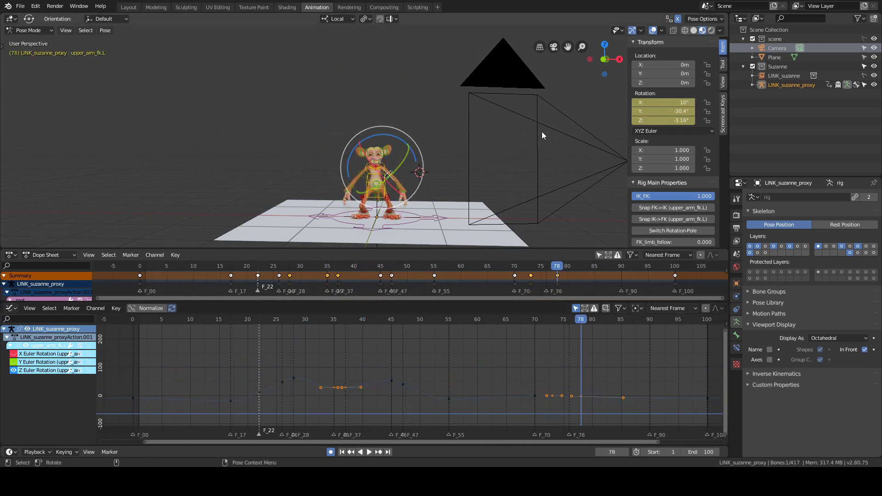
# - Hide the viewport overlays, look through the scene camera and deselect all controls
pyautogui.click(653, 30)
pyautogui.scroll(3, 390, 191)
pyautogui.press('`')
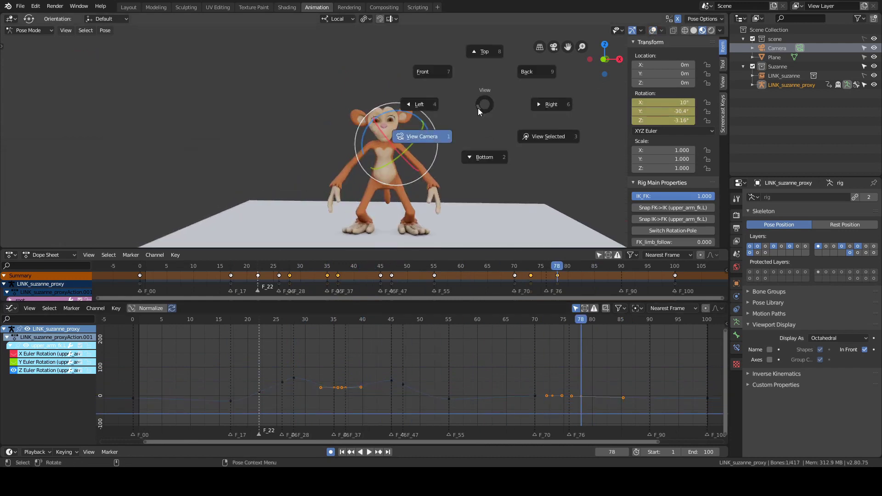
pyautogui.click(476, 112)
pyautogui.click(470, 114)
pyautogui.scroll(-3, 437, 125)
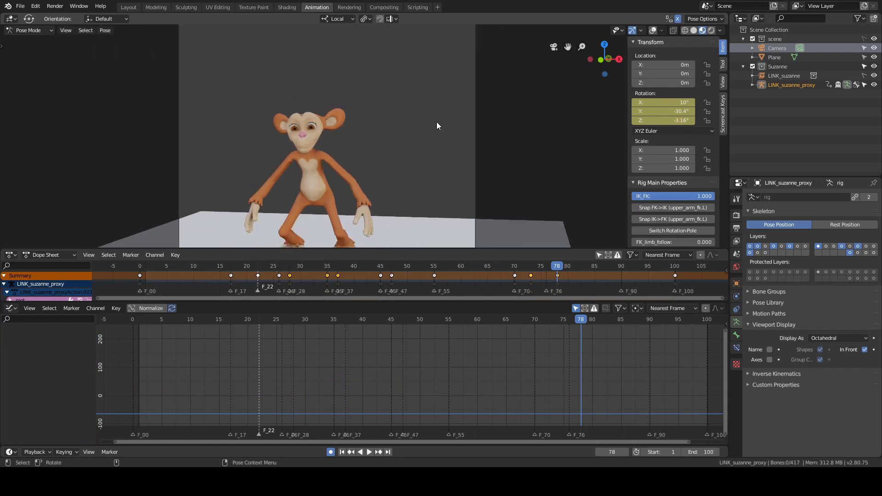
pyautogui.scroll(-1, 437, 123)
pyautogui.keyDown('shift'); pyautogui.moveTo(412, 134); pyautogui.dragTo(426, 103, button='middle'); pyautogui.keyUp('shift')
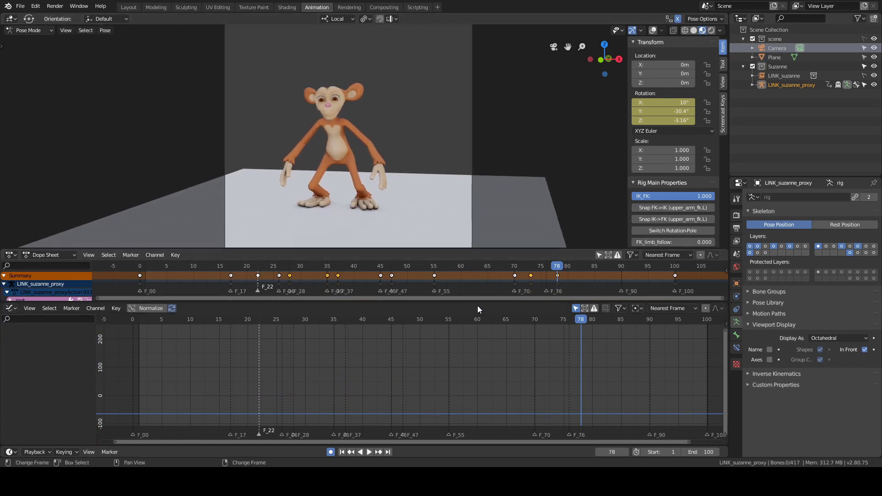
# - Join the Graph Editor over the Dope Sheet area and enlarge the 3D viewport to play the animation
pyautogui.rightClick(477, 302)
pyautogui.click(477, 302)
pyautogui.click(479, 271)
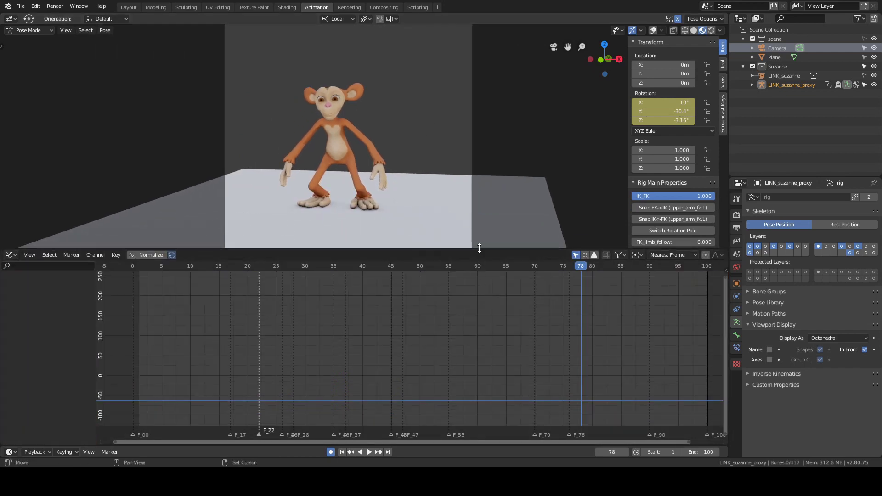
pyautogui.moveTo(480, 248); pyautogui.dragTo(478, 363)
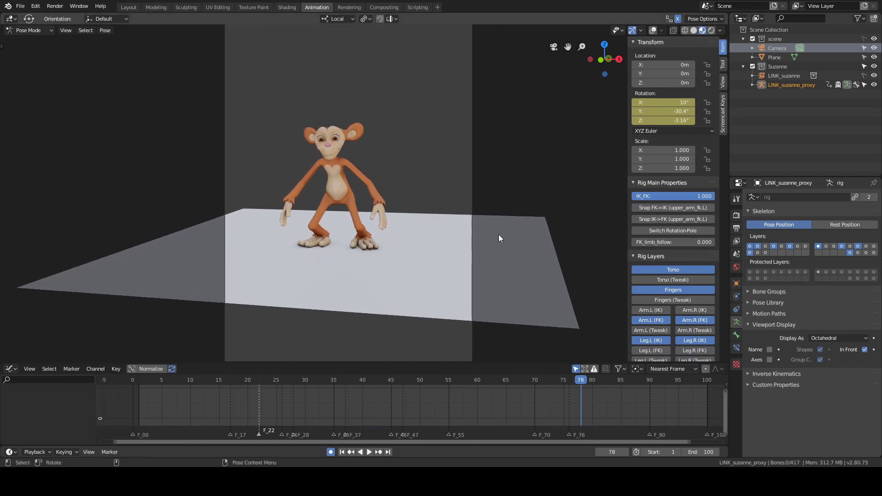
pyautogui.press('space')
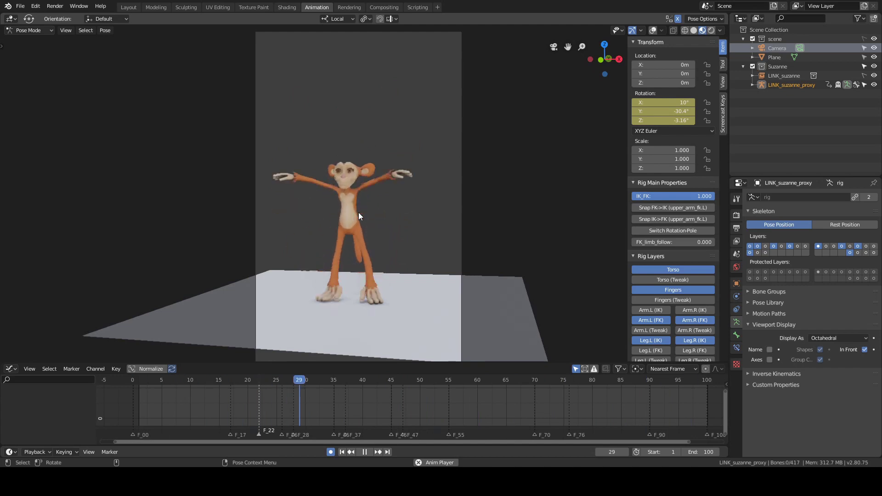
# - Stop playback, split a new area off the 3D viewport's side and switch it to the Text Editor
pyautogui.press('space')
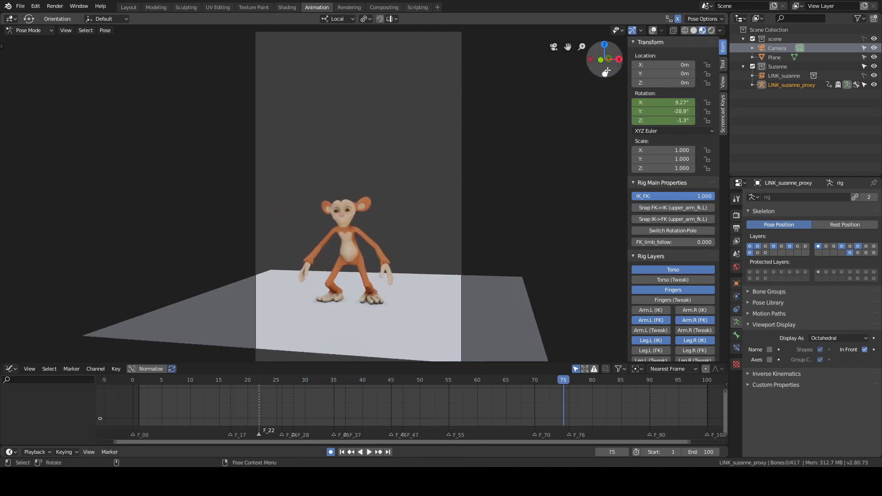
pyautogui.moveTo(728, 20); pyautogui.dragTo(520, 20)
pyautogui.click(531, 18)
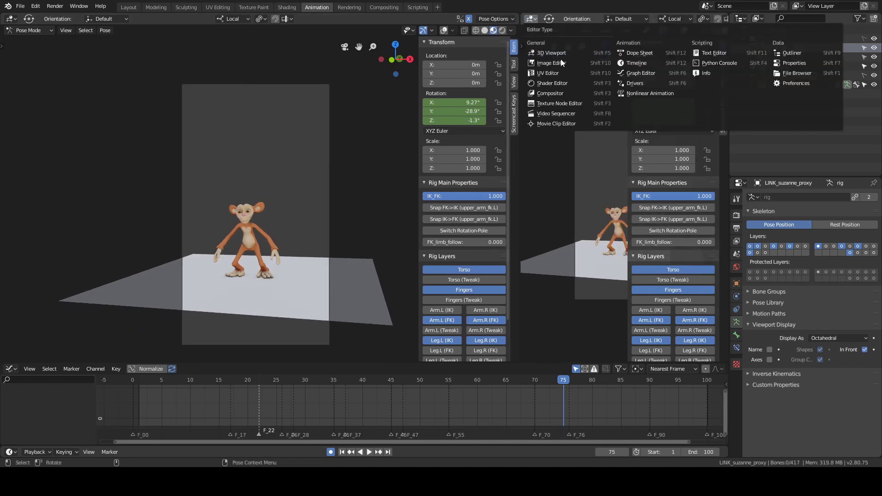
pyautogui.click(711, 54)
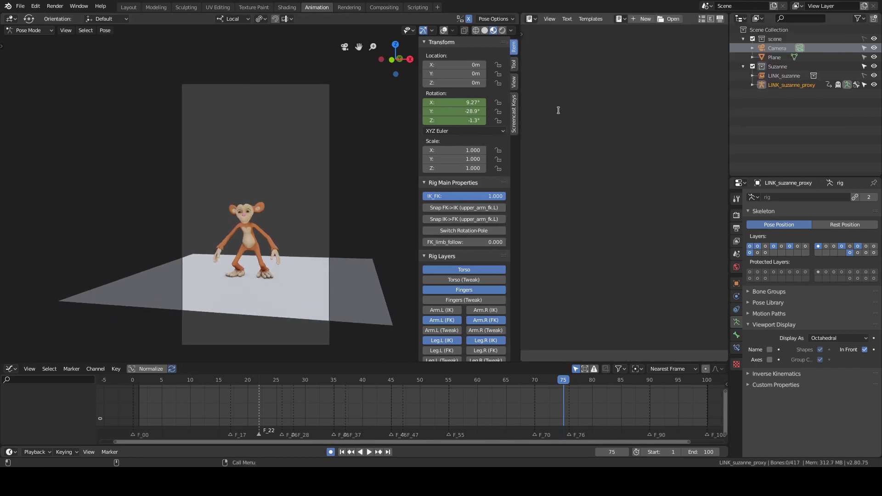
# - Create a new text in the Text Editor and name it ToDoList
pyautogui.click(621, 19)
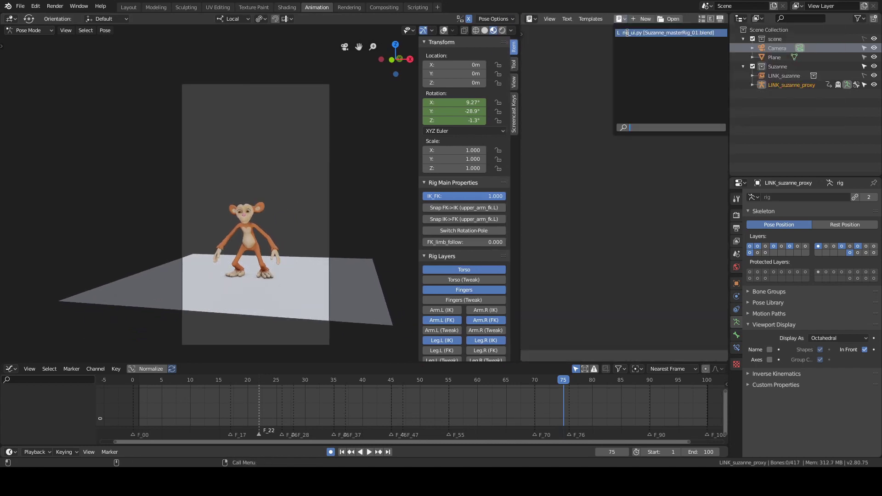
pyautogui.click(556, 72)
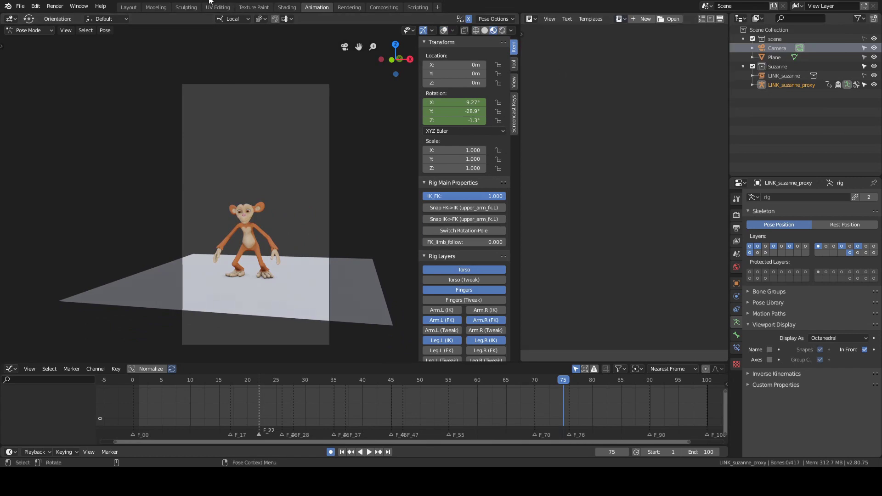
pyautogui.click(626, 19)
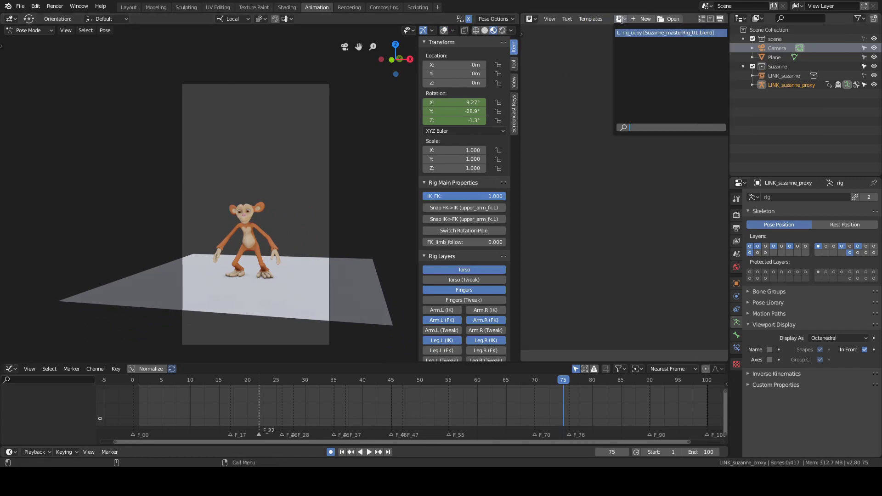
pyautogui.click(587, 70)
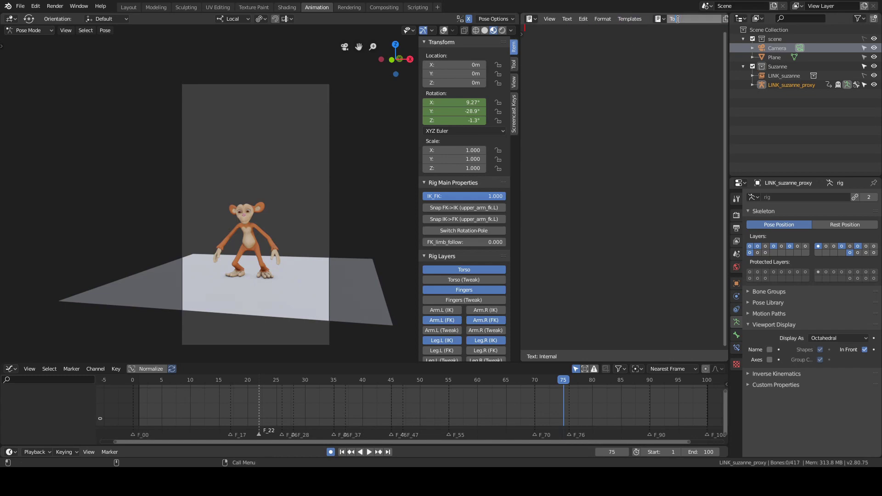
pyautogui.click(599, 104)
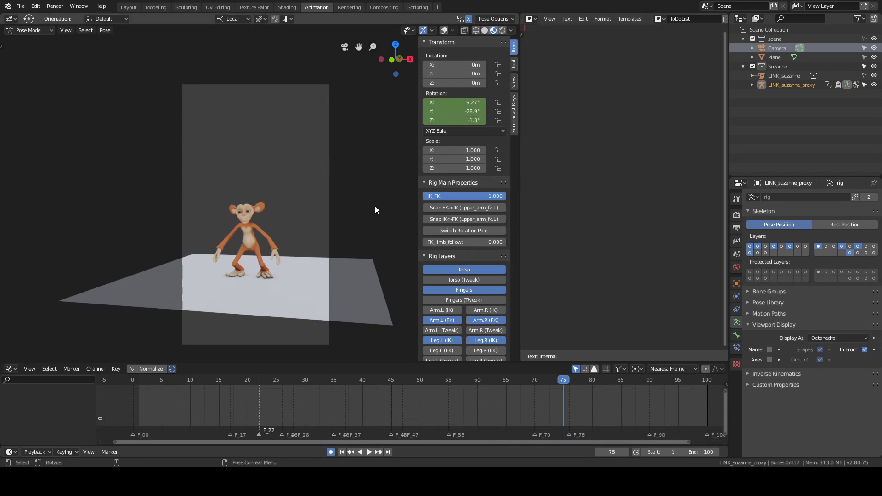
# - Hide the viewport sidebar, split off another area and set it to a Video Sequencer preview of the jumping reference video
pyautogui.press('n')
pyautogui.press('Home')
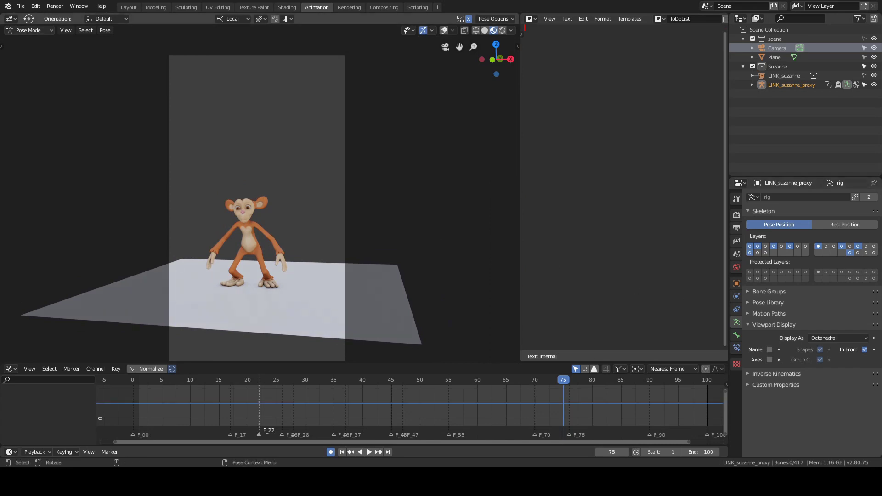
pyautogui.moveTo(2, 16); pyautogui.dragTo(197, 32)
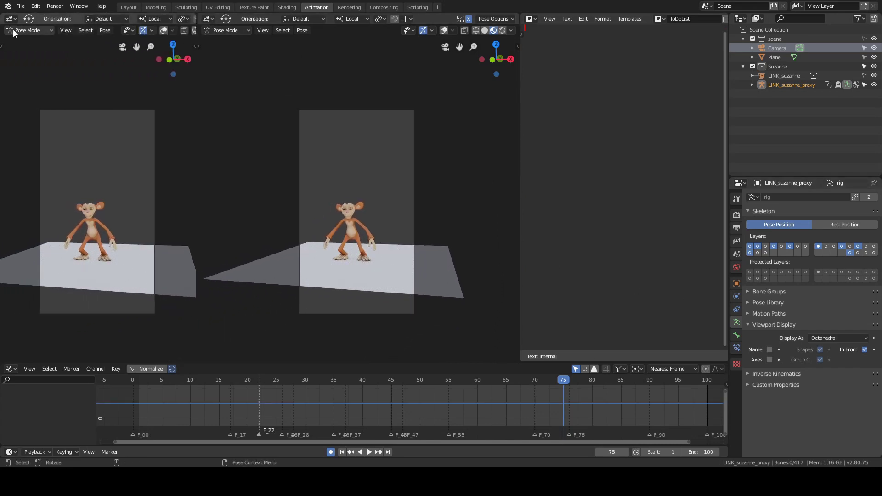
pyautogui.click(8, 20)
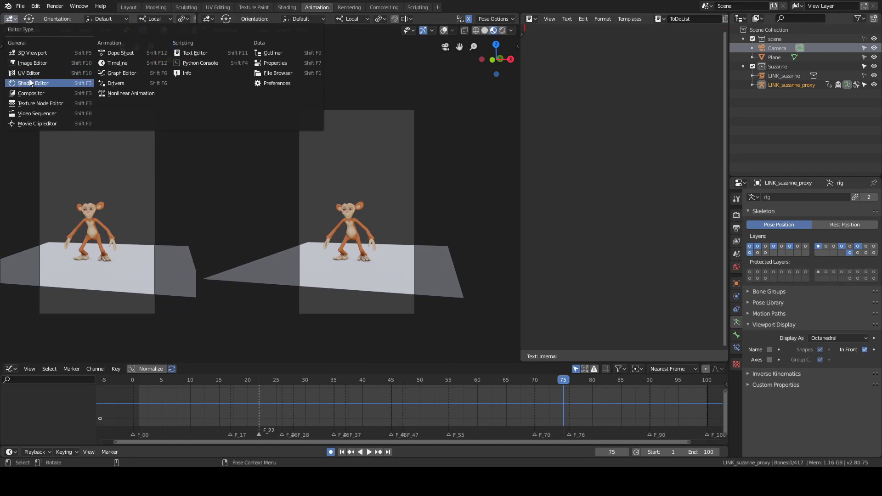
pyautogui.click(35, 113)
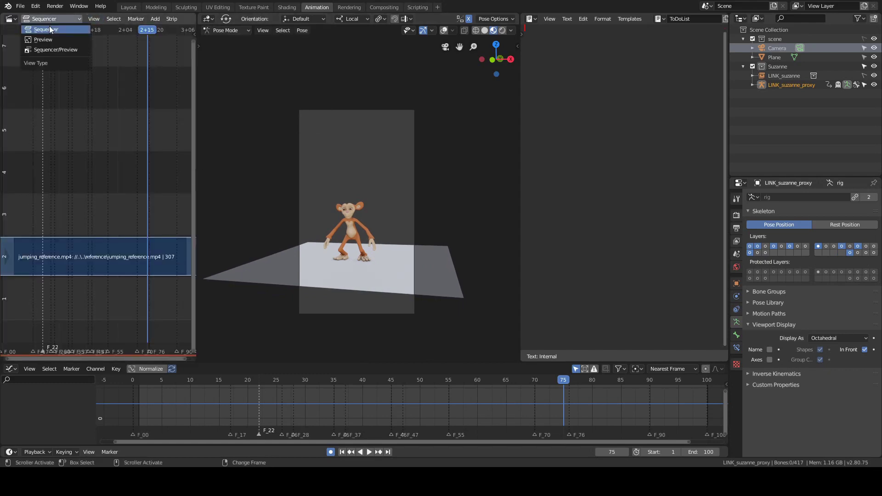
pyautogui.click(43, 40)
pyautogui.scroll(3, 144, 177)
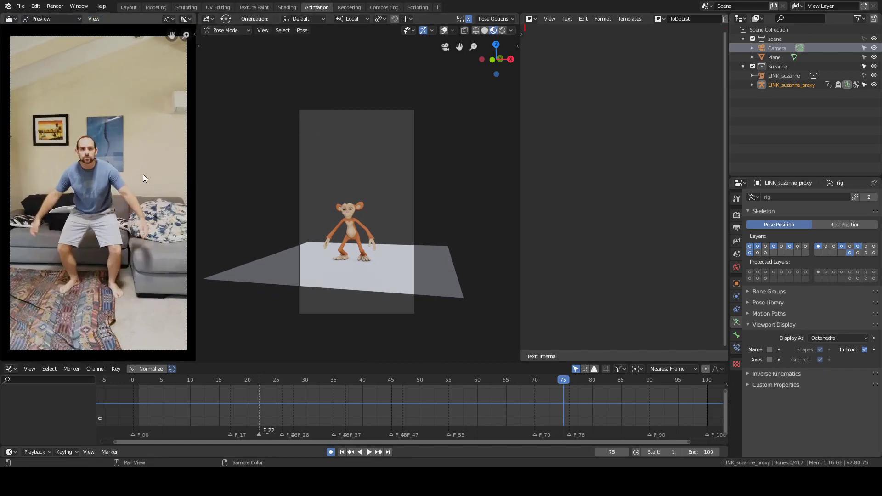
# - Widen the reference preview, narrow the Text Editor and reframe the camera view in the viewport between them
pyautogui.moveTo(195, 178); pyautogui.dragTo(221, 176)
pyautogui.scroll(3, 355, 185)
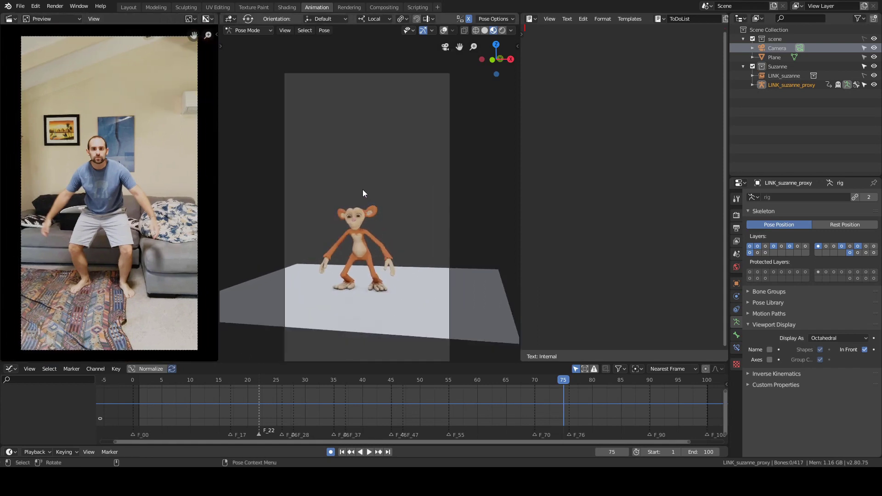
pyautogui.keyDown('shift'); pyautogui.moveTo(369, 178); pyautogui.dragTo(364, 173, button='middle'); pyautogui.keyUp('shift')
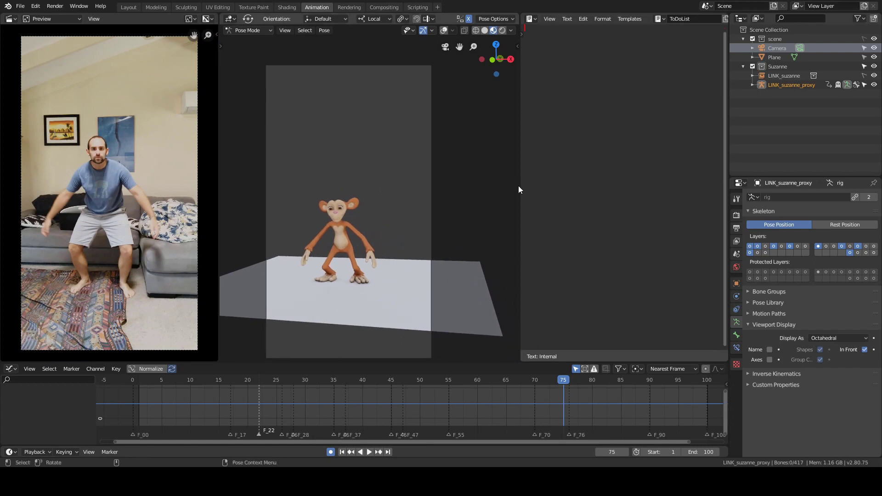
pyautogui.moveTo(520, 186); pyautogui.dragTo(550, 187)
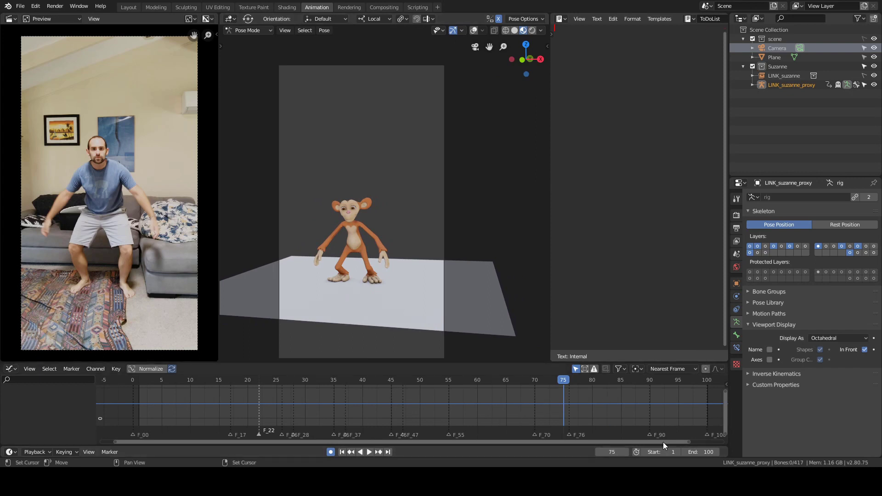
# - Play the animation beside the reference and turn the scene camera to face the character straight from the front
pyautogui.press('space')
pyautogui.moveTo(154, 407); pyautogui.dragTo(135, 406)
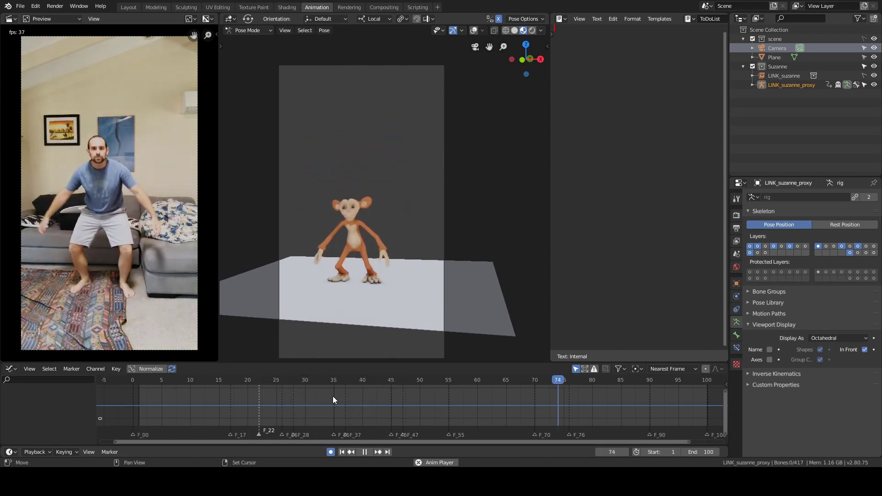
pyautogui.press('n')
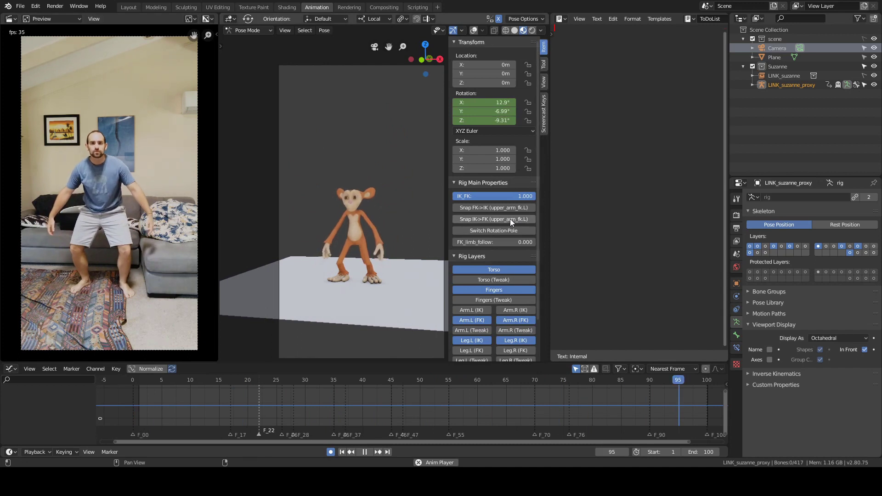
pyautogui.click(543, 83)
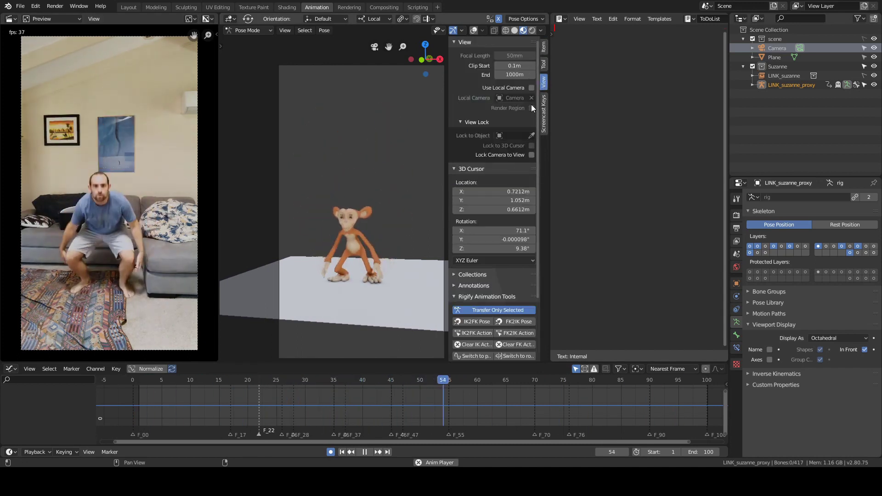
pyautogui.press('n')
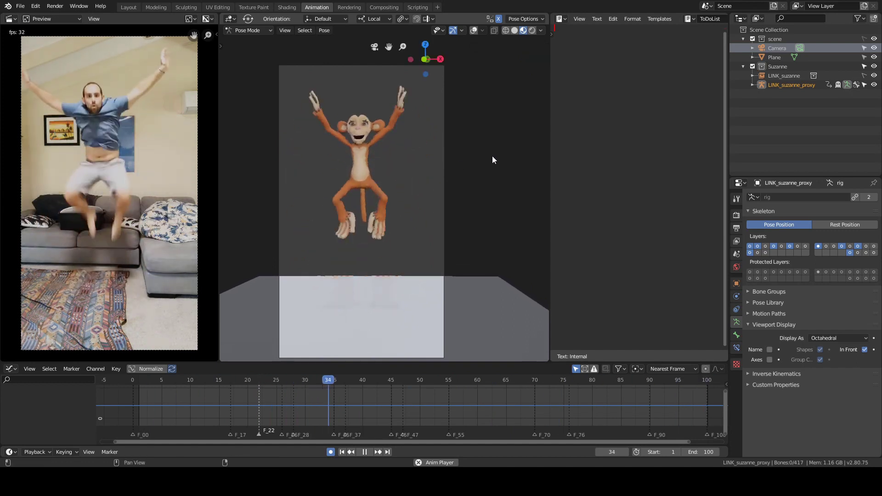
pyautogui.press('n')
pyautogui.press('n')
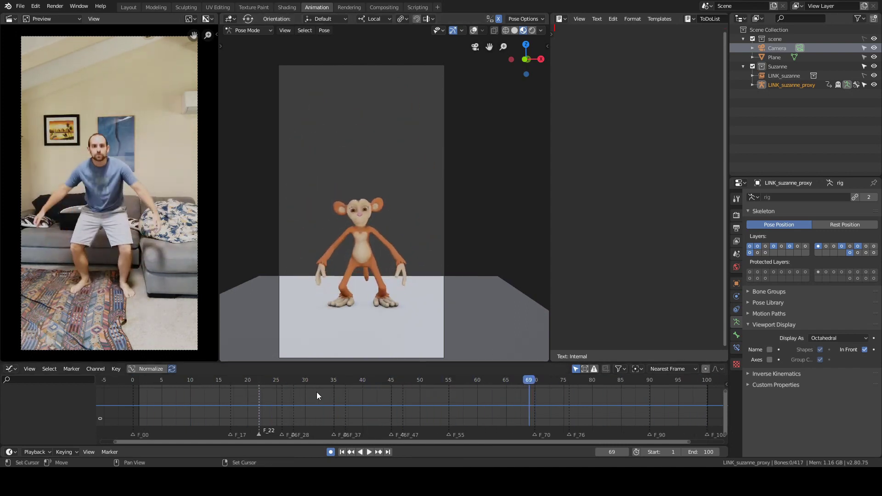
# - Scrub to frame 38 and note "hands come down too fast", then at frame 20 add "look more at camera - first frame" above it
pyautogui.moveTo(264, 399); pyautogui.dragTo(351, 412)
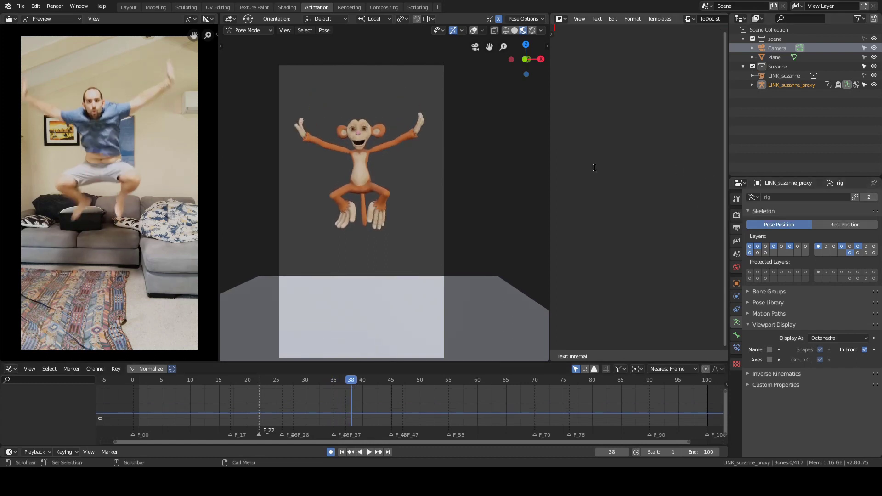
pyautogui.write('nds come down too')
pyautogui.click(556, 34)
pyautogui.press('Return')
pyautogui.press('Return')
pyautogui.press('Return')
pyautogui.press('Return')
pyautogui.moveTo(205, 407); pyautogui.dragTo(250, 413, button='right')
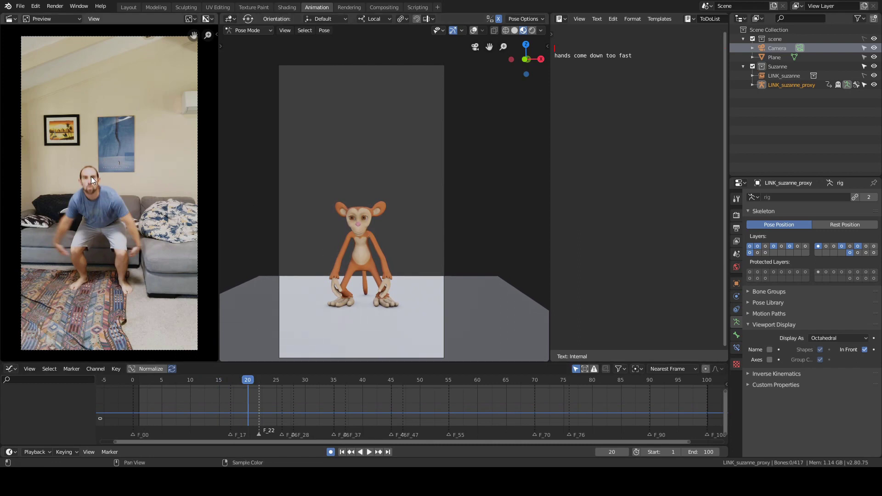
pyautogui.moveTo(227, 398); pyautogui.dragTo(250, 421, button='right')
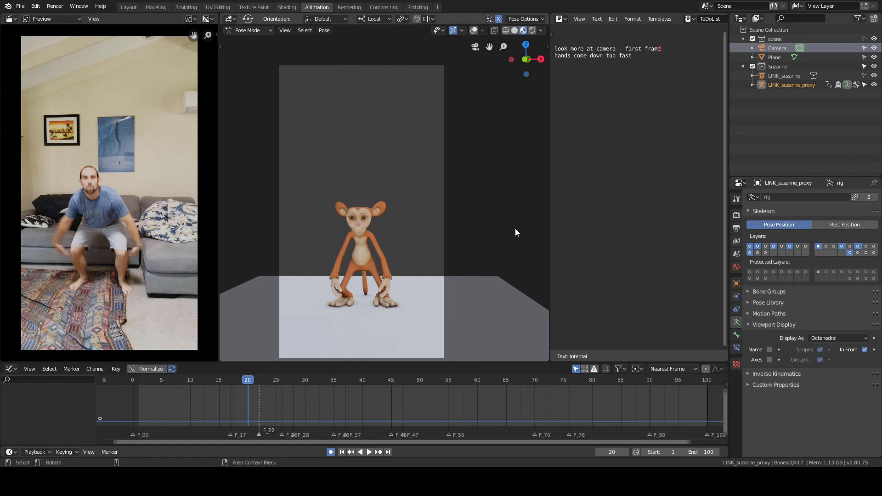
# - Compare the take-off with the reference around frames 27 to 35 and add the note "add more bend to toes on jump"
pyautogui.moveTo(227, 396); pyautogui.dragTo(333, 406)
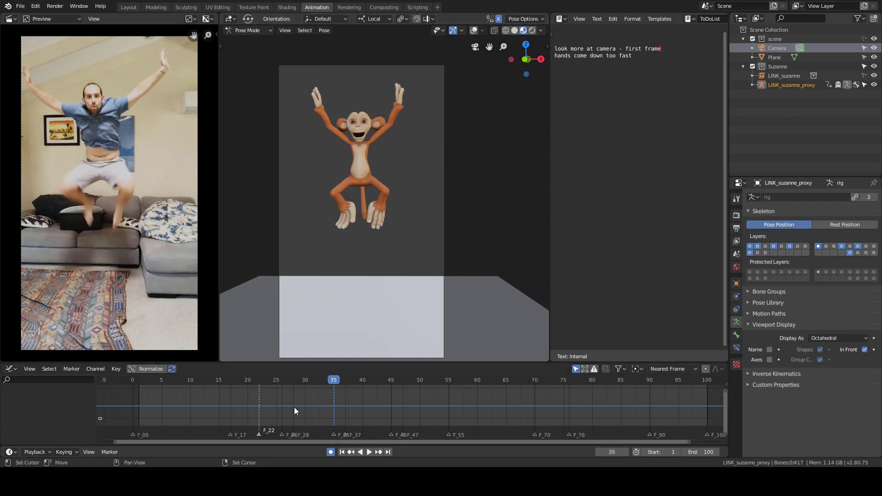
pyautogui.moveTo(292, 407)
pyautogui.mouseDown()
pyautogui.moveTo(334, 404)
pyautogui.moveTo(287, 407)
pyautogui.moveTo(290, 394)
pyautogui.mouseUp()
pyautogui.press('space')
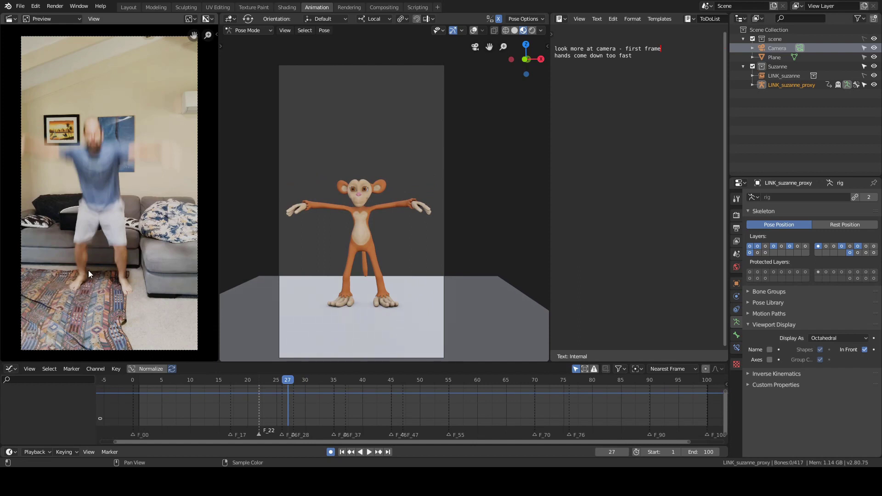
pyautogui.press('space')
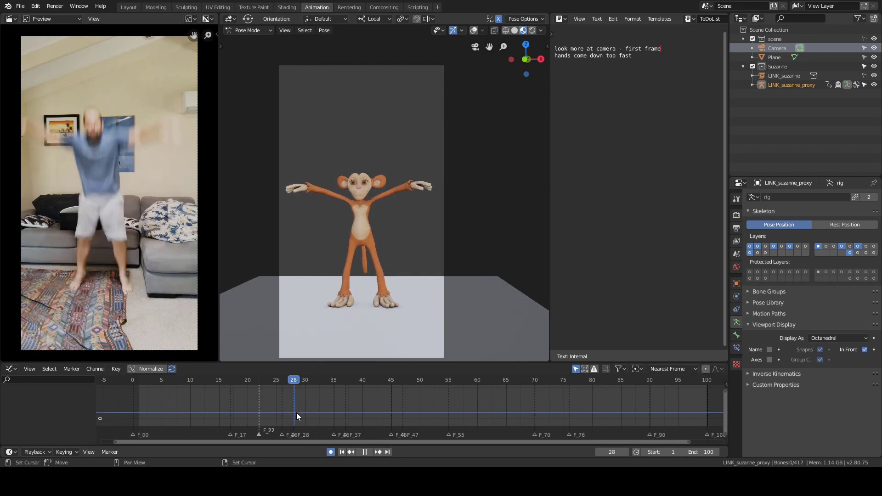
pyautogui.press('space')
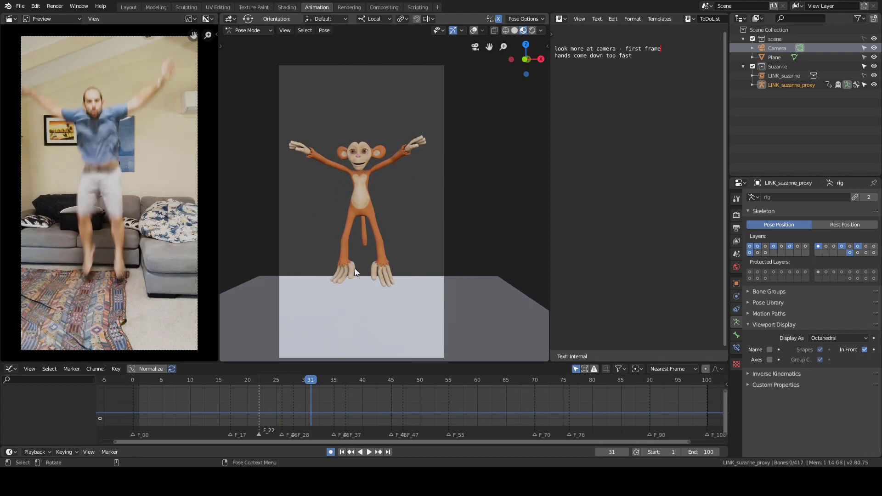
pyautogui.click(669, 131)
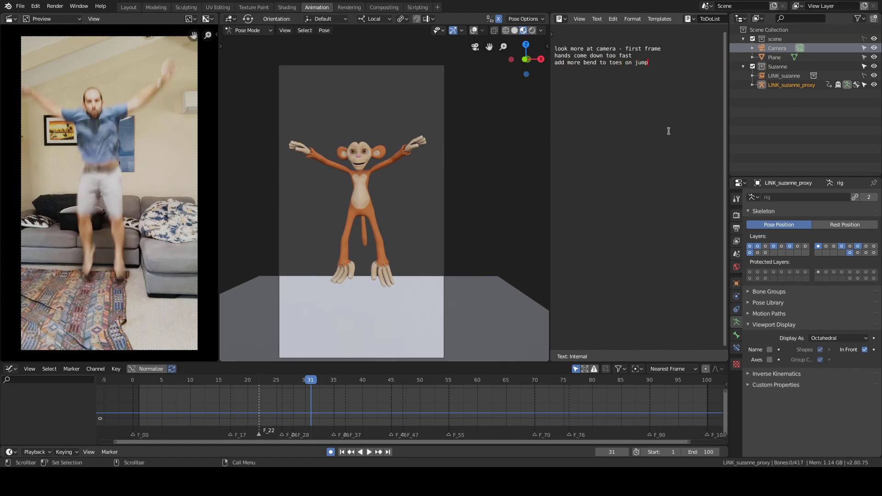
pyautogui.press('Return')
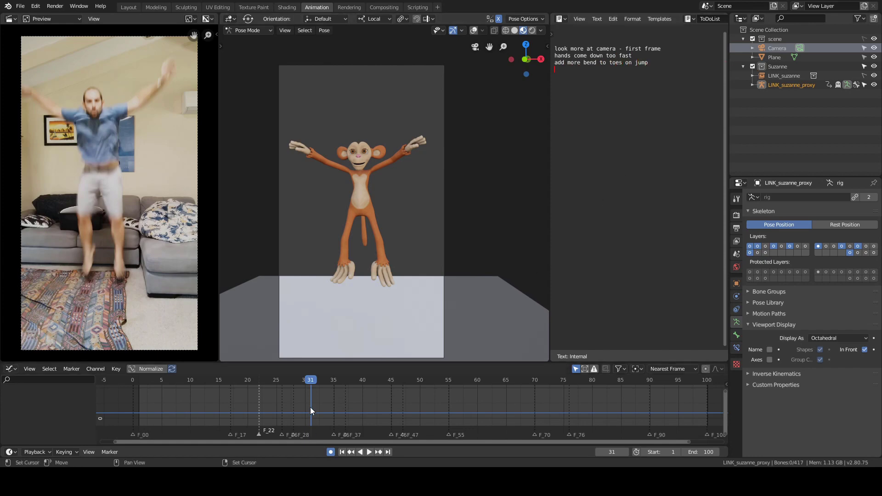
# - Review the landing up to frame 68 and add the note "come up more on bounce" to the list
pyautogui.moveTo(313, 406); pyautogui.dragTo(497, 402)
pyautogui.press('space')
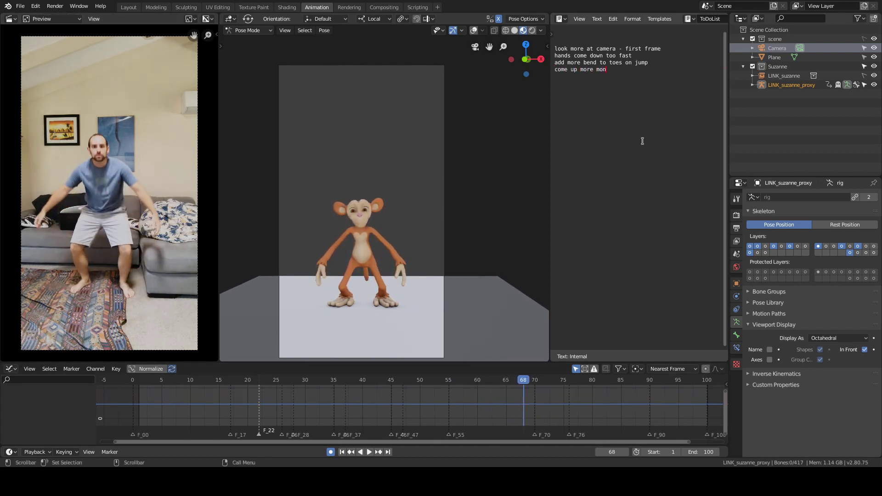
pyautogui.write('on bounce')
# - Scrub from frame 65 back to the start and play the opening frames against the reference
pyautogui.click(482, 411)
pyautogui.press('space')
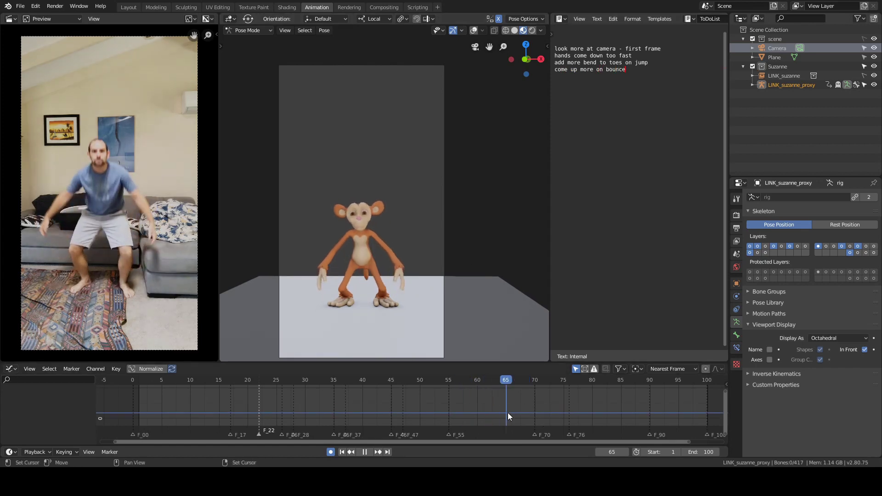
pyautogui.moveTo(509, 413); pyautogui.dragTo(203, 400)
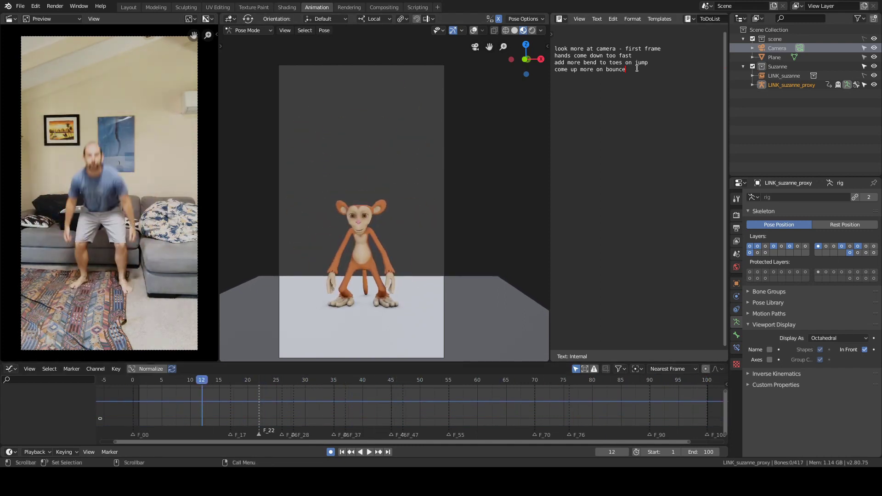
pyautogui.hotkey('shift', 'Left')
pyautogui.press('space')
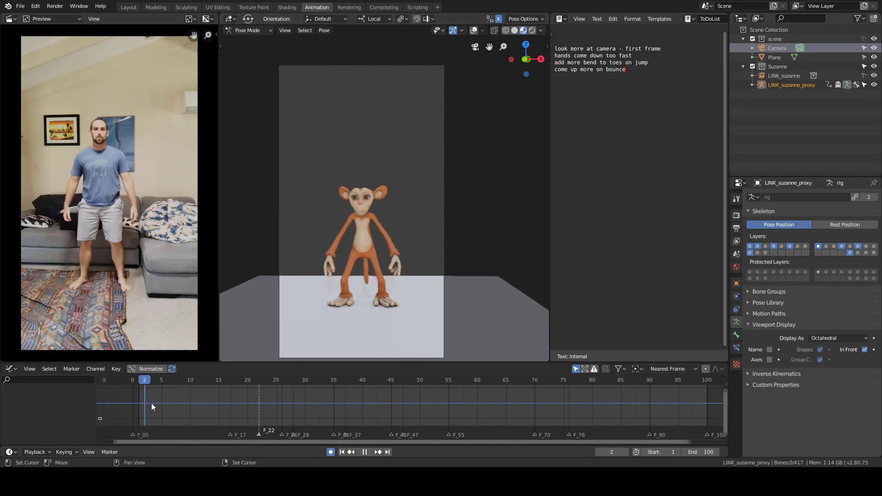
pyautogui.press('space')
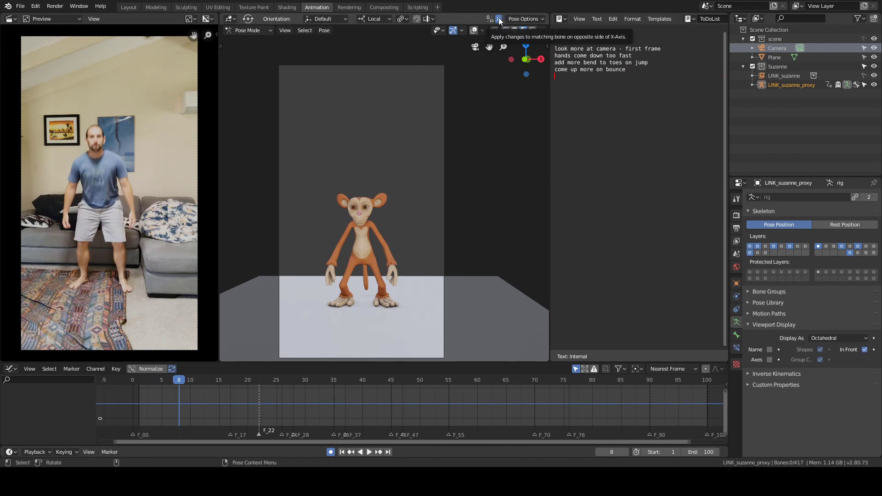
# - Turn off X-axis mirroring for the pose, scrub to frame 50 and add the note "remove twinning"
pyautogui.click(518, 19)
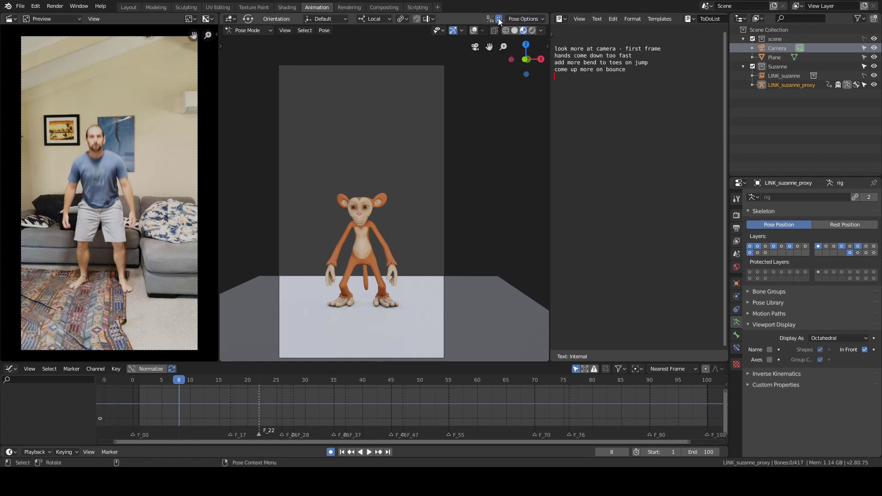
pyautogui.click(498, 18)
pyautogui.moveTo(153, 406); pyautogui.dragTo(420, 411)
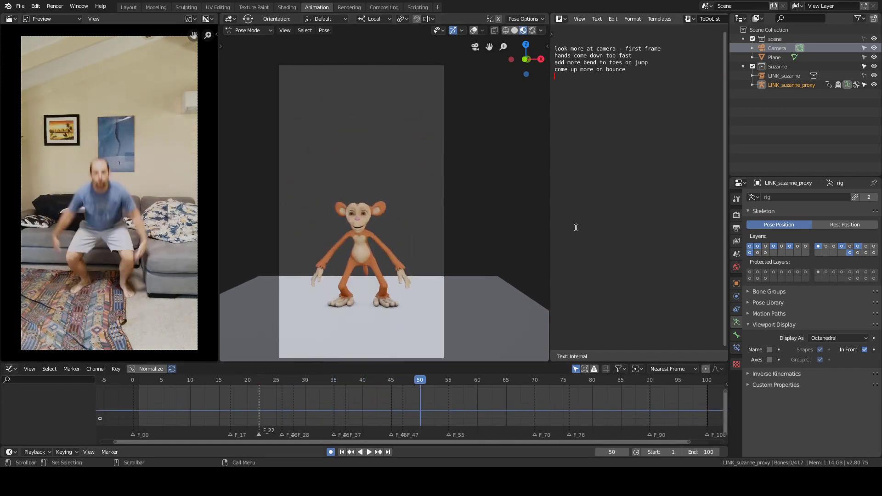
pyautogui.write('emove twinning')
# - Scrub back to frame 27 and briefly play the arm swing to compare it with the reference
pyautogui.moveTo(357, 406); pyautogui.dragTo(288, 409)
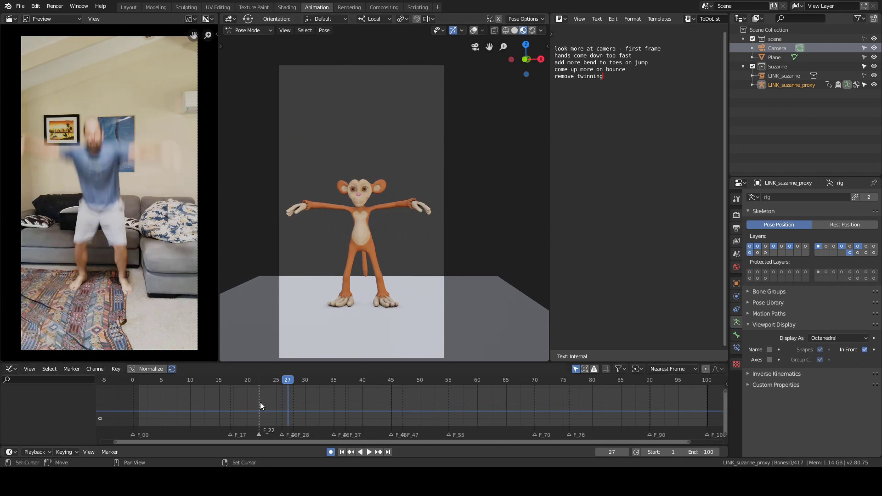
pyautogui.press('space')
pyautogui.press('space')
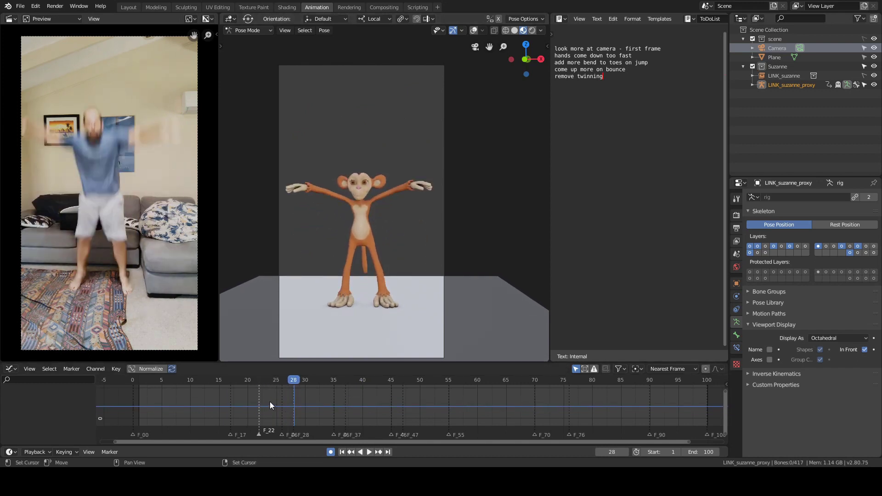
# - Review the character's jump and landing against the reference video, and add "add tail and ears animation" to the to-do list
pyautogui.moveTo(270, 402); pyautogui.dragTo(291, 402)
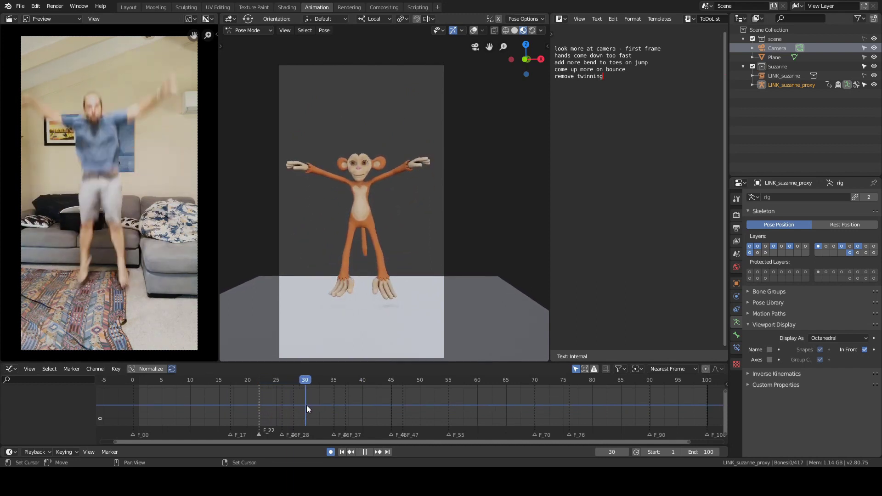
pyautogui.press('space')
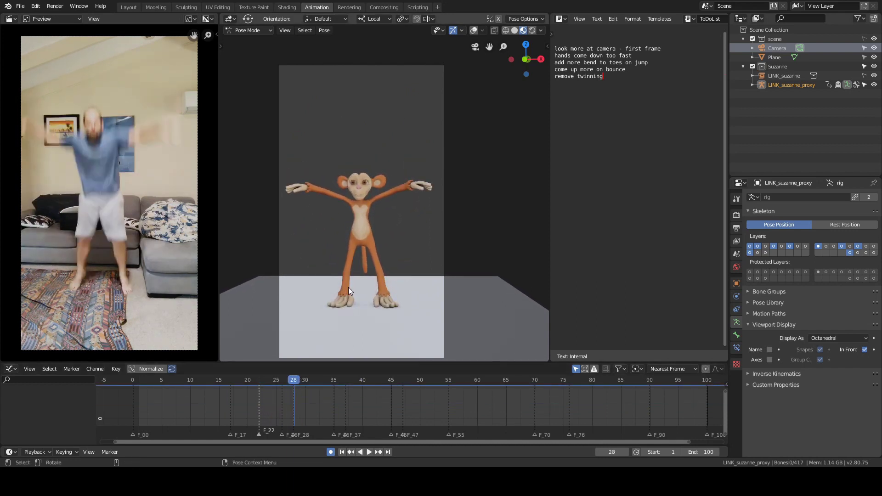
pyautogui.press('space')
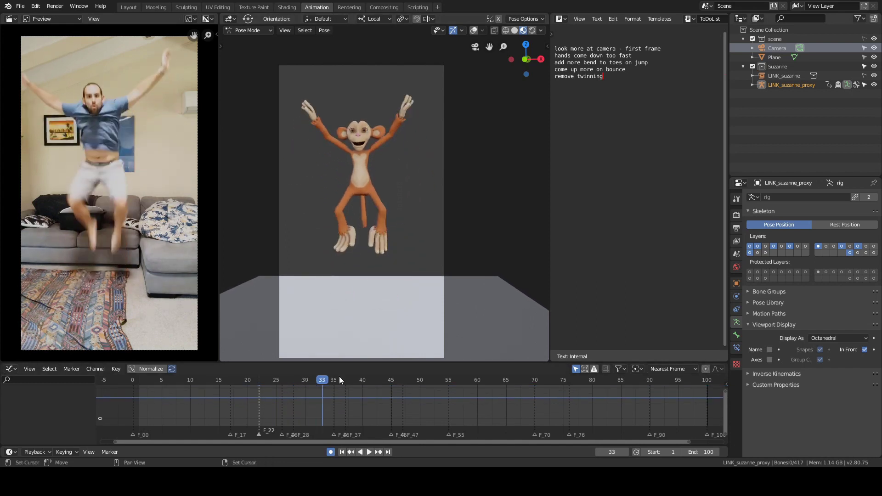
pyautogui.moveTo(339, 376); pyautogui.dragTo(384, 393)
pyautogui.press('space')
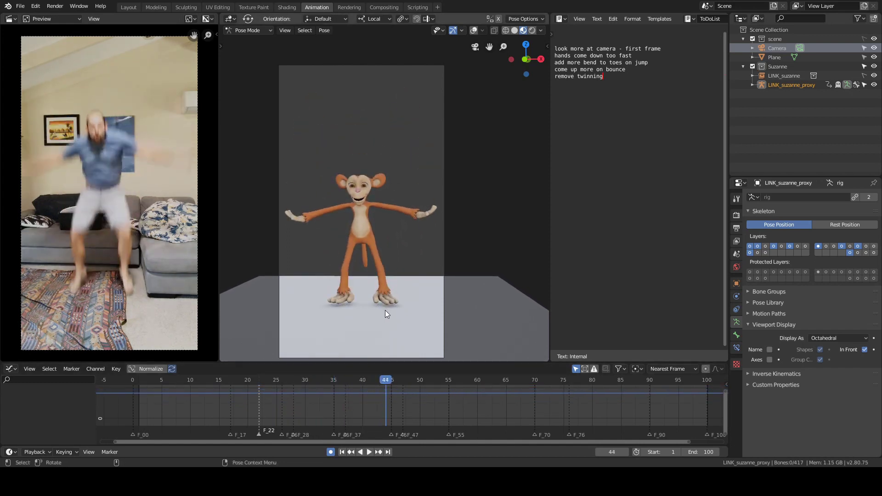
pyautogui.moveTo(327, 382); pyautogui.dragTo(397, 407)
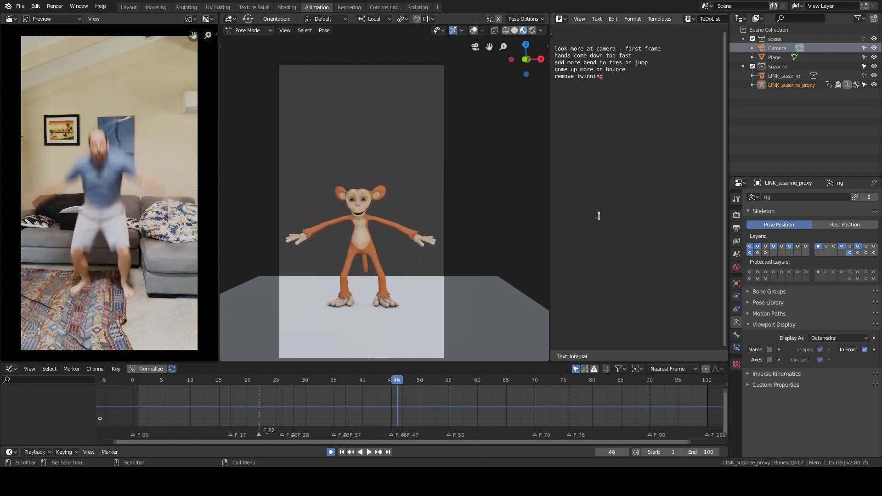
pyautogui.write('add tail and ears animation')
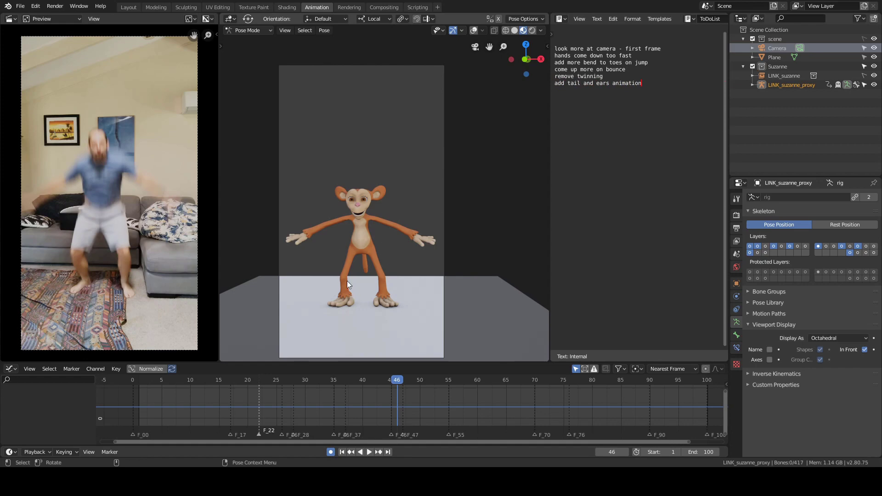
# - Examine the landing and crouch between frames 41 and 61, looking closely at the character's face
pyautogui.moveTo(377, 398); pyautogui.dragTo(483, 410)
pyautogui.scroll(5, 369, 219)
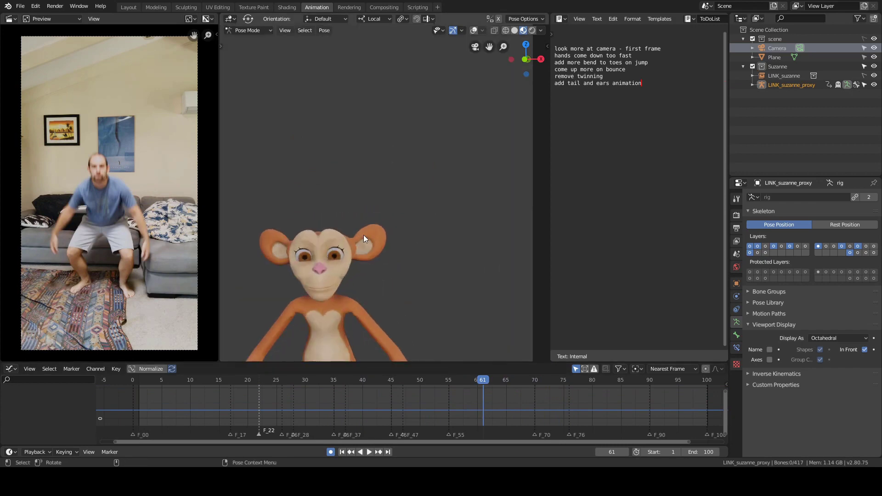
pyautogui.moveTo(335, 404); pyautogui.dragTo(393, 402)
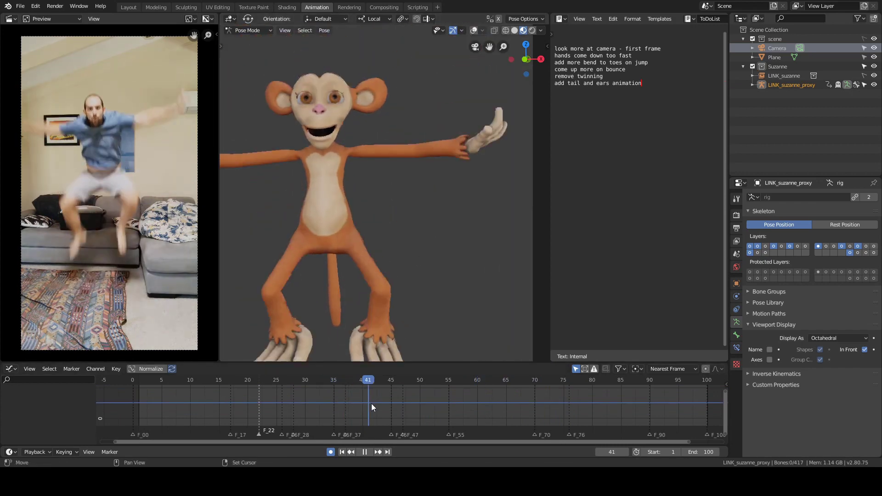
pyautogui.keyDown('shift'); pyautogui.moveTo(350, 301); pyautogui.dragTo(391, 272, button='middle'); pyautogui.keyUp('shift')
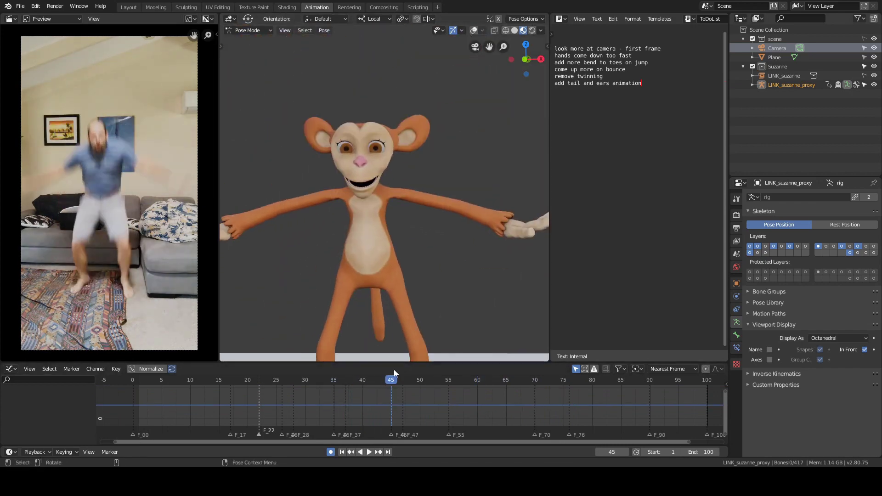
pyautogui.moveTo(392, 399); pyautogui.dragTo(471, 412)
pyautogui.scroll(-3, 435, 232)
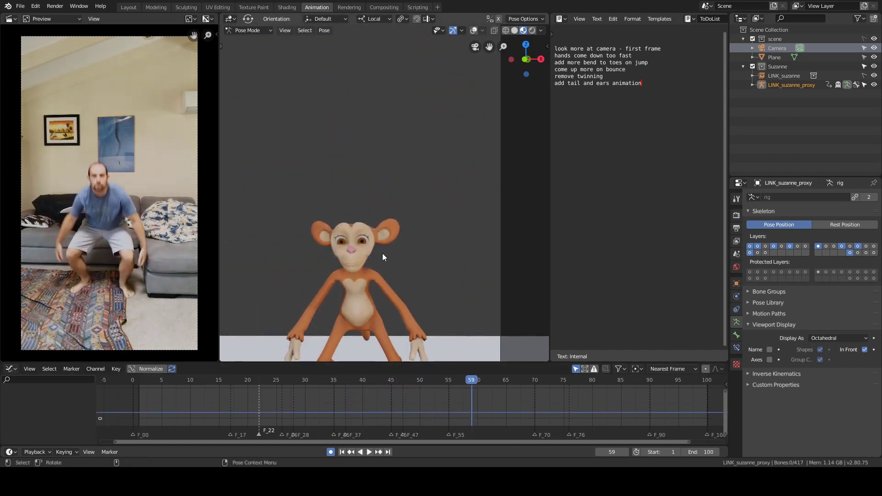
pyautogui.scroll(-4, 382, 252)
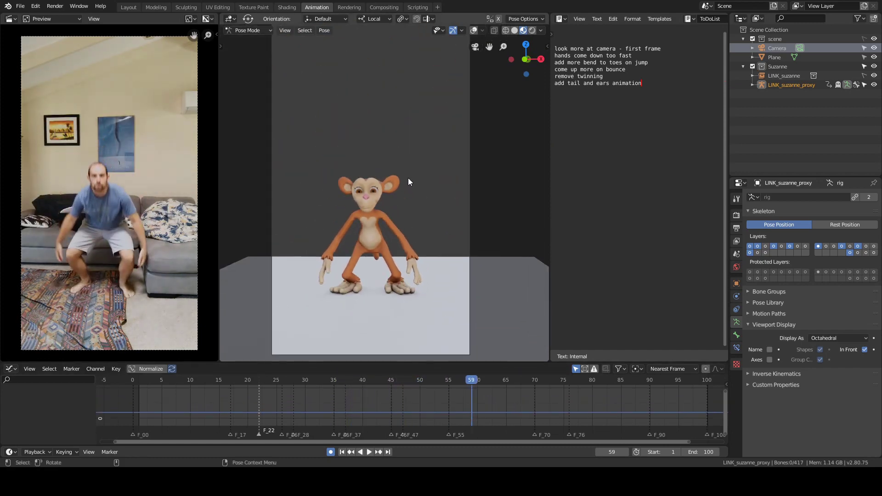
pyautogui.press('space')
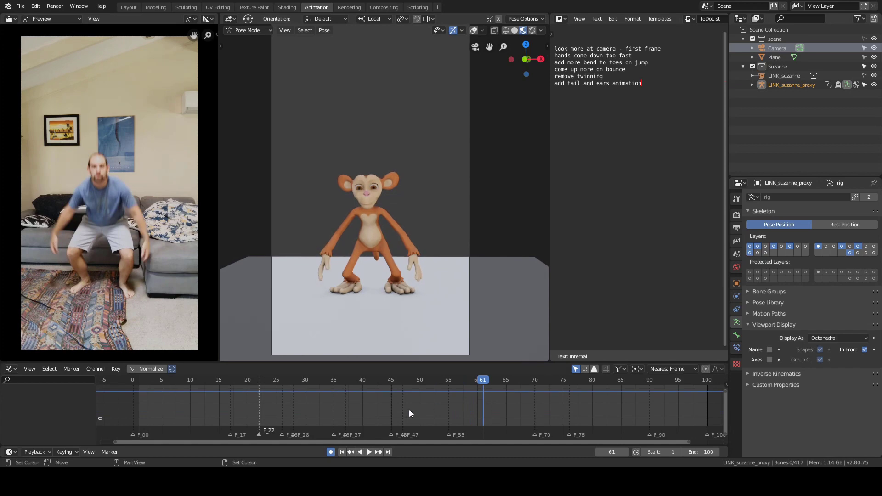
pyautogui.moveTo(409, 410); pyautogui.dragTo(453, 406)
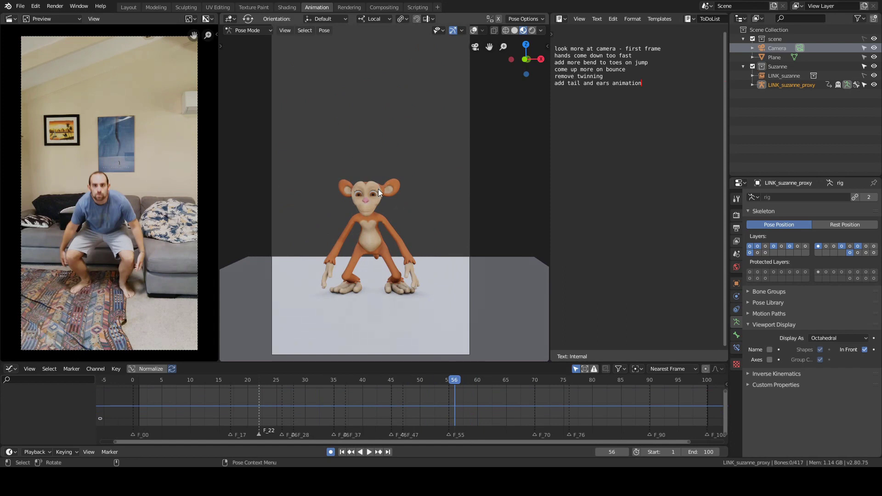
pyautogui.scroll(-1, 443, 405)
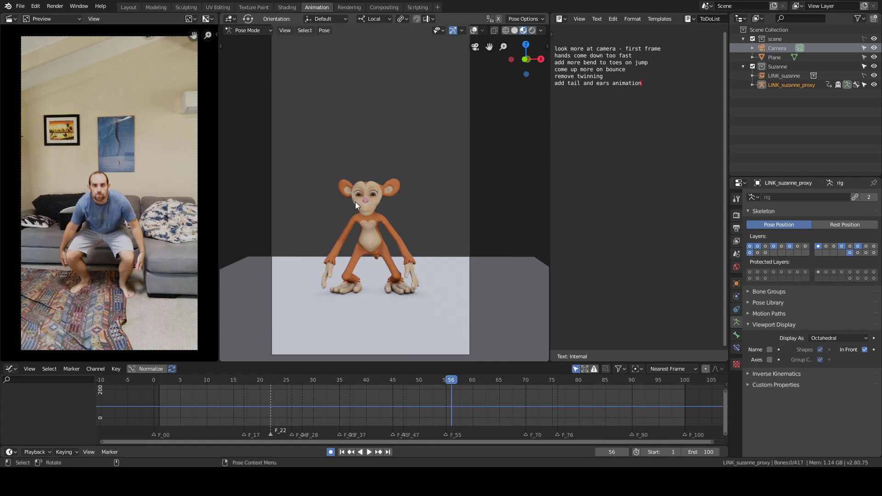
# - Check the landing pose at frame 45 and add "add blink on landing" to the to-do list
pyautogui.click(392, 400)
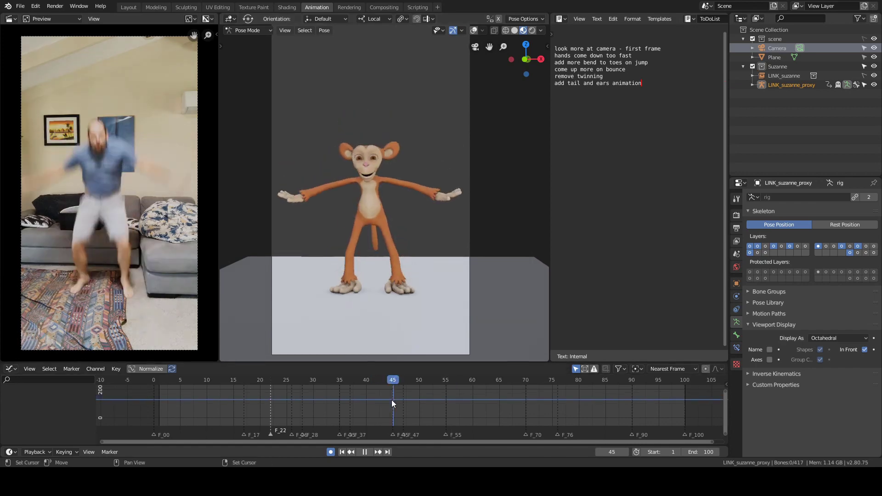
pyautogui.moveTo(392, 401)
pyautogui.mouseDown()
pyautogui.moveTo(363, 403)
pyautogui.moveTo(384, 404)
pyautogui.moveTo(397, 384)
pyautogui.moveTo(393, 395)
pyautogui.mouseUp()
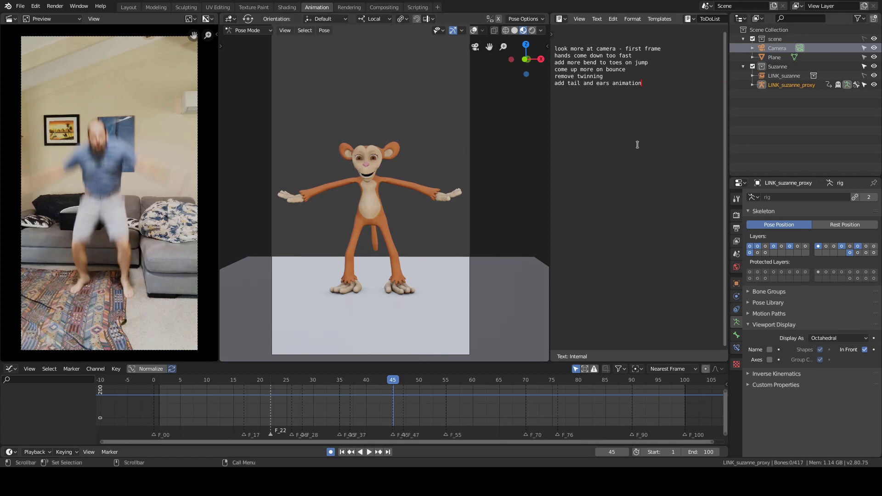
pyautogui.write('dd blink on landing')
# - Return to frame 1 and place the text cursor at the end of the first to-do item about looking at the camera
pyautogui.moveTo(360, 420); pyautogui.dragTo(399, 415, button='right')
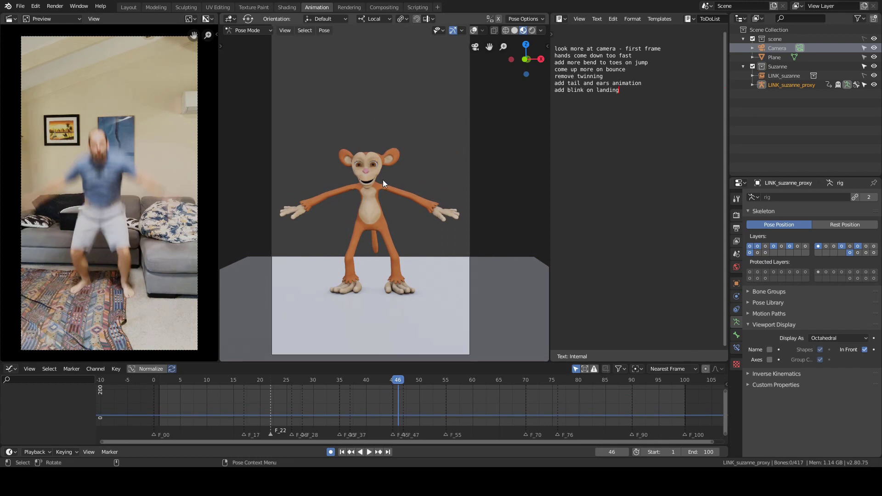
pyautogui.press('space')
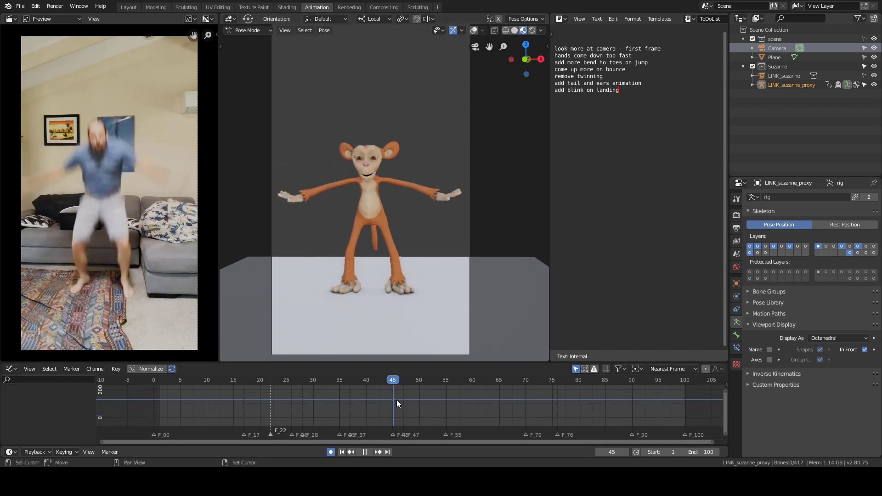
pyautogui.moveTo(432, 402); pyautogui.dragTo(158, 405)
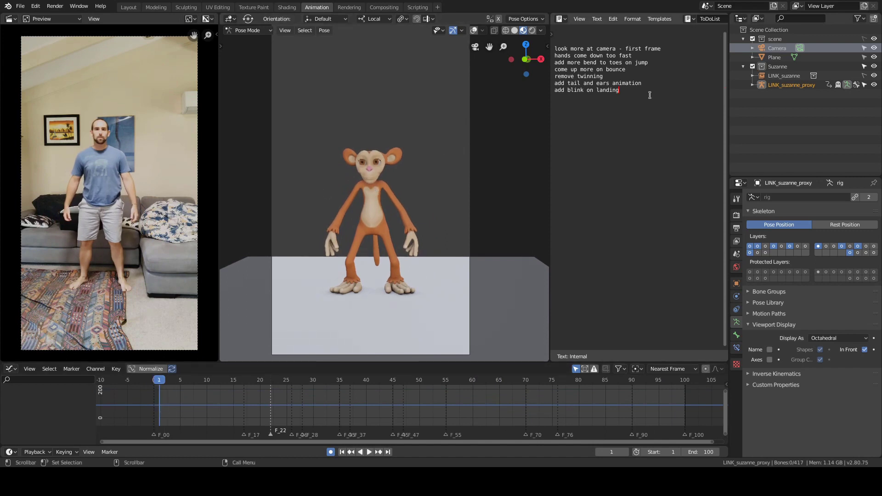
pyautogui.click(669, 67)
pyautogui.click(613, 97)
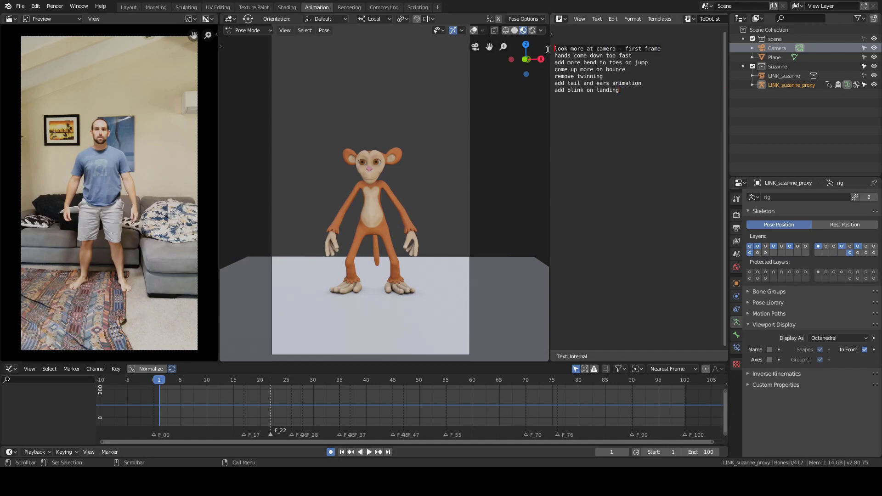
pyautogui.click(660, 48)
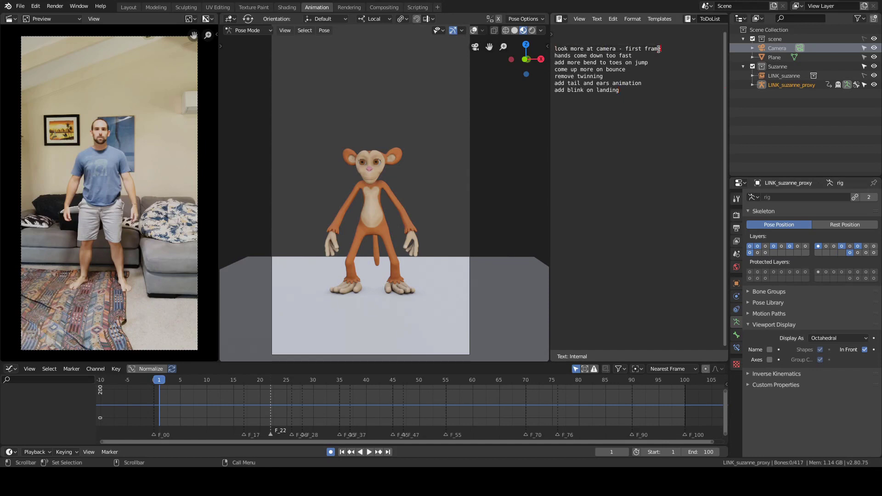
# - Show the viewport overlays and inspect the character's eye direction from an angled view over the opening frames
pyautogui.click(474, 30)
pyautogui.moveTo(355, 173); pyautogui.dragTo(417, 176, button='middle')
pyautogui.scroll(3, 398, 191)
pyautogui.press('space')
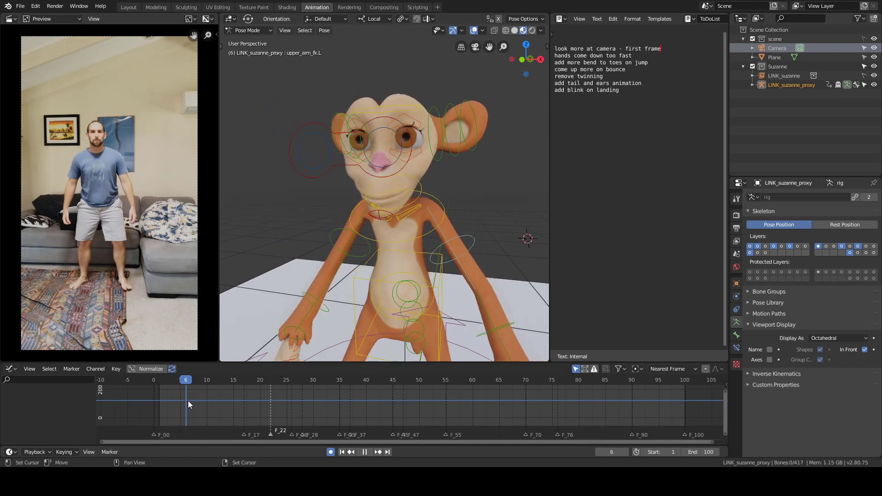
pyautogui.scroll(-2, 338, 276)
pyautogui.press('space')
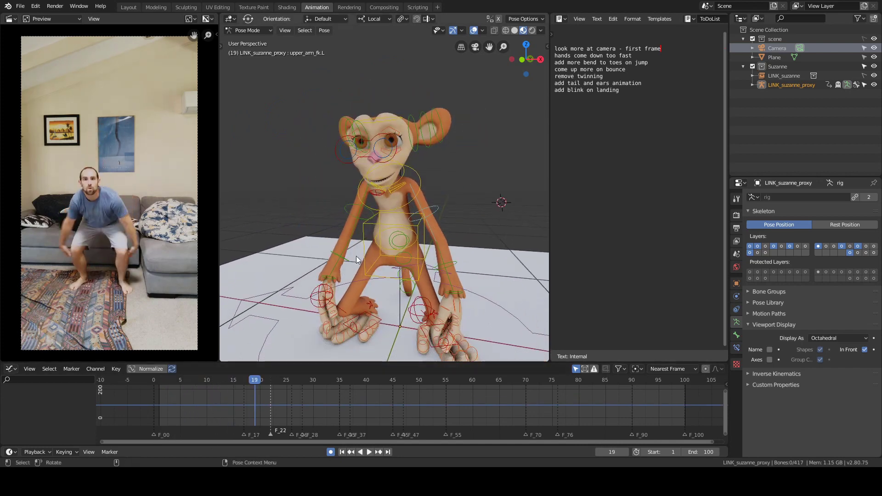
# - Select all rig bones, change the Graph Editor to a Dope Sheet, and go to frame 17
pyautogui.press('a')
pyautogui.press('KP_Decimal')
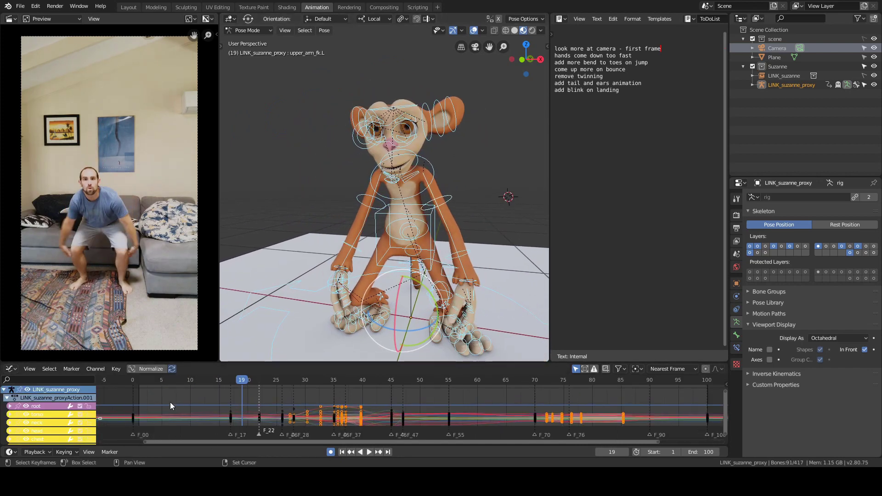
pyautogui.click(9, 369)
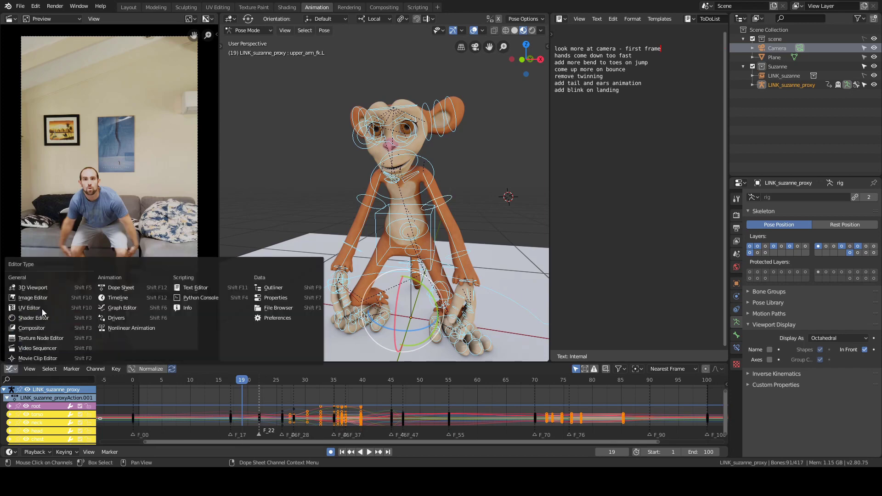
pyautogui.click(121, 287)
pyautogui.moveTo(319, 397); pyautogui.dragTo(288, 408)
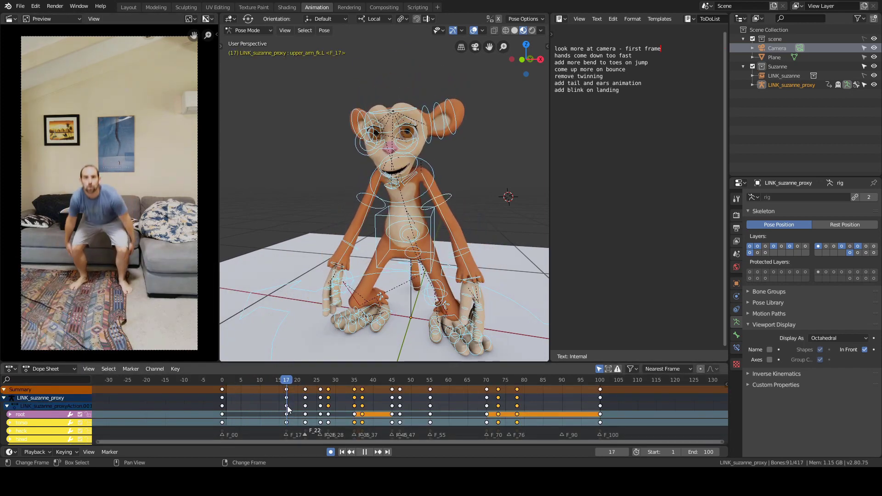
# - At frame 17, move the character's eye target control so the eyes look toward the camera
pyautogui.click(447, 181)
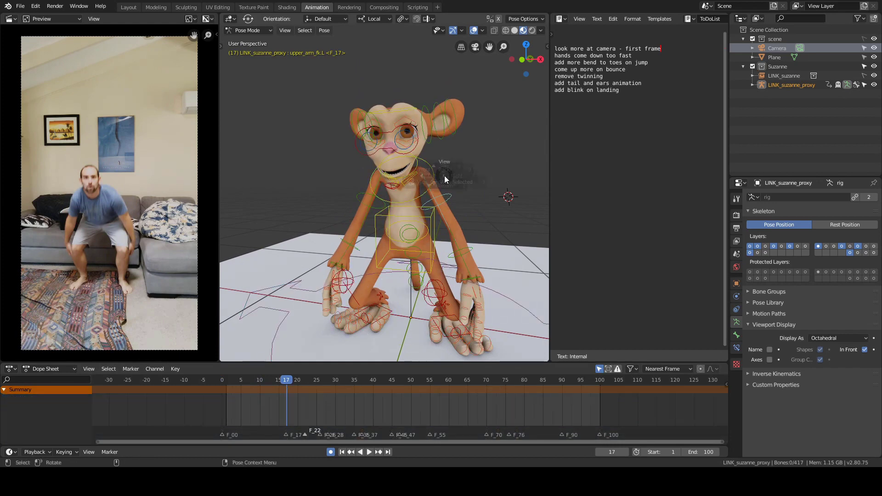
pyautogui.press('`')
pyautogui.click(427, 193)
pyautogui.click(399, 203)
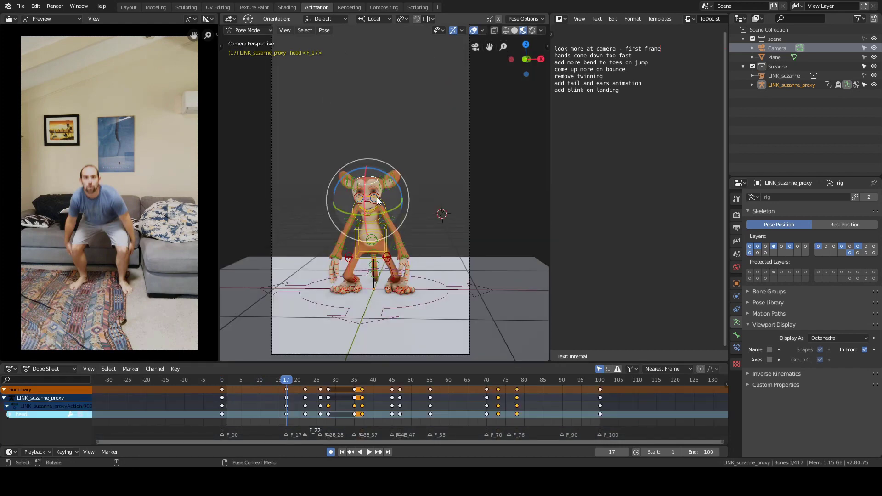
pyautogui.moveTo(398, 204); pyautogui.dragTo(437, 211)
pyautogui.moveTo(505, 143); pyautogui.dragTo(450, 152, button='middle')
pyautogui.click(302, 167)
pyautogui.press('g')
pyautogui.click(354, 142)
pyautogui.press('`')
pyautogui.press('g')
pyautogui.click(441, 158)
# - Adjust the eye target control at frame 22 so the gaze stays on the camera, and deselect all bones
pyautogui.scroll(4, 425, 148)
pyautogui.moveTo(283, 401); pyautogui.dragTo(306, 402, button='right')
pyautogui.moveTo(385, 162); pyautogui.dragTo(418, 162, button='middle')
pyautogui.press('g')
pyautogui.click(423, 166)
pyautogui.hotkey('alt', 'a')
# - Delete the "look more at camera - first frame" item from the to-do list and highlight "hands come down too fast"
pyautogui.moveTo(661, 48); pyautogui.dragTo(555, 48)
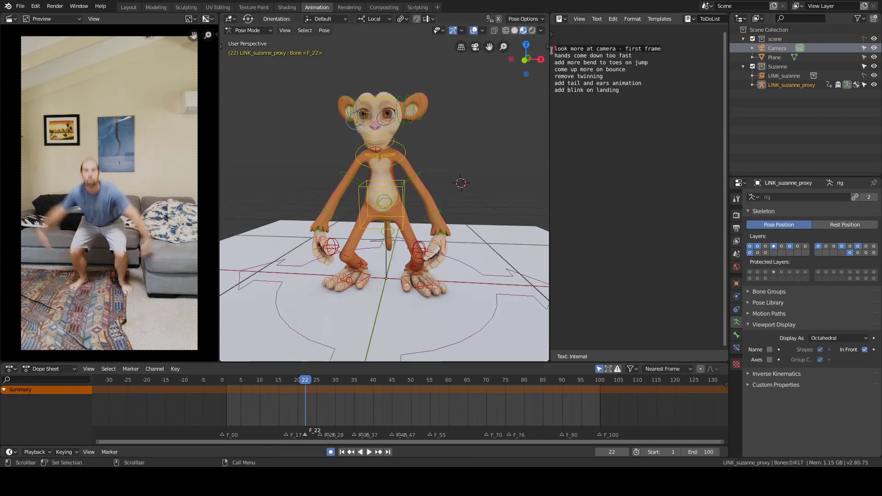
pyautogui.press('BackSpace')
pyautogui.press('BackSpace')
pyautogui.press('Right')
pyautogui.moveTo(435, 161); pyautogui.dragTo(423, 169, button='middle')
pyautogui.moveTo(632, 49); pyautogui.dragTo(555, 48)
# - Display the keys of all bones, review the arm motion from frame 28 to 37, and clear the bone selection
pyautogui.moveTo(423, 169); pyautogui.dragTo(434, 166, button='middle')
pyautogui.press('a')
pyautogui.press('space')
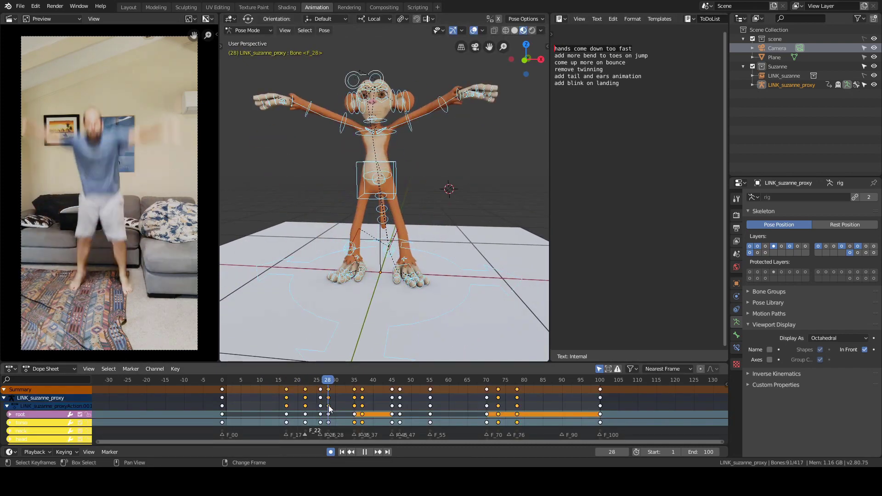
pyautogui.moveTo(428, 275); pyautogui.dragTo(434, 296, button='middle')
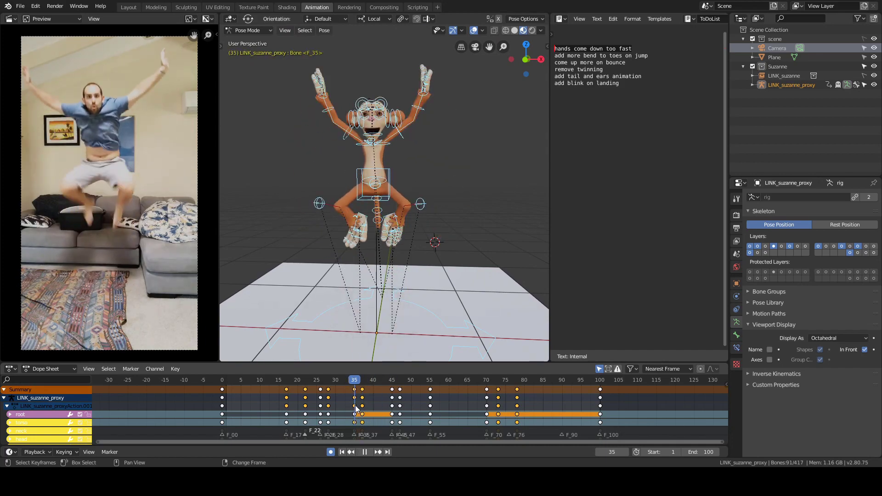
pyautogui.scroll(2, 374, 289)
pyautogui.press('space')
pyautogui.click(432, 143)
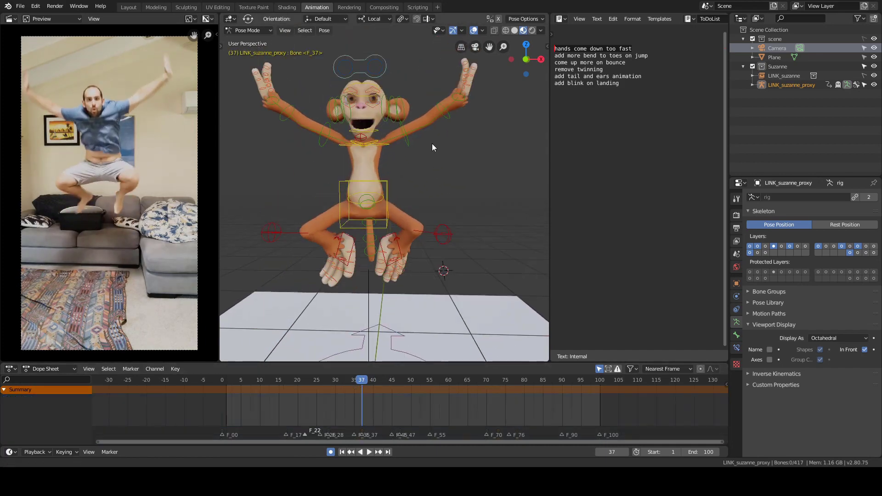
# - Delete the frame 37 keyframes of the shoulder, upper arm, forearm and hand FK controls on both arms
pyautogui.scroll(3, 421, 173)
pyautogui.click(385, 196)
pyautogui.keyDown('shift'); pyautogui.moveTo(481, 186); pyautogui.dragTo(432, 207, button='middle'); pyautogui.keyUp('shift')
pyautogui.keyDown('shift'); pyautogui.click(390, 200); pyautogui.keyUp('shift')
pyautogui.keyDown('shift'); pyautogui.click(466, 159); pyautogui.keyUp('shift')
pyautogui.keyDown('shift'); pyautogui.click(497, 134); pyautogui.keyUp('shift')
pyautogui.keyDown('shift'); pyautogui.moveTo(285, 207); pyautogui.dragTo(431, 193, button='middle'); pyautogui.keyUp('shift')
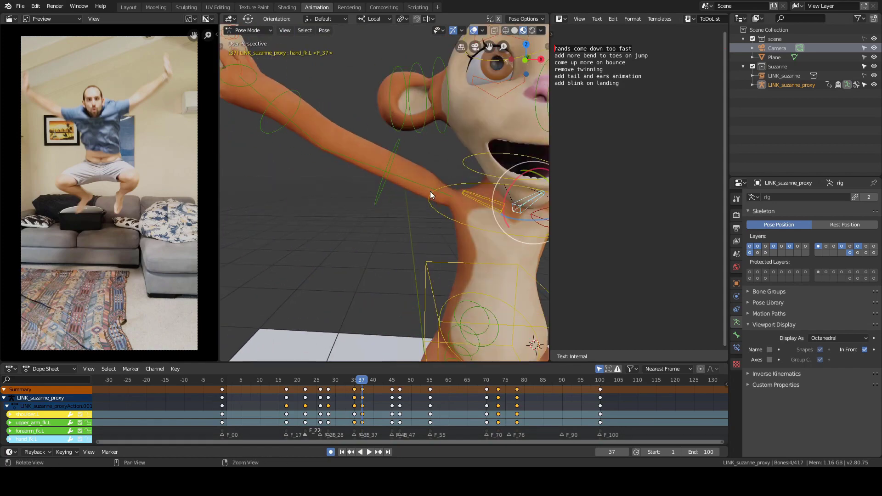
pyautogui.keyDown('shift'); pyautogui.click(464, 200); pyautogui.keyUp('shift')
pyautogui.keyDown('shift'); pyautogui.click(414, 195); pyautogui.keyUp('shift')
pyautogui.keyDown('shift'); pyautogui.click(352, 175); pyautogui.keyUp('shift')
pyautogui.keyDown('shift'); pyautogui.click(319, 140); pyautogui.keyUp('shift')
pyautogui.click(363, 390)
pyautogui.press('x')
pyautogui.click(368, 392)
pyautogui.keyDown('shift'); pyautogui.moveTo(473, 244); pyautogui.dragTo(469, 225, button='middle'); pyautogui.keyUp('shift')
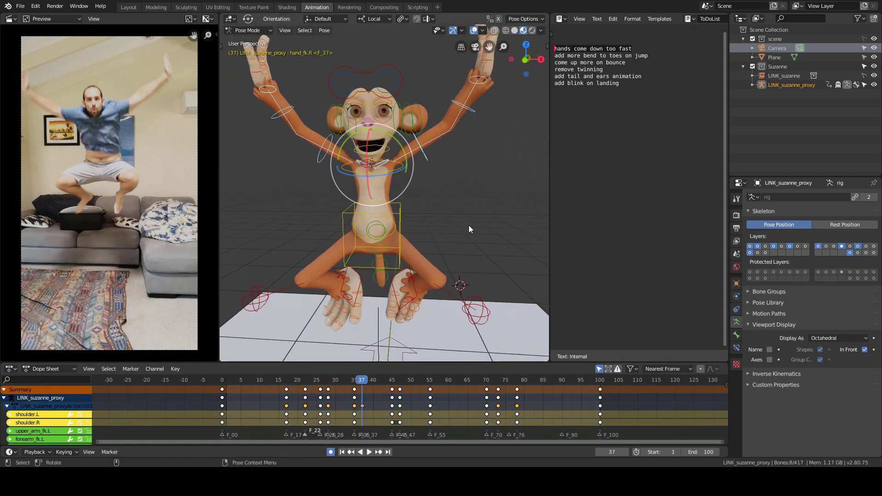
pyautogui.scroll(-2, 467, 230)
pyautogui.click(430, 244)
pyautogui.hotkey('ctrl', 'z')
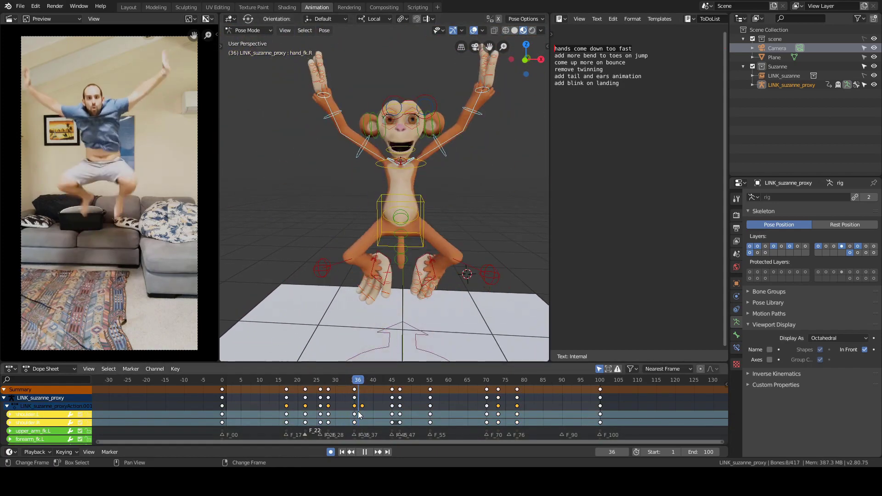
# - Keyframe the shoulder, upper arm, forearm and hand FK controls of both arms at frame 37, and review back to frame 28
pyautogui.press('i')
pyautogui.click(466, 200)
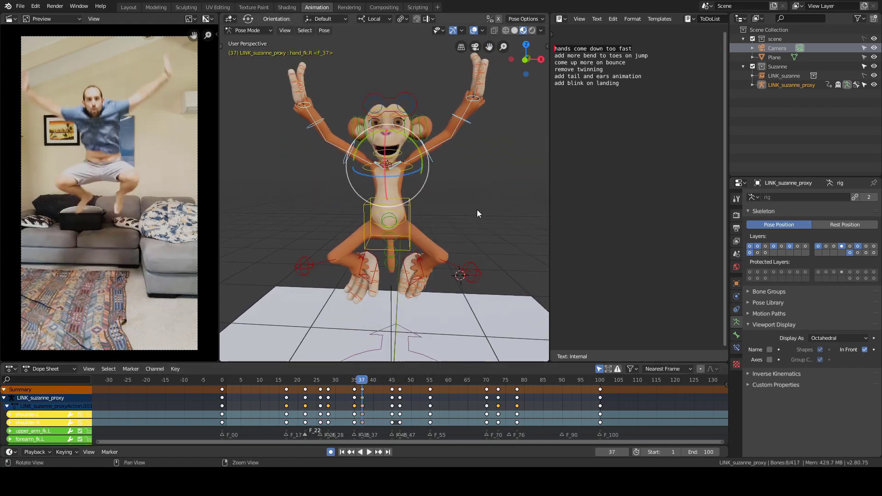
pyautogui.scroll(-2, 460, 161)
pyautogui.moveTo(428, 404); pyautogui.dragTo(328, 405, button='right')
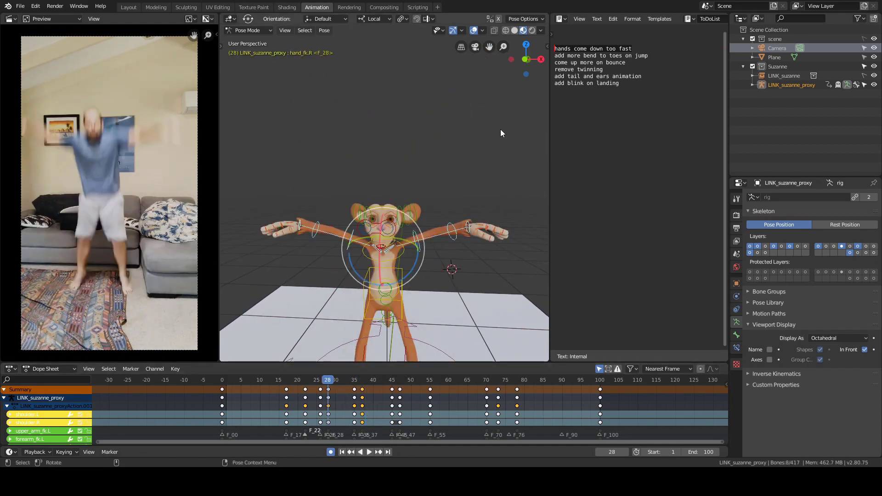
# - Play the animation without overlays to check the arms, and delete "hands come down too fast" from the to-do list
pyautogui.hotkey('alt', 'a')
pyautogui.hotkey('shift', 'alt', 'z')
pyautogui.keyDown('shift'); pyautogui.moveTo(465, 193); pyautogui.dragTo(464, 151, button='middle'); pyautogui.keyUp('shift')
pyautogui.press('space')
pyautogui.scroll(-3, 474, 162)
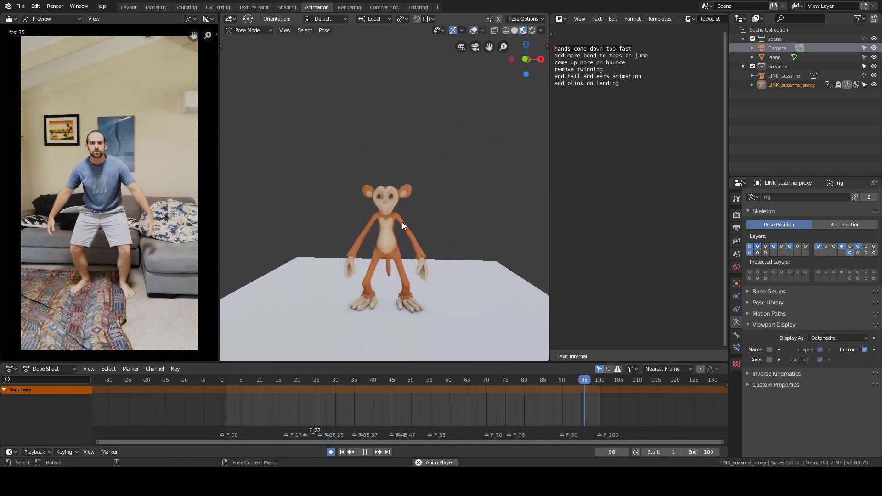
pyautogui.moveTo(469, 185); pyautogui.dragTo(455, 147, button='middle')
pyautogui.press('space')
pyautogui.press('BackSpace')
pyautogui.click(473, 30)
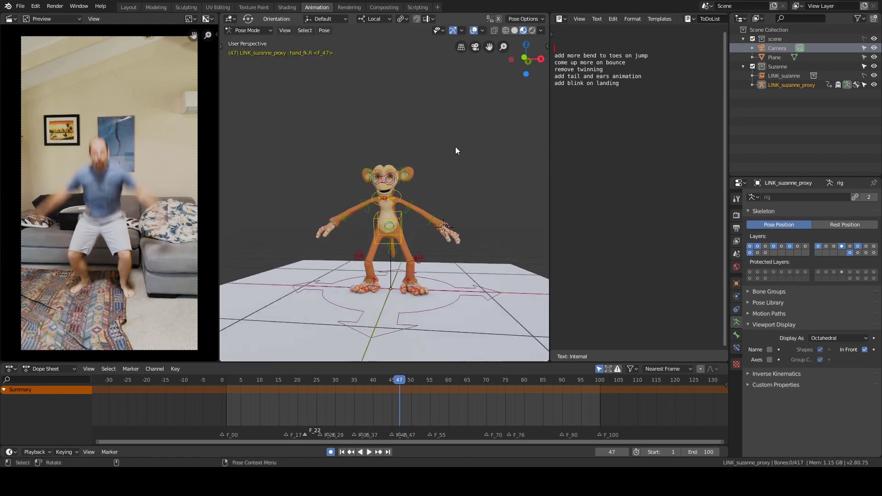
# - Display the keys of all bones, move to frame 35 and clear the bone selection
pyautogui.click(436, 224)
pyautogui.hotkey('alt', 'a')
pyautogui.scroll(4, 463, 168)
pyautogui.keyDown('shift'); pyautogui.moveTo(464, 221); pyautogui.dragTo(465, 124, button='middle'); pyautogui.keyUp('shift')
pyautogui.press('a')
pyautogui.scroll(-4, 459, 156)
pyautogui.keyDown('shift'); pyautogui.moveTo(302, 420); pyautogui.dragTo(355, 420, button='right'); pyautogui.keyUp('shift')
pyautogui.hotkey('alt', 'a')
# - Try to bend the left foot's pointer and pinkie toes together with the ball control at frame 35
pyautogui.scroll(4, 445, 144)
pyautogui.scroll(3, 443, 174)
pyautogui.click(427, 132)
pyautogui.keyDown('shift'); pyautogui.moveTo(445, 145); pyautogui.dragTo(401, 115, button='middle'); pyautogui.keyUp('shift')
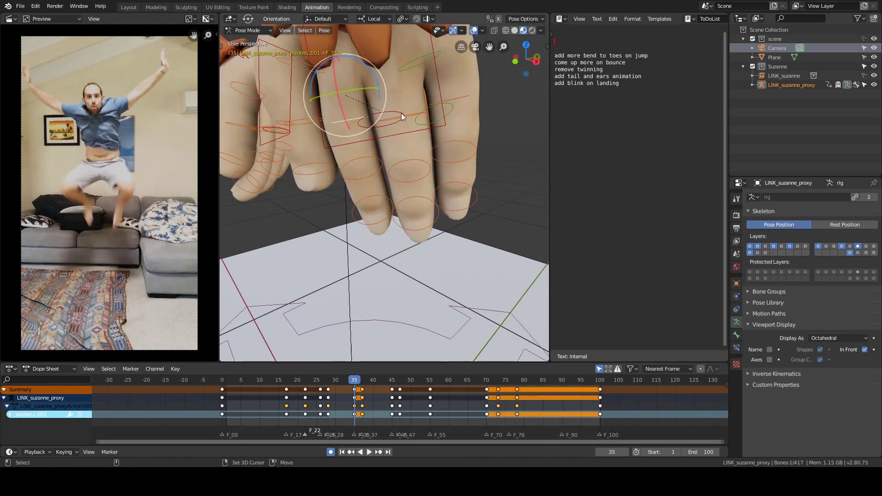
pyautogui.keyDown('shift'); pyautogui.click(401, 113); pyautogui.keyUp('shift')
pyautogui.keyDown('shift'); pyautogui.click(464, 123); pyautogui.keyUp('shift')
pyautogui.moveTo(475, 131); pyautogui.dragTo(465, 168, button='middle')
pyautogui.moveTo(361, 96); pyautogui.dragTo(359, 109)
pyautogui.moveTo(395, 147); pyautogui.dragTo(469, 186, button='middle')
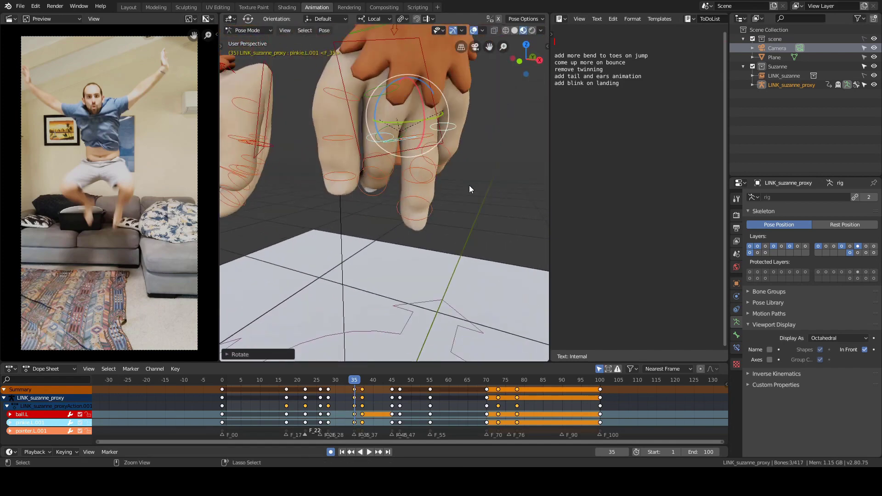
pyautogui.hotkey('alt', 'a')
pyautogui.scroll(2, 442, 184)
pyautogui.click(403, 115)
pyautogui.scroll(-2, 401, 121)
pyautogui.moveTo(387, 118); pyautogui.dragTo(380, 132)
pyautogui.moveTo(428, 142); pyautogui.dragTo(487, 163, button='middle')
pyautogui.scroll(-3, 473, 166)
pyautogui.moveTo(428, 159); pyautogui.dragTo(424, 188)
# - Hide the control that gets in the way of selecting the left foot's toe bones
pyautogui.scroll(4, 303, 154)
pyautogui.moveTo(423, 189); pyautogui.dragTo(451, 193, button='middle')
pyautogui.keyDown('shift'); pyautogui.click(291, 147); pyautogui.keyUp('shift')
pyautogui.press('h')
pyautogui.scroll(-3, 478, 177)
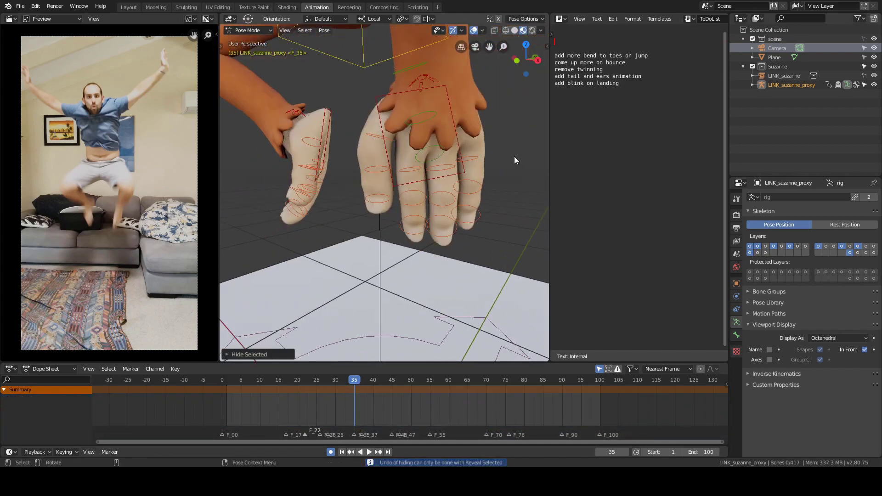
# - Bend the pointer.L.001, mid.L.001 and pinkie.L.001 toe bones together at frame 35
pyautogui.scroll(4, 487, 161)
pyautogui.click(368, 151)
pyautogui.keyDown('shift'); pyautogui.click(411, 158); pyautogui.keyUp('shift')
pyautogui.keyDown('shift'); pyautogui.click(453, 172); pyautogui.keyUp('shift')
pyautogui.scroll(-4, 456, 184)
pyautogui.moveTo(524, 168); pyautogui.dragTo(420, 177, button='middle')
pyautogui.moveTo(386, 186); pyautogui.dragTo(393, 195)
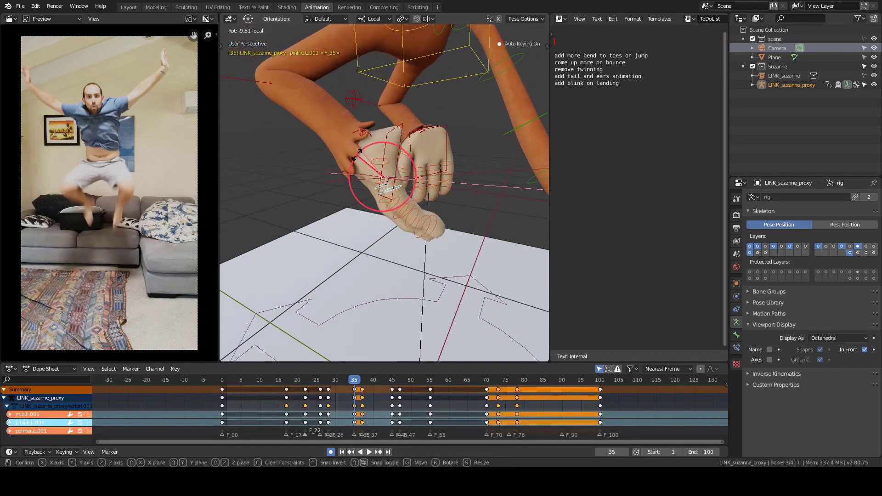
# - Rotate the left foot's thumb.L.001 toe bone to match the bent toes at frame 35, and deselect it
pyautogui.hotkey('alt', 'a')
pyautogui.moveTo(340, 180); pyautogui.dragTo(418, 180, button='middle')
pyautogui.click(408, 152)
pyautogui.moveTo(414, 158); pyautogui.dragTo(420, 168)
pyautogui.hotkey('alt', 'a')
pyautogui.moveTo(478, 165); pyautogui.dragTo(415, 168, button='middle')
pyautogui.click(408, 152)
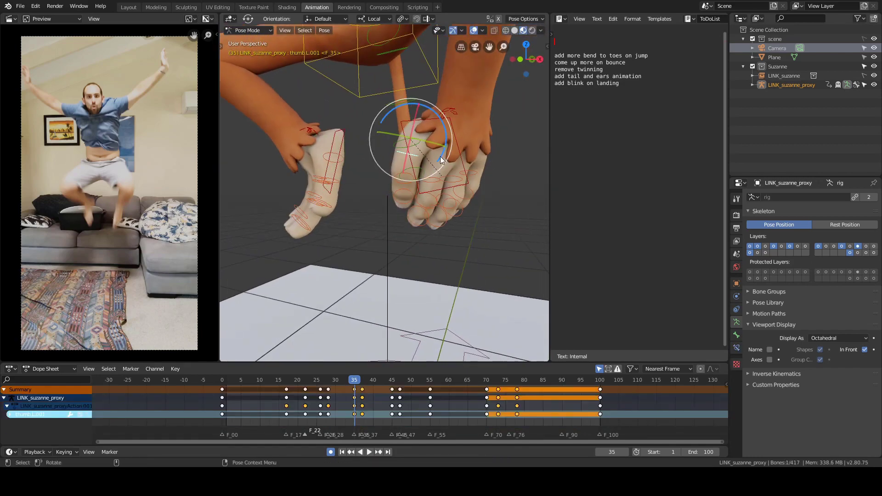
pyautogui.hotkey('alt', 'a')
# - Bend the base bones of the right foot's three front toes together at frame 35
pyautogui.moveTo(352, 195); pyautogui.dragTo(385, 213, button='middle')
pyautogui.scroll(4, 385, 203)
pyautogui.click(451, 159)
pyautogui.keyDown('shift'); pyautogui.click(398, 164); pyautogui.keyUp('shift')
pyautogui.keyDown('shift'); pyautogui.click(346, 171); pyautogui.keyUp('shift')
pyautogui.moveTo(345, 177); pyautogui.dragTo(432, 186, button='middle')
pyautogui.moveTo(402, 161); pyautogui.dragTo(376, 183)
# - Rotate the right foot's thumb.R.001 toe bone freely at frame 35, and clear the bone selection
pyautogui.hotkey('alt', 'a')
pyautogui.moveTo(340, 170); pyautogui.dragTo(454, 158, button='middle')
pyautogui.click(401, 146)
pyautogui.press('r')
pyautogui.press('r')
pyautogui.click(451, 112)
pyautogui.hotkey('alt', 'a')
# - Show the keys of all bones and scrub between frames 75 and 26 without overlays to review the toes
pyautogui.scroll(-5, 432, 124)
pyautogui.moveTo(427, 126); pyautogui.dragTo(431, 155, button='middle')
pyautogui.press('a')
pyautogui.moveTo(347, 391); pyautogui.dragTo(506, 396, button='right')
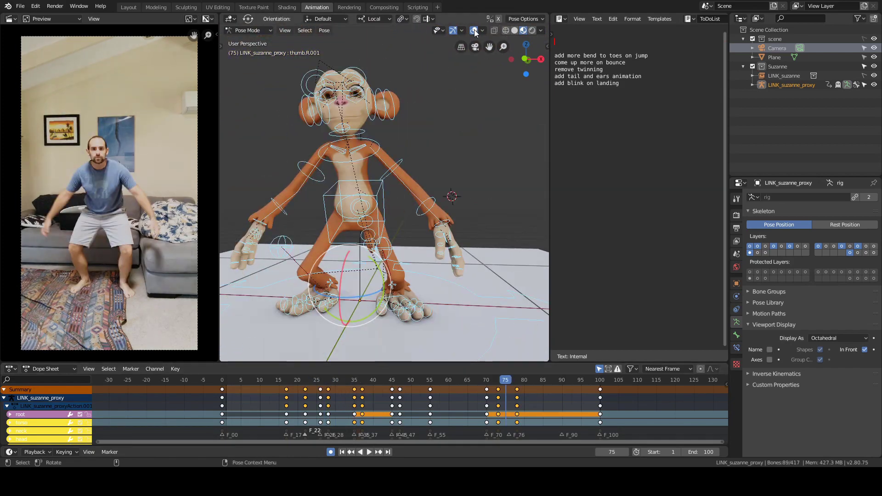
pyautogui.click(474, 30)
pyautogui.moveTo(368, 406); pyautogui.dragTo(321, 412, button='right')
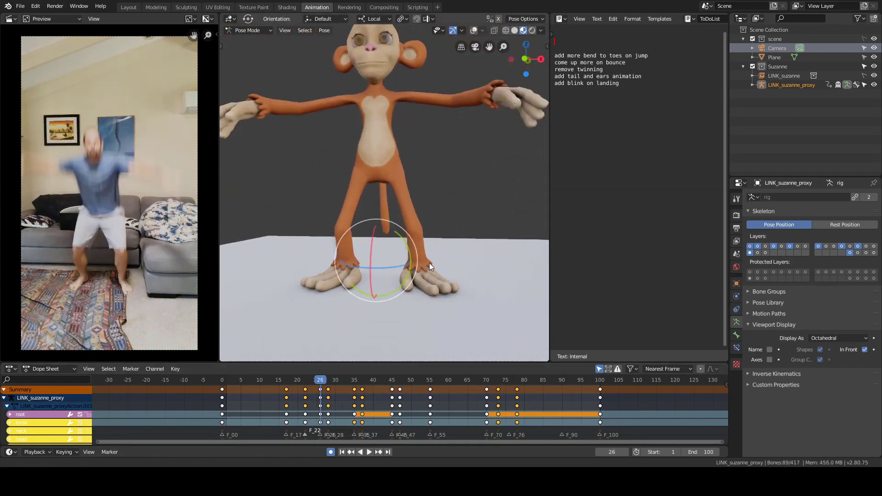
pyautogui.moveTo(430, 263); pyautogui.dragTo(385, 279, button='middle')
# - Rotate the pinkie.L.003 toe bone of the left foot at frame 28 with the overlays shown
pyautogui.press('Up')
pyautogui.moveTo(385, 330); pyautogui.dragTo(452, 241, button='middle')
pyautogui.hotkey('alt', 'a')
pyautogui.click(473, 31)
pyautogui.scroll(8, 423, 214)
pyautogui.scroll(-3, 424, 215)
pyautogui.click(373, 228)
pyautogui.moveTo(423, 215); pyautogui.dragTo(407, 121, button='middle')
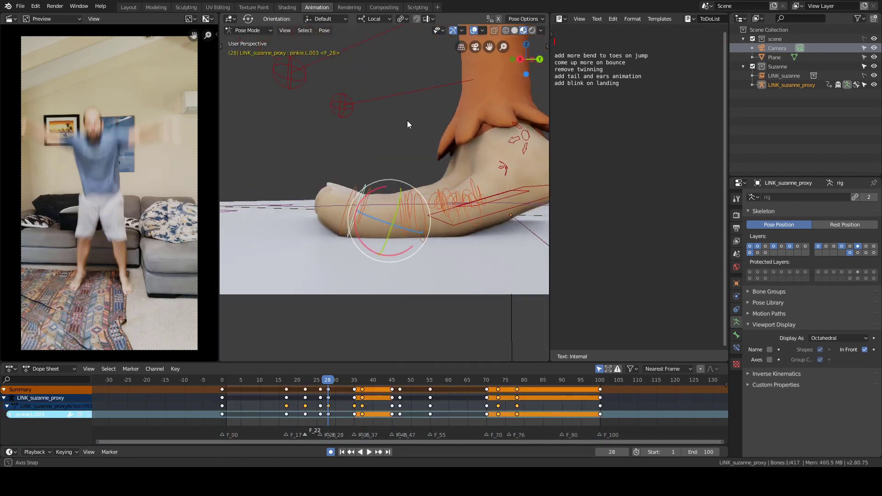
pyautogui.moveTo(390, 185); pyautogui.dragTo(383, 186)
# - Rotate two more toe bones of the left foot at frame 28 to shape the push-off
pyautogui.hotkey('alt', 'a')
pyautogui.moveTo(386, 96); pyautogui.dragTo(359, 177, button='middle')
pyautogui.click(350, 183)
pyautogui.moveTo(380, 164); pyautogui.dragTo(374, 165)
pyautogui.hotkey('alt', 'a')
pyautogui.moveTo(340, 162); pyautogui.dragTo(439, 112, button='middle')
pyautogui.click(381, 217)
pyautogui.moveTo(358, 218); pyautogui.dragTo(364, 223)
# - Raise the left foot IK control slightly along Z at frame 28 so the toes rest on the floor
pyautogui.hotkey('alt', 'a')
pyautogui.moveTo(395, 179); pyautogui.dragTo(263, 150, button='middle')
pyautogui.click(493, 202)
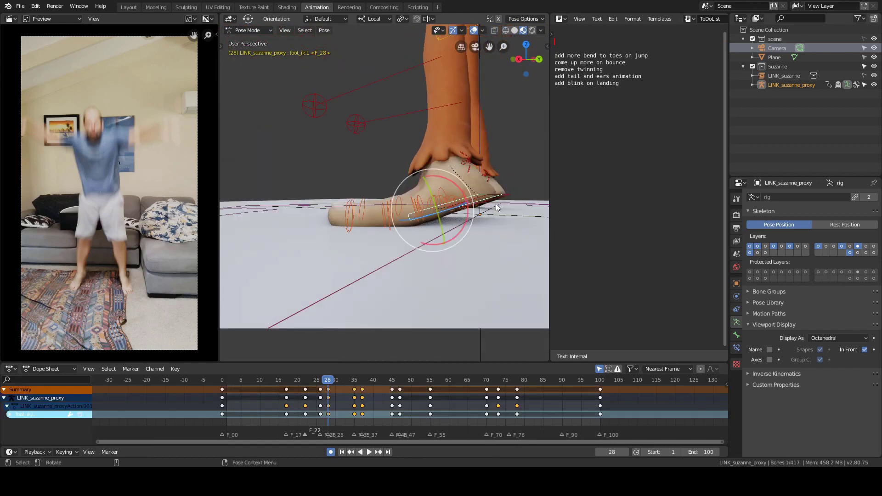
pyautogui.press('g')
pyautogui.press('z')
pyautogui.click(492, 193)
pyautogui.click(358, 123)
# - Adjust the rotation of two left toe bones at frame 28 to fit the raised foot
pyautogui.moveTo(356, 172)
pyautogui.mouseDown(button='middle')
pyautogui.moveTo(336, 136)
pyautogui.moveTo(351, 170)
pyautogui.mouseUp(button='middle')
pyautogui.moveTo(445, 211); pyautogui.dragTo(457, 217, button='middle')
pyautogui.click(387, 212)
pyautogui.moveTo(416, 174); pyautogui.dragTo(402, 169)
pyautogui.moveTo(402, 169); pyautogui.dragTo(391, 184, button='middle')
pyautogui.click(392, 220)
pyautogui.moveTo(415, 185); pyautogui.dragTo(381, 143)
# - Rotate mid.L.003 and one neighbouring toe bone of the left foot at frame 28 to lay the toes flat
pyautogui.moveTo(382, 143); pyautogui.dragTo(374, 161, button='middle')
pyautogui.click(347, 219)
pyautogui.moveTo(368, 188); pyautogui.dragTo(374, 192)
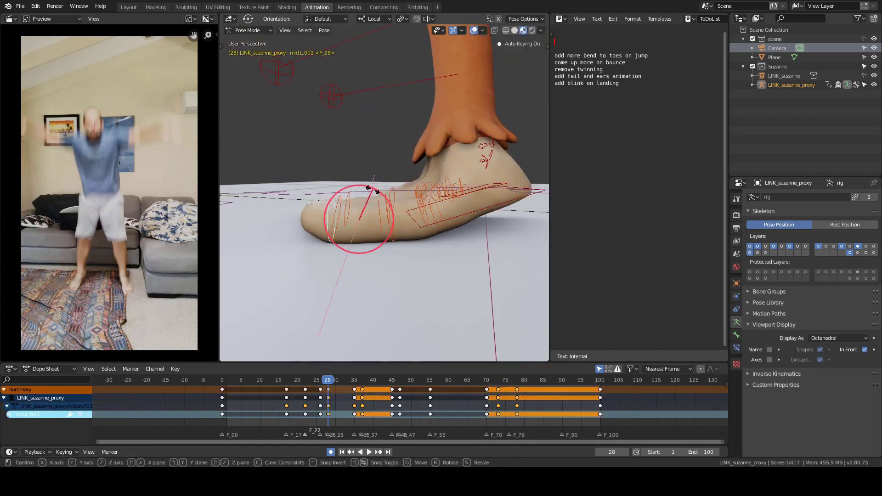
pyautogui.hotkey('alt', 'a')
pyautogui.moveTo(359, 159); pyautogui.dragTo(383, 184, button='middle')
pyautogui.click(373, 220)
pyautogui.moveTo(384, 189); pyautogui.dragTo(378, 194)
pyautogui.click(362, 187)
# - Rotate two toe bones of the right foot at frame 28 to bend the toes for the push-off
pyautogui.moveTo(367, 168); pyautogui.dragTo(413, 143, button='middle')
pyautogui.click(338, 235)
pyautogui.moveTo(326, 206); pyautogui.dragTo(322, 200)
pyautogui.click(399, 234)
pyautogui.moveTo(385, 203); pyautogui.dragTo(380, 196)
# - Raise the right foot IK control slightly along Z at frame 28, and deselect it
pyautogui.hotkey('alt', 'a')
pyautogui.moveTo(380, 183); pyautogui.dragTo(367, 240, button='middle')
pyautogui.click(333, 228)
pyautogui.press('g')
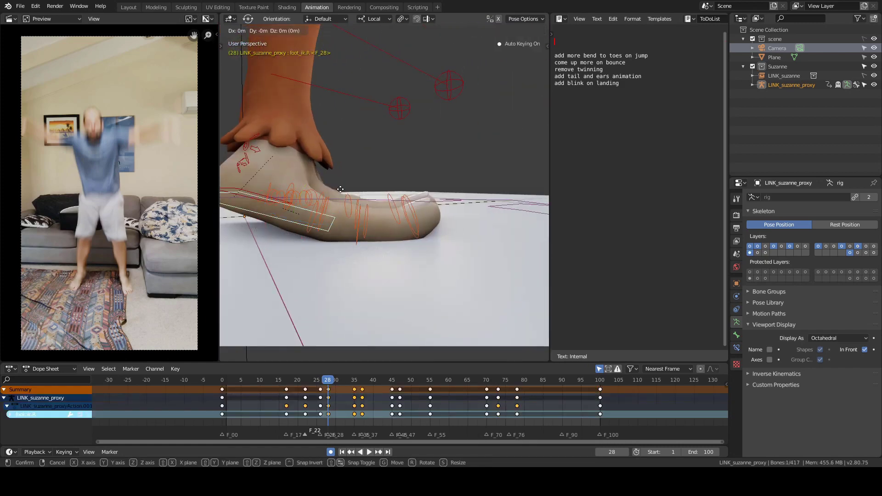
pyautogui.press('z')
pyautogui.click(338, 187)
pyautogui.hotkey('alt', 'a')
# - Rotate the pinkie.R.003 bone and the toe joint behind it on the right foot at frame 28
pyautogui.click(357, 237)
pyautogui.moveTo(323, 186); pyautogui.dragTo(319, 189)
pyautogui.click(413, 220)
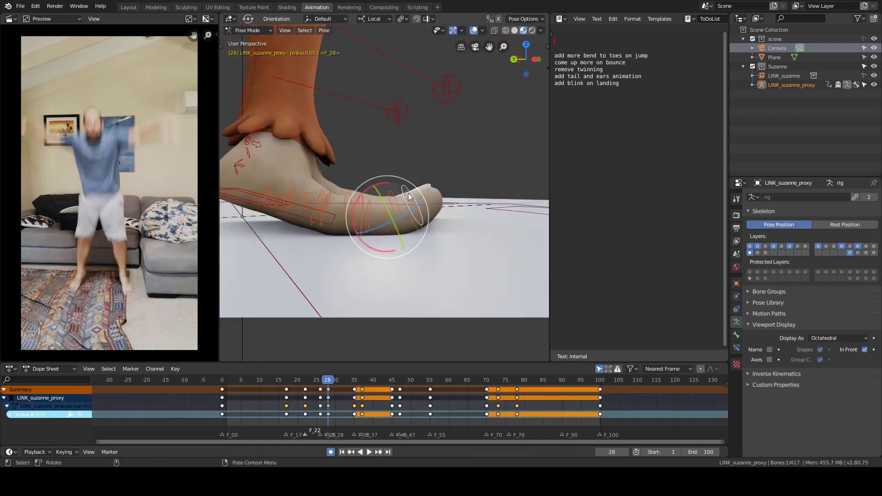
pyautogui.moveTo(410, 186); pyautogui.dragTo(415, 191)
# - Rotate the remaining toe bones of the right foot at frame 28 so they lie flat, and clear the selection
pyautogui.moveTo(465, 137); pyautogui.dragTo(439, 181, button='middle')
pyautogui.click(351, 272)
pyautogui.moveTo(348, 250); pyautogui.dragTo(350, 253)
pyautogui.click(406, 267)
pyautogui.moveTo(401, 251); pyautogui.dragTo(403, 254)
pyautogui.moveTo(519, 161); pyautogui.dragTo(429, 138, button='middle')
pyautogui.click(419, 226)
pyautogui.moveTo(417, 200); pyautogui.dragTo(390, 197)
pyautogui.click(381, 223)
pyautogui.hotkey('alt', 'a')
# - Play the animation without overlays and scrub to frame 43 to check the toe bend through the jump
pyautogui.scroll(-7, 404, 175)
pyautogui.moveTo(487, 92); pyautogui.dragTo(432, 92, button='middle')
pyautogui.click(517, 20)
pyautogui.moveTo(466, 180); pyautogui.dragTo(444, 153, button='middle')
pyautogui.hotkey('shift', 'alt', 'z')
pyautogui.press('space')
pyautogui.moveTo(329, 407); pyautogui.dragTo(385, 399)
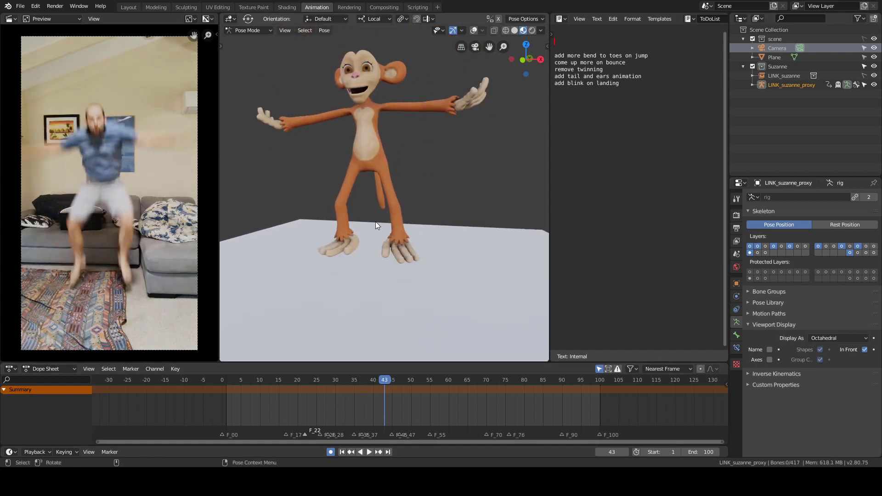
# - Go to frame 37, show the rig overlays and select the base toe bones on both feet, including thumb.R.001 and pinkie.L.001
pyautogui.press('a')
pyautogui.press('Down')
pyautogui.press('Down')
pyautogui.press('Up')
pyautogui.hotkey('alt', 'a')
pyautogui.hotkey('alt', 'shift', 'z')
pyautogui.keyDown('alt'); pyautogui.moveTo(376, 128); pyautogui.dragTo(326, 147, button='right'); pyautogui.keyUp('alt')
pyautogui.keyDown('alt'); pyautogui.moveTo(326, 147); pyautogui.dragTo(381, 154); pyautogui.keyUp('alt')
pyautogui.click(377, 137)
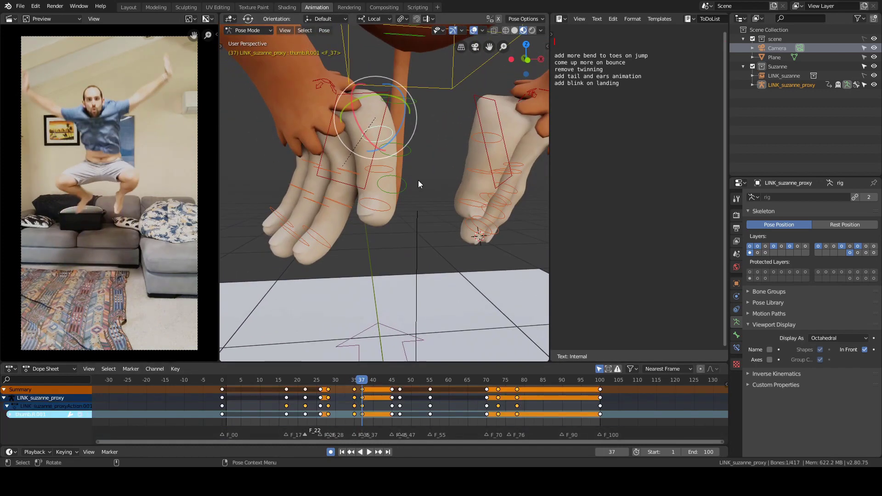
pyautogui.keyDown('shift'); pyautogui.click(340, 166); pyautogui.keyUp('shift')
pyautogui.keyDown('shift'); pyautogui.click(295, 152); pyautogui.keyUp('shift')
pyautogui.keyDown('shift'); pyautogui.click(281, 144); pyautogui.keyUp('shift')
pyautogui.keyDown('alt'); pyautogui.moveTo(294, 147); pyautogui.dragTo(396, 159); pyautogui.keyUp('alt')
pyautogui.keyDown('shift'); pyautogui.click(459, 164); pyautogui.keyUp('shift')
pyautogui.keyDown('alt'); pyautogui.moveTo(492, 171); pyautogui.dragTo(469, 194, button='right'); pyautogui.keyUp('alt')
pyautogui.keyDown('alt'); pyautogui.moveTo(470, 194); pyautogui.dragTo(480, 193); pyautogui.keyUp('alt')
# - Go to frame 45 and rotate the selected base toe bones to bend the toes at the landing
pyautogui.click(363, 390)
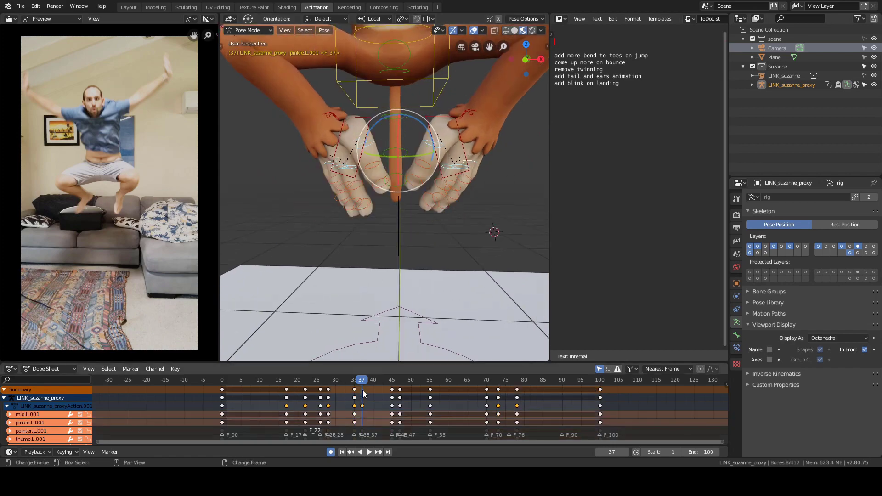
pyautogui.keyDown('alt'); pyautogui.moveTo(426, 252); pyautogui.dragTo(407, 252); pyautogui.keyUp('alt')
pyautogui.moveTo(329, 412); pyautogui.dragTo(393, 411, button='right')
pyautogui.keyDown('alt'); pyautogui.moveTo(403, 257); pyautogui.dragTo(419, 189, button='middle'); pyautogui.keyUp('alt')
pyautogui.keyDown('alt'); pyautogui.moveTo(421, 188); pyautogui.dragTo(467, 171); pyautogui.keyUp('alt')
pyautogui.press('Left')
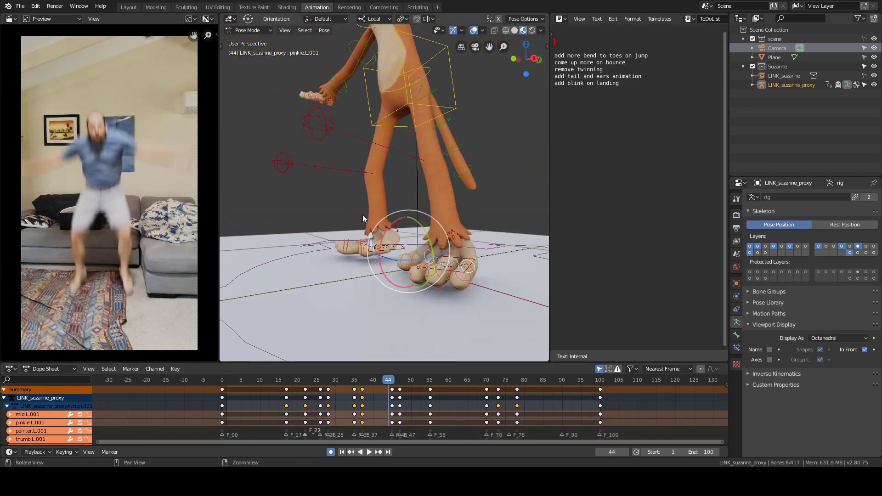
pyautogui.press('Right')
pyautogui.moveTo(381, 258); pyautogui.dragTo(387, 241)
# - Copy and paste the selected toe bones' keyframes around the landing
pyautogui.moveTo(393, 417); pyautogui.dragTo(399, 417, button='right')
pyautogui.moveTo(375, 253)
pyautogui.keyDown('alt'); pyautogui.mouseDown()
pyautogui.moveTo(414, 246)
pyautogui.moveTo(391, 246)
pyautogui.mouseUp(); pyautogui.keyUp('alt')
pyautogui.moveTo(396, 416); pyautogui.dragTo(494, 399, button='right')
pyautogui.click(400, 389)
pyautogui.hotkey('ctrl', 'c')
pyautogui.hotkey('ctrl', 'v')
# - Remove the line "add more bend to toes on jump" from the to-do list
pyautogui.keyDown('alt'); pyautogui.moveTo(483, 220); pyautogui.dragTo(454, 199); pyautogui.keyUp('alt')
pyautogui.click(454, 199)
pyautogui.scroll(-2, 455, 198)
pyautogui.moveTo(651, 55); pyautogui.dragTo(629, 51)
pyautogui.press('BackSpace')
pyautogui.press('BackSpace')
pyautogui.press('BackSpace')
# - Move the torso control along Z at frame 70 for the bounce
pyautogui.keyDown('alt'); pyautogui.moveTo(469, 137); pyautogui.dragTo(491, 140); pyautogui.keyUp('alt')
pyautogui.click(407, 202)
pyautogui.keyDown('alt'); pyautogui.moveTo(410, 205); pyautogui.dragTo(402, 199); pyautogui.keyUp('alt')
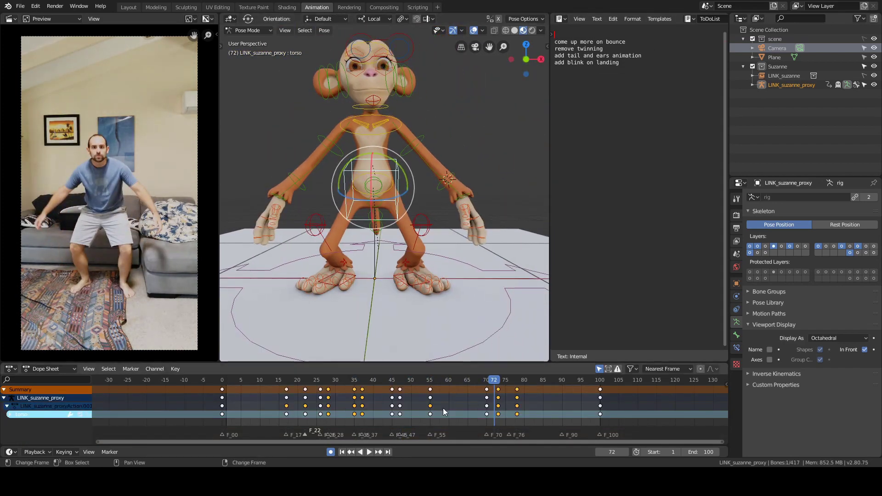
pyautogui.moveTo(455, 409); pyautogui.dragTo(487, 406, button='right')
pyautogui.press('g')
pyautogui.press('z')
pyautogui.click(484, 189)
pyautogui.keyDown('alt'); pyautogui.moveTo(478, 193); pyautogui.dragTo(476, 216); pyautogui.keyUp('alt')
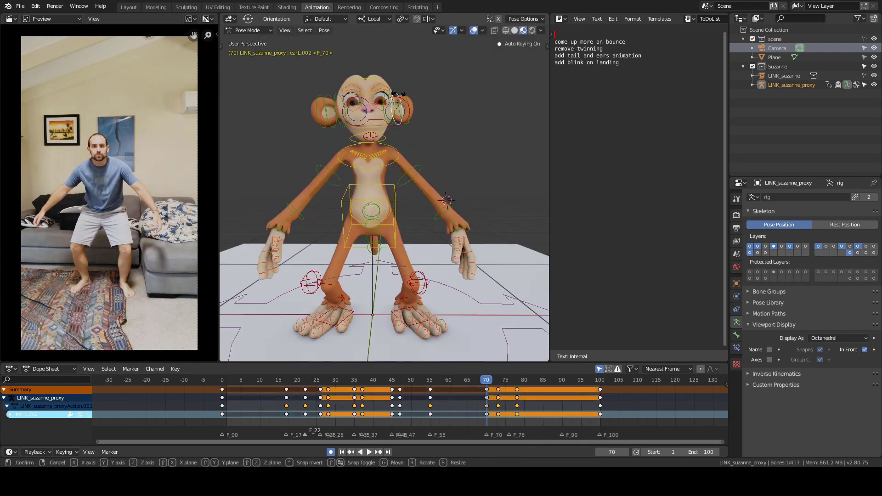
# - Reposition the left ear bone ear.L.002 at frame 70
pyautogui.click(398, 157)
pyautogui.keyDown('alt'); pyautogui.moveTo(422, 161); pyautogui.dragTo(429, 167); pyautogui.keyUp('alt')
pyautogui.click(392, 138)
pyautogui.press('g')
pyautogui.click(390, 148)
# - In camera view at frame 78, raise the torso control along Z and reposition the upper-body control above it
pyautogui.moveTo(485, 404); pyautogui.dragTo(516, 402, button='right')
pyautogui.press('KP_0')
pyautogui.hotkey('shift', 'alt', 'z')
pyautogui.click(473, 30)
pyautogui.click(390, 216)
pyautogui.press('g')
pyautogui.press('z')
pyautogui.click(428, 181)
pyautogui.click(382, 185)
pyautogui.press('g')
pyautogui.click(380, 169)
# - Adjust the torso control's height along Z again and nudge the upper-body control to follow the bounce
pyautogui.press('a')
pyautogui.click(387, 225)
pyautogui.press('g')
pyautogui.press('z')
pyautogui.click(415, 166)
pyautogui.click(382, 189)
pyautogui.press('g')
pyautogui.click(383, 182)
# - Check the bounce without overlays and move the torso control once more along Z
pyautogui.moveTo(455, 403); pyautogui.dragTo(482, 403, button='right')
pyautogui.hotkey('alt', 'a')
pyautogui.click(474, 31)
pyautogui.moveTo(418, 404); pyautogui.dragTo(570, 402, button='right')
pyautogui.click(473, 31)
pyautogui.click(394, 228)
pyautogui.press('g')
pyautogui.press('z')
pyautogui.click(457, 163)
# - Hide the overlays and play the animation through the camera to review the bounce after landing
pyautogui.hotkey('alt', 'a')
pyautogui.click(474, 31)
pyautogui.moveTo(514, 406); pyautogui.dragTo(589, 407, button='right')
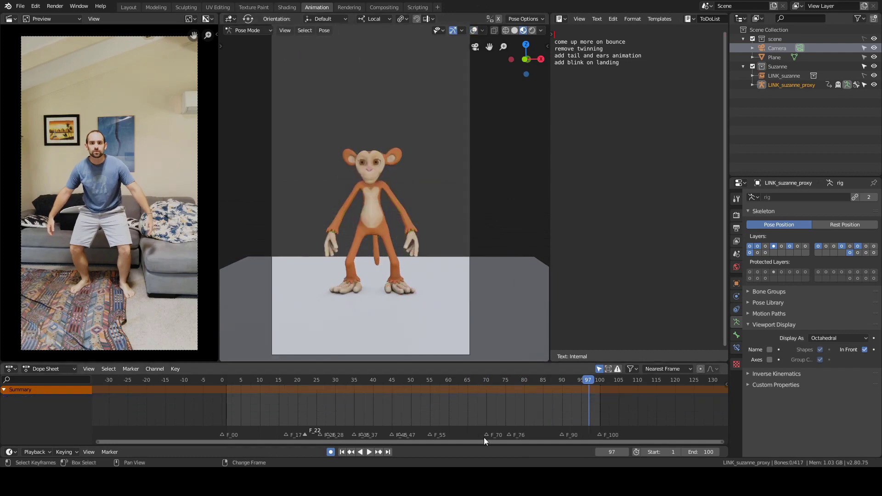
pyautogui.press('space')
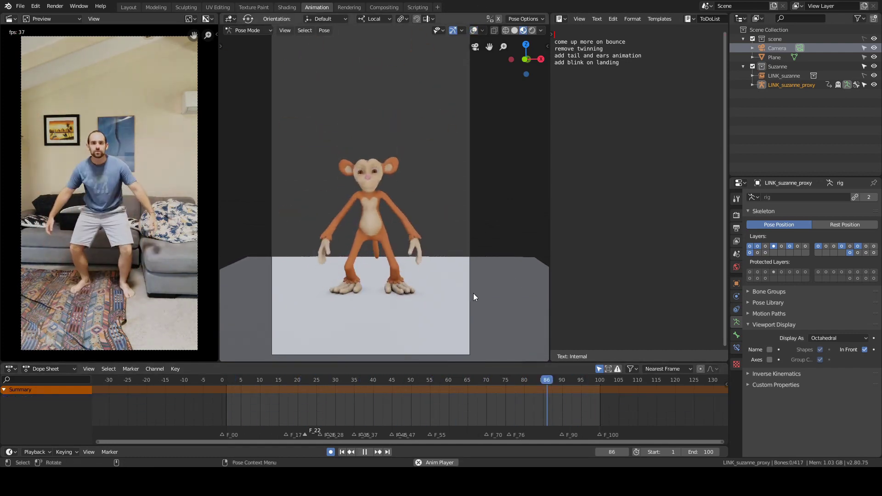
pyautogui.press('space')
# - Rotate the head control at frame 73 so the head follows the landing
pyautogui.moveTo(487, 407)
pyautogui.keyDown('shift'); pyautogui.mouseDown(button='right')
pyautogui.moveTo(446, 394)
pyautogui.moveTo(499, 399)
pyautogui.mouseUp(button='right'); pyautogui.keyUp('shift')
pyautogui.click(474, 31)
pyautogui.click(378, 163)
pyautogui.press('r')
pyautogui.press('r')
pyautogui.click(459, 317)
pyautogui.press('r')
pyautogui.press('r')
pyautogui.click(459, 317)
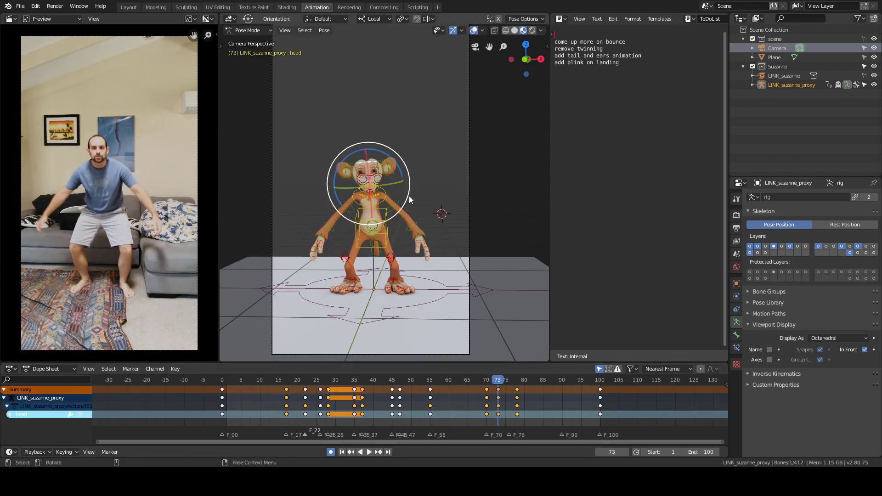
pyautogui.moveTo(398, 196); pyautogui.dragTo(392, 159)
# - Rotate the head control at frame 78 and nudge the control just below it
pyautogui.moveTo(466, 401); pyautogui.dragTo(517, 399, button='right')
pyautogui.moveTo(394, 164); pyautogui.dragTo(398, 159)
pyautogui.click(373, 185)
pyautogui.press('g')
pyautogui.click(375, 189)
# - Play the animation without overlays to check the head motion on the bounce
pyautogui.moveTo(501, 401); pyautogui.dragTo(599, 388, button='right')
pyautogui.click(474, 30)
pyautogui.press('space')
pyautogui.click(459, 199)
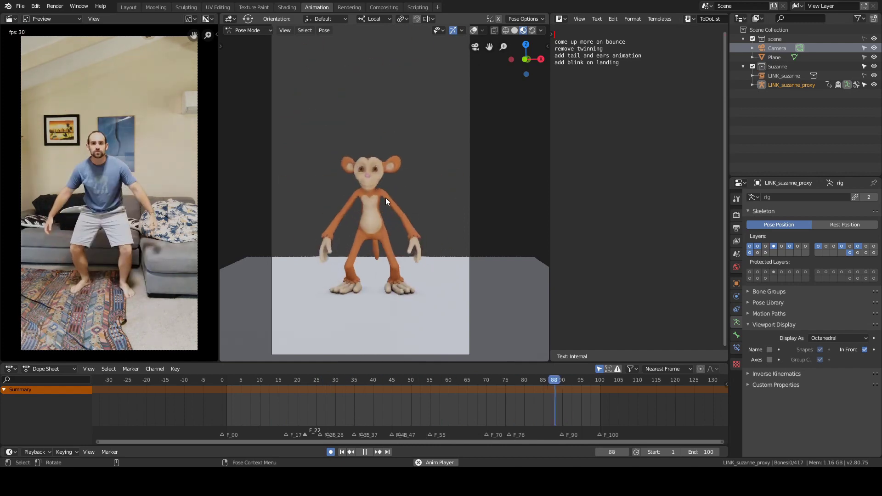
pyautogui.press('space')
# - Show the overlays and scrub the timeline up to frame 82, examining the poses and the jaw bone
pyautogui.click(474, 30)
pyautogui.moveTo(385, 198); pyautogui.dragTo(391, 202, button='middle')
pyautogui.scroll(3, 385, 197)
pyautogui.rightClick(248, 391)
pyautogui.moveTo(247, 390); pyautogui.dragTo(335, 383, button='right')
pyautogui.scroll(-3, 423, 158)
pyautogui.click(373, 94)
pyautogui.moveTo(281, 397); pyautogui.dragTo(531, 395, button='right')
# - Remove the line "come up more on bounce" from the to-do list
pyautogui.press('Delete')
pyautogui.click(510, 220)
pyautogui.moveTo(639, 41); pyautogui.dragTo(554, 42)
pyautogui.press('BackSpace')
pyautogui.press('BackSpace')
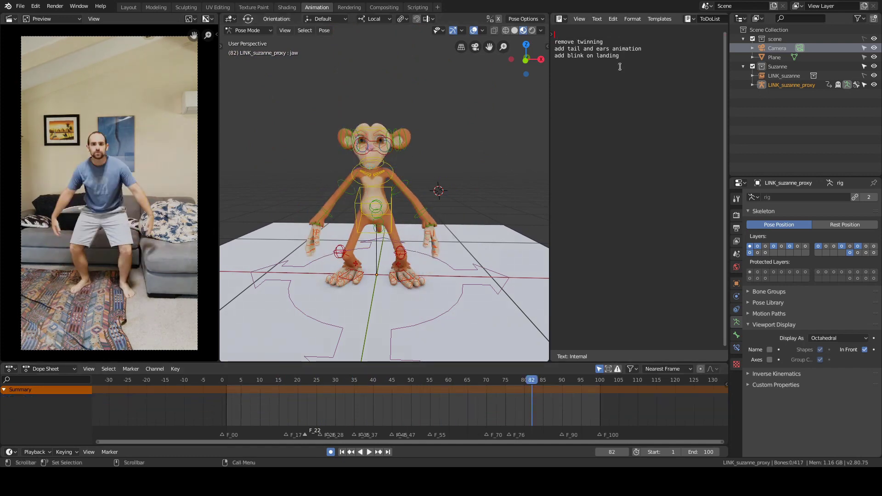
# - Select all the rig's bones and step through the frames around 28 to examine the twinning
pyautogui.moveTo(464, 216); pyautogui.dragTo(461, 226, button='middle')
pyautogui.moveTo(294, 404); pyautogui.dragTo(324, 403, button='right')
pyautogui.moveTo(466, 225); pyautogui.dragTo(477, 190, button='middle')
pyautogui.scroll(1, 476, 188)
pyautogui.press('a')
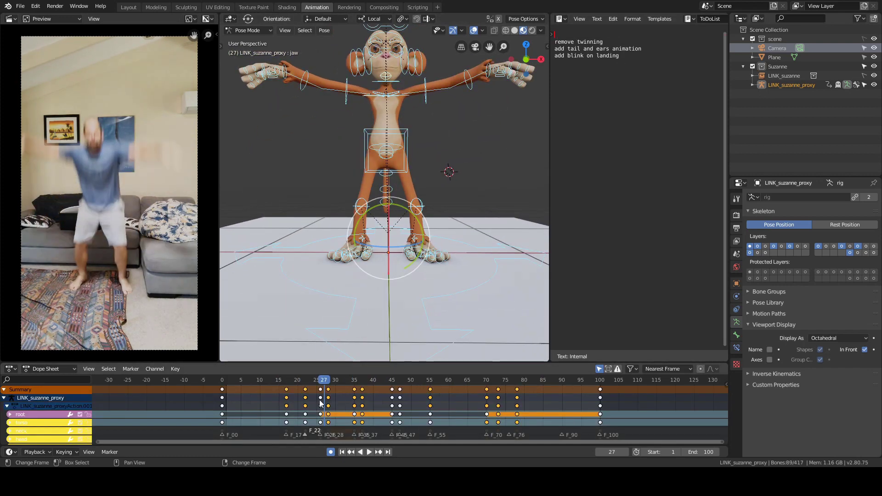
pyautogui.keyDown('alt'); pyautogui.scroll(-2, 422, 323); pyautogui.keyUp('alt')
pyautogui.keyDown('alt'); pyautogui.scroll(3, 422, 323); pyautogui.keyUp('alt')
pyautogui.keyDown('alt'); pyautogui.scroll(-2, 421, 323); pyautogui.keyUp('alt')
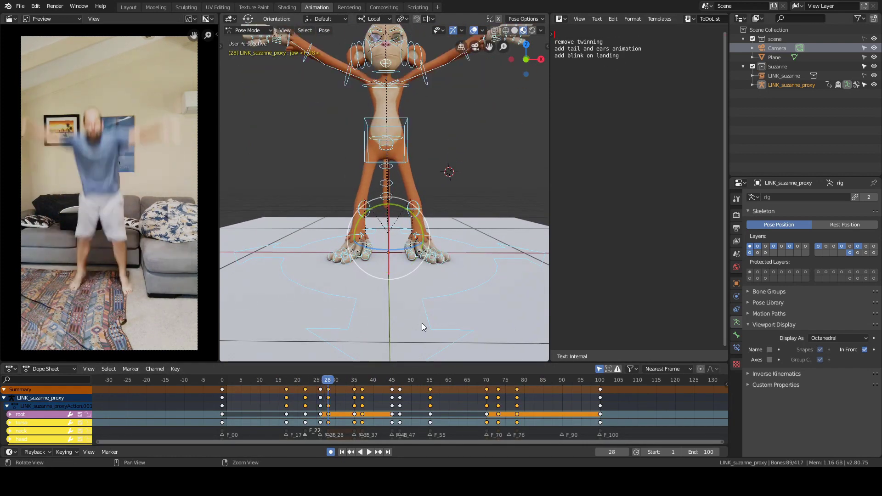
# - Clear the selection and compare the take-off poses up to frame 29 through the camera without overlays
pyautogui.click(504, 171)
pyautogui.press('a')
pyautogui.moveTo(504, 171); pyautogui.dragTo(383, 200, button='middle')
pyautogui.hotkey('alt', 'a')
pyautogui.scroll(3, 445, 188)
pyautogui.press('`')
pyautogui.click(321, 232)
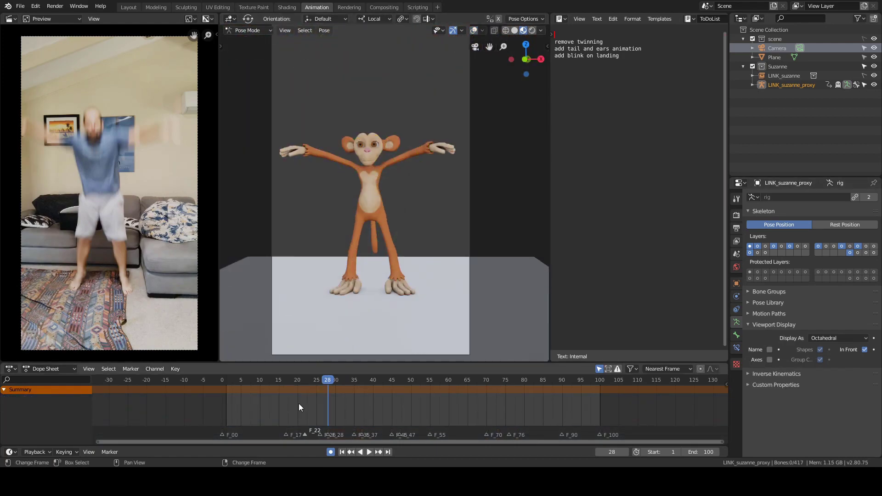
pyautogui.moveTo(283, 396); pyautogui.dragTo(332, 399)
pyautogui.moveTo(326, 239); pyautogui.dragTo(382, 159, button='middle')
pyautogui.hotkey('shift', 'alt', 'z')
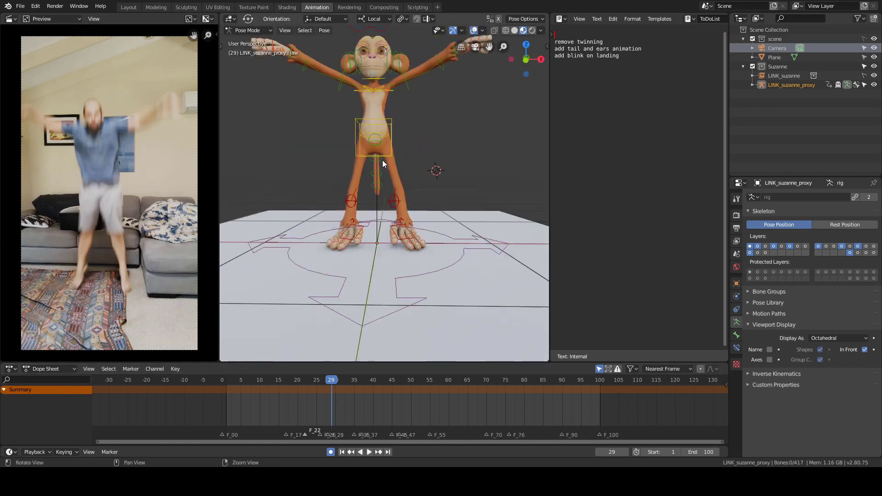
# - Rotate and move the right foot's IK control at frame 28 so its heel lifts off the floor
pyautogui.scroll(3, 366, 213)
pyautogui.press('Left')
pyautogui.click(367, 217)
pyautogui.moveTo(446, 250); pyautogui.dragTo(473, 237, button='middle')
pyautogui.press('r')
pyautogui.click(411, 217)
pyautogui.press('g')
pyautogui.click(411, 216)
# - Rotate the mid.R.002, pinkie.R.002 and pointer.R.002 toe bones together at frame 28 to flatten the toes
pyautogui.click(410, 244)
pyautogui.scroll(3, 466, 220)
pyautogui.keyDown('shift'); pyautogui.click(395, 216); pyautogui.keyUp('shift')
pyautogui.keyDown('shift'); pyautogui.click(459, 201); pyautogui.keyUp('shift')
pyautogui.moveTo(459, 201); pyautogui.dragTo(441, 170, button='middle')
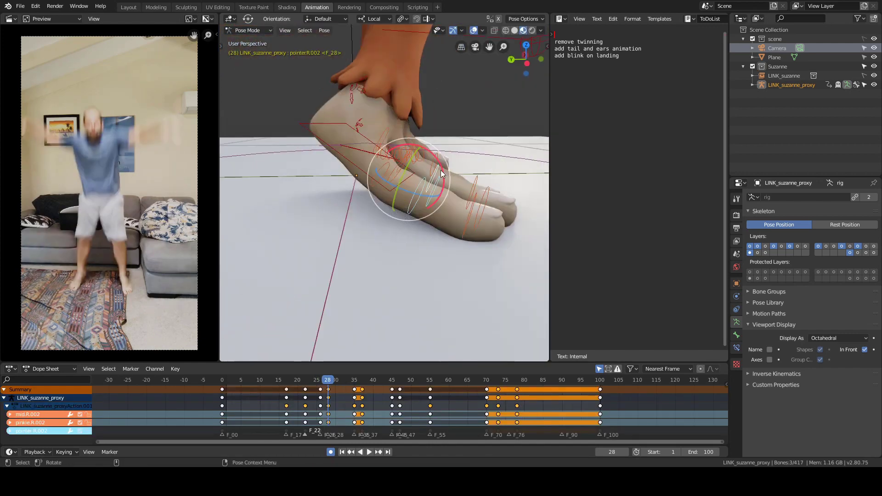
pyautogui.moveTo(441, 170); pyautogui.dragTo(436, 162)
pyautogui.click(434, 158)
# - Move the foot_ik.R control along Z at frame 28 so the toes meet the floor, and deselect it
pyautogui.moveTo(434, 158); pyautogui.dragTo(386, 147, button='middle')
pyautogui.click(370, 147)
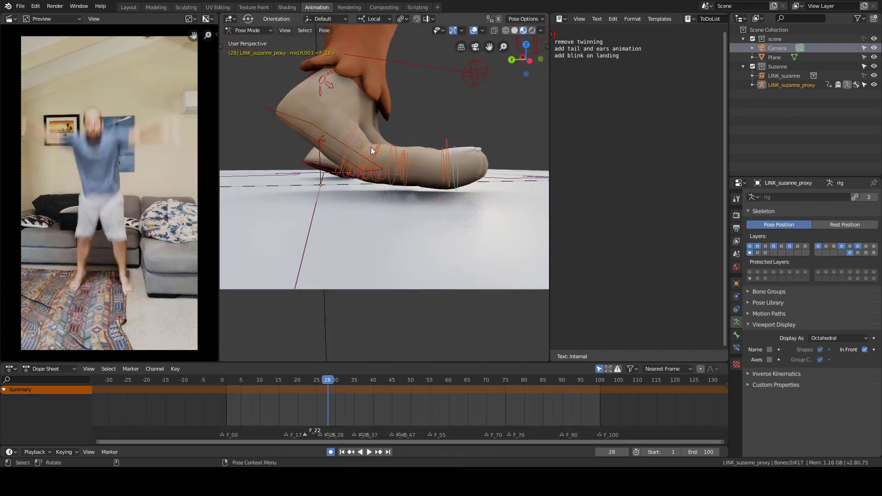
pyautogui.press('g')
pyautogui.press('z')
pyautogui.click(404, 151)
pyautogui.click(450, 124)
# - Move the left foot's IK control down along Z at frame 35 so the feet hang at different heights
pyautogui.keyDown('alt'); pyautogui.moveTo(478, 114); pyautogui.dragTo(425, 134); pyautogui.keyUp('alt')
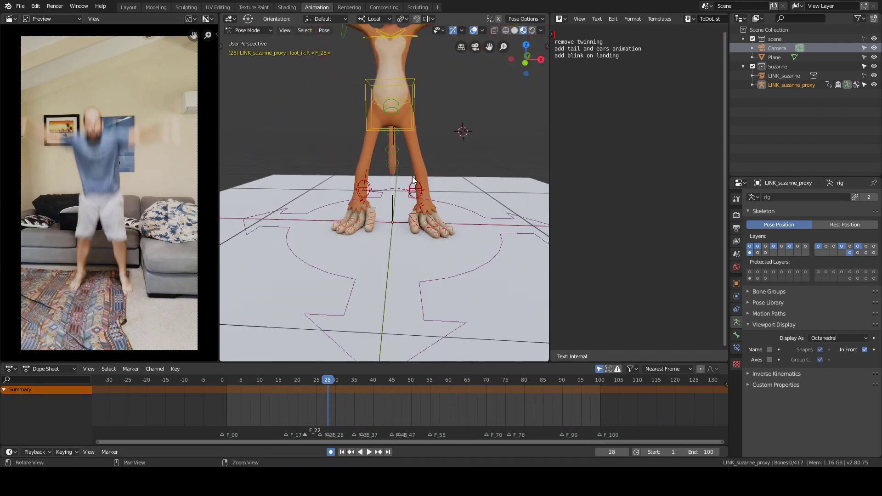
pyautogui.keyDown('alt'); pyautogui.moveTo(441, 131); pyautogui.dragTo(437, 148, button='right'); pyautogui.keyUp('alt')
pyautogui.keyDown('alt'); pyautogui.moveTo(437, 147); pyautogui.dragTo(423, 170); pyautogui.keyUp('alt')
pyautogui.moveTo(459, 197); pyautogui.dragTo(329, 262)
pyautogui.moveTo(347, 380); pyautogui.dragTo(354, 380)
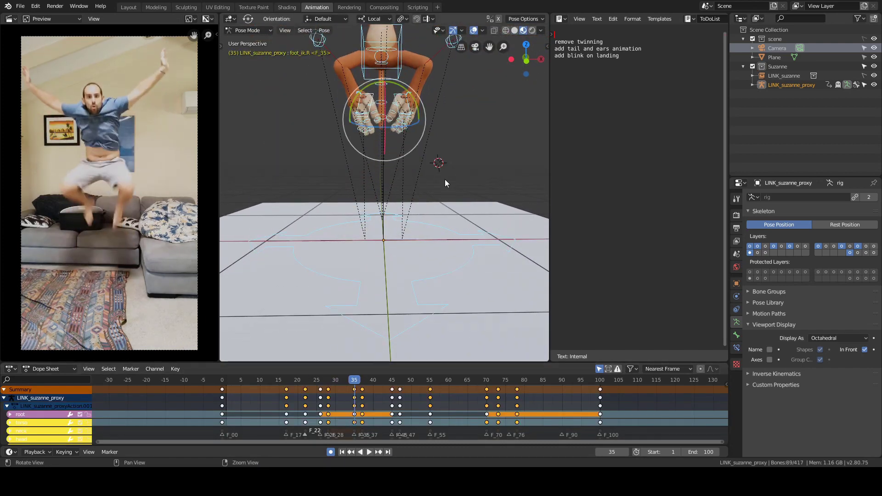
pyautogui.click(445, 179)
pyautogui.click(404, 168)
pyautogui.keyDown('alt'); pyautogui.moveTo(444, 179); pyautogui.dragTo(397, 152); pyautogui.keyUp('alt')
pyautogui.press('g')
pyautogui.press('z')
pyautogui.click(432, 190)
# - Adjust the right foot's IK control and reposition both thigh_ik_target knee controls at frame 35 to break the leg symmetry
pyautogui.click(357, 169)
pyautogui.moveTo(389, 149); pyautogui.dragTo(391, 155)
pyautogui.keyDown('alt'); pyautogui.moveTo(441, 166); pyautogui.dragTo(441, 147); pyautogui.keyUp('alt')
pyautogui.press('g')
pyautogui.click(423, 149)
pyautogui.click(323, 152)
pyautogui.press('g')
pyautogui.click(324, 151)
pyautogui.click(436, 145)
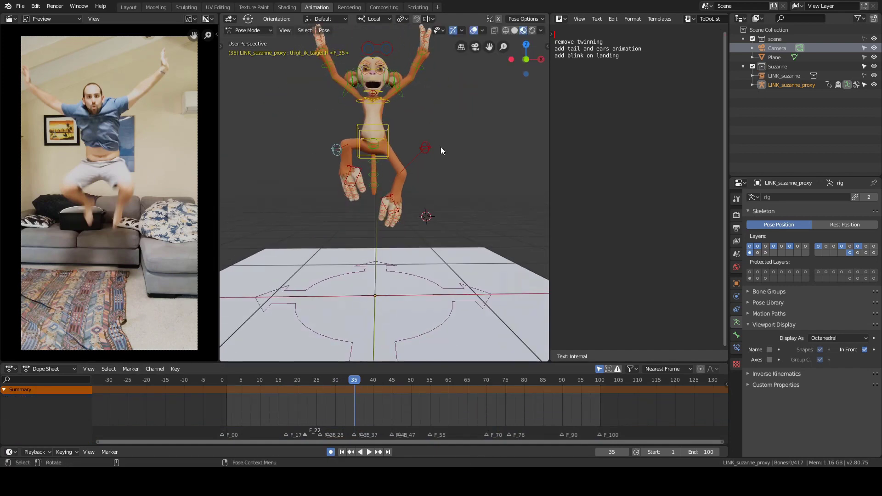
# - Duplicate the frame 35 keys of the foot_ik.L and foot_ik.R controls to frame 37
pyautogui.press('a')
pyautogui.press('space')
pyautogui.keyDown('shift'); pyautogui.moveTo(360, 409); pyautogui.dragTo(354, 407, button='right'); pyautogui.keyUp('shift')
pyautogui.scroll(3, 441, 179)
pyautogui.click(455, 174)
pyautogui.click(396, 217)
pyautogui.keyDown('alt'); pyautogui.keyDown('shift'); pyautogui.moveTo(404, 211); pyautogui.dragTo(418, 182); pyautogui.keyUp('shift'); pyautogui.keyUp('alt')
pyautogui.click(355, 391)
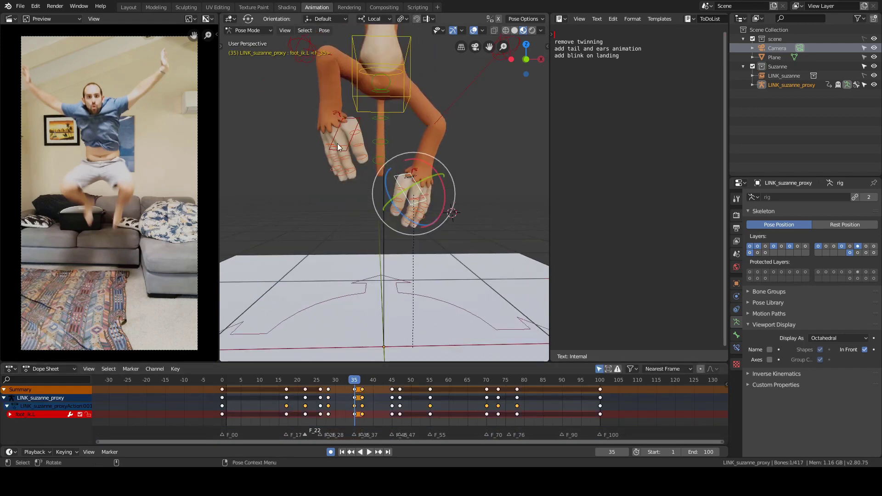
pyautogui.click(339, 141)
pyautogui.click(355, 392)
pyautogui.hotkey('shift', 'd')
pyautogui.click(365, 391)
# - Move foot_ik.R down along Z and reposition foot_ik.L at frame 37 so the feet keep drifting in the air
pyautogui.press('Right')
pyautogui.press('Right')
pyautogui.press('g')
pyautogui.press('z')
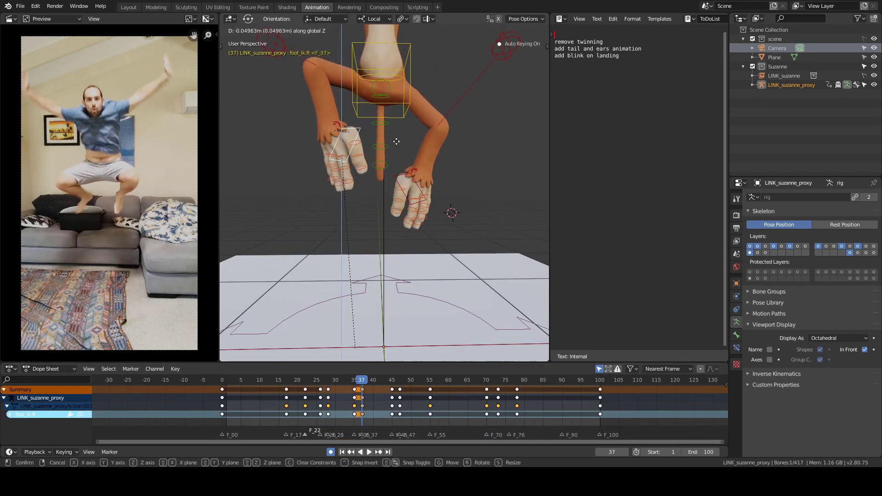
pyautogui.click(396, 144)
pyautogui.click(419, 186)
pyautogui.press('g')
pyautogui.click(449, 172)
# - Move the foot_ik.R control along Z at frame 45 to set the right foot's height at floor contact
pyautogui.scroll(-5, 448, 161)
pyautogui.moveTo(354, 408); pyautogui.dragTo(392, 412)
pyautogui.scroll(5, 365, 267)
pyautogui.moveTo(296, 221); pyautogui.dragTo(388, 263, button='middle')
pyautogui.click(387, 263)
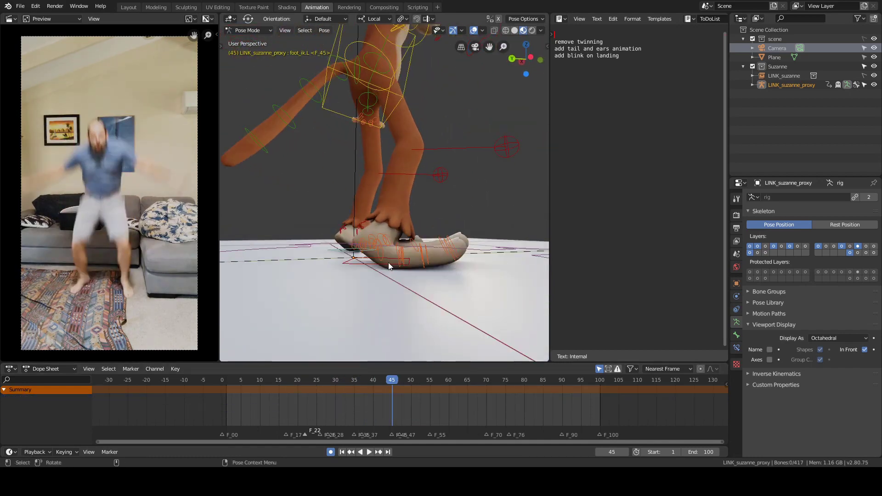
pyautogui.press('g')
pyautogui.press('z')
pyautogui.click(455, 198)
pyautogui.scroll(2, 417, 193)
pyautogui.click(419, 202)
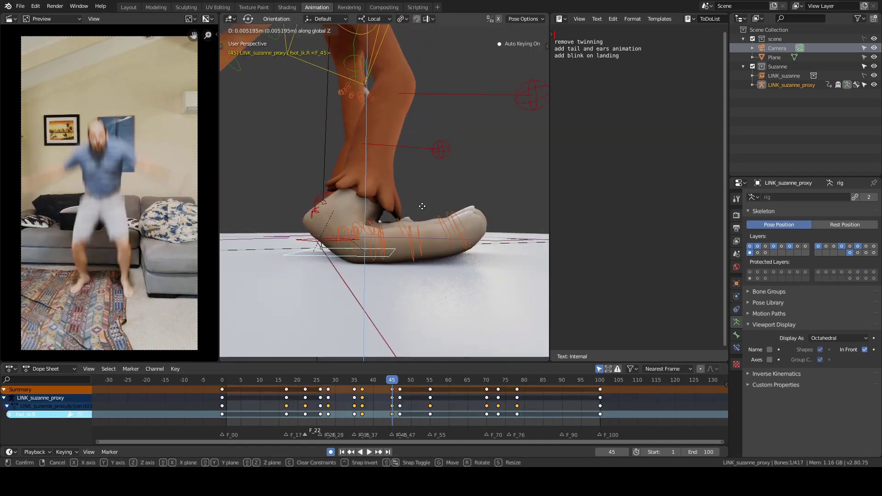
# - Rotate the mid.R.001, pinkie.R.001 and pointer.R.001 toe bones together at frame 45 to flatten the right toes
pyautogui.moveTo(419, 202); pyautogui.dragTo(506, 219, button='middle')
pyautogui.scroll(2, 432, 214)
pyautogui.click(432, 214)
pyautogui.scroll(-2, 432, 214)
pyautogui.scroll(2, 459, 208)
pyautogui.keyDown('shift'); pyautogui.click(458, 208); pyautogui.keyUp('shift')
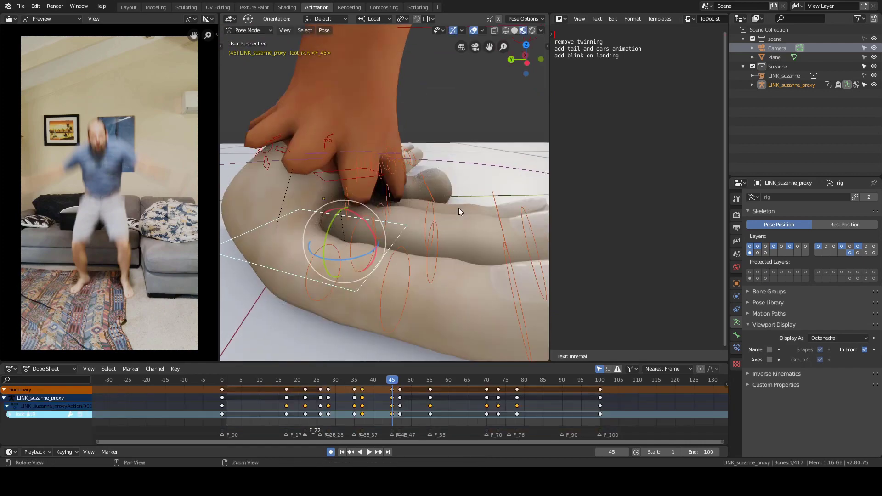
pyautogui.keyDown('shift'); pyautogui.click(406, 205); pyautogui.keyUp('shift')
pyautogui.scroll(-2, 407, 206)
pyautogui.moveTo(407, 206); pyautogui.dragTo(427, 172, button='middle')
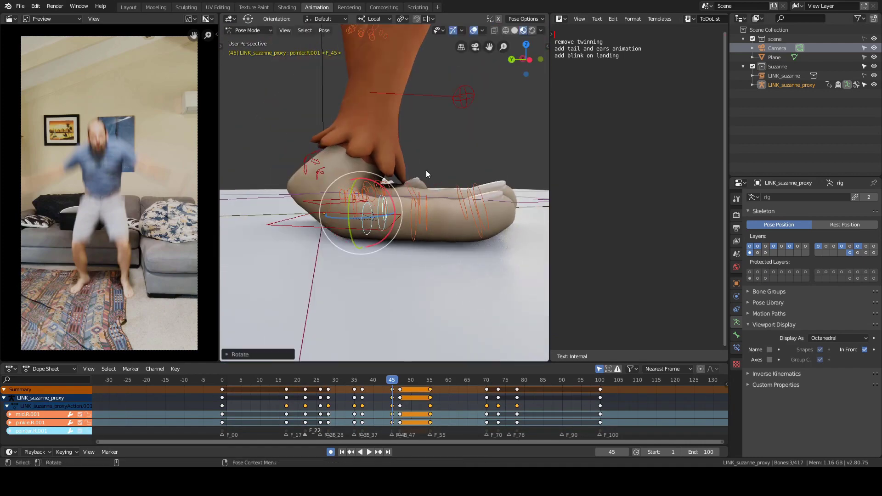
# - Move the foot_ik.R control along Z at frame 45 to seat the foot on the floor, and scrub the contact pose
pyautogui.click(303, 229)
pyautogui.press('g')
pyautogui.press('z')
pyautogui.click(303, 229)
pyautogui.scroll(-5, 344, 207)
pyautogui.moveTo(322, 207); pyautogui.dragTo(387, 181, button='middle')
pyautogui.press('a')
pyautogui.moveTo(392, 380); pyautogui.dragTo(392, 401)
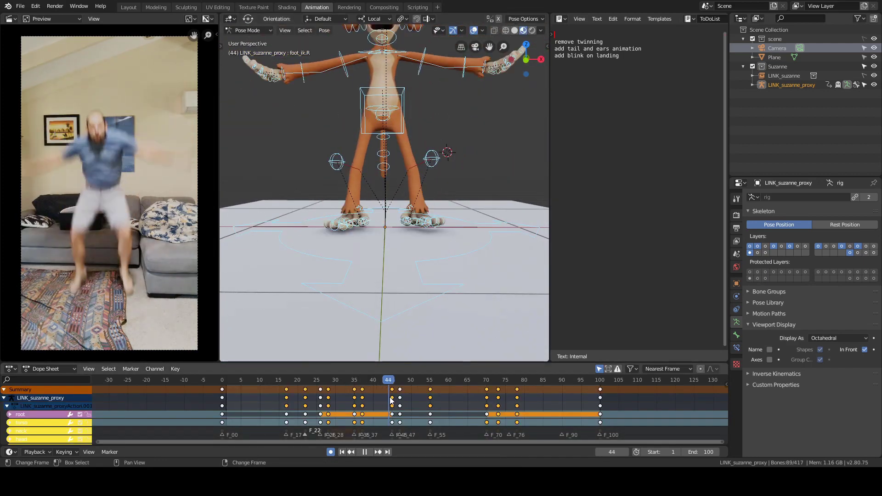
# - Rotate the foot_heel_ik.L control about its local X axis at frame 45
pyautogui.hotkey('alt', 'a')
pyautogui.moveTo(367, 257); pyautogui.dragTo(461, 215, button='middle')
pyautogui.click(427, 291)
pyautogui.press('r')
pyautogui.press('x')
pyautogui.press('x')
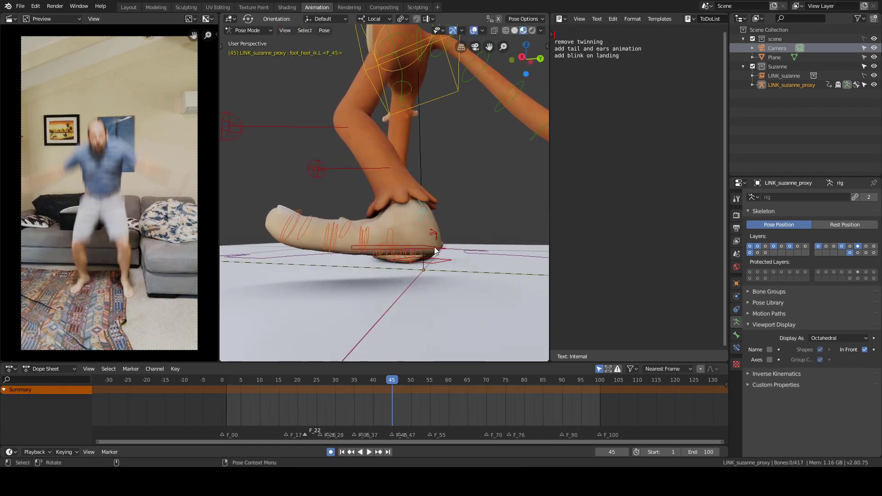
# - Move the foot_ik.L control at frame 45 so the left foot stays above the floor while the right one lands
pyautogui.click(466, 150)
pyautogui.press('g')
pyautogui.click(377, 134)
pyautogui.scroll(-4, 377, 134)
pyautogui.moveTo(377, 134); pyautogui.dragTo(465, 181, button='middle')
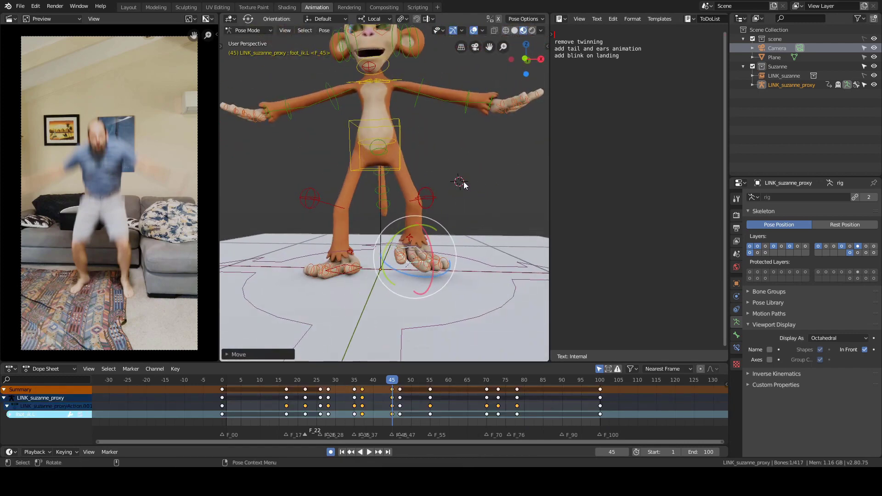
# - Rotate and move the torso and adjust the chest at frame 45 to offset the body, and scrub the landing
pyautogui.click(422, 198)
pyautogui.hotkey('alt', 'a')
pyautogui.click(401, 145)
pyautogui.scroll(3, 424, 129)
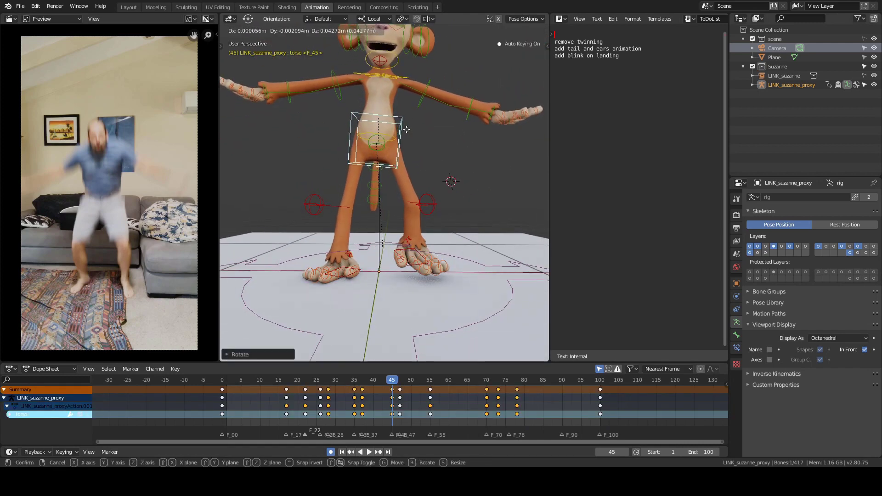
pyautogui.scroll(-1, 409, 121)
pyautogui.scroll(-4, 449, 161)
pyautogui.hotkey('alt', 'a')
pyautogui.press('a')
pyautogui.moveTo(391, 381); pyautogui.dragTo(396, 409)
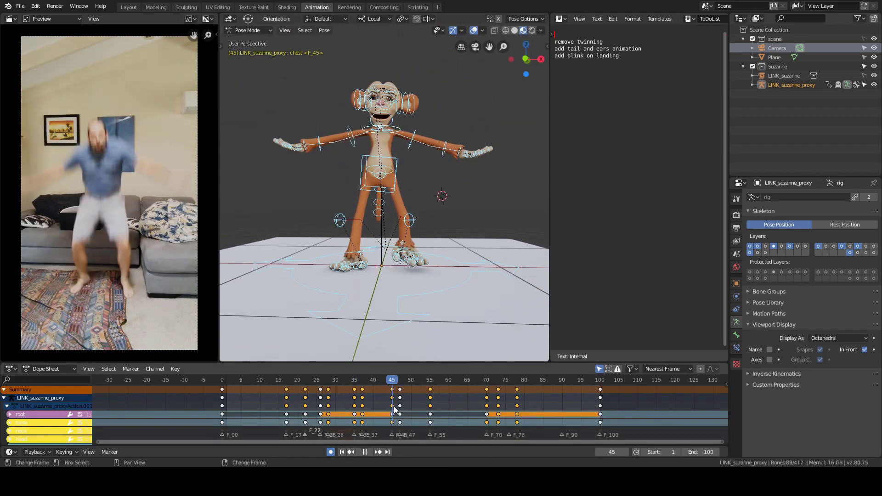
# - Select the left foot's IK and toe controls and duplicate their frame 47 keys to frame 49
pyautogui.hotkey('alt', 'a')
pyautogui.scroll(4, 450, 235)
pyautogui.moveTo(469, 232); pyautogui.dragTo(414, 248, button='middle')
pyautogui.scroll(4, 415, 248)
pyautogui.click(457, 299)
pyautogui.moveTo(457, 299); pyautogui.dragTo(439, 209, button='middle')
pyautogui.hotkey('alt', 'a')
pyautogui.keyDown('ctrl'); pyautogui.moveTo(437, 178); pyautogui.dragTo(533, 239, button='right'); pyautogui.keyUp('ctrl')
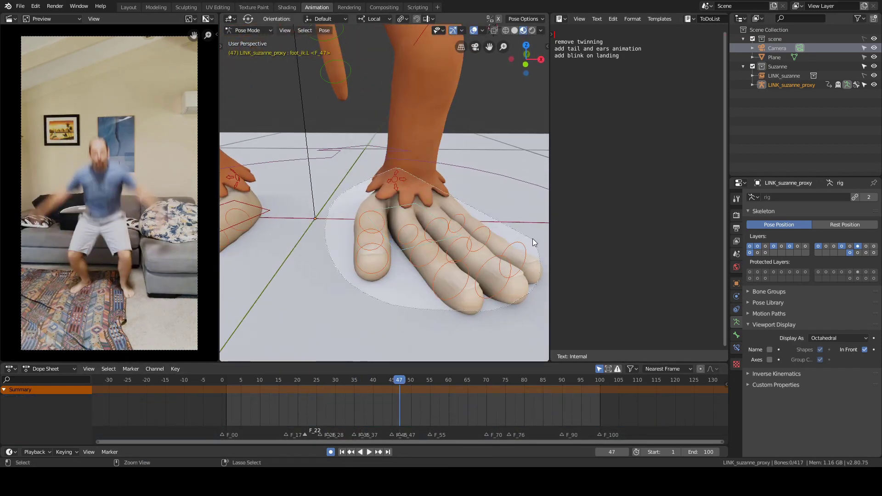
pyautogui.moveTo(497, 202); pyautogui.dragTo(474, 157, button='middle')
pyautogui.click(400, 390)
pyautogui.hotkey('shift', 'd')
pyautogui.click(407, 390)
# - Rotate the foot_heel_ik.L control at frame 47 to roll the left foot on landing
pyautogui.moveTo(543, 152); pyautogui.dragTo(448, 146, button='middle')
pyautogui.click(428, 193)
pyautogui.press('r')
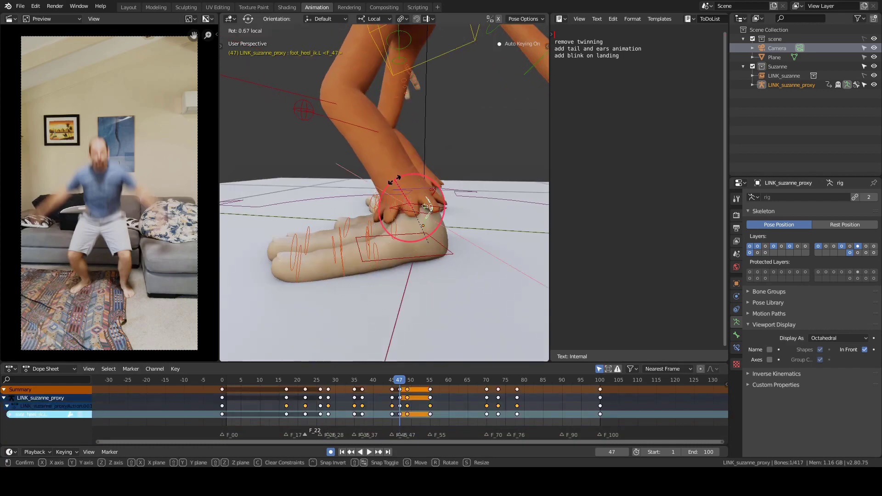
pyautogui.click(332, 192)
# - Play back the landing and scrub back to frame 35 without overlays to compare the poses with the video reference
pyautogui.scroll(-5, 332, 193)
pyautogui.moveTo(332, 192); pyautogui.dragTo(491, 197, button='middle')
pyautogui.press('space')
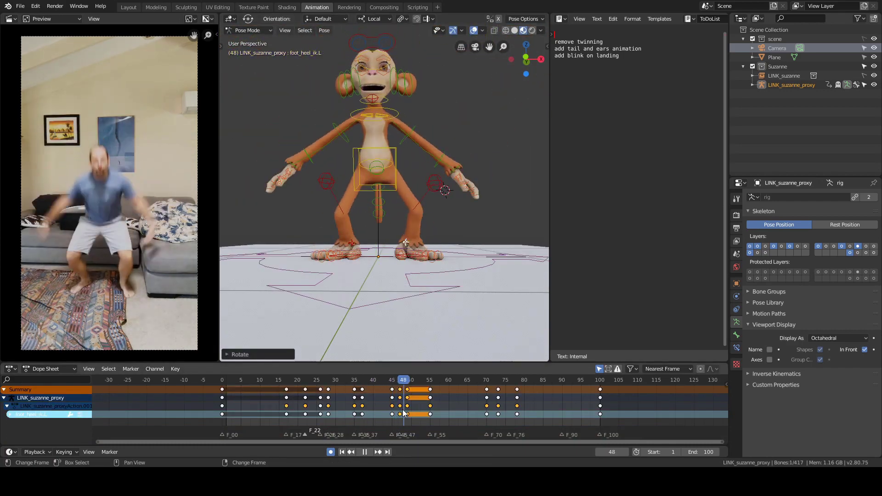
pyautogui.scroll(-4, 463, 237)
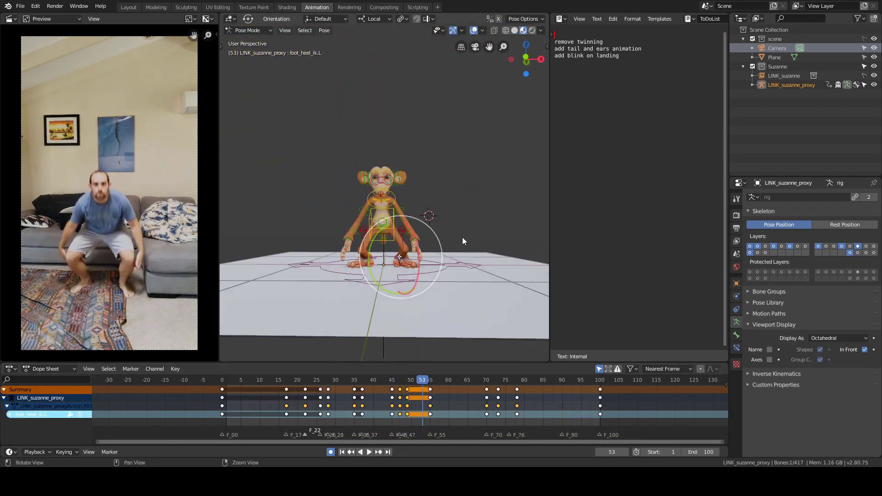
pyautogui.press('space')
pyautogui.hotkey('alt', 'a')
pyautogui.hotkey('shift', 'alt', 'z')
pyautogui.moveTo(423, 411); pyautogui.dragTo(354, 414)
pyautogui.hotkey('shift', 'alt', 'z')
# - Tilt the torso control at frame 35 so the hips are no longer level in the air
pyautogui.click(390, 184)
pyautogui.scroll(3, 465, 147)
pyautogui.keyDown('shift'); pyautogui.moveTo(465, 148); pyautogui.dragTo(471, 152, button='middle'); pyautogui.keyUp('shift')
pyautogui.moveTo(355, 410)
pyautogui.mouseDown()
pyautogui.moveTo(333, 406)
pyautogui.moveTo(355, 406)
pyautogui.mouseUp()
pyautogui.moveTo(421, 118); pyautogui.dragTo(438, 140, button='middle')
pyautogui.moveTo(407, 159); pyautogui.dragTo(412, 167)
# - Rotate the chest and hips controls at frame 35 to balance the torso tilt, and play back the jump
pyautogui.click(411, 116)
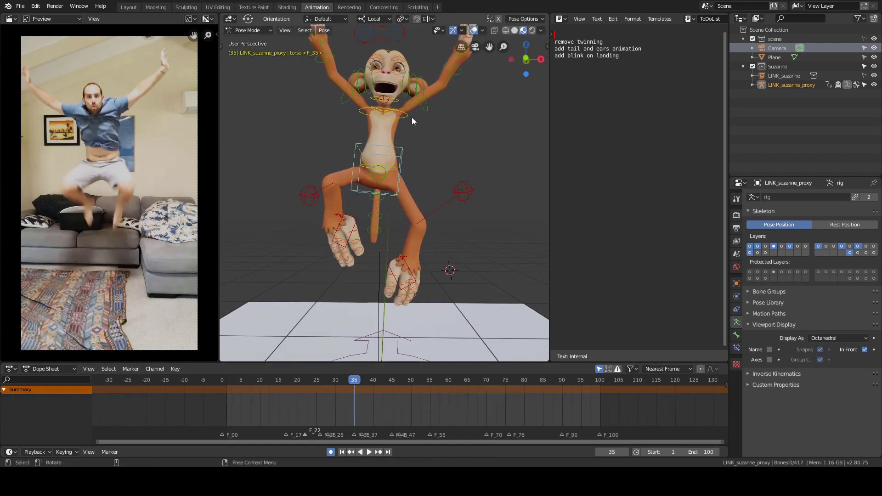
pyautogui.moveTo(412, 133); pyautogui.dragTo(412, 107)
pyautogui.click(449, 90)
pyautogui.click(392, 110)
pyautogui.click(392, 100)
pyautogui.click(464, 169)
pyautogui.keyDown('alt'); pyautogui.moveTo(464, 172); pyautogui.dragTo(465, 164); pyautogui.keyUp('alt')
pyautogui.keyDown('alt'); pyautogui.moveTo(466, 165); pyautogui.dragTo(455, 198, button='right'); pyautogui.keyUp('alt')
pyautogui.moveTo(354, 419); pyautogui.dragTo(351, 421, button='right')
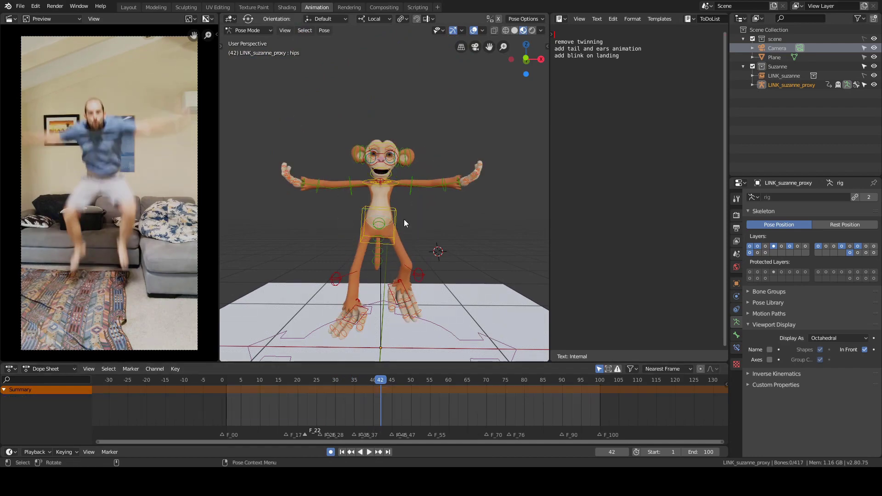
pyautogui.press('space')
# - Select the torso control and remove its key at frame 37
pyautogui.click(397, 216)
pyautogui.moveTo(377, 404); pyautogui.dragTo(298, 396, button='right')
pyautogui.scroll(1, 485, 114)
pyautogui.click(362, 392)
pyautogui.keyDown('alt'); pyautogui.moveTo(488, 272); pyautogui.dragTo(495, 237, button='middle'); pyautogui.keyUp('alt')
# - Try to rotate the chest at frame 21 to offset it from the torso in the crouch
pyautogui.moveTo(336, 401); pyautogui.dragTo(302, 405, button='right')
pyautogui.click(417, 244)
pyautogui.keyDown('alt'); pyautogui.moveTo(452, 236); pyautogui.dragTo(445, 224); pyautogui.keyUp('alt')
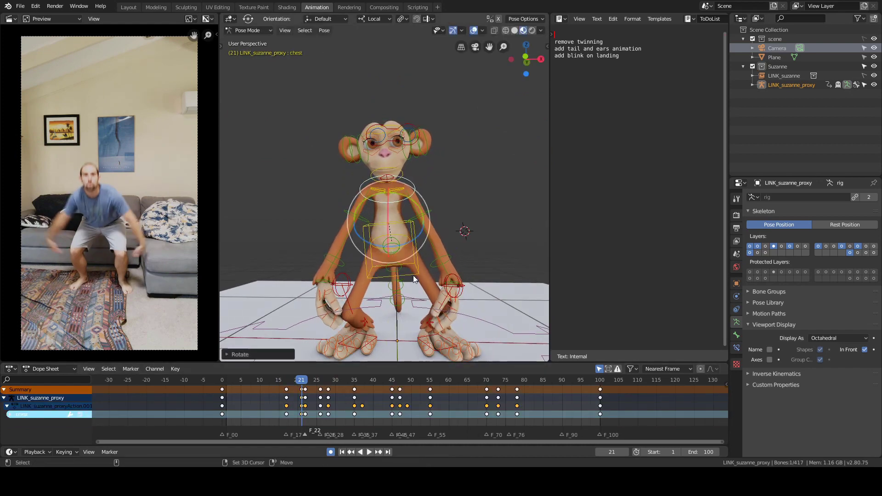
pyautogui.press('a')
# - Select the torso and chest controls together and play through the crouch and take-off to review their motion
pyautogui.moveTo(295, 405); pyautogui.dragTo(320, 397, button='right')
pyautogui.click(417, 239)
pyautogui.scroll(3, 467, 196)
pyautogui.scroll(-3, 468, 197)
pyautogui.keyDown('shift'); pyautogui.click(419, 188); pyautogui.keyUp('shift')
pyautogui.hotkey('alt', 'a')
pyautogui.press('space')
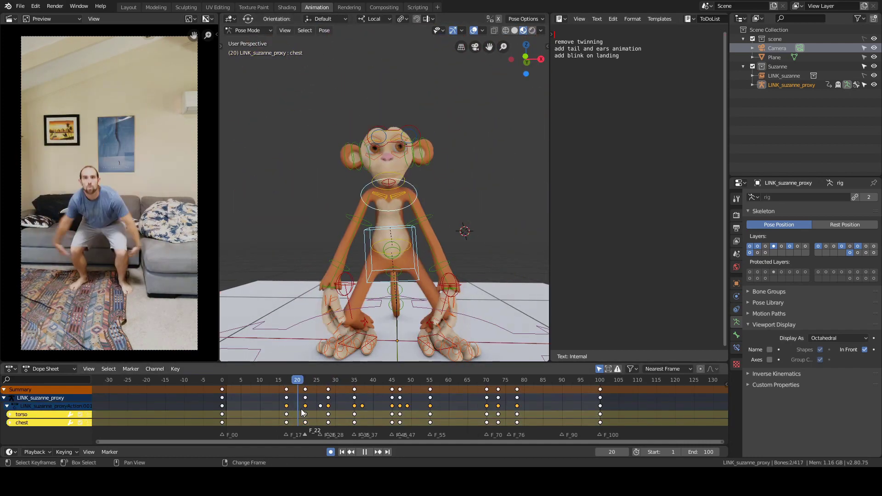
pyautogui.press('space')
# - Rotate the chest control at frame 47 to break the upper body's symmetry, and play back the landing
pyautogui.moveTo(373, 414); pyautogui.dragTo(399, 415, button='right')
pyautogui.hotkey('alt', 'a')
pyautogui.click(416, 200)
pyautogui.moveTo(415, 196); pyautogui.dragTo(420, 176)
pyautogui.click(419, 200)
pyautogui.hotkey('alt', 'a')
pyautogui.click(417, 175)
pyautogui.moveTo(396, 413)
pyautogui.mouseDown(button='right')
pyautogui.moveTo(384, 415)
pyautogui.moveTo(420, 414)
pyautogui.moveTo(320, 415)
pyautogui.moveTo(410, 408)
pyautogui.mouseUp(button='right')
pyautogui.press('space')
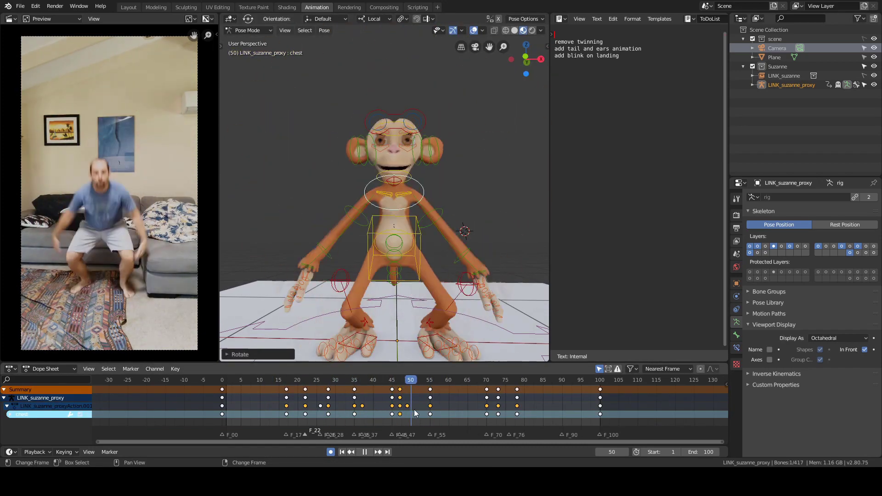
# - Scrub and play back the crouch, take-off and jump peak to check the chest against the video reference
pyautogui.scroll(-2, 391, 230)
pyautogui.moveTo(230, 399); pyautogui.dragTo(411, 399, button='right')
pyautogui.scroll(2, 391, 229)
pyautogui.moveTo(210, 416); pyautogui.dragTo(340, 409)
pyautogui.moveTo(340, 407); pyautogui.dragTo(354, 406, button='right')
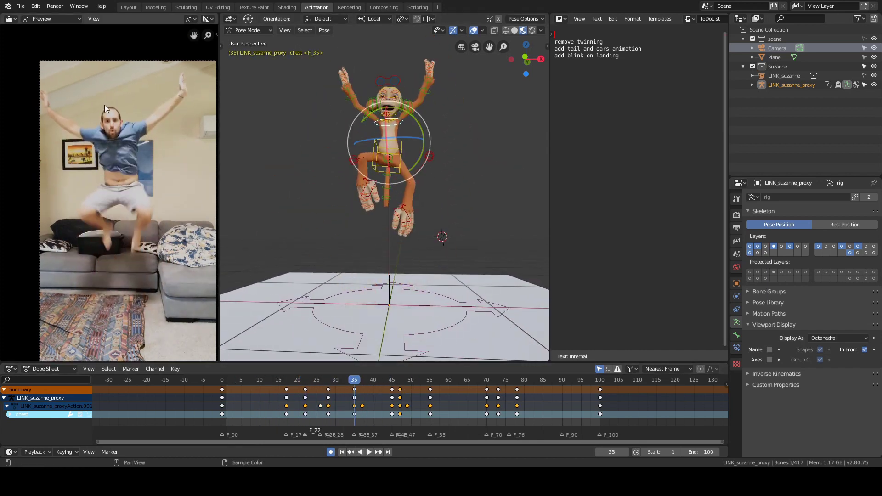
pyautogui.moveTo(104, 104); pyautogui.dragTo(98, 127, button='middle')
pyautogui.moveTo(317, 406)
pyautogui.mouseDown(button='right')
pyautogui.moveTo(336, 408)
pyautogui.moveTo(313, 405)
pyautogui.mouseUp(button='right')
pyautogui.press('space')
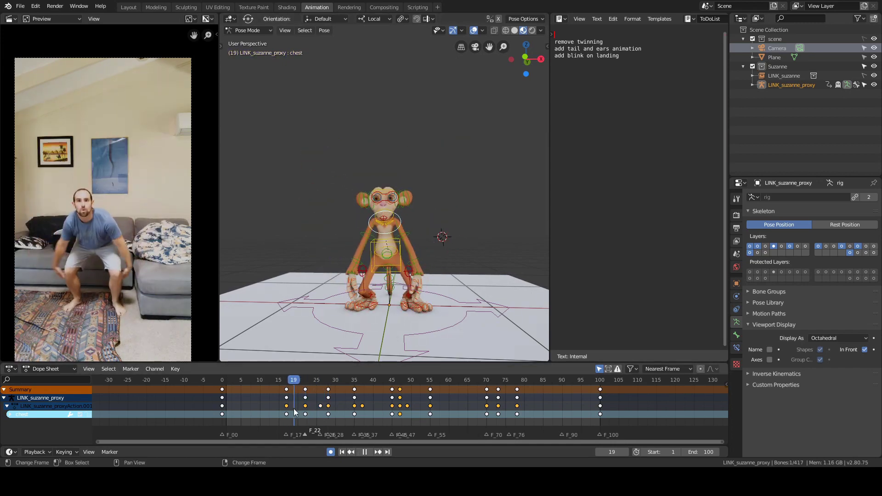
# - Rotate the upper arm controls at frame 28 to break the symmetry of the raised arms
pyautogui.scroll(2, 428, 199)
pyautogui.click(425, 191)
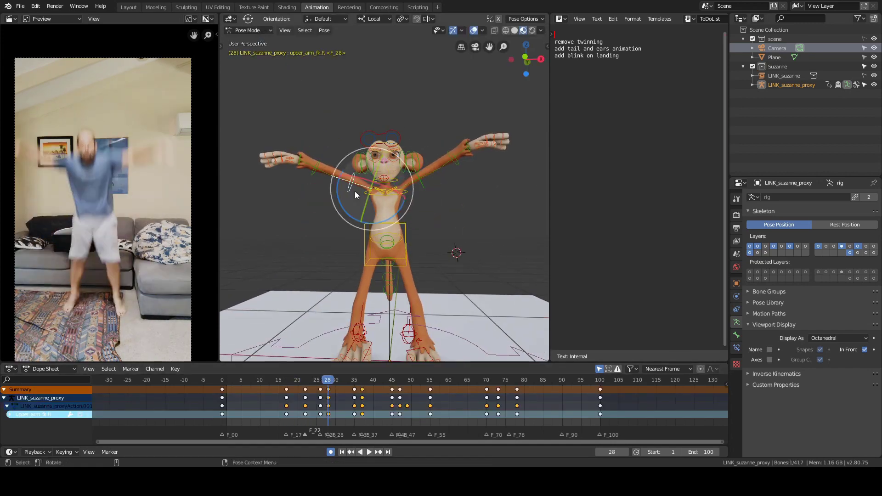
pyautogui.press('a')
pyautogui.press('a')
# - Rotate the left upper arm control at frame 35, at the peak of the jump
pyautogui.moveTo(328, 386); pyautogui.dragTo(354, 394)
pyautogui.scroll(-2, 484, 166)
pyautogui.keyDown('shift'); pyautogui.moveTo(483, 115); pyautogui.dragTo(485, 166, button='middle'); pyautogui.keyUp('shift')
pyautogui.press('a')
pyautogui.scroll(2, 483, 161)
pyautogui.click(425, 160)
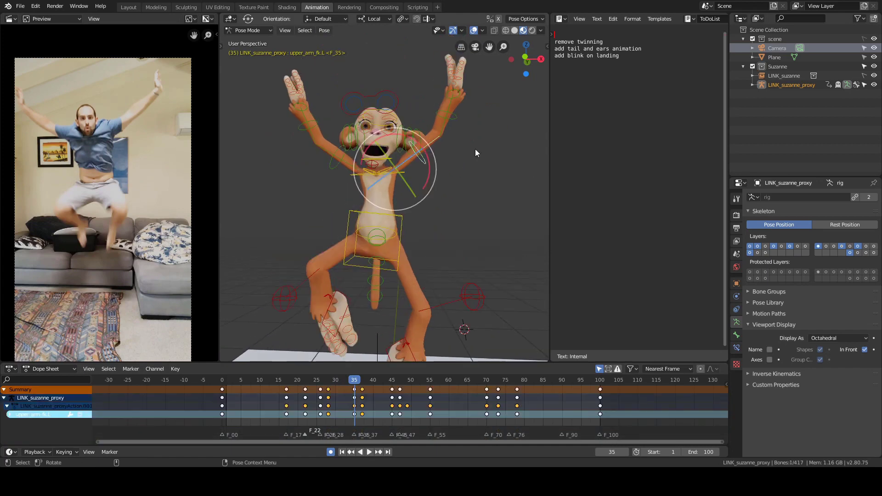
pyautogui.click(395, 168)
# - Rotate the right upper arm control at frame 35 so it differs from the left arm
pyautogui.moveTo(394, 168); pyautogui.dragTo(344, 159, button='middle')
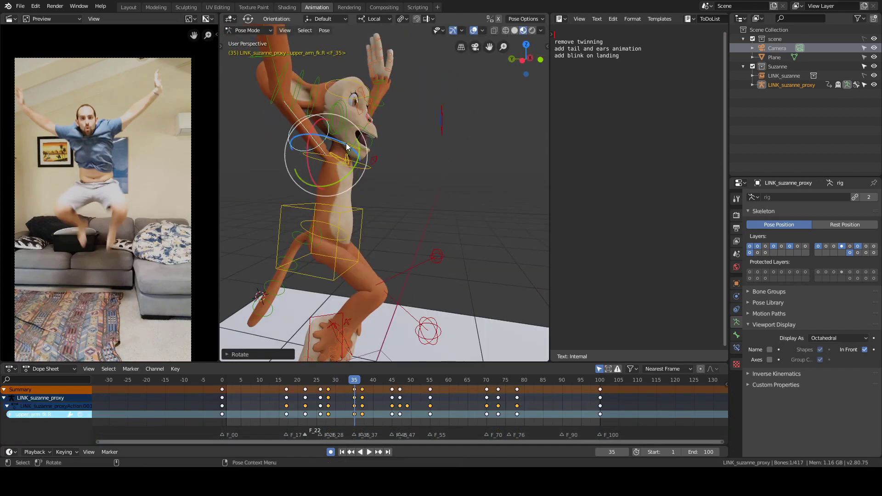
pyautogui.moveTo(346, 144); pyautogui.dragTo(355, 151)
pyautogui.press('a')
pyautogui.moveTo(501, 173); pyautogui.dragTo(417, 179, button='middle')
pyautogui.scroll(-3, 418, 179)
pyautogui.press('a')
# - Rotate the upper arm control at frame 37 to offset the arms just after the jump peak
pyautogui.moveTo(358, 406)
pyautogui.mouseDown(button='right')
pyautogui.moveTo(367, 407)
pyautogui.moveTo(362, 397)
pyautogui.mouseUp(button='right')
pyautogui.scroll(3, 475, 188)
pyautogui.click(329, 164)
pyautogui.moveTo(322, 161); pyautogui.dragTo(361, 157, button='middle')
pyautogui.press('r')
pyautogui.press('r')
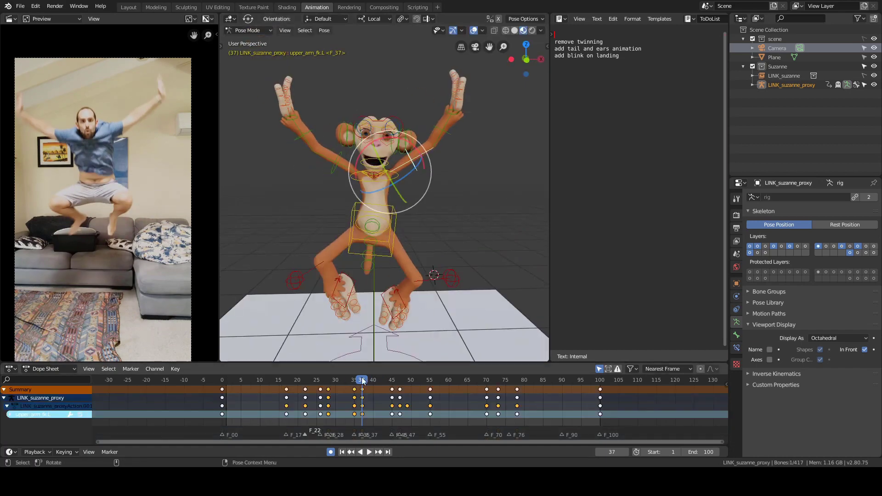
# - Rotate the upper arm controls at frame 45 to break the arm symmetry during the descent
pyautogui.moveTo(317, 417); pyautogui.dragTo(392, 416, button='right')
pyautogui.press('a')
pyautogui.keyDown('shift'); pyautogui.moveTo(339, 271); pyautogui.dragTo(342, 216, button='middle'); pyautogui.keyUp('shift')
pyautogui.click(323, 226)
pyautogui.moveTo(375, 196); pyautogui.dragTo(374, 193)
pyautogui.moveTo(451, 193); pyautogui.dragTo(367, 202, button='middle')
pyautogui.moveTo(400, 206); pyautogui.dragTo(391, 188)
pyautogui.moveTo(368, 184); pyautogui.dragTo(359, 243, button='middle')
pyautogui.click(306, 255)
pyautogui.moveTo(404, 220); pyautogui.dragTo(414, 212)
pyautogui.moveTo(414, 212); pyautogui.dragTo(491, 156, button='middle')
# - Rotate the left and right upper arm controls at frame 55 to differentiate the arms in the landing crouch
pyautogui.keyDown('shift'); pyautogui.moveTo(368, 417); pyautogui.dragTo(430, 414, button='right'); pyautogui.keyUp('shift')
pyautogui.hotkey('alt', 'a')
pyautogui.moveTo(497, 244); pyautogui.dragTo(413, 219, button='middle')
pyautogui.click(405, 218)
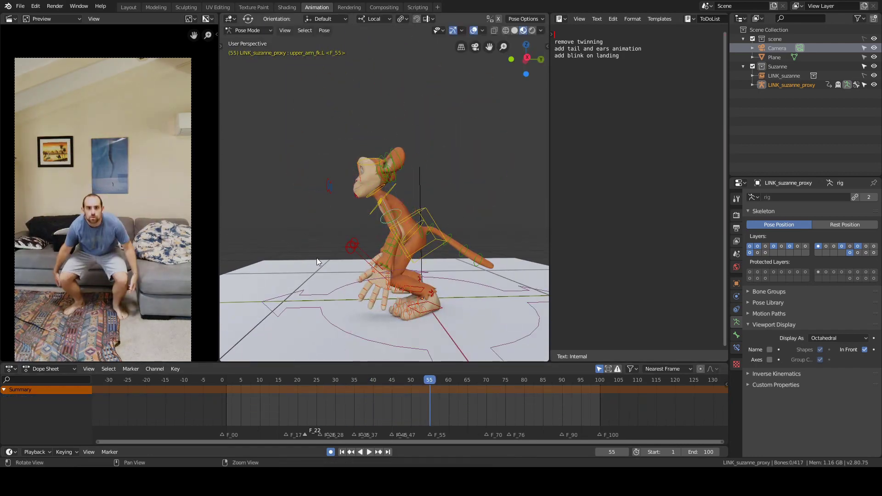
pyautogui.keyDown('alt'); pyautogui.moveTo(317, 262); pyautogui.dragTo(460, 251); pyautogui.keyUp('alt')
pyautogui.click(395, 227)
pyautogui.moveTo(391, 209); pyautogui.dragTo(399, 202)
pyautogui.keyDown('alt'); pyautogui.moveTo(488, 202); pyautogui.dragTo(390, 209); pyautogui.keyUp('alt')
# - Rotate the left upper arm control at frame 70 while the character rises from the landing
pyautogui.hotkey('alt', 'a')
pyautogui.moveTo(453, 276); pyautogui.dragTo(444, 285, button='middle')
pyautogui.scroll(-3, 444, 286)
pyautogui.press('a')
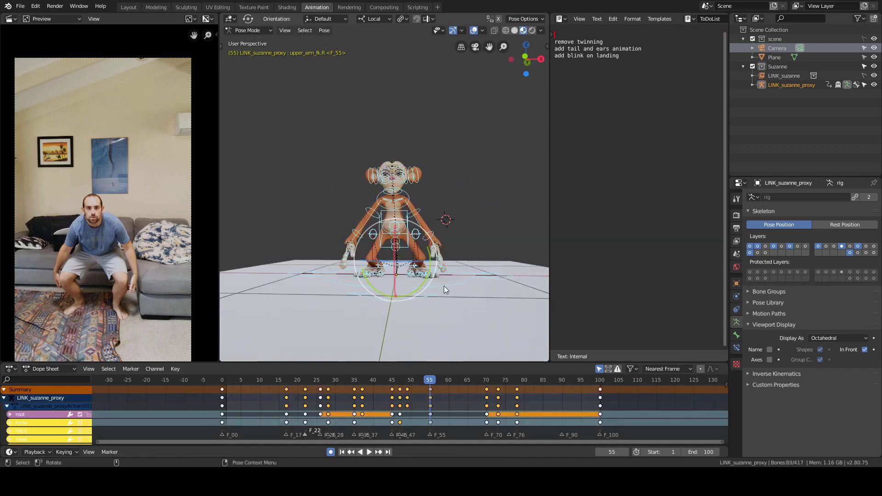
pyautogui.keyDown('shift'); pyautogui.moveTo(430, 397); pyautogui.dragTo(447, 397, button='right'); pyautogui.keyUp('shift')
pyautogui.hotkey('alt', 'a')
pyautogui.scroll(3, 479, 205)
pyautogui.moveTo(450, 196); pyautogui.dragTo(381, 193, button='middle')
pyautogui.click(405, 177)
pyautogui.moveTo(424, 146); pyautogui.dragTo(416, 140)
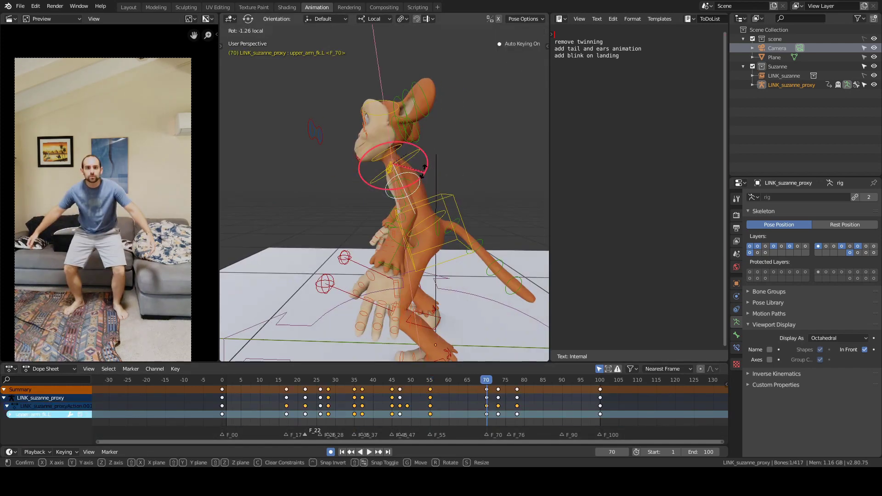
# - Rotate the right upper arm control at frame 70 to offset it from the left arm
pyautogui.hotkey('alt', 'a')
pyautogui.moveTo(291, 238); pyautogui.dragTo(414, 225, button='middle')
pyautogui.click(363, 184)
pyautogui.moveTo(375, 145); pyautogui.dragTo(376, 141)
pyautogui.moveTo(519, 173); pyautogui.dragTo(459, 174, button='middle')
pyautogui.scroll(-2, 459, 174)
# - Rotate the right upper arm control at frame 78 to remove the remaining twinning in the arms
pyautogui.keyDown('shift'); pyautogui.moveTo(456, 404); pyautogui.dragTo(462, 408, button='right'); pyautogui.keyUp('shift')
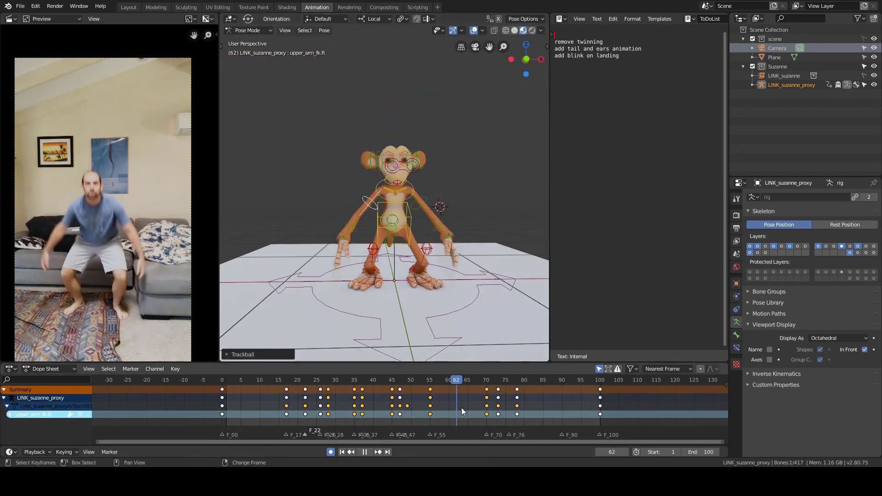
pyautogui.keyDown('shift'); pyautogui.moveTo(548, 411); pyautogui.dragTo(517, 404, button='right'); pyautogui.keyUp('shift')
pyautogui.hotkey('alt', 'a')
pyautogui.scroll(3, 455, 189)
pyautogui.moveTo(454, 189); pyautogui.dragTo(444, 189, button='middle')
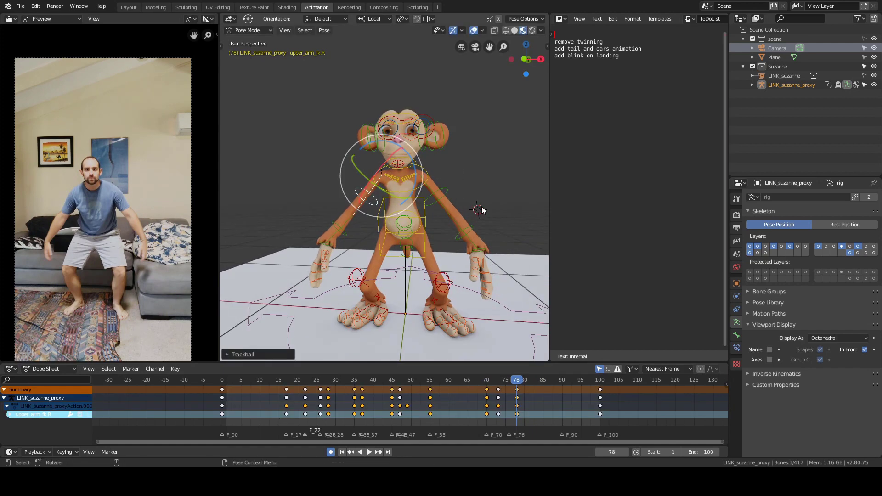
# - Scrub through and play back the jump with the viewport overlays hidden to review the arm motion
pyautogui.press('space')
pyautogui.keyDown('shift'); pyautogui.moveTo(222, 398); pyautogui.dragTo(467, 401, button='right'); pyautogui.keyUp('shift')
pyautogui.hotkey('alt', 'shift', 'z')
pyautogui.hotkey('alt', 'a')
pyautogui.scroll(-4, 441, 152)
pyautogui.press('space')
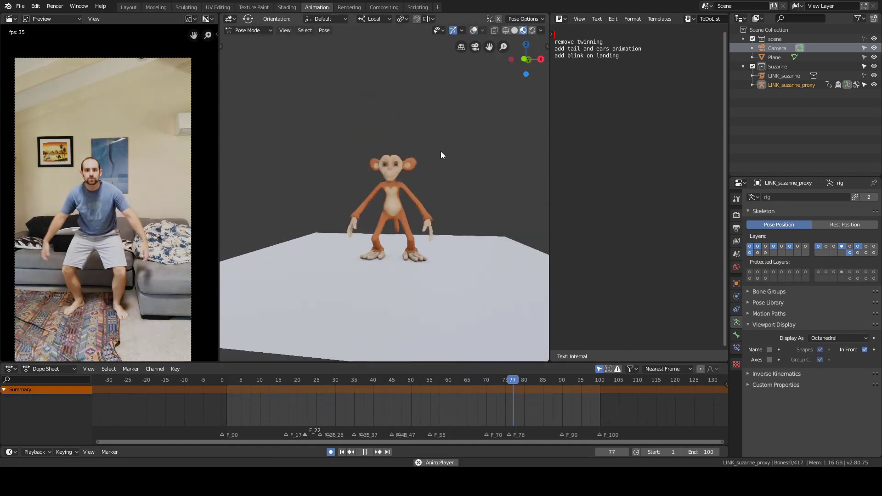
pyautogui.moveTo(441, 150); pyautogui.dragTo(440, 148, button='middle')
pyautogui.press('space')
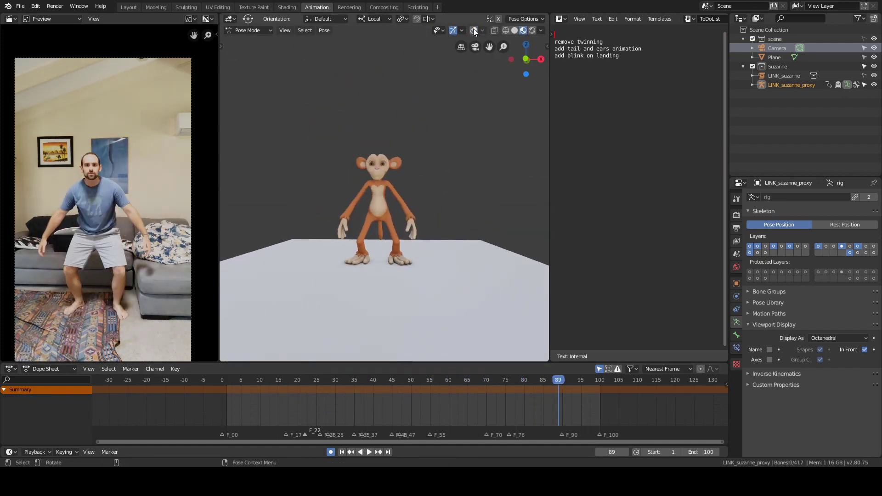
# - Select the right upper arm's key at frame 73, and play the jump without overlays to check the settling arms
pyautogui.hotkey('alt', 'shift', 'z')
pyautogui.scroll(3, 367, 191)
pyautogui.click(353, 188)
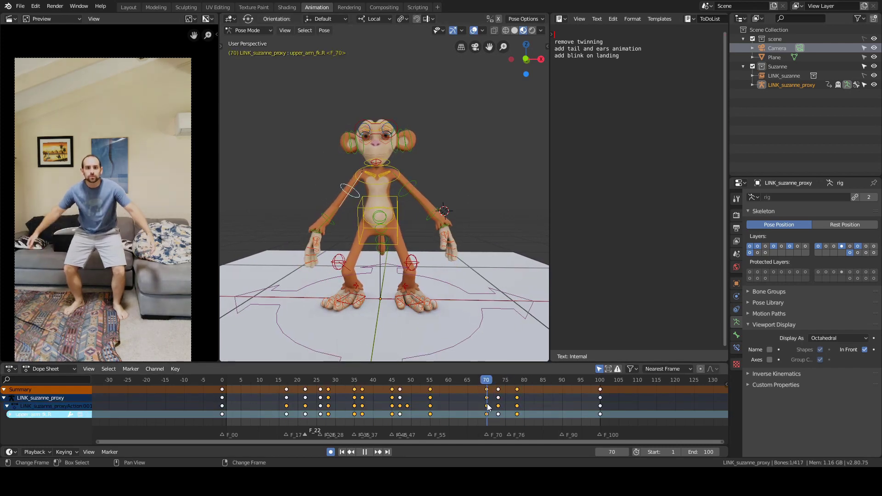
pyautogui.click(499, 390)
pyautogui.moveTo(501, 401); pyautogui.dragTo(536, 412, button='right')
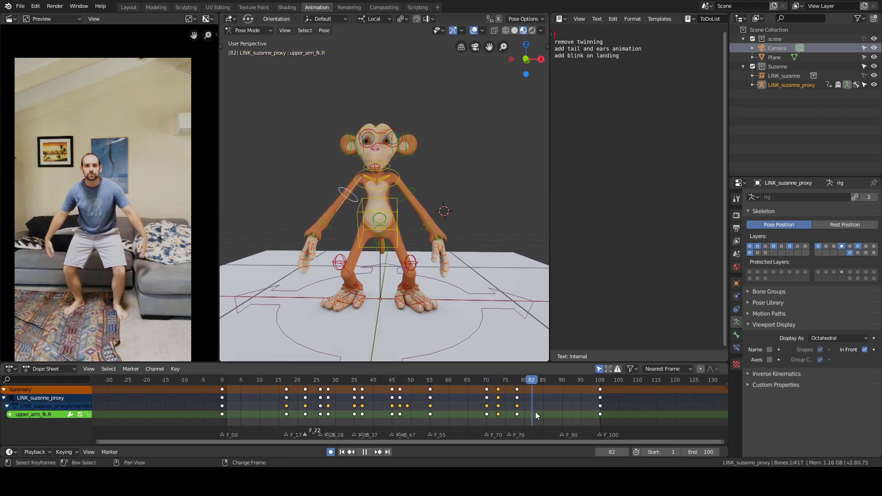
pyautogui.click(473, 31)
pyautogui.press('space')
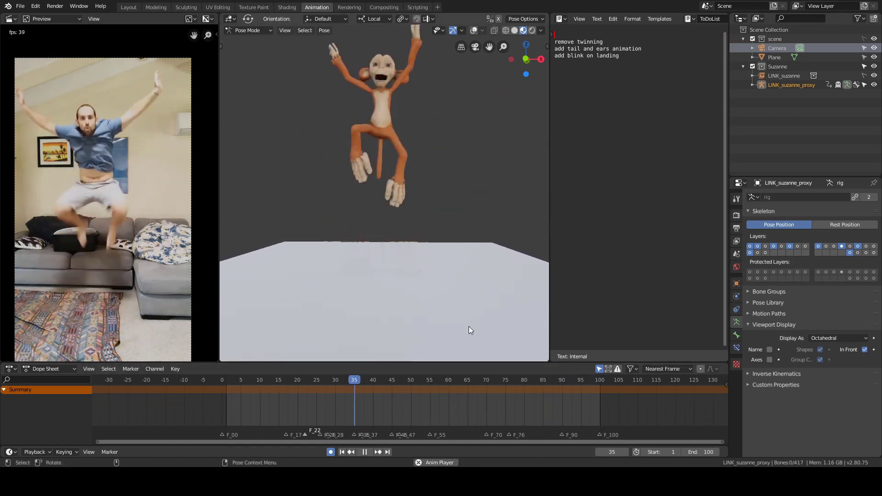
pyautogui.press('Escape')
pyautogui.click(473, 30)
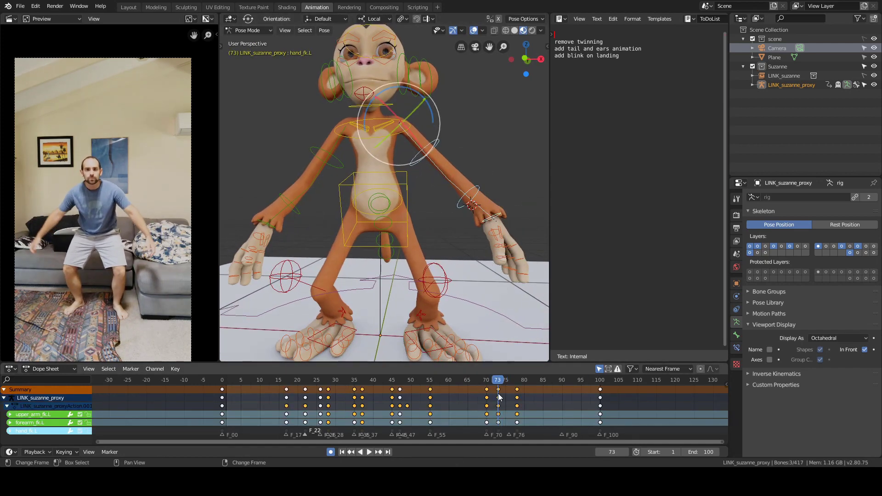
# - Select the left arm's keys at frame 73, select the right arm controls, and play back the settle
pyautogui.click(499, 393)
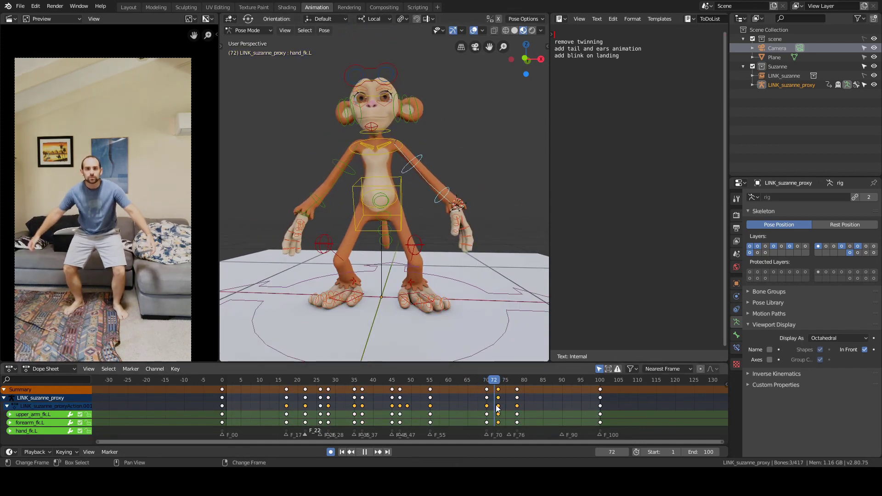
pyautogui.moveTo(487, 410); pyautogui.dragTo(498, 407)
pyautogui.hotkey('alt', 'a')
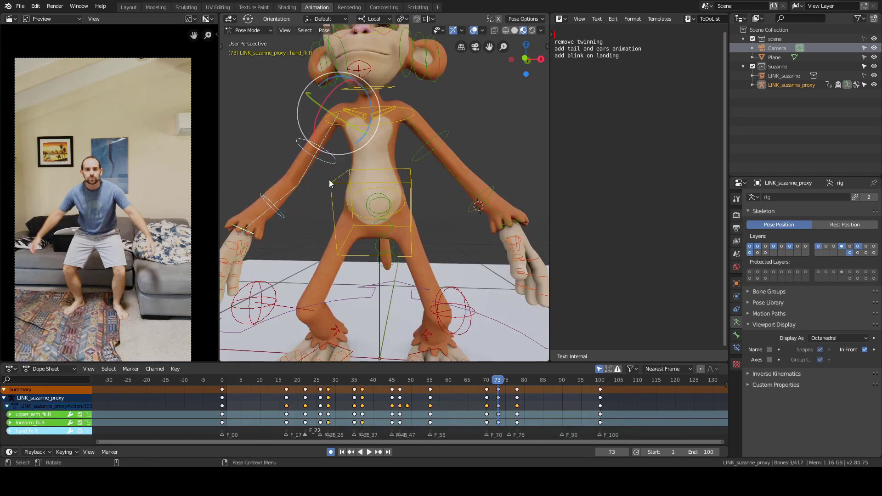
pyautogui.moveTo(299, 238); pyautogui.dragTo(299, 238)
pyautogui.moveTo(475, 405); pyautogui.dragTo(478, 405, button='right')
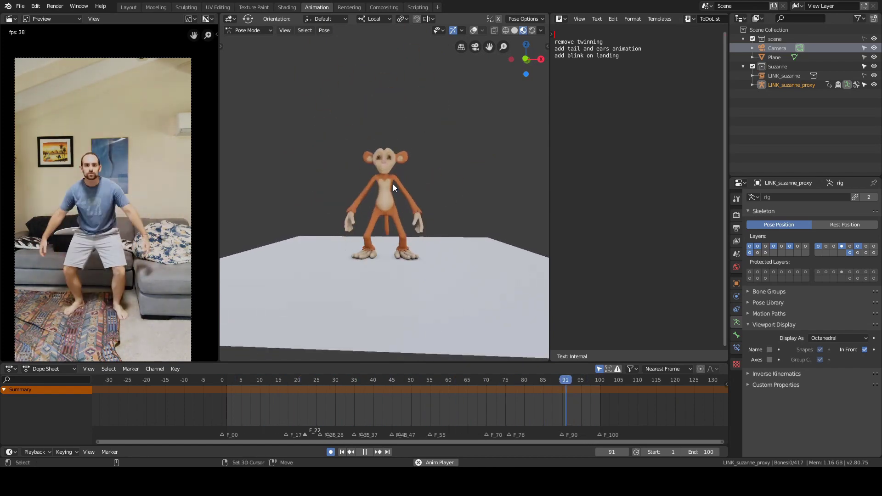
pyautogui.press('space')
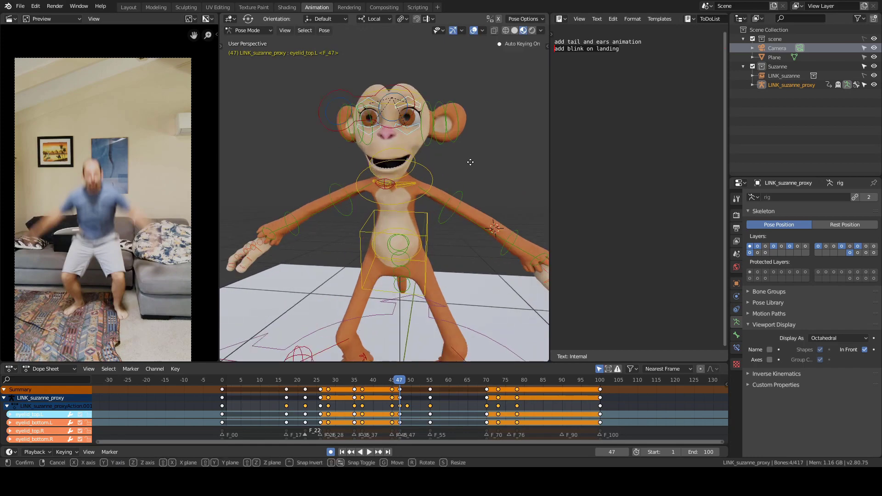
# - Key the landing blink by moving the four eyelid controls at frame 47 and resetting their location at frame 49
pyautogui.click(469, 183)
pyautogui.press('Right')
pyautogui.press('Right')
pyautogui.hotkey('alt', 'g')
pyautogui.moveTo(401, 398)
pyautogui.mouseDown(button='right')
pyautogui.moveTo(380, 401)
pyautogui.moveTo(423, 401)
pyautogui.moveTo(400, 406)
pyautogui.mouseUp(button='right')
pyautogui.keyDown('alt'); pyautogui.moveTo(405, 276); pyautogui.dragTo(446, 276, button='right'); pyautogui.keyUp('alt')
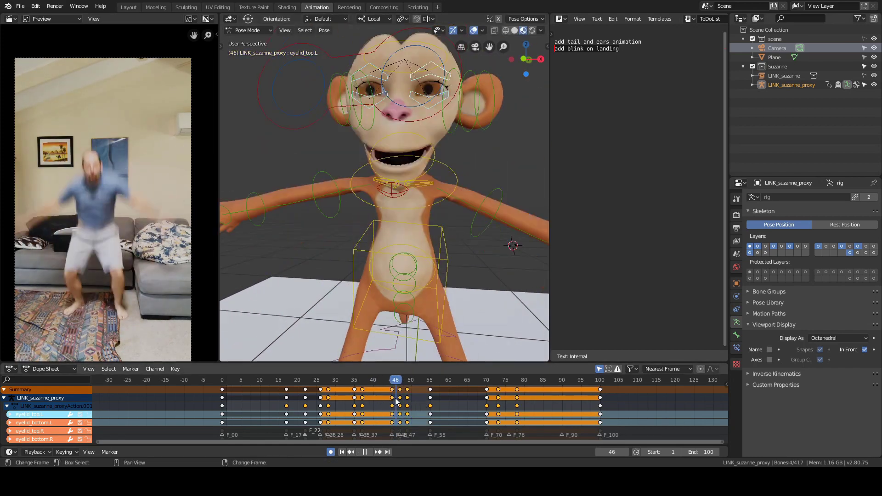
# - Shift the eyelid blink keys later so that the eyes are closed at frame 51
pyautogui.moveTo(396, 401); pyautogui.dragTo(403, 401, button='right')
pyautogui.press('Right')
pyautogui.press('Right')
pyautogui.press('Right')
pyautogui.moveTo(410, 386); pyautogui.dragTo(398, 393)
pyautogui.press('g')
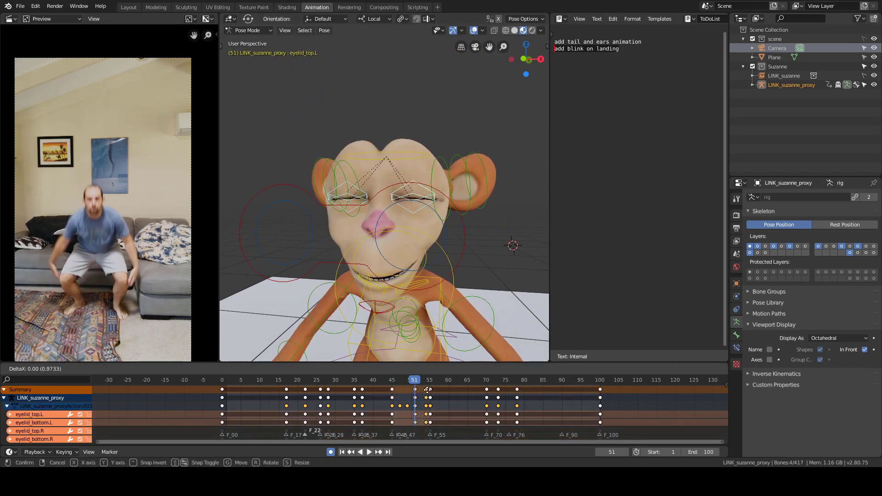
pyautogui.click(428, 389)
# - Move the eyelids' reopening keys to frame 60 to slow down the end of the blink
pyautogui.keyDown('alt'); pyautogui.moveTo(428, 276); pyautogui.dragTo(399, 276, button='right'); pyautogui.keyUp('alt')
pyautogui.moveTo(393, 404); pyautogui.dragTo(449, 399, button='right')
pyautogui.press('g')
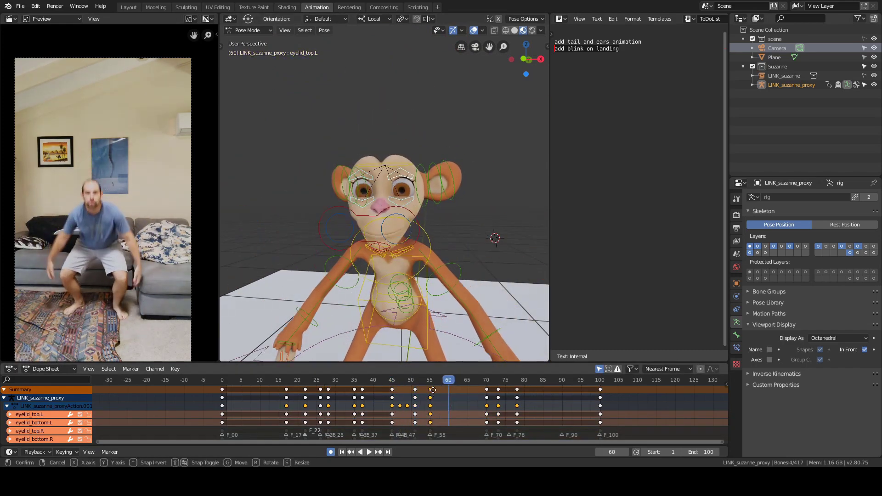
pyautogui.click(451, 390)
# - Move both upper eyelid controls along their local Z axis at frame 60 by about -0.009 m
pyautogui.keyDown('alt'); pyautogui.moveTo(421, 278); pyautogui.dragTo(460, 275, button='right'); pyautogui.keyUp('alt')
pyautogui.keyDown('alt'); pyautogui.moveTo(459, 274); pyautogui.dragTo(450, 269); pyautogui.keyUp('alt')
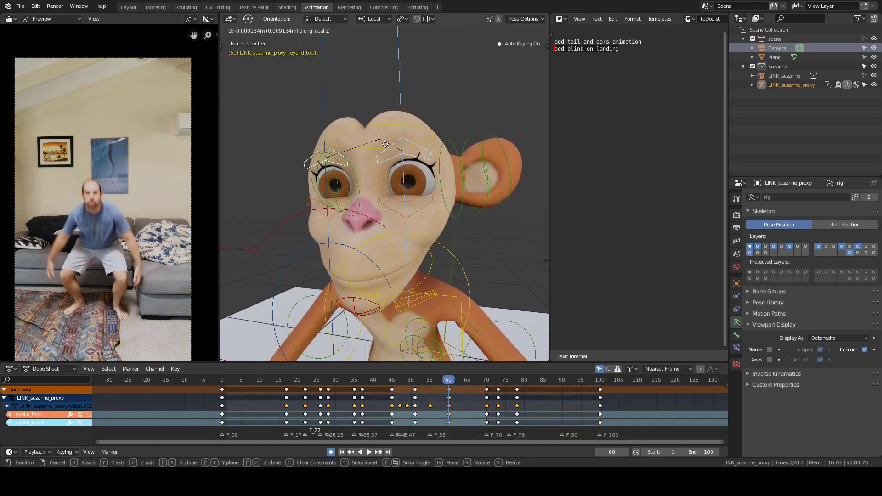
pyautogui.click(386, 143)
pyautogui.keyDown('alt'); pyautogui.moveTo(478, 143); pyautogui.dragTo(448, 142, button='right'); pyautogui.keyUp('alt')
pyautogui.keyDown('alt'); pyautogui.moveTo(447, 142); pyautogui.dragTo(464, 142); pyautogui.keyUp('alt')
pyautogui.moveTo(413, 404); pyautogui.dragTo(509, 407, button='right')
# - Review the face and eyes up to frame 78 with the viewport overlays hidden
pyautogui.click(487, 101)
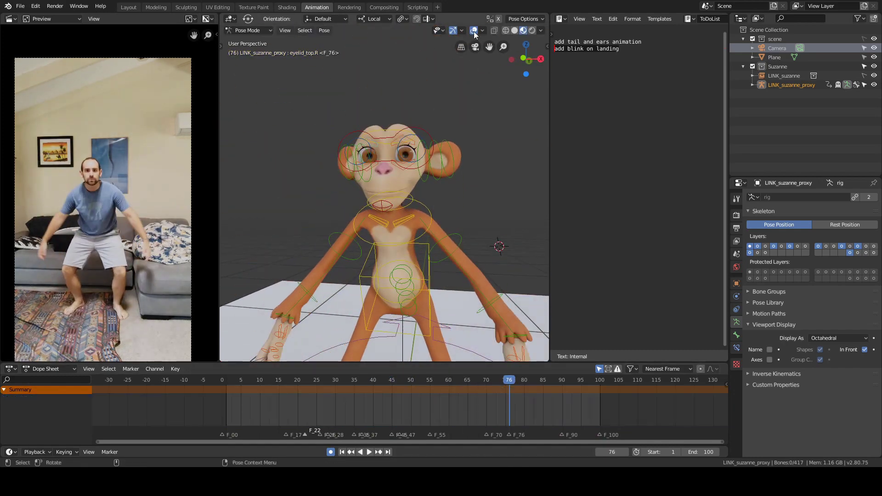
pyautogui.click(474, 31)
pyautogui.keyDown('alt'); pyautogui.moveTo(469, 137); pyautogui.dragTo(432, 138, button='right'); pyautogui.keyUp('alt')
pyautogui.moveTo(506, 414)
pyautogui.mouseDown(button='right')
pyautogui.moveTo(460, 415)
pyautogui.moveTo(516, 413)
pyautogui.mouseUp(button='right')
pyautogui.click(474, 32)
pyautogui.keyDown('alt'); pyautogui.moveTo(423, 161); pyautogui.dragTo(459, 161, button='right'); pyautogui.keyUp('alt')
# - Move the glasses-shaped eye target control at frame 78 to adjust the gaze
pyautogui.click(439, 163)
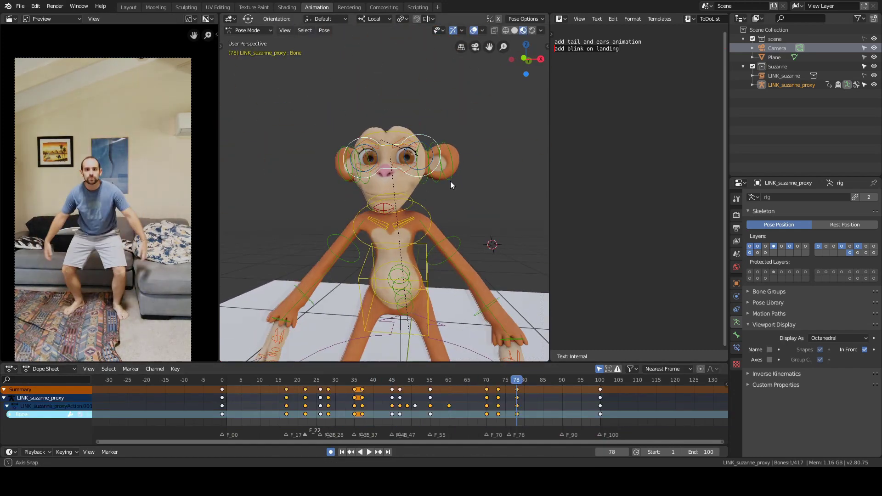
pyautogui.keyDown('alt'); pyautogui.moveTo(451, 182); pyautogui.dragTo(442, 180); pyautogui.keyUp('alt')
pyautogui.moveTo(504, 404)
pyautogui.mouseDown(button='right')
pyautogui.moveTo(486, 405)
pyautogui.moveTo(517, 406)
pyautogui.moveTo(506, 404)
pyautogui.mouseUp(button='right')
pyautogui.press('g')
pyautogui.click(500, 202)
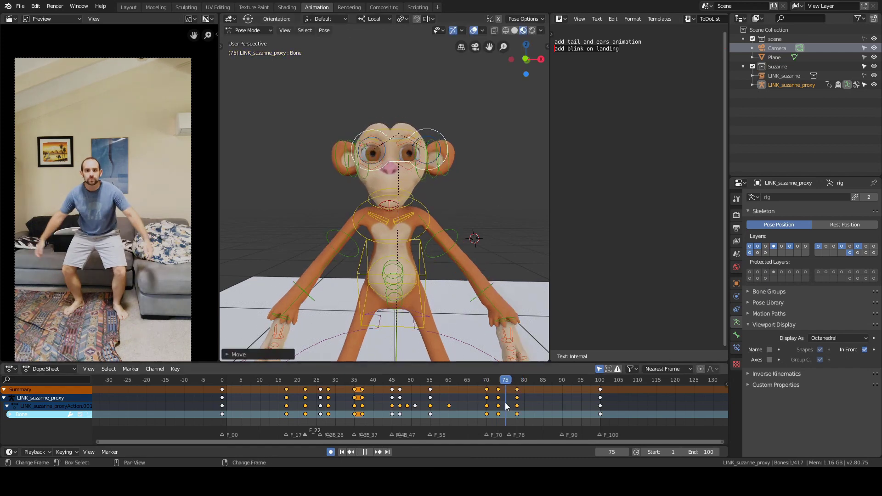
# - Review the blink and gaze with overlays hidden, and delete "add blink on landing" from the to-do list
pyautogui.click(475, 31)
pyautogui.keyDown('alt'); pyautogui.moveTo(464, 137); pyautogui.dragTo(444, 137, button='right'); pyautogui.keyUp('alt')
pyautogui.moveTo(434, 412); pyautogui.dragTo(498, 418, button='right')
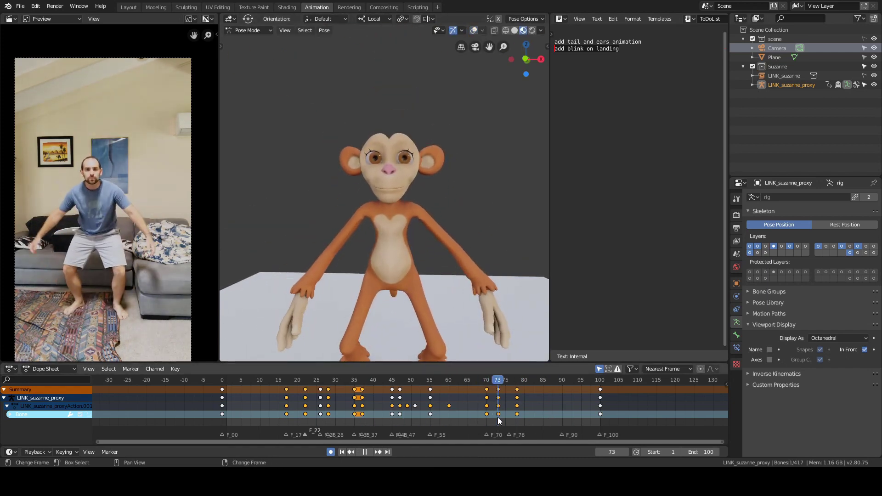
pyautogui.press('space')
pyautogui.click(617, 49)
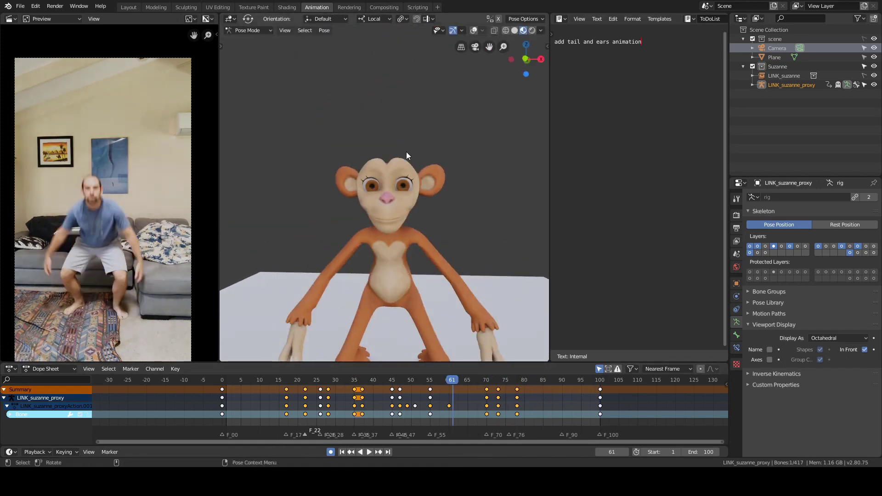
# - Show the viewport overlays again and select the three controls of the left ear
pyautogui.click(474, 30)
pyautogui.click(443, 111)
pyautogui.keyDown('alt'); pyautogui.moveTo(441, 115); pyautogui.dragTo(409, 120); pyautogui.keyUp('alt')
pyautogui.keyDown('alt'); pyautogui.moveTo(409, 120); pyautogui.dragTo(441, 124, button='right'); pyautogui.keyUp('alt')
pyautogui.click(410, 127)
pyautogui.moveTo(482, 153)
pyautogui.keyDown('alt'); pyautogui.mouseDown()
pyautogui.moveTo(456, 162)
pyautogui.moveTo(480, 159)
pyautogui.mouseUp(); pyautogui.keyUp('alt')
pyautogui.keyDown('ctrl'); pyautogui.moveTo(428, 108); pyautogui.dragTo(458, 169, button='right'); pyautogui.keyUp('ctrl')
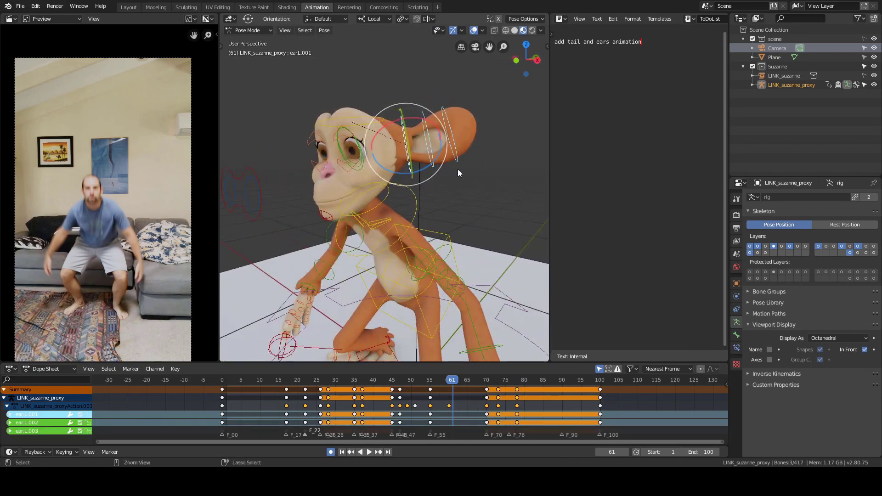
# - Add the three right ear controls to the selection
pyautogui.keyDown('alt'); pyautogui.moveTo(458, 169); pyautogui.dragTo(511, 171); pyautogui.keyUp('alt')
pyautogui.keyDown('alt'); pyautogui.moveTo(302, 177); pyautogui.dragTo(338, 177); pyautogui.keyUp('alt')
pyautogui.keyDown('ctrl'); pyautogui.moveTo(317, 179); pyautogui.dragTo(340, 110, button='right'); pyautogui.keyUp('ctrl')
pyautogui.keyDown('alt'); pyautogui.moveTo(473, 102); pyautogui.dragTo(441, 110); pyautogui.keyUp('alt')
pyautogui.keyDown('alt'); pyautogui.moveTo(506, 143); pyautogui.dragTo(461, 153, button='right'); pyautogui.keyUp('alt')
pyautogui.keyDown('alt'); pyautogui.moveTo(461, 153); pyautogui.dragTo(411, 210); pyautogui.keyUp('alt')
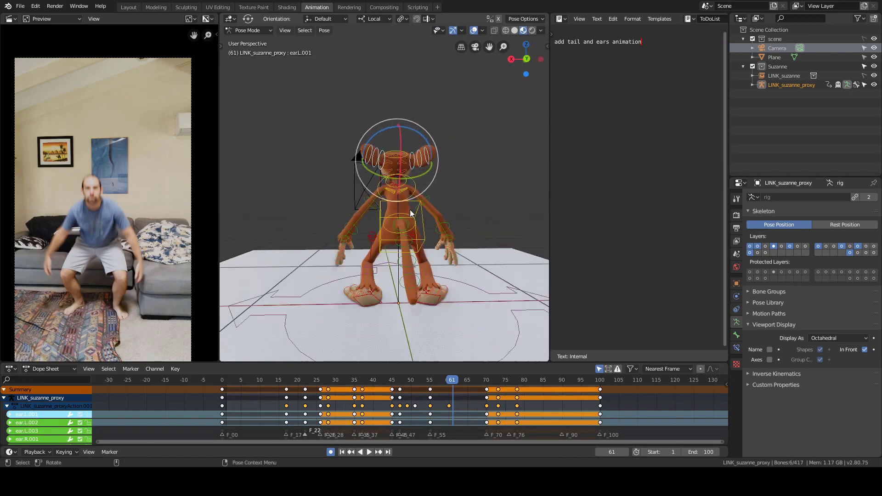
# - Rotate all six ear controls at frame 17 to give the ears their own pose in the crouch
pyautogui.keyDown('alt'); pyautogui.moveTo(304, 219); pyautogui.dragTo(479, 200); pyautogui.keyUp('alt')
pyautogui.click(221, 380)
pyautogui.keyDown('alt'); pyautogui.moveTo(423, 225); pyautogui.dragTo(482, 207, button='right'); pyautogui.keyUp('alt')
pyautogui.keyDown('alt'); pyautogui.moveTo(483, 207); pyautogui.dragTo(462, 212); pyautogui.keyUp('alt')
pyautogui.moveTo(222, 380); pyautogui.dragTo(287, 381)
pyautogui.keyDown('alt'); pyautogui.moveTo(404, 230); pyautogui.dragTo(448, 216, button='right'); pyautogui.keyUp('alt')
pyautogui.keyDown('alt'); pyautogui.moveTo(448, 216); pyautogui.dragTo(414, 217); pyautogui.keyUp('alt')
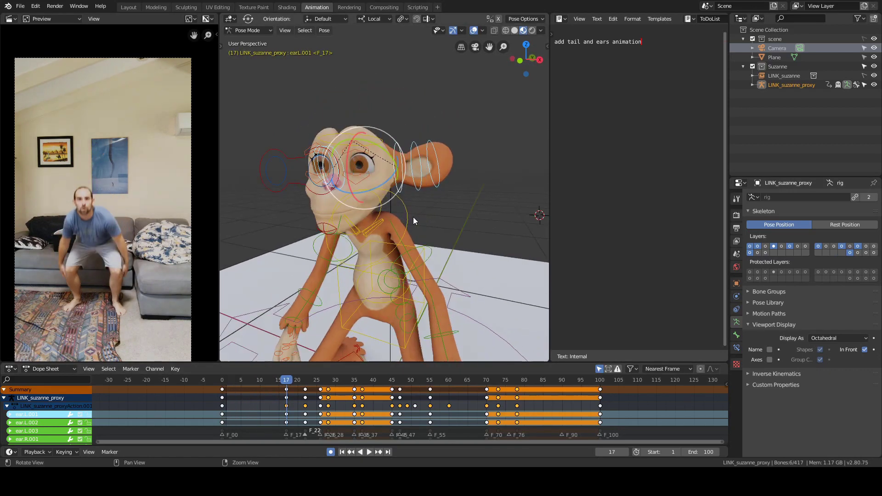
pyautogui.keyDown('alt'); pyautogui.moveTo(384, 182); pyautogui.dragTo(392, 184); pyautogui.keyUp('alt')
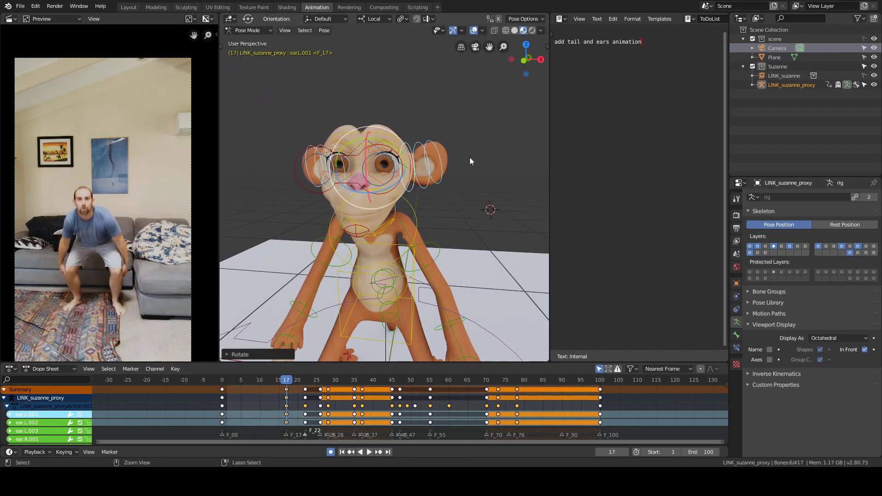
pyautogui.keyDown('alt'); pyautogui.moveTo(471, 123); pyautogui.dragTo(425, 126); pyautogui.keyUp('alt')
pyautogui.moveTo(334, 153); pyautogui.dragTo(339, 161)
pyautogui.keyDown('alt'); pyautogui.moveTo(394, 142); pyautogui.dragTo(472, 125); pyautogui.keyUp('alt')
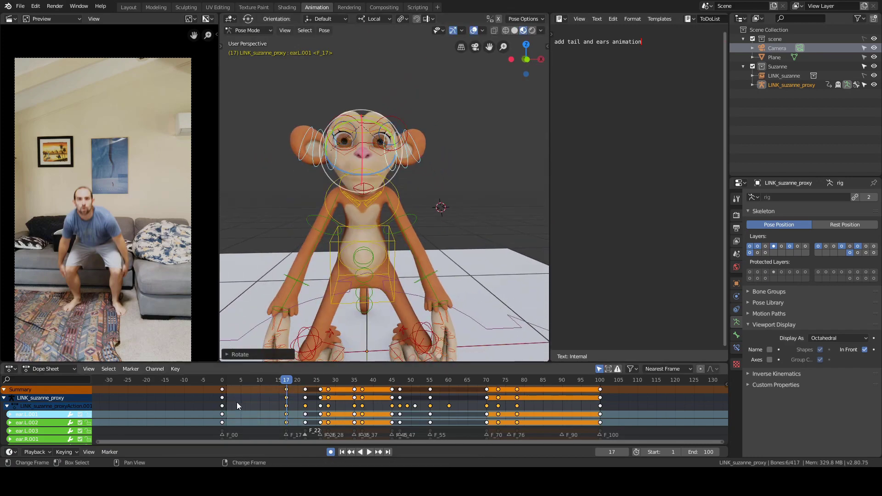
# - Delete the ear controls' keyframes after frame 17
pyautogui.moveTo(239, 404); pyautogui.dragTo(305, 406, button='right')
pyautogui.scroll(2, 395, 235)
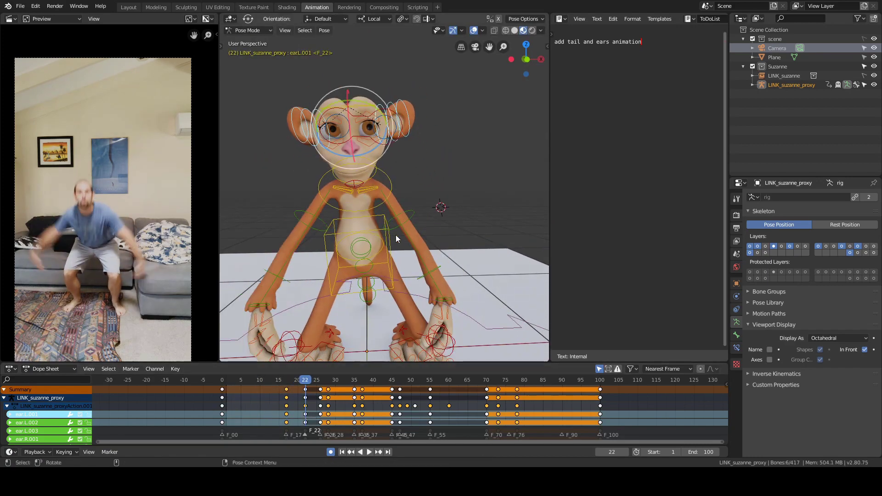
pyautogui.press('Down')
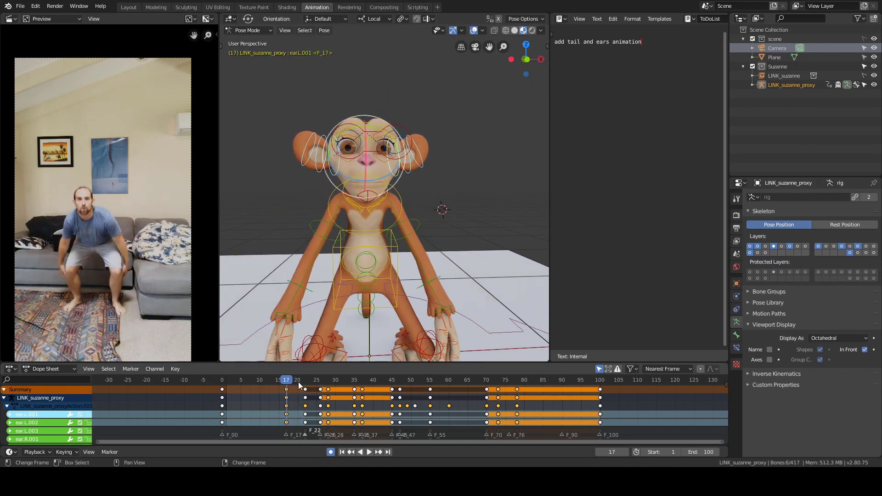
pyautogui.moveTo(295, 387); pyautogui.dragTo(611, 396)
pyautogui.press('x')
pyautogui.click(610, 396)
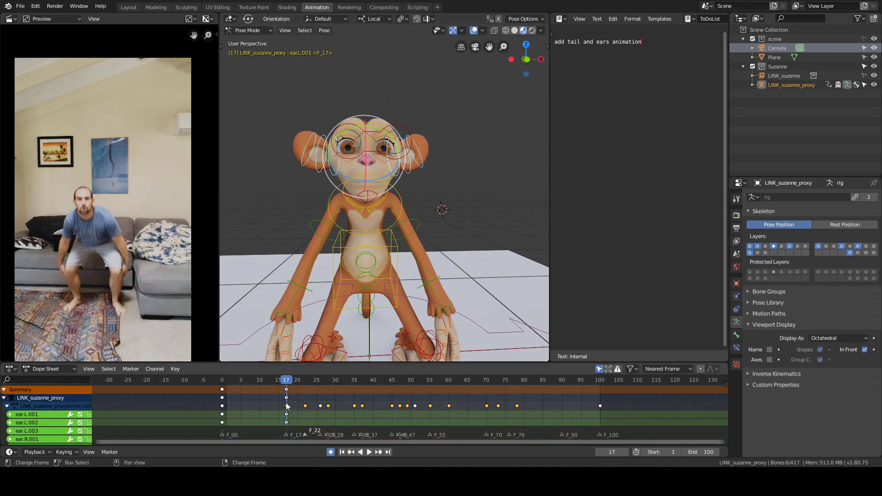
# - Rotate all six ear controls about -35° on their local axis at frame 28 for the takeoff
pyautogui.press('space')
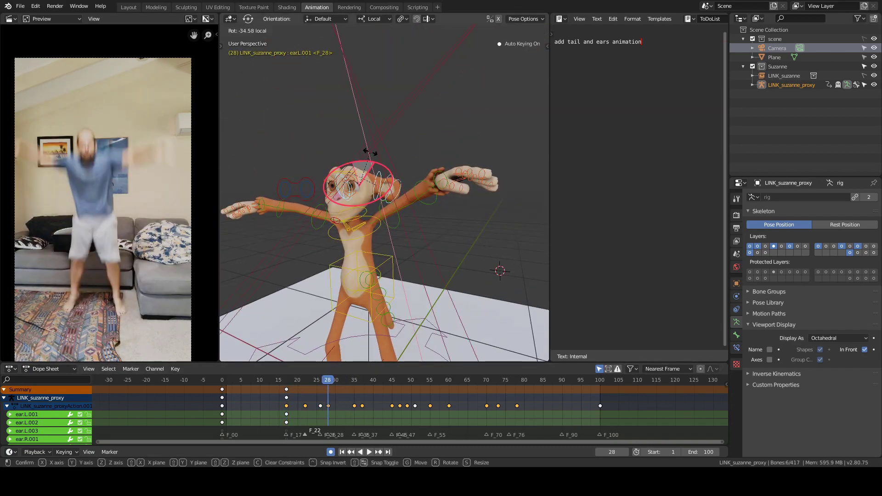
pyautogui.click(371, 152)
pyautogui.moveTo(370, 152); pyautogui.dragTo(478, 130, button='middle')
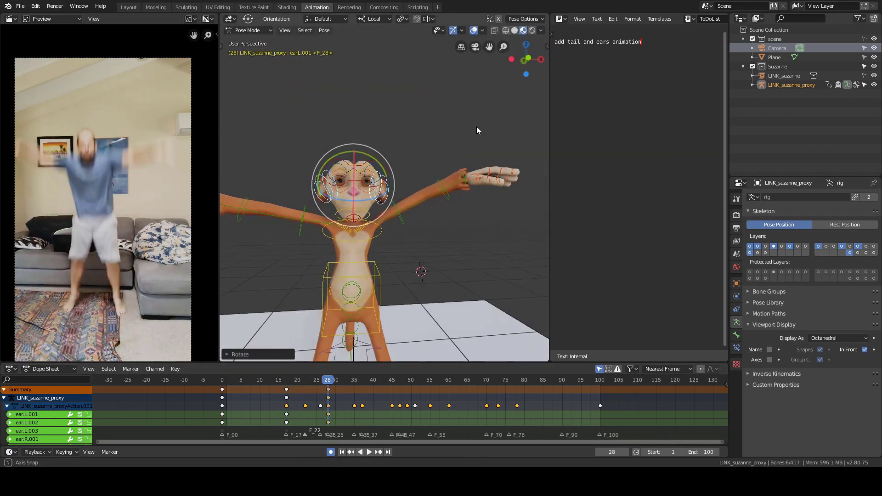
# - Rotate all six ear controls at frame 37 to pose the ears at the top of the jump
pyautogui.moveTo(327, 381); pyautogui.dragTo(362, 404)
pyautogui.moveTo(465, 109); pyautogui.dragTo(405, 193, button='middle')
pyautogui.press('r')
pyautogui.press('r')
pyautogui.click(416, 139)
pyautogui.click(425, 123)
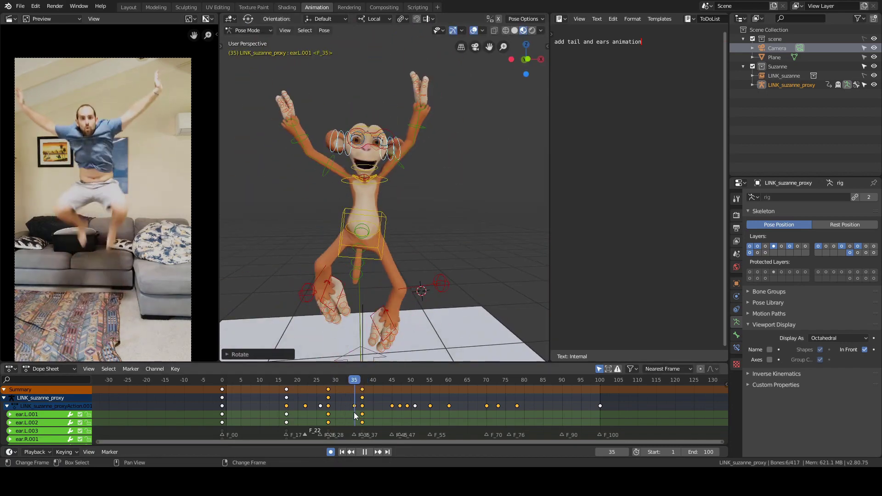
# - Rotate all six ear controls on their local X axis at frame 47 for the landing
pyautogui.moveTo(362, 380); pyautogui.dragTo(400, 418)
pyautogui.moveTo(436, 183); pyautogui.dragTo(406, 179, button='middle')
pyautogui.press('r')
pyautogui.press('x')
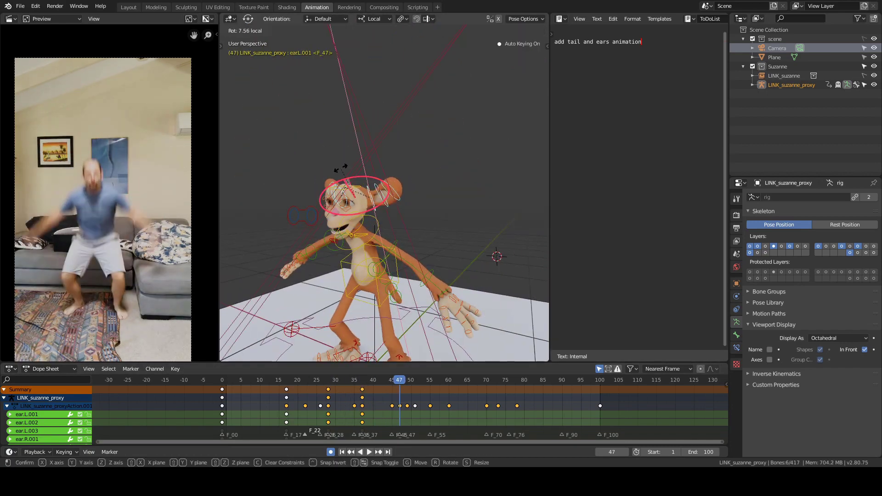
pyautogui.click(414, 152)
pyautogui.moveTo(416, 149); pyautogui.dragTo(435, 238, button='middle')
# - Rotate all six ear controls at frame 51 to make the ears follow through after the landing
pyautogui.press('Up')
pyautogui.press('Up')
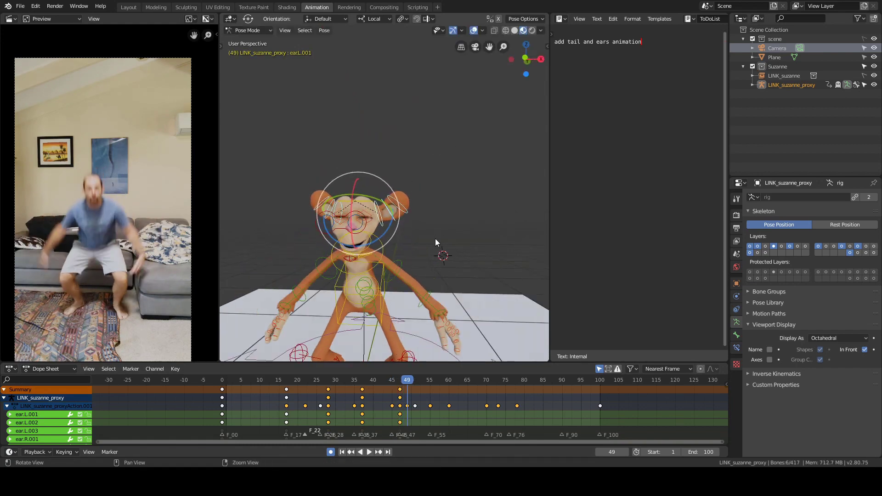
pyautogui.press('r')
pyautogui.click(343, 202)
pyautogui.moveTo(342, 202); pyautogui.dragTo(363, 230, button='middle')
pyautogui.press('r')
pyautogui.press('z')
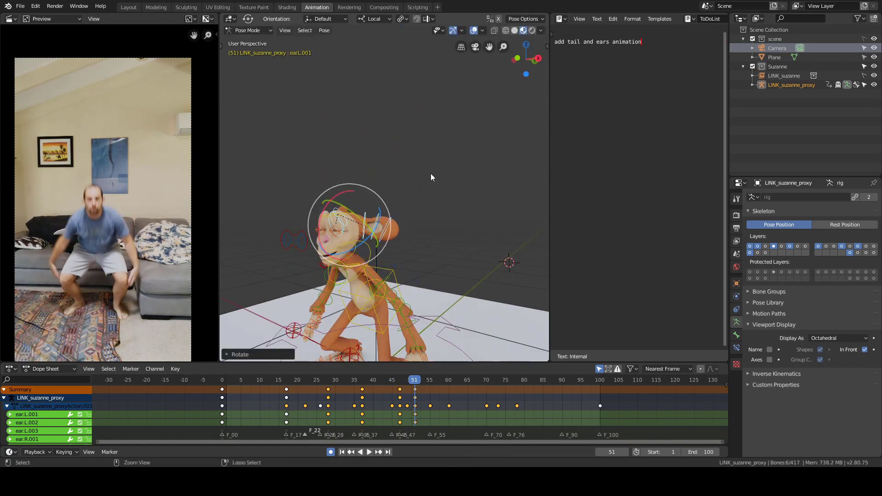
# - Select only the three right ear controls and rotate them freely at frame 51
pyautogui.moveTo(431, 177); pyautogui.dragTo(479, 197, button='middle')
pyautogui.click(398, 221)
pyautogui.moveTo(490, 131); pyautogui.dragTo(321, 158, button='middle')
pyautogui.moveTo(322, 159)
pyautogui.keyDown('ctrl'); pyautogui.mouseDown(button='right')
pyautogui.moveTo(372, 203)
pyautogui.moveTo(363, 209)
pyautogui.mouseUp(button='right'); pyautogui.keyUp('ctrl')
pyautogui.moveTo(367, 207); pyautogui.dragTo(428, 202, button='middle')
pyautogui.press('r')
pyautogui.press('r')
pyautogui.click(441, 207)
pyautogui.moveTo(506, 220); pyautogui.dragTo(459, 234, button='middle')
# - Rotate all six ear controls at frames 70, 78 and 100 to pose the ears while the monkey rises and settles
pyautogui.press('space')
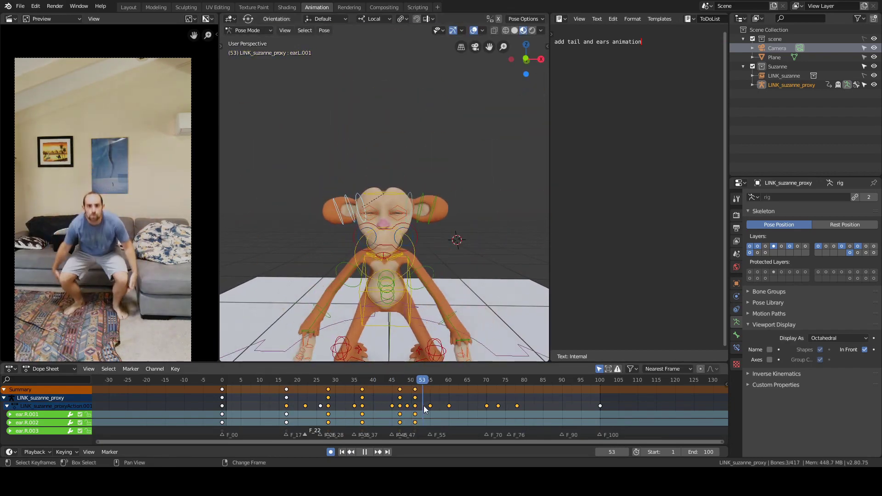
pyautogui.press('space')
pyautogui.scroll(3, 484, 151)
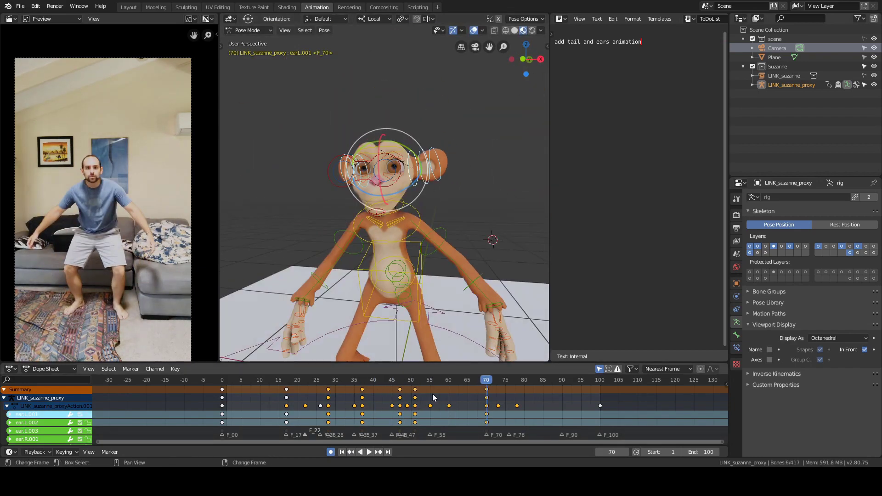
pyautogui.press('space')
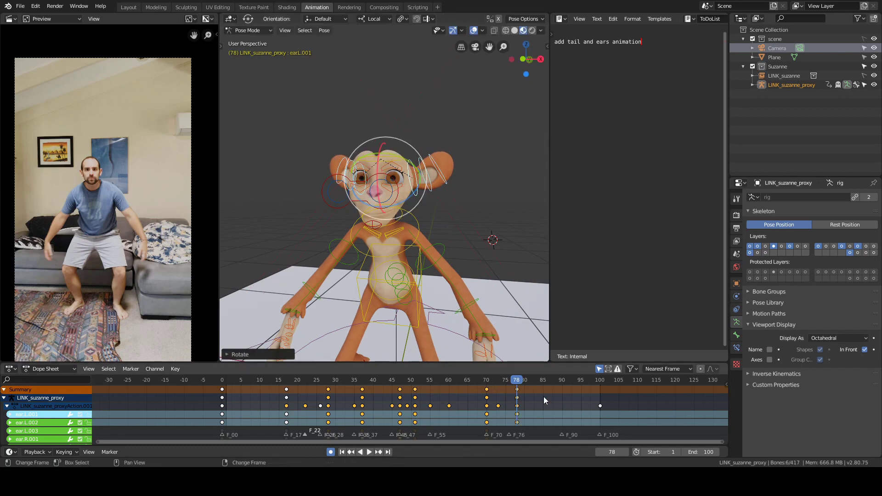
pyautogui.moveTo(545, 396); pyautogui.dragTo(600, 398, button='right')
pyautogui.hotkey('alt', 'a')
# - Hide the viewport overlays and play the animation to review the ear movement up to the jump's peak
pyautogui.click(474, 30)
pyautogui.moveTo(413, 184); pyautogui.dragTo(423, 184, button='middle')
pyautogui.scroll(-3, 404, 198)
pyautogui.moveTo(235, 400)
pyautogui.mouseDown(button='right')
pyautogui.moveTo(260, 401)
pyautogui.moveTo(246, 399)
pyautogui.mouseUp(button='right')
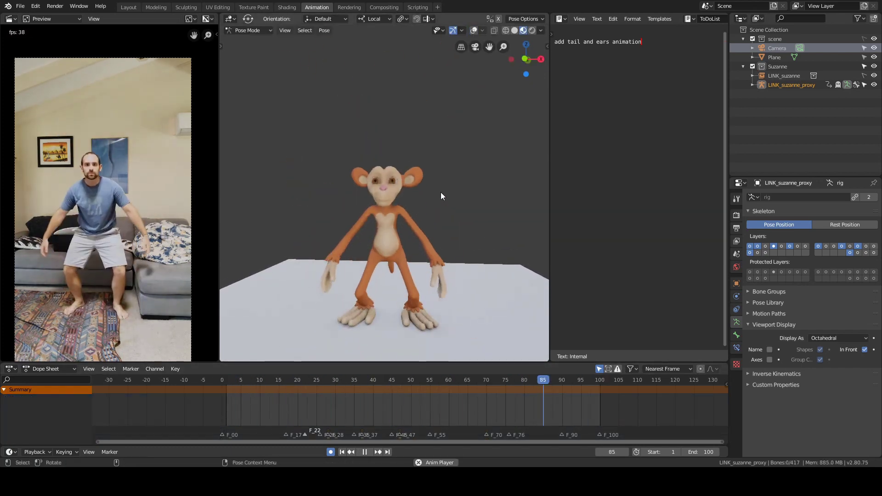
pyautogui.moveTo(413, 391); pyautogui.dragTo(365, 389, button='right')
pyautogui.press('space')
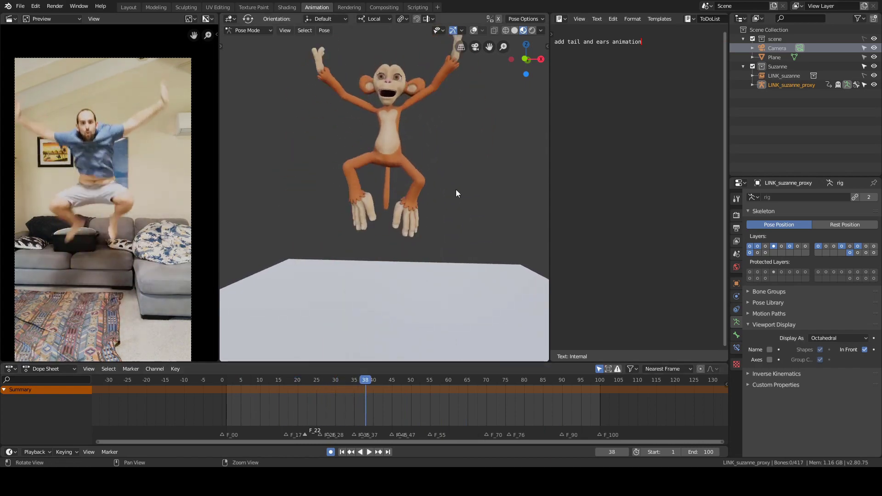
# - Show the viewport overlays again and freely rotate the left ear controls at frame 37
pyautogui.click(473, 30)
pyautogui.press('a')
pyautogui.hotkey('alt', 'a')
pyautogui.scroll(4, 441, 175)
pyautogui.keyDown('shift'); pyautogui.click(388, 191); pyautogui.keyUp('shift')
pyautogui.moveTo(423, 189); pyautogui.dragTo(394, 159, button='middle')
pyautogui.press('r')
pyautogui.press('r')
# - Select the three right ear controls and freely rotate them at frame 37
pyautogui.hotkey('alt', 'a')
pyautogui.press('b')
pyautogui.moveTo(398, 147); pyautogui.dragTo(361, 181)
pyautogui.moveTo(427, 179); pyautogui.dragTo(381, 188, button='middle')
pyautogui.press('r')
pyautogui.press('r')
pyautogui.moveTo(413, 322); pyautogui.dragTo(348, 341, button='middle')
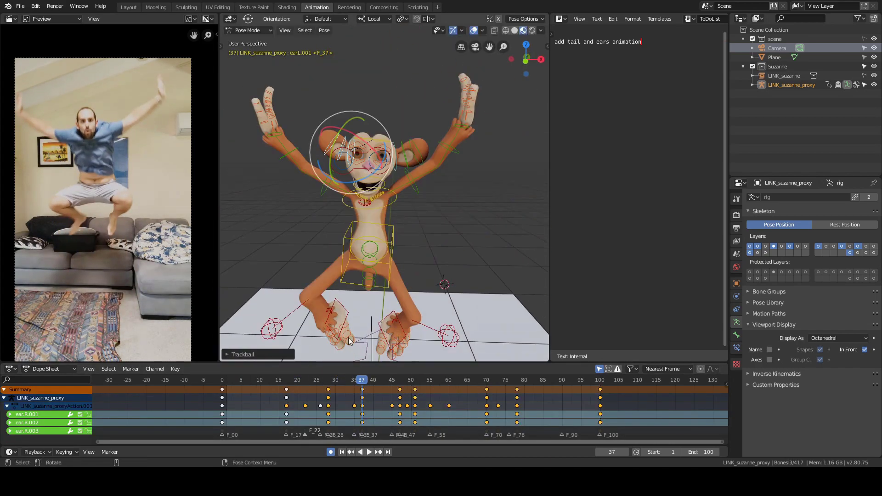
# - Freely rotate the right ear controls at frame 17 to refine the ear's crouch pose
pyautogui.keyDown('shift'); pyautogui.moveTo(343, 395); pyautogui.dragTo(286, 404, button='right'); pyautogui.keyUp('shift')
pyautogui.scroll(3, 427, 193)
pyautogui.press('r')
pyautogui.press('r')
# - Select the three left ear controls and freely rotate them at frame 17
pyautogui.hotkey('alt', 'a')
pyautogui.moveTo(495, 222); pyautogui.dragTo(462, 223, button='middle')
pyautogui.press('b')
pyautogui.moveTo(411, 202); pyautogui.dragTo(463, 250)
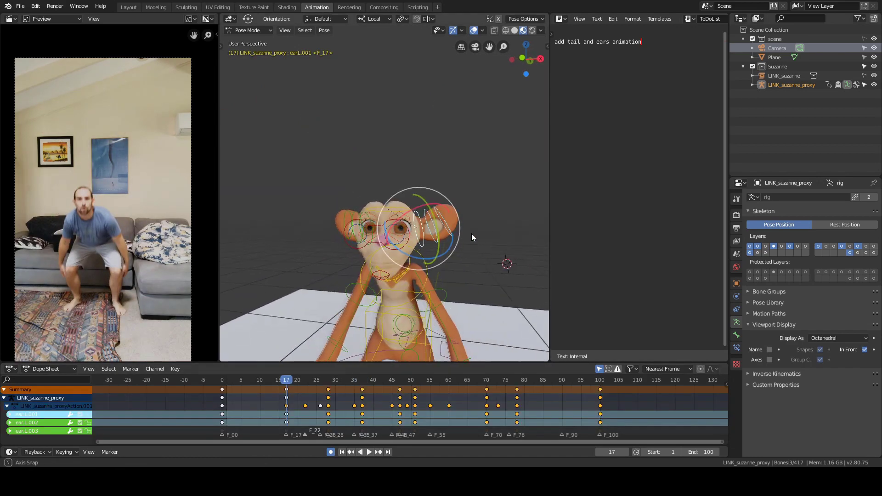
pyautogui.moveTo(471, 234); pyautogui.dragTo(482, 249, button='middle')
pyautogui.press('r')
pyautogui.press('r')
pyautogui.click(519, 208)
pyautogui.moveTo(519, 209); pyautogui.dragTo(492, 188, button='middle')
# - Rotate the left ear controls at frame 28 to refine the ear's takeoff pose
pyautogui.keyDown('shift'); pyautogui.moveTo(286, 395); pyautogui.dragTo(327, 395, button='right'); pyautogui.keyUp('shift')
pyautogui.moveTo(486, 271); pyautogui.dragTo(413, 285, button='middle')
pyautogui.press('r')
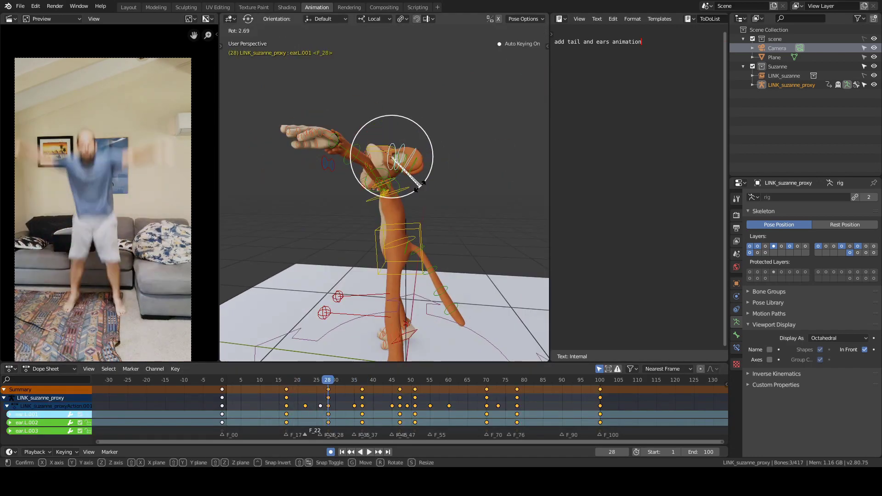
pyautogui.moveTo(420, 186); pyautogui.dragTo(427, 175)
# - Select the three right ear controls and freely rotate them at frame 28
pyautogui.hotkey('alt', 'a')
pyautogui.moveTo(473, 137); pyautogui.dragTo(350, 149, button='middle')
pyautogui.press('b')
pyautogui.moveTo(400, 138); pyautogui.dragTo(352, 177)
pyautogui.moveTo(400, 152); pyautogui.dragTo(379, 177, button='middle')
pyautogui.click(391, 148)
# - Check the landing playback and rotate the right ear controls at frame 51
pyautogui.scroll(-2, 379, 178)
pyautogui.press('space')
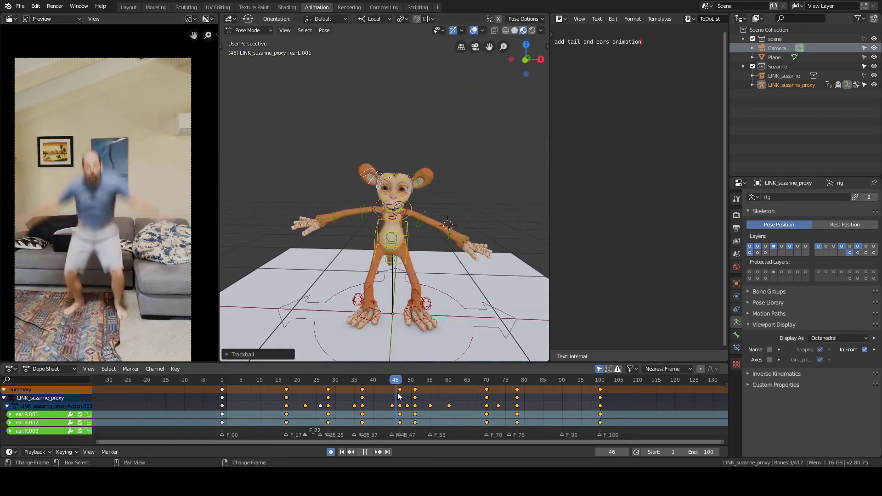
pyautogui.keyDown('shift'); pyautogui.moveTo(398, 396); pyautogui.dragTo(414, 396, button='right'); pyautogui.keyUp('shift')
pyautogui.moveTo(415, 239); pyautogui.dragTo(501, 230, button='middle')
pyautogui.press('r')
pyautogui.click(498, 207)
# - Lasso-select the left ear controls and rotate them at frame 51
pyautogui.hotkey('alt', 'a')
pyautogui.moveTo(505, 198); pyautogui.dragTo(428, 193, button='middle')
pyautogui.moveTo(459, 177)
pyautogui.keyDown('ctrl'); pyautogui.mouseDown(button='right')
pyautogui.moveTo(406, 203)
pyautogui.moveTo(462, 218)
pyautogui.mouseUp(button='right'); pyautogui.keyUp('ctrl')
pyautogui.moveTo(462, 218); pyautogui.dragTo(363, 193, button='middle')
pyautogui.moveTo(363, 184); pyautogui.dragTo(359, 159)
pyautogui.moveTo(359, 159)
pyautogui.mouseDown(button='middle')
pyautogui.moveTo(467, 137)
pyautogui.moveTo(453, 217)
pyautogui.mouseUp(button='middle')
# - Rotate the left ear controls at frame 70 to refine the ear's pose
pyautogui.scroll(-3, 453, 218)
pyautogui.keyDown('shift'); pyautogui.moveTo(414, 405); pyautogui.dragTo(487, 406, button='right'); pyautogui.keyUp('shift')
pyautogui.moveTo(510, 207); pyautogui.dragTo(401, 185, button='middle')
pyautogui.moveTo(399, 183); pyautogui.dragTo(396, 175)
# - Lasso-select the right ear controls and rotate them at frame 70
pyautogui.hotkey('alt', 'a')
pyautogui.moveTo(413, 174); pyautogui.dragTo(367, 170, button='middle')
pyautogui.keyDown('ctrl'); pyautogui.moveTo(464, 133); pyautogui.dragTo(473, 170, button='right'); pyautogui.keyUp('ctrl')
pyautogui.moveTo(496, 180); pyautogui.dragTo(423, 184, button='middle')
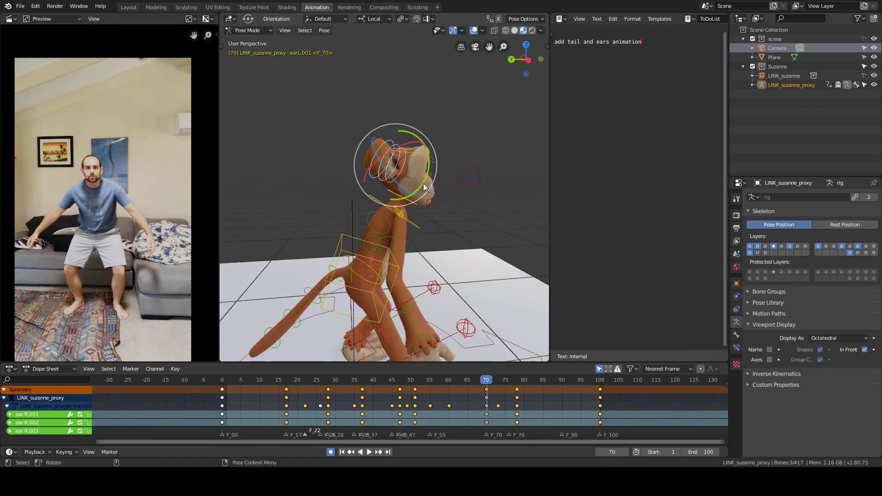
pyautogui.moveTo(415, 128); pyautogui.dragTo(417, 132)
pyautogui.keyDown('alt'); pyautogui.moveTo(416, 142); pyautogui.dragTo(405, 161); pyautogui.keyUp('alt')
# - Rotate the right ear controls and the left ear controls separately at frame 78
pyautogui.keyDown('shift'); pyautogui.moveTo(487, 397); pyautogui.dragTo(517, 396, button='right'); pyautogui.keyUp('shift')
pyautogui.keyDown('alt'); pyautogui.moveTo(505, 225); pyautogui.dragTo(483, 226); pyautogui.keyUp('alt')
pyautogui.hotkey('alt', 'a')
pyautogui.scroll(3, 422, 151)
pyautogui.moveTo(422, 152); pyautogui.dragTo(488, 132, button='middle')
pyautogui.keyDown('ctrl'); pyautogui.moveTo(488, 133); pyautogui.dragTo(441, 195, button='right'); pyautogui.keyUp('ctrl')
pyautogui.moveTo(460, 173); pyautogui.dragTo(455, 188)
pyautogui.moveTo(487, 193); pyautogui.dragTo(464, 195, button='middle')
# - Deselect the ears at frame 100, hide the overlays and play the whole animation to review it
pyautogui.keyDown('shift'); pyautogui.moveTo(516, 407); pyautogui.dragTo(600, 407, button='right'); pyautogui.keyUp('shift')
pyautogui.hotkey('alt', 'a')
pyautogui.click(474, 30)
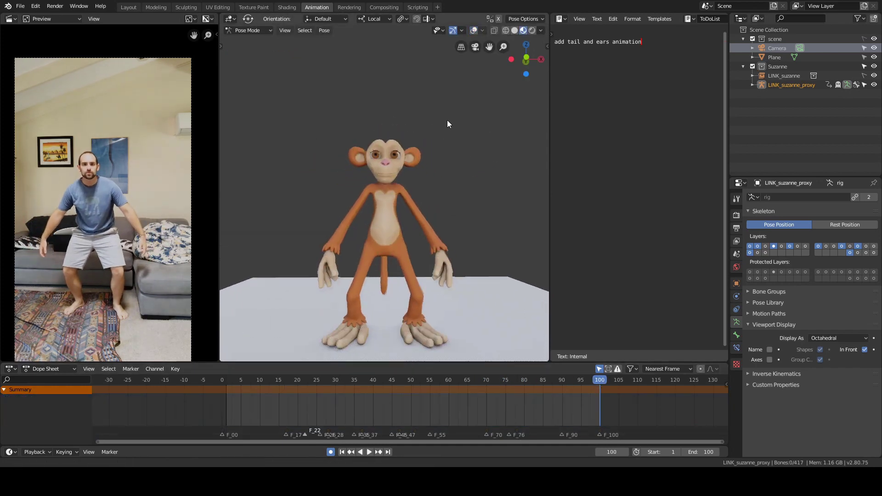
pyautogui.scroll(-1, 448, 120)
pyautogui.moveTo(447, 119); pyautogui.dragTo(443, 131, button='middle')
pyautogui.press('space')
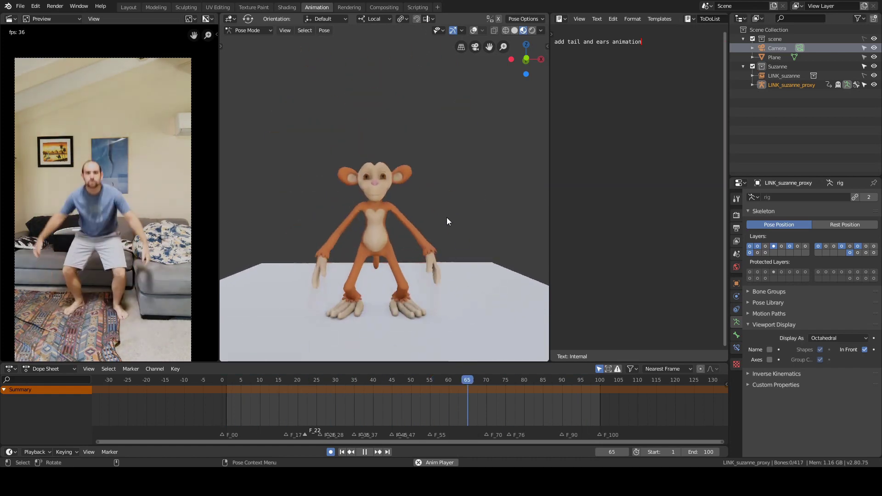
pyautogui.press('space')
# - Show the overlays again, select the left hand control and rotate it at frame 73
pyautogui.hotkey('shift', 'alt', 'z')
pyautogui.press('a')
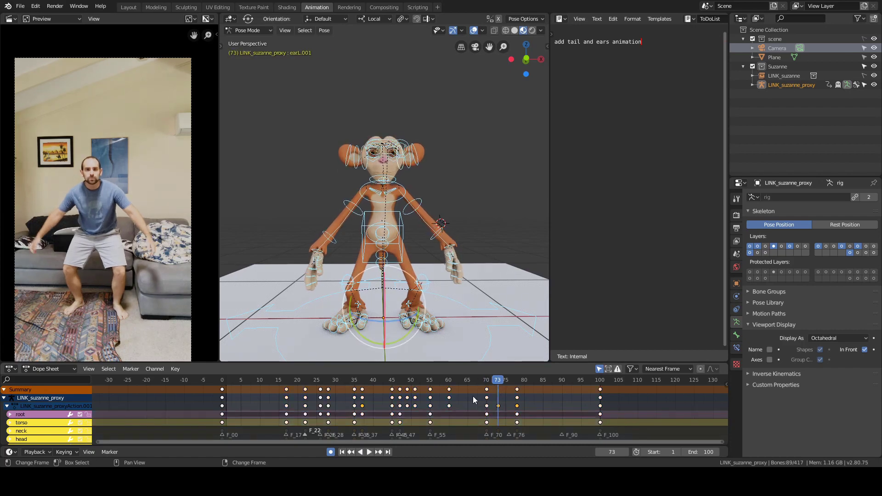
pyautogui.moveTo(496, 412); pyautogui.dragTo(499, 412)
pyautogui.scroll(1, 384, 220)
pyautogui.hotkey('alt', 'a')
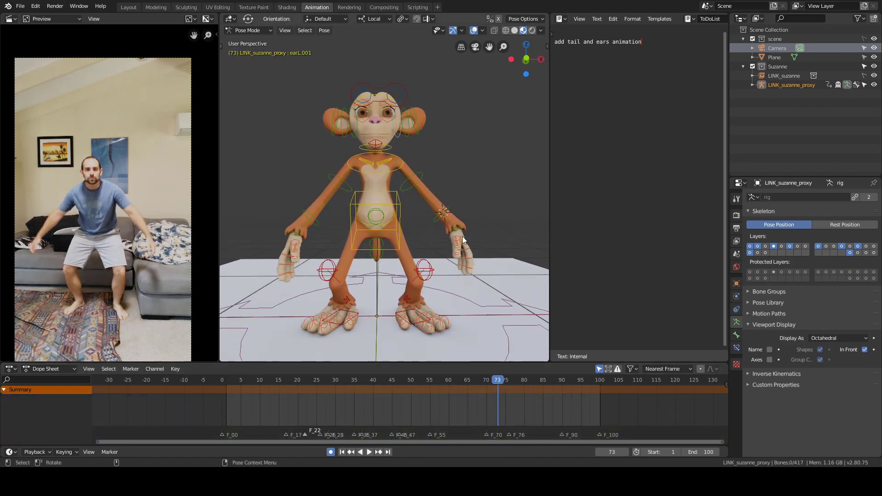
pyautogui.click(456, 230)
pyautogui.press('r')
pyautogui.press('r')
pyautogui.moveTo(441, 258); pyautogui.dragTo(464, 257, button='middle')
# - Rotate the right hand control at frame 73 and deselect it
pyautogui.hotkey('alt', 'a')
pyautogui.click(294, 235)
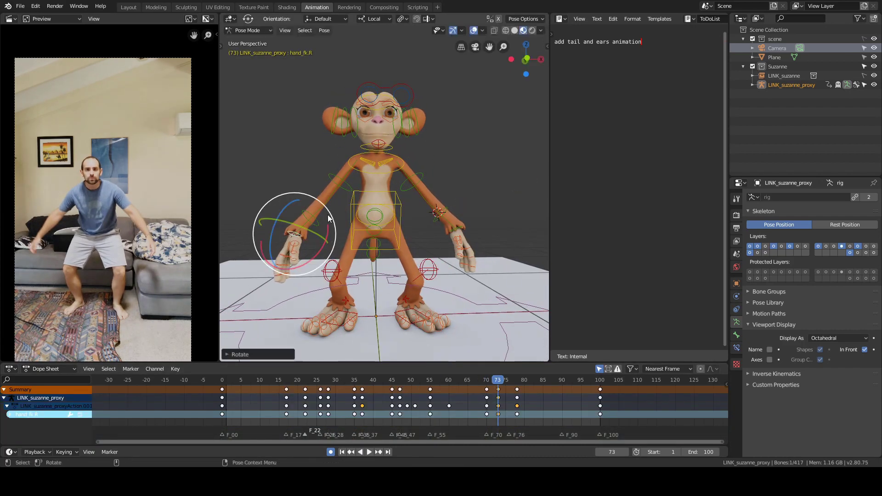
pyautogui.hotkey('alt', 'a')
# - Review the hand motion from frame 73 onward with overlays hidden and all controls' keyframes listed
pyautogui.scroll(-1, 328, 218)
pyautogui.hotkey('alt', 'shift', 'z')
pyautogui.press('a')
pyautogui.moveTo(498, 399); pyautogui.dragTo(519, 404, button='right')
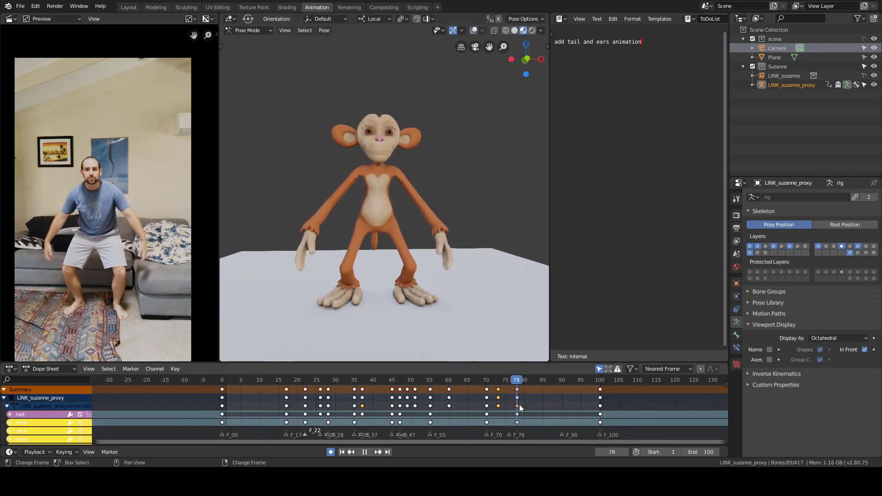
pyautogui.press('space')
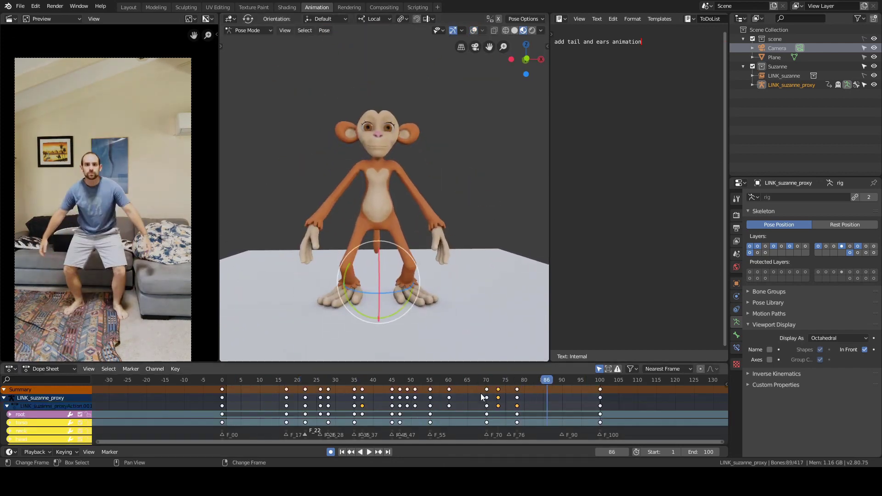
pyautogui.click(482, 393)
# - Show the overlays again and adjust the left upper arm control's rotation at frame 76
pyautogui.hotkey('alt', 'shift', 'z')
pyautogui.hotkey('alt', 'a')
pyautogui.press('a')
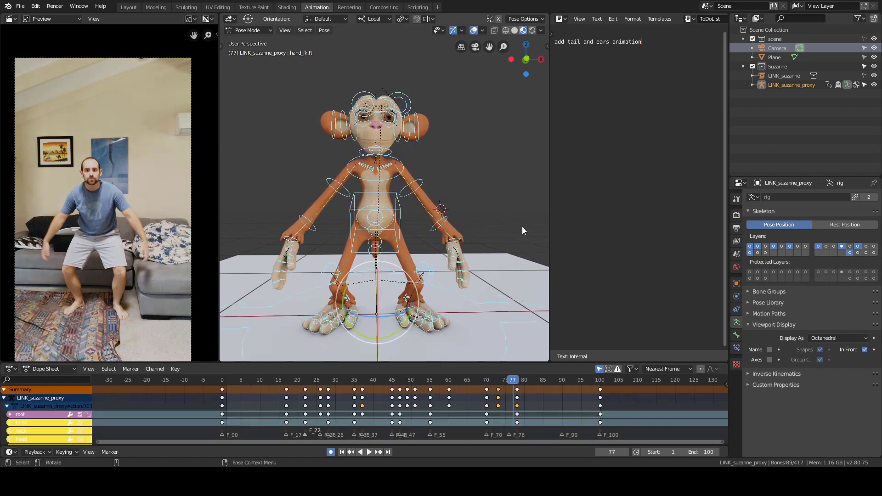
pyautogui.click(400, 216)
pyautogui.moveTo(488, 400); pyautogui.dragTo(509, 401, button='right')
pyautogui.press('a')
pyautogui.click(418, 182)
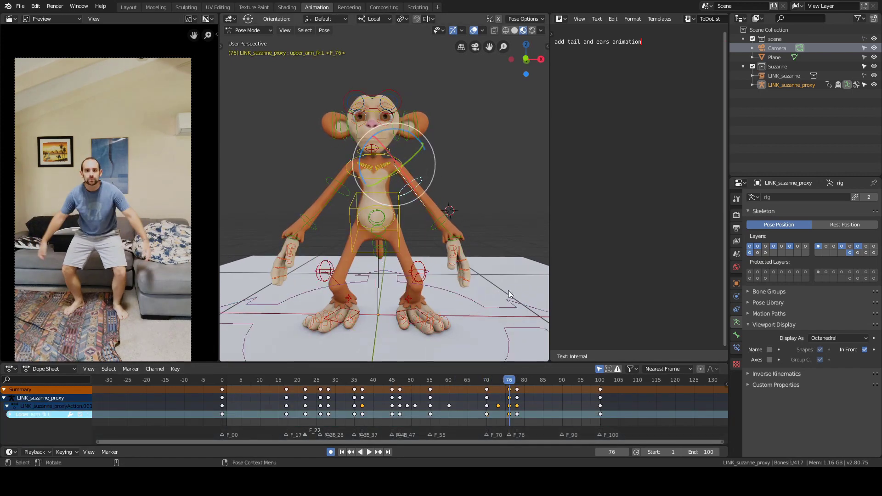
# - Compare the left upper arm's pose between frames 76 and 78
pyautogui.press('a')
pyautogui.click(418, 181)
pyautogui.keyDown('shift'); pyautogui.moveTo(501, 214); pyautogui.dragTo(498, 193, button='middle'); pyautogui.keyUp('shift')
pyautogui.scroll(1, 499, 195)
pyautogui.press('Right')
pyautogui.press('Right')
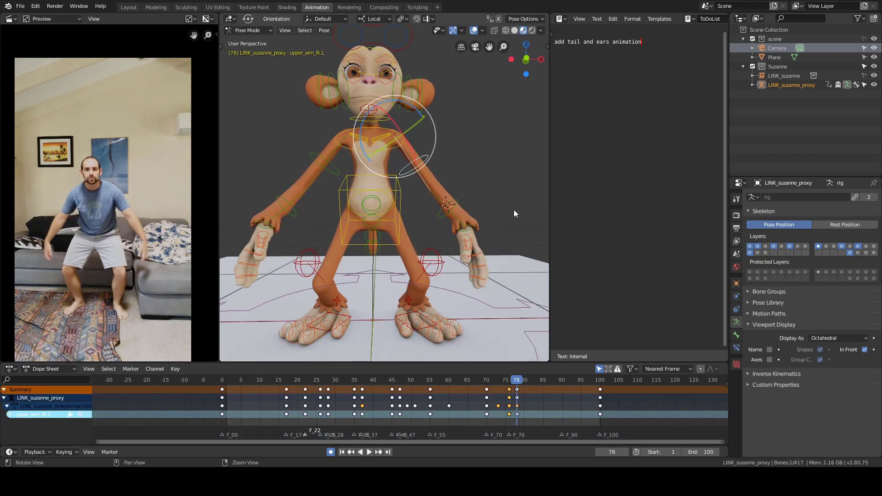
pyautogui.press('Left')
pyautogui.press('Left')
pyautogui.press('Left')
pyautogui.press('Right')
# - Delete the keyframes of all rig controls at frame 76
pyautogui.press('a')
pyautogui.click(476, 224)
pyautogui.click(277, 224)
pyautogui.press('a')
pyautogui.click(509, 389)
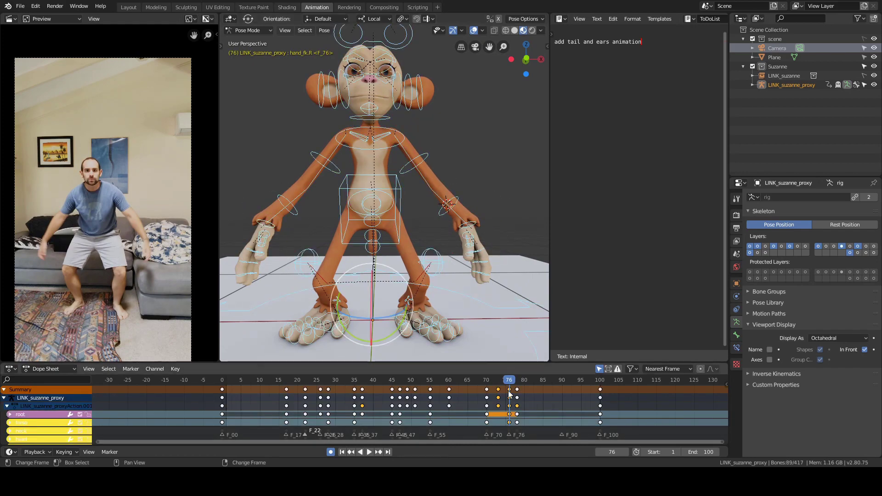
pyautogui.press('Delete')
pyautogui.moveTo(508, 395)
pyautogui.keyDown('shift'); pyautogui.mouseDown(button='right')
pyautogui.moveTo(481, 396)
pyautogui.moveTo(517, 400)
pyautogui.mouseUp(button='right'); pyautogui.keyUp('shift')
pyautogui.hotkey('alt', 'a')
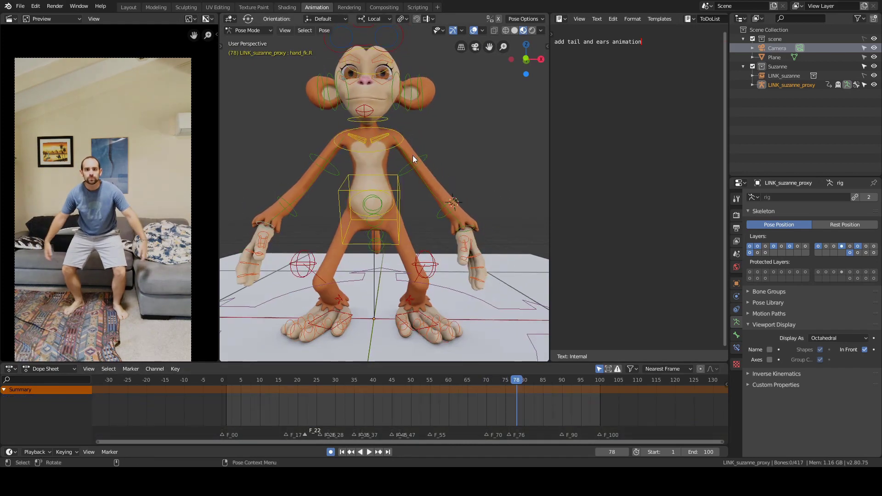
# - Review the jump playback from the front and the side with overlays hidden
pyautogui.click(413, 156)
pyautogui.moveTo(482, 195)
pyautogui.mouseDown(button='middle')
pyautogui.moveTo(514, 201)
pyautogui.moveTo(497, 203)
pyautogui.mouseUp(button='middle')
pyautogui.hotkey('alt', 'a')
pyautogui.keyDown('shift'); pyautogui.moveTo(502, 401); pyautogui.dragTo(519, 405, button='right'); pyautogui.keyUp('shift')
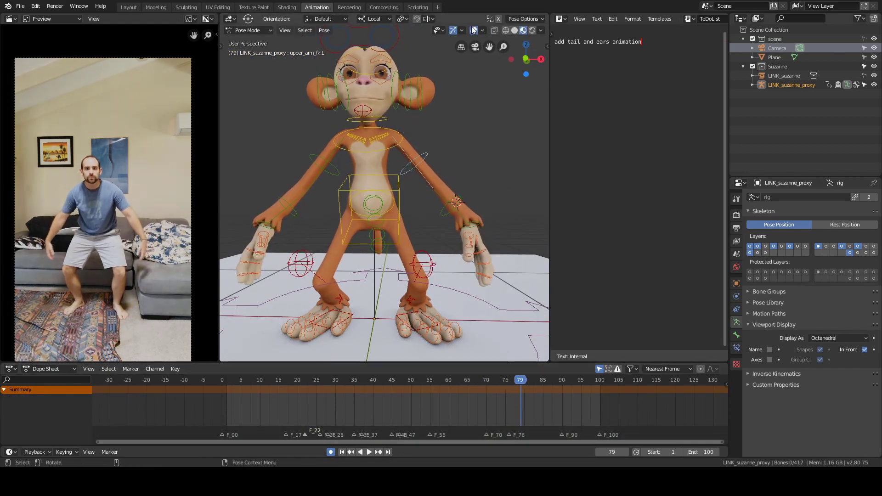
pyautogui.scroll(-4, 485, 127)
pyautogui.hotkey('alt', 'shift', 'z')
pyautogui.press('space')
pyautogui.moveTo(484, 127); pyautogui.dragTo(464, 146, button='middle')
pyautogui.scroll(2, 464, 146)
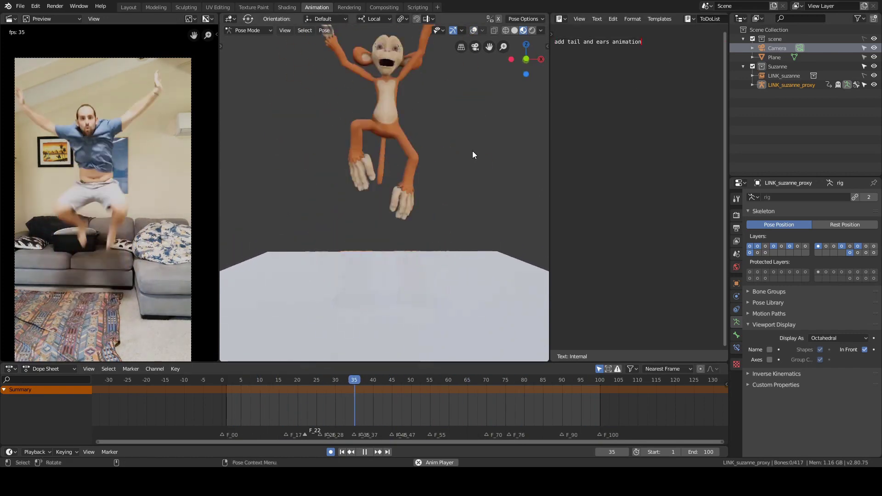
pyautogui.moveTo(525, 337); pyautogui.dragTo(396, 236, button='middle')
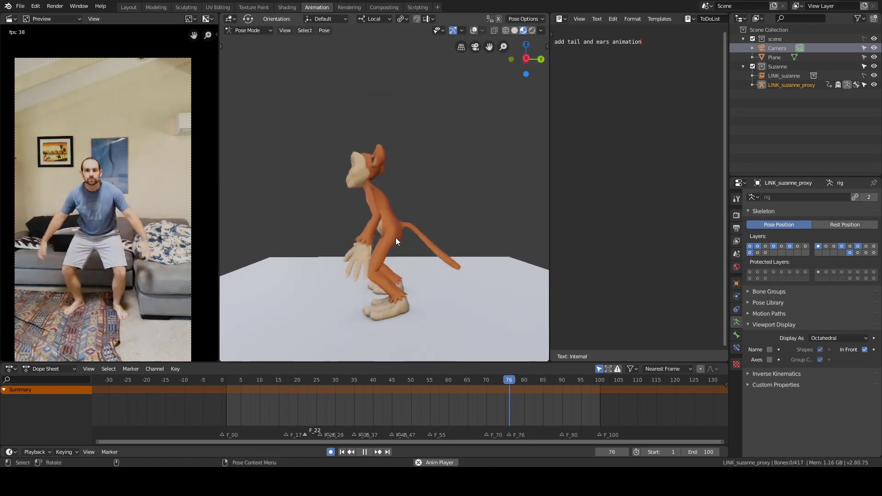
# - Show the overlays and check the left upper arm control's keyframes before frame 78 from the side
pyautogui.press('space')
pyautogui.hotkey('alt', 'shift', 'z')
pyautogui.keyDown('alt'); pyautogui.moveTo(438, 200); pyautogui.dragTo(409, 198); pyautogui.keyUp('alt')
pyautogui.click(396, 205)
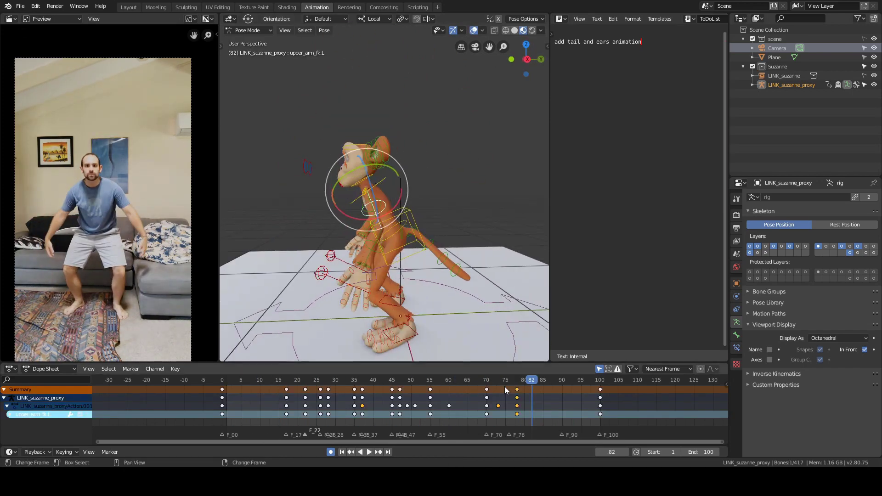
pyautogui.moveTo(510, 403)
pyautogui.mouseDown()
pyautogui.moveTo(486, 407)
pyautogui.moveTo(517, 391)
pyautogui.moveTo(495, 401)
pyautogui.mouseUp()
pyautogui.press('i')
# - Play the jump from the side with nothing selected and overlays hidden
pyautogui.click(482, 204)
pyautogui.press('space')
pyautogui.click(480, 129)
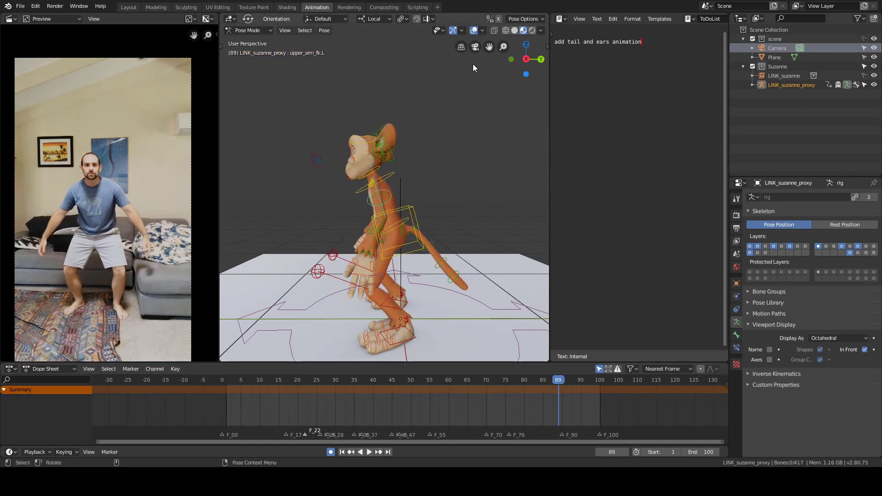
pyautogui.click(474, 30)
pyautogui.moveTo(400, 149)
pyautogui.mouseDown(button='middle')
pyautogui.moveTo(497, 153)
pyautogui.moveTo(362, 161)
pyautogui.moveTo(472, 152)
pyautogui.moveTo(395, 158)
pyautogui.mouseUp(button='middle')
pyautogui.press('space')
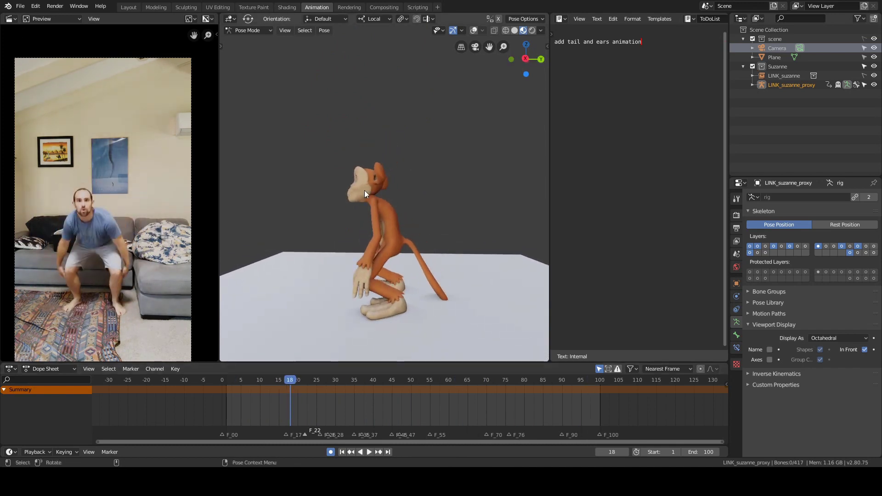
# - Show the overlays and rotate the chest and neighbouring torso controls at frame 35
pyautogui.moveTo(290, 339); pyautogui.dragTo(343, 391)
pyautogui.press('a')
pyautogui.press('Up')
pyautogui.hotkey('alt', 'a')
pyautogui.keyDown('shift'); pyautogui.moveTo(460, 61); pyautogui.dragTo(472, 127, button='middle'); pyautogui.keyUp('shift')
pyautogui.hotkey('alt', 'shift', 'z')
pyautogui.click(418, 170)
pyautogui.scroll(1, 438, 171)
pyautogui.keyDown('shift'); pyautogui.moveTo(437, 171); pyautogui.dragTo(414, 159, button='middle'); pyautogui.keyUp('shift')
pyautogui.moveTo(412, 190); pyautogui.dragTo(408, 201)
pyautogui.click(403, 212)
pyautogui.moveTo(417, 199); pyautogui.dragTo(408, 177)
pyautogui.click(398, 156)
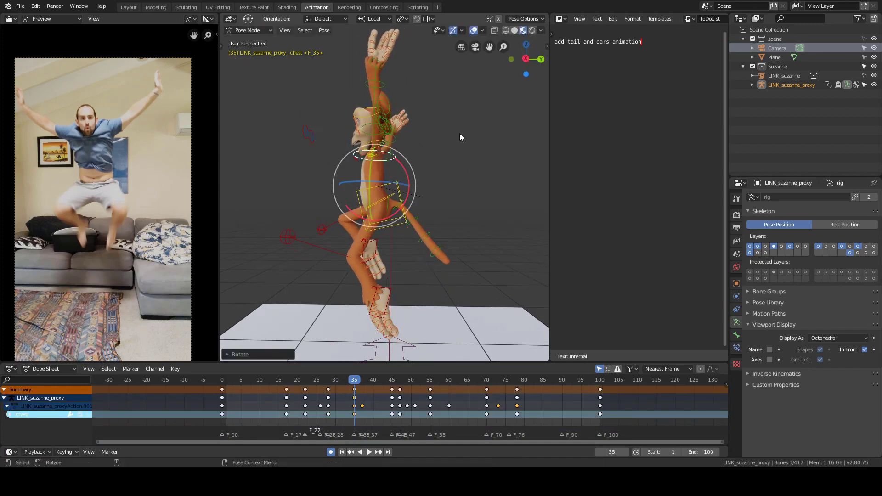
# - Rotate another upper-body control and the head control at frame 35
pyautogui.click(459, 134)
pyautogui.keyDown('alt'); pyautogui.moveTo(460, 134); pyautogui.dragTo(478, 138); pyautogui.keyUp('alt')
pyautogui.click(413, 174)
pyautogui.moveTo(417, 142); pyautogui.dragTo(420, 154)
pyautogui.click(476, 136)
pyautogui.keyDown('alt'); pyautogui.moveTo(476, 137); pyautogui.dragTo(460, 142); pyautogui.keyUp('alt')
pyautogui.click(401, 104)
pyautogui.moveTo(415, 137)
pyautogui.mouseDown()
pyautogui.moveTo(414, 149)
pyautogui.moveTo(470, 123)
pyautogui.moveTo(415, 148)
pyautogui.mouseUp()
# - Review the poses around frame 35 and the full jump playback from the front with overlays hidden
pyautogui.keyDown('alt'); pyautogui.moveTo(423, 315); pyautogui.dragTo(411, 254, button='middle'); pyautogui.keyUp('alt')
pyautogui.keyDown('alt'); pyautogui.scroll(-2, 420, 299); pyautogui.keyUp('alt')
pyautogui.scroll(-1, 412, 253)
pyautogui.keyDown('alt'); pyautogui.scroll(3, 412, 253); pyautogui.keyUp('alt')
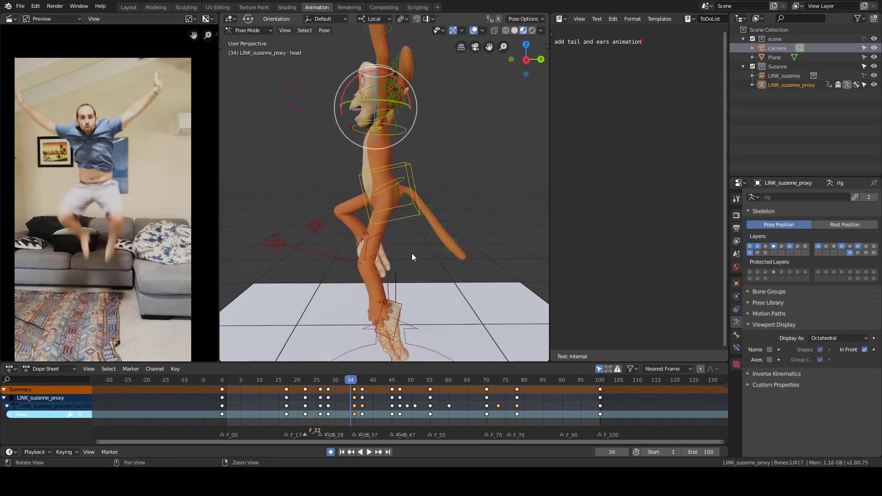
pyautogui.keyDown('alt'); pyautogui.scroll(-4, 412, 252); pyautogui.keyUp('alt')
pyautogui.keyDown('alt'); pyautogui.scroll(1, 412, 252); pyautogui.keyUp('alt')
pyautogui.click(362, 389)
pyautogui.keyDown('alt'); pyautogui.moveTo(427, 220); pyautogui.dragTo(478, 211); pyautogui.keyUp('alt')
pyautogui.click(469, 209)
pyautogui.scroll(-4, 461, 209)
pyautogui.hotkey('shift', 'alt', 'z')
pyautogui.press('space')
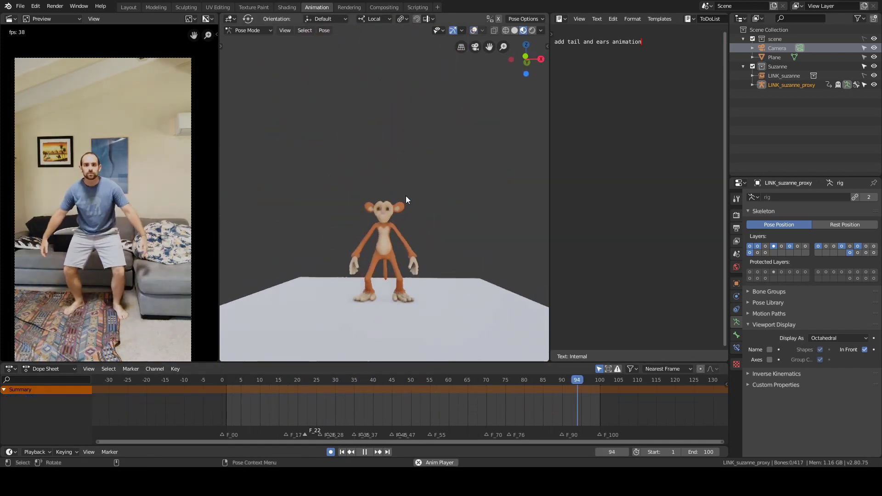
pyautogui.press('space')
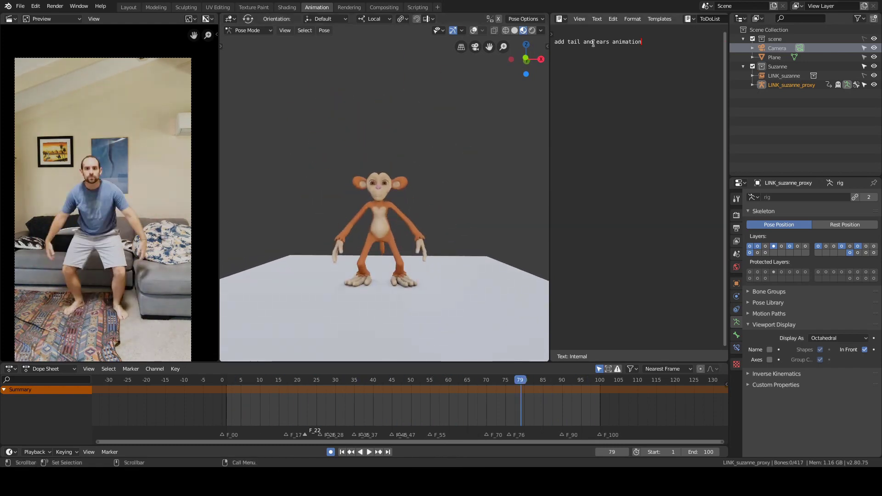
# - Show the overlays and insert a keyframe for all rig controls at frame 33
pyautogui.keyDown('alt'); pyautogui.moveTo(475, 157); pyautogui.dragTo(477, 155); pyautogui.keyUp('alt')
pyautogui.moveTo(395, 380); pyautogui.dragTo(347, 380)
pyautogui.press('a')
pyautogui.hotkey('shift', 'alt', 'z')
pyautogui.hotkey('alt', 'a')
pyautogui.press('a')
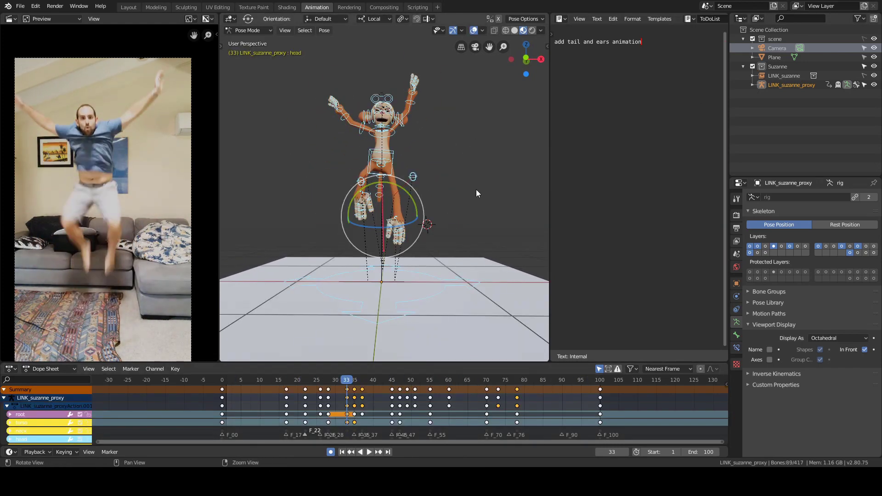
# - Switch to a selection tool and select all five tail controls at frame 35
pyautogui.keyDown('alt'); pyautogui.scroll(-4, 476, 189); pyautogui.keyUp('alt')
pyautogui.keyDown('alt'); pyautogui.scroll(2, 476, 189); pyautogui.keyUp('alt')
pyautogui.hotkey('alt', 'a')
pyautogui.keyDown('alt'); pyautogui.moveTo(476, 189); pyautogui.dragTo(448, 163, button='right'); pyautogui.keyUp('alt')
pyautogui.click(416, 209)
pyautogui.keyDown('alt'); pyautogui.moveTo(447, 184); pyautogui.dragTo(413, 184); pyautogui.keyUp('alt')
pyautogui.moveTo(453, 195); pyautogui.dragTo(420, 143)
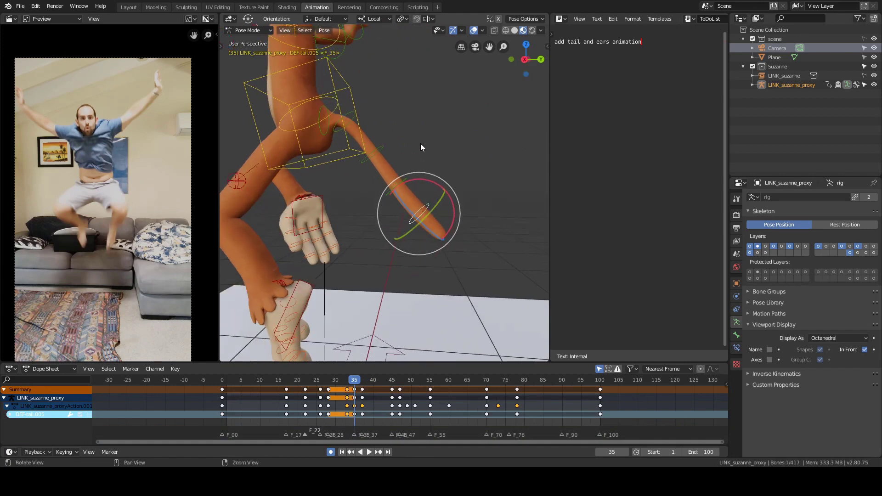
pyautogui.click(221, 46)
pyautogui.click(232, 50)
pyautogui.press('t')
pyautogui.keyDown('shift'); pyautogui.click(432, 230); pyautogui.keyUp('shift')
pyautogui.keyDown('shift'); pyautogui.click(393, 188); pyautogui.keyUp('shift')
pyautogui.keyDown('shift'); pyautogui.click(357, 142); pyautogui.keyUp('shift')
pyautogui.keyDown('shift'); pyautogui.click(327, 137); pyautogui.keyUp('shift')
# - Delete the tail controls' keyframes except those at frames 0, 35 and 100
pyautogui.keyDown('alt'); pyautogui.moveTo(462, 181); pyautogui.dragTo(426, 194); pyautogui.keyUp('alt')
pyautogui.moveTo(265, 390); pyautogui.dragTo(341, 400)
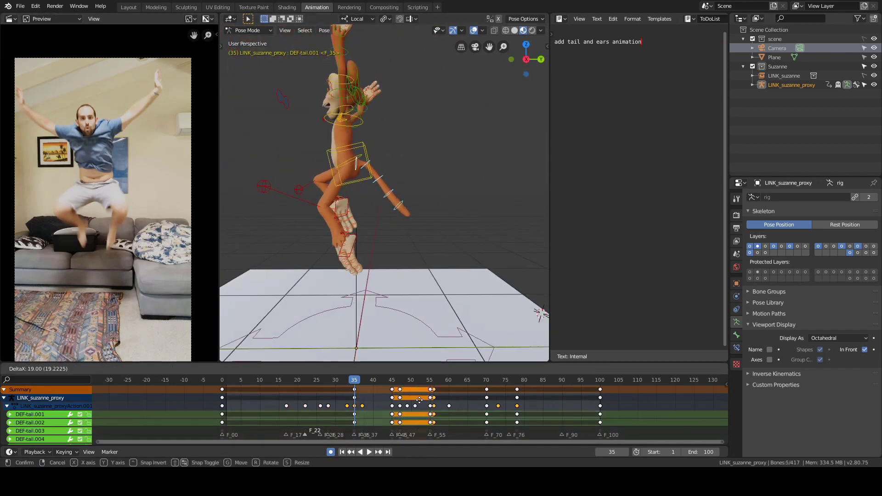
pyautogui.keyDown('alt'); pyautogui.moveTo(441, 175); pyautogui.dragTo(431, 203); pyautogui.keyUp('alt')
pyautogui.hotkey('alt', 'a')
# - Rotate the tail base control DEF-tail.001 sideways at frame 35 while looking through the camera
pyautogui.scroll(3, 385, 195)
pyautogui.click(385, 187)
pyautogui.scroll(-2, 385, 187)
pyautogui.press('KP_1')
pyautogui.press('KP_0')
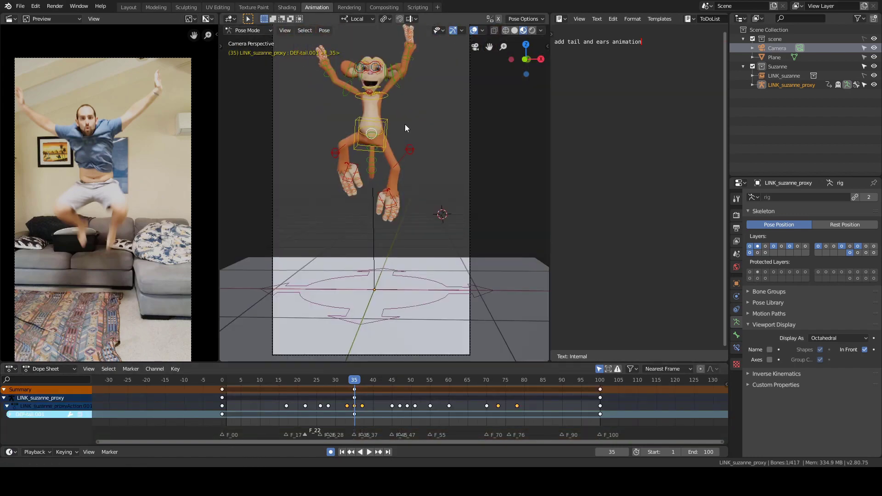
pyautogui.press('`')
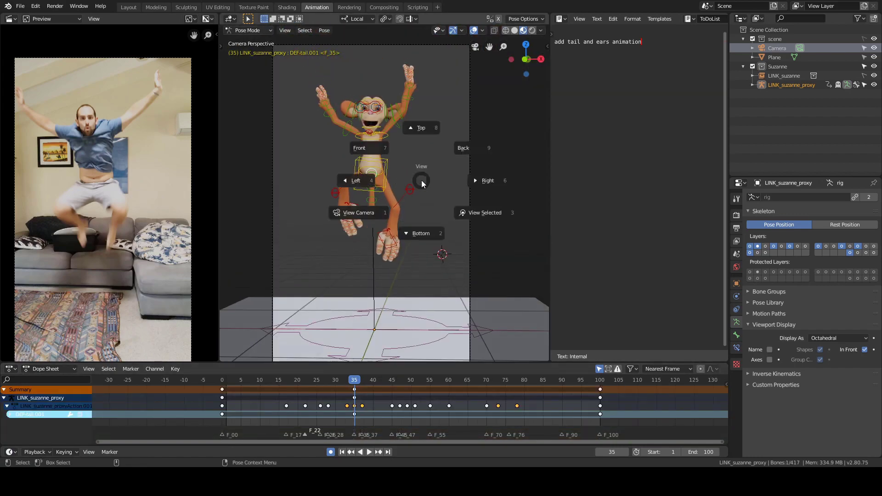
pyautogui.click(363, 213)
pyautogui.press('r')
pyautogui.click(442, 178)
pyautogui.keyDown('alt'); pyautogui.moveTo(441, 178); pyautogui.dragTo(425, 189); pyautogui.keyUp('alt')
# - Activate the Rotate tool and rotate a control near the tail base at frame 35
pyautogui.hotkey('alt', 'a')
pyautogui.scroll(2, 409, 189)
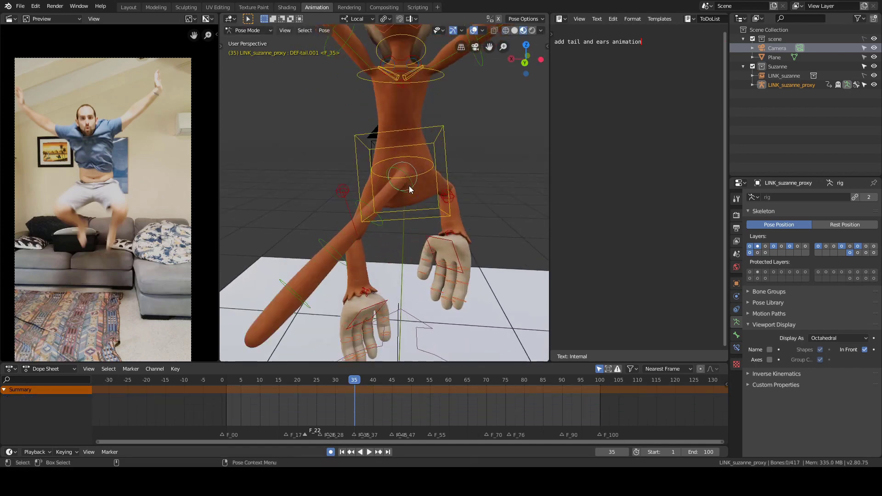
pyautogui.click(401, 190)
pyautogui.click(402, 235)
pyautogui.scroll(-1, 340, 147)
pyautogui.moveTo(333, 147); pyautogui.dragTo(341, 145, button='middle')
pyautogui.press('t')
pyautogui.click(232, 98)
pyautogui.press('t')
pyautogui.scroll(1, 439, 158)
pyautogui.moveTo(439, 158); pyautogui.dragTo(430, 162, button='middle')
pyautogui.moveTo(403, 213); pyautogui.dragTo(379, 218)
# - Rotate the controls further along the tail at frame 35 to curl it, and check it through the camera
pyautogui.keyDown('shift'); pyautogui.moveTo(321, 210); pyautogui.dragTo(363, 218, button='middle'); pyautogui.keyUp('shift')
pyautogui.click(399, 199)
pyautogui.keyDown('shift'); pyautogui.click(359, 181); pyautogui.keyUp('shift')
pyautogui.moveTo(387, 220); pyautogui.dragTo(385, 219)
pyautogui.moveTo(384, 219); pyautogui.dragTo(379, 211, button='middle')
pyautogui.click(372, 202)
pyautogui.moveTo(366, 230); pyautogui.dragTo(352, 230)
pyautogui.moveTo(353, 230); pyautogui.dragTo(429, 255, button='middle')
pyautogui.press('KP_0')
# - Refine the tail's curve by rotating DEF-tail.002 at frame 35 and check it through the camera
pyautogui.moveTo(443, 200); pyautogui.dragTo(304, 161)
pyautogui.click(432, 140)
pyautogui.click(389, 177)
pyautogui.click(447, 164)
pyautogui.keyDown('alt'); pyautogui.moveTo(368, 184); pyautogui.dragTo(428, 188, button='right'); pyautogui.keyUp('alt')
pyautogui.click(399, 206)
pyautogui.keyDown('alt'); pyautogui.moveTo(446, 191); pyautogui.dragTo(434, 195); pyautogui.keyUp('alt')
pyautogui.moveTo(430, 212); pyautogui.dragTo(424, 222)
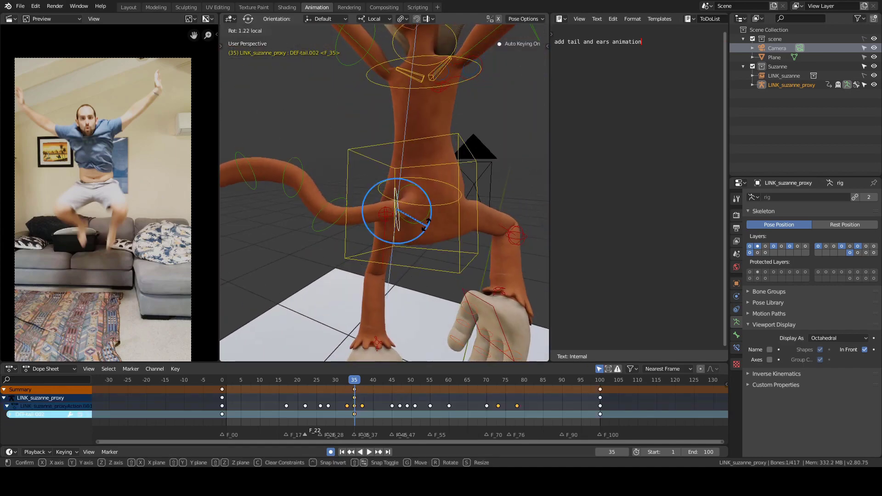
pyautogui.click(443, 170)
pyautogui.keyDown('alt'); pyautogui.moveTo(444, 170); pyautogui.dragTo(345, 150); pyautogui.keyUp('alt')
pyautogui.press('KP_0')
# - Select the tail controls from base to tip and copy their frame 0 keys to frame 17
pyautogui.moveTo(229, 405); pyautogui.dragTo(334, 408)
pyautogui.keyDown('shift'); pyautogui.moveTo(334, 408); pyautogui.dragTo(226, 404, button='right'); pyautogui.keyUp('shift')
pyautogui.moveTo(510, 179); pyautogui.dragTo(446, 173, button='middle')
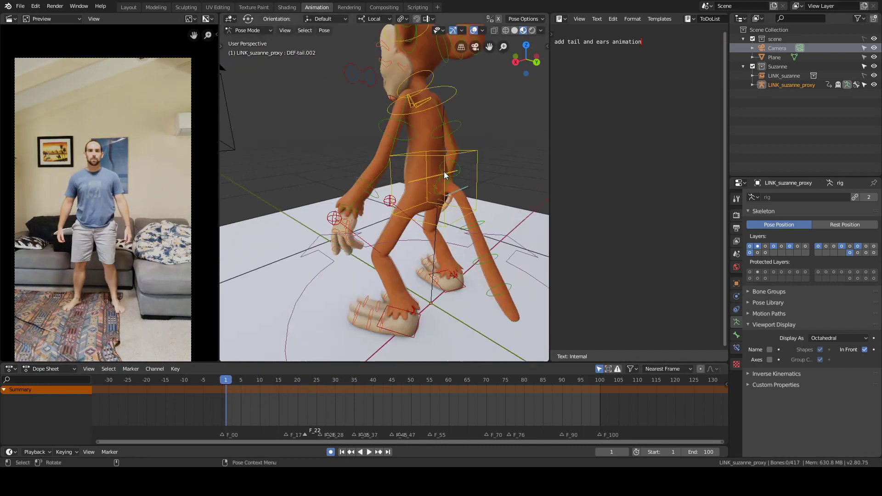
pyautogui.scroll(3, 443, 184)
pyautogui.click(436, 230)
pyautogui.keyDown('shift'); pyautogui.click(416, 198); pyautogui.keyUp('shift')
pyautogui.keyDown('shift'); pyautogui.click(390, 146); pyautogui.keyUp('shift')
pyautogui.keyDown('shift'); pyautogui.moveTo(345, 59); pyautogui.dragTo(362, 75, button='middle'); pyautogui.keyUp('shift')
pyautogui.keyDown('shift'); pyautogui.click(360, 74); pyautogui.keyUp('shift')
pyautogui.keyDown('shift'); pyautogui.click(298, 69); pyautogui.keyUp('shift')
pyautogui.keyDown('alt'); pyautogui.moveTo(395, 110); pyautogui.dragTo(441, 126); pyautogui.keyUp('alt')
pyautogui.scroll(-4, 440, 127)
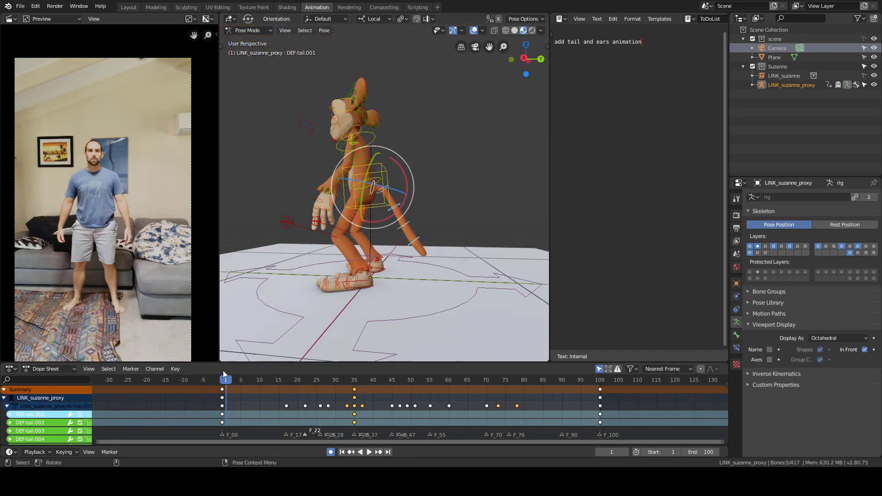
pyautogui.moveTo(226, 396); pyautogui.dragTo(289, 401, button='right')
pyautogui.click(222, 389)
pyautogui.hotkey('shift', 'd')
pyautogui.click(290, 391)
# - Rotate individual controls along the tail at frame 17 to reshape its bend from the side
pyautogui.scroll(3, 460, 183)
pyautogui.moveTo(491, 179); pyautogui.dragTo(459, 163, button='middle')
pyautogui.scroll(3, 455, 159)
pyautogui.click(330, 154)
pyautogui.moveTo(364, 147); pyautogui.dragTo(384, 158)
pyautogui.click(358, 165)
pyautogui.keyDown('shift'); pyautogui.moveTo(439, 164); pyautogui.dragTo(433, 100, button='middle'); pyautogui.keyUp('shift')
pyautogui.click(373, 234)
pyautogui.moveTo(402, 216); pyautogui.dragTo(403, 139)
pyautogui.click(370, 197)
pyautogui.click(397, 144)
# - Rotate the tail base control DEF-tail.001 at frame 17 while viewing the character from behind
pyautogui.moveTo(483, 128); pyautogui.dragTo(434, 158, button='middle')
pyautogui.click(397, 145)
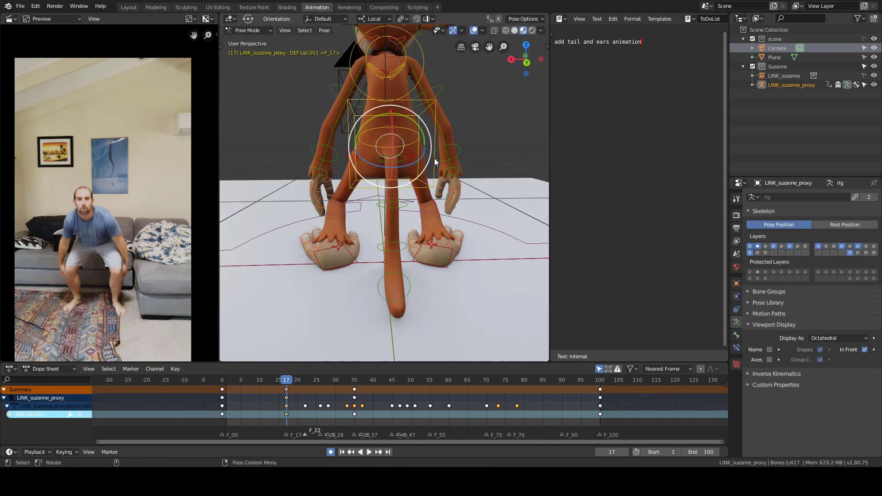
pyautogui.moveTo(429, 158); pyautogui.dragTo(423, 167)
pyautogui.moveTo(414, 159); pyautogui.dragTo(402, 161)
# - For all the tail controls, move the frame 35 keys to frame 37 and copy the frame 17 keys to frame 33
pyautogui.moveTo(340, 156); pyautogui.dragTo(483, 150, button='middle')
pyautogui.scroll(-3, 460, 161)
pyautogui.moveTo(254, 379)
pyautogui.mouseDown()
pyautogui.moveTo(286, 406)
pyautogui.moveTo(336, 408)
pyautogui.mouseUp()
pyautogui.moveTo(432, 184); pyautogui.dragTo(377, 191, button='middle')
pyautogui.scroll(3, 414, 174)
pyautogui.moveTo(499, 95)
pyautogui.keyDown('ctrl'); pyautogui.mouseDown(button='right')
pyautogui.moveTo(480, 87)
pyautogui.moveTo(474, 150)
pyautogui.mouseUp(button='right'); pyautogui.keyUp('ctrl')
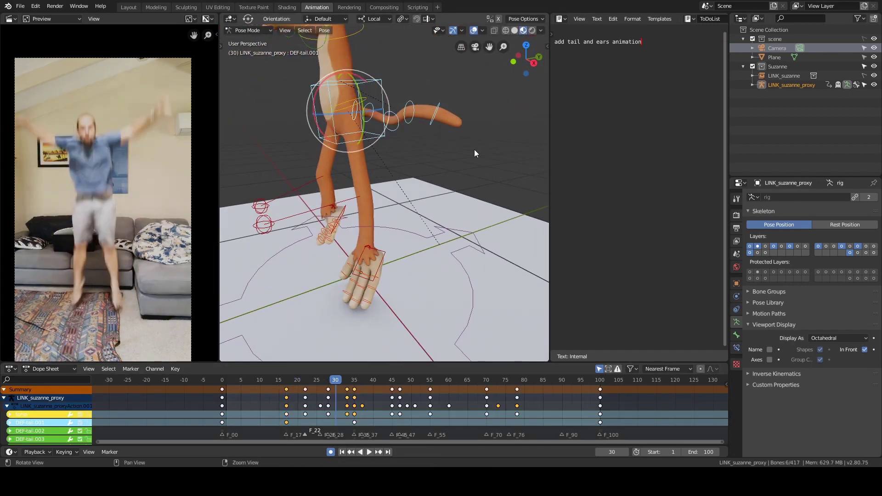
pyautogui.keyDown('shift'); pyautogui.doubleClick(335, 81); pyautogui.keyUp('shift')
pyautogui.scroll(4, 396, 157)
pyautogui.keyDown('shift'); pyautogui.moveTo(409, 83); pyautogui.dragTo(514, 159, button='middle'); pyautogui.keyUp('shift')
pyautogui.keyDown('shift'); pyautogui.click(365, 161); pyautogui.keyUp('shift')
pyautogui.scroll(-6, 391, 156)
pyautogui.moveTo(336, 381); pyautogui.dragTo(317, 403)
pyautogui.moveTo(431, 171); pyautogui.dragTo(436, 156, button='middle')
pyautogui.moveTo(309, 380); pyautogui.dragTo(347, 406)
pyautogui.press('Right')
pyautogui.press('Right')
pyautogui.click(287, 391)
pyautogui.click(348, 387)
# - Rotate the tail control DEF-tail.004 at frame 33 from the side view
pyautogui.moveTo(524, 140); pyautogui.dragTo(435, 152, button='middle')
pyautogui.scroll(2, 432, 156)
pyautogui.click(412, 176)
pyautogui.keyDown('shift'); pyautogui.moveTo(490, 156); pyautogui.dragTo(486, 160, button='middle'); pyautogui.keyUp('shift')
pyautogui.press('r')
pyautogui.click(476, 198)
# - Rotate the control at the tail's tip at frame 33 to adjust the end of the curl
pyautogui.click(412, 206)
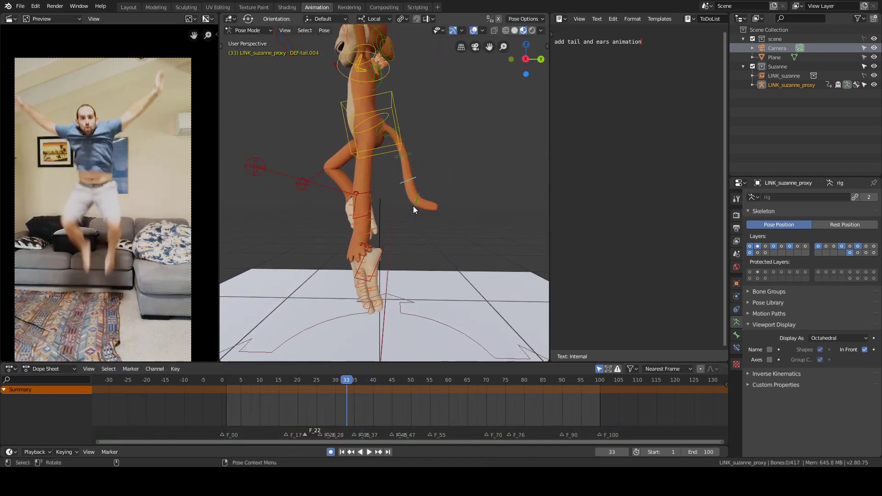
pyautogui.click(416, 201)
pyautogui.press('r')
pyautogui.click(447, 212)
pyautogui.moveTo(436, 175); pyautogui.dragTo(436, 177)
# - Rotate the controls further up the tail at frame 33 to refine its side-view bend
pyautogui.click(404, 203)
pyautogui.moveTo(439, 195); pyautogui.dragTo(437, 181)
pyautogui.click(403, 155)
pyautogui.moveTo(435, 139); pyautogui.dragTo(427, 134)
pyautogui.click(390, 132)
# - Select controls DEF-tail.002 to DEF-tail.005 and rotate them sideways together at frame 33 from the front
pyautogui.moveTo(324, 195); pyautogui.dragTo(415, 198, button='middle')
pyautogui.scroll(4, 414, 195)
pyautogui.click(384, 209)
pyautogui.press('l')
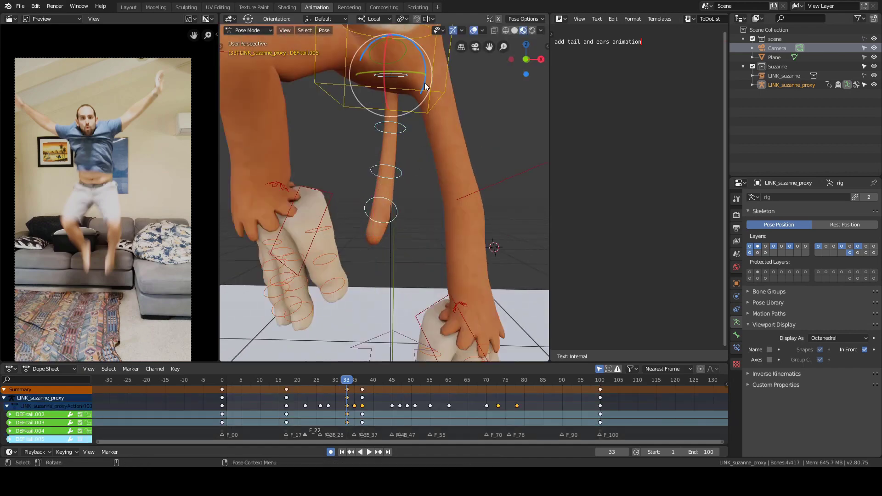
pyautogui.moveTo(427, 85); pyautogui.dragTo(424, 94)
pyautogui.scroll(-2, 434, 136)
pyautogui.moveTo(258, 133); pyautogui.dragTo(336, 160, button='middle')
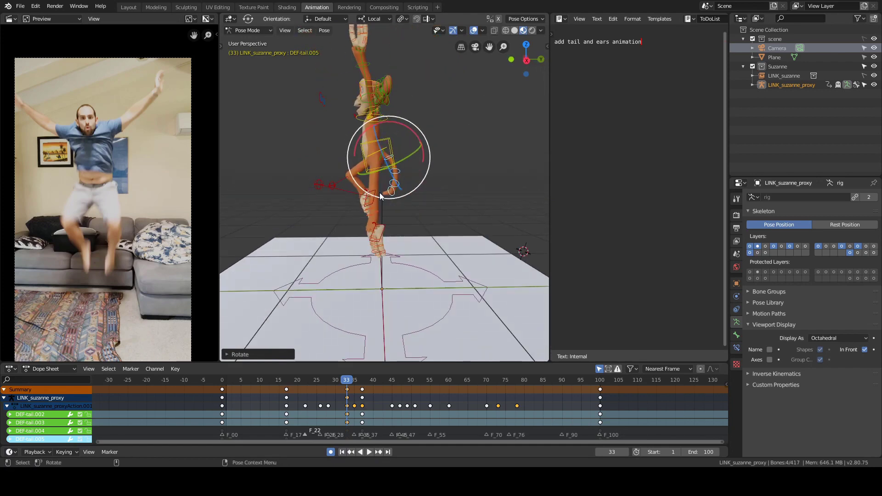
# - Rotate the selected lower tail controls at frame 28 to key an in-between tail pose
pyautogui.moveTo(406, 164); pyautogui.dragTo(469, 190, button='middle')
pyautogui.moveTo(325, 407)
pyautogui.mouseDown()
pyautogui.moveTo(366, 403)
pyautogui.moveTo(281, 411)
pyautogui.moveTo(326, 415)
pyautogui.mouseUp()
pyautogui.moveTo(415, 200); pyautogui.dragTo(425, 188)
pyautogui.moveTo(492, 195); pyautogui.dragTo(501, 177, button='middle')
# - Delete the lower tail controls' keys at frame 33 and rotate the controls to key a new pose there
pyautogui.moveTo(324, 407); pyautogui.dragTo(347, 404)
pyautogui.moveTo(346, 402)
pyautogui.mouseDown(button='right')
pyautogui.moveTo(369, 400)
pyautogui.moveTo(329, 402)
pyautogui.moveTo(347, 402)
pyautogui.mouseUp(button='right')
pyautogui.click(347, 389)
pyautogui.press('Delete')
pyautogui.moveTo(425, 181); pyautogui.dragTo(420, 189)
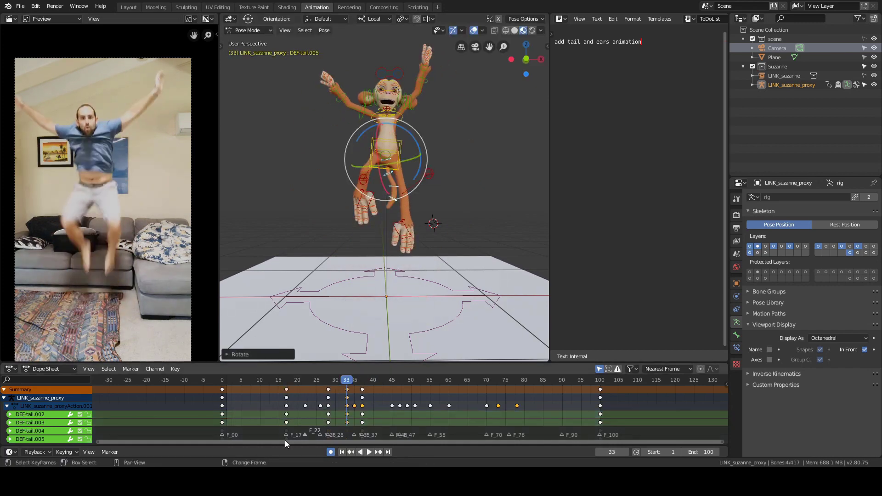
# - Rotate the lower tail controls sideways at frame 33 and again at frame 45
pyautogui.click(347, 399)
pyautogui.moveTo(418, 156); pyautogui.dragTo(411, 140)
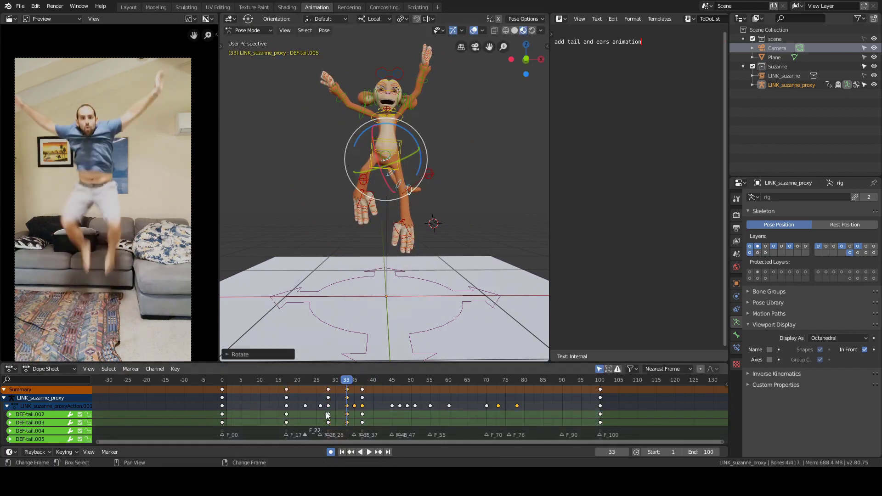
pyautogui.press('space')
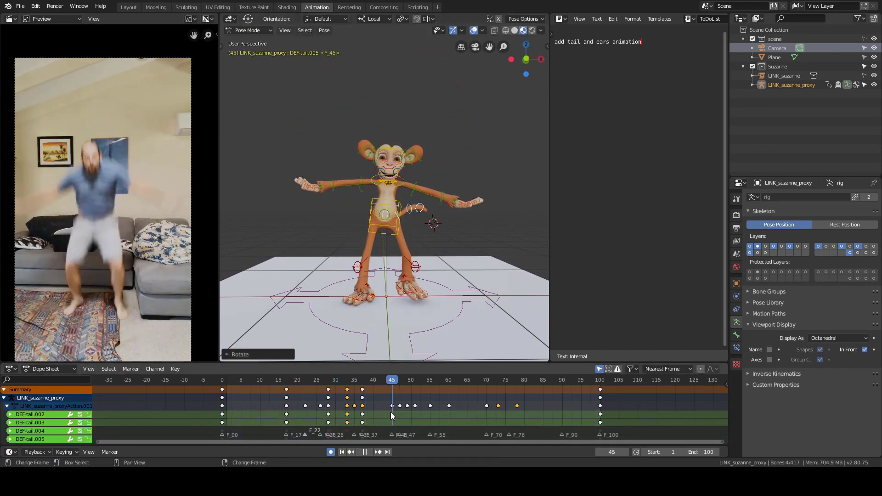
pyautogui.moveTo(422, 202); pyautogui.dragTo(423, 201)
# - Clear the lower tail controls' rotation at frame 55, add DEF-tail.001 to the selection and inspect the tail from the side
pyautogui.keyDown('shift'); pyautogui.moveTo(342, 407); pyautogui.dragTo(430, 397, button='right'); pyautogui.keyUp('shift')
pyautogui.hotkey('alt', 'r')
pyautogui.moveTo(446, 217); pyautogui.dragTo(441, 172, button='middle')
pyautogui.scroll(5, 440, 221)
pyautogui.keyDown('shift'); pyautogui.click(377, 146); pyautogui.keyUp('shift')
pyautogui.press('`')
pyautogui.press('`')
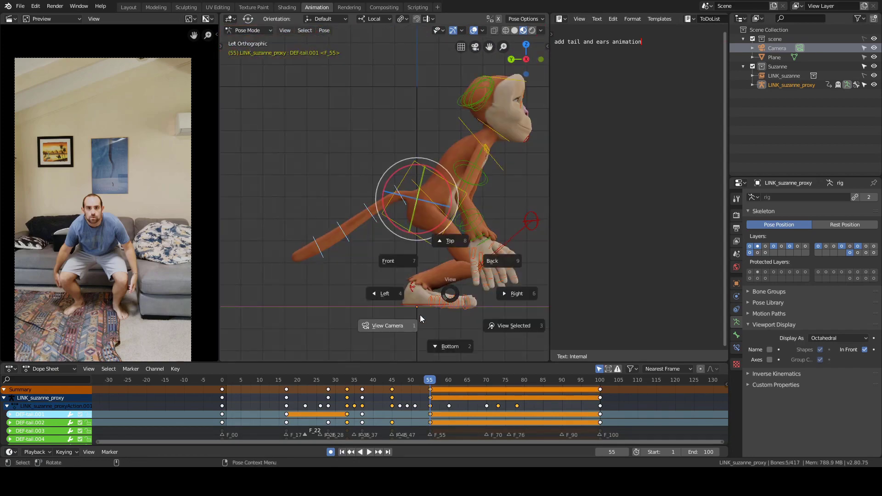
pyautogui.click(420, 317)
# - Rotate all five tail controls at frame 55 and check the pose through the camera
pyautogui.keyDown('shift'); pyautogui.moveTo(379, 404); pyautogui.dragTo(425, 401, button='right'); pyautogui.keyUp('shift')
pyautogui.press('Right')
pyautogui.press('`')
pyautogui.press('r')
pyautogui.moveTo(418, 219); pyautogui.dragTo(435, 173)
pyautogui.moveTo(435, 174); pyautogui.dragTo(406, 226, button='middle')
pyautogui.moveTo(407, 226); pyautogui.dragTo(429, 214)
pyautogui.press('`')
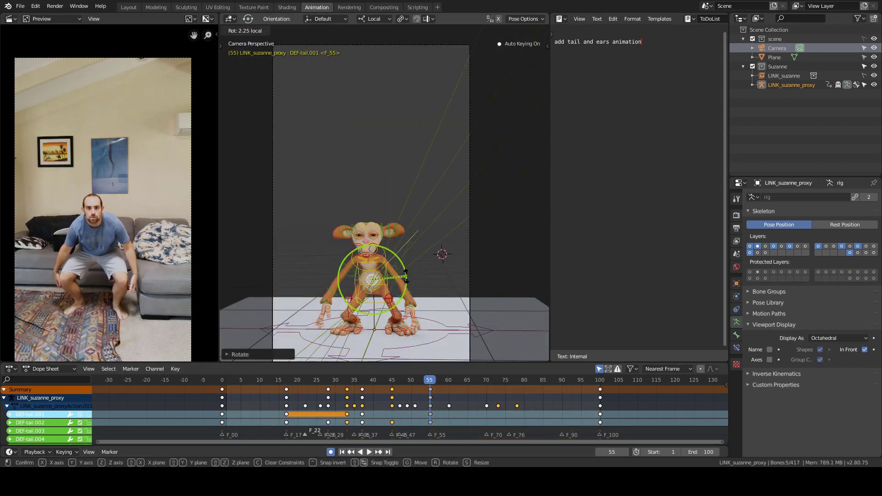
# - Rotate the tail controls at frames 70, 85 and 95 to key a side-to-side swing through the camera
pyautogui.keyDown('shift'); pyautogui.moveTo(417, 371); pyautogui.dragTo(486, 408, button='right'); pyautogui.keyUp('shift')
pyautogui.click(487, 368)
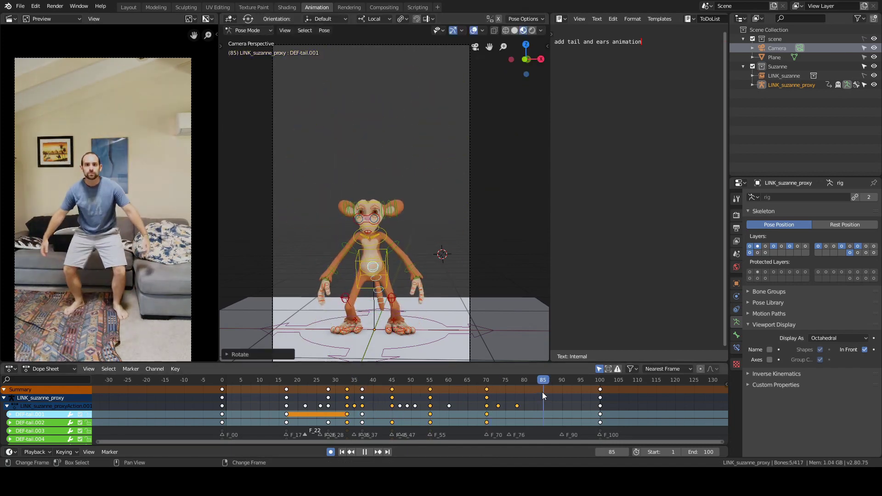
pyautogui.moveTo(404, 260); pyautogui.dragTo(406, 270)
pyautogui.keyDown('shift'); pyautogui.moveTo(546, 398); pyautogui.dragTo(581, 396, button='right'); pyautogui.keyUp('shift')
pyautogui.moveTo(401, 251); pyautogui.dragTo(406, 264)
pyautogui.keyDown('shift'); pyautogui.moveTo(482, 407); pyautogui.dragTo(493, 407, button='right'); pyautogui.keyUp('shift')
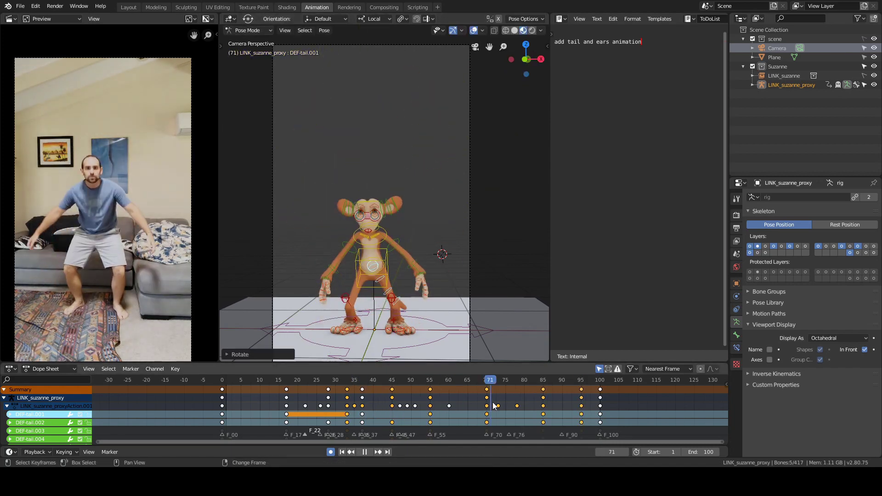
# - Rotate the tail controls at frame 45 through the camera and check the motion into the landing
pyautogui.keyDown('shift'); pyautogui.moveTo(579, 405); pyautogui.dragTo(391, 396, button='right'); pyautogui.keyUp('shift')
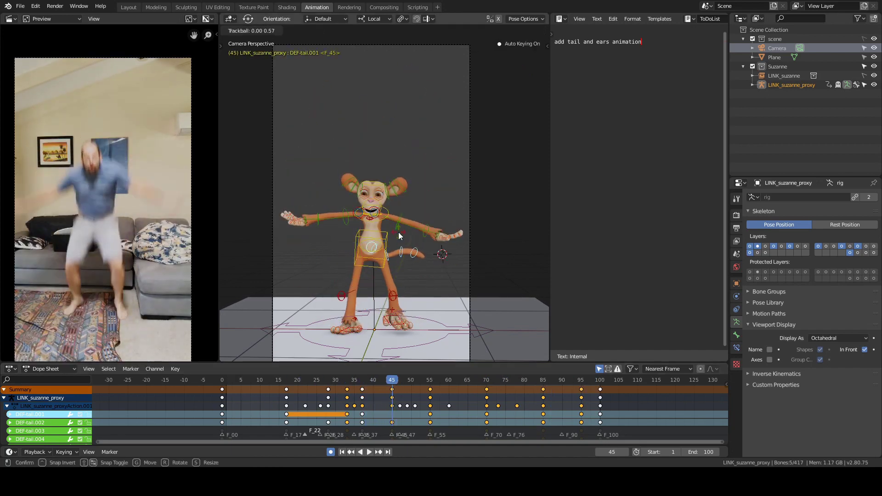
pyautogui.click(396, 224)
pyautogui.press('space')
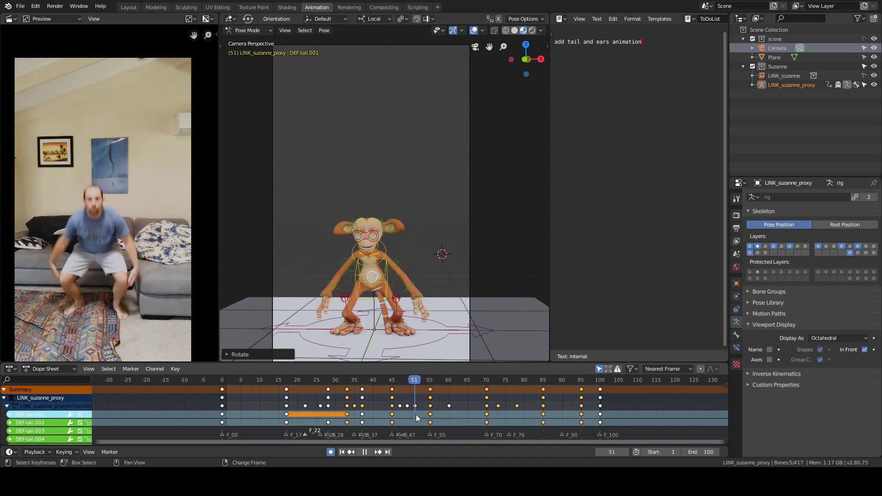
pyautogui.press('space')
# - Rotate the tail controls at frame 51 from the side and scrub through the landing
pyautogui.moveTo(425, 331); pyautogui.dragTo(431, 257, button='middle')
pyautogui.moveTo(403, 207); pyautogui.dragTo(419, 177)
pyautogui.moveTo(419, 176)
pyautogui.mouseDown(button='middle')
pyautogui.moveTo(354, 190)
pyautogui.moveTo(420, 177)
pyautogui.mouseUp(button='middle')
pyautogui.moveTo(368, 412); pyautogui.dragTo(428, 408, button='right')
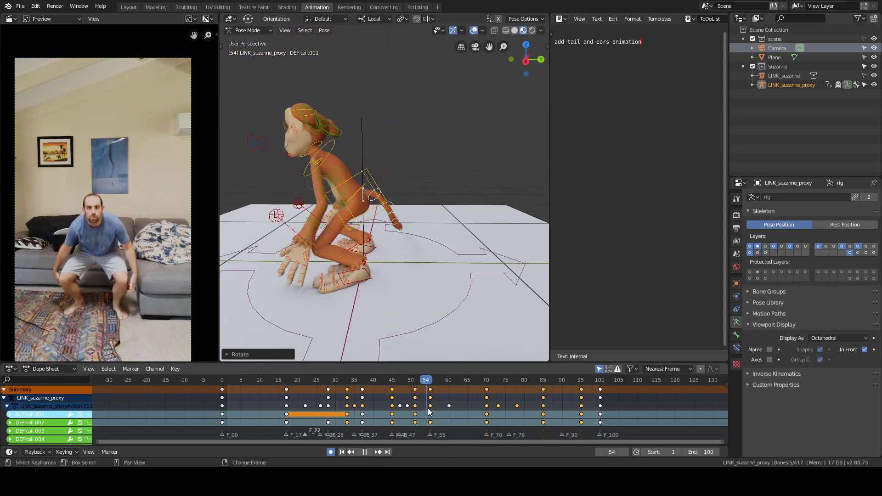
# - Play the animation through the camera with overlays hidden to review the tail motion
pyautogui.press('KP_0')
pyautogui.press('space')
pyautogui.hotkey('alt', 'a')
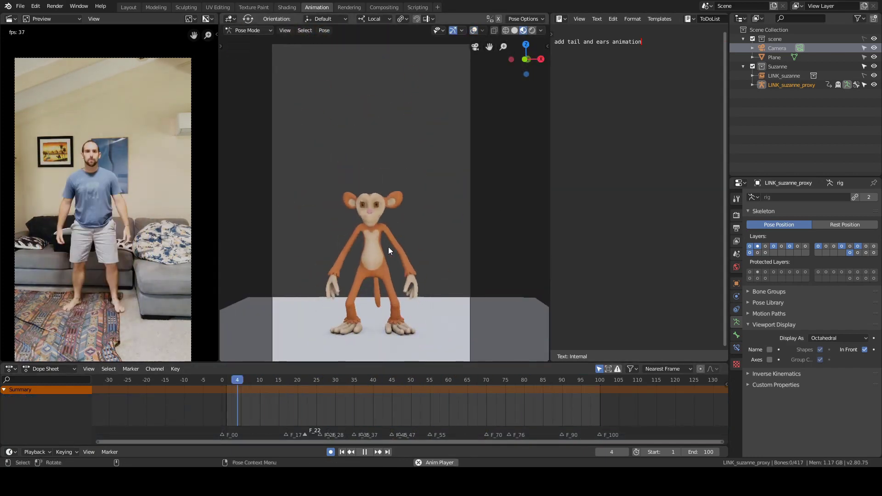
pyautogui.press('Escape')
pyautogui.hotkey('shift', 'alt', 'z')
# - Select all the tail controls and move their frame 55 keys to frame 60 and frame 51 keys to frame 54
pyautogui.keyDown('alt'); pyautogui.moveTo(425, 258); pyautogui.dragTo(342, 262); pyautogui.keyUp('alt')
pyautogui.click(410, 260)
pyautogui.scroll(4, 409, 259)
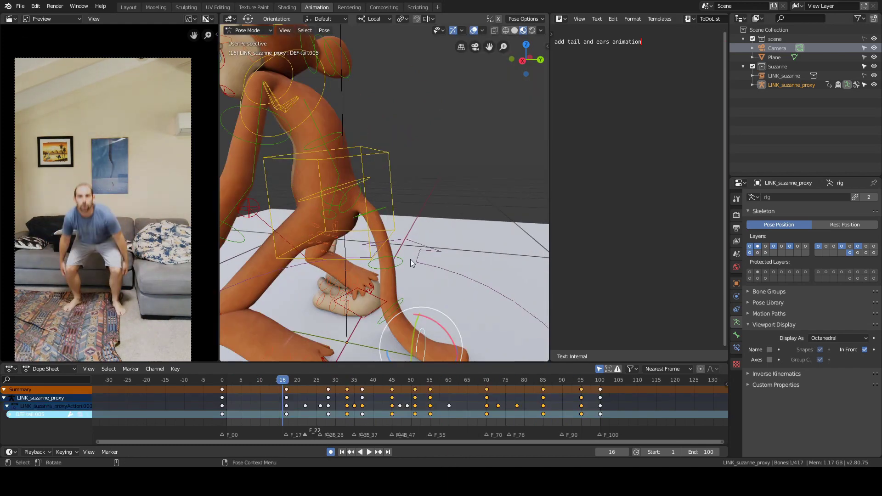
pyautogui.keyDown('alt'); pyautogui.moveTo(410, 259); pyautogui.dragTo(424, 224, button='middle'); pyautogui.keyUp('alt')
pyautogui.keyDown('shift'); pyautogui.click(411, 241); pyautogui.keyUp('shift')
pyautogui.keyDown('shift'); pyautogui.click(334, 87); pyautogui.keyUp('shift')
pyautogui.press('KP_0')
pyautogui.moveTo(246, 403); pyautogui.dragTo(448, 388, button='right')
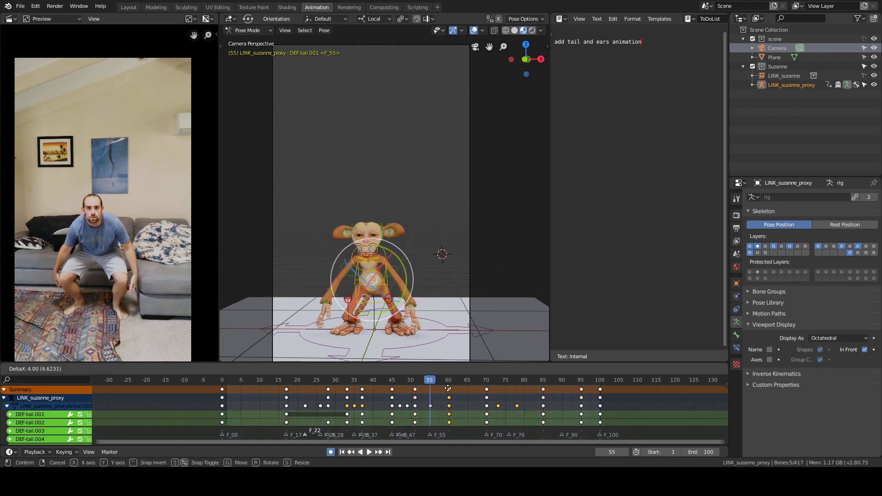
pyautogui.click(425, 389)
# - Rotate the tail controls at frame 60 through the camera and scrub through the following frames
pyautogui.press('Up')
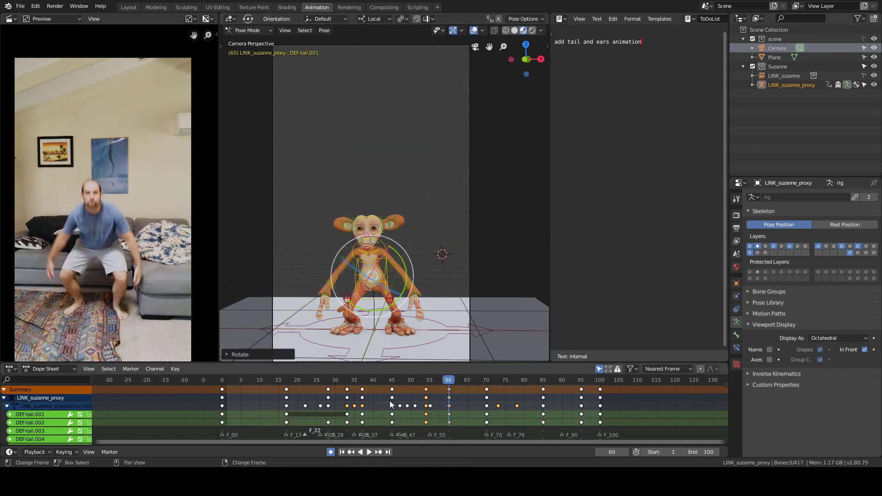
pyautogui.moveTo(407, 268); pyautogui.dragTo(407, 272)
pyautogui.moveTo(449, 411); pyautogui.dragTo(453, 413, button='right')
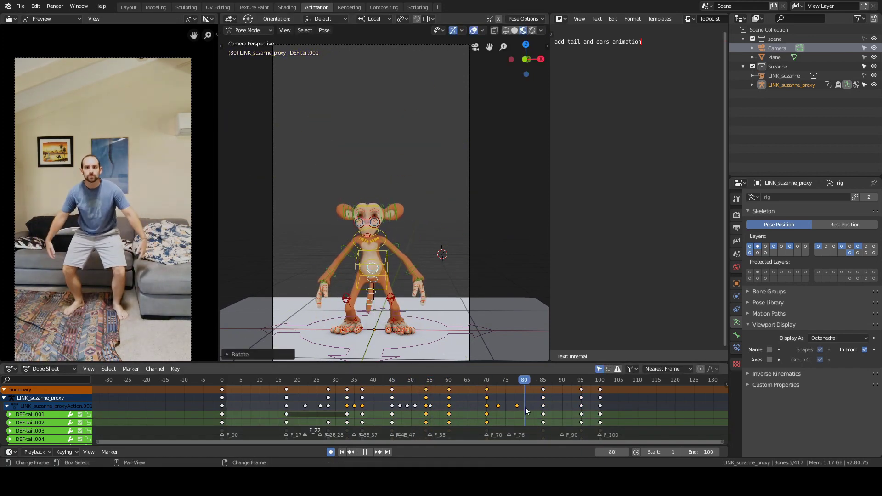
# - Play the animation with overlays hidden to check the retimed tail keys
pyautogui.hotkey('alt', 'a')
pyautogui.click(473, 30)
pyautogui.press('space')
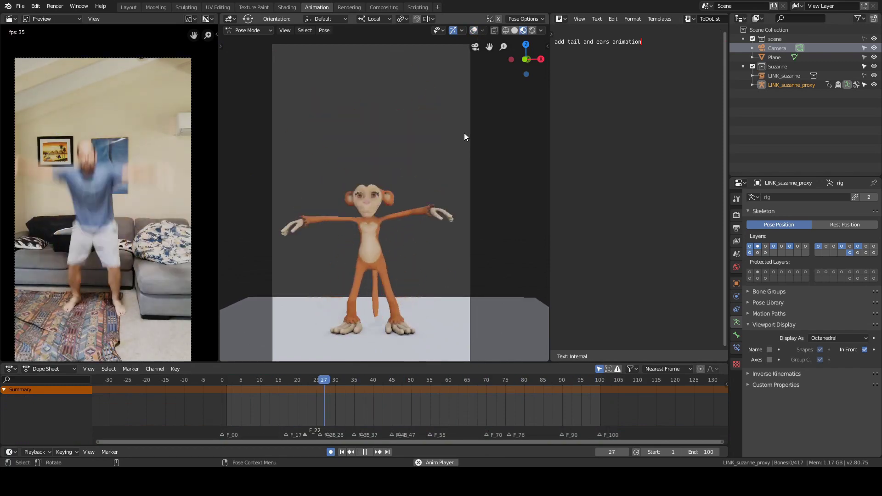
pyautogui.press('space')
pyautogui.click(474, 31)
# - Select the five tail controls from tip to base and rotate them at frame 70
pyautogui.moveTo(460, 151); pyautogui.dragTo(409, 174, button='middle')
pyautogui.scroll(6, 405, 193)
pyautogui.click(405, 228)
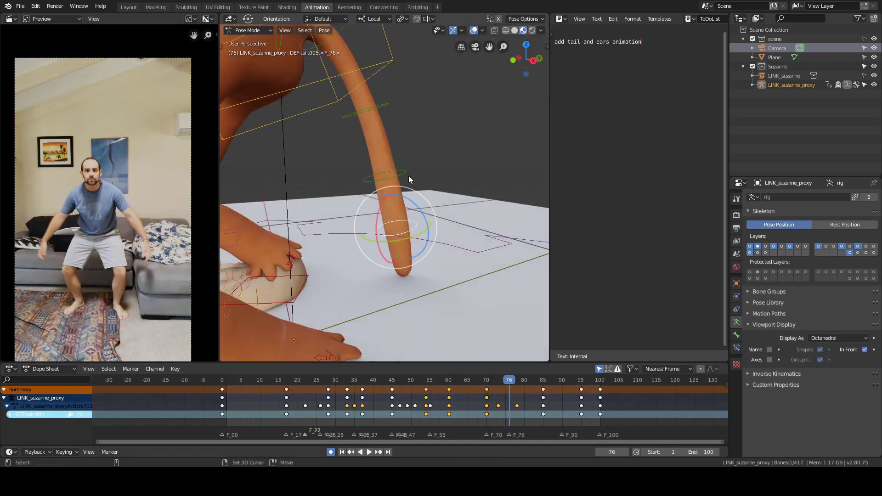
pyautogui.keyDown('shift'); pyautogui.click(408, 178); pyautogui.keyUp('shift')
pyautogui.keyDown('shift'); pyautogui.click(411, 170); pyautogui.keyUp('shift')
pyautogui.keyDown('shift'); pyautogui.click(323, 108); pyautogui.keyUp('shift')
pyautogui.keyDown('shift'); pyautogui.click(319, 107); pyautogui.keyUp('shift')
pyautogui.press('KP_1')
pyautogui.keyDown('shift'); pyautogui.moveTo(431, 406); pyautogui.dragTo(487, 396, button='right'); pyautogui.keyUp('shift')
pyautogui.scroll(-3, 395, 161)
pyautogui.moveTo(389, 154); pyautogui.dragTo(398, 131)
# - Rotate the tail controls at frame 85 and check the pose through the camera and from the side
pyautogui.moveTo(485, 394); pyautogui.dragTo(544, 394, button='right')
pyautogui.moveTo(416, 186); pyautogui.dragTo(379, 205)
pyautogui.press('KP_0')
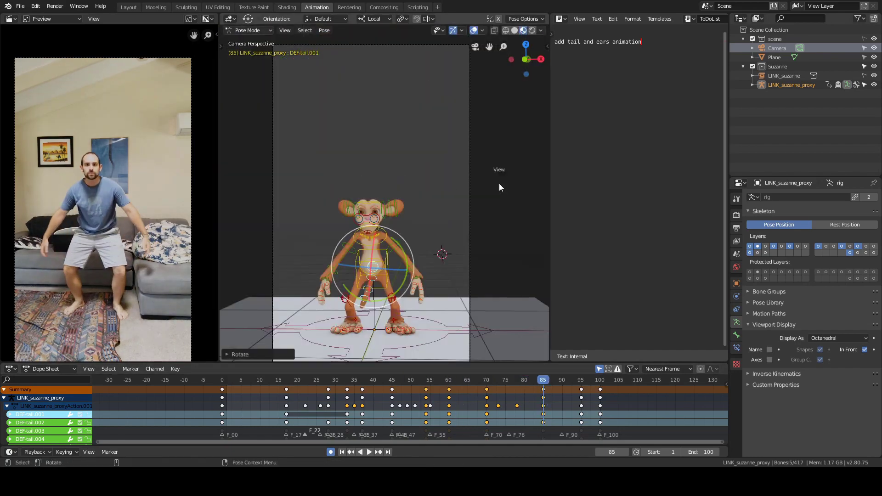
pyautogui.moveTo(499, 183); pyautogui.dragTo(391, 189, button='middle')
pyautogui.scroll(4, 391, 189)
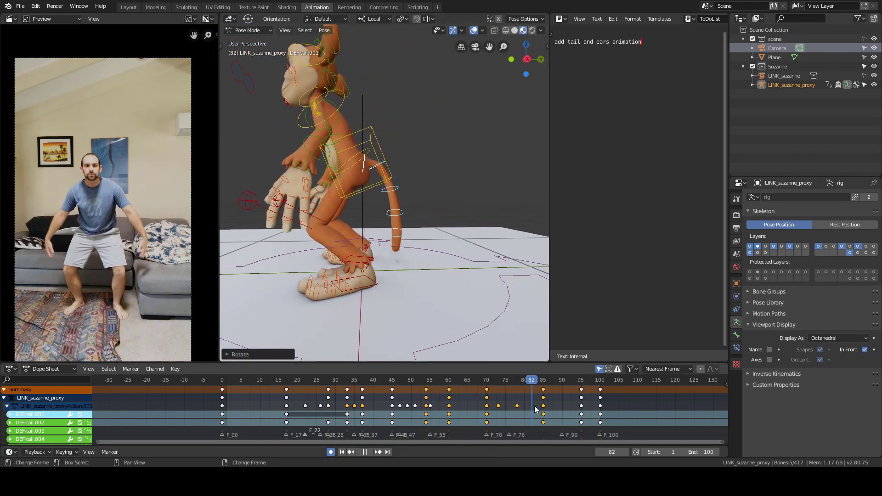
# - Switch the rig to Object Mode and play the full animation through the camera
pyautogui.press('space')
pyautogui.press('KP_0')
pyautogui.hotkey('ctrl', 'Tab')
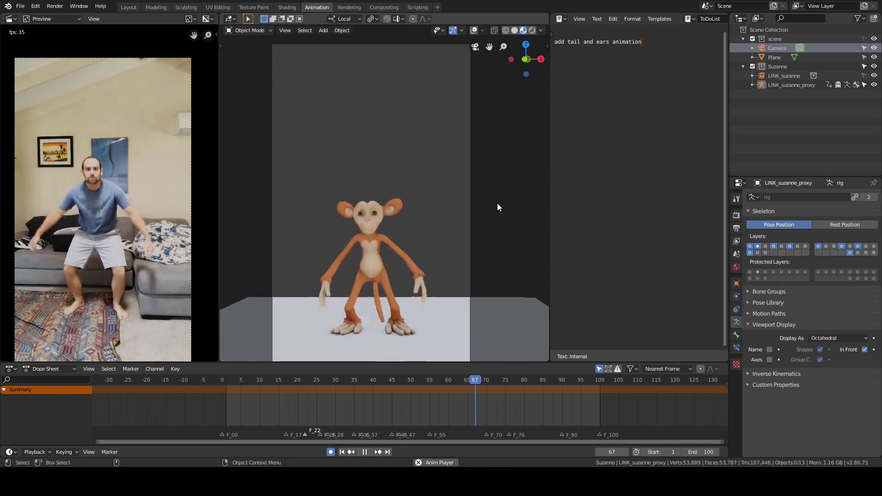
pyautogui.scroll(-2, 470, 191)
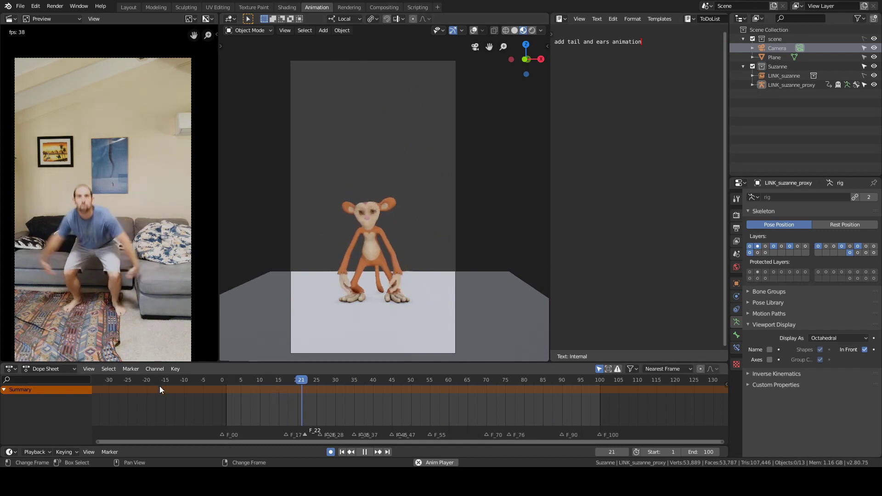
# - Stop the playback and expand the 3D viewport over the text editor area
pyautogui.moveTo(132, 363); pyautogui.dragTo(133, 343)
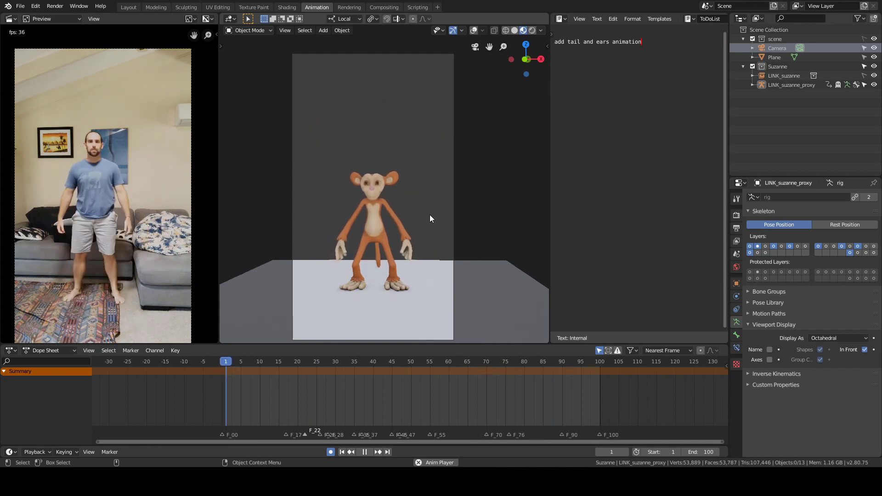
pyautogui.press('space')
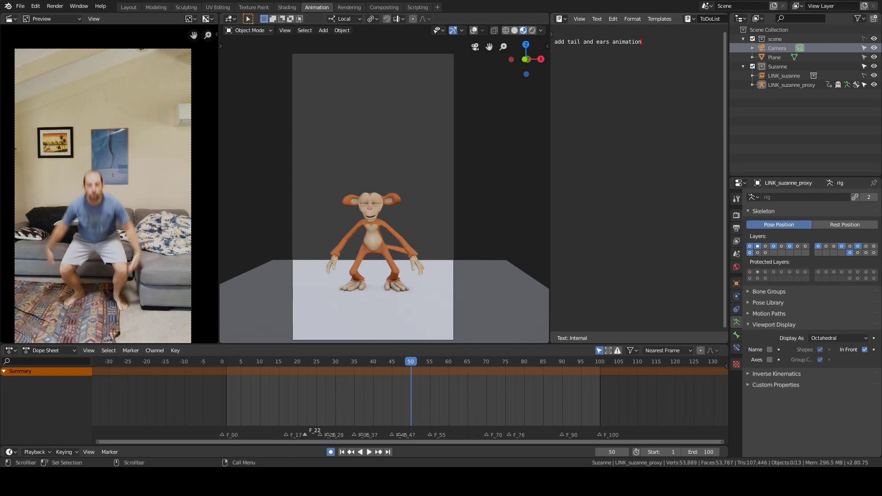
pyautogui.rightClick(550, 175)
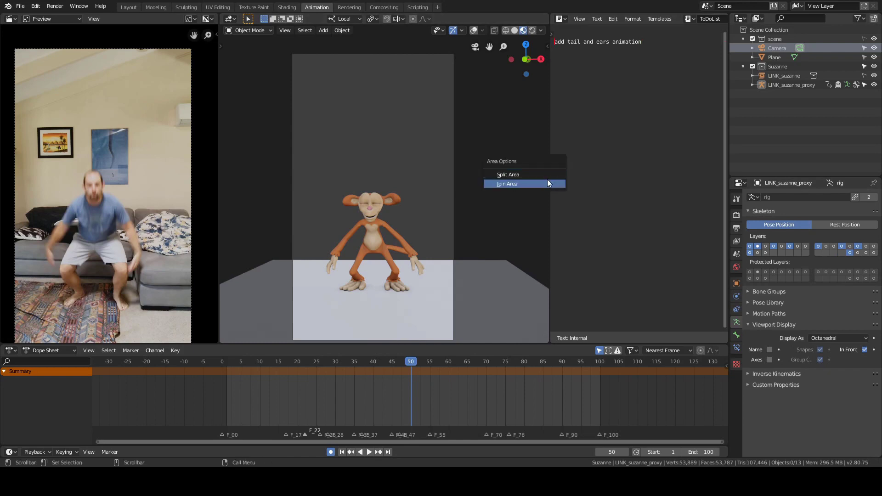
pyautogui.click(548, 183)
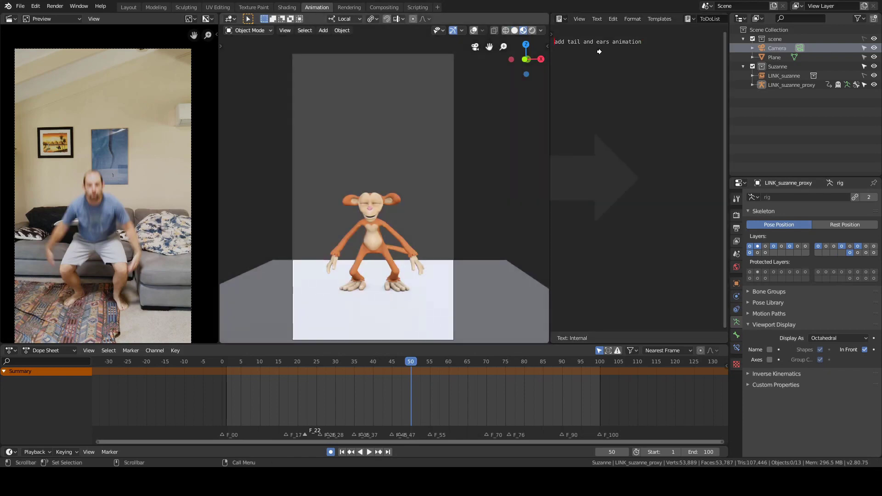
pyautogui.click(588, 148)
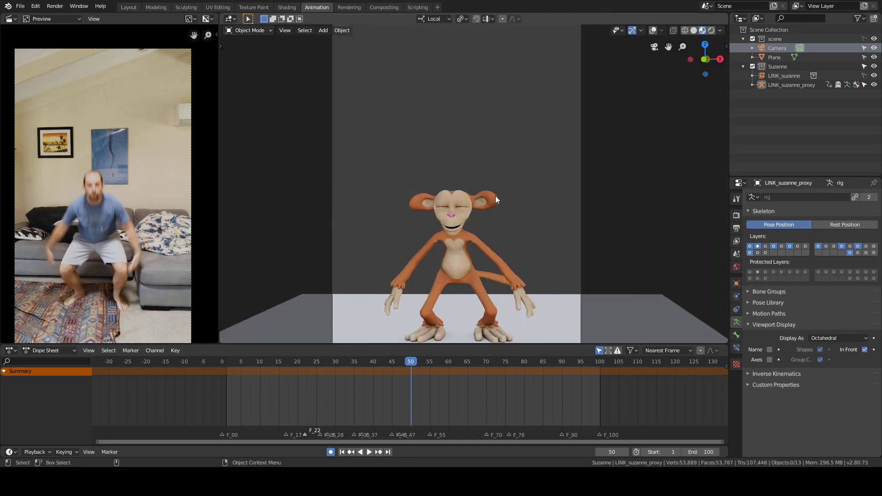
# - Leave the camera view for a free perspective of the monkey and show the viewport overlays
pyautogui.moveTo(496, 196)
pyautogui.mouseDown(button='middle')
pyautogui.moveTo(487, 209)
pyautogui.moveTo(490, 187)
pyautogui.mouseUp(button='middle')
pyautogui.scroll(6, 490, 186)
pyautogui.scroll(-4, 489, 187)
pyautogui.moveTo(495, 122); pyautogui.dragTo(498, 153, button='middle')
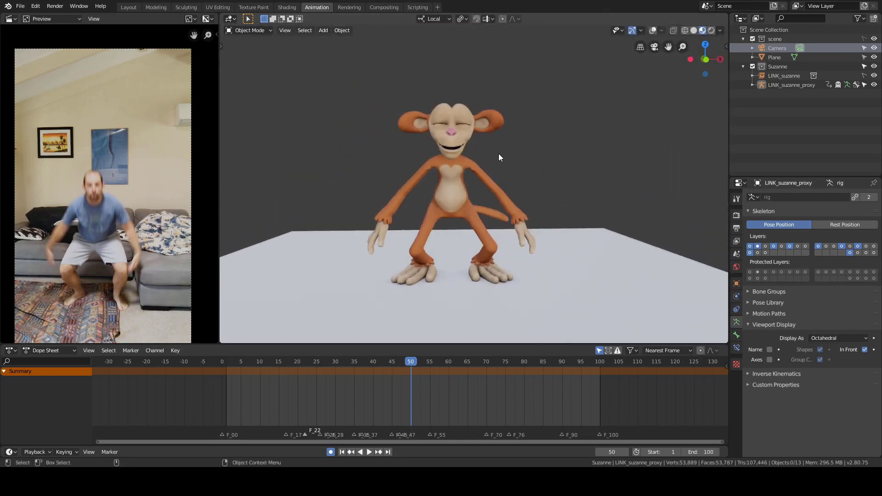
pyautogui.click(653, 30)
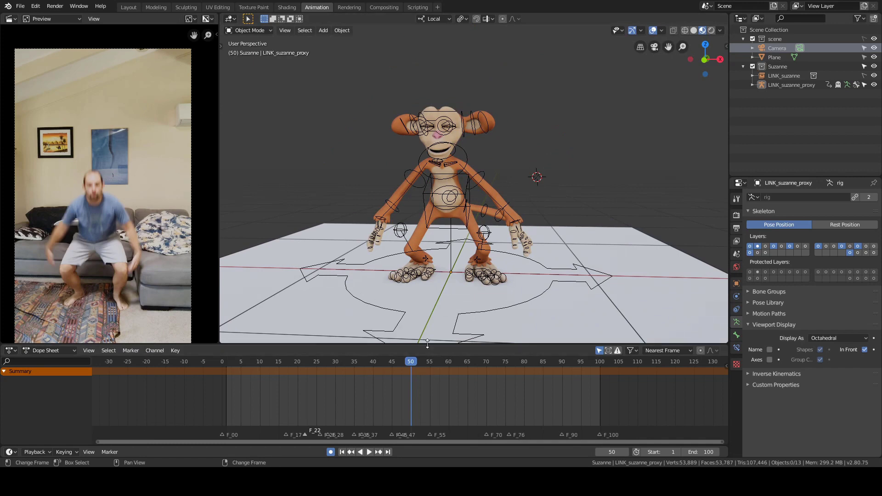
# - Expand the 3D viewport over the video preview area and change the enlarged Dope Sheet into a Graph Editor
pyautogui.moveTo(427, 346); pyautogui.dragTo(376, 295)
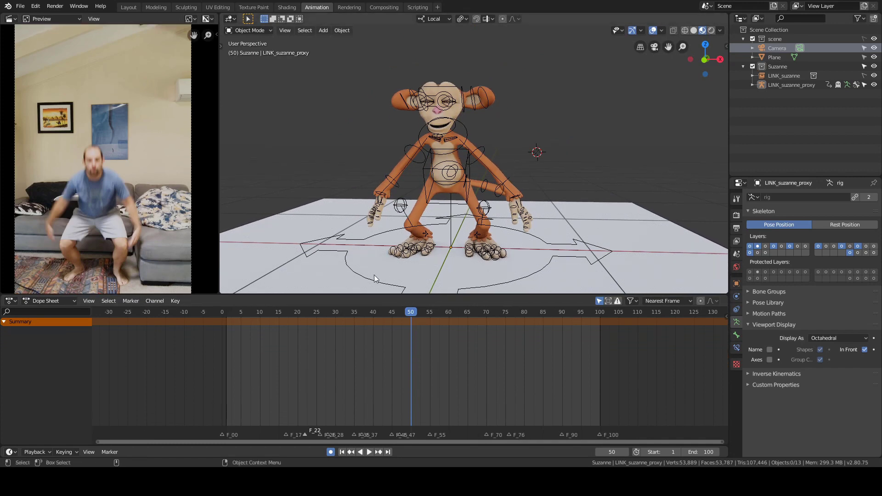
pyautogui.rightClick(219, 219)
pyautogui.click(219, 218)
pyautogui.click(164, 205)
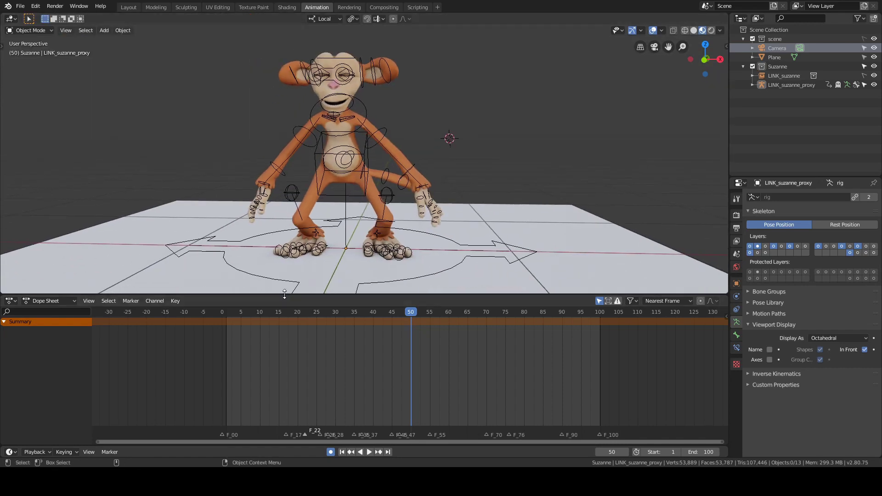
pyautogui.moveTo(284, 294); pyautogui.dragTo(285, 304)
pyautogui.click(12, 310)
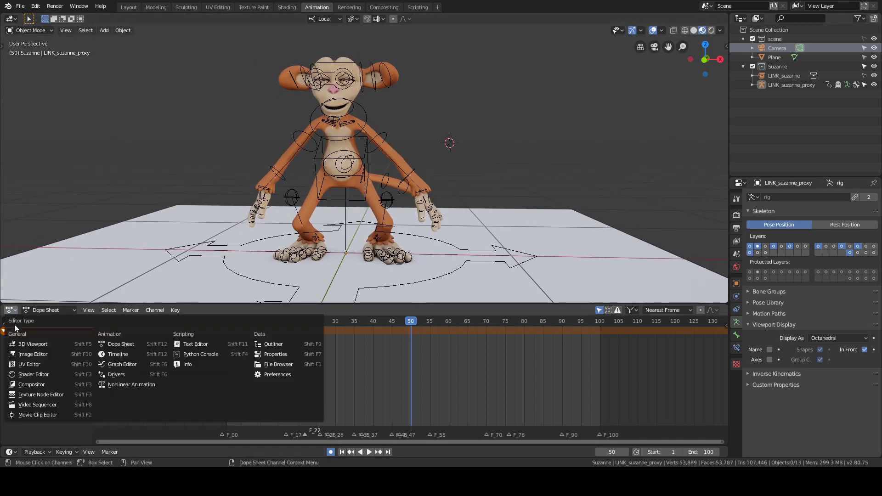
pyautogui.click(112, 363)
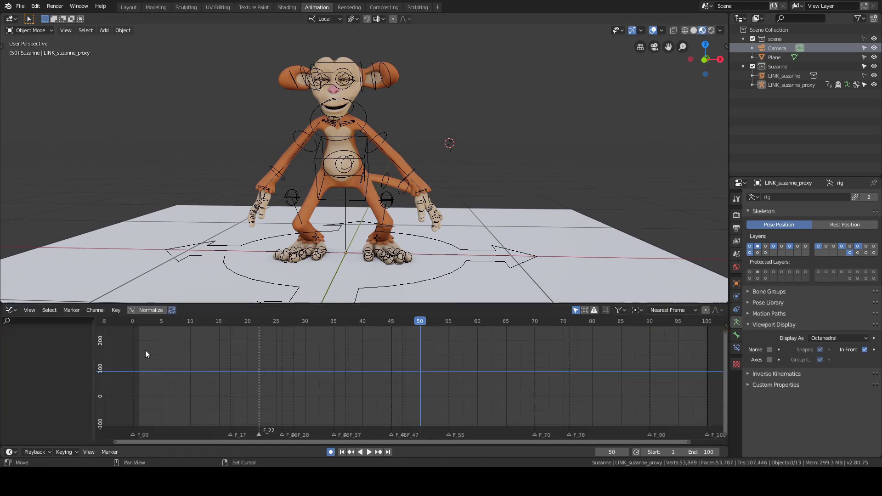
# - Put LINK_suzanne_proxy in Pose Mode, select the torso control and expand its animation channels in the Graph Editor
pyautogui.moveTo(442, 114); pyautogui.dragTo(462, 114, button='middle')
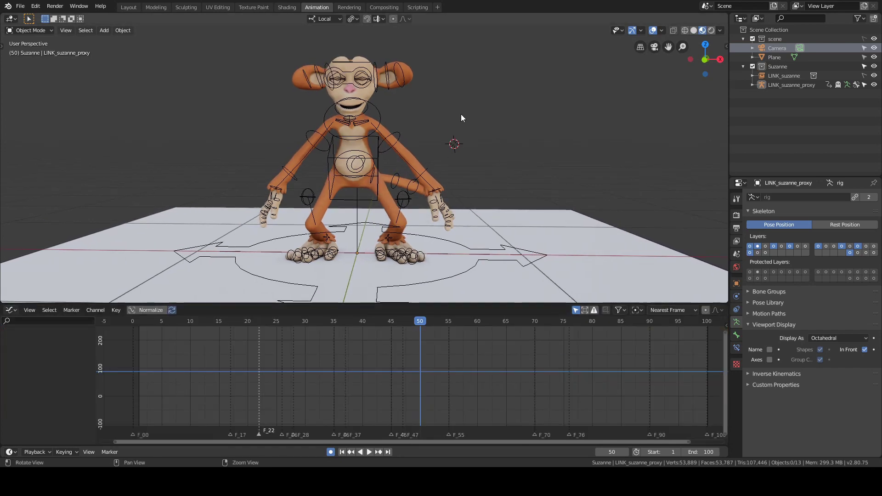
pyautogui.click(376, 159)
pyautogui.moveTo(481, 149); pyautogui.dragTo(466, 151, button='middle')
pyautogui.hotkey('ctrl', 'Tab')
pyautogui.click(466, 187)
pyautogui.moveTo(363, 146); pyautogui.dragTo(369, 144, button='middle')
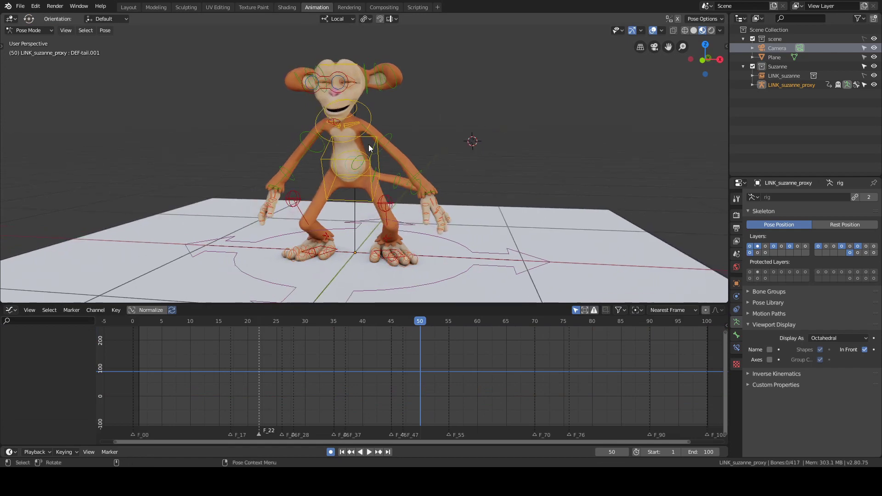
pyautogui.scroll(2, 314, 155)
pyautogui.click(310, 158)
pyautogui.moveTo(434, 130); pyautogui.dragTo(478, 101, button='middle')
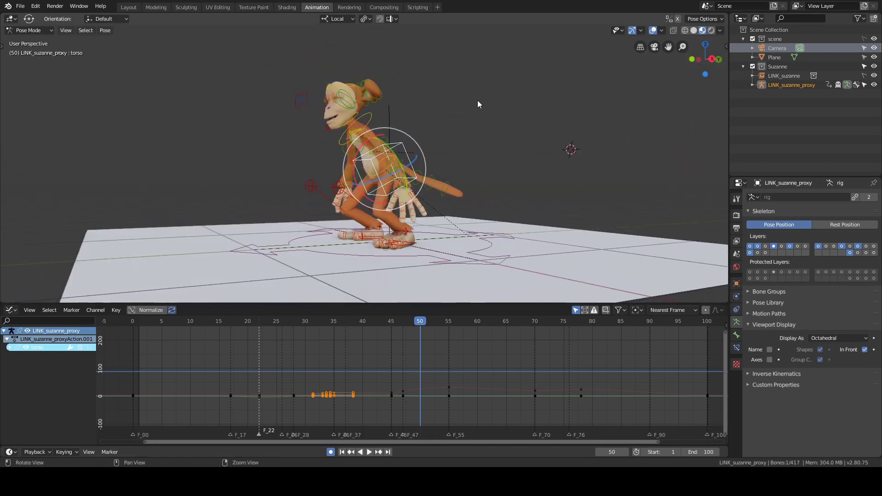
pyautogui.moveTo(410, 114); pyautogui.dragTo(454, 126, button='middle')
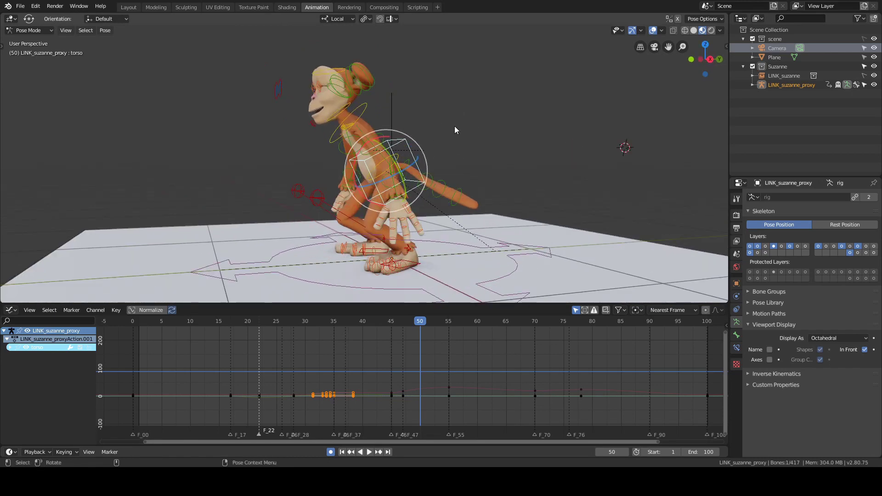
pyautogui.click(9, 348)
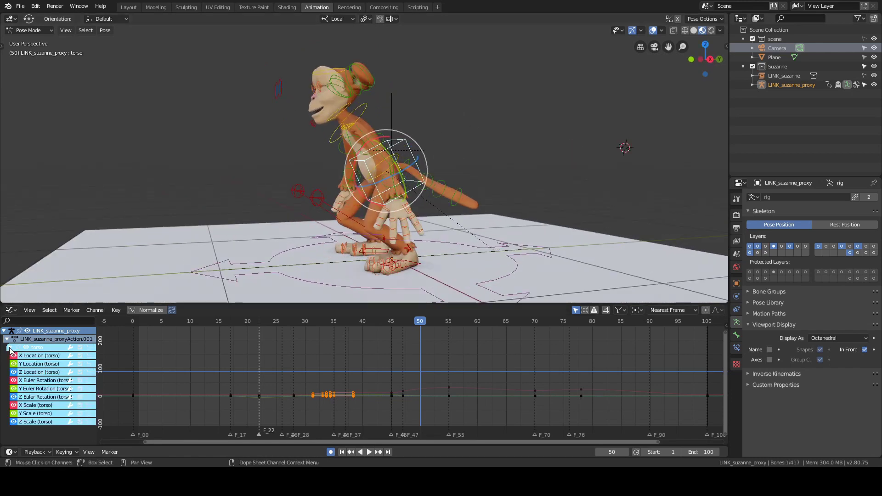
# - Switch to Object Mode and select LINK_suzanne to inspect its object data properties
pyautogui.moveTo(493, 138); pyautogui.dragTo(459, 132, button='middle')
pyautogui.click(506, 132)
pyautogui.scroll(2, 502, 133)
pyautogui.hotkey('ctrl', 'Tab')
pyautogui.click(398, 95)
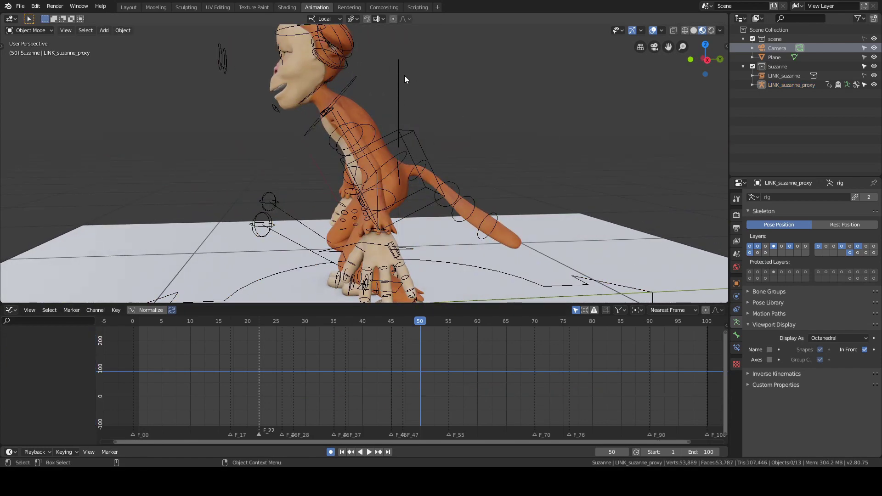
pyautogui.click(784, 76)
pyautogui.moveTo(441, 121); pyautogui.dragTo(428, 120, button='middle')
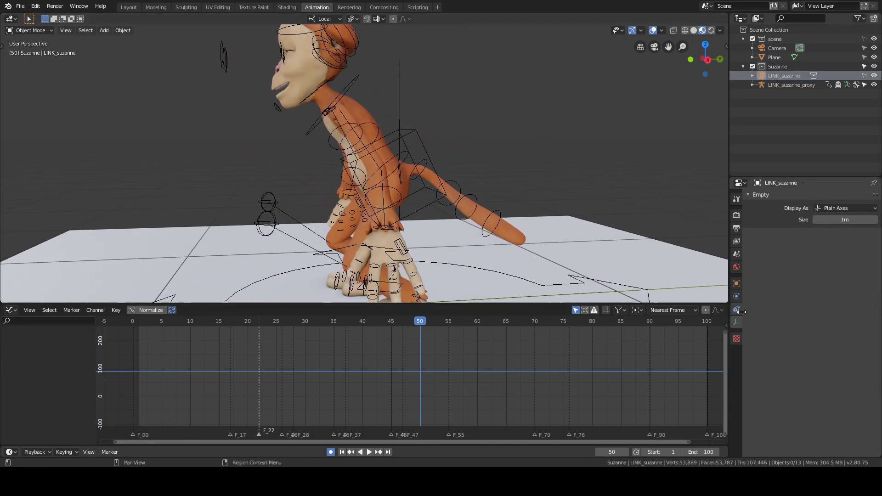
pyautogui.moveTo(392, 86); pyautogui.dragTo(396, 83, button='middle')
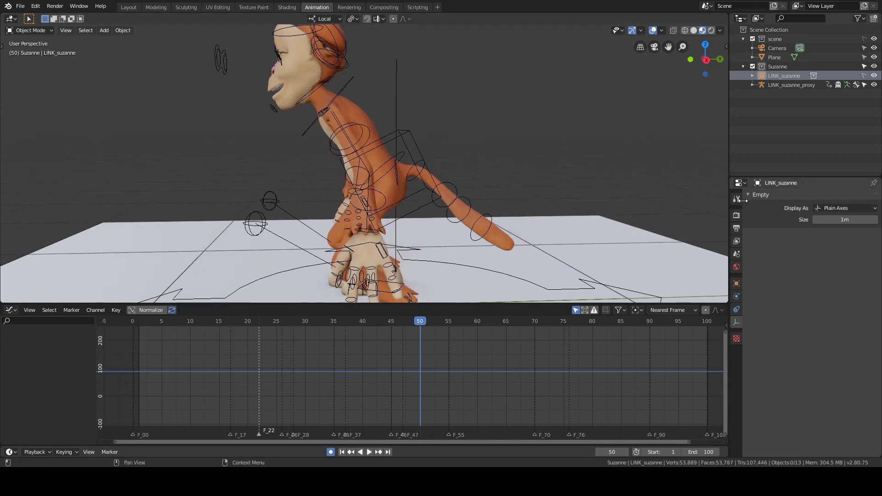
pyautogui.moveTo(845, 219); pyautogui.dragTo(800, 220)
pyautogui.moveTo(395, 193); pyautogui.dragTo(534, 113, button='middle')
pyautogui.click(441, 120)
# - Return the rig to Pose Mode and reselect the torso control
pyautogui.press('Tab')
pyautogui.click(437, 146)
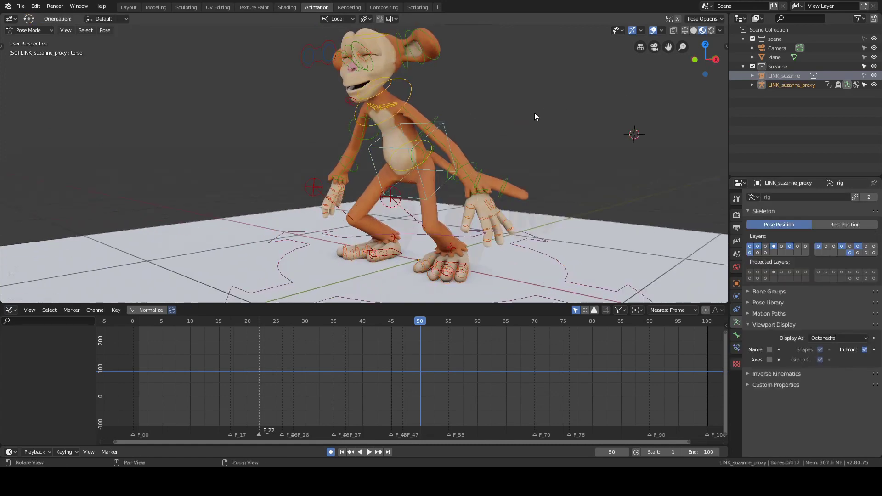
pyautogui.click(454, 122)
pyautogui.click(448, 138)
pyautogui.moveTo(448, 138); pyautogui.dragTo(390, 165, button='middle')
pyautogui.scroll(2, 391, 165)
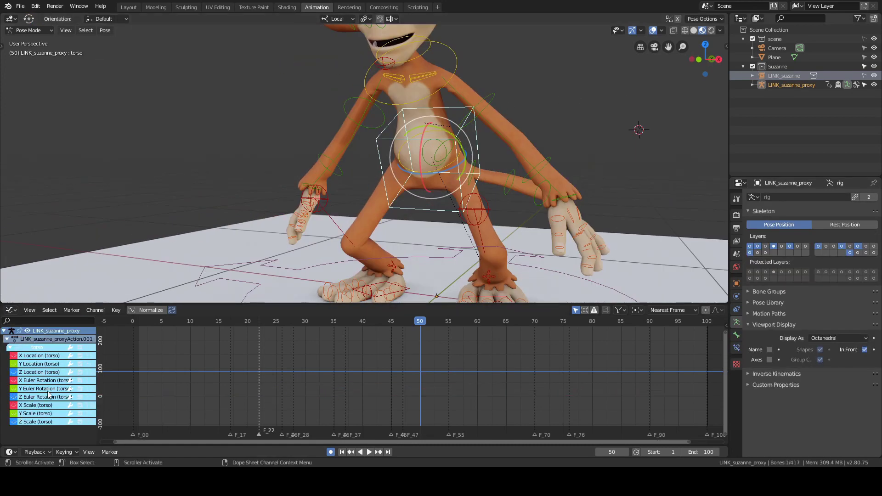
# - Show only the torso's Z Location curve in the Graph Editor and fit it in the editor
pyautogui.scroll(-3, 401, 362)
pyautogui.click(38, 372)
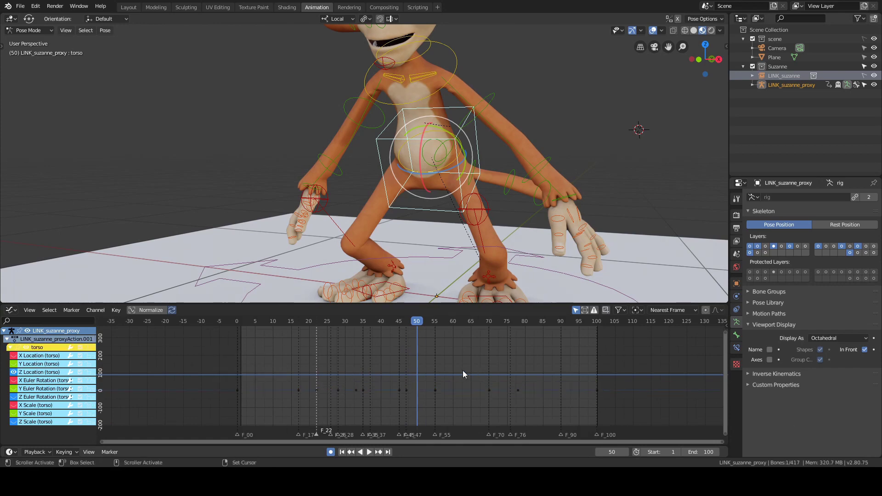
pyautogui.press('Home')
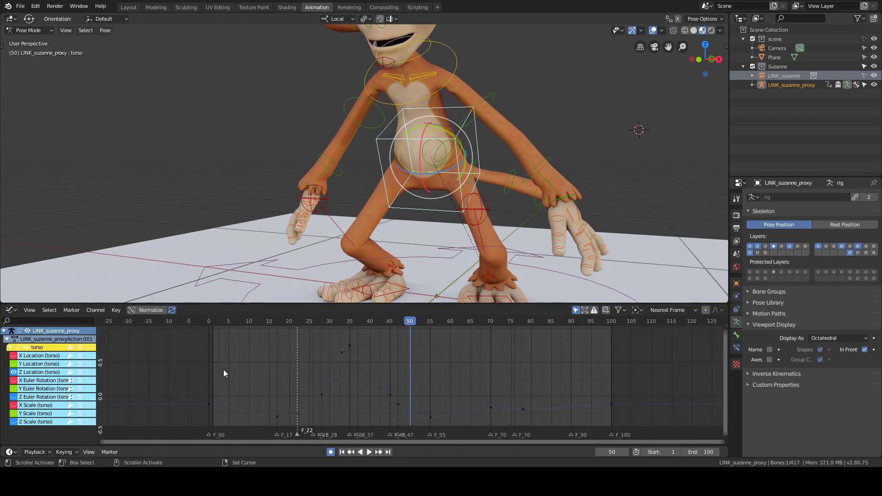
# - Examine the keys and handles along the torso's Z Location curve through the crouch, jump and landing
pyautogui.moveTo(225, 374); pyautogui.dragTo(267, 377, button='right')
pyautogui.scroll(-1, 274, 377)
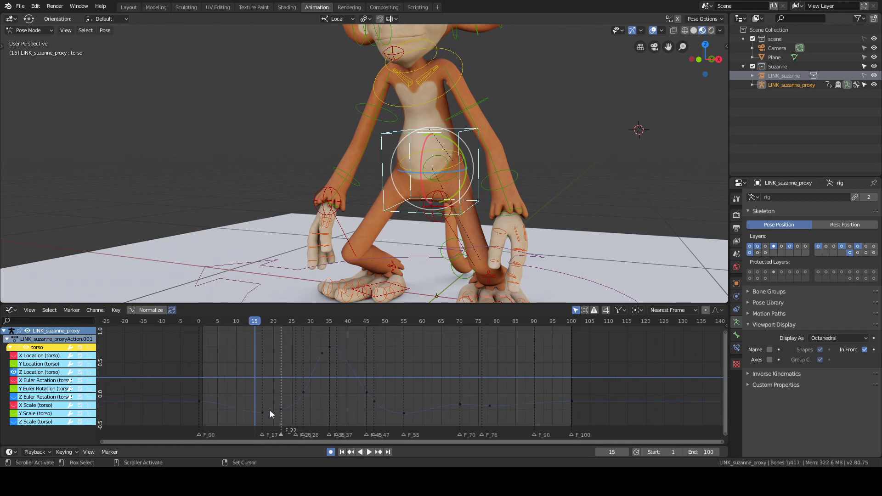
pyautogui.click(375, 401)
pyautogui.moveTo(322, 354); pyautogui.dragTo(332, 362)
pyautogui.moveTo(338, 407); pyautogui.dragTo(363, 377, button='middle')
pyautogui.scroll(9, 362, 377)
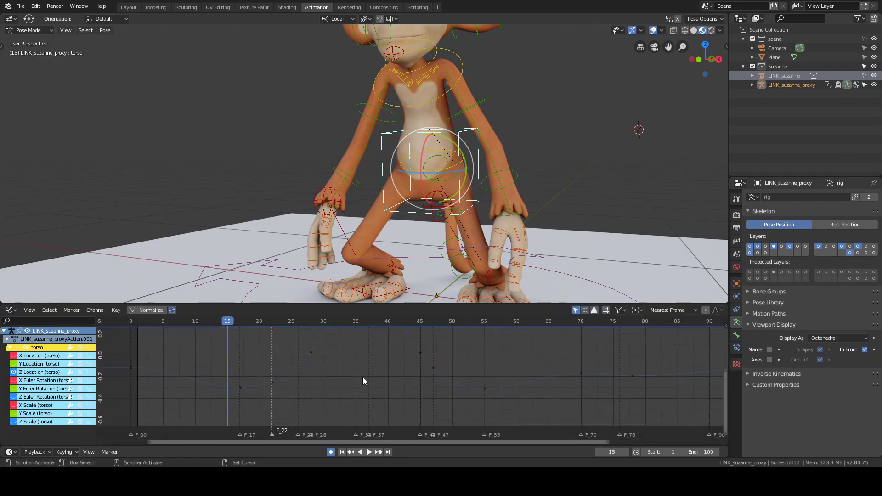
pyautogui.click(249, 383)
pyautogui.scroll(1, 275, 385)
pyautogui.moveTo(214, 390); pyautogui.dragTo(204, 390, button='middle')
pyautogui.moveTo(266, 367); pyautogui.dragTo(222, 379, button='middle')
pyautogui.scroll(4, 223, 379)
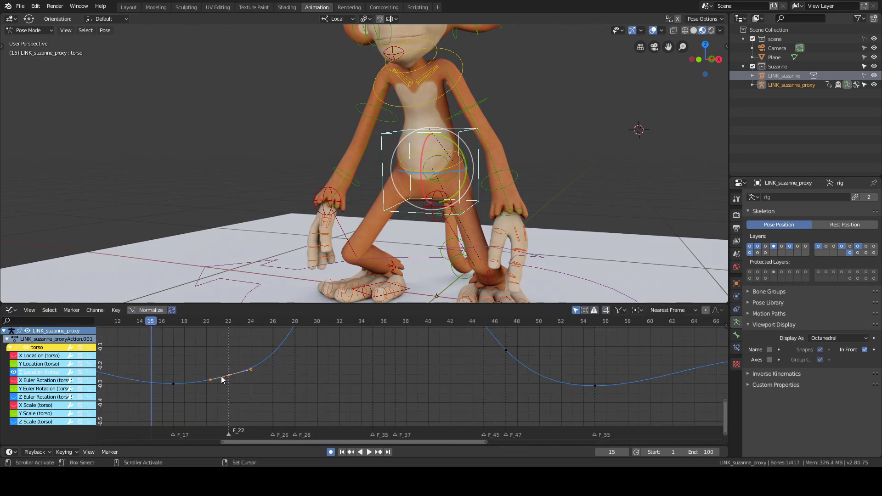
pyautogui.scroll(-2, 222, 378)
pyautogui.moveTo(300, 355); pyautogui.dragTo(302, 411, button='middle')
pyautogui.scroll(-8, 315, 390)
pyautogui.click(381, 398)
pyautogui.click(306, 346)
pyautogui.scroll(-4, 351, 366)
pyautogui.moveTo(377, 390); pyautogui.dragTo(395, 376, button='middle')
pyautogui.click(395, 367)
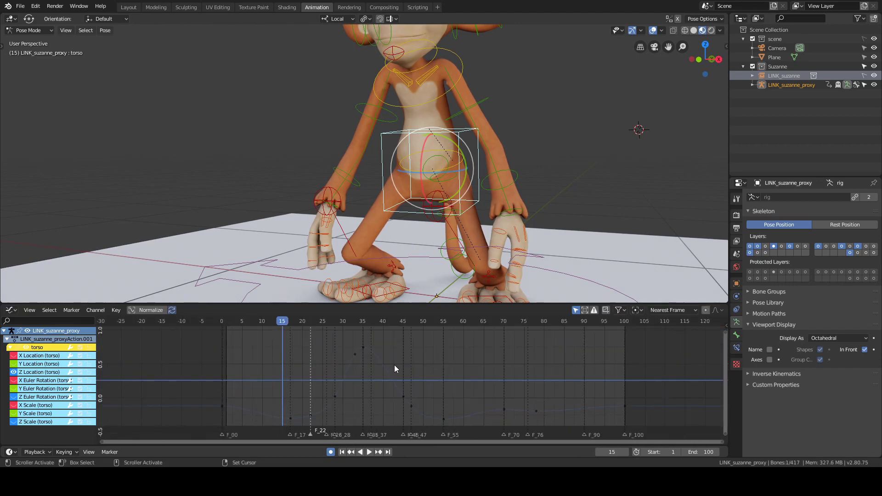
# - Play and scrub the jump's start, and delete the torso's Z Location key at frame 22
pyautogui.press('space')
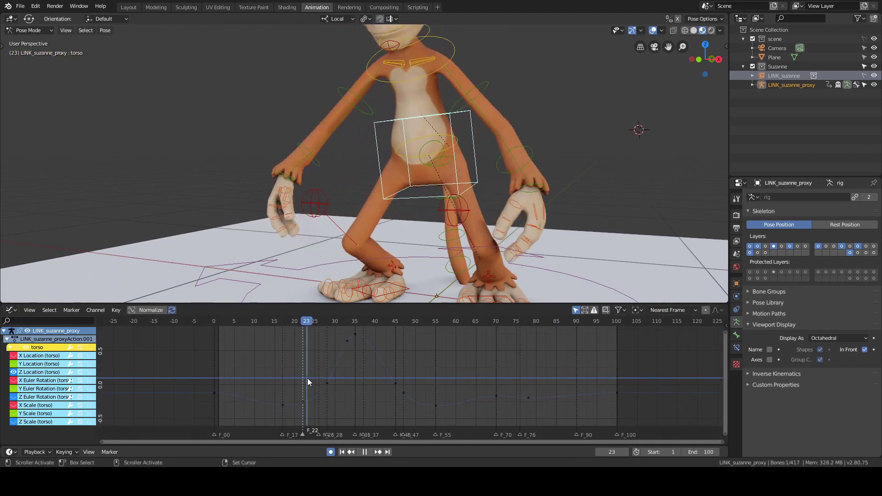
pyautogui.moveTo(291, 381); pyautogui.dragTo(303, 382, button='right')
pyautogui.moveTo(447, 243); pyautogui.dragTo(479, 236, button='middle')
pyautogui.moveTo(301, 391)
pyautogui.mouseDown(button='right')
pyautogui.moveTo(246, 394)
pyautogui.moveTo(305, 392)
pyautogui.mouseUp(button='right')
pyautogui.press('space')
pyautogui.click(303, 400)
pyautogui.press('x')
pyautogui.click(305, 375)
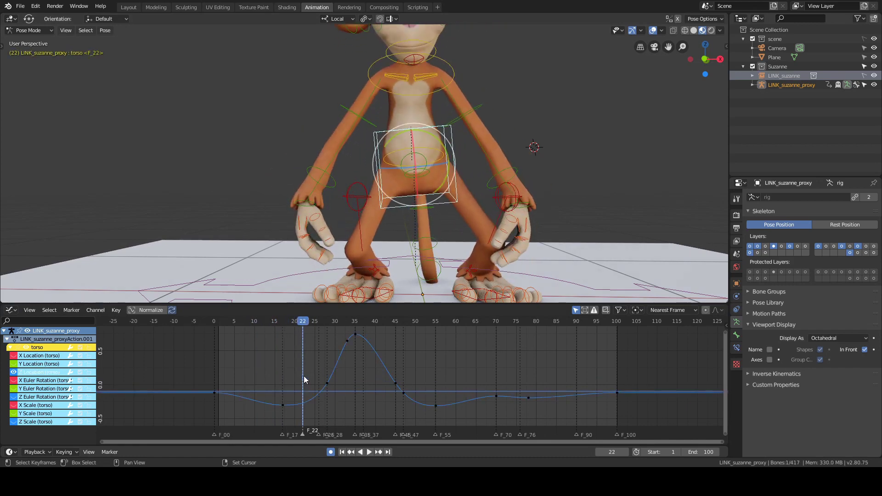
# - Scrub to frame 33 and delete the torso's Z Location key there
pyautogui.keyDown('alt'); pyautogui.moveTo(529, 166); pyautogui.dragTo(512, 173, button='right'); pyautogui.keyUp('alt')
pyautogui.moveTo(292, 385); pyautogui.dragTo(347, 384, button='right')
pyautogui.keyDown('alt'); pyautogui.moveTo(523, 52); pyautogui.dragTo(496, 124, button='middle'); pyautogui.keyUp('alt')
pyautogui.scroll(-3, 495, 119)
pyautogui.rightClick(351, 360)
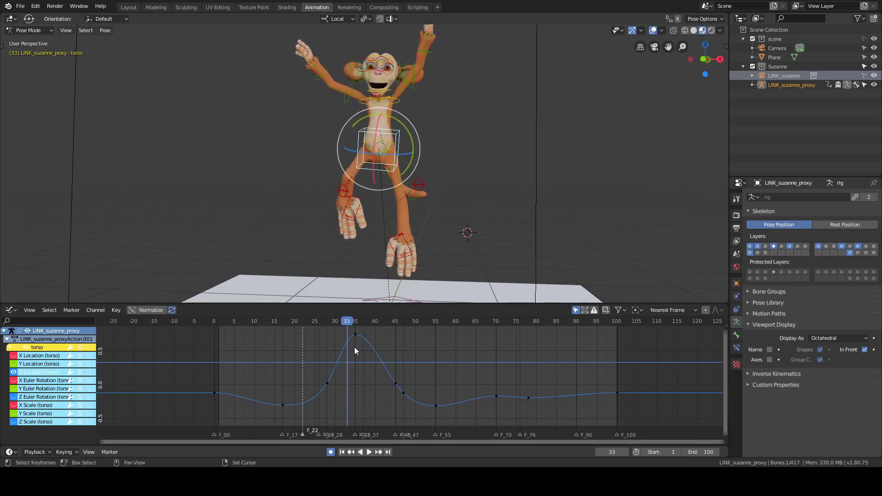
# - Try deleting the torso's Z Location key at frame 28
pyautogui.rightClick(327, 387)
pyautogui.click(328, 384)
pyautogui.press('x')
pyautogui.click(339, 362)
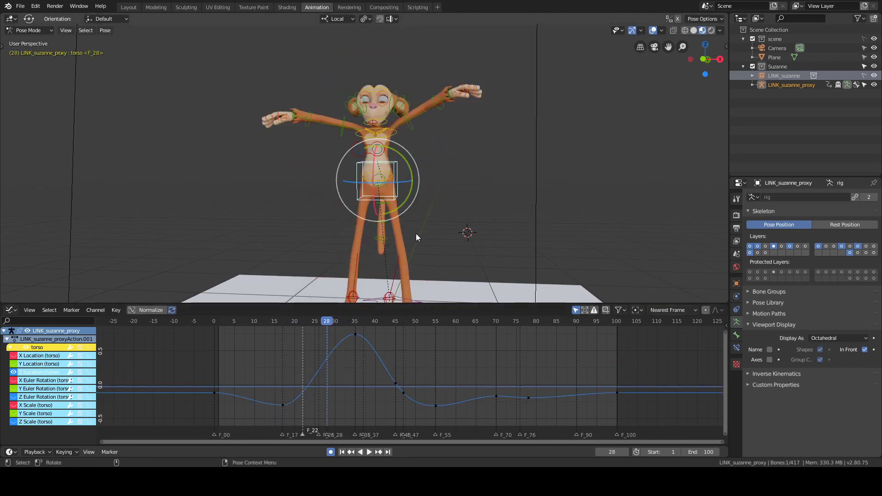
pyautogui.hotkey('ctrl', 'z')
# - Rotate the handles of the torso's Z Location key at frame 28 and deselect the keys
pyautogui.moveTo(319, 390); pyautogui.dragTo(371, 380, button='middle')
pyautogui.scroll(4, 371, 380)
pyautogui.scroll(-6, 371, 379)
pyautogui.hotkey('shift', 'b')
pyautogui.moveTo(320, 327); pyautogui.dragTo(420, 408)
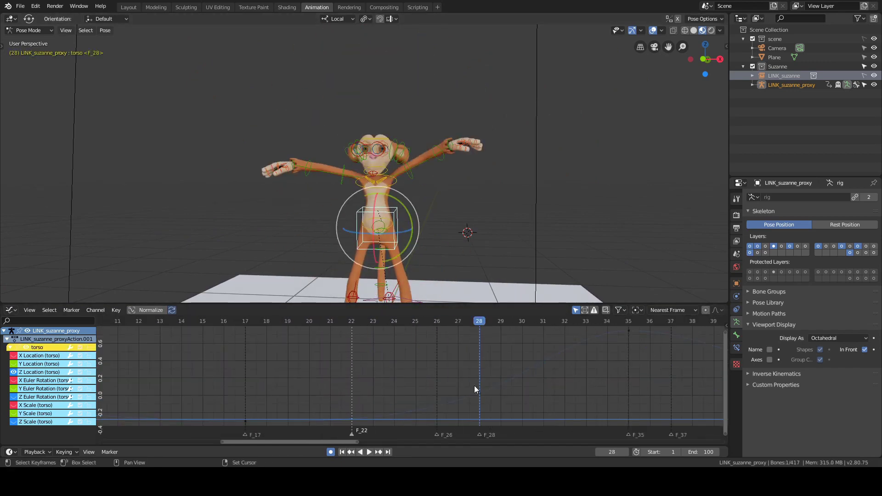
pyautogui.moveTo(514, 399); pyautogui.dragTo(441, 378, button='middle')
pyautogui.keyDown('ctrl'); pyautogui.moveTo(441, 378); pyautogui.dragTo(396, 379, button='middle'); pyautogui.keyUp('ctrl')
pyautogui.scroll(-4, 433, 372)
pyautogui.press('r')
pyautogui.click(453, 353)
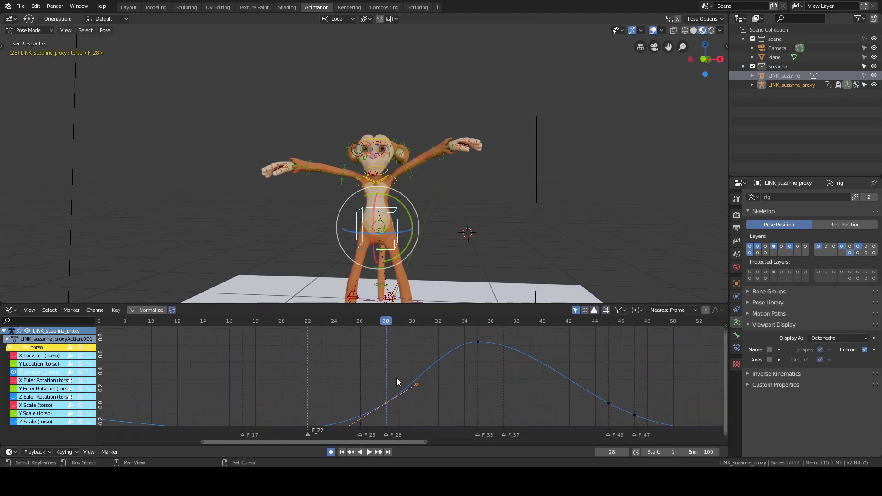
pyautogui.scroll(-8, 397, 378)
pyautogui.click(401, 372)
pyautogui.press('a')
pyautogui.hotkey('alt', 'a')
# - Scrub to the landing at frame 45 and box-select the torso's Z Location keys around it
pyautogui.keyDown('ctrl'); pyautogui.moveTo(580, 367); pyautogui.dragTo(573, 390, button='middle'); pyautogui.keyUp('ctrl')
pyautogui.press('Home')
pyautogui.press('a')
pyautogui.hotkey('alt', 'a')
pyautogui.moveTo(337, 390); pyautogui.dragTo(382, 390, button='right')
pyautogui.moveTo(409, 257); pyautogui.dragTo(419, 336, button='middle')
pyautogui.scroll(1, 420, 335)
pyautogui.moveTo(441, 257); pyautogui.dragTo(396, 260, button='middle')
pyautogui.keyDown('ctrl'); pyautogui.moveTo(376, 338); pyautogui.dragTo(385, 361, button='middle'); pyautogui.keyUp('ctrl')
pyautogui.moveTo(387, 360); pyautogui.dragTo(382, 368, button='middle')
pyautogui.scroll(1, 407, 276)
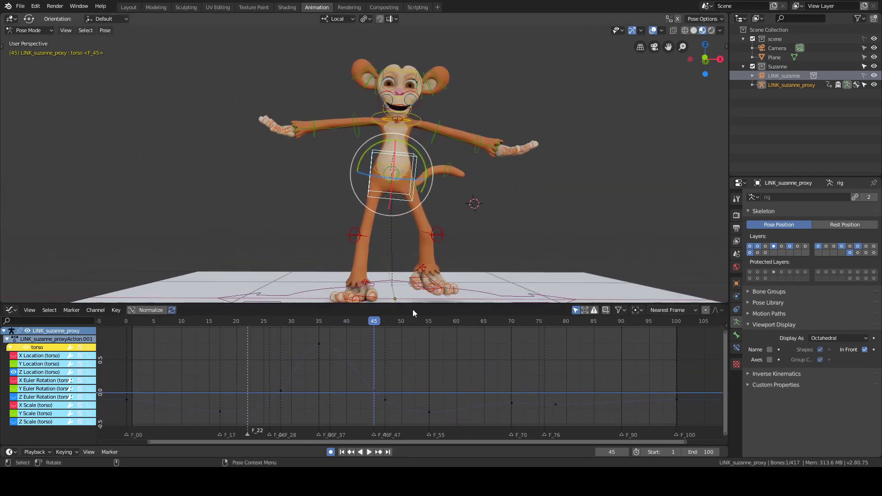
pyautogui.moveTo(412, 406); pyautogui.dragTo(366, 375)
pyautogui.click(390, 374)
pyautogui.moveTo(428, 275); pyautogui.dragTo(459, 235, button='middle')
pyautogui.press('g')
pyautogui.press('z')
pyautogui.rightClick(440, 208)
pyautogui.press('g')
pyautogui.press('z')
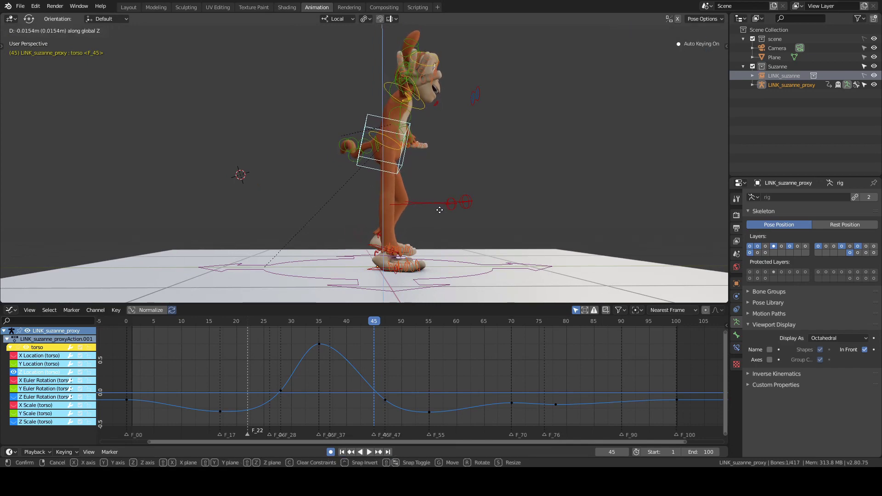
pyautogui.rightClick(474, 193)
# - Rotate the handles of the torso's Z Location key at frame 47 and preview the landing
pyautogui.moveTo(480, 188); pyautogui.dragTo(383, 401, button='middle')
pyautogui.click(385, 400)
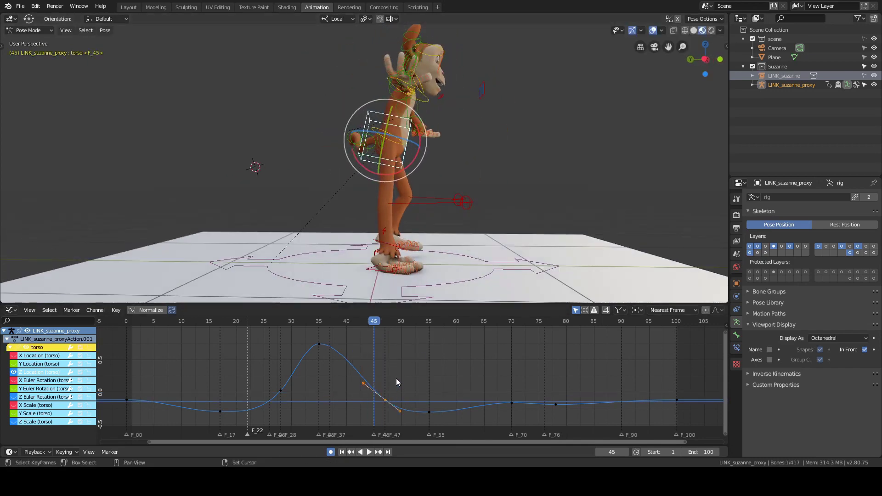
pyautogui.press('r')
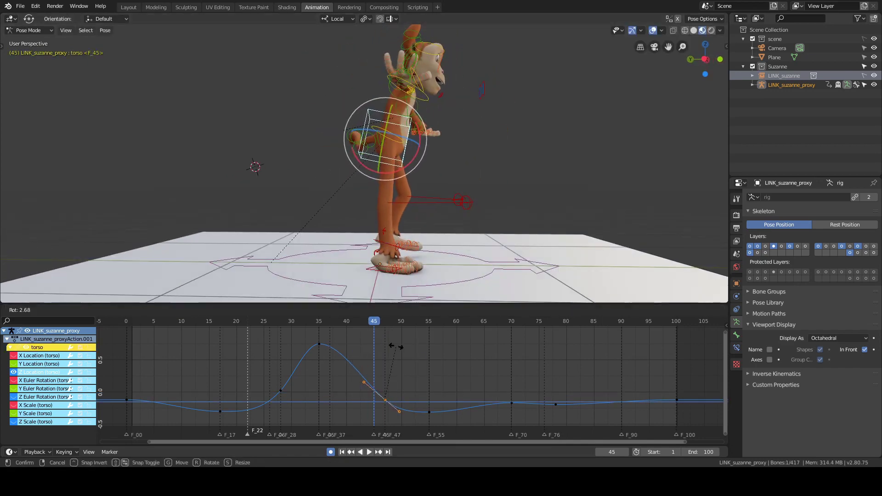
pyautogui.click(384, 351)
pyautogui.moveTo(366, 362)
pyautogui.keyDown('shift'); pyautogui.mouseDown(button='right')
pyautogui.moveTo(353, 367)
pyautogui.moveTo(364, 369)
pyautogui.mouseUp(button='right'); pyautogui.keyUp('shift')
pyautogui.press('space')
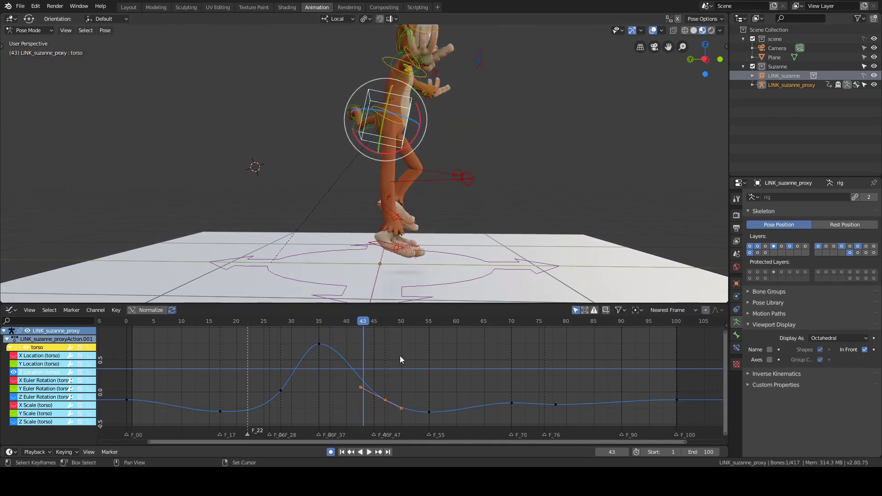
pyautogui.press('space')
# - Try rotating the handles of the torso's peak Z Location key at frame 35
pyautogui.moveTo(331, 294); pyautogui.dragTo(368, 290, button='middle')
pyautogui.moveTo(312, 377); pyautogui.dragTo(205, 402)
pyautogui.moveTo(206, 402); pyautogui.dragTo(363, 377, button='right')
pyautogui.click(319, 344)
pyautogui.press('r')
pyautogui.click(329, 352)
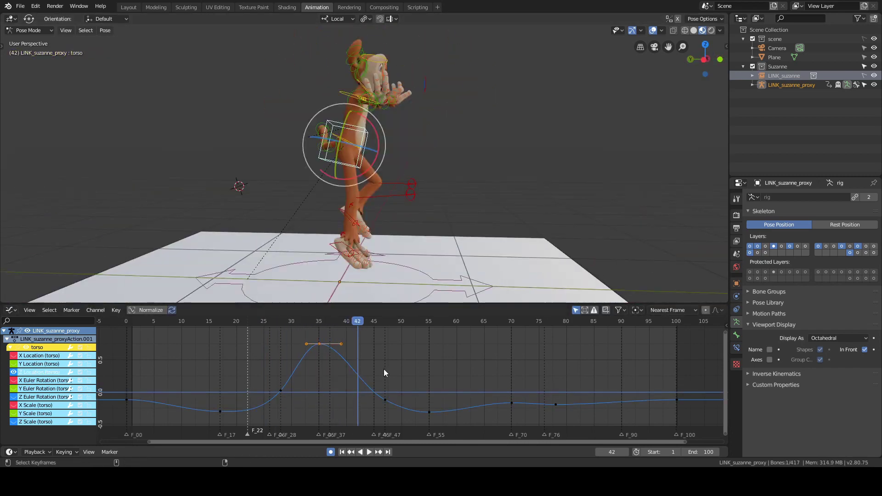
# - Select the torso's Z Location key at frame 47 again and rotate its handles to a flatter slope
pyautogui.click(386, 400)
pyautogui.press('r')
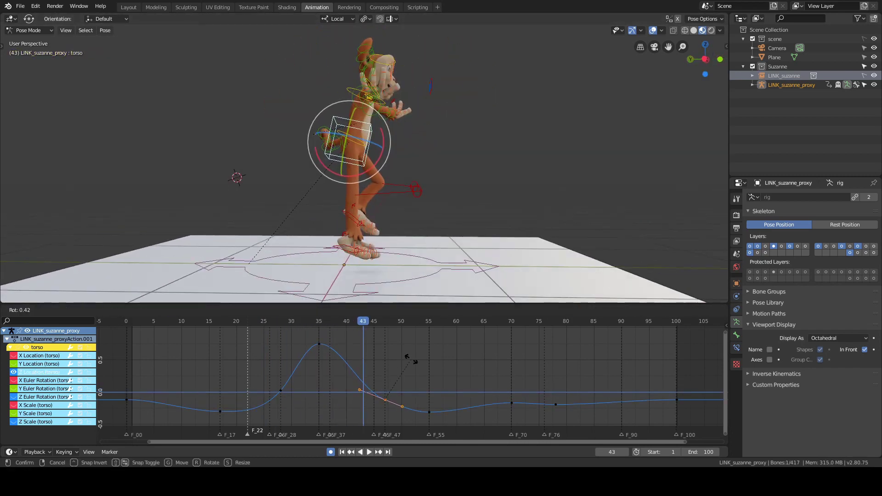
pyautogui.click(446, 245)
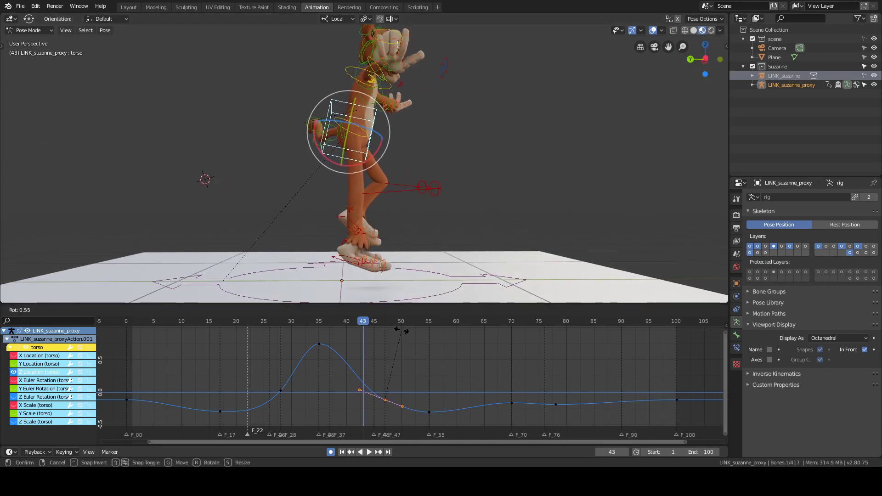
pyautogui.hotkey('shift', 'ctrl', 'space')
pyautogui.press('space')
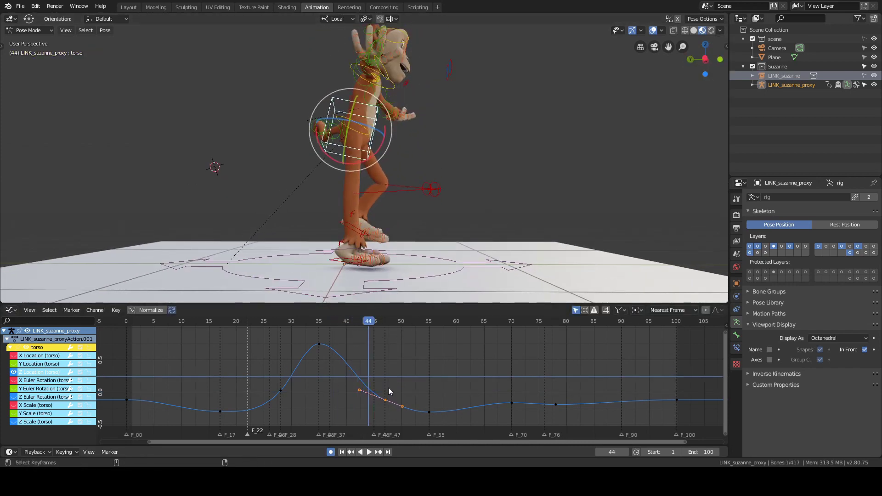
pyautogui.press('r')
pyautogui.click(399, 361)
# - Fine-tune the handle rotation of the torso's frame 47 Z Location key while checking the landing at frames 43 to 45
pyautogui.moveTo(358, 381); pyautogui.dragTo(361, 382, button='right')
pyautogui.press('Right')
pyautogui.press('r')
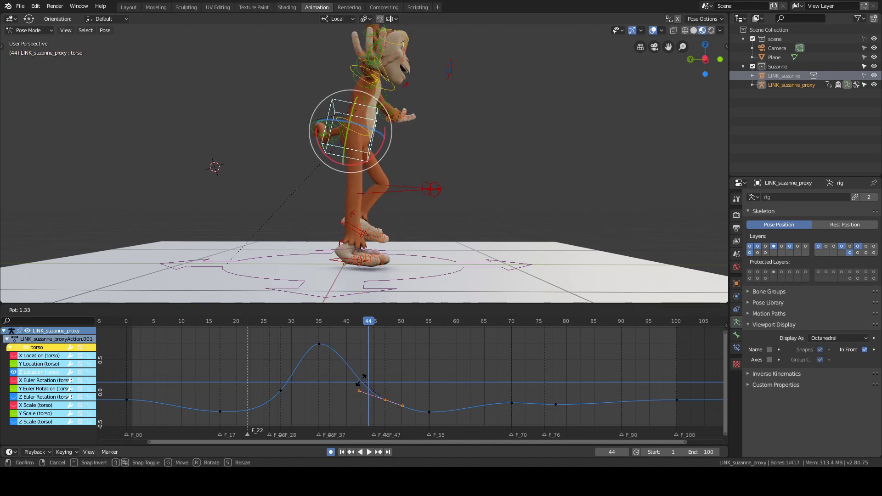
pyautogui.click(361, 381)
pyautogui.press('Right')
pyautogui.press('r')
pyautogui.click(337, 380)
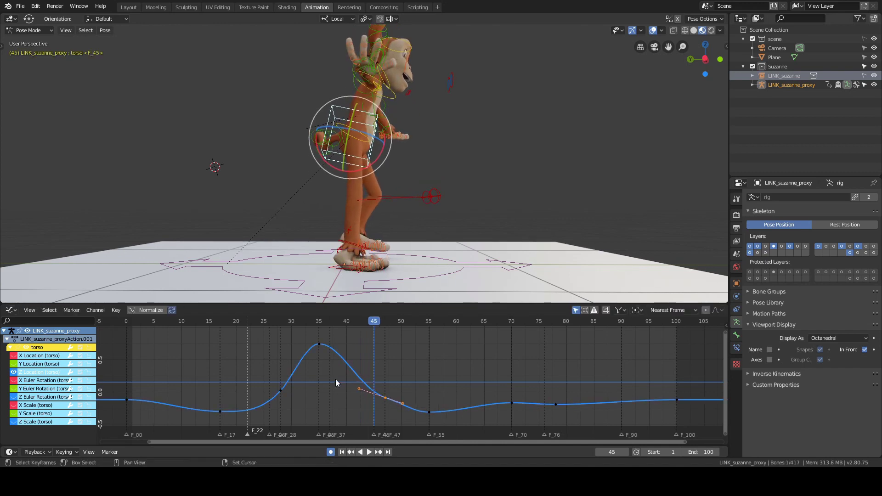
pyautogui.press('Left')
pyautogui.press('Left')
pyautogui.press('r')
pyautogui.click(370, 361)
# - Check the landing around frame 44 and delete the torso's Z Location key at frame 47
pyautogui.press('Left')
pyautogui.press('Right')
pyautogui.press('Right')
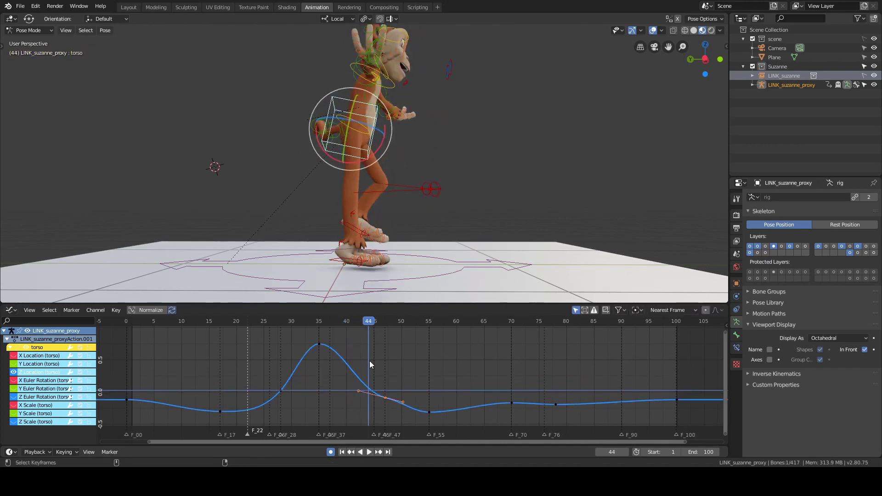
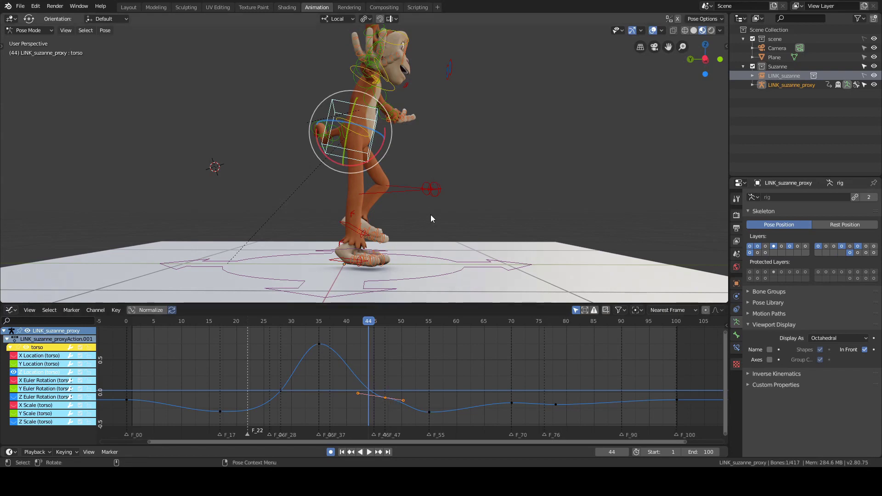
pyautogui.press('x')
pyautogui.click(412, 352)
# - Select the right foot IK control, isolate its Z Location curve and check its landing around frame 45
pyautogui.click(334, 261)
pyautogui.keyDown('shift'); pyautogui.moveTo(482, 212); pyautogui.dragTo(489, 181, button='middle'); pyautogui.keyUp('shift')
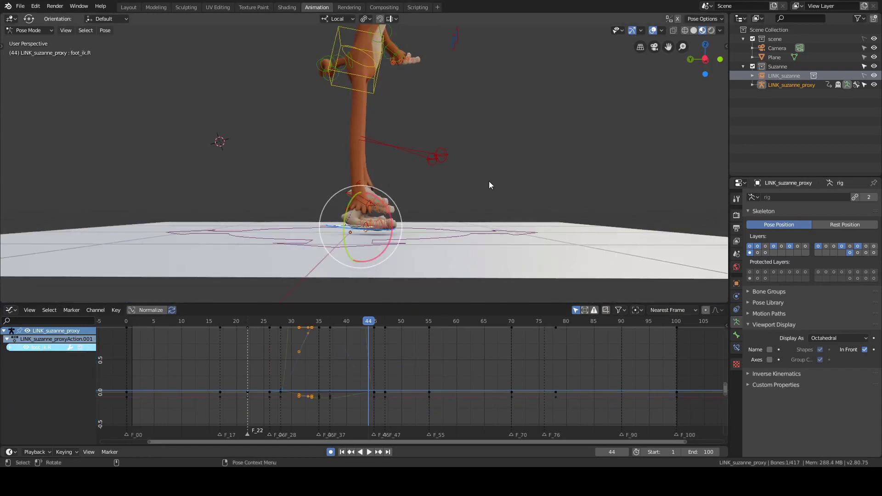
pyautogui.click(10, 348)
pyautogui.click(26, 347)
pyautogui.click(13, 372)
pyautogui.click(372, 343)
pyautogui.moveTo(372, 342); pyautogui.dragTo(373, 359, button='middle')
pyautogui.press('Right')
pyautogui.press('Right')
pyautogui.press('Left')
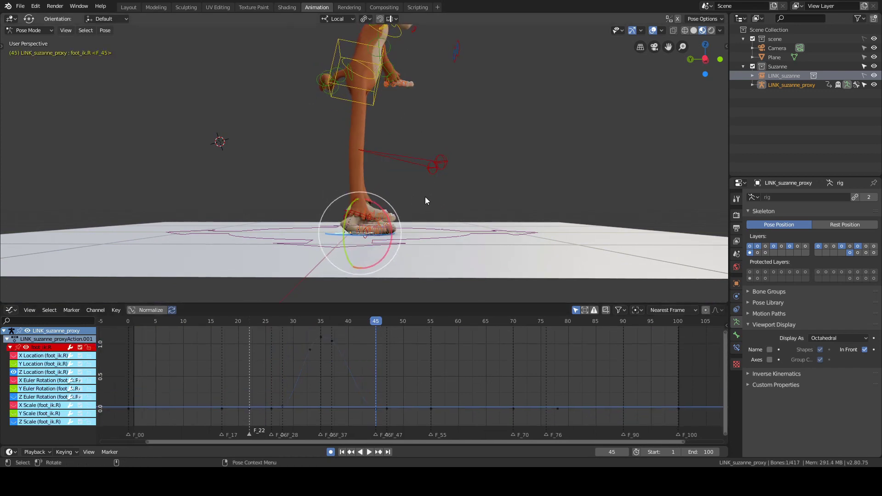
# - At frame 47, select the torso and move its Z Location key from frame 55 to frame 47
pyautogui.press('Right')
pyautogui.press('Right')
pyautogui.click(355, 118)
pyautogui.click(423, 401)
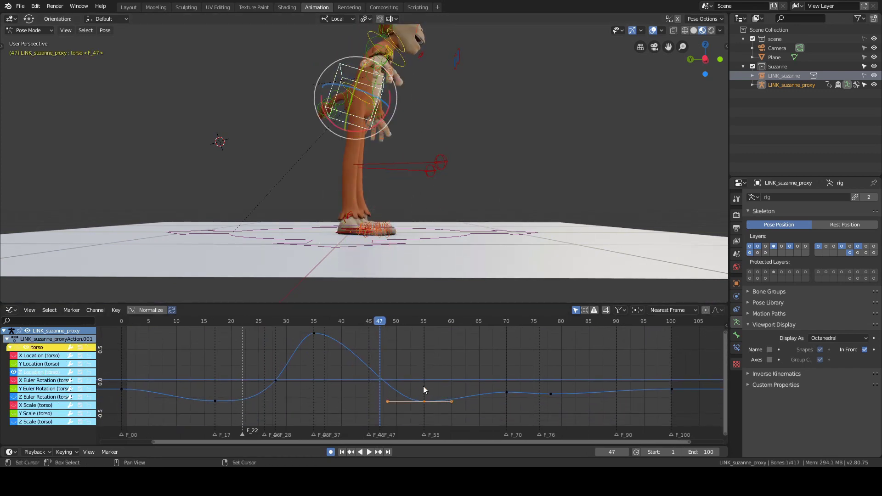
pyautogui.press('g')
pyautogui.click(390, 385)
# - Select the right foot IK control and check its ground contact at frames 44 and 45
pyautogui.click(363, 229)
pyautogui.keyDown('shift'); pyautogui.moveTo(453, 214); pyautogui.dragTo(456, 188, button='middle'); pyautogui.keyUp('shift')
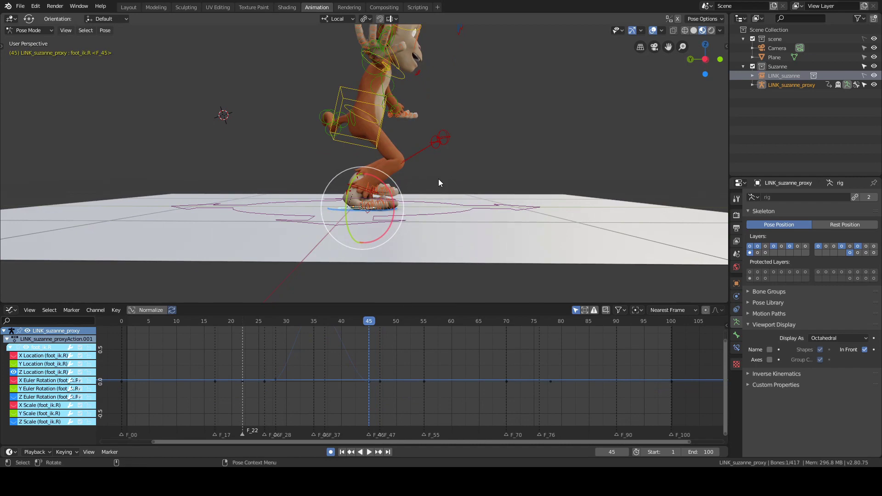
pyautogui.press('Left')
pyautogui.press('Right')
# - Reselect the torso and pick the incoming handle of its Z Location key at frame 47
pyautogui.click(390, 165)
pyautogui.press('Left')
pyautogui.press('Left')
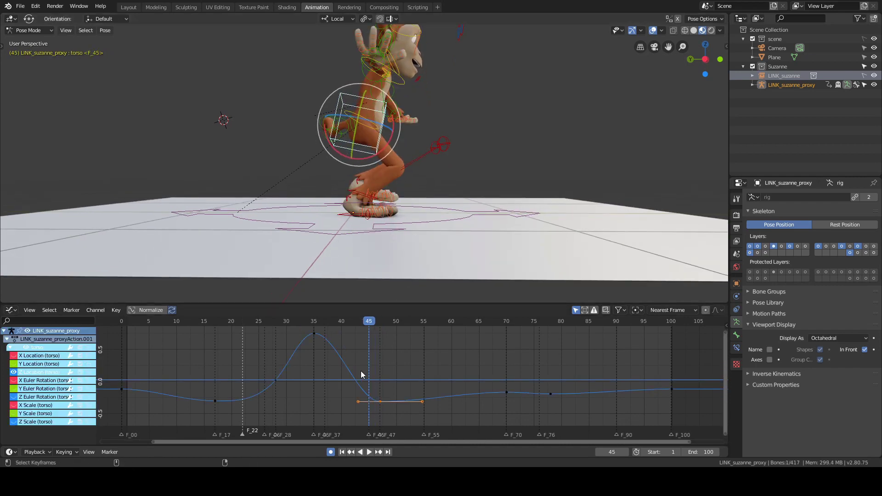
pyautogui.moveTo(377, 151); pyautogui.dragTo(434, 97, button='middle')
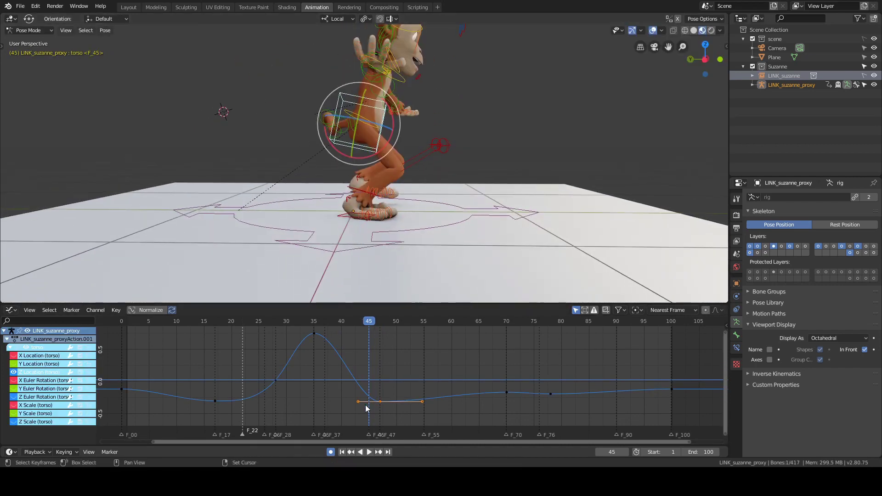
pyautogui.click(358, 401)
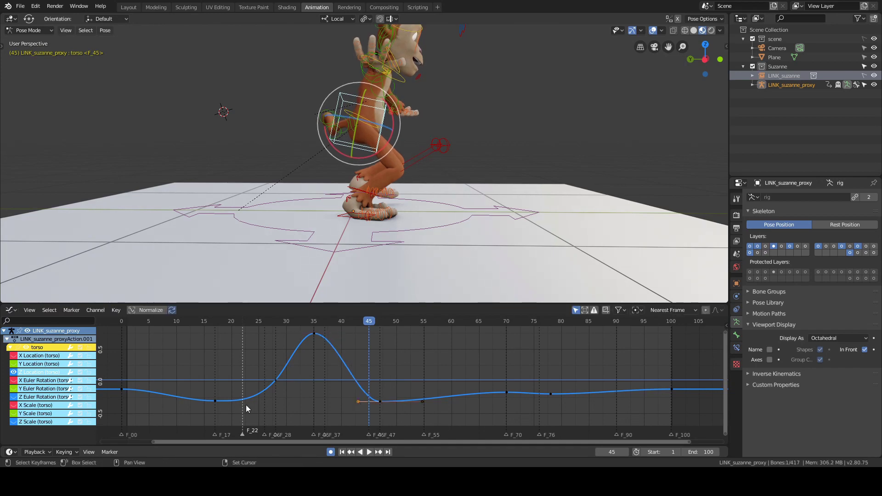
# - Draw a test annotation stroke in the viewport, undo it and return to the Select Box tool
pyautogui.press('t')
pyautogui.hotkey('alt', 'a')
pyautogui.click(12, 149)
pyautogui.moveTo(45, 180)
pyautogui.mouseDown()
pyautogui.moveTo(139, 152)
pyautogui.moveTo(167, 180)
pyautogui.mouseUp()
pyautogui.hotkey('ctrl', 'z')
pyautogui.hotkey('ctrl', 'z')
pyautogui.press('Tab')
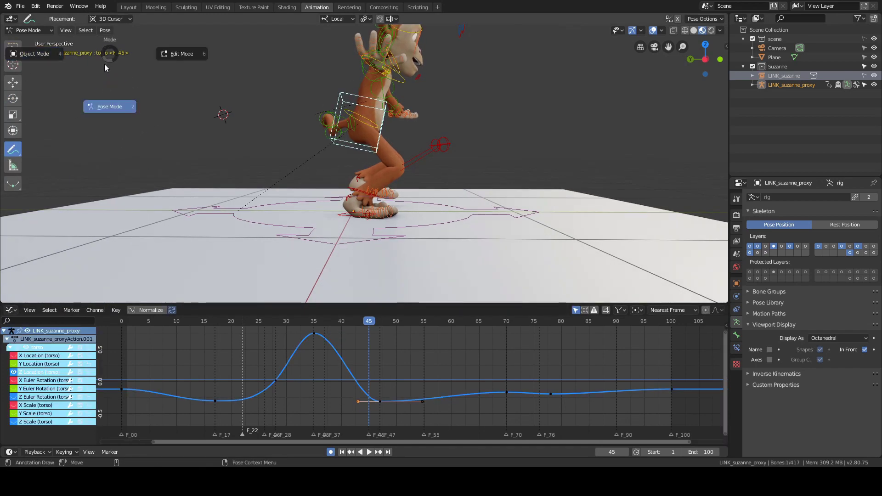
pyautogui.click(17, 49)
# - Scale down the handle of the torso's Z Location key at frame 47 for a sharper landing
pyautogui.press('s')
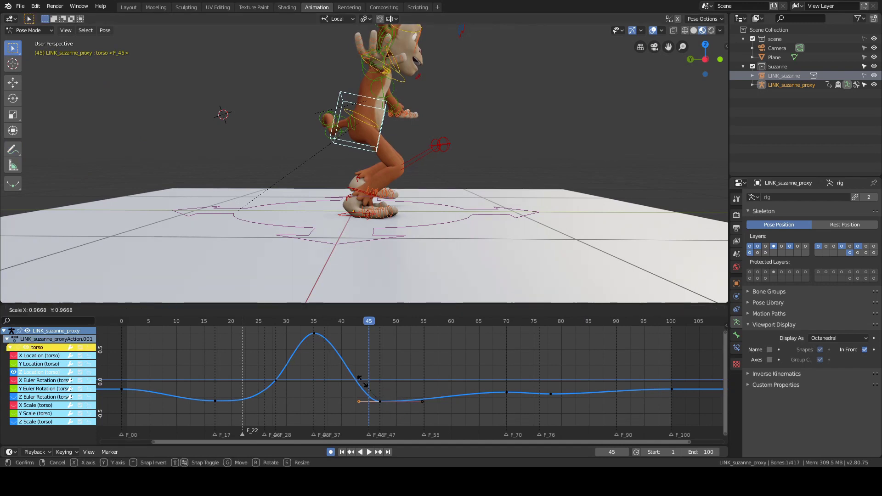
pyautogui.scroll(10, 400, 399)
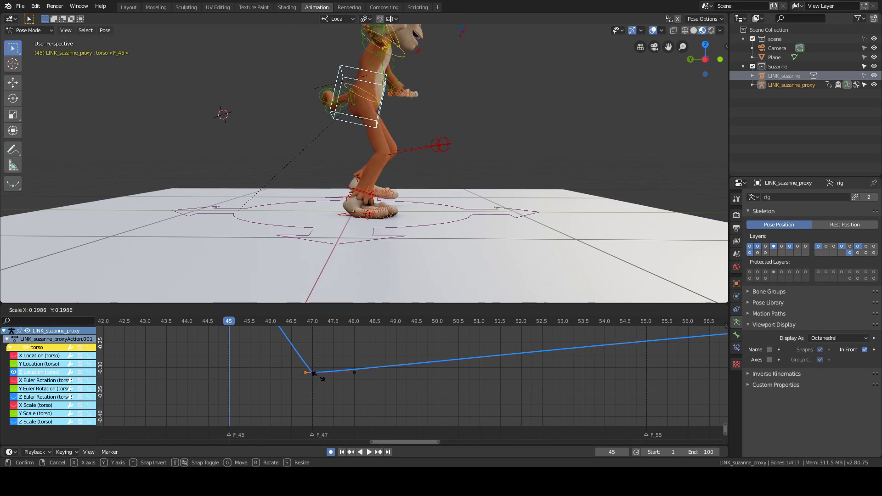
pyautogui.click(342, 351)
# - Lengthen the outgoing handle of the torso's peak Z Location key at frame 35
pyautogui.scroll(-5, 343, 352)
pyautogui.scroll(-6, 343, 352)
pyautogui.press('s')
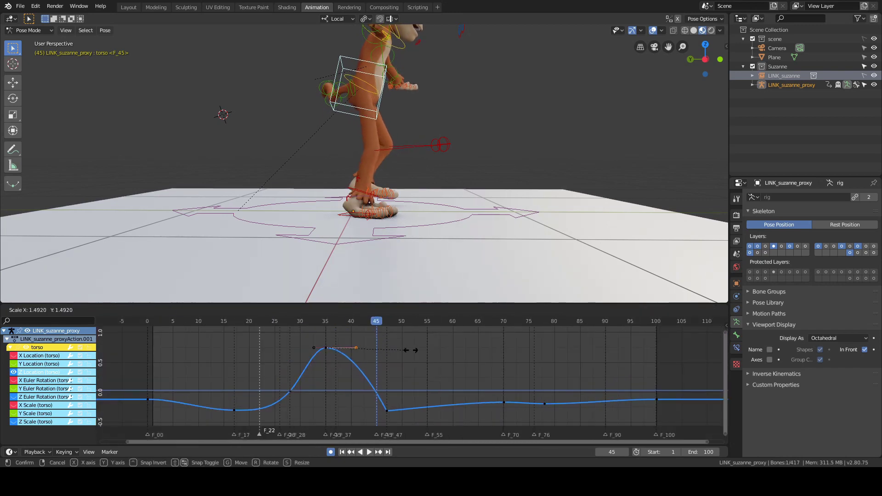
pyautogui.click(417, 359)
pyautogui.moveTo(317, 360); pyautogui.dragTo(362, 363, button='right')
pyautogui.press('s')
pyautogui.click(386, 367)
# - Select the incoming handle of the torso's frame 47 Z Location key and shorten it further
pyautogui.keyDown('alt'); pyautogui.scroll(-3, 367, 381); pyautogui.keyUp('alt')
pyautogui.click(387, 411)
pyautogui.scroll(11, 393, 388)
pyautogui.moveTo(383, 413); pyautogui.dragTo(393, 371, button='middle')
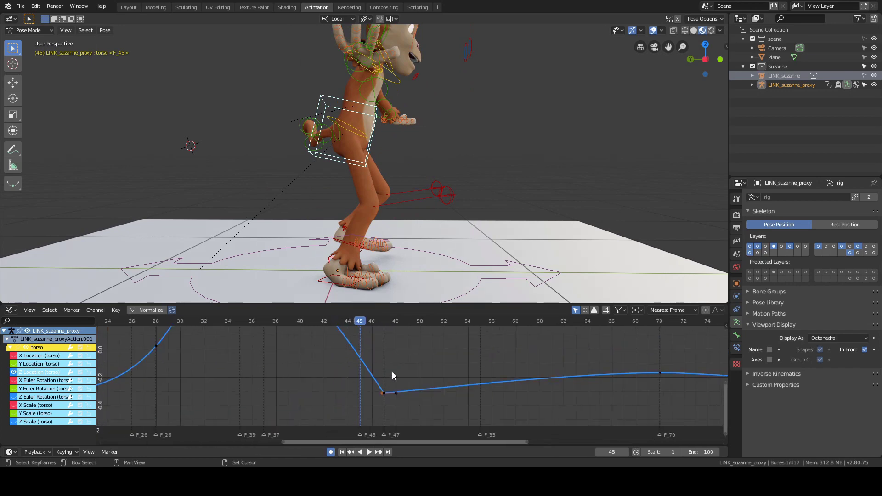
pyautogui.click(382, 393)
pyautogui.press('s')
pyautogui.click(303, 326)
pyautogui.moveTo(344, 378); pyautogui.dragTo(360, 384, button='right')
pyautogui.press('s')
pyautogui.click(379, 394)
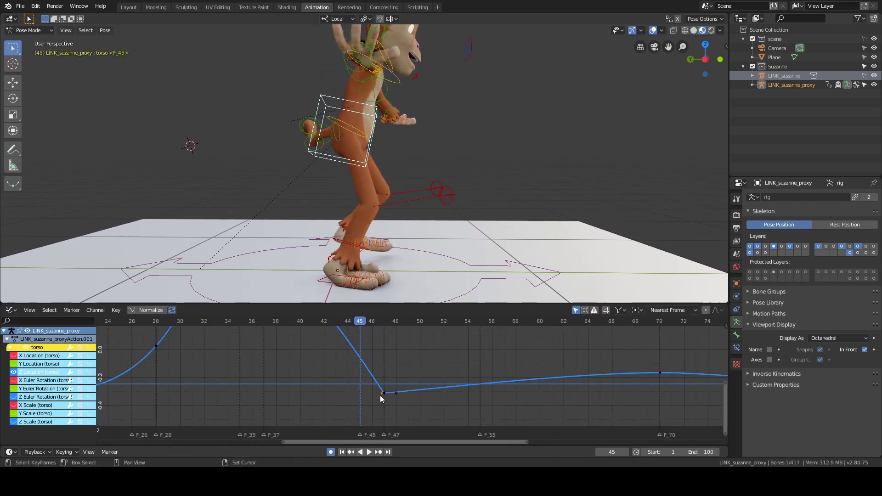
# - Scrub to the landing at frame 47, hide the viewport overlays and play back the whole jump
pyautogui.scroll(-7, 382, 392)
pyautogui.moveTo(374, 345); pyautogui.dragTo(367, 401, button='middle')
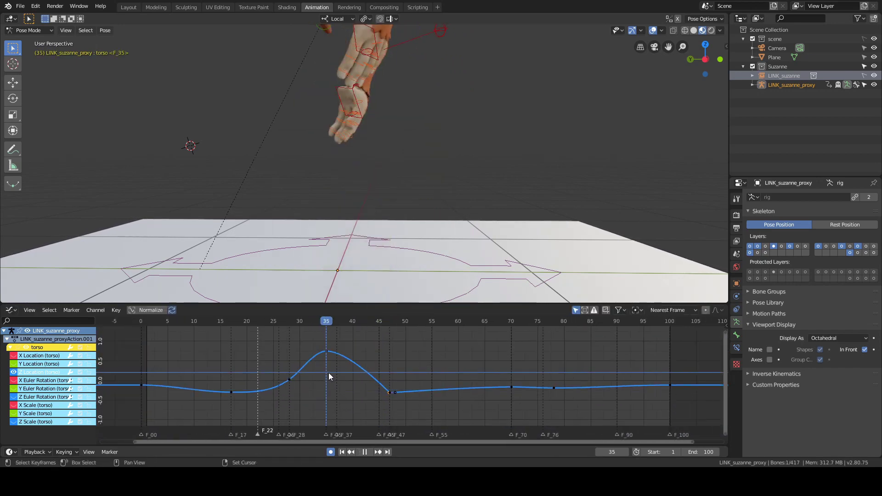
pyautogui.moveTo(329, 373); pyautogui.dragTo(388, 373, button='right')
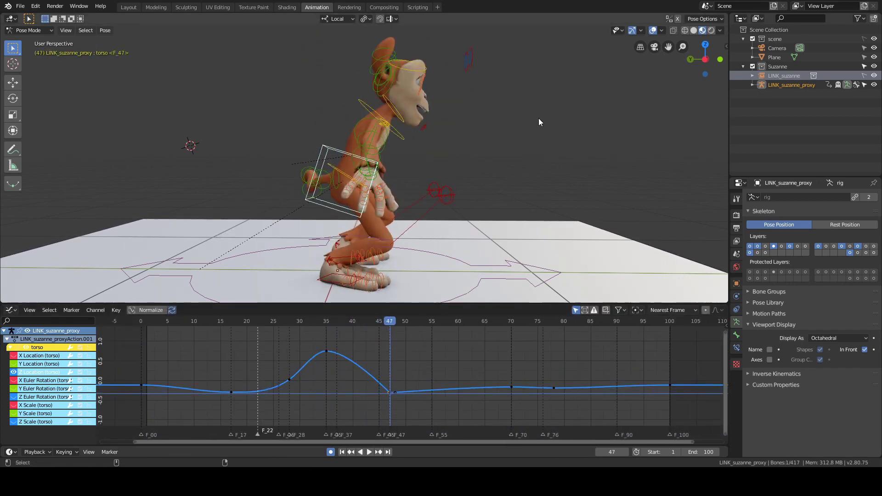
pyautogui.press('KP_0')
pyautogui.hotkey('shift', 'alt', 'z')
pyautogui.scroll(2, 376, 120)
pyautogui.moveTo(457, 112)
pyautogui.mouseDown(button='middle')
pyautogui.moveTo(376, 119)
pyautogui.moveTo(475, 131)
pyautogui.moveTo(444, 118)
pyautogui.mouseUp(button='middle')
pyautogui.scroll(-4, 475, 131)
pyautogui.click(475, 131)
pyautogui.press('space')
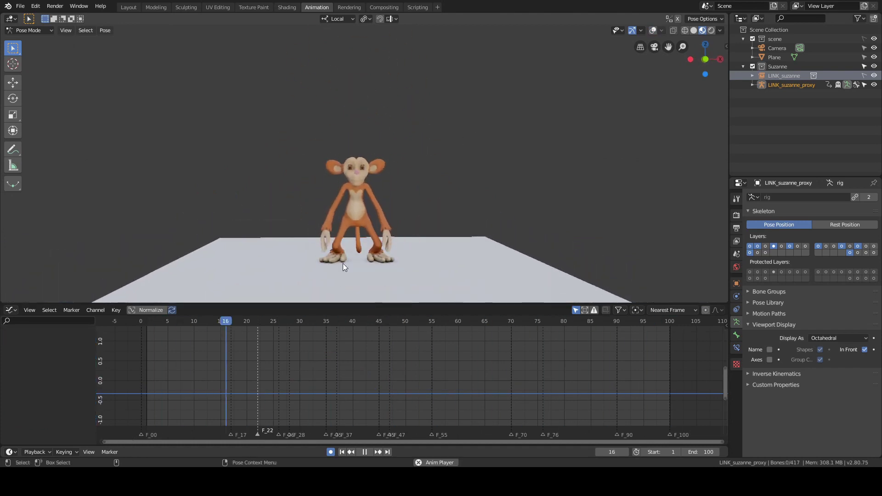
pyautogui.rightClick(388, 360)
pyautogui.moveTo(388, 360); pyautogui.dragTo(404, 365, button='right')
pyautogui.press('space')
# - Restore the viewport overlays and move the selected rig control along the Z axis
pyautogui.scroll(2, 402, 221)
pyautogui.hotkey('alt', 'shift', 'z')
pyautogui.click(381, 114)
pyautogui.moveTo(461, 108); pyautogui.dragTo(427, 108, button='middle')
pyautogui.press('Down')
pyautogui.press('g')
pyautogui.press('z')
pyautogui.click(423, 147)
# - Step back through the preceding frames one at a time to examine the jump pose
pyautogui.moveTo(424, 148); pyautogui.dragTo(425, 170, button='middle')
pyautogui.press('Left')
pyautogui.press('Left')
pyautogui.press('Left')
pyautogui.press('Left')
pyautogui.press('Left')
pyautogui.press('Left')
pyautogui.press('Left')
# - Select the torso and scale the outgoing handle of its Z Location key at frame 35
pyautogui.click(388, 148)
pyautogui.click(327, 351)
pyautogui.rightClick(332, 353)
pyautogui.press('space')
pyautogui.click(349, 352)
pyautogui.press('s')
pyautogui.keyDown('shift'); pyautogui.moveTo(335, 353); pyautogui.dragTo(240, 365, button='right'); pyautogui.keyUp('shift')
pyautogui.click(362, 354)
# - Preview the jump and lengthen the outgoing handle of the torso's frame 35 Z Location key a little more
pyautogui.press('space')
pyautogui.press('space')
pyautogui.press('s')
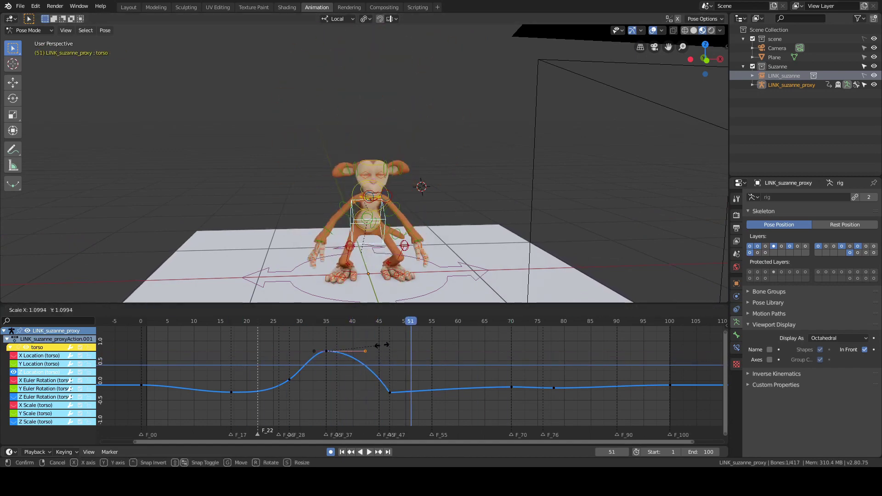
pyautogui.click(381, 347)
# - Select the right foot IK control and delete its Z Location keys at frames 33 and 37
pyautogui.scroll(3, 349, 229)
pyautogui.moveTo(326, 239)
pyautogui.mouseDown(button='middle')
pyautogui.moveTo(368, 236)
pyautogui.moveTo(324, 253)
pyautogui.mouseUp(button='middle')
pyautogui.click(316, 286)
pyautogui.keyDown('shift'); pyautogui.moveTo(331, 356); pyautogui.dragTo(315, 372, button='right'); pyautogui.keyUp('shift')
pyautogui.scroll(-2, 335, 299)
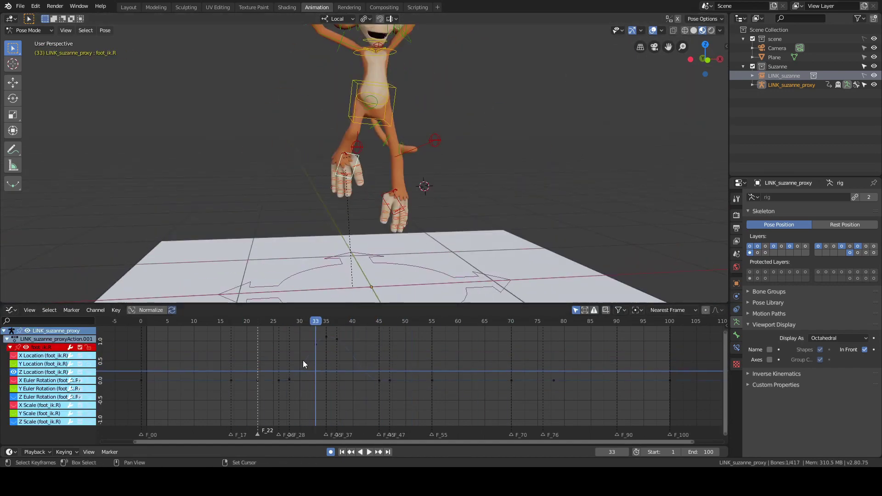
pyautogui.moveTo(302, 360); pyautogui.dragTo(297, 383, button='middle')
pyautogui.click(312, 368)
pyautogui.keyDown('shift'); pyautogui.moveTo(319, 367); pyautogui.dragTo(333, 368, button='right'); pyautogui.keyUp('shift')
pyautogui.press('x')
pyautogui.click(365, 352)
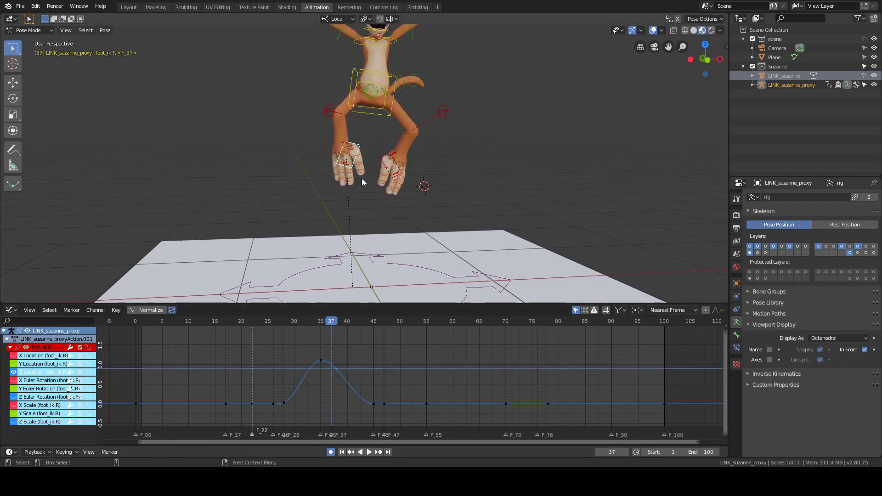
# - Shorten the incoming handle of the right foot's Z Location key at frame 45 for a sharper landing
pyautogui.scroll(-2, 363, 178)
pyautogui.moveTo(362, 178); pyautogui.dragTo(358, 170, button='middle')
pyautogui.keyDown('shift'); pyautogui.moveTo(284, 389); pyautogui.dragTo(366, 395, button='right'); pyautogui.keyUp('shift')
pyautogui.scroll(2, 369, 230)
pyautogui.keyDown('shift'); pyautogui.moveTo(368, 246); pyautogui.dragTo(386, 195, button='middle'); pyautogui.keyUp('shift')
pyautogui.scroll(1, 386, 197)
pyautogui.scroll(1, 385, 409)
pyautogui.click(370, 407)
pyautogui.click(351, 406)
pyautogui.press('s')
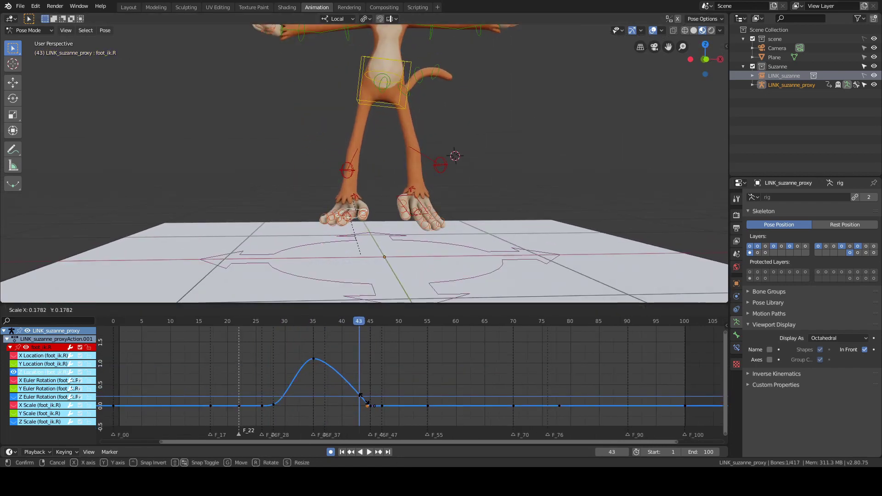
pyautogui.click(366, 403)
# - Lengthen the outgoing handle of the right foot's Z Location key at frame 35
pyautogui.click(313, 359)
pyautogui.click(332, 359)
pyautogui.press('s')
pyautogui.click(361, 364)
# - Hide the overlays and play back the jump to check the right foot's motion
pyautogui.keyDown('shift'); pyautogui.moveTo(322, 389); pyautogui.dragTo(388, 385, button='right'); pyautogui.keyUp('shift')
pyautogui.scroll(-4, 470, 154)
pyautogui.hotkey('alt', 'shift', 'z')
pyautogui.scroll(3, 469, 155)
pyautogui.press('space')
pyautogui.scroll(-2, 445, 152)
pyautogui.scroll(1, 432, 170)
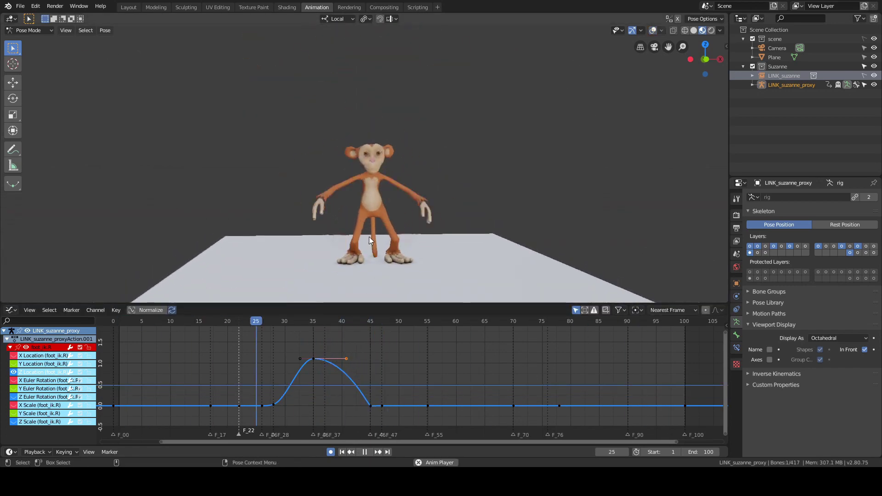
pyautogui.press('space')
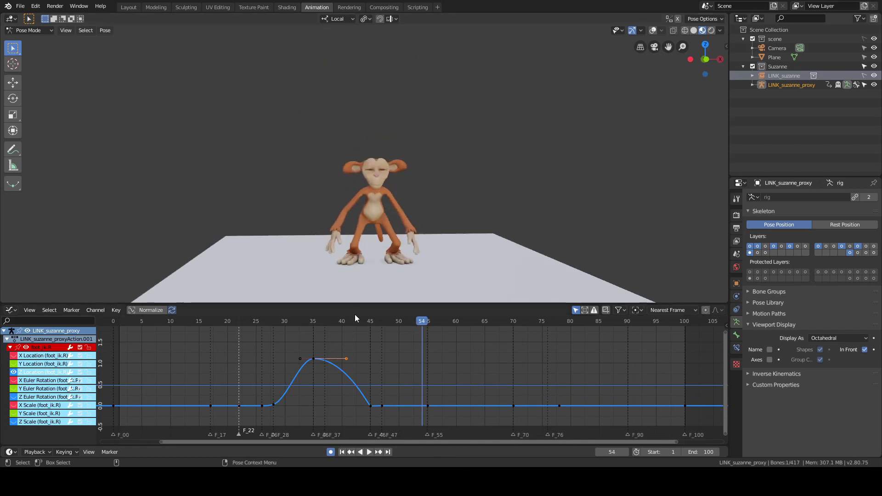
# - Restore the overlays, select the left foot IK control and isolate its Z Location curve
pyautogui.scroll(4, 414, 239)
pyautogui.hotkey('alt', 'shift', 'z')
pyautogui.click(439, 267)
pyautogui.moveTo(575, 207); pyautogui.dragTo(570, 191, button='middle')
pyautogui.click(10, 347)
pyautogui.click(26, 347)
pyautogui.click(14, 372)
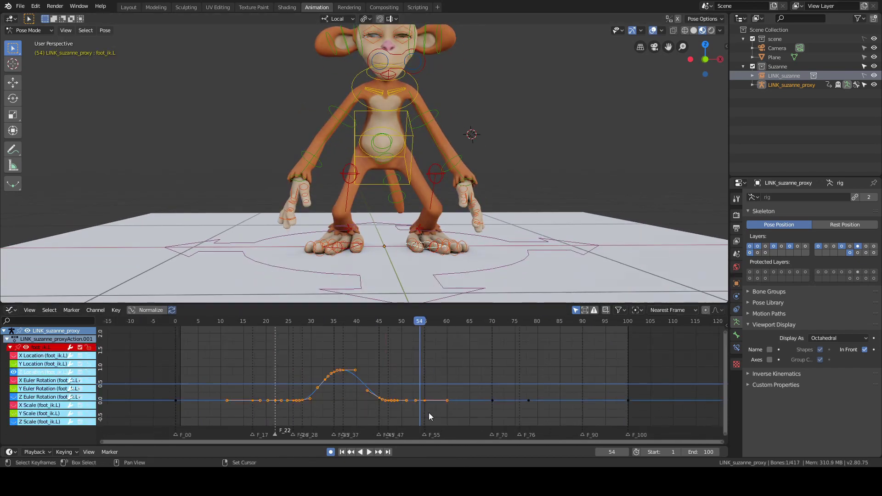
# - Scale the handles of the left foot's Z Location peak key at frame 37 to smooth the arc
pyautogui.press('Home')
pyautogui.keyDown('shift'); pyautogui.moveTo(340, 390); pyautogui.dragTo(441, 410, button='right'); pyautogui.keyUp('shift')
pyautogui.click(384, 355)
pyautogui.press('s')
pyautogui.click(428, 345)
# - Compare the left foot's landing at frames 45 to 47 from the side and delete its Z Location key at frame 45
pyautogui.click(443, 406)
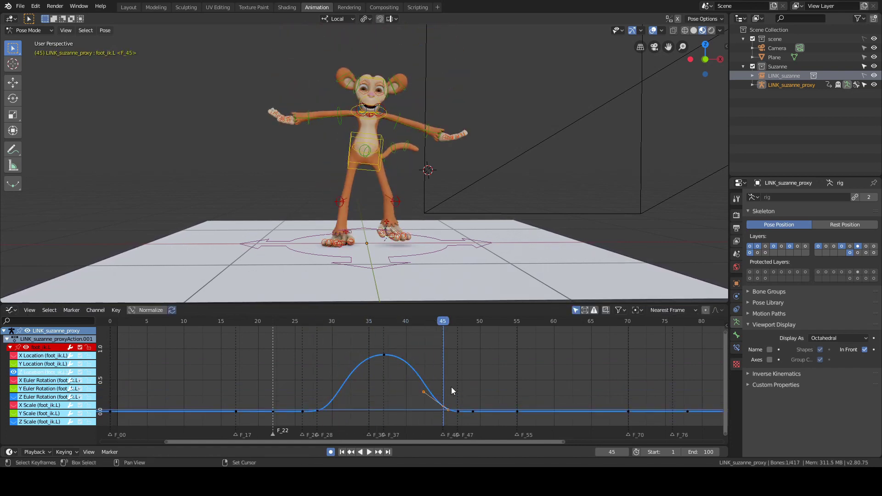
pyautogui.press('Right')
pyautogui.press('Right')
pyautogui.keyDown('alt'); pyautogui.moveTo(522, 195); pyautogui.dragTo(429, 179); pyautogui.keyUp('alt')
pyautogui.press('Right')
pyautogui.scroll(8, 432, 182)
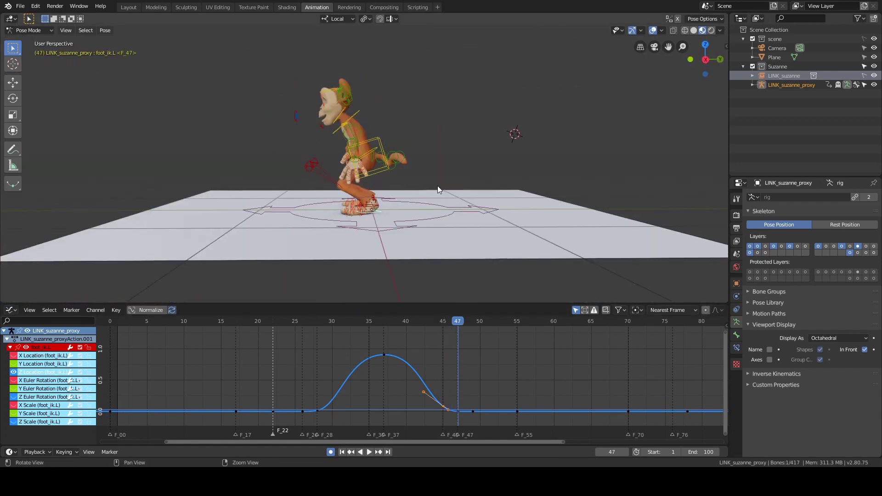
pyautogui.press('Left')
pyautogui.press('Left')
pyautogui.press('Left')
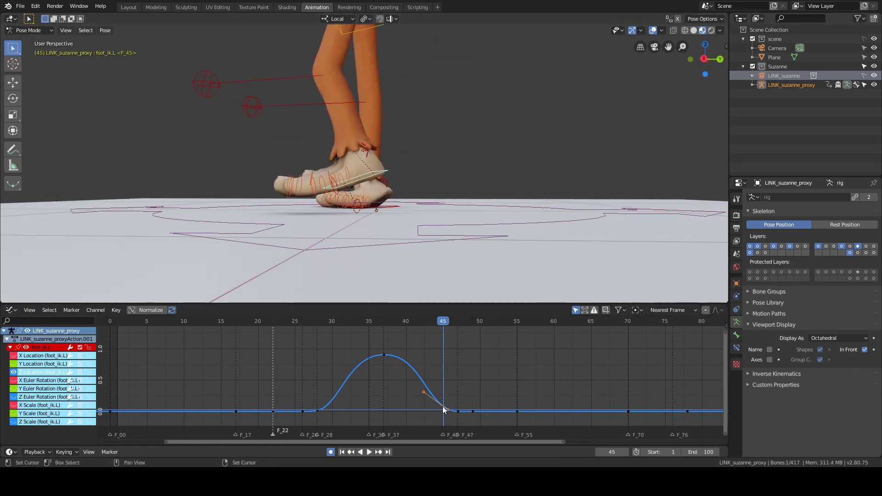
pyautogui.press('Delete')
# - Shorten the incoming handle of the left foot's Z Location landing key at frame 47
pyautogui.keyDown('alt'); pyautogui.moveTo(363, 174); pyautogui.dragTo(441, 172); pyautogui.keyUp('alt')
pyautogui.scroll(-5, 441, 172)
pyautogui.keyDown('shift'); pyautogui.moveTo(404, 388); pyautogui.dragTo(465, 398, button='right'); pyautogui.keyUp('shift')
pyautogui.click(434, 412)
pyautogui.press('s')
pyautogui.click(449, 397)
# - Hide the overlays and play back the jump to check both feet's landing
pyautogui.scroll(-3, 518, 121)
pyautogui.hotkey('alt', 'shift', 'z')
pyautogui.press('space')
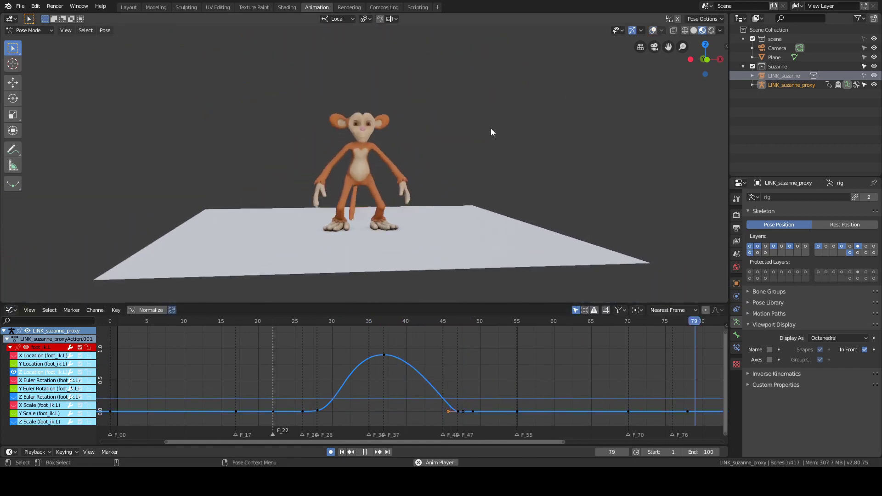
pyautogui.keyDown('alt'); pyautogui.moveTo(490, 128); pyautogui.dragTo(485, 121); pyautogui.keyUp('alt')
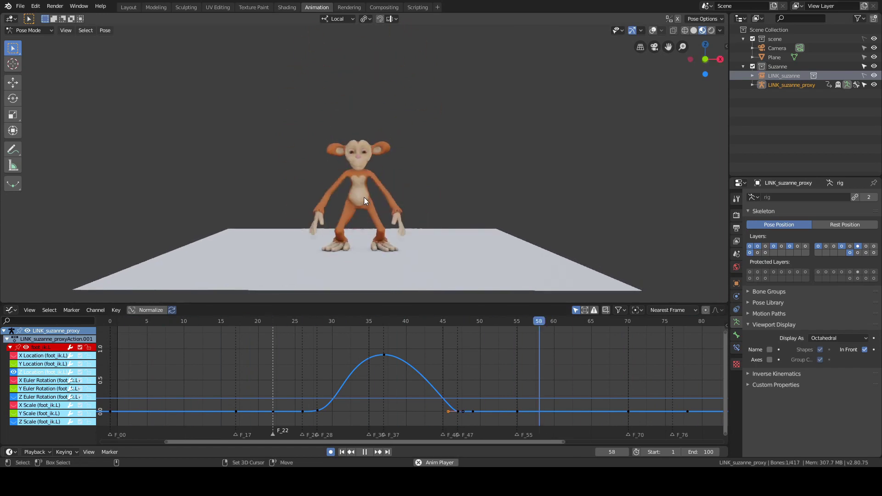
pyautogui.press('space')
# - Restore the overlays, select the torso control and isolate its X Location curve
pyautogui.scroll(3, 364, 197)
pyautogui.hotkey('alt', 'shift', 'z')
pyautogui.click(440, 190)
pyautogui.keyDown('alt'); pyautogui.moveTo(439, 190); pyautogui.dragTo(447, 153, button='middle'); pyautogui.keyUp('alt')
pyautogui.click(388, 178)
pyautogui.click(459, 367)
pyautogui.scroll(-9, 459, 368)
pyautogui.scroll(-3, 458, 368)
pyautogui.moveTo(415, 374); pyautogui.dragTo(427, 389)
pyautogui.press('a')
pyautogui.press('Home')
pyautogui.moveTo(465, 368); pyautogui.dragTo(581, 419)
pyautogui.moveTo(484, 77); pyautogui.dragTo(492, 81, button='middle')
pyautogui.keyDown('shift'); pyautogui.moveTo(492, 81); pyautogui.dragTo(480, 97, button='middle'); pyautogui.keyUp('shift')
pyautogui.press('a')
pyautogui.press('a')
pyautogui.click(14, 373)
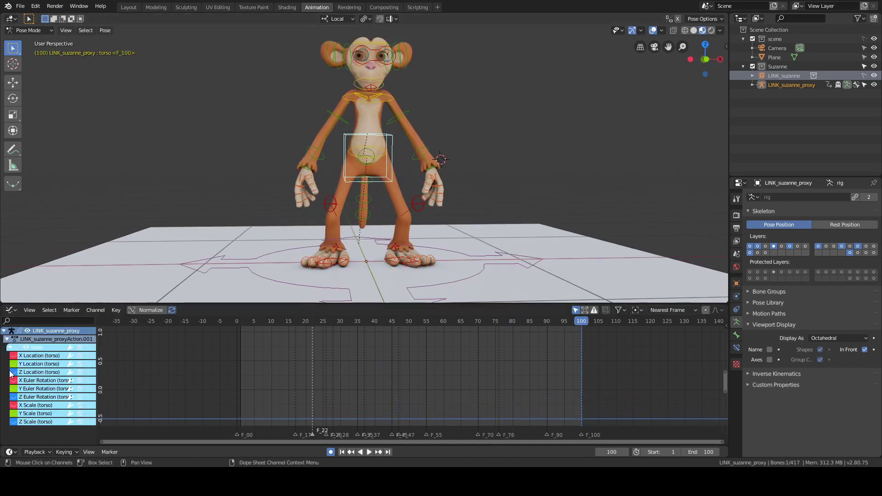
pyautogui.click(13, 356)
pyautogui.moveTo(210, 348); pyautogui.dragTo(340, 407)
pyautogui.press('a')
pyautogui.press('Home')
pyautogui.scroll(-4, 566, 367)
pyautogui.click(441, 363)
pyautogui.scroll(-3, 438, 362)
pyautogui.rightClick(253, 379)
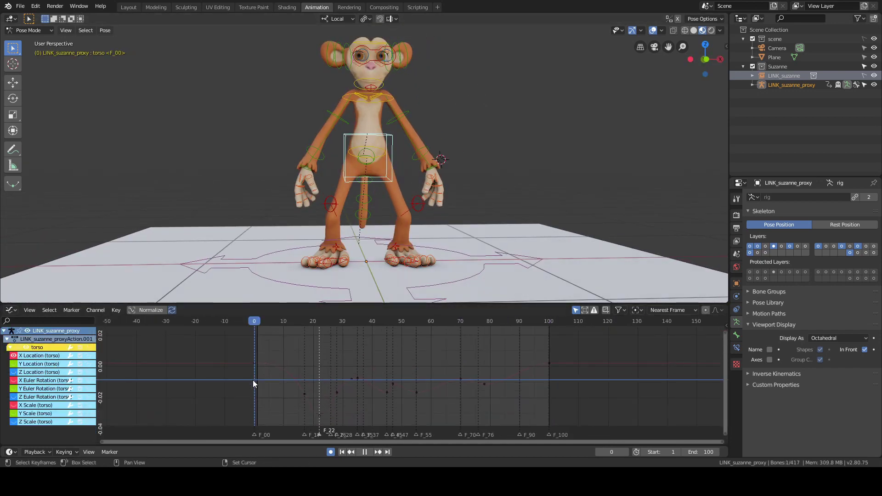
pyautogui.press('g')
pyautogui.press('x')
pyautogui.rightClick(449, 142)
pyautogui.click(319, 416)
pyautogui.press('g')
pyautogui.press('x')
pyautogui.rightClick(335, 379)
pyautogui.press('g')
pyautogui.press('y')
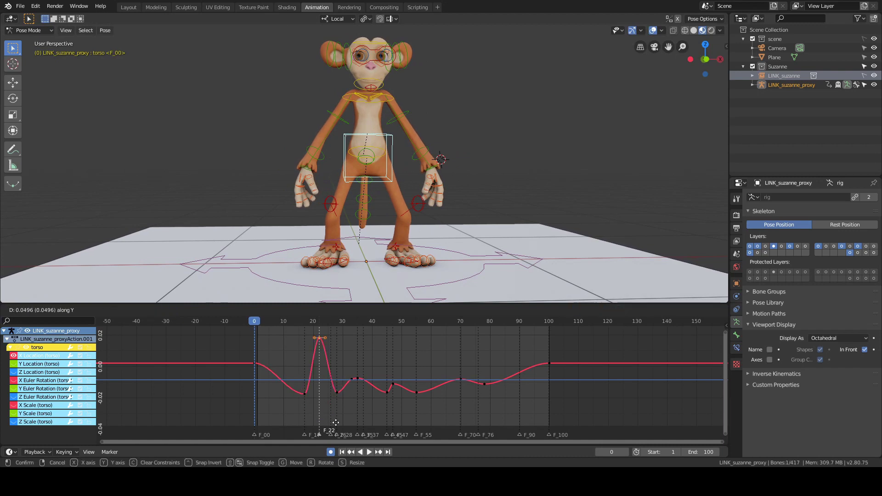
pyautogui.rightClick(375, 381)
pyautogui.scroll(-14, 376, 381)
pyautogui.press('g')
pyautogui.press('y')
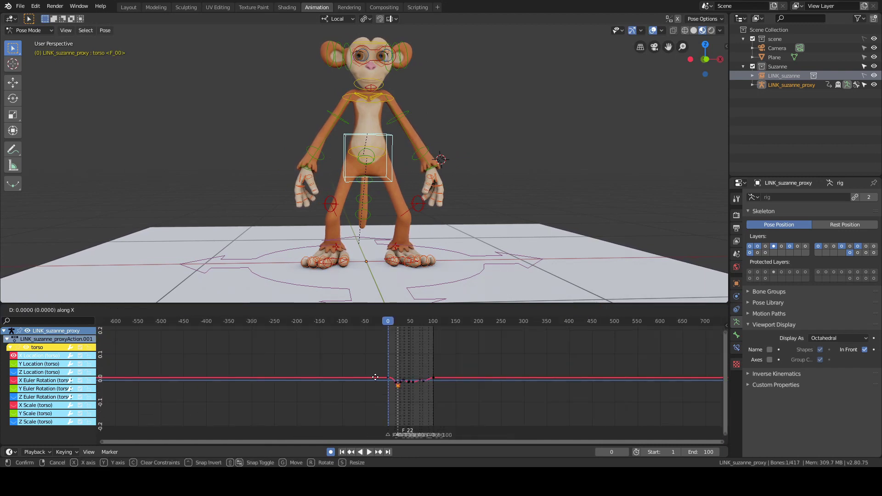
pyautogui.rightClick(380, 376)
# - Show the torso's transform values in the viewport and try moving its frame 22 X Location key to a lower value
pyautogui.press('n')
pyautogui.click(722, 47)
pyautogui.press('g')
pyautogui.press('y')
pyautogui.click(405, 404)
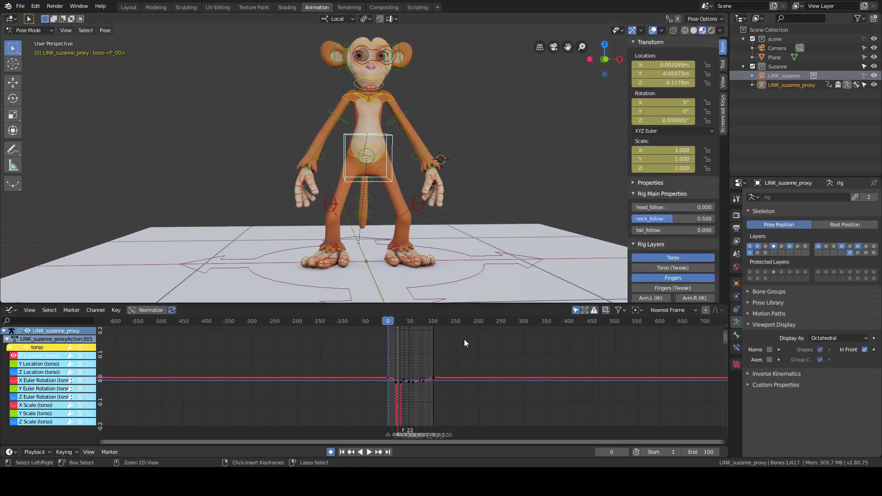
pyautogui.hotkey('ctrl', 'z')
pyautogui.keyDown('ctrl'); pyautogui.moveTo(449, 364); pyautogui.dragTo(602, 398, button='middle'); pyautogui.keyUp('ctrl')
pyautogui.click(285, 341)
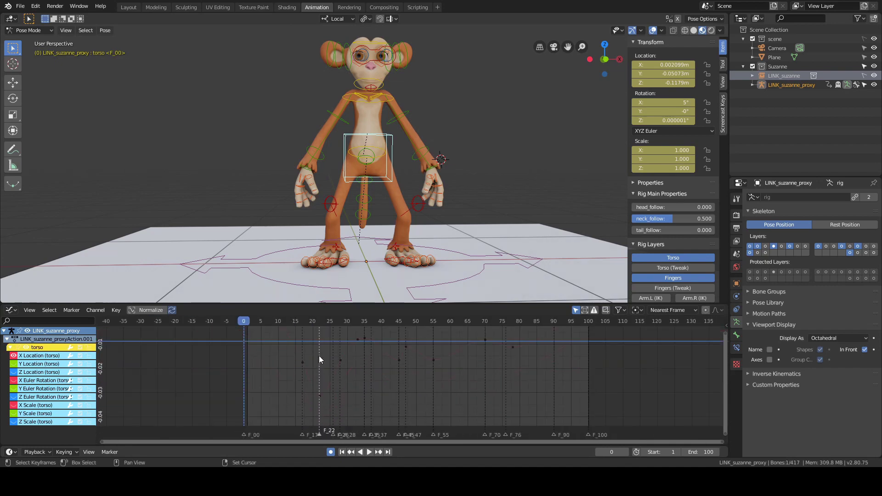
pyautogui.moveTo(251, 351); pyautogui.dragTo(319, 362, button='right')
pyautogui.click(319, 395)
pyautogui.press('g')
pyautogui.press('y')
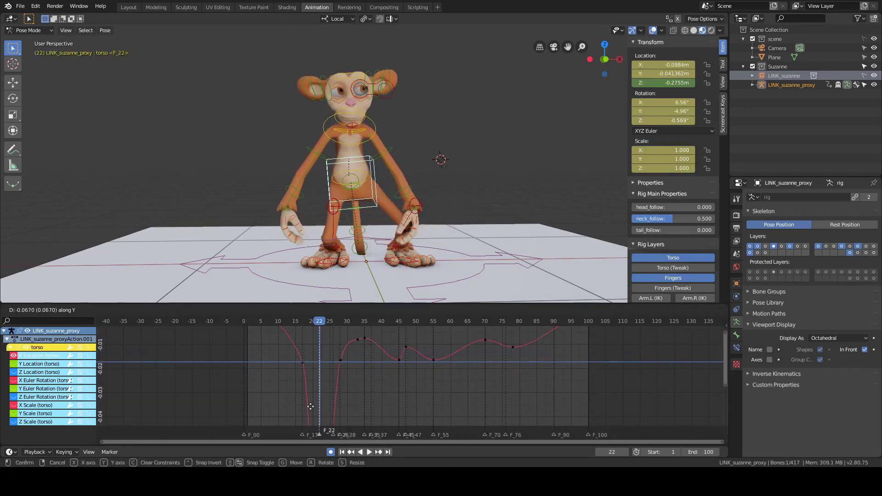
pyautogui.rightClick(309, 406)
# - Delete the torso's X Location keys at frames 17 and 28
pyautogui.scroll(-3, 309, 396)
pyautogui.moveTo(310, 395); pyautogui.dragTo(324, 417, button='middle')
pyautogui.keyDown('shift'); pyautogui.moveTo(277, 376); pyautogui.dragTo(333, 397, button='right'); pyautogui.keyUp('shift')
pyautogui.moveTo(342, 264); pyautogui.dragTo(331, 210, button='middle')
pyautogui.keyDown('shift'); pyautogui.rightClick(319, 394); pyautogui.keyUp('shift')
pyautogui.click(320, 394)
pyautogui.press('Delete')
pyautogui.keyDown('shift'); pyautogui.moveTo(299, 386); pyautogui.dragTo(368, 406, button='right'); pyautogui.keyUp('shift')
pyautogui.click(349, 391)
pyautogui.press('Delete')
# - Delete the torso's X Location key at frame 33
pyautogui.keyDown('alt'); pyautogui.moveTo(411, 120); pyautogui.dragTo(414, 208, button='middle'); pyautogui.keyUp('alt')
pyautogui.keyDown('alt'); pyautogui.scroll(1, 414, 209); pyautogui.keyUp('alt')
pyautogui.keyDown('alt'); pyautogui.scroll(1, 414, 209); pyautogui.keyUp('alt')
pyautogui.click(363, 374)
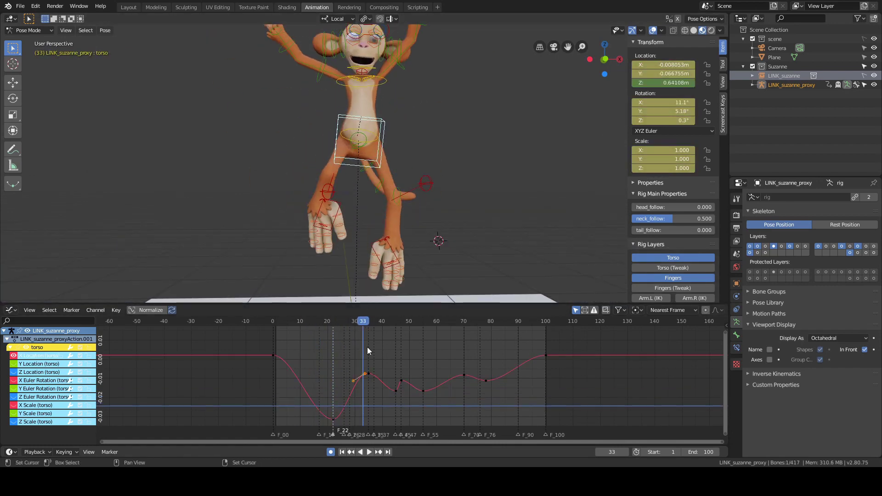
pyautogui.press('Delete')
# - Review the landing frames and lower the torso's X Location key at frame 45 to about -0.077 m
pyautogui.keyDown('shift'); pyautogui.moveTo(345, 393); pyautogui.dragTo(396, 401, button='right'); pyautogui.keyUp('shift')
pyautogui.keyDown('alt'); pyautogui.moveTo(384, 288); pyautogui.dragTo(393, 208, button='middle'); pyautogui.keyUp('alt')
pyautogui.keyDown('alt'); pyautogui.scroll(-2, 393, 205); pyautogui.keyUp('alt')
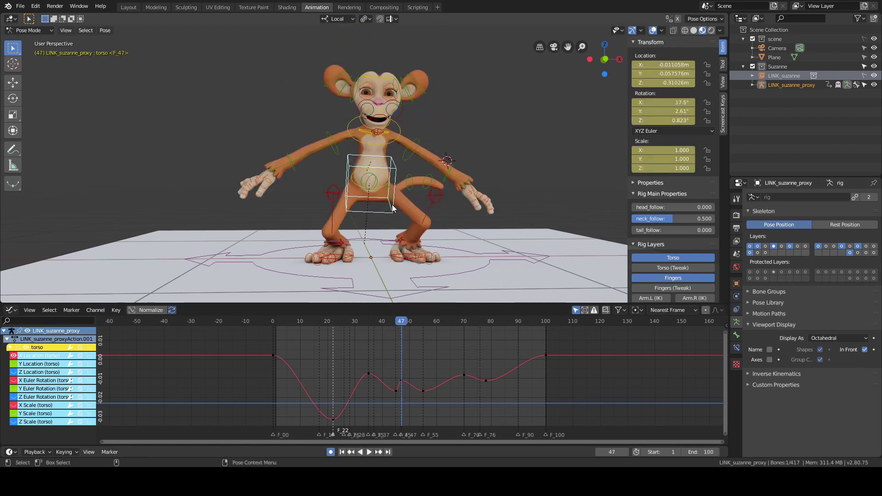
pyautogui.keyDown('alt'); pyautogui.scroll(2, 390, 203); pyautogui.keyUp('alt')
pyautogui.keyDown('alt'); pyautogui.moveTo(362, 204); pyautogui.dragTo(355, 205); pyautogui.keyUp('alt')
pyautogui.keyDown('alt'); pyautogui.moveTo(398, 132); pyautogui.dragTo(398, 144, button='middle'); pyautogui.keyUp('alt')
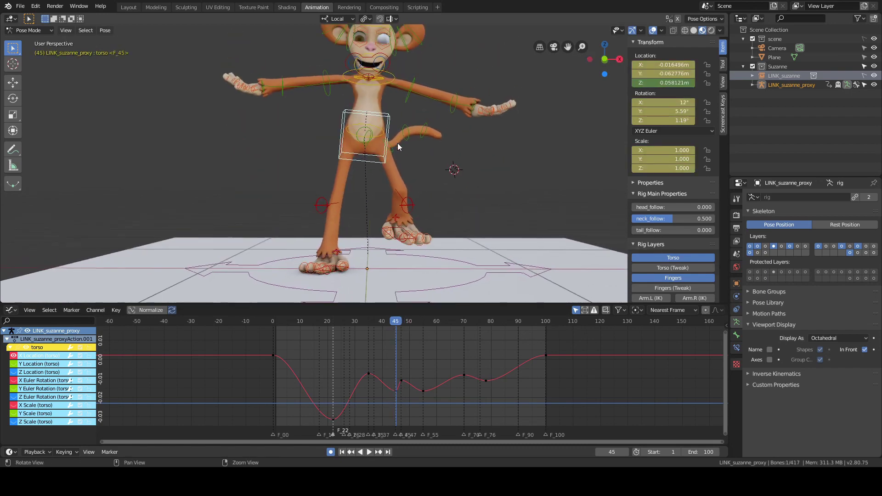
pyautogui.click(383, 387)
pyautogui.press('g')
pyautogui.press('y')
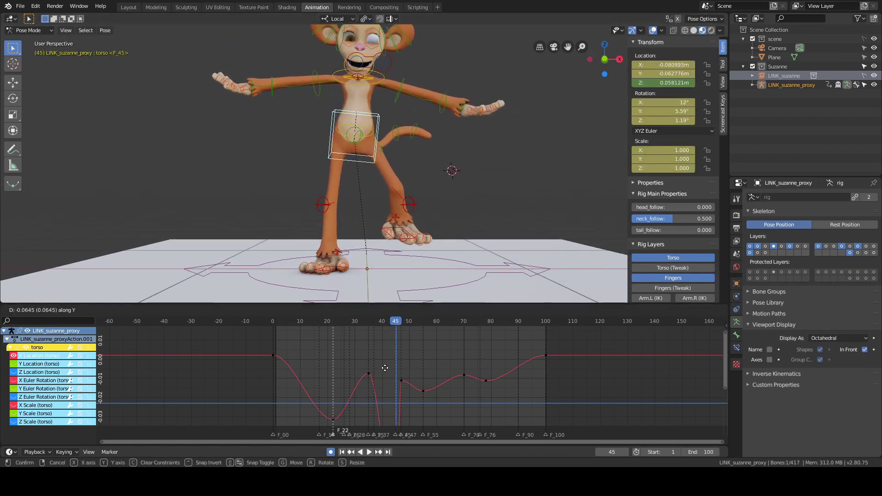
pyautogui.click(385, 368)
# - Rotate the torso at frame 45 to about -4.1° in Y and -0.9° in Z
pyautogui.click(13, 98)
pyautogui.moveTo(386, 120); pyautogui.dragTo(383, 113)
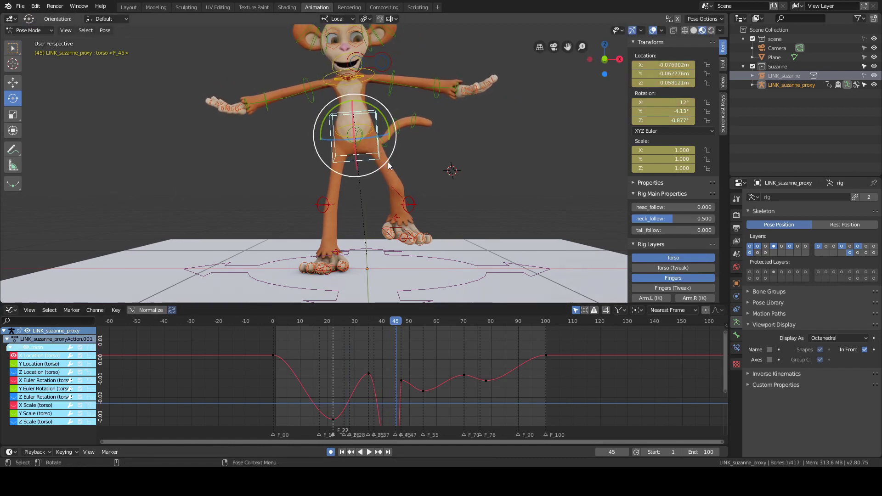
pyautogui.moveTo(388, 162); pyautogui.dragTo(392, 159, button='middle')
# - Lower the torso's X Location key at frame 45 further, to about -0.10 m
pyautogui.press('a')
pyautogui.keyDown('ctrl'); pyautogui.moveTo(460, 377); pyautogui.dragTo(519, 373, button='middle'); pyautogui.keyUp('ctrl')
pyautogui.click(394, 412)
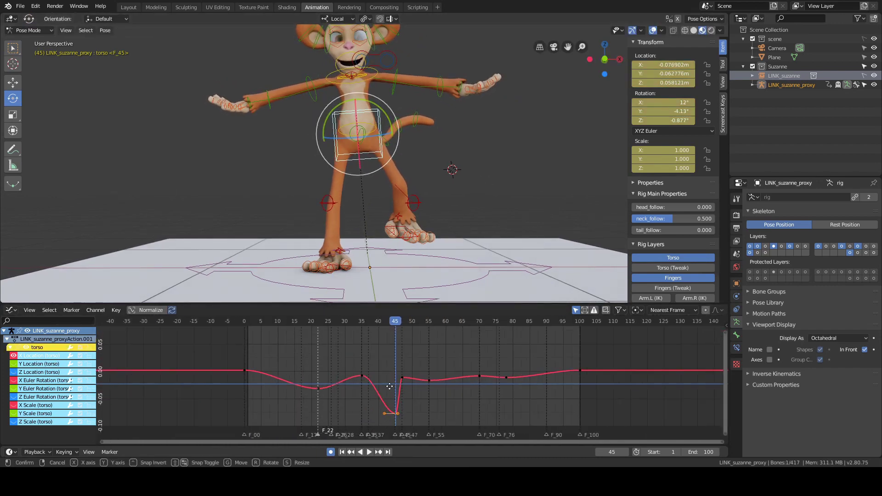
pyautogui.press('g')
pyautogui.press('y')
pyautogui.click(395, 425)
# - Check the frames after landing and delete the torso's X Location key at frame 47
pyautogui.keyDown('shift'); pyautogui.moveTo(395, 374); pyautogui.dragTo(411, 360, button='right'); pyautogui.keyUp('shift')
pyautogui.keyDown('ctrl'); pyautogui.moveTo(304, 324); pyautogui.dragTo(220, 360, button='middle'); pyautogui.keyUp('ctrl')
pyautogui.click(13, 372)
pyautogui.hotkey('alt', 'a')
pyautogui.scroll(-2, 409, 362)
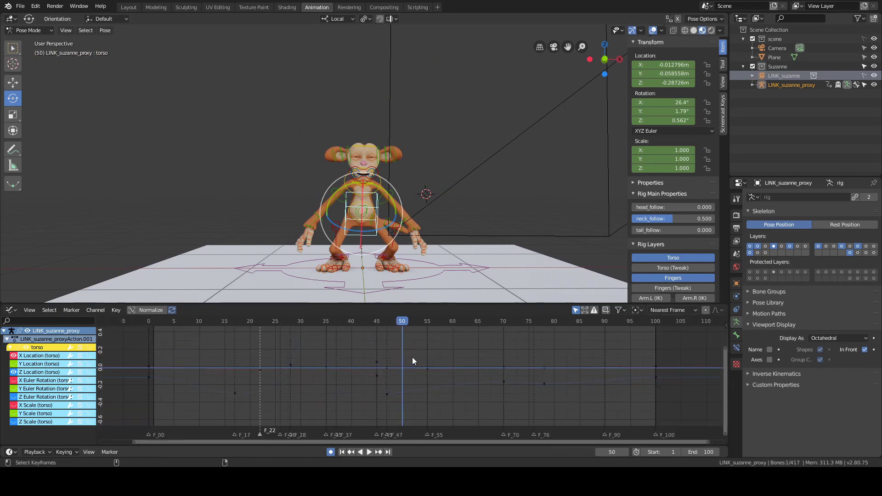
pyautogui.press('Up')
pyautogui.scroll(8, 379, 354)
pyautogui.click(345, 352)
pyautogui.scroll(-2, 363, 359)
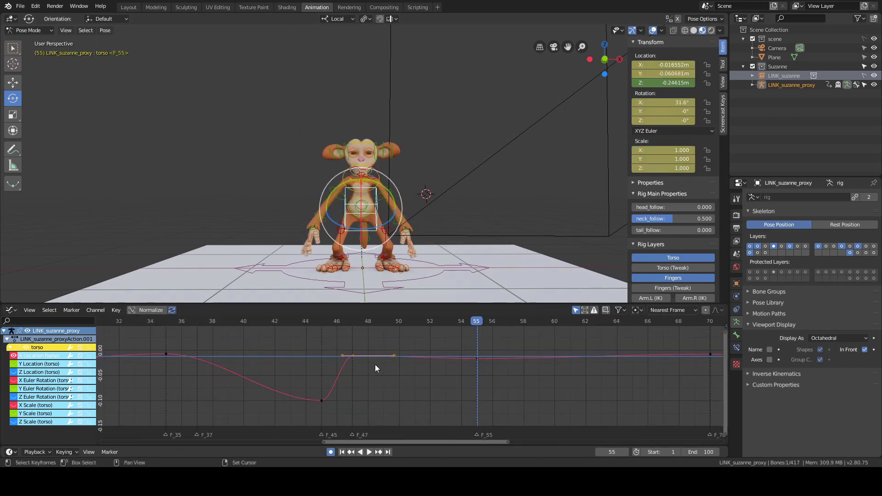
pyautogui.press('Delete')
# - Raise the torso's X Location key at frame 45 to soften the sideways shift on landing
pyautogui.keyDown('shift'); pyautogui.moveTo(375, 365); pyautogui.dragTo(586, 377, button='right'); pyautogui.keyUp('shift')
pyautogui.click(322, 399)
pyautogui.press('g')
pyautogui.press('y')
pyautogui.click(324, 362)
pyautogui.scroll(-13, 369, 360)
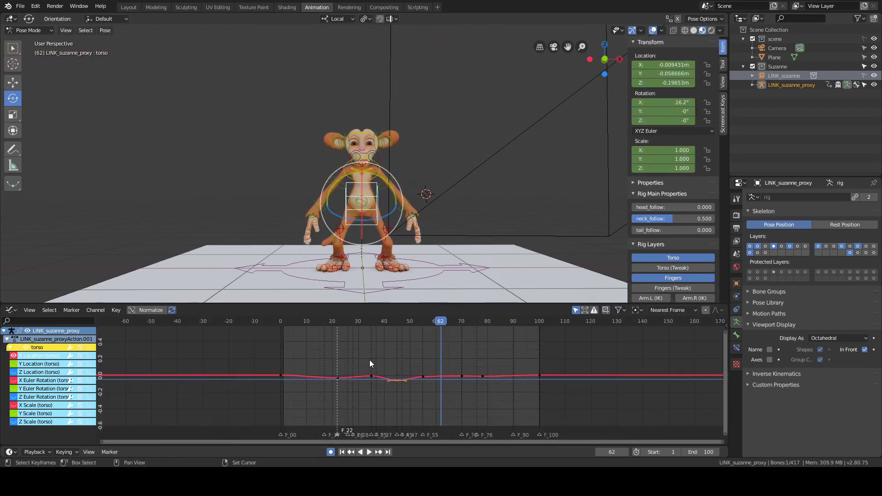
# - Hide the torso's X Location curve and isolate its Y Location curve for editing against the side of the character
pyautogui.press('a')
pyautogui.press('KP_Decimal')
pyautogui.scroll(-4, 394, 367)
pyautogui.keyDown('shift'); pyautogui.moveTo(400, 369); pyautogui.dragTo(557, 375, button='right'); pyautogui.keyUp('shift')
pyautogui.hotkey('alt', 'a')
pyautogui.moveTo(558, 380)
pyautogui.keyDown('shift'); pyautogui.mouseDown(button='right')
pyautogui.moveTo(458, 382)
pyautogui.moveTo(542, 384)
pyautogui.mouseUp(button='right'); pyautogui.keyUp('shift')
pyautogui.click(14, 355)
pyautogui.click(14, 364)
pyautogui.press('KP_Decimal')
pyautogui.scroll(-5, 357, 355)
pyautogui.moveTo(431, 193); pyautogui.dragTo(541, 192, button='middle')
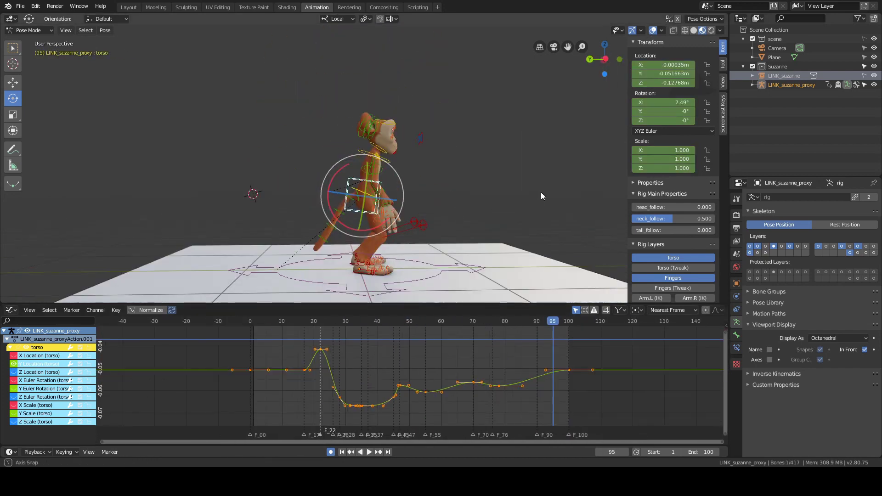
pyautogui.press('g')
pyautogui.press('y')
pyautogui.rightClick(478, 191)
# - Lower the torso's Y Location key at frame 22 to about -0.048 m
pyautogui.keyDown('shift'); pyautogui.moveTo(258, 366); pyautogui.dragTo(320, 366, button='right'); pyautogui.keyUp('shift')
pyautogui.click(321, 353)
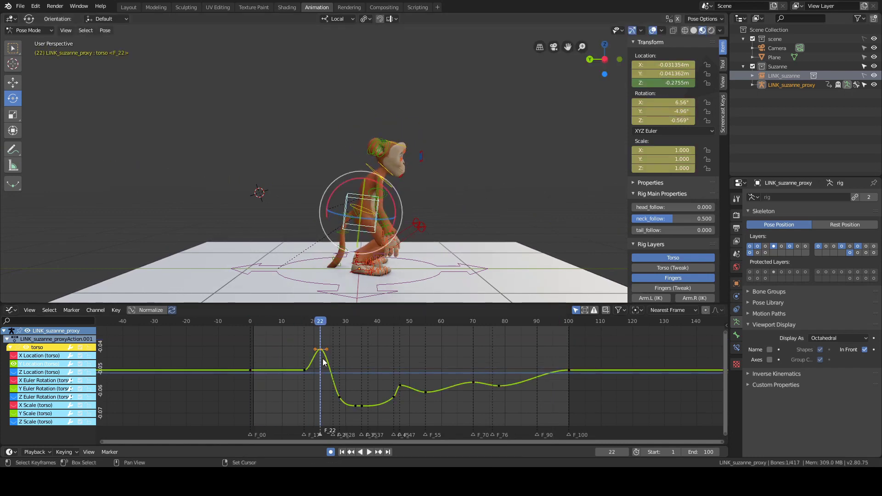
pyautogui.press('g')
pyautogui.press('y')
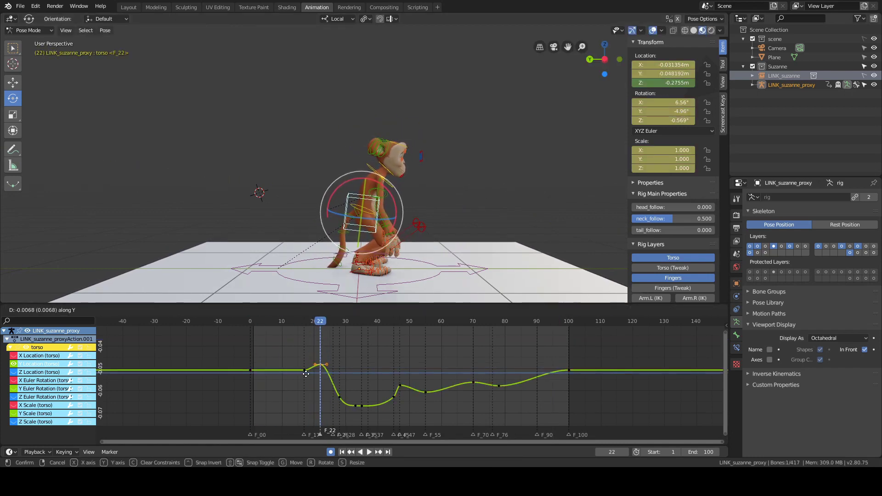
pyautogui.click(305, 376)
pyautogui.keyDown('shift'); pyautogui.rightClick(305, 377); pyautogui.keyUp('shift')
# - Raise the torso's Y Location keys at frames 0, 17 and 100 together to about -0.025 m
pyautogui.moveTo(217, 357); pyautogui.dragTo(314, 385)
pyautogui.keyDown('shift'); pyautogui.moveTo(304, 382); pyautogui.dragTo(250, 379, button='right'); pyautogui.keyUp('shift')
pyautogui.keyDown('shift'); pyautogui.moveTo(516, 384); pyautogui.dragTo(583, 361); pyautogui.keyUp('shift')
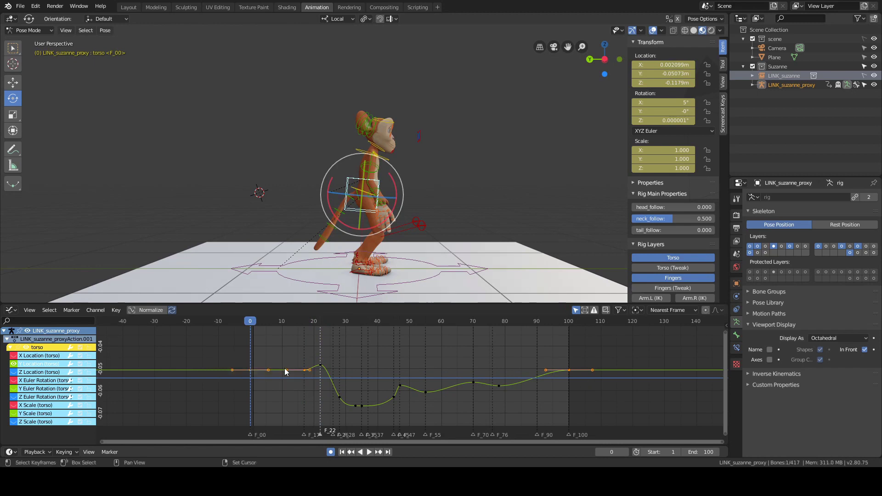
pyautogui.press('g')
pyautogui.press('y')
pyautogui.rightClick(341, 343)
pyautogui.scroll(-4, 348, 363)
pyautogui.press('g')
pyautogui.press('y')
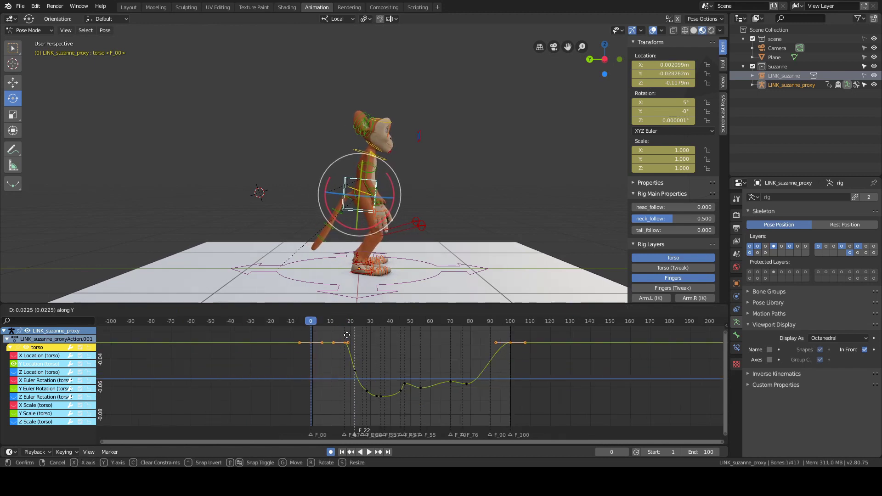
pyautogui.click(350, 330)
# - Delete the torso's Y Location keys at frames 22, 28, 33 and 45 to smooth the takeoff and flight
pyautogui.moveTo(472, 205); pyautogui.dragTo(474, 194, button='middle')
pyautogui.moveTo(351, 172); pyautogui.dragTo(350, 171, button='middle')
pyautogui.scroll(2, 327, 345)
pyautogui.moveTo(327, 344); pyautogui.dragTo(326, 398, button='middle')
pyautogui.press('space')
pyautogui.press('Escape')
pyautogui.scroll(-2, 303, 376)
pyautogui.moveTo(319, 375); pyautogui.dragTo(433, 416)
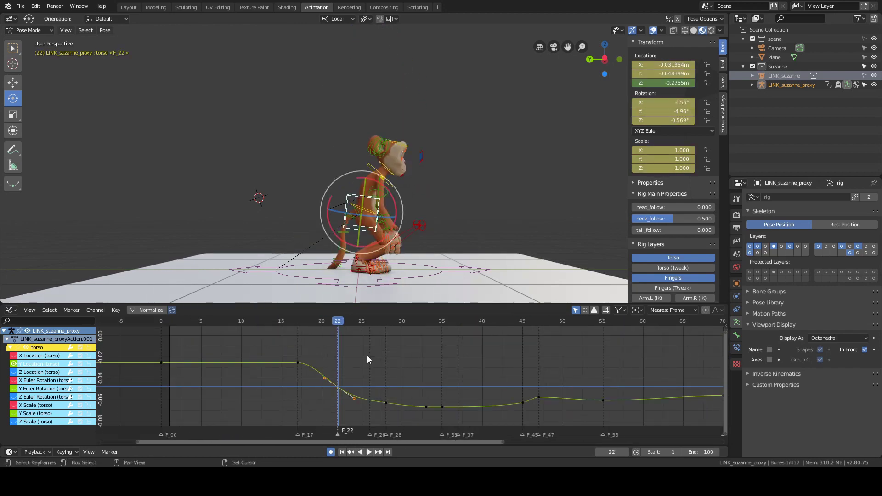
pyautogui.press('x')
pyautogui.click(359, 354)
pyautogui.press('space')
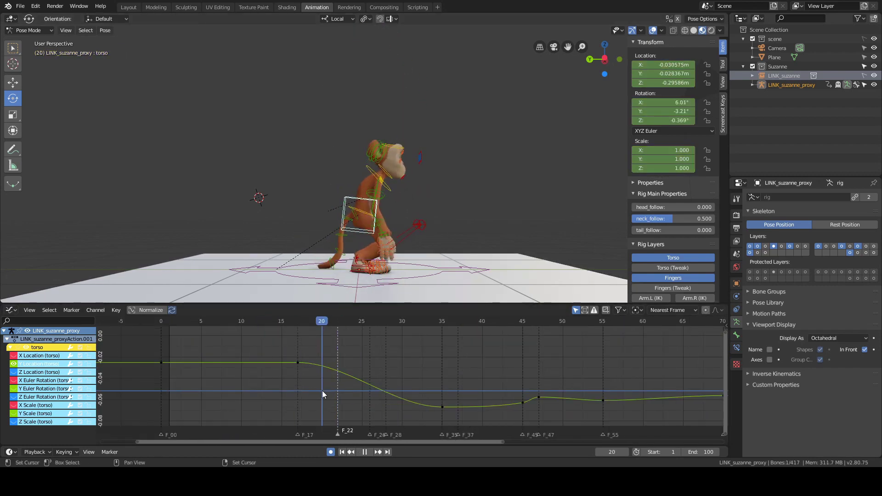
pyautogui.press('space')
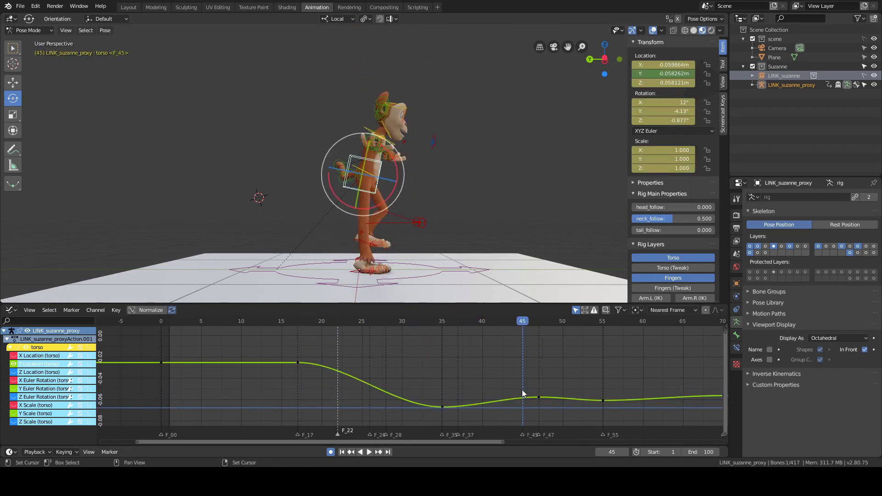
# - Lower the torso's Y Location key at frame 47 to about -0.08 m
pyautogui.click(538, 398)
pyautogui.press('Home')
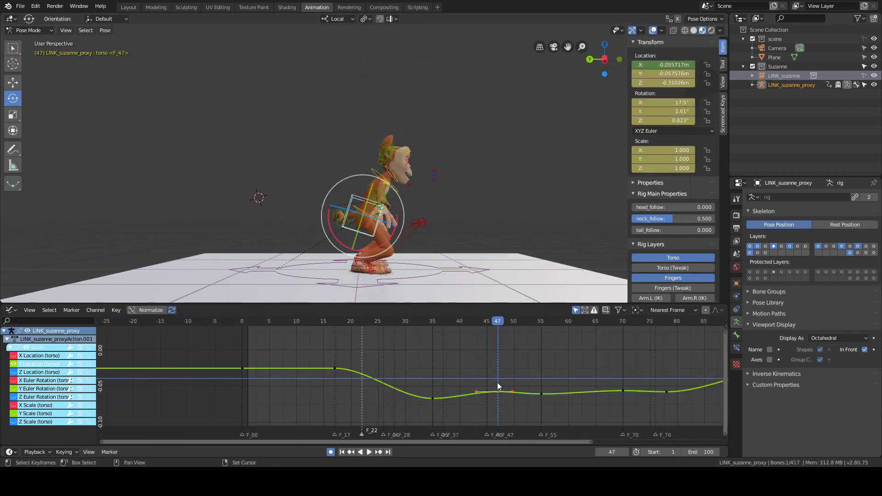
pyautogui.press('g')
pyautogui.click(496, 397)
pyautogui.press('Down')
# - Delete the torso's Y Location key at frame 35 so the curve runs smoothly into the landing
pyautogui.click(432, 398)
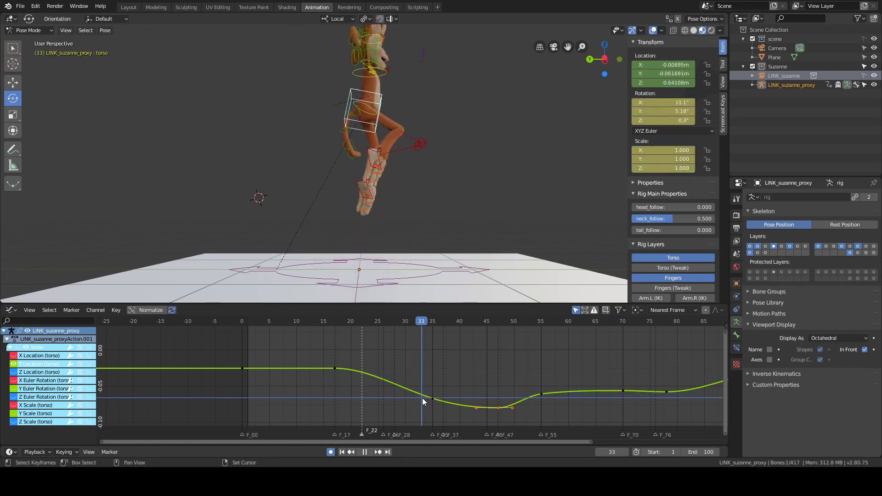
pyautogui.press('g')
pyautogui.press('Escape')
pyautogui.press('Home')
pyautogui.click(439, 358)
pyautogui.press('Home')
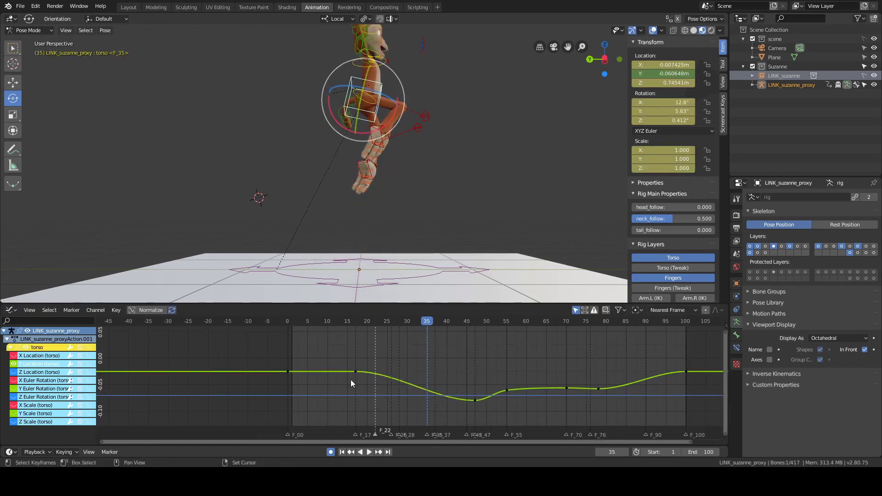
pyautogui.press('space')
# - Delete the torso's Y Location key at frame 55
pyautogui.moveTo(620, 400); pyautogui.dragTo(507, 390, button='right')
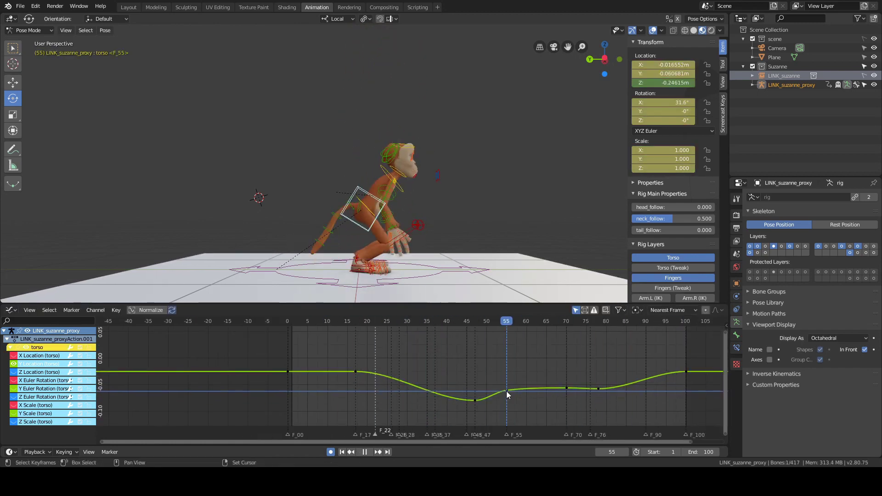
pyautogui.moveTo(489, 358); pyautogui.dragTo(633, 407)
pyautogui.moveTo(519, 397); pyautogui.dragTo(598, 396, button='right')
pyautogui.press('Delete')
pyautogui.hotkey('ctrl', 'z')
pyautogui.hotkey('ctrl', 'z')
# - Lower the torso's Y Location key at frame 78 slightly and check the settling motion through frame 100
pyautogui.moveTo(598, 389); pyautogui.dragTo(598, 393)
pyautogui.moveTo(599, 393); pyautogui.dragTo(686, 398, button='right')
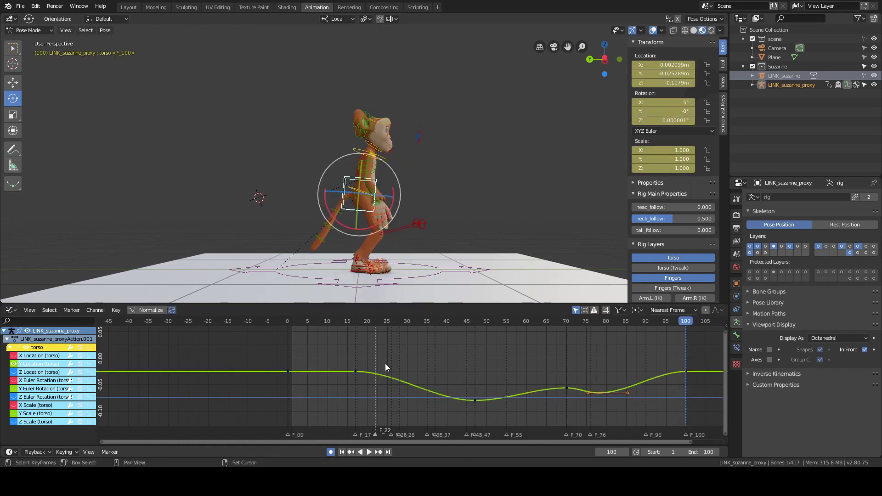
pyautogui.moveTo(382, 363); pyautogui.dragTo(691, 397, button='right')
# - Hide the torso's Y Location curve and clear all of the torso's scale keyframes
pyautogui.click(15, 365)
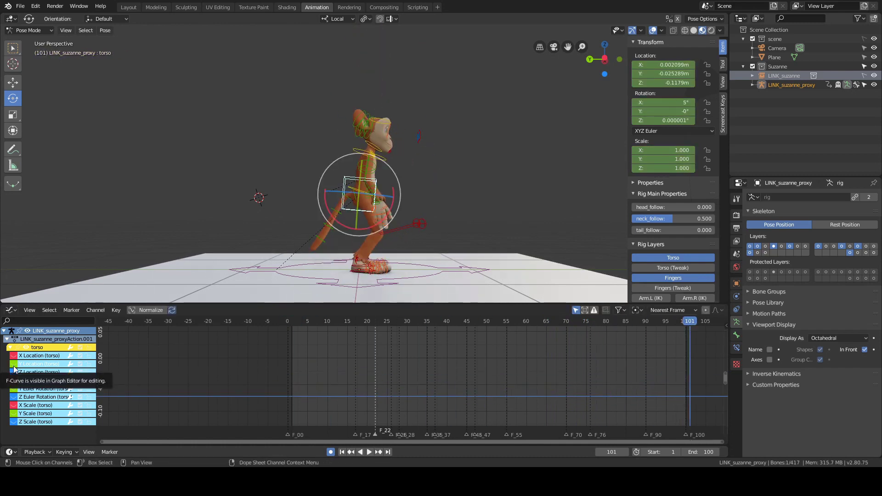
pyautogui.rightClick(639, 150)
pyautogui.click(611, 176)
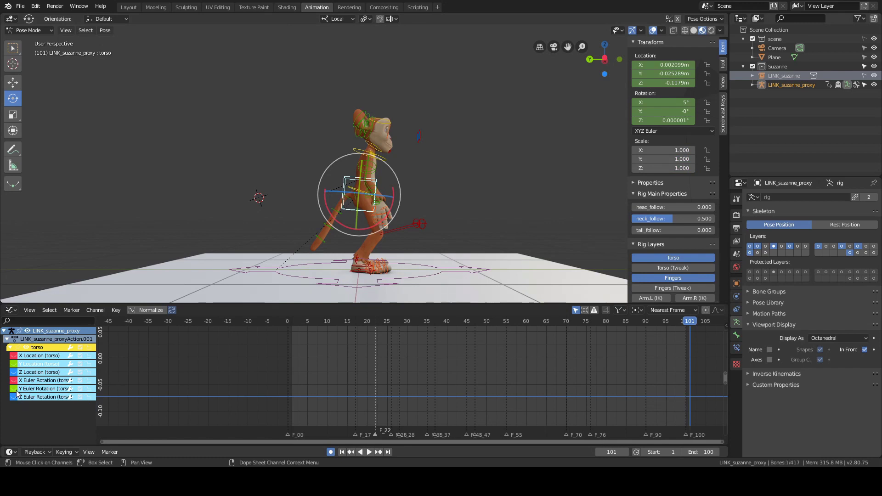
# - Show only the torso's X Euler Rotation curve and raise its key at frame 17 to about 13°
pyautogui.click(14, 381)
pyautogui.moveTo(369, 228); pyautogui.dragTo(386, 210)
pyautogui.hotkey('ctrl', 'z')
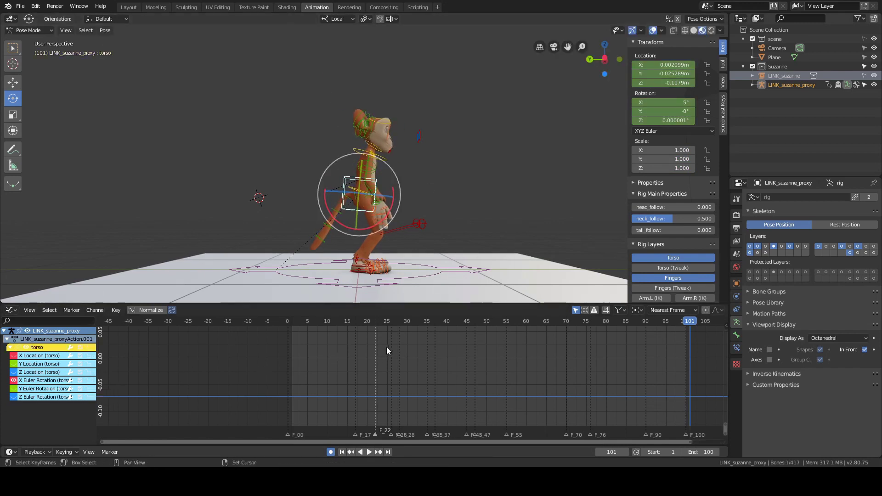
pyautogui.press('Home')
pyautogui.press('space')
pyautogui.moveTo(262, 419); pyautogui.dragTo(271, 419, button='right')
pyautogui.scroll(3, 270, 400)
pyautogui.moveTo(307, 379)
pyautogui.mouseDown(button='middle')
pyautogui.moveTo(268, 353)
pyautogui.moveTo(306, 371)
pyautogui.mouseUp(button='middle')
pyautogui.click(268, 393)
pyautogui.press('g')
pyautogui.press('y')
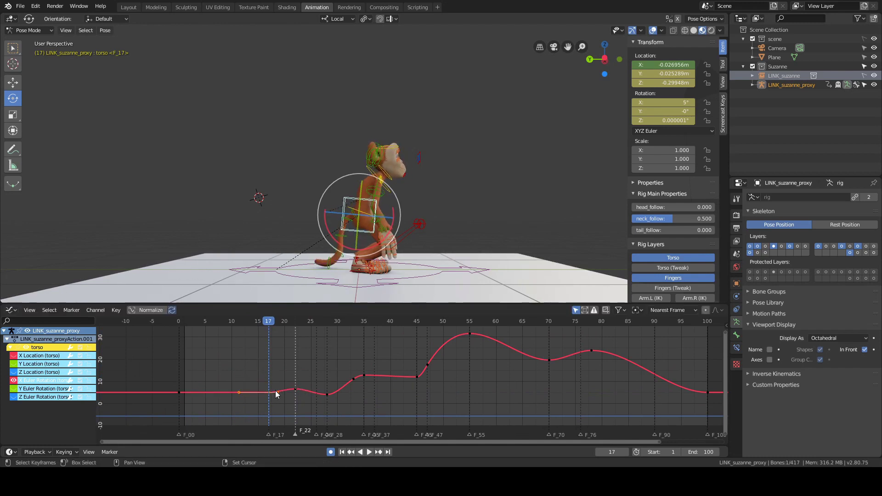
pyautogui.click(274, 342)
# - Lower the torso's X Euler Rotation key at frame 35 to about 1°
pyautogui.moveTo(181, 402); pyautogui.dragTo(362, 376, button='right')
pyautogui.click(295, 390)
pyautogui.click(364, 375)
pyautogui.press('g')
pyautogui.press('y')
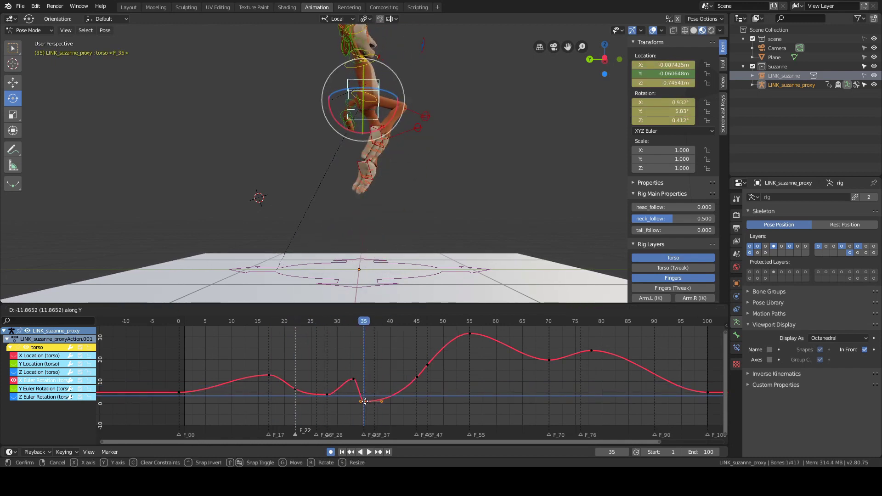
pyautogui.click(366, 403)
# - Delete the torso's extra X Euler Rotation keys at frames 22, 28 and 33
pyautogui.moveTo(275, 391); pyautogui.dragTo(428, 400, button='right')
pyautogui.press('space')
pyautogui.press('Delete')
pyautogui.rightClick(321, 388)
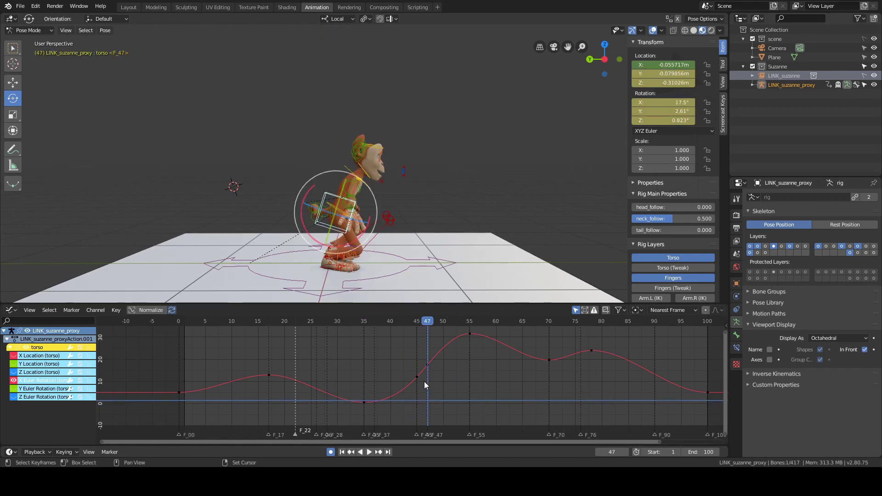
# - Lower the torso's X Euler Rotation key at frame 55 to about 30°
pyautogui.moveTo(426, 365); pyautogui.dragTo(469, 367, button='right')
pyautogui.click(470, 333)
pyautogui.press('g')
pyautogui.press('y')
pyautogui.click(470, 340)
# - Raise the torso's X Euler Rotation key at frame 47 to about 23.3° and check the landing lean
pyautogui.click(428, 365)
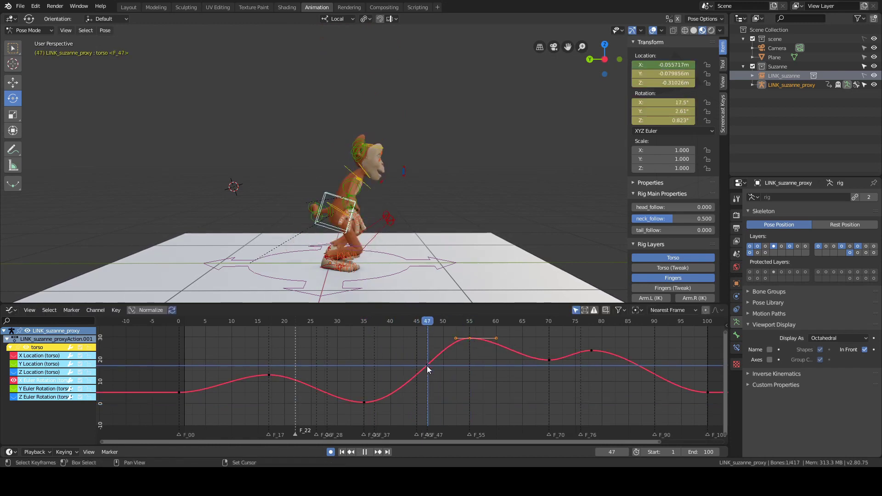
pyautogui.press('g')
pyautogui.press('y')
pyautogui.click(426, 353)
pyautogui.moveTo(413, 389); pyautogui.dragTo(462, 381, button='right')
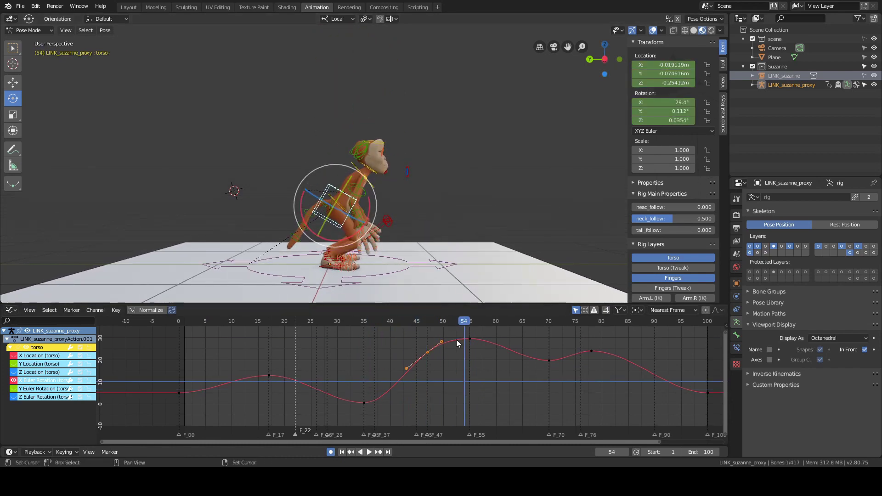
pyautogui.moveTo(456, 340); pyautogui.dragTo(557, 369, button='right')
pyautogui.moveTo(611, 385); pyautogui.dragTo(371, 380, button='right')
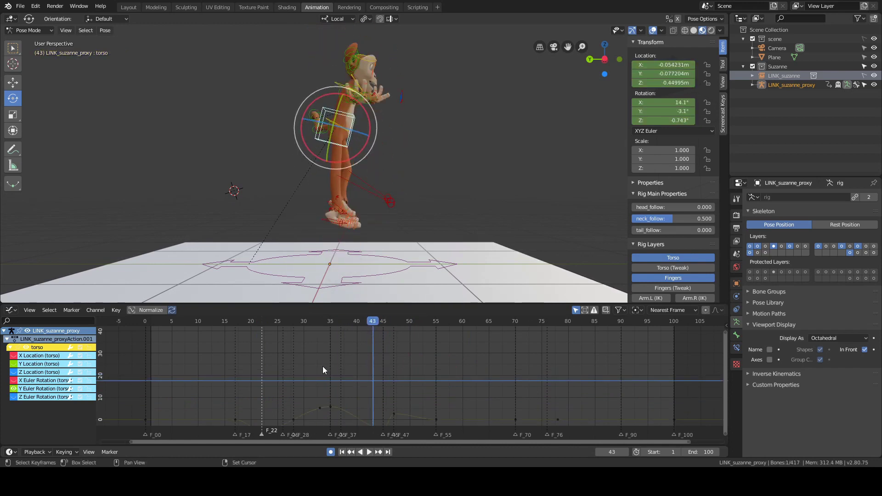
# - Delete the torso's Y Euler Rotation keys at frames 28, 33, 70 and 78
pyautogui.press('Home')
pyautogui.moveTo(466, 355); pyautogui.dragTo(603, 396)
pyautogui.press('x')
pyautogui.click(542, 362)
pyautogui.moveTo(239, 389)
pyautogui.mouseDown(button='right')
pyautogui.moveTo(216, 395)
pyautogui.moveTo(281, 362)
pyautogui.moveTo(329, 351)
pyautogui.moveTo(357, 393)
pyautogui.moveTo(246, 394)
pyautogui.mouseUp(button='right')
# - Check the torso's sideways tilt from the front and delete its Y Euler Rotation key at frame 47
pyautogui.moveTo(505, 199); pyautogui.dragTo(404, 197, button='middle')
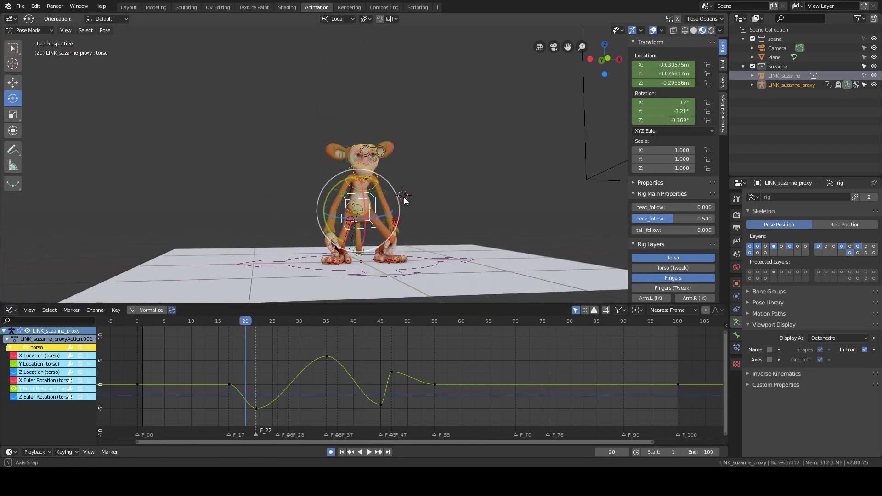
pyautogui.press('KP_1')
pyautogui.scroll(3, 442, 189)
pyautogui.moveTo(390, 180); pyautogui.dragTo(386, 198)
pyautogui.hotkey('ctrl', 'z')
pyautogui.moveTo(246, 401); pyautogui.dragTo(450, 399, button='right')
pyautogui.scroll(-3, 431, 125)
pyautogui.click(394, 368)
pyautogui.press('Delete')
pyautogui.press('space')
# - Isolate the torso's Z Euler Rotation curve and delete its keys at frames 28, 33, 70 and 78
pyautogui.click(14, 389)
pyautogui.click(13, 397)
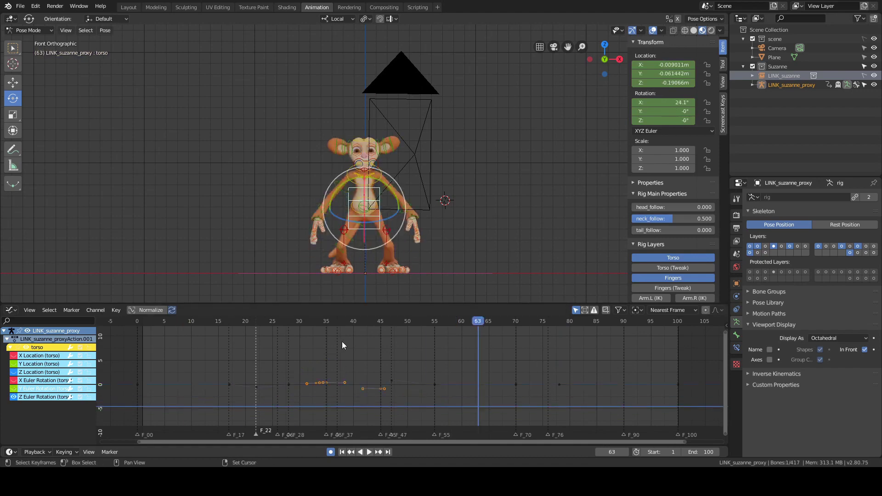
pyautogui.press('Home')
pyautogui.press('ctrl+KP_3')
pyautogui.scroll(2, 435, 186)
pyautogui.keyDown('alt'); pyautogui.moveTo(435, 214); pyautogui.dragTo(470, 163, button='middle'); pyautogui.keyUp('alt')
pyautogui.moveTo(276, 374); pyautogui.dragTo(241, 382, button='right')
pyautogui.moveTo(466, 353); pyautogui.dragTo(602, 395)
pyautogui.press('Delete')
pyautogui.moveTo(291, 350); pyautogui.dragTo(327, 382)
pyautogui.press('Delete')
# - Delete the torso's Z Euler Rotation key at frame 47 and check the twist on landing
pyautogui.scroll(-3, 324, 366)
pyautogui.keyDown('ctrl'); pyautogui.moveTo(322, 363); pyautogui.dragTo(322, 382, button='middle'); pyautogui.keyUp('ctrl')
pyautogui.moveTo(368, 375); pyautogui.dragTo(395, 367, button='right')
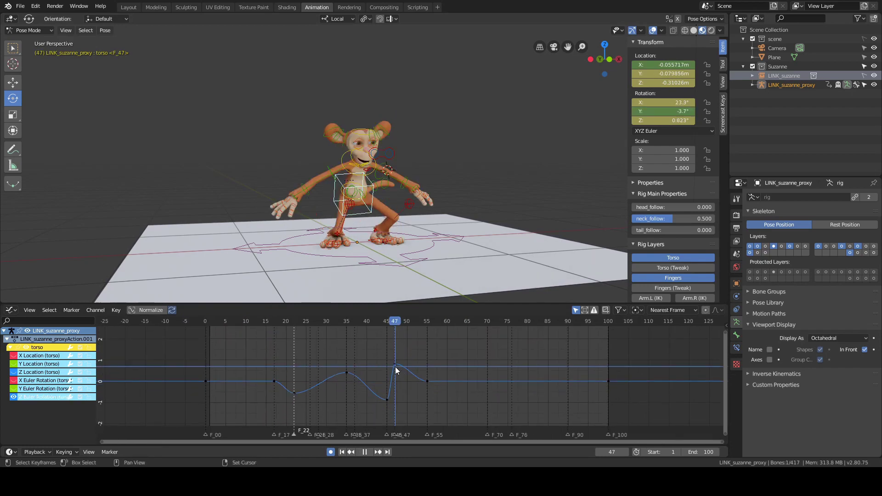
pyautogui.moveTo(438, 202); pyautogui.dragTo(418, 203, button='middle')
pyautogui.moveTo(385, 378); pyautogui.dragTo(411, 338)
pyautogui.press('Delete')
pyautogui.moveTo(367, 380); pyautogui.dragTo(415, 414, button='right')
pyautogui.scroll(4, 359, 184)
# - Switch to the torso's Z Location curve and examine the legs frame by frame around takeoff
pyautogui.click(14, 397)
pyautogui.click(14, 372)
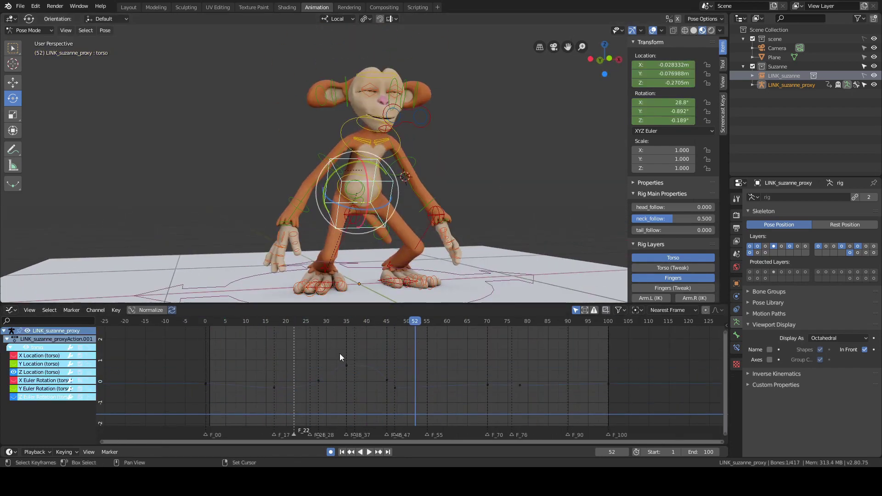
pyautogui.moveTo(288, 380); pyautogui.dragTo(322, 384, button='right')
pyautogui.moveTo(427, 215); pyautogui.dragTo(496, 216, button='middle')
pyautogui.press('Right')
pyautogui.press('Right')
pyautogui.keyDown('alt'); pyautogui.moveTo(496, 216); pyautogui.dragTo(322, 204); pyautogui.keyUp('alt')
pyautogui.press('Left')
pyautogui.press('Left')
pyautogui.press('Left')
pyautogui.press('Right')
pyautogui.press('Right')
# - Select the left foot IK control and scale the outgoing handle of its Z Location key at frame 28
pyautogui.click(408, 235)
pyautogui.scroll(3, 331, 369)
pyautogui.scroll(3, 331, 368)
pyautogui.click(282, 378)
pyautogui.press('s')
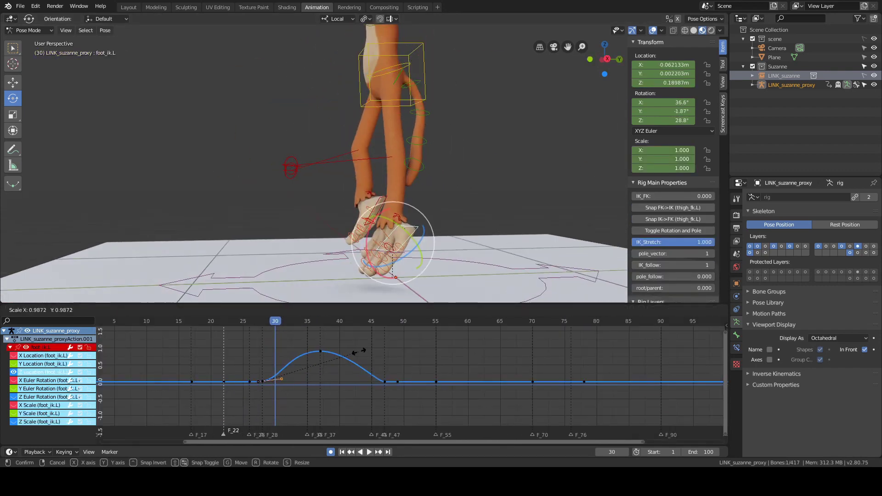
pyautogui.moveTo(400, 201); pyautogui.dragTo(374, 200, button='middle')
pyautogui.scroll(-3, 374, 200)
pyautogui.keyDown('shift'); pyautogui.moveTo(258, 394); pyautogui.dragTo(358, 406, button='right'); pyautogui.keyUp('shift')
# - Shorten the outgoing handle of the left foot's Z Location key at frame 37
pyautogui.scroll(3, 496, 225)
pyautogui.moveTo(496, 225); pyautogui.dragTo(468, 234, button='middle')
pyautogui.scroll(1, 428, 230)
pyautogui.press('Right')
pyautogui.press('Right')
pyautogui.click(348, 351)
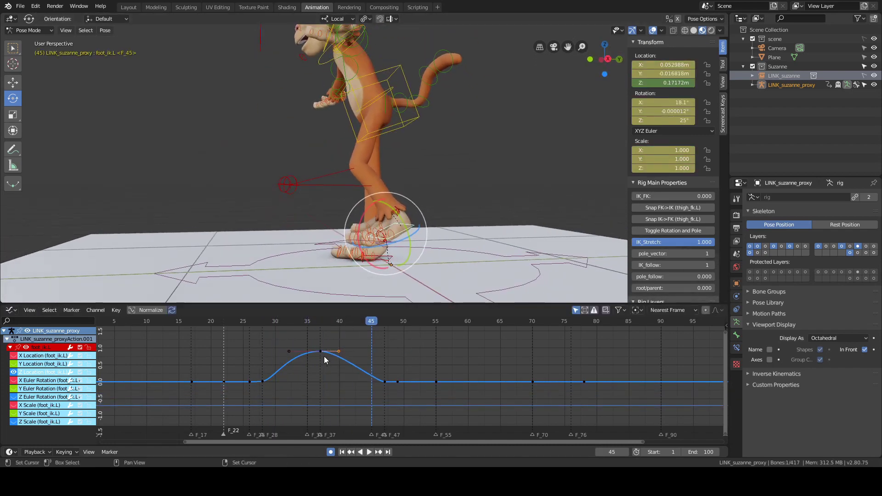
# - Lengthen the outgoing handle of the left foot's Z Location key at frame 37 and check the landing
pyautogui.press('Left')
pyautogui.press('Left')
pyautogui.press('Left')
pyautogui.press('s')
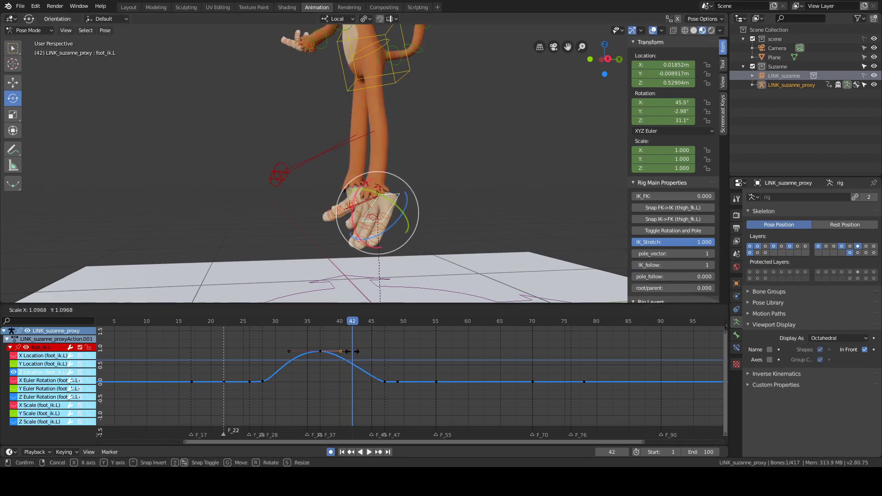
pyautogui.keyDown('shift'); pyautogui.moveTo(343, 375); pyautogui.dragTo(379, 371, button='right'); pyautogui.keyUp('shift')
pyautogui.press('s')
pyautogui.click(386, 367)
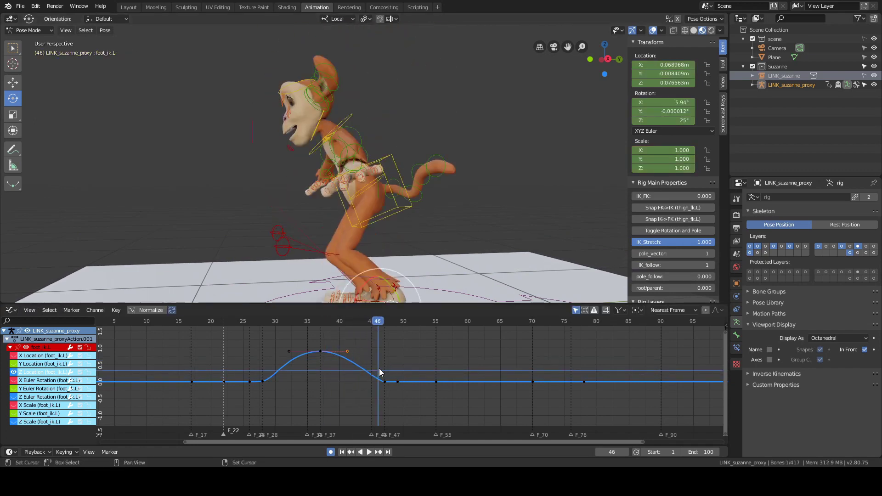
# - Select the right foot IK control and examine its motion frame by frame through the jump and landing
pyautogui.hotkey('alt', 'a')
pyautogui.moveTo(519, 271); pyautogui.dragTo(358, 278, button='middle')
pyautogui.click(350, 236)
pyautogui.press('Left')
pyautogui.press('Left')
pyautogui.press('Left')
pyautogui.press('Left')
pyautogui.press('Left')
pyautogui.press('Left')
pyautogui.press('Left')
pyautogui.press('Left')
pyautogui.press('Left')
pyautogui.press('Left')
pyautogui.press('Left')
pyautogui.press('Left')
pyautogui.press('Right')
pyautogui.press('Right')
pyautogui.press('Right')
pyautogui.press('Right')
pyautogui.press('Right')
pyautogui.press('Right')
pyautogui.press('Right')
pyautogui.press('Right')
pyautogui.press('Right')
pyautogui.press('Right')
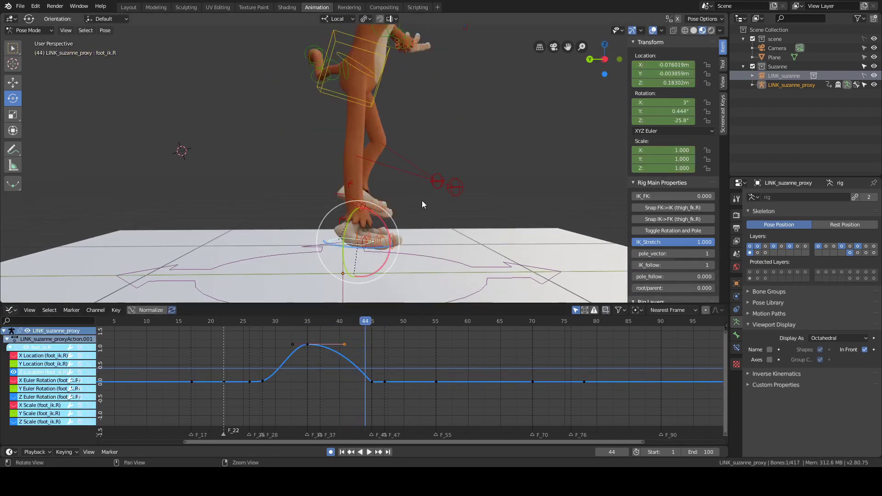
# - Lengthen the outgoing handle of the right foot's Z Location key at frame 35
pyautogui.press('s')
pyautogui.keyDown('shift'); pyautogui.moveTo(360, 351); pyautogui.dragTo(368, 353, button='right'); pyautogui.keyUp('shift')
pyautogui.press('s')
pyautogui.click(355, 344)
pyautogui.press('Right')
# - Select the torso control, adjust the outgoing handle of its Z Location key at frame 35 and play back the motion
pyautogui.moveTo(371, 168)
pyautogui.mouseDown(button='middle')
pyautogui.moveTo(312, 164)
pyautogui.moveTo(368, 158)
pyautogui.mouseUp(button='middle')
pyautogui.click(371, 147)
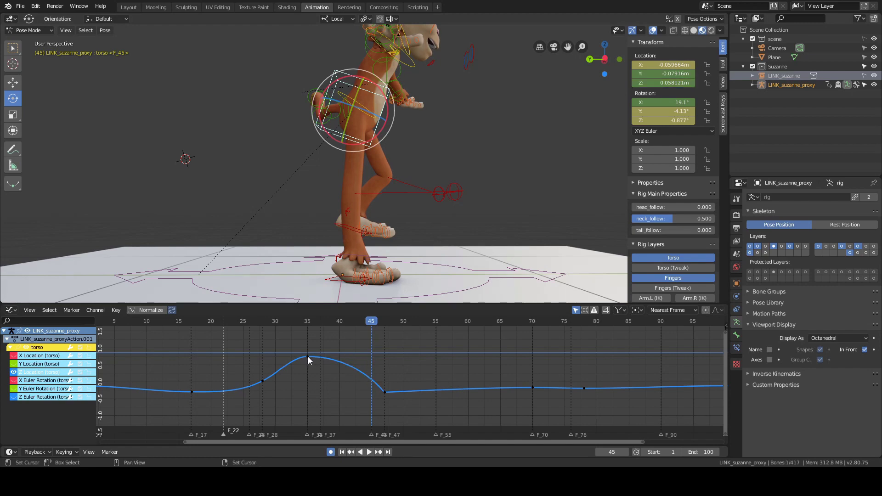
pyautogui.click(396, 357)
pyautogui.press('space')
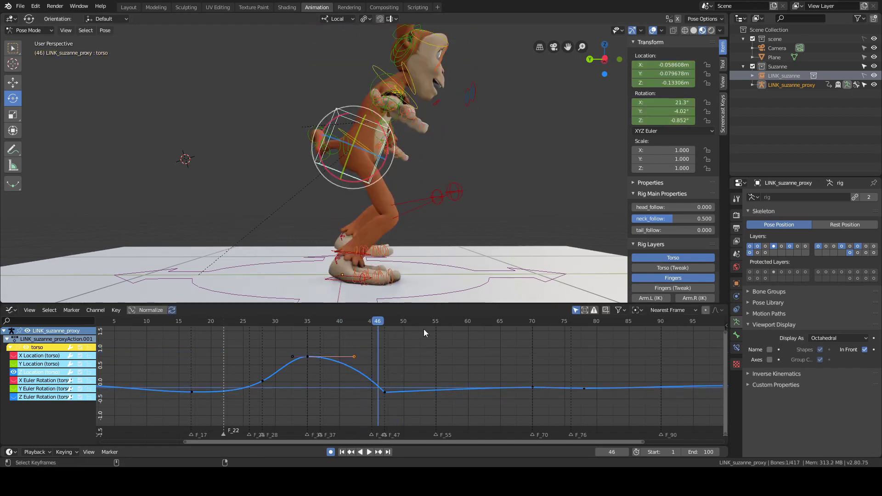
pyautogui.press('Escape')
pyautogui.scroll(1, 362, 217)
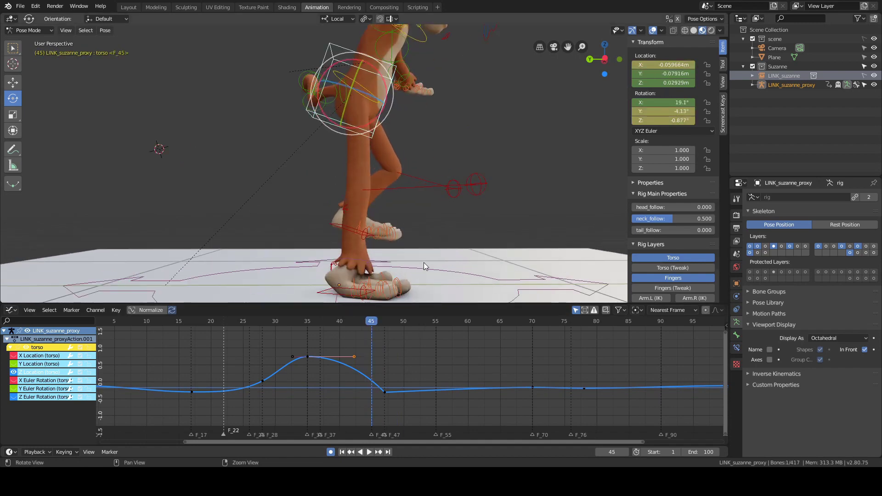
# - Adjust the incoming handle of the torso's Z Location key at frame 47 along X and compare the frames around landing
pyautogui.press('Right')
pyautogui.press('Left')
pyautogui.press('Right')
pyautogui.click(384, 390)
pyautogui.scroll(3, 392, 377)
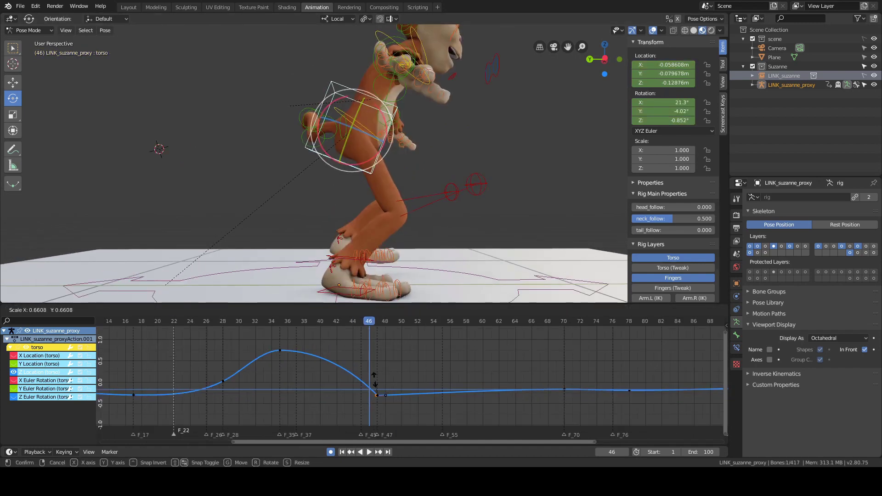
pyautogui.rightClick(317, 345)
pyautogui.scroll(3, 420, 338)
pyautogui.press('g')
pyautogui.press('x')
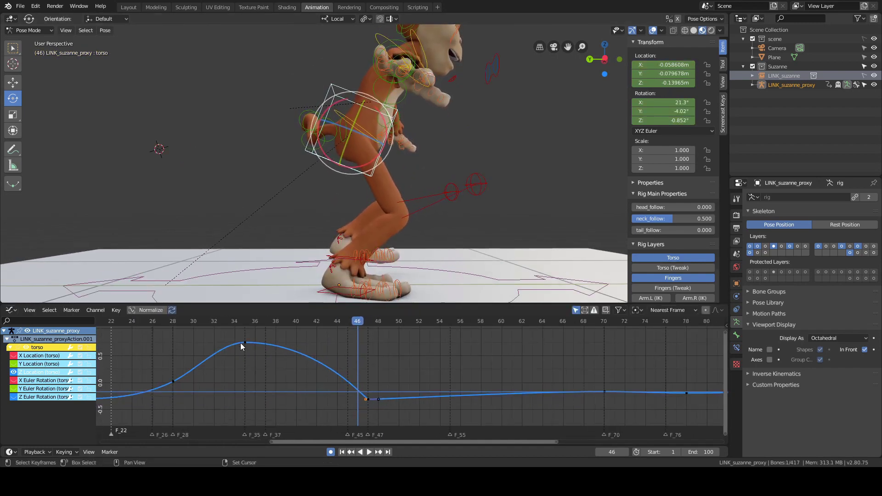
pyautogui.click(389, 374)
pyautogui.press('Left')
pyautogui.press('Left')
pyautogui.press('Right')
pyautogui.press('Right')
pyautogui.press('Left')
pyautogui.press('Left')
pyautogui.press('Right')
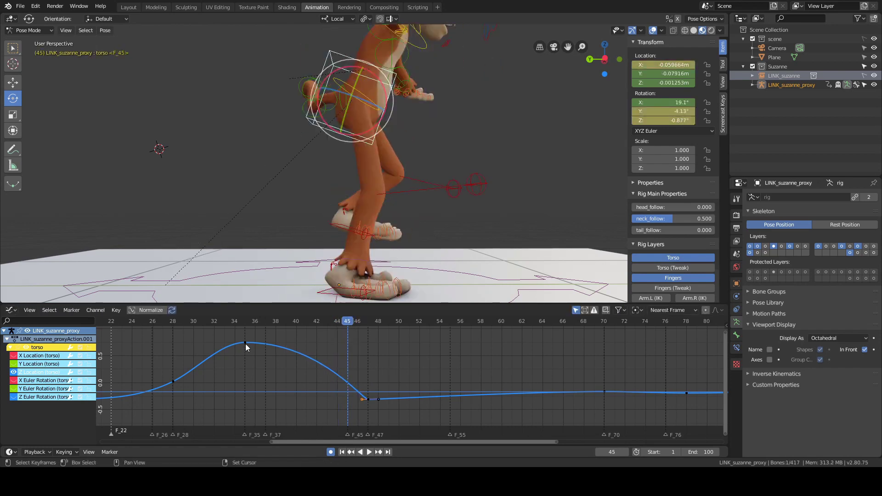
# - Scale the outgoing handle of the torso's Z Location peak key at frame 35 and check the following frames
pyautogui.click(246, 344)
pyautogui.click(293, 343)
pyautogui.press('s')
pyautogui.click(325, 343)
pyautogui.keyDown('shift'); pyautogui.moveTo(332, 348); pyautogui.dragTo(340, 355, button='right'); pyautogui.keyUp('shift')
pyautogui.press('Right')
pyautogui.press('Right')
pyautogui.press('Right')
# - Retract the incoming handle of the torso's Z Location landing key at frame 47
pyautogui.click(362, 397)
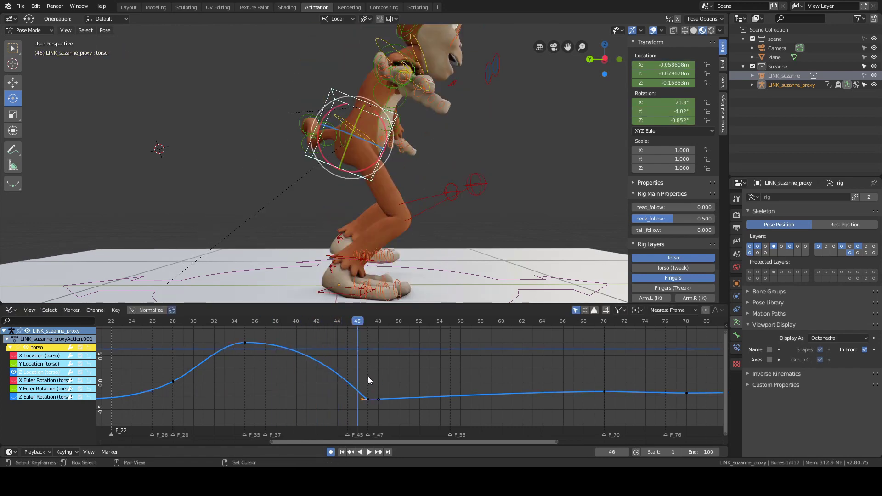
pyautogui.press('v')
pyautogui.click(356, 369)
pyautogui.press('g')
pyautogui.press('x')
# - Shorten the outgoing handle of the torso's Z Location key at frame 35 along X
pyautogui.click(324, 343)
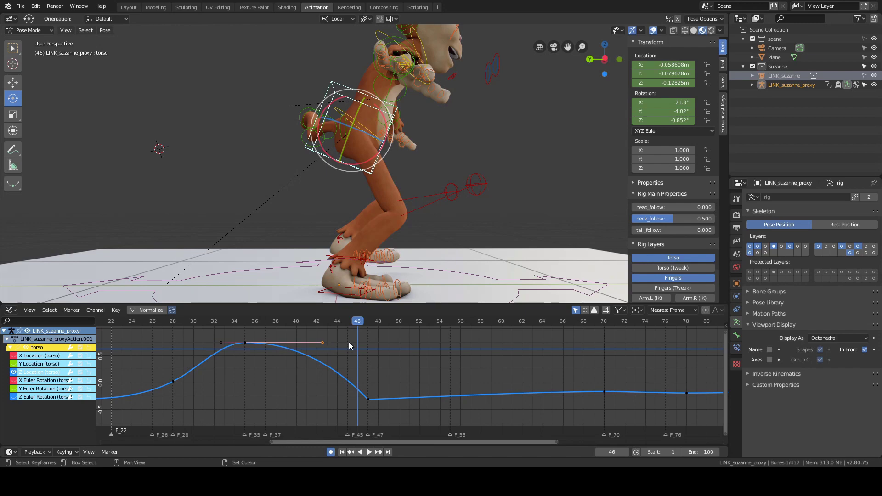
pyautogui.press('g')
pyautogui.press('x')
pyautogui.click(343, 343)
pyautogui.moveTo(337, 350); pyautogui.dragTo(307, 362, button='right')
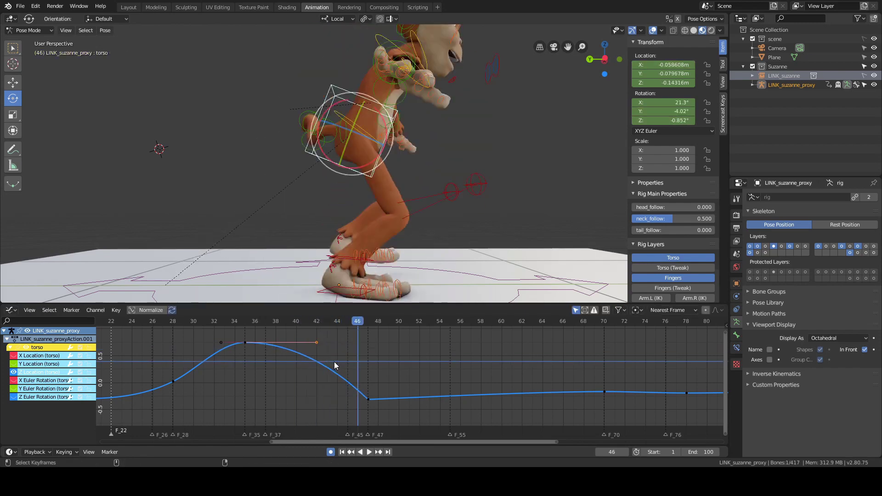
# - Play back the jump and examine the legs frame by frame just before landing
pyautogui.press('space')
pyautogui.scroll(-1, 382, 283)
pyautogui.keyDown('alt'); pyautogui.moveTo(394, 205); pyautogui.dragTo(384, 246, button='middle'); pyautogui.keyUp('alt')
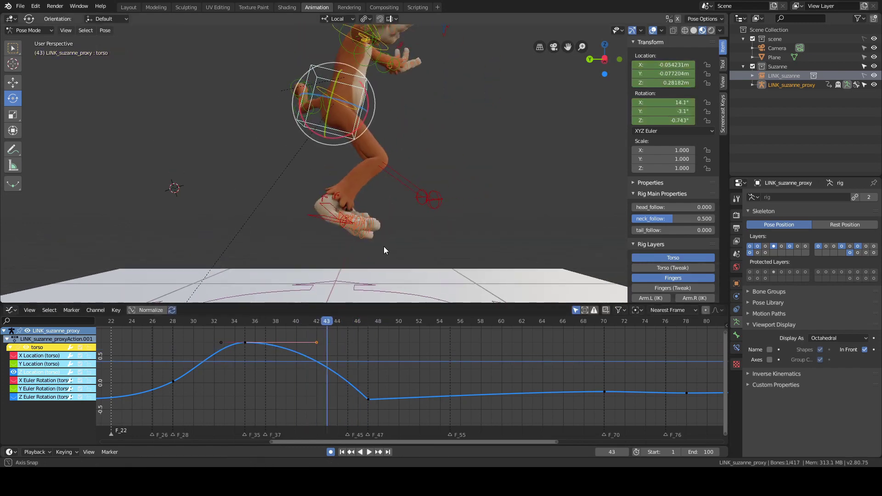
pyautogui.keyDown('alt'); pyautogui.moveTo(418, 167); pyautogui.dragTo(423, 163); pyautogui.keyUp('alt')
pyautogui.keyDown('alt'); pyautogui.scroll(-2, 423, 162); pyautogui.keyUp('alt')
pyautogui.keyDown('alt'); pyautogui.moveTo(412, 201); pyautogui.dragTo(426, 169, button='middle'); pyautogui.keyUp('alt')
pyautogui.keyDown('alt'); pyautogui.scroll(-1, 426, 169); pyautogui.keyUp('alt')
pyautogui.keyDown('alt'); pyautogui.scroll(2, 427, 170); pyautogui.keyUp('alt')
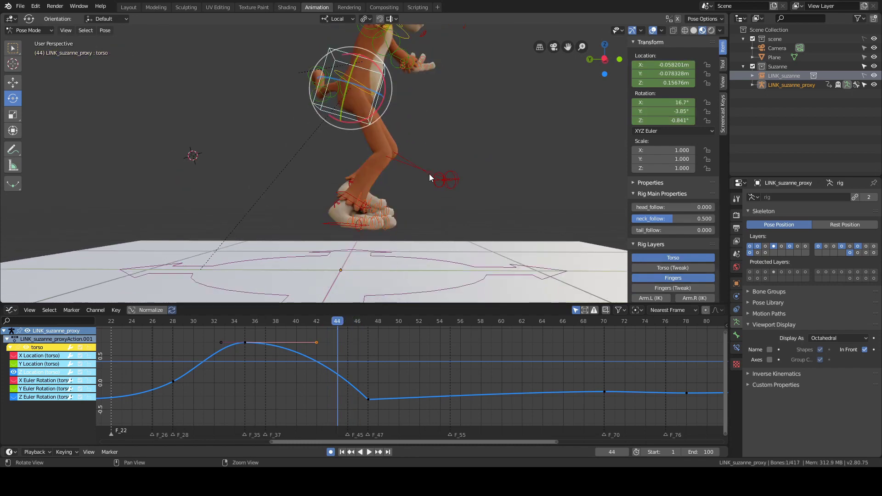
# - Lengthen the outgoing handle of the torso's Z Location key at frame 35 and extend the incoming handle at frame 47
pyautogui.press('s')
pyautogui.click(380, 340)
pyautogui.keyDown('alt'); pyautogui.scroll(2, 378, 340); pyautogui.keyUp('alt')
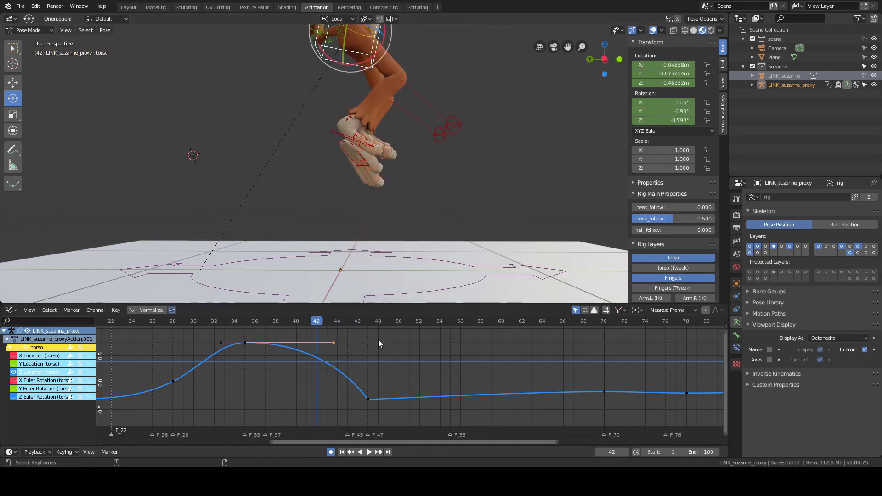
pyautogui.keyDown('alt'); pyautogui.scroll(-3, 378, 340); pyautogui.keyUp('alt')
pyautogui.click(364, 400)
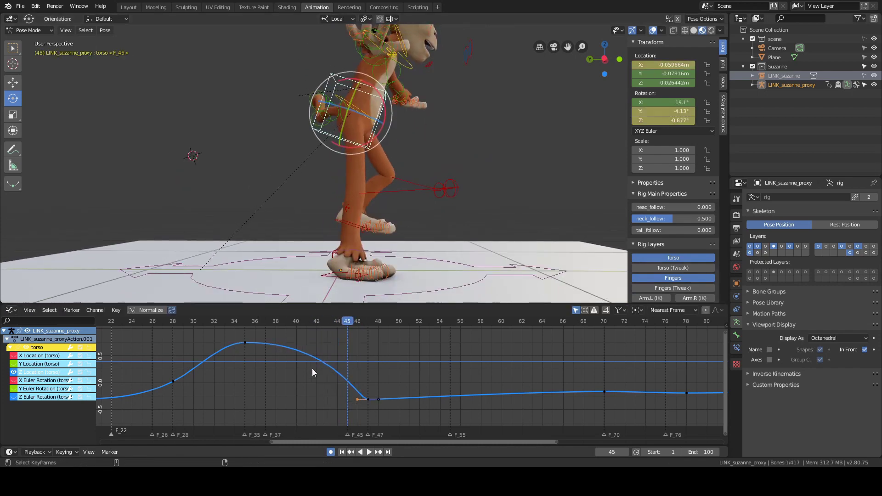
pyautogui.keyDown('alt'); pyautogui.scroll(1, 312, 370); pyautogui.keyUp('alt')
pyautogui.keyDown('alt'); pyautogui.scroll(-1, 313, 368); pyautogui.keyUp('alt')
pyautogui.keyDown('alt'); pyautogui.scroll(1, 312, 368); pyautogui.keyUp('alt')
# - Stretch the frame 35 outgoing handle of the torso's Z Location further and shift the frame 47 incoming handle along X
pyautogui.click(334, 342)
pyautogui.press('s')
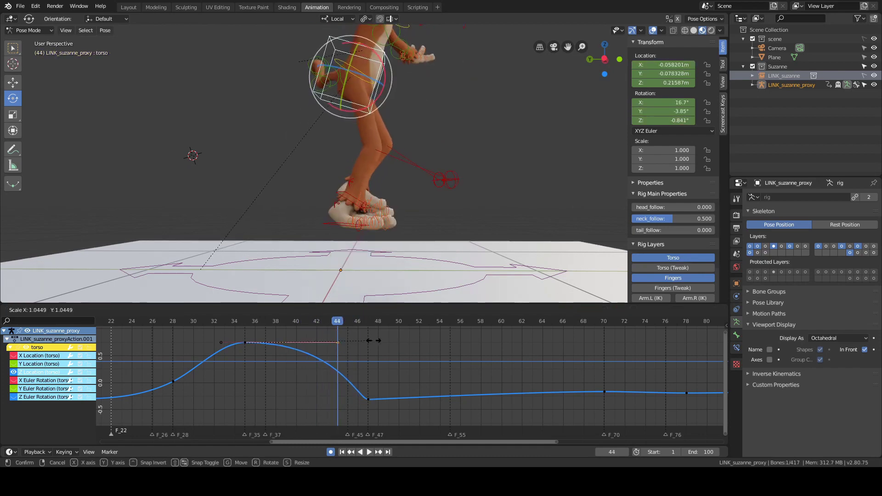
pyautogui.click(379, 340)
pyautogui.rightClick(319, 356)
pyautogui.keyDown('alt'); pyautogui.scroll(-4, 319, 358); pyautogui.keyUp('alt')
pyautogui.keyDown('alt'); pyautogui.scroll(1, 319, 358); pyautogui.keyUp('alt')
pyautogui.click(356, 400)
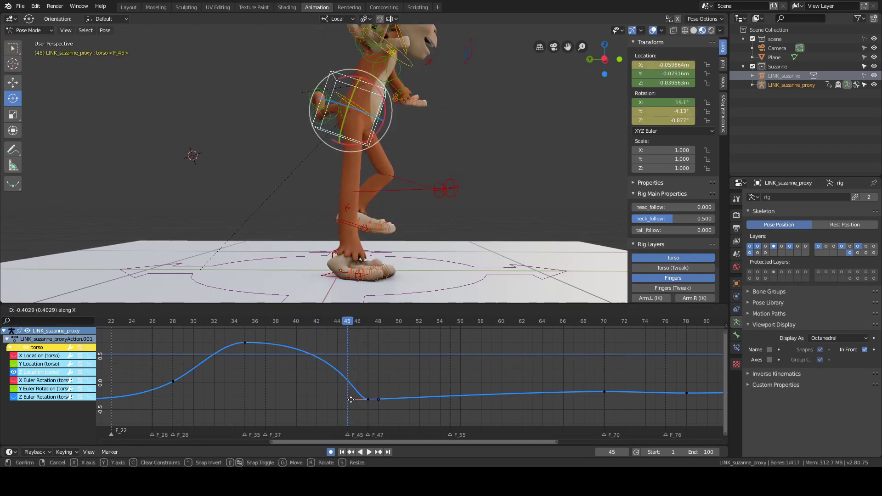
pyautogui.click(351, 400)
pyautogui.keyDown('alt'); pyautogui.scroll(4, 340, 395); pyautogui.keyUp('alt')
pyautogui.keyDown('alt'); pyautogui.scroll(-4, 349, 397); pyautogui.keyUp('alt')
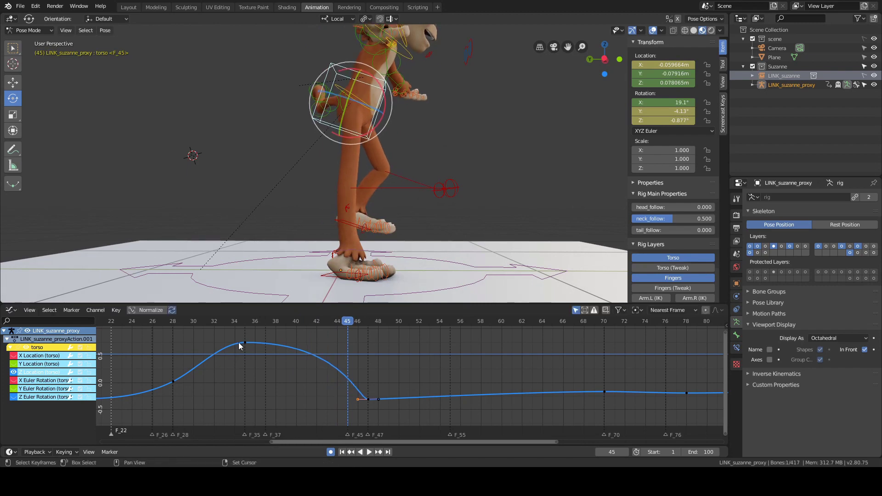
# - Pull back the outgoing handle of the torso's Z Location key at frame 35 and compare frames 45 and 46
pyautogui.click(349, 377)
pyautogui.click(379, 261)
pyautogui.hotkey('ctrl', 'z')
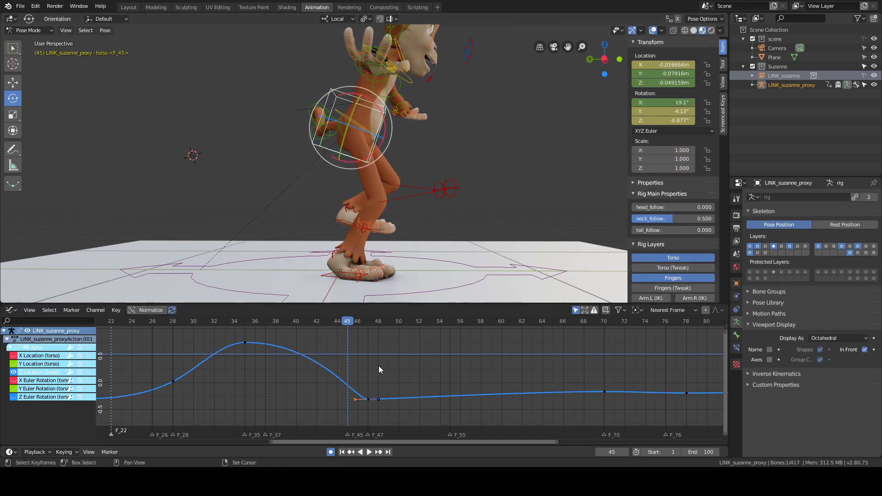
pyautogui.press('Right')
pyautogui.press('Left')
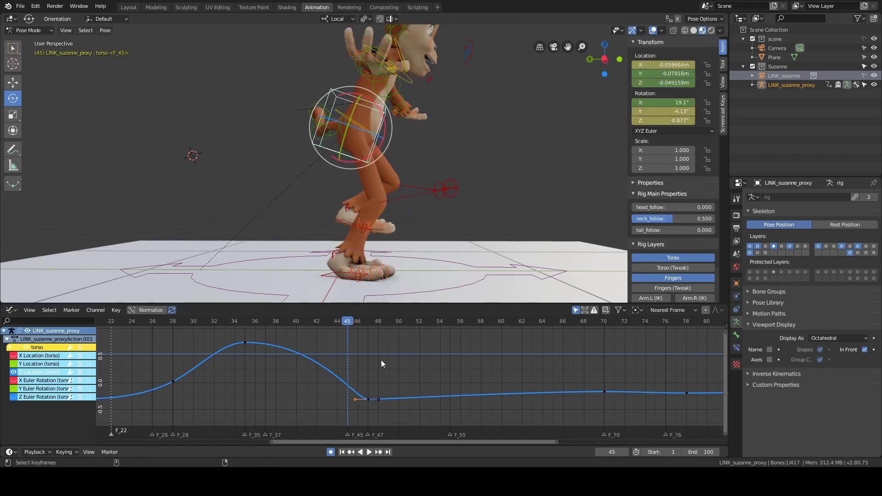
# - Move the incoming handle of the torso's Z Location key at frame 47 along X
pyautogui.press('Right')
pyautogui.press('g')
pyautogui.press('x')
pyautogui.press('Left')
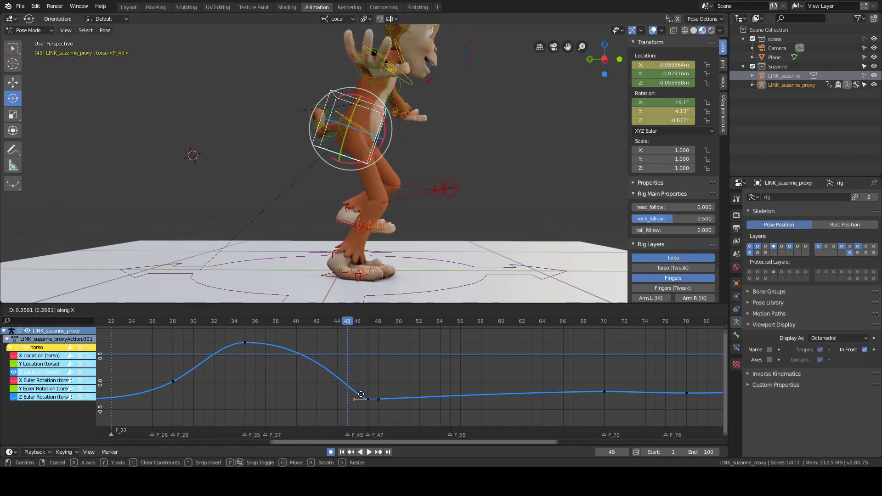
pyautogui.click(366, 356)
# - Examine the torso and leg extension frame by frame from the descent to the landing
pyautogui.press('Left')
pyautogui.press('Left')
pyautogui.press('Left')
pyautogui.press('Left')
pyautogui.press('Left')
pyautogui.press('Left')
pyautogui.press('Left')
pyautogui.press('Right')
pyautogui.press('Right')
pyautogui.press('Right')
pyautogui.press('Right')
pyautogui.press('Right')
pyautogui.press('Right')
pyautogui.press('Right')
pyautogui.press('Left')
pyautogui.press('Left')
pyautogui.press('Left')
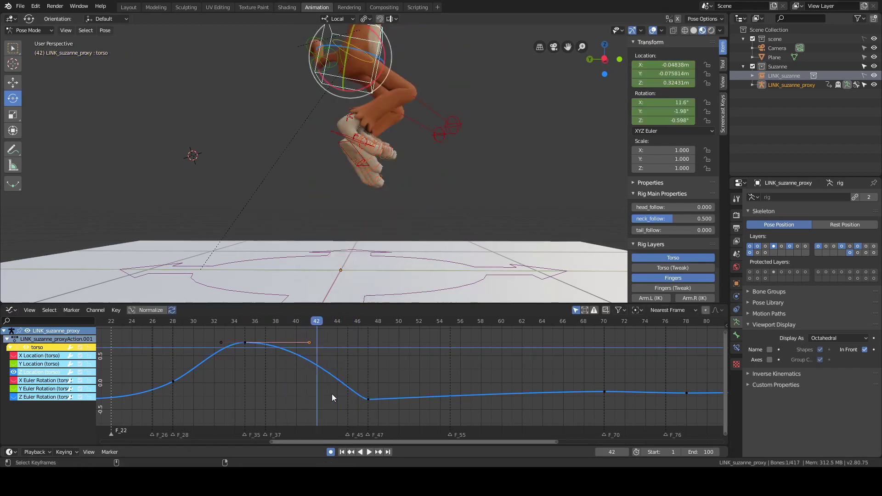
# - Lengthen the outgoing handle of the torso's Z Location key at frame 35 along X to delay the descent
pyautogui.press('Right')
pyautogui.press('Right')
pyautogui.press('Right')
pyautogui.press('Right')
pyautogui.press('Right')
pyautogui.press('Left')
pyautogui.press('Left')
pyautogui.press('g')
pyautogui.press('x')
pyautogui.click(328, 341)
# - Shorten the incoming handle of the torso's Z Location key at frame 47 along X and play back the landing
pyautogui.click(368, 400)
pyautogui.click(356, 399)
pyautogui.press('g')
pyautogui.press('x')
pyautogui.click(360, 399)
pyautogui.rightClick(311, 369)
pyautogui.press('space')
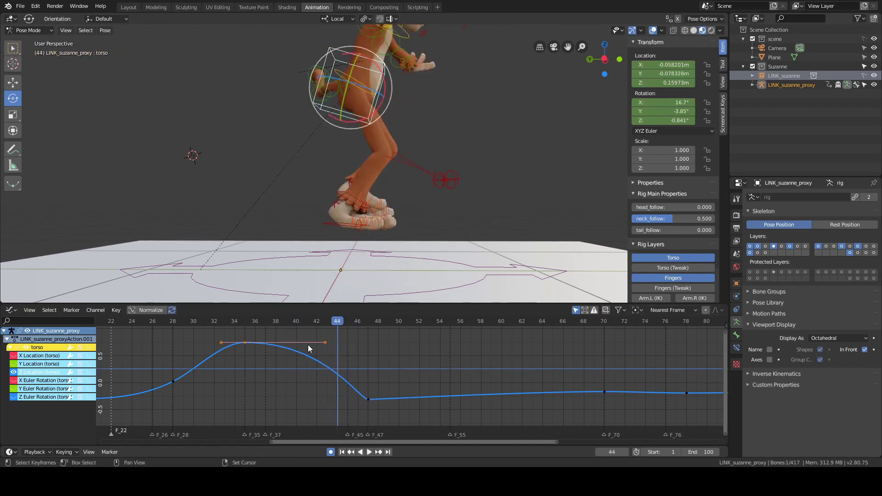
# - Adjust the outgoing handle of the right foot's Z Location key at frame 35 along X and step through the landing
pyautogui.click(352, 224)
pyautogui.click(246, 341)
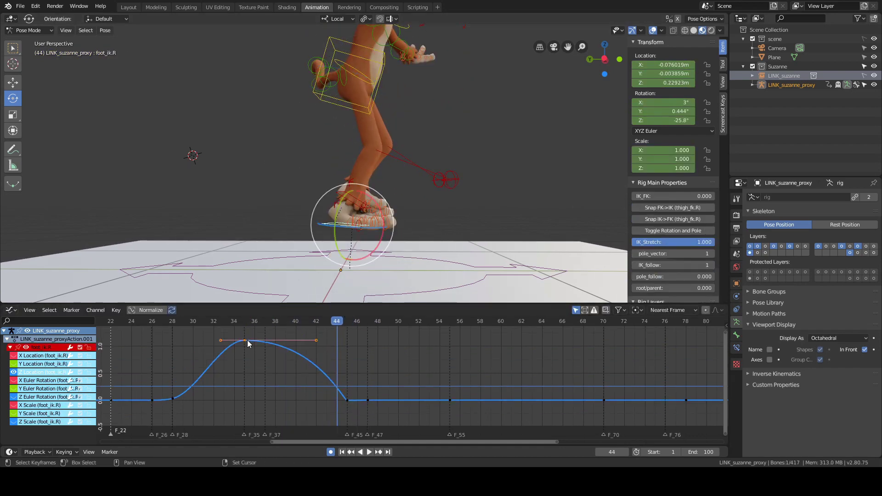
pyautogui.click(324, 344)
pyautogui.press('Left')
pyautogui.press('Left')
pyautogui.press('Right')
pyautogui.press('Right')
pyautogui.press('Right')
pyautogui.press('Right')
pyautogui.press('Right')
pyautogui.press('Left')
pyautogui.press('Left')
# - Scrub the torso's landing and play back the jump from several angles, first without overlays and with the rig controls shown again
pyautogui.click(366, 137)
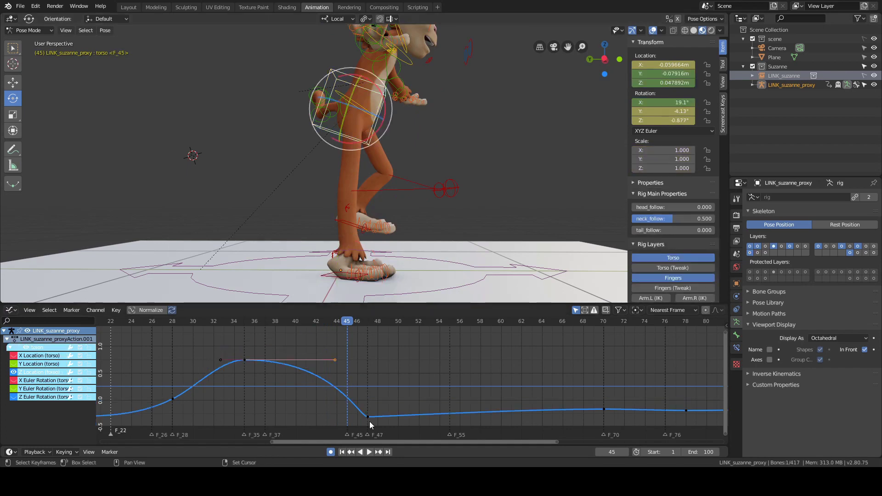
pyautogui.click(284, 359)
pyautogui.keyDown('shift'); pyautogui.moveTo(304, 382); pyautogui.dragTo(357, 391, button='right'); pyautogui.keyUp('shift')
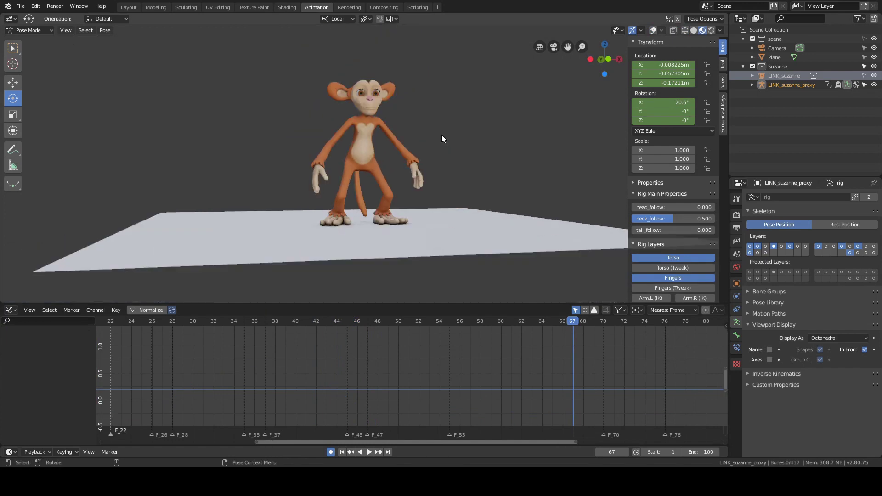
pyautogui.press('space')
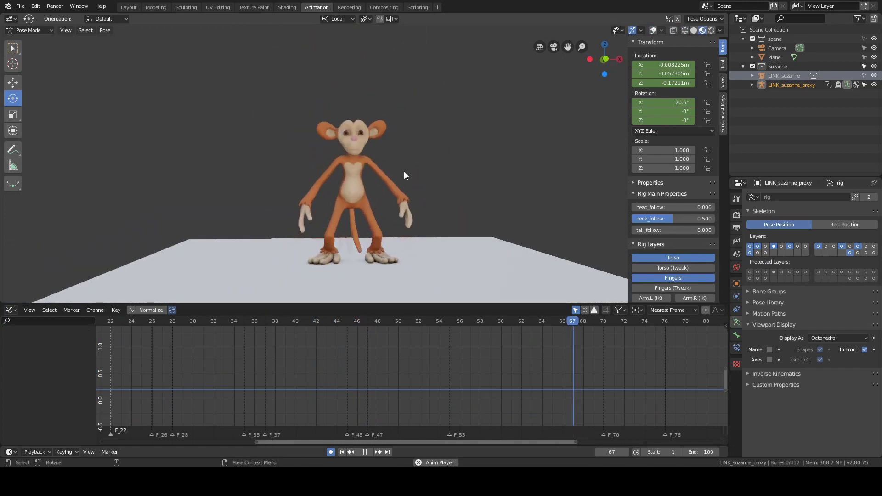
pyautogui.moveTo(340, 214); pyautogui.dragTo(362, 214, button='middle')
pyautogui.click(652, 31)
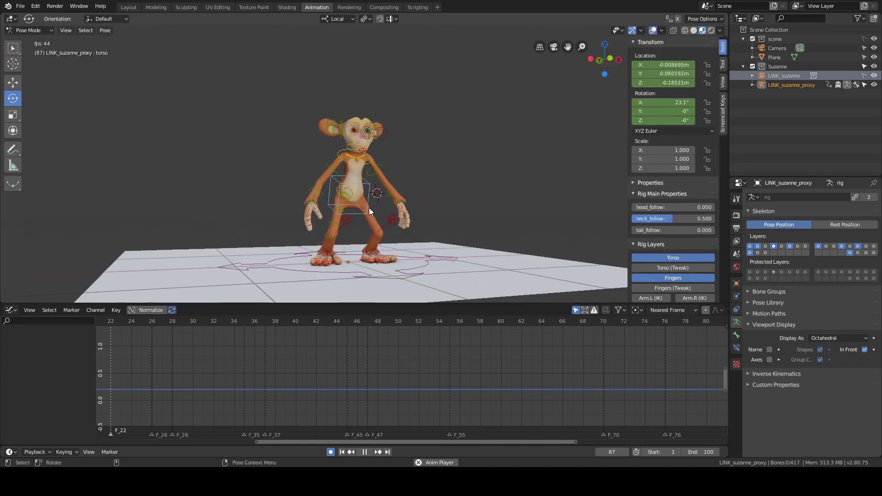
pyautogui.click(369, 207)
pyautogui.moveTo(361, 138); pyautogui.dragTo(373, 144, button='middle')
pyautogui.moveTo(367, 208); pyautogui.dragTo(378, 243, button='middle')
pyautogui.press('space')
pyautogui.click(585, 266)
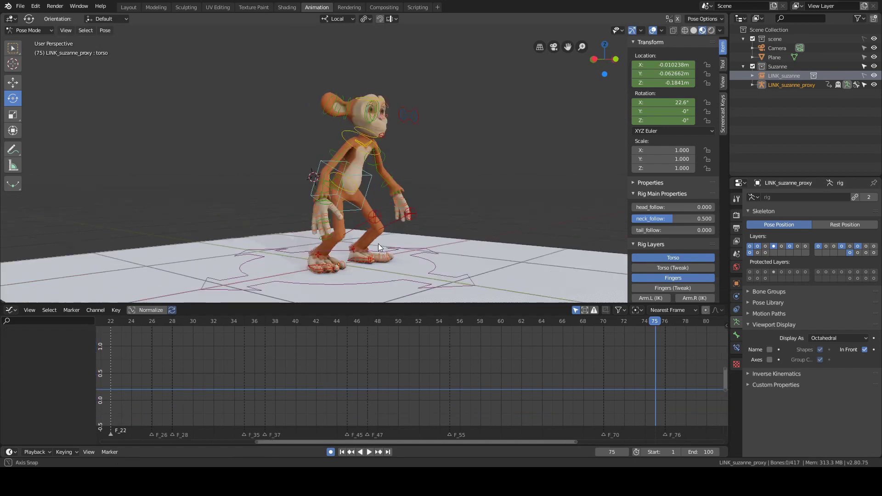
# - Set the right foot's Z location to 0 m at frame 45 and play back the landing
pyautogui.scroll(3, 378, 243)
pyautogui.keyDown('shift'); pyautogui.moveTo(379, 280); pyautogui.dragTo(384, 228, button='middle'); pyautogui.keyUp('shift')
pyautogui.click(383, 228)
pyautogui.scroll(-2, 427, 188)
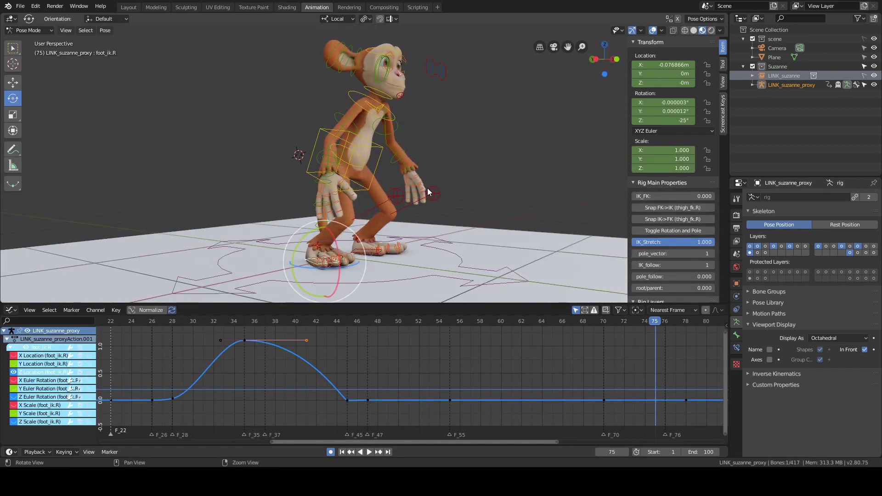
pyautogui.click(307, 361)
pyautogui.keyDown('ctrl'); pyautogui.moveTo(307, 361); pyautogui.dragTo(425, 399, button='middle'); pyautogui.keyUp('ctrl')
pyautogui.scroll(8, 382, 396)
pyautogui.moveTo(440, 390); pyautogui.dragTo(421, 389, button='right')
pyautogui.moveTo(442, 215); pyautogui.dragTo(489, 204, button='middle')
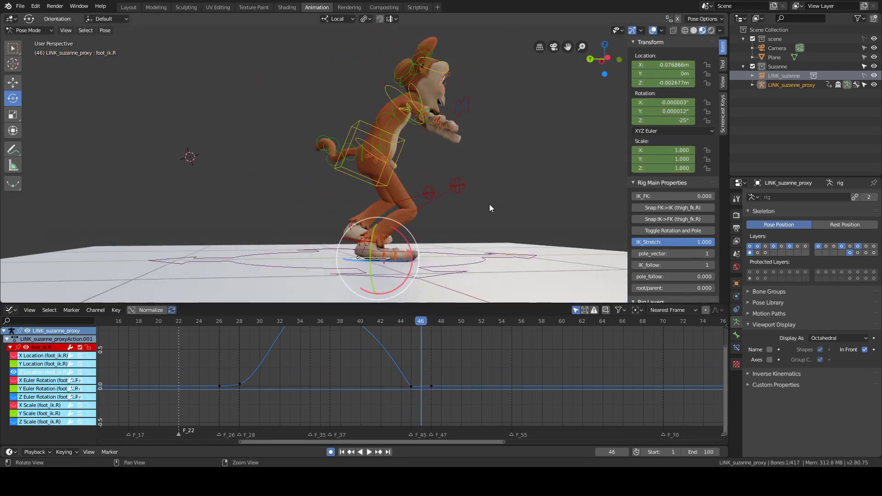
pyautogui.press('Left')
pyautogui.press('Right')
pyautogui.press('Left')
pyautogui.doubleClick(669, 83)
pyautogui.write('0')
pyautogui.press('Return')
pyautogui.moveTo(543, 152); pyautogui.dragTo(538, 153, button='middle')
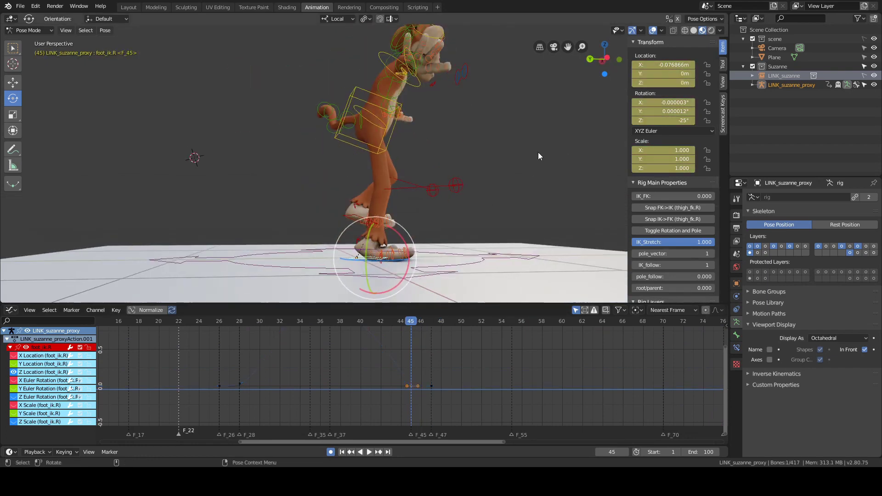
pyautogui.press('space')
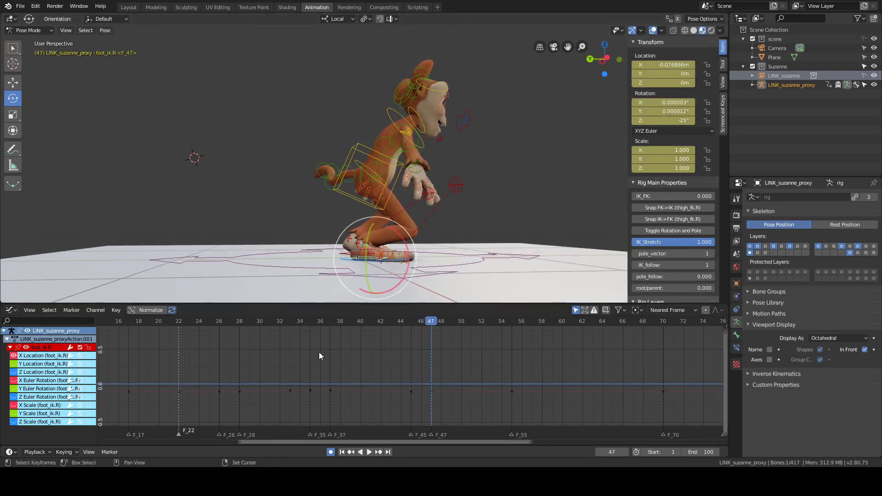
# - Delete the right foot's redundant X Location keys between frames 0 and 28 and between frames 47 and 100
pyautogui.press('Home')
pyautogui.moveTo(382, 370); pyautogui.dragTo(374, 370, button='middle')
pyautogui.moveTo(244, 416); pyautogui.dragTo(299, 386)
pyautogui.press('Delete')
pyautogui.moveTo(404, 386); pyautogui.dragTo(510, 418)
pyautogui.press('Delete')
# - Delete the right foot's X Location key at frame 33 and step through the top of the jump
pyautogui.moveTo(376, 363); pyautogui.dragTo(373, 371, button='middle')
pyautogui.moveTo(373, 371); pyautogui.dragTo(317, 346, button='right')
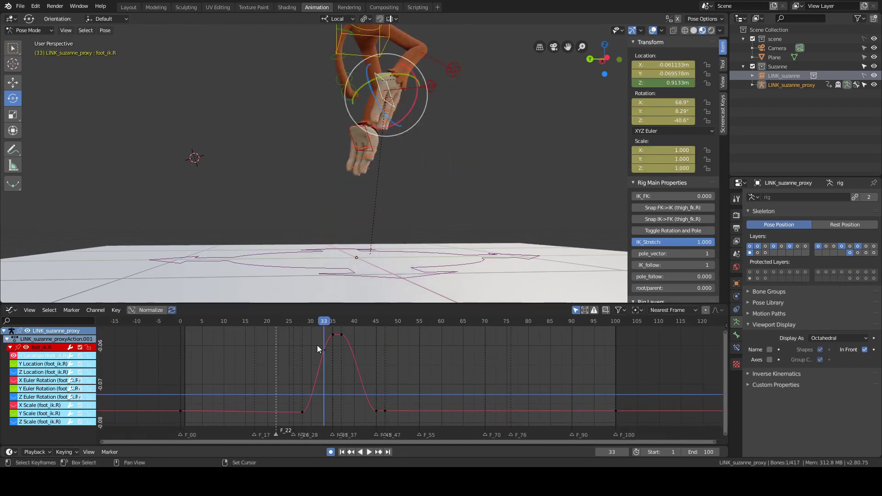
pyautogui.moveTo(317, 346); pyautogui.dragTo(329, 357)
pyautogui.press('Delete')
pyautogui.keyDown('shift'); pyautogui.moveTo(451, 185); pyautogui.dragTo(452, 225, button='middle'); pyautogui.keyUp('shift')
pyautogui.keyDown('ctrl'); pyautogui.moveTo(452, 328); pyautogui.dragTo(456, 361, button='middle'); pyautogui.keyUp('ctrl')
pyautogui.press('Right')
pyautogui.press('Right')
pyautogui.moveTo(455, 265); pyautogui.dragTo(392, 236, button='middle')
pyautogui.press('Right')
pyautogui.press('Right')
pyautogui.press('Left')
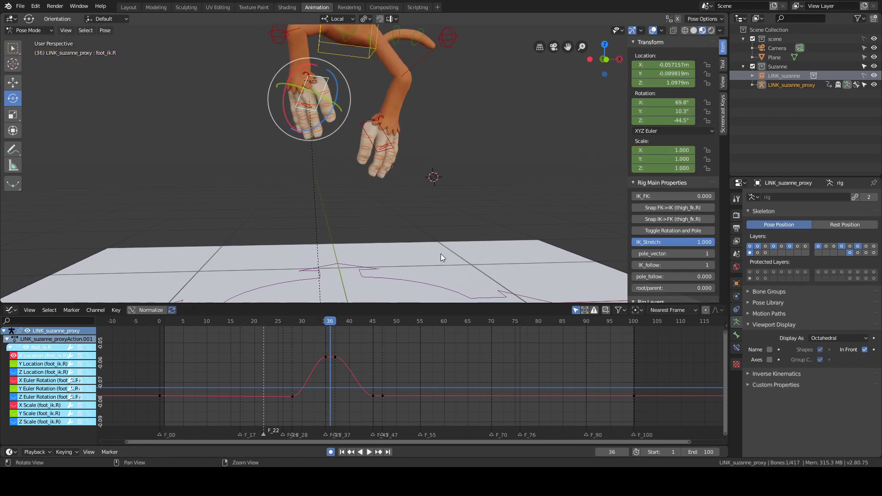
# - Delete the right foot's X Location key at frame 37 and check the foot's motion around the jump's peak
pyautogui.press('Right')
pyautogui.click(335, 357)
pyautogui.press('Delete')
pyautogui.press('Left')
pyautogui.press('Left')
pyautogui.press('Left')
pyautogui.press('Right')
pyautogui.scroll(-1, 421, 181)
pyautogui.keyDown('shift'); pyautogui.moveTo(409, 185); pyautogui.dragTo(401, 224, button='middle'); pyautogui.keyUp('shift')
pyautogui.press('Right')
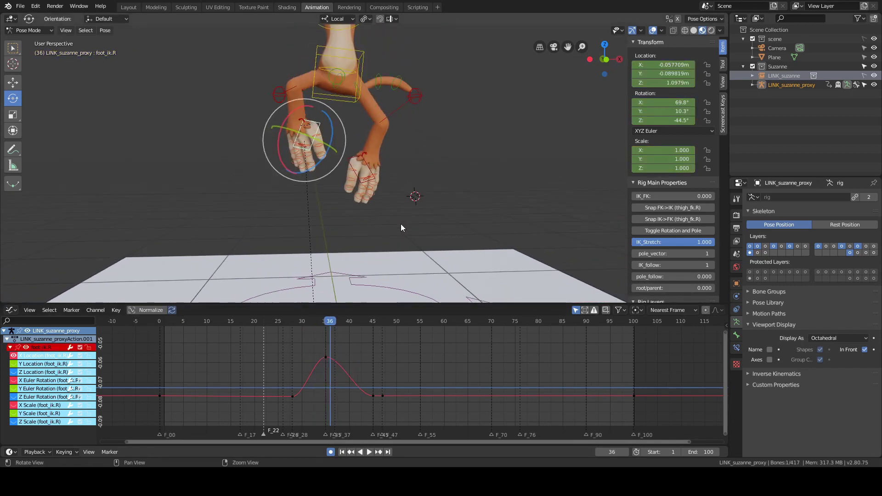
# - Clear all rotation and scale keyframes from the right knee target control, thigh_ik_target.R
pyautogui.click(278, 94)
pyautogui.press('Home')
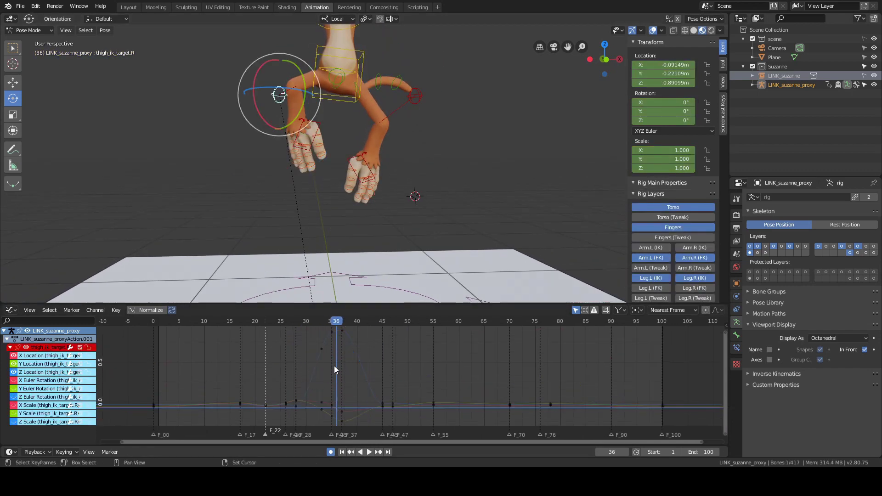
pyautogui.rightClick(648, 111)
pyautogui.click(629, 129)
pyautogui.rightClick(677, 157)
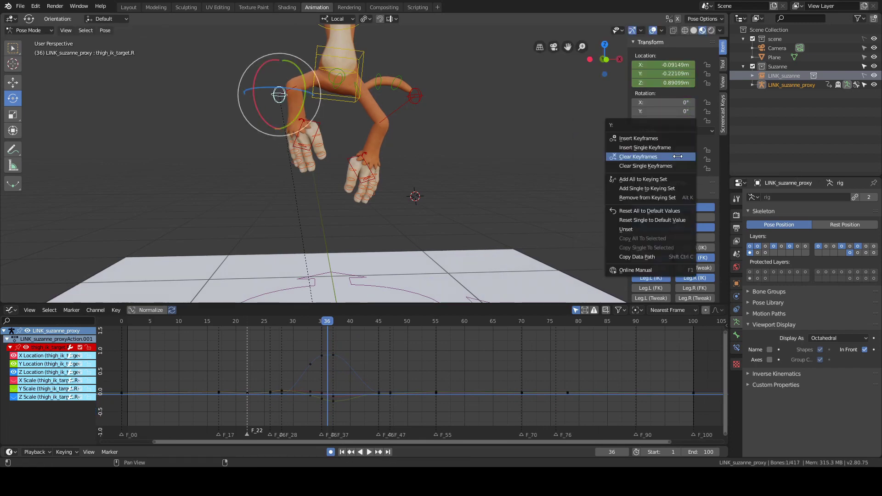
pyautogui.click(676, 157)
# - Isolate the right knee target's X Location curve and examine its motion frame by frame between frames 33 and 37
pyautogui.moveTo(13, 364); pyautogui.dragTo(14, 372)
pyautogui.moveTo(297, 370); pyautogui.dragTo(373, 413)
pyautogui.press('KP_Decimal')
pyautogui.press('Left')
pyautogui.press('Left')
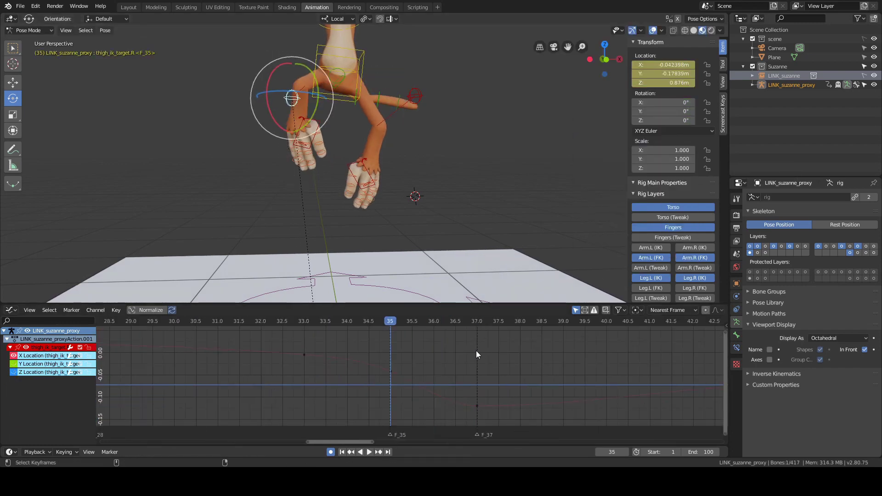
pyautogui.press('Right')
pyautogui.press('Right')
pyautogui.moveTo(413, 207); pyautogui.dragTo(5, 94, button='middle')
pyautogui.click(13, 83)
pyautogui.press('Left')
pyautogui.moveTo(512, 218); pyautogui.dragTo(517, 179, button='middle')
pyautogui.press('Right')
pyautogui.press('Left')
# - Examine the right knee target's Y Location and Z Location curves around the jump's peak
pyautogui.moveTo(14, 356); pyautogui.dragTo(14, 364)
pyautogui.scroll(-5, 412, 371)
pyautogui.press('KP_Decimal')
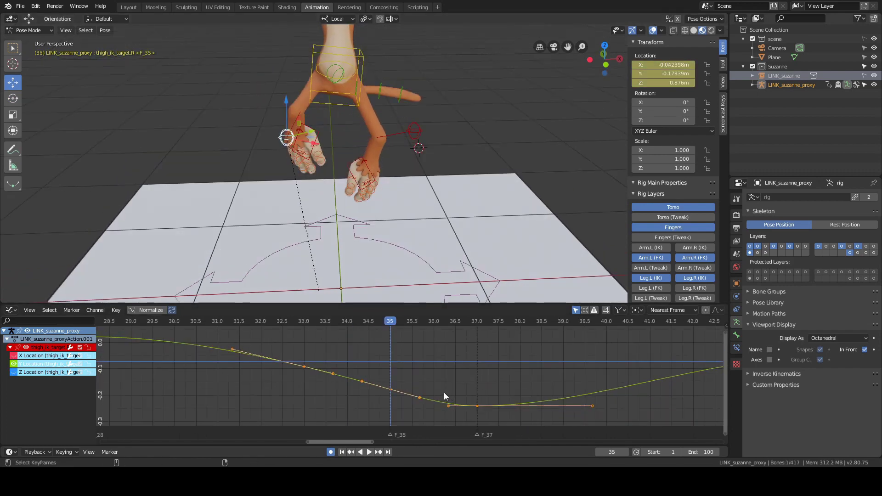
pyautogui.press('Right')
pyautogui.click(14, 364)
pyautogui.click(13, 373)
pyautogui.press('Home')
pyautogui.moveTo(278, 328); pyautogui.dragTo(401, 398)
pyautogui.press('KP_Decimal')
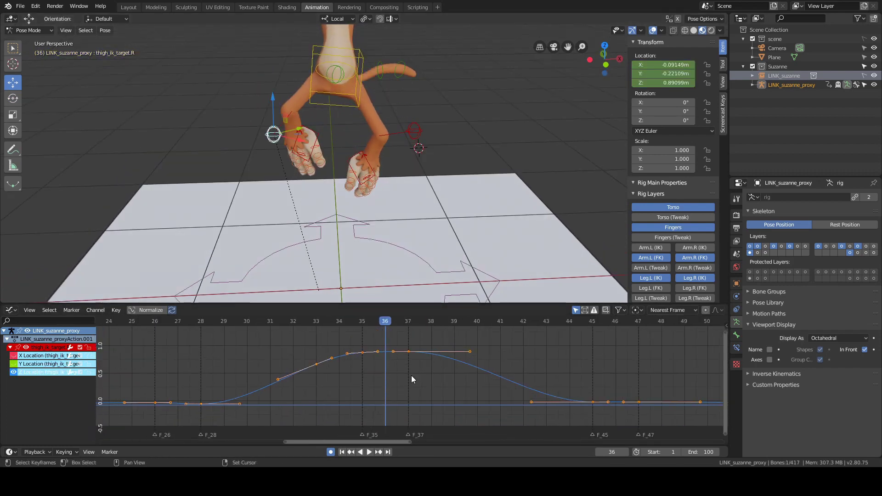
pyautogui.click(413, 377)
pyautogui.press('Down')
pyautogui.press('Down')
pyautogui.press('Up')
# - Show all three location curves of the right knee target, delete their keys at frame 35 and scrub through the jump
pyautogui.moveTo(13, 364); pyautogui.dragTo(14, 356)
pyautogui.moveTo(345, 337); pyautogui.dragTo(385, 420)
pyautogui.press('Delete')
pyautogui.keyDown('alt'); pyautogui.scroll(4, 365, 357); pyautogui.keyUp('alt')
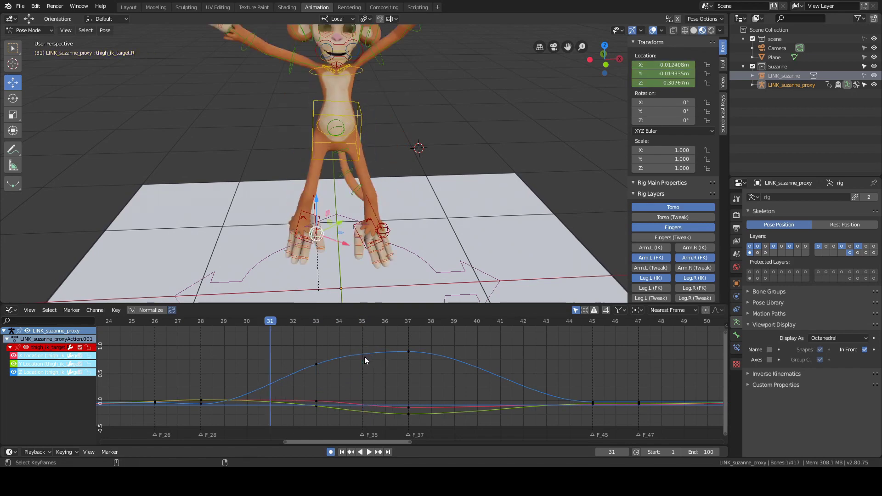
pyautogui.keyDown('alt'); pyautogui.scroll(-7, 365, 356); pyautogui.keyUp('alt')
pyautogui.keyDown('alt'); pyautogui.scroll(4, 365, 357); pyautogui.keyUp('alt')
pyautogui.keyDown('alt'); pyautogui.scroll(-1, 364, 356); pyautogui.keyUp('alt')
# - Raise the right foot's X Location key at frame 35 along Y to about -0.002 m and scrub through the jump
pyautogui.keyDown('alt'); pyautogui.moveTo(362, 276); pyautogui.dragTo(360, 235); pyautogui.keyUp('alt')
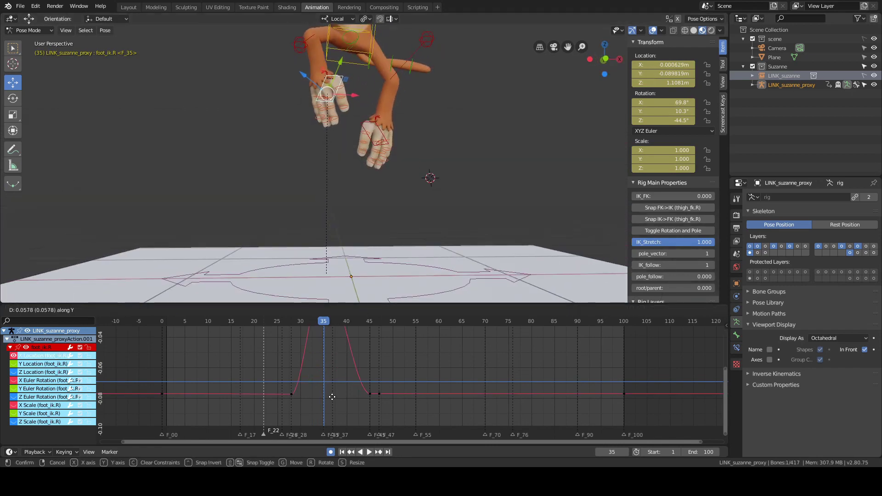
pyautogui.click(332, 397)
pyautogui.keyDown('ctrl'); pyautogui.moveTo(334, 396); pyautogui.dragTo(378, 319, button='middle'); pyautogui.keyUp('ctrl')
pyautogui.keyDown('shift'); pyautogui.moveTo(325, 387); pyautogui.dragTo(440, 394, button='right'); pyautogui.keyUp('shift')
# - Isolate the right foot's Z Location curve and delete its redundant keys between frames 0 and 26 and between frames 47 and 100
pyautogui.keyDown('ctrl'); pyautogui.click(14, 372); pyautogui.keyUp('ctrl')
pyautogui.press('Home')
pyautogui.keyDown('ctrl'); pyautogui.moveTo(415, 370); pyautogui.dragTo(367, 379, button='middle'); pyautogui.keyUp('ctrl')
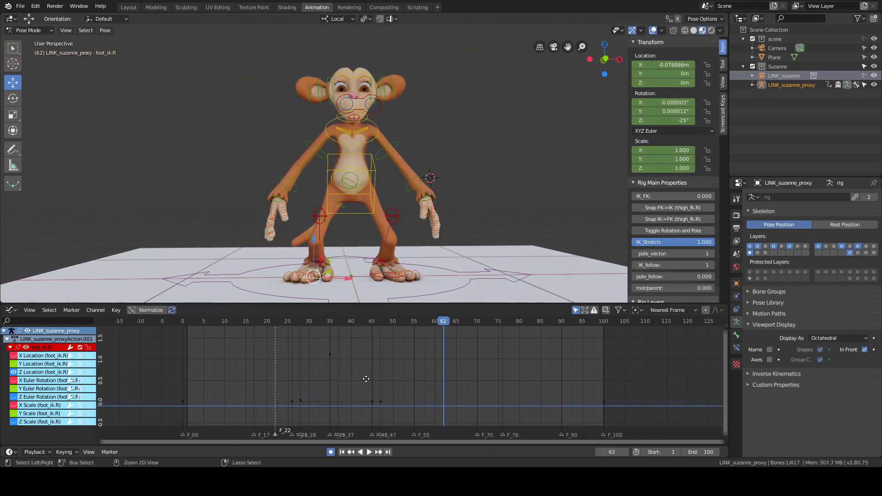
pyautogui.keyDown('shift'); pyautogui.moveTo(176, 394); pyautogui.dragTo(271, 402, button='right'); pyautogui.keyUp('shift')
# - Isolate the right foot's Y Location curve and delete its redundant keys between frames 0 and 26 and between frames 47 and 100
pyautogui.keyDown('ctrl'); pyautogui.click(14, 364); pyautogui.keyUp('ctrl')
pyautogui.press('Home')
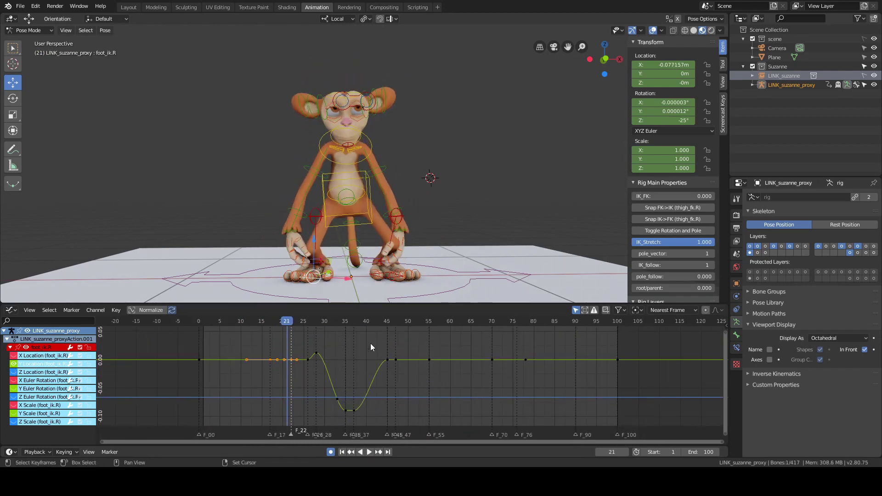
pyautogui.press('Up')
pyautogui.moveTo(439, 236); pyautogui.dragTo(445, 217, button='middle')
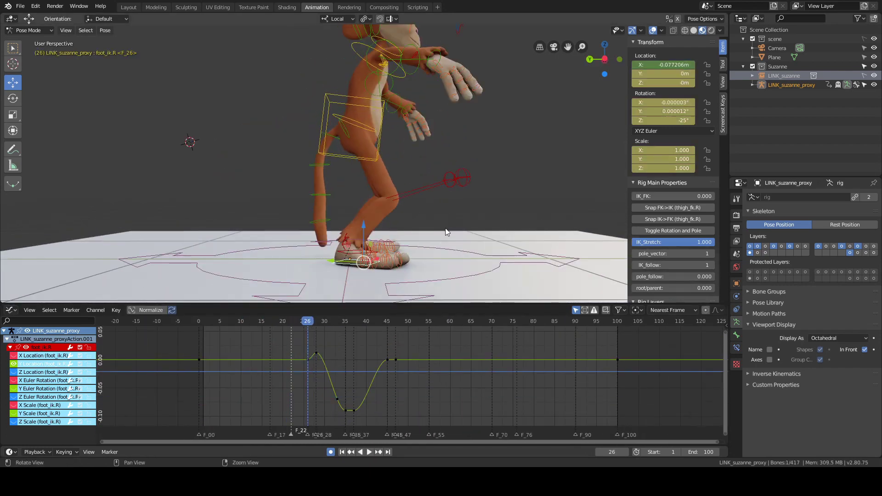
pyautogui.scroll(2, 451, 232)
pyautogui.press('Up')
pyautogui.press('Up')
pyautogui.press('Up')
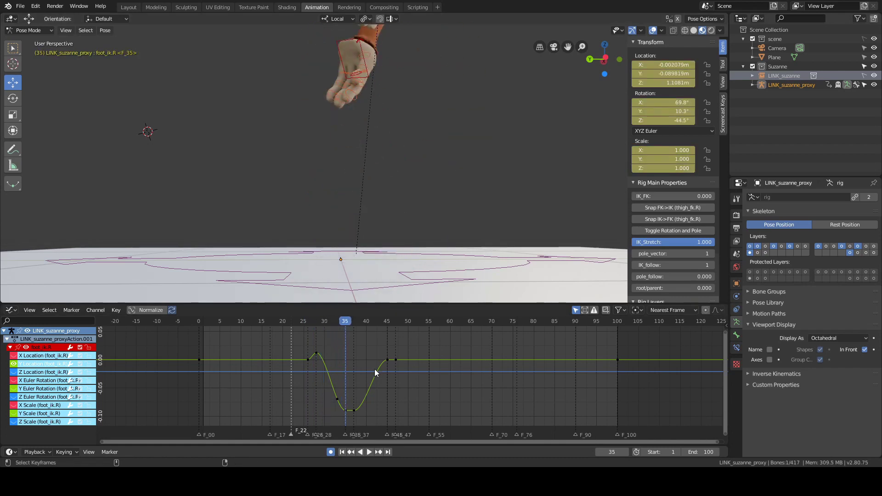
# - Delete the right foot's Y Location key at frame 33 and step through the rise of the jump
pyautogui.moveTo(451, 232); pyautogui.dragTo(424, 221, button='middle')
pyautogui.press('Left')
pyautogui.click(338, 399)
pyautogui.press('Delete')
pyautogui.keyDown('shift'); pyautogui.rightClick(330, 365); pyautogui.keyUp('shift')
pyautogui.press('Right')
pyautogui.press('Right')
pyautogui.press('Right')
pyautogui.press('Right')
pyautogui.press('Right')
pyautogui.press('Right')
pyautogui.press('Right')
pyautogui.press('Right')
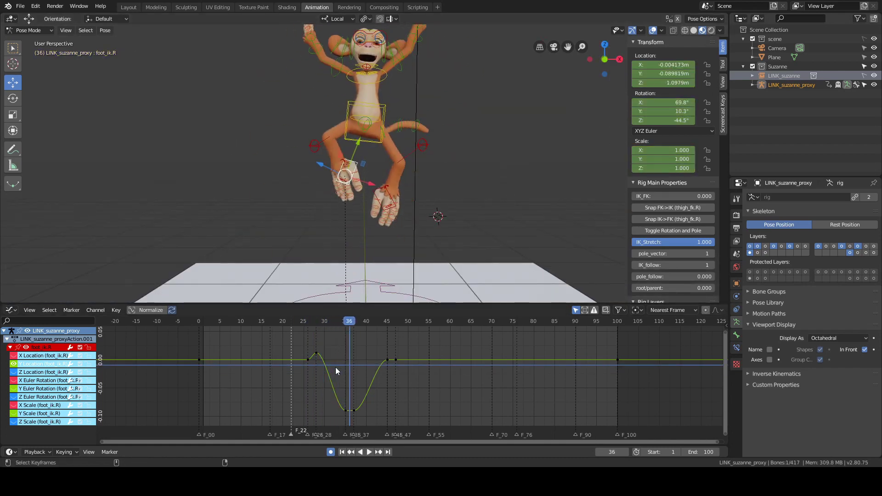
# - Delete the right foot's Y Location key at frame 37, widen the handles of its frame 35 key, and play back the jump
pyautogui.press('Left')
pyautogui.press('Left')
pyautogui.click(352, 397)
pyautogui.press('Delete')
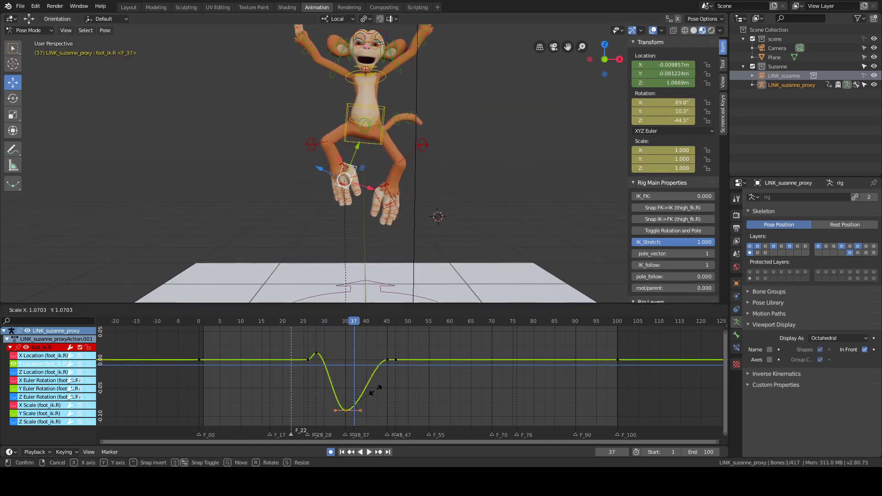
pyautogui.click(375, 391)
pyautogui.press('space')
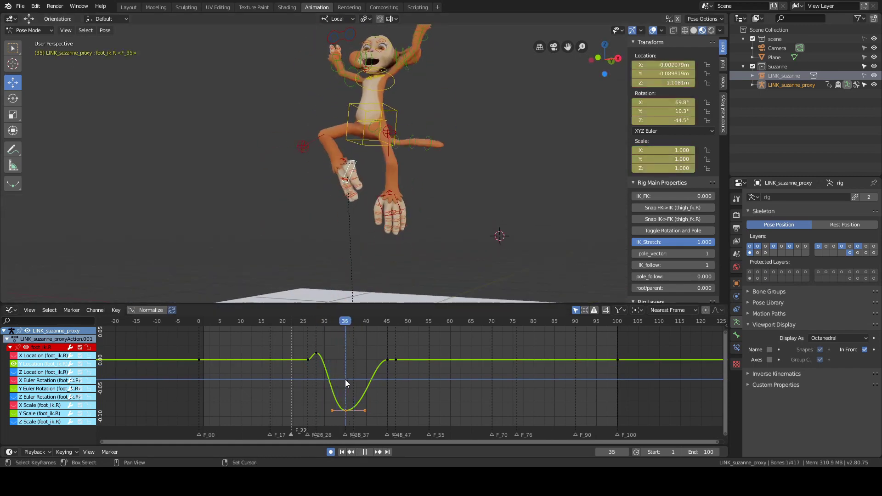
pyautogui.click(13, 364)
pyautogui.press('space')
# - Isolate the right foot's X Euler Rotation curve and delete its redundant keys between frames 0 and 26 and between frames 47 and 100
pyautogui.keyDown('shift'); pyautogui.moveTo(524, 187); pyautogui.dragTo(525, 163, button='middle'); pyautogui.keyUp('shift')
pyautogui.click(13, 381)
pyautogui.press('Home')
pyautogui.keyDown('ctrl'); pyautogui.moveTo(390, 346); pyautogui.dragTo(374, 388, button='middle'); pyautogui.keyUp('ctrl')
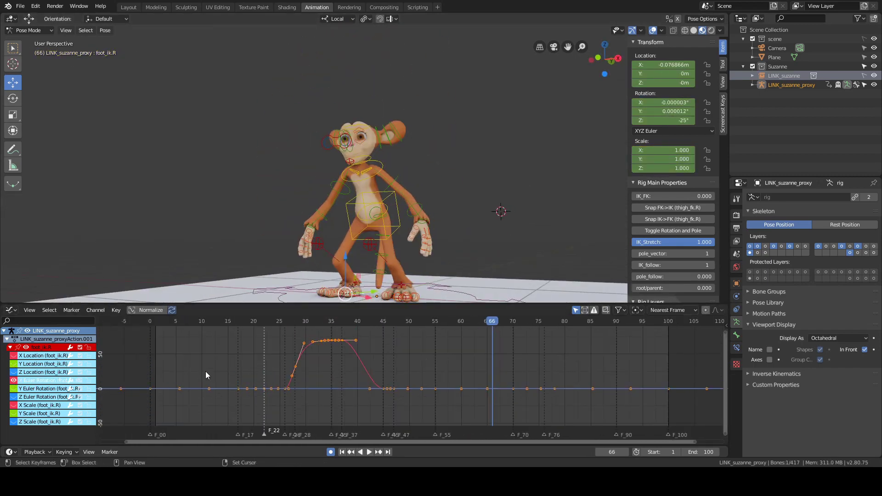
pyautogui.hotkey('alt', 'a')
pyautogui.moveTo(199, 363); pyautogui.dragTo(270, 402)
pyautogui.press('Delete')
pyautogui.press('a')
pyautogui.moveTo(407, 353); pyautogui.dragTo(633, 403)
pyautogui.press('x')
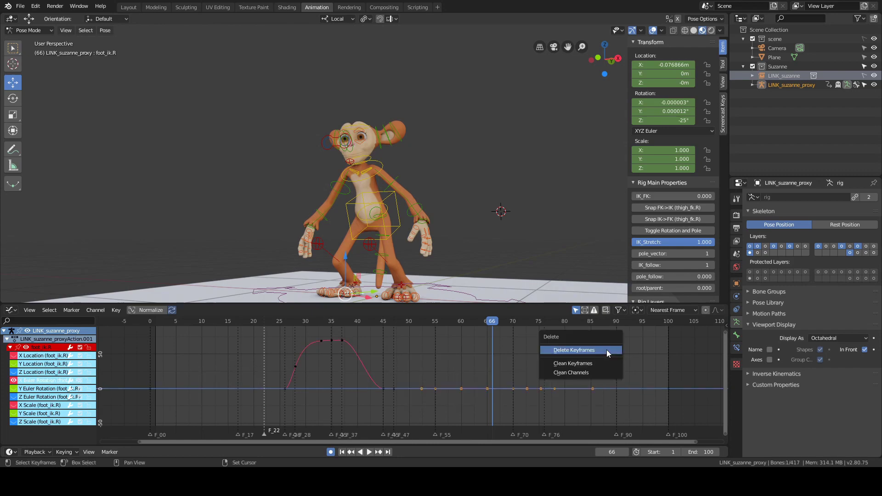
pyautogui.click(606, 350)
# - Adjust the value of the right foot's X rotation key at frame 28, judging the takeoff pose from the side
pyautogui.moveTo(284, 385); pyautogui.dragTo(295, 386, button='right')
pyautogui.moveTo(352, 218); pyautogui.dragTo(472, 127, button='middle')
pyautogui.scroll(2, 469, 133)
pyautogui.scroll(2, 291, 363)
pyautogui.click(276, 363)
pyautogui.press('g')
pyautogui.press('y')
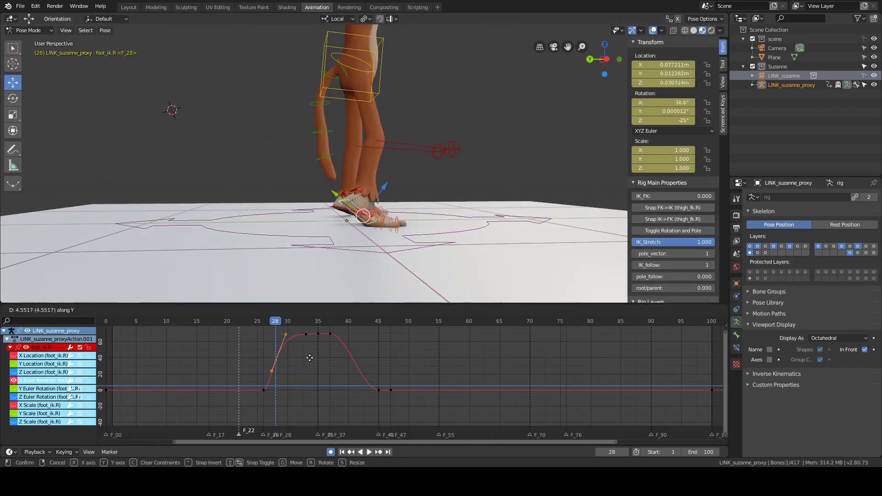
# - Delete the right foot's X rotation keys at frames 33 and 37 and extend the frame 35 key's right handle to about frame 43
pyautogui.press('Up')
pyautogui.scroll(-2, 407, 228)
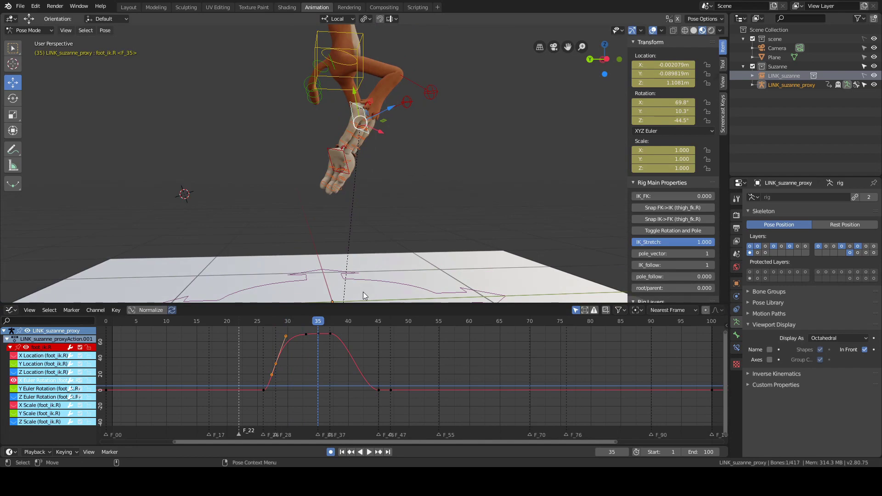
pyautogui.click(305, 334)
pyautogui.moveTo(304, 335); pyautogui.dragTo(379, 353, button='right')
pyautogui.click(425, 335)
pyautogui.scroll(2, 389, 224)
pyautogui.keyDown('alt'); pyautogui.moveTo(394, 268); pyautogui.dragTo(435, 177, button='middle'); pyautogui.keyUp('alt')
pyautogui.keyDown('alt'); pyautogui.scroll(5, 389, 224); pyautogui.keyUp('alt')
pyautogui.press('Up')
pyautogui.press('r')
pyautogui.press('x')
pyautogui.rightClick(430, 166)
# - Scrub back and forth through the descent and landing up to frame 45 to examine the right foot's rotation
pyautogui.moveTo(374, 354); pyautogui.dragTo(354, 355, button='right')
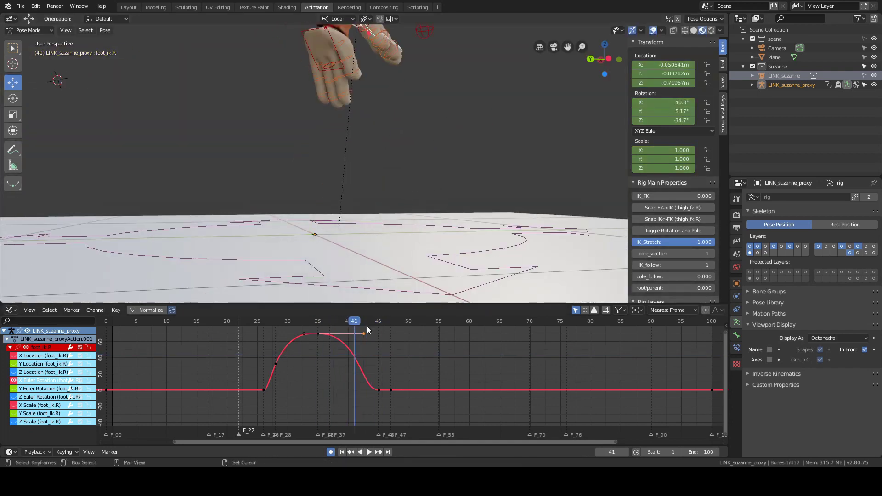
pyautogui.scroll(-2, 396, 167)
pyautogui.keyDown('alt'); pyautogui.scroll(-2, 398, 231); pyautogui.keyUp('alt')
pyautogui.keyDown('alt'); pyautogui.moveTo(396, 166); pyautogui.dragTo(417, 170, button='middle'); pyautogui.keyUp('alt')
pyautogui.keyDown('alt'); pyautogui.scroll(1, 399, 231); pyautogui.keyUp('alt')
pyautogui.keyDown('alt'); pyautogui.scroll(-3, 407, 223); pyautogui.keyUp('alt')
pyautogui.keyDown('alt'); pyautogui.scroll(-2, 407, 222); pyautogui.keyUp('alt')
pyautogui.keyDown('alt'); pyautogui.scroll(5, 407, 223); pyautogui.keyUp('alt')
pyautogui.keyDown('alt'); pyautogui.scroll(-5, 407, 222); pyautogui.keyUp('alt')
pyautogui.keyDown('alt'); pyautogui.scroll(8, 408, 222); pyautogui.keyUp('alt')
pyautogui.keyDown('alt'); pyautogui.scroll(-6, 407, 222); pyautogui.keyUp('alt')
pyautogui.keyDown('alt'); pyautogui.moveTo(418, 170); pyautogui.dragTo(491, 170, button='right'); pyautogui.keyUp('alt')
# - Try rotating the right heel control at frame 45, undo that, and clear the control's location keyframes
pyautogui.click(324, 239)
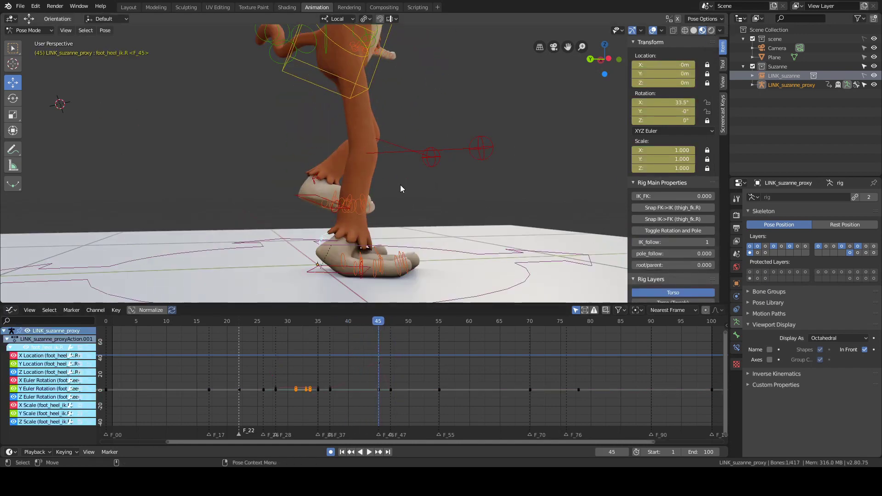
pyautogui.press('e')
pyautogui.keyDown('alt'); pyautogui.moveTo(401, 189); pyautogui.dragTo(426, 216); pyautogui.keyUp('alt')
pyautogui.moveTo(363, 224); pyautogui.dragTo(413, 211)
pyautogui.hotkey('ctrl', 'z')
pyautogui.rightClick(636, 74)
pyautogui.click(636, 74)
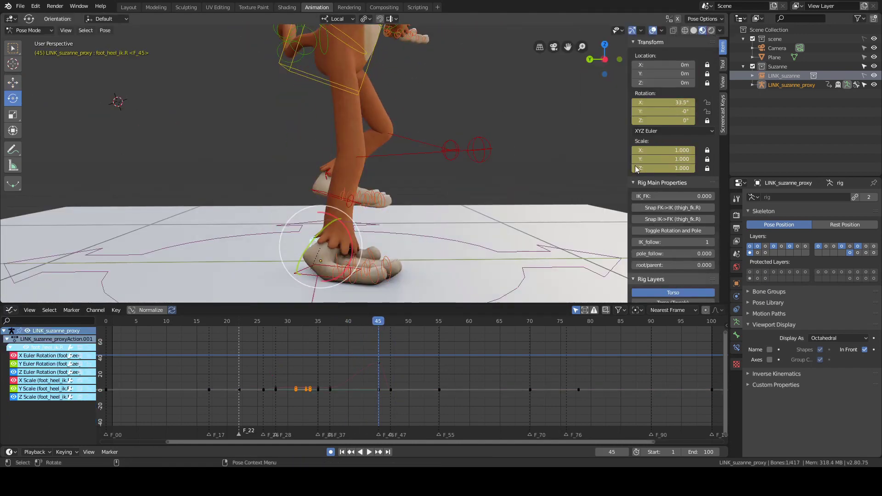
# - Clear the right heel control's scale and Z rotation keyframes
pyautogui.hotkey('shift', 'alt', 'i')
pyautogui.keyDown('alt'); pyautogui.moveTo(552, 207); pyautogui.dragTo(258, 205); pyautogui.keyUp('alt')
pyautogui.click(470, 148)
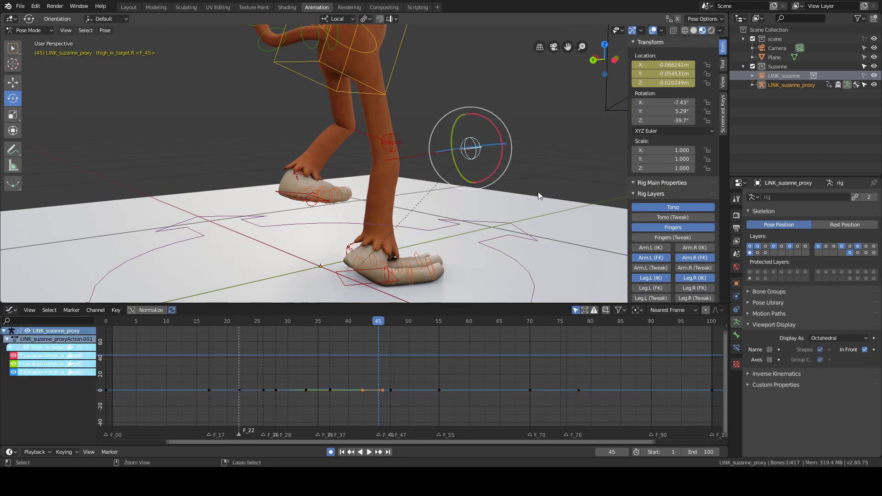
pyautogui.keyDown('alt'); pyautogui.moveTo(540, 196); pyautogui.dragTo(510, 190); pyautogui.keyUp('alt')
pyautogui.click(330, 238)
pyautogui.moveTo(13, 356); pyautogui.dragTo(14, 372)
pyautogui.rightClick(665, 121)
pyautogui.click(664, 171)
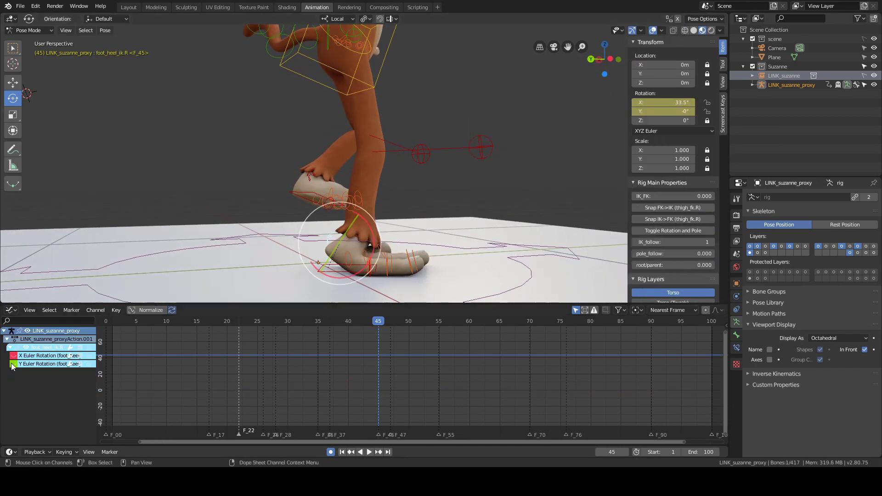
# - Check the right heel's Y Euler Rotation curve and clear its Y rotation keyframes
pyautogui.click(12, 366)
pyautogui.press('Home')
pyautogui.moveTo(280, 364); pyautogui.dragTo(351, 380)
pyautogui.rightClick(666, 111)
pyautogui.click(661, 112)
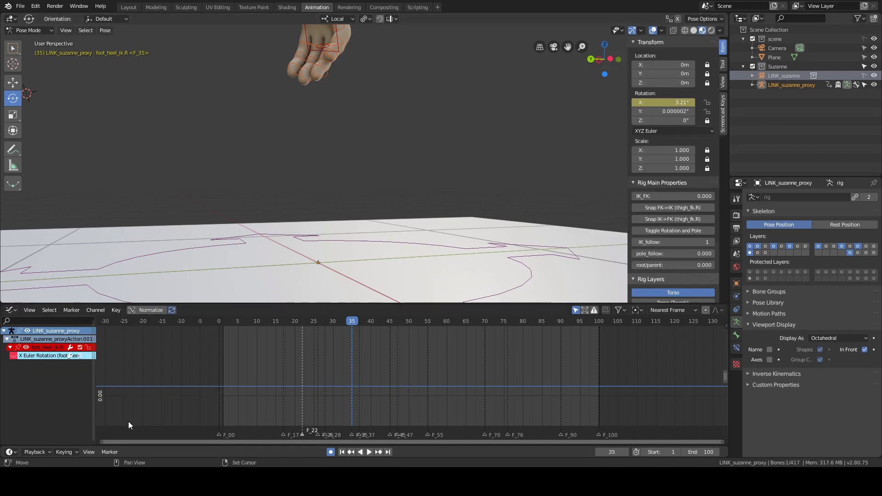
# - Delete the right heel's X rotation keys at frames 33 and 35 and set its rotation at frame 37 to 0°
pyautogui.press('Home')
pyautogui.moveTo(312, 399); pyautogui.dragTo(319, 403, button='right')
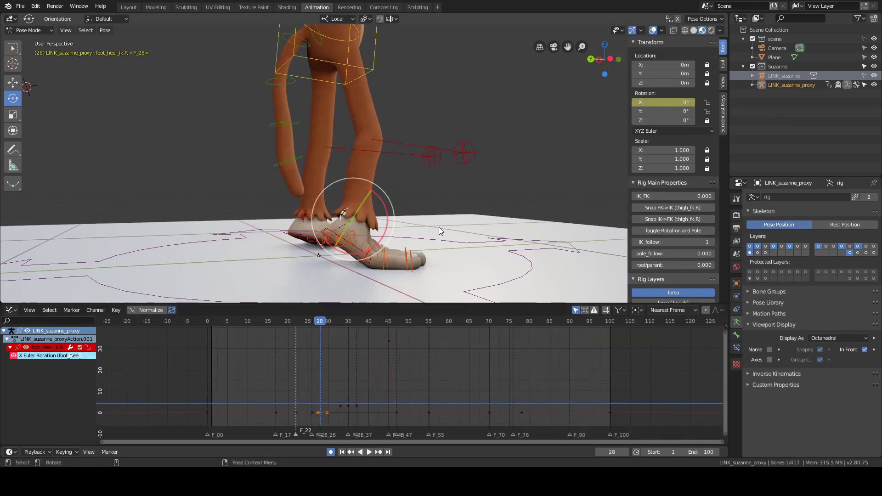
pyautogui.press('Delete')
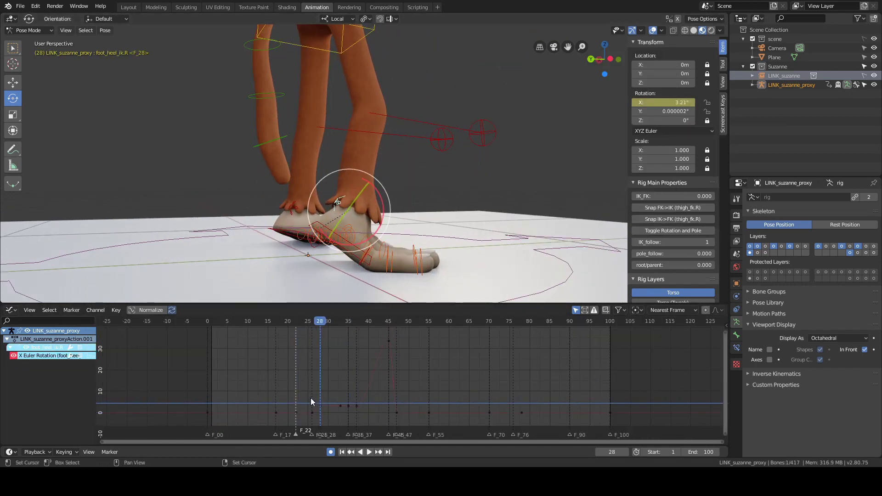
pyautogui.press('Up')
pyautogui.click(675, 102)
pyautogui.write('0')
pyautogui.press('Return')
# - Scrub through the descent to around frame 43 to examine the right heel's rotation before landing
pyautogui.scroll(-5, 443, 131)
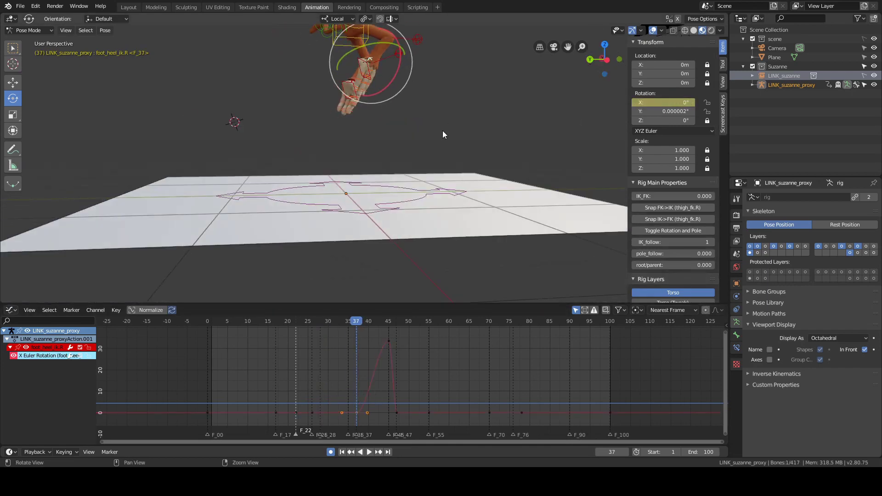
pyautogui.keyDown('alt'); pyautogui.scroll(-8, 435, 163); pyautogui.keyUp('alt')
pyautogui.moveTo(443, 130)
pyautogui.keyDown('alt'); pyautogui.mouseDown()
pyautogui.moveTo(434, 164)
pyautogui.moveTo(441, 133)
pyautogui.mouseUp(); pyautogui.keyUp('alt')
pyautogui.scroll(4, 440, 132)
pyautogui.keyDown('alt'); pyautogui.moveTo(440, 132); pyautogui.dragTo(439, 150, button='middle'); pyautogui.keyUp('alt')
pyautogui.press('Left')
pyautogui.press('Left')
pyautogui.keyDown('alt'); pyautogui.moveTo(469, 110); pyautogui.dragTo(470, 135, button='middle'); pyautogui.keyUp('alt')
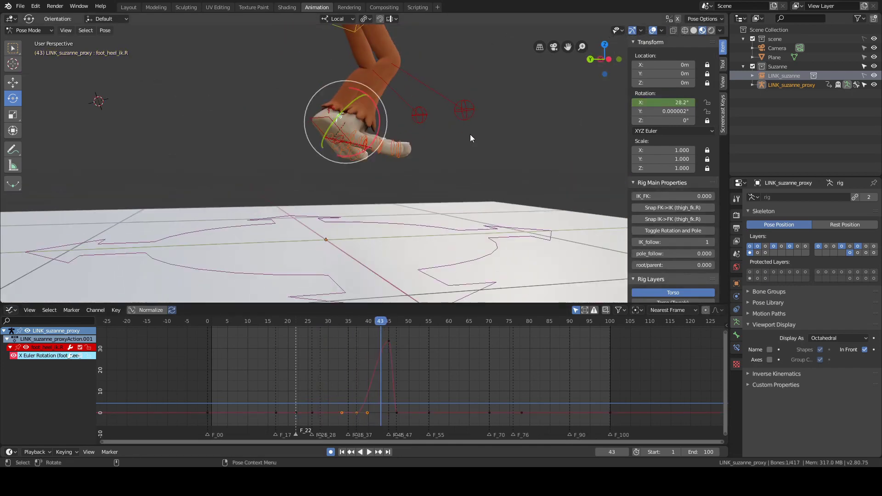
# - Compare the left foot and right heel controls frame by frame around frames 42 and 43
pyautogui.press('a')
pyautogui.press('a')
pyautogui.keyDown('alt'); pyautogui.moveTo(377, 339); pyautogui.dragTo(390, 392, button='right'); pyautogui.keyUp('alt')
pyautogui.scroll(4, 391, 391)
pyautogui.click(315, 120)
pyautogui.press('Left')
pyautogui.press('Left')
pyautogui.press('Right')
pyautogui.press('Right')
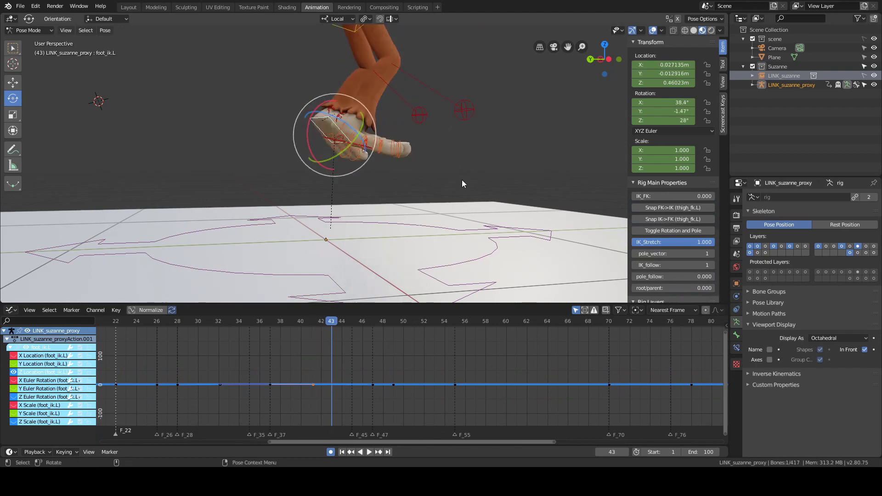
pyautogui.click(340, 116)
pyautogui.press('Right')
pyautogui.press('Left')
pyautogui.moveTo(465, 177)
pyautogui.keyDown('alt'); pyautogui.mouseDown(button='middle')
pyautogui.moveTo(472, 181)
pyautogui.moveTo(461, 164)
pyautogui.mouseUp(button='middle'); pyautogui.keyUp('alt')
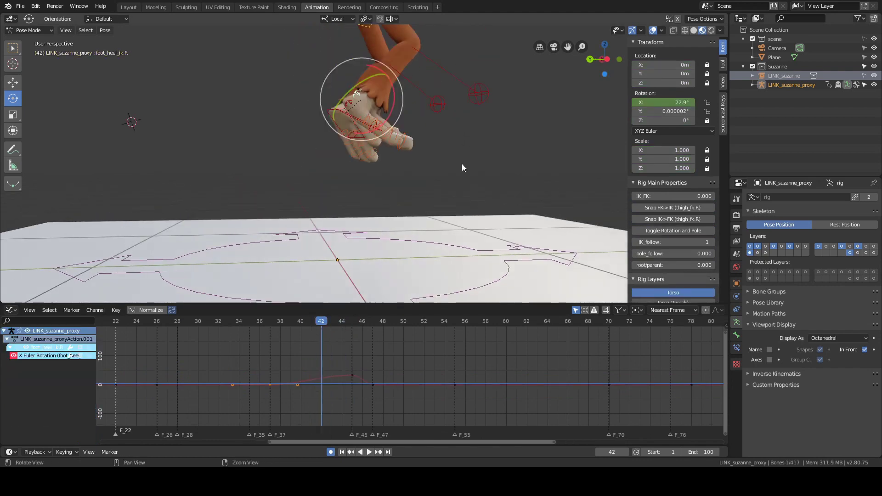
# - Try rotating the right foot about its local X axis by about 18° at frame 43, then undo it
pyautogui.hotkey('alt', 'r')
pyautogui.click(413, 183)
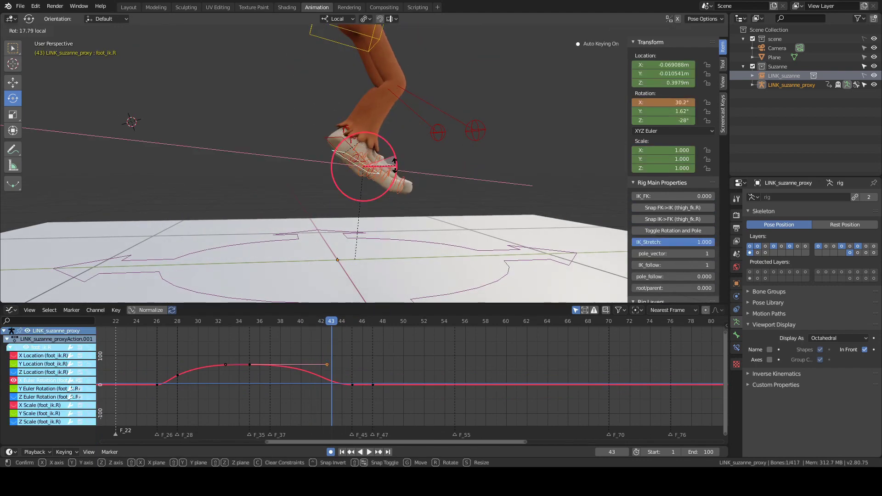
pyautogui.click(395, 164)
pyautogui.press('Home')
pyautogui.hotkey('ctrl', 'z')
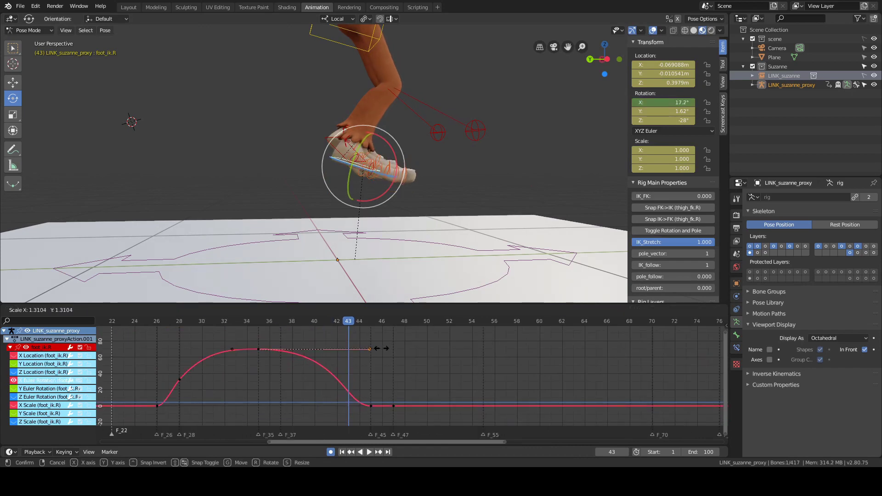
# - Extend the right handle of the right foot's X rotation key at frame 35 to about frame 44 and check the landing
pyautogui.click(399, 343)
pyautogui.press('space')
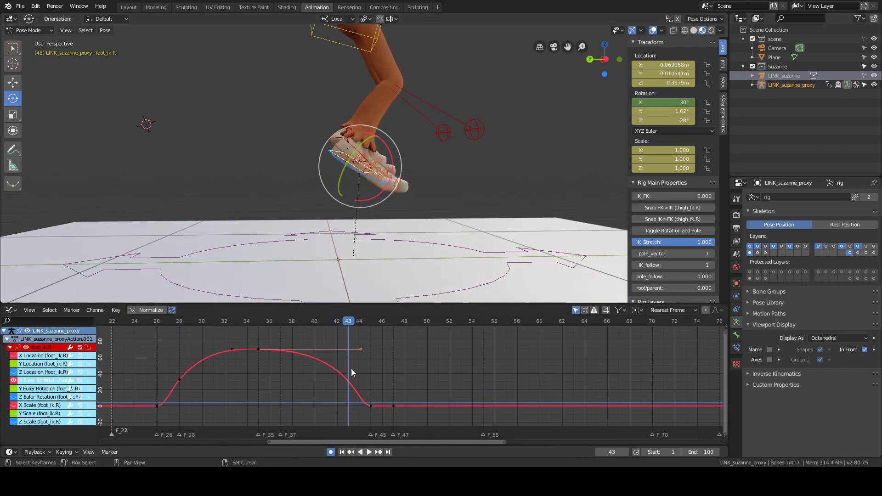
pyautogui.keyDown('shift'); pyautogui.moveTo(348, 395); pyautogui.dragTo(367, 392, button='right'); pyautogui.keyUp('shift')
pyautogui.press('Down')
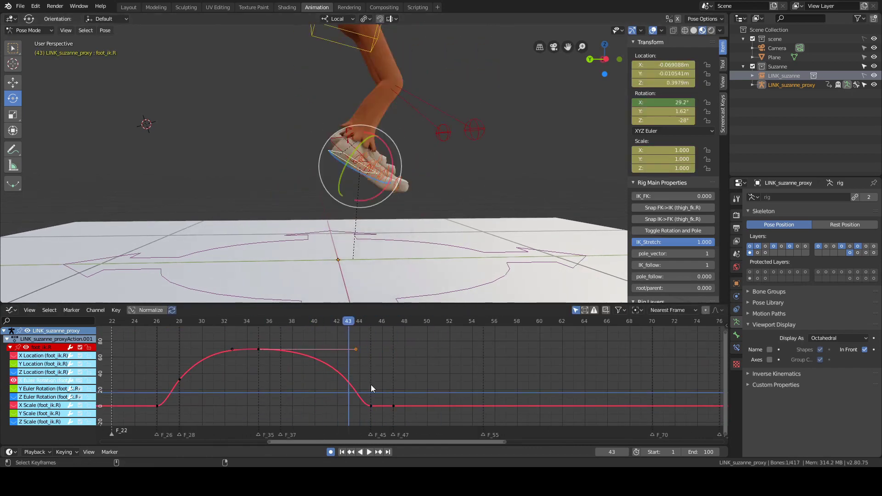
pyautogui.press('Up')
pyautogui.press('Down')
# - Step through the landing from frame 43 to frame 50 to examine the foot contact
pyautogui.press('Right')
pyautogui.press('Right')
pyautogui.press('Right')
pyautogui.press('Right')
pyautogui.press('Right')
pyautogui.press('Right')
pyautogui.press('Right')
pyautogui.moveTo(528, 154); pyautogui.dragTo(551, 156, button='middle')
# - Select the right foot control and clear its X, Y and Z scale keyframes
pyautogui.click(442, 152)
pyautogui.click(321, 268)
pyautogui.moveTo(331, 257); pyautogui.dragTo(377, 250, button='middle')
pyautogui.rightClick(671, 159)
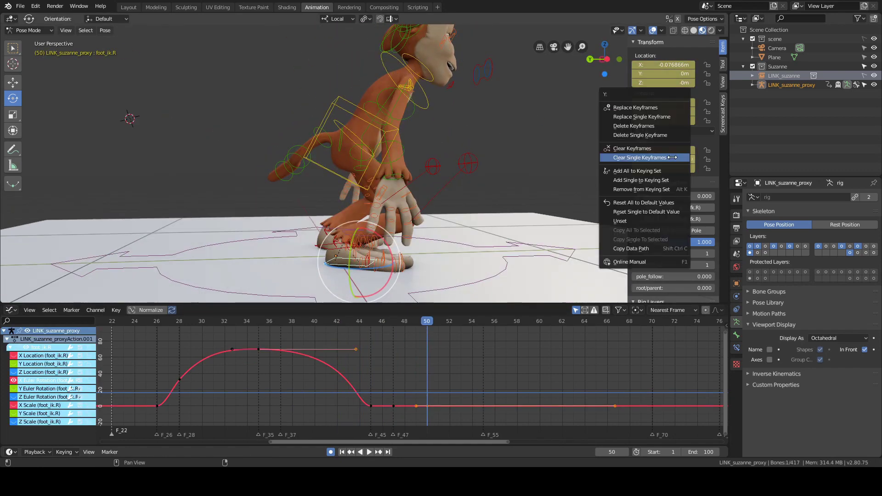
pyautogui.click(671, 158)
pyautogui.rightClick(653, 150)
pyautogui.click(653, 150)
# - Isolate the right foot's Y Euler Rotation curve and delete its redundant keys between frames 0 and 28 and between frames 45 and 100
pyautogui.moveTo(478, 197); pyautogui.dragTo(462, 195, button='middle')
pyautogui.moveTo(420, 381)
pyautogui.keyDown('shift'); pyautogui.mouseDown(button='right')
pyautogui.moveTo(354, 376)
pyautogui.moveTo(416, 377)
pyautogui.mouseUp(button='right'); pyautogui.keyUp('shift')
pyautogui.click(13, 380)
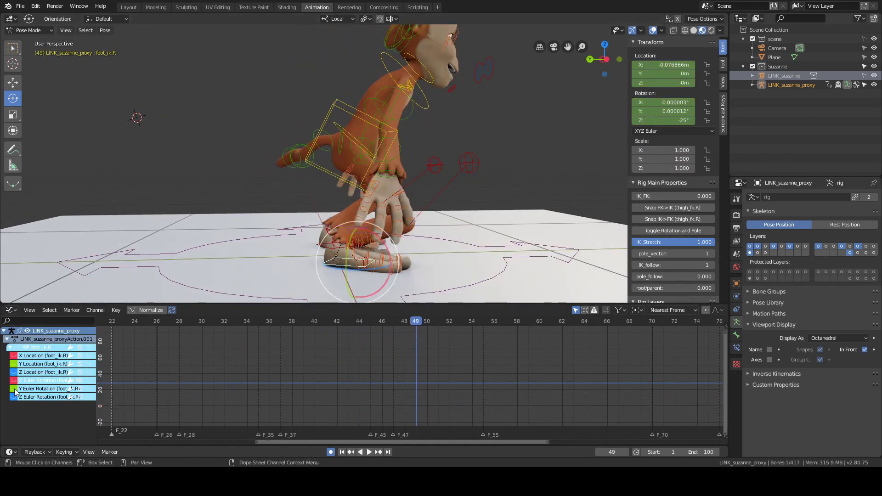
pyautogui.click(13, 389)
pyautogui.press('Home')
pyautogui.click(270, 368)
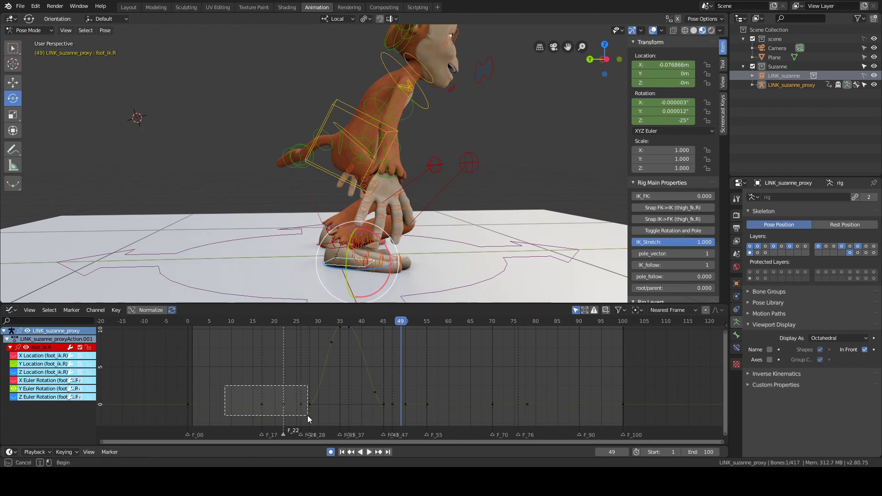
pyautogui.press('x')
pyautogui.click(543, 417)
# - Delete the right foot's Y rotation keys at frames 33 and 43 and scrub back to frame 36 to check the pose
pyautogui.moveTo(320, 337); pyautogui.dragTo(381, 395)
pyautogui.press('x')
pyautogui.click(381, 394)
pyautogui.keyDown('shift'); pyautogui.moveTo(386, 384); pyautogui.dragTo(340, 375, button='right'); pyautogui.keyUp('shift')
pyautogui.keyDown('shift'); pyautogui.moveTo(448, 169); pyautogui.dragTo(442, 236, button='middle'); pyautogui.keyUp('shift')
pyautogui.moveTo(359, 341); pyautogui.dragTo(358, 357, button='middle')
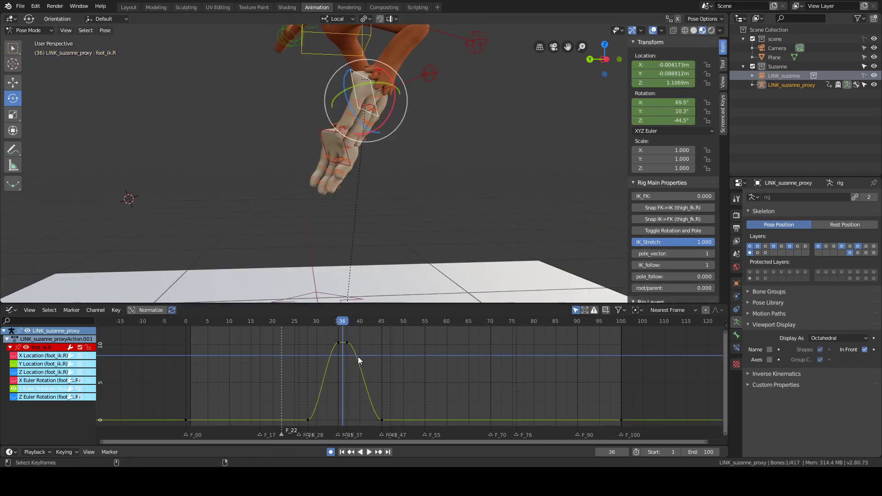
# - Delete the keyframe near frame 37 from the right foot IK control's Y Euler Rotation curve
pyautogui.keyDown('shift'); pyautogui.rightClick(347, 341); pyautogui.keyUp('shift')
pyautogui.press('x')
pyautogui.click(346, 341)
# - Isolate the right foot's Z Euler Rotation curve and delete its redundant flat keyframes before the dip
pyautogui.click(14, 389)
pyautogui.click(14, 397)
pyautogui.press('Home')
pyautogui.press('x')
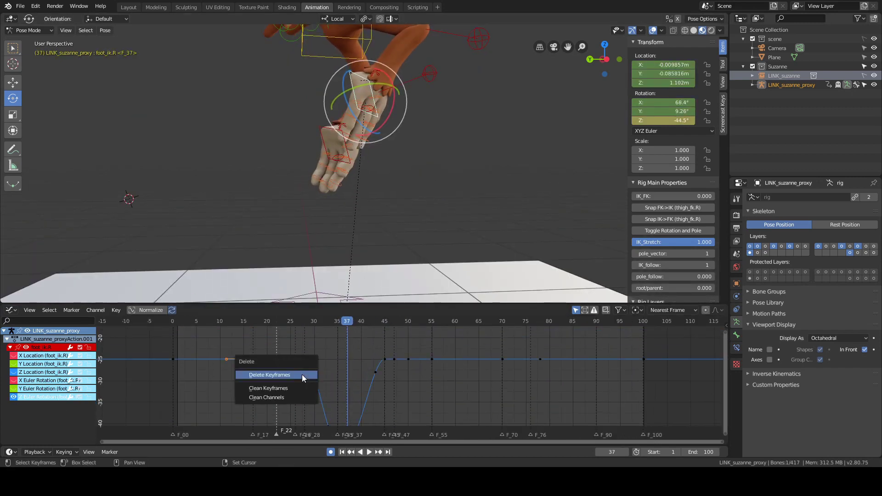
pyautogui.click(302, 374)
pyautogui.moveTo(358, 423); pyautogui.dragTo(359, 424)
pyautogui.press('x')
pyautogui.keyDown('shift'); pyautogui.moveTo(354, 391); pyautogui.dragTo(464, 385, button='right'); pyautogui.keyUp('shift')
# - Examine the Z Location curve of the control bone in front of the face, viewing the monkey from several sides at frame 61
pyautogui.moveTo(428, 202); pyautogui.dragTo(318, 208, button='middle')
pyautogui.keyDown('shift'); pyautogui.moveTo(391, 154); pyautogui.dragTo(370, 87, button='middle'); pyautogui.keyUp('shift')
pyautogui.hotkey('alt', 'a')
pyautogui.click(25, 347)
pyautogui.click(13, 372)
pyautogui.press('Home')
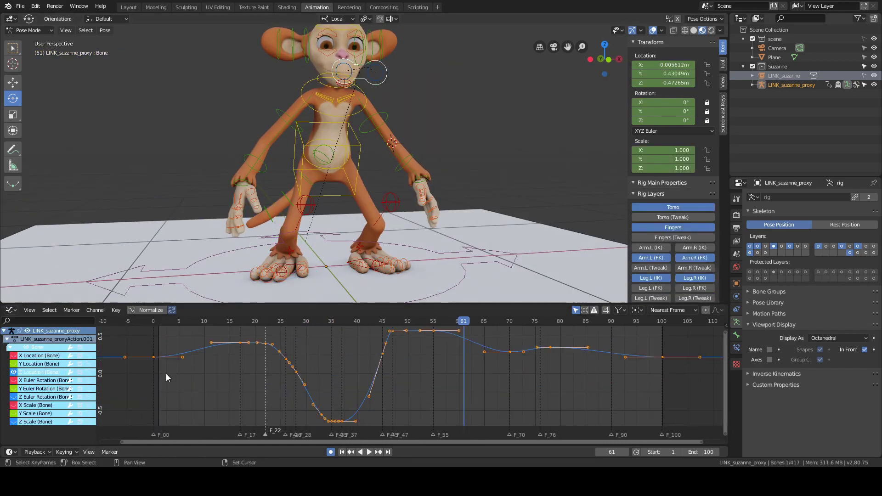
pyautogui.click(448, 344)
pyautogui.keyDown('shift'); pyautogui.moveTo(428, 122); pyautogui.dragTo(418, 152, button='middle'); pyautogui.keyUp('shift')
pyautogui.moveTo(419, 151); pyautogui.dragTo(512, 151, button='middle')
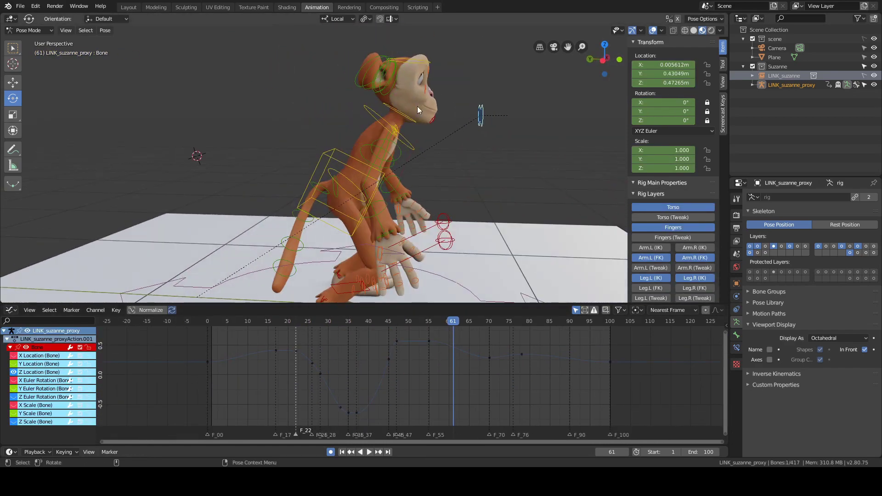
pyautogui.click(417, 106)
pyautogui.click(497, 78)
pyautogui.moveTo(539, 184); pyautogui.dragTo(450, 186, button='middle')
pyautogui.keyDown('shift'); pyautogui.moveTo(449, 186); pyautogui.dragTo(506, 139, button='middle'); pyautogui.keyUp('shift')
pyautogui.scroll(-2, 448, 139)
pyautogui.click(400, 123)
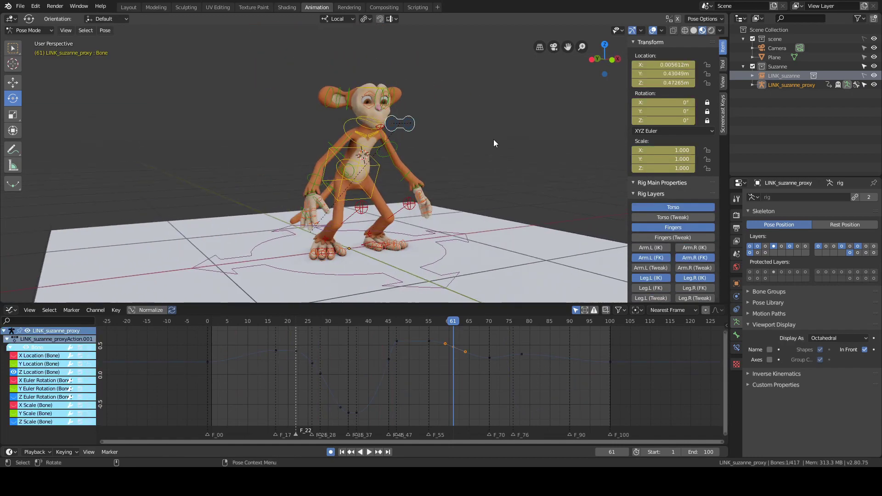
pyautogui.click(493, 139)
# - Delete the flat Z Location keyframes at frames 17 and 22 of the left foot IK control
pyautogui.moveTo(515, 184); pyautogui.dragTo(449, 188, button='middle')
pyautogui.keyDown('shift'); pyautogui.moveTo(450, 189); pyautogui.dragTo(447, 146, button='middle'); pyautogui.keyUp('shift')
pyautogui.scroll(4, 448, 147)
pyautogui.click(382, 231)
pyautogui.moveTo(276, 355); pyautogui.dragTo(270, 377, button='middle')
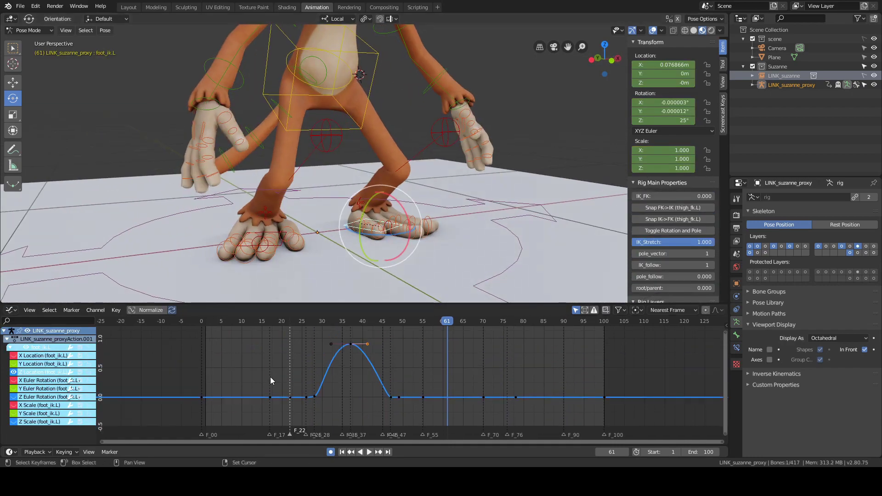
pyautogui.moveTo(262, 405); pyautogui.dragTo(302, 375)
pyautogui.press('x')
pyautogui.click(304, 373)
# - Delete the left foot's flat Z Location keyframes between the landing at frame 47 and frame 80
pyautogui.moveTo(394, 402); pyautogui.dragTo(529, 387)
pyautogui.press('x')
pyautogui.press('Return')
pyautogui.moveTo(310, 393); pyautogui.dragTo(350, 395, button='right')
pyautogui.scroll(-3, 401, 181)
pyautogui.keyDown('shift'); pyautogui.moveTo(400, 181); pyautogui.dragTo(423, 224, button='middle'); pyautogui.keyUp('shift')
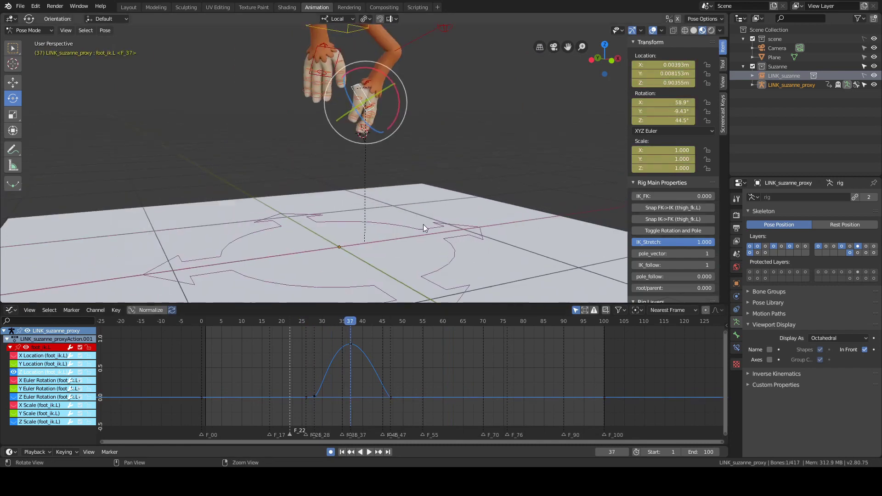
pyautogui.moveTo(350, 376); pyautogui.dragTo(407, 376, button='right')
# - Isolate the left foot's X Location curve and delete the flat keyframes between frame 0 and frame 28
pyautogui.click(13, 372)
pyautogui.click(13, 356)
pyautogui.press('Home')
pyautogui.moveTo(245, 339); pyautogui.dragTo(312, 379)
pyautogui.press('x')
pyautogui.click(314, 381)
# - Delete the left foot's flat X Location keyframes after the landing, from about frame 48 to frame 80
pyautogui.moveTo(393, 359); pyautogui.dragTo(541, 380)
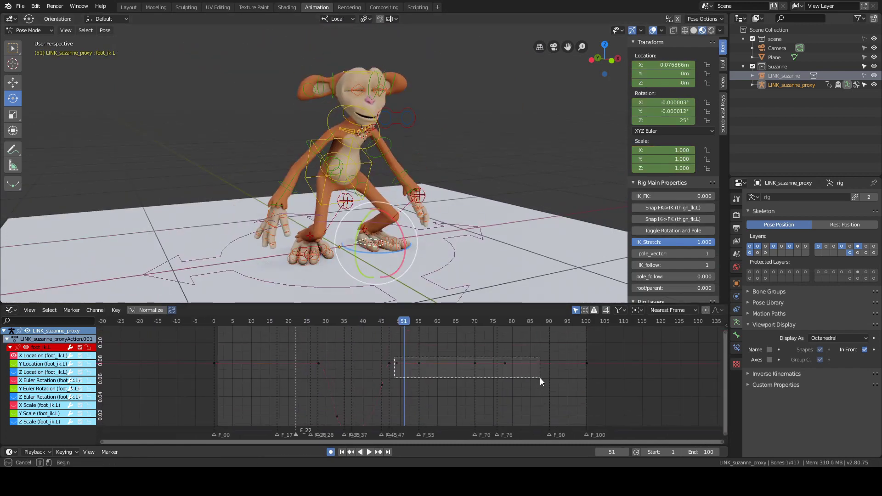
pyautogui.press('x')
pyautogui.click(541, 380)
pyautogui.moveTo(338, 411); pyautogui.dragTo(343, 387, button='middle')
pyautogui.moveTo(343, 387); pyautogui.dragTo(386, 380, button='right')
# - Delete the keyframe at frame 45 from the left foot's X Location curve and scrub through the landing
pyautogui.click(387, 361)
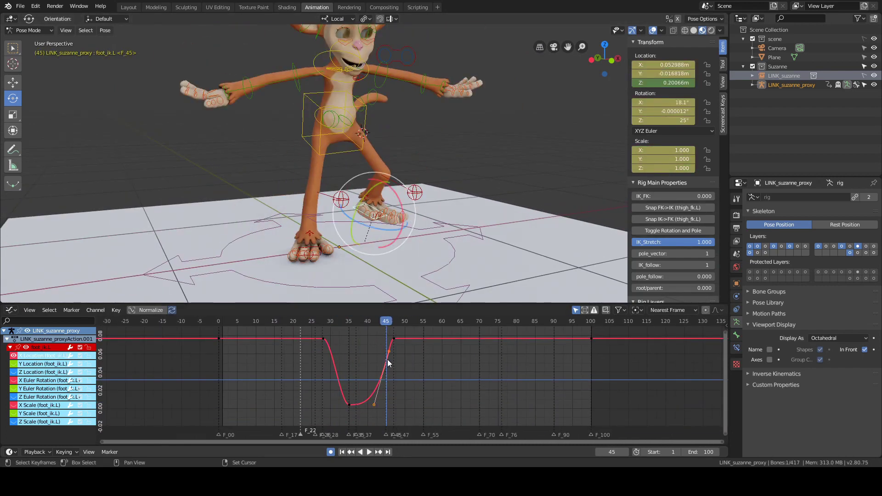
pyautogui.press('x')
pyautogui.click(389, 365)
pyautogui.click(388, 354)
pyautogui.moveTo(486, 211); pyautogui.dragTo(437, 193, button='middle')
pyautogui.click(365, 405)
pyautogui.keyDown('shift'); pyautogui.moveTo(372, 377); pyautogui.dragTo(398, 367, button='right'); pyautogui.keyUp('shift')
# - Show only the Y Location curve of the left foot IK control
pyautogui.click(14, 357)
pyautogui.click(14, 364)
pyautogui.press('Home')
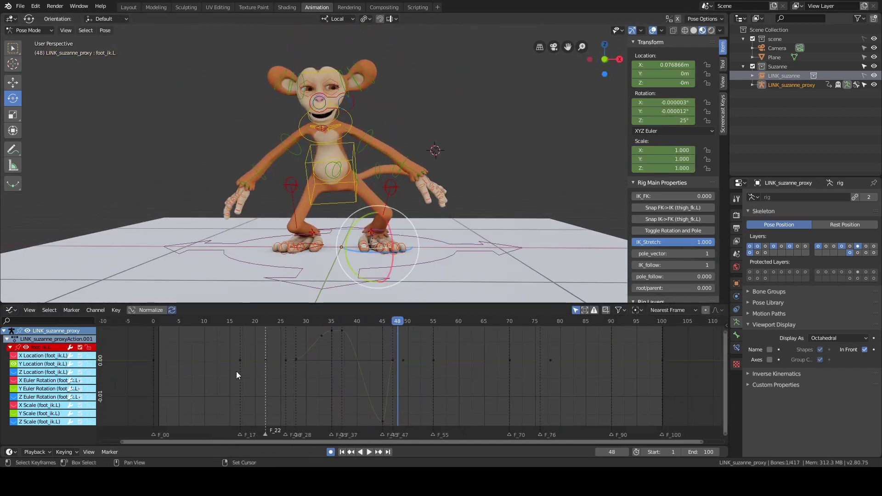
pyautogui.scroll(-1, 406, 359)
pyautogui.scroll(-1, 431, 357)
pyautogui.click(461, 175)
pyautogui.moveTo(461, 173); pyautogui.dragTo(468, 172, button='middle')
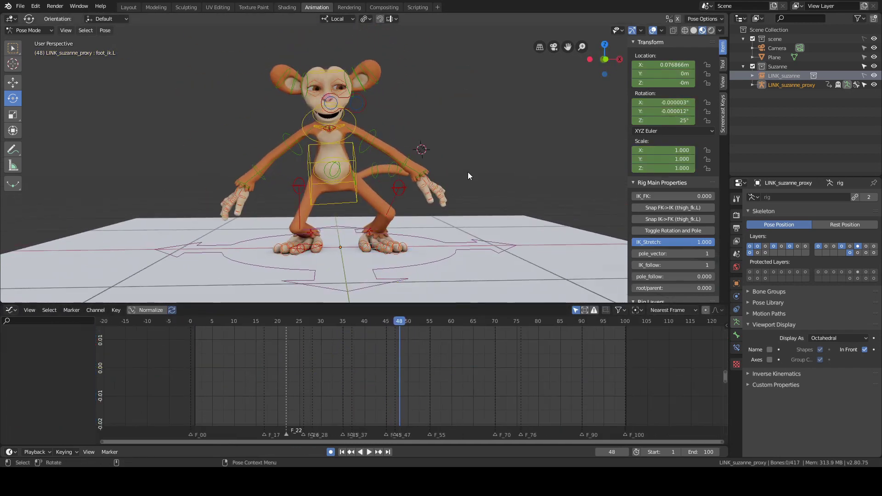
pyautogui.press('a')
pyautogui.press('x')
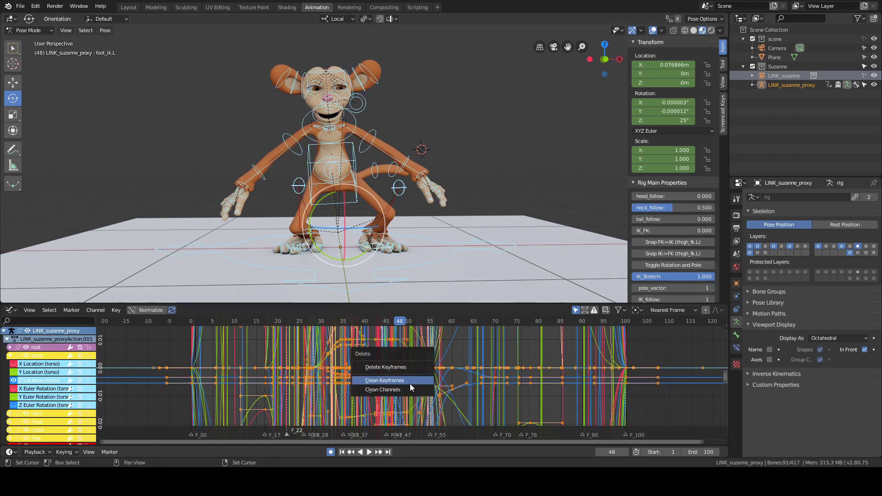
pyautogui.hotkey('alt', 'a')
# - Select the left knee target bone and clear all its Scale and Rotation keyframes
pyautogui.scroll(2, 435, 197)
pyautogui.click(426, 199)
pyautogui.click(10, 347)
pyautogui.rightClick(661, 159)
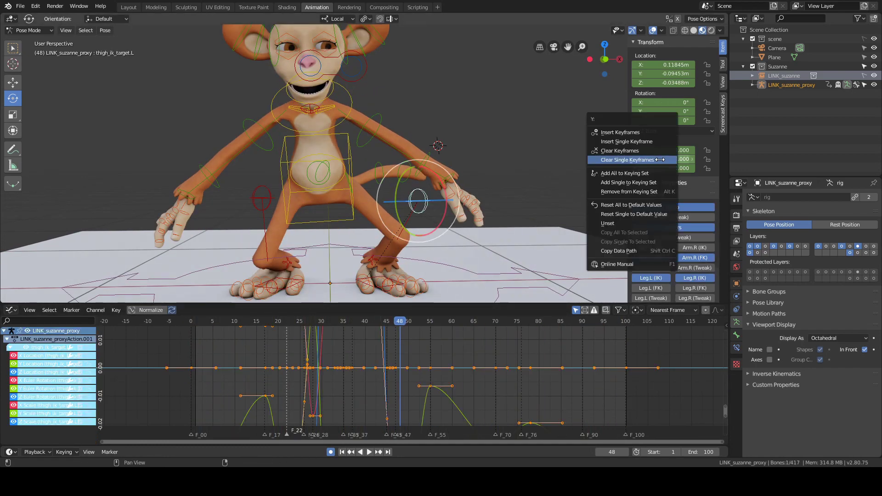
pyautogui.click(660, 150)
pyautogui.rightClick(661, 111)
pyautogui.click(661, 112)
# - Examine the left knee target's X, Y and Z Location curves one at a time
pyautogui.press('h')
pyautogui.click(14, 356)
pyautogui.press('Home')
pyautogui.click(14, 355)
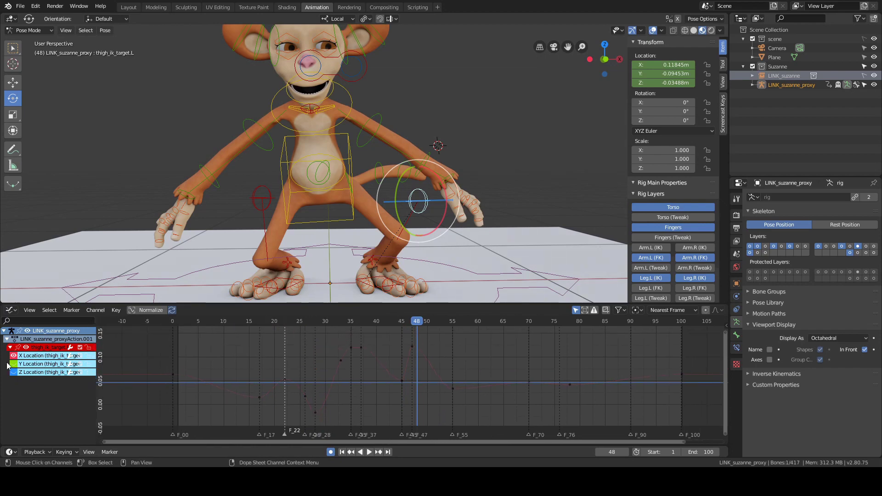
pyautogui.click(13, 364)
pyautogui.press('Home')
pyautogui.click(14, 364)
pyautogui.click(13, 372)
pyautogui.press('Home')
pyautogui.press('a')
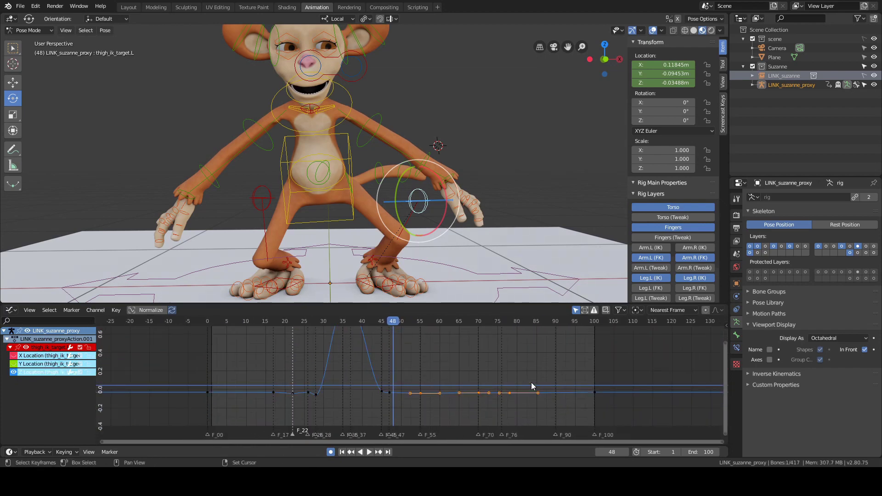
pyautogui.press('Home')
pyautogui.press('x')
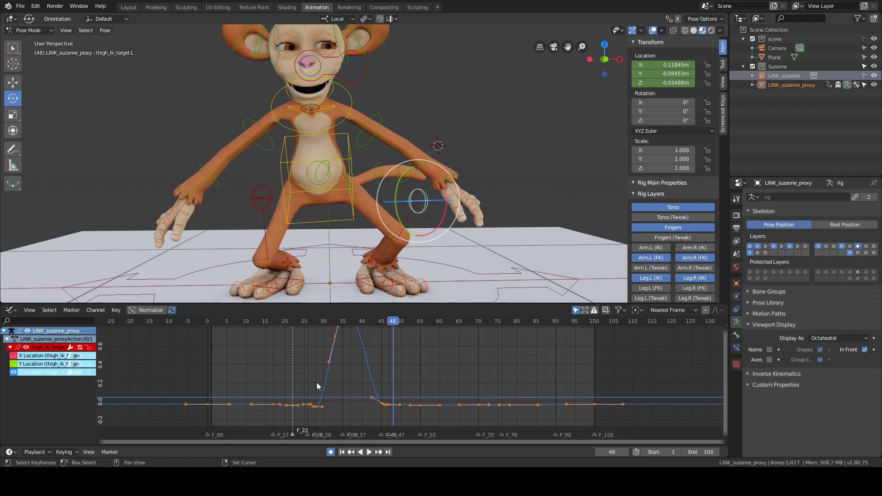
pyautogui.scroll(-1, 318, 380)
pyautogui.hotkey('alt', 'a')
# - Select the right foot's thumb bone and show only its Z Scale curve
pyautogui.moveTo(387, 153)
pyautogui.mouseDown(button='middle')
pyautogui.moveTo(366, 159)
pyautogui.moveTo(398, 147)
pyautogui.moveTo(383, 157)
pyautogui.mouseUp(button='middle')
pyautogui.scroll(3, 346, 182)
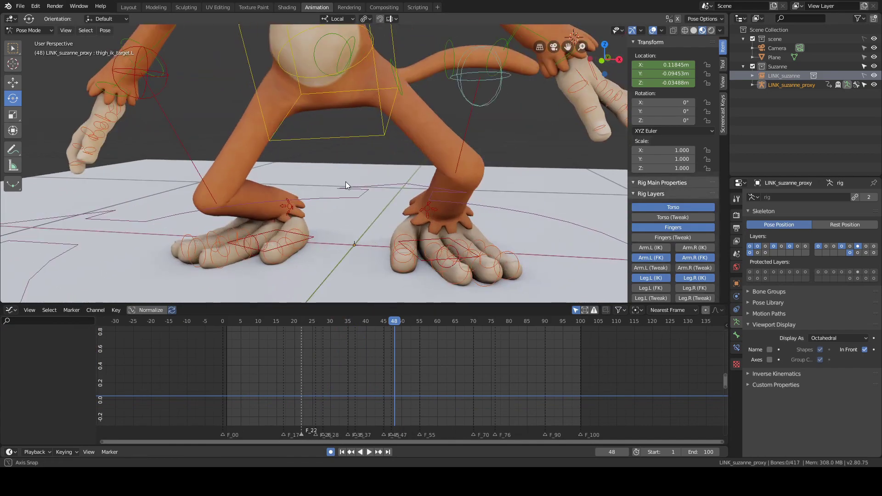
pyautogui.click(320, 230)
pyautogui.keyDown('shift'); pyautogui.moveTo(383, 207); pyautogui.dragTo(386, 177, button='middle'); pyautogui.keyUp('shift')
pyautogui.press('ctrl+KP_Add')
pyautogui.moveTo(14, 355); pyautogui.dragTo(15, 422)
pyautogui.click(39, 422)
pyautogui.press('Home')
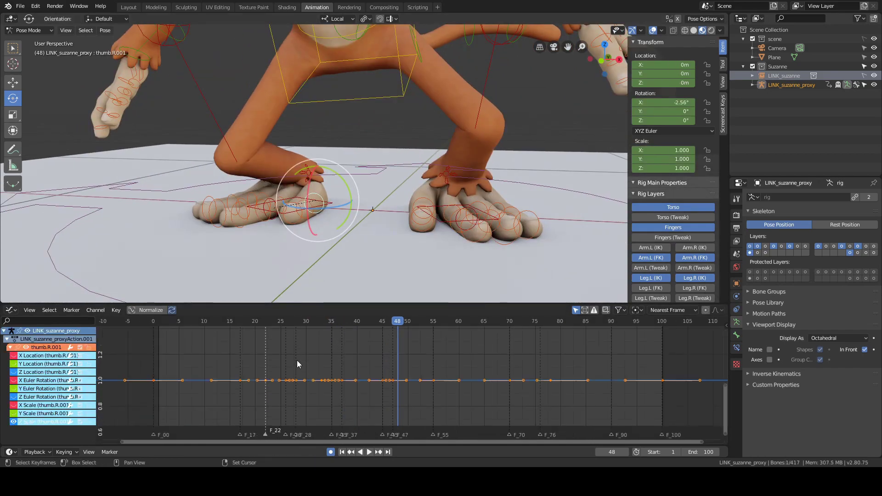
# - Run Clean Keyframes on the right foot thumb bone's Z Scale curve
pyautogui.scroll(-5, 299, 361)
pyautogui.keyDown('shift'); pyautogui.moveTo(343, 366); pyautogui.dragTo(367, 370, button='right'); pyautogui.keyUp('shift')
pyautogui.scroll(-2, 442, 237)
pyautogui.press('x')
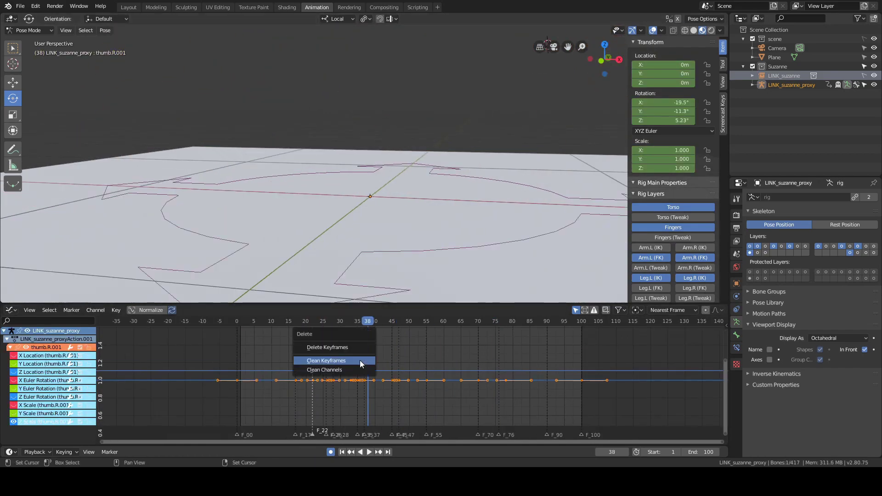
pyautogui.click(360, 360)
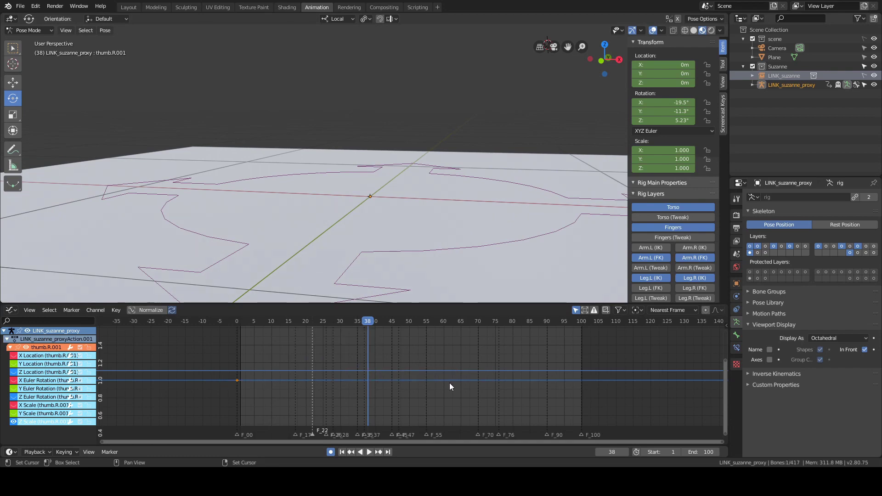
# - Select all the rig's bones and run Clean Keyframes on all their curves
pyautogui.scroll(-5, 445, 187)
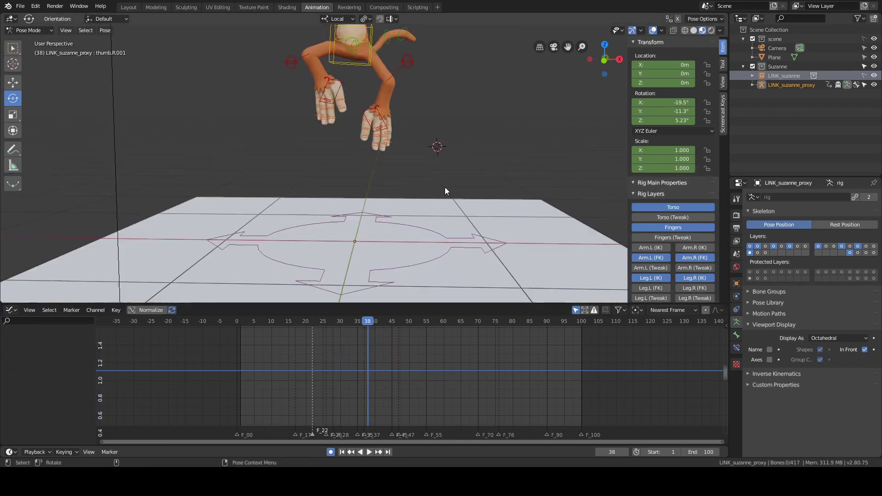
pyautogui.press('a')
pyautogui.press('Home')
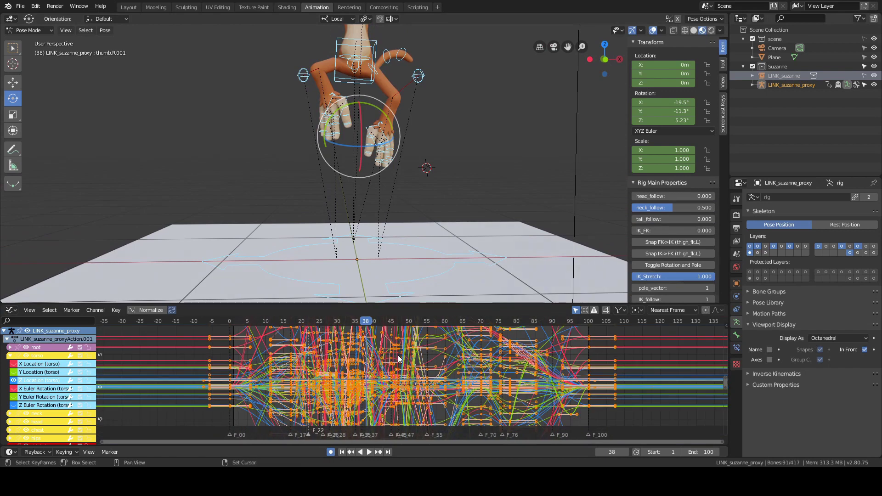
pyautogui.press('x')
pyautogui.click(310, 360)
pyautogui.hotkey('alt', 'a')
# - Hide the viewport overlays and play back the jump animation to check it
pyautogui.scroll(-5, 520, 150)
pyautogui.click(652, 31)
pyautogui.press('space')
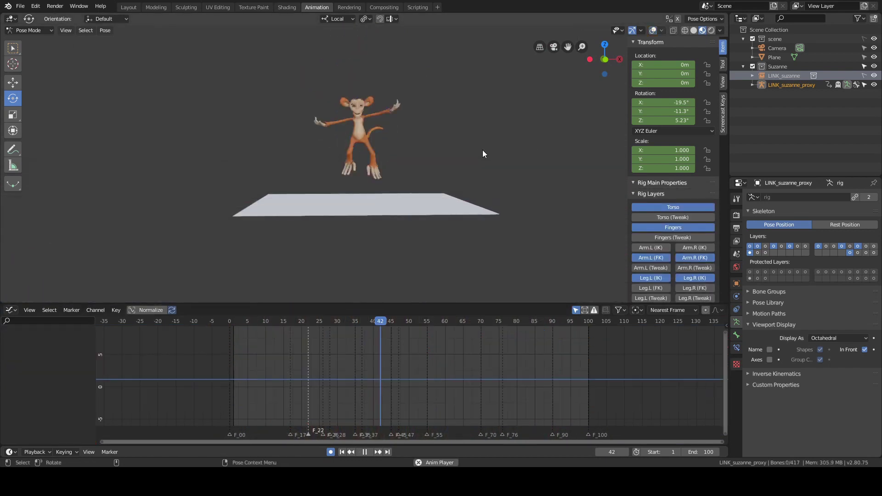
pyautogui.scroll(3, 483, 151)
pyautogui.press('space')
pyautogui.moveTo(483, 150)
pyautogui.keyDown('alt'); pyautogui.mouseDown()
pyautogui.moveTo(477, 161)
pyautogui.moveTo(474, 148)
pyautogui.mouseUp(); pyautogui.keyUp('alt')
pyautogui.rightClick(297, 366)
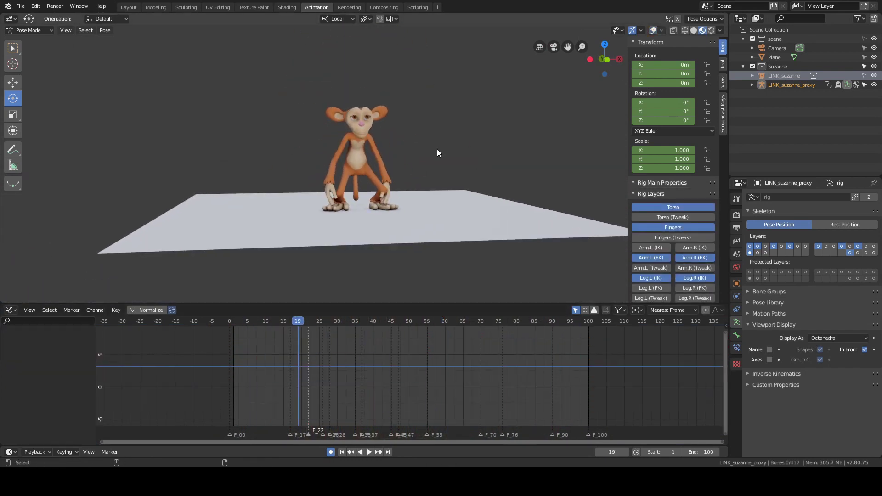
# - Show the viewport overlays again, select the left foot IK control and scrub its Y Location curve to frame 32
pyautogui.click(652, 30)
pyautogui.scroll(6, 385, 133)
pyautogui.click(399, 185)
pyautogui.press('Home')
pyautogui.scroll(-3, 341, 373)
pyautogui.moveTo(340, 373); pyautogui.dragTo(306, 354, button='middle')
pyautogui.moveTo(306, 361); pyautogui.dragTo(339, 361, button='right')
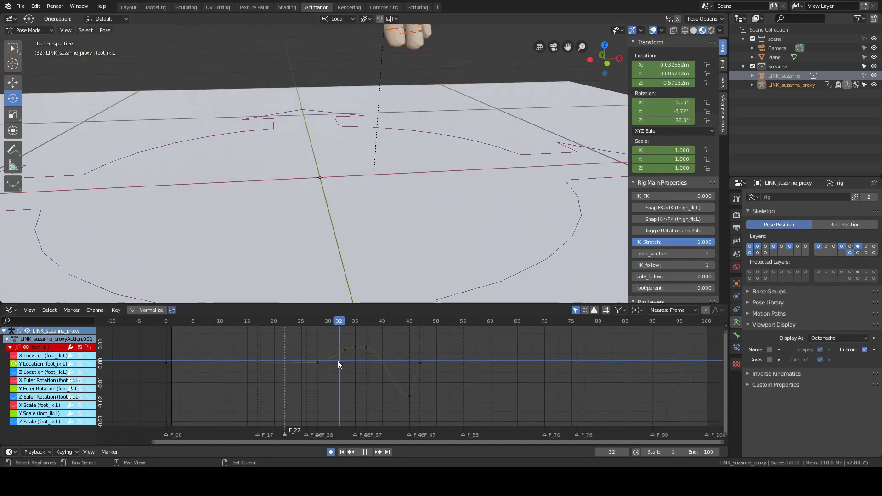
# - Delete the keyframe near frame 33 from the left foot's Y Location curve and scrub through the jump
pyautogui.scroll(-4, 367, 234)
pyautogui.moveTo(377, 234); pyautogui.dragTo(282, 216, button='middle')
pyautogui.click(351, 351)
pyautogui.rightClick(344, 356)
pyautogui.press('x')
pyautogui.click(346, 338)
pyautogui.moveTo(356, 361); pyautogui.dragTo(431, 371, button='right')
# - Clear the left foot's Scale keyframes and run Clean Keyframes on its X Euler Rotation curve
pyautogui.click(14, 363)
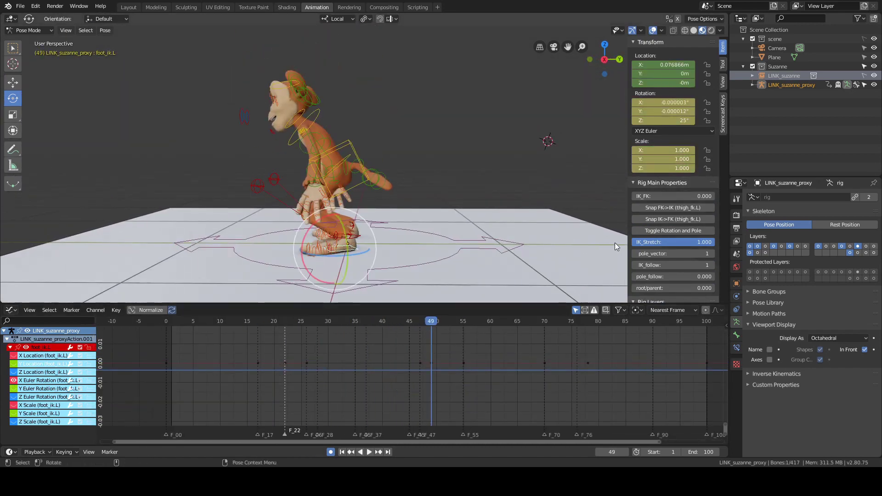
pyautogui.press('Home')
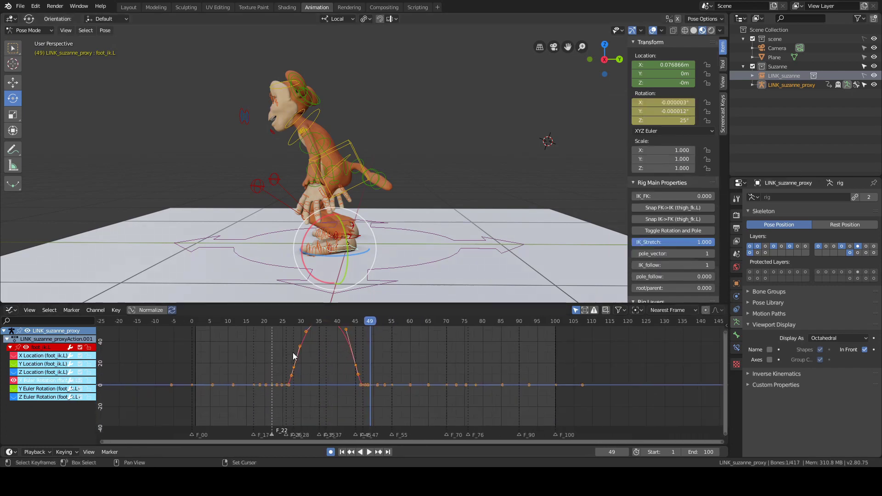
pyautogui.rightClick(392, 395)
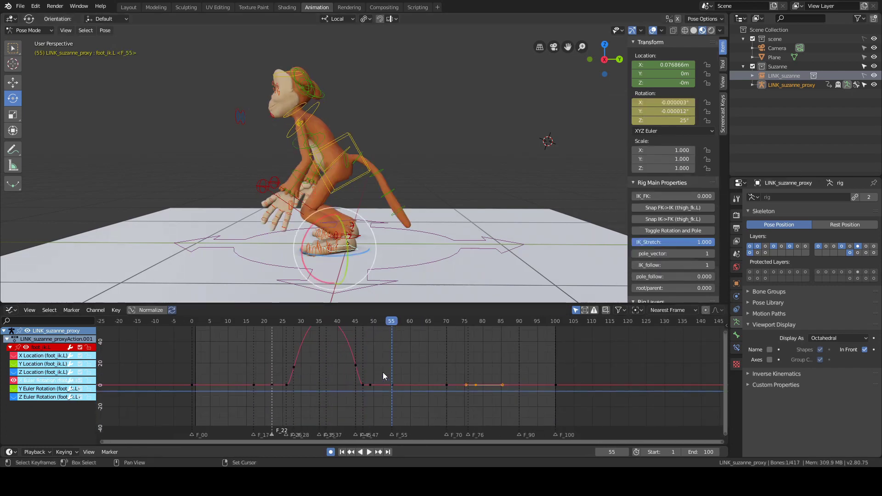
pyautogui.moveTo(383, 374); pyautogui.dragTo(403, 373, button='right')
pyautogui.click(296, 382)
pyautogui.press('a')
pyautogui.press('x')
pyautogui.click(443, 373)
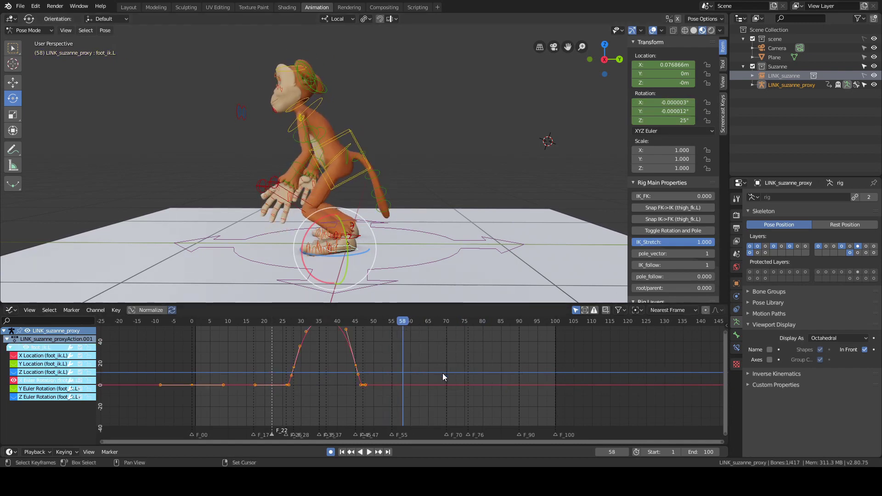
# - Run Clean Keyframes on all the left foot's curves, then show only its X Euler Rotation curve
pyautogui.click(26, 347)
pyautogui.press('a')
pyautogui.press('x')
pyautogui.click(413, 364)
pyautogui.click(26, 348)
pyautogui.click(15, 381)
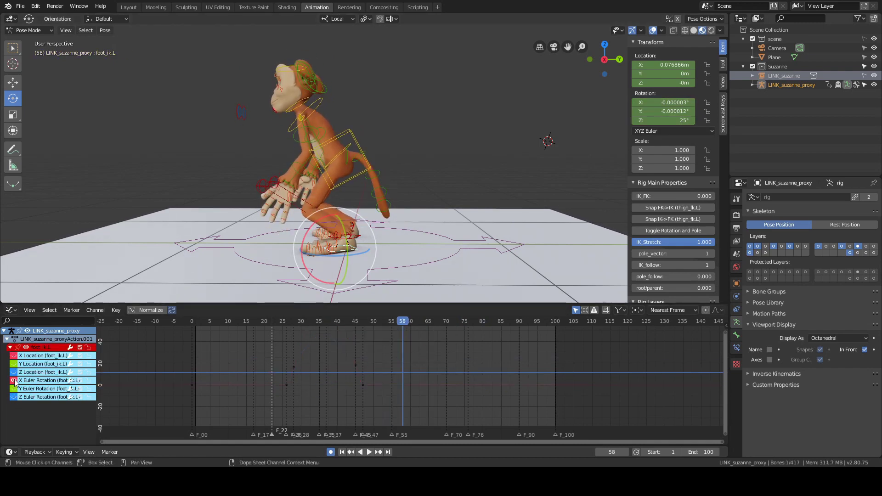
# - Delete the keyframe near frame 33 from the left foot's X Euler Rotation curve
pyautogui.press('a')
pyautogui.press('Home')
pyautogui.moveTo(451, 373)
pyautogui.keyDown('ctrl'); pyautogui.mouseDown(button='middle')
pyautogui.moveTo(478, 366)
pyautogui.moveTo(437, 373)
pyautogui.mouseUp(button='middle'); pyautogui.keyUp('ctrl')
pyautogui.hotkey('alt', 'a')
pyautogui.moveTo(354, 393); pyautogui.dragTo(394, 402, button='right')
pyautogui.press('Right')
pyautogui.press('Right')
pyautogui.press('Right')
pyautogui.press('Left')
pyautogui.press('Left')
pyautogui.press('Left')
pyautogui.click(395, 358)
pyautogui.press('Right')
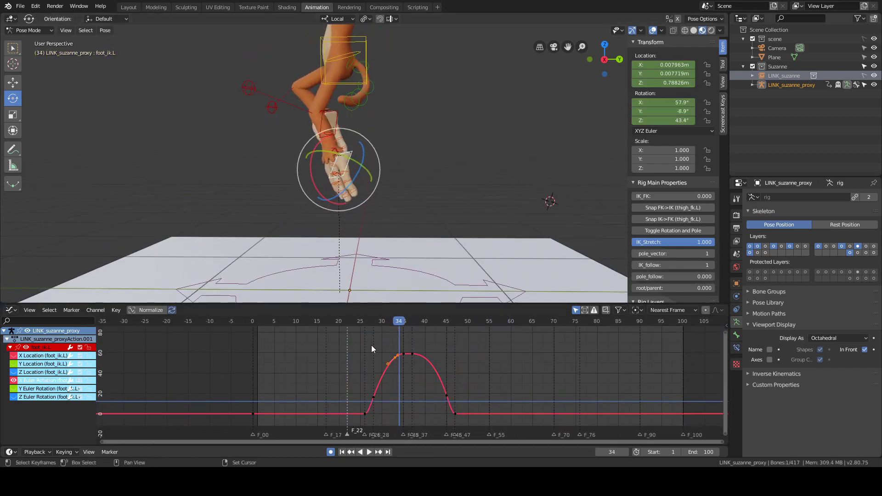
pyautogui.press('Delete')
# - Remove the keyframes at frames 37 and 45 from the left foot's X Euler Rotation curve
pyautogui.press('Right')
pyautogui.press('Right')
pyautogui.press('Right')
pyautogui.click(412, 354)
pyautogui.press('Delete')
pyautogui.press('Right')
pyautogui.press('Right')
pyautogui.press('Right')
pyautogui.press('Right')
pyautogui.press('Right')
pyautogui.press('Right')
pyautogui.press('Right')
pyautogui.press('Right')
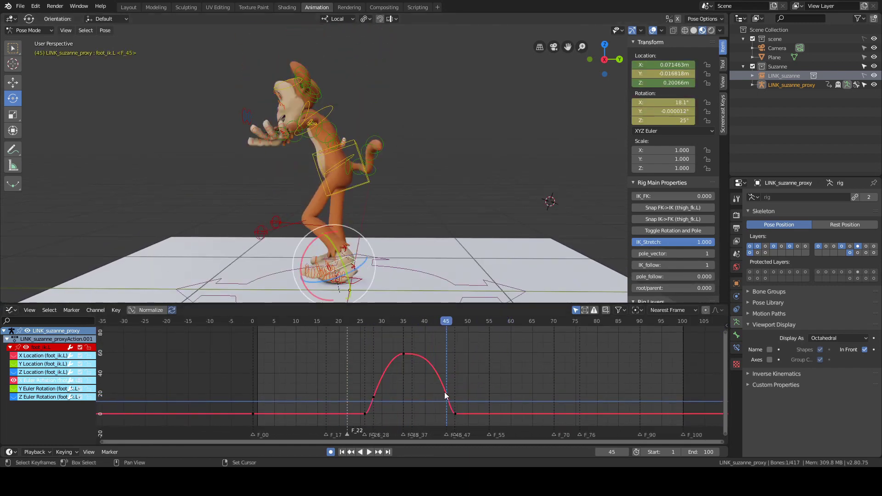
pyautogui.click(446, 394)
pyautogui.press('Delete')
# - Lengthen the right handle of the frame 35 peak keyframe on the left foot's X Euler Rotation curve
pyautogui.click(404, 354)
pyautogui.press('s')
pyautogui.click(455, 414)
pyautogui.press('s')
pyautogui.click(436, 354)
pyautogui.press('s')
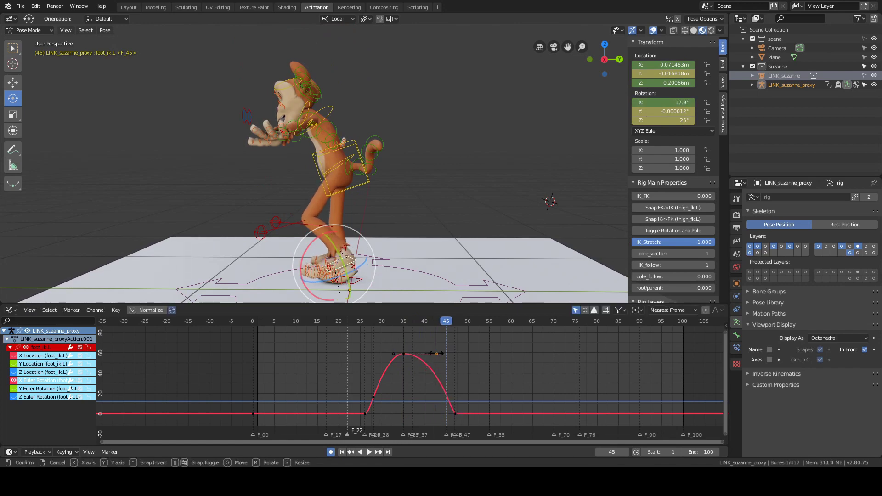
pyautogui.click(444, 354)
# - Play back the landing from the front and select the left foot's heel control
pyautogui.moveTo(439, 235); pyautogui.dragTo(441, 223, button='middle')
pyautogui.moveTo(454, 363); pyautogui.dragTo(476, 389, button='right')
pyautogui.moveTo(427, 235); pyautogui.dragTo(506, 217, button='middle')
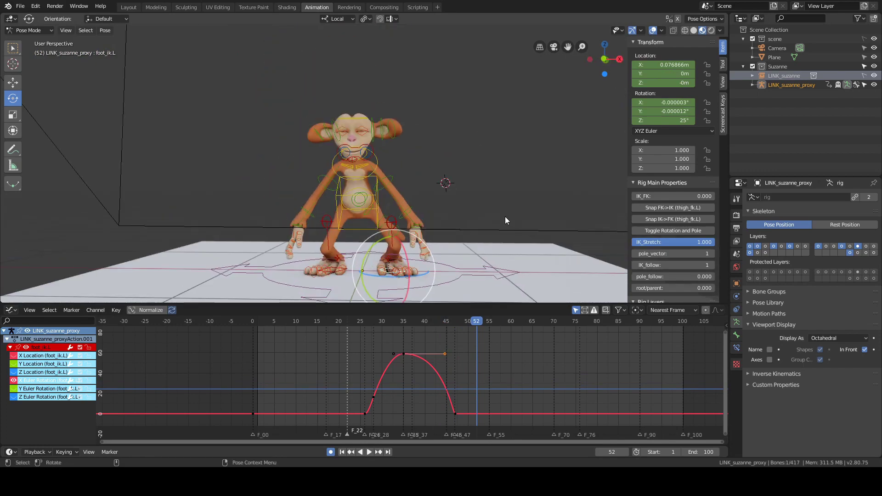
pyautogui.press('space')
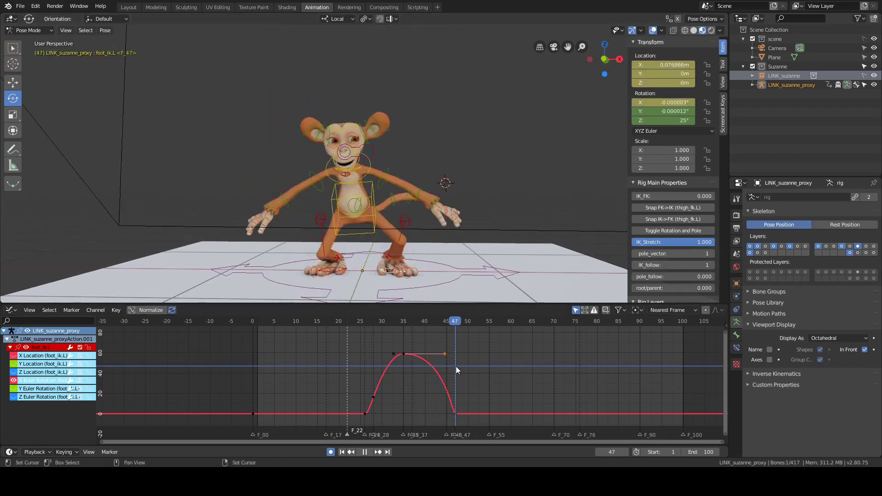
pyautogui.moveTo(456, 366); pyautogui.dragTo(486, 376, button='right')
pyautogui.click(464, 209)
pyautogui.scroll(5, 390, 235)
pyautogui.moveTo(355, 213); pyautogui.dragTo(400, 244, button='middle')
pyautogui.click(407, 258)
pyautogui.click(523, 184)
pyautogui.scroll(-4, 524, 184)
pyautogui.moveTo(523, 183); pyautogui.dragTo(353, 222, button='middle')
pyautogui.click(358, 197)
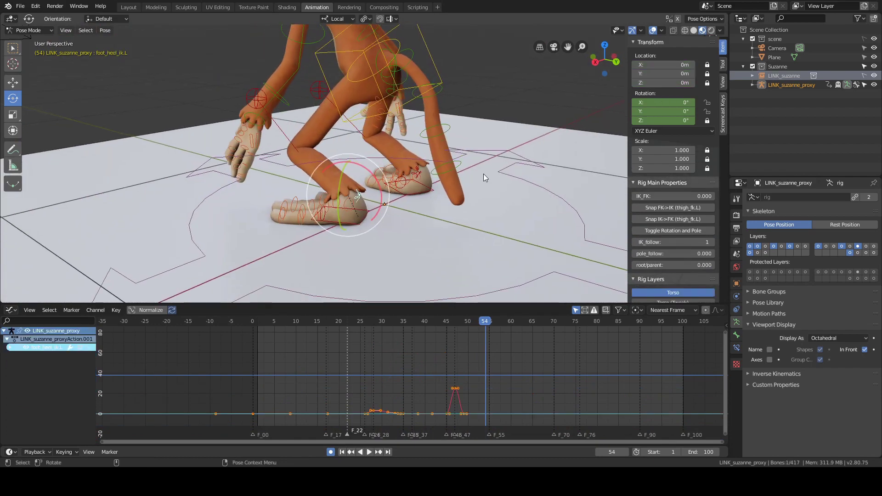
# - Clear the Y and Z Rotation keyframes of the left heel control, keeping its X Rotation animated
pyautogui.click(10, 347)
pyautogui.moveTo(318, 228); pyautogui.dragTo(322, 222)
pyautogui.moveTo(471, 181); pyautogui.dragTo(489, 184, button='middle')
pyautogui.hotkey('ctrl', 'z')
pyautogui.rightClick(654, 112)
pyautogui.click(652, 110)
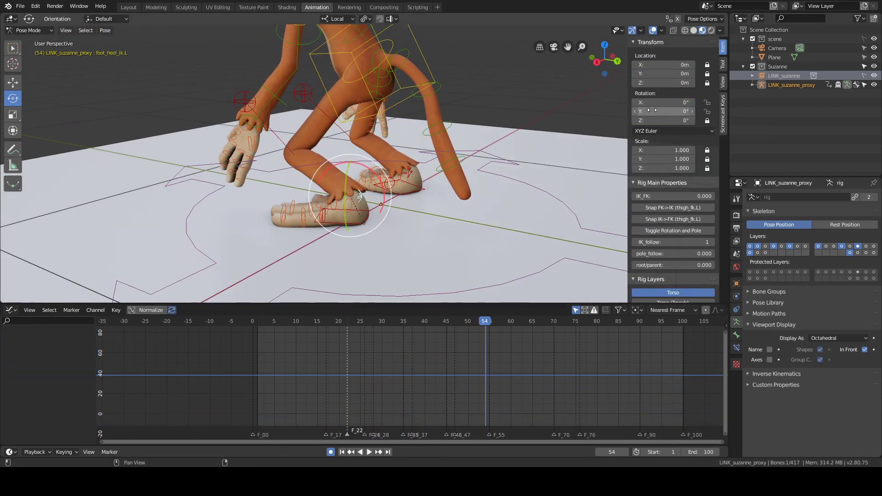
pyautogui.hotkey('ctrl', 'z')
pyautogui.rightClick(653, 111)
pyautogui.click(653, 120)
pyautogui.rightClick(652, 120)
pyautogui.click(652, 123)
# - Delete the keyframes between frames 0 and 45 from the left heel's X Euler Rotation curve and play the landing
pyautogui.click(35, 356)
pyautogui.press('Home')
pyautogui.scroll(-4, 360, 377)
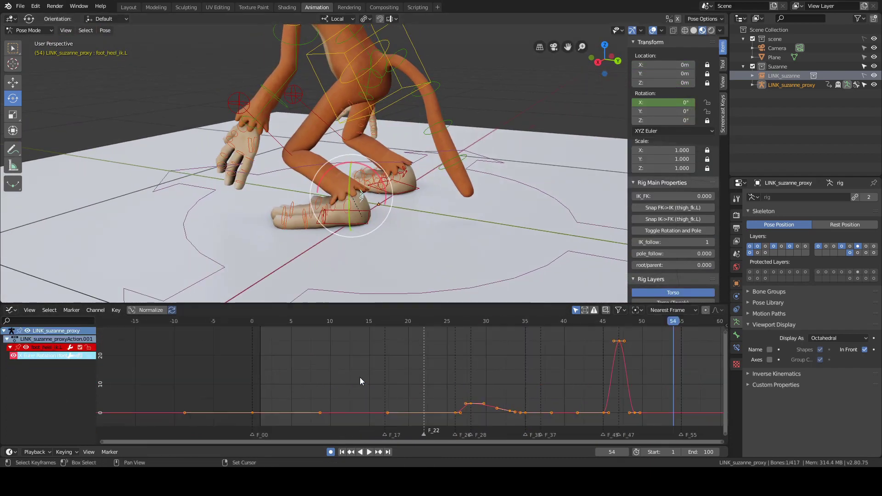
pyautogui.press('x')
pyautogui.click(448, 374)
pyautogui.moveTo(326, 385); pyautogui.dragTo(445, 416)
pyautogui.press('x')
pyautogui.click(445, 373)
pyautogui.scroll(-3, 445, 373)
pyautogui.moveTo(383, 384); pyautogui.dragTo(424, 390, button='right')
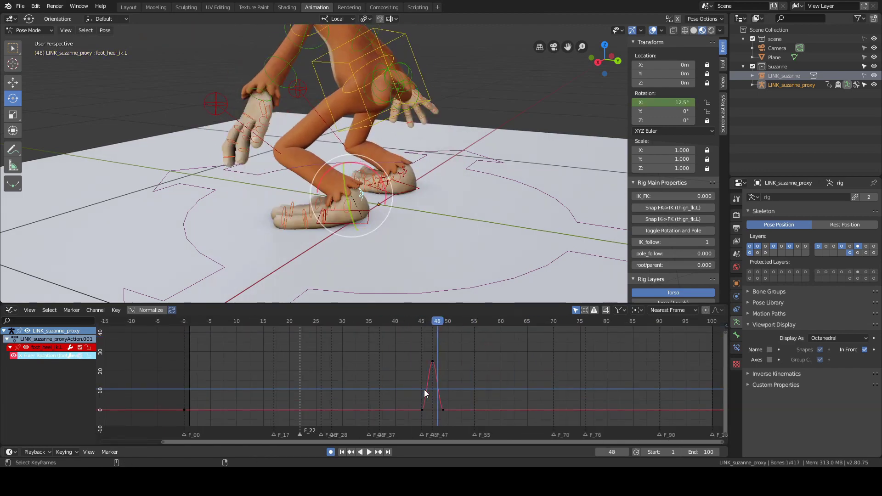
pyautogui.press('space')
pyautogui.scroll(-9, 424, 390)
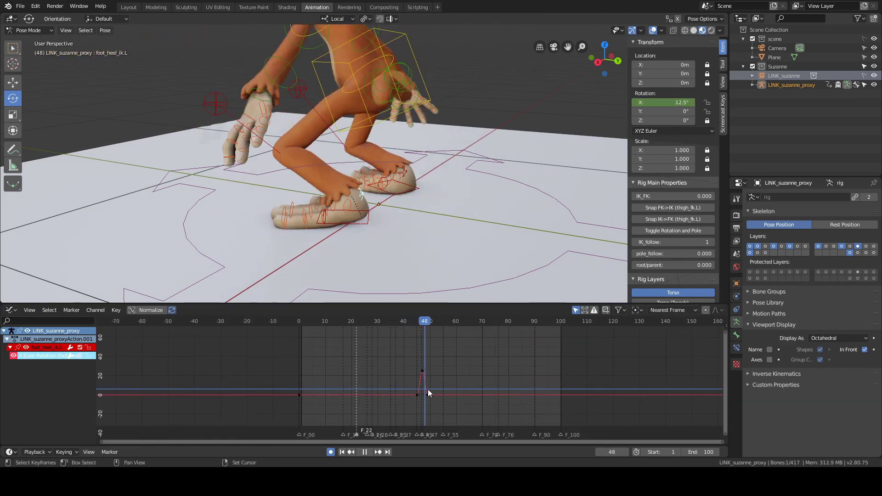
pyautogui.press('space')
# - Select the four base toe controls of the right foot: pinkie, mid, pointer and thumb
pyautogui.click(443, 220)
pyautogui.keyDown('alt'); pyautogui.moveTo(444, 202); pyautogui.dragTo(500, 194); pyautogui.keyUp('alt')
pyautogui.keyDown('alt'); pyautogui.moveTo(391, 187); pyautogui.dragTo(407, 179); pyautogui.keyUp('alt')
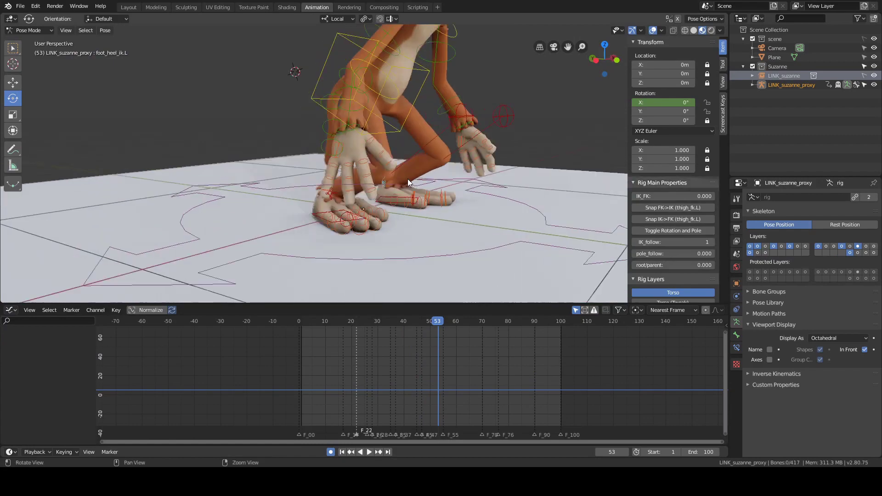
pyautogui.keyDown('alt'); pyautogui.moveTo(407, 178); pyautogui.dragTo(420, 238, button='right'); pyautogui.keyUp('alt')
pyautogui.click(397, 223)
pyautogui.press('f')
pyautogui.keyDown('alt'); pyautogui.moveTo(414, 221); pyautogui.dragTo(467, 214); pyautogui.keyUp('alt')
pyautogui.scroll(-2, 354, 363)
pyautogui.keyDown('alt'); pyautogui.moveTo(547, 172); pyautogui.dragTo(593, 179); pyautogui.keyUp('alt')
pyautogui.keyDown('shift'); pyautogui.click(423, 214); pyautogui.keyUp('shift')
pyautogui.click(313, 170)
pyautogui.click(241, 200)
pyautogui.keyDown('alt'); pyautogui.moveTo(360, 97); pyautogui.dragTo(381, 164); pyautogui.keyUp('alt')
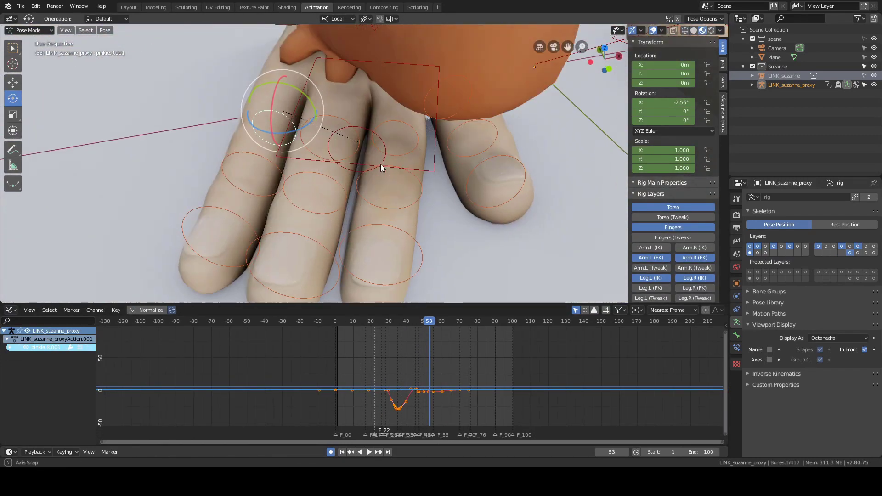
pyautogui.keyDown('shift'); pyautogui.click(332, 159); pyautogui.keyUp('shift')
pyautogui.keyDown('shift'); pyautogui.click(396, 153); pyautogui.keyUp('shift')
pyautogui.keyDown('alt'); pyautogui.moveTo(434, 159); pyautogui.dragTo(473, 126); pyautogui.keyUp('alt')
pyautogui.keyDown('shift'); pyautogui.click(471, 125); pyautogui.keyUp('shift')
# - Clear the Location and Scale keyframes of the right foot's thumb toe control
pyautogui.keyDown('alt'); pyautogui.moveTo(285, 129); pyautogui.dragTo(373, 138); pyautogui.keyUp('alt')
pyautogui.moveTo(284, 177); pyautogui.dragTo(271, 164)
pyautogui.hotkey('ctrl', 'z')
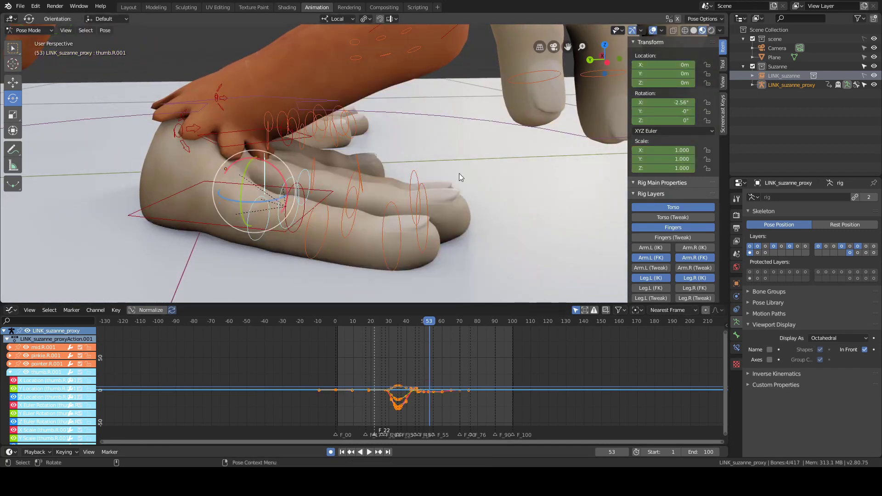
pyautogui.keyDown('alt'); pyautogui.moveTo(459, 172); pyautogui.dragTo(506, 138); pyautogui.keyUp('alt')
pyautogui.rightClick(637, 73)
pyautogui.click(636, 74)
pyautogui.rightClick(636, 154)
pyautogui.click(637, 154)
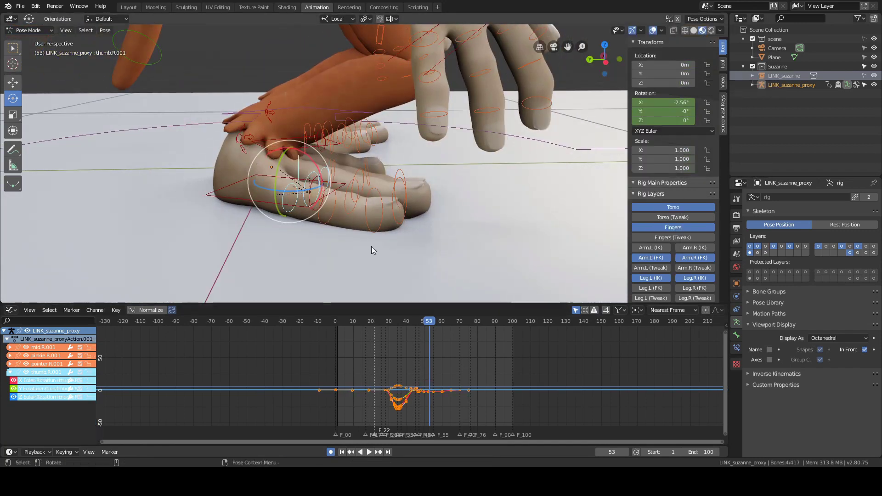
pyautogui.keyDown('alt'); pyautogui.moveTo(372, 247); pyautogui.dragTo(395, 212); pyautogui.keyUp('alt')
pyautogui.press('KP_Add')
# - Clear the Location and Scale keyframes of the right foot's middle toe control
pyautogui.click(295, 192)
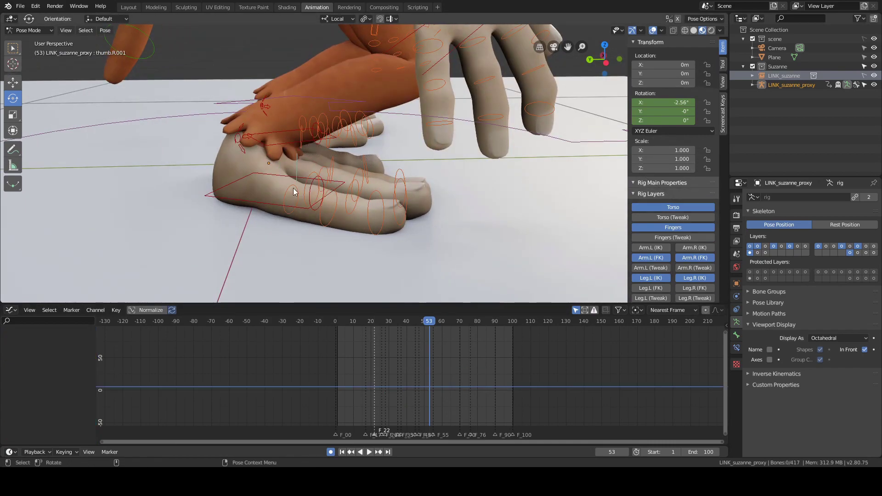
pyautogui.hotkey('ctrl', 'z')
pyautogui.keyDown('alt'); pyautogui.moveTo(287, 177); pyautogui.dragTo(401, 148); pyautogui.keyUp('alt')
pyautogui.scroll(2, 401, 157)
pyautogui.keyDown('shift'); pyautogui.click(406, 177); pyautogui.keyUp('shift')
pyautogui.keyDown('alt'); pyautogui.moveTo(469, 161); pyautogui.dragTo(520, 156); pyautogui.keyUp('alt')
pyautogui.rightClick(646, 79)
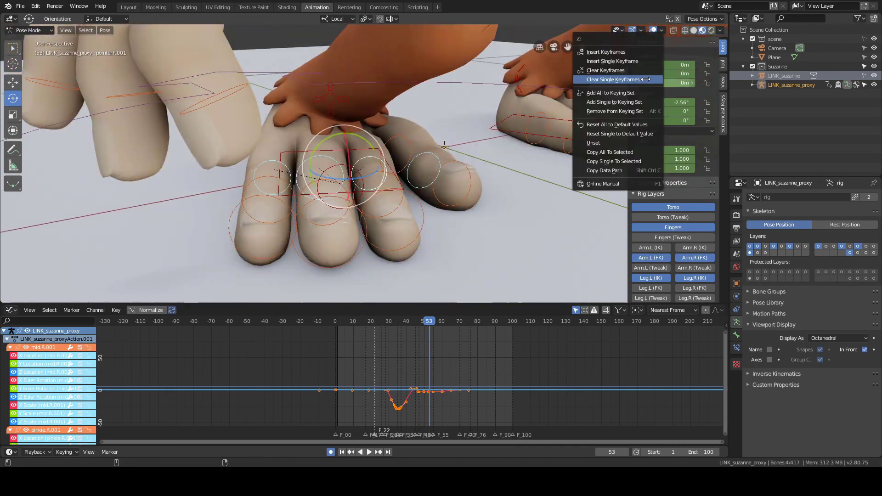
pyautogui.click(323, 158)
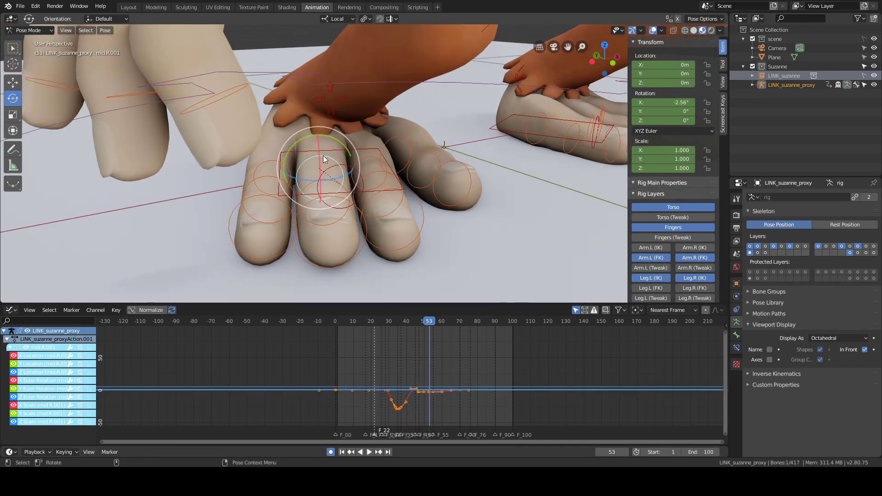
pyautogui.keyDown('alt'); pyautogui.moveTo(323, 158); pyautogui.dragTo(307, 156); pyautogui.keyUp('alt')
pyautogui.rightClick(648, 67)
pyautogui.click(647, 67)
pyautogui.rightClick(648, 150)
pyautogui.click(648, 149)
# - Clear the Location and Scale keyframes from the left foot's base toe controls, one toe at a time
pyautogui.click(251, 177)
pyautogui.click(368, 172)
pyautogui.keyDown('alt'); pyautogui.moveTo(464, 120); pyautogui.dragTo(404, 115); pyautogui.keyUp('alt')
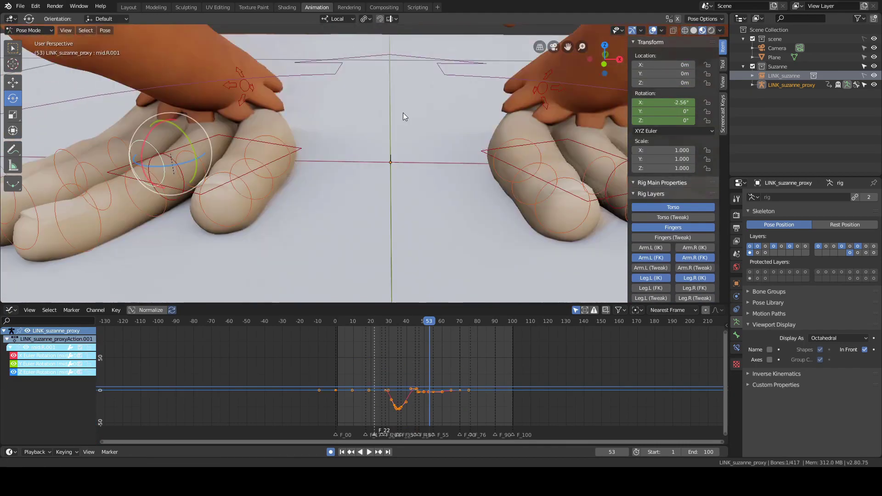
pyautogui.keyDown('alt'); pyautogui.moveTo(403, 113); pyautogui.dragTo(278, 114, button='middle'); pyautogui.keyUp('alt')
pyautogui.click(373, 166)
pyautogui.rightClick(668, 73)
pyautogui.click(669, 73)
pyautogui.click(435, 177)
pyautogui.rightClick(669, 73)
pyautogui.click(668, 73)
pyautogui.click(481, 163)
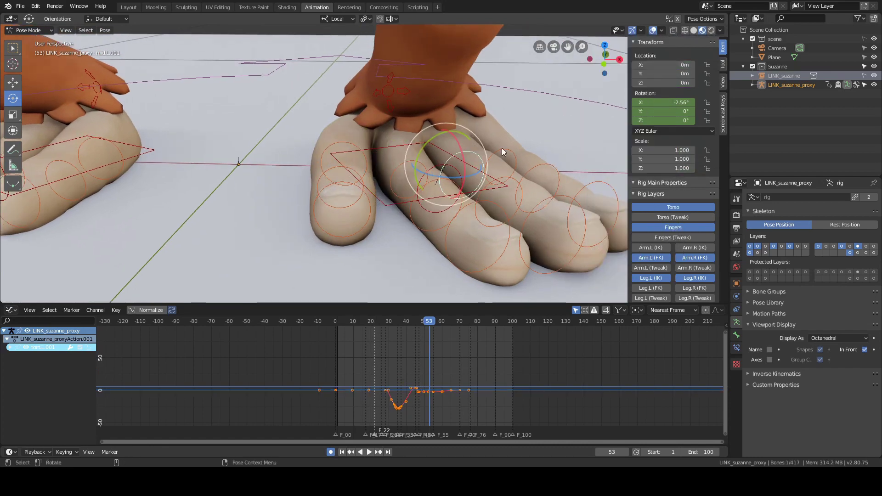
pyautogui.click(502, 149)
pyautogui.rightClick(669, 72)
pyautogui.click(668, 73)
# - Select all four base toe controls of the left foot and show only their X Euler Rotation curves
pyautogui.keyDown('shift'); pyautogui.click(354, 146); pyautogui.keyUp('shift')
pyautogui.keyDown('alt'); pyautogui.moveTo(356, 147); pyautogui.dragTo(327, 142); pyautogui.keyUp('alt')
pyautogui.keyDown('shift'); pyautogui.click(327, 142); pyautogui.keyUp('shift')
pyautogui.keyDown('shift'); pyautogui.click(391, 133); pyautogui.keyUp('shift')
pyautogui.keyDown('alt'); pyautogui.moveTo(183, 161); pyautogui.dragTo(321, 193, button='middle'); pyautogui.keyUp('alt')
pyautogui.press('ctrl+KP_Add')
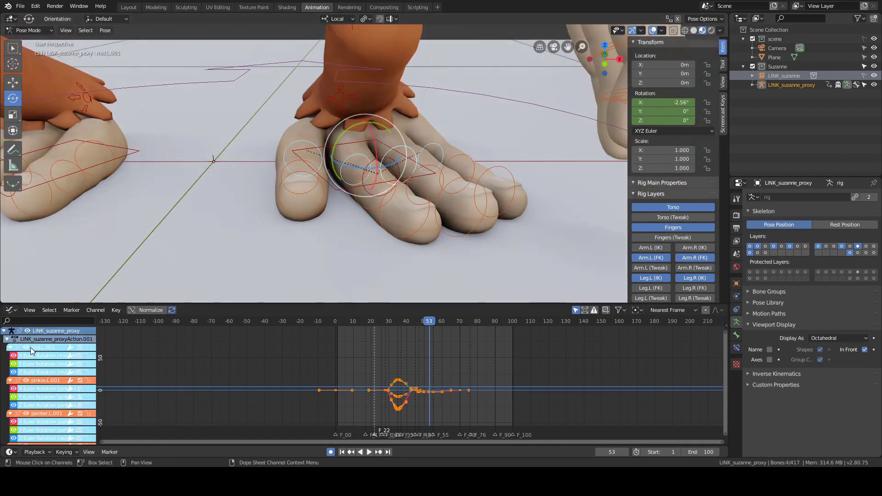
pyautogui.scroll(-3, 29, 407)
pyautogui.moveTo(13, 424); pyautogui.dragTo(13, 433)
pyautogui.moveTo(14, 391); pyautogui.dragTo(13, 399)
pyautogui.moveTo(13, 357); pyautogui.dragTo(14, 372)
pyautogui.scroll(3, 34, 353)
pyautogui.press('Home')
pyautogui.hotkey('alt', 'a')
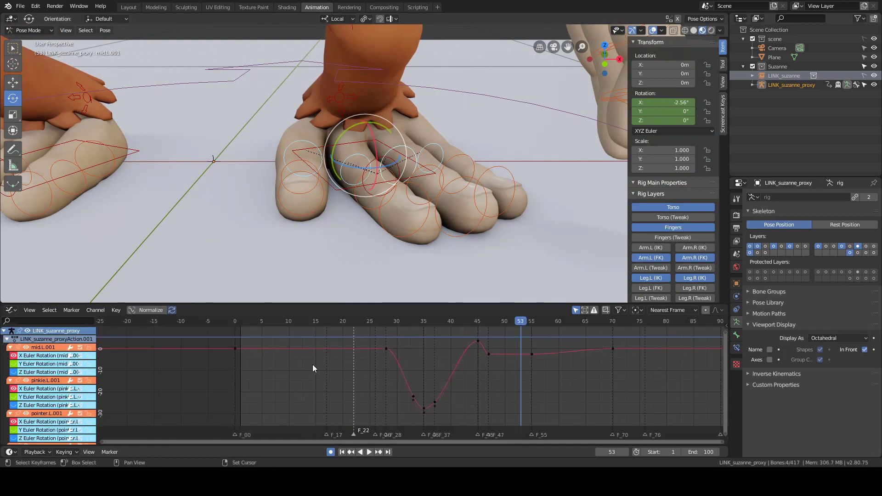
# - Delete the keyframes near frames 33 and 37 from the left toes' X Euler Rotation curves
pyautogui.scroll(-2, 312, 368)
pyautogui.moveTo(401, 346); pyautogui.dragTo(395, 388)
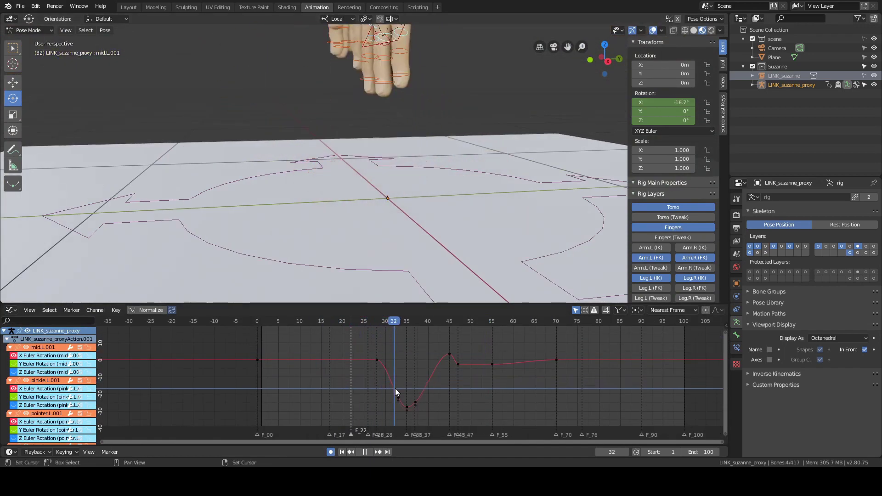
pyautogui.moveTo(367, 174); pyautogui.dragTo(330, 156, button='middle')
pyautogui.moveTo(385, 393); pyautogui.dragTo(402, 405)
pyautogui.press('x')
pyautogui.moveTo(412, 396); pyautogui.dragTo(416, 395, button='right')
pyautogui.moveTo(411, 413); pyautogui.dragTo(427, 374)
pyautogui.press('x')
pyautogui.click(426, 374)
# - Shift the left toes' X Euler Rotation keyframes at frames 45 and 47 about 2 frames later
pyautogui.moveTo(427, 386); pyautogui.dragTo(449, 394, button='right')
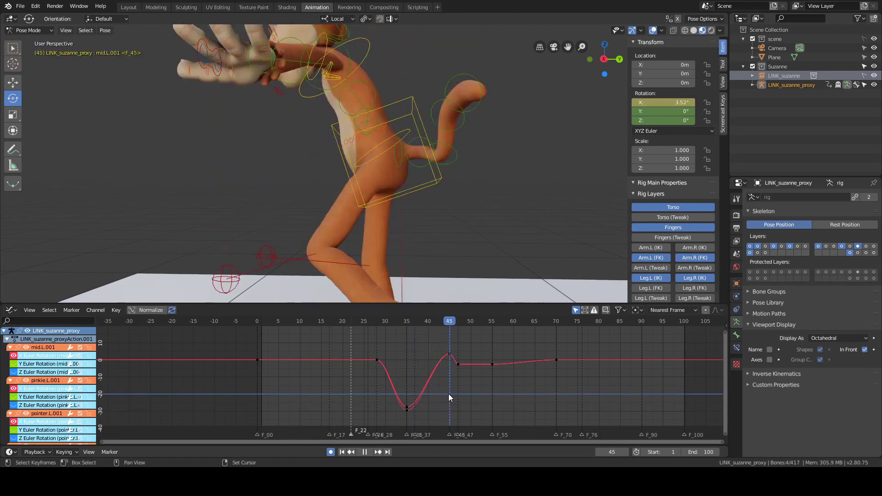
pyautogui.moveTo(455, 276); pyautogui.dragTo(487, 264, button='middle')
pyautogui.press('Up')
pyautogui.moveTo(429, 338); pyautogui.dragTo(467, 386)
pyautogui.press('g')
pyautogui.press('x')
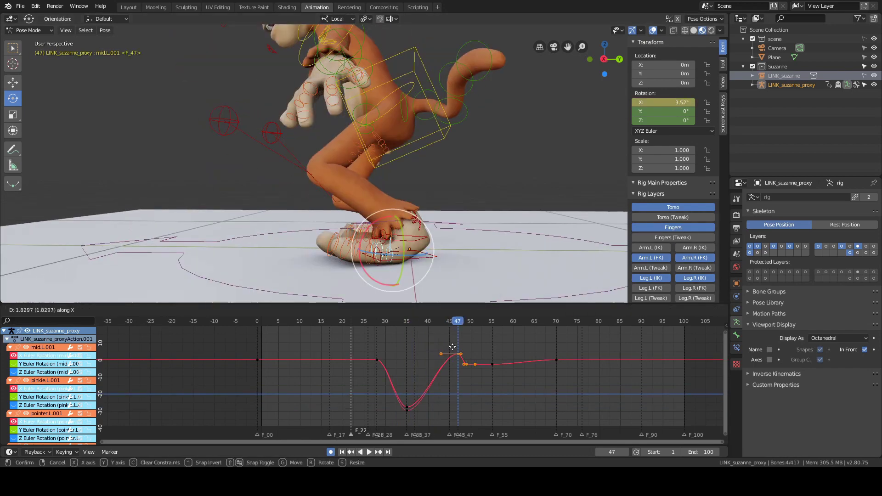
pyautogui.rightClick(460, 367)
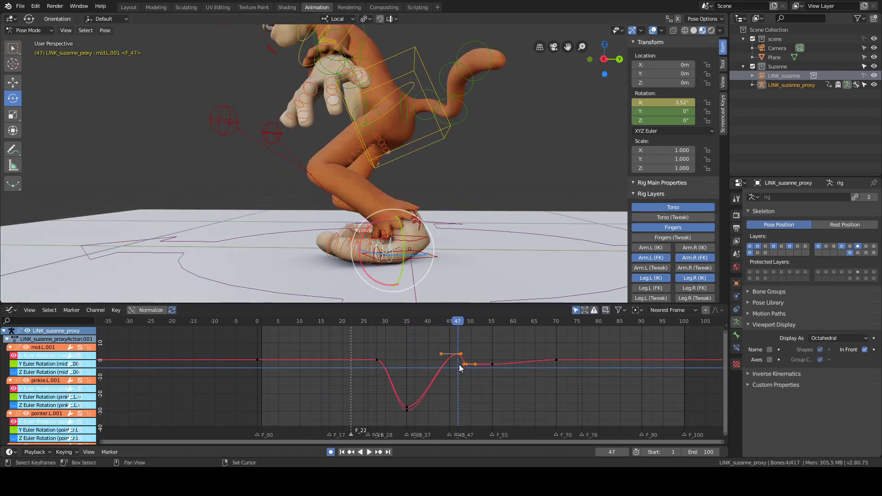
# - Slide the selected toe landing keyframes back to an earlier time and play the animation
pyautogui.press('g')
pyautogui.press('x')
pyautogui.click(448, 367)
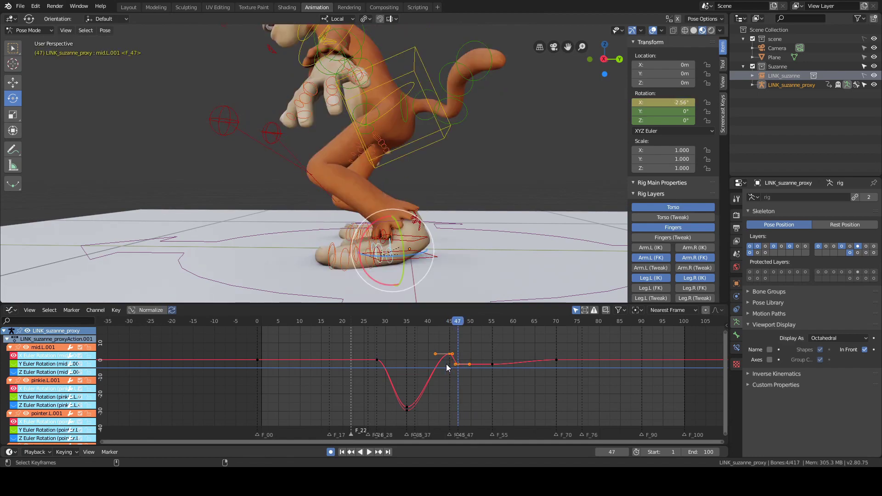
pyautogui.press('space')
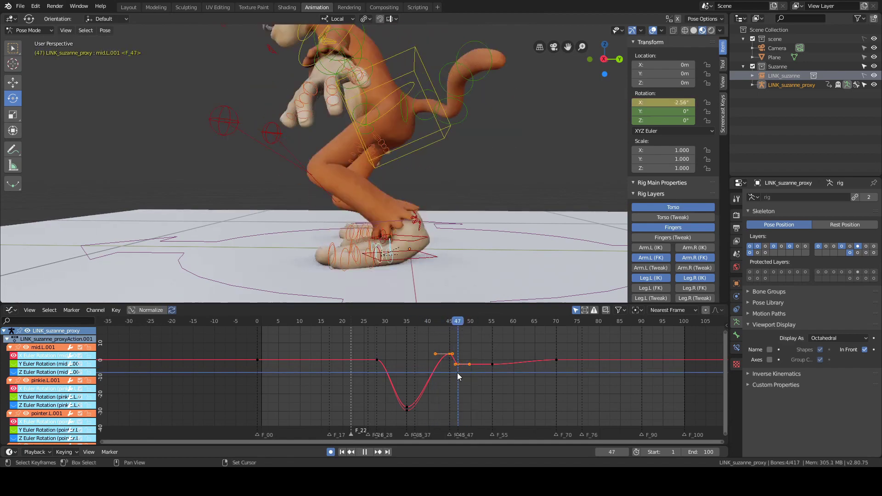
# - Delete the left heel control's X Euler Rotation keyframes around frame 47 and play the animation
pyautogui.press('Escape')
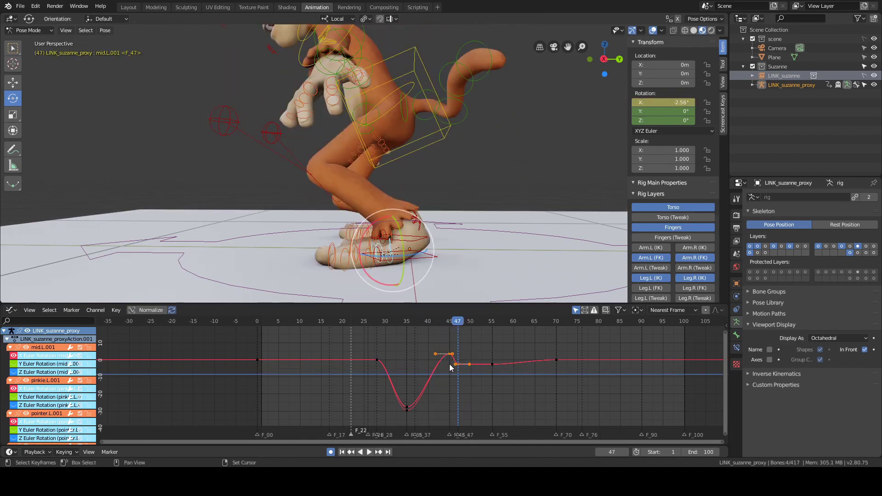
pyautogui.click(450, 277)
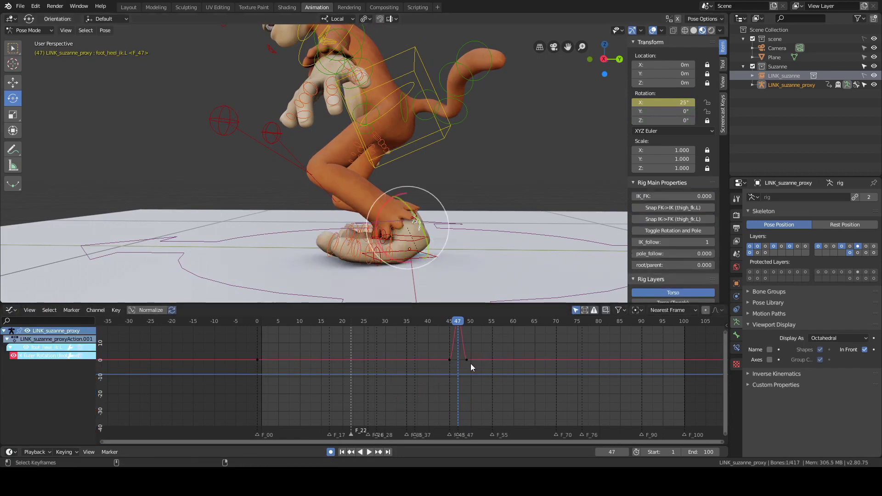
pyautogui.hotkey('ctrl', 'z')
pyautogui.press('space')
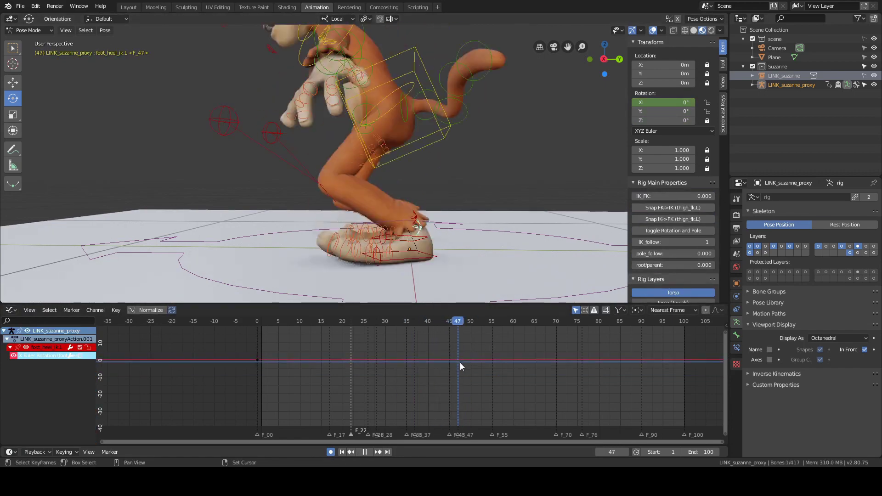
# - Select the four base toe controls of the right foot and show only their X Euler Rotation curves
pyautogui.click(452, 225)
pyautogui.press('space')
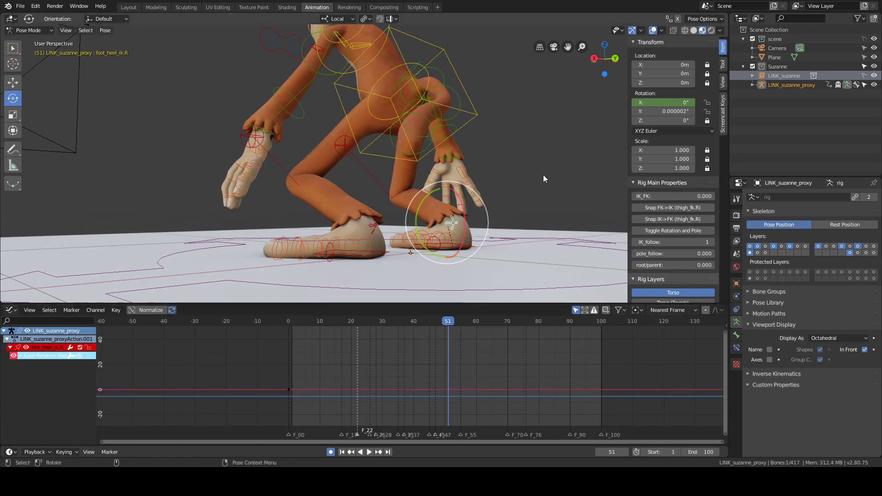
pyautogui.click(543, 175)
pyautogui.scroll(4, 435, 189)
pyautogui.moveTo(543, 175); pyautogui.dragTo(294, 189, button='middle')
pyautogui.click(404, 206)
pyautogui.click(292, 192)
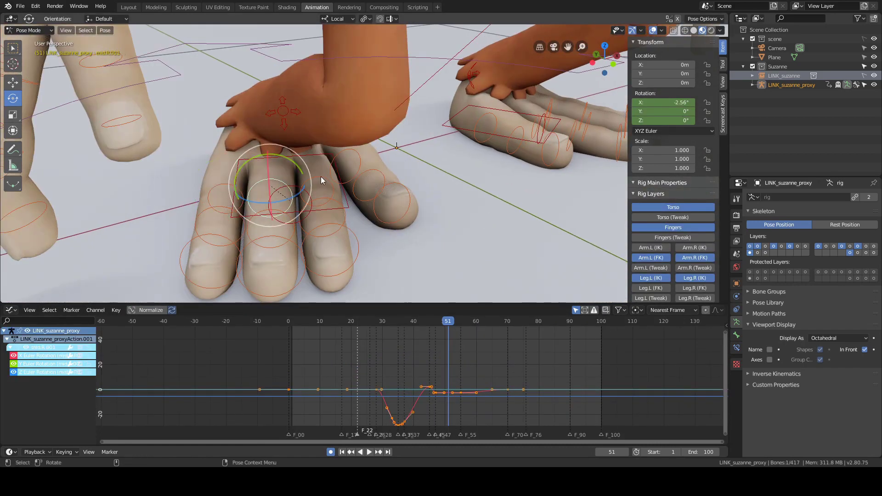
pyautogui.keyDown('shift'); pyautogui.click(321, 176); pyautogui.keyUp('shift')
pyautogui.keyDown('shift'); pyautogui.click(345, 151); pyautogui.keyUp('shift')
pyautogui.keyDown('shift'); pyautogui.click(227, 184); pyautogui.keyUp('shift')
pyautogui.scroll(-2, 17, 352)
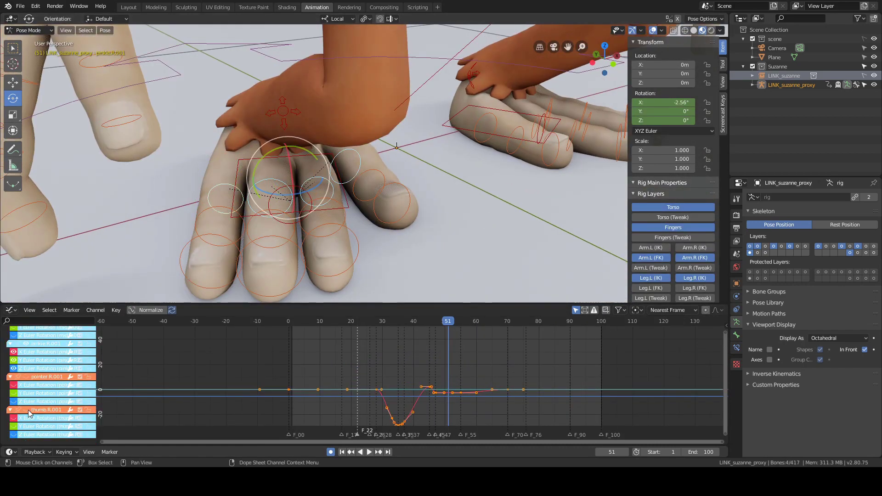
pyautogui.click(17, 351)
pyautogui.scroll(3, 16, 352)
pyautogui.scroll(-3, 16, 352)
# - Delete the keyframes near frame 37 from the right toes' X Euler Rotation curves
pyautogui.moveTo(421, 375); pyautogui.dragTo(398, 338, button='middle')
pyautogui.moveTo(379, 395); pyautogui.dragTo(389, 341)
pyautogui.press('x')
pyautogui.click(389, 342)
# - Step back to frames 44 and 45 and examine the right foot's landing from the side
pyautogui.press('Left')
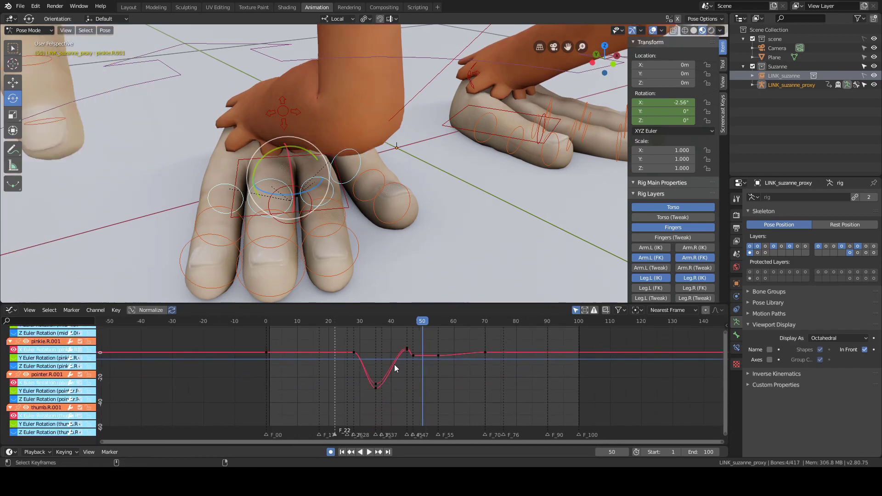
pyautogui.moveTo(441, 276); pyautogui.dragTo(444, 255, button='middle')
pyautogui.press('Left')
pyautogui.press('Left')
pyautogui.press('Left')
pyautogui.press('Left')
pyautogui.press('Left')
pyautogui.press('Left')
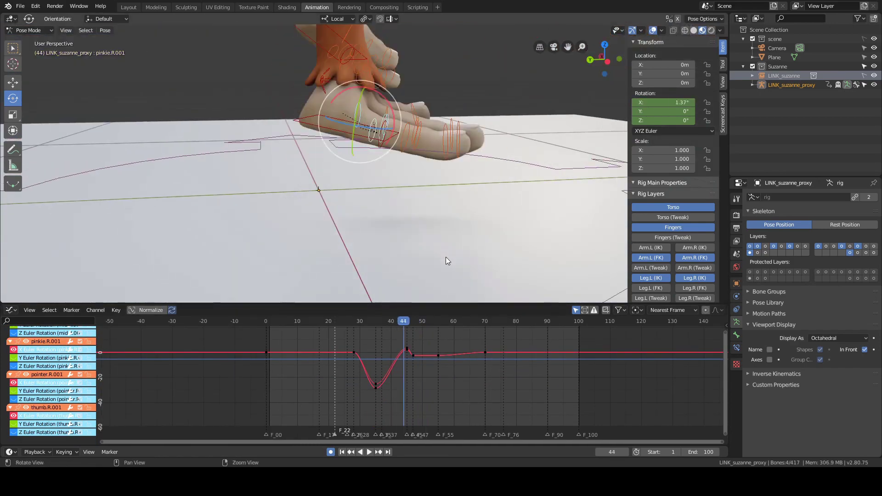
pyautogui.press('Right')
pyautogui.keyDown('alt'); pyautogui.moveTo(502, 186); pyautogui.dragTo(470, 137, button='right'); pyautogui.keyUp('alt')
pyautogui.keyDown('alt'); pyautogui.moveTo(470, 138); pyautogui.dragTo(474, 186, button='middle'); pyautogui.keyUp('alt')
pyautogui.click(474, 187)
pyautogui.keyDown('alt'); pyautogui.moveTo(473, 186); pyautogui.dragTo(455, 182); pyautogui.keyUp('alt')
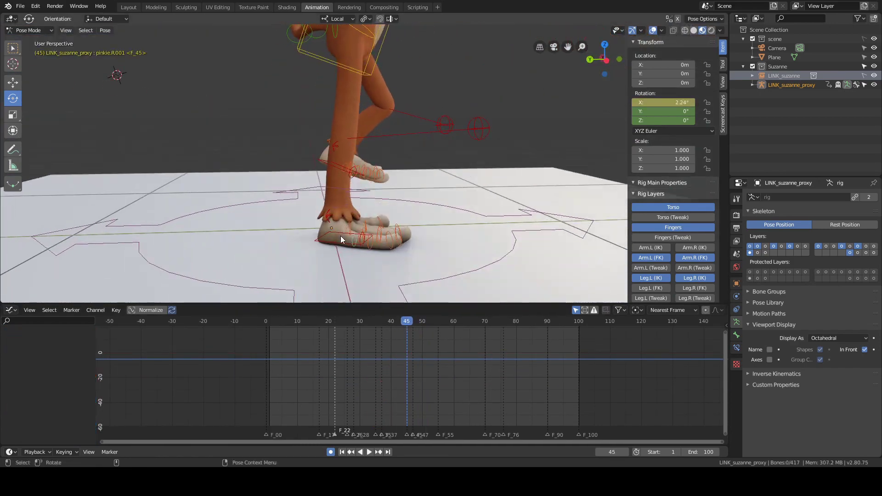
# - Select the right foot's IK control, show only its X Euler Rotation curve and select its keyframe at frame 45
pyautogui.click(340, 236)
pyautogui.press('Left')
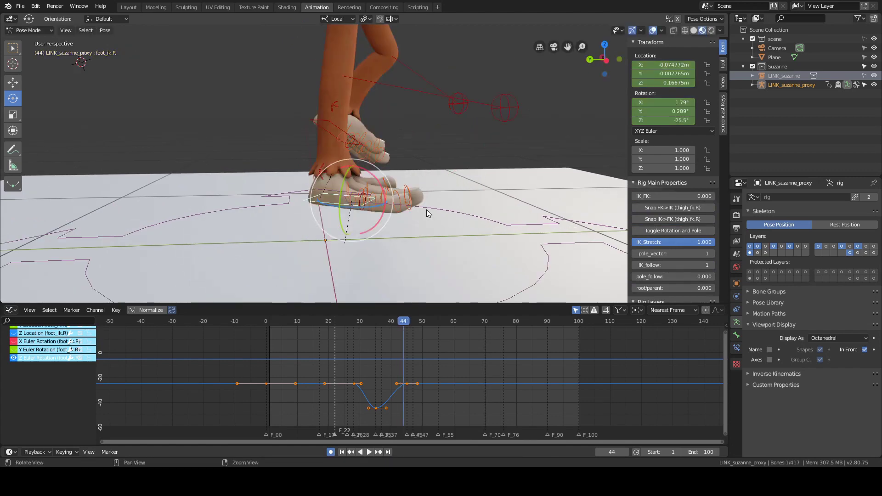
pyautogui.press('Right')
pyautogui.moveTo(389, 366); pyautogui.dragTo(408, 372)
pyautogui.press('Left')
pyautogui.press('Right')
pyautogui.press('b')
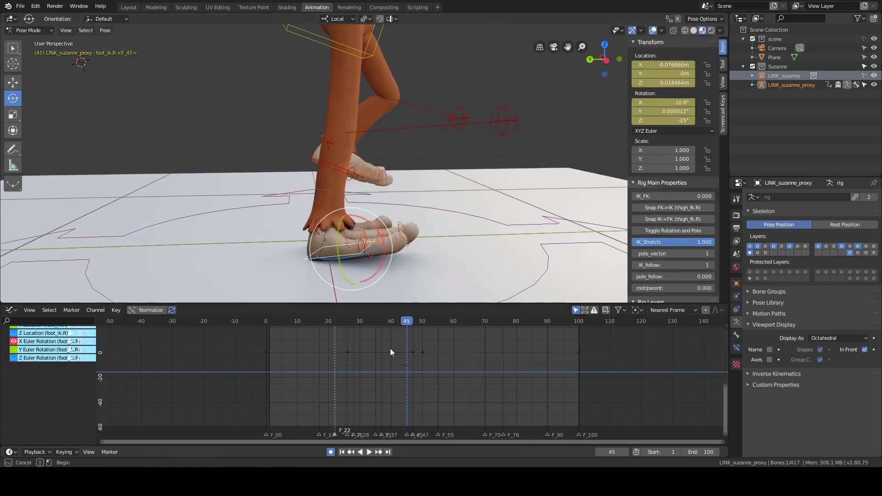
pyautogui.keyDown('ctrl'); pyautogui.moveTo(390, 349); pyautogui.dragTo(313, 349, button='middle'); pyautogui.keyUp('ctrl')
pyautogui.click(322, 363)
pyautogui.press('Home')
pyautogui.moveTo(369, 385); pyautogui.dragTo(369, 372, button='middle')
# - Raise the right foot's X Euler Rotation keyframe at frame 45 to about -5.4°
pyautogui.press('g')
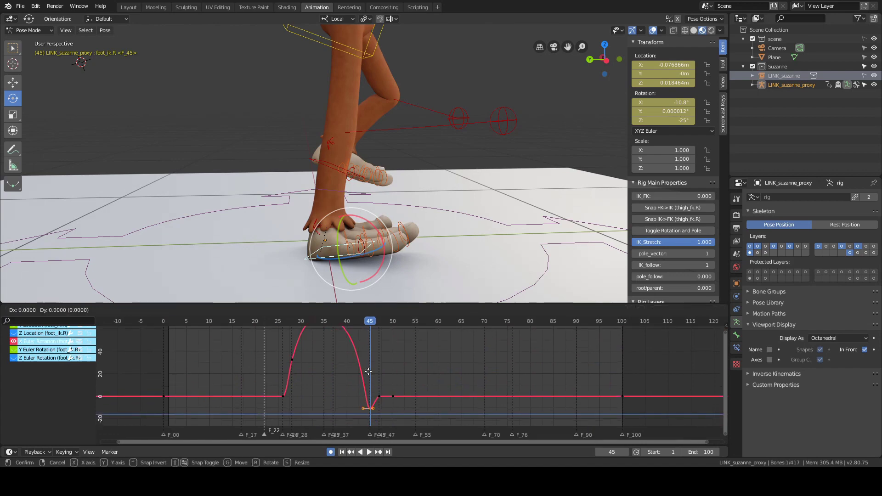
pyautogui.click(369, 367)
pyautogui.press('Left')
pyautogui.press('Right')
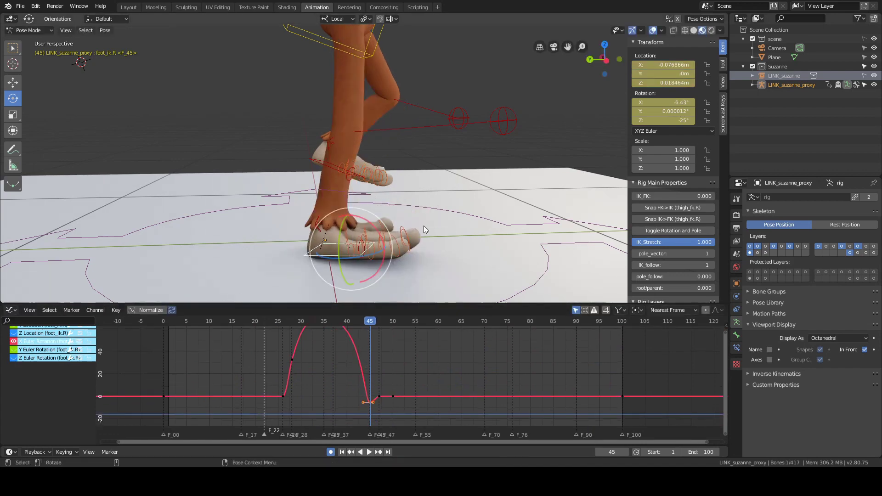
# - Step forward through the frames after 45 to check how the right foot settles after landing
pyautogui.press('Right')
pyautogui.press('Right')
pyautogui.press('Right')
pyautogui.press('Right')
pyautogui.press('Right')
pyautogui.press('Right')
pyautogui.press('Right')
pyautogui.press('Right')
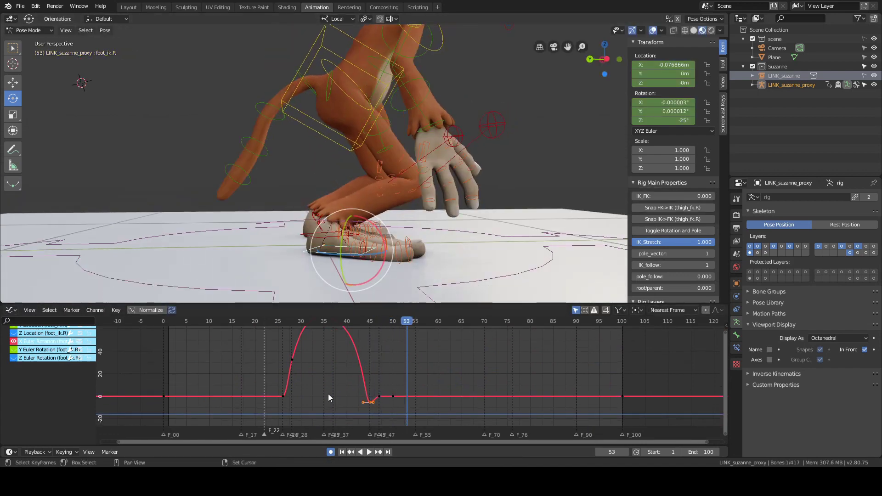
pyautogui.press('Right')
pyautogui.press('Right')
pyautogui.press('Right')
pyautogui.press('Right')
# - Select the four base toe controls of the left foot and go back to frame 49
pyautogui.moveTo(303, 216); pyautogui.dragTo(583, 202, button='middle')
pyautogui.click(538, 140)
pyautogui.click(533, 227)
pyautogui.moveTo(534, 227); pyautogui.dragTo(496, 216, button='middle')
pyautogui.keyDown('shift'); pyautogui.click(442, 221); pyautogui.keyUp('shift')
pyautogui.keyDown('shift'); pyautogui.click(395, 196); pyautogui.keyUp('shift')
pyautogui.keyDown('shift'); pyautogui.click(391, 198); pyautogui.keyUp('shift')
pyautogui.press('Left')
pyautogui.press('Left')
pyautogui.press('Left')
pyautogui.press('Left')
pyautogui.press('Left')
pyautogui.press('Left')
pyautogui.press('Left')
pyautogui.press('Left')
pyautogui.moveTo(396, 196); pyautogui.dragTo(455, 216, button='middle')
# - Raise the left toes' X Euler Rotation keyframes at frames 49 and 55 vertically to about -1° and review the motion
pyautogui.press('KP_Decimal')
pyautogui.press('g')
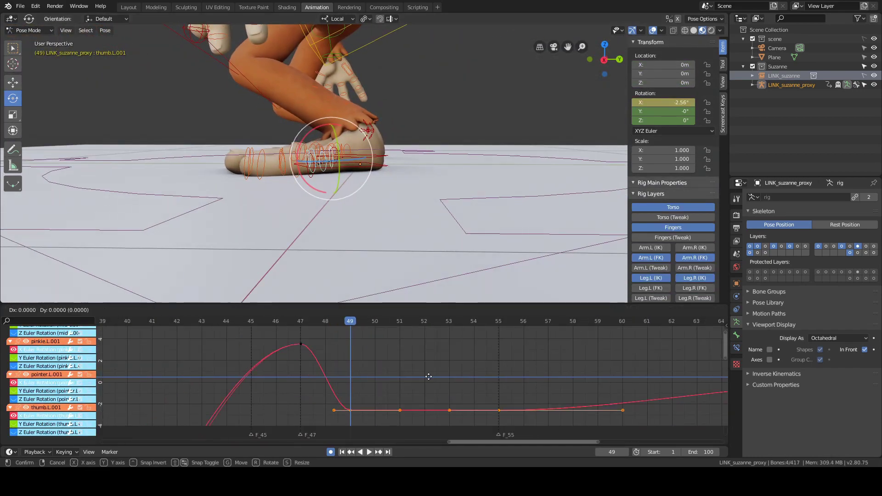
pyautogui.press('y')
pyautogui.click(425, 360)
pyautogui.scroll(-5, 413, 381)
pyautogui.moveTo(390, 386); pyautogui.dragTo(655, 387)
# - Select the four base toe controls of the right foot
pyautogui.keyDown('alt'); pyautogui.moveTo(368, 230); pyautogui.dragTo(417, 225); pyautogui.keyUp('alt')
pyautogui.click(411, 221)
pyautogui.scroll(3, 417, 222)
pyautogui.keyDown('shift'); pyautogui.click(435, 197); pyautogui.keyUp('shift')
pyautogui.keyDown('shift'); pyautogui.click(432, 196); pyautogui.keyUp('shift')
pyautogui.moveTo(432, 195)
pyautogui.keyDown('alt'); pyautogui.mouseDown()
pyautogui.moveTo(348, 170)
pyautogui.moveTo(323, 191)
pyautogui.moveTo(434, 183)
pyautogui.mouseUp(); pyautogui.keyUp('alt')
pyautogui.keyDown('shift'); pyautogui.click(349, 171); pyautogui.keyUp('shift')
pyautogui.keyDown('shift'); pyautogui.click(322, 191); pyautogui.keyUp('shift')
# - Raise the right toes' X Euler Rotation keyframes at frames 47 and 55 to about -1.3° and scrub through the landing
pyautogui.scroll(-3, 412, 380)
pyautogui.keyDown('alt'); pyautogui.moveTo(450, 229); pyautogui.dragTo(521, 189); pyautogui.keyUp('alt')
pyautogui.keyDown('shift'); pyautogui.moveTo(404, 404); pyautogui.dragTo(365, 413, button='right'); pyautogui.keyUp('shift')
pyautogui.moveTo(325, 384); pyautogui.dragTo(474, 409)
pyautogui.press('g')
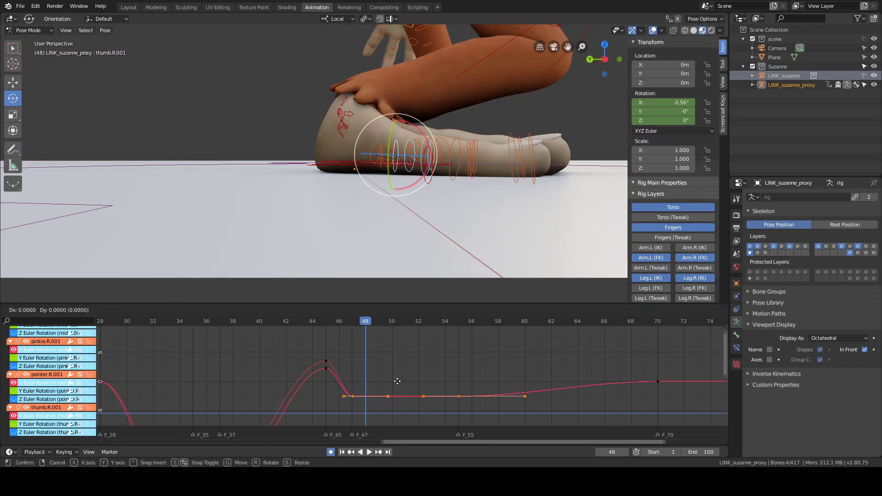
pyautogui.moveTo(397, 382); pyautogui.dragTo(396, 374)
pyautogui.click(396, 374)
pyautogui.keyDown('alt'); pyautogui.moveTo(405, 207); pyautogui.dragTo(493, 208); pyautogui.keyUp('alt')
pyautogui.click(563, 378)
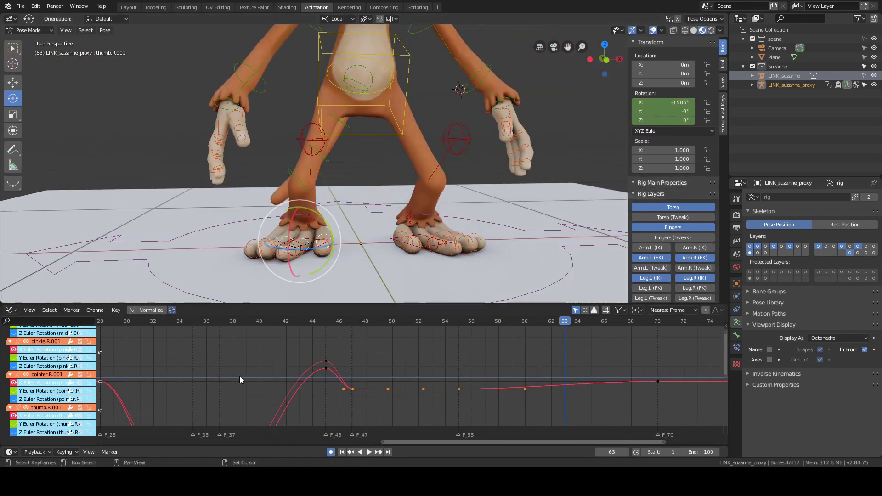
pyautogui.moveTo(239, 379); pyautogui.dragTo(472, 363, button='right')
# - Show only the right toes' Y Euler Rotation curves and delete the redundant keyframes beside the mid-jump dip
pyautogui.click(13, 383)
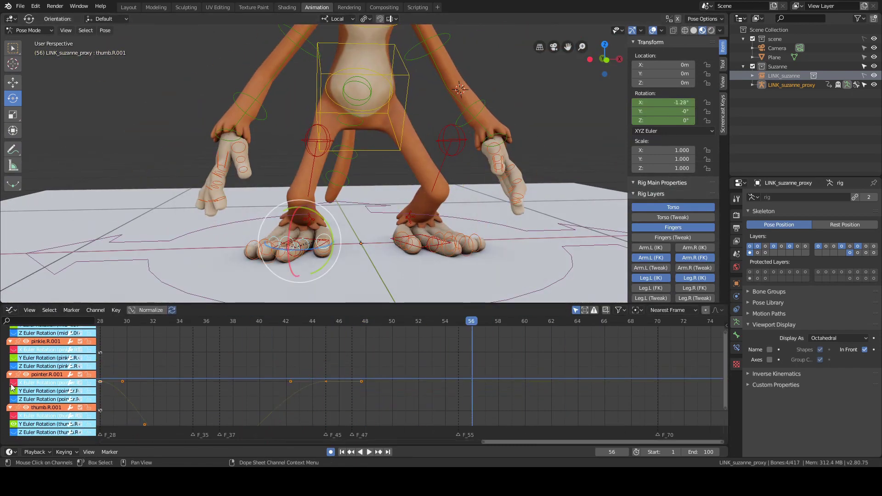
pyautogui.click(13, 357)
pyautogui.scroll(1, 12, 354)
pyautogui.click(13, 343)
pyautogui.scroll(-1, 13, 343)
pyautogui.press('Home')
pyautogui.keyDown('shift'); pyautogui.moveTo(413, 379); pyautogui.dragTo(452, 385, button='right'); pyautogui.keyUp('shift')
pyautogui.moveTo(430, 384); pyautogui.dragTo(468, 410)
pyautogui.press('x')
pyautogui.click(482, 399)
# - Go to frame 35 and adjust the Y rotation of the right big toe's base control
pyautogui.scroll(-8, 482, 386)
pyautogui.moveTo(432, 232); pyautogui.dragTo(528, 220, button='middle')
pyautogui.keyDown('shift'); pyautogui.moveTo(435, 366); pyautogui.dragTo(440, 365, button='right'); pyautogui.keyUp('shift')
pyautogui.moveTo(517, 172); pyautogui.dragTo(427, 171, button='middle')
pyautogui.moveTo(659, 112); pyautogui.dragTo(645, 112)
pyautogui.moveTo(464, 232); pyautogui.dragTo(515, 234, button='middle')
pyautogui.moveTo(659, 112); pyautogui.dragTo(642, 112)
pyautogui.moveTo(520, 195); pyautogui.dragTo(510, 209, button='middle')
# - Examine the base toe controls one at a time in close-up at frame 35
pyautogui.click(353, 98)
pyautogui.scroll(2, 414, 121)
pyautogui.click(307, 122)
pyautogui.click(305, 123)
pyautogui.moveTo(448, 154); pyautogui.dragTo(376, 184, button='middle')
pyautogui.scroll(2, 482, 158)
pyautogui.click(245, 101)
pyautogui.click(287, 116)
pyautogui.click(526, 153)
pyautogui.scroll(5, 377, 183)
# - Select all four base toe controls of the right foot at frame 35 and show only their Z Euler Rotation curves
pyautogui.click(339, 92)
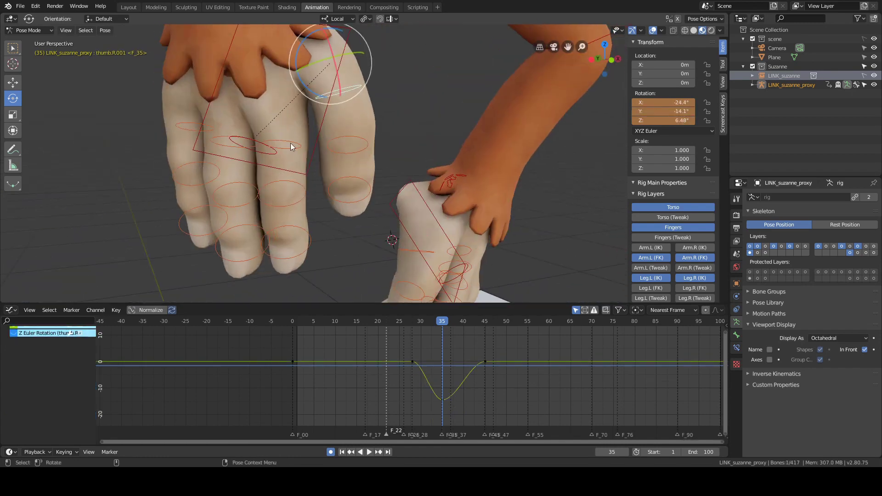
pyautogui.moveTo(291, 143); pyautogui.dragTo(313, 145, button='middle')
pyautogui.keyDown('shift'); pyautogui.click(301, 143); pyautogui.keyUp('shift')
pyautogui.keyDown('shift'); pyautogui.click(233, 142); pyautogui.keyUp('shift')
pyautogui.keyDown('shift'); pyautogui.click(203, 125); pyautogui.keyUp('shift')
pyautogui.click(13, 424)
pyautogui.scroll(2, 13, 374)
pyautogui.scroll(-2, 13, 405)
pyautogui.click(13, 431)
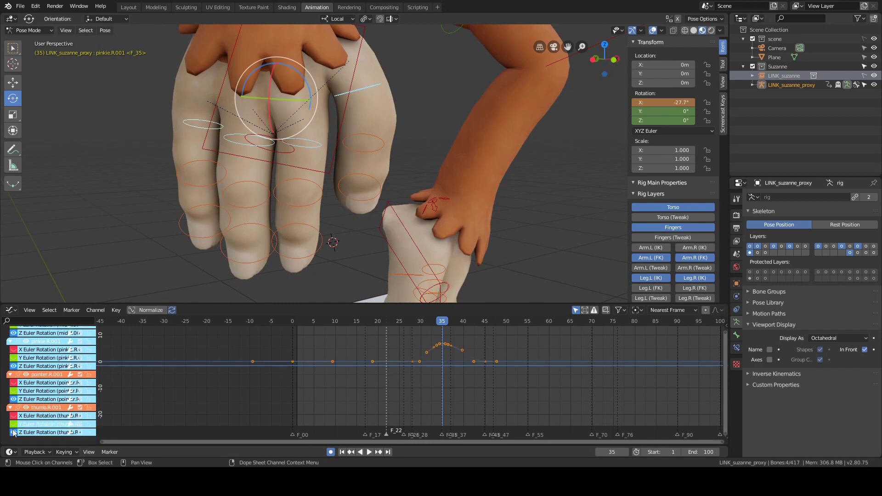
# - Delete the redundant keyframe near frame 37 from the right toes' Z Euler Rotation curves and check the big toe's curve
pyautogui.press('Home')
pyautogui.click(497, 371)
pyautogui.click(302, 144)
pyautogui.click(359, 90)
pyautogui.scroll(-3, 467, 339)
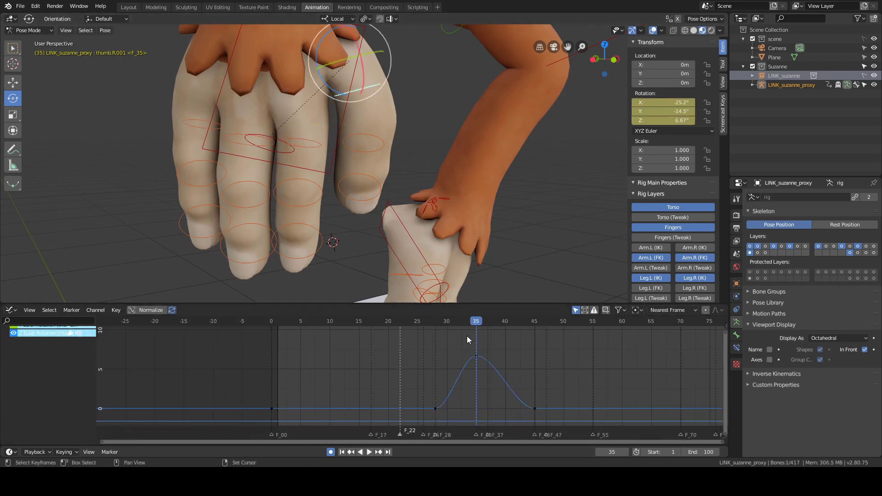
# - Select the four base toe controls of the left foot at frame 35 and fit their rotation curves in the graph
pyautogui.scroll(-4, 395, 184)
pyautogui.moveTo(452, 188); pyautogui.dragTo(420, 170, button='middle')
pyautogui.click(411, 177)
pyautogui.scroll(5, 419, 170)
pyautogui.click(317, 155)
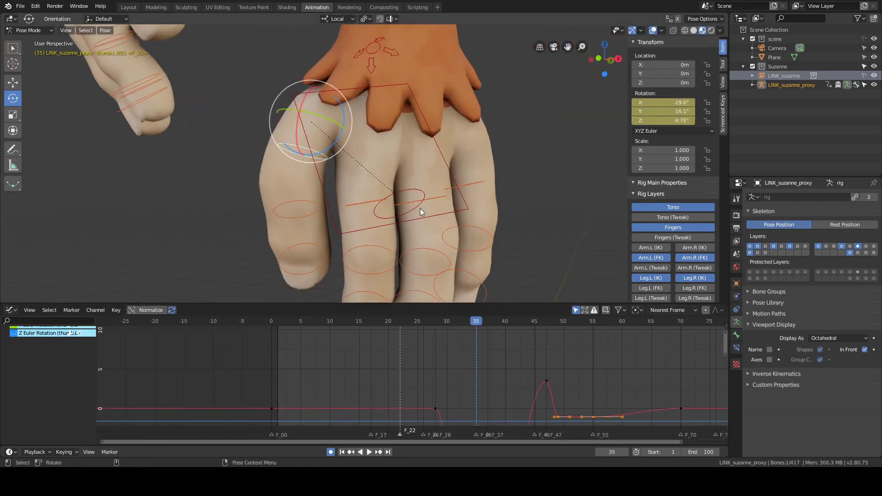
pyautogui.keyDown('shift'); pyautogui.click(369, 203); pyautogui.keyUp('shift')
pyautogui.keyDown('shift'); pyautogui.click(420, 202); pyautogui.keyUp('shift')
pyautogui.keyDown('shift'); pyautogui.click(465, 186); pyautogui.keyUp('shift')
pyautogui.press('Home')
pyautogui.click(447, 368)
# - Isolate the Y Euler Rotation curves of the left foot's base toe controls and inspect them over the whole range
pyautogui.moveTo(10, 341); pyautogui.dragTo(9, 380)
pyautogui.click(13, 405)
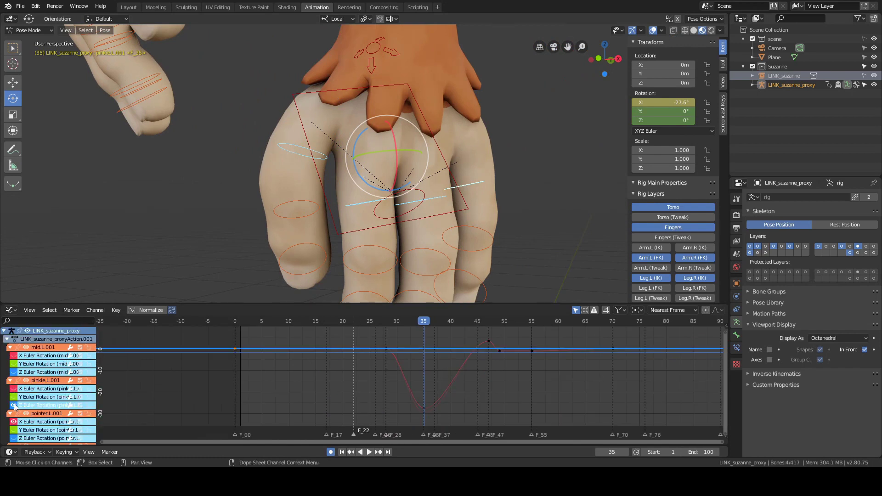
pyautogui.click(14, 405)
pyautogui.click(14, 421)
pyautogui.scroll(-2, 14, 407)
pyautogui.scroll(3, 14, 404)
pyautogui.click(13, 397)
pyautogui.scroll(-3, 14, 397)
pyautogui.click(14, 391)
pyautogui.click(13, 424)
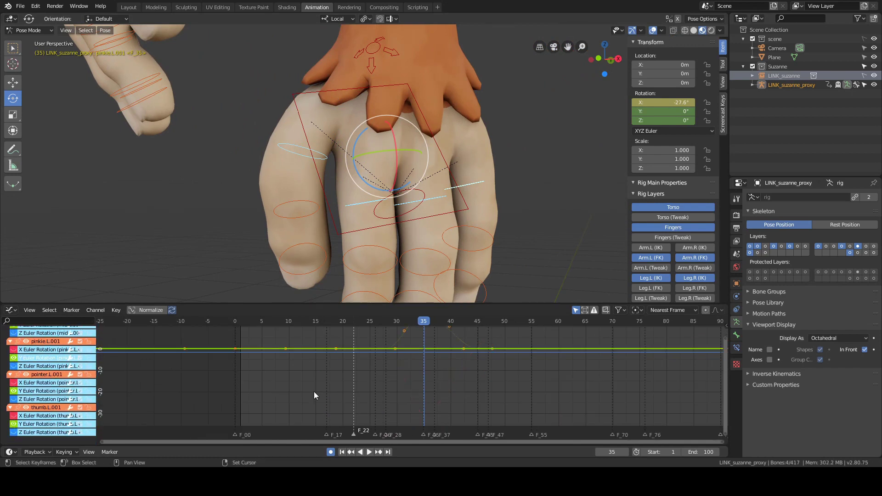
pyautogui.press('Home')
pyautogui.click(533, 343)
pyautogui.click(584, 364)
pyautogui.scroll(-8, 585, 365)
# - Switch the displayed curves of the left foot's base toe controls from Y to Z Euler Rotation and inspect them
pyautogui.click(14, 358)
pyautogui.scroll(3, 14, 413)
pyautogui.scroll(-3, 13, 426)
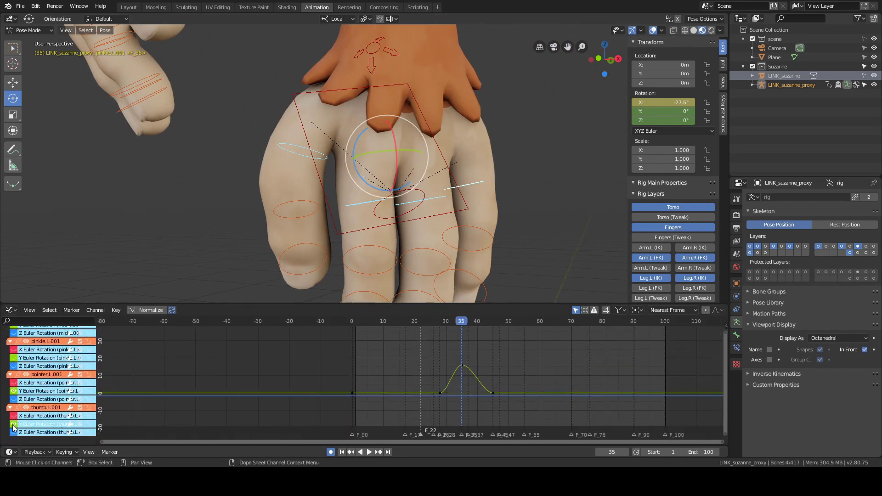
pyautogui.click(14, 424)
pyautogui.click(14, 391)
pyautogui.click(14, 433)
pyautogui.click(14, 399)
pyautogui.click(14, 367)
pyautogui.press('Home')
pyautogui.click(428, 375)
pyautogui.moveTo(503, 372); pyautogui.dragTo(602, 410)
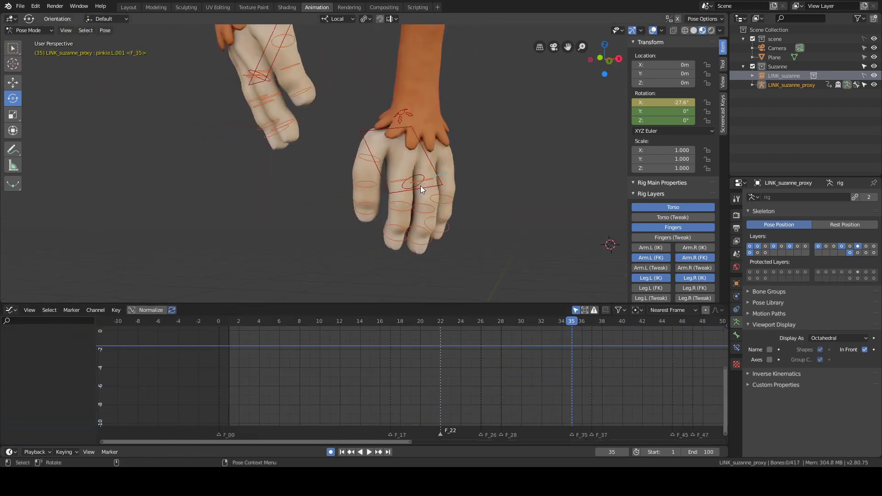
# - Select the four toe-tip controls of the left foot, fit their curves and check the pose at frame 28
pyautogui.scroll(3, 405, 212)
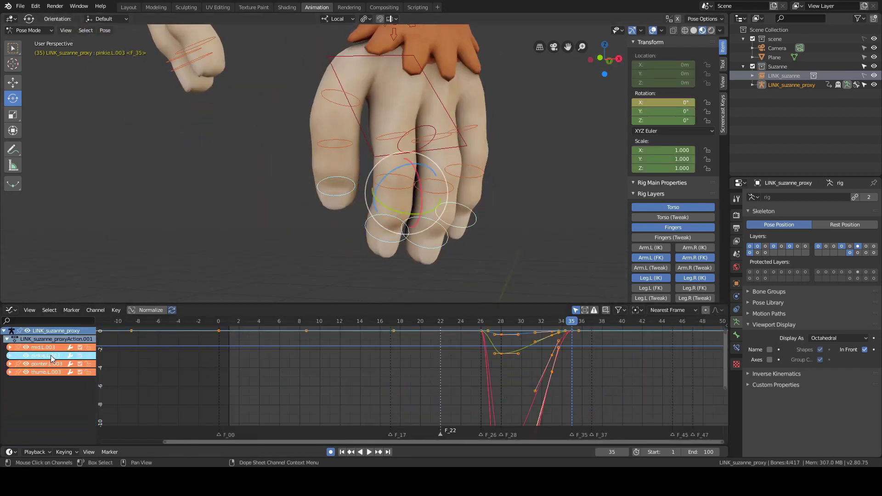
pyautogui.press('Home')
pyautogui.click(415, 383)
pyautogui.scroll(-6, 486, 367)
pyautogui.moveTo(488, 373); pyautogui.dragTo(495, 373, button='right')
pyautogui.moveTo(528, 198); pyautogui.dragTo(460, 198, button='middle')
pyautogui.scroll(-5, 460, 198)
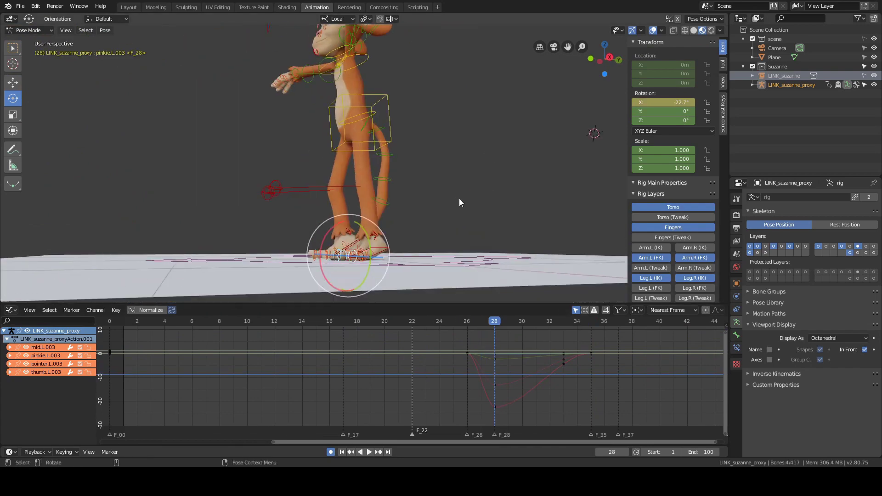
# - Delete the redundant keyframes at frame 33 from the left foot's toe-tip curves
pyautogui.scroll(3, 459, 198)
pyautogui.moveTo(510, 356); pyautogui.dragTo(643, 365, button='right')
pyautogui.keyDown('alt'); pyautogui.click(567, 358); pyautogui.keyUp('alt')
pyautogui.press('x')
pyautogui.click(568, 360)
# - Try to delete the keyframes at frame 28 from the left foot's toe-tip curves, then undo the deletion
pyautogui.scroll(-17, 593, 358)
pyautogui.moveTo(482, 371); pyautogui.dragTo(434, 377, button='right')
pyautogui.keyDown('alt'); pyautogui.moveTo(423, 276); pyautogui.dragTo(433, 178, button='middle'); pyautogui.keyUp('alt')
pyautogui.scroll(4, 433, 178)
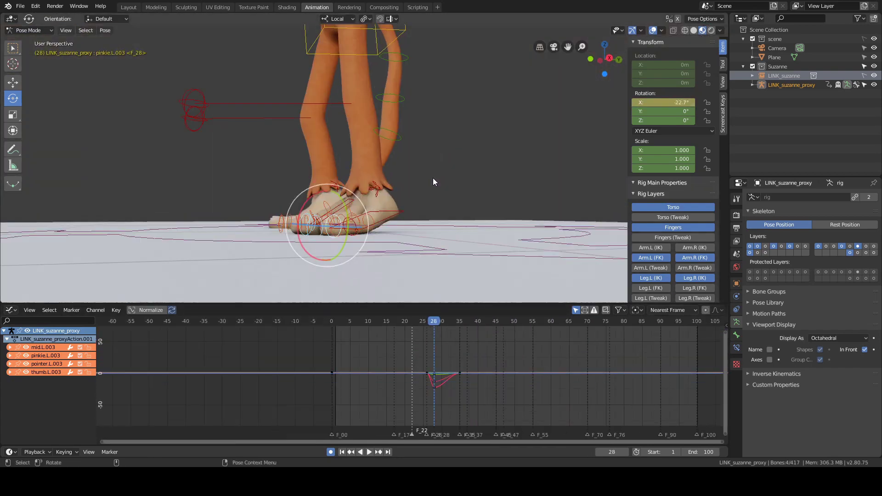
pyautogui.keyDown('alt'); pyautogui.click(435, 374); pyautogui.keyUp('alt')
pyautogui.press('x')
pyautogui.click(445, 356)
pyautogui.hotkey('ctrl', 'z')
# - Select the four toe-tip controls of the right foot, show their curves and go to frame 33
pyautogui.keyDown('alt'); pyautogui.moveTo(290, 196); pyautogui.dragTo(322, 225); pyautogui.keyUp('alt')
pyautogui.click(385, 120)
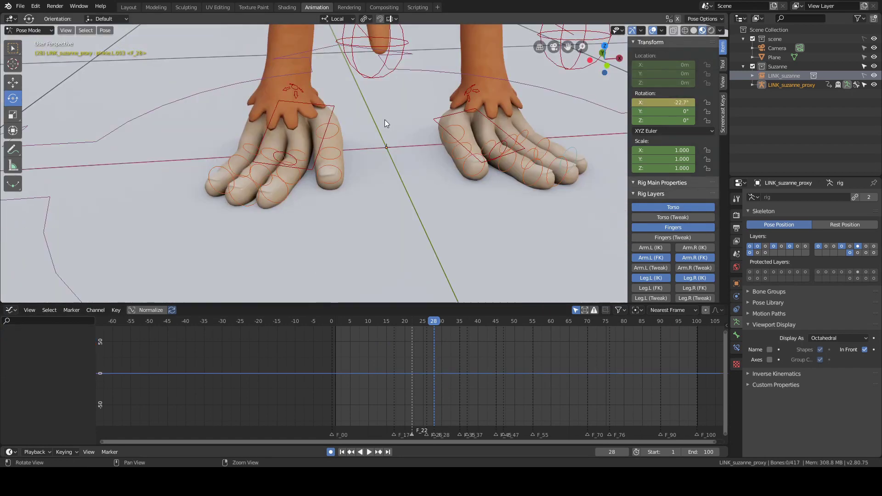
pyautogui.scroll(5, 303, 170)
pyautogui.click(377, 173)
pyautogui.keyDown('shift'); pyautogui.click(268, 222); pyautogui.keyUp('shift')
pyautogui.keyDown('shift'); pyautogui.click(197, 223); pyautogui.keyUp('shift')
pyautogui.keyDown('shift'); pyautogui.click(145, 193); pyautogui.keyUp('shift')
pyautogui.press('a')
pyautogui.moveTo(514, 356); pyautogui.dragTo(437, 360, button='middle')
pyautogui.moveTo(484, 361); pyautogui.dragTo(536, 360, button='right')
# - Delete the redundant keyframes at frame 33 from the right foot's toe-tip curves
pyautogui.scroll(-8, 424, 130)
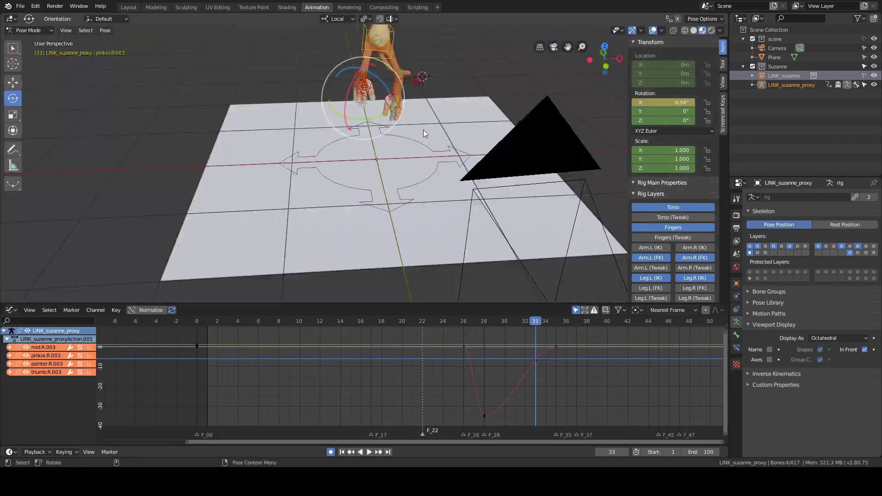
pyautogui.scroll(5, 424, 129)
pyautogui.keyDown('alt'); pyautogui.click(536, 360); pyautogui.keyUp('alt')
pyautogui.press('x')
pyautogui.click(546, 342)
# - Select the four middle-joint toe controls of the right foot and fit their curves in the graph
pyautogui.click(321, 158)
pyautogui.keyDown('shift'); pyautogui.click(358, 173); pyautogui.keyUp('shift')
pyautogui.keyDown('shift'); pyautogui.click(398, 170); pyautogui.keyUp('shift')
pyautogui.keyDown('shift'); pyautogui.click(447, 129); pyautogui.keyUp('shift')
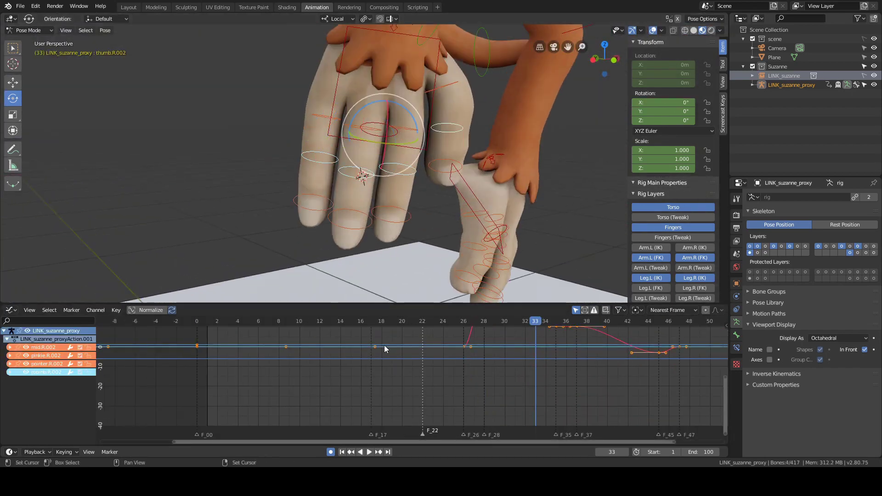
pyautogui.press('a')
pyautogui.press('Home')
# - Examine the right foot's toe bend from the side by stepping through the frames around 28 and 33
pyautogui.moveTo(478, 357); pyautogui.dragTo(480, 356, button='right')
pyautogui.scroll(-6, 423, 166)
pyautogui.keyDown('alt'); pyautogui.moveTo(416, 159); pyautogui.dragTo(478, 151); pyautogui.keyUp('alt')
pyautogui.keyDown('alt'); pyautogui.moveTo(463, 252); pyautogui.dragTo(476, 234); pyautogui.keyUp('alt')
pyautogui.moveTo(473, 347); pyautogui.dragTo(536, 344, button='right')
pyautogui.keyDown('alt'); pyautogui.moveTo(511, 172); pyautogui.dragTo(511, 241, button='middle'); pyautogui.keyUp('alt')
pyautogui.keyDown('alt'); pyautogui.moveTo(511, 241); pyautogui.dragTo(533, 227); pyautogui.keyUp('alt')
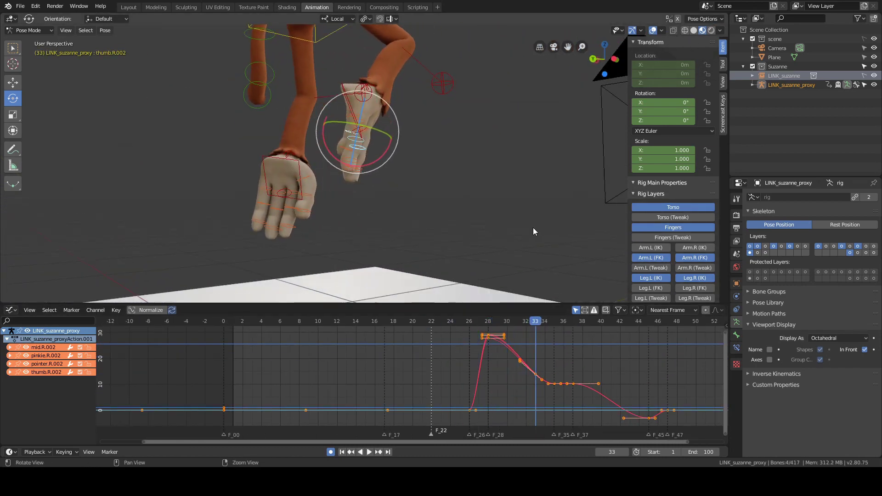
pyautogui.press('Right')
pyautogui.press('Right')
pyautogui.press('Right')
pyautogui.press('Right')
pyautogui.press('Left')
pyautogui.press('Left')
pyautogui.press('Left')
pyautogui.press('Left')
pyautogui.press('Left')
pyautogui.press('Right')
# - Delete the keyframes at frames 33, 35 and 37 from the right foot's middle-joint toe curves
pyautogui.keyDown('alt'); pyautogui.click(541, 350); pyautogui.keyUp('alt')
pyautogui.press('x')
pyautogui.click(527, 365)
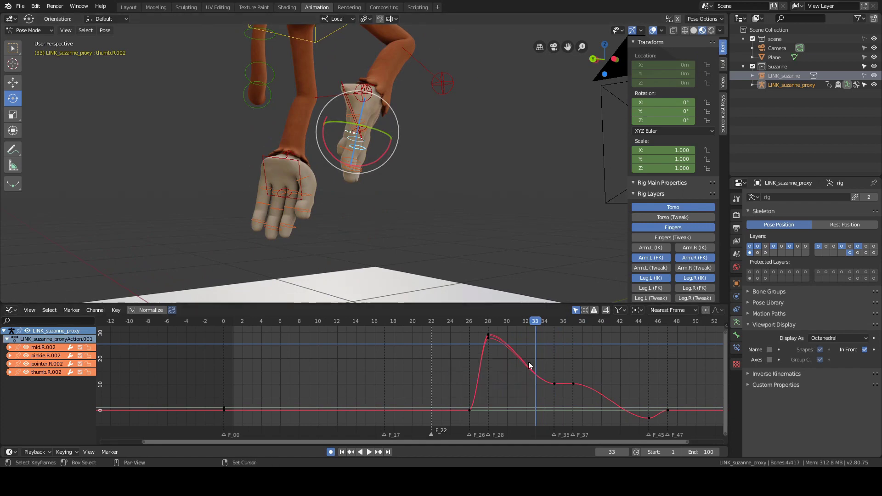
pyautogui.moveTo(555, 371); pyautogui.dragTo(572, 376, button='right')
pyautogui.moveTo(580, 394); pyautogui.dragTo(547, 371)
pyautogui.press('x')
pyautogui.click(558, 363)
# - Review the right toes' unbending between frames 28 and 36 from several angles
pyautogui.moveTo(530, 366); pyautogui.dragTo(567, 371, button='right')
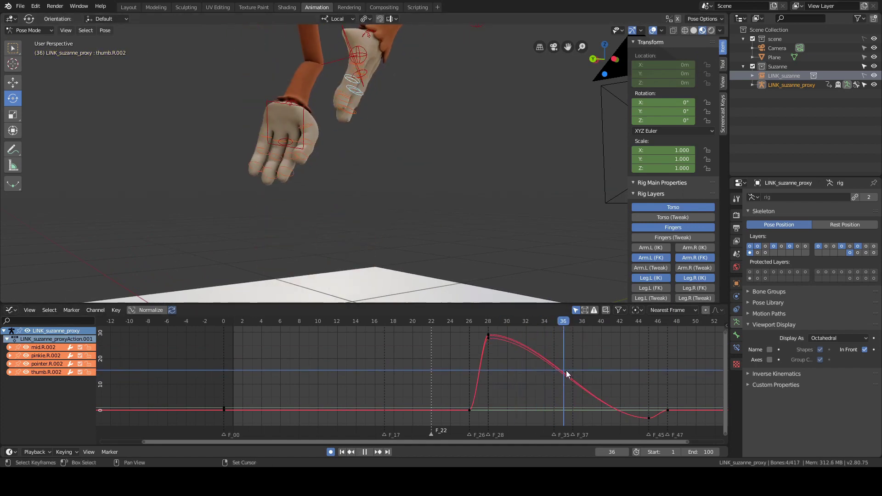
pyautogui.moveTo(383, 97); pyautogui.dragTo(394, 119)
pyautogui.hotkey('ctrl', 'z')
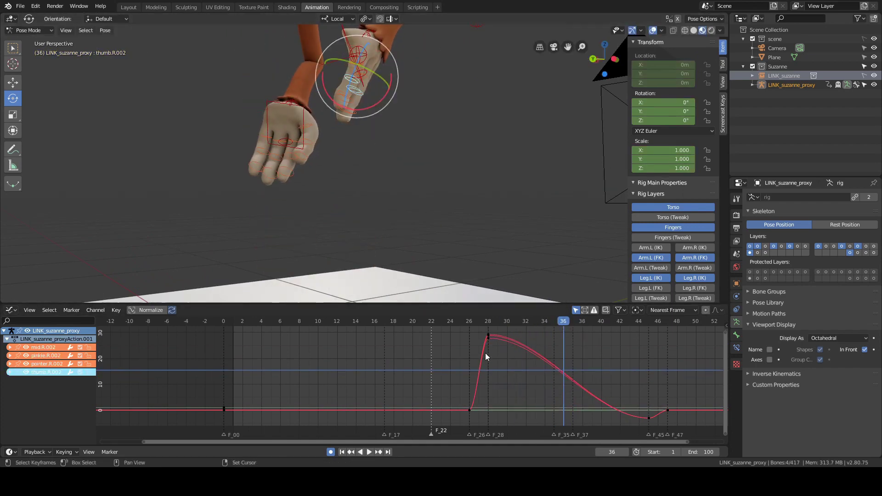
pyautogui.rightClick(493, 363)
pyautogui.press('Right')
pyautogui.press('Right')
pyautogui.press('Right')
pyautogui.press('Right')
pyautogui.press('Right')
pyautogui.moveTo(472, 161); pyautogui.dragTo(495, 225, button='middle')
pyautogui.press('Right')
pyautogui.scroll(1, 472, 169)
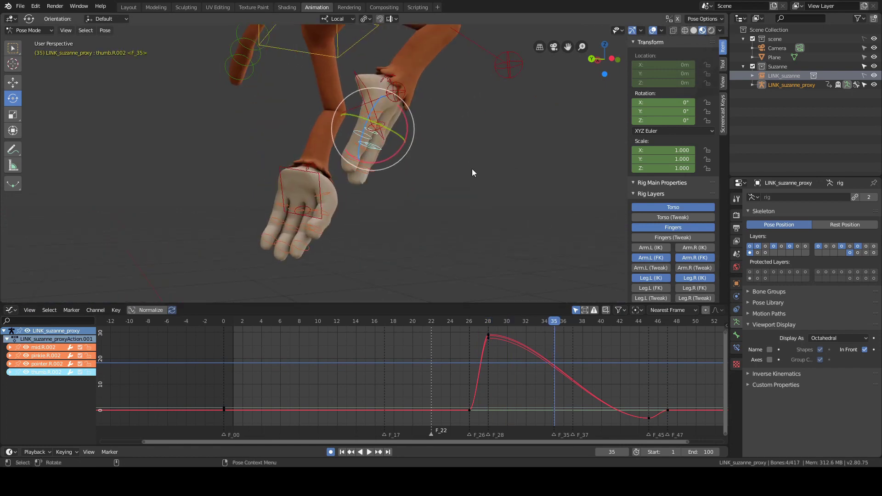
pyautogui.click(472, 169)
pyautogui.moveTo(473, 169); pyautogui.dragTo(446, 158, button='middle')
pyautogui.scroll(1, 447, 158)
pyautogui.click(375, 92)
pyautogui.keyDown('ctrl'); pyautogui.moveTo(455, 338); pyautogui.dragTo(443, 409, button='middle'); pyautogui.keyUp('ctrl')
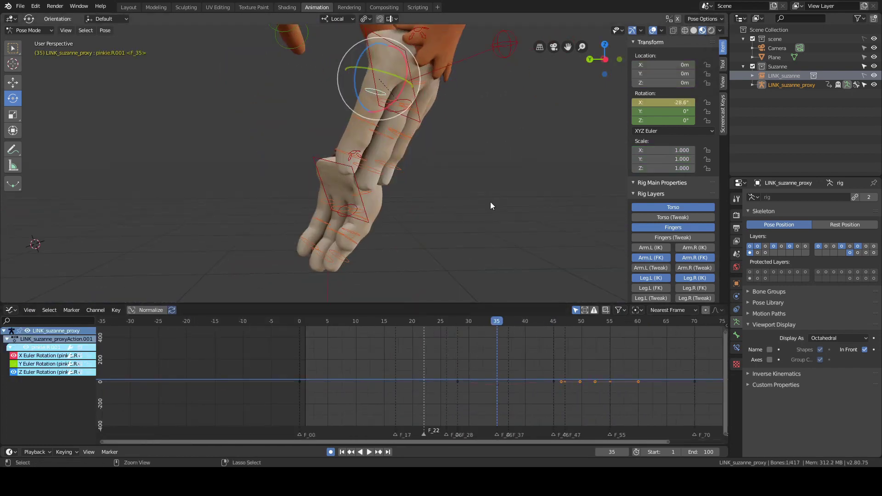
pyautogui.hotkey('ctrl', 'z')
pyautogui.hotkey('ctrl', 'z')
# - Reset the rotation of the right foot's middle-joint toe controls to 0° and keyframe it at frame 35
pyautogui.moveTo(491, 205); pyautogui.dragTo(510, 240, button='middle')
pyautogui.keyDown('shift'); pyautogui.moveTo(510, 240); pyautogui.dragTo(512, 274, button='middle'); pyautogui.keyUp('shift')
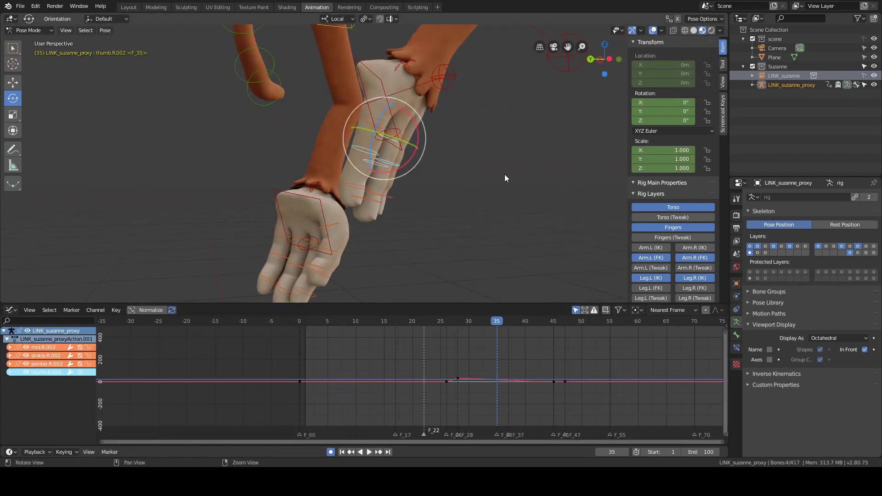
pyautogui.press('i')
pyautogui.press('Home')
pyautogui.hotkey('alt', 'a')
pyautogui.scroll(-1, 443, 362)
pyautogui.moveTo(443, 364); pyautogui.dragTo(398, 362, button='middle')
# - Review the foot and toe motion from frame 28 through frames 45 and 55
pyautogui.click(445, 373)
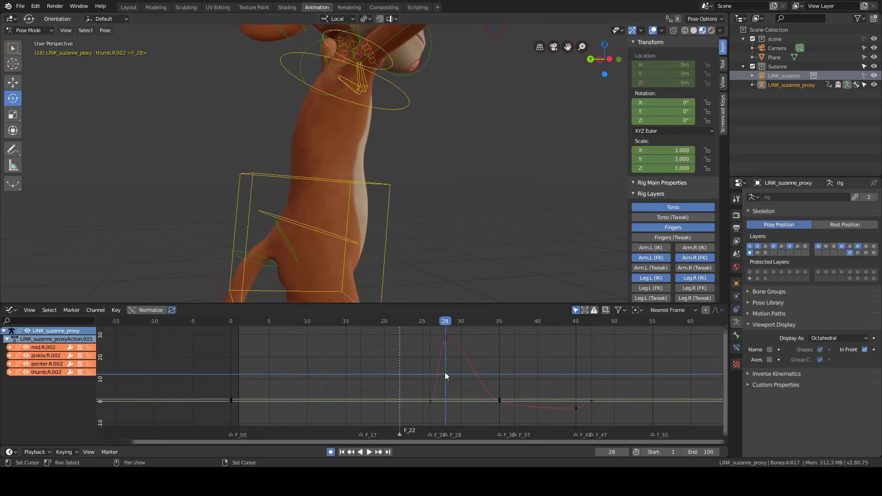
pyautogui.scroll(-3, 408, 184)
pyautogui.keyDown('alt'); pyautogui.scroll(-3, 402, 101); pyautogui.keyUp('alt')
pyautogui.keyDown('alt'); pyautogui.scroll(-12, 432, 172); pyautogui.keyUp('alt')
pyautogui.moveTo(421, 116)
pyautogui.keyDown('alt'); pyautogui.mouseDown(button='middle')
pyautogui.moveTo(432, 172)
pyautogui.moveTo(423, 111)
pyautogui.mouseUp(button='middle'); pyautogui.keyUp('alt')
pyautogui.keyDown('alt'); pyautogui.scroll(-12, 585, 388); pyautogui.keyUp('alt')
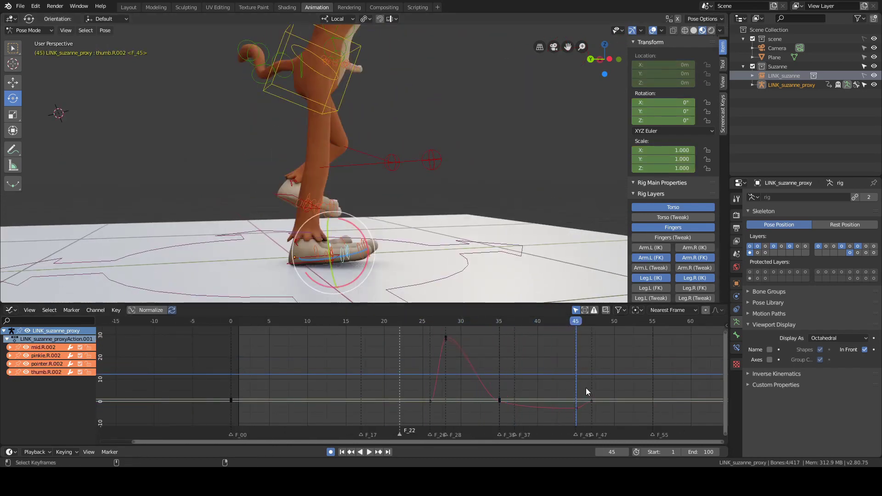
pyautogui.keyDown('alt'); pyautogui.moveTo(613, 244); pyautogui.dragTo(528, 271); pyautogui.keyUp('alt')
pyautogui.scroll(3, 529, 271)
pyautogui.scroll(-4, 456, 359)
pyautogui.moveTo(457, 359); pyautogui.dragTo(412, 344, button='middle')
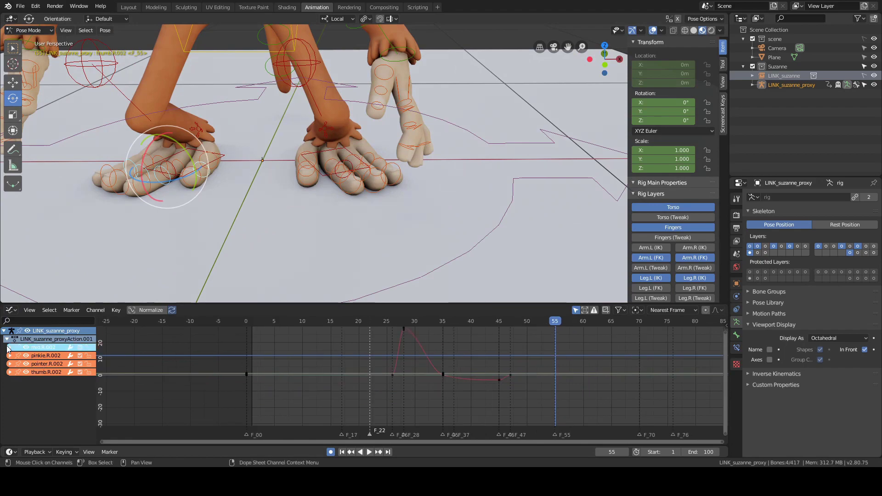
# - Select the four middle-joint toe controls of the left foot in close-up and show their curves
pyautogui.click(308, 167)
pyautogui.scroll(7, 333, 165)
pyautogui.keyDown('alt'); pyautogui.moveTo(437, 197); pyautogui.dragTo(467, 200); pyautogui.keyUp('alt')
pyautogui.scroll(2, 467, 200)
pyautogui.keyDown('shift'); pyautogui.click(469, 204); pyautogui.keyUp('shift')
pyautogui.keyDown('shift'); pyautogui.click(500, 202); pyautogui.keyUp('shift')
pyautogui.keyDown('shift'); pyautogui.click(519, 186); pyautogui.keyUp('shift')
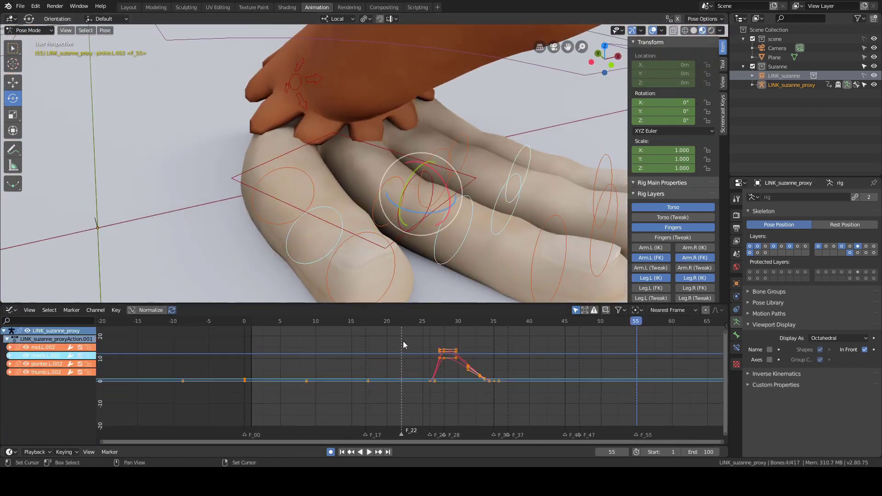
# - Examine the left foot's toe pose from the side by stepping through the frames around 33 and 35
pyautogui.moveTo(464, 373); pyautogui.dragTo(504, 375)
pyautogui.scroll(-7, 574, 198)
pyautogui.keyDown('alt'); pyautogui.moveTo(593, 184); pyautogui.dragTo(482, 161); pyautogui.keyUp('alt')
pyautogui.keyDown('alt'); pyautogui.scroll(-5, 482, 160); pyautogui.keyUp('alt')
pyautogui.keyDown('alt'); pyautogui.moveTo(482, 161); pyautogui.dragTo(477, 272, button='middle'); pyautogui.keyUp('alt')
pyautogui.press('Right')
pyautogui.press('Right')
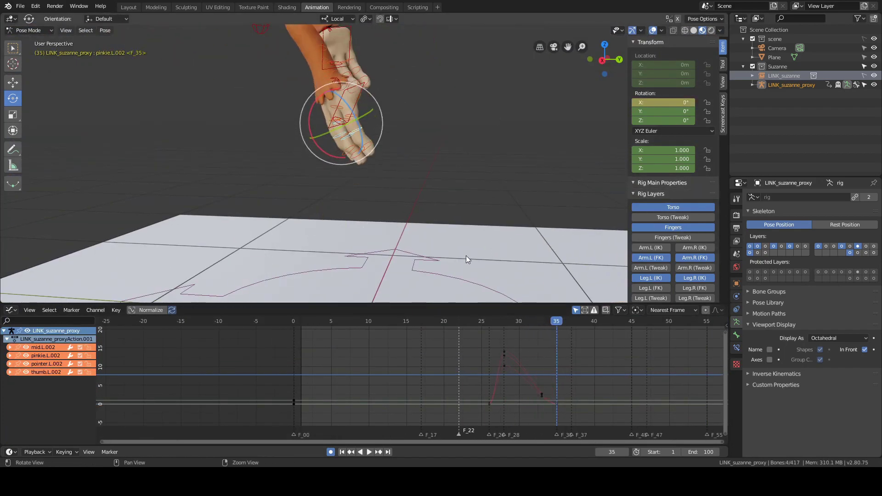
pyautogui.press('Left')
pyautogui.press('Left')
pyautogui.press('Left')
pyautogui.press('Right')
# - Delete the redundant keyframes at frame 33 from the left foot's middle-joint toe curves and check the following frames
pyautogui.moveTo(551, 407); pyautogui.dragTo(538, 368)
pyautogui.press('Delete')
pyautogui.press('Right')
pyautogui.press('Right')
pyautogui.keyDown('alt'); pyautogui.scroll(-10, 547, 377); pyautogui.keyUp('alt')
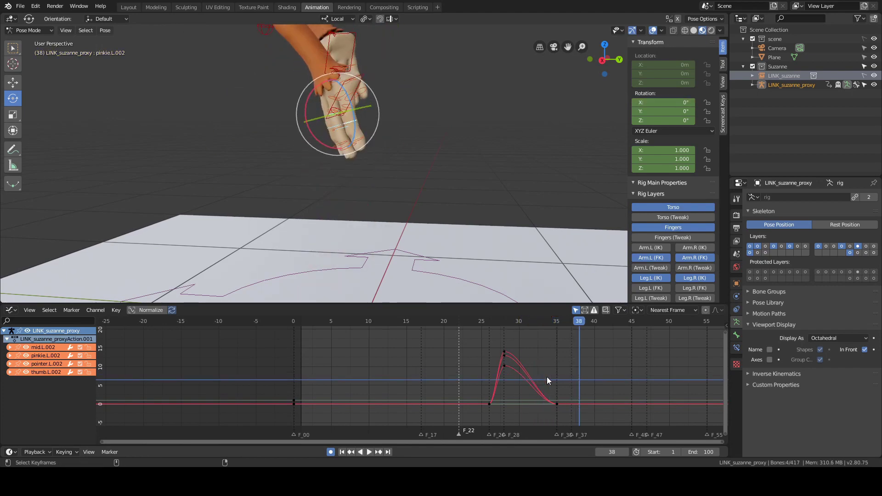
# - Examine the feet and the landing pose from the side and front through frames 47 and 53
pyautogui.scroll(-1, 547, 377)
pyautogui.keyDown('alt'); pyautogui.moveTo(441, 239); pyautogui.dragTo(439, 144, button='middle'); pyautogui.keyUp('alt')
pyautogui.keyDown('alt'); pyautogui.scroll(-4, 440, 145); pyautogui.keyUp('alt')
pyautogui.keyDown('alt'); pyautogui.scroll(3, 439, 145); pyautogui.keyUp('alt')
pyautogui.keyDown('alt'); pyautogui.scroll(-4, 434, 131); pyautogui.keyUp('alt')
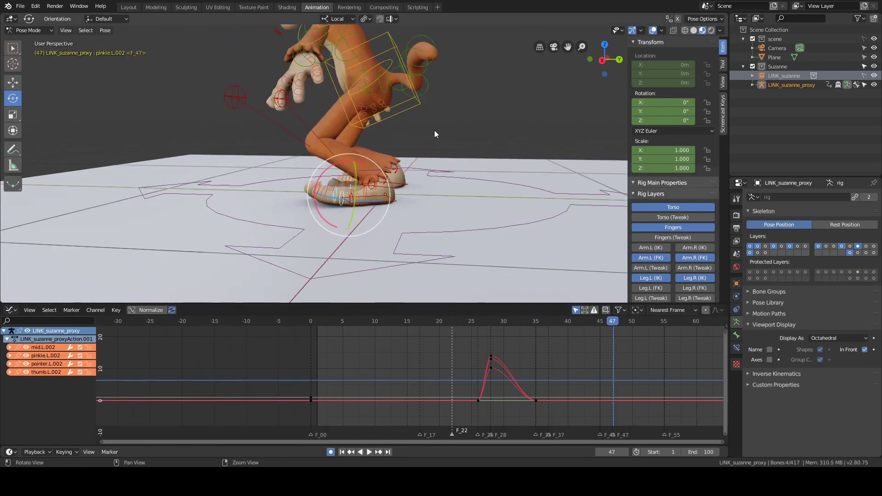
pyautogui.keyDown('alt'); pyautogui.scroll(-3, 434, 130); pyautogui.keyUp('alt')
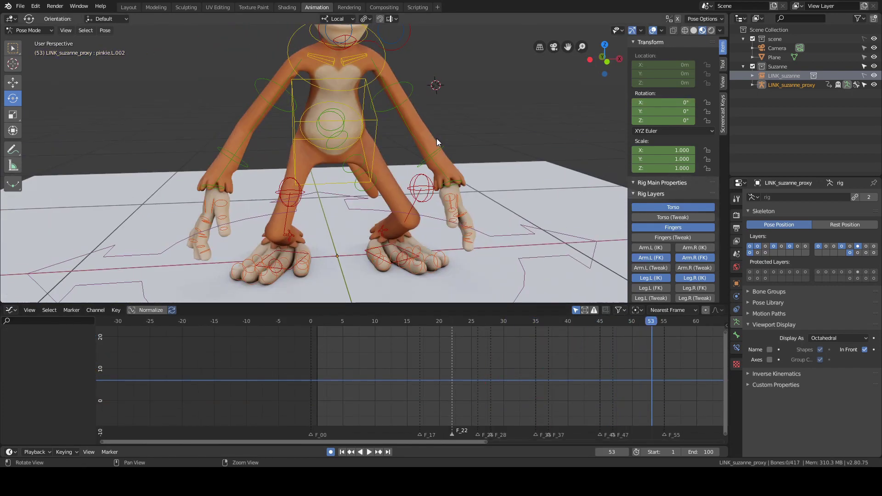
pyautogui.scroll(-3, 436, 139)
pyautogui.keyDown('alt'); pyautogui.scroll(4, 465, 133); pyautogui.keyUp('alt')
pyautogui.moveTo(436, 139)
pyautogui.keyDown('alt'); pyautogui.mouseDown()
pyautogui.moveTo(464, 133)
pyautogui.moveTo(436, 153)
pyautogui.mouseUp(); pyautogui.keyUp('alt')
# - Play back the jump from the front with the rig overlays hidden
pyautogui.hotkey('shift', 'alt', 'z')
pyautogui.press('space')
pyautogui.scroll(-2, 439, 158)
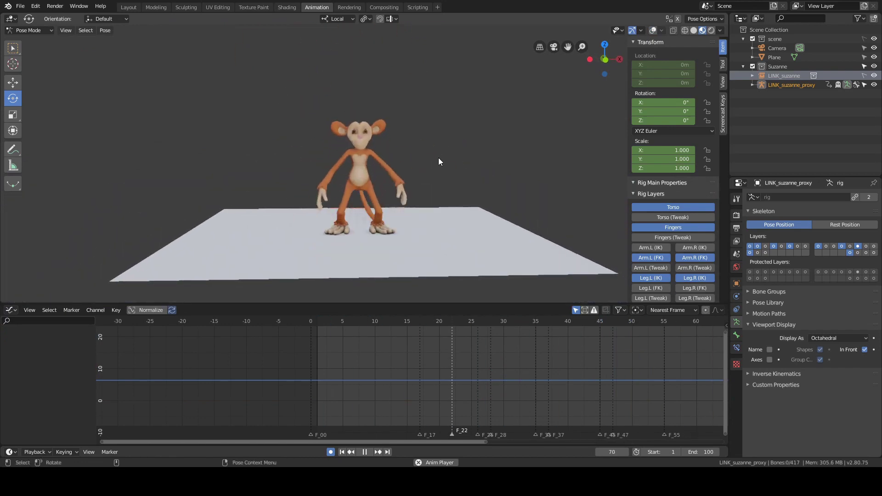
pyautogui.scroll(1, 439, 158)
pyautogui.keyDown('shift'); pyautogui.scroll(1, 343, 152); pyautogui.keyUp('shift')
pyautogui.press('space')
pyautogui.hotkey('shift', 'alt', 'z')
pyautogui.scroll(5, 371, 183)
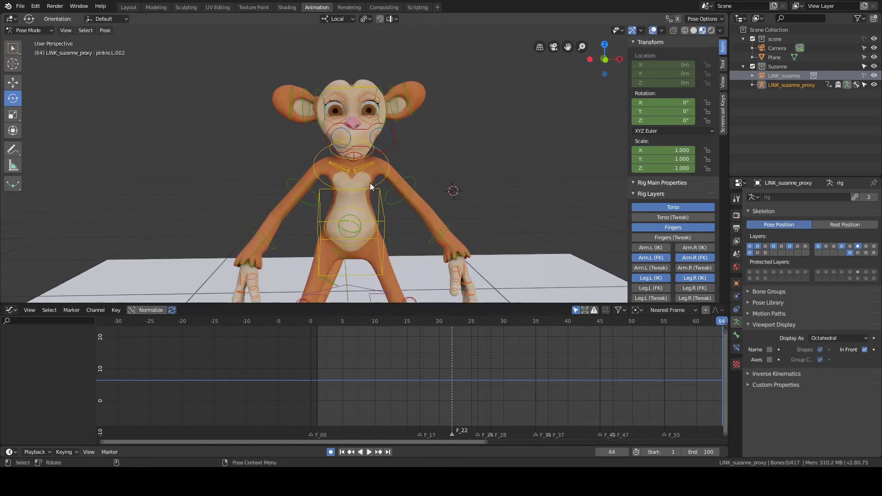
# - Clear all location and scale keyframes from the chest control
pyautogui.click(371, 183)
pyautogui.keyDown('alt'); pyautogui.moveTo(371, 183); pyautogui.dragTo(427, 159); pyautogui.keyUp('alt')
pyautogui.click(10, 347)
pyautogui.keyDown('alt'); pyautogui.moveTo(448, 193); pyautogui.dragTo(426, 201); pyautogui.keyUp('alt')
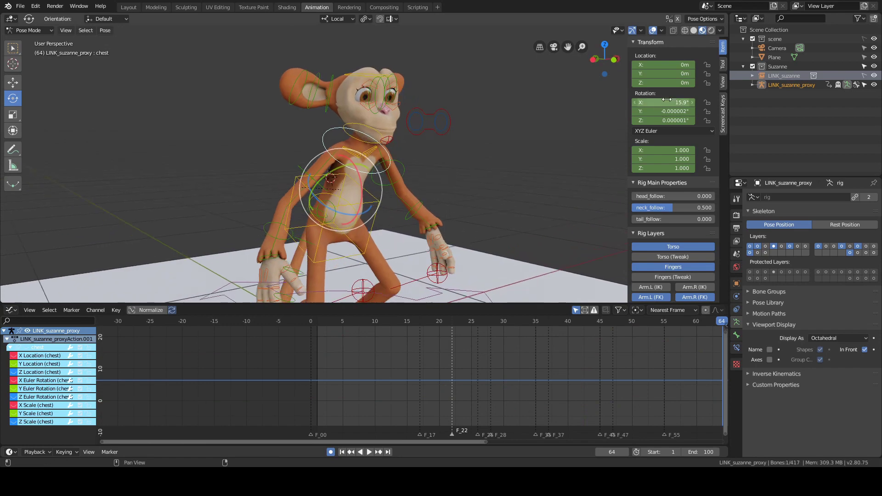
pyautogui.rightClick(663, 75)
pyautogui.click(662, 77)
pyautogui.rightClick(663, 159)
pyautogui.click(661, 161)
pyautogui.keyDown('alt'); pyautogui.moveTo(520, 150); pyautogui.dragTo(506, 149); pyautogui.keyUp('alt')
# - Show only the chest's X Euler Rotation curve and delete its keyframe at frame 22
pyautogui.click(13, 355)
pyautogui.press('Home')
pyautogui.hotkey('alt', 'a')
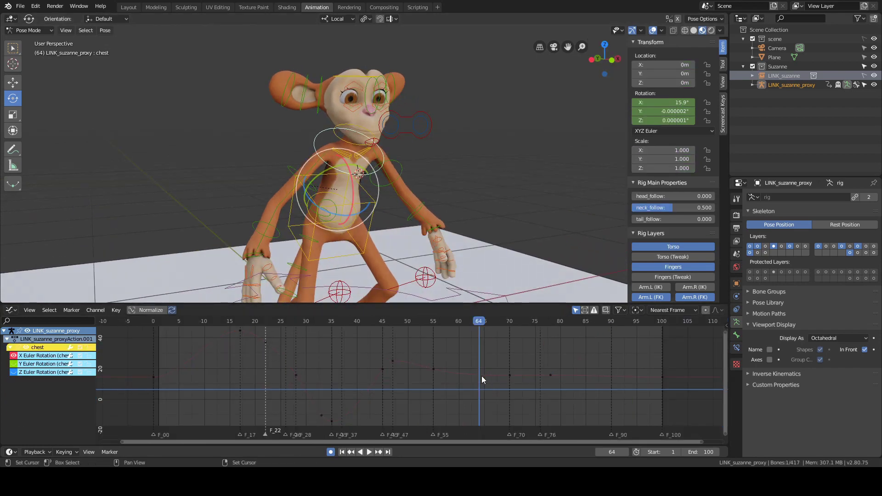
pyautogui.moveTo(482, 376); pyautogui.dragTo(265, 349)
pyautogui.keyDown('alt'); pyautogui.moveTo(349, 239); pyautogui.dragTo(464, 230); pyautogui.keyUp('alt')
pyautogui.moveTo(259, 333); pyautogui.dragTo(274, 350)
pyautogui.press('x')
pyautogui.keyDown('alt'); pyautogui.moveTo(443, 242); pyautogui.dragTo(441, 251); pyautogui.keyUp('alt')
pyautogui.press('space')
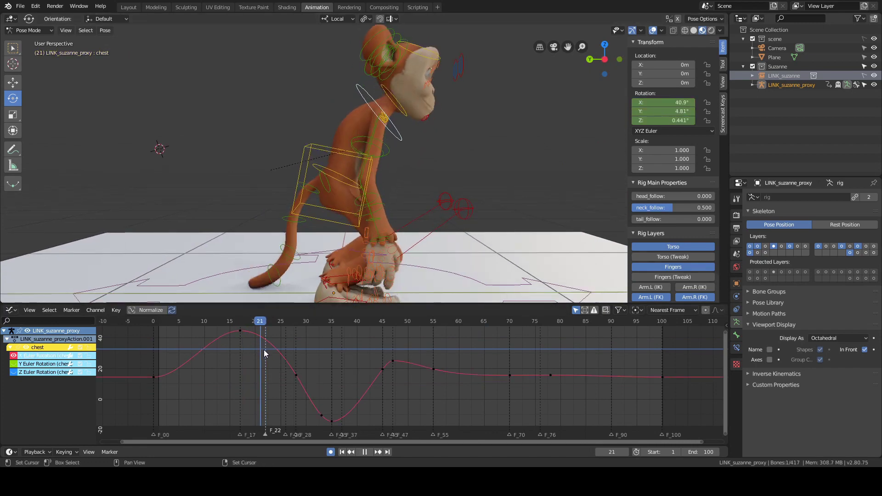
pyautogui.press('space')
# - Delete the keyframes at frames 28 and 33 from the chest's X rotation curve, checking the pose frame by frame
pyautogui.moveTo(264, 350); pyautogui.dragTo(296, 361)
pyautogui.moveTo(286, 366); pyautogui.dragTo(327, 418)
pyautogui.press('x')
pyautogui.press('Right')
pyautogui.press('Right')
pyautogui.press('Right')
pyautogui.press('Right')
pyautogui.press('Right')
pyautogui.press('x')
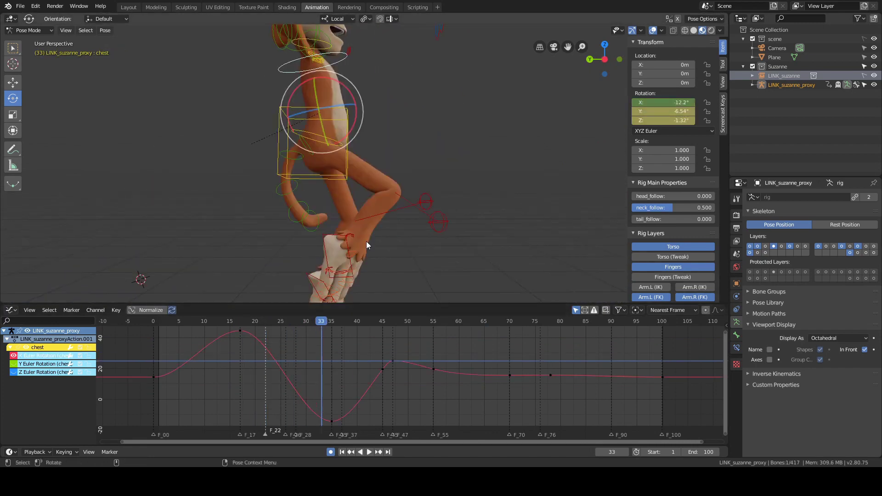
pyautogui.scroll(-1, 366, 242)
# - Step through the fall to the landing and delete the chest's X rotation keyframe at frame 45
pyautogui.press('Right')
pyautogui.press('Right')
pyautogui.press('Right')
pyautogui.press('Right')
pyautogui.press('Right')
pyautogui.press('Right')
pyautogui.press('Right')
pyautogui.press('Right')
pyautogui.press('Right')
pyautogui.press('Right')
pyautogui.press('Right')
pyautogui.press('Right')
pyautogui.moveTo(376, 362); pyautogui.dragTo(389, 376)
pyautogui.press('x')
pyautogui.press('Right')
pyautogui.press('Right')
pyautogui.keyDown('alt'); pyautogui.moveTo(415, 281); pyautogui.dragTo(415, 183, button='middle'); pyautogui.keyUp('alt')
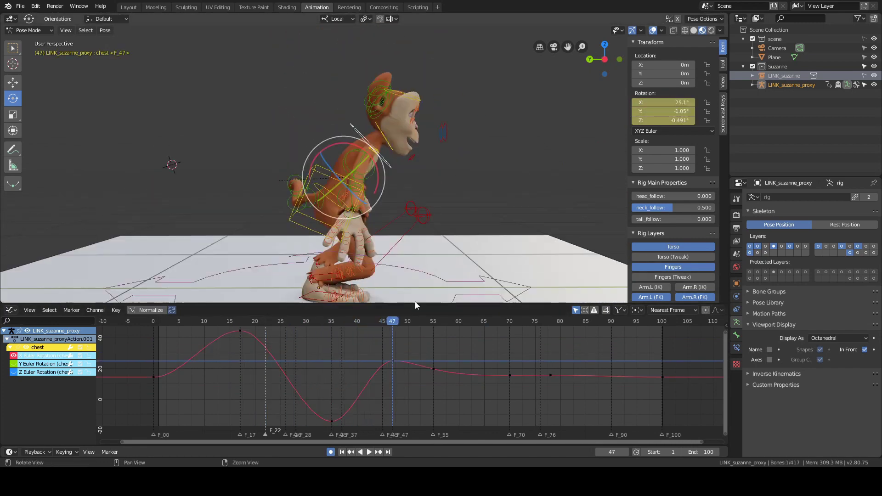
# - Delete the keyframes at frames 55 and 70 from the chest's X rotation curve
pyautogui.press('Right')
pyautogui.press('Right')
pyautogui.press('Right')
pyautogui.press('Right')
pyautogui.press('Right')
pyautogui.press('Right')
pyautogui.press('Right')
pyautogui.press('Right')
pyautogui.moveTo(422, 379); pyautogui.dragTo(447, 348)
pyautogui.press('x')
pyautogui.click(448, 348)
pyautogui.moveTo(435, 354); pyautogui.dragTo(397, 379, button='right')
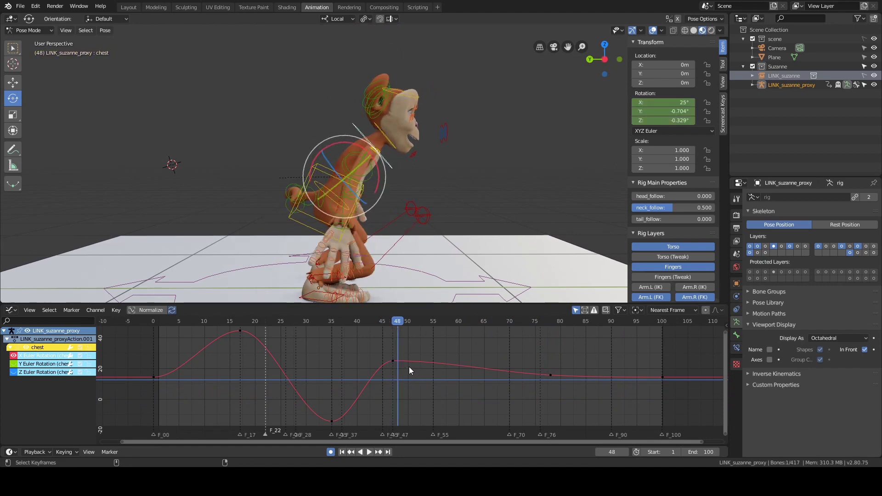
# - Step through the landing to frame 55 and compare the torso's pose with the chest's
pyautogui.press('Right')
pyautogui.press('Right')
pyautogui.press('Right')
pyautogui.press('Right')
pyautogui.press('Right')
pyautogui.press('Right')
pyautogui.click(334, 226)
pyautogui.press('Right')
pyautogui.click(333, 225)
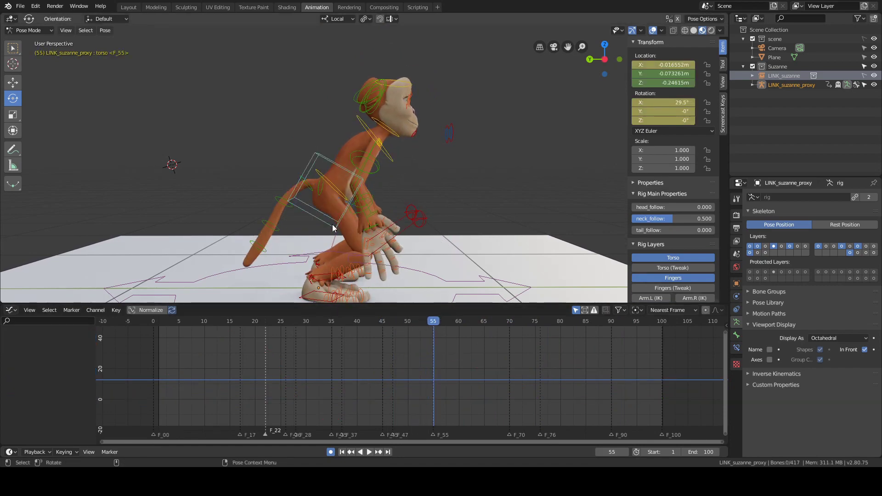
pyautogui.click(333, 225)
pyautogui.keyDown('shift'); pyautogui.moveTo(332, 225); pyautogui.dragTo(333, 200, button='middle'); pyautogui.keyUp('shift')
pyautogui.keyDown('shift'); pyautogui.moveTo(395, 368); pyautogui.dragTo(434, 372, button='right'); pyautogui.keyUp('shift')
# - Rotate the chest further forward at frame 55 for a deeper landing bend
pyautogui.click(419, 143)
pyautogui.click(390, 136)
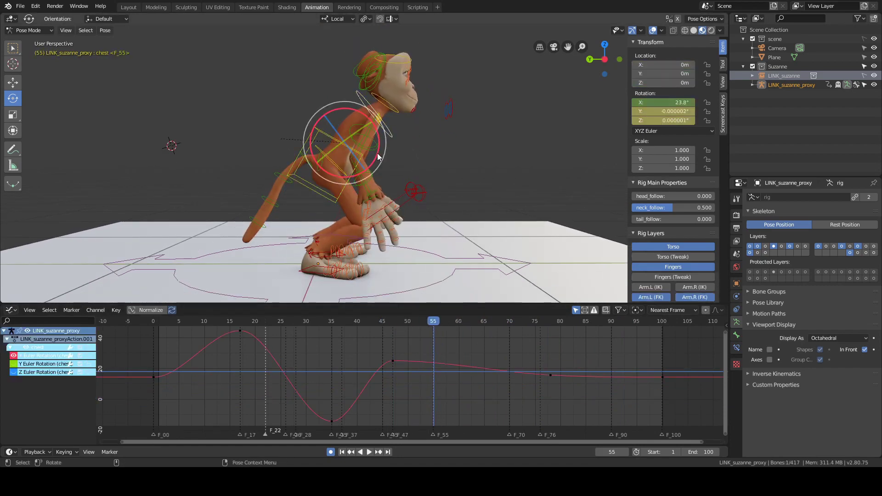
pyautogui.moveTo(378, 154); pyautogui.dragTo(377, 159)
pyautogui.moveTo(432, 358); pyautogui.dragTo(429, 352)
# - Rotate the chest to about 18° on X at frame 70
pyautogui.keyDown('shift'); pyautogui.moveTo(397, 392); pyautogui.dragTo(428, 384, button='right'); pyautogui.keyUp('shift')
pyautogui.click(350, 182)
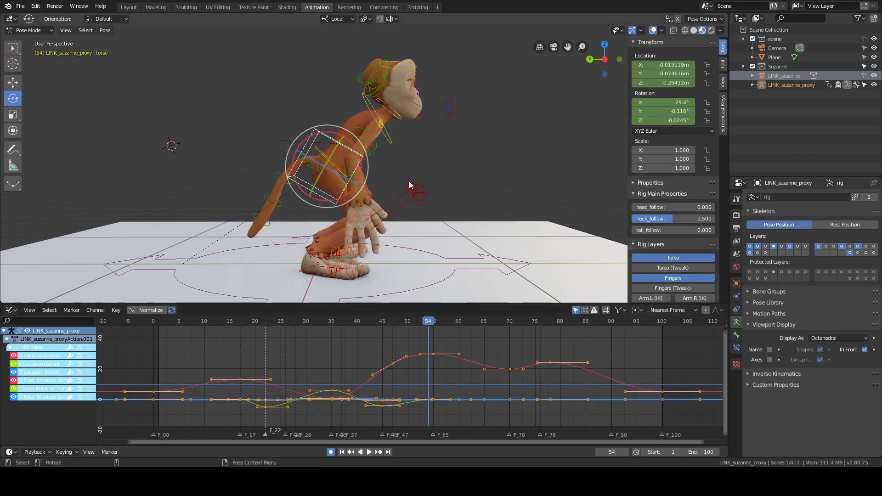
pyautogui.keyDown('alt'); pyautogui.scroll(-16, 458, 197); pyautogui.keyUp('alt')
pyautogui.click(384, 114)
pyautogui.moveTo(367, 143); pyautogui.dragTo(368, 141)
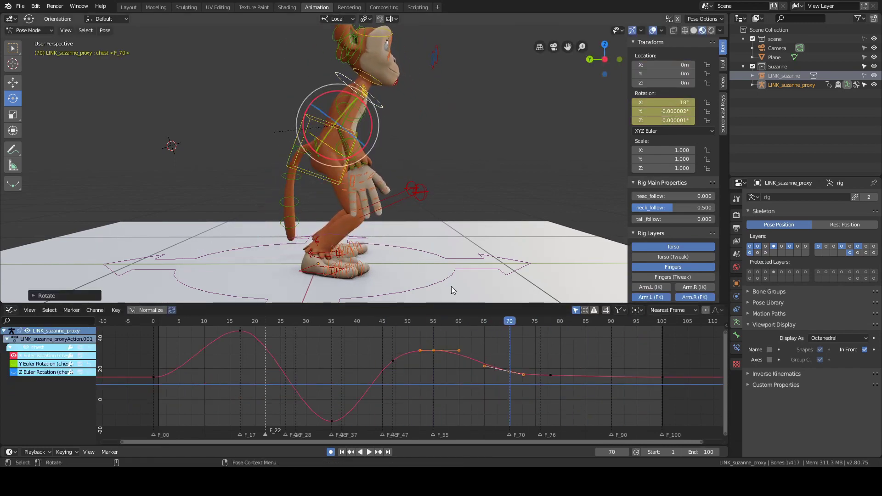
# - Raise the chest's X rotation keyframe at frame 78 to about 19.7° and lower the one at frame 70 slightly
pyautogui.keyDown('alt'); pyautogui.scroll(-8, 506, 362); pyautogui.keyUp('alt')
pyautogui.moveTo(551, 375); pyautogui.dragTo(551, 368)
pyautogui.moveTo(509, 371); pyautogui.dragTo(508, 374)
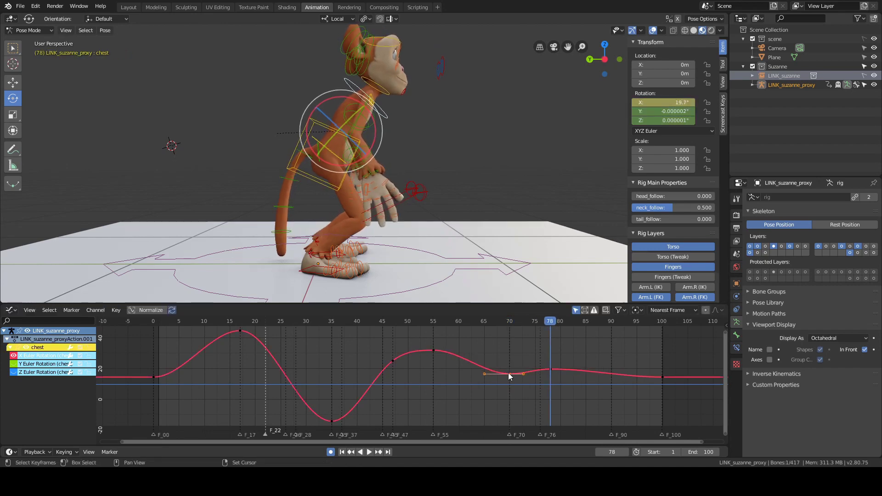
pyautogui.keyDown('shift'); pyautogui.moveTo(508, 373); pyautogui.dragTo(668, 375, button='right'); pyautogui.keyUp('shift')
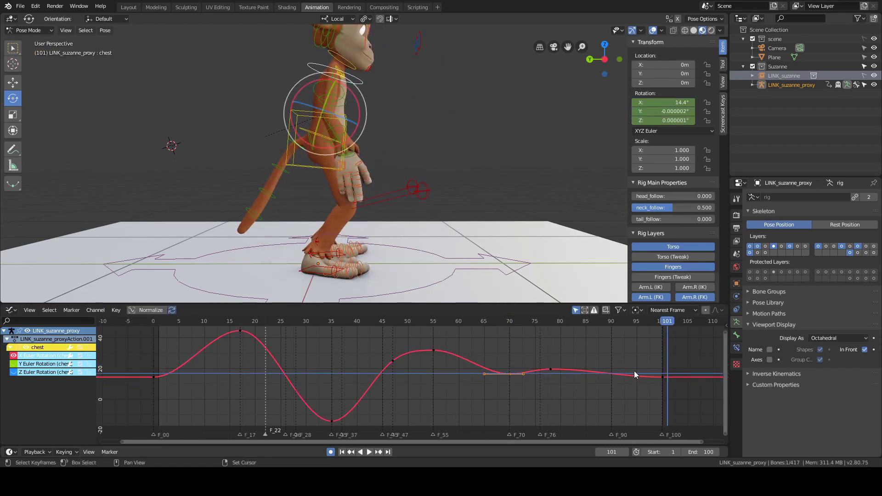
# - Delete the keyframe at frame 47 from the chest's X rotation curve
pyautogui.keyDown('shift'); pyautogui.moveTo(608, 373); pyautogui.dragTo(393, 375, button='right'); pyautogui.keyUp('shift')
pyautogui.moveTo(376, 351); pyautogui.dragTo(402, 375)
pyautogui.press('Delete')
# - Select the torso control and show only its X Euler Rotation curve
pyautogui.keyDown('shift'); pyautogui.moveTo(296, 387); pyautogui.dragTo(581, 414, button='right'); pyautogui.keyUp('shift')
pyautogui.click(339, 185)
pyautogui.moveTo(13, 355); pyautogui.dragTo(13, 397)
pyautogui.click(13, 381)
pyautogui.click(381, 355)
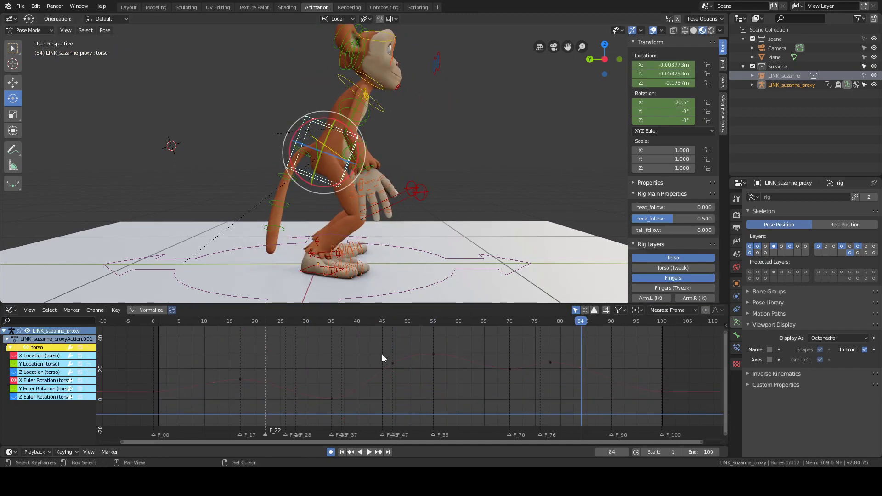
# - Delete the keyframe at frame 47 from the torso's X rotation curve and check the frames before landing
pyautogui.rightClick(392, 370)
pyautogui.moveTo(381, 351); pyautogui.dragTo(404, 369)
pyautogui.press('x')
pyautogui.click(403, 357)
pyautogui.hotkey('ctrl', 'z')
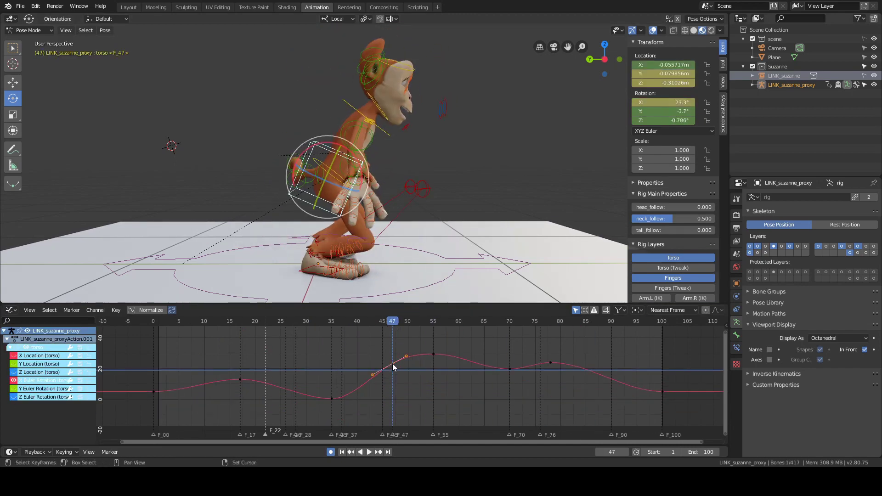
pyautogui.press('Delete')
pyautogui.keyDown('shift'); pyautogui.moveTo(333, 395); pyautogui.dragTo(367, 395, button='right'); pyautogui.keyUp('shift')
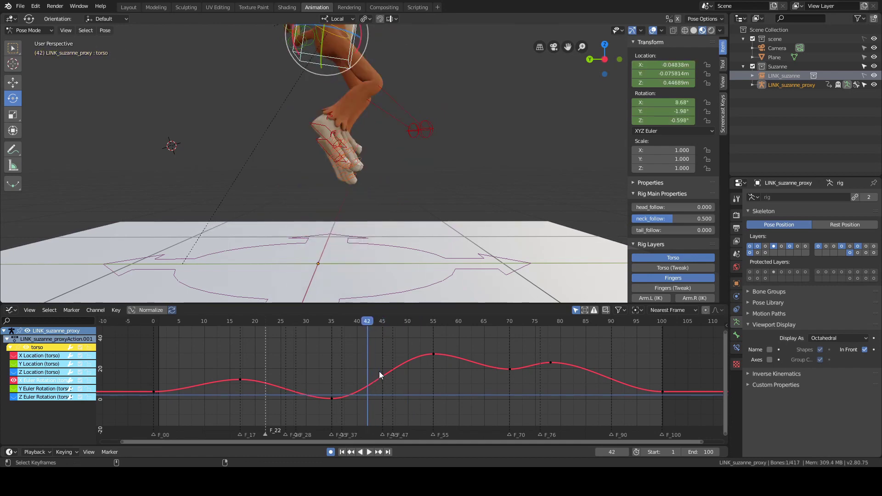
pyautogui.press('Right')
pyautogui.press('Right')
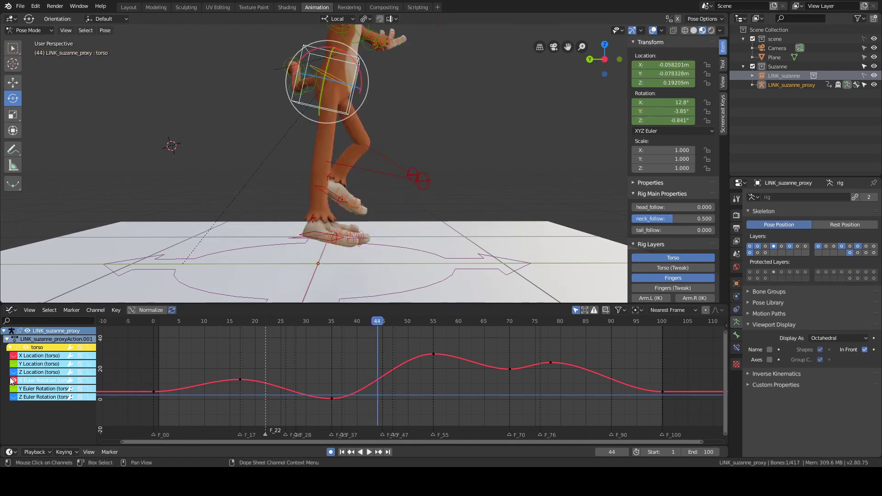
# - Slightly shorten the outgoing handle of the frame 35 keyframe on the torso's Z Location curve and play back the landing
pyautogui.click(11, 379)
pyautogui.click(13, 372)
pyautogui.keyDown('ctrl'); pyautogui.moveTo(509, 423); pyautogui.dragTo(487, 368, button='middle'); pyautogui.keyUp('ctrl')
pyautogui.click(412, 347)
pyautogui.click(491, 347)
pyautogui.press('s')
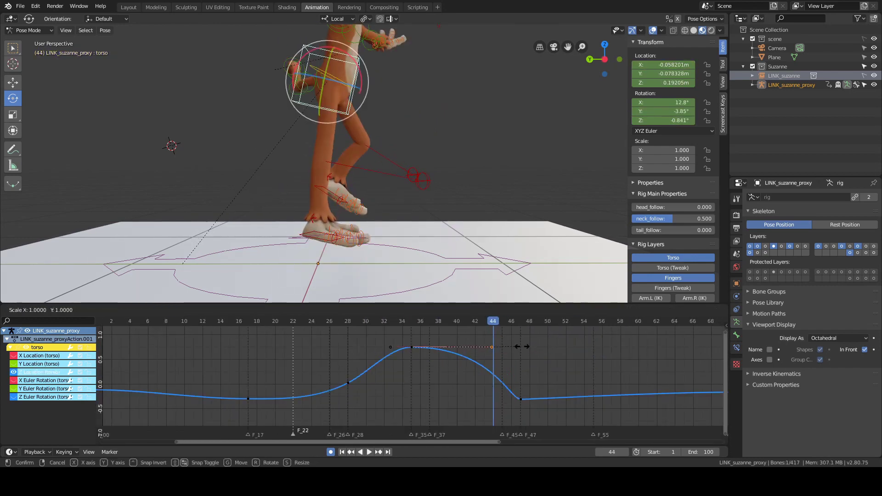
pyautogui.click(517, 346)
pyautogui.press('space')
pyautogui.keyDown('shift'); pyautogui.moveTo(517, 345); pyautogui.dragTo(470, 364, button='right'); pyautogui.keyUp('shift')
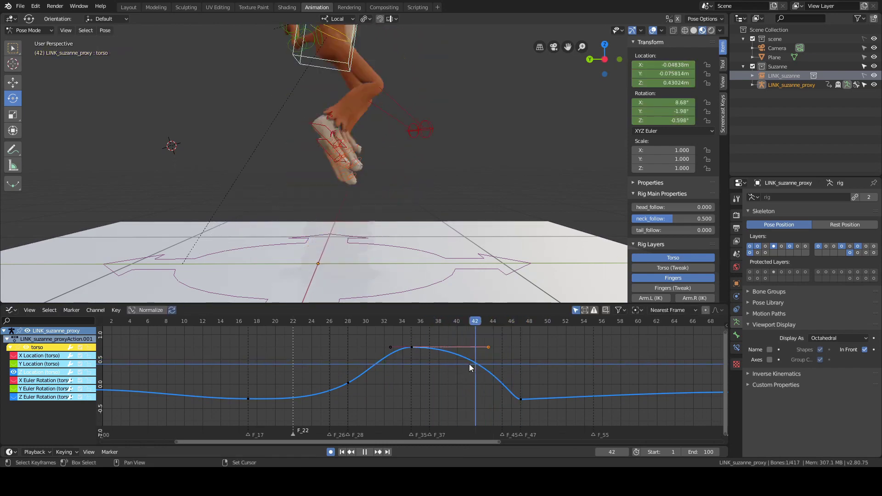
pyautogui.press('space')
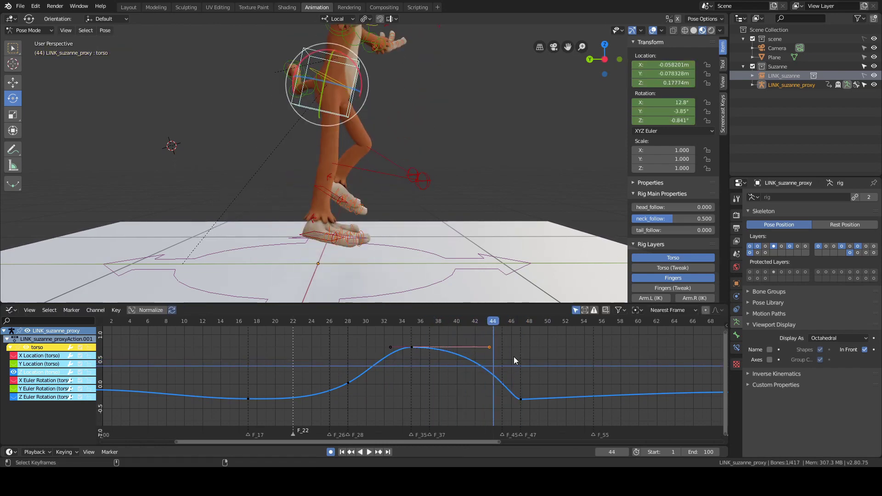
pyautogui.press('space')
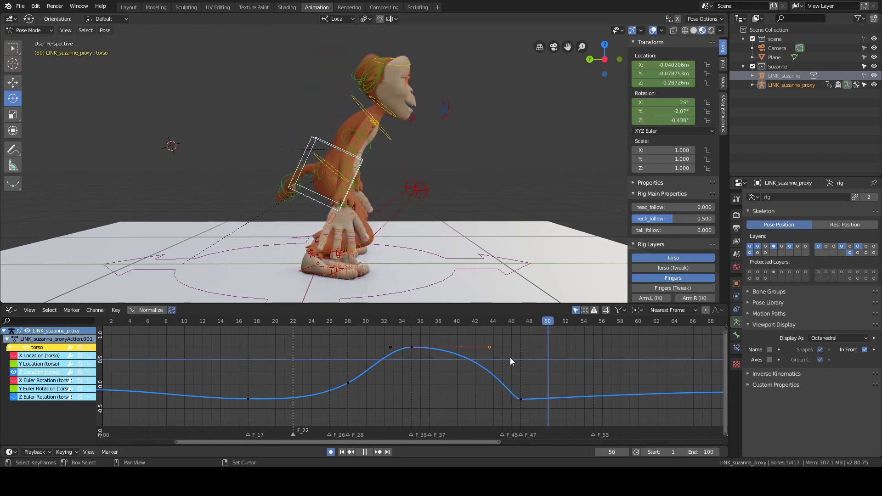
pyautogui.keyDown('shift'); pyautogui.moveTo(510, 358); pyautogui.dragTo(532, 354, button='right'); pyautogui.keyUp('shift')
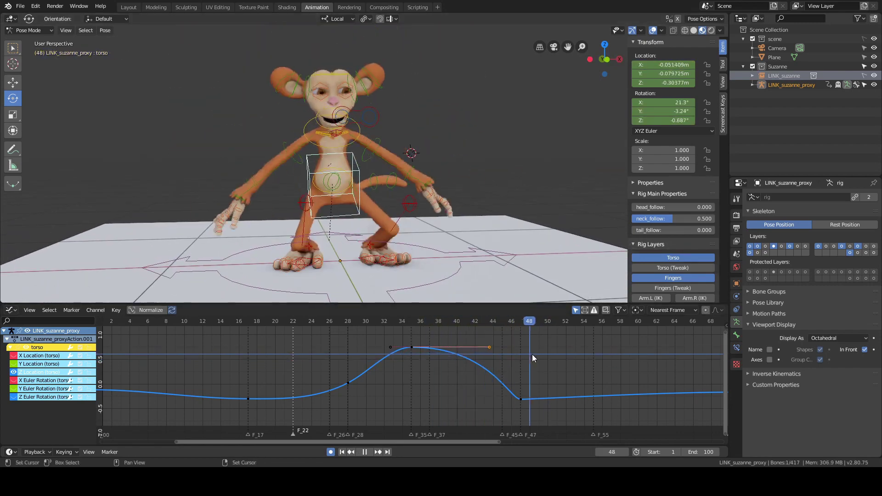
# - Show only the chest's Y Euler Rotation curve and delete its redundant keyframes around frames 33 and 45
pyautogui.click(367, 146)
pyautogui.press('space')
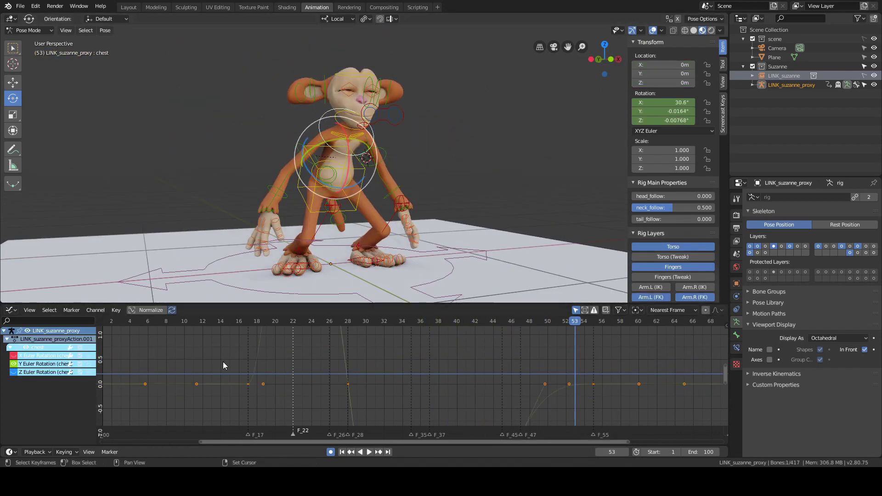
pyautogui.press('Home')
pyautogui.click(360, 351)
pyautogui.moveTo(416, 376); pyautogui.dragTo(462, 379, button='right')
pyautogui.moveTo(458, 379); pyautogui.dragTo(477, 402)
pyautogui.press('Delete')
pyautogui.moveTo(461, 384); pyautogui.dragTo(472, 398, button='right')
pyautogui.click(475, 376)
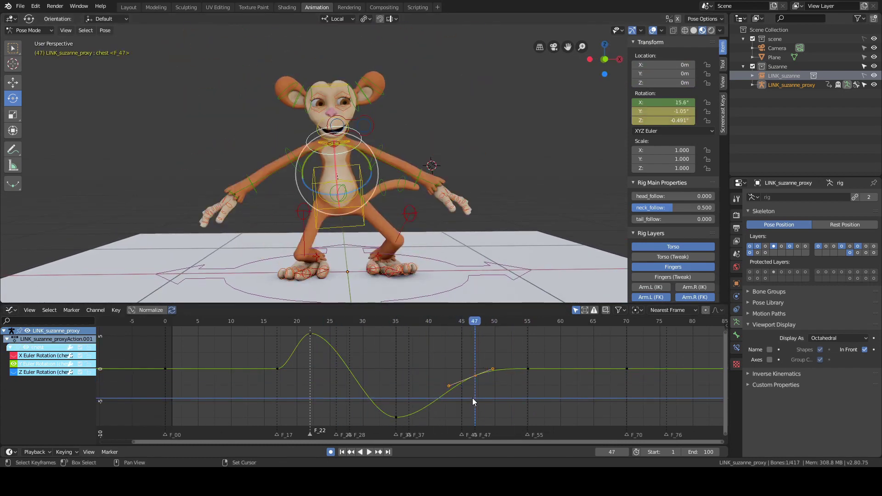
# - Show only the chest's Z Euler Rotation curve and delete its keyframes at frames 28, 33, 45 and 47
pyautogui.press('space')
pyautogui.scroll(-3, 368, 360)
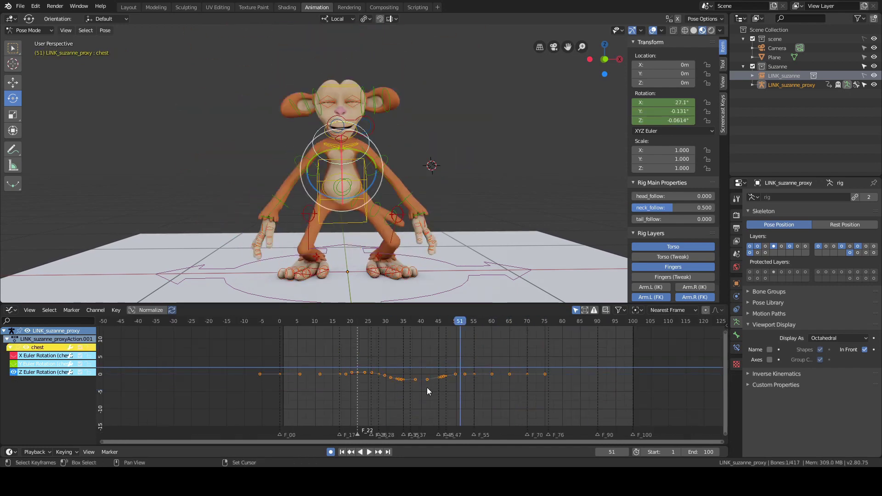
pyautogui.press('Home')
pyautogui.moveTo(395, 367); pyautogui.dragTo(371, 367, button='right')
pyautogui.moveTo(361, 340); pyautogui.dragTo(408, 410)
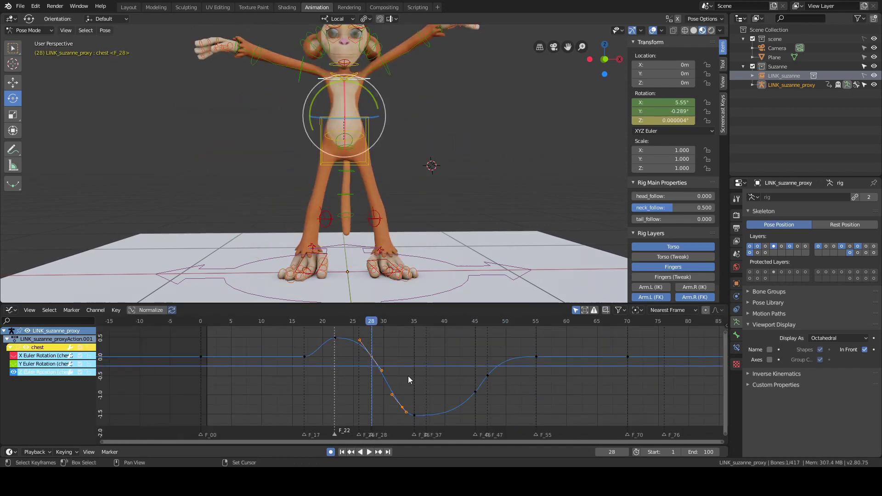
pyautogui.click(408, 376)
pyautogui.moveTo(408, 376); pyautogui.dragTo(487, 389, button='right')
pyautogui.scroll(-3, 487, 389)
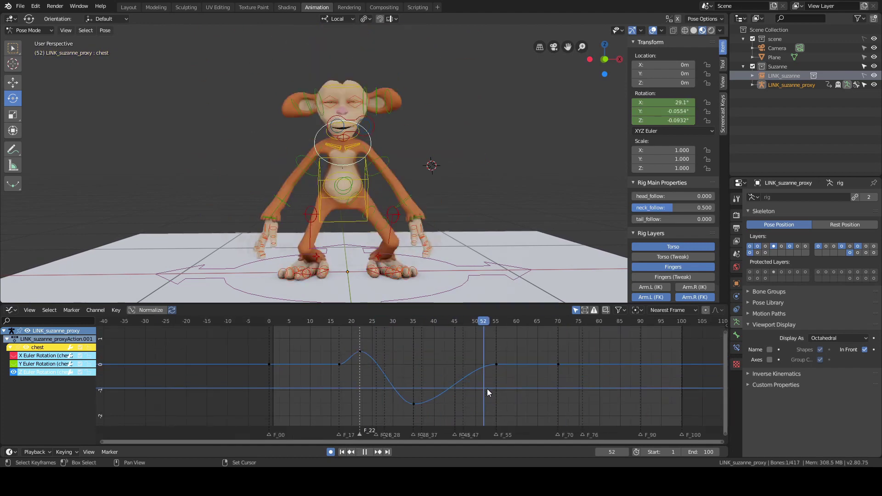
# - Play back the jump from the side with the rig overlays hidden and nothing selected
pyautogui.moveTo(368, 184); pyautogui.dragTo(487, 184, button='middle')
pyautogui.moveTo(306, 375); pyautogui.dragTo(405, 374, button='right')
pyautogui.scroll(-3, 470, 222)
pyautogui.hotkey('shift', 'alt', 'z')
pyautogui.press('space')
pyautogui.hotkey('alt', 'a')
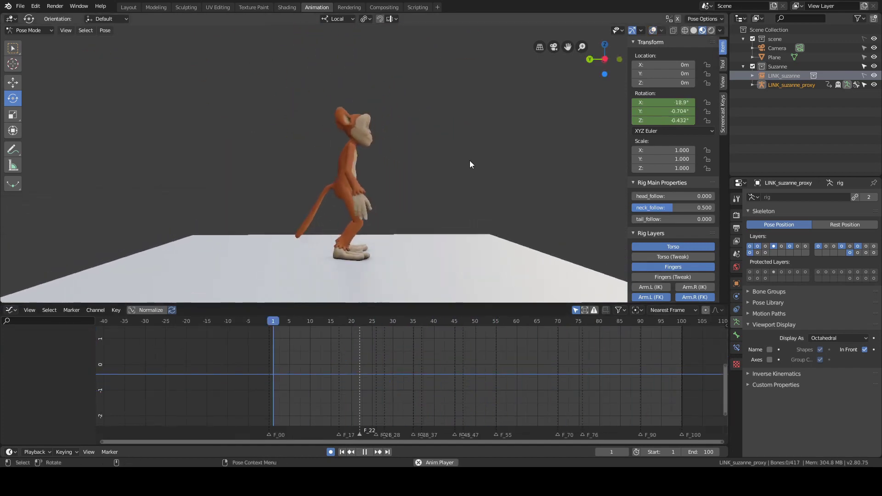
pyautogui.press('space')
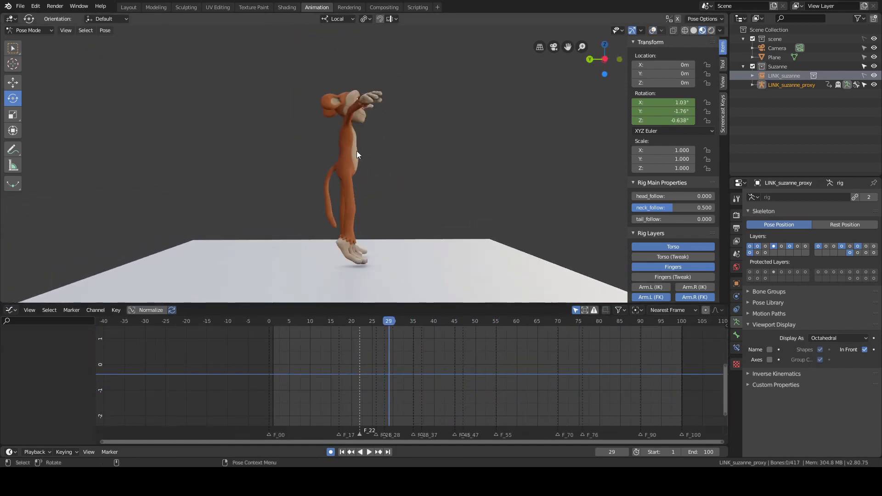
# - Lower the chest's X Euler Rotation keyframe at frame 35 to about -25° and play back the jump
pyautogui.rightClick(412, 367)
pyautogui.hotkey('shift', 'alt', 'z')
pyautogui.click(336, 74)
pyautogui.press('Home')
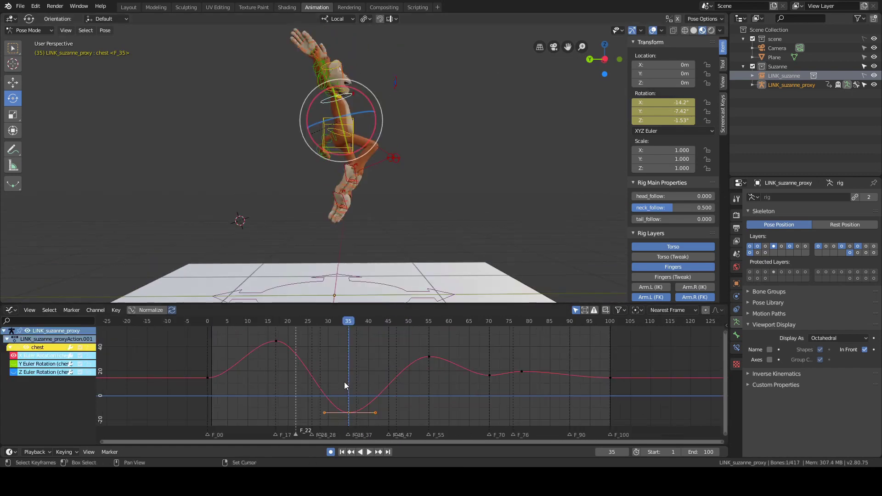
pyautogui.press('g')
pyautogui.press('y')
pyautogui.click(345, 395)
pyautogui.press('space')
pyautogui.rightClick(344, 363)
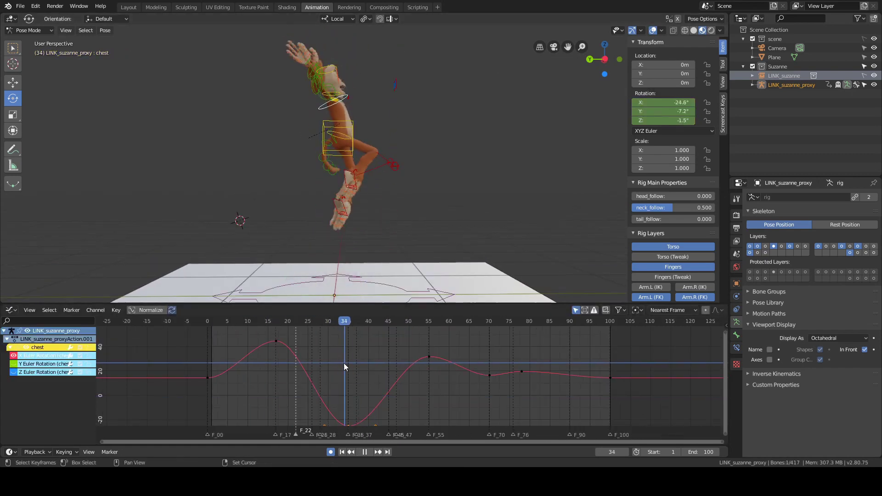
pyautogui.press('space')
# - Lengthen the handles of the chest's frame 35 X rotation keyframe to about 1.7 times and play back without overlays
pyautogui.keyDown('shift'); pyautogui.scroll(-1, 348, 415); pyautogui.keyUp('shift')
pyautogui.press('s')
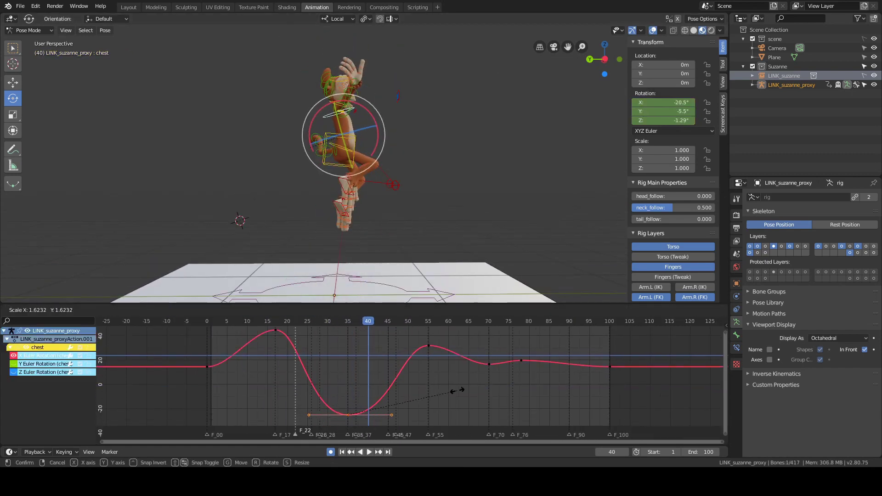
pyautogui.click(467, 389)
pyautogui.keyDown('shift'); pyautogui.moveTo(464, 391); pyautogui.dragTo(404, 403, button='right'); pyautogui.keyUp('shift')
pyautogui.press('space')
pyautogui.hotkey('shift', 'alt', 'z')
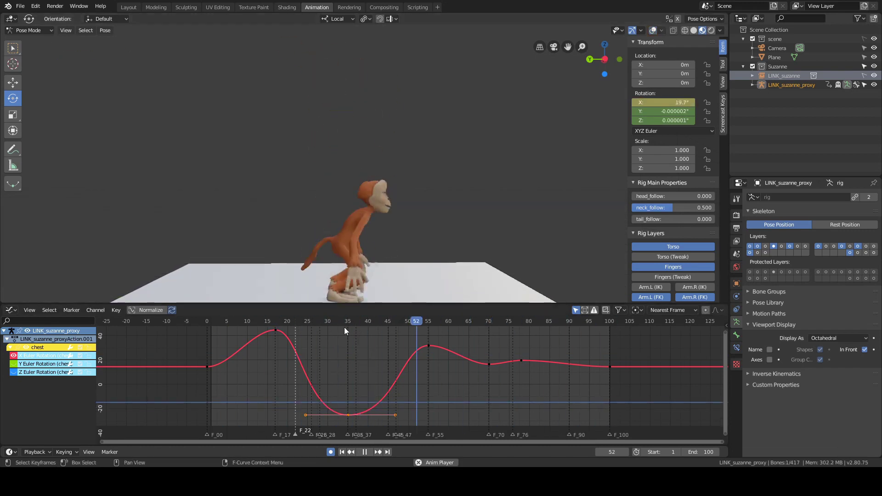
pyautogui.keyDown('shift'); pyautogui.moveTo(344, 327); pyautogui.dragTo(441, 395, button='right'); pyautogui.keyUp('shift')
pyautogui.press('space')
# - Select the neck bone with the rig overlays shown and clear all its location and scale keyframes
pyautogui.hotkey('alt', 'a')
pyautogui.moveTo(496, 220); pyautogui.dragTo(432, 230, button='middle')
pyautogui.click(653, 30)
pyautogui.scroll(3, 464, 145)
pyautogui.moveTo(239, 174); pyautogui.dragTo(267, 188, button='middle')
pyautogui.click(347, 190)
pyautogui.moveTo(346, 191); pyautogui.dragTo(395, 179, button='middle')
pyautogui.click(342, 127)
pyautogui.hotkey('alt', 'a')
pyautogui.click(383, 142)
pyautogui.click(9, 348)
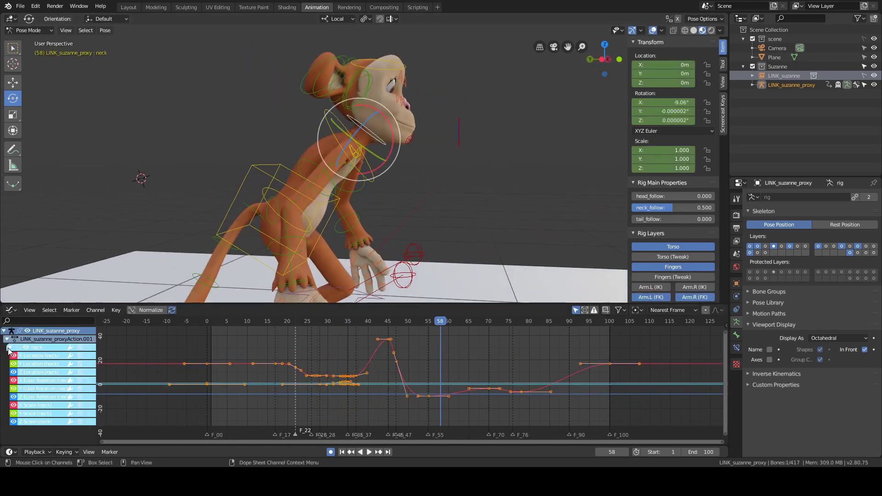
pyautogui.rightClick(659, 73)
pyautogui.click(648, 77)
pyautogui.rightClick(659, 159)
pyautogui.click(657, 160)
# - Show only the neck's X Euler Rotation curve, fit it in view and deselect its keyframes
pyautogui.click(41, 356)
pyautogui.hotkey('shift', 'h')
pyautogui.press('Home')
pyautogui.hotkey('alt', 'a')
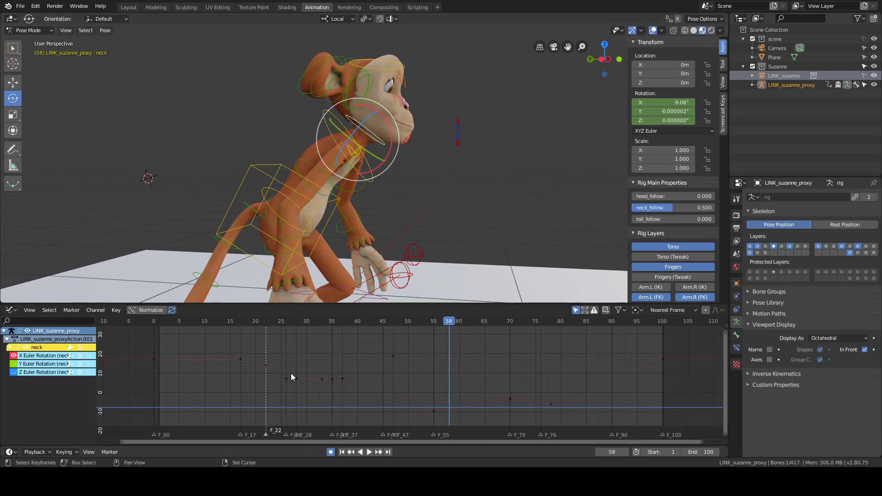
# - Remove the neck's frame 17 X rotation keyframe and raise the one at frame 22 to about 26°
pyautogui.keyDown('shift'); pyautogui.moveTo(291, 373); pyautogui.dragTo(237, 366, button='right'); pyautogui.keyUp('shift')
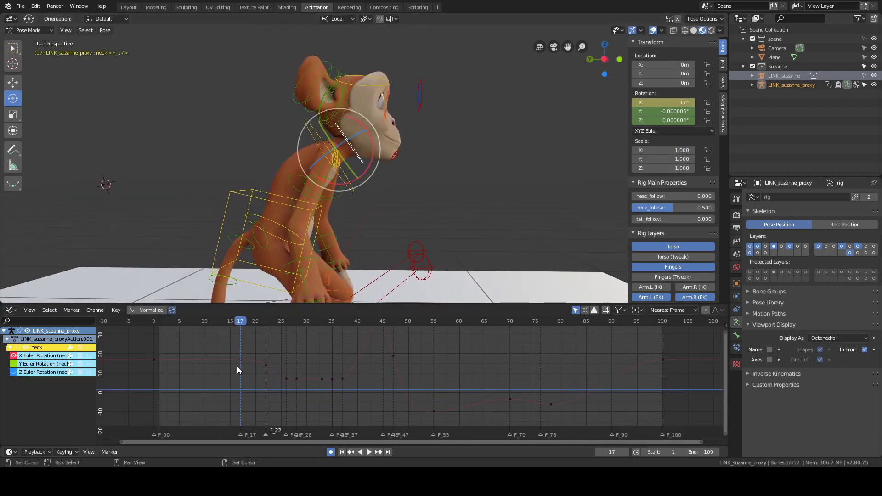
pyautogui.rightClick(255, 351)
pyautogui.click(266, 372)
pyautogui.press('g')
pyautogui.press('y')
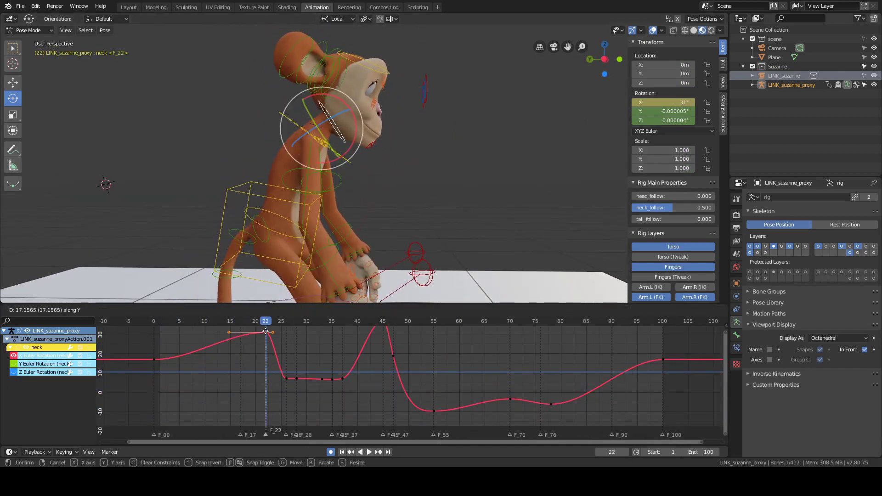
pyautogui.click(257, 342)
pyautogui.keyDown('shift'); pyautogui.moveTo(197, 371); pyautogui.dragTo(266, 370, button='right'); pyautogui.keyUp('shift')
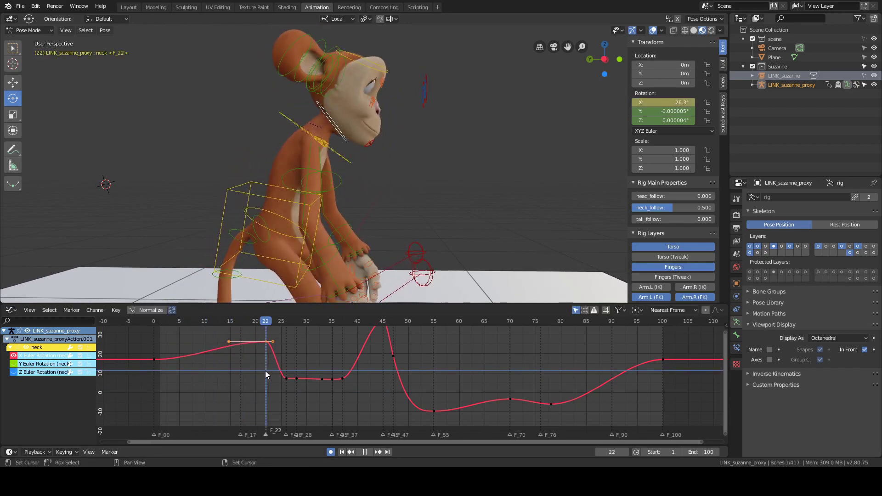
pyautogui.press('Escape')
# - Rotate the neck to about 11° in X at frame 17 and delete its frame 22 X rotation keyframe
pyautogui.scroll(3, 504, 195)
pyautogui.moveTo(504, 195); pyautogui.dragTo(435, 142, button='middle')
pyautogui.press(']')
pyautogui.press('Left')
pyautogui.moveTo(389, 115); pyautogui.dragTo(357, 143)
pyautogui.click(361, 158)
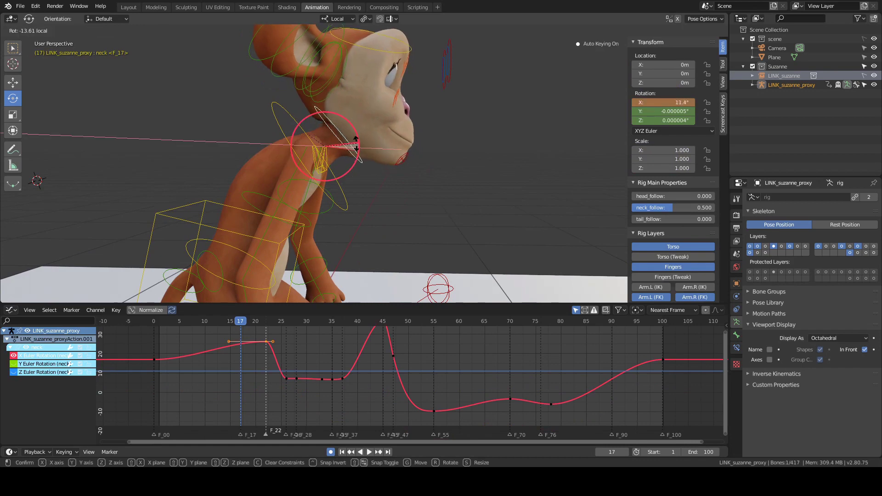
pyautogui.click(356, 143)
pyautogui.moveTo(241, 370)
pyautogui.keyDown('shift'); pyautogui.mouseDown(button='right')
pyautogui.moveTo(214, 372)
pyautogui.moveTo(252, 379)
pyautogui.moveTo(286, 368)
pyautogui.mouseUp(button='right'); pyautogui.keyUp('shift')
pyautogui.press('Delete')
# - Delete the neck's X rotation keyframes at frames 26, 28, 33 and 35 and slightly lower the one at frame 37
pyautogui.moveTo(308, 406); pyautogui.dragTo(355, 416, button='middle')
pyautogui.moveTo(315, 354); pyautogui.dragTo(394, 388)
pyautogui.moveTo(360, 361)
pyautogui.keyDown('ctrl'); pyautogui.mouseDown(button='middle')
pyautogui.moveTo(392, 361)
pyautogui.moveTo(324, 387)
pyautogui.mouseUp(button='middle'); pyautogui.keyUp('ctrl')
pyautogui.keyDown('shift'); pyautogui.moveTo(324, 387); pyautogui.dragTo(412, 276, button='right'); pyautogui.keyUp('shift')
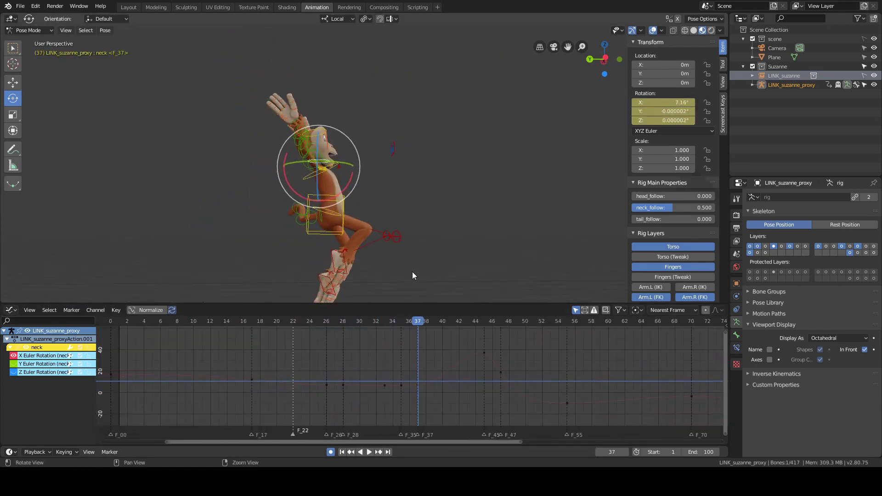
pyautogui.keyDown('alt'); pyautogui.scroll(-2, 413, 272); pyautogui.keyUp('alt')
pyautogui.keyDown('alt'); pyautogui.scroll(2, 413, 270); pyautogui.keyUp('alt')
pyautogui.keyDown('alt'); pyautogui.moveTo(412, 270); pyautogui.dragTo(422, 250); pyautogui.keyUp('alt')
pyautogui.keyDown('alt'); pyautogui.scroll(2, 424, 245); pyautogui.keyUp('alt')
pyautogui.keyDown('alt'); pyautogui.scroll(-2, 425, 245); pyautogui.keyUp('alt')
pyautogui.keyDown('alt'); pyautogui.scroll(2, 424, 244); pyautogui.keyUp('alt')
pyautogui.keyDown('alt'); pyautogui.scroll(-2, 422, 250); pyautogui.keyUp('alt')
pyautogui.keyDown('alt'); pyautogui.scroll(2, 422, 250); pyautogui.keyUp('alt')
pyautogui.keyDown('alt'); pyautogui.scroll(-2, 422, 250); pyautogui.keyUp('alt')
pyautogui.click(417, 384)
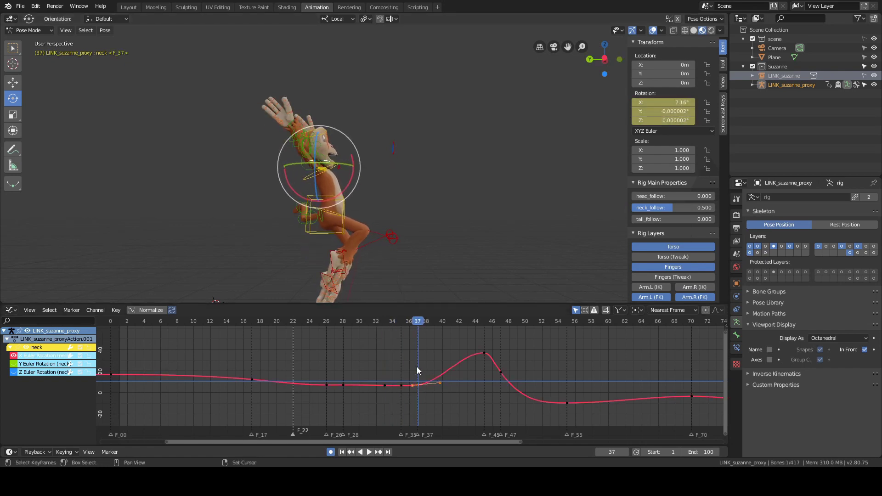
# - Remove the neck's frame 45 X rotation keyframe, bring the frame 47 one to about 14° and preview the landing
pyautogui.moveTo(418, 367); pyautogui.dragTo(484, 393, button='right')
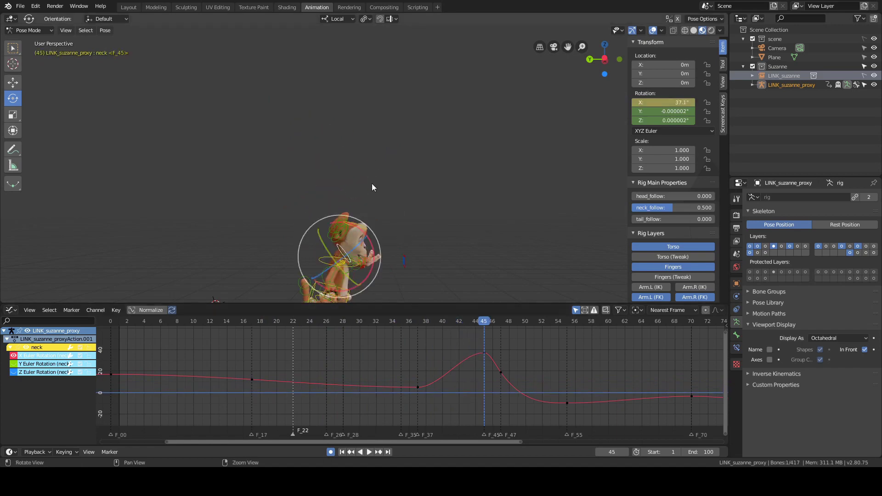
pyautogui.press('KP_Decimal')
pyautogui.press('y')
pyautogui.moveTo(483, 353); pyautogui.dragTo(468, 373)
pyautogui.press('x')
pyautogui.click(469, 373)
pyautogui.moveTo(486, 373); pyautogui.dragTo(500, 374, button='right')
pyautogui.keyDown('shift'); pyautogui.moveTo(479, 267); pyautogui.dragTo(474, 221, button='middle'); pyautogui.keyUp('shift')
pyautogui.moveTo(500, 371); pyautogui.dragTo(488, 370)
pyautogui.press('Right')
pyautogui.press('Right')
pyautogui.press('Right')
pyautogui.press('Right')
pyautogui.press('Right')
pyautogui.press('Right')
pyautogui.press('Right')
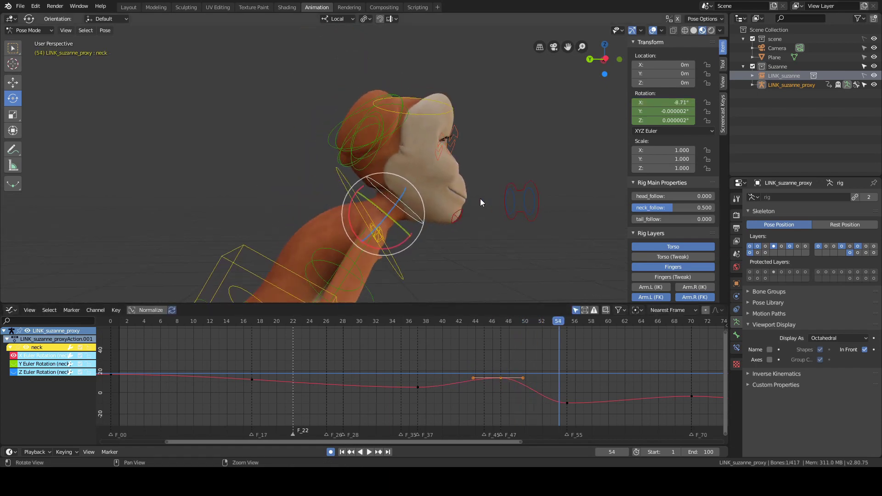
pyautogui.press('space')
# - Slightly lower the neck's frame 70 X rotation keyframe and raise the one near frame 78 for a steady rise
pyautogui.press('Home')
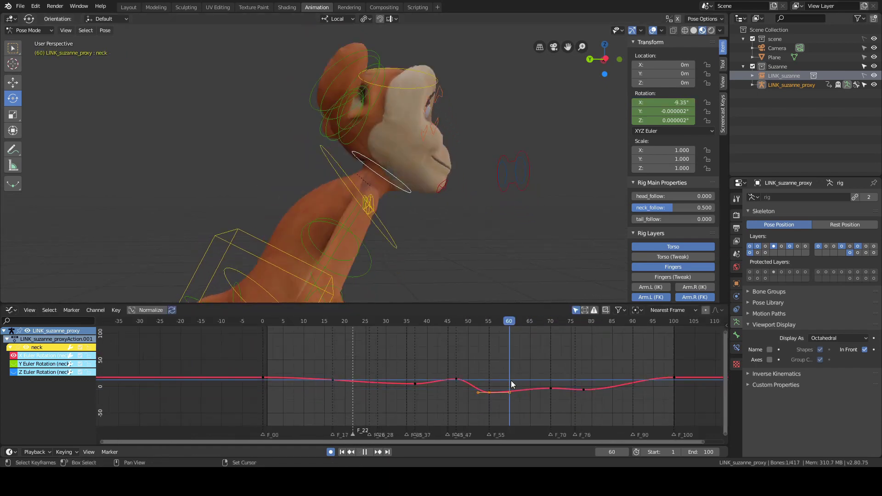
pyautogui.moveTo(511, 381); pyautogui.dragTo(564, 393, button='right')
pyautogui.click(550, 388)
pyautogui.press('g')
pyautogui.press('y')
pyautogui.click(551, 389)
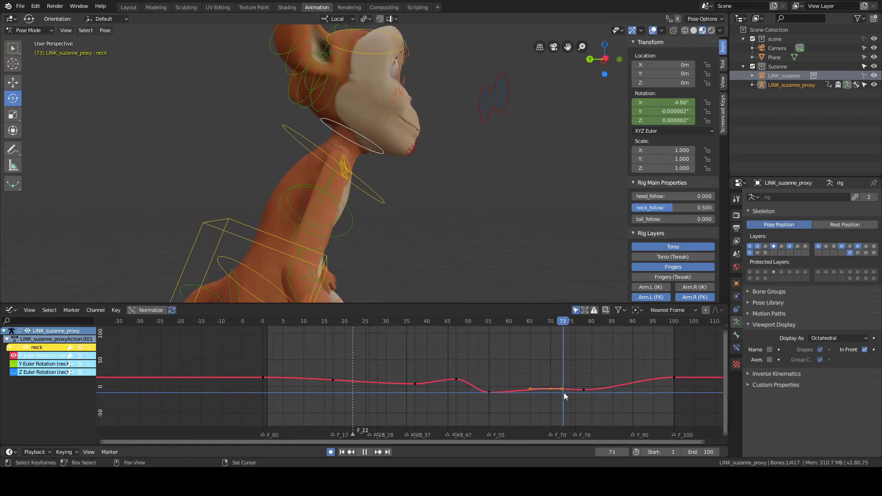
pyautogui.moveTo(583, 389); pyautogui.dragTo(583, 385)
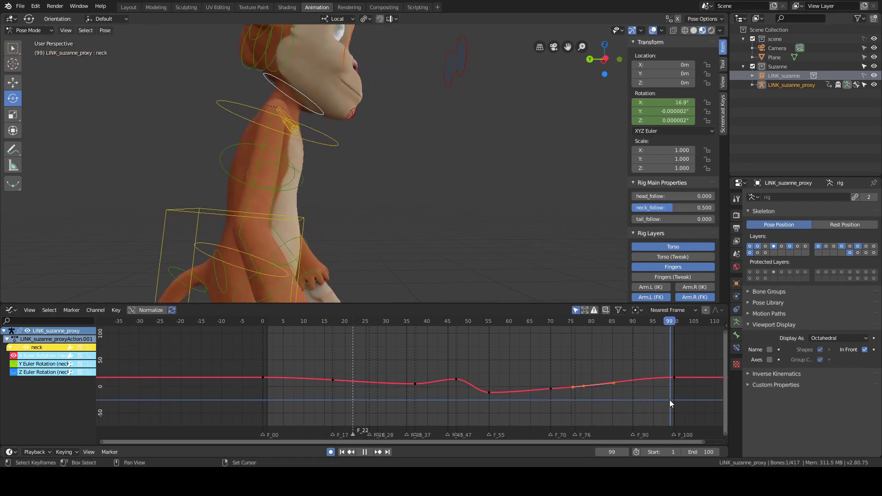
pyautogui.press('space')
# - Show only the neck's Y Euler Rotation curve and delete its redundant mid-jump keyframes
pyautogui.click(14, 356)
pyautogui.click(13, 364)
pyautogui.press('Home')
pyautogui.click(495, 346)
pyautogui.moveTo(423, 373); pyautogui.dragTo(468, 375, button='right')
pyautogui.moveTo(519, 184); pyautogui.dragTo(408, 176, button='middle')
pyautogui.scroll(2, 409, 176)
pyautogui.moveTo(456, 386); pyautogui.dragTo(495, 360)
pyautogui.press('Delete')
pyautogui.scroll(-6, 427, 354)
# - Show only the neck's Z Euler Rotation curve and delete its redundant mid-jump keyframes
pyautogui.click(13, 364)
pyautogui.click(14, 372)
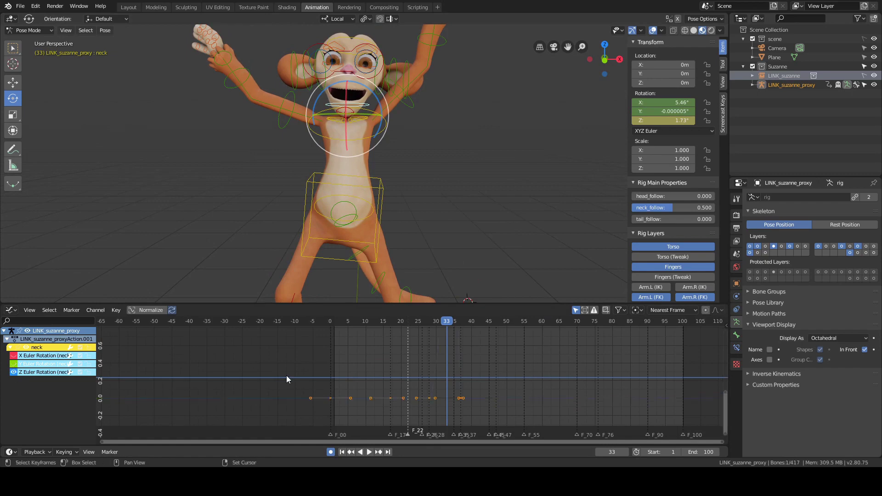
pyautogui.scroll(4, 344, 377)
pyautogui.moveTo(395, 370); pyautogui.dragTo(556, 413)
pyautogui.press('Delete')
pyautogui.scroll(-4, 438, 366)
pyautogui.moveTo(438, 366); pyautogui.dragTo(367, 366, button='right')
pyautogui.press('r')
pyautogui.click(393, 118)
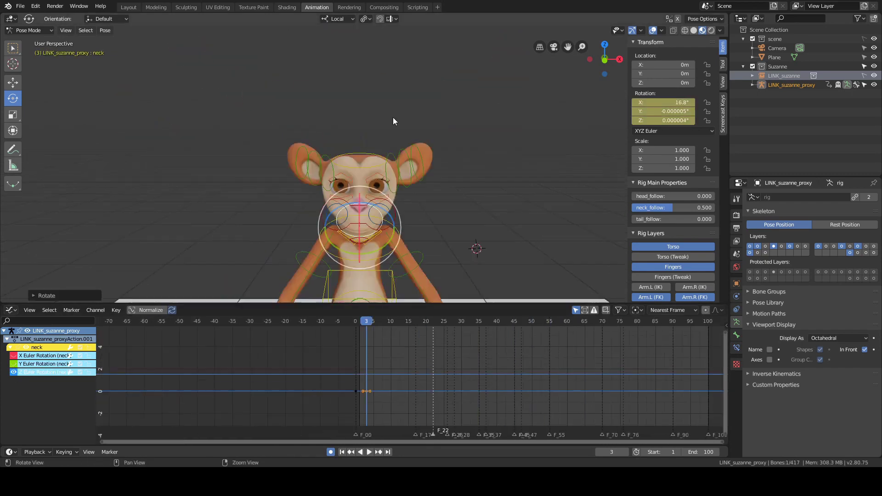
# - Select the head bone, clear its location and scale keyframes, and show only its X Euler Rotation curve
pyautogui.click(388, 159)
pyautogui.moveTo(480, 129); pyautogui.dragTo(547, 125, button='middle')
pyautogui.click(11, 348)
pyautogui.rightClick(658, 73)
pyautogui.click(658, 75)
pyautogui.rightClick(658, 159)
pyautogui.click(658, 161)
pyautogui.moveTo(13, 372); pyautogui.dragTo(14, 364)
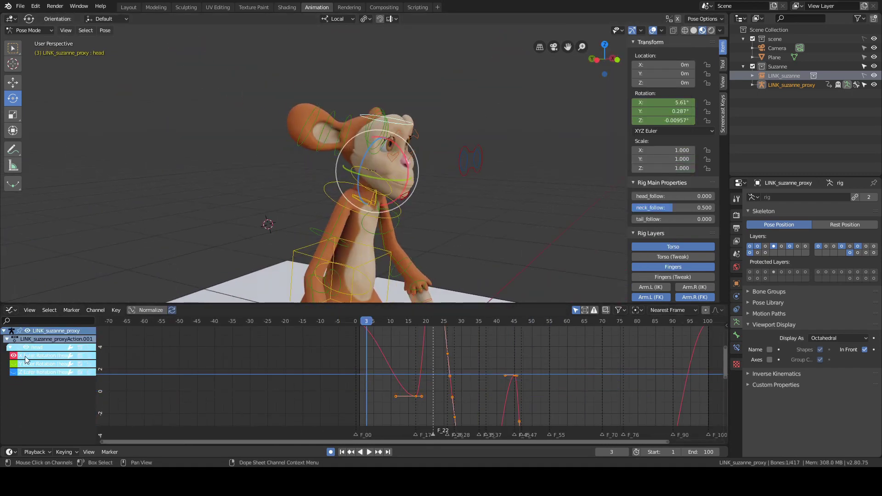
pyautogui.click(25, 358)
pyautogui.press('Home')
# - Raise the head's X Euler Rotation keyframe at frame 17 to about 15°
pyautogui.moveTo(295, 184); pyautogui.dragTo(336, 177, button='middle')
pyautogui.keyDown('shift'); pyautogui.moveTo(184, 375); pyautogui.dragTo(240, 378, button='right'); pyautogui.keyUp('shift')
pyautogui.moveTo(276, 230); pyautogui.dragTo(275, 239, button='middle')
pyautogui.click(240, 362)
pyautogui.press('g')
pyautogui.press('y')
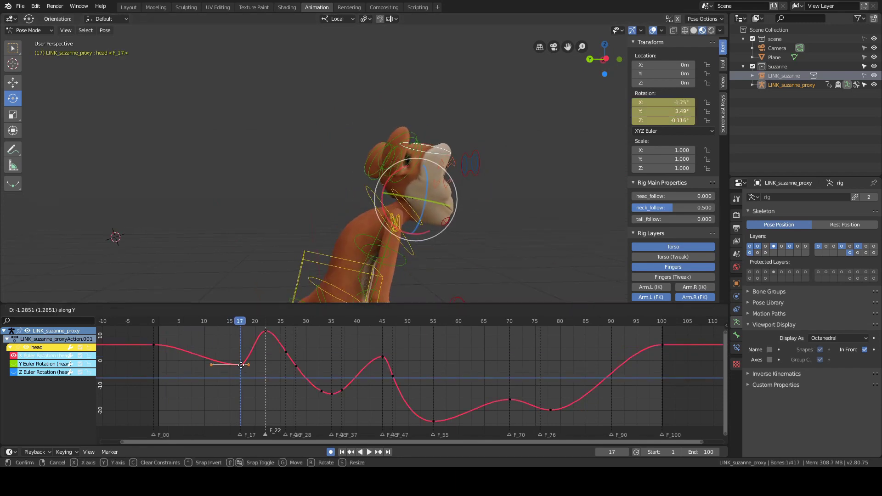
pyautogui.click(242, 324)
pyautogui.moveTo(517, 198); pyautogui.dragTo(492, 191, button='middle')
pyautogui.scroll(-2, 224, 360)
# - Delete the head's X Euler Rotation keyframes at frames 22, 26, 28 and 33
pyautogui.moveTo(223, 360); pyautogui.dragTo(243, 381, button='middle')
pyautogui.keyDown('shift'); pyautogui.moveTo(242, 381); pyautogui.dragTo(256, 374, button='right'); pyautogui.keyUp('shift')
pyautogui.moveTo(289, 262); pyautogui.dragTo(314, 261, button='middle')
pyautogui.keyDown('shift'); pyautogui.moveTo(261, 365); pyautogui.dragTo(334, 371, button='right'); pyautogui.keyUp('shift')
pyautogui.keyDown('shift'); pyautogui.moveTo(316, 263); pyautogui.dragTo(321, 327, button='middle'); pyautogui.keyUp('shift')
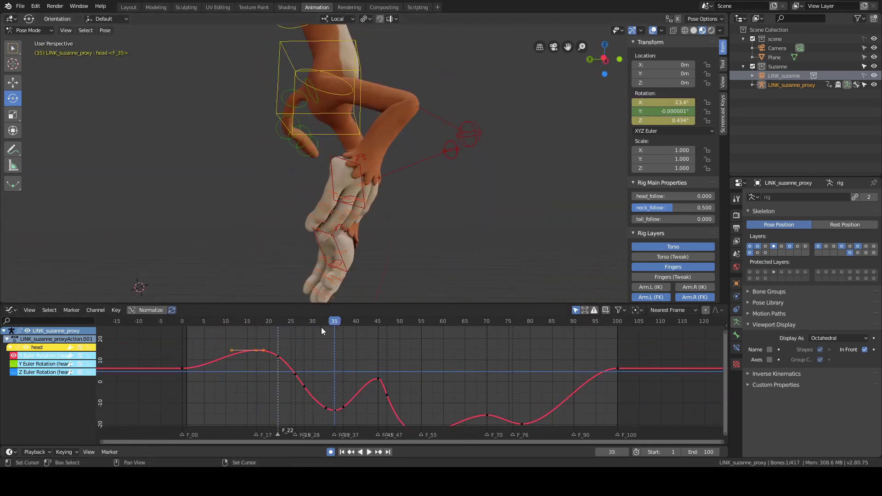
pyautogui.moveTo(322, 349); pyautogui.dragTo(291, 365, button='right')
pyautogui.moveTo(272, 345); pyautogui.dragTo(330, 412)
pyautogui.press('Delete')
# - Step through the take-off up to frame 37 to check the head's motion in the air
pyautogui.moveTo(263, 366); pyautogui.dragTo(266, 368, button='right')
pyautogui.keyDown('alt'); pyautogui.moveTo(349, 229); pyautogui.dragTo(345, 180, button='middle'); pyautogui.keyUp('alt')
pyautogui.moveTo(319, 350); pyautogui.dragTo(291, 366, button='right')
pyautogui.keyDown('alt'); pyautogui.moveTo(463, 174); pyautogui.dragTo(458, 255, button='middle'); pyautogui.keyUp('alt')
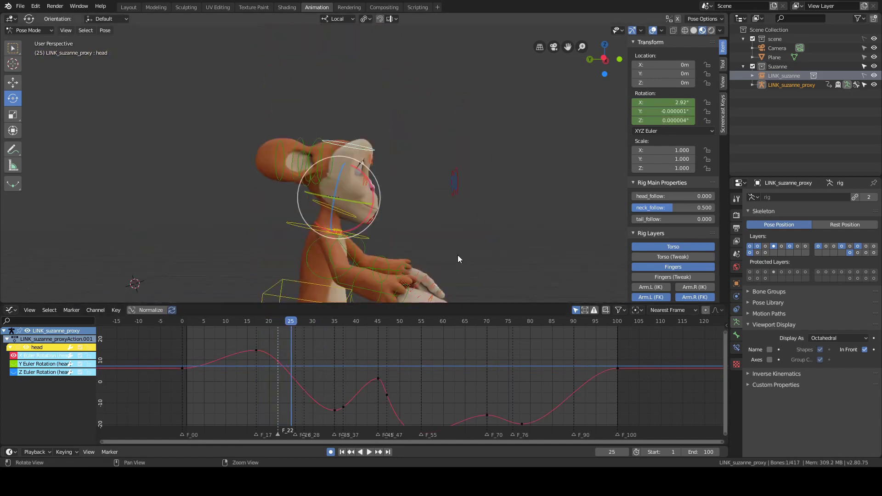
pyautogui.press('Right')
pyautogui.press('Right')
pyautogui.press('Right')
pyautogui.press('Right')
pyautogui.press('Right')
pyautogui.press('Right')
pyautogui.press('Right')
pyautogui.press('Right')
pyautogui.press('Right')
pyautogui.press('Right')
pyautogui.keyDown('alt'); pyautogui.moveTo(446, 104); pyautogui.dragTo(439, 194, button='middle'); pyautogui.keyUp('alt')
pyautogui.press('Right')
pyautogui.press('Right')
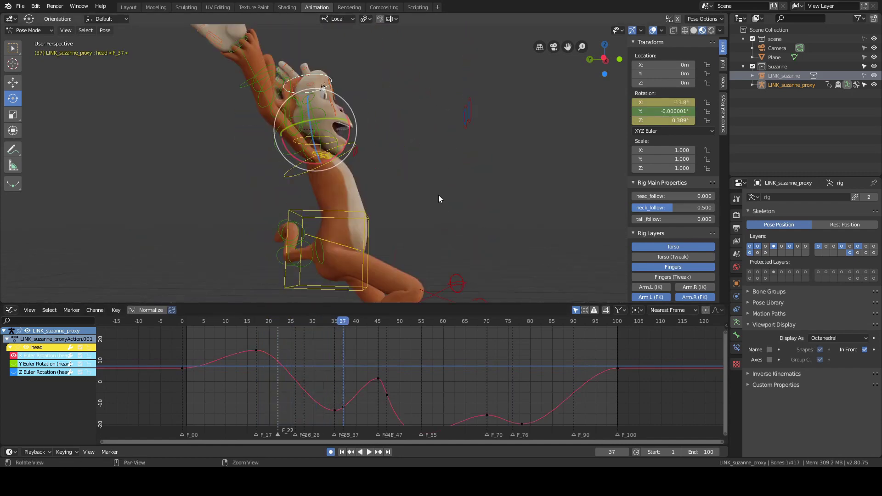
# - Delete the head's X Euler Rotation keyframe at frame 37 and lower the one at frame 35 to about -28°
pyautogui.click(343, 407)
pyautogui.press('Delete')
pyautogui.press('Right')
pyautogui.press('Right')
pyautogui.press('Left')
pyautogui.press('Left')
pyautogui.press('Left')
pyautogui.press('Left')
pyautogui.click(336, 409)
pyautogui.press('g')
pyautogui.press('y')
pyautogui.click(337, 442)
# - Delete the head's X Euler Rotation keyframe at frame 45
pyautogui.moveTo(468, 229); pyautogui.dragTo(415, 228, button='middle')
pyautogui.keyDown('shift'); pyautogui.moveTo(414, 228); pyautogui.dragTo(400, 178, button='middle'); pyautogui.keyUp('shift')
pyautogui.scroll(-2, 358, 353)
pyautogui.press('Right')
pyautogui.press('Right')
pyautogui.press('Right')
pyautogui.press('Right')
pyautogui.press('Right')
pyautogui.press('Right')
pyautogui.press('Right')
pyautogui.press('Right')
pyautogui.press('Right')
pyautogui.press('Right')
pyautogui.click(382, 380)
pyautogui.keyDown('shift'); pyautogui.moveTo(415, 280); pyautogui.dragTo(479, 147, button='middle'); pyautogui.keyUp('shift')
pyautogui.press('g')
pyautogui.press('y')
pyautogui.click(369, 394)
pyautogui.press('Delete')
pyautogui.scroll(-2, 395, 381)
# - Adjust the value of the head's X Euler Rotation keyframe at the landing on frame 47
pyautogui.moveTo(391, 393)
pyautogui.mouseDown(button='right')
pyautogui.moveTo(369, 398)
pyautogui.moveTo(394, 400)
pyautogui.mouseUp(button='right')
pyautogui.scroll(-2, 391, 258)
pyautogui.click(395, 390)
pyautogui.press('g')
pyautogui.press('y')
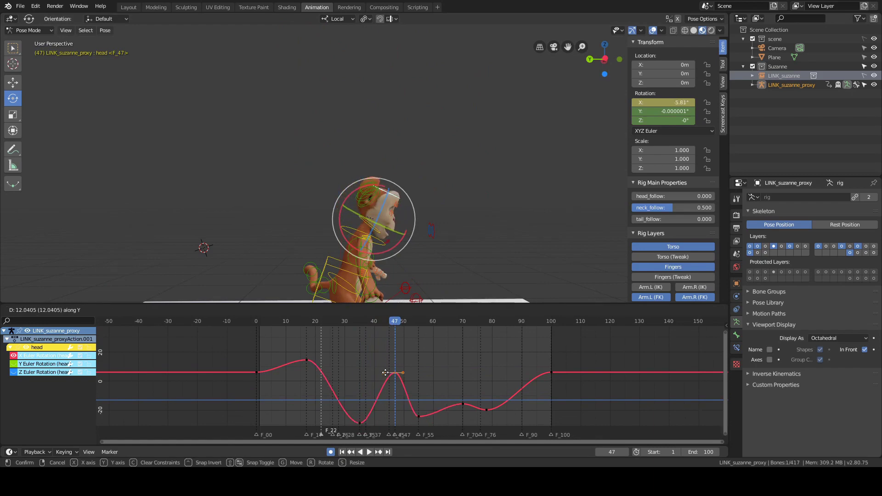
pyautogui.rightClick(385, 355)
pyautogui.press('g')
pyautogui.press('y')
pyautogui.moveTo(358, 396); pyautogui.dragTo(478, 369, button='right')
pyautogui.press('g')
pyautogui.press('y')
pyautogui.click(374, 363)
# - Adjust the values of the neighbouring head X Euler Rotation keyframes and rotate a keyframe handle to smooth the landing curve
pyautogui.click(405, 377)
pyautogui.press('g')
pyautogui.press('y')
pyautogui.click(402, 346)
pyautogui.click(382, 377)
pyautogui.press('g')
pyautogui.press('y')
pyautogui.click(381, 388)
pyautogui.click(346, 383)
pyautogui.press('r')
pyautogui.click(365, 362)
pyautogui.moveTo(473, 370); pyautogui.dragTo(473, 367)
pyautogui.moveTo(473, 367); pyautogui.dragTo(500, 372, button='right')
# - Isolate the head's Y Euler Rotation curve and delete its redundant intermediate keyframes
pyautogui.click(14, 356)
pyautogui.click(14, 364)
pyautogui.press('Home')
pyautogui.scroll(-5, 348, 363)
pyautogui.rightClick(316, 366)
pyautogui.click(315, 346)
pyautogui.moveTo(568, 247); pyautogui.dragTo(456, 221, button='middle')
pyautogui.moveTo(305, 339); pyautogui.dragTo(332, 359)
pyautogui.press('x')
pyautogui.click(333, 359)
pyautogui.moveTo(427, 370); pyautogui.dragTo(460, 382, button='right')
pyautogui.moveTo(449, 366); pyautogui.dragTo(468, 383)
pyautogui.press('x')
pyautogui.moveTo(309, 365); pyautogui.dragTo(498, 407)
pyautogui.press('x')
# - Isolate the head's Z Euler Rotation curve and delete its keyframes between frames 22 and 35
pyautogui.click(13, 364)
pyautogui.click(14, 372)
pyautogui.press('Home')
pyautogui.click(283, 351)
pyautogui.scroll(-10, 283, 350)
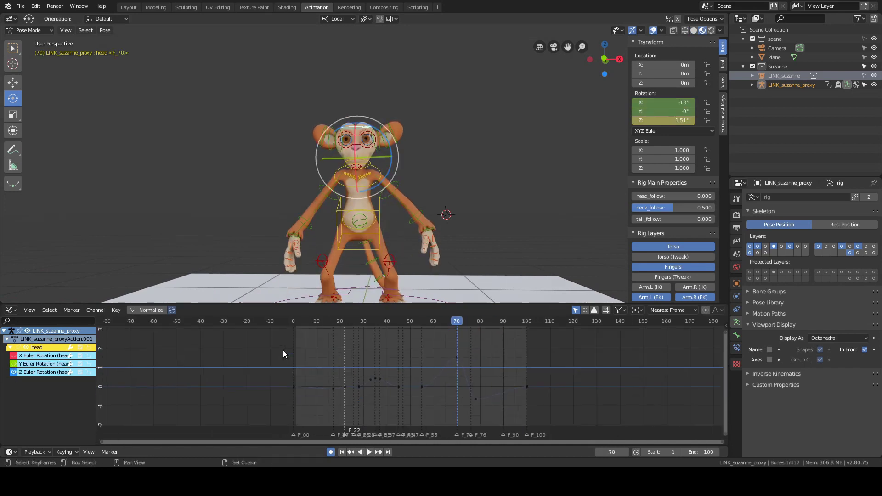
pyautogui.moveTo(317, 388); pyautogui.dragTo(344, 393, button='right')
pyautogui.scroll(2, 346, 391)
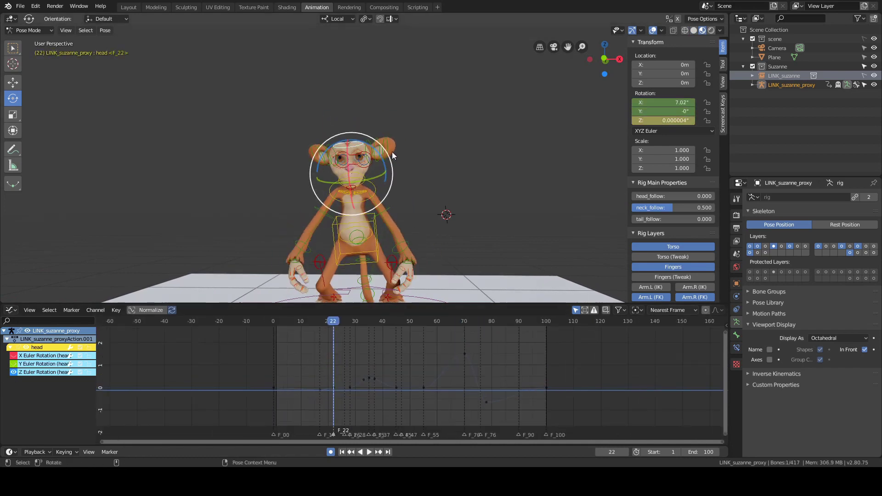
pyautogui.moveTo(391, 155); pyautogui.dragTo(390, 161)
pyautogui.scroll(3, 331, 386)
pyautogui.moveTo(310, 400)
pyautogui.mouseDown(button='right')
pyautogui.moveTo(296, 406)
pyautogui.moveTo(340, 405)
pyautogui.moveTo(354, 377)
pyautogui.moveTo(346, 362)
pyautogui.moveTo(310, 395)
pyautogui.moveTo(428, 406)
pyautogui.moveTo(392, 404)
pyautogui.mouseUp(button='right')
pyautogui.keyDown('shift'); pyautogui.moveTo(444, 234); pyautogui.dragTo(445, 188, button='middle'); pyautogui.keyUp('shift')
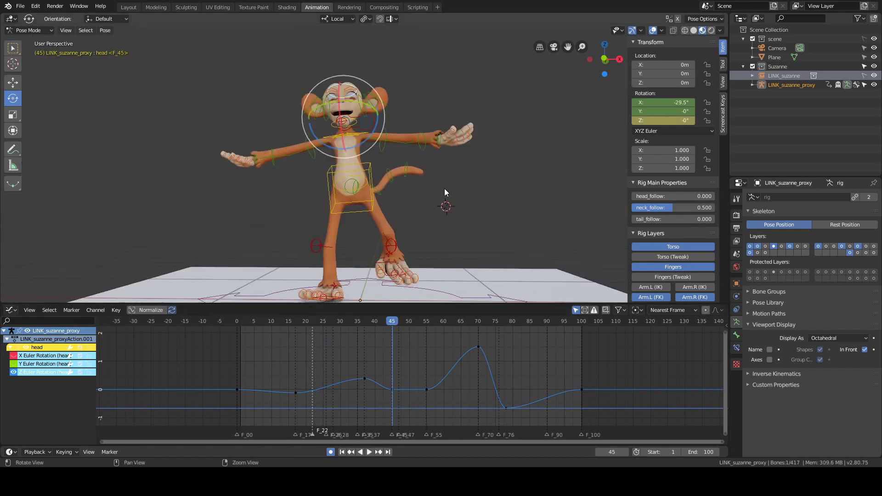
# - Step to frame 48 and select the torso bone to examine its Z Location curve around the landing
pyautogui.press('Right')
pyautogui.press('Right')
pyautogui.press('Right')
pyautogui.press('a')
pyautogui.press('a')
pyautogui.scroll(1, 359, 197)
pyautogui.click(372, 214)
pyautogui.keyDown('shift'); pyautogui.moveTo(372, 214); pyautogui.dragTo(373, 199, button='middle'); pyautogui.keyUp('shift')
pyautogui.click(366, 369)
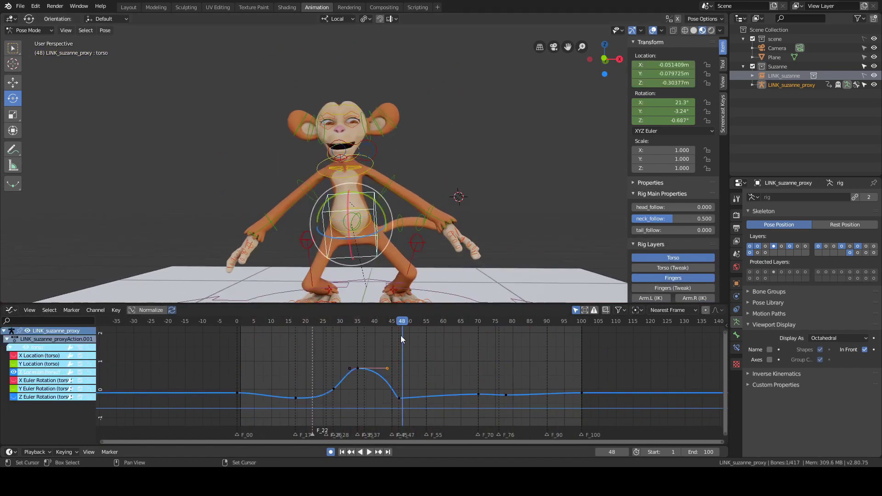
# - Reselect the head bone, move its Z Euler Rotation keyframe at frame 45 to frame 47, and lower it to about -0.5°
pyautogui.press('Left')
pyautogui.press('a')
pyautogui.press('a')
pyautogui.click(355, 110)
pyautogui.click(393, 388)
pyautogui.press('g')
pyautogui.press('x')
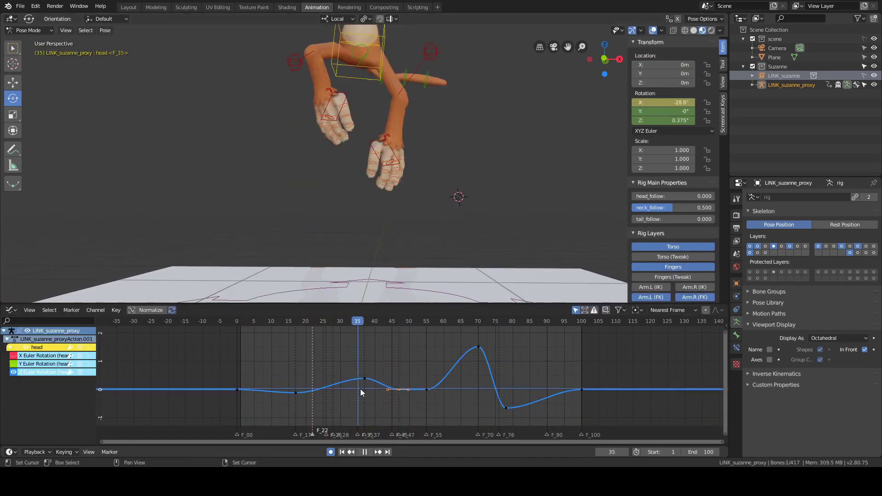
pyautogui.press('y')
pyautogui.click(393, 398)
# - Delete the head's Z Euler Rotation keyframe at frame 55 and raise the one at frame 70 to about 1.6°
pyautogui.keyDown('shift'); pyautogui.moveTo(401, 401); pyautogui.dragTo(478, 390, button='right'); pyautogui.keyUp('shift')
pyautogui.click(426, 390)
pyautogui.press('Delete')
pyautogui.click(478, 348)
pyautogui.press('g')
pyautogui.press('y')
pyautogui.click(477, 344)
pyautogui.press('space')
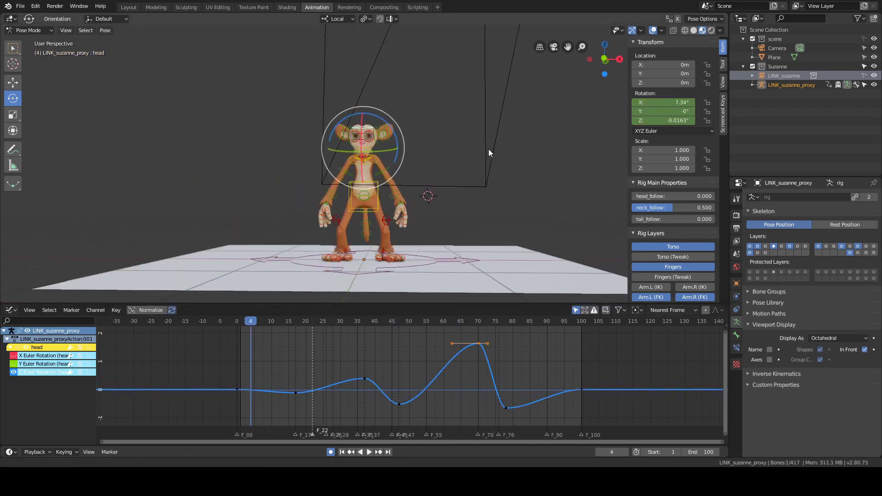
# - Select the eye target control and clear its scale and rotation keyframes
pyautogui.moveTo(489, 152); pyautogui.dragTo(438, 164, button='middle')
pyautogui.click(435, 123)
pyautogui.scroll(3, 427, 133)
pyautogui.click(412, 138)
pyautogui.scroll(-1, 436, 157)
pyautogui.rightClick(668, 159)
pyautogui.click(669, 159)
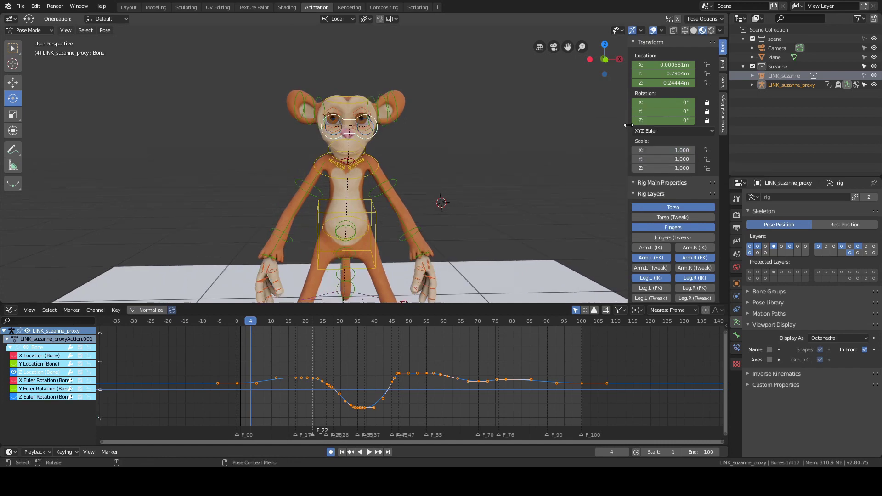
pyautogui.rightClick(667, 115)
pyautogui.click(666, 115)
# - Isolate the eye target's X Location curve, then switch to showing only its Z Location curve
pyautogui.moveTo(507, 134); pyautogui.dragTo(502, 135, button='middle')
pyautogui.click(13, 372)
pyautogui.click(13, 355)
pyautogui.press('Home')
pyautogui.press('h')
pyautogui.scroll(-4, 330, 373)
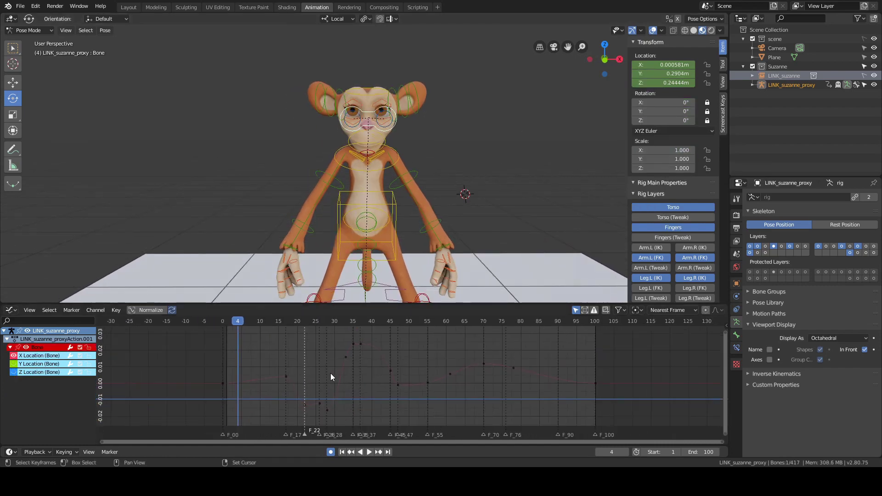
pyautogui.click(13, 372)
pyautogui.press('Home')
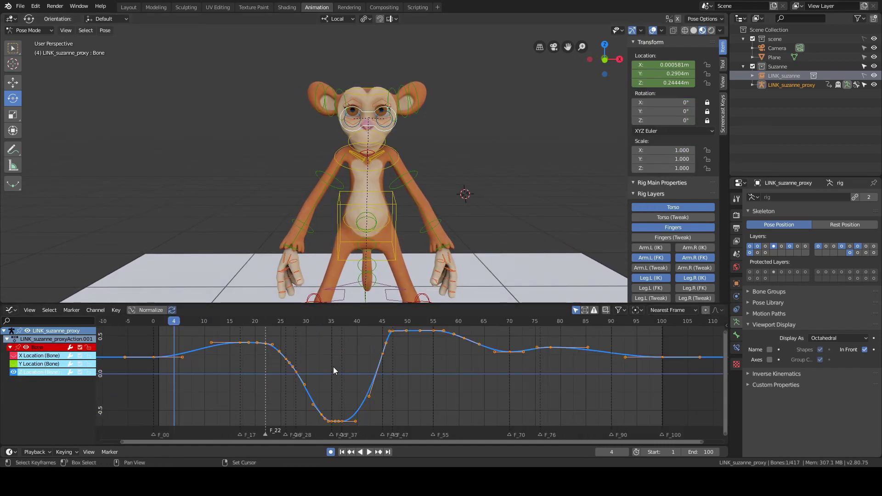
# - Play the start of the animation to check where the eyes look
pyautogui.scroll(-2, 414, 344)
pyautogui.scroll(-3, 395, 203)
pyautogui.moveTo(386, 196)
pyautogui.mouseDown(button='middle')
pyautogui.moveTo(467, 198)
pyautogui.moveTo(384, 195)
pyautogui.mouseUp(button='middle')
pyautogui.rightClick(190, 374)
pyautogui.press('space')
pyautogui.scroll(2, 441, 198)
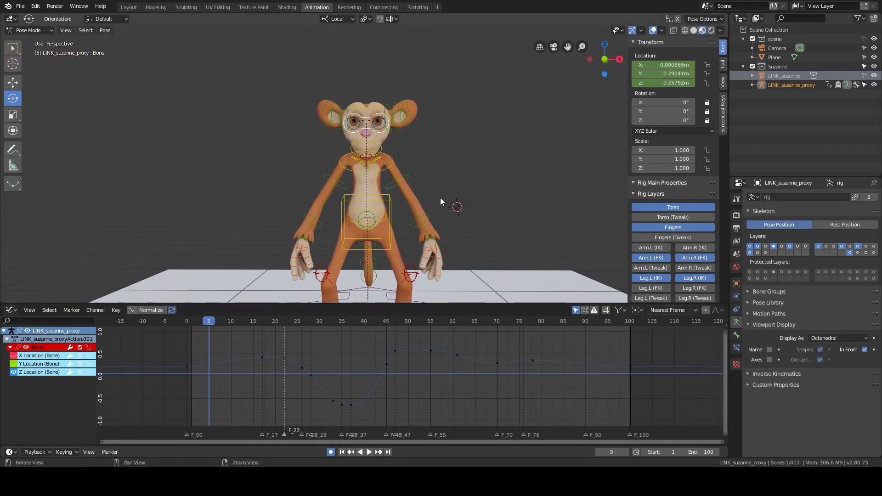
pyautogui.press('space')
pyautogui.scroll(1, 439, 197)
pyautogui.moveTo(318, 301); pyautogui.dragTo(333, 293, button='middle')
# - Reposition the eye target at frame 17 to about X -0.021 m, Y 0.289 m and Z 0.569 m
pyautogui.click(262, 358)
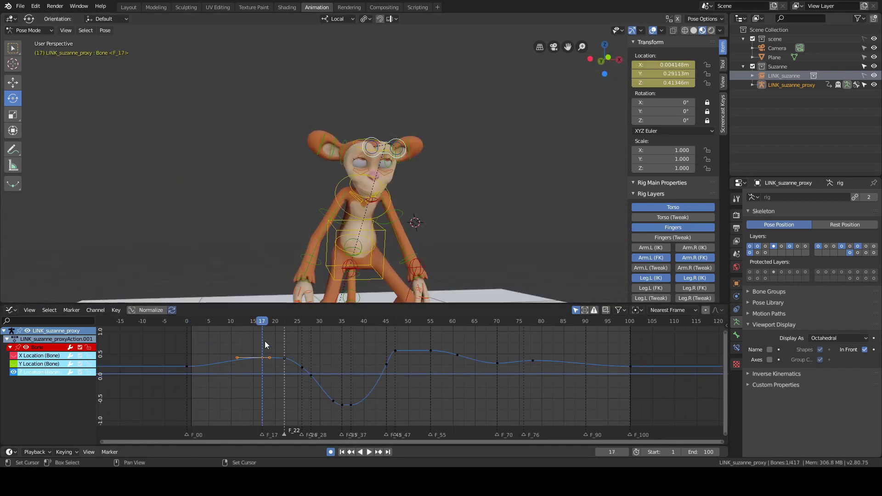
pyautogui.press('g')
pyautogui.press('y')
pyautogui.click(264, 334)
pyautogui.moveTo(473, 215); pyautogui.dragTo(457, 212, button='middle')
pyautogui.press('g')
pyautogui.click(449, 213)
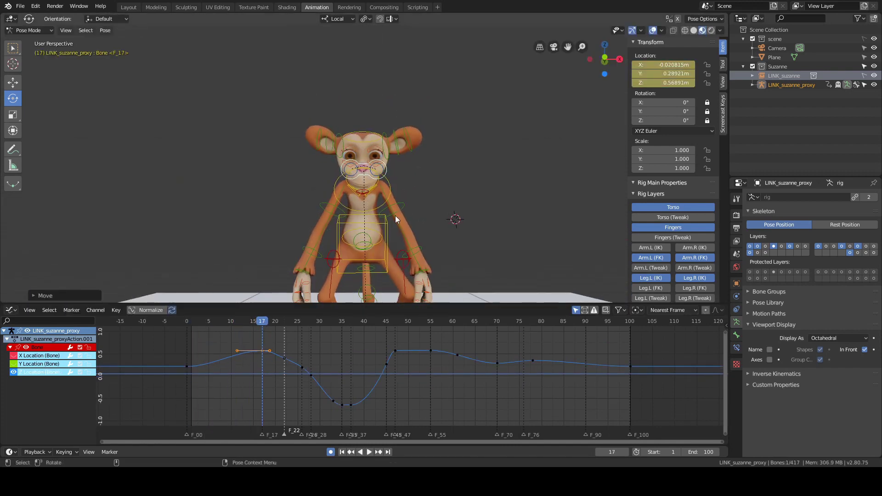
# - Scrub and step through the jump up to frame 37 to check the eye direction
pyautogui.scroll(-2, 440, 214)
pyautogui.moveTo(396, 216)
pyautogui.mouseDown(button='middle')
pyautogui.moveTo(440, 214)
pyautogui.moveTo(396, 216)
pyautogui.mouseUp(button='middle')
pyautogui.moveTo(186, 354); pyautogui.dragTo(285, 362, button='right')
pyautogui.scroll(3, 435, 192)
pyautogui.moveTo(435, 192); pyautogui.dragTo(446, 191, button='middle')
pyautogui.moveTo(244, 348); pyautogui.dragTo(329, 357, button='right')
pyautogui.scroll(-3, 427, 126)
pyautogui.moveTo(427, 125); pyautogui.dragTo(404, 214, button='middle')
pyautogui.press('Right')
pyautogui.press('Right')
pyautogui.press('Right')
pyautogui.press('Right')
pyautogui.keyDown('alt'); pyautogui.scroll(1, 405, 214); pyautogui.keyUp('alt')
pyautogui.keyDown('alt'); pyautogui.scroll(-2, 405, 214); pyautogui.keyUp('alt')
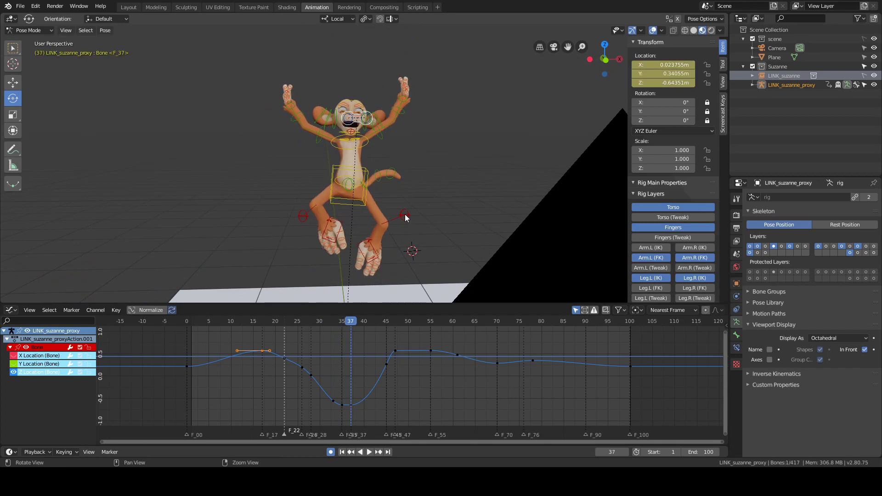
# - Set the eye target's Z location to about -1.02 m at frame 35 and delete its Z keyframes between frames 17 and 35
pyautogui.keyDown('alt'); pyautogui.scroll(2, 404, 214); pyautogui.keyUp('alt')
pyautogui.keyDown('alt'); pyautogui.moveTo(412, 184); pyautogui.dragTo(413, 205, button='middle'); pyautogui.keyUp('alt')
pyautogui.press('g')
pyautogui.press('z')
pyautogui.click(409, 165)
pyautogui.moveTo(274, 347); pyautogui.dragTo(343, 405)
pyautogui.press('Delete')
pyautogui.rightClick(275, 354)
pyautogui.keyDown('alt'); pyautogui.moveTo(405, 200); pyautogui.dragTo(418, 143, button='middle'); pyautogui.keyUp('alt')
pyautogui.keyDown('alt'); pyautogui.moveTo(418, 142); pyautogui.dragTo(418, 136); pyautogui.keyUp('alt')
pyautogui.keyDown('alt'); pyautogui.scroll(-2, 417, 136); pyautogui.keyUp('alt')
pyautogui.keyDown('alt'); pyautogui.scroll(-2, 418, 136); pyautogui.keyUp('alt')
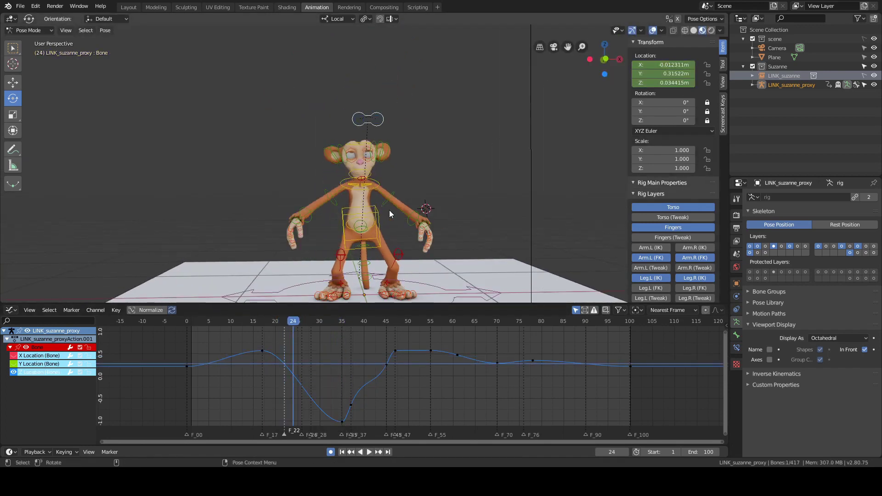
# - Select the torso control and step through the takeoff to examine its motion, then reselect the eye target
pyautogui.click(388, 211)
pyautogui.keyDown('alt'); pyautogui.scroll(4, 470, 127); pyautogui.keyUp('alt')
pyautogui.moveTo(466, 149)
pyautogui.keyDown('alt'); pyautogui.mouseDown(button='middle')
pyautogui.moveTo(471, 127)
pyautogui.moveTo(476, 161)
pyautogui.mouseUp(button='middle'); pyautogui.keyUp('alt')
pyautogui.keyDown('alt'); pyautogui.scroll(-8, 470, 127); pyautogui.keyUp('alt')
pyautogui.keyDown('alt'); pyautogui.scroll(3, 470, 192); pyautogui.keyUp('alt')
pyautogui.keyDown('alt'); pyautogui.scroll(-3, 471, 192); pyautogui.keyUp('alt')
pyautogui.keyDown('alt'); pyautogui.scroll(-3, 470, 192); pyautogui.keyUp('alt')
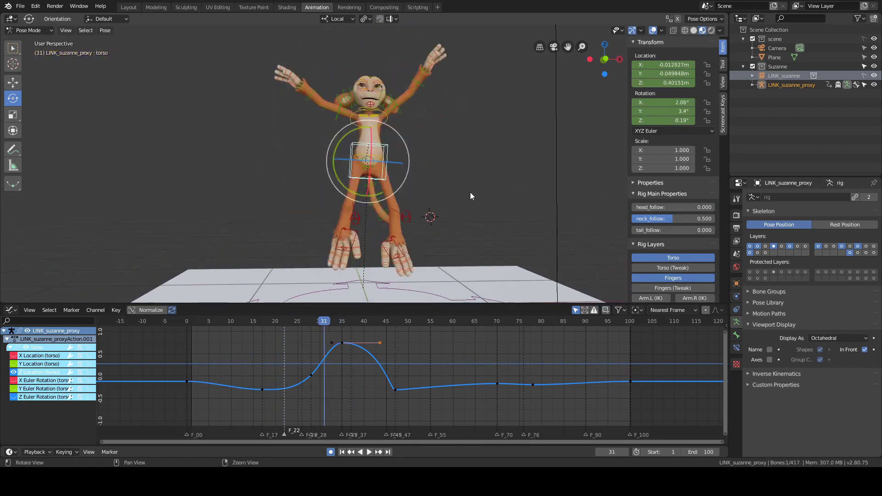
pyautogui.keyDown('alt'); pyautogui.scroll(3, 470, 192); pyautogui.keyUp('alt')
pyautogui.click(382, 65)
pyautogui.click(263, 352)
pyautogui.press('g')
pyautogui.press('x')
pyautogui.rightClick(316, 366)
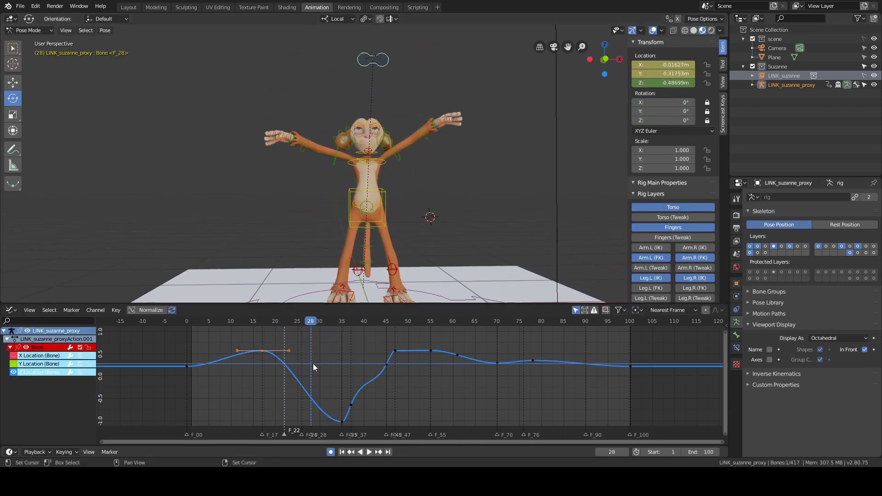
# - Raise the eye target at frame 28 to about Z -0.1 m and delete its Z Location keyframe at frame 37
pyautogui.press('g')
pyautogui.press('z')
pyautogui.click(420, 211)
pyautogui.moveTo(280, 397); pyautogui.dragTo(395, 398, button='right')
pyautogui.click(352, 404)
pyautogui.rightClick(351, 405)
pyautogui.press('x')
pyautogui.click(352, 403)
# - Replace the eye target's Z Location keyframe at frame 45 by repositioning the target to about Z -0.05 m
pyautogui.click(385, 364)
pyautogui.press('x')
pyautogui.click(385, 364)
pyautogui.press('g')
pyautogui.press('z')
pyautogui.click(414, 141)
# - Lower the eye target's Z Location keyframes at frames 47 and 55 to about 0.35 m
pyautogui.moveTo(444, 340); pyautogui.dragTo(391, 362)
pyautogui.press('g')
pyautogui.press('y')
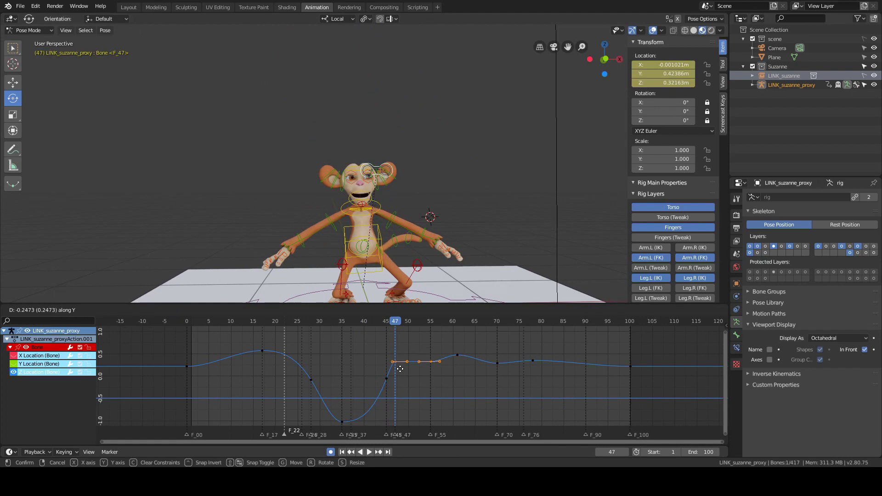
pyautogui.click(401, 367)
# - Step through the landing from about frame 46 to 57 to check the eye direction up close
pyautogui.keyDown('alt'); pyautogui.moveTo(463, 262); pyautogui.dragTo(465, 235, button='middle'); pyautogui.keyUp('alt')
pyautogui.keyDown('alt'); pyautogui.scroll(1, 465, 236); pyautogui.keyUp('alt')
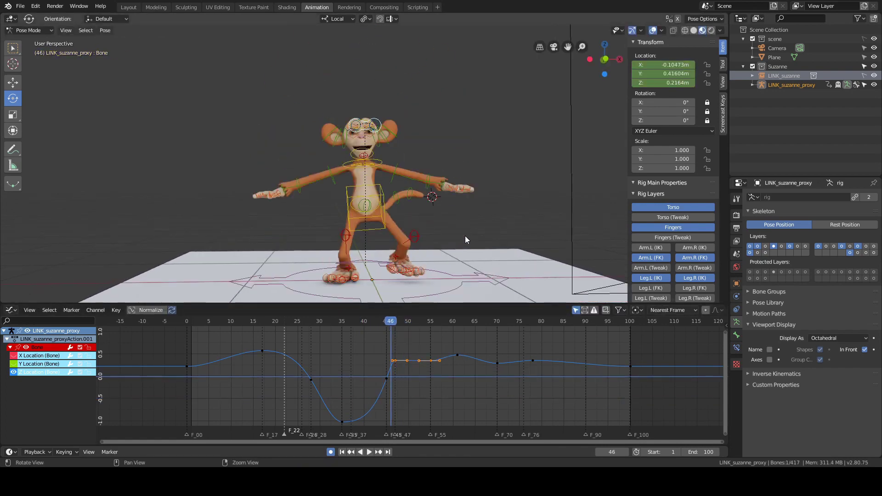
pyautogui.keyDown('alt'); pyautogui.scroll(-1, 465, 236); pyautogui.keyUp('alt')
pyautogui.keyDown('alt'); pyautogui.moveTo(465, 236); pyautogui.dragTo(455, 196, button='right'); pyautogui.keyUp('alt')
pyautogui.moveTo(456, 196)
pyautogui.keyDown('alt'); pyautogui.mouseDown(button='middle')
pyautogui.moveTo(445, 229)
pyautogui.moveTo(449, 195)
pyautogui.mouseUp(button='middle'); pyautogui.keyUp('alt')
pyautogui.keyDown('alt'); pyautogui.scroll(-2, 448, 195); pyautogui.keyUp('alt')
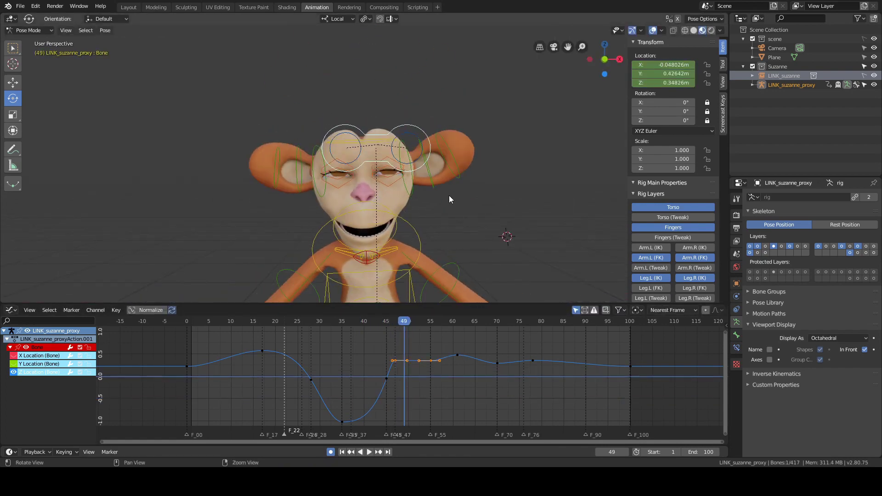
pyautogui.keyDown('alt'); pyautogui.scroll(-12, 449, 195); pyautogui.keyUp('alt')
pyautogui.keyDown('alt'); pyautogui.scroll(4, 448, 195); pyautogui.keyUp('alt')
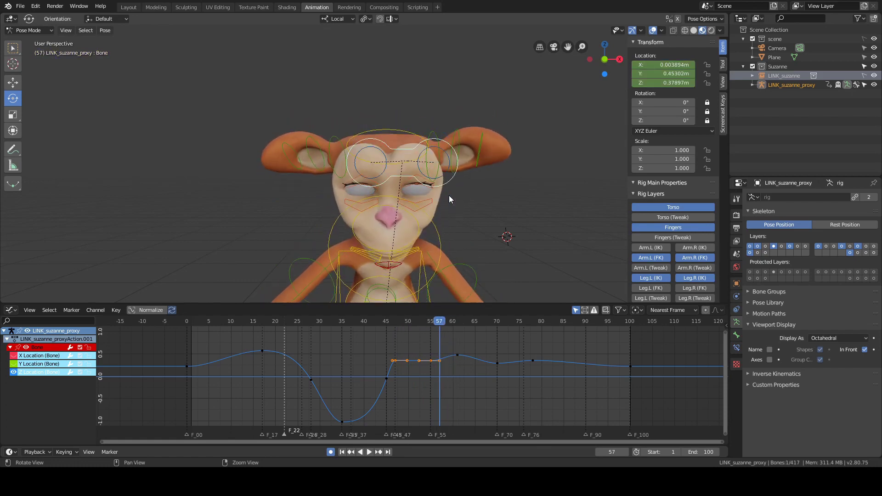
# - Delete the eye target's Z Location keyframe at frame 55
pyautogui.click(431, 361)
pyautogui.press('x')
pyautogui.click(441, 343)
pyautogui.moveTo(415, 368); pyautogui.dragTo(417, 389, button='right')
pyautogui.scroll(-2, 484, 214)
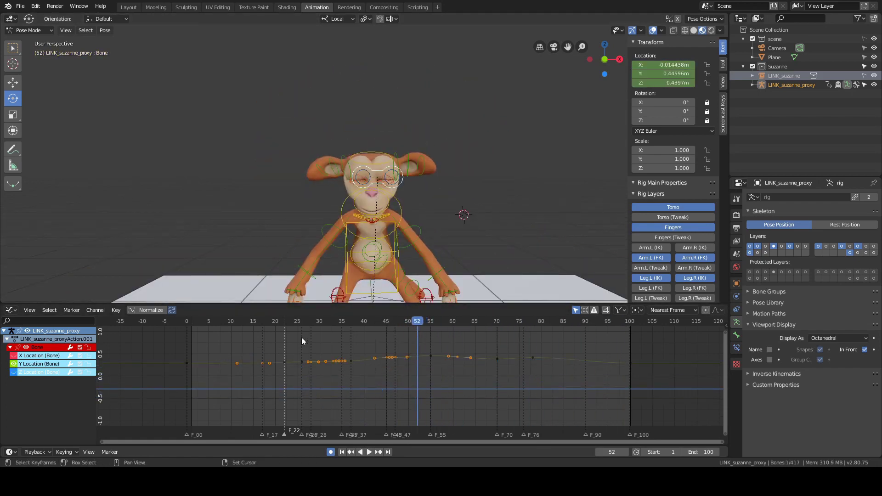
# - Frame the eye target's Y Location curve and delete its keyframes between frames 17 and 100
pyautogui.press('Home')
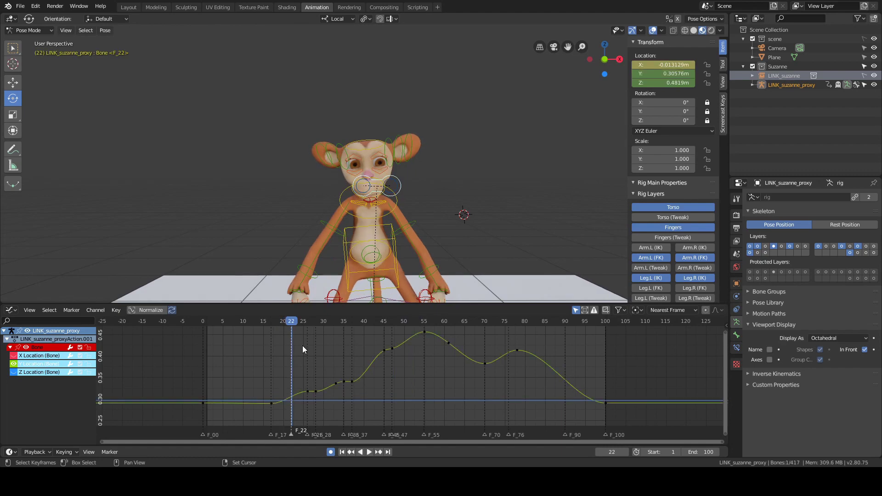
pyautogui.moveTo(303, 395); pyautogui.dragTo(374, 355, button='right')
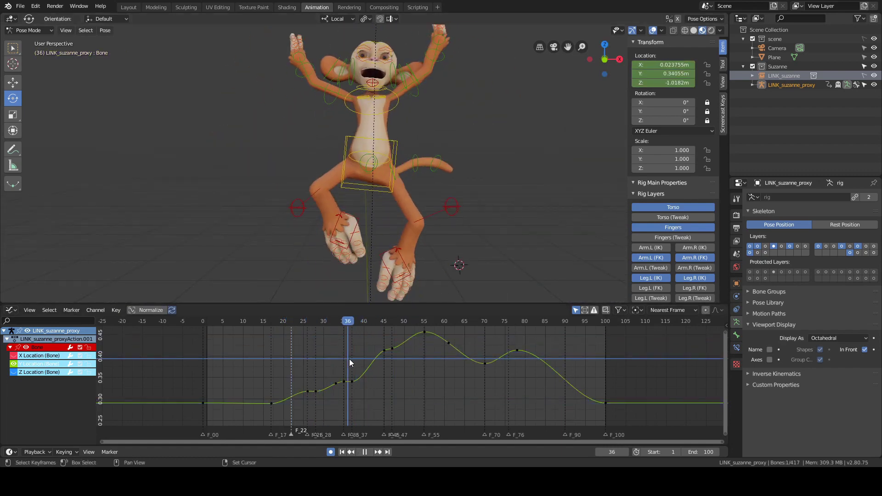
pyautogui.moveTo(350, 360); pyautogui.dragTo(378, 391, button='right')
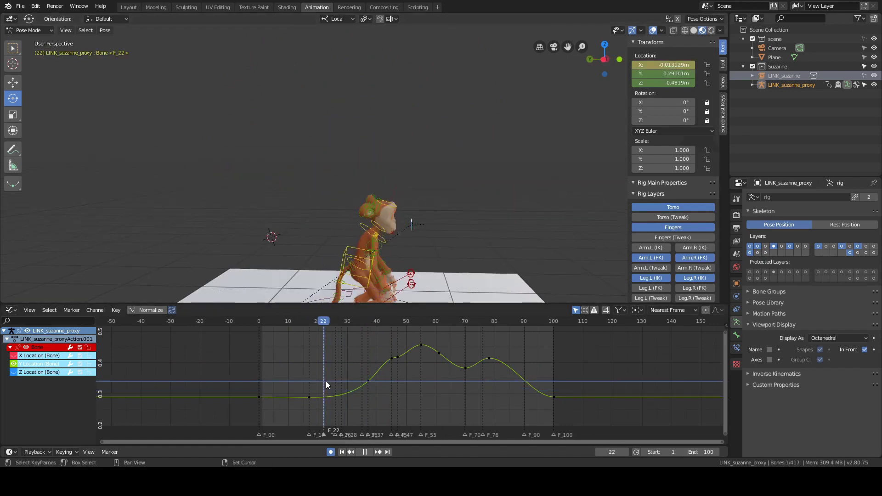
pyautogui.moveTo(326, 381); pyautogui.dragTo(423, 400, button='right')
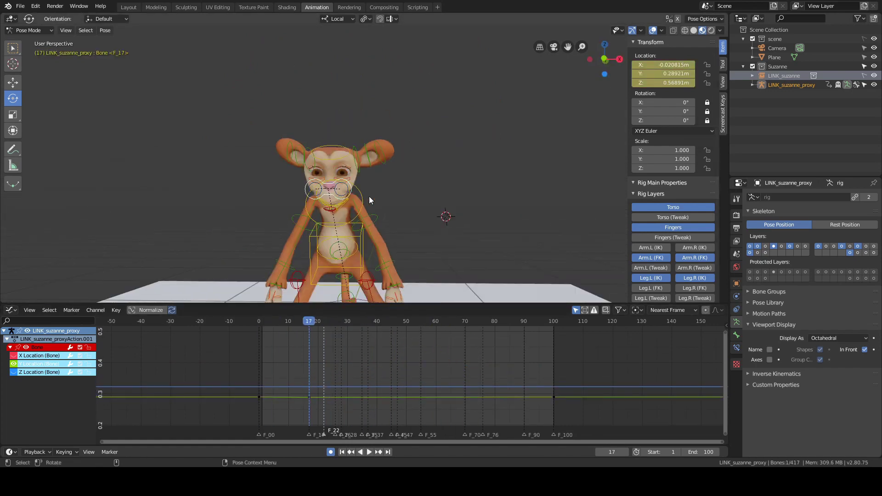
pyautogui.press('space')
pyautogui.moveTo(373, 377); pyautogui.dragTo(441, 391, button='right')
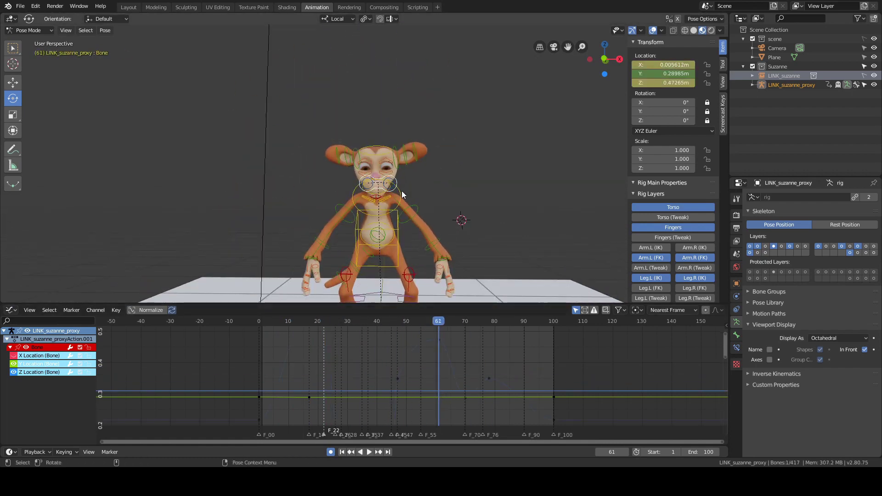
# - Reposition the eye target at frame 61 to about Z 0.42 m and delete its Y Location keyframe there
pyautogui.press('g')
pyautogui.click(401, 181)
pyautogui.moveTo(409, 358); pyautogui.dragTo(436, 361, button='right')
pyautogui.click(13, 372)
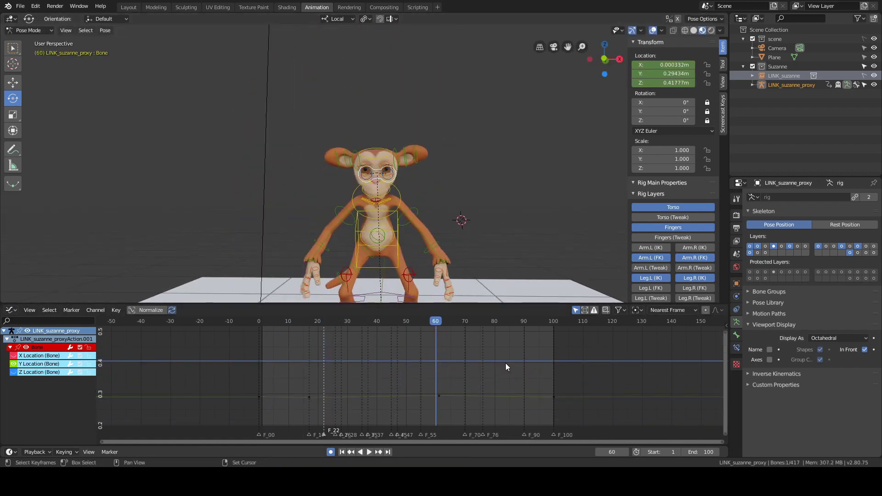
pyautogui.moveTo(505, 363); pyautogui.dragTo(416, 411)
pyautogui.press('Delete')
# - Show only the eye target's X Location curve and frame it in the graph
pyautogui.click(13, 364)
pyautogui.click(13, 355)
pyautogui.press('Home')
pyautogui.keyDown('ctrl'); pyautogui.moveTo(329, 359); pyautogui.dragTo(390, 352, button='middle'); pyautogui.keyUp('ctrl')
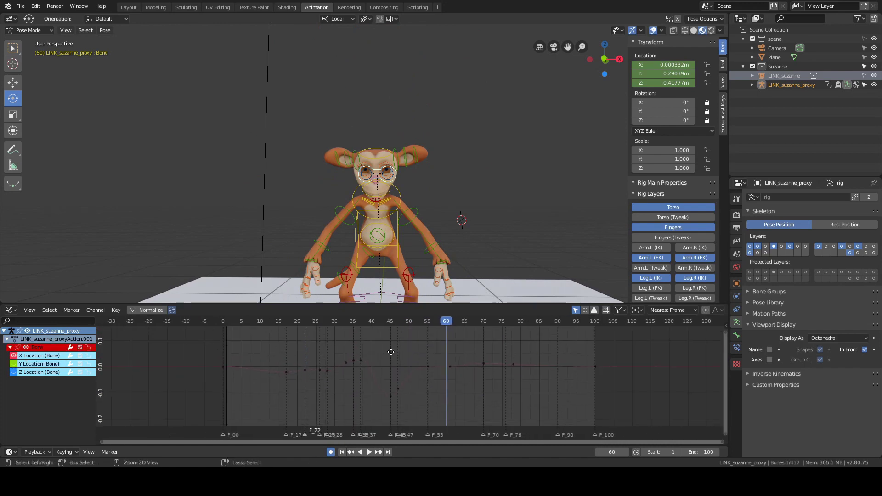
pyautogui.press('g')
pyautogui.press('x')
pyautogui.rightClick(453, 181)
# - Move the eye target at frame 22 to about X -0.035 m and Z 0.47 m, then delete its X keyframe at frame 17
pyautogui.keyDown('shift'); pyautogui.moveTo(336, 371); pyautogui.dragTo(304, 381, button='right'); pyautogui.keyUp('shift')
pyautogui.keyDown('shift'); pyautogui.moveTo(476, 254); pyautogui.dragTo(474, 239, button='middle'); pyautogui.keyUp('shift')
pyautogui.press('g')
pyautogui.click(384, 255)
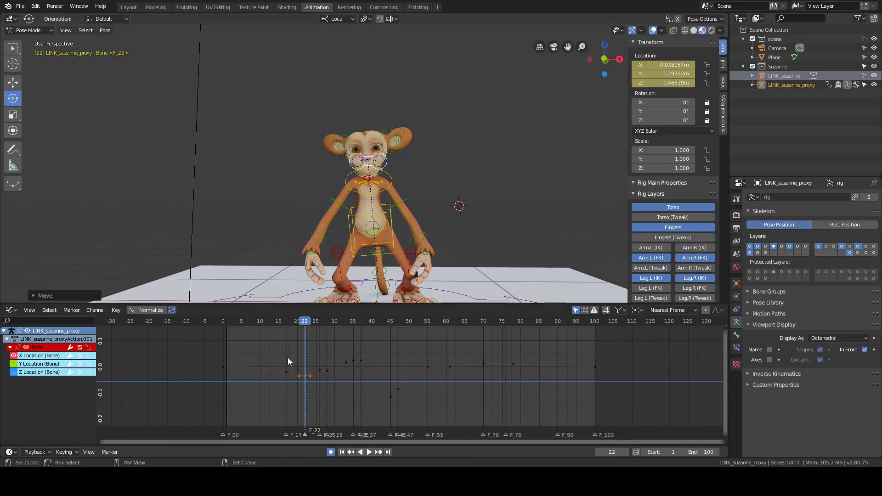
pyautogui.click(286, 372)
pyautogui.press('Delete')
# - Delete the eye target's X Location keyframes between frames 22 and 37
pyautogui.keyDown('shift'); pyautogui.moveTo(301, 374); pyautogui.dragTo(334, 371, button='right'); pyautogui.keyUp('shift')
pyautogui.keyDown('shift'); pyautogui.moveTo(437, 172); pyautogui.dragTo(417, 220, button='middle'); pyautogui.keyUp('shift')
pyautogui.press('Right')
pyautogui.press('Right')
pyautogui.press('Right')
pyautogui.press('Right')
pyautogui.press('Right')
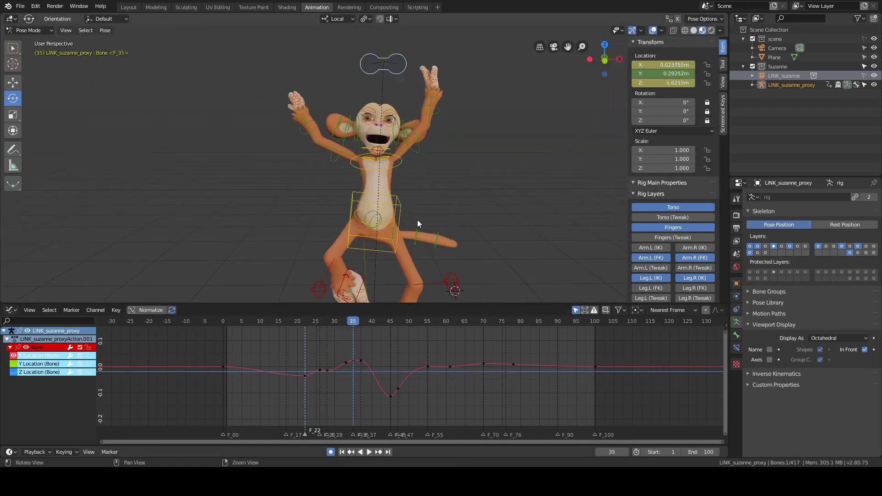
pyautogui.press('Up')
pyautogui.moveTo(313, 339); pyautogui.dragTo(357, 390)
pyautogui.press('Delete')
# - Delete the eye target's X Location keyframes at frame 47 and between frames 55 and 100
pyautogui.keyDown('shift'); pyautogui.moveTo(334, 372); pyautogui.dragTo(391, 361, button='right'); pyautogui.keyUp('shift')
pyautogui.press('Up')
pyautogui.keyDown('shift'); pyautogui.moveTo(419, 289); pyautogui.dragTo(429, 163, button='middle'); pyautogui.keyUp('shift')
pyautogui.click(398, 389)
pyautogui.press('Delete')
pyautogui.keyDown('shift'); pyautogui.moveTo(398, 351); pyautogui.dragTo(412, 349, button='right'); pyautogui.keyUp('shift')
pyautogui.press('Up')
pyautogui.press('Up')
pyautogui.moveTo(439, 347); pyautogui.dragTo(528, 384)
pyautogui.press('Delete')
pyautogui.keyDown('shift'); pyautogui.moveTo(453, 361); pyautogui.dragTo(558, 353, button='right'); pyautogui.keyUp('shift')
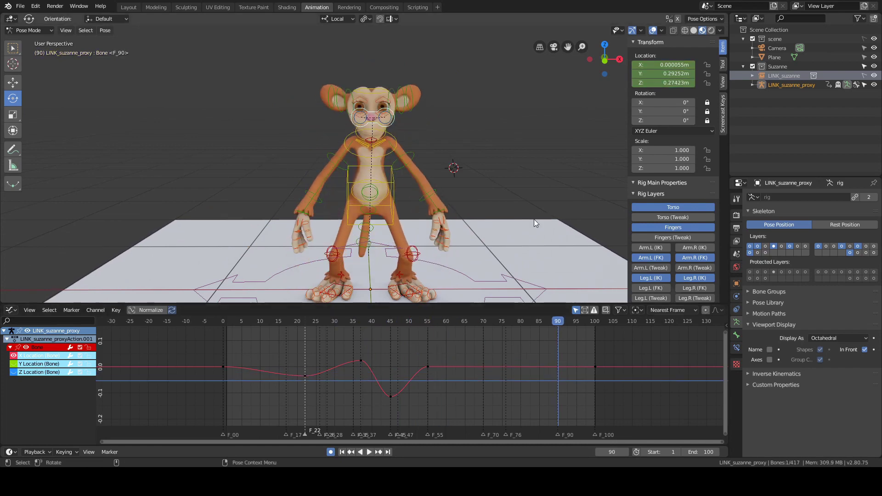
# - Play the jump with the rig overlays hidden to check the eye direction, then reselect the eye target
pyautogui.hotkey('alt', 'a')
pyautogui.hotkey('alt', 'shift', 'z')
pyautogui.scroll(-2, 473, 167)
pyautogui.moveTo(476, 176); pyautogui.dragTo(404, 152, button='middle')
pyautogui.press('space')
pyautogui.scroll(-1, 470, 169)
pyautogui.scroll(3, 464, 167)
pyautogui.keyDown('shift'); pyautogui.rightClick(396, 365); pyautogui.keyUp('shift')
pyautogui.press('space')
pyautogui.hotkey('alt', 'shift', 'z')
pyautogui.scroll(3, 431, 174)
pyautogui.click(440, 178)
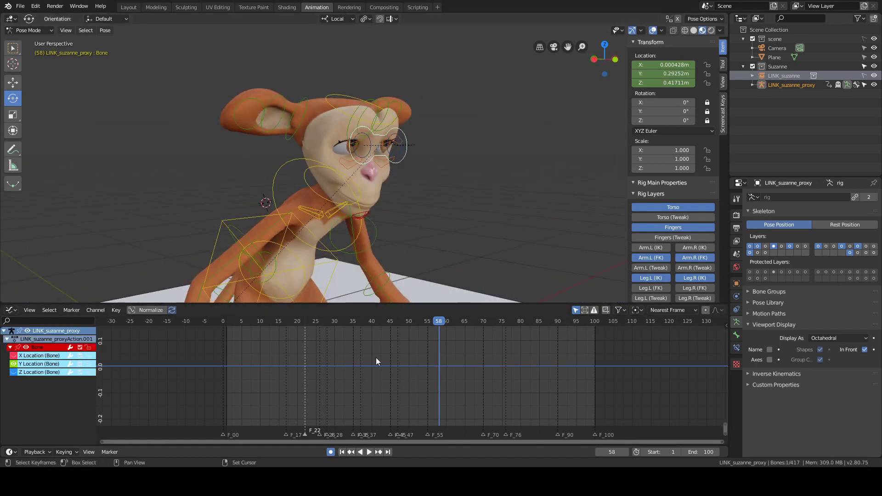
# - Raise the eye target's Y Location curve by about 0.17 m to about 0.46 m
pyautogui.moveTo(335, 347); pyautogui.dragTo(498, 414)
pyautogui.press('KP_Decimal')
pyautogui.press('g')
pyautogui.press('y')
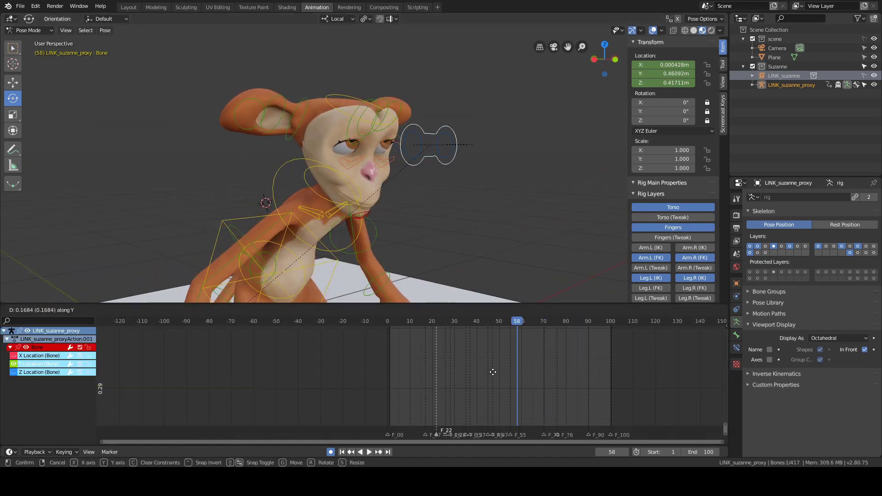
pyautogui.click(493, 372)
# - Raise the eye target's Z Location keyframe at frame 61 to about 0.5 m
pyautogui.press('Home')
pyautogui.press('space')
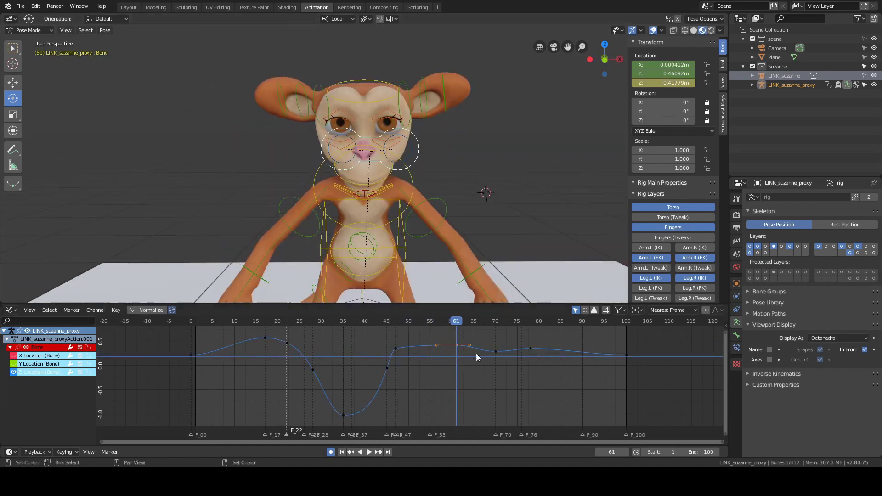
pyautogui.click(457, 341)
pyautogui.click(400, 320)
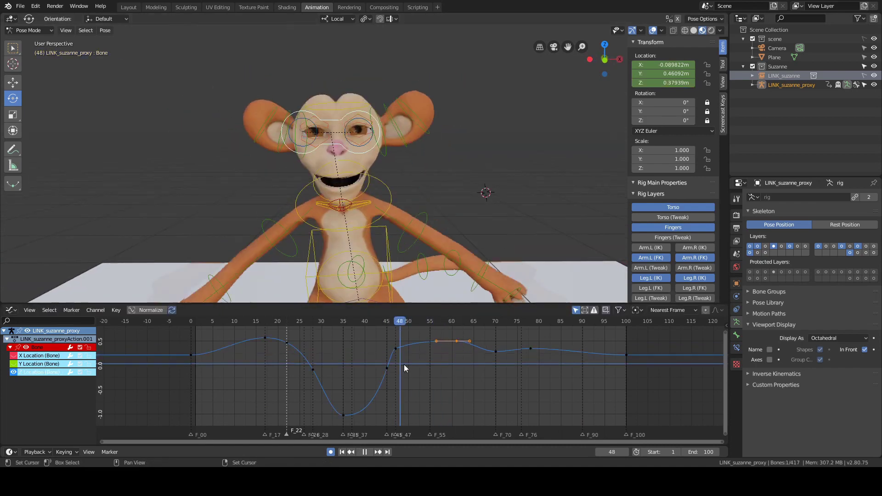
pyautogui.moveTo(404, 365)
pyautogui.mouseDown()
pyautogui.moveTo(528, 368)
pyautogui.moveTo(395, 366)
pyautogui.mouseUp()
# - Play the whole animation without overlays to review the eye movement
pyautogui.press('space')
pyautogui.hotkey('alt', 'shift', 'z')
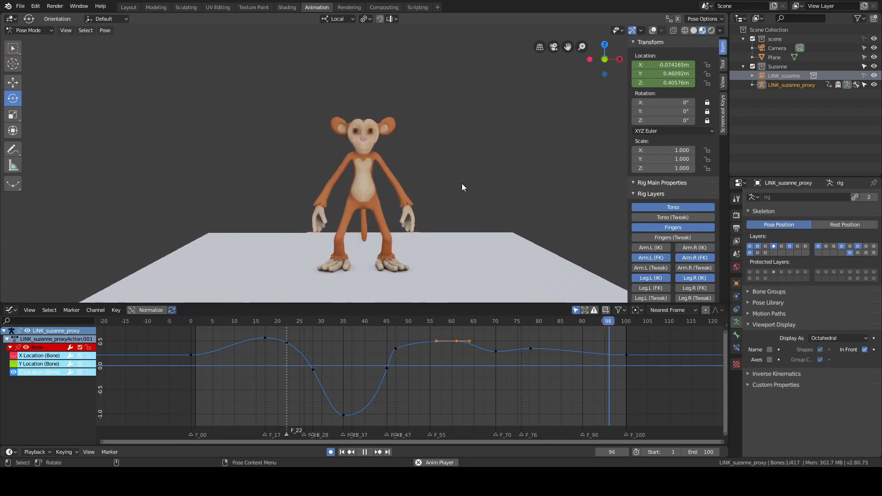
pyautogui.moveTo(388, 136); pyautogui.dragTo(411, 155, button='middle')
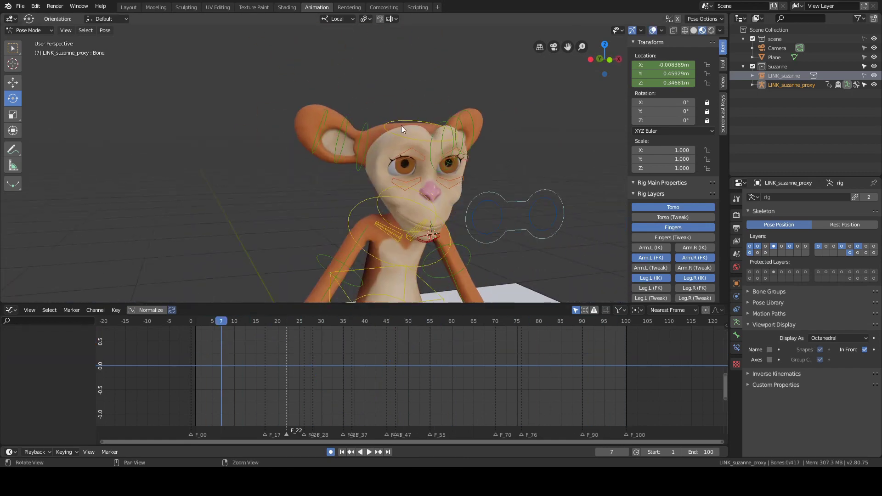
# - Delete the location and scale keyframes from the monkey's right ear bones, leaving their rotation channels
pyautogui.moveTo(401, 125); pyautogui.dragTo(257, 146, button='middle')
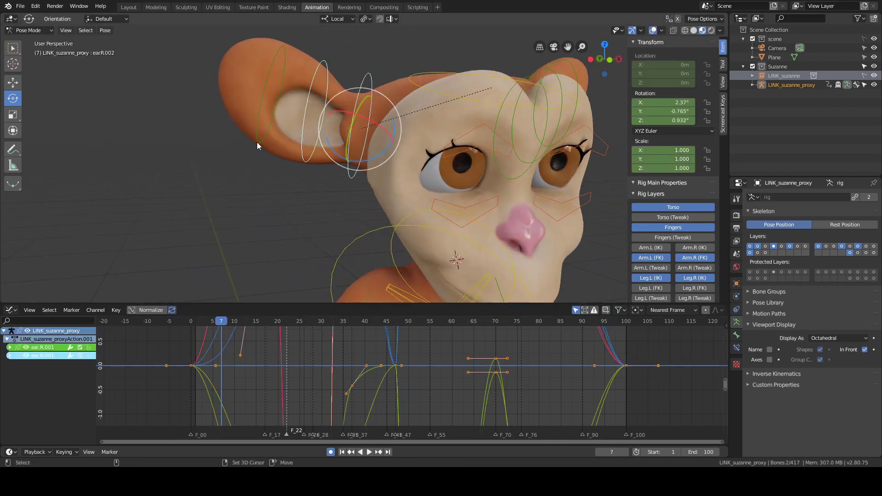
pyautogui.keyDown('shift'); pyautogui.click(257, 145); pyautogui.keyUp('shift')
pyautogui.click(10, 348)
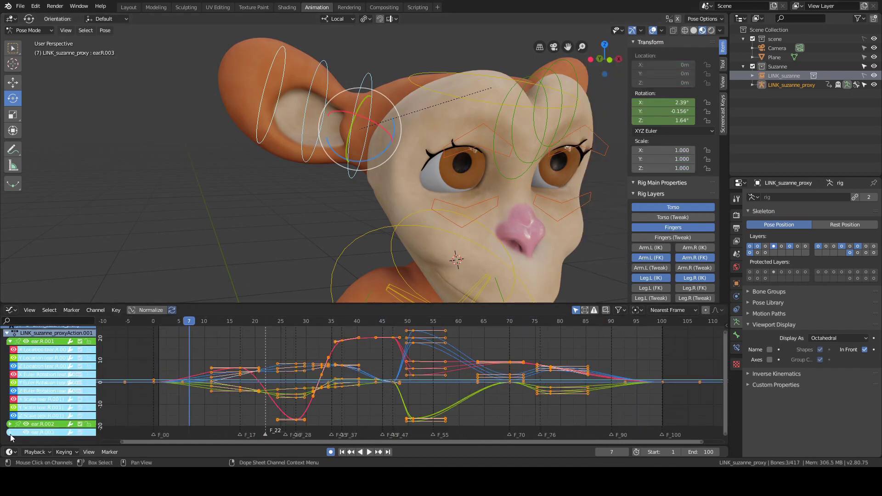
pyautogui.click(10, 434)
pyautogui.click(351, 175)
pyautogui.rightClick(657, 67)
pyautogui.click(657, 67)
pyautogui.rightClick(657, 158)
pyautogui.click(657, 159)
pyautogui.click(304, 159)
pyautogui.rightClick(657, 67)
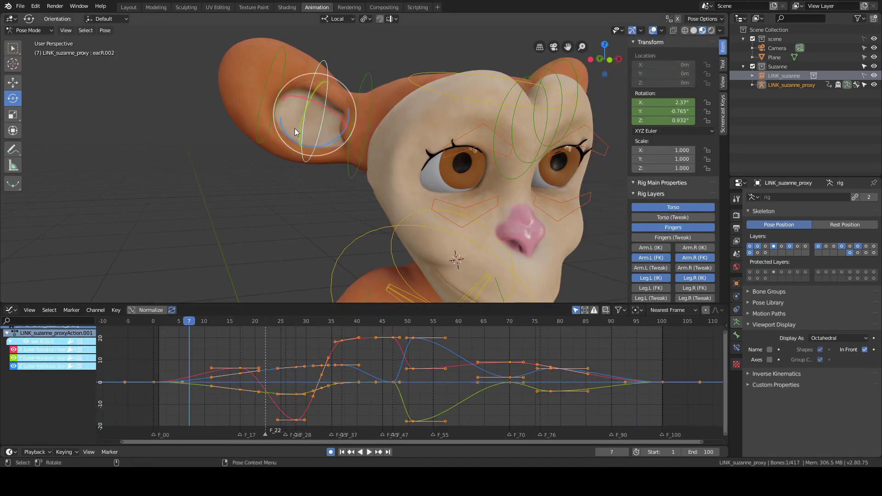
# - Select the three right ear bones and display only their X Euler Rotation curves
pyautogui.keyDown('shift'); pyautogui.click(260, 142); pyautogui.keyUp('shift')
pyautogui.keyDown('shift'); pyautogui.click(351, 176); pyautogui.keyUp('shift')
pyautogui.click(26, 342)
pyautogui.click(26, 374)
pyautogui.click(26, 408)
pyautogui.moveTo(383, 156); pyautogui.dragTo(407, 174, button='middle')
pyautogui.hotkey('alt', 'h')
pyautogui.press('Home')
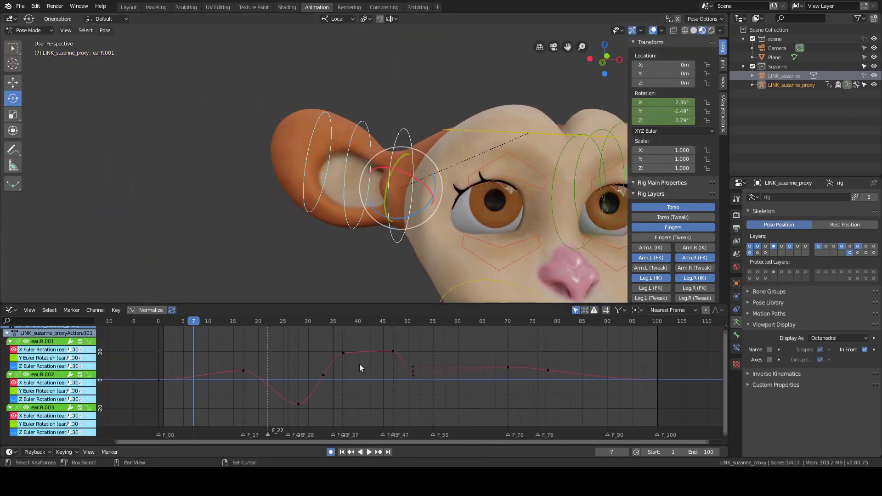
# - Lower the right ear bones' X rotation keyframes at frame 17 to about 1.8°
pyautogui.scroll(-2, 359, 367)
pyautogui.scroll(-5, 368, 239)
pyautogui.moveTo(225, 375); pyautogui.dragTo(268, 377, button='right')
pyautogui.moveTo(479, 214); pyautogui.dragTo(483, 255, button='middle')
pyautogui.moveTo(259, 381); pyautogui.dragTo(275, 364)
pyautogui.press('g')
pyautogui.press('y')
pyautogui.click(272, 370)
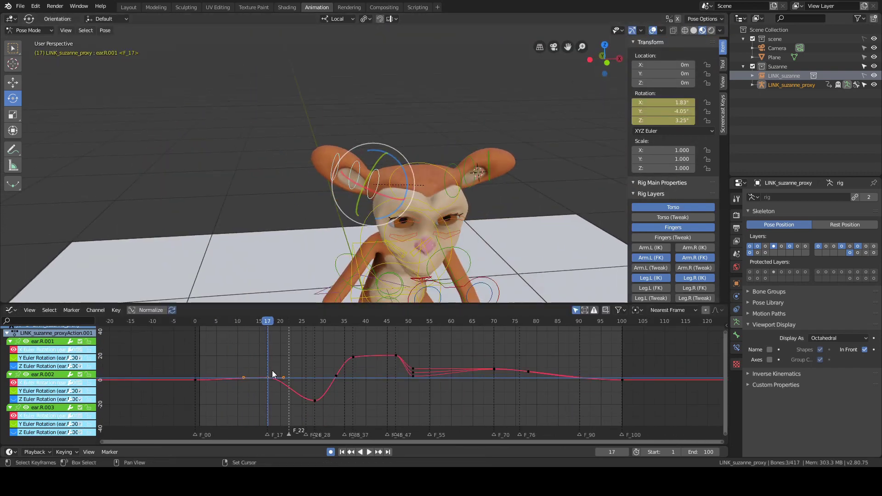
# - Raise the right ear bones' X rotation keyframes at frame 17 to about 6° and scrub to frame 33
pyautogui.moveTo(257, 239); pyautogui.dragTo(354, 223, button='middle')
pyautogui.press('g')
pyautogui.press('y')
pyautogui.click(282, 344)
pyautogui.moveTo(289, 354); pyautogui.dragTo(336, 395, button='right')
pyautogui.keyDown('shift'); pyautogui.moveTo(295, 119); pyautogui.dragTo(347, 368, button='middle'); pyautogui.keyUp('shift')
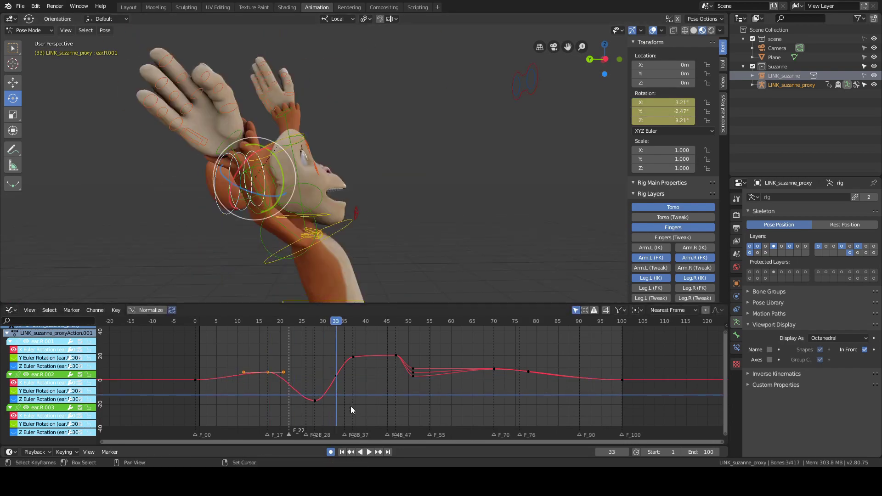
# - Play and scrub the jump around frame 37 to check the right ear's motion from several angles
pyautogui.click(351, 406)
pyautogui.press('space')
pyautogui.moveTo(358, 275); pyautogui.dragTo(397, 252, button='middle')
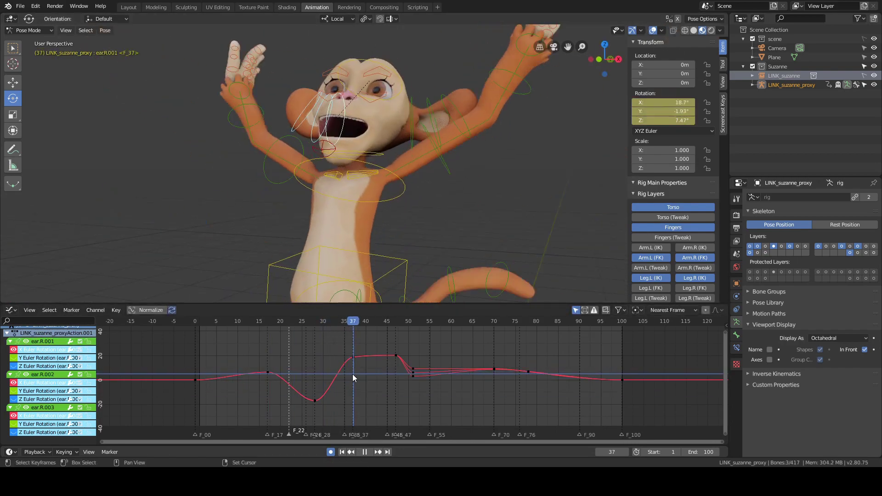
pyautogui.moveTo(353, 374); pyautogui.dragTo(375, 369, button='right')
pyautogui.moveTo(331, 278); pyautogui.dragTo(322, 257, button='middle')
pyautogui.keyDown('alt'); pyautogui.scroll(12, 390, 265); pyautogui.keyUp('alt')
pyautogui.moveTo(318, 385); pyautogui.dragTo(353, 385, button='right')
pyautogui.moveTo(331, 251); pyautogui.dragTo(416, 236, button='middle')
pyautogui.moveTo(353, 368); pyautogui.dragTo(352, 367, button='right')
pyautogui.moveTo(436, 271); pyautogui.dragTo(386, 252, button='middle')
pyautogui.scroll(7, 384, 248)
# - Clear the location keyframes from the left ear's second and third bones and select all three left ear bones
pyautogui.click(368, 202)
pyautogui.moveTo(404, 161); pyautogui.dragTo(386, 178, button='middle')
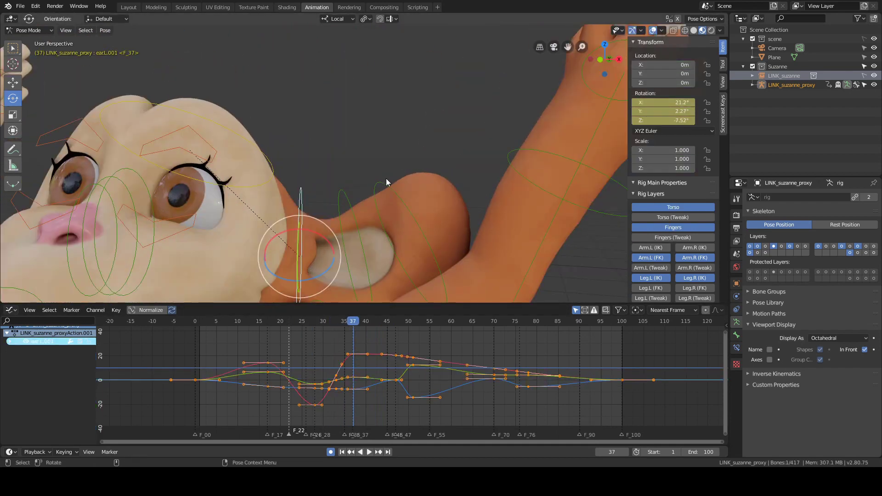
pyautogui.click(347, 207)
pyautogui.rightClick(661, 82)
pyautogui.click(662, 82)
pyautogui.click(406, 213)
pyautogui.rightClick(667, 68)
pyautogui.click(667, 68)
pyautogui.keyDown('shift'); pyautogui.click(348, 207); pyautogui.keyUp('shift')
pyautogui.keyDown('shift'); pyautogui.click(301, 202); pyautogui.keyUp('shift')
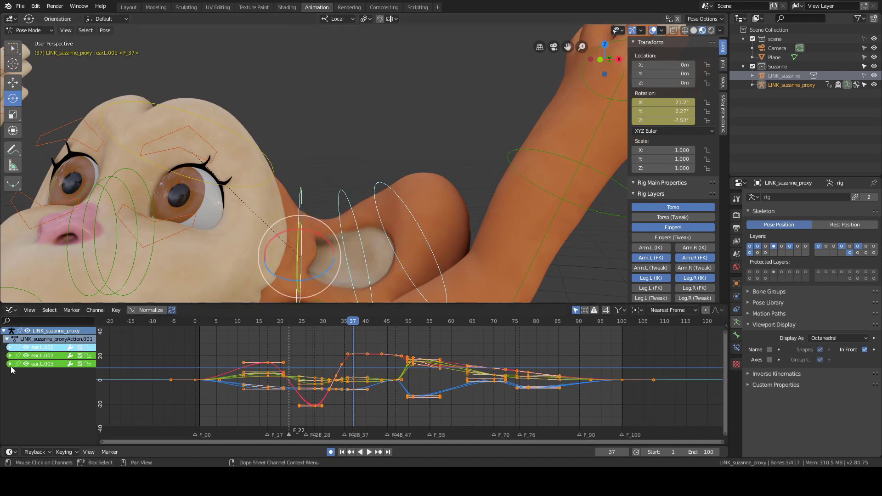
# - Display only the left ear bones' X Euler Rotation curves and delete their keyframes at frames 33 and 37
pyautogui.moveTo(10, 364); pyautogui.dragTo(10, 348)
pyautogui.moveTo(13, 364); pyautogui.dragTo(13, 405)
pyautogui.moveTo(13, 430); pyautogui.dragTo(13, 438)
pyautogui.moveTo(322, 341); pyautogui.dragTo(377, 387)
pyautogui.press('Delete')
# - Add the three right ear bones to the selection and go to frame 51
pyautogui.scroll(-6, 386, 220)
pyautogui.moveTo(368, 206); pyautogui.dragTo(459, 201, button='middle')
pyautogui.scroll(-1, 418, 178)
pyautogui.keyDown('shift'); pyautogui.click(261, 168); pyautogui.keyUp('shift')
pyautogui.keyDown('shift'); pyautogui.click(244, 163); pyautogui.keyUp('shift')
pyautogui.keyDown('shift'); pyautogui.click(225, 157); pyautogui.keyUp('shift')
pyautogui.moveTo(317, 374); pyautogui.dragTo(399, 376, button='right')
pyautogui.moveTo(399, 285); pyautogui.dragTo(397, 278, button='middle')
pyautogui.keyDown('shift'); pyautogui.moveTo(397, 278); pyautogui.dragTo(404, 208, button='middle'); pyautogui.keyUp('shift')
pyautogui.press('Right')
pyautogui.press('Right')
pyautogui.press('Right')
# - Delete both ears' X rotation keyframes at frames 51, 70 and 78, and scrub back to frame 60
pyautogui.moveTo(402, 385); pyautogui.dragTo(433, 355)
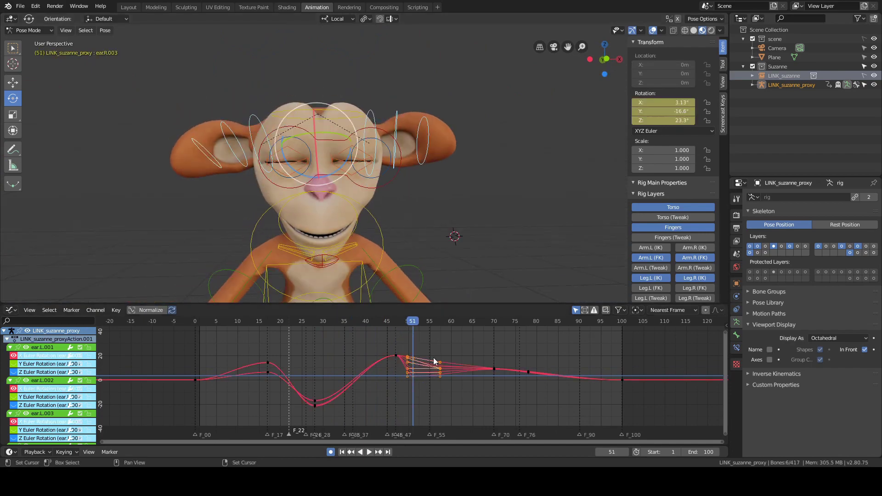
pyautogui.press('space')
pyautogui.press('x')
pyautogui.click(500, 385)
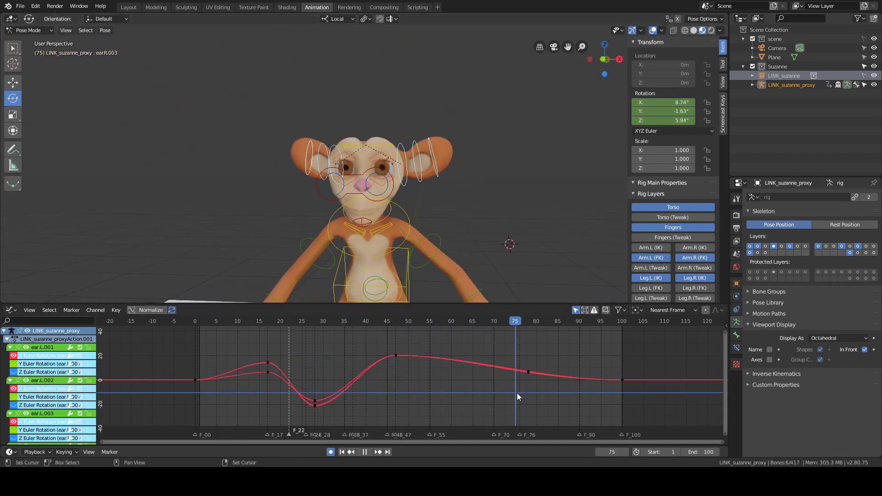
pyautogui.press('space')
pyautogui.moveTo(518, 391); pyautogui.dragTo(538, 361)
pyautogui.press('x')
pyautogui.click(539, 382)
pyautogui.moveTo(539, 382); pyautogui.dragTo(451, 377, button='right')
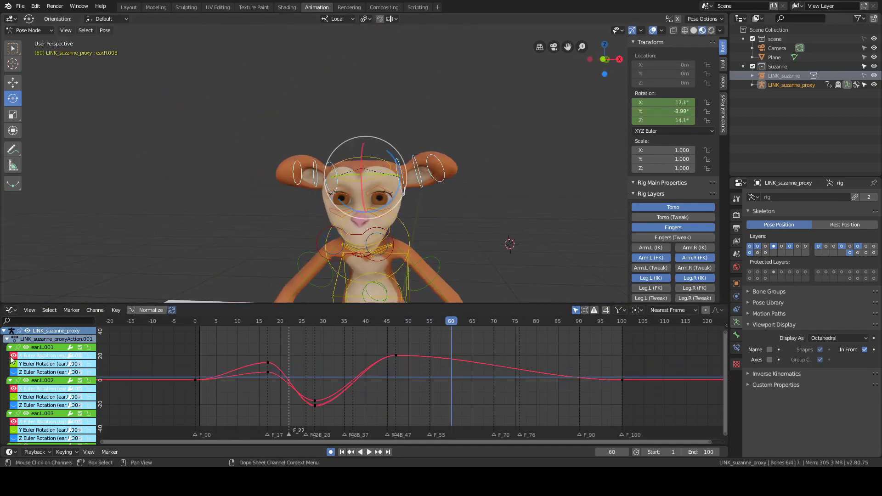
# - Hide the X Euler Rotation curves of all six ear bones and display their Y Euler Rotation curves instead
pyautogui.click(12, 356)
pyautogui.click(13, 364)
pyautogui.click(13, 388)
pyautogui.click(14, 397)
pyautogui.click(13, 422)
pyautogui.click(13, 430)
pyautogui.scroll(-3, 22, 400)
pyautogui.click(14, 401)
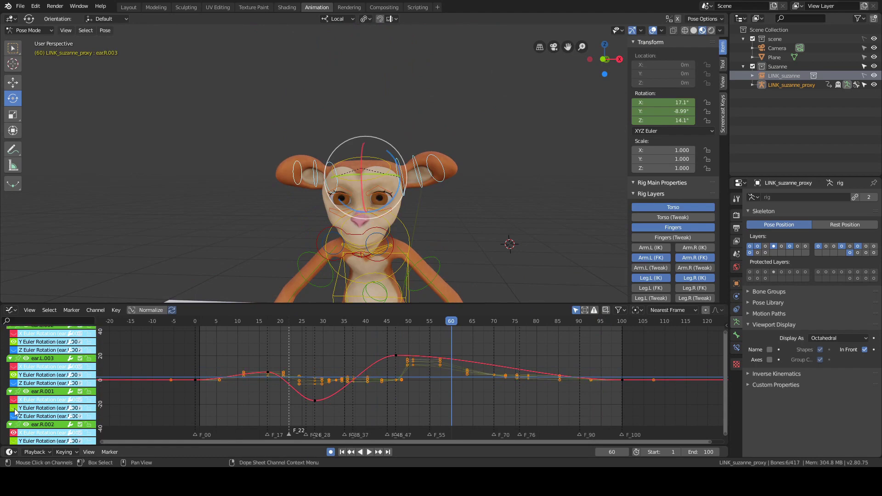
pyautogui.click(13, 432)
pyautogui.scroll(-3, 22, 413)
pyautogui.click(13, 416)
pyautogui.press('Home')
# - Delete both ears' Y rotation keyframes at frames 37, 70 and 78, and scrub to frame 87
pyautogui.moveTo(363, 371)
pyautogui.mouseDown(button='right')
pyautogui.moveTo(223, 384)
pyautogui.moveTo(312, 381)
pyautogui.moveTo(329, 349)
pyautogui.mouseUp(button='right')
pyautogui.press('Home')
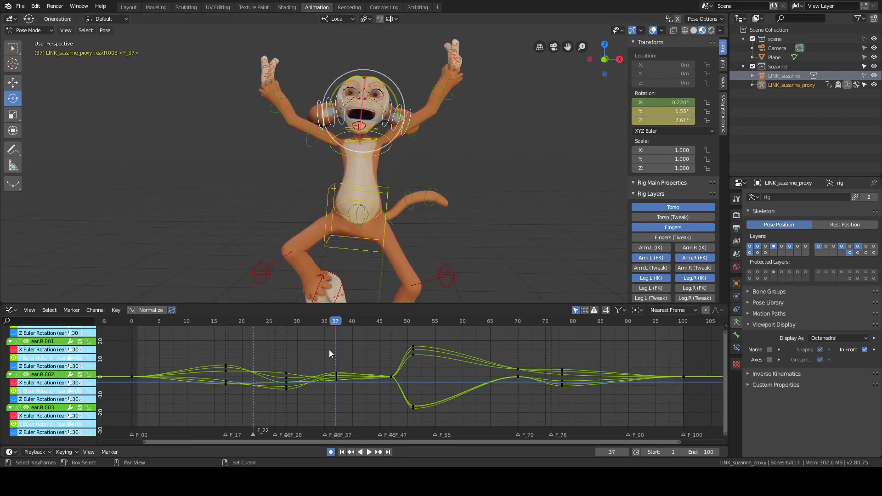
pyautogui.moveTo(244, 383); pyautogui.dragTo(463, 364, button='right')
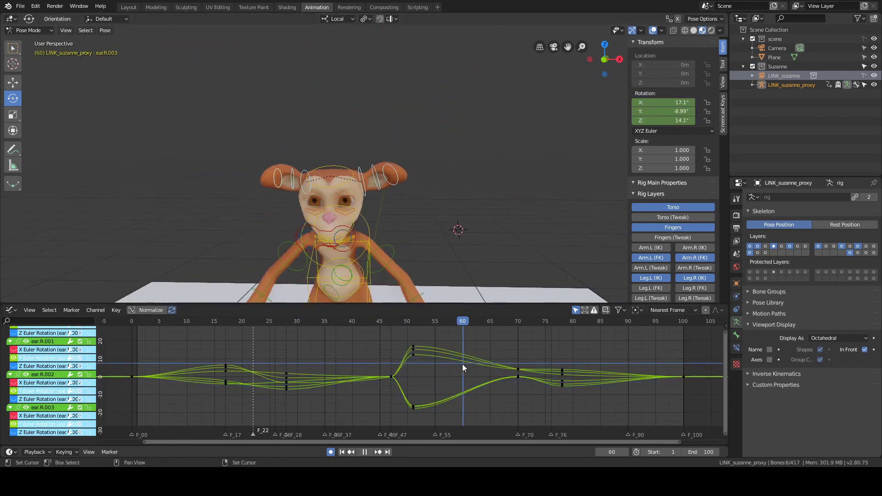
pyautogui.press('x')
pyautogui.click(532, 338)
pyautogui.moveTo(562, 385); pyautogui.dragTo(612, 407, button='right')
# - Switch all six ear bones from Y to Z Euler Rotation curves and scrub to frame 10
pyautogui.click(13, 424)
pyautogui.click(14, 391)
pyautogui.click(13, 358)
pyautogui.scroll(5, 15, 377)
pyautogui.click(14, 379)
pyautogui.click(13, 354)
pyautogui.click(13, 387)
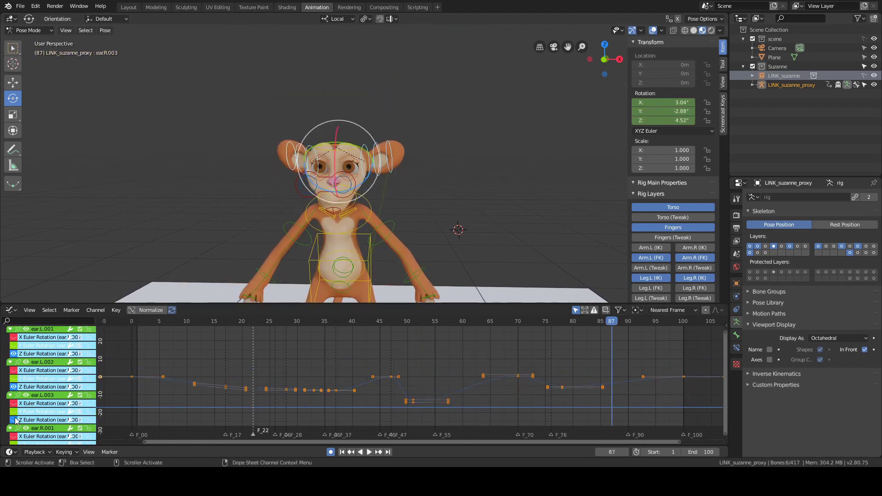
pyautogui.click(14, 420)
pyautogui.scroll(-5, 14, 404)
pyautogui.click(13, 366)
pyautogui.press('Home')
pyautogui.keyDown('shift'); pyautogui.moveTo(175, 372); pyautogui.dragTo(200, 372, button='right'); pyautogui.keyUp('shift')
# - Select only the three right ear bones and go to frame 17
pyautogui.hotkey('alt', 'a')
pyautogui.scroll(3, 298, 125)
pyautogui.keyDown('shift'); pyautogui.moveTo(294, 120); pyautogui.dragTo(474, 142, button='middle'); pyautogui.keyUp('shift')
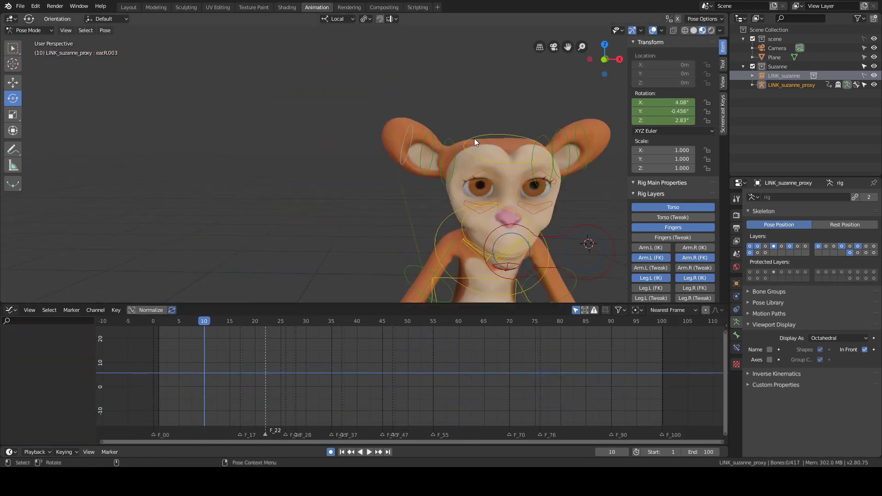
pyautogui.scroll(5, 395, 154)
pyautogui.click(504, 187)
pyautogui.keyDown('shift'); pyautogui.click(465, 172); pyautogui.keyUp('shift')
pyautogui.keyDown('shift'); pyautogui.click(432, 163); pyautogui.keyUp('shift')
pyautogui.scroll(-6, 406, 363)
pyautogui.moveTo(407, 362); pyautogui.dragTo(327, 383, button='middle')
pyautogui.keyDown('shift'); pyautogui.moveTo(464, 252); pyautogui.dragTo(306, 276, button='middle'); pyautogui.keyUp('shift')
pyautogui.rightClick(225, 403)
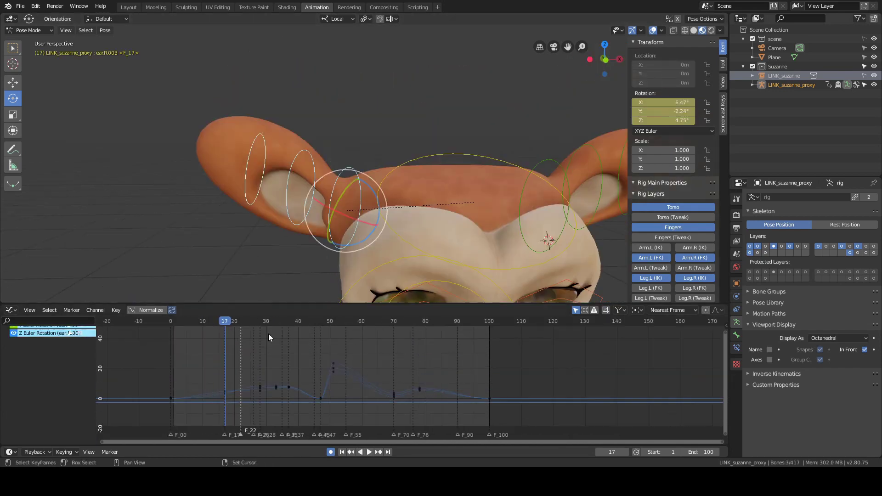
# - Raise the right ear bones' Z rotation keyframes at frame 17 to about 12° and scrub to frame 35
pyautogui.moveTo(214, 407); pyautogui.dragTo(233, 375)
pyautogui.press('g')
pyautogui.press('y')
pyautogui.rightClick(230, 358)
pyautogui.moveTo(257, 248); pyautogui.dragTo(280, 239, button='middle')
pyautogui.press('g')
pyautogui.press('y')
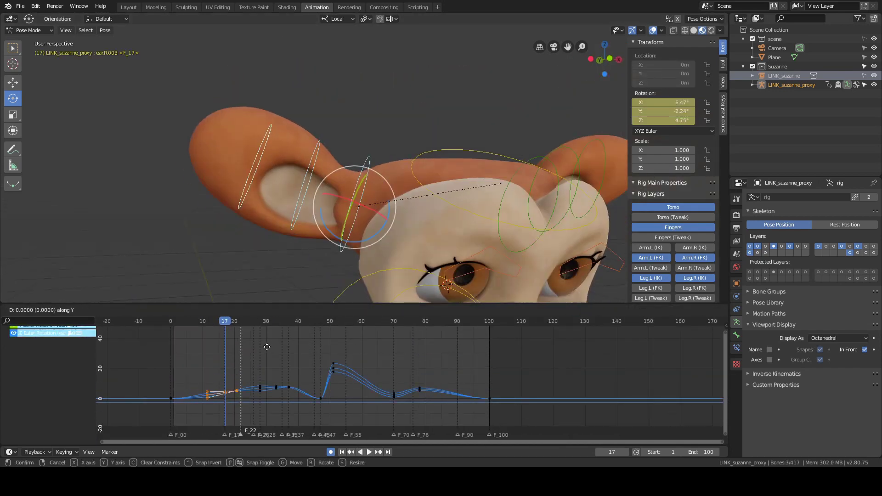
pyautogui.click(404, 266)
pyautogui.moveTo(230, 397); pyautogui.dragTo(288, 397, button='right')
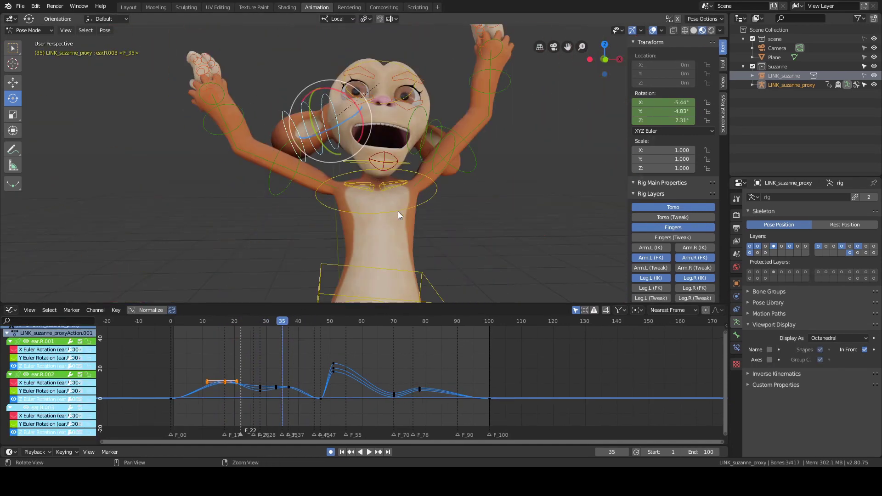
# - Try to lower the right ear bones' Z rotation keyframes at frame 37 to about -2°
pyautogui.click(287, 381)
pyautogui.press('g')
pyautogui.press('y')
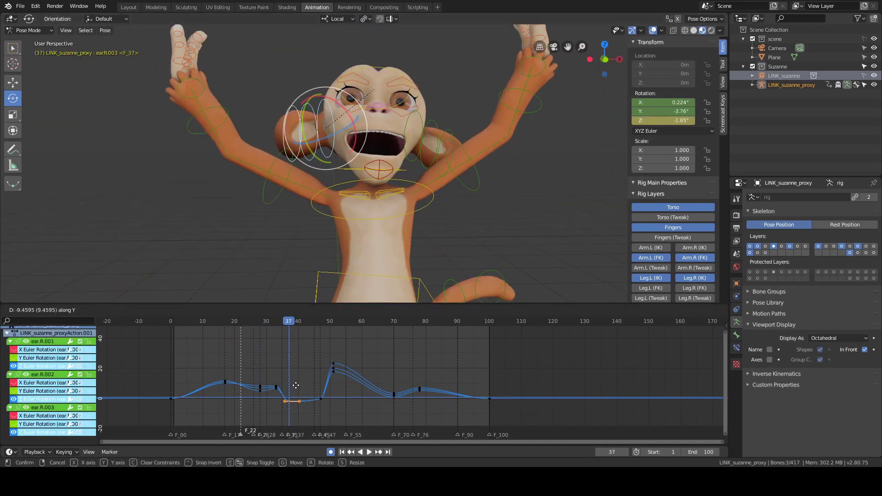
pyautogui.click(296, 387)
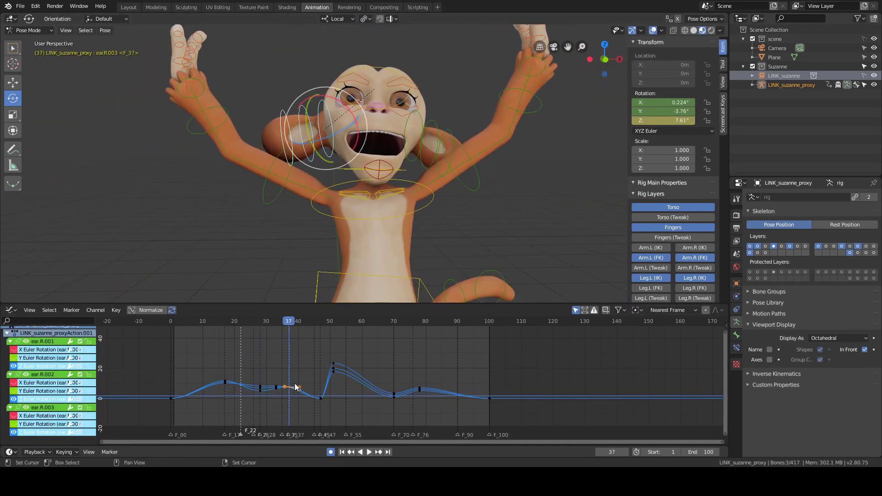
# - Lower the right ear bones' Z rotation keyframes at frame 17 to about 4° and play the animation
pyautogui.rightClick(225, 371)
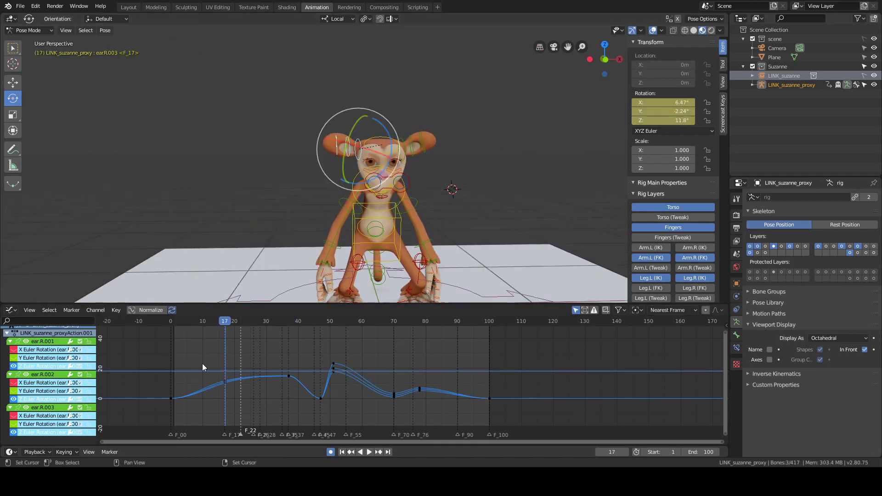
pyautogui.moveTo(202, 363); pyautogui.dragTo(251, 402)
pyautogui.press('space')
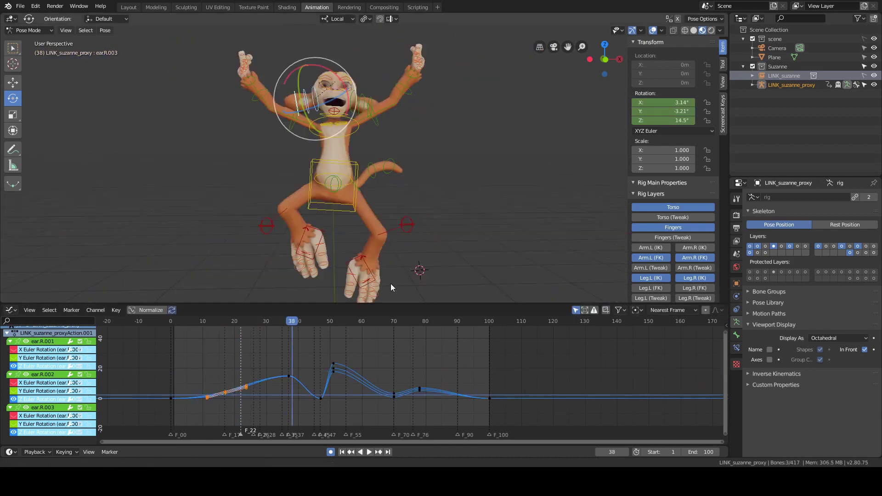
pyautogui.keyDown('shift'); pyautogui.moveTo(389, 279); pyautogui.dragTo(395, 236, button='middle'); pyautogui.keyUp('shift')
pyautogui.press('space')
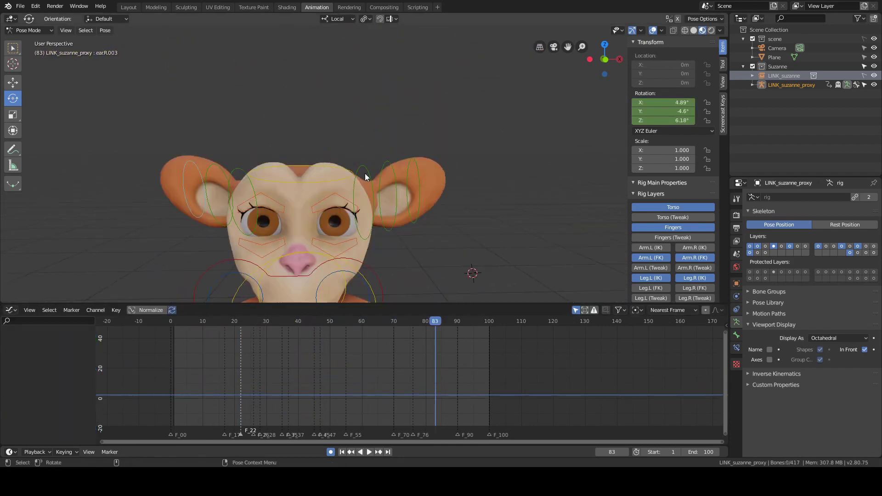
# - Select the three left ear bones and display only their Z Euler Rotation curves at frame 17
pyautogui.click(366, 177)
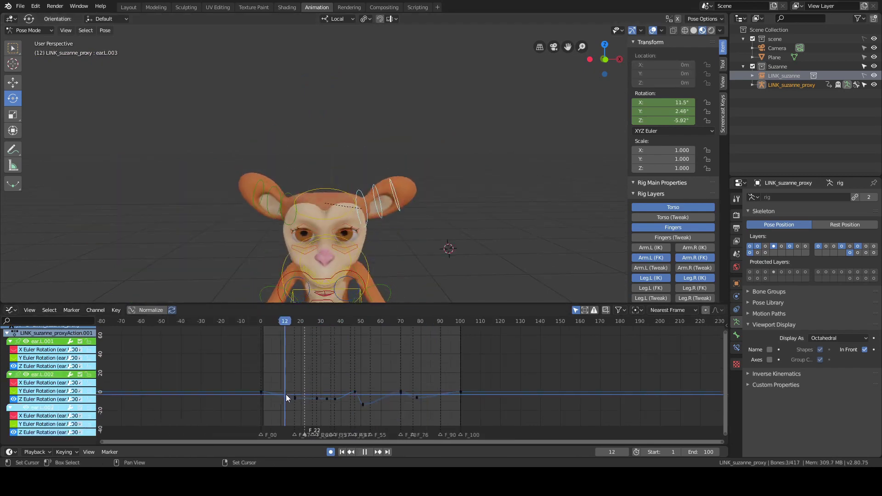
pyautogui.rightClick(294, 376)
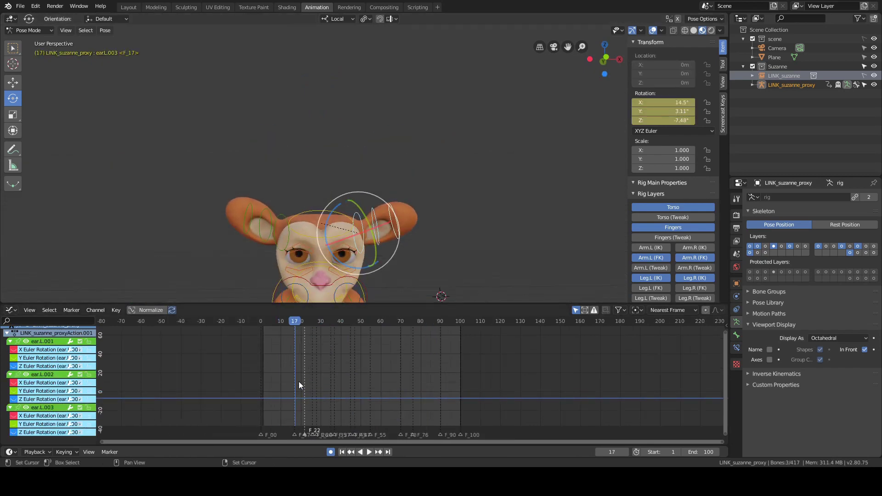
pyautogui.hotkey('alt', 'h')
pyautogui.moveTo(14, 350); pyautogui.dragTo(13, 358)
pyautogui.moveTo(13, 382); pyautogui.dragTo(13, 424)
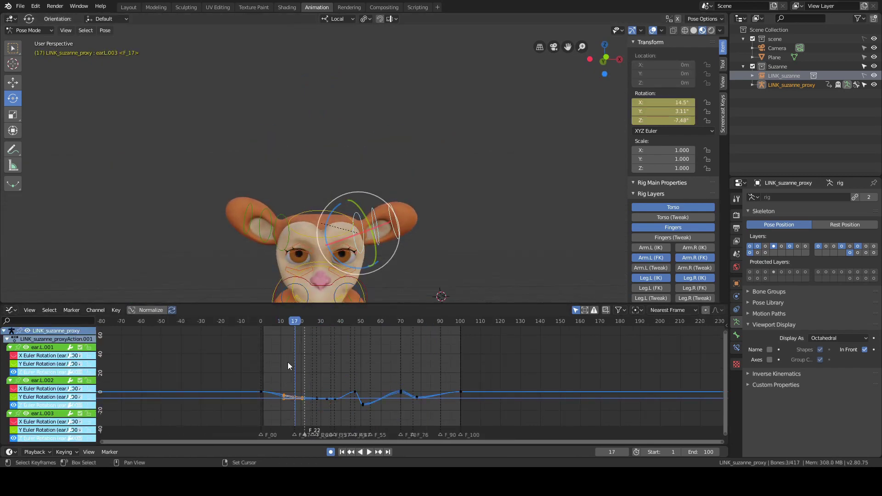
# - Raise the left ear bones' Z rotation keyframes at frame 17 to about 7° and scrub through the jump
pyautogui.press('g')
pyautogui.press('y')
pyautogui.click(285, 350)
pyautogui.rightClick(295, 366)
pyautogui.press('space')
pyautogui.moveTo(315, 366); pyautogui.dragTo(354, 380, button='right')
pyautogui.press('space')
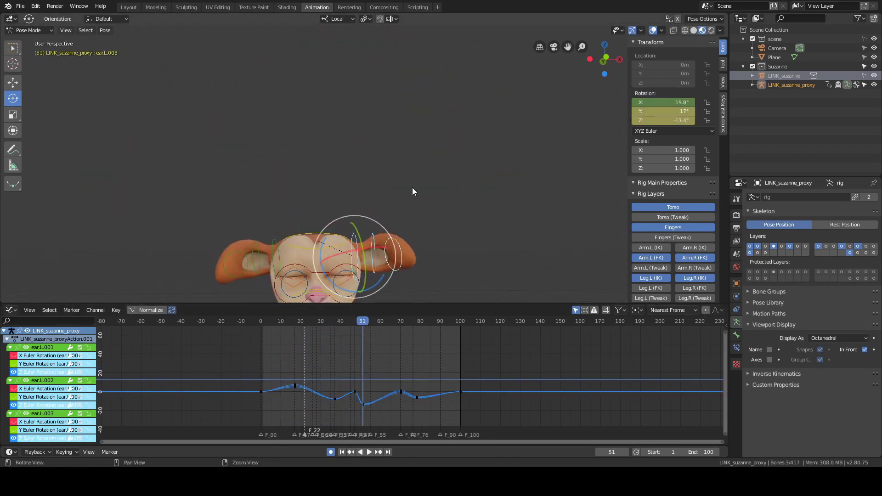
# - Deselect the ear bones, go to frame 50 and select the top and bottom eyelid controls of both eyes
pyautogui.press('space')
pyautogui.click(429, 126)
pyautogui.scroll(4, 363, 159)
pyautogui.moveTo(315, 156); pyautogui.dragTo(425, 165, button='middle')
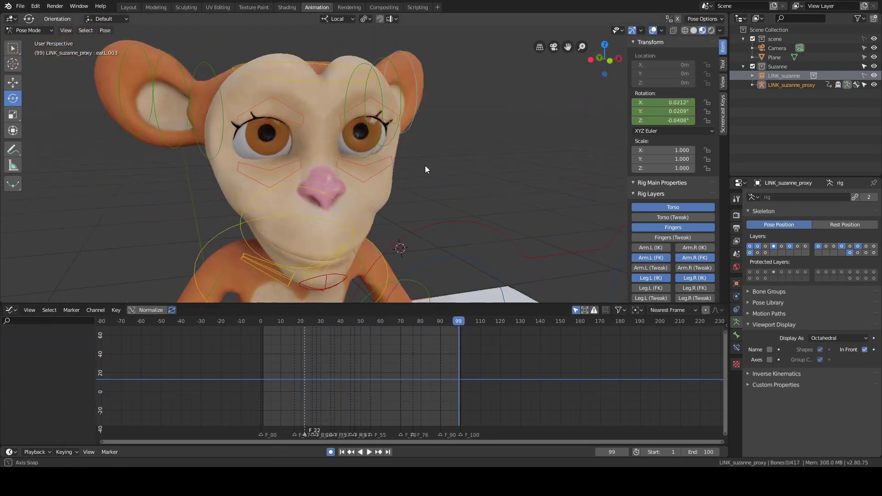
pyautogui.moveTo(334, 370); pyautogui.dragTo(360, 374, button='right')
pyautogui.scroll(4, 315, 237)
pyautogui.scroll(3, 316, 236)
pyautogui.click(305, 248)
pyautogui.keyDown('shift'); pyautogui.click(305, 261); pyautogui.keyUp('shift')
pyautogui.keyDown('shift'); pyautogui.click(409, 249); pyautogui.keyUp('shift')
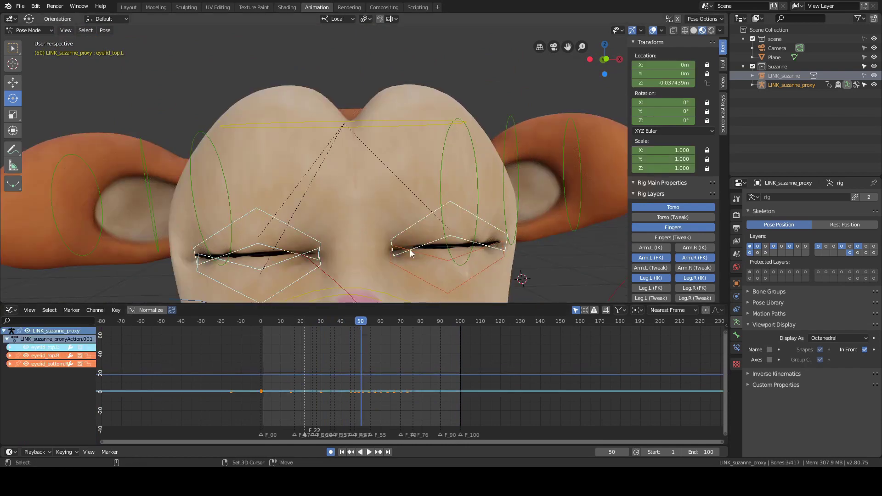
pyautogui.keyDown('shift'); pyautogui.click(410, 260); pyautogui.keyUp('shift')
# - Expand the eyelid controls' channels and examine their curves around the blink at frame 51
pyautogui.scroll(-4, 410, 258)
pyautogui.click(10, 362)
pyautogui.moveTo(10, 360); pyautogui.dragTo(10, 348)
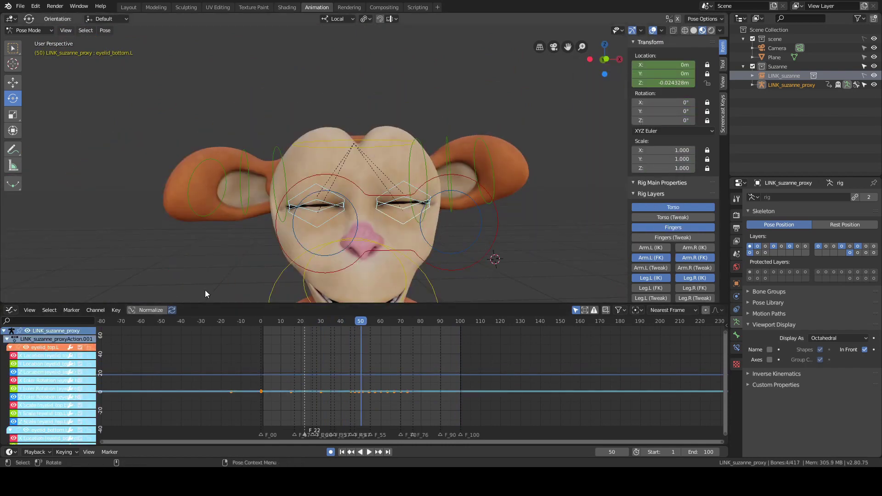
pyautogui.press('Home')
pyautogui.scroll(10, 528, 395)
pyautogui.keyDown('shift'); pyautogui.moveTo(328, 389); pyautogui.dragTo(407, 392, button='right'); pyautogui.keyUp('shift')
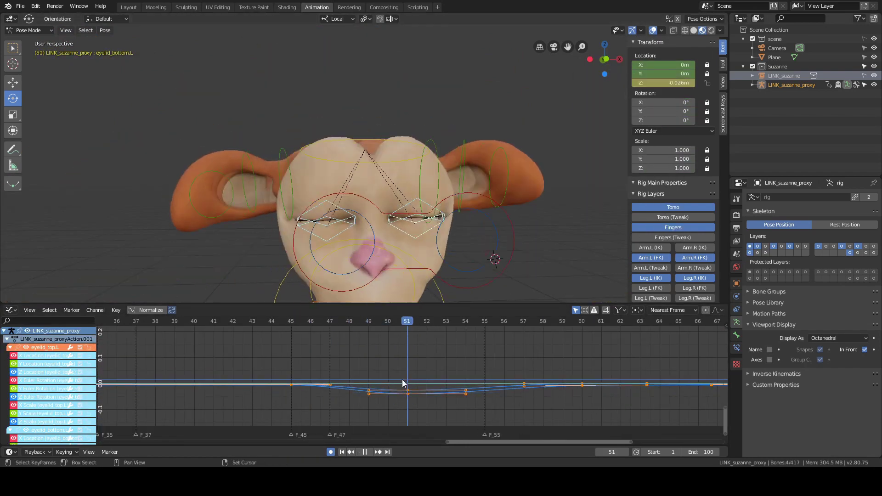
pyautogui.keyDown('alt'); pyautogui.scroll(-6, 569, 203); pyautogui.keyUp('alt')
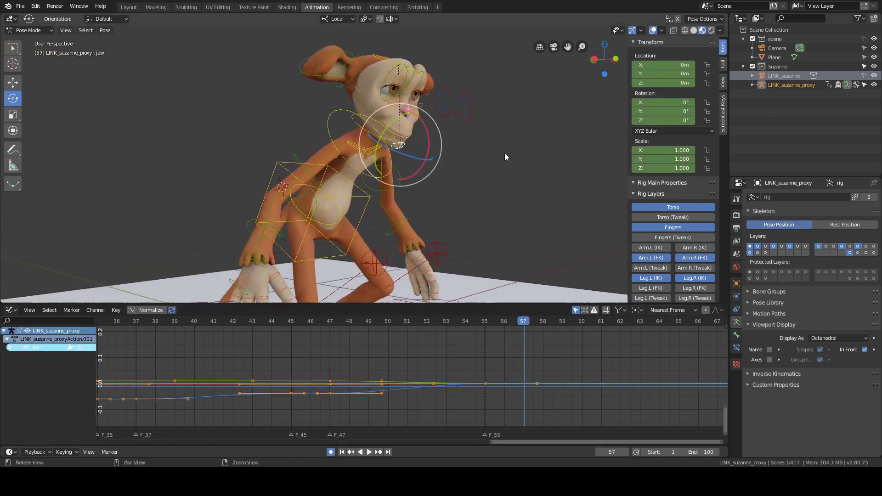
# - Clear the jaw control's scale keyframes and hide its location and rotation curves
pyautogui.rightClick(663, 161)
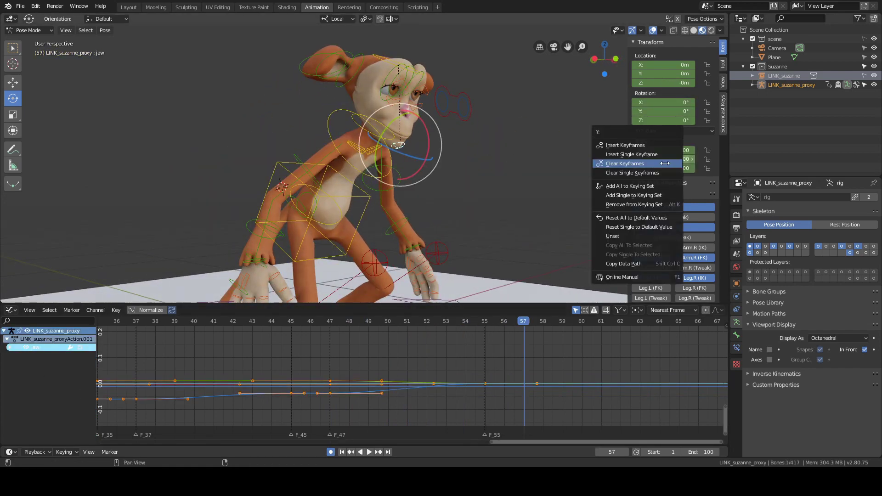
pyautogui.click(664, 163)
pyautogui.press('Home')
pyautogui.click(314, 387)
pyautogui.scroll(-6, 315, 387)
pyautogui.click(10, 347)
pyautogui.moveTo(13, 355); pyautogui.dragTo(12, 396)
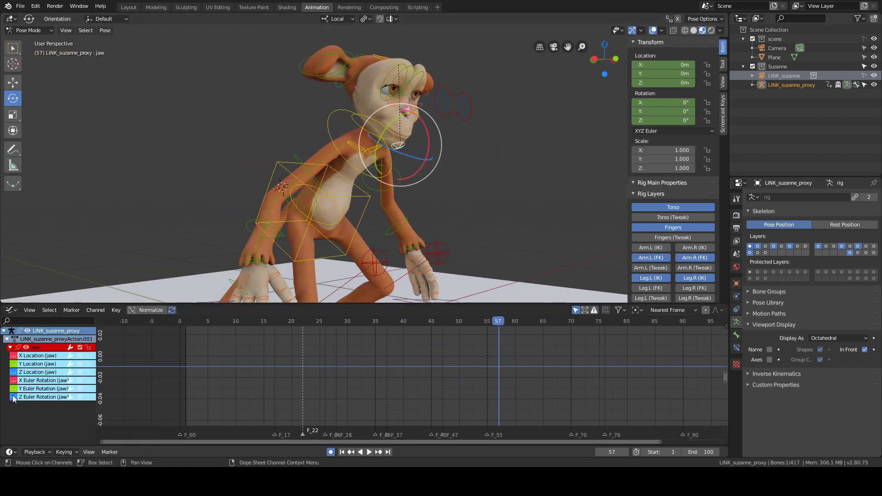
# - Clear the jaw control's rotation keyframes, leaving its location channels
pyautogui.press('Home')
pyautogui.rightClick(664, 112)
pyautogui.click(664, 115)
pyautogui.press('Home')
pyautogui.scroll(-6, 334, 399)
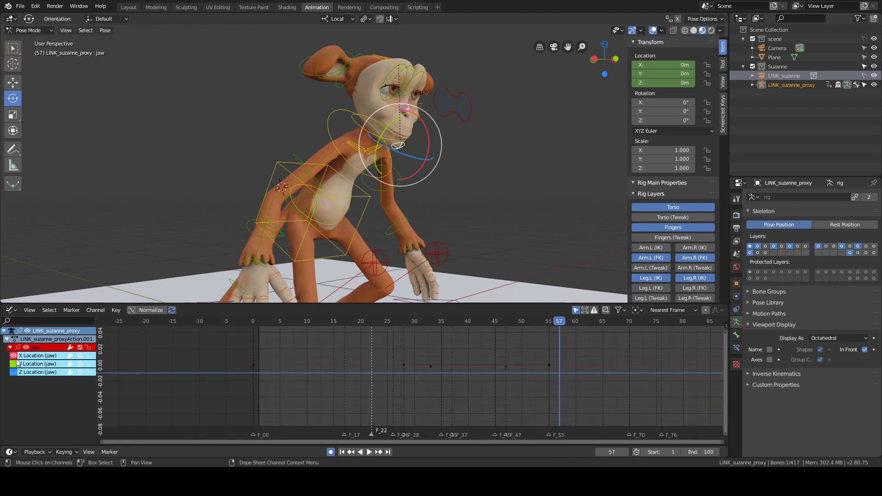
# - Show only the jaw's X location curve and step through the jump frames up to frame 33 to check the mouth
pyautogui.moveTo(547, 168); pyautogui.dragTo(468, 176, button='middle')
pyautogui.click(13, 82)
pyautogui.moveTo(390, 270); pyautogui.dragTo(376, 260, button='middle')
pyautogui.moveTo(13, 364); pyautogui.dragTo(13, 372)
pyautogui.press('Home')
pyautogui.scroll(-5, 472, 382)
pyautogui.moveTo(472, 383)
pyautogui.mouseDown(button='right')
pyautogui.moveTo(437, 386)
pyautogui.moveTo(464, 393)
pyautogui.mouseUp(button='right')
pyautogui.keyDown('shift'); pyautogui.moveTo(443, 138); pyautogui.dragTo(443, 195, button='middle'); pyautogui.keyUp('shift')
pyautogui.press('Right')
pyautogui.press('Right')
pyautogui.press('Right')
pyautogui.press('Right')
pyautogui.press('Right')
pyautogui.press('Right')
pyautogui.press('Right')
pyautogui.press('Right')
pyautogui.press('Right')
pyautogui.press('Right')
pyautogui.press('Right')
pyautogui.press('Right')
pyautogui.press('Right')
pyautogui.press('Down')
# - Delete the jaw's X location keyframes across the jump and clear the whole X location channel
pyautogui.moveTo(450, 380); pyautogui.dragTo(484, 414)
pyautogui.scroll(-2, 478, 380)
pyautogui.moveTo(551, 423); pyautogui.dragTo(432, 361)
pyautogui.press('x')
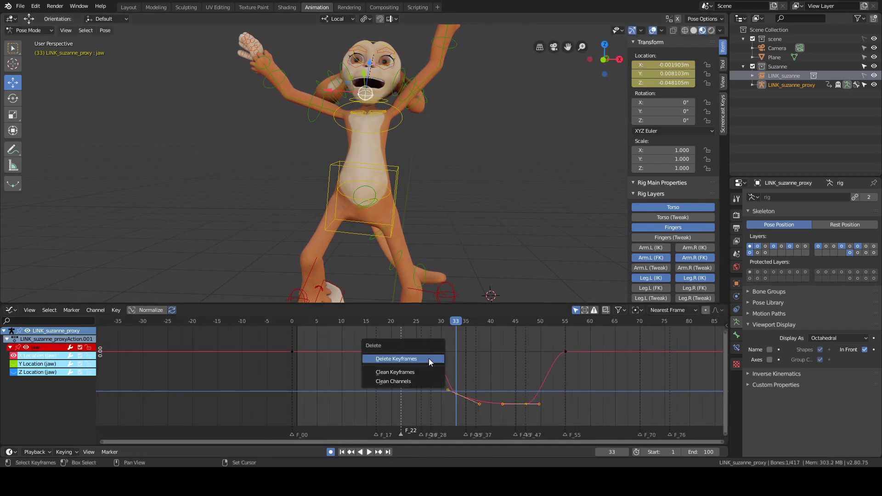
pyautogui.click(431, 359)
pyautogui.rightClick(672, 65)
pyautogui.click(670, 75)
# - Display the jaw's Y location curve, delete its keyframes across the jump and clear the Y location channel
pyautogui.click(13, 355)
pyautogui.press('Home')
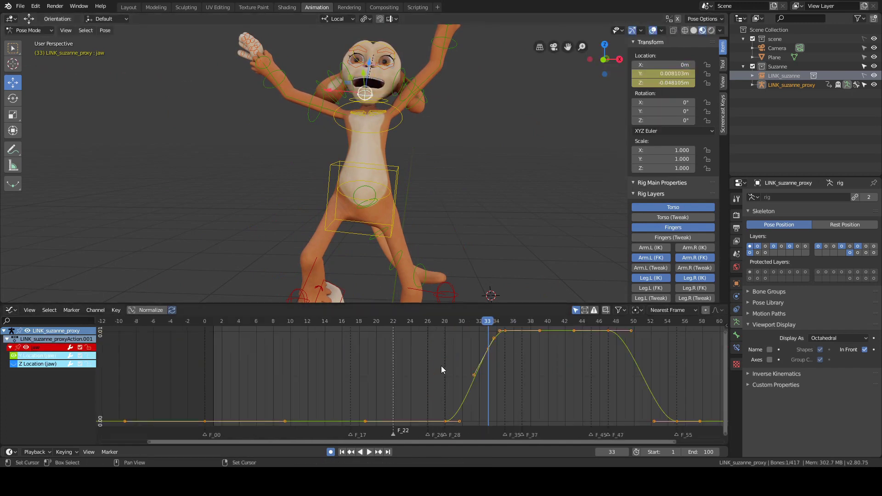
pyautogui.scroll(-3, 414, 374)
pyautogui.moveTo(398, 336); pyautogui.dragTo(569, 379)
pyautogui.press('g')
pyautogui.press('y')
pyautogui.rightClick(502, 287)
pyautogui.press('x')
pyautogui.click(509, 352)
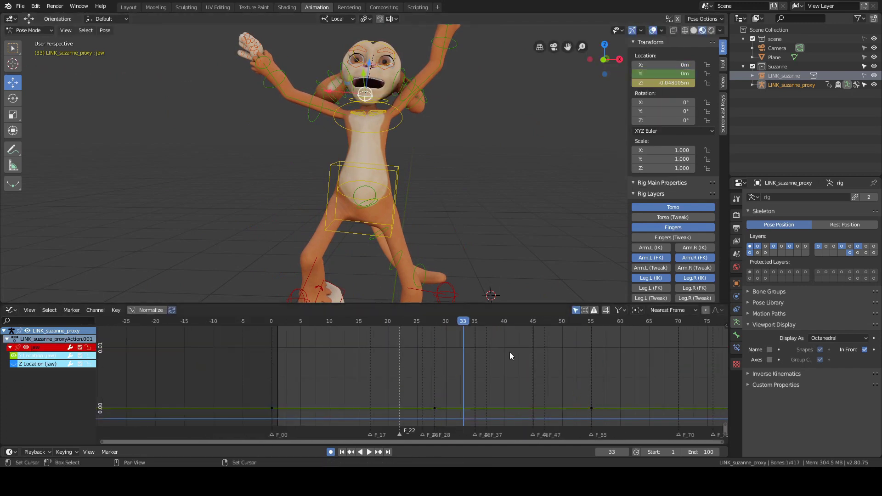
pyautogui.rightClick(669, 73)
pyautogui.click(668, 85)
# - Delete the jaw's Z location keyframes around frames 45 to 47, check the motion up to frame 71 and deselect the jaw
pyautogui.click(13, 356)
pyautogui.press('Home')
pyautogui.scroll(-3, 396, 360)
pyautogui.moveTo(412, 377); pyautogui.dragTo(524, 377, button='right')
pyautogui.moveTo(521, 335); pyautogui.dragTo(547, 399)
pyautogui.press('x')
pyautogui.click(544, 397)
pyautogui.moveTo(483, 384); pyautogui.dragTo(664, 387, button='right')
pyautogui.moveTo(545, 143); pyautogui.dragTo(462, 120, button='middle')
pyautogui.click(461, 125)
pyautogui.scroll(-2, 453, 105)
pyautogui.scroll(3, 451, 134)
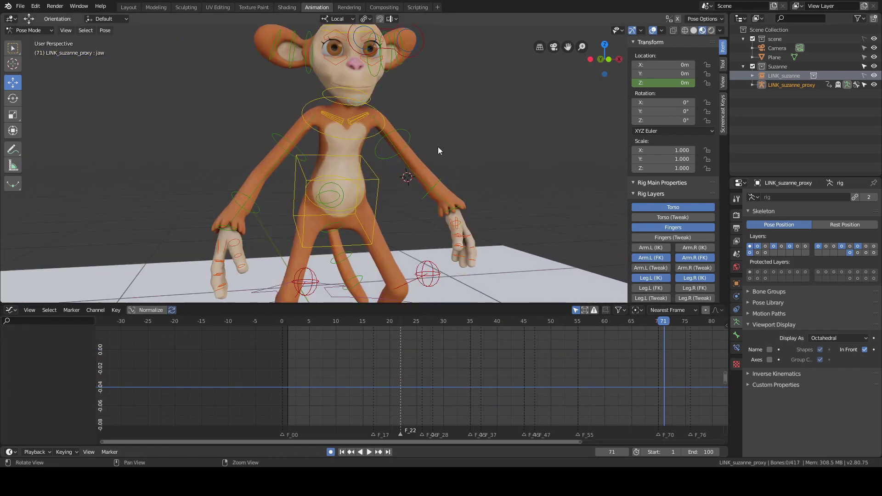
# - Clear the redundant scale and location keyframes of the right and left shoulder controls, leaving only their rotation channels
pyautogui.moveTo(437, 147); pyautogui.dragTo(261, 155, button='middle')
pyautogui.click(352, 116)
pyautogui.keyDown('shift'); pyautogui.moveTo(354, 118); pyautogui.dragTo(339, 140, button='middle'); pyautogui.keyUp('shift')
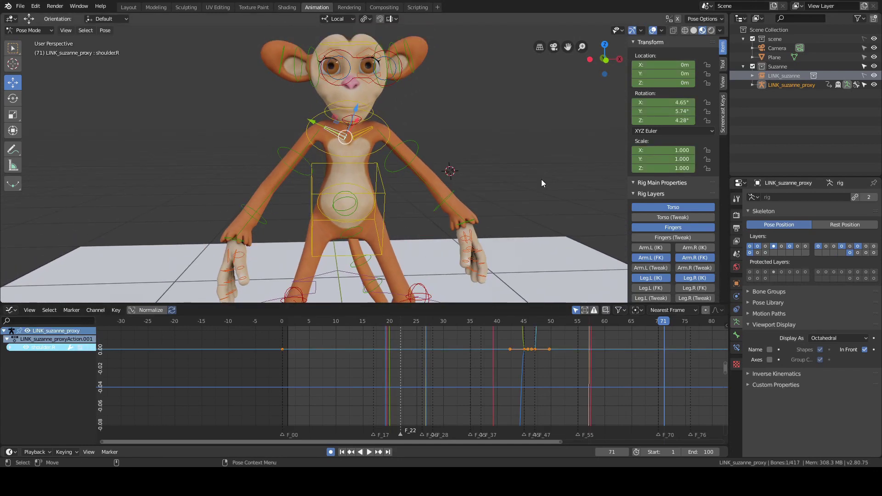
pyautogui.rightClick(671, 151)
pyautogui.click(671, 151)
pyautogui.rightClick(663, 84)
pyautogui.click(663, 84)
pyautogui.click(356, 132)
pyautogui.rightClick(656, 159)
pyautogui.click(656, 158)
# - Expand the left shoulder's channels and show only its X rotation curve, framed in the graph
pyautogui.scroll(1, 317, 215)
pyautogui.click(10, 347)
pyautogui.press('h')
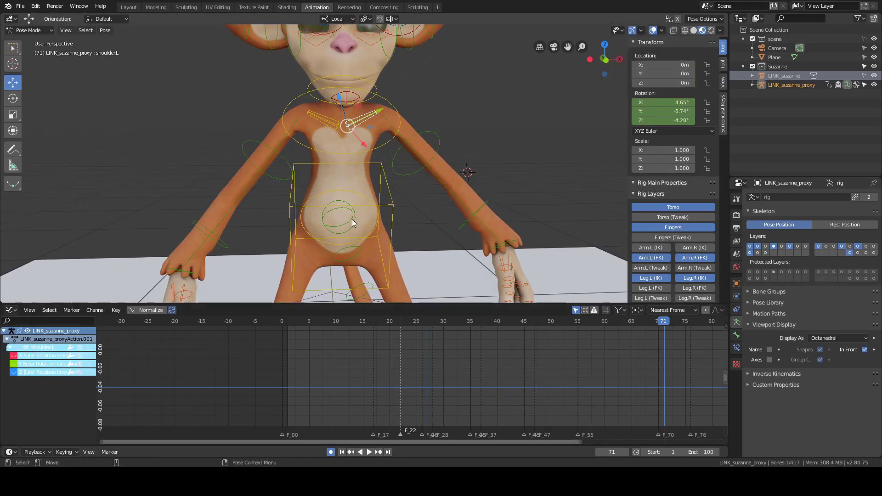
pyautogui.moveTo(353, 220); pyautogui.dragTo(358, 234, button='middle')
pyautogui.click(13, 99)
pyautogui.moveTo(528, 109); pyautogui.dragTo(465, 107, button='middle')
pyautogui.click(14, 356)
pyautogui.press('Home')
pyautogui.keyDown('ctrl'); pyautogui.moveTo(415, 352); pyautogui.dragTo(416, 358, button='middle'); pyautogui.keyUp('ctrl')
pyautogui.rightClick(284, 371)
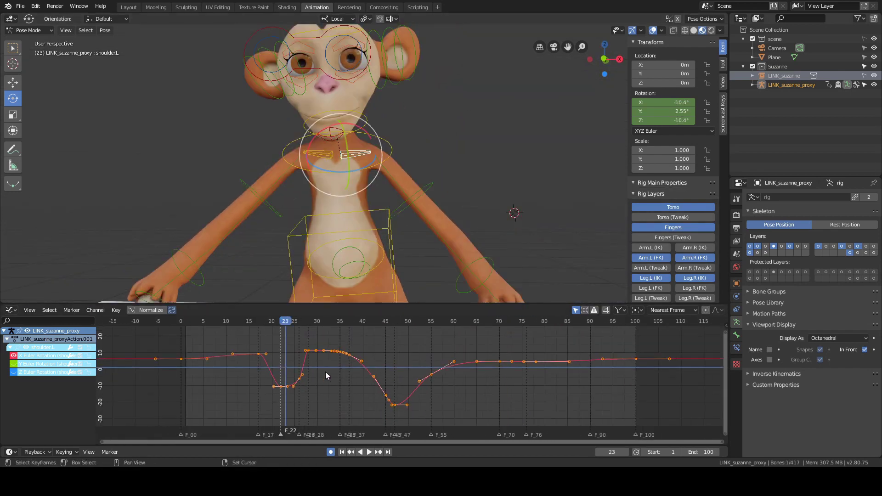
# - Delete the left shoulder's X rotation keyframe at frame 26 to smooth the rise out of the frame 22 dip
pyautogui.click(326, 371)
pyautogui.moveTo(422, 215); pyautogui.dragTo(427, 214, button='middle')
pyautogui.scroll(-2, 423, 214)
pyautogui.moveTo(182, 382); pyautogui.dragTo(332, 375, button='right')
pyautogui.click(254, 362)
pyautogui.press('g')
pyautogui.rightClick(261, 360)
pyautogui.click(299, 378)
pyautogui.press('g')
pyautogui.press('y')
pyautogui.rightClick(304, 371)
pyautogui.press('Delete')
pyautogui.keyDown('alt'); pyautogui.scroll(-4, 336, 375); pyautogui.keyUp('alt')
pyautogui.keyDown('alt'); pyautogui.scroll(2, 337, 374); pyautogui.keyUp('alt')
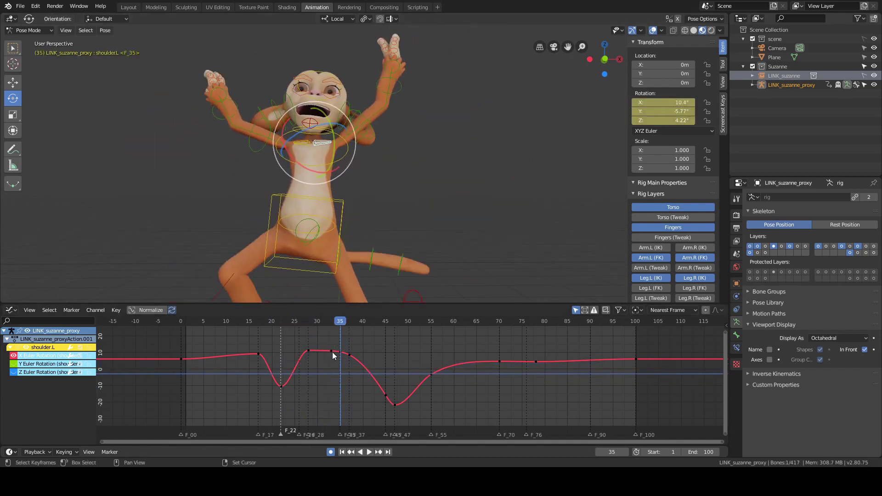
# - Remove the extra X rotation keyframes around frame 28 on the left shoulder, keeping a single peak at frame 35
pyautogui.rightClick(307, 357)
pyautogui.press('x')
pyautogui.click(389, 341)
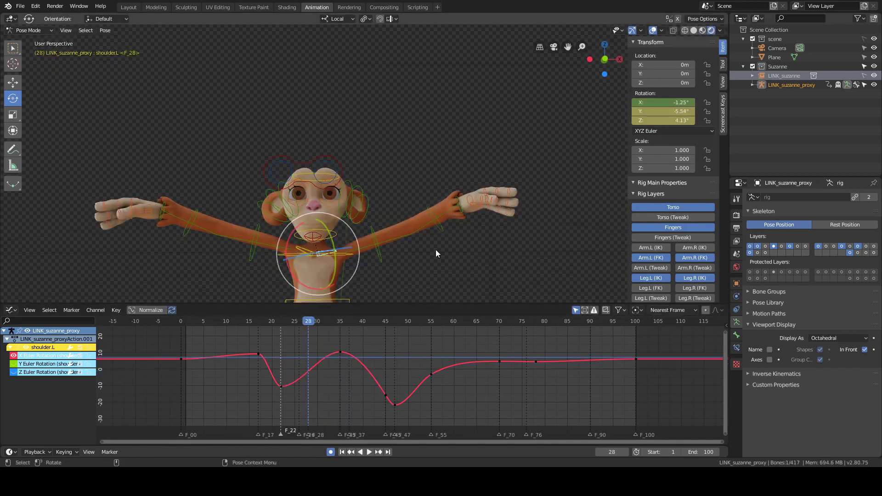
pyautogui.hotkey('ctrl', 'z')
pyautogui.moveTo(302, 368)
pyautogui.keyDown('shift'); pyautogui.mouseDown(button='right')
pyautogui.moveTo(294, 370)
pyautogui.moveTo(308, 367)
pyautogui.mouseUp(button='right'); pyautogui.keyUp('shift')
pyautogui.keyDown('shift'); pyautogui.moveTo(408, 244); pyautogui.dragTo(419, 222, button='middle'); pyautogui.keyUp('shift')
pyautogui.keyDown('shift'); pyautogui.moveTo(317, 362); pyautogui.dragTo(335, 370, button='right'); pyautogui.keyUp('shift')
pyautogui.press('x')
pyautogui.click(279, 346)
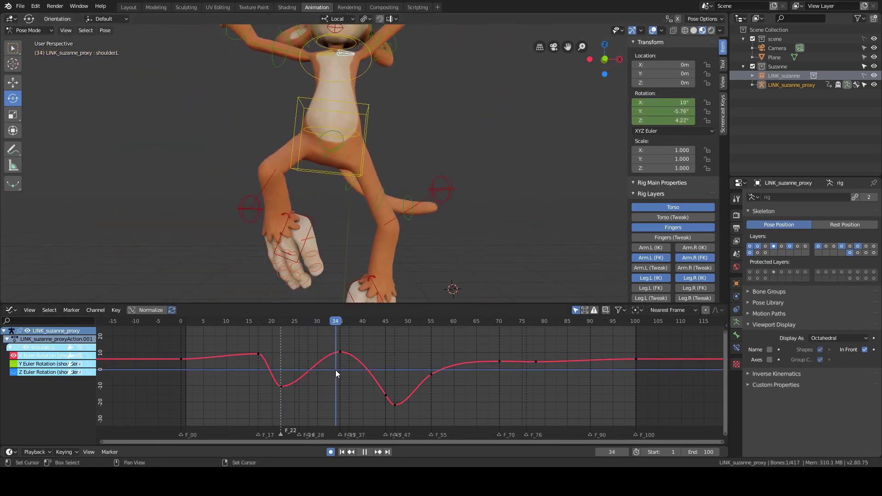
# - Delete the left shoulder's X rotation keyframe at frame 45, keeping the low point at frame 47
pyautogui.moveTo(352, 221); pyautogui.dragTo(353, 239, button='middle')
pyautogui.scroll(-3, 353, 239)
pyautogui.keyDown('shift'); pyautogui.moveTo(275, 381); pyautogui.dragTo(386, 393, button='right'); pyautogui.keyUp('shift')
pyautogui.click(386, 394)
pyautogui.press('x')
pyautogui.click(395, 385)
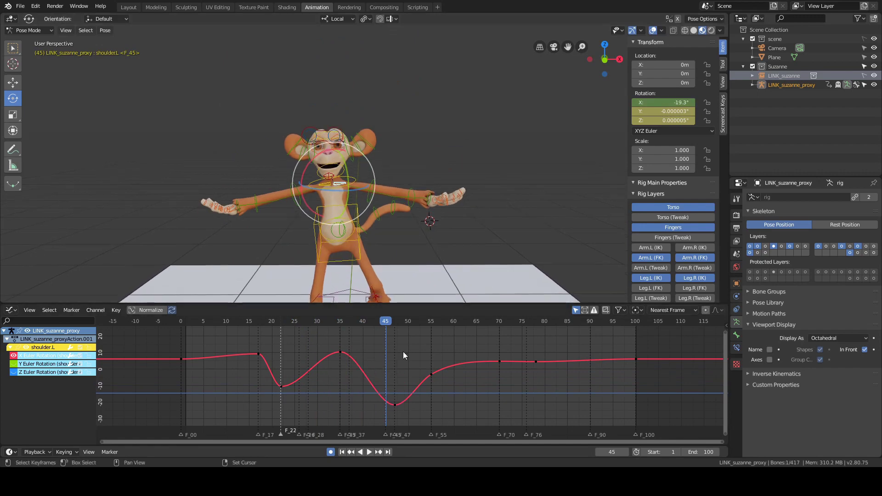
# - Try deleting the left shoulder's X rotation keyframe at frame 55 and undo the deletion
pyautogui.keyDown('shift'); pyautogui.moveTo(405, 352); pyautogui.dragTo(431, 358, button='right'); pyautogui.keyUp('shift')
pyautogui.keyDown('shift'); pyautogui.moveTo(417, 300); pyautogui.dragTo(420, 285, button='middle'); pyautogui.keyUp('shift')
pyautogui.click(431, 375)
pyautogui.press('x')
pyautogui.click(436, 370)
pyautogui.hotkey('ctrl', 'z')
# - Try lowering the left shoulder's X rotation keyframe at frame 55, and remove it for a smooth rise from frame 47 to 70
pyautogui.moveTo(428, 386)
pyautogui.keyDown('shift'); pyautogui.mouseDown(button='right')
pyautogui.moveTo(409, 390)
pyautogui.moveTo(431, 389)
pyautogui.mouseUp(button='right'); pyautogui.keyUp('shift')
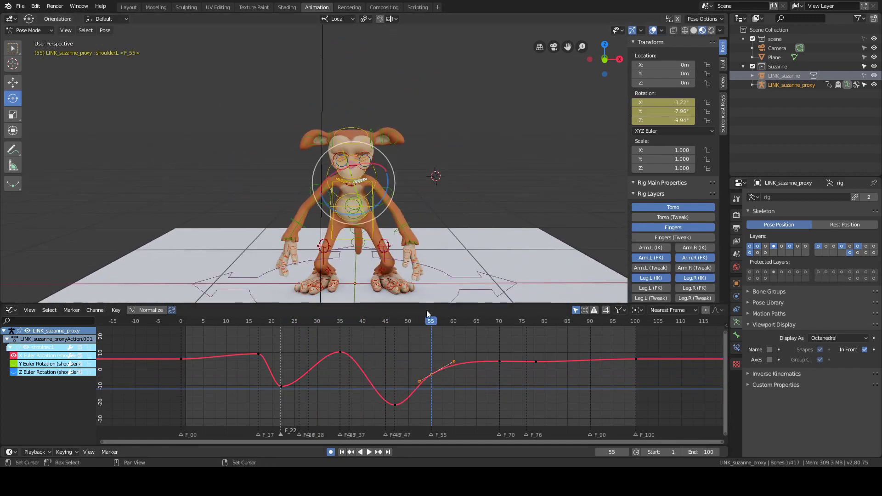
pyautogui.scroll(1, 426, 318)
pyautogui.keyDown('shift'); pyautogui.moveTo(420, 257); pyautogui.dragTo(420, 229, button='middle'); pyautogui.keyUp('shift')
pyautogui.press('x')
pyautogui.click(433, 374)
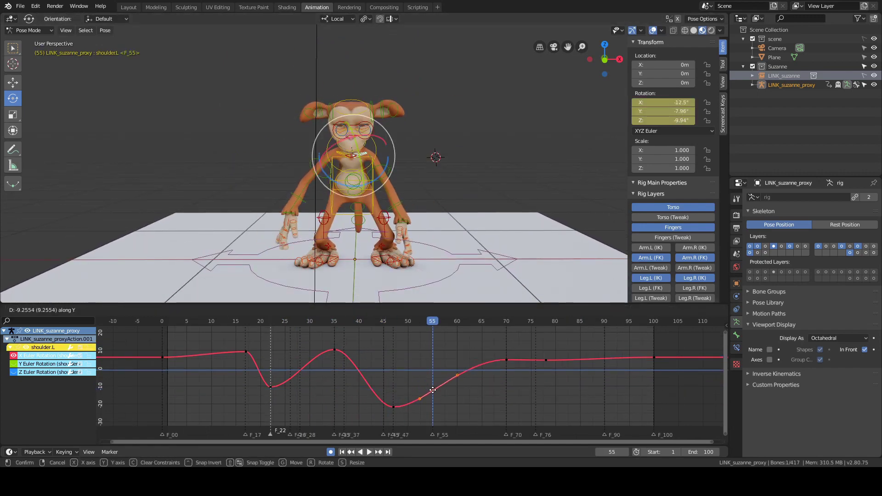
pyautogui.keyDown('shift'); pyautogui.moveTo(436, 385); pyautogui.dragTo(465, 387, button='right'); pyautogui.keyUp('shift')
pyautogui.click(394, 407)
pyautogui.click(431, 407)
pyautogui.press('s')
pyautogui.click(452, 395)
# - Lower the left shoulder's X rotation keyframe at frame 78 and scrub around frame 61 to check the motion
pyautogui.click(546, 361)
pyautogui.press('g')
pyautogui.press('y')
pyautogui.click(547, 368)
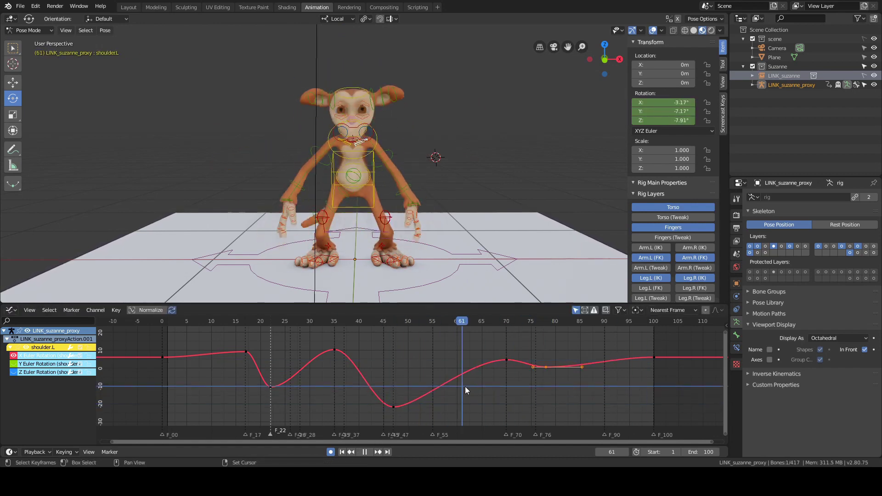
pyautogui.keyDown('shift'); pyautogui.moveTo(465, 387); pyautogui.dragTo(472, 389, button='right'); pyautogui.keyUp('shift')
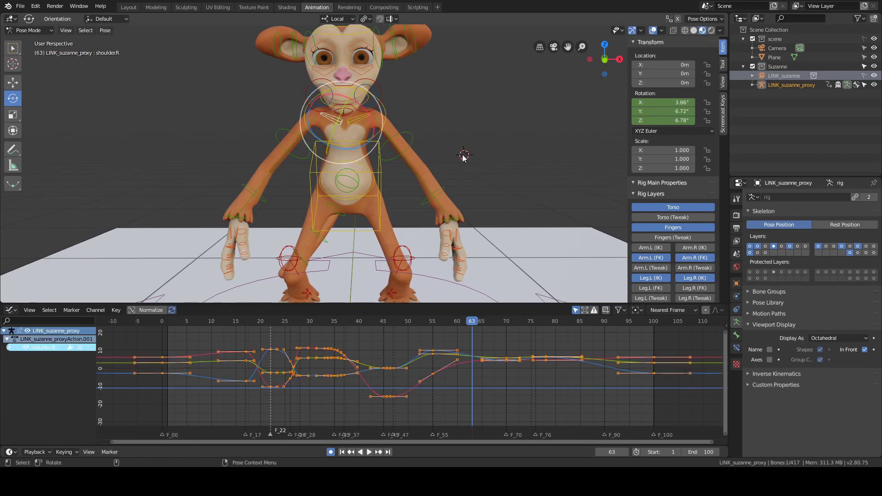
# - Expand the right shoulder's channels and show only its X rotation curve, framed in the graph
pyautogui.scroll(-1, 463, 155)
pyautogui.click(10, 347)
pyautogui.moveTo(14, 364); pyautogui.dragTo(13, 372)
pyautogui.click(46, 356)
pyautogui.press('Home')
pyautogui.scroll(-2, 385, 356)
# - Delete the right shoulder's X rotation keyframes at frames 26 and 28
pyautogui.keyDown('shift'); pyautogui.moveTo(276, 375); pyautogui.dragTo(311, 385, button='right'); pyautogui.keyUp('shift')
pyautogui.click(313, 385)
pyautogui.press('x')
pyautogui.click(315, 384)
pyautogui.moveTo(326, 350)
pyautogui.keyDown('shift'); pyautogui.mouseDown(button='right')
pyautogui.moveTo(318, 350)
pyautogui.moveTo(340, 346)
pyautogui.mouseUp(button='right'); pyautogui.keyUp('shift')
pyautogui.click(321, 342)
pyautogui.press('x')
# - Delete the right shoulder's X rotation keyframes around frames 33 and 37, leaving a single peak at frame 35
pyautogui.scroll(-1, 468, 142)
pyautogui.keyDown('shift'); pyautogui.moveTo(469, 140); pyautogui.dragTo(462, 206, button='middle'); pyautogui.keyUp('shift')
pyautogui.keyDown('shift'); pyautogui.rightClick(348, 348); pyautogui.keyUp('shift')
pyautogui.click(377, 96)
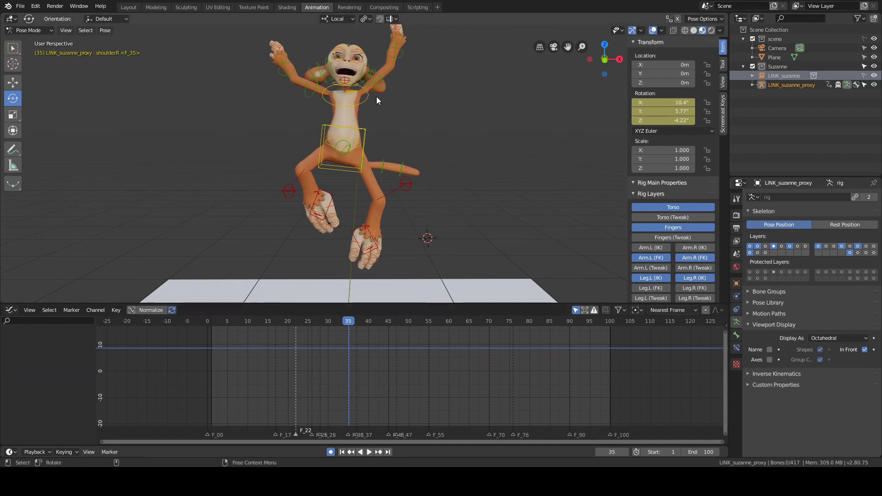
pyautogui.hotkey('ctrl', 'z')
pyautogui.click(341, 342)
pyautogui.press('x')
pyautogui.click(342, 342)
pyautogui.click(357, 353)
pyautogui.press('x')
pyautogui.click(359, 353)
pyautogui.keyDown('shift'); pyautogui.moveTo(358, 357); pyautogui.dragTo(388, 385, button='right'); pyautogui.keyUp('shift')
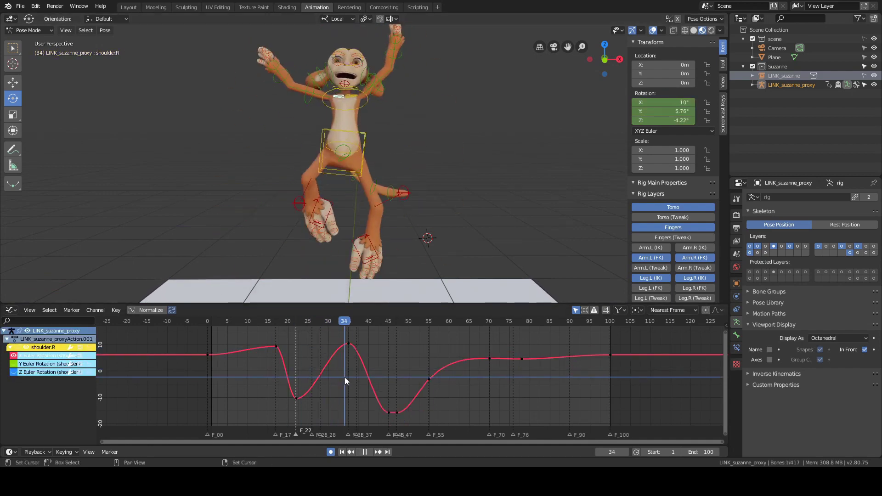
# - Delete the right shoulder's X rotation keyframes at frames 45 and 55, keeping the low point at frame 47
pyautogui.keyDown('shift'); pyautogui.moveTo(439, 289); pyautogui.dragTo(439, 243, button='middle'); pyautogui.keyUp('shift')
pyautogui.keyDown('shift'); pyautogui.moveTo(396, 391); pyautogui.dragTo(429, 396, button='right'); pyautogui.keyUp('shift')
pyautogui.click(389, 411)
pyautogui.press('x')
pyautogui.click(389, 409)
pyautogui.click(430, 380)
pyautogui.press('x')
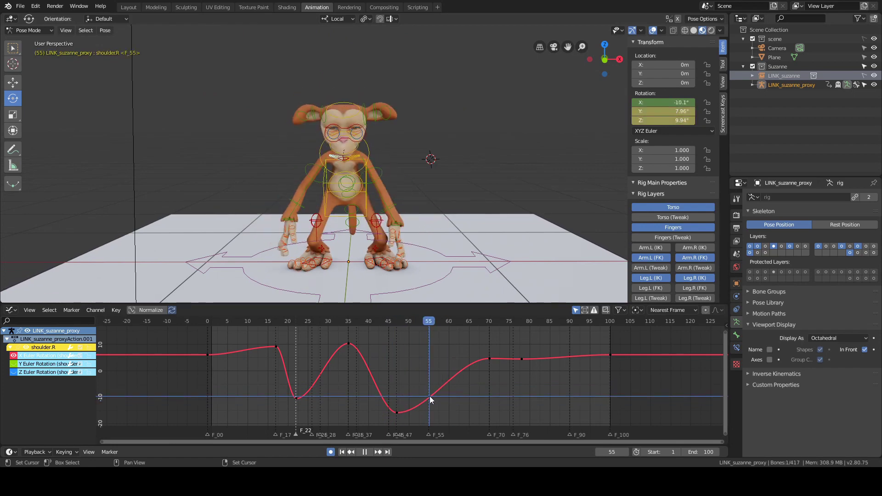
# - Scale the outgoing handle of the right shoulder's X rotation keyframe at frame 47
pyautogui.click(397, 412)
pyautogui.click(428, 412)
pyautogui.press('s')
pyautogui.click(452, 403)
pyautogui.hotkey('alt', 'a')
pyautogui.scroll(3, 435, 150)
pyautogui.hotkey('ctrl', 'z')
pyautogui.scroll(-1, 480, 350)
pyautogui.click(479, 361)
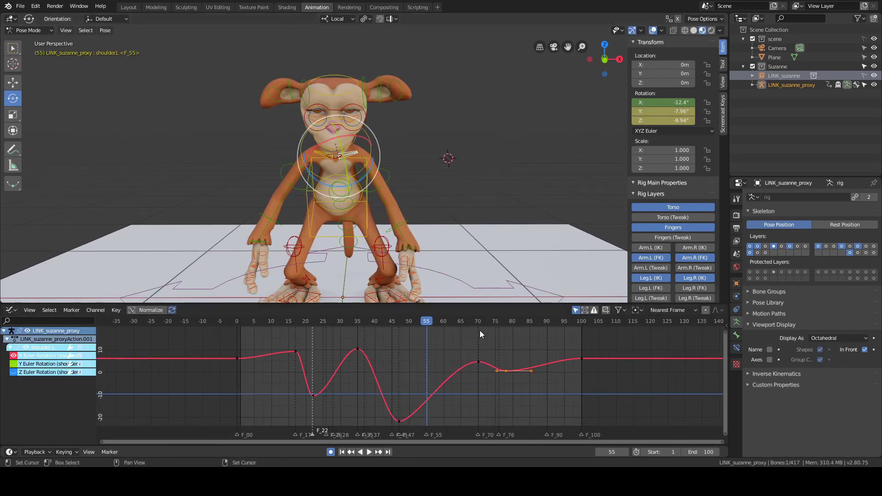
# - Lower the right shoulder's X rotation keyframe at frame 78 to match the left shoulder's curve
pyautogui.hotkey('alt', 'a')
pyautogui.hotkey('ctrl', 'z')
pyautogui.scroll(4, 432, 203)
pyautogui.keyDown('shift'); pyautogui.click(301, 128); pyautogui.keyUp('shift')
pyautogui.scroll(-4, 368, 161)
pyautogui.hotkey('alt', 'a')
pyautogui.click(301, 144)
pyautogui.keyDown('shift'); pyautogui.moveTo(427, 391); pyautogui.dragTo(507, 385, button='right'); pyautogui.keyUp('shift')
pyautogui.click(506, 362)
pyautogui.press('g')
pyautogui.press('y')
pyautogui.click(507, 374)
pyautogui.scroll(-3, 368, 183)
pyautogui.keyDown('shift'); pyautogui.moveTo(281, 378); pyautogui.dragTo(544, 380, button='right'); pyautogui.keyUp('shift')
# - Select the left shoulder and show only its Z rotation curve, framed in the graph
pyautogui.click(14, 356)
pyautogui.hotkey('alt', 'a')
pyautogui.scroll(2, 409, 89)
pyautogui.moveTo(410, 89); pyautogui.dragTo(411, 107, button='middle')
pyautogui.click(353, 108)
pyautogui.click(14, 356)
pyautogui.keyDown('ctrl'); pyautogui.moveTo(321, 363); pyautogui.dragTo(353, 356, button='middle'); pyautogui.keyUp('ctrl')
# - Delete the left shoulder's Z rotation keyframe at frame 26 and play the motion
pyautogui.scroll(-3, 463, 191)
pyautogui.keyDown('shift'); pyautogui.moveTo(257, 368); pyautogui.dragTo(310, 382, button='right'); pyautogui.keyUp('shift')
pyautogui.click(311, 383)
pyautogui.press('Delete')
pyautogui.moveTo(441, 183); pyautogui.dragTo(349, 211, button='middle')
pyautogui.press('space')
# - Thin out the left shoulder's Z rotation keyframes between frames 28 and 37, keeping the peak at frame 35
pyautogui.keyDown('shift'); pyautogui.moveTo(309, 383); pyautogui.dragTo(348, 370, button='right'); pyautogui.keyUp('shift')
pyautogui.moveTo(453, 276); pyautogui.dragTo(425, 237, button='middle')
pyautogui.keyDown('shift'); pyautogui.moveTo(345, 371); pyautogui.dragTo(388, 379, button='right'); pyautogui.keyUp('shift')
pyautogui.click(323, 368)
pyautogui.press('Delete')
pyautogui.click(340, 366)
pyautogui.press('Delete')
pyautogui.click(347, 365)
pyautogui.press('Delete')
pyautogui.click(356, 366)
pyautogui.hotkey('ctrl', 'z')
pyautogui.hotkey('ctrl', 'z')
pyautogui.hotkey('ctrl', 'z')
# - Delete the left shoulder's Z rotation keyframes at frames 45 and 47 and scrub through the landing
pyautogui.moveTo(368, 272); pyautogui.dragTo(455, 273, button='middle')
pyautogui.keyDown('shift'); pyautogui.moveTo(387, 385); pyautogui.dragTo(397, 387, button='right'); pyautogui.keyUp('shift')
pyautogui.moveTo(383, 385); pyautogui.dragTo(418, 371)
pyautogui.press('Delete')
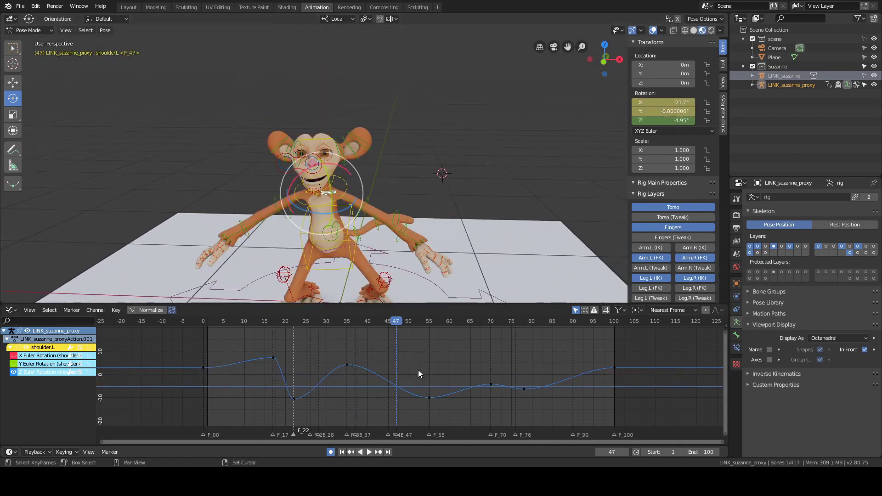
pyautogui.keyDown('shift'); pyautogui.moveTo(408, 385); pyautogui.dragTo(540, 395, button='right'); pyautogui.keyUp('shift')
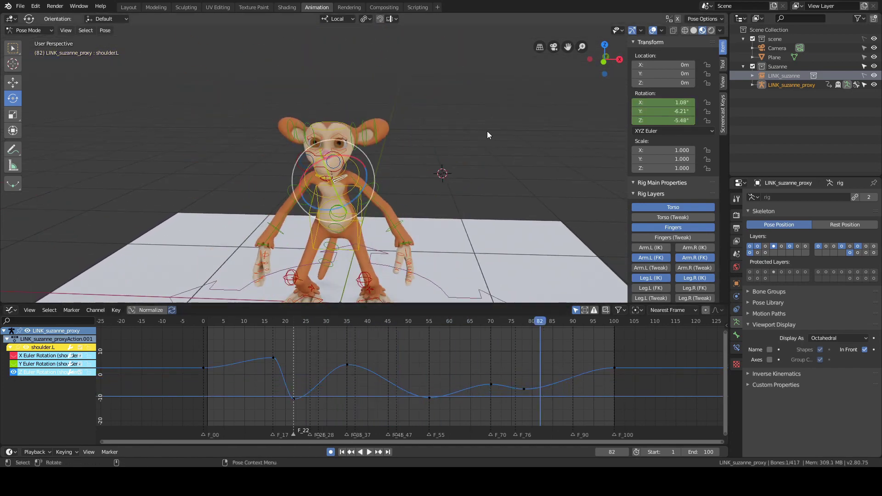
# - Select the right shoulder and delete its Z rotation keyframes at frames 37, 45 and 47
pyautogui.scroll(5, 460, 129)
pyautogui.click(429, 114)
pyautogui.moveTo(389, 355); pyautogui.dragTo(365, 361, button='middle')
pyautogui.click(270, 356)
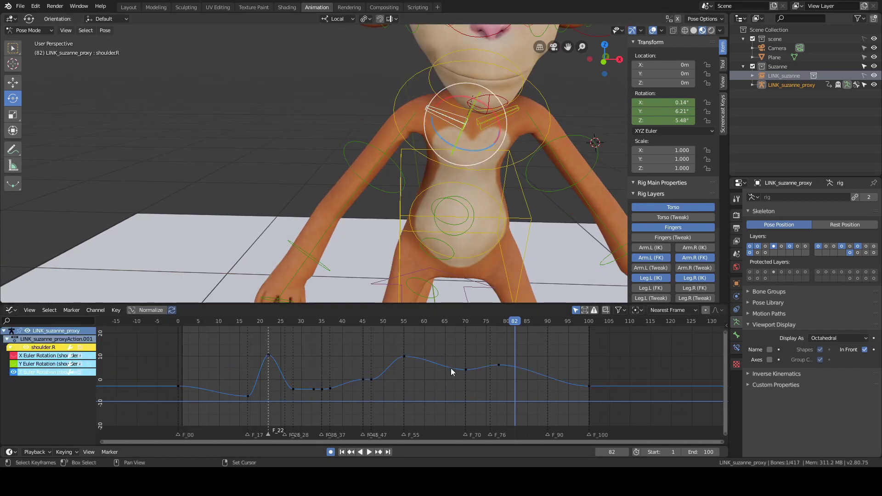
pyautogui.keyDown('shift'); pyautogui.moveTo(324, 394); pyautogui.dragTo(322, 395, button='right'); pyautogui.keyUp('shift')
pyautogui.moveTo(325, 398); pyautogui.dragTo(381, 371)
pyautogui.press('x')
# - Delete the right shoulder's Z rotation keyframes at frames 28 and 33 and play the animation
pyautogui.scroll(-5, 331, 193)
pyautogui.moveTo(281, 385); pyautogui.dragTo(318, 395)
pyautogui.press('x')
pyautogui.click(347, 366)
pyautogui.keyDown('shift'); pyautogui.moveTo(317, 368); pyautogui.dragTo(269, 370, button='right'); pyautogui.keyUp('shift')
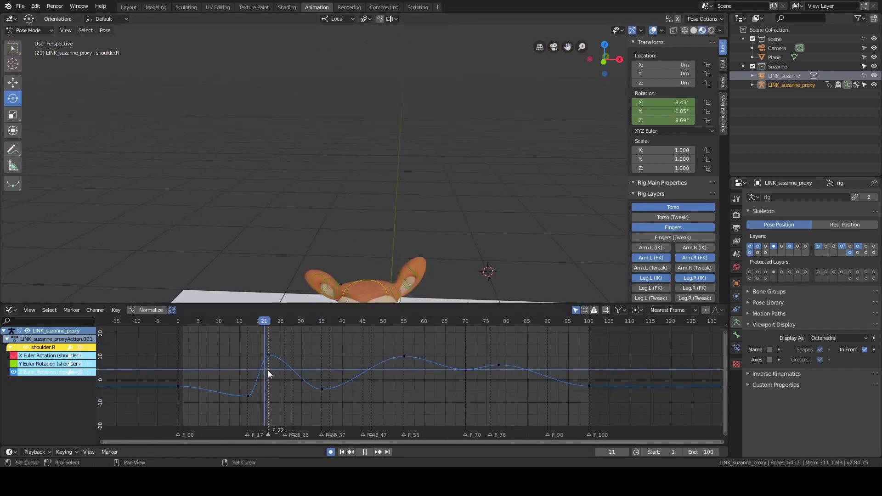
pyautogui.moveTo(390, 152); pyautogui.dragTo(460, 184, button='middle')
pyautogui.press('space')
pyautogui.press('space')
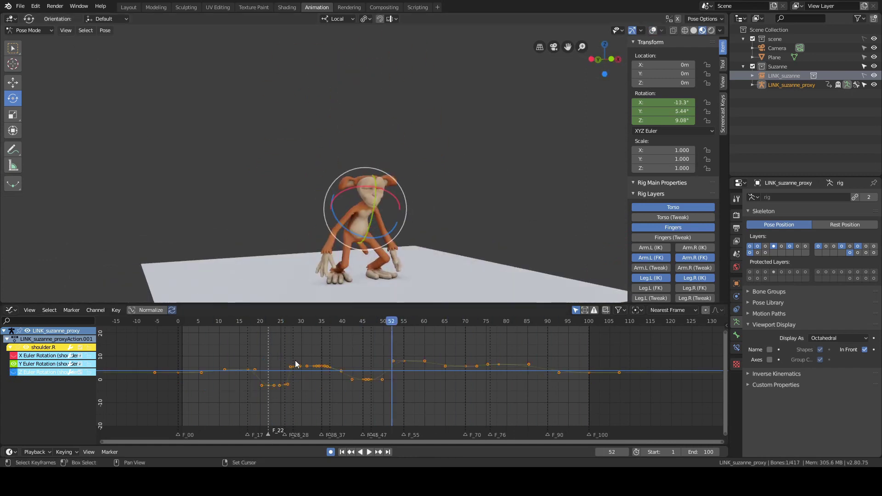
# - Frame the right shoulder's Y rotation curve and delete its keyframe at frame 26
pyautogui.press('Home')
pyautogui.keyDown('shift'); pyautogui.moveTo(310, 362); pyautogui.dragTo(284, 381, button='right'); pyautogui.keyUp('shift')
pyautogui.hotkey('alt', 'shift', 'z')
pyautogui.scroll(4, 396, 194)
pyautogui.moveTo(396, 194); pyautogui.dragTo(464, 184, button='middle')
pyautogui.moveTo(389, 253); pyautogui.dragTo(372, 269)
pyautogui.keyDown('shift'); pyautogui.moveTo(304, 371); pyautogui.dragTo(312, 393, button='right'); pyautogui.keyUp('shift')
pyautogui.click(312, 411)
pyautogui.press('x')
pyautogui.click(336, 376)
pyautogui.moveTo(432, 221); pyautogui.dragTo(450, 257, button='middle')
# - Delete the right shoulder's Y rotation keyframes at frames 28 and 33
pyautogui.press('space')
pyautogui.moveTo(311, 373)
pyautogui.keyDown('shift'); pyautogui.mouseDown(button='right')
pyautogui.moveTo(347, 378)
pyautogui.moveTo(325, 375)
pyautogui.mouseUp(button='right'); pyautogui.keyUp('shift')
pyautogui.moveTo(459, 212); pyautogui.dragTo(396, 166, button='middle')
pyautogui.moveTo(315, 347); pyautogui.dragTo(344, 368)
pyautogui.press('x')
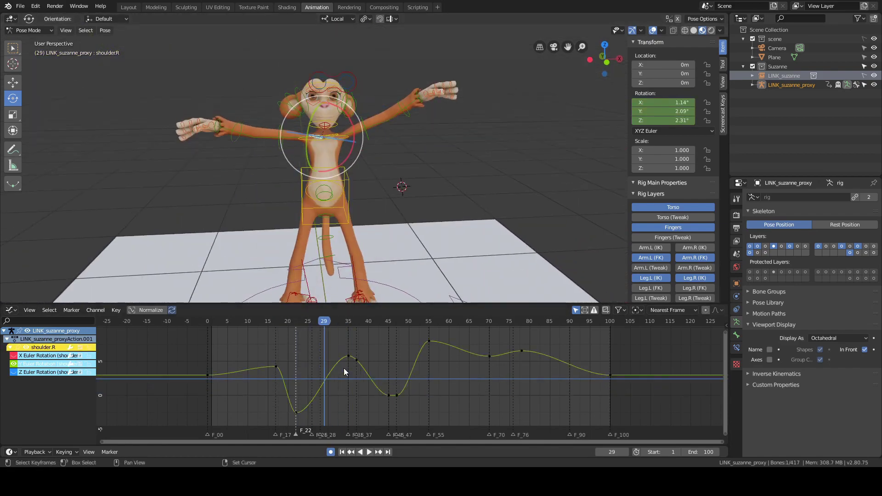
# - Delete the right shoulder's Y rotation keyframes at frames 37 and 45, keeping the one at frame 47
pyautogui.moveTo(414, 216); pyautogui.dragTo(416, 197, button='middle')
pyautogui.keyDown('shift'); pyautogui.moveTo(328, 368); pyautogui.dragTo(396, 388, button='right'); pyautogui.keyUp('shift')
pyautogui.moveTo(405, 193); pyautogui.dragTo(407, 225, button='middle')
pyautogui.keyDown('shift'); pyautogui.moveTo(397, 377); pyautogui.dragTo(533, 373, button='right'); pyautogui.keyUp('shift')
pyautogui.press('x')
# - Show only the left shoulder's Y rotation curve and delete its keyframes at frames 26, 28 and 33
pyautogui.scroll(3, 317, 138)
pyautogui.click(307, 94)
pyautogui.click(14, 373)
pyautogui.click(13, 364)
pyautogui.scroll(-5, 416, 361)
pyautogui.keyDown('shift'); pyautogui.moveTo(352, 373); pyautogui.dragTo(328, 388, button='right'); pyautogui.keyUp('shift')
pyautogui.moveTo(333, 353); pyautogui.dragTo(359, 408)
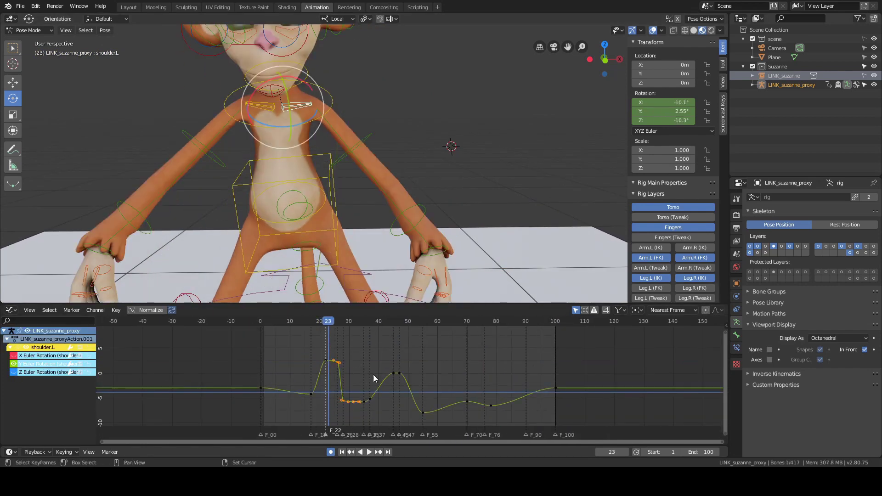
pyautogui.press('x')
# - Compare both shoulders' Y rotation curves and delete the left shoulder's Y rotation keyframe at frame 45
pyautogui.moveTo(385, 360); pyautogui.dragTo(410, 386)
pyautogui.scroll(4, 432, 122)
pyautogui.keyDown('shift'); pyautogui.click(338, 54); pyautogui.keyUp('shift')
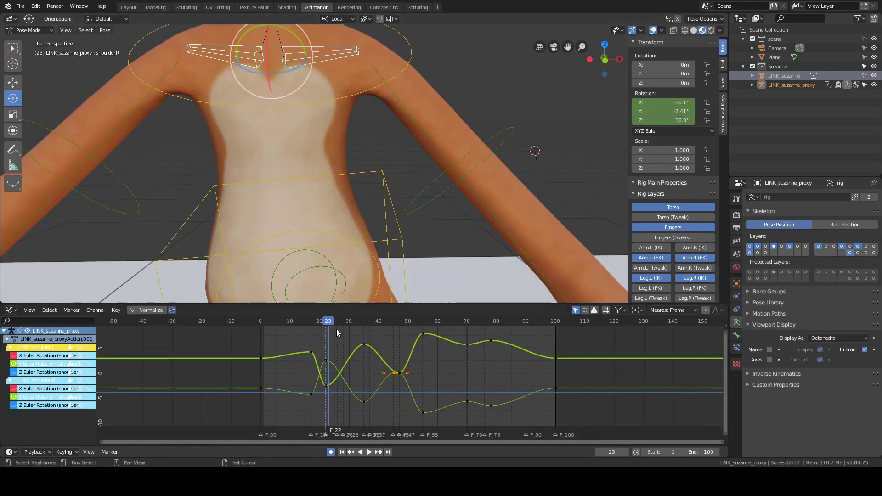
pyautogui.click(345, 54)
pyautogui.keyDown('shift'); pyautogui.rightClick(394, 375); pyautogui.keyUp('shift')
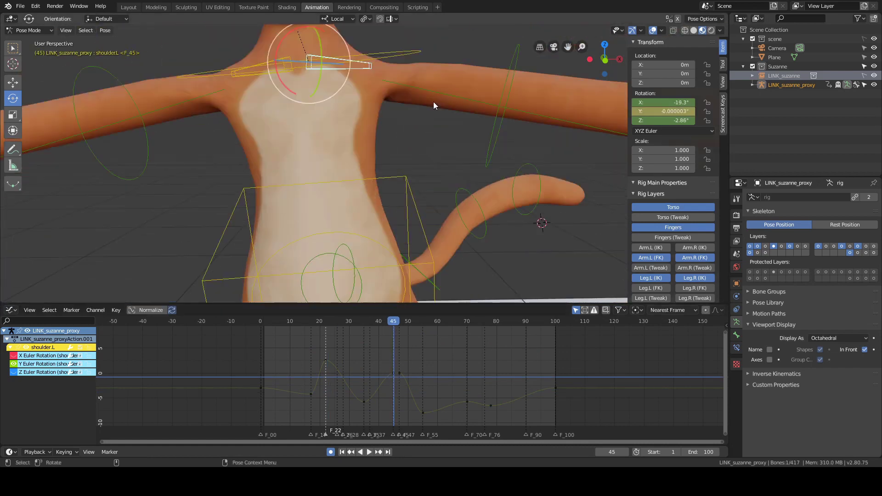
pyautogui.scroll(4, 251, 138)
pyautogui.scroll(-6, 464, 207)
pyautogui.hotkey('alt', 'a')
pyautogui.press('space')
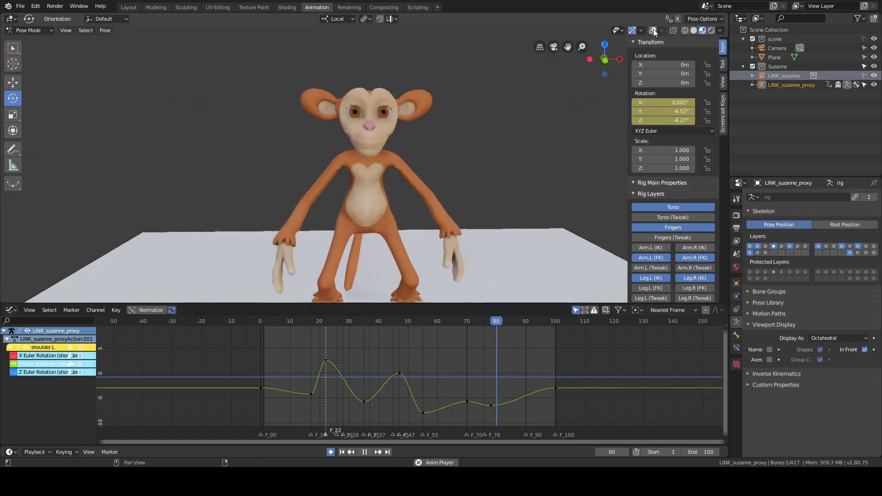
# - Play the animation without overlays and examine the torso's Z location curve around the jump's peak
pyautogui.scroll(-3, 440, 145)
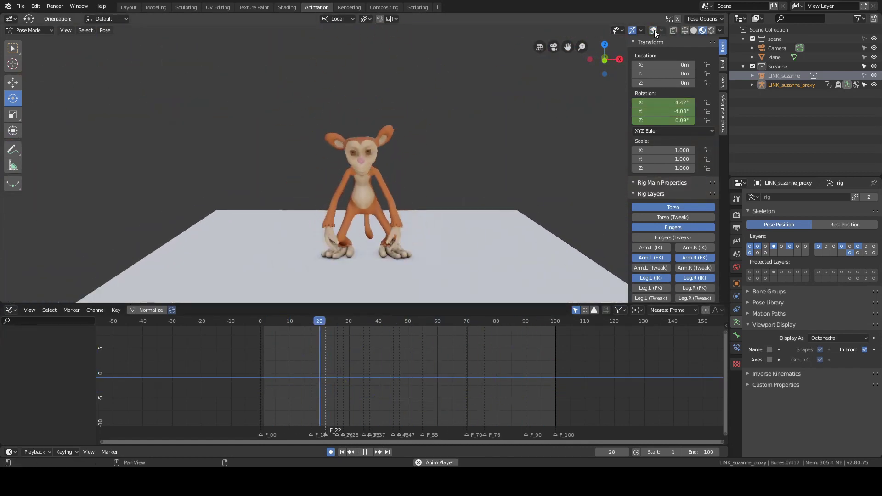
pyautogui.click(653, 31)
pyautogui.scroll(3, 433, 197)
pyautogui.press('space')
pyautogui.scroll(3, 433, 198)
pyautogui.hotkey('ctrl', 'shift', 'm')
pyautogui.scroll(2, 154, 288)
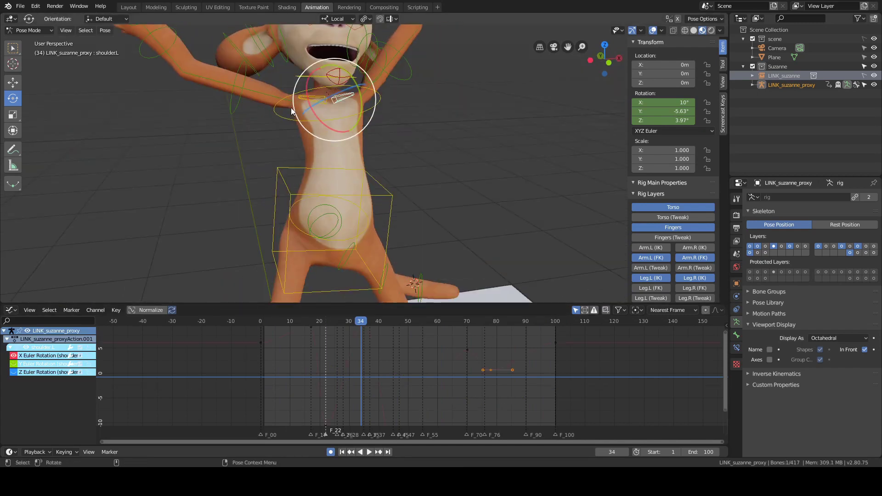
pyautogui.scroll(-3, 378, 138)
pyautogui.click(421, 144)
pyautogui.scroll(2, 421, 144)
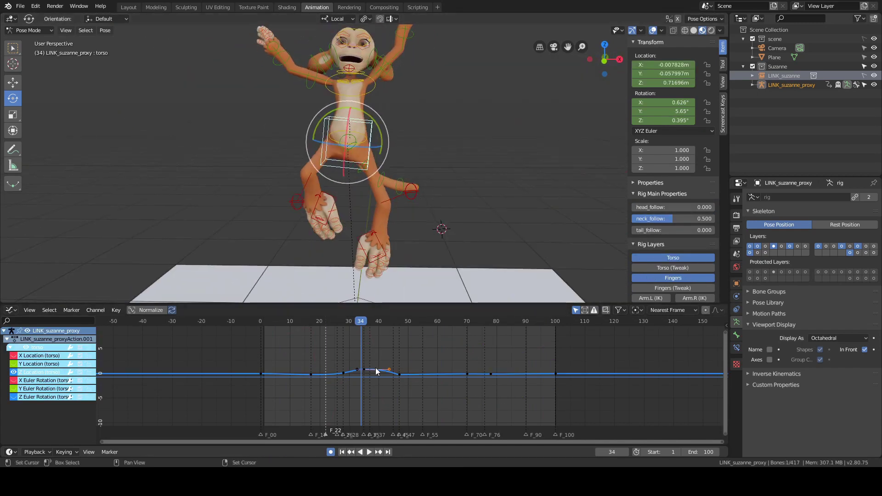
pyautogui.press('Home')
pyautogui.scroll(-2, 418, 371)
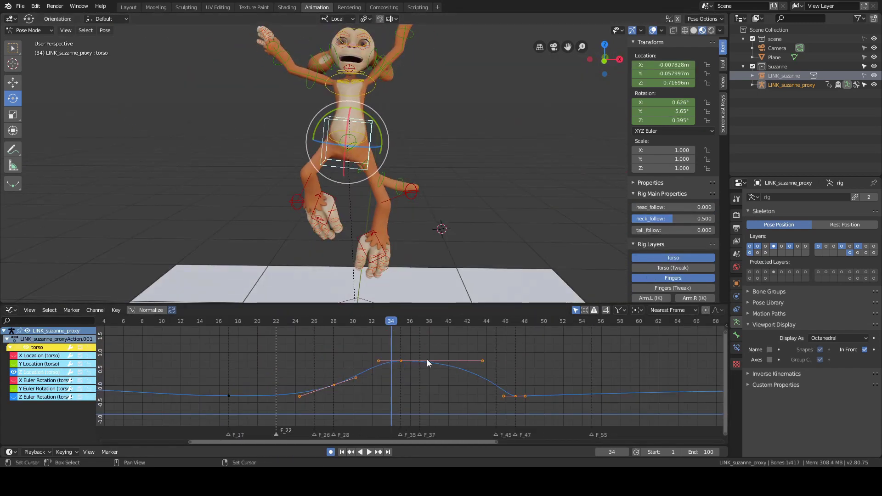
# - Select the left shoulder again and frame its X rotation curve in the graph
pyautogui.click(418, 186)
pyautogui.scroll(4, 418, 186)
pyautogui.keyDown('shift'); pyautogui.moveTo(420, 100); pyautogui.dragTo(431, 193, button='middle'); pyautogui.keyUp('shift')
pyautogui.scroll(1, 346, 180)
pyautogui.click(346, 180)
pyautogui.press('Home')
pyautogui.scroll(-6, 431, 214)
pyautogui.keyDown('shift'); pyautogui.moveTo(339, 353); pyautogui.dragTo(347, 360, button='right'); pyautogui.keyUp('shift')
# - Lengthen the outgoing handle of the left shoulder's X rotation keyframe at frame 35 about 2.2 times and replay the animation
pyautogui.click(332, 331)
pyautogui.click(352, 333)
pyautogui.press('s')
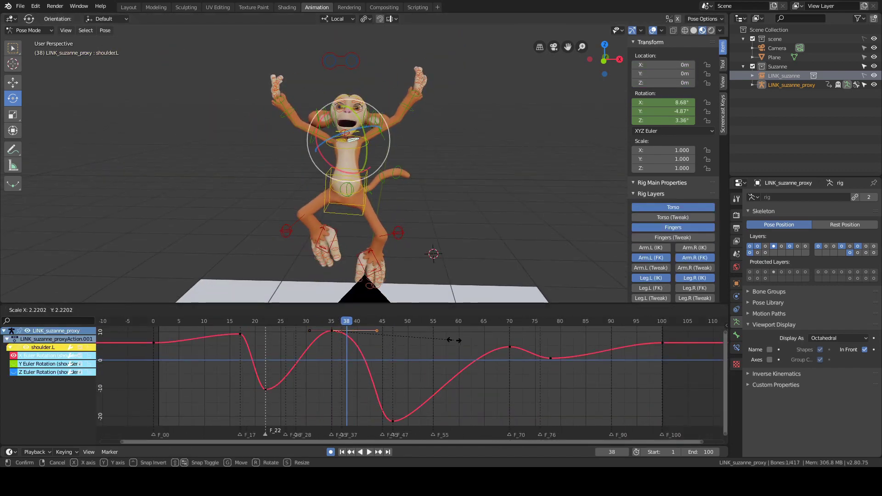
pyautogui.click(454, 340)
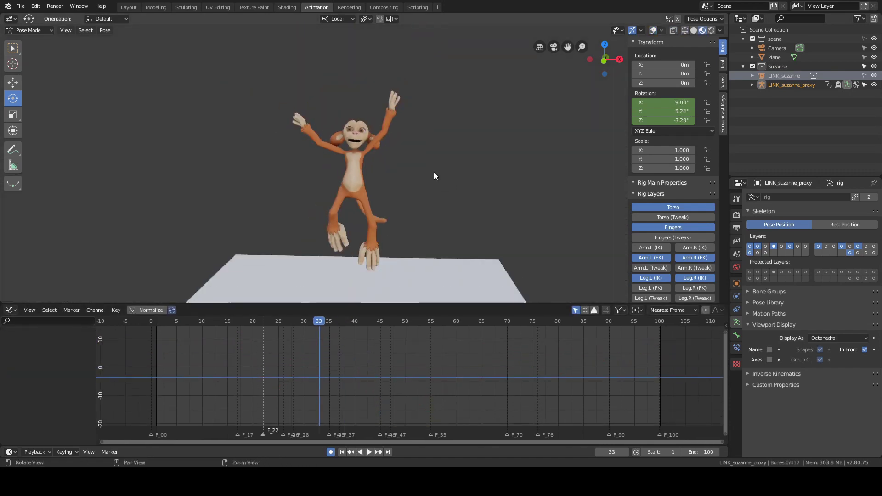
pyautogui.press('space')
pyautogui.moveTo(420, 156)
pyautogui.mouseDown(button='middle')
pyautogui.moveTo(468, 149)
pyautogui.moveTo(419, 171)
pyautogui.moveTo(419, 147)
pyautogui.mouseUp(button='middle')
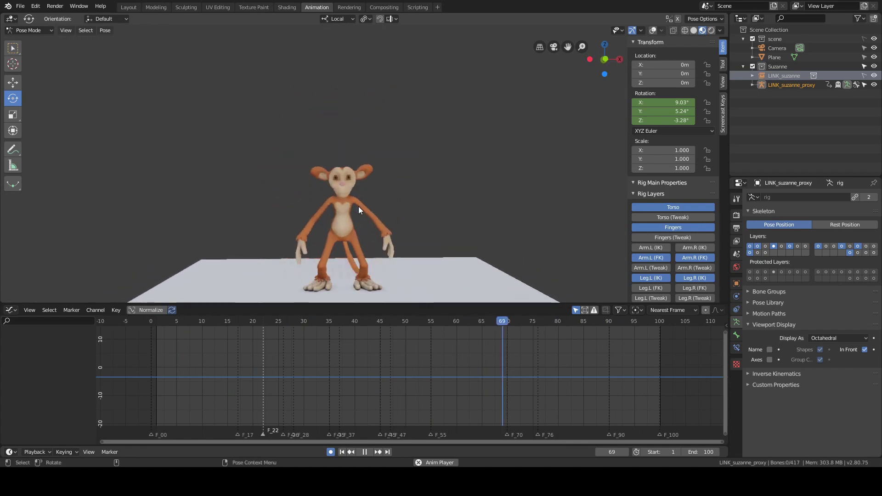
pyautogui.press('space')
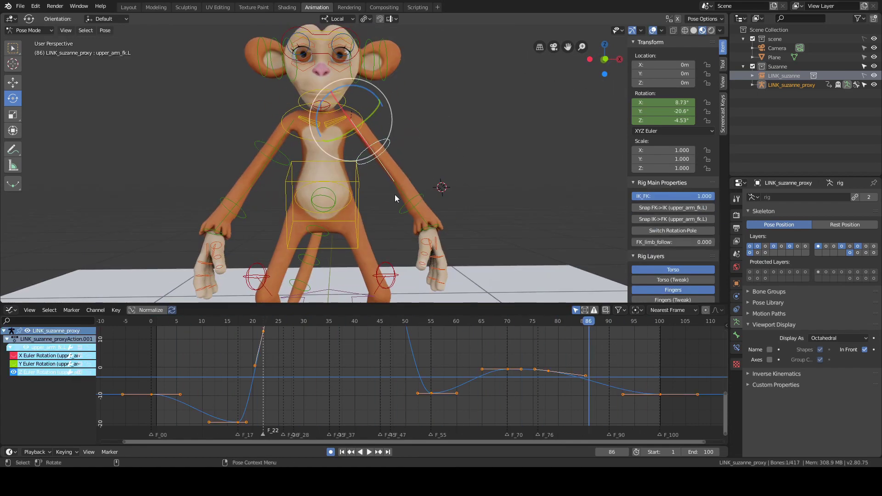
# - Show only the left upper arm's X rotation curve and frame it in the graph
pyautogui.click(14, 372)
pyautogui.click(13, 355)
pyautogui.press('a')
pyautogui.press('Home')
pyautogui.click(329, 375)
pyautogui.keyDown('ctrl'); pyautogui.moveTo(329, 375); pyautogui.dragTo(343, 359, button='middle'); pyautogui.keyUp('ctrl')
# - Delete the left upper arm's X rotation keyframes at frames 22, 26, 33, 37 and 45, and scrub through the jump
pyautogui.moveTo(226, 366); pyautogui.dragTo(271, 402)
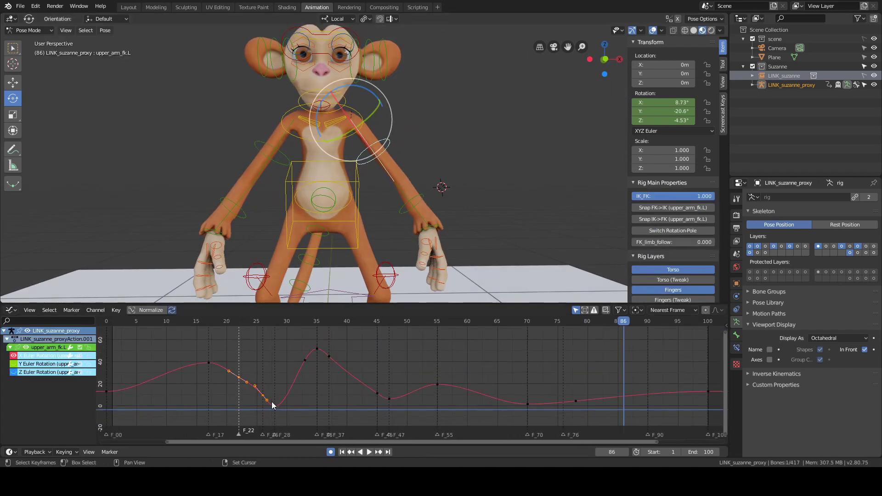
pyautogui.press('Delete')
pyautogui.scroll(-2, 398, 359)
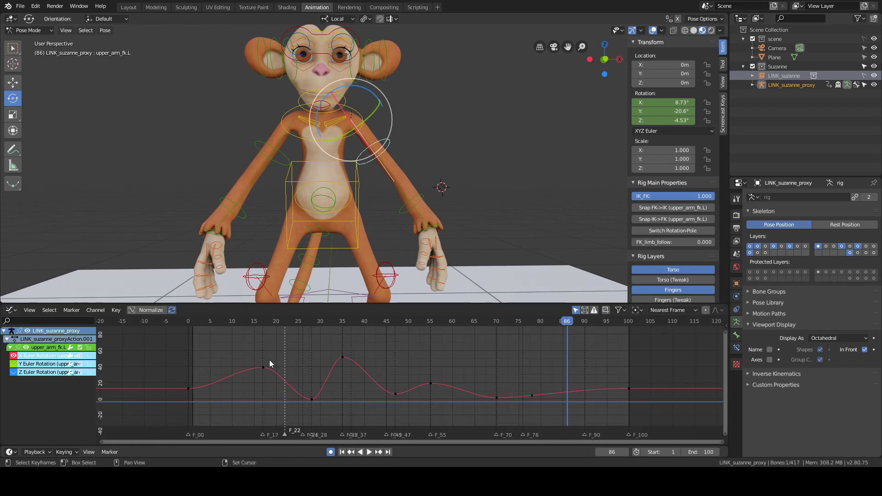
pyautogui.moveTo(269, 360); pyautogui.dragTo(383, 380, button='right')
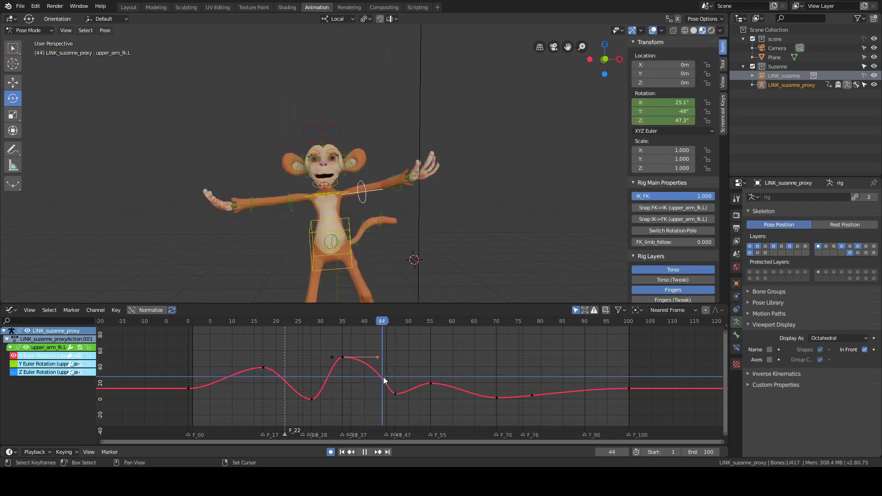
pyautogui.moveTo(384, 380); pyautogui.dragTo(301, 367, button='right')
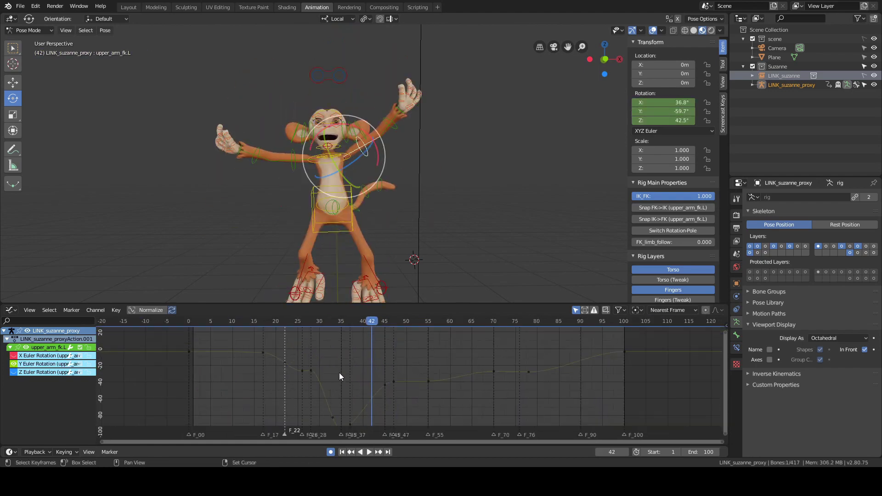
# - Delete the left upper arm's Y rotation keyframes at frames 26, 28, 33 and 37
pyautogui.scroll(-1, 340, 373)
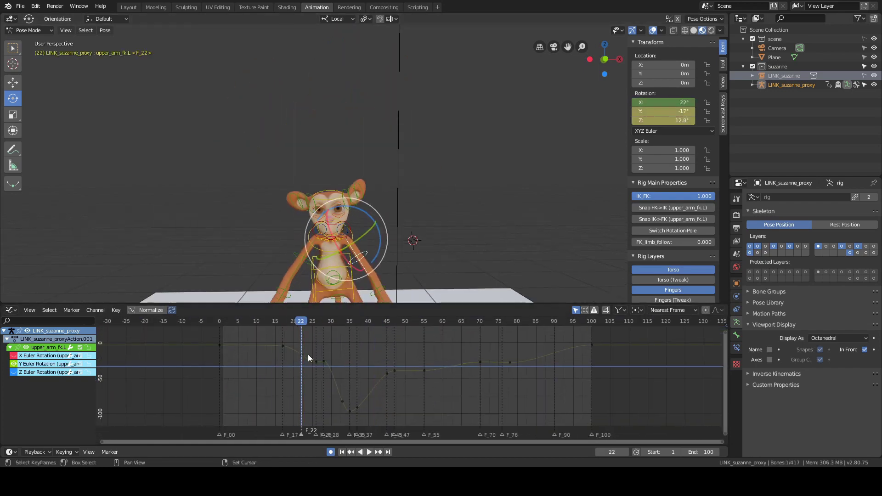
pyautogui.rightClick(319, 363)
pyautogui.click(319, 362)
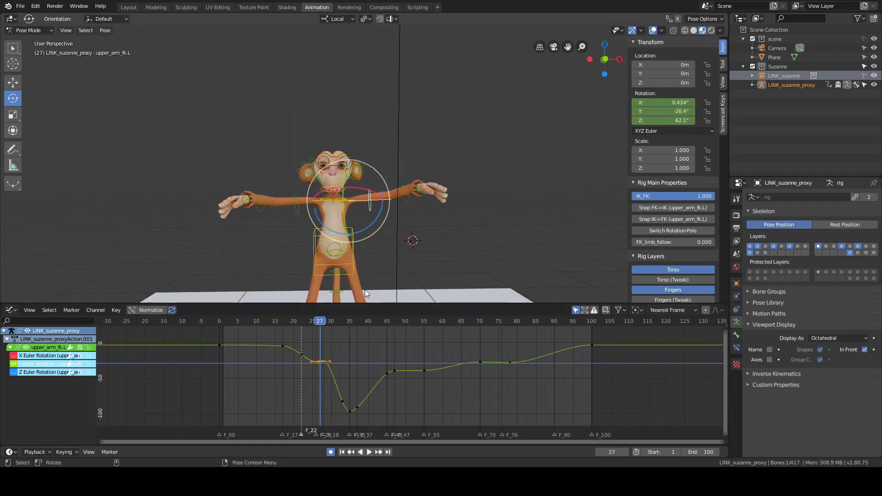
pyautogui.moveTo(296, 346); pyautogui.dragTo(332, 396)
pyautogui.press('Delete')
pyautogui.moveTo(322, 386); pyautogui.dragTo(388, 376, button='right')
pyautogui.click(357, 407)
pyautogui.press('Delete')
# - Delete the left upper arm's Y rotation keyframes at frames 45 and 47, stepping through the frames around the landing
pyautogui.moveTo(400, 363); pyautogui.dragTo(376, 382)
pyautogui.press('Delete')
pyautogui.moveTo(365, 377); pyautogui.dragTo(382, 398, button='right')
pyautogui.hotkey('ctrl', 'z')
pyautogui.hotkey('ctrl', 'z')
pyautogui.keyDown('shift'); pyautogui.moveTo(442, 238); pyautogui.dragTo(444, 198, button='middle'); pyautogui.keyUp('shift')
pyautogui.press('Right')
pyautogui.press('Right')
pyautogui.press('Right')
pyautogui.press('Right')
pyautogui.press('Right')
pyautogui.press('Right')
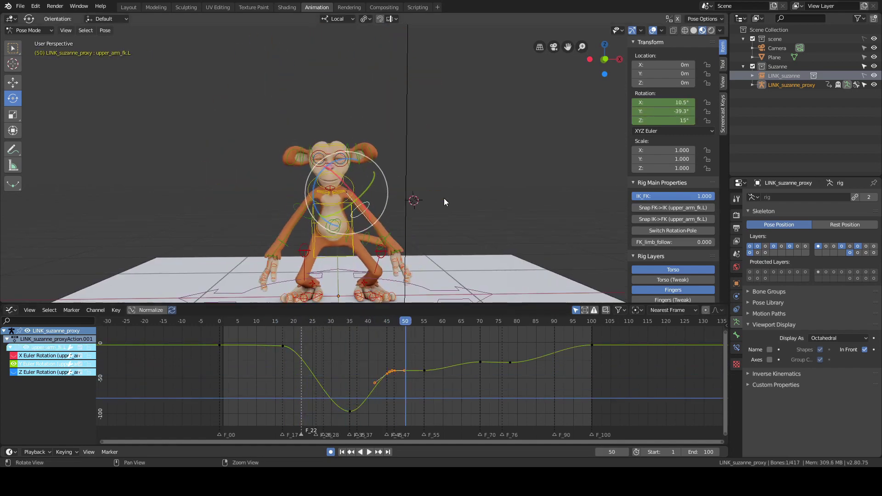
pyautogui.press('Delete')
# - Lower the left upper arm's Y rotation keyframe at frame 70 to about -44 degrees and scrub around it
pyautogui.moveTo(415, 350); pyautogui.dragTo(478, 379, button='right')
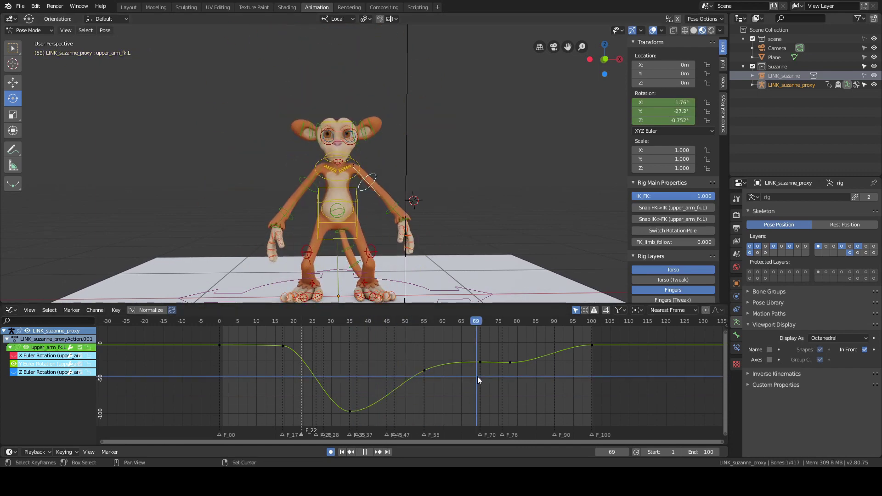
pyautogui.moveTo(480, 362); pyautogui.dragTo(480, 374)
pyautogui.moveTo(480, 374); pyautogui.dragTo(461, 374, button='right')
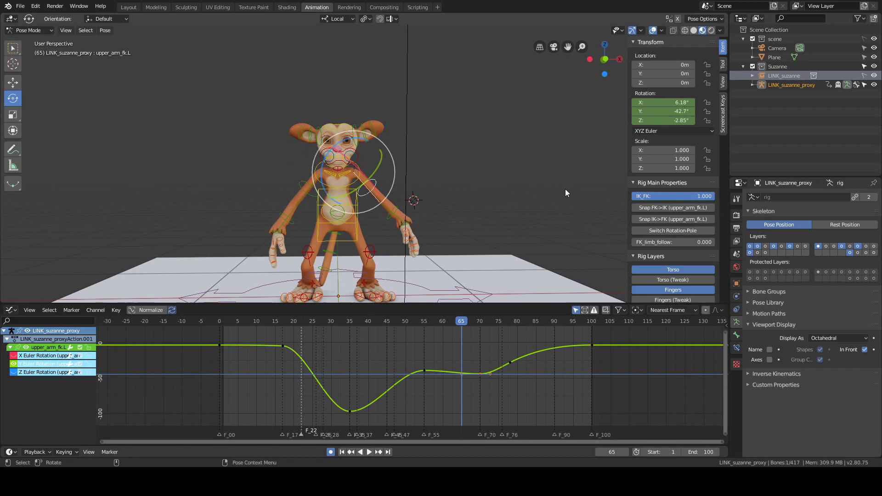
# - Show only the left upper arm's Z rotation curve, frame it and adjust the height of its keyframe at frame 45
pyautogui.click(14, 364)
pyautogui.press('Home')
pyautogui.moveTo(238, 371)
pyautogui.mouseDown(button='right')
pyautogui.moveTo(273, 388)
pyautogui.moveTo(287, 357)
pyautogui.moveTo(279, 387)
pyautogui.moveTo(347, 382)
pyautogui.moveTo(356, 368)
pyautogui.moveTo(340, 354)
pyautogui.moveTo(304, 377)
pyautogui.moveTo(359, 373)
pyautogui.moveTo(390, 358)
pyautogui.mouseUp(button='right')
pyautogui.click(349, 359)
pyautogui.click(324, 349)
pyautogui.click(388, 358)
pyautogui.press('g')
pyautogui.press('y')
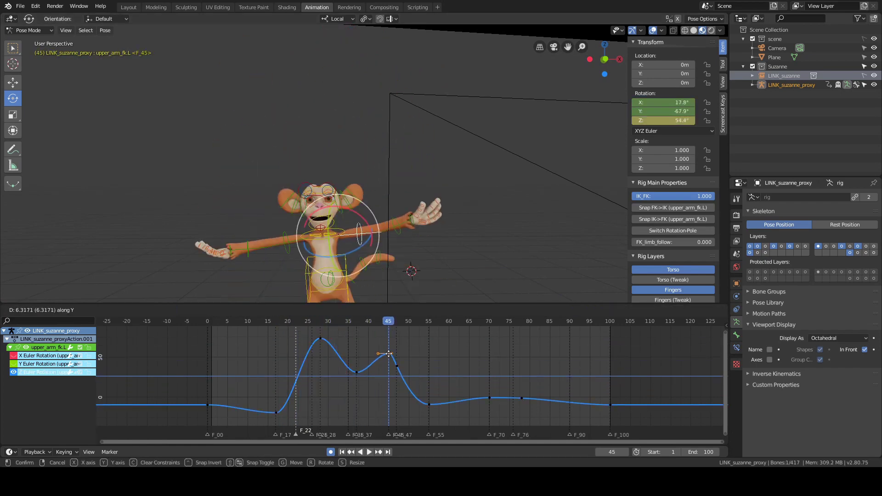
pyautogui.click(389, 359)
# - Scrub through the jump between frames 20 and 37 and examine the left arm's swing from the front and side
pyautogui.moveTo(322, 363); pyautogui.dragTo(356, 374, button='right')
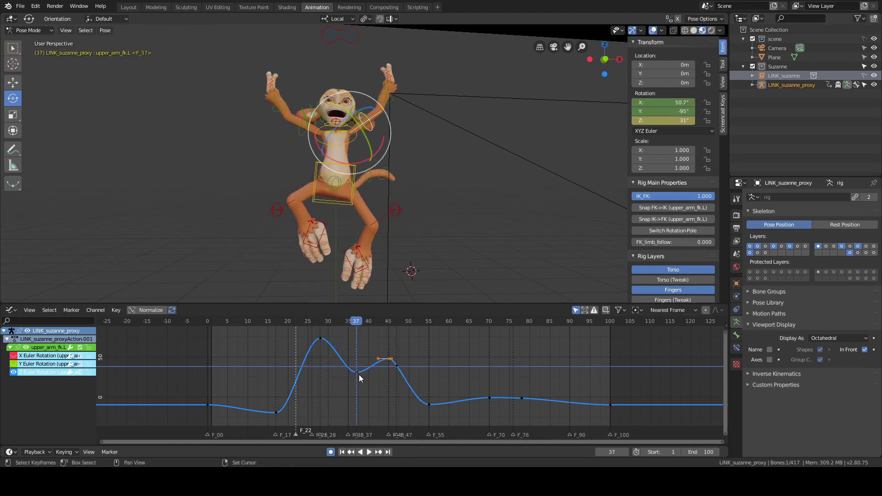
pyautogui.moveTo(363, 119)
pyautogui.mouseDown(button='middle')
pyautogui.moveTo(398, 170)
pyautogui.moveTo(363, 129)
pyautogui.mouseUp(button='middle')
pyautogui.moveTo(340, 364); pyautogui.dragTo(314, 364, button='right')
pyautogui.moveTo(358, 202); pyautogui.dragTo(358, 186, button='middle')
pyautogui.moveTo(313, 365)
pyautogui.mouseDown(button='right')
pyautogui.moveTo(294, 365)
pyautogui.moveTo(320, 366)
pyautogui.mouseUp(button='right')
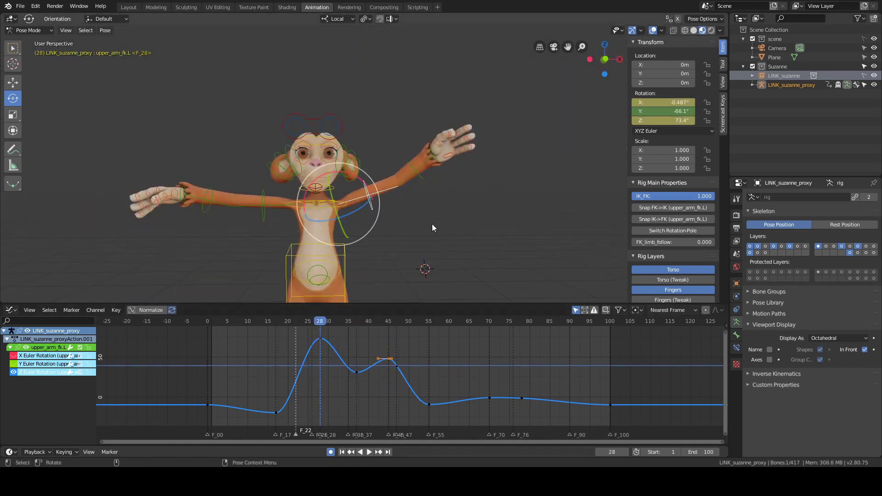
pyautogui.moveTo(432, 224); pyautogui.dragTo(426, 208, button='middle')
pyautogui.moveTo(317, 373); pyautogui.dragTo(288, 366, button='right')
pyautogui.click(337, 340)
pyautogui.moveTo(452, 254); pyautogui.dragTo(456, 254, button='middle')
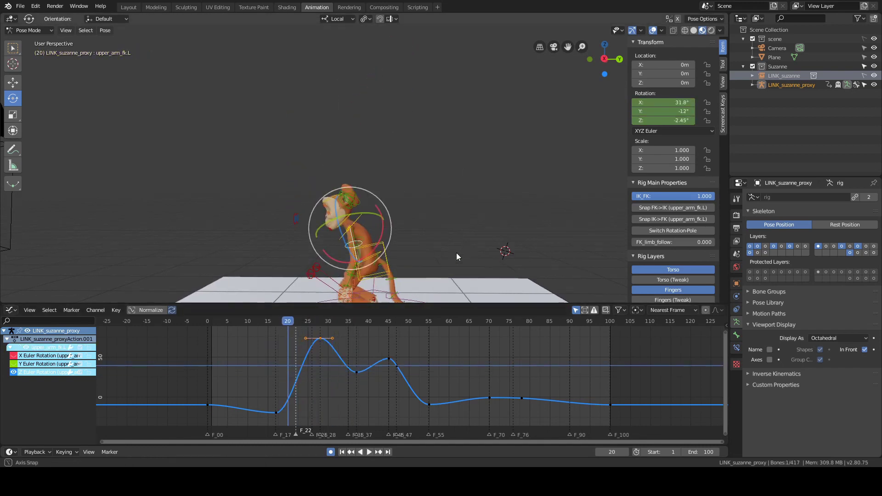
pyautogui.moveTo(287, 352); pyautogui.dragTo(324, 353, button='right')
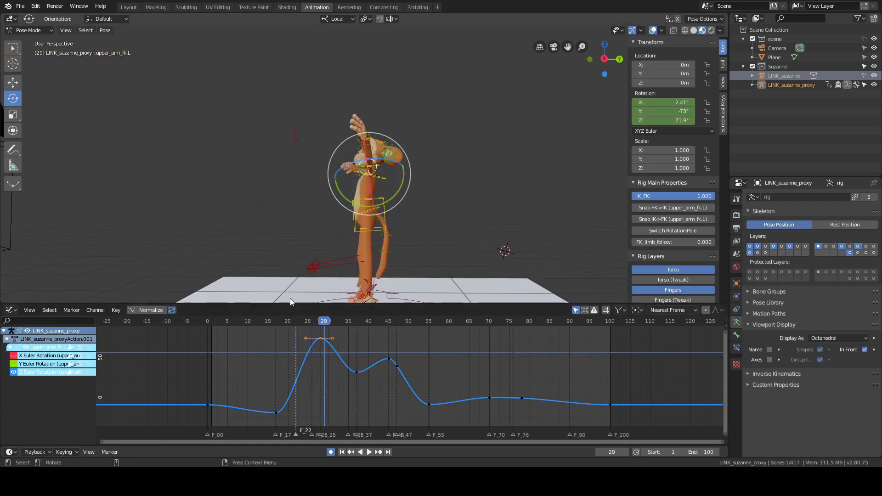
pyautogui.press('space')
# - Lower the left upper arm's Z rotation keyframe at frame 70 to about -15 degrees
pyautogui.moveTo(395, 372); pyautogui.dragTo(490, 395)
pyautogui.moveTo(478, 392); pyautogui.dragTo(503, 404)
pyautogui.press('g')
pyautogui.press('y')
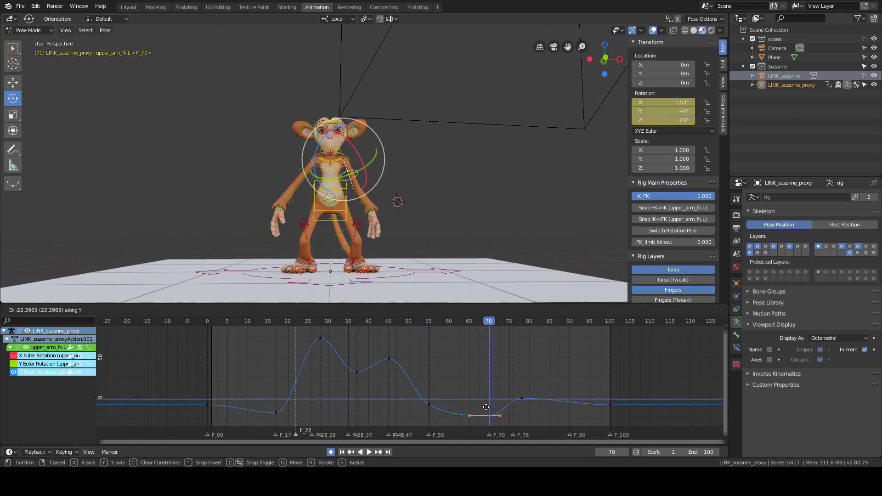
pyautogui.click(487, 401)
# - Lower the left upper arm's Z rotation keyframe at frame 78 to about -5 degrees
pyautogui.keyDown('shift'); pyautogui.moveTo(375, 406); pyautogui.dragTo(522, 414, button='right'); pyautogui.keyUp('shift')
pyautogui.click(522, 398)
pyautogui.press('g')
pyautogui.press('y')
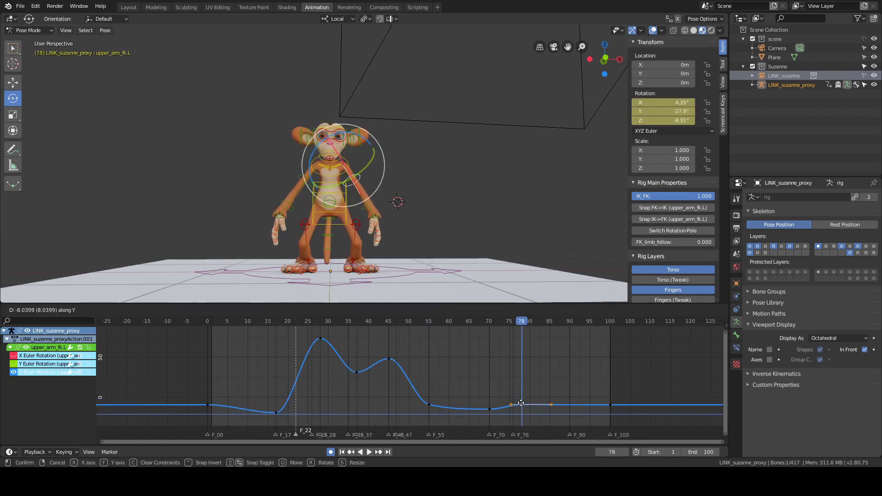
pyautogui.click(522, 401)
# - Scrub the standing pose to frame 71 and rotate the left upper arm slightly there
pyautogui.keyDown('shift'); pyautogui.moveTo(459, 404); pyautogui.dragTo(465, 367, button='right'); pyautogui.keyUp('shift')
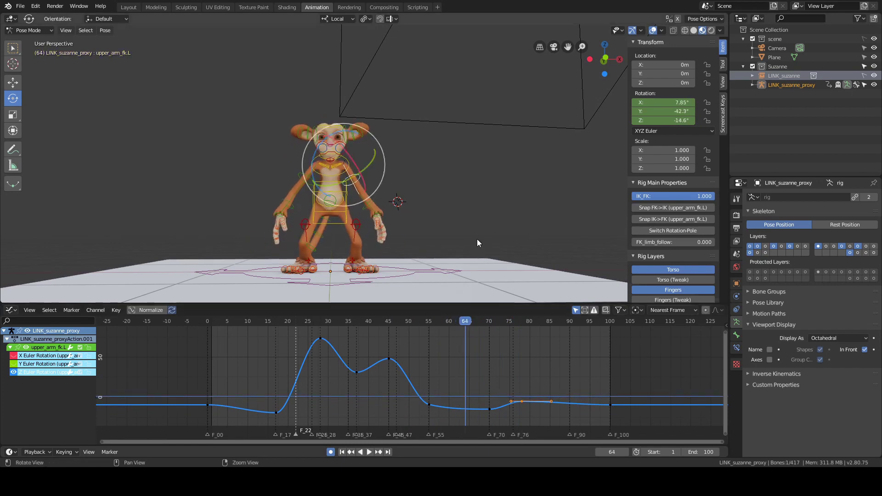
pyautogui.moveTo(477, 238); pyautogui.dragTo(468, 232, button='middle')
pyautogui.scroll(4, 468, 232)
pyautogui.keyDown('shift'); pyautogui.moveTo(448, 361); pyautogui.dragTo(493, 363, button='right'); pyautogui.keyUp('shift')
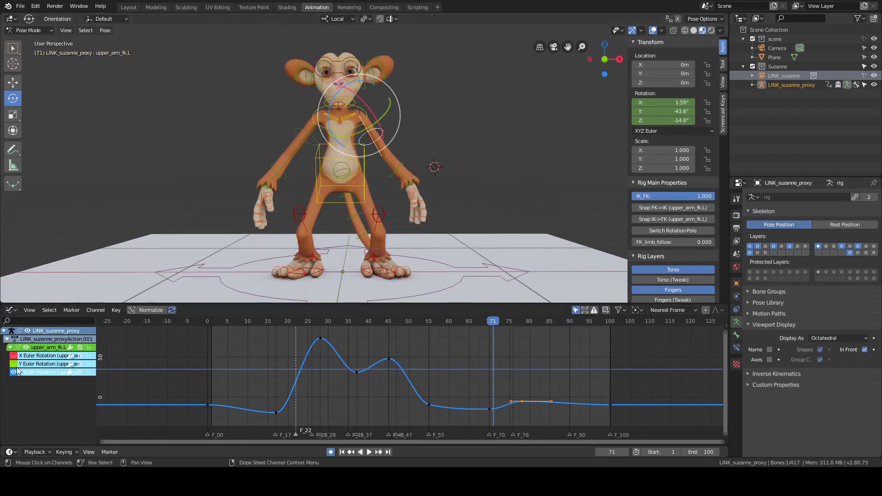
pyautogui.moveTo(404, 143); pyautogui.dragTo(399, 150)
# - Select the left forearm control and clear the keyframes from its scale values
pyautogui.click(409, 165)
pyautogui.moveTo(501, 159); pyautogui.dragTo(402, 193, button='middle')
pyautogui.moveTo(348, 205); pyautogui.dragTo(529, 146, button='middle')
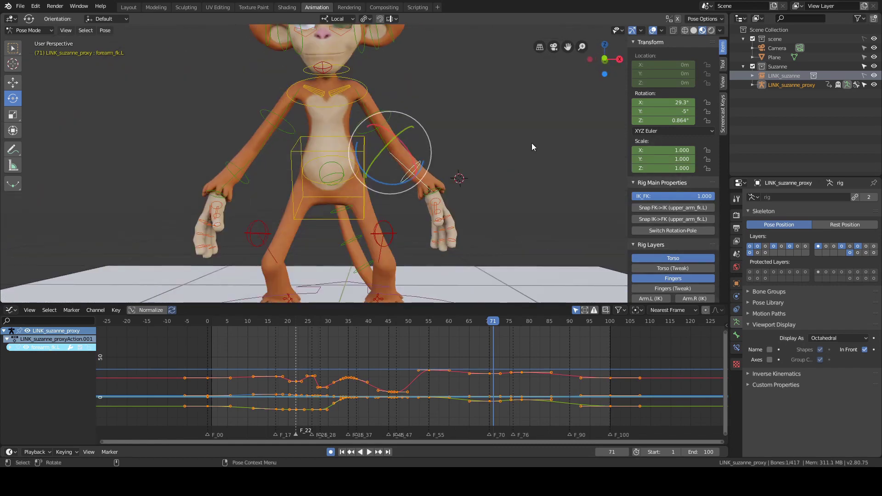
pyautogui.rightClick(657, 151)
pyautogui.rightClick(646, 169)
pyautogui.click(639, 173)
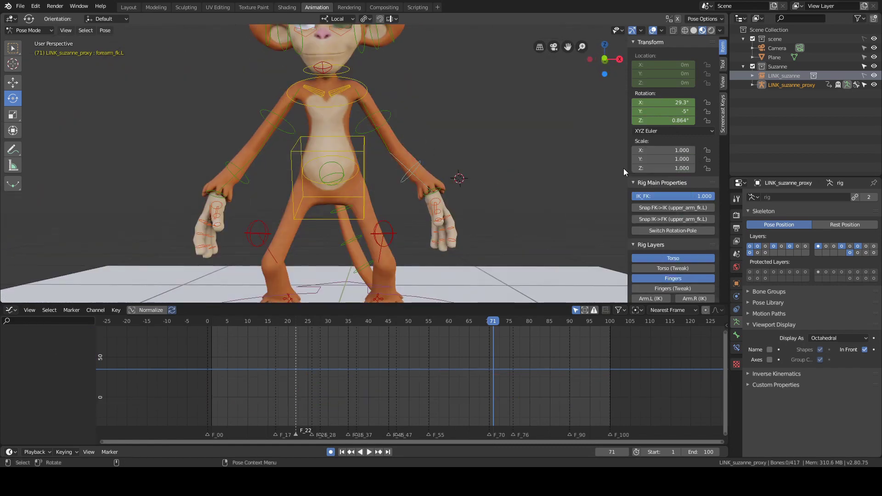
# - Show only the left forearm's X rotation curve, frame it and delete its keyframes at frames 33 and 37
pyautogui.click(413, 172)
pyautogui.moveTo(13, 364); pyautogui.dragTo(14, 373)
pyautogui.press('Home')
pyautogui.click(351, 350)
pyautogui.scroll(-1, 385, 357)
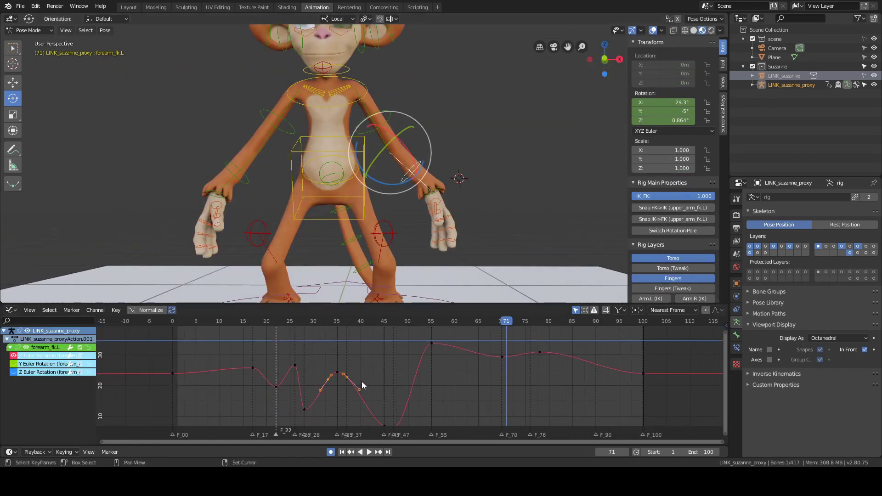
pyautogui.press('Delete')
# - Raise the left forearm's X rotation keyframe at frame 17 to about 37 degrees
pyautogui.scroll(-3, 363, 258)
pyautogui.keyDown('shift'); pyautogui.moveTo(239, 378); pyautogui.dragTo(252, 381, button='right'); pyautogui.keyUp('shift')
pyautogui.moveTo(453, 177)
pyautogui.mouseDown(button='middle')
pyautogui.moveTo(423, 193)
pyautogui.moveTo(456, 189)
pyautogui.mouseUp(button='middle')
pyautogui.scroll(4, 448, 186)
pyautogui.click(253, 368)
pyautogui.moveTo(421, 256); pyautogui.dragTo(431, 253, button='middle')
pyautogui.press('g')
pyautogui.press('y')
pyautogui.click(270, 331)
pyautogui.moveTo(476, 222); pyautogui.dragTo(470, 222, button='middle')
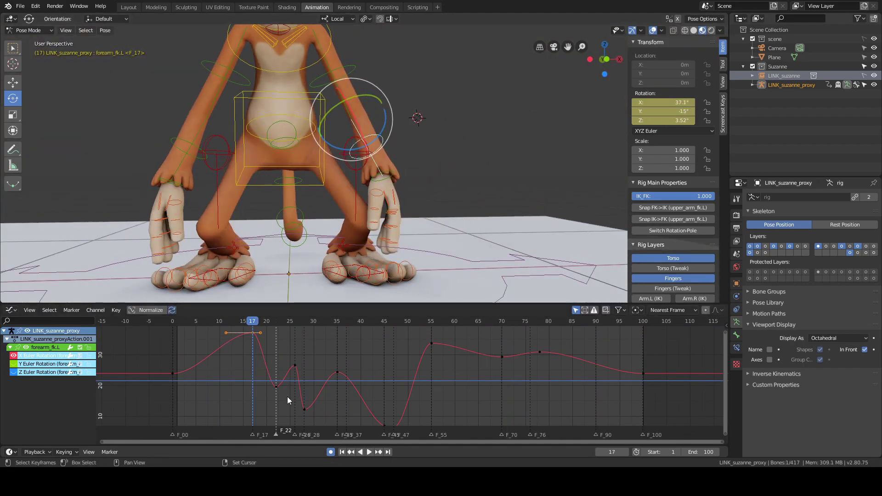
# - Scrub around frame 20 to examine the left forearm, and bring up the left upper arm's curves for comparison
pyautogui.scroll(-3, 288, 397)
pyautogui.keyDown('shift'); pyautogui.moveTo(288, 386); pyautogui.dragTo(298, 375, button='right'); pyautogui.keyUp('shift')
pyautogui.moveTo(483, 251)
pyautogui.keyDown('alt'); pyautogui.mouseDown()
pyautogui.moveTo(439, 246)
pyautogui.moveTo(490, 252)
pyautogui.mouseUp(); pyautogui.keyUp('alt')
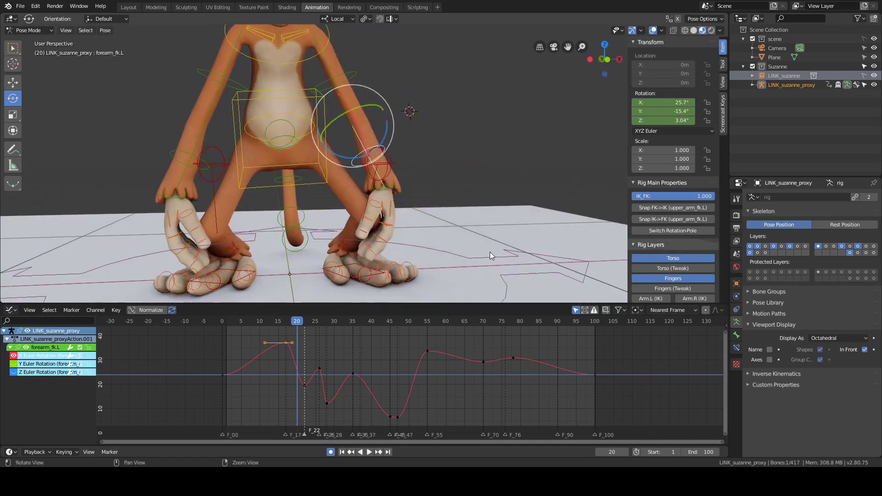
pyautogui.keyDown('shift'); pyautogui.moveTo(281, 375); pyautogui.dragTo(297, 375, button='right'); pyautogui.keyUp('shift')
pyautogui.click(399, 128)
pyautogui.click(355, 76)
pyautogui.press('Home')
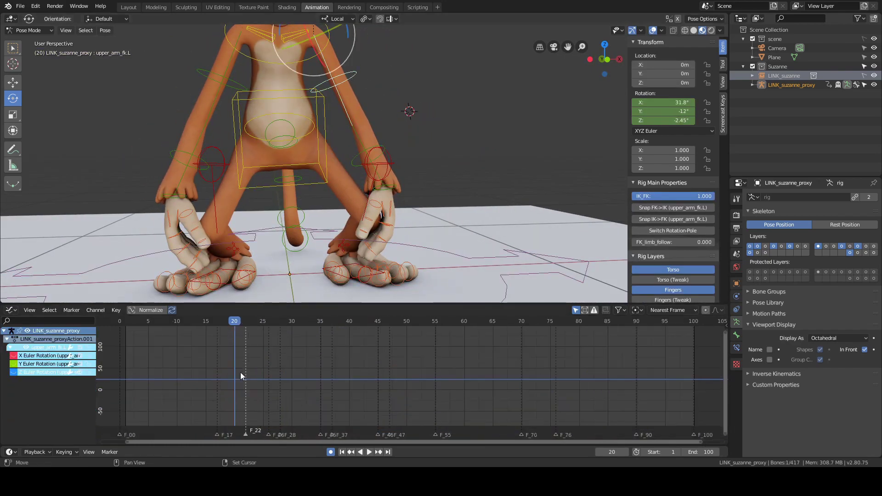
pyautogui.click(14, 372)
# - Select the left shoulder and step between frames 17 and 19 to examine how the arms leave the crouch
pyautogui.keyDown('alt'); pyautogui.moveTo(363, 147); pyautogui.dragTo(372, 194, button='middle'); pyautogui.keyUp('alt')
pyautogui.click(335, 98)
pyautogui.click(310, 87)
pyautogui.keyDown('alt'); pyautogui.moveTo(388, 258); pyautogui.dragTo(399, 221, button='middle'); pyautogui.keyUp('alt')
pyautogui.keyDown('alt'); pyautogui.scroll(-1, 399, 221); pyautogui.keyUp('alt')
pyautogui.keyDown('alt'); pyautogui.scroll(4, 399, 222); pyautogui.keyUp('alt')
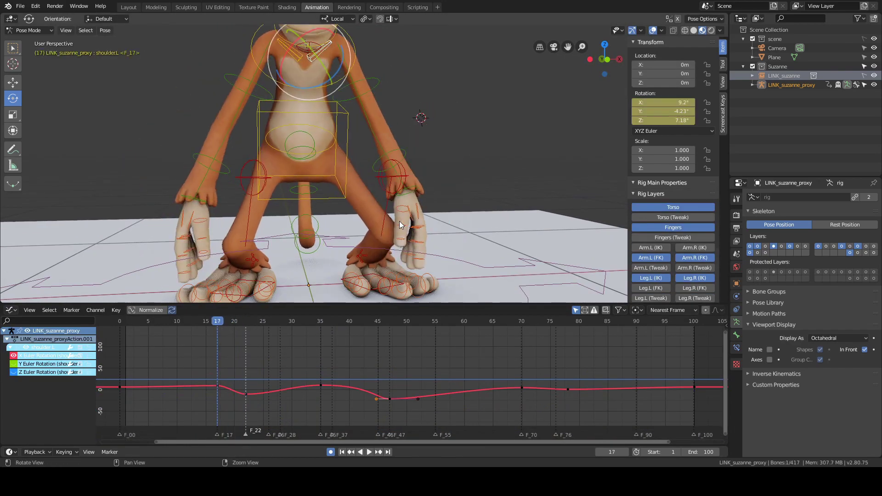
pyautogui.keyDown('alt'); pyautogui.scroll(-4, 399, 221); pyautogui.keyUp('alt')
pyautogui.keyDown('alt'); pyautogui.scroll(3, 398, 221); pyautogui.keyUp('alt')
pyautogui.keyDown('alt'); pyautogui.scroll(-1, 399, 221); pyautogui.keyUp('alt')
pyautogui.keyDown('alt'); pyautogui.moveTo(399, 221); pyautogui.dragTo(403, 221); pyautogui.keyUp('alt')
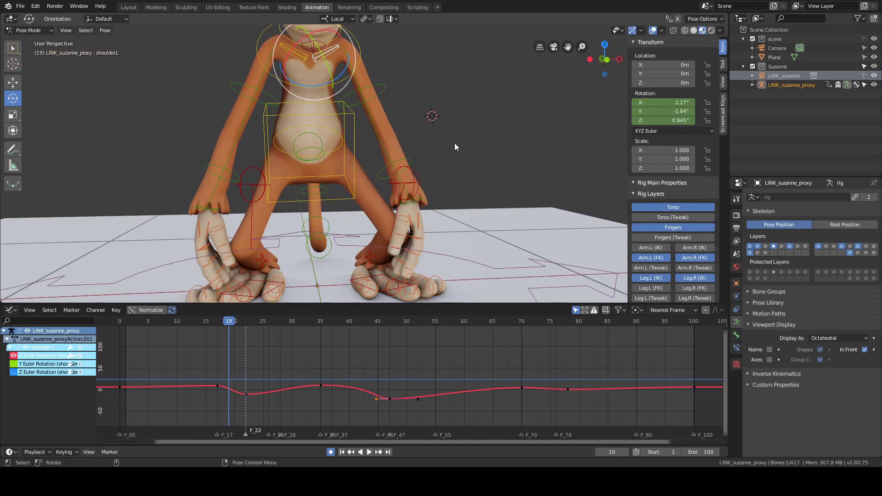
# - Select the left upper arm, isolate its Z rotation curve and raise the keyframe at frame 28 to about 110 degrees
pyautogui.moveTo(455, 144); pyautogui.dragTo(450, 142, button='middle')
pyautogui.click(384, 92)
pyautogui.click(326, 54)
pyautogui.moveTo(396, 81); pyautogui.dragTo(385, 81, button='middle')
pyautogui.click(379, 83)
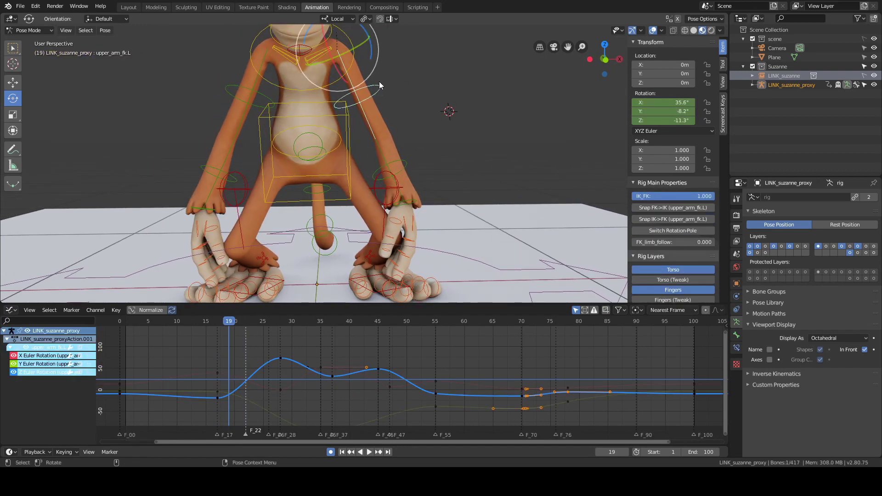
pyautogui.moveTo(13, 355); pyautogui.dragTo(13, 364)
pyautogui.click(276, 359)
pyautogui.press('g')
pyautogui.press('y')
pyautogui.click(274, 341)
pyautogui.click(219, 396)
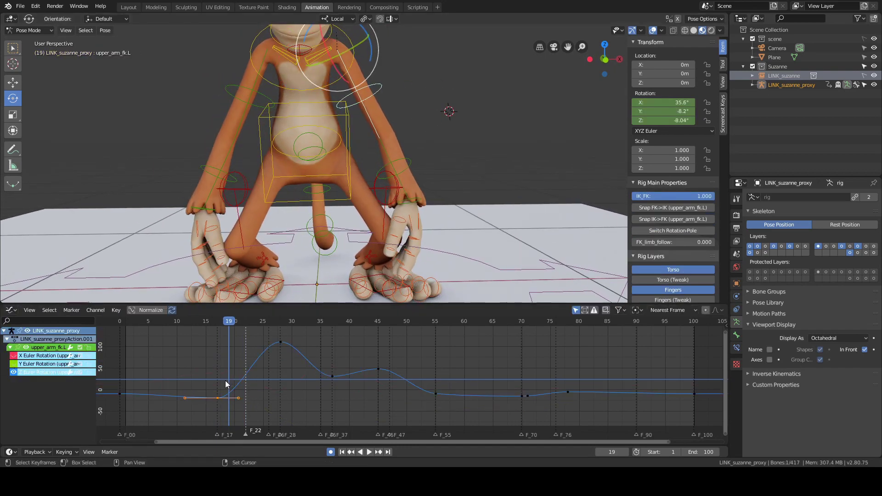
pyautogui.press('g')
pyautogui.press('y')
pyautogui.rightClick(227, 381)
# - Show only the left upper arm's X rotation curve and raise its keyframe at frame 17 slightly
pyautogui.moveTo(476, 231); pyautogui.dragTo(464, 215, button='middle')
pyautogui.click(13, 372)
pyautogui.click(13, 356)
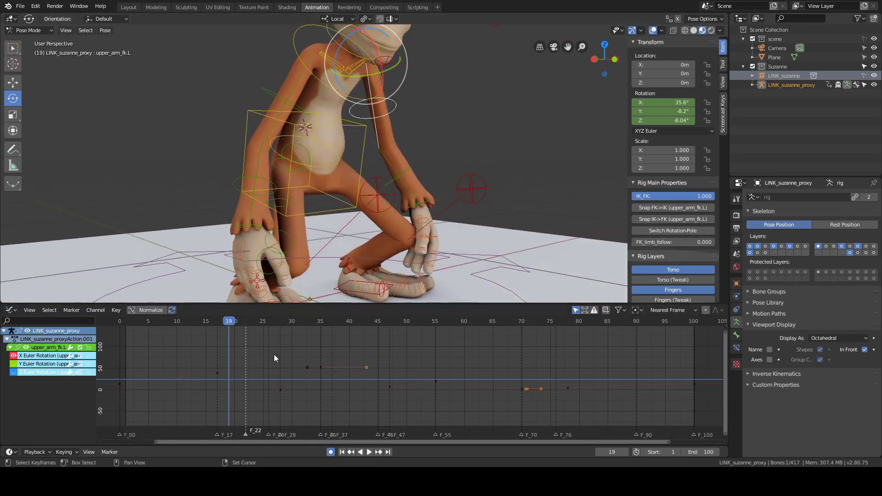
pyautogui.click(217, 373)
pyautogui.press('g')
pyautogui.press('y')
pyautogui.click(246, 355)
pyautogui.moveTo(461, 248); pyautogui.dragTo(441, 237, button='middle')
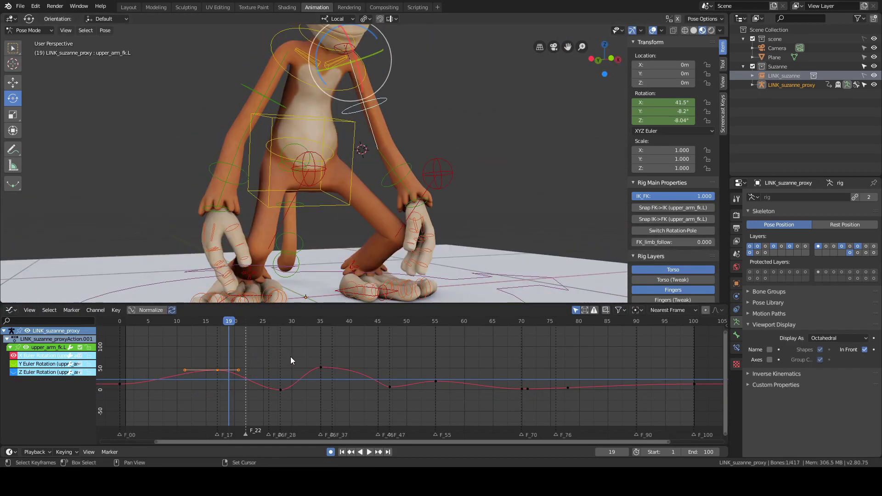
# - Select the right upper arm, show only its X rotation curve and delete the keyframe at frame 22
pyautogui.moveTo(391, 269); pyautogui.dragTo(321, 265, button='middle')
pyautogui.click(256, 120)
pyautogui.click(13, 372)
pyautogui.click(13, 356)
pyautogui.click(245, 379)
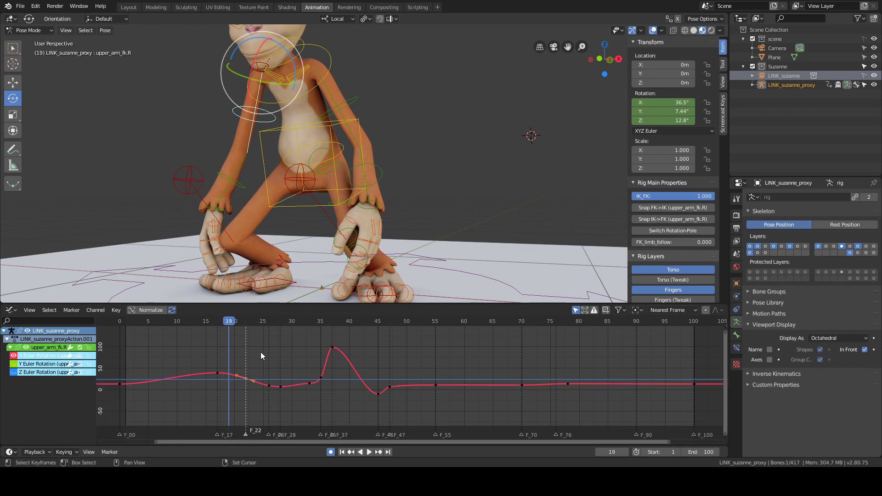
pyautogui.press('Delete')
# - Adjust the height of the right upper arm's X rotation keyframe at frame 17
pyautogui.click(217, 373)
pyautogui.press('g')
pyautogui.press('y')
pyautogui.click(248, 361)
pyautogui.keyDown('alt'); pyautogui.moveTo(239, 138); pyautogui.dragTo(285, 124); pyautogui.keyUp('alt')
# - Select the left upper arm again, frame its curve and replay the jump
pyautogui.click(349, 97)
pyautogui.keyDown('alt'); pyautogui.moveTo(405, 225); pyautogui.dragTo(444, 220); pyautogui.keyUp('alt')
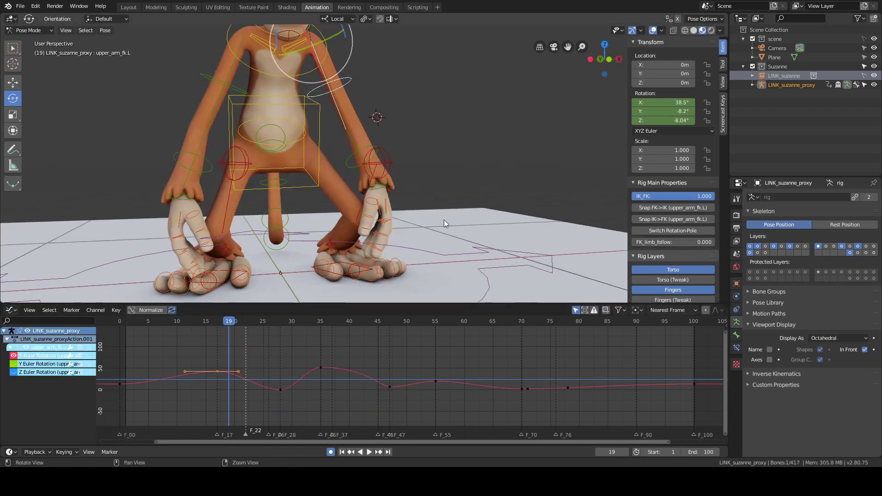
pyautogui.press('Home')
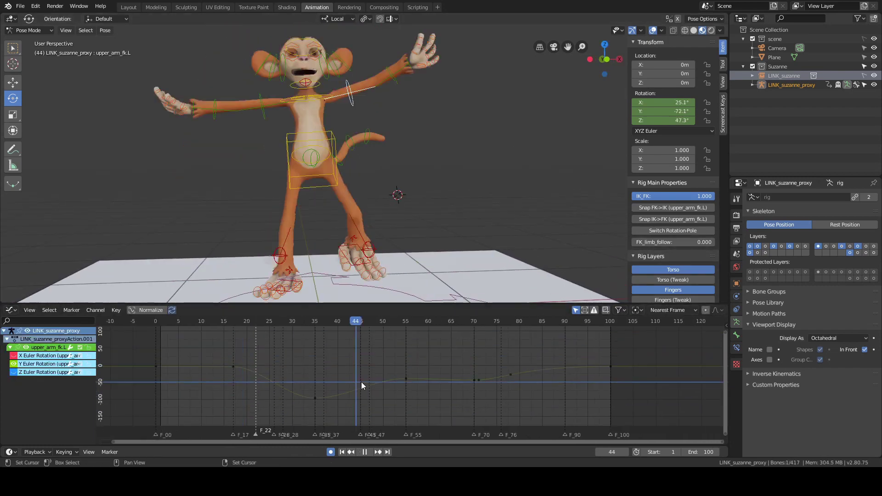
pyautogui.moveTo(361, 382); pyautogui.dragTo(478, 387)
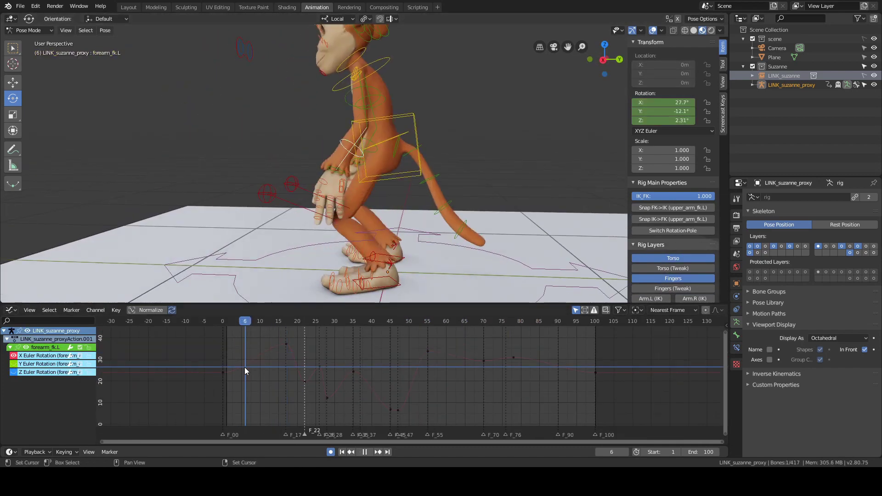
# - Scrub the left forearm's motion around frames 22 to 26 and examine it from several angles
pyautogui.moveTo(245, 367)
pyautogui.mouseDown()
pyautogui.moveTo(305, 357)
pyautogui.moveTo(304, 377)
pyautogui.moveTo(319, 381)
pyautogui.mouseUp()
pyautogui.moveTo(317, 366)
pyautogui.mouseDown()
pyautogui.moveTo(330, 358)
pyautogui.moveTo(322, 365)
pyautogui.mouseUp()
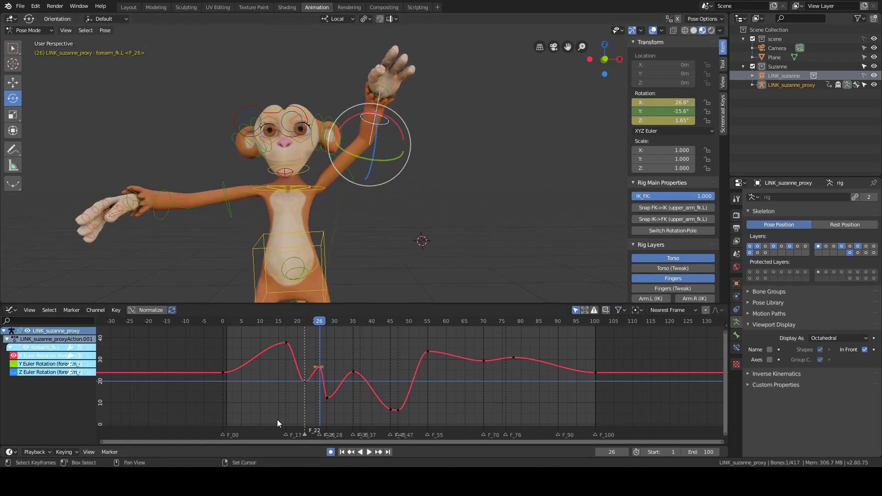
pyautogui.click(305, 382)
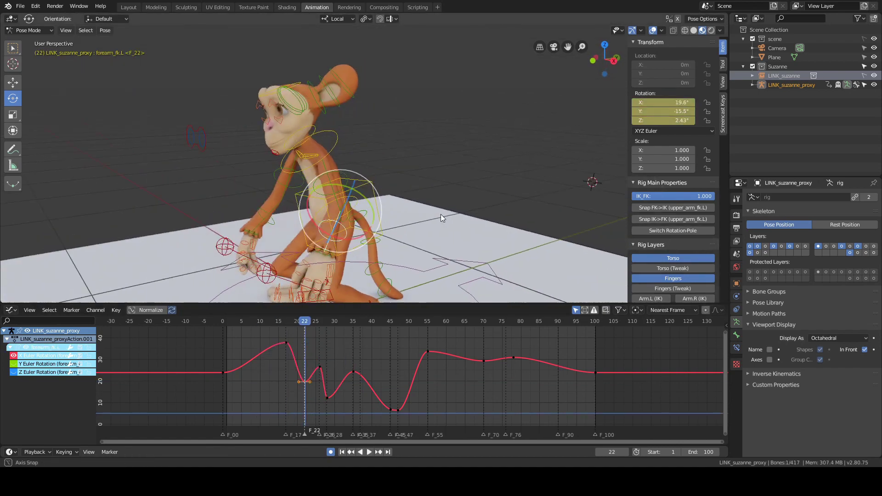
pyautogui.moveTo(441, 218); pyautogui.dragTo(397, 211, button='middle')
pyautogui.keyDown('shift'); pyautogui.moveTo(307, 349); pyautogui.dragTo(315, 367, button='right'); pyautogui.keyUp('shift')
pyautogui.moveTo(340, 246); pyautogui.dragTo(444, 243, button='middle')
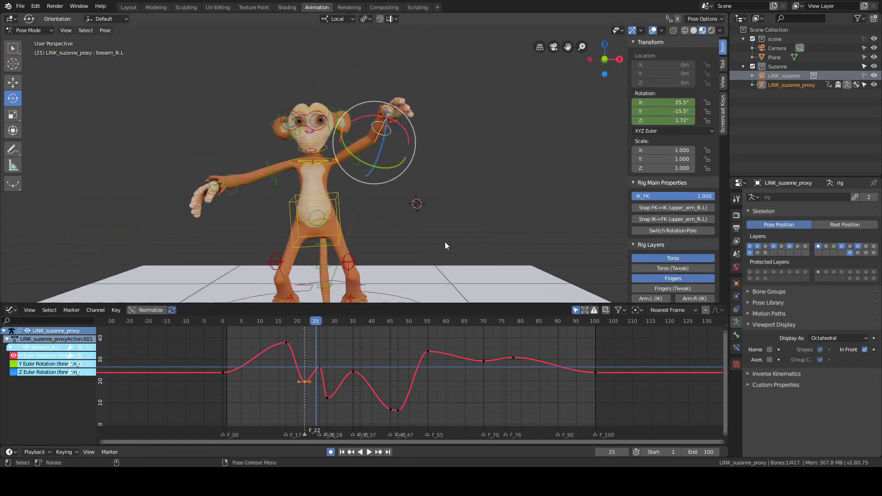
pyautogui.keyDown('shift'); pyautogui.moveTo(304, 367); pyautogui.dragTo(342, 367, button='right'); pyautogui.keyUp('shift')
pyautogui.moveTo(359, 249); pyautogui.dragTo(356, 202, button='middle')
pyautogui.keyDown('shift'); pyautogui.moveTo(305, 375); pyautogui.dragTo(323, 389, button='right'); pyautogui.keyUp('shift')
pyautogui.moveTo(414, 193)
pyautogui.mouseDown(button='middle')
pyautogui.moveTo(419, 238)
pyautogui.moveTo(420, 206)
pyautogui.mouseUp(button='middle')
# - Hide the viewport overlays, play the whole animation, and show the overlays again for a closer view of the upper body
pyautogui.click(441, 198)
pyautogui.click(653, 30)
pyautogui.press('space')
pyautogui.scroll(-2, 383, 207)
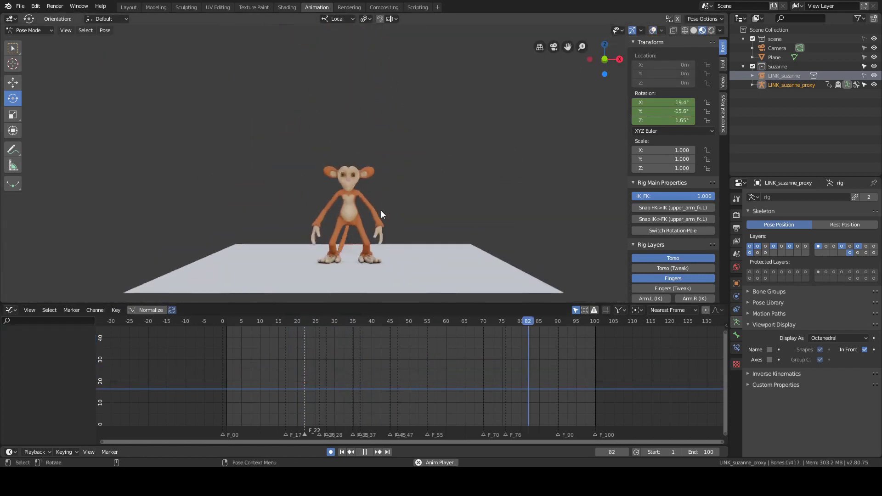
pyautogui.press('space')
pyautogui.scroll(3, 382, 211)
pyautogui.click(653, 31)
pyautogui.keyDown('shift'); pyautogui.moveTo(342, 85); pyautogui.dragTo(340, 115, button='middle'); pyautogui.keyUp('shift')
pyautogui.scroll(2, 340, 115)
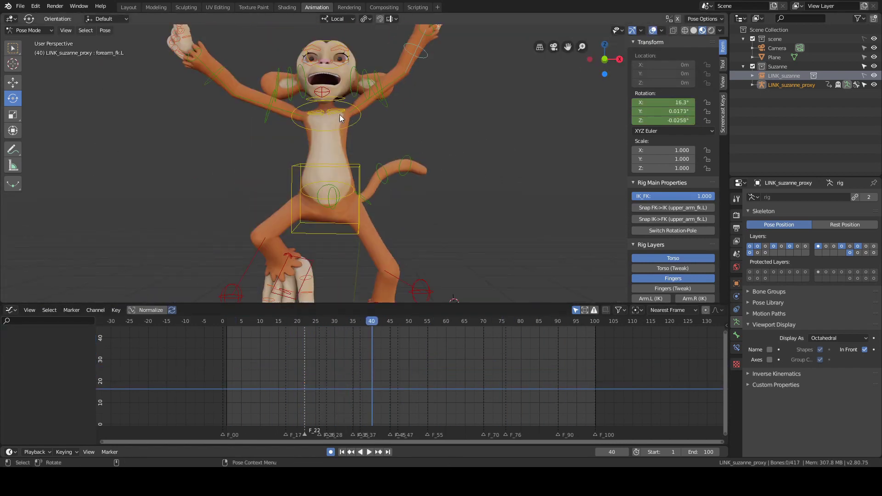
# - Select the left shoulder control and lower one of its mid-jump rotation keyframes
pyautogui.click(340, 114)
pyautogui.moveTo(367, 413); pyautogui.dragTo(375, 391, button='middle')
pyautogui.keyDown('shift'); pyautogui.moveTo(366, 379); pyautogui.dragTo(313, 375, button='right'); pyautogui.keyUp('shift')
pyautogui.keyDown('shift'); pyautogui.moveTo(438, 194); pyautogui.dragTo(432, 143, button='middle'); pyautogui.keyUp('shift')
pyautogui.scroll(-2, 432, 143)
pyautogui.moveTo(314, 373)
pyautogui.keyDown('shift'); pyautogui.mouseDown(button='right')
pyautogui.moveTo(350, 373)
pyautogui.moveTo(322, 384)
pyautogui.mouseUp(button='right'); pyautogui.keyUp('shift')
pyautogui.click(351, 354)
pyautogui.press('g')
pyautogui.press('y')
pyautogui.click(351, 373)
# - Isolate the left upper arm's X rotation curve and lower its keyframe at frame 28 to about -32°
pyautogui.click(383, 234)
pyautogui.click(383, 230)
pyautogui.keyDown('ctrl'); pyautogui.moveTo(341, 362); pyautogui.dragTo(348, 390, button='middle'); pyautogui.keyUp('ctrl')
pyautogui.click(13, 364)
pyautogui.click(14, 356)
pyautogui.moveTo(309, 380)
pyautogui.keyDown('shift'); pyautogui.mouseDown(button='right')
pyautogui.moveTo(299, 379)
pyautogui.moveTo(349, 379)
pyautogui.moveTo(301, 380)
pyautogui.mouseUp(button='right'); pyautogui.keyUp('shift')
pyautogui.click(313, 380)
pyautogui.press('g')
pyautogui.press('y')
pyautogui.click(294, 374)
# - Play the animation with the viewport overlays hidden and inspect the landing pose around frame 71 up close
pyautogui.hotkey('alt', 'shift', 'z')
pyautogui.press('space')
pyautogui.scroll(-5, 459, 180)
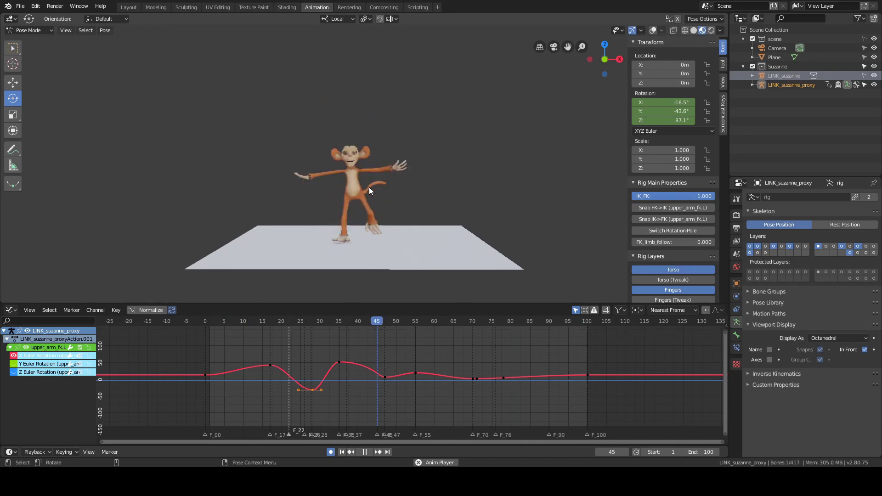
pyautogui.press('space')
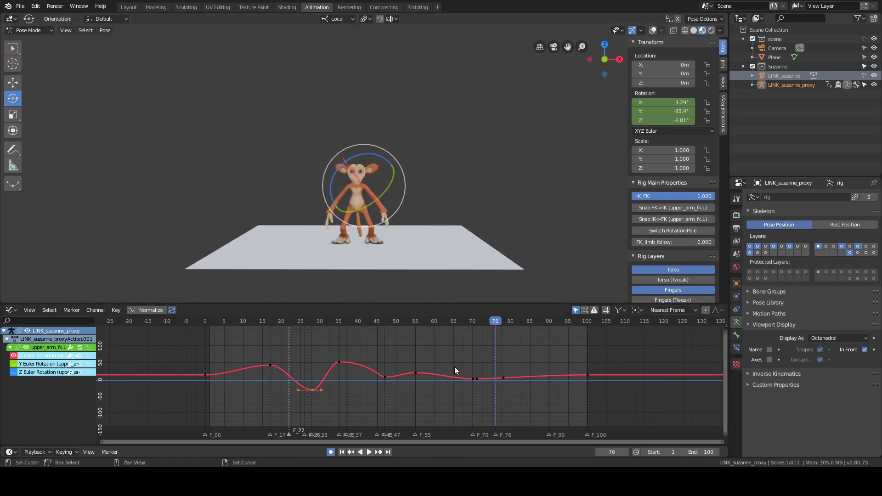
pyautogui.keyDown('shift'); pyautogui.moveTo(454, 366); pyautogui.dragTo(475, 371, button='right'); pyautogui.keyUp('shift')
pyautogui.scroll(4, 470, 239)
pyautogui.press('a')
pyautogui.press('Left')
pyautogui.press('Right')
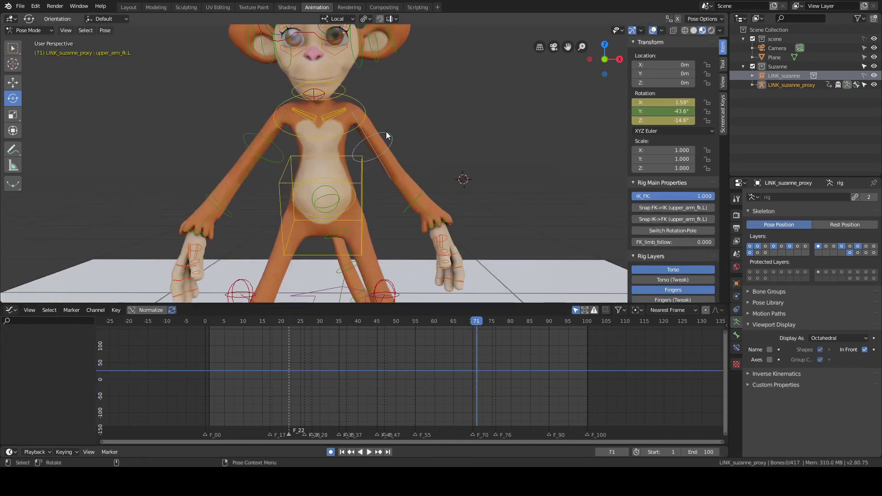
# - Select the left forearm and scrub its motion between frames 15 and 22
pyautogui.click(386, 132)
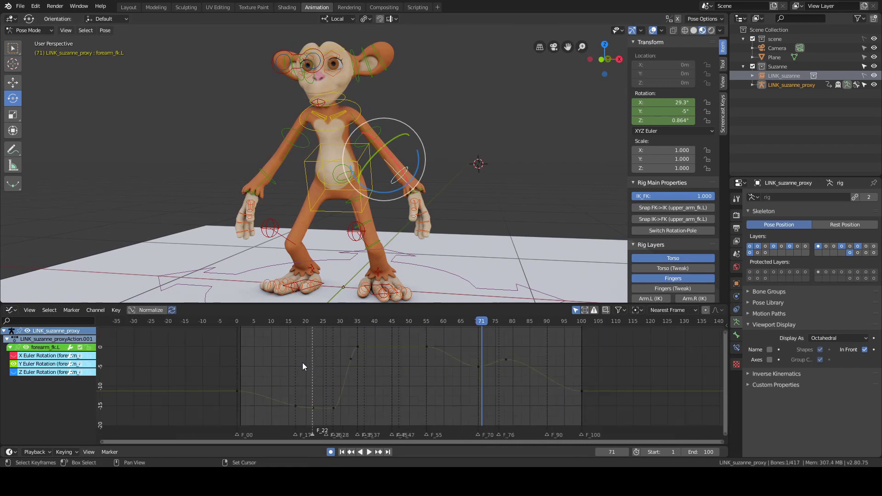
pyautogui.scroll(-2, 302, 362)
pyautogui.keyDown('shift'); pyautogui.moveTo(264, 394); pyautogui.dragTo(298, 400, button='right'); pyautogui.keyUp('shift')
pyautogui.moveTo(535, 207)
pyautogui.mouseDown(button='middle')
pyautogui.moveTo(448, 211)
pyautogui.moveTo(551, 203)
pyautogui.mouseUp(button='middle')
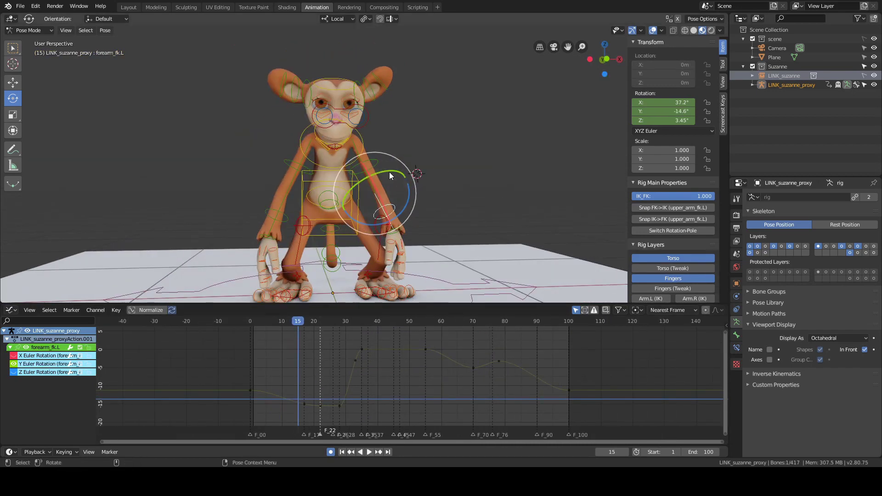
pyautogui.moveTo(324, 391)
pyautogui.keyDown('shift'); pyautogui.mouseDown(button='right')
pyautogui.moveTo(310, 396)
pyautogui.moveTo(320, 397)
pyautogui.mouseUp(button='right'); pyautogui.keyUp('shift')
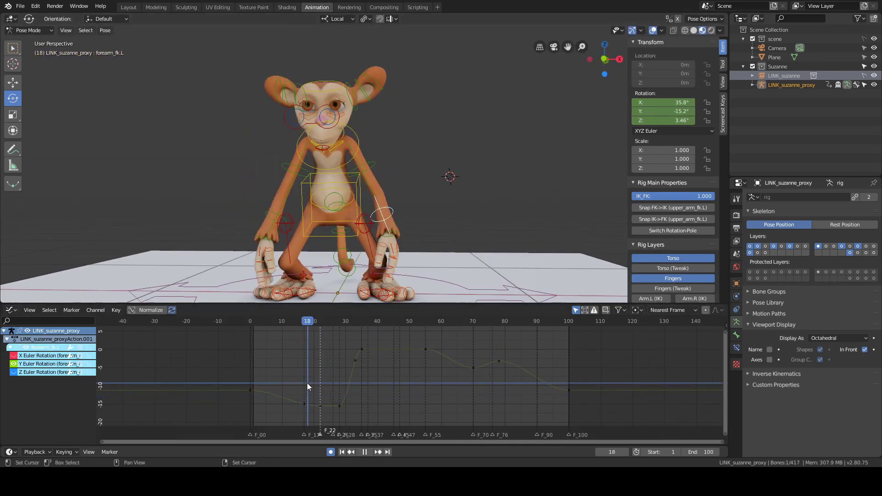
pyautogui.keyDown('shift'); pyautogui.moveTo(307, 382); pyautogui.dragTo(317, 386, button='right'); pyautogui.keyUp('shift')
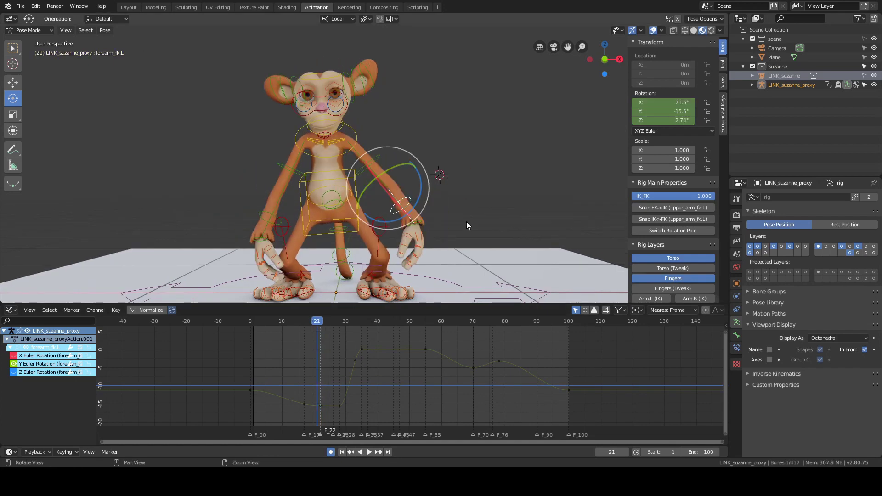
pyautogui.press('Down')
pyautogui.press('Up')
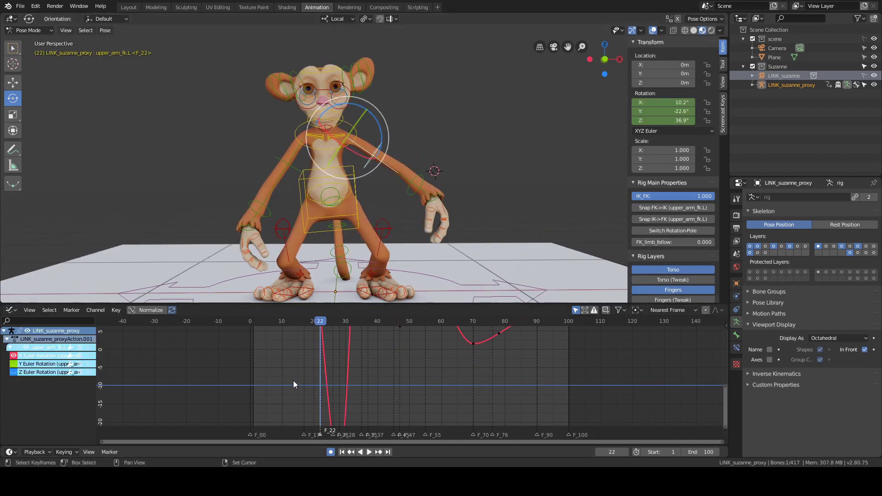
# - Show only the left upper arm's Z rotation curve and fit it in the Graph Editor
pyautogui.press('Home')
pyautogui.hotkey('alt', 'a')
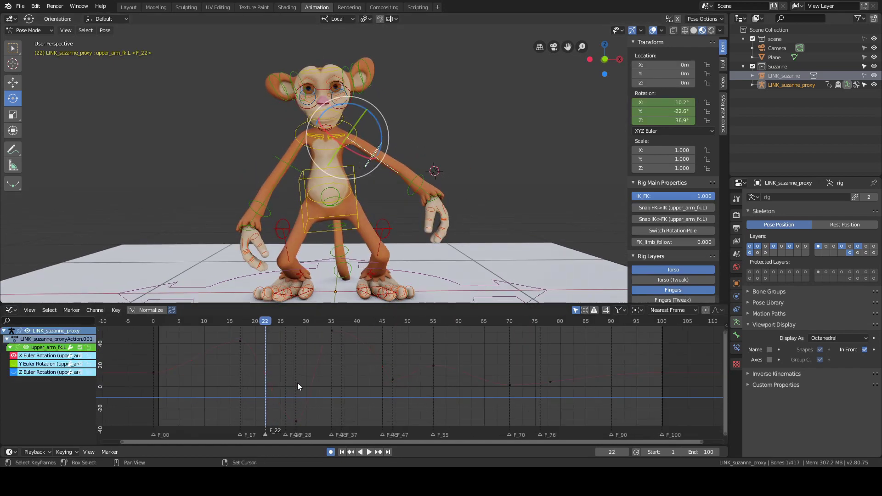
pyautogui.click(13, 356)
pyautogui.click(13, 372)
pyautogui.press('Home')
pyautogui.hotkey('alt', 'a')
pyautogui.scroll(-1, 269, 369)
pyautogui.keyDown('alt'); pyautogui.scroll(1, 270, 368); pyautogui.keyUp('alt')
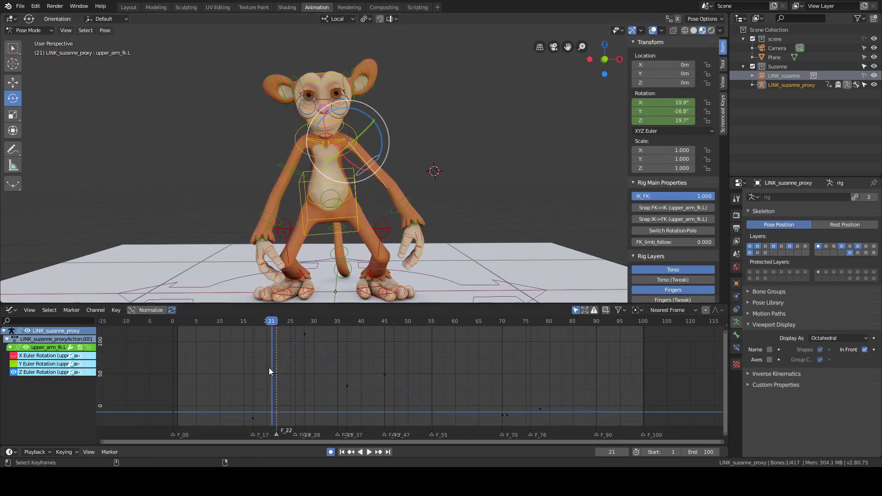
# - Lower the left upper arm's Z rotation keyframe at frame 28 to about 81°
pyautogui.keyDown('alt'); pyautogui.scroll(3, 269, 369); pyautogui.keyUp('alt')
pyautogui.scroll(1, 247, 378)
pyautogui.keyDown('shift'); pyautogui.moveTo(247, 379); pyautogui.dragTo(297, 403, button='right'); pyautogui.keyUp('shift')
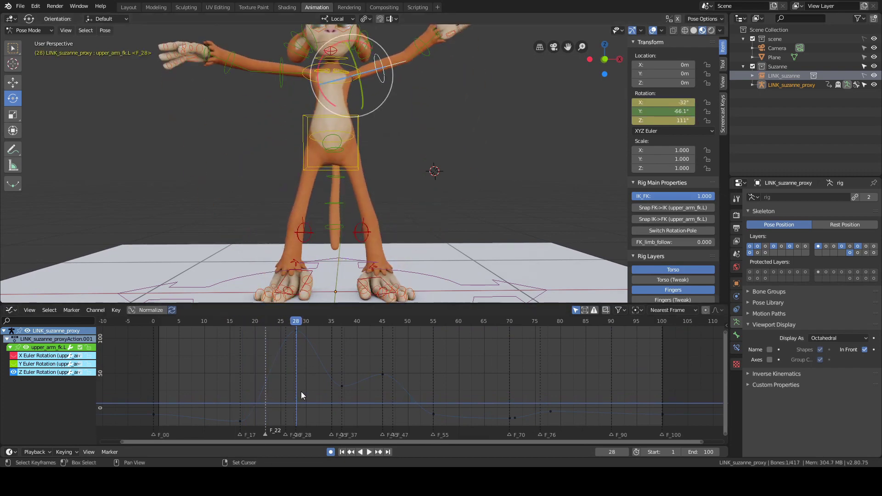
pyautogui.keyDown('alt'); pyautogui.scroll(-4, 420, 223); pyautogui.keyUp('alt')
pyautogui.moveTo(416, 198); pyautogui.dragTo(414, 239, button='middle')
pyautogui.keyDown('alt'); pyautogui.scroll(-5, 421, 223); pyautogui.keyUp('alt')
pyautogui.keyDown('alt'); pyautogui.scroll(2, 414, 239); pyautogui.keyUp('alt')
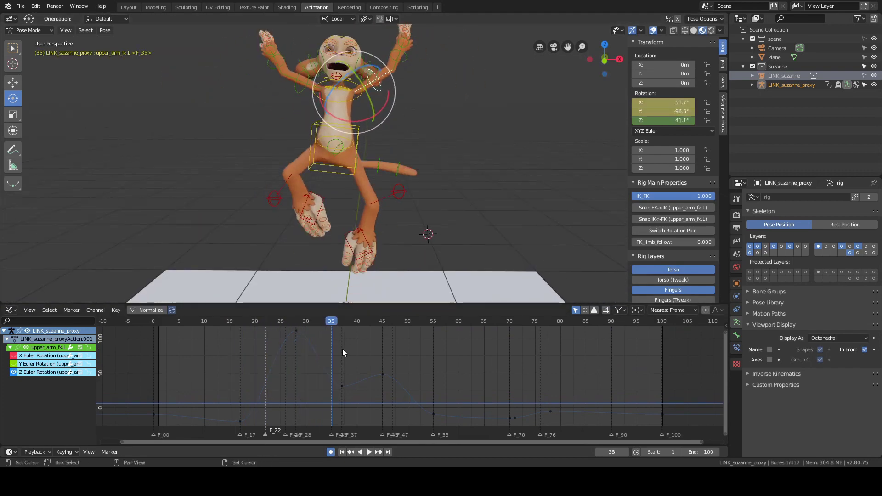
pyautogui.keyDown('alt'); pyautogui.scroll(7, 343, 352); pyautogui.keyUp('alt')
pyautogui.click(296, 330)
pyautogui.press('x')
pyautogui.hotkey('ctrl', 'z')
pyautogui.press('g')
pyautogui.press('y')
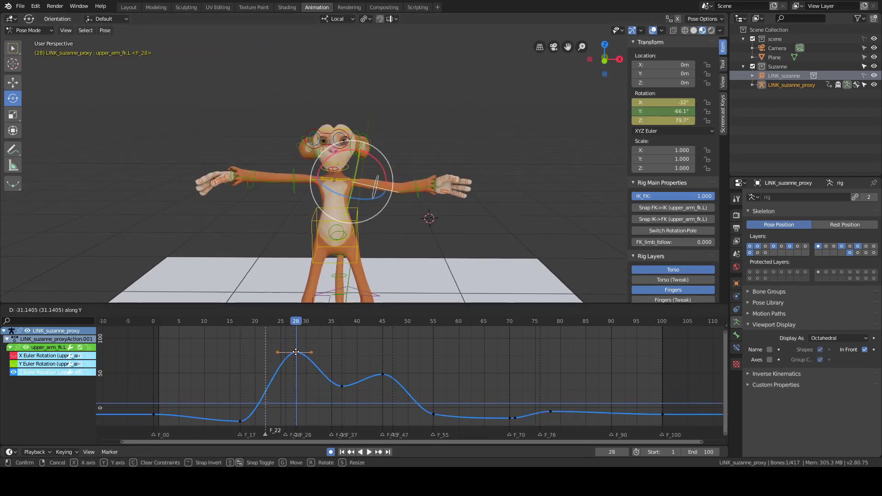
pyautogui.click(296, 352)
# - Try rotating the left upper arm at frame 22 and undo the rotation
pyautogui.moveTo(248, 399)
pyautogui.keyDown('shift'); pyautogui.mouseDown(button='right')
pyautogui.moveTo(230, 400)
pyautogui.moveTo(345, 397)
pyautogui.moveTo(239, 398)
pyautogui.moveTo(302, 393)
pyautogui.moveTo(266, 394)
pyautogui.mouseUp(button='right'); pyautogui.keyUp('shift')
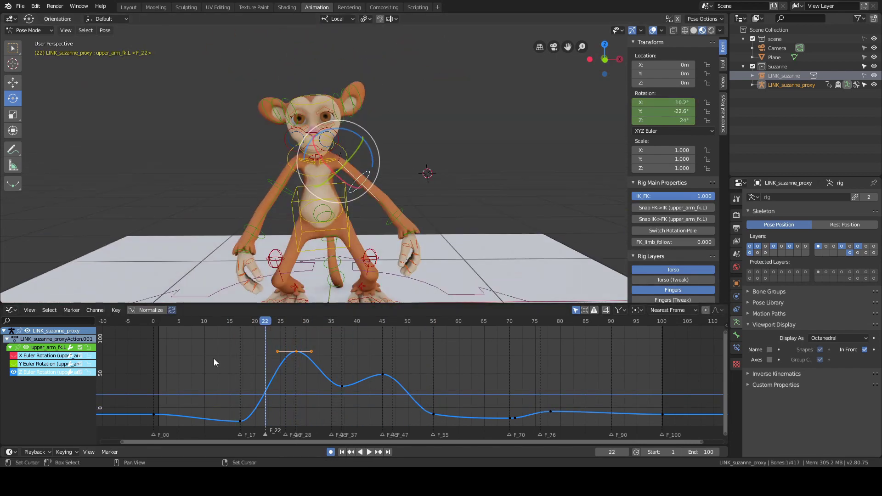
pyautogui.press('r')
pyautogui.click(473, 158)
pyautogui.moveTo(524, 161); pyautogui.dragTo(494, 151, button='middle')
pyautogui.hotkey('ctrl', 'z')
# - Inspect the arm pose at frame 28 and switch the displayed upper arm curve from Z to Y rotation, framing it
pyautogui.keyDown('shift'); pyautogui.moveTo(257, 417); pyautogui.dragTo(296, 393, button='right'); pyautogui.keyUp('shift')
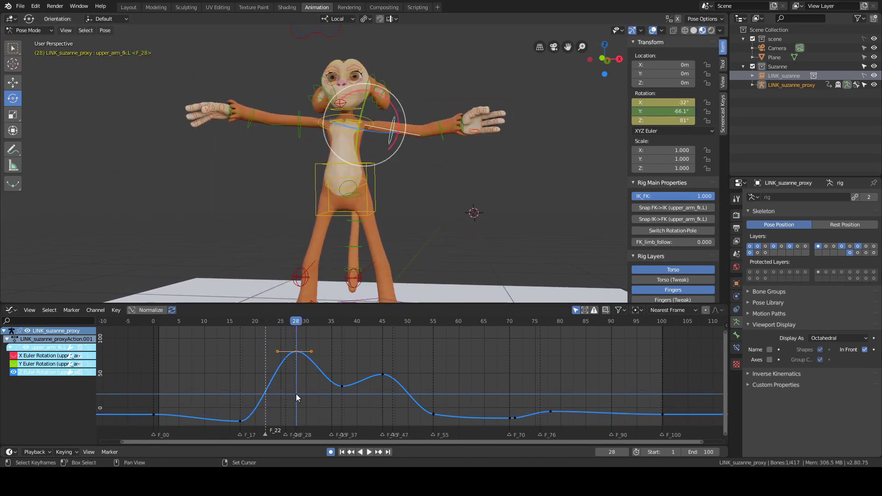
pyautogui.moveTo(404, 230)
pyautogui.mouseDown(button='middle')
pyautogui.moveTo(362, 253)
pyautogui.moveTo(404, 245)
pyautogui.mouseUp(button='middle')
pyautogui.moveTo(294, 363)
pyautogui.keyDown('shift'); pyautogui.mouseDown(button='right')
pyautogui.moveTo(250, 362)
pyautogui.moveTo(296, 358)
pyautogui.mouseUp(button='right'); pyautogui.keyUp('shift')
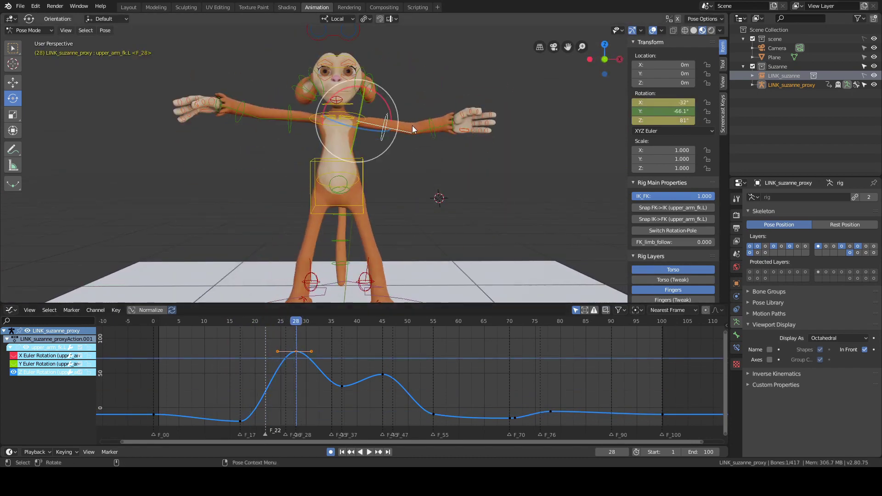
pyautogui.moveTo(406, 146); pyautogui.dragTo(389, 181, button='middle')
pyautogui.press('h')
pyautogui.click(13, 364)
pyautogui.press('Home')
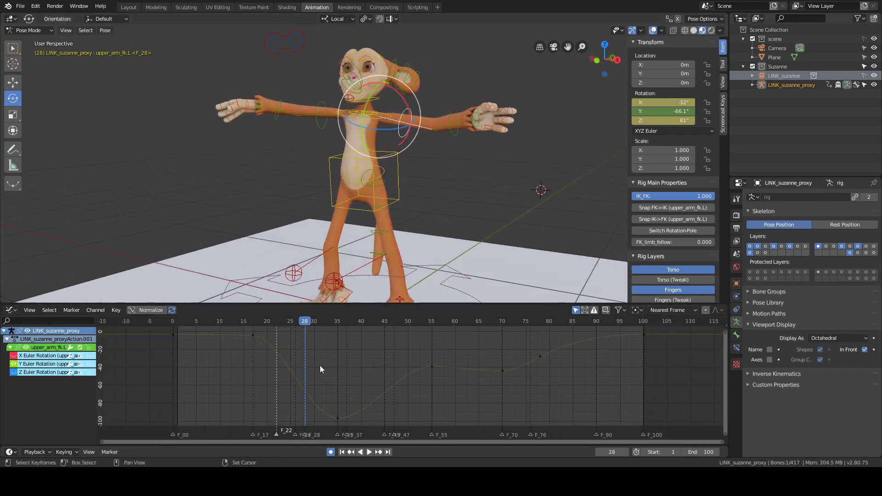
# - Raise the left upper arm's Y rotation keyframe at frame 35 to about -48°
pyautogui.scroll(-1, 320, 369)
pyautogui.keyDown('shift'); pyautogui.moveTo(320, 369); pyautogui.dragTo(336, 387, button='right'); pyautogui.keyUp('shift')
pyautogui.click(345, 412)
pyautogui.press('g')
pyautogui.press('y')
pyautogui.click(344, 367)
# - Step back and forth through the jump around frames 26 to 34 to check the left arm swing
pyautogui.keyDown('alt'); pyautogui.moveTo(390, 225); pyautogui.dragTo(402, 244); pyautogui.keyUp('alt')
pyautogui.keyDown('alt'); pyautogui.scroll(5, 402, 243); pyautogui.keyUp('alt')
pyautogui.keyDown('alt'); pyautogui.scroll(-7, 402, 244); pyautogui.keyUp('alt')
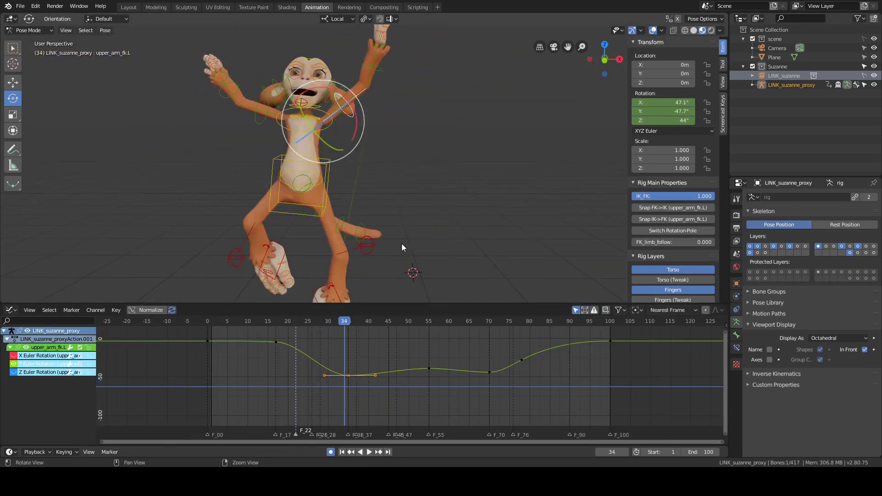
pyautogui.keyDown('alt'); pyautogui.scroll(8, 402, 243); pyautogui.keyUp('alt')
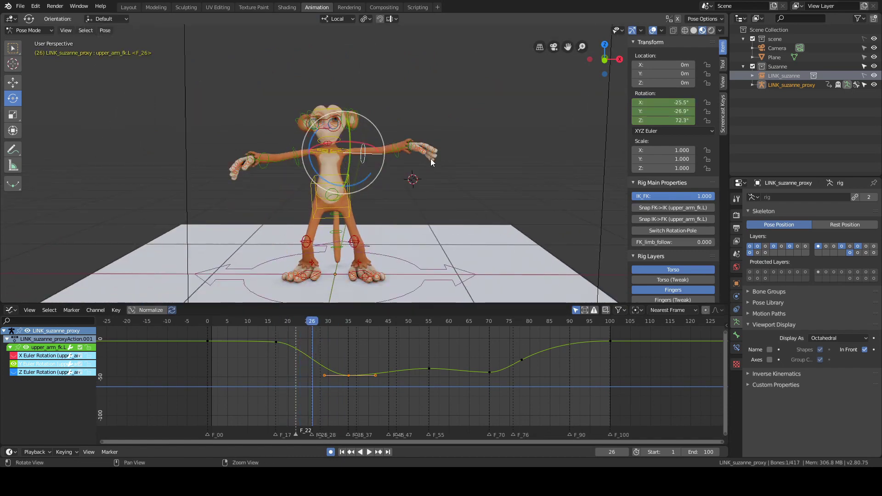
pyautogui.keyDown('alt'); pyautogui.scroll(-6, 431, 158); pyautogui.keyUp('alt')
pyautogui.keyDown('alt'); pyautogui.moveTo(446, 117); pyautogui.dragTo(450, 138, button='middle'); pyautogui.keyUp('alt')
# - Show the upper arm's X and Z curves with Y hidden, and raise the X rotation keyframe at frame 28 to about -25°
pyautogui.hotkey('alt', 'h')
pyautogui.press('h')
pyautogui.keyDown('ctrl'); pyautogui.moveTo(341, 335); pyautogui.dragTo(464, 363, button='middle'); pyautogui.keyUp('ctrl')
pyautogui.moveTo(239, 367); pyautogui.dragTo(324, 368, button='middle')
pyautogui.moveTo(258, 382)
pyautogui.keyDown('shift'); pyautogui.mouseDown(button='right')
pyautogui.moveTo(219, 383)
pyautogui.moveTo(316, 382)
pyautogui.moveTo(312, 374)
pyautogui.moveTo(258, 373)
pyautogui.moveTo(271, 373)
pyautogui.mouseUp(button='right'); pyautogui.keyUp('shift')
pyautogui.click(316, 401)
pyautogui.press('g')
pyautogui.press('y')
pyautogui.click(321, 368)
# - Lengthen the right handle of the left upper arm's X rotation keyframe at frame 17
pyautogui.moveTo(202, 404); pyautogui.dragTo(262, 429)
pyautogui.click(251, 366)
pyautogui.keyDown('shift'); pyautogui.rightClick(269, 360); pyautogui.keyUp('shift')
pyautogui.press('s')
pyautogui.click(317, 355)
# - Lengthen the right handle of the left upper arm's Z rotation keyframe at frame 17 and check the pose near frame 21
pyautogui.click(252, 395)
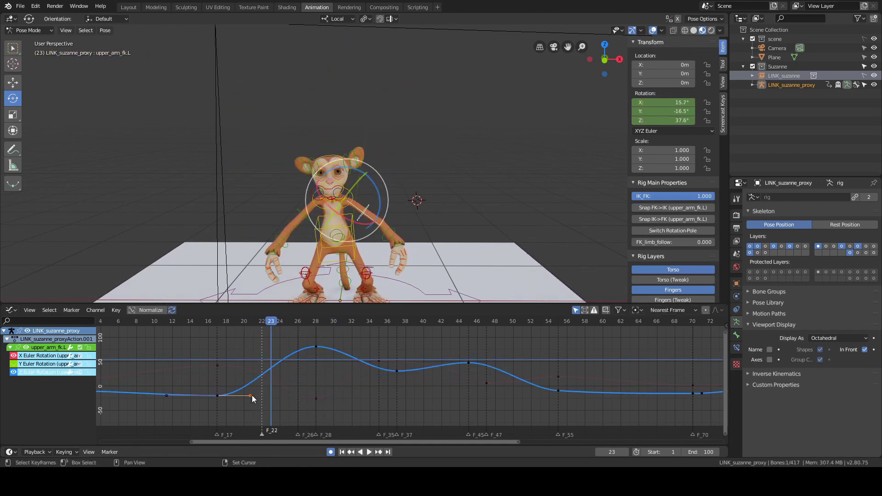
pyautogui.moveTo(251, 395); pyautogui.dragTo(275, 396)
pyautogui.moveTo(258, 381)
pyautogui.keyDown('shift'); pyautogui.mouseDown(button='right')
pyautogui.moveTo(220, 382)
pyautogui.moveTo(253, 380)
pyautogui.mouseUp(button='right'); pyautogui.keyUp('shift')
pyautogui.scroll(3, 428, 202)
pyautogui.keyDown('shift'); pyautogui.moveTo(428, 257); pyautogui.dragTo(409, 179, button='middle'); pyautogui.keyUp('shift')
pyautogui.press('s')
pyautogui.click(304, 378)
# - Slightly shorten the right handle of the left upper arm's X rotation keyframe at frame 17
pyautogui.click(278, 366)
pyautogui.press('s')
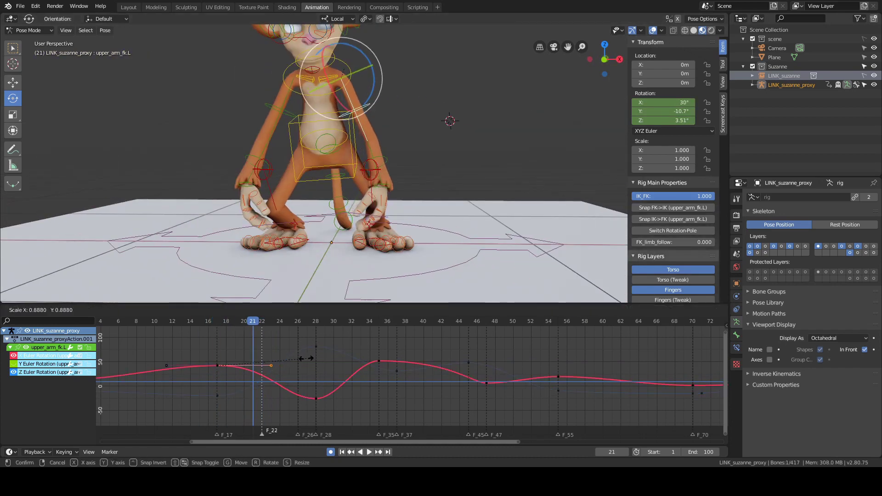
pyautogui.click(307, 359)
# - Check the arm at frame 20 and slightly raise the left upper arm's X rotation keyframe at frame 17
pyautogui.press('Left')
pyautogui.moveTo(322, 221); pyautogui.dragTo(375, 229, button='middle')
pyautogui.click(217, 366)
pyautogui.press('g')
pyautogui.press('y')
pyautogui.click(227, 363)
# - Raise the left upper arm's Z rotation keyframe at frame 17 to about 0°
pyautogui.moveTo(275, 257); pyautogui.dragTo(354, 258, button='middle')
pyautogui.click(217, 395)
pyautogui.press('g')
pyautogui.press('y')
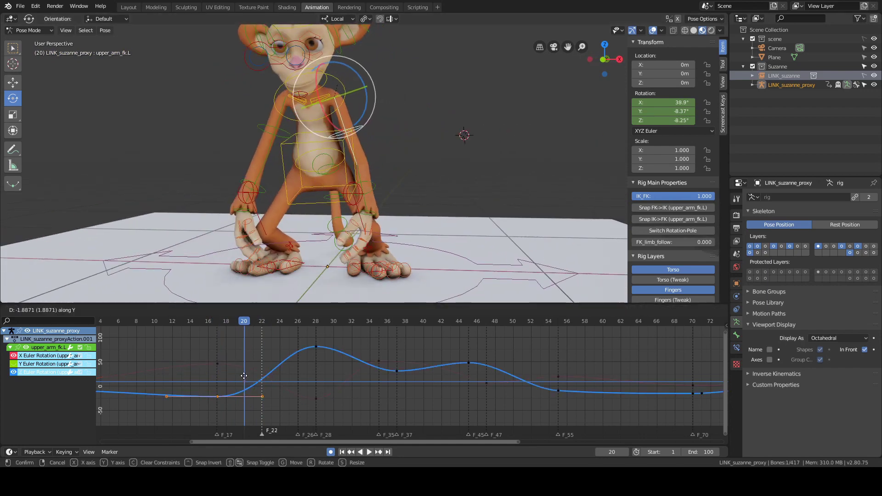
pyautogui.click(244, 366)
# - Step back through the frames before frame 20 and scrub the rest of the jump to check the arm motion
pyautogui.moveTo(452, 248); pyautogui.dragTo(485, 233, button='middle')
pyautogui.press('Left')
pyautogui.press('Left')
pyautogui.press('Left')
pyautogui.press('Left')
pyautogui.press('Left')
pyautogui.keyDown('shift'); pyautogui.moveTo(267, 388); pyautogui.dragTo(558, 398, button='right'); pyautogui.keyUp('shift')
# - Deselect all bones, hide the viewport overlays, and play the jump, stopping at frame 49
pyautogui.hotkey('alt', 'a')
pyautogui.scroll(4, 401, 167)
pyautogui.hotkey('alt', 'shift', 'z')
pyautogui.press('space')
pyautogui.moveTo(401, 167); pyautogui.dragTo(396, 164, button='middle')
pyautogui.scroll(-5, 385, 163)
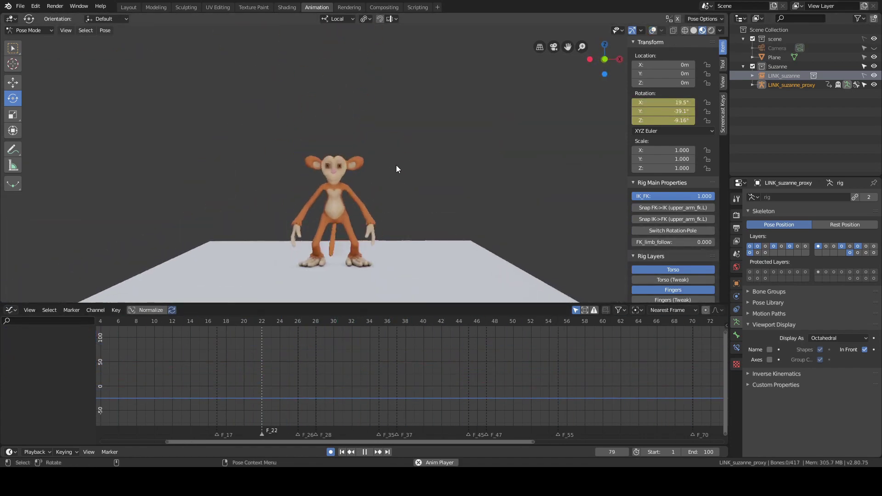
pyautogui.scroll(-3, 396, 164)
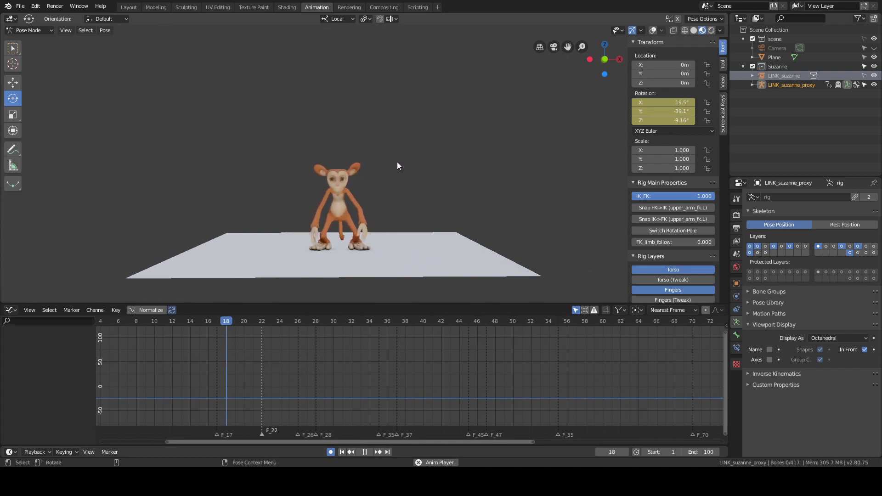
pyautogui.press('space')
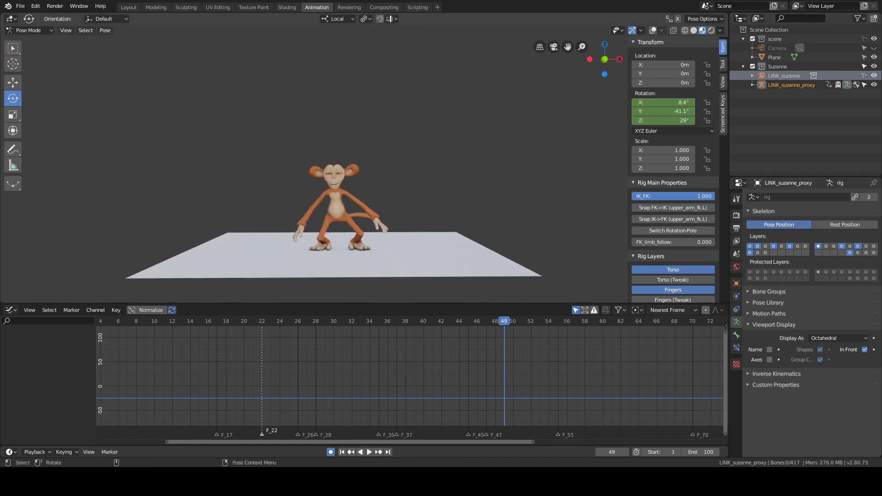
# - Show the viewport overlays again and select the left upper arm at frame 49
pyautogui.scroll(3, 479, 168)
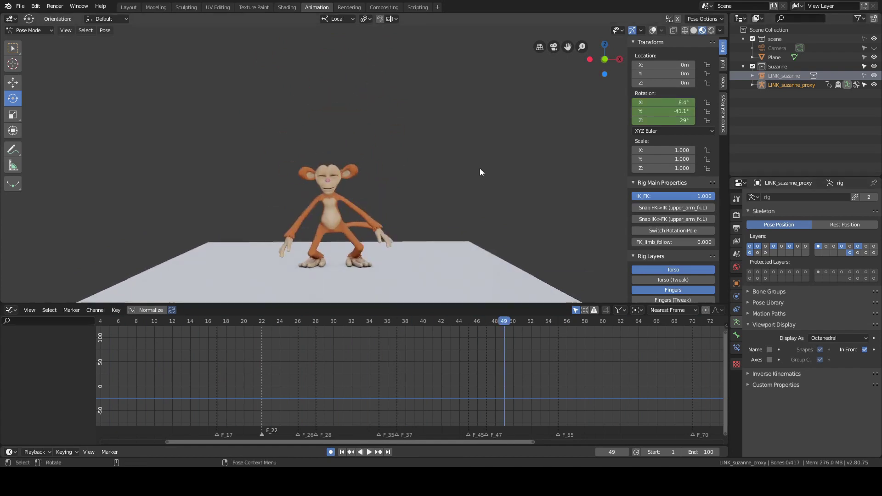
pyautogui.keyDown('shift'); pyautogui.scroll(-3, 448, 117); pyautogui.keyUp('shift')
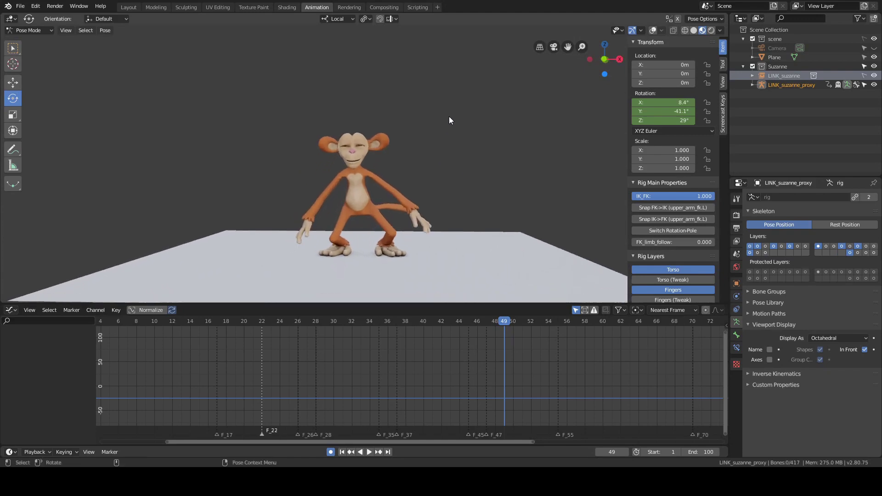
pyautogui.click(653, 30)
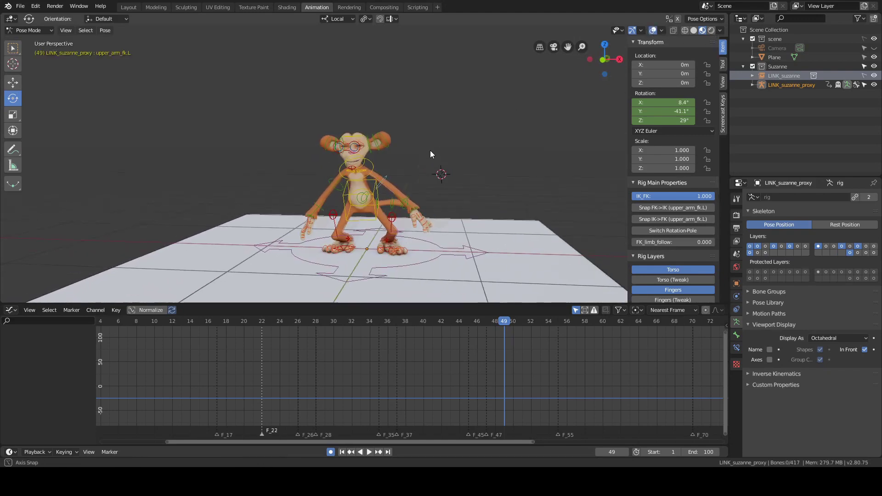
pyautogui.scroll(4, 429, 151)
pyautogui.click(410, 147)
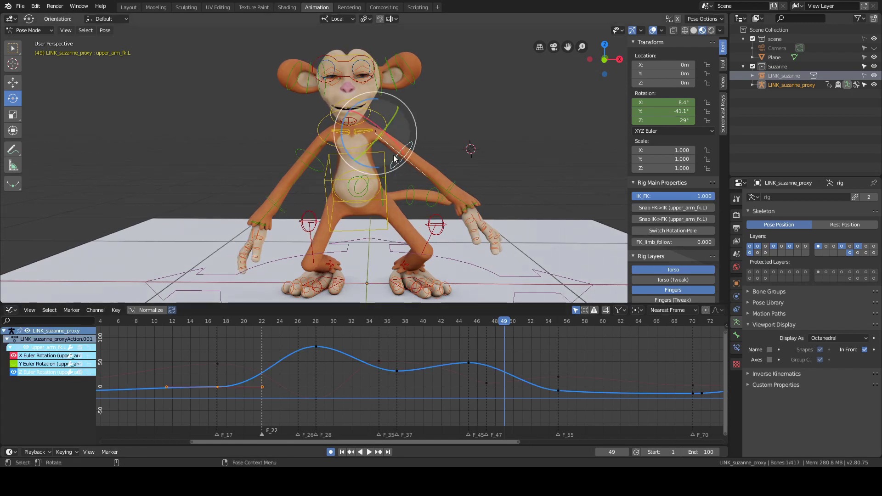
pyautogui.moveTo(480, 120); pyautogui.dragTo(462, 134, button='middle')
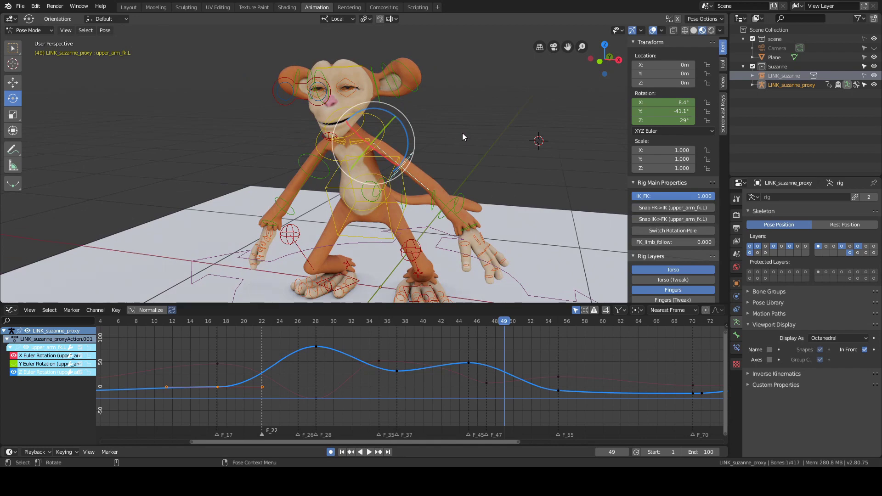
# - Try the Local and Global transform orientations and compare the left upper arm's rotation axes at frame 49
pyautogui.press(',')
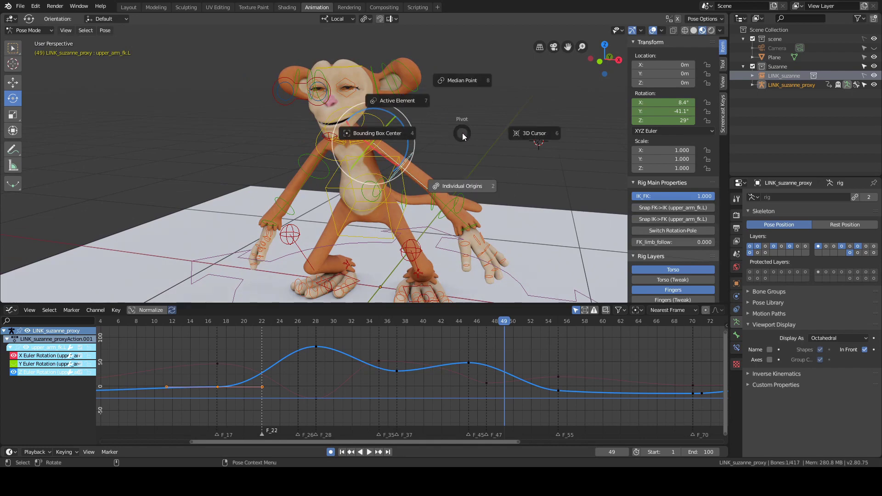
pyautogui.press(',')
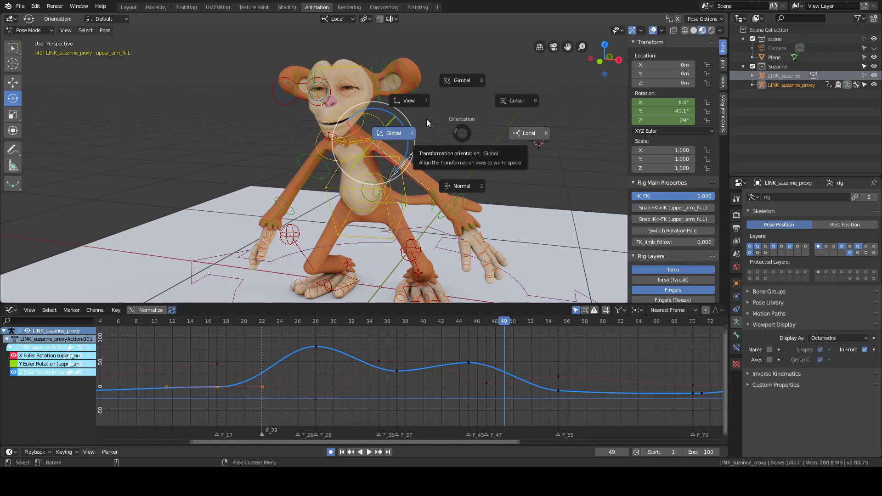
pyautogui.click(536, 138)
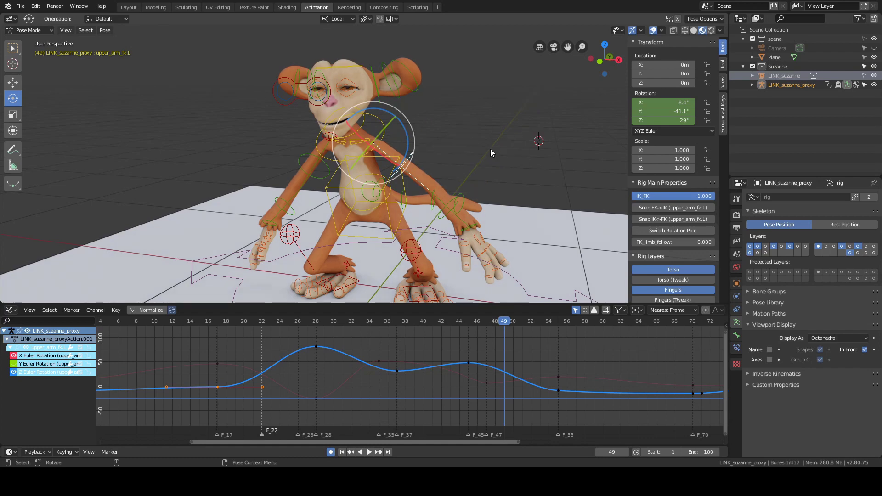
pyautogui.moveTo(489, 149)
pyautogui.mouseDown(button='middle')
pyautogui.moveTo(392, 146)
pyautogui.moveTo(490, 142)
pyautogui.mouseUp(button='middle')
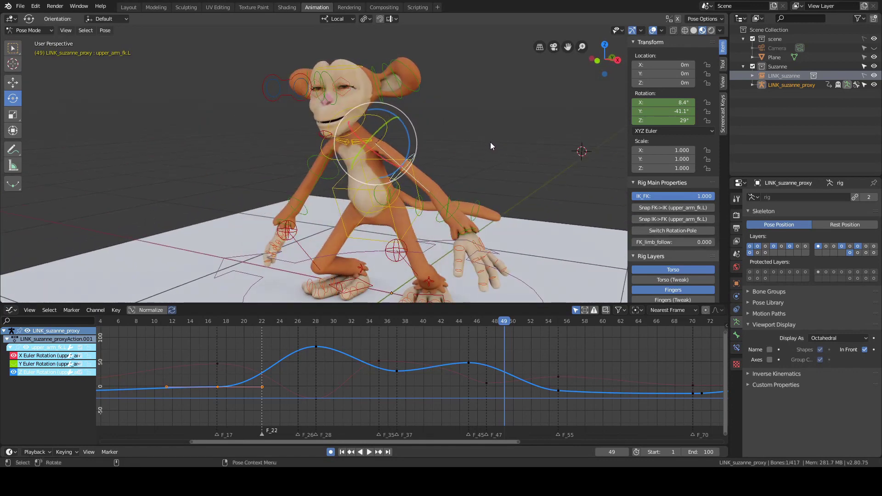
pyautogui.press(',')
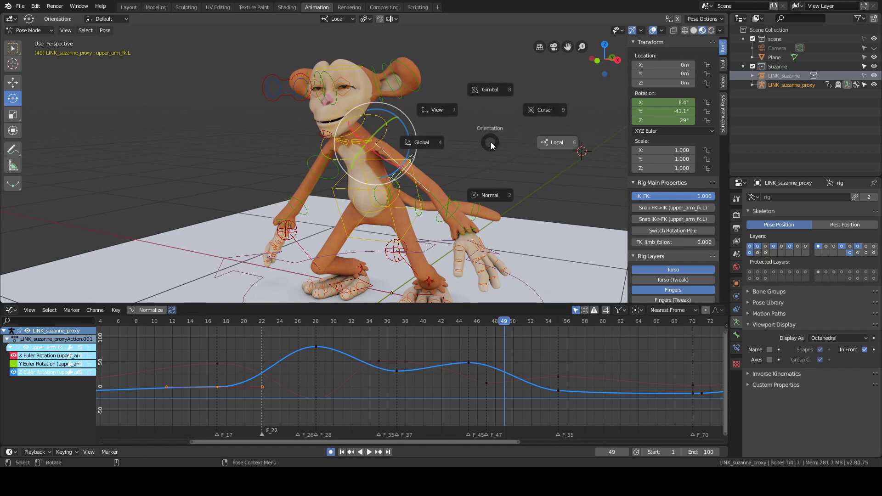
pyautogui.click(468, 143)
pyautogui.moveTo(468, 143); pyautogui.dragTo(514, 154, button='middle')
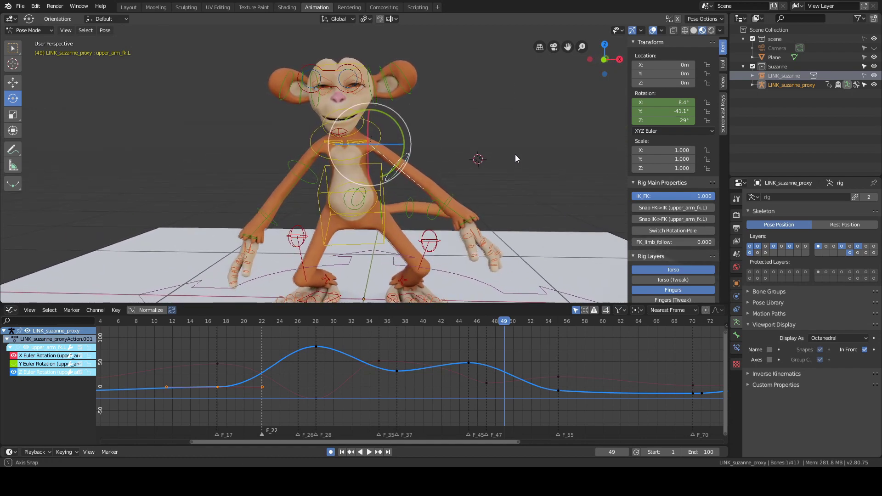
pyautogui.scroll(-3, 432, 100)
pyautogui.scroll(3, 472, 93)
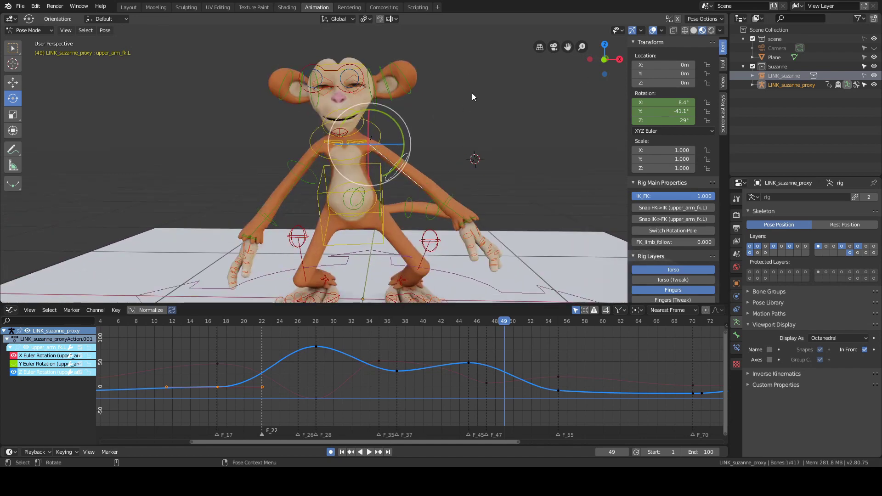
pyautogui.moveTo(472, 93)
pyautogui.mouseDown(button='middle')
pyautogui.moveTo(429, 97)
pyautogui.moveTo(470, 98)
pyautogui.mouseUp(button='middle')
# - Look through the transform orientation choices and the rotation modes offered for the left upper arm
pyautogui.press(',')
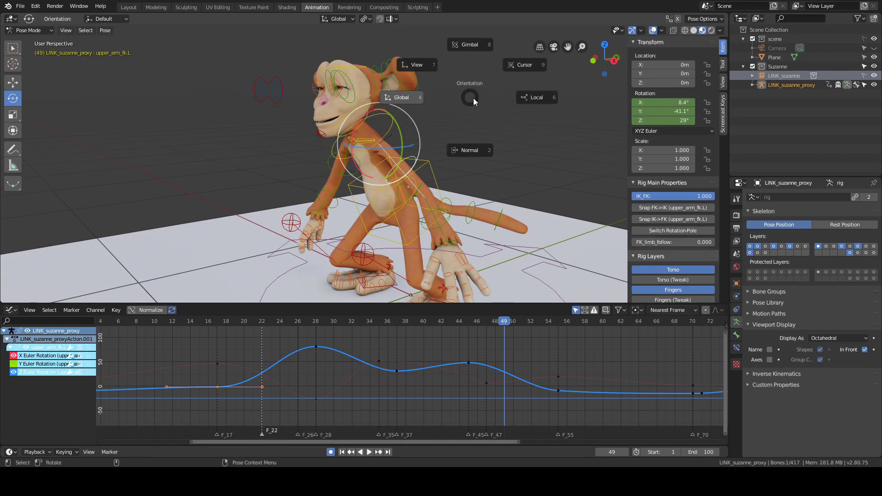
pyautogui.click(475, 102)
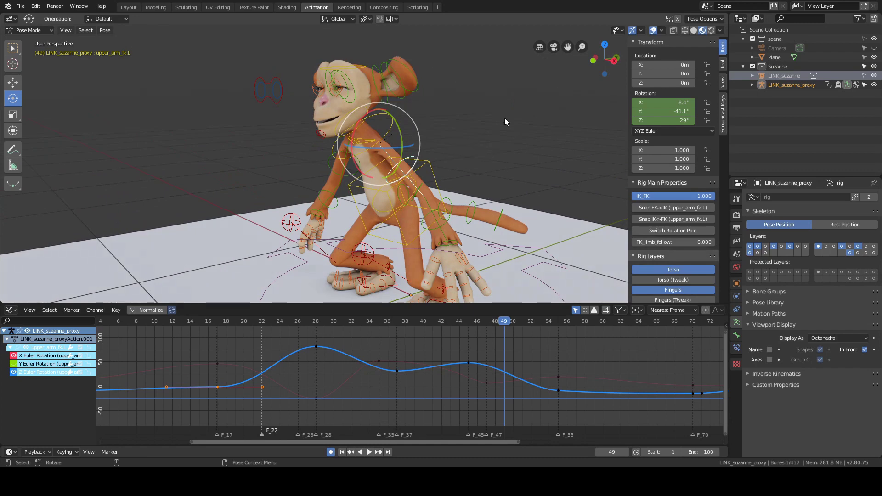
pyautogui.click(662, 131)
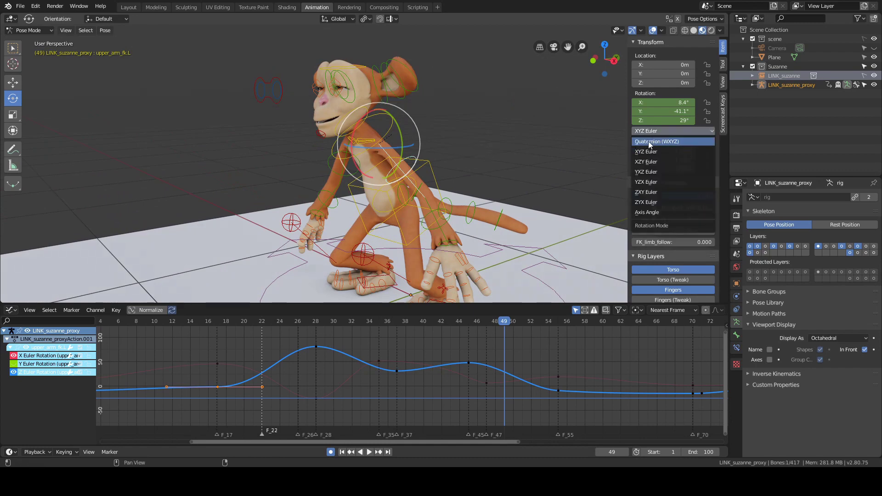
pyautogui.moveTo(499, 116); pyautogui.dragTo(476, 118, button='middle')
# - Set the transform orientation to Gimbal for the left upper arm
pyautogui.scroll(1, 484, 120)
pyautogui.press(',')
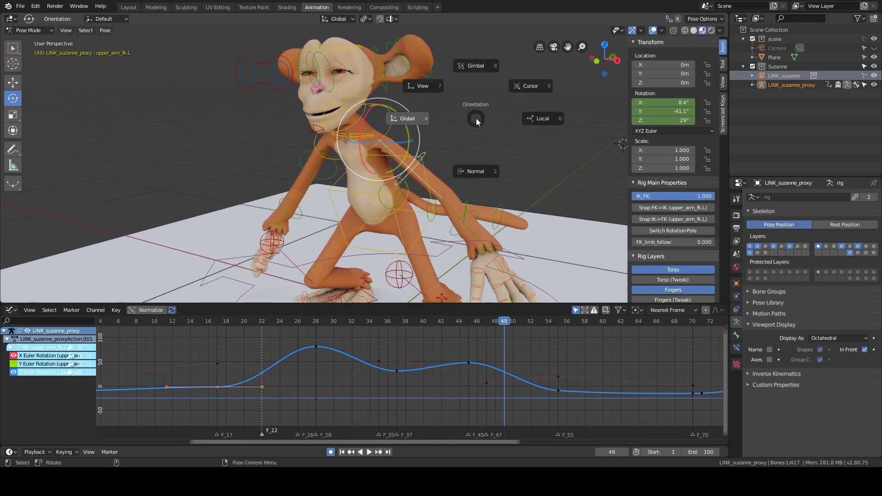
pyautogui.click(479, 69)
pyautogui.moveTo(478, 69); pyautogui.dragTo(473, 129, button='middle')
# - Go to frame 0 and examine the left upper arm's gimbal rotation axes
pyautogui.scroll(-3, 310, 377)
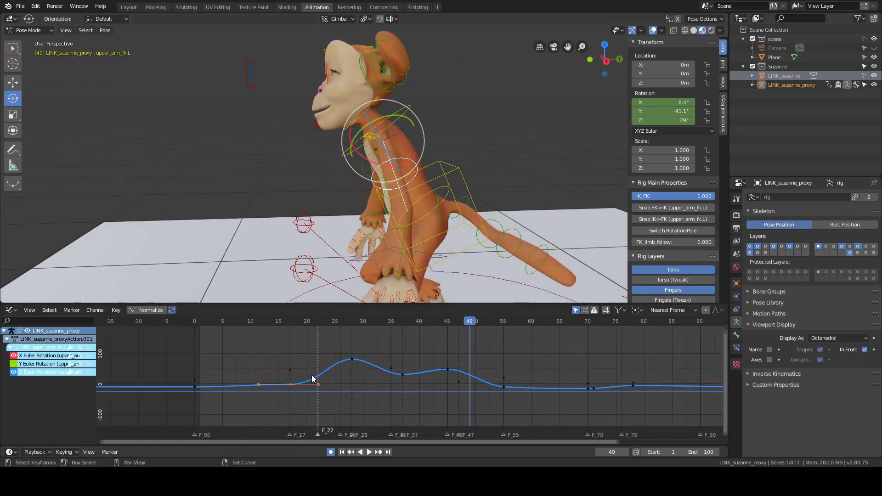
pyautogui.rightClick(196, 379)
pyautogui.keyDown('alt'); pyautogui.moveTo(425, 168); pyautogui.dragTo(445, 178); pyautogui.keyUp('alt')
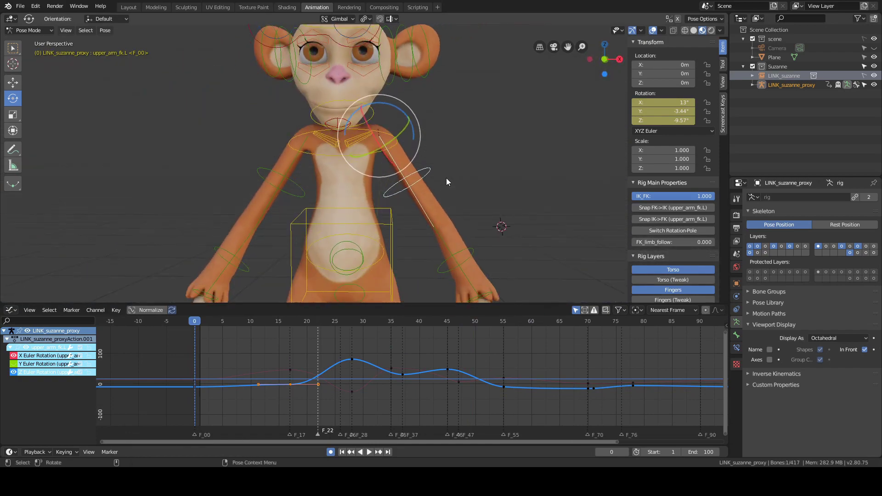
pyautogui.press(',')
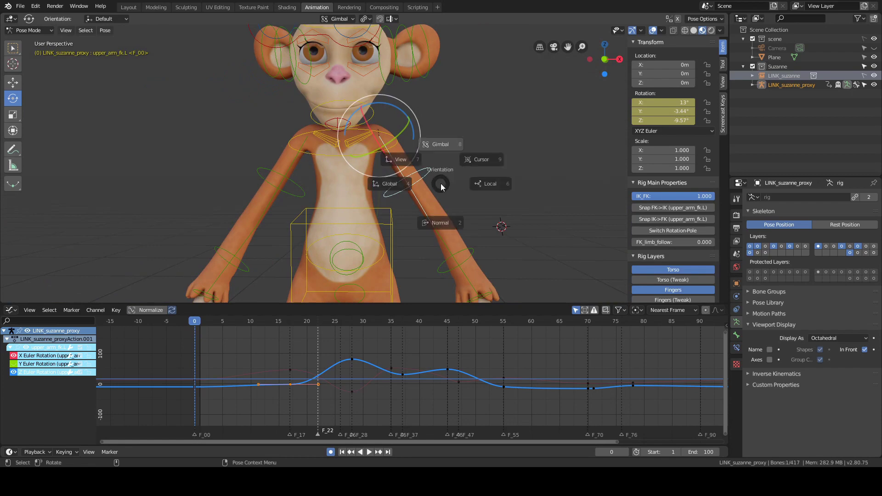
pyautogui.press('Escape')
pyautogui.keyDown('alt'); pyautogui.moveTo(495, 184); pyautogui.dragTo(451, 189); pyautogui.keyUp('alt')
# - Step forward from frame 0 to frame 26 and examine how the left upper arm's gimbal axes turn
pyautogui.press('Right')
pyautogui.press('Right')
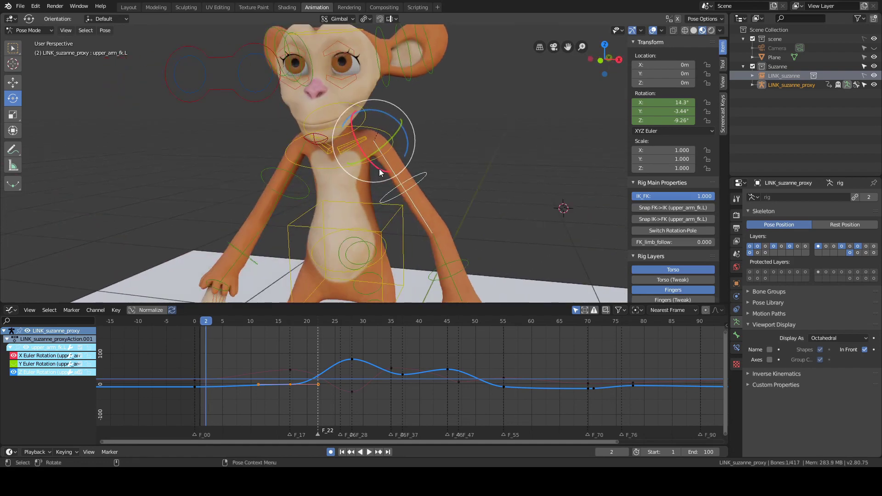
pyautogui.keyDown('alt'); pyautogui.moveTo(467, 151); pyautogui.dragTo(410, 164); pyautogui.keyUp('alt')
pyautogui.press('Right')
pyautogui.press('Right')
pyautogui.press('Right')
pyautogui.press('Right')
pyautogui.press('Right')
pyautogui.press('Right')
pyautogui.press('Right')
pyautogui.press('Right')
pyautogui.press('Right')
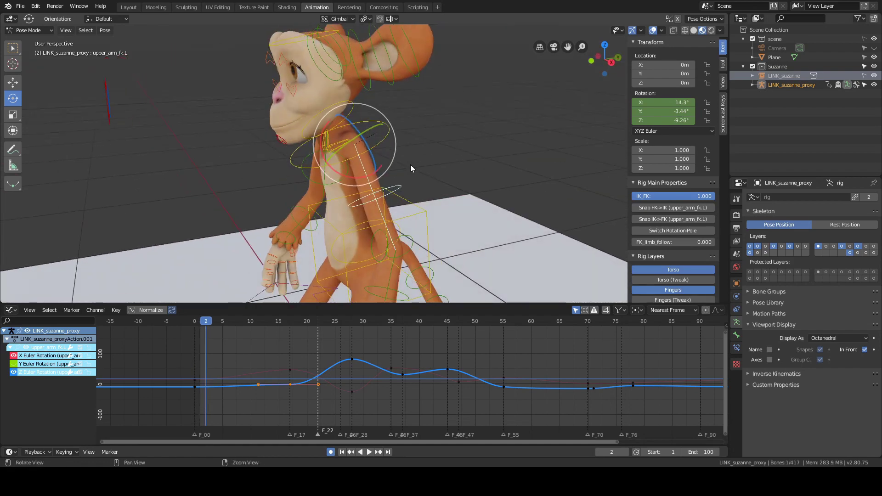
pyautogui.press('Right')
pyautogui.press('Right')
pyautogui.press('Right')
pyautogui.press('Right')
pyautogui.press('Right')
pyautogui.press('Right')
pyautogui.press('Right')
pyautogui.press('Right')
pyautogui.press('Right')
pyautogui.press('Right')
pyautogui.press('Right')
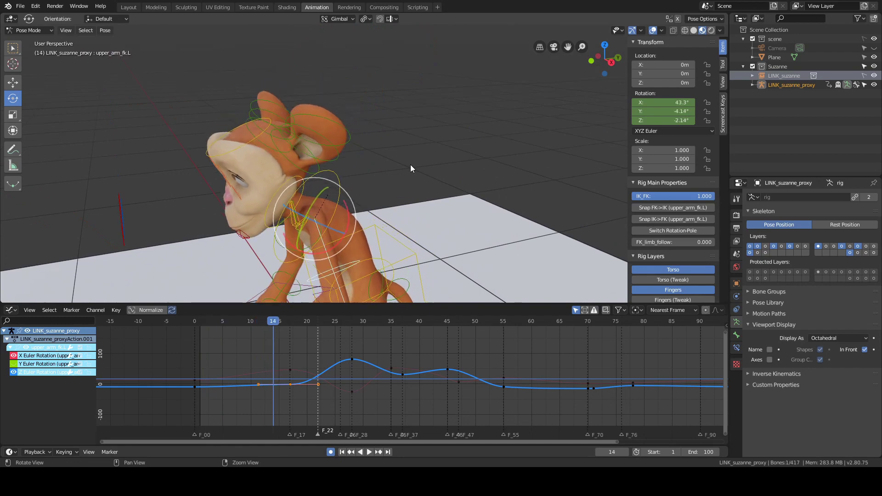
pyautogui.press('Right')
pyautogui.press('Right')
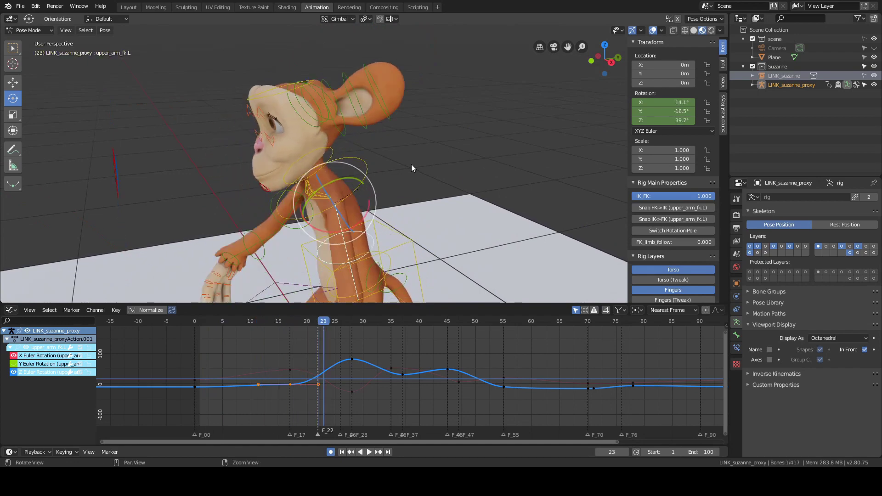
pyautogui.keyDown('alt'); pyautogui.moveTo(410, 158); pyautogui.dragTo(434, 159); pyautogui.keyUp('alt')
pyautogui.press('Right')
pyautogui.press('Right')
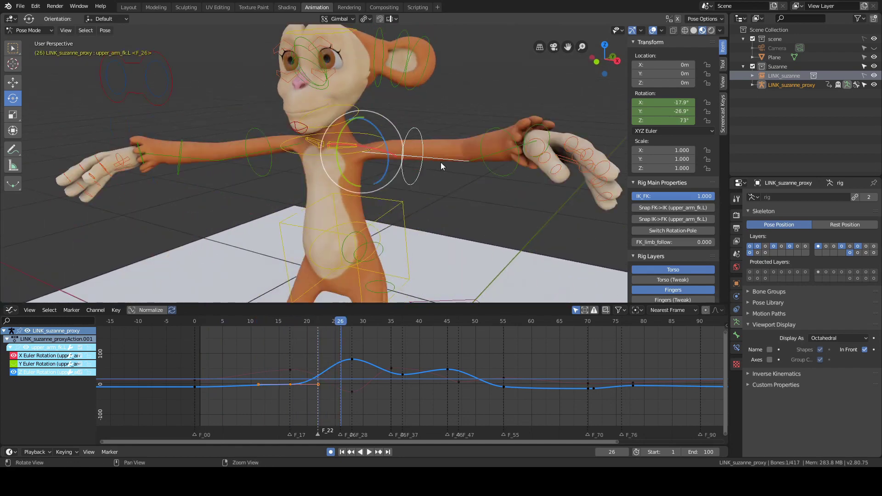
# - Advance frame by frame to frame 36 and examine the raised left upper arm's gimbal axes from the side
pyautogui.keyDown('alt'); pyautogui.moveTo(442, 123); pyautogui.dragTo(363, 189); pyautogui.keyUp('alt')
pyautogui.press('Right')
pyautogui.press('Right')
pyautogui.press('Right')
pyautogui.press('Right')
pyautogui.press('Right')
pyautogui.press('Right')
pyautogui.press('Right')
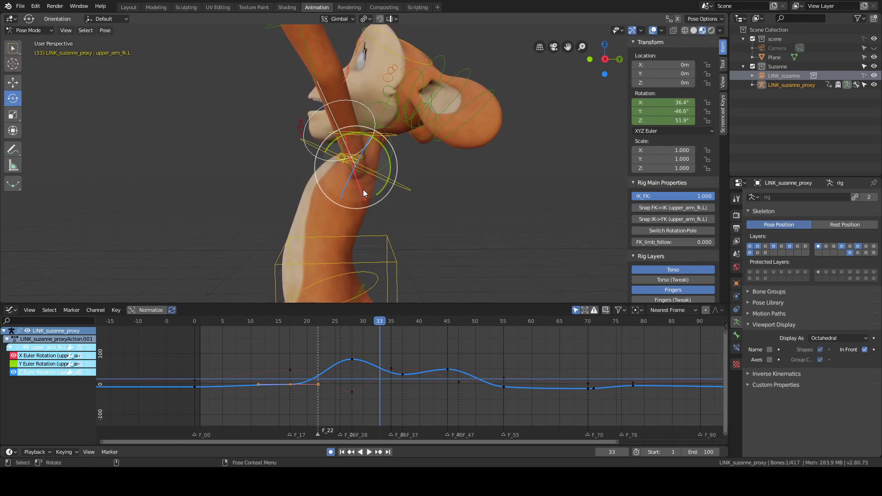
pyautogui.press('Right')
pyautogui.press('Right')
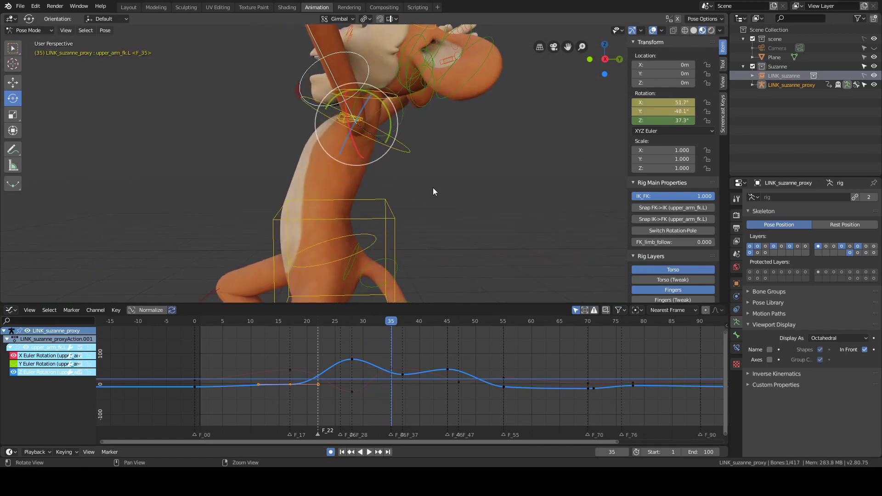
pyautogui.keyDown('alt'); pyautogui.moveTo(434, 188); pyautogui.dragTo(422, 160); pyautogui.keyUp('alt')
pyautogui.press('Right')
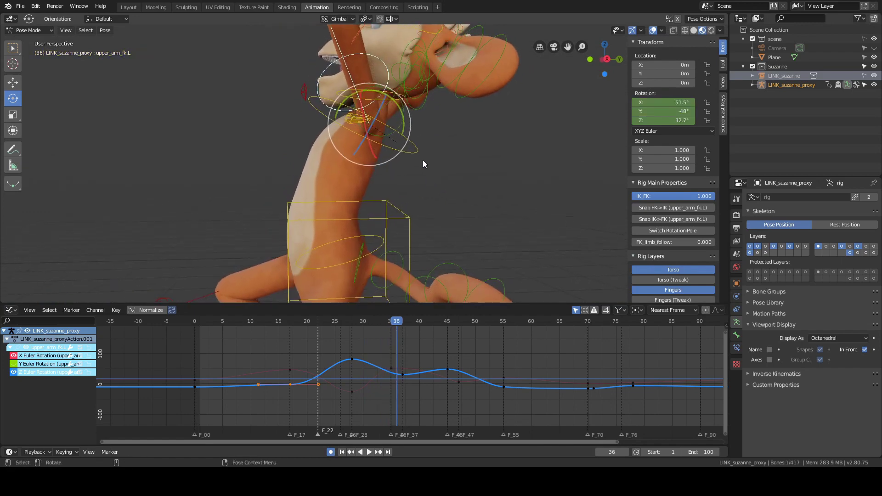
# - Try rotating the left upper arm about its gimbal Y axis at frame 36 and undo the last rotation
pyautogui.moveTo(402, 111); pyautogui.dragTo(410, 133)
pyautogui.keyDown('alt'); pyautogui.moveTo(456, 158); pyautogui.dragTo(436, 147); pyautogui.keyUp('alt')
pyautogui.moveTo(389, 117); pyautogui.dragTo(388, 113)
pyautogui.keyDown('alt'); pyautogui.moveTo(461, 127); pyautogui.dragTo(418, 106); pyautogui.keyUp('alt')
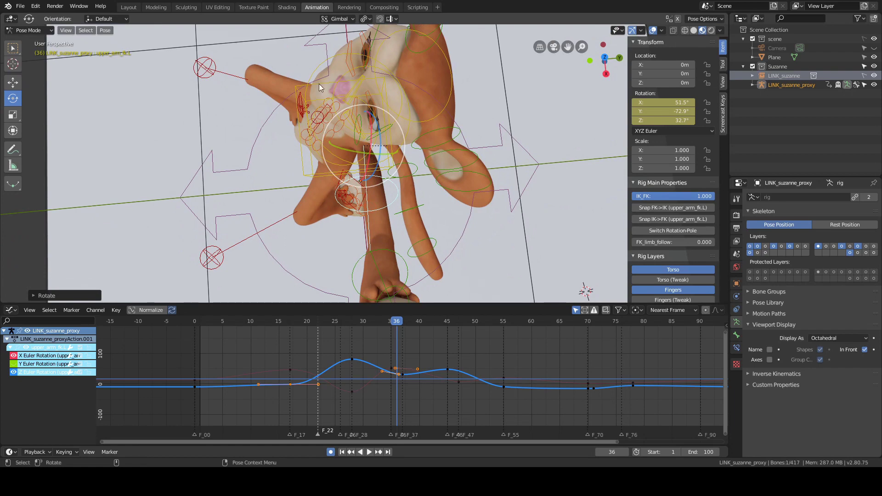
pyautogui.keyDown('alt'); pyautogui.moveTo(467, 117); pyautogui.dragTo(324, 181); pyautogui.keyUp('alt')
pyautogui.keyDown('alt'); pyautogui.moveTo(391, 189); pyautogui.dragTo(460, 136); pyautogui.keyUp('alt')
pyautogui.hotkey('ctrl', 'z')
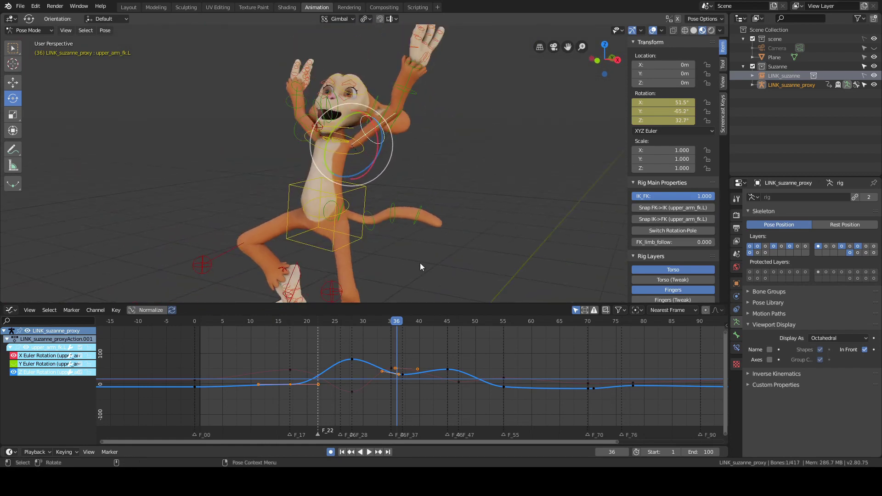
# - Scrub back to frame 28 and step through the neighbouring frames to check the outstretched left arm
pyautogui.moveTo(284, 375); pyautogui.dragTo(350, 380)
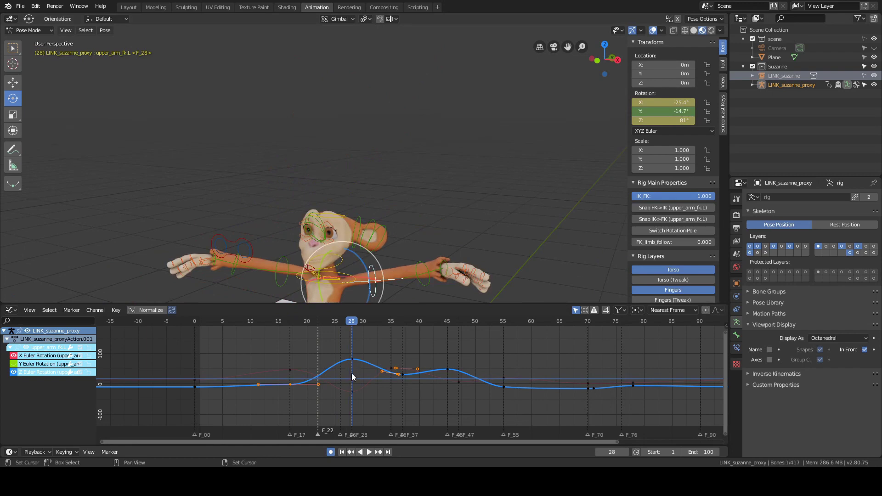
pyautogui.keyDown('alt'); pyautogui.moveTo(475, 200); pyautogui.dragTo(467, 151, button='middle'); pyautogui.keyUp('alt')
pyautogui.keyDown('alt'); pyautogui.moveTo(435, 257); pyautogui.dragTo(426, 252); pyautogui.keyUp('alt')
pyautogui.press('Left')
pyautogui.press('Left')
pyautogui.press('Left')
pyautogui.press('Left')
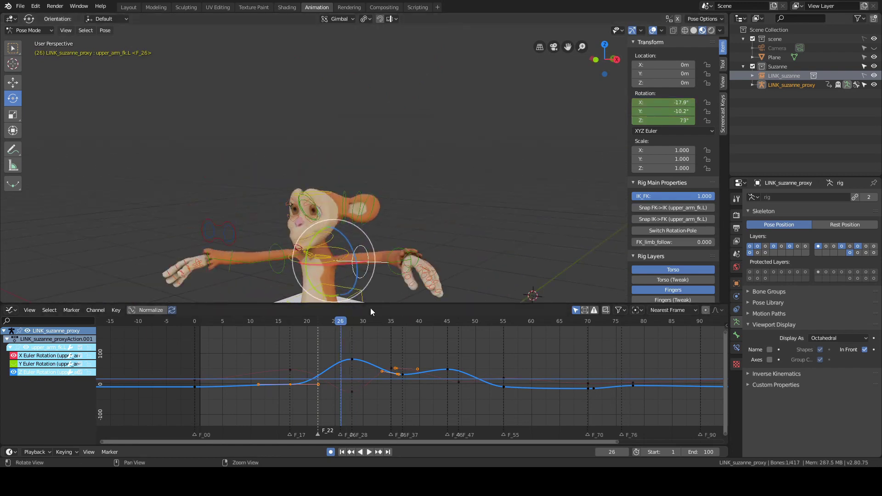
pyautogui.keyDown('alt'); pyautogui.moveTo(430, 256); pyautogui.dragTo(428, 214, button='middle'); pyautogui.keyUp('alt')
pyautogui.press('Right')
pyautogui.press('Right')
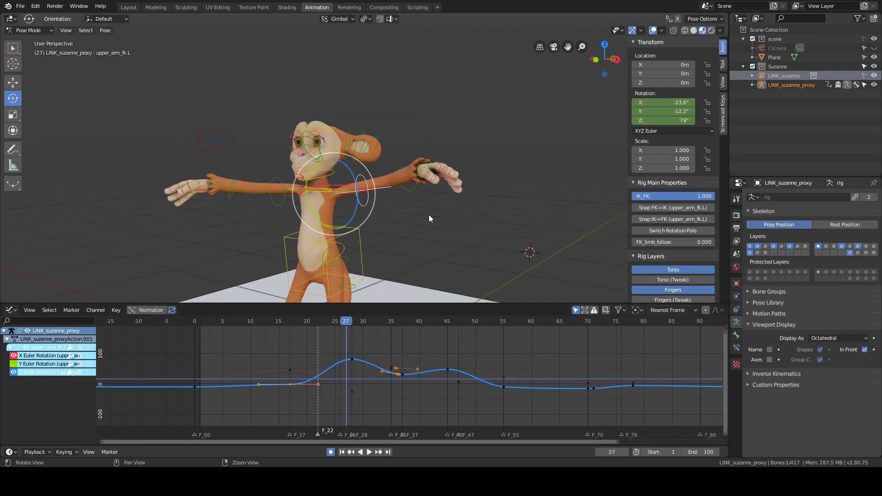
pyautogui.press('Right')
pyautogui.press('Right')
# - Try rotating the left upper arm at frame 28 and undo it
pyautogui.keyDown('alt'); pyautogui.moveTo(400, 276); pyautogui.dragTo(503, 176); pyautogui.keyUp('alt')
pyautogui.moveTo(369, 198); pyautogui.dragTo(373, 190)
pyautogui.hotkey('ctrl', 'z')
# - Try rotating the left upper arm about its gimbal X axis at frame 32 and undo it
pyautogui.keyDown('alt'); pyautogui.moveTo(486, 197); pyautogui.dragTo(384, 214); pyautogui.keyUp('alt')
pyautogui.press('Right')
pyautogui.press('Right')
pyautogui.press('Right')
pyautogui.press('Right')
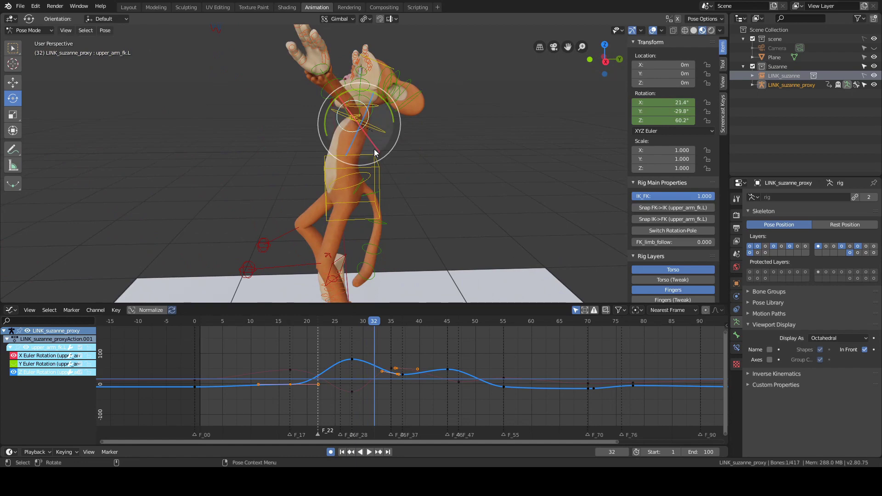
pyautogui.moveTo(380, 152); pyautogui.dragTo(373, 155)
pyautogui.keyDown('alt'); pyautogui.moveTo(383, 158); pyautogui.dragTo(465, 183); pyautogui.keyUp('alt')
pyautogui.hotkey('ctrl', 'z')
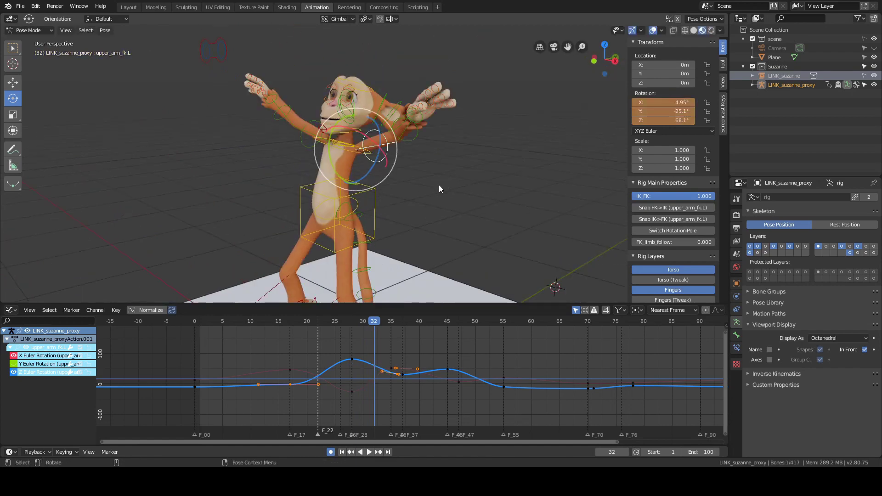
# - Undo the remaining trial rotation of the left upper arm, going back to frame 49
pyautogui.press('Down')
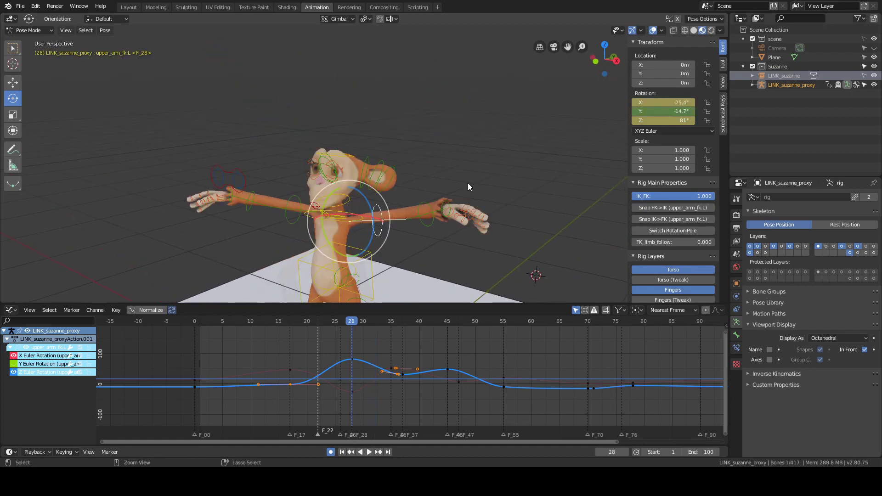
pyautogui.press('space')
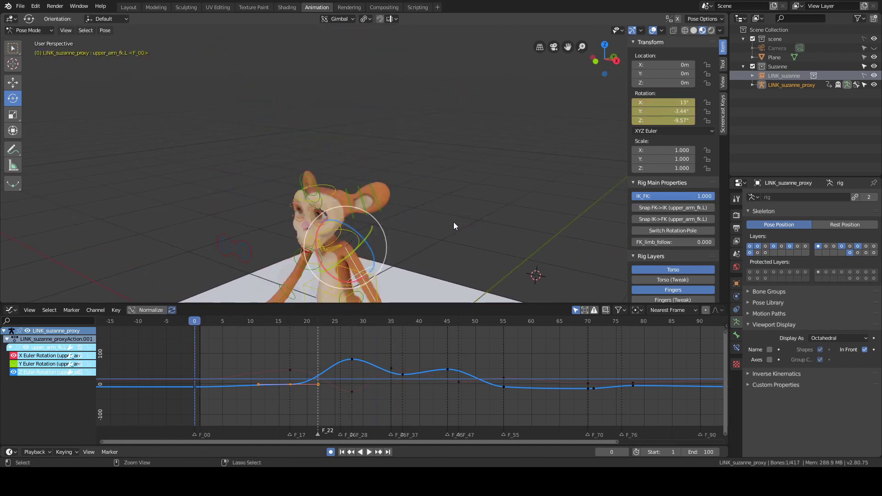
pyautogui.keyDown('alt'); pyautogui.keyDown('shift'); pyautogui.moveTo(420, 246); pyautogui.dragTo(447, 132); pyautogui.keyUp('shift'); pyautogui.keyUp('alt')
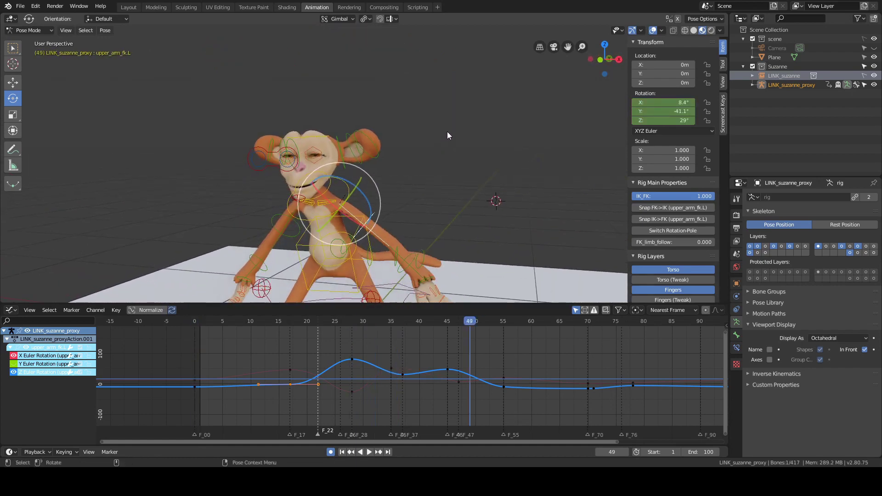
# - Scrub to frame 28 and move forward to frame 33 to examine the left upper arm's gimbal axes from the side
pyautogui.moveTo(303, 383); pyautogui.dragTo(351, 385)
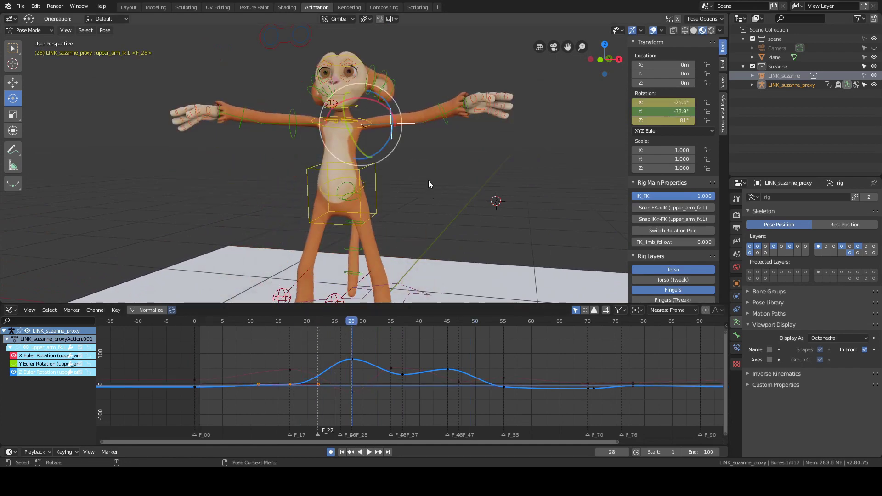
pyautogui.keyDown('alt'); pyautogui.moveTo(445, 164); pyautogui.dragTo(387, 172); pyautogui.keyUp('alt')
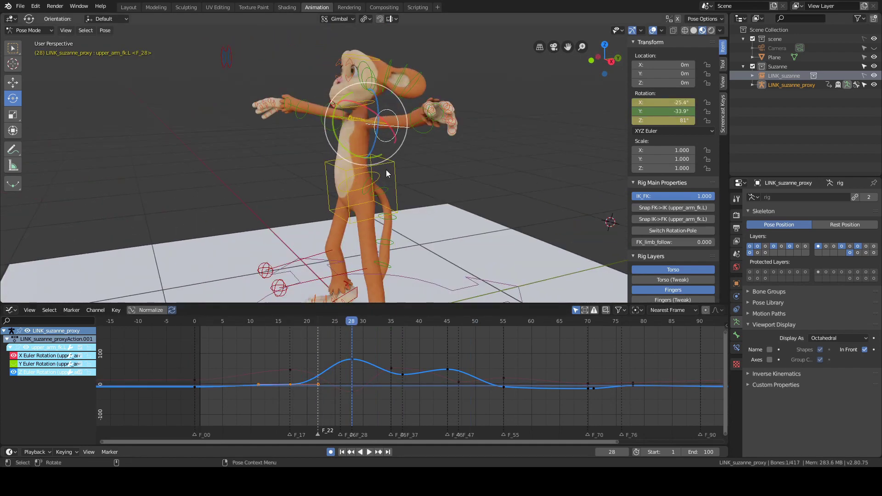
pyautogui.keyDown('alt'); pyautogui.scroll(-1, 393, 169); pyautogui.keyUp('alt')
pyautogui.keyDown('alt'); pyautogui.scroll(-3, 394, 167); pyautogui.keyUp('alt')
pyautogui.keyDown('alt'); pyautogui.moveTo(402, 157); pyautogui.dragTo(419, 209, button='middle'); pyautogui.keyUp('alt')
pyautogui.keyDown('alt'); pyautogui.moveTo(419, 209); pyautogui.dragTo(396, 202); pyautogui.keyUp('alt')
pyautogui.keyDown('alt'); pyautogui.scroll(-3, 397, 202); pyautogui.keyUp('alt')
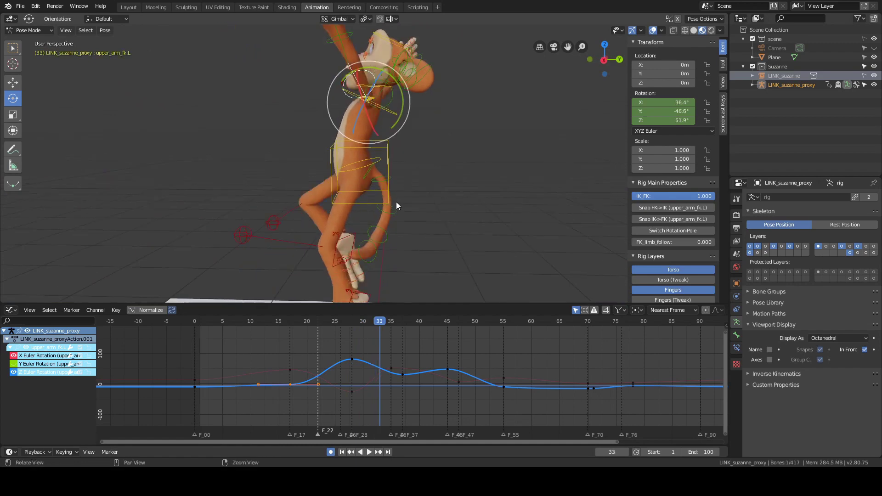
# - Move to frame 36 and examine the left upper arm's gimbal axes from several angles
pyautogui.keyDown('alt'); pyautogui.scroll(-3, 398, 202); pyautogui.keyUp('alt')
pyautogui.keyDown('alt'); pyautogui.scroll(2, 398, 202); pyautogui.keyUp('alt')
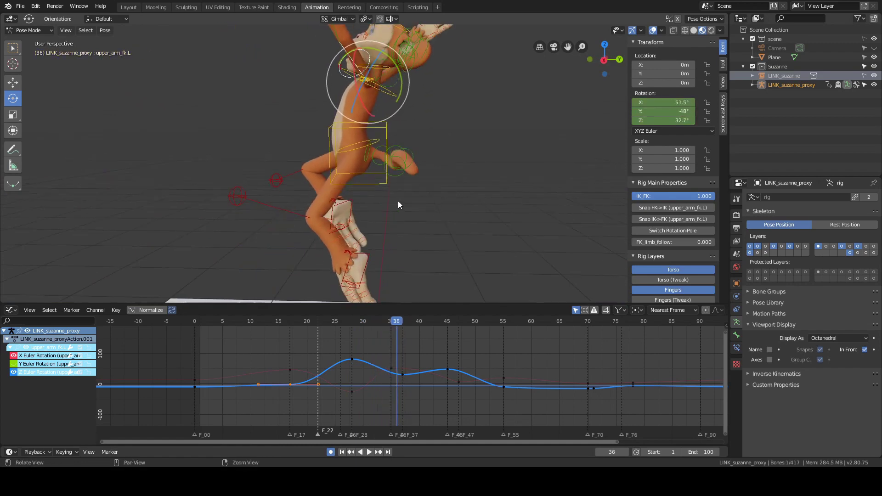
pyautogui.keyDown('alt'); pyautogui.scroll(1, 398, 202); pyautogui.keyUp('alt')
pyautogui.keyDown('alt'); pyautogui.scroll(-1, 398, 201); pyautogui.keyUp('alt')
pyautogui.keyDown('alt'); pyautogui.moveTo(423, 169); pyautogui.dragTo(443, 185); pyautogui.keyUp('alt')
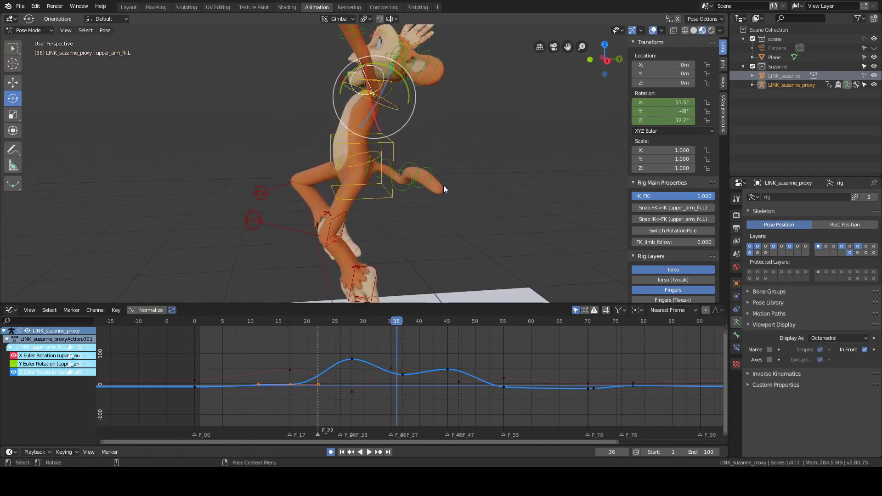
pyautogui.moveTo(443, 186); pyautogui.dragTo(345, 170, button='middle')
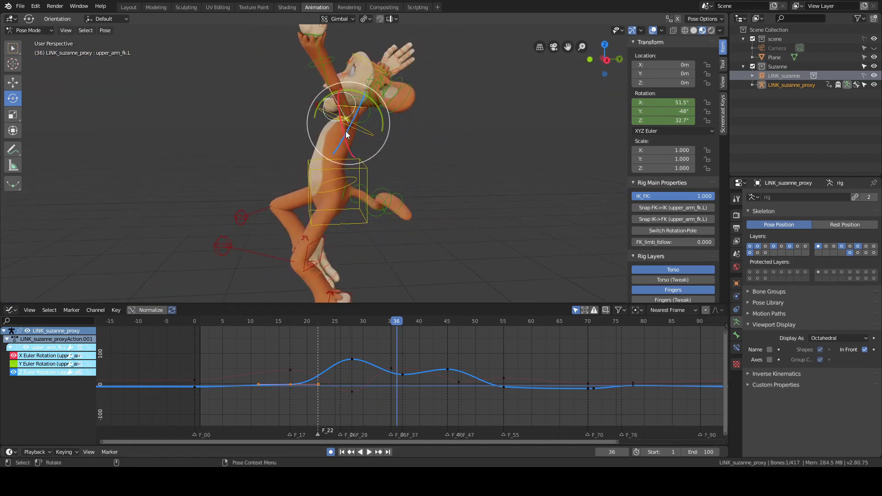
pyautogui.moveTo(346, 131); pyautogui.dragTo(385, 164, button='middle')
pyautogui.moveTo(377, 134); pyautogui.dragTo(439, 175, button='middle')
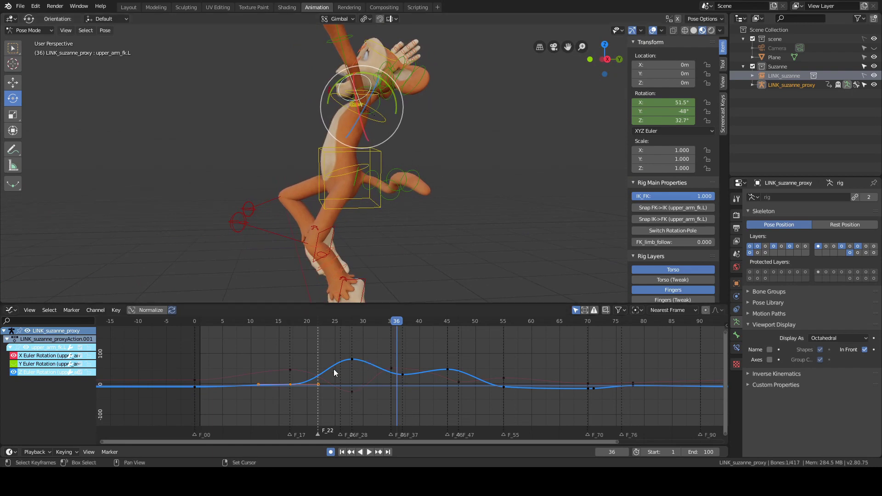
pyautogui.moveTo(431, 223)
pyautogui.mouseDown(button='middle')
pyautogui.moveTo(487, 227)
pyautogui.moveTo(430, 219)
pyautogui.mouseUp(button='middle')
pyautogui.moveTo(428, 161)
pyautogui.mouseDown(button='middle')
pyautogui.moveTo(492, 173)
pyautogui.moveTo(449, 145)
pyautogui.moveTo(428, 156)
pyautogui.moveTo(437, 157)
pyautogui.moveTo(412, 155)
pyautogui.moveTo(441, 156)
pyautogui.mouseUp(button='middle')
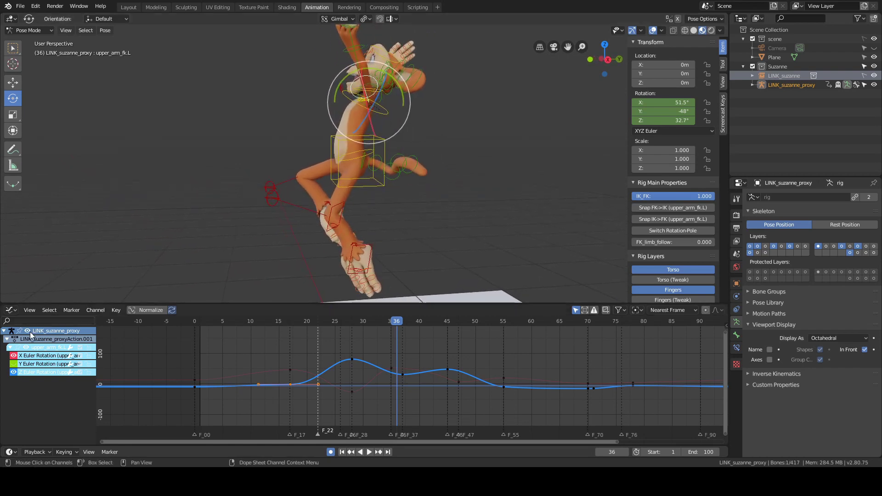
# - Select the left upper arm's Y Euler Rotation curve in the graph
pyautogui.click(14, 364)
pyautogui.click(13, 364)
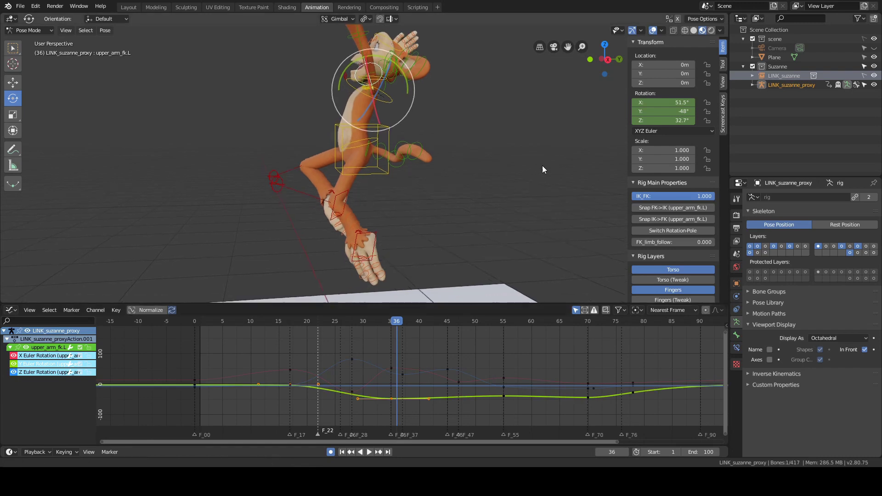
pyautogui.moveTo(542, 165); pyautogui.dragTo(467, 242, button='middle')
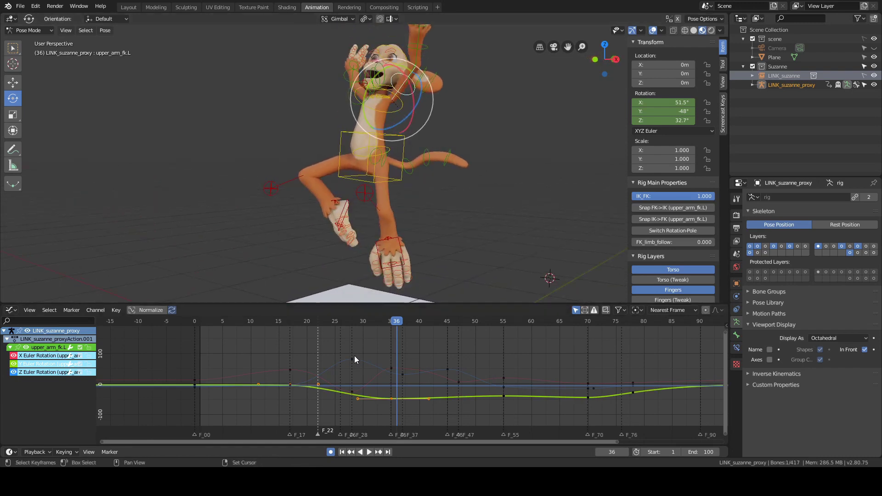
# - Go back to frame 0 and try swinging the left upper arm about its gimbal axes, taking Z to about 109°
pyautogui.rightClick(289, 379)
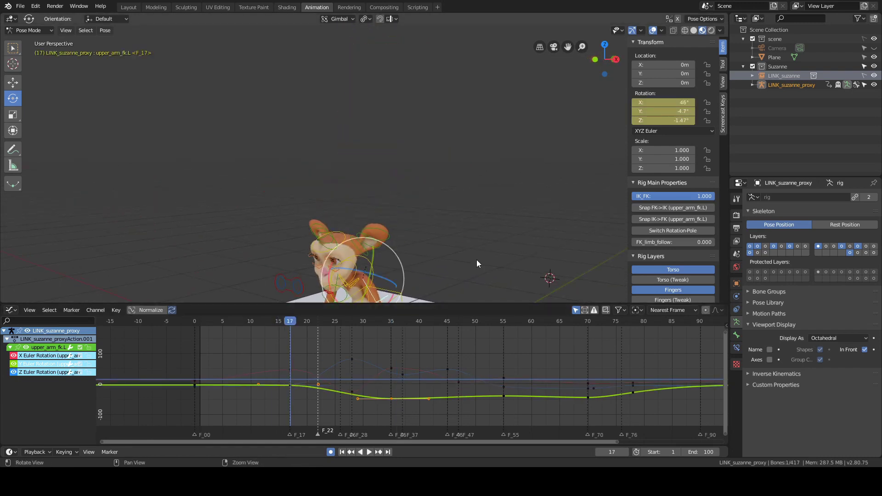
pyautogui.moveTo(476, 260); pyautogui.dragTo(454, 206, button='middle')
pyautogui.press('Left')
pyautogui.press('Left')
pyautogui.press('Left')
pyautogui.press('Left')
pyautogui.press('Left')
pyautogui.press('Left')
pyautogui.press('Left')
pyautogui.press('Left')
pyautogui.press('Left')
pyautogui.press('Left')
pyautogui.press('Left')
pyautogui.press('Left')
pyautogui.press('Left')
pyautogui.press('Left')
pyautogui.press('Left')
pyautogui.press('Left')
pyautogui.press('Left')
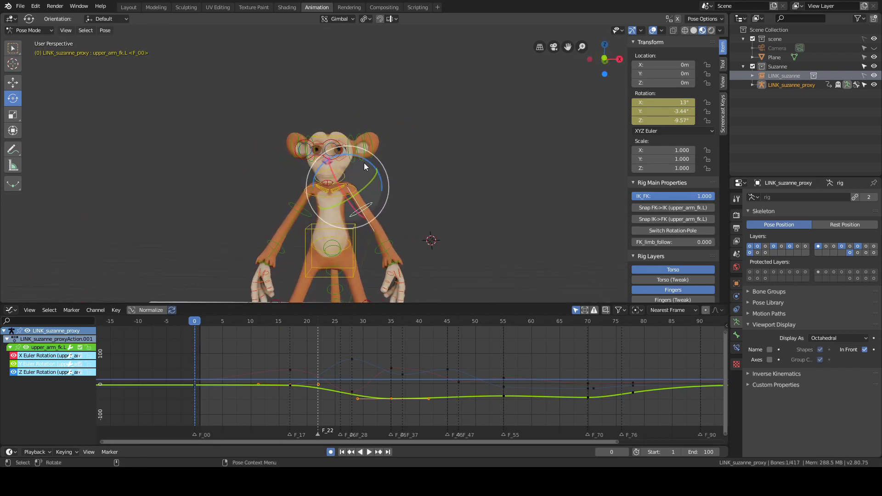
pyautogui.moveTo(364, 162); pyautogui.dragTo(458, 211)
pyautogui.moveTo(459, 211); pyautogui.dragTo(456, 185, button='middle')
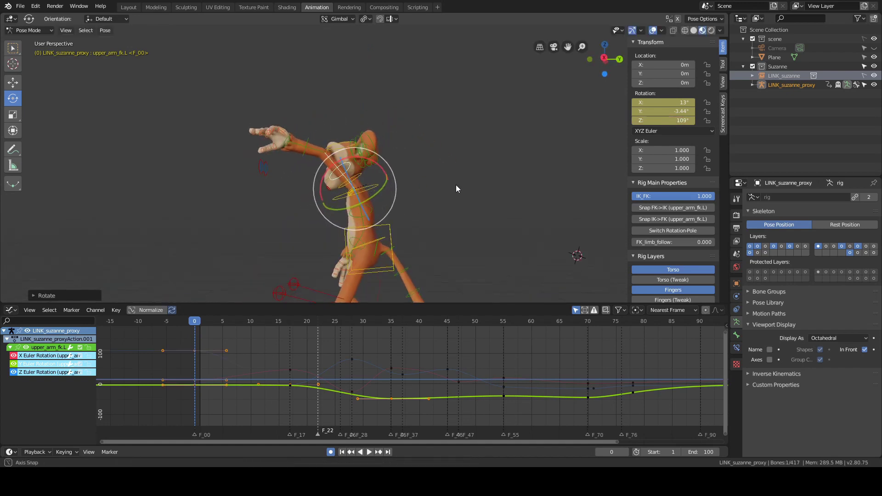
pyautogui.moveTo(360, 154); pyautogui.dragTo(393, 177)
pyautogui.moveTo(393, 177); pyautogui.dragTo(495, 190, button='middle')
# - Advance to frame 17 and examine the left upper arm's gimbal axes from the front and the side
pyautogui.keyDown('alt'); pyautogui.scroll(-1, 467, 188); pyautogui.keyUp('alt')
pyautogui.keyDown('alt'); pyautogui.scroll(-12, 468, 189); pyautogui.keyUp('alt')
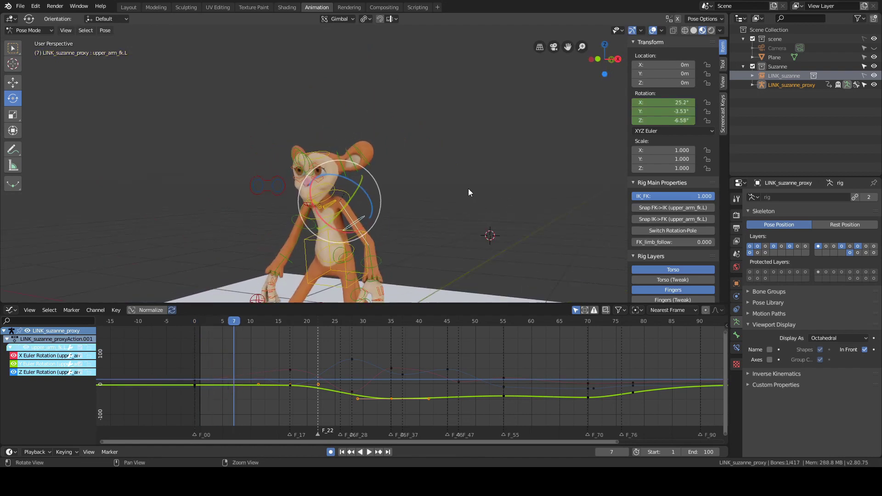
pyautogui.keyDown('alt'); pyautogui.scroll(-4, 467, 189); pyautogui.keyUp('alt')
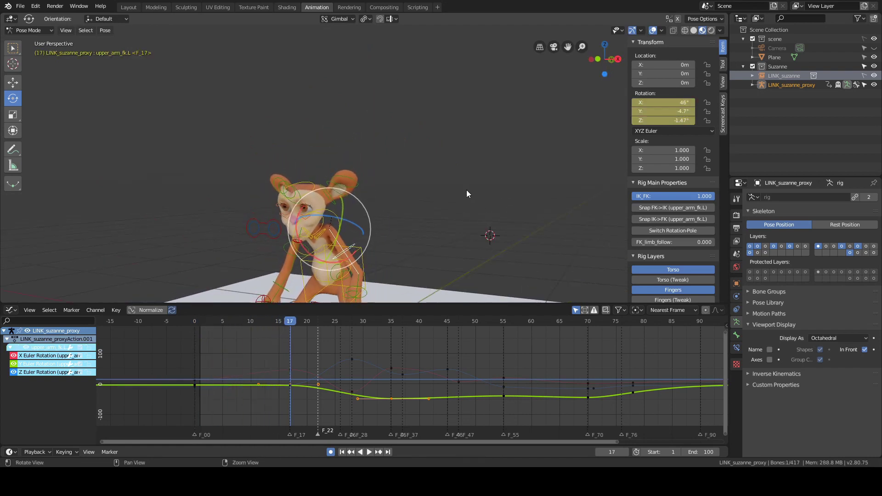
pyautogui.moveTo(467, 190); pyautogui.dragTo(414, 217, button='middle')
pyautogui.moveTo(473, 144); pyautogui.dragTo(377, 170, button='middle')
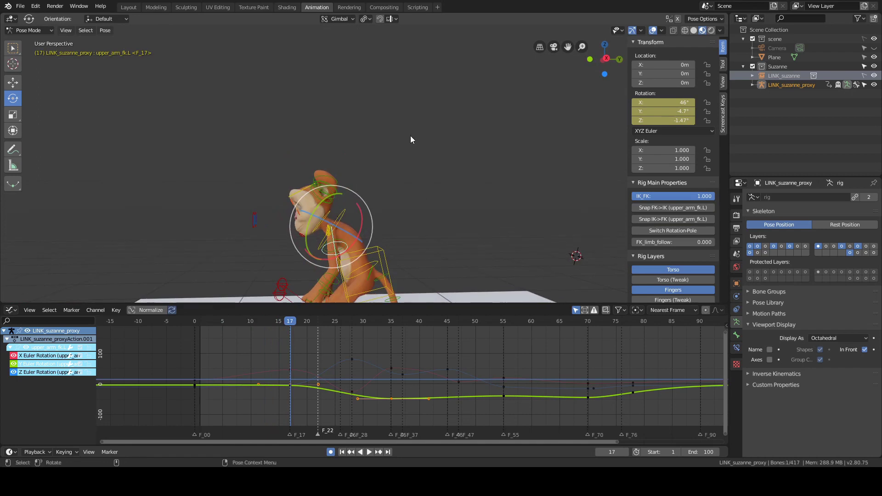
# - At frame 28, rotate the left upper arm about its gimbal Y axis to about -5°
pyautogui.press('Right')
pyautogui.press('Right')
pyautogui.press('Right')
pyautogui.press('Right')
pyautogui.press('Right')
pyautogui.press('Right')
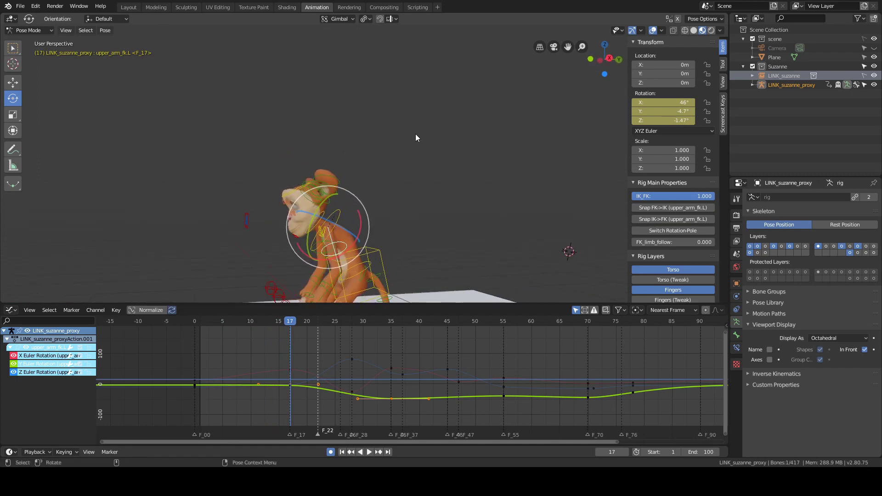
pyautogui.press('Right')
pyautogui.press('Right')
pyautogui.press('Right')
pyautogui.press('Right')
pyautogui.press('Right')
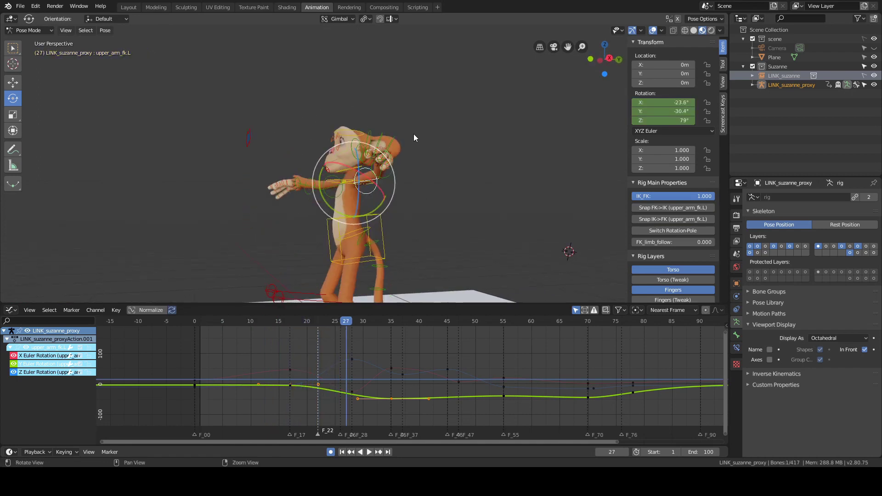
pyautogui.moveTo(413, 133); pyautogui.dragTo(436, 165, button='middle')
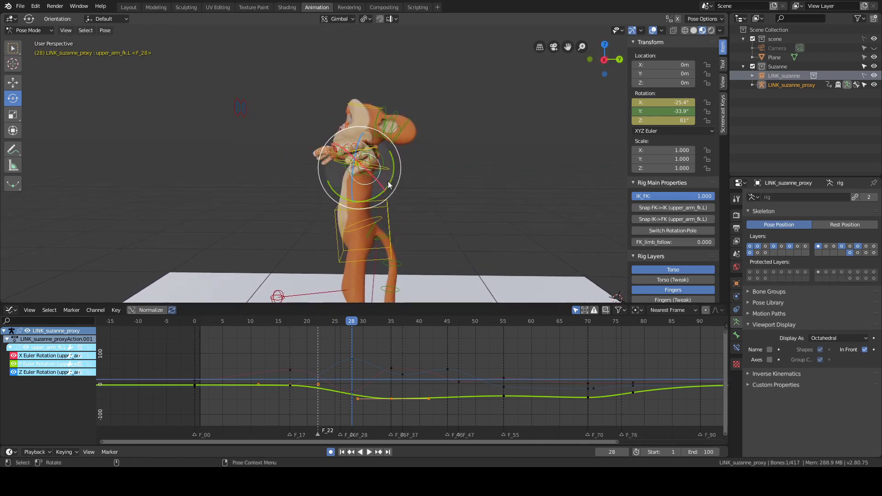
pyautogui.moveTo(368, 199); pyautogui.dragTo(370, 183)
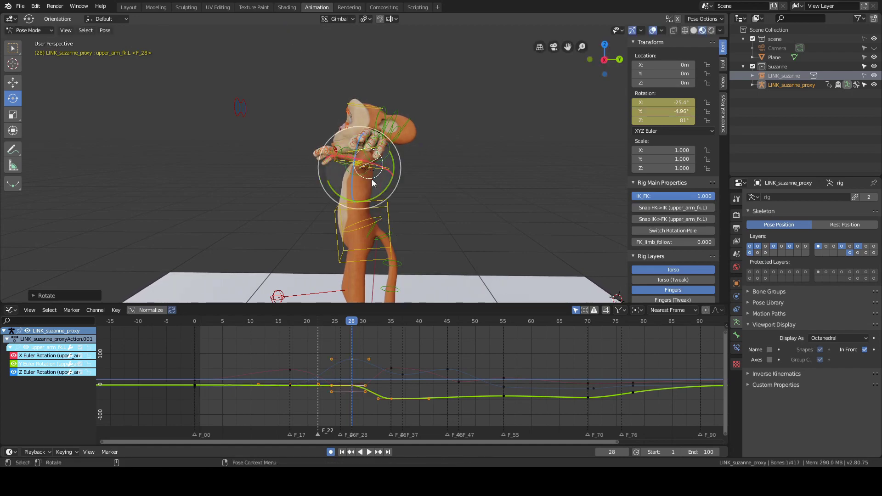
pyautogui.moveTo(376, 183); pyautogui.dragTo(443, 185, button='middle')
# - Freely rotate the left upper arm at frame 28 to about X -16.9°, Y -2.7° and Z 77.8°
pyautogui.moveTo(388, 167); pyautogui.dragTo(387, 164)
pyautogui.moveTo(310, 139); pyautogui.dragTo(403, 148, button='middle')
pyautogui.press('r')
pyautogui.press('r')
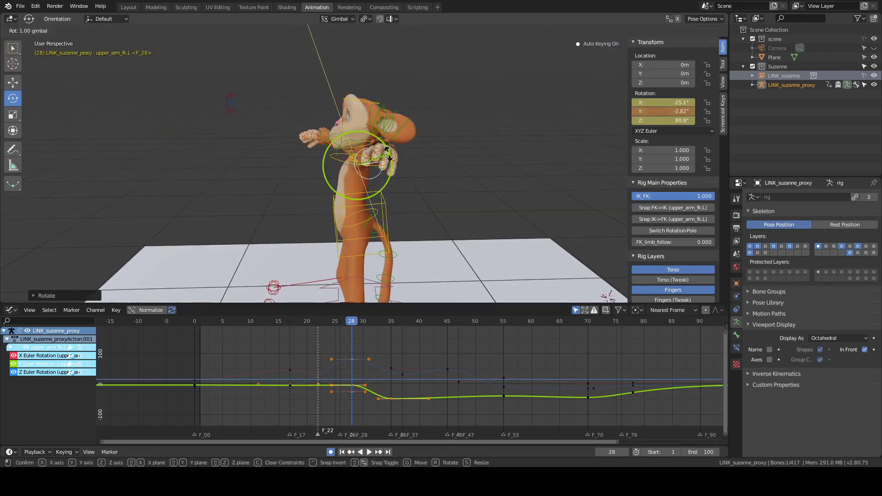
pyautogui.click(391, 149)
pyautogui.moveTo(450, 174); pyautogui.dragTo(459, 176, button='middle')
pyautogui.press('r')
pyautogui.press('r')
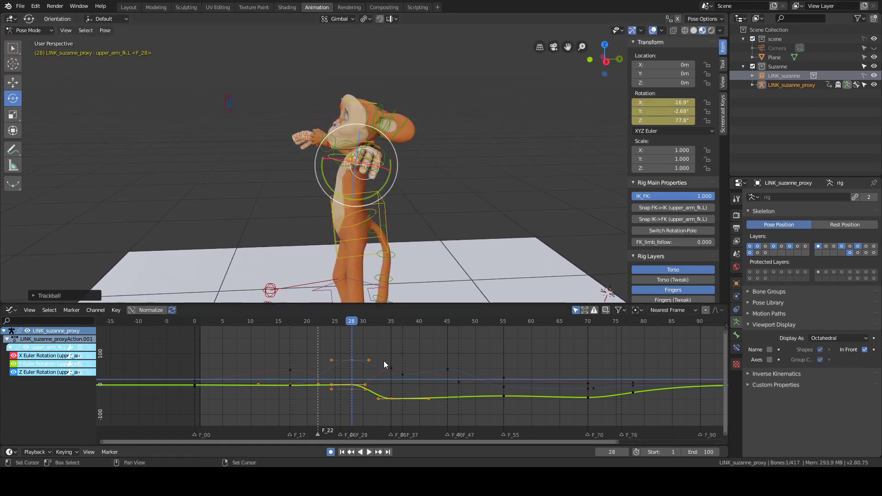
# - Fine-tune the left upper arm's rotation at frame 28 to about X -17.1°, Y 1.4° and Z 69.8°
pyautogui.scroll(6, 384, 360)
pyautogui.moveTo(342, 365); pyautogui.dragTo(364, 370, button='middle')
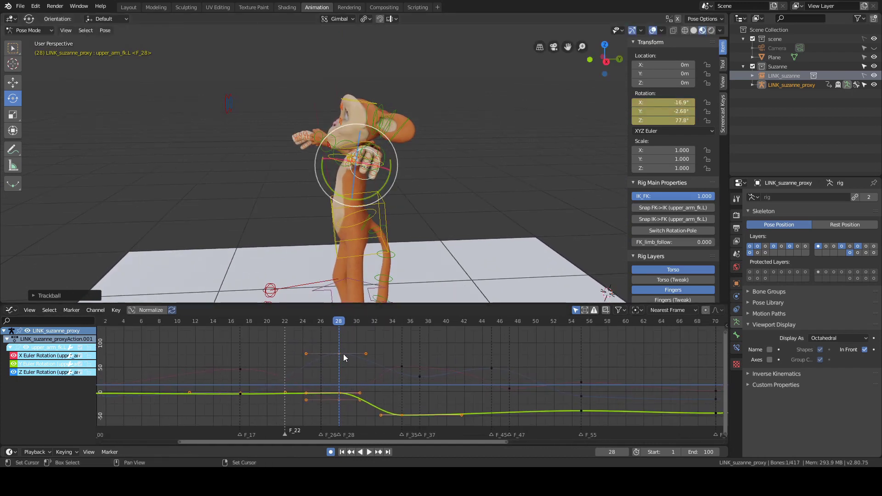
pyautogui.moveTo(442, 199)
pyautogui.mouseDown(button='middle')
pyautogui.moveTo(496, 196)
pyautogui.moveTo(410, 189)
pyautogui.moveTo(428, 189)
pyautogui.mouseUp(button='middle')
pyautogui.moveTo(356, 176); pyautogui.dragTo(360, 179)
pyautogui.moveTo(403, 181); pyautogui.dragTo(400, 168, button='middle')
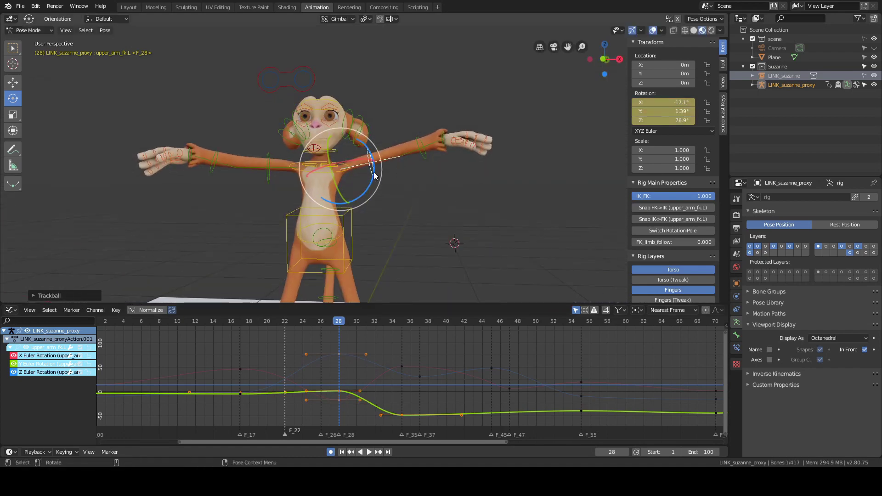
pyautogui.moveTo(375, 173); pyautogui.dragTo(373, 177)
pyautogui.moveTo(446, 143); pyautogui.dragTo(340, 177, button='middle')
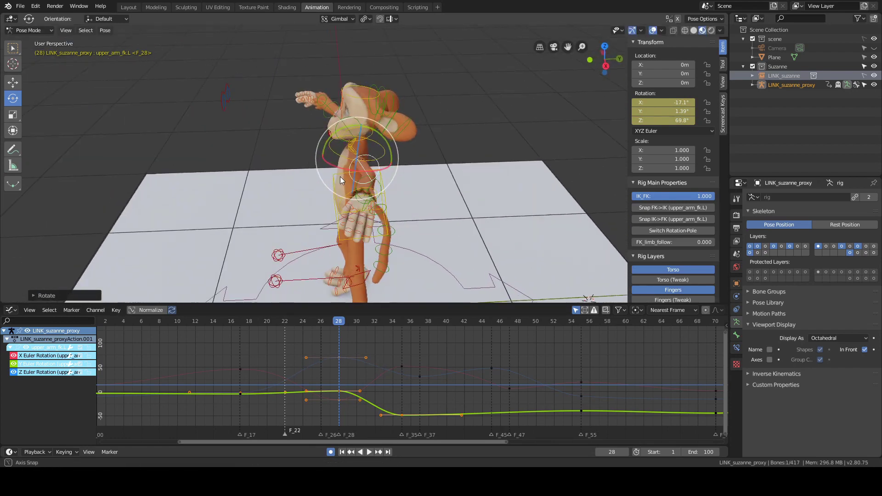
# - Rotate the left upper arm FK control at frame 28 to about X -2.35°, Y 2.62°, Z 71.1°
pyautogui.moveTo(340, 180); pyautogui.dragTo(345, 183)
pyautogui.moveTo(419, 171); pyautogui.dragTo(529, 135, button='middle')
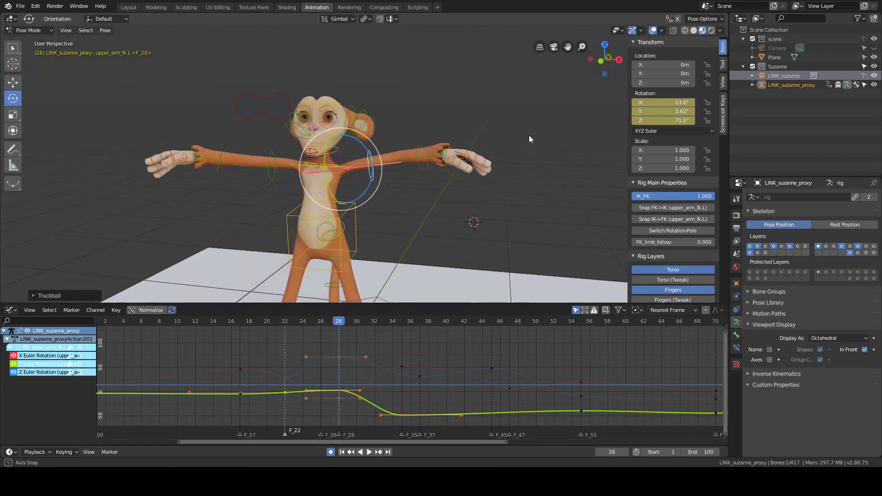
pyautogui.moveTo(472, 140); pyautogui.dragTo(446, 190, button='middle')
pyautogui.moveTo(364, 189); pyautogui.dragTo(357, 192)
pyautogui.moveTo(439, 163); pyautogui.dragTo(402, 197, button='middle')
pyautogui.click(451, 84)
pyautogui.click(389, 165)
pyautogui.moveTo(453, 170); pyautogui.dragTo(420, 147, button='middle')
pyautogui.scroll(4, 487, 133)
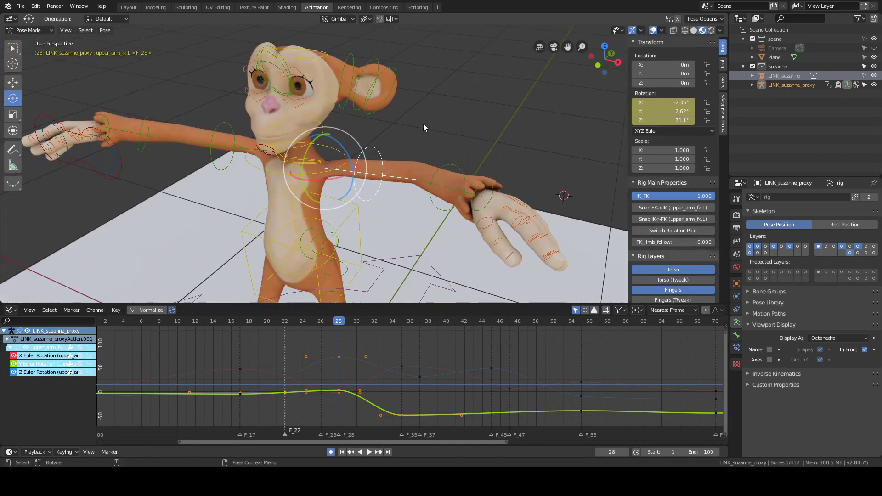
# - Select the left shoulder control and rotate it at frame 28 to about X -8.27°, Y -1.13°, Z -4°
pyautogui.click(315, 160)
pyautogui.click(314, 161)
pyautogui.moveTo(340, 133); pyautogui.dragTo(316, 134, button='middle')
pyautogui.moveTo(289, 140); pyautogui.dragTo(327, 137)
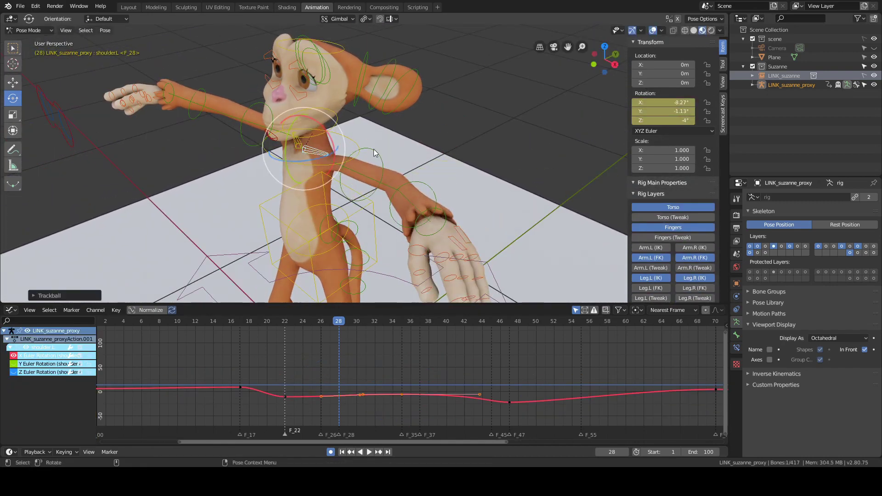
# - Reselect the left upper arm FK control and step the animation forward to frame 35
pyautogui.click(373, 148)
pyautogui.moveTo(374, 149); pyautogui.dragTo(509, 132, button='middle')
pyautogui.keyDown('alt'); pyautogui.moveTo(509, 130); pyautogui.dragTo(476, 134); pyautogui.keyUp('alt')
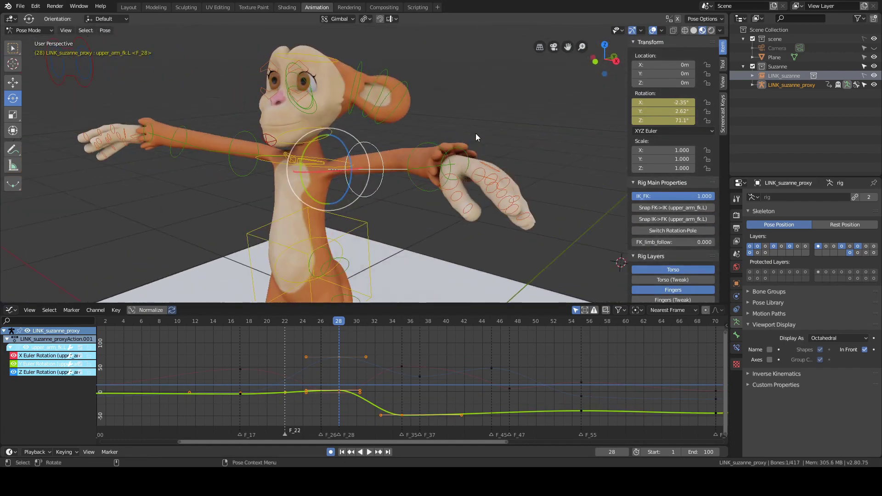
pyautogui.press('Right')
pyautogui.press('Right')
pyautogui.press('Right')
pyautogui.keyDown('alt'); pyautogui.moveTo(463, 97); pyautogui.dragTo(471, 182, button='middle'); pyautogui.keyUp('alt')
pyautogui.keyDown('alt'); pyautogui.moveTo(471, 182); pyautogui.dragTo(438, 181); pyautogui.keyUp('alt')
pyautogui.press('Right')
pyautogui.press('Right')
pyautogui.press('Right')
pyautogui.press('Right')
pyautogui.press('Right')
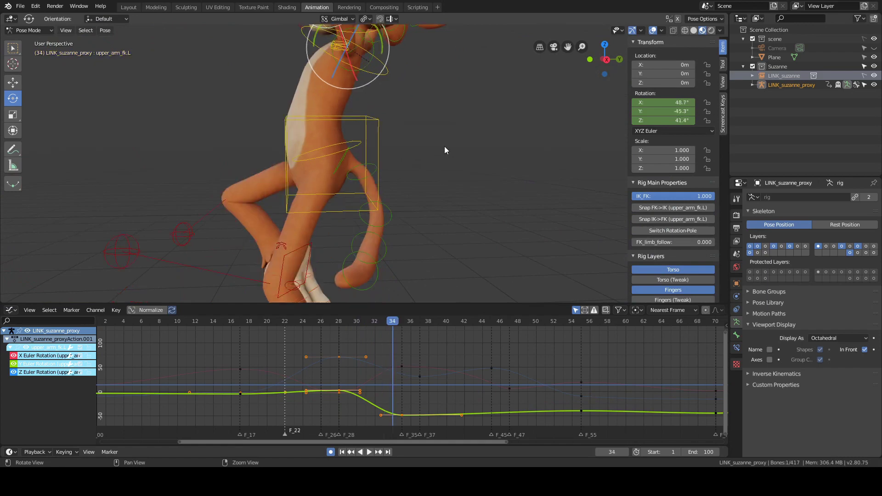
pyautogui.press('Left')
pyautogui.moveTo(445, 190); pyautogui.dragTo(479, 186, button='middle')
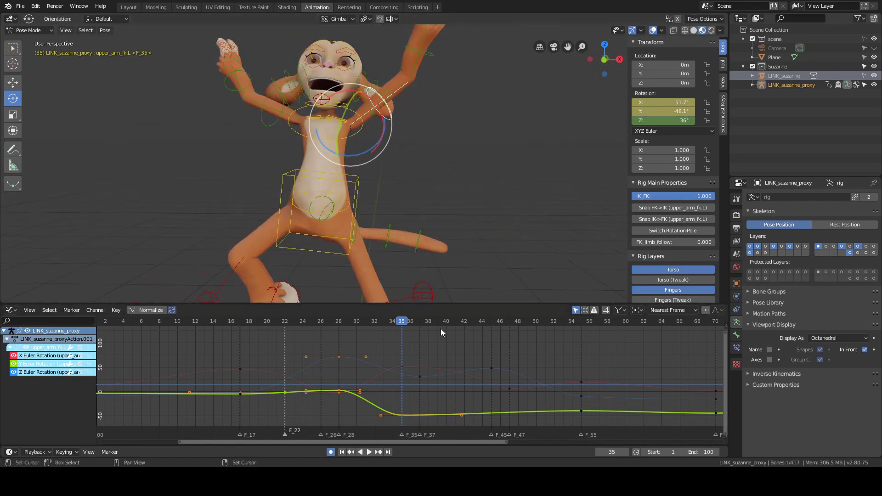
# - Select all keyframes on the left upper arm's rotation curves and apply the Euler Discontinuity Filter
pyautogui.click(435, 341)
pyautogui.press('Home')
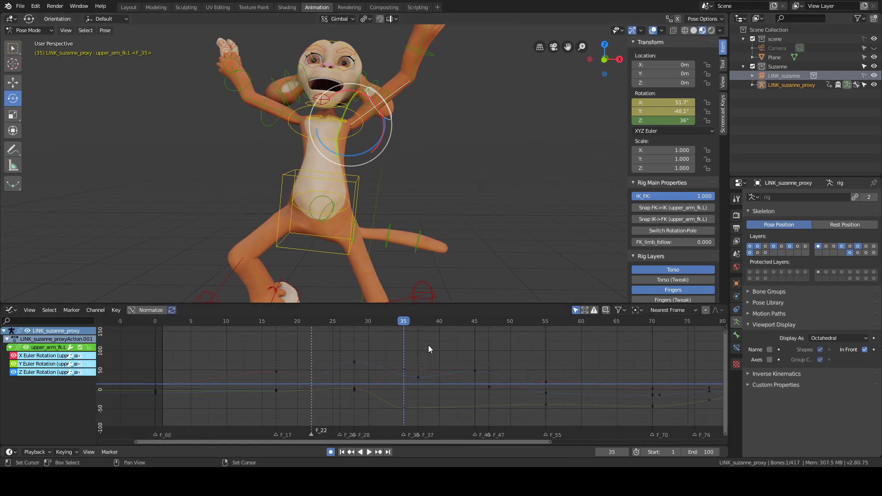
pyautogui.press('a')
pyautogui.press('F3')
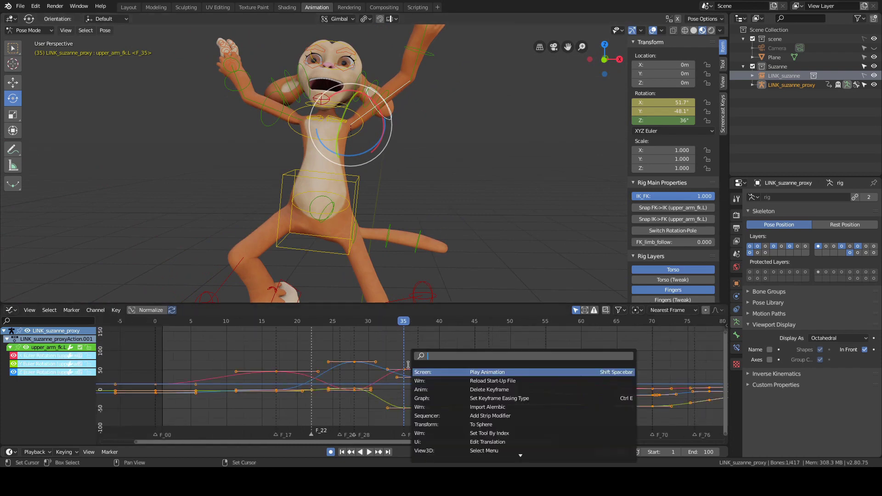
pyautogui.write('eul')
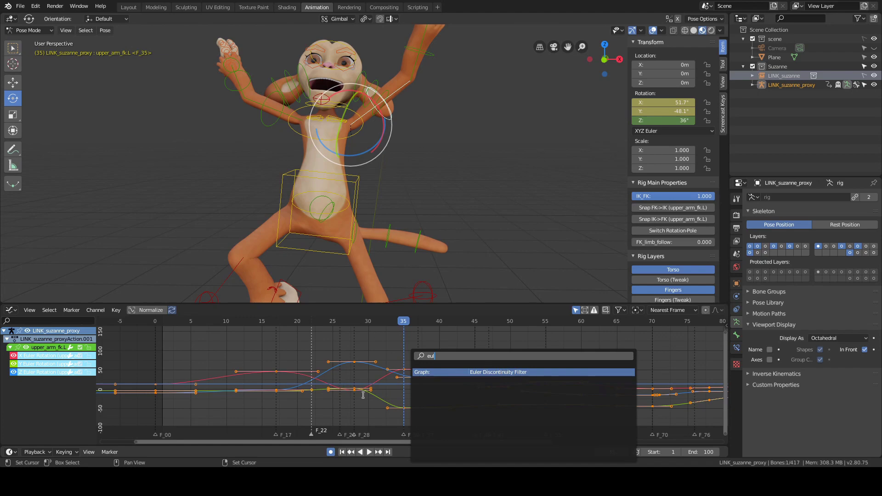
pyautogui.press('Return')
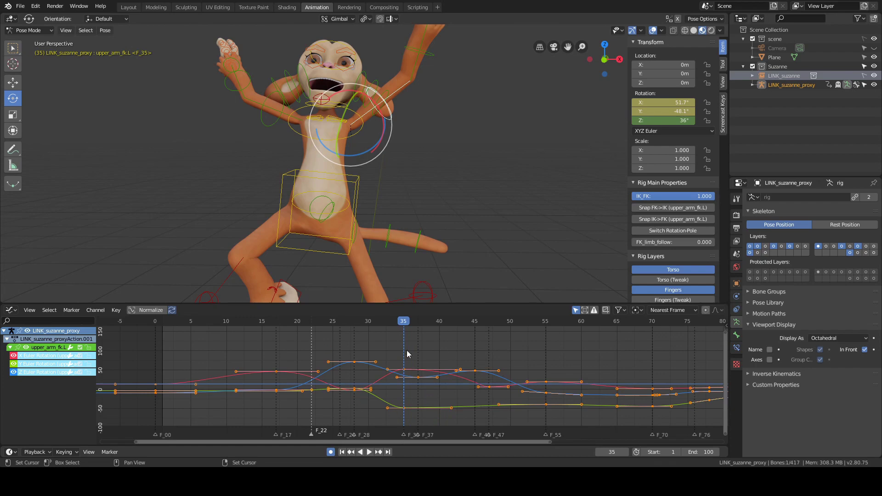
# - Reapply the Euler Discontinuity Filter to the selected upper arm rotation keyframes
pyautogui.scroll(3, 425, 358)
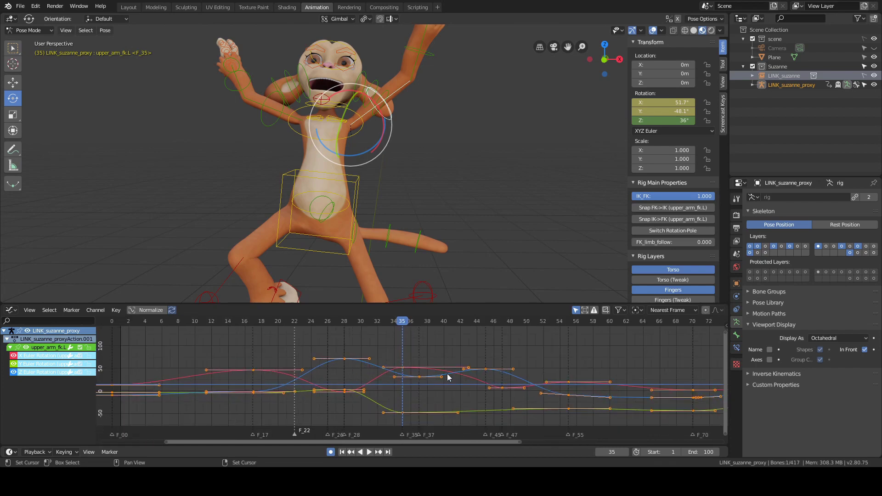
pyautogui.moveTo(443, 144); pyautogui.dragTo(395, 110, button='middle')
pyautogui.moveTo(451, 141); pyautogui.dragTo(493, 145, button='middle')
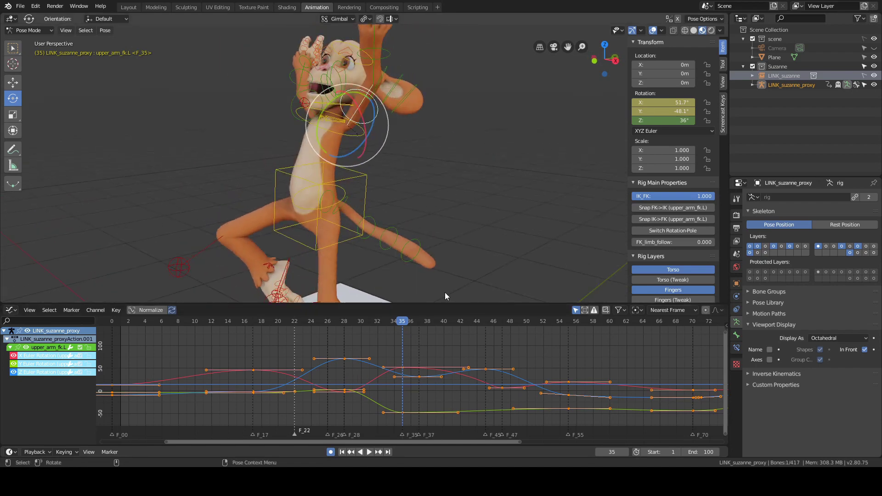
pyautogui.press('F3')
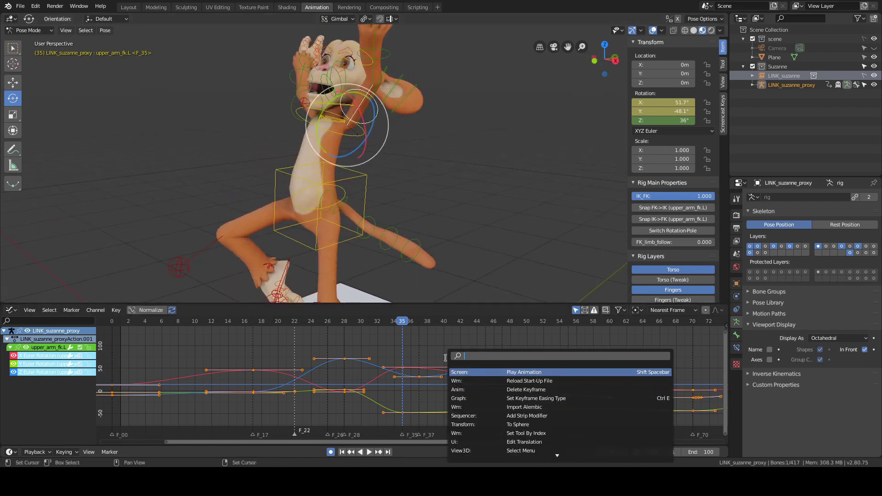
pyautogui.write('euler')
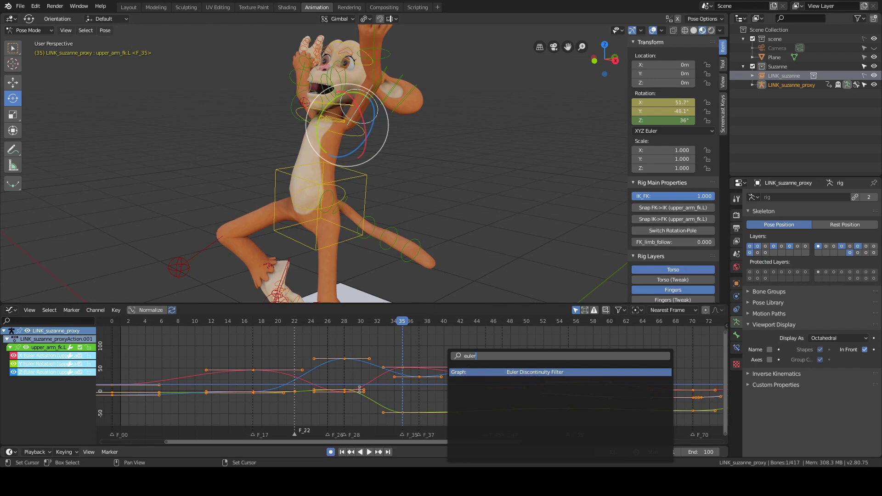
pyautogui.click(525, 374)
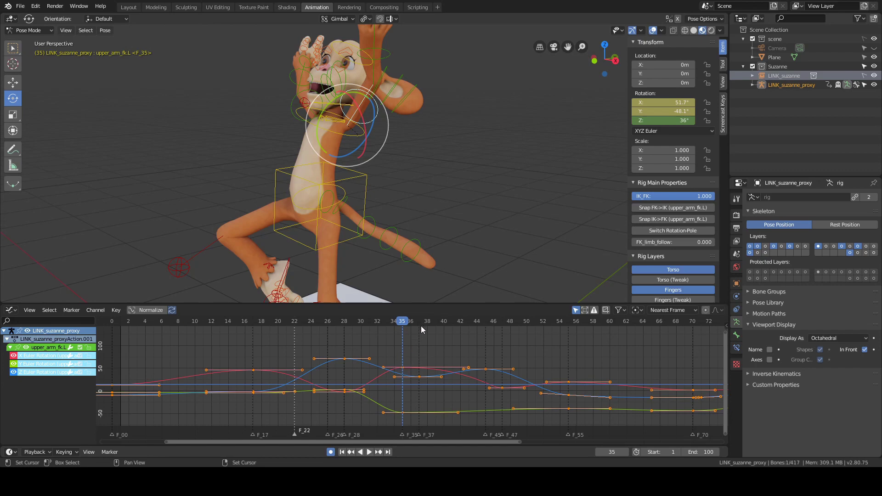
pyautogui.moveTo(416, 294); pyautogui.dragTo(384, 130, button='middle')
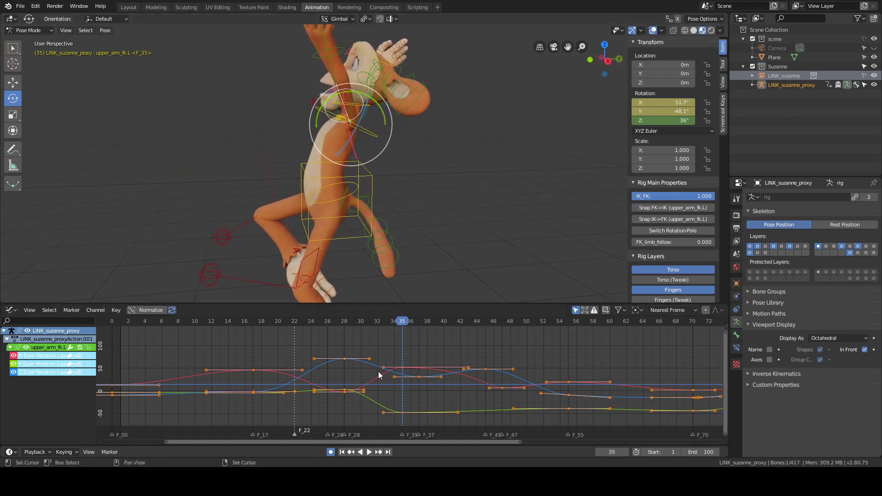
# - Try lowering the left upper arm's X Euler rotation keyframe at frame 35 to about -292°
pyautogui.click(402, 368)
pyautogui.scroll(-1, 408, 370)
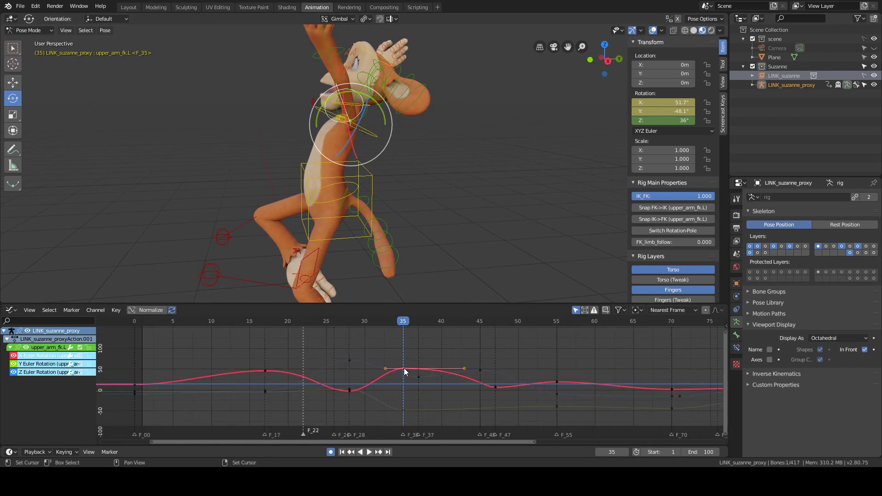
pyautogui.press('g')
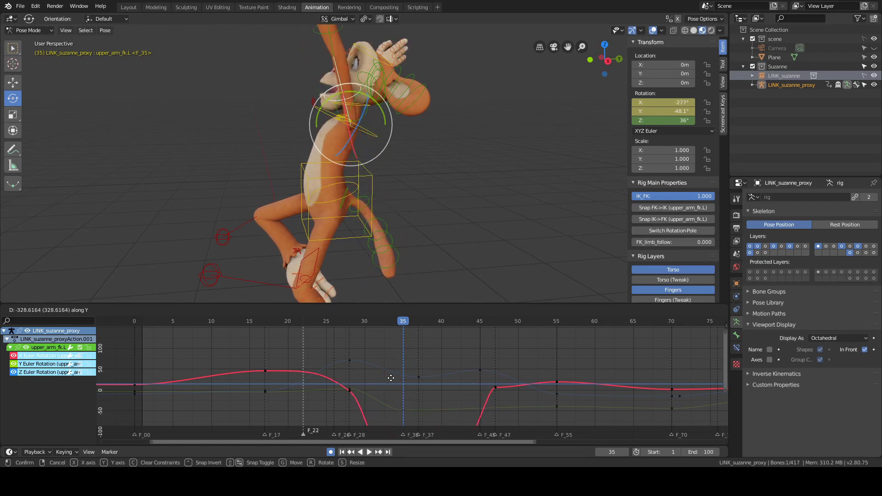
pyautogui.click(393, 386)
pyautogui.scroll(-9, 401, 389)
pyautogui.scroll(-5, 401, 389)
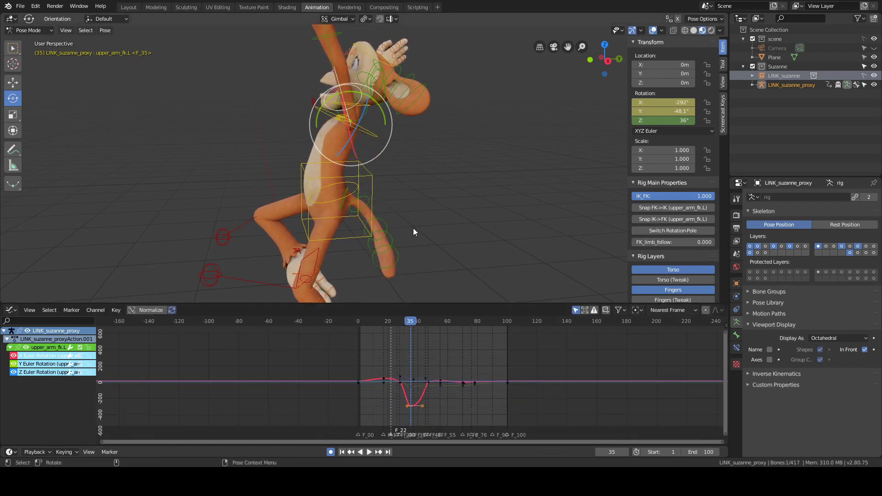
pyautogui.moveTo(412, 228)
pyautogui.mouseDown(button='middle')
pyautogui.moveTo(495, 224)
pyautogui.moveTo(421, 220)
pyautogui.mouseUp(button='middle')
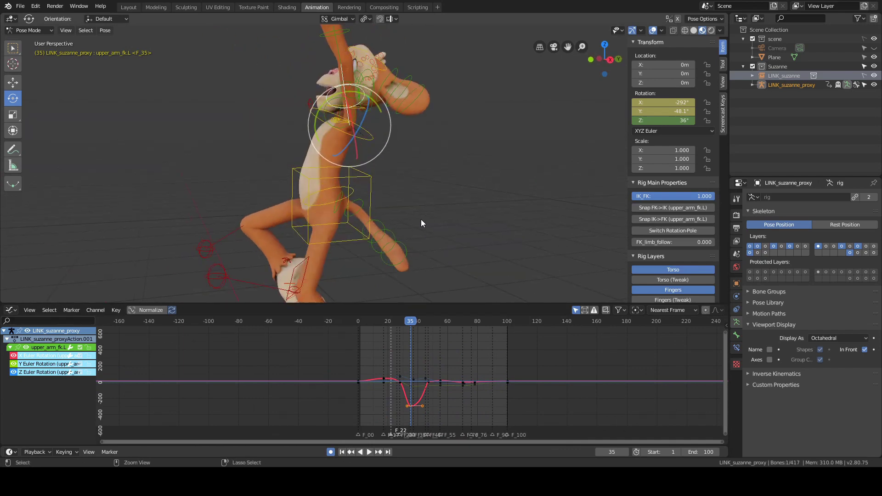
# - Undo the last move of the X rotation keyframe
pyautogui.hotkey('ctrl', 'z')
pyautogui.scroll(14, 440, 360)
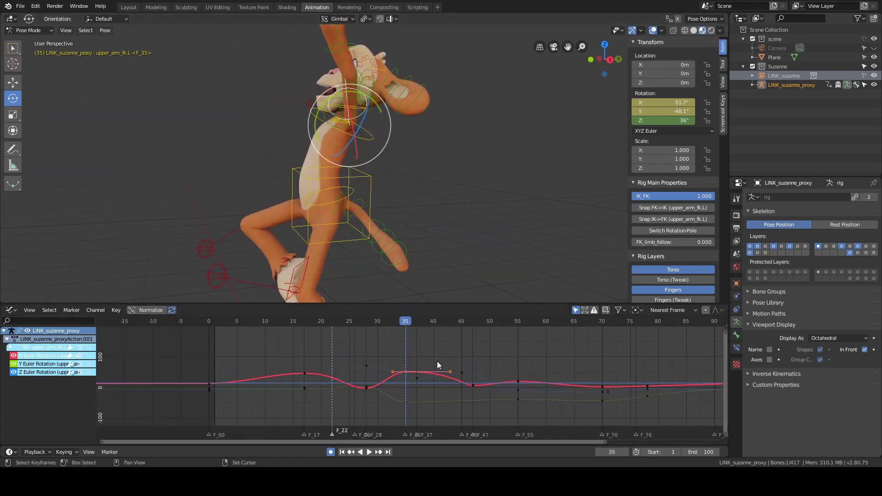
pyautogui.moveTo(471, 201); pyautogui.dragTo(459, 257, button='middle')
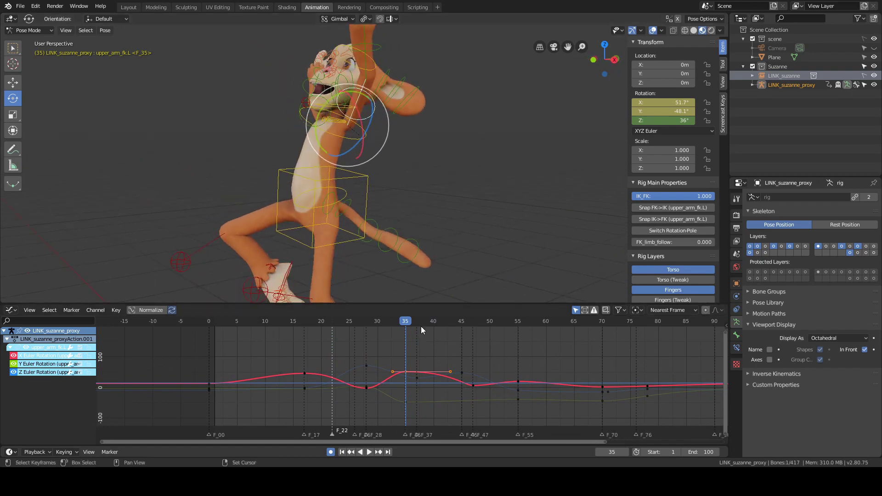
# - Rotate the left upper arm FK control at frame 35 to about X -18.1°, Y -11°, Z 91.4°
pyautogui.moveTo(450, 198); pyautogui.dragTo(443, 147, button='middle')
pyautogui.moveTo(384, 137); pyautogui.dragTo(359, 125)
pyautogui.moveTo(436, 143); pyautogui.dragTo(446, 141, button='middle')
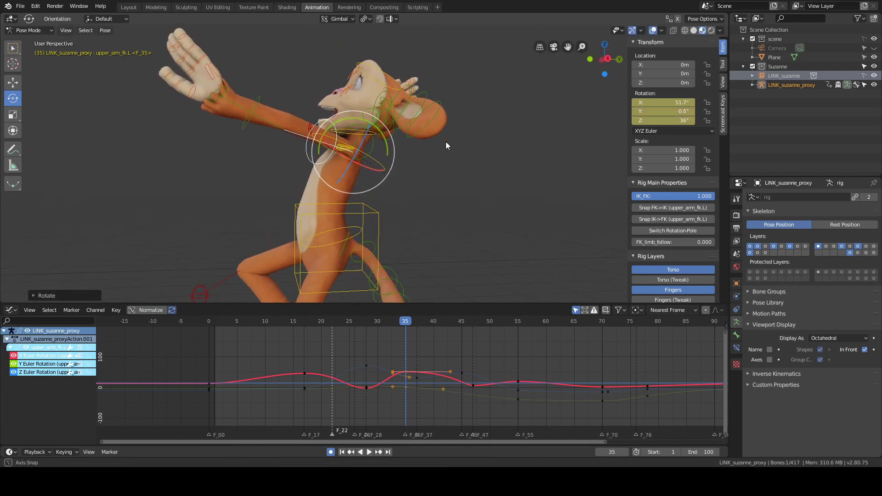
pyautogui.moveTo(413, 168); pyautogui.dragTo(368, 123, button='middle')
pyautogui.moveTo(330, 147); pyautogui.dragTo(349, 156)
pyautogui.moveTo(348, 156); pyautogui.dragTo(384, 152, button='middle')
pyautogui.moveTo(384, 152); pyautogui.dragTo(368, 117)
pyautogui.moveTo(367, 117); pyautogui.dragTo(376, 176, button='middle')
pyautogui.moveTo(375, 176); pyautogui.dragTo(393, 158)
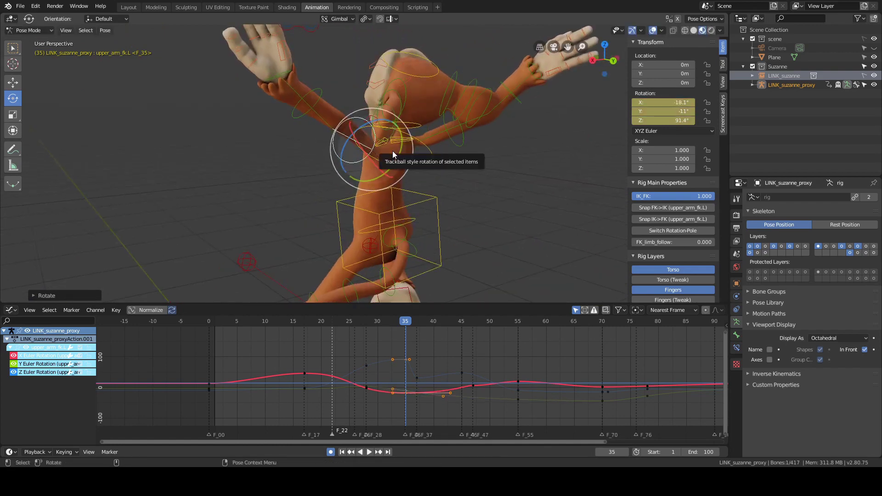
pyautogui.moveTo(457, 133)
pyautogui.mouseDown(button='middle')
pyautogui.moveTo(423, 167)
pyautogui.moveTo(404, 154)
pyautogui.moveTo(263, 136)
pyautogui.moveTo(440, 124)
pyautogui.moveTo(429, 117)
pyautogui.moveTo(452, 139)
pyautogui.moveTo(465, 179)
pyautogui.moveTo(442, 123)
pyautogui.mouseUp(button='middle')
pyautogui.scroll(5, 441, 138)
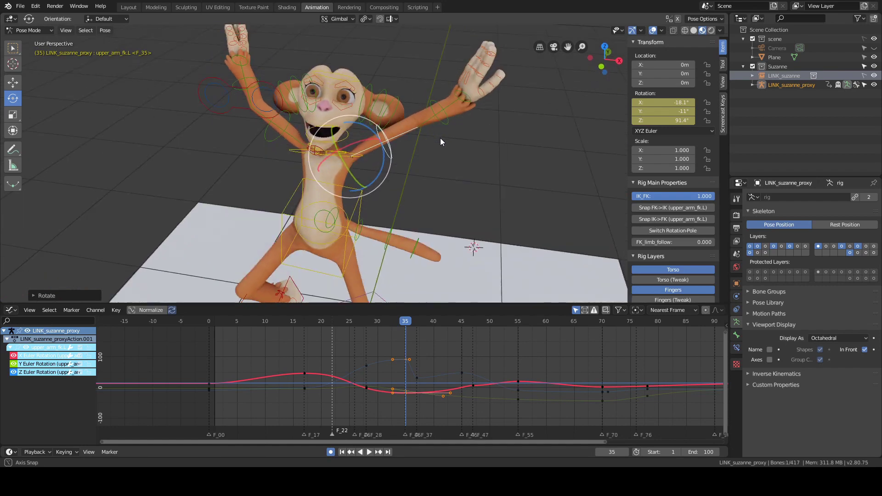
# - Select the left shoulder control and adjust its rotation at frame 35 to follow the raised arm
pyautogui.moveTo(472, 150); pyautogui.dragTo(340, 142, button='middle')
pyautogui.click(490, 148)
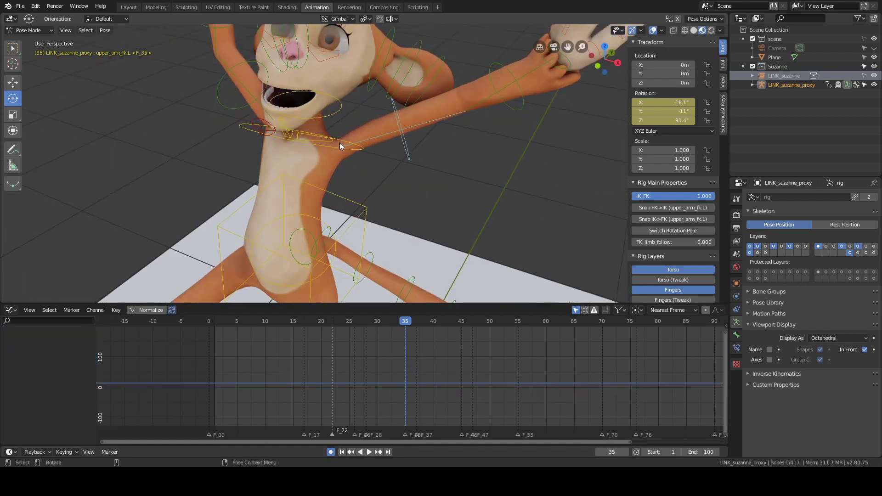
pyautogui.click(341, 148)
pyautogui.moveTo(478, 153); pyautogui.dragTo(396, 131, button='middle')
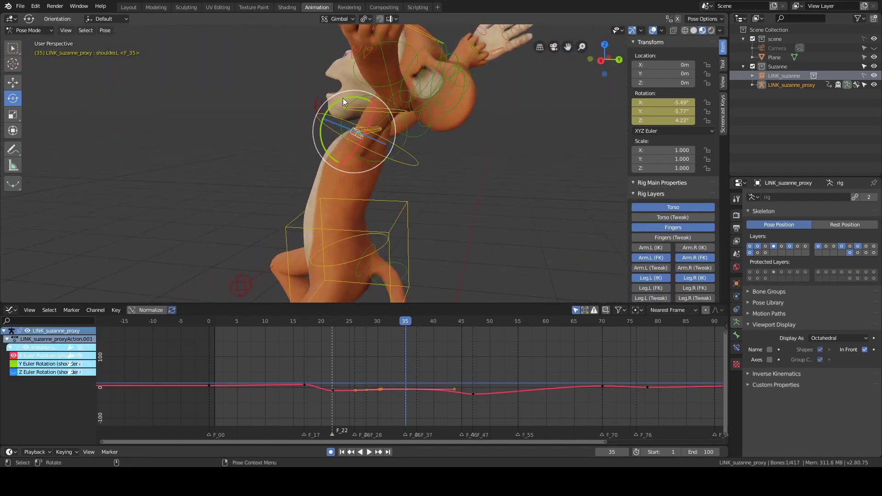
pyautogui.moveTo(343, 97); pyautogui.dragTo(366, 133)
pyautogui.press('r')
pyautogui.press('r')
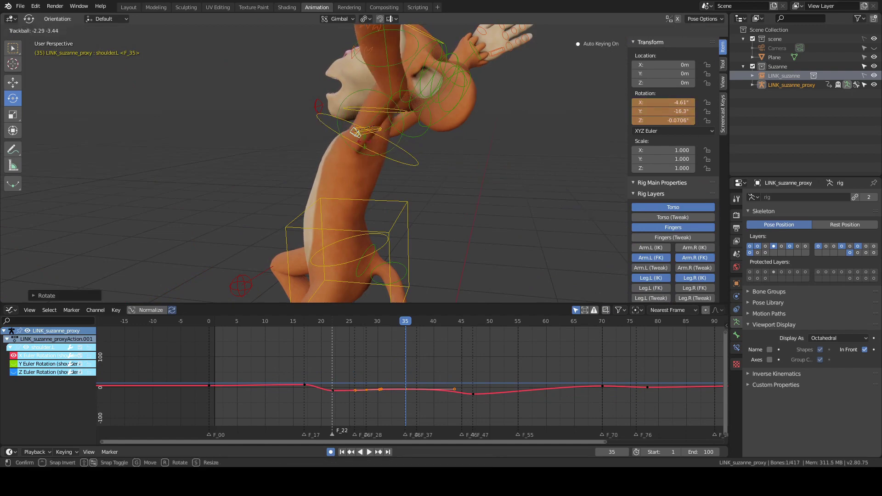
pyautogui.click(367, 133)
pyautogui.moveTo(368, 133); pyautogui.dragTo(439, 147, button='middle')
pyautogui.moveTo(336, 124); pyautogui.dragTo(335, 154)
# - Select the left forearm FK control and rotate it at frame 35 to about 11.2° on X
pyautogui.hotkey('alt', 'a')
pyautogui.scroll(-5, 451, 96)
pyautogui.moveTo(421, 95); pyautogui.dragTo(386, 161, button='middle')
pyautogui.click(473, 122)
pyautogui.moveTo(386, 161); pyautogui.dragTo(457, 158)
pyautogui.moveTo(457, 158); pyautogui.dragTo(406, 159, button='middle')
pyautogui.moveTo(398, 155); pyautogui.dragTo(371, 158)
pyautogui.moveTo(371, 157); pyautogui.dragTo(567, 173, button='middle')
pyautogui.hotkey('ctrl', 'z')
pyautogui.hotkey('ctrl', 'z')
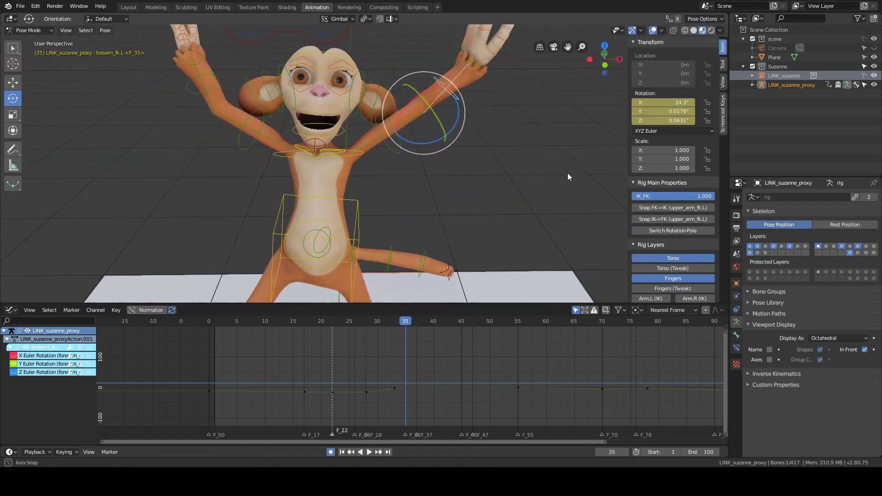
pyautogui.moveTo(511, 111); pyautogui.dragTo(459, 133, button='middle')
pyautogui.moveTo(441, 205); pyautogui.dragTo(430, 213)
pyautogui.moveTo(430, 213); pyautogui.dragTo(557, 106, button='middle')
# - Select the left hand FK control and clear its rotation at frame 35
pyautogui.click(446, 200)
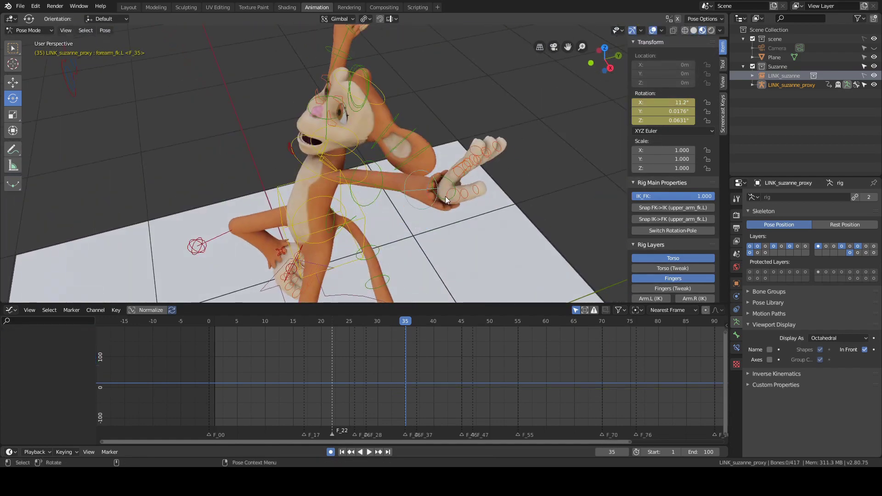
pyautogui.click(446, 200)
pyautogui.moveTo(445, 200); pyautogui.dragTo(466, 175, button='middle')
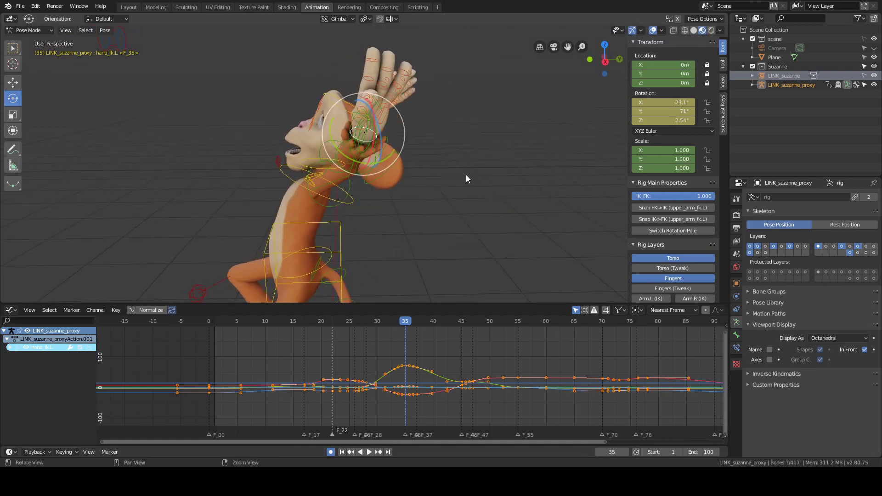
pyautogui.hotkey('alt', 'r')
pyautogui.moveTo(439, 175); pyautogui.dragTo(435, 284, button='middle')
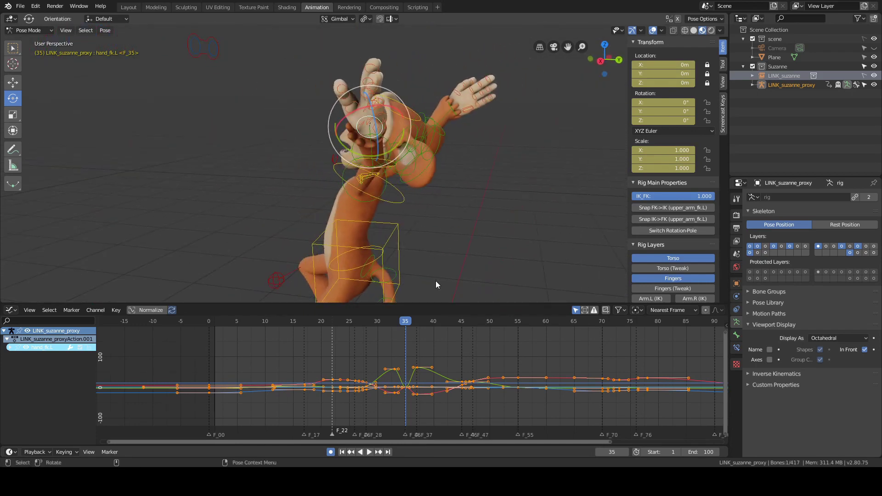
pyautogui.keyDown('ctrl'); pyautogui.moveTo(423, 349); pyautogui.dragTo(408, 347, button='middle'); pyautogui.keyUp('ctrl')
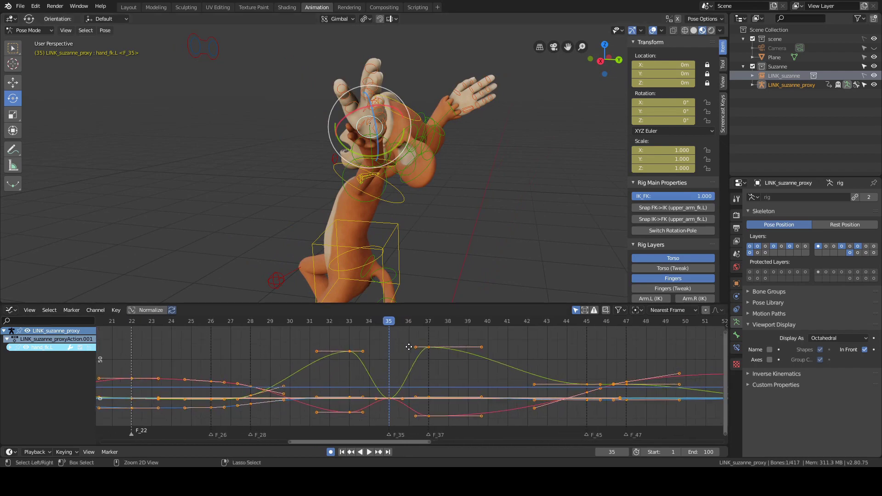
pyautogui.hotkey('ctrl', 'z')
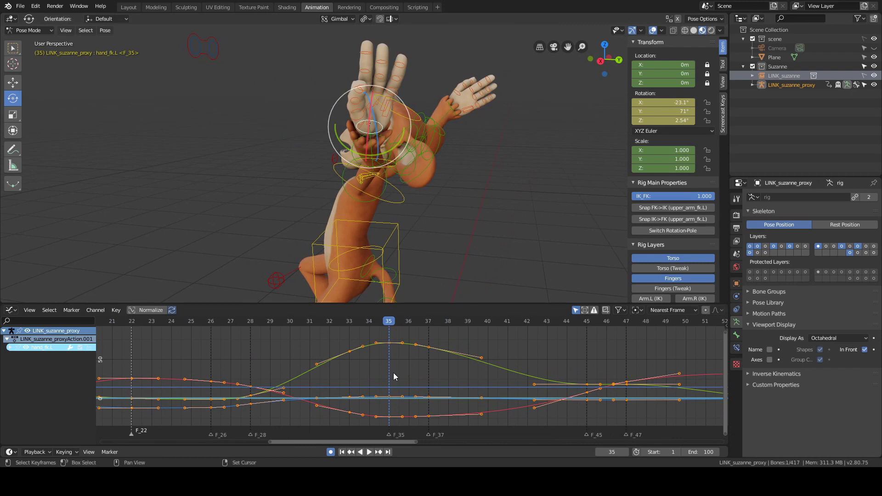
pyautogui.hotkey('alt', 'r')
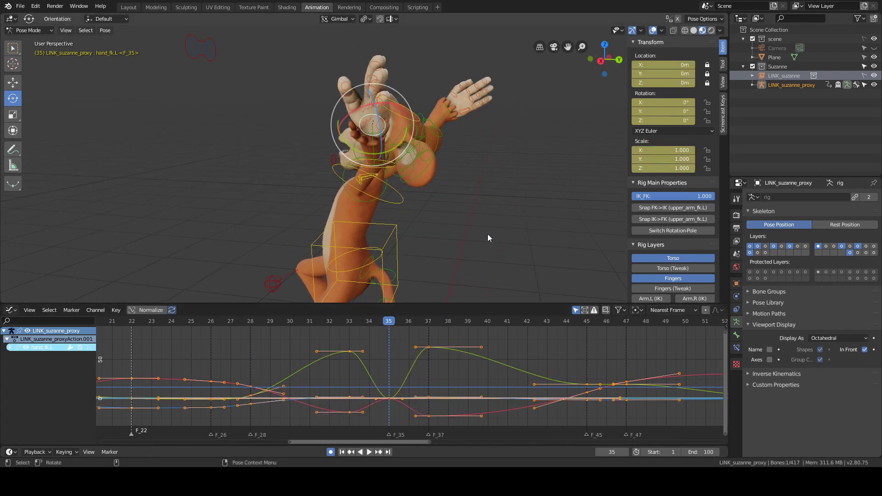
# - Undo the left hand's rotation clear at frame 35 and apply the Euler Discontinuity Filter to its curves
pyautogui.hotkey('ctrl', 'z')
pyautogui.moveTo(458, 231); pyautogui.dragTo(476, 232, button='middle')
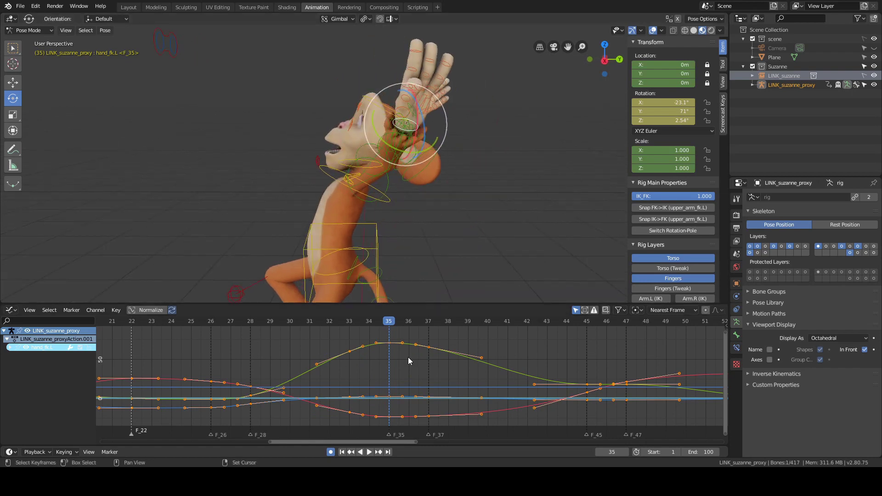
pyautogui.press('F3')
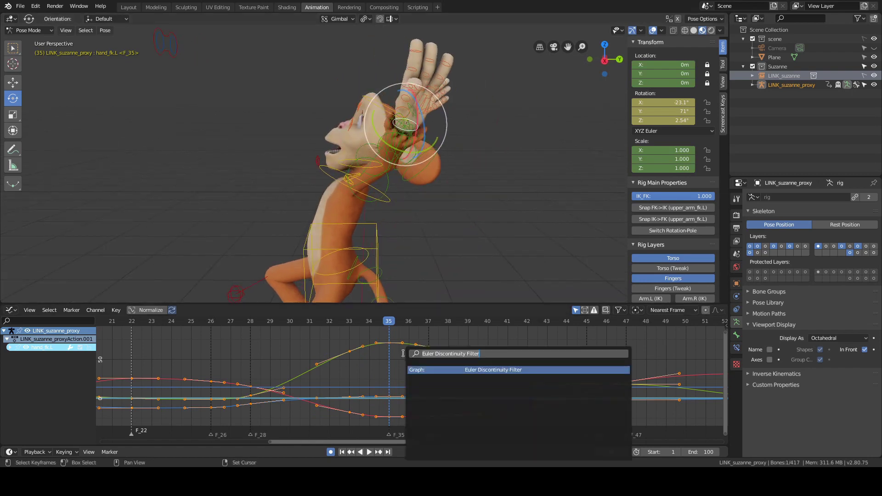
pyautogui.click(470, 370)
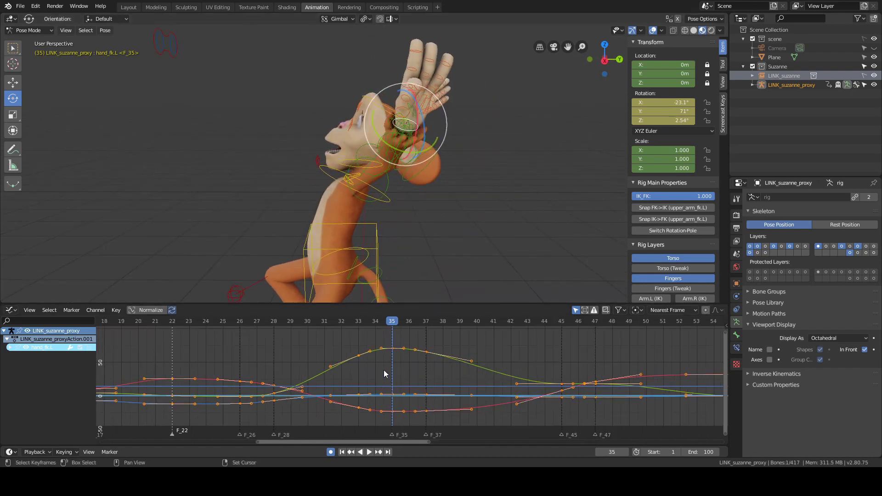
# - Clear the left hand FK control's rotation at frame 35 and run the Euler Discontinuity Filter on its curves again
pyautogui.hotkey('alt', 'r')
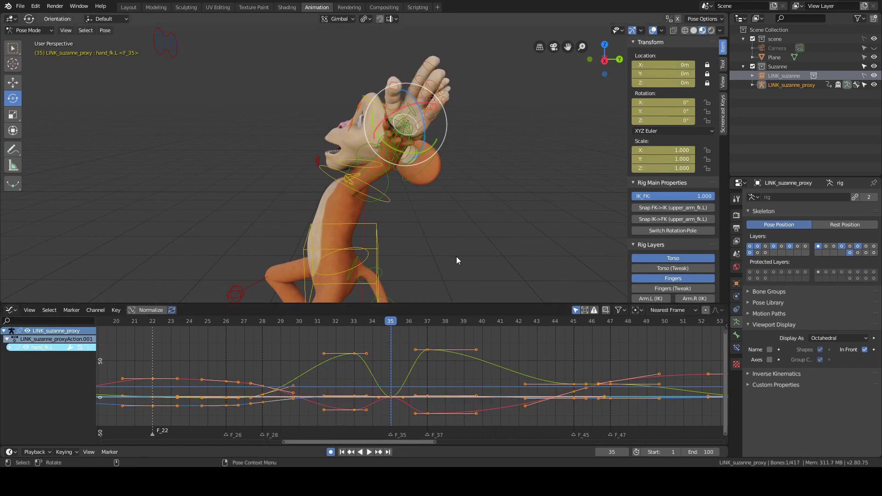
pyautogui.press('F3')
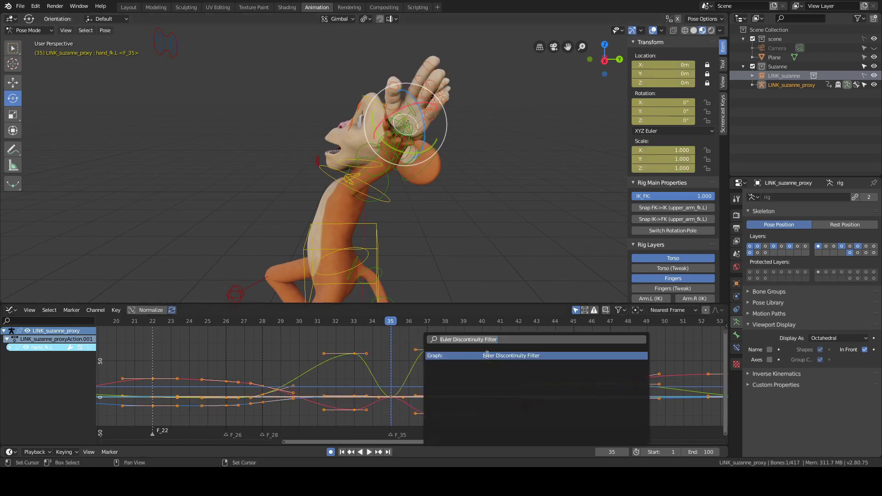
pyautogui.click(492, 359)
# - Rotate the left hand FK control at frame 35 to about X -2.81°, Y -26.5°, Z 1.99°
pyautogui.moveTo(482, 161); pyautogui.dragTo(382, 195, button='middle')
pyautogui.moveTo(382, 194); pyautogui.dragTo(400, 195)
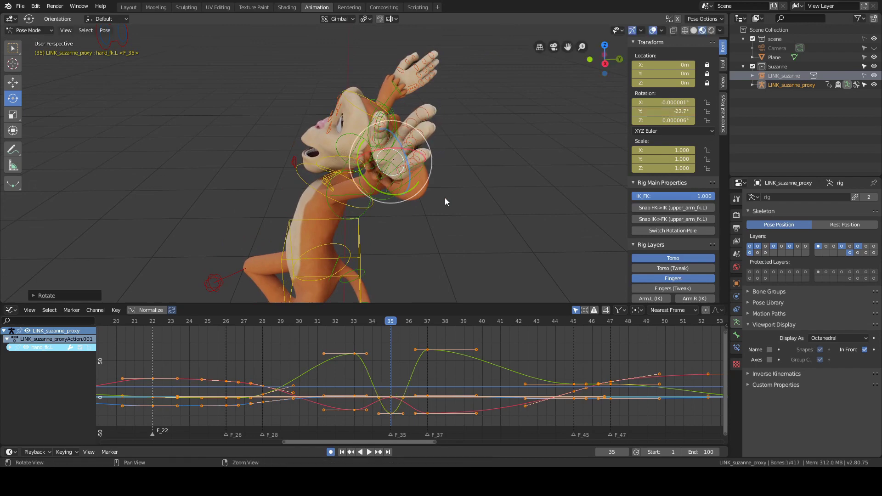
pyautogui.moveTo(445, 198); pyautogui.dragTo(436, 197, button='middle')
pyautogui.moveTo(385, 194); pyautogui.dragTo(391, 194)
# - Select the left upper arm FK control and slightly adjust its rotation at frame 35
pyautogui.moveTo(372, 244); pyautogui.dragTo(387, 212, button='middle')
pyautogui.click(387, 213)
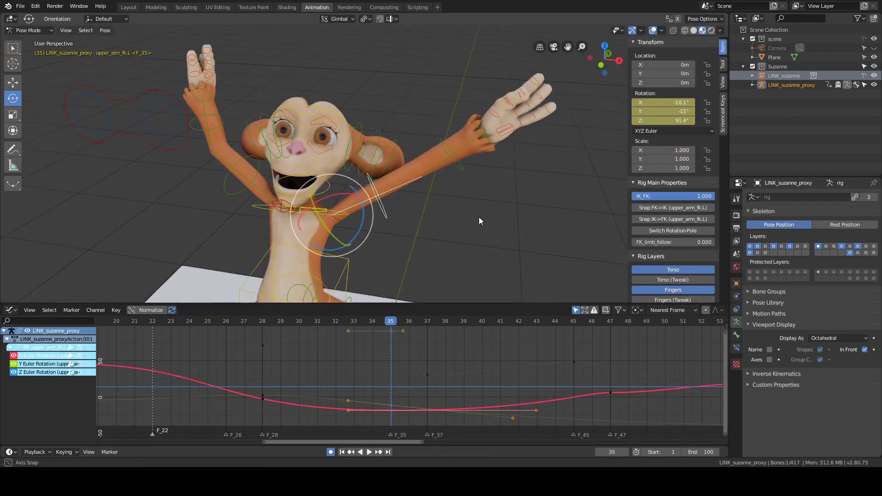
pyautogui.moveTo(479, 217); pyautogui.dragTo(384, 198, button='middle')
pyautogui.moveTo(321, 233); pyautogui.dragTo(313, 219)
pyautogui.click(432, 192)
# - Rotate the left hand FK control at frame 35 to about X -3.92°, Y -22.3°, Z 4.62°
pyautogui.click(406, 128)
pyautogui.moveTo(407, 128); pyautogui.dragTo(479, 203, button='middle')
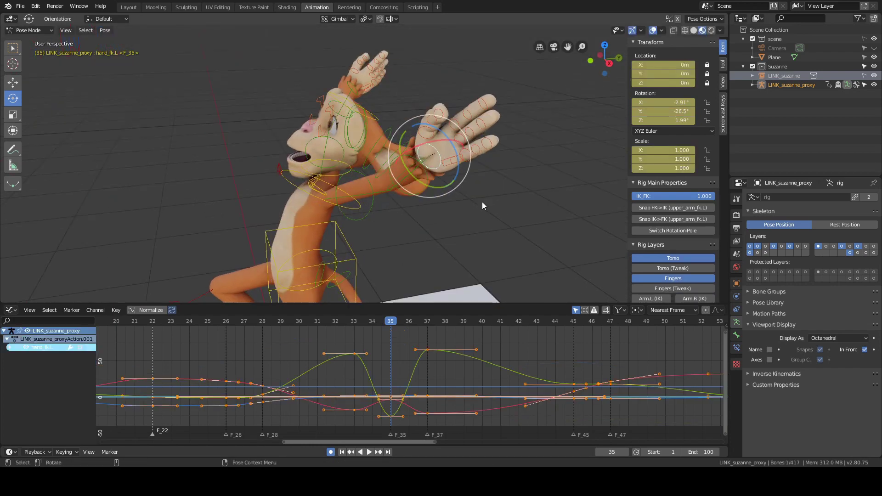
pyautogui.moveTo(451, 135); pyautogui.dragTo(590, 25)
pyautogui.moveTo(436, 184); pyautogui.dragTo(432, 186)
pyautogui.moveTo(496, 221); pyautogui.dragTo(400, 190, button='middle')
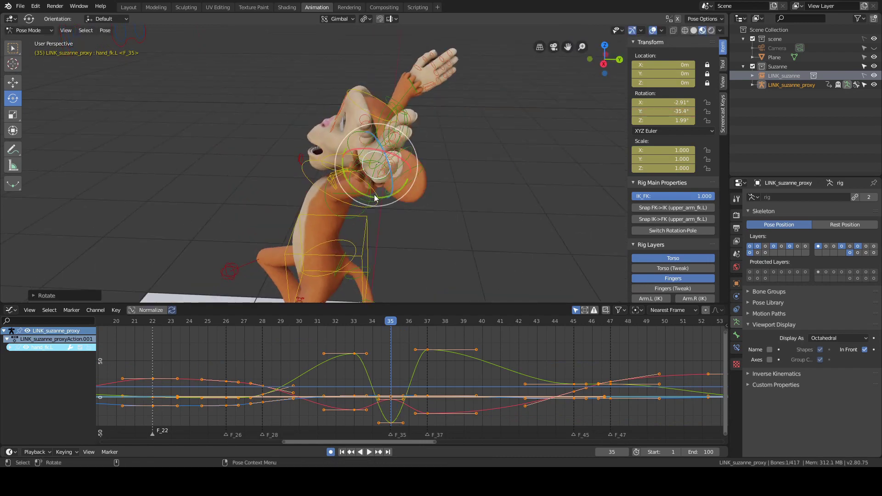
pyautogui.moveTo(377, 183); pyautogui.dragTo(390, 196)
pyautogui.moveTo(389, 197); pyautogui.dragTo(569, 202, button='middle')
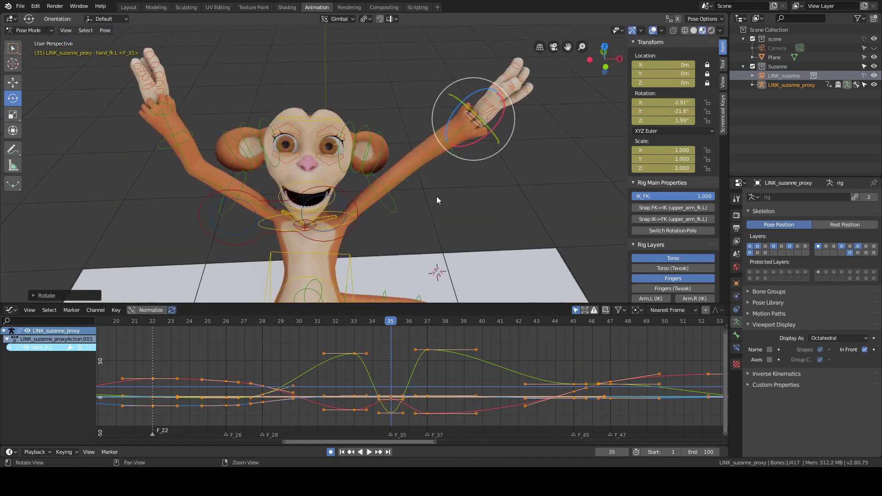
pyautogui.moveTo(436, 196); pyautogui.dragTo(425, 141, button='middle')
pyautogui.moveTo(444, 180); pyautogui.dragTo(447, 207)
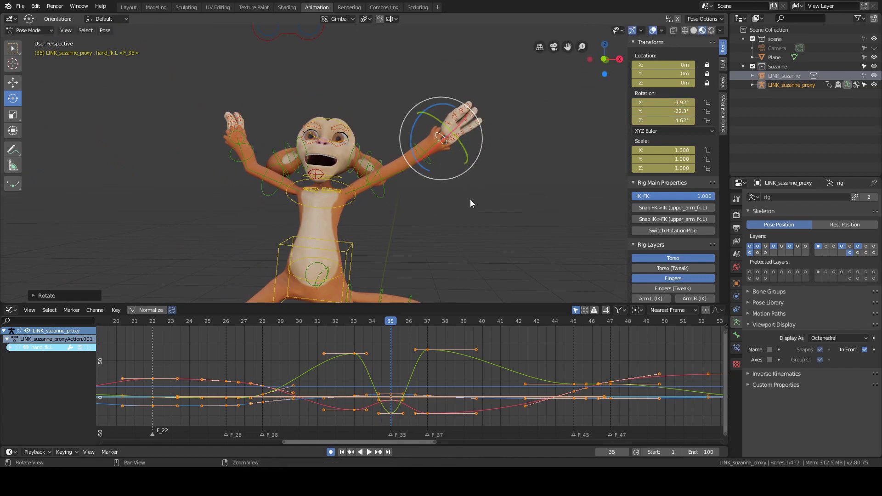
# - Clear the left hand's rotation at frame 35 and turn it to about -41.5° on Y only
pyautogui.hotkey('alt', 'r')
pyautogui.moveTo(525, 186); pyautogui.dragTo(434, 201, button='middle')
pyautogui.moveTo(400, 180); pyautogui.dragTo(379, 174)
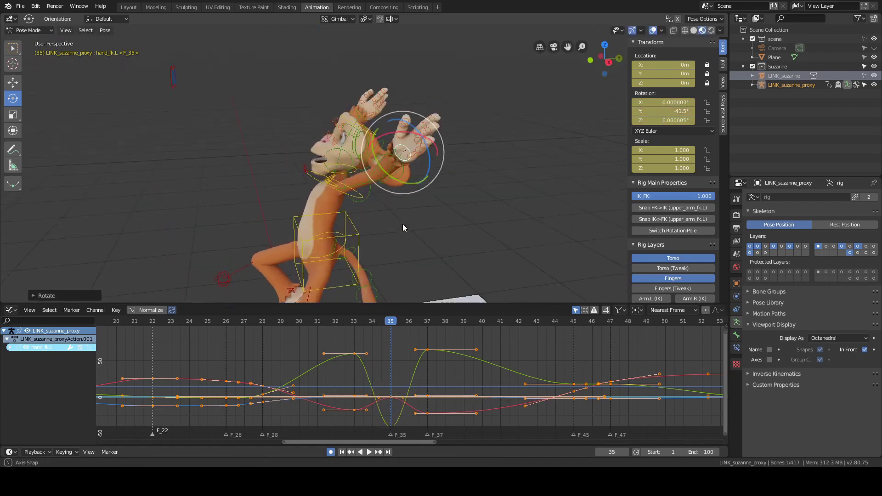
pyautogui.moveTo(402, 224); pyautogui.dragTo(445, 220, button='middle')
pyautogui.moveTo(504, 68); pyautogui.dragTo(509, 194, button='middle')
pyautogui.click(476, 208)
# - Rotate the left upper arm FK control at frame 35 to about X -19.5°, Y -15.9°, Z 92.4°
pyautogui.moveTo(439, 218); pyautogui.dragTo(360, 203, button='middle')
pyautogui.click(360, 203)
pyautogui.moveTo(426, 201); pyautogui.dragTo(413, 199, button='middle')
pyautogui.scroll(2, 409, 202)
pyautogui.moveTo(341, 234); pyautogui.dragTo(337, 234)
pyautogui.moveTo(343, 216); pyautogui.dragTo(353, 214)
pyautogui.click(449, 205)
# - Select the left shoulder control and rotate it at frame 35 to about X -6.43°, Y -18.2°, Z -5.69°
pyautogui.moveTo(437, 209); pyautogui.dragTo(502, 233, button='middle')
pyautogui.keyDown('alt'); pyautogui.moveTo(503, 233); pyautogui.dragTo(478, 232); pyautogui.keyUp('alt')
pyautogui.scroll(2, 459, 231)
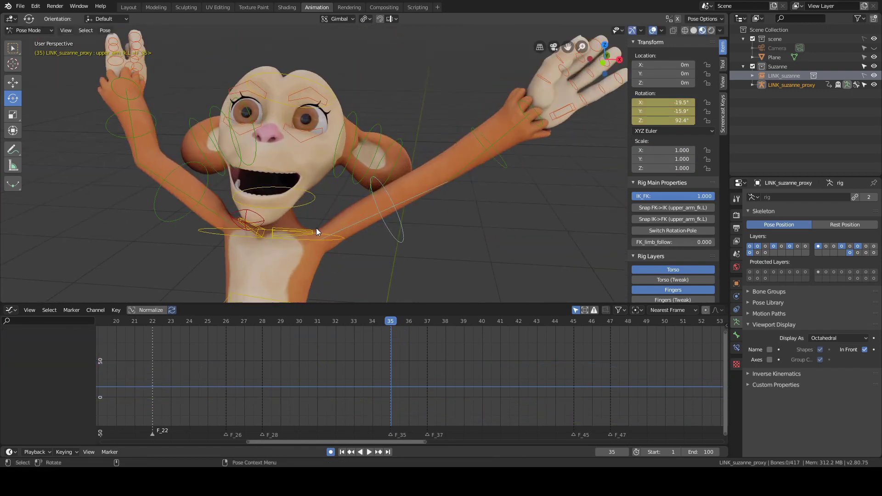
pyautogui.click(316, 228)
pyautogui.keyDown('alt'); pyautogui.moveTo(377, 191); pyautogui.dragTo(407, 195); pyautogui.keyUp('alt')
pyautogui.click(321, 208)
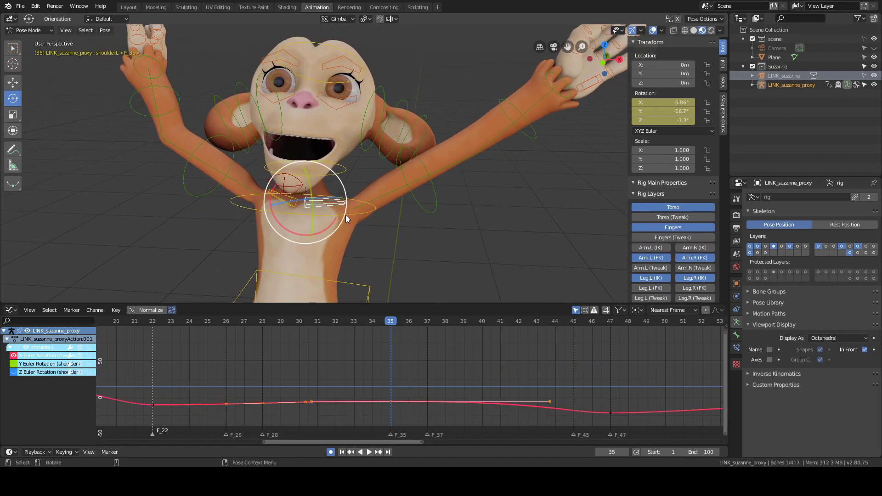
pyautogui.moveTo(346, 215); pyautogui.dragTo(404, 212)
pyautogui.moveTo(404, 211); pyautogui.dragTo(316, 183, button='middle')
pyautogui.moveTo(315, 183); pyautogui.dragTo(472, 217)
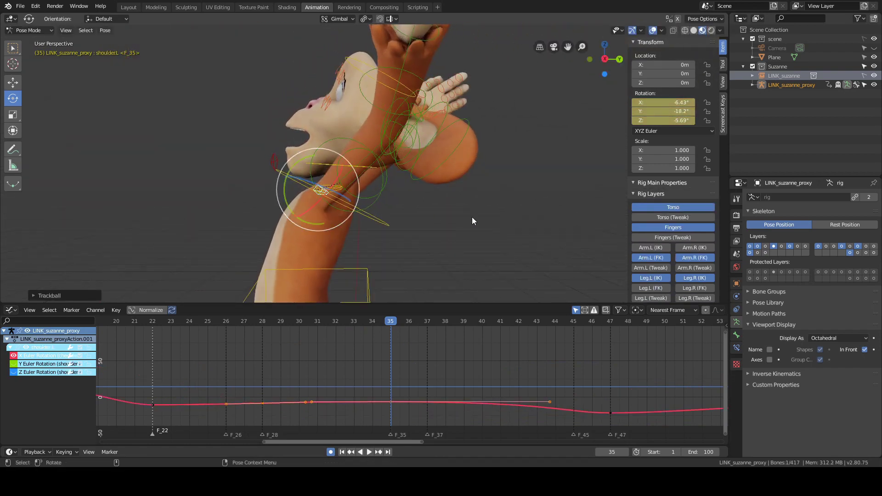
# - Select the left upper arm FK control and rotate it slightly around its Z axis at frame 35
pyautogui.moveTo(472, 216); pyautogui.dragTo(471, 193, button='middle')
pyautogui.keyDown('alt'); pyautogui.moveTo(471, 193); pyautogui.dragTo(460, 195); pyautogui.keyUp('alt')
pyautogui.scroll(2, 460, 195)
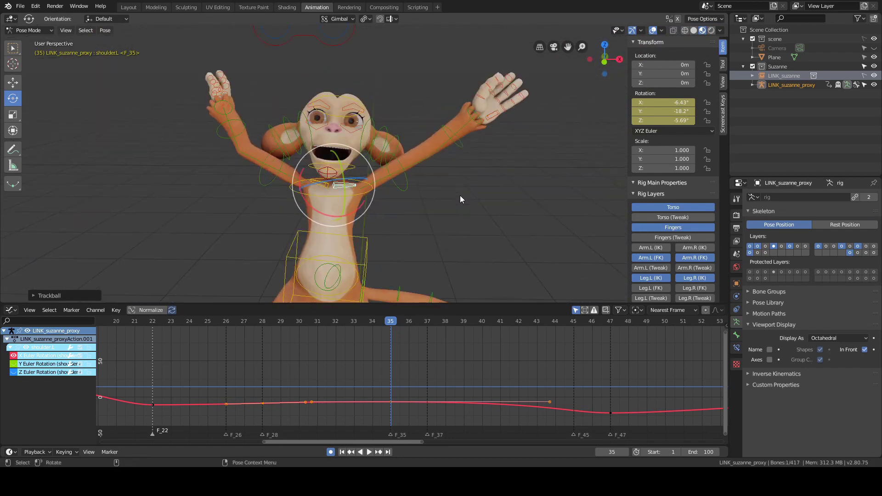
pyautogui.click(401, 190)
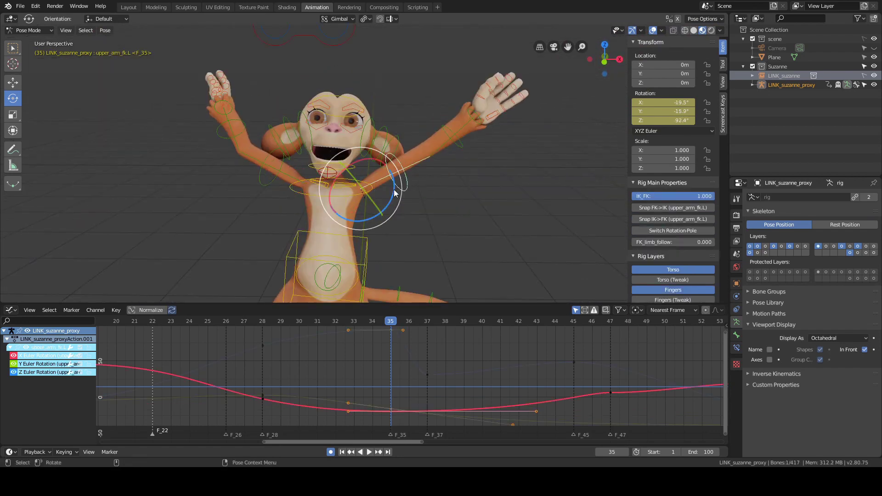
pyautogui.moveTo(395, 192); pyautogui.dragTo(393, 196)
pyautogui.click(459, 164)
# - Select the left forearm FK control and bend it at frame 35 to about 15.5° on X
pyautogui.click(464, 149)
pyautogui.moveTo(501, 169); pyautogui.dragTo(516, 247, button='middle')
pyautogui.moveTo(425, 135); pyautogui.dragTo(463, 133, button='middle')
pyautogui.keyDown('alt'); pyautogui.moveTo(463, 133); pyautogui.dragTo(431, 129); pyautogui.keyUp('alt')
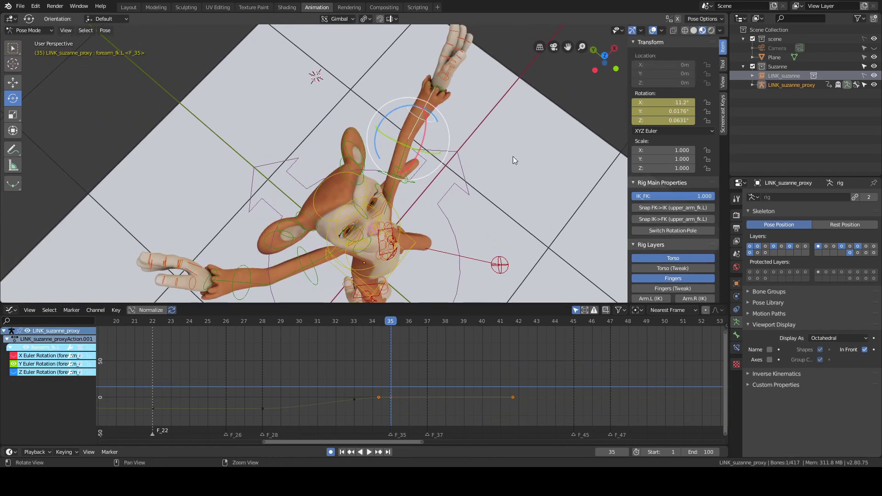
pyautogui.keyDown('alt'); pyautogui.moveTo(513, 156); pyautogui.dragTo(398, 64); pyautogui.keyUp('alt')
pyautogui.hotkey('alt', 'r')
pyautogui.hotkey('ctrl', 'z')
pyautogui.moveTo(396, 108); pyautogui.dragTo(399, 110)
pyautogui.keyDown('alt'); pyautogui.moveTo(400, 119); pyautogui.dragTo(508, 179); pyautogui.keyUp('alt')
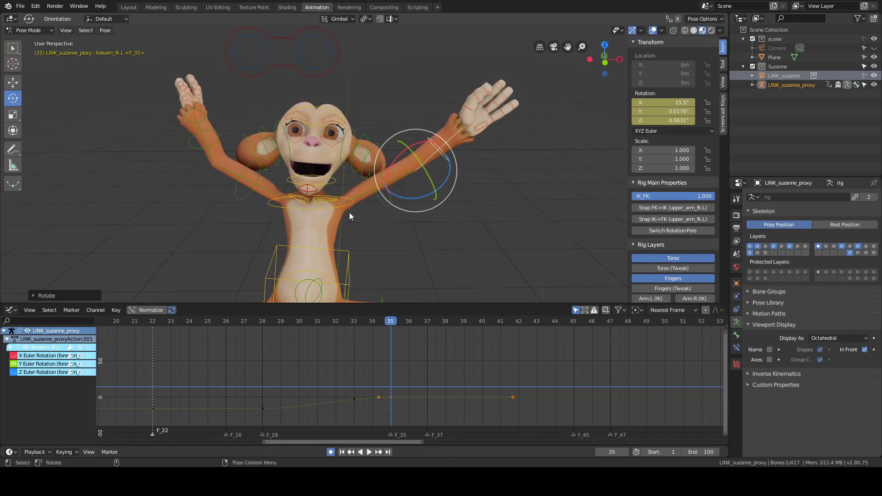
# - Adjust the left upper arm FK rotation at frame 35 to about X -19.5°, Y -17.9°, Z 89.2°
pyautogui.click(357, 198)
pyautogui.keyDown('alt'); pyautogui.moveTo(448, 226); pyautogui.dragTo(327, 216); pyautogui.keyUp('alt')
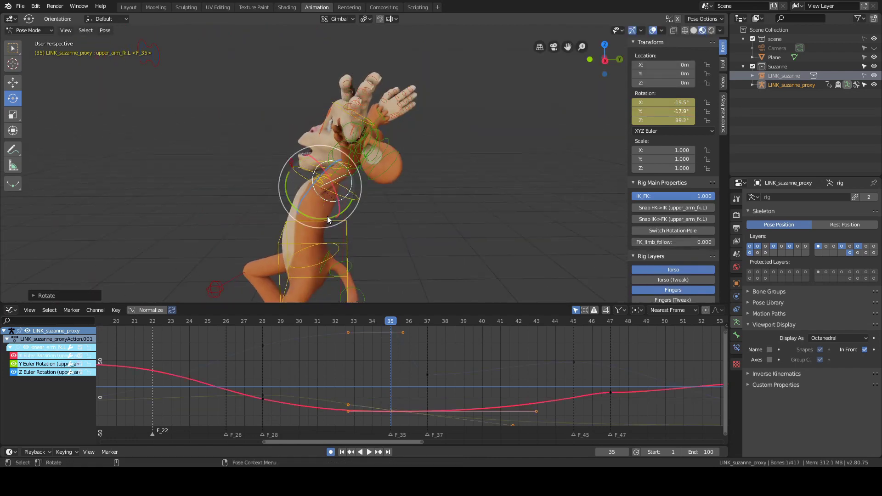
pyautogui.click(440, 209)
# - Select the left hand FK control and readjust its rotation at frame 35 to suit the turned arm
pyautogui.moveTo(351, 152); pyautogui.dragTo(412, 182, button='middle')
pyautogui.click(384, 112)
pyautogui.moveTo(372, 154); pyautogui.dragTo(412, 163)
pyautogui.moveTo(412, 164); pyautogui.dragTo(503, 181, button='middle')
pyautogui.click(413, 225)
# - Select the left shoulder control and rotate it at frame 35 to about X -7.82°, Y -26.8°
pyautogui.click(321, 199)
pyautogui.moveTo(450, 195); pyautogui.dragTo(377, 188, button='middle')
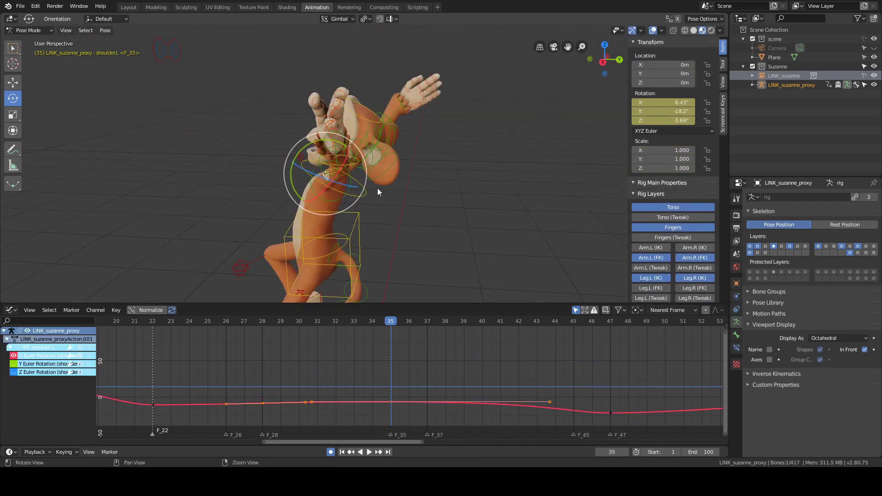
pyautogui.scroll(2, 426, 175)
pyautogui.moveTo(425, 176); pyautogui.dragTo(414, 174, button='middle')
pyautogui.moveTo(350, 150); pyautogui.dragTo(343, 148)
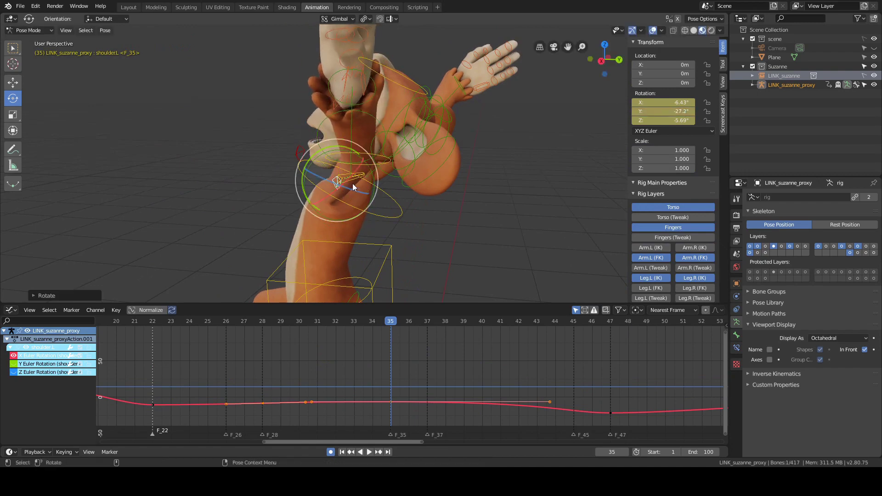
pyautogui.moveTo(353, 183); pyautogui.dragTo(352, 182)
pyautogui.moveTo(359, 183); pyautogui.dragTo(479, 186, button='middle')
pyautogui.scroll(-1, 469, 187)
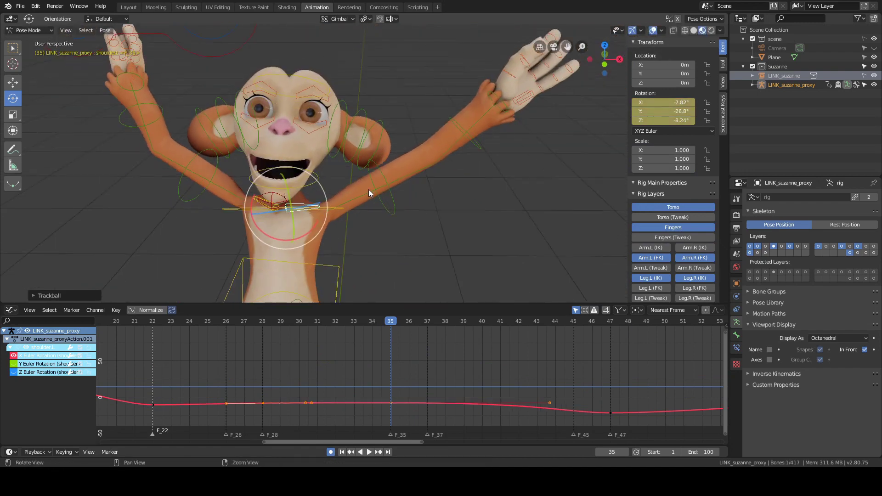
# - Refine the left shoulder's rotation at frame 35 to about X -1.66°, Y -27°, Z -10.9°
pyautogui.moveTo(317, 222); pyautogui.dragTo(318, 221)
pyautogui.moveTo(387, 210)
pyautogui.mouseDown(button='middle')
pyautogui.moveTo(347, 208)
pyautogui.moveTo(382, 207)
pyautogui.mouseUp(button='middle')
pyautogui.moveTo(310, 206); pyautogui.dragTo(312, 202)
pyautogui.moveTo(418, 182); pyautogui.dragTo(369, 170, button='middle')
pyautogui.moveTo(324, 166); pyautogui.dragTo(326, 165)
pyautogui.moveTo(327, 165); pyautogui.dragTo(512, 190, button='middle')
pyautogui.scroll(-3, 512, 189)
pyautogui.moveTo(430, 157)
pyautogui.mouseDown(button='middle')
pyautogui.moveTo(442, 159)
pyautogui.moveTo(437, 164)
pyautogui.mouseUp(button='middle')
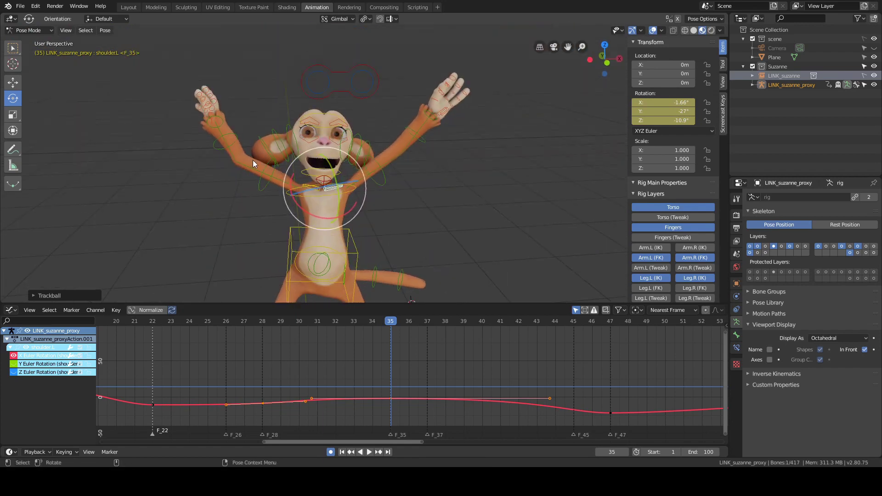
# - Select the left upper arm FK control and rotate it at frame 35 to about -36.4° on Y
pyautogui.moveTo(239, 169); pyautogui.dragTo(407, 153, button='middle')
pyautogui.keyDown('alt'); pyautogui.moveTo(408, 150); pyautogui.dragTo(464, 217); pyautogui.keyUp('alt')
pyautogui.click(379, 220)
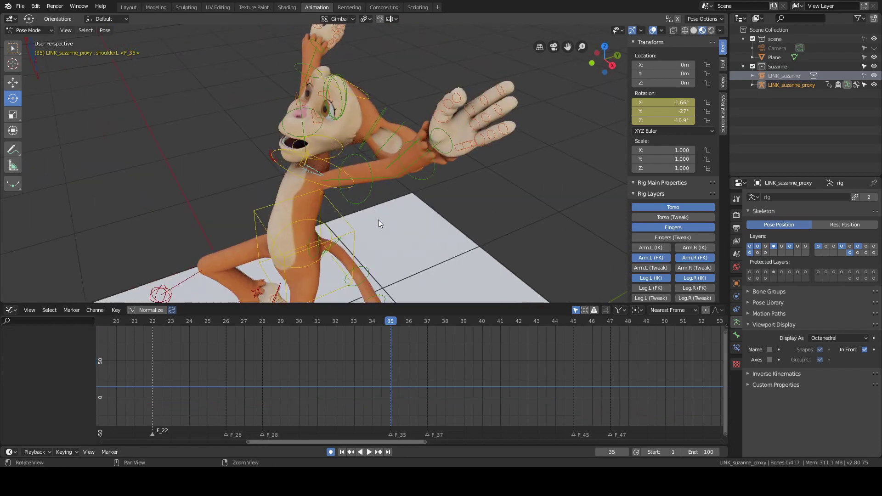
pyautogui.click(369, 196)
pyautogui.moveTo(479, 199); pyautogui.dragTo(412, 172, button='middle')
pyautogui.press('r')
pyautogui.press('y')
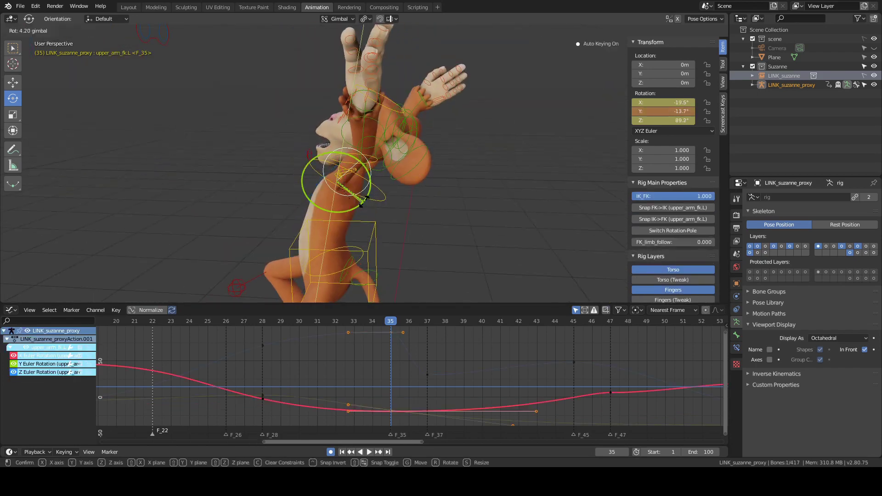
pyautogui.click(349, 202)
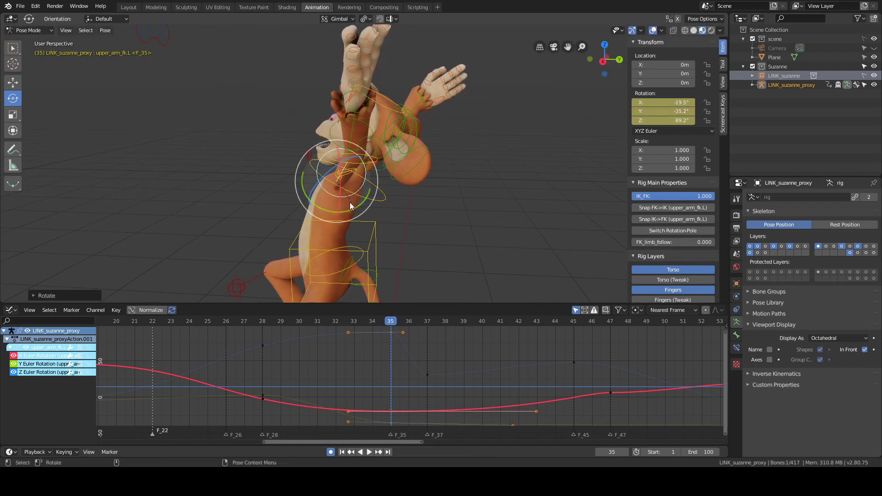
pyautogui.moveTo(349, 202)
pyautogui.mouseDown(button='middle')
pyautogui.moveTo(425, 208)
pyautogui.moveTo(383, 206)
pyautogui.moveTo(412, 186)
pyautogui.moveTo(344, 205)
pyautogui.mouseUp(button='middle')
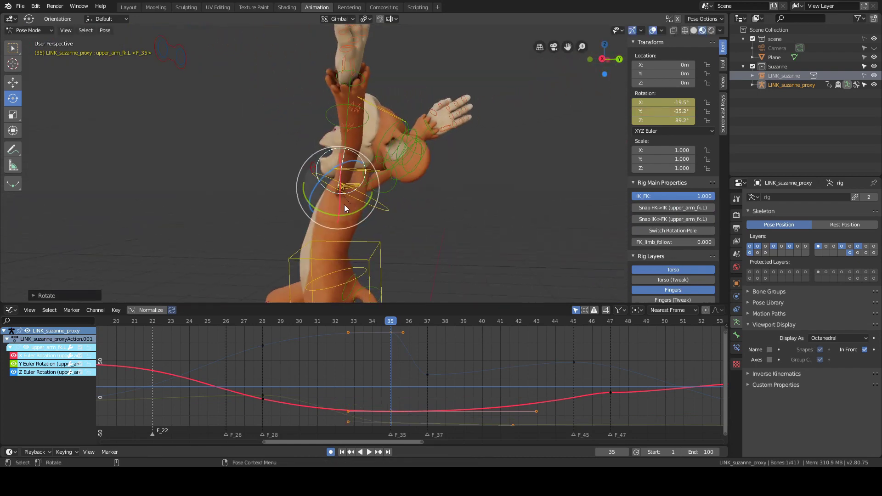
pyautogui.press('r')
pyautogui.press('y')
pyautogui.click(356, 209)
# - Rotate the left upper arm further at frame 35, bringing X to about -17.2° and Z to about 83.2°
pyautogui.moveTo(490, 179); pyautogui.dragTo(347, 207, button='middle')
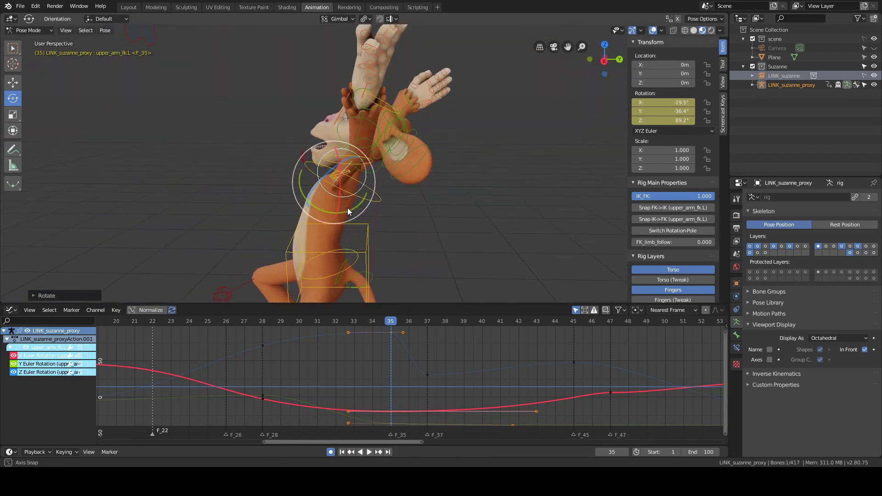
pyautogui.press('r')
pyautogui.press('y')
pyautogui.moveTo(350, 209); pyautogui.dragTo(352, 208)
pyautogui.moveTo(467, 195); pyautogui.dragTo(432, 185, button='middle')
pyautogui.moveTo(365, 177); pyautogui.dragTo(360, 176)
# - Twist the left upper arm FK control at frame 35 to about X -18.9°, Y 4.24°, Z 83.2°
pyautogui.moveTo(464, 195); pyautogui.dragTo(361, 152, button='middle')
pyautogui.press('r')
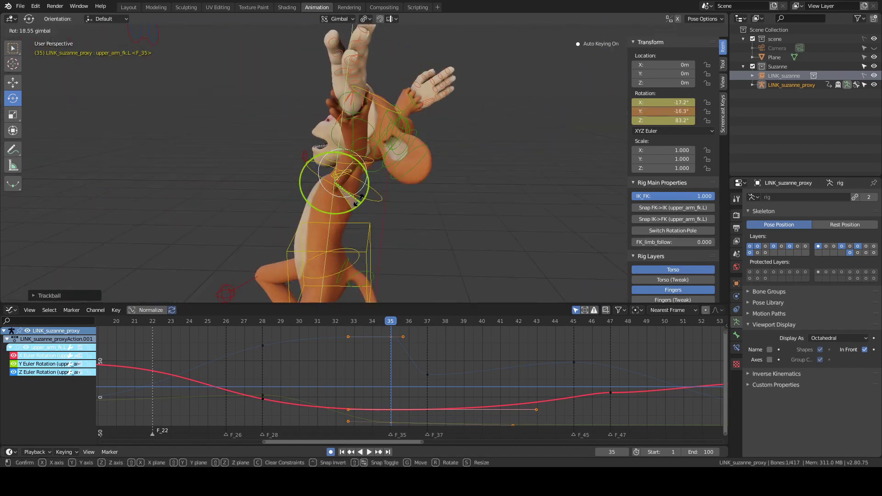
pyautogui.moveTo(360, 195)
pyautogui.mouseDown()
pyautogui.moveTo(364, 189)
pyautogui.moveTo(336, 197)
pyautogui.moveTo(363, 196)
pyautogui.mouseUp()
pyautogui.moveTo(363, 195); pyautogui.dragTo(454, 195, button='middle')
pyautogui.scroll(4, 451, 200)
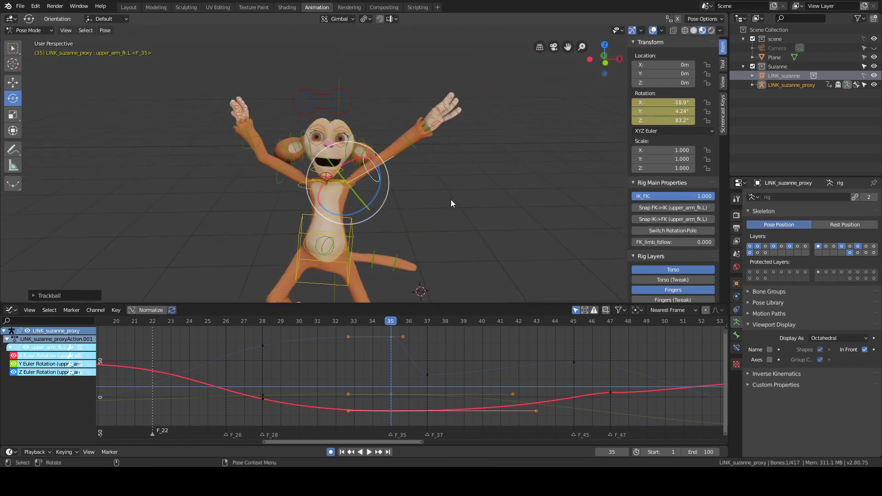
# - Select the left forearm FK control and rotate it at frame 35 to about 7.31° on X
pyautogui.click(437, 134)
pyautogui.moveTo(437, 134); pyautogui.dragTo(419, 162, button='middle')
pyautogui.moveTo(419, 161); pyautogui.dragTo(439, 117)
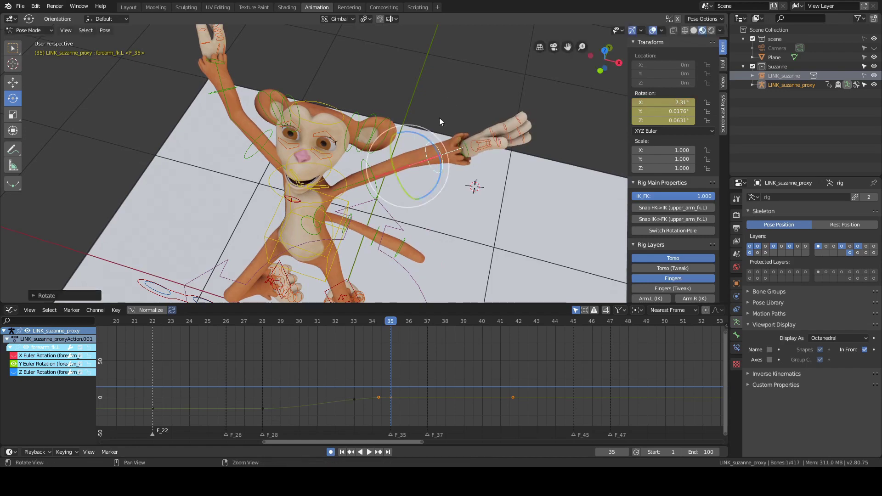
# - Refine the left forearm's rotation at frame 35 to about X 21.9°, Y -21.5°, Z -6.6°
pyautogui.moveTo(439, 118); pyautogui.dragTo(387, 124, button='middle')
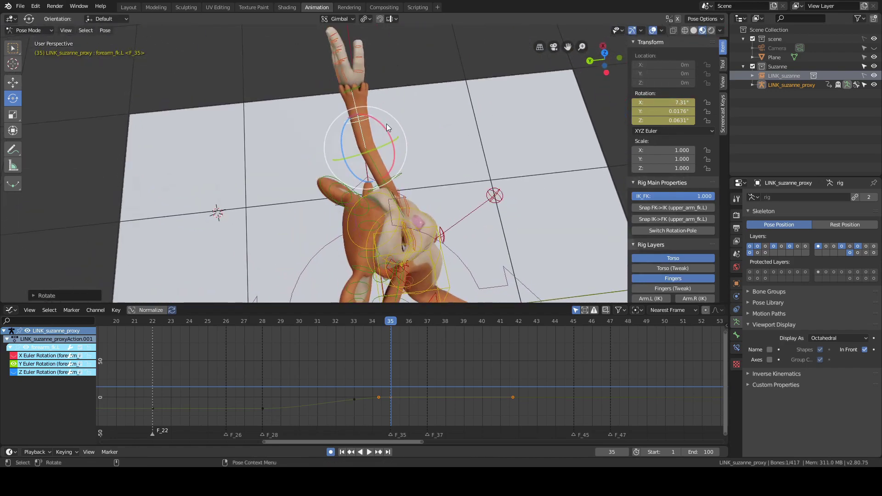
pyautogui.moveTo(387, 124)
pyautogui.mouseDown()
pyautogui.moveTo(384, 133)
pyautogui.moveTo(390, 128)
pyautogui.mouseUp()
pyautogui.moveTo(391, 128); pyautogui.dragTo(371, 54, button='middle')
pyautogui.moveTo(449, 204); pyautogui.dragTo(379, 195, button='middle')
pyautogui.moveTo(378, 194); pyautogui.dragTo(373, 164)
pyautogui.moveTo(481, 173); pyautogui.dragTo(359, 179, button='middle')
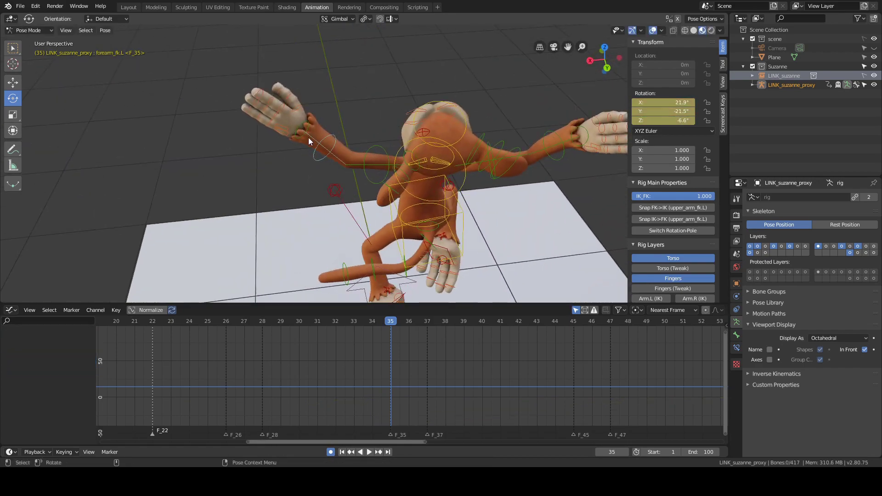
# - Select the left hand FK control and rotate it at frame 35 to about X -23.1°, Y -19.8°, Z 2.78°
pyautogui.click(307, 134)
pyautogui.moveTo(406, 128)
pyautogui.mouseDown(button='middle')
pyautogui.moveTo(404, 157)
pyautogui.moveTo(481, 104)
pyautogui.moveTo(448, 142)
pyautogui.moveTo(407, 120)
pyautogui.mouseUp(button='middle')
pyautogui.moveTo(398, 120)
pyautogui.mouseDown()
pyautogui.moveTo(387, 121)
pyautogui.moveTo(404, 108)
pyautogui.mouseUp()
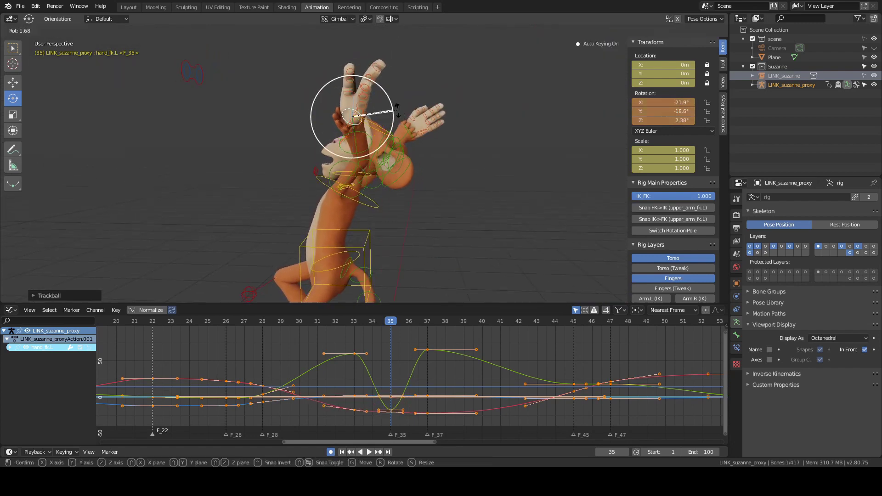
pyautogui.moveTo(407, 106); pyautogui.dragTo(502, 118, button='middle')
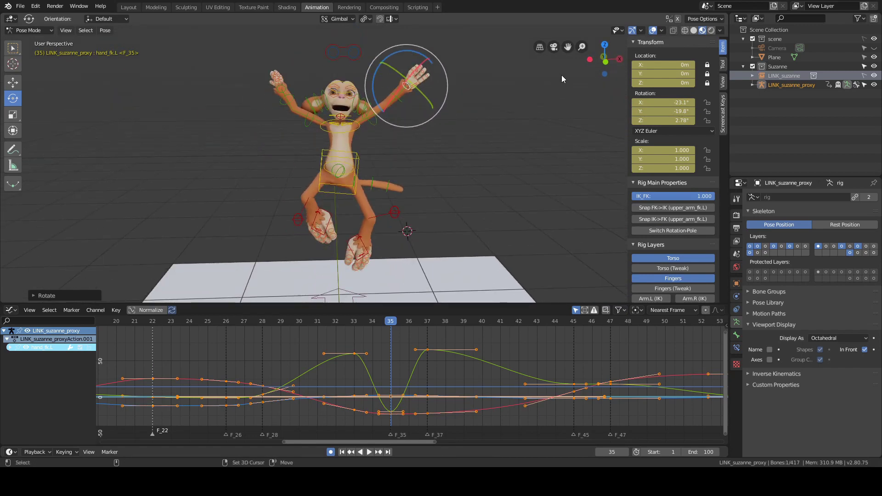
# - Hide the overlays, then play and step through frames 30 to 35 to examine the left hand's motion during the jump
pyautogui.hotkey('shift', 'alt', 'z')
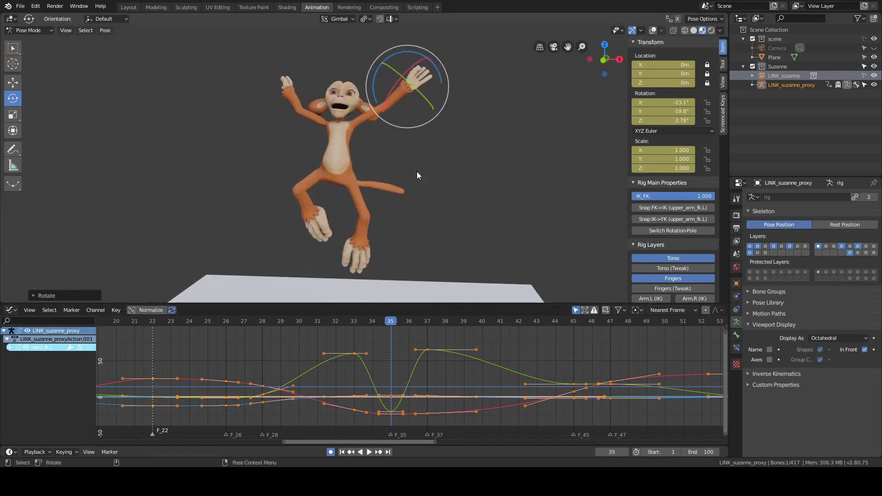
pyautogui.scroll(2, 421, 171)
pyautogui.scroll(2, 426, 167)
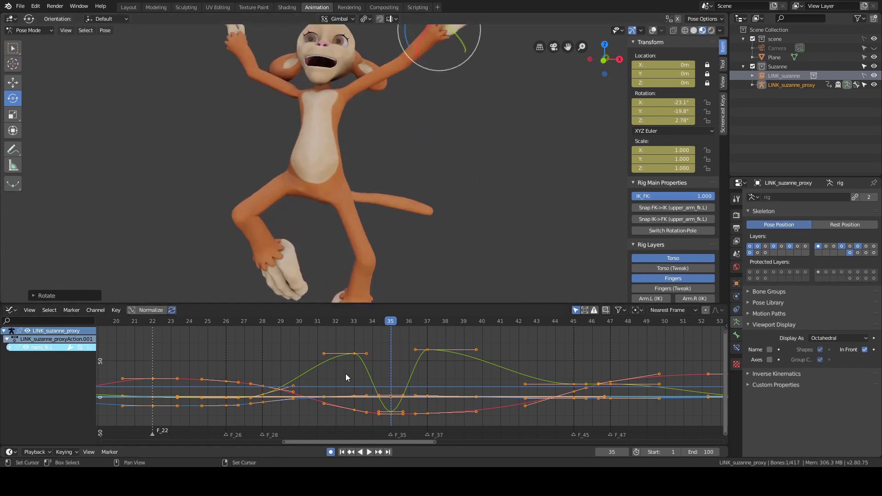
pyautogui.scroll(-4, 346, 377)
pyautogui.press('space')
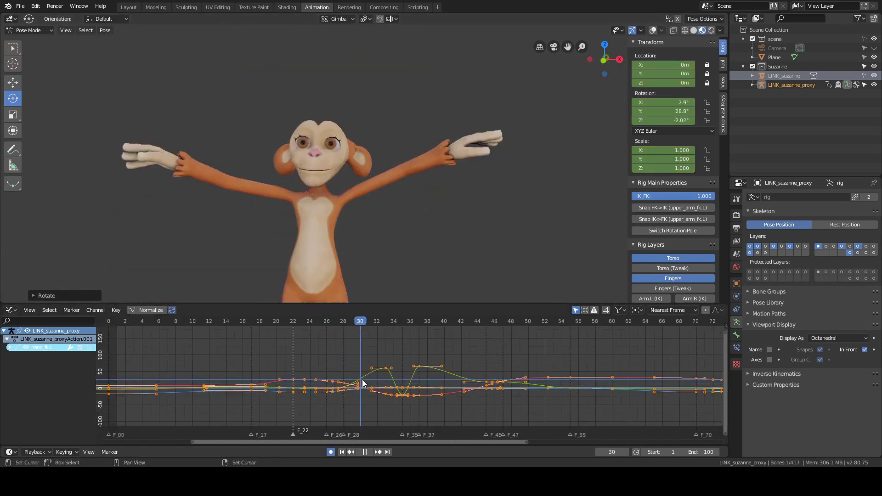
pyautogui.moveTo(362, 381); pyautogui.dragTo(384, 381)
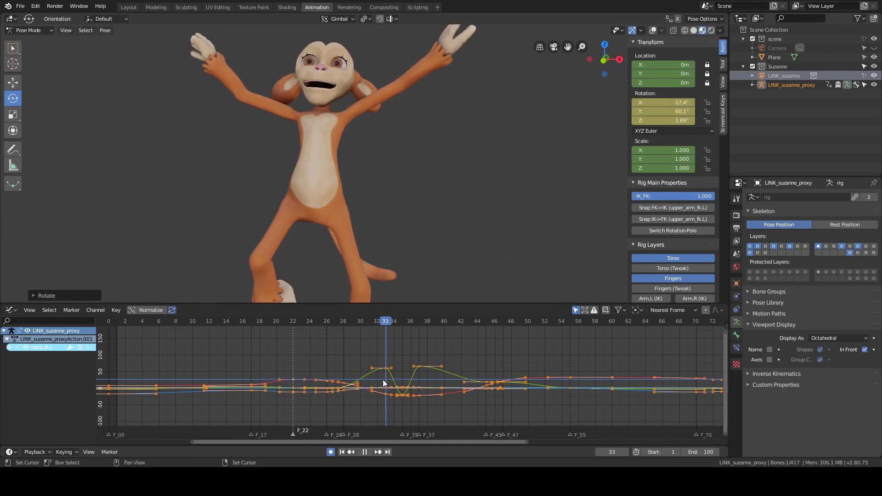
pyautogui.press('space')
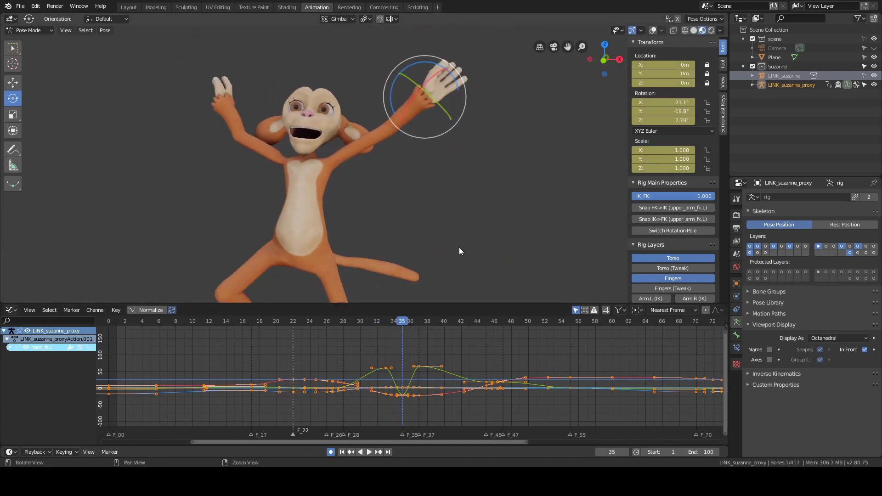
pyautogui.press('Left')
pyautogui.press('Left')
pyautogui.press('Right')
pyautogui.press('Right')
pyautogui.press('Left')
pyautogui.press('Left')
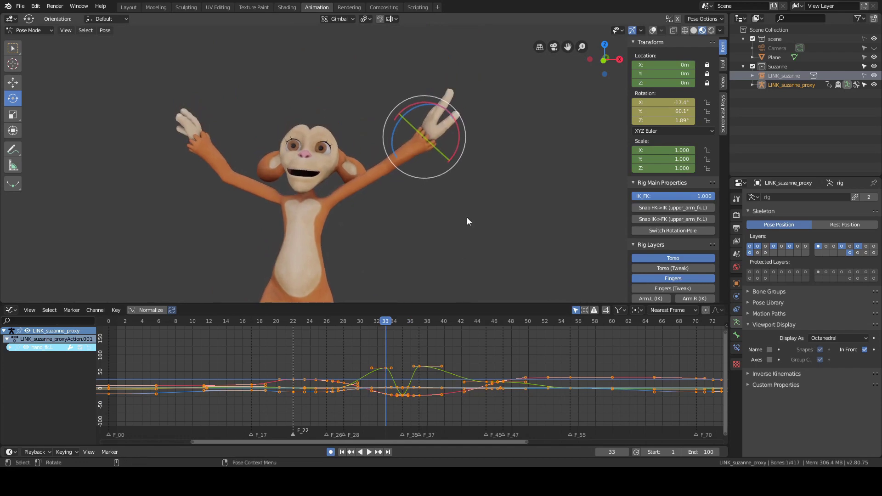
# - Show the overlays, clear the left hand's rotation at frame 33 and re-rotate it mainly on Y to about -41.1°
pyautogui.click(652, 31)
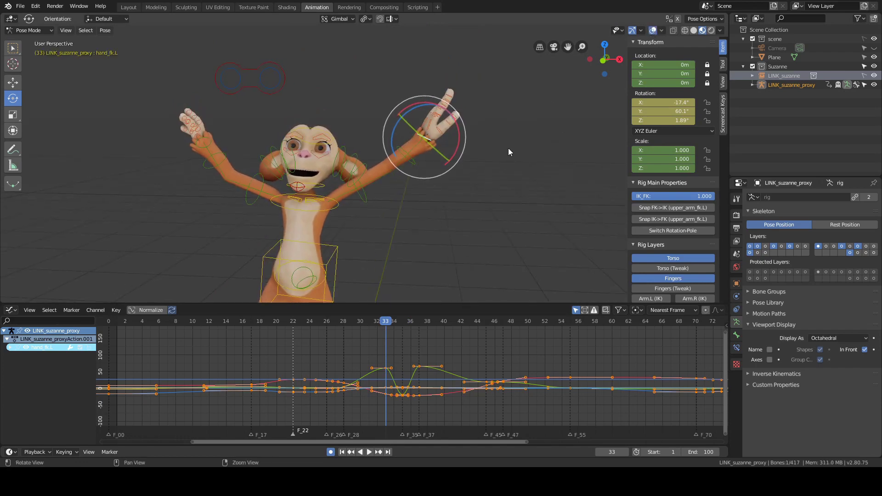
pyautogui.hotkey('alt', 'r')
pyautogui.moveTo(497, 170); pyautogui.dragTo(459, 186, button='middle')
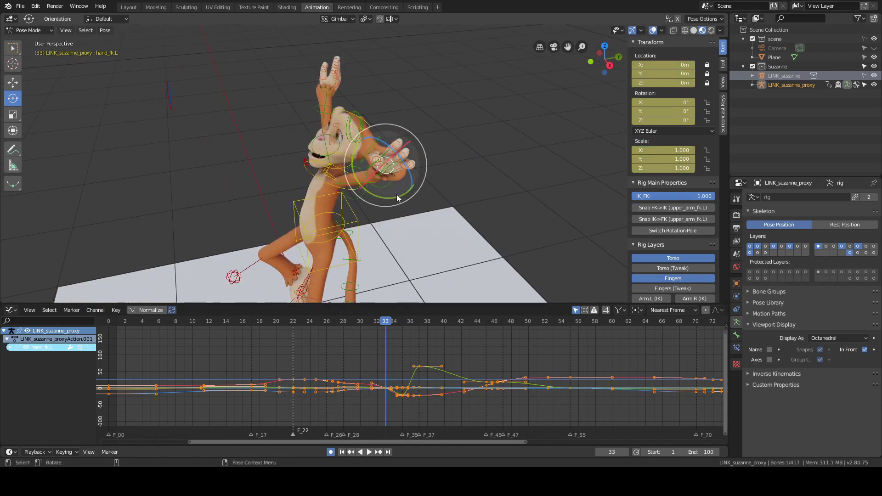
pyautogui.press('r')
pyautogui.press('y')
pyautogui.press('y')
pyautogui.click(377, 196)
pyautogui.moveTo(378, 196); pyautogui.dragTo(423, 139, button='middle')
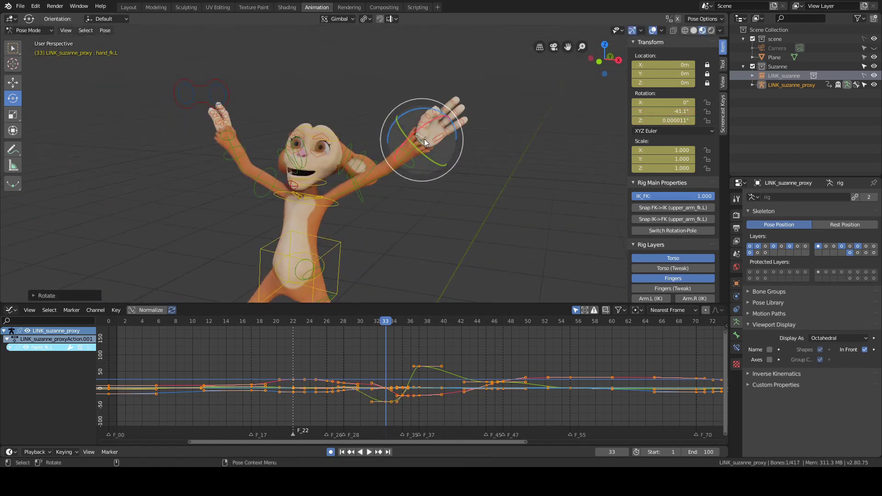
pyautogui.moveTo(424, 138); pyautogui.dragTo(441, 184)
# - Step through frames 33 to 38 to compare the left hand's pose before and after the frame 35 key
pyautogui.press('Right')
pyautogui.press('Right')
pyautogui.press('Right')
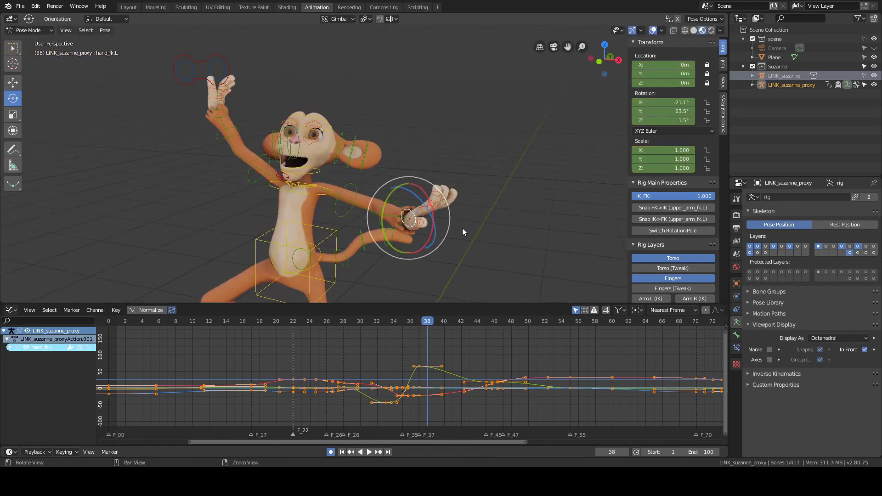
pyautogui.press('Left')
pyautogui.press('Right')
pyautogui.moveTo(463, 227); pyautogui.dragTo(509, 224, button='middle')
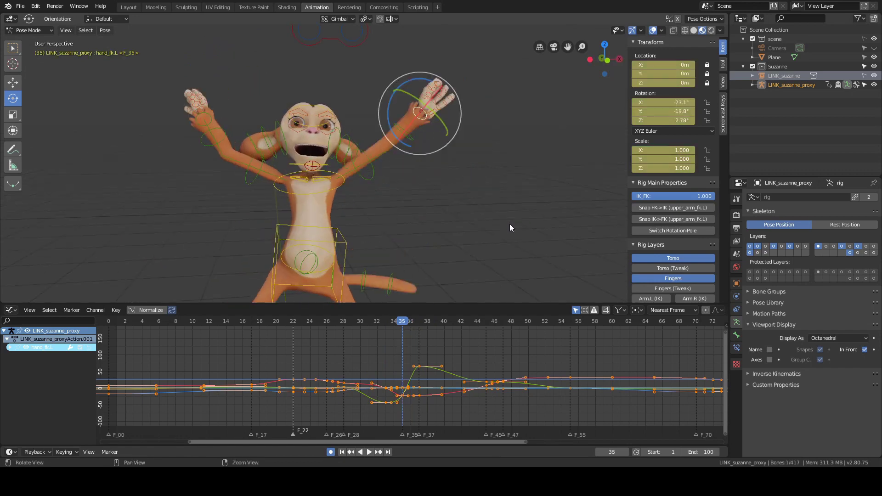
pyautogui.press('Right')
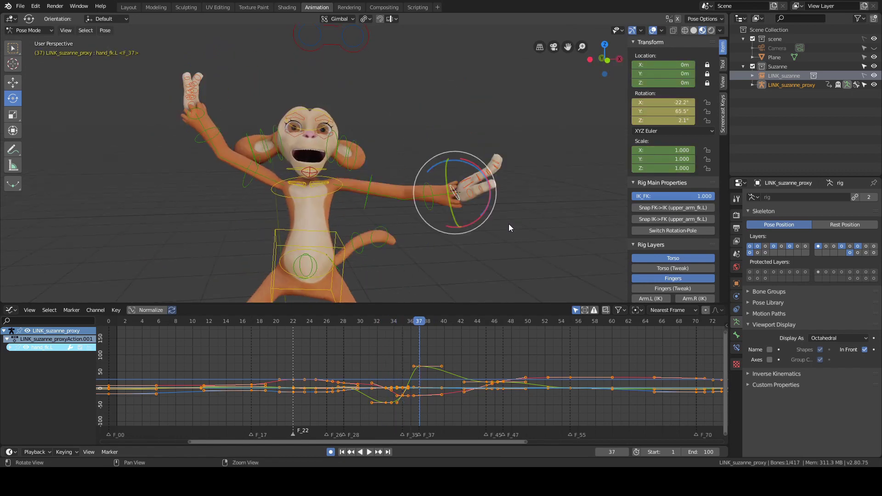
pyautogui.press('Right')
pyautogui.press('Left')
# - Clear the left hand's rotation at frame 37 and rotate the hand again, bringing Y to about -21.7°
pyautogui.hotkey('alt', 'r')
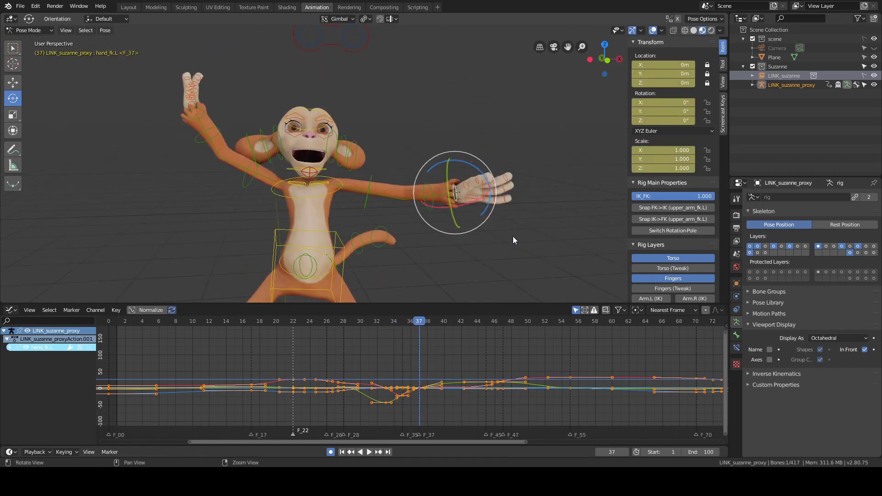
pyautogui.moveTo(513, 236); pyautogui.dragTo(464, 233, button='middle')
pyautogui.press('r')
pyautogui.press('y')
pyautogui.click(392, 224)
pyautogui.press('r')
pyautogui.press('r')
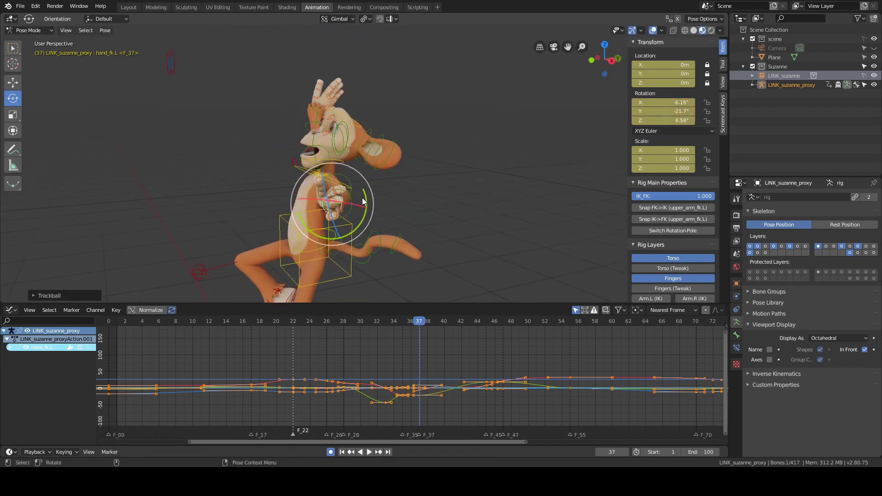
pyautogui.moveTo(363, 198); pyautogui.dragTo(507, 156)
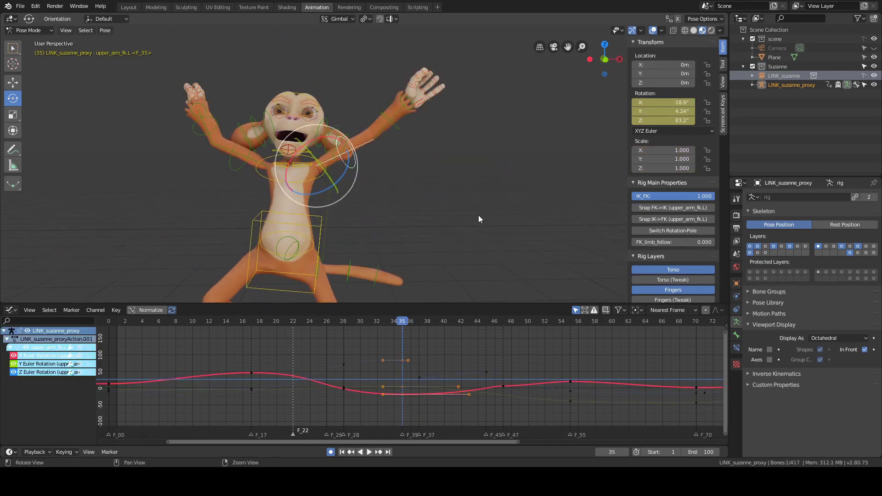
# - Step back and forth around frames 35 to 37 to examine the left upper arm's drop and its rotation curves
pyautogui.press('Right')
pyautogui.press('Right')
pyautogui.press('Left')
pyautogui.press('Left')
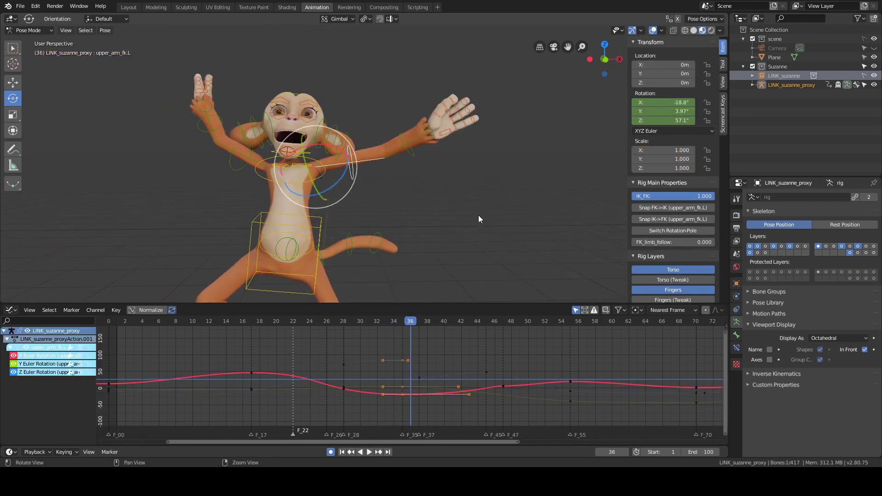
pyautogui.press('Right')
pyautogui.press('Right')
pyautogui.scroll(3, 368, 364)
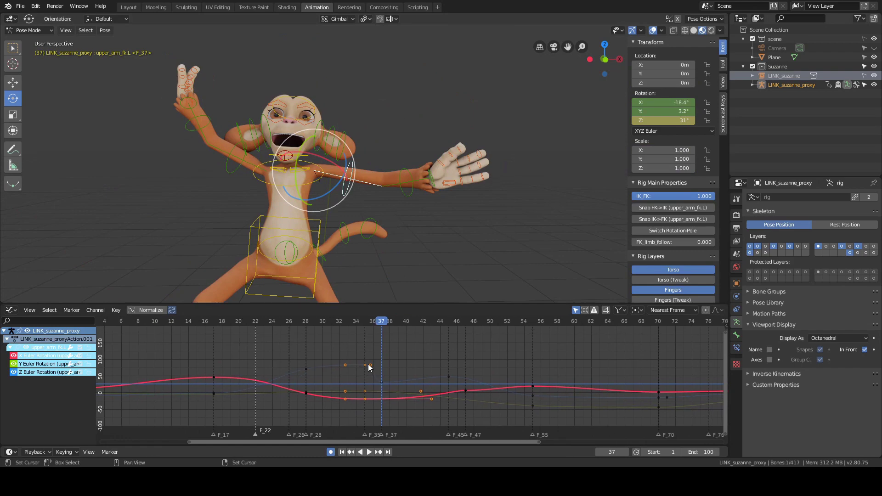
pyautogui.scroll(-2, 367, 365)
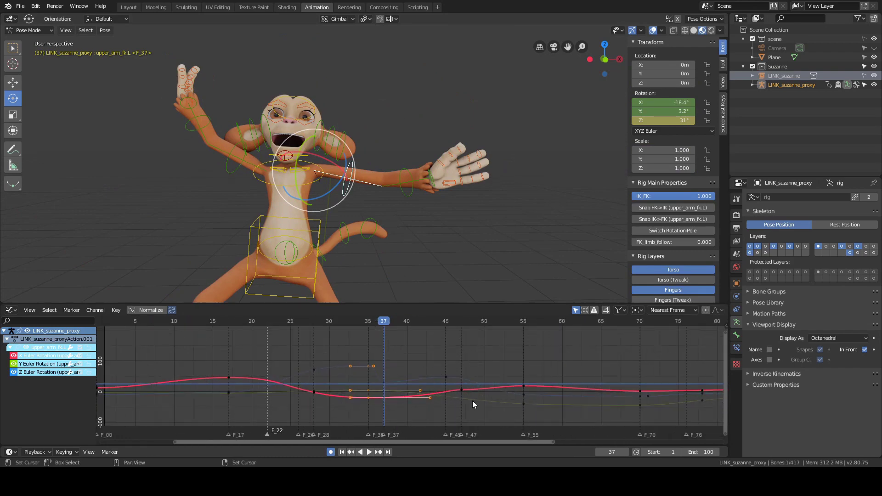
pyautogui.press('Left')
pyautogui.press('Left')
pyautogui.press('Left')
pyautogui.press('Right')
pyautogui.press('Right')
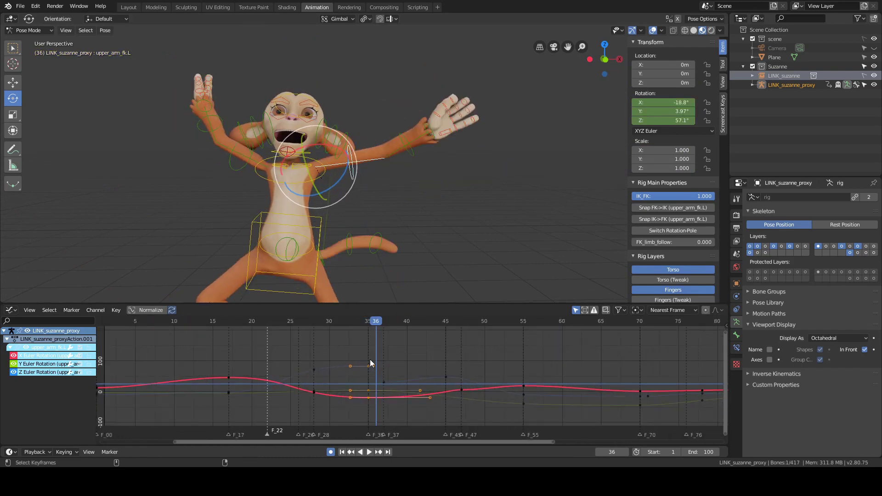
pyautogui.moveTo(373, 285); pyautogui.dragTo(368, 243, button='middle')
pyautogui.press('Left')
pyautogui.press('Right')
pyautogui.press('Right')
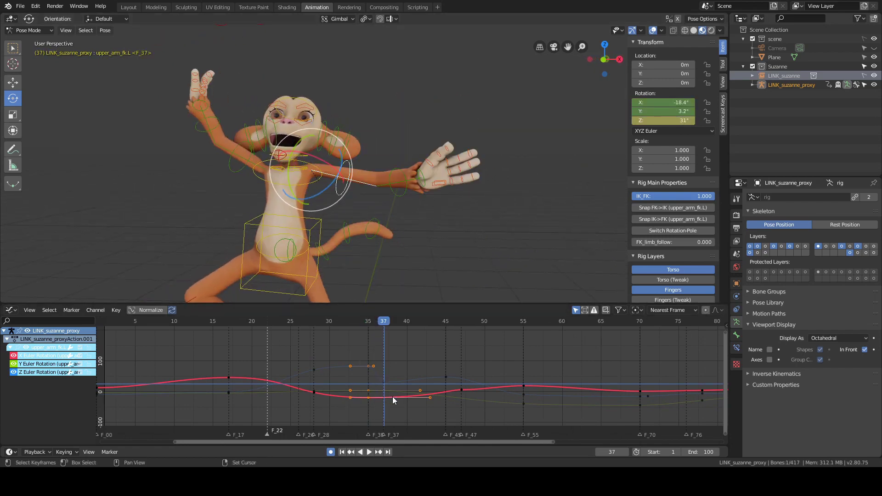
# - Raise the left upper arm FK control at frame 37 to about X -15.4°, Y 0.746°, Z 82.4°
pyautogui.moveTo(358, 210); pyautogui.dragTo(388, 220, button='middle')
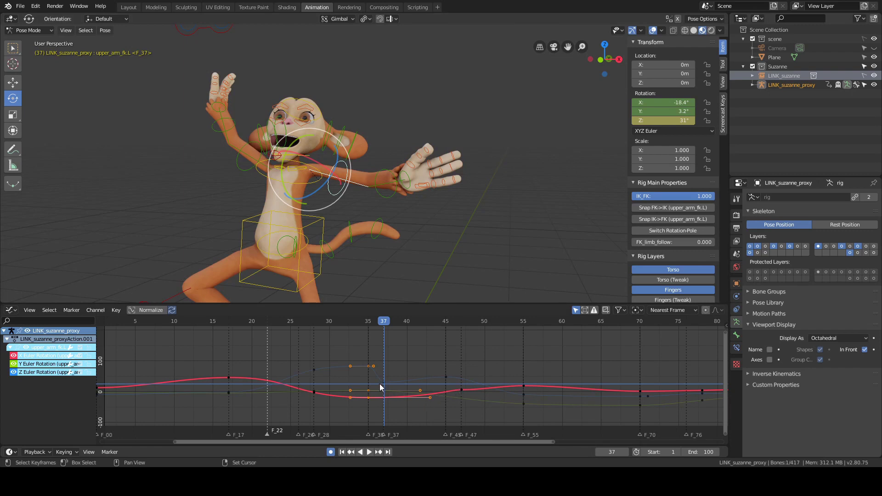
pyautogui.moveTo(428, 247); pyautogui.dragTo(407, 258, button='middle')
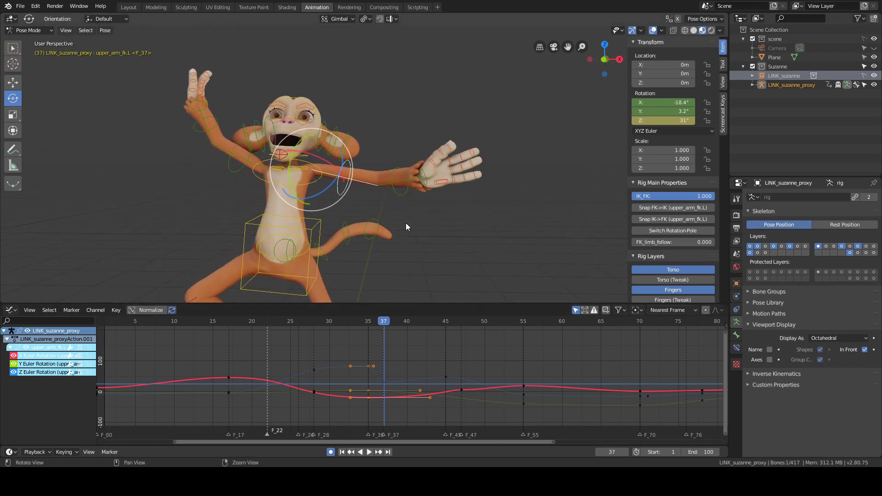
pyautogui.moveTo(407, 225); pyautogui.dragTo(387, 224, button='middle')
pyautogui.moveTo(333, 188); pyautogui.dragTo(324, 162)
pyautogui.moveTo(324, 161); pyautogui.dragTo(376, 159, button='middle')
pyautogui.moveTo(376, 159); pyautogui.dragTo(379, 157)
pyautogui.moveTo(379, 157); pyautogui.dragTo(554, 195, button='middle')
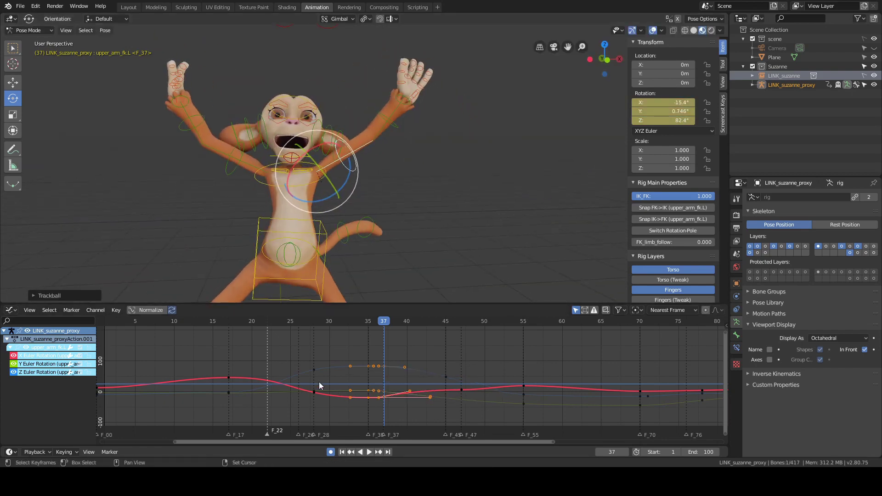
# - Play the jump animation, first with the rig controls and then with overlays hidden, to check the left arm's motion
pyautogui.click(292, 388)
pyautogui.press('space')
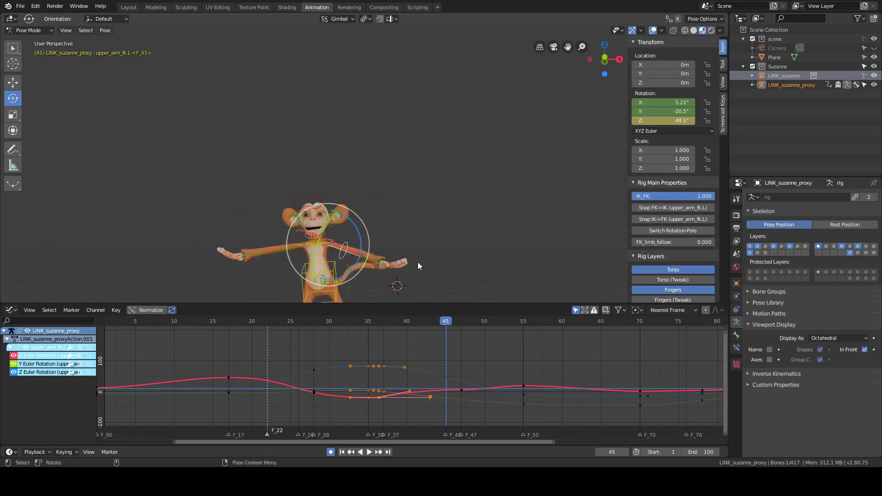
pyautogui.moveTo(418, 261); pyautogui.dragTo(437, 216, button='middle')
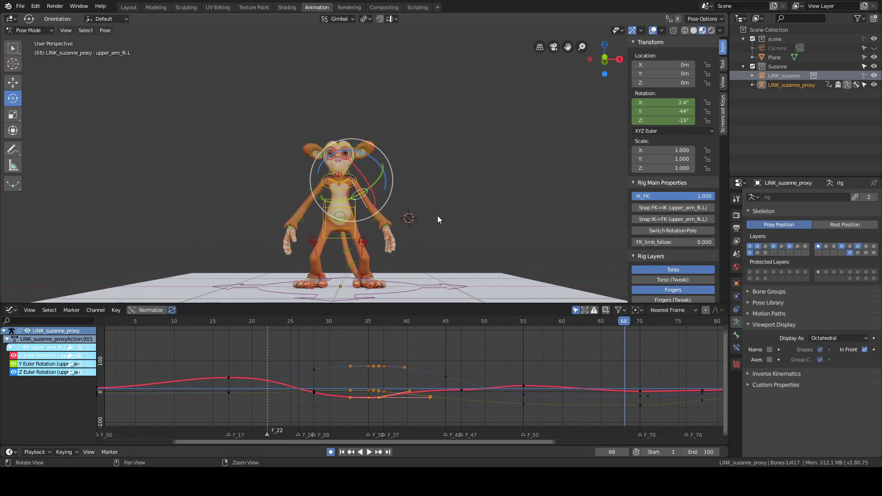
pyautogui.click(654, 30)
pyautogui.press('space')
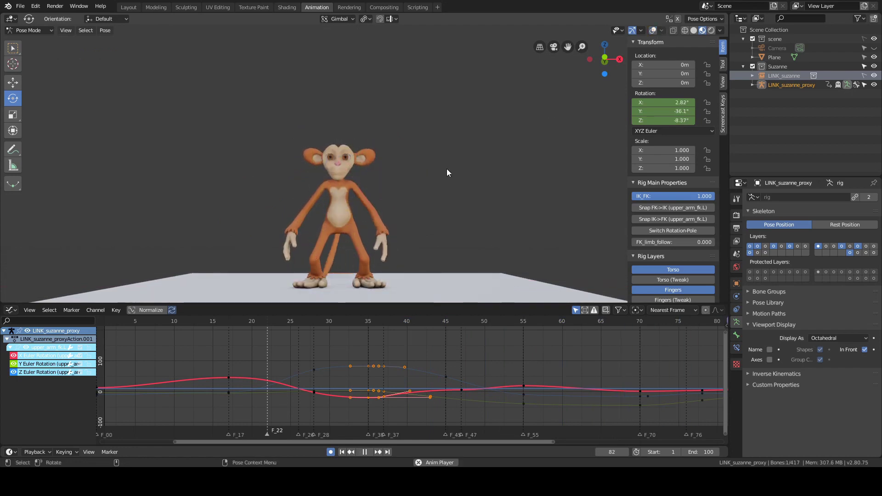
pyautogui.moveTo(448, 168); pyautogui.dragTo(444, 166, button='middle')
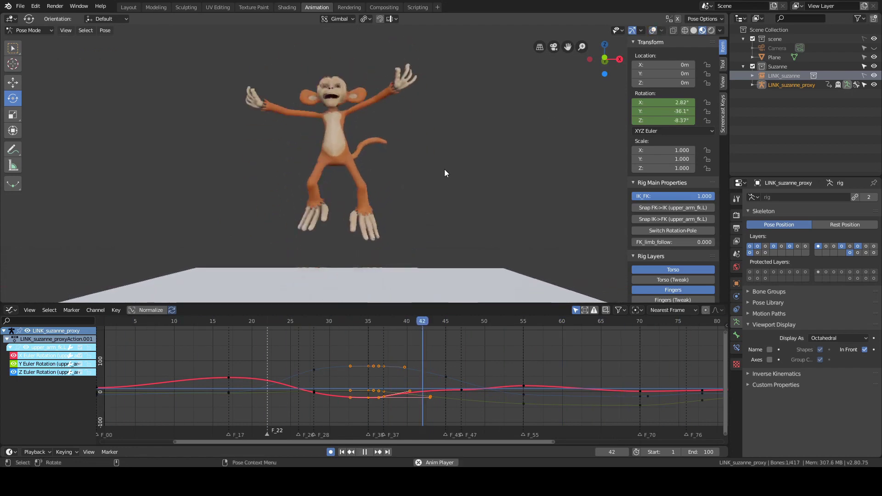
pyautogui.keyDown('alt'); pyautogui.moveTo(445, 169); pyautogui.dragTo(438, 164, button='right'); pyautogui.keyUp('alt')
pyautogui.keyDown('alt'); pyautogui.moveTo(438, 164); pyautogui.dragTo(434, 184, button='middle'); pyautogui.keyUp('alt')
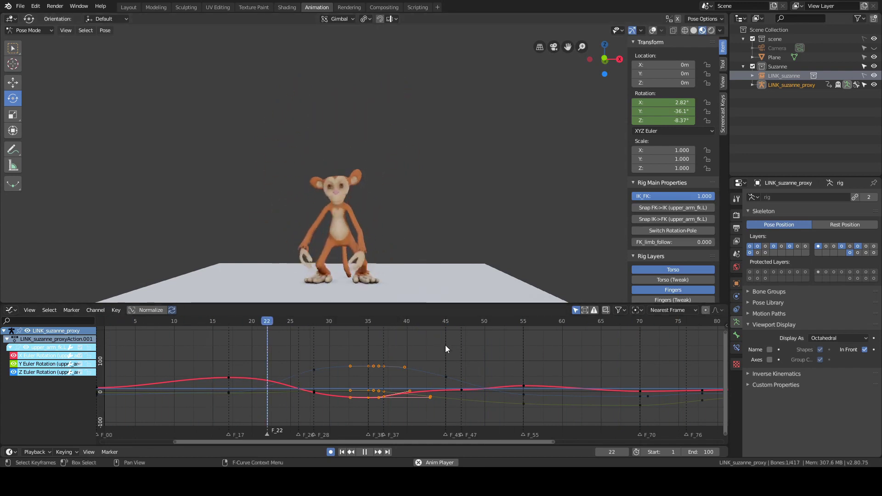
# - Review the full frame range and scrub around frames 77 to 88 to check the arms and hands after landing
pyautogui.scroll(-4, 493, 364)
pyautogui.moveTo(491, 365); pyautogui.dragTo(516, 368, button='right')
pyautogui.press('space')
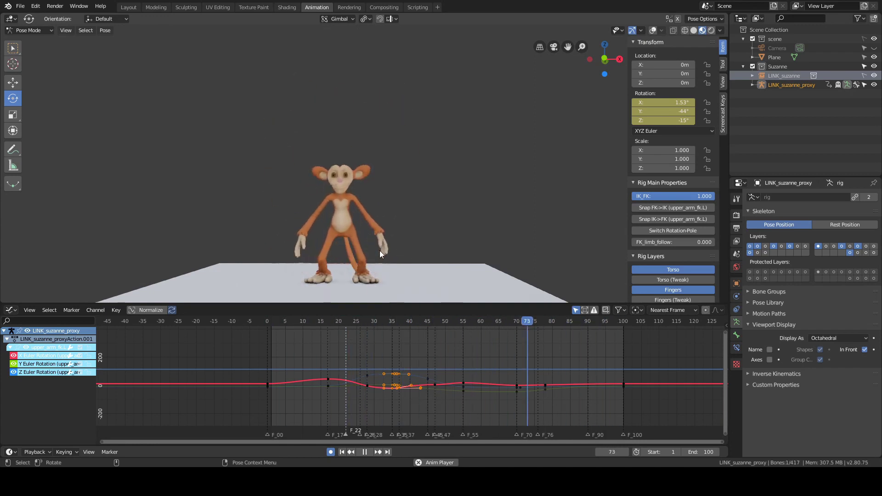
pyautogui.press('F3')
pyautogui.write('Euler Discontinuity Filter')
pyautogui.press('Return')
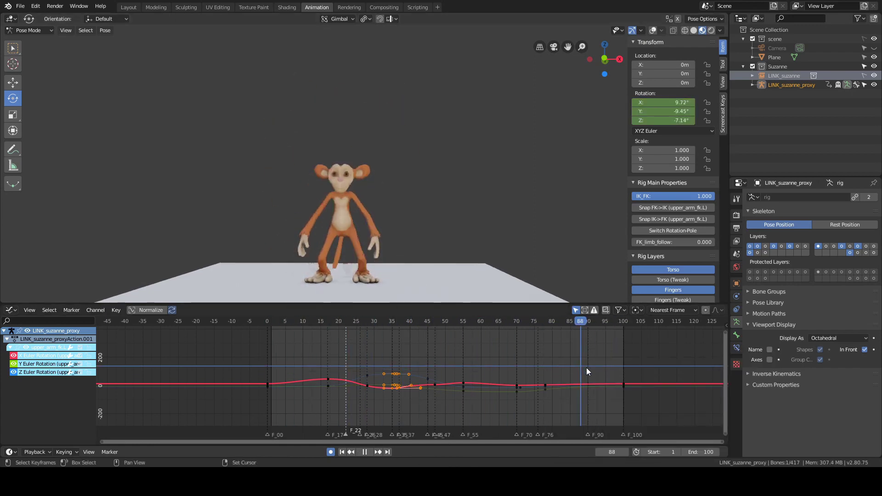
pyautogui.moveTo(591, 370); pyautogui.dragTo(541, 371, button='right')
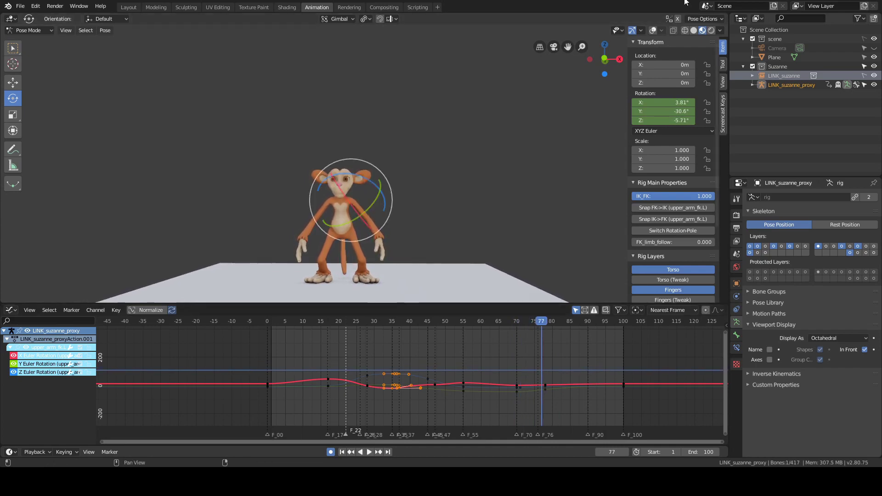
# - Show the overlays again and select the left hand FK control at frame 77
pyautogui.click(652, 32)
pyautogui.keyDown('alt'); pyautogui.moveTo(461, 184); pyautogui.dragTo(459, 117, button='middle'); pyautogui.keyUp('alt')
pyautogui.keyDown('alt'); pyautogui.moveTo(459, 117); pyautogui.dragTo(457, 104, button='right'); pyautogui.keyUp('alt')
pyautogui.keyDown('alt'); pyautogui.moveTo(458, 105); pyautogui.dragTo(464, 132, button='middle'); pyautogui.keyUp('alt')
pyautogui.click(464, 133)
pyautogui.keyDown('alt'); pyautogui.moveTo(462, 142); pyautogui.dragTo(438, 204, button='right'); pyautogui.keyUp('alt')
pyautogui.click(420, 242)
pyautogui.keyDown('alt'); pyautogui.moveTo(511, 219); pyautogui.dragTo(500, 187, button='middle'); pyautogui.keyUp('alt')
# - Delete the left hand FK control's rotation keyframes at frame 73
pyautogui.moveTo(459, 338); pyautogui.dragTo(587, 406)
pyautogui.press('KP_Decimal')
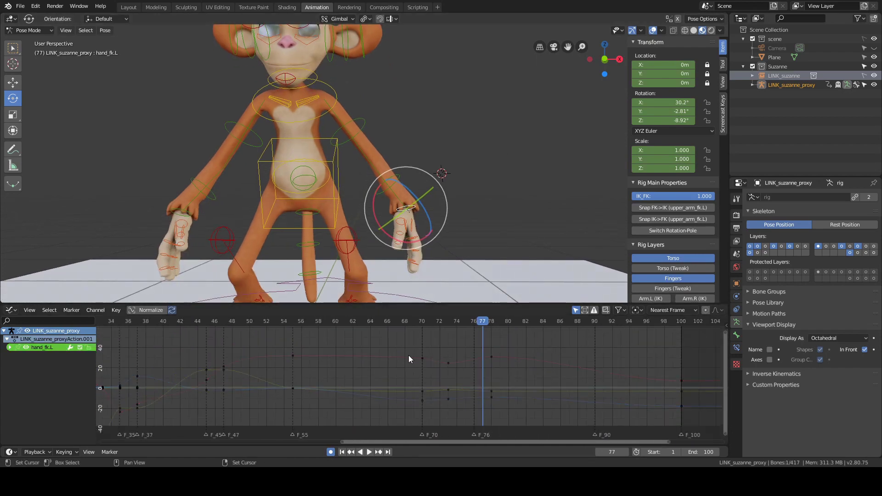
pyautogui.moveTo(409, 355); pyautogui.dragTo(425, 363)
pyautogui.moveTo(493, 366); pyautogui.dragTo(493, 365)
pyautogui.moveTo(425, 366); pyautogui.dragTo(448, 367)
pyautogui.press('b')
pyautogui.moveTo(437, 333); pyautogui.dragTo(452, 408)
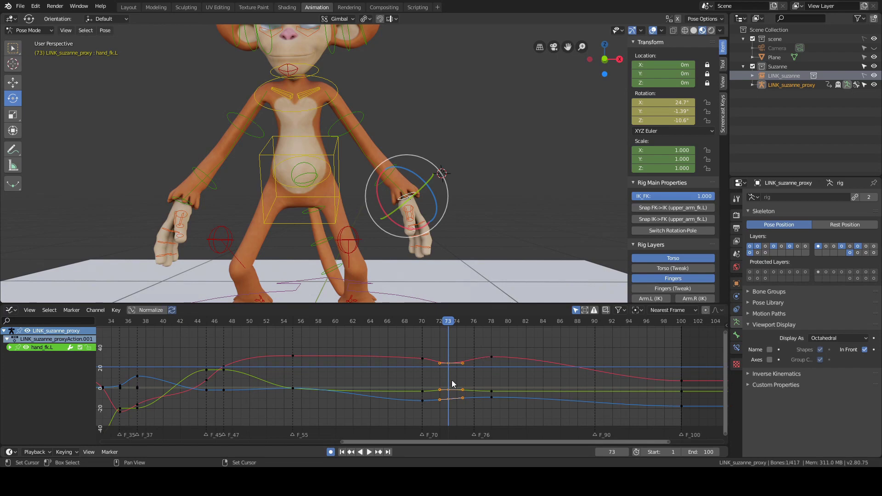
pyautogui.press('x')
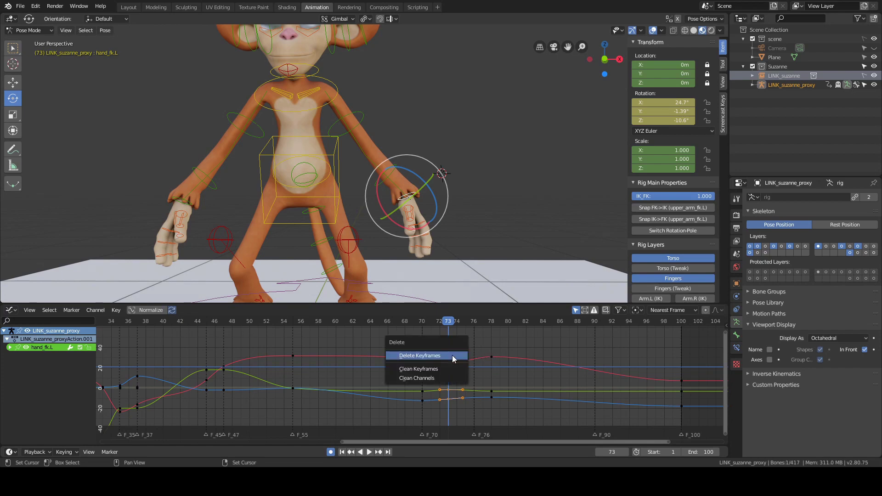
pyautogui.click(452, 355)
# - Try to rotate the left hand FK control slightly at frame 67
pyautogui.moveTo(388, 376)
pyautogui.mouseDown()
pyautogui.moveTo(486, 381)
pyautogui.moveTo(346, 368)
pyautogui.moveTo(491, 379)
pyautogui.moveTo(396, 373)
pyautogui.mouseUp()
pyautogui.click(441, 214)
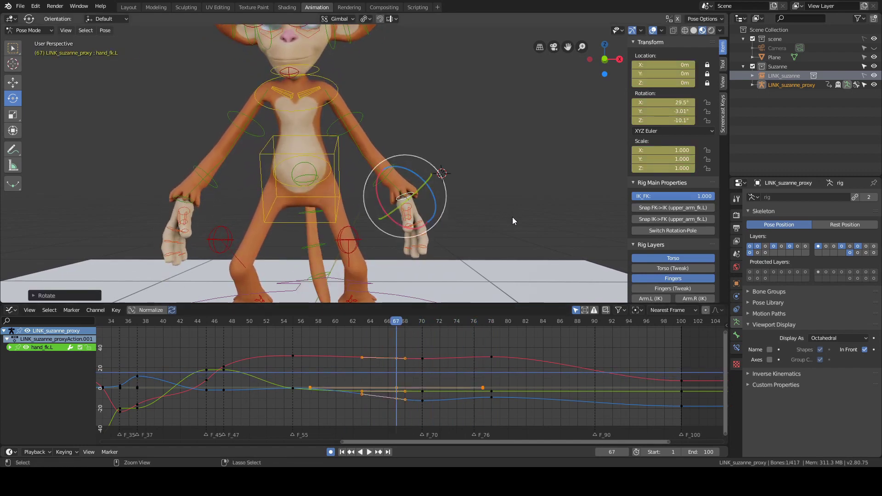
pyautogui.scroll(-4, 517, 221)
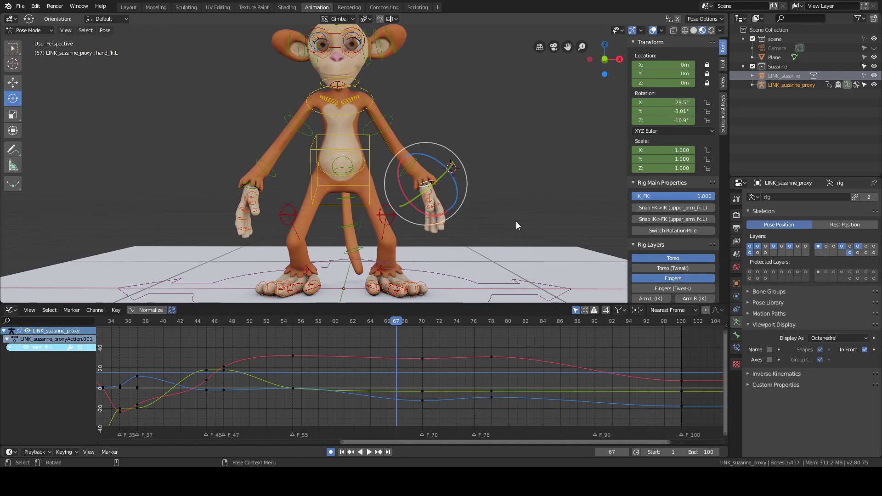
# - Check the left hand's motion between frames 67 and 78, and delete its rotation keyframes at frame 78
pyautogui.click(448, 344)
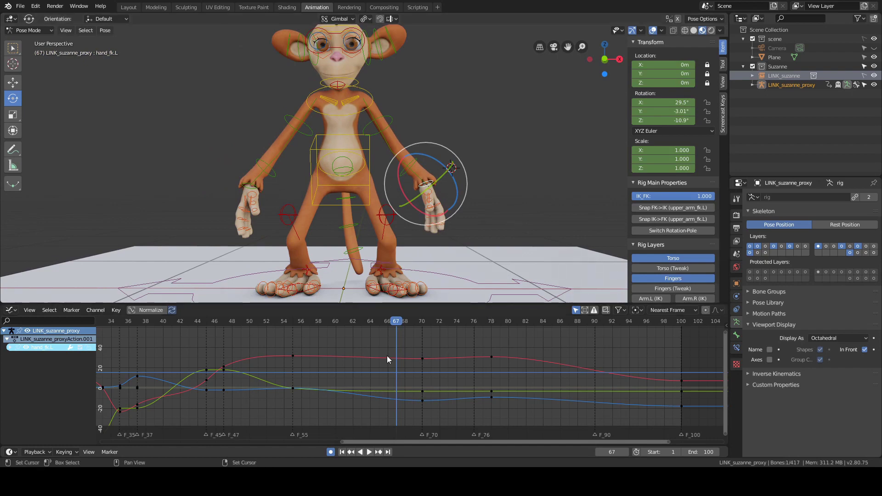
pyautogui.scroll(4, 542, 229)
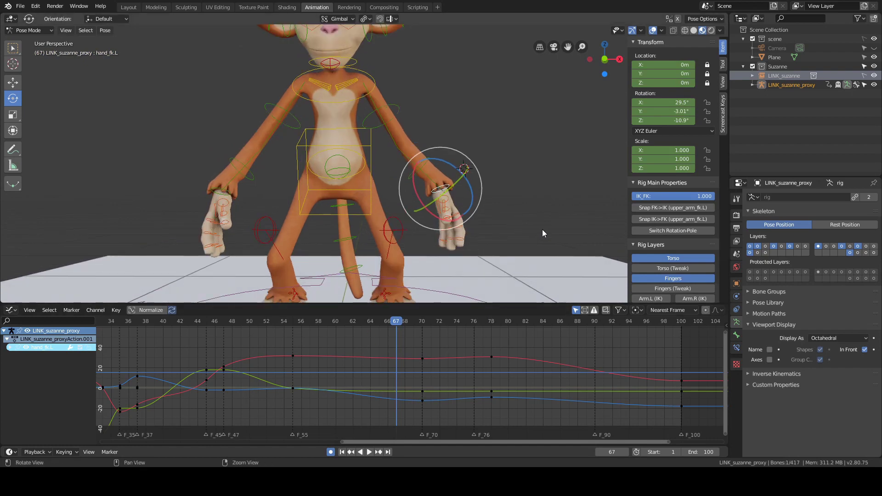
pyautogui.press('space')
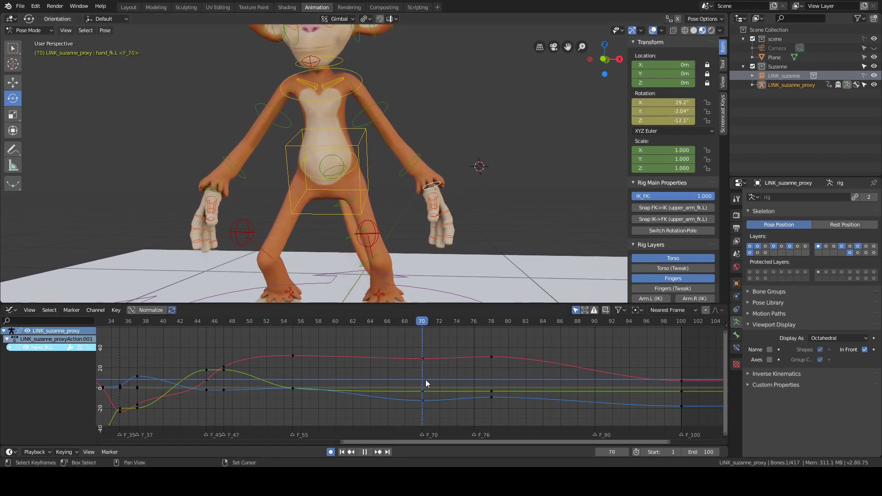
pyautogui.moveTo(480, 380)
pyautogui.mouseDown(button='right')
pyautogui.moveTo(434, 380)
pyautogui.moveTo(487, 378)
pyautogui.mouseUp(button='right')
pyautogui.press('space')
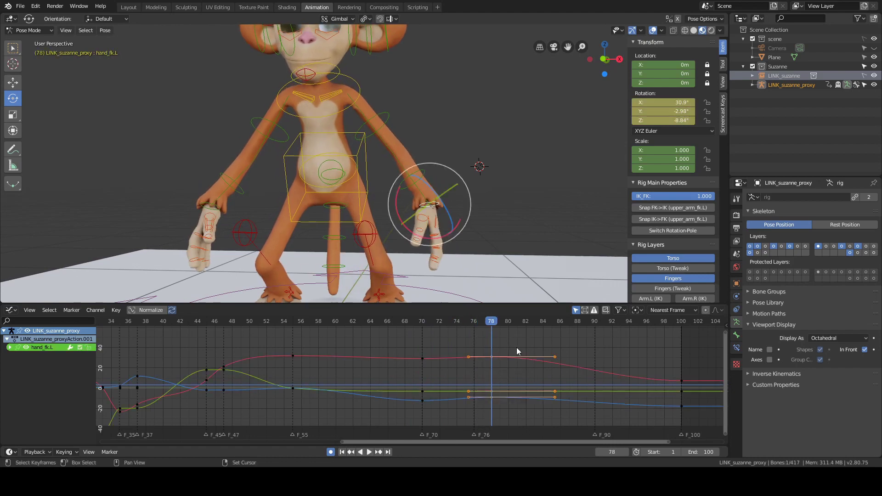
pyautogui.moveTo(517, 347); pyautogui.dragTo(465, 365, button='right')
pyautogui.rightClick(492, 360)
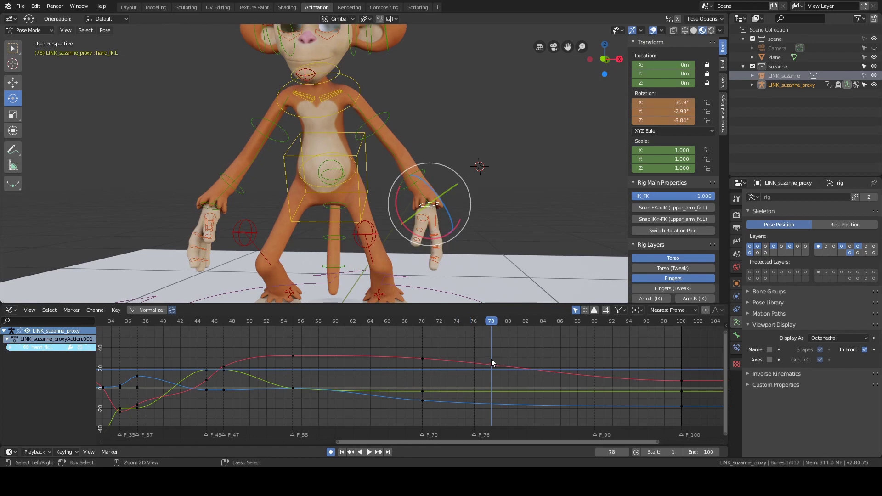
pyautogui.press('i')
# - Delete the left upper arm FK control's extra Z rotation keyframe at frame 71, right after the one at frame 70
pyautogui.click(395, 128)
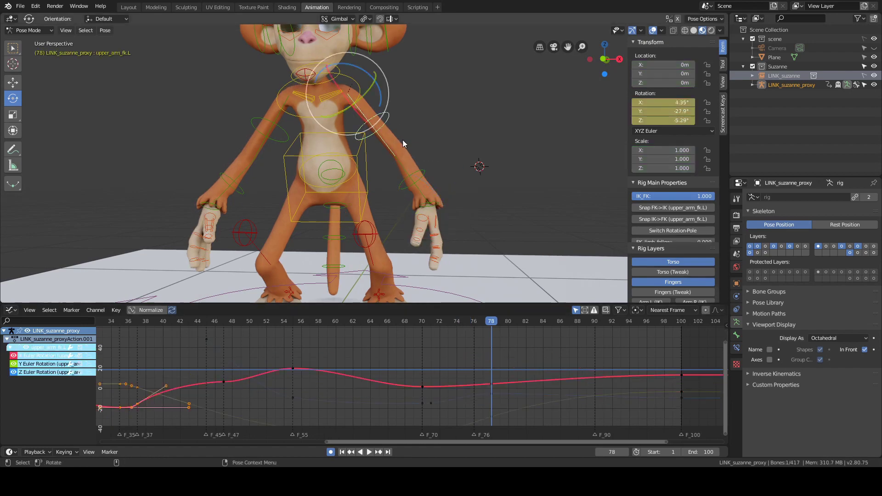
pyautogui.press('Home')
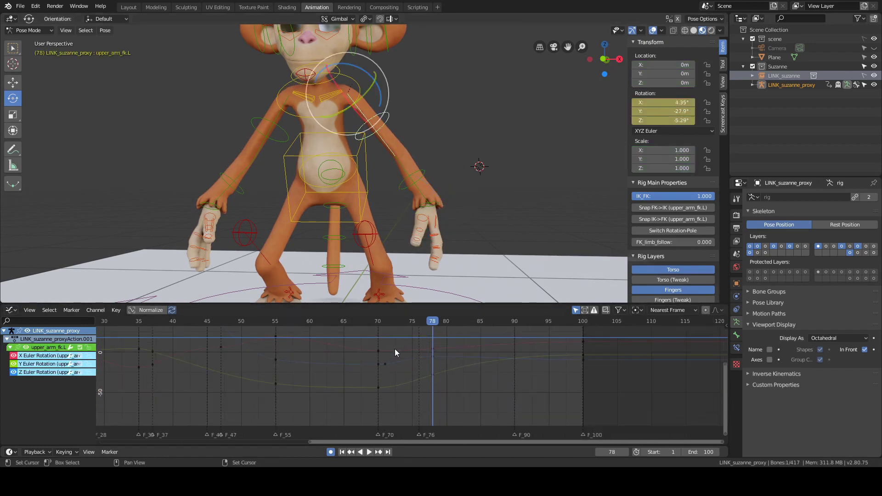
pyautogui.moveTo(327, 344); pyautogui.dragTo(645, 443)
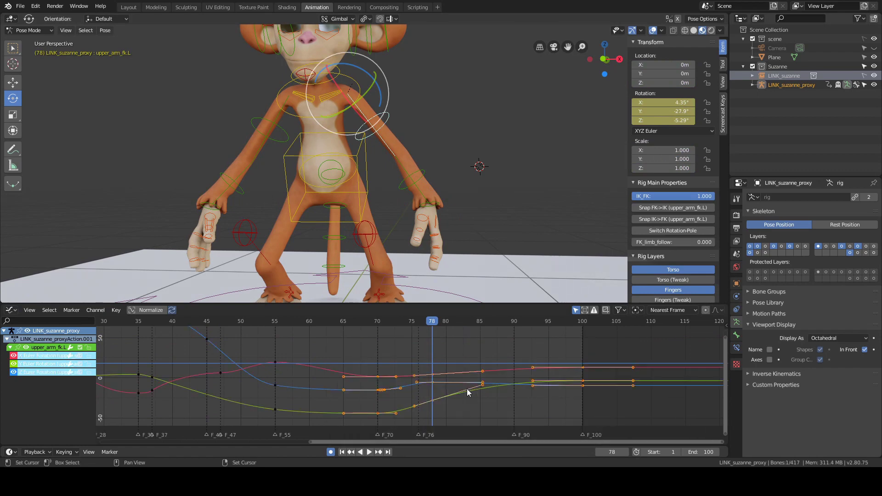
pyautogui.press('KP_Decimal')
pyautogui.hotkey('alt', 'a')
pyautogui.scroll(-3, 374, 371)
pyautogui.moveTo(324, 370); pyautogui.dragTo(357, 368, button='middle')
pyautogui.click(316, 373)
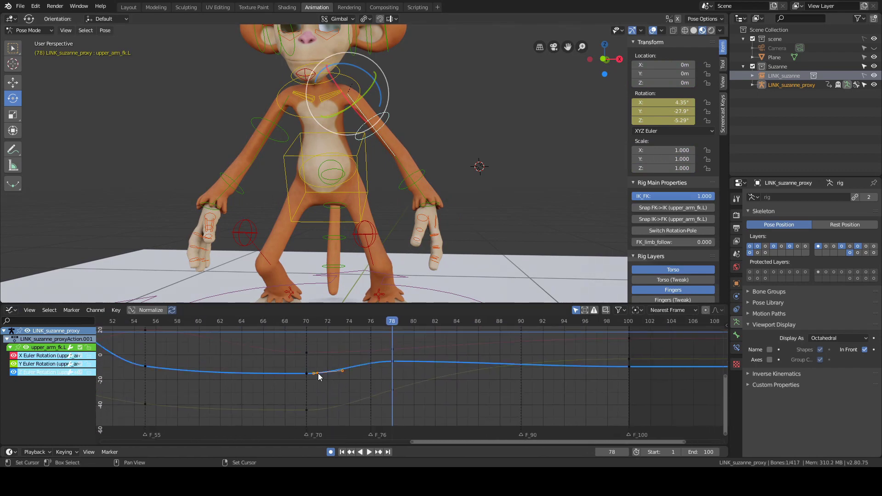
pyautogui.rightClick(288, 384)
pyautogui.press('space')
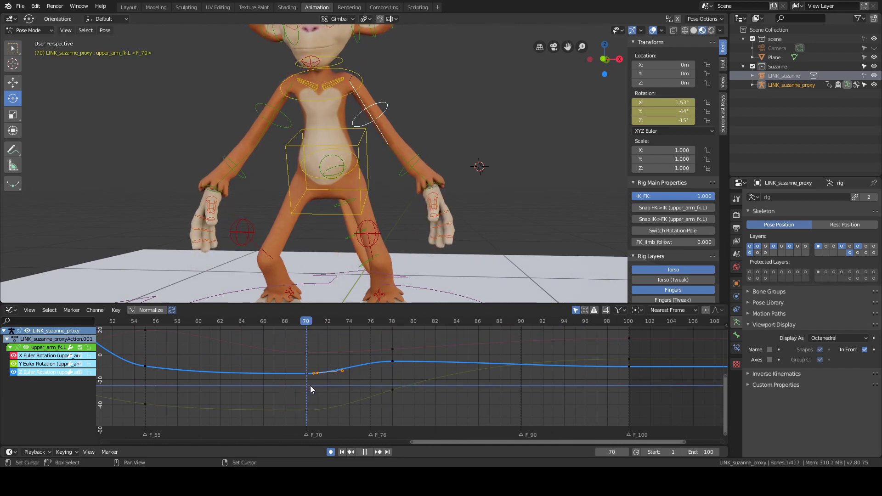
pyautogui.press('space')
pyautogui.press('x')
pyautogui.click(337, 357)
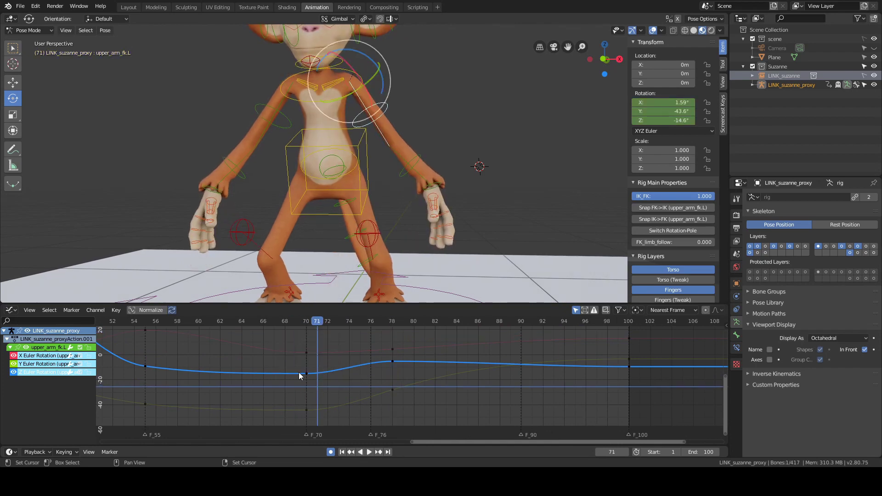
# - Play and scrub frames 70 to 78 from a changed viewing angle to check the left upper arm's landing motion
pyautogui.rightClick(322, 376)
pyautogui.press('space')
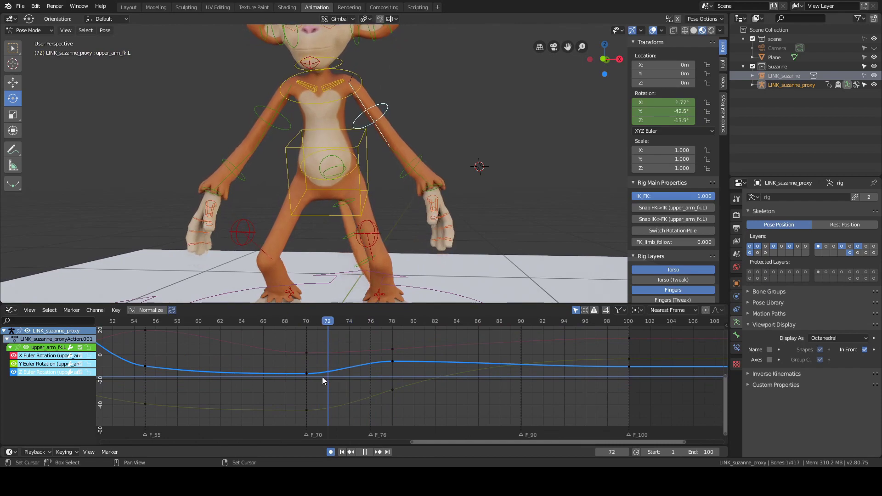
pyautogui.press('space')
pyautogui.moveTo(469, 216); pyautogui.dragTo(529, 209, button='middle')
pyautogui.rightClick(315, 379)
pyautogui.press('space')
pyautogui.rightClick(303, 379)
pyautogui.moveTo(346, 379); pyautogui.dragTo(390, 379, button='right')
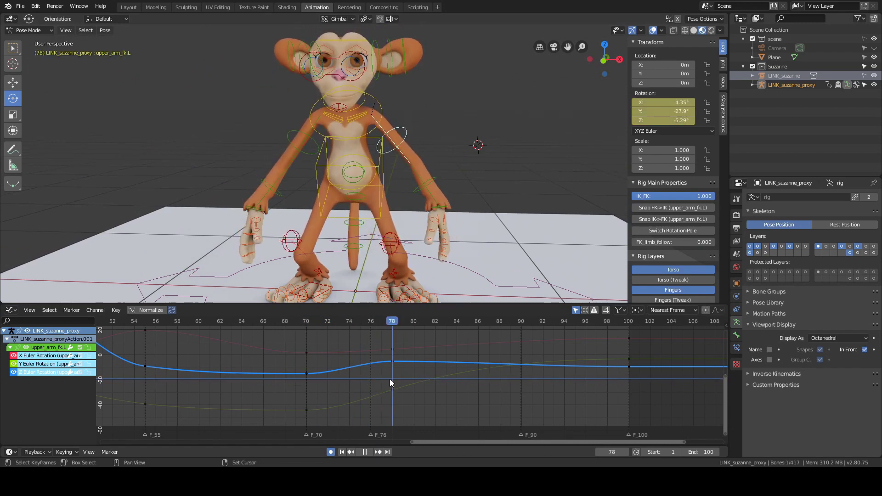
pyautogui.press('space')
pyautogui.moveTo(485, 200)
pyautogui.mouseDown(button='middle')
pyautogui.moveTo(499, 177)
pyautogui.moveTo(489, 190)
pyautogui.mouseUp(button='middle')
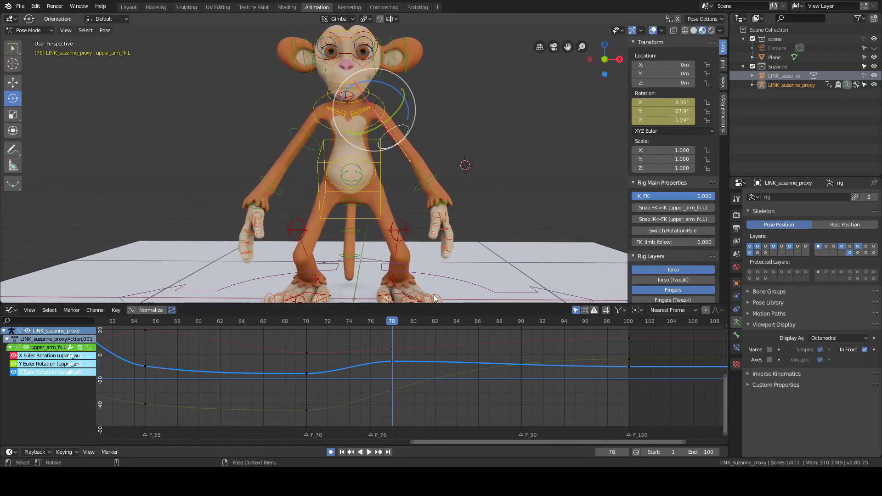
# - Delete all of the left upper arm FK control's rotation keyframes at frame 78
pyautogui.hotkey('ctrl', 'k')
pyautogui.press('x')
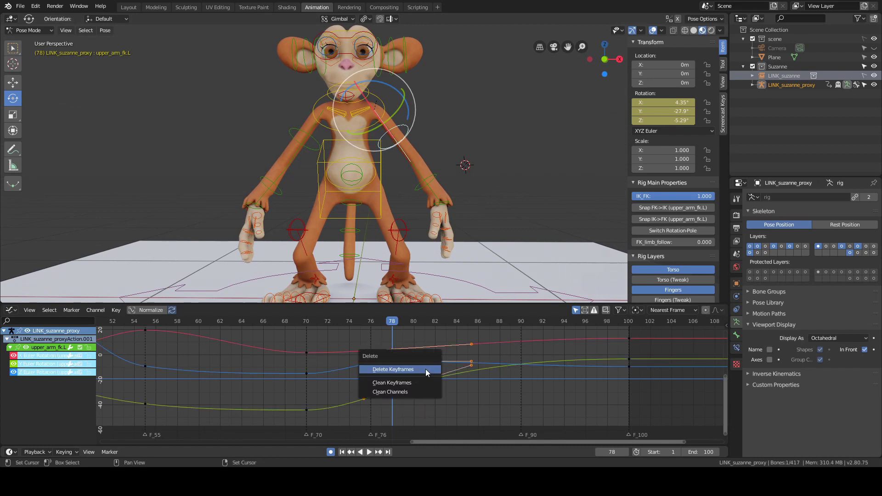
pyautogui.click(425, 373)
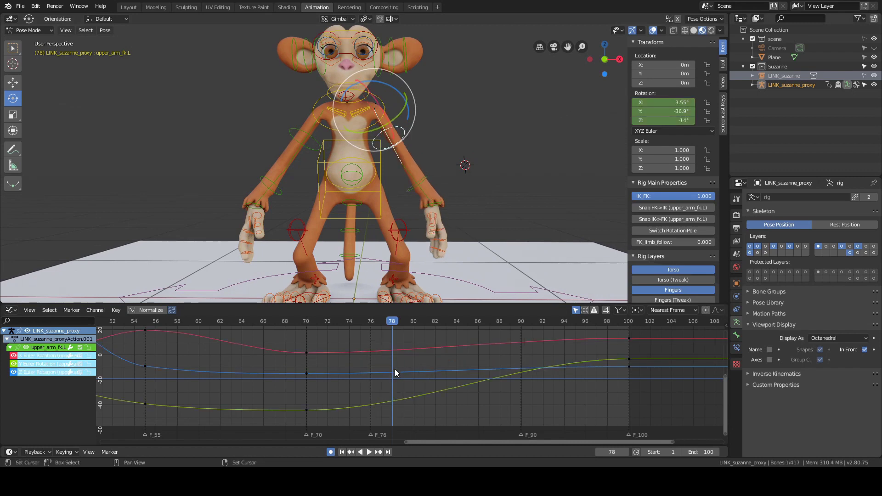
# - Scrub and play the landing up to frame 78, returning to frame 70, to examine the left arm's simplified curves
pyautogui.press('space')
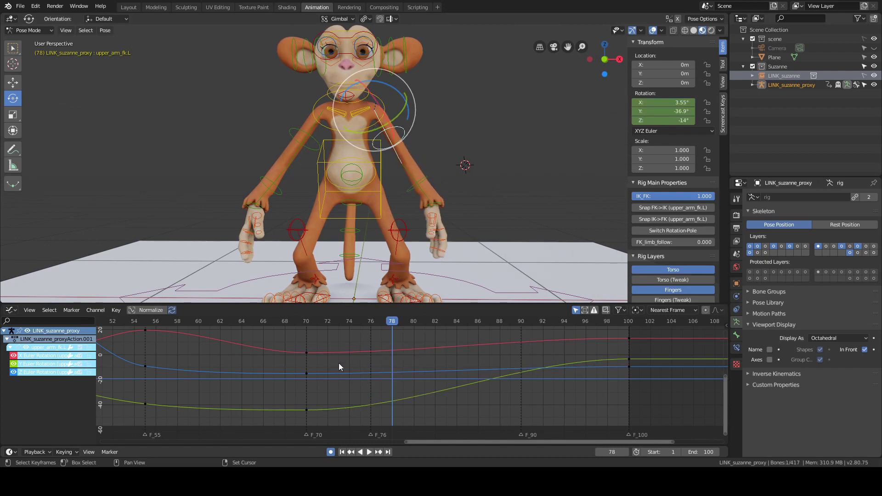
pyautogui.moveTo(338, 363)
pyautogui.mouseDown(button='right')
pyautogui.moveTo(285, 374)
pyautogui.moveTo(442, 382)
pyautogui.moveTo(254, 378)
pyautogui.moveTo(434, 384)
pyautogui.moveTo(288, 379)
pyautogui.moveTo(429, 377)
pyautogui.moveTo(312, 377)
pyautogui.moveTo(402, 379)
pyautogui.moveTo(346, 378)
pyautogui.mouseUp(button='right')
pyautogui.press('space')
pyautogui.scroll(-2, 379, 369)
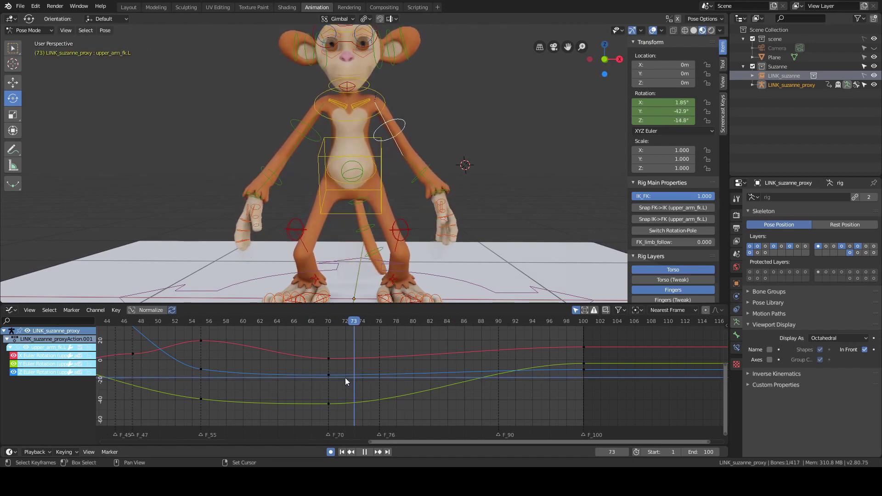
pyautogui.moveTo(397, 380); pyautogui.dragTo(336, 374, button='right')
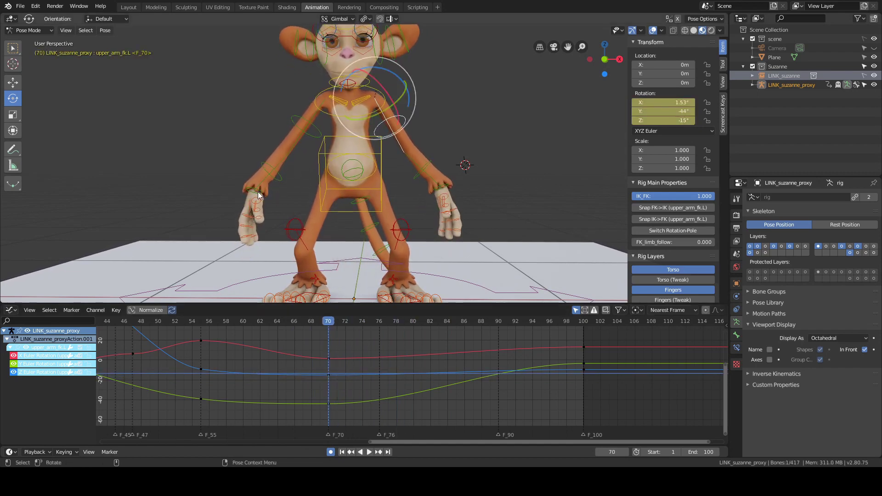
# - Add the right upper arm FK control to the selection and advance from frame 70 to 78 to compare both arms
pyautogui.keyDown('shift'); pyautogui.click(302, 137); pyautogui.keyUp('shift')
pyautogui.press('Right')
pyautogui.press('Right')
pyautogui.press('Right')
pyautogui.press('Right')
pyautogui.press('Right')
pyautogui.press('Right')
pyautogui.press('Right')
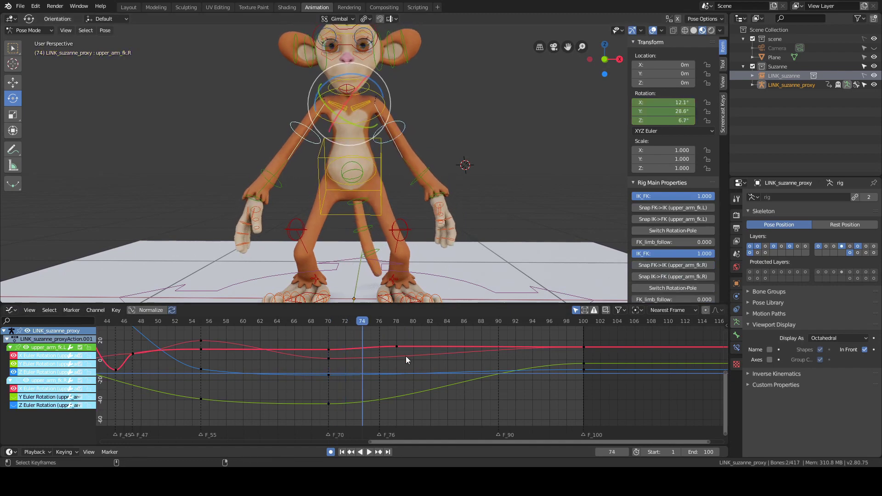
# - Select only the left upper arm FK control and rotate it at frame 78 to about Y -9.09°, Z -2.62°
pyautogui.click(400, 132)
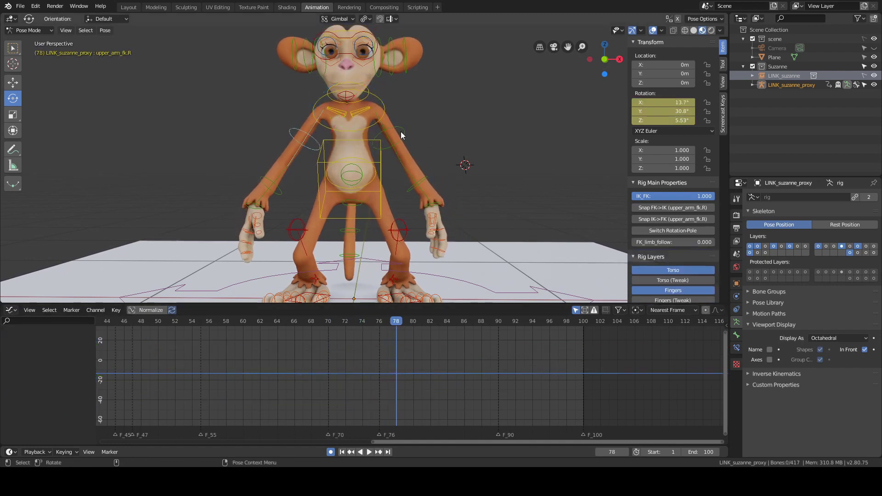
pyautogui.moveTo(506, 158); pyautogui.dragTo(490, 186, button='middle')
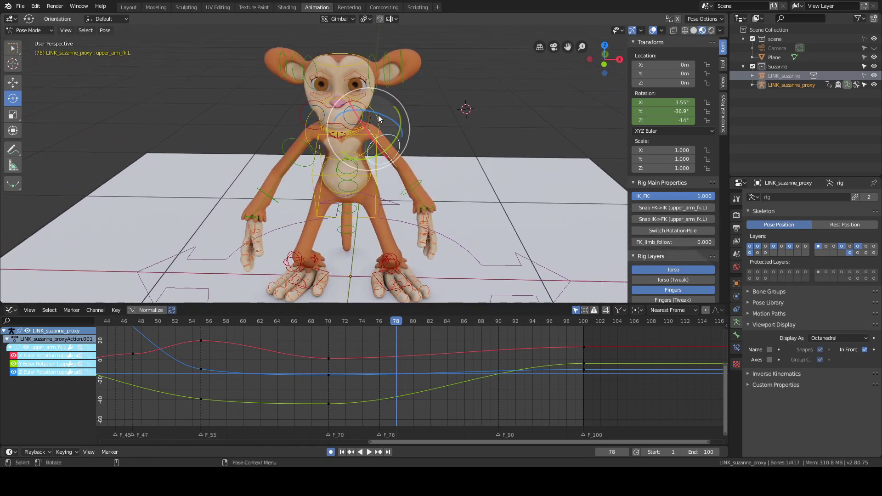
pyautogui.moveTo(450, 162); pyautogui.dragTo(390, 124, button='middle')
pyautogui.moveTo(390, 124); pyautogui.dragTo(385, 131)
pyautogui.moveTo(385, 131); pyautogui.dragTo(386, 131, button='middle')
pyautogui.moveTo(388, 132); pyautogui.dragTo(385, 135)
pyautogui.moveTo(454, 138); pyautogui.dragTo(437, 134, button='middle')
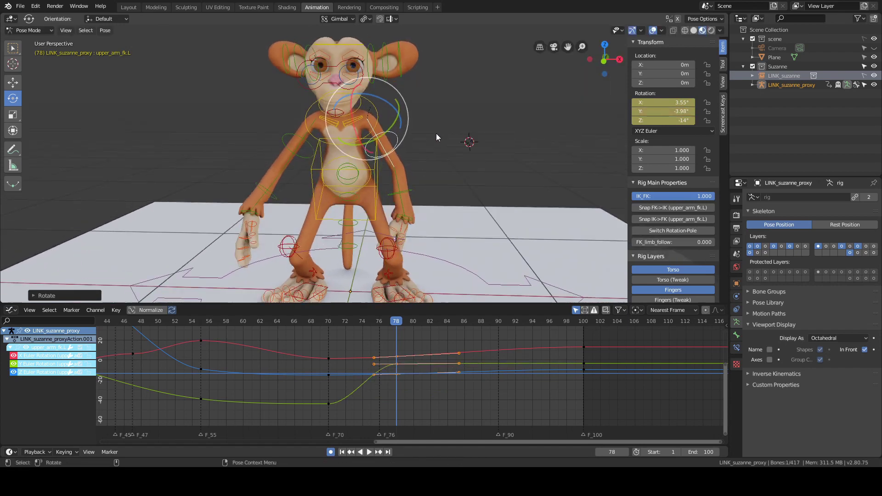
pyautogui.moveTo(389, 129); pyautogui.dragTo(400, 114)
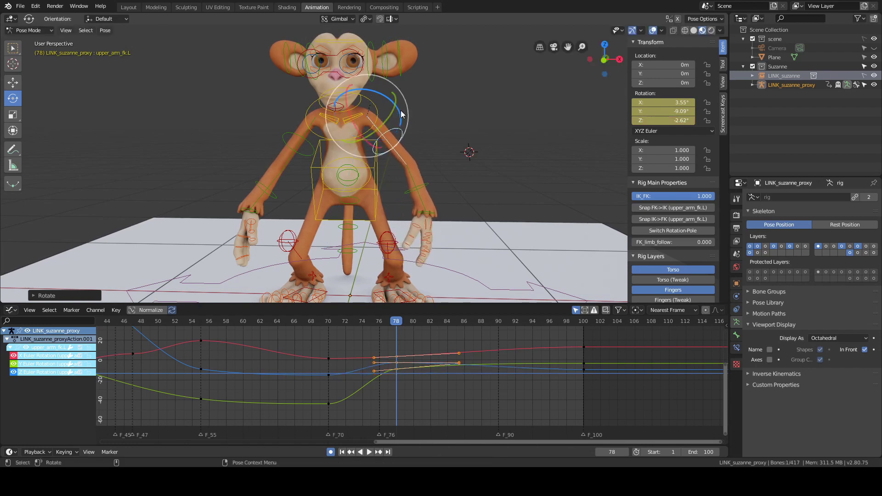
# - Rotate the left upper arm at frame 78 to about X 12.5° and fine-tune its Z rotation
pyautogui.moveTo(400, 114)
pyautogui.mouseDown(button='middle')
pyautogui.moveTo(440, 126)
pyautogui.moveTo(385, 122)
pyautogui.moveTo(396, 125)
pyautogui.mouseUp(button='middle')
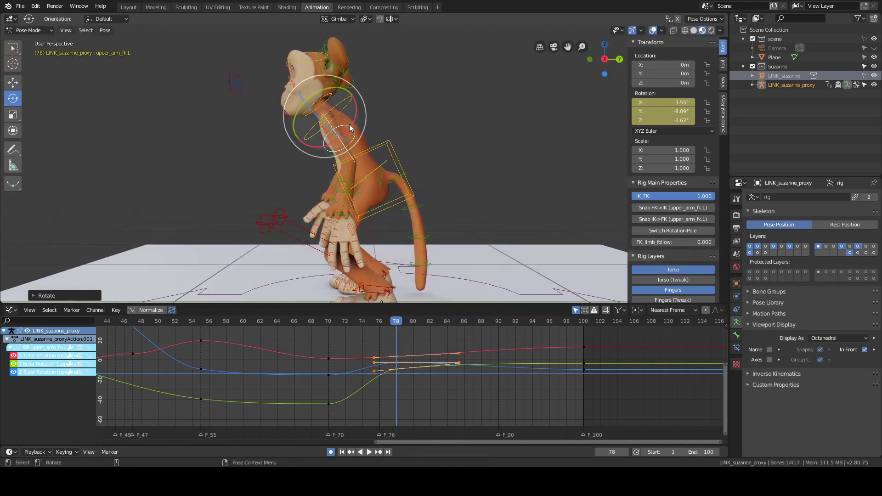
pyautogui.moveTo(352, 123); pyautogui.dragTo(350, 127)
pyautogui.moveTo(386, 129); pyautogui.dragTo(394, 109, button='middle')
pyautogui.moveTo(393, 109); pyautogui.dragTo(398, 114)
pyautogui.moveTo(426, 105); pyautogui.dragTo(431, 126, button='middle')
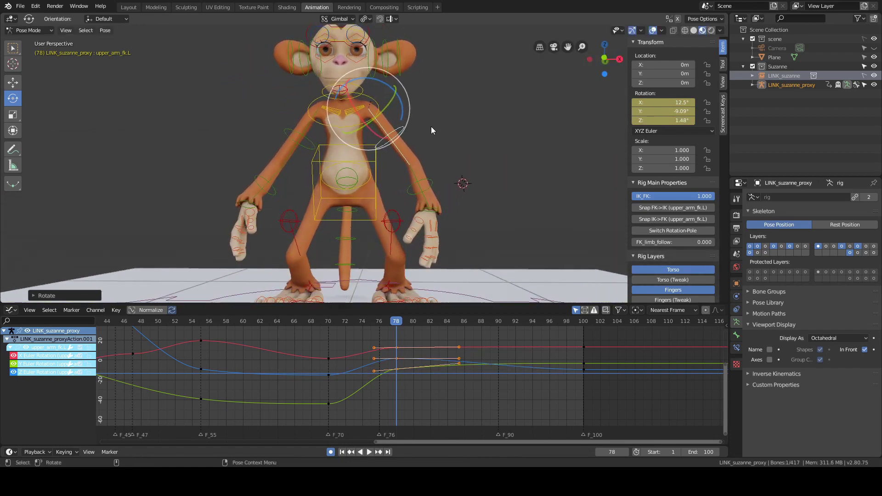
pyautogui.moveTo(403, 121); pyautogui.dragTo(401, 127)
pyautogui.moveTo(436, 219); pyautogui.dragTo(438, 231, button='middle')
# - Delete the left upper arm's rotation keyframes at frame 70, and play and scrub the surrounding frames to check the motion
pyautogui.moveTo(294, 374); pyautogui.dragTo(328, 370, button='right')
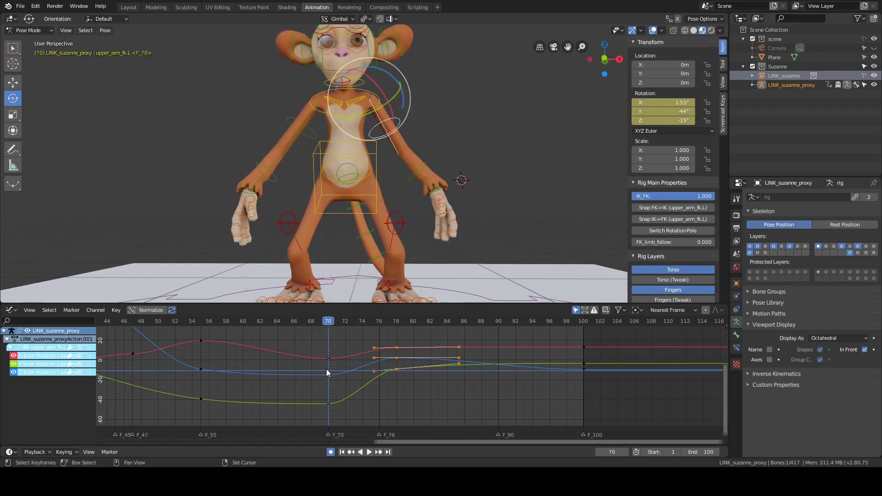
pyautogui.moveTo(314, 347); pyautogui.dragTo(343, 407)
pyautogui.press('x')
pyautogui.click(343, 358)
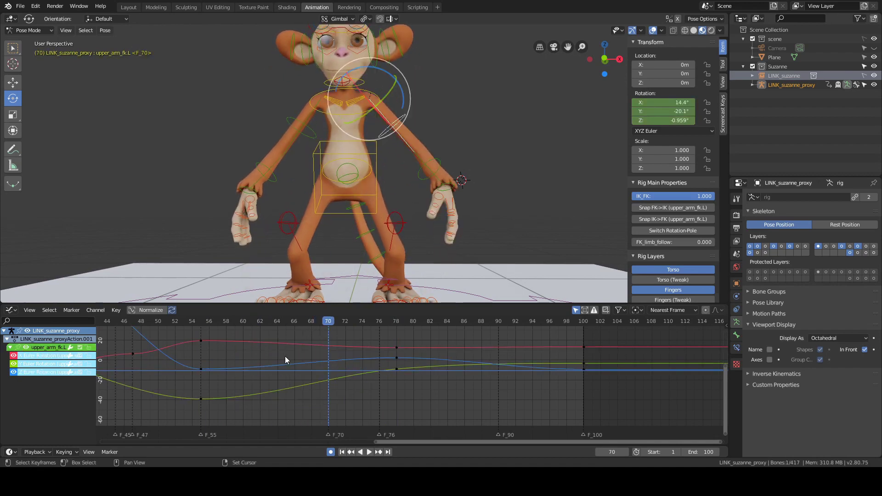
pyautogui.rightClick(192, 354)
pyautogui.press('space')
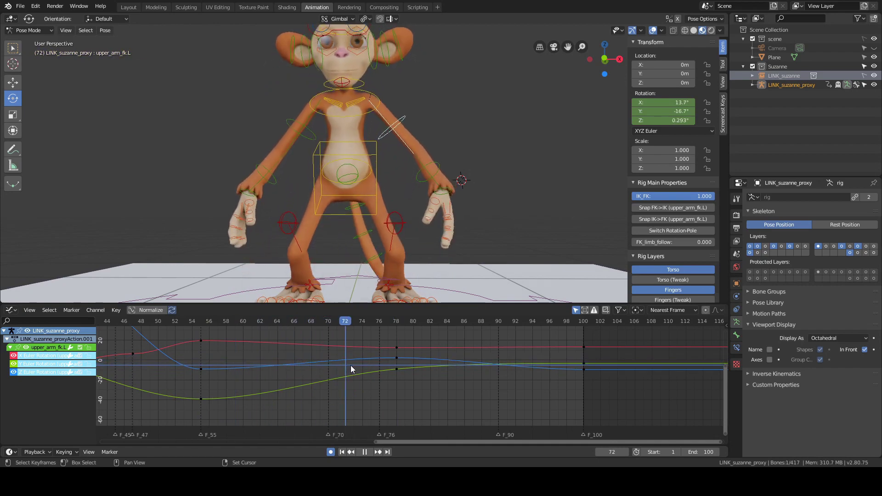
pyautogui.moveTo(378, 368); pyautogui.dragTo(295, 366, button='right')
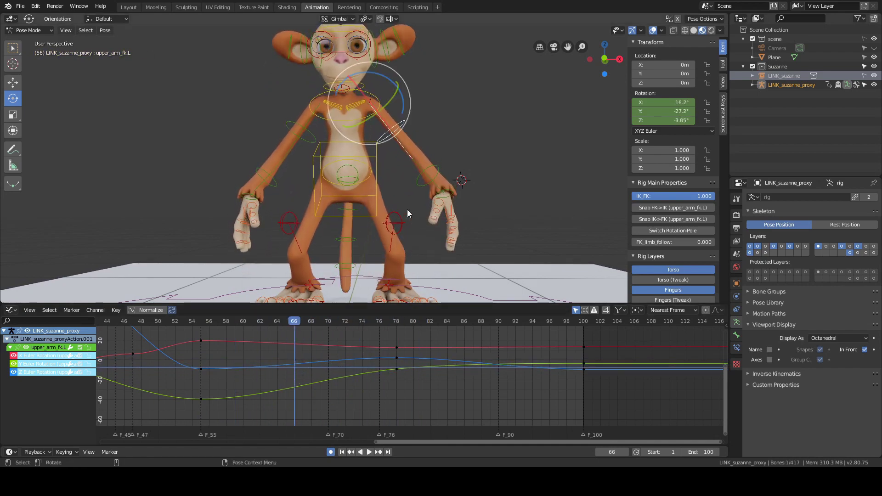
# - Advance to frame 70 and rotate only the left upper arm FK control to about X 15.8°, Y -20.1°, also adjusting its Z rotation
pyautogui.keyDown('shift'); pyautogui.click(288, 123); pyautogui.keyUp('shift')
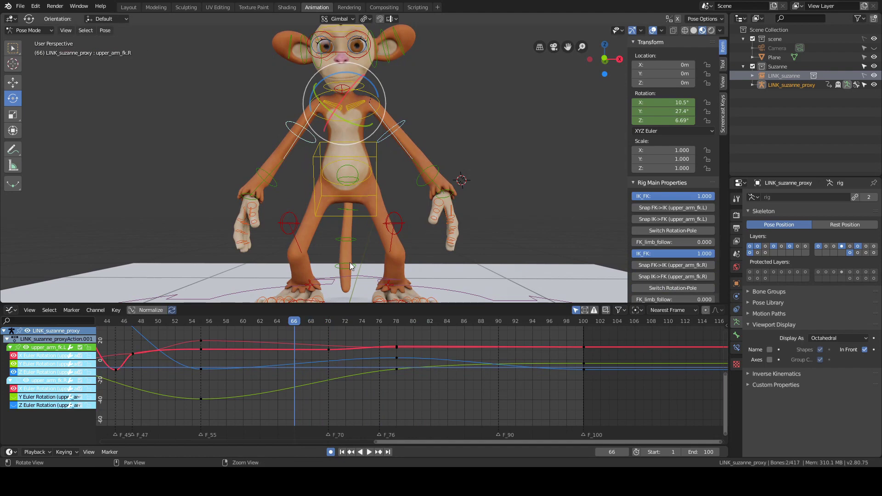
pyautogui.keyDown('alt'); pyautogui.scroll(-3, 350, 263); pyautogui.keyUp('alt')
pyautogui.keyDown('alt'); pyautogui.scroll(-1, 349, 263); pyautogui.keyUp('alt')
pyautogui.click(406, 134)
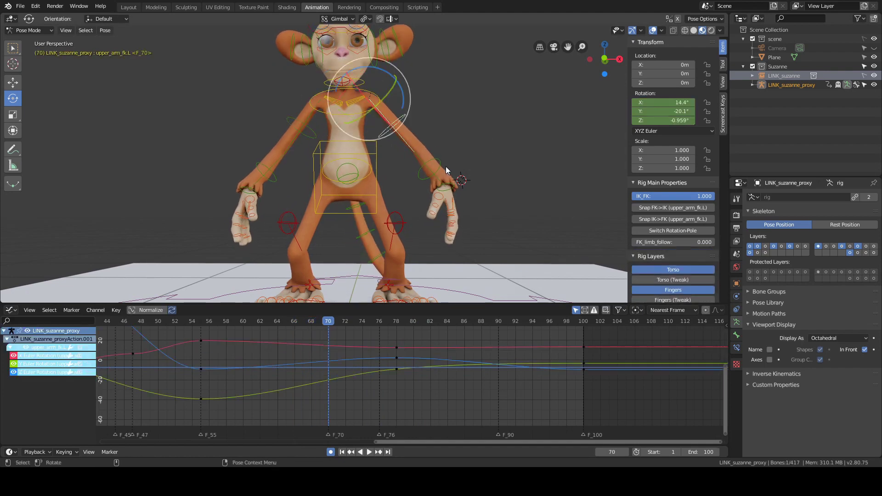
pyautogui.moveTo(434, 141); pyautogui.dragTo(368, 119, button='middle')
pyautogui.moveTo(369, 119); pyautogui.dragTo(396, 120)
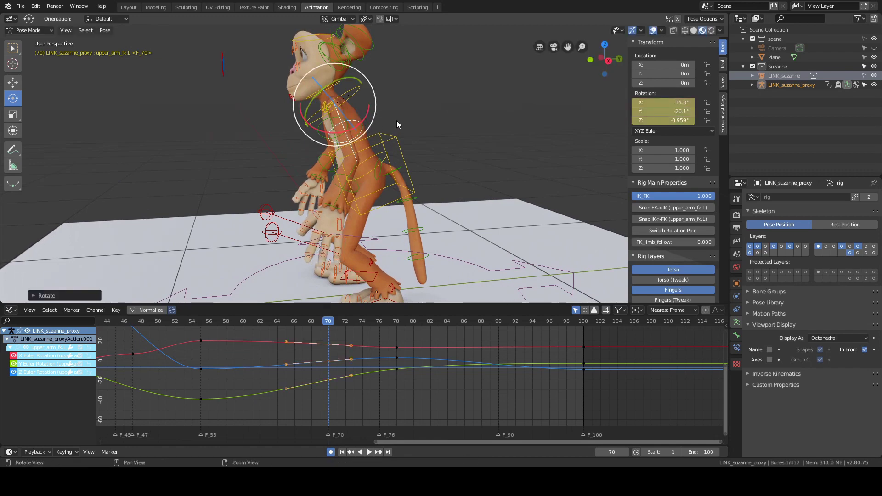
pyautogui.moveTo(397, 120); pyautogui.dragTo(414, 100, button='middle')
pyautogui.moveTo(406, 99); pyautogui.dragTo(404, 102)
# - Move to frame 78 and rotate the left upper arm FK control to about X 14.3°, Y -20.1°, Z -5.52°
pyautogui.moveTo(177, 357); pyautogui.dragTo(401, 357)
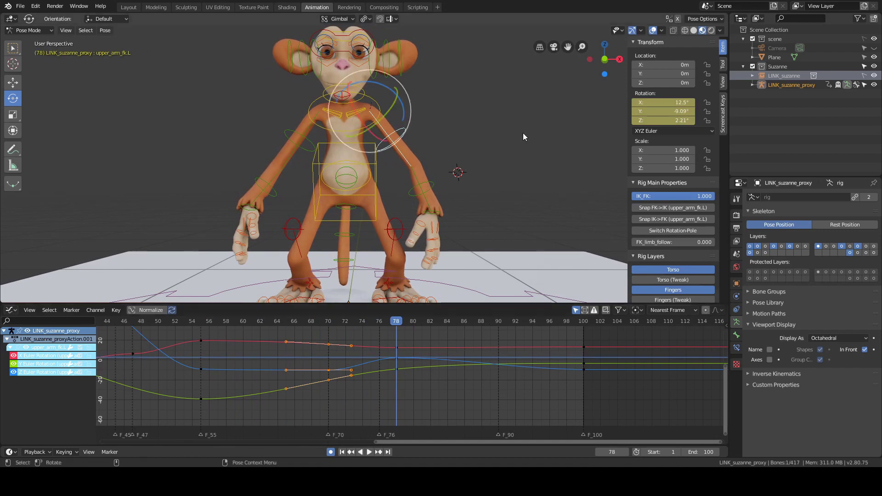
pyautogui.moveTo(523, 133); pyautogui.dragTo(437, 134, button='middle')
pyautogui.moveTo(341, 96); pyautogui.dragTo(355, 92)
pyautogui.moveTo(397, 115); pyautogui.dragTo(432, 114, button='middle')
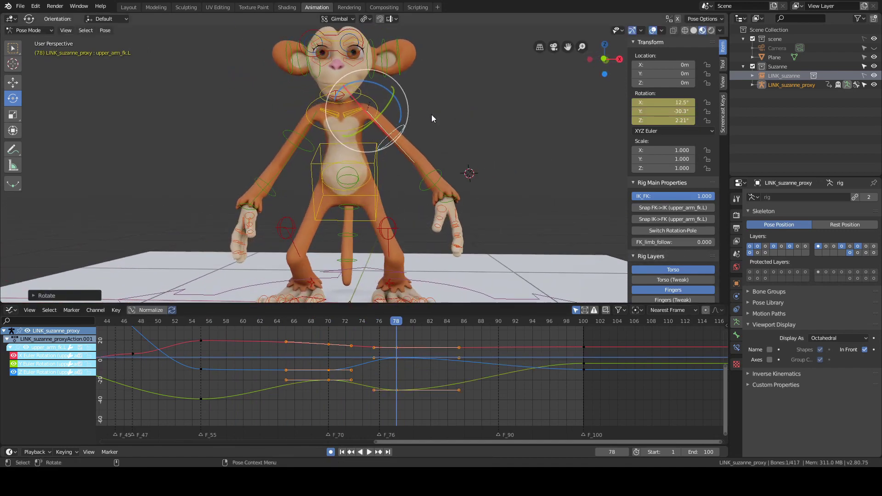
pyautogui.moveTo(402, 118)
pyautogui.mouseDown()
pyautogui.moveTo(390, 128)
pyautogui.moveTo(408, 118)
pyautogui.mouseUp()
pyautogui.moveTo(439, 121)
pyautogui.mouseDown(button='middle')
pyautogui.moveTo(359, 129)
pyautogui.moveTo(452, 115)
pyautogui.mouseUp(button='middle')
pyautogui.moveTo(277, 399); pyautogui.dragTo(396, 389, button='right')
pyautogui.moveTo(524, 181); pyautogui.dragTo(439, 177, button='middle')
pyautogui.moveTo(333, 95); pyautogui.dragTo(330, 93)
pyautogui.moveTo(348, 104); pyautogui.dragTo(340, 104, button='middle')
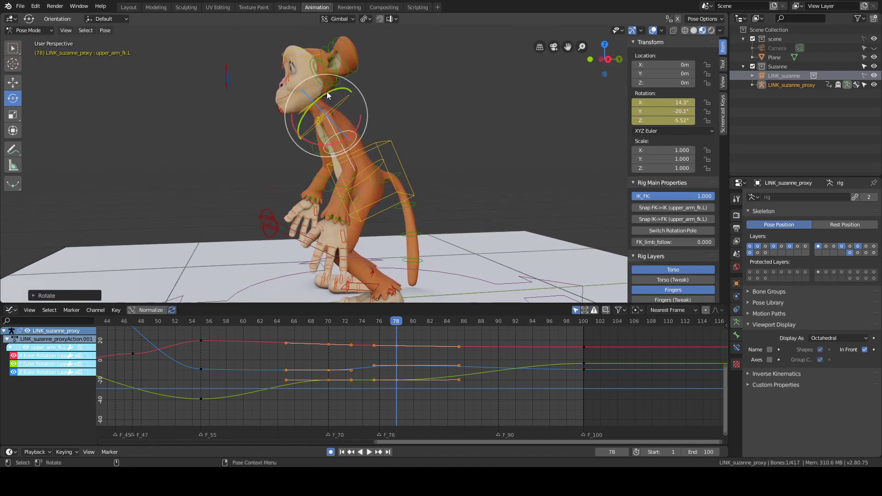
# - Refine the left upper arm's rotation at frame 78 to about X 14.6°, Y -12.2°, Z 1.42°
pyautogui.moveTo(326, 93); pyautogui.dragTo(325, 94)
pyautogui.moveTo(390, 115); pyautogui.dragTo(488, 114, button='middle')
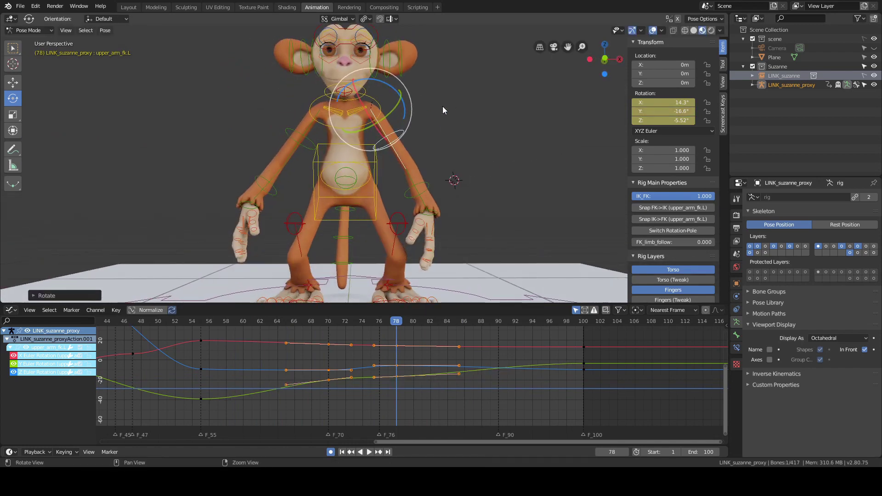
pyautogui.moveTo(428, 108); pyautogui.dragTo(409, 112, button='middle')
pyautogui.moveTo(393, 111); pyautogui.dragTo(392, 113)
pyautogui.moveTo(453, 119); pyautogui.dragTo(442, 119, button='middle')
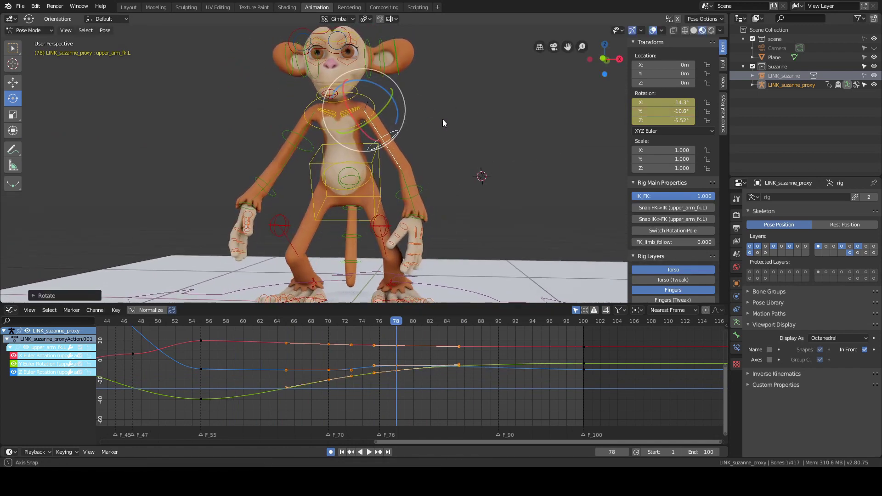
pyautogui.moveTo(394, 112); pyautogui.dragTo(396, 114)
pyautogui.moveTo(397, 114); pyautogui.dragTo(398, 118)
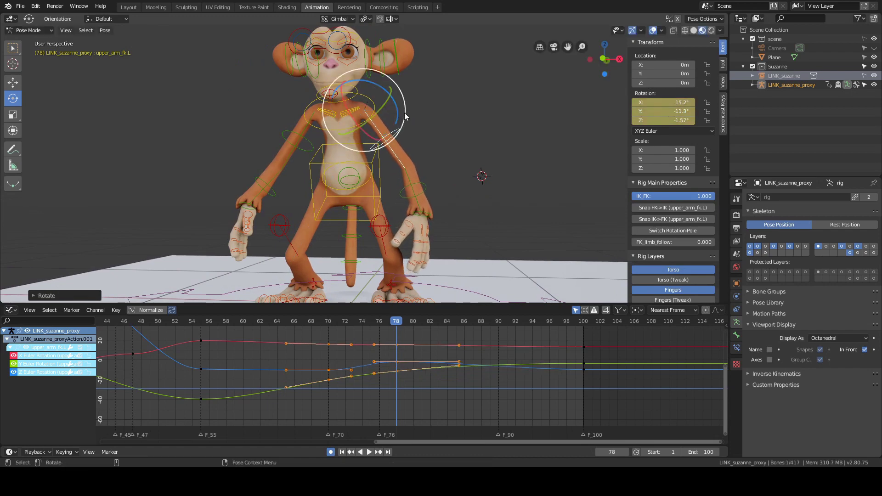
pyautogui.moveTo(436, 117); pyautogui.dragTo(354, 118, button='middle')
pyautogui.moveTo(355, 118); pyautogui.dragTo(380, 121)
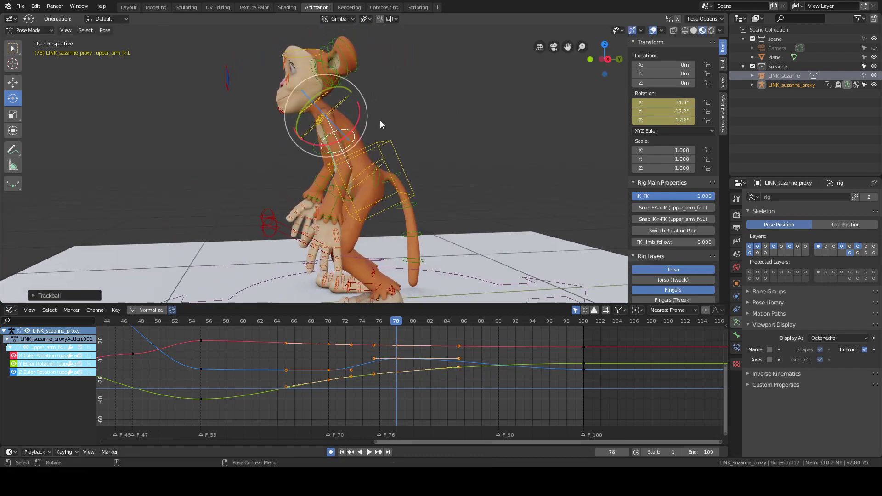
pyautogui.moveTo(380, 121); pyautogui.dragTo(356, 115, button='middle')
# - Select the left shoulder control and rotate it at frame 78 to about X -3.41°, Y -6.61°, Z -2.21°
pyautogui.click(438, 119)
pyautogui.click(345, 117)
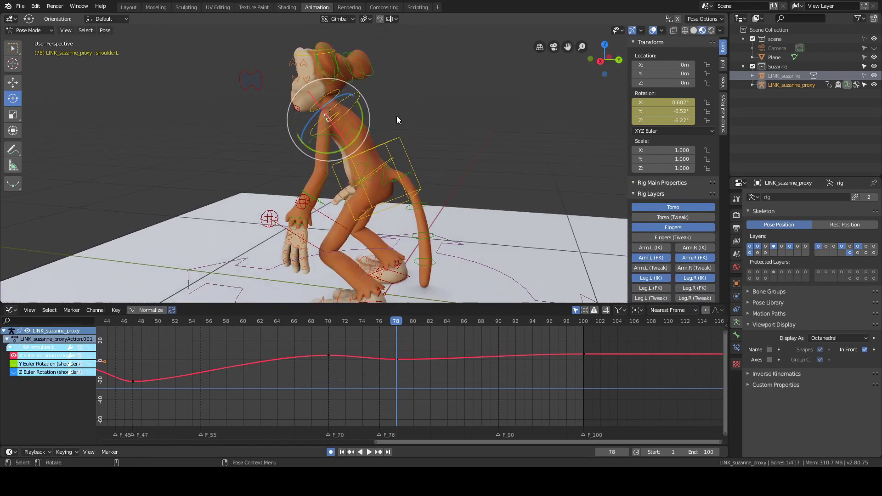
pyautogui.moveTo(351, 110)
pyautogui.mouseDown()
pyautogui.moveTo(354, 90)
pyautogui.moveTo(356, 103)
pyautogui.mouseUp()
pyautogui.click(328, 117)
pyautogui.moveTo(328, 117); pyautogui.dragTo(467, 143, button='middle')
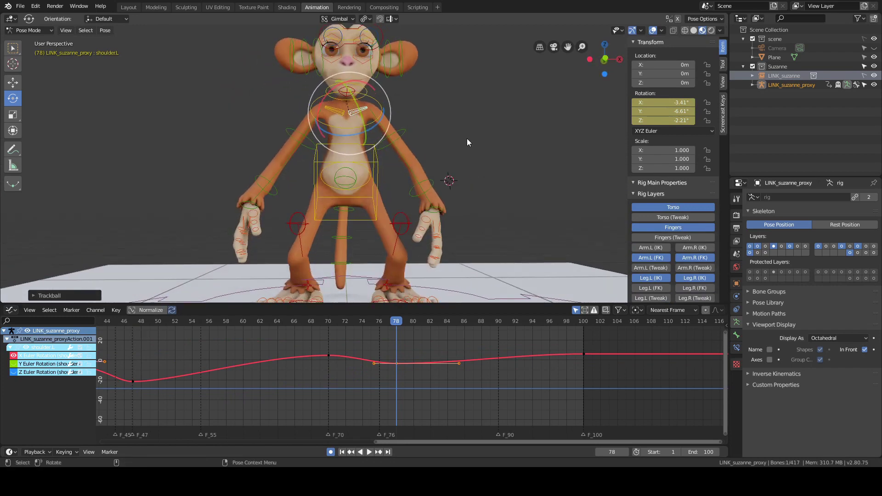
# - Hide the viewport overlays, play the whole animation from the front, and scrub to frame 89 to check the arms
pyautogui.scroll(-2, 280, 348)
pyautogui.moveTo(280, 348); pyautogui.dragTo(449, 377)
pyautogui.click(533, 182)
pyautogui.hotkey('alt', 'shift', 'z')
pyautogui.scroll(-4, 533, 182)
pyautogui.press('space')
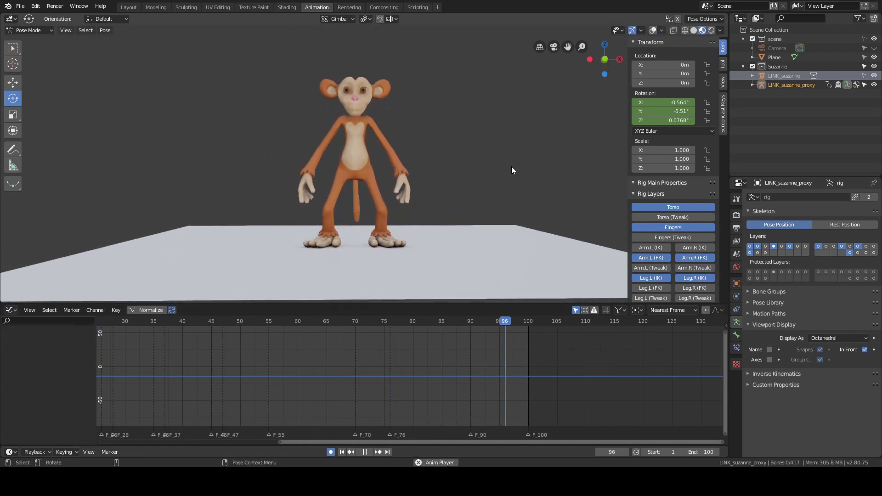
pyautogui.keyDown('shift'); pyautogui.moveTo(479, 160); pyautogui.dragTo(478, 178, button='middle'); pyautogui.keyUp('shift')
pyautogui.scroll(-2, 478, 179)
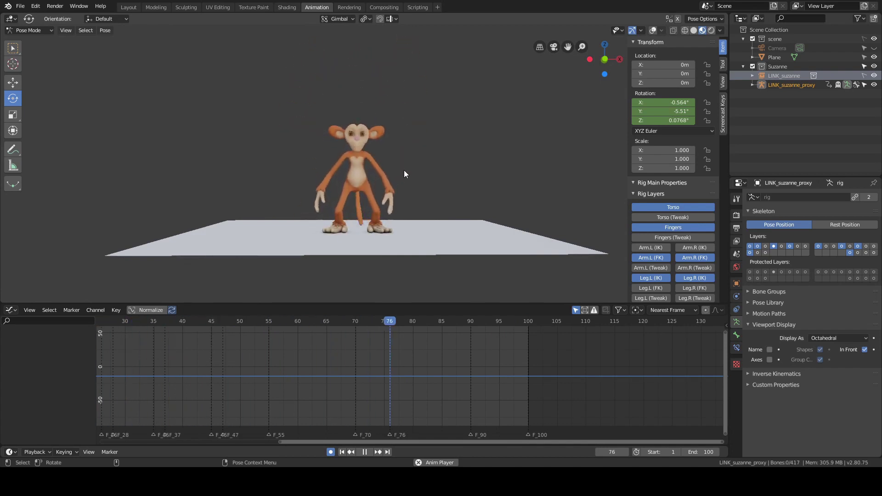
pyautogui.scroll(2, 404, 190)
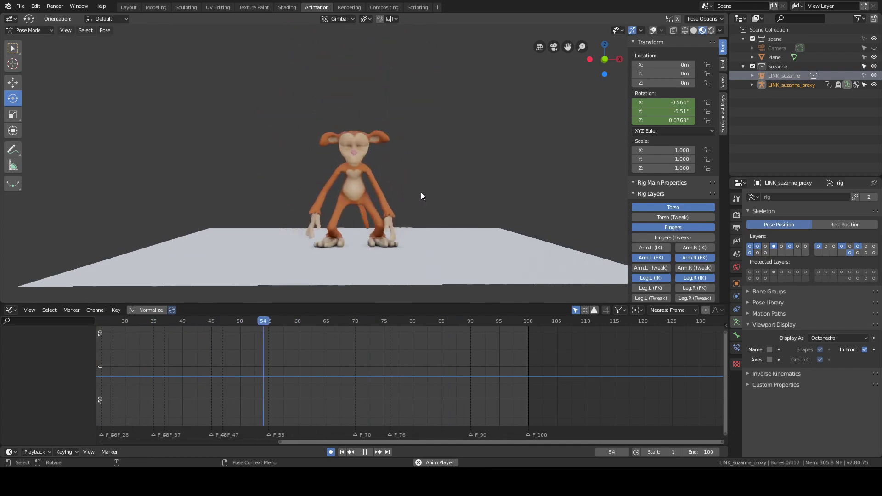
pyautogui.moveTo(404, 332); pyautogui.dragTo(465, 334, button='right')
# - Restore the overlays and rotate the left hand FK control at frame 78 to about X 30.2°, Y -21°, Z -10.7°
pyautogui.click(653, 31)
pyautogui.scroll(4, 423, 170)
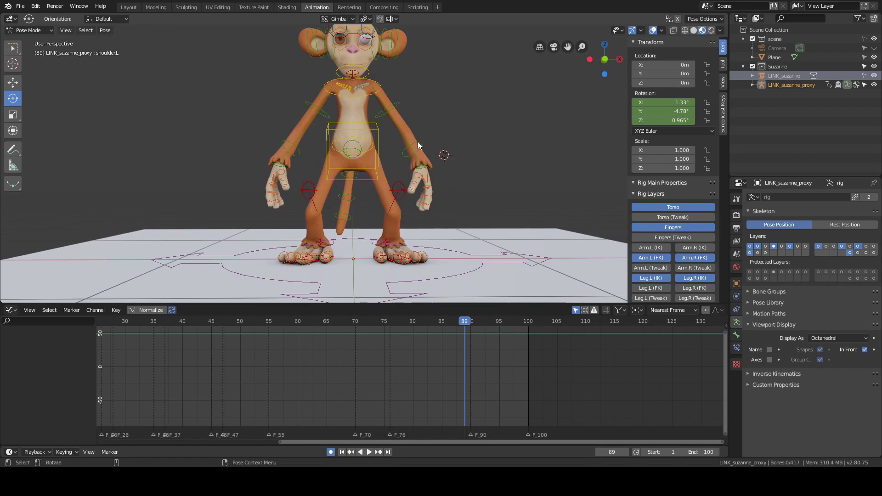
pyautogui.click(427, 166)
pyautogui.scroll(3, 481, 133)
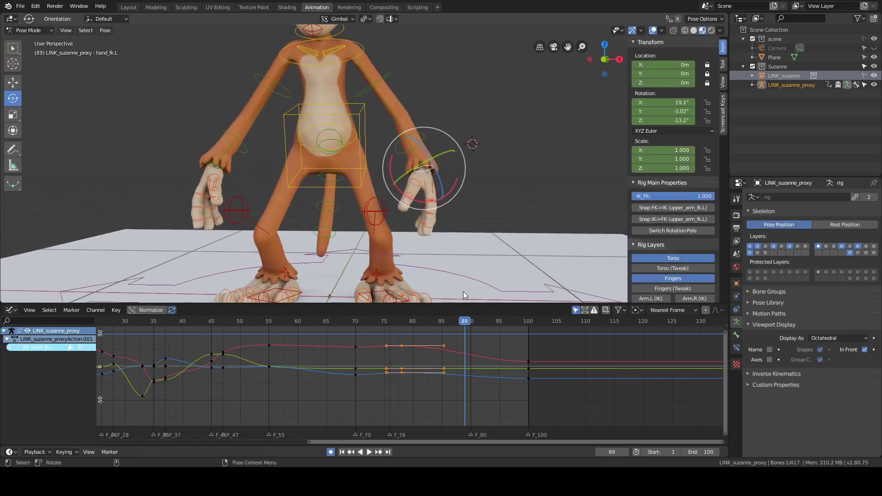
pyautogui.rightClick(317, 396)
pyautogui.moveTo(318, 396); pyautogui.dragTo(399, 395, button='right')
pyautogui.moveTo(516, 192); pyautogui.dragTo(446, 234, button='middle')
pyautogui.moveTo(445, 234); pyautogui.dragTo(439, 221)
pyautogui.moveTo(439, 222); pyautogui.dragTo(485, 158, button='middle')
pyautogui.keyDown('alt'); pyautogui.moveTo(485, 158); pyautogui.dragTo(483, 160); pyautogui.keyUp('alt')
pyautogui.moveTo(460, 194); pyautogui.dragTo(459, 197)
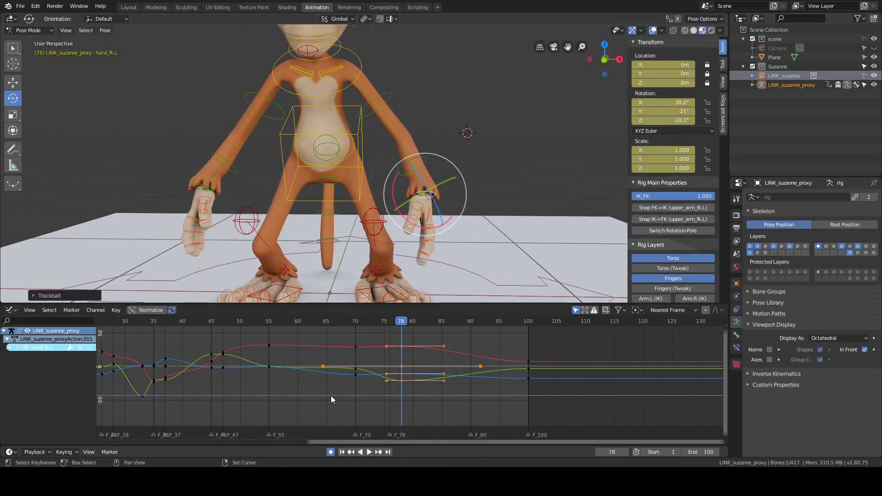
# - Scrub and play the animation without overlays, viewing the jump and landing from the front and side
pyautogui.rightClick(338, 391)
pyautogui.press('space')
pyautogui.moveTo(340, 391); pyautogui.dragTo(377, 382, button='right')
pyautogui.press('space')
pyautogui.click(654, 30)
pyautogui.scroll(-3, 487, 139)
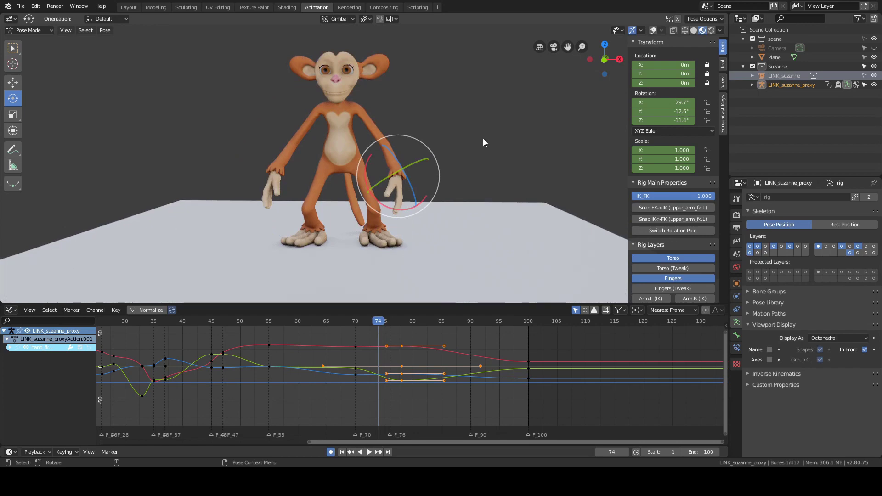
pyautogui.press('space')
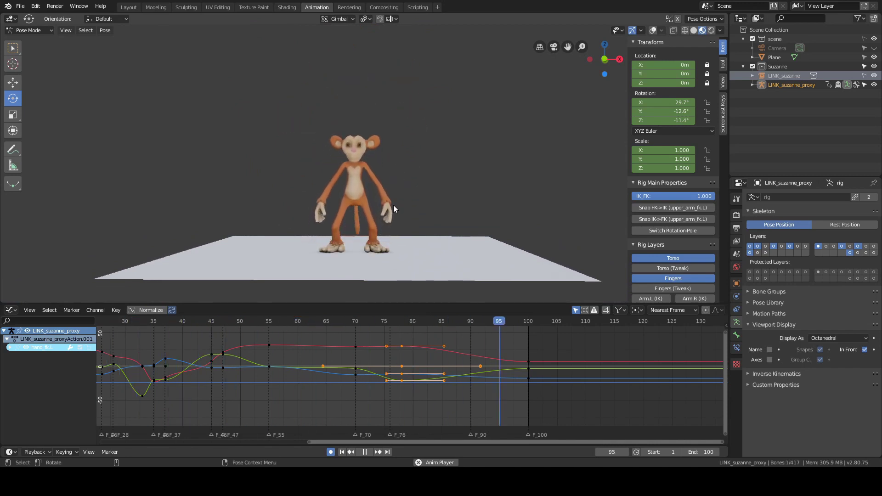
pyautogui.moveTo(393, 206); pyautogui.dragTo(243, 212, button='middle')
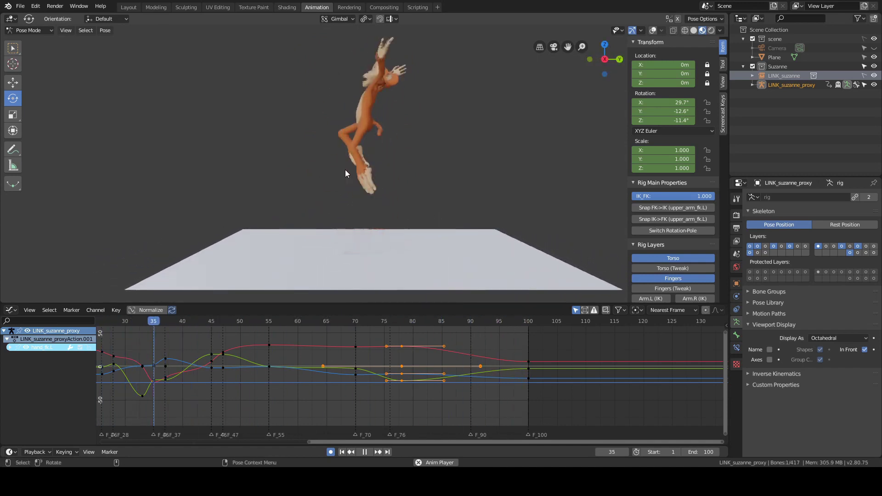
pyautogui.moveTo(346, 169); pyautogui.dragTo(410, 183, button='middle')
pyautogui.scroll(3, 407, 173)
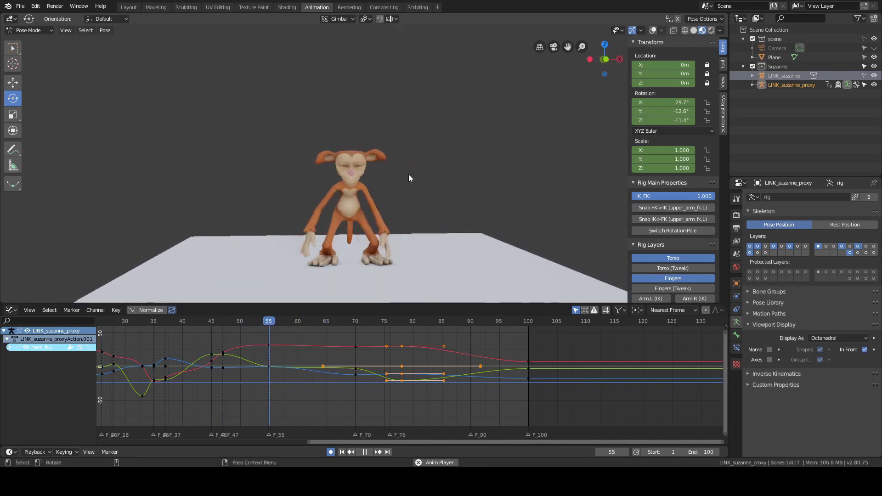
pyautogui.press('space')
# - Clear the selection, show the overlays again, and select the left upper arm FK control at frame 84
pyautogui.hotkey('alt', 'a')
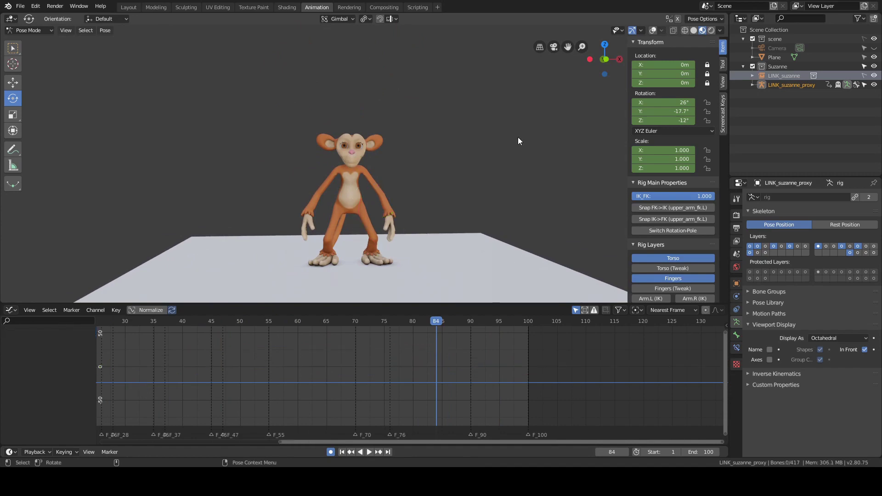
pyautogui.click(652, 30)
pyautogui.moveTo(506, 138); pyautogui.dragTo(473, 166, button='middle')
pyautogui.scroll(5, 434, 148)
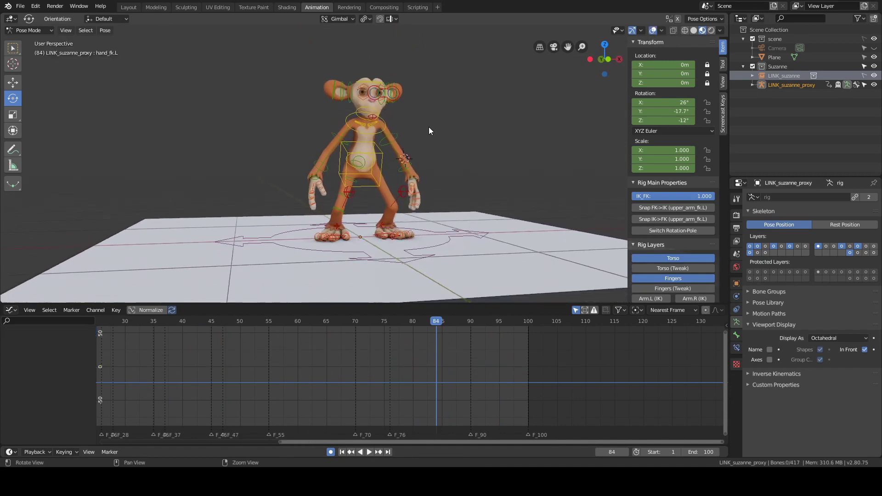
pyautogui.moveTo(425, 137); pyautogui.dragTo(373, 133, button='middle')
pyautogui.scroll(3, 401, 133)
pyautogui.click(390, 141)
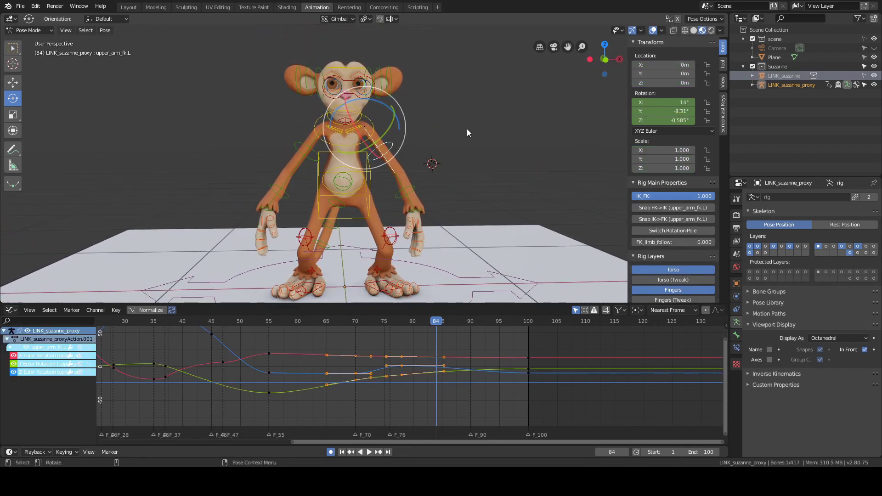
# - Review the rotation modes available for the left upper arm FK control
pyautogui.click(646, 132)
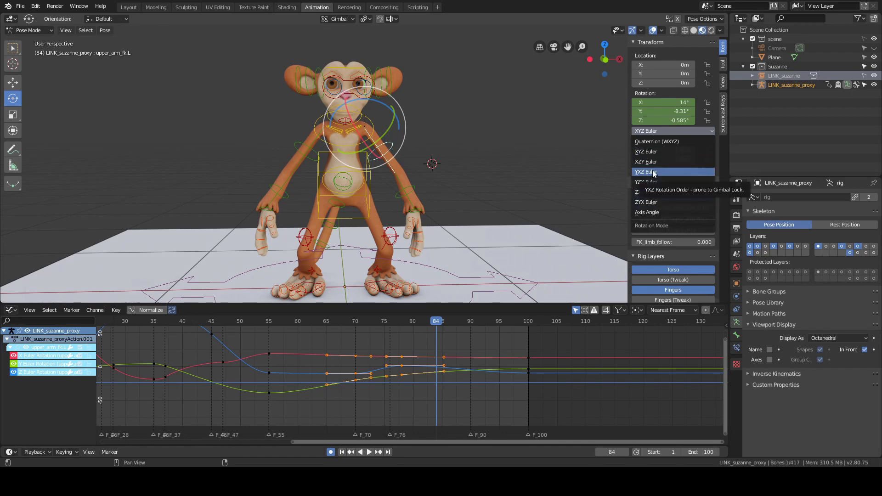
pyautogui.scroll(4, 487, 169)
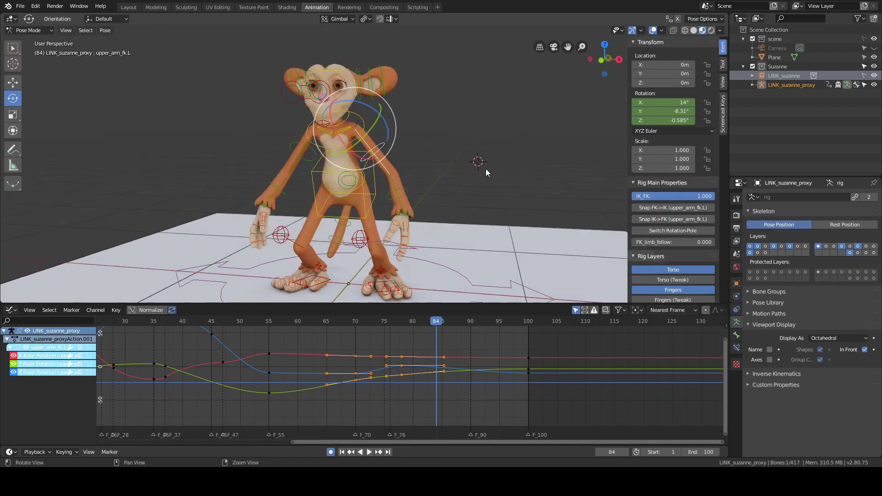
pyautogui.click(646, 131)
pyautogui.moveTo(480, 147)
pyautogui.mouseDown(button='middle')
pyautogui.moveTo(461, 148)
pyautogui.moveTo(473, 147)
pyautogui.mouseUp(button='middle')
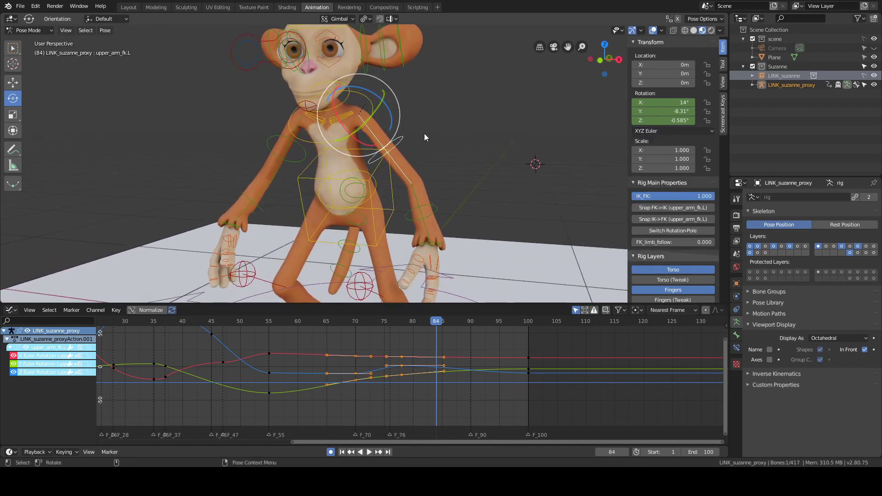
# - Test gimbal lock by rotating the left upper arm to about Y 86.4° at frame 84, and undo the rotation
pyautogui.moveTo(460, 124); pyautogui.dragTo(369, 117, button='middle')
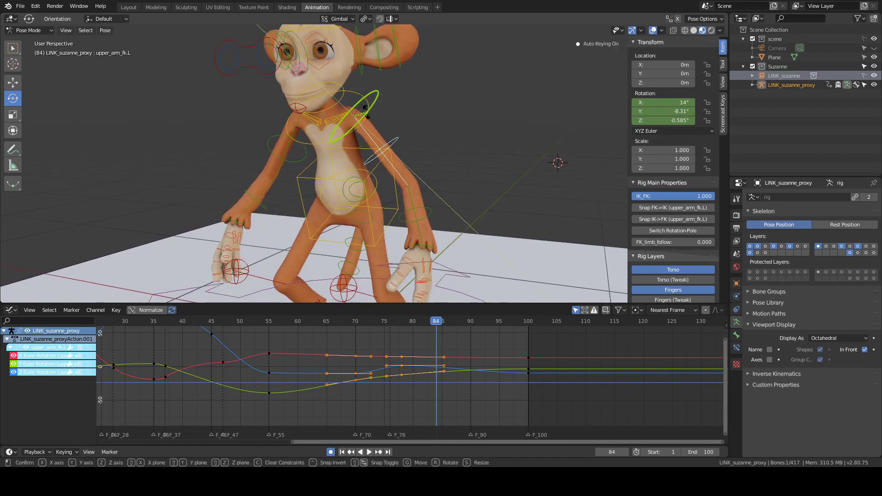
pyautogui.click(358, 130)
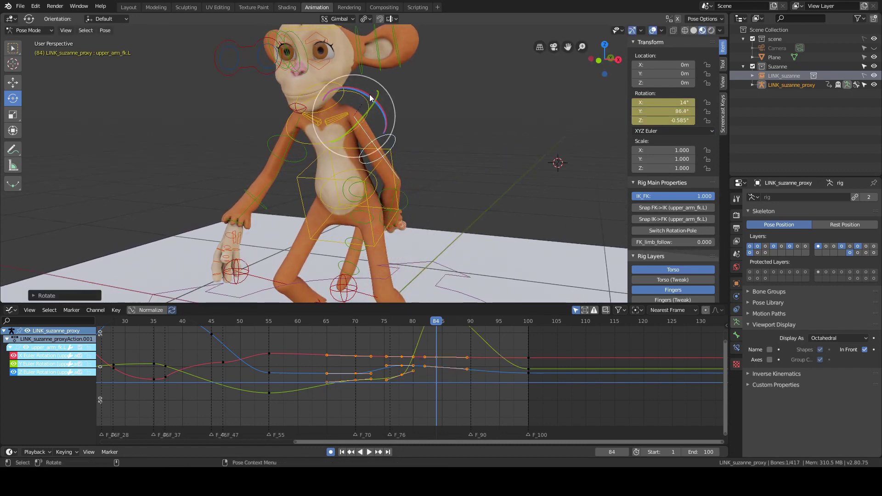
pyautogui.hotkey('ctrl', 'z')
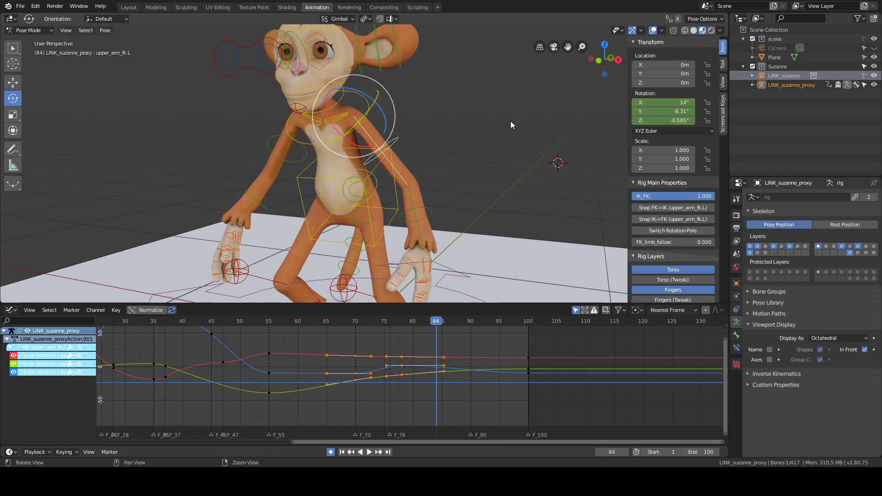
# - Set the left upper arm FK control's rotation mode to YXZ Euler
pyautogui.moveTo(511, 121); pyautogui.dragTo(535, 121, button='middle')
pyautogui.click(663, 132)
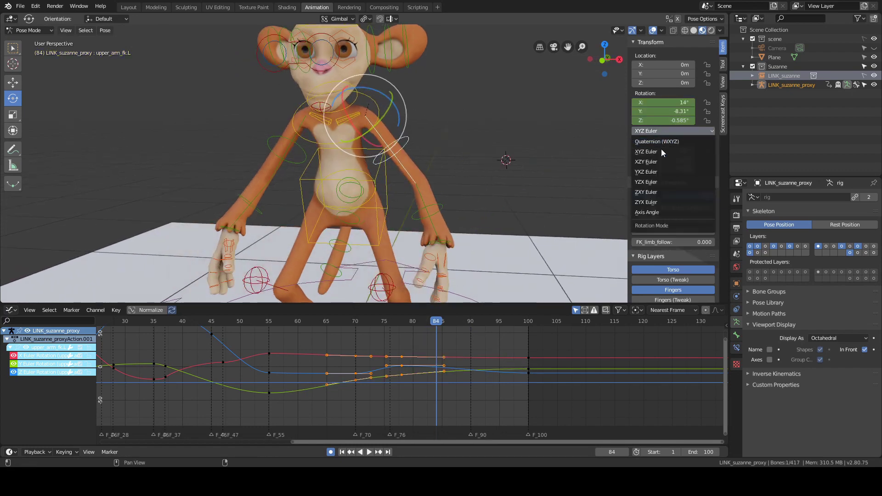
pyautogui.click(658, 171)
# - Test a Y rotation of the left upper arm with the YXZ Euler order, and undo it
pyautogui.keyDown('alt'); pyautogui.moveTo(500, 162); pyautogui.dragTo(490, 161); pyautogui.keyUp('alt')
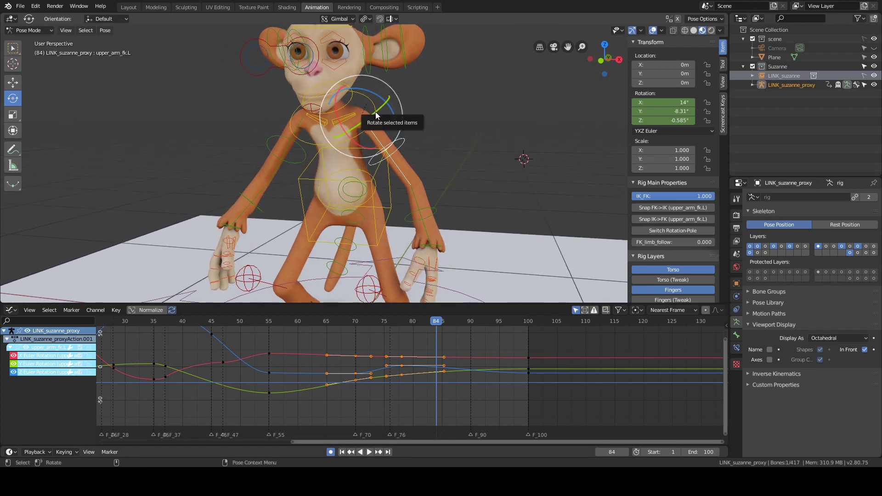
pyautogui.moveTo(376, 112); pyautogui.dragTo(460, 98)
pyautogui.hotkey('ctrl', 'z')
pyautogui.hotkey('ctrl', 'z')
pyautogui.hotkey('ctrl', 'z')
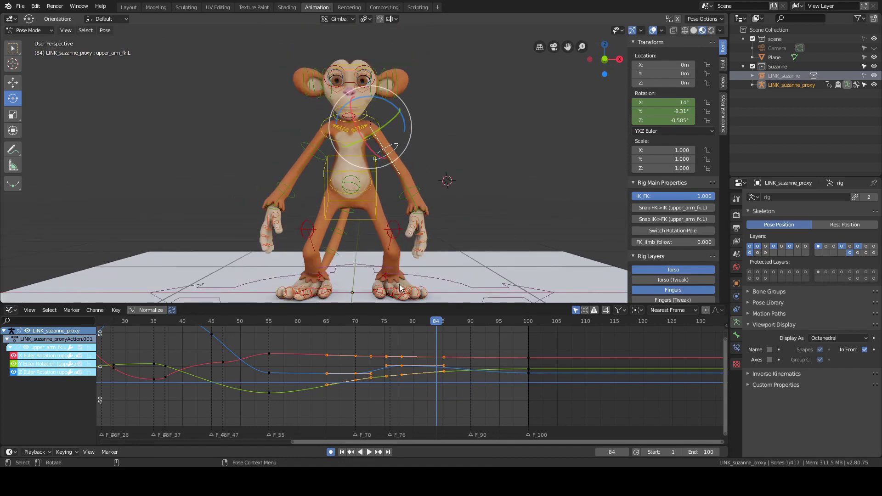
# - Play back the whole jump animation to check the left arm's motion, and stop at frame 54
pyautogui.press('space')
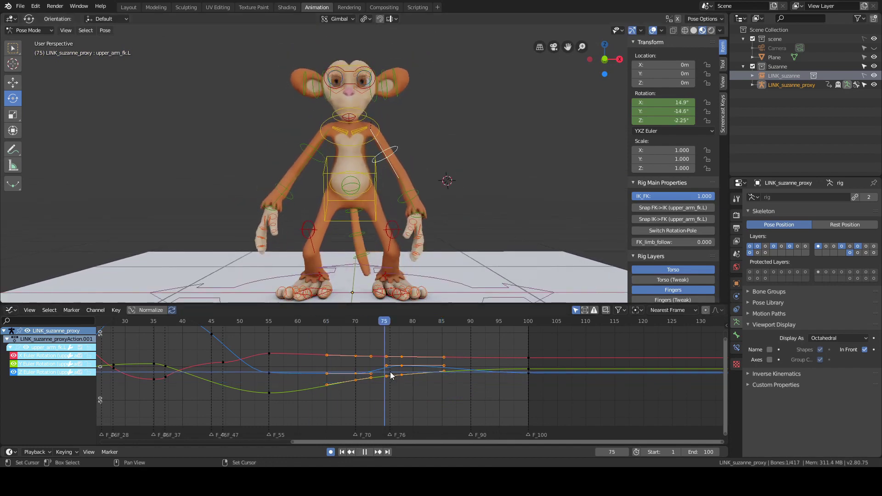
pyautogui.press('Home')
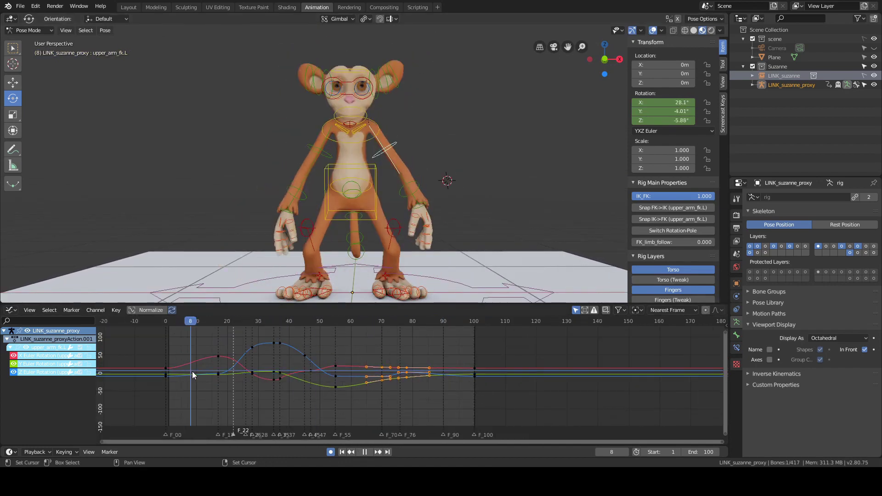
pyautogui.press('space')
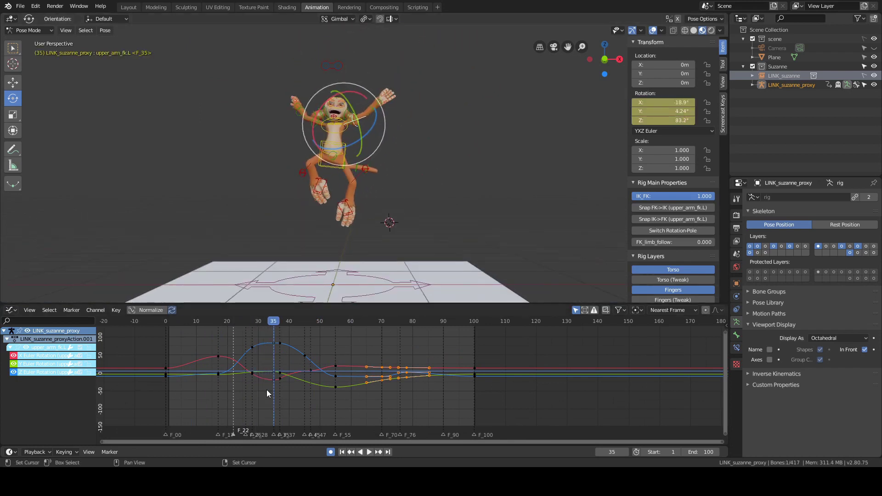
pyautogui.press('space')
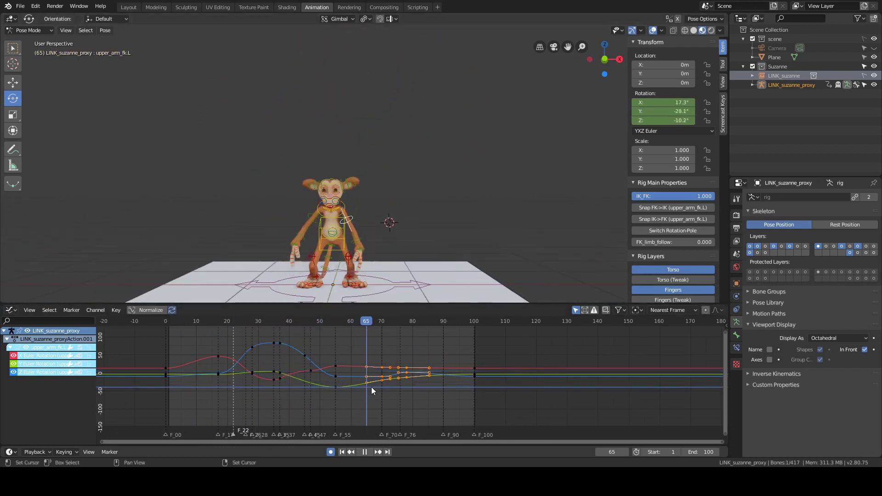
pyautogui.moveTo(371, 387); pyautogui.dragTo(332, 392)
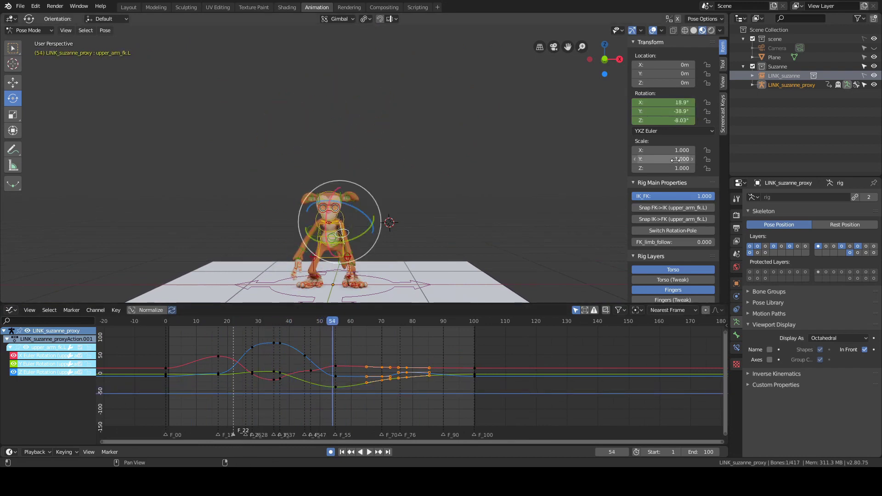
# - Try the ZYX, YXZ, ZXY and XZY Euler rotation modes on the left upper arm FK control at frame 54 to compare their gimbal axes
pyautogui.scroll(2, 541, 147)
pyautogui.click(657, 128)
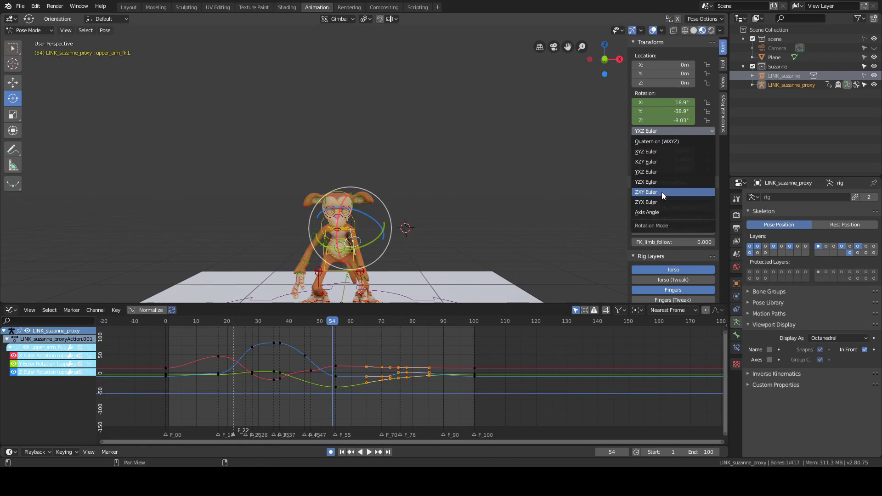
pyautogui.scroll(1, 547, 169)
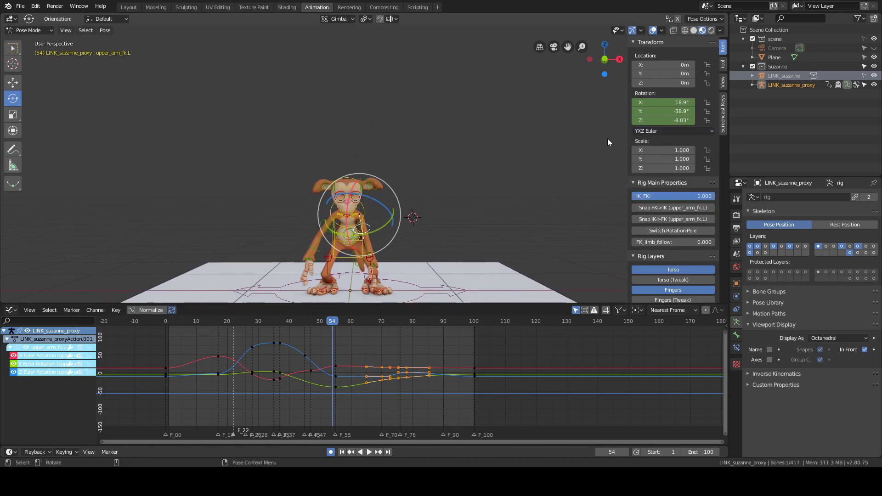
pyautogui.click(652, 131)
pyautogui.click(657, 202)
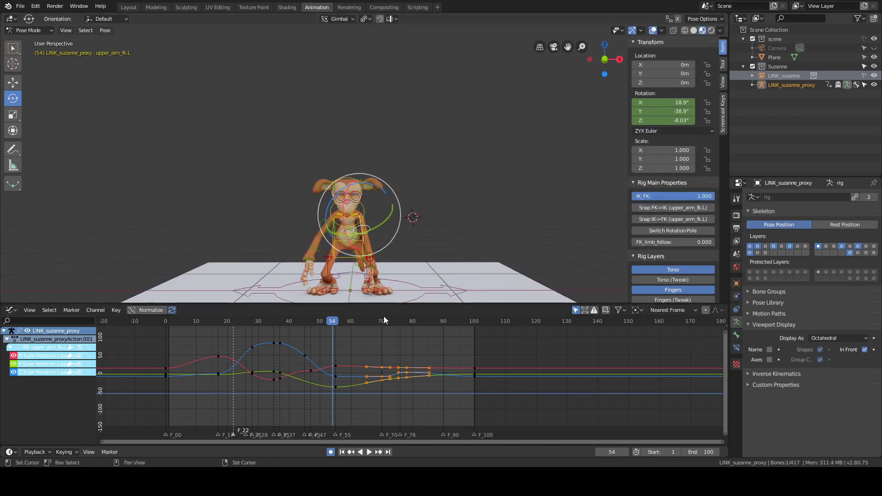
pyautogui.scroll(1, 462, 260)
pyautogui.click(652, 130)
pyautogui.click(646, 171)
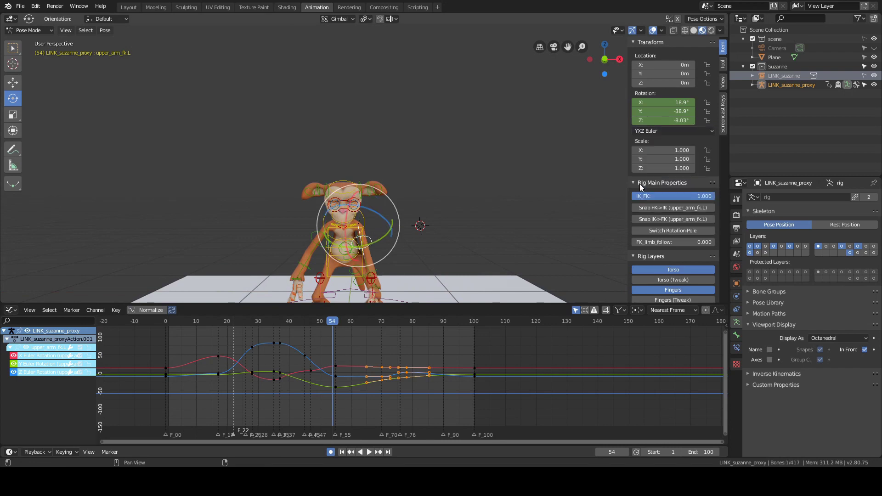
pyautogui.click(661, 131)
pyautogui.click(662, 193)
pyautogui.scroll(1, 424, 201)
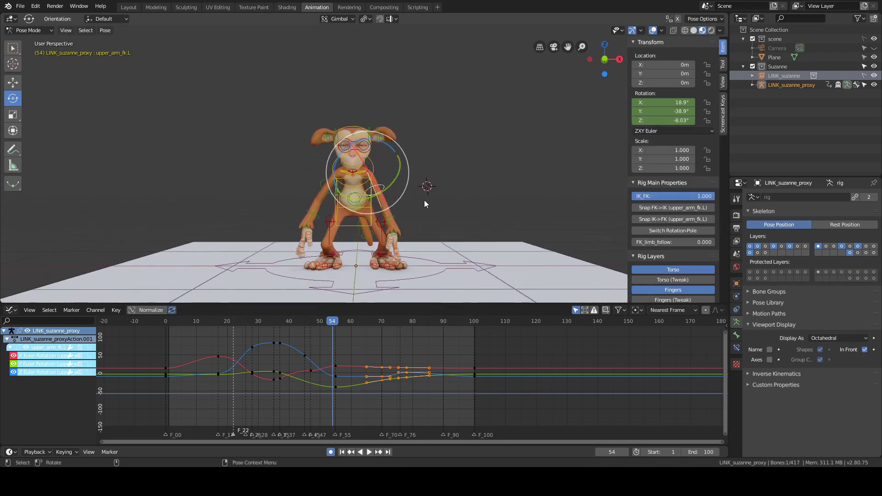
pyautogui.click(663, 131)
pyautogui.click(660, 164)
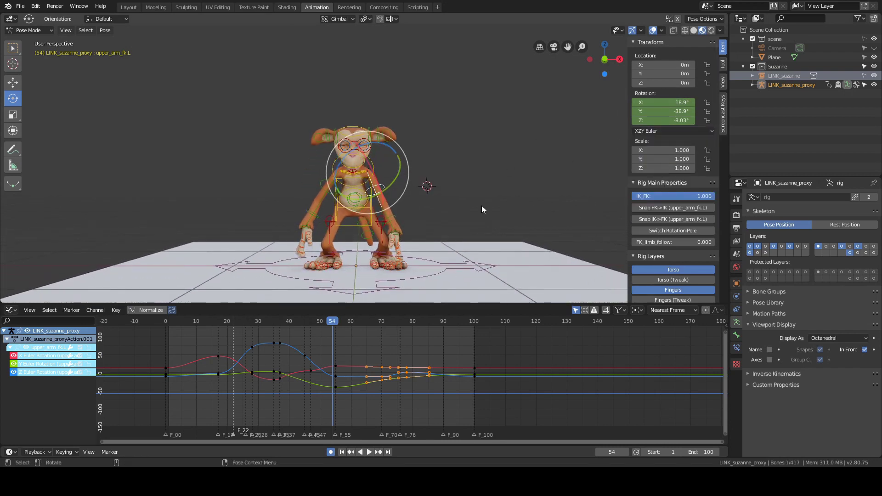
# - Set the left upper arm FK control's rotation mode to XYZ Euler and inspect its gimbal axes
pyautogui.moveTo(489, 198); pyautogui.dragTo(481, 201, button='middle')
pyautogui.click(647, 132)
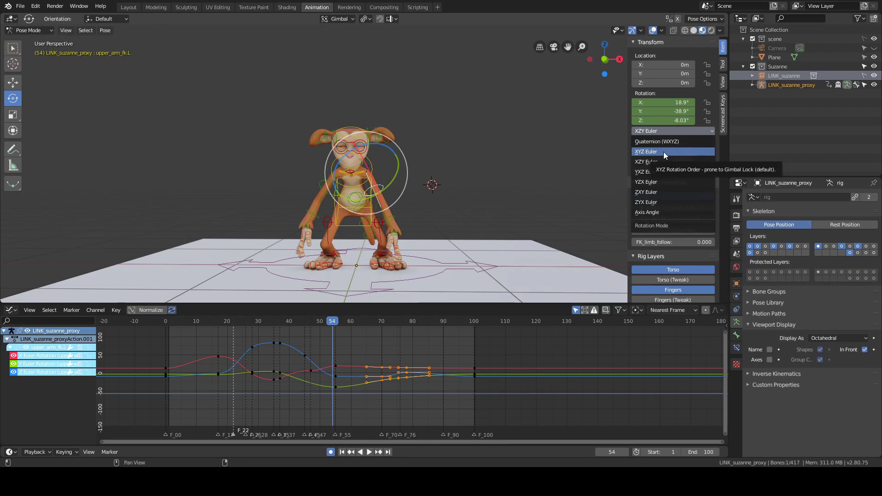
pyautogui.click(648, 133)
pyautogui.click(652, 148)
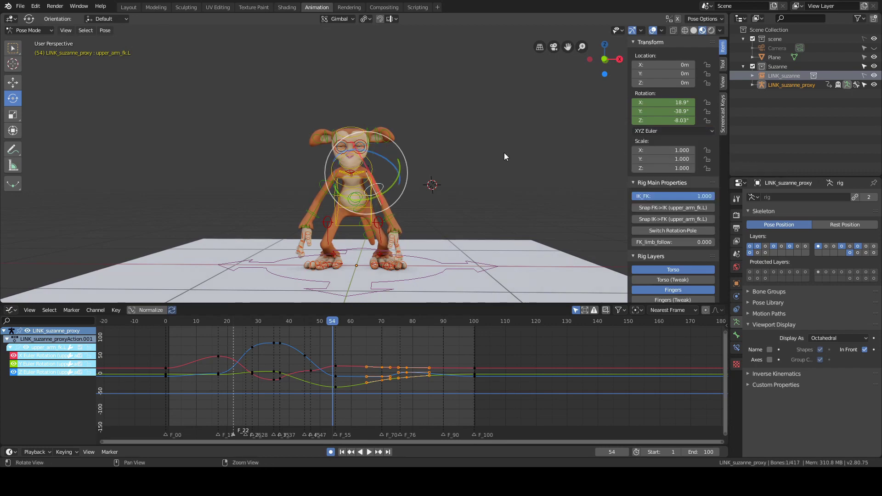
pyautogui.moveTo(504, 152); pyautogui.dragTo(639, 134, button='middle')
pyautogui.click(644, 132)
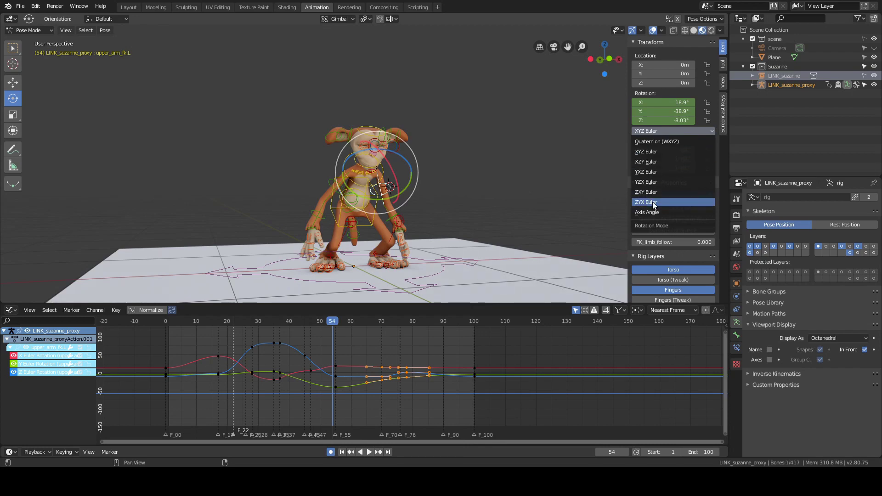
pyautogui.moveTo(544, 177); pyautogui.dragTo(518, 173, button='middle')
pyautogui.scroll(1, 531, 175)
pyautogui.click(651, 129)
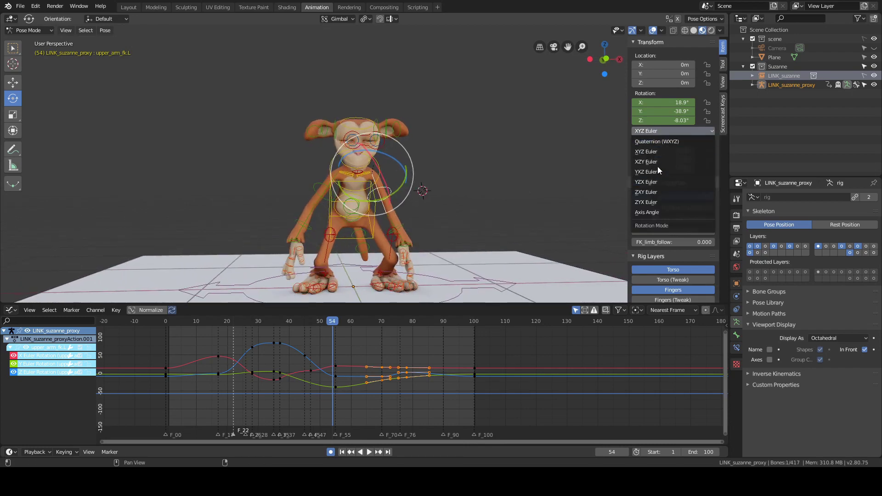
# - Advance one frame past frame 54 and rotate the left upper arm FK control very slightly
pyautogui.moveTo(463, 175); pyautogui.dragTo(438, 177, button='middle')
pyautogui.press('Right')
pyautogui.moveTo(408, 171); pyautogui.dragTo(409, 169)
pyautogui.moveTo(442, 165); pyautogui.dragTo(452, 165, button='middle')
# - Examine the left upper arm's pose around frames 87 and 88 from several angles
pyautogui.moveTo(223, 384); pyautogui.dragTo(437, 395, button='right')
pyautogui.moveTo(498, 188)
pyautogui.mouseDown(button='middle')
pyautogui.moveTo(481, 194)
pyautogui.moveTo(473, 184)
pyautogui.moveTo(487, 179)
pyautogui.mouseUp(button='middle')
pyautogui.click(481, 151)
pyautogui.keyDown('alt'); pyautogui.moveTo(481, 150); pyautogui.dragTo(436, 164); pyautogui.keyUp('alt')
pyautogui.keyDown('alt'); pyautogui.moveTo(436, 164); pyautogui.dragTo(430, 139, button='right'); pyautogui.keyUp('alt')
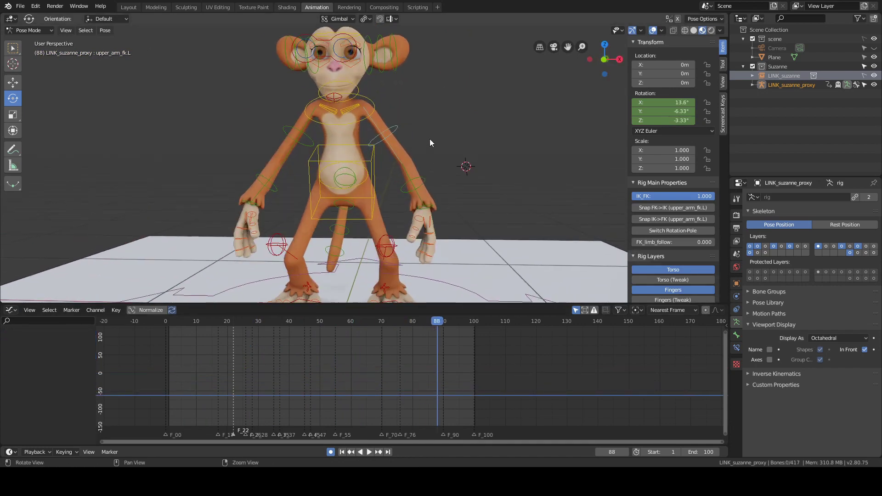
pyautogui.click(401, 125)
pyautogui.keyDown('alt'); pyautogui.moveTo(463, 115); pyautogui.dragTo(473, 135, button='right'); pyautogui.keyUp('alt')
pyautogui.keyDown('alt'); pyautogui.scroll(1, 473, 134); pyautogui.keyUp('alt')
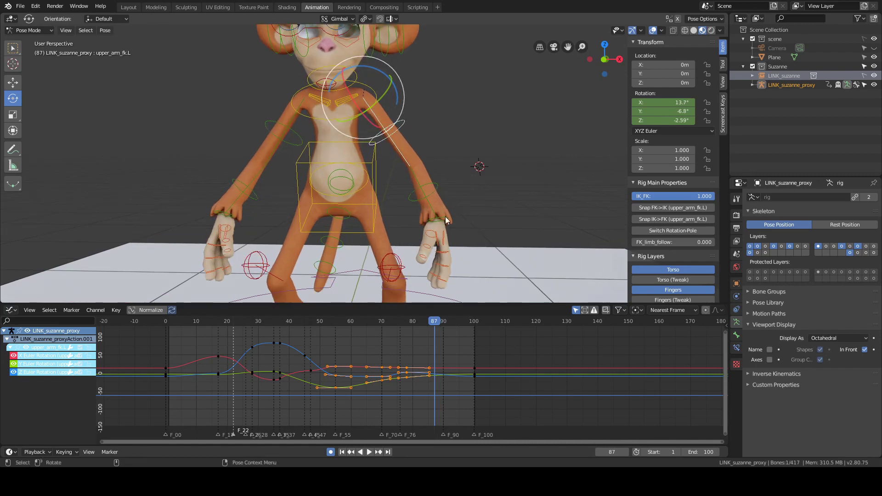
pyautogui.moveTo(472, 105)
pyautogui.keyDown('alt'); pyautogui.mouseDown()
pyautogui.moveTo(489, 107)
pyautogui.moveTo(471, 91)
pyautogui.mouseUp(); pyautogui.keyUp('alt')
pyautogui.click(489, 108)
# - Select the left shoulder control and examine the pose at frame 87 from several angles
pyautogui.click(361, 102)
pyautogui.moveTo(467, 144); pyautogui.dragTo(472, 147, button='middle')
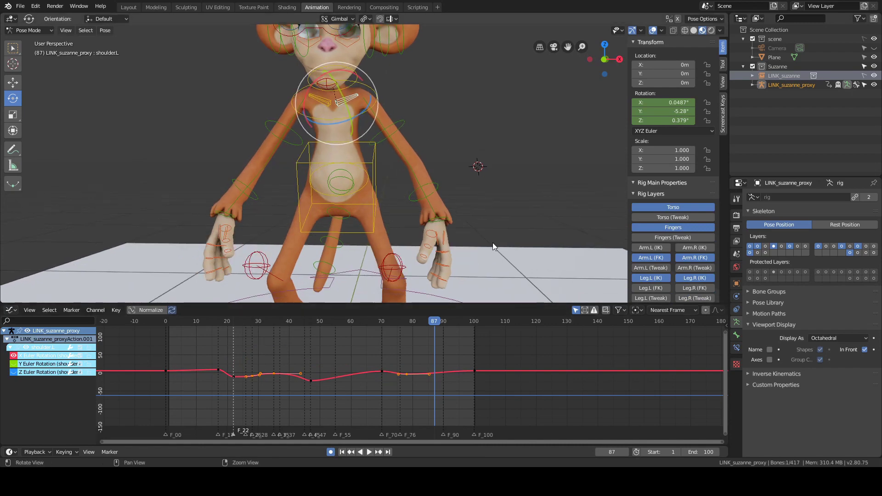
pyautogui.moveTo(493, 243); pyautogui.dragTo(497, 244, button='middle')
pyautogui.keyDown('alt'); pyautogui.moveTo(481, 200); pyautogui.dragTo(489, 199); pyautogui.keyUp('alt')
pyautogui.scroll(-2, 486, 196)
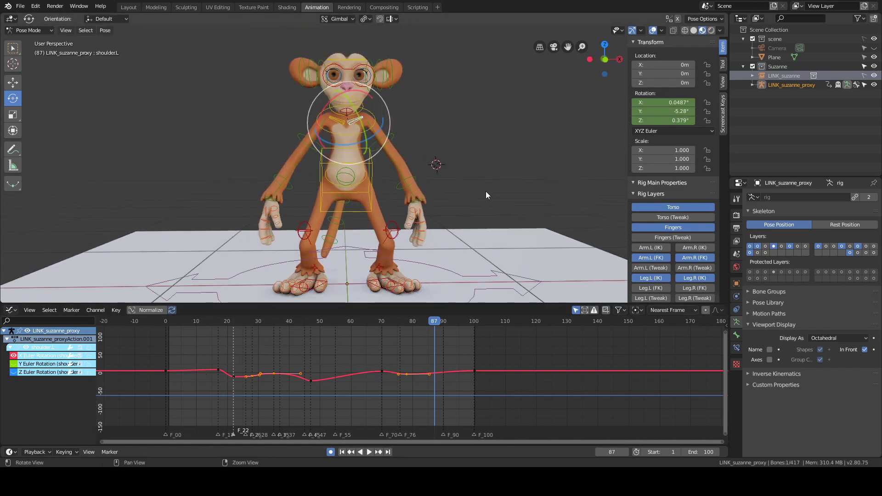
pyautogui.moveTo(469, 164)
pyautogui.keyDown('alt'); pyautogui.mouseDown()
pyautogui.moveTo(481, 161)
pyautogui.moveTo(479, 168)
pyautogui.moveTo(458, 163)
pyautogui.mouseUp(); pyautogui.keyUp('alt')
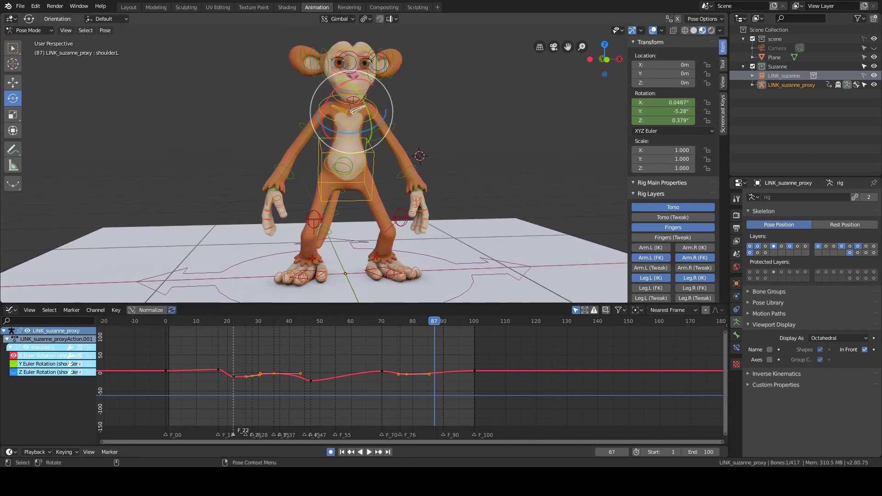
pyautogui.hotkey('ctrl', 'z')
pyautogui.keyDown('alt'); pyautogui.moveTo(517, 140); pyautogui.dragTo(491, 137); pyautogui.keyUp('alt')
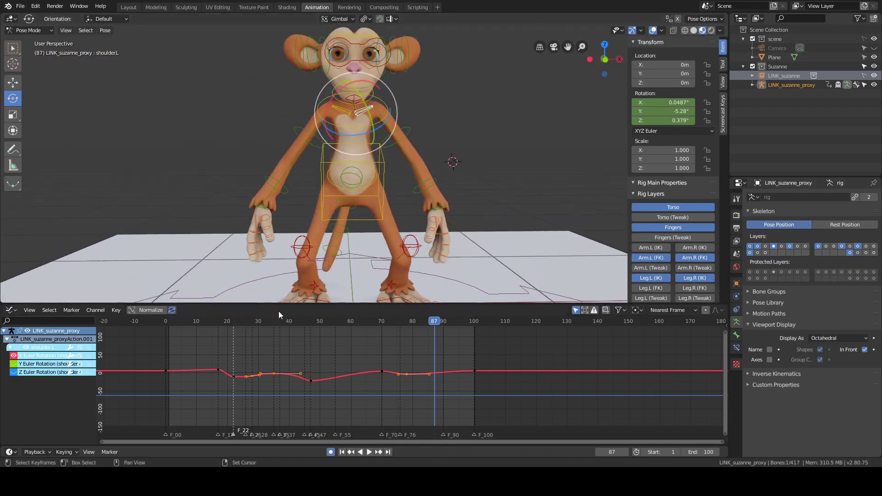
pyautogui.keyDown('alt'); pyautogui.moveTo(396, 193); pyautogui.dragTo(414, 185); pyautogui.keyUp('alt')
pyautogui.scroll(-1, 508, 186)
pyautogui.keyDown('alt'); pyautogui.moveTo(489, 134); pyautogui.dragTo(517, 115); pyautogui.keyUp('alt')
pyautogui.scroll(-2, 498, 148)
pyautogui.keyDown('alt'); pyautogui.moveTo(517, 116); pyautogui.dragTo(520, 102, button='middle'); pyautogui.keyUp('alt')
pyautogui.scroll(1, 565, 61)
# - Play the animation from frame 1 to frame 20 to check the left shoulder's anticipation
pyautogui.click(169, 377)
pyautogui.press('space')
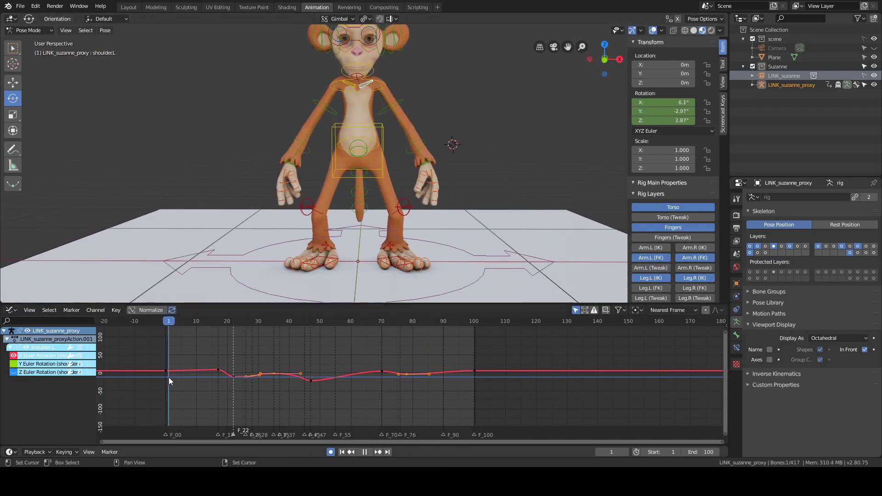
pyautogui.scroll(4, 435, 194)
pyautogui.press('space')
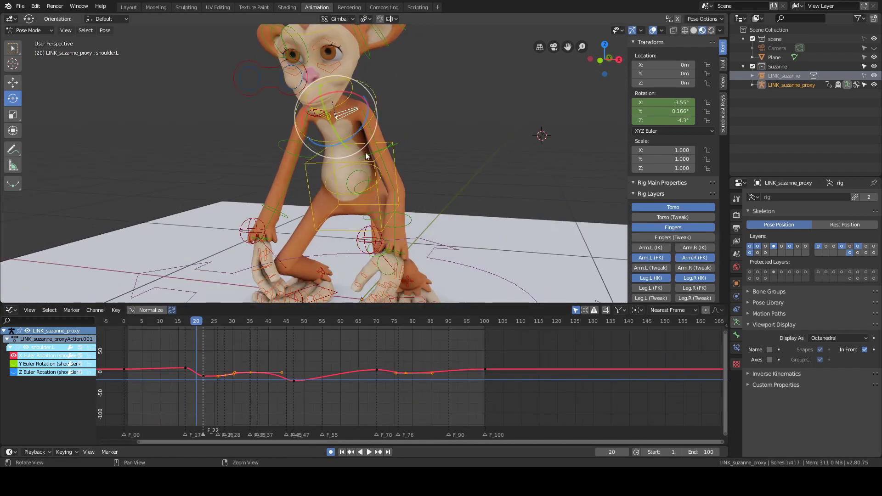
# - Switch the transform orientation to Local and go to the left shoulder's keyframe at frame 22
pyautogui.press(',')
pyautogui.click(462, 158)
pyautogui.keyDown('alt'); pyautogui.moveTo(462, 158); pyautogui.dragTo(432, 150); pyautogui.keyUp('alt')
pyautogui.press('Up')
# - Compare the neighbouring frames, test a small rotation of the left shoulder, and undo it
pyautogui.keyDown('alt'); pyautogui.scroll(14, 468, 151); pyautogui.keyUp('alt')
pyautogui.keyDown('alt'); pyautogui.scroll(-14, 468, 151); pyautogui.keyUp('alt')
pyautogui.keyDown('alt'); pyautogui.scroll(1, 468, 150); pyautogui.keyUp('alt')
pyautogui.keyDown('alt'); pyautogui.scroll(-1, 432, 149); pyautogui.keyUp('alt')
pyautogui.moveTo(371, 127); pyautogui.dragTo(365, 121)
pyautogui.hotkey('ctrl', 'z')
# - Delete the left shoulder's X rotation keyframe at frame 22
pyautogui.scroll(5, 221, 373)
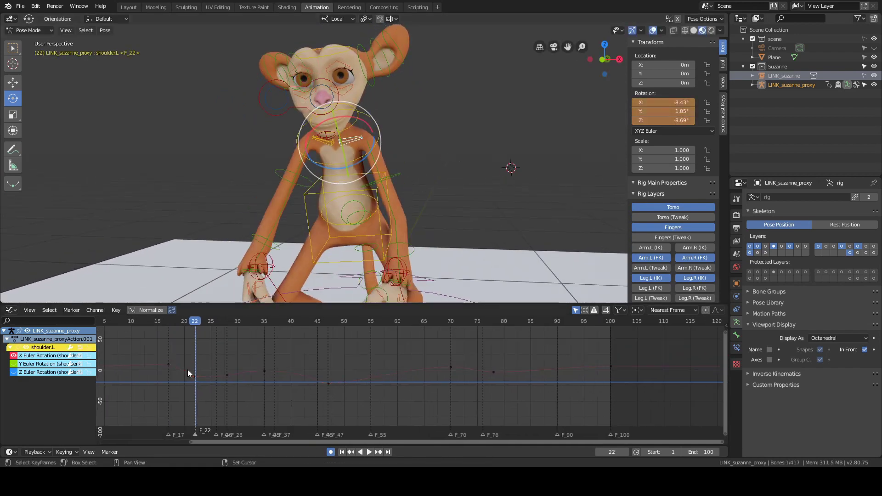
pyautogui.click(195, 376)
pyautogui.press('Delete')
pyautogui.keyDown('alt'); pyautogui.moveTo(486, 209); pyautogui.dragTo(511, 209); pyautogui.keyUp('alt')
pyautogui.hotkey('ctrl', 'z')
pyautogui.keyDown('alt'); pyautogui.scroll(1, 481, 208); pyautogui.keyUp('alt')
pyautogui.keyDown('alt'); pyautogui.scroll(-1, 481, 207); pyautogui.keyUp('alt')
pyautogui.hotkey('alt', 'a')
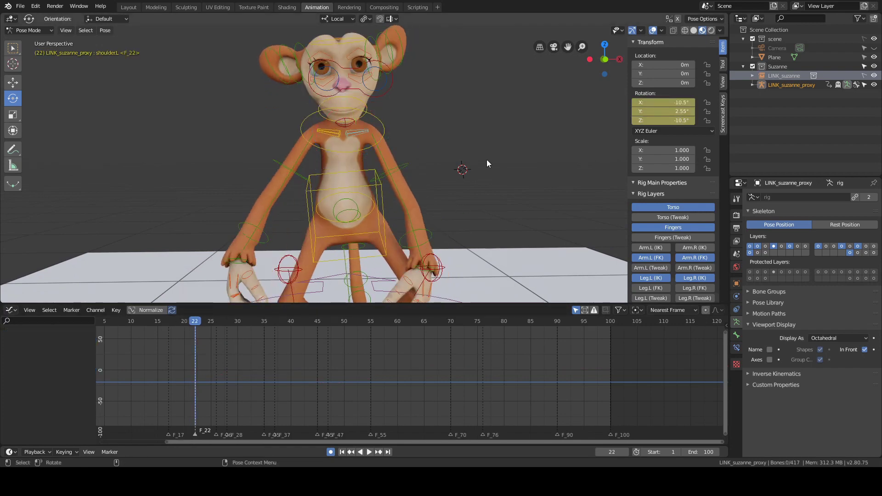
pyautogui.hotkey('ctrl', 'z')
pyautogui.press('x')
pyautogui.click(213, 362)
pyautogui.keyDown('alt'); pyautogui.moveTo(504, 157); pyautogui.dragTo(509, 159); pyautogui.keyUp('alt')
# - Lower the left shoulder's X rotation keyframe at frame 28 slightly, keeping its timing
pyautogui.moveTo(216, 374)
pyautogui.mouseDown(button='right')
pyautogui.moveTo(191, 374)
pyautogui.moveTo(227, 377)
pyautogui.mouseUp(button='right')
pyautogui.keyDown('shift'); pyautogui.moveTo(425, 111); pyautogui.dragTo(403, 189, button='middle'); pyautogui.keyUp('shift')
pyautogui.click(227, 375)
pyautogui.press('g')
pyautogui.press('y')
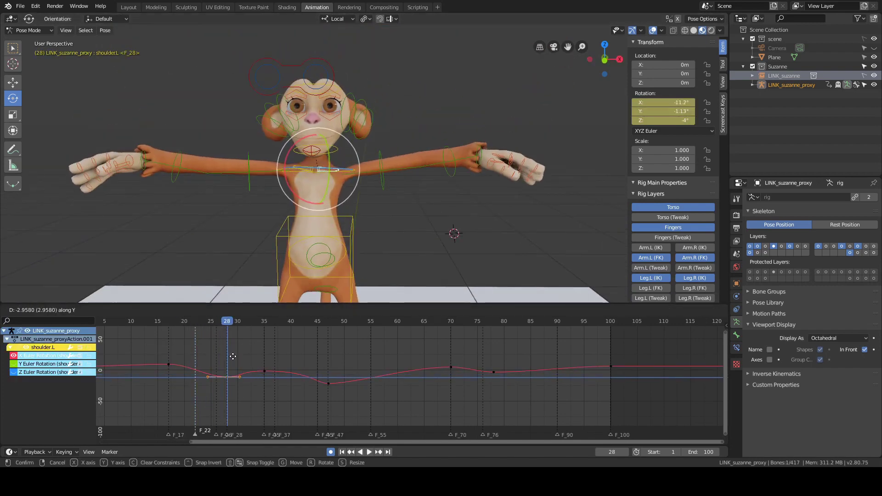
pyautogui.click(230, 376)
# - Review the left shoulder's motion through the jump and landing from frame 28 to frame 99
pyautogui.keyDown('alt'); pyautogui.scroll(-5, 420, 256); pyautogui.keyUp('alt')
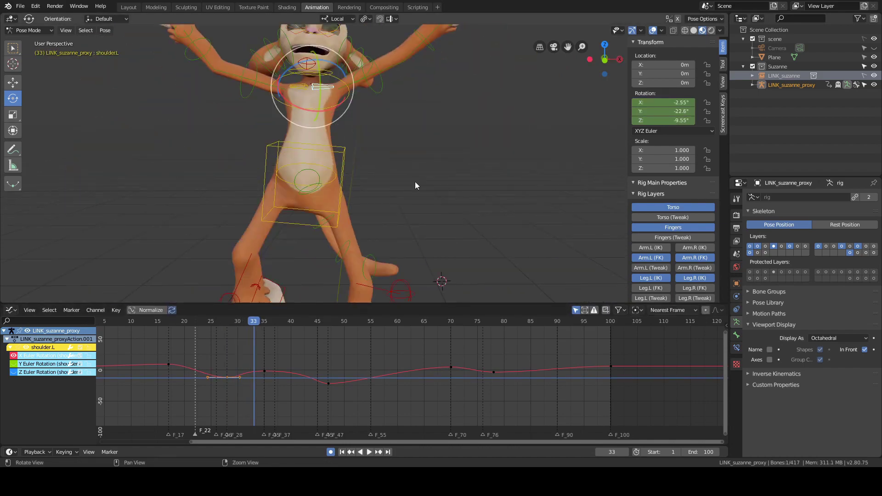
pyautogui.keyDown('alt'); pyautogui.scroll(-9, 414, 182); pyautogui.keyUp('alt')
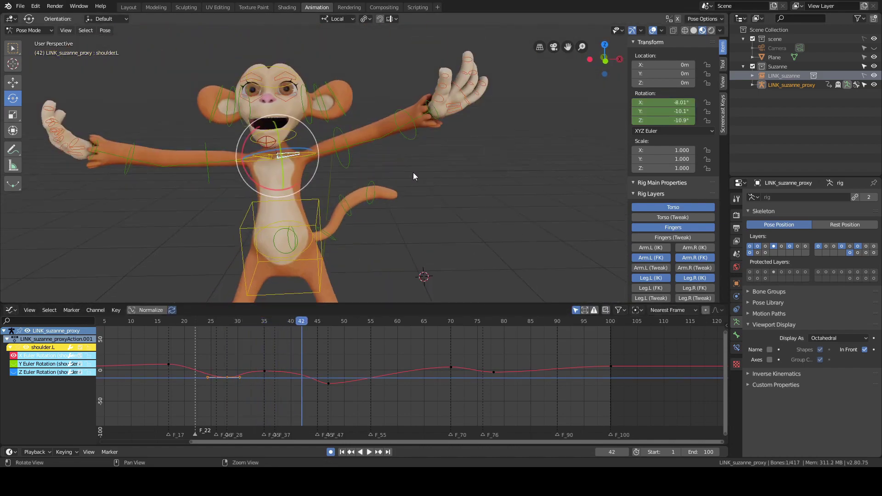
pyautogui.keyDown('alt'); pyautogui.scroll(-11, 413, 176); pyautogui.keyUp('alt')
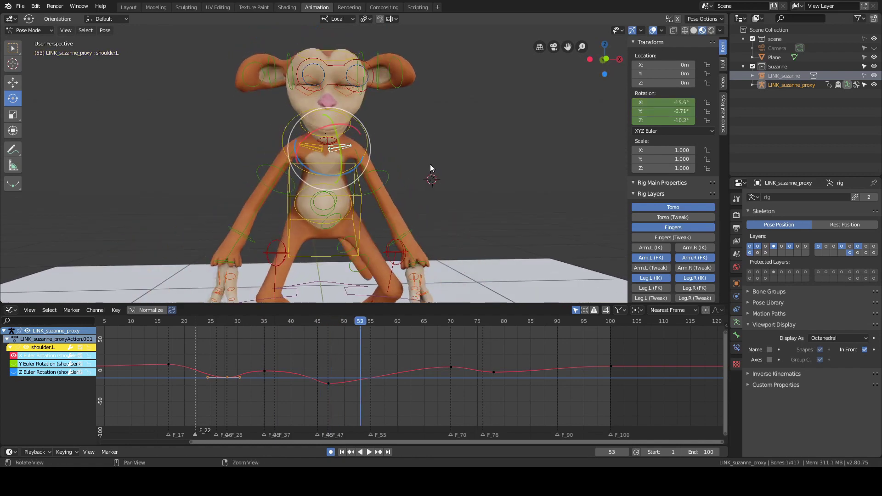
pyautogui.keyDown('alt'); pyautogui.scroll(-20, 404, 169); pyautogui.keyUp('alt')
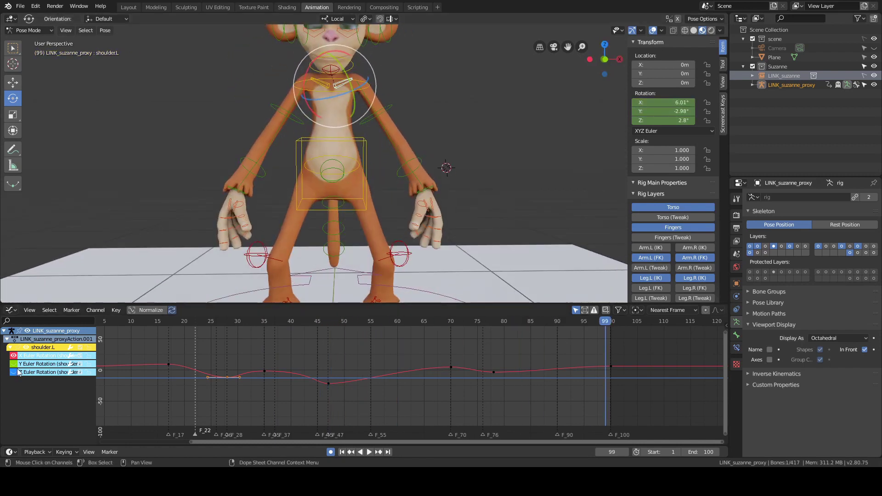
# - Isolate the left shoulder's Y rotation curve, fit it in the graph, and clear the keyframe selection
pyautogui.click(19, 364)
pyautogui.hotkey('shift', 'h')
pyautogui.press('Home')
pyautogui.hotkey('alt', 'a')
pyautogui.keyDown('ctrl'); pyautogui.moveTo(362, 328); pyautogui.dragTo(356, 343, button='middle'); pyautogui.keyUp('ctrl')
pyautogui.keyDown('shift'); pyautogui.moveTo(356, 344); pyautogui.dragTo(276, 372, button='right'); pyautogui.keyUp('shift')
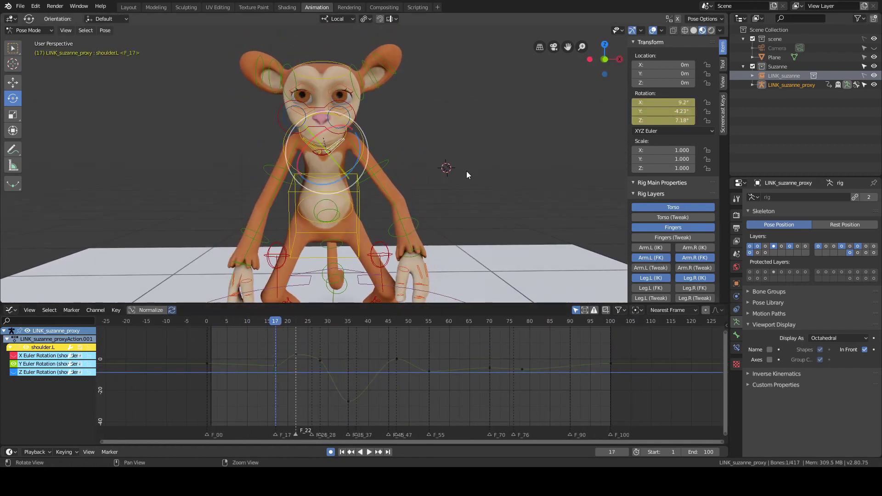
pyautogui.moveTo(467, 175); pyautogui.dragTo(448, 183, button='middle')
pyautogui.press('Up')
pyautogui.click(290, 354)
pyautogui.press('g')
pyautogui.press('y')
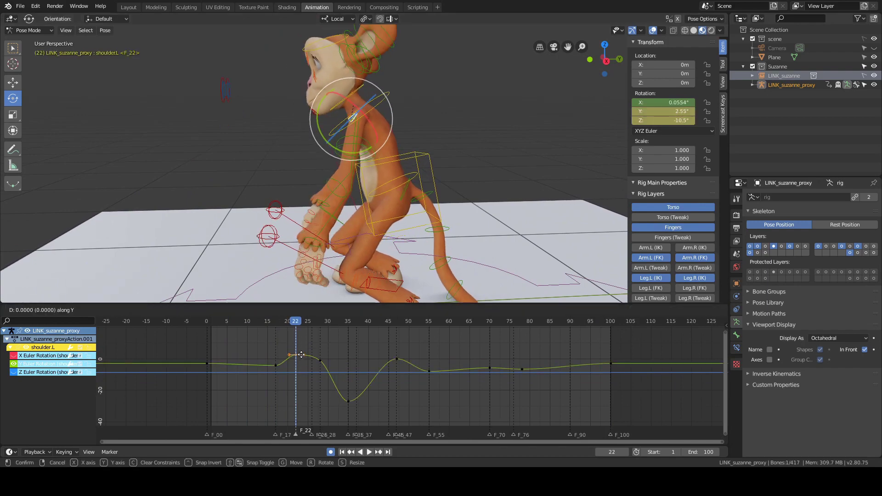
pyautogui.rightClick(302, 355)
# - Check the poses around the take-off and delete the left shoulder's Y rotation keyframe at frame 28
pyautogui.moveTo(468, 232); pyautogui.dragTo(474, 229, button='middle')
pyautogui.keyDown('alt'); pyautogui.scroll(2, 474, 230); pyautogui.keyUp('alt')
pyautogui.keyDown('alt'); pyautogui.scroll(-5, 473, 230); pyautogui.keyUp('alt')
pyautogui.keyDown('alt'); pyautogui.scroll(-3, 489, 207); pyautogui.keyUp('alt')
pyautogui.keyDown('shift'); pyautogui.moveTo(496, 156); pyautogui.dragTo(462, 133, button='middle'); pyautogui.keyUp('shift')
pyautogui.click(320, 361)
pyautogui.press('x')
pyautogui.click(354, 351)
# - Review the left shoulder's motion from the side through the landing up to frame 98
pyautogui.scroll(-2, 467, 195)
pyautogui.keyDown('alt'); pyautogui.scroll(-2, 467, 195); pyautogui.keyUp('alt')
pyautogui.press('space')
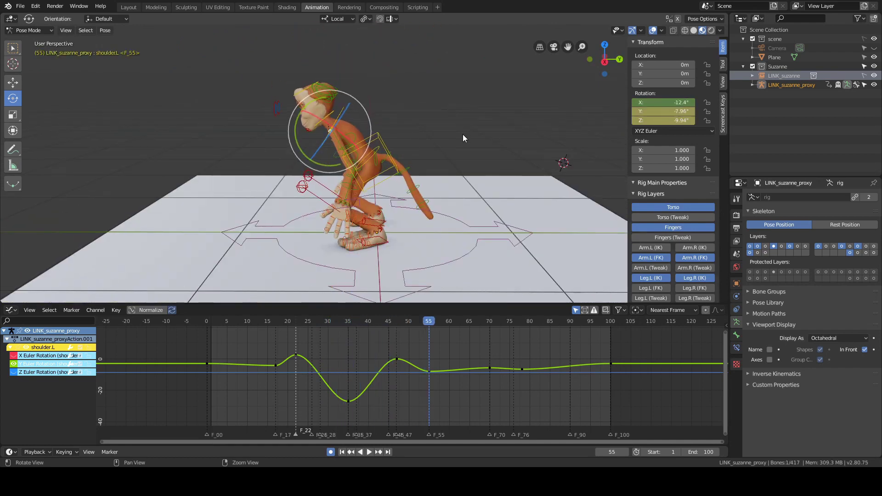
pyautogui.keyDown('alt'); pyautogui.scroll(-20, 464, 225); pyautogui.keyUp('alt')
# - Show only the left shoulder's Z rotation curve, fit it in the graph, and go to frame 13
pyautogui.click(14, 364)
pyautogui.click(13, 372)
pyautogui.press('Home')
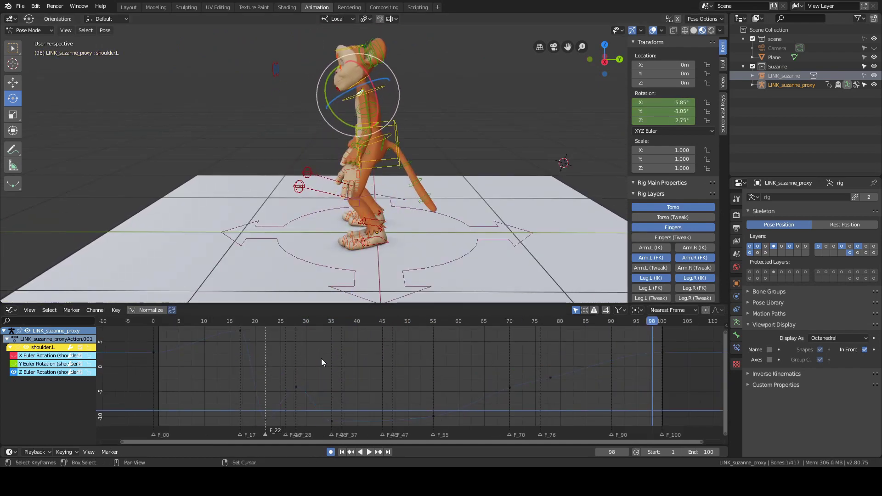
pyautogui.moveTo(368, 206); pyautogui.dragTo(461, 209, button='middle')
pyautogui.rightClick(263, 372)
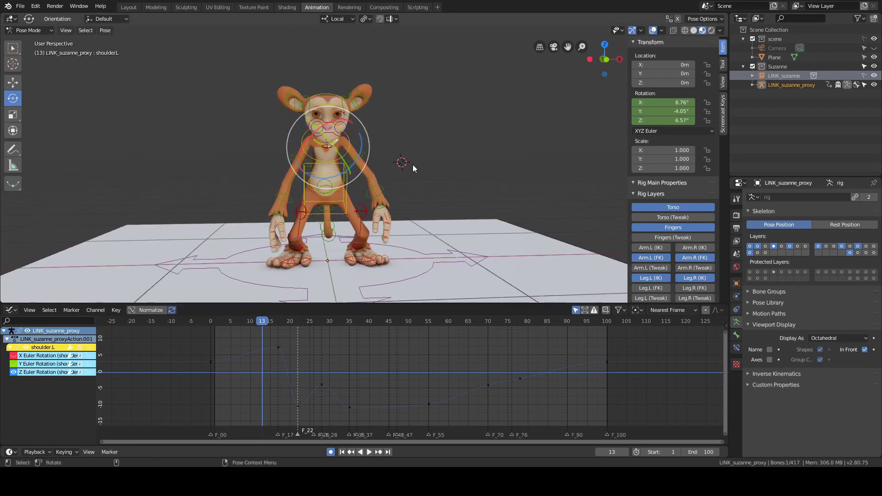
# - Lower the left shoulder's Z rotation keyframe at frame 17 to about -2.6°
pyautogui.click(278, 348)
pyautogui.rightClick(278, 348)
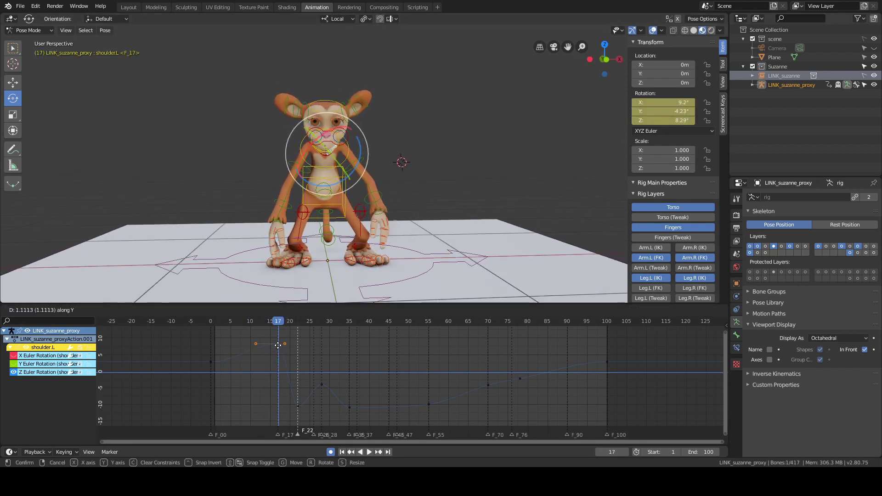
pyautogui.moveTo(278, 346); pyautogui.dragTo(274, 381)
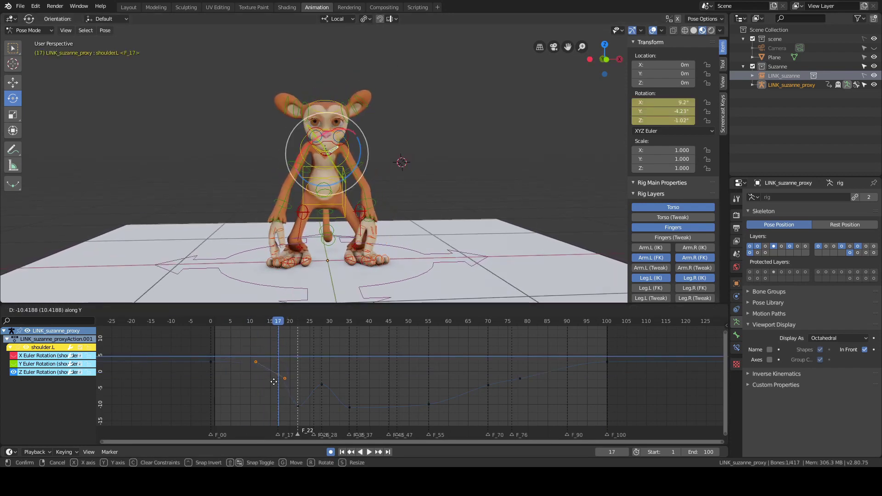
pyautogui.moveTo(216, 366); pyautogui.dragTo(273, 372, button='right')
pyautogui.click(277, 379)
# - Raise the left shoulder's Y rotation keyframe at frame 17 to about 2.9° and delete the one at frame 22
pyautogui.moveTo(322, 230)
pyautogui.mouseDown(button='middle')
pyautogui.moveTo(357, 236)
pyautogui.moveTo(355, 257)
pyautogui.mouseUp(button='middle')
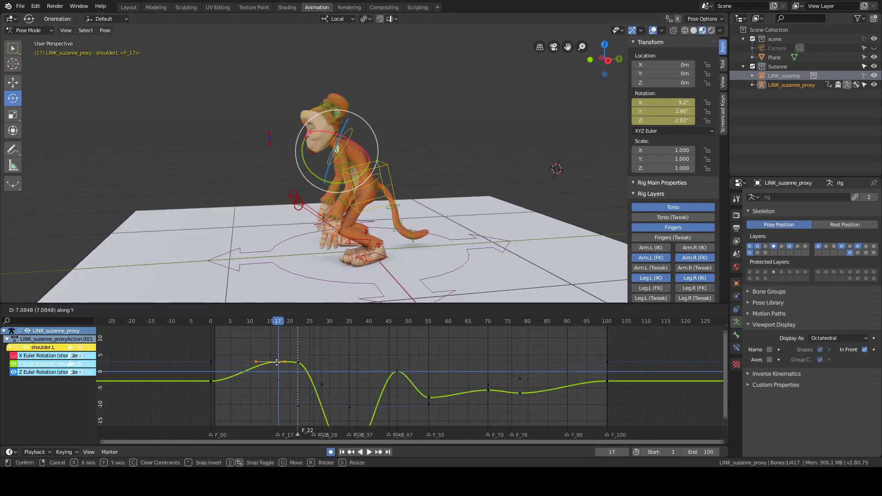
pyautogui.click(277, 363)
pyautogui.moveTo(414, 207)
pyautogui.mouseDown(button='middle')
pyautogui.moveTo(509, 204)
pyautogui.moveTo(414, 207)
pyautogui.mouseUp(button='middle')
pyautogui.moveTo(277, 366); pyautogui.dragTo(298, 366, button='right')
pyautogui.click(299, 363)
pyautogui.press('Delete')
# - Show only the left shoulder's Z rotation curve and fit it in the graph
pyautogui.moveTo(322, 258); pyautogui.dragTo(460, 187, button='middle')
pyautogui.press('Home')
pyautogui.press('Up')
pyautogui.press('Up')
pyautogui.press('Right')
pyautogui.press('Left')
# - Try deleting the left shoulder's Z rotation keyframe at frame 28, and undo the deletion
pyautogui.moveTo(319, 383); pyautogui.dragTo(336, 356)
pyautogui.press('Delete')
pyautogui.moveTo(356, 257); pyautogui.dragTo(350, 263, button='middle')
pyautogui.hotkey('ctrl', 'z')
pyautogui.hotkey('ctrl', 'z')
# - Raise the left shoulder's Z rotation keyframe at frame 35 to about -6°
pyautogui.moveTo(298, 378); pyautogui.dragTo(348, 368, button='right')
pyautogui.press('g')
pyautogui.press('y')
pyautogui.click(319, 379)
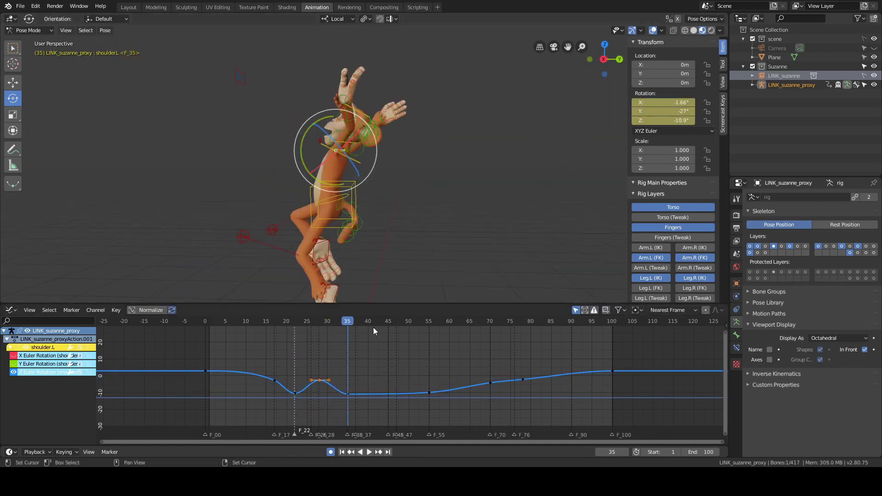
pyautogui.click(361, 369)
# - Raise the left shoulder's Z rotation keyframe at frame 22 to about -5° and delete the one at frame 28
pyautogui.moveTo(360, 368); pyautogui.dragTo(295, 382, button='right')
pyautogui.moveTo(303, 294); pyautogui.dragTo(360, 310, button='middle')
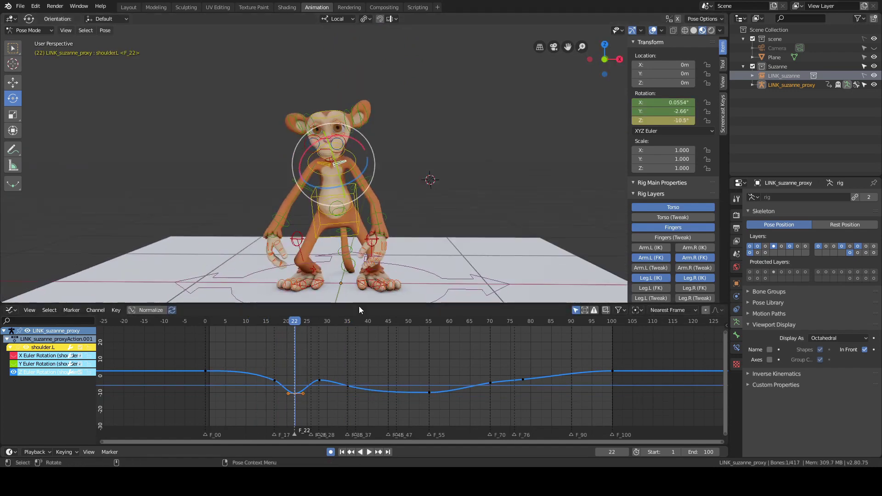
pyautogui.moveTo(377, 275); pyautogui.dragTo(313, 287, button='middle')
pyautogui.moveTo(296, 377); pyautogui.dragTo(319, 381, button='right')
pyautogui.click(320, 380)
pyautogui.moveTo(400, 182); pyautogui.dragTo(444, 298, button='middle')
pyautogui.hotkey('ctrl', 'z')
pyautogui.hotkey('ctrl', 'z')
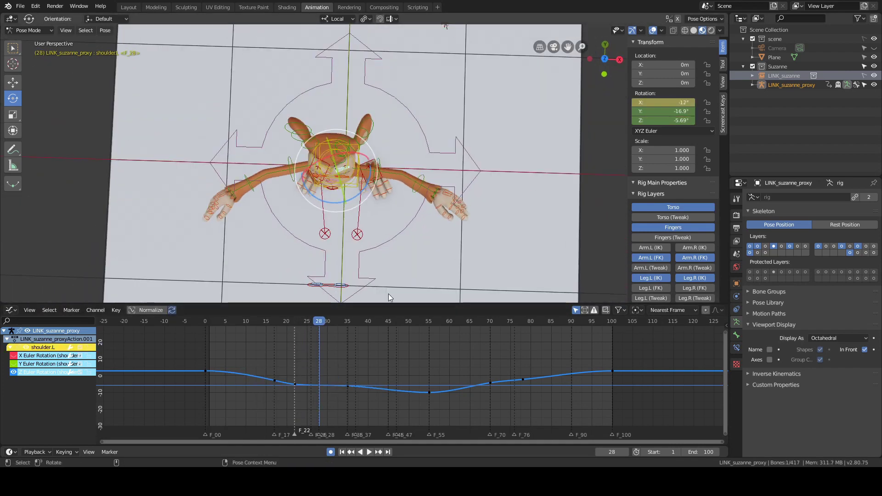
# - Delete the left shoulder's Z rotation keyframes at frames 22 and 17 after checking the take-off poses
pyautogui.moveTo(318, 383); pyautogui.dragTo(295, 385, button='right')
pyautogui.moveTo(298, 287); pyautogui.dragTo(292, 196, button='middle')
pyautogui.moveTo(284, 373); pyautogui.dragTo(305, 376, button='right')
pyautogui.moveTo(317, 275); pyautogui.dragTo(248, 290, button='middle')
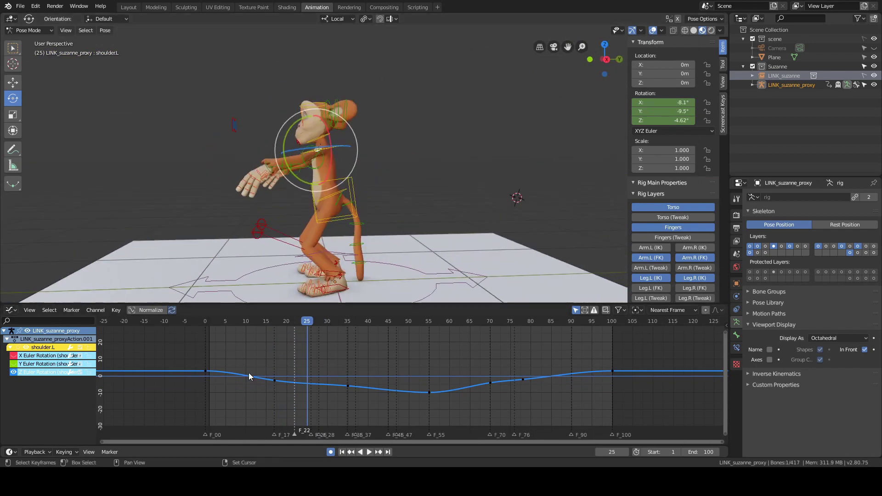
pyautogui.moveTo(282, 379); pyautogui.dragTo(274, 382, button='right')
pyautogui.moveTo(280, 285); pyautogui.dragTo(347, 275, button='middle')
pyautogui.click(274, 381)
pyautogui.press('Delete')
# - Delete the left shoulder's Z rotation keyframe at frame 35 after checking the mid-air pose
pyautogui.moveTo(275, 382); pyautogui.dragTo(347, 396, button='right')
pyautogui.keyDown('shift'); pyautogui.moveTo(354, 184); pyautogui.dragTo(356, 280, button='middle'); pyautogui.keyUp('shift')
pyautogui.moveTo(356, 280); pyautogui.dragTo(423, 242, button='middle')
pyautogui.click(347, 386)
pyautogui.press('Delete')
# - Review the shoulder's motion through the landing and delete its Z rotation keyframes at frames 70 and 78
pyautogui.moveTo(340, 377); pyautogui.dragTo(189, 381, button='right')
pyautogui.keyDown('shift'); pyautogui.moveTo(243, 285); pyautogui.dragTo(253, 253, button='middle'); pyautogui.keyUp('shift')
pyautogui.moveTo(209, 382); pyautogui.dragTo(429, 405, button='right')
pyautogui.moveTo(407, 211); pyautogui.dragTo(439, 229, button='middle')
pyautogui.press('space')
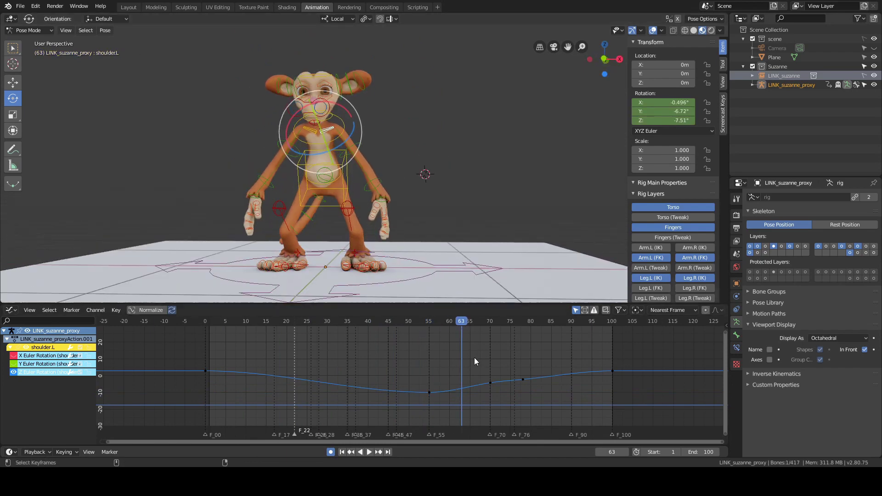
pyautogui.moveTo(474, 357); pyautogui.dragTo(536, 395)
pyautogui.press('Delete')
pyautogui.rightClick(446, 388)
pyautogui.moveTo(448, 387); pyautogui.dragTo(567, 380, button='right')
# - Select the left upper arm control and show only its X rotation curve, fitted in the graph
pyautogui.moveTo(183, 338); pyautogui.dragTo(648, 425)
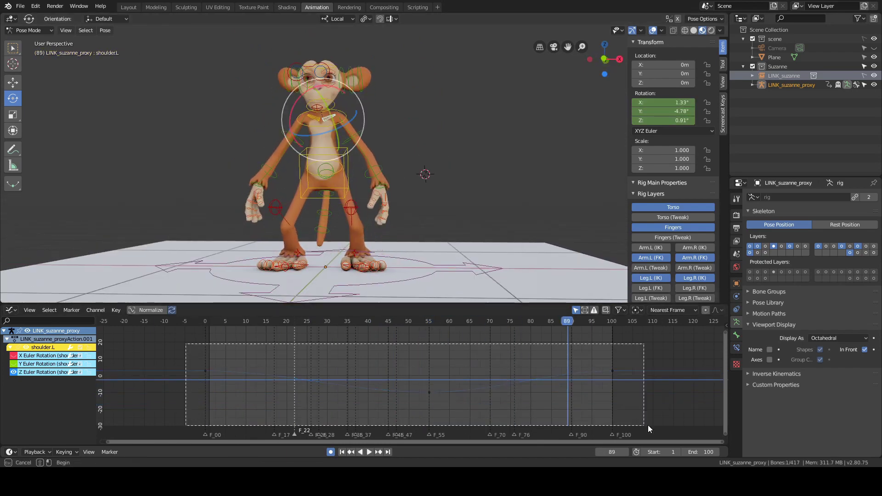
pyautogui.keyDown('ctrl'); pyautogui.moveTo(598, 395); pyautogui.dragTo(492, 368, button='middle'); pyautogui.keyUp('ctrl')
pyautogui.click(461, 136)
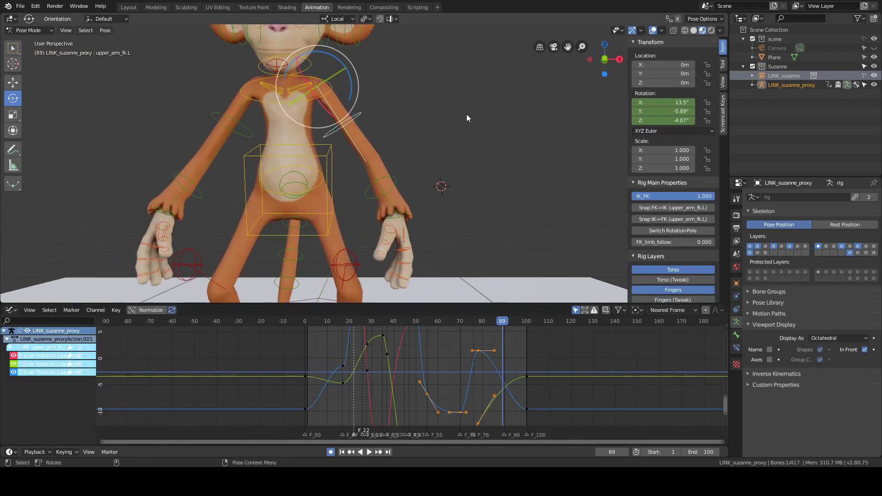
pyautogui.keyDown('ctrl'); pyautogui.moveTo(309, 373); pyautogui.dragTo(349, 379, button='middle'); pyautogui.keyUp('ctrl')
pyautogui.rightClick(217, 370)
# - Delete the left upper arm's X rotation keyframe at frame 28 after checking the take-off pose
pyautogui.moveTo(298, 380); pyautogui.dragTo(331, 414)
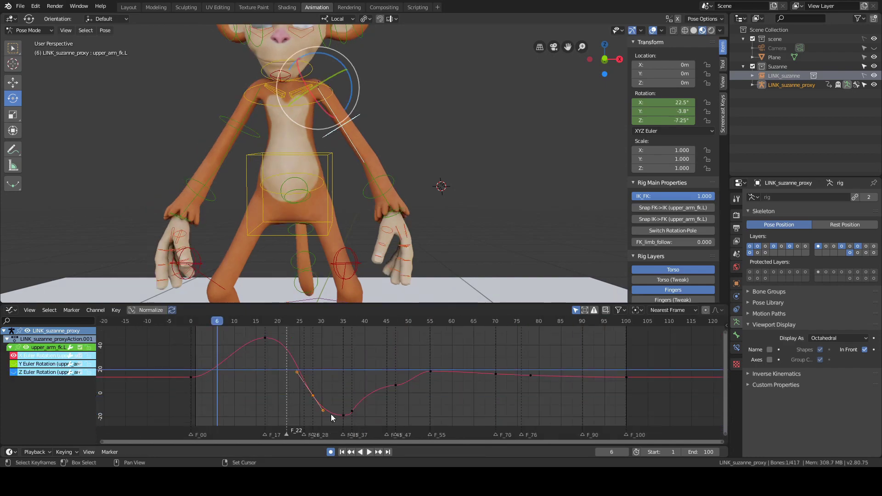
pyautogui.keyDown('shift'); pyautogui.moveTo(221, 365); pyautogui.dragTo(261, 363, button='right'); pyautogui.keyUp('shift')
pyautogui.press('Up')
pyautogui.moveTo(452, 218); pyautogui.dragTo(453, 238, button='middle')
pyautogui.press('Up')
pyautogui.click(313, 396)
pyautogui.press('x')
pyautogui.hotkey('ctrl', 'z')
pyautogui.hotkey('ctrl', 'z')
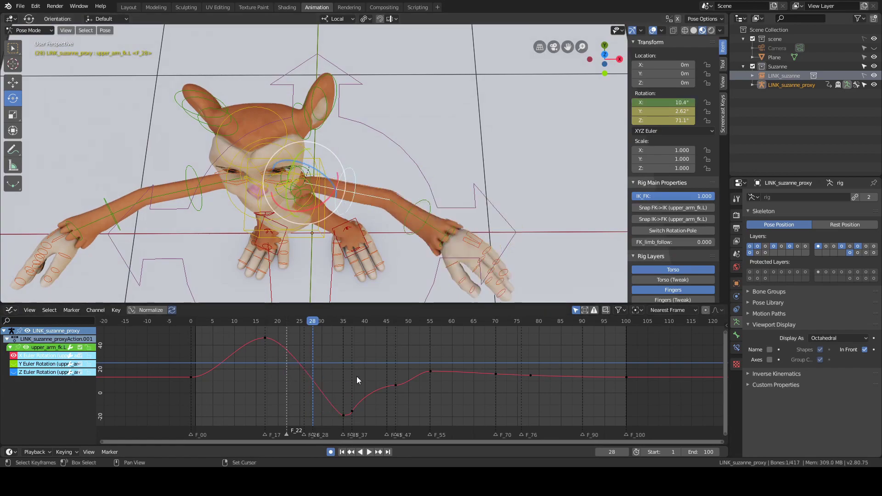
pyautogui.moveTo(478, 138); pyautogui.dragTo(498, 158, button='middle')
pyautogui.press('Delete')
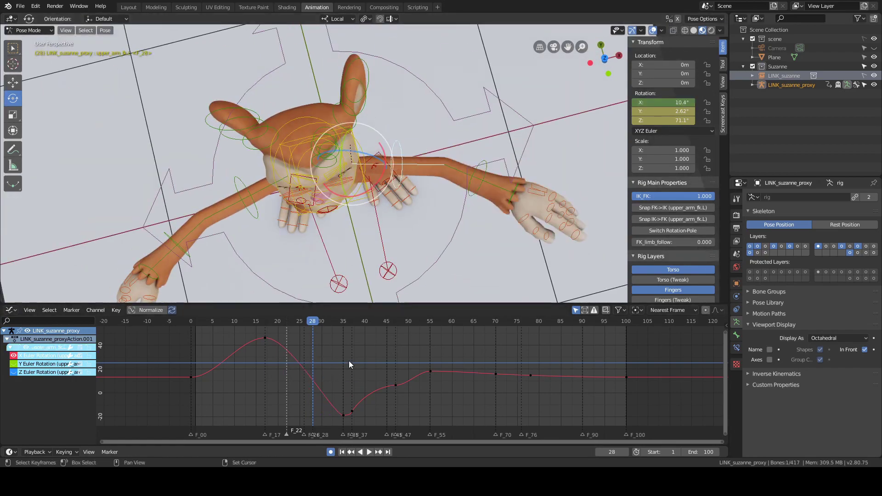
# - Delete the left upper arm's X rotation keyframes at frames 37 and 47
pyautogui.moveTo(427, 281); pyautogui.dragTo(473, 198, button='middle')
pyautogui.press('Up')
pyautogui.press('Up')
pyautogui.click(352, 411)
pyautogui.press('Delete')
pyautogui.press('Up')
pyautogui.press('Up')
pyautogui.keyDown('shift'); pyautogui.moveTo(473, 254); pyautogui.dragTo(443, 145, button='middle'); pyautogui.keyUp('shift')
pyautogui.click(394, 390)
pyautogui.press('x')
pyautogui.click(393, 394)
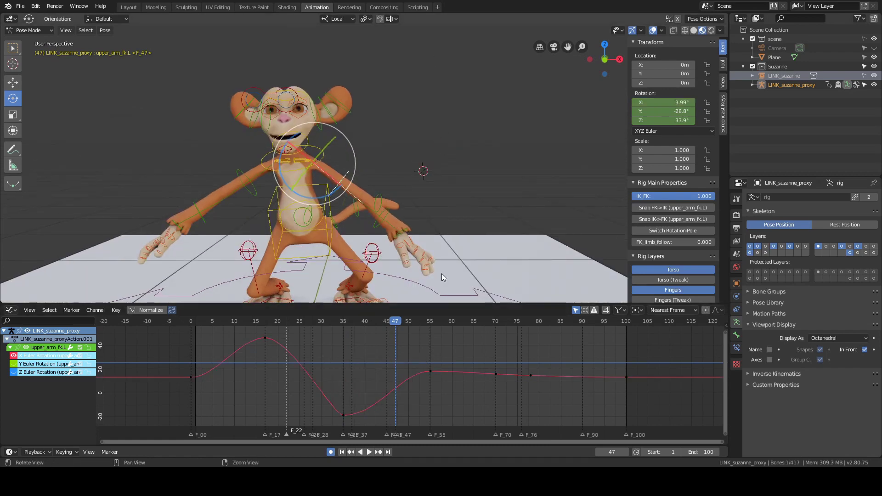
# - Delete the left upper arm's X rotation keyframes at frames 70 and 78, and return to frame 55
pyautogui.moveTo(442, 273); pyautogui.dragTo(376, 271, button='middle')
pyautogui.moveTo(345, 411); pyautogui.dragTo(504, 410, button='right')
pyautogui.moveTo(436, 275); pyautogui.dragTo(485, 271, button='middle')
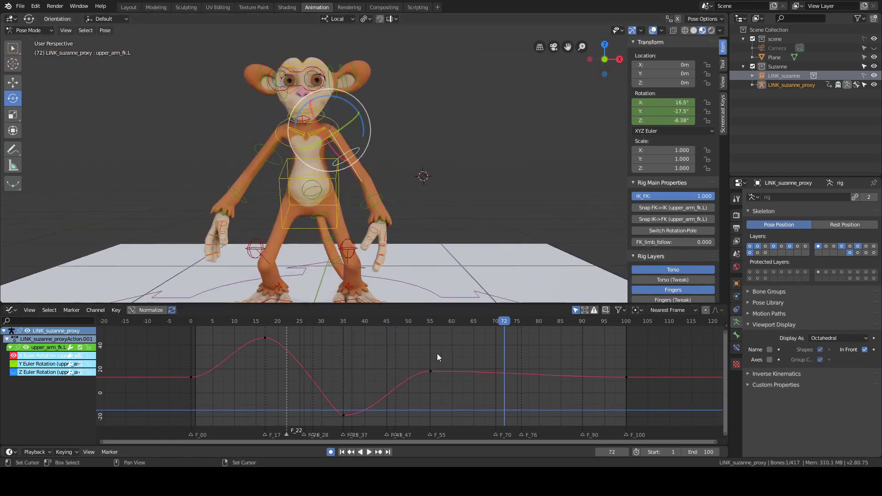
pyautogui.moveTo(501, 370); pyautogui.dragTo(431, 370, button='right')
# - Show only the left upper arm's Y rotation curve, fitted in the graph, and delete its keyframe at frame 28
pyautogui.click(13, 356)
pyautogui.click(13, 364)
pyautogui.press('Home')
pyautogui.moveTo(303, 367); pyautogui.dragTo(327, 368, button='right')
pyautogui.keyDown('shift'); pyautogui.moveTo(396, 175); pyautogui.dragTo(383, 214, button='middle'); pyautogui.keyUp('shift')
pyautogui.moveTo(315, 337); pyautogui.dragTo(338, 362)
pyautogui.press('Delete')
# - Delete the left upper arm's Y rotation keyframes at frames 37, 70 and 78
pyautogui.moveTo(341, 361); pyautogui.dragTo(361, 350, button='right')
pyautogui.keyDown('shift'); pyautogui.moveTo(359, 198); pyautogui.dragTo(356, 276, button='middle'); pyautogui.keyUp('shift')
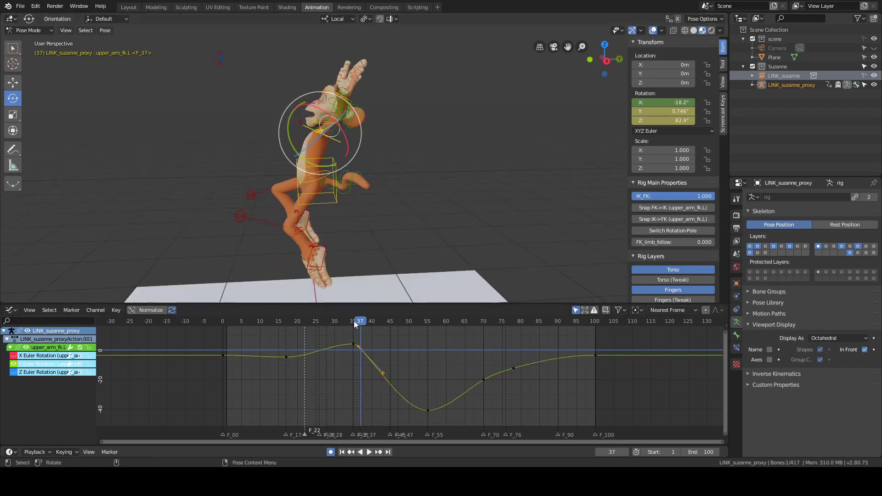
pyautogui.moveTo(357, 345); pyautogui.dragTo(372, 362)
pyautogui.press('Delete')
pyautogui.moveTo(373, 363); pyautogui.dragTo(428, 362, button='right')
pyautogui.keyDown('shift'); pyautogui.moveTo(430, 275); pyautogui.dragTo(453, 246, button='middle'); pyautogui.keyUp('shift')
pyautogui.moveTo(453, 361); pyautogui.dragTo(510, 361, button='right')
pyautogui.moveTo(524, 388); pyautogui.dragTo(459, 344)
pyautogui.press('Delete')
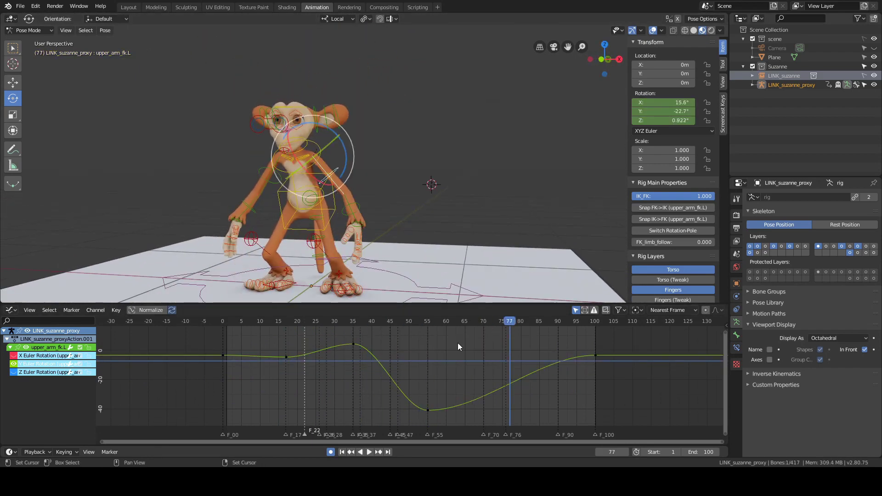
# - Show only the left upper arm's Z rotation curve, fit it in the graph, and select its keyframe at frame 17
pyautogui.click(13, 364)
pyautogui.click(14, 373)
pyautogui.press('Home')
pyautogui.moveTo(391, 400); pyautogui.dragTo(283, 404, button='right')
pyautogui.keyDown('shift'); pyautogui.moveTo(394, 266); pyautogui.dragTo(414, 219, button='middle'); pyautogui.keyUp('shift')
pyautogui.keyDown('ctrl'); pyautogui.moveTo(399, 389); pyautogui.dragTo(390, 400, button='middle'); pyautogui.keyUp('ctrl')
pyautogui.moveTo(266, 405); pyautogui.dragTo(319, 373)
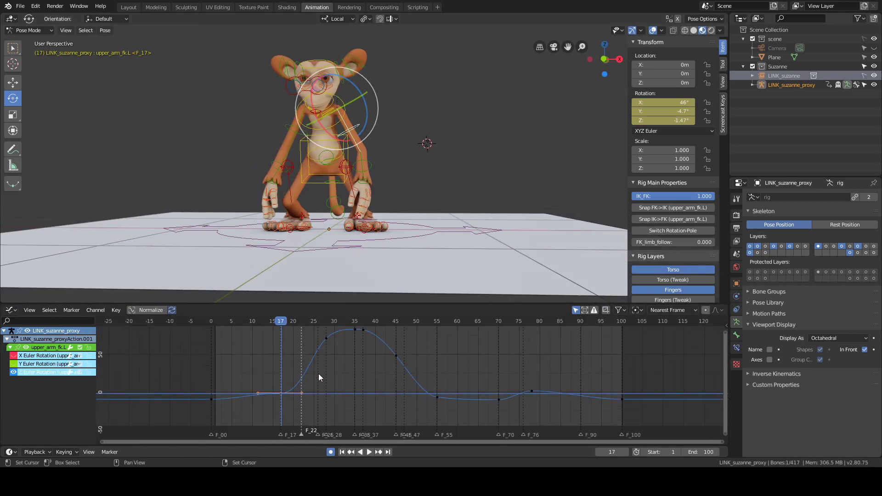
# - Rotate the handles of the left upper arm's Z rotation keyframe at frame 17 to slope upward into the jump
pyautogui.moveTo(285, 379); pyautogui.dragTo(235, 382, button='right')
pyautogui.moveTo(202, 379); pyautogui.dragTo(322, 405)
pyautogui.moveTo(330, 406); pyautogui.dragTo(441, 398, button='middle')
pyautogui.keyDown('ctrl'); pyautogui.moveTo(382, 385); pyautogui.dragTo(400, 363, button='middle'); pyautogui.keyUp('ctrl')
pyautogui.moveTo(401, 395); pyautogui.dragTo(390, 376, button='middle')
pyautogui.moveTo(353, 395); pyautogui.dragTo(387, 397, button='right')
pyautogui.press('a')
pyautogui.keyDown('ctrl'); pyautogui.moveTo(407, 368); pyautogui.dragTo(427, 382, button='middle'); pyautogui.keyUp('ctrl')
pyautogui.moveTo(333, 374); pyautogui.dragTo(357, 395)
pyautogui.press('r')
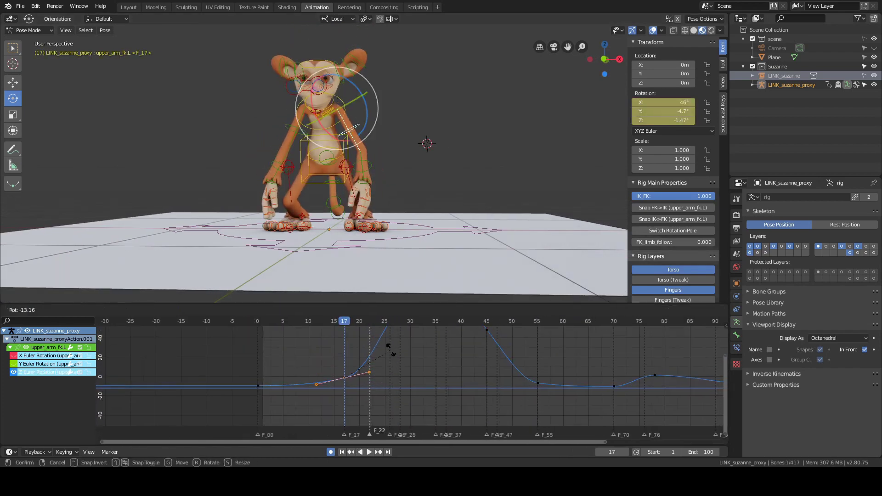
pyautogui.click(379, 355)
# - Delete the left upper arm's Z rotation keyframe at frame 28 and check the raised-arm pose
pyautogui.moveTo(378, 355); pyautogui.dragTo(360, 358, button='middle')
pyautogui.moveTo(360, 358); pyautogui.dragTo(361, 402, button='right')
pyautogui.keyDown('shift'); pyautogui.moveTo(390, 175); pyautogui.dragTo(374, 251, button='middle'); pyautogui.keyUp('shift')
pyautogui.moveTo(353, 349); pyautogui.dragTo(371, 361)
pyautogui.press('x')
pyautogui.click(370, 361)
pyautogui.moveTo(417, 226)
pyautogui.mouseDown(button='middle')
pyautogui.moveTo(426, 243)
pyautogui.moveTo(430, 234)
pyautogui.mouseUp(button='middle')
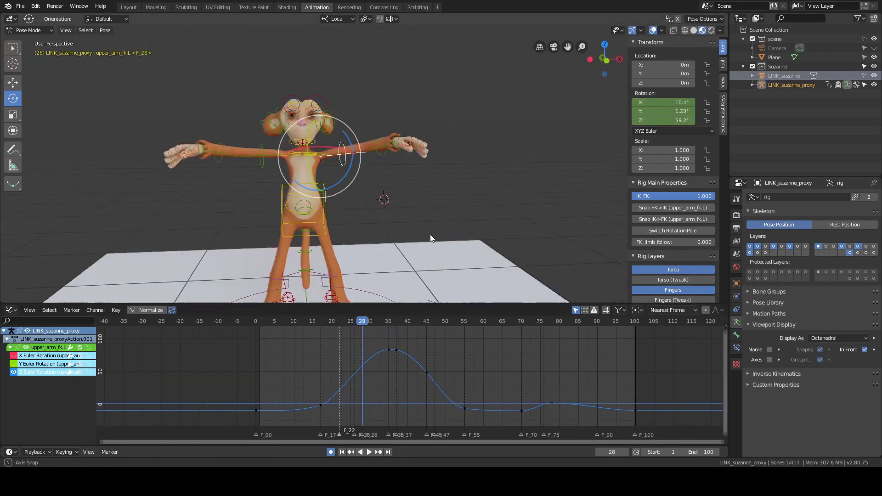
# - Delete the left upper arm's Z rotation keyframe at frame 37 near the jump's peak
pyautogui.moveTo(369, 367); pyautogui.dragTo(389, 363, button='right')
pyautogui.keyDown('shift'); pyautogui.moveTo(435, 158); pyautogui.dragTo(434, 233, button='middle'); pyautogui.keyUp('shift')
pyautogui.moveTo(403, 355); pyautogui.dragTo(396, 357, button='right')
pyautogui.moveTo(392, 344); pyautogui.dragTo(401, 355)
pyautogui.press('x')
pyautogui.click(401, 355)
# - Delete the left upper arm's Z rotation keyframe at frame 45
pyautogui.moveTo(401, 355); pyautogui.dragTo(427, 358, button='right')
pyautogui.keyDown('shift'); pyautogui.moveTo(427, 229); pyautogui.dragTo(428, 189, button='middle'); pyautogui.keyUp('shift')
pyautogui.moveTo(420, 380); pyautogui.dragTo(435, 368)
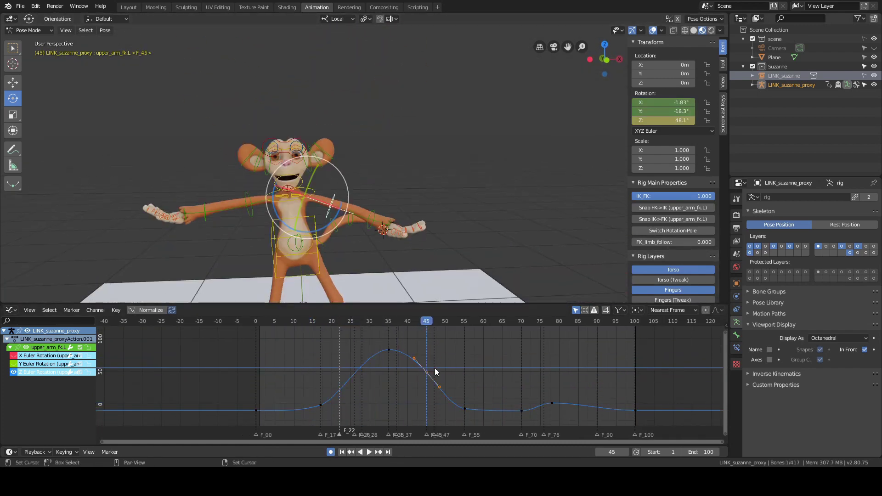
pyautogui.press('x')
pyautogui.click(435, 368)
# - Scale the upper arm's Z rotation handles between frames 35 and 55, and check the motion up to frame 56
pyautogui.keyDown('shift'); pyautogui.moveTo(428, 241); pyautogui.dragTo(440, 202, button='middle'); pyautogui.keyUp('shift')
pyautogui.click(464, 409)
pyautogui.press('s')
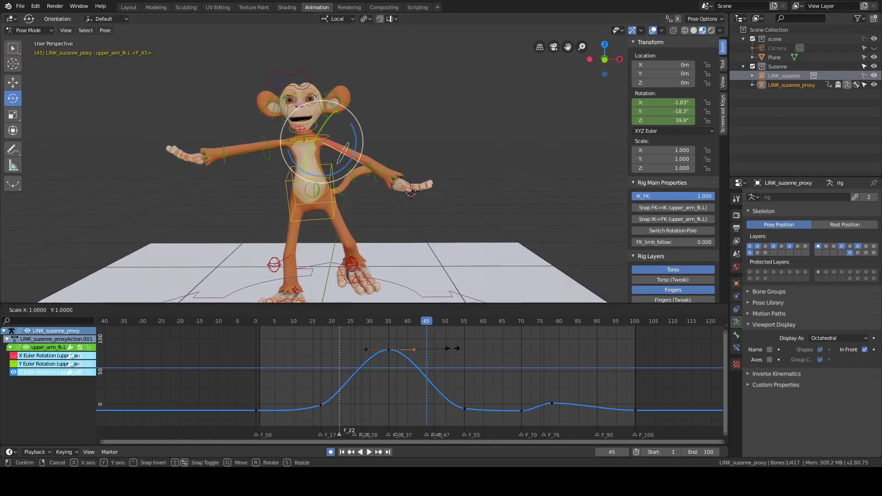
pyautogui.click(454, 407)
pyautogui.rightClick(399, 344)
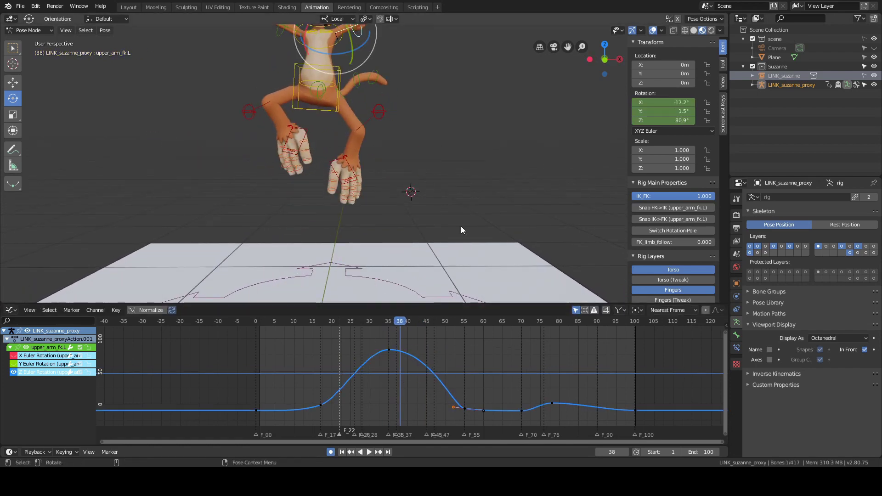
pyautogui.scroll(-2, 462, 226)
pyautogui.moveTo(427, 371); pyautogui.dragTo(468, 385, button='right')
pyautogui.scroll(2, 420, 280)
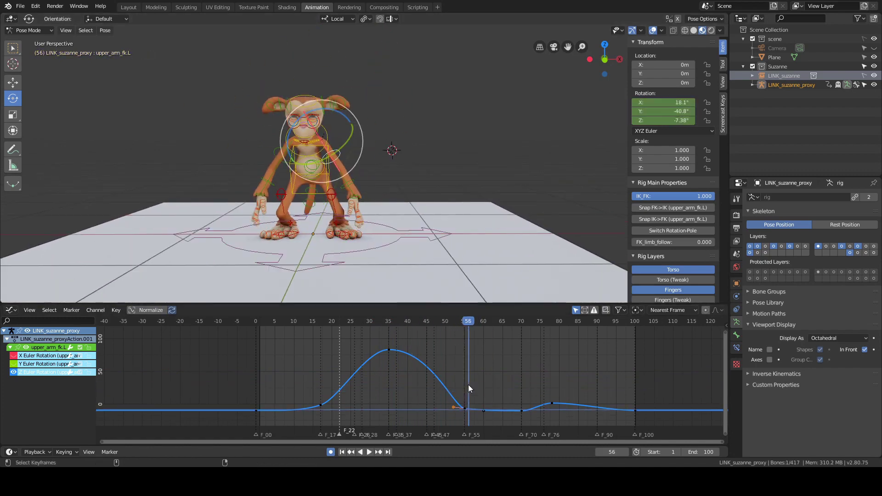
# - Examine the left arm's landing motion frame by frame between frames 56 and 64
pyautogui.press('Right')
pyautogui.press('Right')
pyautogui.press('Right')
pyautogui.press('Right')
pyautogui.press('Right')
pyautogui.press('Right')
pyautogui.press('Right')
pyautogui.press('Right')
pyautogui.press('Left')
pyautogui.press('Left')
pyautogui.press('Left')
pyautogui.press('Left')
pyautogui.press('Left')
pyautogui.press('Left')
# - Select the left upper arm's Z rotation keyframe at frame 60 and scrub the timeline to frame 100
pyautogui.moveTo(488, 394); pyautogui.dragTo(459, 426)
pyautogui.scroll(4, 485, 397)
pyautogui.moveTo(486, 397); pyautogui.dragTo(469, 387, button='middle')
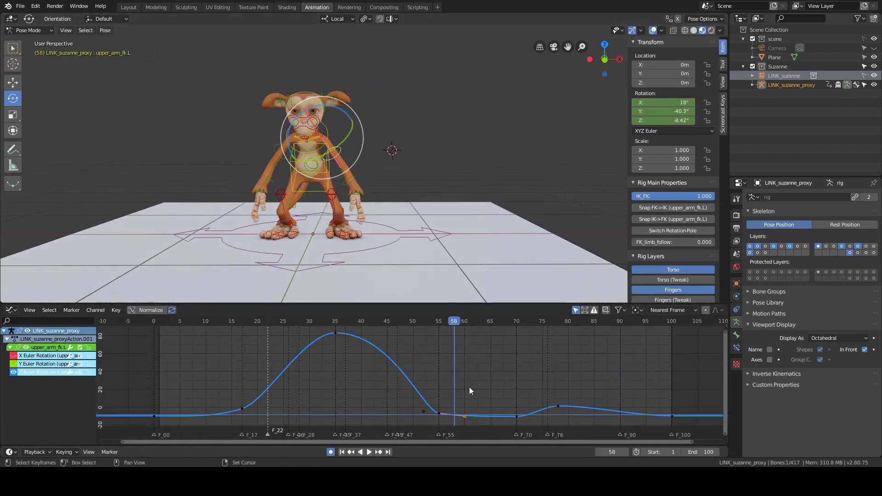
pyautogui.scroll(-1, 470, 386)
pyautogui.click(462, 413)
pyautogui.moveTo(465, 407); pyautogui.dragTo(650, 415, button='right')
# - Reselect the left upper arm control and unhide all of its rotation curves
pyautogui.scroll(3, 377, 105)
pyautogui.click(377, 106)
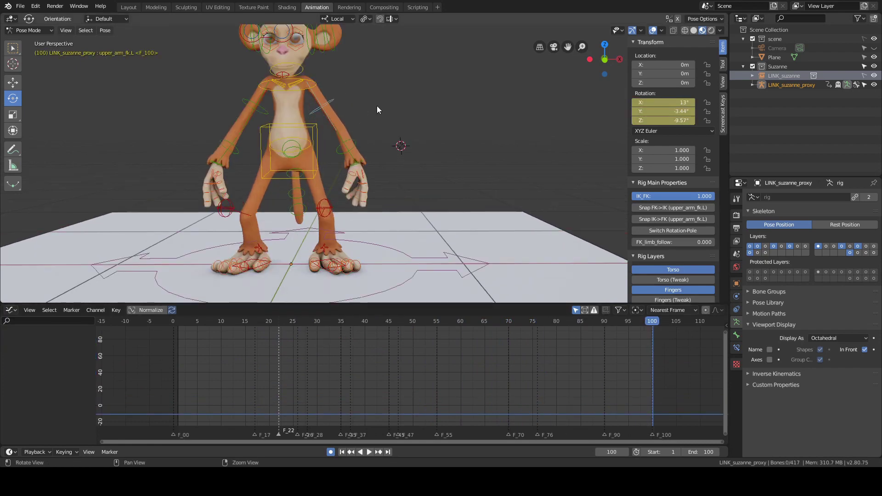
pyautogui.keyDown('shift'); pyautogui.moveTo(376, 106); pyautogui.dragTo(388, 126, button='middle'); pyautogui.keyUp('shift')
pyautogui.click(340, 127)
pyautogui.scroll(-7, 368, 368)
pyautogui.click(370, 356)
pyautogui.hotkey('alt', 'h')
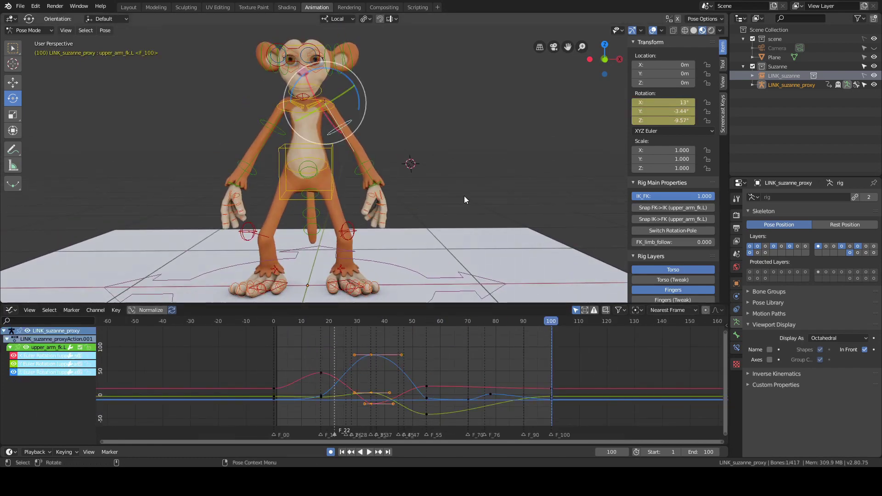
# - Select the left forearm control and fit its X rotation curve in the graph view
pyautogui.scroll(1, 454, 195)
pyautogui.click(368, 166)
pyautogui.moveTo(464, 195); pyautogui.dragTo(472, 161, button='middle')
pyautogui.press('a')
pyautogui.press('Home')
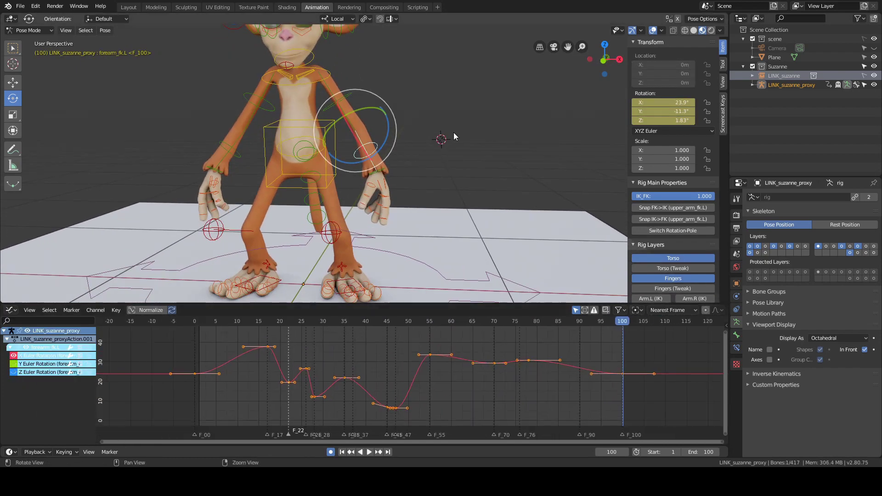
# - Scrub through the crouch and takeoff to frame 22 and examine the left forearm from the side and the front
pyautogui.moveTo(411, 242); pyautogui.dragTo(395, 248, button='middle')
pyautogui.scroll(-4, 414, 250)
pyautogui.moveTo(487, 252); pyautogui.dragTo(390, 250, button='middle')
pyautogui.scroll(3, 390, 250)
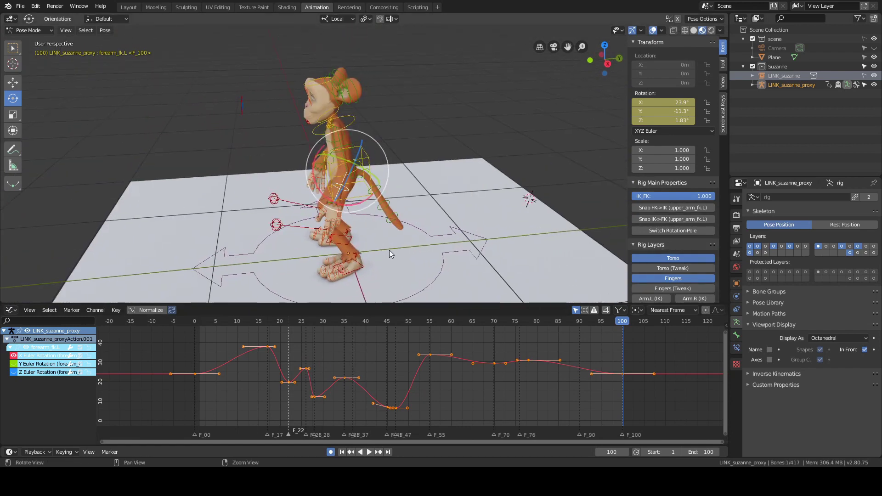
pyautogui.moveTo(225, 374); pyautogui.dragTo(306, 371, button='right')
pyautogui.moveTo(357, 250)
pyautogui.mouseDown(button='middle')
pyautogui.moveTo(453, 237)
pyautogui.moveTo(358, 240)
pyautogui.mouseUp(button='middle')
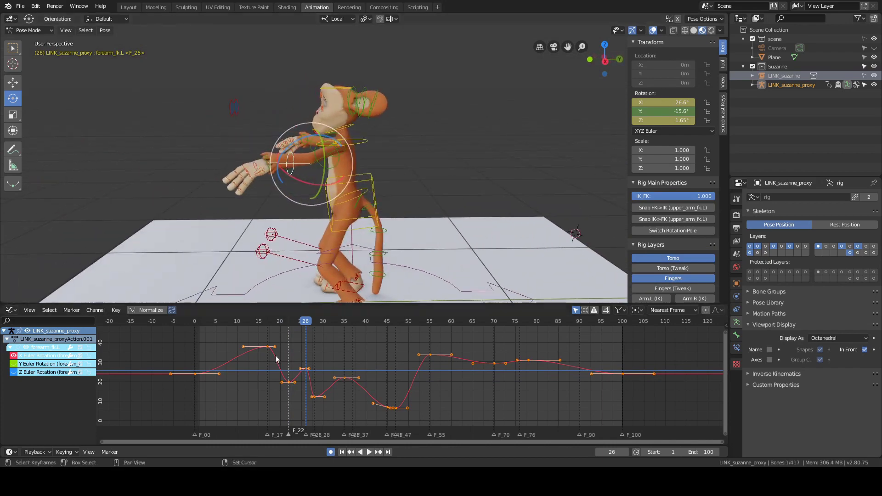
pyautogui.keyDown('shift'); pyautogui.moveTo(277, 370); pyautogui.dragTo(289, 373, button='right'); pyautogui.keyUp('shift')
pyautogui.moveTo(411, 225); pyautogui.dragTo(512, 185, button='middle')
pyautogui.moveTo(280, 373)
pyautogui.keyDown('shift'); pyautogui.mouseDown(button='right')
pyautogui.moveTo(271, 378)
pyautogui.moveTo(289, 380)
pyautogui.mouseUp(button='right'); pyautogui.keyUp('shift')
pyautogui.keyDown('alt'); pyautogui.moveTo(517, 195); pyautogui.dragTo(510, 171); pyautogui.keyUp('alt')
pyautogui.keyDown('alt'); pyautogui.moveTo(421, 148); pyautogui.dragTo(453, 152, button='right'); pyautogui.keyUp('alt')
pyautogui.click(339, 153)
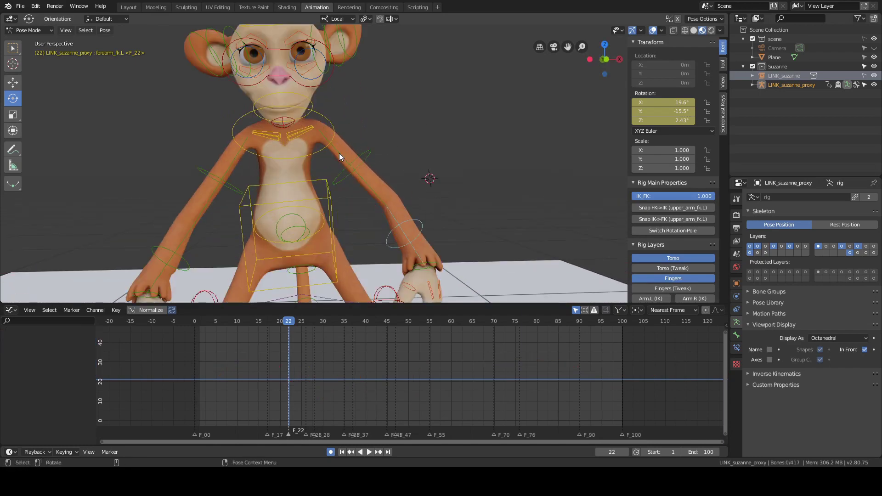
pyautogui.click(343, 153)
pyautogui.moveTo(363, 159)
pyautogui.keyDown('alt'); pyautogui.mouseDown(button='right')
pyautogui.moveTo(373, 133)
pyautogui.moveTo(379, 154)
pyautogui.mouseUp(button='right'); pyautogui.keyUp('alt')
pyautogui.moveTo(351, 154); pyautogui.dragTo(382, 159)
pyautogui.hotkey('ctrl', 'z')
pyautogui.hotkey('ctrl', 'z')
pyautogui.hotkey('ctrl', 'z')
# - Delete the left forearm's X rotation keyframe at frame 22
pyautogui.keyDown('alt'); pyautogui.moveTo(473, 156); pyautogui.dragTo(441, 151); pyautogui.keyUp('alt')
pyautogui.press('Left')
pyautogui.press('Right')
pyautogui.click(289, 387)
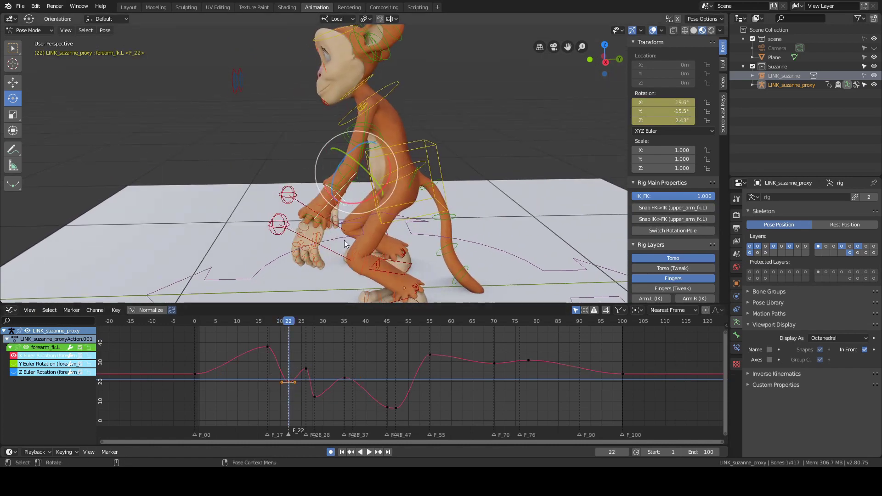
pyautogui.press('x')
pyautogui.click(294, 369)
# - Delete the left forearm's X rotation keyframe at frame 26
pyautogui.moveTo(294, 368)
pyautogui.mouseDown(button='right')
pyautogui.moveTo(266, 354)
pyautogui.moveTo(308, 373)
pyautogui.mouseUp(button='right')
pyautogui.keyDown('alt'); pyautogui.moveTo(317, 239); pyautogui.dragTo(308, 275); pyautogui.keyUp('alt')
pyautogui.moveTo(315, 360); pyautogui.dragTo(290, 378)
pyautogui.press('x')
pyautogui.click(293, 377)
# - Raise the left forearm's X rotation keyframe at frame 35 to about 30.9°
pyautogui.keyDown('alt'); pyautogui.moveTo(301, 280); pyautogui.dragTo(303, 257); pyautogui.keyUp('alt')
pyautogui.scroll(-4, 472, 228)
pyautogui.moveTo(302, 354); pyautogui.dragTo(315, 374, button='right')
pyautogui.moveTo(413, 192); pyautogui.dragTo(379, 223, button='middle')
pyautogui.moveTo(276, 358); pyautogui.dragTo(331, 357, button='right')
pyautogui.press('Right')
pyautogui.press('Right')
pyautogui.moveTo(397, 221); pyautogui.dragTo(354, 170, button='middle')
pyautogui.press('Right')
pyautogui.moveTo(344, 378); pyautogui.dragTo(345, 361)
# - Delete the left forearm's X rotation keyframe at frame 45 after checking the neighbouring frames
pyautogui.keyDown('shift'); pyautogui.moveTo(343, 369); pyautogui.dragTo(387, 385, button='right'); pyautogui.keyUp('shift')
pyautogui.keyDown('alt'); pyautogui.moveTo(387, 258); pyautogui.dragTo(409, 260); pyautogui.keyUp('alt')
pyautogui.press('Right')
pyautogui.press('Right')
pyautogui.press('Left')
pyautogui.press('Left')
pyautogui.click(388, 407)
pyautogui.press('Delete')
# - Examine the left forearm's landing and settling motion frame by frame from frame 47 to frame 100
pyautogui.moveTo(387, 396)
pyautogui.mouseDown(button='right')
pyautogui.moveTo(375, 391)
pyautogui.moveTo(396, 391)
pyautogui.mouseUp(button='right')
pyautogui.keyDown('alt'); pyautogui.moveTo(487, 230); pyautogui.dragTo(398, 235); pyautogui.keyUp('alt')
pyautogui.press('Right')
pyautogui.press('Right')
pyautogui.press('Right')
pyautogui.press('Right')
pyautogui.press('Right')
pyautogui.press('Right')
pyautogui.press('Right')
pyautogui.press('Right')
pyautogui.keyDown('alt'); pyautogui.moveTo(413, 275); pyautogui.dragTo(470, 144); pyautogui.keyUp('alt')
pyautogui.press('Right')
pyautogui.press('Right')
pyautogui.press('Right')
pyautogui.press('Right')
pyautogui.press('Right')
pyautogui.press('Right')
pyautogui.press('Right')
pyautogui.press('Right')
pyautogui.press('Right')
pyautogui.press('Right')
pyautogui.press('Right')
pyautogui.press('Right')
pyautogui.press('Right')
pyautogui.press('Right')
pyautogui.press('Right')
pyautogui.press('Right')
pyautogui.press('Right')
pyautogui.press('Right')
pyautogui.press('Right')
pyautogui.press('Right')
pyautogui.press('Right')
pyautogui.press('Right')
pyautogui.press('Right')
pyautogui.press('Right')
pyautogui.press('Right')
pyautogui.press('Right')
pyautogui.press('Right')
pyautogui.press('Right')
pyautogui.press('Right')
pyautogui.press('Right')
pyautogui.press('Right')
pyautogui.press('Right')
pyautogui.press('Right')
pyautogui.press('Right')
pyautogui.press('Right')
# - Show only the left forearm's Y rotation curve and fit it in the graph view
pyautogui.press('y')
pyautogui.scroll(6, 350, 370)
pyautogui.press('Home')
pyautogui.scroll(-4, 323, 369)
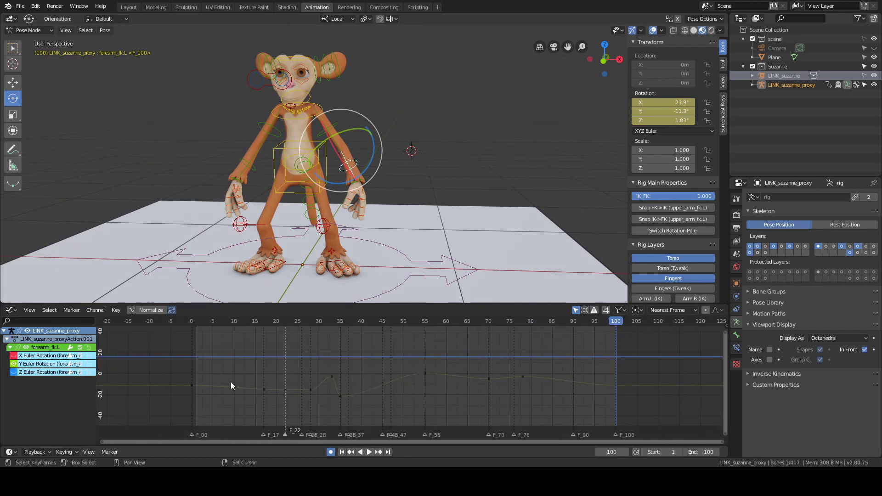
# - Scrub the left forearm's motion through the takeoff to frame 33 and select the Y rotation keyframe there
pyautogui.moveTo(231, 383); pyautogui.dragTo(249, 393)
pyautogui.keyDown('alt'); pyautogui.moveTo(363, 257); pyautogui.dragTo(276, 272); pyautogui.keyUp('alt')
pyautogui.moveTo(253, 404); pyautogui.dragTo(264, 412)
pyautogui.keyDown('alt'); pyautogui.moveTo(363, 271); pyautogui.dragTo(338, 284); pyautogui.keyUp('alt')
pyautogui.moveTo(267, 391); pyautogui.dragTo(331, 395)
pyautogui.keyDown('alt'); pyautogui.moveTo(358, 239); pyautogui.dragTo(425, 235); pyautogui.keyUp('alt')
pyautogui.click(332, 377)
pyautogui.press('g')
pyautogui.press('y')
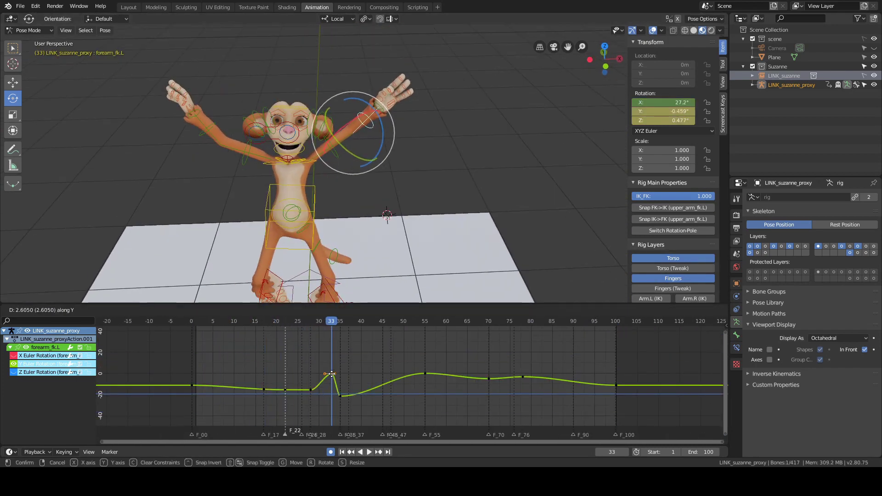
pyautogui.press('Escape')
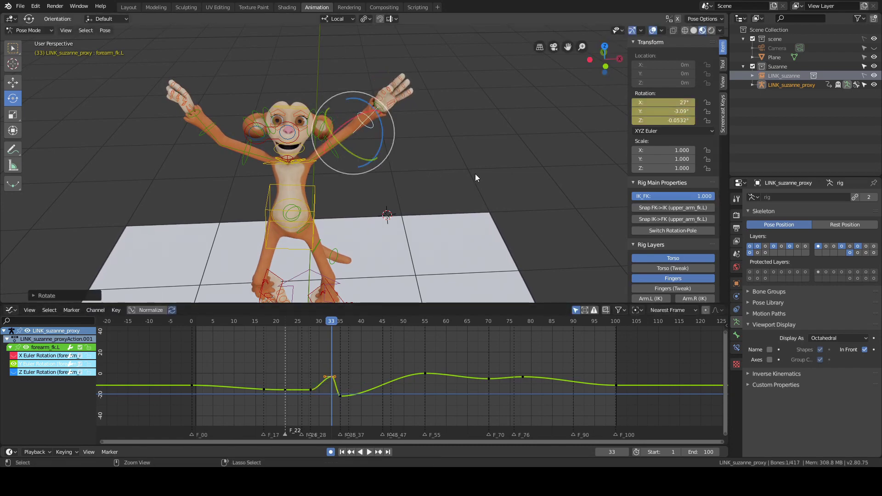
pyautogui.keyDown('alt'); pyautogui.moveTo(475, 174); pyautogui.dragTo(367, 147); pyautogui.keyUp('alt')
pyautogui.press('g')
pyautogui.press('y')
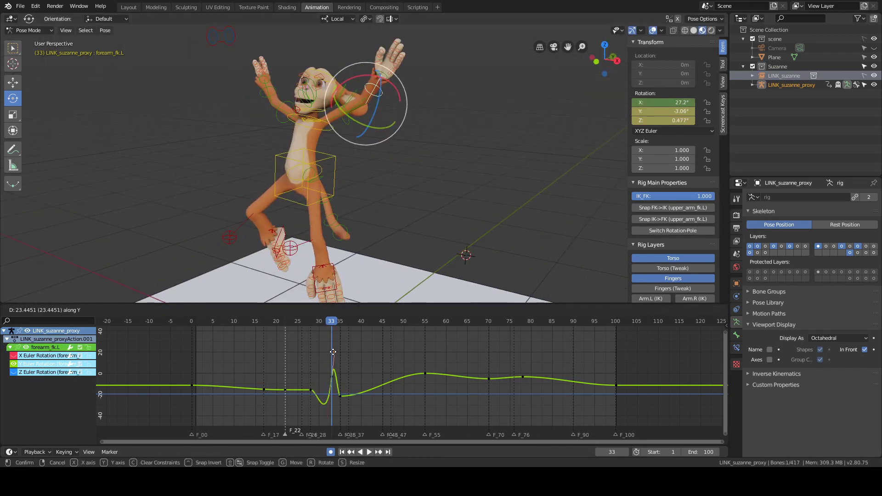
pyautogui.press('Escape')
# - Lower the left forearm's Y rotation keyframe at frame 33 to about -51.3°
pyautogui.press('g')
pyautogui.press('y')
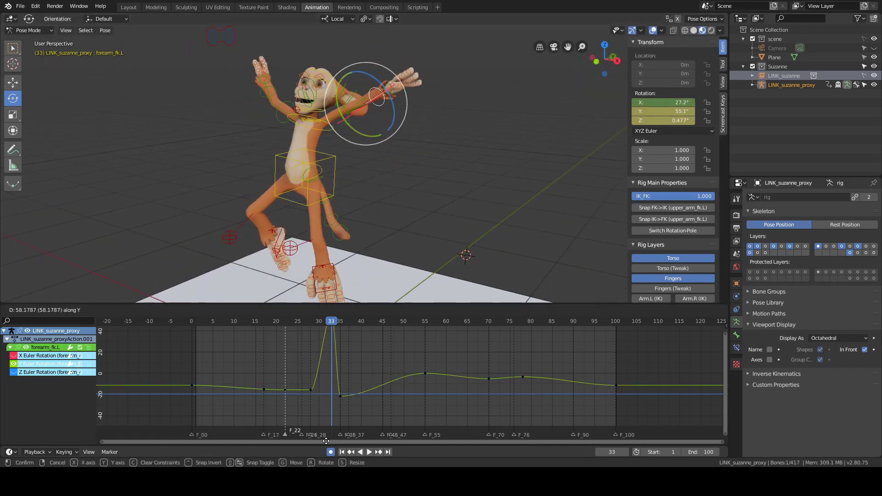
pyautogui.click(329, 421)
pyautogui.moveTo(468, 199); pyautogui.dragTo(391, 207, button='middle')
pyautogui.scroll(-2, 342, 365)
pyautogui.keyDown('ctrl'); pyautogui.moveTo(341, 362); pyautogui.dragTo(343, 380, button='middle'); pyautogui.keyUp('ctrl')
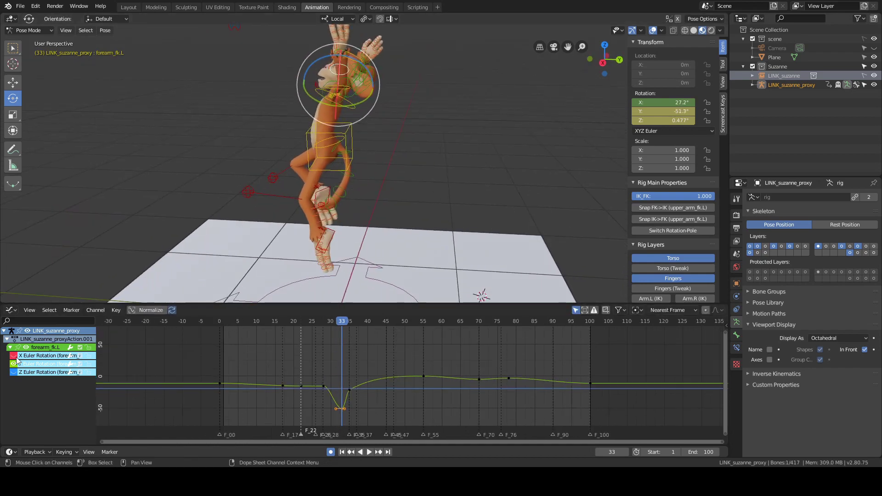
# - Lower the left forearm's Y rotation keyframe at frame 35 to about -67.9°
pyautogui.click(14, 355)
pyautogui.moveTo(325, 391); pyautogui.dragTo(350, 390, button='right')
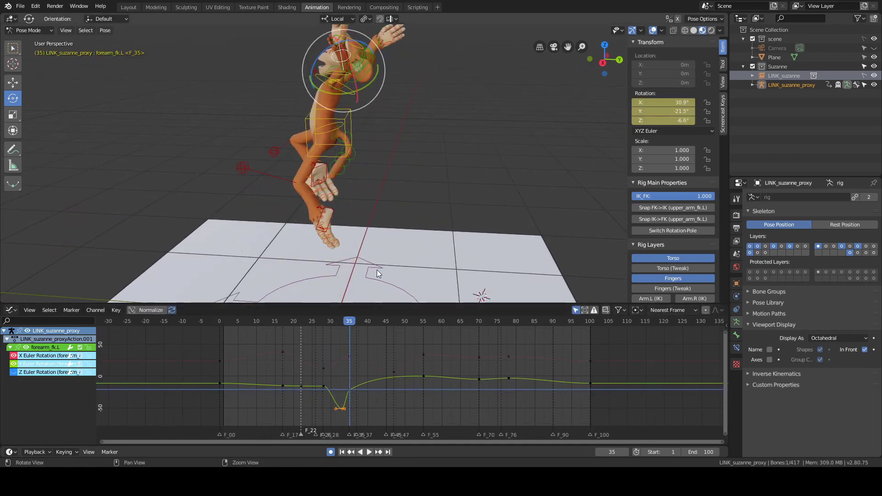
pyautogui.keyDown('shift'); pyautogui.moveTo(374, 273); pyautogui.dragTo(378, 294, button='middle'); pyautogui.keyUp('shift')
pyautogui.click(350, 390)
pyautogui.press('g')
pyautogui.press('y')
pyautogui.click(349, 418)
# - Delete the left forearm's Y rotation keyframes at frame 33 and from frame 22 to frame 28
pyautogui.moveTo(296, 387); pyautogui.dragTo(341, 395, button='right')
pyautogui.moveTo(335, 379); pyautogui.dragTo(281, 390)
pyautogui.moveTo(346, 414); pyautogui.dragTo(328, 396)
pyautogui.press('Delete')
pyautogui.moveTo(323, 392); pyautogui.dragTo(301, 392, button='right')
pyautogui.moveTo(423, 138); pyautogui.dragTo(440, 165, button='middle')
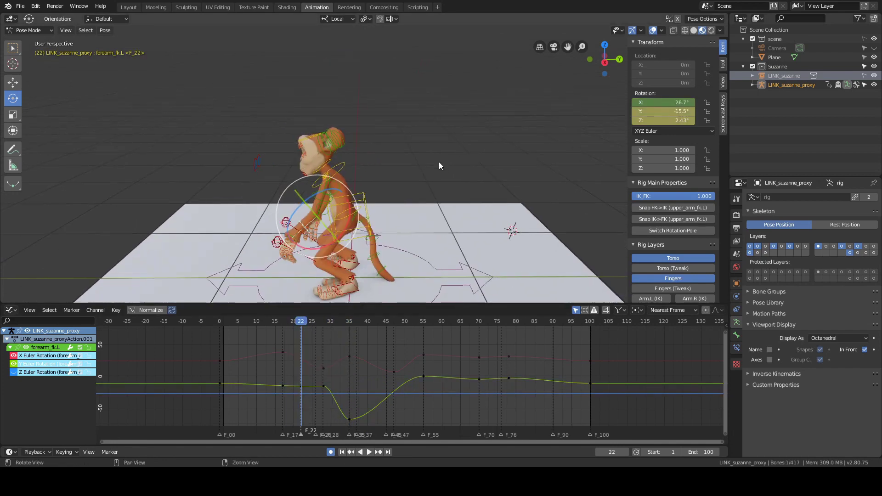
pyautogui.moveTo(295, 378); pyautogui.dragTo(326, 394)
pyautogui.press('x')
pyautogui.click(323, 393)
# - Check the left forearm's smoothed jump motion and show only its Z rotation curve, zoomed in the graph view
pyautogui.moveTo(300, 395); pyautogui.dragTo(334, 397, button='right')
pyautogui.moveTo(391, 257); pyautogui.dragTo(473, 230, button='middle')
pyautogui.moveTo(282, 397); pyautogui.dragTo(405, 405, button='right')
pyautogui.keyDown('shift'); pyautogui.moveTo(414, 285); pyautogui.dragTo(416, 225, button='middle'); pyautogui.keyUp('shift')
pyautogui.moveTo(424, 373); pyautogui.dragTo(546, 385, button='right')
pyautogui.moveTo(13, 355); pyautogui.dragTo(13, 364)
pyautogui.click(13, 372)
pyautogui.hotkey('alt', 'a')
pyautogui.keyDown('ctrl'); pyautogui.moveTo(366, 405); pyautogui.dragTo(381, 368, button='middle'); pyautogui.keyUp('ctrl')
pyautogui.moveTo(340, 390); pyautogui.dragTo(324, 399, button='right')
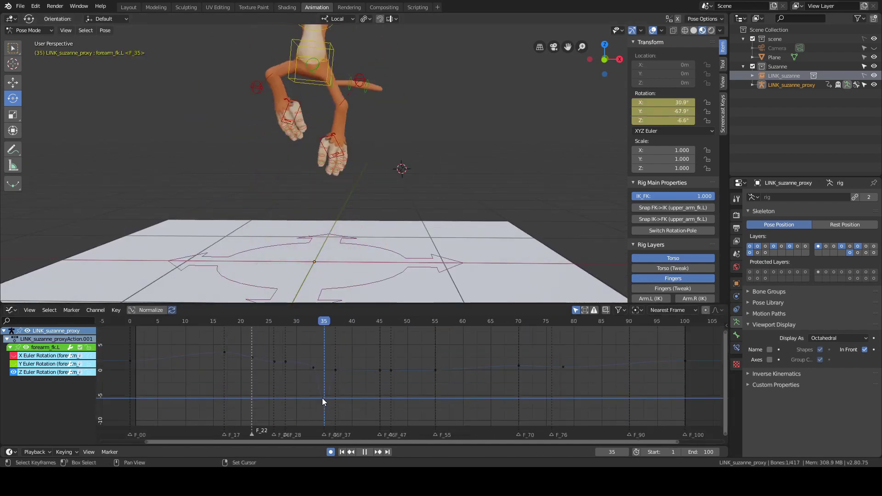
# - Raise the left forearm's Z rotation keyframe at frame 35 to about 0.217°
pyautogui.click(324, 400)
pyautogui.keyDown('shift'); pyautogui.moveTo(432, 101); pyautogui.dragTo(437, 179, button='middle'); pyautogui.keyUp('shift')
pyautogui.moveTo(497, 161); pyautogui.dragTo(409, 170, button='middle')
pyautogui.moveTo(332, 411); pyautogui.dragTo(315, 394)
pyautogui.press('g')
pyautogui.press('y')
pyautogui.rightClick(328, 327)
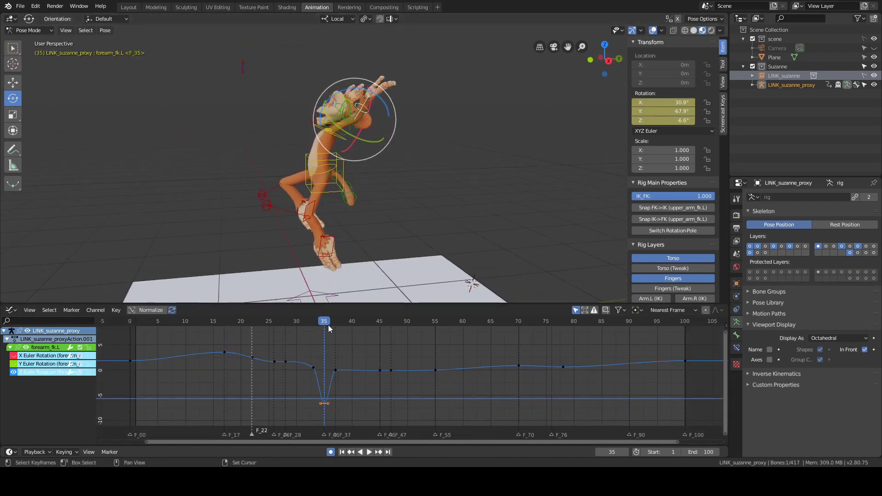
pyautogui.moveTo(363, 221); pyautogui.dragTo(359, 265, button='middle')
pyautogui.press('g')
pyautogui.press('y')
pyautogui.click(332, 338)
pyautogui.press('g')
pyautogui.press('y')
pyautogui.rightClick(319, 321)
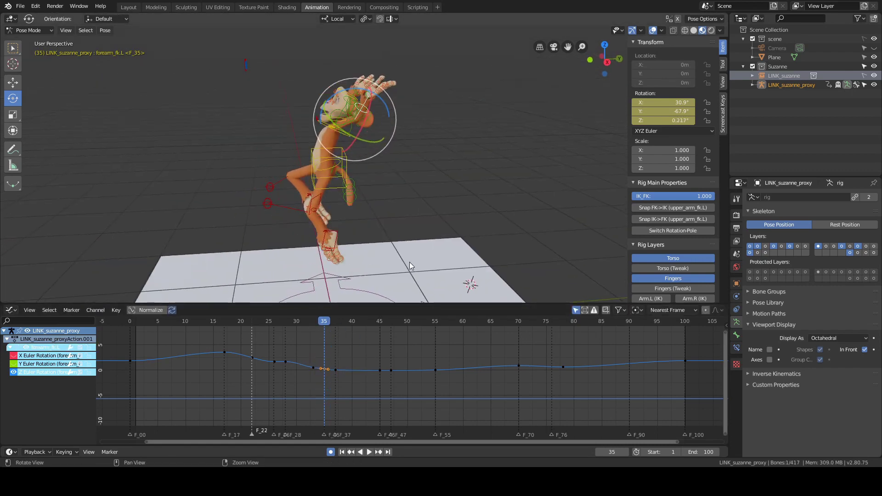
# - Check the left forearm's swing from frame 18 to frame 37 and fit its Z rotation curve in the graph view
pyautogui.moveTo(268, 360); pyautogui.dragTo(219, 363, button='right')
pyautogui.moveTo(349, 257); pyautogui.dragTo(427, 222, button='middle')
pyautogui.keyDown('alt'); pyautogui.scroll(-14, 428, 222); pyautogui.keyUp('alt')
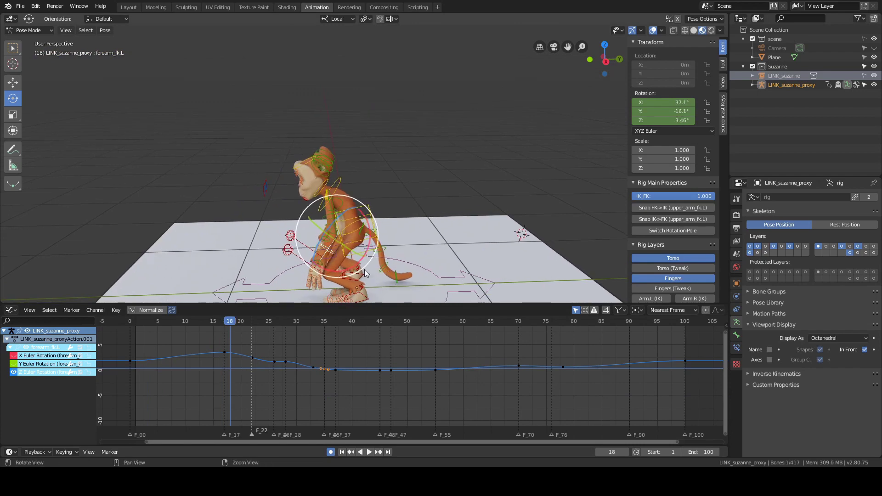
pyautogui.moveTo(412, 175); pyautogui.dragTo(427, 188, button='middle')
pyautogui.keyDown('alt'); pyautogui.scroll(-5, 427, 192); pyautogui.keyUp('alt')
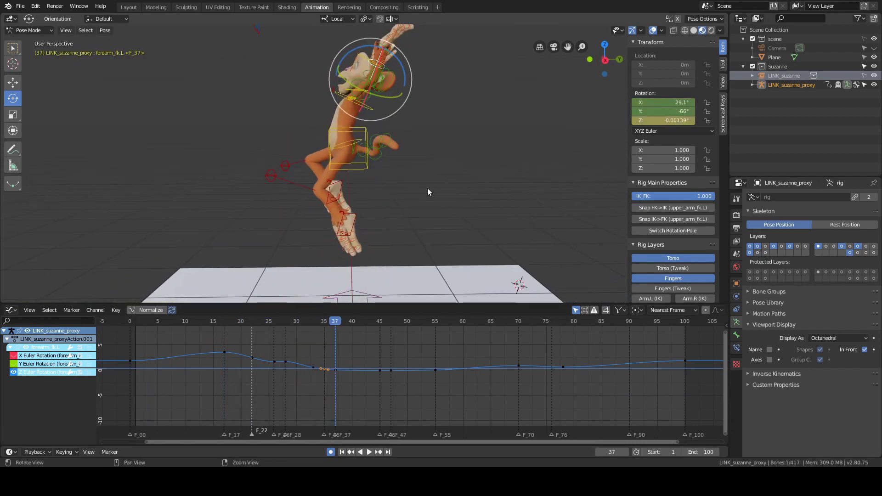
pyautogui.press('Home')
pyautogui.click(13, 364)
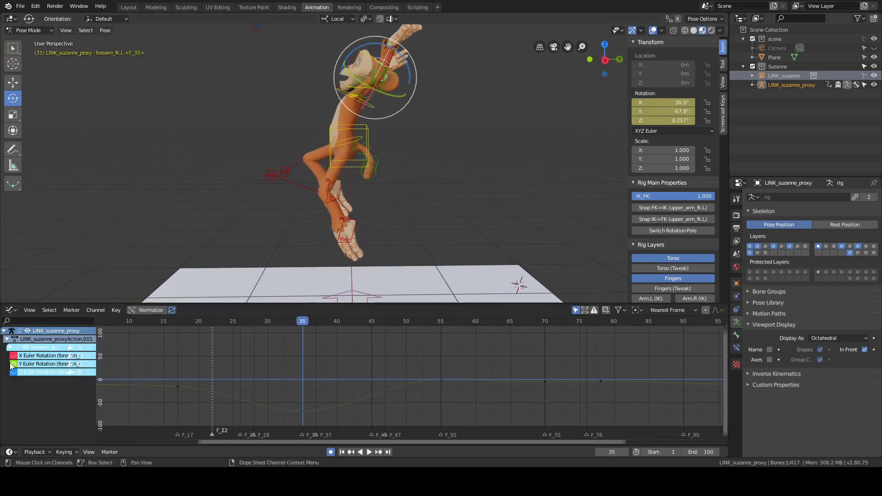
pyautogui.click(13, 372)
pyautogui.press('Home')
pyautogui.moveTo(314, 352)
pyautogui.keyDown('ctrl'); pyautogui.mouseDown(button='middle')
pyautogui.moveTo(447, 359)
pyautogui.moveTo(297, 352)
pyautogui.mouseUp(button='middle'); pyautogui.keyUp('ctrl')
# - Delete the left forearm's Z rotation keyframes from frame 22 to frame 33
pyautogui.moveTo(294, 344); pyautogui.dragTo(397, 412)
pyautogui.press('space')
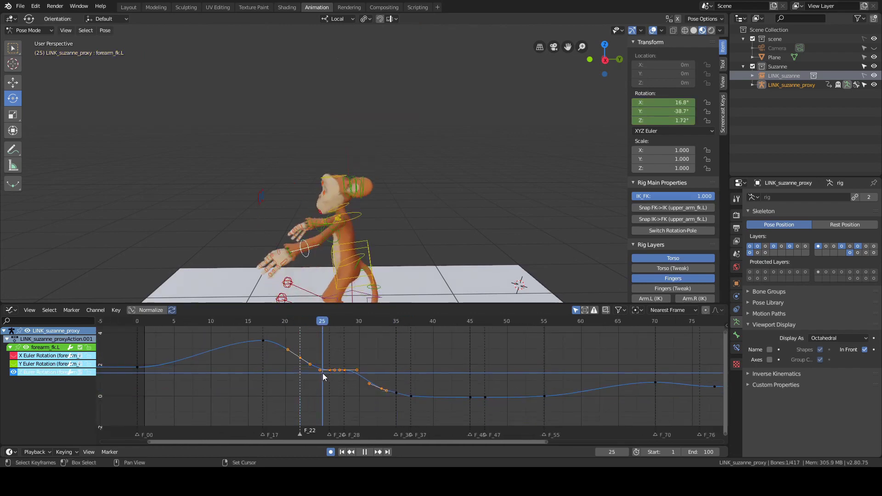
pyautogui.press('x')
pyautogui.click(337, 364)
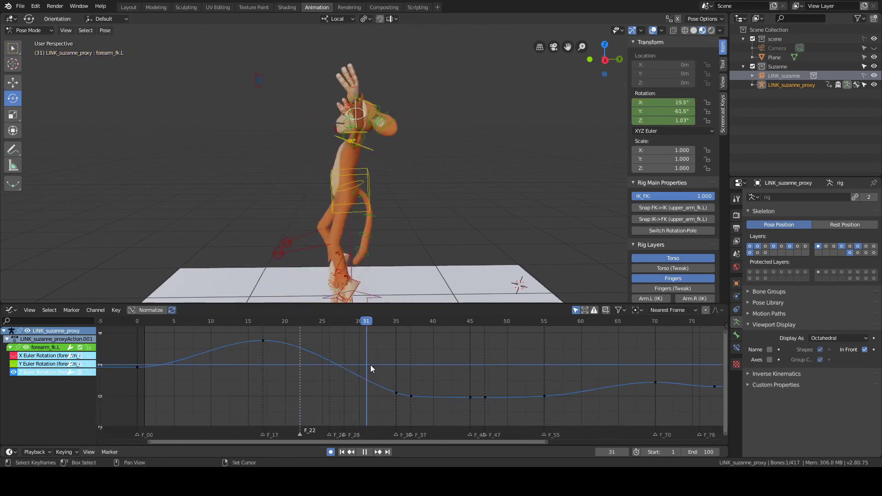
pyautogui.press('space')
# - Examine the left forearm's landing and settling motion up to frame 94
pyautogui.keyDown('alt'); pyautogui.scroll(2, 392, 368); pyautogui.keyUp('alt')
pyautogui.keyDown('shift'); pyautogui.moveTo(407, 276); pyautogui.dragTo(410, 191, button='middle'); pyautogui.keyUp('shift')
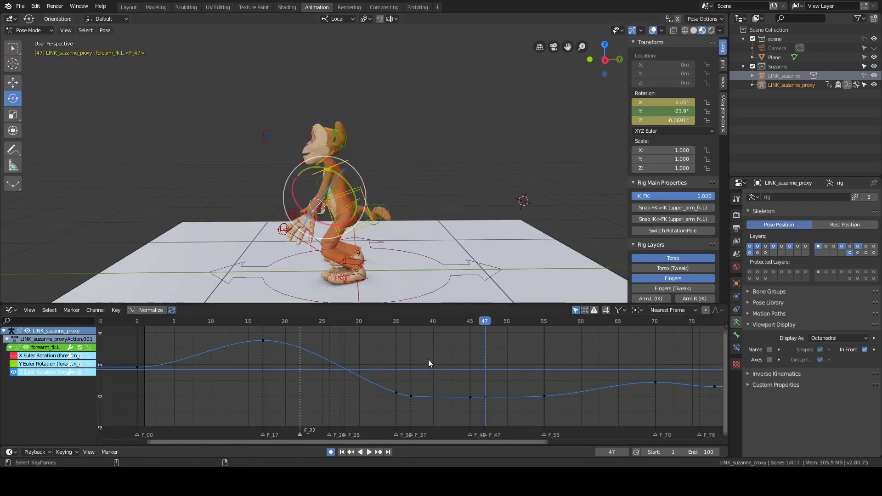
pyautogui.keyDown('alt'); pyautogui.scroll(-8, 431, 360); pyautogui.keyUp('alt')
pyautogui.keyDown('alt'); pyautogui.scroll(15, 433, 360); pyautogui.keyUp('alt')
pyautogui.moveTo(404, 381); pyautogui.dragTo(463, 414)
pyautogui.press('Home')
pyautogui.moveTo(463, 415); pyautogui.dragTo(577, 394, button='right')
pyautogui.hotkey('alt', 'a')
# - Select the left hand control and clear all of its scale and location keyframes
pyautogui.moveTo(317, 122); pyautogui.dragTo(394, 137, button='middle')
pyautogui.scroll(4, 394, 137)
pyautogui.scroll(-3, 394, 137)
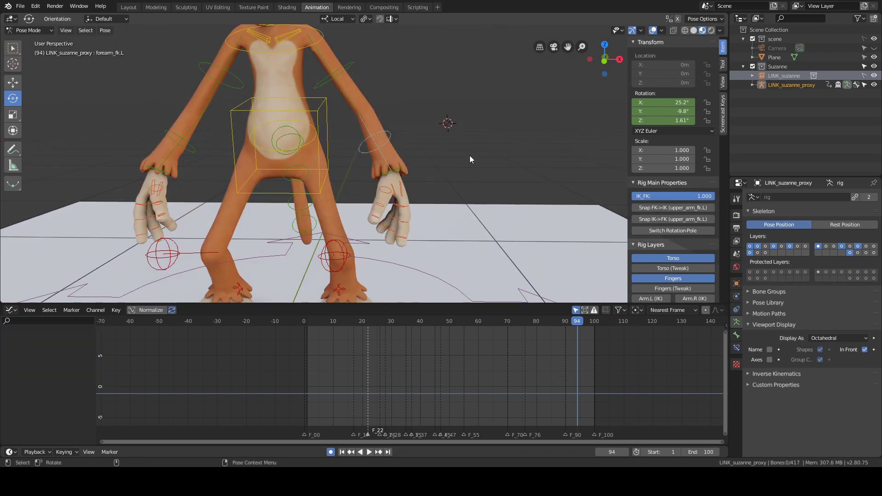
pyautogui.click(385, 189)
pyautogui.scroll(4, 385, 189)
pyautogui.scroll(-3, 530, 131)
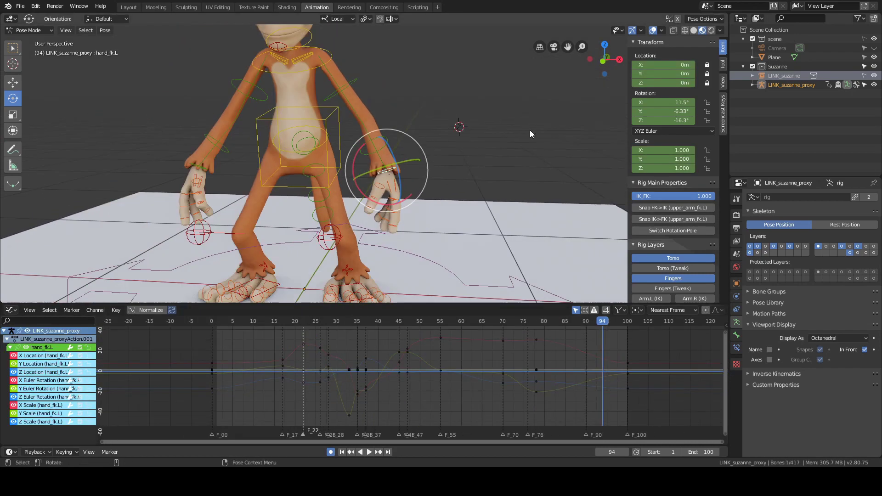
pyautogui.keyDown('shift'); pyautogui.moveTo(530, 130); pyautogui.dragTo(537, 164, button='middle'); pyautogui.keyUp('shift')
pyautogui.rightClick(647, 155)
pyautogui.click(645, 175)
pyautogui.rightClick(657, 76)
pyautogui.click(657, 76)
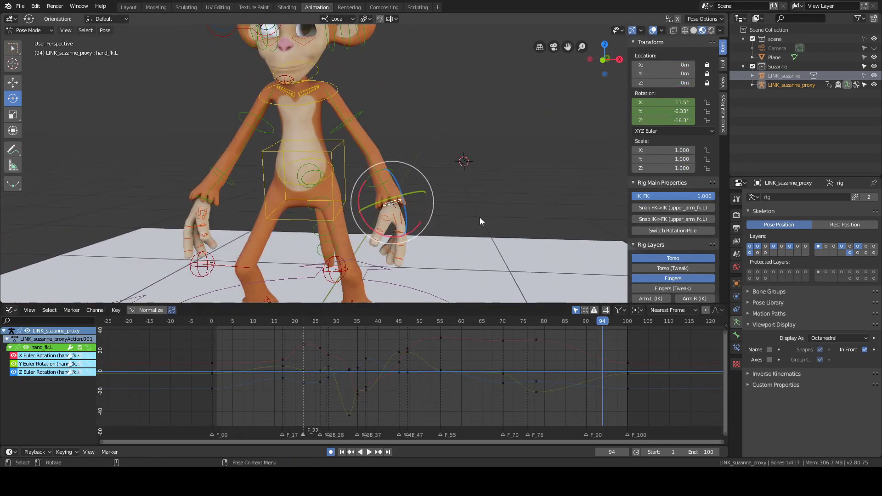
# - Try rotating the left hand about its local X axis at frame 94 and undo the rotation
pyautogui.scroll(-5, 478, 219)
pyautogui.press('r')
pyautogui.press('x')
pyautogui.press('x')
pyautogui.click(396, 203)
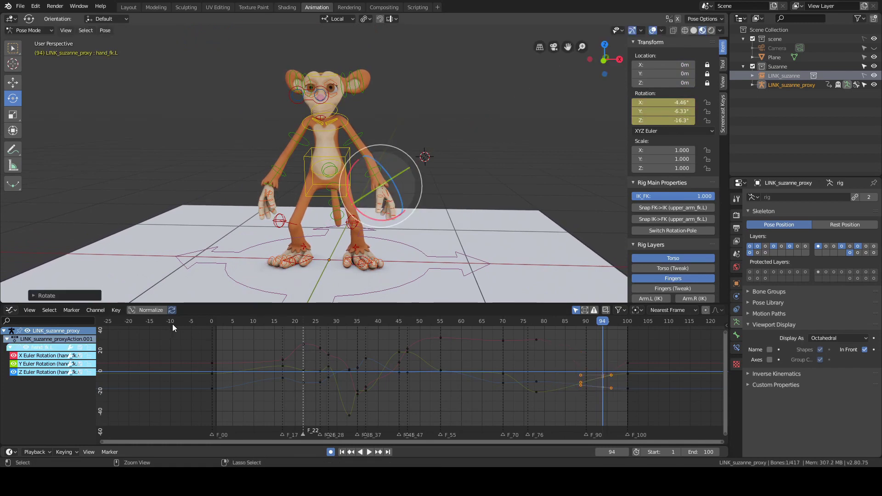
pyautogui.hotkey('ctrl', 'z')
# - Show only the left hand's X rotation curve and fit it in the graph view
pyautogui.moveTo(14, 364); pyautogui.dragTo(13, 372)
pyautogui.press('a')
pyautogui.press('KP_Decimal')
pyautogui.hotkey('alt', 'a')
# - Examine the left hand's motion frame by frame from frame 22 through the takeoff to frame 35
pyautogui.moveTo(161, 378); pyautogui.dragTo(258, 365, button='right')
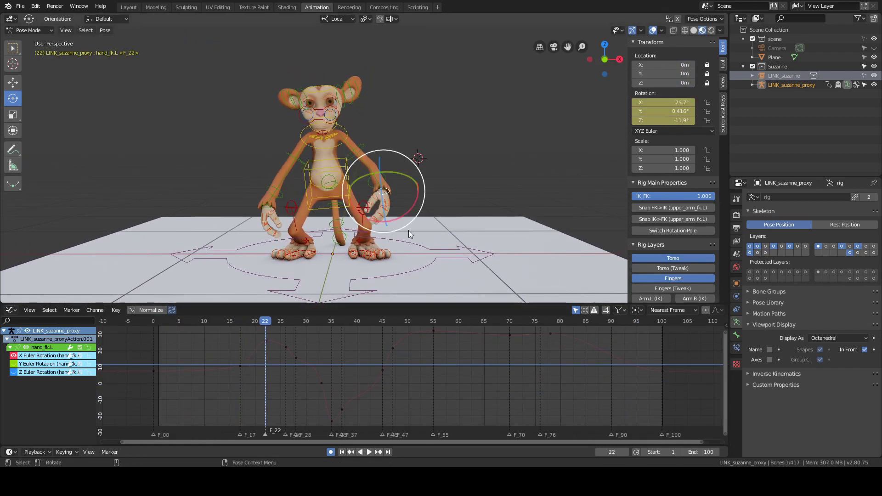
pyautogui.press('Up')
pyautogui.press('Up')
pyautogui.scroll(-1, 319, 289)
pyautogui.keyDown('shift'); pyautogui.moveTo(318, 229); pyautogui.dragTo(319, 289, button='middle'); pyautogui.keyUp('shift')
pyautogui.press('Right')
pyautogui.press('Right')
pyautogui.press('Right')
pyautogui.press('Right')
pyautogui.press('Right')
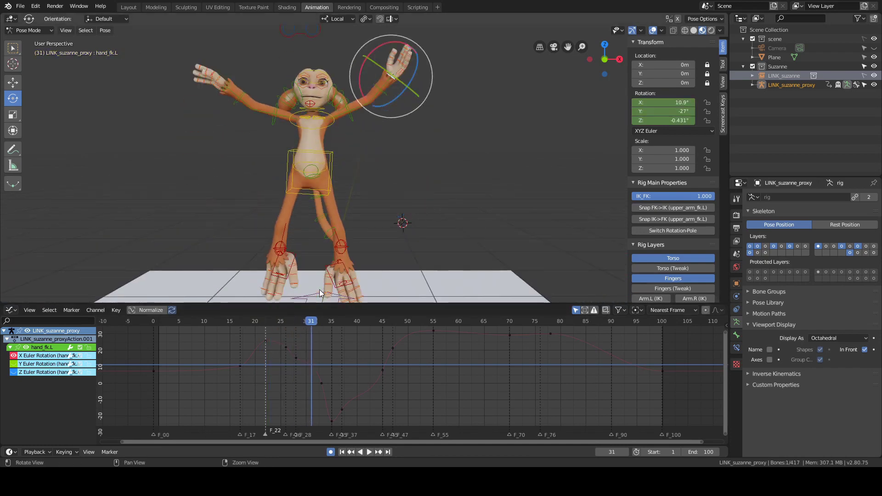
pyautogui.press('Right')
pyautogui.press('Right')
pyautogui.press('Right')
pyautogui.press('Right')
# - Delete the left hand's X rotation keyframes from frame 26 to frame 33
pyautogui.moveTo(277, 339); pyautogui.dragTo(327, 392)
pyautogui.moveTo(301, 378); pyautogui.dragTo(321, 377, button='right')
pyautogui.press('x')
pyautogui.click(297, 338)
# - Examine the left hand's bend in the frames around frame 35 from several viewing angles
pyautogui.press('Left')
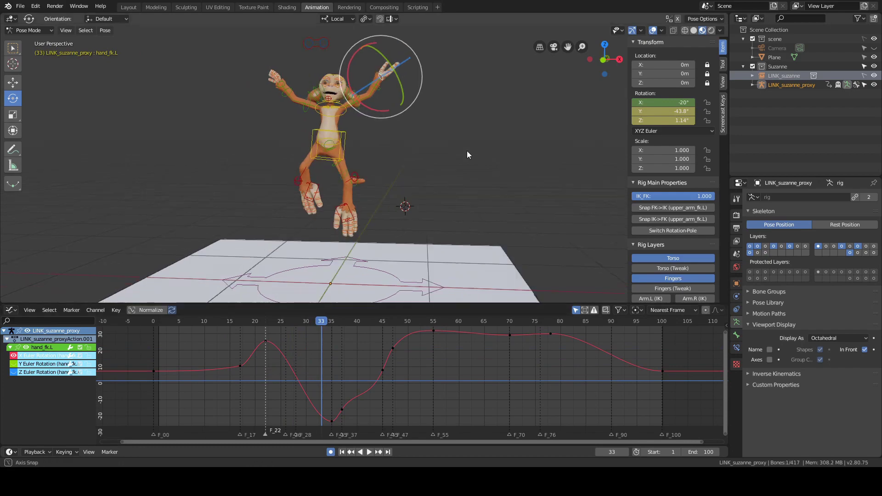
pyautogui.moveTo(467, 151); pyautogui.dragTo(483, 169, button='middle')
pyautogui.press('Left')
pyautogui.press('Left')
pyautogui.press('Right')
pyautogui.press('Right')
pyautogui.press('Right')
pyautogui.press('Right')
pyautogui.press('Right')
pyautogui.moveTo(399, 108); pyautogui.dragTo(408, 111)
pyautogui.moveTo(417, 173); pyautogui.dragTo(391, 149, button='middle')
pyautogui.moveTo(394, 82); pyautogui.dragTo(403, 94)
pyautogui.moveTo(441, 138); pyautogui.dragTo(427, 131, button='middle')
pyautogui.moveTo(427, 99); pyautogui.dragTo(424, 102)
pyautogui.moveTo(425, 151); pyautogui.dragTo(409, 165, button='middle')
# - Delete the left hand's X rotation keyframes at frames 37 and 45
pyautogui.rightClick(306, 418)
pyautogui.keyDown('ctrl'); pyautogui.moveTo(317, 396); pyautogui.dragTo(341, 369, button='middle'); pyautogui.keyUp('ctrl')
pyautogui.moveTo(341, 368); pyautogui.dragTo(395, 395, button='right')
pyautogui.click(358, 397)
pyautogui.press('x')
pyautogui.click(370, 369)
pyautogui.click(390, 375)
pyautogui.press('x')
pyautogui.click(390, 374)
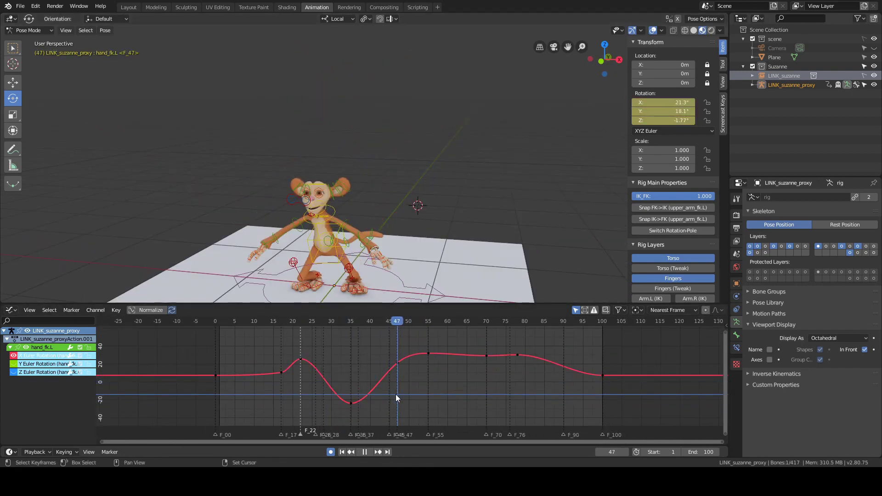
# - Delete the left hand's X rotation keyframe at frame 47
pyautogui.moveTo(491, 226); pyautogui.dragTo(501, 219, button='middle')
pyautogui.press('Right')
pyautogui.press('Left')
pyautogui.moveTo(382, 357); pyautogui.dragTo(414, 378)
pyautogui.press('x')
pyautogui.click(407, 362)
# - Raise the left hand's X rotation keyframe at frame 55 to about 48° and check the motion up to frame 99
pyautogui.moveTo(406, 363); pyautogui.dragTo(430, 377, button='right')
pyautogui.press('b')
pyautogui.moveTo(401, 334); pyautogui.dragTo(440, 368)
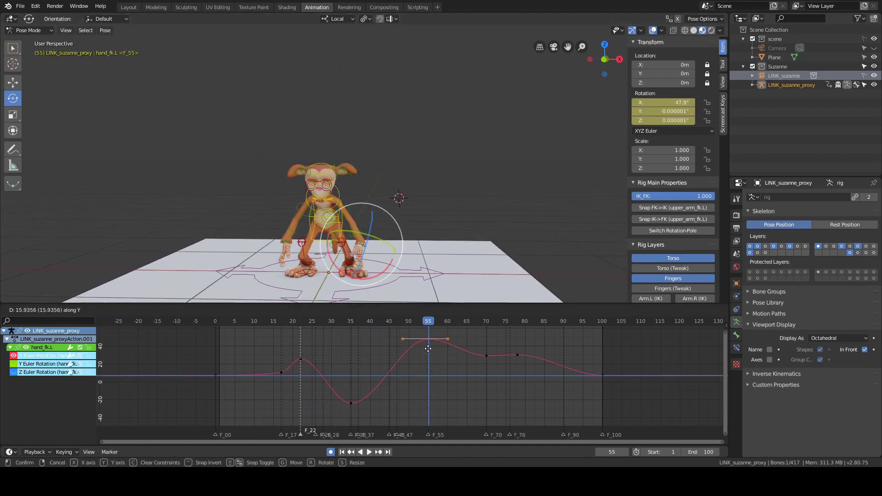
pyautogui.moveTo(413, 379); pyautogui.dragTo(598, 398, button='right')
# - Look over the left hand's Y rotation curve and switch to showing only its Z rotation curve
pyautogui.click(14, 356)
pyautogui.click(13, 364)
pyautogui.press('a')
pyautogui.moveTo(325, 355)
pyautogui.keyDown('ctrl'); pyautogui.mouseDown(button='middle')
pyautogui.moveTo(338, 356)
pyautogui.moveTo(326, 355)
pyautogui.mouseUp(button='middle'); pyautogui.keyUp('ctrl')
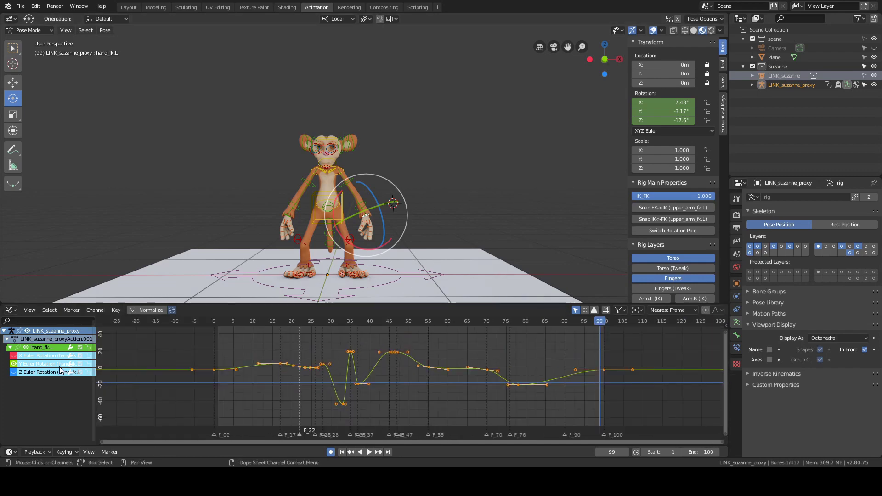
pyautogui.click(13, 364)
pyautogui.click(14, 373)
pyautogui.moveTo(460, 253); pyautogui.dragTo(382, 242, button='middle')
pyautogui.moveTo(381, 241); pyautogui.dragTo(367, 249)
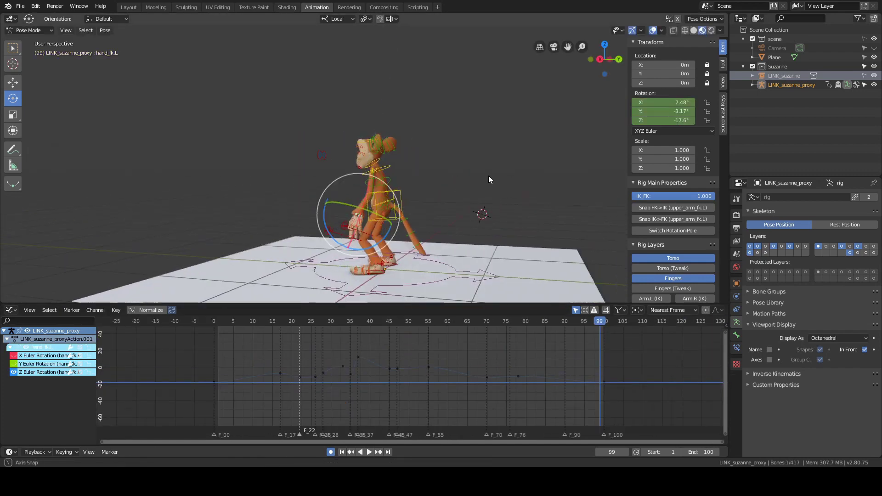
# - Lower the left hand's Z rotation keyframe at frame 22 to about -17°
pyautogui.moveTo(220, 374); pyautogui.dragTo(327, 392, button='right')
pyautogui.press('i')
pyautogui.press('g')
pyautogui.press('y')
pyautogui.click(305, 368)
# - Delete the left hand's Z rotation keyframes from frame 26 to frame 35 and check the takeoff motion
pyautogui.click(351, 376)
pyautogui.press('Delete')
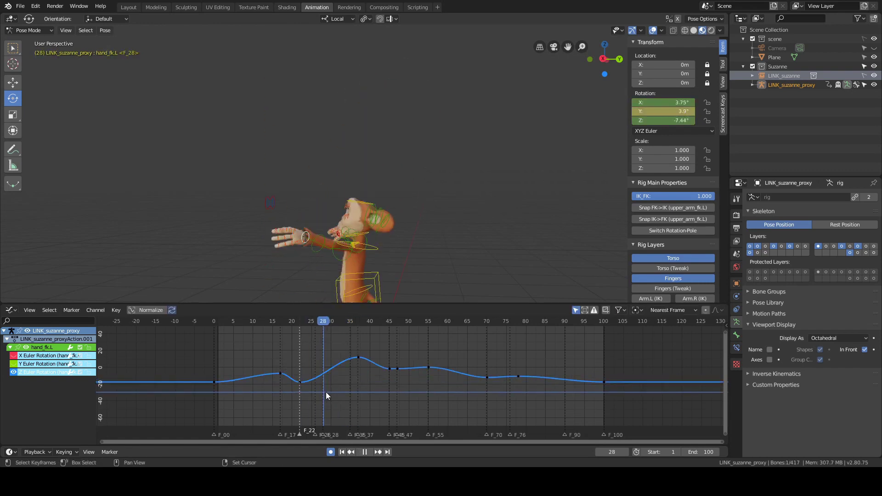
pyautogui.keyDown('alt'); pyautogui.scroll(-9, 346, 383); pyautogui.keyUp('alt')
pyautogui.keyDown('alt'); pyautogui.scroll(5, 346, 383); pyautogui.keyUp('alt')
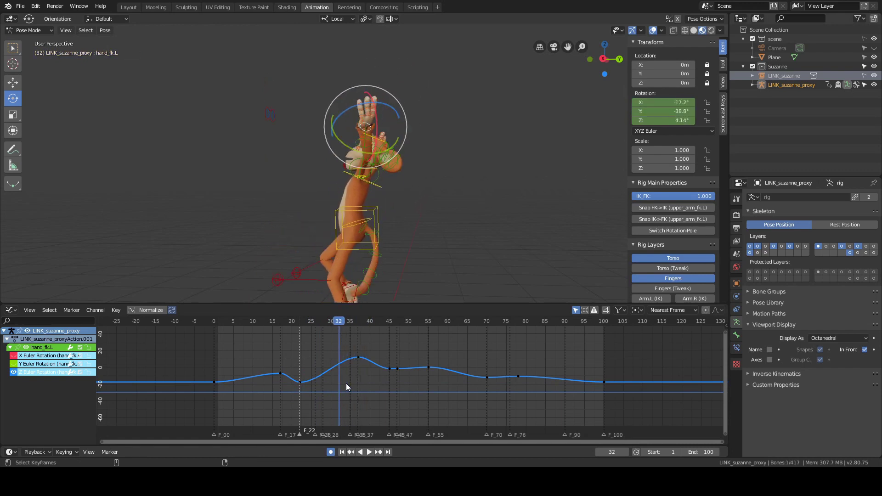
pyautogui.keyDown('alt'); pyautogui.scroll(-2, 348, 360); pyautogui.keyUp('alt')
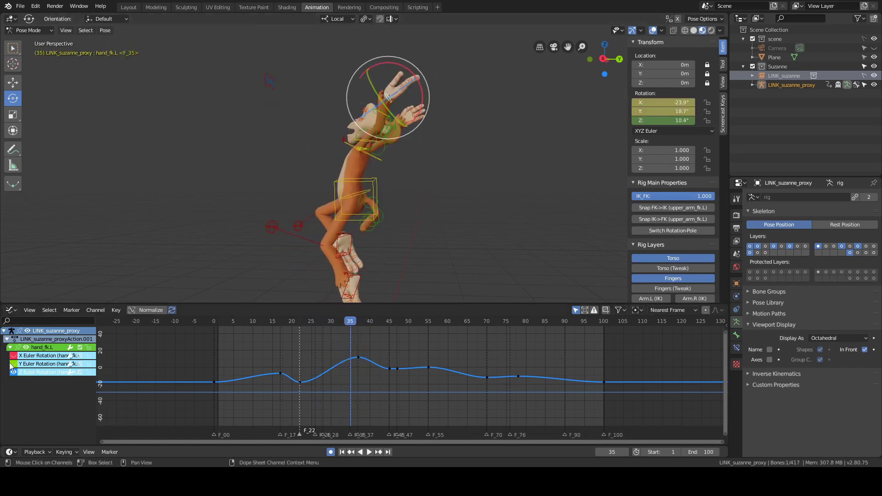
# - On the left hand's Y rotation curve, raise one keyframe around takeoff and delete the extra keyframe beside it
pyautogui.press('a')
pyautogui.press('Home')
pyautogui.click(329, 382)
pyautogui.moveTo(272, 377)
pyautogui.mouseDown(button='right')
pyautogui.moveTo(307, 386)
pyautogui.moveTo(264, 380)
pyautogui.moveTo(330, 384)
pyautogui.moveTo(310, 367)
pyautogui.moveTo(385, 370)
pyautogui.moveTo(288, 375)
pyautogui.mouseUp(button='right')
pyautogui.click(306, 395)
pyautogui.press('g')
pyautogui.press('y')
pyautogui.click(307, 364)
pyautogui.click(330, 383)
pyautogui.press('Delete')
# - Annotate the left arm's line over the takeoff frames and undo the strokes
pyautogui.click(13, 148)
pyautogui.moveTo(339, 188); pyautogui.dragTo(295, 164)
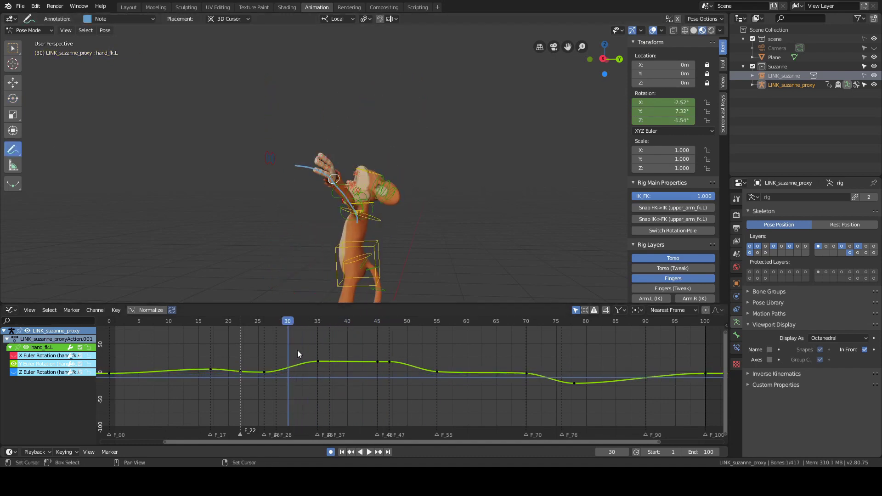
pyautogui.moveTo(298, 353); pyautogui.dragTo(317, 358, button='right')
pyautogui.moveTo(368, 141); pyautogui.dragTo(422, 75)
pyautogui.moveTo(332, 362)
pyautogui.mouseDown(button='right')
pyautogui.moveTo(348, 363)
pyautogui.moveTo(362, 339)
pyautogui.moveTo(352, 365)
pyautogui.moveTo(305, 363)
pyautogui.moveTo(365, 358)
pyautogui.mouseUp(button='right')
pyautogui.hotkey('ctrl', 'z')
pyautogui.hotkey('ctrl', 'z')
pyautogui.hotkey('ctrl', 'z')
pyautogui.hotkey('ctrl', 'z')
pyautogui.hotkey('ctrl', 'z')
pyautogui.moveTo(288, 377)
pyautogui.mouseDown(button='right')
pyautogui.moveTo(329, 379)
pyautogui.moveTo(336, 398)
pyautogui.mouseUp(button='right')
pyautogui.click(13, 47)
# - Show only the left hand's Z rotation curve and check the landing motion around frame 45
pyautogui.click(13, 373)
pyautogui.press('Home')
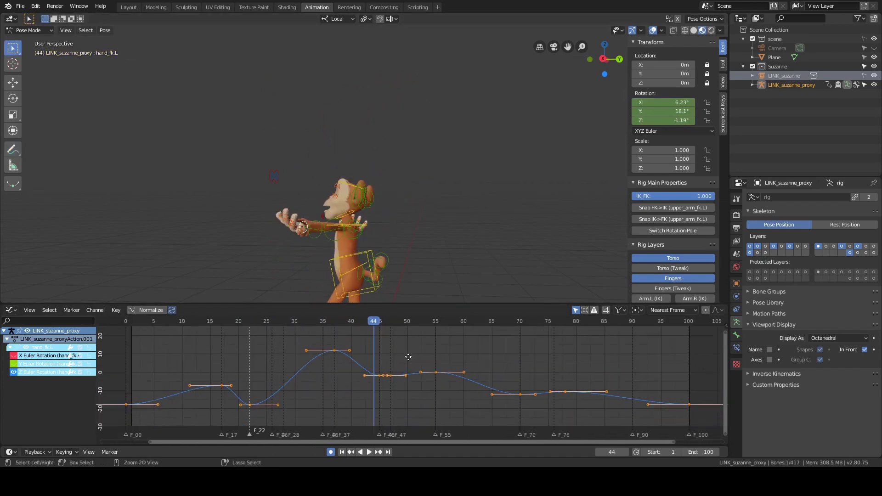
pyautogui.click(408, 356)
pyautogui.moveTo(395, 363)
pyautogui.keyDown('shift'); pyautogui.mouseDown(button='right')
pyautogui.moveTo(354, 375)
pyautogui.moveTo(390, 361)
pyautogui.mouseUp(button='right'); pyautogui.keyUp('shift')
pyautogui.keyDown('shift'); pyautogui.moveTo(421, 294); pyautogui.dragTo(429, 236, button='middle'); pyautogui.keyUp('shift')
pyautogui.press('space')
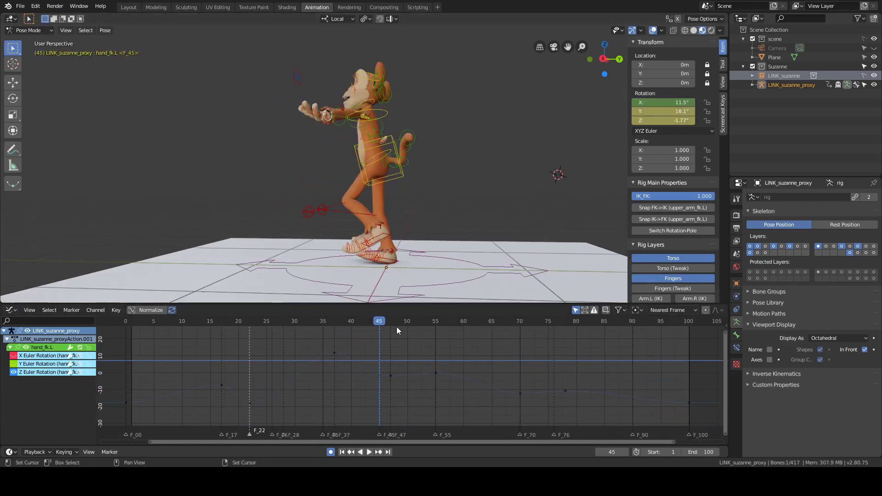
pyautogui.keyDown('shift'); pyautogui.moveTo(435, 373); pyautogui.dragTo(435, 395, button='right'); pyautogui.keyUp('shift')
# - Switch to the left hand's Y rotation curve and delete its keyframes at frames 45 and 47
pyautogui.click(14, 372)
pyautogui.click(13, 364)
pyautogui.press('Home')
pyautogui.moveTo(385, 355)
pyautogui.keyDown('shift'); pyautogui.mouseDown(button='right')
pyautogui.moveTo(318, 357)
pyautogui.moveTo(386, 361)
pyautogui.mouseUp(button='right'); pyautogui.keyUp('shift')
pyautogui.click(14, 99)
pyautogui.moveTo(413, 110); pyautogui.dragTo(450, 124, button='middle')
pyautogui.moveTo(386, 347)
pyautogui.keyDown('shift'); pyautogui.mouseDown(button='right')
pyautogui.moveTo(363, 349)
pyautogui.moveTo(386, 349)
pyautogui.mouseUp(button='right'); pyautogui.keyUp('shift')
pyautogui.moveTo(377, 338); pyautogui.dragTo(404, 348)
pyautogui.press('Delete')
# - Delete the left hand's extra Y rotation keyframes at frames 55 and 70
pyautogui.keyDown('shift'); pyautogui.moveTo(387, 354); pyautogui.dragTo(306, 374, button='right'); pyautogui.keyUp('shift')
pyautogui.click(497, 380)
pyautogui.press('x')
pyautogui.click(502, 379)
# - Hide the viewport overlays and try rotating the left hand at frame 27, undoing the rotation
pyautogui.hotkey('shift', 'alt', 'z')
pyautogui.press('r')
pyautogui.click(421, 236)
pyautogui.click(307, 371)
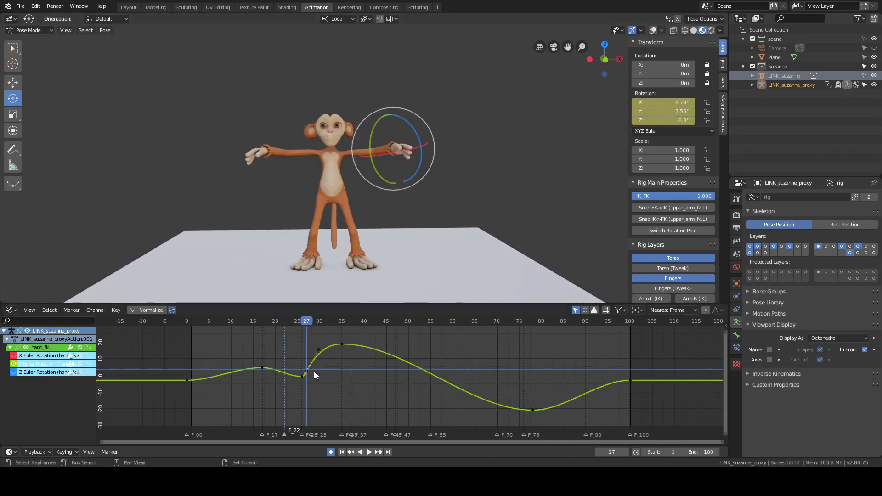
pyautogui.hotkey('ctrl', 'z')
# - Deselect the hand and play the whole jump without overlays, viewing it from the front and the side
pyautogui.click(464, 251)
pyautogui.press('space')
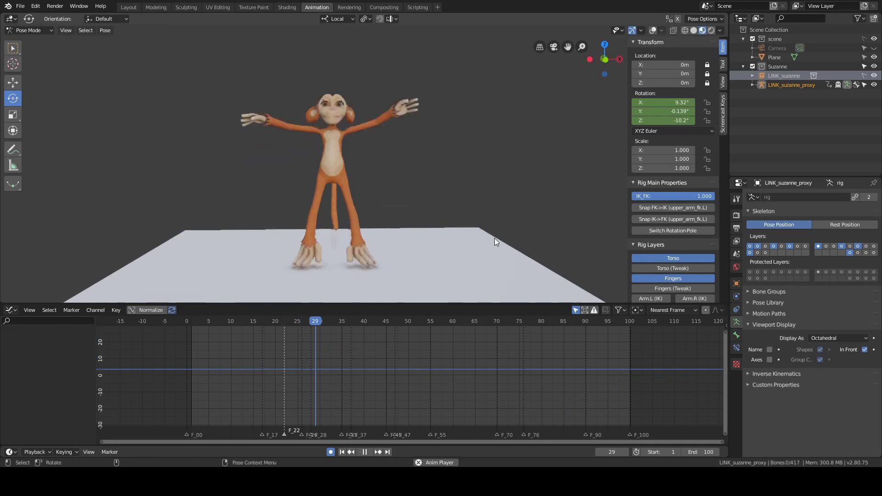
pyautogui.moveTo(426, 161); pyautogui.dragTo(326, 165, button='middle')
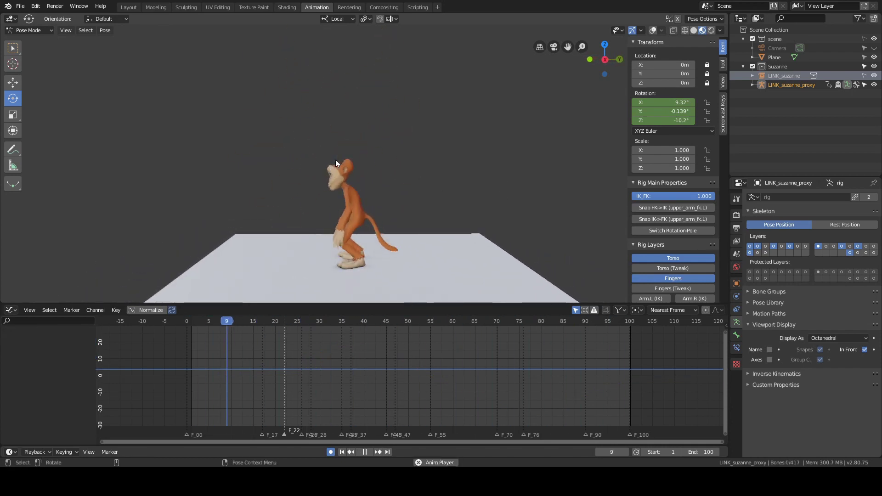
pyautogui.press('space')
pyautogui.moveTo(323, 197); pyautogui.dragTo(413, 195, button='middle')
# - Turn the viewport overlays back on and select the monkey's right shoulder control
pyautogui.click(653, 30)
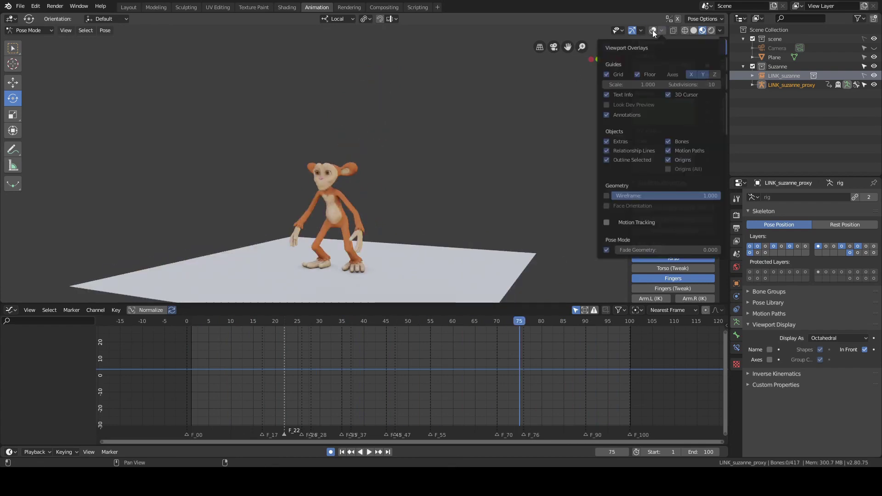
pyautogui.click(652, 30)
pyautogui.scroll(5, 400, 181)
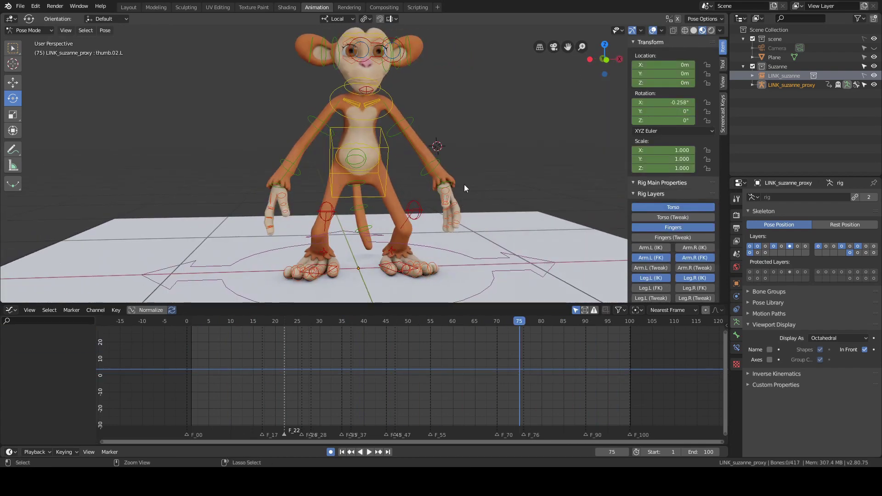
pyautogui.press('a')
pyautogui.press('a')
pyautogui.keyDown('shift'); pyautogui.moveTo(498, 123); pyautogui.dragTo(501, 160, button='middle'); pyautogui.keyUp('shift')
pyautogui.click(359, 138)
pyautogui.moveTo(465, 110); pyautogui.dragTo(483, 116, button='middle')
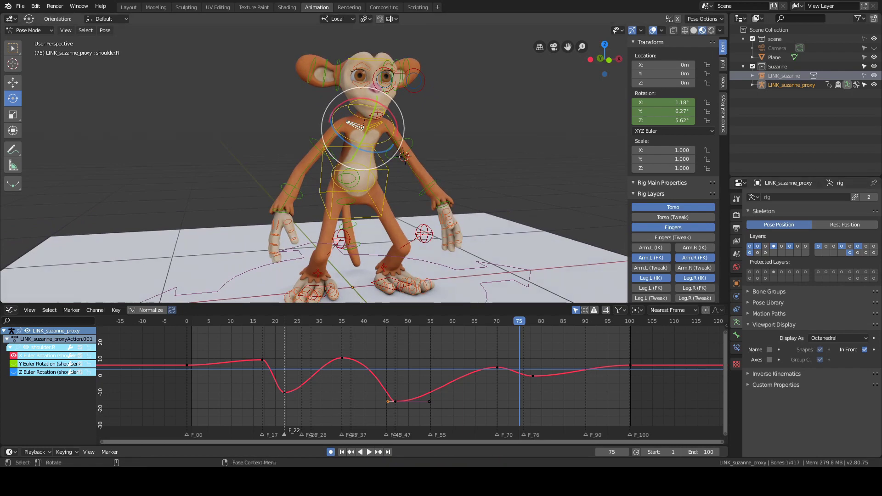
# - Try rotating the right shoulder at frame 75 and undo the rotation
pyautogui.press('r')
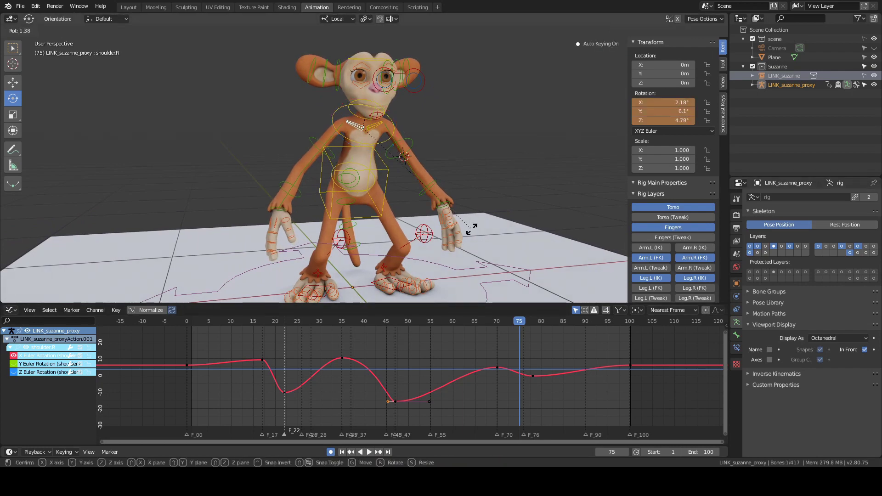
pyautogui.click(478, 234)
pyautogui.hotkey('ctrl', 'z')
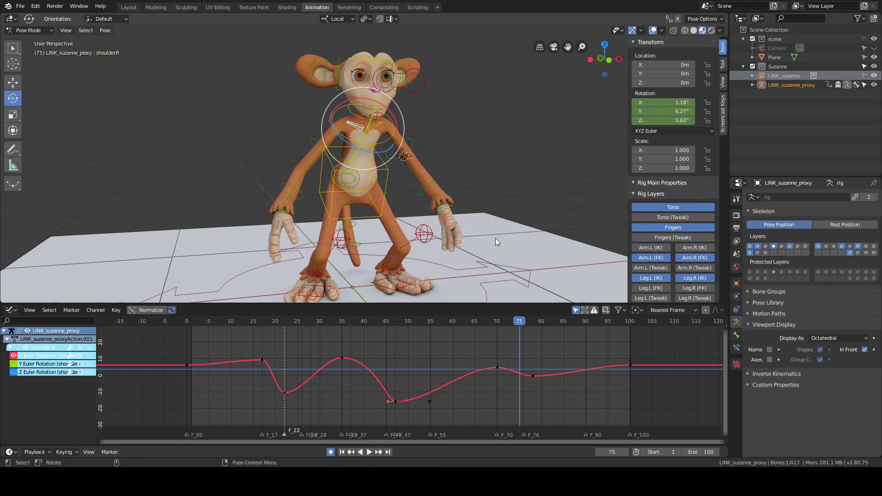
pyautogui.moveTo(496, 238); pyautogui.dragTo(501, 213, button='middle')
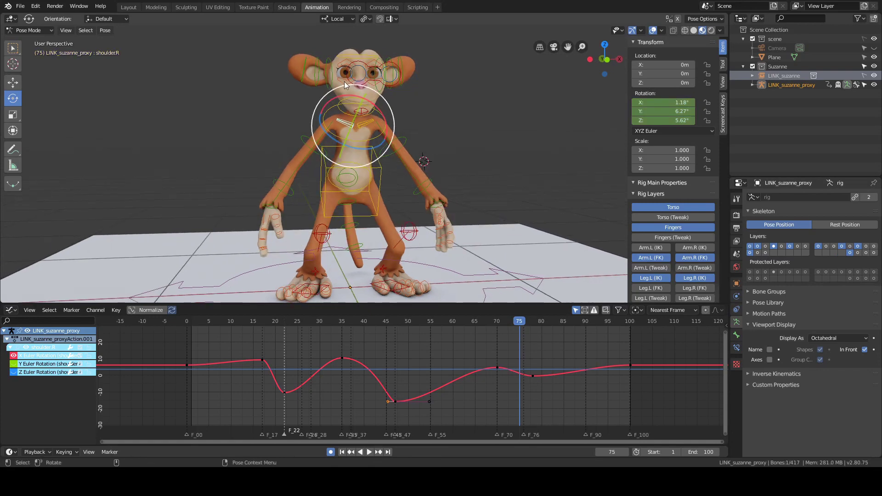
# - Raise the right shoulder's X rotation keyframe at frame 22 to about -3.3°
pyautogui.moveTo(189, 365); pyautogui.dragTo(285, 374)
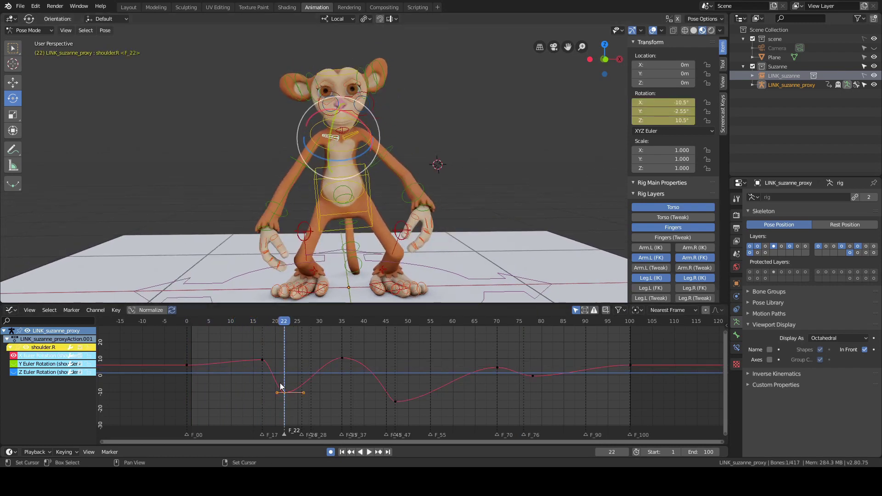
pyautogui.press('g')
pyautogui.press('y')
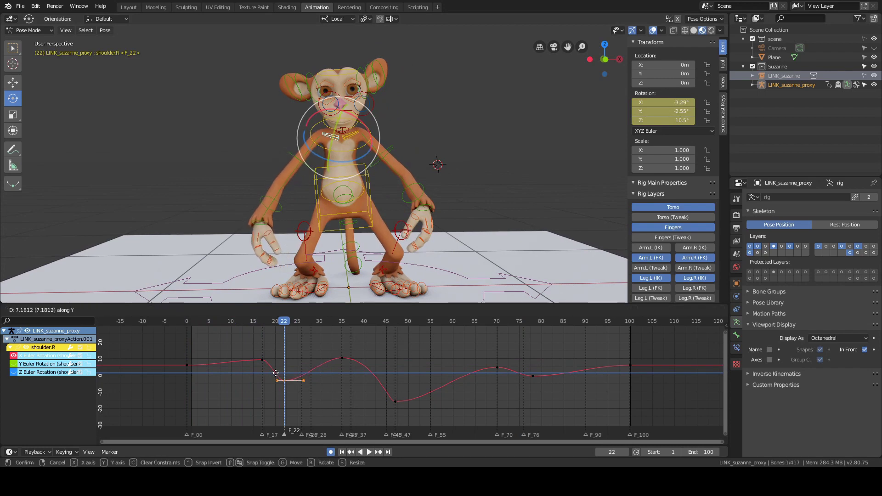
pyautogui.click(275, 373)
pyautogui.moveTo(544, 172); pyautogui.dragTo(533, 167, button='middle')
# - Adjust the outgoing handle of the right shoulder's X rotation keyframe at frame 35 and play through the landing
pyautogui.moveTo(275, 382); pyautogui.dragTo(343, 367)
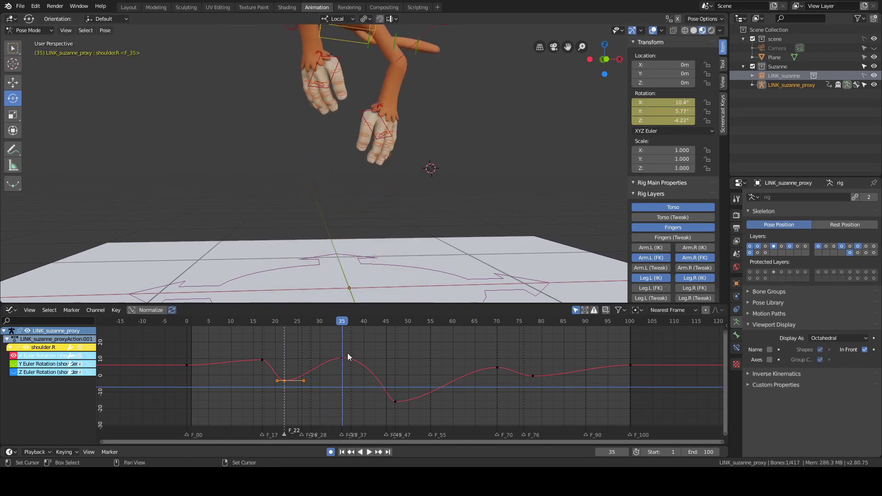
pyautogui.scroll(-4, 403, 167)
pyautogui.moveTo(404, 167); pyautogui.dragTo(399, 210, button='middle')
pyautogui.press('space')
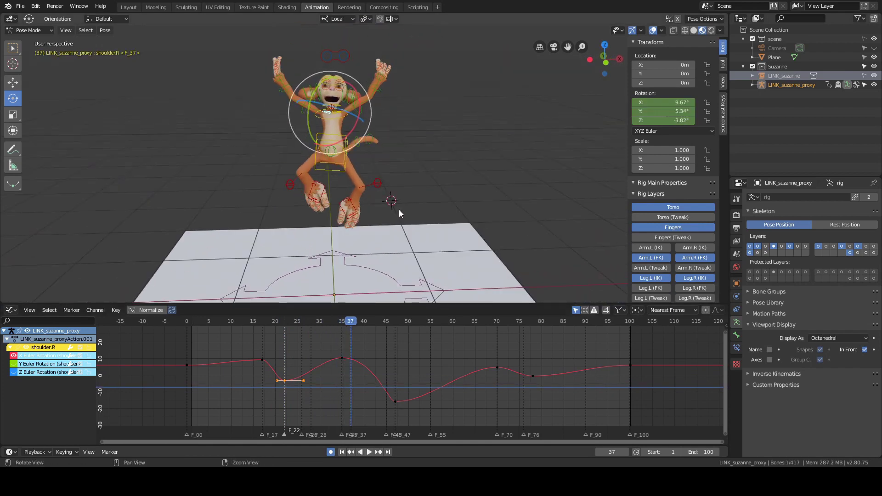
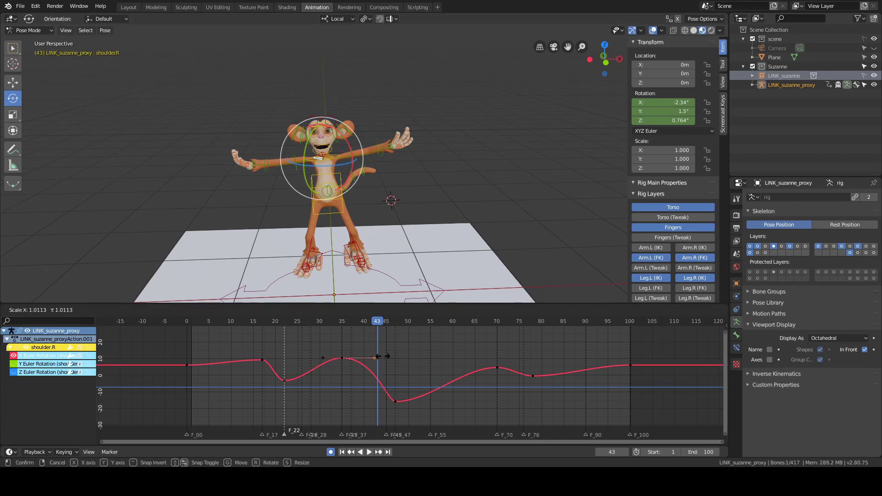
pyautogui.press('space')
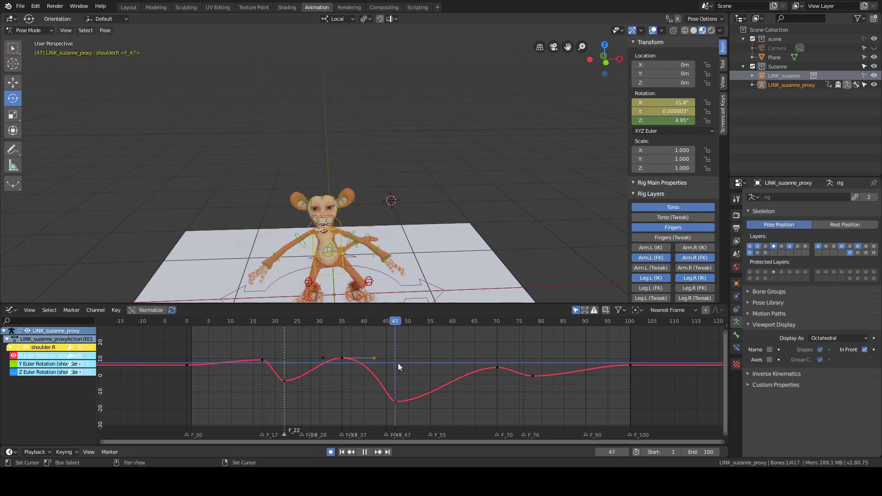
pyautogui.press('space')
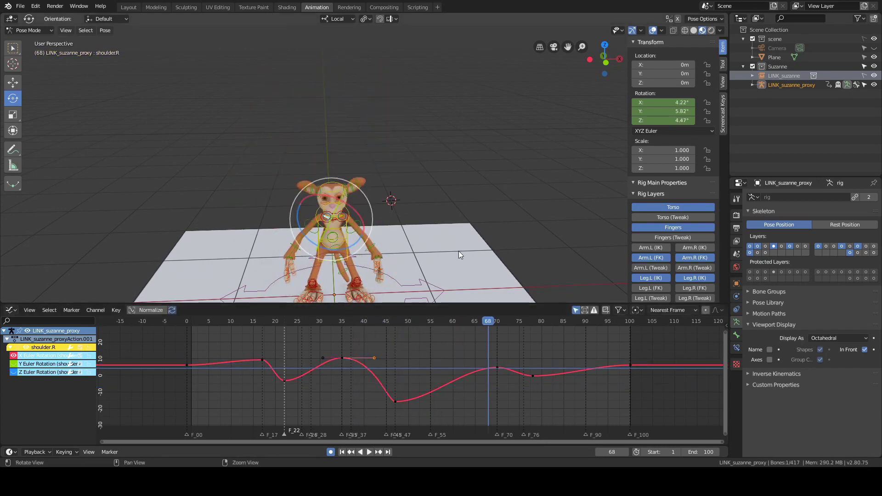
# - Show only the right shoulder's Y rotation curve and play the crouch before the jump
pyautogui.moveTo(459, 251); pyautogui.dragTo(482, 134, button='middle')
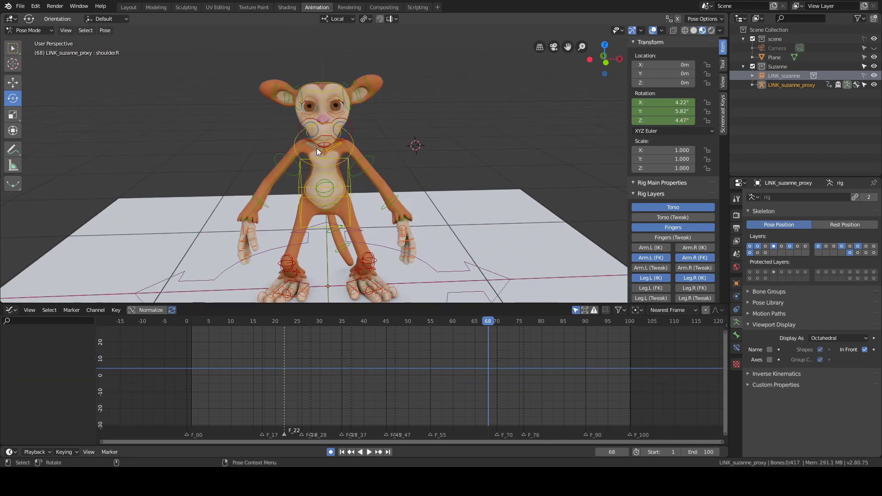
pyautogui.click(316, 148)
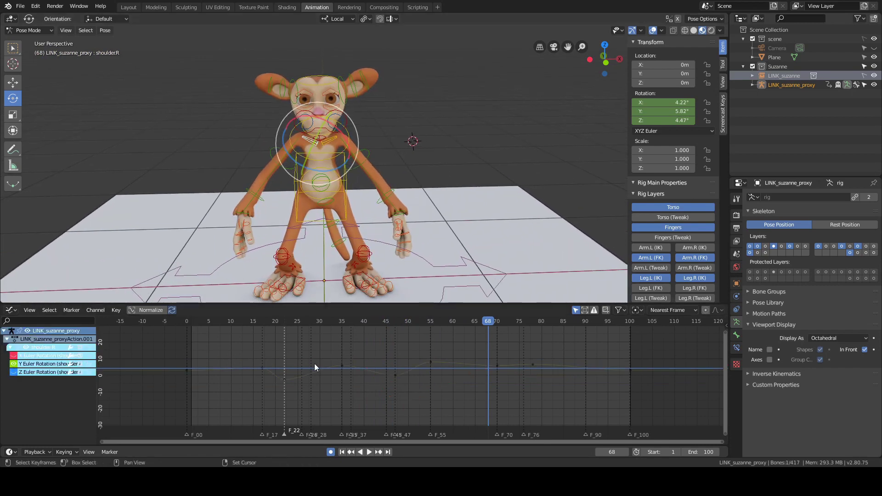
pyautogui.press('a')
pyautogui.press('Home')
pyautogui.scroll(-4, 347, 362)
pyautogui.rightClick(264, 378)
pyautogui.press('space')
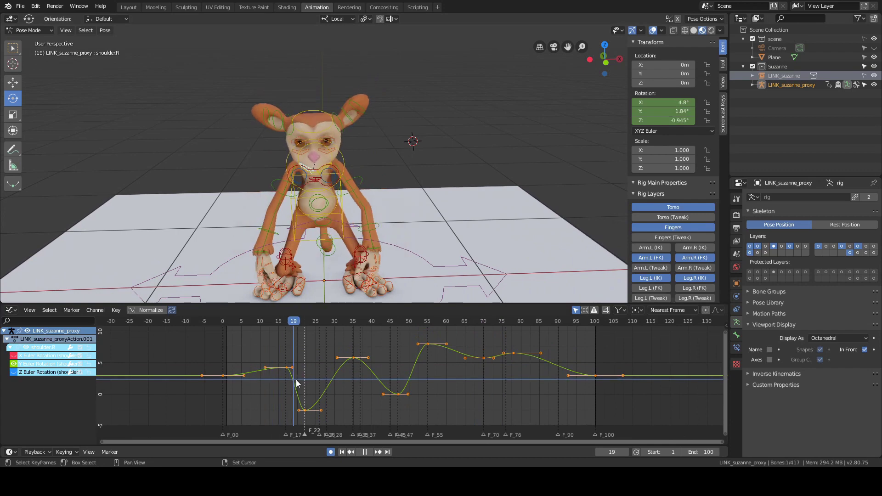
# - Raise the right shoulder's Y rotation keyframe at frame 17 to about 7.9°, judging the pose from the side
pyautogui.press('space')
pyautogui.moveTo(376, 254); pyautogui.dragTo(494, 238, button='middle')
pyautogui.moveTo(260, 369); pyautogui.dragTo(287, 372)
pyautogui.press('space')
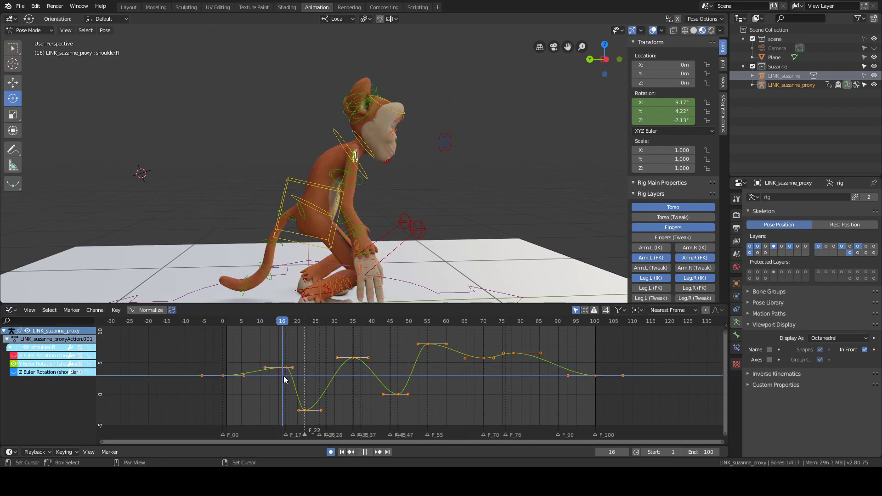
pyautogui.moveTo(317, 378); pyautogui.dragTo(288, 384, button='right')
pyautogui.click(287, 368)
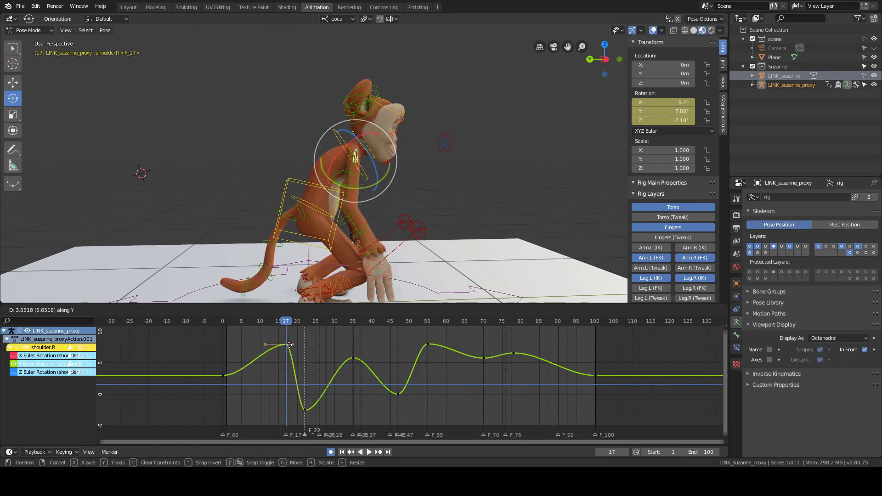
pyautogui.click(288, 345)
# - Try raising the right shoulder's Y rotation keyframe at frame 22
pyautogui.moveTo(287, 363); pyautogui.dragTo(308, 369, button='right')
pyautogui.click(305, 410)
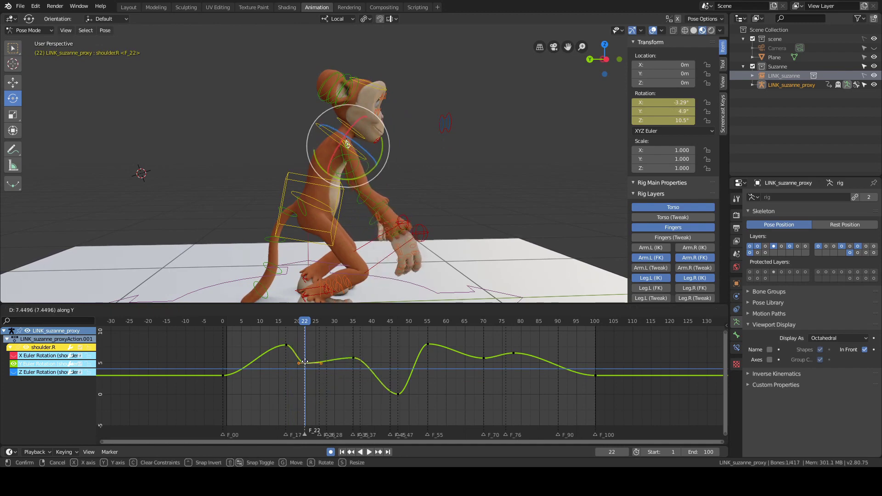
pyautogui.click(305, 410)
pyautogui.moveTo(409, 257); pyautogui.dragTo(469, 217, button='middle')
# - Check the crouch from the side and delete the right shoulder's Y rotation keyframe at frame 22
pyautogui.rightClick(258, 362)
pyautogui.press('space')
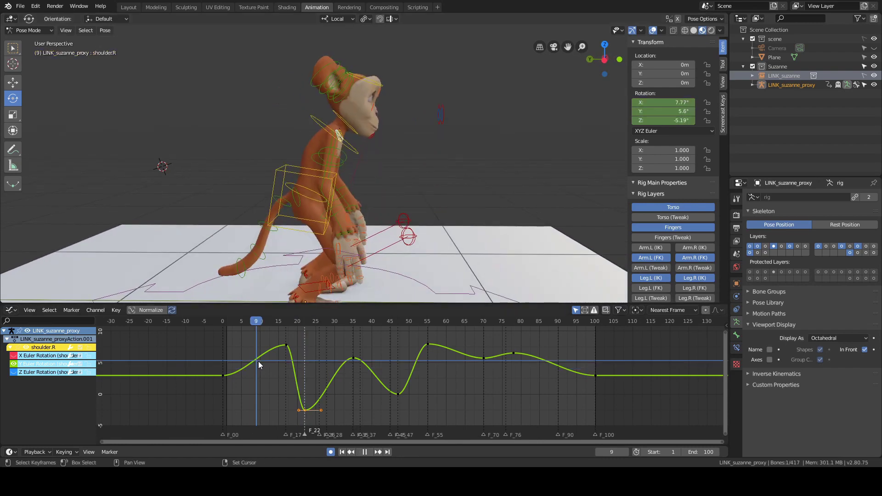
pyautogui.moveTo(258, 361); pyautogui.dragTo(301, 364, button='right')
pyautogui.rightClick(305, 383)
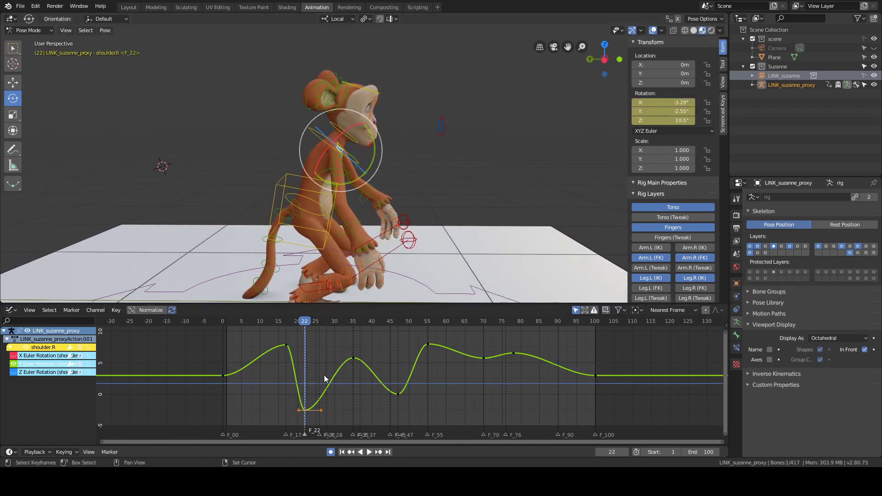
pyautogui.press('x')
pyautogui.click(324, 375)
# - Delete the right shoulder's Y rotation keyframe at frame 35
pyautogui.scroll(-1, 456, 186)
pyautogui.moveTo(270, 353); pyautogui.dragTo(353, 356, button='right')
pyautogui.keyDown('shift'); pyautogui.moveTo(401, 77); pyautogui.dragTo(388, 169, button='middle'); pyautogui.keyUp('shift')
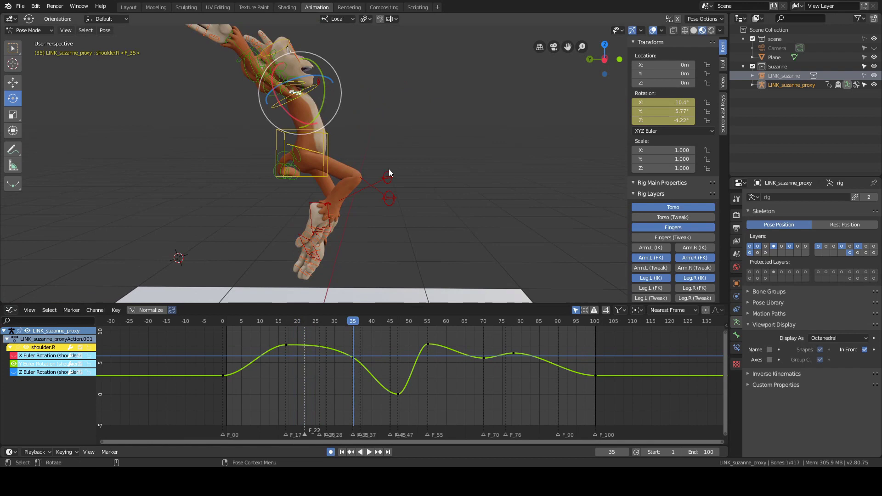
pyautogui.click(353, 357)
pyautogui.press('x')
pyautogui.click(364, 349)
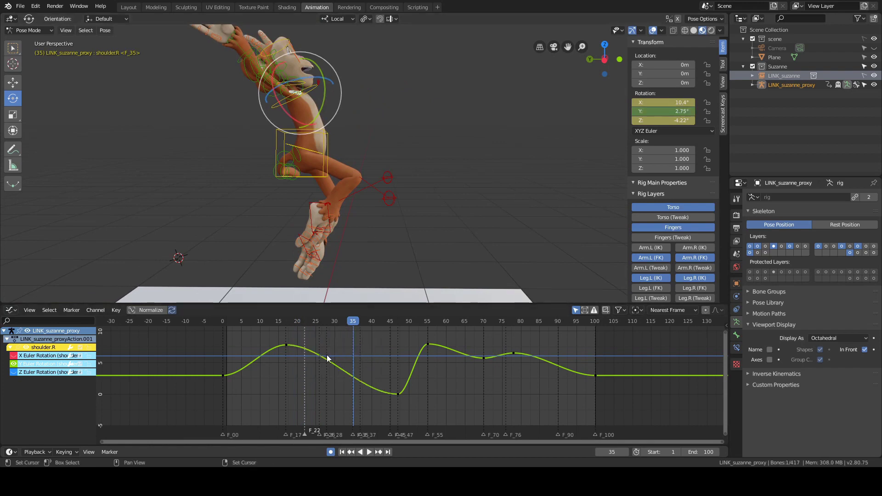
# - Check the right shoulder's motion from several angles through the jump, landing and settle up to frame 94
pyautogui.moveTo(293, 358); pyautogui.dragTo(359, 369, button='right')
pyautogui.keyDown('alt'); pyautogui.moveTo(423, 193); pyautogui.dragTo(355, 228); pyautogui.keyUp('alt')
pyautogui.keyDown('alt'); pyautogui.scroll(-7, 355, 228); pyautogui.keyUp('alt')
pyautogui.keyDown('alt'); pyautogui.scroll(12, 355, 229); pyautogui.keyUp('alt')
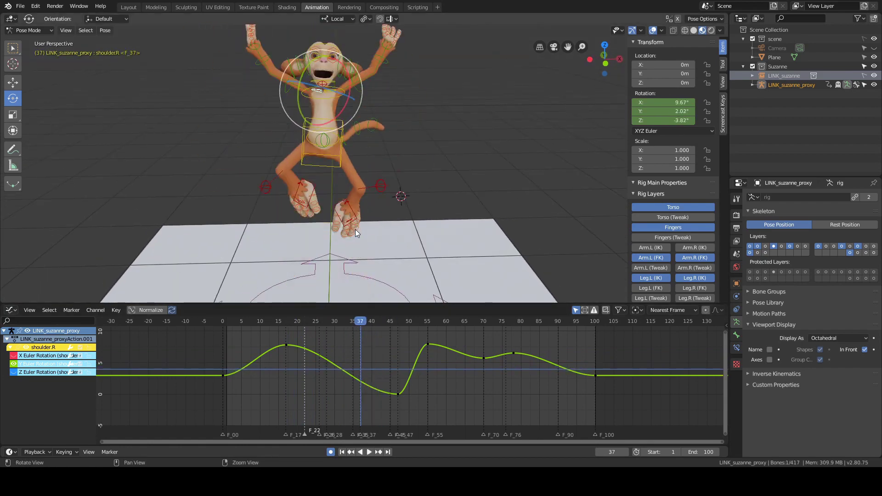
pyautogui.moveTo(317, 336); pyautogui.dragTo(398, 357, button='right')
pyautogui.moveTo(426, 264); pyautogui.dragTo(438, 176, button='middle')
pyautogui.moveTo(373, 330); pyautogui.dragTo(572, 380, button='right')
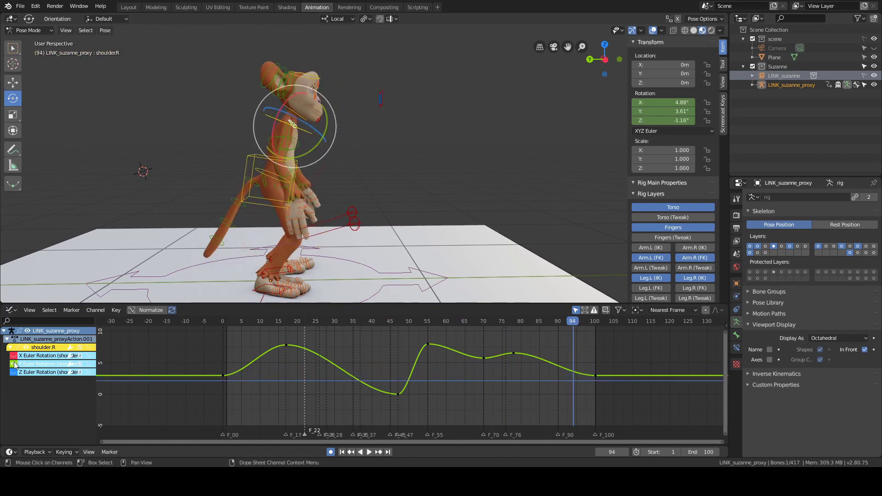
# - Show only the right shoulder's Z rotation curve and examine the crouch up to frame 17 from several angles
pyautogui.press('a')
pyautogui.press('Home')
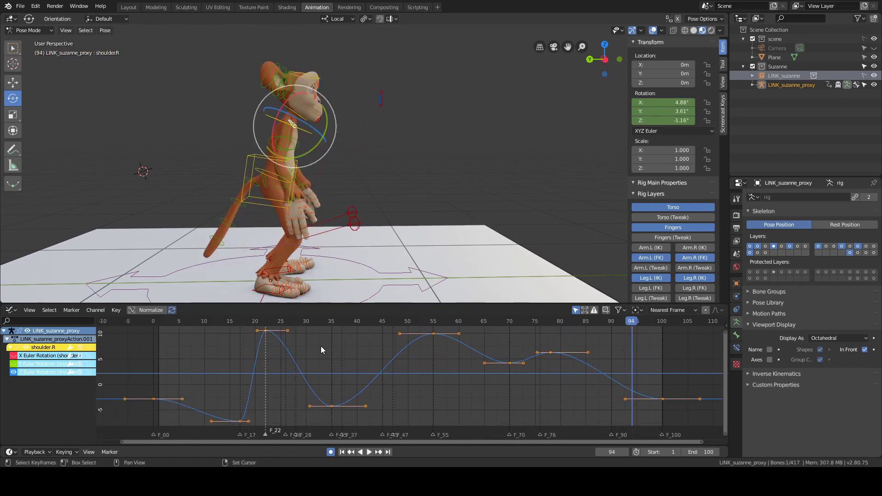
pyautogui.keyDown('ctrl'); pyautogui.moveTo(341, 345); pyautogui.dragTo(344, 354, button='middle'); pyautogui.keyUp('ctrl')
pyautogui.moveTo(344, 354); pyautogui.dragTo(215, 382, button='right')
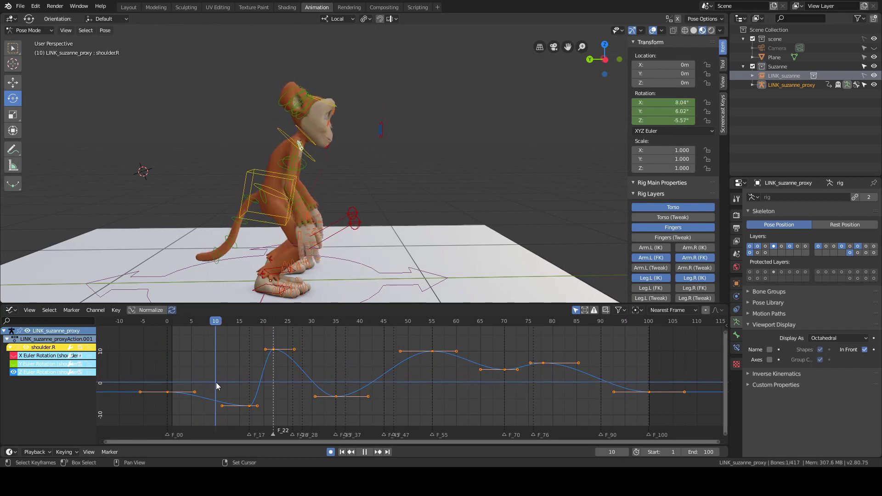
pyautogui.moveTo(417, 183); pyautogui.dragTo(336, 167, button='middle')
pyautogui.moveTo(410, 181)
pyautogui.mouseDown(button='middle')
pyautogui.moveTo(443, 163)
pyautogui.moveTo(476, 161)
pyautogui.moveTo(406, 164)
pyautogui.mouseUp(button='middle')
pyautogui.moveTo(161, 400); pyautogui.dragTo(248, 406)
pyautogui.moveTo(413, 239); pyautogui.dragTo(500, 234, button='middle')
# - Try lowering the right shoulder's Z rotation keyframe at frame 22 along the value axis
pyautogui.moveTo(254, 396); pyautogui.dragTo(274, 387)
pyautogui.click(275, 351)
pyautogui.press('g')
pyautogui.press('y')
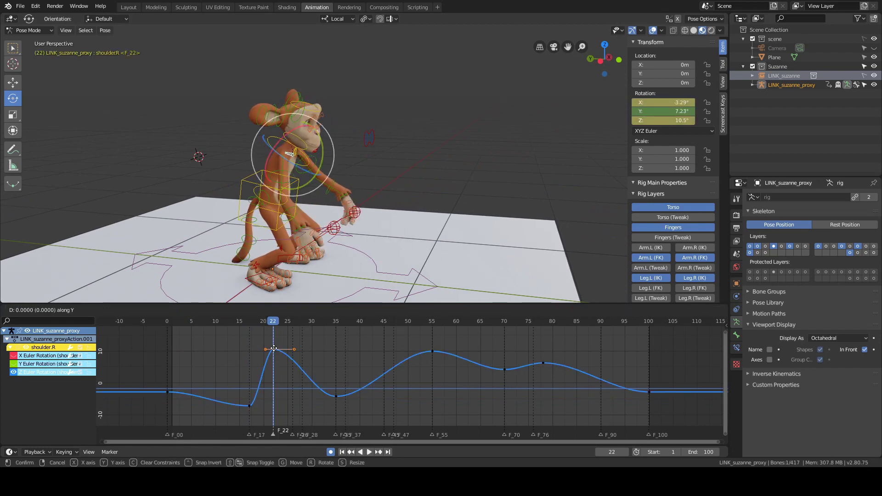
pyautogui.click(274, 350)
pyautogui.moveTo(418, 257); pyautogui.dragTo(331, 255, button='middle')
pyautogui.press('g')
pyautogui.press('y')
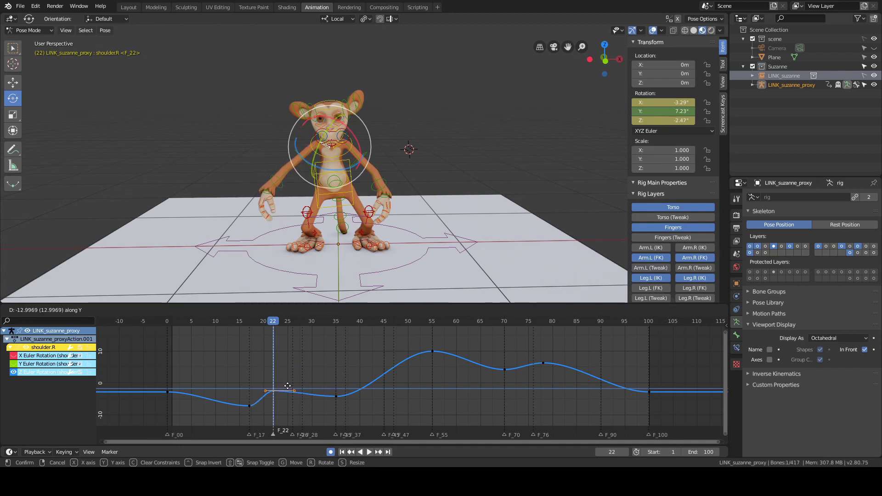
pyautogui.press('Escape')
# - Step through the crouch, takeoff and jump up to frame 40 from the front to examine the right shoulder
pyautogui.moveTo(395, 225); pyautogui.dragTo(259, 363, button='middle')
pyautogui.moveTo(251, 369); pyautogui.dragTo(273, 374)
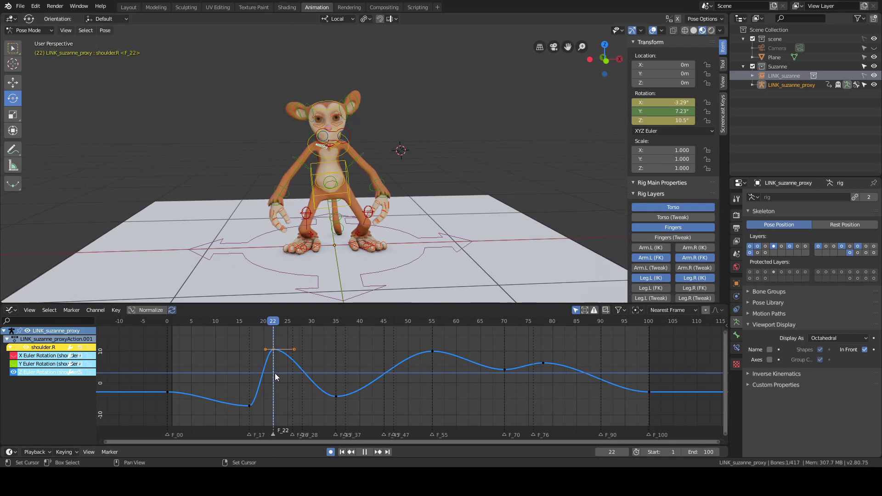
pyautogui.moveTo(321, 294); pyautogui.dragTo(371, 258, button='middle')
pyautogui.press('Left')
pyautogui.press('Left')
pyautogui.press('Left')
pyautogui.press('Left')
pyautogui.press('Right')
pyautogui.press('Right')
pyautogui.press('Right')
pyautogui.press('Right')
pyautogui.press('Right')
pyautogui.press('Right')
pyautogui.press('Right')
pyautogui.press('Right')
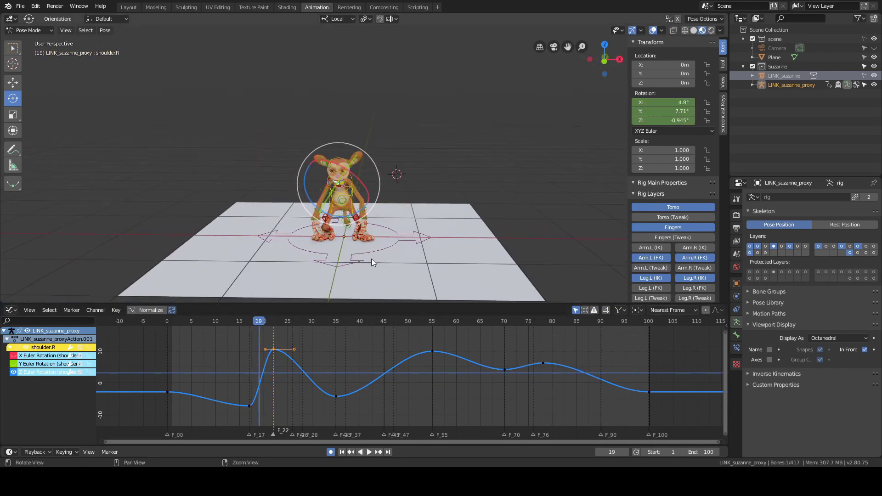
pyautogui.press('Right')
pyautogui.press('Right')
pyautogui.press('Right')
pyautogui.press('Right')
pyautogui.press('Right')
pyautogui.press('Right')
pyautogui.press('Right')
pyautogui.press('Right')
pyautogui.press('Right')
pyautogui.press('Right')
pyautogui.press('Right')
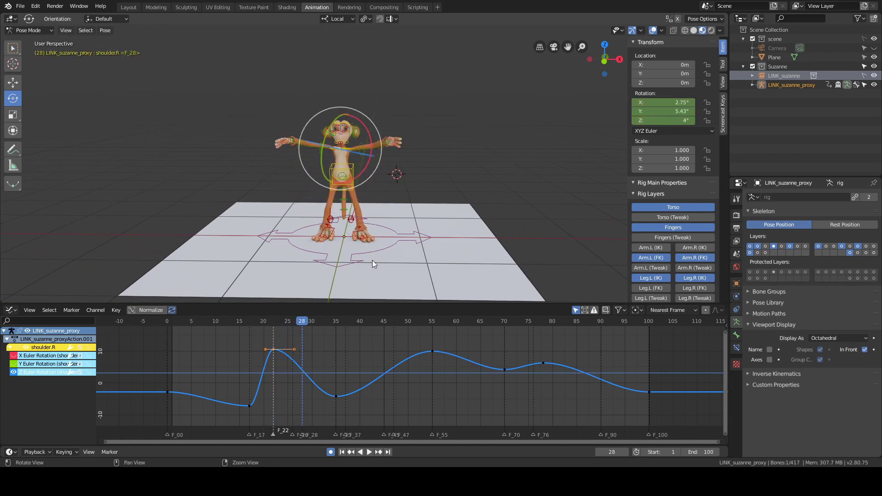
pyautogui.press('Right')
pyautogui.press('Right')
pyautogui.press('Right')
pyautogui.press('Right')
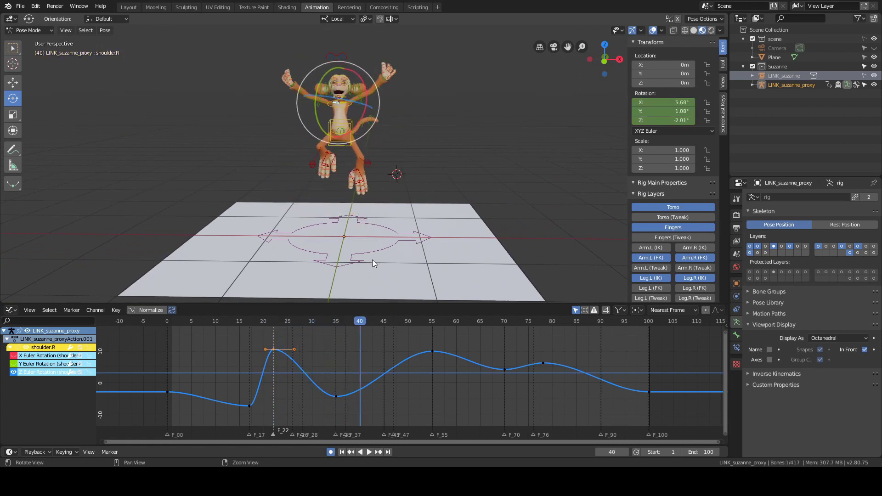
# - Recheck the top of the jump and the descent from frame 34 to frame 43
pyautogui.press('Left')
pyautogui.press('Left')
pyautogui.press('Left')
pyautogui.press('Left')
pyautogui.press('Left')
pyautogui.press('Left')
pyautogui.press('Left')
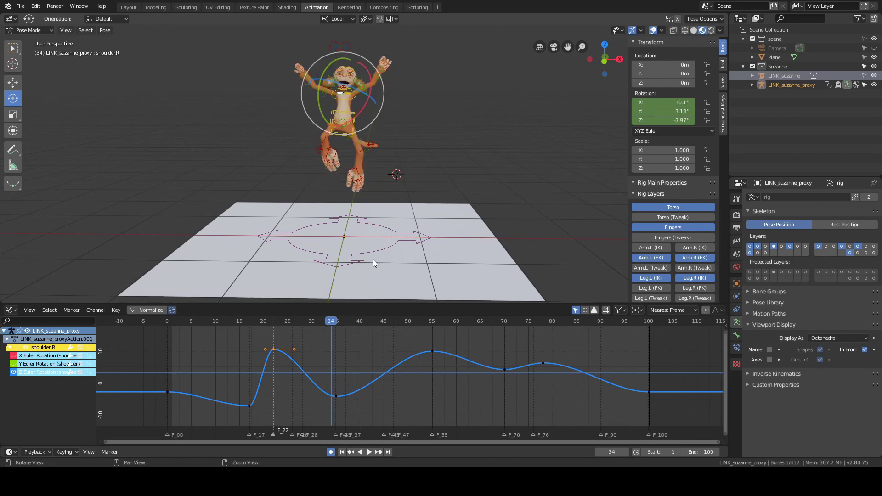
pyautogui.press('Right')
pyautogui.press('Right')
pyautogui.press('Right')
pyautogui.press('Right')
pyautogui.press('Right')
pyautogui.press('Right')
pyautogui.press('Right')
pyautogui.press('Right')
pyautogui.press('Right')
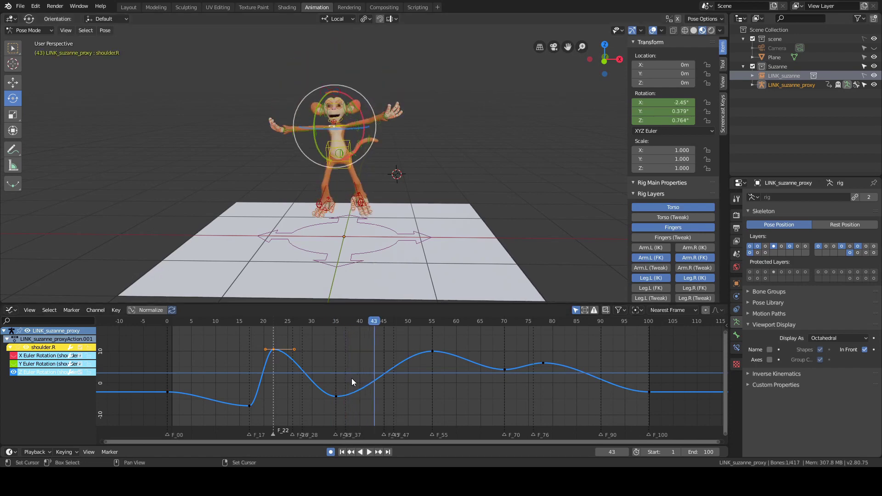
# - Lengthen the right handle of the right shoulder's Z rotation keyframe at frame 35 to about frame 45
pyautogui.click(343, 398)
pyautogui.press('s')
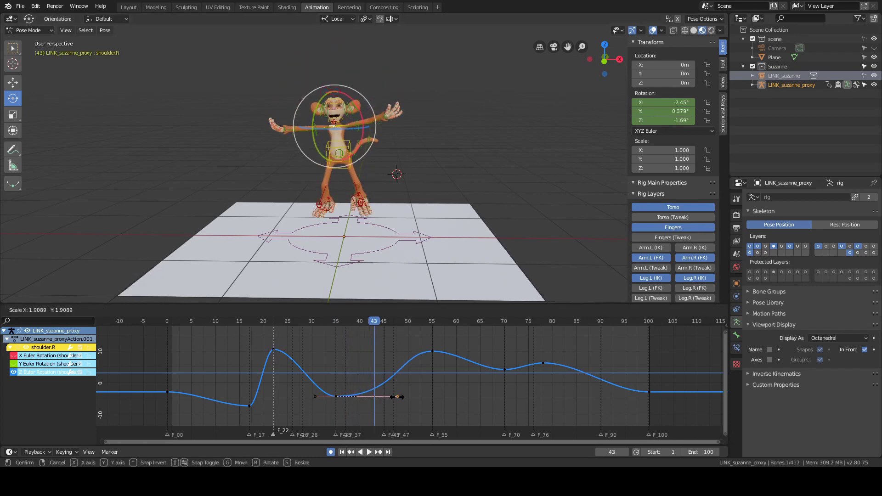
pyautogui.click(384, 398)
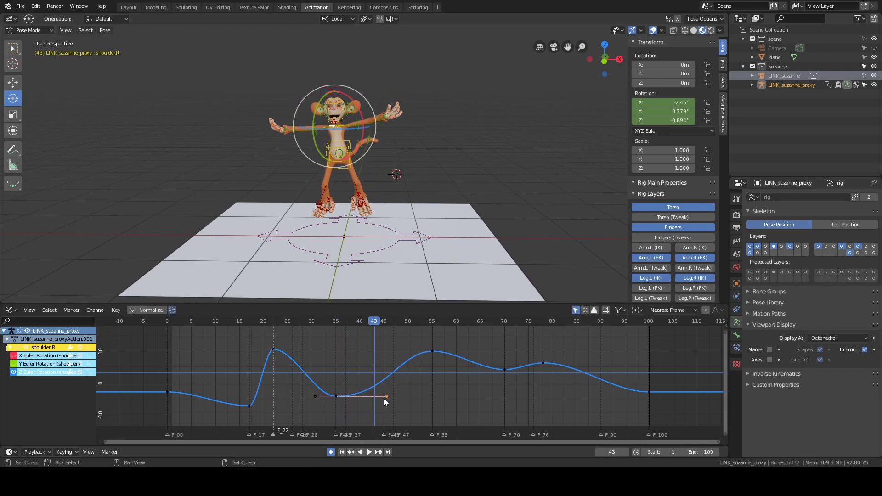
pyautogui.moveTo(391, 248); pyautogui.dragTo(349, 257, button='middle')
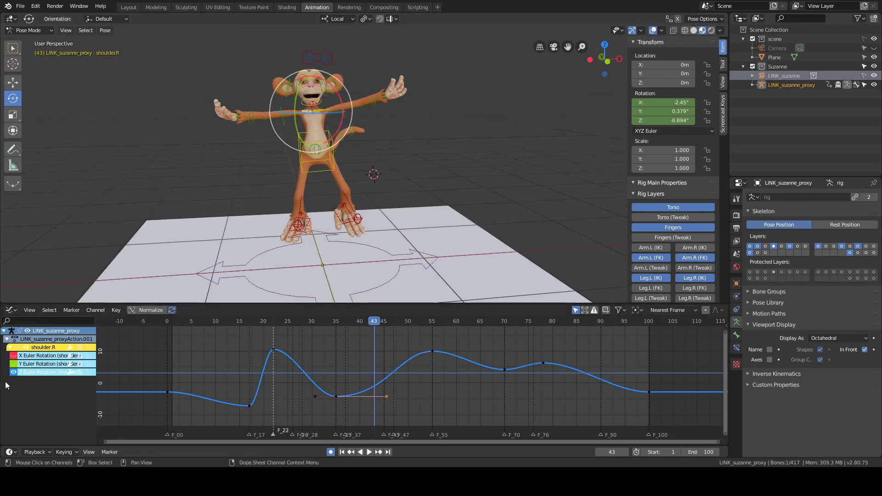
# - Show only the right shoulder's X rotation curve and lengthen the right handle of its keyframe at frame 35
pyautogui.click(14, 372)
pyautogui.click(367, 353)
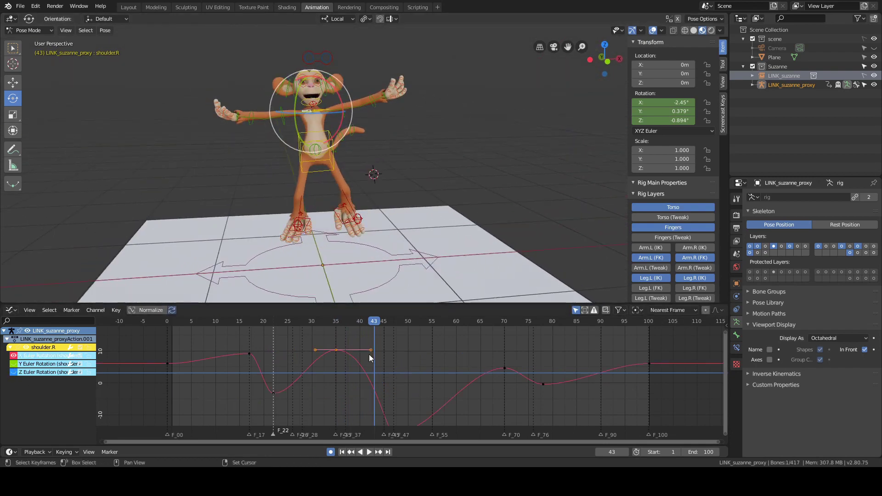
pyautogui.scroll(-1, 376, 352)
pyautogui.press('s')
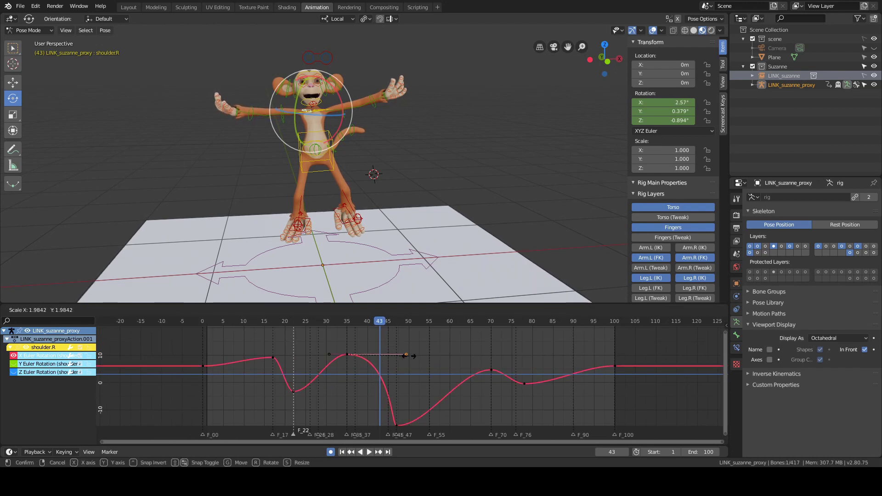
# - Play the animation from frame 34 and check the right shoulder's landing and settle up to frame 100
pyautogui.keyDown('shift'); pyautogui.rightClick(341, 367); pyautogui.keyUp('shift')
pyautogui.scroll(-1, 319, 373)
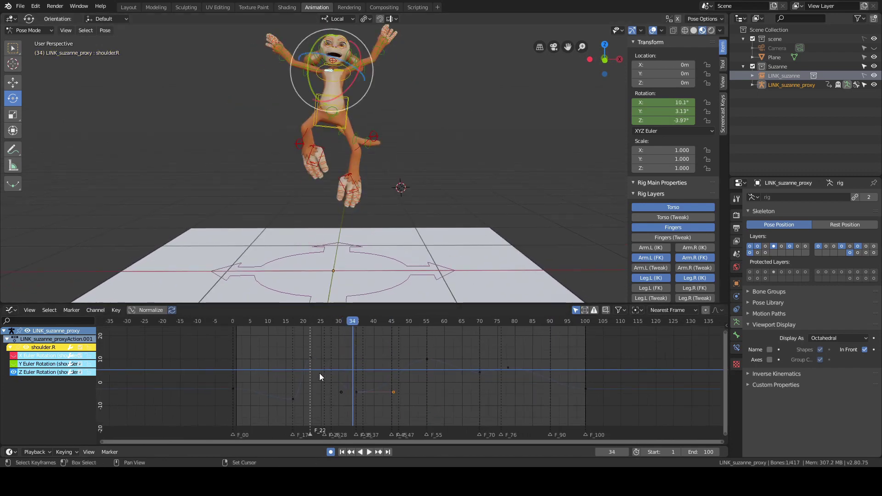
pyautogui.press('space')
pyautogui.moveTo(361, 374); pyautogui.dragTo(585, 403, button='right')
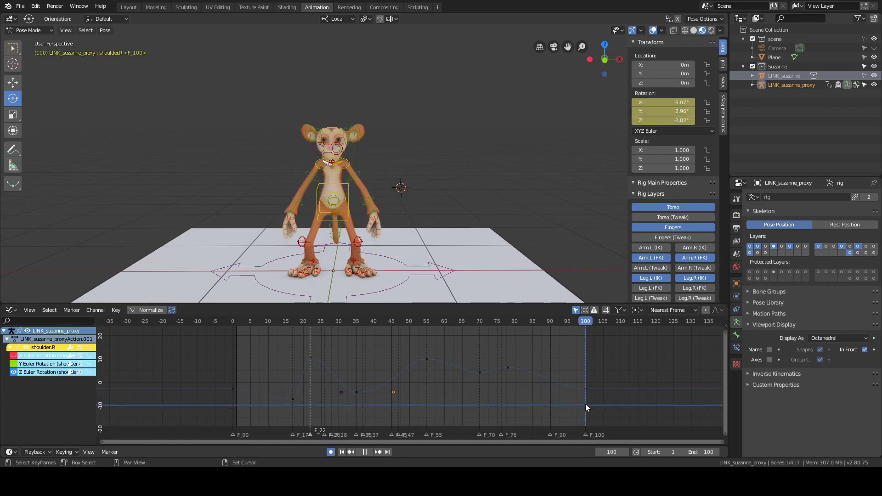
# - Select the right upper arm's FK control and bring up its full X rotation curve
pyautogui.click(507, 208)
pyautogui.scroll(3, 507, 198)
pyautogui.click(324, 186)
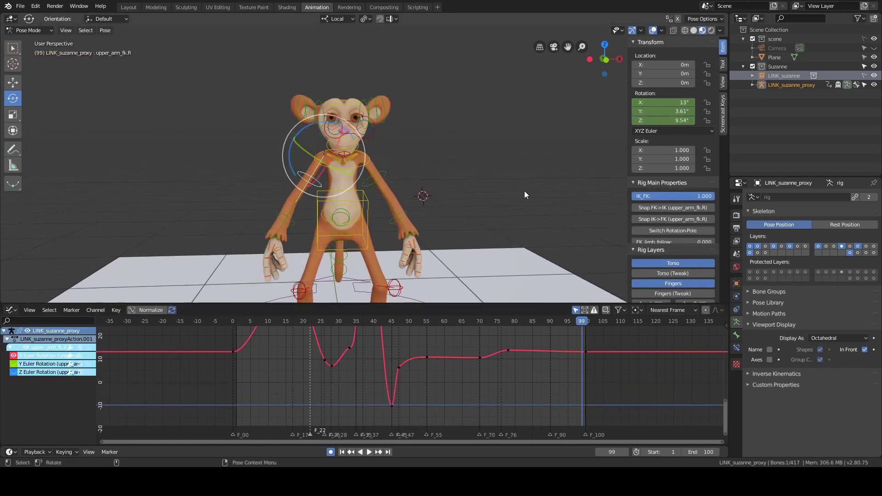
pyautogui.scroll(-2, 525, 191)
pyautogui.keyDown('shift'); pyautogui.scroll(1, 352, 389); pyautogui.keyUp('shift')
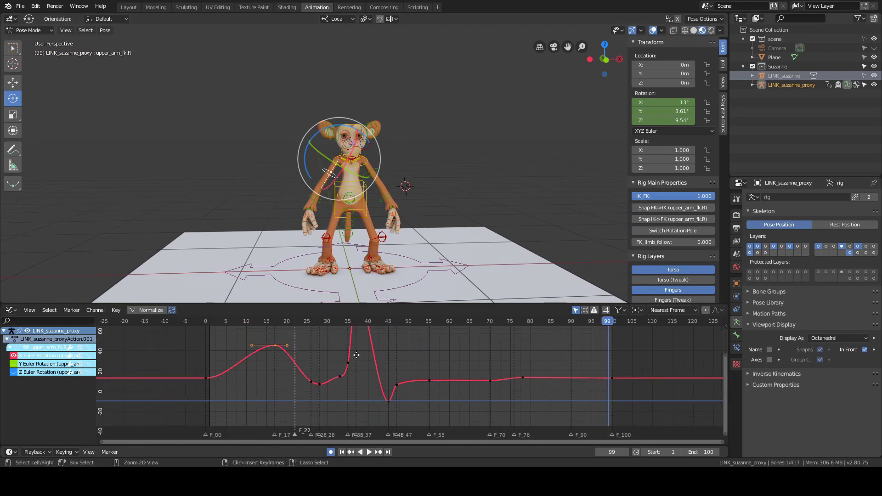
pyautogui.scroll(-3, 362, 370)
pyautogui.moveTo(231, 329); pyautogui.dragTo(569, 395)
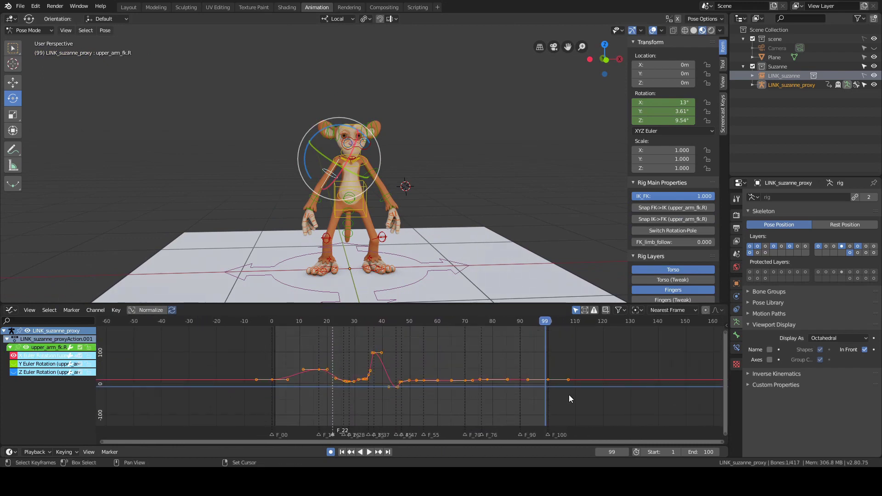
pyautogui.press('Home')
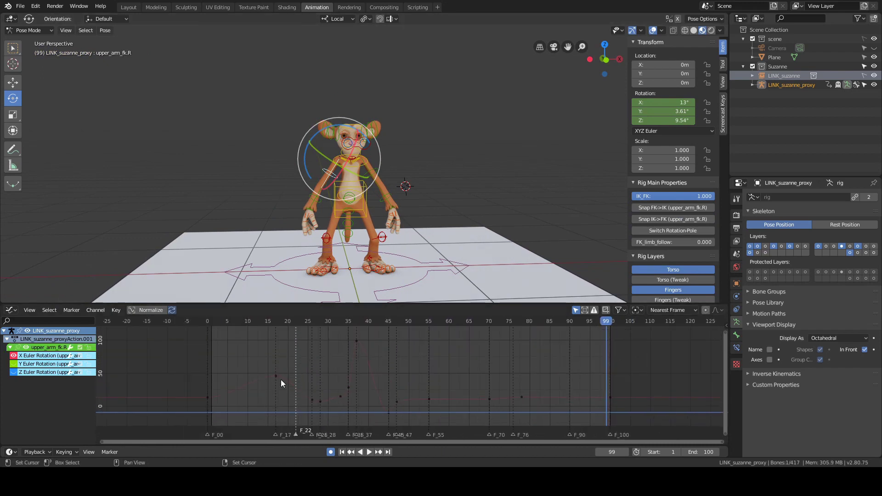
# - Play the animation and examine the right upper arm's takeoff swing from the side up to frame 36
pyautogui.press('space')
pyautogui.press('space')
pyautogui.moveTo(464, 230); pyautogui.dragTo(396, 248, button='middle')
pyautogui.moveTo(276, 362); pyautogui.dragTo(321, 363)
pyautogui.moveTo(414, 195); pyautogui.dragTo(401, 260, button='middle')
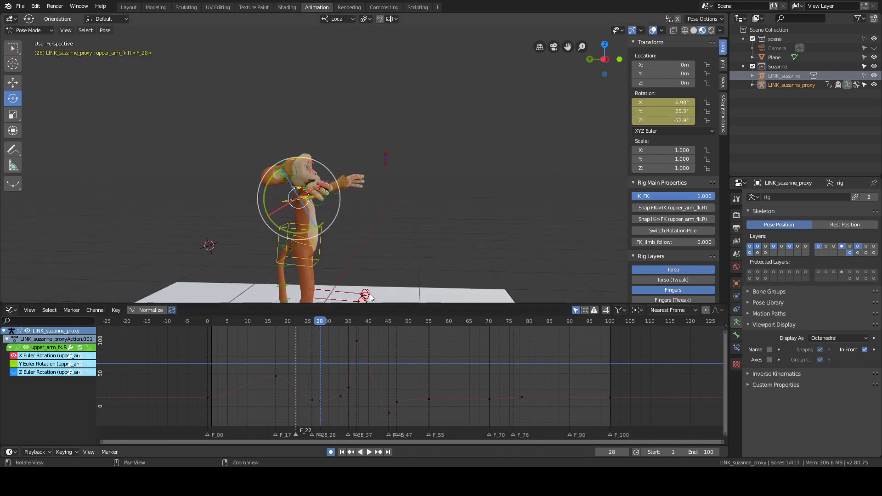
pyautogui.press('Right')
pyautogui.press('Right')
pyautogui.press('Right')
pyautogui.press('Right')
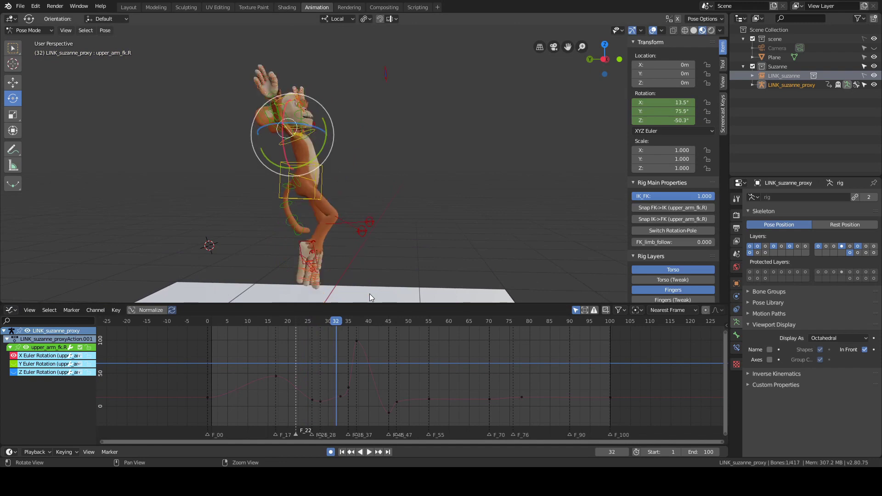
pyautogui.press('Right')
pyautogui.press('Right')
pyautogui.press('Right')
pyautogui.press('Right')
pyautogui.press('Right')
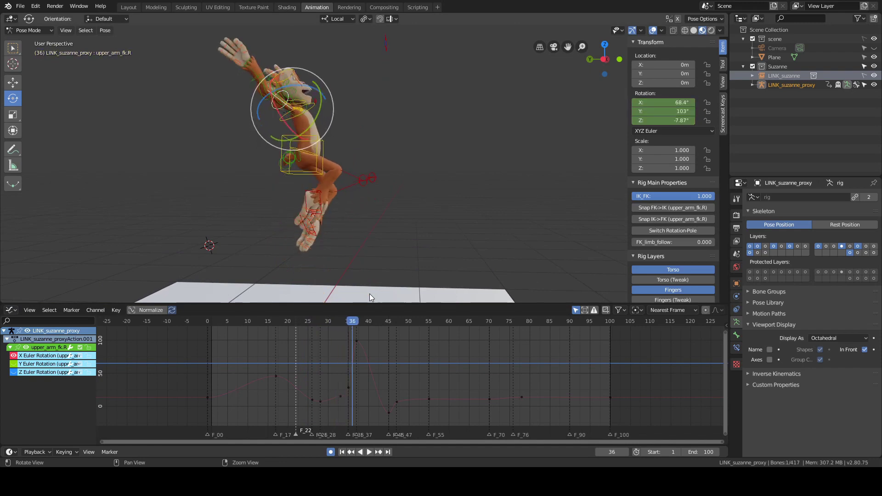
# - Compare the right upper arm's poses at frames 35, 36 and 37 from the side
pyautogui.press('Left')
pyautogui.press('Left')
pyautogui.press('Right')
pyautogui.press('Right')
pyautogui.press('Left')
pyautogui.press('Right')
pyautogui.press('Left')
pyautogui.press('Right')
pyautogui.press('Left')
pyautogui.press('Left')
pyautogui.press('Right')
pyautogui.press('Right')
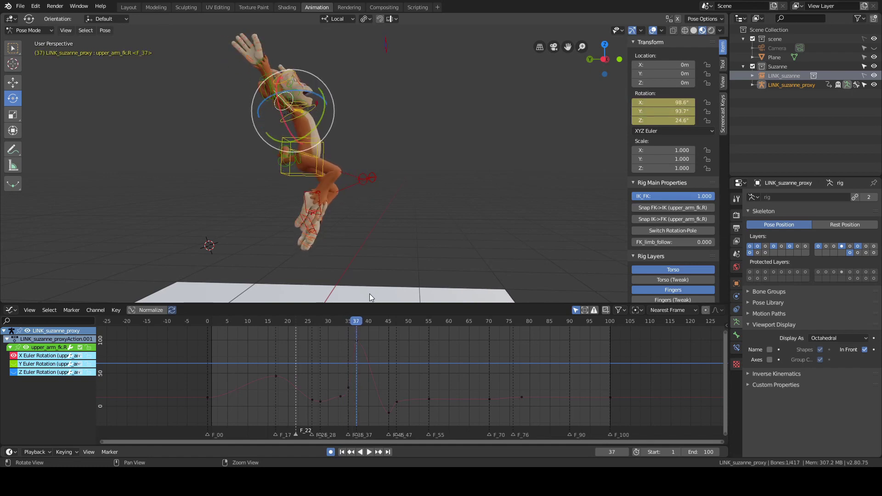
pyautogui.press('Left')
pyautogui.press('Left')
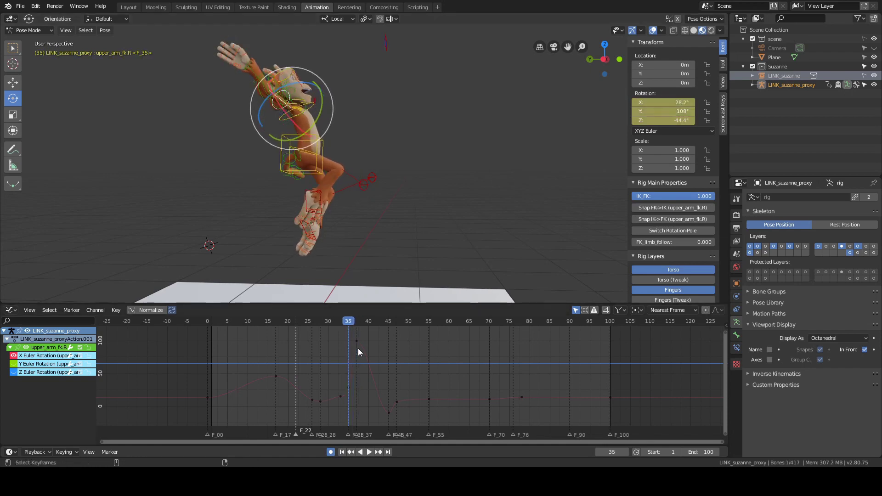
# - Recheck the right upper arm's swing from frame 27 into the jump from the side
pyautogui.press('Left')
pyautogui.press('Left')
pyautogui.press('Left')
pyautogui.press('Left')
pyautogui.press('Left')
pyautogui.press('Left')
pyautogui.press('Left')
pyautogui.press('Left')
pyautogui.press('Left')
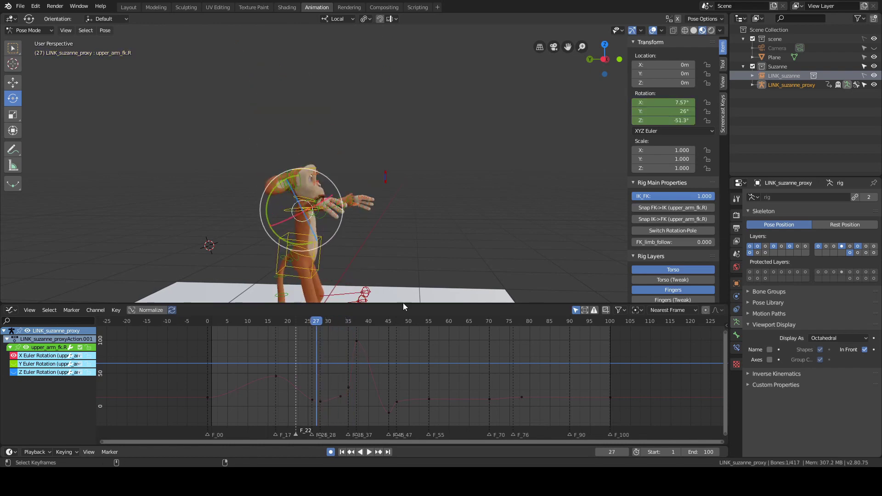
pyautogui.moveTo(405, 297); pyautogui.dragTo(411, 244, button='middle')
pyautogui.press('Right')
pyautogui.press('Right')
pyautogui.press('Right')
pyautogui.press('Right')
pyautogui.press('Right')
pyautogui.press('Right')
pyautogui.press('Right')
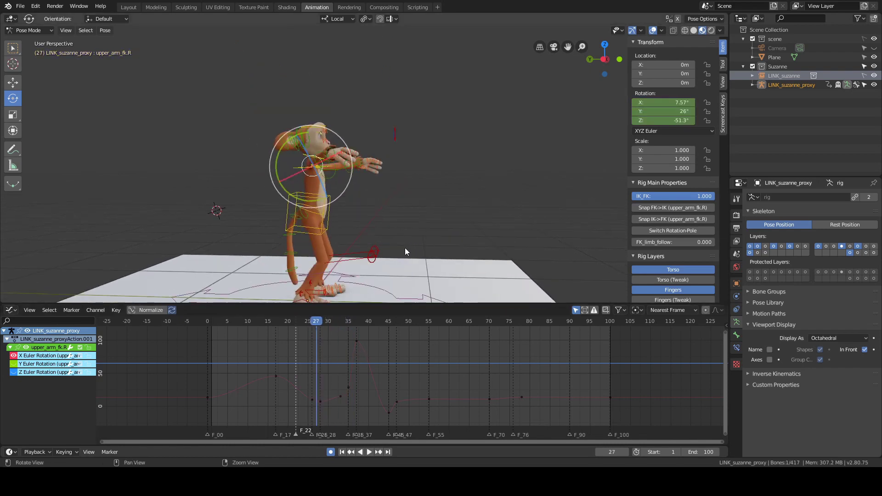
pyautogui.press('Left')
pyautogui.press('Left')
pyautogui.press('Left')
pyautogui.press('Left')
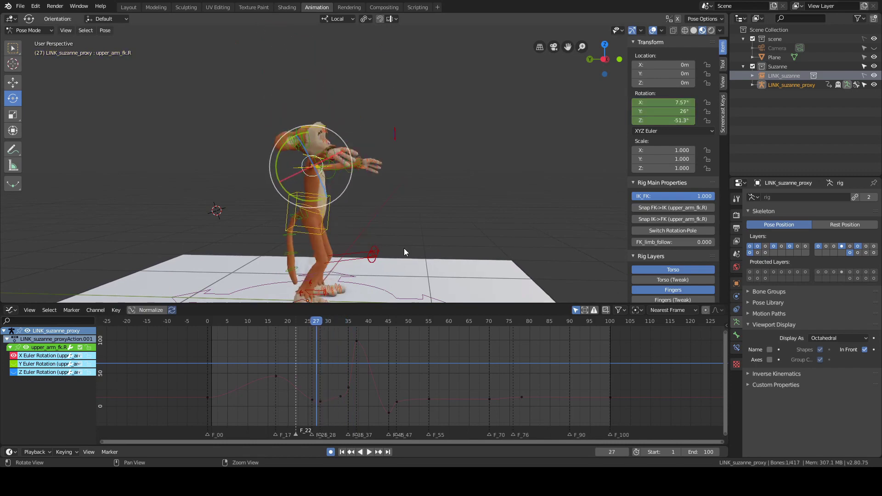
# - Try deleting the right upper arm's X rotation keyframes from frame 26 to frame 35
pyautogui.moveTo(295, 374); pyautogui.dragTo(353, 416)
pyautogui.press('Delete')
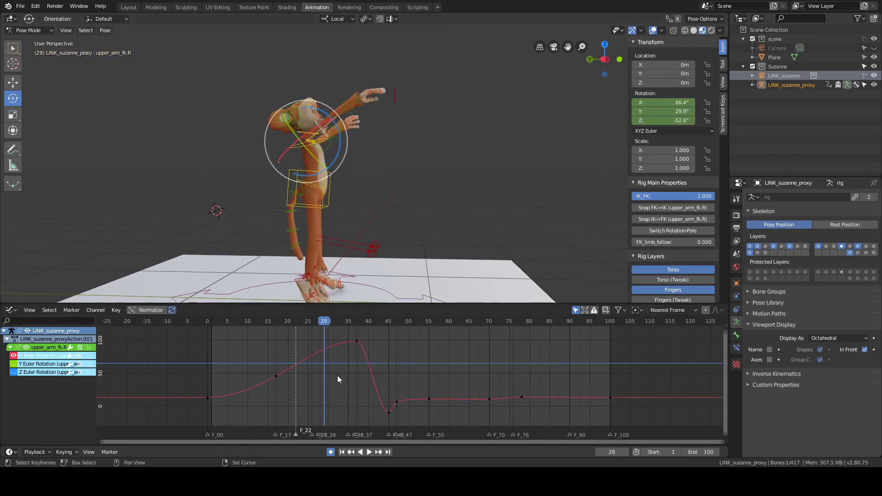
pyautogui.moveTo(354, 258); pyautogui.dragTo(446, 242, button='middle')
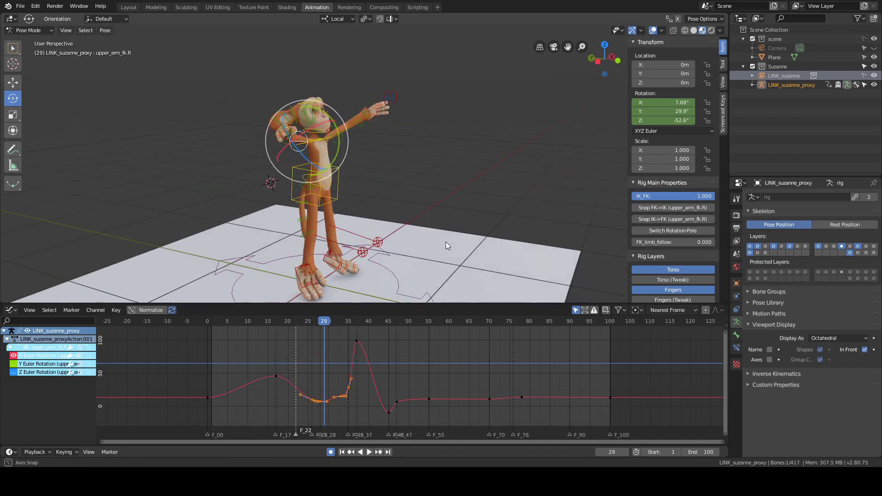
# - Examine the right upper arm's raising motion from frame 23 to frame 37 from several angles
pyautogui.press('space')
pyautogui.click(300, 367)
pyautogui.moveTo(300, 368); pyautogui.dragTo(312, 368)
pyautogui.press('space')
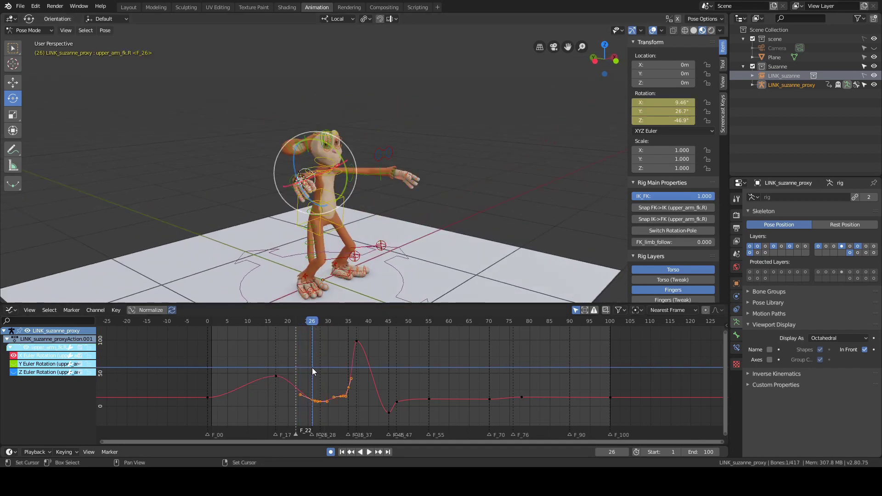
pyautogui.moveTo(404, 216); pyautogui.dragTo(435, 187, button='middle')
pyautogui.moveTo(301, 367); pyautogui.dragTo(356, 378)
pyautogui.moveTo(414, 193); pyautogui.dragTo(440, 114, button='middle')
pyautogui.keyDown('shift'); pyautogui.moveTo(440, 114); pyautogui.dragTo(435, 170, button='middle'); pyautogui.keyUp('shift')
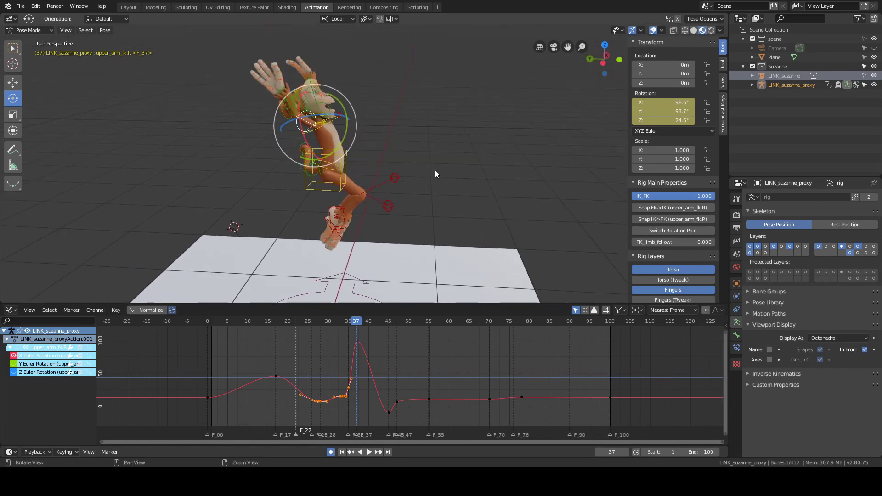
# - Try deleting the right upper arm's X rotation keyframe at frame 37, then undo the deletion
pyautogui.moveTo(346, 331); pyautogui.dragTo(371, 346)
pyautogui.press('x')
pyautogui.click(371, 346)
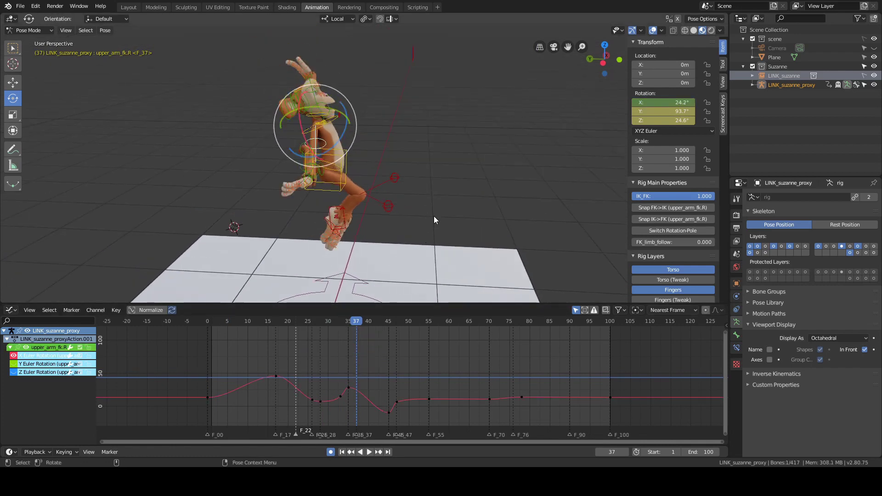
pyautogui.hotkey('ctrl', 'z')
# - Check the arm poses from the front back to frame 32 and show the Z rotation curve alongside the X curve
pyautogui.keyDown('alt'); pyautogui.moveTo(462, 222); pyautogui.dragTo(410, 202); pyautogui.keyUp('alt')
pyautogui.keyDown('alt'); pyautogui.moveTo(410, 203); pyautogui.dragTo(411, 219, button='middle'); pyautogui.keyUp('alt')
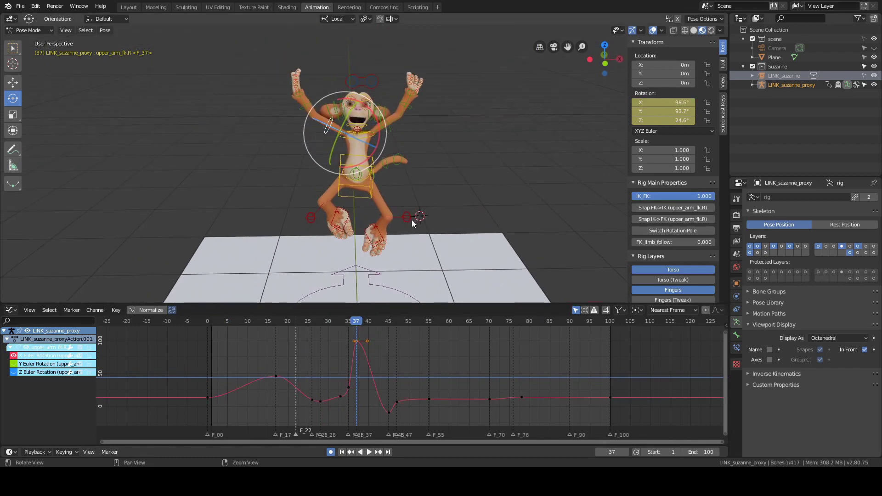
pyautogui.keyDown('alt'); pyautogui.moveTo(412, 219); pyautogui.dragTo(417, 220); pyautogui.keyUp('alt')
pyautogui.moveTo(335, 357); pyautogui.dragTo(291, 377)
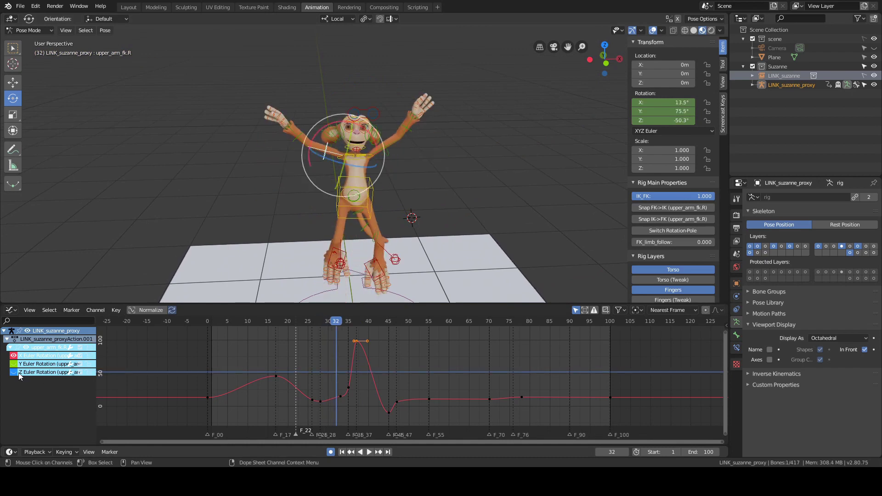
pyautogui.keyDown('ctrl'); pyautogui.moveTo(369, 343); pyautogui.dragTo(362, 366, button='middle'); pyautogui.keyUp('ctrl')
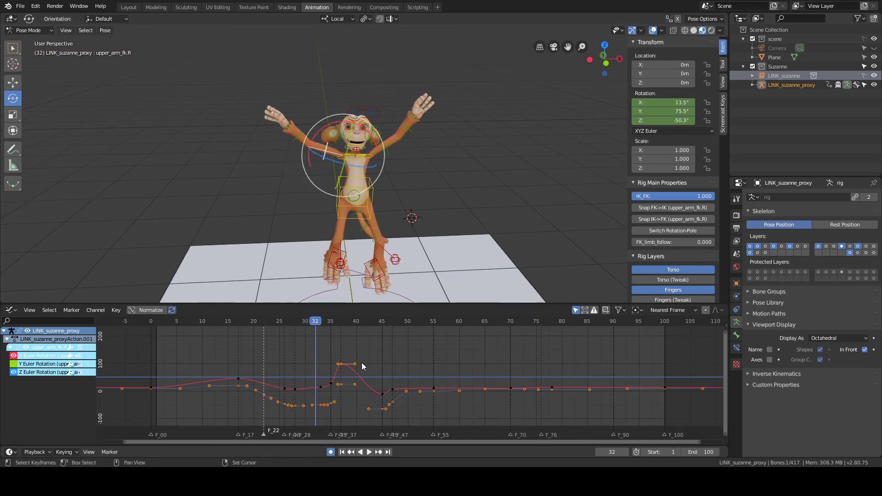
# - Examine the right upper arm's pose from frame 32 back to frame 22 from the side, alongside its rotation curves
pyautogui.scroll(2, 360, 365)
pyautogui.moveTo(316, 346); pyautogui.dragTo(334, 344, button='middle')
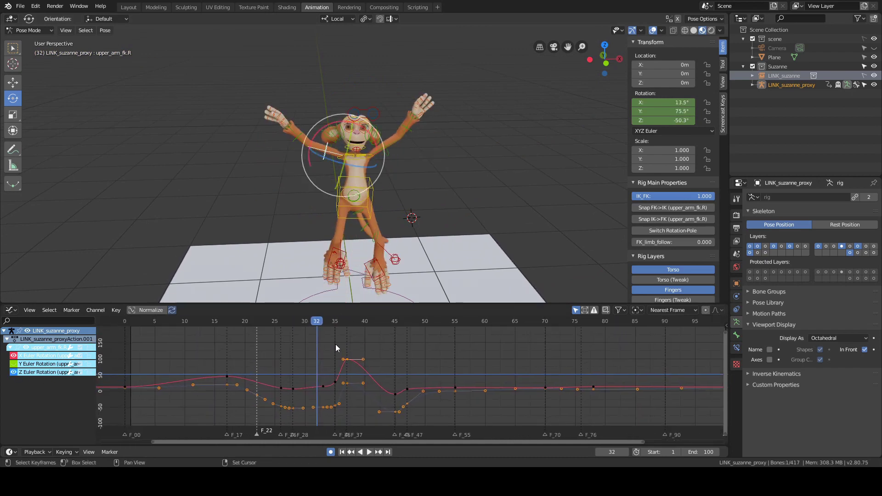
pyautogui.click(336, 344)
pyautogui.moveTo(285, 380)
pyautogui.mouseDown(button='right')
pyautogui.moveTo(335, 389)
pyautogui.moveTo(286, 391)
pyautogui.mouseUp(button='right')
pyautogui.moveTo(389, 276); pyautogui.dragTo(448, 200, button='middle')
pyautogui.press('Left')
pyautogui.press('Left')
pyautogui.press('Left')
pyautogui.press('Left')
pyautogui.press('Left')
pyautogui.press('Left')
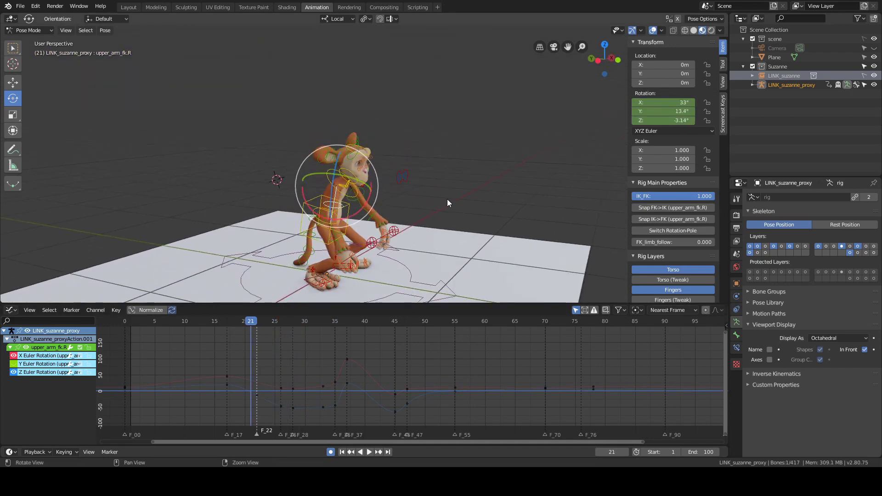
pyautogui.press('Right')
pyautogui.press('Delete')
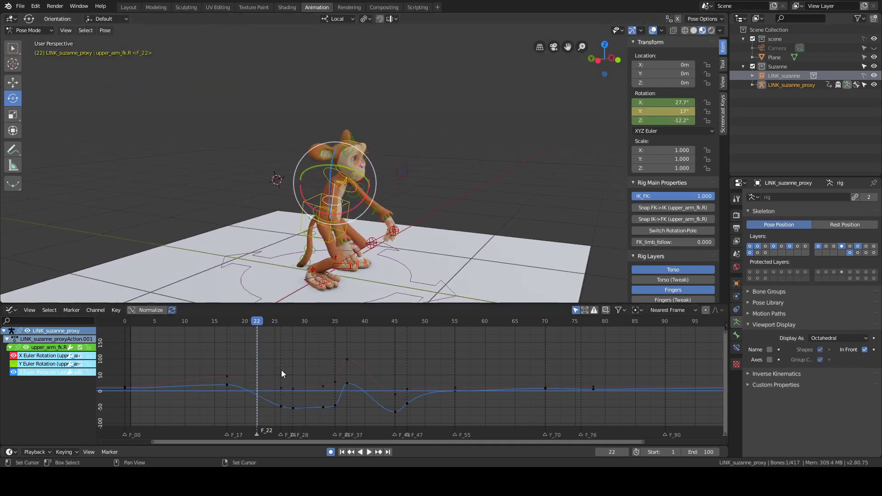
pyautogui.moveTo(423, 234); pyautogui.dragTo(390, 237, button='middle')
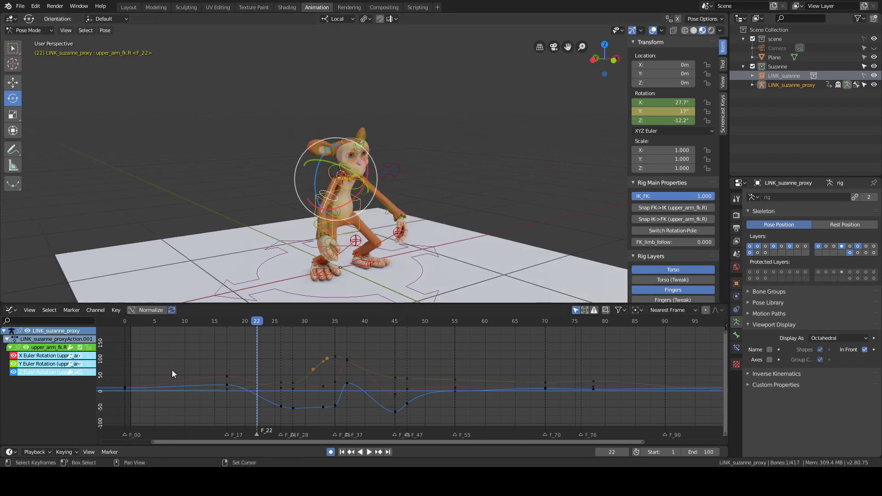
# - Review the arm raise from frame 22 to frame 30 from the front
pyautogui.press('space')
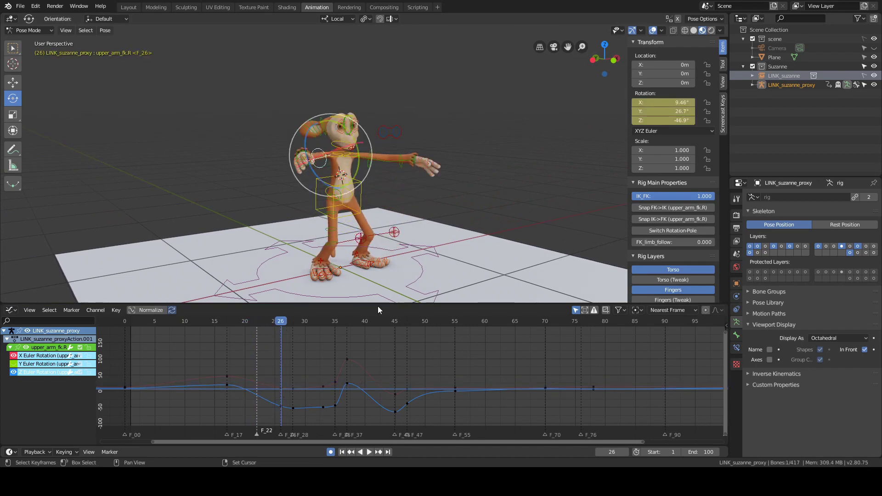
pyautogui.moveTo(390, 285); pyautogui.dragTo(416, 276, button='middle')
pyautogui.press('space')
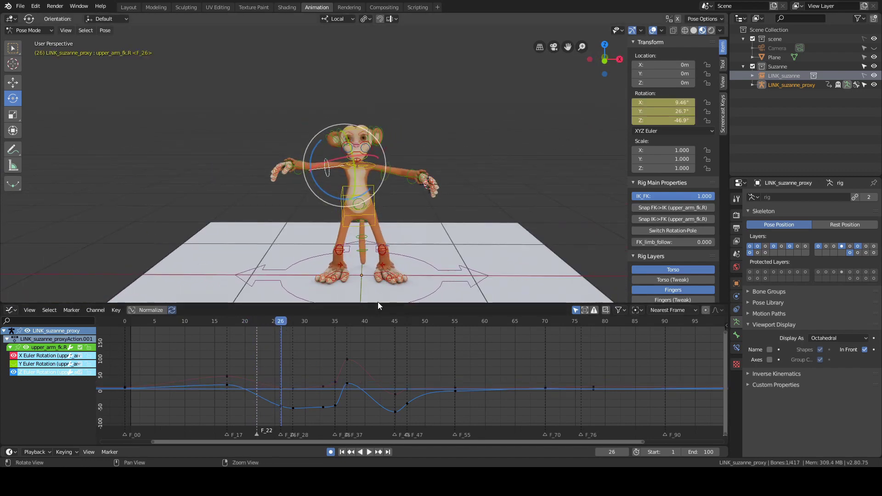
pyautogui.press('Right')
pyautogui.press('Right')
pyautogui.press('Right')
pyautogui.press('Right')
pyautogui.press('Right')
pyautogui.press('Right')
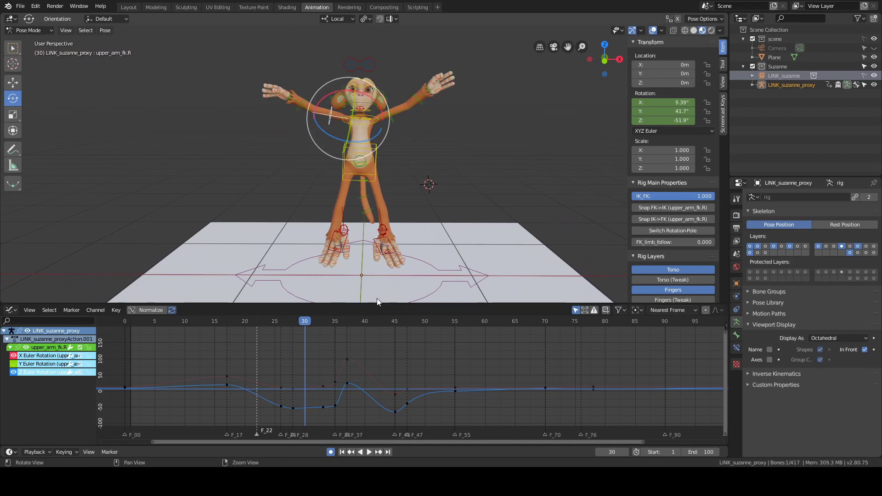
# - Step back to the start of the arm raise and follow it through to frame 37 from the side
pyautogui.moveTo(299, 236); pyautogui.dragTo(326, 219, button='middle')
pyautogui.press('Left')
pyautogui.press('Left')
pyautogui.press('Left')
pyautogui.press('Left')
pyautogui.press('Left')
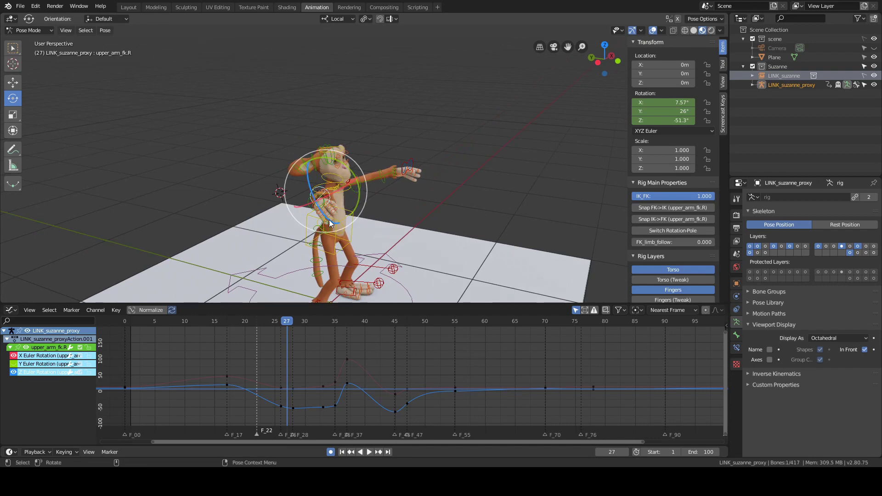
pyautogui.press('Right')
pyautogui.press('Right')
pyautogui.press('Right')
pyautogui.press('Right')
pyautogui.press('Right')
pyautogui.press('Right')
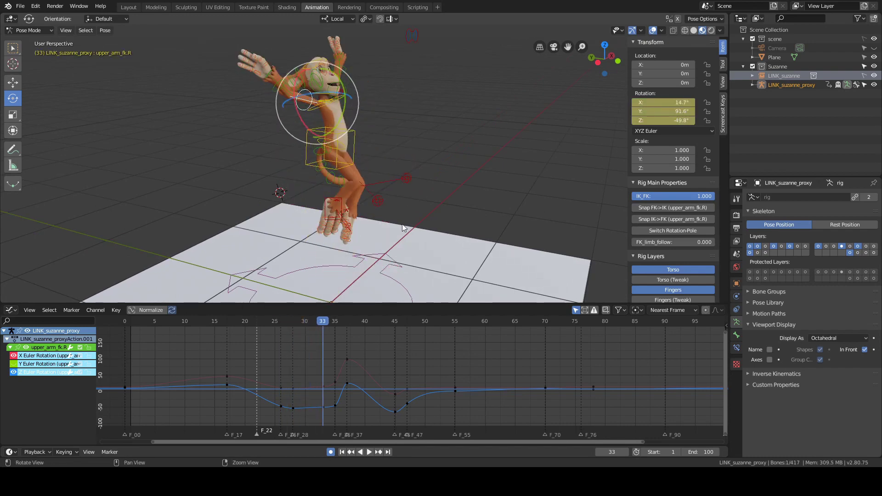
pyautogui.moveTo(401, 225); pyautogui.dragTo(418, 233, button='middle')
pyautogui.press('Right')
pyautogui.press('Right')
pyautogui.press('Right')
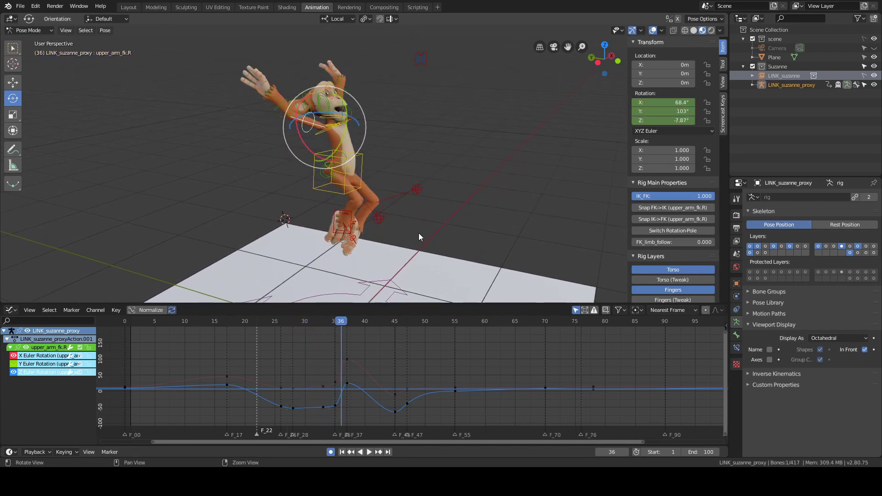
pyautogui.press('Right')
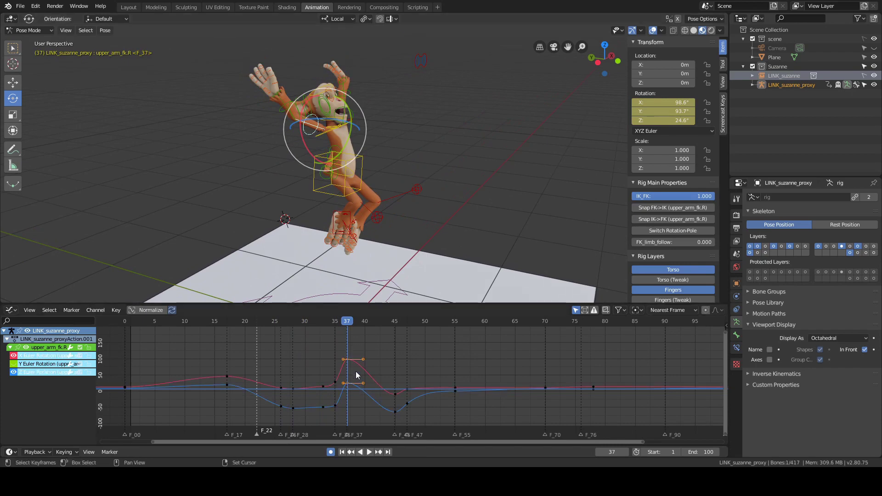
# - Try moving the right upper arm's X and Z rotation keyframes at frame 37 vertically
pyautogui.press('g')
pyautogui.press('y')
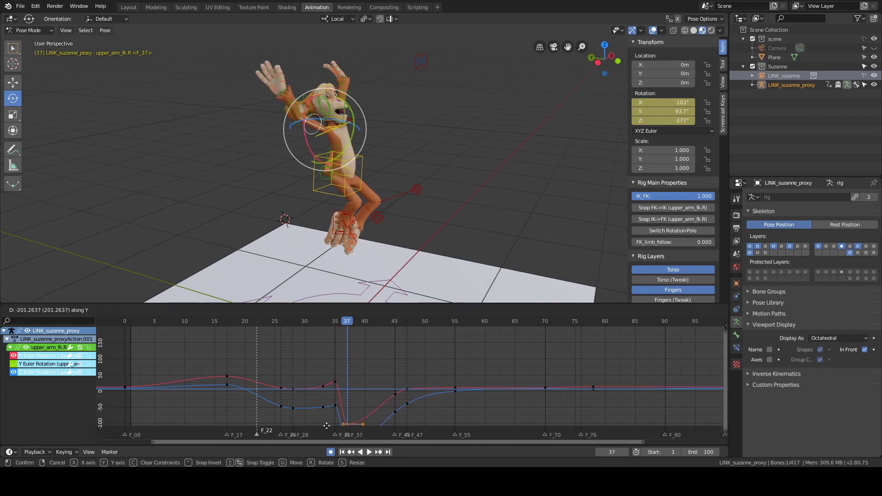
pyautogui.rightClick(311, 370)
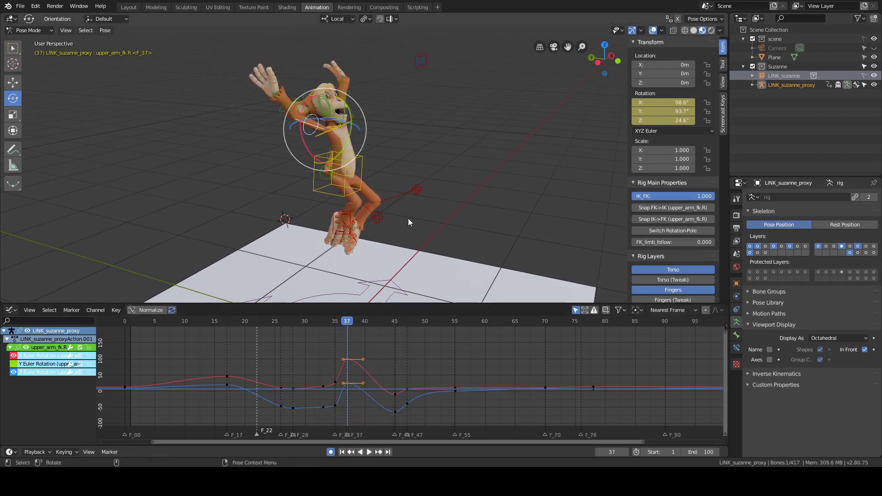
# - Set the transform orientation to Gimbal and view the right upper arm's rotation axes at frame 37 from the side
pyautogui.press('.')
pyautogui.press('m')
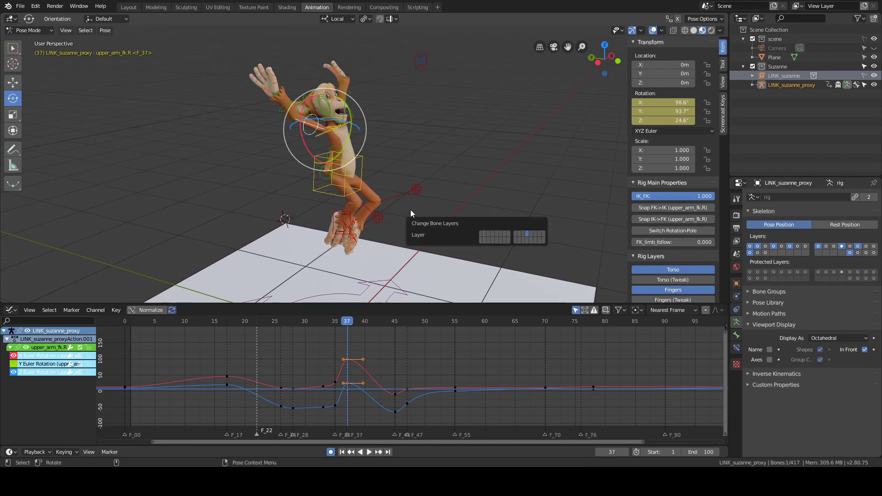
pyautogui.press(',')
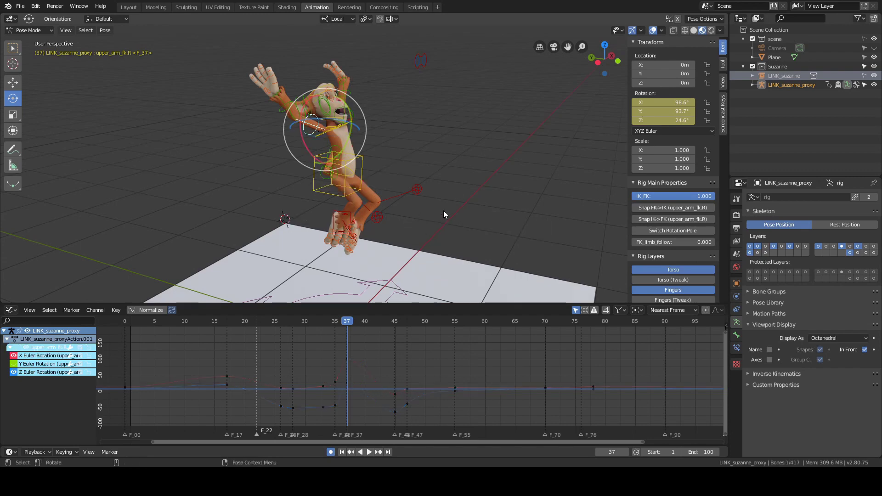
pyautogui.press(',')
pyautogui.click(439, 170)
pyautogui.moveTo(438, 170)
pyautogui.mouseDown(button='middle')
pyautogui.moveTo(442, 184)
pyautogui.moveTo(404, 186)
pyautogui.moveTo(446, 164)
pyautogui.mouseUp(button='middle')
pyautogui.moveTo(397, 137)
pyautogui.mouseDown(button='middle')
pyautogui.moveTo(438, 136)
pyautogui.moveTo(401, 145)
pyautogui.mouseUp(button='middle')
pyautogui.moveTo(427, 172)
pyautogui.mouseDown(button='middle')
pyautogui.moveTo(397, 172)
pyautogui.moveTo(417, 171)
pyautogui.moveTo(410, 173)
pyautogui.mouseUp(button='middle')
pyautogui.moveTo(299, 401); pyautogui.dragTo(344, 402, button='right')
pyautogui.keyDown('alt'); pyautogui.moveTo(442, 148); pyautogui.dragTo(446, 113); pyautogui.keyUp('alt')
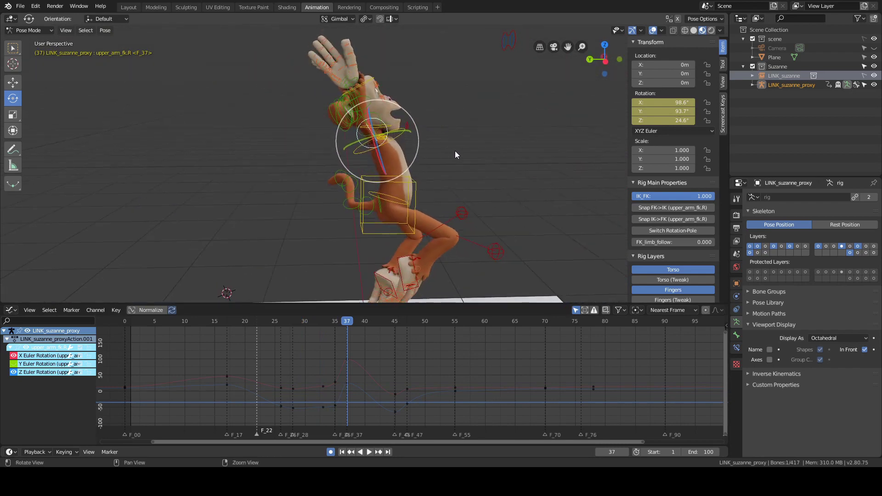
# - Examine how the right upper arm's gimbal axes turn between frame 28 and frame 38
pyautogui.press('Left')
pyautogui.press('Left')
pyautogui.press('Left')
pyautogui.press('Left')
pyautogui.press('Left')
pyautogui.press('Left')
pyautogui.press('Left')
pyautogui.press('Left')
pyautogui.press('Left')
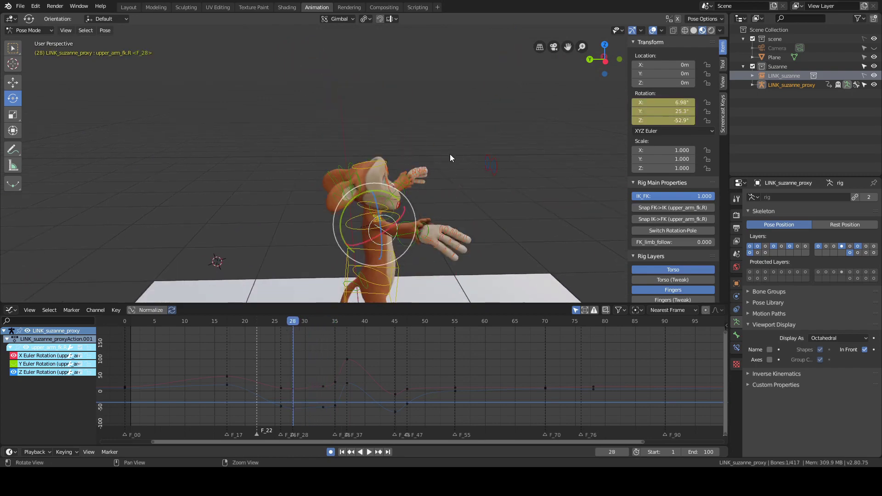
pyautogui.press('Right')
pyautogui.press('Right')
pyautogui.press('Right')
pyautogui.press('Right')
pyautogui.press('Right')
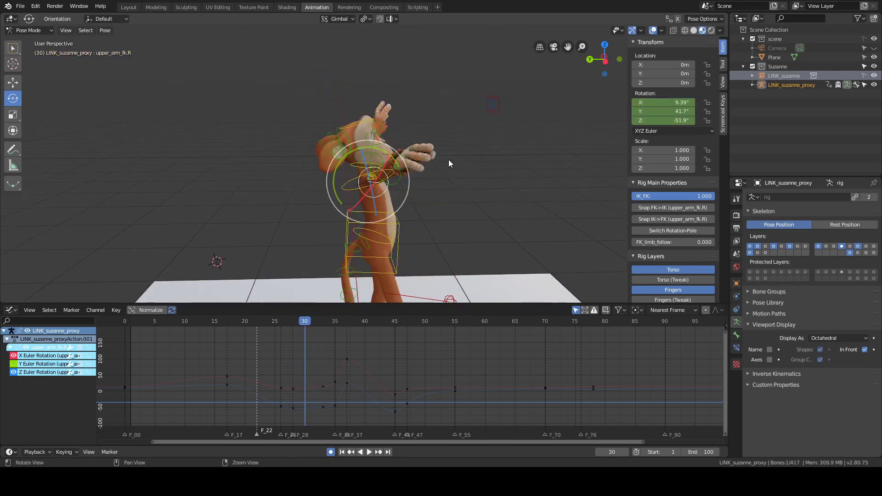
pyautogui.press('Right')
pyautogui.press('Right')
pyautogui.press('Right')
pyautogui.press('Right')
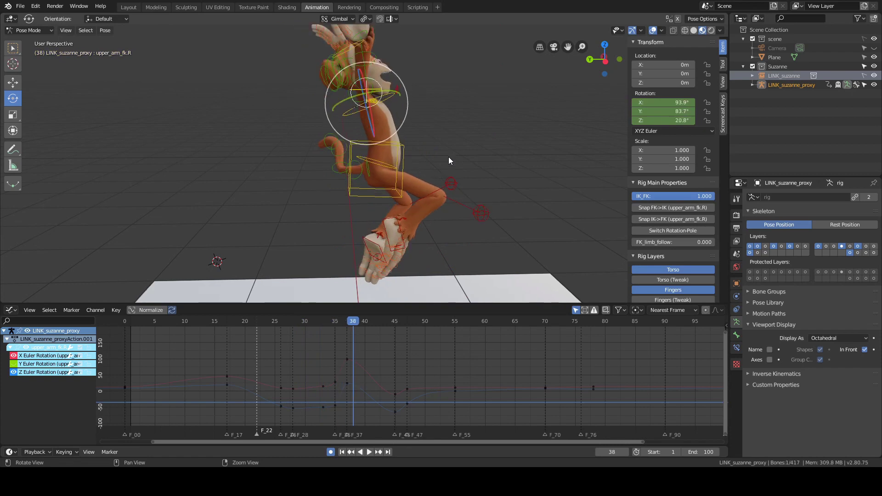
# - Try rotating the right upper arm at frame 37, then undo the rotation
pyautogui.moveTo(398, 95); pyautogui.dragTo(419, 120)
pyautogui.moveTo(419, 120); pyautogui.dragTo(430, 104, button='middle')
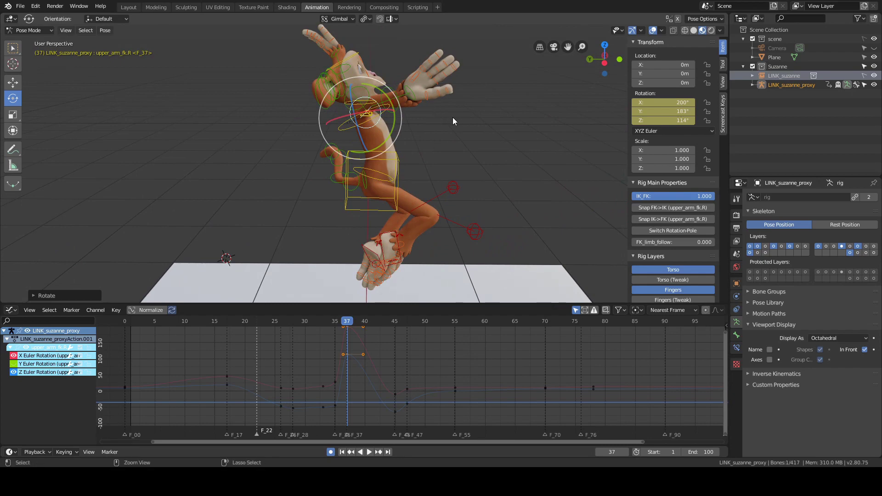
pyautogui.hotkey('ctrl', 'z')
# - Try rotating the right upper arm about its gimbal Y axis at frame 37 to about 42° and 146°, undoing the attempts
pyautogui.moveTo(453, 117)
pyautogui.mouseDown(button='middle')
pyautogui.moveTo(447, 132)
pyautogui.moveTo(421, 135)
pyautogui.moveTo(422, 125)
pyautogui.moveTo(443, 122)
pyautogui.mouseUp(button='middle')
pyautogui.moveTo(382, 106); pyautogui.dragTo(439, 151)
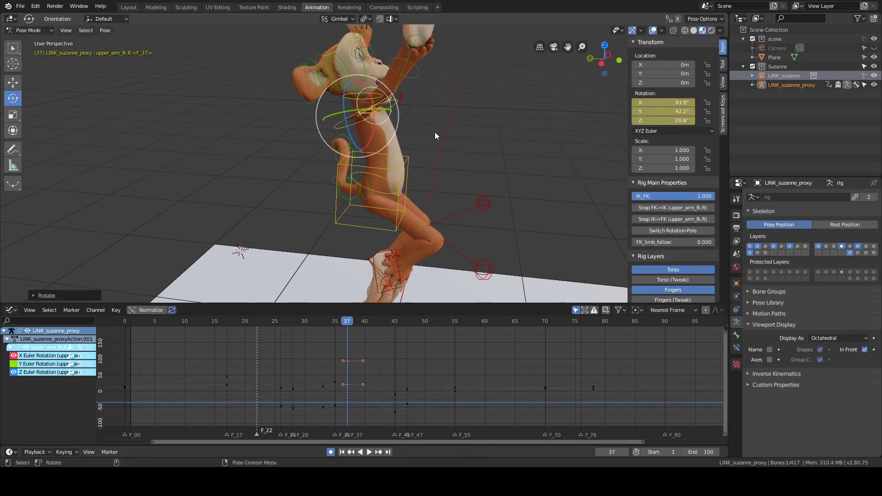
pyautogui.hotkey('ctrl', 'z')
pyautogui.moveTo(439, 120); pyautogui.dragTo(502, 125, button='middle')
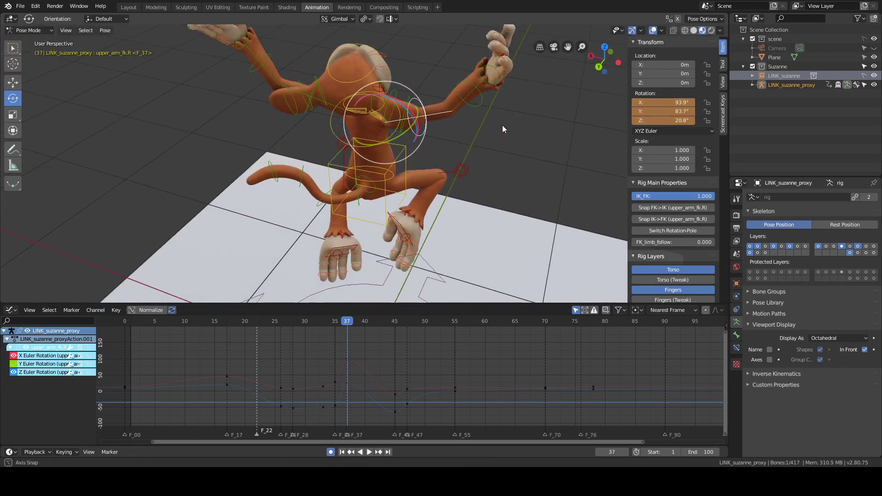
pyautogui.moveTo(399, 139); pyautogui.dragTo(480, 122)
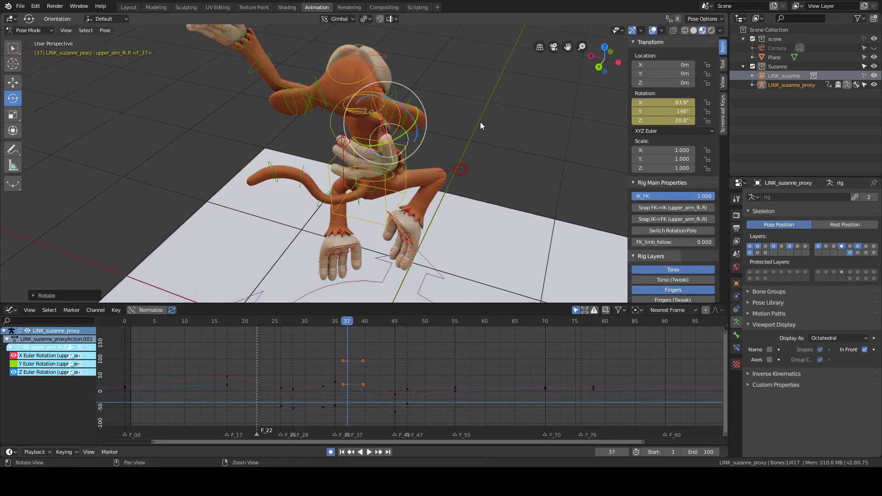
pyautogui.moveTo(481, 122); pyautogui.dragTo(420, 159, button='middle')
pyautogui.moveTo(405, 159); pyautogui.dragTo(398, 164)
pyautogui.hotkey('ctrl', 'z')
pyautogui.hotkey('ctrl', 'z')
pyautogui.hotkey('ctrl', 'z')
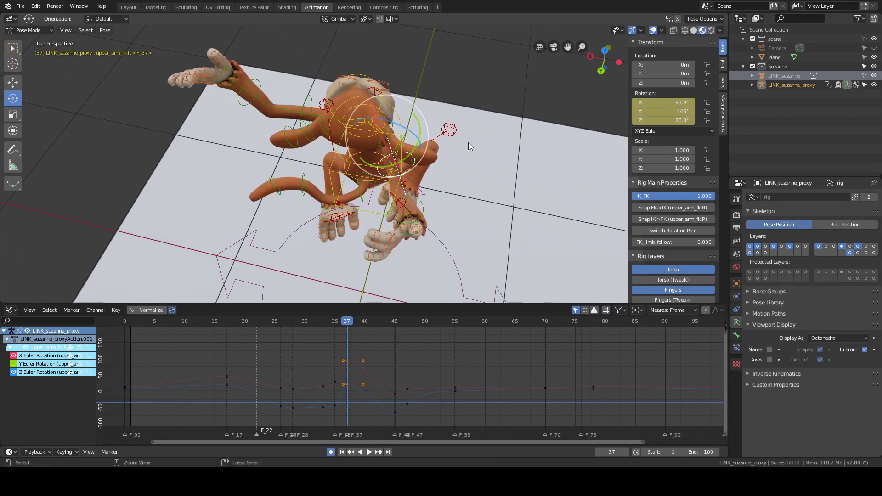
# - Play the jump from the front and return to frame 37
pyautogui.moveTo(570, 146); pyautogui.dragTo(407, 184, button='middle')
pyautogui.press('space')
pyautogui.moveTo(294, 384); pyautogui.dragTo(345, 386)
pyautogui.press('space')
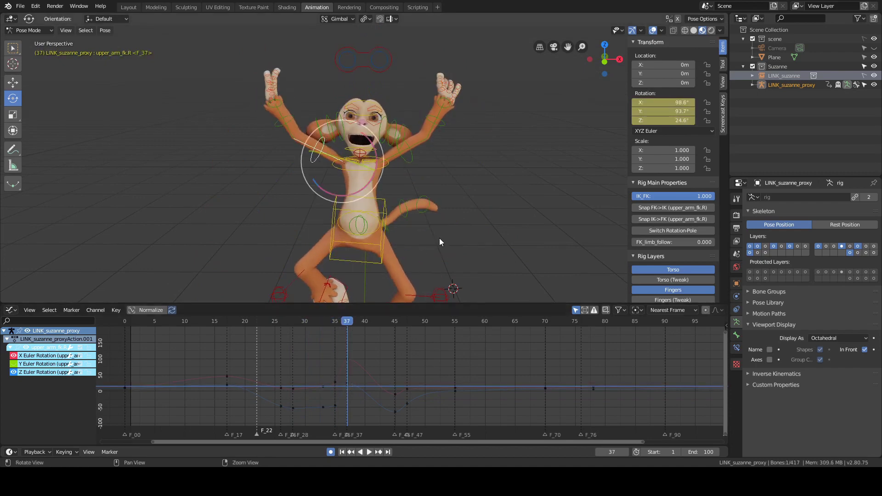
# - Check the right upper arm's pose from frame 37 back to frame 28 from the side
pyautogui.moveTo(439, 238); pyautogui.dragTo(527, 209, button='middle')
pyautogui.press('Left')
pyautogui.press('Left')
pyautogui.press('Left')
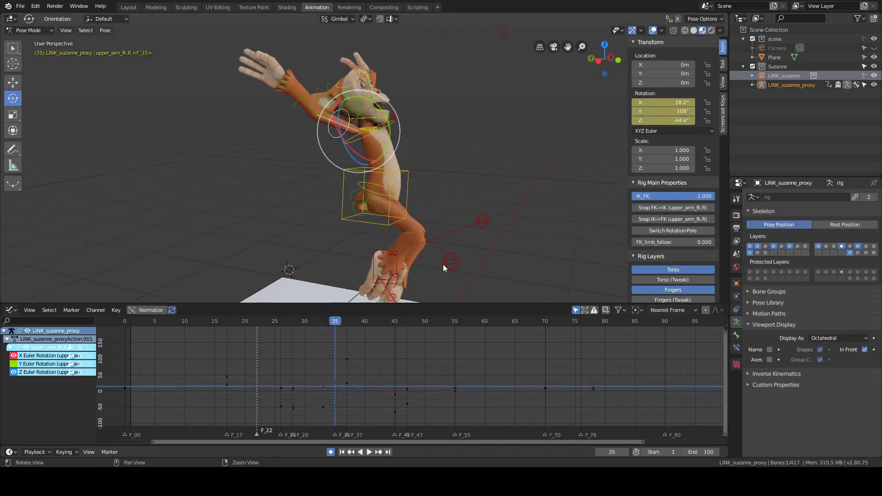
pyautogui.moveTo(443, 264); pyautogui.dragTo(437, 241, button='middle')
pyautogui.press('Left')
pyautogui.press('Left')
pyautogui.press('Left')
pyautogui.press('Left')
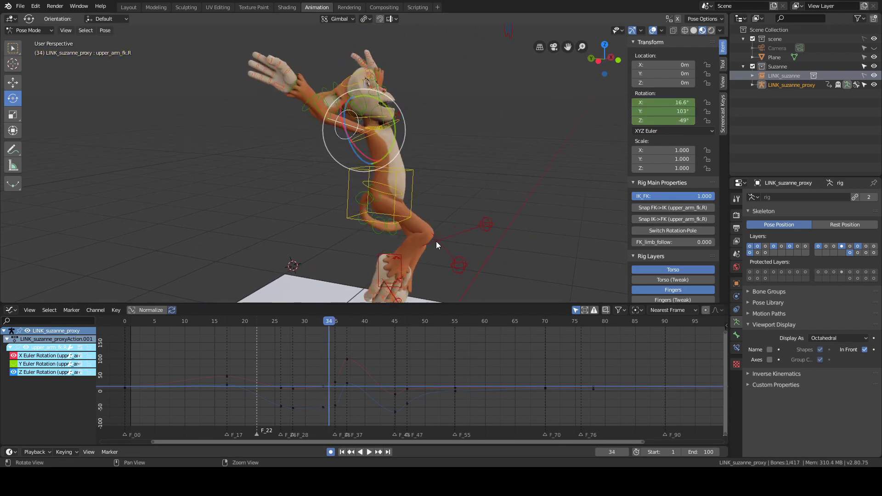
pyautogui.press('Left')
pyautogui.moveTo(439, 256); pyautogui.dragTo(444, 211, button='middle')
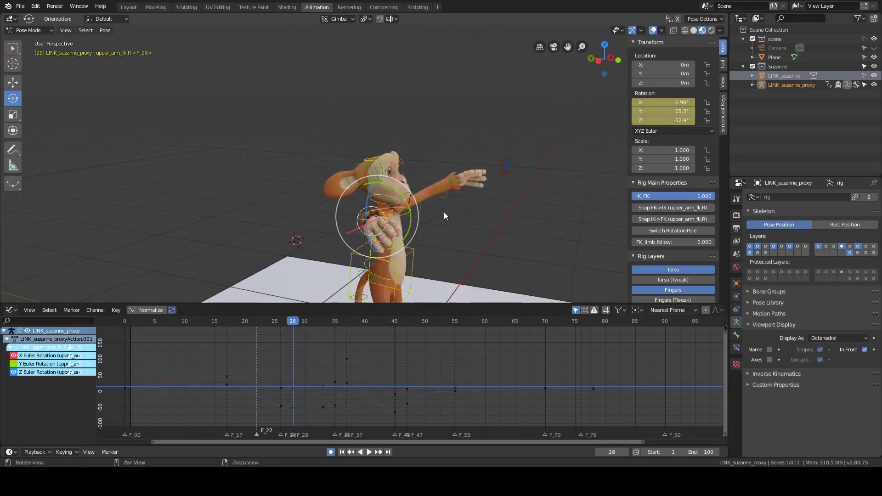
pyautogui.press('Left')
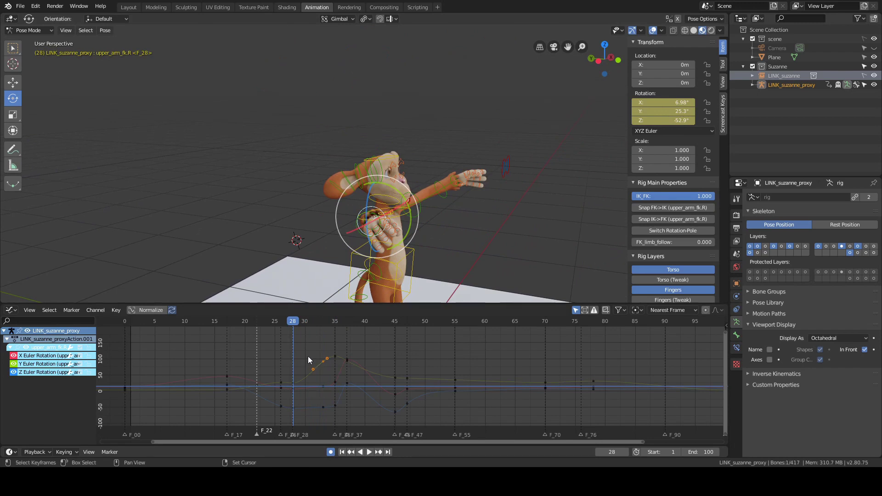
# - Lower the right upper arm's Y rotation keyframes at frames 33, 35 and 37 by about 101.67
pyautogui.moveTo(291, 363); pyautogui.dragTo(293, 358, button='middle')
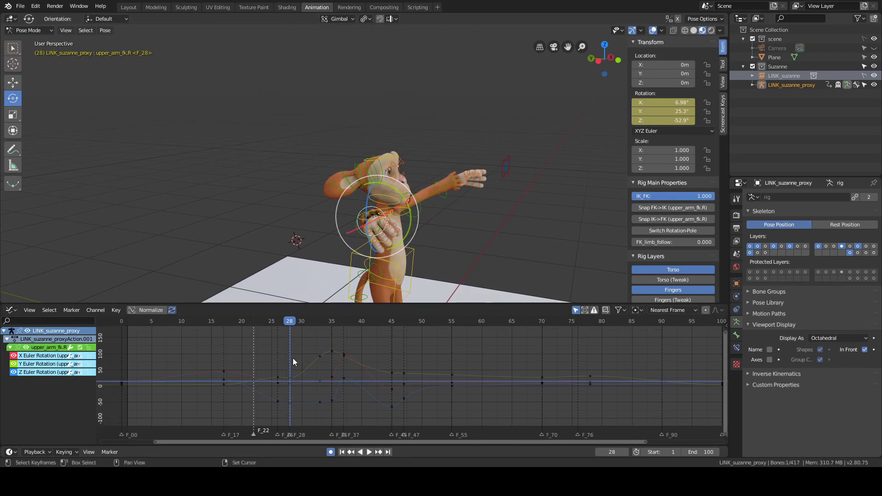
pyautogui.moveTo(293, 358); pyautogui.dragTo(319, 359, button='right')
pyautogui.moveTo(311, 343); pyautogui.dragTo(334, 362)
pyautogui.scroll(1, 264, 368)
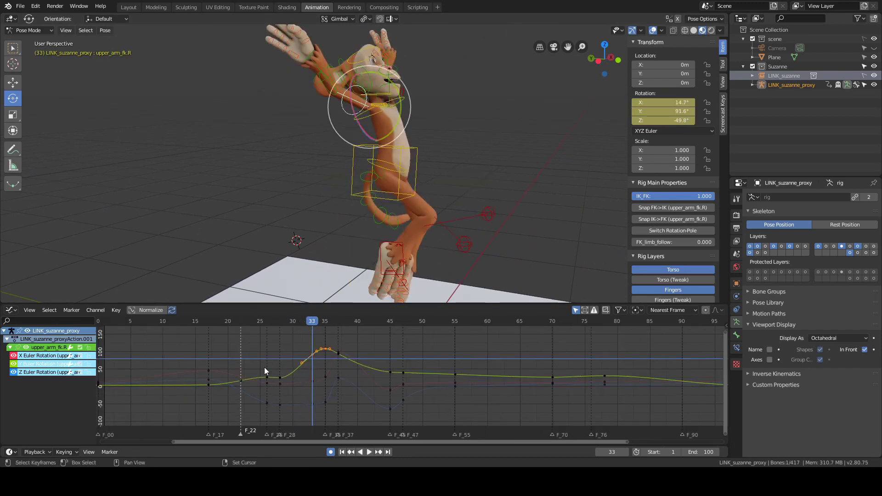
pyautogui.keyDown('shift'); pyautogui.click(339, 354); pyautogui.keyUp('shift')
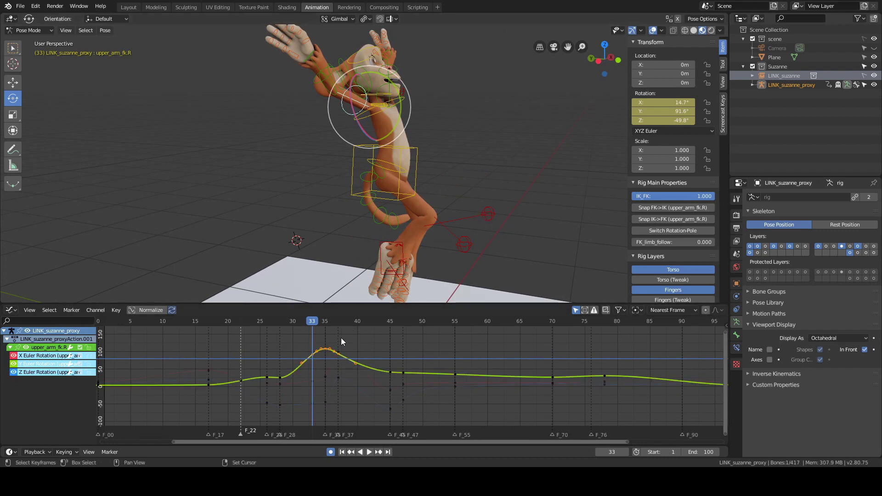
pyautogui.press('g')
pyautogui.press('y')
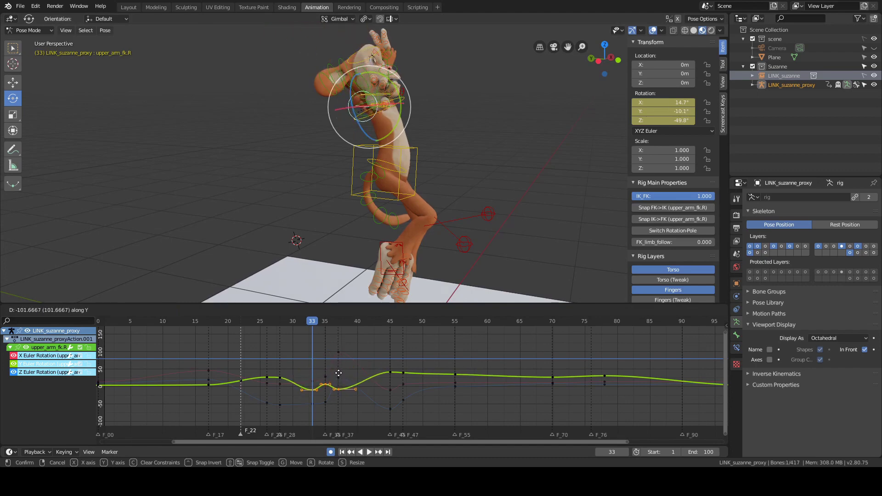
pyautogui.click(339, 373)
# - Lower the right upper arm's X and Z rotation keyframes at frames 33 and 35 by about 23.77
pyautogui.click(298, 357)
pyautogui.click(313, 404)
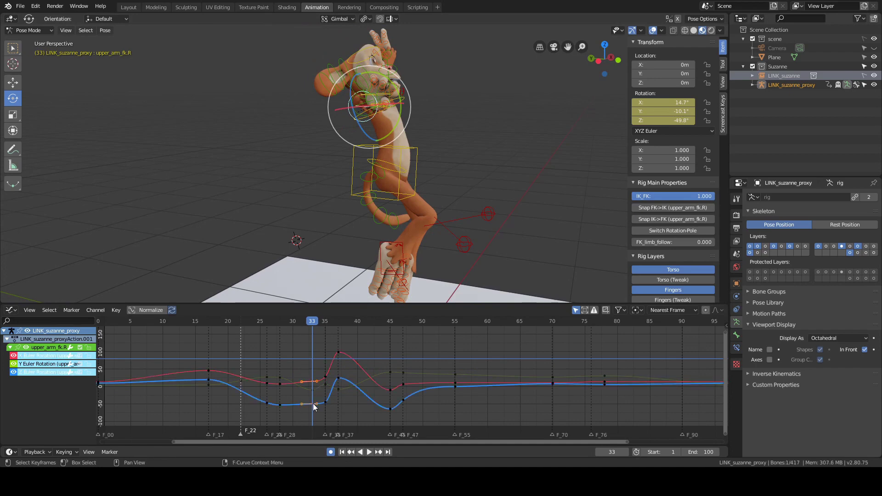
pyautogui.keyDown('shift'); pyautogui.click(326, 403); pyautogui.keyUp('shift')
pyautogui.keyDown('shift'); pyautogui.click(326, 378); pyautogui.keyUp('shift')
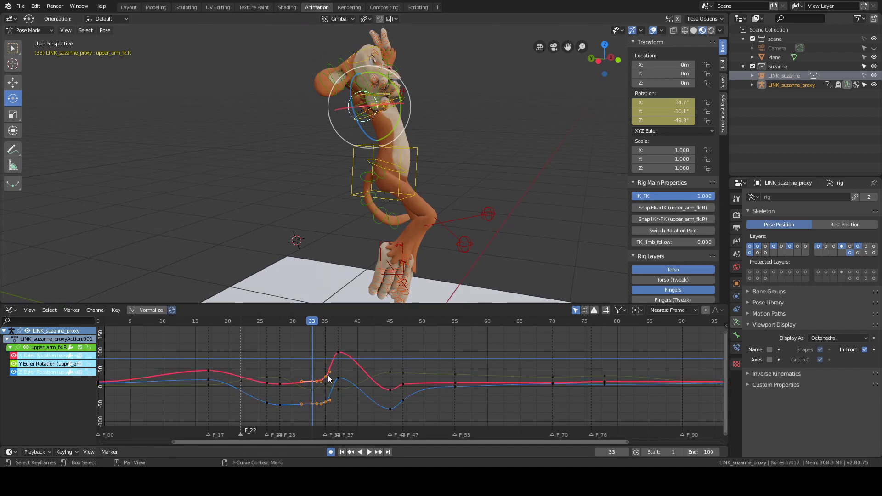
pyautogui.press('g')
pyautogui.press('y')
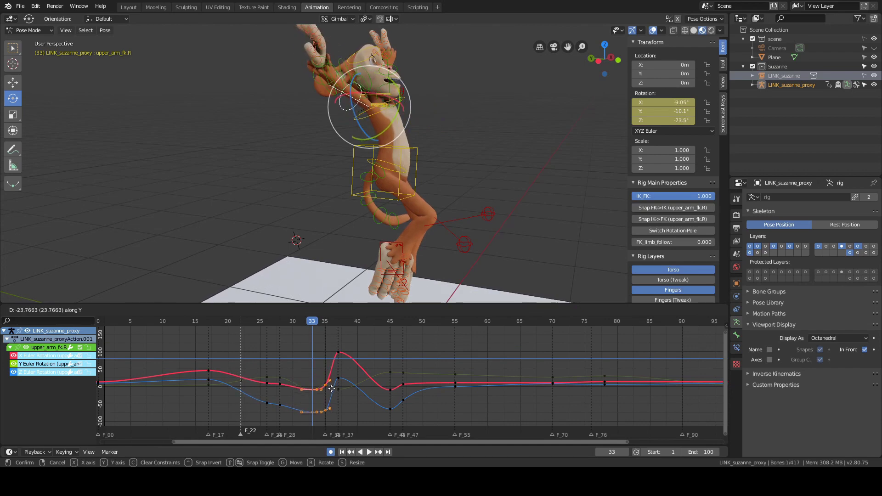
pyautogui.click(332, 389)
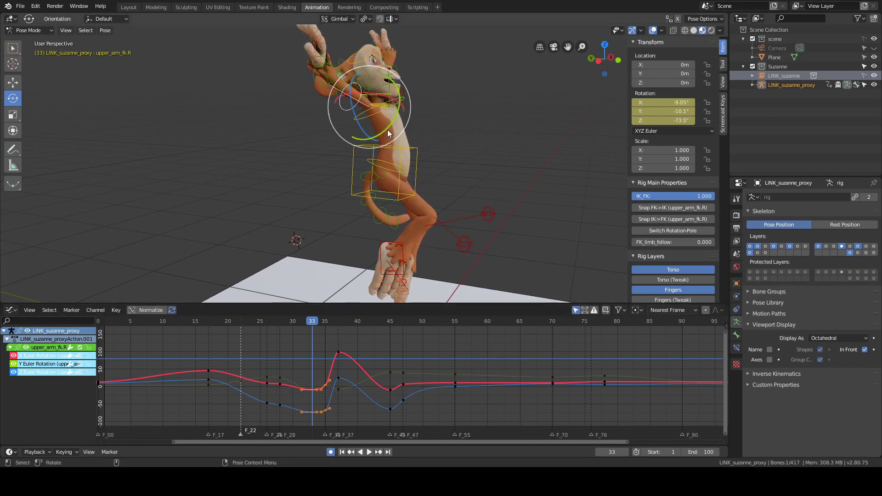
# - Rotate the right upper arm about its gimbal Y axis at frame 33 to about 0.63°
pyautogui.moveTo(387, 130)
pyautogui.mouseDown()
pyautogui.moveTo(394, 97)
pyautogui.moveTo(395, 119)
pyautogui.moveTo(379, 139)
pyautogui.mouseUp()
pyautogui.moveTo(382, 138); pyautogui.dragTo(429, 117, button='middle')
pyautogui.moveTo(401, 113); pyautogui.dragTo(396, 126)
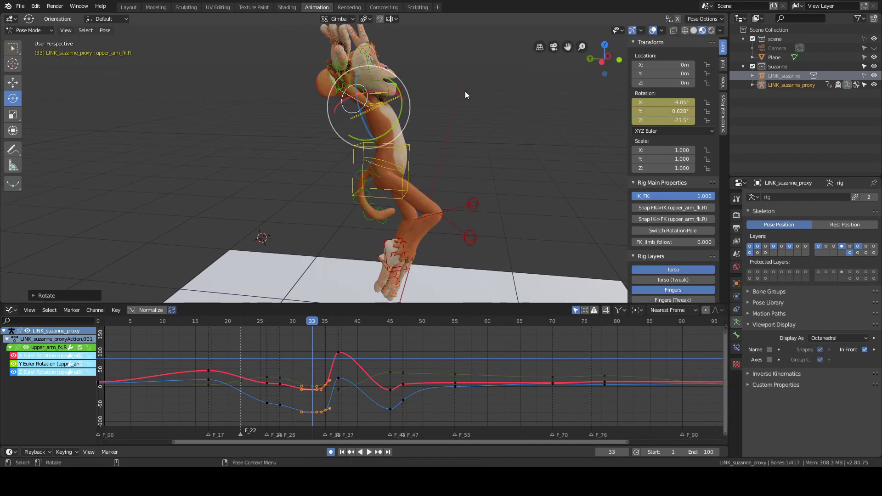
# - Try rotating the right forearm at frame 33 and undo the attempt
pyautogui.click(465, 91)
pyautogui.moveTo(380, 76); pyautogui.dragTo(317, 86, button='middle')
pyautogui.click(309, 86)
pyautogui.moveTo(354, 125); pyautogui.dragTo(404, 127, button='middle')
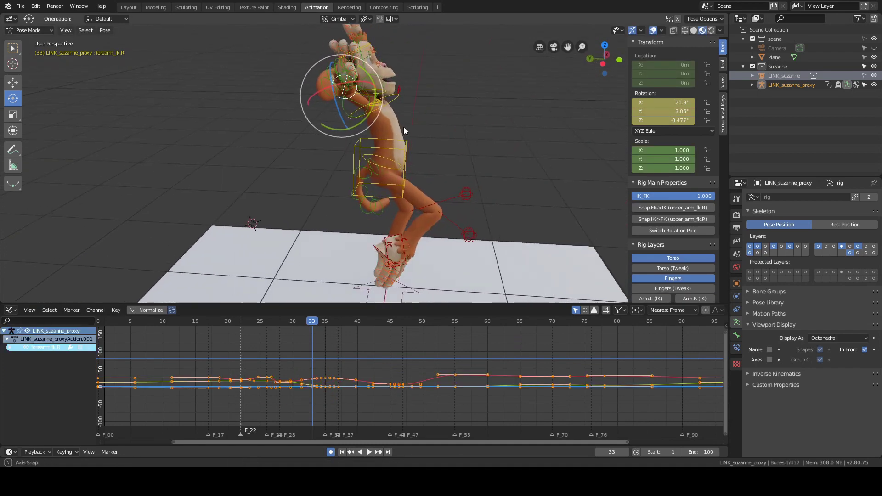
pyautogui.moveTo(351, 128); pyautogui.dragTo(366, 111)
pyautogui.moveTo(366, 111); pyautogui.dragTo(343, 134, button='middle')
pyautogui.hotkey('ctrl', 'z')
pyautogui.click(343, 134)
# - Rotate the right hand at frame 33 to about X -20.4°, Y 49.1° and Z -3.8°
pyautogui.click(278, 123)
pyautogui.moveTo(279, 124); pyautogui.dragTo(346, 98, button='middle')
pyautogui.moveTo(346, 98); pyautogui.dragTo(409, 61)
pyautogui.moveTo(409, 62)
pyautogui.mouseDown(button='middle')
pyautogui.moveTo(356, 49)
pyautogui.moveTo(361, 61)
pyautogui.moveTo(420, 70)
pyautogui.mouseUp(button='middle')
pyautogui.moveTo(348, 91); pyautogui.dragTo(350, 83)
pyautogui.moveTo(401, 80); pyautogui.dragTo(402, 73, button='middle')
pyautogui.moveTo(347, 91); pyautogui.dragTo(344, 90)
pyautogui.moveTo(433, 69); pyautogui.dragTo(348, 68, button='middle')
pyautogui.moveTo(298, 73); pyautogui.dragTo(299, 70)
pyautogui.moveTo(382, 69)
pyautogui.mouseDown(button='middle')
pyautogui.moveTo(417, 70)
pyautogui.moveTo(379, 77)
pyautogui.mouseUp(button='middle')
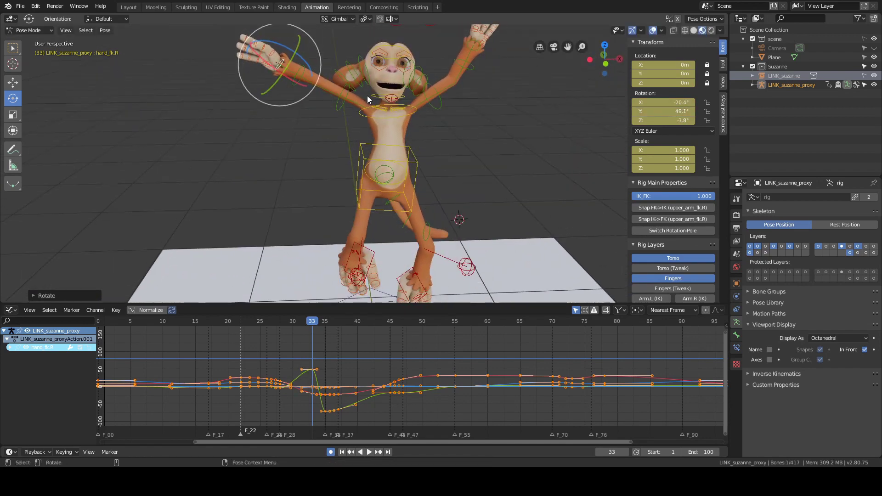
# - Rotate the right upper arm at frame 33 to about Y 28.9° and Z -78.4°
pyautogui.click(341, 100)
pyautogui.moveTo(373, 117); pyautogui.dragTo(413, 120, button='middle')
pyautogui.moveTo(394, 113); pyautogui.dragTo(391, 101)
pyautogui.moveTo(477, 97); pyautogui.dragTo(460, 97, button='middle')
pyautogui.moveTo(387, 105); pyautogui.dragTo(470, 101)
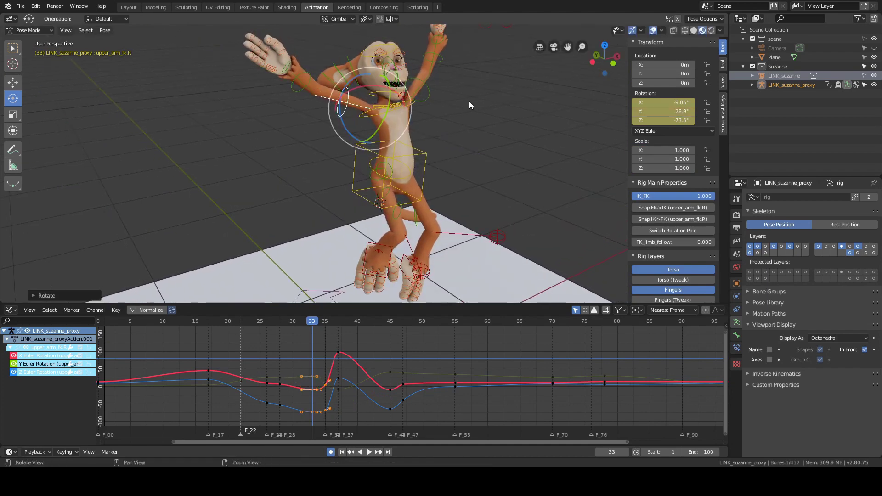
pyautogui.moveTo(470, 101); pyautogui.dragTo(422, 92, button='middle')
pyautogui.moveTo(401, 103); pyautogui.dragTo(403, 104)
pyautogui.moveTo(403, 105); pyautogui.dragTo(426, 115, button='middle')
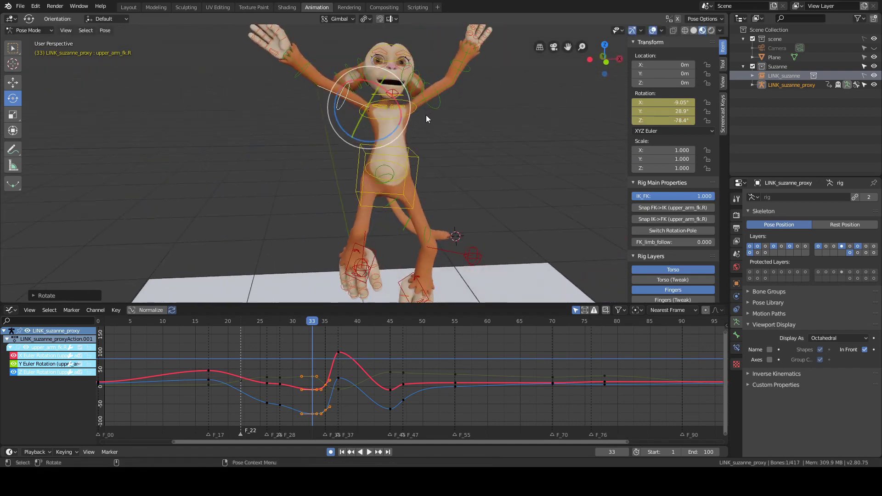
# - Step back and forth between frames 33 and 38 from the front to examine the right arm's motion, ending at frame 37
pyautogui.moveTo(312, 346); pyautogui.dragTo(312, 366)
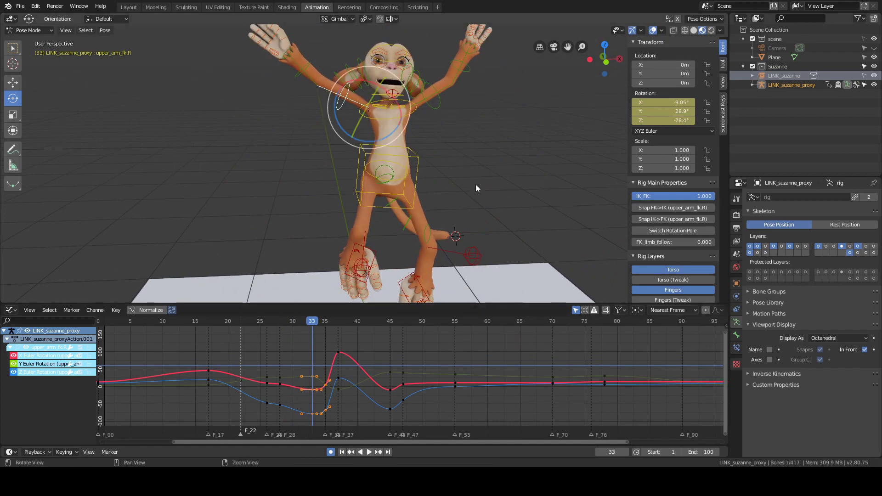
pyautogui.moveTo(476, 184); pyautogui.dragTo(466, 180, button='middle')
pyautogui.keyDown('shift'); pyautogui.moveTo(466, 180); pyautogui.dragTo(445, 219, button='middle'); pyautogui.keyUp('shift')
pyautogui.press('Right')
pyautogui.press('Right')
pyautogui.press('Right')
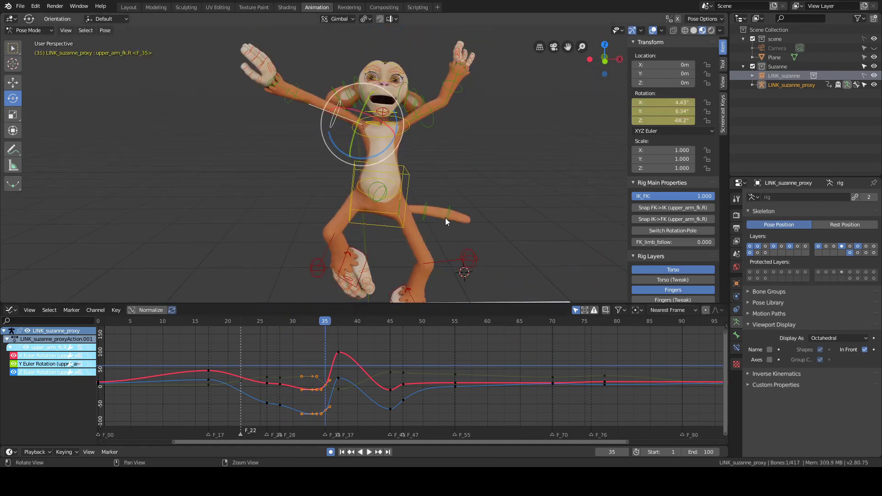
pyautogui.press('Right')
pyautogui.press('Left')
pyautogui.press('Right')
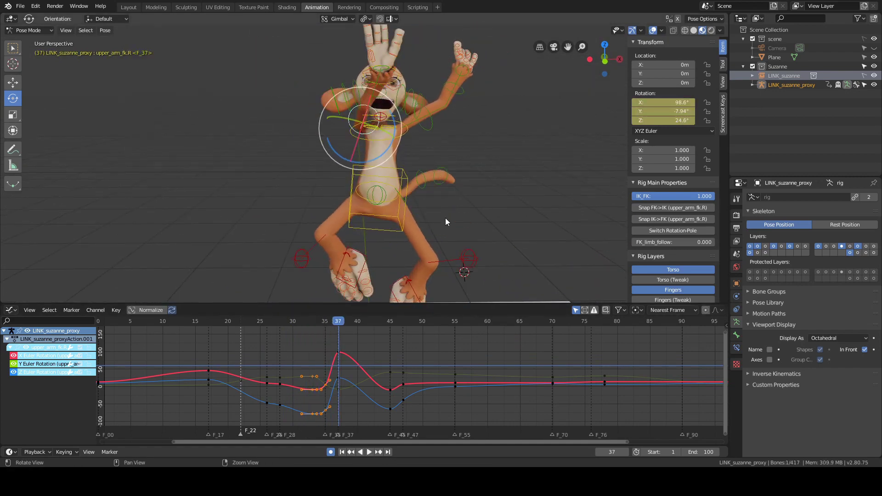
pyautogui.press('Left')
pyautogui.press('Left')
pyautogui.press('Right')
pyautogui.press('Right')
pyautogui.press('Left')
pyautogui.press('Left')
pyautogui.press('Right')
pyautogui.press('Right')
pyautogui.press('Right')
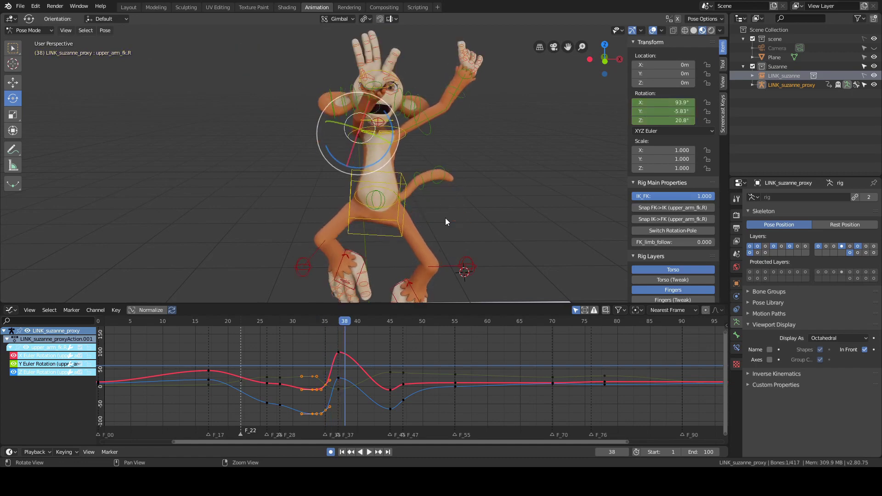
pyautogui.press('Left')
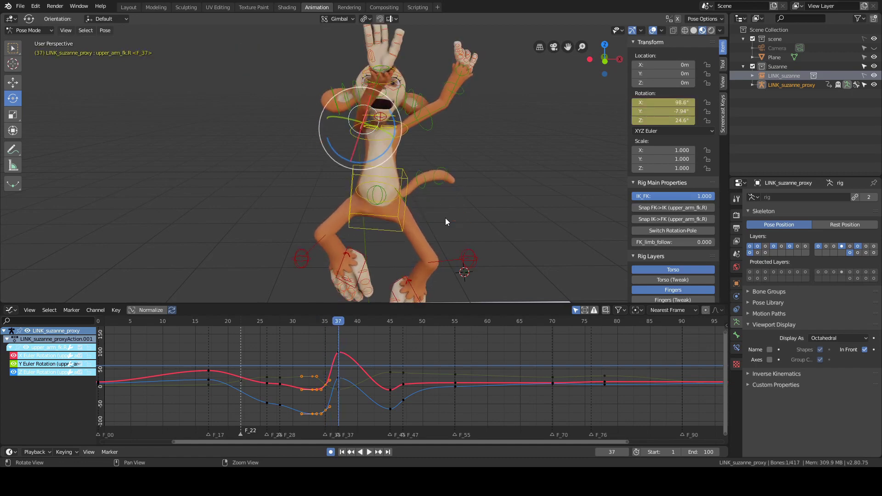
# - Delete the right upper arm's X, Y and Z rotation keyframes at frame 37
pyautogui.moveTo(334, 341); pyautogui.dragTo(355, 414)
pyautogui.press('x')
pyautogui.click(358, 365)
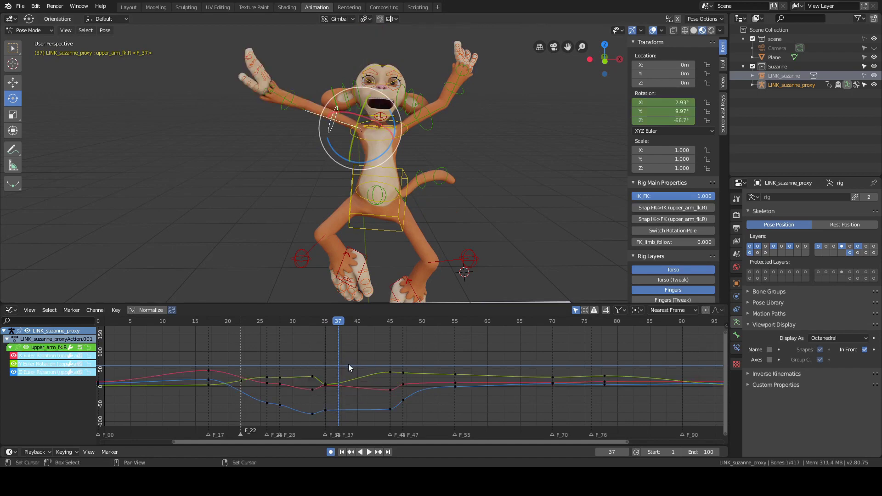
# - Insert a keyframe at frame 37 on the right upper arm's Y rotation curve only
pyautogui.moveTo(408, 184); pyautogui.dragTo(368, 218, button='middle')
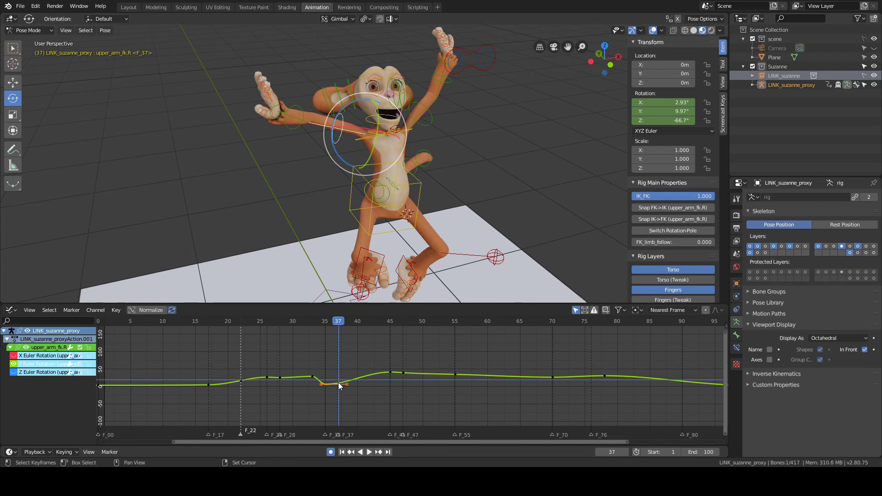
pyautogui.press('i')
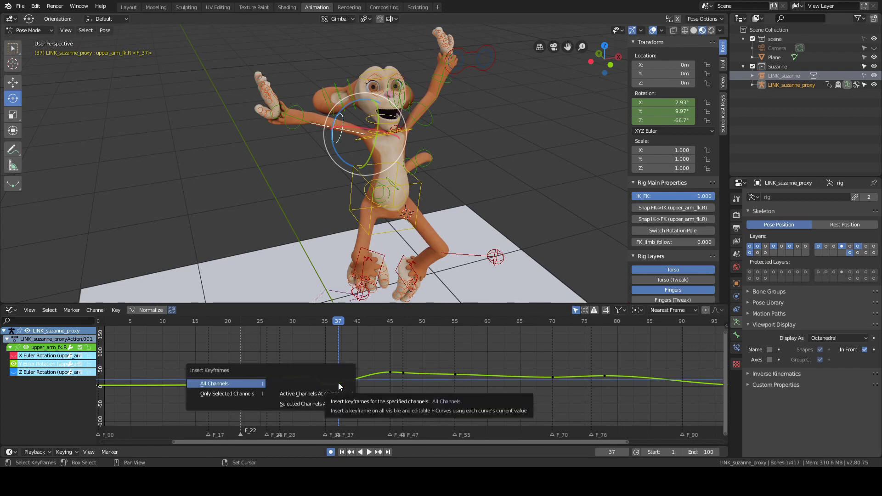
pyautogui.click(228, 394)
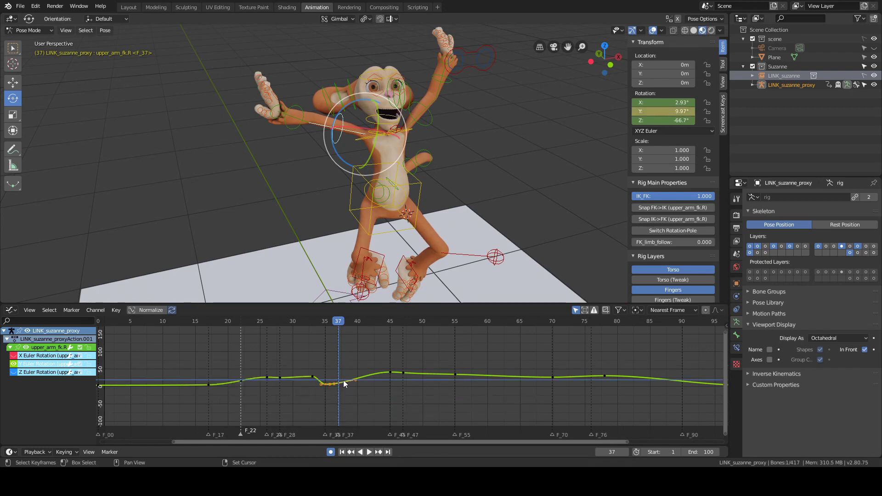
# - Try raising the right upper arm's Y rotation keyframe at frame 37 by about 58, and undo the move
pyautogui.press('g')
pyautogui.press('y')
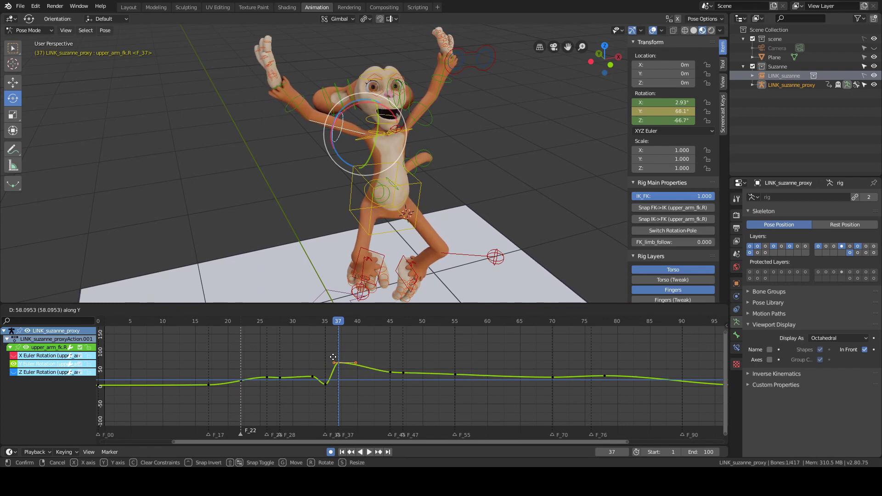
pyautogui.click(334, 358)
pyautogui.moveTo(463, 216); pyautogui.dragTo(528, 169, button='middle')
pyautogui.hotkey('ctrl', 'z')
pyautogui.hotkey('alt', 'a')
# - Rotate the right hand about its gimbal Y axis at frame 37 to about 53.8°
pyautogui.click(309, 132)
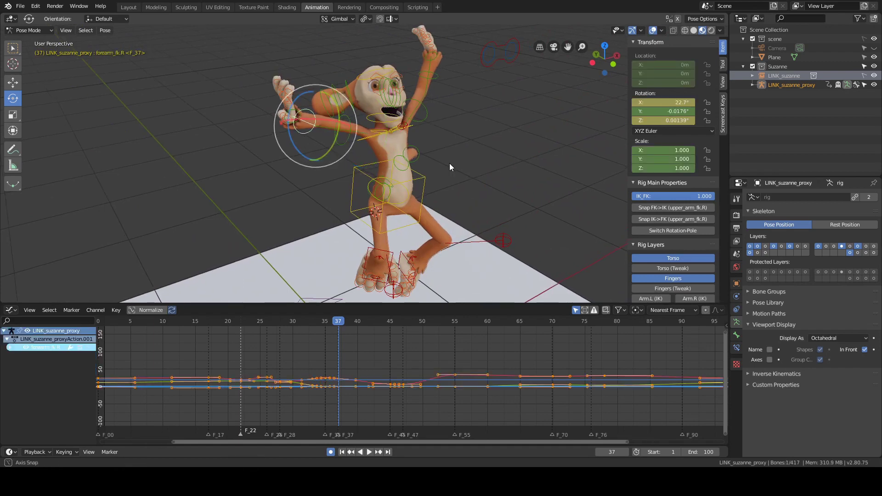
pyautogui.hotkey('alt', 'a')
pyautogui.moveTo(428, 172); pyautogui.dragTo(385, 211, button='middle')
pyautogui.click(279, 116)
pyautogui.scroll(2, 437, 170)
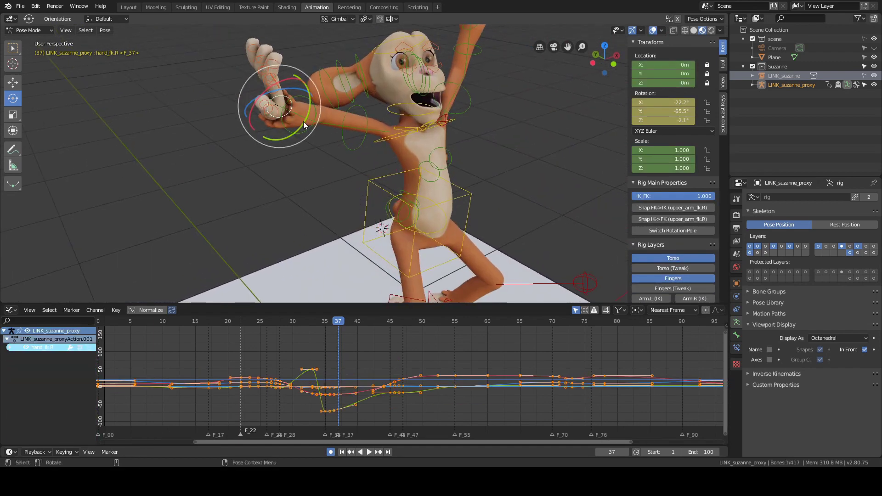
pyautogui.moveTo(304, 121); pyautogui.dragTo(296, 65)
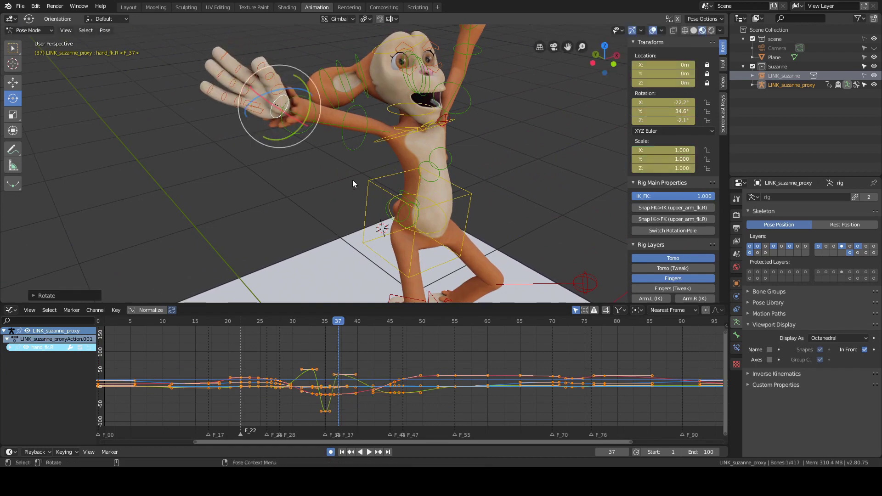
pyautogui.moveTo(353, 184); pyautogui.dragTo(346, 139, button='middle')
pyautogui.moveTo(346, 139); pyautogui.dragTo(360, 139)
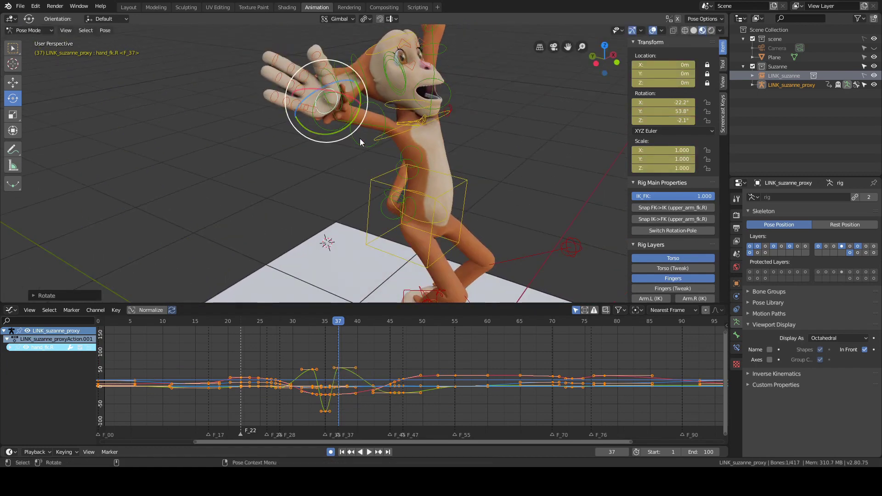
# - Expand the right hand's channel group to list its individual location, rotation and scale curves
pyautogui.moveTo(358, 140); pyautogui.dragTo(348, 143, button='middle')
pyautogui.click(22, 348)
pyautogui.click(10, 347)
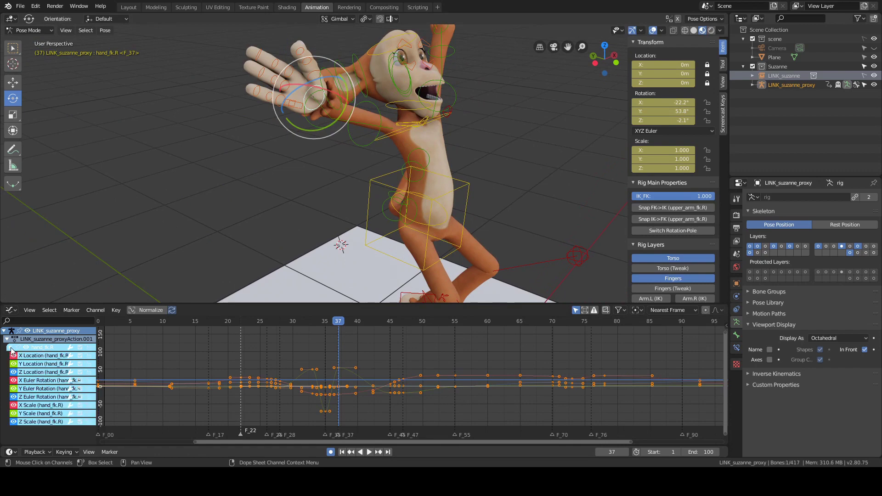
# - Clear all scale and location keyframes from the right hand FK control
pyautogui.rightClick(655, 164)
pyautogui.click(655, 163)
pyautogui.rightClick(662, 81)
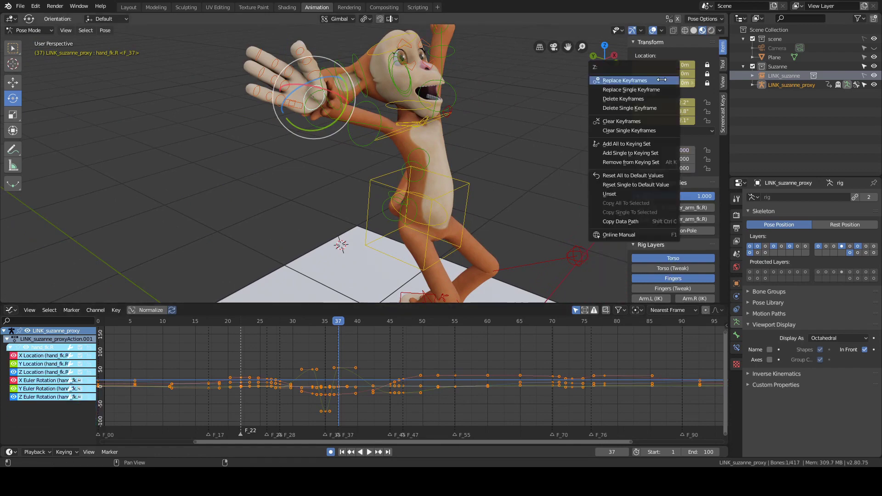
pyautogui.click(662, 82)
pyautogui.rightClick(651, 82)
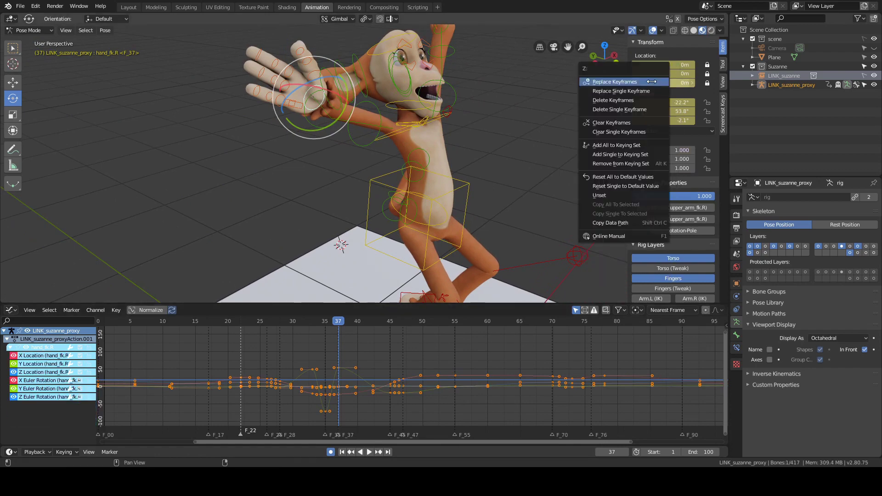
pyautogui.click(636, 122)
# - Show only the Y Euler Rotation curve of the right hand FK control in the graph
pyautogui.moveTo(591, 148); pyautogui.dragTo(543, 174, button='middle')
pyautogui.moveTo(14, 355); pyautogui.dragTo(15, 374)
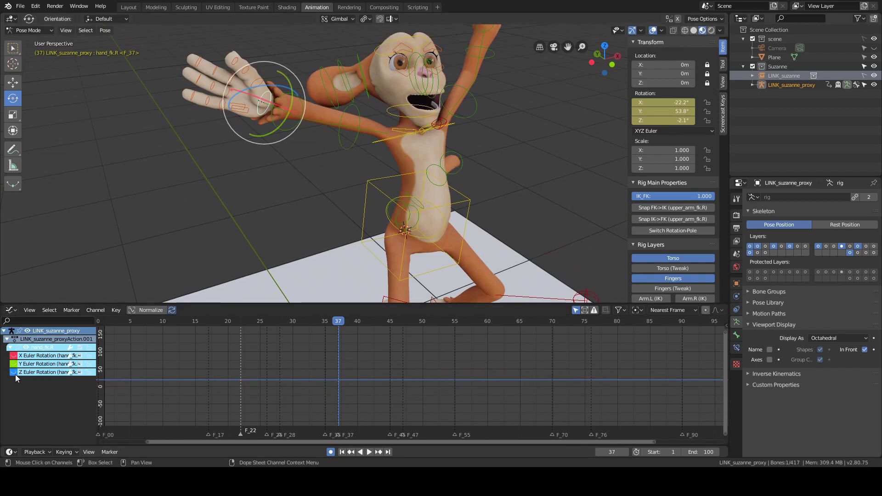
pyautogui.click(314, 386)
pyautogui.scroll(1, 313, 392)
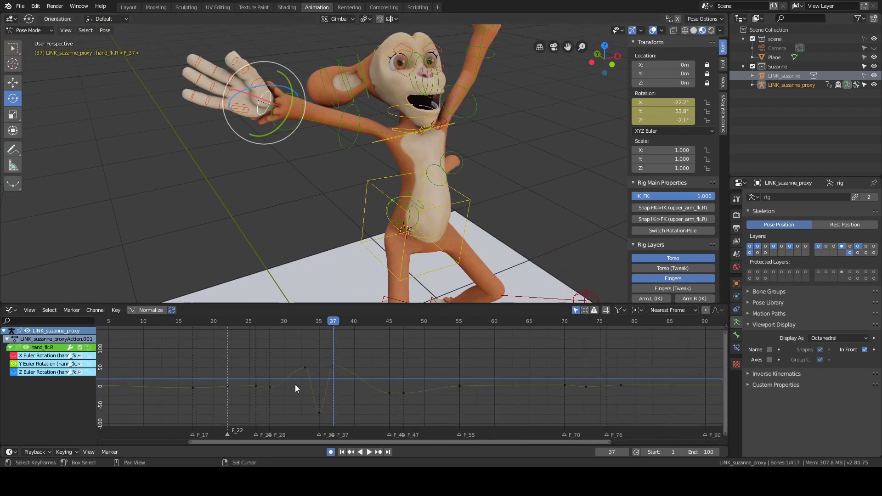
# - Check the hand's motion from frame 33 and delete its Y Euler Rotation keyframe at frame 35
pyautogui.rightClick(290, 384)
pyautogui.press('space')
pyautogui.press('space')
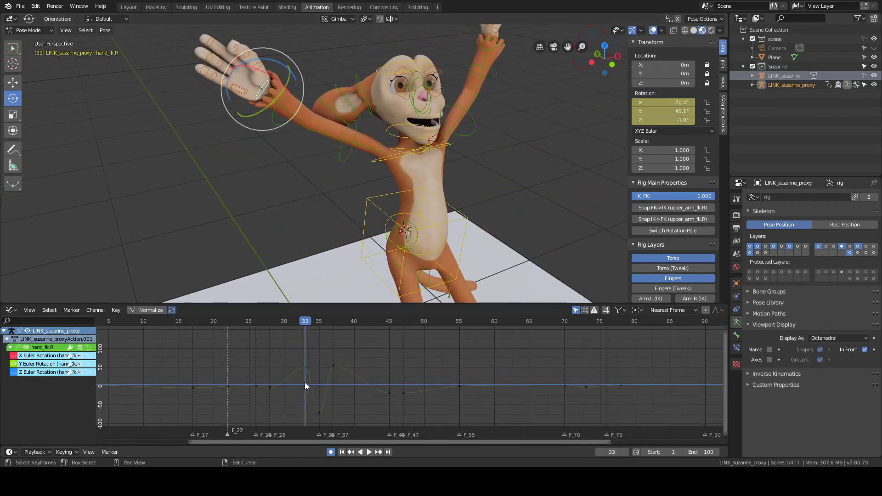
pyautogui.press('Right')
pyautogui.press('Right')
pyautogui.press('Right')
pyautogui.press('Right')
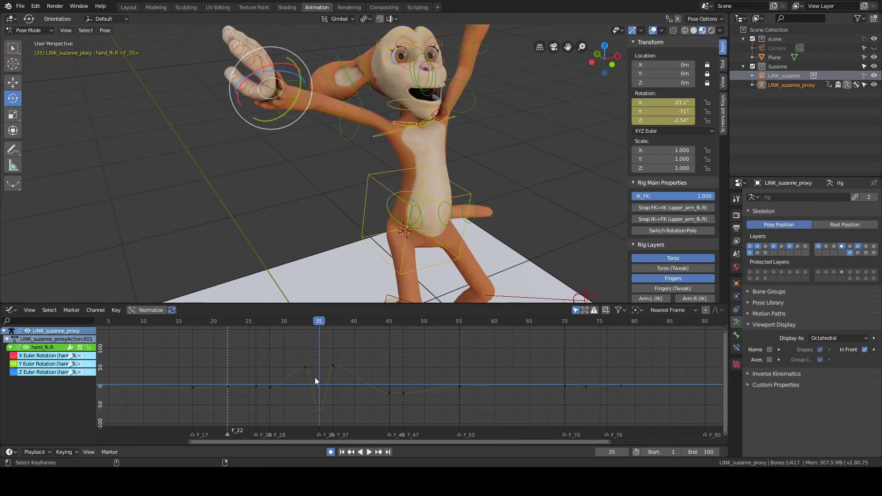
pyautogui.click(319, 412)
pyautogui.press('Delete')
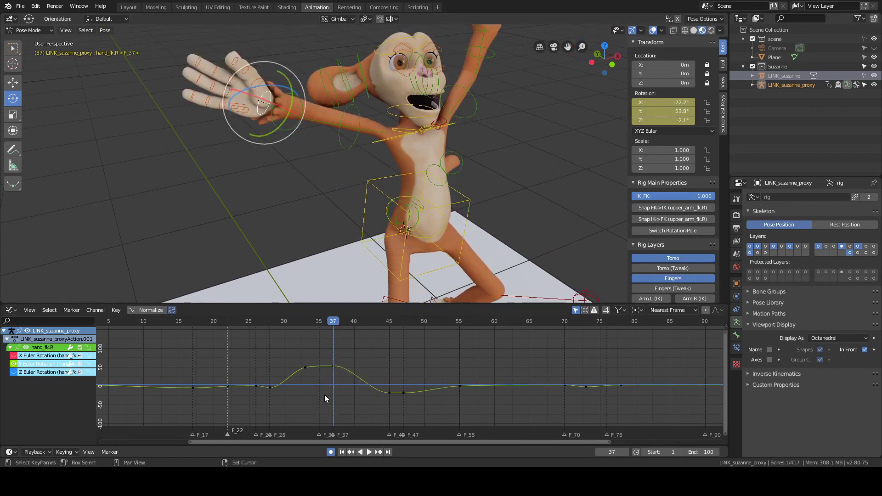
# - Play and scrub through the frames around 35 to examine the right hand's motion
pyautogui.rightClick(289, 380)
pyautogui.press('space')
pyautogui.moveTo(290, 380); pyautogui.dragTo(311, 390, button='right')
pyautogui.moveTo(406, 227); pyautogui.dragTo(382, 227, button='middle')
pyautogui.press('Right')
pyautogui.press('Right')
pyautogui.press('Left')
pyautogui.press('Left')
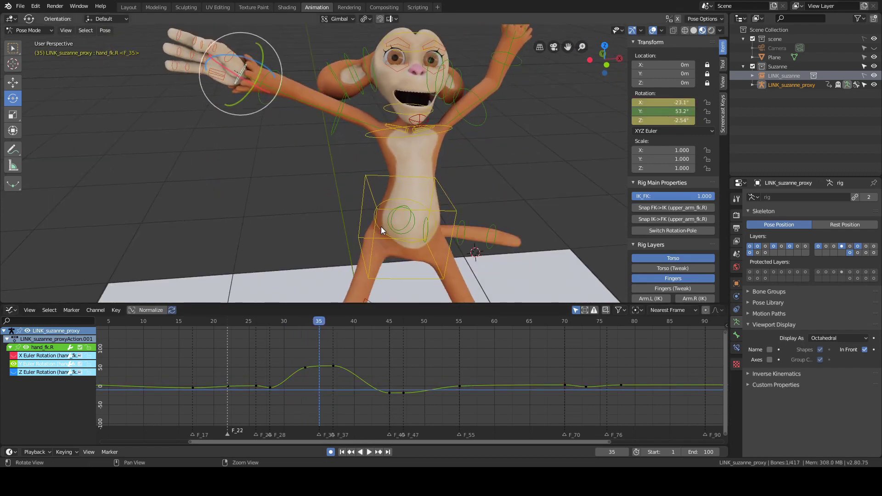
# - Select the right upper arm FK control and examine the arm's swing between frames 27 and 35 from the front
pyautogui.click(338, 149)
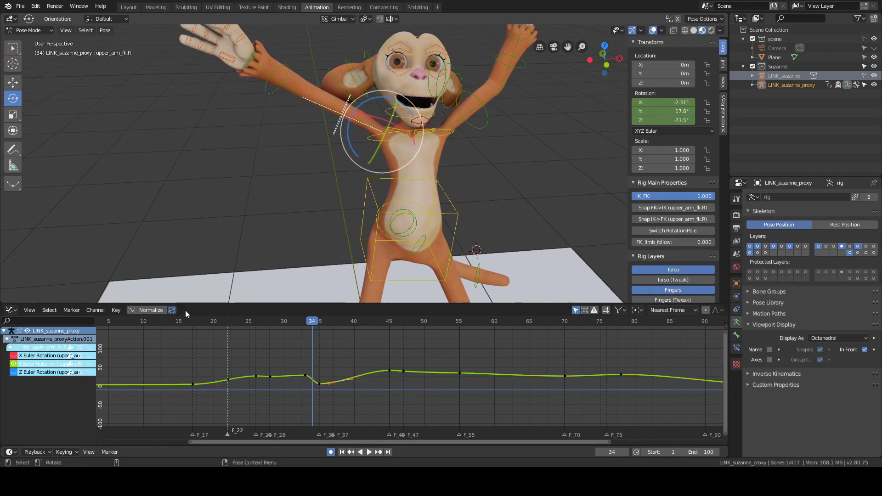
pyautogui.scroll(-4, 304, 269)
pyautogui.press('Left')
pyautogui.press('Left')
pyautogui.press('Left')
pyautogui.press('Left')
pyautogui.press('Left')
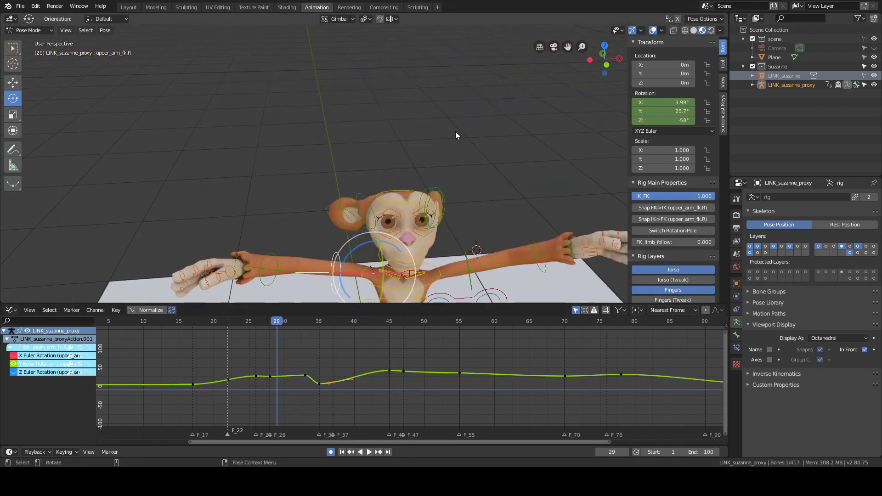
pyautogui.keyDown('shift'); pyautogui.moveTo(427, 126); pyautogui.dragTo(408, 100, button='middle'); pyautogui.keyUp('shift')
pyautogui.press('Left')
pyautogui.press('Left')
pyautogui.press('Right')
pyautogui.press('Right')
pyautogui.press('Right')
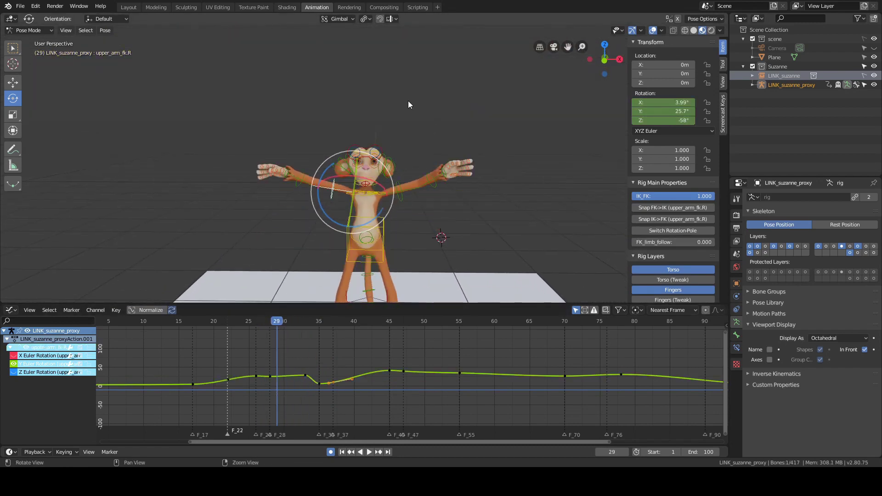
pyautogui.press('Right')
pyautogui.press('Right')
pyautogui.press('Right')
pyautogui.press('Right')
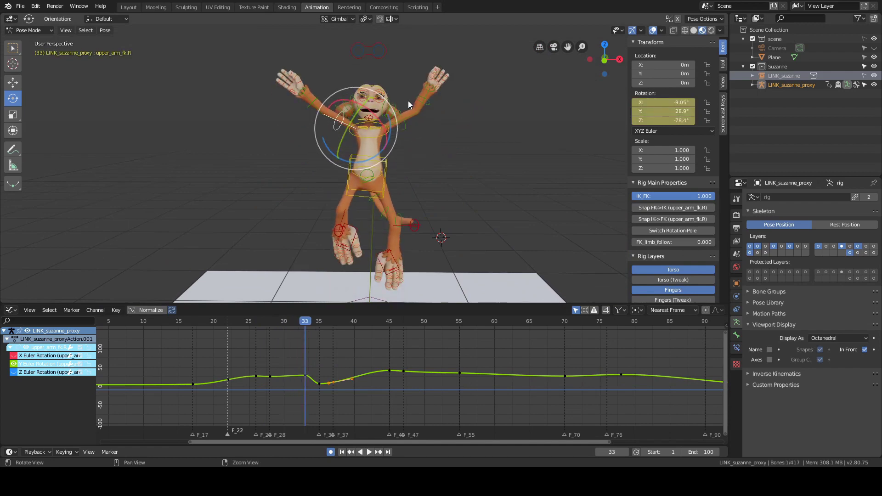
pyautogui.press('Right')
# - Examine the upper arm's motion from frame 35 to frame 41 at a side angle
pyautogui.moveTo(409, 101); pyautogui.dragTo(503, 136, button='middle')
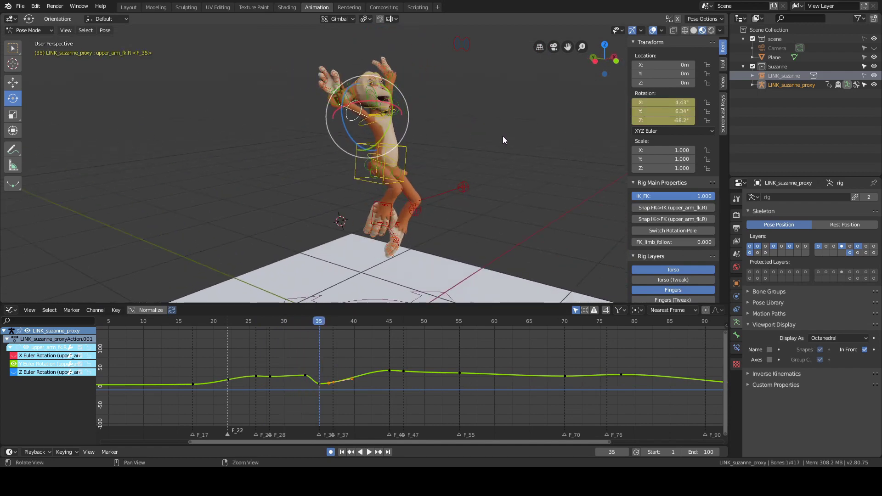
pyautogui.press('Right')
pyautogui.press('Right')
pyautogui.press('Right')
pyautogui.press('Right')
pyautogui.press('Right')
pyautogui.press('Right')
pyautogui.press('Right')
pyautogui.press('Right')
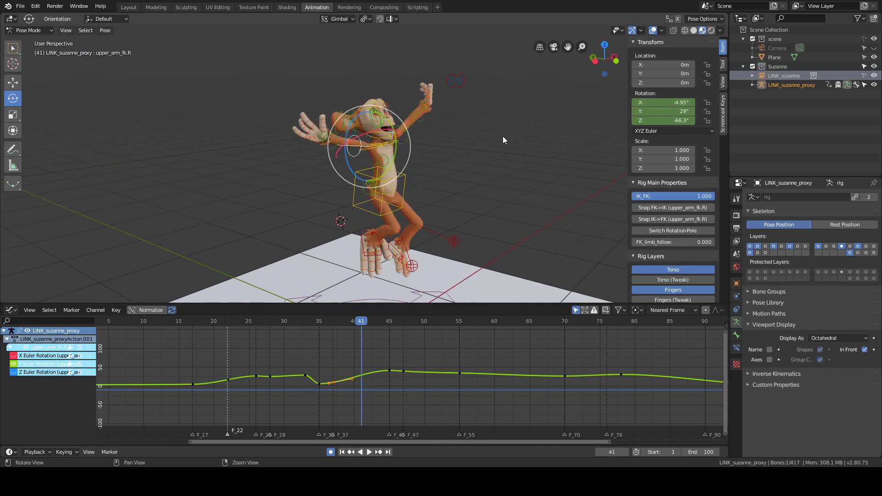
# - Step back and forth through the frames around 35 to compare the right arm's poses from the front
pyautogui.moveTo(503, 136); pyautogui.dragTo(443, 129, button='middle')
pyautogui.press('Left')
pyautogui.press('Left')
pyautogui.press('Left')
pyautogui.press('Left')
pyautogui.press('Left')
pyautogui.press('Left')
pyautogui.press('Left')
pyautogui.press('Left')
pyautogui.press('Left')
pyautogui.press('Left')
pyautogui.press('Left')
pyautogui.press('Left')
pyautogui.press('Left')
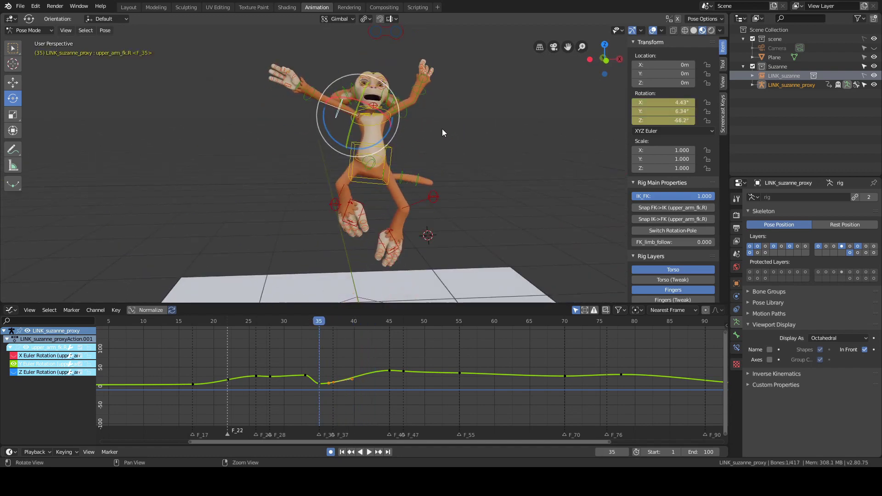
pyautogui.press('Right')
pyautogui.press('Right')
pyautogui.press('Right')
pyautogui.press('Right')
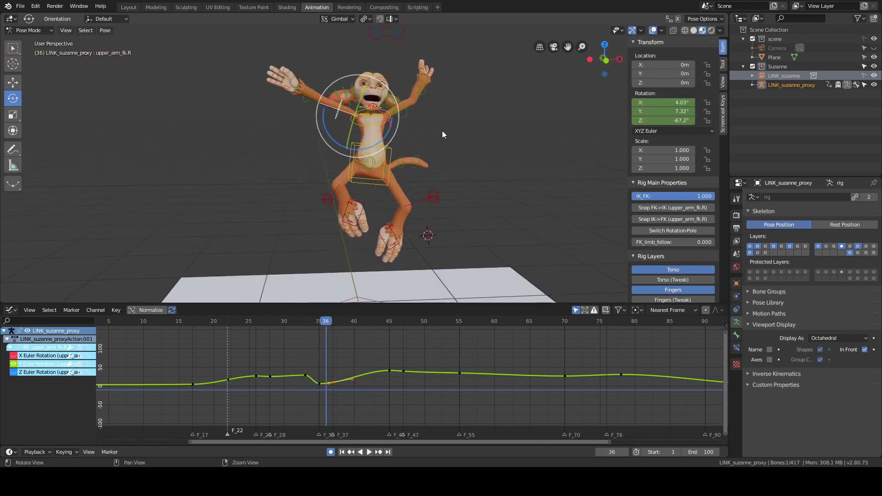
pyautogui.press('Left')
pyautogui.press('Left')
pyautogui.press('Right')
pyautogui.press('Right')
pyautogui.press('Right')
pyautogui.press('Right')
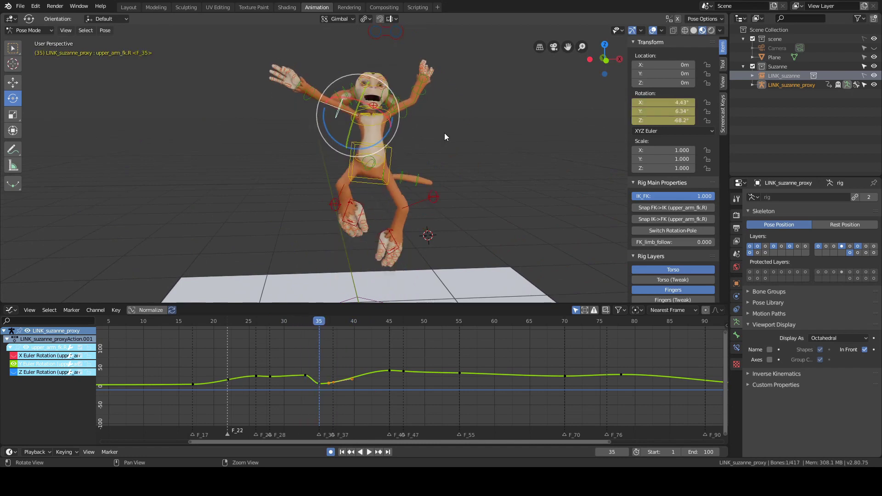
pyautogui.press('Left')
pyautogui.press('Left')
pyautogui.press('Left')
pyautogui.press('Left')
pyautogui.press('Left')
pyautogui.press('Right')
pyautogui.press('Right')
pyautogui.press('Right')
pyautogui.press('Right')
pyautogui.press('Right')
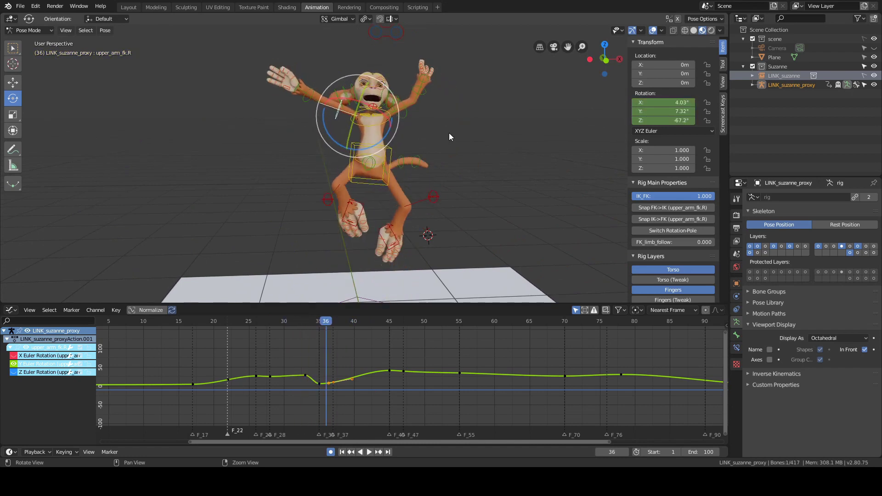
pyautogui.press('Left')
pyautogui.press('Left')
pyautogui.press('Left')
pyautogui.press('Left')
pyautogui.press('Right')
pyautogui.press('Right')
# - Isolate the right upper arm's X Euler Rotation curve and delete its keyframes at frames 26, 28 and 33
pyautogui.click(14, 364)
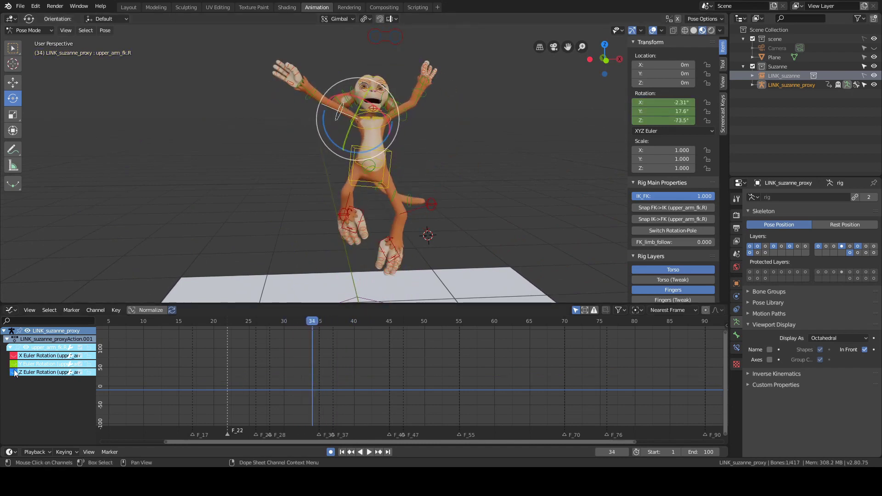
pyautogui.moveTo(218, 351); pyautogui.dragTo(333, 414)
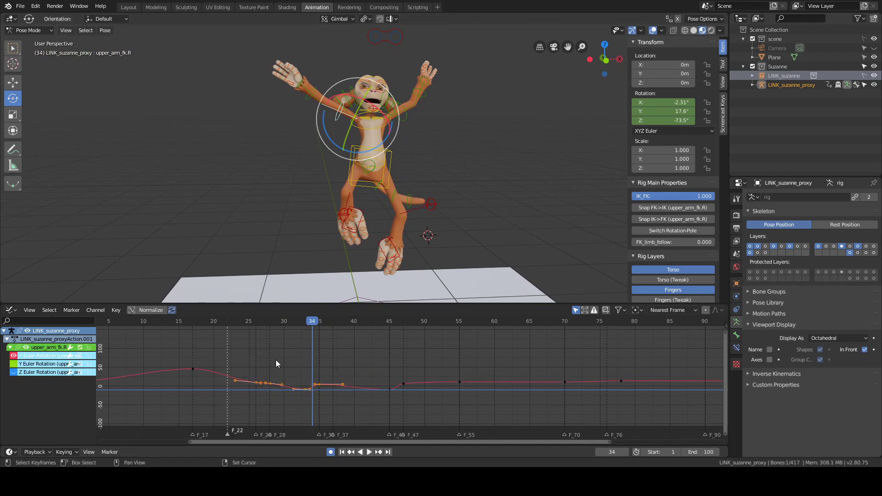
pyautogui.press('Home')
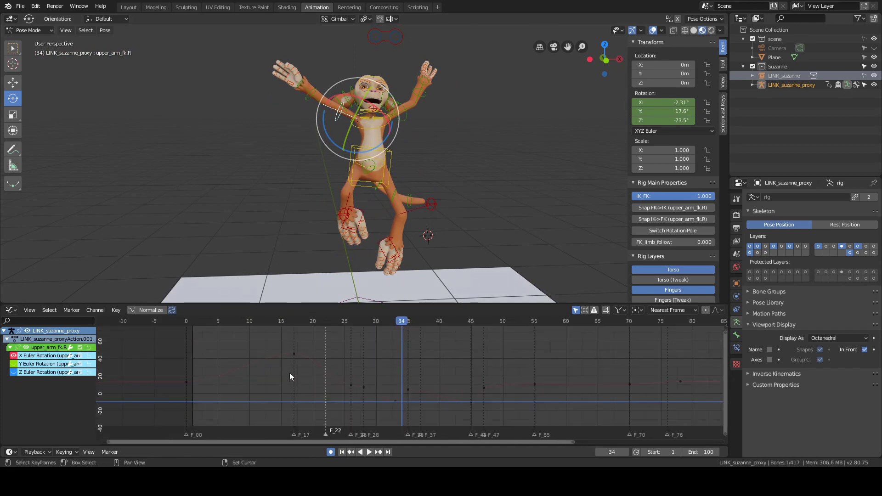
pyautogui.press('space')
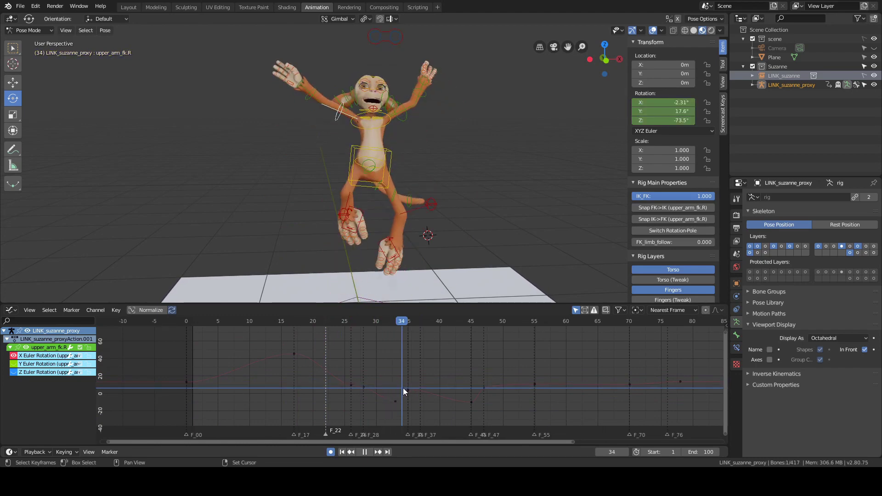
pyautogui.press('space')
pyautogui.moveTo(416, 408); pyautogui.dragTo(342, 371)
pyautogui.keyDown('shift'); pyautogui.click(407, 390); pyautogui.keyUp('shift')
pyautogui.press('Delete')
# - Lower the upper arm's X Euler Rotation keyframe at frame 35 to about -17.7°
pyautogui.click(408, 389)
pyautogui.press('g')
pyautogui.press('y')
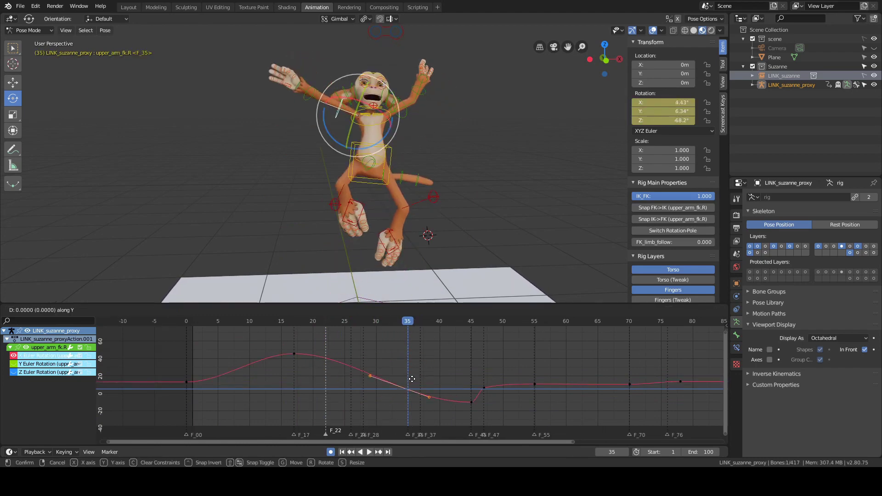
pyautogui.click(371, 340)
# - Delete the upper arm's Z Euler Rotation keyframes at frames 26, 28 and 33
pyautogui.press('Home')
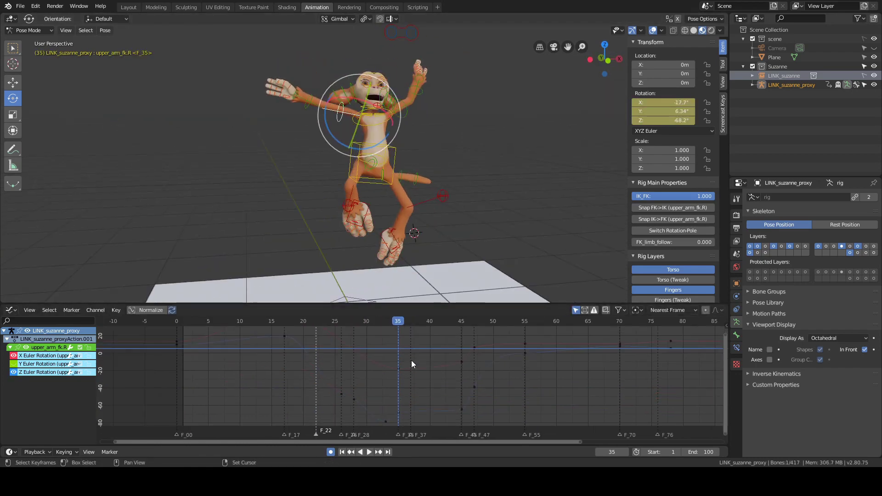
pyautogui.moveTo(391, 426); pyautogui.dragTo(319, 377)
pyautogui.press('Delete')
# - Move the upper arm's Z Euler Rotation keyframe at frame 35 vertically to about -78°
pyautogui.click(399, 407)
pyautogui.press('g')
pyautogui.press('y')
pyautogui.click(403, 407)
pyautogui.moveTo(379, 193); pyautogui.dragTo(432, 196, button='middle')
pyautogui.press('g')
pyautogui.press('y')
pyautogui.click(408, 345)
# - Show the upper arm's Y Euler Rotation curve and raise its keyframe at frame 35 to about 34.7°
pyautogui.click(14, 364)
pyautogui.click(399, 353)
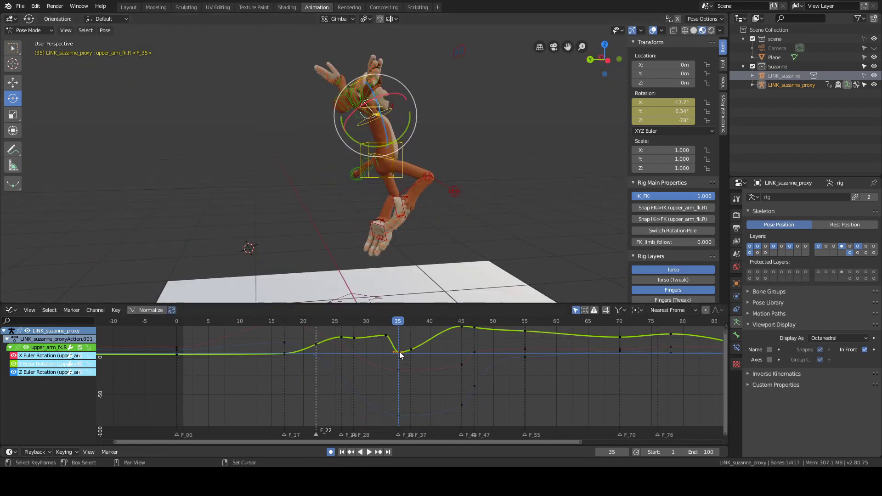
pyautogui.press('g')
pyautogui.press('y')
pyautogui.click(401, 326)
# - Rotate the right forearm FK control by about -6° around its X axis at frame 35
pyautogui.moveTo(487, 184); pyautogui.dragTo(349, 124, button='middle')
pyautogui.scroll(2, 398, 198)
pyautogui.click(294, 104)
pyautogui.press('r')
pyautogui.press('x')
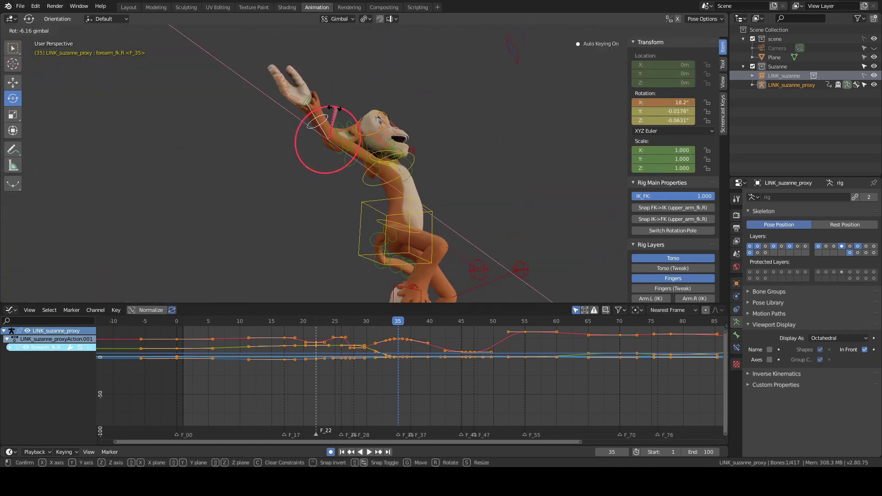
pyautogui.moveTo(334, 109); pyautogui.dragTo(333, 108)
# - Select the right hand control and adjust its rotation at frame 35
pyautogui.click(307, 102)
pyautogui.moveTo(313, 103); pyautogui.dragTo(404, 151, button='middle')
pyautogui.moveTo(403, 151); pyautogui.dragTo(399, 180)
pyautogui.moveTo(409, 189); pyautogui.dragTo(404, 195)
pyautogui.moveTo(404, 195); pyautogui.dragTo(436, 127, button='middle')
# - Select the right upper arm FK control and delete its X Euler Rotation keyframe at frame 45
pyautogui.click(299, 109)
pyautogui.moveTo(354, 352); pyautogui.dragTo(332, 365, button='middle')
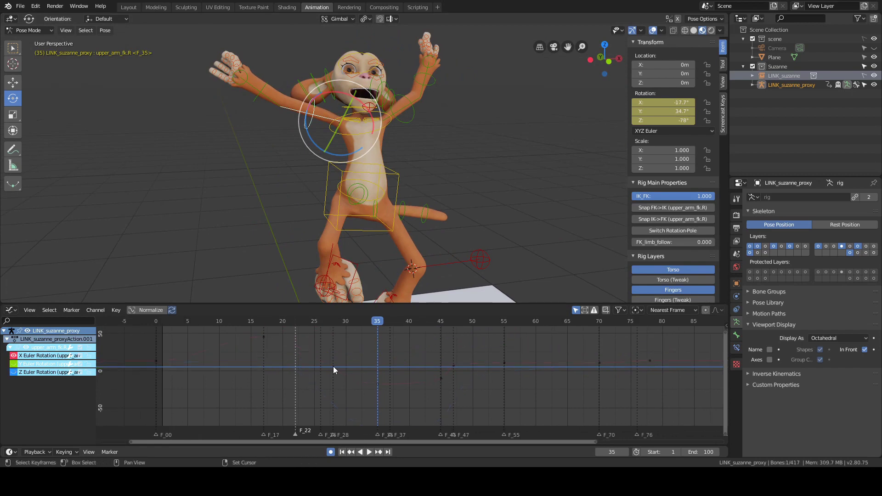
pyautogui.press('Home')
pyautogui.moveTo(332, 366); pyautogui.dragTo(402, 394, button='right')
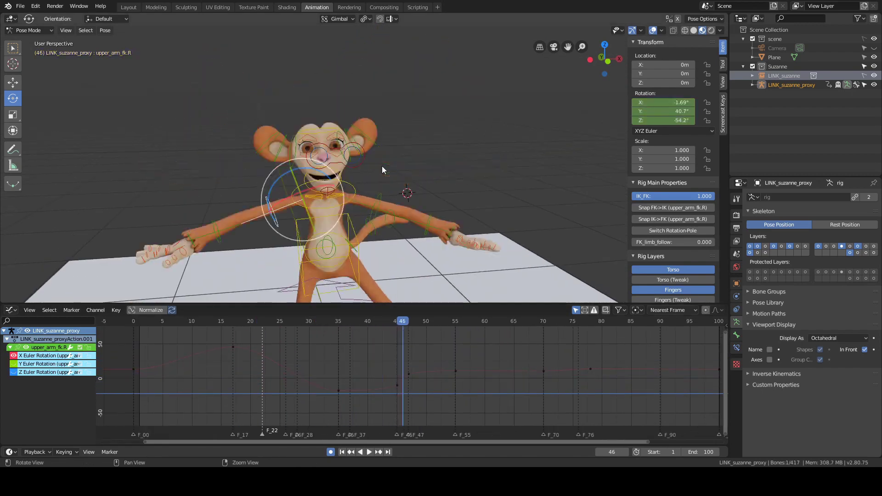
pyautogui.press('Left')
pyautogui.keyDown('alt'); pyautogui.moveTo(417, 247); pyautogui.dragTo(383, 181, button='middle'); pyautogui.keyUp('alt')
pyautogui.click(397, 386)
pyautogui.press('Delete')
# - Step through frames 45 to 52 to examine how the arm comes down after the jump
pyautogui.press('Left')
pyautogui.press('Right')
pyautogui.press('Right')
pyautogui.press('Right')
pyautogui.press('Right')
pyautogui.press('Right')
pyautogui.press('Right')
pyautogui.press('Right')
pyautogui.press('Right')
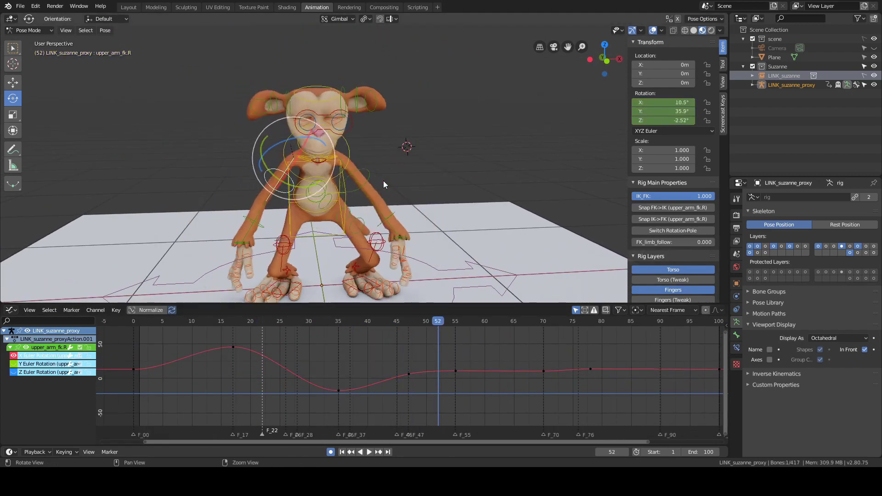
pyautogui.keyDown('alt'); pyautogui.scroll(-20, 383, 182); pyautogui.keyUp('alt')
# - Show only the upper arm's Z Euler Rotation curve and play the motion from around frame 23
pyautogui.click(14, 356)
pyautogui.click(14, 372)
pyautogui.scroll(-9, 416, 367)
pyautogui.scroll(4, 416, 367)
pyautogui.rightClick(302, 372)
pyautogui.press('space')
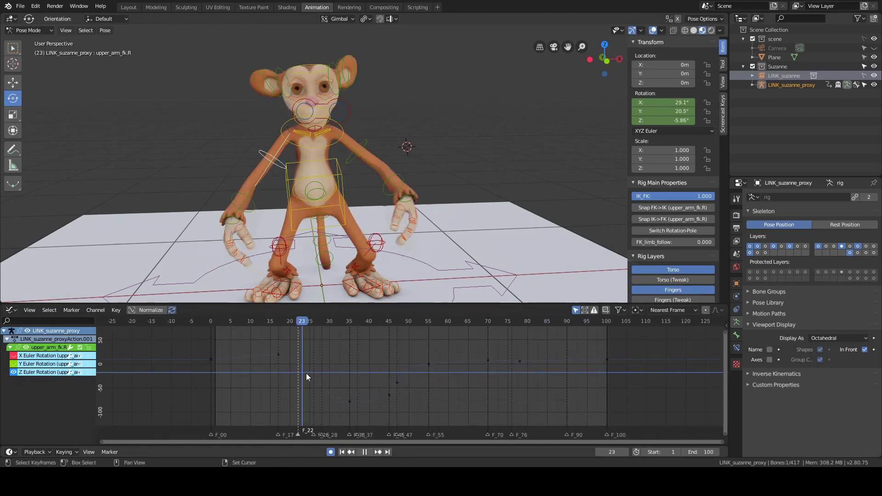
pyautogui.press('space')
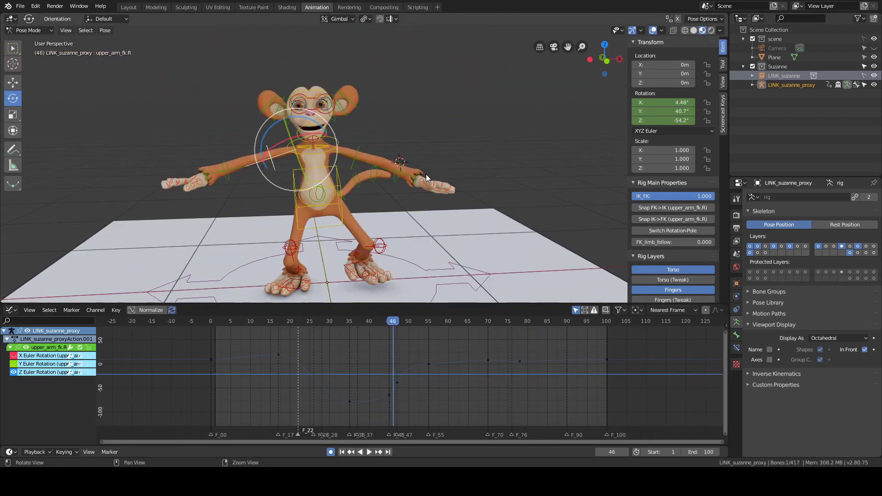
# - Delete the upper arm's Z Euler Rotation keyframe at frame 45 and scrub over the landing
pyautogui.press('Down')
pyautogui.press('Down')
pyautogui.press('Up')
pyautogui.press('Up')
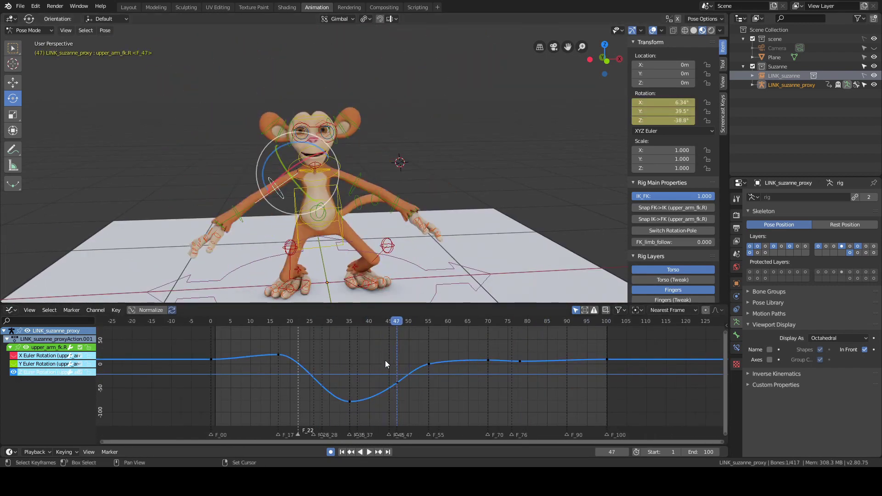
pyautogui.moveTo(385, 360); pyautogui.dragTo(524, 391, button='right')
# - Show only the upper arm's Y Euler Rotation curve and fit all its keyframes in view
pyautogui.click(43, 364)
pyautogui.hotkey('shift', 'h')
pyautogui.press('a')
pyautogui.press('Home')
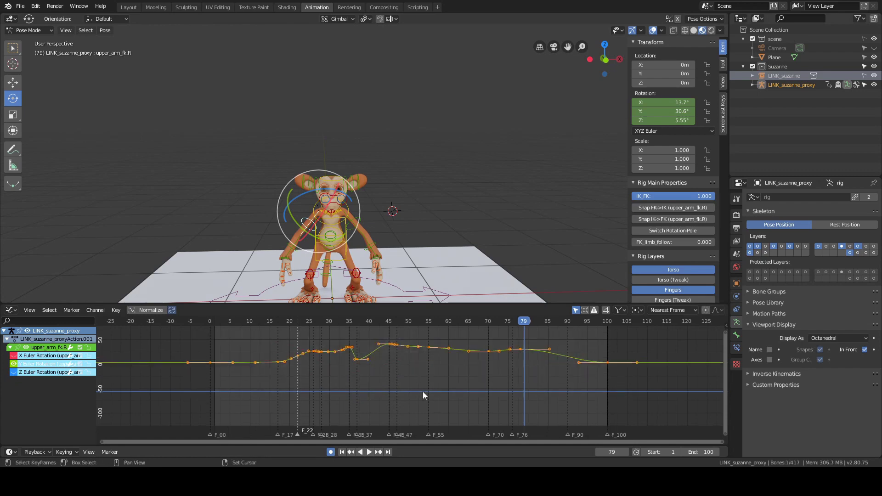
pyautogui.click(423, 391)
# - Step from frame 22 to 35 to examine how the right arm rises into the jump
pyautogui.rightClick(287, 379)
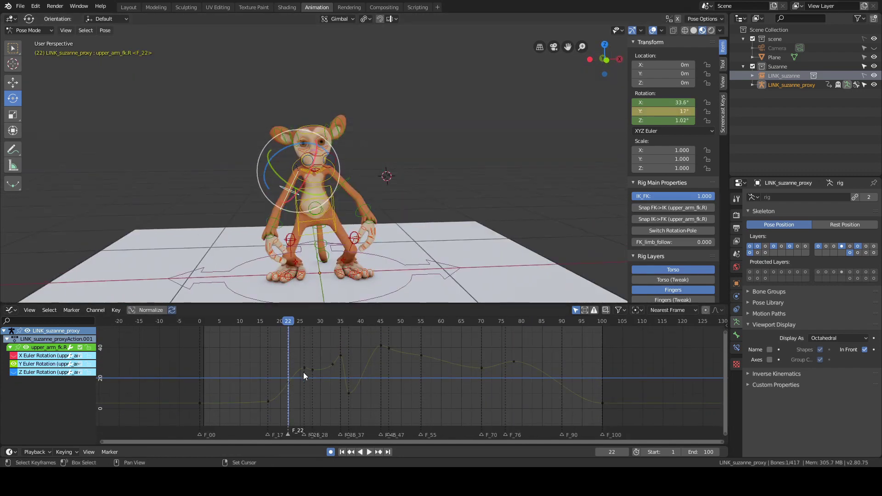
pyautogui.click(289, 381)
pyautogui.moveTo(288, 383)
pyautogui.mouseDown(button='right')
pyautogui.moveTo(282, 383)
pyautogui.moveTo(305, 382)
pyautogui.mouseUp(button='right')
pyautogui.keyDown('shift'); pyautogui.moveTo(398, 226); pyautogui.dragTo(396, 259, button='middle'); pyautogui.keyUp('shift')
pyautogui.press('Right')
pyautogui.press('Right')
pyautogui.press('Right')
pyautogui.press('Right')
pyautogui.press('Right')
pyautogui.press('Right')
pyautogui.press('Right')
pyautogui.press('Right')
pyautogui.press('Right')
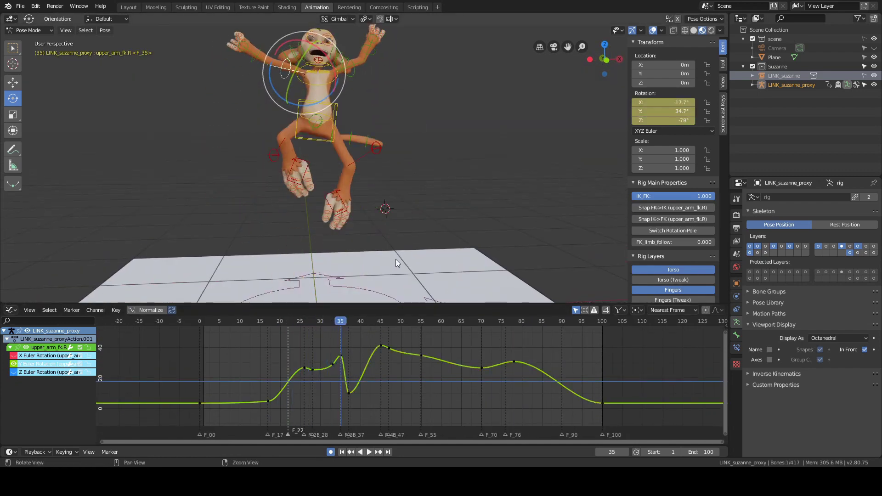
# - Delete the upper arm's Y Euler Rotation keyframes at frames 26, 28, 33, 35 and 37
pyautogui.keyDown('alt'); pyautogui.scroll(9, 324, 357); pyautogui.keyUp('alt')
pyautogui.moveTo(296, 373); pyautogui.dragTo(318, 350)
pyautogui.press('x')
pyautogui.click(318, 349)
pyautogui.keyDown('alt'); pyautogui.scroll(-6, 318, 349); pyautogui.keyUp('alt')
pyautogui.scroll(-1, 319, 357)
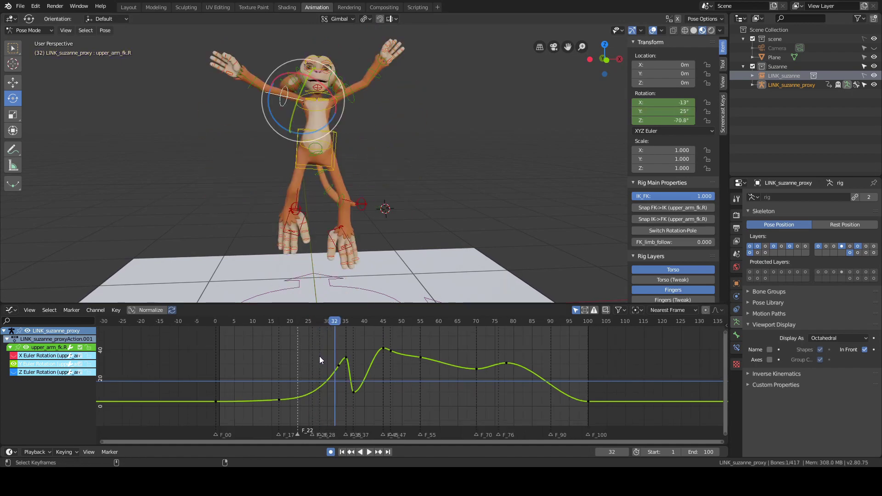
pyautogui.press('Delete')
pyautogui.moveTo(318, 356); pyautogui.dragTo(384, 363, button='right')
pyautogui.press('Delete')
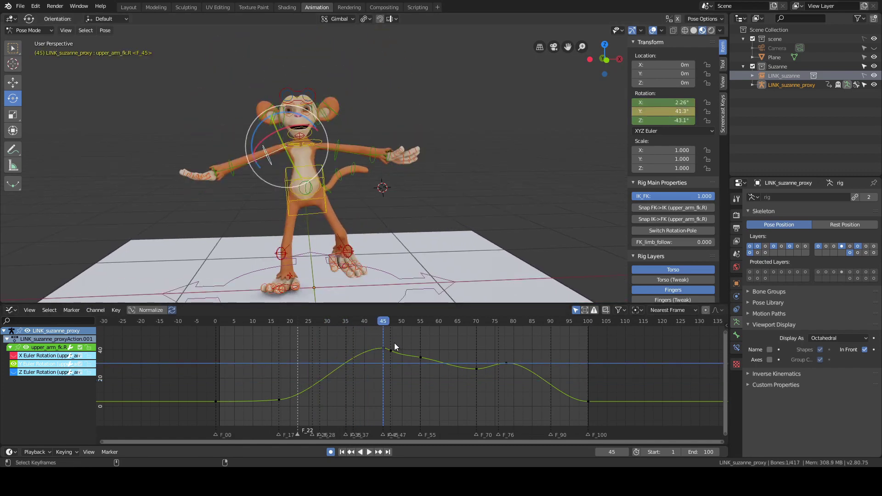
# - Play the motion and delete the upper arm's Y Euler Rotation keyframes at frames 47 and 55
pyautogui.press('space')
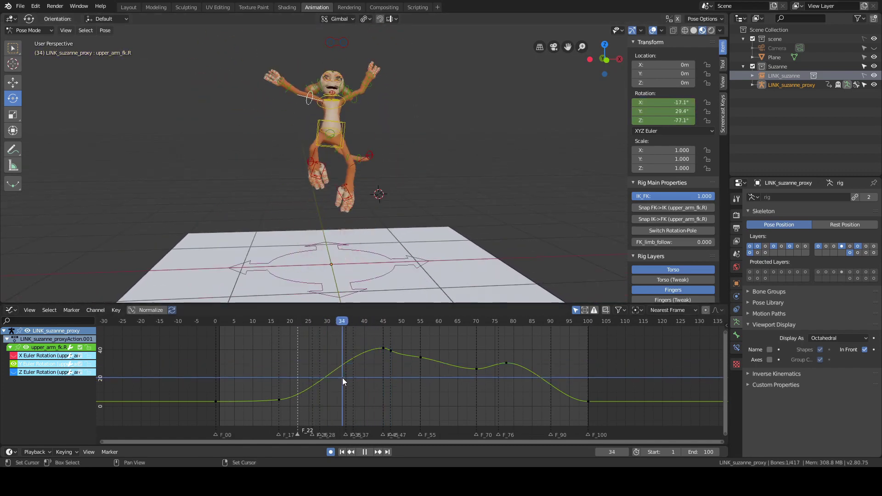
pyautogui.click(399, 350)
pyautogui.press('space')
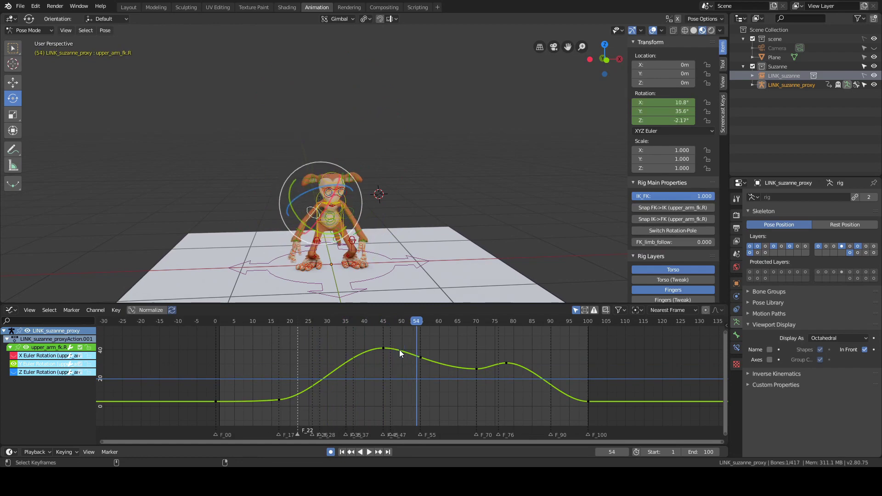
pyautogui.rightClick(399, 349)
pyautogui.moveTo(428, 348); pyautogui.dragTo(379, 370, button='right')
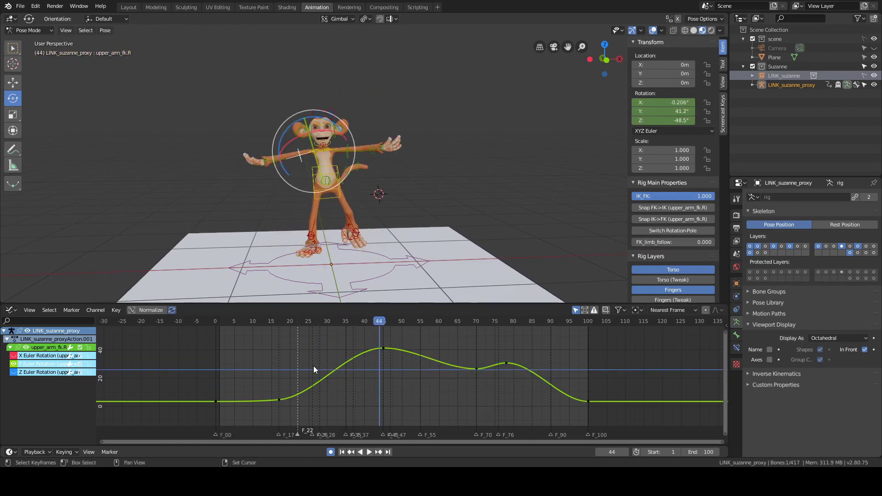
# - Select the right hand FK control at frame 44
pyautogui.click(406, 208)
pyautogui.scroll(5, 406, 209)
pyautogui.click(258, 162)
pyautogui.scroll(-2, 390, 360)
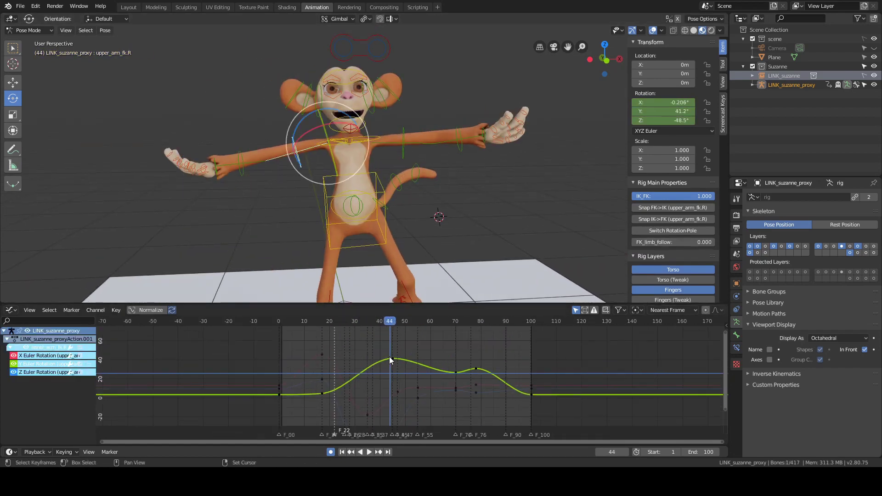
pyautogui.keyDown('ctrl'); pyautogui.moveTo(389, 360); pyautogui.dragTo(390, 381, button='middle'); pyautogui.keyUp('ctrl')
pyautogui.click(242, 164)
pyautogui.moveTo(333, 247); pyautogui.dragTo(313, 244, button='middle')
pyautogui.click(207, 165)
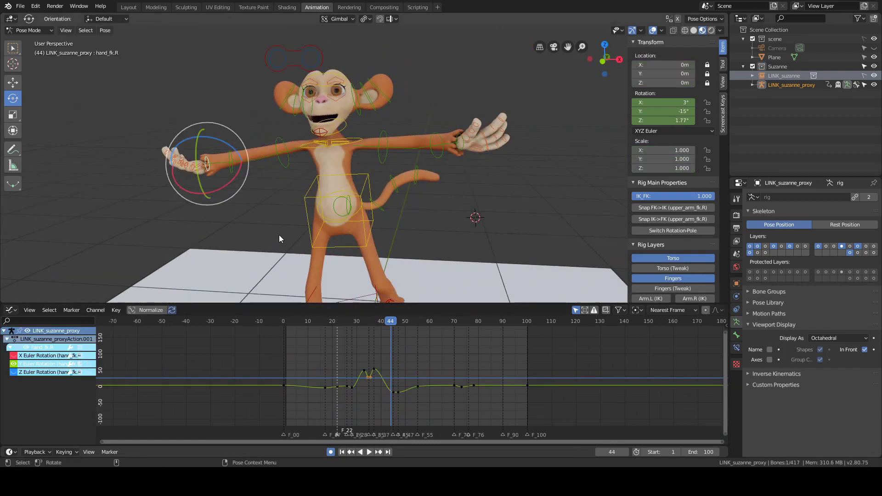
# - Show only the right hand's X Euler Rotation curve, fit it in view and scrub to frame 21
pyautogui.hotkey('alt', 'h')
pyautogui.press('h')
pyautogui.click(13, 356)
pyautogui.press('a')
pyautogui.press('Home')
pyautogui.hotkey('alt', 'a')
pyautogui.rightClick(337, 392)
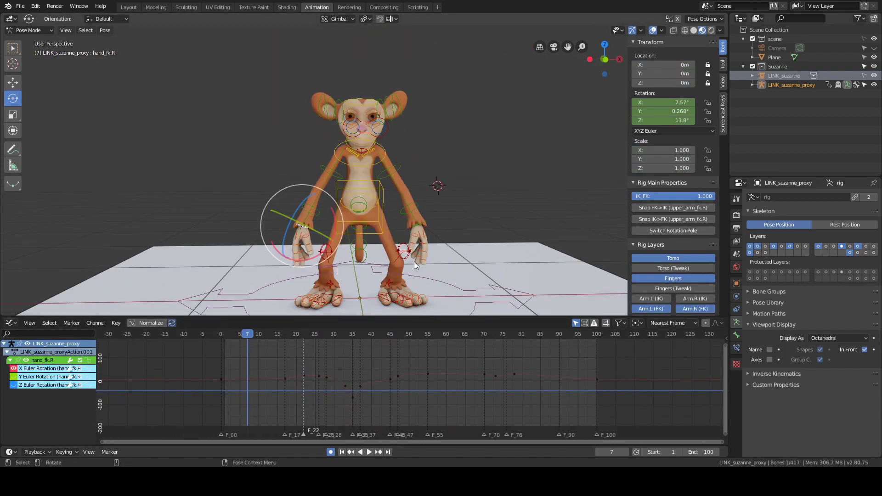
pyautogui.rightClick(282, 390)
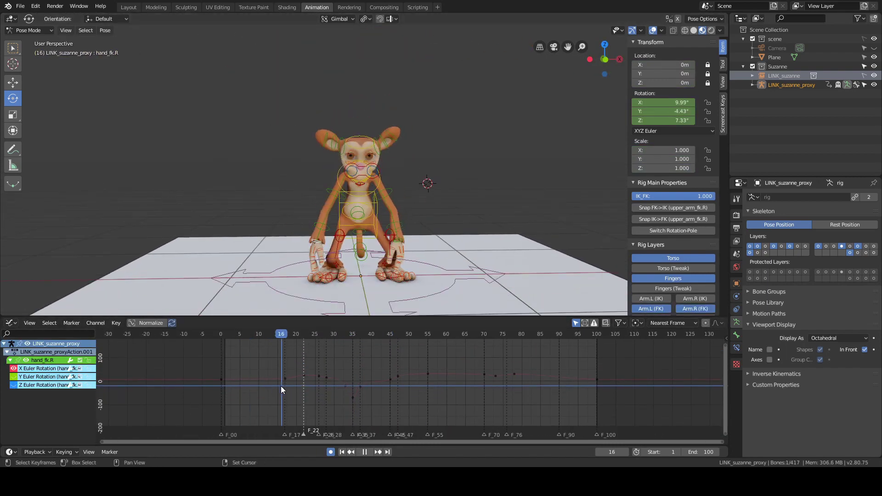
pyautogui.moveTo(282, 389); pyautogui.dragTo(301, 392, button='right')
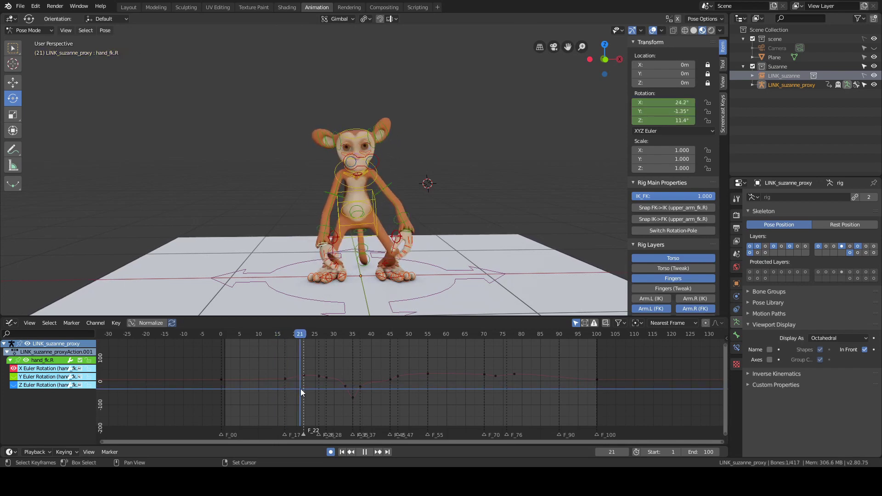
# - Select the right upper arm and shoulder controls and step between frames 18 and 22 to examine the arm's path
pyautogui.click(346, 208)
pyautogui.press('Left')
pyautogui.press('Left')
pyautogui.press('Left')
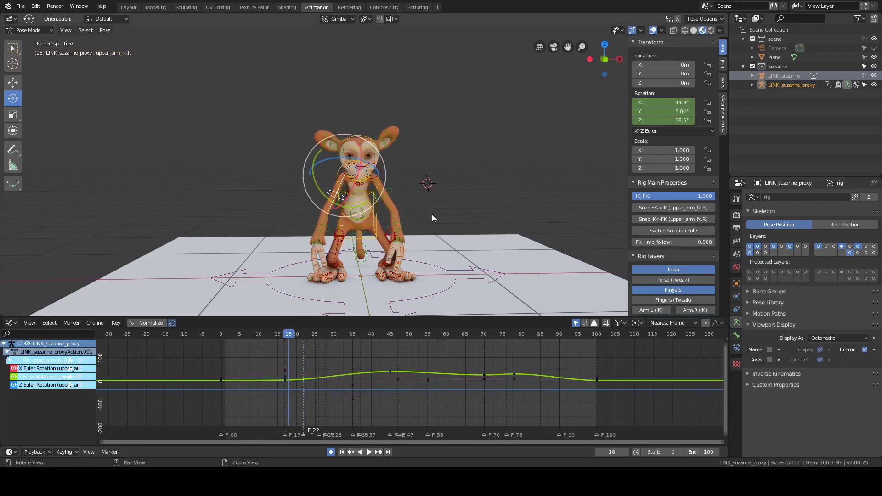
pyautogui.keyDown('alt'); pyautogui.scroll(-3, 432, 214); pyautogui.keyUp('alt')
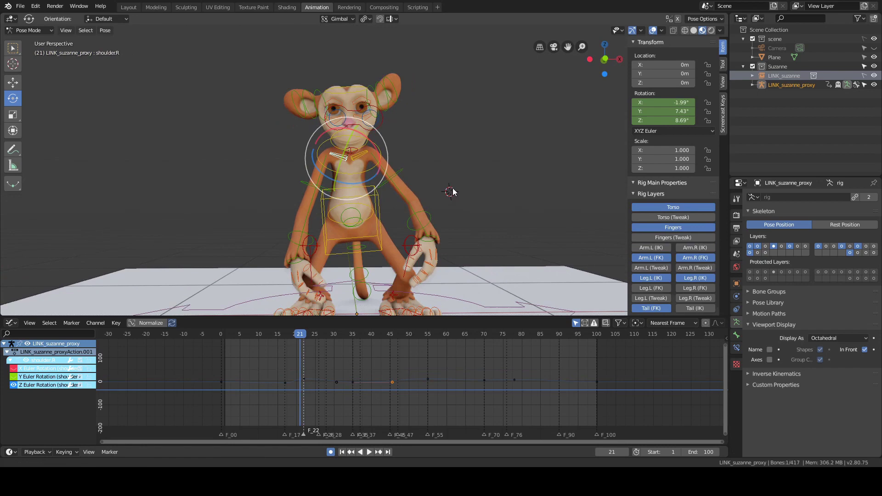
pyautogui.press('Left')
pyautogui.press('Left')
pyautogui.press('Left')
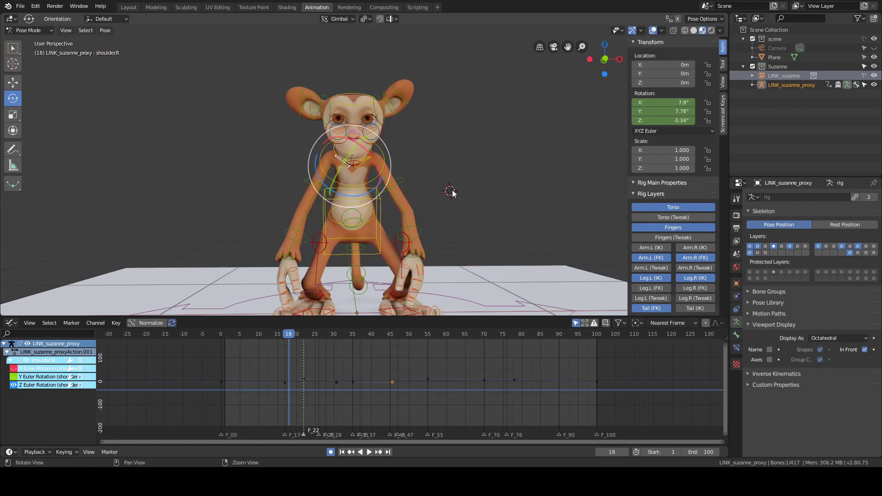
pyautogui.press('Right')
pyautogui.press('Right')
pyautogui.press('Right')
pyautogui.press('Right')
# - Adjust the value of the right shoulder's rotation keyframe at frame 22 and scrub over the change
pyautogui.click(304, 379)
pyautogui.press('g')
pyautogui.press('y')
pyautogui.click(312, 365)
pyautogui.keyDown('shift'); pyautogui.moveTo(270, 393); pyautogui.dragTo(308, 392, button='right'); pyautogui.keyUp('shift')
# - Reselect the right hand control and remove its X Euler Rotation keyframes at frames 26, 28 and 33
pyautogui.click(273, 251)
pyautogui.keyDown('shift'); pyautogui.moveTo(275, 365); pyautogui.dragTo(329, 387, button='right'); pyautogui.keyUp('shift')
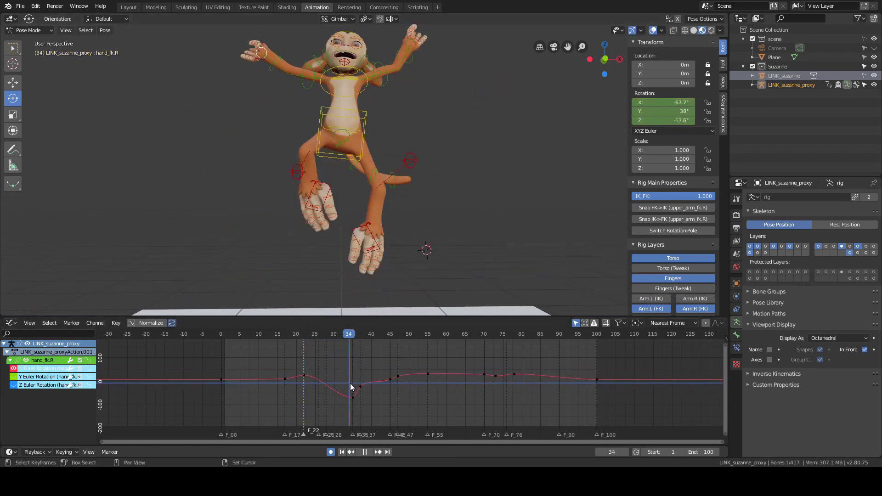
pyautogui.press('space')
# - Raise the hand's X Euler Rotation keyframe at frame 35 to about -49.7°
pyautogui.moveTo(381, 269); pyautogui.dragTo(429, 231, button='middle')
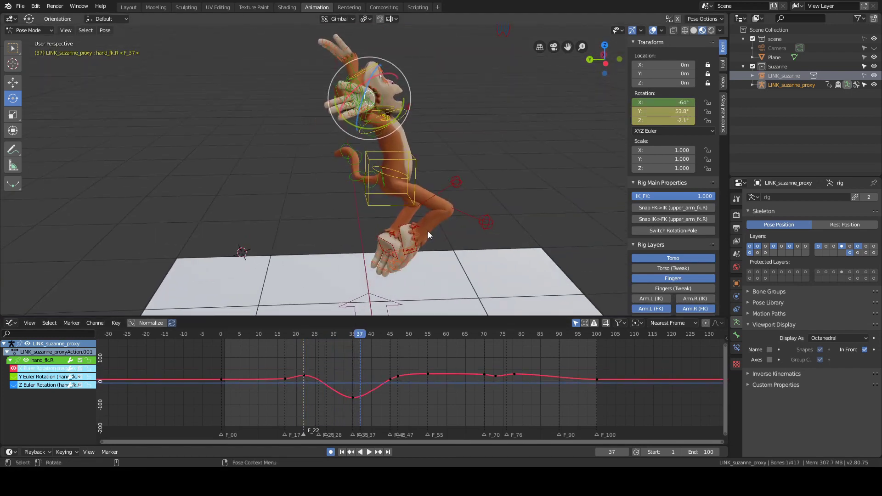
pyautogui.keyDown('ctrl'); pyautogui.rightClick(360, 387); pyautogui.keyUp('ctrl')
pyautogui.moveTo(359, 386)
pyautogui.keyDown('shift'); pyautogui.mouseDown(button='right')
pyautogui.moveTo(338, 376)
pyautogui.moveTo(353, 376)
pyautogui.mouseUp(button='right'); pyautogui.keyUp('shift')
pyautogui.click(352, 397)
pyautogui.press('g')
pyautogui.press('y')
pyautogui.click(351, 392)
pyautogui.moveTo(455, 243); pyautogui.dragTo(412, 279, button='middle')
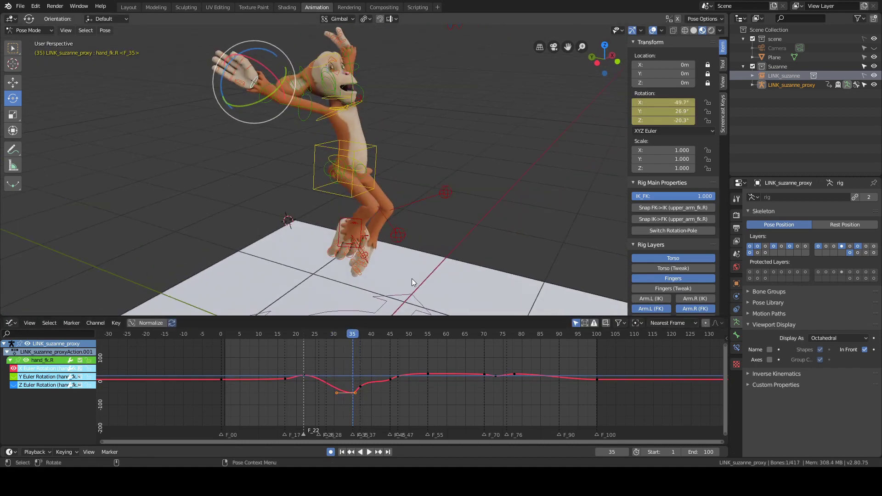
# - Delete the hand's X Euler Rotation keyframe at frame 37
pyautogui.keyDown('shift'); pyautogui.moveTo(353, 382); pyautogui.dragTo(359, 386, button='right'); pyautogui.keyUp('shift')
pyautogui.click(360, 387)
pyautogui.press('x')
pyautogui.click(366, 379)
pyautogui.moveTo(404, 271); pyautogui.dragTo(453, 230, button='middle')
pyautogui.scroll(11, 289, 374)
# - Delete the hand's X Euler Rotation keyframes at frames 45 and 47
pyautogui.click(13, 385)
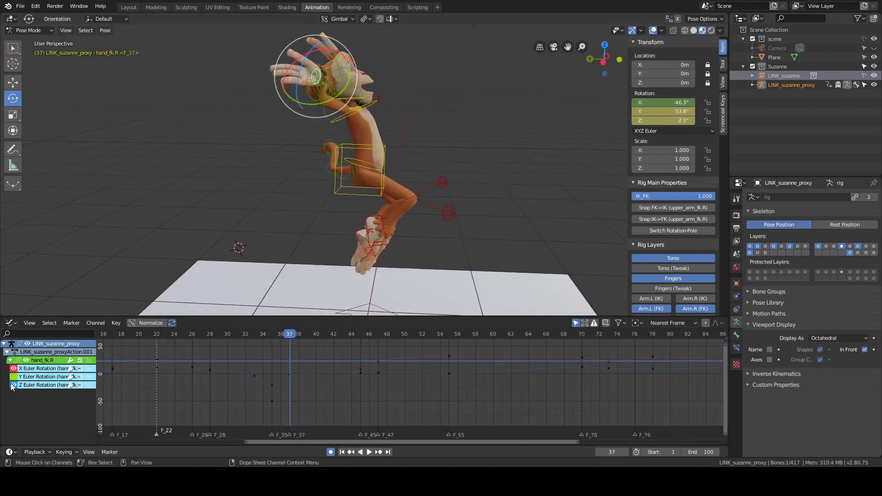
pyautogui.scroll(-4, 275, 375)
pyautogui.keyDown('shift'); pyautogui.moveTo(394, 207); pyautogui.dragTo(384, 250, button='middle'); pyautogui.keyUp('shift')
pyautogui.scroll(-2, 384, 250)
pyautogui.keyDown('shift'); pyautogui.moveTo(317, 378); pyautogui.dragTo(381, 381, button='right'); pyautogui.keyUp('shift')
pyautogui.moveTo(437, 193); pyautogui.dragTo(363, 182, button='middle')
pyautogui.keyDown('alt'); pyautogui.scroll(-8, 363, 183); pyautogui.keyUp('alt')
pyautogui.keyDown('alt'); pyautogui.scroll(7, 363, 183); pyautogui.keyUp('alt')
pyautogui.moveTo(369, 383); pyautogui.dragTo(390, 358)
pyautogui.press('x')
pyautogui.click(390, 359)
# - Play the settling motion and delete the hand's X Euler Rotation keyframe at frame 73
pyautogui.keyDown('shift'); pyautogui.moveTo(358, 371); pyautogui.dragTo(557, 373, button='right'); pyautogui.keyUp('shift')
pyautogui.press('space')
pyautogui.click(557, 368)
pyautogui.press('x')
pyautogui.click(557, 368)
# - Frame the hand's remaining X Euler Rotation keyframes from frame 55 to 78 and examine the settle in playback
pyautogui.moveTo(525, 368); pyautogui.dragTo(440, 374, button='middle')
pyautogui.scroll(-2, 440, 374)
pyautogui.moveTo(356, 386); pyautogui.dragTo(508, 360)
pyautogui.press('KP_Decimal')
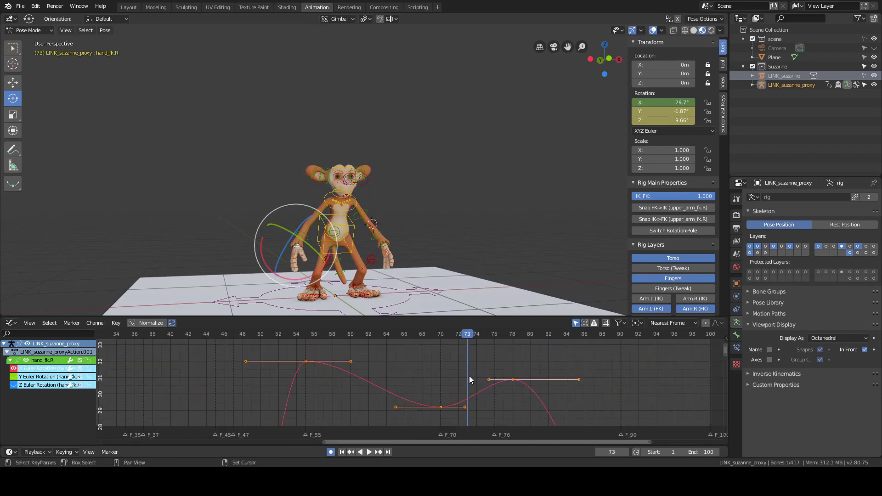
pyautogui.keyDown('ctrl'); pyautogui.moveTo(413, 370); pyautogui.dragTo(340, 383, button='middle'); pyautogui.keyUp('ctrl')
pyautogui.moveTo(324, 384); pyautogui.dragTo(457, 393, button='right')
pyautogui.press('space')
pyautogui.keyDown('ctrl'); pyautogui.moveTo(457, 393); pyautogui.dragTo(444, 421, button='middle'); pyautogui.keyUp('ctrl')
# - Show only the right hand's Z Euler Rotation curve and fit its keyframes in view
pyautogui.click(14, 369)
pyautogui.click(14, 385)
pyautogui.press('a')
pyautogui.press('KP_Decimal')
pyautogui.keyDown('ctrl'); pyautogui.moveTo(294, 374); pyautogui.dragTo(269, 407, button='middle'); pyautogui.keyUp('ctrl')
pyautogui.moveTo(493, 236); pyautogui.dragTo(468, 234, button='middle')
pyautogui.keyDown('ctrl'); pyautogui.moveTo(349, 271); pyautogui.dragTo(333, 232, button='middle'); pyautogui.keyUp('ctrl')
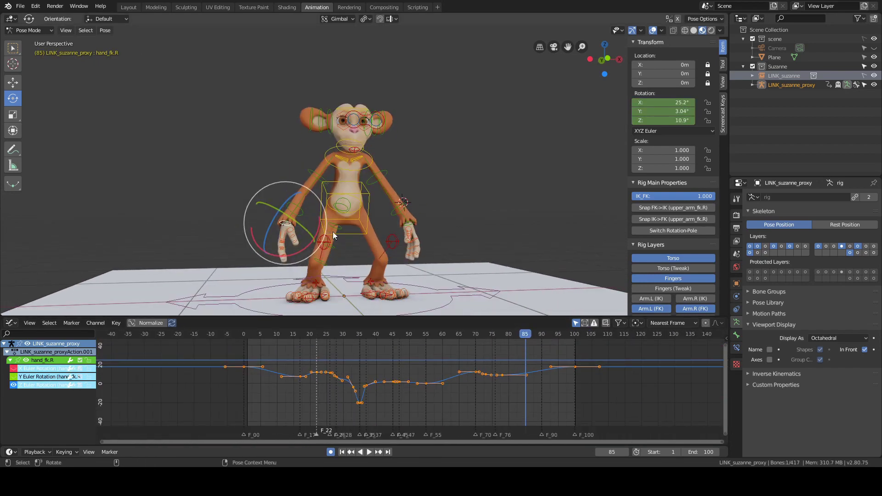
# - Deselect all keyframes and step through frames 17 to 22 from the side to examine the hand's swing
pyautogui.moveTo(294, 379); pyautogui.dragTo(280, 382, button='right')
pyautogui.moveTo(276, 248); pyautogui.dragTo(372, 248, button='middle')
pyautogui.moveTo(268, 369); pyautogui.dragTo(301, 389, button='right')
pyautogui.hotkey('alt', 'a')
pyautogui.scroll(4, 275, 369)
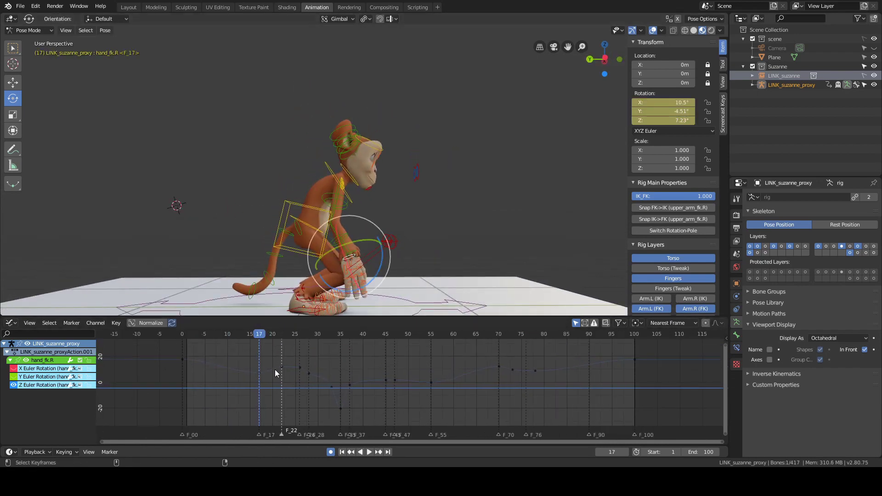
pyautogui.press('Right')
pyautogui.press('Right')
pyautogui.press('Right')
pyautogui.press('Right')
pyautogui.press('Right')
pyautogui.press('Right')
pyautogui.press('Left')
pyautogui.press('Left')
pyautogui.press('Right')
# - Raise the hand's Z Euler Rotation keyframe at frame 22 to about 17° and play the motion
pyautogui.click(274, 369)
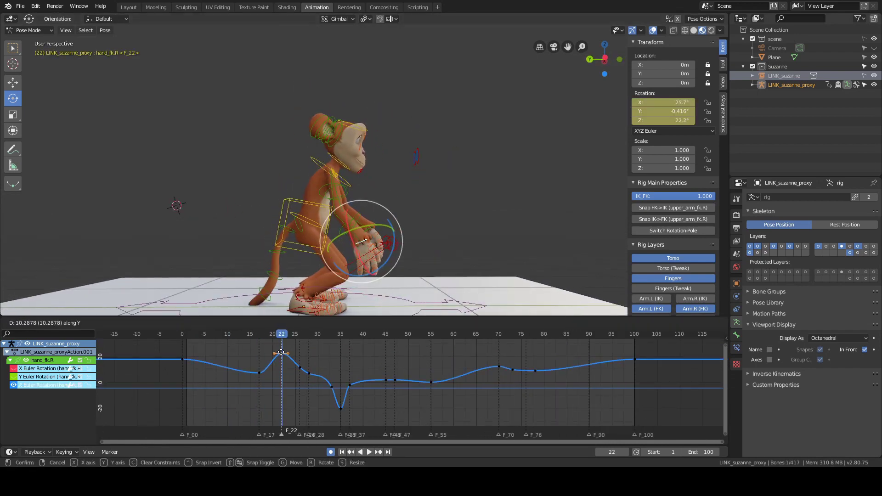
pyautogui.press('space')
# - Delete the hand's Z Euler Rotation keyframes at frames 26, 28, 33 and 37
pyautogui.moveTo(303, 377); pyautogui.dragTo(310, 387, button='right')
pyautogui.moveTo(301, 368); pyautogui.dragTo(336, 396)
pyautogui.scroll(-2, 364, 258)
pyautogui.keyDown('shift'); pyautogui.moveTo(365, 258); pyautogui.dragTo(364, 288, button='middle'); pyautogui.keyUp('shift')
pyautogui.scroll(2, 364, 288)
pyautogui.press('Delete')
pyautogui.moveTo(302, 379); pyautogui.dragTo(328, 397, button='right')
pyautogui.press('x')
pyautogui.click(358, 373)
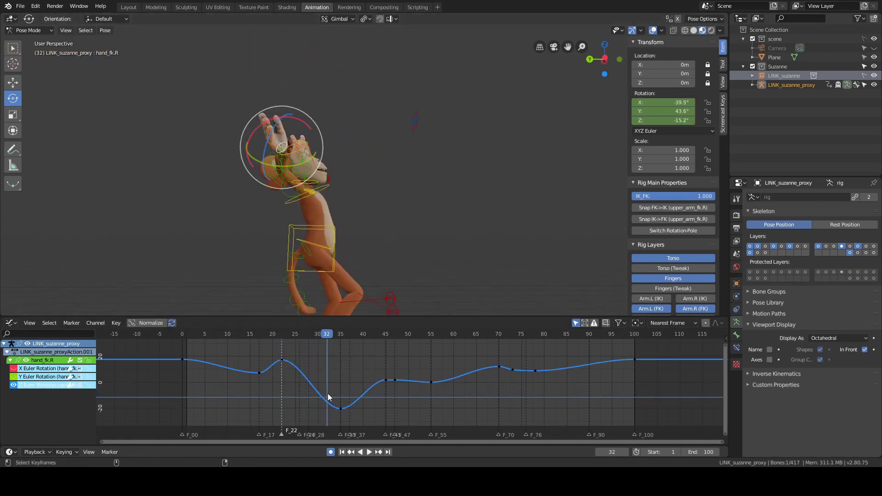
# - Review the landing and delete the hand's Z Euler Rotation keyframes at frames 45, 47 and 55
pyautogui.keyDown('alt'); pyautogui.scroll(-3, 328, 392); pyautogui.keyUp('alt')
pyautogui.keyDown('alt'); pyautogui.scroll(3, 328, 393); pyautogui.keyUp('alt')
pyautogui.keyDown('alt'); pyautogui.scroll(-7, 328, 392); pyautogui.keyUp('alt')
pyautogui.press('space')
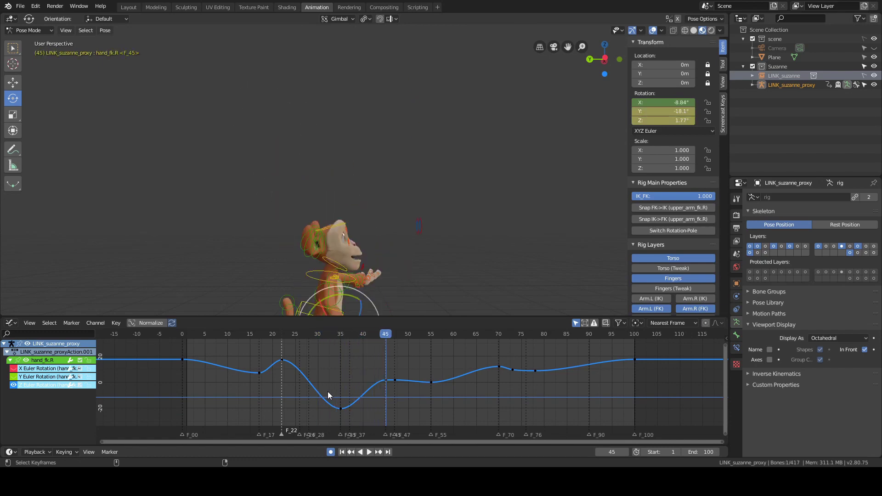
pyautogui.moveTo(370, 366); pyautogui.dragTo(412, 388)
pyautogui.press('Delete')
pyautogui.moveTo(427, 404); pyautogui.dragTo(431, 401, button='right')
pyautogui.click(431, 382)
pyautogui.press('Delete')
# - Scrub from about frame 37 to 72 and examine the hand's motion from the front
pyautogui.scroll(-4, 431, 246)
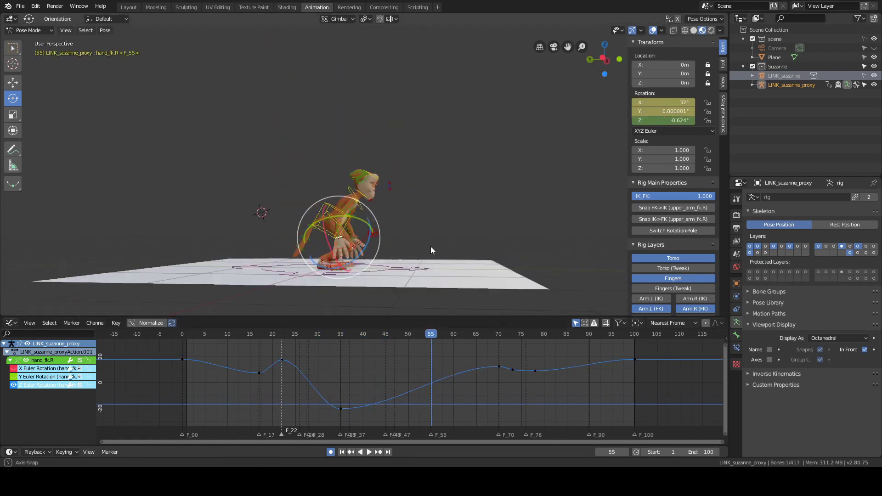
pyautogui.moveTo(349, 366); pyautogui.dragTo(498, 368, button='right')
pyautogui.moveTo(552, 248); pyautogui.dragTo(462, 252, button='middle')
pyautogui.scroll(3, 446, 231)
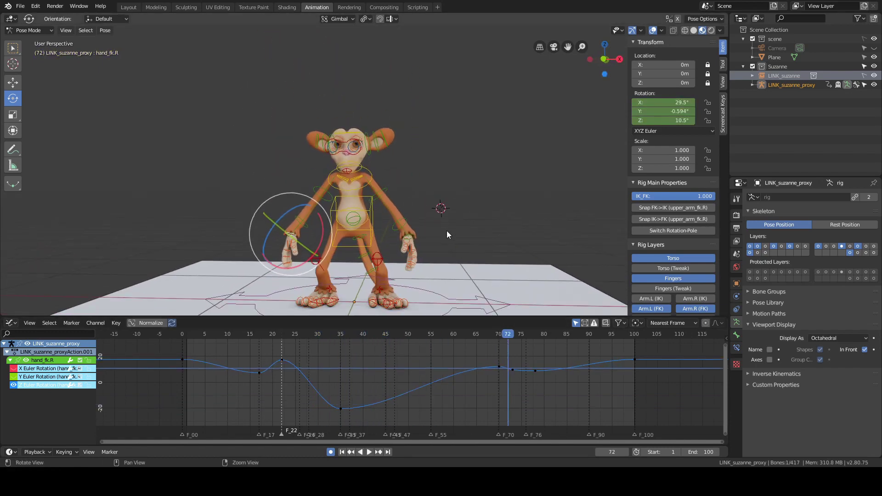
# - Review the frames around 72 and delete the hand's Z Euler Rotation keyframe at frame 73
pyautogui.keyDown('alt'); pyautogui.scroll(-7, 437, 230); pyautogui.keyUp('alt')
pyautogui.keyDown('alt'); pyautogui.scroll(4, 437, 230); pyautogui.keyUp('alt')
pyautogui.click(513, 369)
pyautogui.press('Delete')
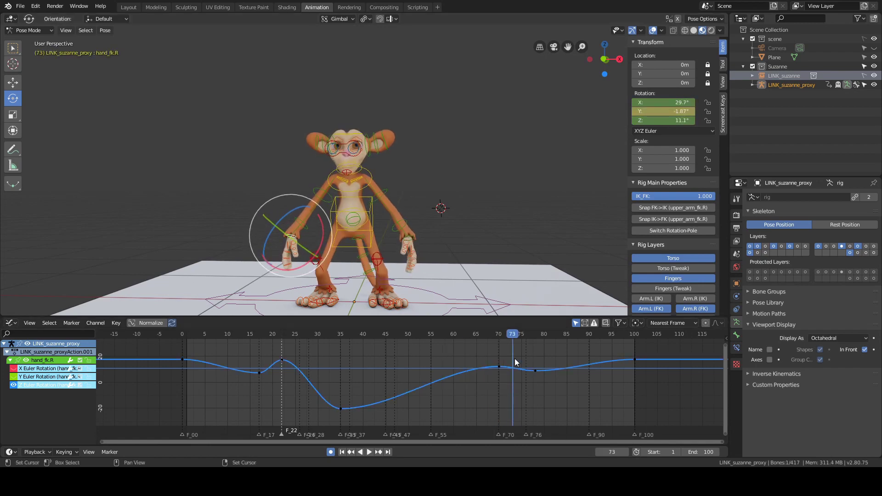
pyautogui.moveTo(515, 358); pyautogui.dragTo(521, 377, button='right')
# - Hide the hand's Z Euler Rotation curve, show the Y Euler Rotation curve and fit it in the Graph Editor
pyautogui.click(14, 385)
pyautogui.click(13, 377)
pyautogui.press('a')
pyautogui.press('Home')
pyautogui.moveTo(310, 369); pyautogui.dragTo(332, 376, button='right')
# - Step from frame 17 to 36 and examine the hand's motion from the side during the take-off
pyautogui.keyDown('alt'); pyautogui.moveTo(294, 115); pyautogui.dragTo(386, 113); pyautogui.keyUp('alt')
pyautogui.keyDown('alt'); pyautogui.moveTo(386, 113); pyautogui.dragTo(390, 213, button='middle'); pyautogui.keyUp('alt')
pyautogui.click(390, 372)
pyautogui.scroll(-1, 390, 372)
pyautogui.moveTo(338, 386); pyautogui.dragTo(239, 397, button='right')
pyautogui.keyDown('alt'); pyautogui.moveTo(395, 274); pyautogui.dragTo(377, 184, button='middle'); pyautogui.keyUp('alt')
pyautogui.keyDown('alt'); pyautogui.scroll(-17, 376, 184); pyautogui.keyUp('alt')
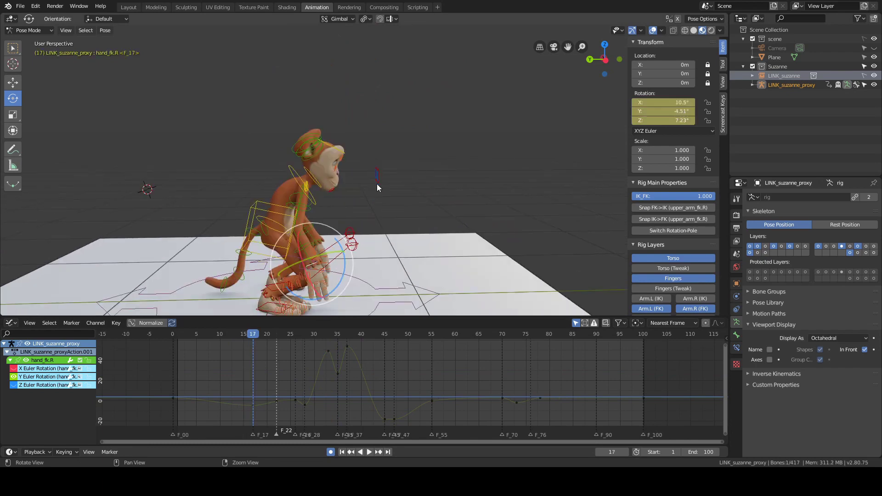
pyautogui.keyDown('alt'); pyautogui.moveTo(367, 127); pyautogui.dragTo(374, 180, button='middle'); pyautogui.keyUp('alt')
pyautogui.keyDown('alt'); pyautogui.scroll(-6, 374, 180); pyautogui.keyUp('alt')
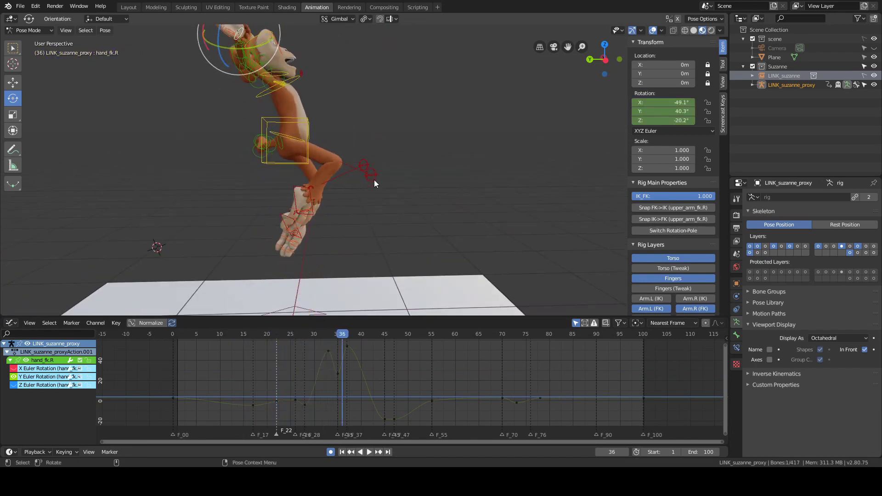
# - Delete the hand's Y Euler Rotation keyframes at frames 26, 28, 33 and 35
pyautogui.press('Home')
pyautogui.scroll(-2, 344, 377)
pyautogui.moveTo(342, 381); pyautogui.dragTo(320, 390, button='right')
pyautogui.press('Delete')
pyautogui.scroll(-3, 355, 231)
pyautogui.scroll(3, 356, 212)
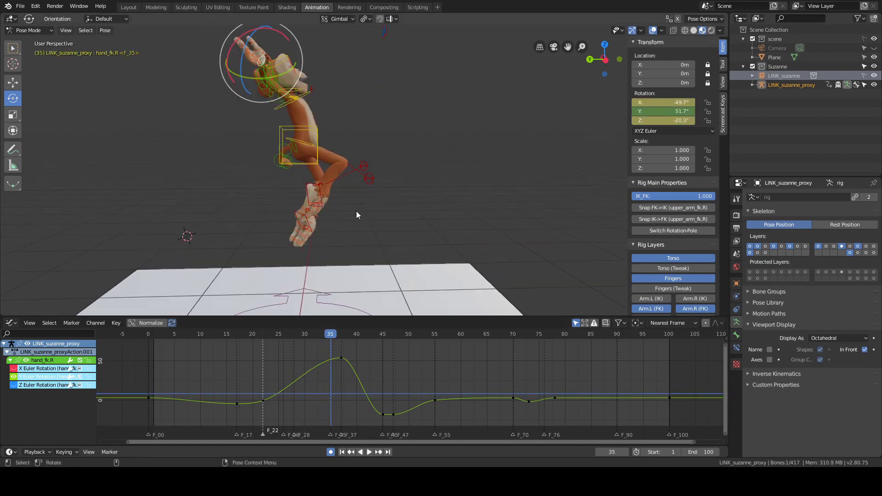
# - Step back and forth between frames 35 and 46 and examine the hand's landing motion from the front
pyautogui.keyDown('alt'); pyautogui.scroll(-4, 374, 211); pyautogui.keyUp('alt')
pyautogui.keyDown('alt'); pyautogui.scroll(-6, 374, 212); pyautogui.keyUp('alt')
pyautogui.keyDown('alt'); pyautogui.moveTo(399, 239); pyautogui.dragTo(398, 164, button='middle'); pyautogui.keyUp('alt')
pyautogui.keyDown('alt'); pyautogui.scroll(-3, 398, 165); pyautogui.keyUp('alt')
pyautogui.keyDown('alt'); pyautogui.moveTo(398, 168); pyautogui.dragTo(315, 171); pyautogui.keyUp('alt')
pyautogui.keyDown('alt'); pyautogui.scroll(-4, 396, 174); pyautogui.keyUp('alt')
pyautogui.keyDown('alt'); pyautogui.scroll(-3, 396, 173); pyautogui.keyUp('alt')
pyautogui.keyDown('alt'); pyautogui.scroll(7, 396, 174); pyautogui.keyUp('alt')
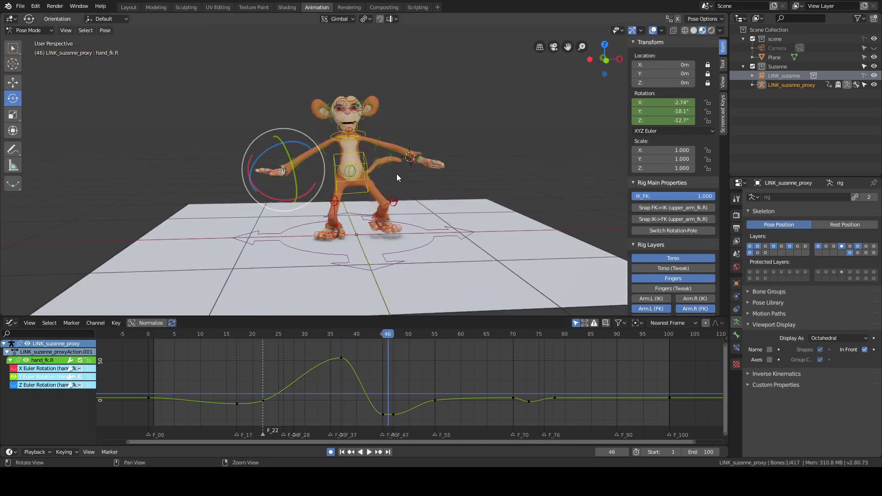
pyautogui.keyDown('alt'); pyautogui.scroll(-7, 396, 174); pyautogui.keyUp('alt')
pyautogui.keyDown('alt'); pyautogui.scroll(7, 396, 174); pyautogui.keyUp('alt')
pyautogui.keyDown('alt'); pyautogui.scroll(-1, 396, 174); pyautogui.keyUp('alt')
pyautogui.keyDown('alt'); pyautogui.scroll(1, 396, 174); pyautogui.keyUp('alt')
pyautogui.keyDown('alt'); pyautogui.scroll(-1, 396, 174); pyautogui.keyUp('alt')
# - Delete the hand's Y Euler Rotation keyframe at frame 45 and play the motion
pyautogui.click(383, 415)
pyautogui.press('x')
pyautogui.click(379, 391)
pyautogui.moveTo(379, 389); pyautogui.dragTo(393, 389, button='right')
pyautogui.press('space')
# - Delete the hand's Y Euler Rotation keyframe at frame 73 and scrub through the result
pyautogui.keyDown('alt'); pyautogui.scroll(-2, 393, 389); pyautogui.keyUp('alt')
pyautogui.keyDown('alt'); pyautogui.scroll(2, 393, 388); pyautogui.keyUp('alt')
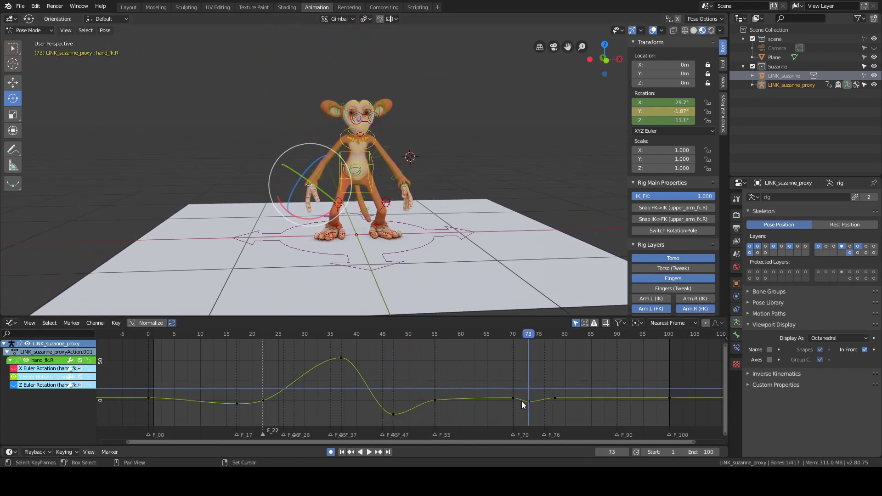
pyautogui.click(527, 401)
pyautogui.press('x')
pyautogui.moveTo(515, 385); pyautogui.dragTo(461, 374, button='right')
# - Deselect all bones, play the animation with overlays hidden, restore the overlays and save the file
pyautogui.hotkey('alt', 'a')
pyautogui.hotkey('alt', 'shift', 'z')
pyautogui.press('space')
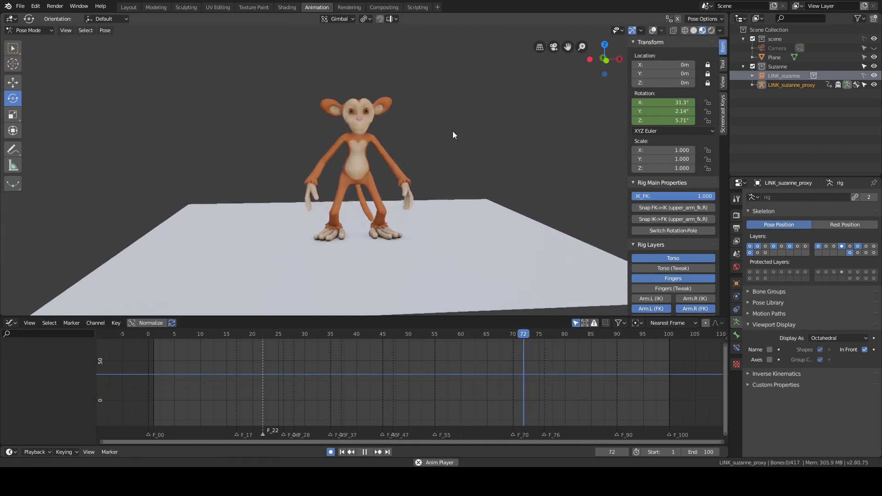
pyautogui.keyDown('shift'); pyautogui.moveTo(453, 131); pyautogui.dragTo(424, 155, button='middle'); pyautogui.keyUp('shift')
pyautogui.moveTo(399, 207); pyautogui.dragTo(486, 182, button='middle')
pyautogui.hotkey('alt', 'shift', 'z')
pyautogui.press('space')
pyautogui.moveTo(433, 176); pyautogui.dragTo(419, 221, button='middle')
pyautogui.hotkey('ctrl', 's')
# - Go to frame 1 and select the base bone of the right hand's middle finger in a close-up view
pyautogui.keyDown('alt'); pyautogui.moveTo(419, 222); pyautogui.dragTo(381, 221); pyautogui.keyUp('alt')
pyautogui.keyDown('alt'); pyautogui.moveTo(382, 221); pyautogui.dragTo(395, 197, button='right'); pyautogui.keyUp('alt')
pyautogui.keyDown('shift'); pyautogui.moveTo(168, 406); pyautogui.dragTo(153, 405, button='right'); pyautogui.keyUp('shift')
pyautogui.keyDown('alt'); pyautogui.moveTo(405, 195); pyautogui.dragTo(390, 194); pyautogui.keyUp('alt')
pyautogui.click(315, 178)
pyautogui.click(374, 157)
pyautogui.keyDown('alt'); pyautogui.moveTo(335, 191); pyautogui.dragTo(363, 177, button='right'); pyautogui.keyUp('alt')
pyautogui.keyDown('alt'); pyautogui.moveTo(363, 177); pyautogui.dragTo(464, 187); pyautogui.keyUp('alt')
pyautogui.click(416, 191)
pyautogui.keyDown('alt'); pyautogui.moveTo(416, 191); pyautogui.dragTo(526, 186, button='right'); pyautogui.keyUp('alt')
pyautogui.keyDown('alt'); pyautogui.moveTo(525, 185); pyautogui.dragTo(519, 200); pyautogui.keyUp('alt')
pyautogui.moveTo(518, 201); pyautogui.dragTo(487, 198, button='middle')
pyautogui.click(397, 143)
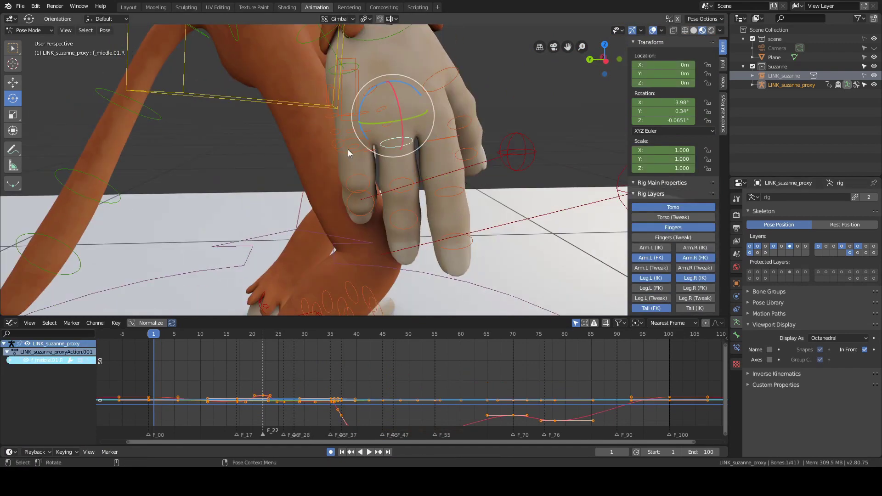
# - Select the middle bone of the right index finger and fit its animation curves in the Graph Editor
pyautogui.click(430, 133)
pyautogui.moveTo(441, 145); pyautogui.dragTo(469, 168, button='middle')
pyautogui.click(451, 174)
pyautogui.scroll(-5, 351, 375)
pyautogui.click(354, 374)
pyautogui.press('Home')
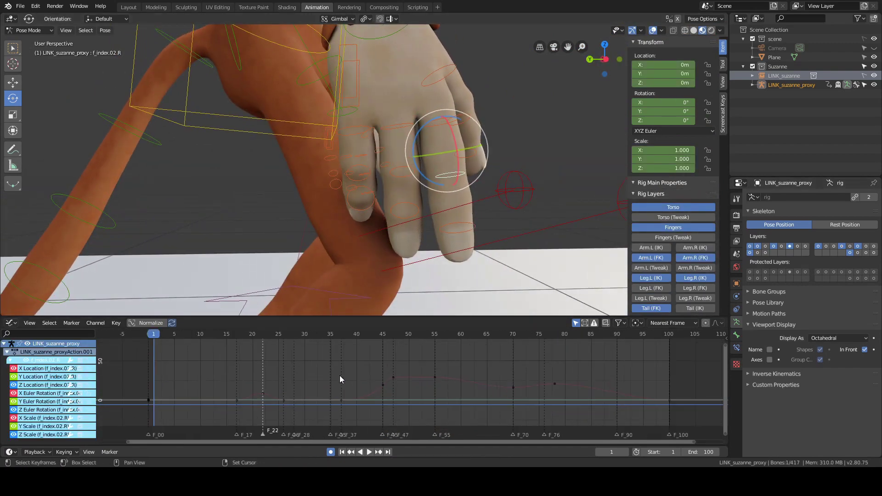
# - Clear the location and scale keyframes of the right index finger's middle bone
pyautogui.moveTo(547, 148); pyautogui.dragTo(561, 156, button='middle')
pyautogui.rightClick(671, 74)
pyautogui.click(671, 74)
pyautogui.rightClick(671, 159)
pyautogui.click(671, 159)
# - Clear the unneeded location and scale keyframes of the right index finger's tip and base bones
pyautogui.click(405, 173)
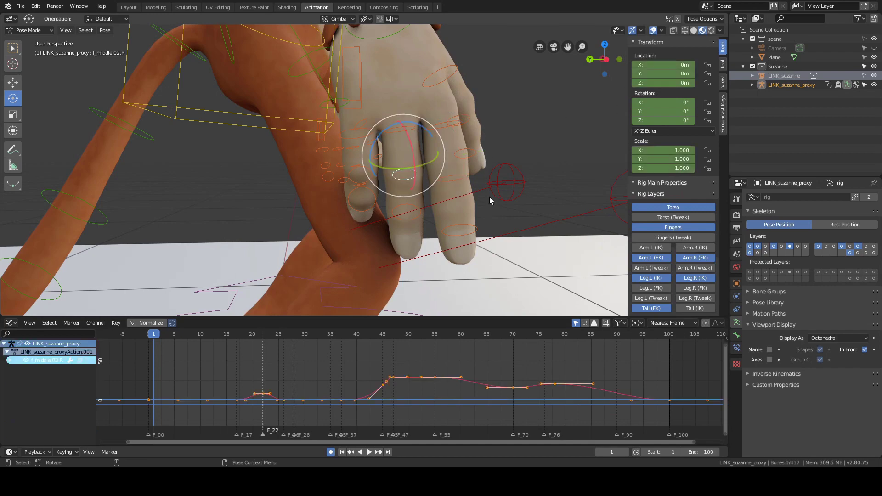
pyautogui.click(459, 229)
pyautogui.rightClick(656, 81)
pyautogui.click(656, 82)
pyautogui.click(445, 126)
pyautogui.rightClick(654, 151)
pyautogui.click(652, 186)
pyautogui.rightClick(656, 85)
pyautogui.click(655, 85)
# - Clear the scale and location keyframes of the right middle finger's tip bone and the scale keyframes of its middle bone
pyautogui.click(408, 211)
pyautogui.rightClick(675, 153)
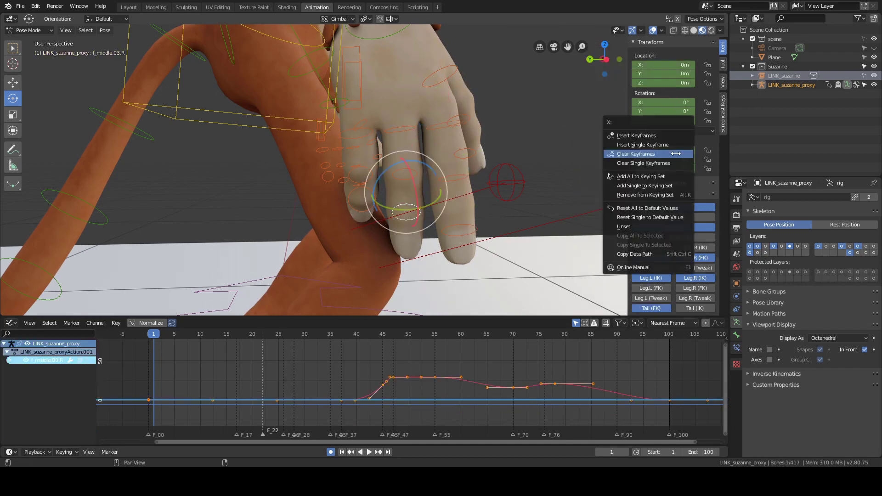
pyautogui.click(675, 152)
pyautogui.rightClick(674, 74)
pyautogui.click(674, 74)
pyautogui.click(406, 174)
pyautogui.rightClick(675, 150)
# - Clear the location keyframes of the right ring finger's outer bones
pyautogui.click(369, 207)
pyautogui.moveTo(504, 140); pyautogui.dragTo(529, 139, button='middle')
pyautogui.click(372, 174)
pyautogui.rightClick(659, 76)
pyautogui.click(659, 76)
# - Clear the scale and location keyframes of the controls at the base of the right ring finger
pyautogui.click(373, 132)
pyautogui.rightClick(644, 162)
pyautogui.click(643, 162)
pyautogui.click(373, 80)
pyautogui.rightClick(669, 154)
pyautogui.click(669, 154)
pyautogui.rightClick(669, 76)
pyautogui.click(669, 76)
# - Clear the scale and location keyframes of the right thumb's base bone
pyautogui.click(466, 136)
pyautogui.click(442, 135)
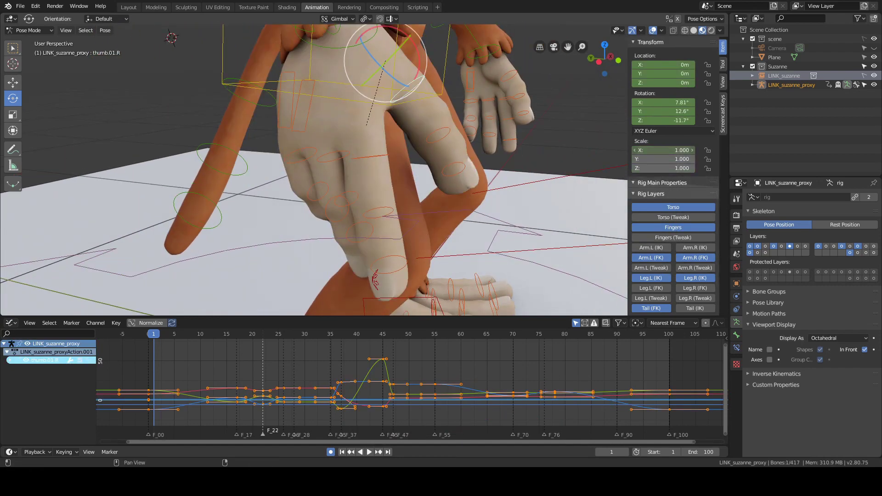
pyautogui.moveTo(666, 151); pyautogui.dragTo(669, 168)
pyautogui.hotkey('ctrl', 'z')
pyautogui.rightClick(665, 150)
pyautogui.click(666, 151)
pyautogui.rightClick(666, 75)
pyautogui.click(666, 76)
# - Select the left thumb's tip bone and clear its location keyframes
pyautogui.moveTo(528, 136); pyautogui.dragTo(372, 143, button='middle')
pyautogui.click(358, 150)
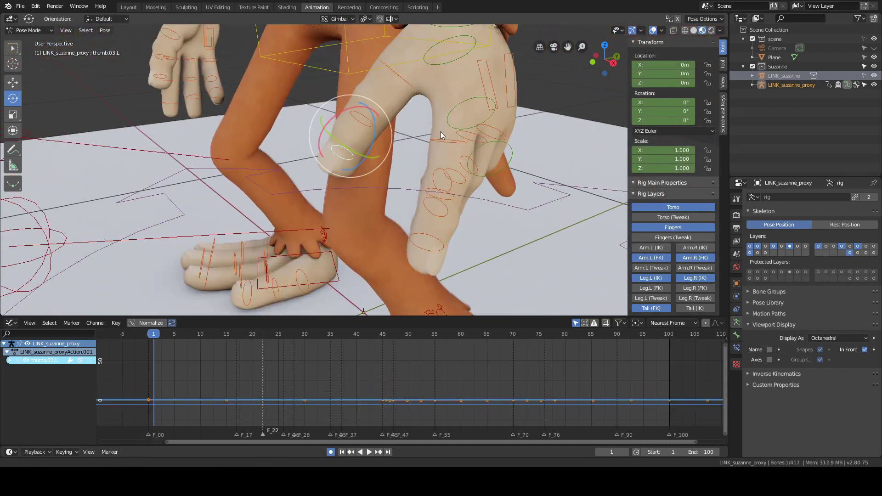
pyautogui.rightClick(661, 88)
pyautogui.rightClick(661, 65)
pyautogui.click(661, 65)
# - Clear the scale keyframes of the left thumb's middle and base bones
pyautogui.click(374, 146)
pyautogui.rightClick(665, 151)
pyautogui.click(666, 151)
pyautogui.click(385, 115)
pyautogui.rightClick(663, 150)
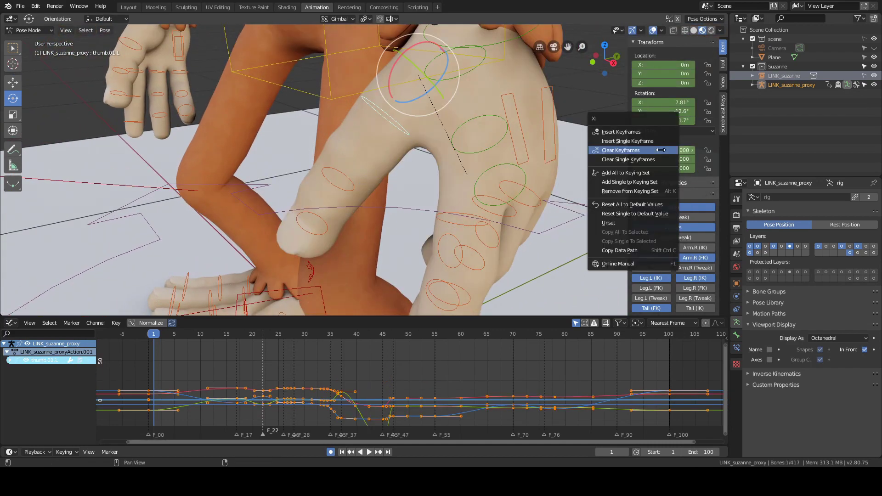
pyautogui.click(663, 150)
# - Clear the scale and location keyframes of the next finger bones on the left hand's index finger
pyautogui.moveTo(487, 193); pyautogui.dragTo(368, 299, button='middle')
pyautogui.click(369, 298)
pyautogui.rightClick(657, 150)
pyautogui.click(361, 209)
pyautogui.rightClick(656, 152)
pyautogui.click(655, 152)
pyautogui.moveTo(414, 174); pyautogui.dragTo(404, 138, button='middle')
pyautogui.rightClick(672, 76)
pyautogui.click(672, 76)
# - Clear the scale keyframes of the left middle finger's middle bone and the location keyframes of its base bone
pyautogui.click(379, 148)
pyautogui.rightClick(657, 151)
pyautogui.click(657, 151)
pyautogui.click(382, 109)
pyautogui.rightClick(640, 75)
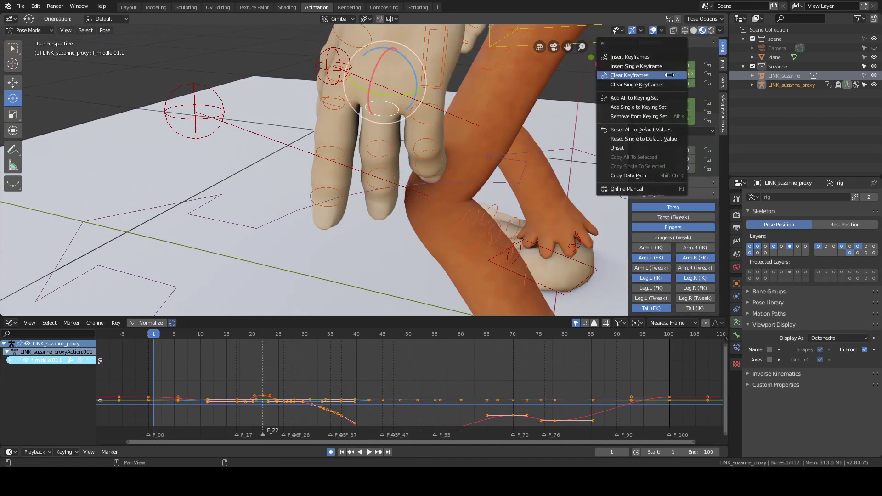
pyautogui.click(640, 75)
# - Switch to the selection tool and clear the scale and location keyframes of the left ring finger's tip bone
pyautogui.click(13, 48)
pyautogui.moveTo(464, 147); pyautogui.dragTo(441, 146, button='middle')
pyautogui.click(427, 116)
pyautogui.click(435, 149)
pyautogui.click(438, 168)
pyautogui.rightClick(663, 151)
pyautogui.click(663, 151)
pyautogui.rightClick(663, 74)
pyautogui.click(663, 74)
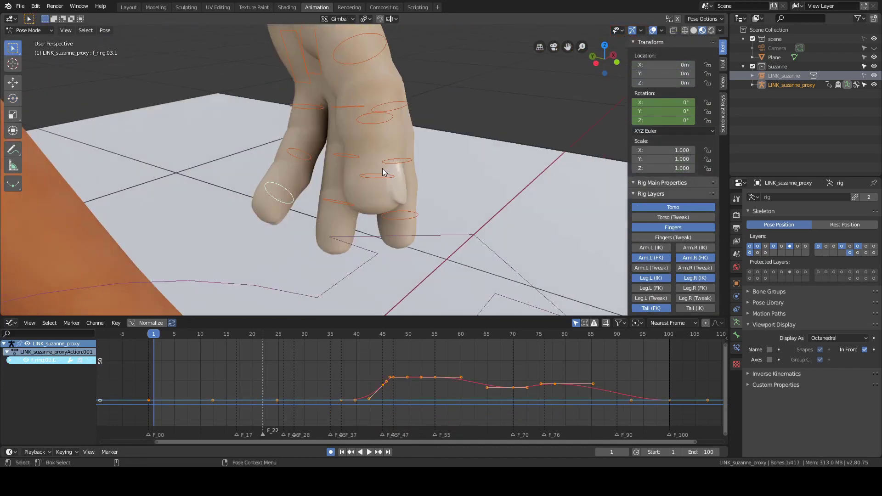
# - Select the right index finger's tip bone and expand its rotation channels in the graph
pyautogui.click(382, 168)
pyautogui.scroll(5, 253, 164)
pyautogui.click(456, 233)
pyautogui.moveTo(457, 234); pyautogui.dragTo(360, 178, button='middle')
pyautogui.scroll(-4, 456, 203)
pyautogui.click(10, 360)
pyautogui.scroll(-7, 360, 376)
# - Examine the right hand's motion around frame 47 and play the animation to check how the fingers move
pyautogui.keyDown('shift'); pyautogui.rightClick(359, 376); pyautogui.keyUp('shift')
pyautogui.press('KP_Decimal')
pyautogui.scroll(-4, 454, 216)
pyautogui.moveTo(464, 216); pyautogui.dragTo(434, 220, button='middle')
pyautogui.keyDown('shift'); pyautogui.moveTo(387, 387); pyautogui.dragTo(398, 388, button='right'); pyautogui.keyUp('shift')
pyautogui.press('KP_Decimal')
pyautogui.scroll(-4, 428, 164)
pyautogui.moveTo(428, 164); pyautogui.dragTo(418, 150, button='middle')
pyautogui.scroll(-4, 430, 156)
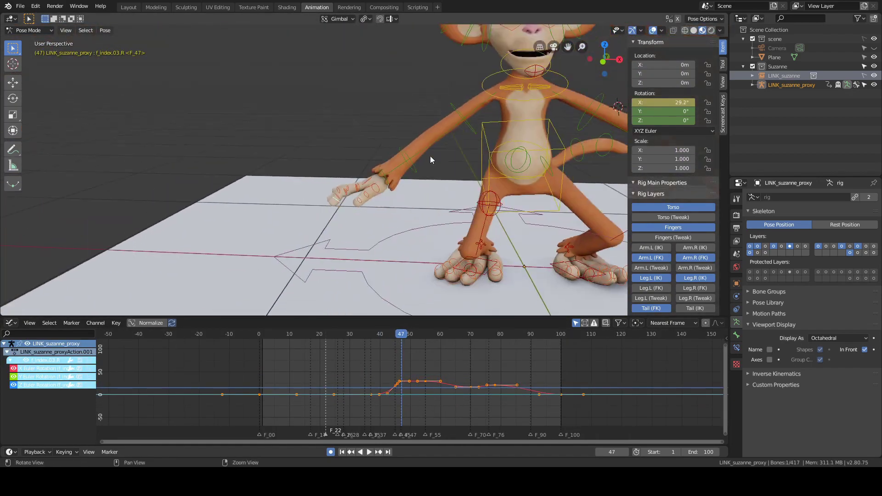
pyautogui.press('space')
pyautogui.scroll(4, 424, 258)
pyautogui.scroll(-3, 357, 375)
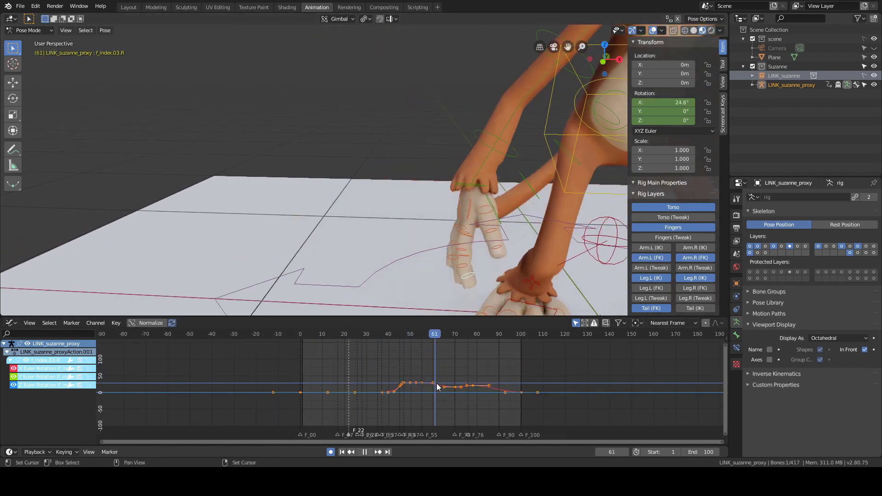
pyautogui.press('space')
# - Clear the Y and Z rotation keyframes of the right index finger's tip bone
pyautogui.rightClick(669, 126)
pyautogui.click(657, 123)
pyautogui.hotkey('ctrl', 'z')
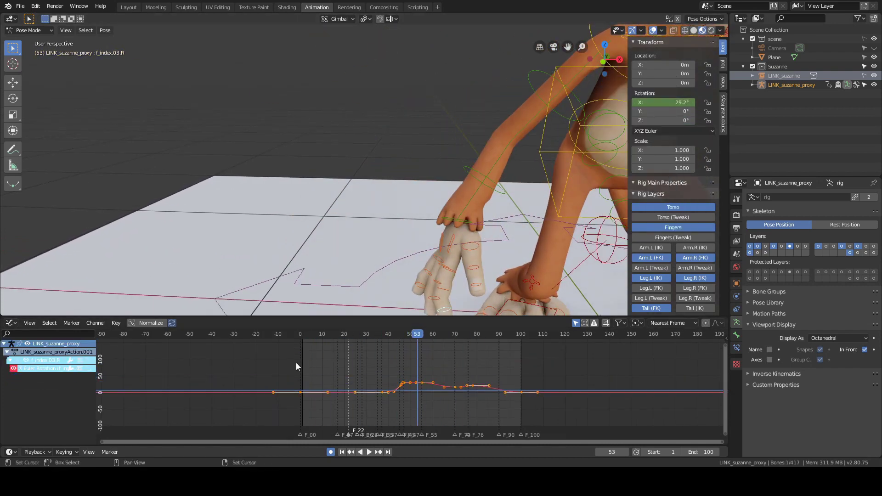
# - Go to frame 47 and delete the right index fingertip bone's X rotation keys between frames 37 and 78
pyautogui.press('Home')
pyautogui.click(329, 335)
pyautogui.scroll(4, 376, 224)
pyautogui.moveTo(376, 220); pyautogui.dragTo(358, 205, button='middle')
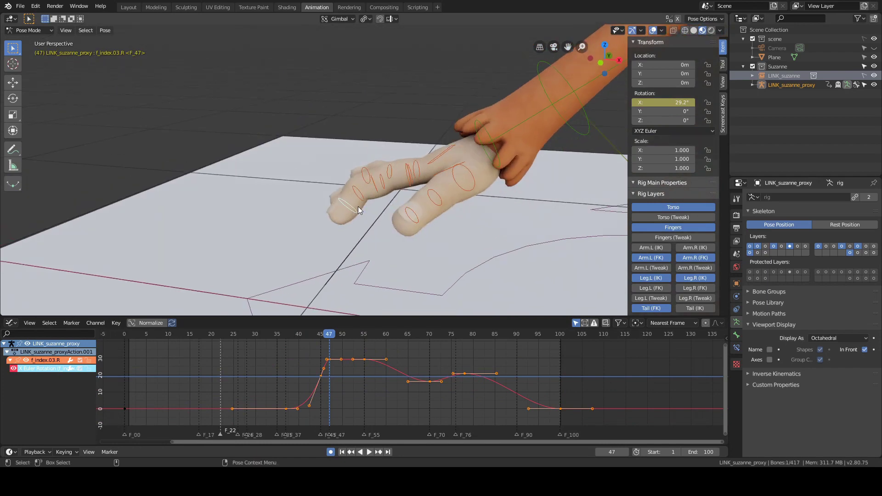
pyautogui.moveTo(279, 344); pyautogui.dragTo(482, 390)
pyautogui.press('Delete')
# - Clear the Y and Z rotation keyframes of the right index finger's middle bone
pyautogui.moveTo(364, 212); pyautogui.dragTo(528, 147, button='middle')
pyautogui.click(386, 159)
pyautogui.rightClick(670, 105)
pyautogui.click(669, 104)
pyautogui.click(412, 177)
pyautogui.rightClick(669, 112)
pyautogui.click(669, 111)
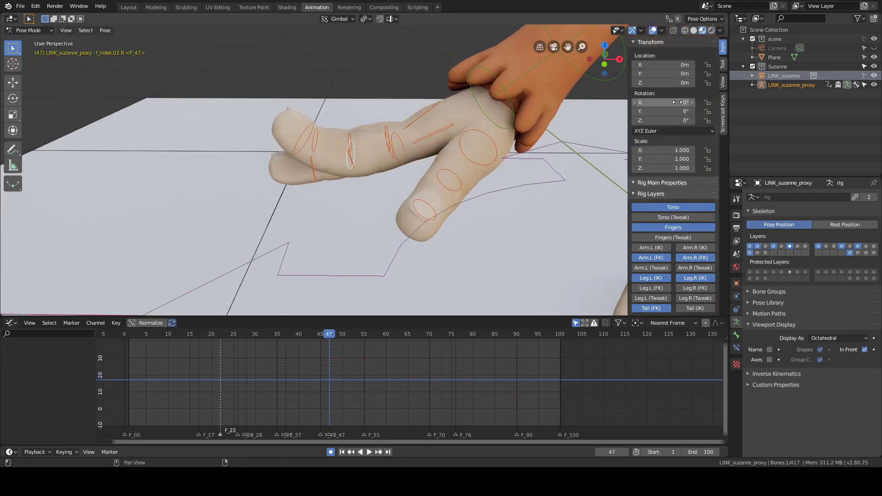
pyautogui.moveTo(391, 115); pyautogui.dragTo(367, 152, button='middle')
pyautogui.click(356, 143)
pyautogui.rightClick(662, 115)
pyautogui.click(662, 115)
# - Clear the rotation keyframes of the tip bones of the right ring and middle fingers
pyautogui.moveTo(450, 138); pyautogui.dragTo(357, 161, button='middle')
pyautogui.click(367, 157)
pyautogui.click(357, 161)
pyautogui.click(348, 110)
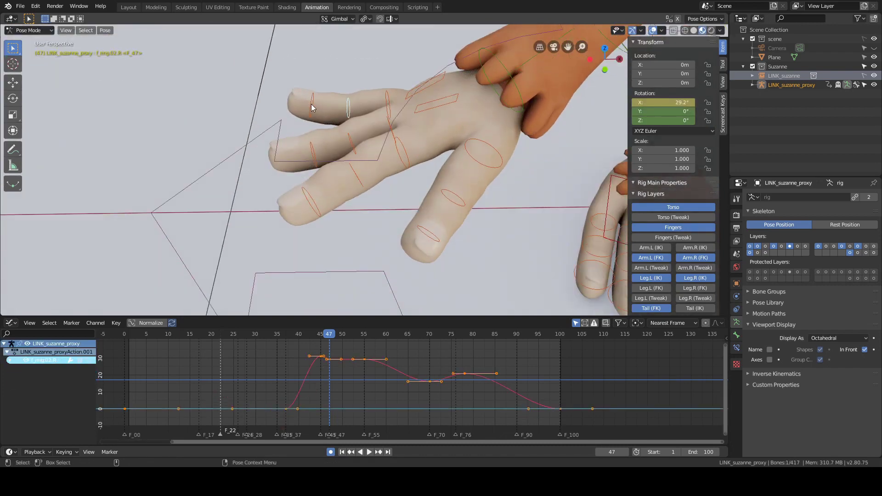
pyautogui.click(311, 105)
pyautogui.click(314, 156)
# - Clear the rotation keyframes of the left index finger's tip bone and set its X rotation to 0
pyautogui.moveTo(418, 194); pyautogui.dragTo(379, 198, button='middle')
pyautogui.click(381, 224)
pyautogui.rightClick(676, 102)
pyautogui.click(676, 102)
pyautogui.click(676, 102)
pyautogui.write('0')
pyautogui.press('Return')
# - Clear the rotation keyframes of the left middle and ring fingers' tip bones and set the X rotation to 0
pyautogui.click(415, 204)
pyautogui.rightClick(680, 95)
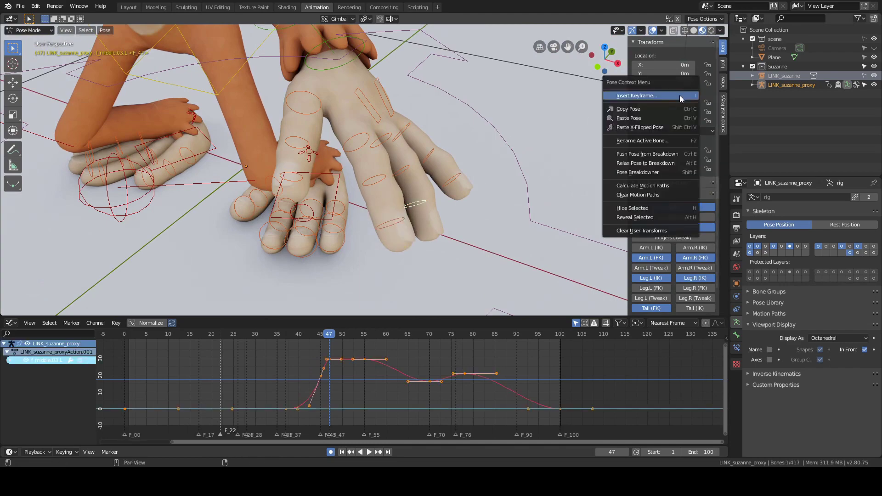
pyautogui.rightClick(678, 102)
pyautogui.click(452, 179)
pyautogui.click(676, 102)
pyautogui.write('0')
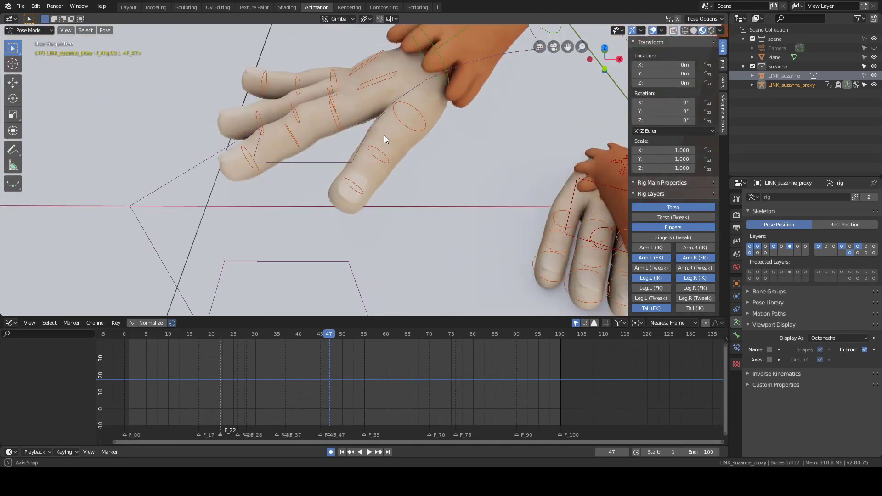
# - Clear the Y and Z rotation keyframes of the right ring finger's middle bone
pyautogui.click(303, 106)
pyautogui.rightClick(680, 113)
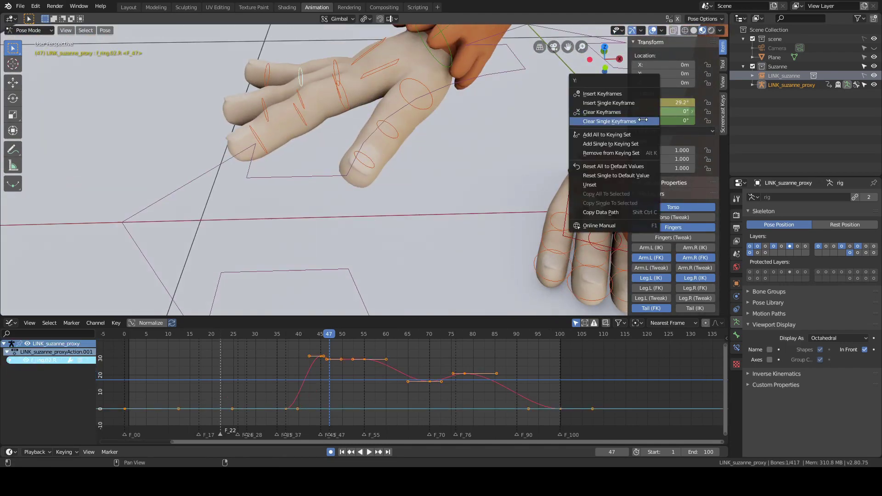
pyautogui.click(662, 121)
pyautogui.rightClick(683, 113)
pyautogui.click(680, 121)
# - Select the middle bones of the right index, middle and ring fingers together and go to frame 22
pyautogui.click(300, 114)
pyautogui.moveTo(377, 111); pyautogui.dragTo(377, 134, button='middle')
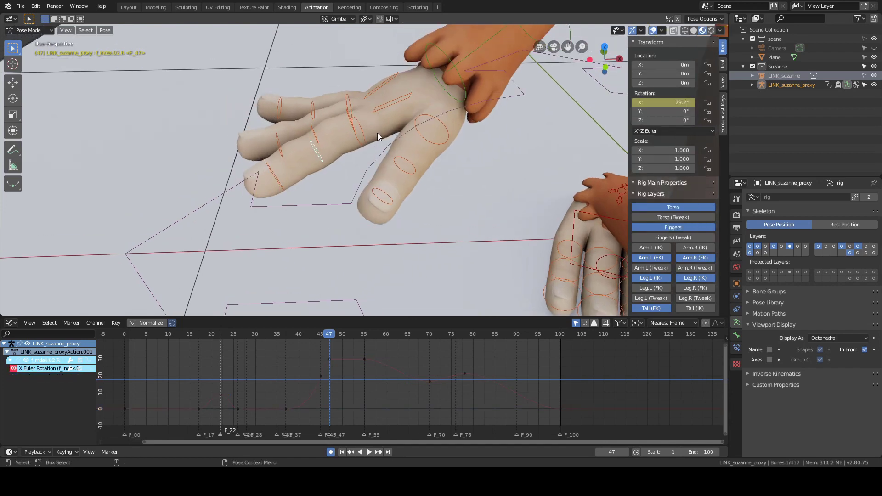
pyautogui.keyDown('shift'); pyautogui.click(316, 132); pyautogui.keyUp('shift')
pyautogui.keyDown('shift'); pyautogui.click(316, 115); pyautogui.keyUp('shift')
pyautogui.moveTo(200, 381); pyautogui.dragTo(221, 385, button='right')
pyautogui.scroll(-3, 221, 403)
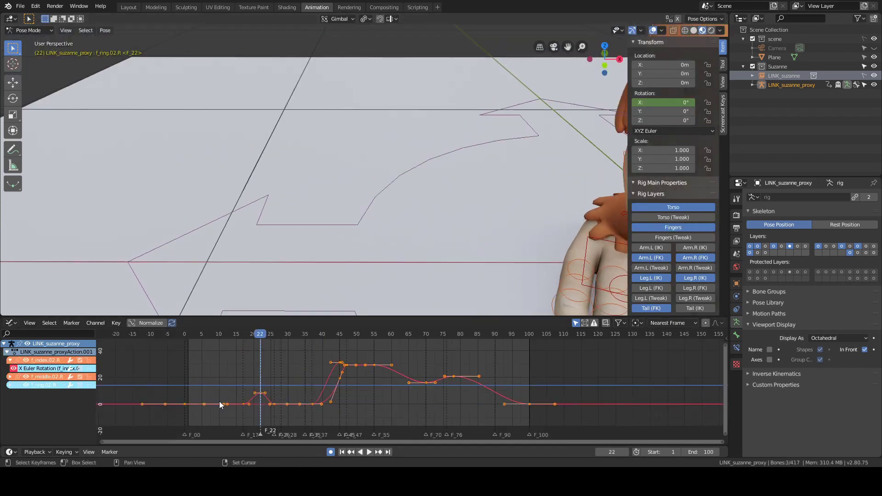
# - Try lowering the selected finger bones' X rotation keys at frame 22 to zero along the value axis
pyautogui.keyDown('shift'); pyautogui.moveTo(519, 193); pyautogui.dragTo(367, 211, button='middle'); pyautogui.keyUp('shift')
pyautogui.moveTo(378, 228); pyautogui.dragTo(378, 202, button='middle')
pyautogui.moveTo(233, 382); pyautogui.dragTo(270, 400)
pyautogui.press('g')
pyautogui.press('y')
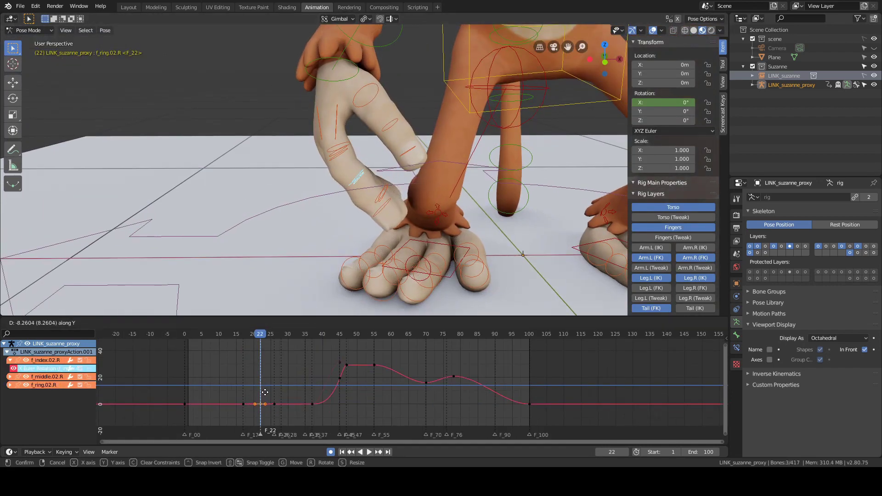
pyautogui.rightClick(266, 396)
# - Delete the selected finger bones' X rotation keys between frames 0 and 37
pyautogui.moveTo(395, 261); pyautogui.dragTo(396, 249, button='middle')
pyautogui.moveTo(295, 364); pyautogui.dragTo(188, 420)
pyautogui.press('Delete')
# - Go to frame 45 and try resetting the rotation of the right fingers' middle bones
pyautogui.rightClick(312, 420)
pyautogui.keyDown('alt'); pyautogui.moveTo(352, 201); pyautogui.dragTo(430, 186); pyautogui.keyUp('alt')
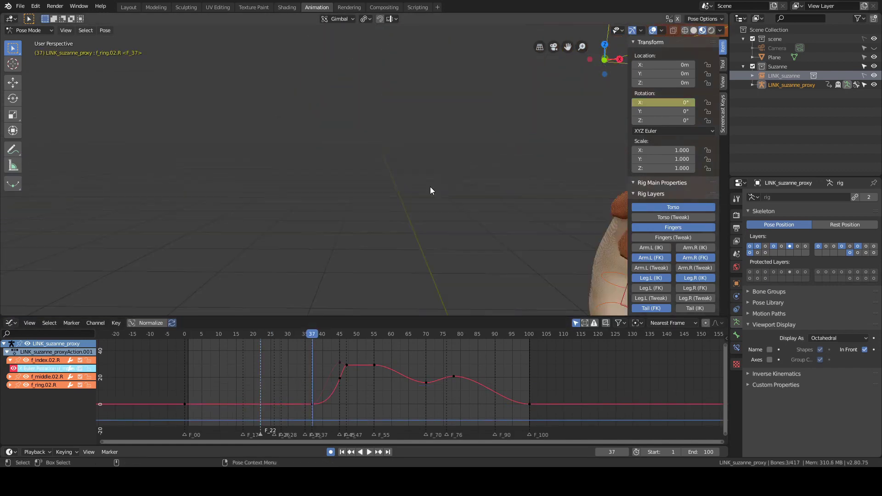
pyautogui.scroll(-5, 430, 186)
pyautogui.keyDown('alt'); pyautogui.moveTo(542, 186); pyautogui.dragTo(423, 185, button='middle'); pyautogui.keyUp('alt')
pyautogui.keyDown('alt'); pyautogui.scroll(-8, 422, 185); pyautogui.keyUp('alt')
pyautogui.scroll(5, 422, 185)
pyautogui.scroll(4, 401, 153)
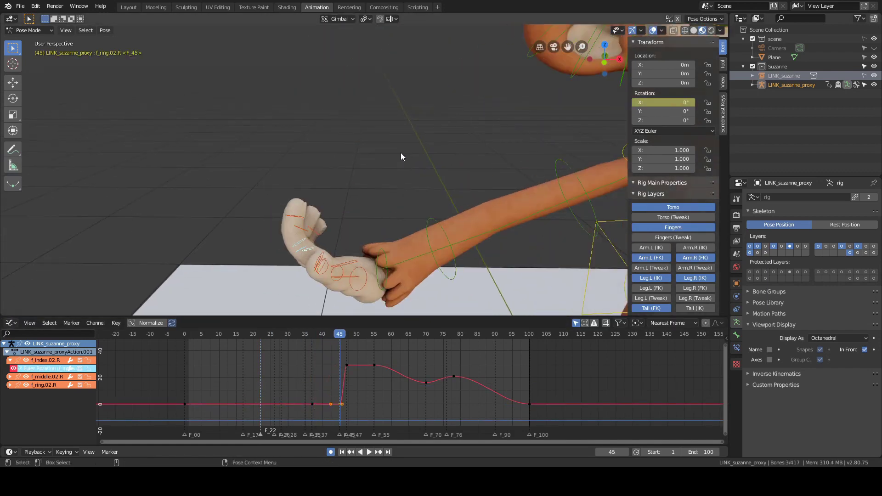
pyautogui.moveTo(400, 153); pyautogui.dragTo(382, 192, button='middle')
pyautogui.scroll(6, 382, 191)
pyautogui.click(333, 186)
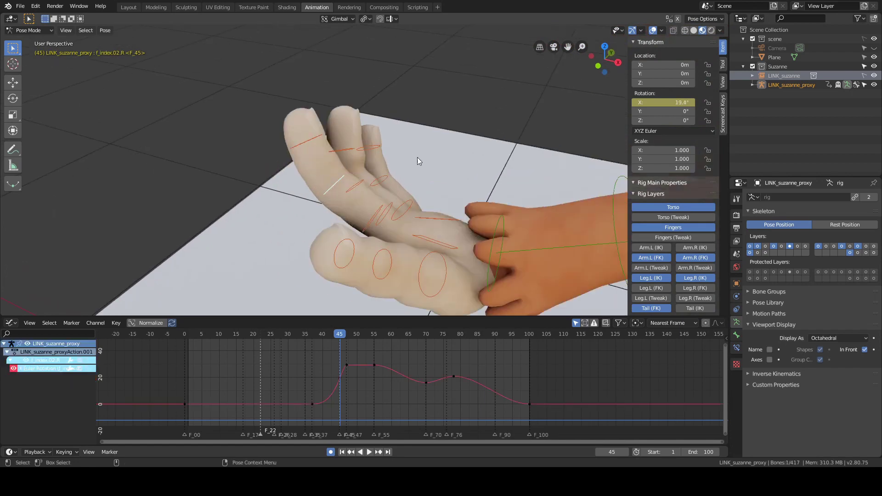
pyautogui.press('r')
pyautogui.press('Escape')
# - Rotate the right middle finger's middle bone about its local X axis at frame 45
pyautogui.moveTo(393, 128); pyautogui.dragTo(373, 184, button='middle')
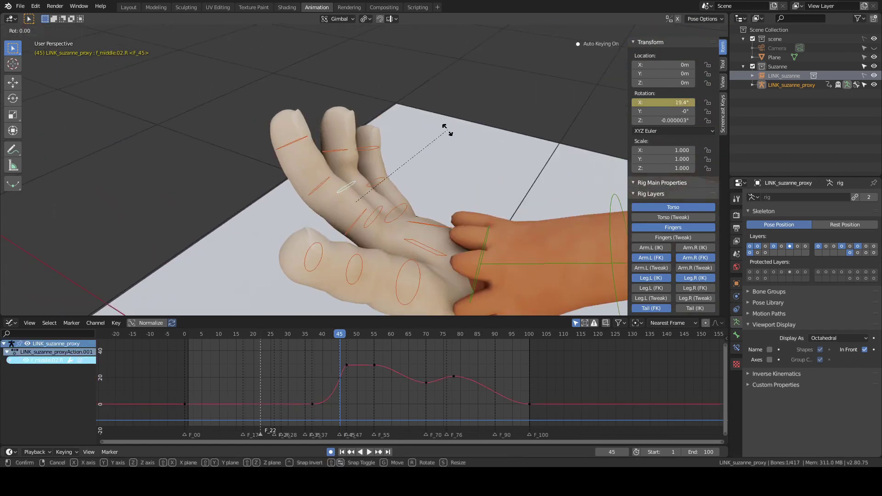
pyautogui.click(373, 184)
pyautogui.press('r')
pyautogui.press('x')
pyautogui.press('x')
pyautogui.click(437, 136)
# - Select the middle bones of all three right fingers and step to frame 47
pyautogui.moveTo(438, 135); pyautogui.dragTo(458, 192, button='middle')
pyautogui.keyDown('shift'); pyautogui.click(342, 173); pyautogui.keyUp('shift')
pyautogui.keyDown('shift'); pyautogui.click(321, 176); pyautogui.keyUp('shift')
pyautogui.press('Right')
pyautogui.press('Right')
pyautogui.scroll(-4, 452, 193)
pyautogui.press('Left')
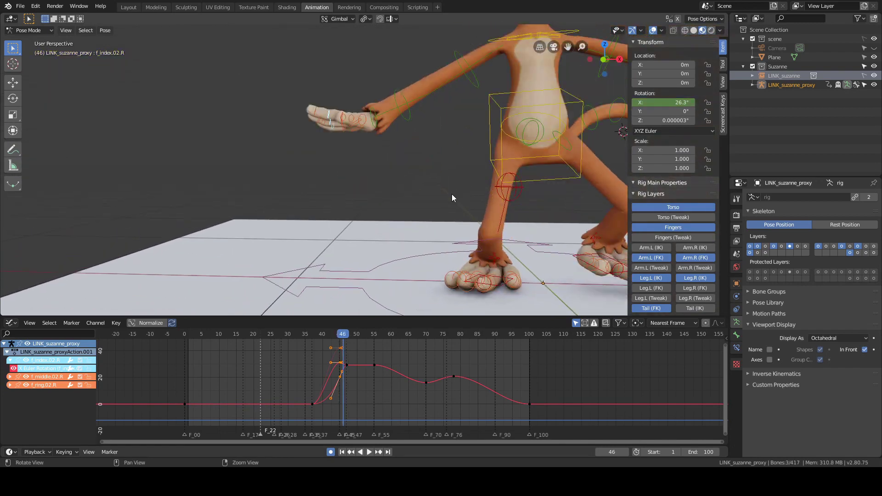
pyautogui.press('Right')
# - Delete the three right finger bones' X rotation keys at frames 47 and 55
pyautogui.moveTo(344, 373); pyautogui.dragTo(366, 346)
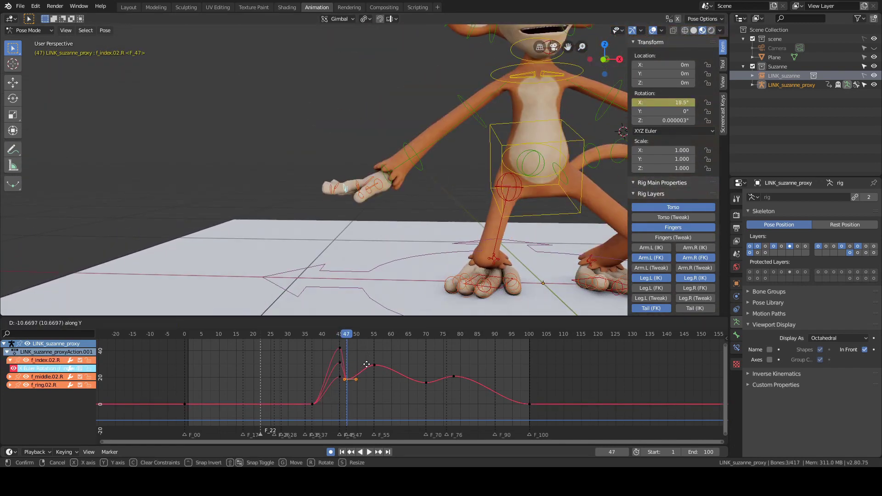
pyautogui.press('x')
pyautogui.click(360, 348)
pyautogui.scroll(3, 379, 184)
pyautogui.scroll(-5, 378, 184)
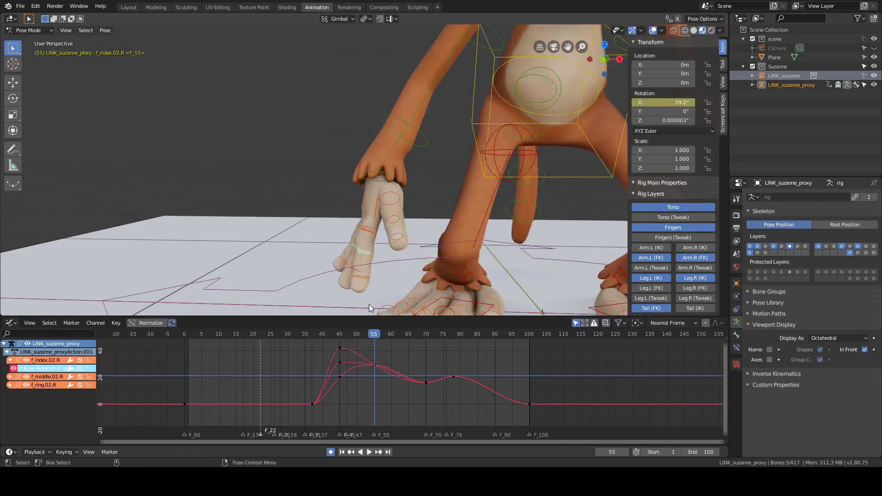
pyautogui.press('space')
pyautogui.moveTo(373, 380)
pyautogui.mouseDown(button='right')
pyautogui.moveTo(354, 379)
pyautogui.moveTo(374, 381)
pyautogui.mouseUp(button='right')
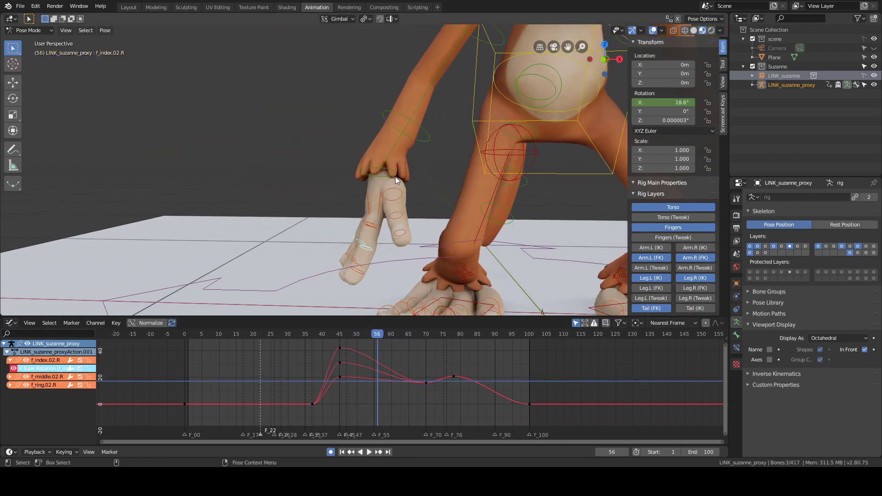
# - Select three finger bones on the right hand and reset their rotation at frame 55
pyautogui.click(391, 178)
pyautogui.moveTo(342, 207); pyautogui.dragTo(374, 248, button='middle')
pyautogui.scroll(3, 380, 239)
pyautogui.click(373, 251)
pyautogui.keyDown('shift'); pyautogui.click(285, 236); pyautogui.keyUp('shift')
pyautogui.keyDown('shift'); pyautogui.click(329, 245); pyautogui.keyUp('shift')
pyautogui.hotkey('alt', 'r')
# - Reset the rotation of the right index, middle and ring fingers' base bones at frame 55 and start rotating them
pyautogui.scroll(-2, 395, 193)
pyautogui.moveTo(391, 172); pyautogui.dragTo(438, 169, button='middle')
pyautogui.scroll(3, 409, 193)
pyautogui.click(363, 211)
pyautogui.keyDown('shift'); pyautogui.click(338, 211); pyautogui.keyUp('shift')
pyautogui.keyDown('shift'); pyautogui.click(322, 206); pyautogui.keyUp('shift')
pyautogui.scroll(-3, 358, 198)
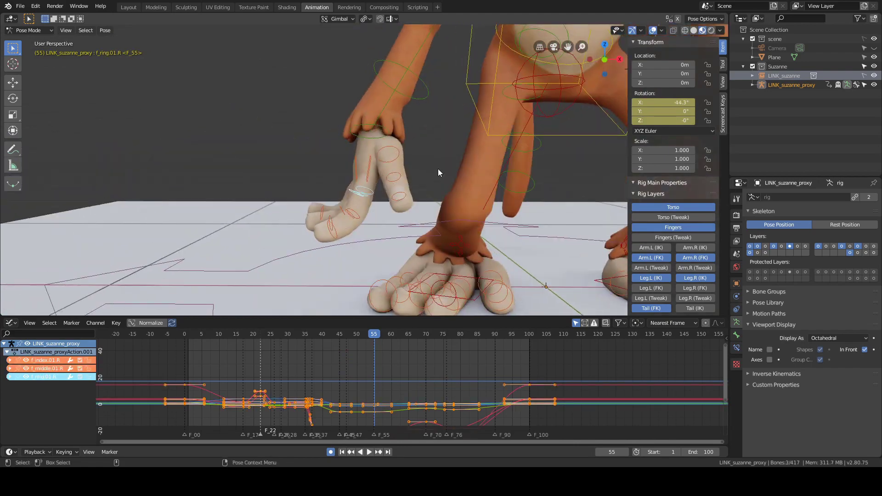
pyautogui.hotkey('alt', 'r')
pyautogui.press('r')
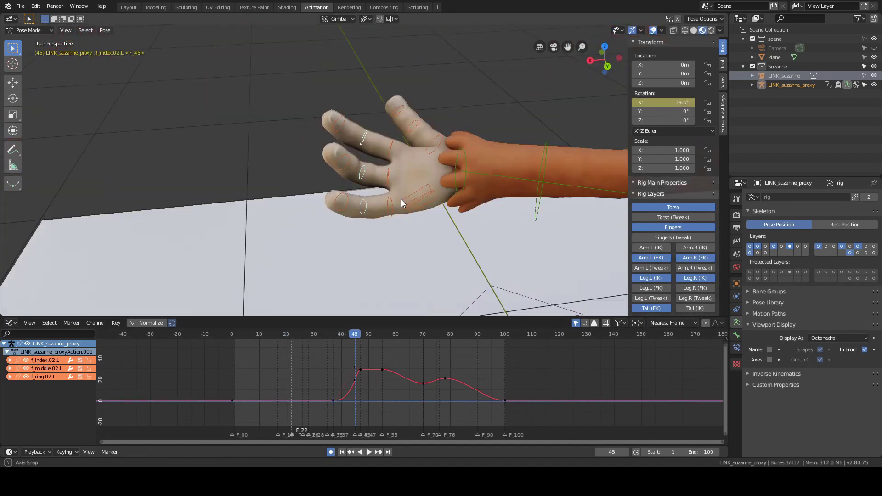
# - Rotate the left middle finger's middle bone about its local X axis at frame 45
pyautogui.click(365, 155)
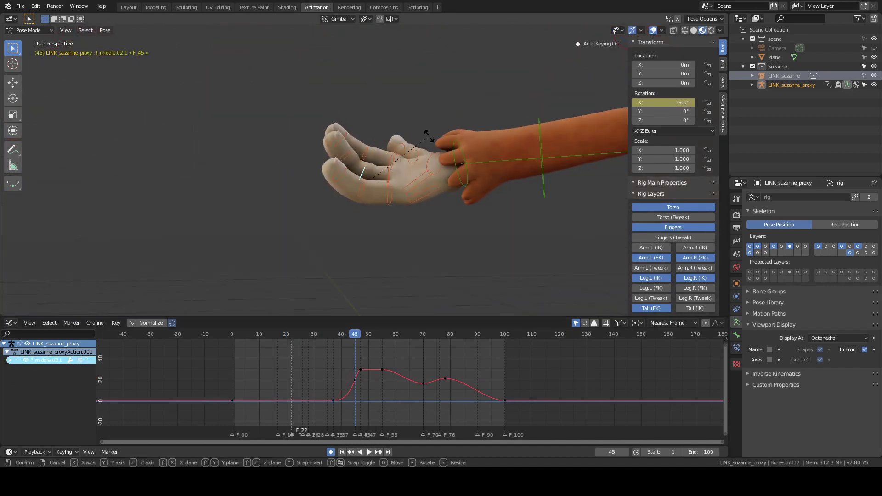
pyautogui.press('r')
pyautogui.press('x')
pyautogui.press('x')
pyautogui.click(365, 104)
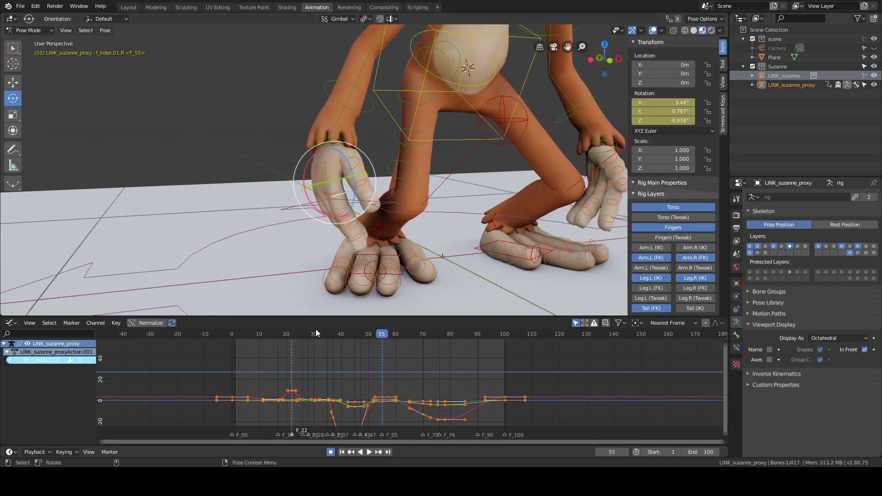
# - Go to frame 5 and show only the X rotation curve of the right index finger's base bone
pyautogui.moveTo(316, 333); pyautogui.dragTo(246, 373)
pyautogui.click(10, 361)
pyautogui.moveTo(14, 385); pyautogui.dragTo(13, 377)
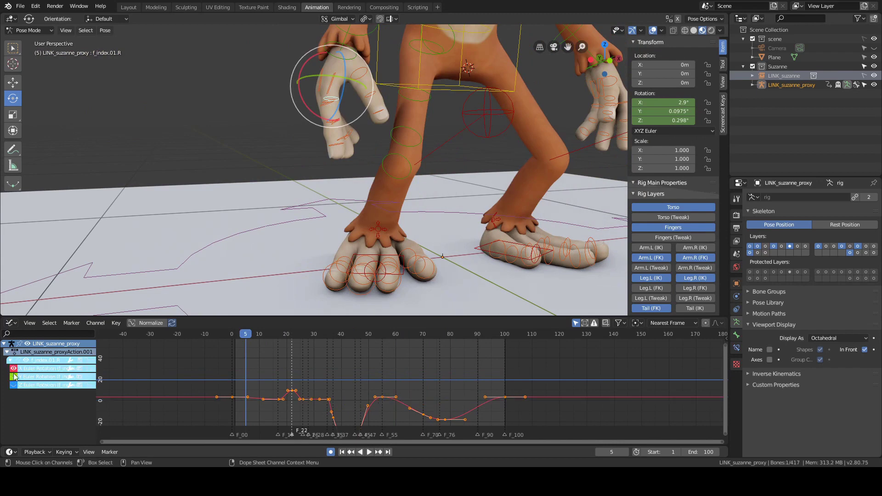
pyautogui.click(41, 369)
# - Rotate the right index finger's base bone to an X rotation of -15.2° at frame 5
pyautogui.press('Home')
pyautogui.keyDown('ctrl'); pyautogui.moveTo(284, 374); pyautogui.dragTo(380, 365, button='middle'); pyautogui.keyUp('ctrl')
pyautogui.moveTo(413, 216); pyautogui.dragTo(386, 225, button='middle')
pyautogui.moveTo(294, 112); pyautogui.dragTo(304, 147)
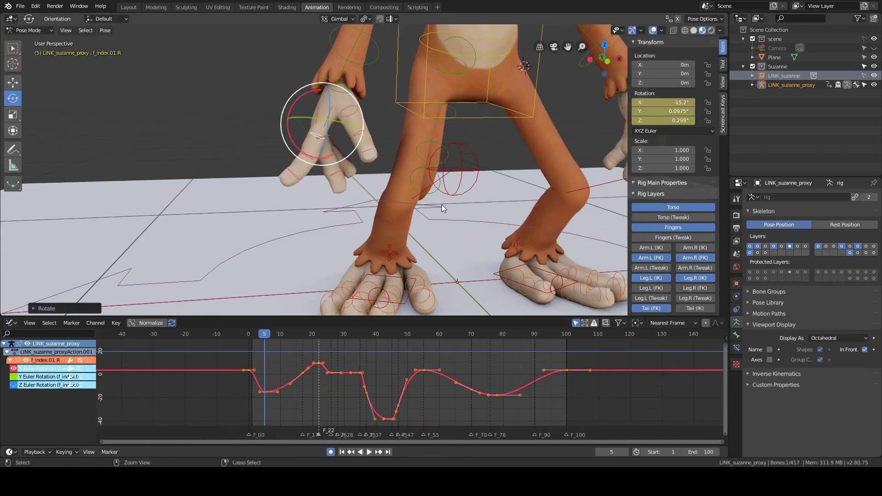
# - Undo the right index finger's last rotation at frame 5 and go to frame 17
pyautogui.hotkey('ctrl', 'z')
pyautogui.moveTo(442, 205); pyautogui.dragTo(328, 242, button='middle')
pyautogui.press('Left')
pyautogui.press('Left')
pyautogui.press('Left')
pyautogui.press('Left')
pyautogui.press('Left')
pyautogui.press('Right')
pyautogui.press('Right')
pyautogui.press('Right')
pyautogui.press('Right')
pyautogui.press('Right')
pyautogui.press('Right')
pyautogui.press('Right')
pyautogui.press('Right')
pyautogui.press('Right')
pyautogui.press('Right')
pyautogui.press('Right')
pyautogui.press('Right')
pyautogui.press('Right')
pyautogui.press('Right')
pyautogui.press('Right')
pyautogui.press('Right')
pyautogui.press('Right')
pyautogui.press('Right')
pyautogui.press('Right')
pyautogui.press('Right')
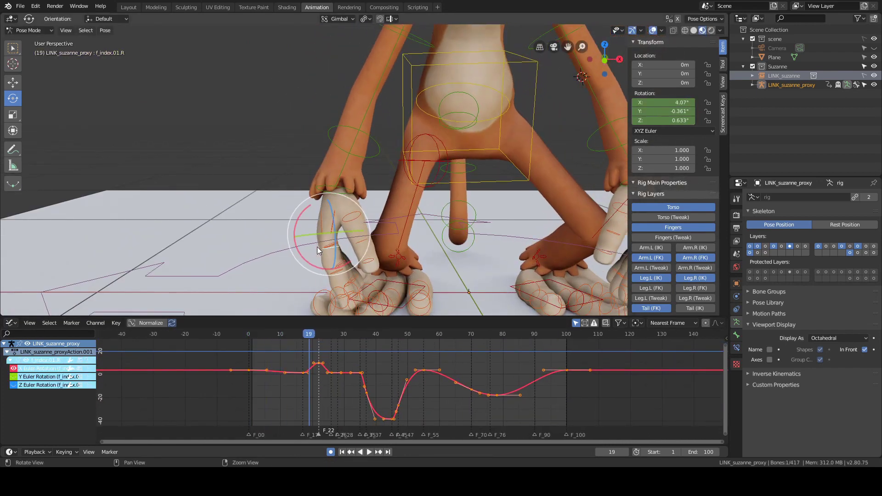
pyautogui.press('Left')
pyautogui.press('Left')
pyautogui.press('Left')
# - Select the base bones of the right index, middle and ring fingers and rotate them about X at frame 17
pyautogui.keyDown('shift'); pyautogui.moveTo(416, 195); pyautogui.dragTo(402, 156, button='middle'); pyautogui.keyUp('shift')
pyautogui.moveTo(402, 158)
pyautogui.keyDown('alt'); pyautogui.mouseDown()
pyautogui.moveTo(464, 147)
pyautogui.moveTo(454, 168)
pyautogui.moveTo(405, 184)
pyautogui.moveTo(418, 166)
pyautogui.mouseUp(); pyautogui.keyUp('alt')
pyautogui.keyDown('shift'); pyautogui.click(441, 132); pyautogui.keyUp('shift')
pyautogui.keyDown('shift'); pyautogui.click(464, 134); pyautogui.keyUp('shift')
pyautogui.keyDown('shift'); pyautogui.click(414, 187); pyautogui.keyUp('shift')
pyautogui.keyDown('shift'); pyautogui.click(437, 193); pyautogui.keyUp('shift')
pyautogui.click(419, 164)
pyautogui.moveTo(404, 170); pyautogui.dragTo(329, 202, button='middle')
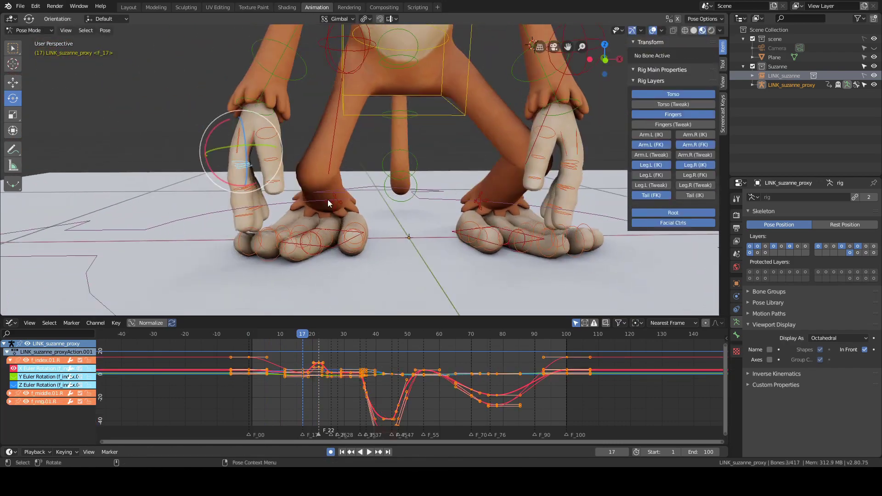
pyautogui.moveTo(209, 160); pyautogui.dragTo(230, 189)
# - Refine the X rotation of the finger base bones at frame 17, bringing the right index finger to 9.85°
pyautogui.moveTo(384, 167); pyautogui.dragTo(349, 161, button='middle')
pyautogui.scroll(5, 442, 156)
pyautogui.click(457, 138)
pyautogui.keyDown('shift'); pyautogui.click(485, 147); pyautogui.keyUp('shift')
pyautogui.keyDown('shift'); pyautogui.click(517, 157); pyautogui.keyUp('shift')
pyautogui.moveTo(498, 114); pyautogui.dragTo(483, 136)
pyautogui.scroll(-6, 459, 137)
pyautogui.keyDown('alt'); pyautogui.moveTo(354, 127); pyautogui.dragTo(377, 129); pyautogui.keyUp('alt')
pyautogui.keyDown('alt'); pyautogui.moveTo(208, 122); pyautogui.dragTo(248, 163, button='middle'); pyautogui.keyUp('alt')
pyautogui.click(247, 164)
pyautogui.keyDown('alt'); pyautogui.moveTo(248, 164); pyautogui.dragTo(312, 172); pyautogui.keyUp('alt')
pyautogui.scroll(3, 359, 184)
pyautogui.click(385, 197)
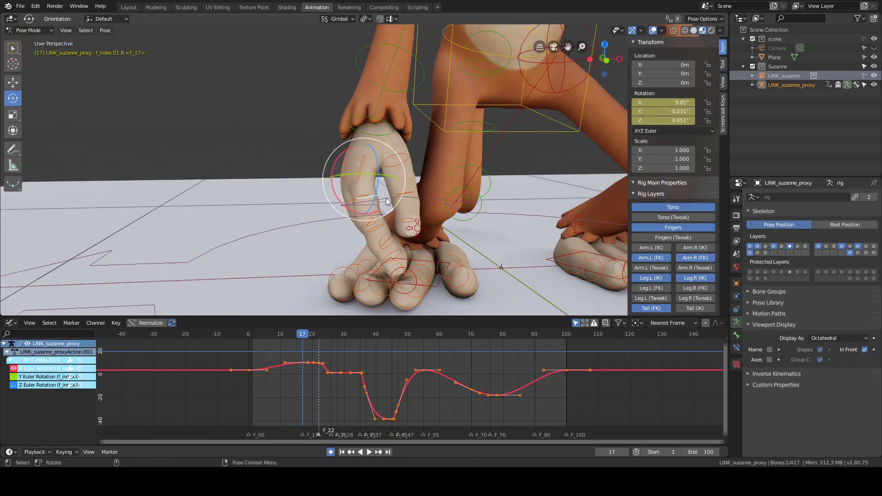
# - Select the right index, middle and ring fingers' base bones at frame 17 and show only their X rotation curves
pyautogui.keyDown('alt'); pyautogui.moveTo(443, 258); pyautogui.dragTo(396, 265); pyautogui.keyUp('alt')
pyautogui.scroll(-2, 396, 265)
pyautogui.keyDown('alt'); pyautogui.scroll(-7, 396, 265); pyautogui.keyUp('alt')
pyautogui.click(345, 353)
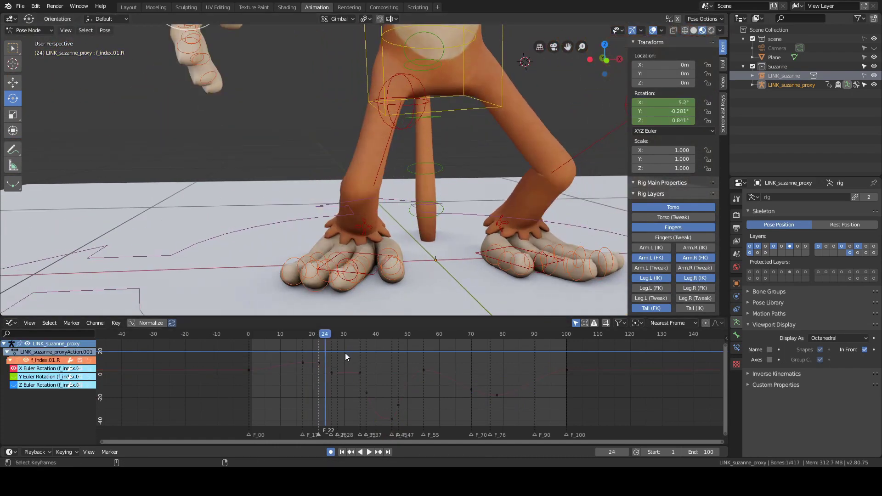
pyautogui.keyDown('alt'); pyautogui.scroll(7, 346, 353); pyautogui.keyUp('alt')
pyautogui.scroll(8, 381, 211)
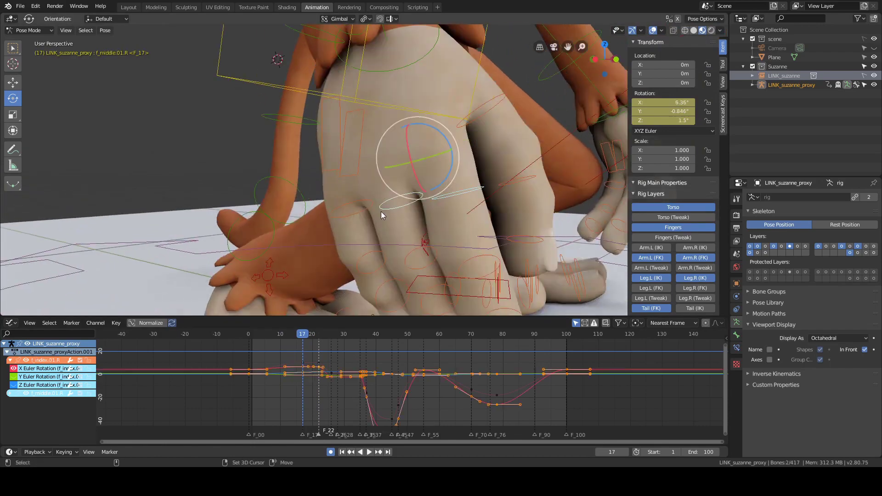
pyautogui.keyDown('shift'); pyautogui.click(399, 201); pyautogui.keyUp('shift')
pyautogui.keyDown('shift'); pyautogui.click(457, 193); pyautogui.keyUp('shift')
pyautogui.keyDown('alt'); pyautogui.moveTo(525, 204); pyautogui.dragTo(491, 197); pyautogui.keyUp('alt')
pyautogui.scroll(-5, 490, 197)
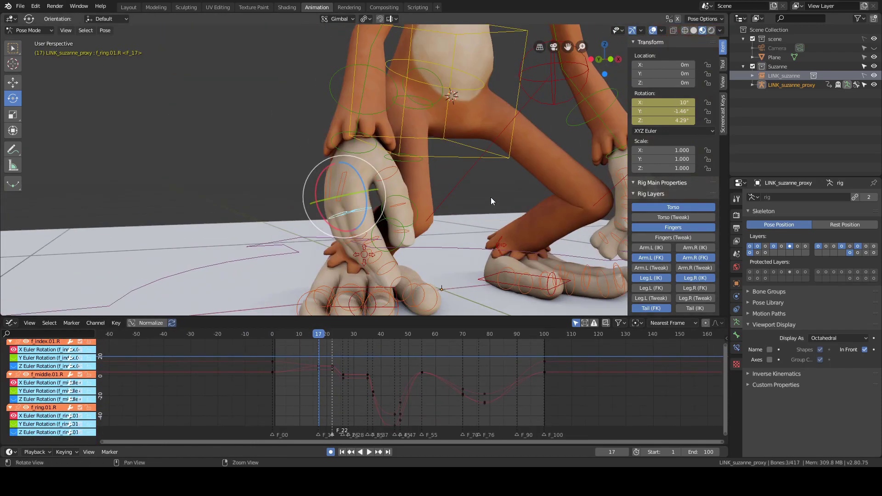
# - Delete the X rotation keyframes of the three right finger base bones at frame 17
pyautogui.moveTo(319, 386); pyautogui.dragTo(332, 389, button='right')
pyautogui.keyDown('alt'); pyautogui.moveTo(331, 281); pyautogui.dragTo(355, 287); pyautogui.keyUp('alt')
pyautogui.keyDown('alt'); pyautogui.scroll(5, 345, 344); pyautogui.keyUp('alt')
pyautogui.moveTo(310, 357); pyautogui.dragTo(325, 375)
pyautogui.press('Delete')
# - Delete the X rotation keyframes of the three right finger base bones at frame 26
pyautogui.moveTo(319, 369)
pyautogui.mouseDown(button='right')
pyautogui.moveTo(307, 371)
pyautogui.moveTo(332, 368)
pyautogui.mouseUp(button='right')
pyautogui.scroll(-3, 413, 239)
pyautogui.keyDown('alt'); pyautogui.scroll(-4, 414, 241); pyautogui.keyUp('alt')
pyautogui.keyDown('shift'); pyautogui.moveTo(414, 241); pyautogui.dragTo(409, 335, button='middle'); pyautogui.keyUp('shift')
pyautogui.press('Delete')
pyautogui.moveTo(339, 365); pyautogui.dragTo(337, 386)
pyautogui.hotkey('ctrl', 'z')
pyautogui.press('Delete')
# - Step through the frames up to 35, checking the right hand's finger motion from the front and side
pyautogui.keyDown('alt'); pyautogui.moveTo(360, 229); pyautogui.dragTo(347, 228); pyautogui.keyUp('alt')
pyautogui.keyDown('alt'); pyautogui.scroll(3, 347, 229); pyautogui.keyUp('alt')
pyautogui.keyDown('alt'); pyautogui.scroll(-11, 346, 230); pyautogui.keyUp('alt')
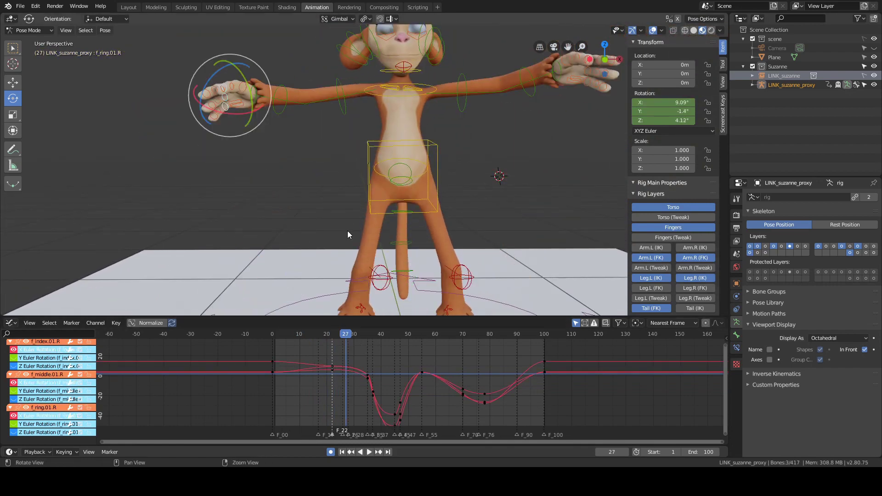
pyautogui.scroll(-1, 344, 222)
pyautogui.keyDown('alt'); pyautogui.moveTo(344, 222); pyautogui.dragTo(338, 307, button='middle'); pyautogui.keyUp('alt')
pyautogui.keyDown('alt'); pyautogui.moveTo(331, 258); pyautogui.dragTo(420, 233); pyautogui.keyUp('alt')
pyautogui.keyDown('alt'); pyautogui.scroll(-1, 412, 240); pyautogui.keyUp('alt')
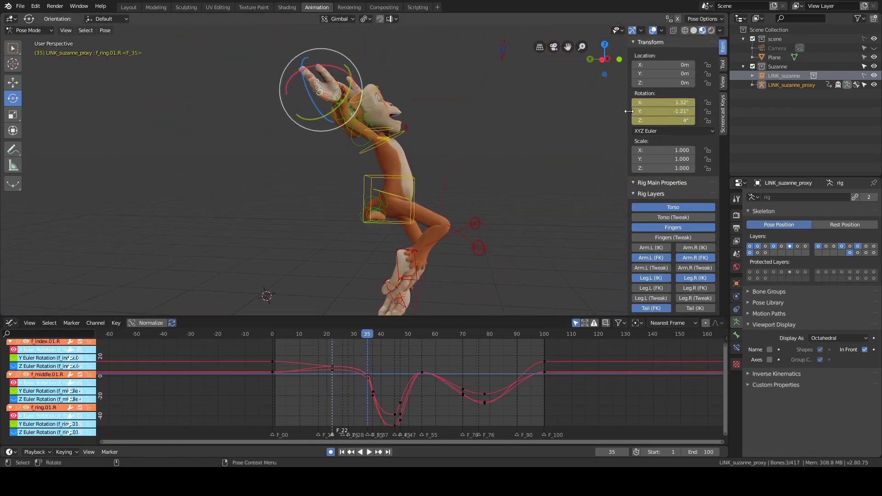
# - Check the fingers around frame 37 and delete the three X rotation keyframes there
pyautogui.keyDown('alt'); pyautogui.scroll(-1, 470, 125); pyautogui.keyUp('alt')
pyautogui.keyDown('alt'); pyautogui.scroll(-1, 542, 163); pyautogui.keyUp('alt')
pyautogui.keyDown('alt'); pyautogui.scroll(1, 514, 243); pyautogui.keyUp('alt')
pyautogui.keyDown('alt'); pyautogui.moveTo(514, 243); pyautogui.dragTo(504, 210, button='middle'); pyautogui.keyUp('alt')
pyautogui.keyDown('alt'); pyautogui.scroll(-1, 478, 236); pyautogui.keyUp('alt')
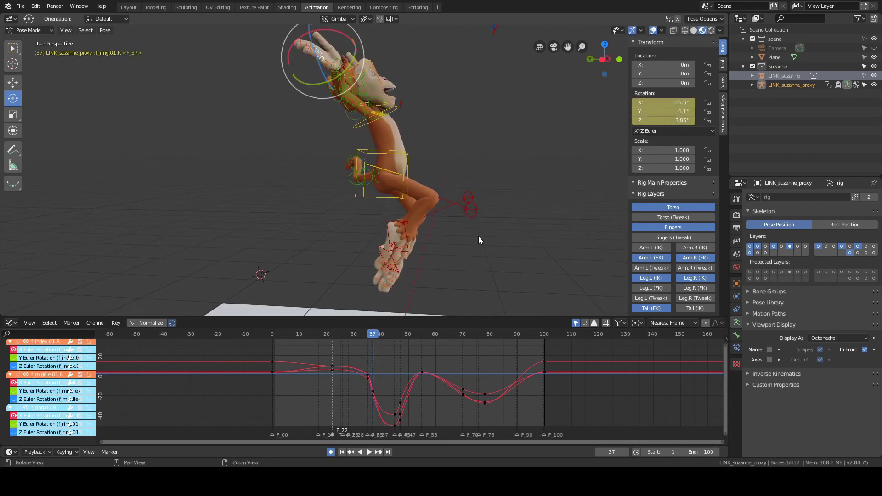
pyautogui.keyDown('alt'); pyautogui.scroll(1, 407, 366); pyautogui.keyUp('alt')
pyautogui.keyDown('alt'); pyautogui.scroll(-1, 407, 367); pyautogui.keyUp('alt')
pyautogui.moveTo(385, 401); pyautogui.dragTo(356, 385)
pyautogui.press('Delete')
# - Delete the X rotation keyframes of the right index, middle and ring base bones at frame 47
pyautogui.keyDown('alt'); pyautogui.scroll(-4, 371, 388); pyautogui.keyUp('alt')
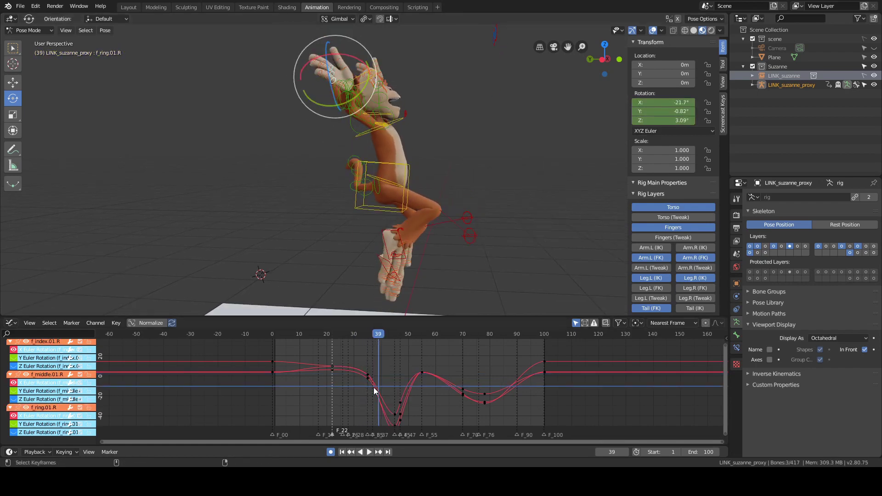
pyautogui.keyDown('alt'); pyautogui.moveTo(385, 285); pyautogui.dragTo(383, 260, button='middle'); pyautogui.keyUp('alt')
pyautogui.scroll(-2, 381, 390)
pyautogui.keyDown('alt'); pyautogui.scroll(-4, 382, 364); pyautogui.keyUp('alt')
pyautogui.keyDown('alt'); pyautogui.moveTo(459, 299); pyautogui.dragTo(417, 311); pyautogui.keyUp('alt')
pyautogui.keyDown('alt'); pyautogui.scroll(-1, 410, 359); pyautogui.keyUp('alt')
pyautogui.keyDown('alt'); pyautogui.moveTo(439, 259); pyautogui.dragTo(374, 246); pyautogui.keyUp('alt')
pyautogui.moveTo(401, 383); pyautogui.dragTo(408, 421)
pyautogui.keyDown('alt'); pyautogui.moveTo(382, 352); pyautogui.dragTo(409, 368, button='right'); pyautogui.keyUp('alt')
pyautogui.press('Delete')
# - Delete the three finger X rotation keyframes at frame 70
pyautogui.moveTo(352, 391); pyautogui.dragTo(492, 401, button='right')
pyautogui.moveTo(483, 403); pyautogui.dragTo(504, 373)
pyautogui.press('Delete')
# - Raise the three X rotation keyframes at frame 78 vertically, bringing the ring finger to about -5°
pyautogui.scroll(3, 415, 229)
pyautogui.moveTo(417, 232)
pyautogui.keyDown('alt'); pyautogui.mouseDown()
pyautogui.moveTo(407, 200)
pyautogui.moveTo(403, 234)
pyautogui.mouseUp(); pyautogui.keyUp('alt')
pyautogui.keyDown('alt'); pyautogui.scroll(1, 403, 233); pyautogui.keyUp('alt')
pyautogui.keyDown('alt'); pyautogui.scroll(-9, 403, 233); pyautogui.keyUp('alt')
pyautogui.moveTo(543, 405); pyautogui.dragTo(505, 373)
pyautogui.press('g')
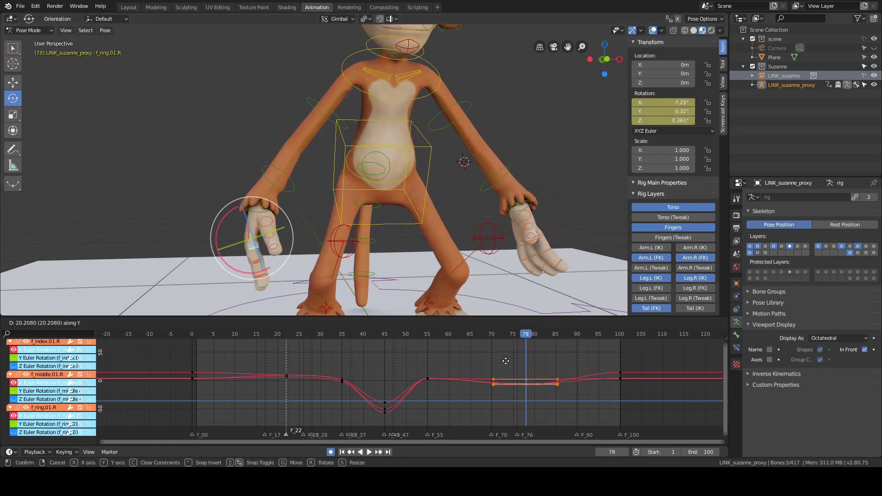
pyautogui.click(504, 360)
# - Raise the three finger X rotation keyframes at frame 55 slightly, moving them only vertically
pyautogui.moveTo(429, 384)
pyautogui.mouseDown(button='right')
pyautogui.moveTo(382, 386)
pyautogui.moveTo(428, 389)
pyautogui.mouseUp(button='right')
pyautogui.moveTo(420, 391); pyautogui.dragTo(432, 376)
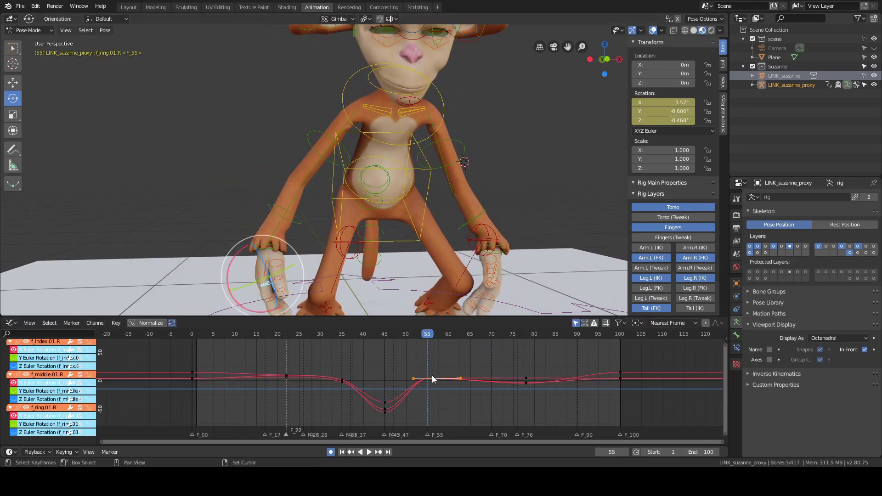
pyautogui.press('g')
pyautogui.press('y')
pyautogui.click(432, 370)
# - Lower the three finger X rotation keyframes at frame 78 slightly, moving them only vertically
pyautogui.moveTo(394, 389); pyautogui.dragTo(527, 391, button='right')
pyautogui.moveTo(518, 373); pyautogui.dragTo(542, 388)
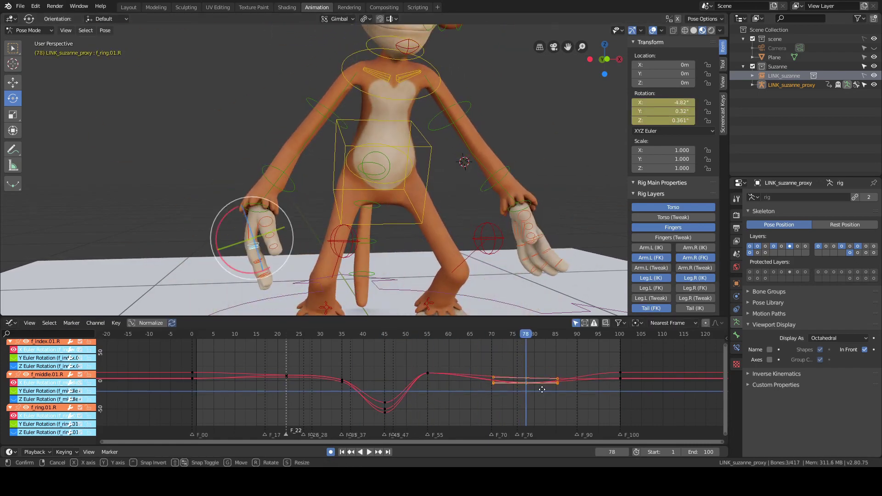
pyautogui.press('g')
pyautogui.press('y')
pyautogui.click(538, 391)
# - Play back the motion, shift the three X rotation keyframes from frame 78 to frame 70, and go to frame 78
pyautogui.moveTo(511, 393); pyautogui.dragTo(619, 392, button='right')
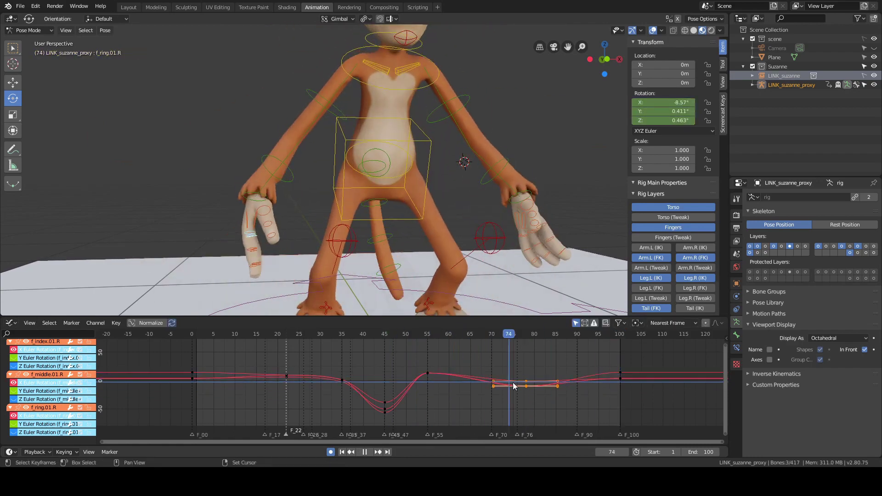
pyautogui.press('space')
pyautogui.click(280, 230)
pyautogui.hotkey('ctrl', 'z')
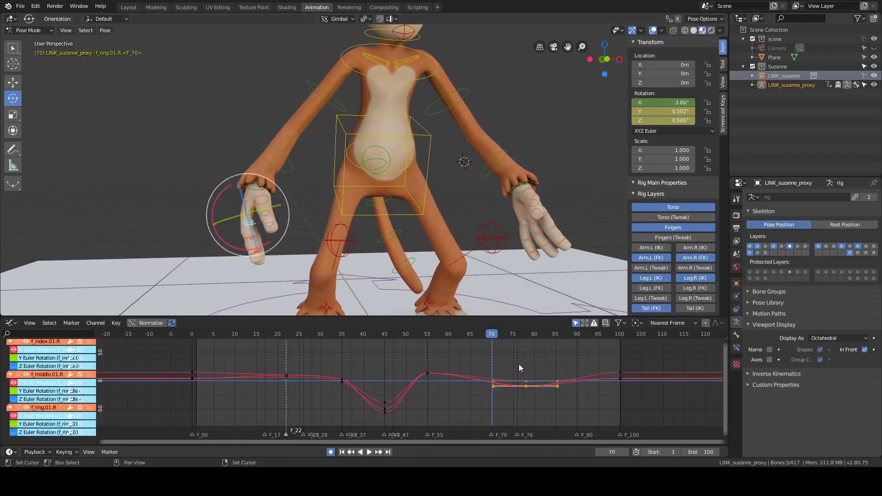
pyautogui.press('g')
pyautogui.press('x')
pyautogui.click(491, 365)
pyautogui.moveTo(433, 379); pyautogui.dragTo(526, 381, button='right')
pyautogui.click(292, 185)
pyautogui.press('h')
pyautogui.moveTo(253, 252); pyautogui.dragTo(244, 240)
pyautogui.press('r')
pyautogui.press('x')
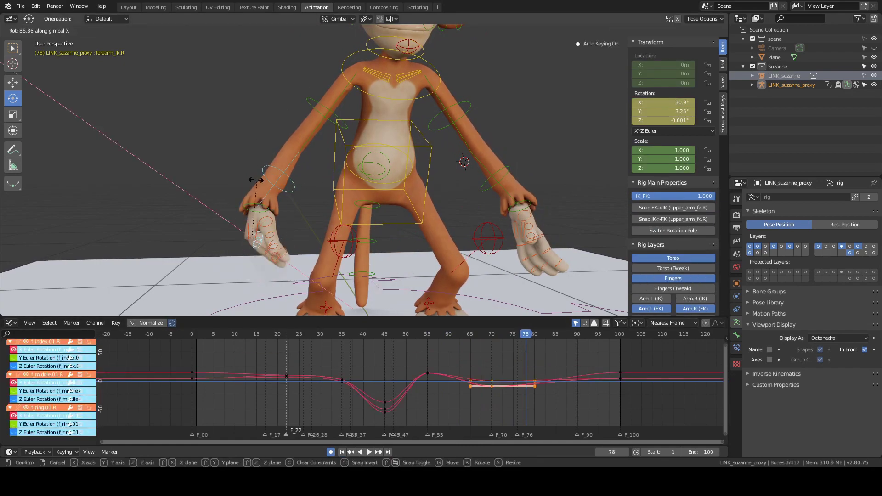
pyautogui.rightClick(256, 179)
# - Select the right index, middle and ring base bones and rotate them about X at frame 78, bringing the middle finger to 5.56°
pyautogui.click(225, 221)
pyautogui.moveTo(225, 228); pyautogui.dragTo(283, 240, button='middle')
pyautogui.scroll(4, 294, 225)
pyautogui.click(307, 212)
pyautogui.keyDown('shift'); pyautogui.click(274, 147); pyautogui.keyUp('shift')
pyautogui.keyDown('shift'); pyautogui.click(232, 179); pyautogui.keyUp('shift')
pyautogui.moveTo(426, 175); pyautogui.dragTo(404, 184, button='middle')
pyautogui.scroll(-5, 404, 185)
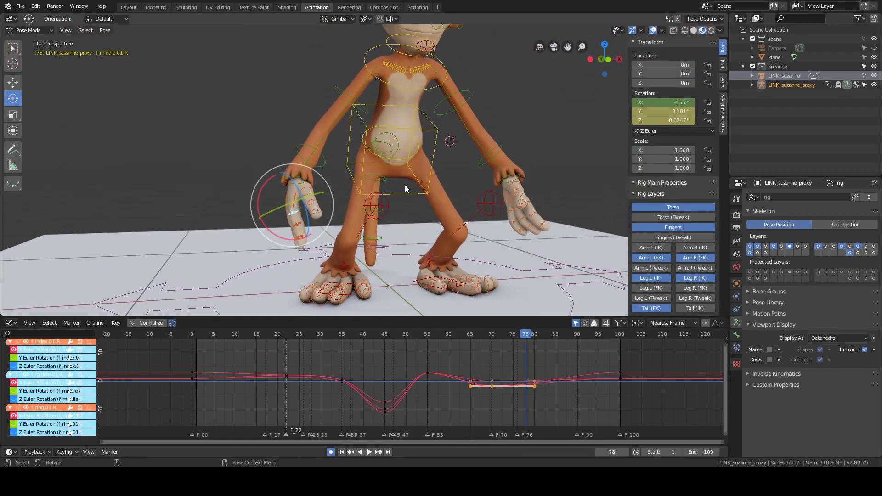
pyautogui.press('r')
pyautogui.press('x')
pyautogui.click(393, 158)
# - Lower the newly keyed X rotation keyframes of the three right fingers at frame 78, moving them only vertically
pyautogui.moveTo(444, 383); pyautogui.dragTo(528, 384, button='right')
pyautogui.moveTo(519, 365); pyautogui.dragTo(538, 389)
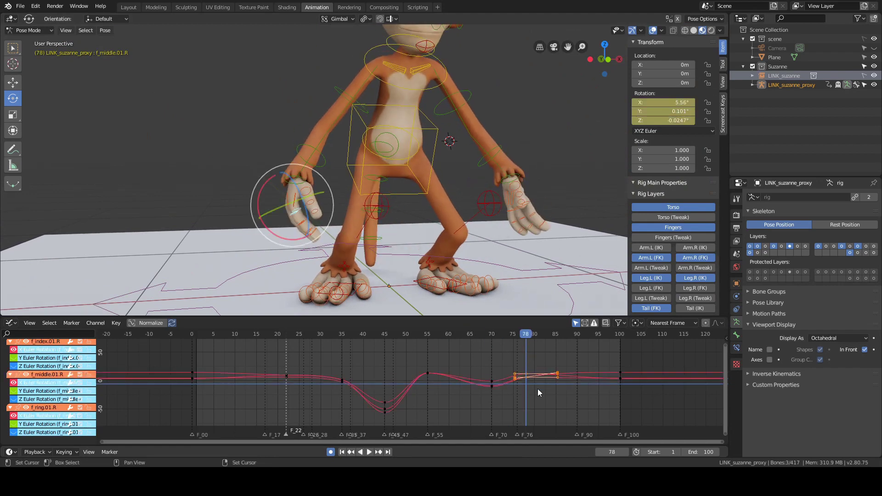
pyautogui.press('g')
pyautogui.press('y')
pyautogui.click(538, 394)
# - Hide the X rotation curves of the right index, middle and ring base bones and display their Y rotation curves
pyautogui.moveTo(538, 394)
pyautogui.mouseDown(button='right')
pyautogui.moveTo(448, 390)
pyautogui.moveTo(566, 397)
pyautogui.moveTo(443, 379)
pyautogui.moveTo(590, 385)
pyautogui.moveTo(453, 385)
pyautogui.moveTo(548, 385)
pyautogui.mouseUp(button='right')
pyautogui.click(13, 350)
pyautogui.scroll(2, 14, 353)
pyautogui.click(13, 377)
pyautogui.click(14, 410)
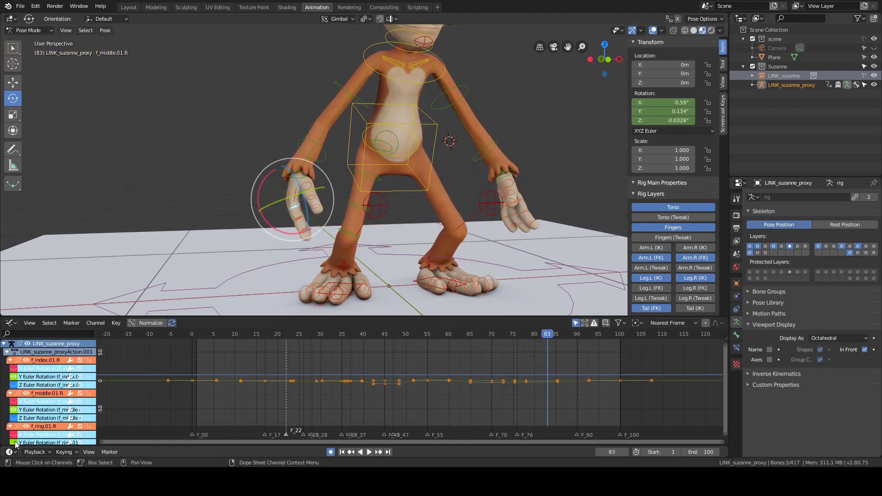
pyautogui.click(14, 425)
# - Scrub through the jump and examine the Y rotation curves of the three right fingers
pyautogui.moveTo(299, 239)
pyautogui.mouseDown(button='middle')
pyautogui.moveTo(354, 236)
pyautogui.moveTo(313, 236)
pyautogui.mouseUp(button='middle')
pyautogui.click(356, 370)
pyautogui.moveTo(355, 369); pyautogui.dragTo(319, 378, button='right')
pyautogui.scroll(-4, 410, 238)
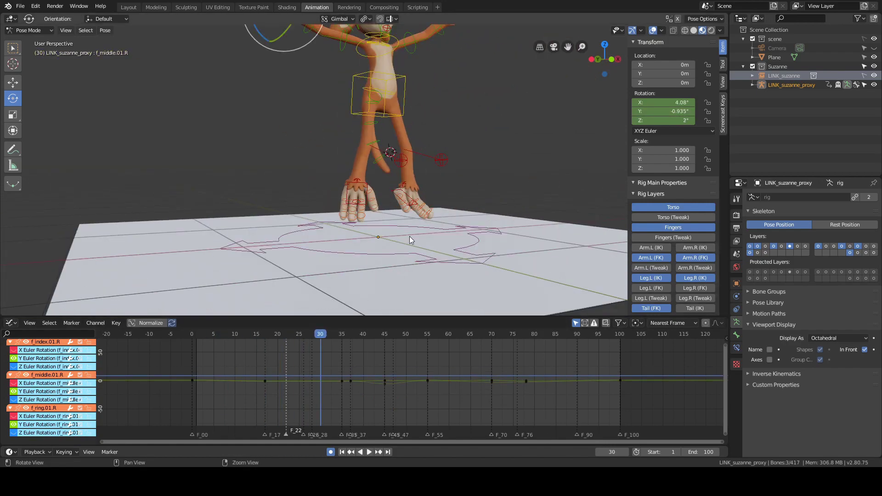
pyautogui.keyDown('shift'); pyautogui.moveTo(409, 238); pyautogui.dragTo(407, 294, button='middle'); pyautogui.keyUp('shift')
pyautogui.moveTo(342, 399); pyautogui.dragTo(372, 396, button='right')
pyautogui.press('a')
pyautogui.press('Home')
pyautogui.keyDown('ctrl'); pyautogui.moveTo(385, 379); pyautogui.dragTo(301, 405, button='middle'); pyautogui.keyUp('ctrl')
pyautogui.click(295, 387)
pyautogui.rightClick(388, 394)
# - Delete all Y rotation keyframes of the three right fingers between frames 0 and 100
pyautogui.moveTo(397, 271); pyautogui.dragTo(404, 294, button='middle')
pyautogui.scroll(3, 405, 294)
pyautogui.moveTo(377, 409); pyautogui.dragTo(401, 361)
pyautogui.press('Delete')
pyautogui.scroll(-1, 410, 387)
pyautogui.moveTo(253, 363); pyautogui.dragTo(531, 398)
pyautogui.press('Delete')
# - Scrub through the jump from frame 1 and examine the right-hand finger motion from several angles
pyautogui.rightClick(222, 381)
pyautogui.moveTo(413, 230); pyautogui.dragTo(523, 230, button='middle')
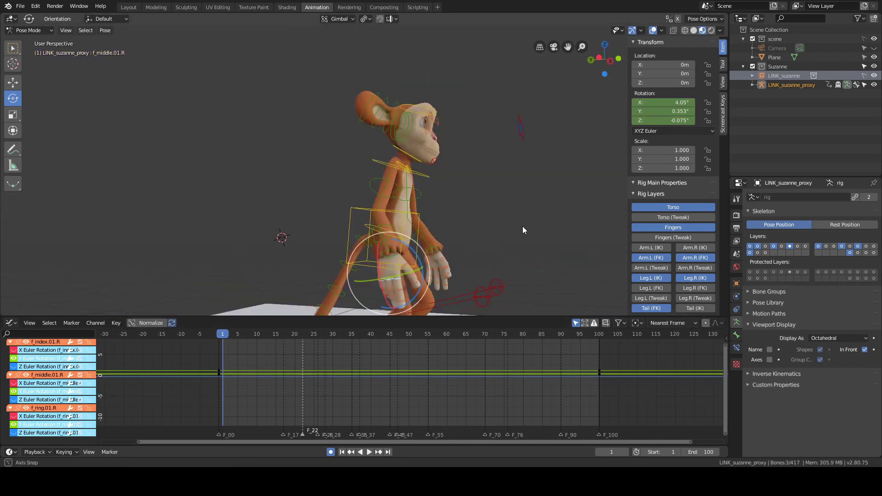
pyautogui.moveTo(223, 377); pyautogui.dragTo(280, 375, button='right')
pyautogui.moveTo(497, 221); pyautogui.dragTo(405, 239, button='middle')
pyautogui.moveTo(280, 374); pyautogui.dragTo(341, 374, button='right')
pyautogui.moveTo(405, 253); pyautogui.dragTo(527, 252, button='middle')
pyautogui.moveTo(345, 374); pyautogui.dragTo(446, 373, button='right')
pyautogui.moveTo(520, 261); pyautogui.dragTo(421, 260, button='middle')
pyautogui.rightClick(425, 367)
# - Clear the Y rotation keyframes of the right middle finger base bone at frame 0 and set its Y rotation to 0°
pyautogui.rightClick(219, 373)
pyautogui.rightClick(673, 112)
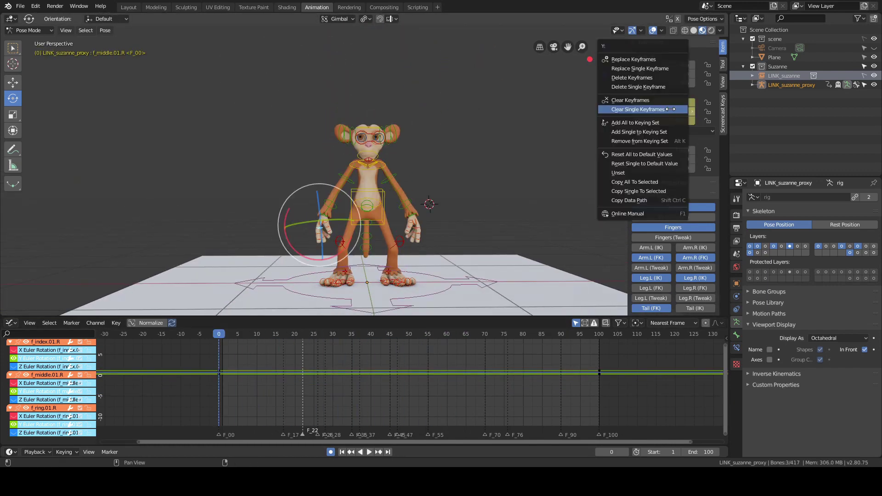
pyautogui.click(673, 109)
pyautogui.doubleClick(665, 111)
pyautogui.write('0')
pyautogui.press('Return')
# - Hide the remaining Y rotation curves, display the Z rotation curves of the three right fingers, and deselect all keyframes
pyautogui.moveTo(487, 155); pyautogui.dragTo(506, 154, button='middle')
pyautogui.scroll(3, 506, 155)
pyautogui.click(14, 359)
pyautogui.click(14, 414)
pyautogui.scroll(1, 14, 413)
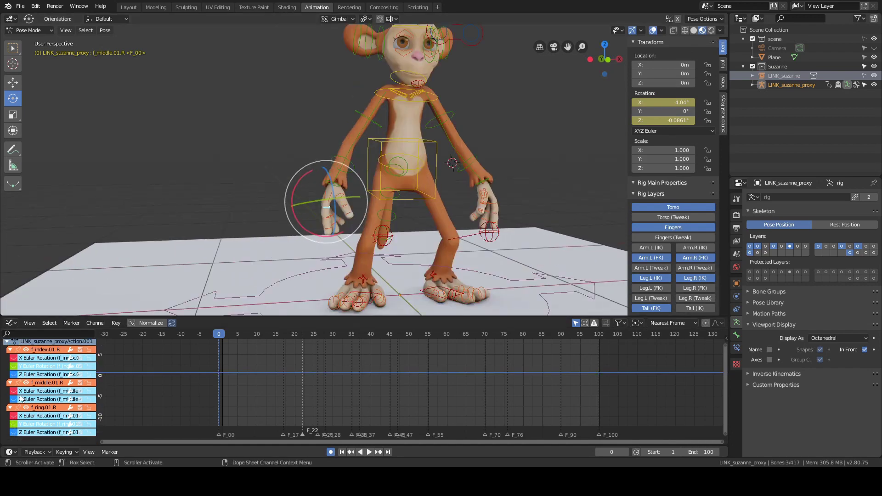
pyautogui.click(14, 432)
pyautogui.click(13, 399)
pyautogui.click(13, 374)
pyautogui.hotkey('alt', 'a')
# - Scrub repeatedly through the jump and examine the right fingers' motion against their Z rotation curves
pyautogui.moveTo(269, 377); pyautogui.dragTo(288, 343, button='right')
pyautogui.keyDown('alt'); pyautogui.moveTo(344, 259); pyautogui.dragTo(440, 246); pyautogui.keyUp('alt')
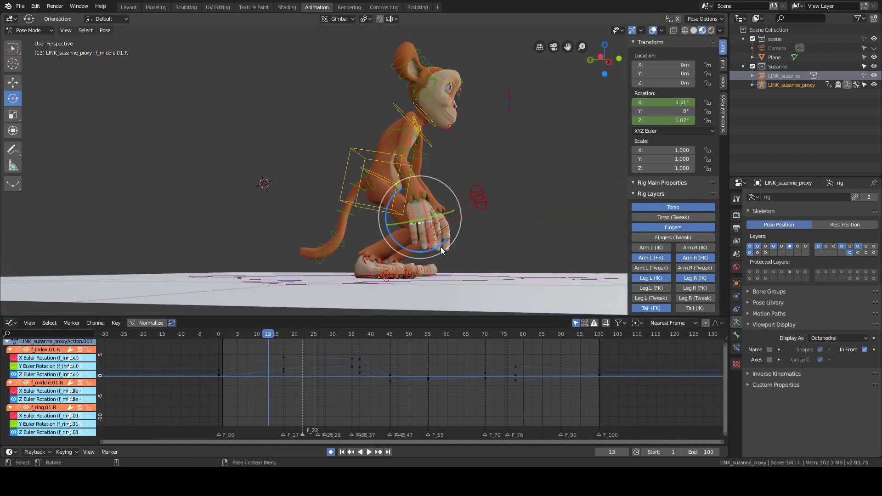
pyautogui.click(441, 246)
pyautogui.hotkey('ctrl', 'z')
pyautogui.keyDown('alt'); pyautogui.moveTo(525, 189); pyautogui.dragTo(515, 225); pyautogui.keyUp('alt')
pyautogui.keyDown('alt'); pyautogui.scroll(-11, 516, 227); pyautogui.keyUp('alt')
pyautogui.keyDown('alt'); pyautogui.moveTo(516, 229); pyautogui.dragTo(512, 284, button='middle'); pyautogui.keyUp('alt')
pyautogui.keyDown('alt'); pyautogui.scroll(-9, 451, 172); pyautogui.keyUp('alt')
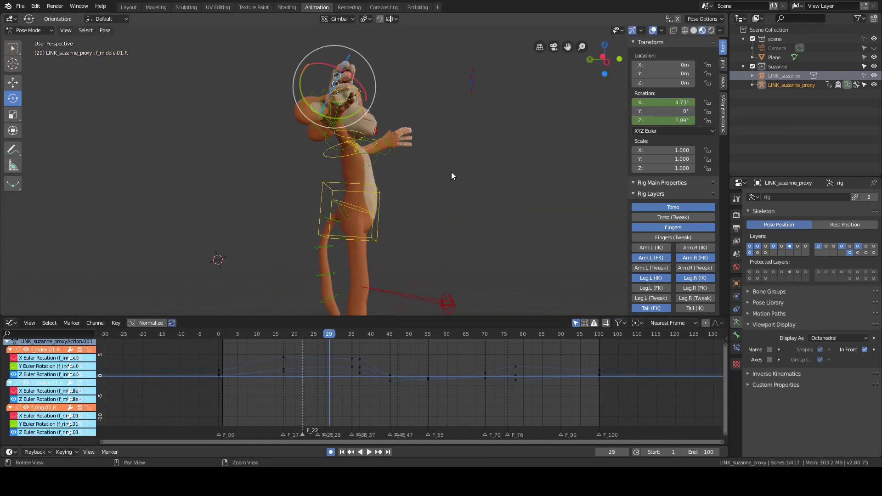
pyautogui.keyDown('alt'); pyautogui.moveTo(455, 128); pyautogui.dragTo(457, 220, button='middle'); pyautogui.keyUp('alt')
pyautogui.keyDown('alt'); pyautogui.scroll(-7, 458, 220); pyautogui.keyUp('alt')
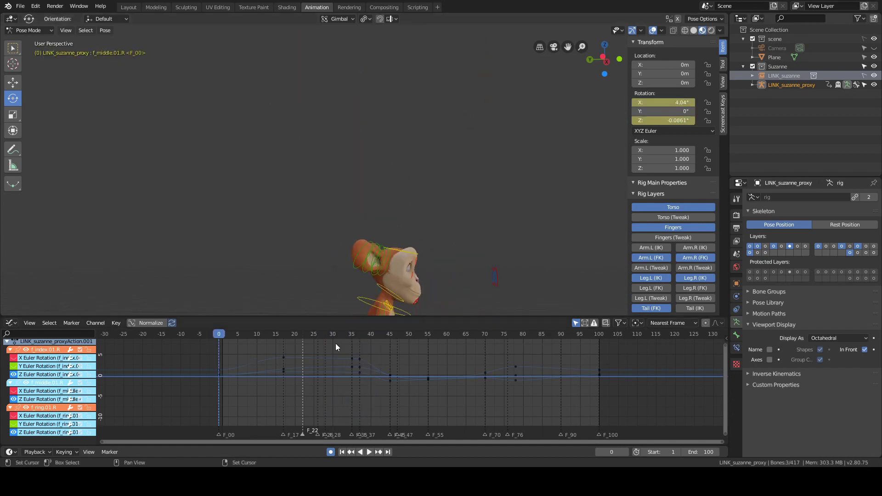
pyautogui.keyDown('alt'); pyautogui.moveTo(437, 276); pyautogui.dragTo(519, 137); pyautogui.keyUp('alt')
pyautogui.scroll(1, 519, 137)
pyautogui.moveTo(219, 334); pyautogui.dragTo(327, 371)
pyautogui.keyDown('alt'); pyautogui.scroll(-5, 423, 194); pyautogui.keyUp('alt')
pyautogui.keyDown('alt'); pyautogui.moveTo(460, 198); pyautogui.dragTo(487, 187); pyautogui.keyUp('alt')
pyautogui.keyDown('alt'); pyautogui.scroll(-5, 491, 193); pyautogui.keyUp('alt')
pyautogui.keyDown('alt'); pyautogui.scroll(-20, 491, 193); pyautogui.keyUp('alt')
pyautogui.keyDown('alt'); pyautogui.scroll(2, 479, 172); pyautogui.keyUp('alt')
pyautogui.keyDown('alt'); pyautogui.scroll(-1, 487, 187); pyautogui.keyUp('alt')
pyautogui.moveTo(498, 335); pyautogui.dragTo(256, 363)
# - Select the right thumb base bone, isolate its X rotation curve, and fit the curve in the graph
pyautogui.moveTo(10, 382); pyautogui.dragTo(15, 428)
pyautogui.click(10, 350)
pyautogui.keyDown('alt'); pyautogui.moveTo(258, 160); pyautogui.dragTo(543, 147); pyautogui.keyUp('alt')
pyautogui.hotkey('alt', 'shift', 'z')
pyautogui.scroll(6, 393, 166)
pyautogui.click(322, 152)
pyautogui.scroll(-4, 543, 147)
pyautogui.scroll(3, 543, 147)
pyautogui.click(10, 350)
pyautogui.click(22, 358)
pyautogui.hotkey('shift', 'h')
pyautogui.press('Home')
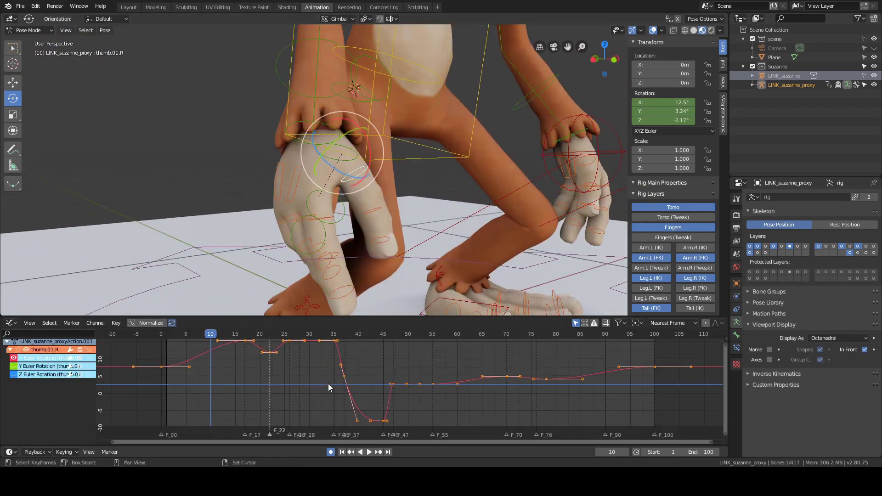
# - Raise the right thumb's X rotation keyframe at frame 17 slightly, moving it only vertically
pyautogui.scroll(-2, 328, 384)
pyautogui.moveTo(427, 220); pyautogui.dragTo(479, 230, button='middle')
pyautogui.moveTo(236, 336); pyautogui.dragTo(265, 364)
pyautogui.moveTo(533, 220); pyautogui.dragTo(486, 218, button='middle')
pyautogui.click(267, 351)
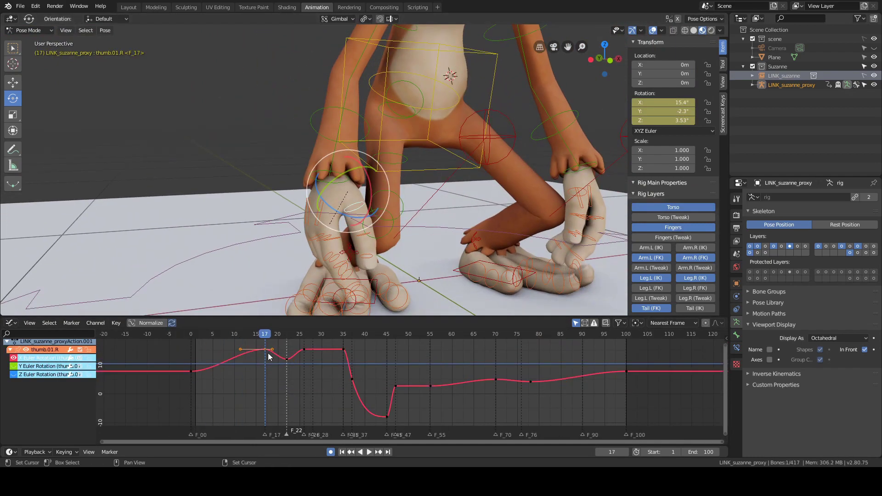
pyautogui.press('g')
pyautogui.press('y')
pyautogui.click(268, 346)
pyautogui.moveTo(271, 335); pyautogui.dragTo(287, 355)
pyautogui.click(286, 359)
pyautogui.press('g')
pyautogui.press('y')
pyautogui.keyDown('alt'); pyautogui.moveTo(401, 255); pyautogui.dragTo(470, 247); pyautogui.keyUp('alt')
pyautogui.rightClick(287, 363)
# - Delete the right thumb's X rotation keyframes at frames 26 and 35
pyautogui.press('Up')
pyautogui.moveTo(296, 343); pyautogui.dragTo(350, 357)
pyautogui.press('Delete')
# - Check the motion, then delete the right thumb's X rotation keyframes at frames 22 and 37
pyautogui.moveTo(298, 335); pyautogui.dragTo(352, 389)
pyautogui.scroll(-4, 384, 273)
pyautogui.press('Right')
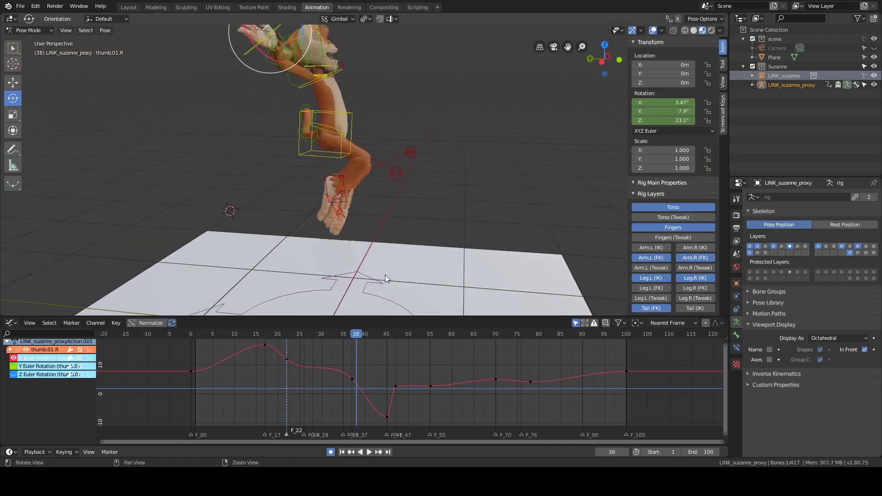
pyautogui.press('Left')
pyautogui.press('Left')
pyautogui.moveTo(278, 349); pyautogui.dragTo(382, 387)
pyautogui.press('x')
pyautogui.click(381, 387)
# - Scrub between takeoff and landing and examine the right thumb's motion along the simplified X rotation curve
pyautogui.scroll(2, 294, 92)
pyautogui.moveTo(301, 334); pyautogui.dragTo(277, 358)
pyautogui.keyDown('alt'); pyautogui.moveTo(483, 239); pyautogui.dragTo(437, 220); pyautogui.keyUp('alt')
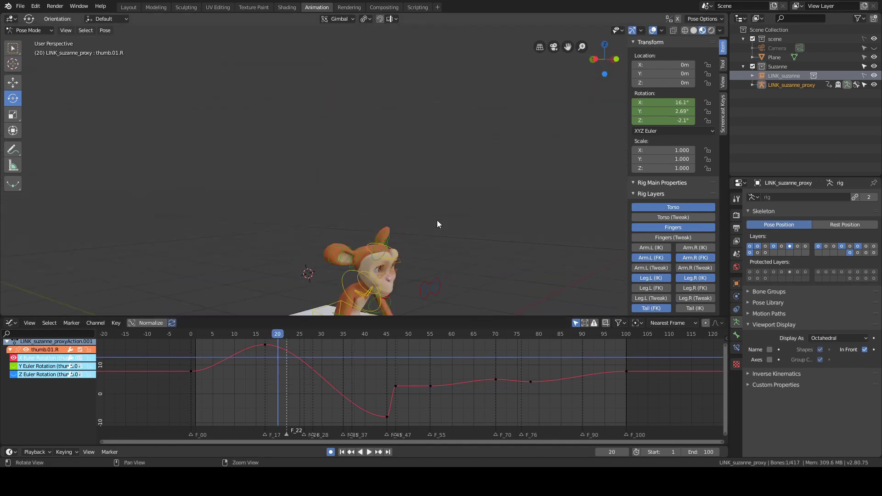
pyautogui.keyDown('alt'); pyautogui.moveTo(437, 220); pyautogui.dragTo(414, 91, button='middle'); pyautogui.keyUp('alt')
pyautogui.moveTo(279, 334); pyautogui.dragTo(300, 363)
pyautogui.keyDown('alt'); pyautogui.moveTo(405, 230); pyautogui.dragTo(340, 248); pyautogui.keyUp('alt')
pyautogui.moveTo(299, 335); pyautogui.dragTo(266, 347)
pyautogui.keyDown('alt'); pyautogui.moveTo(397, 234); pyautogui.dragTo(393, 216); pyautogui.keyUp('alt')
pyautogui.moveTo(276, 344); pyautogui.dragTo(342, 360)
pyautogui.press('f')
pyautogui.keyDown('alt'); pyautogui.moveTo(404, 244); pyautogui.dragTo(492, 247); pyautogui.keyUp('alt')
# - Lower the right thumb's X rotation keyframe at frame 45 to -14.7°, moving it only vertically
pyautogui.moveTo(367, 372); pyautogui.dragTo(387, 395)
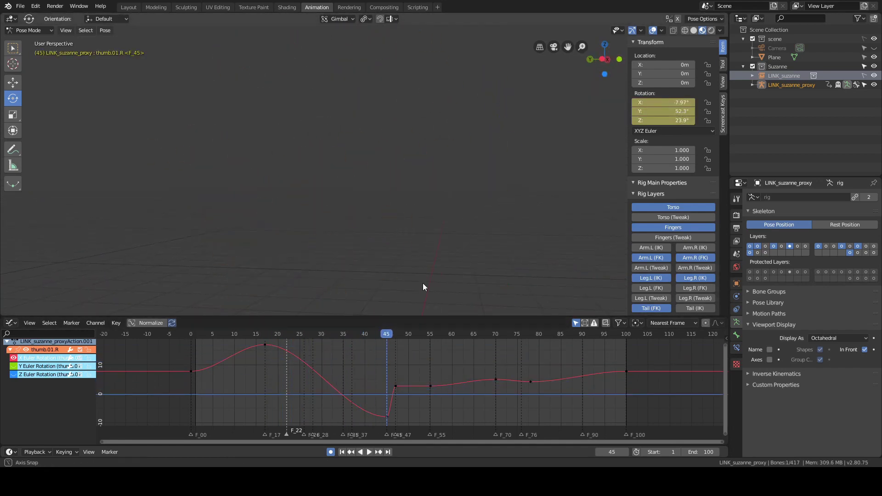
pyautogui.keyDown('shift'); pyautogui.moveTo(423, 283); pyautogui.dragTo(413, 184, button='middle'); pyautogui.keyUp('shift')
pyautogui.moveTo(413, 207); pyautogui.dragTo(310, 152, button='middle')
pyautogui.click(387, 417)
pyautogui.press('g')
pyautogui.press('y')
pyautogui.click(394, 422)
pyautogui.scroll(-1, 404, 229)
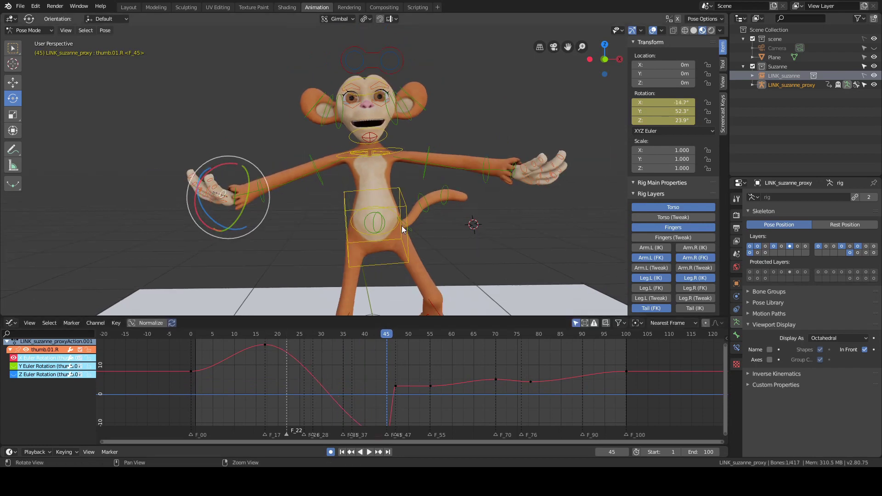
# - Remove the right thumb's X rotation keyframe at frame 47 and review the landing motion up to frame 91
pyautogui.press('Right')
pyautogui.press('Right')
pyautogui.keyDown('shift'); pyautogui.moveTo(404, 226); pyautogui.dragTo(401, 150, button='middle'); pyautogui.keyUp('shift')
pyautogui.press('Right')
pyautogui.press('Right')
pyautogui.press('Right')
pyautogui.press('Right')
pyautogui.press('Right')
pyautogui.press('Right')
pyautogui.press('Right')
pyautogui.moveTo(393, 354); pyautogui.dragTo(587, 406, button='right')
pyautogui.moveTo(414, 206); pyautogui.dragTo(483, 209, button='middle')
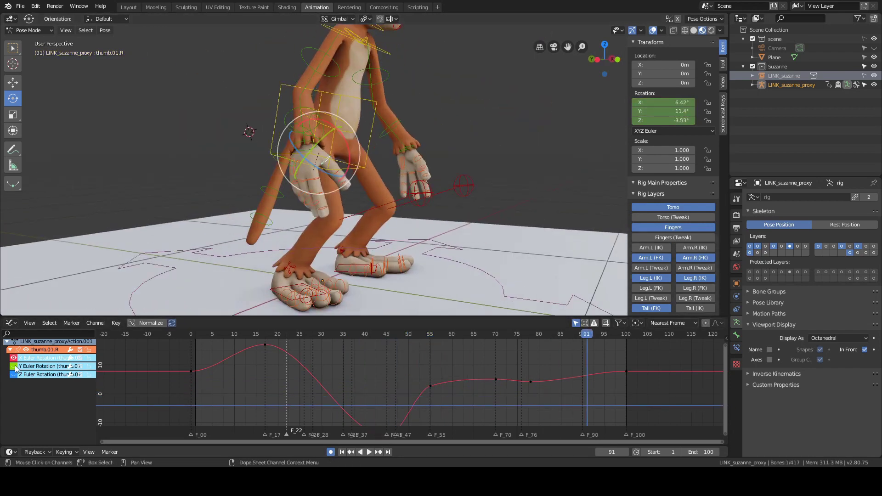
# - Hide the right thumb's X rotation curve, display its Y rotation curve, and fit it in the graph
pyautogui.click(14, 358)
pyautogui.click(14, 366)
pyautogui.press('Home')
pyautogui.scroll(-1, 340, 373)
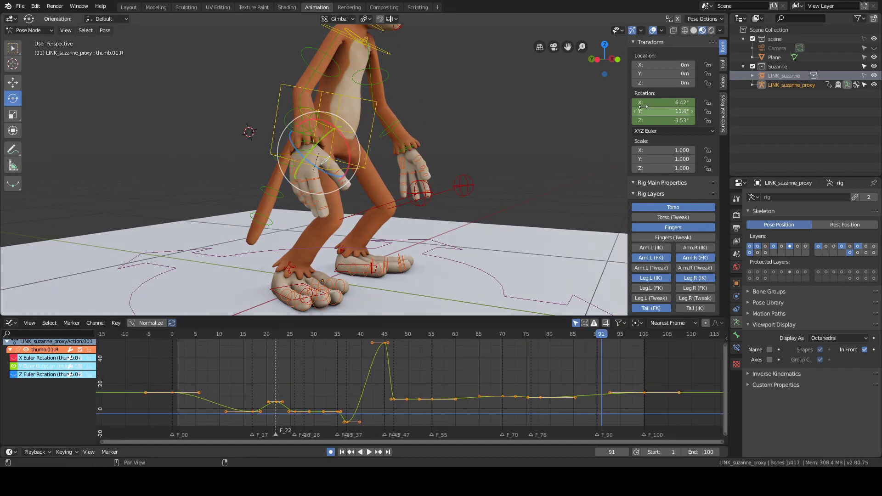
# - Try moving the right thumb's Y rotation keyframe at frame 22 vertically
pyautogui.rightClick(276, 372)
pyautogui.click(275, 402)
pyautogui.press('g')
pyautogui.press('y')
pyautogui.rightClick(279, 374)
pyautogui.moveTo(492, 216); pyautogui.dragTo(439, 221, button='middle')
pyautogui.scroll(1, 439, 221)
pyautogui.press('g')
pyautogui.press('y')
pyautogui.click(294, 378)
# - Delete the right thumb's Y rotation keyframe at frame 22 and play back the motion
pyautogui.press('Delete')
pyautogui.press('space')
pyautogui.press('space')
pyautogui.scroll(-6, 390, 249)
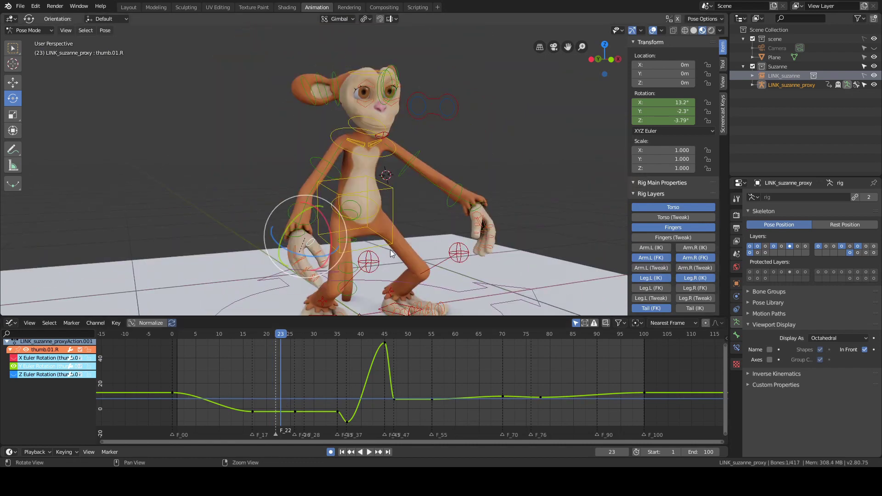
# - Delete the right thumb's Y rotation keyframes at frames 26 and 35
pyautogui.keyDown('alt'); pyautogui.scroll(-14, 396, 230); pyautogui.keyUp('alt')
pyautogui.moveTo(343, 419); pyautogui.dragTo(266, 398)
pyautogui.press('Delete')
# - Select the right thumb's Y rotation keyframe at frame 45 and play back the jump and landing
pyautogui.moveTo(346, 398); pyautogui.dragTo(386, 400, button='right')
pyautogui.scroll(5, 393, 312)
pyautogui.press('x')
pyautogui.click(381, 345)
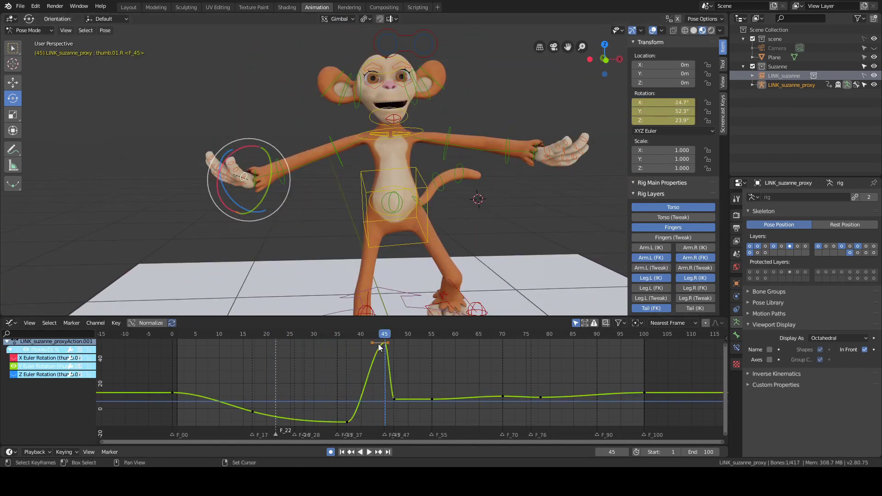
pyautogui.click(394, 334)
pyautogui.press('space')
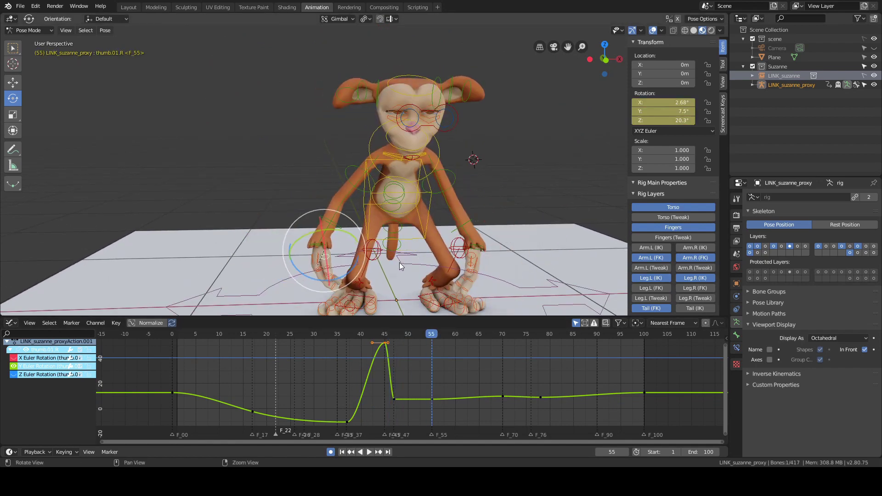
pyautogui.press('space')
# - Display only the right thumb's Z rotation curve and select its keyframe at frame 17
pyautogui.click(270, 375)
pyautogui.scroll(-1, 303, 364)
pyautogui.keyDown('ctrl'); pyautogui.moveTo(303, 364); pyautogui.dragTo(294, 391, button='middle'); pyautogui.keyUp('ctrl')
pyautogui.moveTo(275, 389); pyautogui.dragTo(319, 378, button='right')
pyautogui.click(336, 262)
pyautogui.rightClick(282, 382)
pyautogui.click(282, 392)
# - Play back the motion and delete the right thumb's Z rotation keyframes at frames 26 and 35
pyautogui.keyDown('shift'); pyautogui.moveTo(387, 237); pyautogui.dragTo(387, 270, button='middle'); pyautogui.keyUp('shift')
pyautogui.press('space')
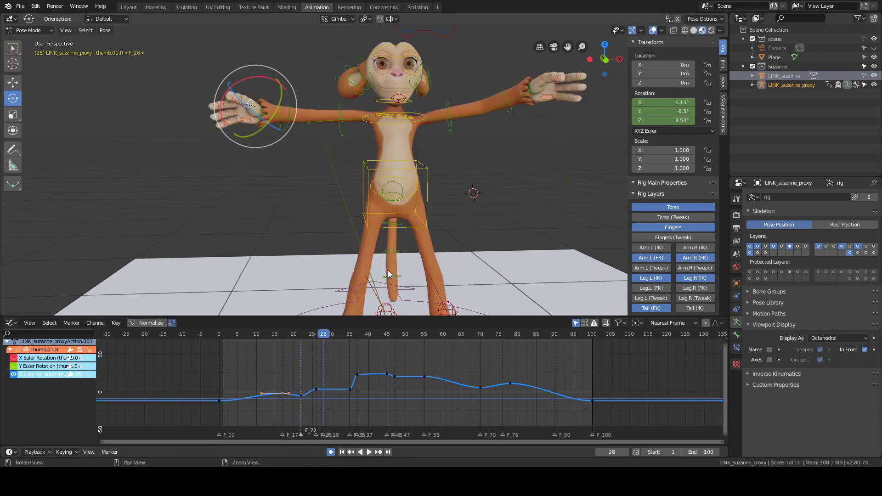
pyautogui.scroll(-3, 395, 230)
pyautogui.keyDown('shift'); pyautogui.moveTo(401, 207); pyautogui.dragTo(404, 255, button='middle'); pyautogui.keyUp('shift')
pyautogui.press('Escape')
pyautogui.moveTo(355, 382); pyautogui.dragTo(309, 398)
pyautogui.press('Delete')
# - Delete the right thumb's Z rotation keyframe at frame 55
pyautogui.moveTo(338, 372); pyautogui.dragTo(421, 210, button='right')
pyautogui.keyDown('shift'); pyautogui.moveTo(420, 368); pyautogui.dragTo(424, 368, button='right'); pyautogui.keyUp('shift')
pyautogui.moveTo(410, 385); pyautogui.dragTo(442, 371)
pyautogui.press('x')
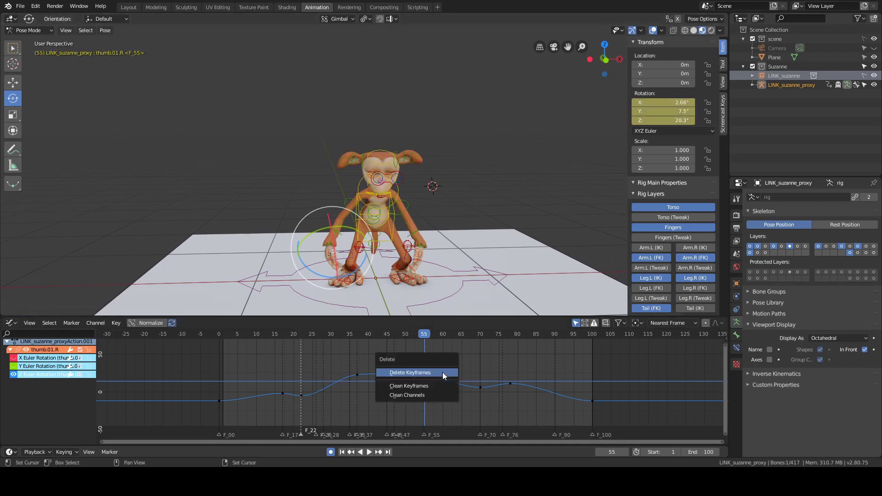
pyautogui.click(443, 372)
# - Clear the Y and Z rotation keyframes from the right thumb's middle bone
pyautogui.keyDown('alt'); pyautogui.moveTo(434, 248); pyautogui.dragTo(428, 218, button='middle'); pyautogui.keyUp('alt')
pyautogui.keyDown('shift'); pyautogui.moveTo(395, 356); pyautogui.dragTo(548, 362, button='right'); pyautogui.keyUp('shift')
pyautogui.scroll(8, 444, 152)
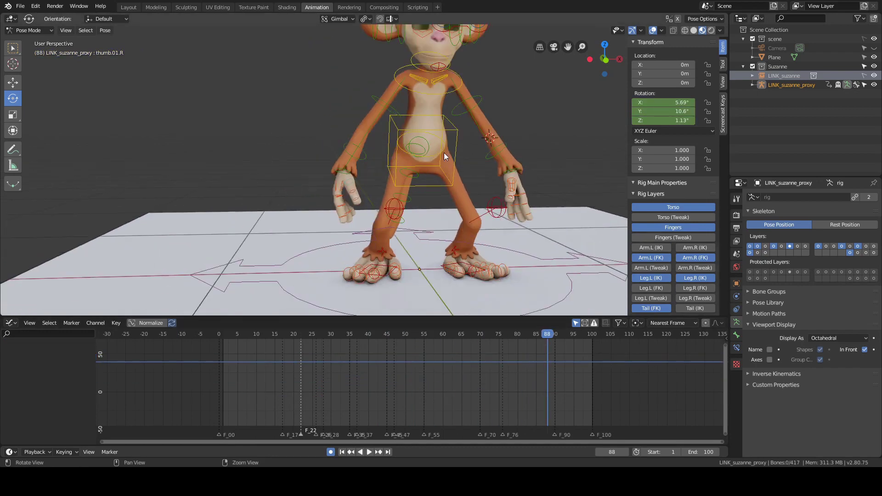
pyautogui.click(321, 197)
pyautogui.keyDown('ctrl'); pyautogui.moveTo(352, 380); pyautogui.dragTo(338, 407, button='middle'); pyautogui.keyUp('ctrl')
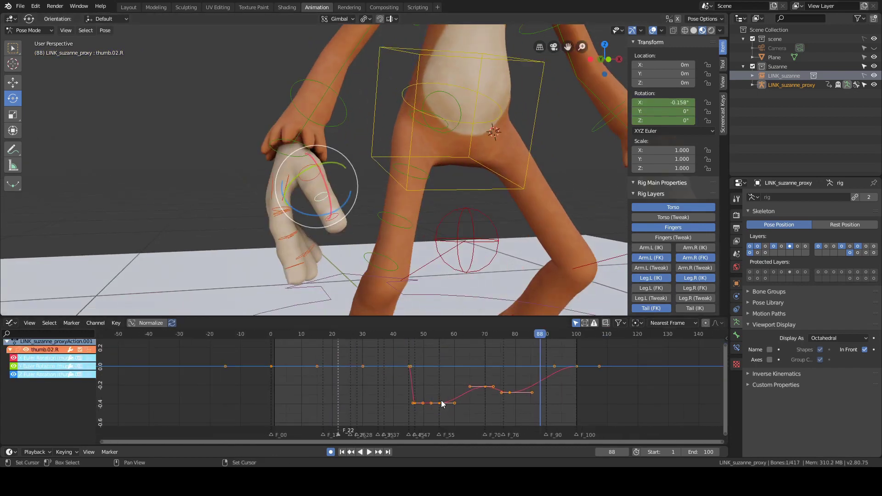
pyautogui.moveTo(443, 403); pyautogui.dragTo(364, 393, button='right')
pyautogui.rightClick(645, 111)
pyautogui.click(644, 109)
pyautogui.rightClick(645, 121)
pyautogui.click(644, 119)
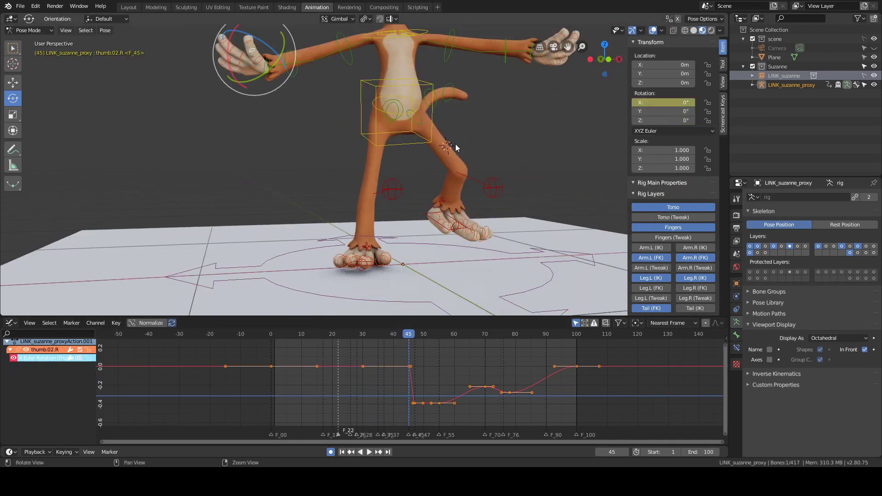
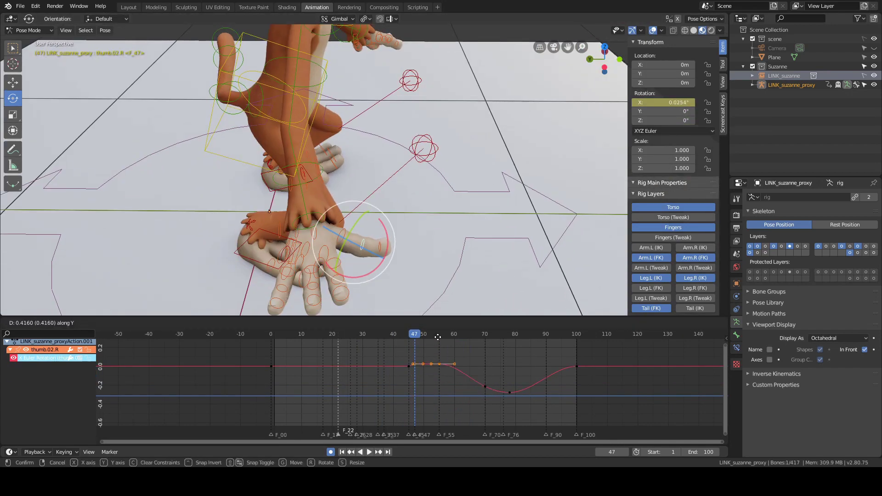
# - Raise the right thumb middle bone's X rotation keyframes at frames 47 and 55 to about 0°
pyautogui.scroll(-4, 465, 372)
pyautogui.press('b')
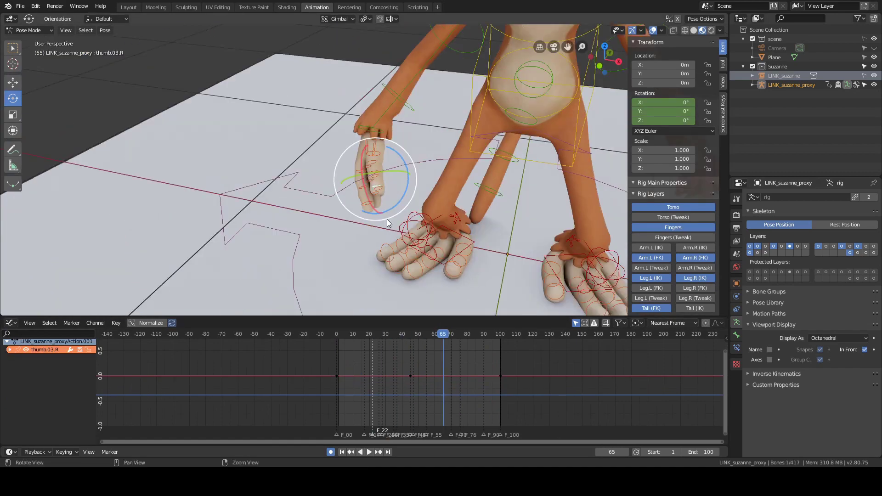
pyautogui.keyDown('alt'); pyautogui.moveTo(387, 223); pyautogui.dragTo(207, 70); pyautogui.keyUp('alt')
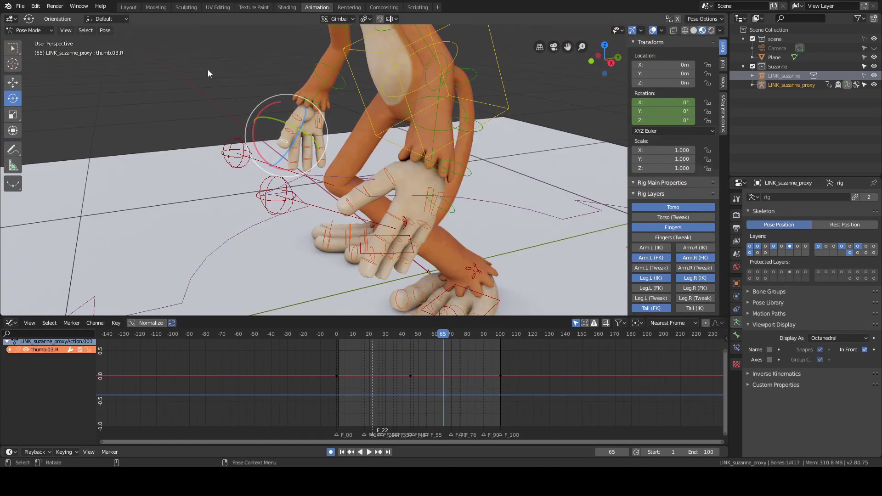
pyautogui.click(208, 70)
# - Clear the rotation keyframes from the left thumb's tip bone and middle bone
pyautogui.keyDown('alt'); pyautogui.moveTo(401, 221); pyautogui.dragTo(354, 167, button='middle'); pyautogui.keyUp('alt')
pyautogui.keyDown('alt'); pyautogui.moveTo(355, 167); pyautogui.dragTo(310, 182, button='right'); pyautogui.keyUp('alt')
pyautogui.click(292, 185)
pyautogui.rightClick(669, 105)
pyautogui.click(668, 105)
pyautogui.click(305, 168)
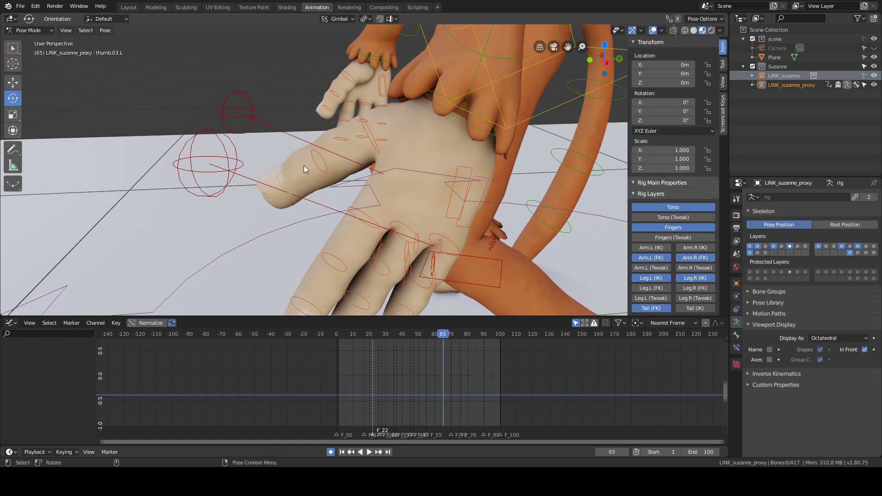
pyautogui.click(317, 162)
pyautogui.rightClick(664, 104)
pyautogui.click(662, 105)
# - Raise the X rotation keyframes of the left index, middle and ring fingers' second bones at frame 45 by about 5
pyautogui.keyDown('alt'); pyautogui.moveTo(409, 147); pyautogui.dragTo(363, 113, button='right'); pyautogui.keyUp('alt')
pyautogui.click(363, 112)
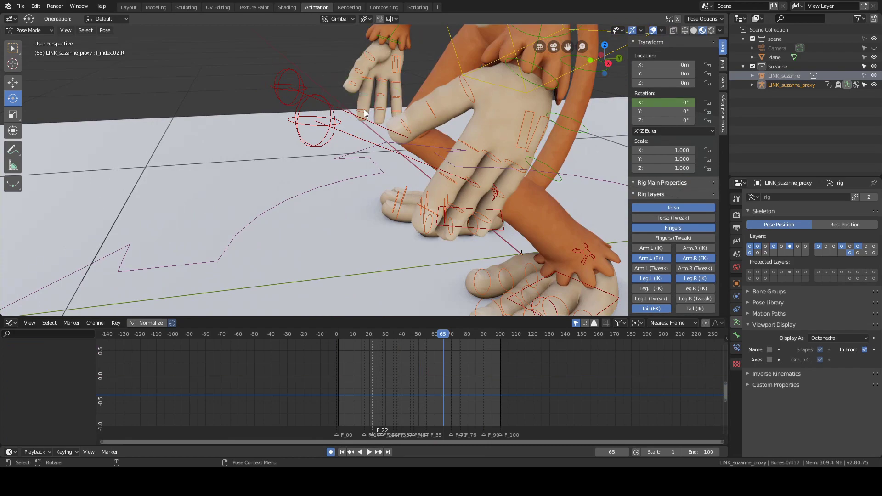
pyautogui.scroll(3, 349, 156)
pyautogui.click(358, 160)
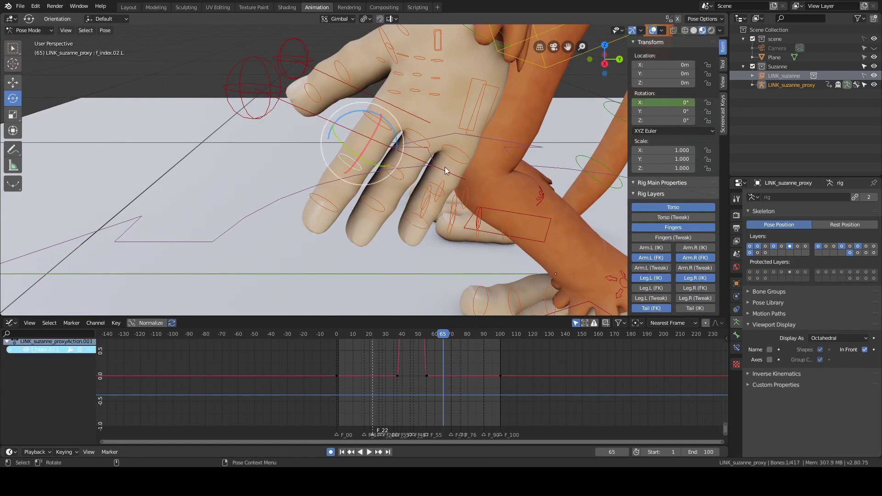
pyautogui.keyDown('alt'); pyautogui.moveTo(445, 170); pyautogui.dragTo(464, 184, button='right'); pyautogui.keyUp('alt')
pyautogui.press('a')
pyautogui.click(410, 334)
pyautogui.press('f')
pyautogui.keyDown('alt'); pyautogui.moveTo(464, 272); pyautogui.dragTo(439, 280); pyautogui.keyUp('alt')
pyautogui.keyDown('shift'); pyautogui.click(390, 135); pyautogui.keyUp('shift')
pyautogui.keyDown('shift'); pyautogui.click(381, 169); pyautogui.keyUp('shift')
pyautogui.moveTo(401, 356); pyautogui.dragTo(420, 382)
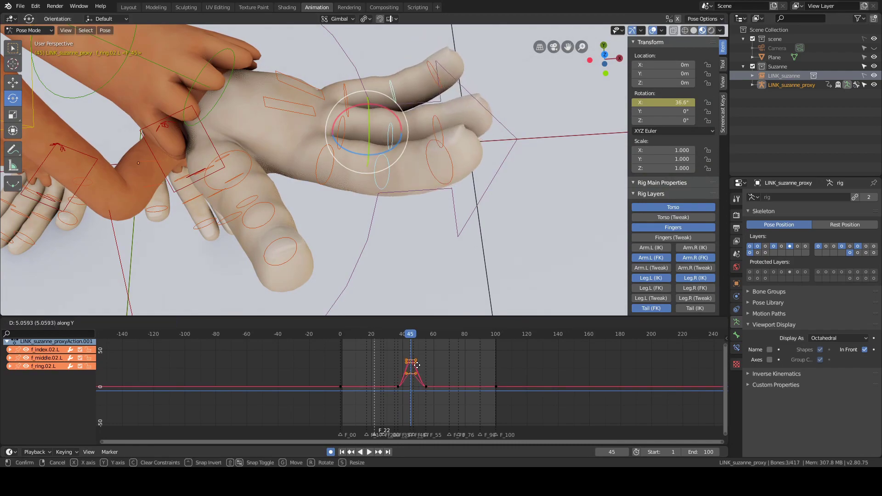
# - Compare the finger curl of the left and right hands at frame 45 from several angles
pyautogui.keyDown('alt'); pyautogui.moveTo(437, 258); pyautogui.dragTo(453, 221); pyautogui.keyUp('alt')
pyautogui.click(382, 182)
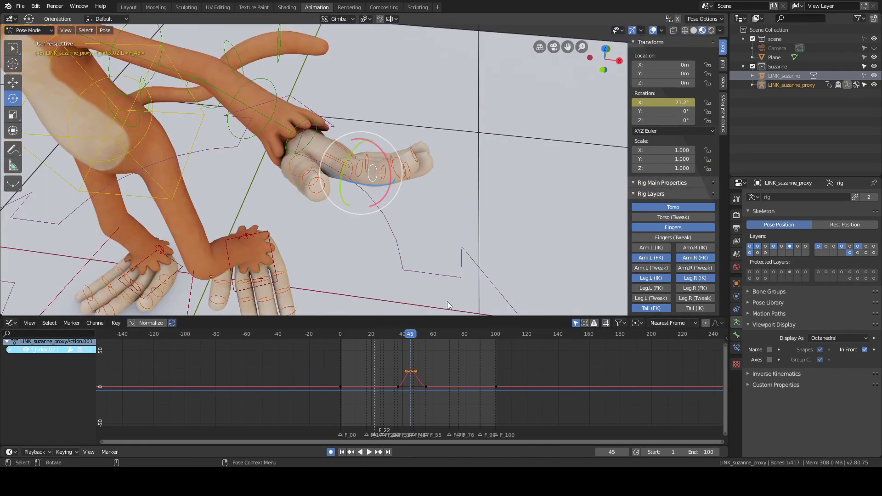
pyautogui.click(357, 166)
pyautogui.keyDown('alt'); pyautogui.moveTo(367, 175); pyautogui.dragTo(441, 181); pyautogui.keyUp('alt')
pyautogui.scroll(-5, 441, 182)
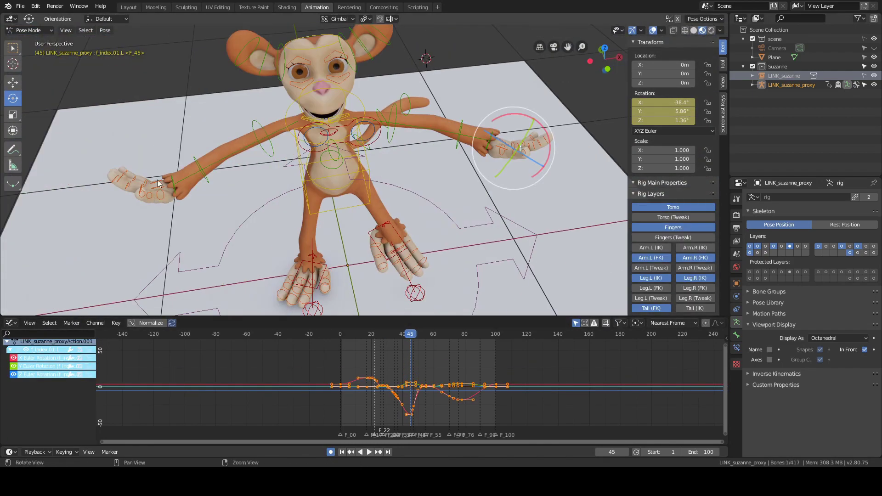
pyautogui.scroll(5, 158, 182)
pyautogui.click(284, 184)
pyautogui.keyDown('alt'); pyautogui.moveTo(563, 176); pyautogui.dragTo(213, 193); pyautogui.keyUp('alt')
pyautogui.click(39, 230)
pyautogui.keyDown('alt'); pyautogui.keyDown('shift'); pyautogui.moveTo(104, 216); pyautogui.dragTo(211, 178); pyautogui.keyUp('shift'); pyautogui.keyUp('alt')
pyautogui.keyDown('shift'); pyautogui.moveTo(500, 162); pyautogui.dragTo(469, 162, button='middle'); pyautogui.keyUp('shift')
# - Clear the left index finger base bone's Y and Z rotation keyframes and set both angles to 0
pyautogui.click(387, 172)
pyautogui.click(13, 366)
pyautogui.click(13, 366)
pyautogui.rightClick(661, 123)
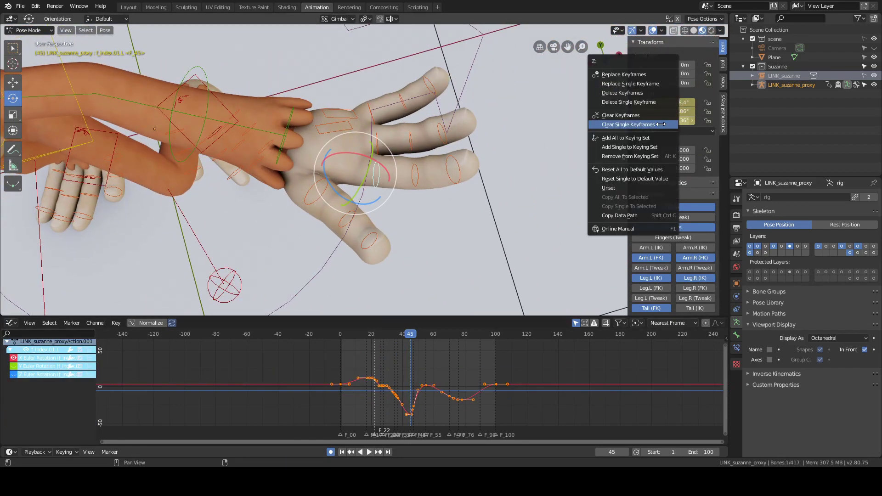
pyautogui.click(661, 123)
pyautogui.rightClick(660, 112)
pyautogui.click(661, 112)
pyautogui.moveTo(661, 112); pyautogui.dragTo(660, 120)
pyautogui.write('0')
pyautogui.press('Return')
# - Clear the Y and Z rotation keyframes of the left middle and ring fingers' base bones and set those angles to 0
pyautogui.moveTo(477, 133); pyautogui.dragTo(470, 159, button='middle')
pyautogui.click(377, 139)
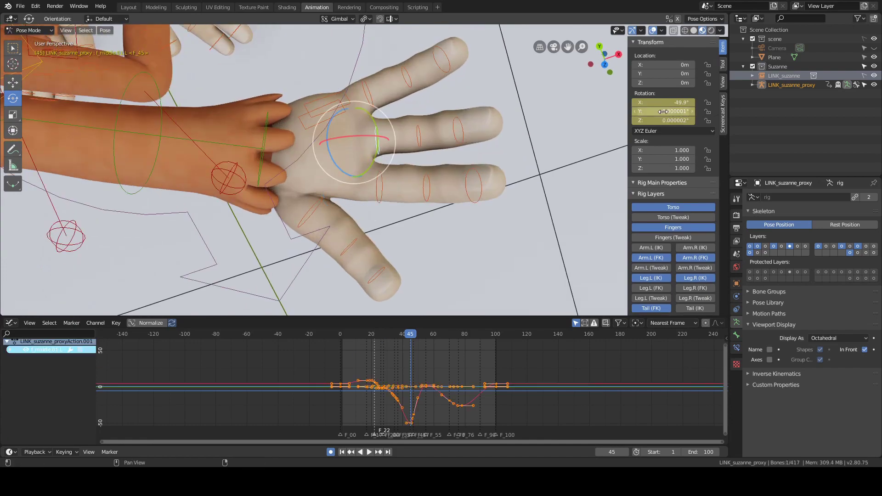
pyautogui.rightClick(661, 121)
pyautogui.click(661, 121)
pyautogui.click(369, 98)
pyautogui.rightClick(661, 112)
pyautogui.click(661, 112)
pyautogui.moveTo(661, 111); pyautogui.dragTo(660, 120)
pyautogui.write('0')
pyautogui.press('Return')
# - Select the left index, middle and ring fingers' base bones together and show their X rotation curves with no keyframes selected
pyautogui.moveTo(473, 138); pyautogui.dragTo(467, 143, button='middle')
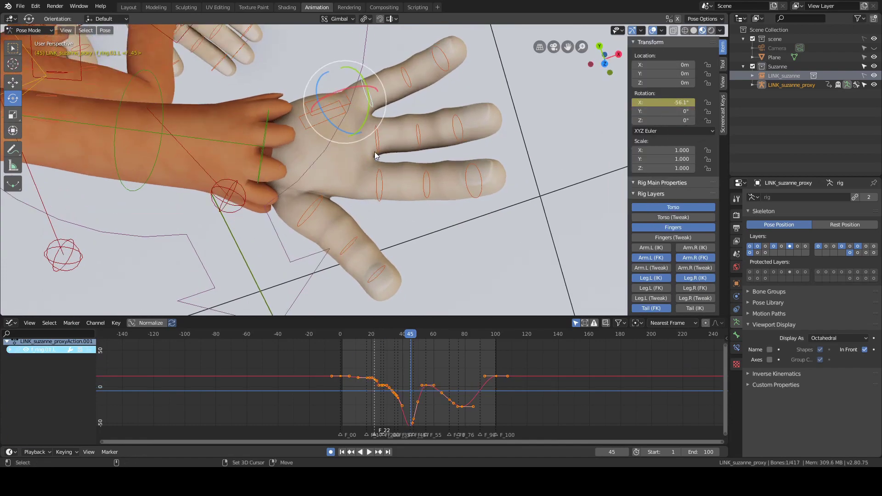
pyautogui.keyDown('shift'); pyautogui.click(377, 151); pyautogui.keyUp('shift')
pyautogui.keyDown('shift'); pyautogui.click(380, 184); pyautogui.keyUp('shift')
pyautogui.keyDown('ctrl'); pyautogui.moveTo(524, 417); pyautogui.dragTo(545, 412, button='middle'); pyautogui.keyUp('ctrl')
pyautogui.moveTo(462, 264); pyautogui.dragTo(458, 215, button='middle')
pyautogui.scroll(-5, 458, 215)
pyautogui.hotkey('alt', 'a')
pyautogui.scroll(-3, 394, 372)
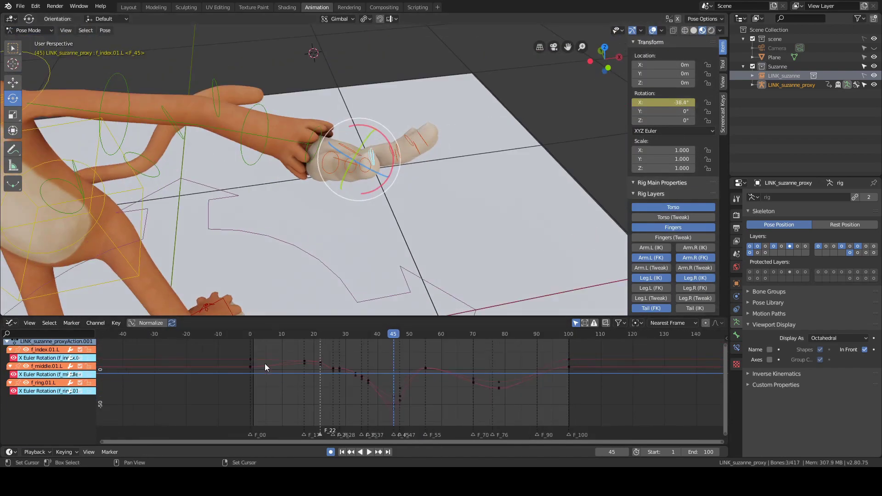
# - Review the left fingers' pose frame by frame from the start of the animation up to frame 22
pyautogui.click(250, 334)
pyautogui.moveTo(519, 152)
pyautogui.mouseDown(button='middle')
pyautogui.moveTo(566, 161)
pyautogui.moveTo(515, 147)
pyautogui.mouseUp(button='middle')
pyautogui.moveTo(510, 216); pyautogui.dragTo(453, 195, button='middle')
pyautogui.press('Right')
pyautogui.press('Right')
pyautogui.press('Right')
pyautogui.press('Right')
pyautogui.press('Right')
pyautogui.press('Right')
pyautogui.press('Right')
pyautogui.press('Right')
pyautogui.press('Right')
pyautogui.press('Right')
pyautogui.press('Right')
pyautogui.press('Right')
pyautogui.press('Right')
pyautogui.press('Right')
pyautogui.press('Right')
pyautogui.press('Right')
pyautogui.press('Right')
pyautogui.press('Right')
pyautogui.press('Right')
pyautogui.press('Right')
# - Raise the three left finger base bones' X rotation keyframes at frame 22 by about 5
pyautogui.moveTo(311, 353); pyautogui.dragTo(328, 371)
pyautogui.press('g')
pyautogui.press('y')
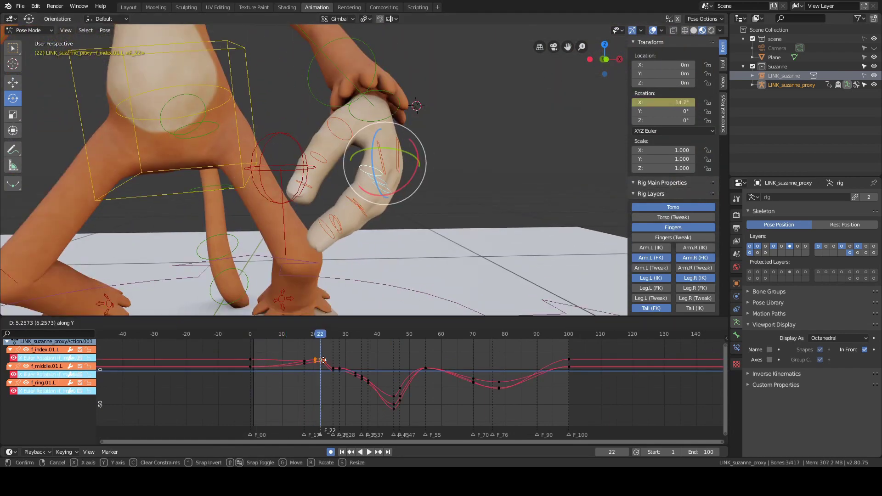
pyautogui.click(320, 359)
# - Nudge the three left finger base bones' X rotation keyframes at frame 17
pyautogui.moveTo(280, 348); pyautogui.dragTo(308, 374)
pyautogui.press('g')
pyautogui.click(304, 376)
# - Delete the three left finger base bones' X rotation keyframes from frame 26 to frame 37
pyautogui.press('Up')
pyautogui.keyDown('alt'); pyautogui.moveTo(510, 121); pyautogui.dragTo(467, 137, button='right'); pyautogui.keyUp('alt')
pyautogui.keyDown('alt'); pyautogui.moveTo(466, 138); pyautogui.dragTo(465, 217, button='middle'); pyautogui.keyUp('alt')
pyautogui.keyDown('alt'); pyautogui.scroll(-6, 454, 189); pyautogui.keyUp('alt')
pyautogui.keyDown('alt'); pyautogui.scroll(-17, 465, 216); pyautogui.keyUp('alt')
pyautogui.keyDown('alt'); pyautogui.moveTo(465, 216); pyautogui.dragTo(462, 216); pyautogui.keyUp('alt')
pyautogui.keyDown('alt'); pyautogui.moveTo(463, 216); pyautogui.dragTo(449, 241, button='middle'); pyautogui.keyUp('alt')
pyautogui.keyDown('alt'); pyautogui.scroll(6, 449, 241); pyautogui.keyUp('alt')
pyautogui.keyDown('alt'); pyautogui.scroll(7, 449, 243); pyautogui.keyUp('alt')
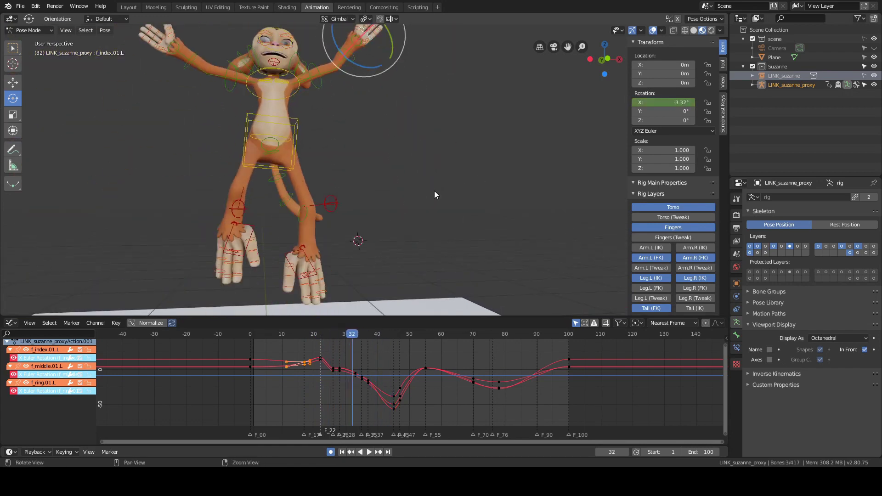
pyautogui.keyDown('alt'); pyautogui.moveTo(434, 191); pyautogui.dragTo(434, 215, button='middle'); pyautogui.keyUp('alt')
pyautogui.moveTo(372, 392); pyautogui.dragTo(327, 362)
pyautogui.press('Delete')
# - Examine the left fingers' motion through the jump up to frame 47
pyautogui.keyDown('alt'); pyautogui.moveTo(464, 161); pyautogui.dragTo(356, 157); pyautogui.keyUp('alt')
pyautogui.keyDown('alt'); pyautogui.moveTo(356, 157); pyautogui.dragTo(366, 186, button='middle'); pyautogui.keyUp('alt')
pyautogui.keyDown('alt'); pyautogui.moveTo(366, 186); pyautogui.dragTo(347, 196, button='right'); pyautogui.keyUp('alt')
pyautogui.keyDown('shift'); pyautogui.moveTo(339, 368); pyautogui.dragTo(394, 374, button='right'); pyautogui.keyUp('shift')
pyautogui.keyDown('alt'); pyautogui.moveTo(285, 248); pyautogui.dragTo(356, 257); pyautogui.keyUp('alt')
pyautogui.keyDown('alt'); pyautogui.moveTo(356, 257); pyautogui.dragTo(391, 271, button='right'); pyautogui.keyUp('alt')
pyautogui.keyDown('shift'); pyautogui.moveTo(393, 373); pyautogui.dragTo(398, 370, button='right'); pyautogui.keyUp('shift')
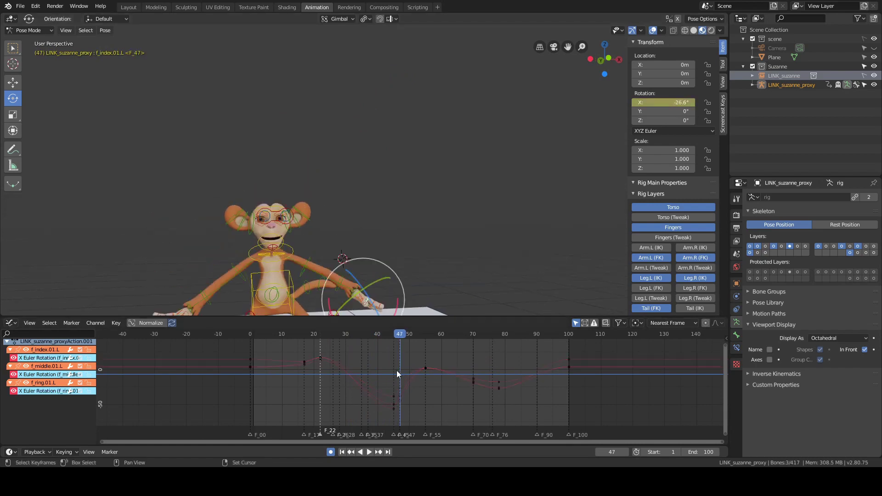
# - Delete the three left finger base bones' X rotation keyframes at frame 47 and raise those at frame 55 slightly
pyautogui.moveTo(396, 375); pyautogui.dragTo(408, 408)
pyautogui.press('Delete')
pyautogui.keyDown('alt'); pyautogui.moveTo(377, 271); pyautogui.dragTo(356, 257, button='right'); pyautogui.keyUp('alt')
pyautogui.keyDown('shift'); pyautogui.moveTo(399, 375); pyautogui.dragTo(427, 384, button='right'); pyautogui.keyUp('shift')
pyautogui.moveTo(419, 352); pyautogui.dragTo(431, 375)
pyautogui.press('g')
pyautogui.press('y')
pyautogui.click(430, 372)
# - Raise the three left finger base bones' X rotation keyframes at frame 70 by about 7
pyautogui.keyDown('shift'); pyautogui.moveTo(426, 380); pyautogui.dragTo(473, 384, button='right'); pyautogui.keyUp('shift')
pyautogui.moveTo(466, 366); pyautogui.dragTo(478, 385)
pyautogui.press('g')
pyautogui.press('y')
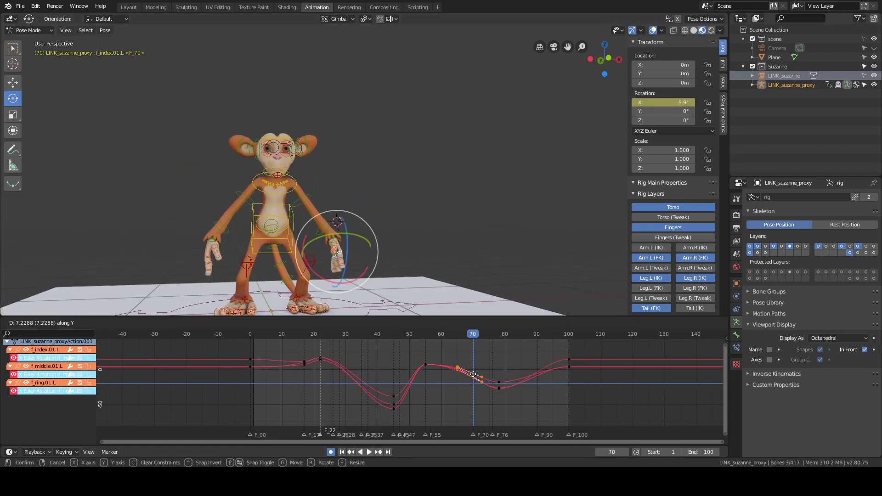
pyautogui.click(473, 371)
# - Raise the three left finger base bones' X rotation keyframes at frame 78 slightly
pyautogui.keyDown('shift'); pyautogui.moveTo(472, 373); pyautogui.dragTo(499, 375, button='right'); pyautogui.keyUp('shift')
pyautogui.moveTo(493, 373); pyautogui.dragTo(505, 394)
pyautogui.press('g')
pyautogui.press('y')
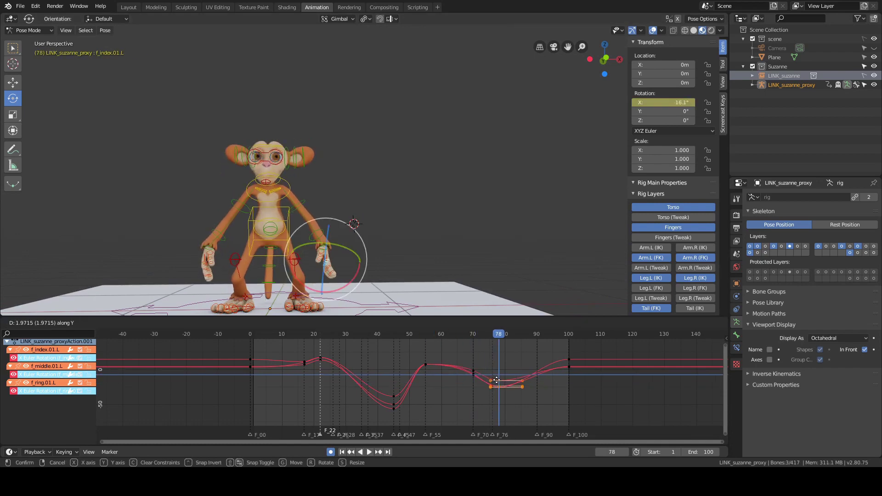
pyautogui.click(502, 375)
# - Deselect the finger bones and review the whole jump, ending at frame 43
pyautogui.keyDown('shift'); pyautogui.moveTo(500, 375); pyautogui.dragTo(569, 376, button='right'); pyautogui.keyUp('shift')
pyautogui.hotkey('alt', 'a')
pyautogui.moveTo(373, 195)
pyautogui.mouseDown(button='middle')
pyautogui.moveTo(337, 188)
pyautogui.moveTo(367, 202)
pyautogui.mouseUp(button='middle')
pyautogui.keyDown('shift'); pyautogui.moveTo(292, 361); pyautogui.dragTo(388, 373, button='right'); pyautogui.keyUp('shift')
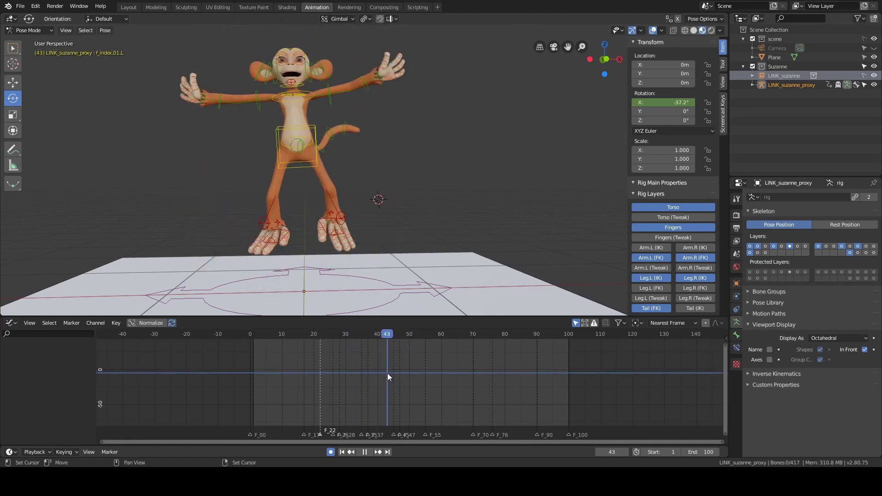
# - Examine the tail's pose at frame 43 from the side and behind, selecting its base bone DEF-tail.001
pyautogui.moveTo(449, 183); pyautogui.dragTo(376, 189, button='middle')
pyautogui.scroll(2, 375, 184)
pyautogui.keyDown('shift'); pyautogui.moveTo(372, 154); pyautogui.dragTo(366, 187, button='middle'); pyautogui.keyUp('shift')
pyautogui.scroll(2, 366, 190)
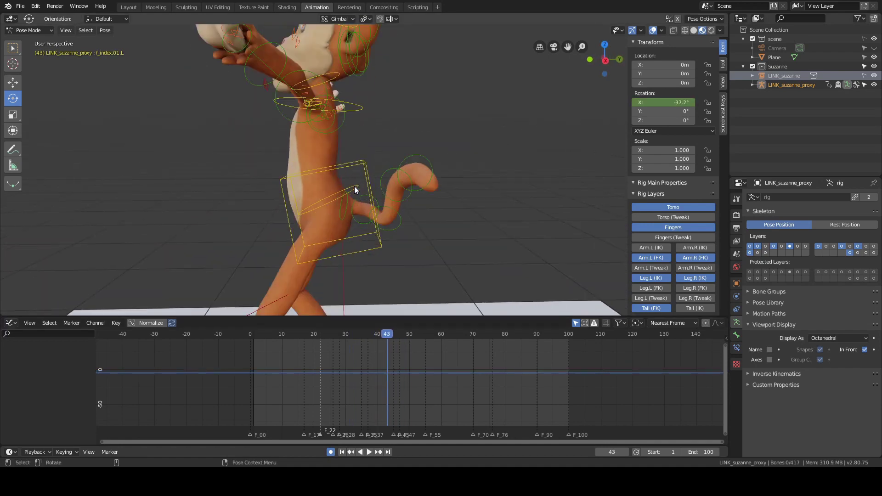
pyautogui.click(342, 209)
pyautogui.keyDown('shift'); pyautogui.moveTo(465, 212); pyautogui.dragTo(481, 176, button='middle'); pyautogui.keyUp('shift')
pyautogui.scroll(2, 484, 180)
pyautogui.click(486, 185)
pyautogui.moveTo(414, 191); pyautogui.dragTo(313, 199, button='middle')
pyautogui.moveTo(450, 187); pyautogui.dragTo(334, 192, button='middle')
pyautogui.click(415, 184)
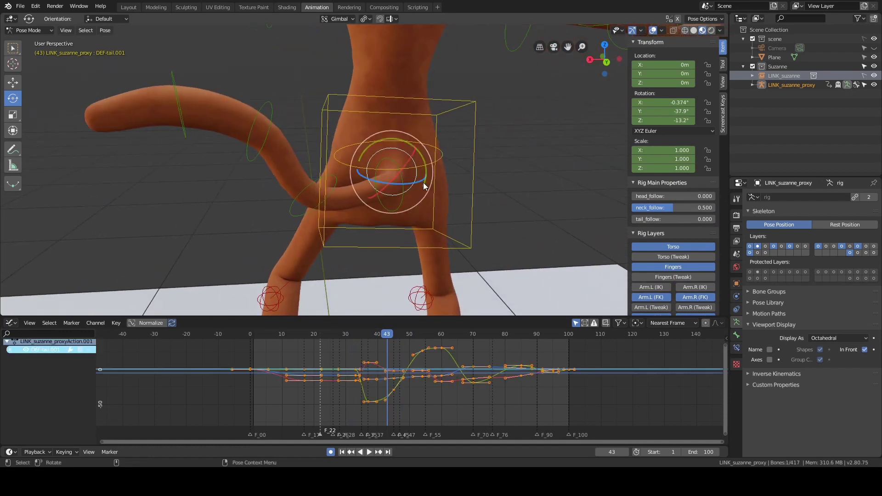
pyautogui.moveTo(415, 184); pyautogui.dragTo(472, 178, button='middle')
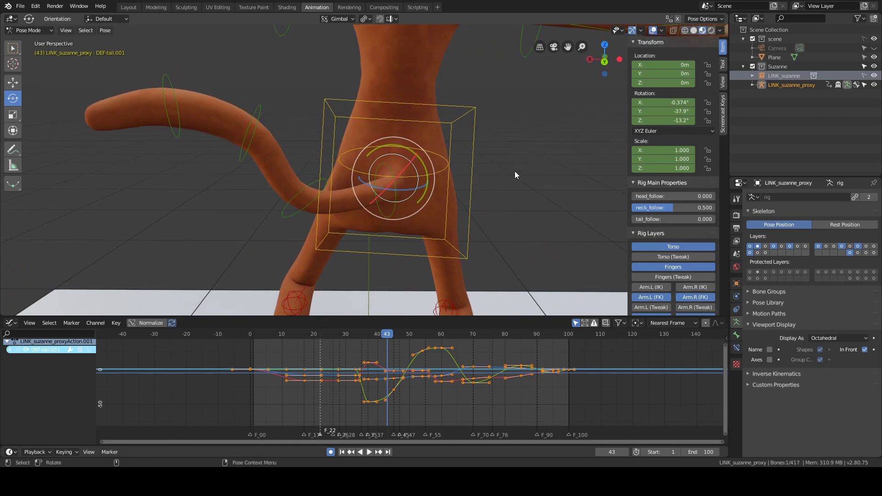
pyautogui.scroll(-1, 471, 156)
pyautogui.click(505, 163)
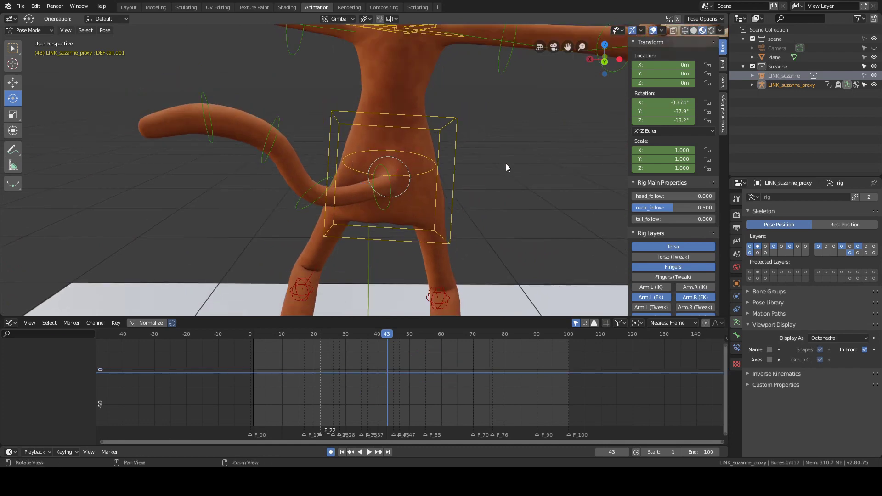
pyautogui.moveTo(506, 164); pyautogui.dragTo(450, 172, button='middle')
pyautogui.scroll(1, 448, 172)
pyautogui.moveTo(445, 187); pyautogui.dragTo(427, 173)
pyautogui.hotkey('ctrl', 'z')
pyautogui.scroll(2, 368, 166)
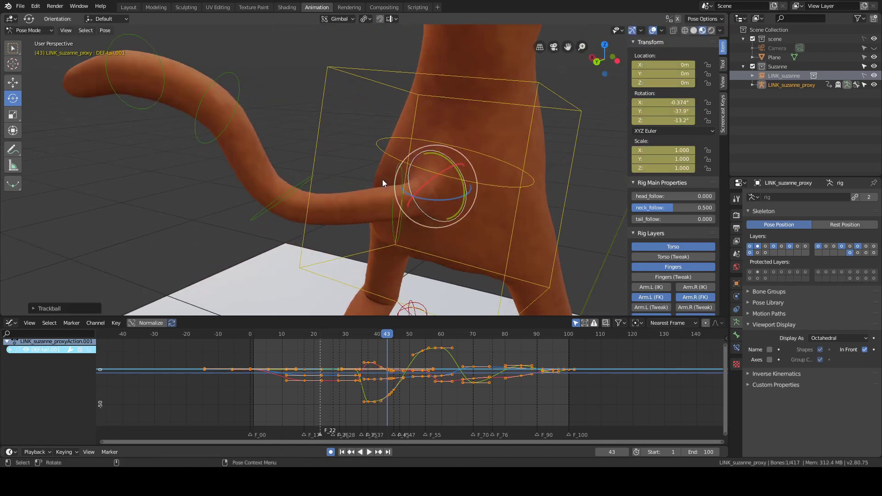
# - Select tail bones DEF-tail.002 to DEF-tail.005 and clear all scale and location keyframes of the active DEF-tail.005
pyautogui.press('a')
pyautogui.press('a')
pyautogui.click(398, 238)
pyautogui.keyDown('shift'); pyautogui.click(263, 212); pyautogui.keyUp('shift')
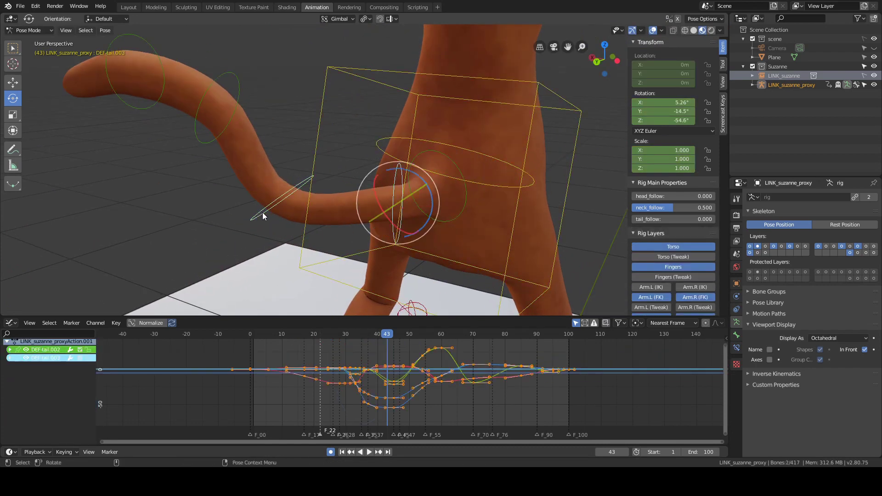
pyautogui.keyDown('shift'); pyautogui.click(200, 139); pyautogui.keyUp('shift')
pyautogui.keyDown('shift'); pyautogui.click(137, 101); pyautogui.keyUp('shift')
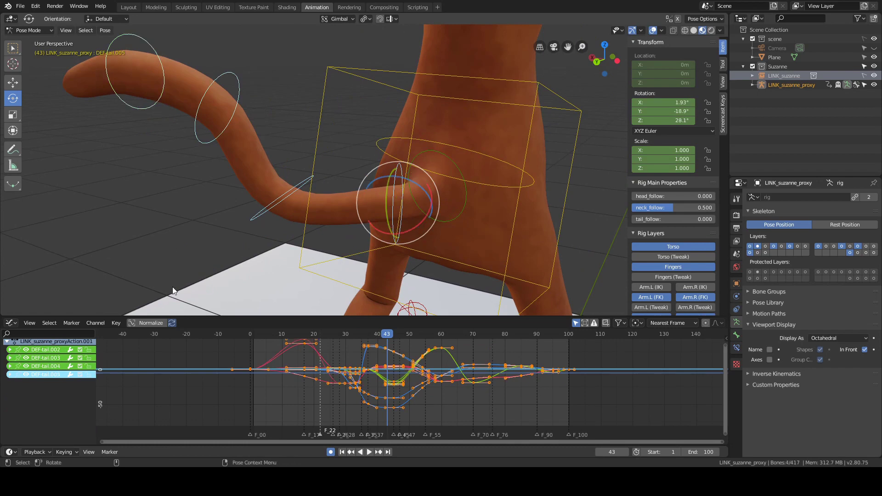
pyautogui.scroll(-2, 172, 287)
pyautogui.rightClick(658, 169)
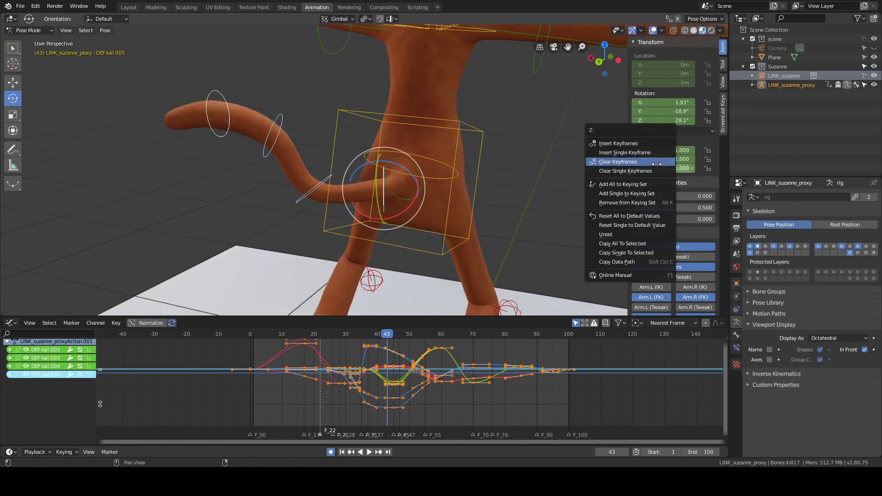
pyautogui.click(652, 161)
pyautogui.rightClick(664, 84)
pyautogui.click(662, 85)
pyautogui.moveTo(488, 189); pyautogui.dragTo(453, 193, button='middle')
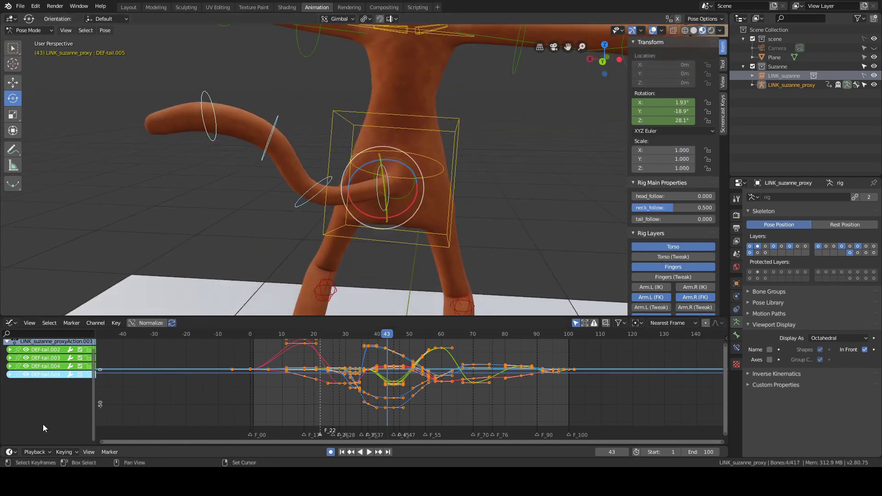
# - Expand the graph editor channels of tail bones DEF-tail.002 to DEF-tail.005
pyautogui.click(11, 374)
pyautogui.click(10, 366)
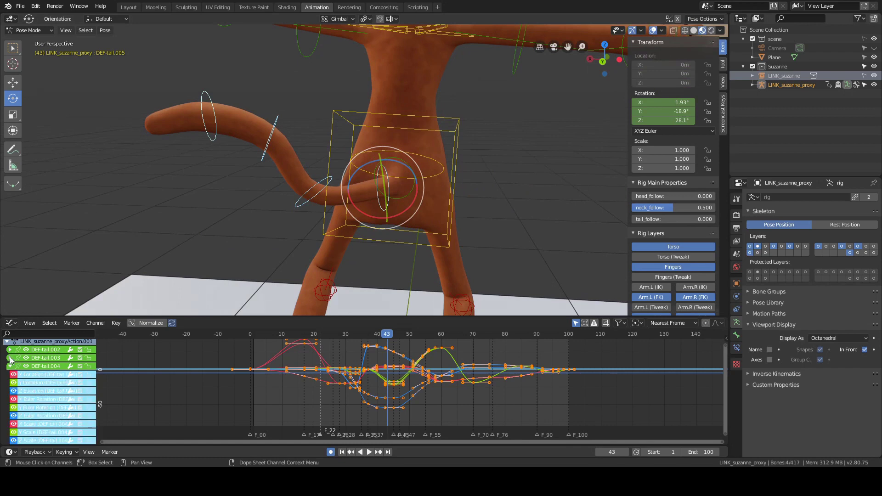
pyautogui.click(10, 358)
pyautogui.click(10, 349)
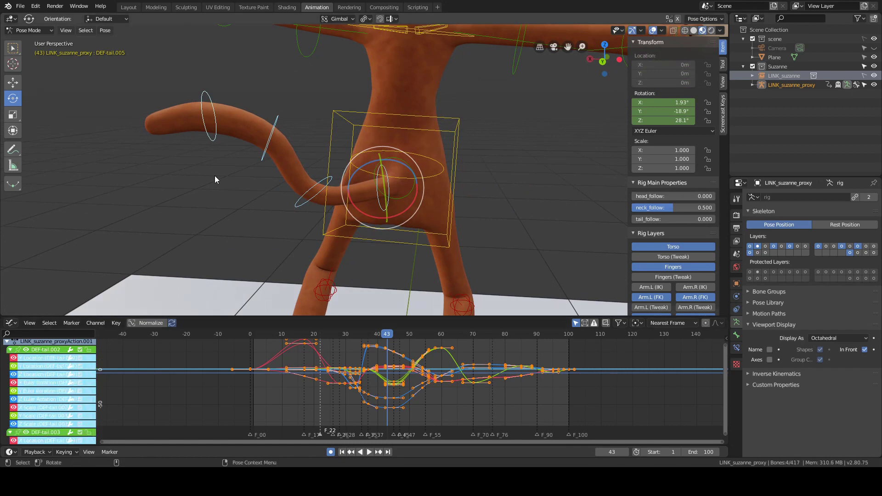
# - Clear all location and scale keyframes of tail bone DEF-tail.004
pyautogui.click(214, 140)
pyautogui.click(270, 138)
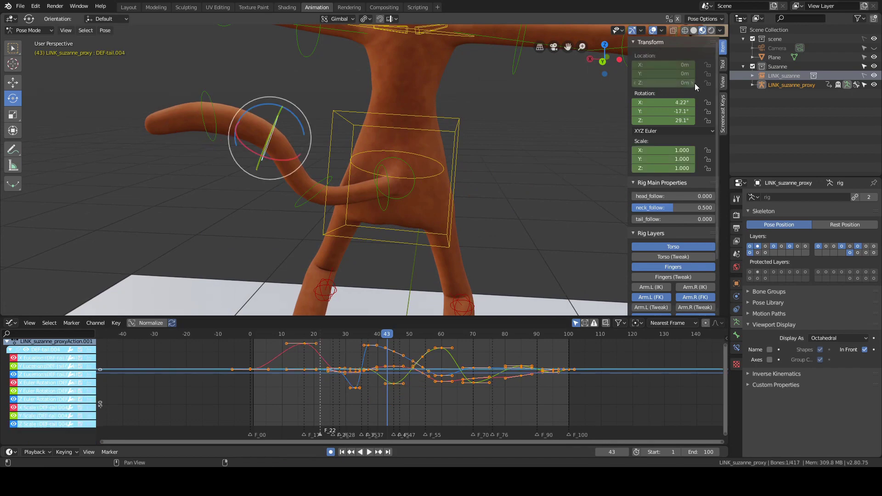
pyautogui.rightClick(695, 84)
pyautogui.click(652, 65)
pyautogui.rightClick(673, 134)
pyautogui.rightClick(652, 153)
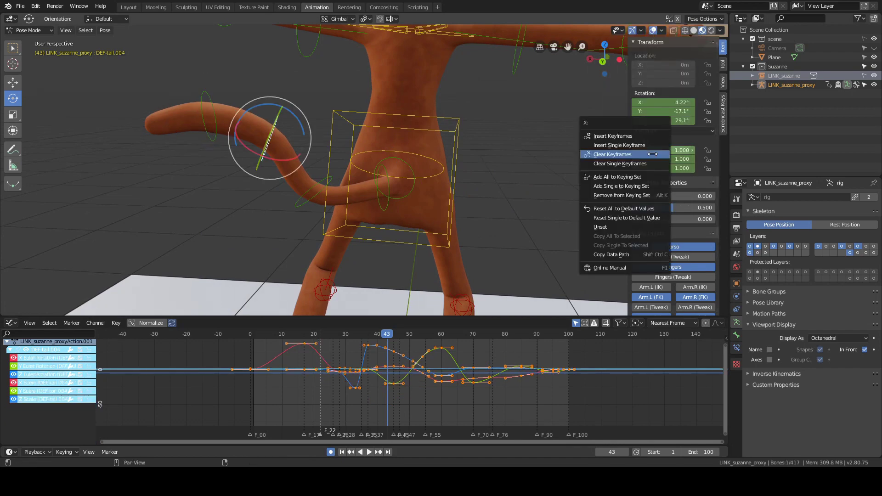
pyautogui.click(644, 164)
# - Clear all scale and location keyframes of tail bone DEF-tail.003, keeping only its rotation channels
pyautogui.click(312, 191)
pyautogui.rightClick(653, 161)
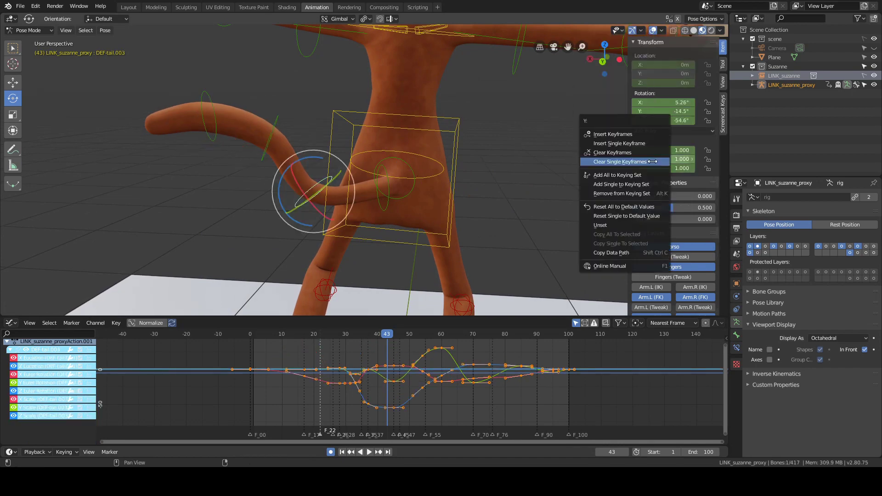
pyautogui.click(653, 162)
pyautogui.rightClick(662, 111)
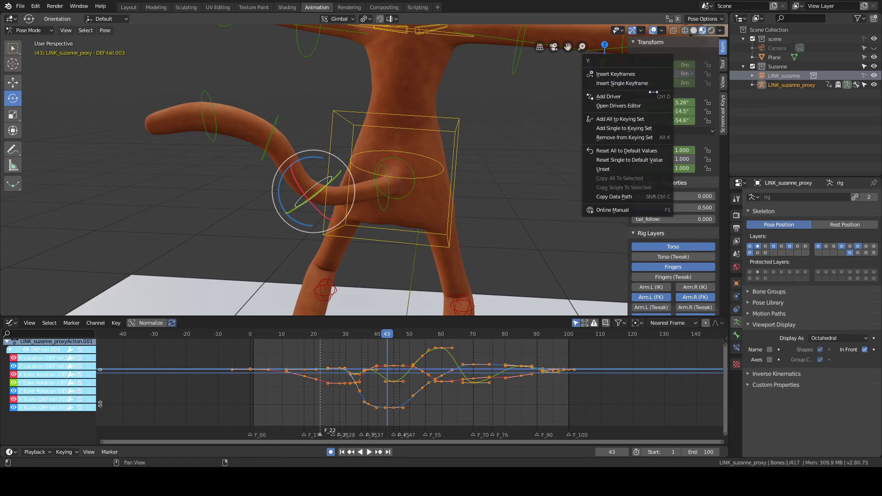
pyautogui.rightClick(682, 83)
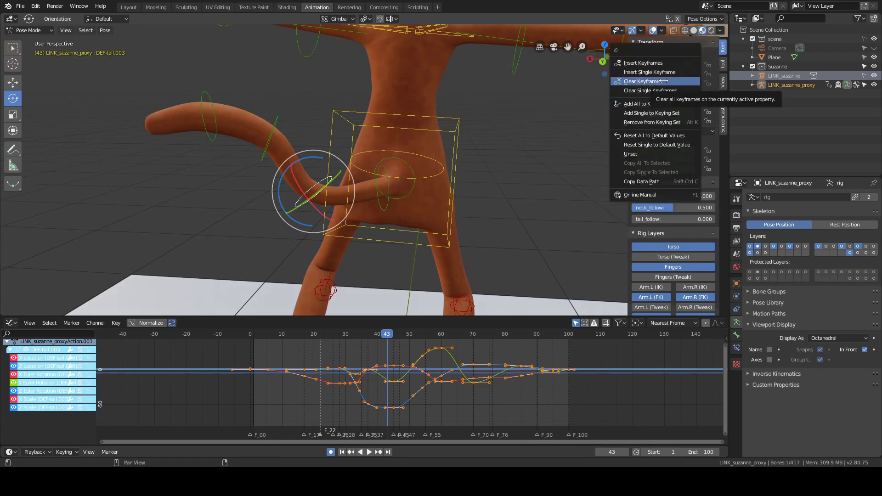
pyautogui.click(664, 80)
pyautogui.rightClick(659, 151)
pyautogui.click(658, 151)
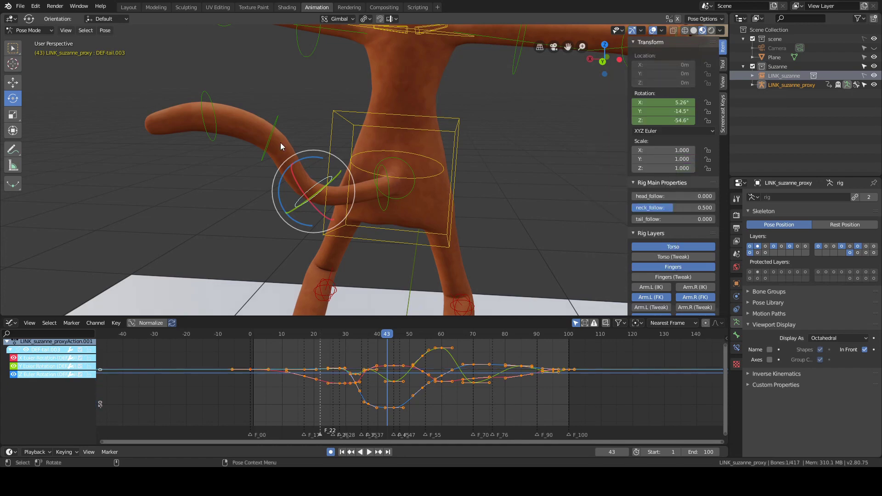
# - Clear all location and rotation keyframes of tail bone DEF-tail.002
pyautogui.click(275, 126)
pyautogui.press('a')
pyautogui.hotkey('alt', 'a')
pyautogui.click(380, 206)
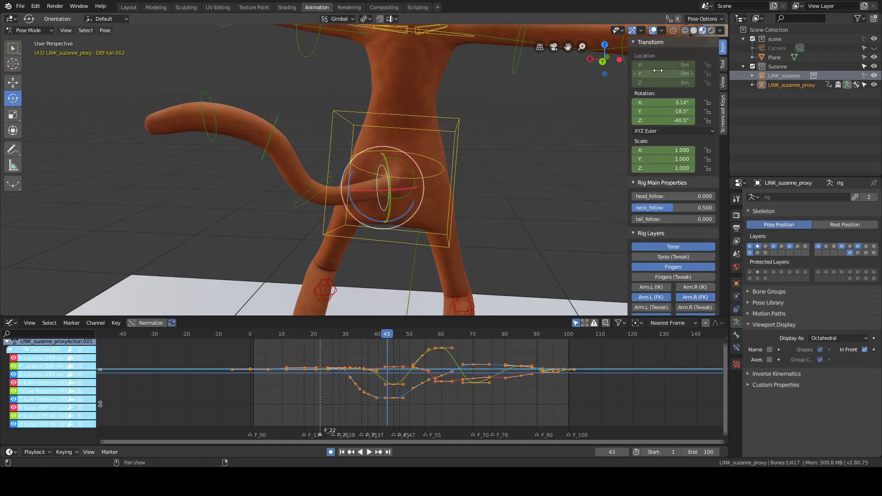
pyautogui.rightClick(662, 64)
pyautogui.click(662, 63)
pyautogui.rightClick(663, 120)
pyautogui.click(663, 121)
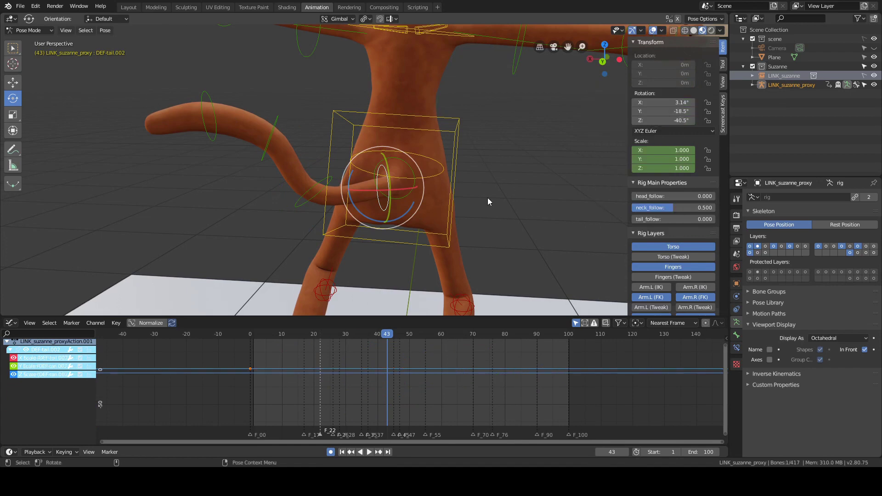
# - Clear all location and scale keyframes of the tail's base bone DEF-tail.001
pyautogui.scroll(2, 487, 197)
pyautogui.click(429, 203)
pyautogui.rightClick(664, 64)
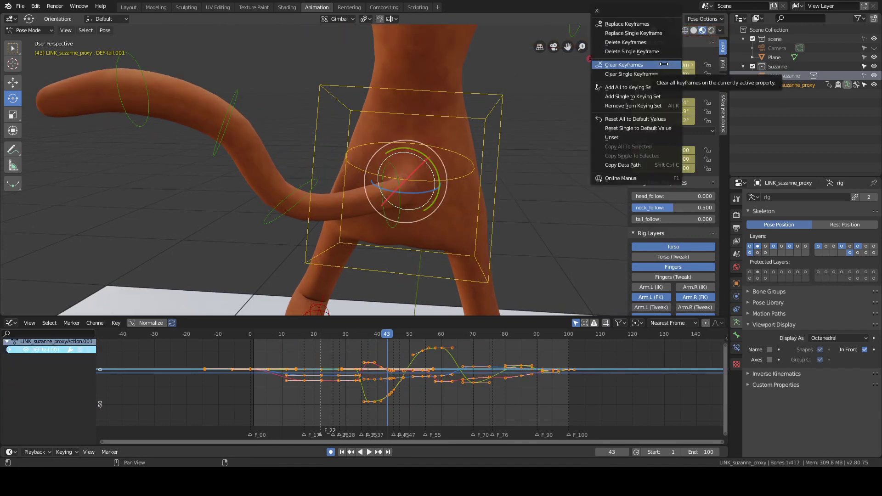
pyautogui.click(664, 65)
pyautogui.rightClick(671, 146)
pyautogui.rightClick(649, 150)
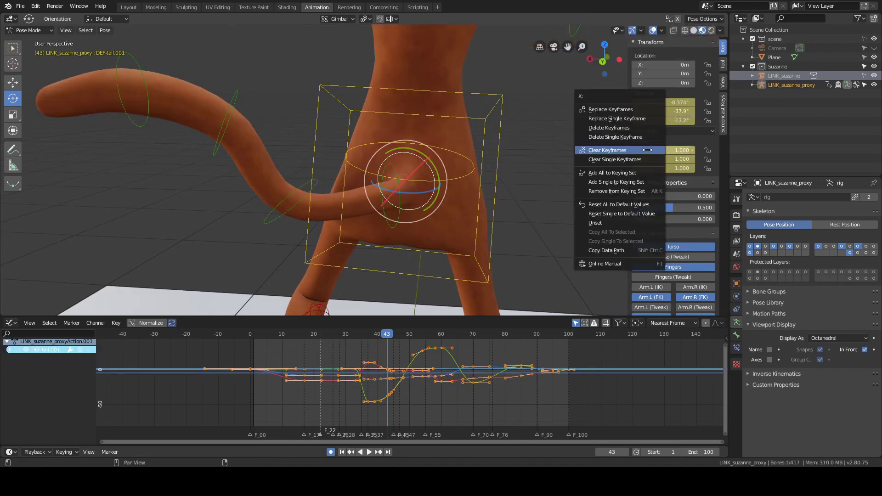
pyautogui.click(648, 149)
# - Select the four tail bones from DEF-tail.005 down to DEF-tail.002, with DEF-tail.002 active
pyautogui.click(197, 181)
pyautogui.scroll(-1, 191, 163)
pyautogui.click(186, 134)
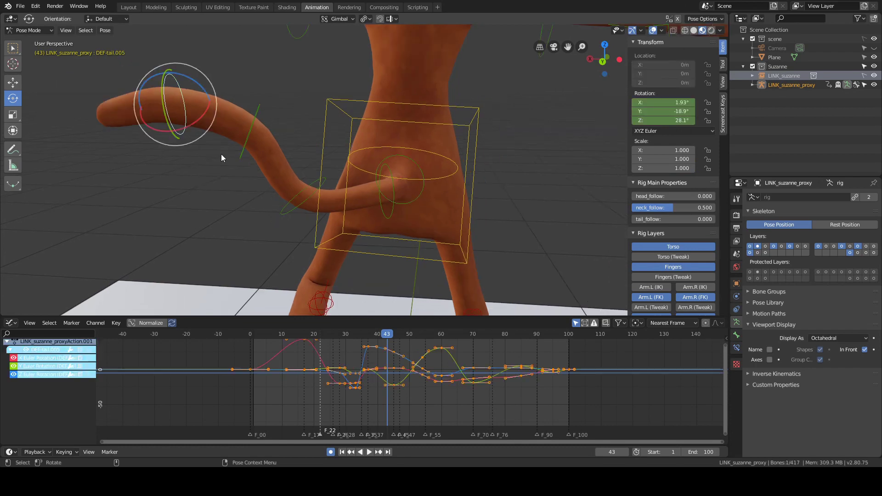
pyautogui.scroll(1, 221, 153)
pyautogui.keyDown('shift'); pyautogui.click(214, 153); pyautogui.keyUp('shift')
pyautogui.keyDown('shift'); pyautogui.click(264, 221); pyautogui.keyUp('shift')
pyautogui.keyDown('shift'); pyautogui.click(388, 212); pyautogui.keyUp('shift')
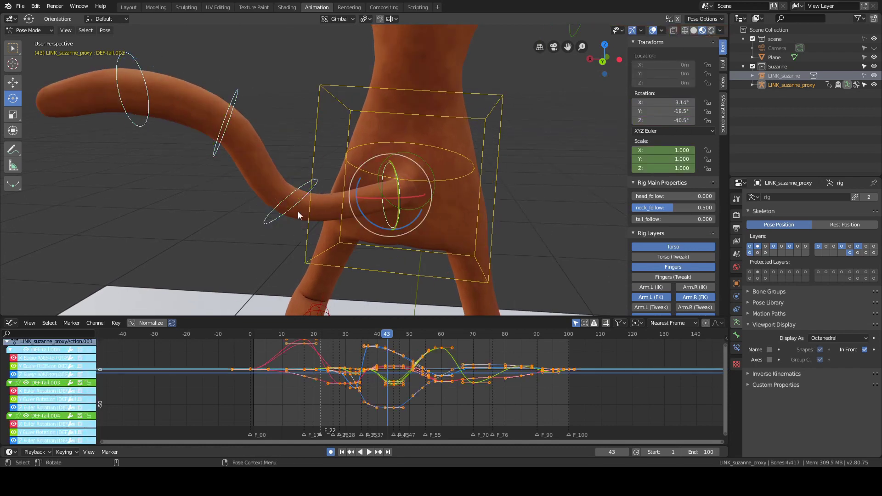
# - Set the transform orientation to Local for the selected tail bones
pyautogui.moveTo(298, 211); pyautogui.dragTo(478, 216, button='middle')
pyautogui.scroll(-2, 37, 400)
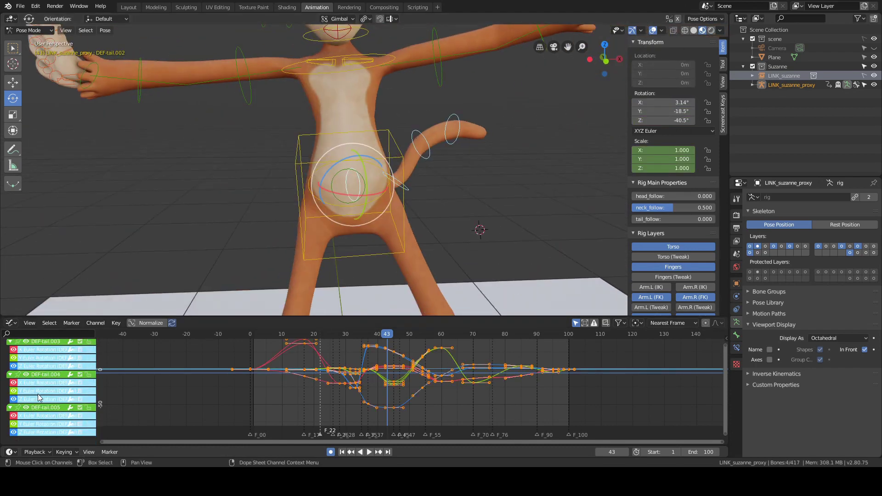
pyautogui.moveTo(391, 244); pyautogui.dragTo(306, 247, button='middle')
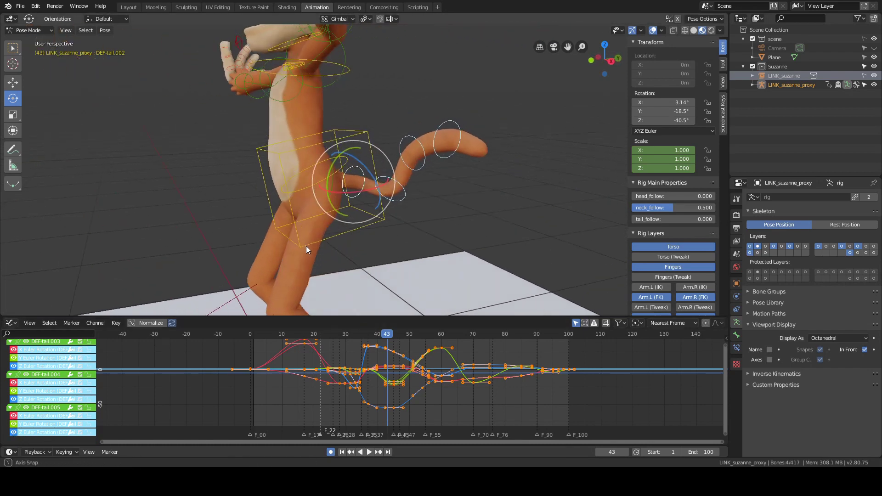
pyautogui.press('.')
pyautogui.press('Escape')
pyautogui.press(',')
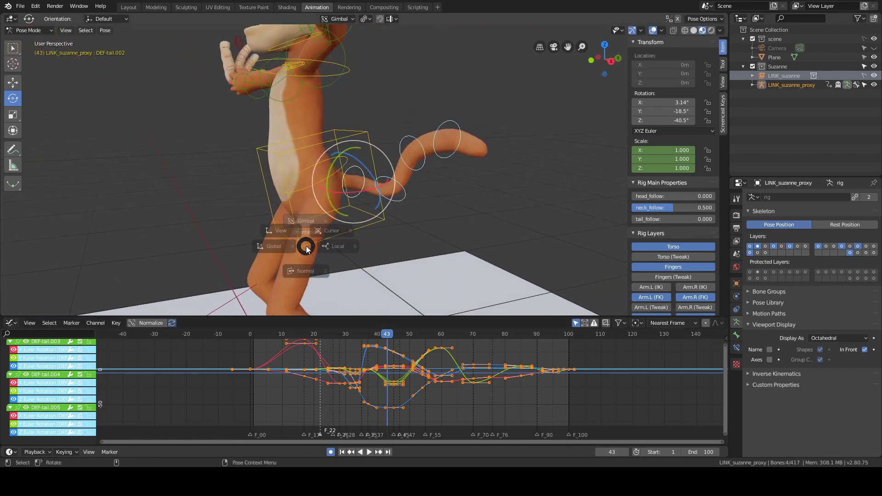
pyautogui.click(375, 247)
# - Hide the X and Y curves of tail bones DEF-tail.002 to DEF-tail.005 so only the Z curves are displayed
pyautogui.keyDown('alt'); pyautogui.moveTo(446, 210); pyautogui.dragTo(294, 188); pyautogui.keyUp('alt')
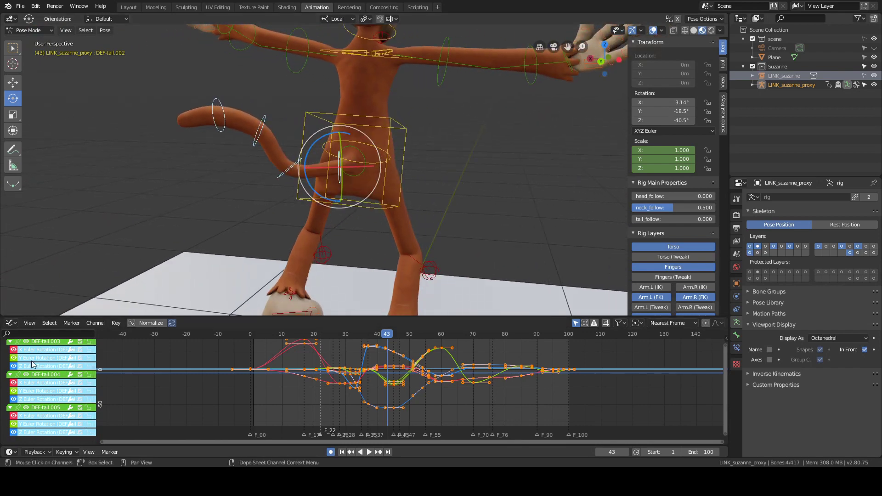
pyautogui.moveTo(14, 350); pyautogui.dragTo(15, 435)
pyautogui.click(10, 383)
pyautogui.click(9, 375)
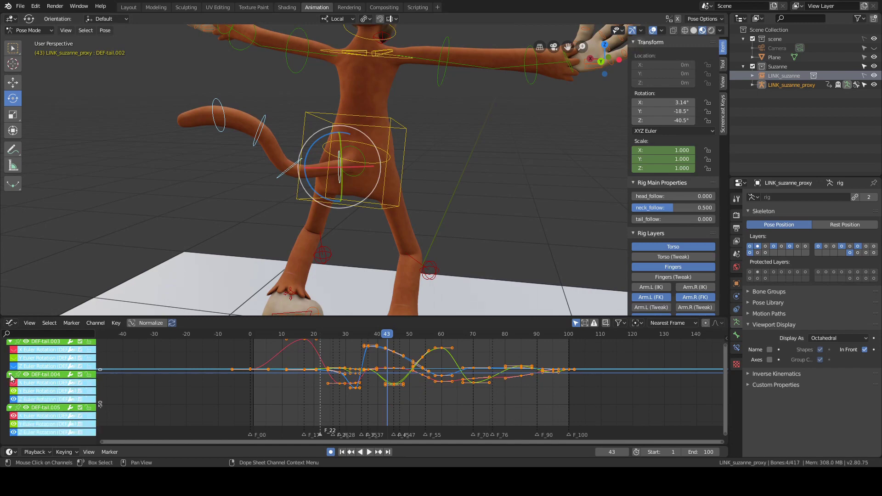
pyautogui.moveTo(14, 383); pyautogui.dragTo(19, 431)
pyautogui.click(15, 432)
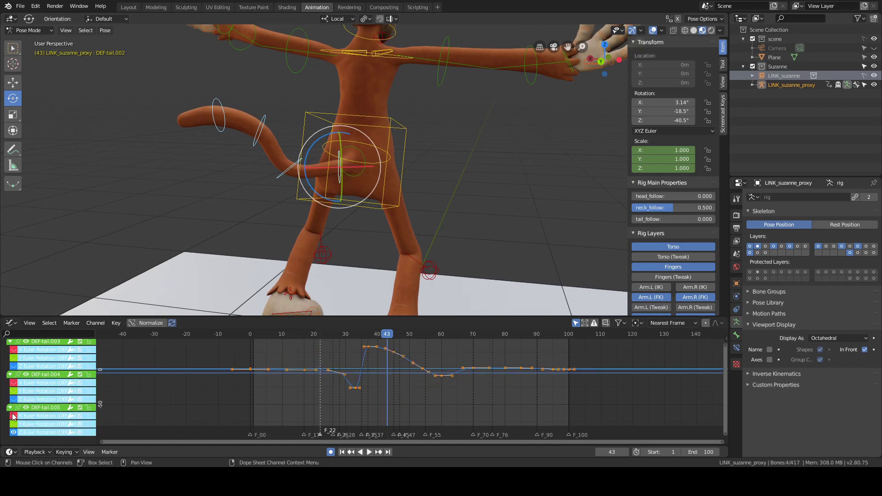
pyautogui.click(13, 399)
pyautogui.click(13, 391)
# - Fit the tail bones' Z curves in the graph view and deselect all their keyframes
pyautogui.scroll(2, 14, 368)
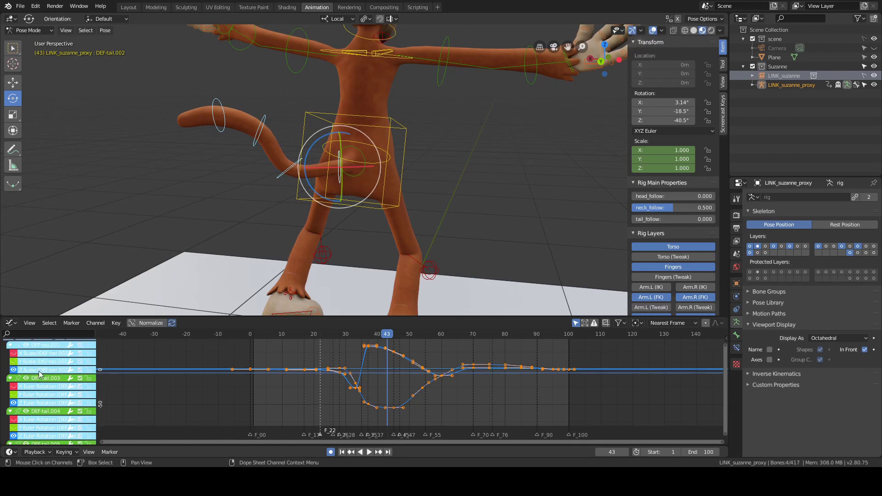
pyautogui.press('Home')
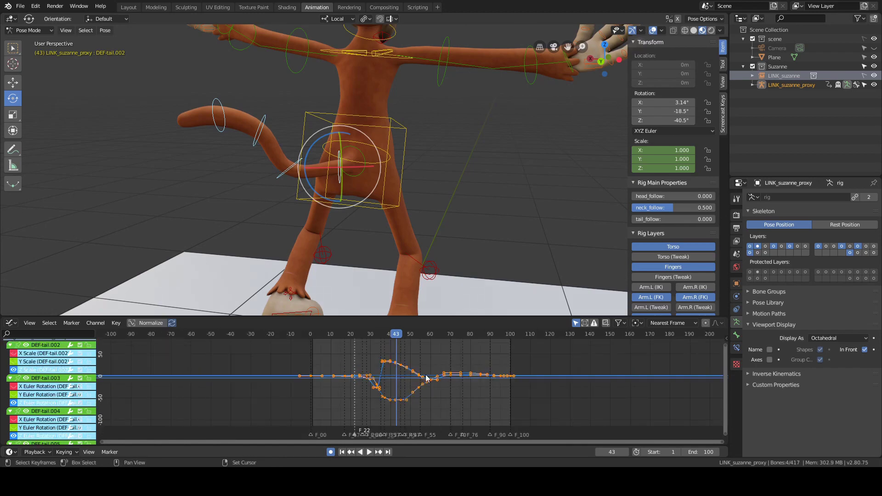
pyautogui.press('KP_Decimal')
pyautogui.click(404, 369)
pyautogui.scroll(-2, 396, 373)
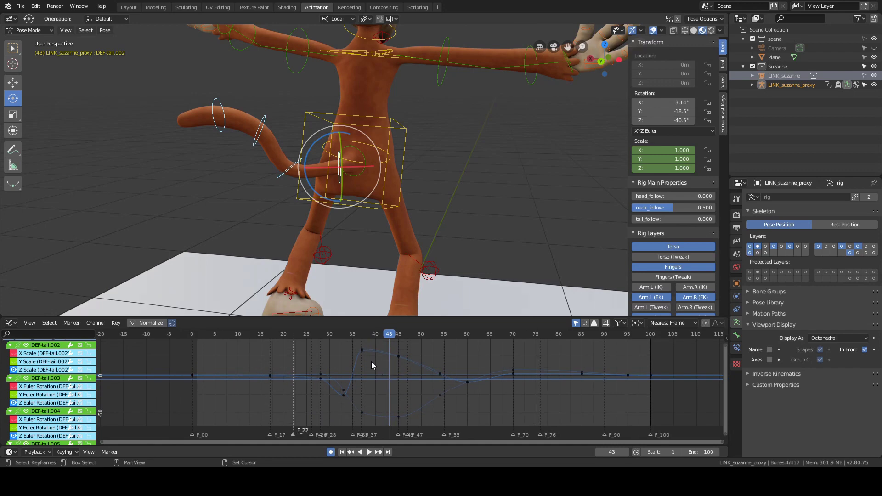
# - Go to frame 0 and briefly play the animation to check the tail's starting motion
pyautogui.scroll(-3, 463, 216)
pyautogui.moveTo(462, 217); pyautogui.dragTo(416, 197, button='middle')
pyautogui.rightClick(187, 393)
pyautogui.press('space')
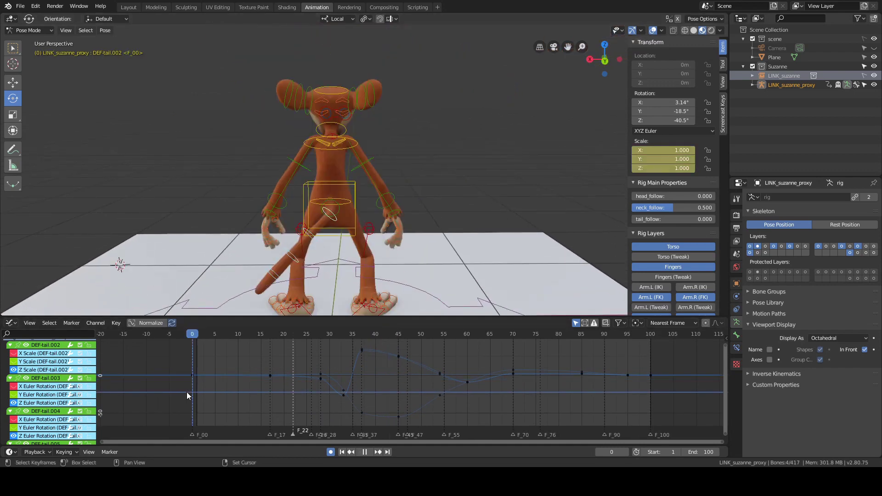
pyautogui.press('Escape')
# - Examine the tail at frame 0, selecting DEF-tail.003 and DEF-tail.002 in turn to inspect their curves
pyautogui.scroll(2, 443, 223)
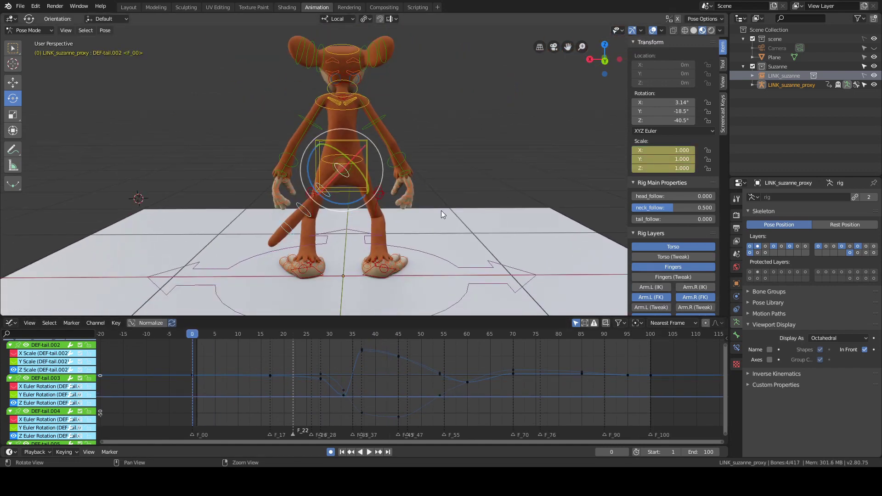
pyautogui.moveTo(441, 210)
pyautogui.mouseDown(button='middle')
pyautogui.moveTo(499, 208)
pyautogui.moveTo(445, 213)
pyautogui.mouseUp(button='middle')
pyautogui.scroll(3, 483, 166)
pyautogui.click(338, 181)
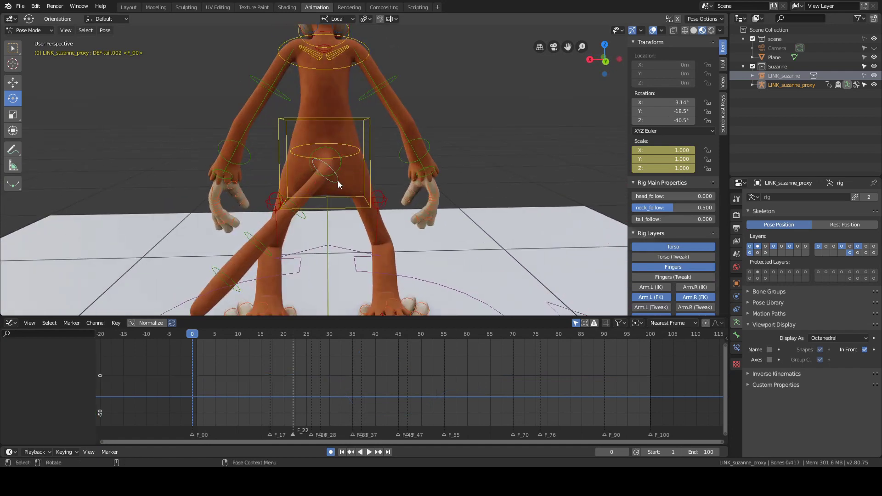
pyautogui.keyDown('shift'); pyautogui.moveTo(428, 172); pyautogui.dragTo(443, 158, button='middle'); pyautogui.keyUp('shift')
pyautogui.click(321, 202)
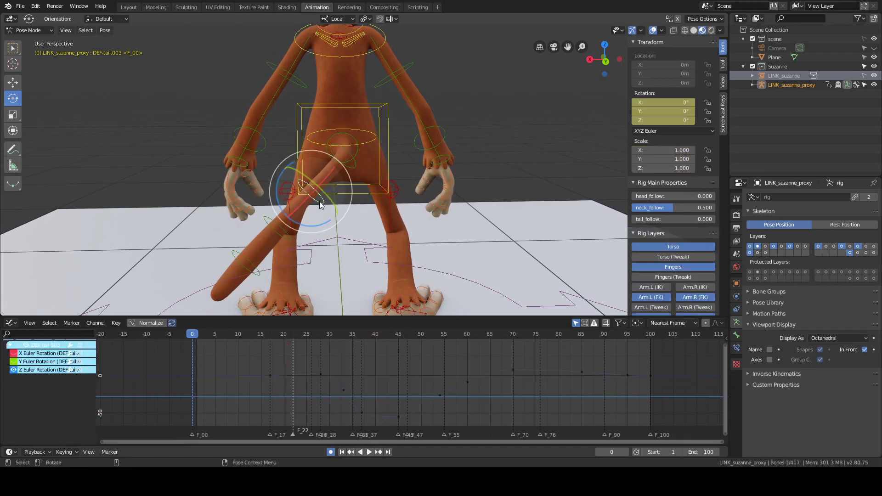
pyautogui.click(352, 177)
pyautogui.moveTo(355, 165); pyautogui.dragTo(514, 161, button='middle')
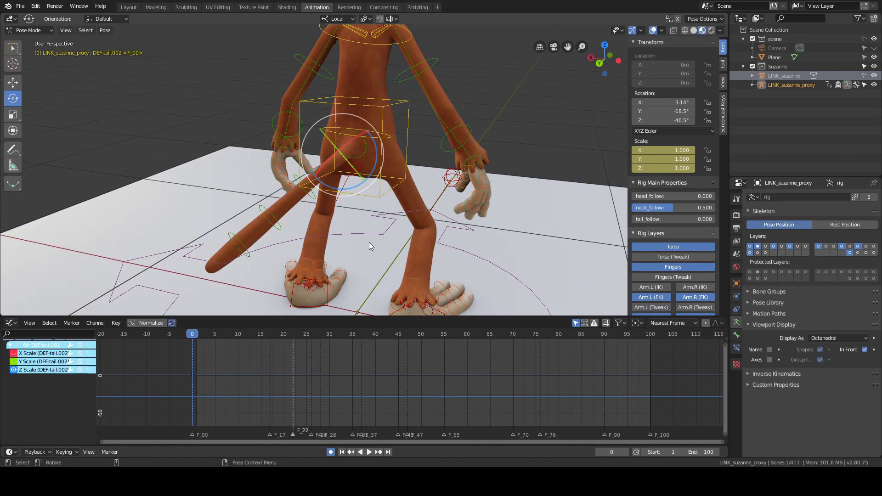
pyautogui.moveTo(288, 246); pyautogui.dragTo(308, 249, button='middle')
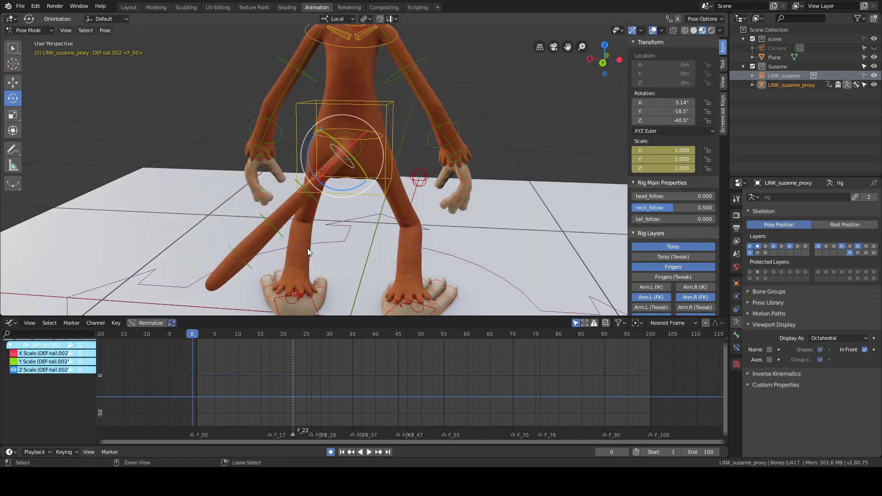
pyautogui.click(435, 238)
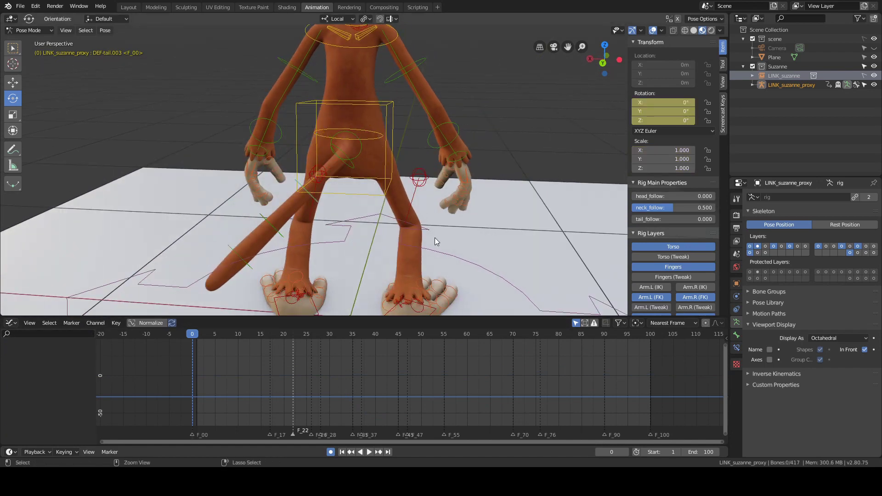
# - Undo the latest bone selections and the jump to frame 0, and bring the whole tail back into sight
pyautogui.hotkey('ctrl', 'z')
pyautogui.hotkey('ctrl', 'z')
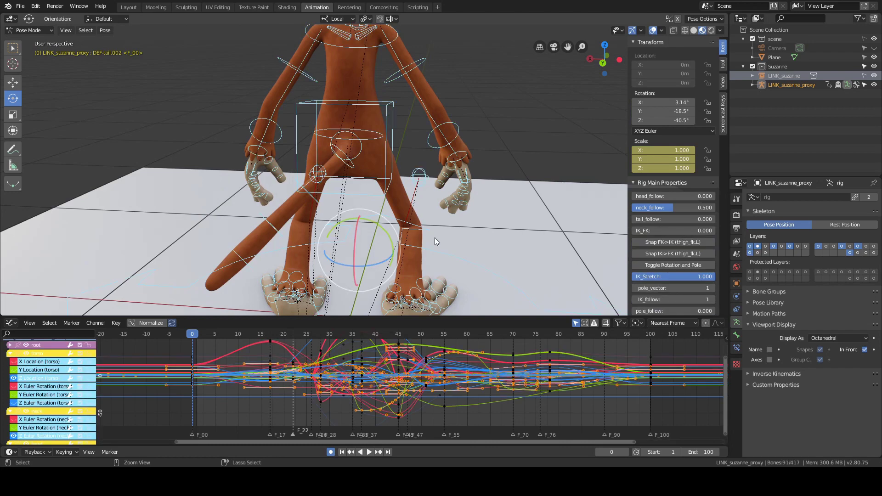
pyautogui.hotkey('ctrl', 'z')
pyautogui.hotkey('ctrl', 'z')
pyautogui.hotkey('ctrl', 'z')
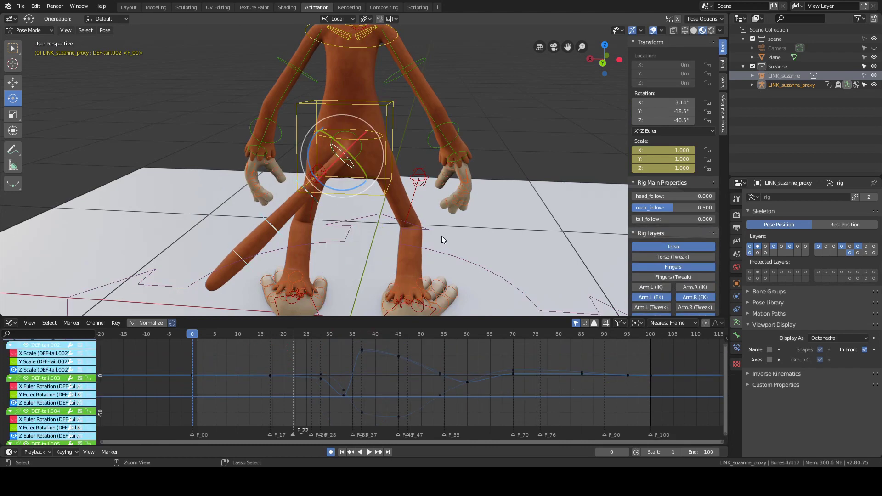
pyautogui.hotkey('ctrl', 'z')
pyautogui.hotkey('ctrl', 'z')
pyautogui.hotkey('ctrl', 'z')
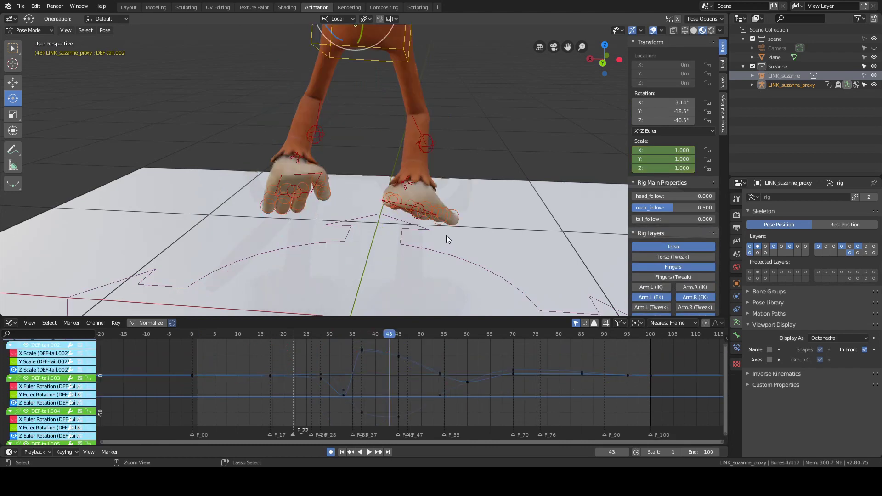
pyautogui.scroll(-3, 446, 235)
pyautogui.keyDown('alt'); pyautogui.moveTo(470, 163); pyautogui.dragTo(470, 204, button='middle'); pyautogui.keyUp('alt')
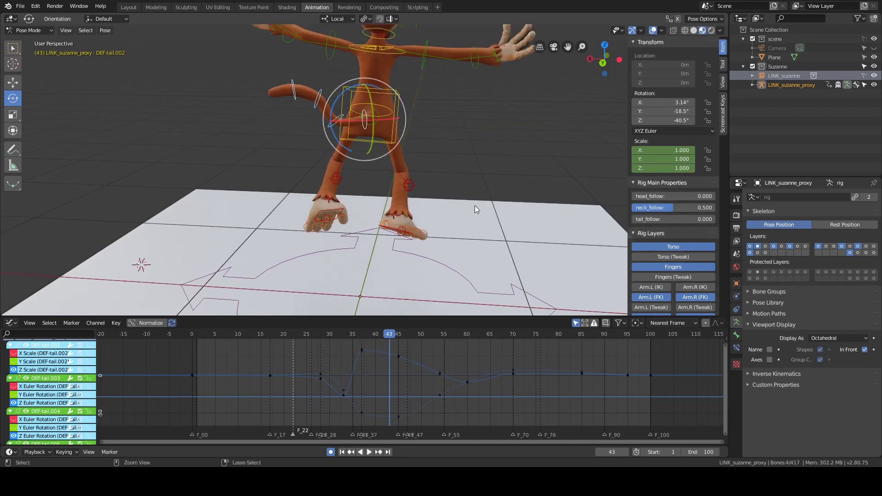
# - Undo the curve hiding on DEF-tail.002 to DEF-tail.005, the Local transform orientation and the four-bone selection
pyautogui.hotkey('ctrl', 'z')
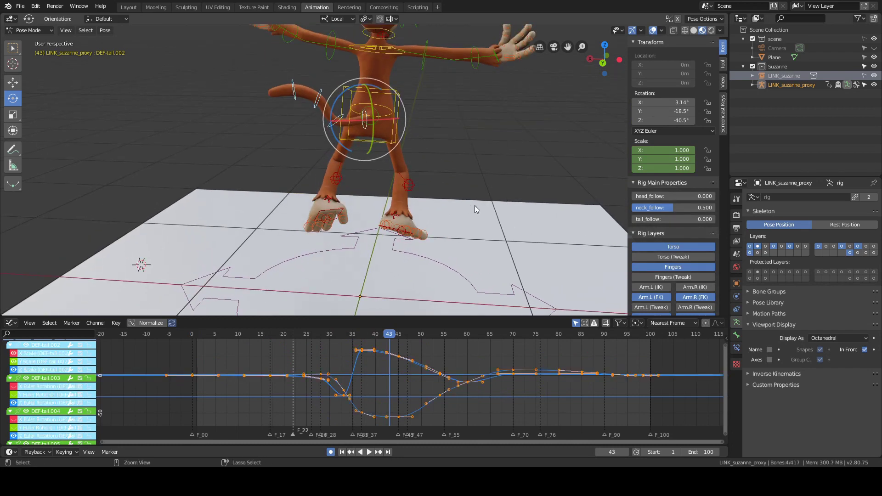
pyautogui.hotkey('ctrl', 'z')
pyautogui.hotkey('ctrl', 'z')
pyautogui.hotkey('ctrl', 'z')
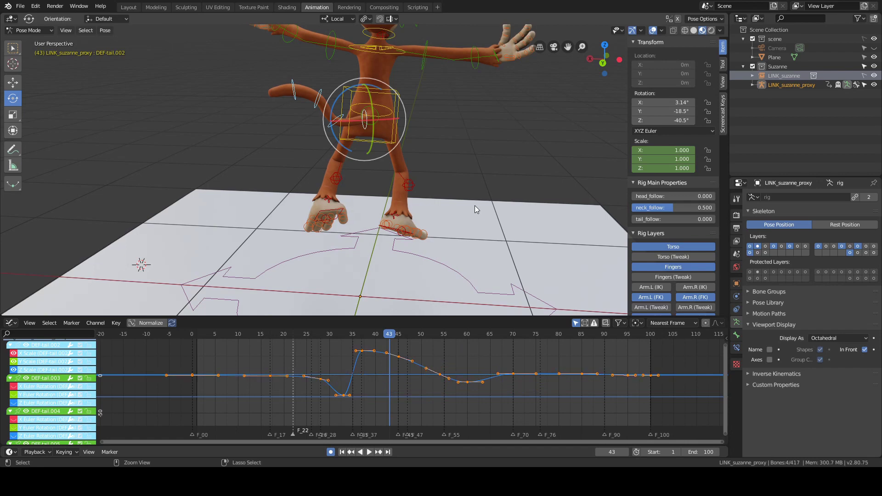
pyautogui.hotkey('ctrl', 'z')
pyautogui.hotkey('ctrl', 'z')
pyautogui.hotkey('ctrl', 'z')
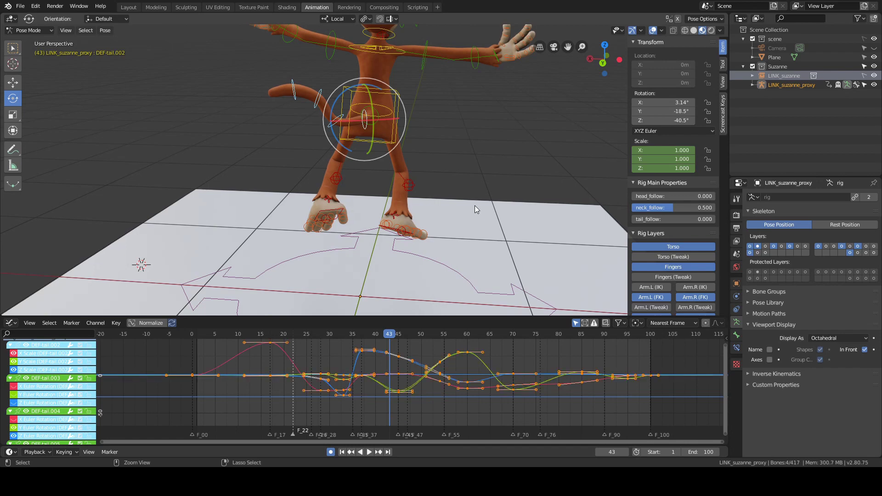
pyautogui.hotkey('ctrl', 'z')
pyautogui.hotkey('ctrl', 'z')
pyautogui.hotkey('ctrl', 'z')
pyautogui.hotkey('ctrl', 'z')
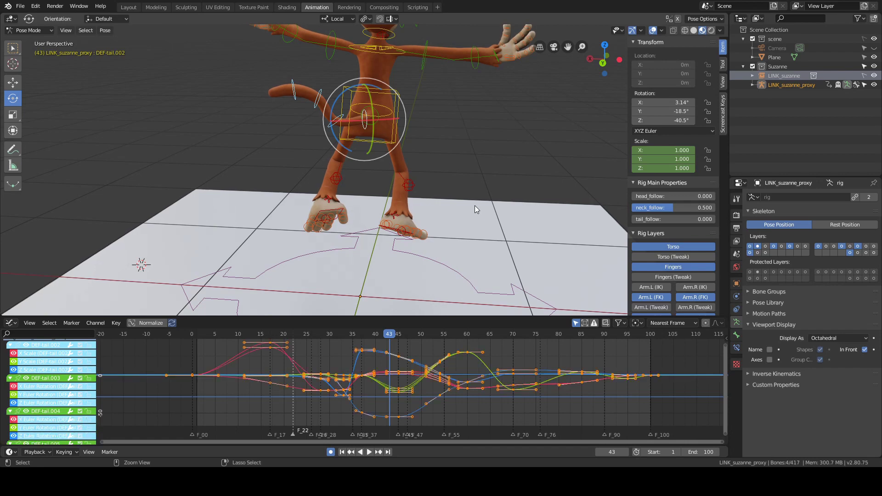
pyautogui.hotkey('ctrl', 'z')
pyautogui.hotkey('ctrl', 'z')
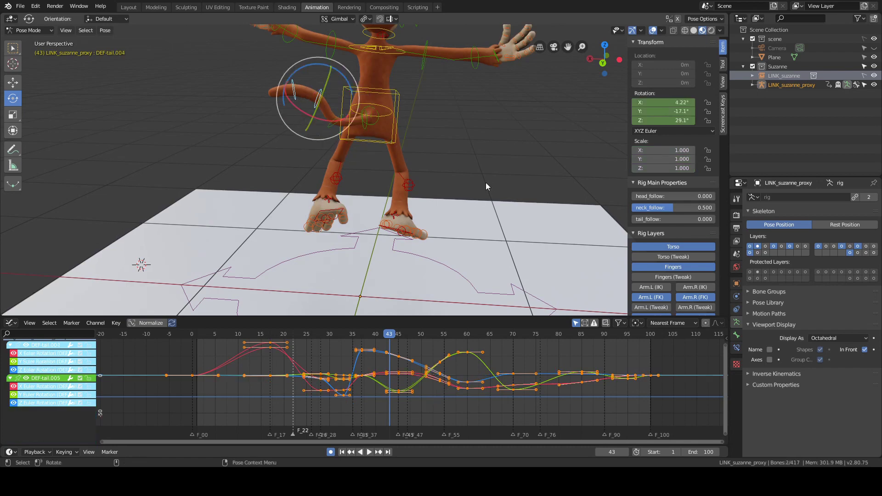
# - Select DEF-tail.002 to inspect its curves, and undo that selection
pyautogui.scroll(4, 476, 163)
pyautogui.click(368, 140)
pyautogui.scroll(3, 459, 140)
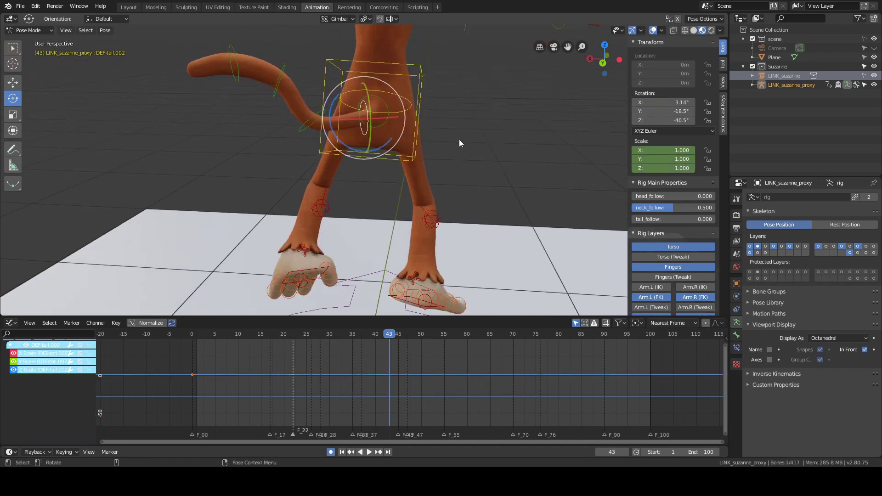
pyautogui.hotkey('ctrl', 'z')
pyautogui.hotkey('ctrl', 'z')
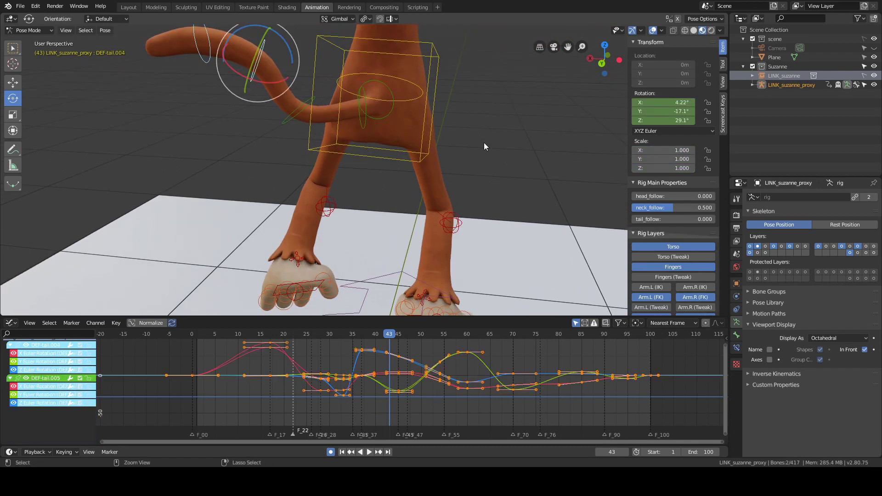
# - Undo further to restore the deleted location and scale curves of DEF-tail.001
pyautogui.hotkey('ctrl', 'z')
pyautogui.hotkey('ctrl', 'z')
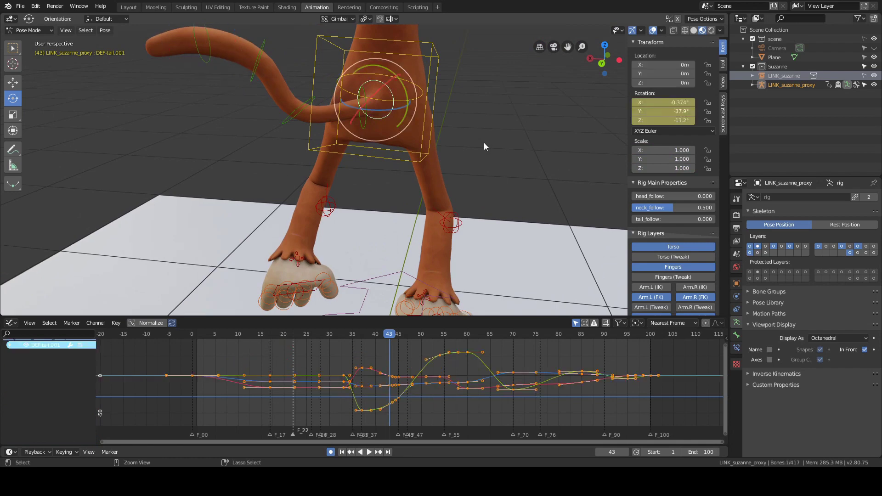
pyautogui.hotkey('ctrl', 'z')
pyautogui.hotkey('ctrl', 'z')
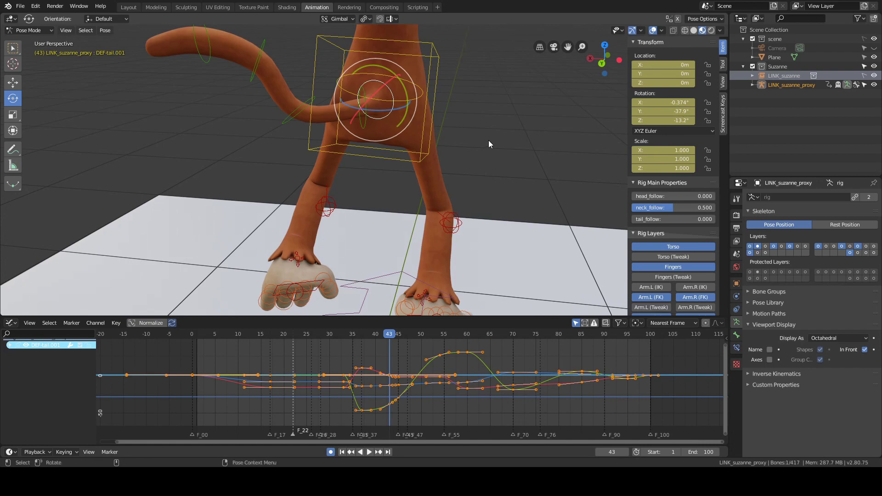
# - Inspect the animation curves of DEF-tail.002 at frame 43 and clear the bone selection
pyautogui.moveTo(488, 141); pyautogui.dragTo(480, 142, button='middle')
pyautogui.click(495, 128)
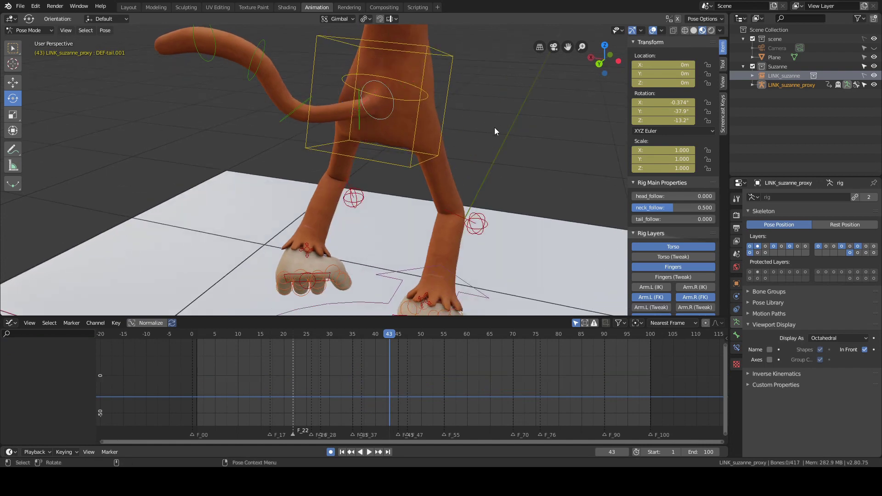
pyautogui.click(361, 125)
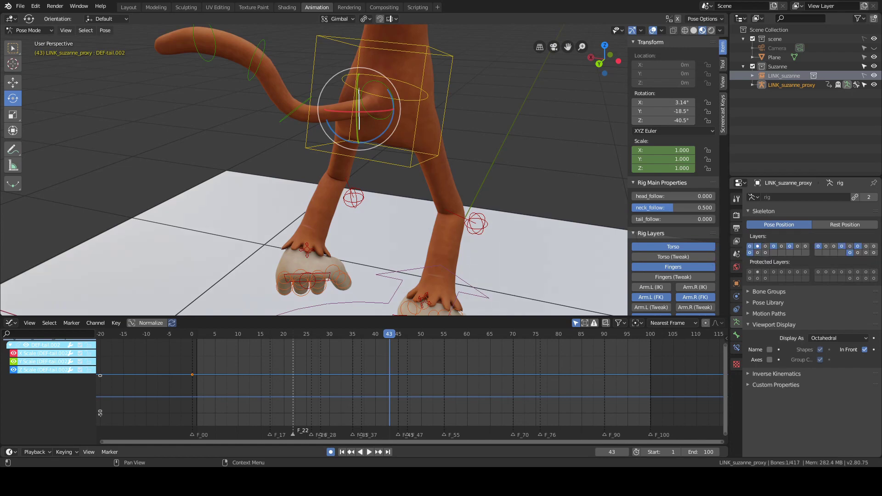
pyautogui.click(491, 137)
pyautogui.keyDown('shift'); pyautogui.moveTo(491, 136); pyautogui.dragTo(493, 153, button='middle'); pyautogui.keyUp('shift')
pyautogui.scroll(1, 493, 153)
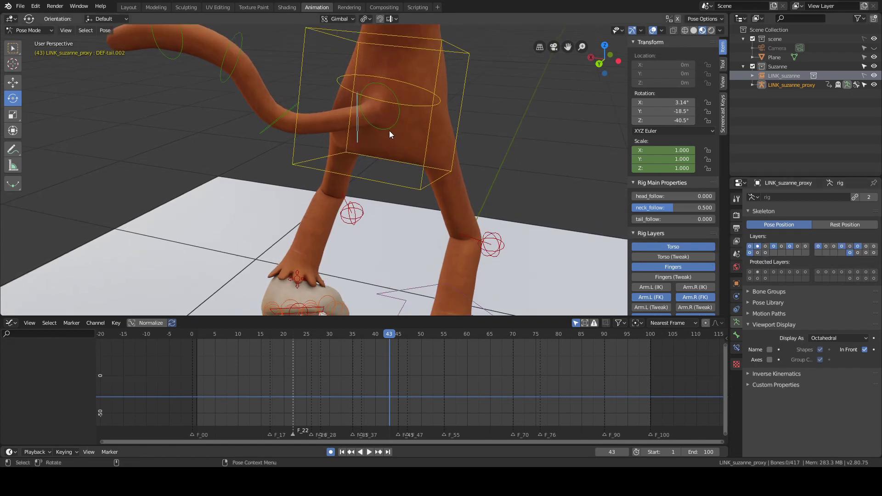
# - Select each tail bone from DEF-tail.001 to DEF-tail.005 to compare their curves, finishing on DEF-tail.002
pyautogui.click(390, 131)
pyautogui.keyDown('shift'); pyautogui.moveTo(293, 118); pyautogui.dragTo(296, 142, button='middle'); pyautogui.keyUp('shift')
pyautogui.click(288, 154)
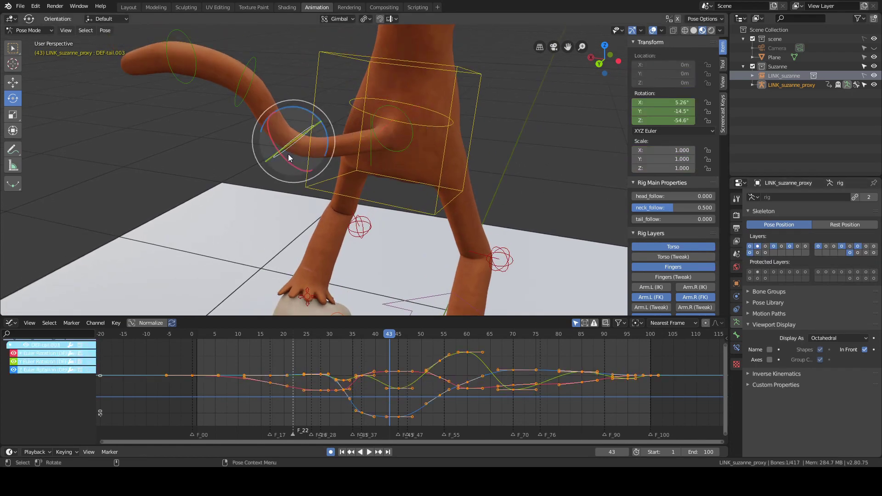
pyautogui.click(230, 106)
pyautogui.click(183, 80)
pyautogui.scroll(2, 399, 157)
pyautogui.click(401, 137)
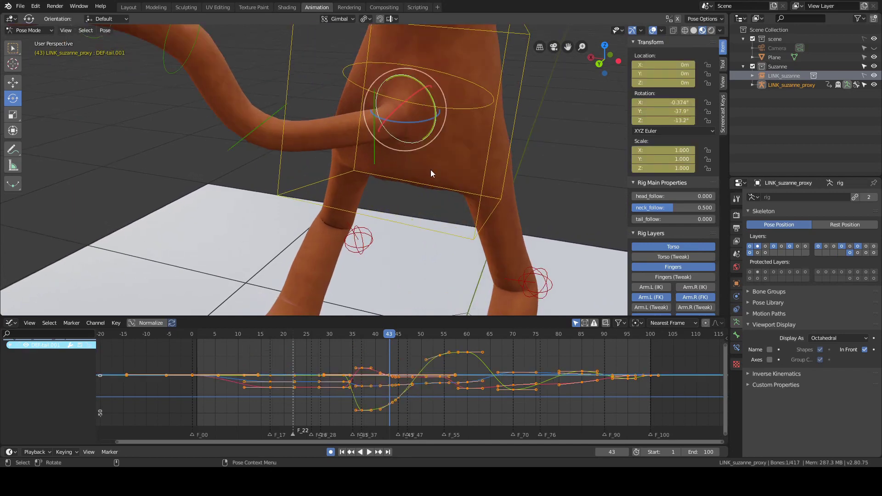
pyautogui.click(380, 156)
pyautogui.click(376, 155)
pyautogui.moveTo(447, 155)
pyautogui.mouseDown(button='middle')
pyautogui.moveTo(526, 151)
pyautogui.moveTo(461, 166)
pyautogui.moveTo(464, 151)
pyautogui.mouseUp(button='middle')
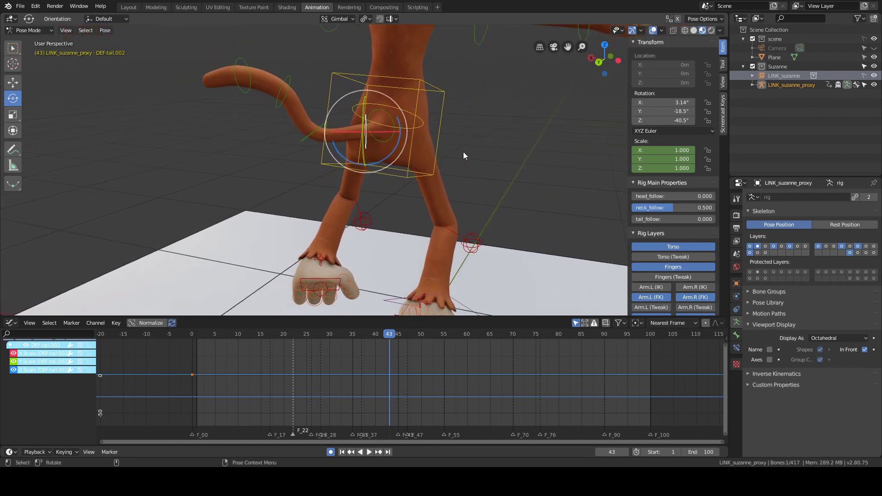
# - Save the file and bring up the browser for opening a Blender file, saving the pending changes
pyautogui.hotkey('ctrl', 's')
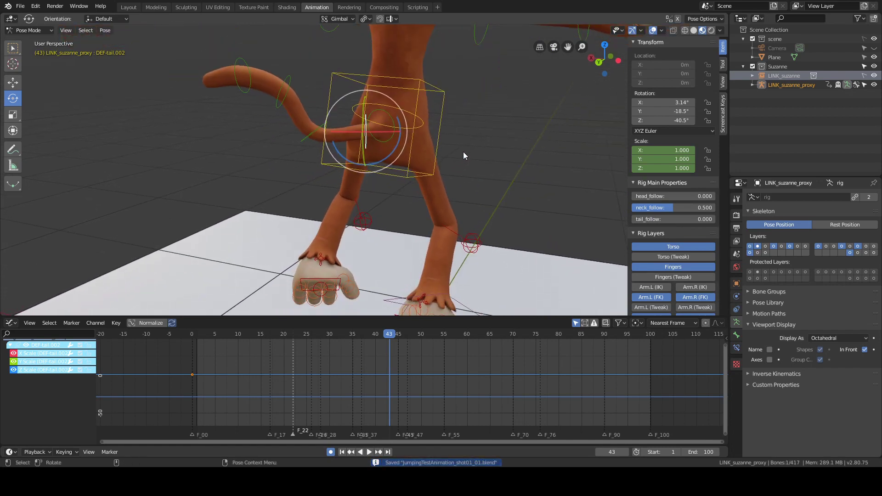
pyautogui.click(497, 120)
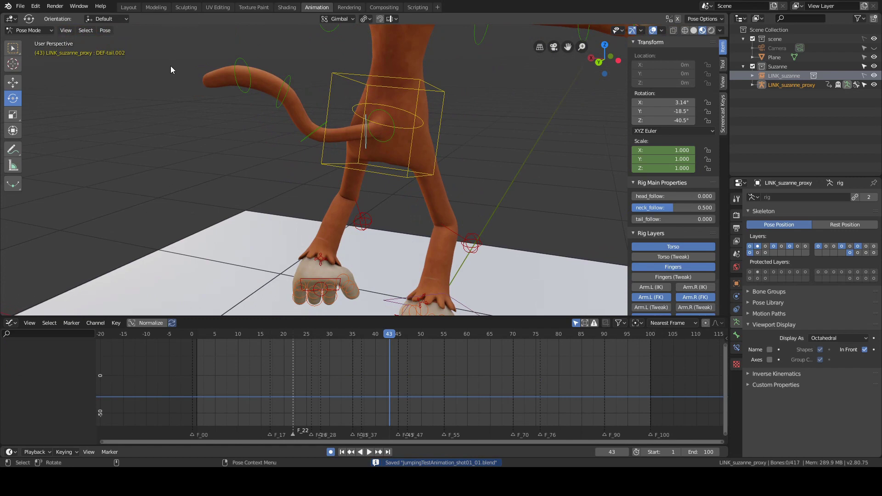
pyautogui.click(21, 6)
pyautogui.click(35, 18)
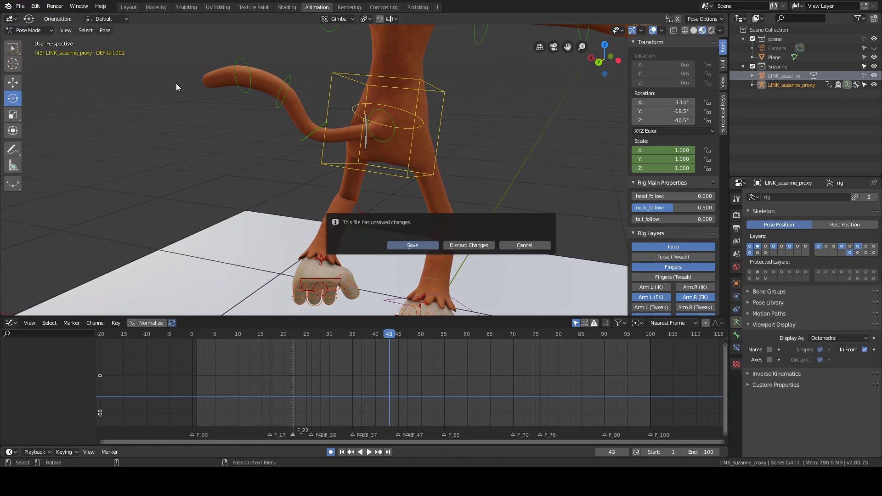
pyautogui.click(417, 245)
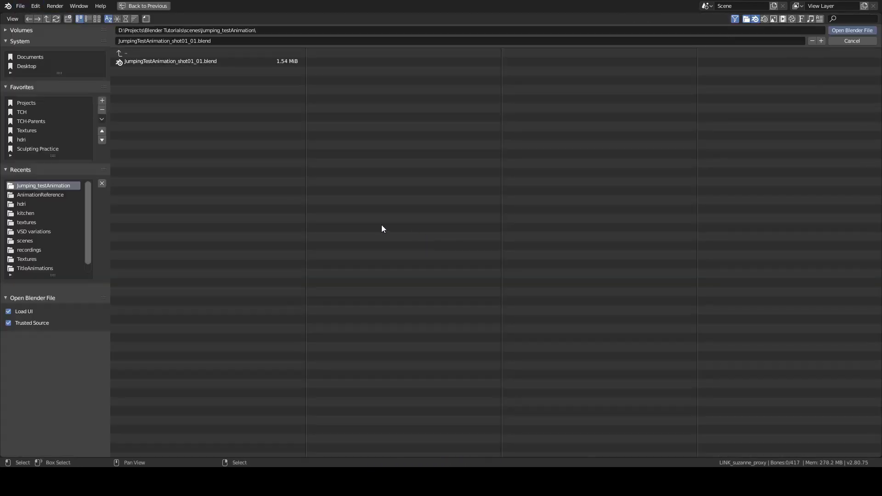
# - Show backup files in the file browser and open JumpingTestAnimation_shot01_01.blend1
pyautogui.click(764, 19)
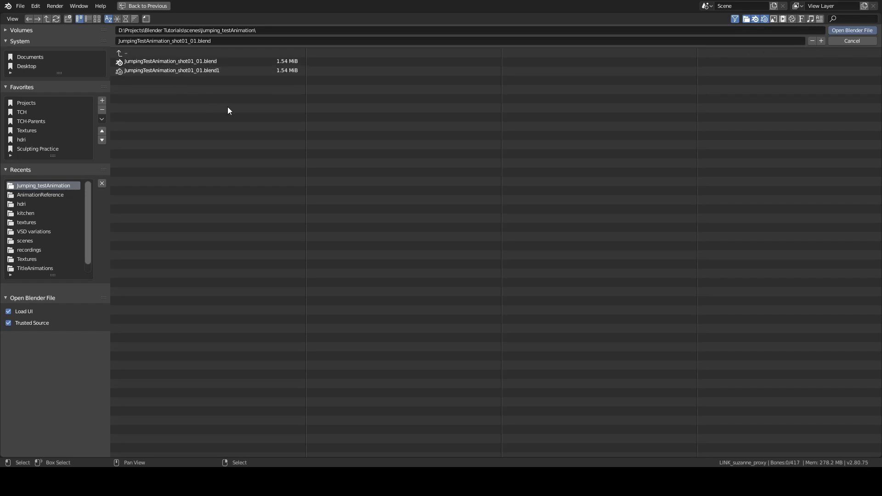
pyautogui.click(211, 63)
pyautogui.click(208, 72)
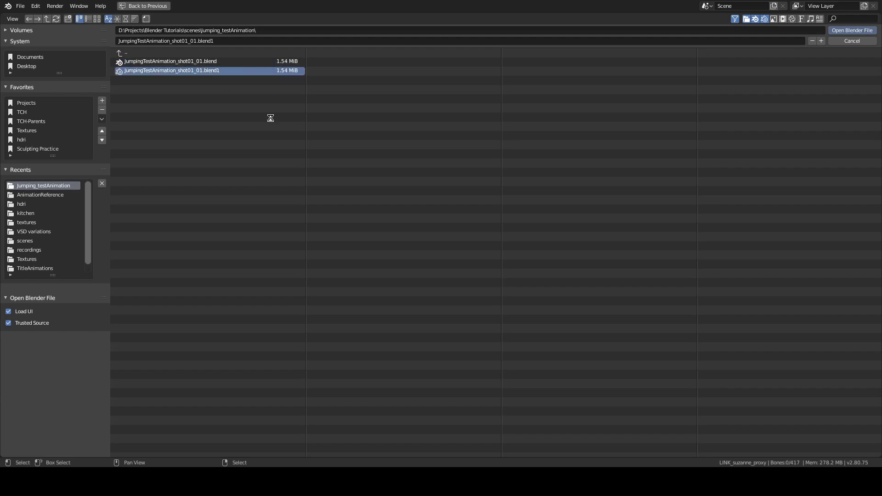
pyautogui.press('Return')
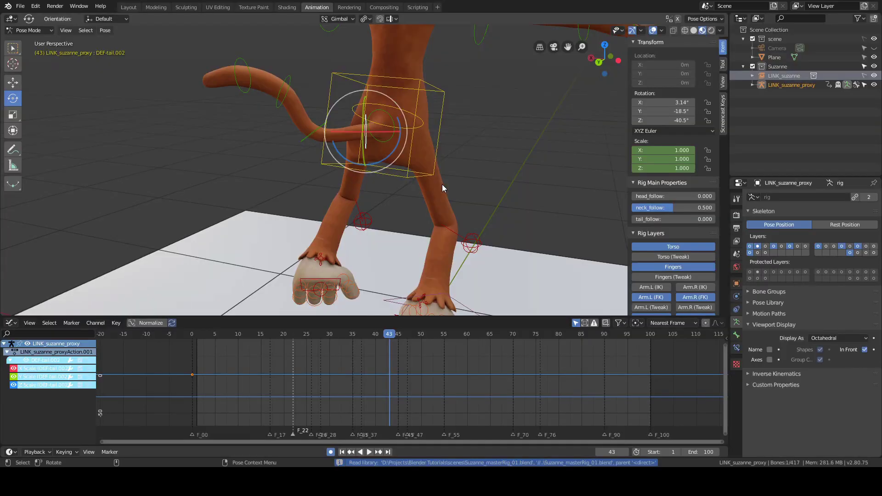
# - Select DEF-tail.001 in the backup file to check the tail bone curves, and undo the last selection change
pyautogui.click(504, 147)
pyautogui.scroll(2, 400, 137)
pyautogui.click(393, 130)
pyautogui.click(348, 134)
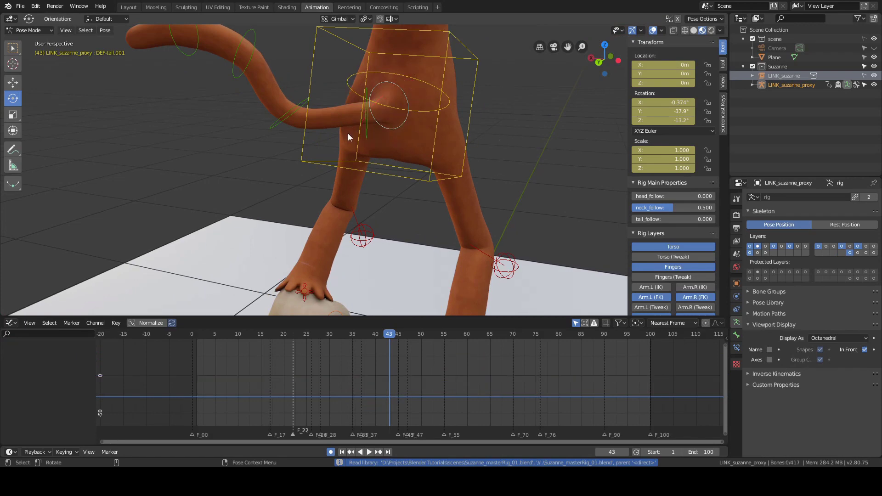
pyautogui.hotkey('ctrl', 'z')
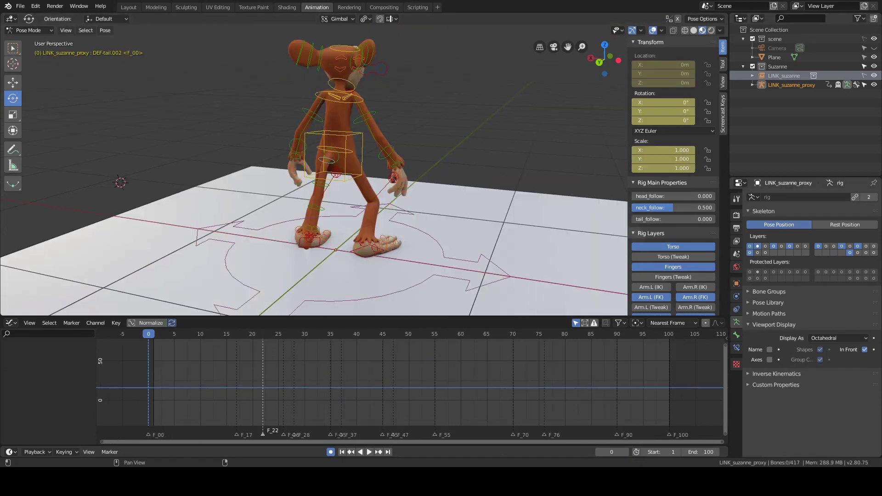
# - Scrub the backup file to frame 11 and select DEF-tail.002 to check its curves
pyautogui.scroll(6, 444, 142)
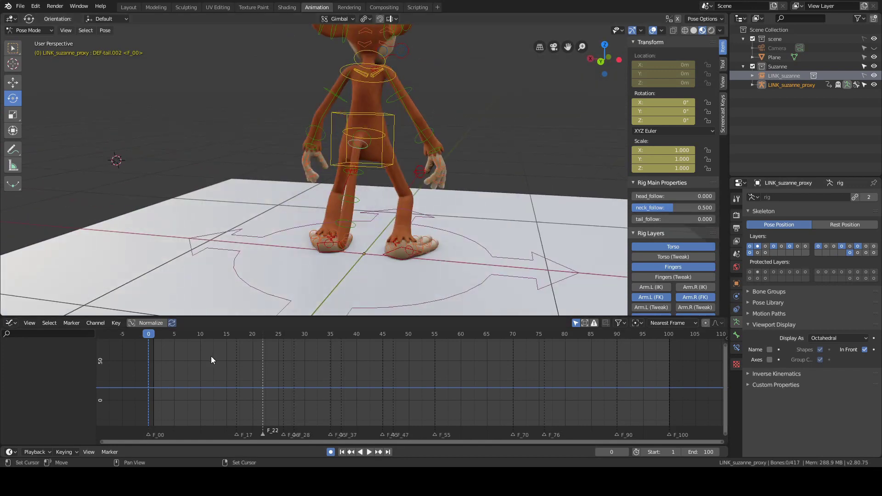
pyautogui.moveTo(211, 356)
pyautogui.mouseDown()
pyautogui.moveTo(176, 373)
pyautogui.moveTo(207, 371)
pyautogui.mouseUp()
pyautogui.moveTo(321, 152); pyautogui.dragTo(382, 142, button='middle')
pyautogui.scroll(3, 384, 142)
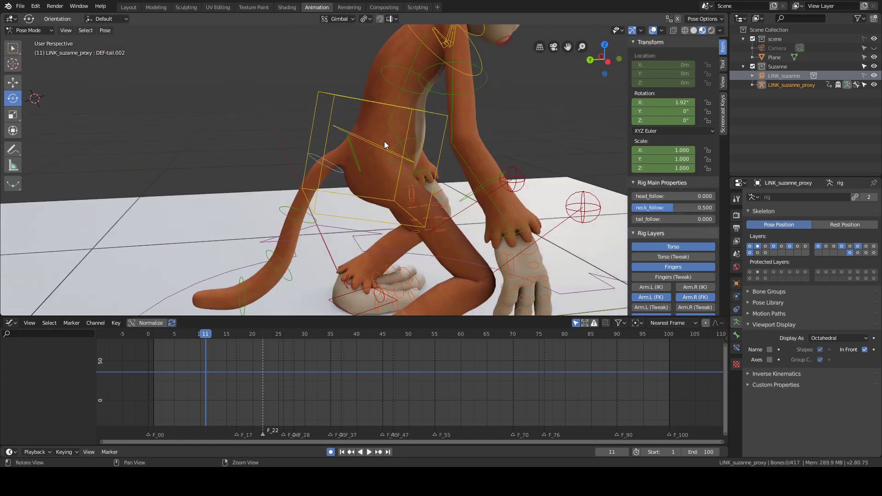
pyautogui.click(384, 142)
pyautogui.scroll(3, 357, 144)
pyautogui.click(338, 156)
pyautogui.click(338, 153)
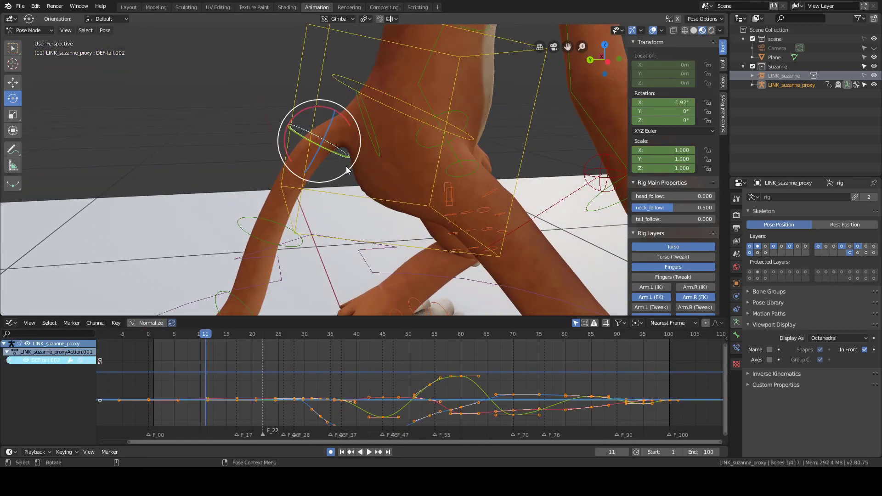
# - Select the tail bones below DEF-tail.002, down to DEF-tail.005, to check their curves, and clear the selection
pyautogui.click(277, 249)
pyautogui.scroll(-2, 349, 234)
pyautogui.keyDown('shift'); pyautogui.moveTo(361, 231); pyautogui.dragTo(401, 172, button='middle'); pyautogui.keyUp('shift')
pyautogui.click(298, 230)
pyautogui.click(302, 229)
pyautogui.click(300, 220)
pyautogui.click(250, 137)
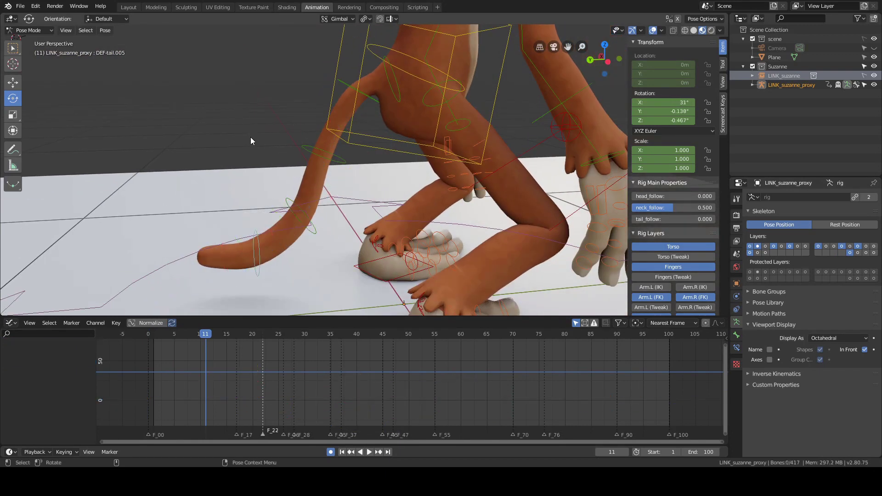
# - Select DEF-tail.002 in the backup file, fit all its curves in the Graph Editor and copy its keyframes
pyautogui.click(362, 126)
pyautogui.moveTo(456, 117); pyautogui.dragTo(462, 172, button='middle')
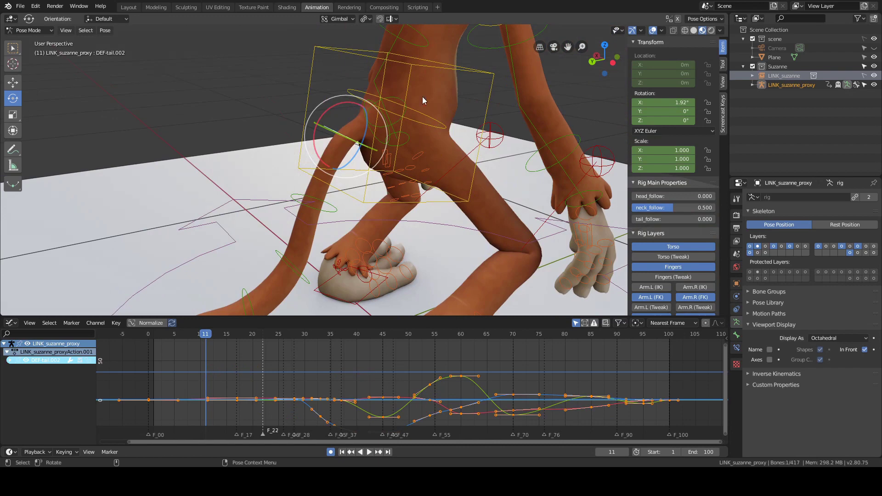
pyautogui.press('Home')
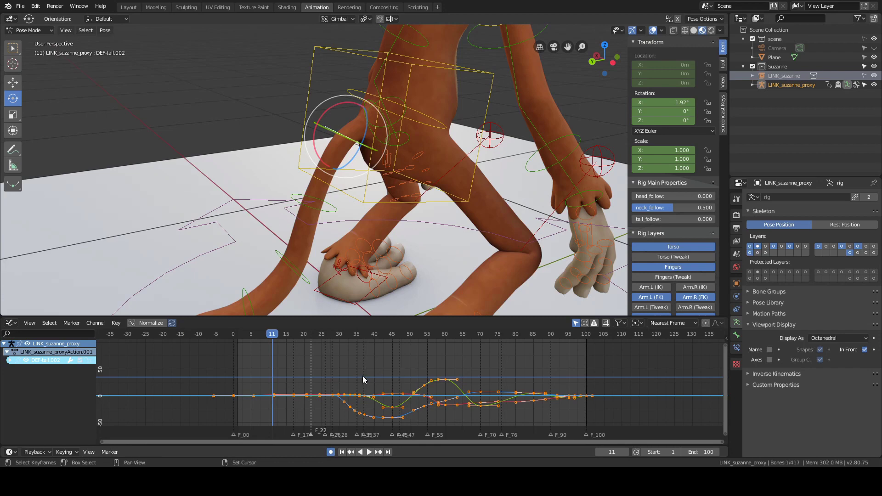
# - Reopen the recent file JumpingTestAnimation_shot01_01.blend and select DEF-tail.002
pyautogui.click(21, 7)
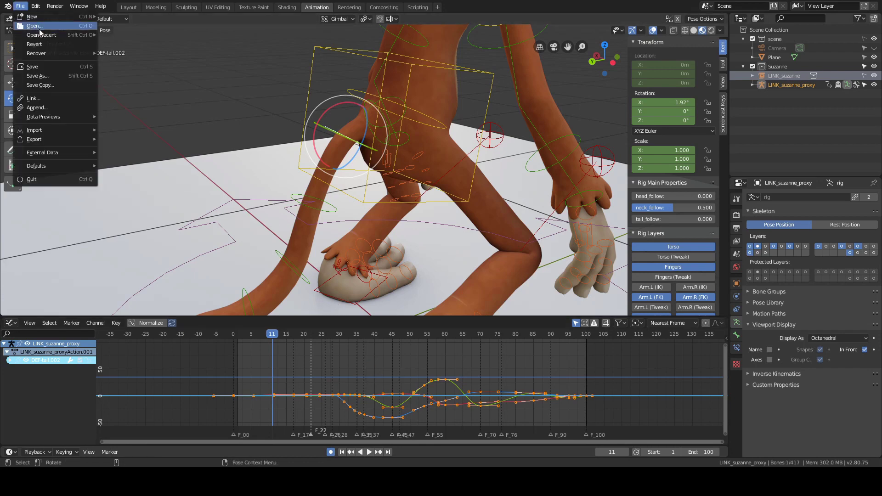
pyautogui.moveTo(50, 35)
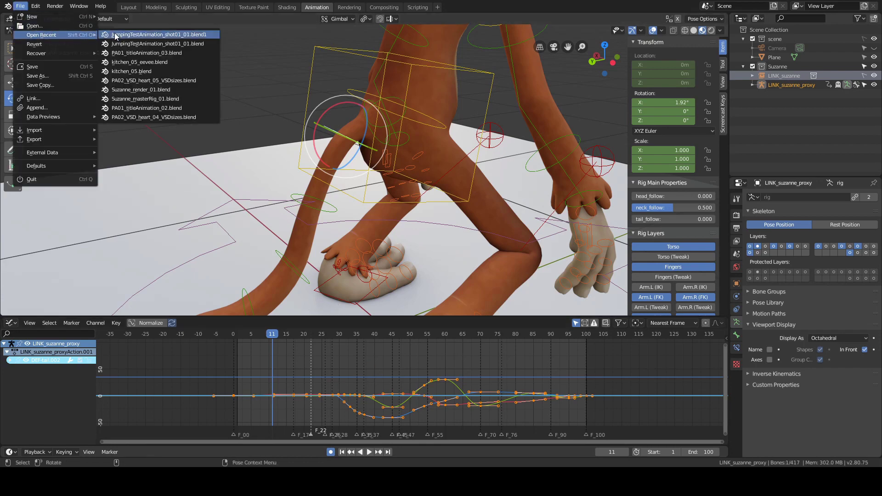
pyautogui.click(188, 43)
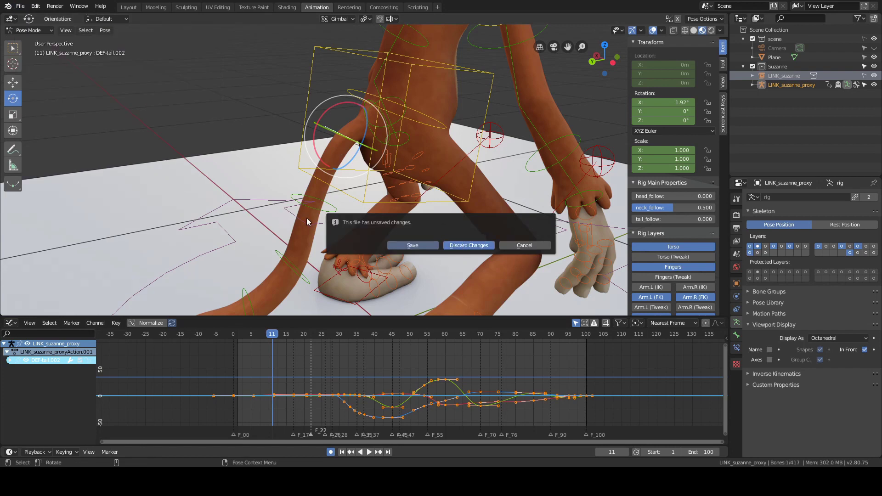
pyautogui.press('Return')
pyautogui.click(365, 150)
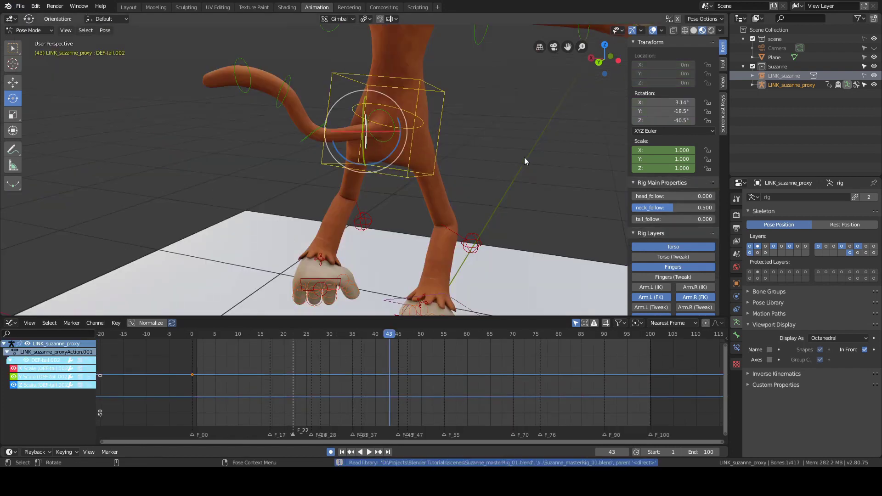
# - Try inserting rotation keyframes on DEF-tail.002 at frame 43, and undo them
pyautogui.moveTo(525, 157); pyautogui.dragTo(459, 165, button='middle')
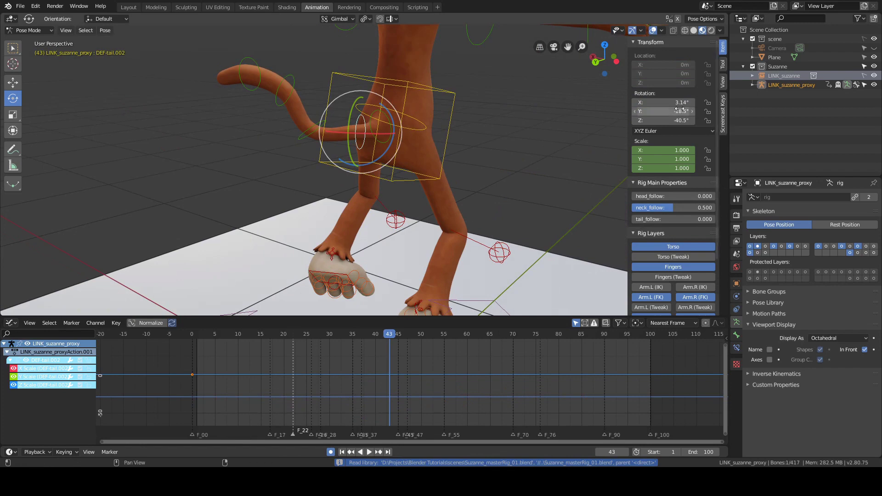
pyautogui.rightClick(662, 109)
pyautogui.click(653, 108)
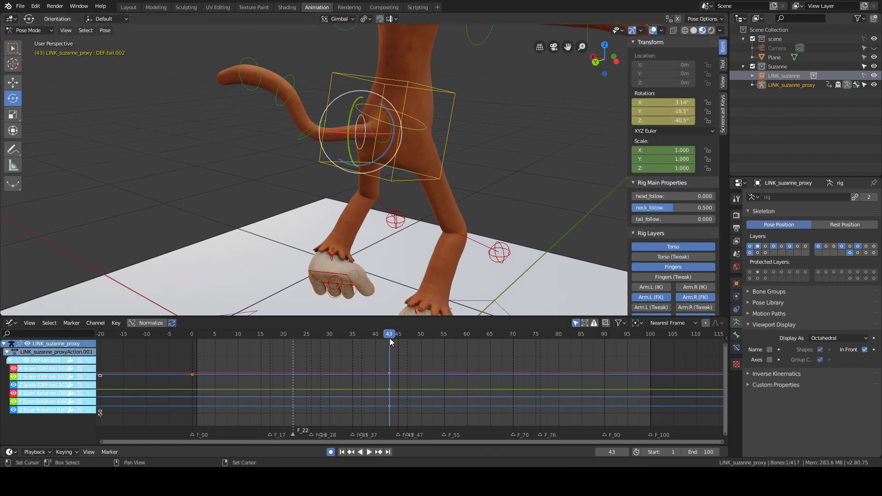
pyautogui.hotkey('ctrl', 'z')
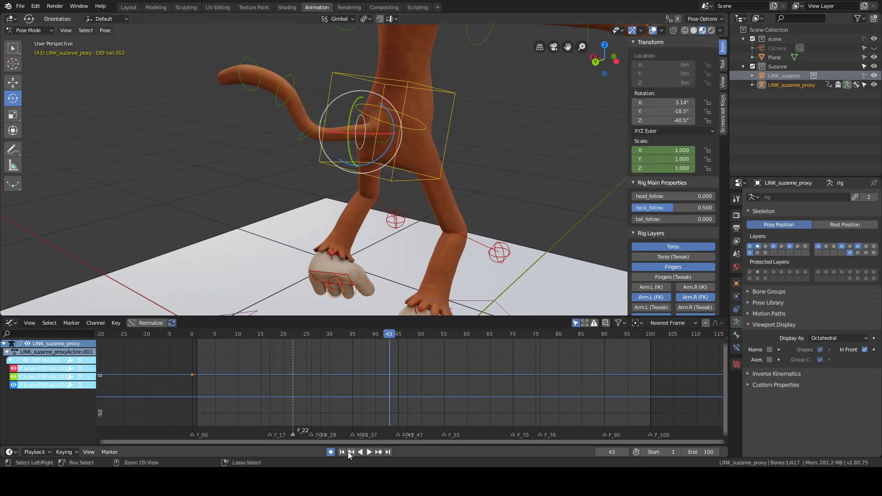
# - Insert rotation keyframes on DEF-tail.002 at frame 1
pyautogui.hotkey('shift', 'Left')
pyautogui.rightClick(676, 100)
pyautogui.click(677, 99)
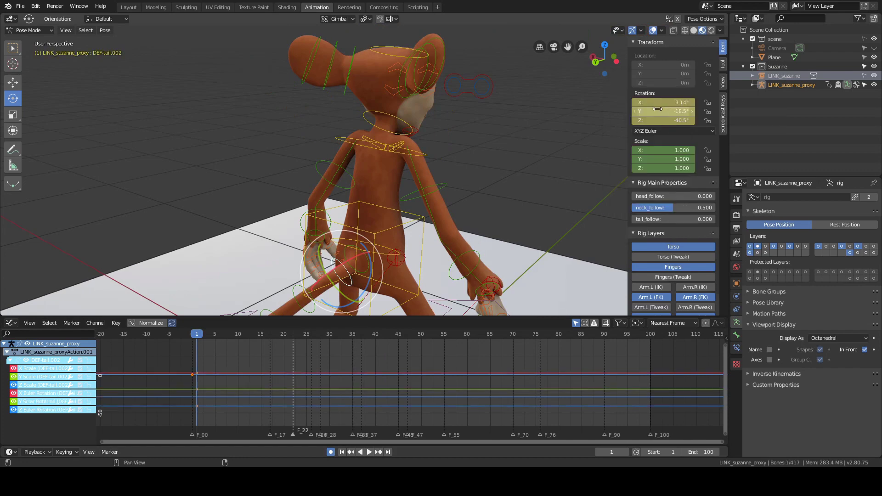
# - Clear the scale keyframes of DEF-tail.002 and paste the copied keyframes onto its rotation channels
pyautogui.rightClick(652, 158)
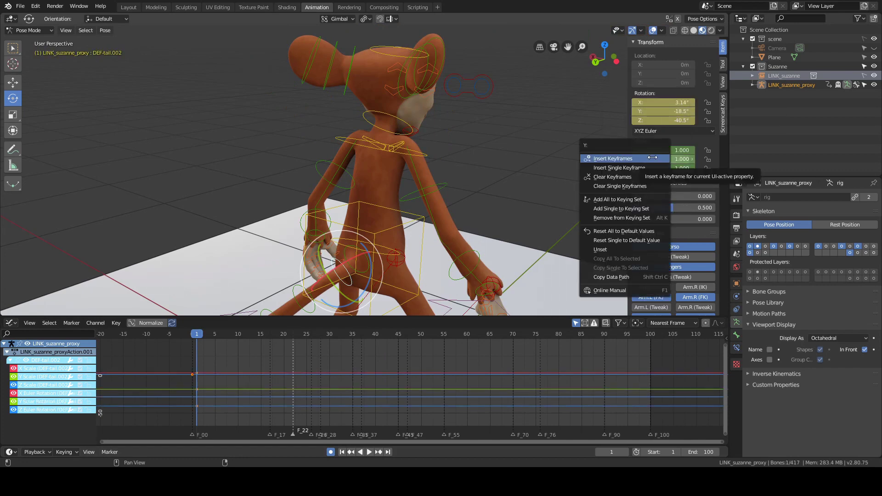
pyautogui.click(628, 178)
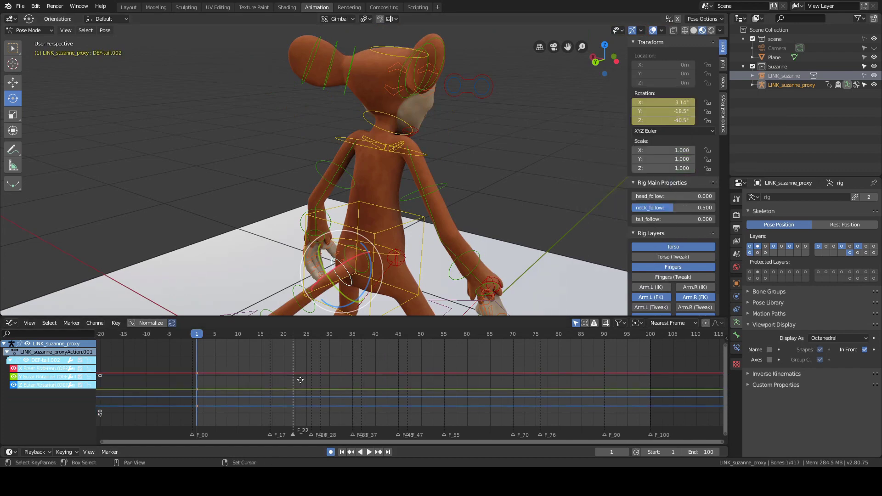
pyautogui.hotkey('ctrl', 'z')
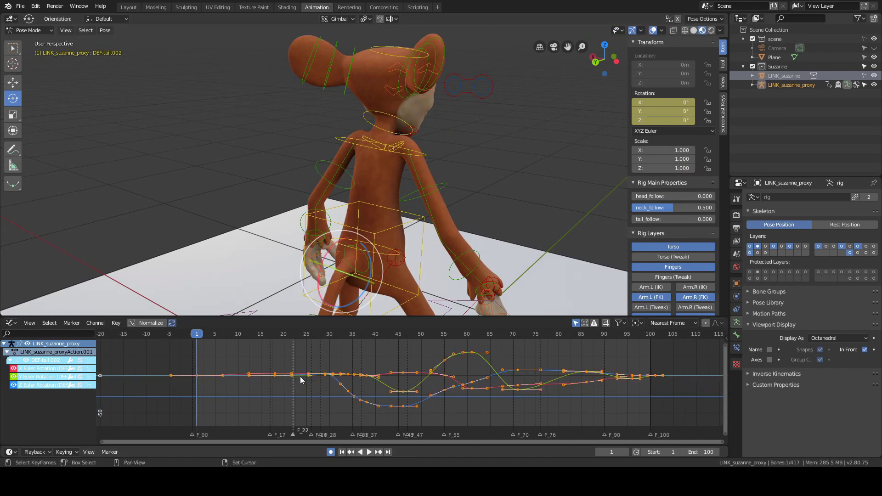
# - Play the jump to check the tail motion from behind, stop at frame 31 and deselect the bone
pyautogui.press('space')
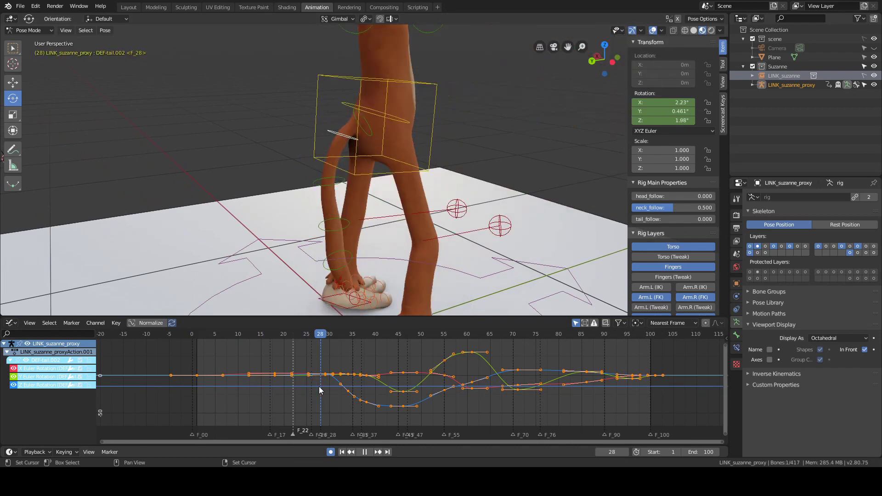
pyautogui.press('space')
pyautogui.moveTo(478, 151); pyautogui.dragTo(513, 173, button='middle')
pyautogui.click(21, 7)
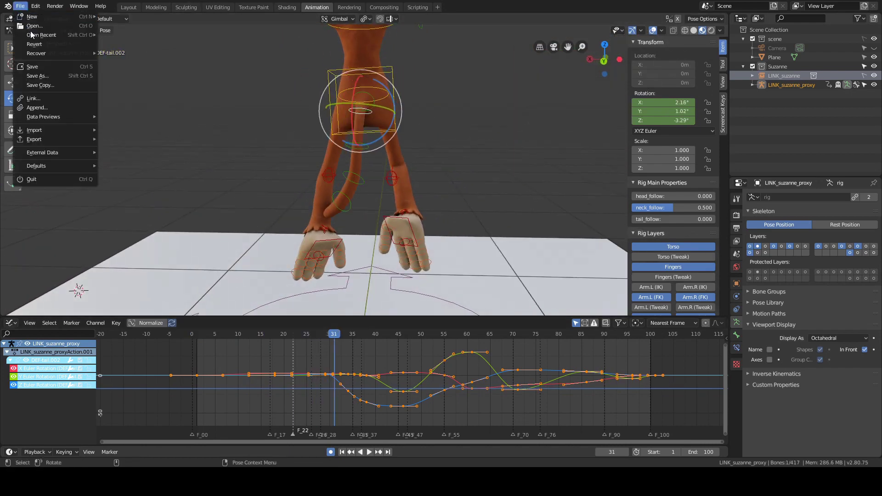
pyautogui.moveTo(501, 161)
pyautogui.mouseDown(button='middle')
pyautogui.moveTo(481, 167)
pyautogui.moveTo(499, 148)
pyautogui.mouseUp(button='middle')
pyautogui.click(499, 147)
pyautogui.scroll(1, 385, 161)
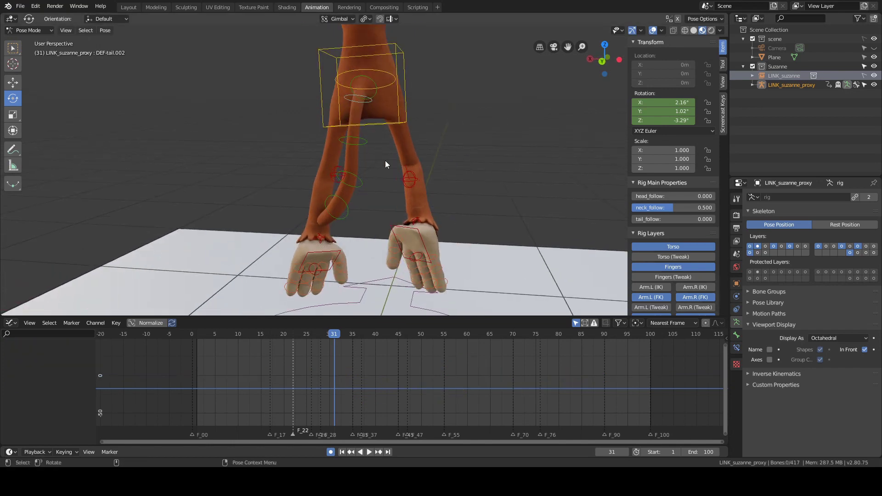
# - Select DEF-tail.003 and neighbouring tail bones to check their curves
pyautogui.click(343, 224)
pyautogui.scroll(2, 364, 186)
pyautogui.click(361, 122)
pyautogui.moveTo(361, 122); pyautogui.dragTo(459, 178, button='middle')
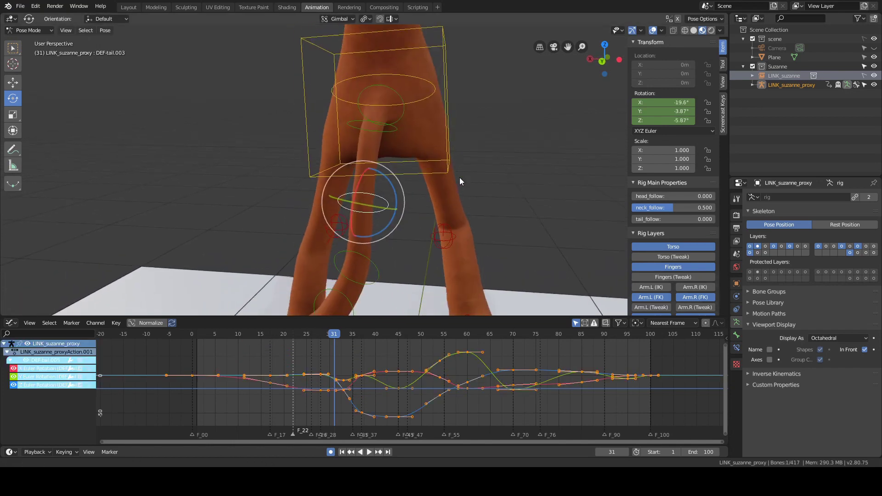
pyautogui.click(398, 133)
# - Select DEF-tail.001 and clear its scale and location keyframes, keeping only the rotation channels
pyautogui.moveTo(521, 121); pyautogui.dragTo(497, 123, button='middle')
pyautogui.click(385, 117)
pyautogui.click(386, 116)
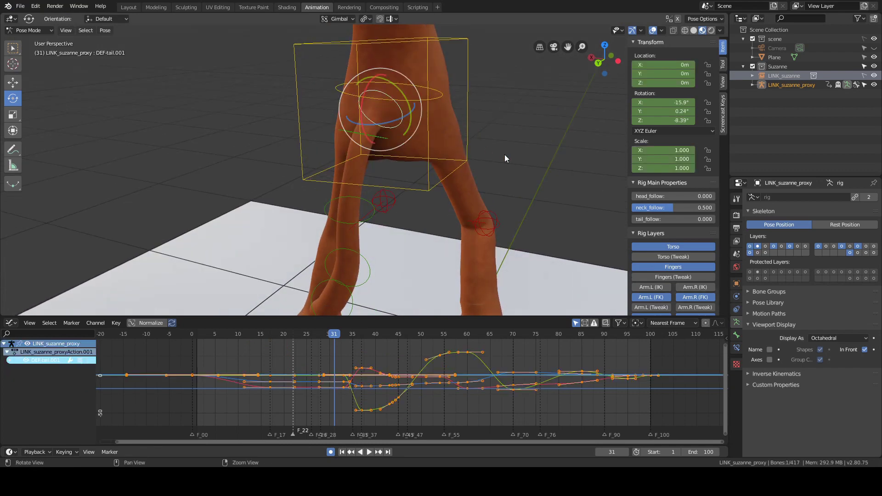
pyautogui.moveTo(504, 154); pyautogui.dragTo(536, 148, button='middle')
pyautogui.rightClick(672, 159)
pyautogui.click(672, 159)
pyautogui.rightClick(665, 86)
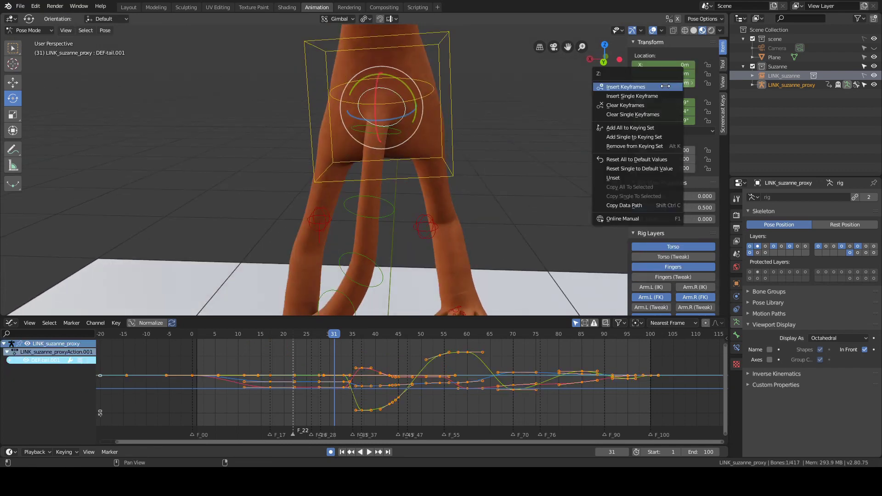
pyautogui.click(647, 107)
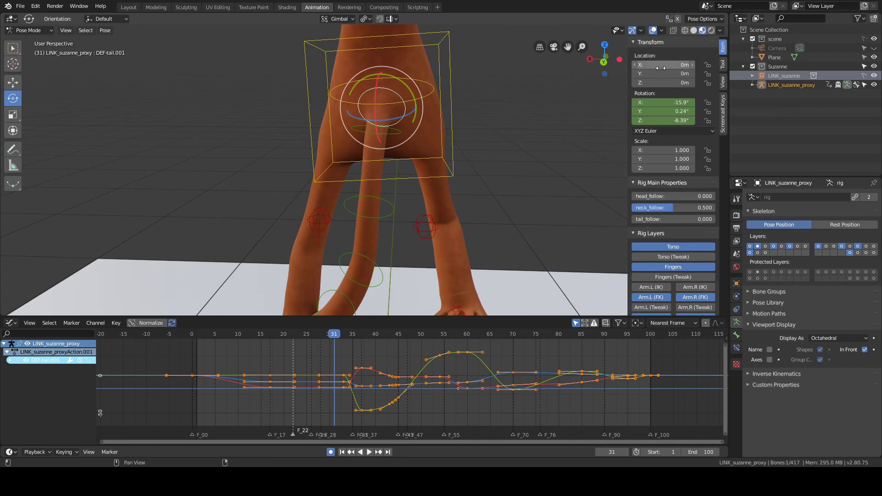
# - Select the tail bones DEF-tail.002 to DEF-tail.005 together
pyautogui.click(556, 166)
pyautogui.moveTo(425, 177); pyautogui.dragTo(403, 177, button='middle')
pyautogui.click(386, 133)
pyautogui.keyDown('shift'); pyautogui.moveTo(455, 170); pyautogui.dragTo(460, 114, button='middle'); pyautogui.keyUp('shift')
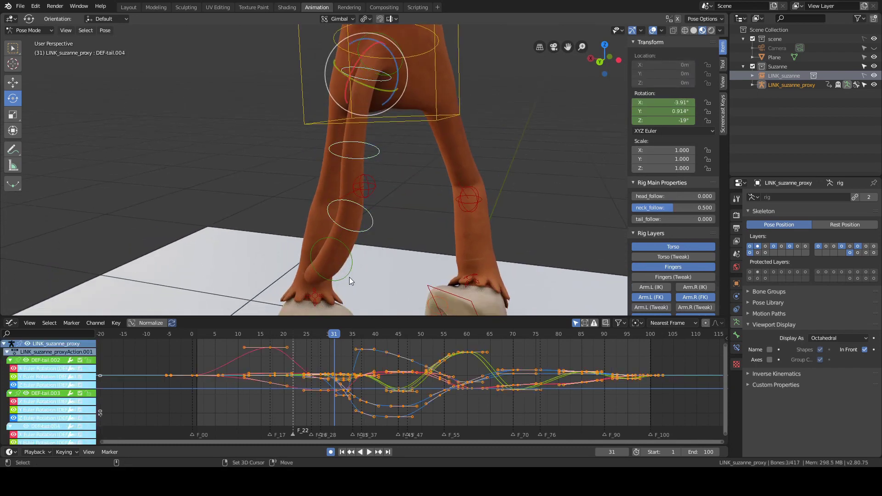
pyautogui.moveTo(447, 219); pyautogui.dragTo(470, 209, button='middle')
pyautogui.keyDown('shift'); pyautogui.click(336, 284); pyautogui.keyUp('shift')
pyautogui.scroll(-3, 462, 216)
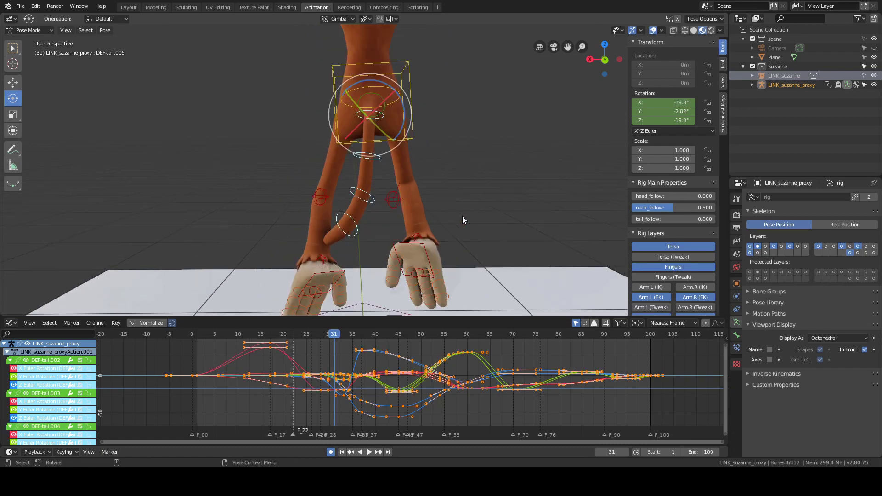
# - Show only the Z Euler Rotation curves of the selected tail bones, fit them in view and deselect all keyframes
pyautogui.click(15, 418)
pyautogui.scroll(-2, 16, 422)
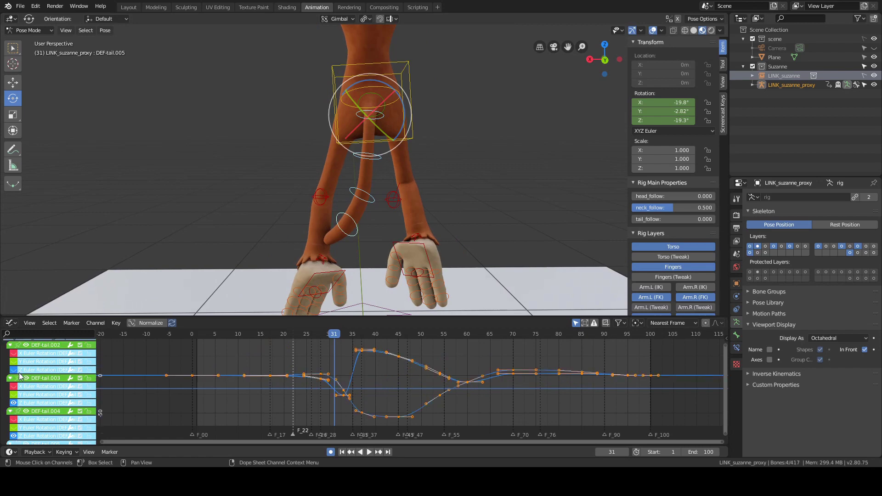
pyautogui.scroll(-2, 270, 352)
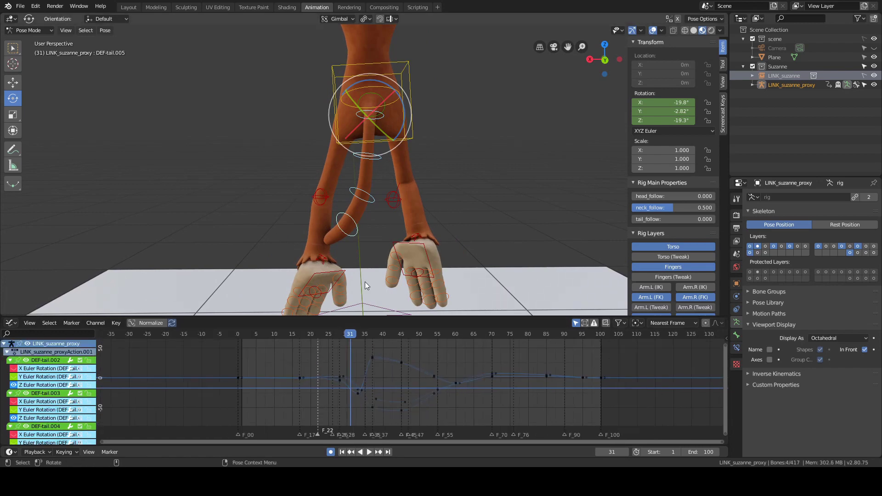
pyautogui.moveTo(196, 342); pyautogui.dragTo(662, 426)
pyautogui.press('KP_Decimal')
pyautogui.hotkey('alt', 'a')
pyautogui.scroll(-2, 394, 384)
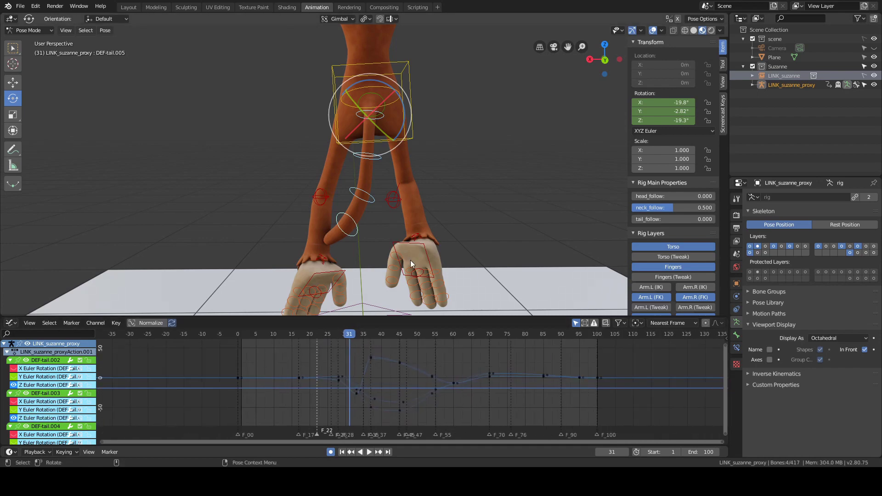
# - Play and scrub the animation from frame 0 to examine the tail's swing from behind and from the side
pyautogui.keyDown('shift'); pyautogui.rightClick(237, 365); pyautogui.keyUp('shift')
pyautogui.keyDown('shift'); pyautogui.moveTo(442, 239); pyautogui.dragTo(456, 175, button='middle'); pyautogui.keyUp('shift')
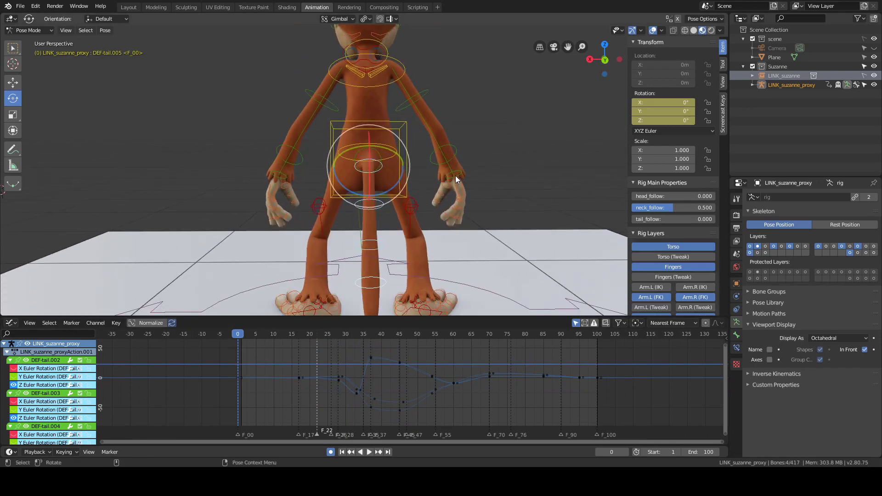
pyautogui.scroll(-1, 457, 169)
pyautogui.keyDown('alt'); pyautogui.moveTo(457, 169); pyautogui.dragTo(462, 200); pyautogui.keyUp('alt')
pyautogui.press('space')
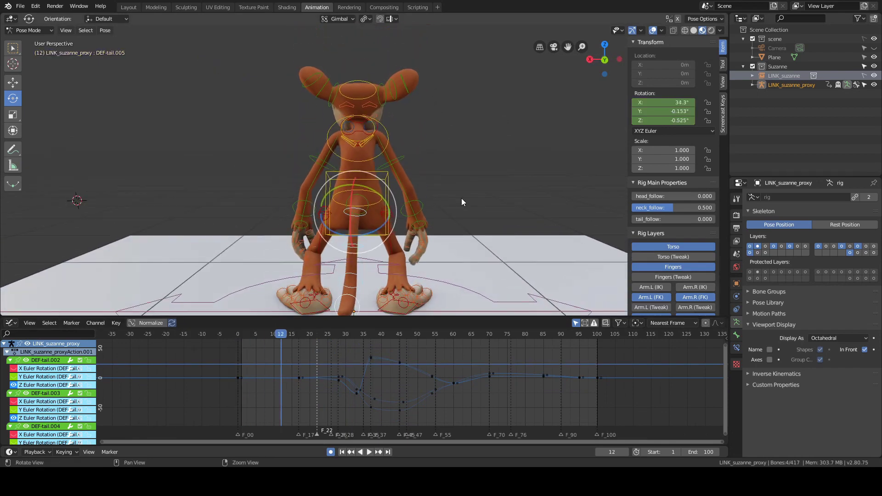
pyautogui.press('space')
pyautogui.keyDown('alt'); pyautogui.moveTo(461, 198); pyautogui.dragTo(465, 169, button='middle'); pyautogui.keyUp('alt')
pyautogui.keyDown('alt'); pyautogui.scroll(-6, 483, 170); pyautogui.keyUp('alt')
pyautogui.keyDown('alt'); pyautogui.moveTo(464, 169); pyautogui.dragTo(545, 166); pyautogui.keyUp('alt')
pyautogui.keyDown('alt'); pyautogui.scroll(-3, 546, 166); pyautogui.keyUp('alt')
pyautogui.keyDown('alt'); pyautogui.scroll(8, 546, 166); pyautogui.keyUp('alt')
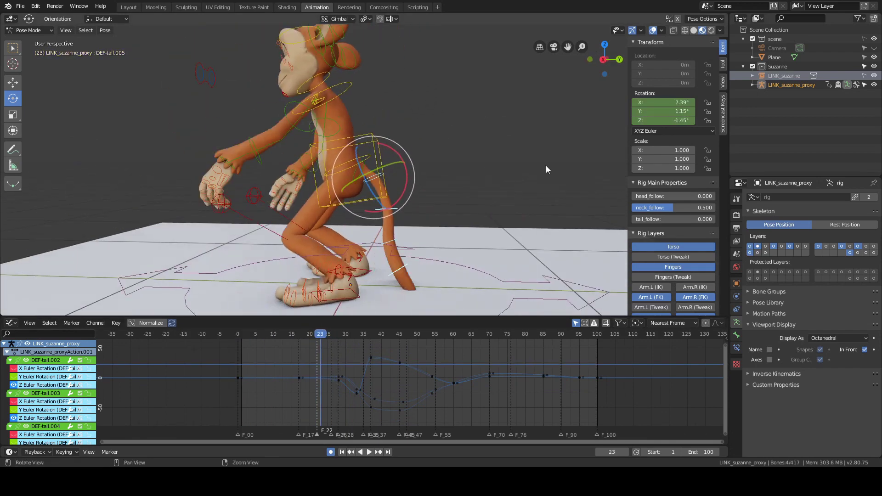
pyautogui.keyDown('alt'); pyautogui.scroll(-5, 541, 164); pyautogui.keyUp('alt')
# - Select DEF-tail.001, isolate its X Euler Rotation curve and scrub to frame 23
pyautogui.click(360, 160)
pyautogui.scroll(1, 490, 190)
pyautogui.click(10, 360)
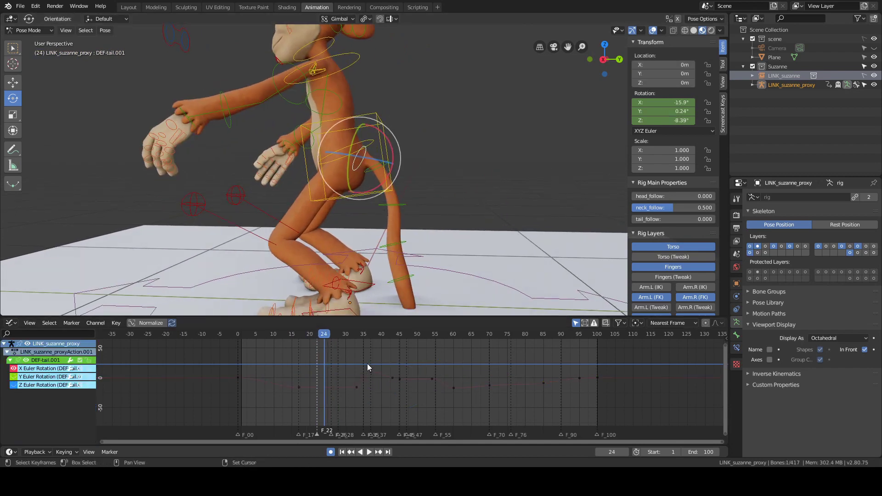
pyautogui.scroll(1, 368, 363)
pyautogui.keyDown('shift'); pyautogui.moveTo(367, 364); pyautogui.dragTo(314, 381, button='right'); pyautogui.keyUp('shift')
# - Select DEF-tail.002 and scrub around frame 20 to examine the tail pose from the side
pyautogui.click(390, 198)
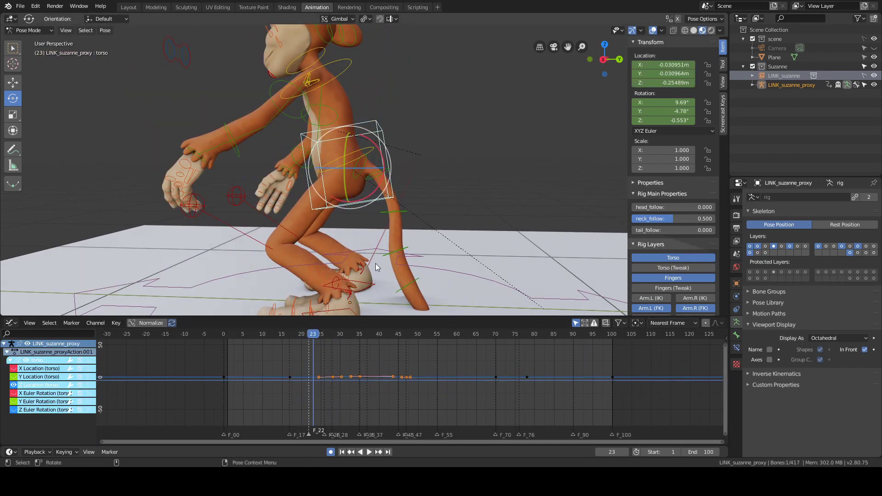
pyautogui.click(387, 172)
pyautogui.keyDown('alt'); pyautogui.moveTo(469, 184); pyautogui.dragTo(503, 158); pyautogui.keyUp('alt')
pyautogui.keyDown('alt'); pyautogui.scroll(4, 503, 171); pyautogui.keyUp('alt')
pyautogui.keyDown('alt'); pyautogui.scroll(-5, 505, 175); pyautogui.keyUp('alt')
pyautogui.keyDown('alt'); pyautogui.scroll(4, 503, 174); pyautogui.keyUp('alt')
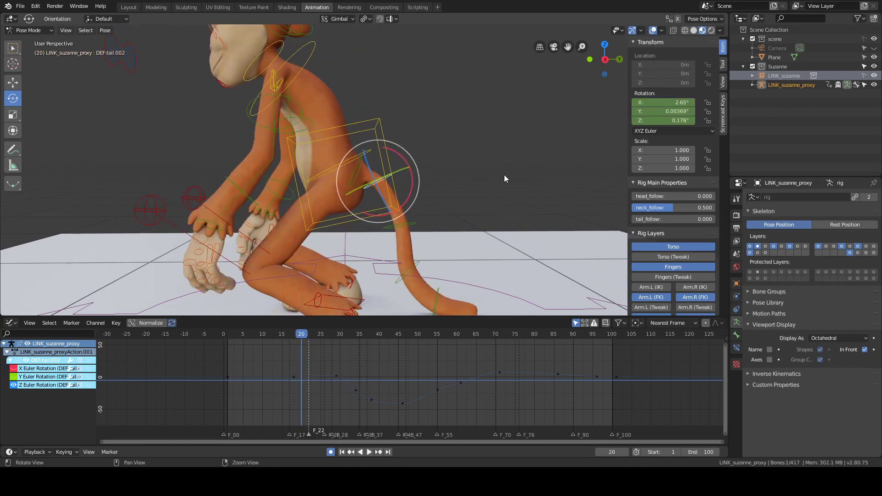
# - Select the four tail bones DEF-tail.002 to DEF-tail.005 together, with DEF-tail.002 active, at frame 24
pyautogui.keyDown('alt'); pyautogui.scroll(-4, 504, 175); pyautogui.keyUp('alt')
pyautogui.scroll(-2, 497, 175)
pyautogui.moveTo(409, 180); pyautogui.dragTo(427, 190)
pyautogui.click(399, 189)
pyautogui.click(397, 190)
pyautogui.click(448, 186)
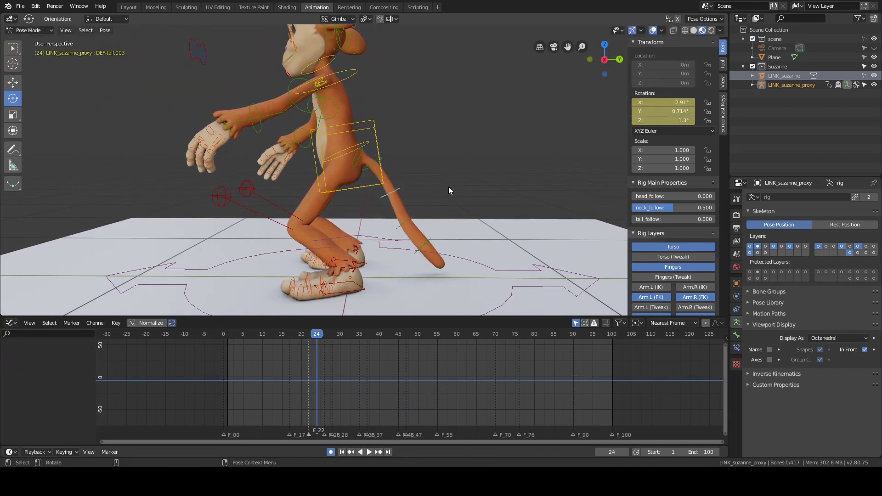
pyautogui.click(426, 240)
pyautogui.moveTo(452, 218); pyautogui.dragTo(450, 207)
pyautogui.scroll(3, 453, 203)
pyautogui.keyDown('shift'); pyautogui.click(433, 250); pyautogui.keyUp('shift')
pyautogui.keyDown('shift'); pyautogui.click(407, 205); pyautogui.keyUp('shift')
pyautogui.keyDown('shift'); pyautogui.click(379, 158); pyautogui.keyUp('shift')
pyautogui.scroll(-3, 414, 216)
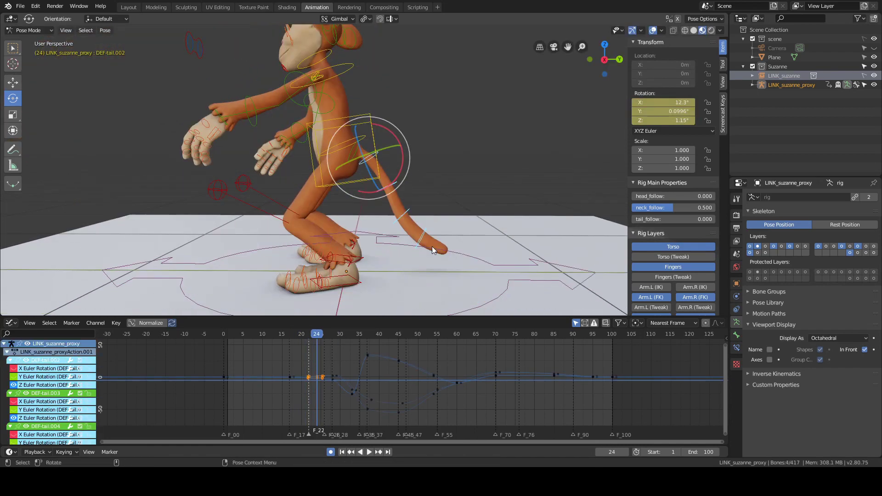
# - Delete the tail bones' Z Euler Rotation keyframes around frame 28
pyautogui.moveTo(322, 379)
pyautogui.keyDown('shift'); pyautogui.mouseDown(button='right')
pyautogui.moveTo(315, 381)
pyautogui.moveTo(336, 379)
pyautogui.mouseUp(button='right'); pyautogui.keyUp('shift')
pyautogui.scroll(7, 354, 352)
pyautogui.moveTo(281, 384)
pyautogui.keyDown('shift'); pyautogui.mouseDown(button='right')
pyautogui.moveTo(261, 383)
pyautogui.moveTo(275, 384)
pyautogui.mouseUp(button='right'); pyautogui.keyUp('shift')
pyautogui.moveTo(268, 362); pyautogui.dragTo(288, 384)
pyautogui.press('x')
pyautogui.click(288, 383)
# - Select a Z curve keyframe near frame 33 and scrub up to frame 32 to examine the tail's swing from behind
pyautogui.keyDown('shift'); pyautogui.moveTo(288, 381); pyautogui.dragTo(281, 380, button='right'); pyautogui.keyUp('shift')
pyautogui.keyDown('ctrl'); pyautogui.moveTo(300, 363); pyautogui.dragTo(290, 390, button='middle'); pyautogui.keyUp('ctrl')
pyautogui.keyDown('shift'); pyautogui.moveTo(294, 395); pyautogui.dragTo(329, 395, button='right'); pyautogui.keyUp('shift')
pyautogui.click(335, 390)
pyautogui.click(331, 392)
pyautogui.scroll(-2, 409, 220)
pyautogui.keyDown('shift'); pyautogui.moveTo(410, 220); pyautogui.dragTo(402, 288, button='middle'); pyautogui.keyUp('shift')
pyautogui.moveTo(329, 388)
pyautogui.keyDown('shift'); pyautogui.mouseDown(button='right')
pyautogui.moveTo(318, 390)
pyautogui.moveTo(345, 392)
pyautogui.moveTo(318, 393)
pyautogui.moveTo(328, 390)
pyautogui.mouseUp(button='right'); pyautogui.keyUp('shift')
pyautogui.keyDown('alt'); pyautogui.moveTo(491, 216); pyautogui.dragTo(389, 222); pyautogui.keyUp('alt')
pyautogui.keyDown('alt'); pyautogui.scroll(1, 365, 261); pyautogui.keyUp('alt')
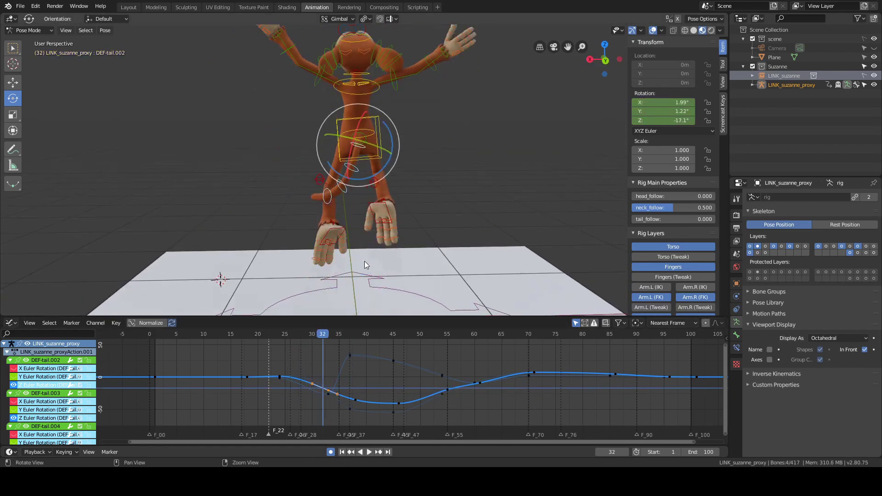
# - Scrub around frame 32 and delete the tail bones' Z Euler Rotation keyframes near frame 33
pyautogui.keyDown('alt'); pyautogui.scroll(-4, 365, 261); pyautogui.keyUp('alt')
pyautogui.keyDown('alt'); pyautogui.scroll(5, 364, 261); pyautogui.keyUp('alt')
pyautogui.keyDown('alt'); pyautogui.scroll(-3, 365, 261); pyautogui.keyUp('alt')
pyautogui.keyDown('alt'); pyautogui.scroll(1, 365, 261); pyautogui.keyUp('alt')
pyautogui.moveTo(316, 366); pyautogui.dragTo(332, 405)
pyautogui.press('x')
pyautogui.click(332, 403)
# - Delete the tail bones' Z Euler Rotation keyframes around frame 54 and scrub back to frame 33
pyautogui.keyDown('shift'); pyautogui.moveTo(322, 395); pyautogui.dragTo(443, 388, button='right'); pyautogui.keyUp('shift')
pyautogui.click(355, 400)
pyautogui.click(615, 367)
pyautogui.scroll(-1, 443, 389)
pyautogui.moveTo(429, 401); pyautogui.dragTo(444, 374)
pyautogui.press('x')
pyautogui.click(444, 375)
pyautogui.keyDown('shift'); pyautogui.moveTo(428, 380); pyautogui.dragTo(340, 382, button='right'); pyautogui.keyUp('shift')
# - Hide the tail bones' Z curves, show their X Euler Rotation curves, fit them in view and deselect all keyframes
pyautogui.click(13, 385)
pyautogui.click(14, 418)
pyautogui.scroll(-3, 13, 418)
pyautogui.click(13, 405)
pyautogui.click(13, 437)
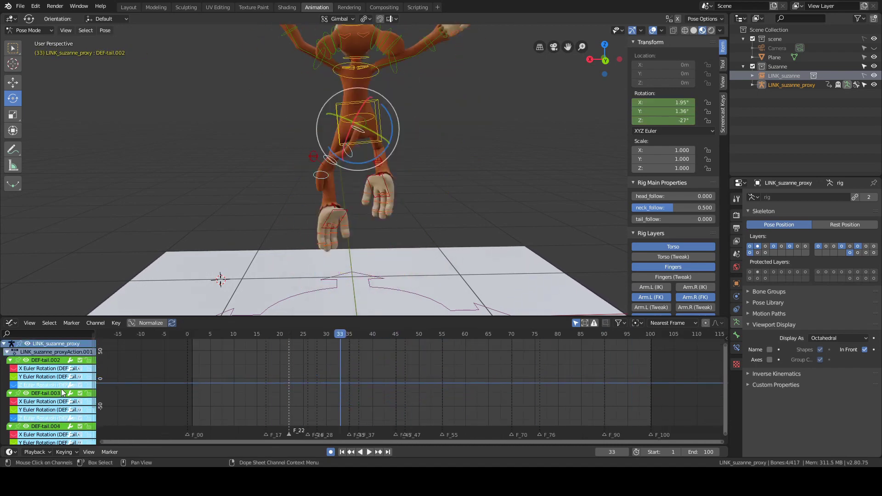
pyautogui.moveTo(230, 240); pyautogui.dragTo(294, 244, button='middle')
pyautogui.press('a')
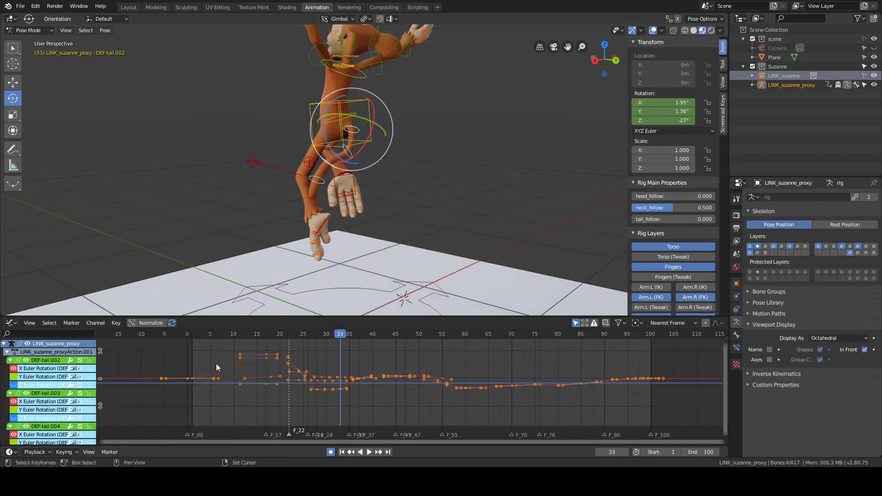
pyautogui.press('Home')
pyautogui.scroll(-4, 464, 407)
pyautogui.hotkey('alt', 'a')
# - Try deleting the tail bones' X Euler Rotation keyframes around frame 24 and undo the deletion
pyautogui.press('space')
pyautogui.moveTo(503, 195); pyautogui.dragTo(481, 177, button='middle')
pyautogui.keyDown('shift'); pyautogui.moveTo(290, 369); pyautogui.dragTo(263, 372, button='right'); pyautogui.keyUp('shift')
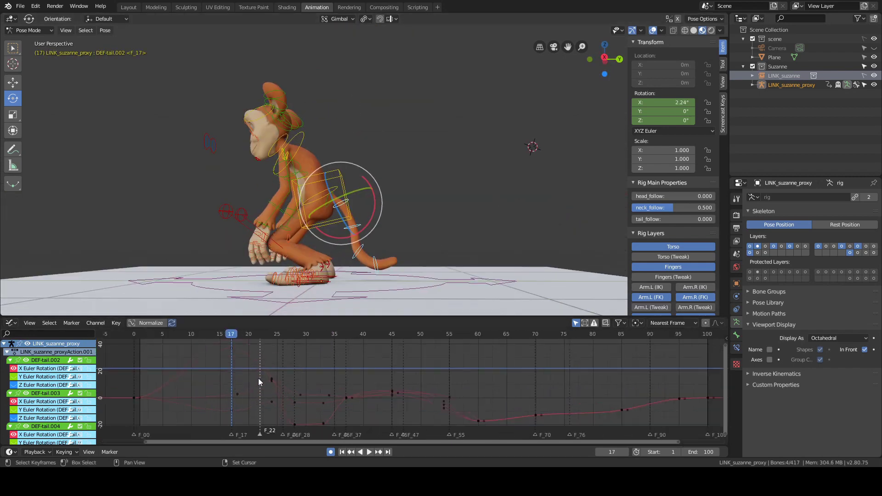
pyautogui.keyDown('shift'); pyautogui.moveTo(258, 378); pyautogui.dragTo(311, 375, button='right'); pyautogui.keyUp('shift')
pyautogui.press('space')
pyautogui.moveTo(301, 405); pyautogui.dragTo(323, 363)
pyautogui.press('Delete')
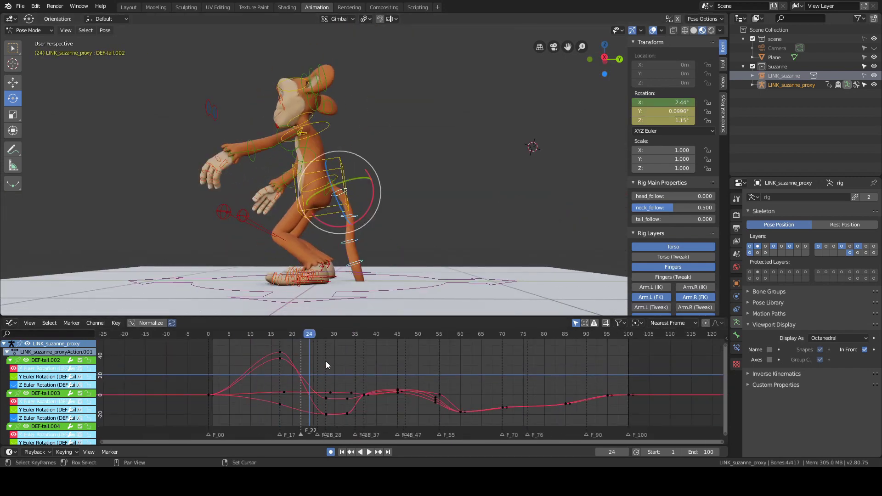
pyautogui.hotkey('ctrl', 'z')
# - Scrub to frame 28 and delete the tail bones' X Euler Rotation keyframes there
pyautogui.press('space')
pyautogui.keyDown('shift'); pyautogui.moveTo(311, 370); pyautogui.dragTo(326, 370, button='right'); pyautogui.keyUp('shift')
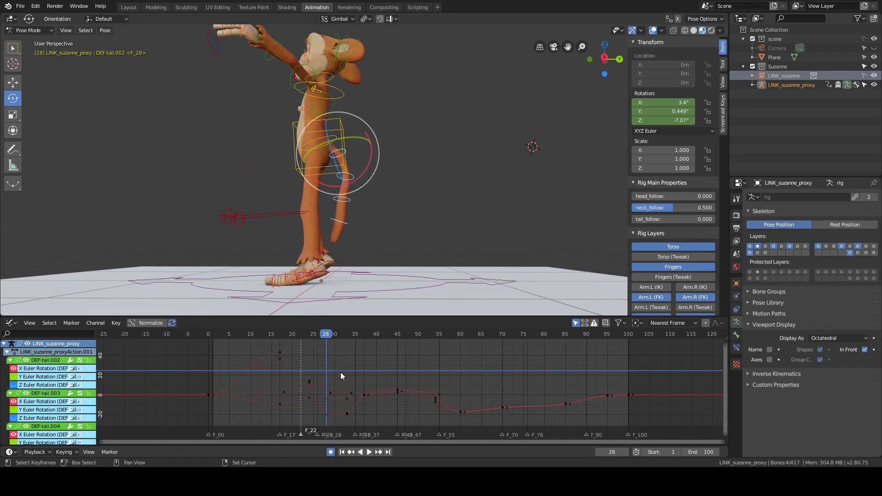
pyautogui.moveTo(340, 372); pyautogui.dragTo(320, 419)
pyautogui.press('Delete')
# - Scrub to frame 37 from behind and select DEF-tail.002's X Euler Rotation curve to examine its shape
pyautogui.keyDown('shift'); pyautogui.moveTo(309, 391); pyautogui.dragTo(348, 398, button='right'); pyautogui.keyUp('shift')
pyautogui.keyDown('shift'); pyautogui.moveTo(437, 113); pyautogui.dragTo(364, 250, button='middle'); pyautogui.keyUp('shift')
pyautogui.press('Right')
pyautogui.press('Right')
pyautogui.press('Right')
pyautogui.press('Right')
pyautogui.press('Right')
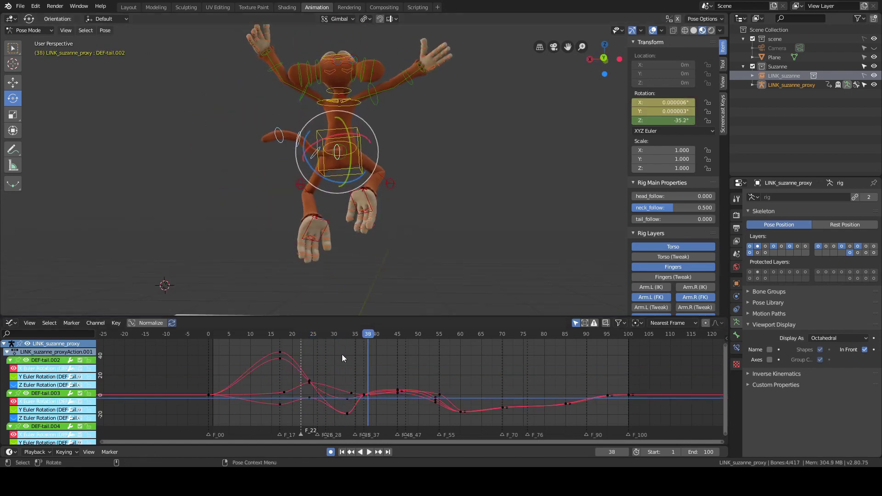
pyautogui.click(369, 395)
pyautogui.press('Left')
pyautogui.click(352, 394)
pyautogui.scroll(4, 367, 359)
pyautogui.moveTo(367, 359); pyautogui.dragTo(358, 328, button='middle')
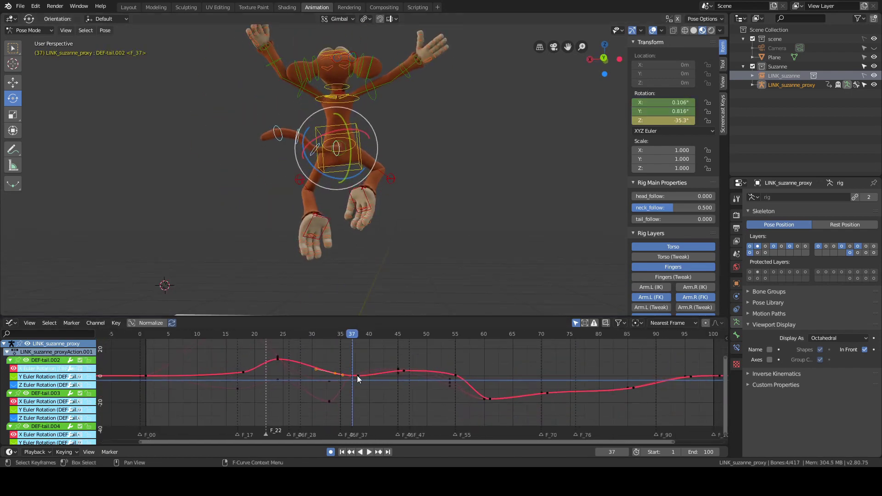
# - Delete the tail bones' X Euler Rotation keyframes around frame 33
pyautogui.keyDown('shift'); pyautogui.click(491, 400); pyautogui.keyUp('shift')
pyautogui.keyDown('shift'); pyautogui.click(548, 394); pyautogui.keyUp('shift')
pyautogui.keyDown('shift'); pyautogui.click(634, 389); pyautogui.keyUp('shift')
pyautogui.scroll(-1, 673, 382)
pyautogui.click(332, 375)
pyautogui.keyDown('shift'); pyautogui.moveTo(307, 365); pyautogui.dragTo(336, 384, button='right'); pyautogui.keyUp('shift')
pyautogui.moveTo(342, 368); pyautogui.dragTo(325, 408)
pyautogui.press('Delete')
# - Scrub through the mid-air frames and delete the tail bones' X Euler Rotation keyframes around frame 45
pyautogui.keyDown('shift'); pyautogui.moveTo(317, 395); pyautogui.dragTo(425, 398, button='right'); pyautogui.keyUp('shift')
pyautogui.press('Right')
pyautogui.press('Right')
pyautogui.press('Right')
pyautogui.press('Right')
pyautogui.press('Left')
pyautogui.press('Left')
pyautogui.press('Left')
pyautogui.press('Left')
pyautogui.press('Left')
pyautogui.press('Left')
pyautogui.moveTo(388, 385); pyautogui.dragTo(413, 360)
pyautogui.press('Delete')
pyautogui.keyDown('shift'); pyautogui.moveTo(413, 360); pyautogui.dragTo(442, 378, button='right'); pyautogui.keyUp('shift')
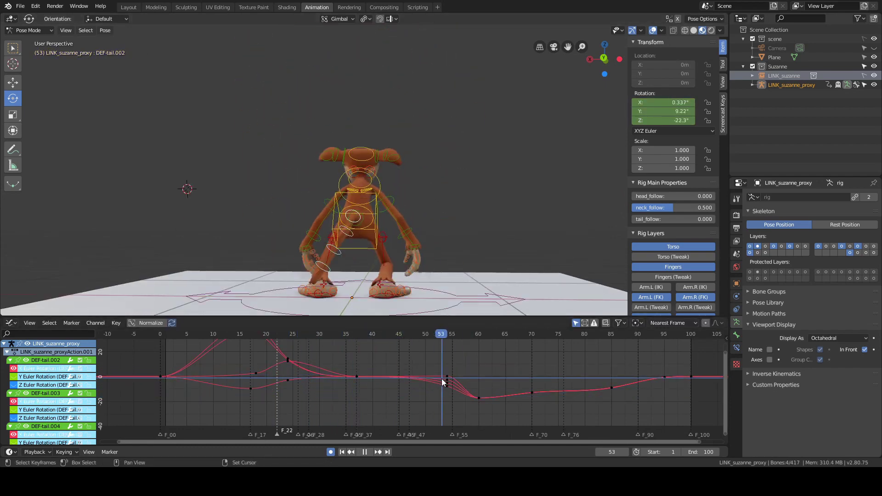
# - Delete the tail bones' X Euler Rotation keyframes around frame 54 and scrub to frame 55
pyautogui.moveTo(440, 370); pyautogui.dragTo(455, 393)
pyautogui.press('Delete')
pyautogui.keyDown('shift'); pyautogui.moveTo(441, 379); pyautogui.dragTo(453, 393, button='right'); pyautogui.keyUp('shift')
# - Hide the tail bones' X curves, show only their Y Euler Rotation curves and fit them in view
pyautogui.click(14, 368)
pyautogui.click(14, 402)
pyautogui.click(14, 434)
pyautogui.scroll(-3, 13, 431)
pyautogui.click(14, 416)
pyautogui.click(14, 425)
pyautogui.click(14, 391)
pyautogui.scroll(2, 13, 367)
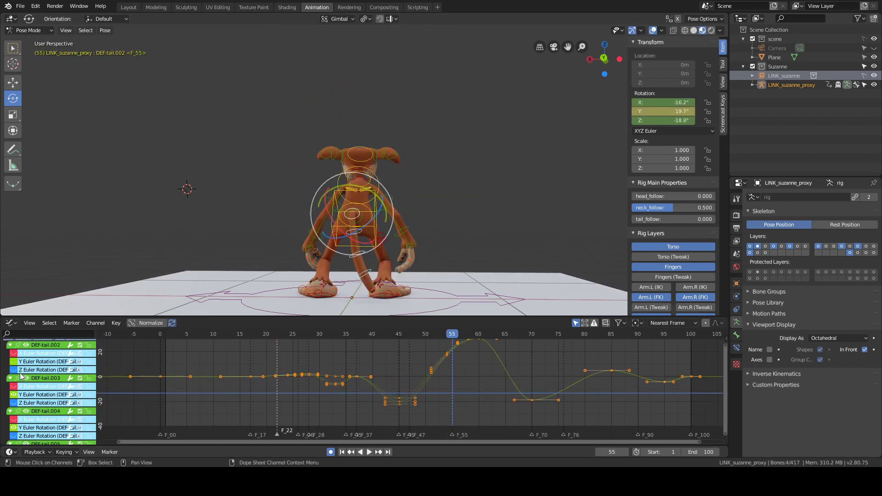
pyautogui.scroll(2, 257, 354)
pyautogui.press('a')
pyautogui.press('Home')
# - Examine the keyframes of DEF-tail.002's Y Euler Rotation curve and scrub the animation back to frame 18
pyautogui.click(448, 358)
pyautogui.scroll(1, 442, 377)
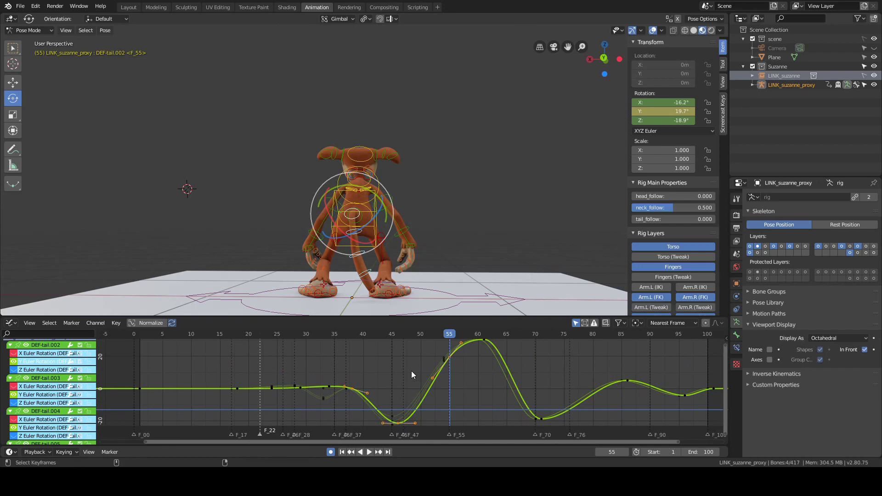
pyautogui.scroll(-2, 387, 379)
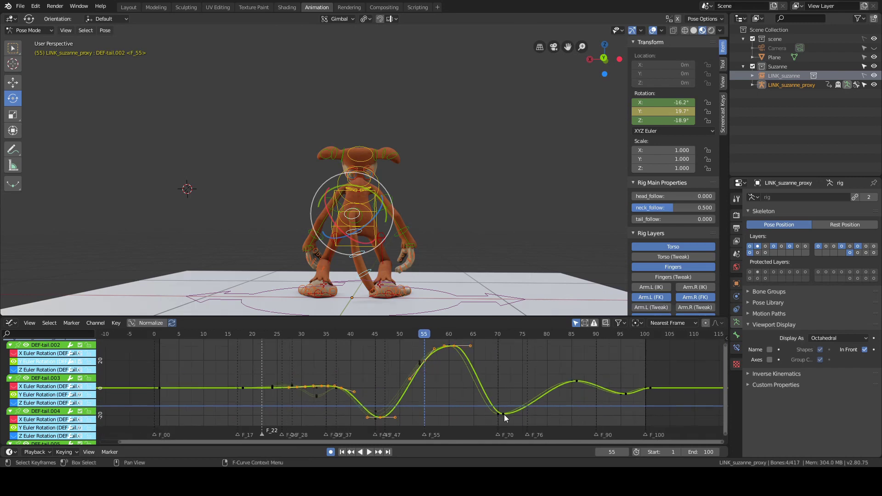
pyautogui.click(614, 374)
pyautogui.press('space')
pyautogui.keyDown('shift'); pyautogui.rightClick(230, 388); pyautogui.keyUp('shift')
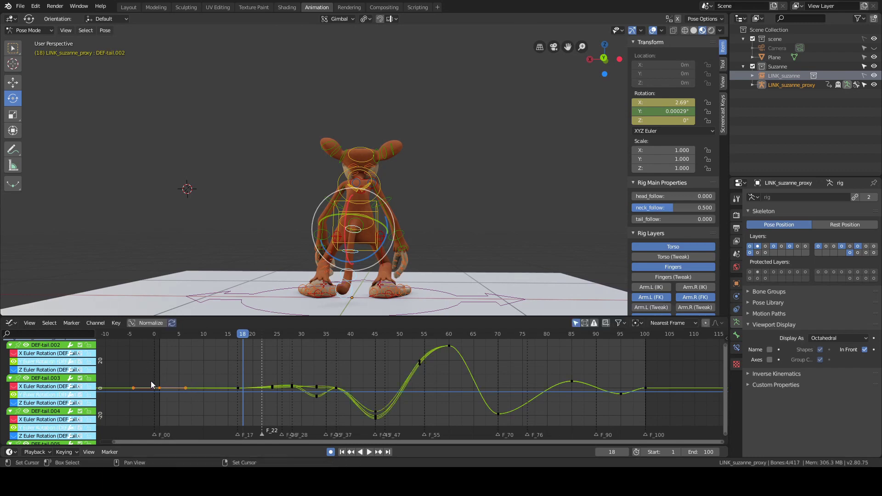
# - Show the tail bones' X Euler Rotation curves alongside the Y curves and scrub to frame 0
pyautogui.press('a')
pyautogui.press('Home')
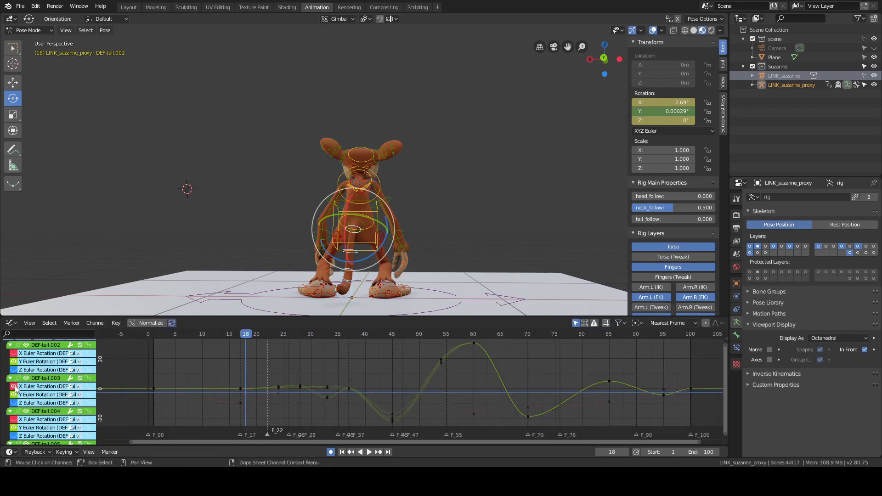
pyautogui.moveTo(13, 355); pyautogui.dragTo(13, 414)
pyautogui.moveTo(14, 381); pyautogui.dragTo(14, 359, button='middle')
pyautogui.moveTo(173, 378); pyautogui.dragTo(272, 374, button='middle')
pyautogui.scroll(10, 263, 377)
pyautogui.keyDown('shift'); pyautogui.rightClick(248, 373); pyautogui.keyUp('shift')
# - Clear the bone selection and reselect the four tail bones DEF-tail.005 to DEF-tail.002 at frame 0
pyautogui.click(408, 213)
pyautogui.press('a')
pyautogui.press('a')
pyautogui.moveTo(354, 212); pyautogui.dragTo(453, 220, button='middle')
pyautogui.scroll(4, 453, 221)
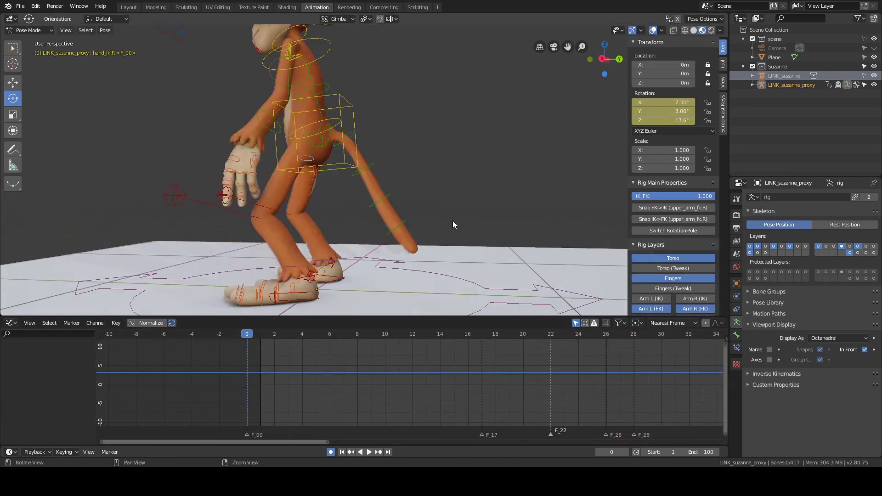
pyautogui.click(426, 258)
pyautogui.keyDown('shift'); pyautogui.click(403, 216); pyautogui.keyUp('shift')
pyautogui.keyDown('shift'); pyautogui.click(375, 173); pyautogui.keyUp('shift')
pyautogui.keyDown('shift'); pyautogui.click(348, 149); pyautogui.keyUp('shift')
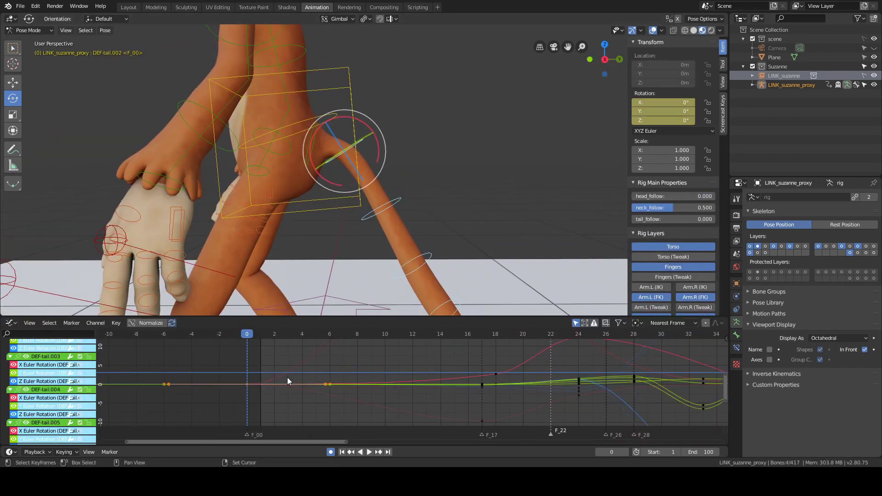
# - Hide the X and Z curves of the tail bones so only Y Euler Rotation shows, and fit the curves in view
pyautogui.scroll(-15, 287, 378)
pyautogui.click(469, 194)
pyautogui.scroll(-1, 469, 194)
pyautogui.hotkey('ctrl', 'z')
pyautogui.click(13, 364)
pyautogui.click(14, 381)
pyautogui.click(14, 415)
pyautogui.click(16, 431)
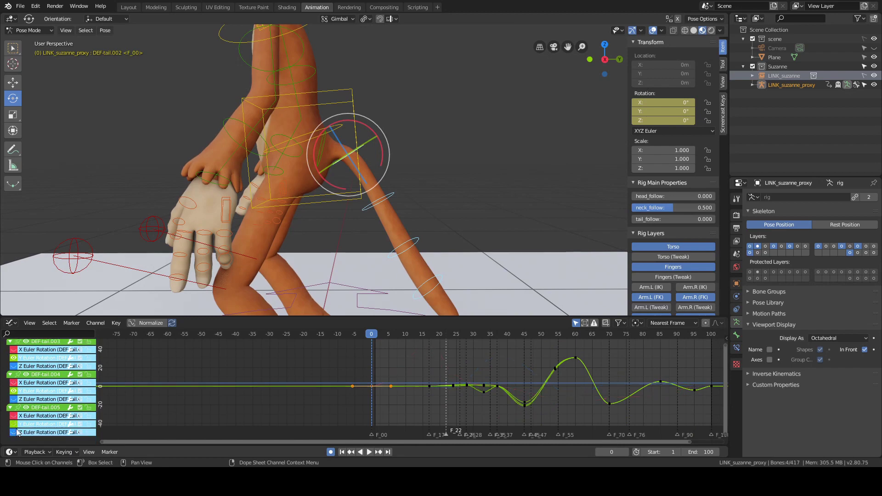
pyautogui.scroll(3, 18, 414)
pyautogui.press('a')
pyautogui.press('Home')
# - Play and scrub the animation around frame 23 to examine the tail's motion from behind
pyautogui.moveTo(396, 184); pyautogui.dragTo(459, 187, button='middle')
pyautogui.press('a')
pyautogui.press('a')
pyautogui.scroll(-4, 413, 377)
pyautogui.moveTo(570, 184); pyautogui.dragTo(443, 191, button='middle')
pyautogui.scroll(-4, 443, 190)
pyautogui.press('space')
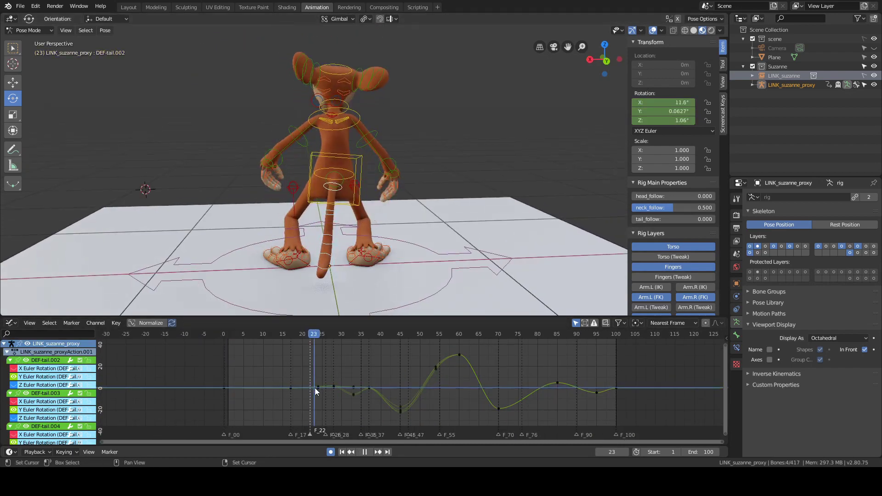
# - Delete the four tail bones' Y Euler Rotation keyframes between frames 24 and 33
pyautogui.moveTo(315, 388); pyautogui.dragTo(318, 387, button='right')
pyautogui.moveTo(312, 396); pyautogui.dragTo(322, 378)
pyautogui.press('Delete')
pyautogui.moveTo(321, 385); pyautogui.dragTo(369, 390, button='right')
pyautogui.keyDown('shift'); pyautogui.moveTo(440, 195); pyautogui.dragTo(448, 253, button='middle'); pyautogui.keyUp('shift')
pyautogui.press('Left')
pyautogui.press('Left')
pyautogui.press('Left')
pyautogui.press('Left')
pyautogui.press('Left')
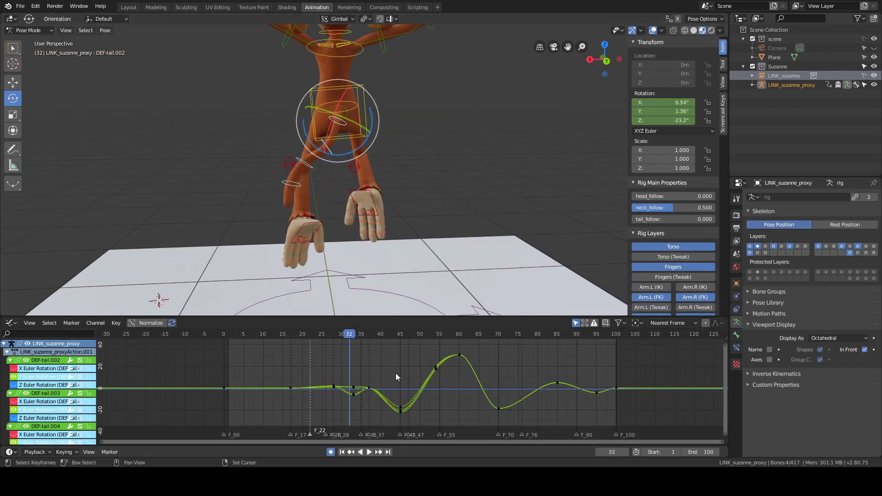
pyautogui.moveTo(318, 382); pyautogui.dragTo(401, 398, button='right')
# - Try deleting the four tail bones' Y Euler Rotation keyframes at frame 45
pyautogui.moveTo(391, 420); pyautogui.dragTo(414, 387)
pyautogui.press('Delete')
pyautogui.hotkey('ctrl', 'z')
pyautogui.moveTo(409, 265); pyautogui.dragTo(514, 253, button='middle')
pyautogui.press('Delete')
pyautogui.hotkey('ctrl', 'z')
pyautogui.moveTo(390, 399)
pyautogui.mouseDown(button='right')
pyautogui.moveTo(384, 409)
pyautogui.moveTo(400, 411)
pyautogui.mouseUp(button='right')
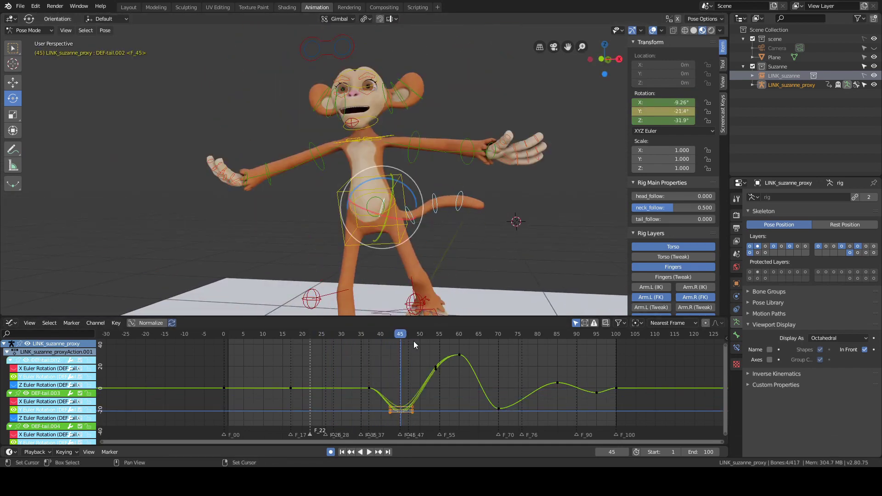
# - Delete the four tail bones' Y Euler Rotation keyframes at frame 54
pyautogui.moveTo(414, 344); pyautogui.dragTo(404, 362, button='right')
pyautogui.moveTo(330, 230); pyautogui.dragTo(467, 215, button='middle')
pyautogui.press('Right')
pyautogui.press('Right')
pyautogui.press('Right')
pyautogui.press('Right')
pyautogui.press('Right')
pyautogui.press('Right')
pyautogui.press('Right')
pyautogui.press('Right')
pyautogui.moveTo(425, 380); pyautogui.dragTo(448, 357)
pyautogui.press('Delete')
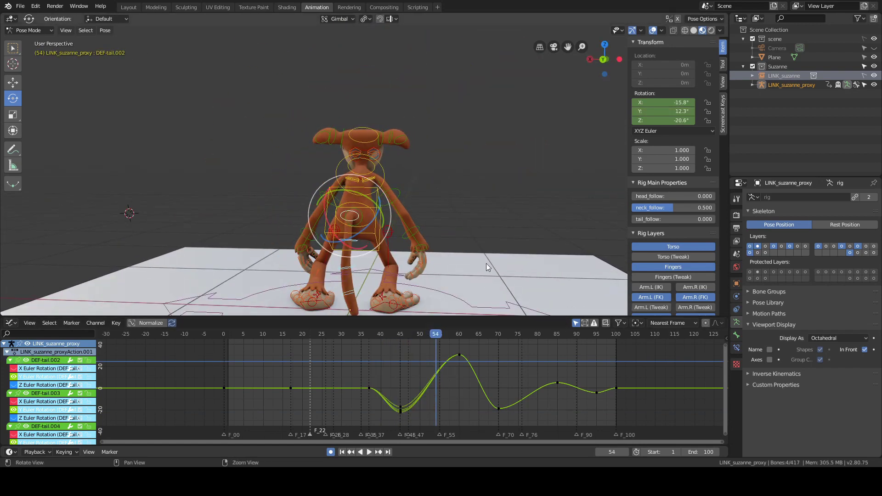
# - Select only the base tail bone DEF-tail.001 and fit its X Euler Rotation curve in view
pyautogui.keyDown('alt'); pyautogui.moveTo(486, 263); pyautogui.dragTo(480, 285); pyautogui.keyUp('alt')
pyautogui.keyDown('shift'); pyautogui.moveTo(446, 396); pyautogui.dragTo(518, 392, button='right'); pyautogui.keyUp('shift')
pyautogui.hotkey('alt', 'a')
pyautogui.scroll(1, 354, 214)
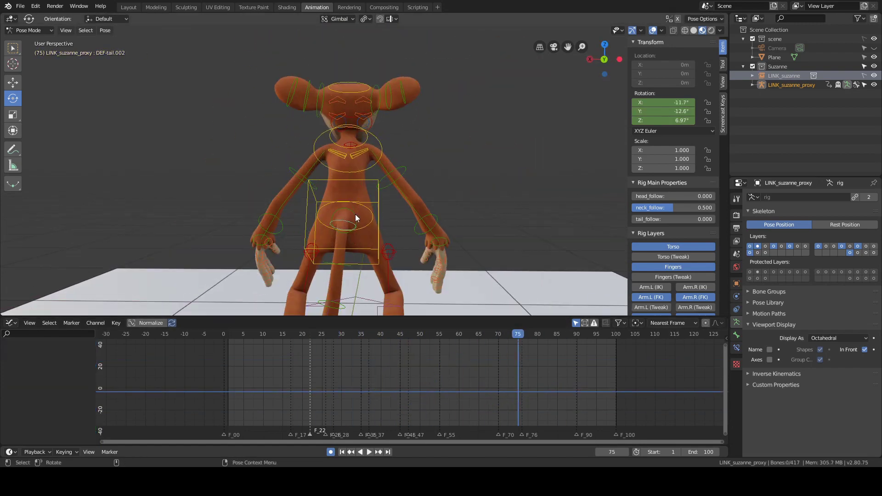
pyautogui.click(355, 214)
pyautogui.press('Home')
pyautogui.keyDown('shift'); pyautogui.moveTo(346, 365); pyautogui.dragTo(315, 377, button='right'); pyautogui.keyUp('shift')
pyautogui.scroll(-1, 446, 268)
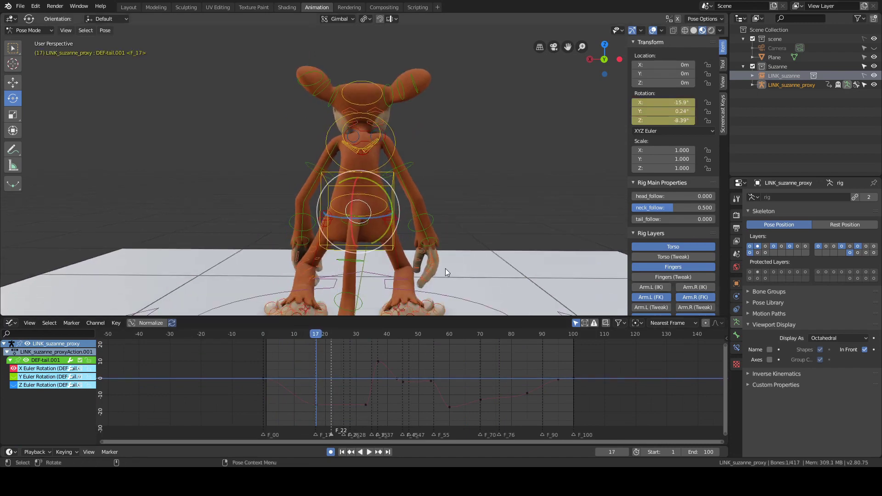
# - Delete the X Euler Rotation keyframe of DEF-tail.001 at frame 17
pyautogui.moveTo(445, 268); pyautogui.dragTo(524, 274, button='middle')
pyautogui.keyDown('shift'); pyautogui.moveTo(329, 391); pyautogui.dragTo(366, 349, button='right'); pyautogui.keyUp('shift')
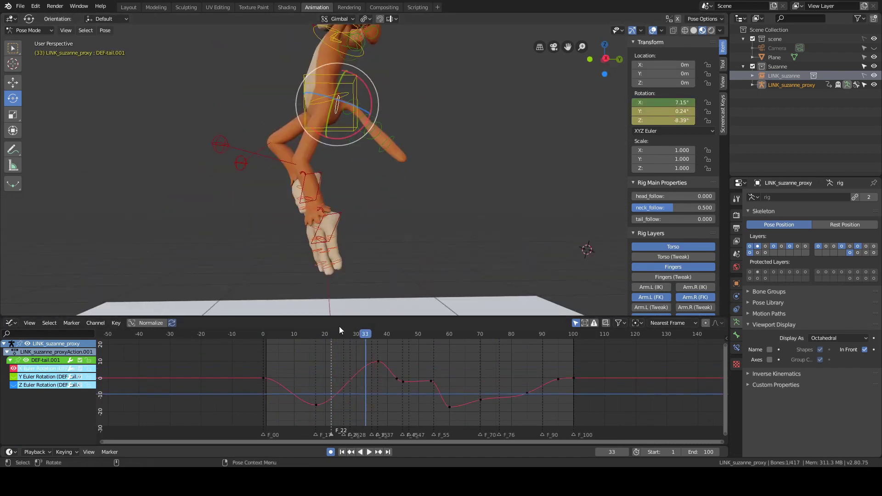
pyautogui.keyDown('shift'); pyautogui.moveTo(315, 378); pyautogui.dragTo(315, 403, button='right'); pyautogui.keyUp('shift')
pyautogui.hotkey('ctrl', 'v')
pyautogui.click(316, 404)
pyautogui.press('Delete')
pyautogui.keyDown('shift'); pyautogui.moveTo(425, 251); pyautogui.dragTo(420, 209, button='middle'); pyautogui.keyUp('shift')
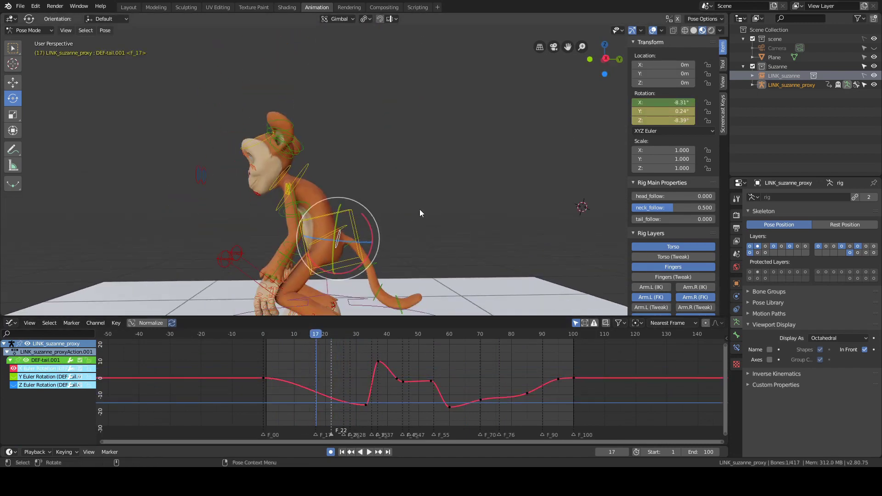
# - Delete the X Euler Rotation keyframes of DEF-tail.001 at frames 43 and 45
pyautogui.keyDown('shift'); pyautogui.moveTo(315, 398); pyautogui.dragTo(375, 399, button='right'); pyautogui.keyUp('shift')
pyautogui.keyDown('shift'); pyautogui.moveTo(407, 223); pyautogui.dragTo(363, 280, button='middle'); pyautogui.keyUp('shift')
pyautogui.keyDown('shift'); pyautogui.moveTo(368, 389); pyautogui.dragTo(424, 393, button='right'); pyautogui.keyUp('shift')
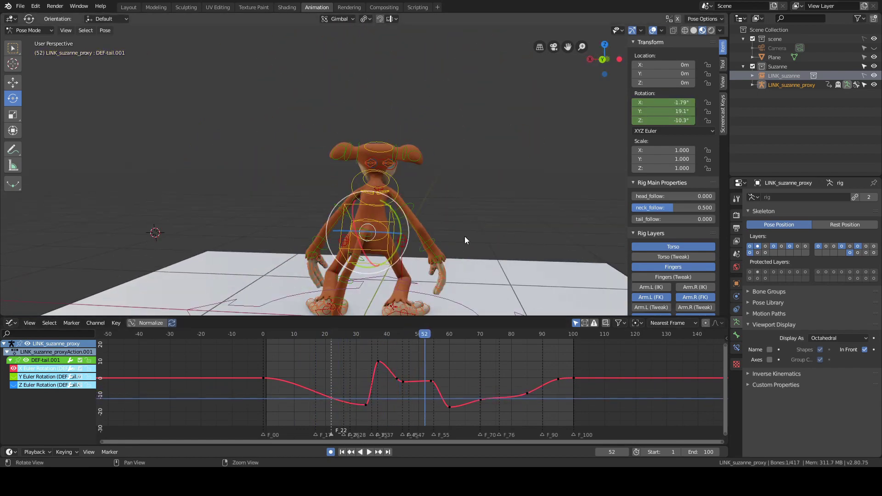
pyautogui.press('Left')
pyautogui.press('Left')
pyautogui.moveTo(465, 237); pyautogui.dragTo(409, 236, button='middle')
pyautogui.keyDown('shift'); pyautogui.moveTo(421, 391); pyautogui.dragTo(399, 391, button='right'); pyautogui.keyUp('shift')
pyautogui.moveTo(390, 369); pyautogui.dragTo(408, 389)
pyautogui.press('x')
pyautogui.click(408, 380)
# - Try deleting the X Euler Rotation keyframe of DEF-tail.001 at frame 54
pyautogui.moveTo(416, 238); pyautogui.dragTo(404, 239, button='middle')
pyautogui.keyDown('shift'); pyautogui.moveTo(402, 369); pyautogui.dragTo(431, 369, button='right'); pyautogui.keyUp('shift')
pyautogui.moveTo(464, 236); pyautogui.dragTo(473, 252, button='middle')
pyautogui.click(431, 380)
pyautogui.press('x')
pyautogui.hotkey('ctrl', 'z')
pyautogui.moveTo(420, 249); pyautogui.dragTo(340, 244, button='middle')
pyautogui.keyDown('shift'); pyautogui.moveTo(431, 375); pyautogui.dragTo(499, 376, button='right'); pyautogui.keyUp('shift')
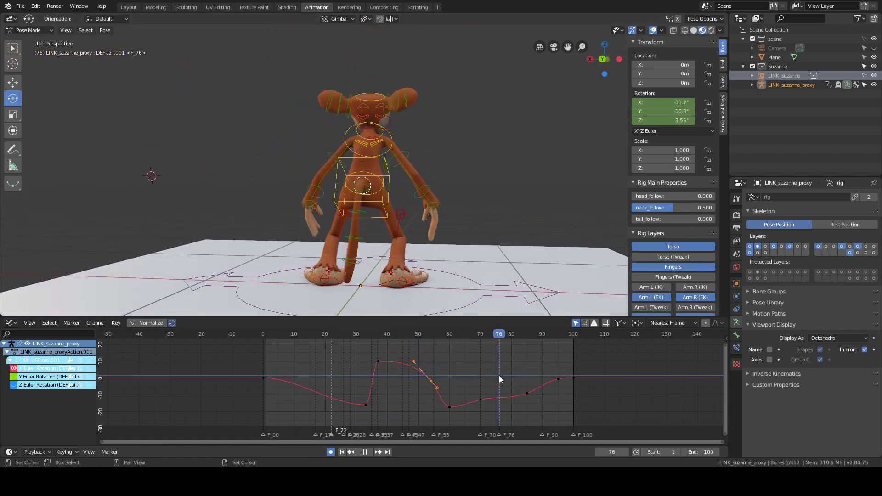
# - Show only the Y Euler Rotation curve of DEF-tail.001 and scrub through the jump to frame 62
pyautogui.click(15, 368)
pyautogui.keyDown('ctrl'); pyautogui.moveTo(248, 372); pyautogui.dragTo(375, 360, button='middle'); pyautogui.keyUp('ctrl')
pyautogui.click(13, 376)
pyautogui.moveTo(375, 359); pyautogui.dragTo(526, 371, button='right')
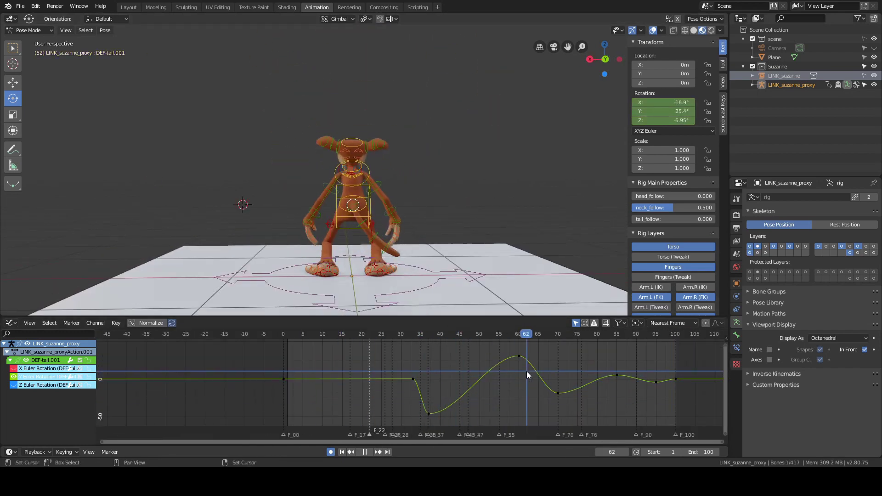
# - Isolate the Z Euler Rotation curve of DEF-tail.001, fit it in view and delete its keyframe at frame 33
pyautogui.click(15, 376)
pyautogui.press('Home')
pyautogui.press('space')
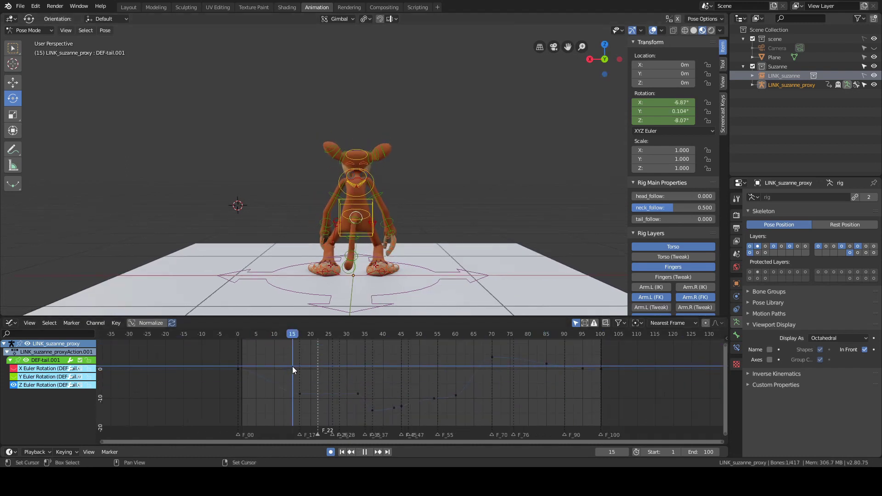
pyautogui.press('Escape')
pyautogui.moveTo(285, 381); pyautogui.dragTo(306, 412)
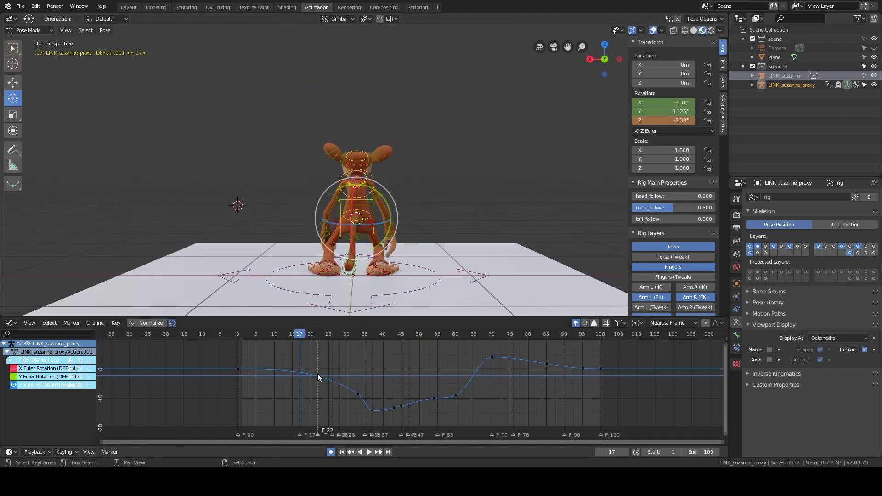
pyautogui.click(358, 394)
pyautogui.press('Delete')
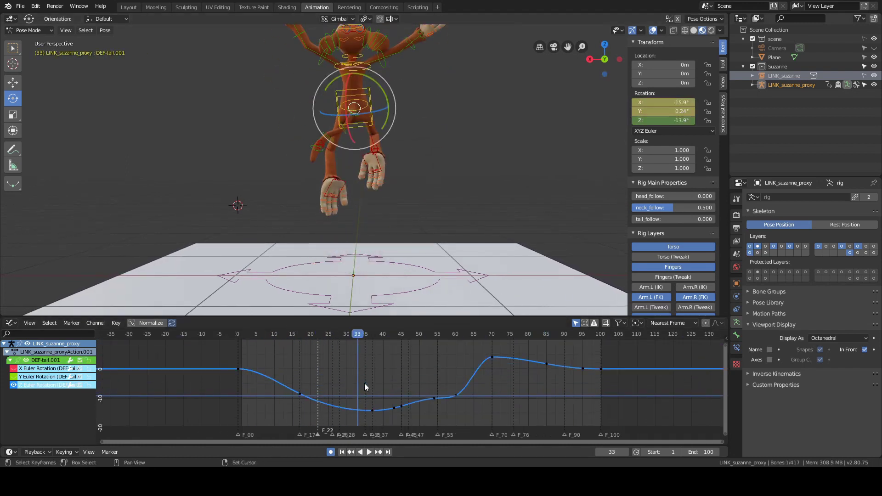
# - Delete the Z Euler Rotation keyframes of DEF-tail.001 from frame 43 through frame 60
pyautogui.moveTo(398, 396); pyautogui.dragTo(456, 404, button='right')
pyautogui.moveTo(460, 413); pyautogui.dragTo(391, 377)
pyautogui.press('x')
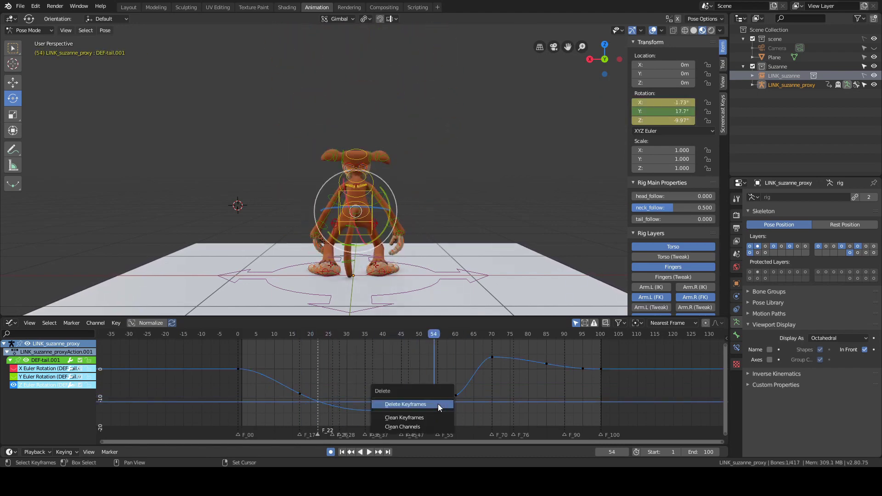
pyautogui.click(437, 404)
# - Delete the Z Euler Rotation keyframes of DEF-tail.001 at frames 17, 85 and 95
pyautogui.moveTo(465, 388); pyautogui.dragTo(545, 382, button='right')
pyautogui.press('space')
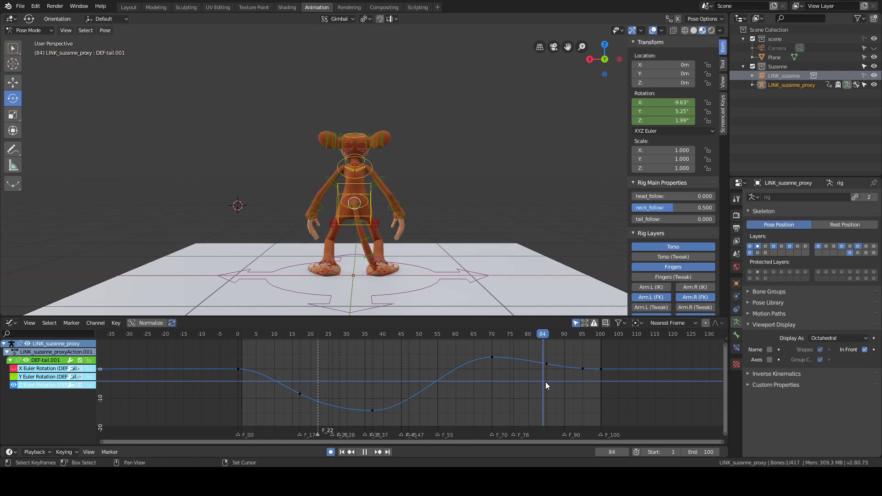
pyautogui.hotkey('shift', 'Left')
pyautogui.press('space')
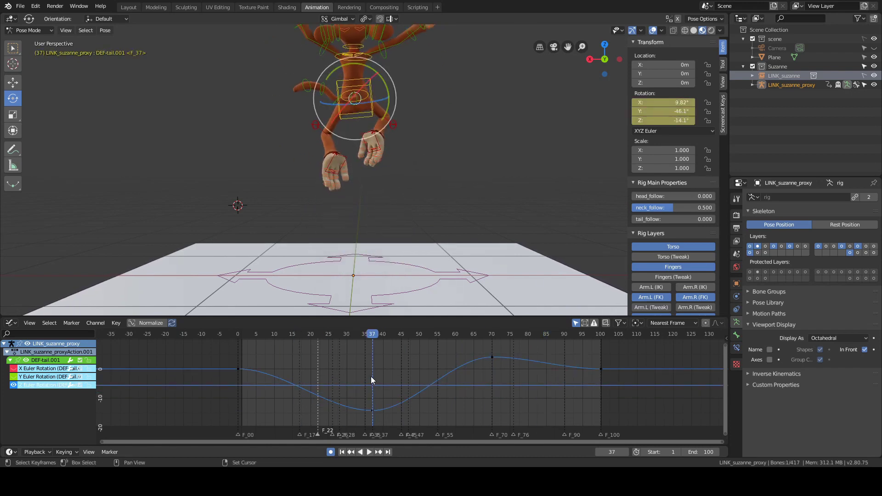
pyautogui.press('Escape')
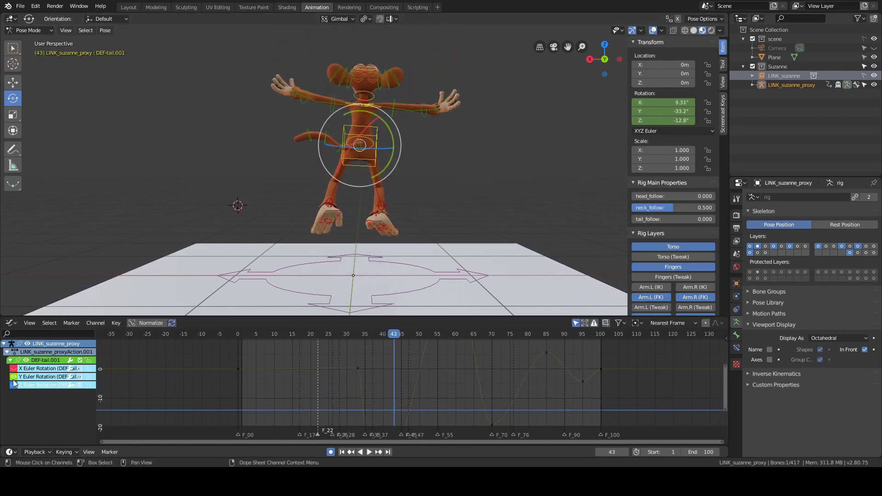
# - Isolate the Y curve of DEF-tail.001, lengthen the outgoing handle at frame 37 and shorten the incoming handle at frame 60
pyautogui.click(14, 381)
pyautogui.press('Home')
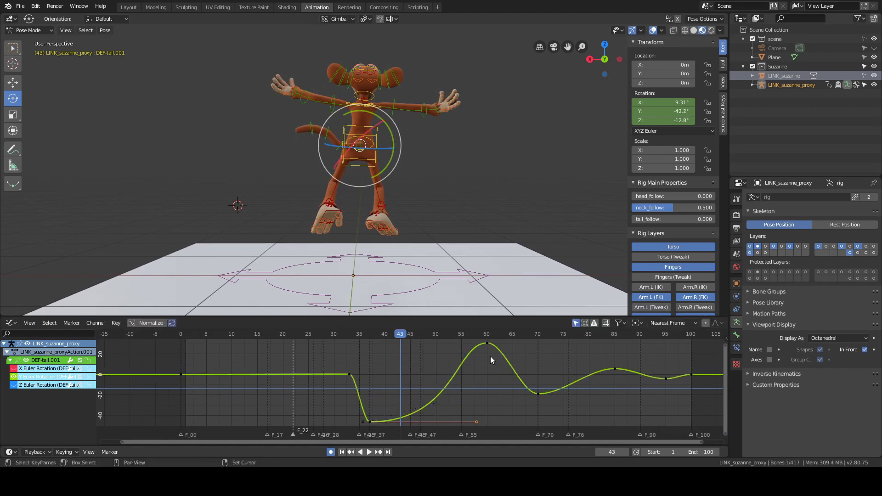
pyautogui.moveTo(368, 401); pyautogui.dragTo(420, 400, button='right')
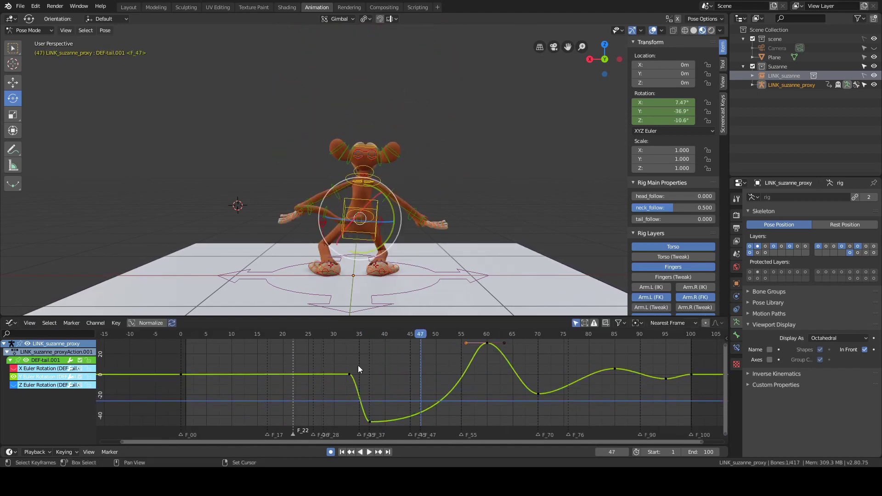
# - Show only the X Euler Rotation curve of DEF-tail.001 and scrub to frame 48 in side view
pyautogui.click(14, 368)
pyautogui.keyDown('shift'); pyautogui.moveTo(357, 369); pyautogui.dragTo(370, 370, button='right'); pyautogui.keyUp('shift')
pyautogui.moveTo(368, 221); pyautogui.dragTo(471, 222, button='middle')
pyautogui.keyDown('shift'); pyautogui.moveTo(371, 385); pyautogui.dragTo(426, 386, button='right'); pyautogui.keyUp('shift')
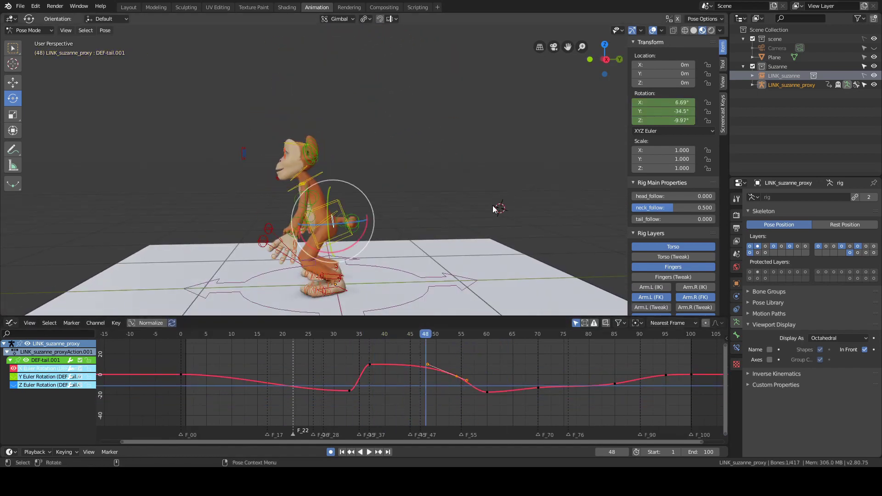
# - Switch back to the Y curve and examine the tail's swing from behind with the viewport overlays hidden
pyautogui.press('space')
pyautogui.moveTo(493, 205); pyautogui.dragTo(354, 175, button='middle')
pyautogui.rightClick(374, 363)
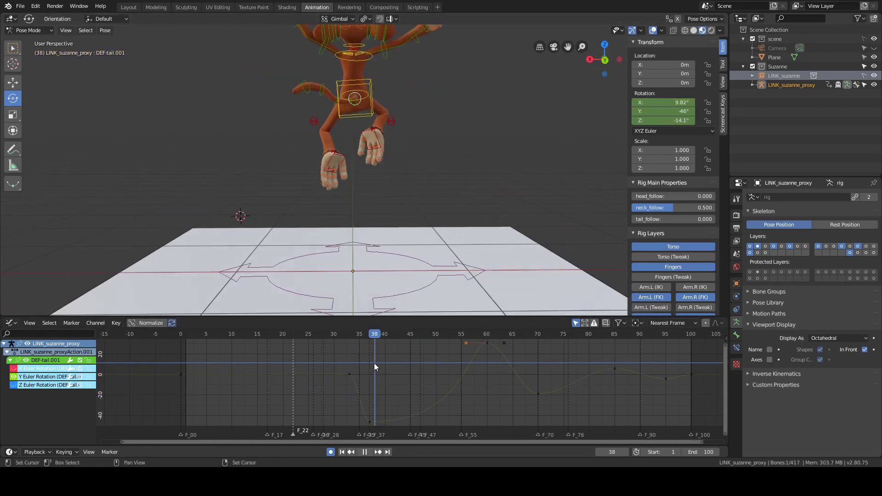
pyautogui.press('space')
pyautogui.moveTo(374, 363); pyautogui.dragTo(407, 365, button='right')
pyautogui.scroll(3, 509, 156)
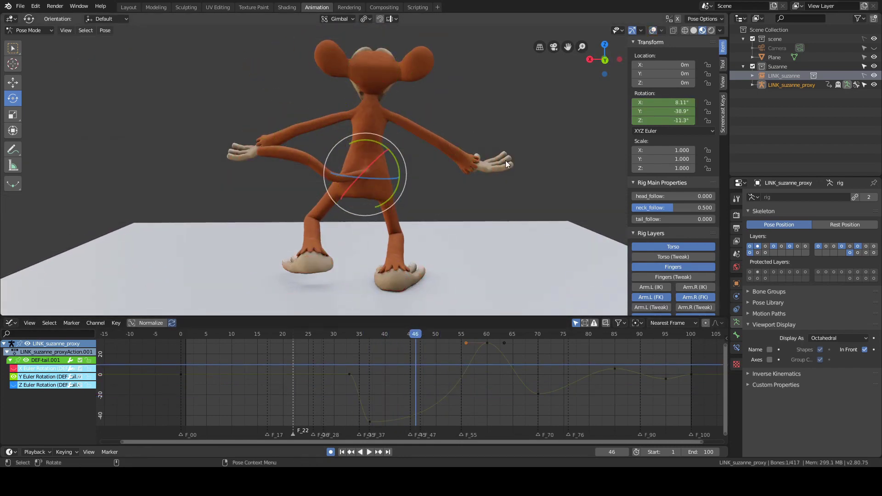
pyautogui.rightClick(357, 356)
pyautogui.scroll(-3, 451, 210)
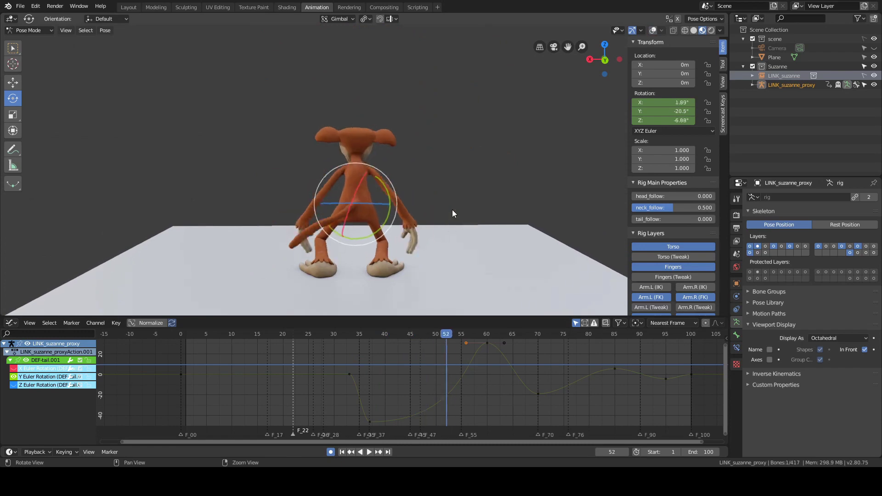
pyautogui.keyDown('alt'); pyautogui.scroll(6, 452, 210); pyautogui.keyUp('alt')
pyautogui.keyDown('alt'); pyautogui.scroll(-3, 453, 209); pyautogui.keyUp('alt')
# - Restore the viewport overlays and select the five tail bones DEF-tail.001 to DEF-tail.005
pyautogui.hotkey('alt', 'shift', 'z')
pyautogui.click(471, 146)
pyautogui.keyDown('alt'); pyautogui.moveTo(470, 145); pyautogui.dragTo(387, 170); pyautogui.keyUp('alt')
pyautogui.scroll(5, 387, 174)
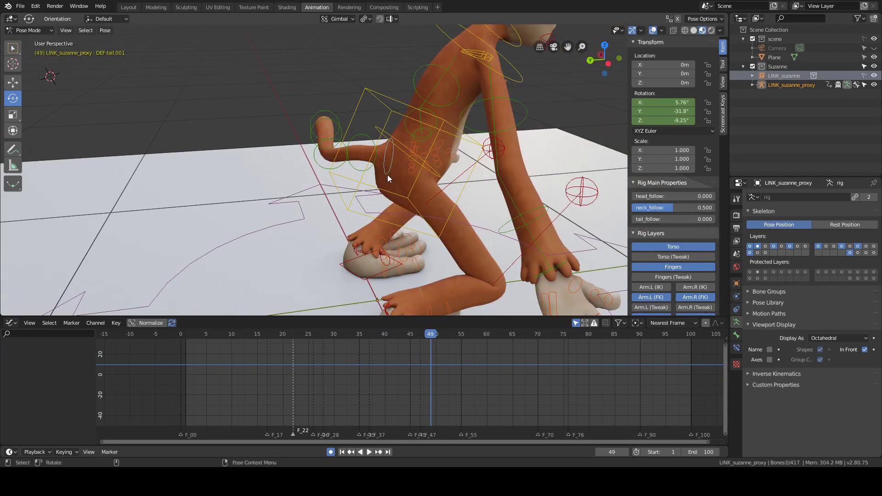
pyautogui.click(404, 174)
pyautogui.press('w')
pyautogui.click(403, 172)
pyautogui.keyDown('shift'); pyautogui.click(363, 166); pyautogui.keyUp('shift')
pyautogui.keyDown('shift'); pyautogui.click(327, 165); pyautogui.keyUp('shift')
pyautogui.keyDown('alt'); pyautogui.moveTo(317, 161); pyautogui.dragTo(474, 156); pyautogui.keyUp('alt')
pyautogui.scroll(-5, 373, 170)
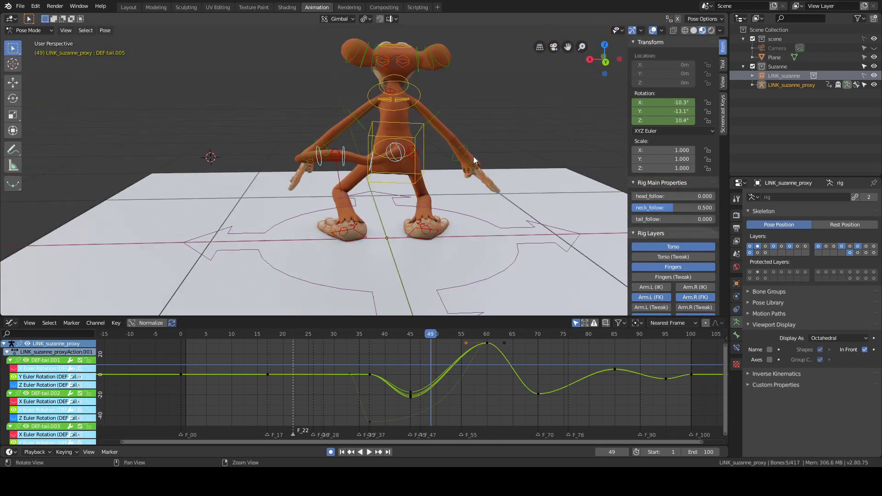
# - Show the X, Y and Z Euler Rotation curves of all five tail bones
pyautogui.keyDown('alt'); pyautogui.moveTo(473, 157); pyautogui.dragTo(429, 175, button='right'); pyautogui.keyUp('alt')
pyautogui.keyDown('alt'); pyautogui.scroll(7, 429, 174); pyautogui.keyUp('alt')
pyautogui.keyDown('alt'); pyautogui.moveTo(429, 175); pyautogui.dragTo(425, 166); pyautogui.keyUp('alt')
pyautogui.keyDown('alt'); pyautogui.scroll(2, 425, 165); pyautogui.keyUp('alt')
pyautogui.keyDown('alt'); pyautogui.scroll(-7, 425, 165); pyautogui.keyUp('alt')
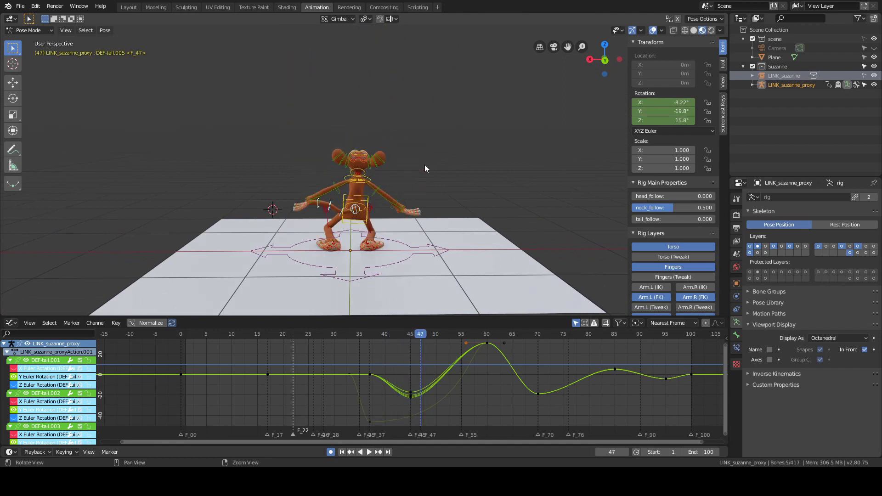
pyautogui.keyDown('alt'); pyautogui.scroll(-5, 425, 165); pyautogui.keyUp('alt')
pyautogui.click(13, 368)
pyautogui.click(14, 401)
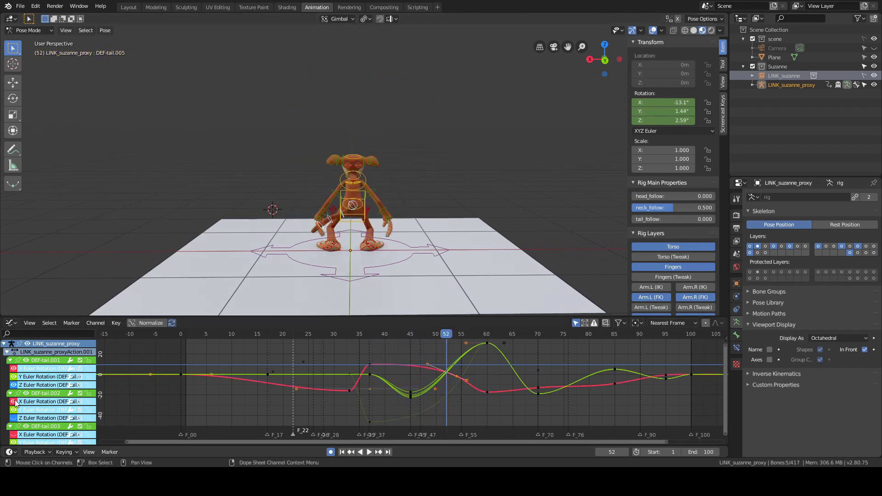
pyautogui.scroll(-3, 16, 409)
pyautogui.scroll(2, 40, 410)
# - Move the tail bones' rotation keyframes from frame 60 to frame 57
pyautogui.click(448, 351)
pyautogui.moveTo(448, 351); pyautogui.dragTo(447, 366, button='middle')
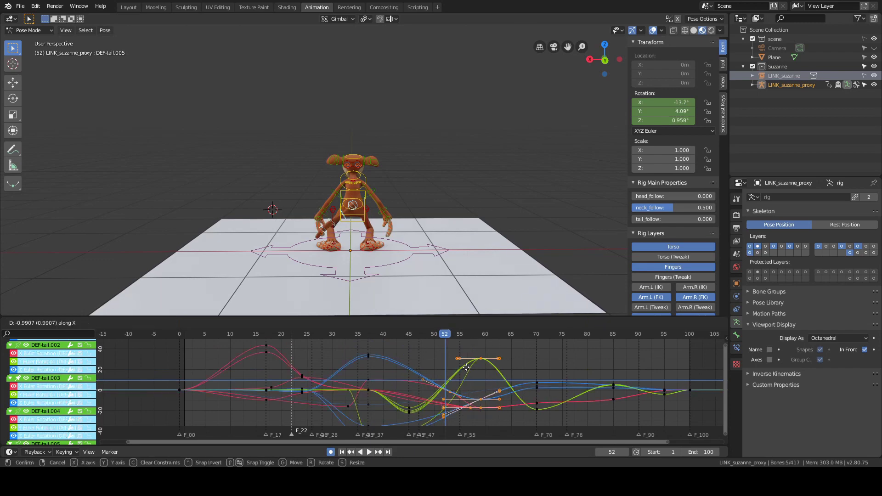
pyautogui.click(455, 374)
# - Play and scrub around frames 48 to 51 to examine the retimed tail swing from behind
pyautogui.moveTo(444, 381)
pyautogui.mouseDown(button='right')
pyautogui.moveTo(402, 381)
pyautogui.moveTo(427, 380)
pyautogui.mouseUp(button='right')
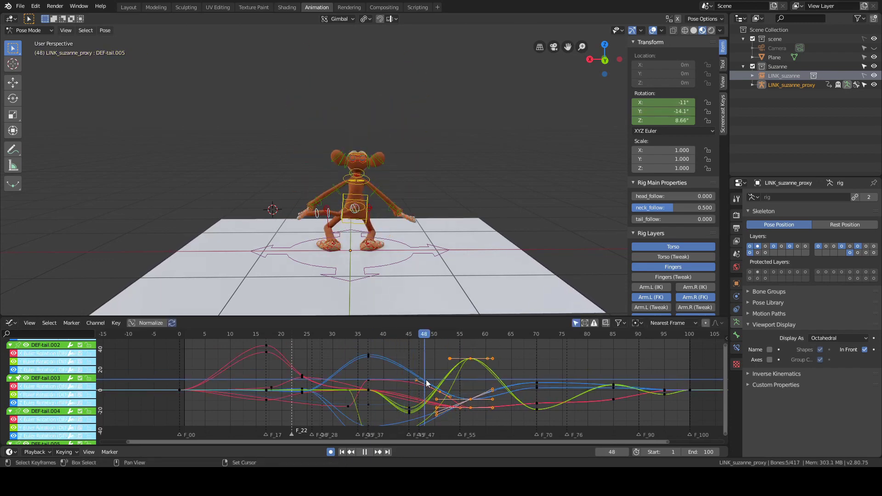
pyautogui.moveTo(412, 382); pyautogui.dragTo(429, 374, button='right')
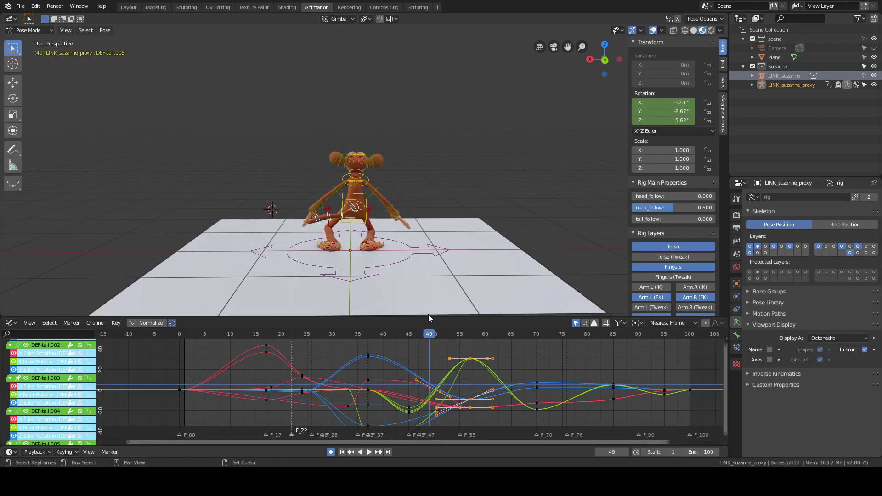
pyautogui.scroll(4, 343, 231)
pyautogui.moveTo(402, 404); pyautogui.dragTo(465, 407, button='right')
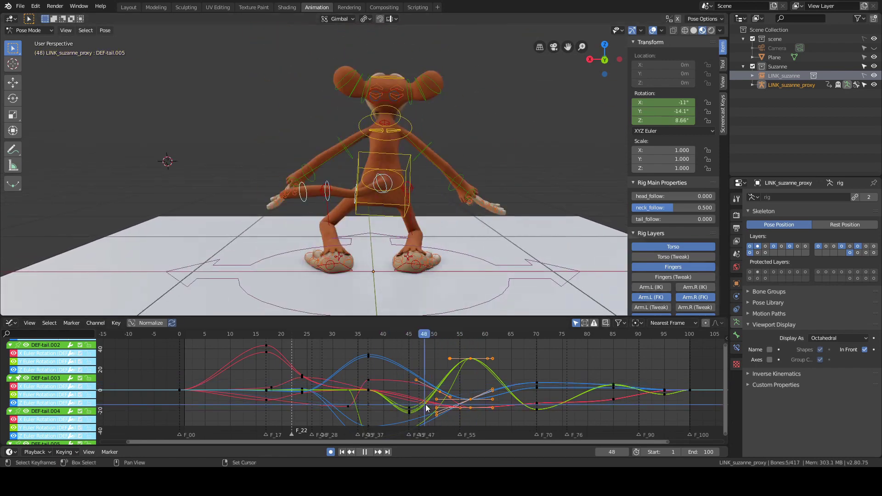
pyautogui.press('Escape')
pyautogui.press('space')
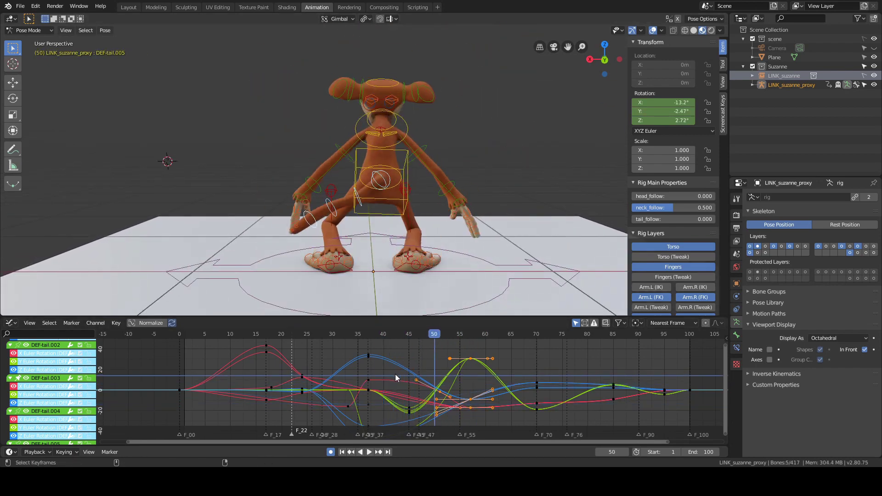
pyautogui.press('space')
# - Annotate a curved stroke over the tail at frame 51 to sketch its intended shape
pyautogui.click(12, 149)
pyautogui.moveTo(350, 224); pyautogui.dragTo(283, 223)
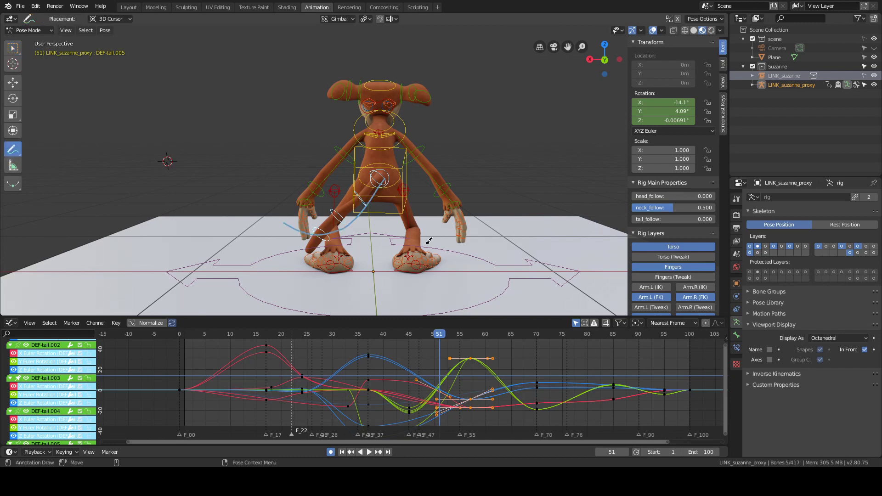
pyautogui.hotkey('ctrl', 'z')
pyautogui.press('w')
# - Select the base tail bone DEF-tail.001 at frame 50 and view the tail at an angle
pyautogui.press('Left')
pyautogui.click(391, 178)
pyautogui.scroll(4, 385, 167)
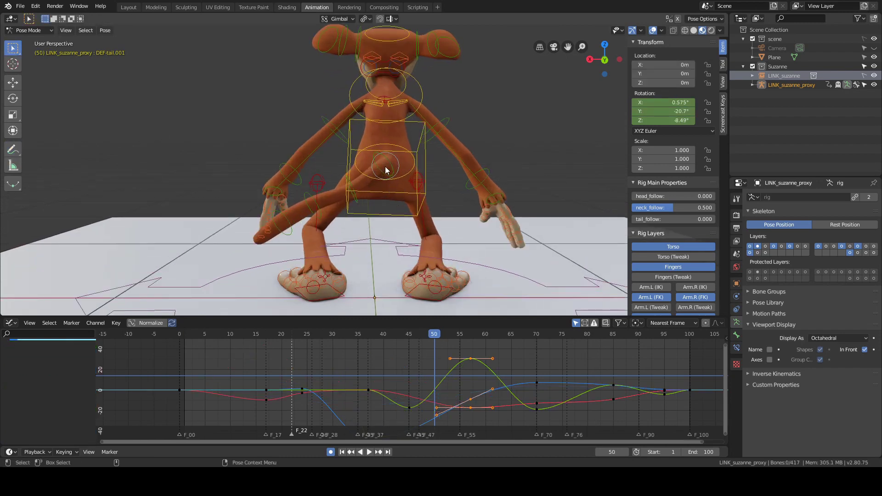
pyautogui.click(357, 186)
pyautogui.moveTo(408, 180); pyautogui.dragTo(385, 171, button='middle')
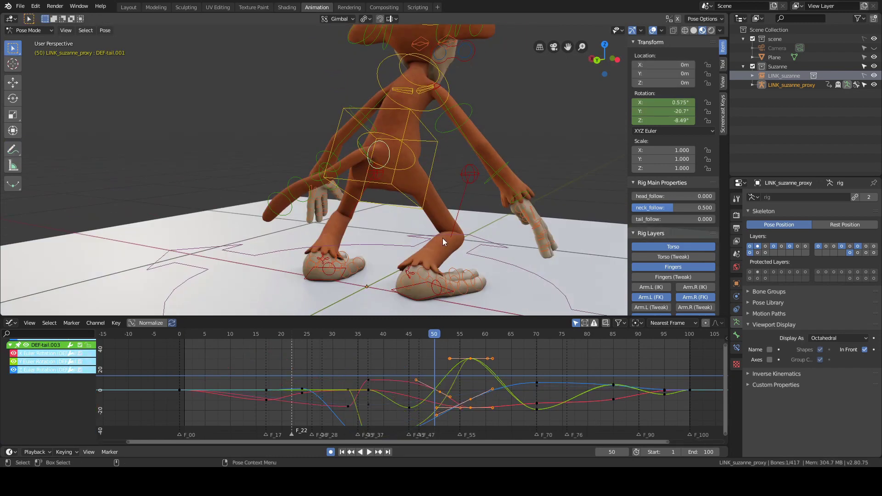
# - Move DEF-tail.001's X Euler rotation keyframe from frame 51 to frame 50 and view the monkey from behind
pyautogui.press('Right')
pyautogui.click(415, 356)
pyautogui.click(439, 391)
pyautogui.press('Left')
pyautogui.press('Left')
pyautogui.press('Right')
pyautogui.press('g')
pyautogui.click(434, 382)
pyautogui.moveTo(391, 214); pyautogui.dragTo(431, 221, button='middle')
pyautogui.press('g')
pyautogui.rightClick(432, 364)
# - Rotate the base tail bone DEF-tail.001 at frame 50 to about 0.8° on Y so the tail hangs down
pyautogui.click(13, 98)
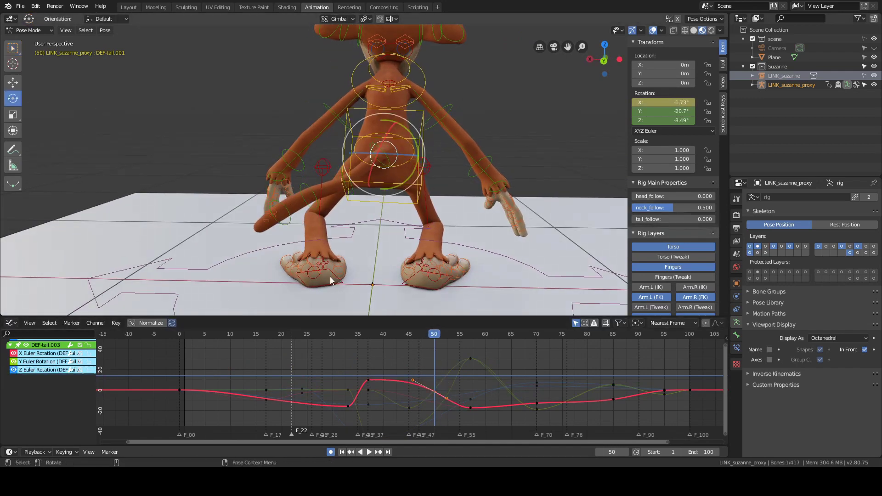
pyautogui.moveTo(400, 183); pyautogui.dragTo(420, 174)
pyautogui.click(393, 160)
# - Rotate DEF-tail.004 and the tail's tip bone at frame 50 to curl the tail's end outward to the side
pyautogui.click(340, 239)
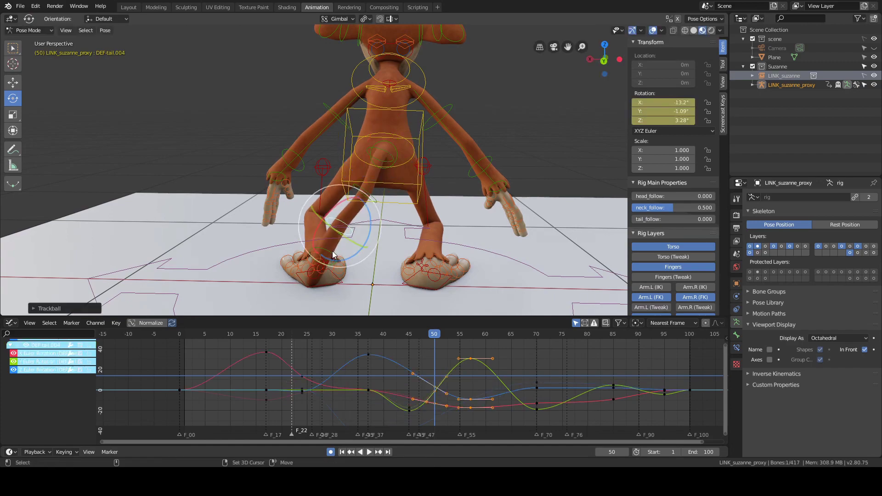
pyautogui.moveTo(332, 251)
pyautogui.keyDown('alt'); pyautogui.mouseDown(button='right')
pyautogui.moveTo(301, 296)
pyautogui.moveTo(322, 258)
pyautogui.mouseUp(button='right'); pyautogui.keyUp('alt')
pyautogui.keyDown('shift'); pyautogui.click(300, 297); pyautogui.keyUp('shift')
pyautogui.moveTo(361, 220); pyautogui.dragTo(454, 222)
pyautogui.moveTo(452, 222); pyautogui.dragTo(448, 238)
pyautogui.keyDown('alt'); pyautogui.moveTo(449, 238); pyautogui.dragTo(386, 235); pyautogui.keyUp('alt')
pyautogui.keyDown('alt'); pyautogui.moveTo(386, 234); pyautogui.dragTo(414, 263, button='right'); pyautogui.keyUp('alt')
# - Select the base tail bone DEF-tail.001 and show only its X Euler Rotation curve
pyautogui.click(383, 165)
pyautogui.scroll(3, 42, 377)
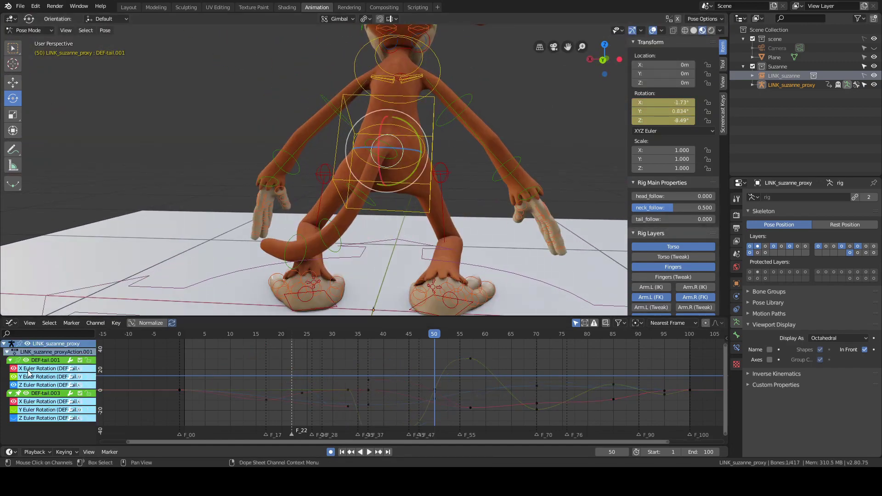
pyautogui.keyDown('alt'); pyautogui.moveTo(510, 152); pyautogui.dragTo(459, 148); pyautogui.keyUp('alt')
pyautogui.click(459, 148)
pyautogui.click(18, 361)
pyautogui.keyDown('alt'); pyautogui.moveTo(396, 193); pyautogui.dragTo(425, 191); pyautogui.keyUp('alt')
pyautogui.click(385, 161)
pyautogui.click(14, 369)
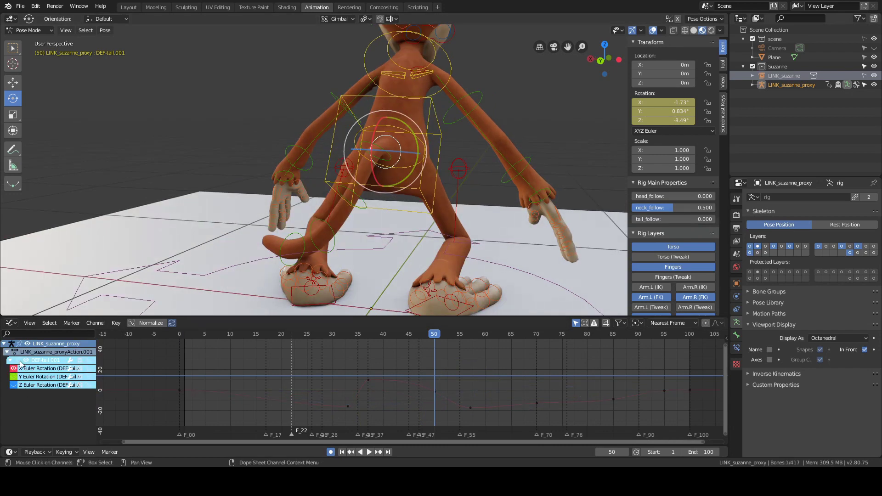
pyautogui.click(18, 360)
pyautogui.click(523, 167)
pyautogui.click(475, 108)
pyautogui.click(292, 238)
pyautogui.click(18, 361)
pyautogui.click(385, 160)
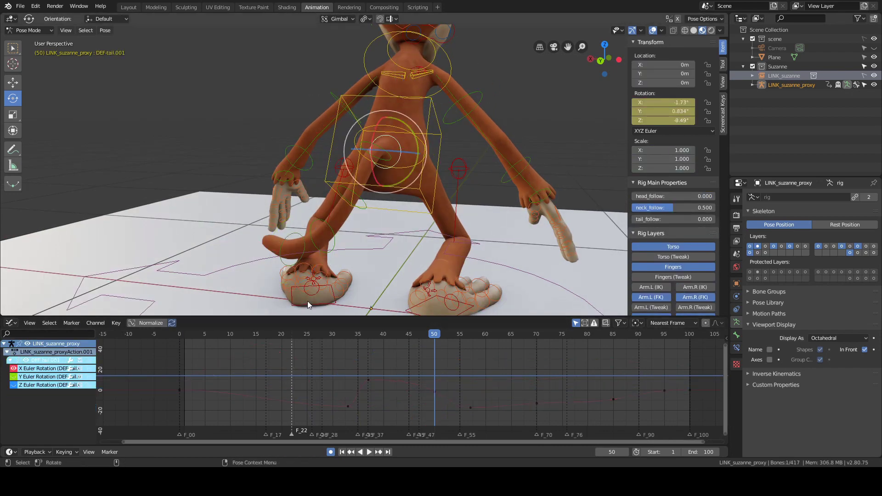
# - Delete DEF-tail.001's X and Y Euler rotation keyframes at frame 50
pyautogui.click(41, 369)
pyautogui.press('Delete')
pyautogui.click(13, 369)
pyautogui.click(13, 377)
pyautogui.scroll(-1, 399, 346)
pyautogui.moveTo(418, 385)
pyautogui.mouseDown(button='middle')
pyautogui.moveTo(399, 345)
pyautogui.moveTo(413, 381)
pyautogui.mouseUp(button='middle')
pyautogui.click(415, 363)
pyautogui.press('Delete')
pyautogui.hotkey('ctrl', 'z')
pyautogui.scroll(-2, 420, 373)
pyautogui.press('Delete')
# - Shorten the right handle of DEF-tail.001's Y Euler rotation keyframe at frame 37
pyautogui.click(364, 420)
pyautogui.click(452, 420)
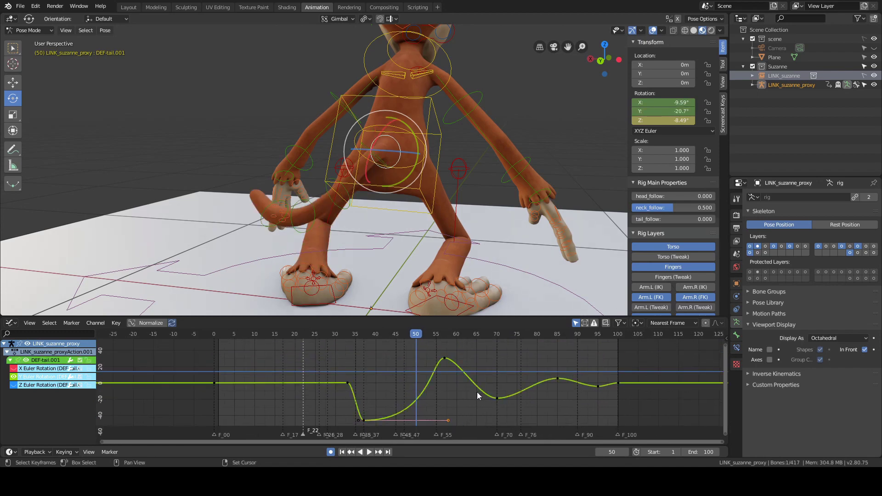
pyautogui.press('s')
pyautogui.click(399, 399)
pyautogui.moveTo(470, 213); pyautogui.dragTo(487, 219, button='middle')
# - Isolate DEF-tail.001's Z Euler Rotation curve and delete its keyframe at frame 50
pyautogui.click(14, 385)
pyautogui.click(14, 376)
pyautogui.click(416, 390)
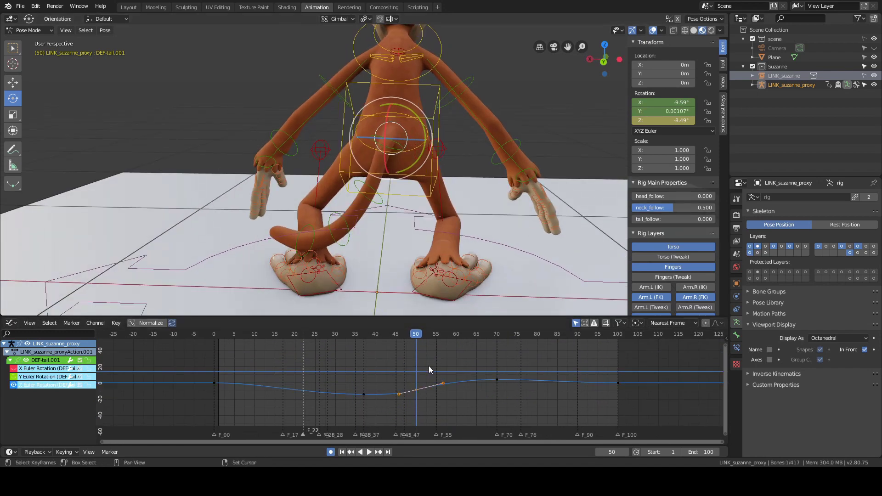
pyautogui.press('Delete')
# - Delete DEF-tail.002's X, Y and Z Euler rotation keyframes at frame 50
pyautogui.click(393, 148)
pyautogui.click(394, 149)
pyautogui.click(416, 393)
pyautogui.press('Delete')
pyautogui.click(14, 377)
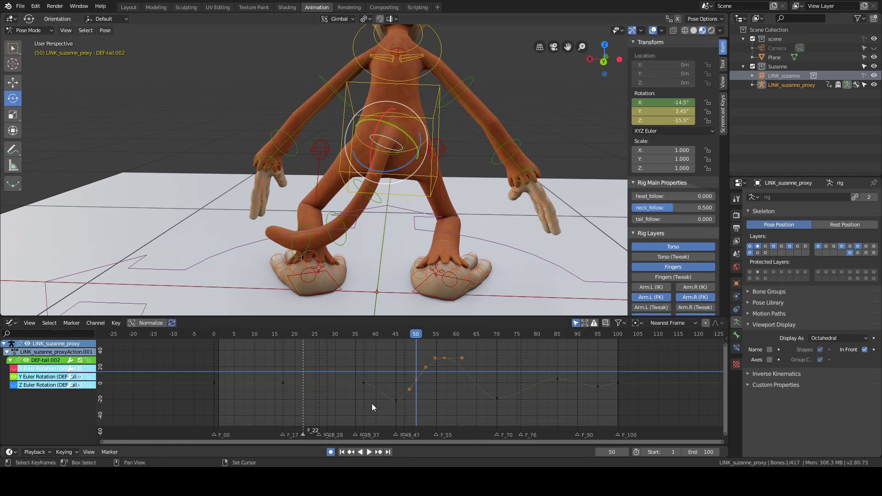
pyautogui.click(416, 380)
pyautogui.press('Delete')
pyautogui.click(13, 385)
pyautogui.click(14, 377)
pyautogui.click(416, 395)
pyautogui.press('Delete')
# - Delete DEF-tail.004's Y Euler rotation keyframe at frame 50
pyautogui.click(355, 210)
pyautogui.click(355, 211)
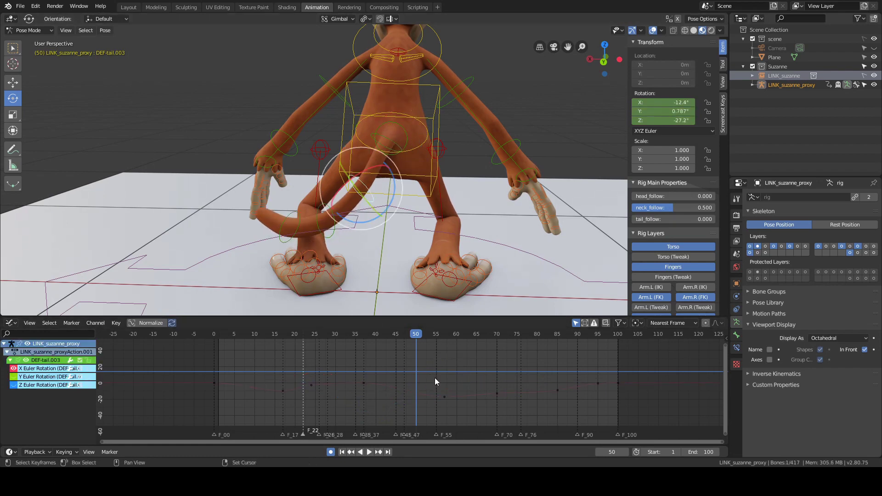
pyautogui.click(416, 385)
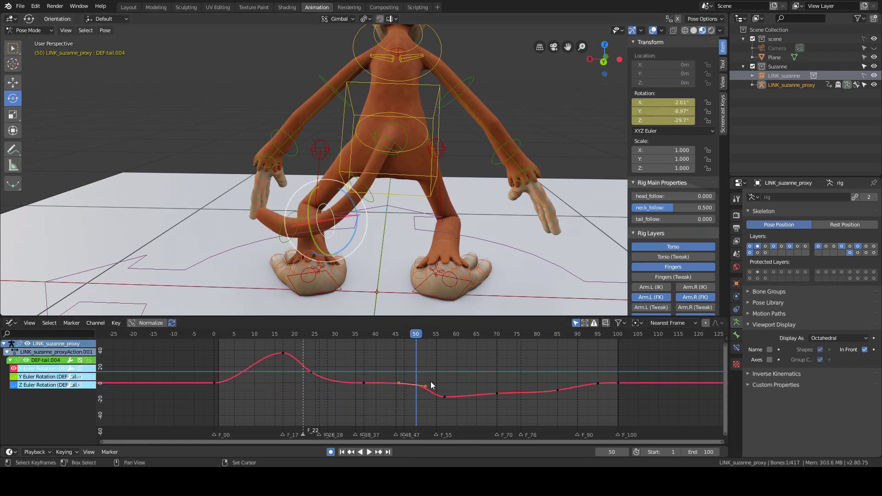
pyautogui.press('Delete')
pyautogui.hotkey('ctrl', 'z')
pyautogui.click(14, 369)
pyautogui.click(14, 377)
pyautogui.click(416, 390)
pyautogui.press('Delete')
pyautogui.click(14, 378)
pyautogui.click(14, 385)
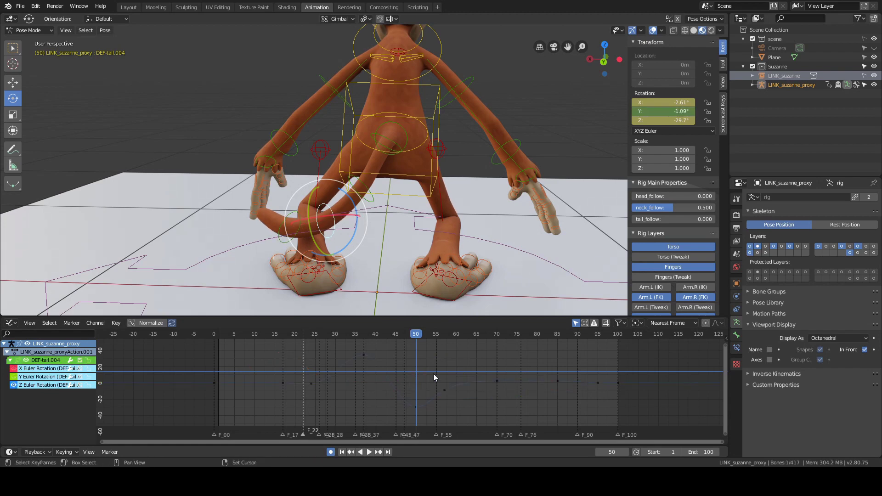
pyautogui.click(416, 406)
pyautogui.press('Delete')
# - Delete DEF-tail.005's Y Euler rotation keyframe at frame 50
pyautogui.click(279, 240)
pyautogui.click(13, 368)
pyautogui.click(14, 377)
pyautogui.click(416, 384)
pyautogui.press('Delete')
pyautogui.click(14, 377)
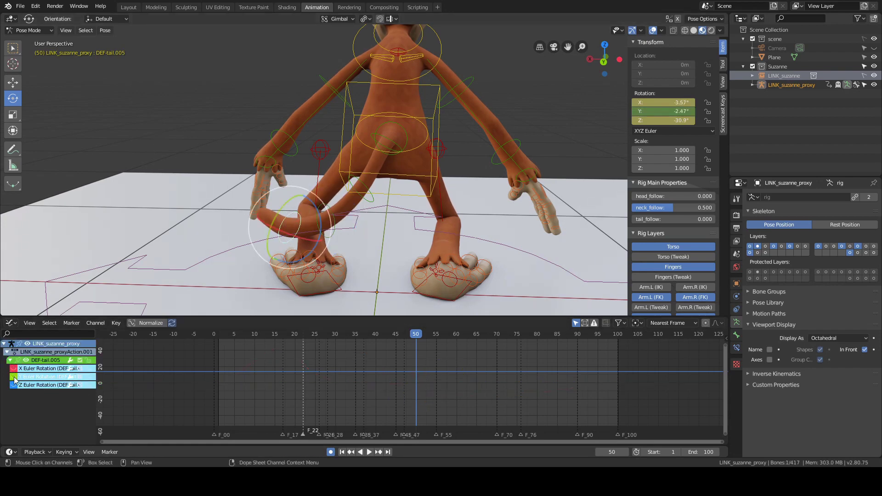
# - Play the jump with overlays hidden and examine the tail's swing around frames 47 to 53 from behind and the side
pyautogui.hotkey('alt', 'a')
pyautogui.scroll(-4, 543, 105)
pyautogui.click(653, 30)
pyautogui.moveTo(414, 379); pyautogui.dragTo(340, 380, button='right')
pyautogui.scroll(-2, 454, 246)
pyautogui.press('space')
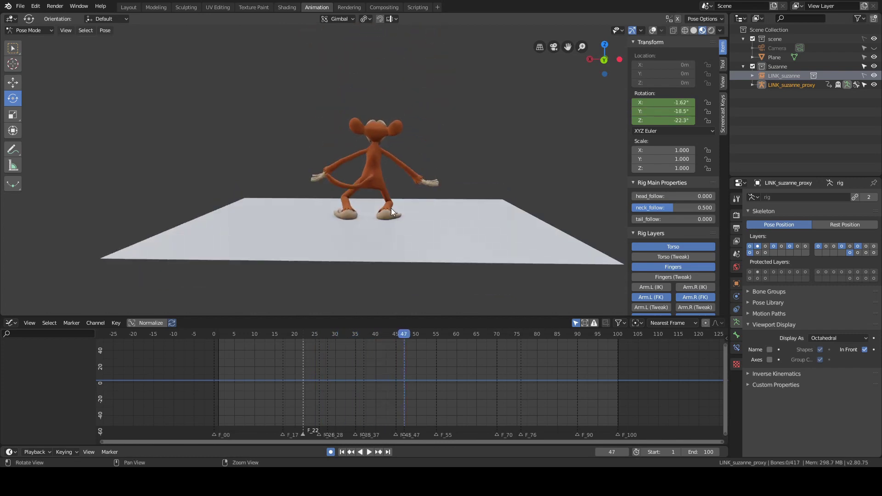
pyautogui.moveTo(391, 207); pyautogui.dragTo(427, 169, button='middle')
pyautogui.click(653, 30)
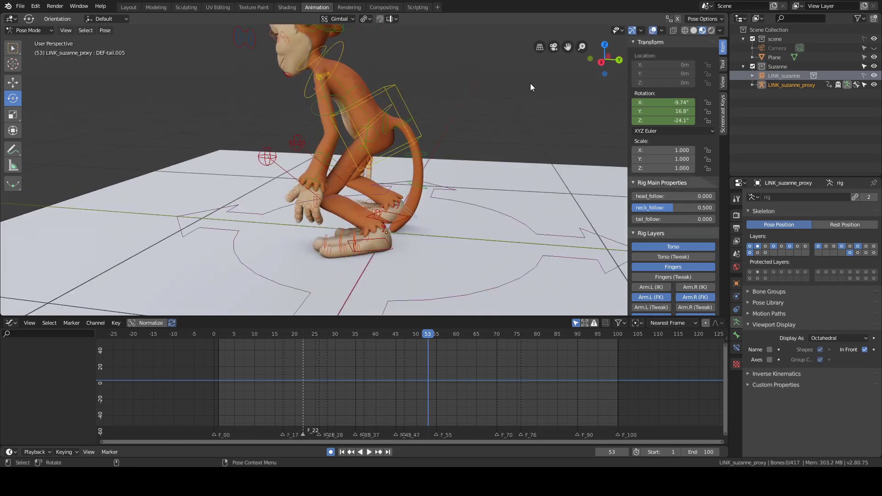
# - Delete DEF-tail.002's X Euler rotation keyframes at frames 57 and 37
pyautogui.moveTo(469, 103); pyautogui.dragTo(491, 108, button='middle')
pyautogui.click(404, 122)
pyautogui.click(13, 386)
pyautogui.click(14, 369)
pyautogui.press('g')
pyautogui.press('y')
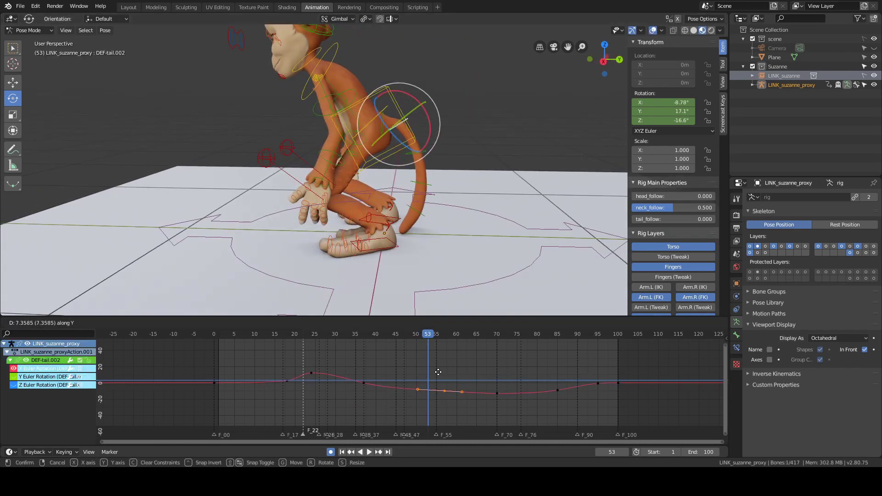
pyautogui.click(438, 371)
pyautogui.press('Delete')
pyautogui.rightClick(363, 391)
pyautogui.click(366, 384)
pyautogui.press('Delete')
# - Scrub through the jump from behind with overlays hidden, stepping on from frame 39 to examine the tail's motion
pyautogui.scroll(-4, 368, 384)
pyautogui.moveTo(376, 383); pyautogui.dragTo(395, 382, button='right')
pyautogui.click(653, 31)
pyautogui.moveTo(595, 193); pyautogui.dragTo(495, 193, button='middle')
pyautogui.moveTo(359, 392); pyautogui.dragTo(375, 404, button='right')
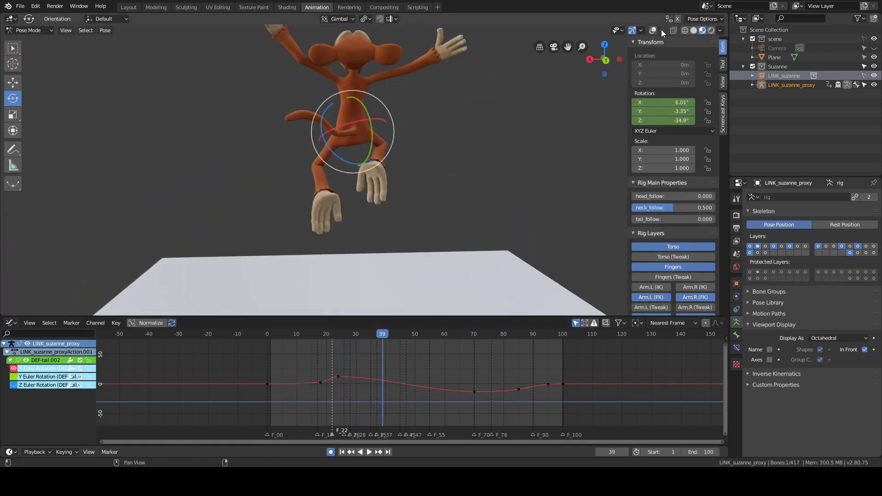
pyautogui.press('Right')
pyautogui.press('Right')
pyautogui.press('Right')
pyautogui.press('Right')
pyautogui.press('Right')
pyautogui.press('Right')
pyautogui.press('Right')
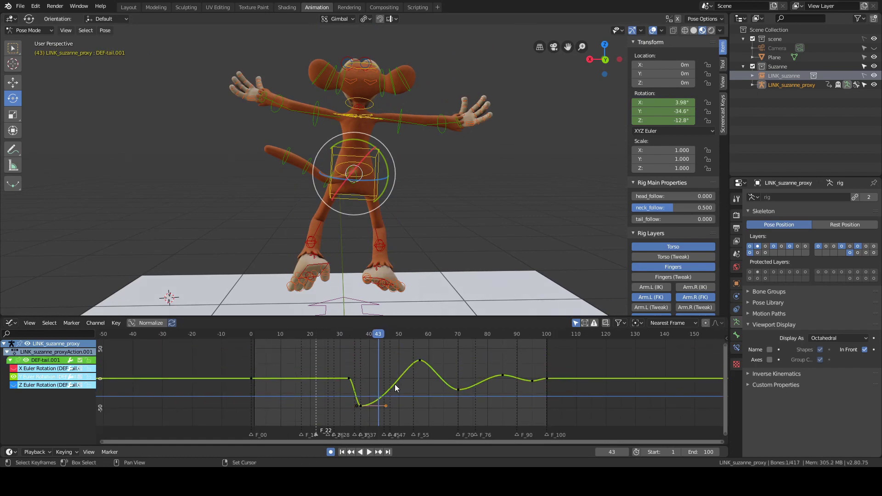
# - Lengthen the right handle of DEF-tail.001's Y rotation keyframe at frame 37 and delete the keyframe at frame 33
pyautogui.press('s')
pyautogui.click(445, 384)
pyautogui.keyDown('shift'); pyautogui.moveTo(369, 403); pyautogui.dragTo(351, 411, button='right'); pyautogui.keyUp('shift')
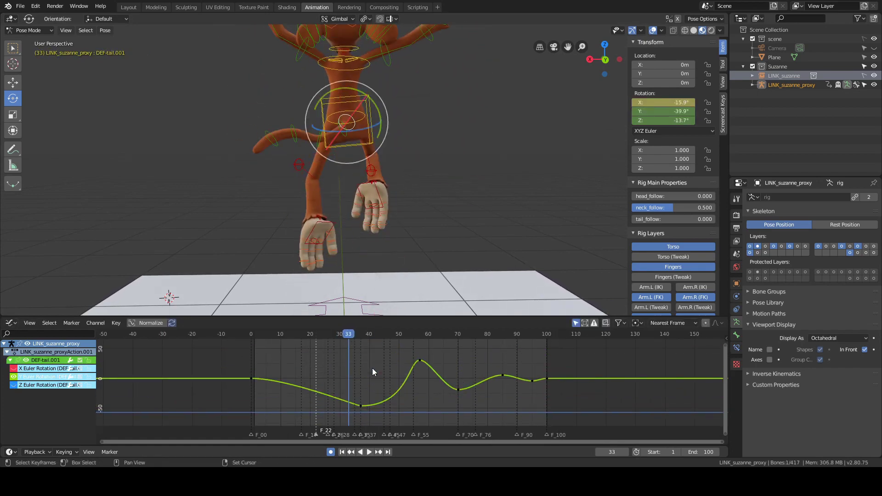
pyautogui.hotkey('ctrl', 'z')
pyautogui.press('x')
pyautogui.click(371, 368)
pyautogui.keyDown('shift'); pyautogui.moveTo(343, 384); pyautogui.dragTo(366, 391, button='right'); pyautogui.keyUp('shift')
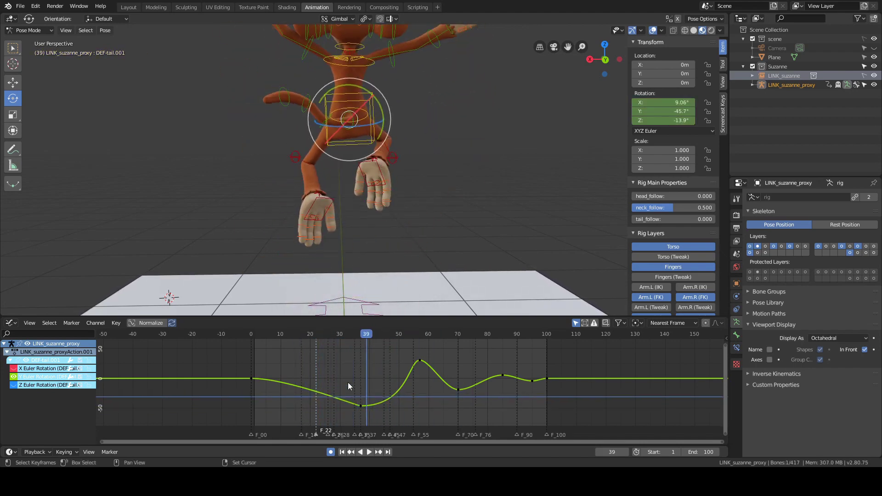
# - Select DEF-tail.003, DEF-tail.004 and DEF-tail.005 together and display their Z Euler Rotation curves
pyautogui.scroll(3, 331, 184)
pyautogui.moveTo(322, 184); pyautogui.dragTo(279, 178, button='middle')
pyautogui.scroll(2, 279, 177)
pyautogui.click(271, 163)
pyautogui.moveTo(262, 207); pyautogui.dragTo(259, 207)
pyautogui.hotkey('ctrl', 'z')
pyautogui.scroll(-1, 257, 193)
pyautogui.keyDown('shift'); pyautogui.click(247, 138); pyautogui.keyUp('shift')
pyautogui.keyDown('shift'); pyautogui.click(204, 133); pyautogui.keyUp('shift')
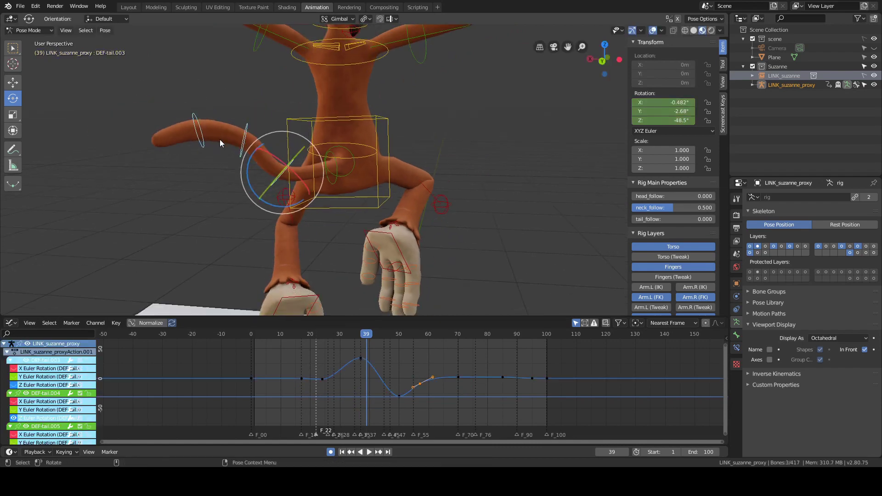
pyautogui.scroll(-2, 29, 411)
pyautogui.scroll(2, 28, 416)
pyautogui.scroll(-2, 27, 423)
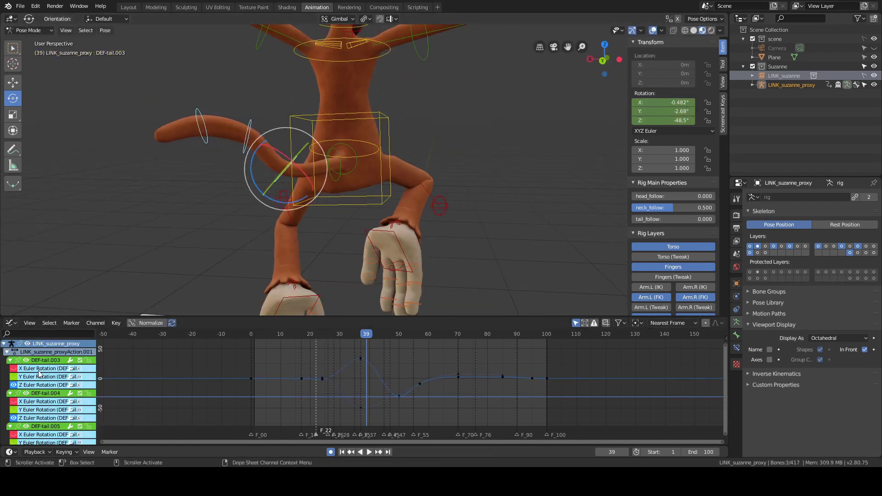
# - Select the three tail bones' Z rotation keyframes at frame 37 and make scaling pivot on each keyframe's own center
pyautogui.moveTo(349, 342); pyautogui.dragTo(368, 408)
pyautogui.keyDown('shift'); pyautogui.moveTo(366, 374); pyautogui.dragTo(372, 377, button='right'); pyautogui.keyUp('shift')
pyautogui.press('s')
pyautogui.rightClick(392, 376)
pyautogui.press('.')
pyautogui.click(392, 416)
pyautogui.press('s')
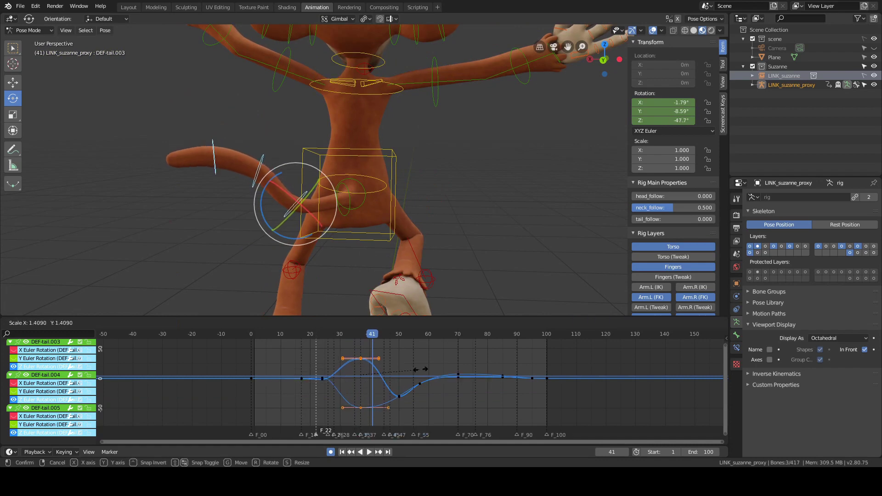
pyautogui.rightClick(389, 371)
pyautogui.press('Left')
pyautogui.press('Right')
pyautogui.press('Right')
pyautogui.press('s')
pyautogui.rightClick(465, 362)
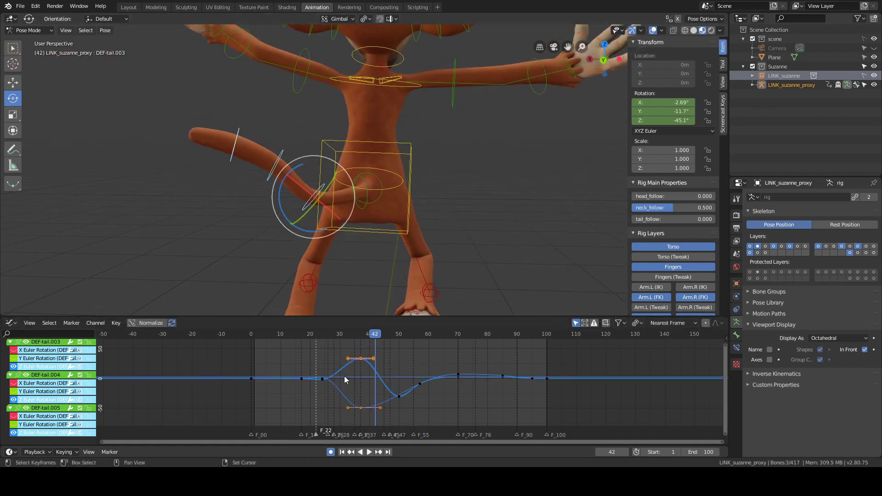
# - Lengthen the right handle of DEF-tail.003's Z Euler rotation keyframe at frame 37
pyautogui.keyDown('shift'); pyautogui.moveTo(343, 376); pyautogui.dragTo(375, 405, button='right'); pyautogui.keyUp('shift')
pyautogui.click(306, 123)
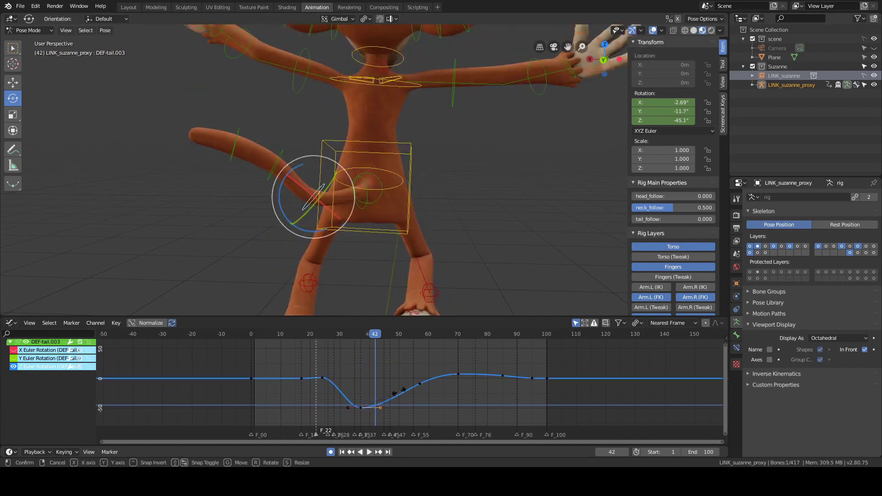
pyautogui.press('s')
pyautogui.click(456, 398)
# - Lengthen the handles of DEF-tail.004's Z Euler Rotation keyframes at frames 37 and 50
pyautogui.click(277, 162)
pyautogui.keyDown('shift'); pyautogui.moveTo(362, 369); pyautogui.dragTo(379, 368, button='right'); pyautogui.keyUp('shift')
pyautogui.press('s')
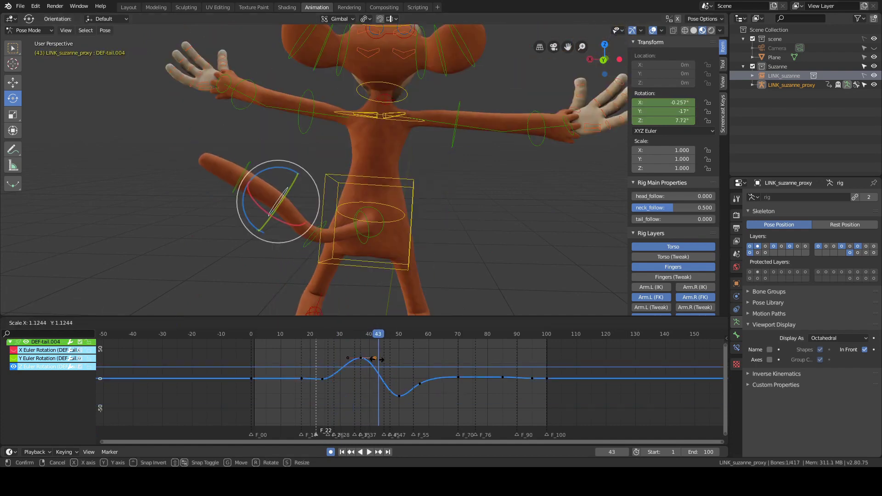
pyautogui.click(379, 364)
pyautogui.click(399, 396)
pyautogui.press('s')
pyautogui.click(375, 381)
pyautogui.press('s')
# - Lengthen the left handle of DEF-tail.005's Z Euler Rotation keyframe at frame 50
pyautogui.click(248, 171)
pyautogui.click(399, 396)
pyautogui.press('s')
pyautogui.click(389, 401)
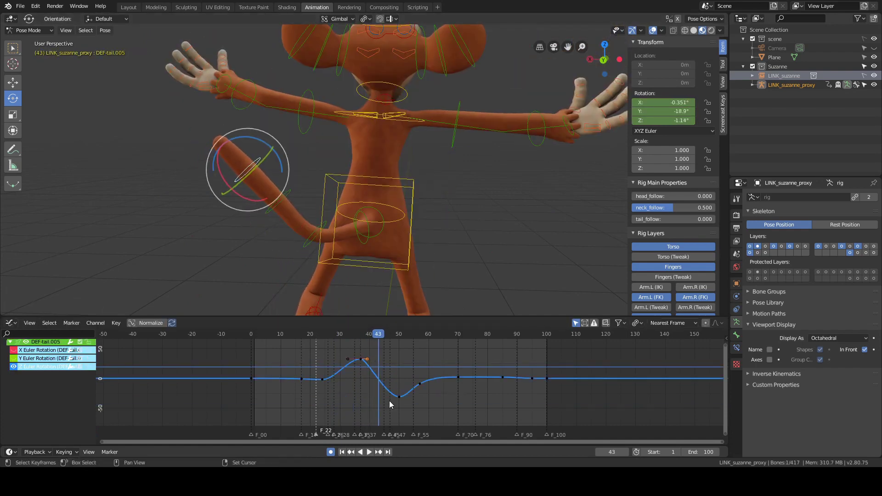
pyautogui.press('s')
pyautogui.click(370, 399)
# - Lengthen the left handle of DEF-tail.004's Z Euler Rotation keyframe at frame 50
pyautogui.click(268, 206)
pyautogui.click(376, 396)
pyautogui.press('s')
pyautogui.click(370, 396)
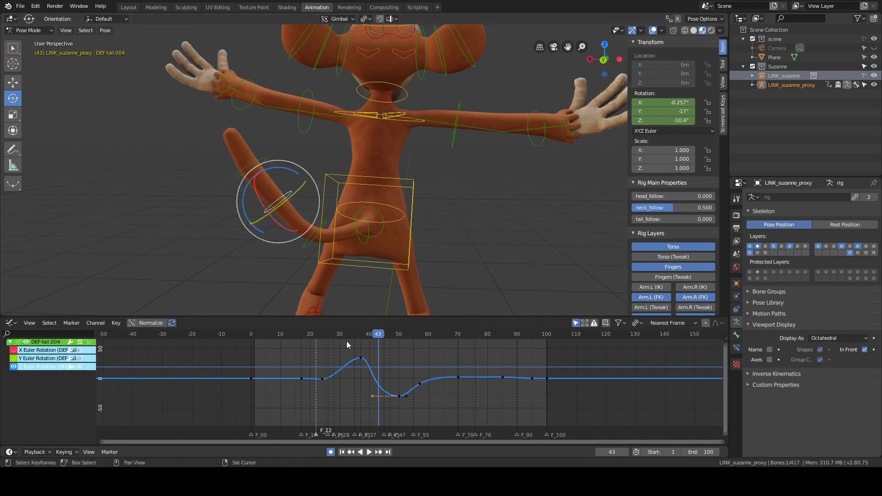
# - Deselect all bones, hide the overlays and play the jump from behind to review the tail's swing
pyautogui.keyDown('shift'); pyautogui.moveTo(353, 363); pyautogui.dragTo(434, 400, button='right'); pyautogui.keyUp('shift')
pyautogui.click(572, 166)
pyautogui.hotkey('alt', 'shift', 'z')
pyautogui.moveTo(573, 167); pyautogui.dragTo(572, 171, button='middle')
pyautogui.scroll(-1, 572, 169)
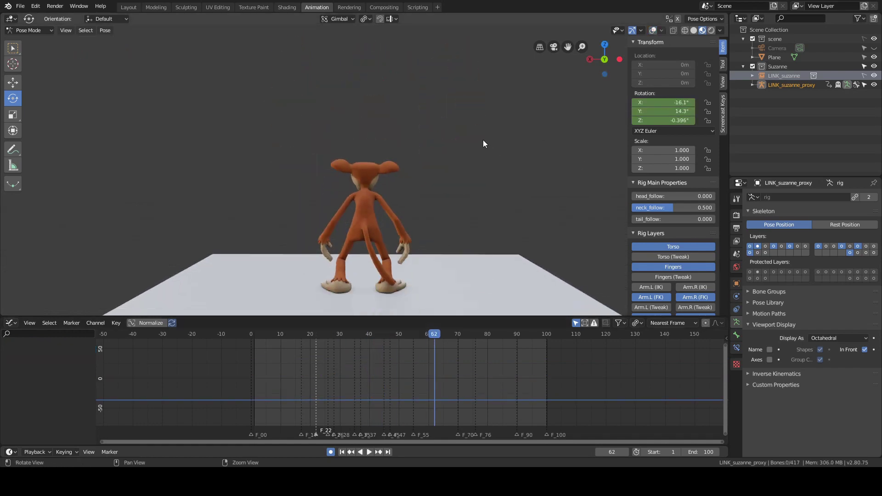
pyautogui.press('space')
pyautogui.press('space')
# - Show the overlays, select DEF-tail.001 and examine its swing frame by frame from frame 16 to 30
pyautogui.keyDown('shift'); pyautogui.rightClick(298, 396); pyautogui.keyUp('shift')
pyautogui.hotkey('alt', 'shift', 'z')
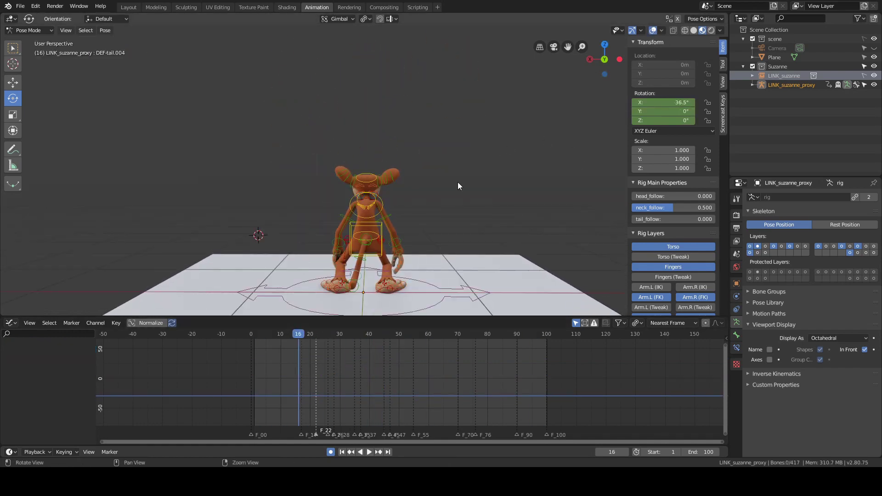
pyautogui.scroll(3, 366, 244)
pyautogui.click(368, 235)
pyautogui.keyDown('shift'); pyautogui.moveTo(285, 374); pyautogui.dragTo(316, 385, button='right'); pyautogui.keyUp('shift')
pyautogui.keyDown('alt'); pyautogui.moveTo(432, 298); pyautogui.dragTo(434, 261, button='middle'); pyautogui.keyUp('alt')
pyautogui.keyDown('alt'); pyautogui.scroll(-6, 434, 261); pyautogui.keyUp('alt')
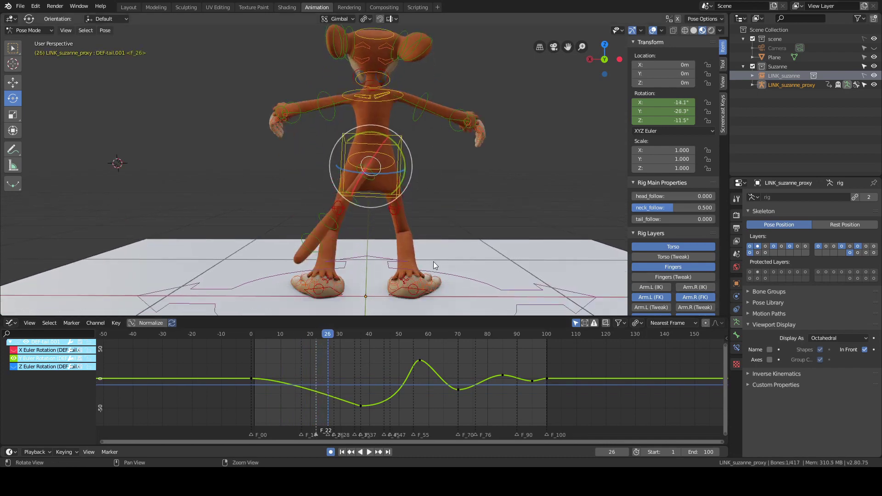
pyautogui.keyDown('alt'); pyautogui.scroll(9, 432, 260); pyautogui.keyUp('alt')
pyautogui.keyDown('alt'); pyautogui.scroll(-11, 431, 260); pyautogui.keyUp('alt')
pyautogui.keyDown('alt'); pyautogui.scroll(-3, 431, 261); pyautogui.keyUp('alt')
pyautogui.keyDown('alt'); pyautogui.scroll(10, 431, 260); pyautogui.keyUp('alt')
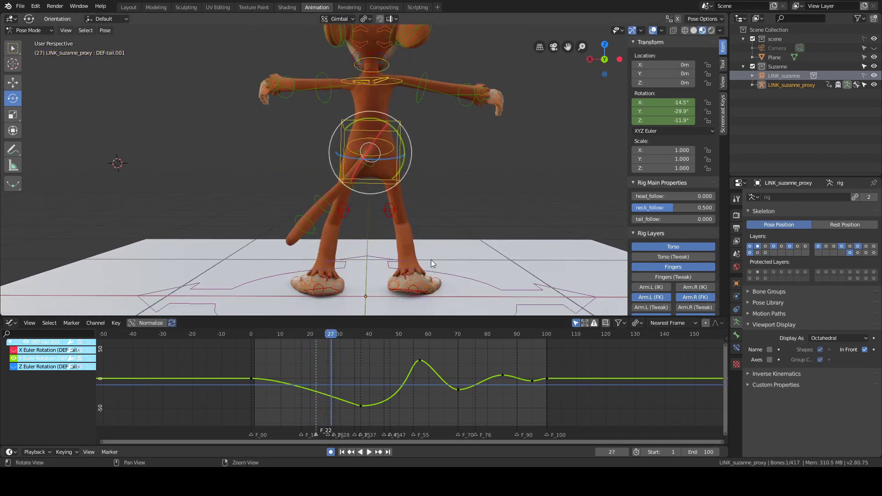
pyautogui.keyDown('alt'); pyautogui.scroll(-7, 432, 260); pyautogui.keyUp('alt')
pyautogui.keyDown('alt'); pyautogui.scroll(5, 394, 216); pyautogui.keyUp('alt')
pyautogui.keyDown('alt'); pyautogui.scroll(-5, 393, 216); pyautogui.keyUp('alt')
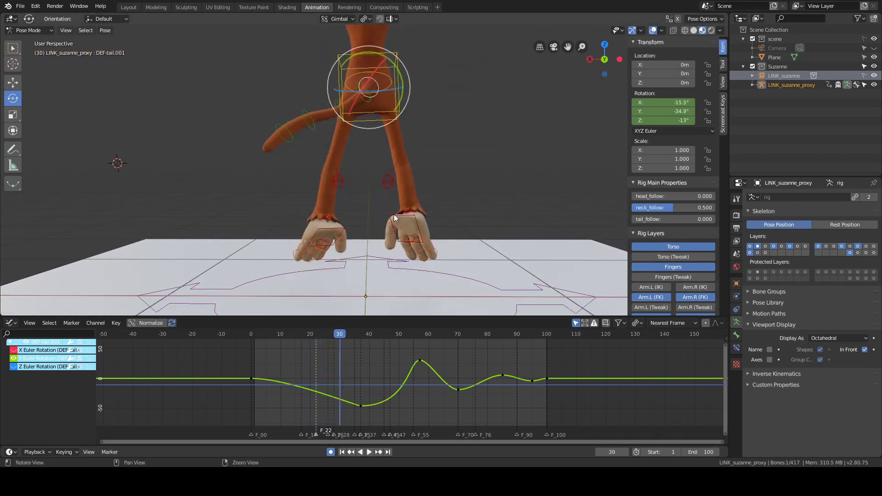
# - Compare the torso's motion with DEF-tail.001's Y rotation curve between frames 27 and 31
pyautogui.click(391, 120)
pyautogui.keyDown('alt'); pyautogui.moveTo(388, 129); pyautogui.dragTo(391, 139, button='middle'); pyautogui.keyUp('alt')
pyautogui.click(363, 356)
pyautogui.scroll(3, 362, 358)
pyautogui.keyDown('alt'); pyautogui.scroll(2, 362, 357); pyautogui.keyUp('alt')
pyautogui.keyDown('alt'); pyautogui.scroll(-4, 362, 357); pyautogui.keyUp('alt')
pyautogui.keyDown('alt'); pyautogui.scroll(5, 362, 357); pyautogui.keyUp('alt')
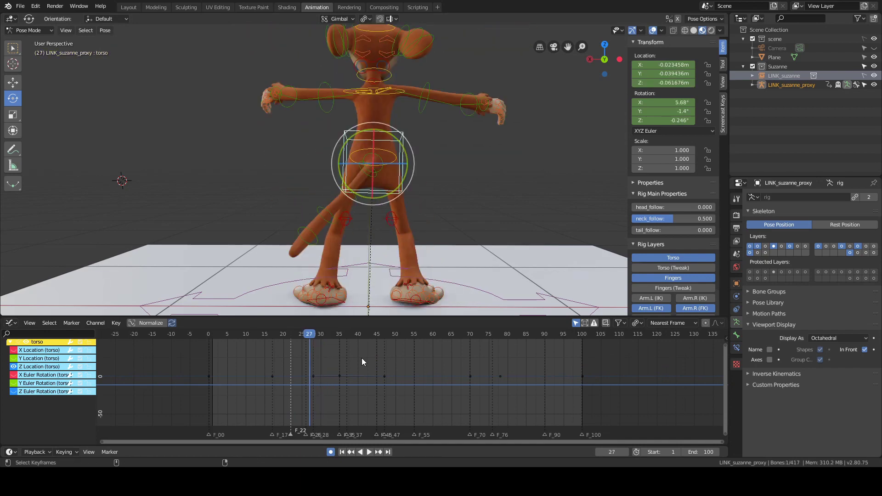
pyautogui.keyDown('alt'); pyautogui.scroll(-4, 362, 358); pyautogui.keyUp('alt')
pyautogui.click(364, 102)
pyautogui.click(368, 80)
pyautogui.click(325, 402)
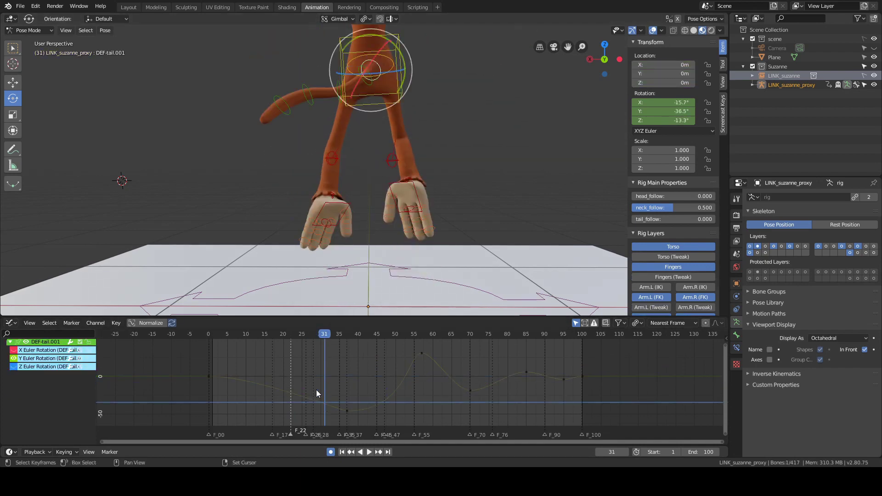
pyautogui.moveTo(317, 401); pyautogui.dragTo(354, 416)
pyautogui.click(398, 153)
pyautogui.keyDown('alt'); pyautogui.scroll(-2, 404, 299); pyautogui.keyUp('alt')
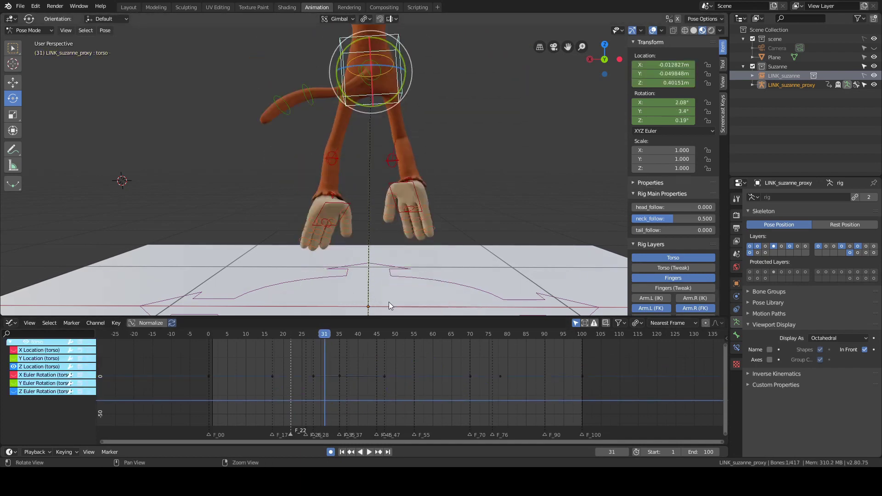
# - Add a Y Euler Rotation keyframe to DEF-tail.001 at frame 31 and raise its value towards zero to delay the tail's swing
pyautogui.click(370, 81)
pyautogui.press('a')
pyautogui.click(370, 81)
pyautogui.click(324, 402)
pyautogui.press('g')
pyautogui.press('y')
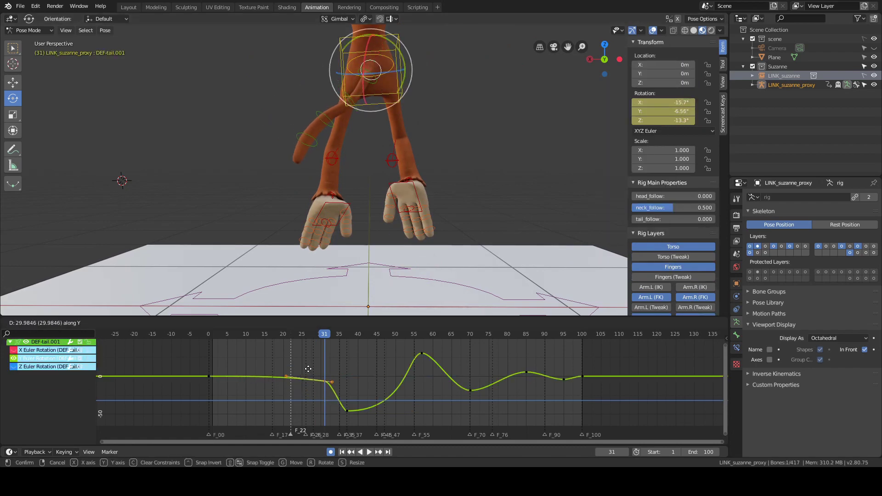
pyautogui.click(313, 370)
pyautogui.press('space')
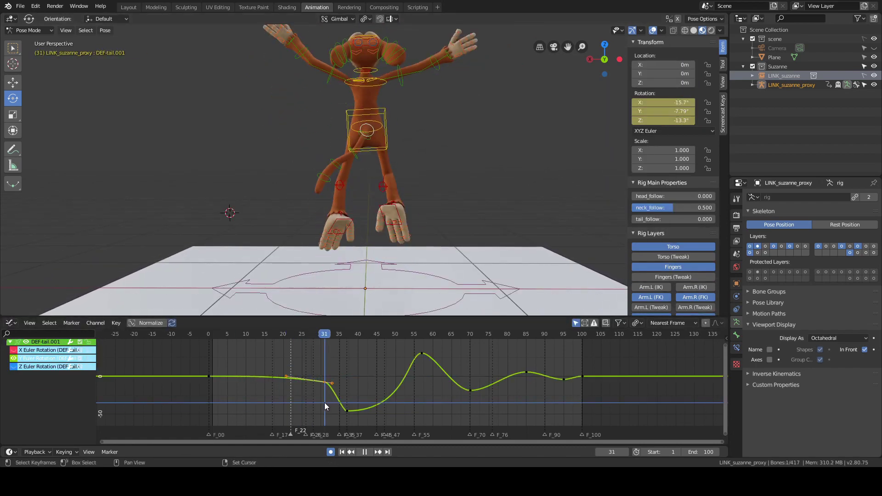
pyautogui.press('g')
pyautogui.press('y')
pyautogui.click(327, 374)
# - Hide the overlays and play the jump from behind and from the side to check the tail's timing
pyautogui.moveTo(328, 375); pyautogui.dragTo(310, 361, button='right')
pyautogui.click(542, 135)
pyautogui.hotkey('shift', 'alt', 'z')
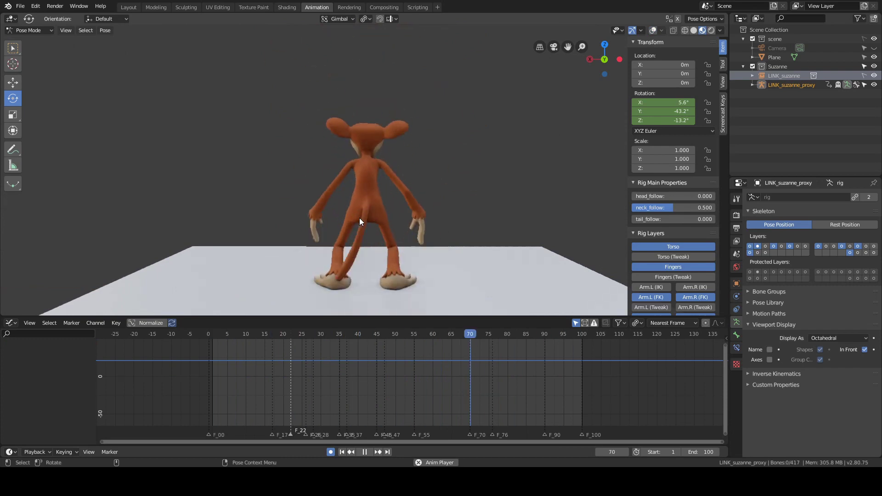
pyautogui.moveTo(368, 241); pyautogui.dragTo(403, 192, button='middle')
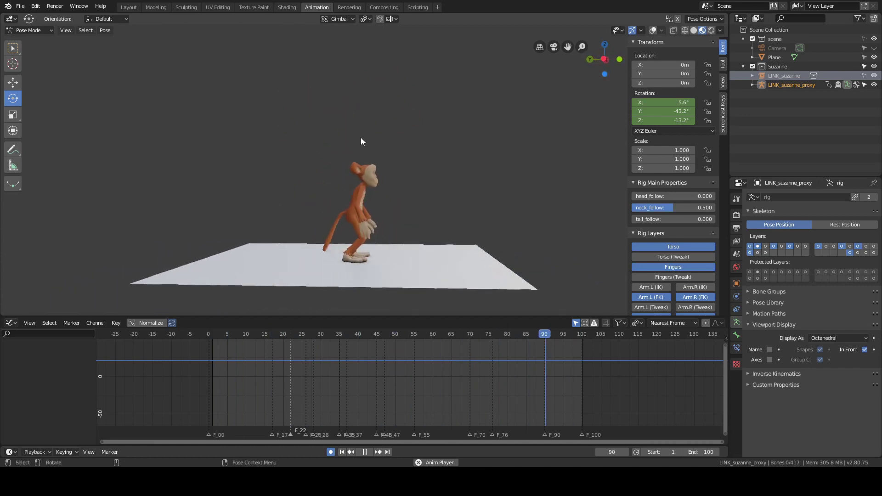
pyautogui.moveTo(312, 358); pyautogui.dragTo(344, 357)
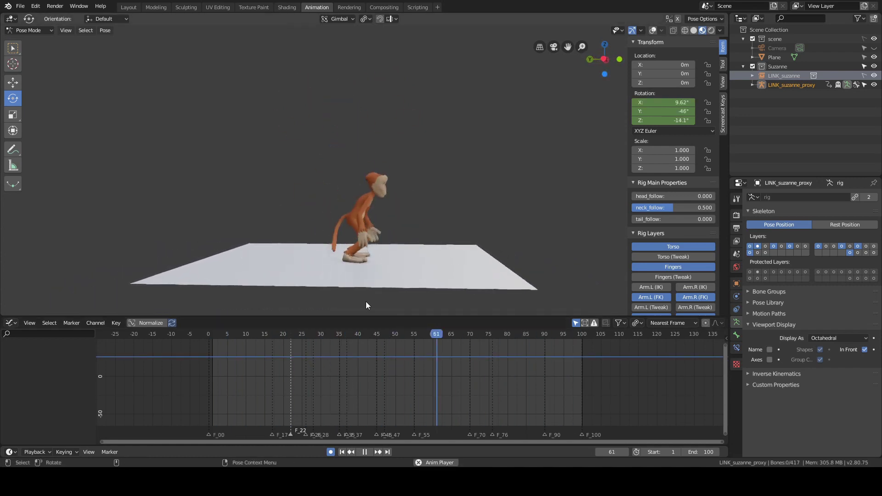
pyautogui.press('space')
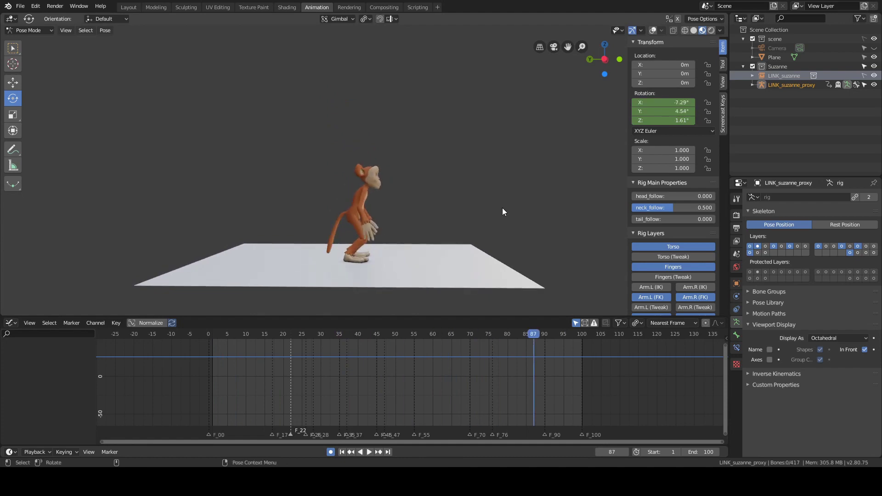
# - Show the overlays, select all the rig's bones and display their keyframes in the Timeline instead of the Graph Editor
pyautogui.hotkey('shift', 'alt', 'z')
pyautogui.press('a')
pyautogui.click(10, 323)
pyautogui.click(117, 367)
pyautogui.press('space')
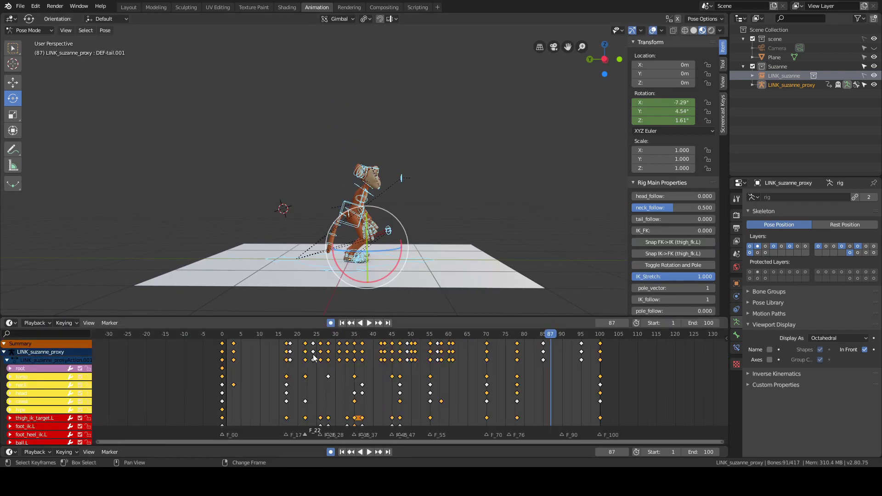
pyautogui.moveTo(365, 365); pyautogui.dragTo(335, 353, button='right')
pyautogui.press('Home')
# - Try to shift all keyframes after frame 35 two frames later for a longer hang time
pyautogui.hotkey('alt', 'a')
pyautogui.click(363, 147)
pyautogui.press('space')
pyautogui.press('a')
pyautogui.rightClick(327, 349)
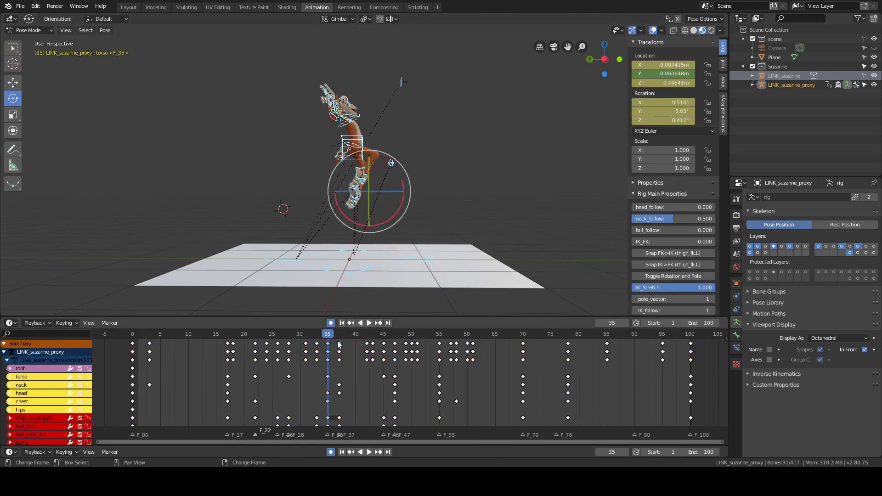
pyautogui.moveTo(335, 339); pyautogui.dragTo(533, 372)
pyautogui.press('g')
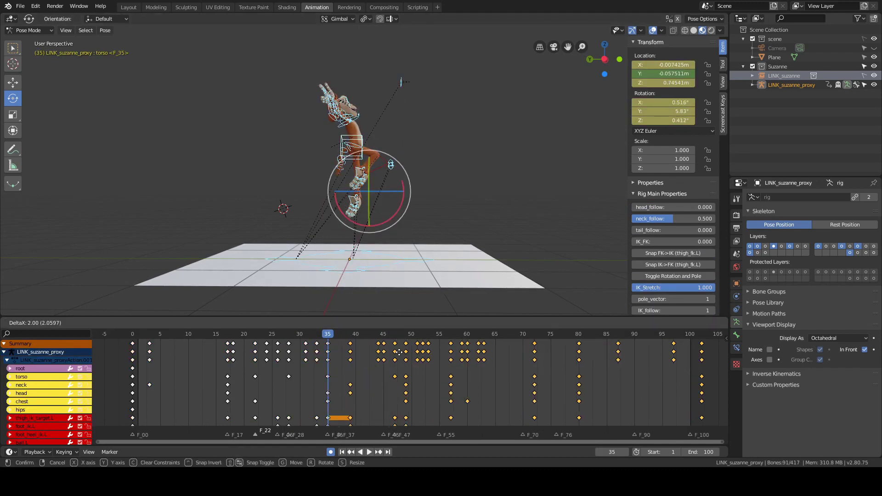
pyautogui.click(397, 352)
# - Play the retimed jump from the side and front, and examine the airborne pose around frames 41 to 43
pyautogui.press('space')
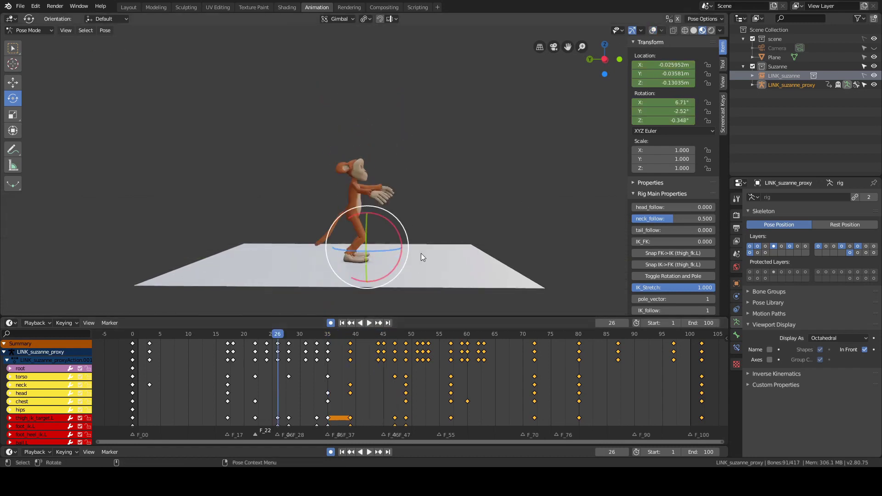
pyautogui.press('h')
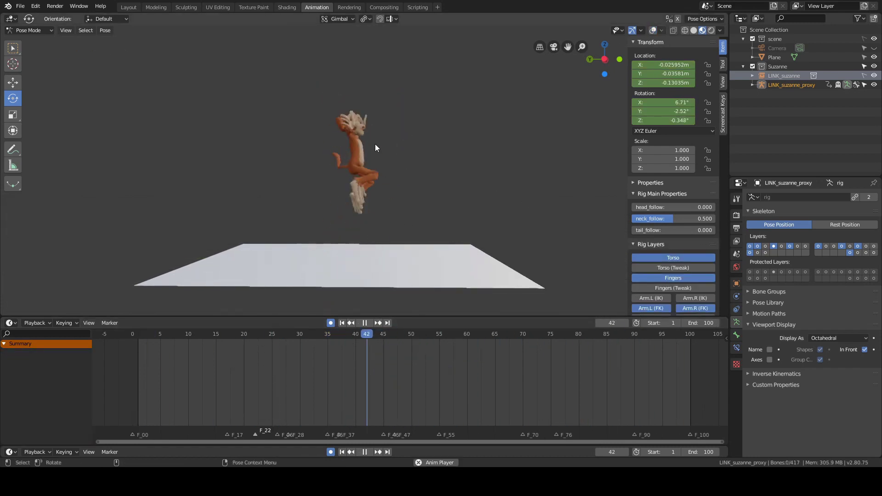
pyautogui.press('space')
pyautogui.moveTo(328, 161); pyautogui.dragTo(434, 181, button='middle')
pyautogui.hotkey('alt', 'h')
pyautogui.press('Home')
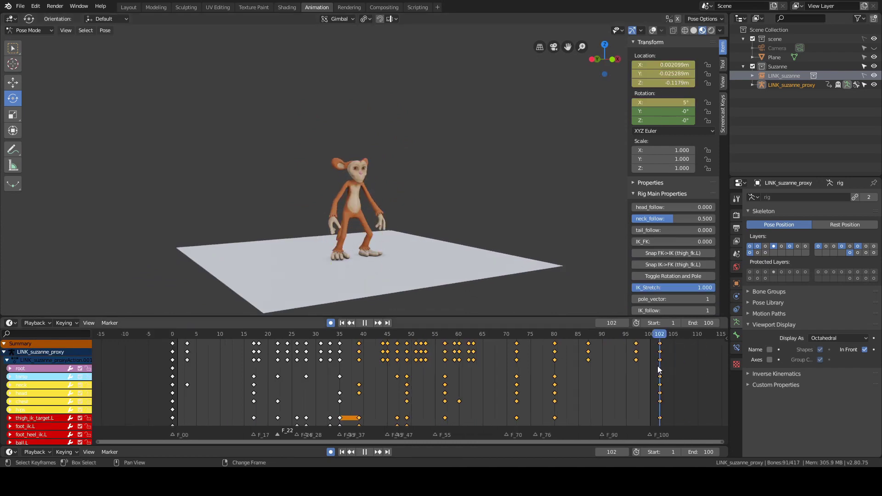
pyautogui.press('space')
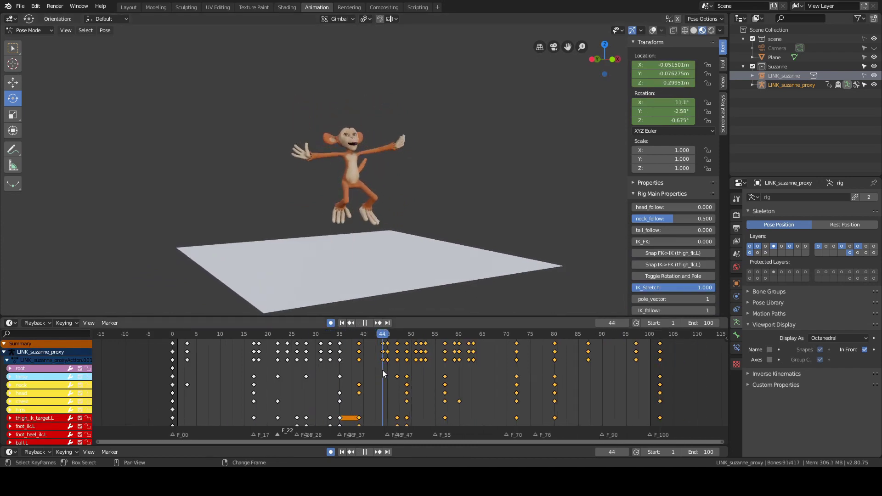
pyautogui.scroll(6, 520, 177)
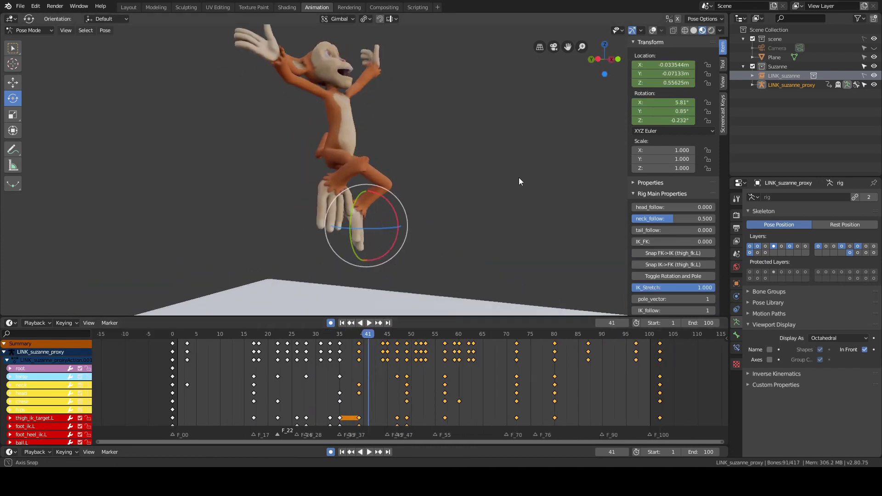
pyautogui.press('space')
pyautogui.keyDown('alt'); pyautogui.scroll(9, 446, 208); pyautogui.keyUp('alt')
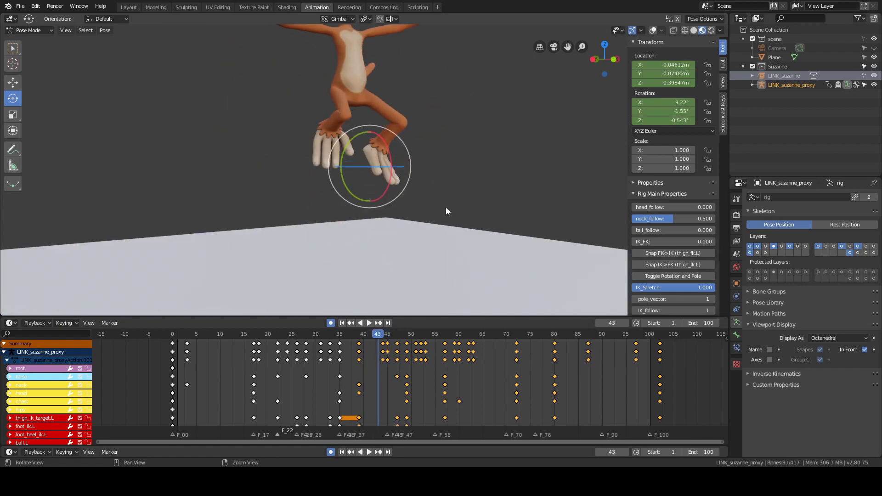
pyautogui.keyDown('alt'); pyautogui.scroll(-7, 444, 208); pyautogui.keyUp('alt')
# - Show the overlays and examine the keyframes of the torso and both foot IK controls around frames 39 to 43
pyautogui.click(652, 31)
pyautogui.click(386, 110)
pyautogui.scroll(3, 475, 139)
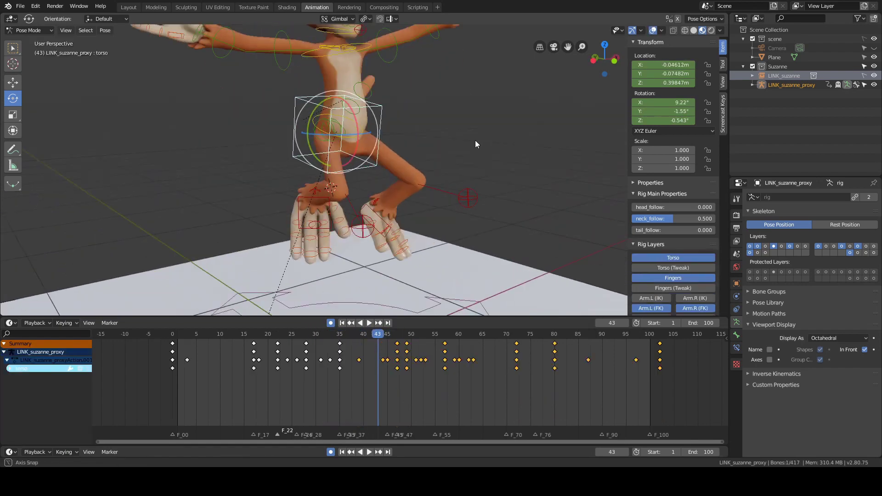
pyautogui.moveTo(475, 140); pyautogui.dragTo(478, 114, button='middle')
pyautogui.keyDown('shift'); pyautogui.click(400, 227); pyautogui.keyUp('shift')
pyautogui.click(381, 206)
pyautogui.moveTo(488, 208)
pyautogui.mouseDown(button='middle')
pyautogui.moveTo(478, 187)
pyautogui.moveTo(471, 204)
pyautogui.mouseUp(button='middle')
pyautogui.click(310, 189)
pyautogui.click(382, 205)
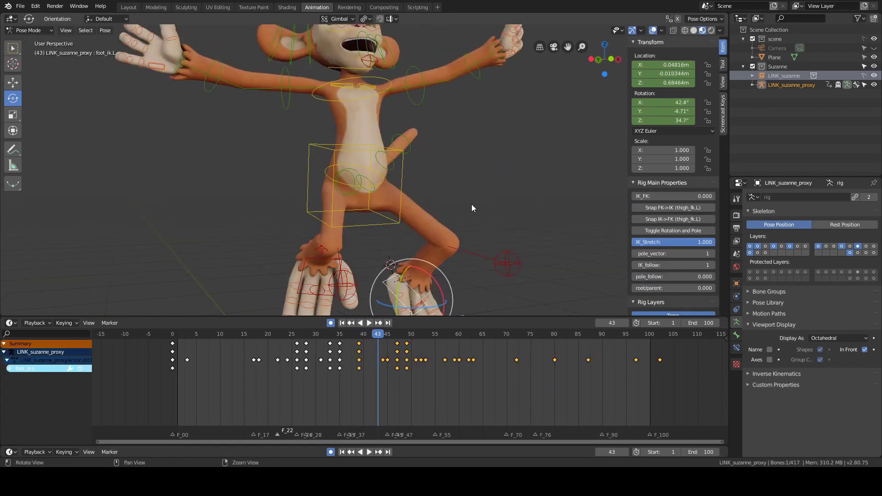
pyautogui.click(526, 181)
pyautogui.scroll(-4, 527, 181)
pyautogui.press('a')
pyautogui.scroll(5, 515, 191)
pyautogui.click(416, 232)
pyautogui.scroll(-4, 515, 191)
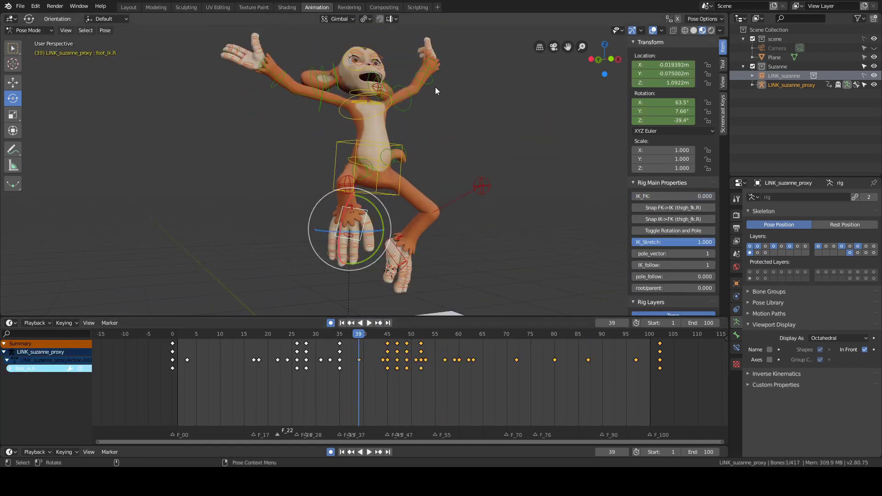
# - Select the right forearm control and all bones in turn to examine the keyframes around frame 39
pyautogui.click(436, 84)
pyautogui.click(302, 104)
pyautogui.press('a')
pyautogui.press('a')
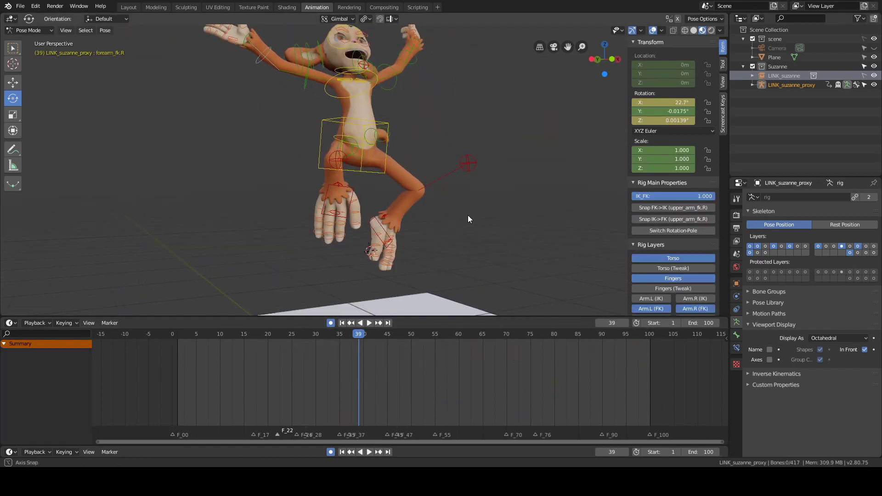
pyautogui.press('a')
pyautogui.scroll(-3, 467, 215)
pyautogui.moveTo(468, 215); pyautogui.dragTo(484, 216, button='middle')
pyautogui.moveTo(357, 356); pyautogui.dragTo(354, 357, button='right')
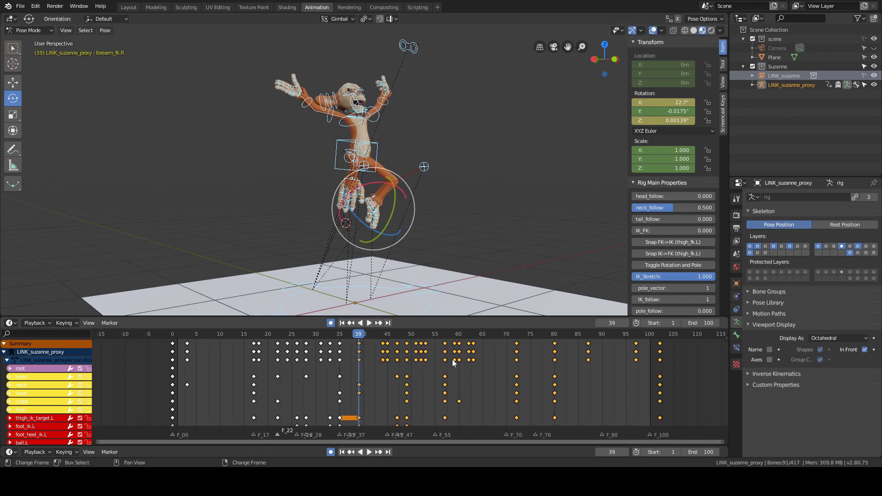
# - Deselect all bones and replay the jump from the side through the landing
pyautogui.press('Escape')
pyautogui.hotkey('alt', 'a')
pyautogui.press('space')
pyautogui.moveTo(468, 204); pyautogui.dragTo(485, 193, button='middle')
pyautogui.press('space')
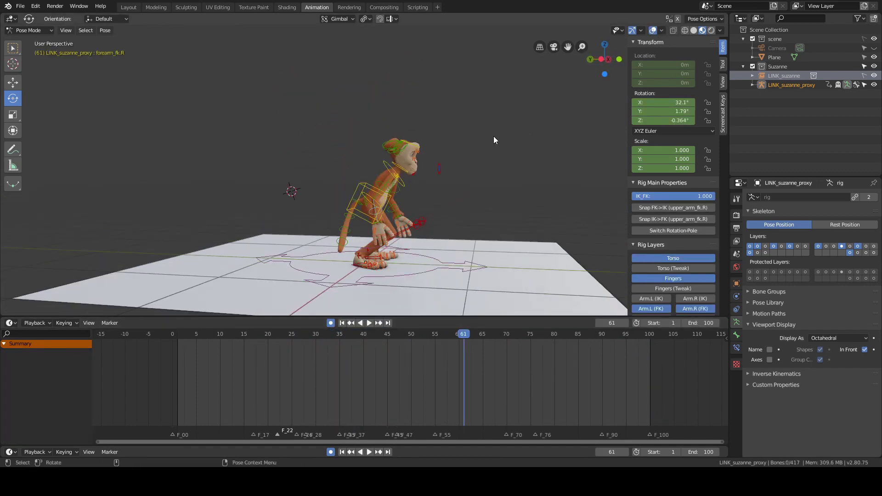
# - Select the torso control and display its full curves in the Graph Editor
pyautogui.click(397, 174)
pyautogui.click(11, 323)
pyautogui.click(117, 368)
pyautogui.press('space')
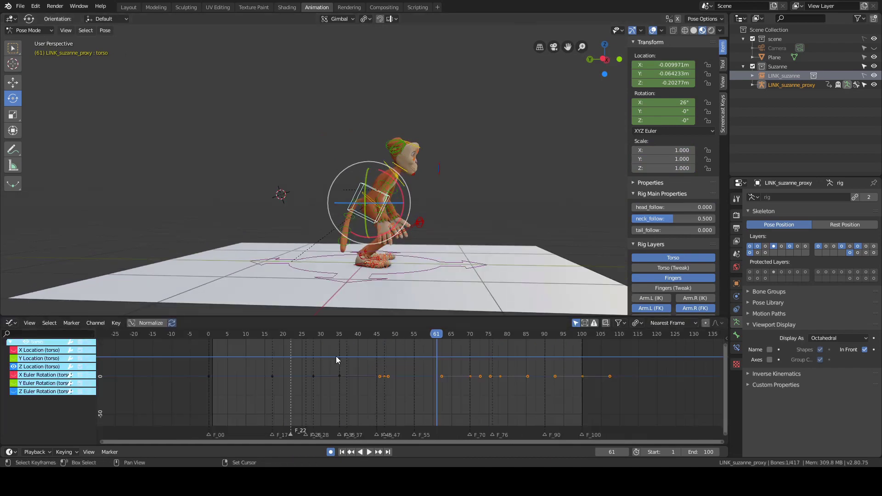
pyautogui.press('Home')
# - Lengthen the right handle of the torso's Z Location keyframe at frame 35 to hold the jump's peak
pyautogui.click(351, 359)
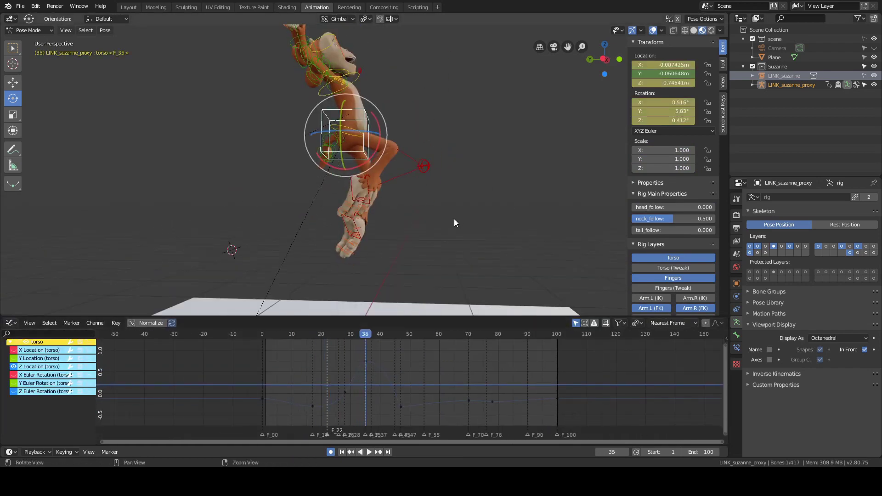
pyautogui.press('space')
pyautogui.click(391, 361)
pyautogui.press('s')
pyautogui.moveTo(394, 367)
pyautogui.mouseDown()
pyautogui.moveTo(380, 371)
pyautogui.moveTo(395, 374)
pyautogui.mouseUp()
pyautogui.click(420, 361)
# - Raise the right foot IK control's Z Location keyframe near frame 43 by about 0.165 to keep the foot airborne longer
pyautogui.keyDown('alt'); pyautogui.moveTo(446, 266); pyautogui.dragTo(440, 183, button='middle'); pyautogui.keyUp('alt')
pyautogui.keyDown('alt'); pyautogui.scroll(2, 440, 183); pyautogui.keyUp('alt')
pyautogui.keyDown('alt'); pyautogui.scroll(-2, 440, 183); pyautogui.keyUp('alt')
pyautogui.click(343, 231)
pyautogui.keyDown('alt'); pyautogui.moveTo(449, 150); pyautogui.dragTo(454, 163, button='middle'); pyautogui.keyUp('alt')
pyautogui.click(369, 370)
pyautogui.keyDown('alt'); pyautogui.moveTo(368, 370); pyautogui.dragTo(404, 373, button='right'); pyautogui.keyUp('alt')
pyautogui.moveTo(400, 371); pyautogui.dragTo(428, 378, button='right')
pyautogui.click(428, 378)
pyautogui.press('g')
pyautogui.press('y')
pyautogui.click(427, 378)
pyautogui.press('space')
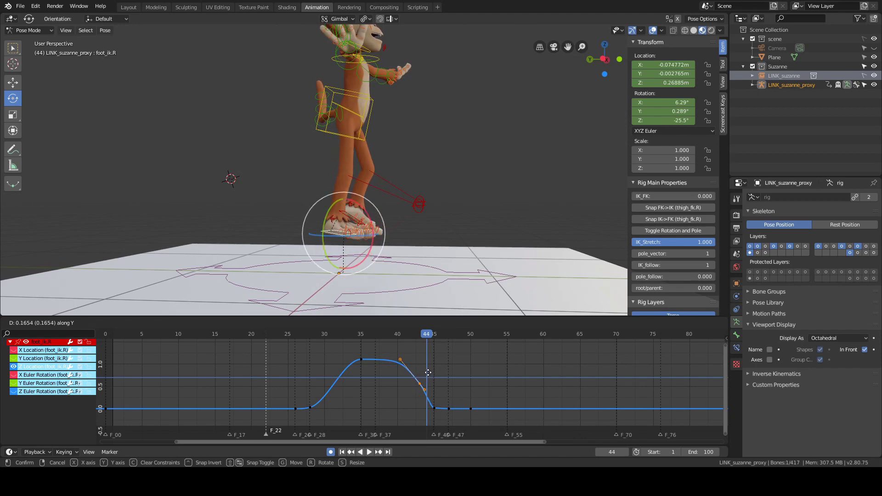
pyautogui.press('space')
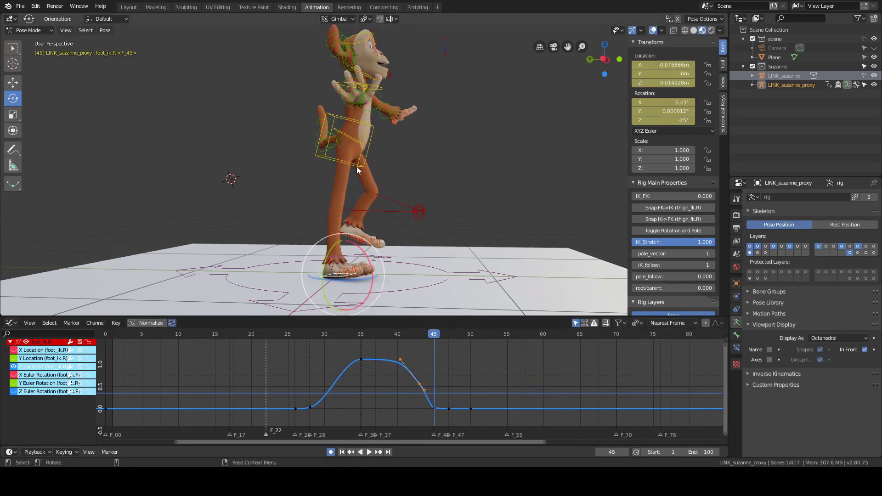
# - Lengthen the right handle of the torso's frame 35 Z Location keyframe further and replay the landing
pyautogui.click(357, 166)
pyautogui.click(419, 361)
pyautogui.press('s')
pyautogui.click(457, 361)
pyautogui.press('space')
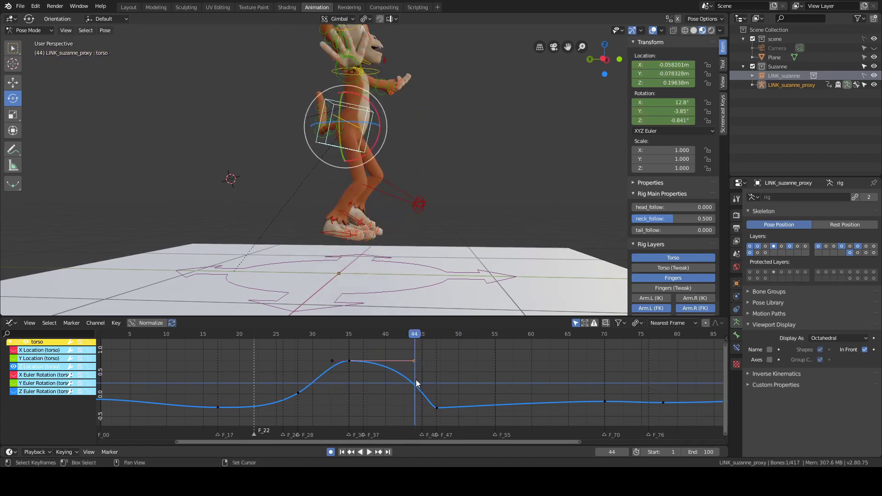
pyautogui.press('space')
# - Scrub through the landing around frame 45 and rescale the right handle of the torso's frame 35 Z Location keyframe
pyautogui.click(305, 229)
pyautogui.click(409, 370)
pyautogui.moveTo(408, 372)
pyautogui.mouseDown(button='right')
pyautogui.moveTo(385, 380)
pyautogui.moveTo(420, 380)
pyautogui.mouseUp(button='right')
pyautogui.click(369, 169)
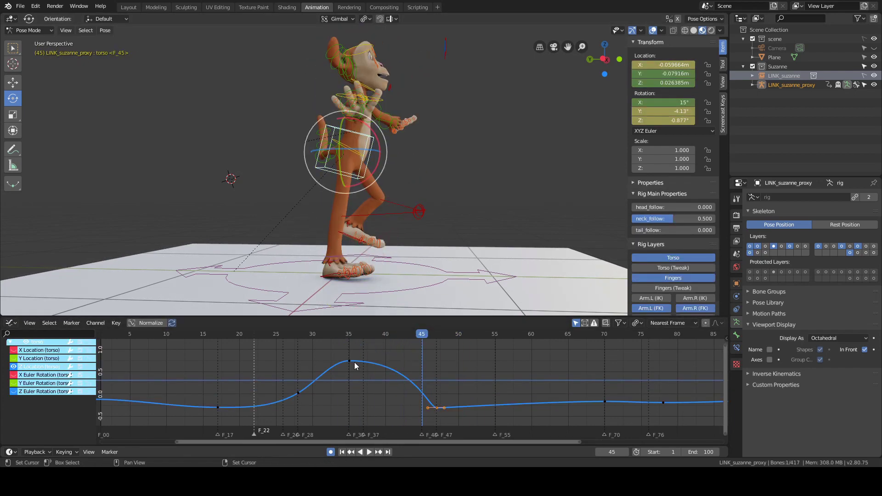
pyautogui.click(352, 361)
pyautogui.click(384, 361)
pyautogui.press('s')
pyautogui.click(415, 361)
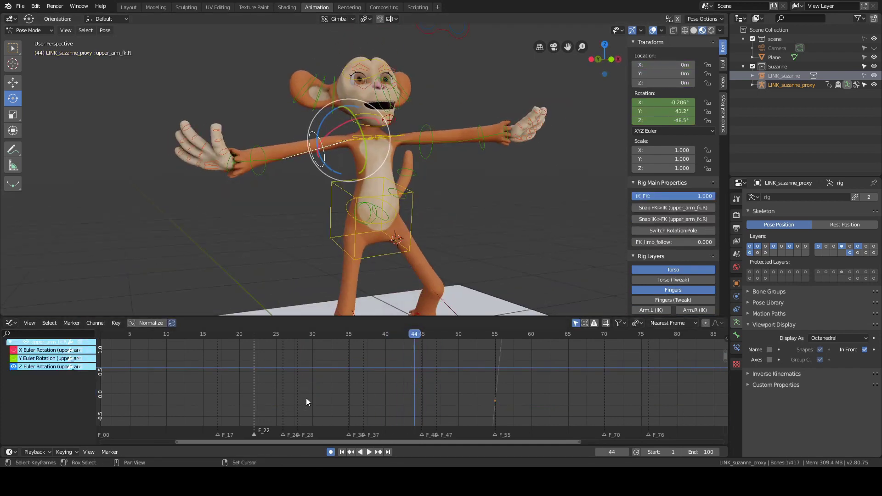
# - Isolate the left upper arm's Z Euler Rotation curve and lengthen the right handle of its keyframe at frame 35
pyautogui.rightClick(351, 387)
pyautogui.scroll(-4, 432, 229)
pyautogui.click(377, 414)
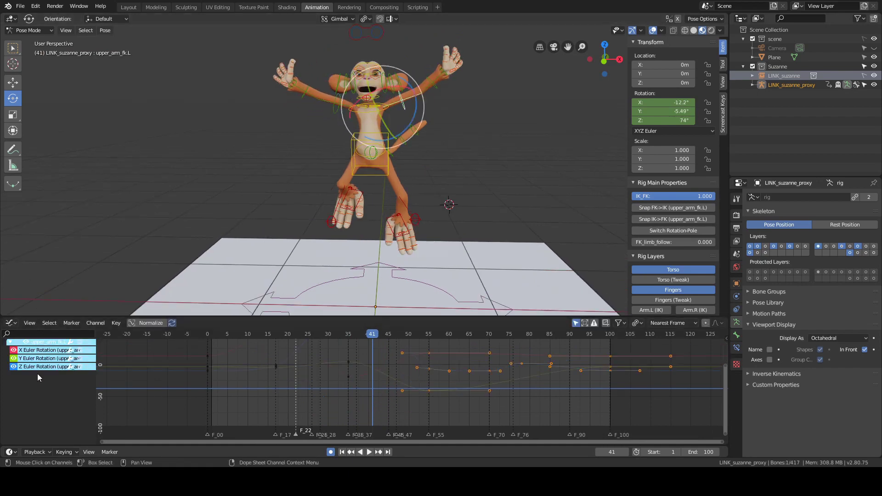
pyautogui.click(38, 367)
pyautogui.hotkey('shift', 'h')
pyautogui.press('Home')
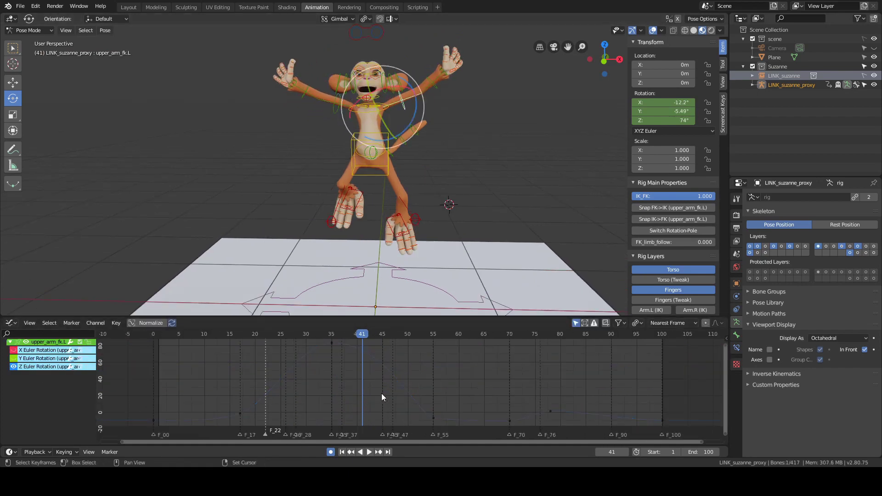
pyautogui.moveTo(370, 344); pyautogui.dragTo(418, 345)
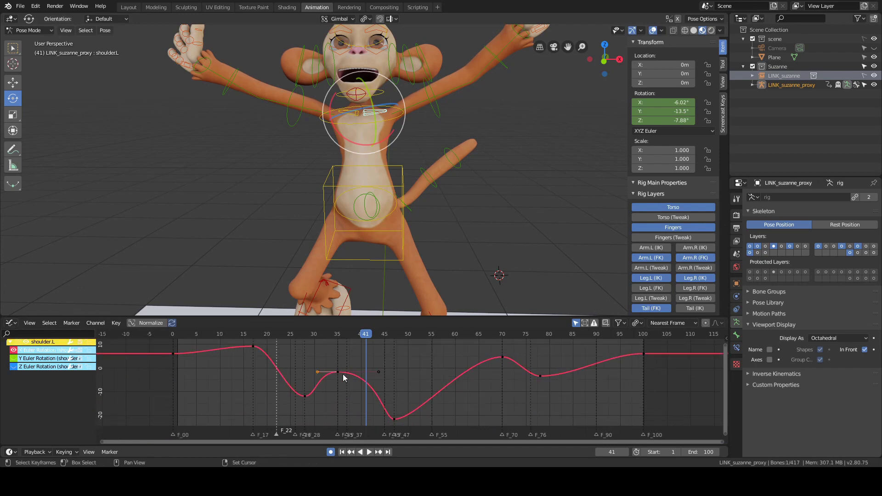
# - Lengthen the right handle of the left shoulder's frame 35 X Euler Rotation keyframe, then isolate the right shoulder's X Euler Rotation curve
pyautogui.moveTo(379, 372); pyautogui.dragTo(400, 372)
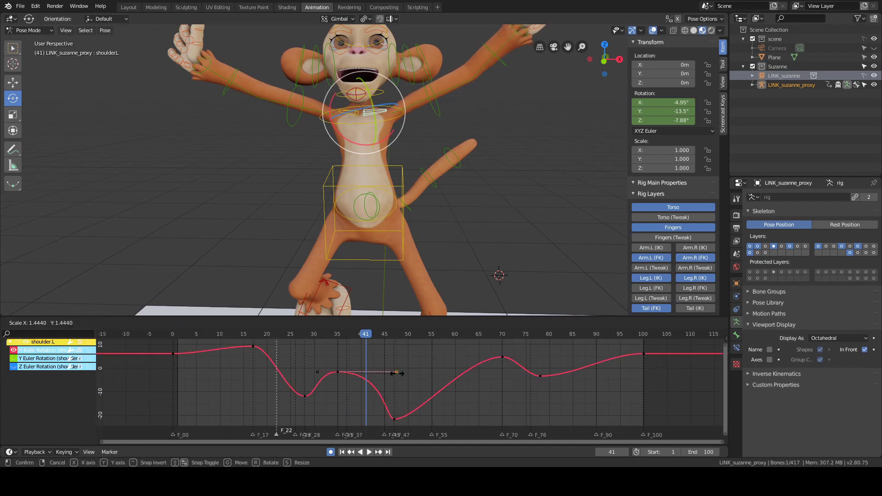
pyautogui.click(348, 112)
pyautogui.click(42, 350)
pyautogui.hotkey('shift', 'h')
pyautogui.hotkey('alt', 'a')
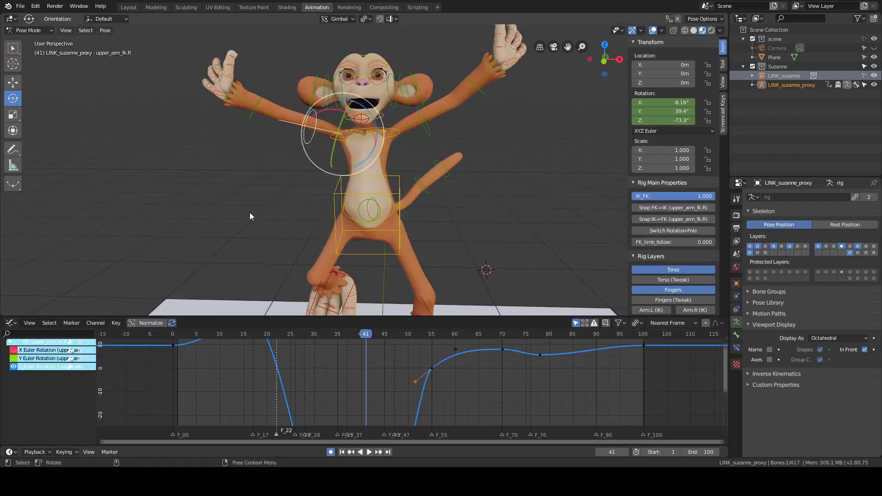
# - Examine the right and left forearm controls' rotation curves and the airborne pose around frame 39
pyautogui.click(258, 111)
pyautogui.rightClick(649, 149)
pyautogui.click(609, 167)
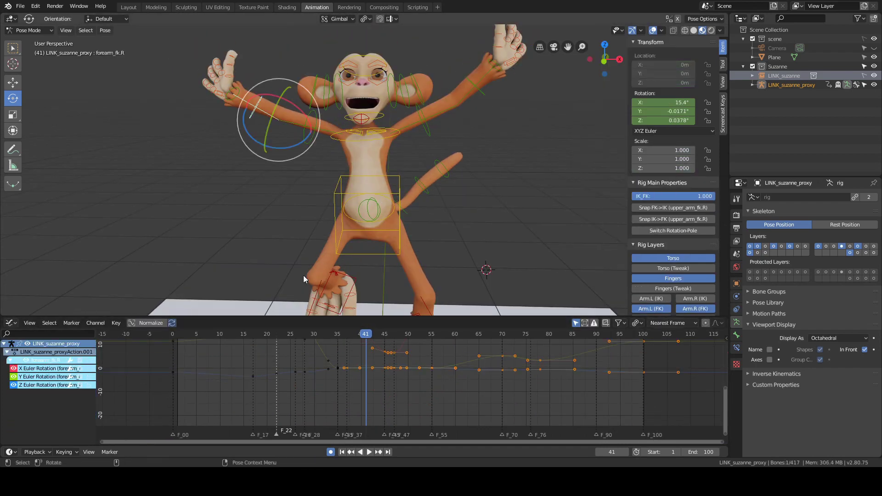
pyautogui.moveTo(303, 274); pyautogui.dragTo(405, 212, button='middle')
pyautogui.scroll(4, 342, 382)
pyautogui.moveTo(340, 385); pyautogui.dragTo(397, 390, button='right')
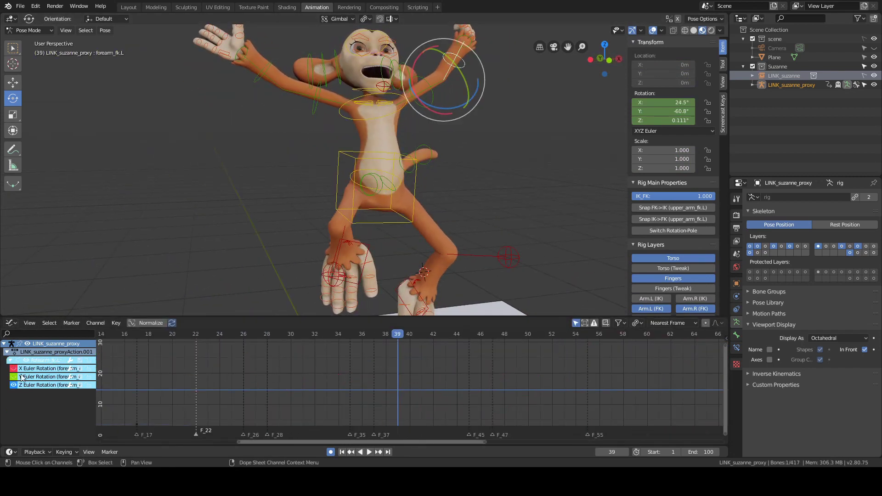
pyautogui.moveTo(358, 337); pyautogui.dragTo(354, 346, button='middle')
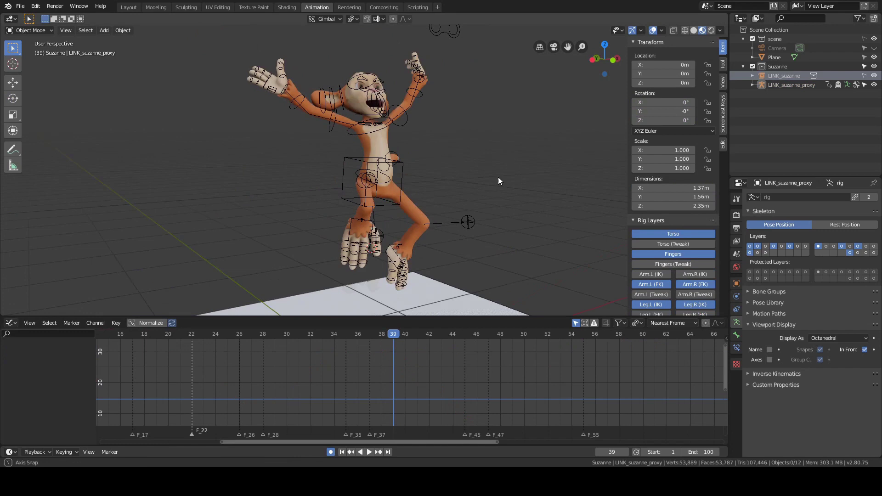
# - Save the file, hide the viewport overlays and play the jump animation from the side and the front
pyautogui.hotkey('ctrl', 's')
pyautogui.hotkey('shift', 'alt', 'z')
pyautogui.press('space')
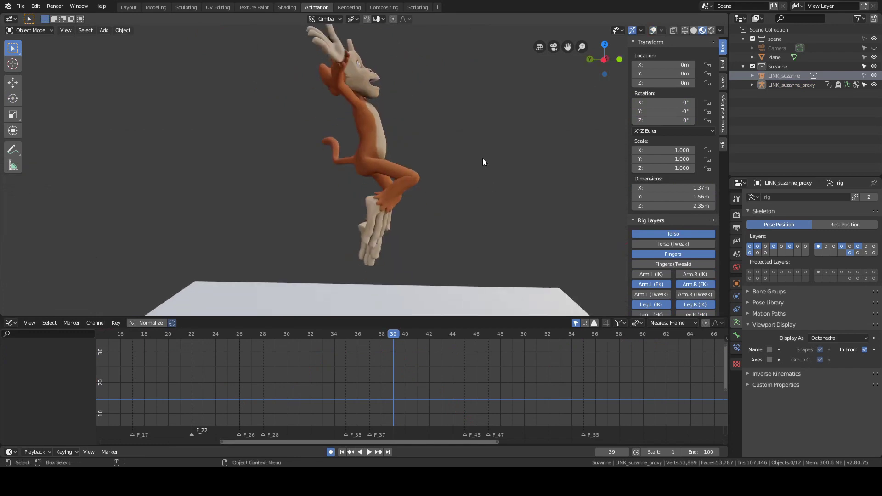
pyautogui.scroll(-2, 434, 164)
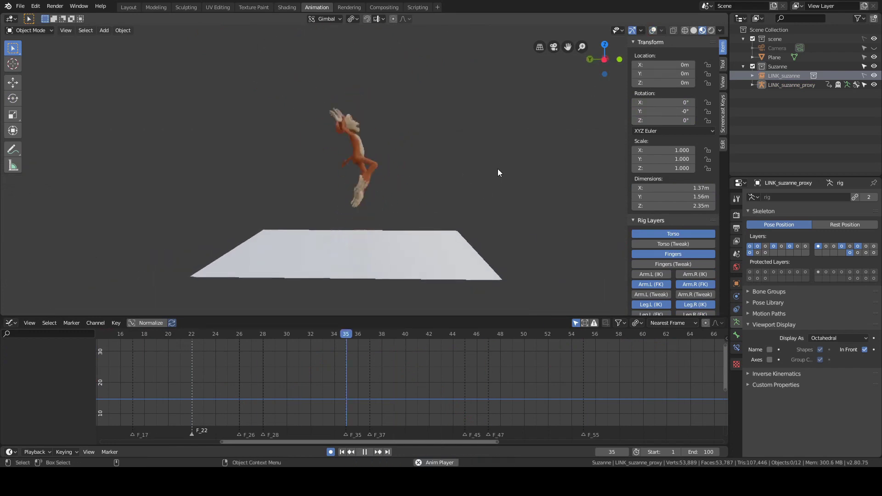
pyautogui.moveTo(413, 174); pyautogui.dragTo(356, 179, button='middle')
pyautogui.moveTo(403, 150); pyautogui.dragTo(523, 158, button='middle')
pyautogui.scroll(3, 386, 201)
pyautogui.moveTo(387, 202); pyautogui.dragTo(460, 162, button='middle')
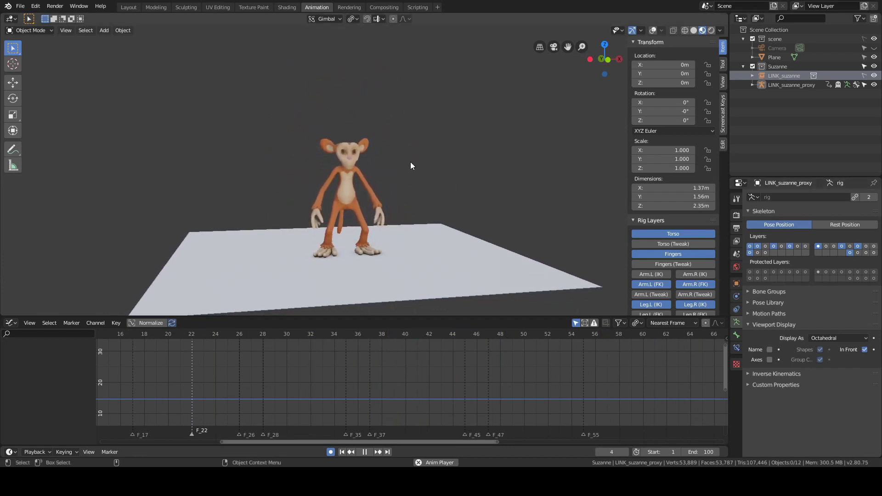
pyautogui.moveTo(416, 168); pyautogui.dragTo(414, 168, button='middle')
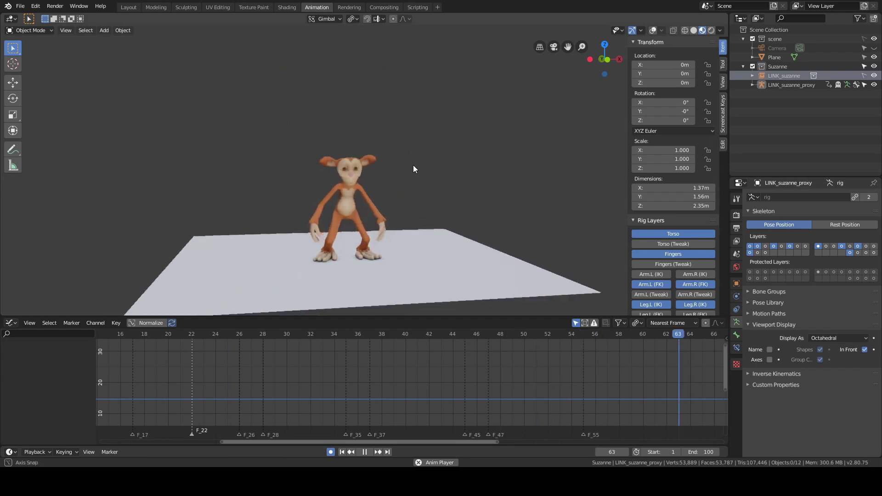